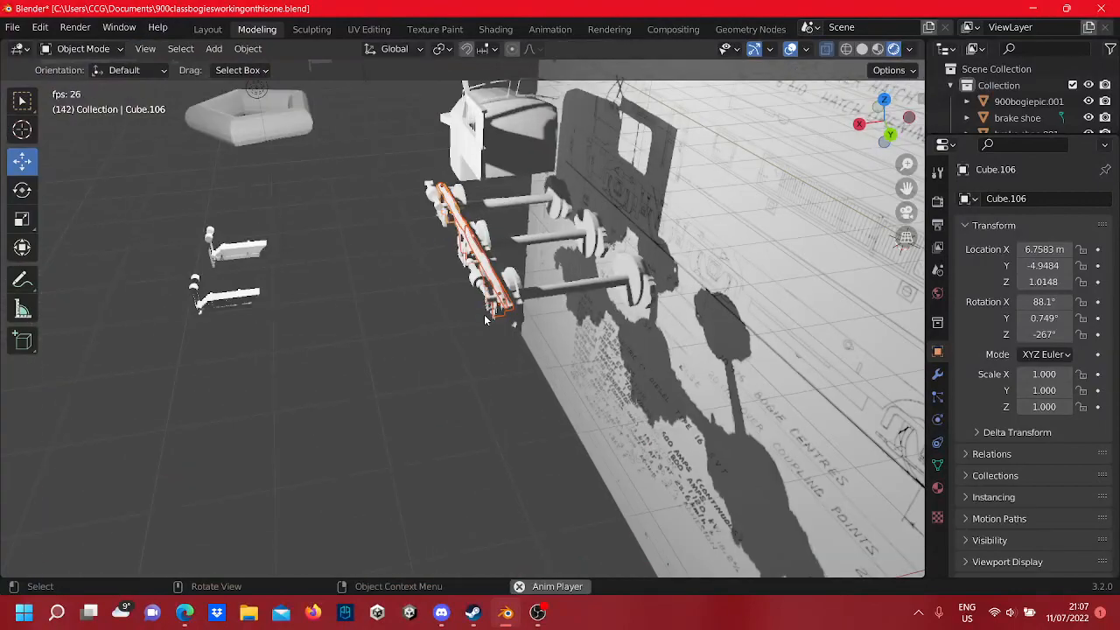
- Deselect the bogie's side frame and stop the animation playback
scroll(444, 307, down, 3)
middle_drag(447, 306, 347, 378)
scroll(367, 360, up, 8)
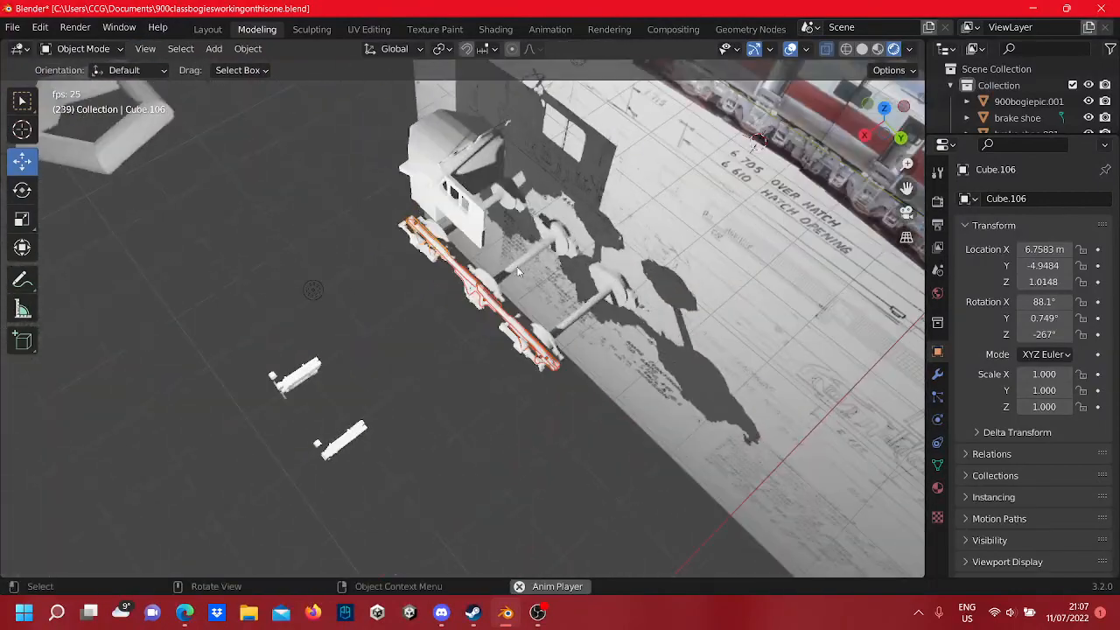
scroll(497, 264, down, 6)
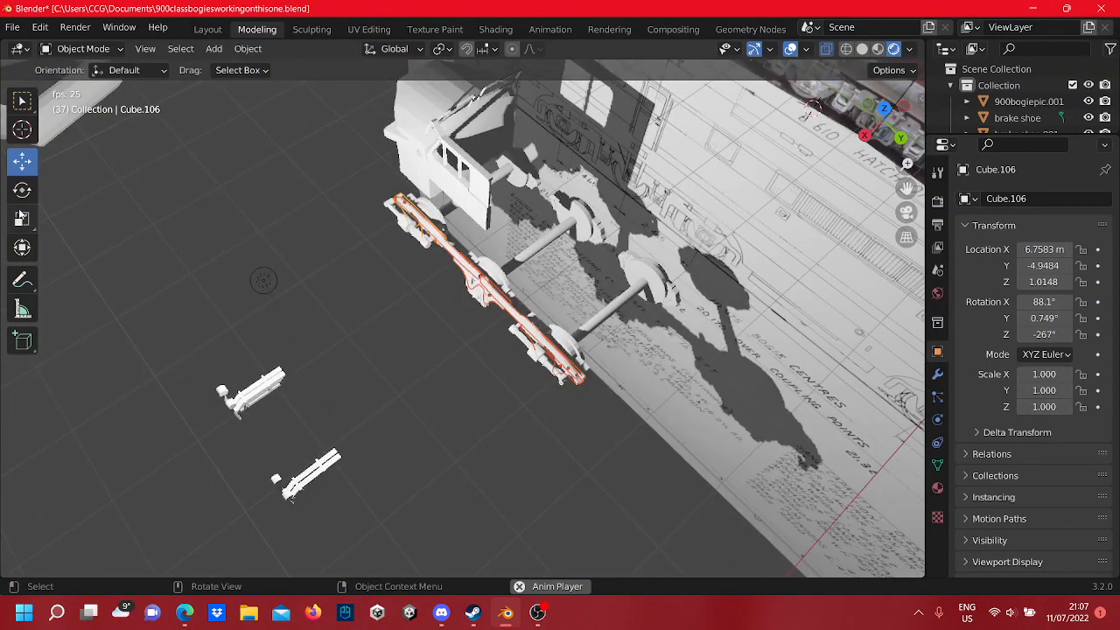
middle_drag(376, 353, 312, 287)
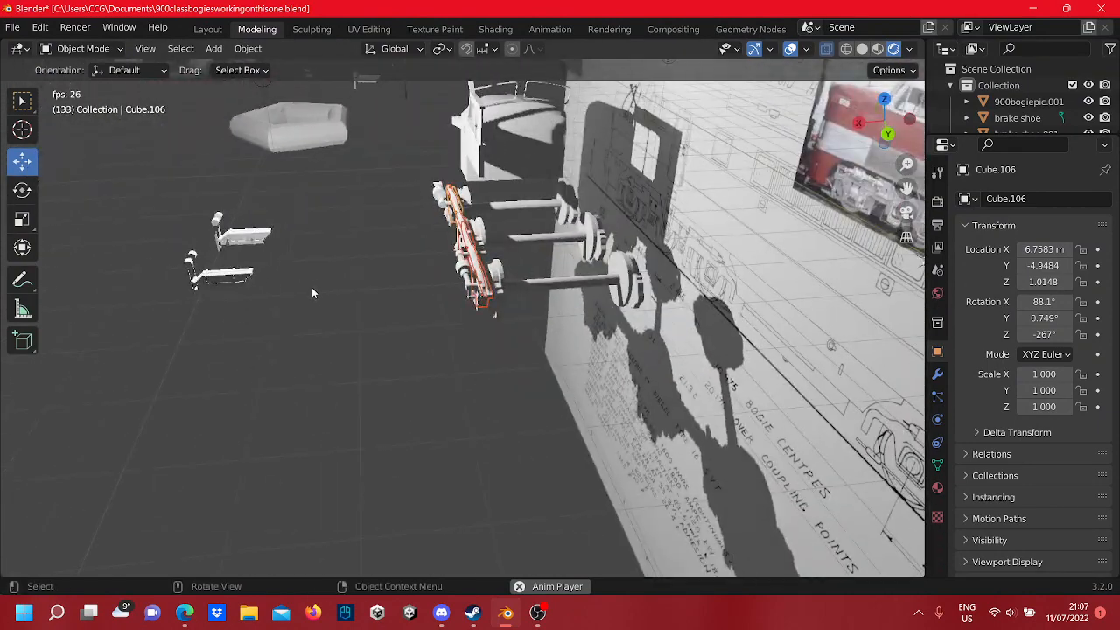
click(301, 263)
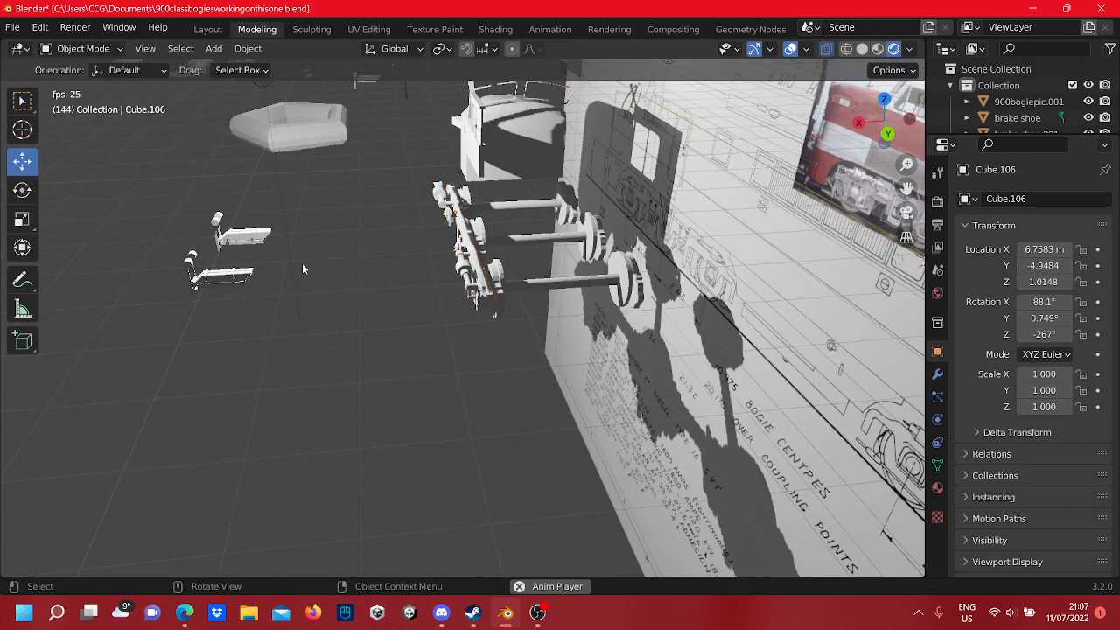
click(522, 588)
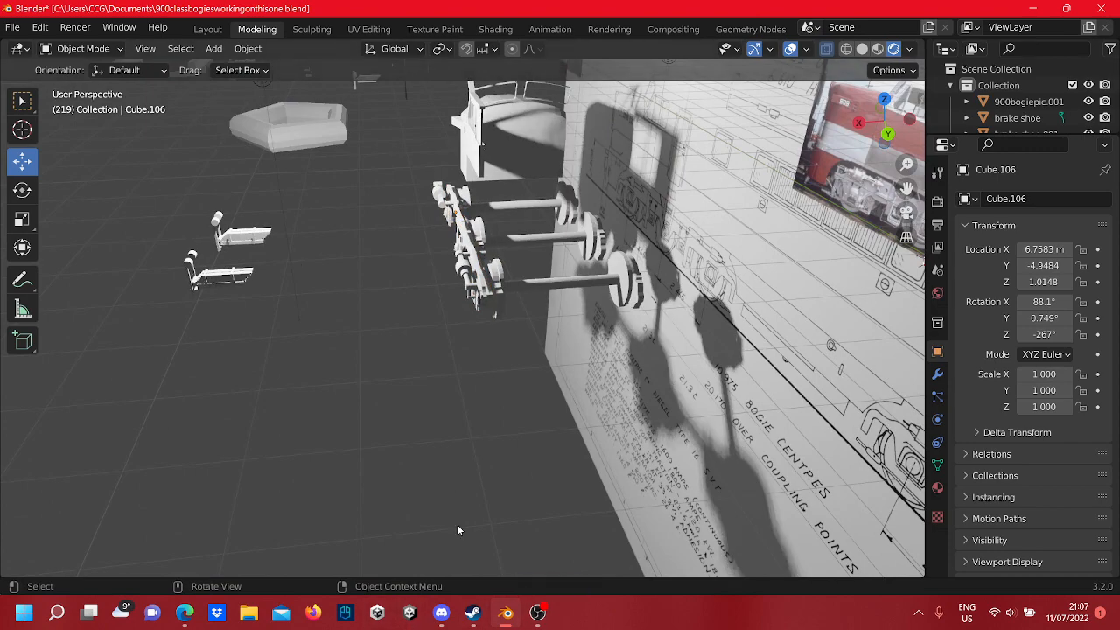
scroll(410, 395, down, 4)
scroll(411, 348, up, 8)
scroll(396, 332, down, 8)
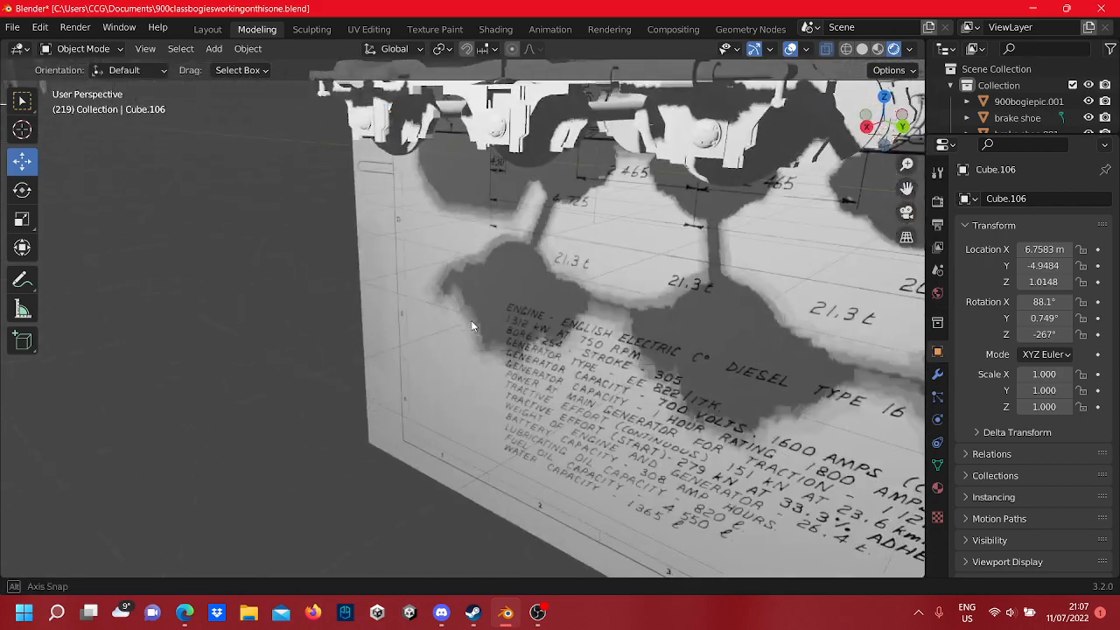
scroll(490, 437, up, 6)
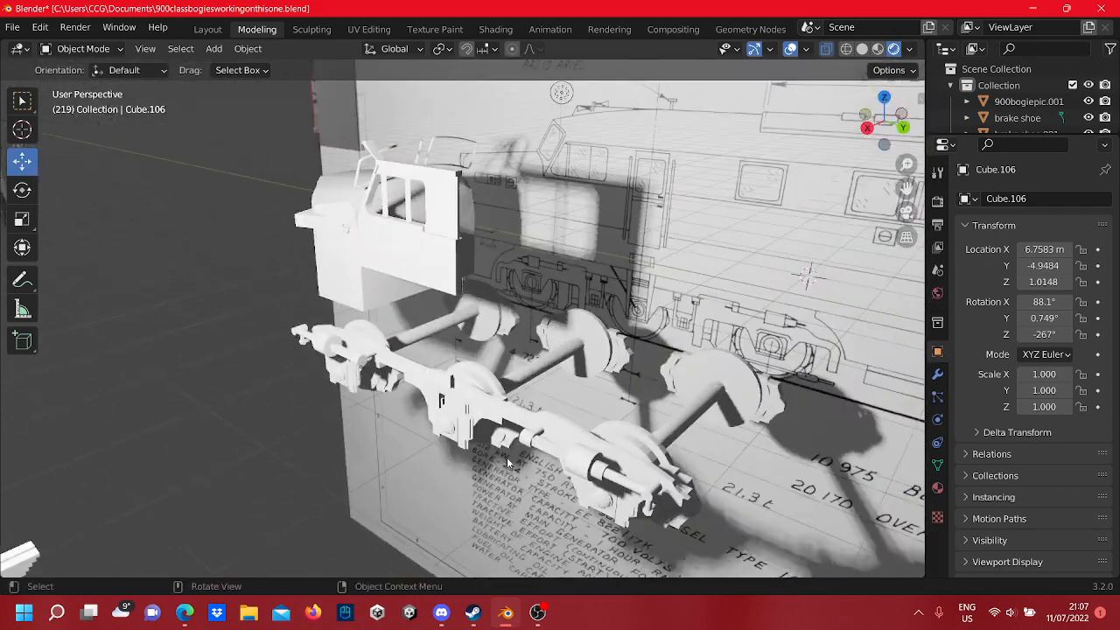
click(456, 346)
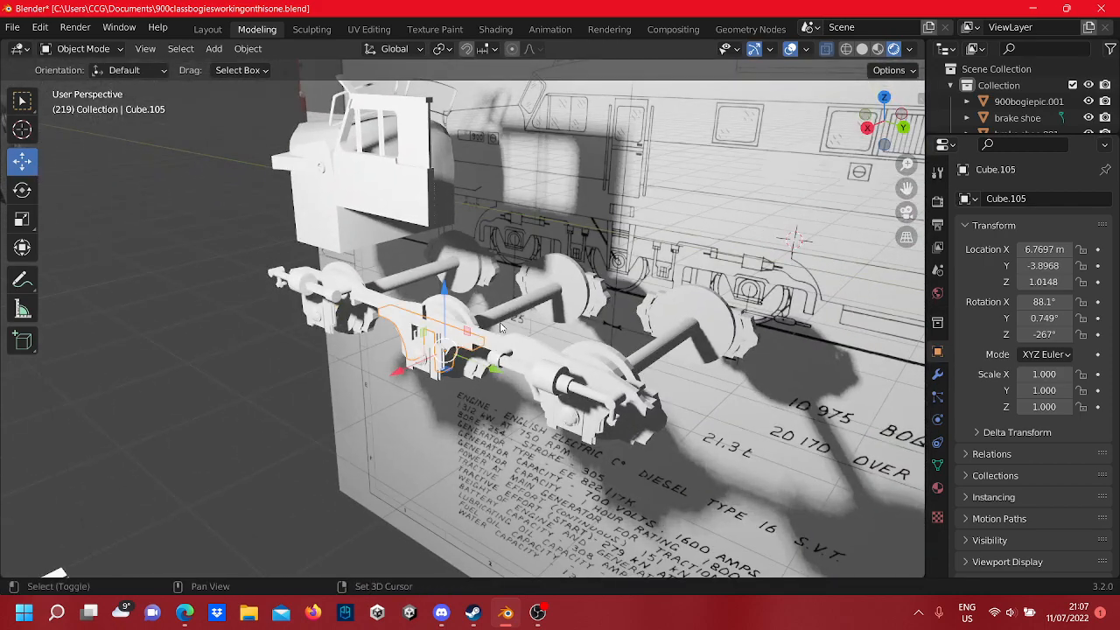
shift+click(551, 405)
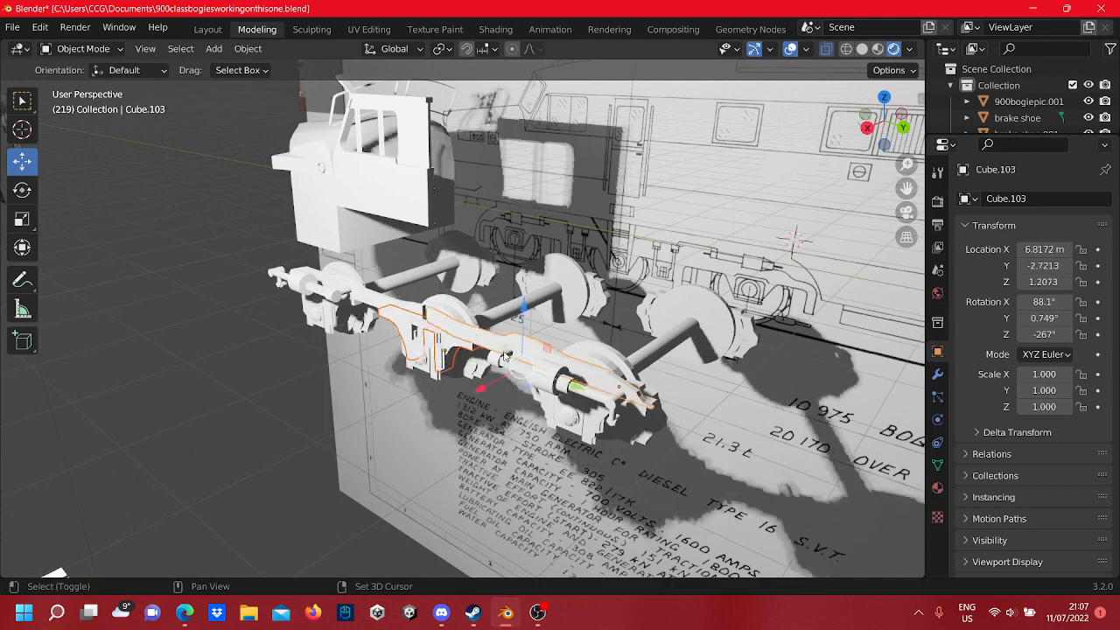
shift+click(544, 401)
shift+click(540, 405)
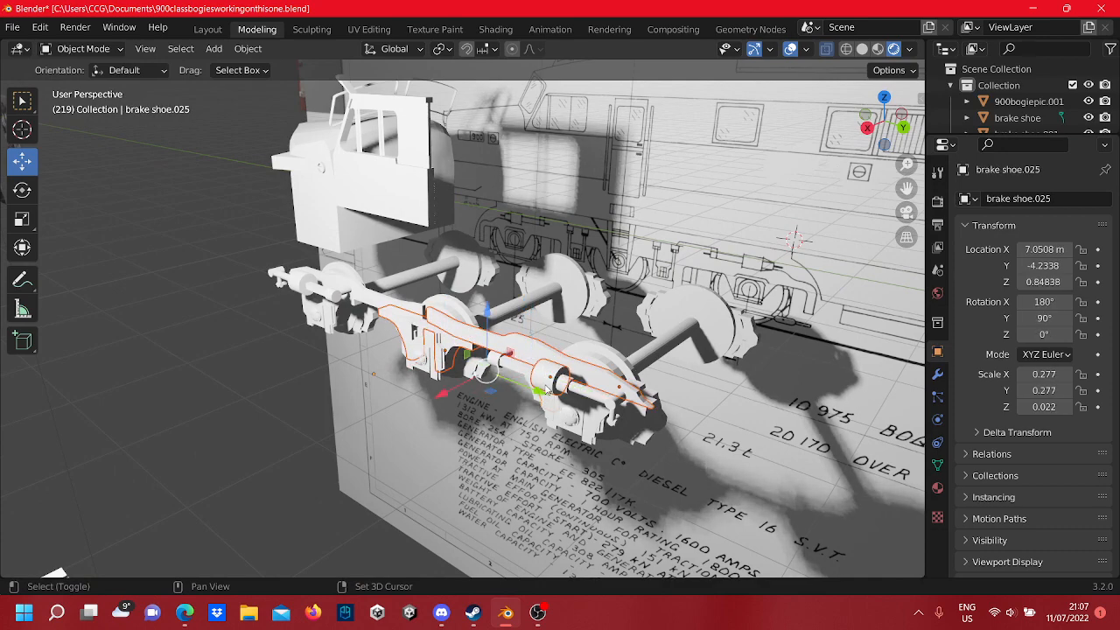
middle_drag(540, 405, 265, 346)
click(265, 344)
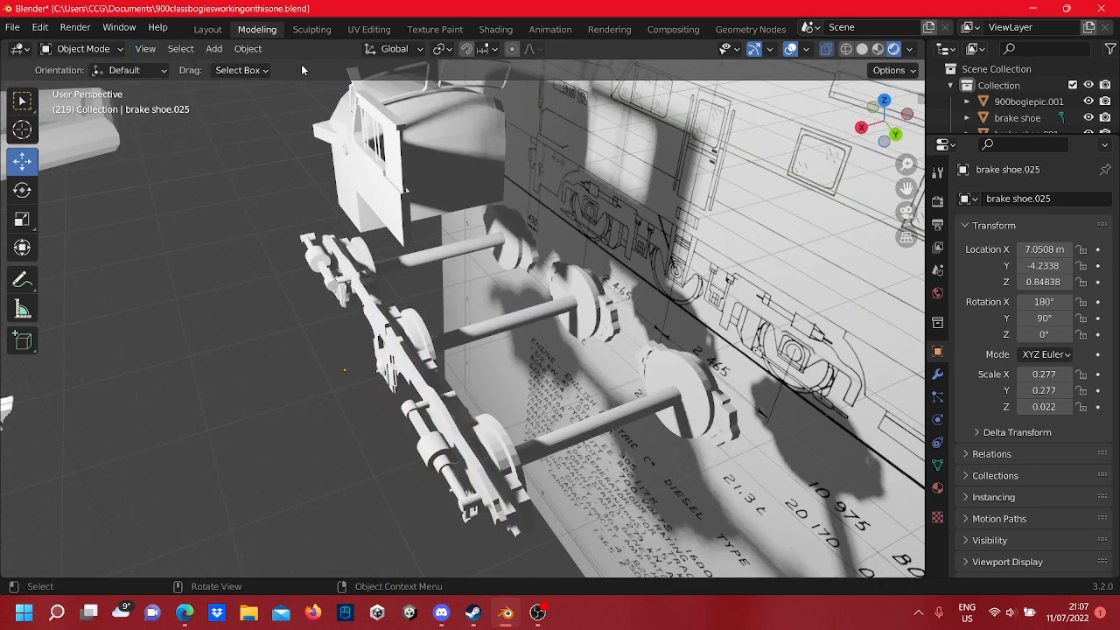
- Select all plates of the bogie's outer side frame, move them 1.0844 m along X away from the wheels, and deselect them
middle_drag(525, 471, 563, 381)
scroll(565, 365, up, 5)
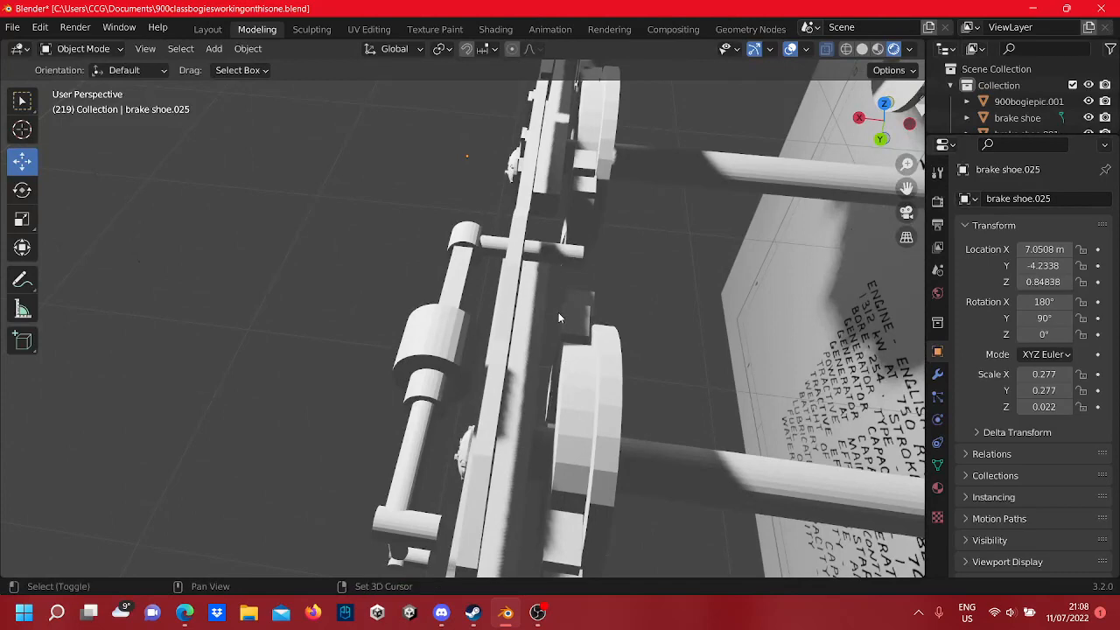
click(559, 319)
click(529, 311)
shift+click(523, 304)
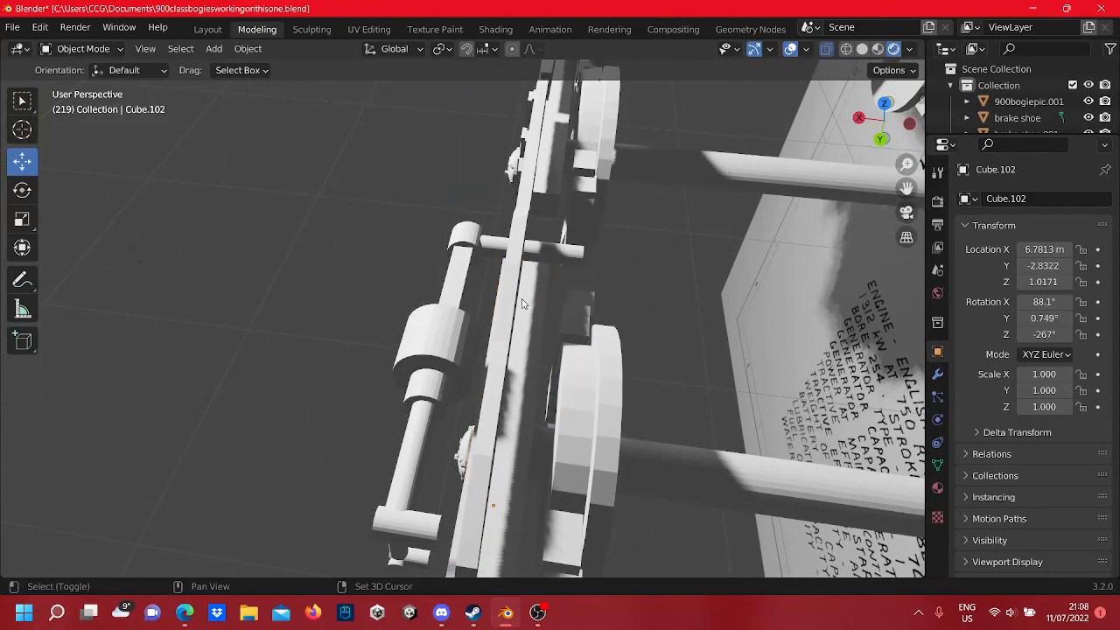
click(514, 295)
middle_drag(515, 295, 490, 254)
shift+click(368, 179)
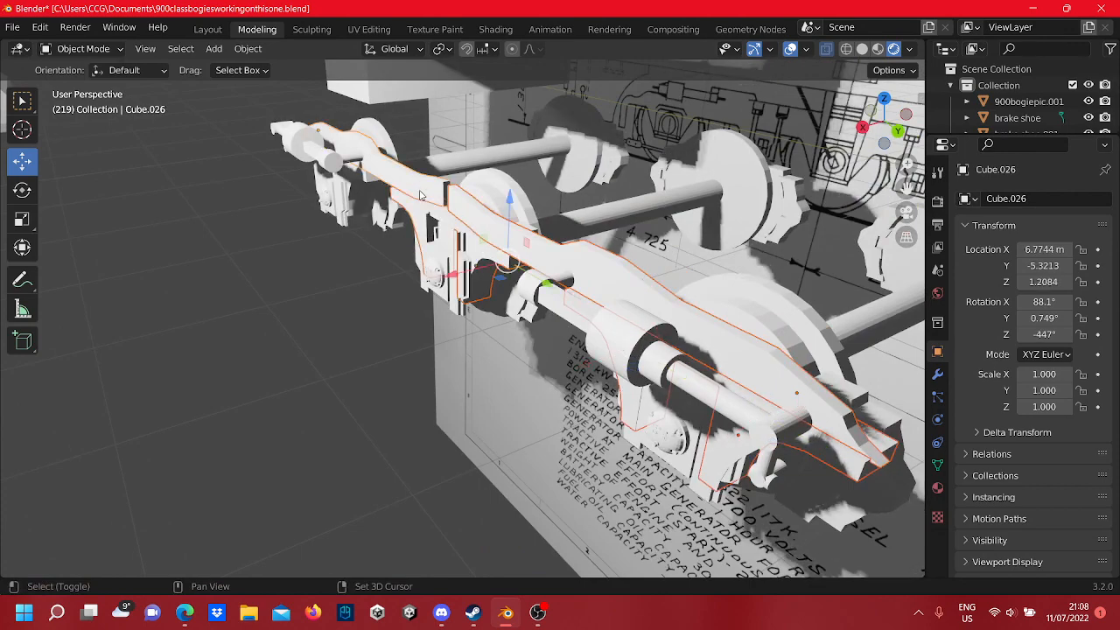
scroll(487, 387, down, 4)
click(494, 326)
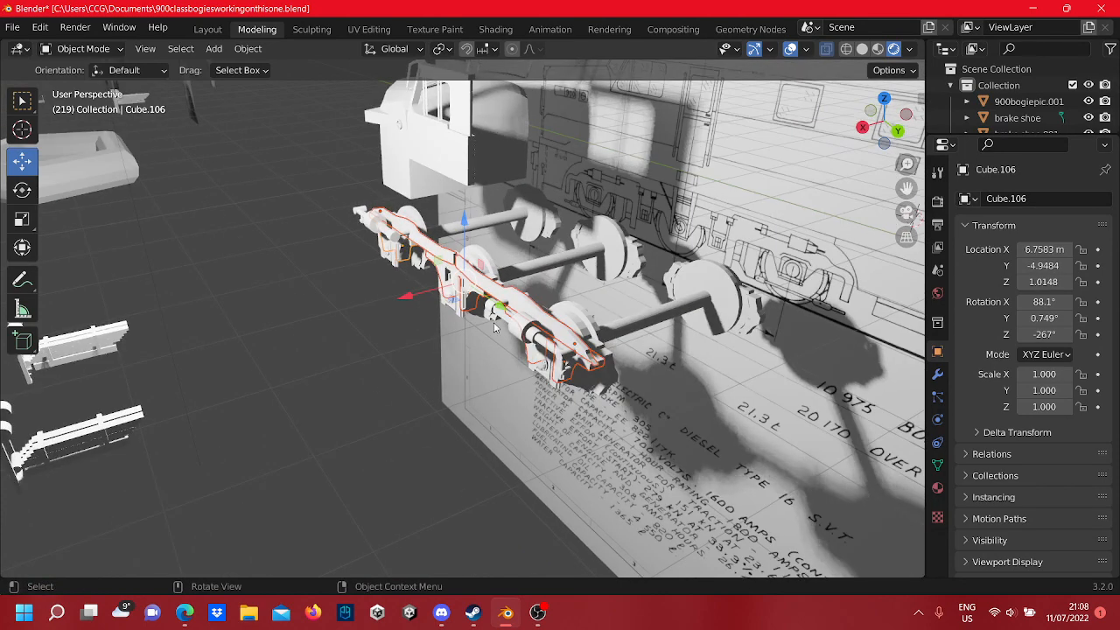
drag(420, 294, 273, 338)
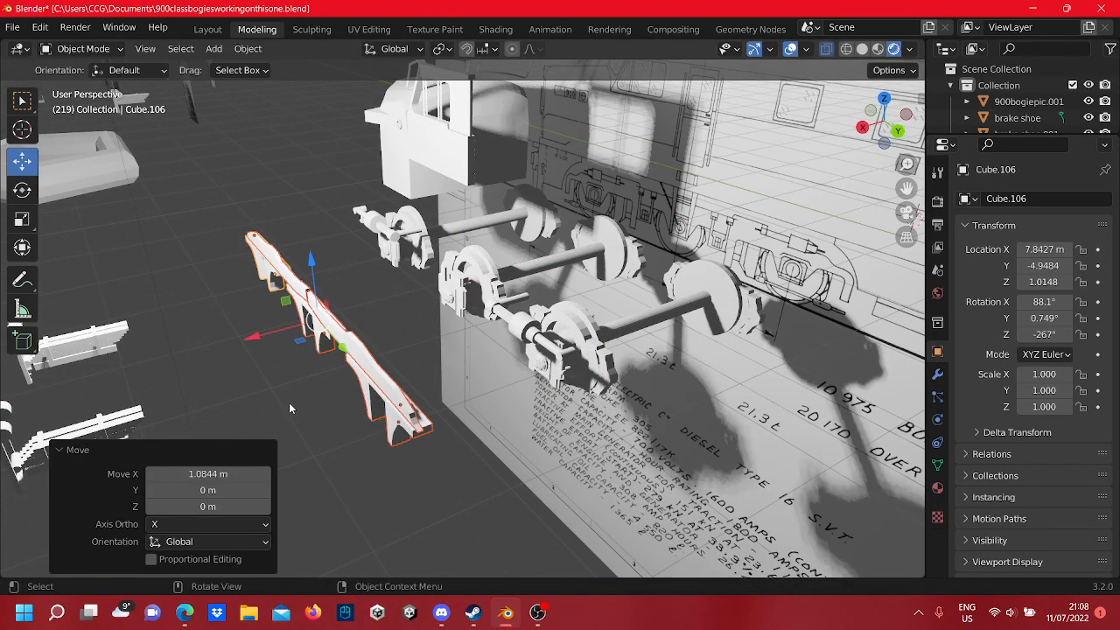
click(293, 407)
- Try moving the cylinder-and-rod assemblies beside both end wheelsets 3.5577 m along X, and undo the move
middle_drag(487, 461, 470, 487)
click(470, 487)
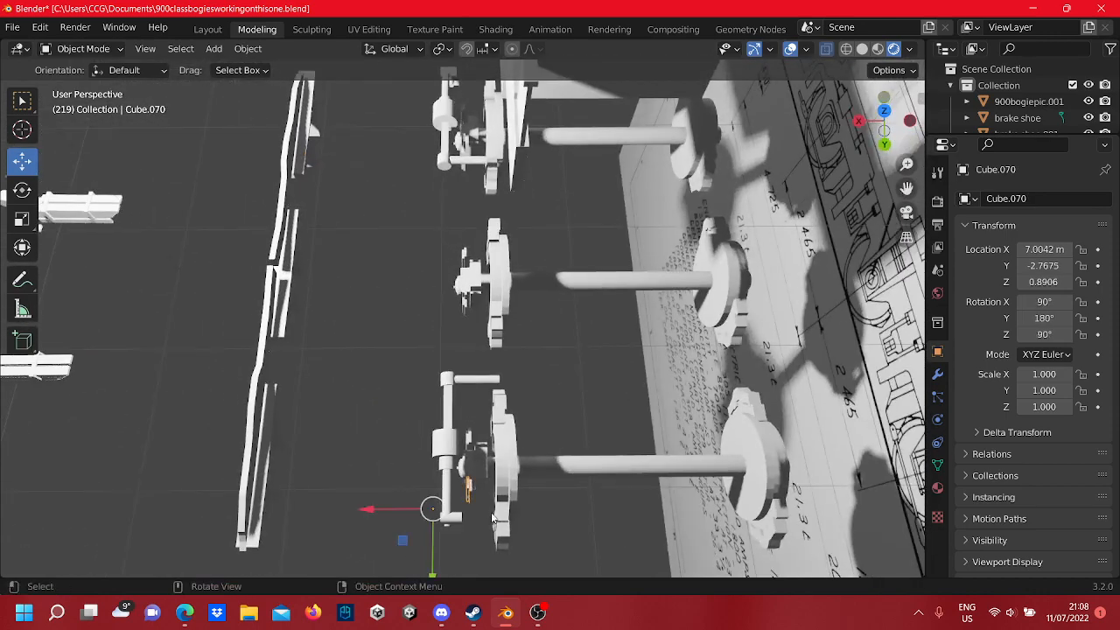
click(483, 521)
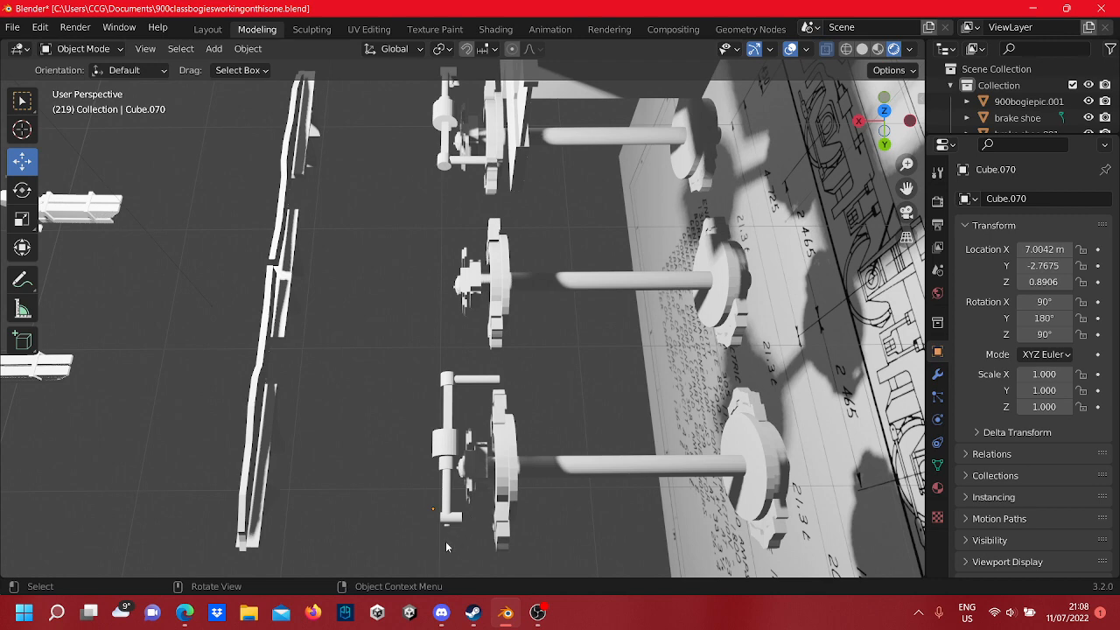
drag(446, 546, 387, 332)
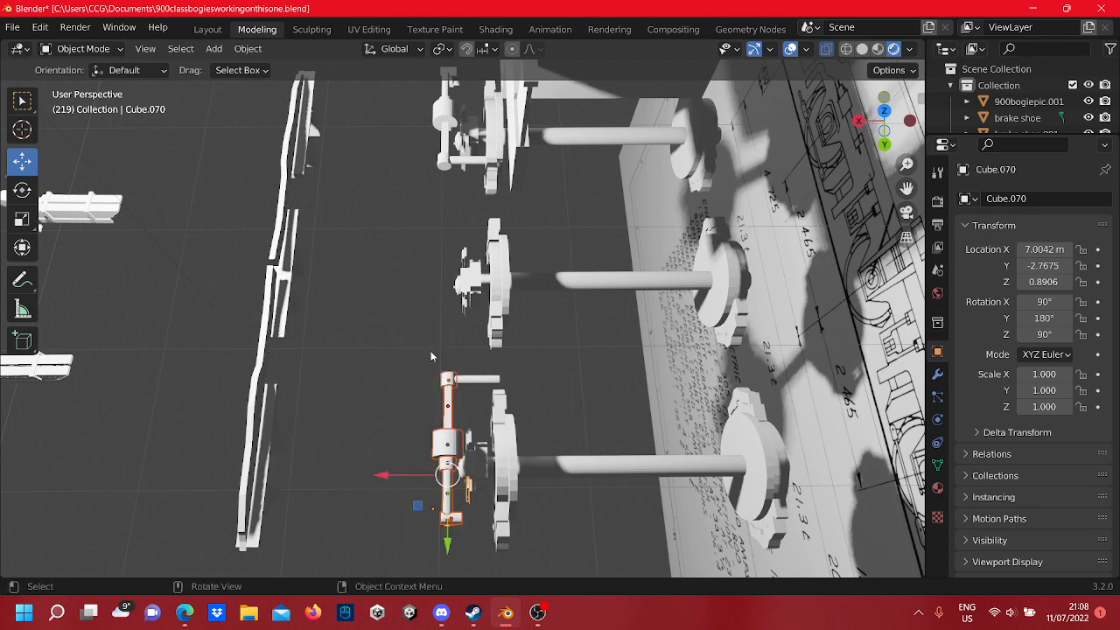
click(475, 388)
middle_drag(475, 387, 459, 421)
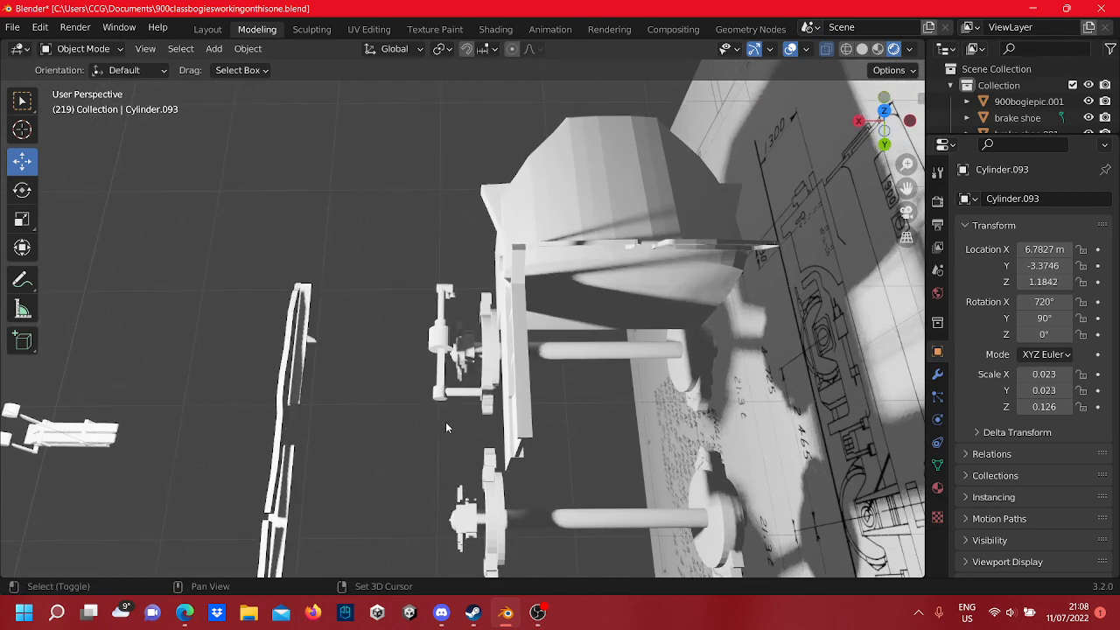
drag(411, 300, 411, 306)
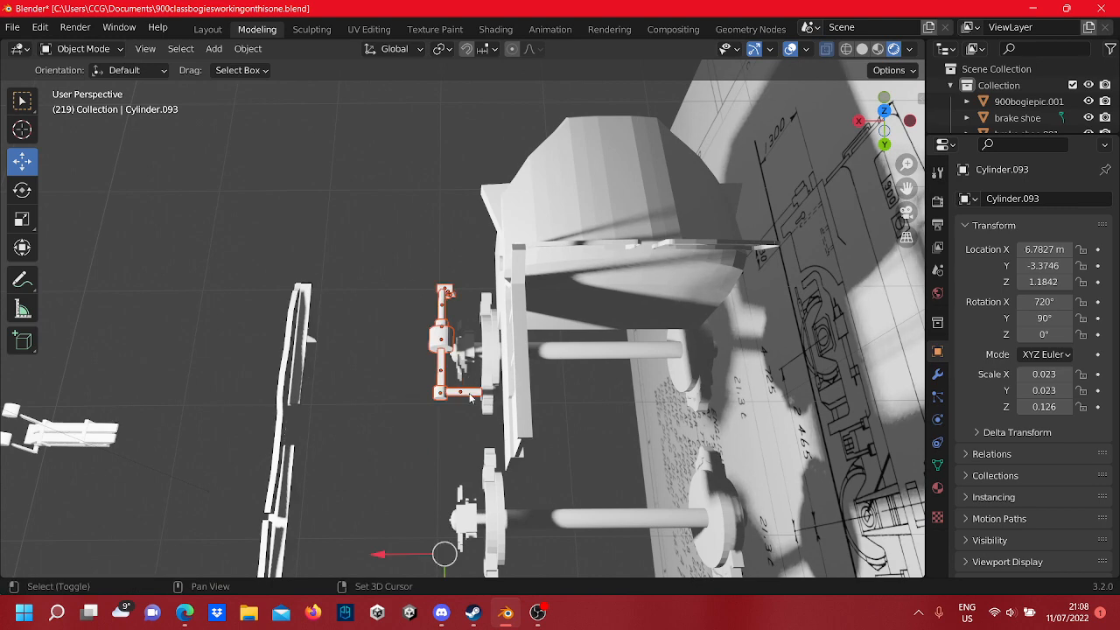
scroll(410, 340, down, 3)
shift+middle_drag(410, 340, 485, 261)
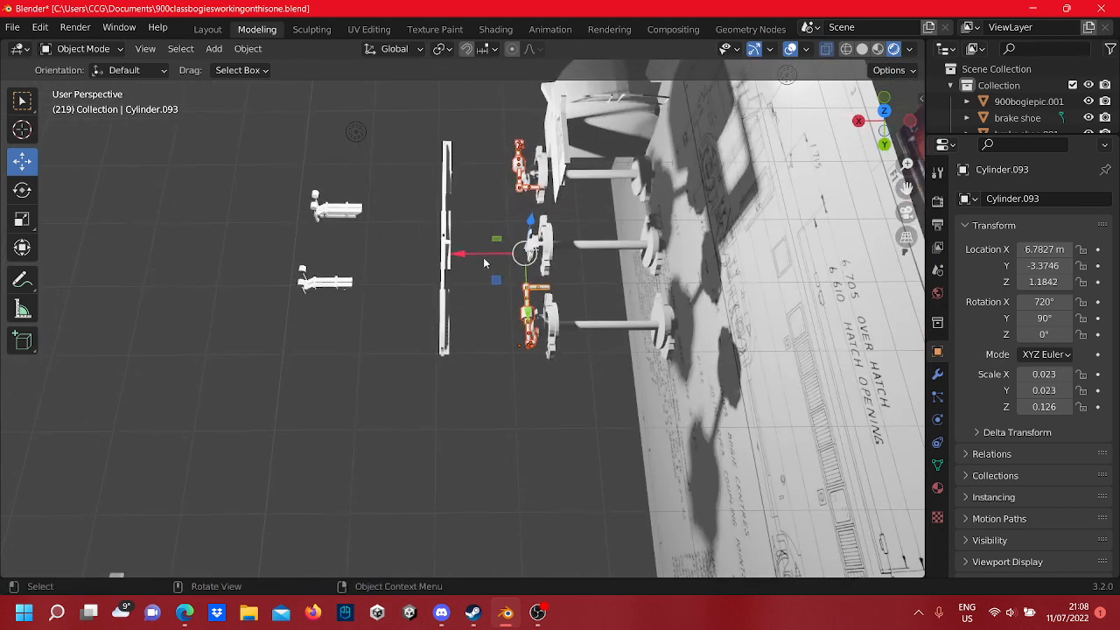
drag(454, 255, 184, 252)
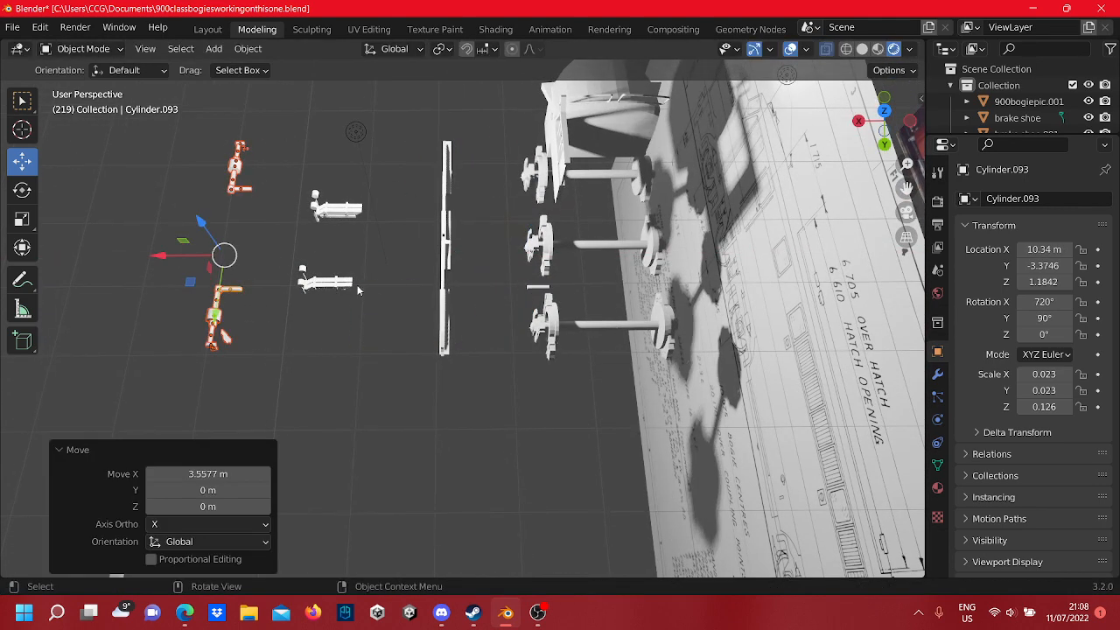
key(ctrl+z)
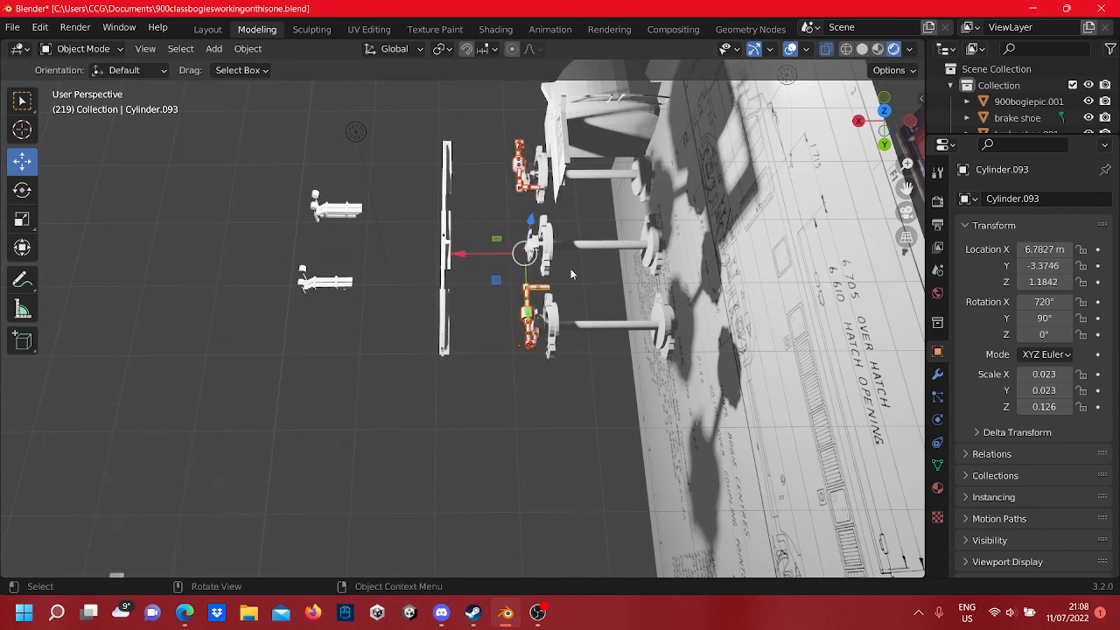
- Include the short cross rod in the selected assemblies, try moving them 3.5291 m along X, then undo and deselect
shift+click(544, 294)
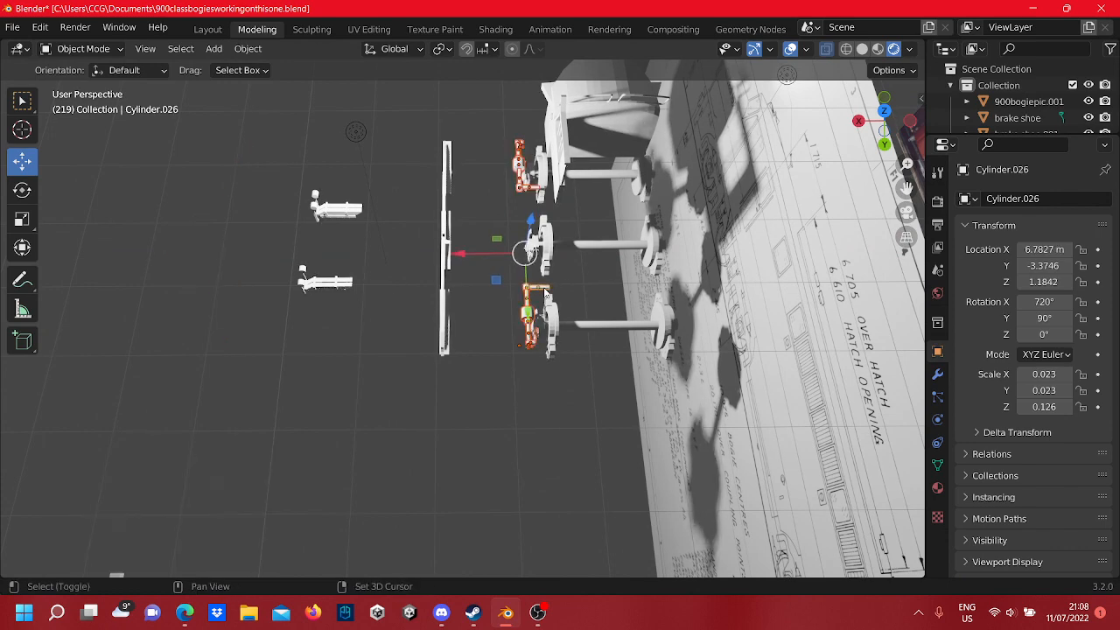
drag(453, 254, 157, 260)
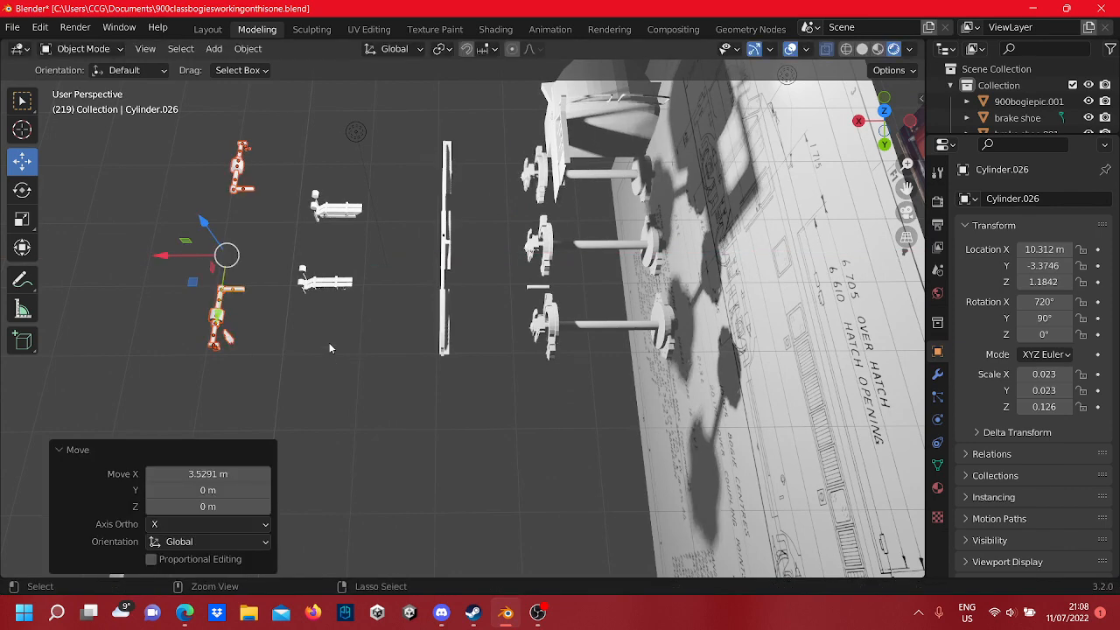
key(ctrl+z)
scroll(547, 305, up, 5)
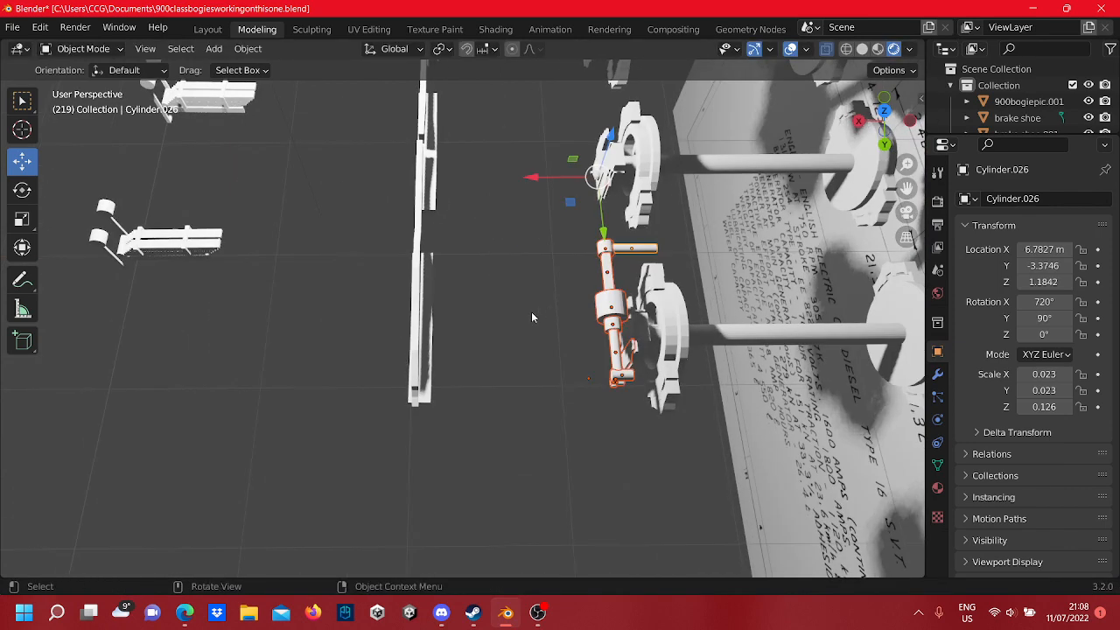
click(531, 316)
middle_drag(531, 317, 453, 396)
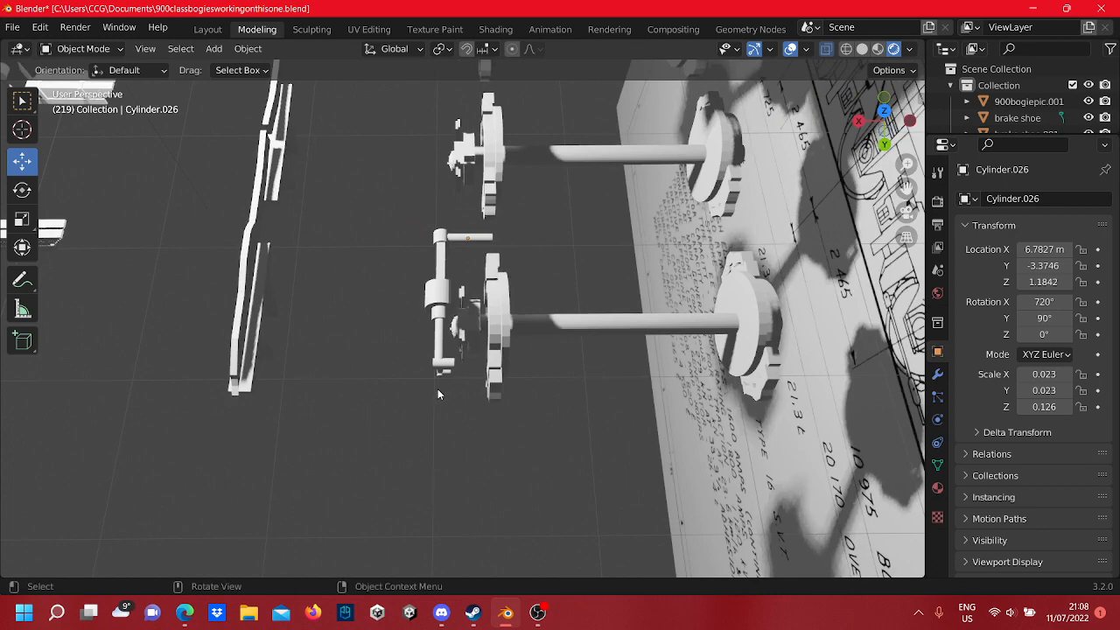
drag(440, 388, 376, 229)
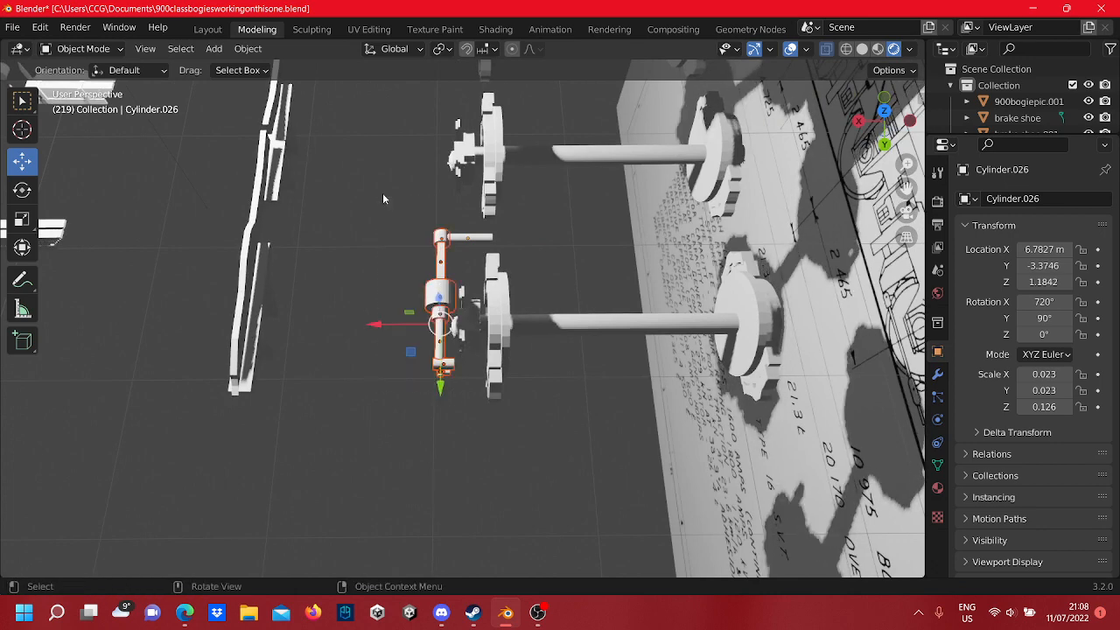
shift+click(469, 236)
shift+middle_drag(468, 233, 458, 503)
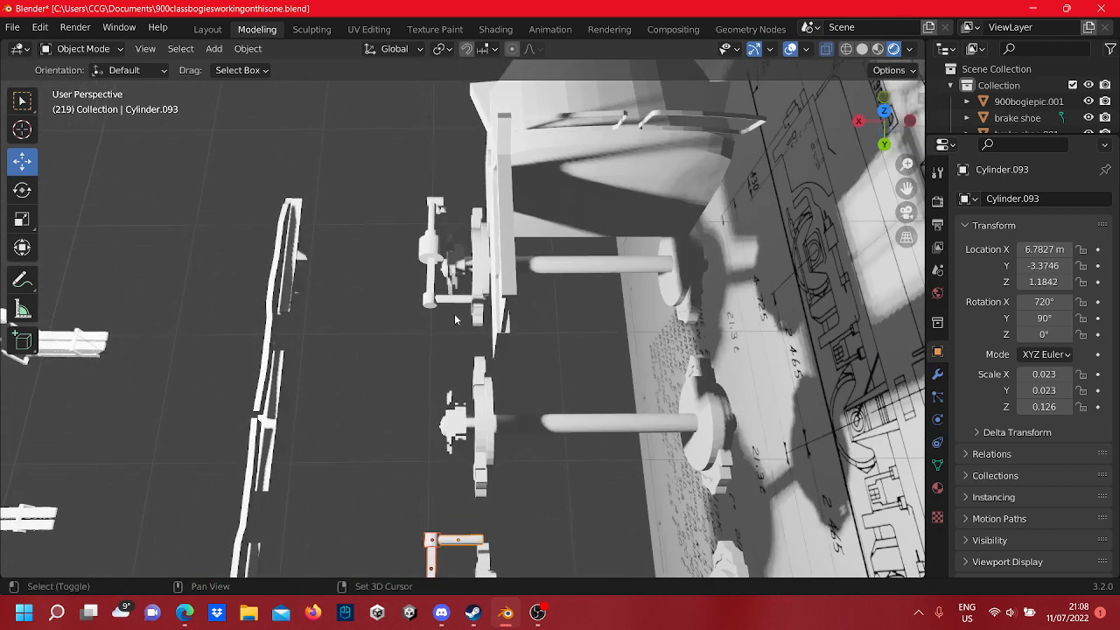
- Select the complete cylinder-and-rod assembly beside the wheelset under the cab
drag(391, 184, 404, 163)
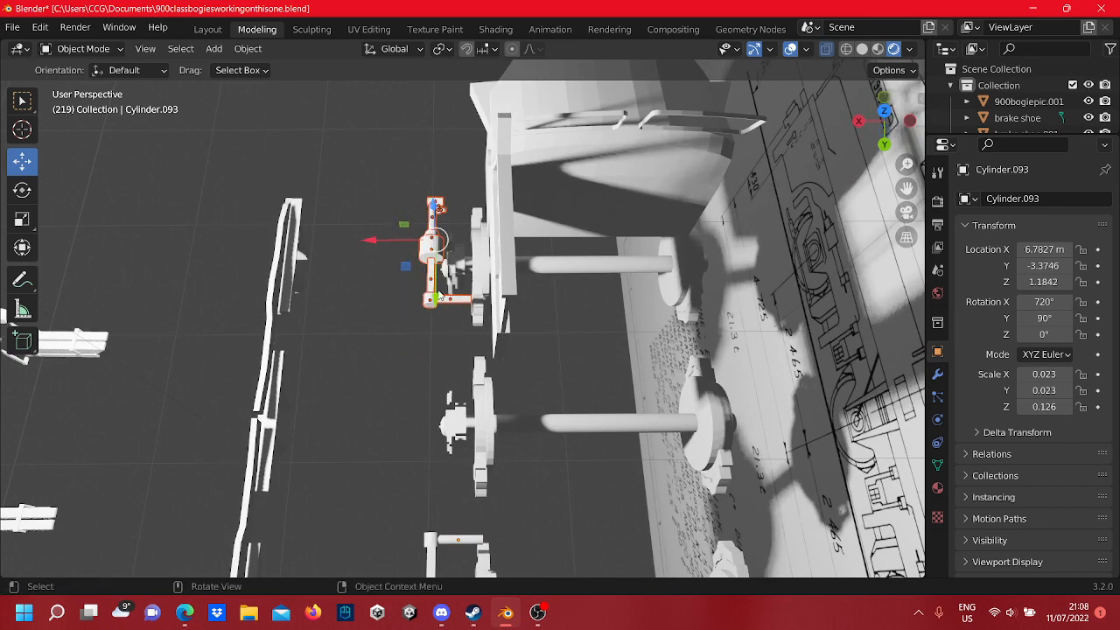
drag(388, 248, 359, 269)
middle_drag(360, 270, 402, 363)
shift+middle_drag(420, 449, 463, 320)
scroll(457, 455, up, 5)
drag(460, 491, 372, 172)
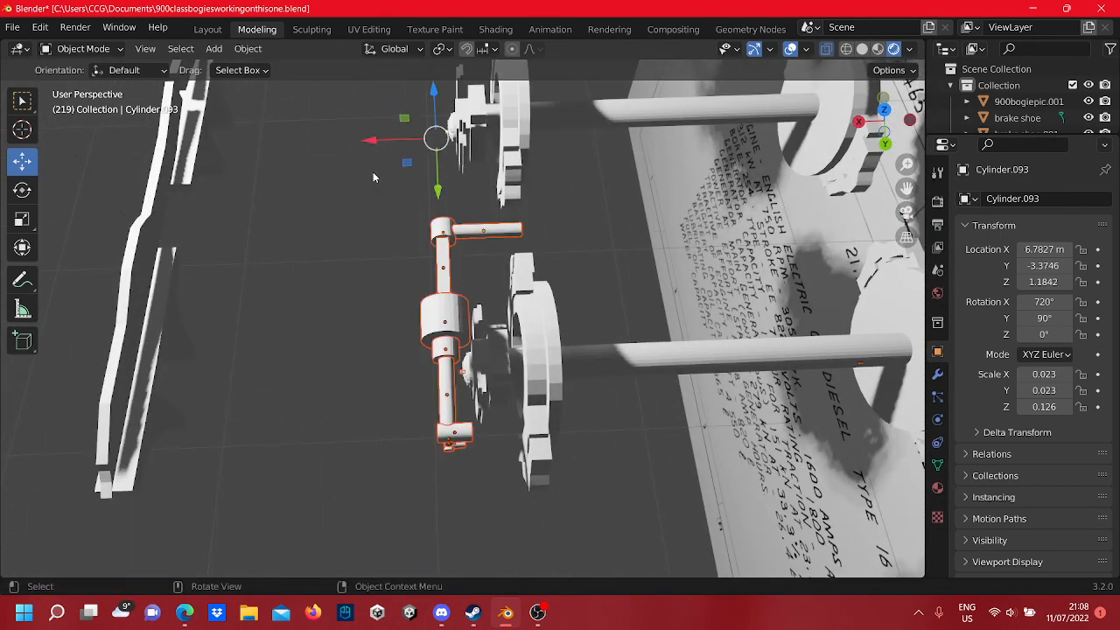
scroll(385, 238, down, 3)
key(ctrl+z)
key(ctrl+z)
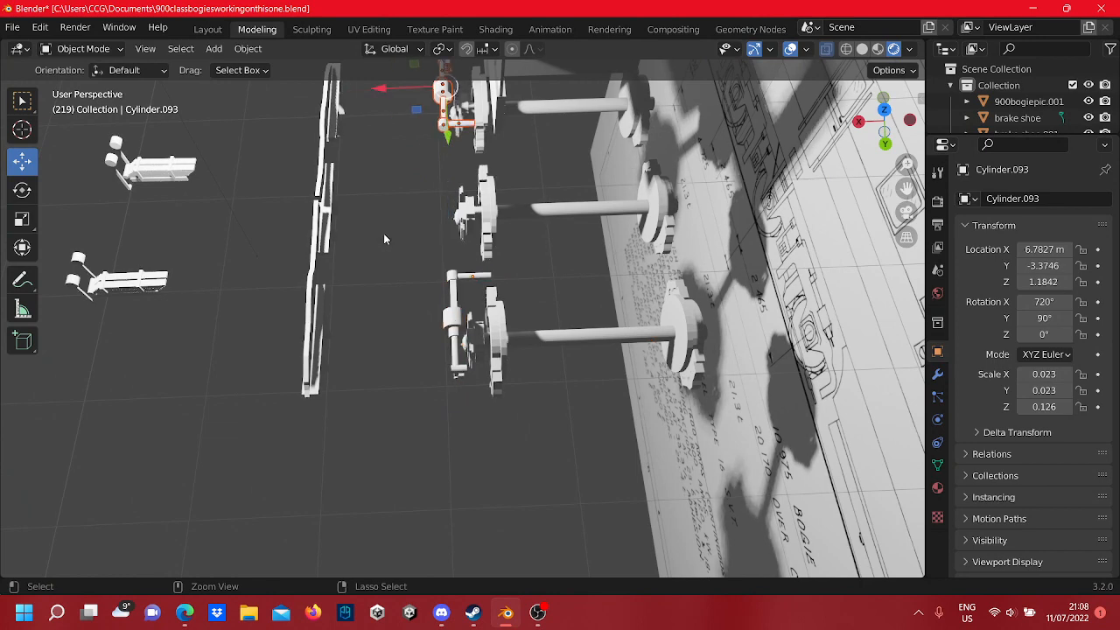
- Add the complete cylinder-and-rod assembly beside the other end wheelset to the selection, move both about 3.17 m along X, and deselect
scroll(469, 405, up, 3)
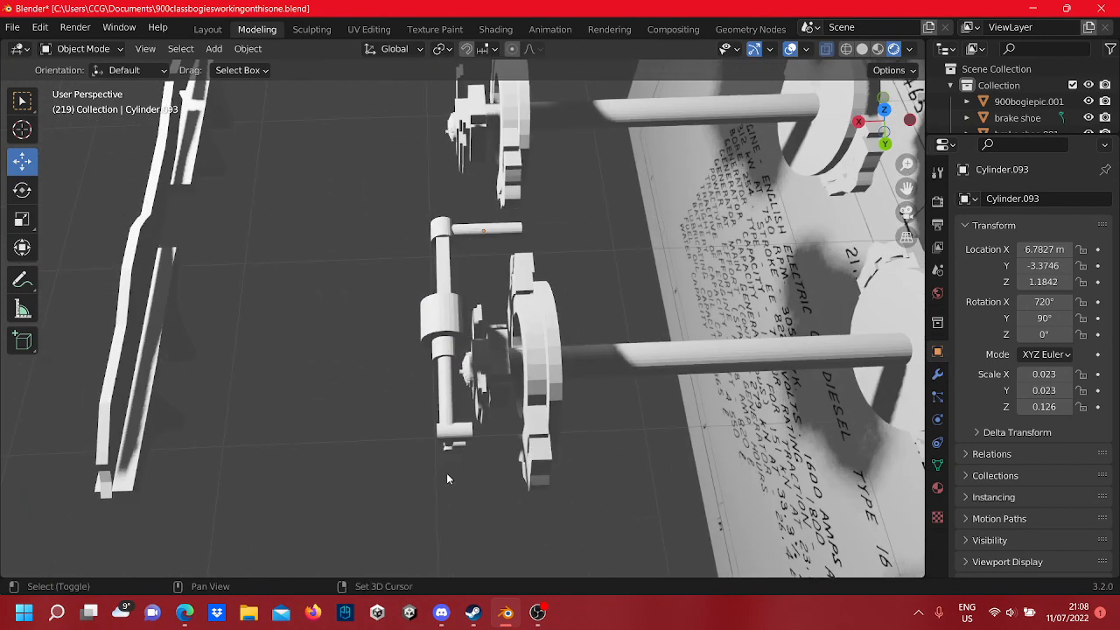
shift+drag(446, 474, 389, 231)
scroll(489, 350, down, 4)
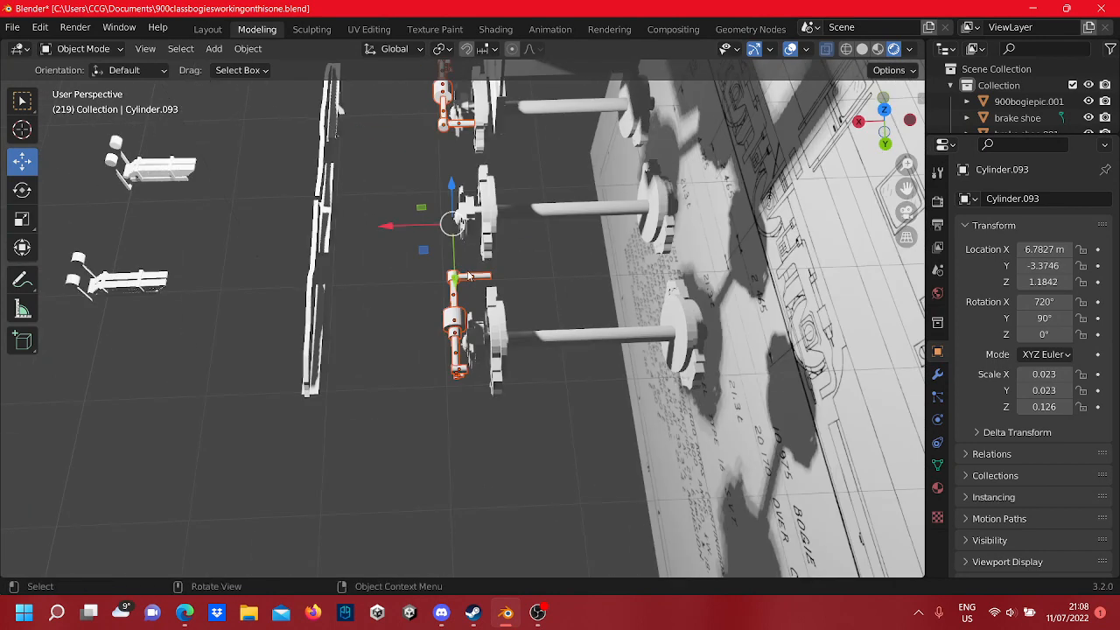
shift+middle_drag(508, 262, 657, 285)
drag(539, 245, 230, 359)
click(545, 392)
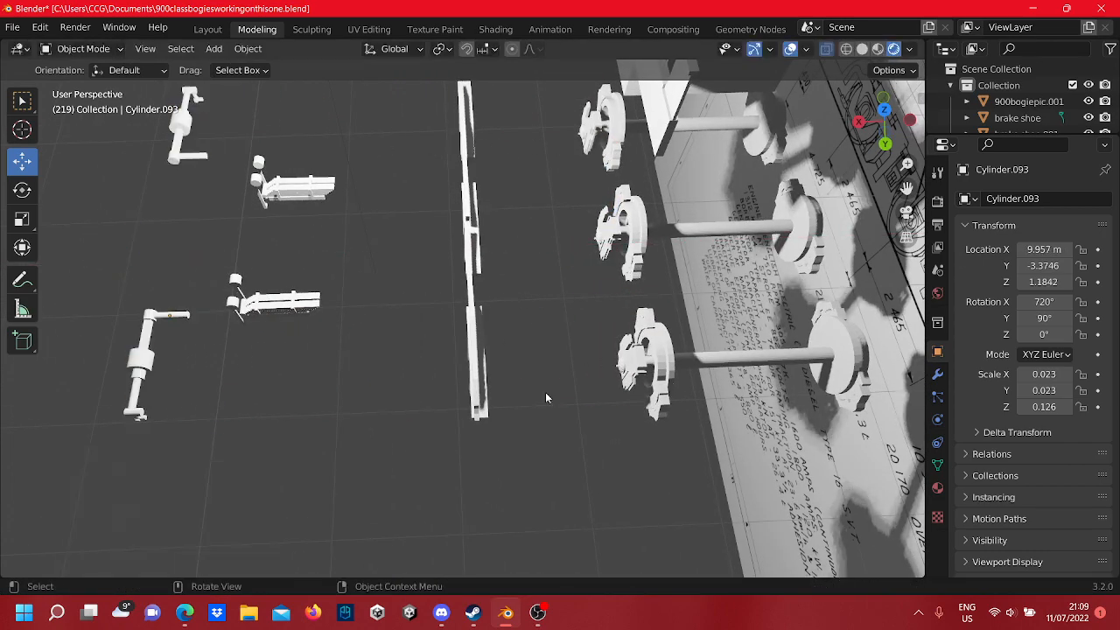
- Select the small axle-end parts outside all three wheelsets and leave the axle under the cab out of the selection
shift+middle_drag(546, 392, 394, 409)
scroll(494, 482, up, 4)
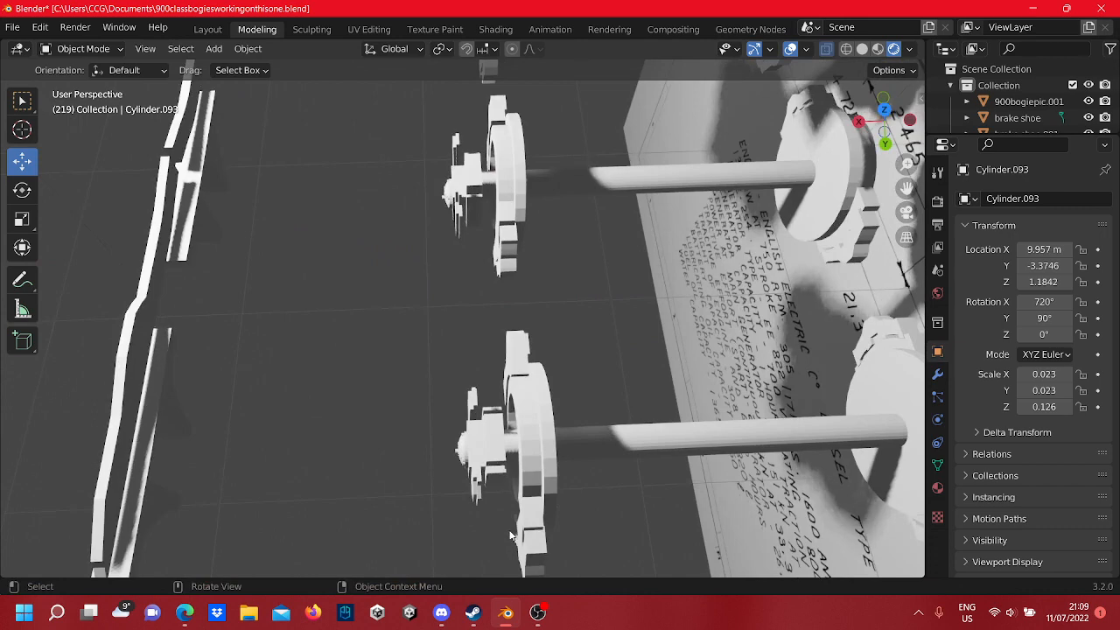
drag(454, 382, 408, 301)
shift+middle_drag(435, 337, 440, 497)
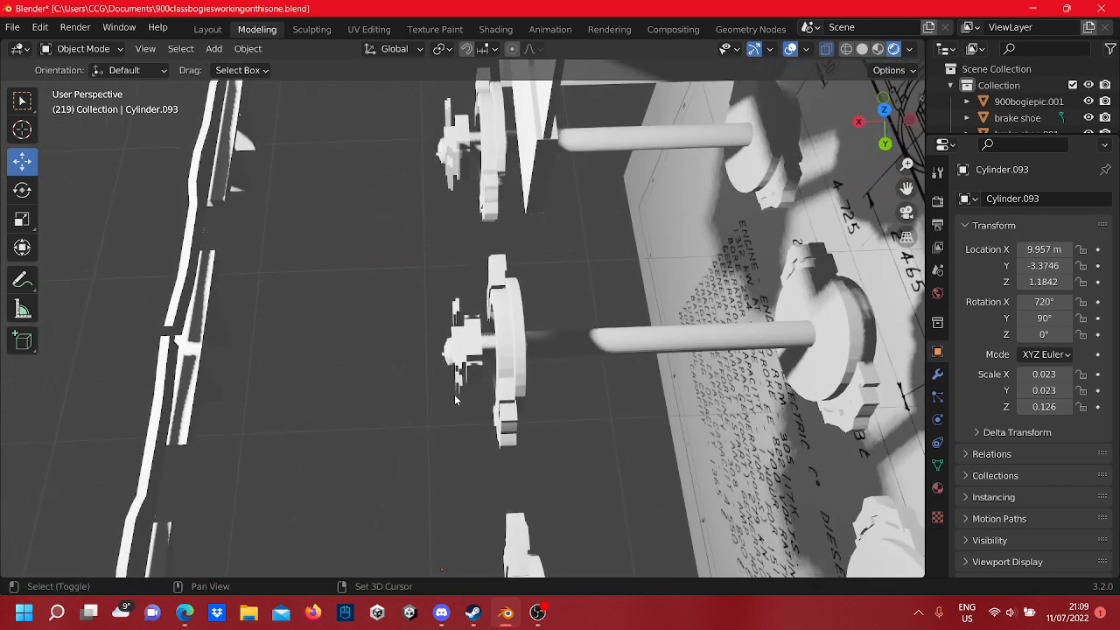
drag(440, 307, 434, 283)
shift+middle_drag(425, 231, 434, 350)
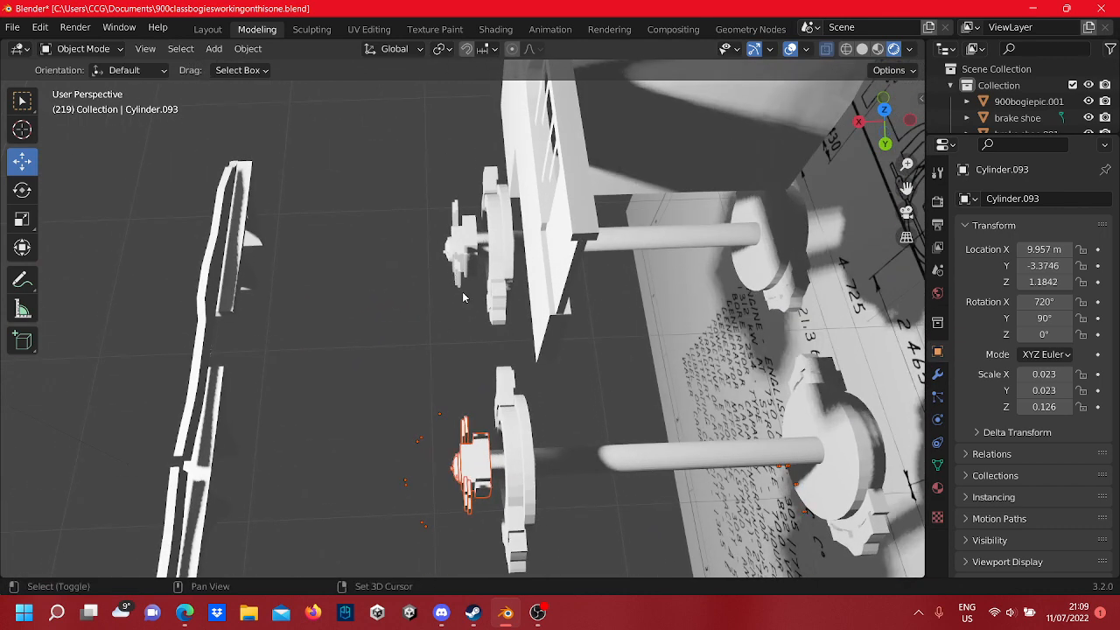
drag(453, 273, 449, 271)
scroll(450, 279, down, 3)
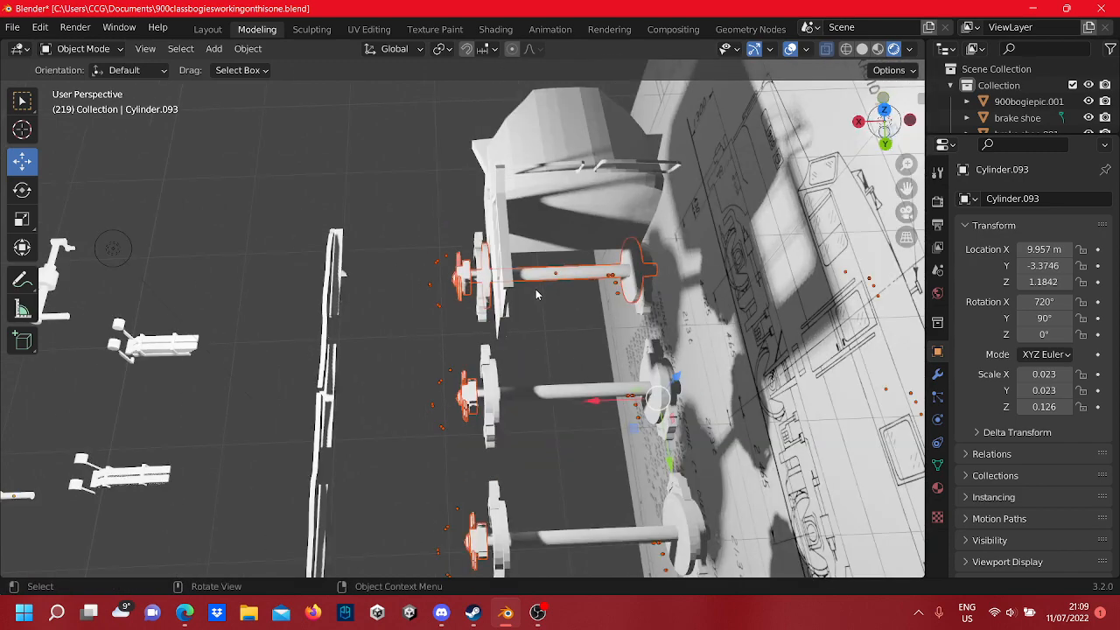
shift+click(579, 281)
shift+click(579, 282)
- Move the selected axle-end parts along X until they lie beyond the cylinder-and-rod assemblies, and deselect them
scroll(415, 438, down, 3)
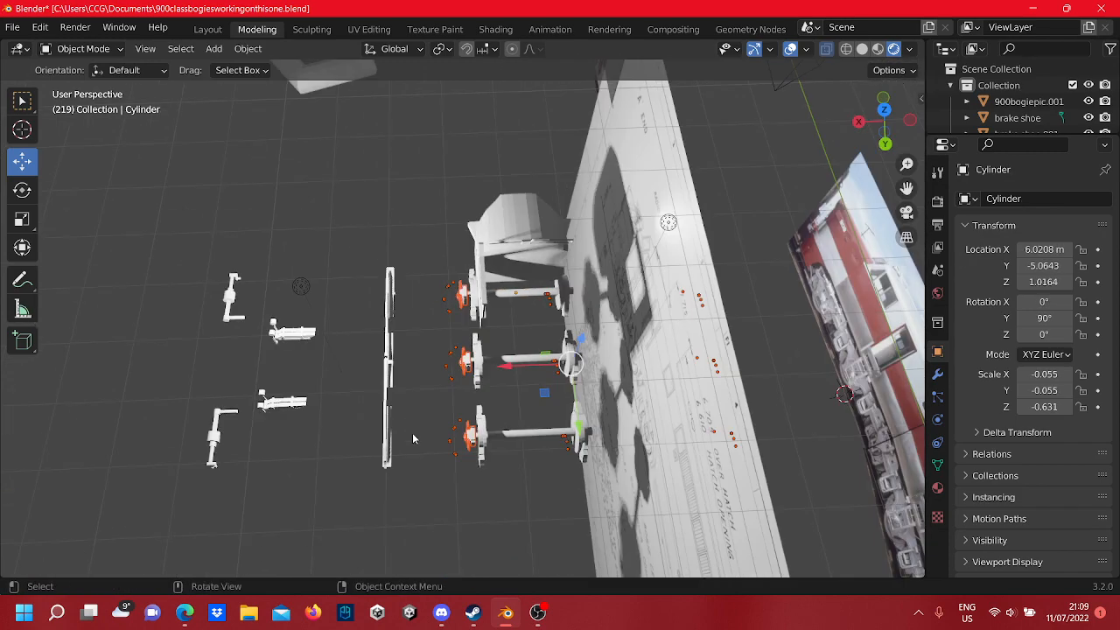
shift+middle_drag(414, 437, 505, 342)
key(g)
key(x)
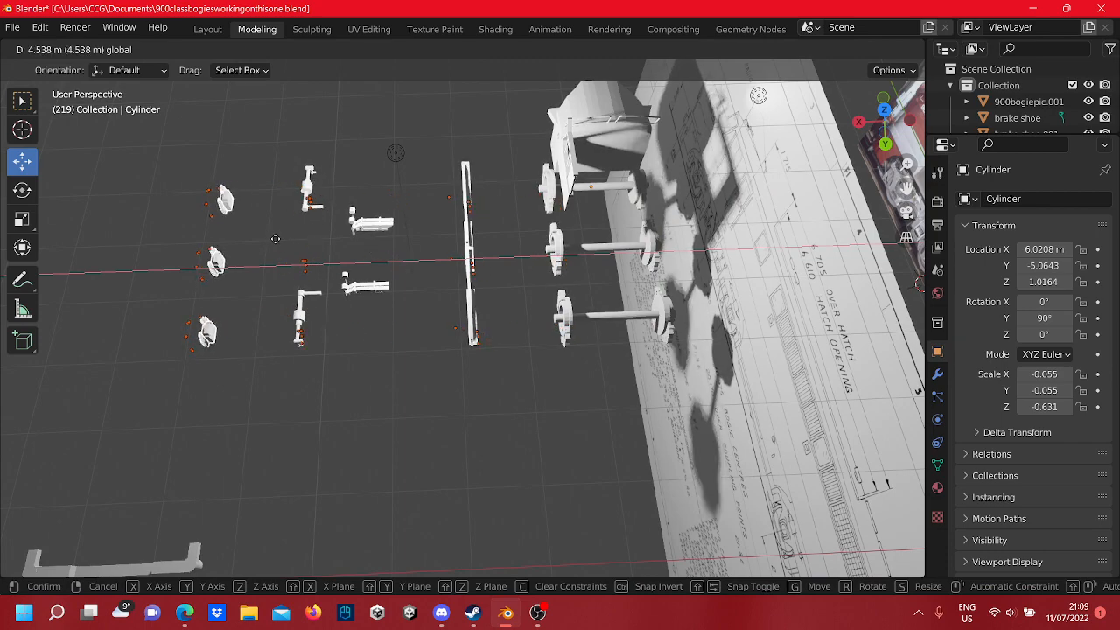
click(298, 240)
click(287, 243)
- Select the light in front of the locomotive diagram and move it -7.822 m along Y
mouse_move(287, 243)
middle_down()
mouse_move(361, 99)
mouse_move(465, 248)
mouse_move(464, 233)
mouse_move(488, 320)
mouse_move(490, 306)
mouse_move(315, 234)
mouse_move(418, 219)
middle_up()
scroll(295, 290, down, 5)
shift+middle_drag(294, 290, 518, 456)
scroll(490, 210, up, 5)
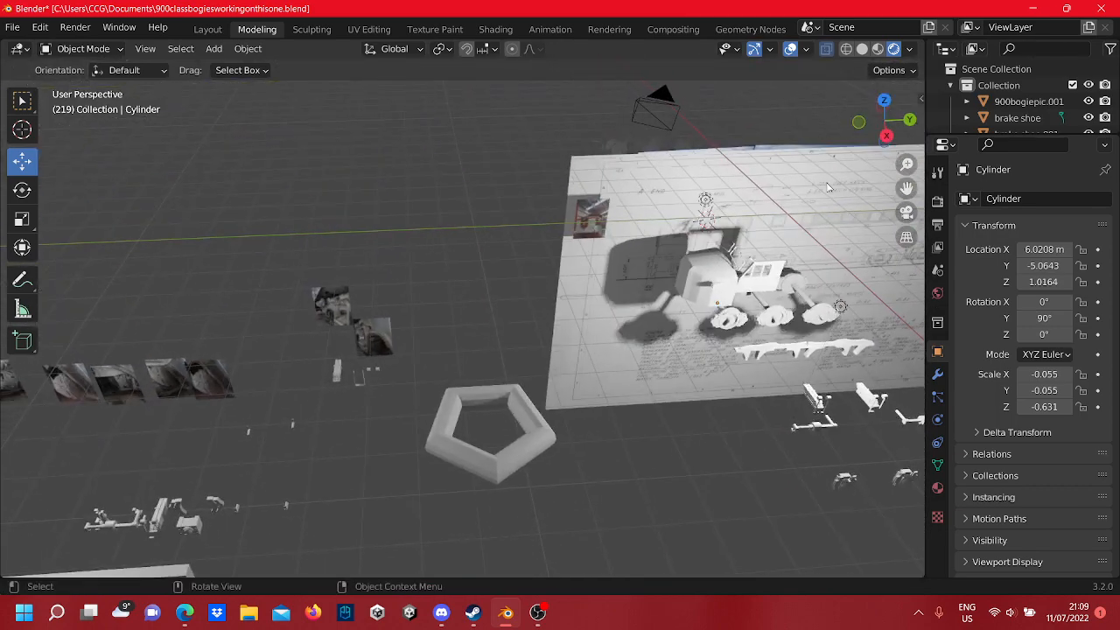
click(712, 208)
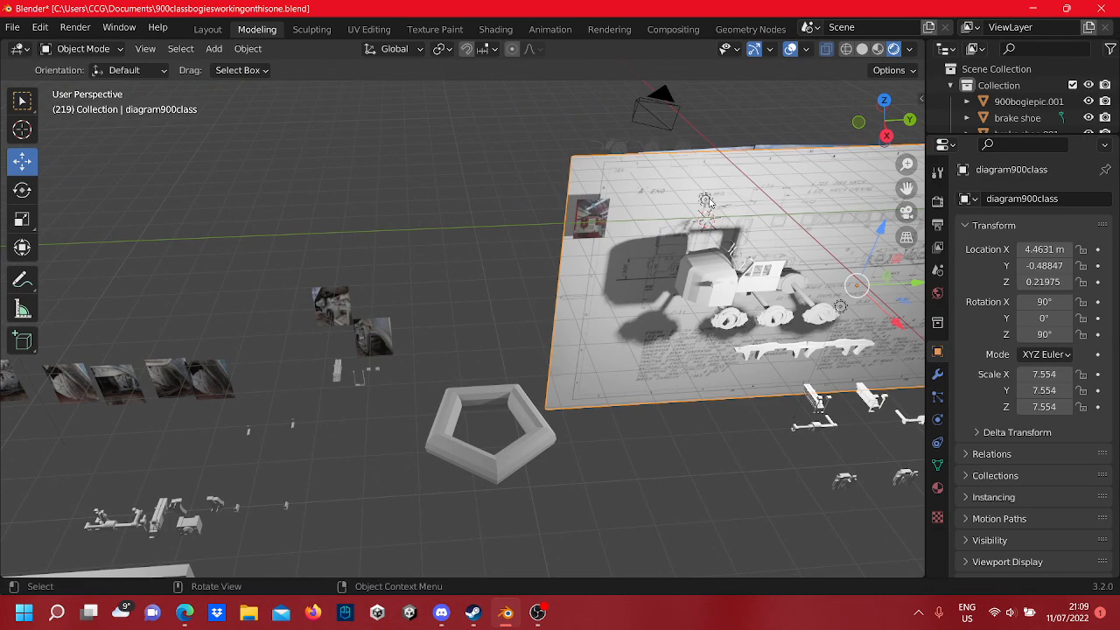
click(708, 202)
key(g)
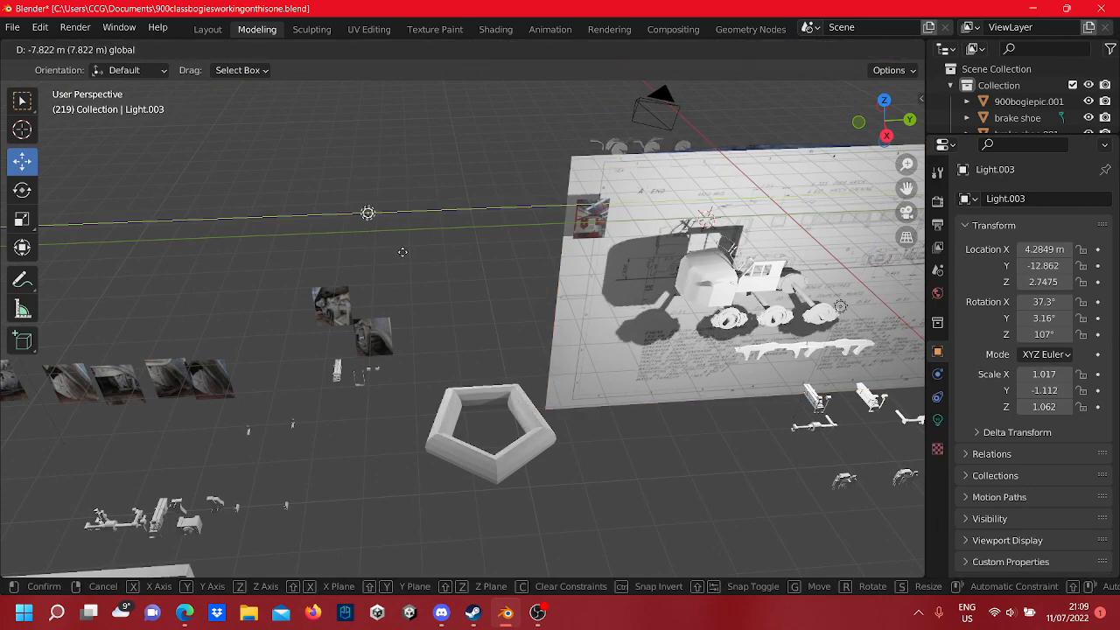
click(402, 252)
- Select the other light over the separated bogie parts and move it -9.8999 m along Y
middle_drag(403, 252, 511, 278)
middle_drag(397, 339, 584, 268)
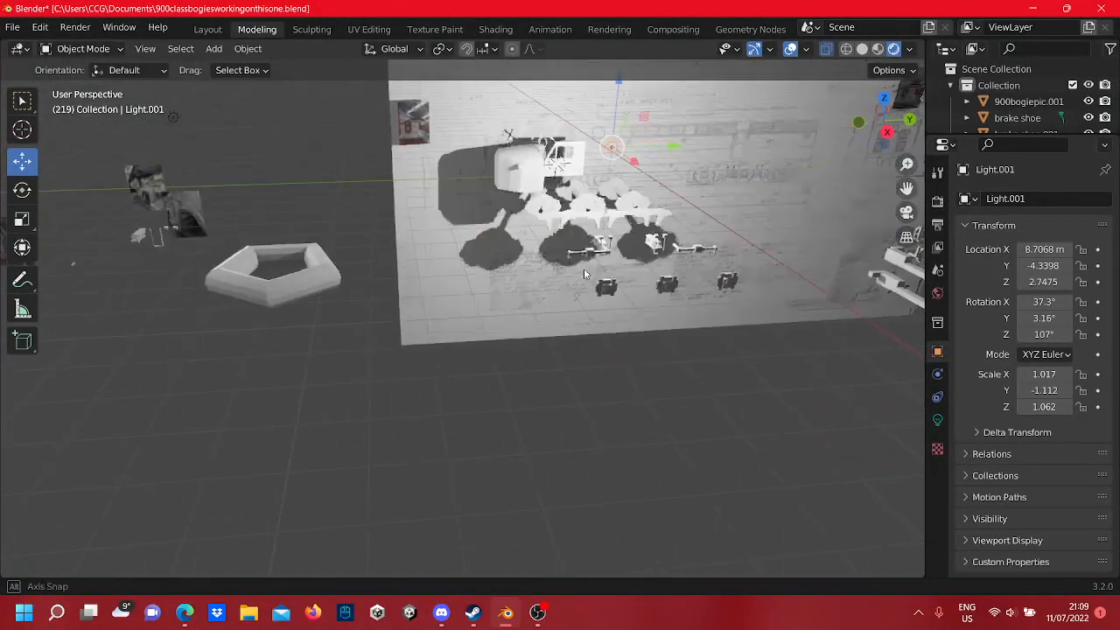
drag(665, 150, 101, 160)
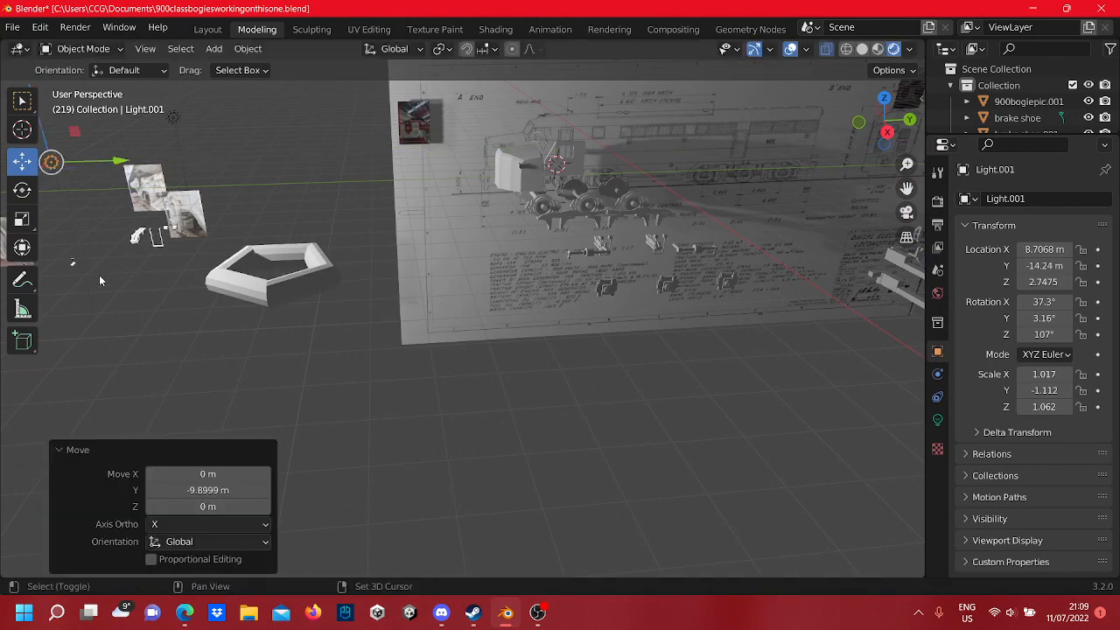
- Select the two small pins beneath the bracket in front of the close-up reference photo
shift+middle_drag(99, 275, 398, 261)
scroll(475, 230, up, 6)
click(475, 231)
scroll(474, 229, down, 7)
shift+middle_drag(431, 210, 437, 347)
scroll(447, 352, up, 4)
scroll(446, 352, up, 4)
shift+middle_drag(226, 325, 515, 297)
scroll(487, 215, up, 4)
shift+middle_drag(471, 206, 501, 289)
scroll(468, 348, up, 3)
click(507, 259)
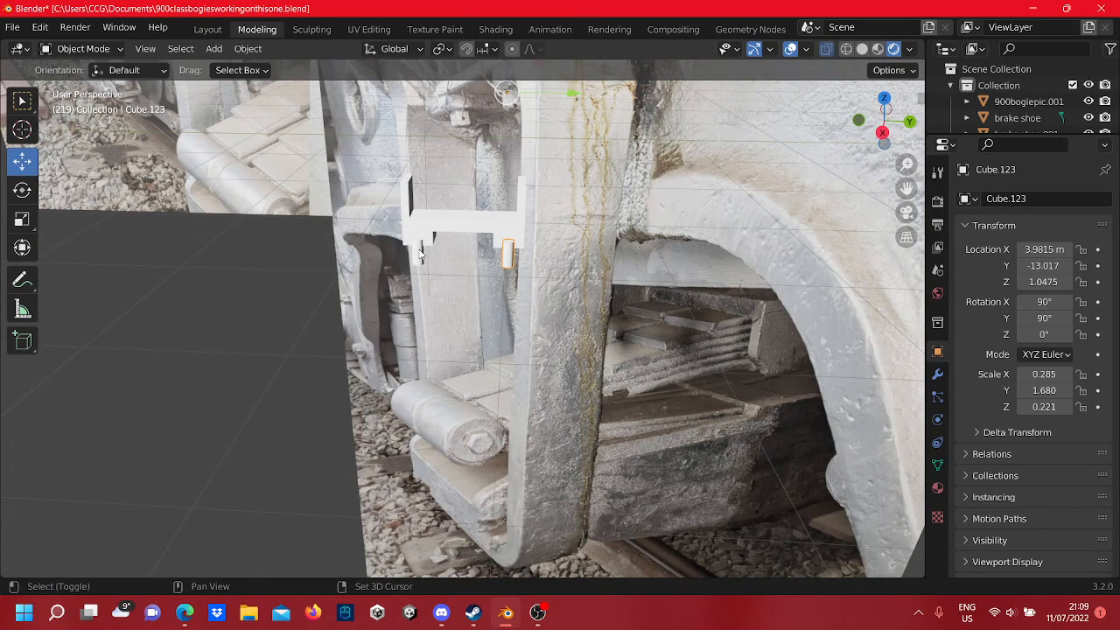
shift+click(420, 254)
- Move the two selected pins about 0.13 m along X away from the bracket and deselect them
scroll(423, 253, down, 5)
middle_drag(536, 231, 504, 273)
scroll(503, 273, down, 7)
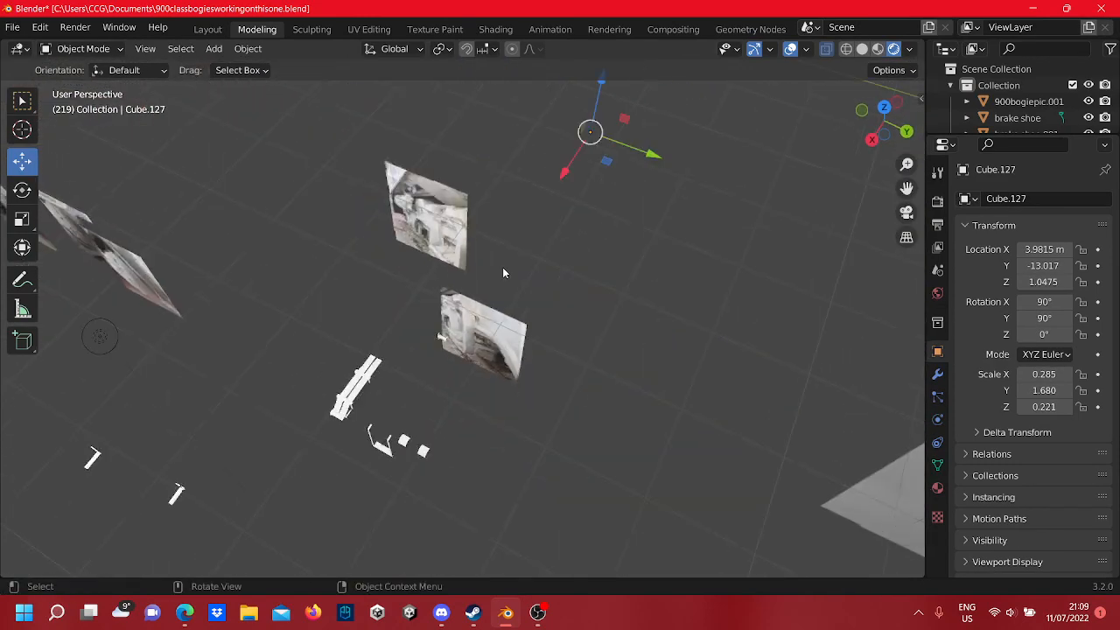
drag(564, 174, 558, 183)
click(576, 258)
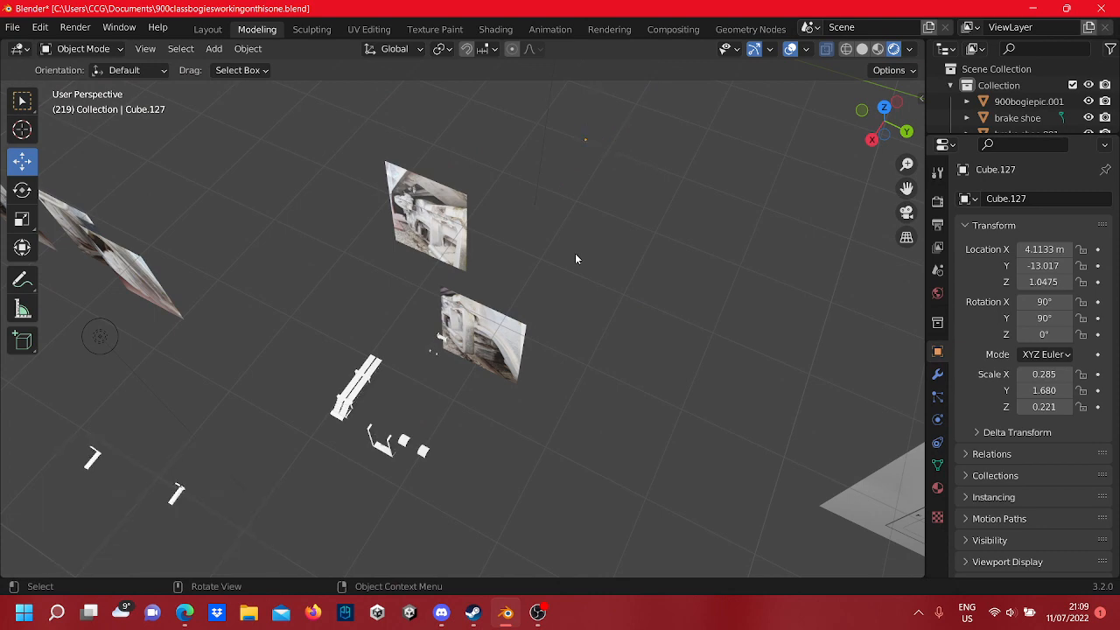
- Select the large pentagonal torus and move it -2.392 m along X
scroll(575, 315, up, 3)
mouse_move(492, 435)
middle_down()
mouse_move(612, 306)
mouse_move(622, 268)
mouse_move(607, 431)
mouse_move(595, 332)
mouse_move(569, 317)
mouse_move(512, 377)
mouse_move(773, 472)
middle_up()
scroll(622, 268, down, 5)
scroll(569, 316, up, 3)
click(563, 314)
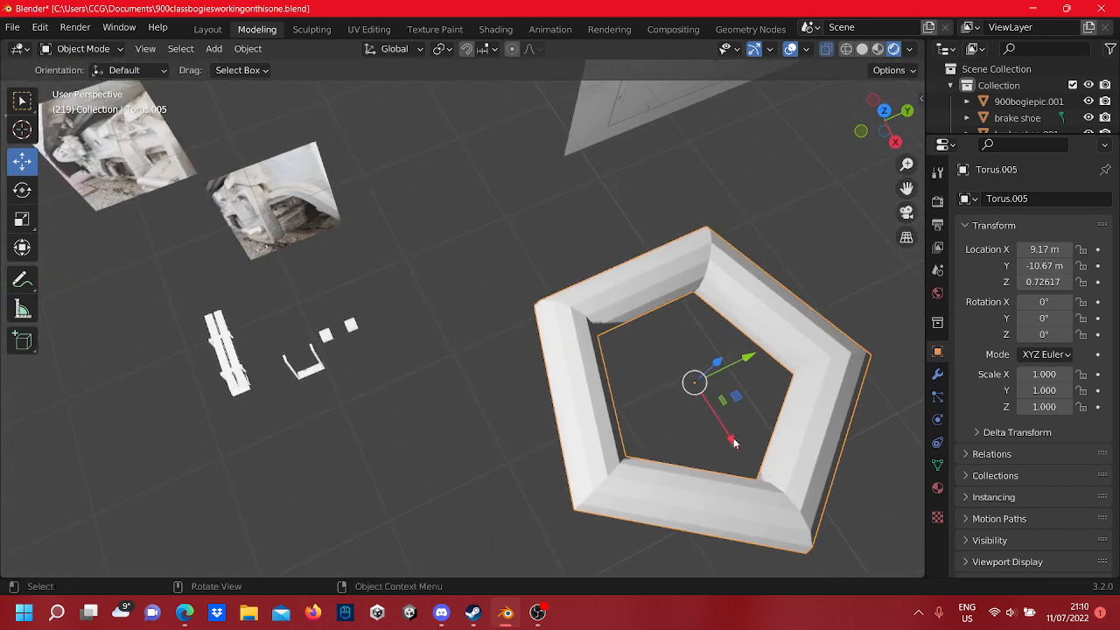
drag(733, 443, 464, 320)
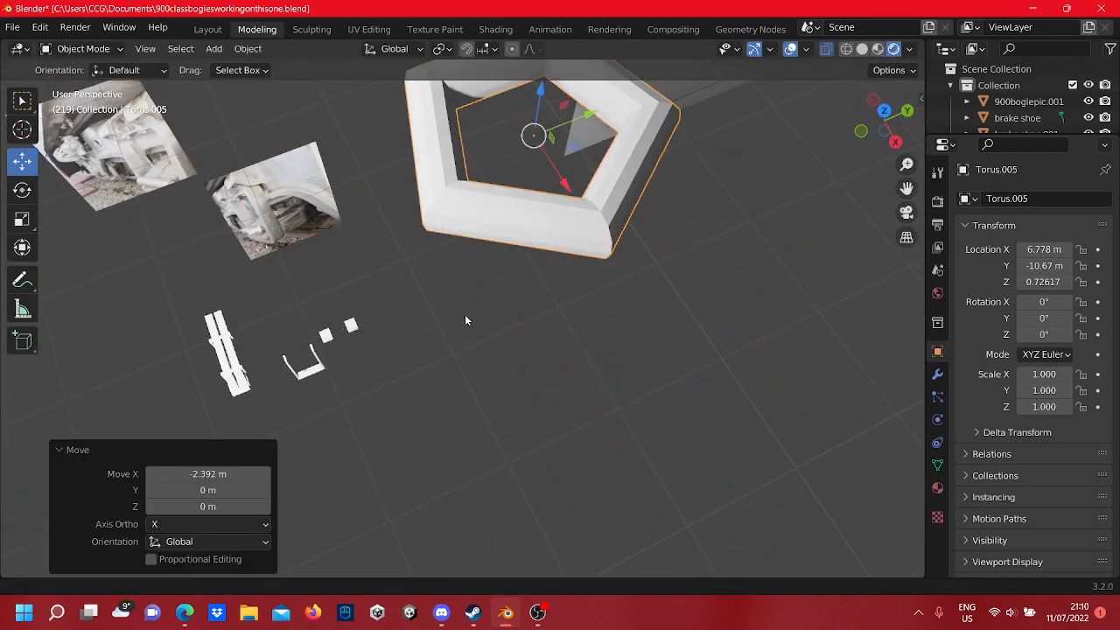
- Scale the pentagonal torus down uniformly to 0.053
middle_drag(465, 321, 437, 376)
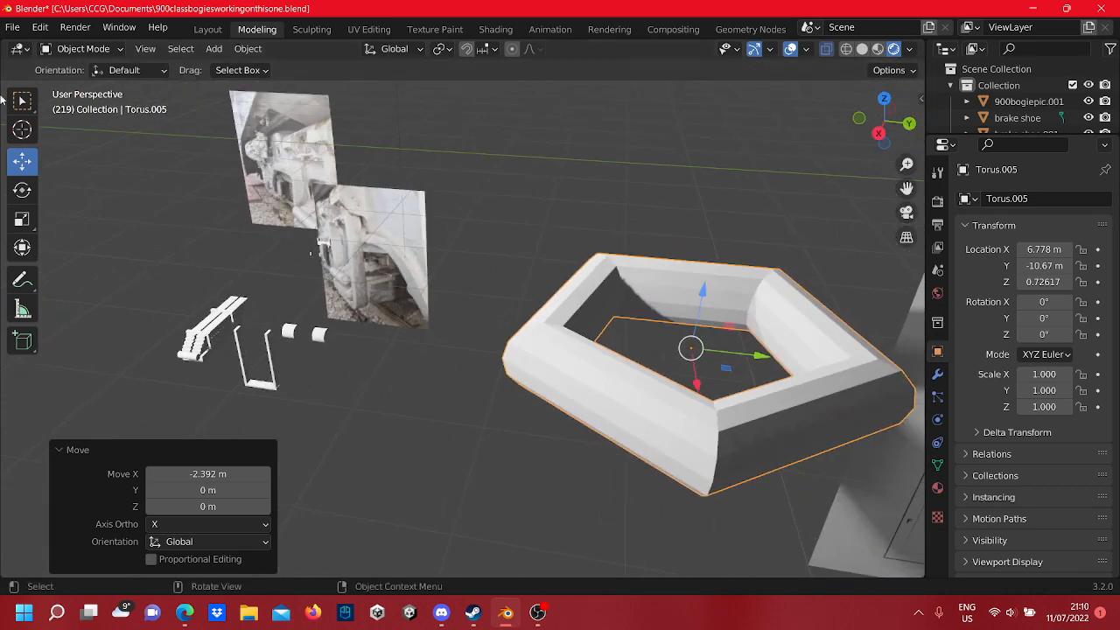
click(23, 218)
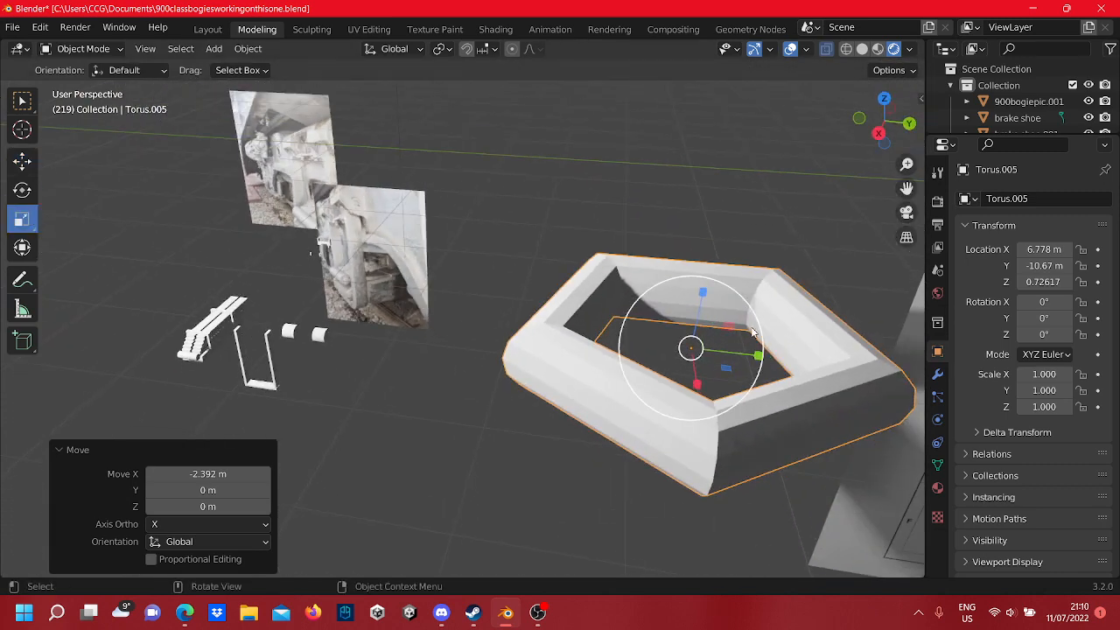
drag(740, 301, 675, 350)
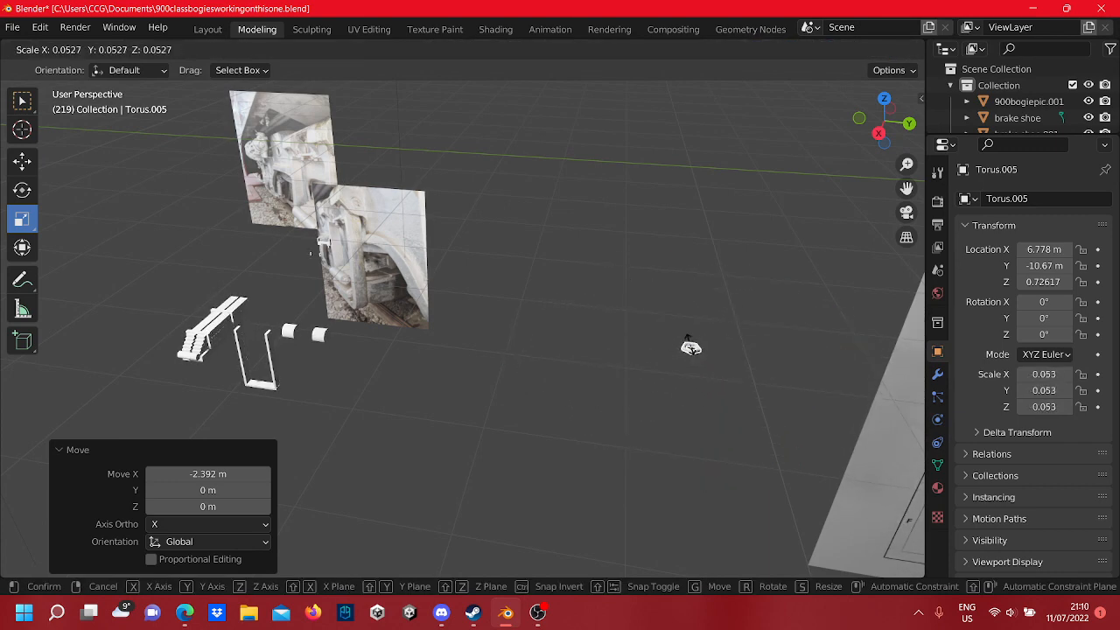
drag(675, 350, 683, 363)
- Scale the small torus uniformly by a further 0.487 to reach a scale of 0.026
scroll(686, 373, up, 2)
shift+middle_drag(697, 345, 412, 277)
scroll(464, 317, up, 3)
shift+middle_drag(493, 308, 376, 336)
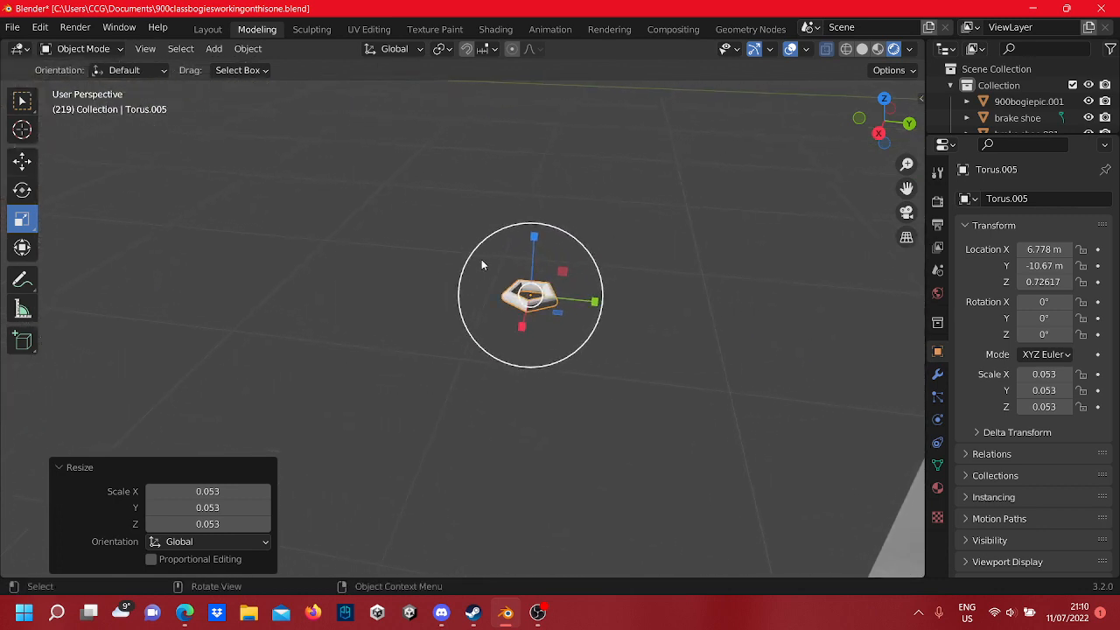
scroll(482, 260, up, 2)
shift+middle_drag(512, 262, 470, 299)
drag(486, 254, 511, 284)
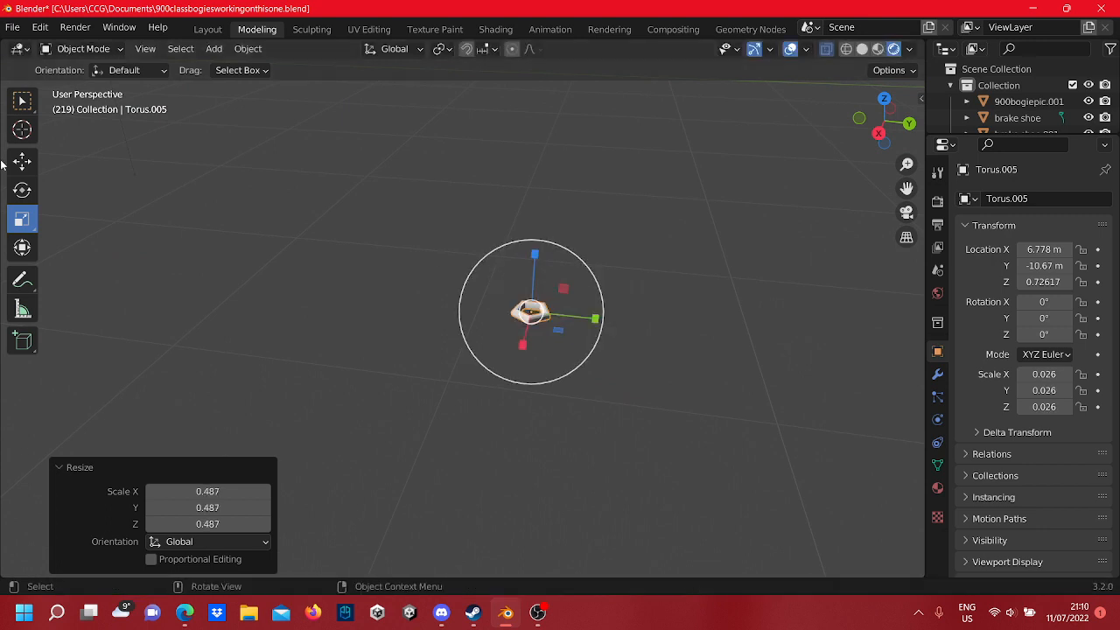
- Move the torus -2.8314 m along Y so it sits in front of the reference photos
scroll(637, 341, down, 2)
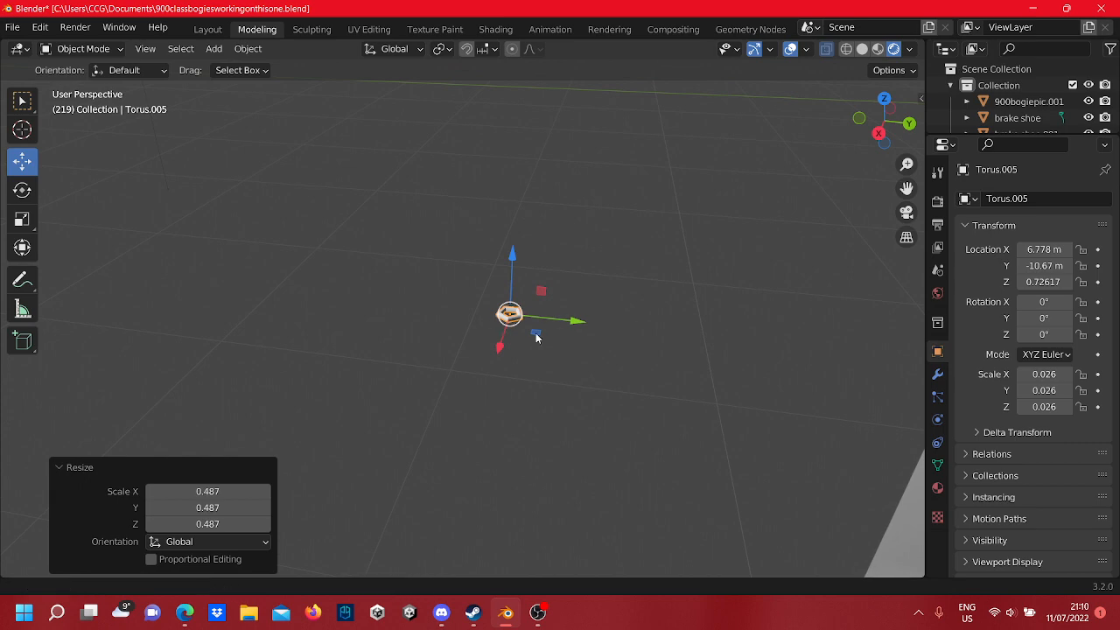
shift+middle_drag(535, 336, 727, 374)
scroll(727, 375, down, 7)
shift+middle_drag(488, 330, 678, 361)
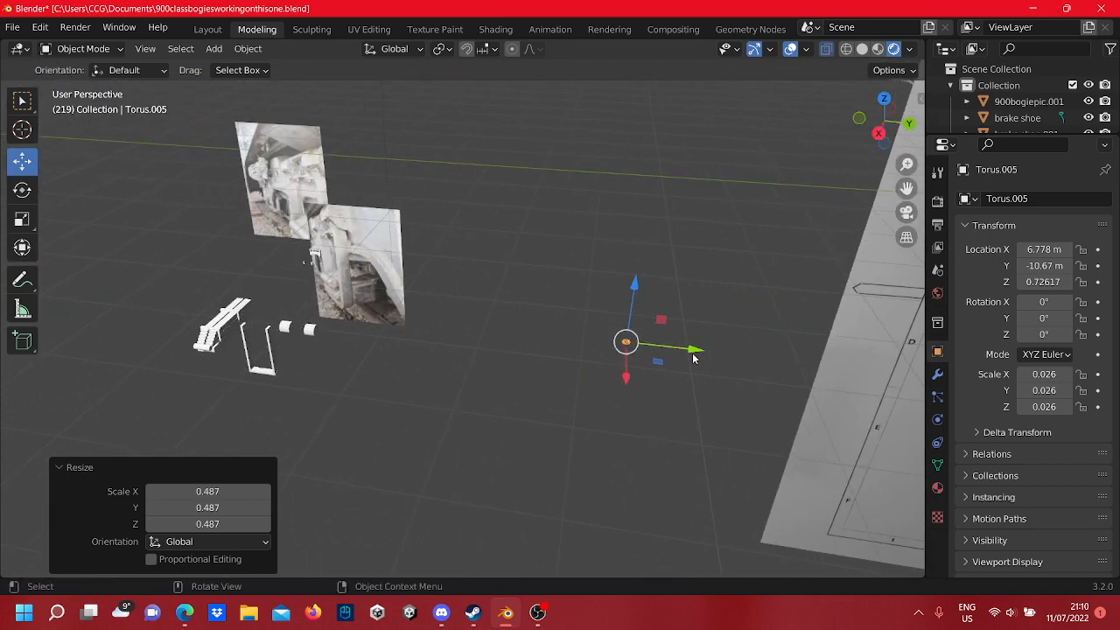
drag(693, 357, 660, 349)
drag(364, 314, 347, 314)
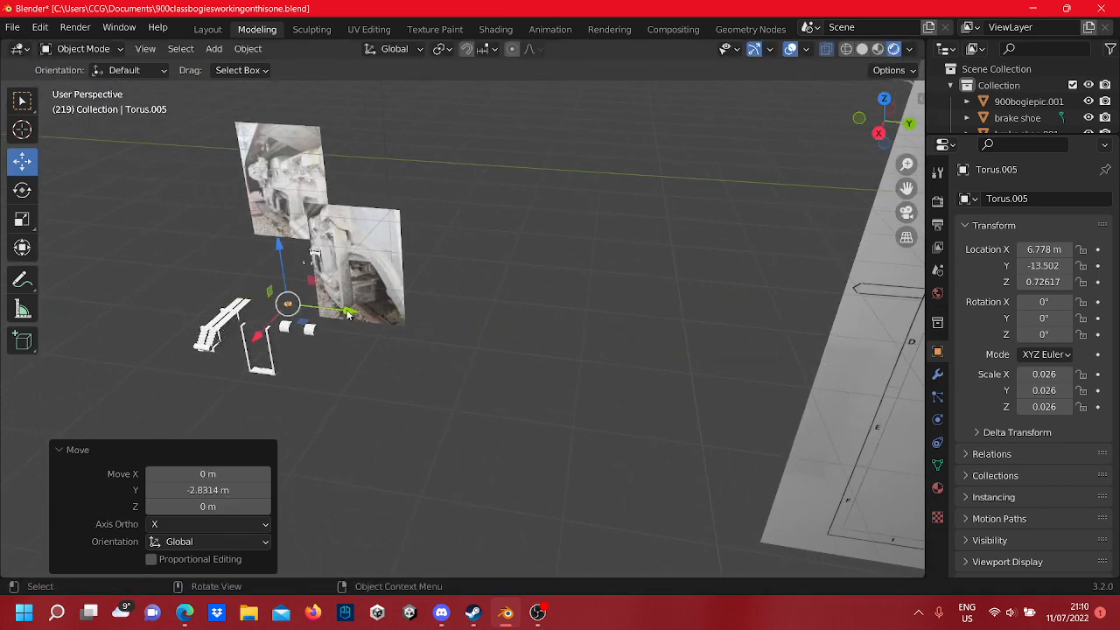
- Raise the torus 0.69957 m along Z to about the height of the bracket
shift+middle_drag(309, 348, 452, 391)
scroll(461, 381, up, 7)
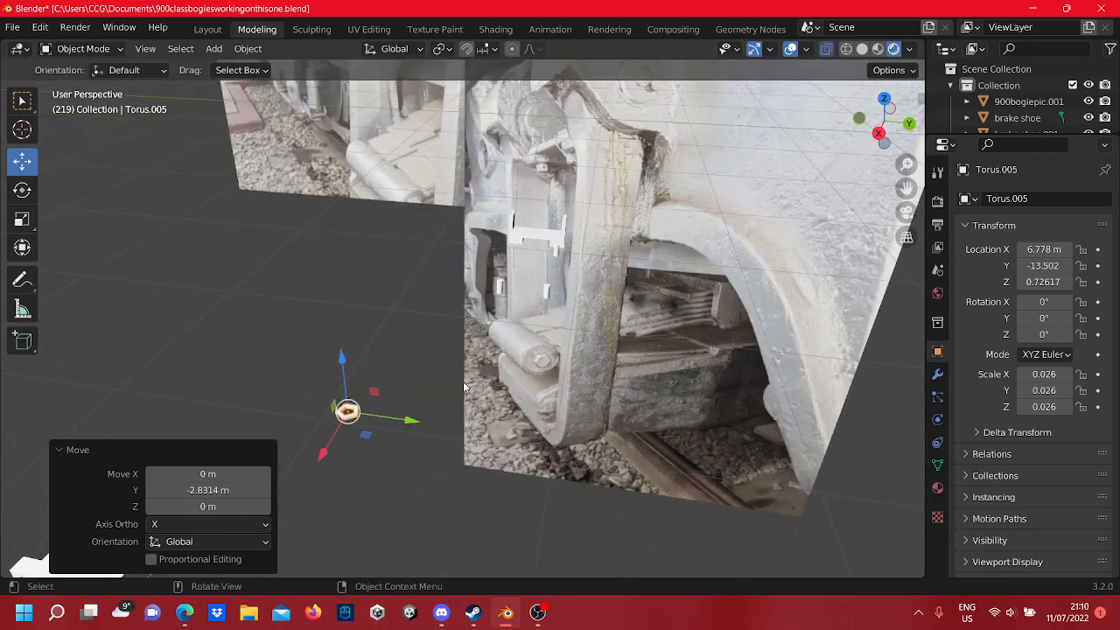
middle_drag(508, 418, 509, 374)
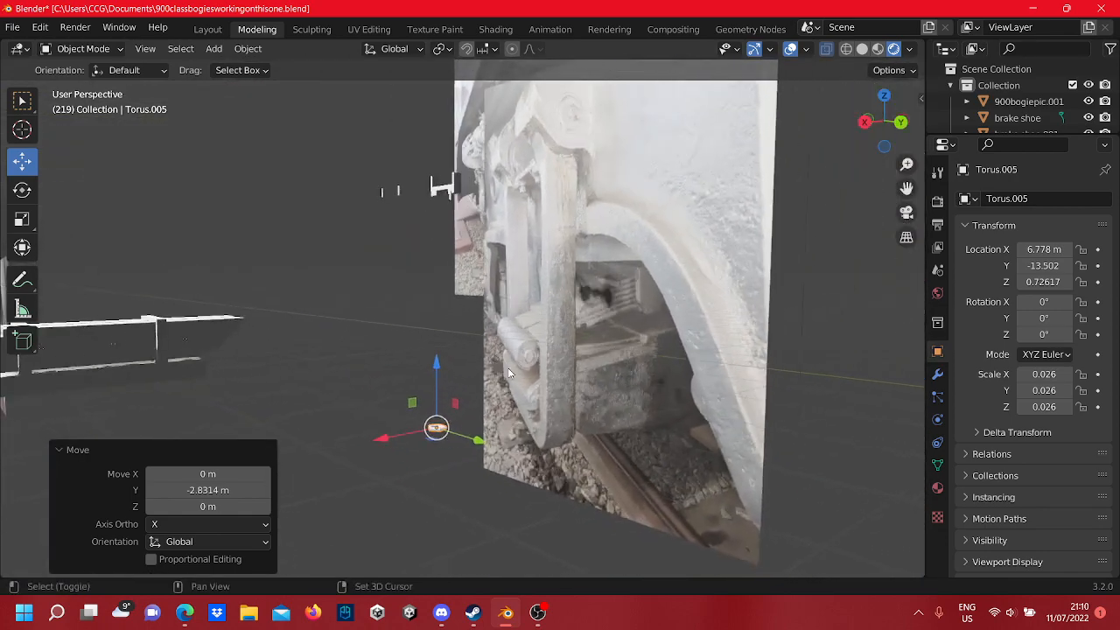
drag(428, 376, 414, 241)
drag(402, 148, 401, 137)
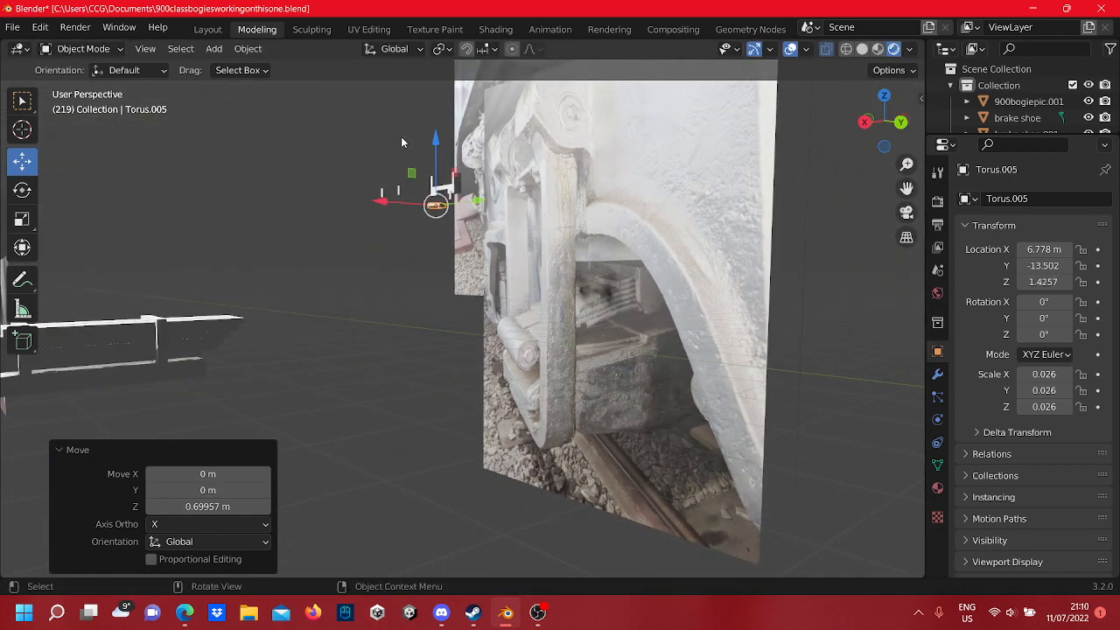
- Delete the small stub hanging beneath the end of the bracket
middle_drag(401, 137, 434, 245)
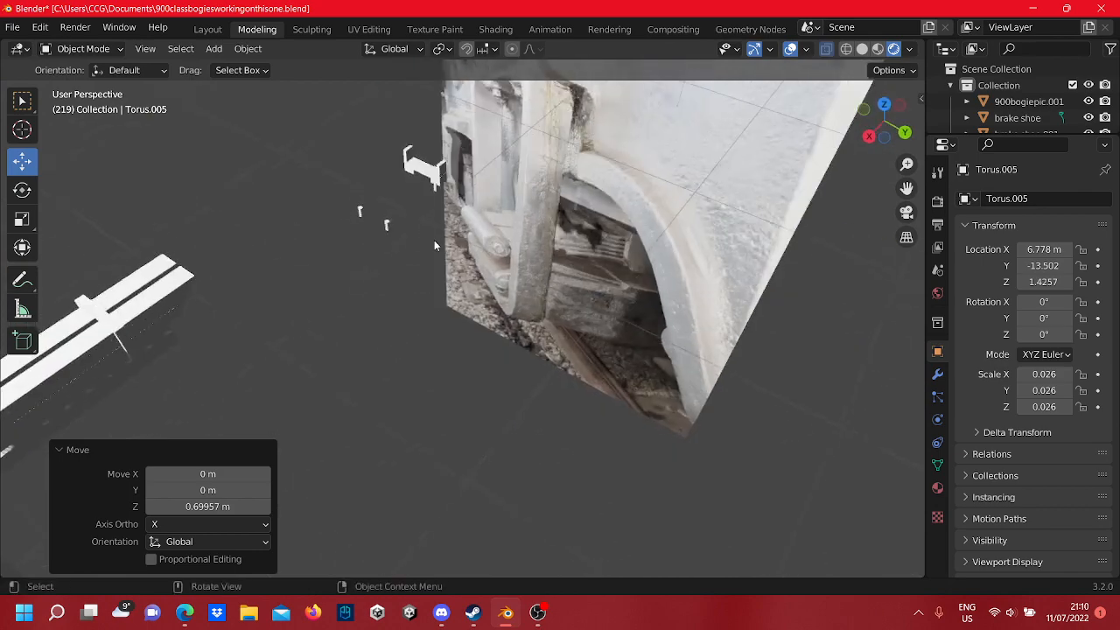
click(437, 186)
right_click(437, 186)
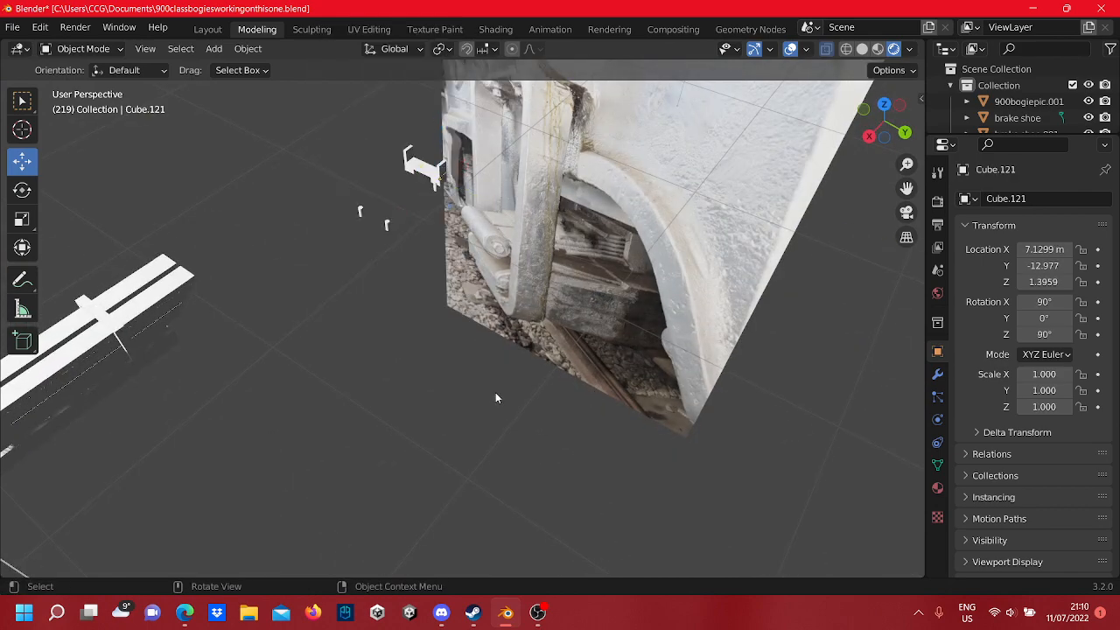
middle_drag(495, 398, 571, 27)
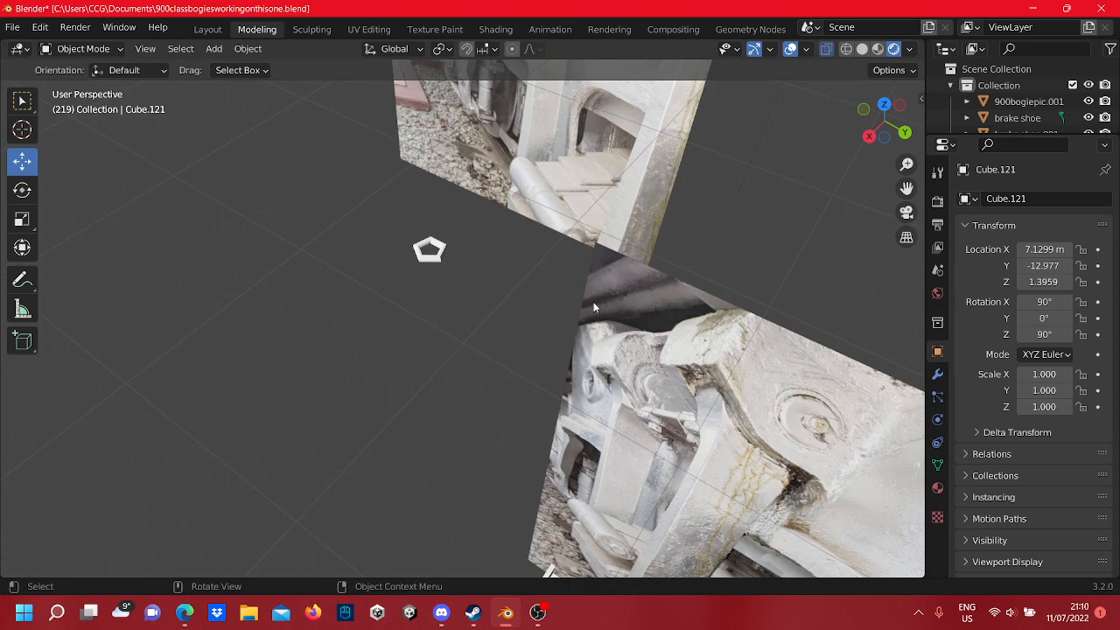
middle_drag(594, 307, 537, 309)
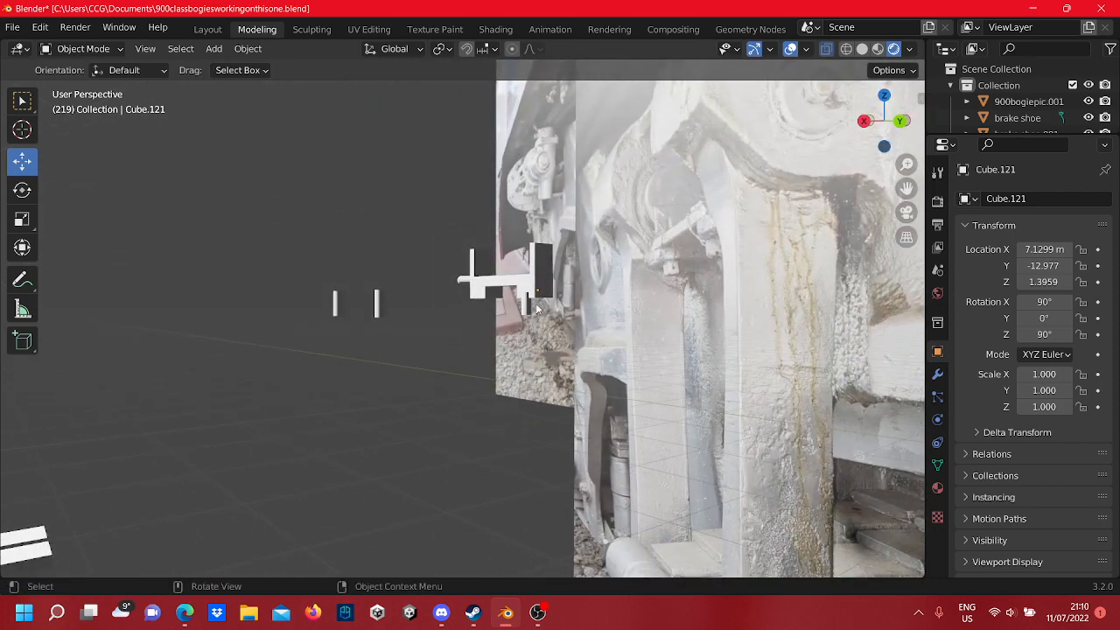
click(529, 307)
right_click(529, 307)
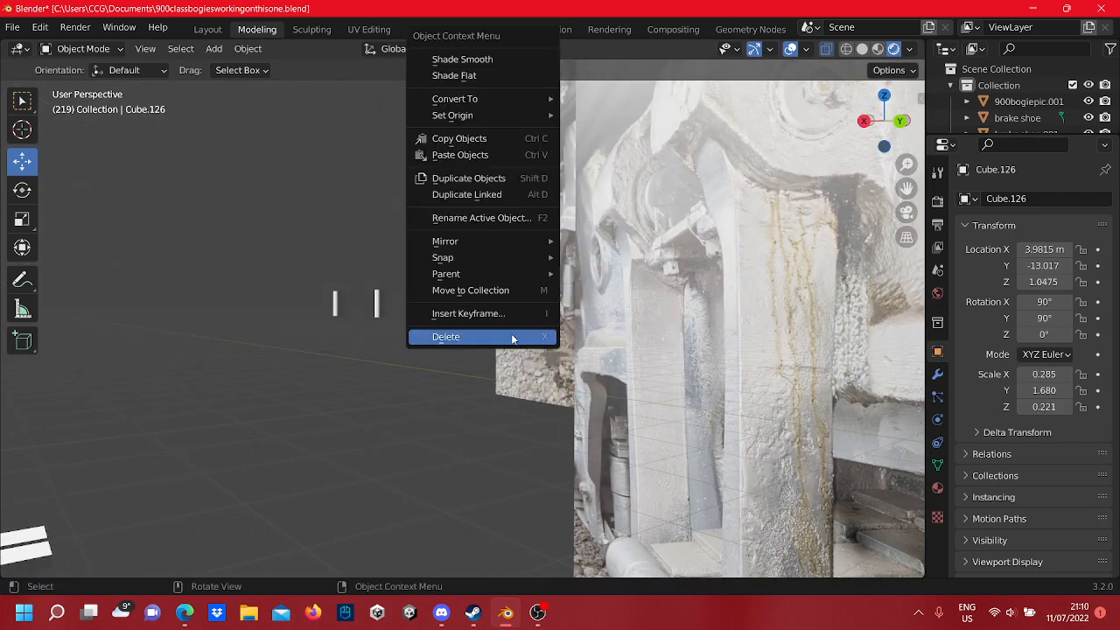
click(513, 338)
- Move the torus along X to 7.2307 m and 0.42191 m along Y, bringing it close to the bracket and pins
middle_drag(393, 249, 428, 268)
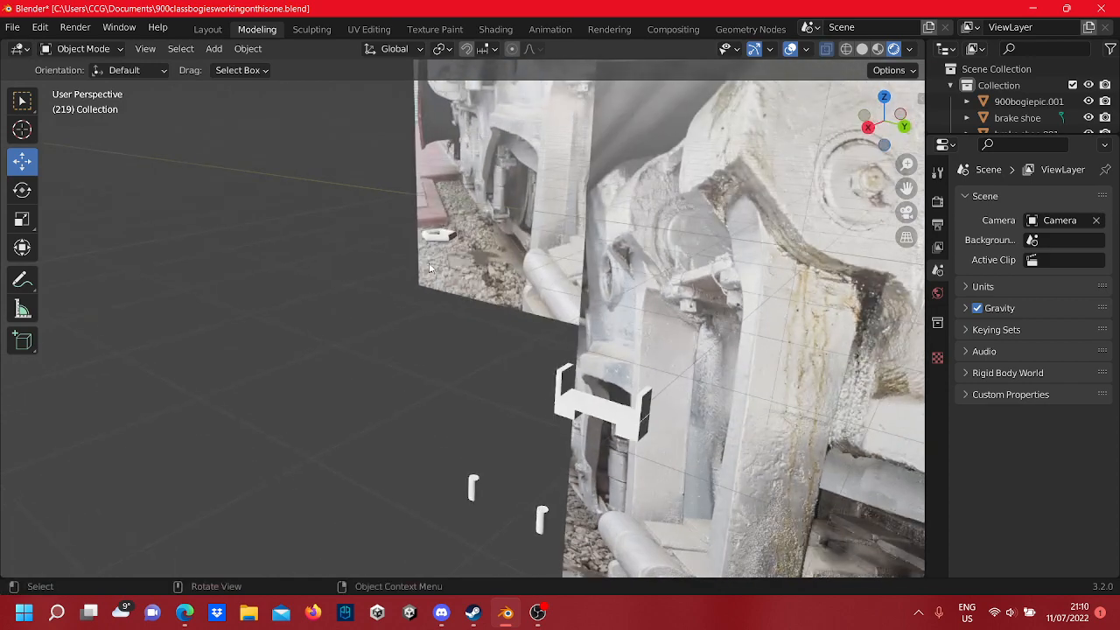
click(435, 235)
drag(416, 249, 385, 255)
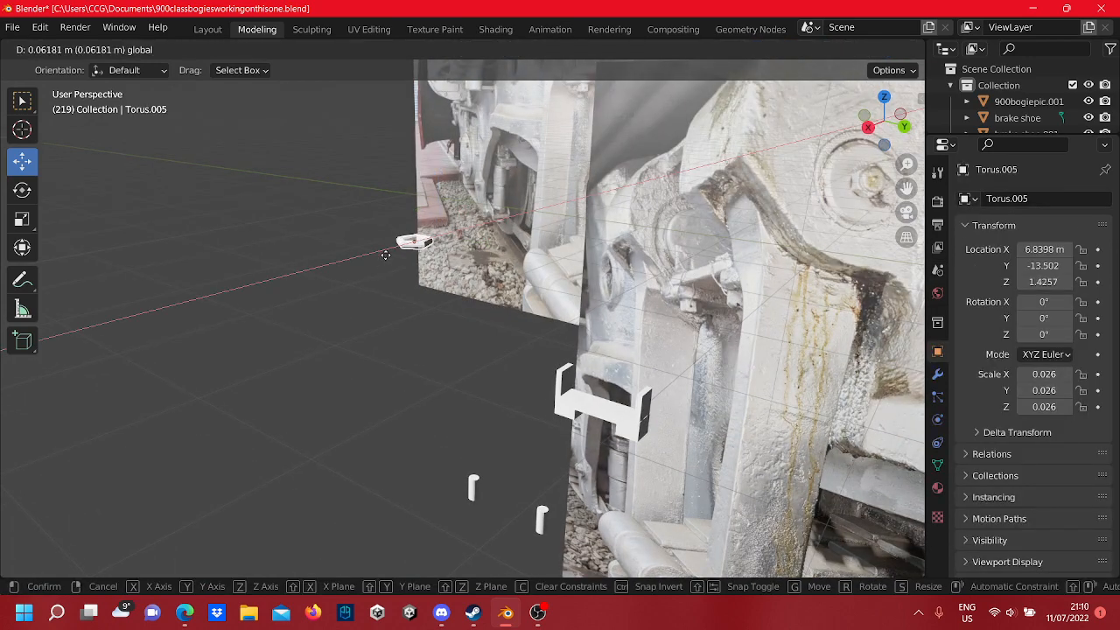
drag(172, 328, 463, 434)
scroll(463, 435, up, 5)
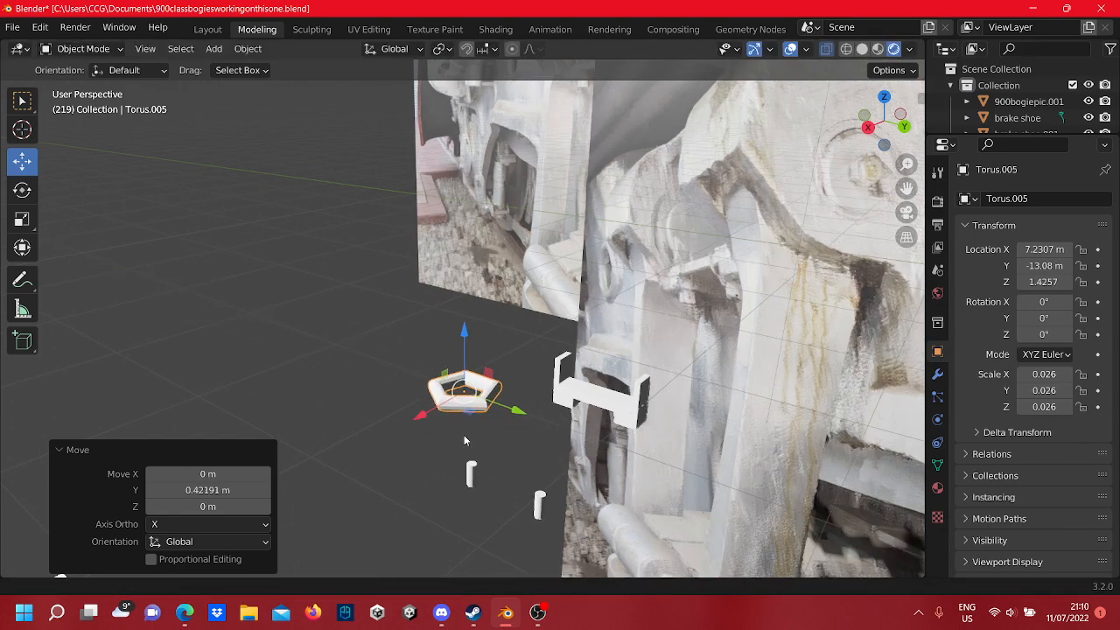
- Scale the torus uniformly by -0.164 so it is only slightly wider than a pin
scroll(394, 275, down, 2)
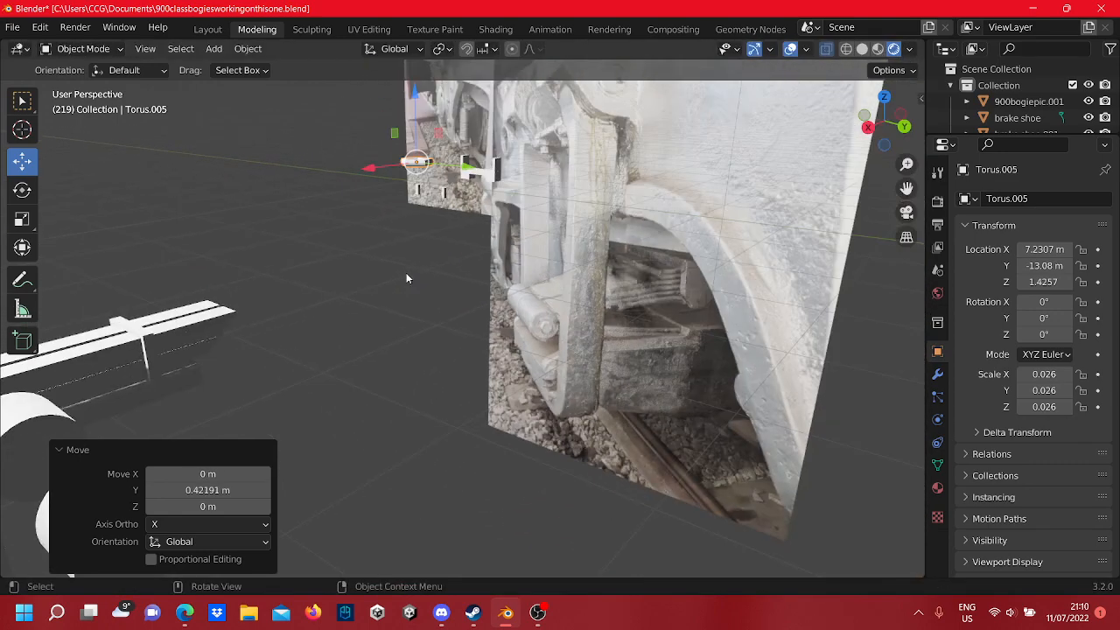
scroll(409, 277, up, 2)
scroll(465, 485, down, 3)
scroll(467, 481, up, 2)
middle_drag(467, 481, 637, 357)
scroll(445, 301, up, 3)
scroll(444, 301, down, 3)
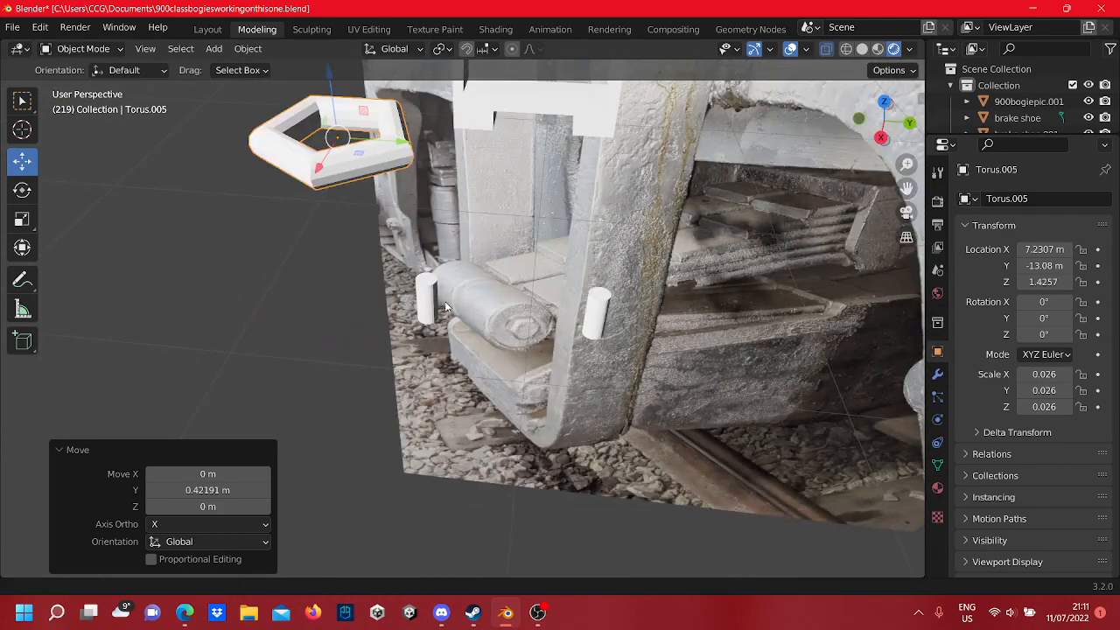
shift+middle_drag(445, 301, 462, 338)
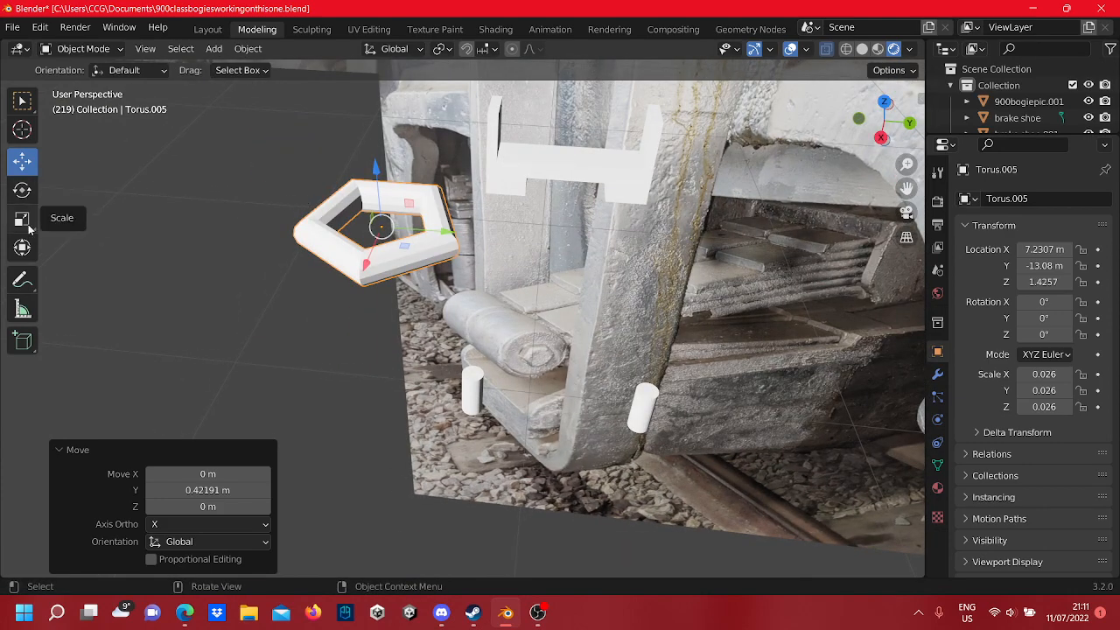
click(23, 219)
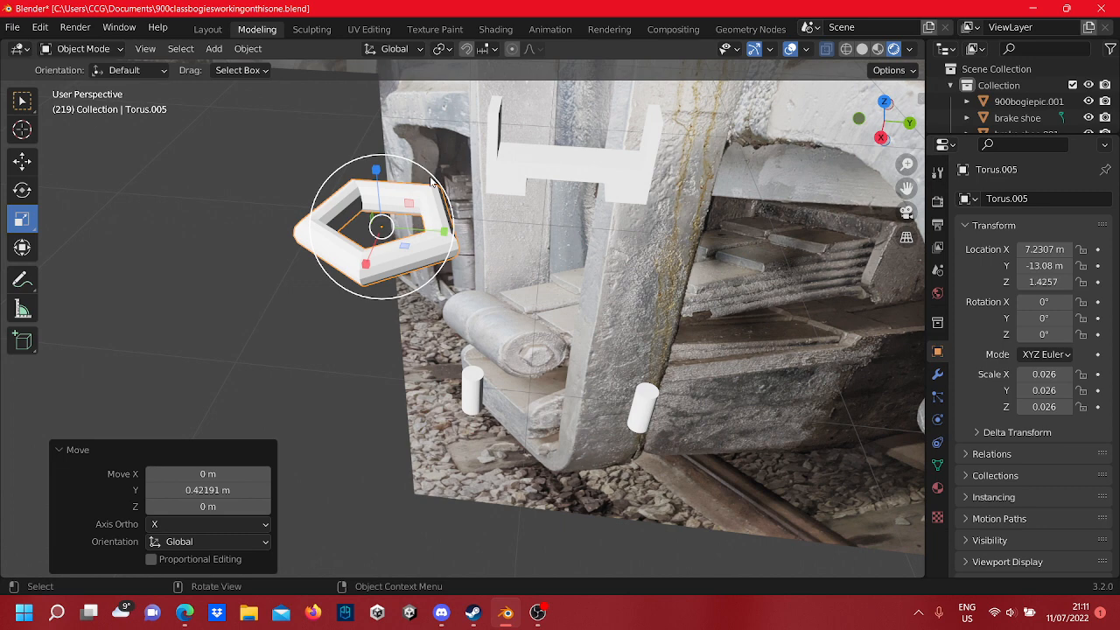
drag(431, 175, 364, 215)
- Move the torus to X 7.2705 m and Y -13.039 m so it lines up over the pin nearest to it
click(23, 161)
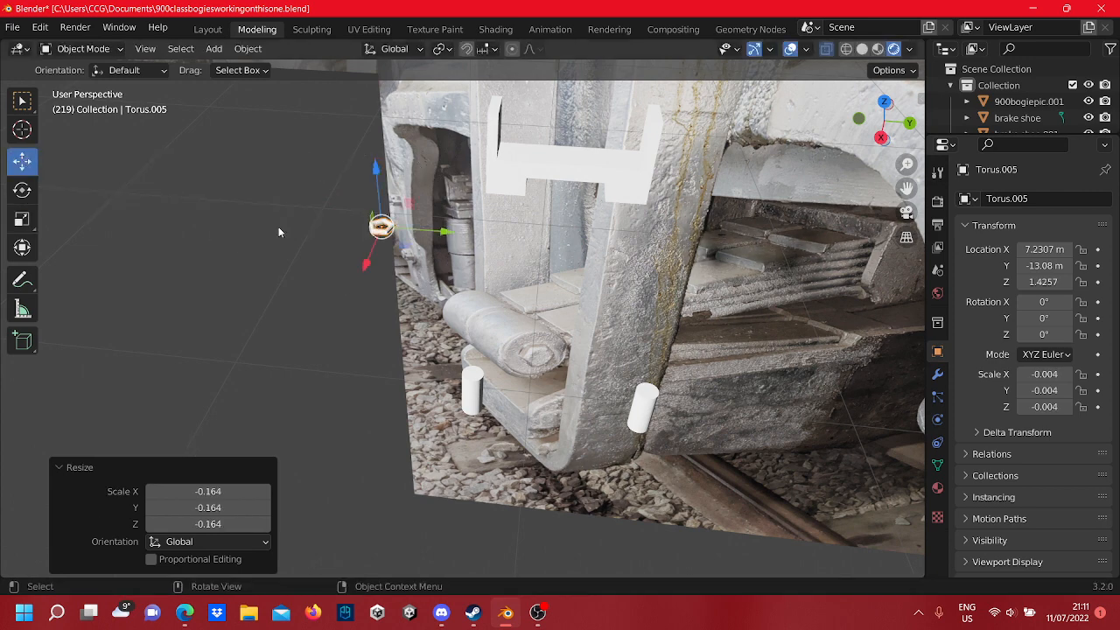
drag(442, 236, 528, 377)
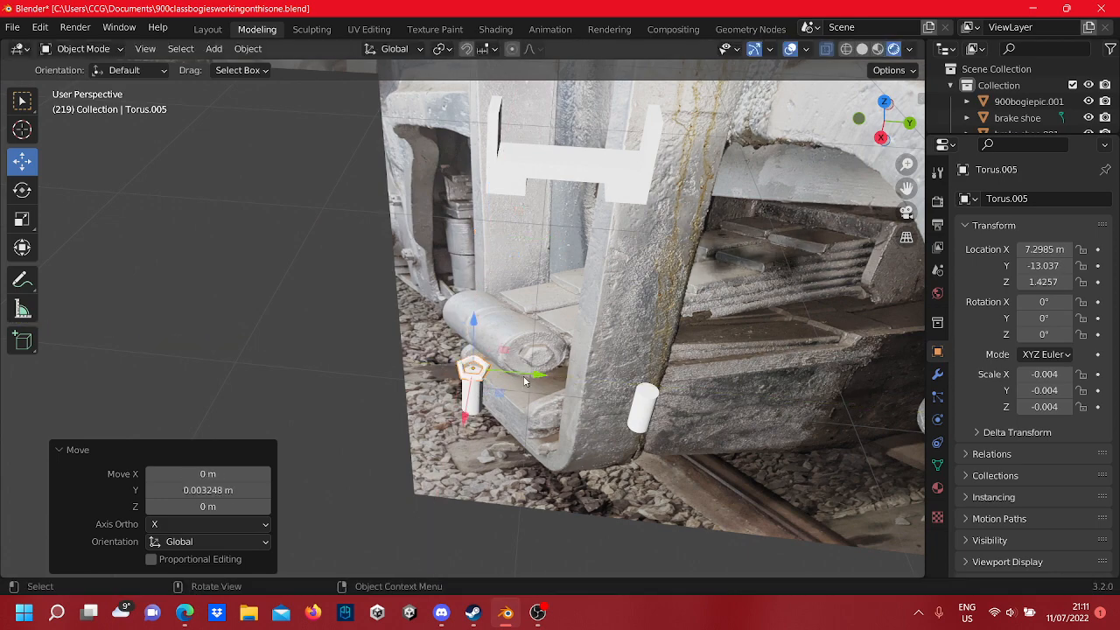
middle_drag(525, 417, 489, 196)
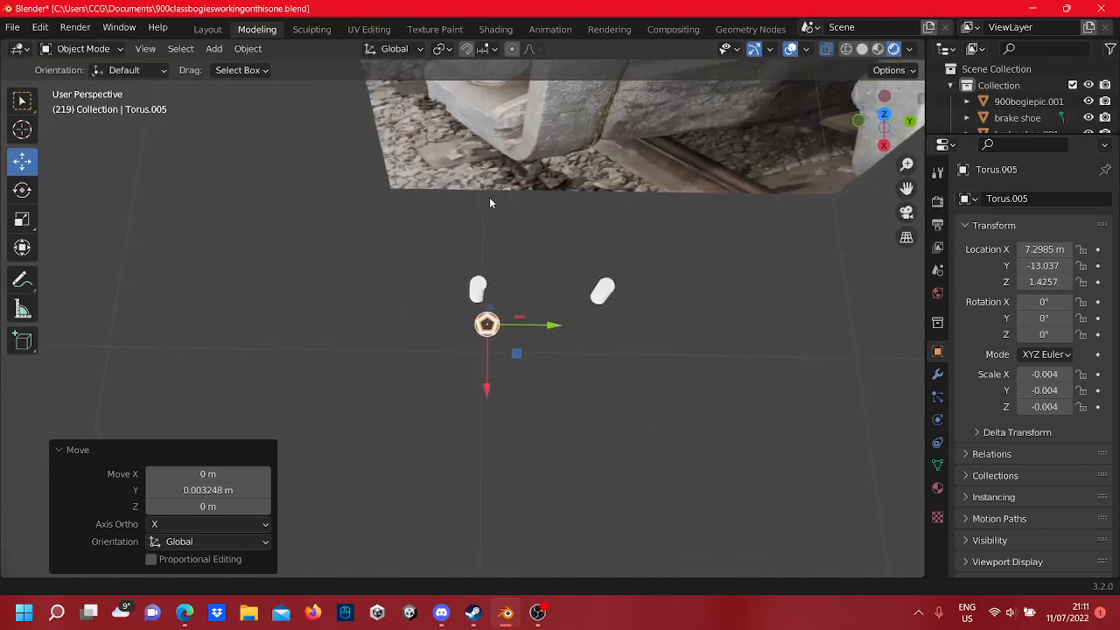
scroll(506, 250, up, 1)
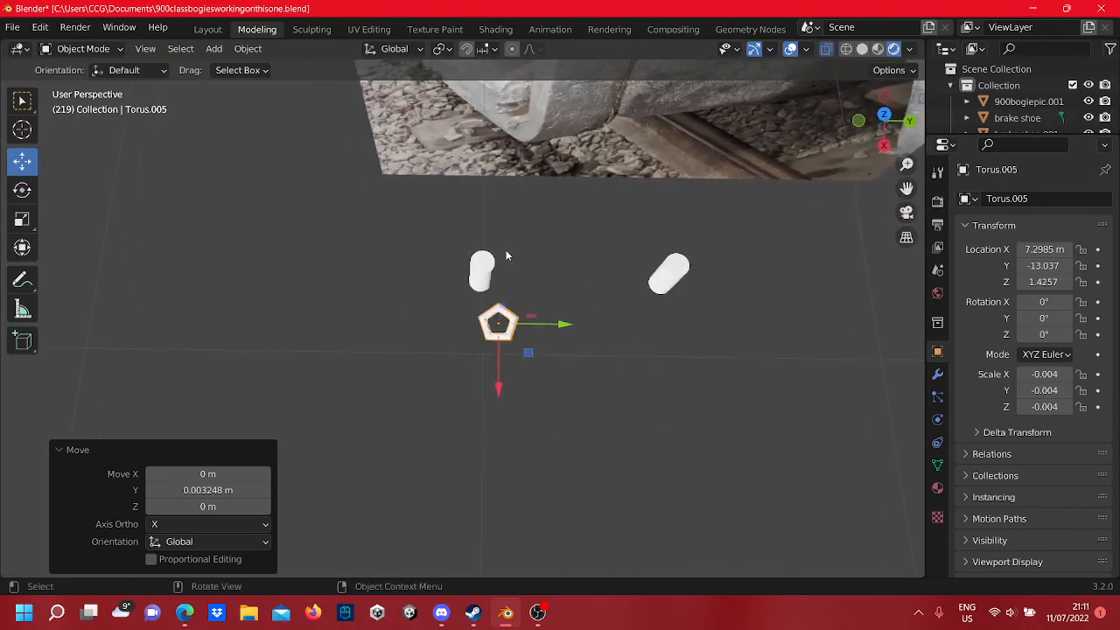
click(883, 116)
scroll(653, 257, up, 4)
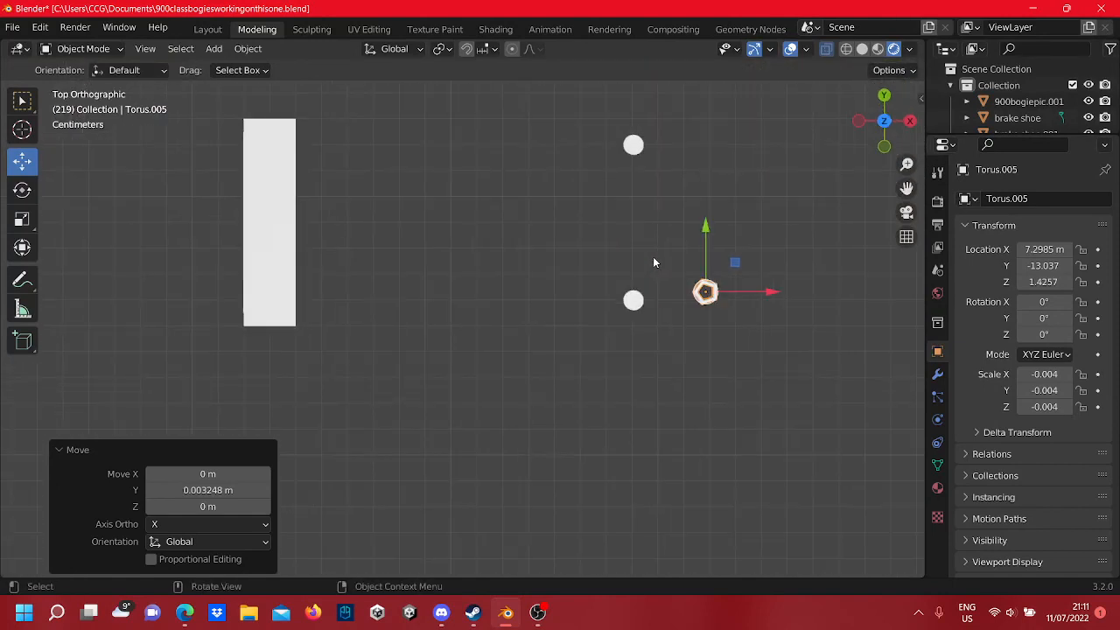
shift+middle_drag(652, 256, 584, 267)
drag(618, 290, 550, 293)
drag(499, 225, 503, 239)
- Duplicate the torus and move the copy 0.059088 m along Y over the other pin
right_click(512, 308)
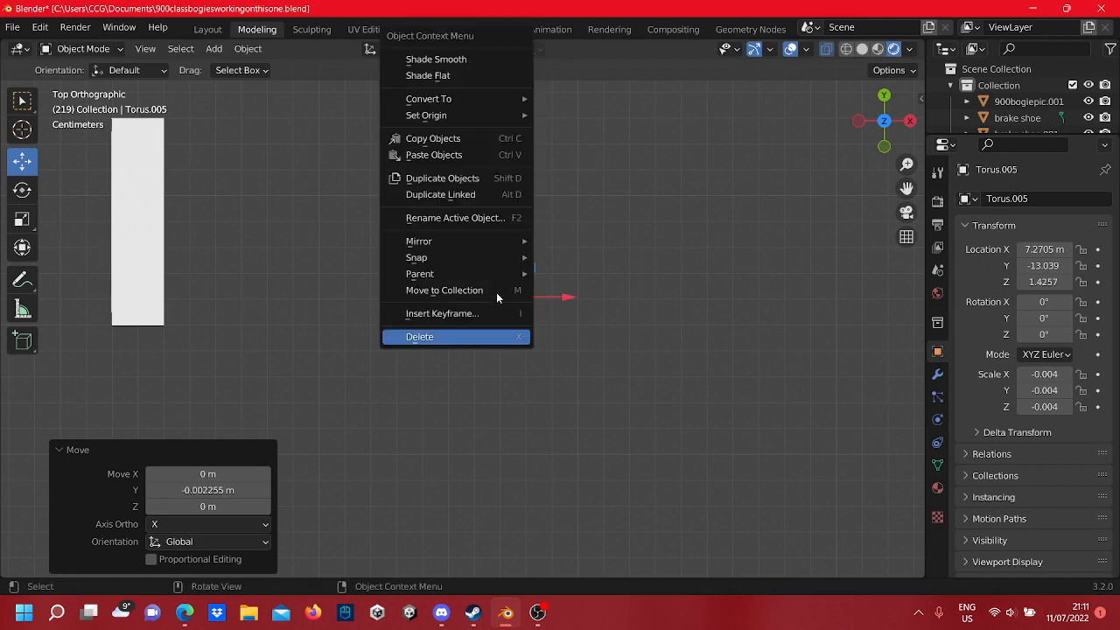
click(466, 173)
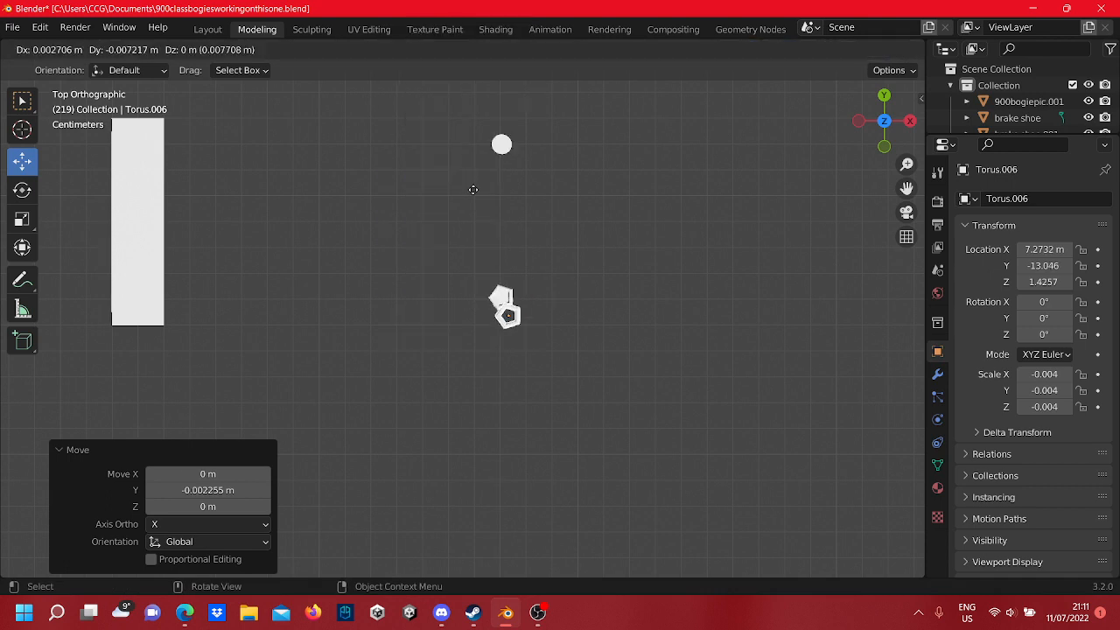
right_click(464, 158)
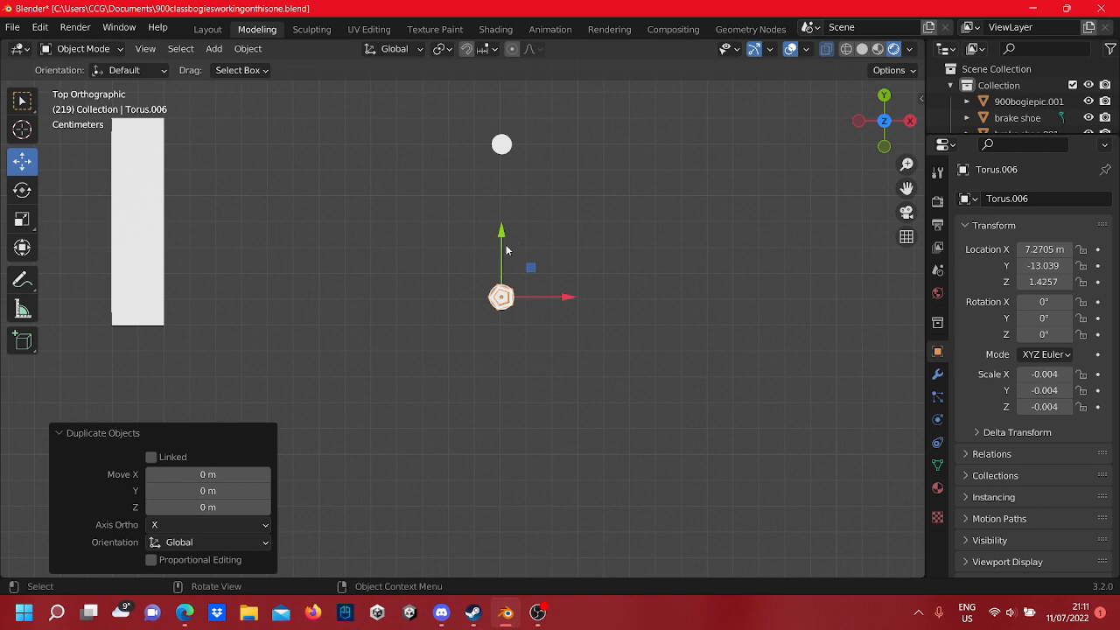
drag(505, 245, 496, 87)
- Lower the original torus -0.033212 m along Z onto the top of its pin
middle_drag(554, 192, 457, 155)
scroll(457, 155, up, 1)
scroll(549, 210, down, 9)
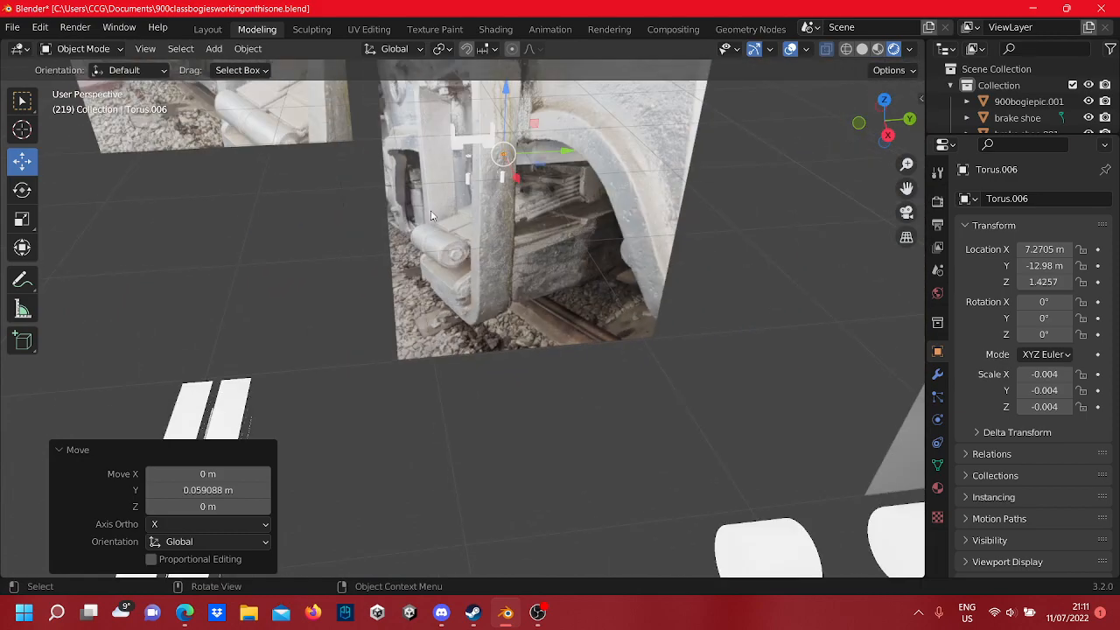
scroll(532, 187, up, 3)
shift+middle_drag(532, 188, 466, 265)
scroll(530, 313, up, 5)
scroll(530, 313, up, 3)
shift+middle_drag(536, 416, 551, 296)
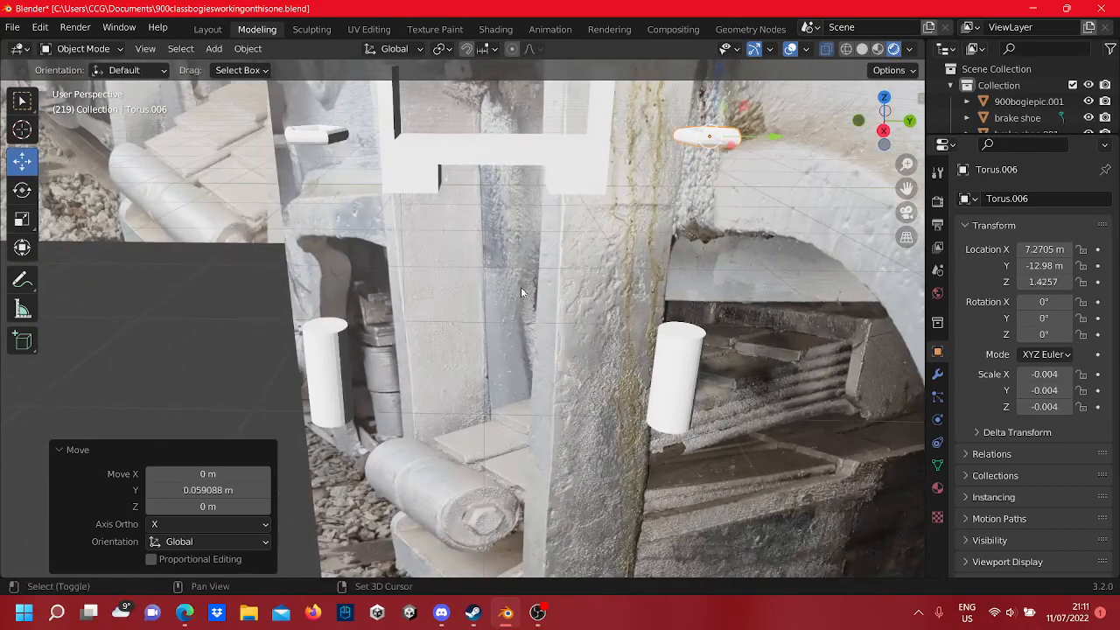
click(300, 133)
scroll(336, 149, down, 4)
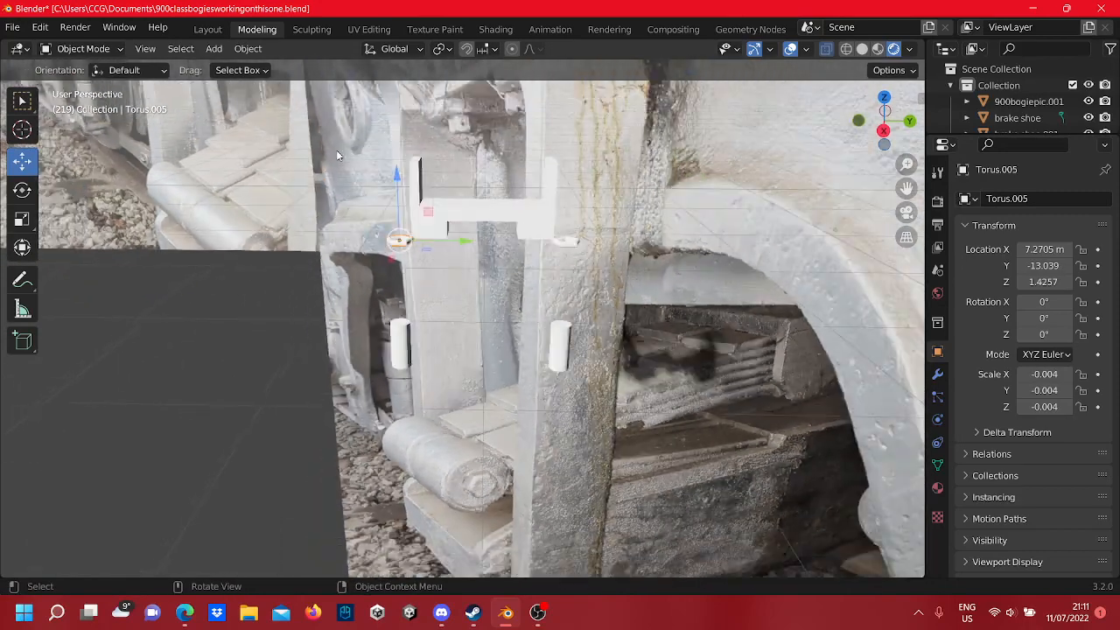
shift+middle_drag(367, 172, 375, 177)
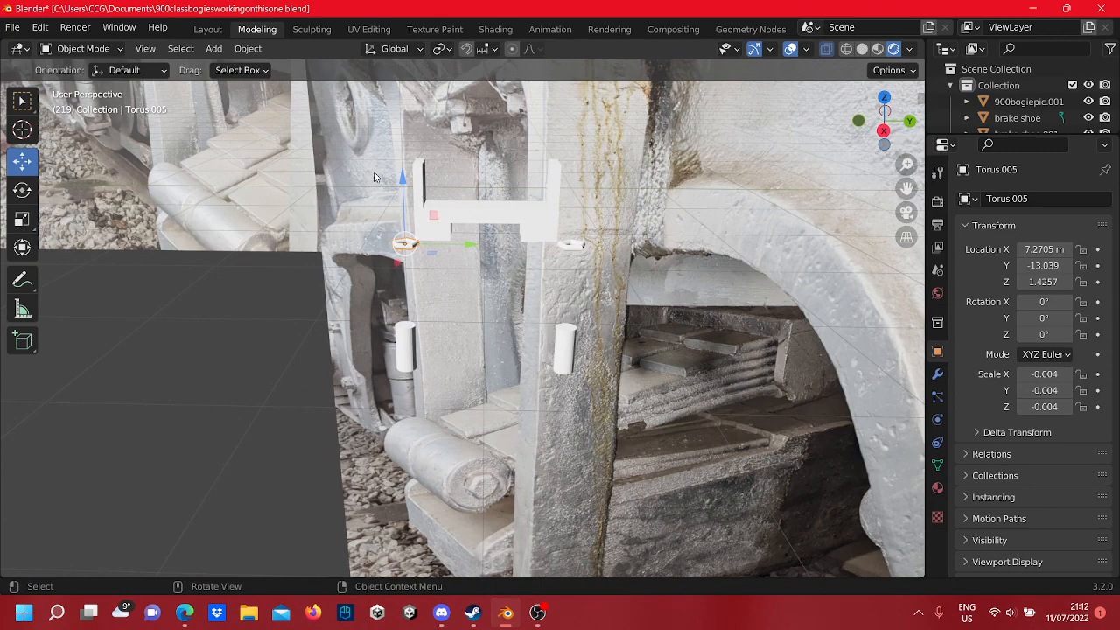
scroll(413, 170, up, 3)
middle_drag(383, 165, 413, 184)
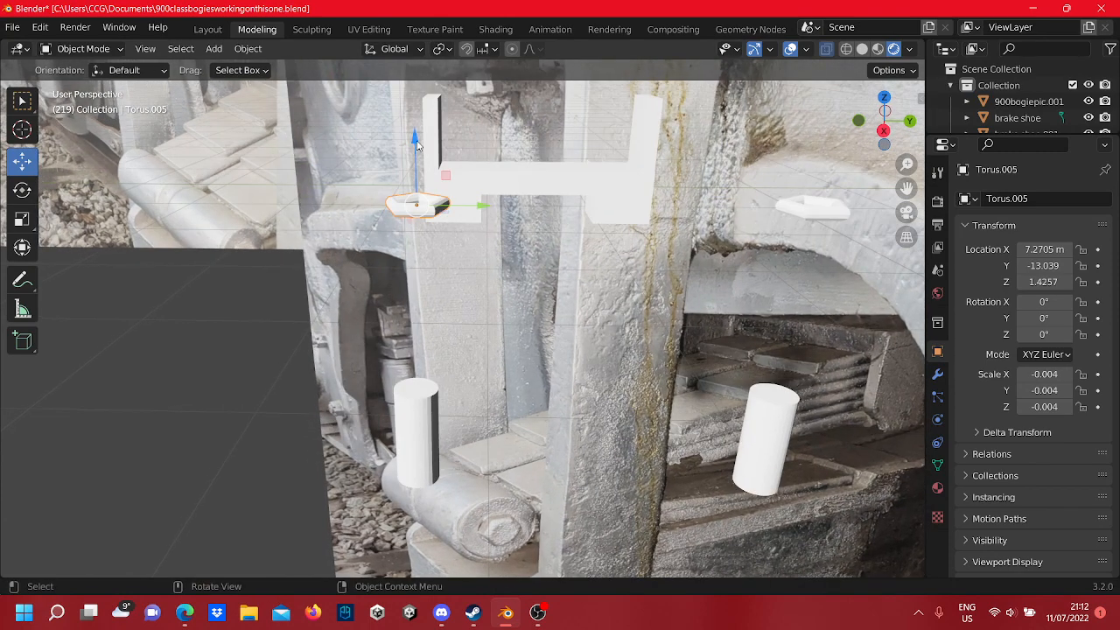
drag(416, 148, 473, 348)
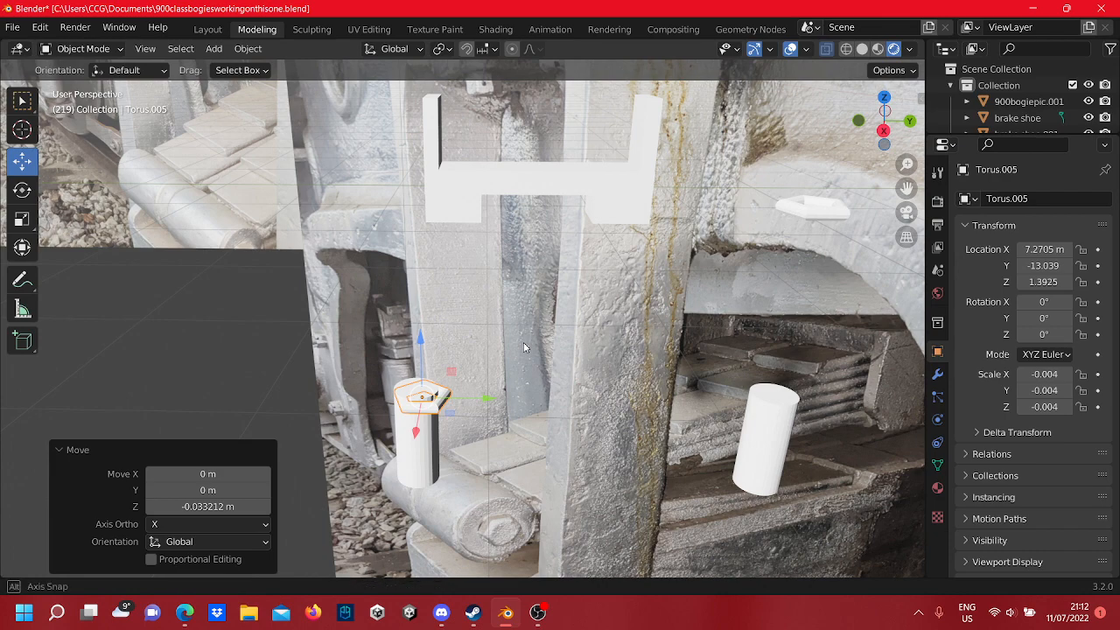
- Shift the original torus -0.001317 m along Y to centre it on its pin
middle_drag(525, 347, 509, 273)
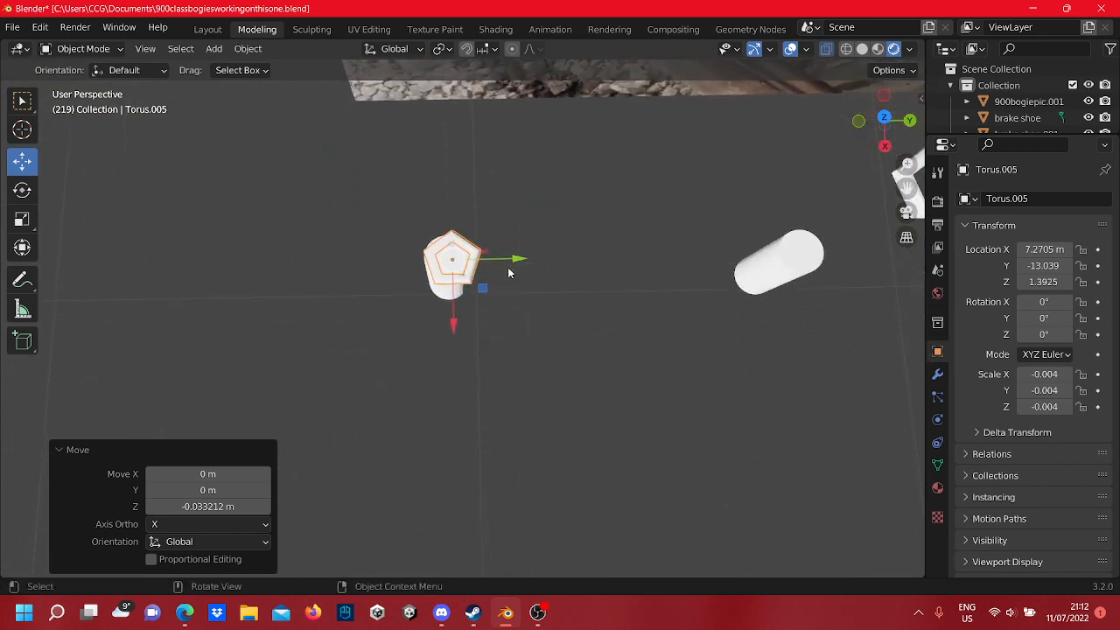
drag(512, 261, 501, 259)
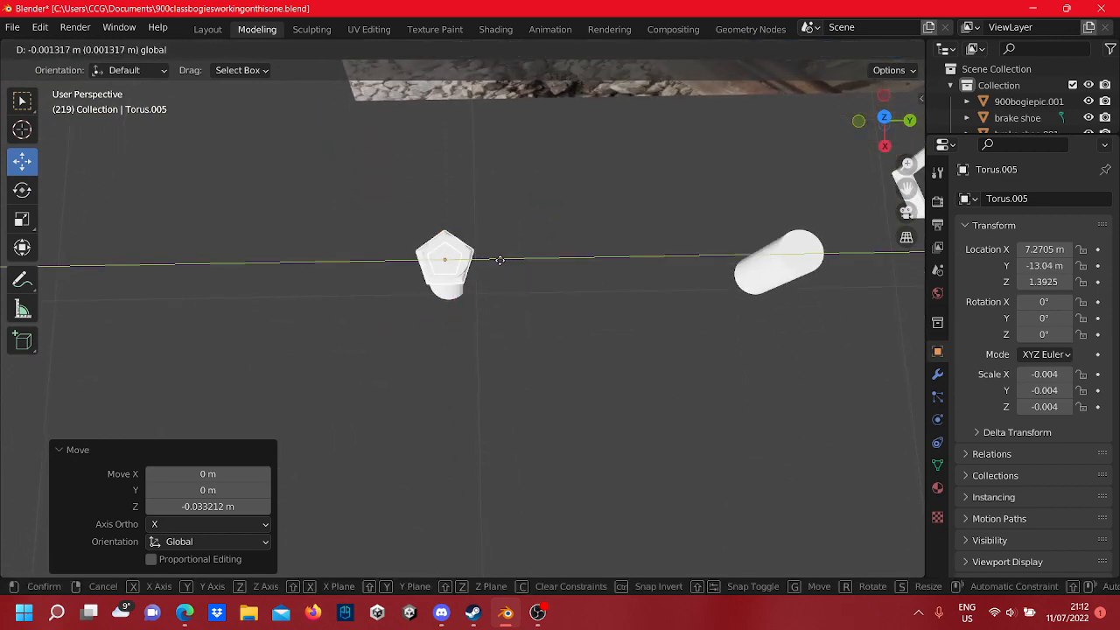
click(499, 260)
- Raise the original torus 0.000699 m along Z in the right orthographic view, bringing it closer to the pin's top edge
middle_drag(522, 362, 513, 263)
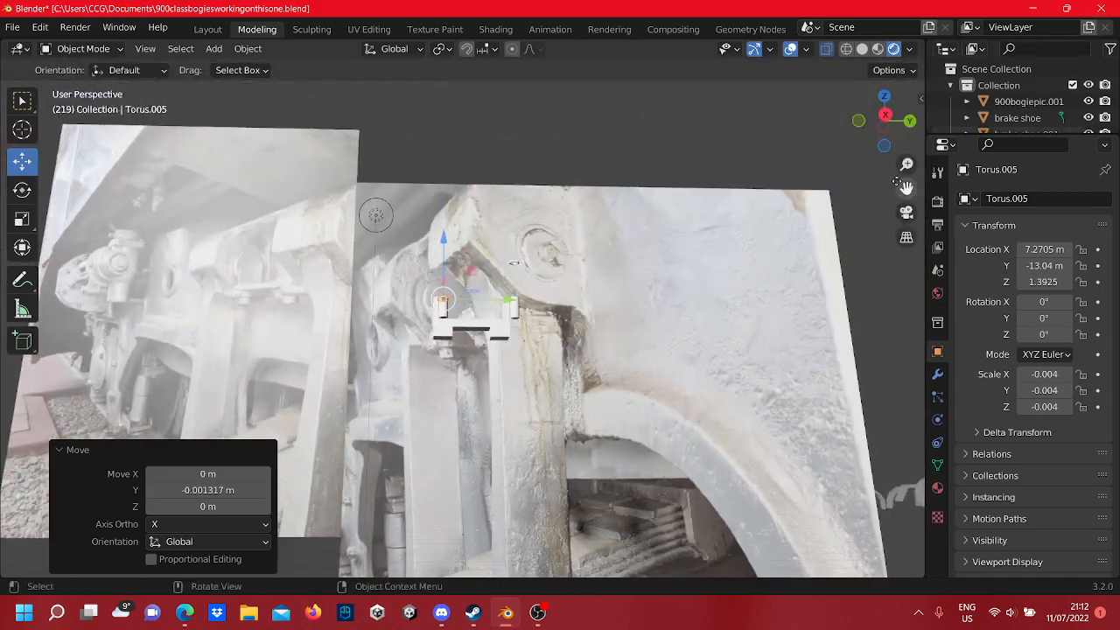
click(884, 114)
scroll(460, 233, up, 5)
shift+middle_drag(459, 232, 534, 377)
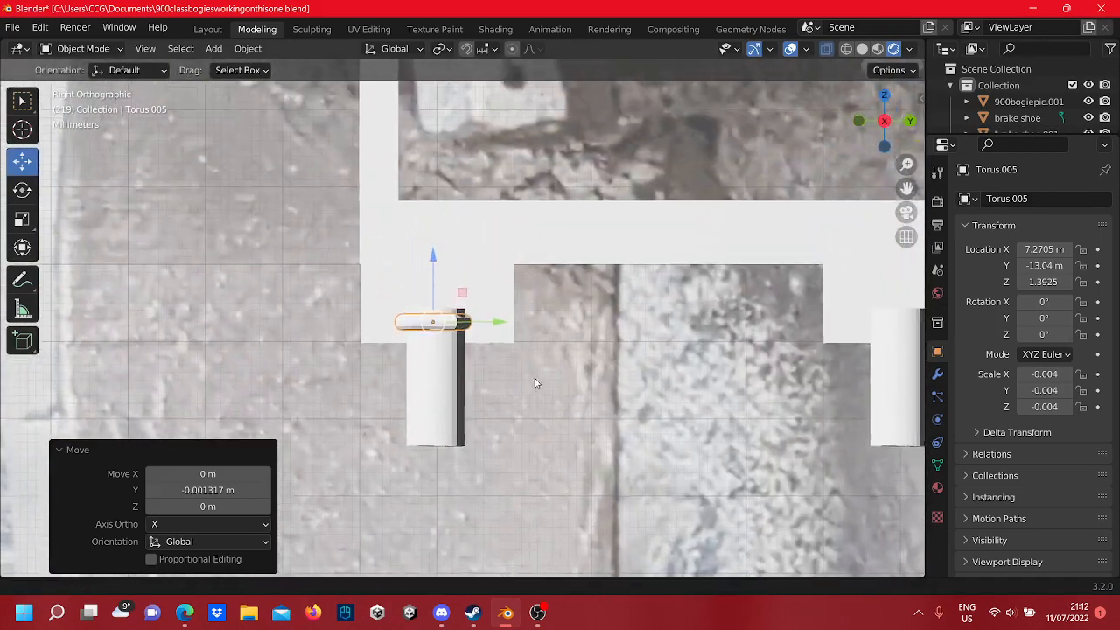
scroll(464, 317, up, 3)
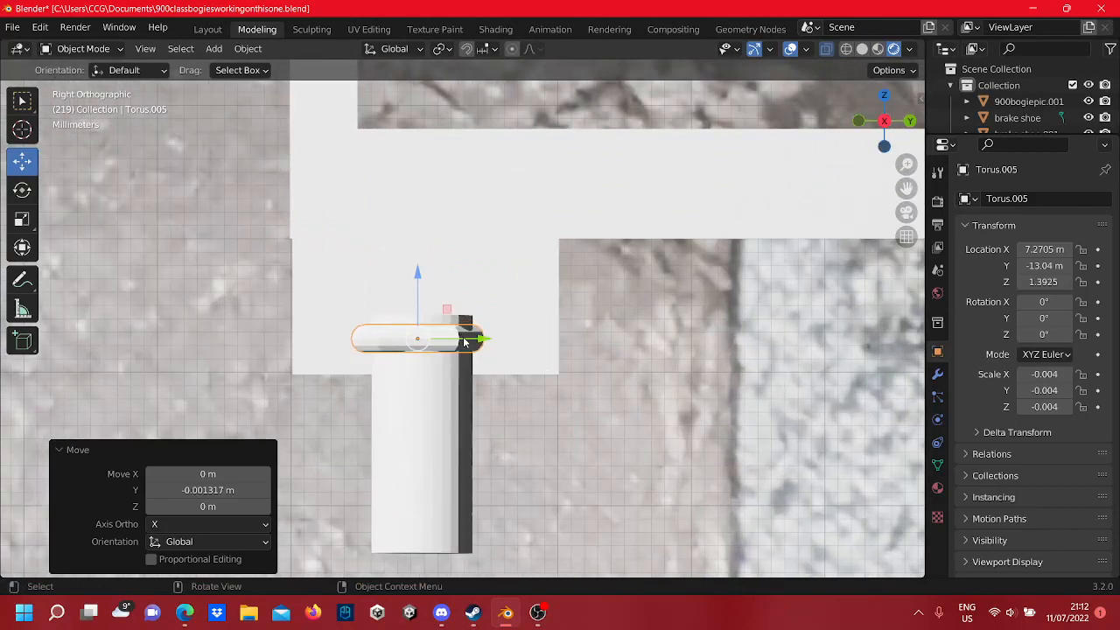
drag(463, 339, 467, 339)
drag(423, 282, 428, 277)
- Lower the duplicate torus about 0.0326 m along Z onto the second pin, level with the first torus
scroll(439, 290, down, 4)
shift+middle_drag(710, 313, 429, 370)
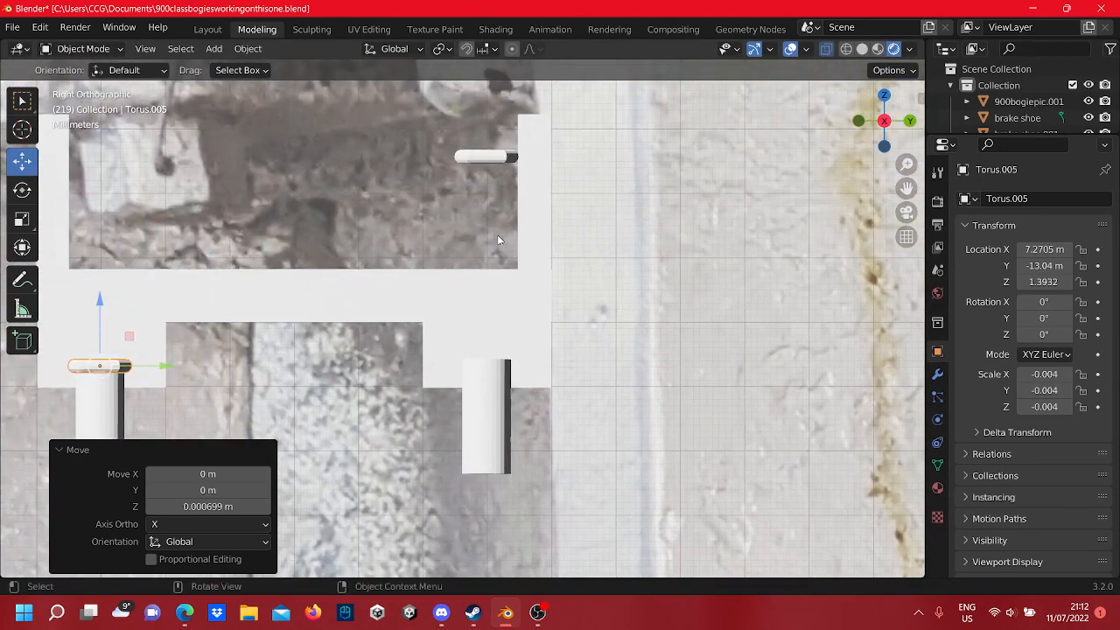
click(487, 157)
drag(483, 114, 538, 325)
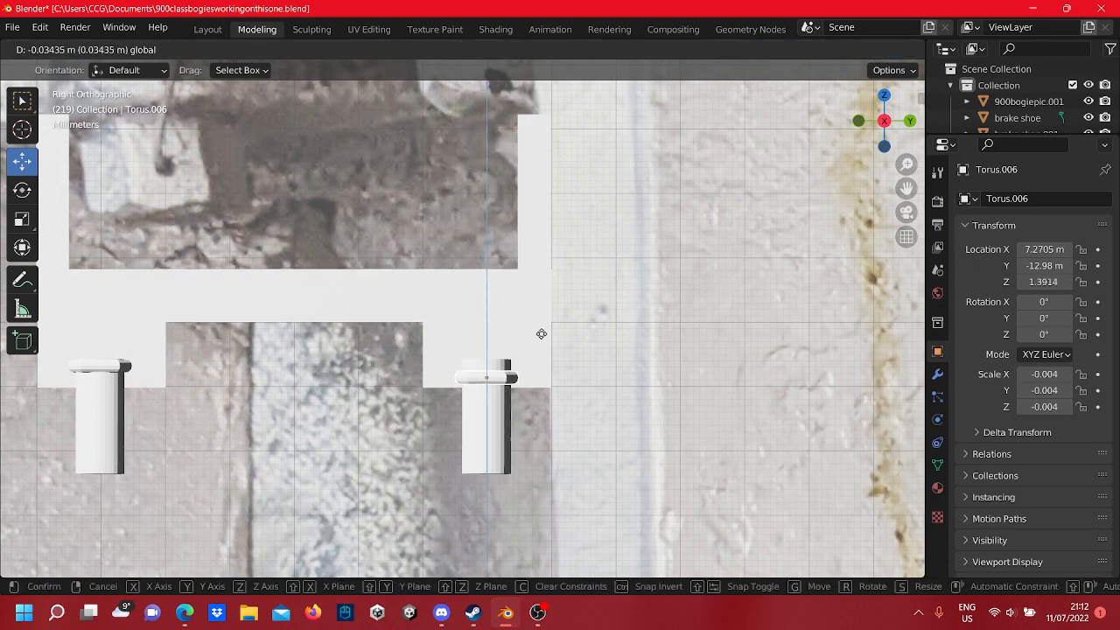
drag(542, 334, 542, 328)
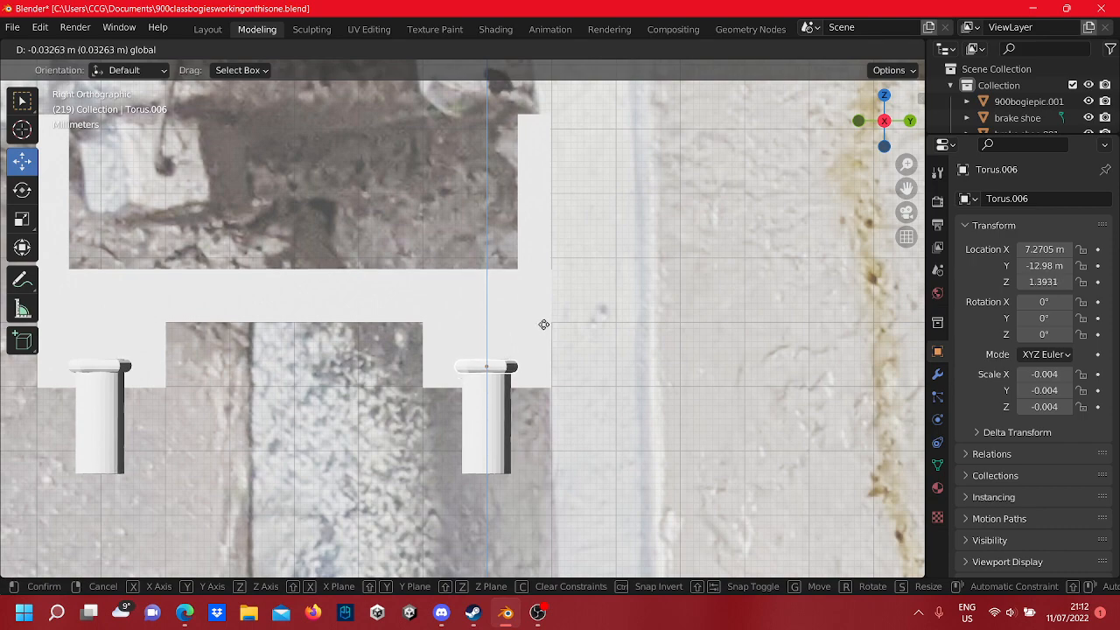
drag(543, 329, 543, 329)
click(633, 358)
middle_drag(633, 357, 521, 362)
scroll(521, 362, down, 1)
click(360, 488)
scroll(538, 226, up, 2)
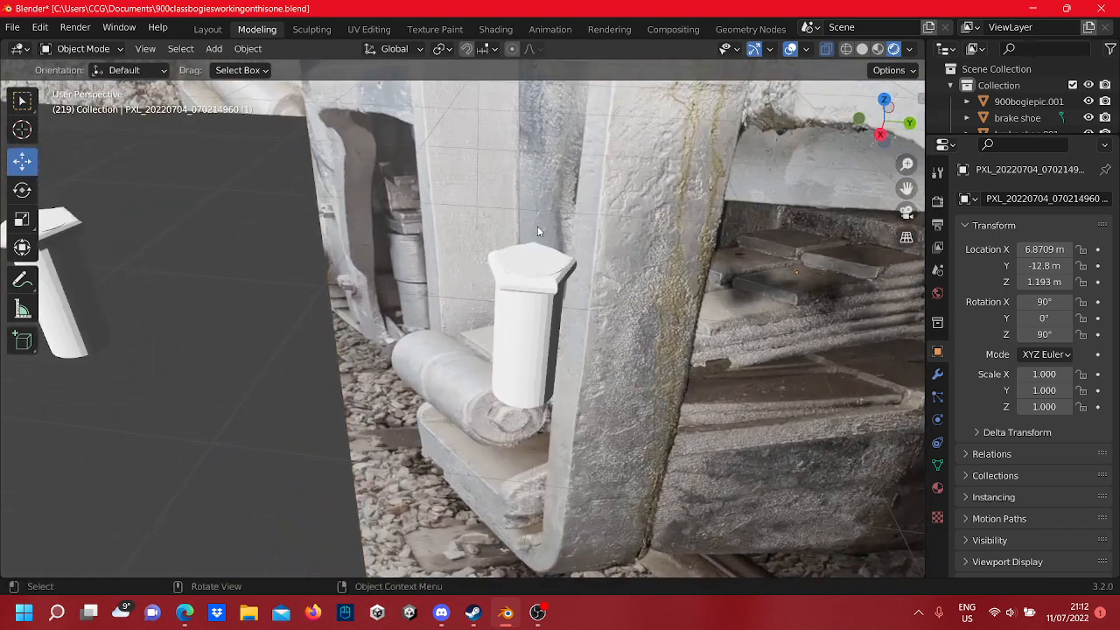
- Try to resize the torus collar on the second pin slightly, evenly on all axes
middle_drag(537, 226, 544, 289)
shift+middle_drag(538, 204, 515, 313)
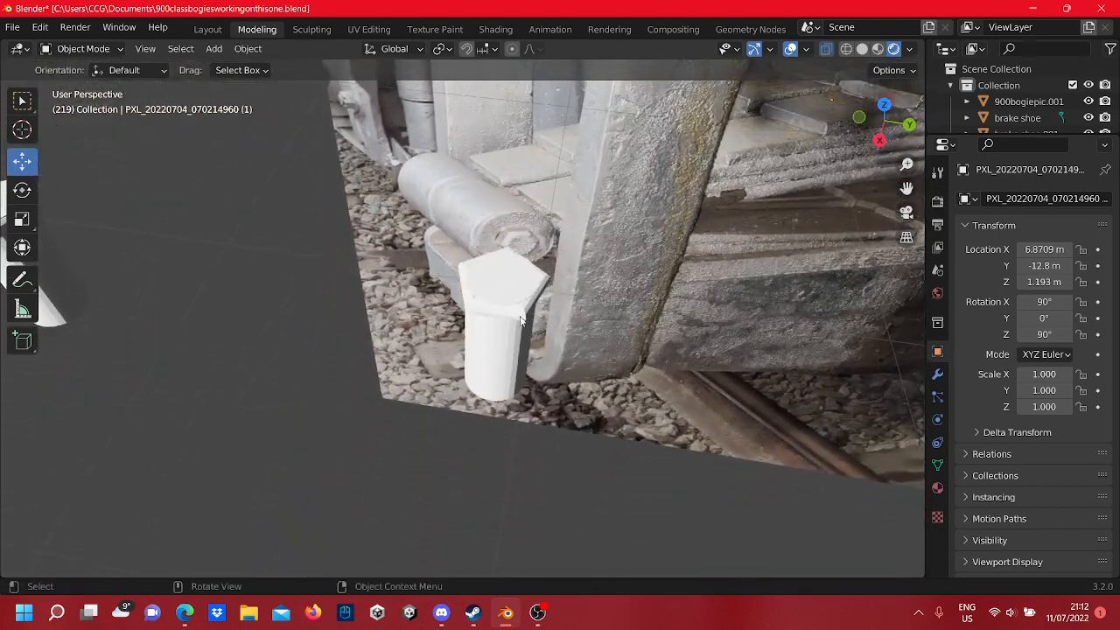
click(507, 295)
shift+middle_drag(167, 222, 263, 243)
click(22, 190)
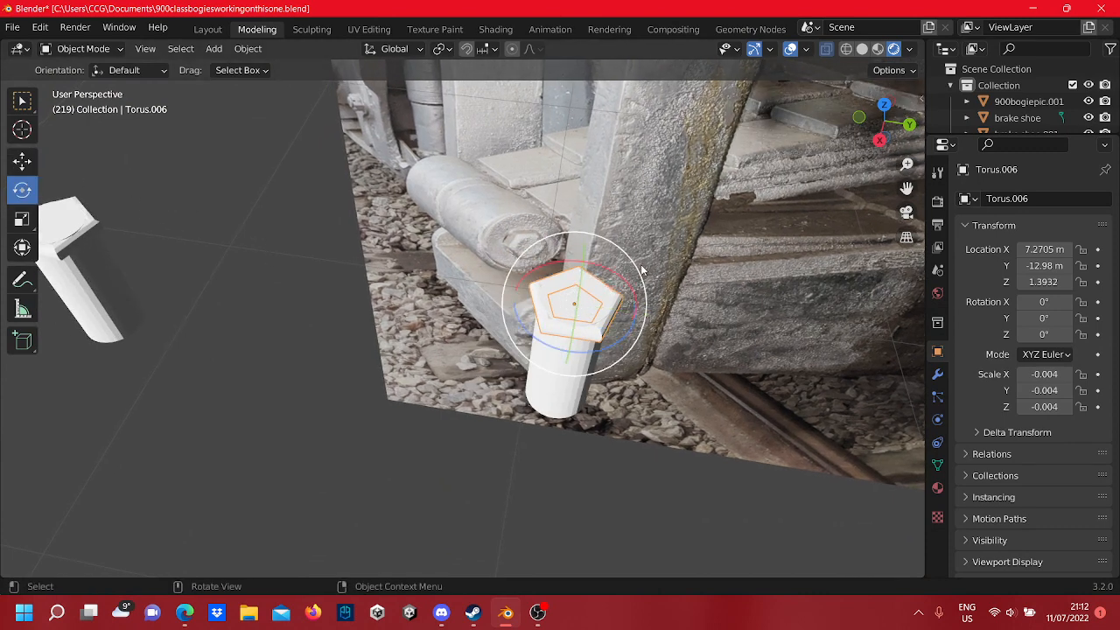
click(34, 220)
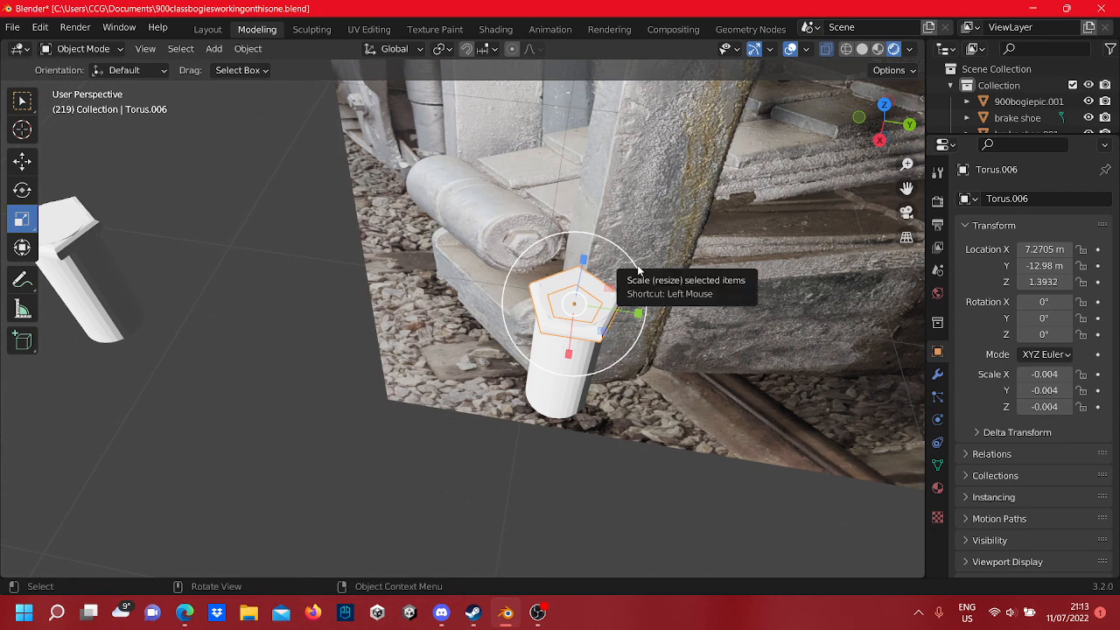
drag(640, 271, 641, 271)
click(426, 328)
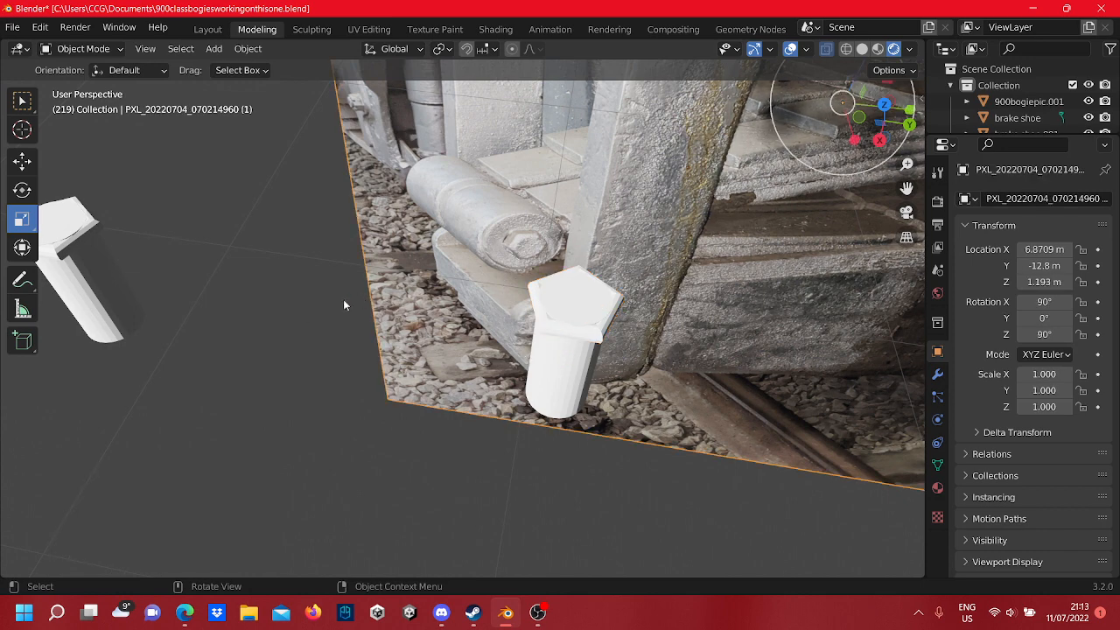
- Scale the second pin's torus collar uniformly by 1.024
scroll(299, 314, up, 2)
middle_drag(635, 306, 523, 341)
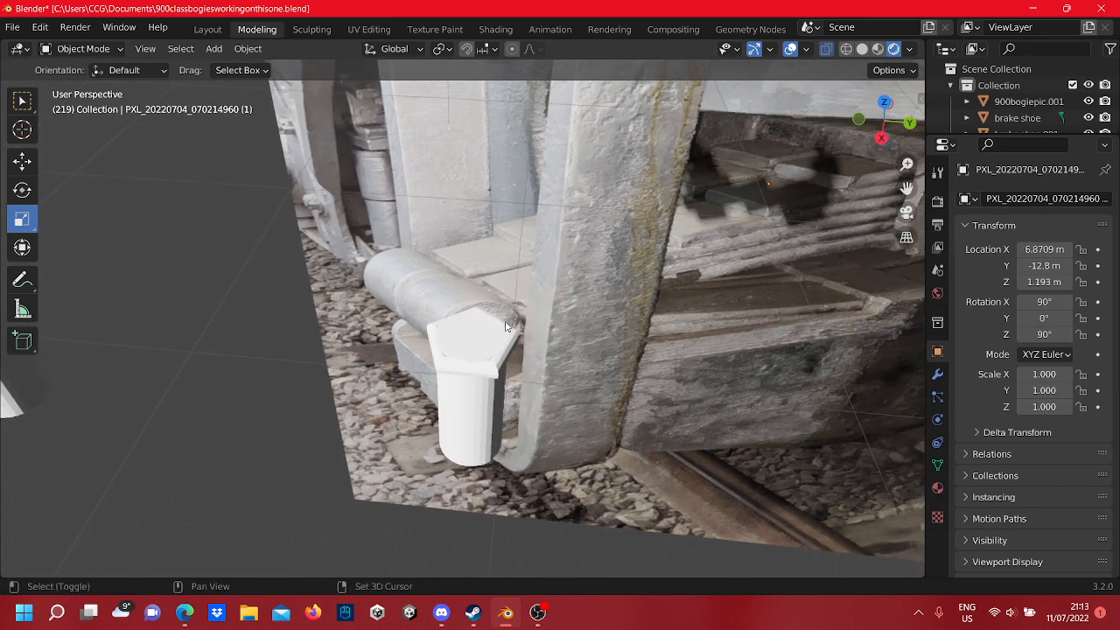
click(523, 341)
drag(533, 308, 536, 302)
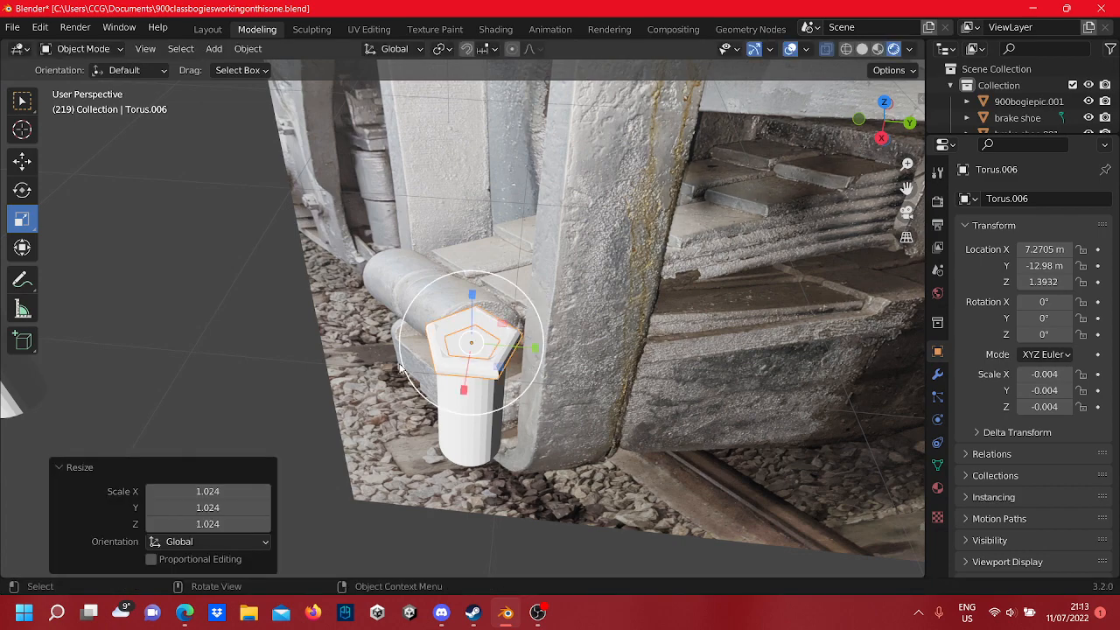
middle_drag(399, 367, 410, 296)
scroll(458, 449, down, 2)
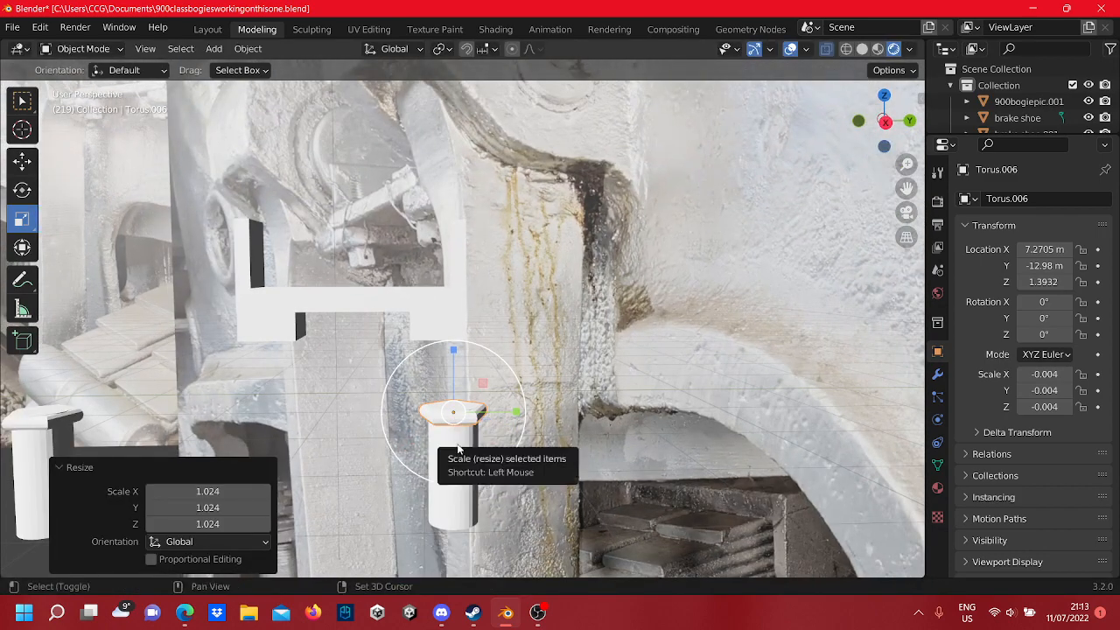
scroll(458, 449, up, 4)
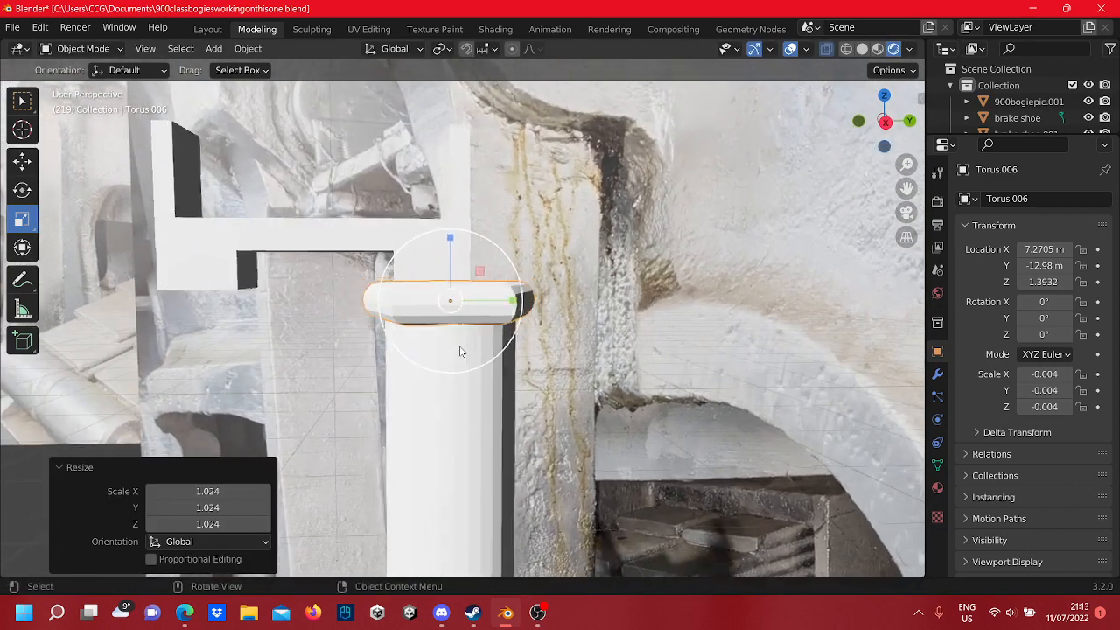
- Examine how the second pin's torus fits around the pin's top edge from above and from the front
middle_drag(461, 351, 442, 402)
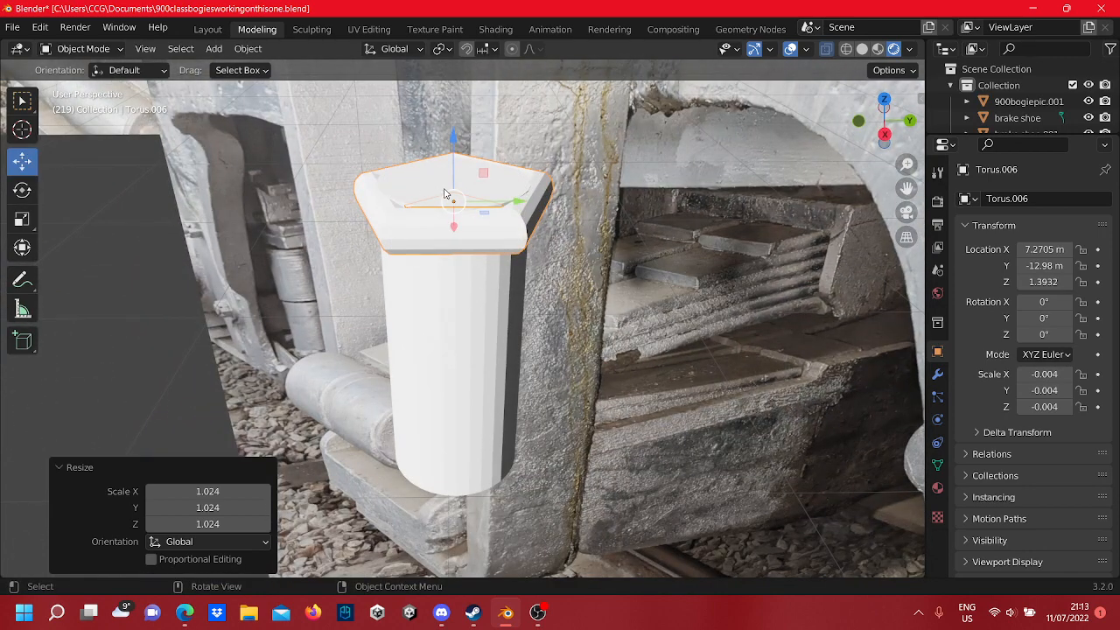
drag(454, 156, 460, 155)
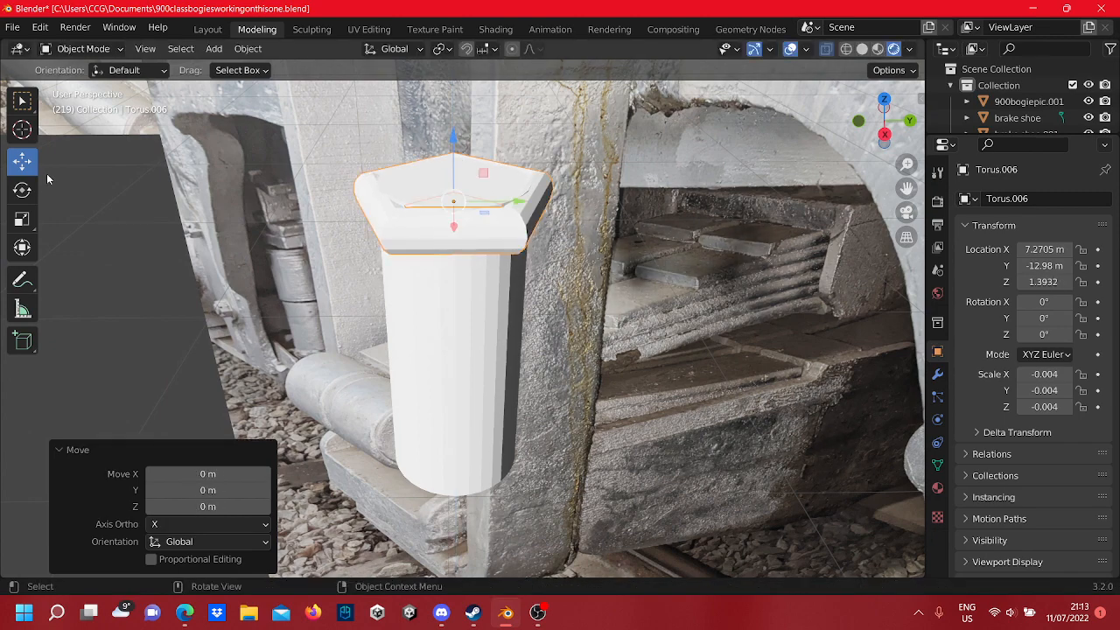
middle_drag(397, 432, 462, 326)
scroll(462, 325, up, 3)
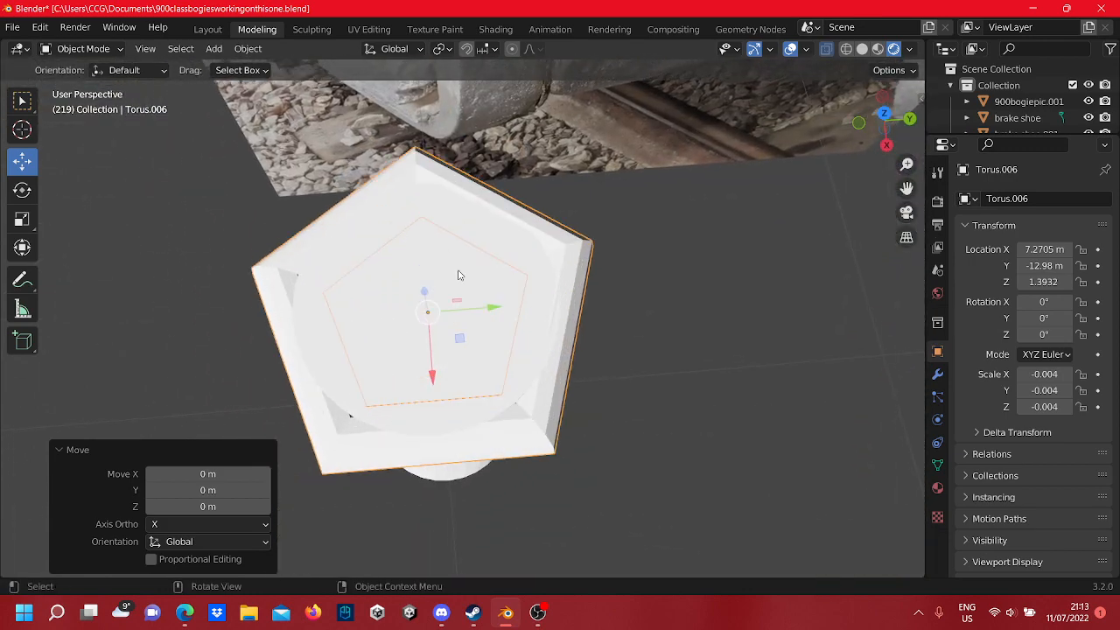
scroll(458, 270, up, 1)
middle_drag(445, 243, 475, 189)
scroll(501, 215, down, 5)
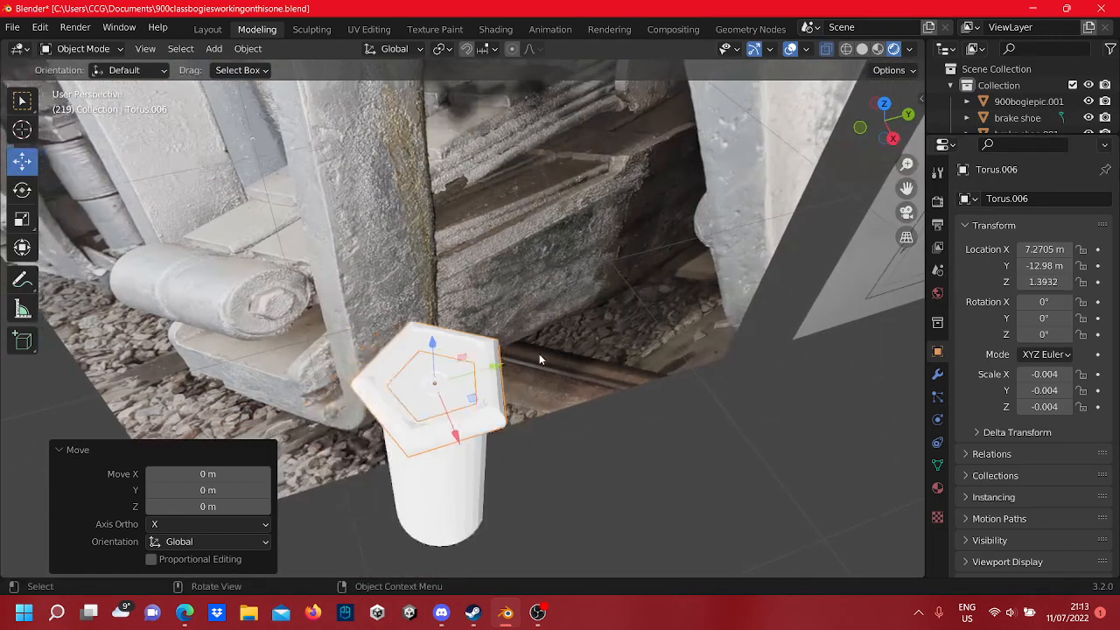
middle_drag(539, 359, 454, 396)
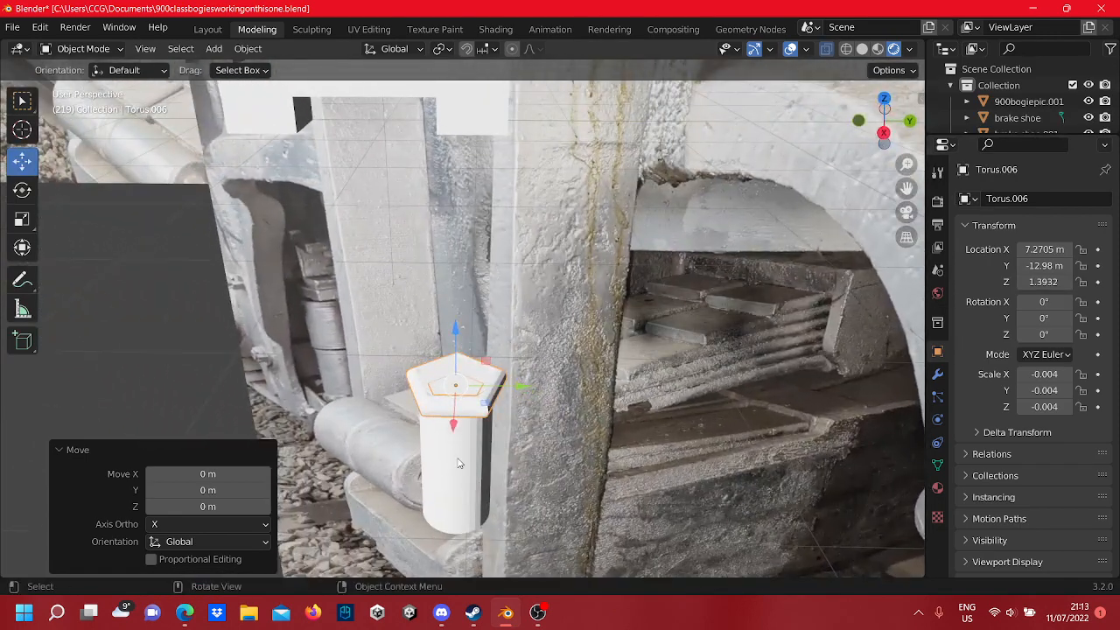
scroll(461, 465, up, 3)
middle_drag(460, 470, 493, 298)
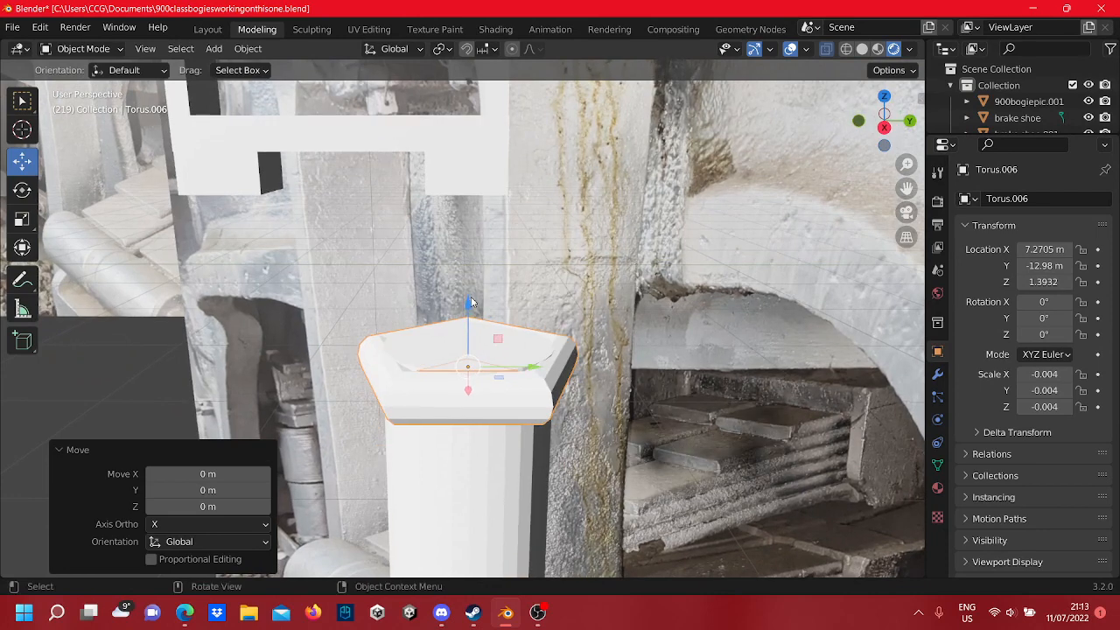
- Undo the scaling and lowering of the duplicate torus and delete that torus
click(468, 298)
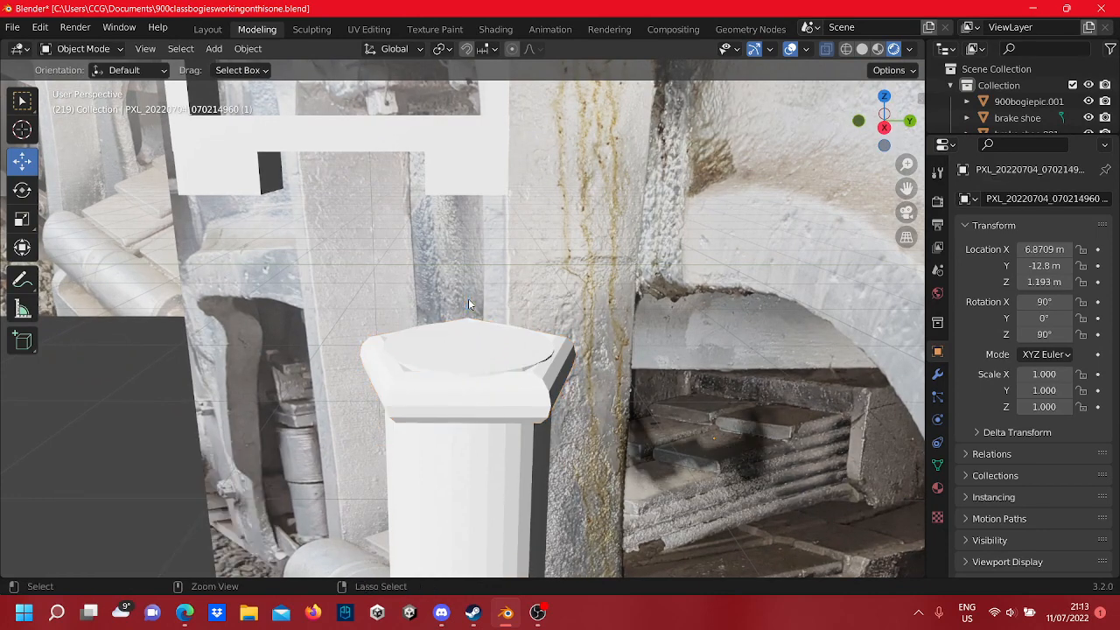
key(ctrl+z)
key(ctrl+z)
key(ctrl+z)
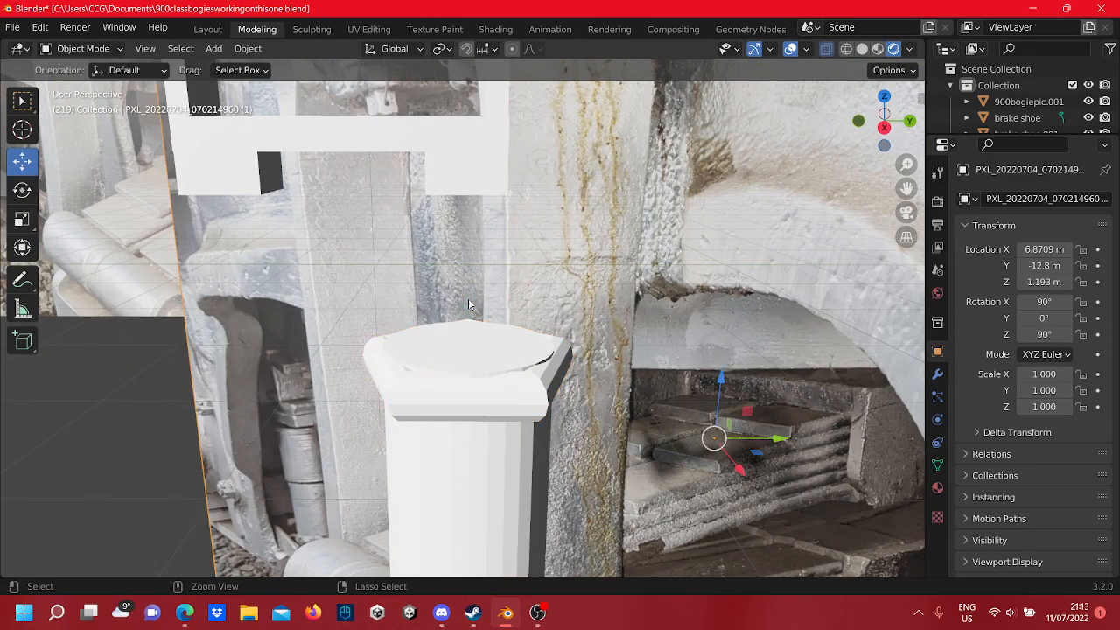
scroll(468, 298, down, 8)
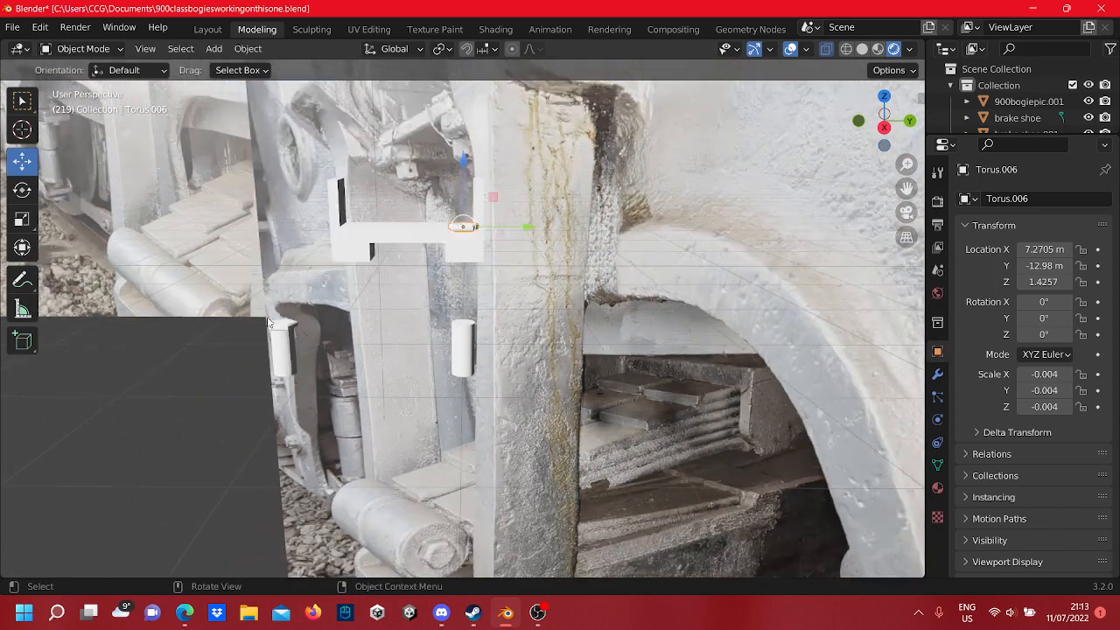
scroll(268, 316, up, 3)
shift+middle_drag(268, 317, 319, 316)
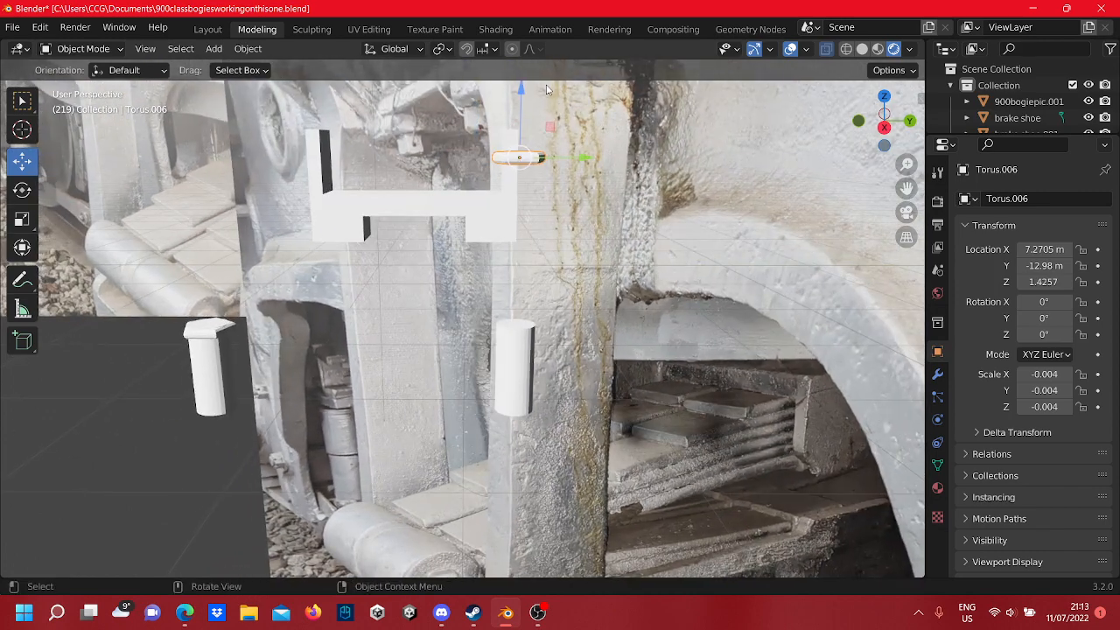
right_click(526, 161)
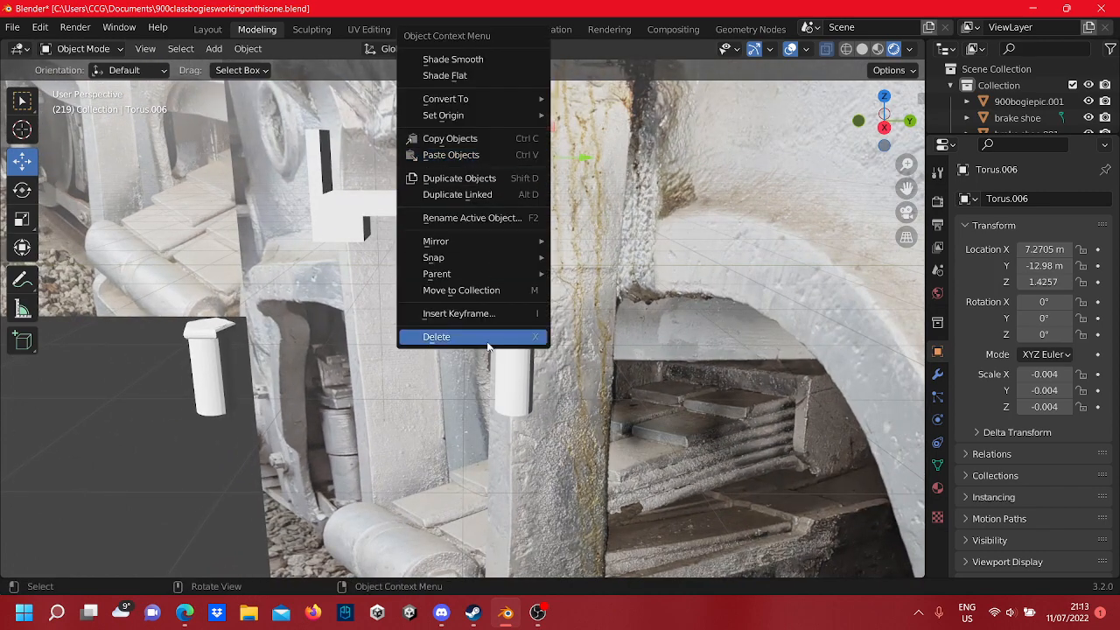
click(419, 341)
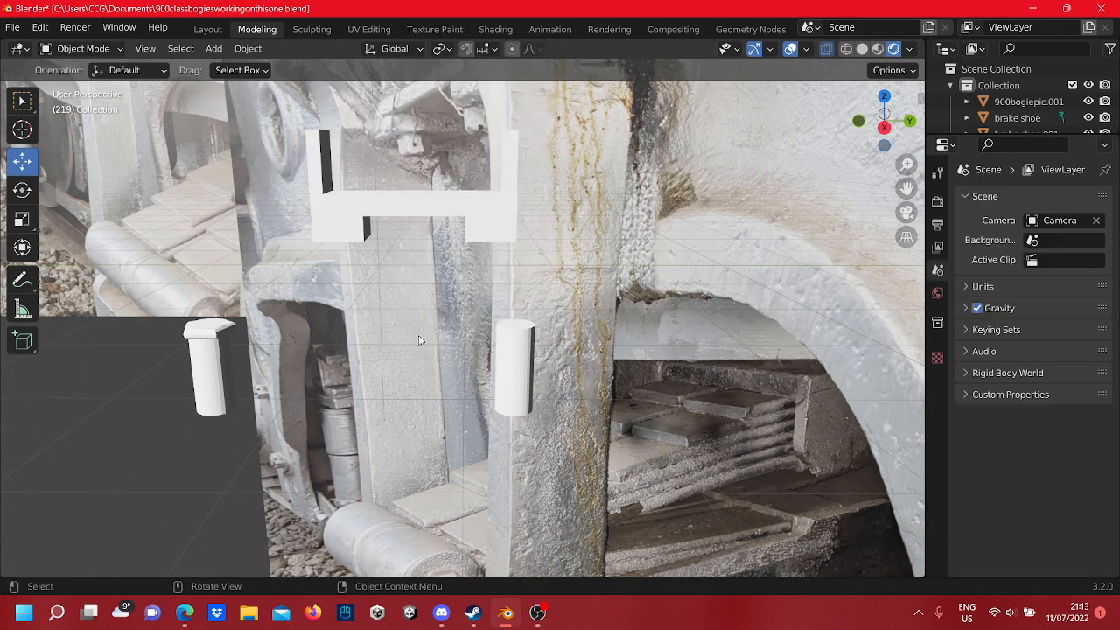
- Duplicate the first pin's torus collar and move the copy 0.060184 m along Y onto the second pin
click(210, 334)
right_click(210, 334)
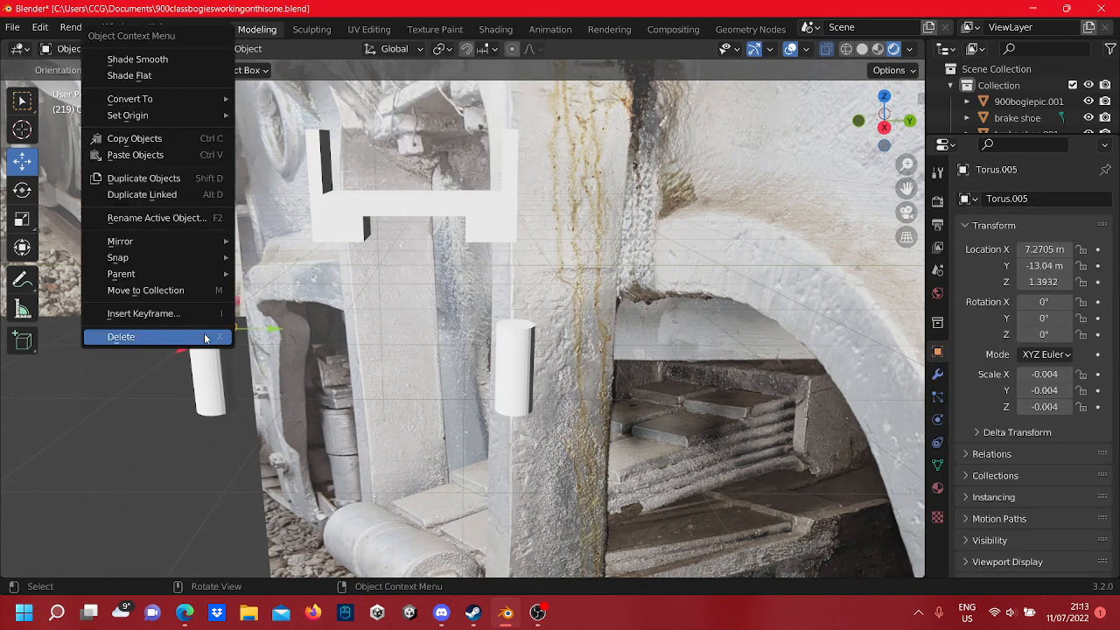
click(144, 178)
right_click(225, 293)
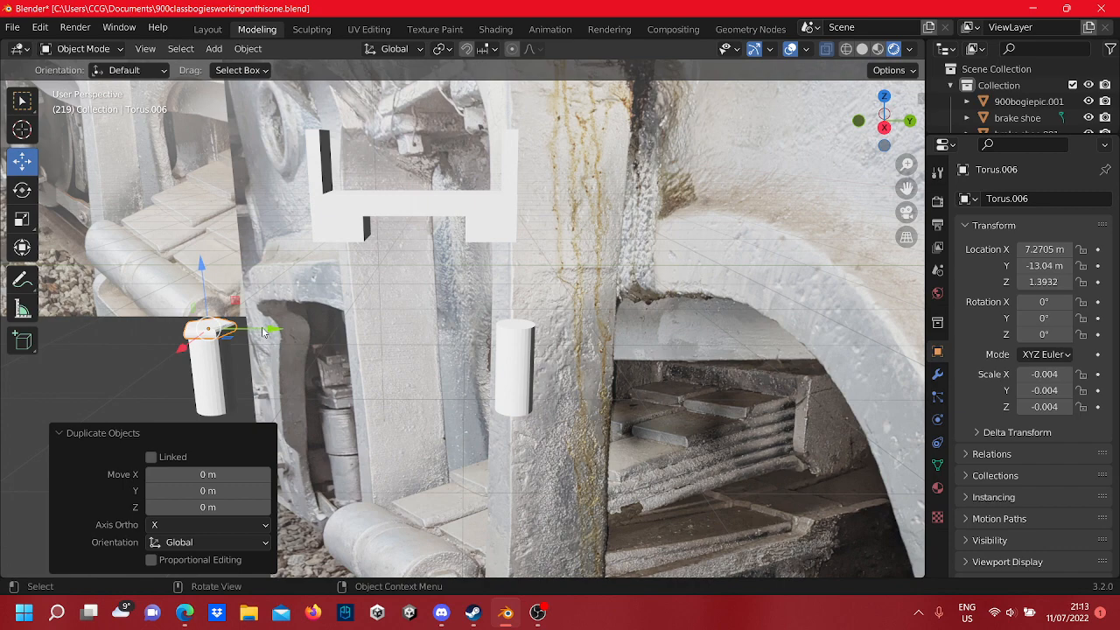
drag(262, 326, 575, 377)
- Shift the new torus 0.000056 m along Y to centre it on the second pin
middle_drag(576, 377, 532, 425)
scroll(533, 421, up, 6)
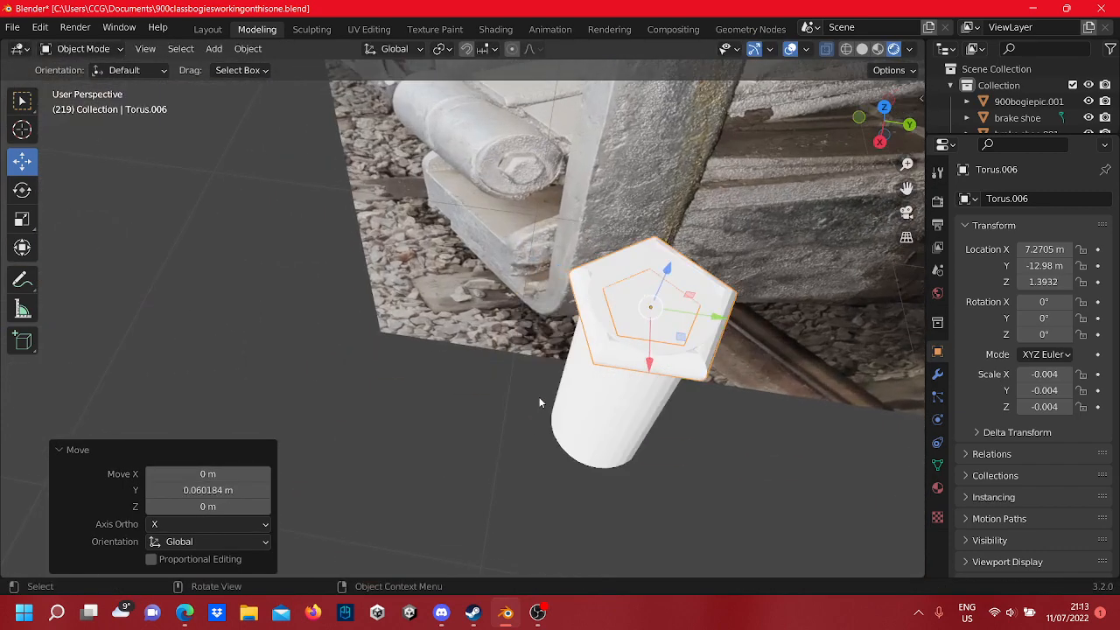
shift+middle_drag(610, 413, 469, 422)
scroll(502, 386, up, 2)
scroll(502, 390, up, 1)
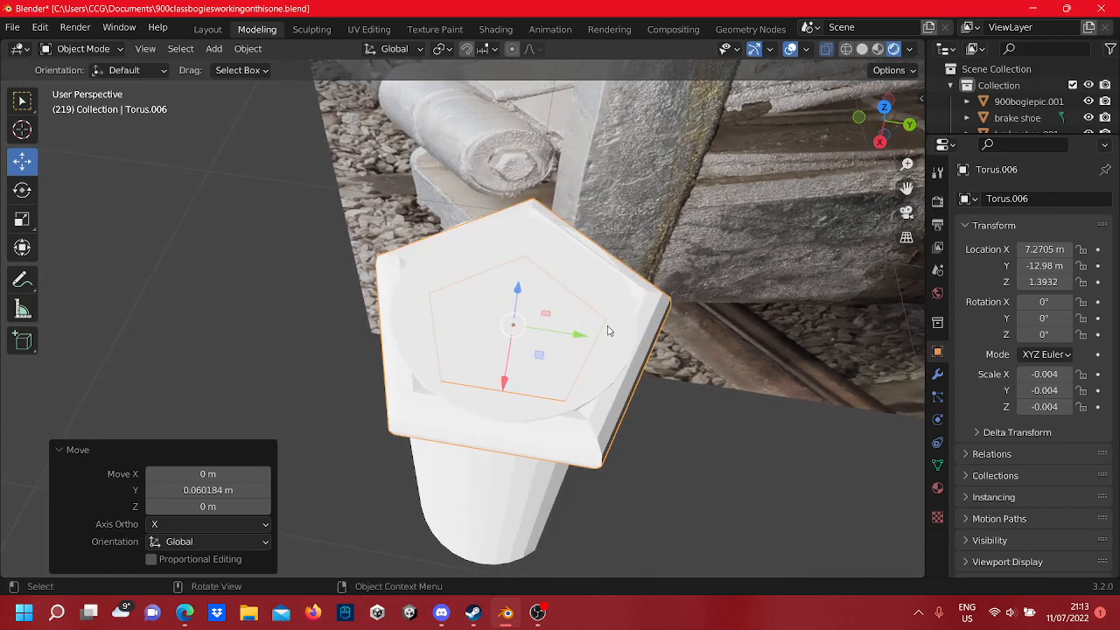
drag(588, 338, 587, 333)
- Raise the second pin's torus 0.000377 m along Z and deselect it
middle_drag(537, 378, 550, 309)
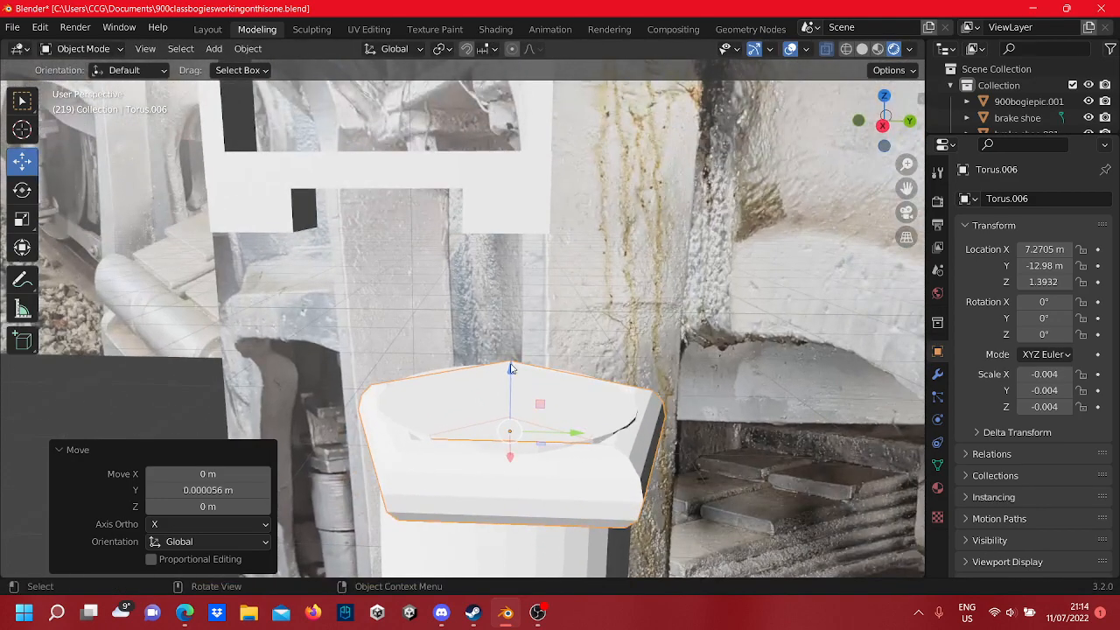
drag(509, 367, 507, 362)
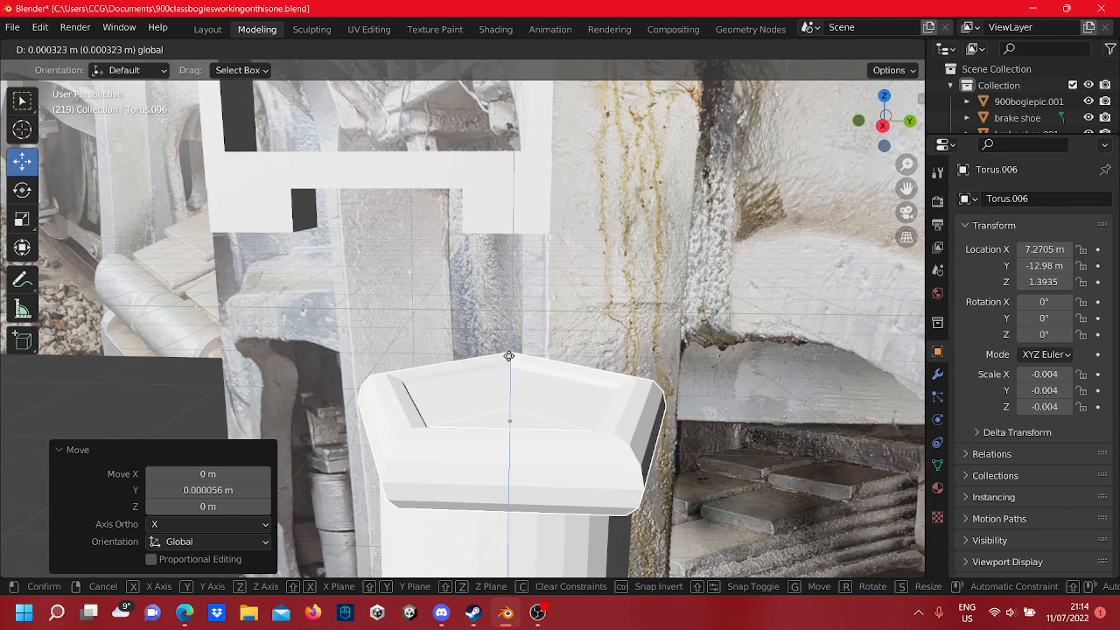
drag(511, 354, 511, 356)
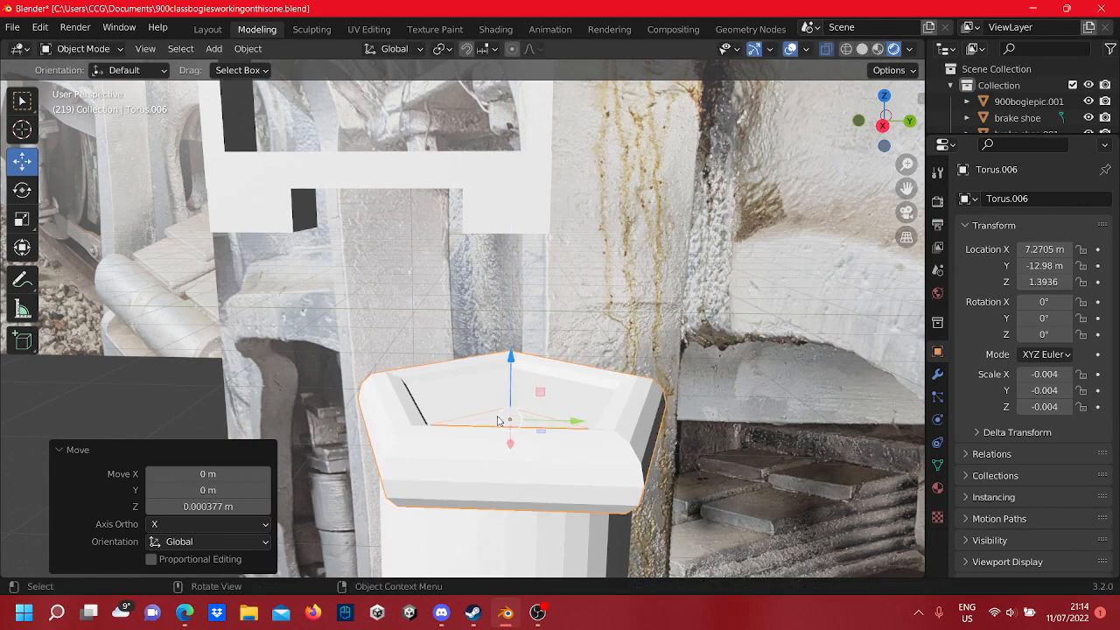
middle_drag(511, 358, 481, 475)
scroll(394, 379, down, 5)
click(242, 343)
- Raise the first pin's torus collar slightly along Z above the pin's top face
middle_drag(242, 343, 404, 268)
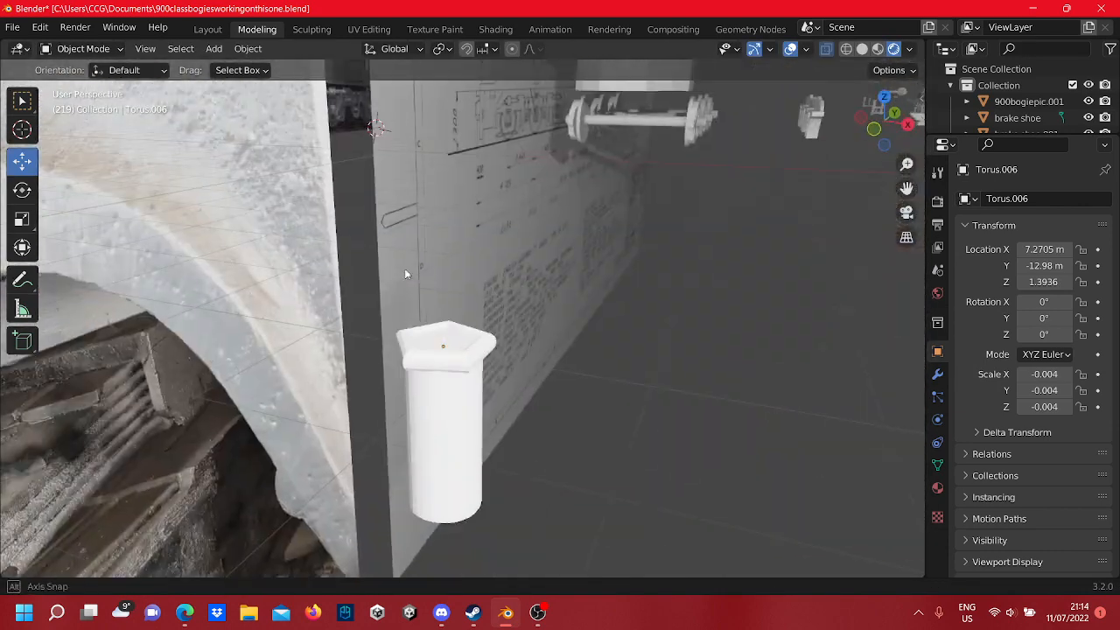
scroll(458, 302, down, 5)
middle_drag(623, 357, 549, 377)
shift+middle_drag(368, 384, 488, 347)
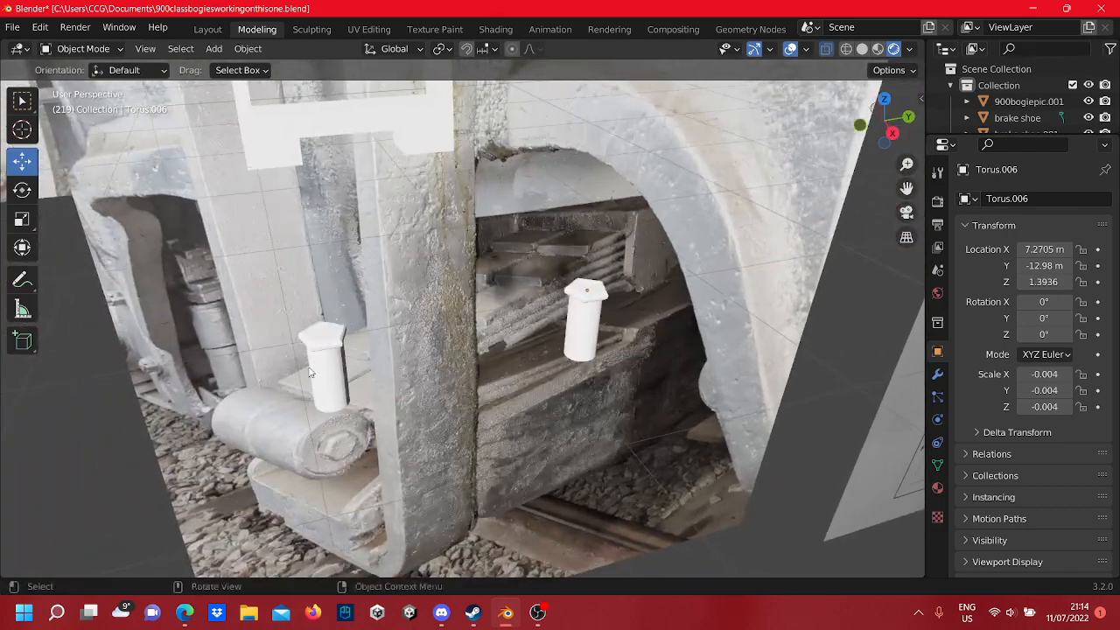
scroll(481, 347, up, 4)
shift+middle_drag(278, 367, 473, 331)
click(474, 331)
scroll(470, 315, up, 4)
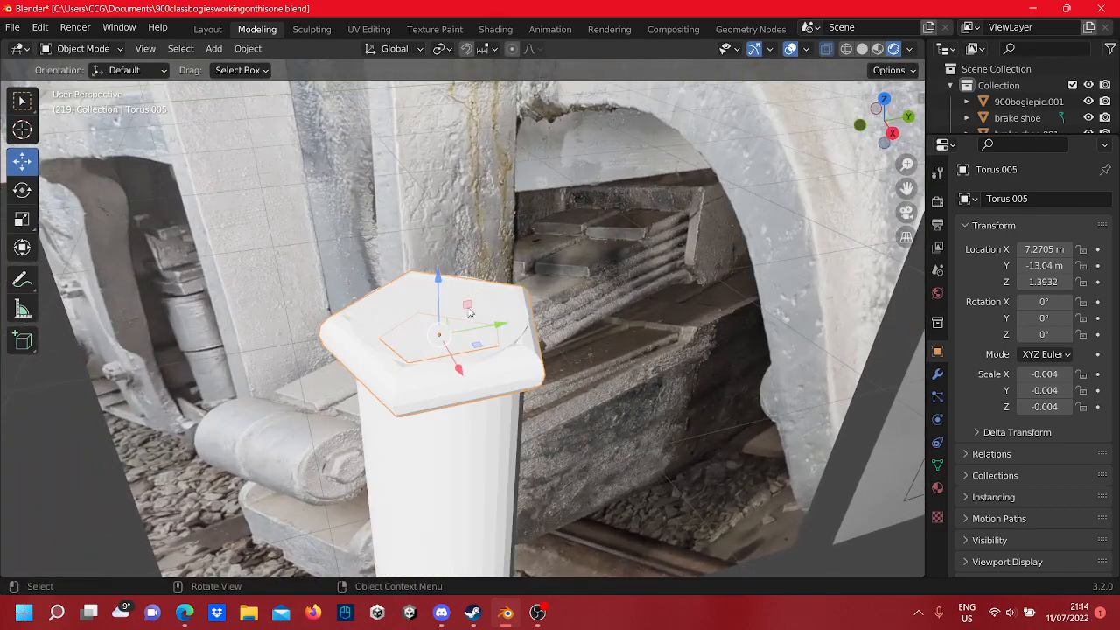
drag(443, 297, 442, 285)
- Examine both collared pins against the bracket above them and the reference photos
middle_drag(515, 363, 429, 339)
scroll(458, 368, down, 7)
scroll(457, 367, down, 1)
click(447, 367)
scroll(447, 372, up, 5)
scroll(494, 327, down, 4)
scroll(543, 370, up, 5)
scroll(539, 364, down, 2)
scroll(540, 363, down, 4)
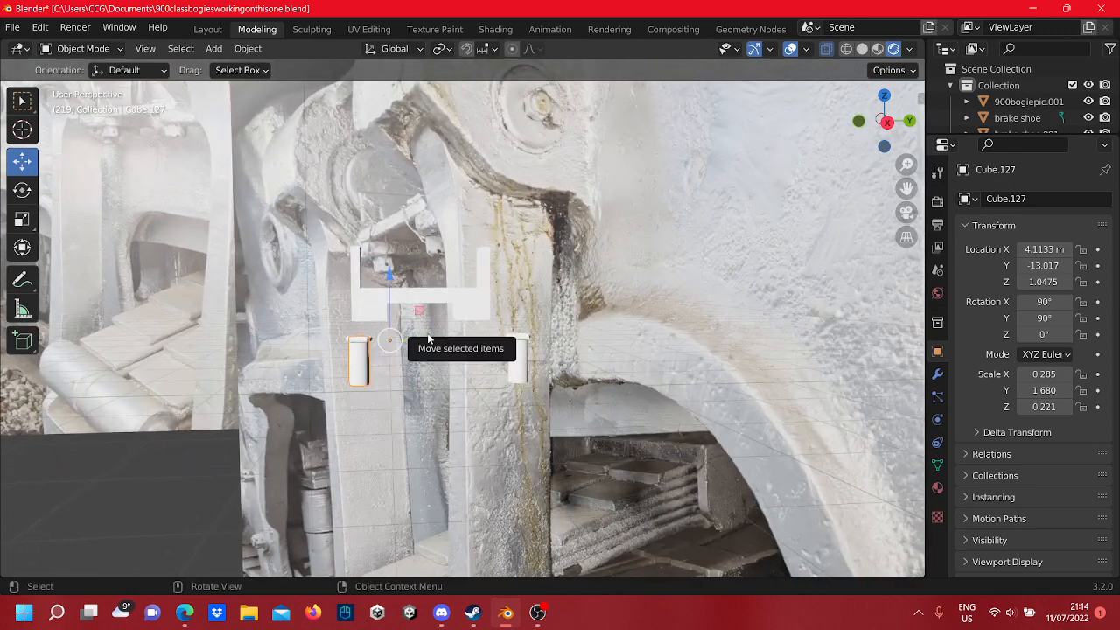
scroll(450, 337, up, 4)
scroll(465, 335, down, 3)
scroll(466, 335, down, 4)
middle_drag(528, 337, 483, 341)
scroll(483, 335, down, 3)
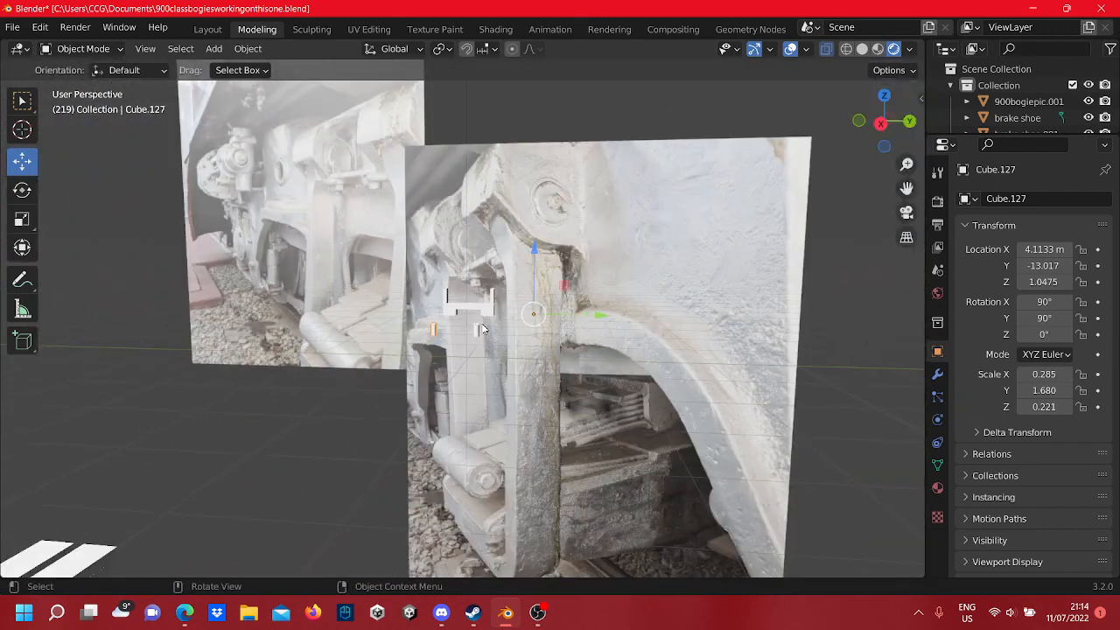
scroll(482, 329, up, 7)
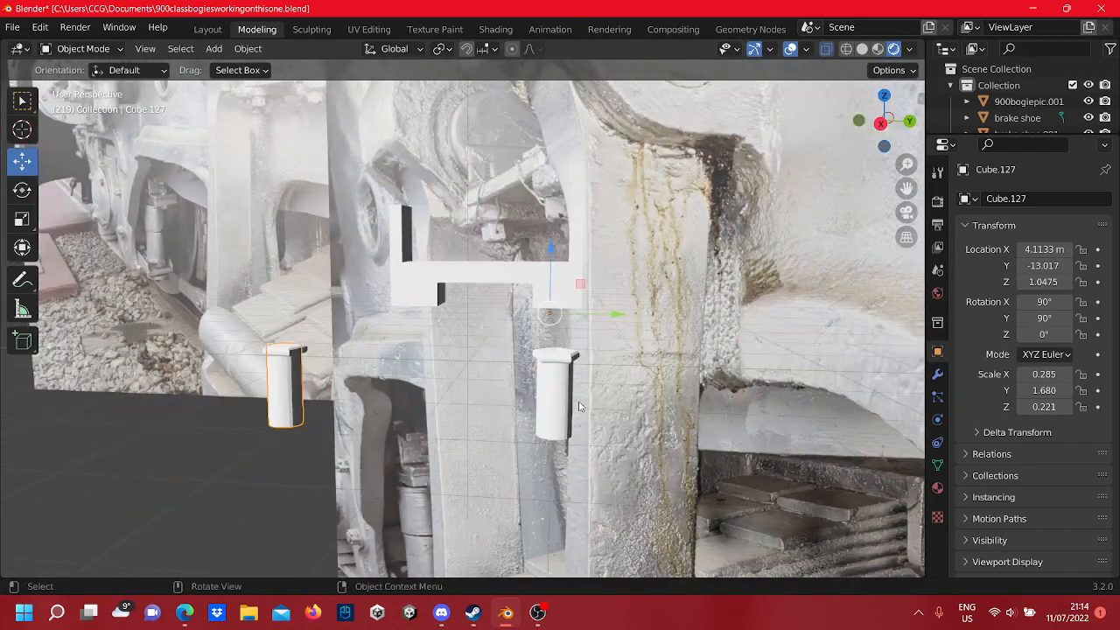
- Open both pins and their torus collars together in Edit Mode and view them square-on from the right
click(567, 389)
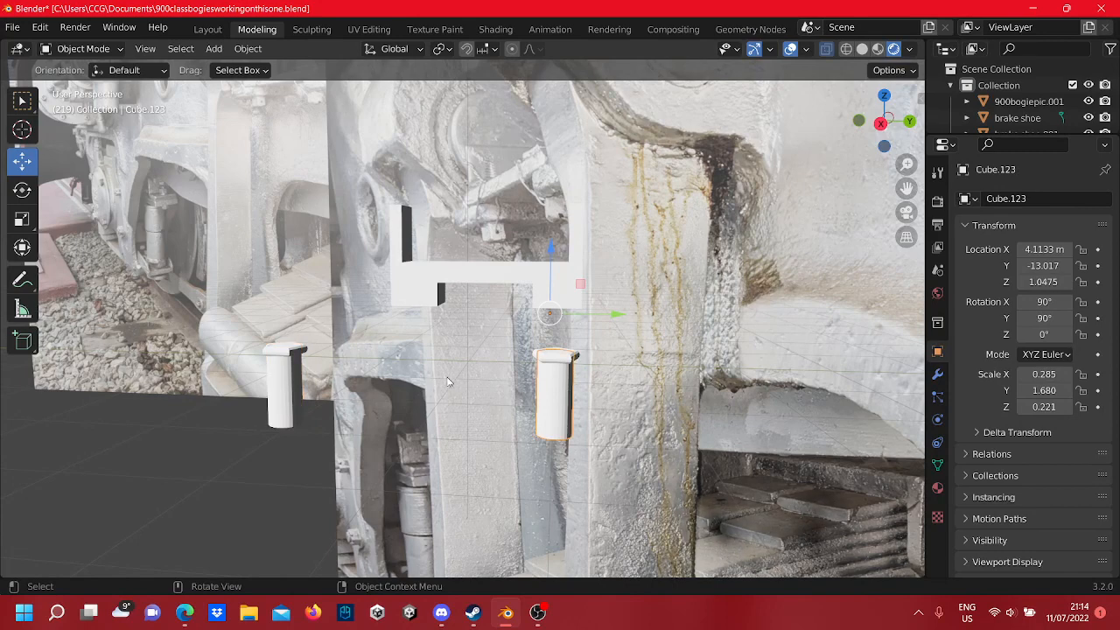
shift+click(284, 388)
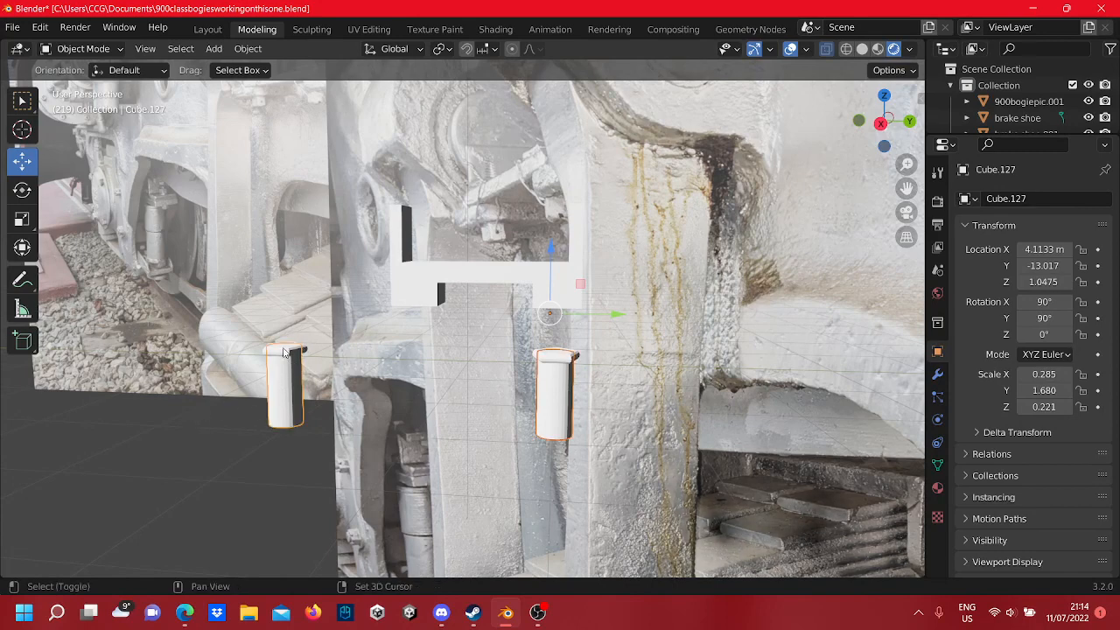
shift+click(283, 352)
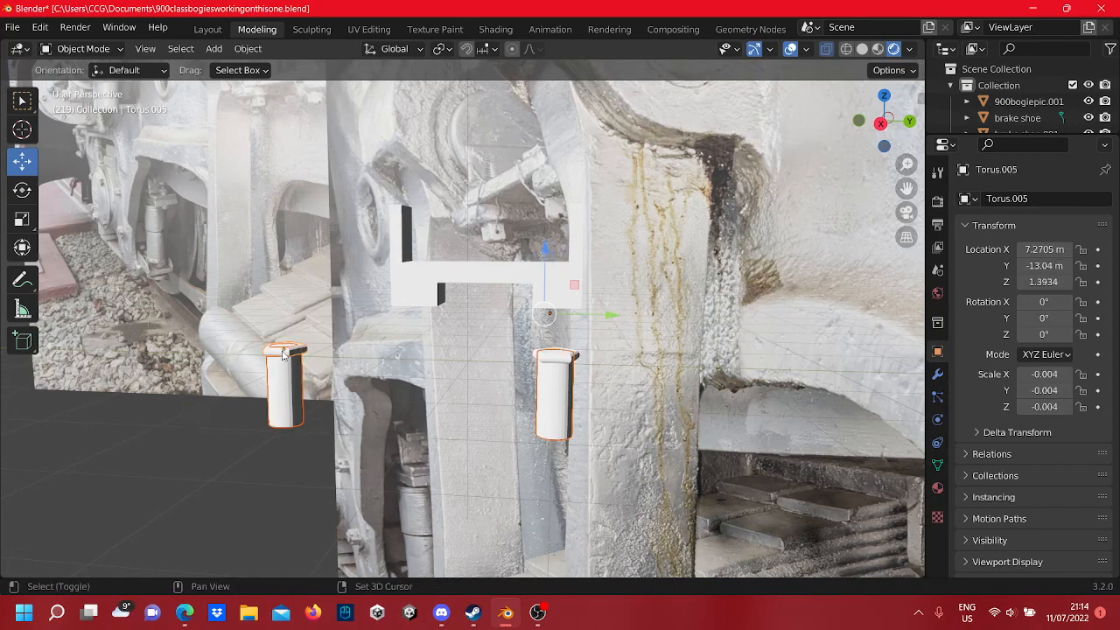
shift+click(562, 365)
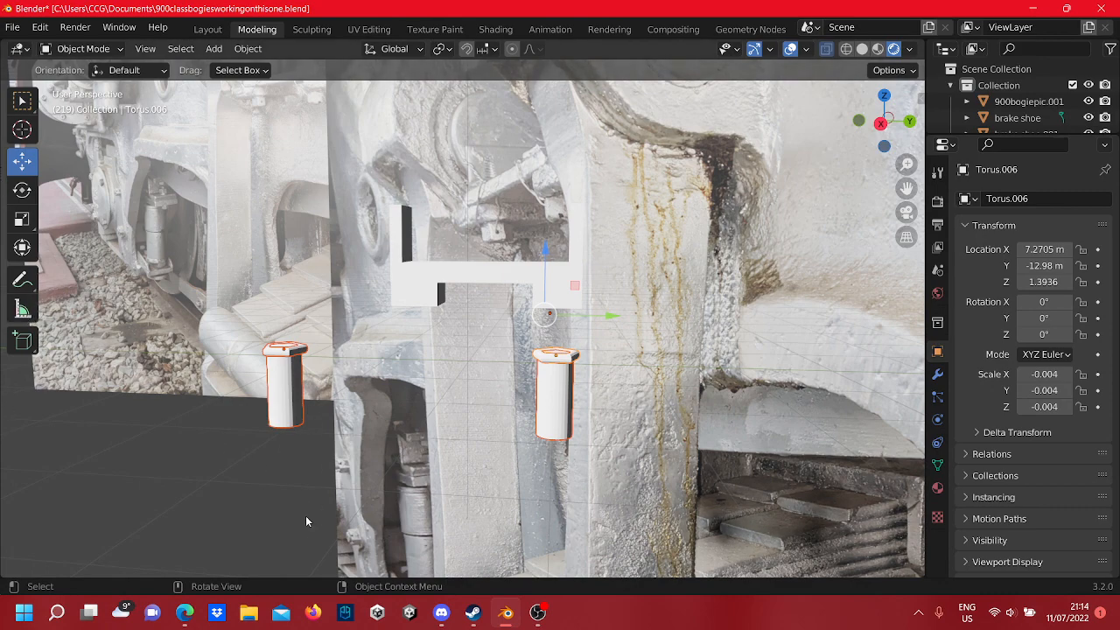
key(Tab)
middle_drag(208, 352, 376, 399)
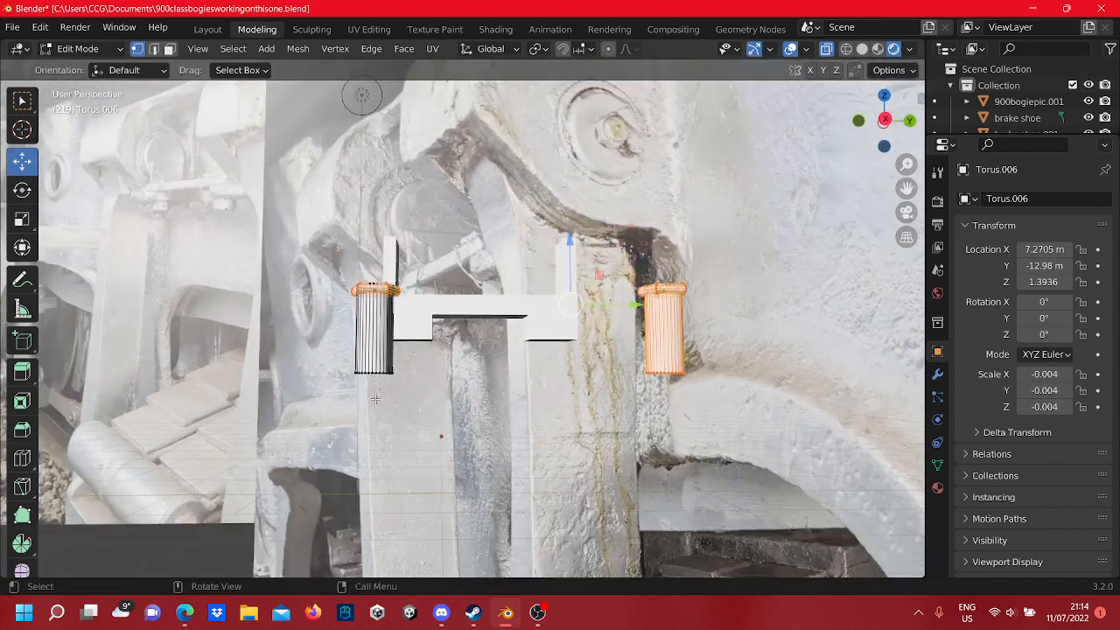
click(884, 120)
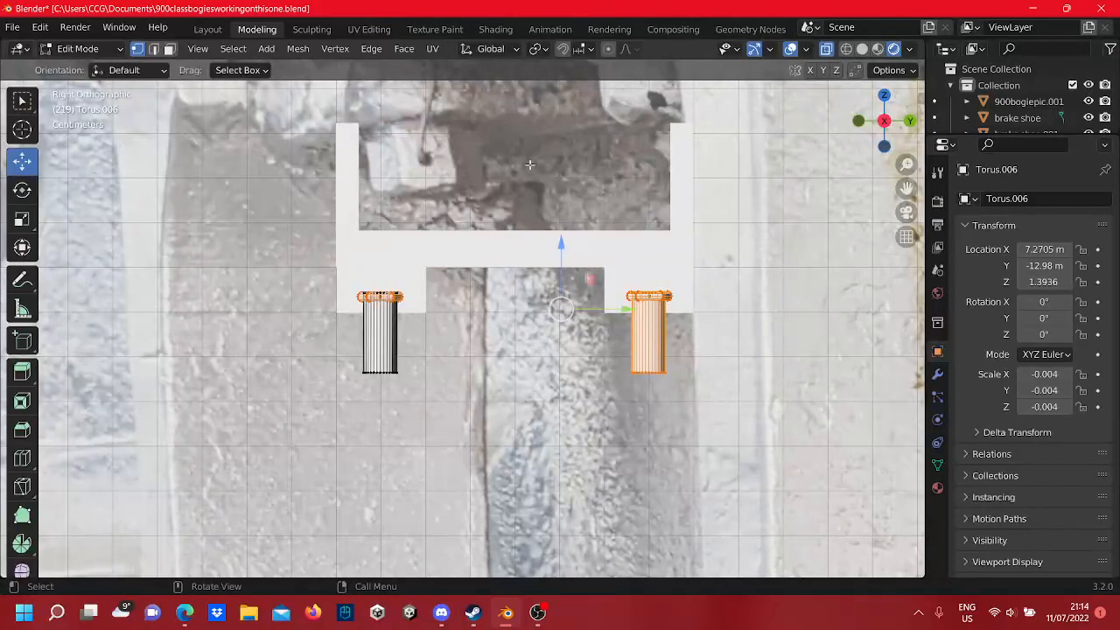
- Shorten both pins by raising only their bottom vertices 0.009894 m along Z
click(368, 418)
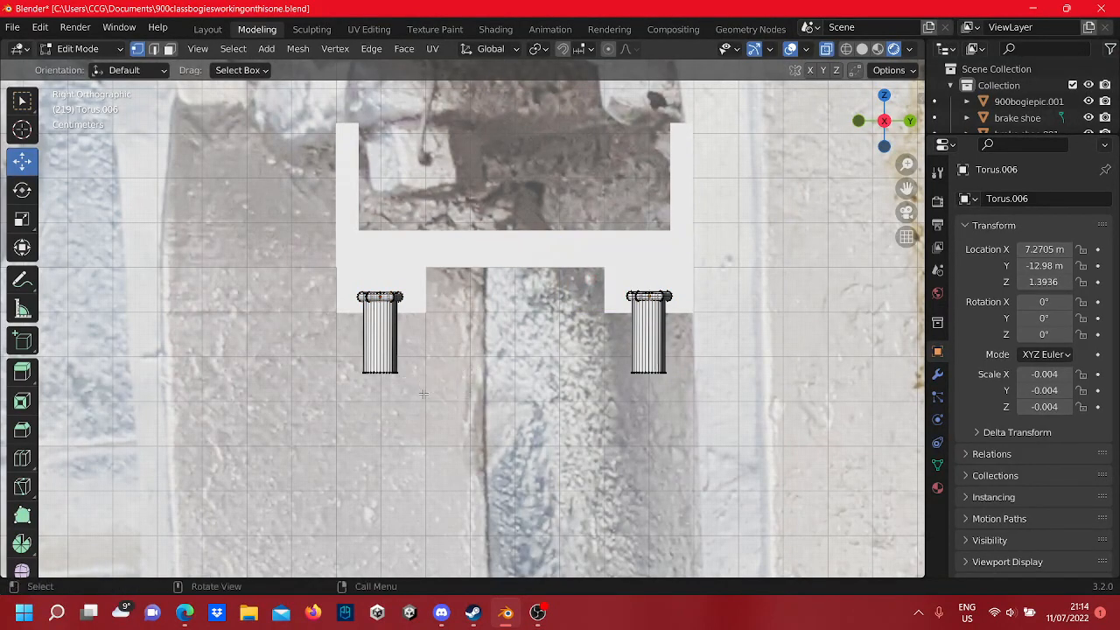
key(b)
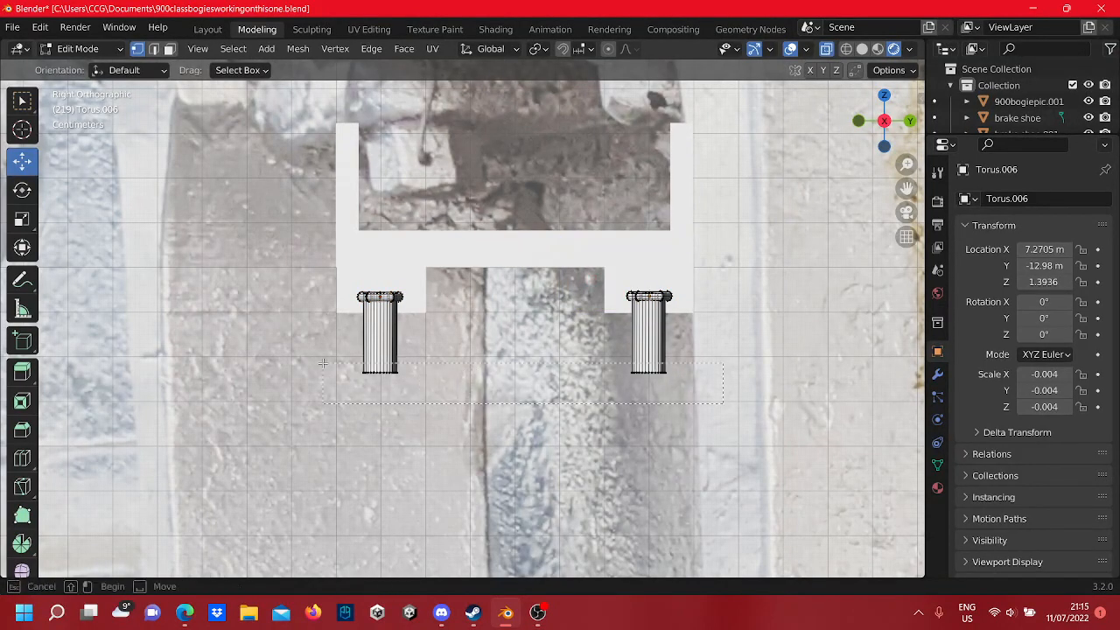
drag(322, 363, 323, 363)
scroll(323, 363, up, 3)
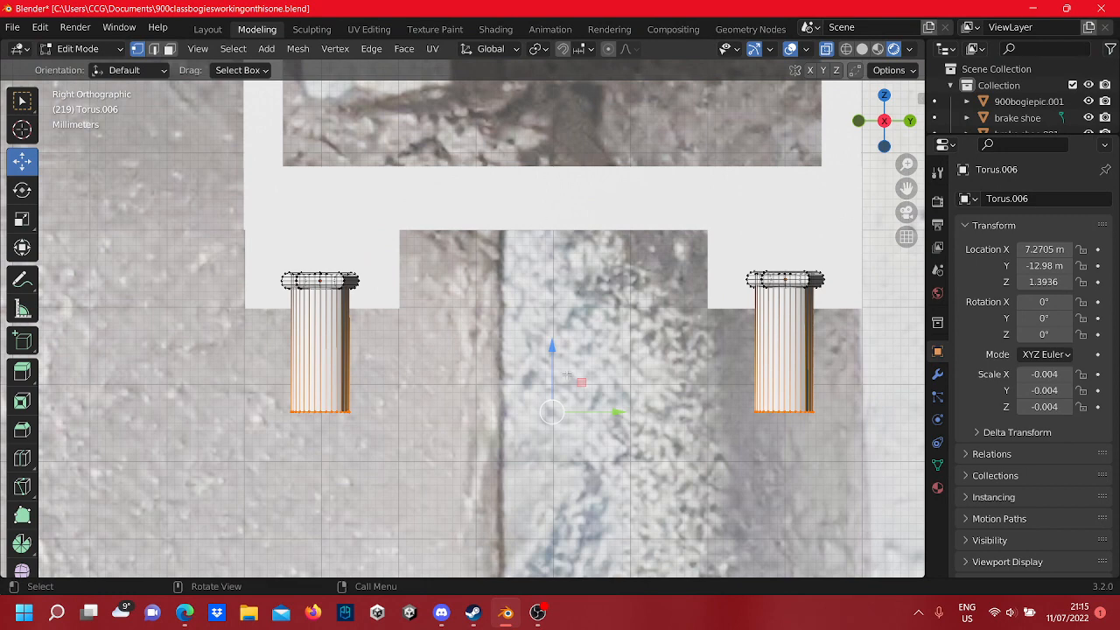
key(g)
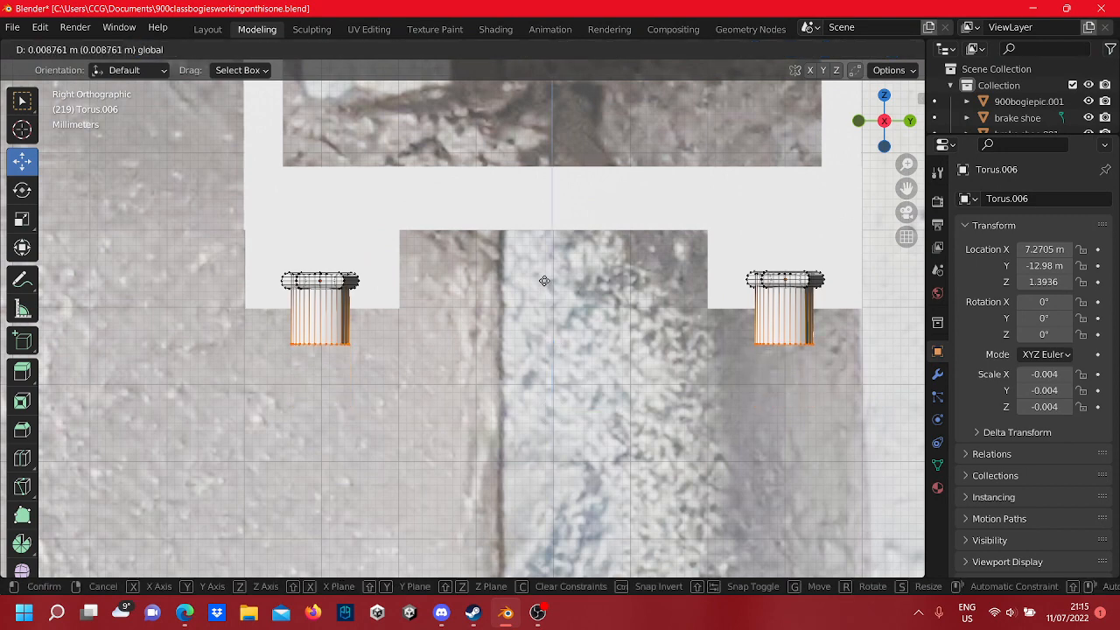
click(539, 274)
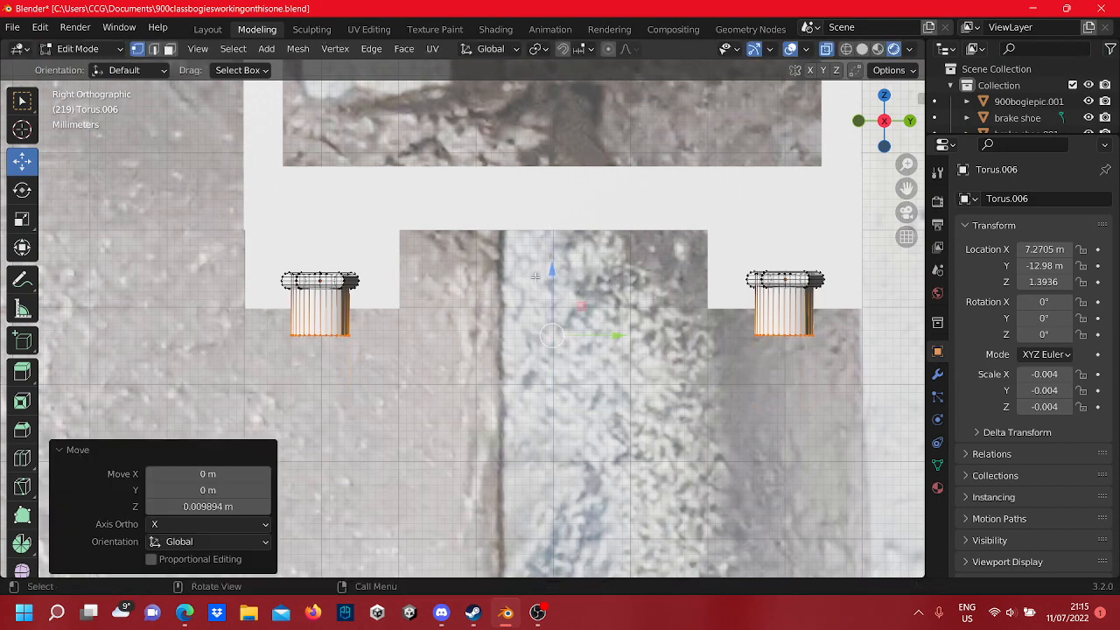
- Check the pin lengths against the bracket and raise the pins' bottom vertices another 0.000525 m along Z
shift+middle_drag(340, 351, 459, 366)
scroll(459, 366, up, 2)
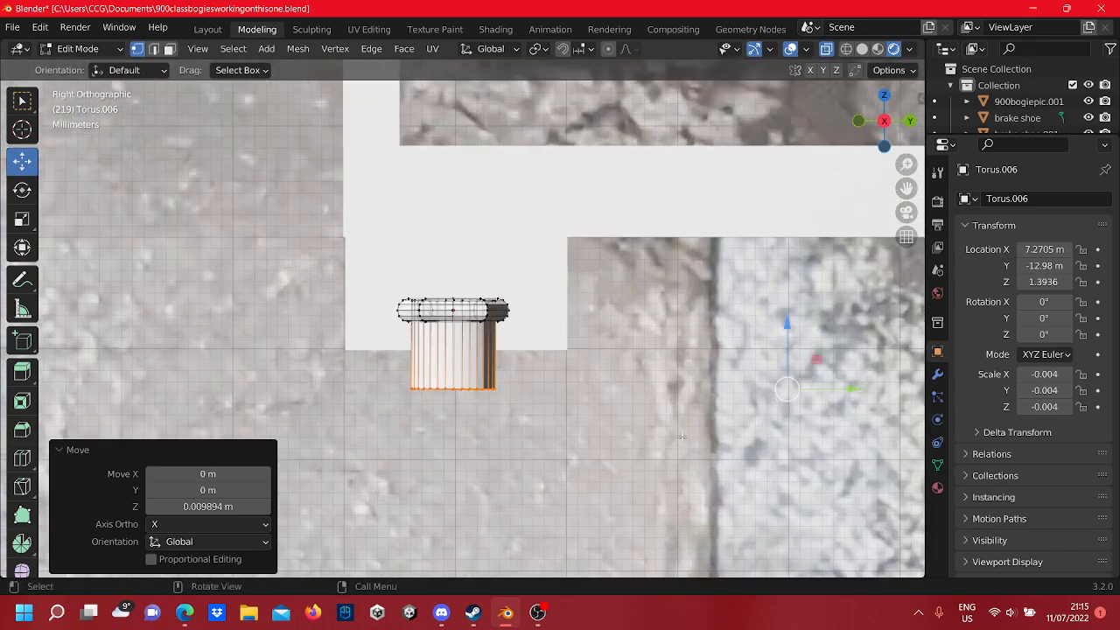
scroll(683, 436, down, 3)
shift+middle_drag(707, 326, 626, 335)
scroll(626, 335, up, 3)
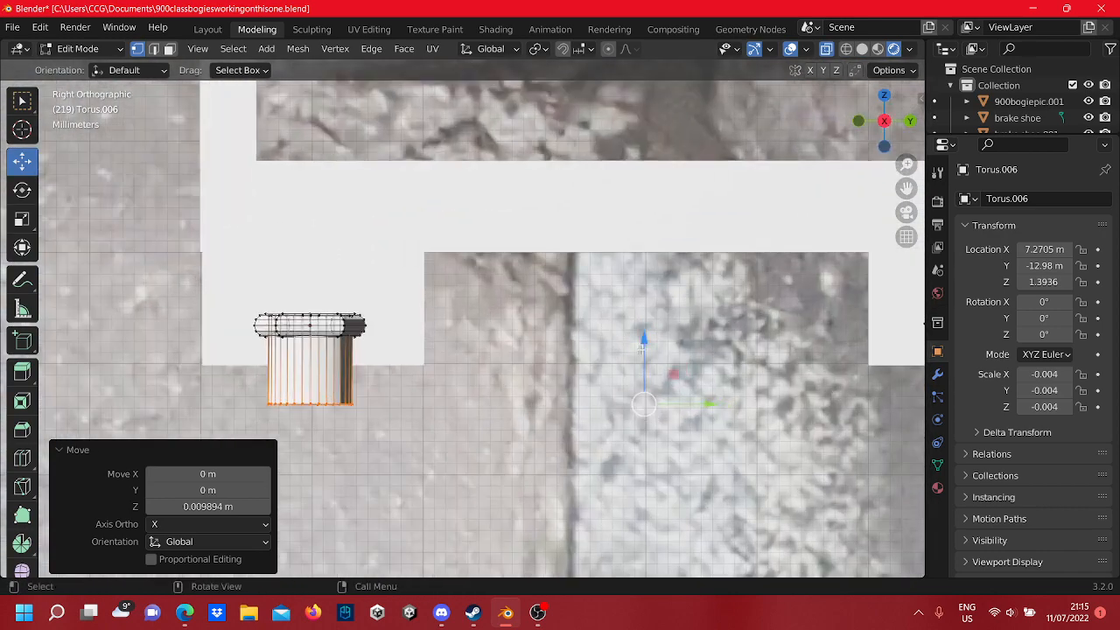
drag(641, 347, 651, 317)
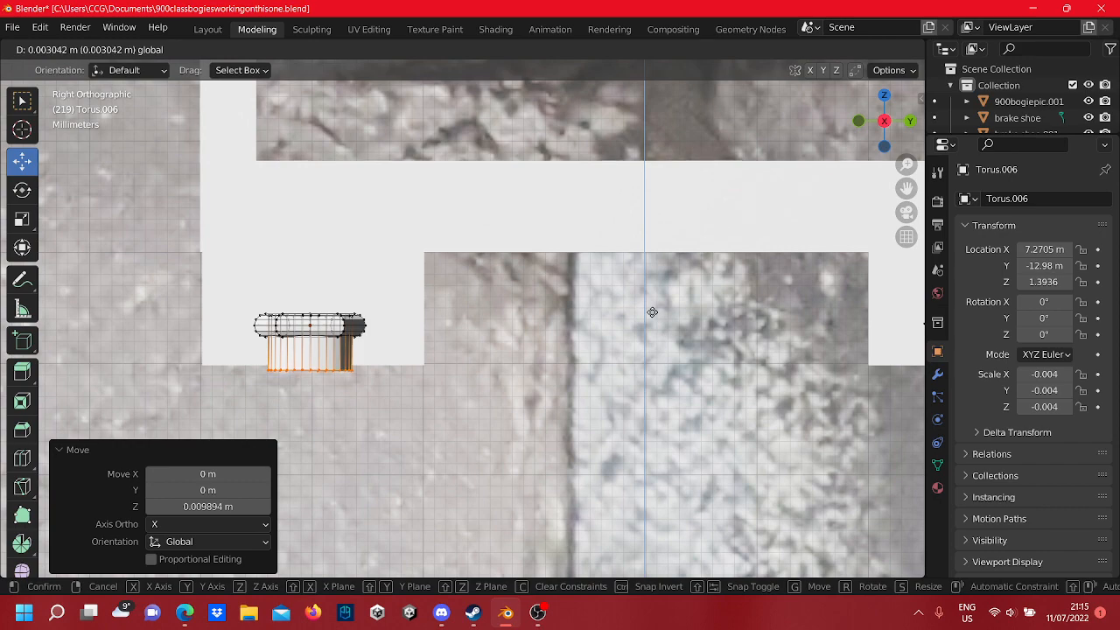
drag(638, 340, 637, 341)
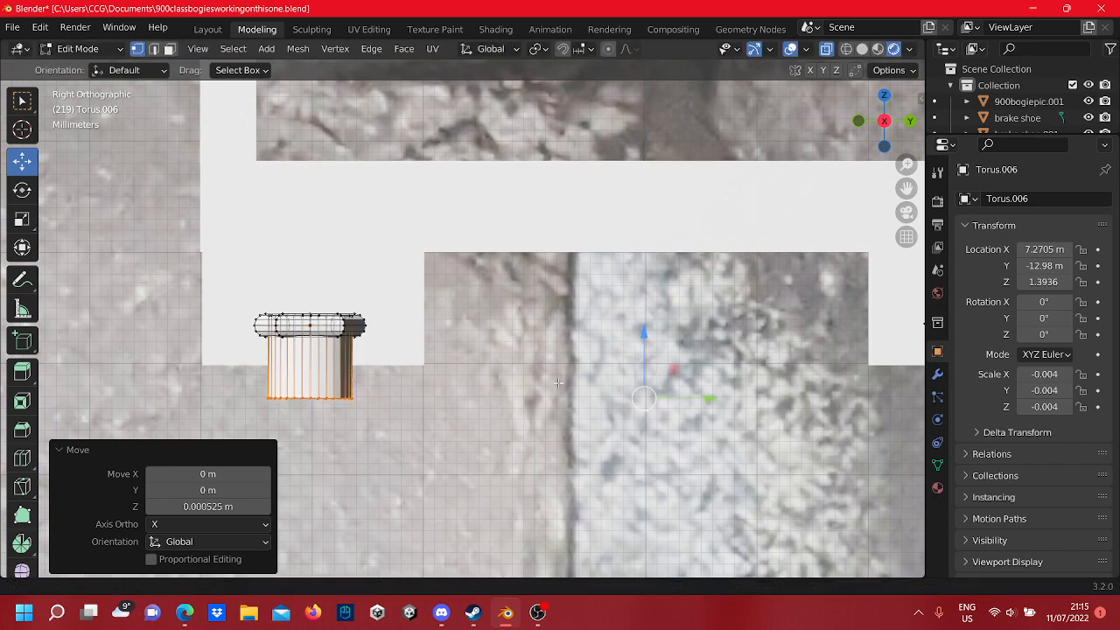
shift+middle_drag(395, 359, 532, 367)
scroll(532, 368, up, 3)
scroll(532, 368, down, 6)
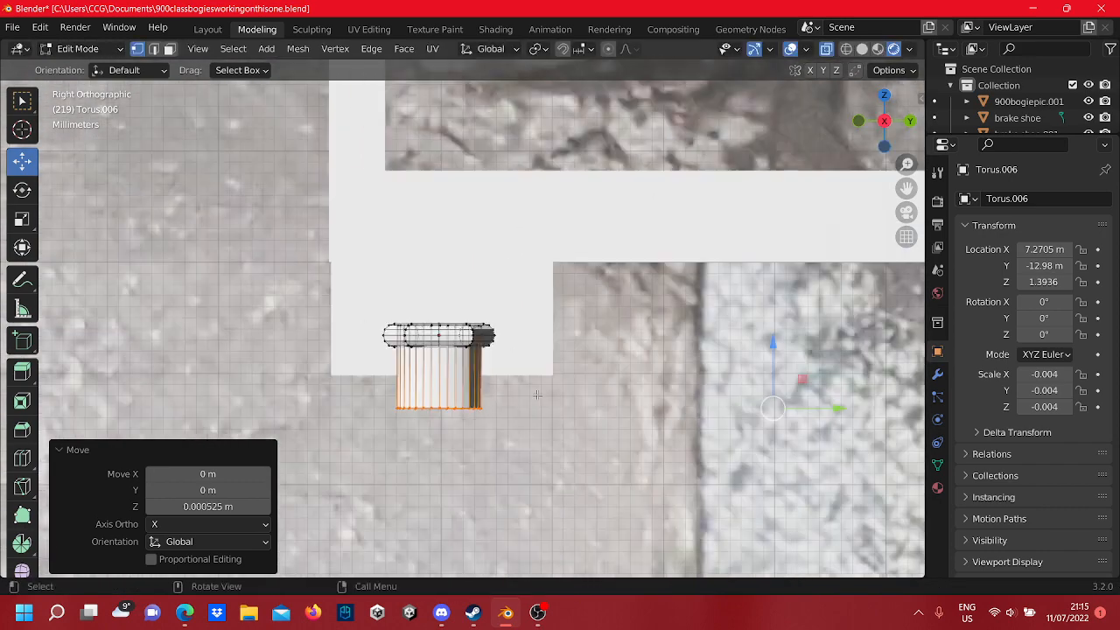
shift+middle_drag(732, 371, 543, 399)
scroll(544, 399, up, 5)
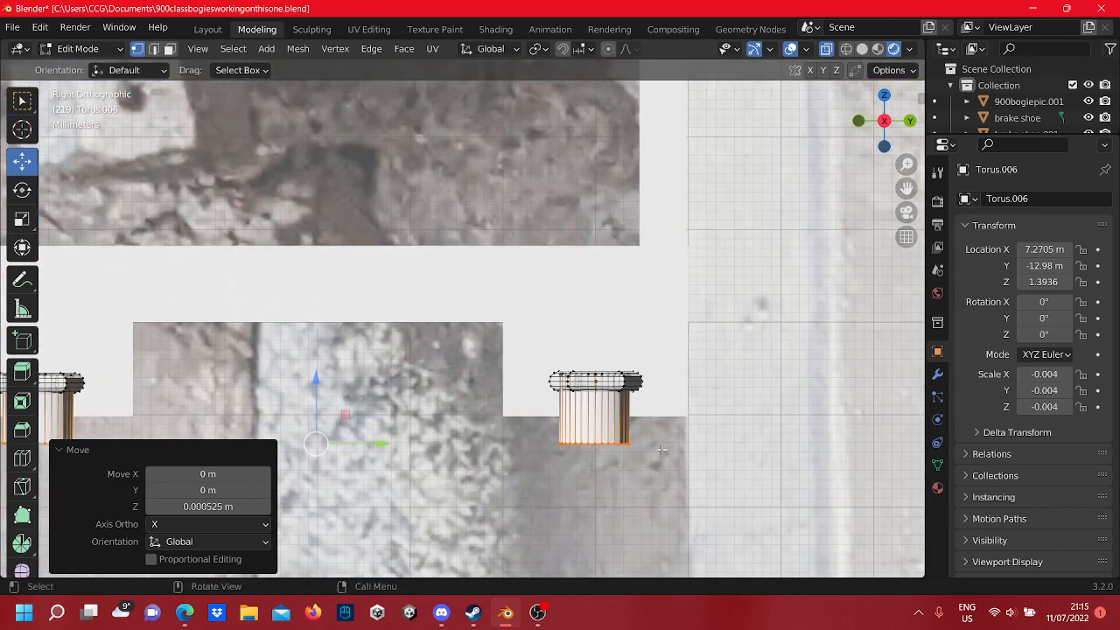
shift+middle_drag(787, 464, 670, 404)
scroll(669, 404, up, 3)
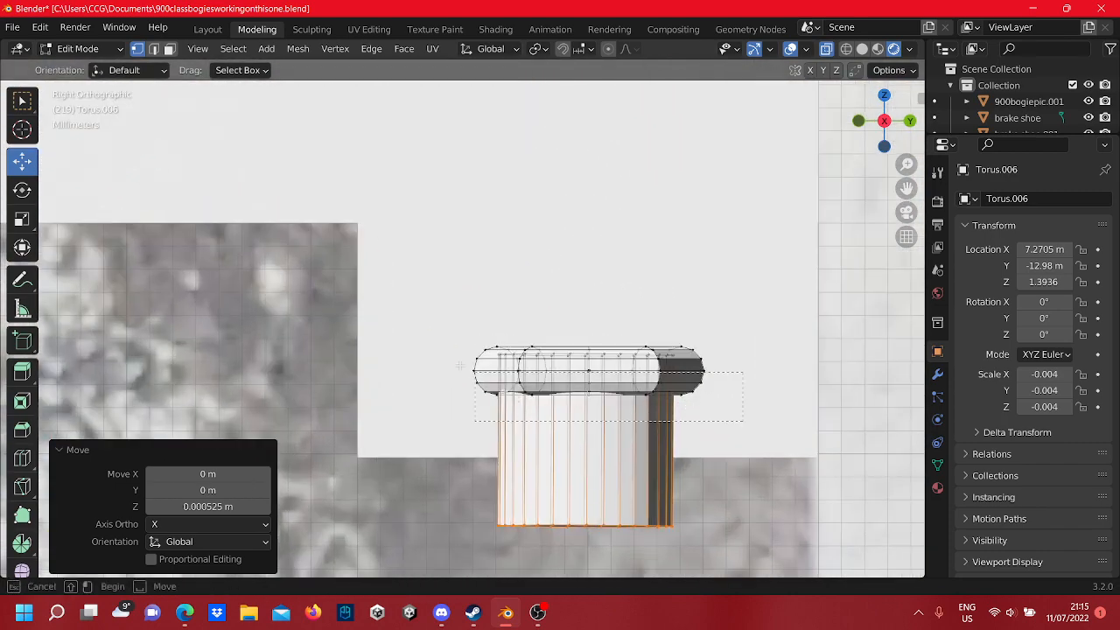
shift+drag(456, 380, 455, 380)
scroll(472, 393, down, 3)
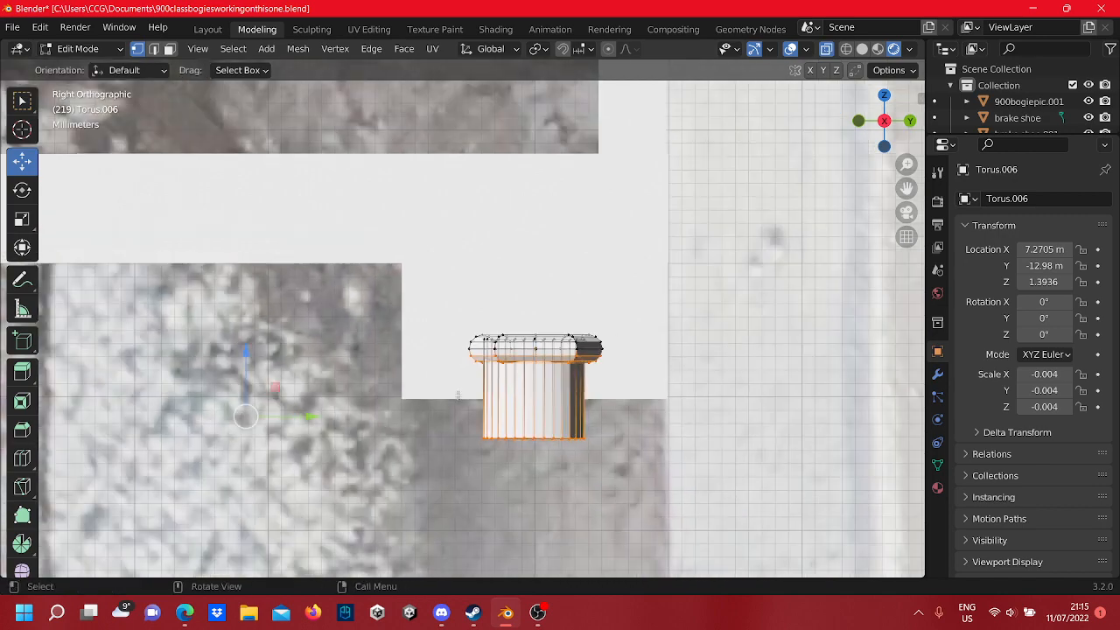
shift+middle_drag(606, 492, 35, 435)
click(666, 341)
- Select the lower vertices of the torus collar on the first pin
shift+middle_drag(666, 340, 366, 370)
scroll(694, 415, up, 3)
shift+middle_drag(695, 411, 506, 436)
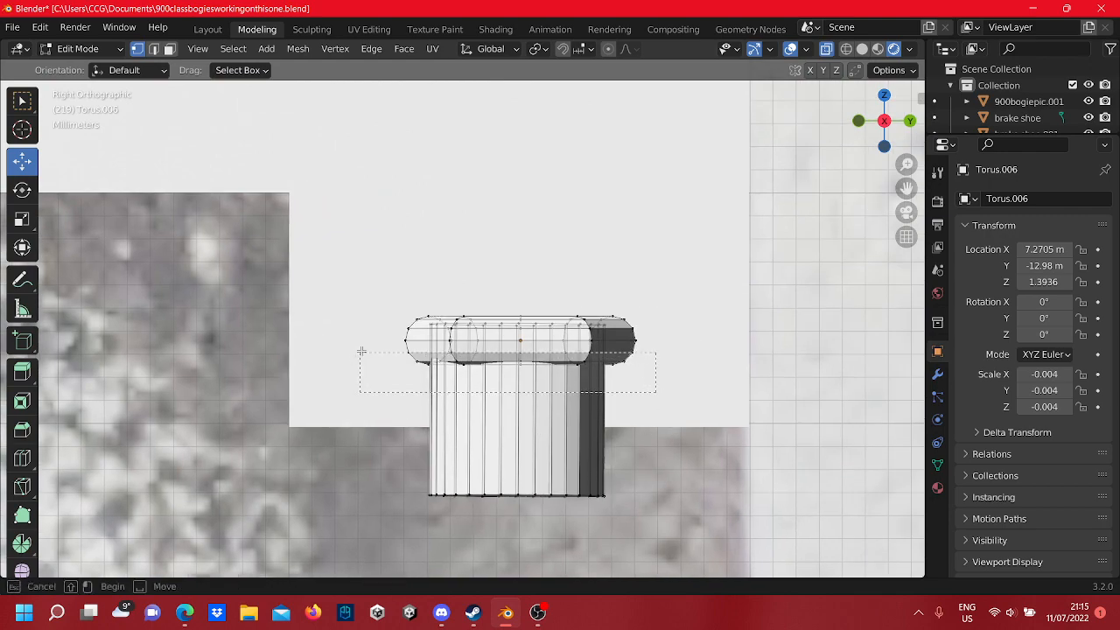
scroll(355, 358, down, 8)
shift+middle_drag(135, 336, 375, 371)
scroll(375, 371, up, 4)
shift+middle_drag(407, 424, 599, 308)
scroll(518, 388, up, 5)
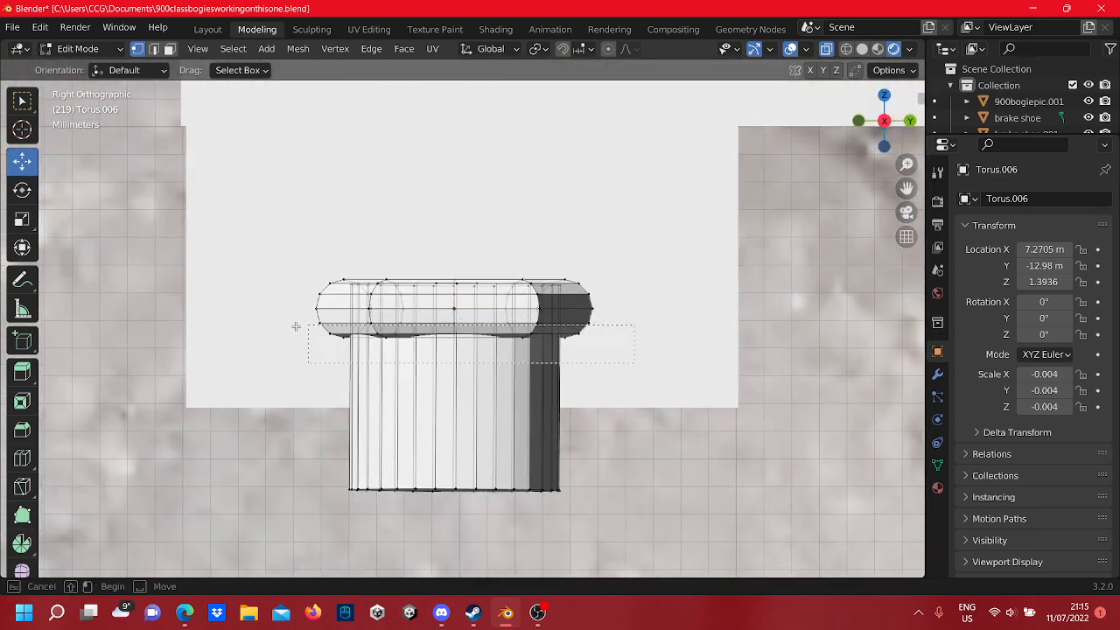
drag(295, 311, 295, 310)
scroll(463, 323, down, 7)
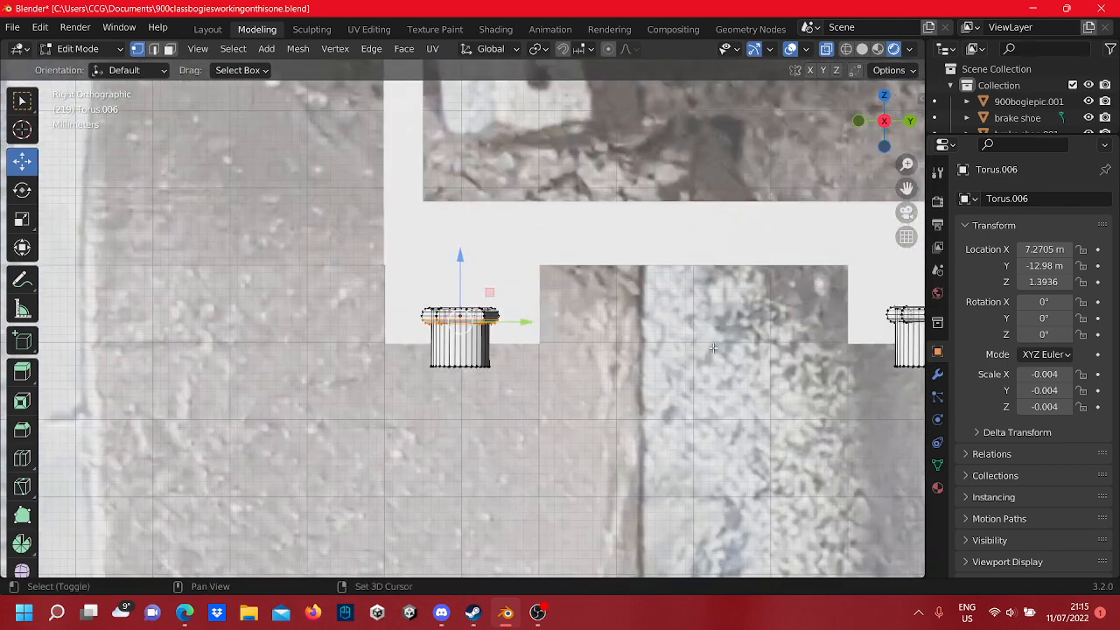
- Add the second collar's lower vertices to the selection, then move both collars' undersides 0.005514 m down along Z
shift+middle_drag(713, 348, 361, 384)
scroll(361, 385, up, 4)
shift+middle_drag(805, 486, 663, 446)
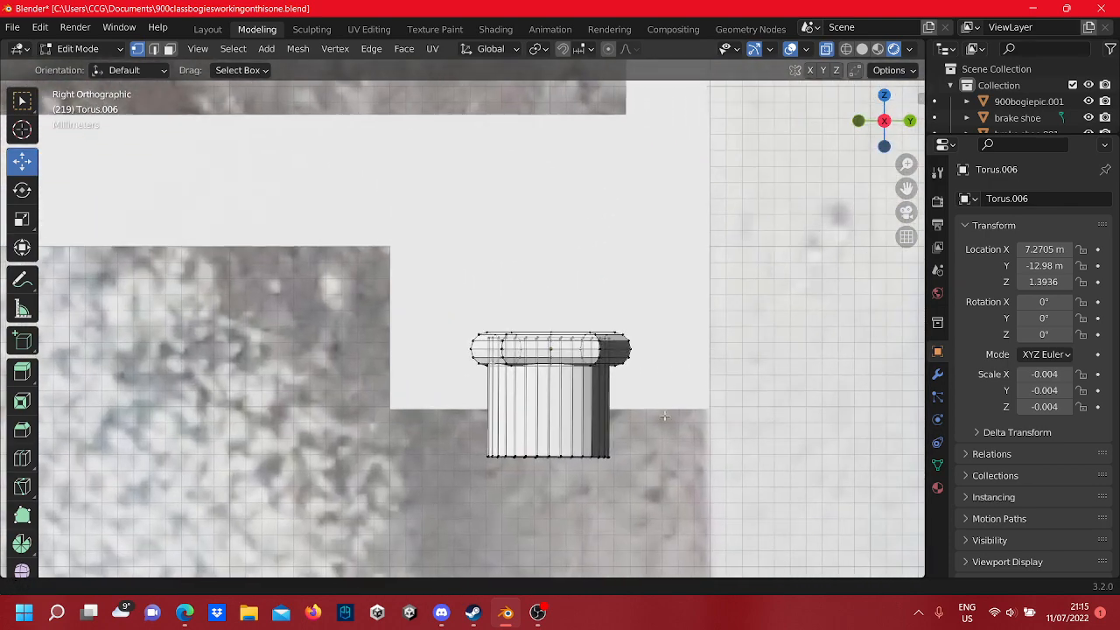
scroll(750, 462, up, 3)
shift+middle_drag(751, 462, 707, 426)
key(b)
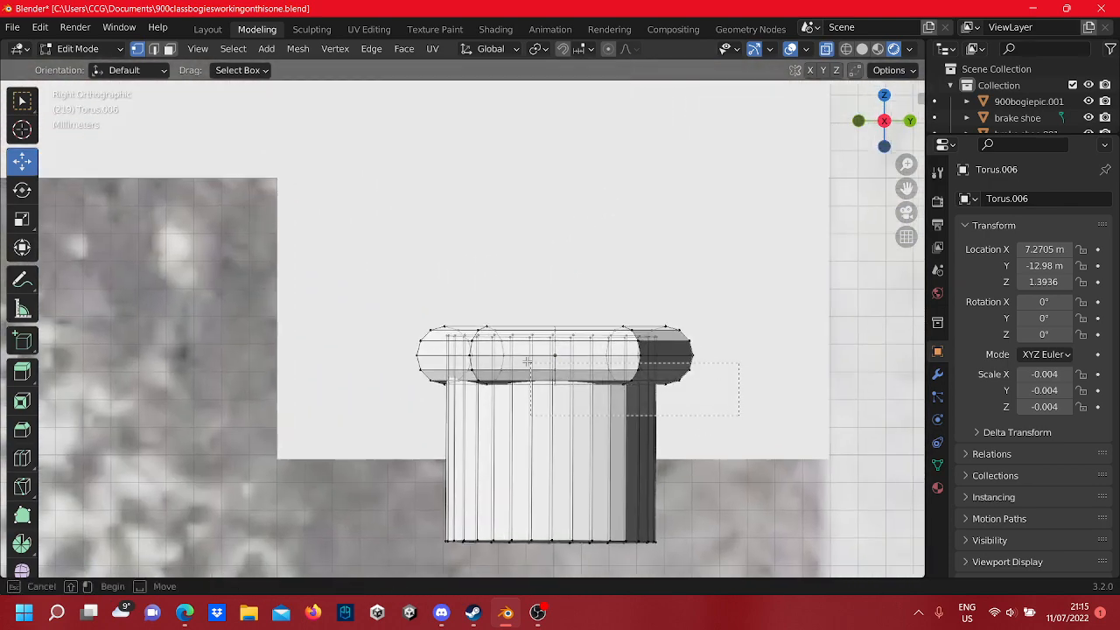
drag(411, 362, 412, 367)
scroll(459, 376, down, 7)
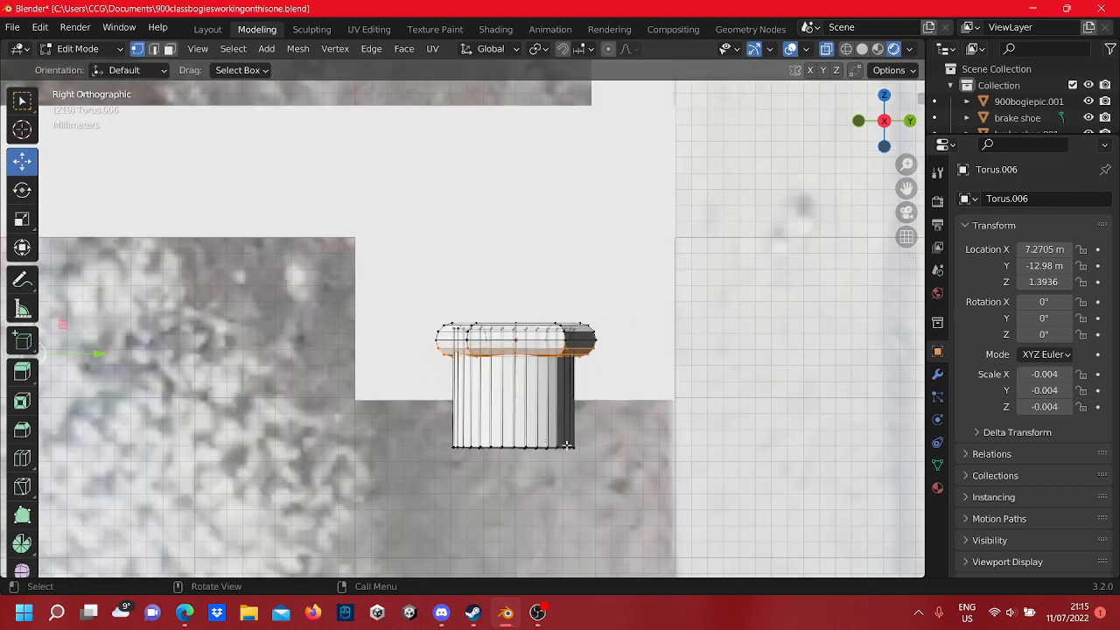
shift+middle_drag(465, 374, 725, 390)
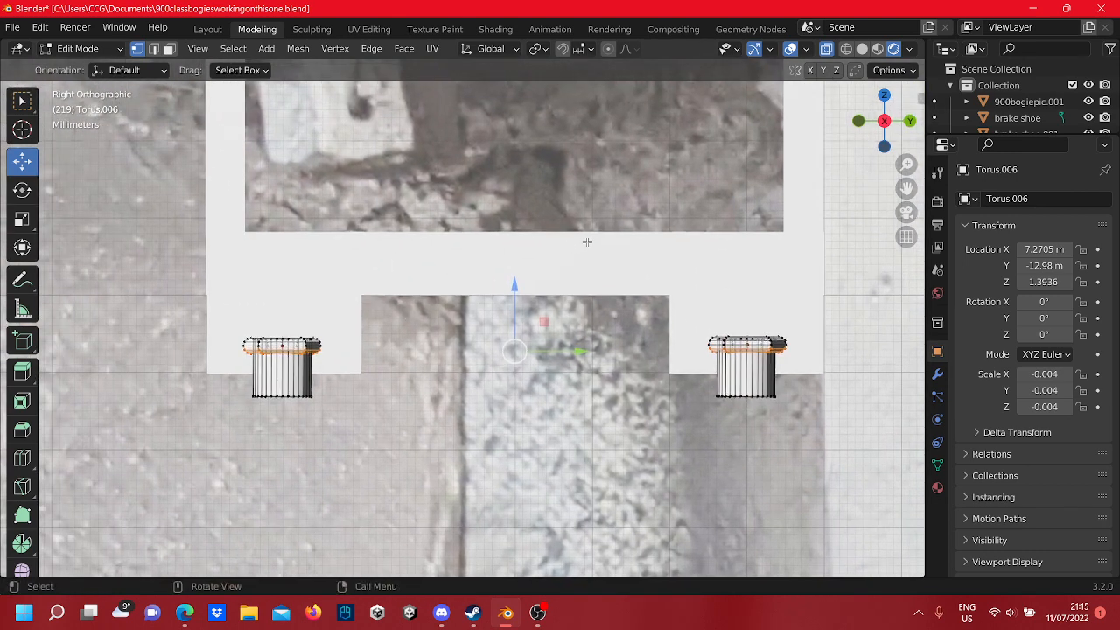
drag(516, 282, 515, 330)
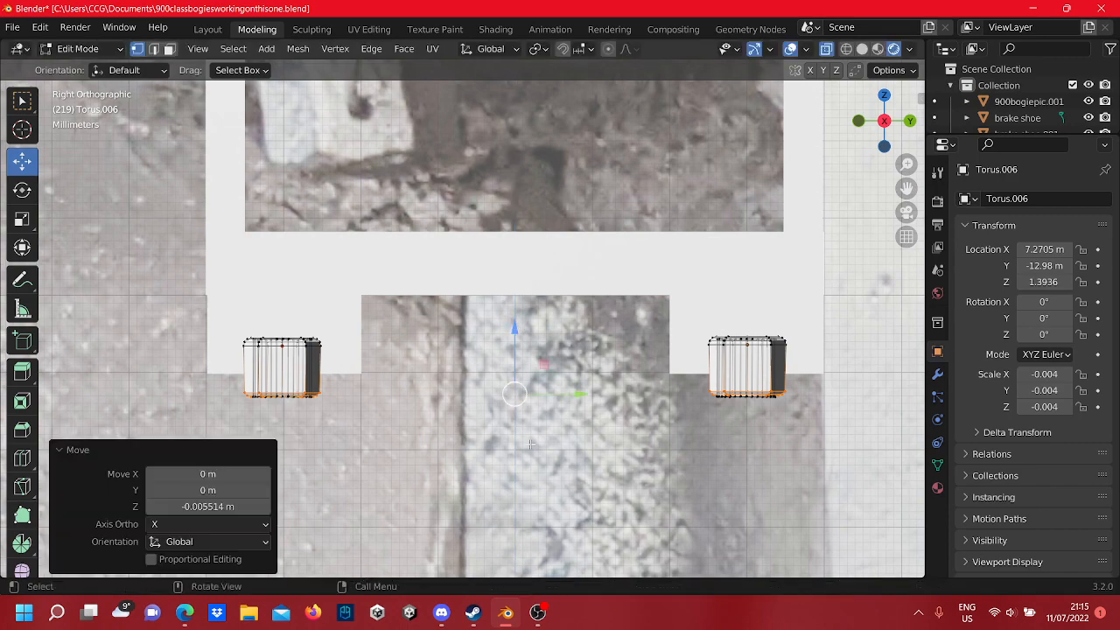
click(514, 317)
- Return to Object Mode and deselect the reshaped pins and collars
scroll(512, 314, down, 8)
middle_drag(512, 314, 527, 406)
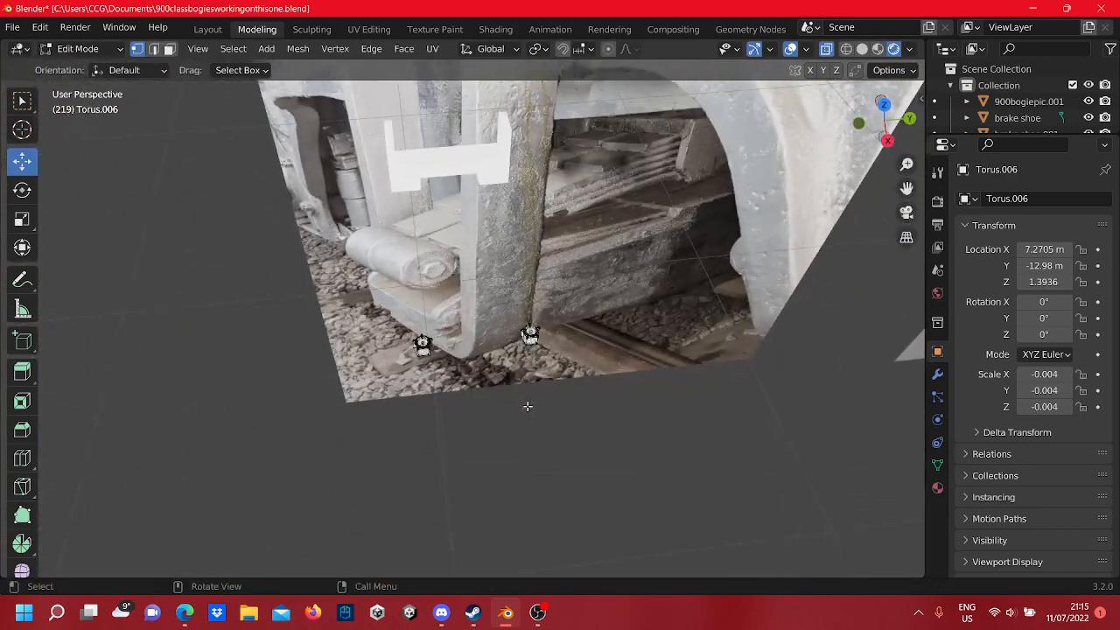
key(Caps_Lock)
key(Tab)
scroll(571, 451, up, 4)
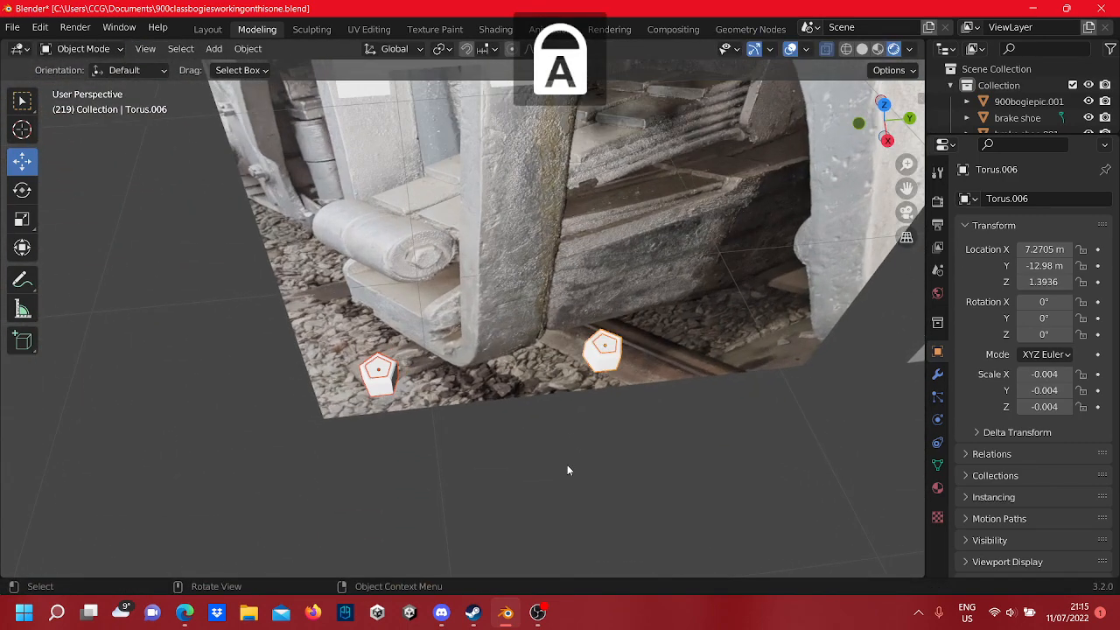
click(567, 466)
- Select one of the two large cylinders and examine the spread-out bogie parts against the reference photos
middle_drag(567, 466, 461, 260)
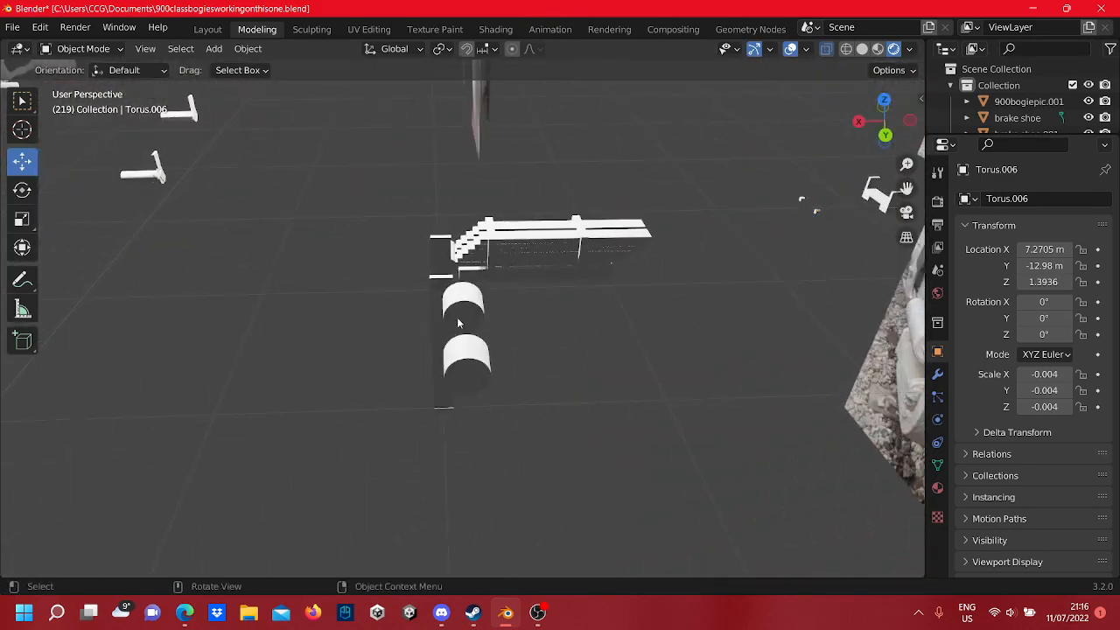
click(449, 322)
middle_drag(450, 321, 570, 292)
scroll(571, 291, up, 2)
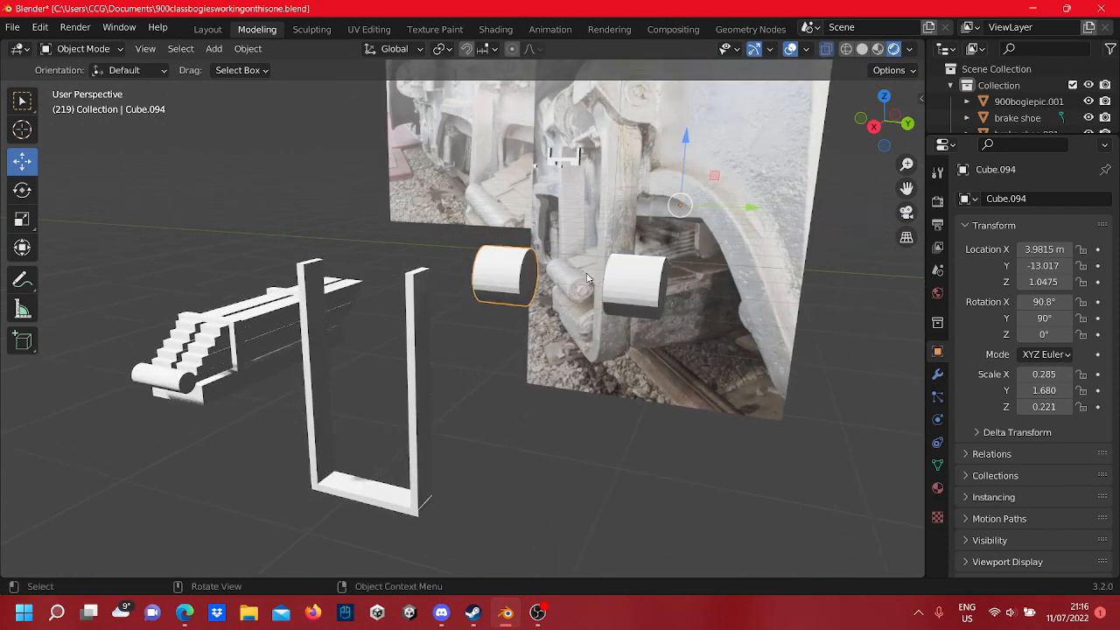
shift+middle_drag(570, 230, 532, 326)
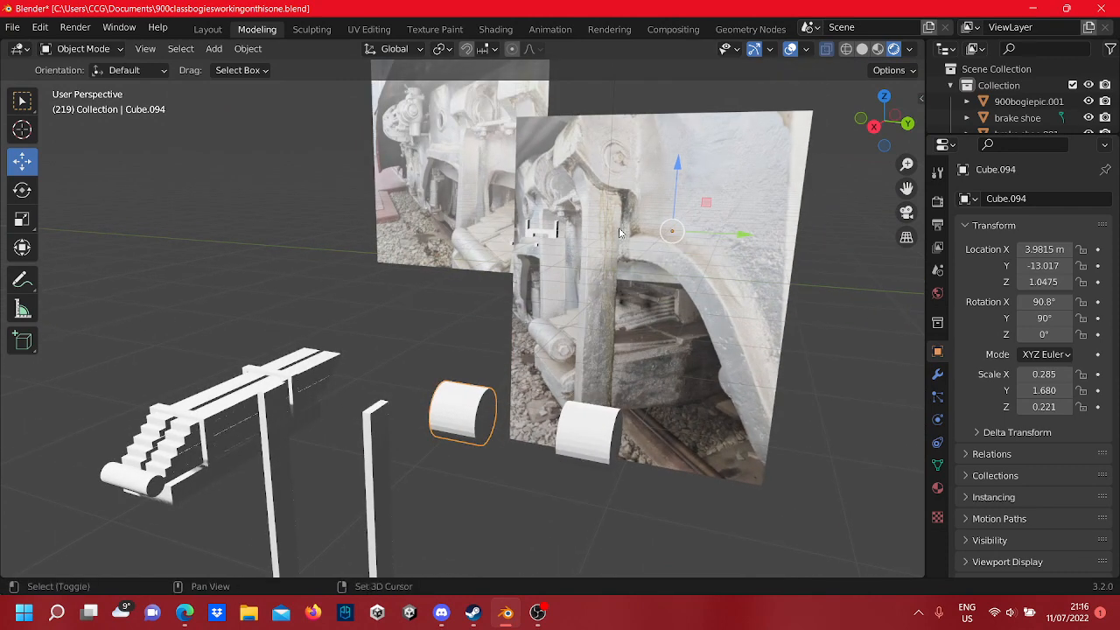
shift+middle_drag(620, 232, 553, 277)
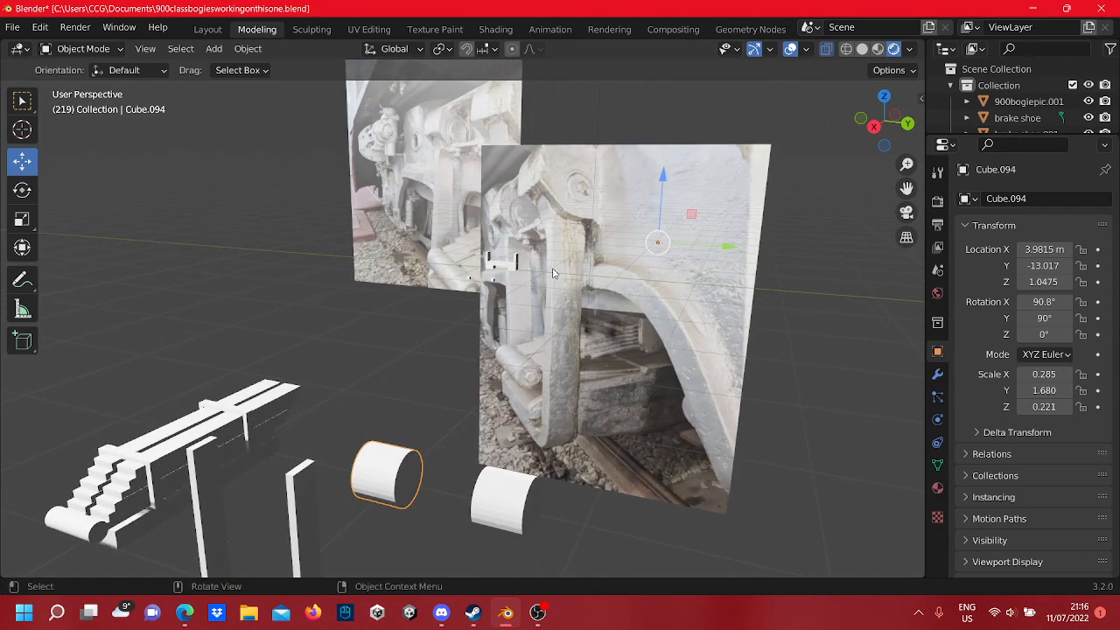
scroll(443, 460, up, 2)
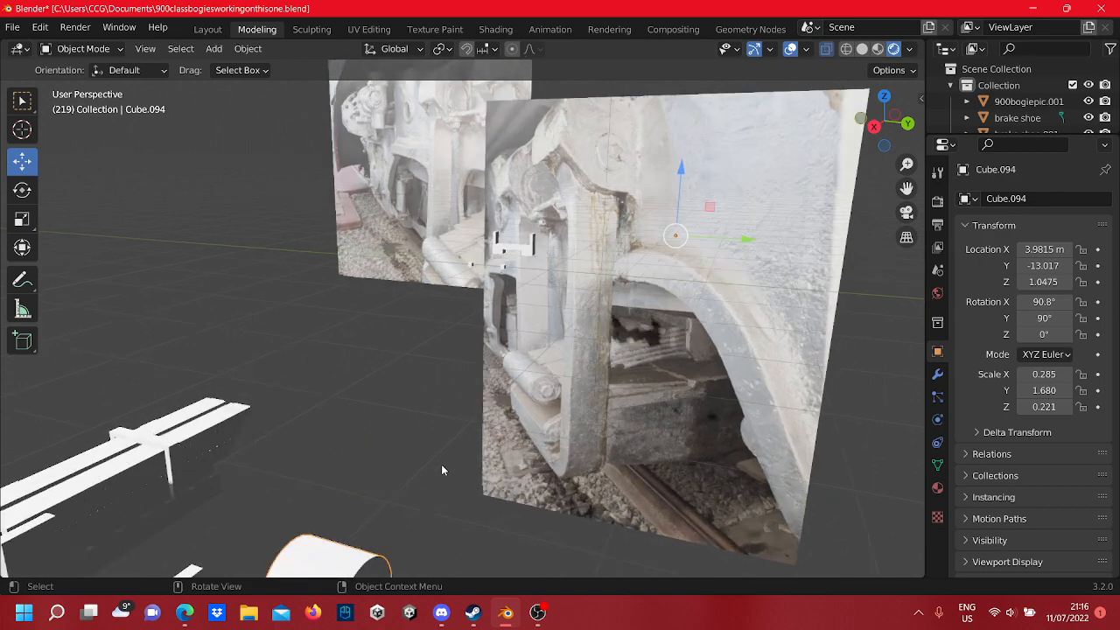
middle_drag(442, 467, 292, 548)
scroll(348, 483, down, 1)
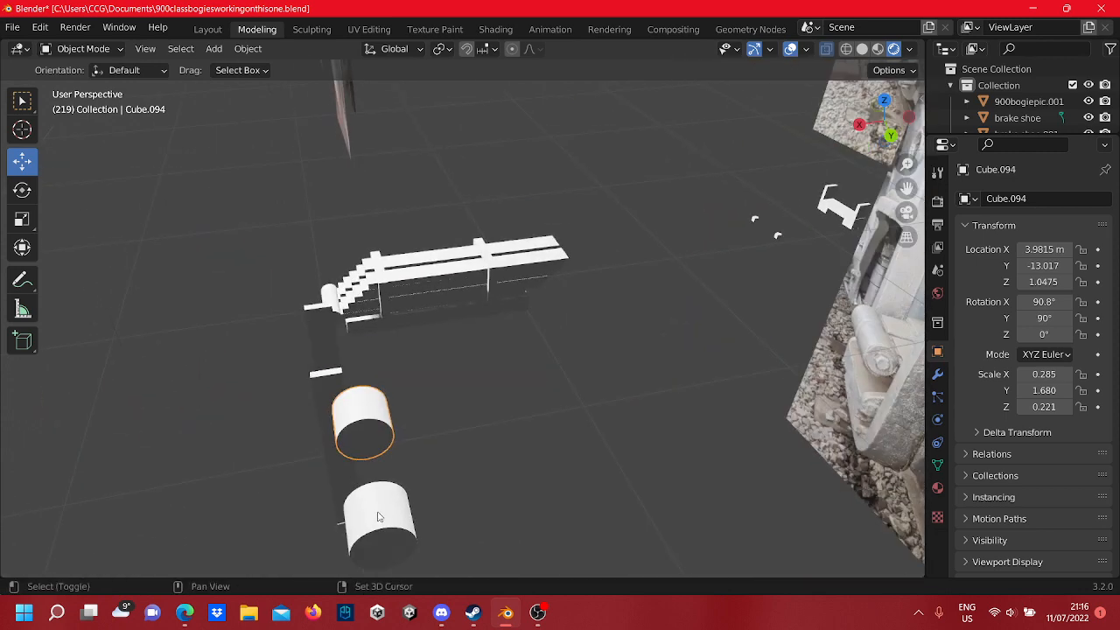
- Add the second large cylinder to the selection and duplicate both cylinders in place
shift+middle_drag(405, 523, 420, 443)
right_click(420, 443)
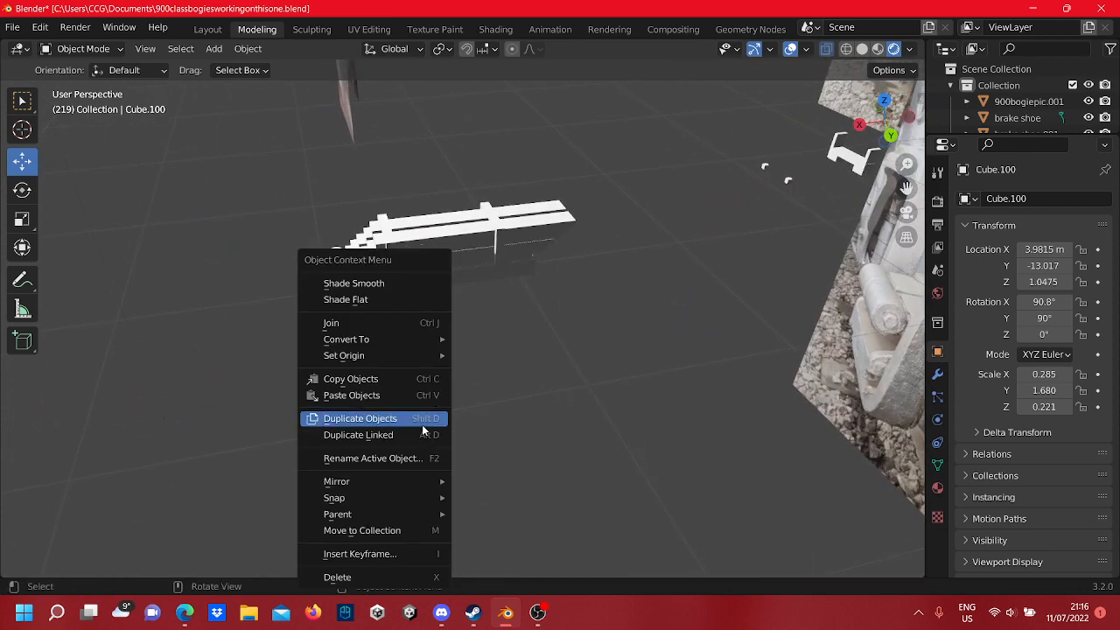
click(421, 424)
click(421, 426)
scroll(317, 392, down, 3)
- Move the geometry of both duplicated cylinders along negative X, away from the originals, in Edit Mode, then return to Object Mode
key(Tab)
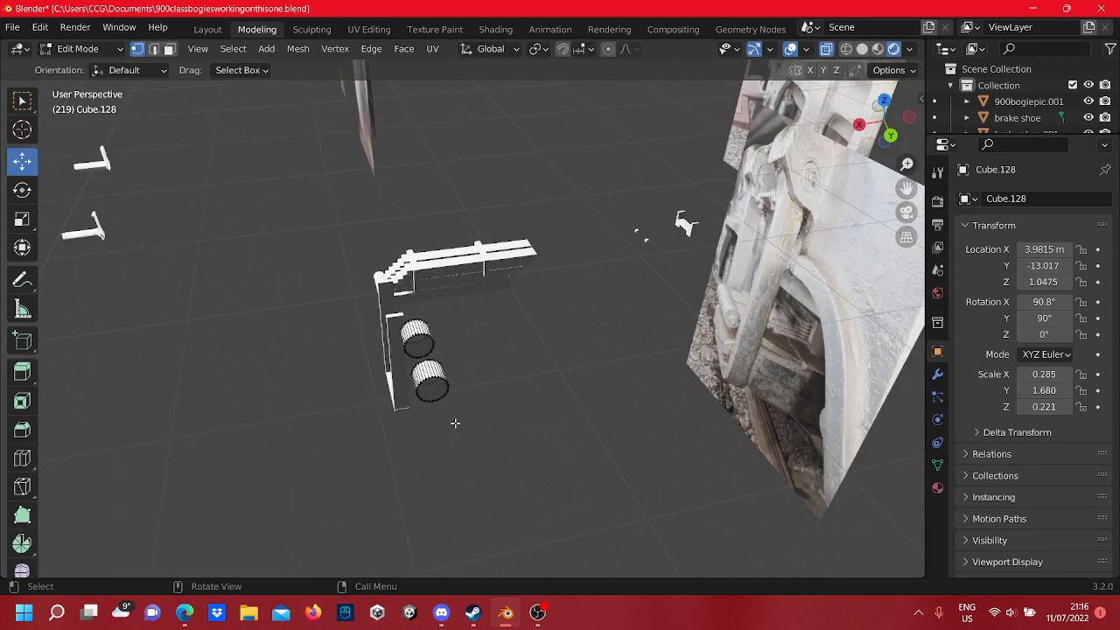
drag(480, 444, 402, 305)
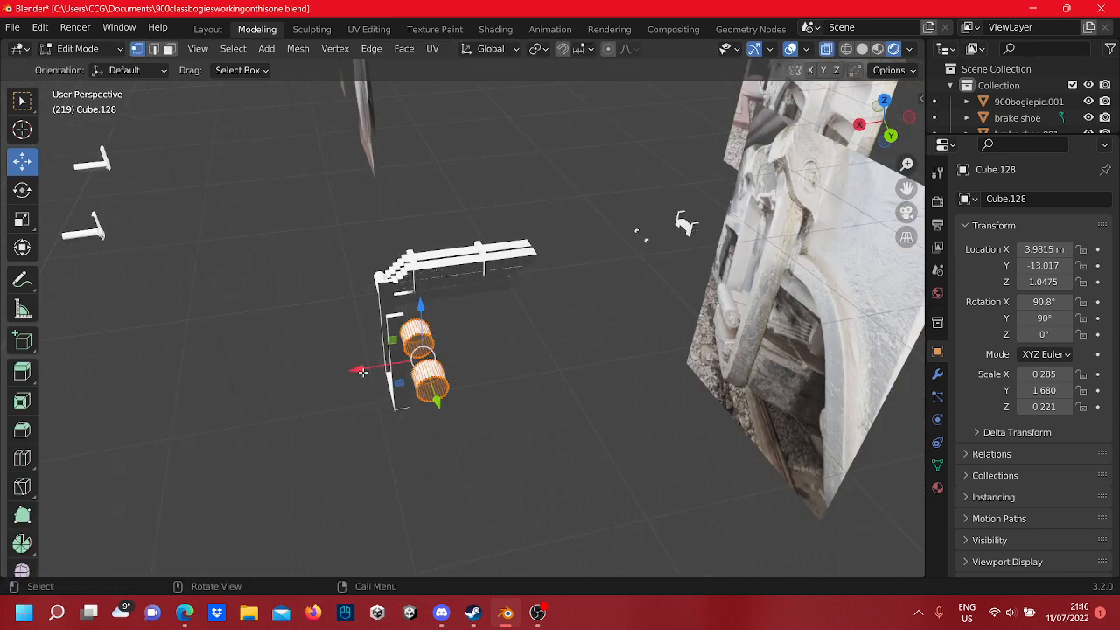
drag(362, 372, 467, 350)
click(502, 453)
scroll(502, 453, up, 4)
middle_drag(501, 456, 507, 451)
key(Tab)
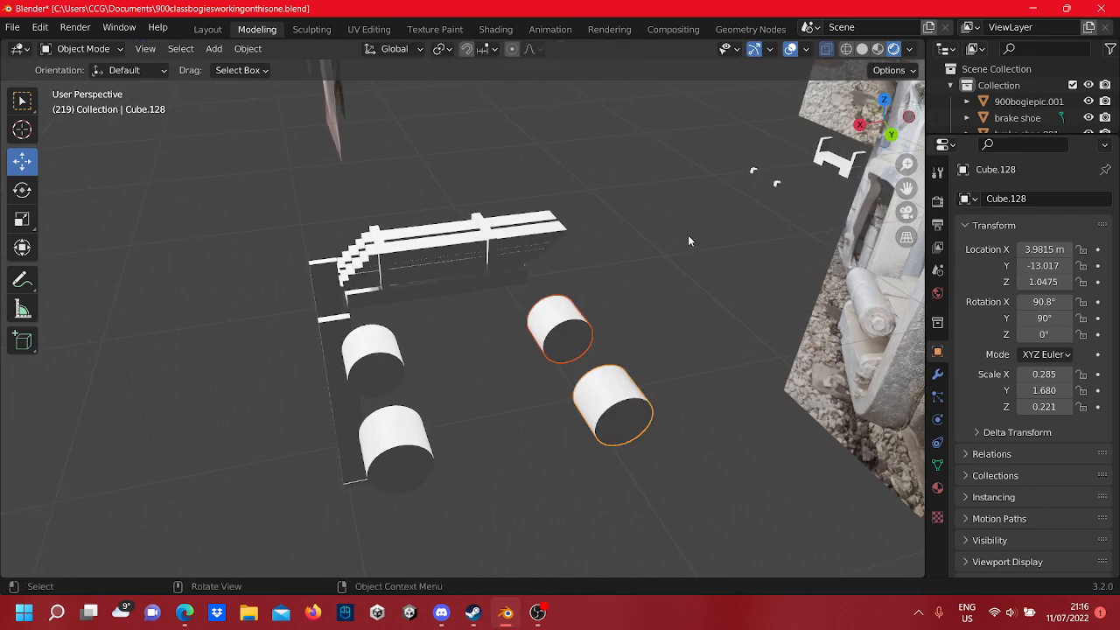
- Select all geometry of the two duplicated cylinders in Edit Mode, move it 0.57157 m along negative X and deselect it
middle_drag(688, 241, 573, 234)
scroll(513, 326, up, 3)
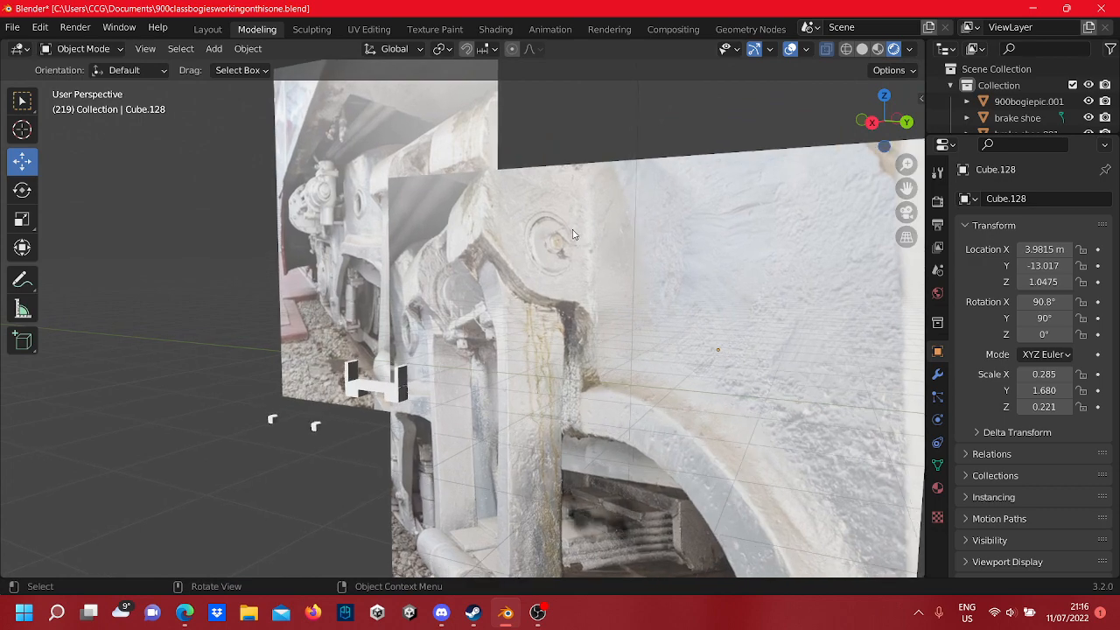
scroll(393, 372, down, 6)
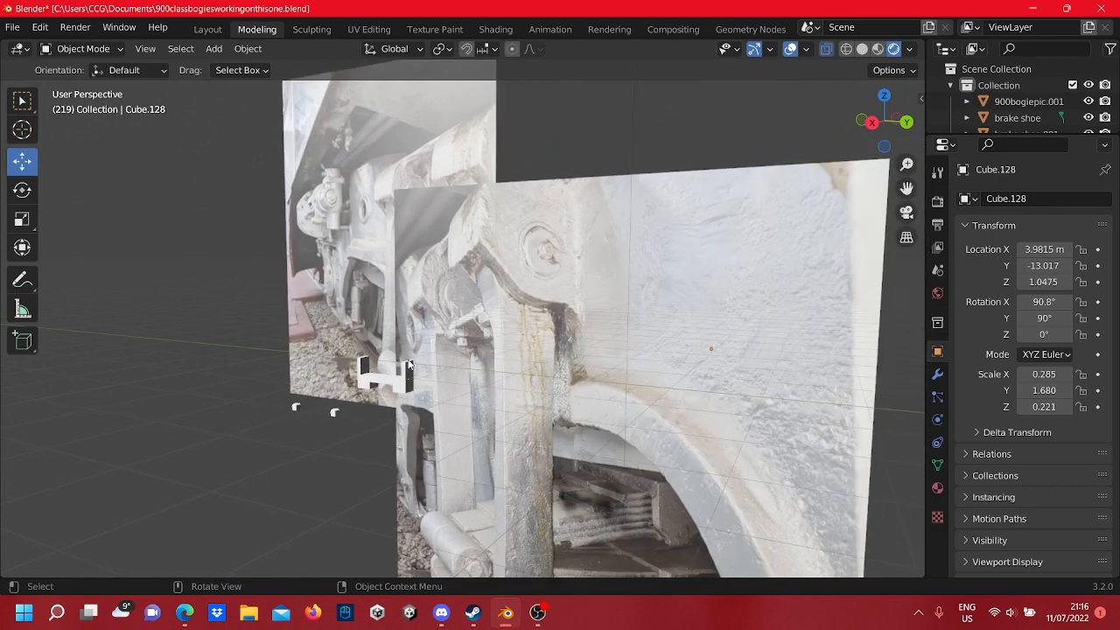
middle_drag(292, 401, 487, 425)
drag(490, 432, 372, 402)
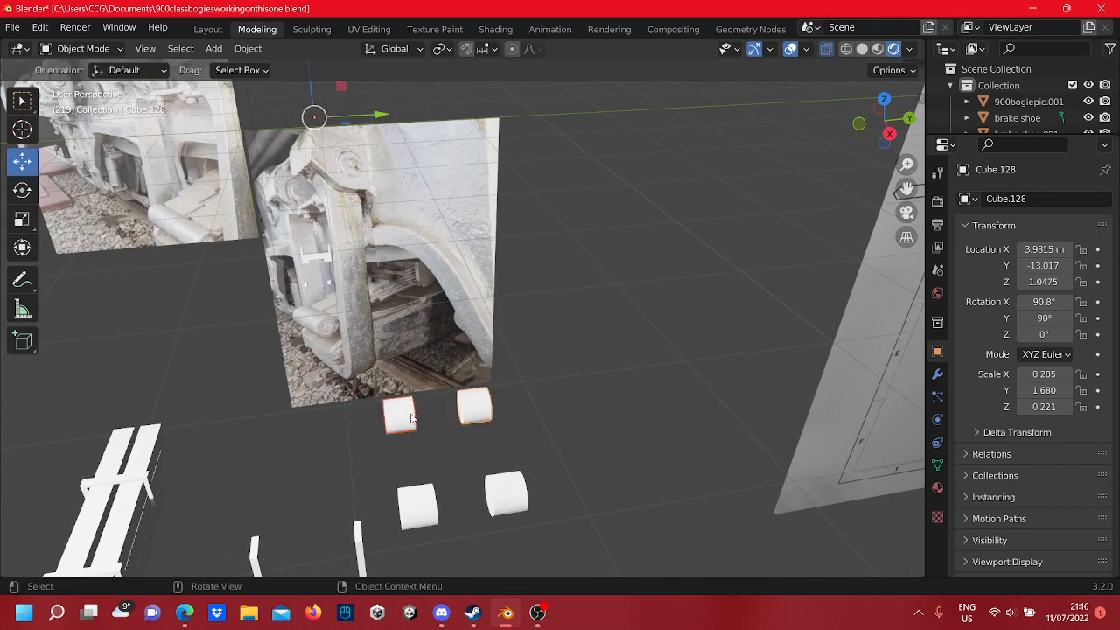
middle_drag(411, 419, 392, 435)
key(Tab)
drag(539, 433, 349, 359)
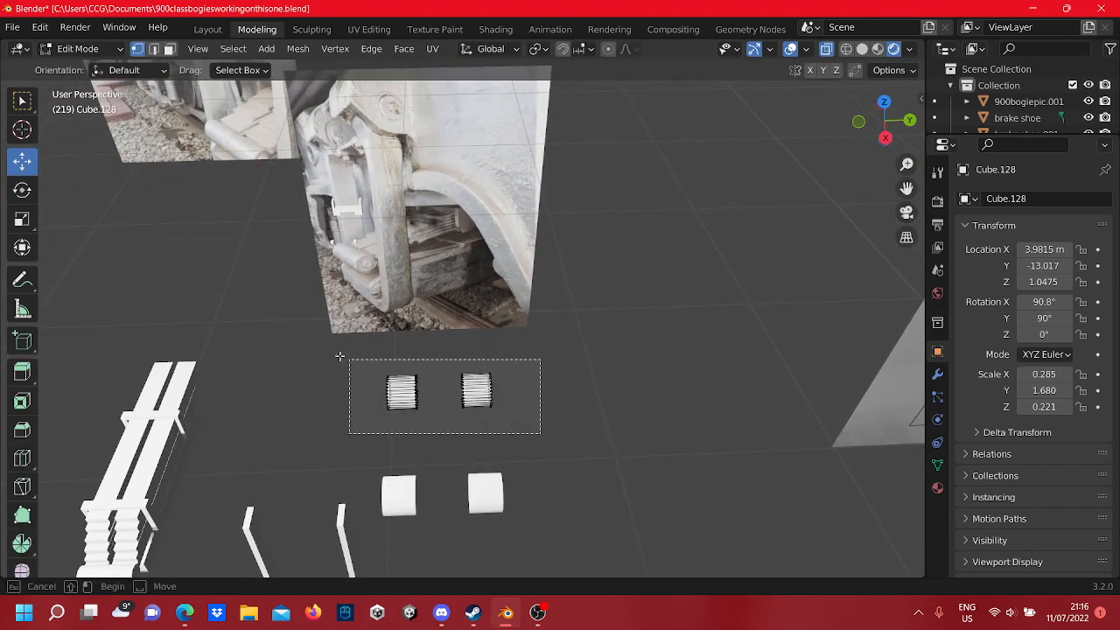
middle_drag(348, 359, 610, 426)
drag(610, 427, 499, 433)
drag(476, 485, 461, 327)
scroll(461, 327, up, 2)
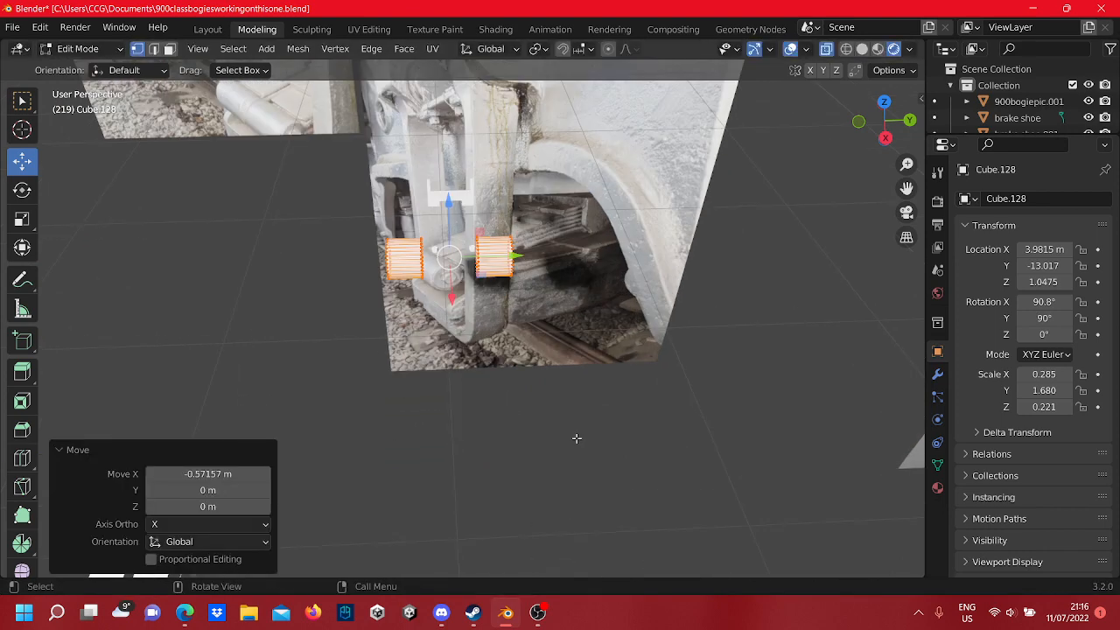
click(574, 438)
- Return to Object Mode and select both torus collars at the small bracket's feet in the right orthographic view
middle_drag(575, 437, 560, 337)
scroll(578, 358, down, 2)
scroll(525, 271, up, 4)
middle_drag(513, 259, 529, 239)
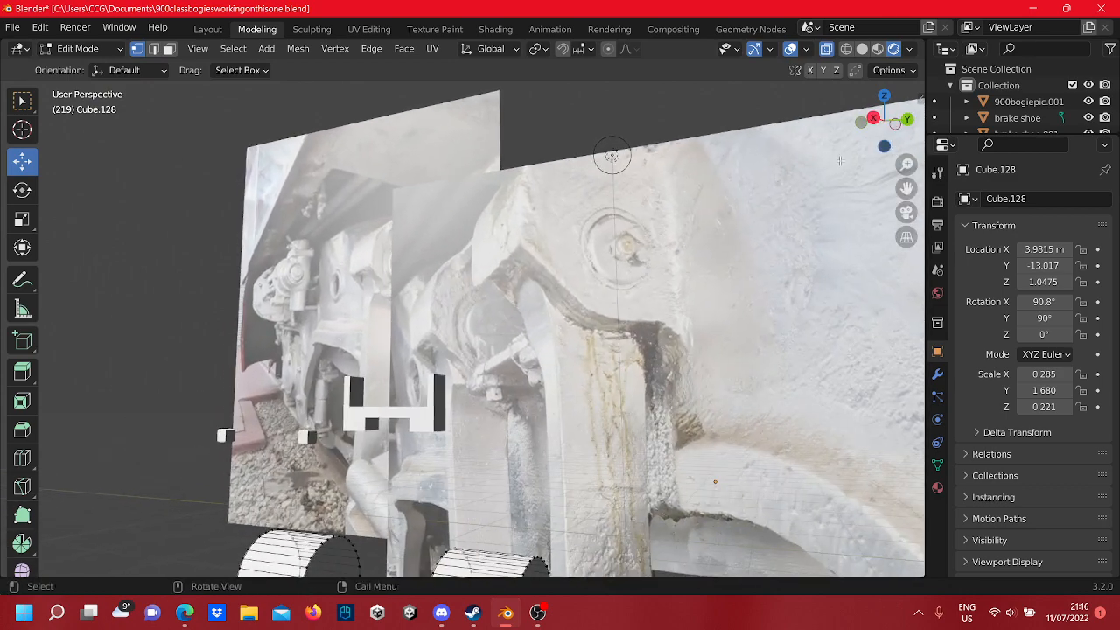
click(873, 117)
scroll(570, 303, down, 3)
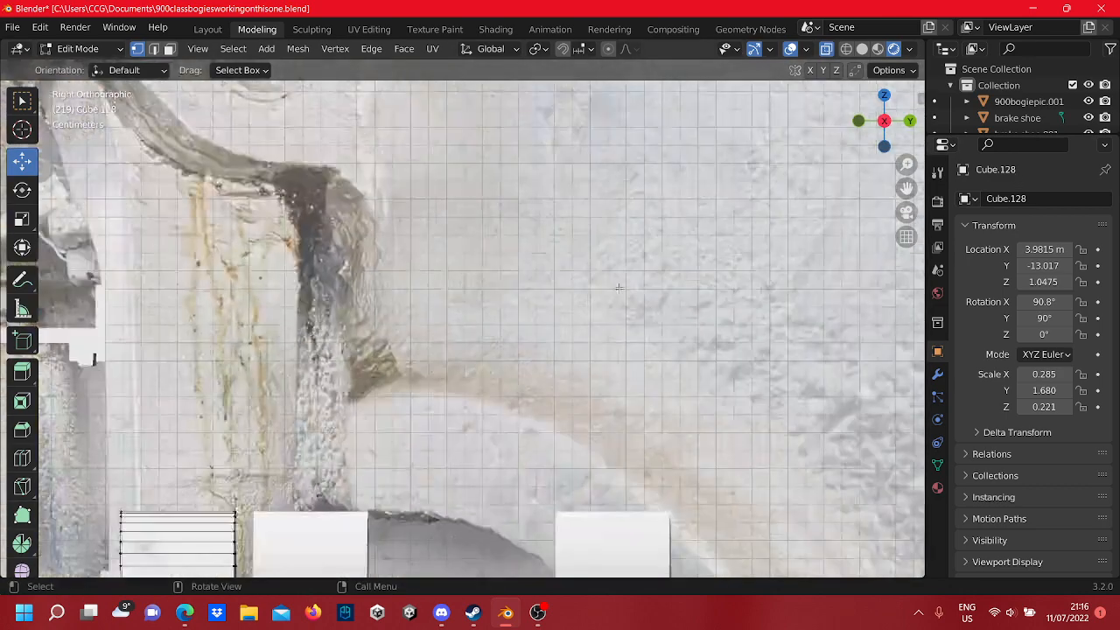
shift+middle_drag(570, 303, 772, 288)
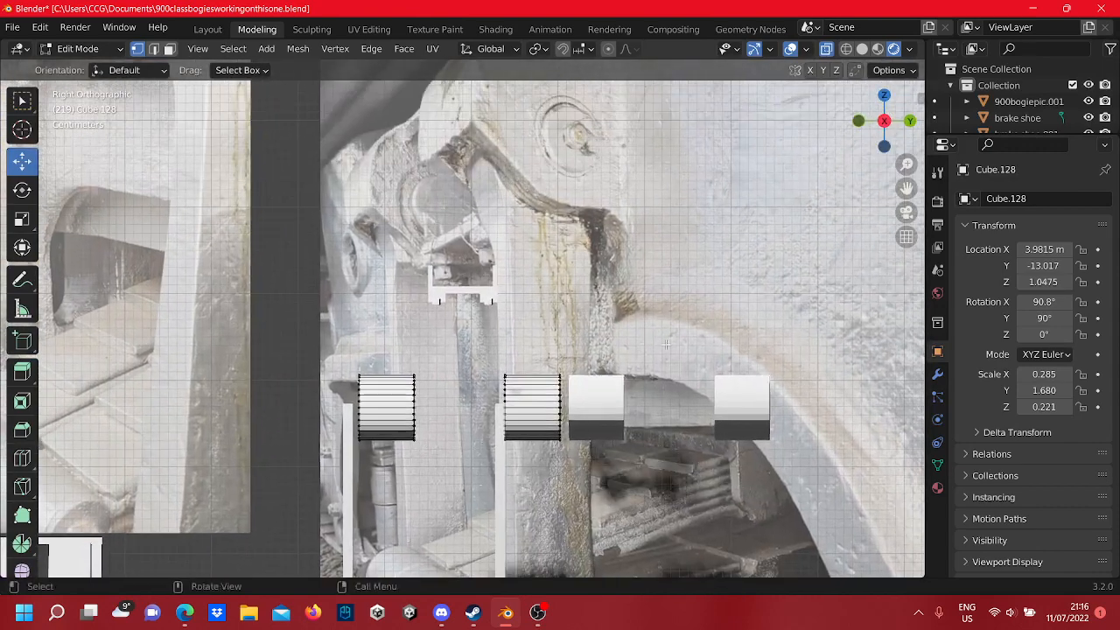
scroll(628, 184, up, 10)
shift+middle_drag(628, 184, 594, 351)
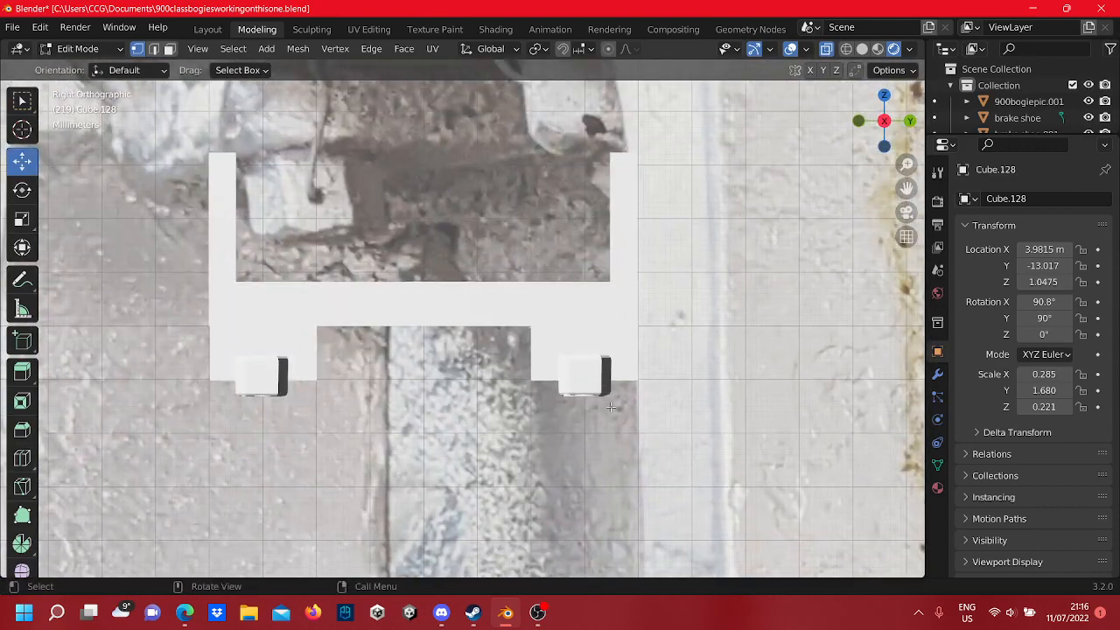
key(Tab)
click(583, 368)
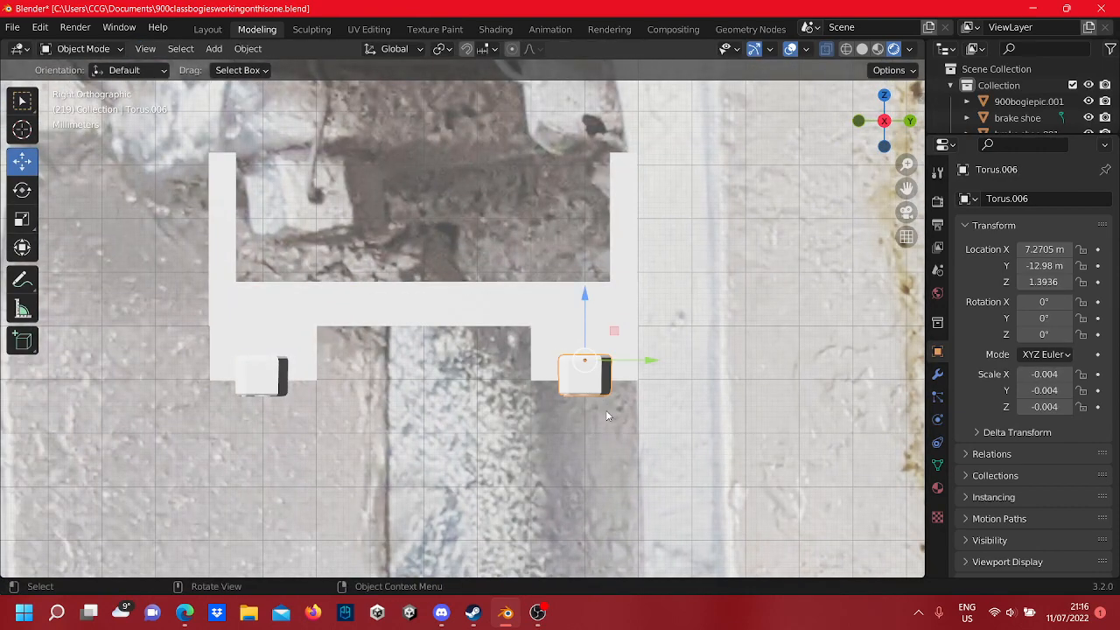
drag(606, 411, 575, 382)
shift+drag(262, 405, 250, 392)
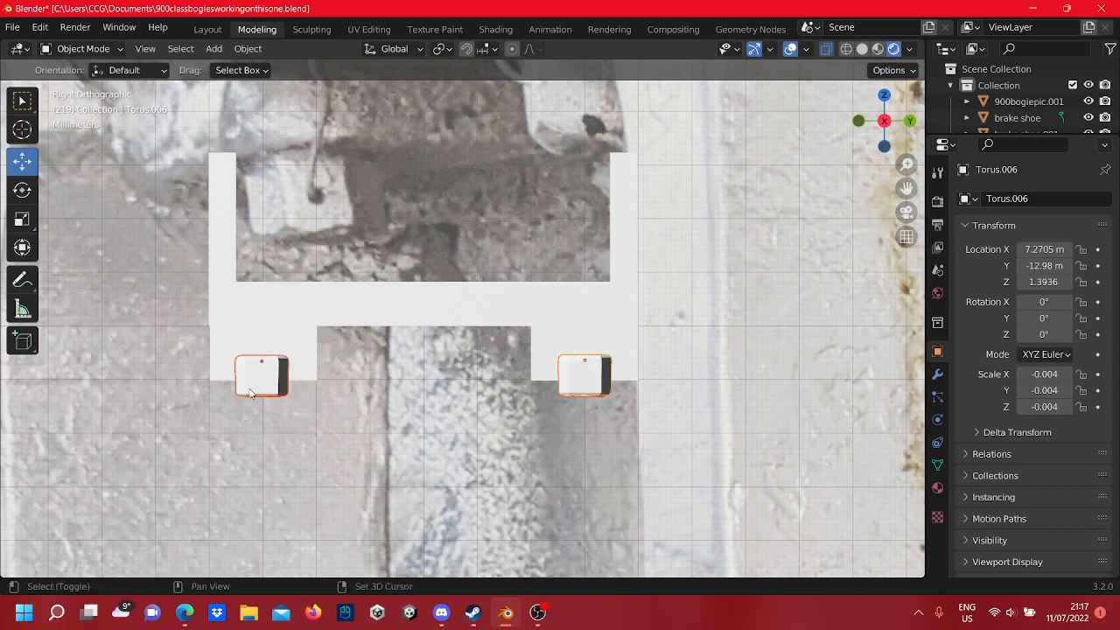
shift+middle_drag(408, 400, 467, 439)
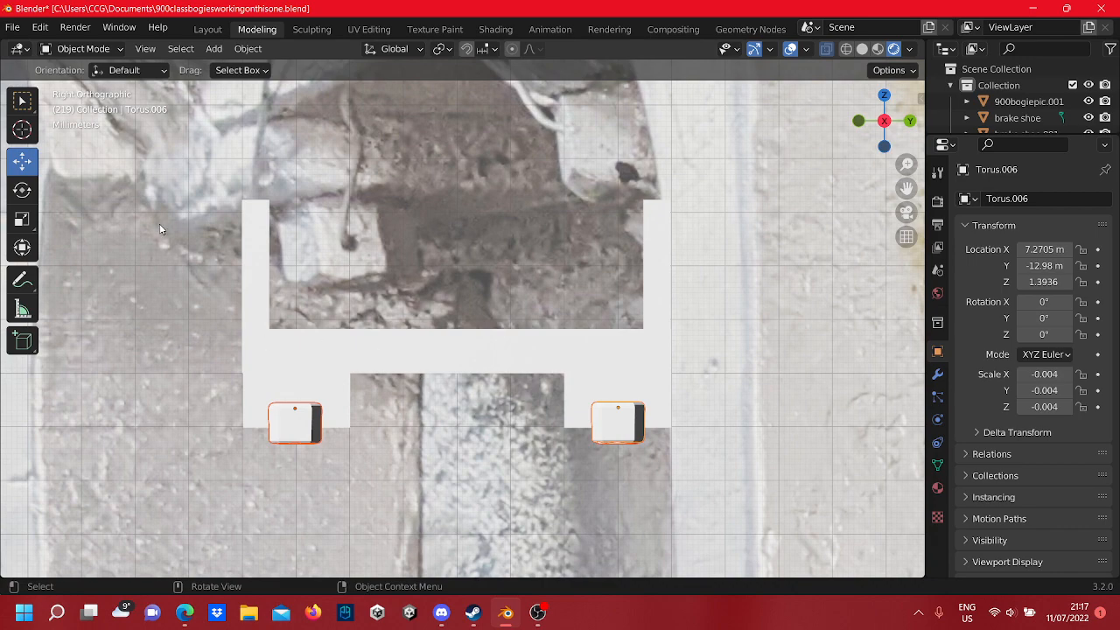
- Select all geometry of both torus collars in Edit Mode and move it 0.021143 m up along Z
scroll(156, 226, down, 4)
scroll(461, 250, up, 2)
key(Tab)
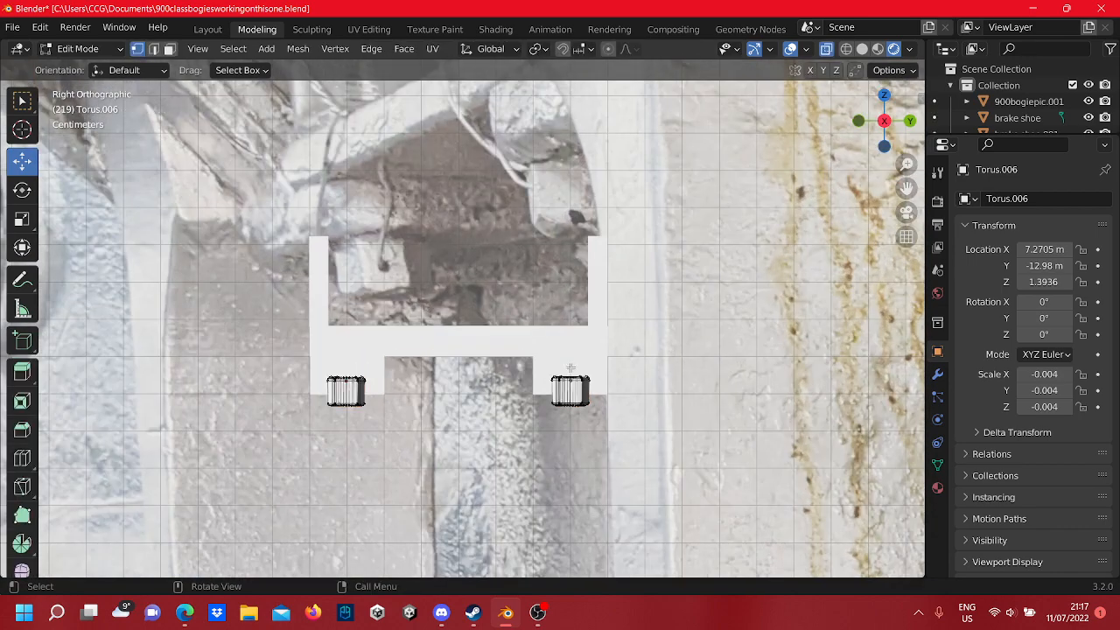
key(a)
scroll(458, 328, up, 1)
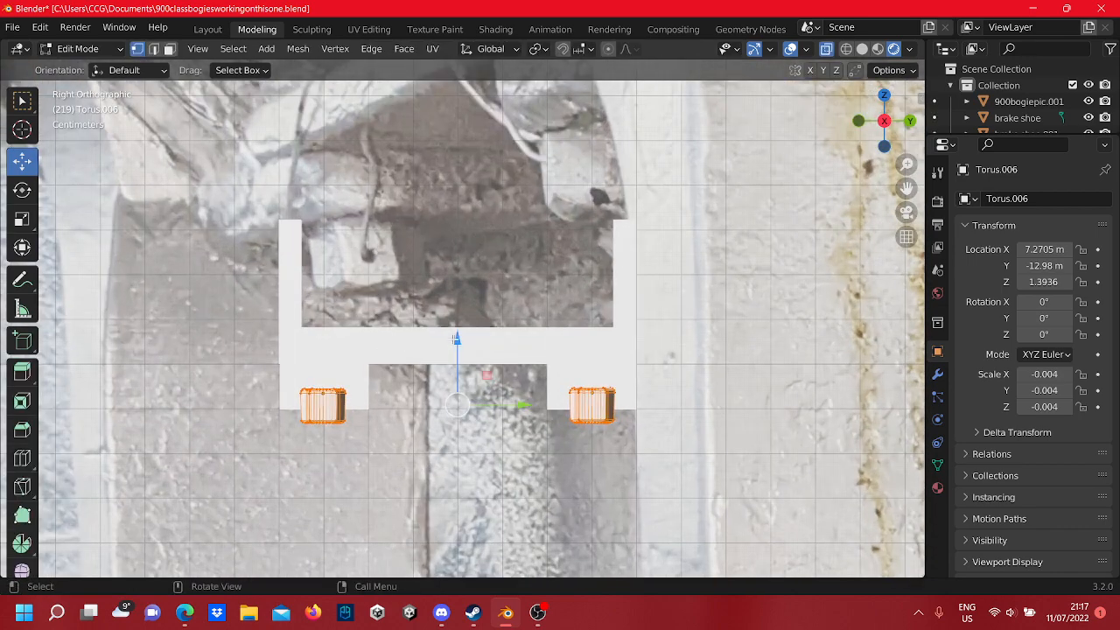
key(g)
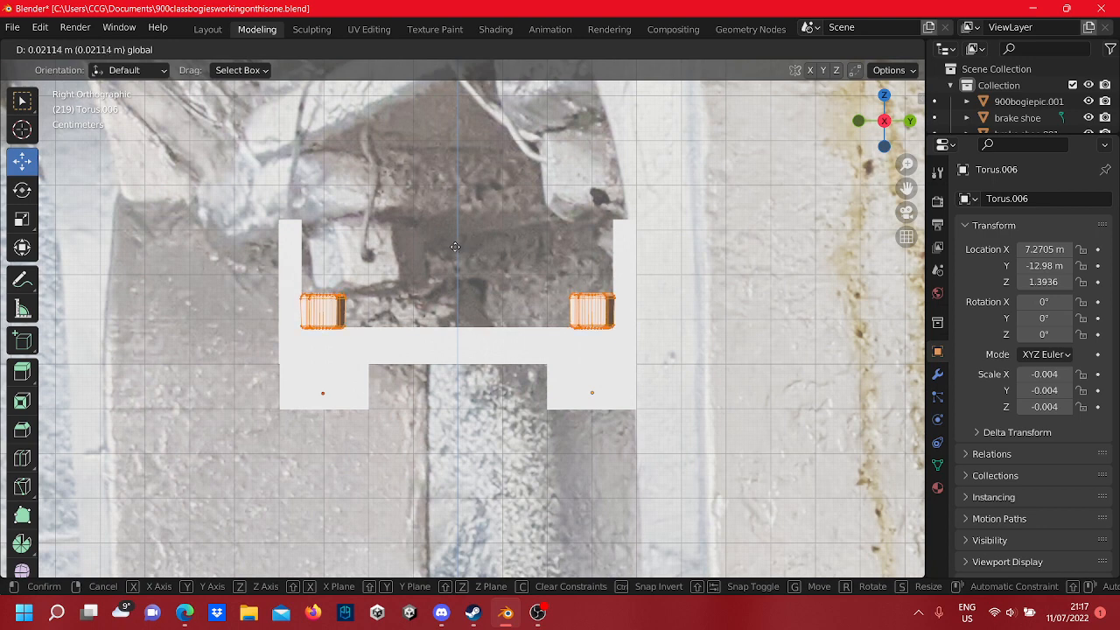
click(455, 246)
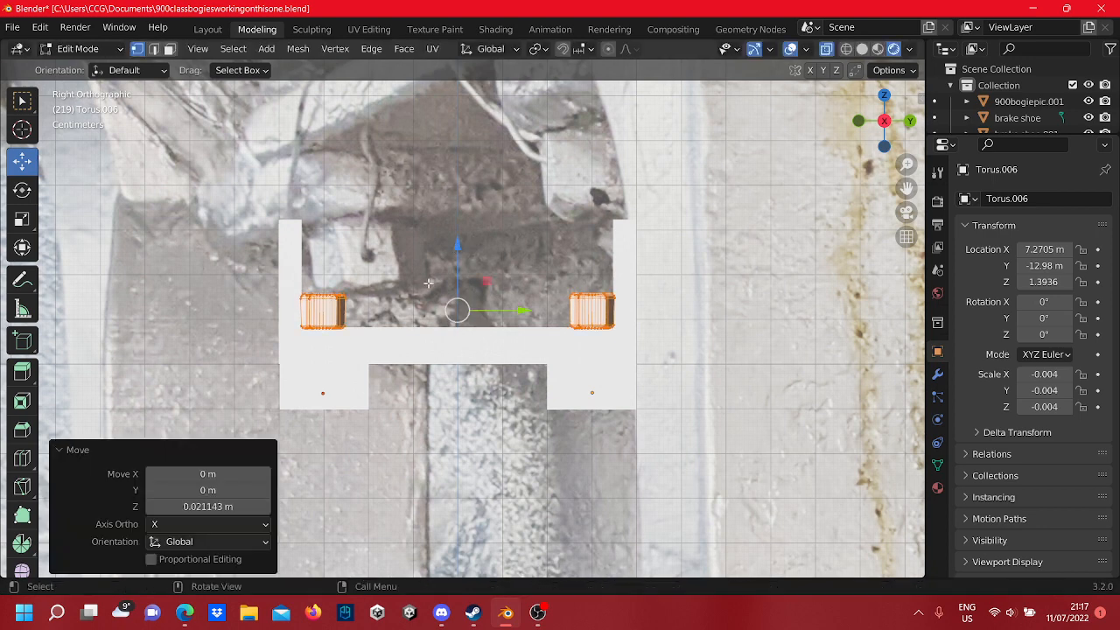
- Move only the lower-Y collar inward by 0.00491 m and a further 0.000151 m along Y
click(334, 285)
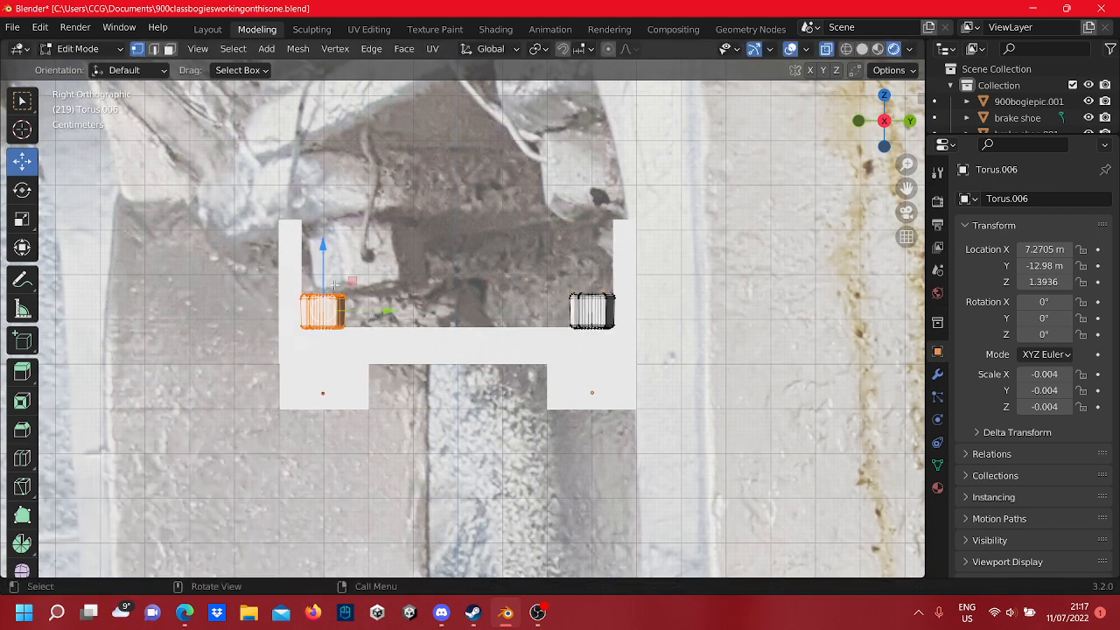
scroll(350, 303, up, 3)
drag(289, 305, 313, 308)
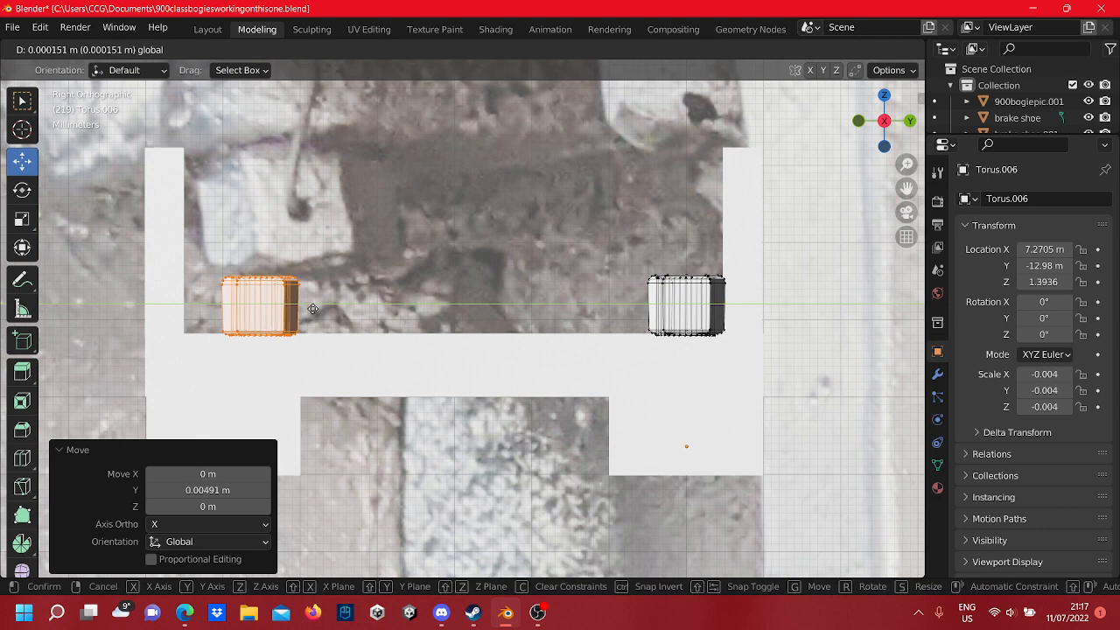
drag(313, 308, 313, 308)
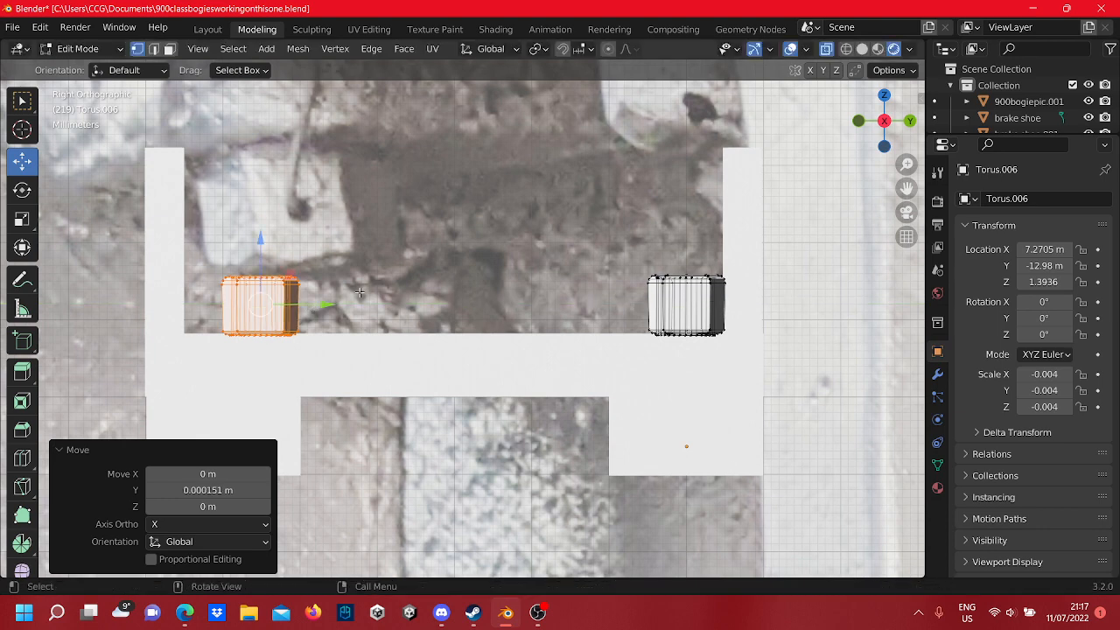
- Move the opposite collar inward about 0.0048 m along negative Y and deselect it
click(627, 355)
shift+middle_drag(627, 355, 509, 369)
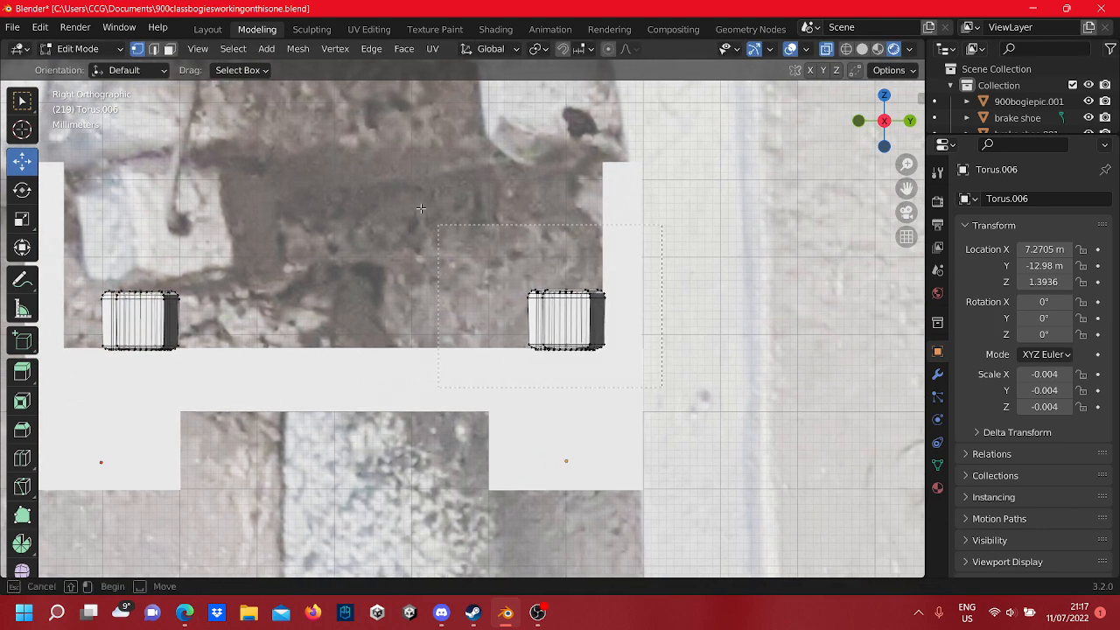
key(a)
drag(613, 317, 577, 336)
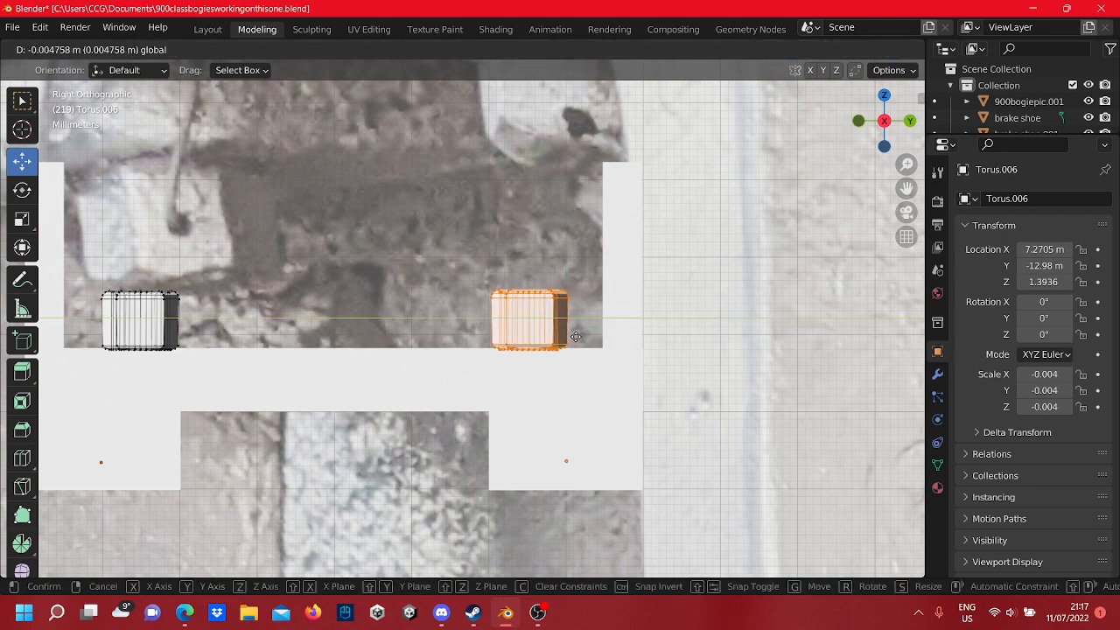
drag(574, 339, 574, 338)
scroll(438, 319, down, 3)
click(412, 294)
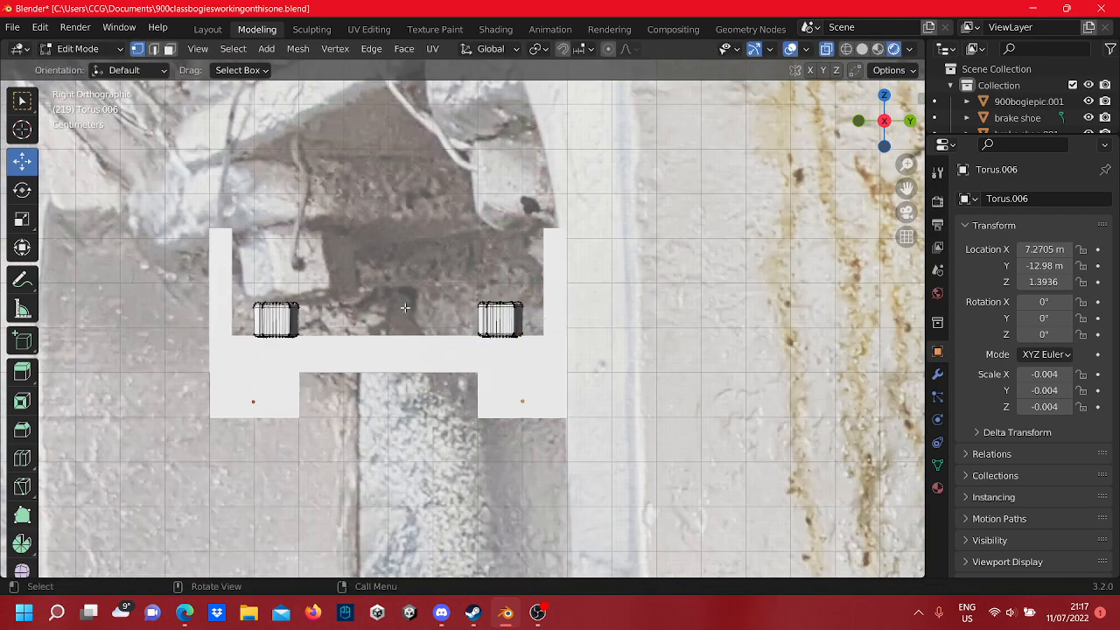
- Select the geometry of both collars and move it 0.14071 m along negative X onto the bracket
shift+middle_drag(486, 318, 531, 331)
scroll(694, 325, down, 5)
scroll(531, 331, up, 7)
middle_drag(354, 270, 550, 367)
drag(615, 439, 437, 334)
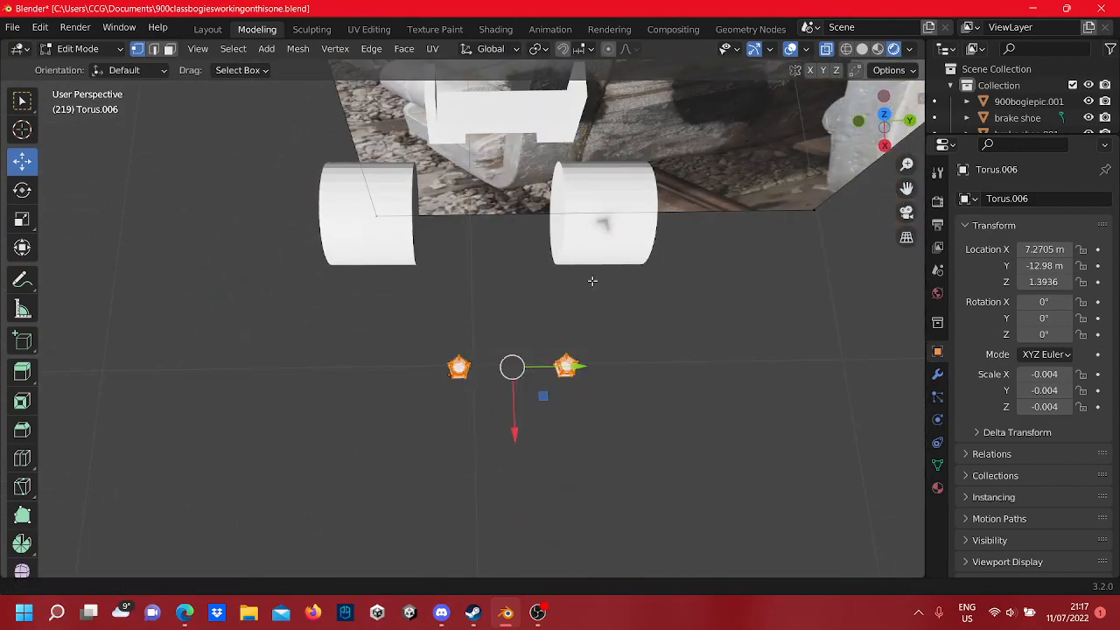
middle_drag(592, 281, 553, 402)
drag(499, 480, 489, 411)
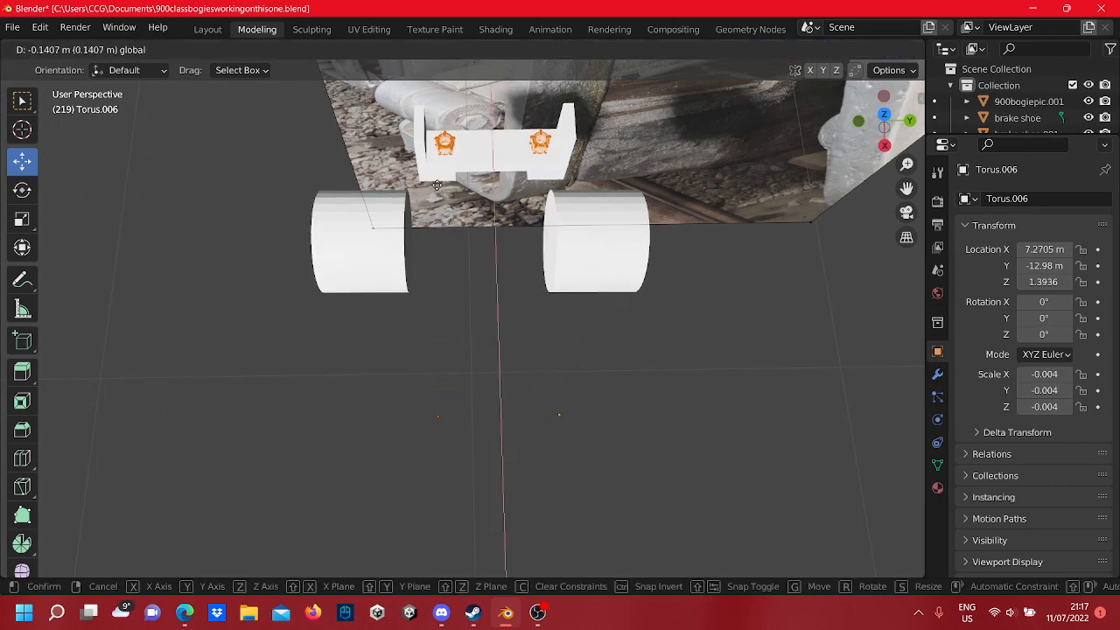
drag(436, 186, 436, 186)
- Nudge both collars a further 0.000257 m along negative X over the bracket
shift+middle_drag(455, 282, 431, 455)
scroll(455, 428, up, 5)
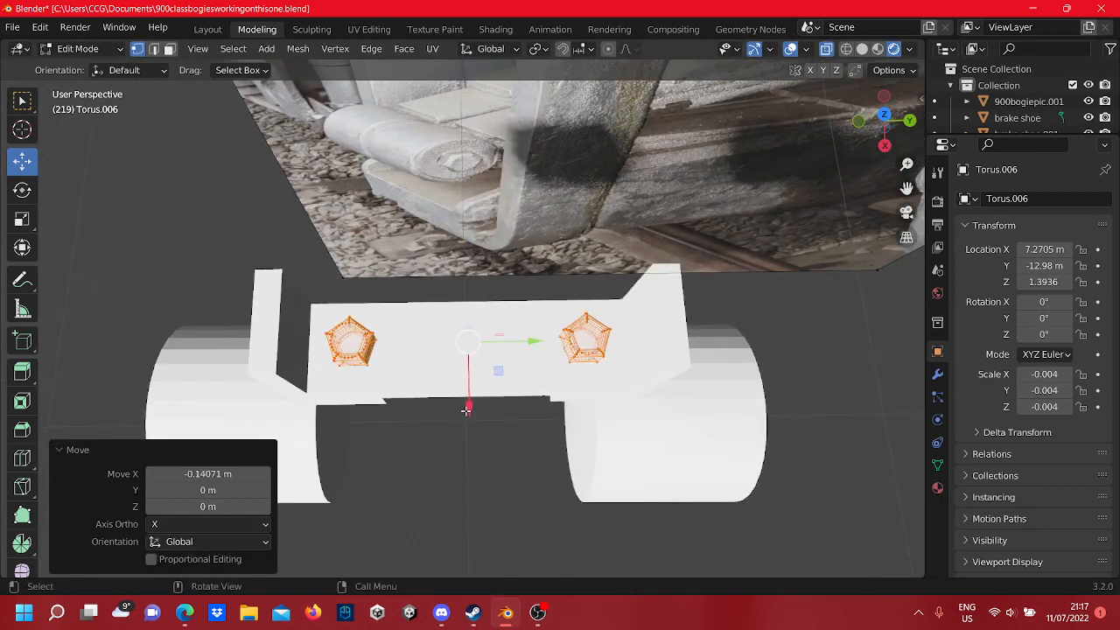
drag(466, 408, 471, 404)
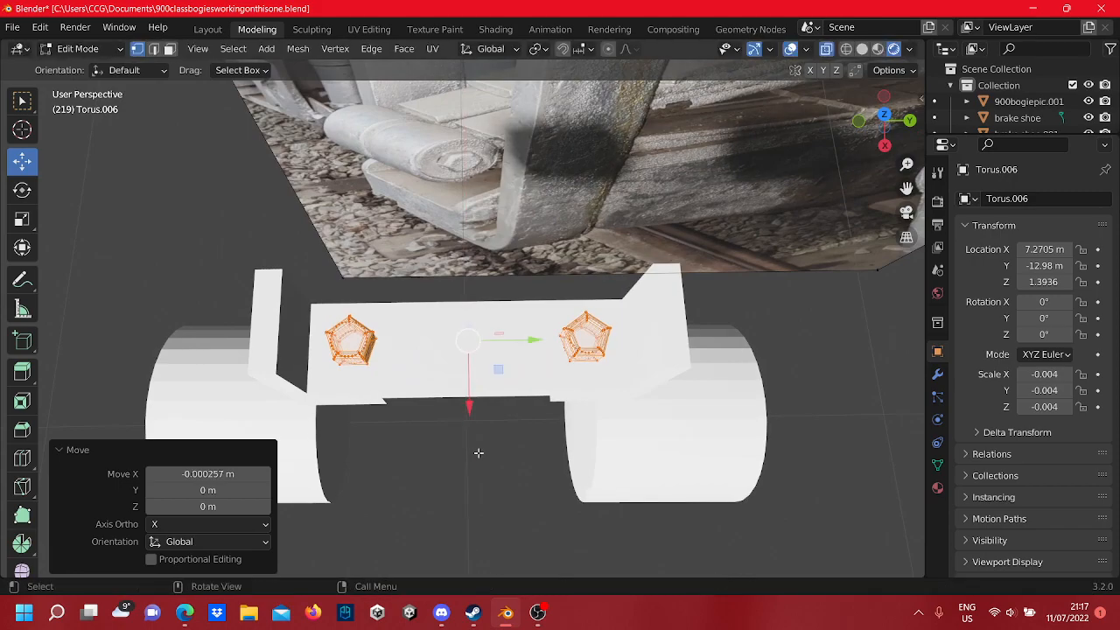
- Move both collars 0.025652 m down along Z to the underside of the bracket's feet
middle_drag(478, 454, 466, 335)
scroll(447, 386, down, 7)
scroll(469, 338, down, 4)
scroll(496, 372, up, 8)
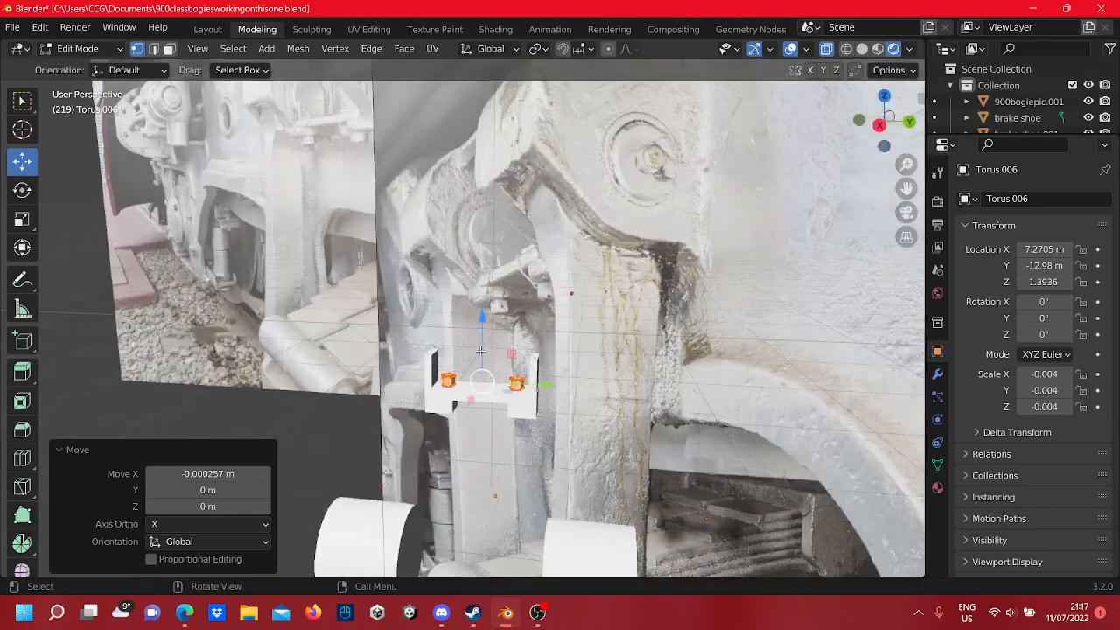
shift+middle_drag(485, 399, 510, 210)
drag(527, 252, 545, 346)
middle_drag(557, 385, 572, 327)
scroll(573, 327, down, 3)
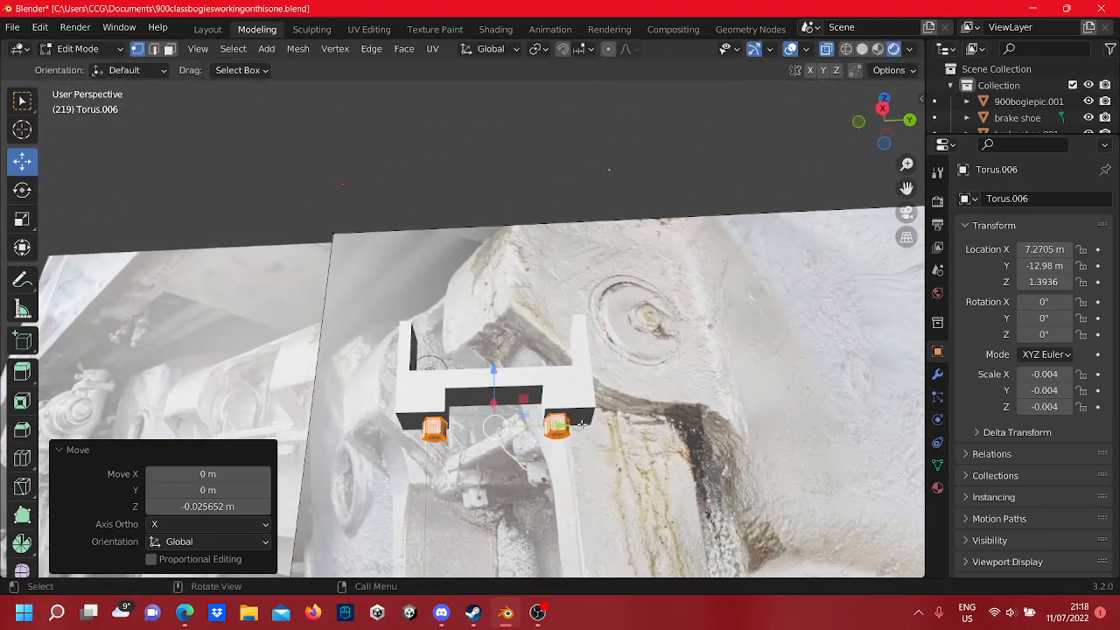
- Nudge both collars 0.000147 m up along Z against the underside of the bracket's feet
scroll(581, 426, up, 4)
shift+middle_drag(535, 509, 554, 398)
scroll(516, 373, up, 6)
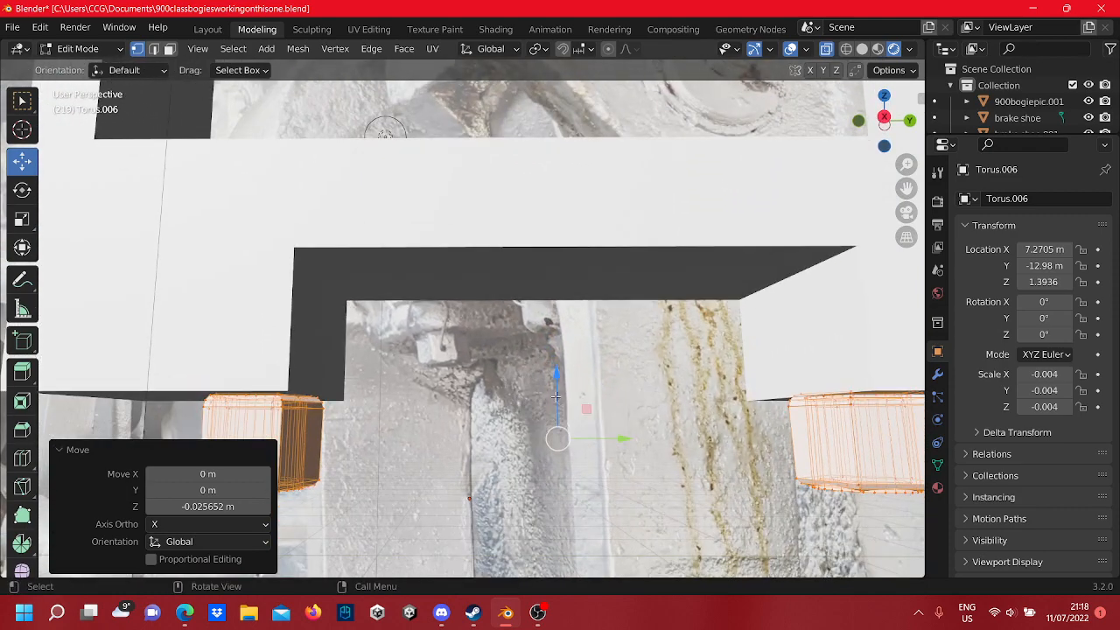
drag(556, 395, 556, 394)
scroll(555, 394, down, 3)
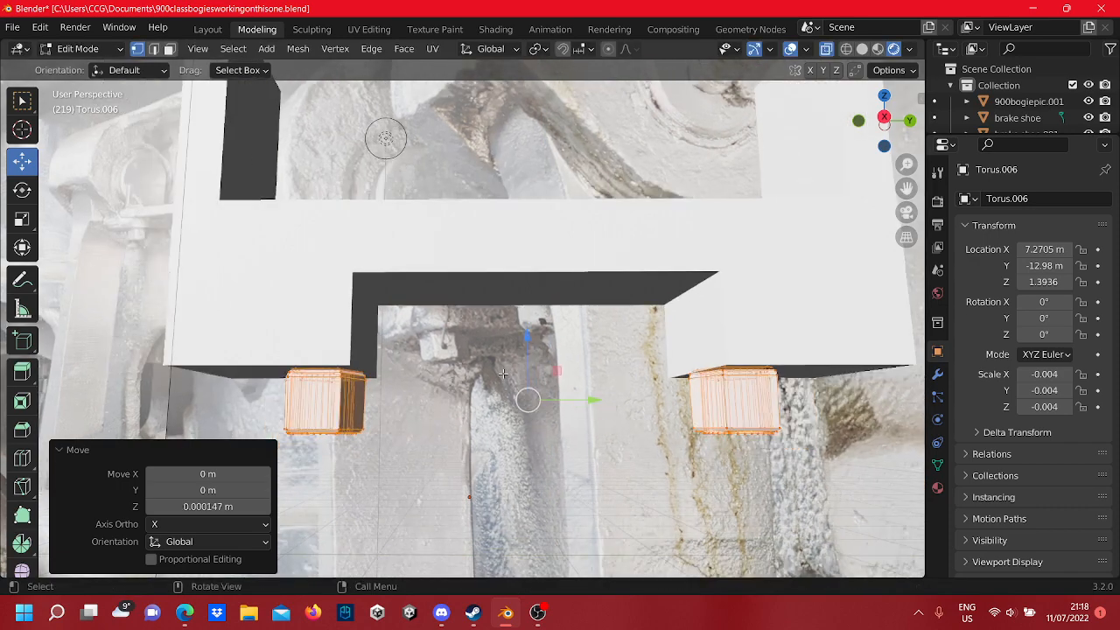
scroll(328, 371, up, 4)
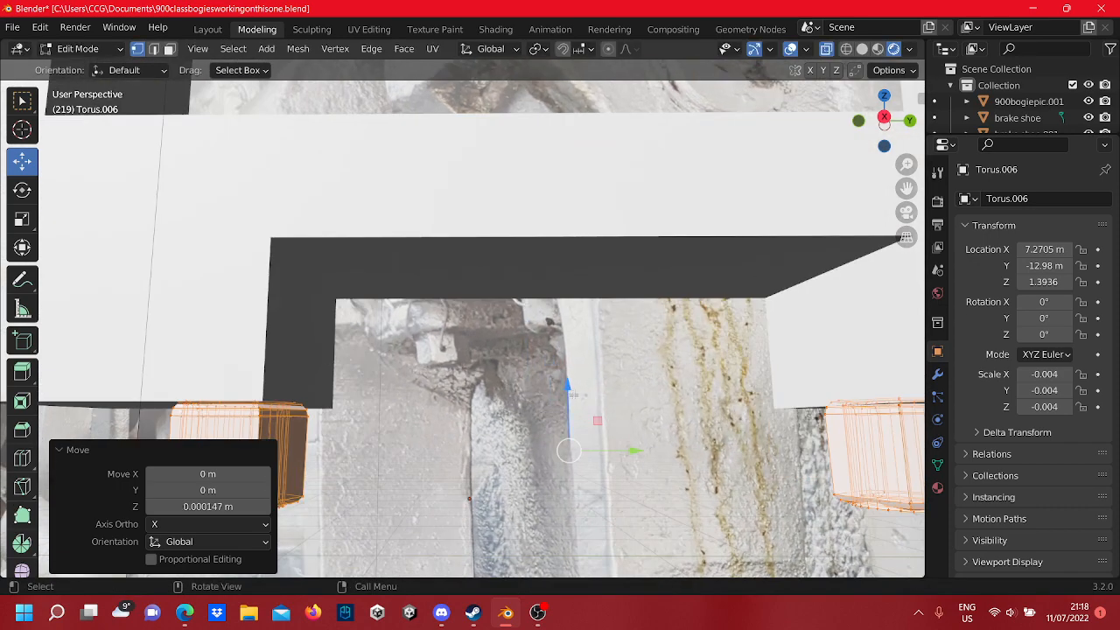
- Nudge both collars 0.000176 m down along Z beneath the bracket's feet and return to Object Mode
drag(569, 391, 569, 394)
scroll(569, 394, down, 6)
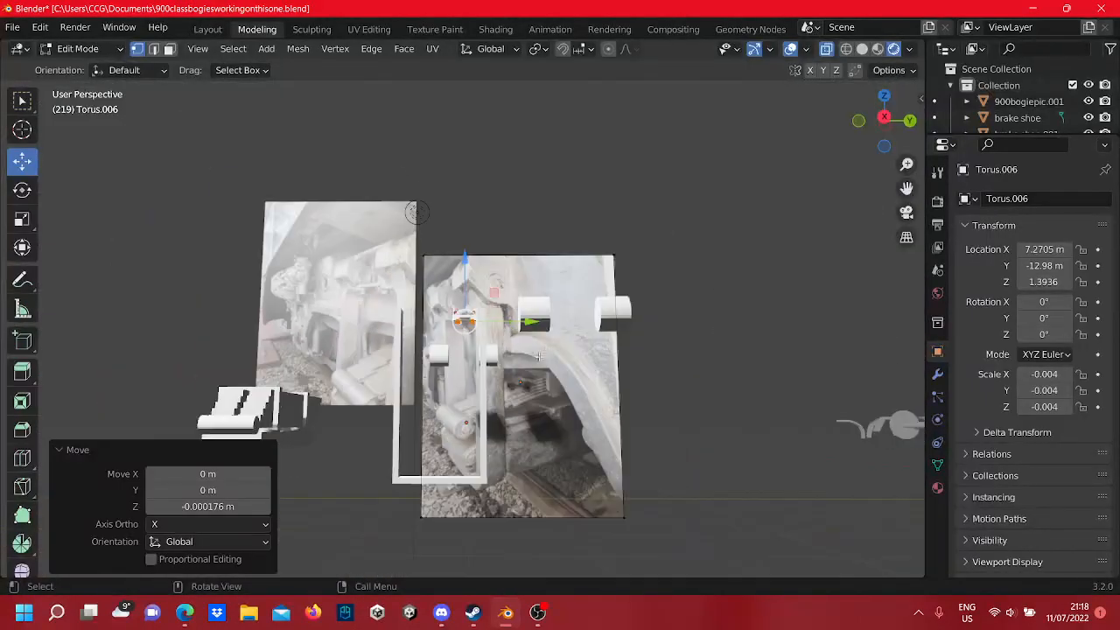
click(658, 352)
scroll(655, 353, up, 15)
key(Caps_Lock)
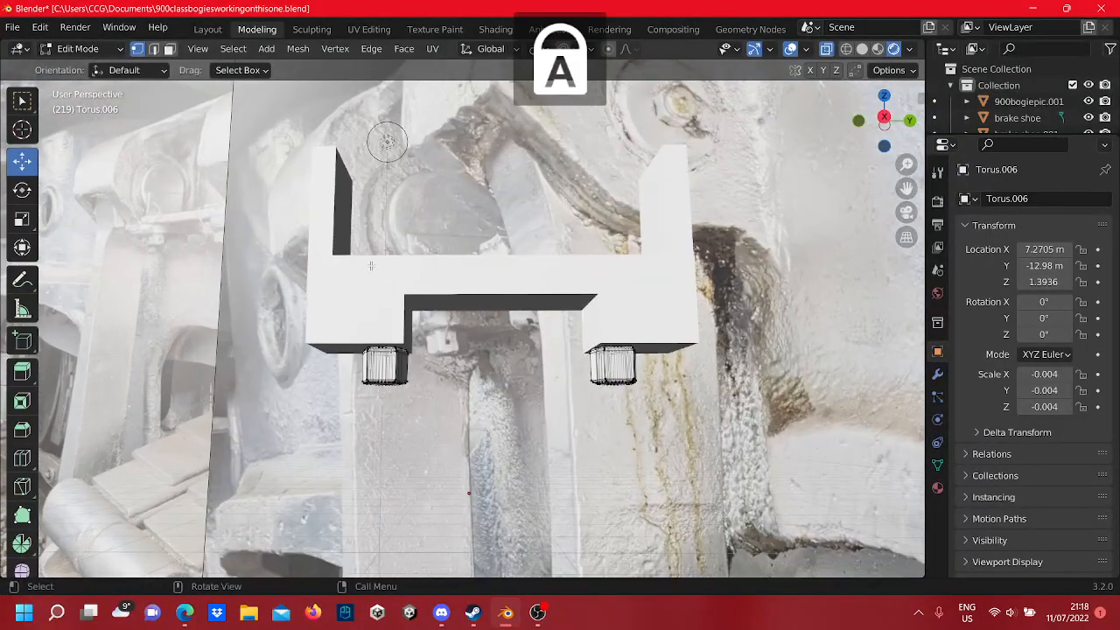
key(Tab)
scroll(380, 275, up, 4)
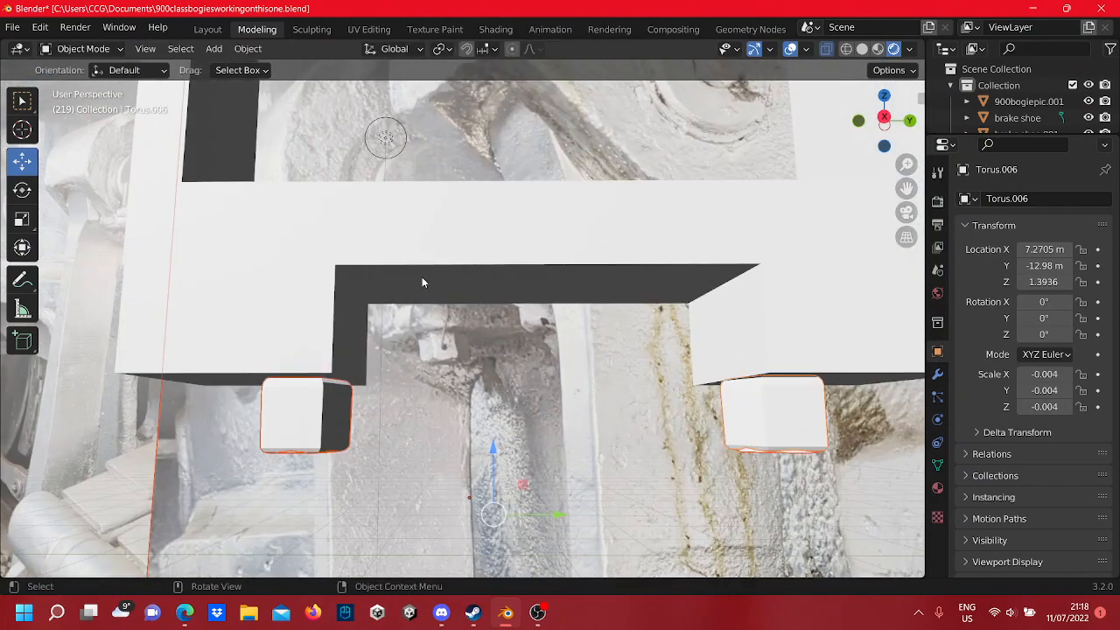
scroll(422, 282, down, 2)
middle_drag(422, 282, 485, 209)
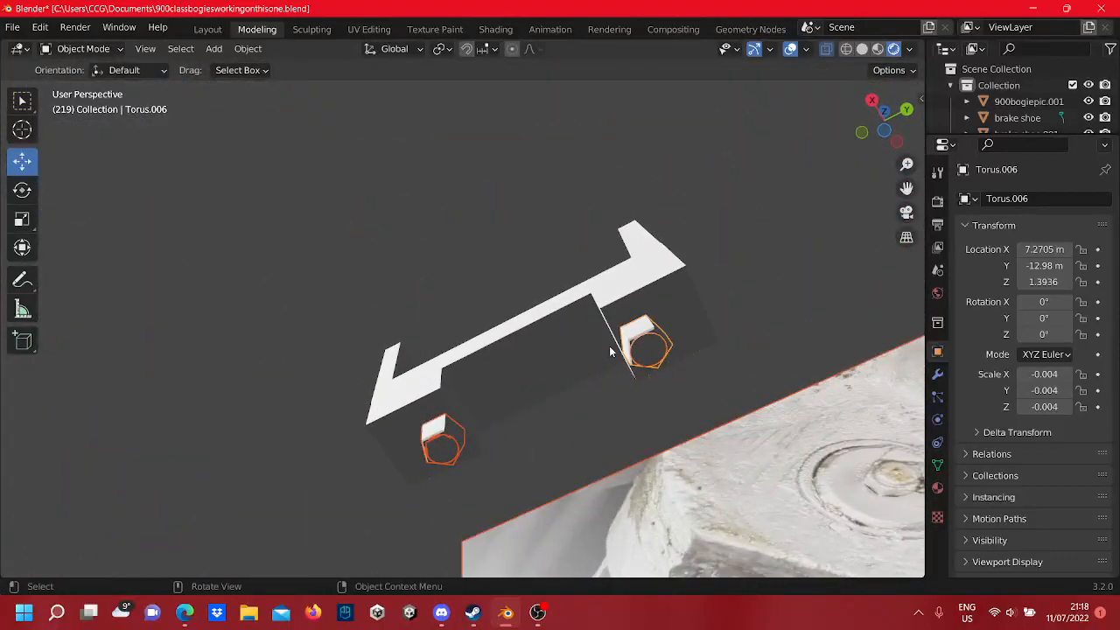
middle_drag(655, 352, 440, 409)
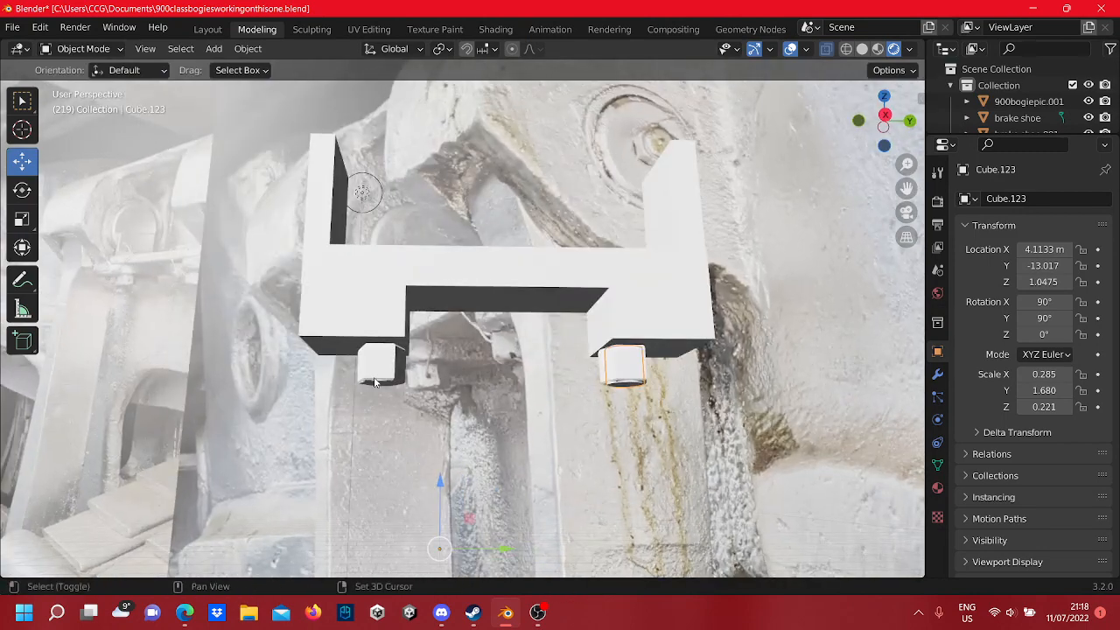
- Raise the lower ends of the two small cylinders inside the collars by 0.000459 m along Z
middle_drag(377, 385, 323, 326)
scroll(408, 390, up, 3)
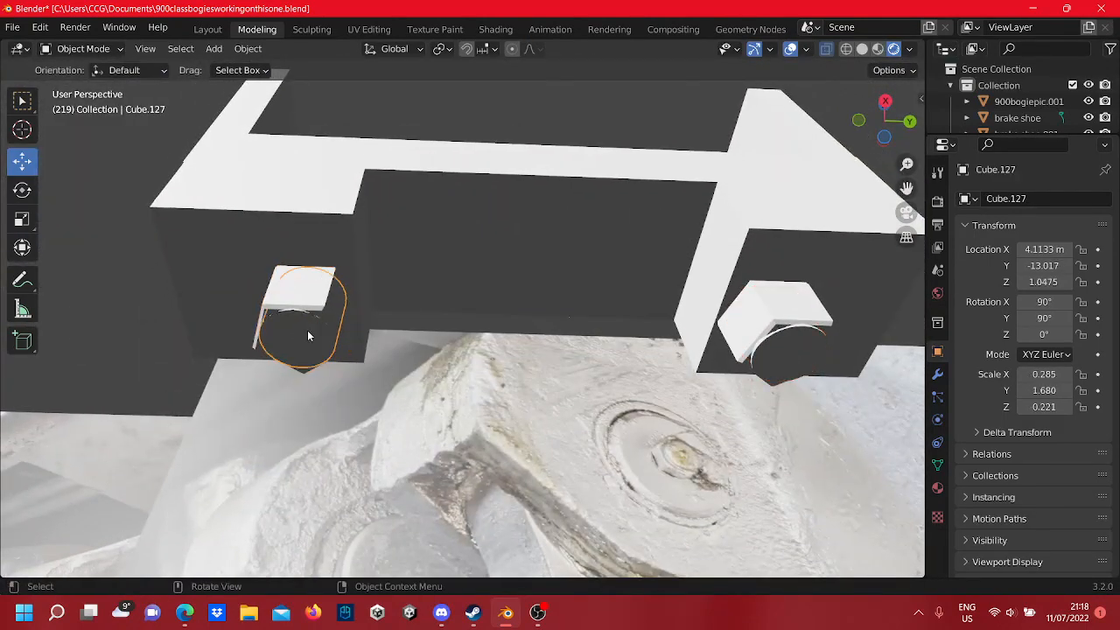
shift+click(799, 351)
middle_drag(799, 351, 683, 440)
key(Tab)
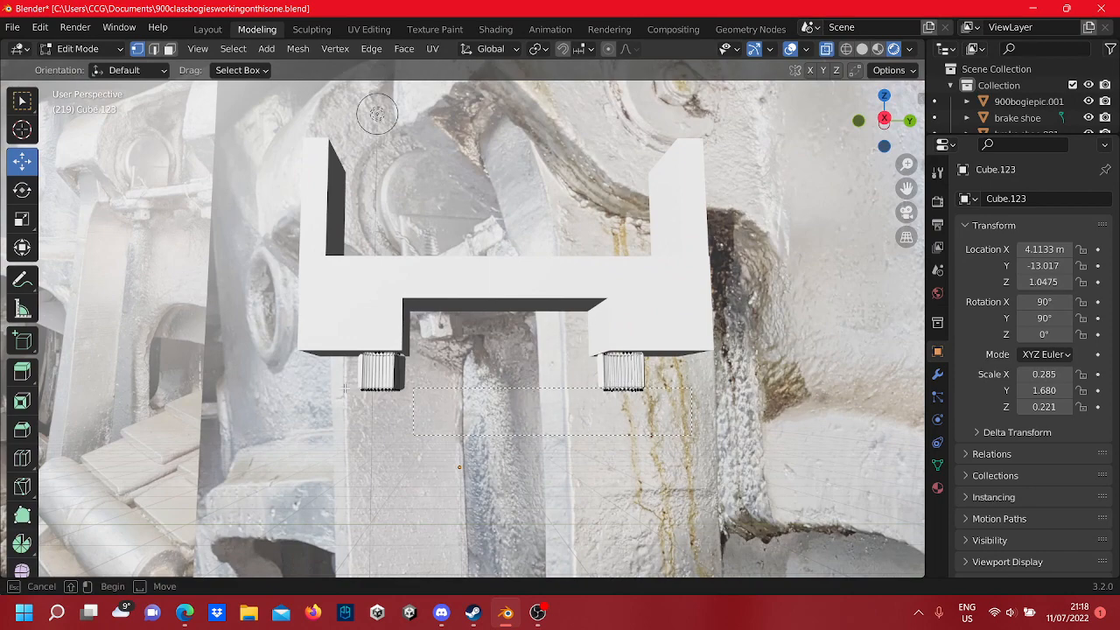
scroll(426, 379, up, 2)
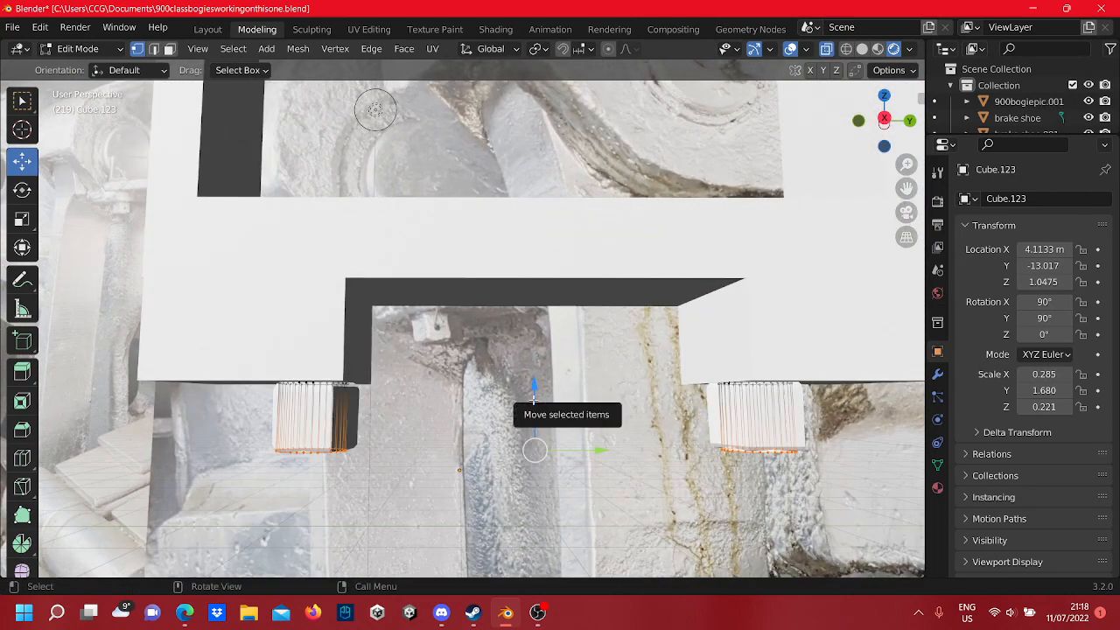
drag(534, 399, 533, 393)
scroll(699, 323, down, 16)
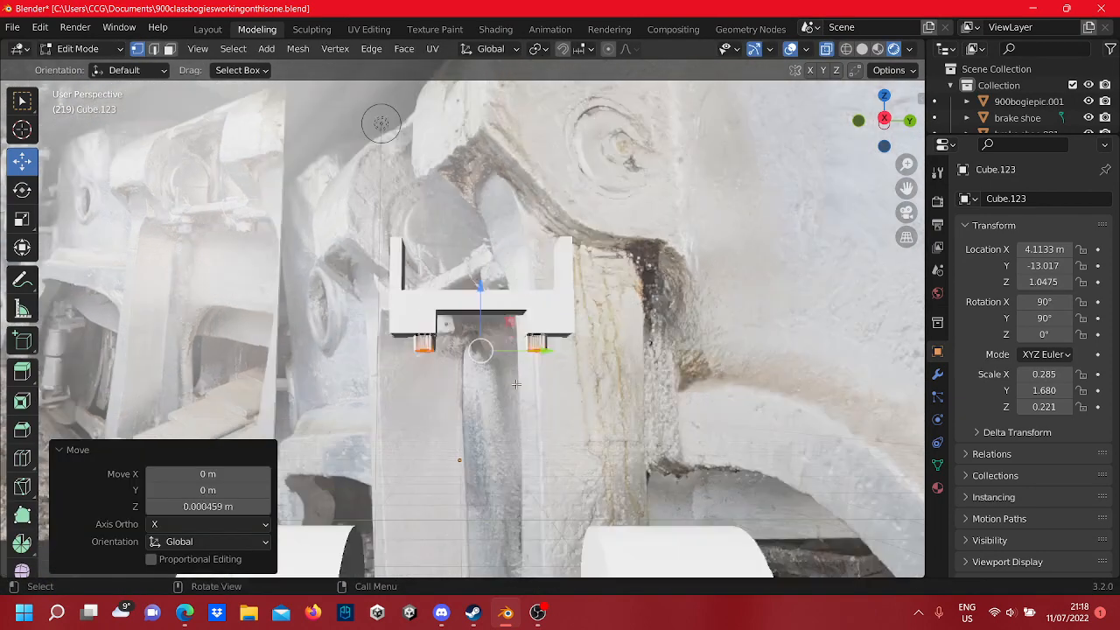
key(Tab)
- Examine the small bracket and its collars against the reference photo from the front and from an angle
scroll(468, 422, up, 12)
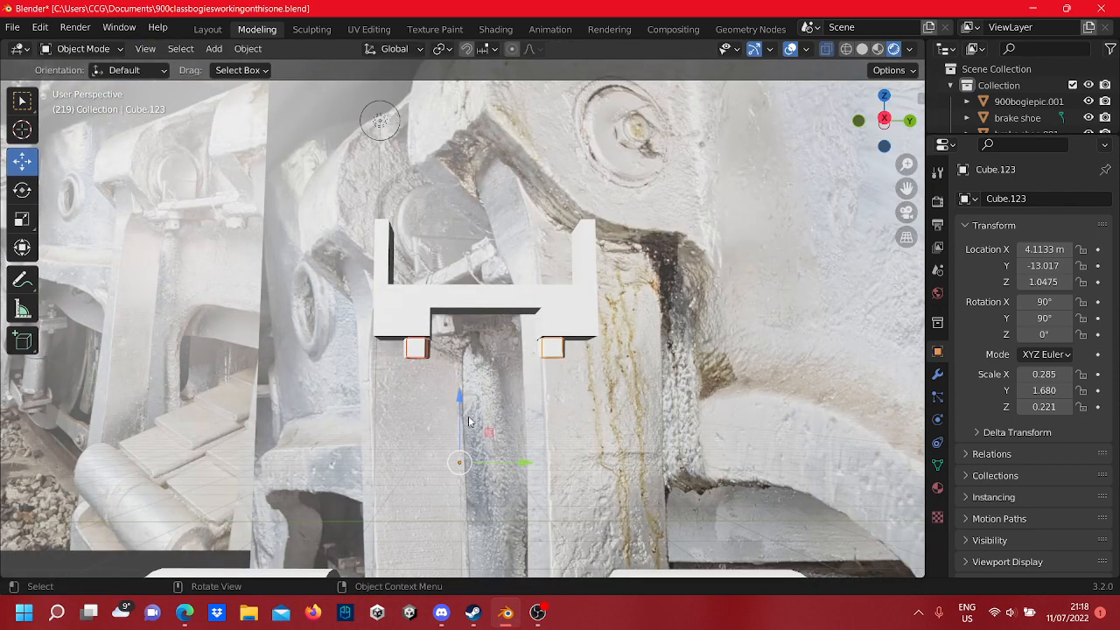
scroll(473, 411, up, 7)
scroll(476, 394, down, 5)
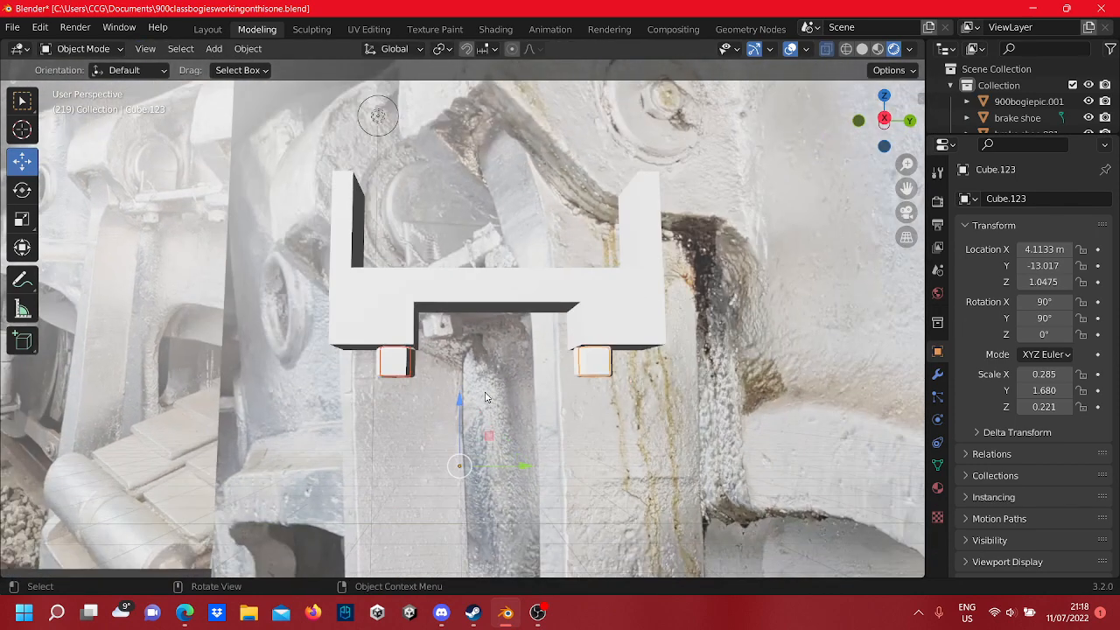
key(Tab)
key(Tab)
scroll(487, 357, down, 8)
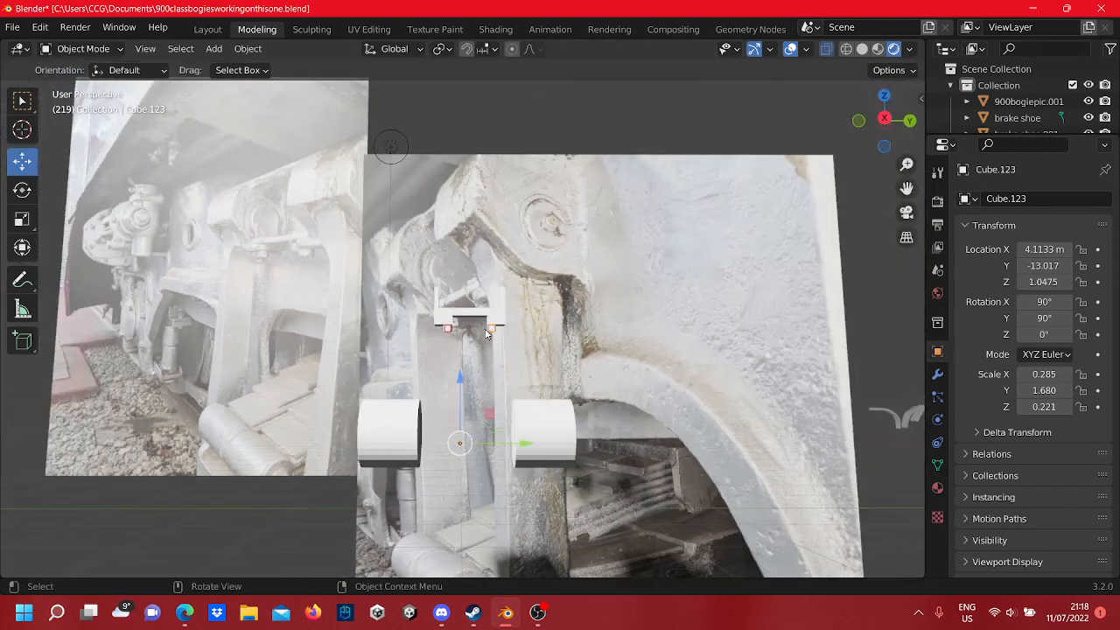
scroll(543, 331, up, 8)
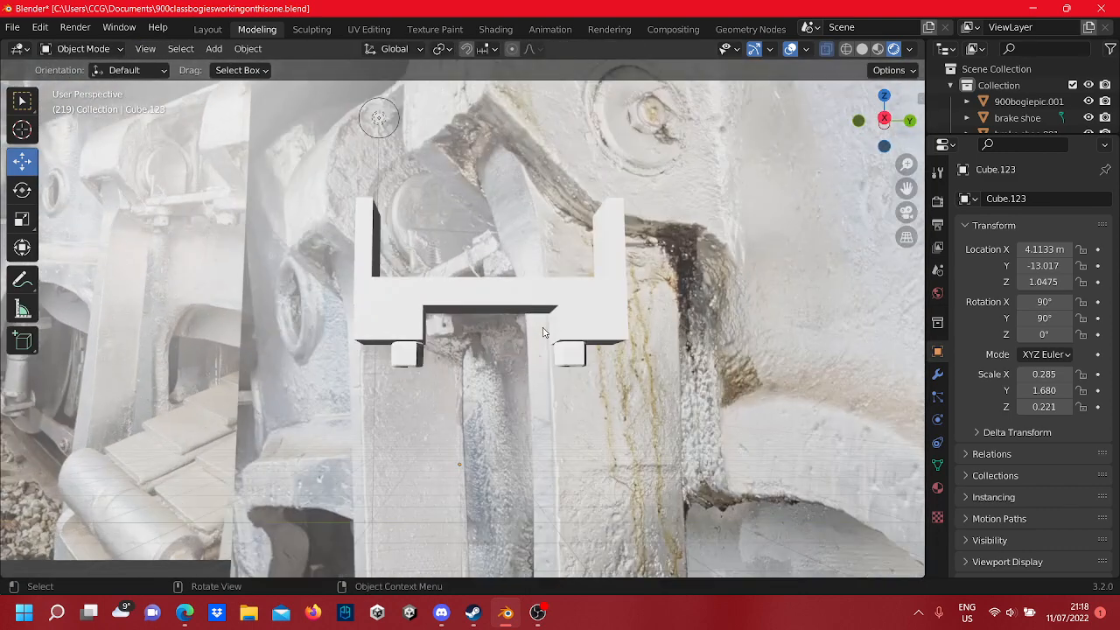
middle_drag(543, 331, 479, 356)
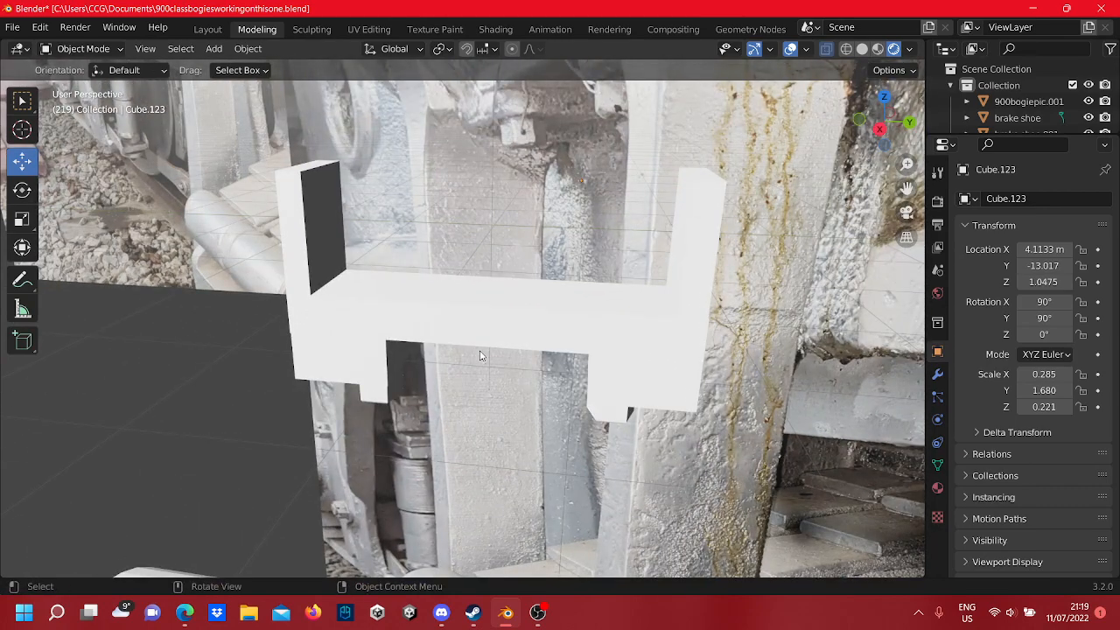
scroll(480, 356, down, 4)
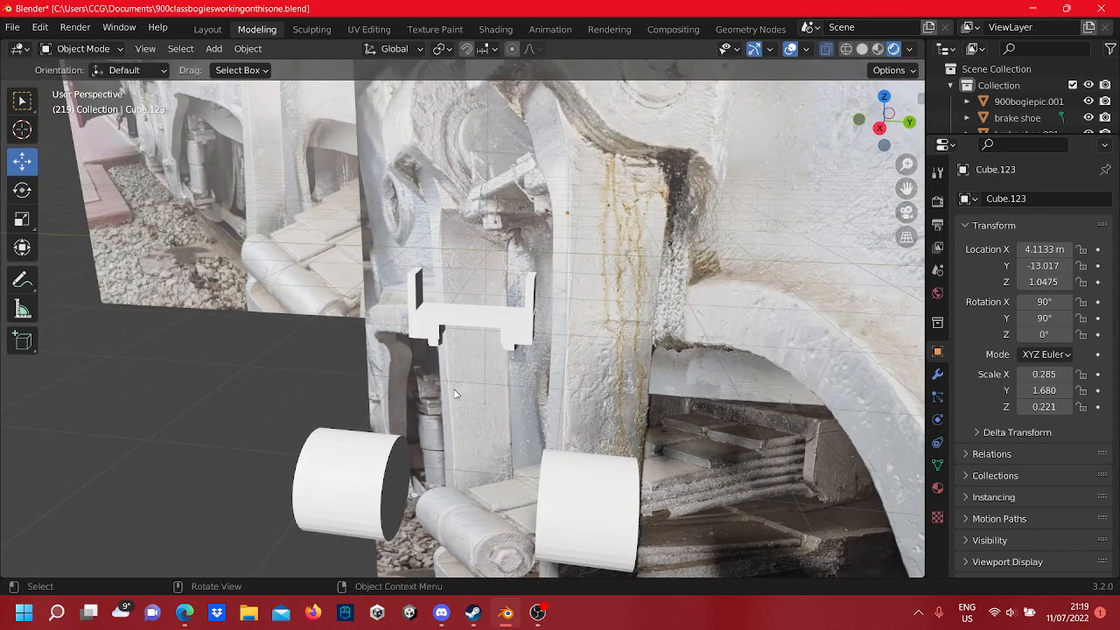
scroll(468, 393, up, 6)
scroll(483, 367, down, 4)
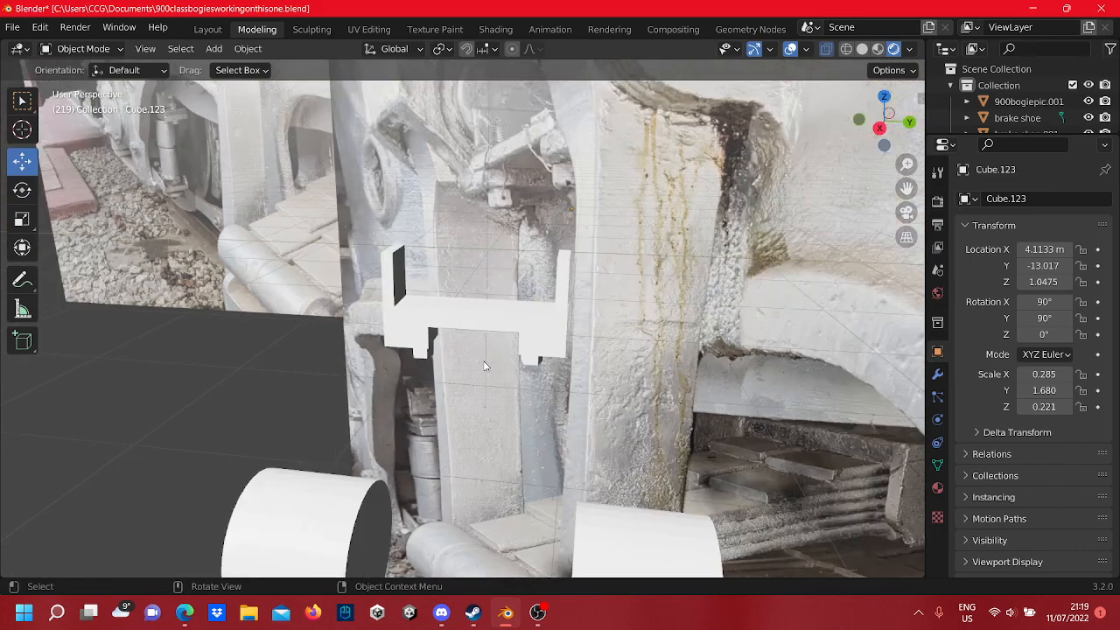
- Select the geometry of both large cylinders near the bracket and move it along X toward the reference photo
shift+middle_drag(475, 461, 553, 390)
click(478, 444)
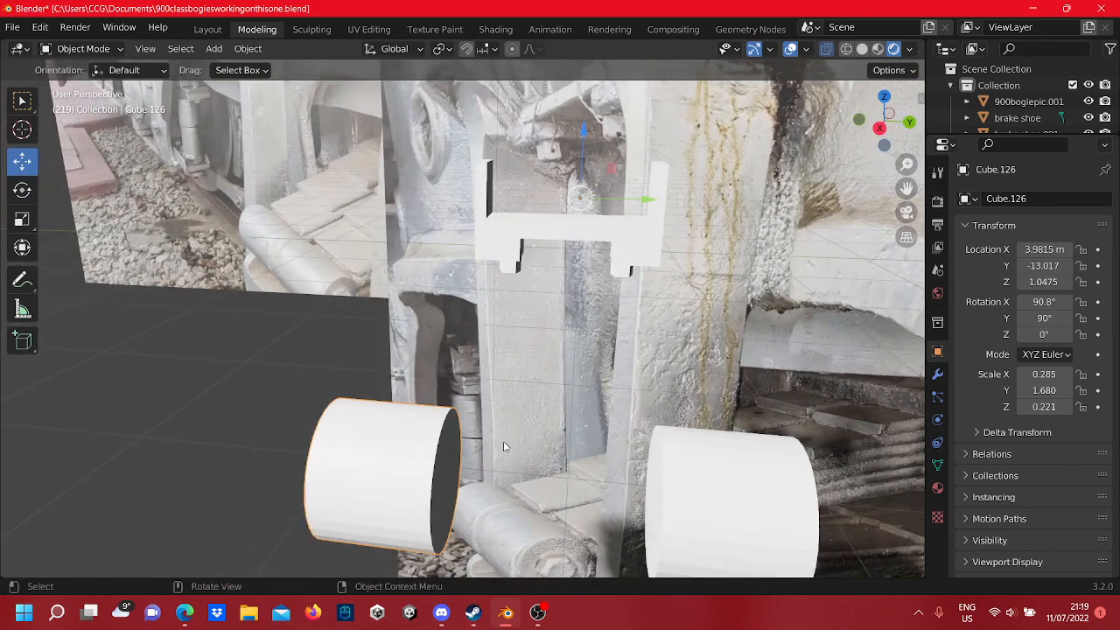
shift+click(672, 504)
middle_drag(672, 505, 520, 405)
scroll(520, 405, down, 5)
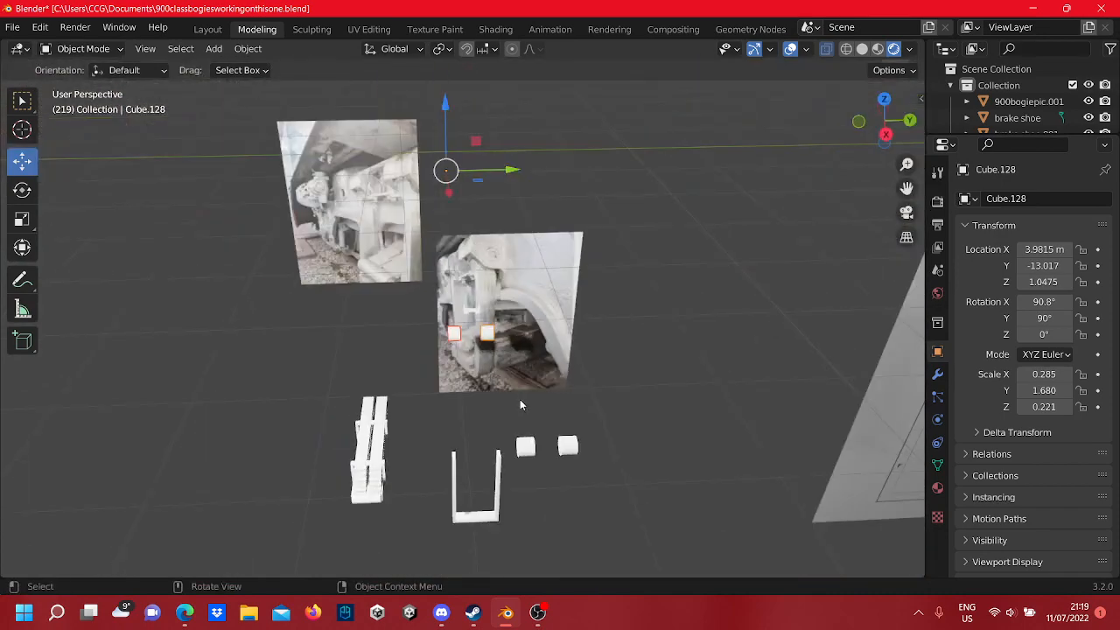
scroll(520, 405, up, 4)
key(Tab)
drag(409, 339, 370, 312)
scroll(561, 488, up, 6)
key(g)
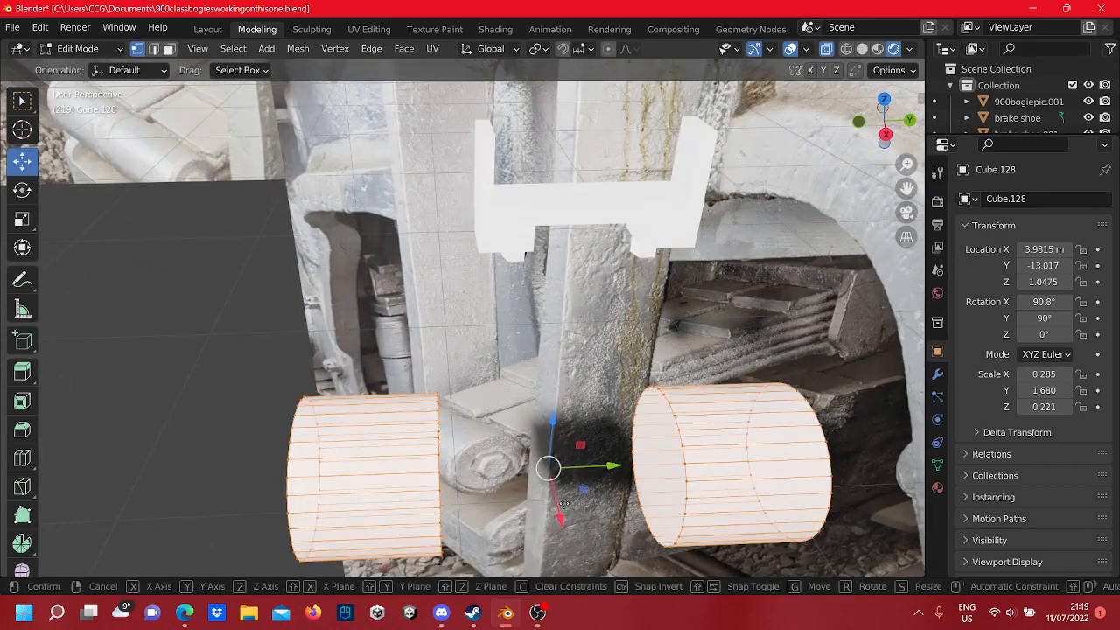
key(x)
click(585, 437)
- Move the positive-Y large cylinder 0.010265 m along Y and shorten it by shifting its inner end 0.041734 m along Y
shift+middle_drag(757, 485, 558, 452)
drag(456, 351, 385, 265)
scroll(519, 370, up, 1)
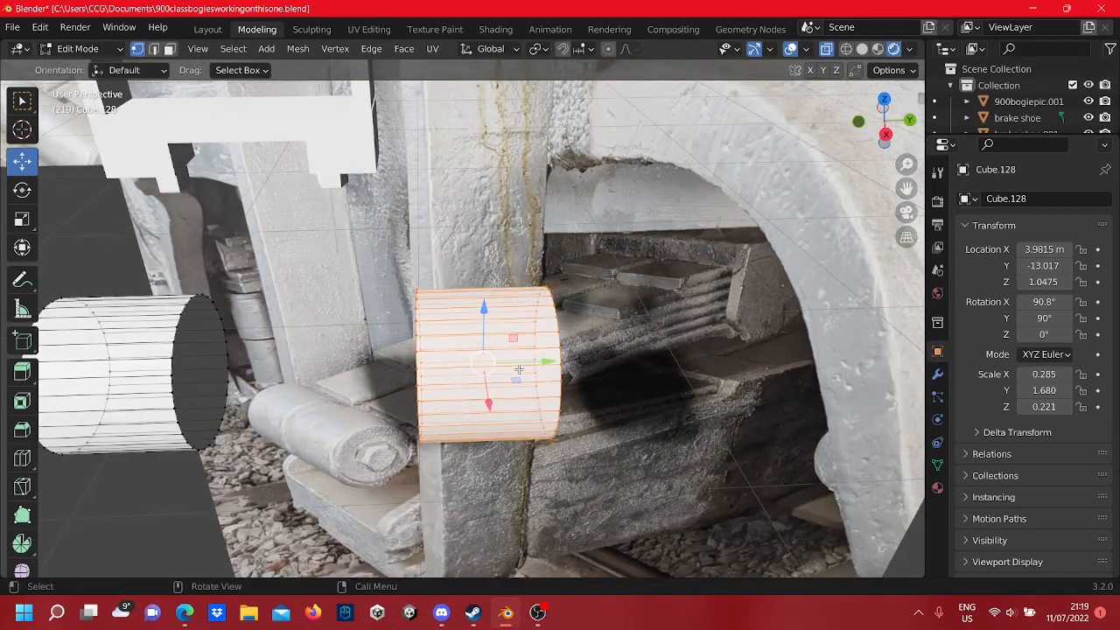
mouse_move(545, 361)
mouse_down()
mouse_move(530, 362)
mouse_move(557, 362)
mouse_up()
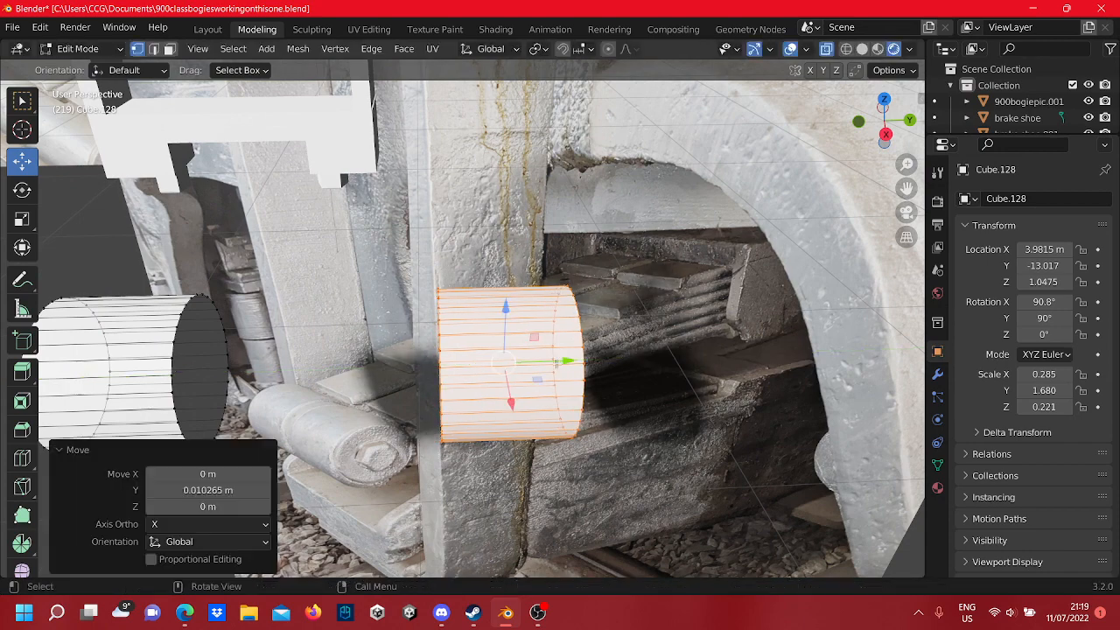
drag(418, 246, 421, 254)
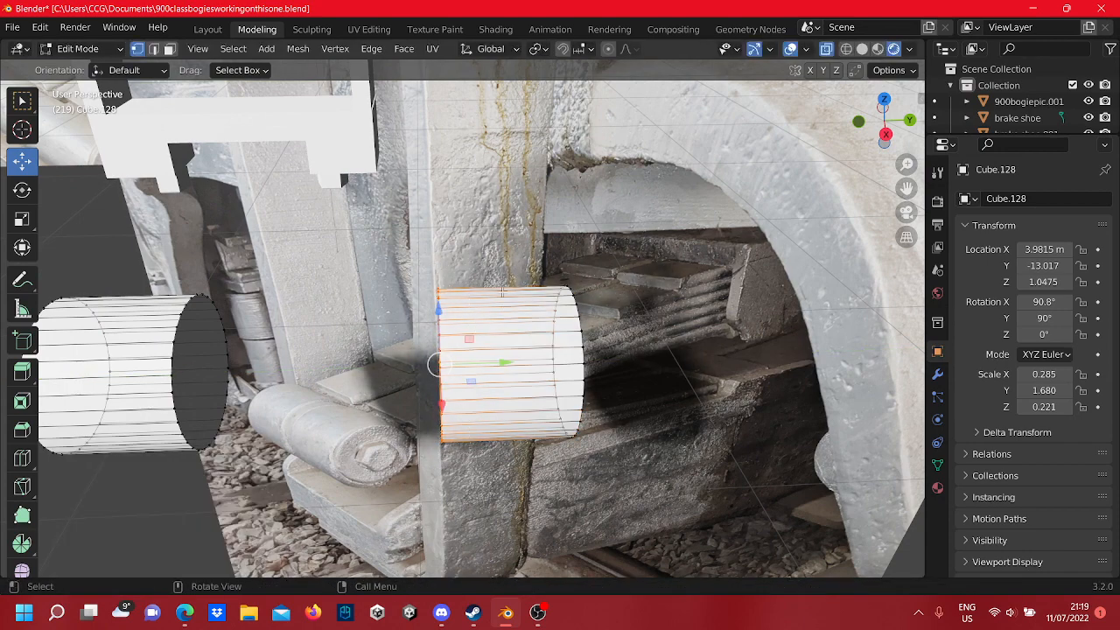
drag(492, 370, 582, 362)
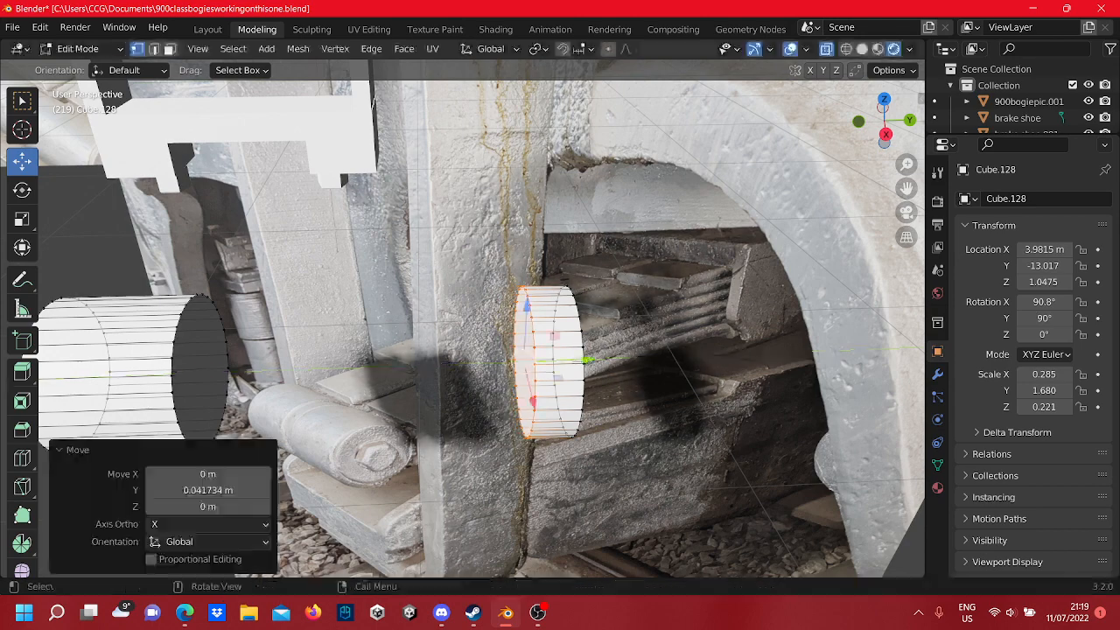
- Shorten the negative-Y large cylinder into a disc by moving its inner end -0.045067 m and a further -0.003758 m along Y
middle_drag(368, 329, 524, 461)
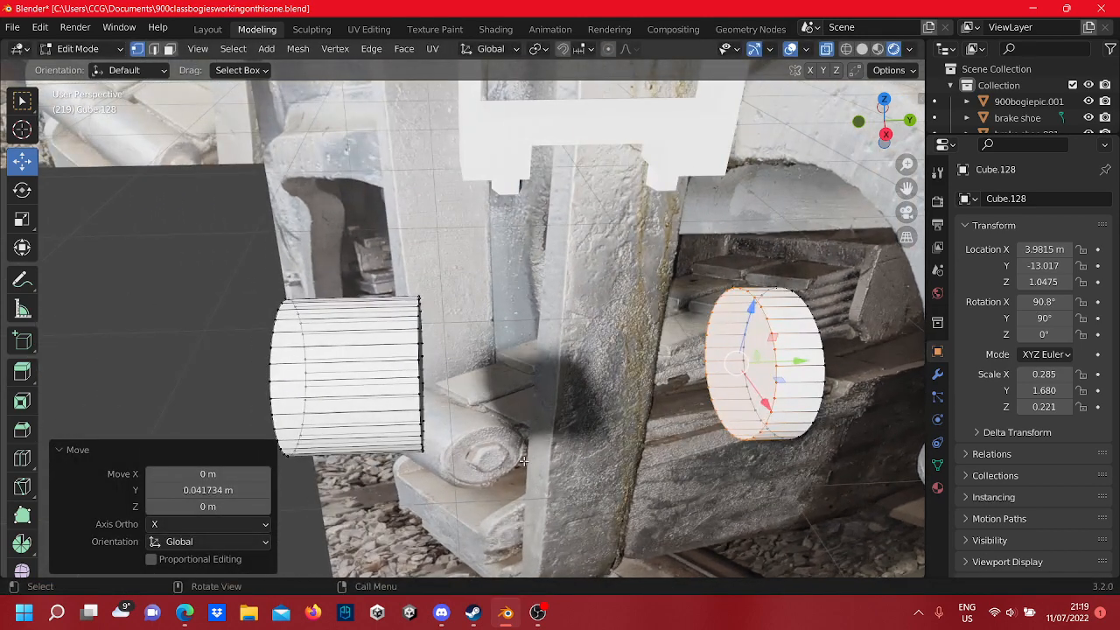
drag(376, 239, 377, 240)
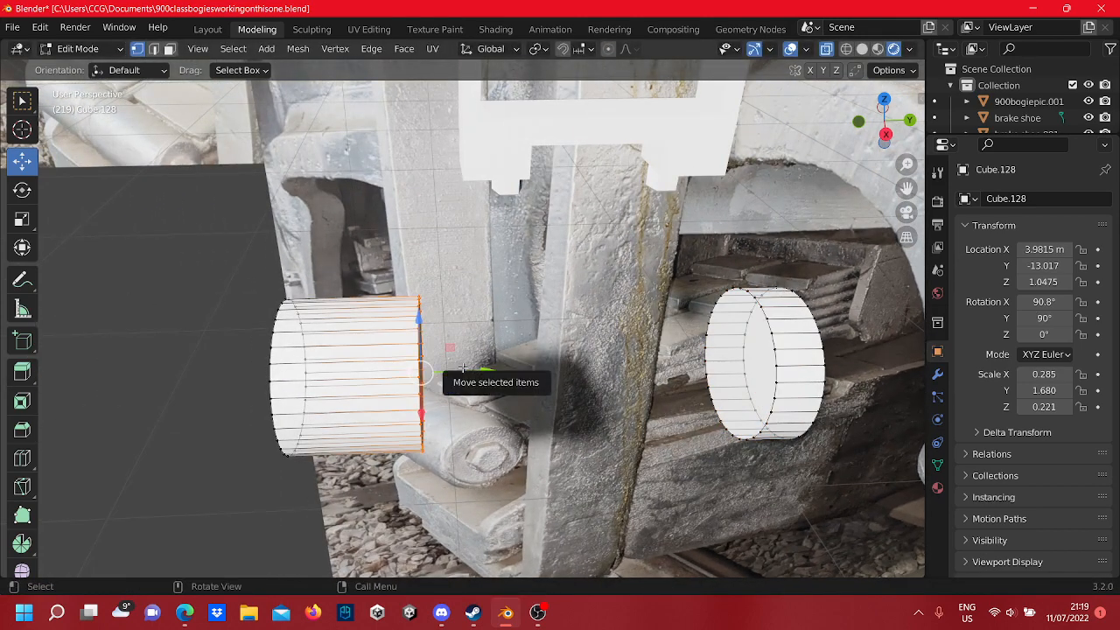
drag(463, 368, 369, 423)
middle_drag(498, 303, 799, 267)
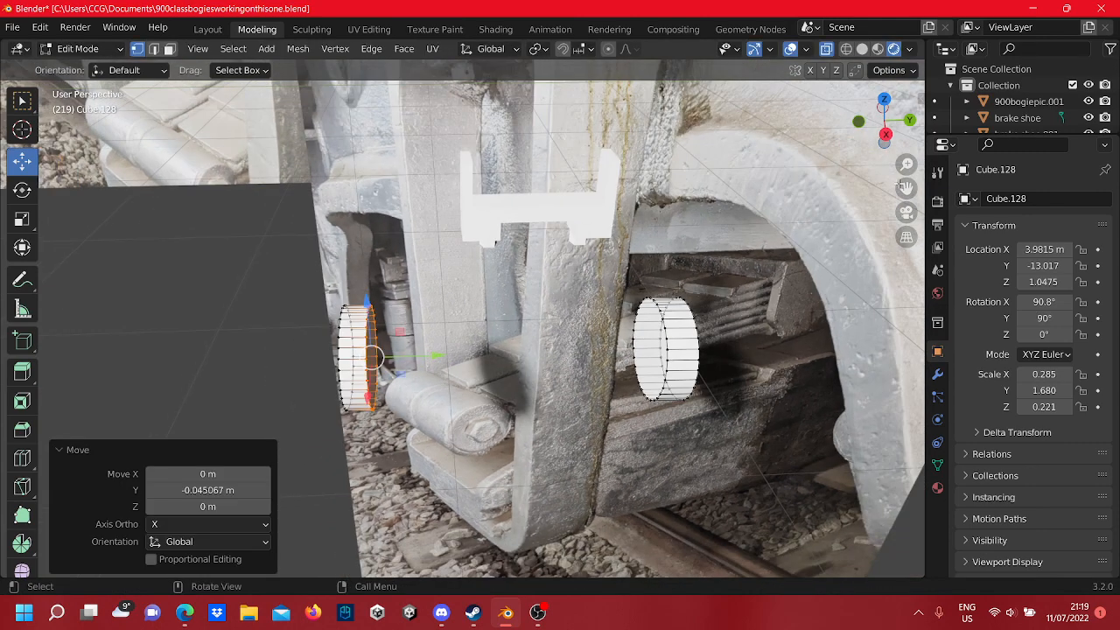
click(887, 133)
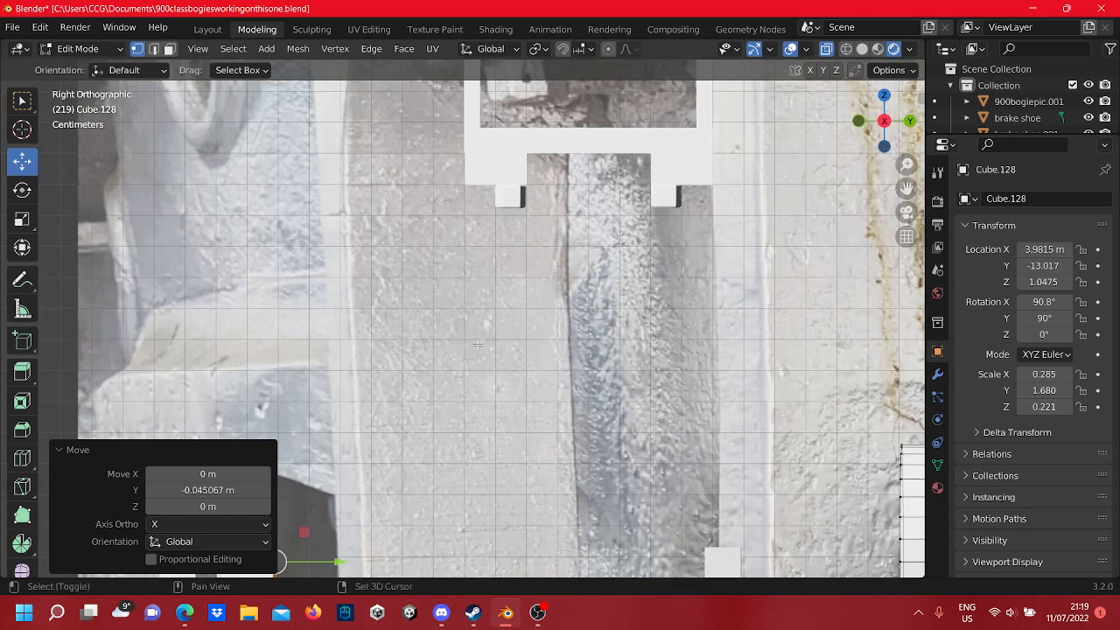
shift+middle_drag(477, 345, 404, 276)
mouse_move(358, 277)
mouse_down()
mouse_move(417, 273)
mouse_move(345, 277)
mouse_up()
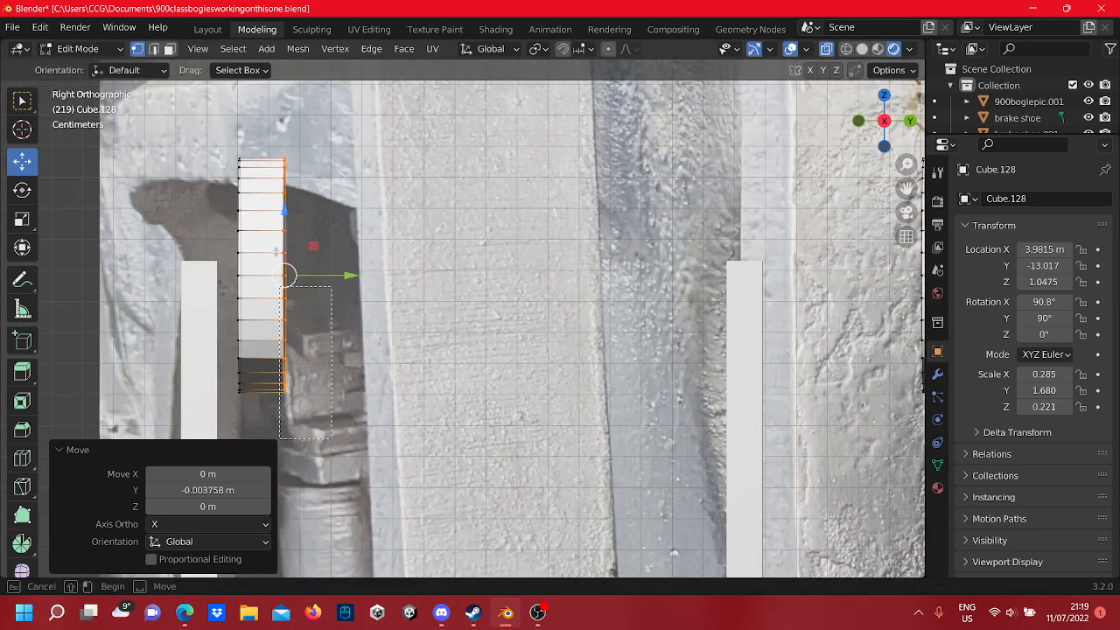
- Move the whole negative-Y disc 0.058846 m along Y and 0.14614 m up along Z to beside the bracket
drag(218, 137, 213, 131)
shift+middle_drag(280, 117, 281, 302)
scroll(393, 317, down, 4)
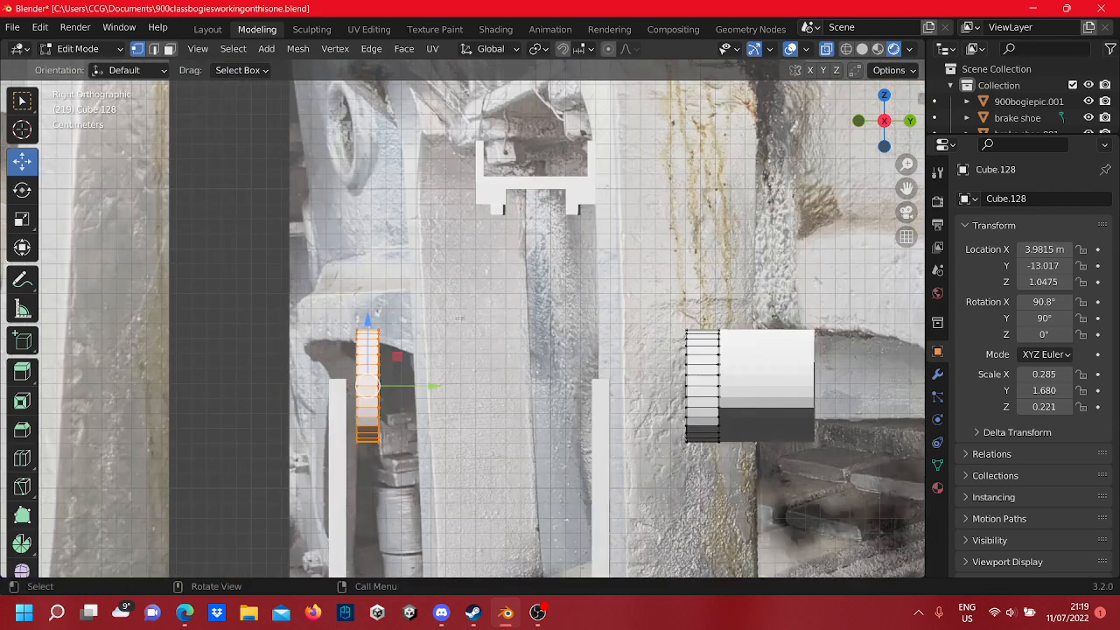
shift+middle_drag(461, 328, 440, 367)
drag(395, 419, 484, 424)
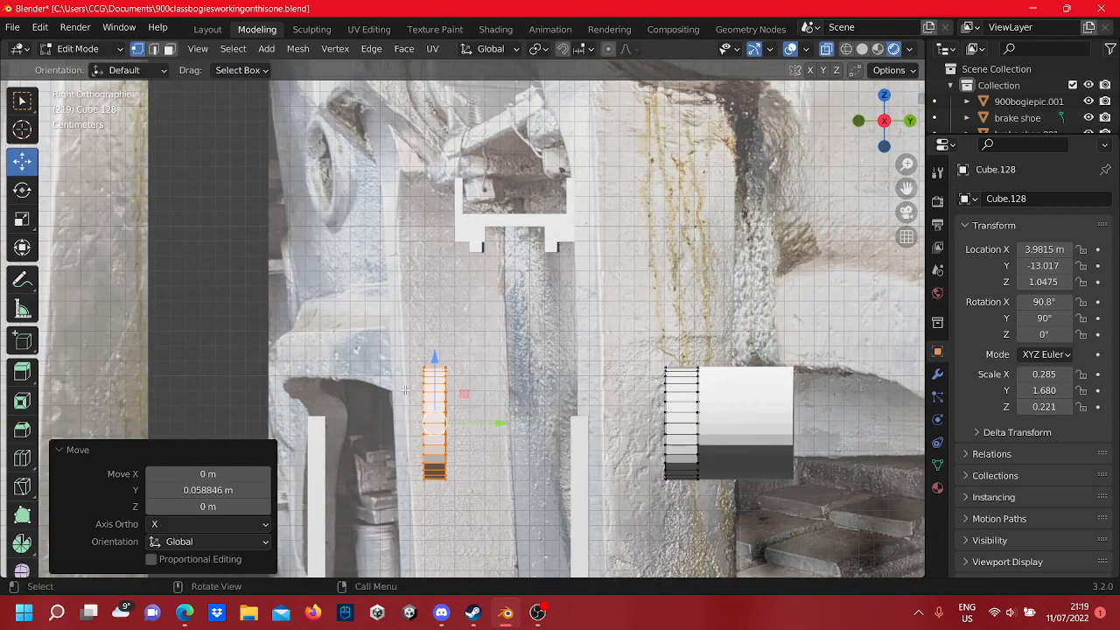
drag(435, 355, 440, 131)
- Move the positive-Y disc 0.14263 m up along Z and -0.054949 m along Y, and shift it back 0.013965 m along Y
mouse_move(607, 345)
shift+middle_down()
mouse_move(544, 433)
mouse_move(598, 348)
shift+middle_up()
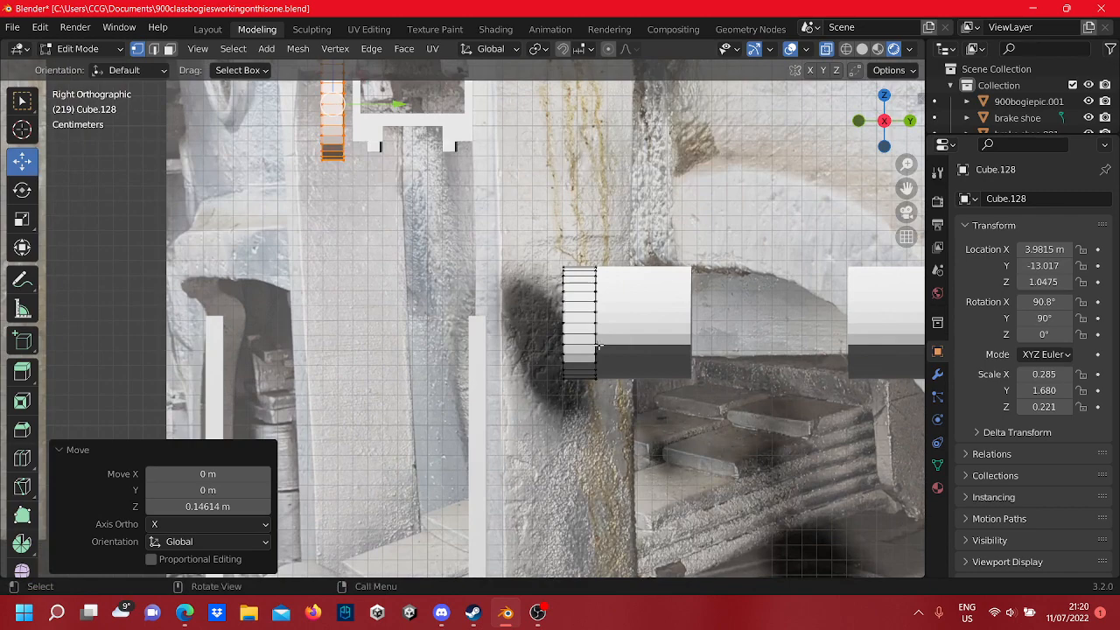
click(567, 280)
shift+middle_drag(567, 280, 569, 324)
drag(570, 325, 567, 123)
shift+middle_drag(627, 203, 602, 326)
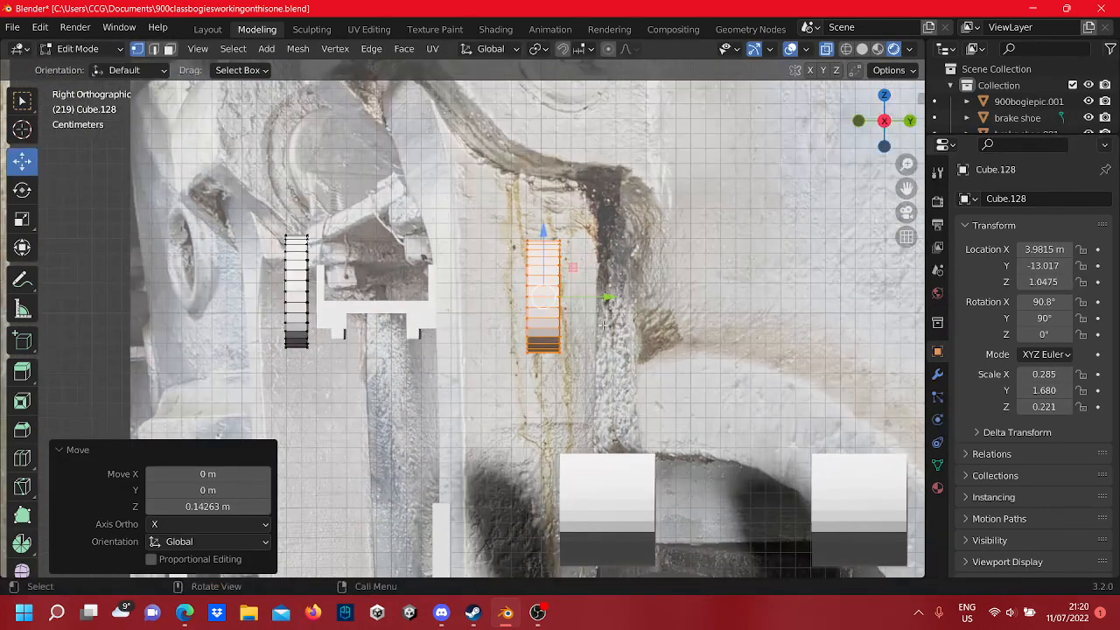
drag(605, 299, 515, 292)
scroll(542, 289, up, 6)
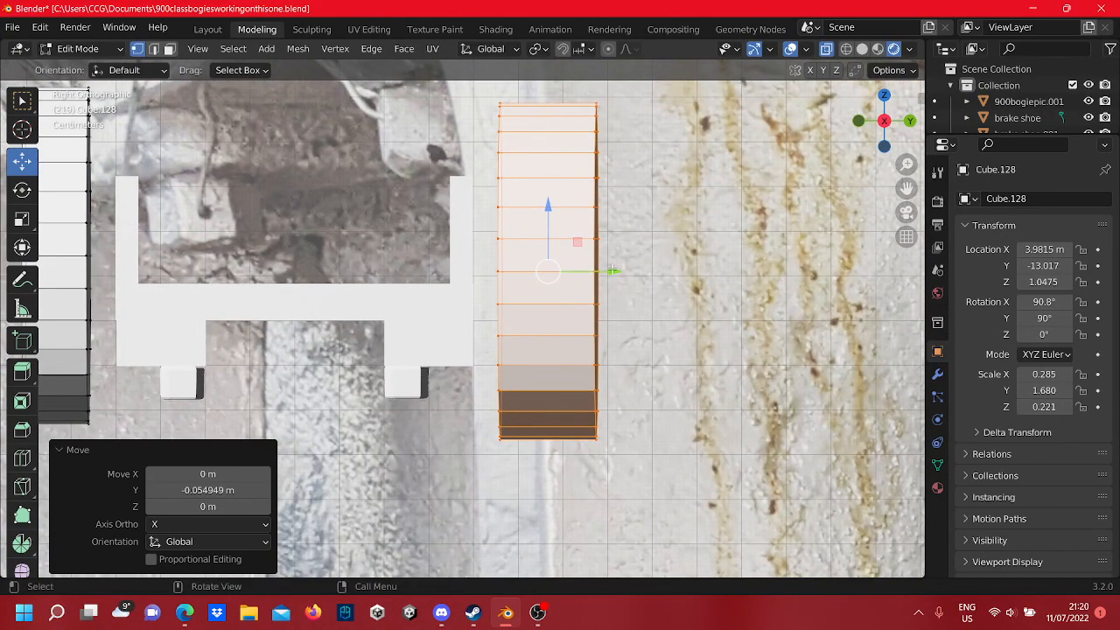
drag(612, 271, 679, 265)
- Move the whole negative-Y disc -0.009584 m along Y, farther away from the bracket
shift+middle_drag(678, 267, 855, 231)
shift+middle_drag(239, 345, 596, 359)
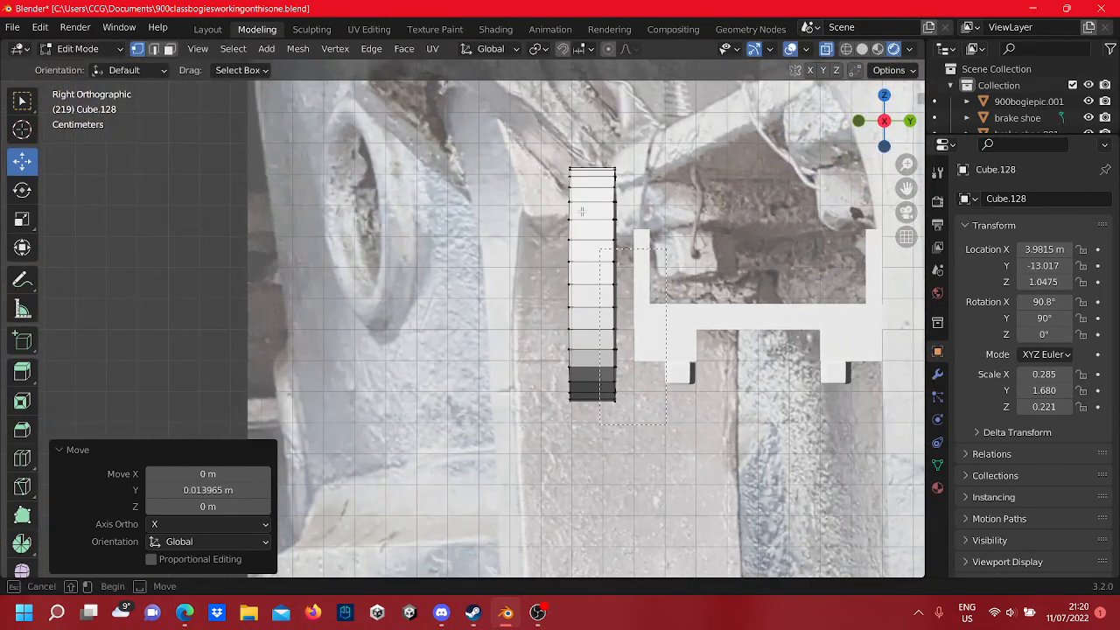
drag(582, 212, 546, 147)
shift+middle_drag(716, 340, 588, 381)
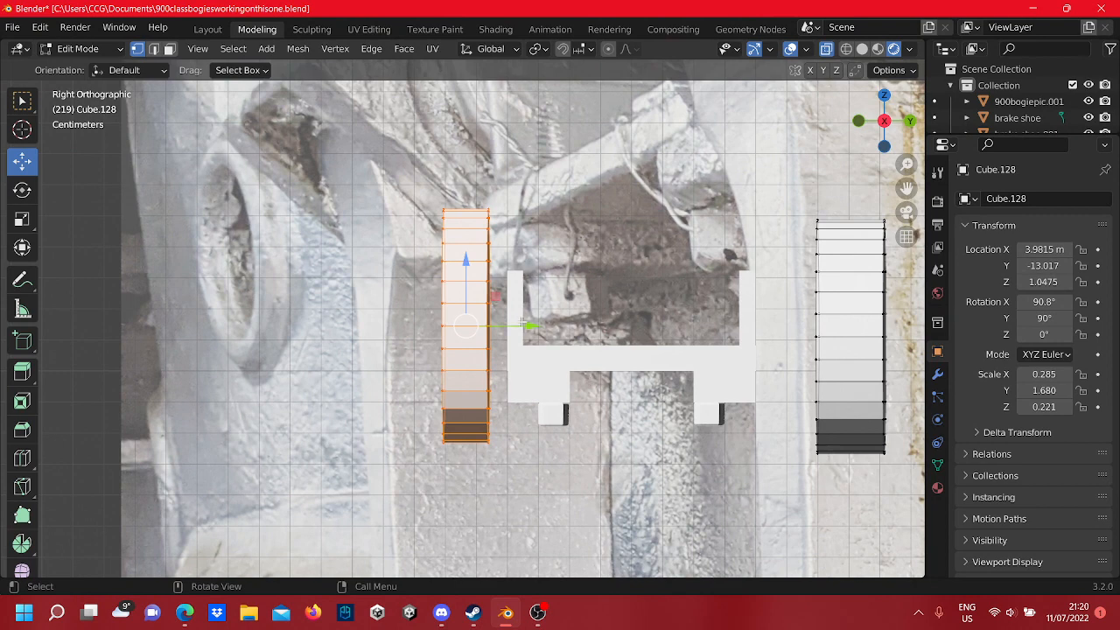
drag(522, 324, 488, 339)
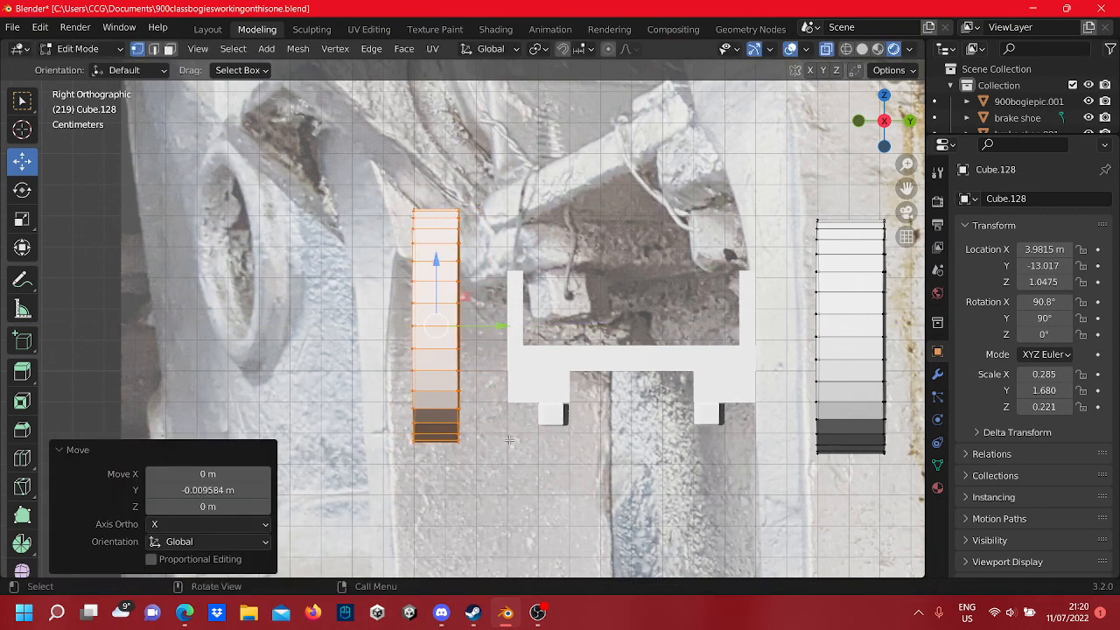
- Thin the negative-Y disc by moving its inner end -0.004511 m along Y
drag(433, 182, 435, 186)
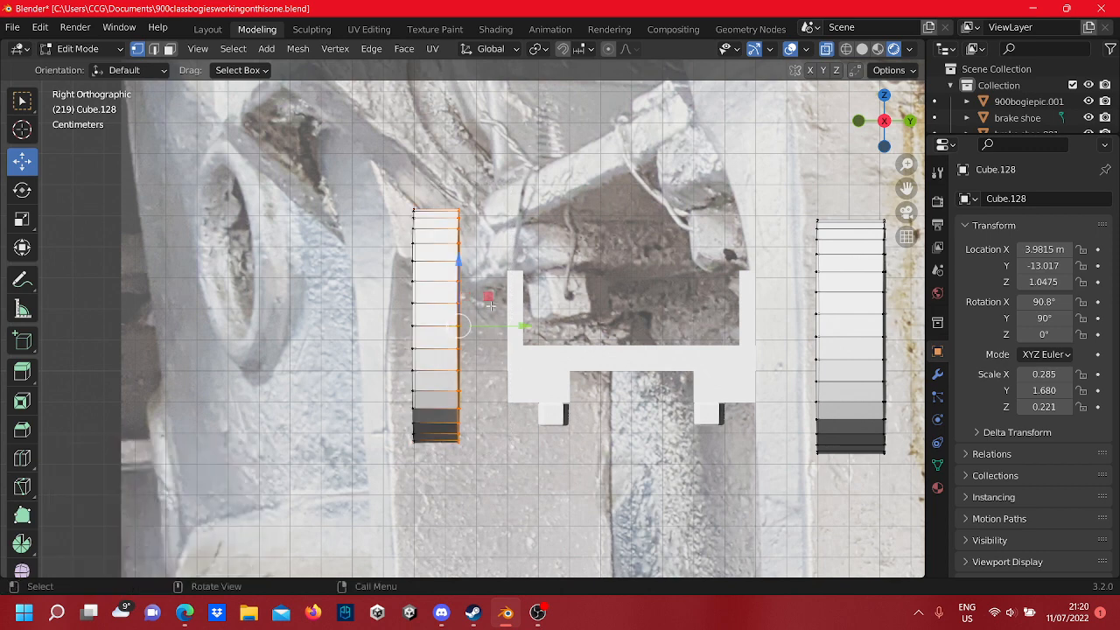
drag(506, 328, 502, 328)
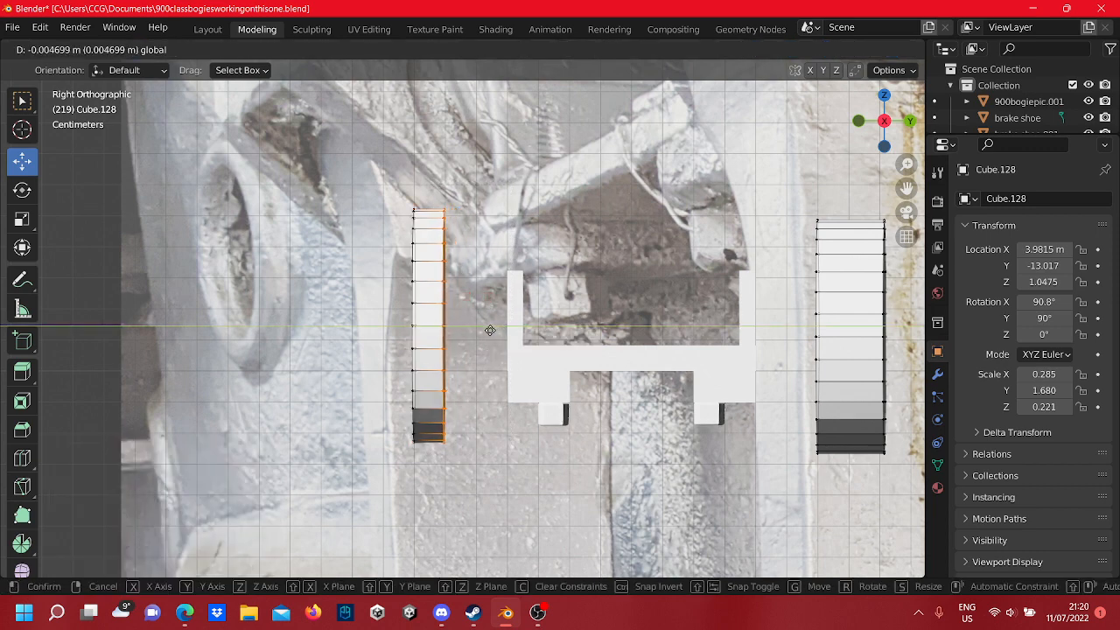
drag(491, 330, 491, 330)
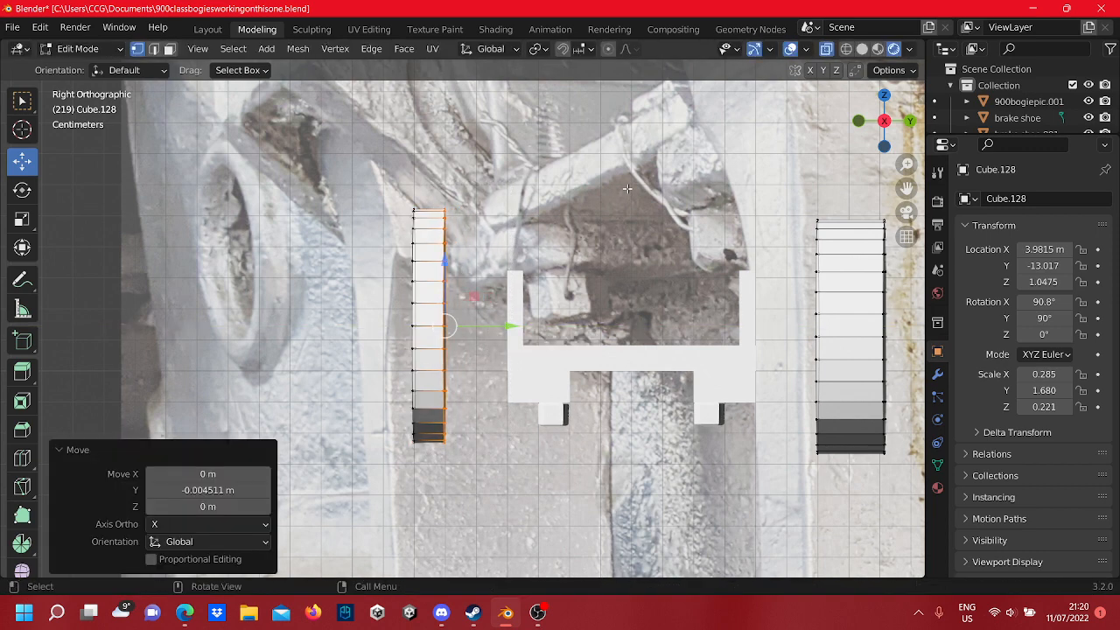
click(628, 190)
- Thin the positive-Y disc to match the other disc by moving its outer end inward along Y
shift+middle_drag(652, 292, 394, 266)
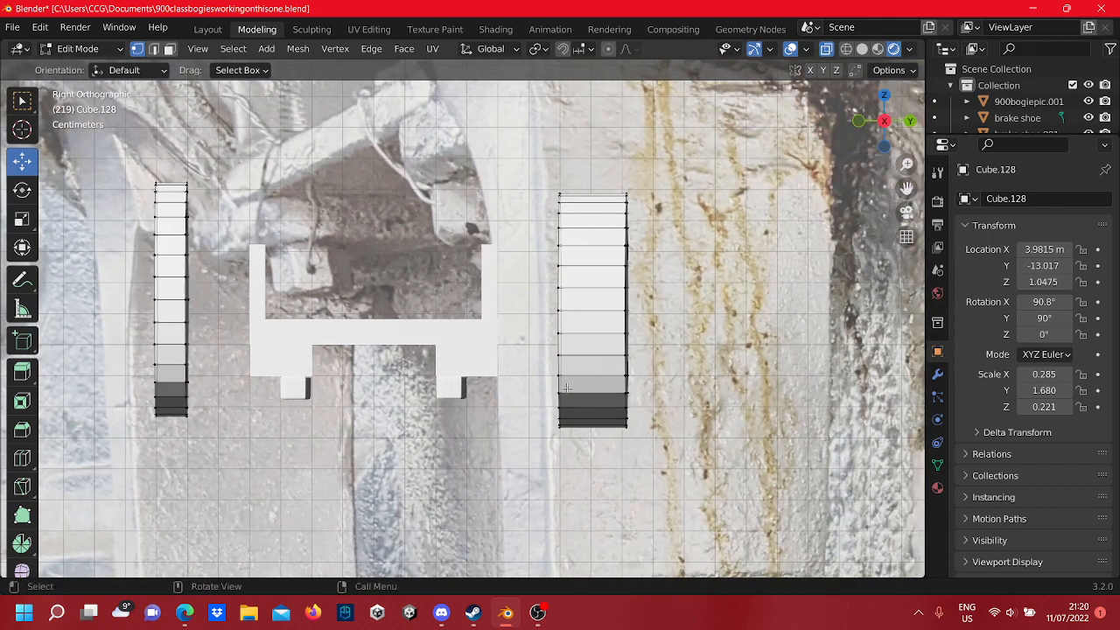
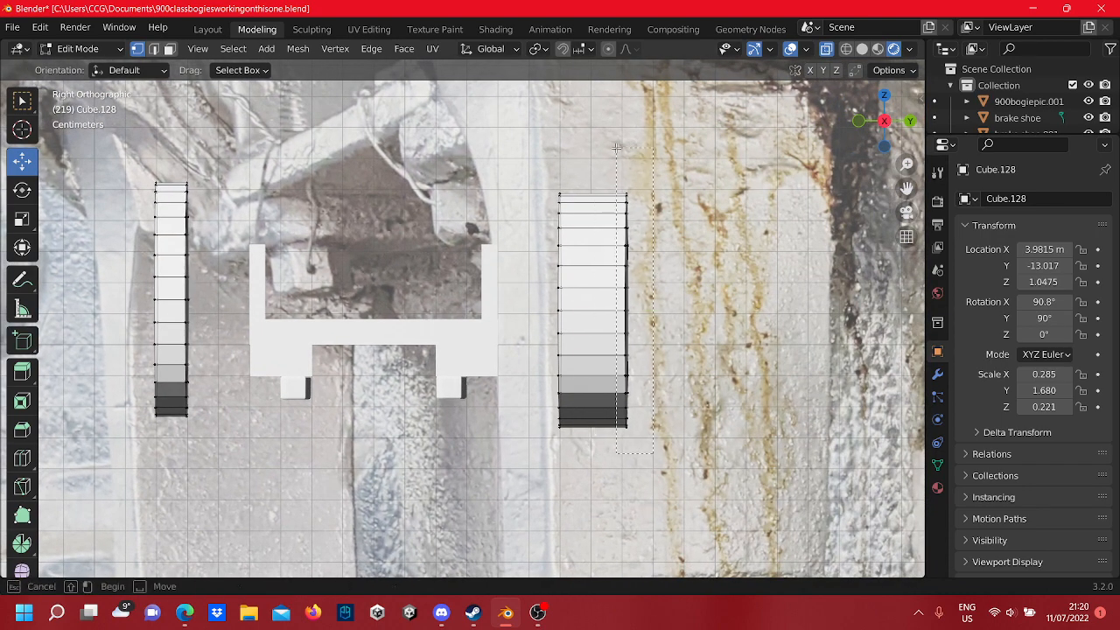
drag(616, 147, 616, 148)
drag(689, 312, 649, 313)
click(721, 428)
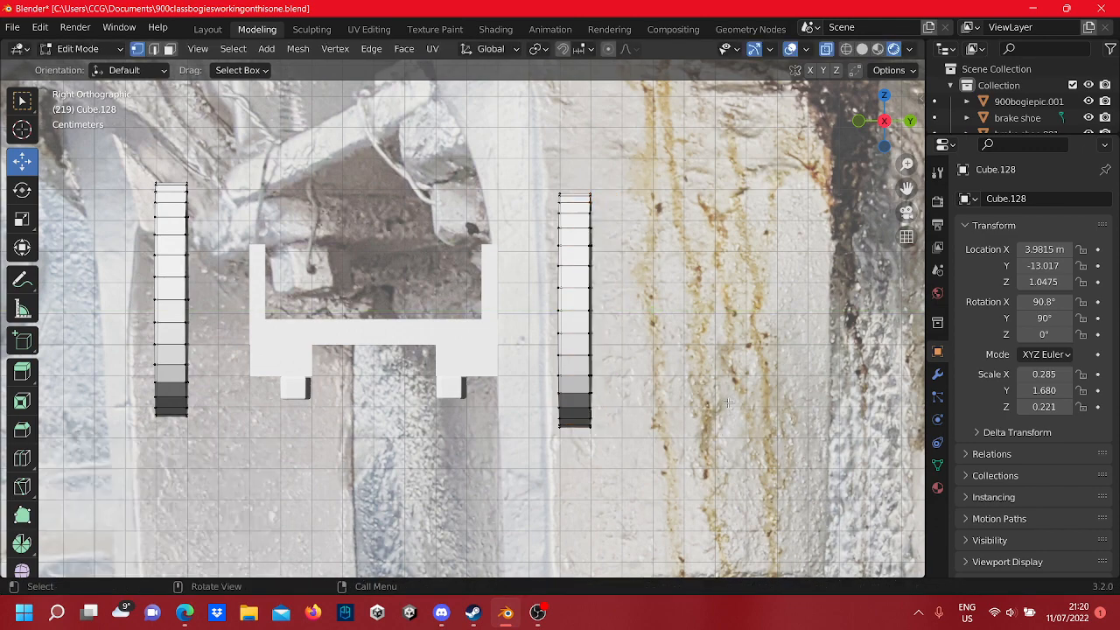
- Scale both discs together uniformly to 0.466 of their size
scroll(696, 381, down, 7)
mouse_move(561, 307)
middle_down()
mouse_move(532, 342)
mouse_move(555, 305)
middle_up()
scroll(555, 305, up, 6)
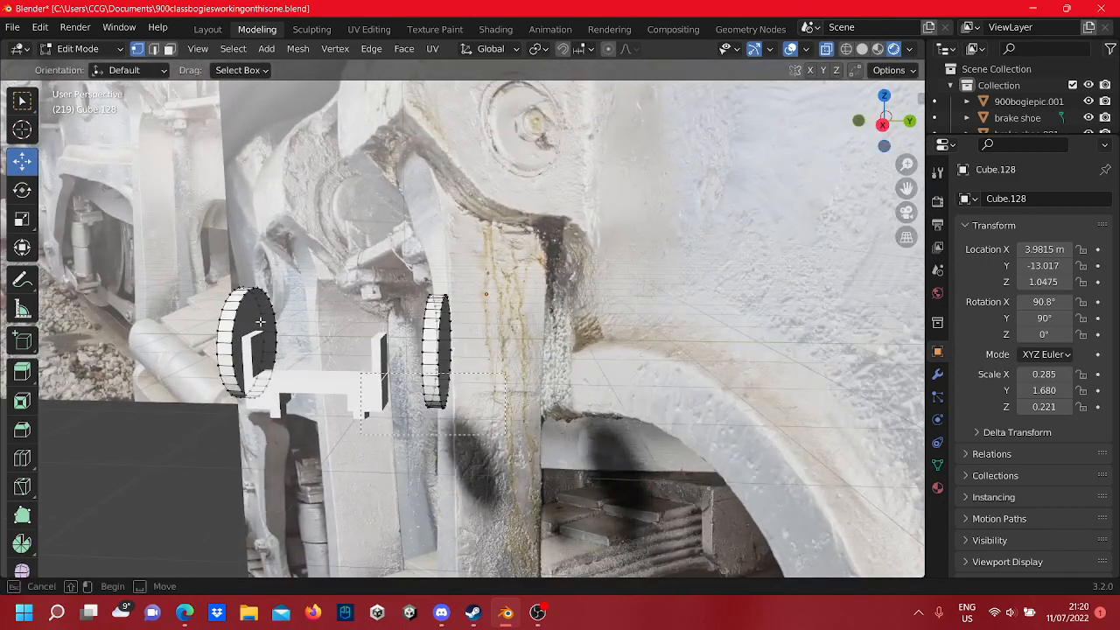
drag(259, 321, 114, 219)
shift+middle_drag(45, 216, 93, 231)
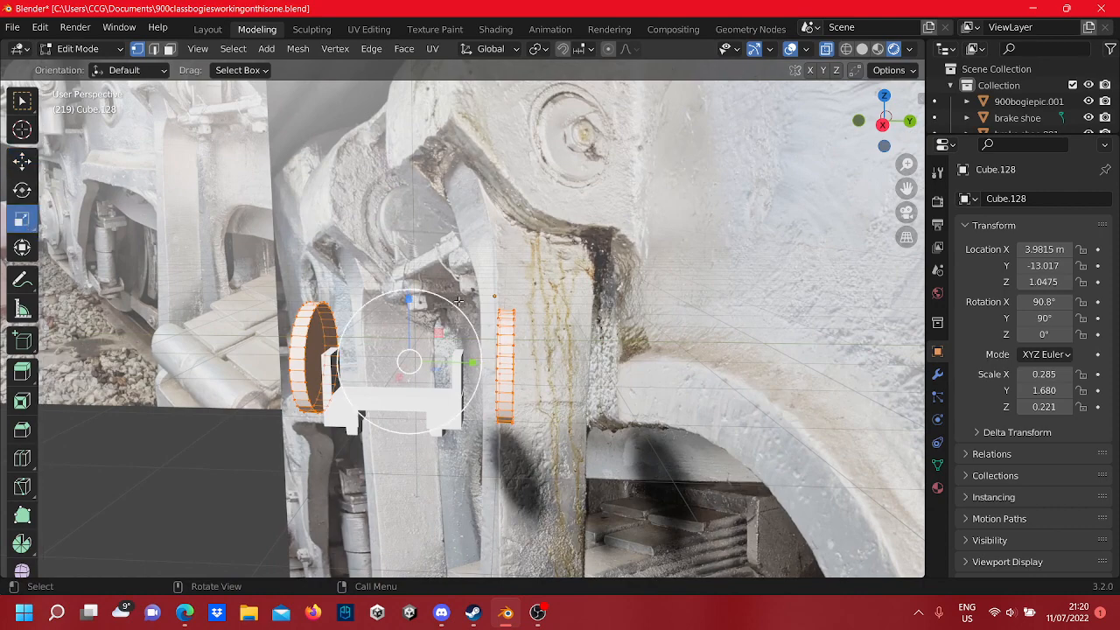
key(s)
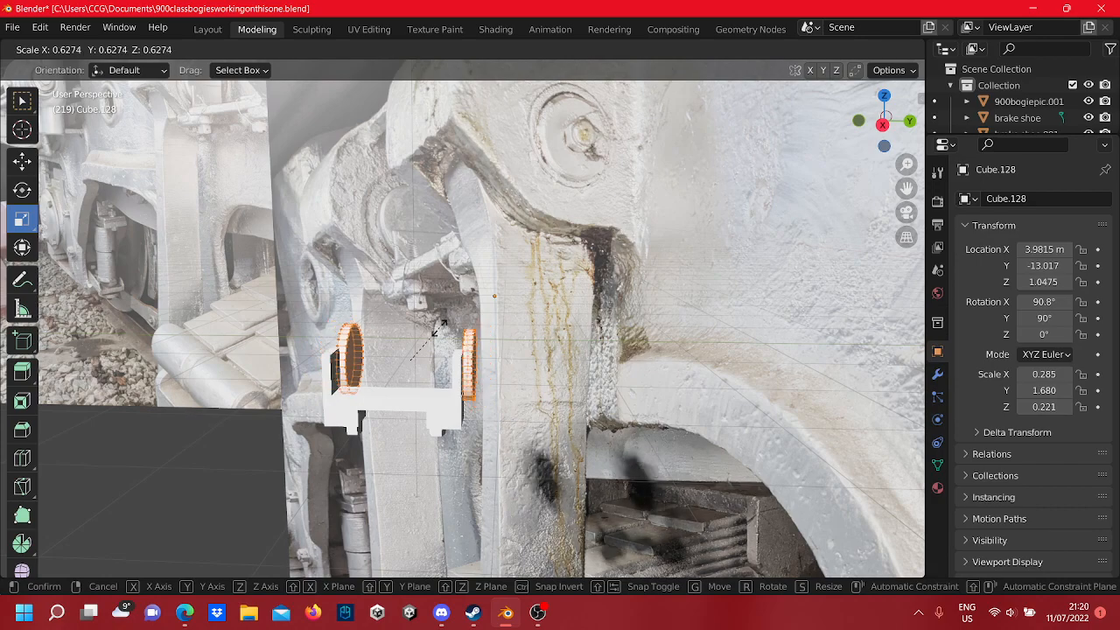
click(434, 338)
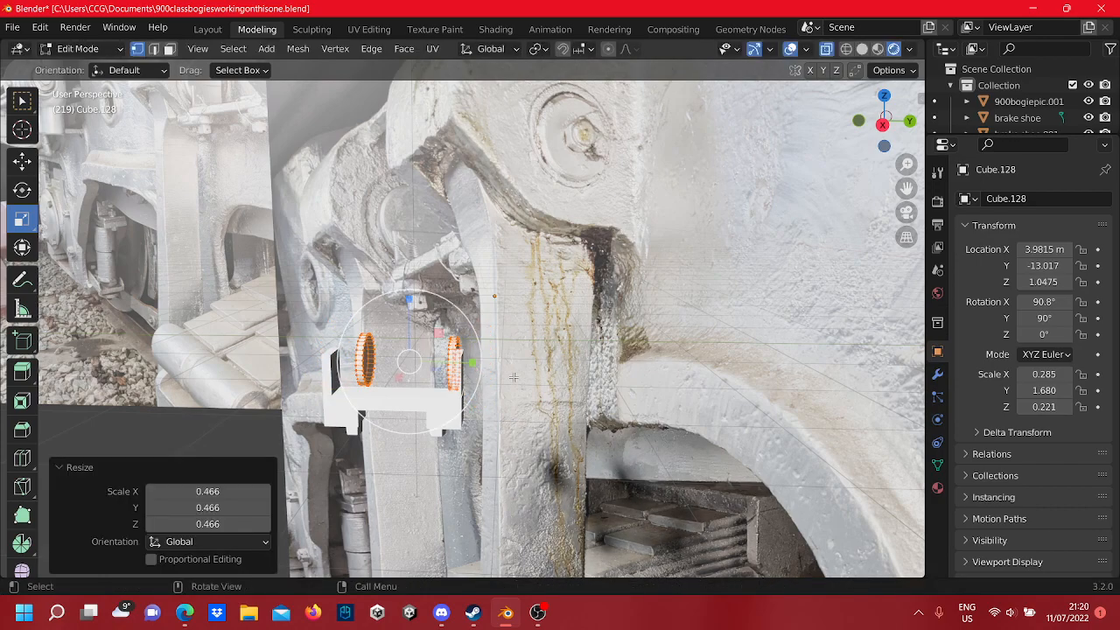
- Raise both scaled discs 0.01571 m along Z so they sit above the bracket's base
middle_drag(448, 340, 342, 350)
shift+middle_drag(530, 425, 565, 337)
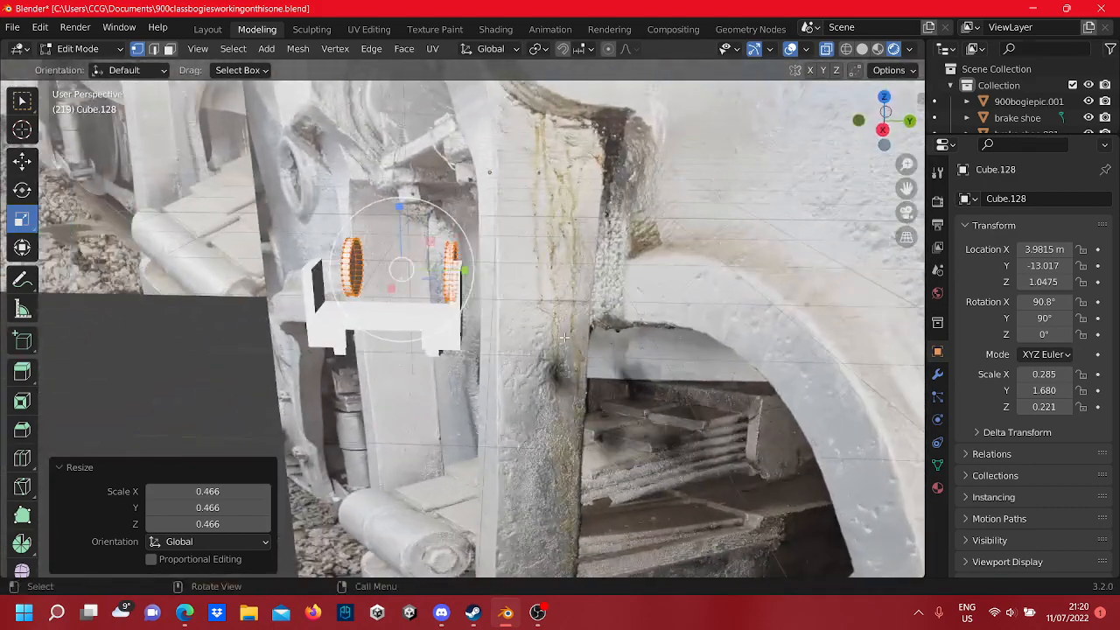
middle_drag(489, 172, 613, 199)
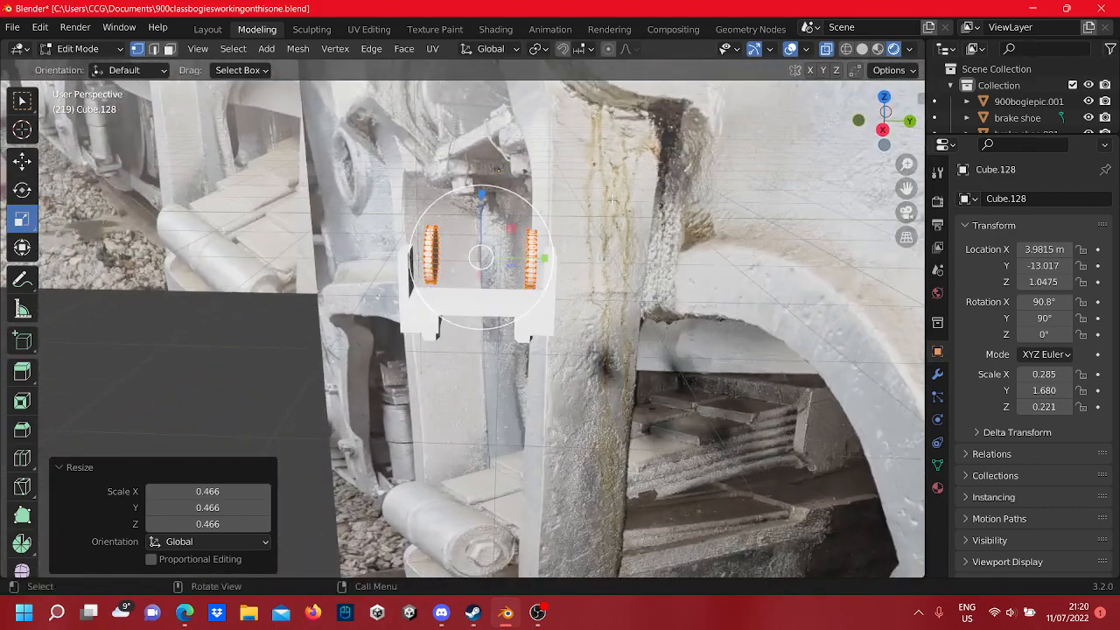
click(883, 129)
scroll(517, 304, up, 5)
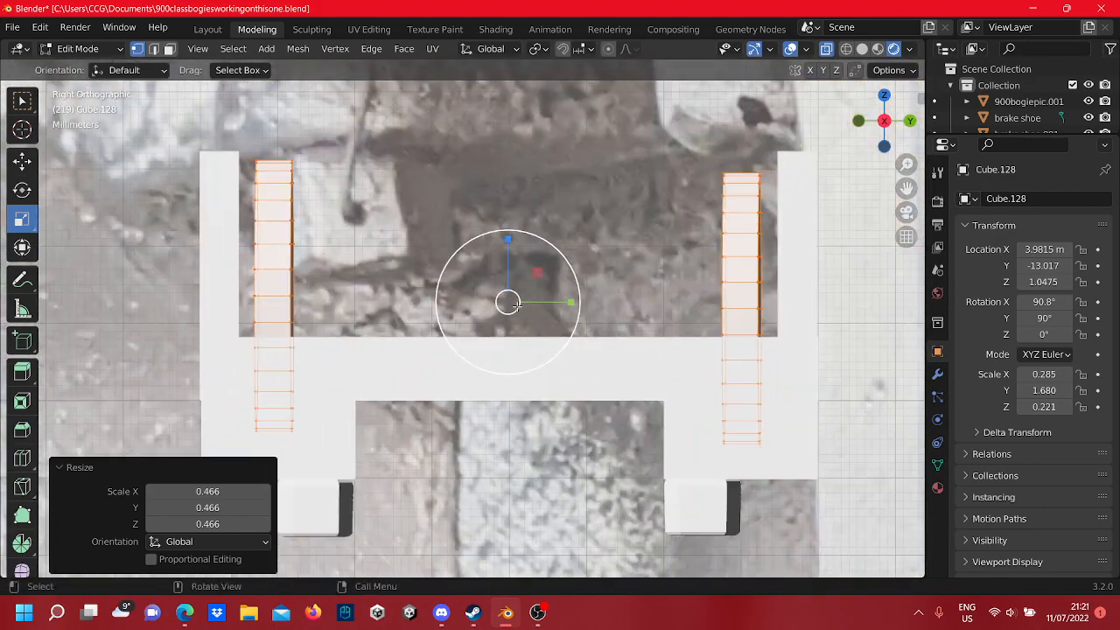
shift+middle_drag(517, 305, 481, 238)
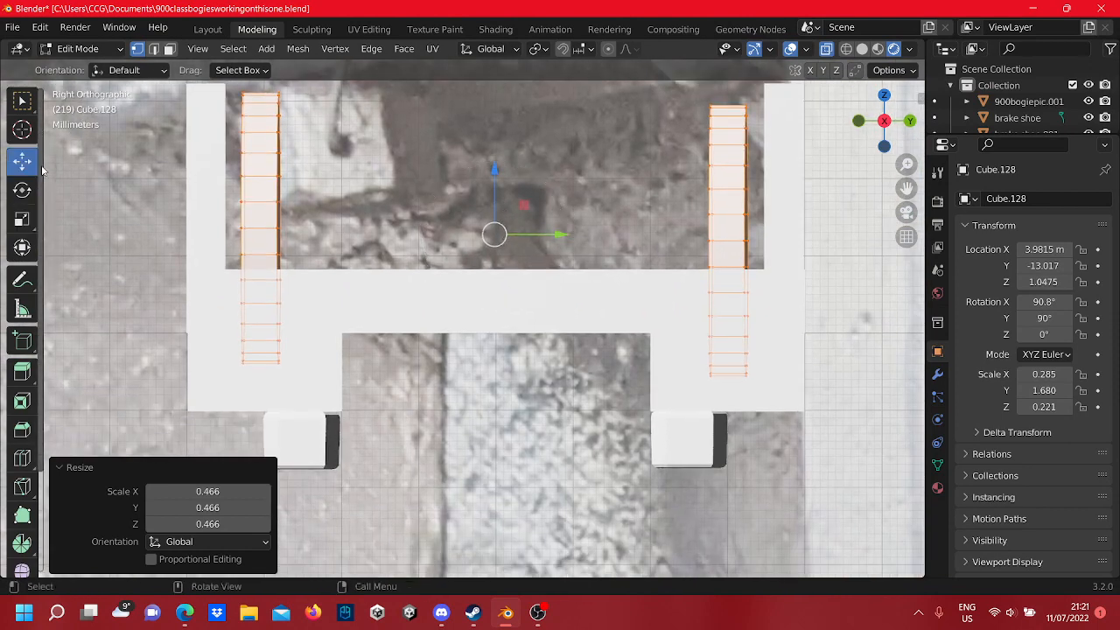
shift+middle_drag(524, 207, 486, 222)
drag(495, 207, 487, 92)
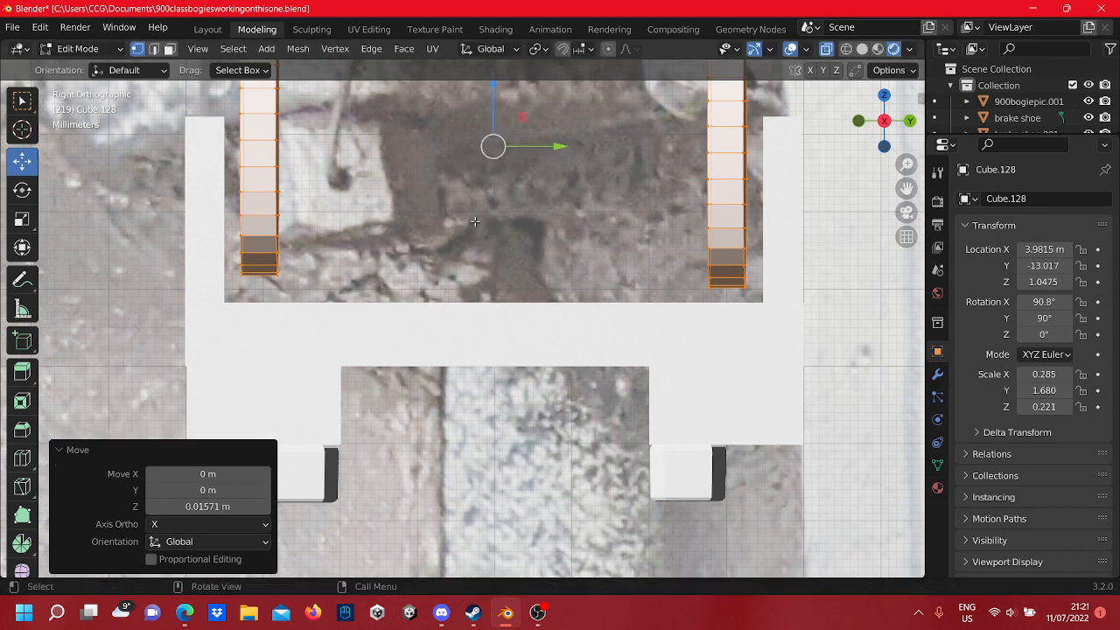
- Lower the negative-Y disc -0.00174 m along Z to level it with the positive-Y disc
scroll(482, 273, down, 2)
shift+middle_drag(401, 302, 480, 339)
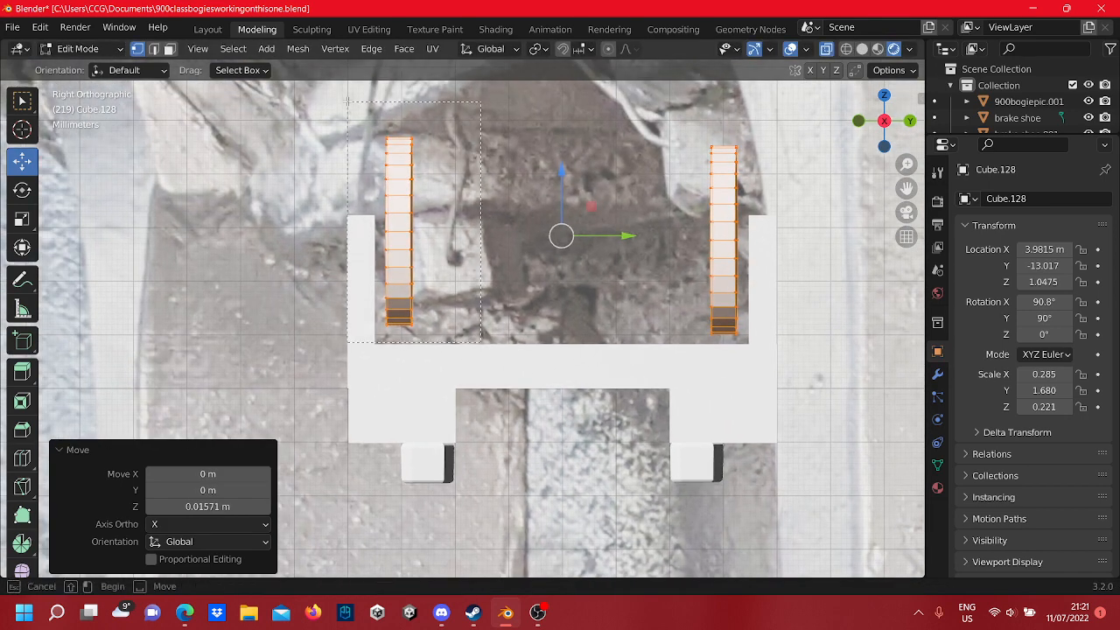
drag(349, 101, 348, 102)
drag(398, 172, 395, 187)
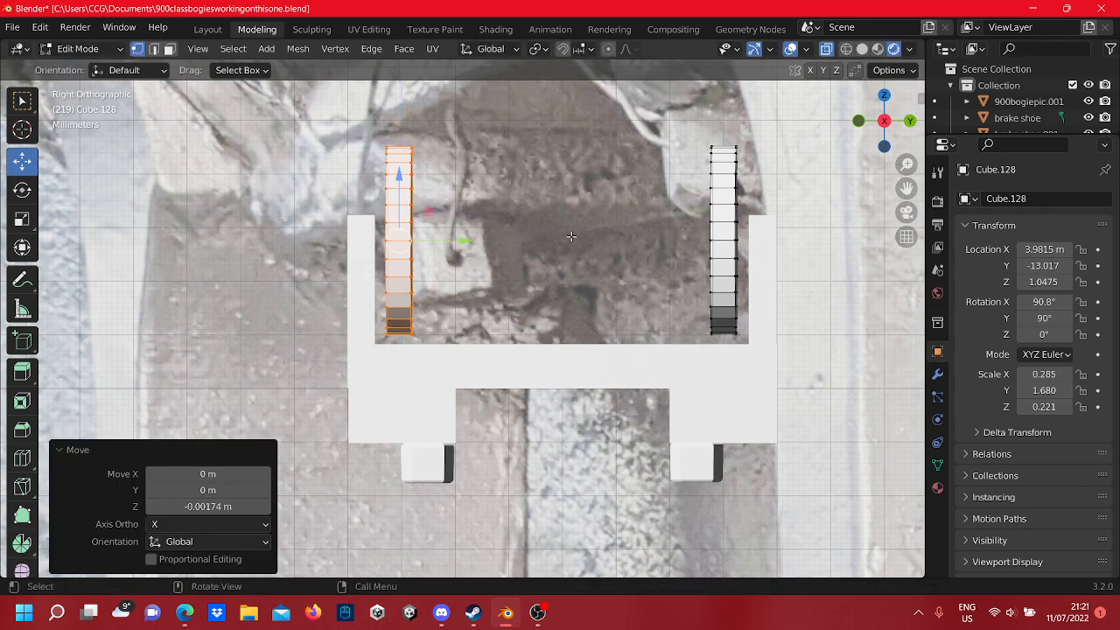
scroll(574, 239, down, 3)
click(604, 236)
scroll(609, 273, down, 1)
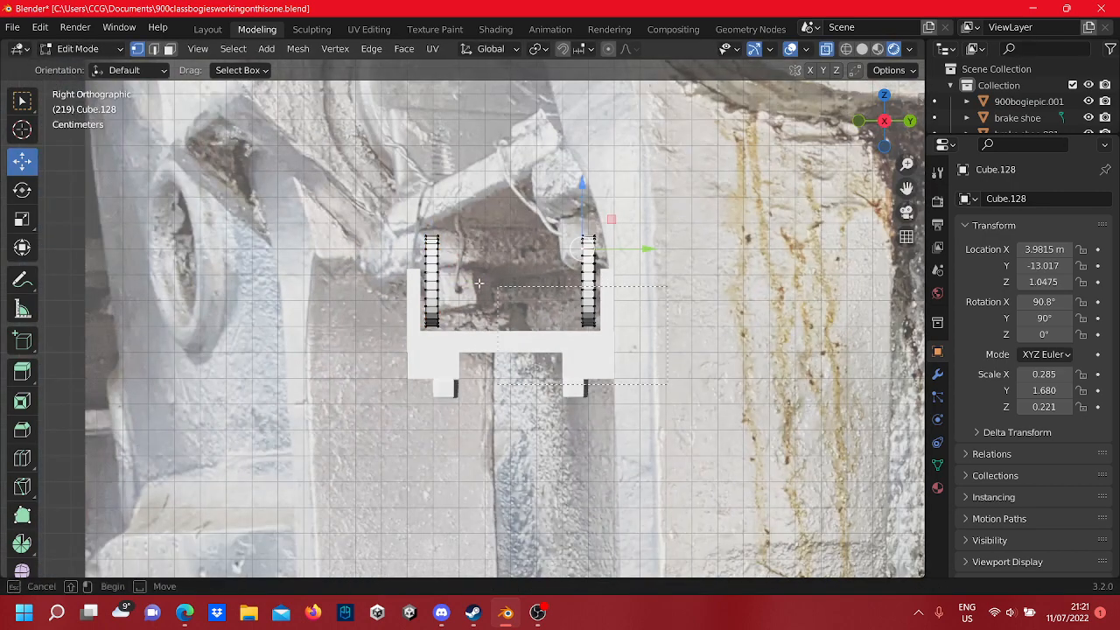
- Move the negative-Y disc -0.01184 m along Y to the outer side of the bracket's upright arm
scroll(489, 409, up, 1)
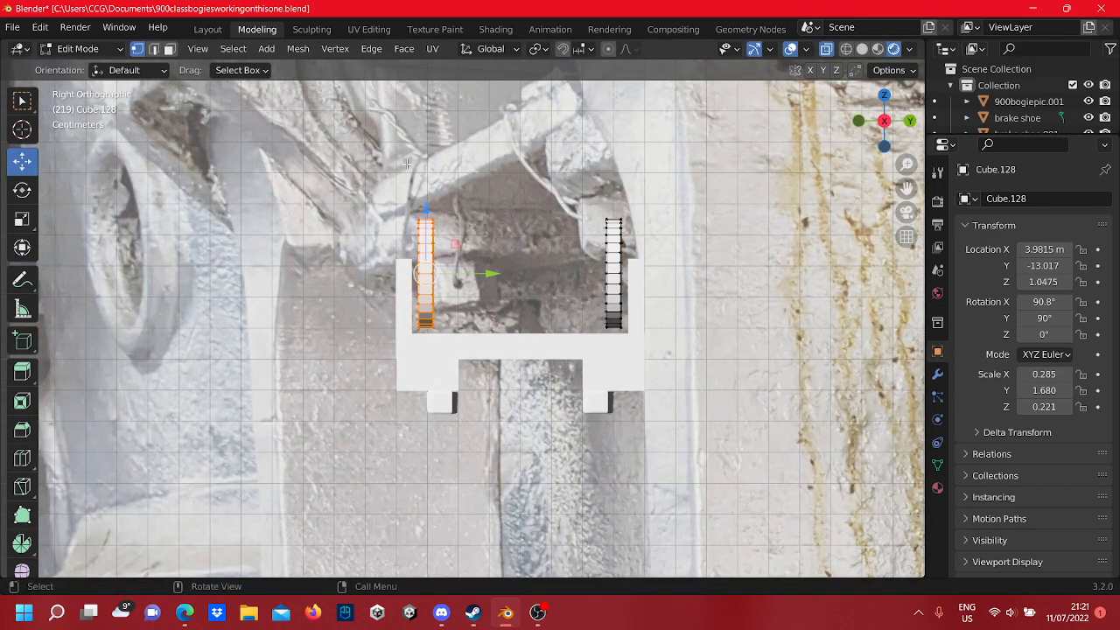
drag(492, 274, 466, 275)
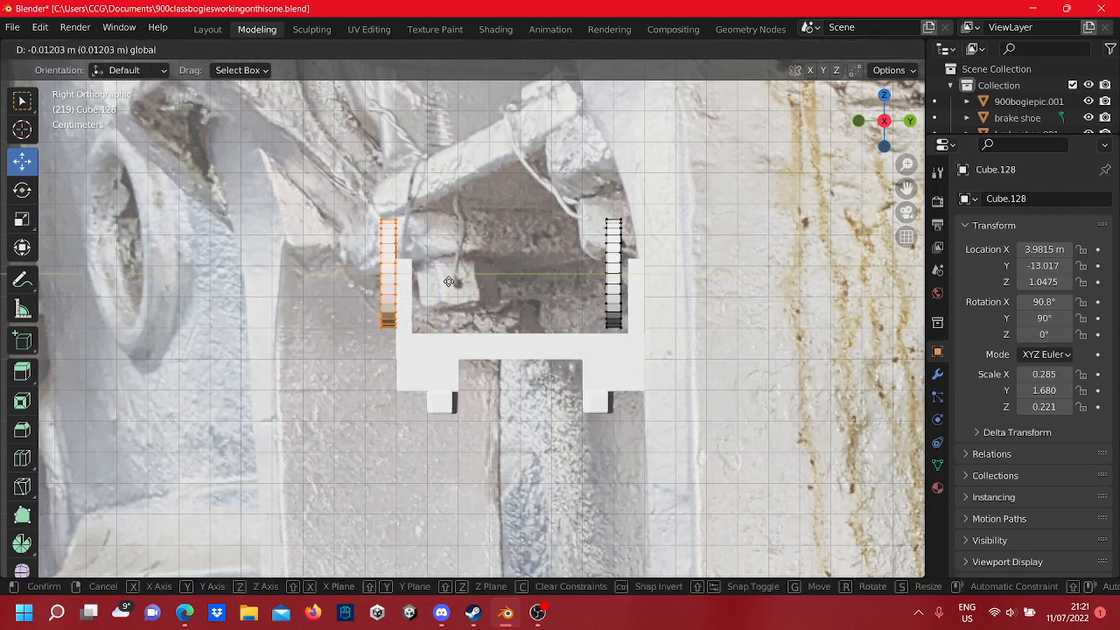
drag(449, 281, 449, 282)
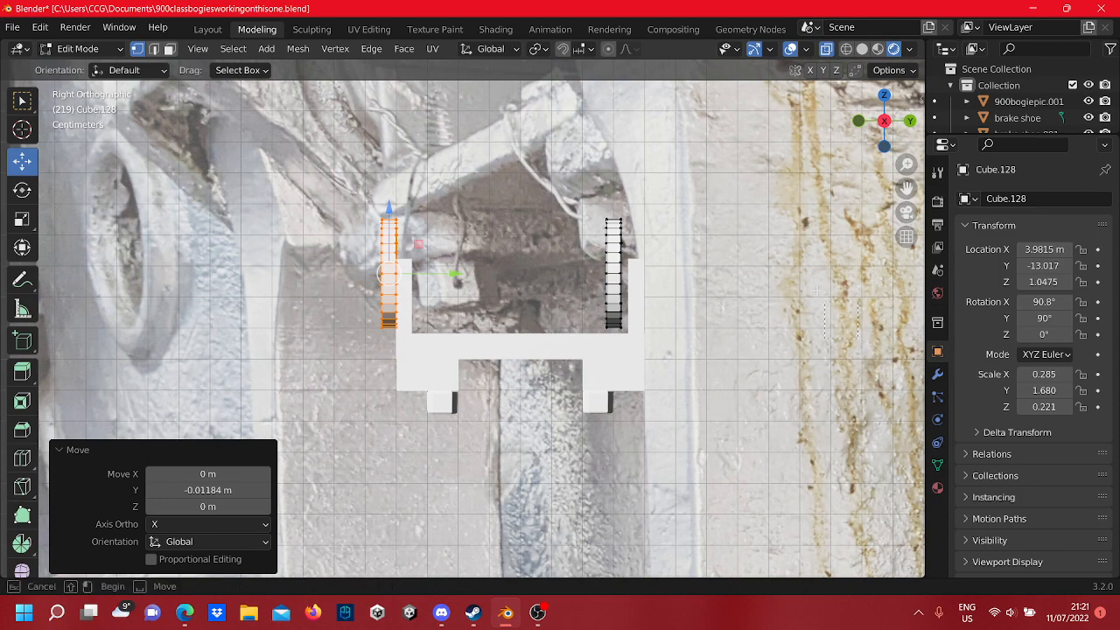
- Move the positive-Y disc outward along Y to the outer side of the bracket's other upright arm
drag(557, 182, 558, 183)
shift+middle_drag(713, 282, 568, 253)
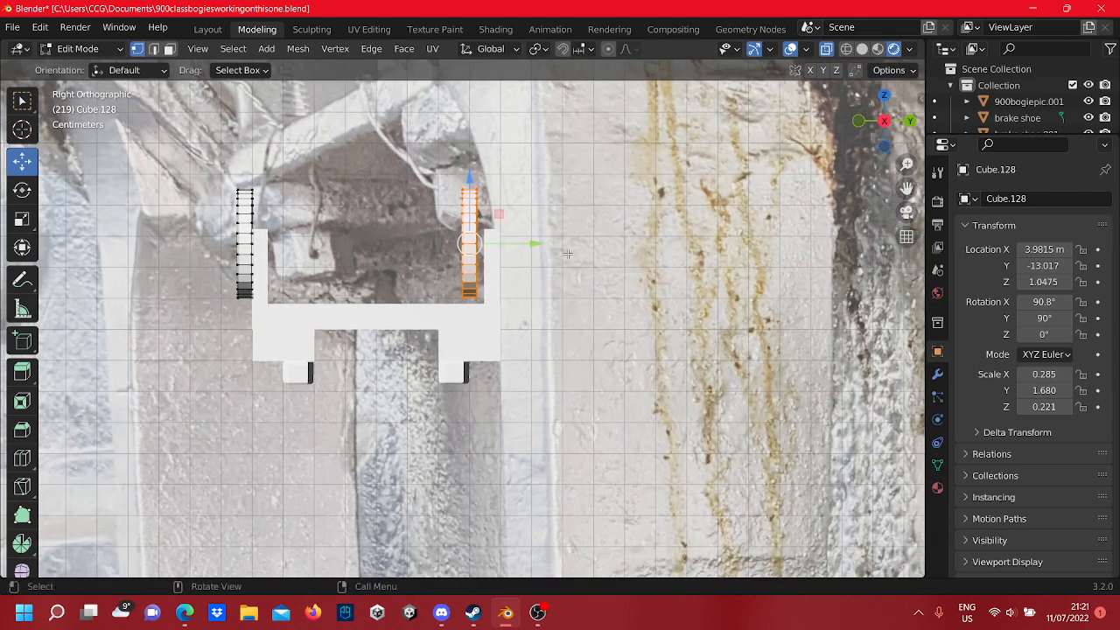
drag(522, 240, 567, 247)
middle_drag(567, 247, 527, 380)
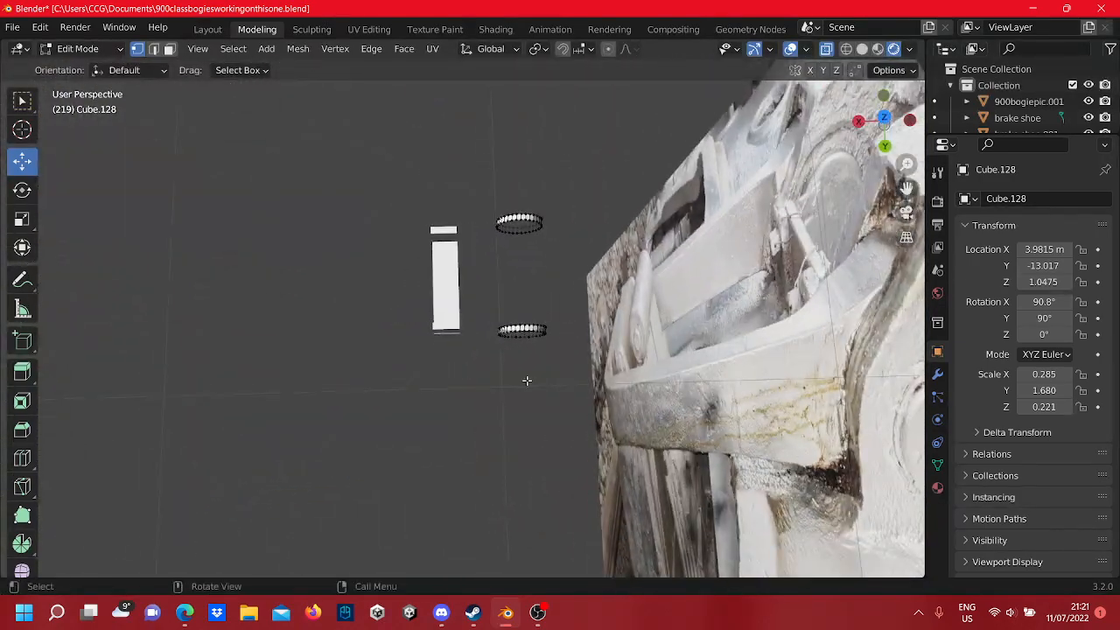
- Move both discs 0.057644 m along X to centre them on the bracket's width
click(887, 119)
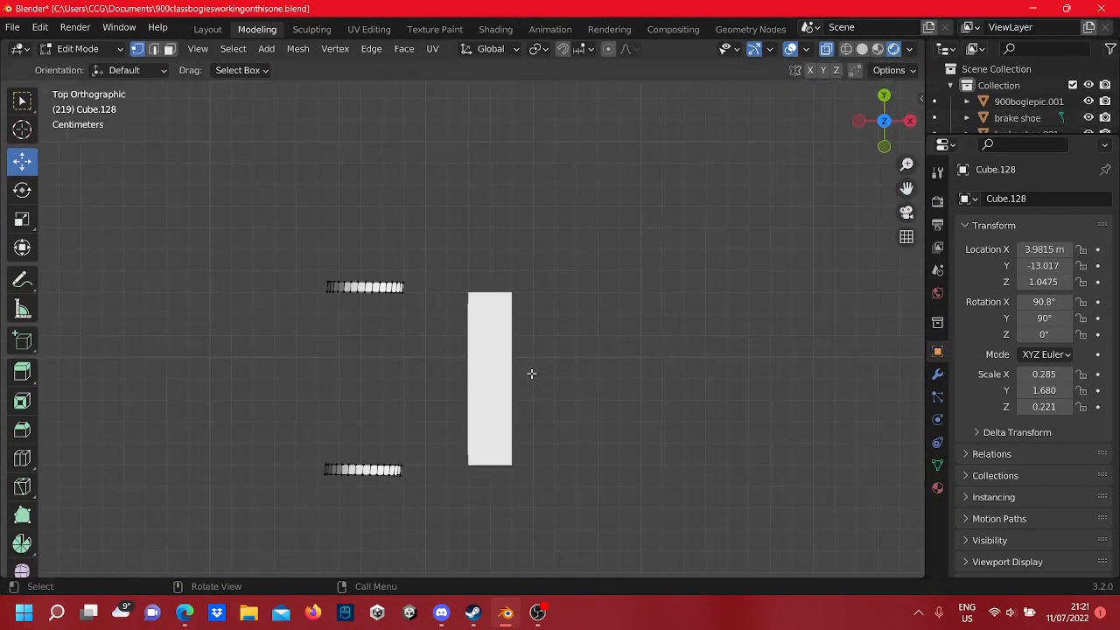
drag(552, 488, 284, 114)
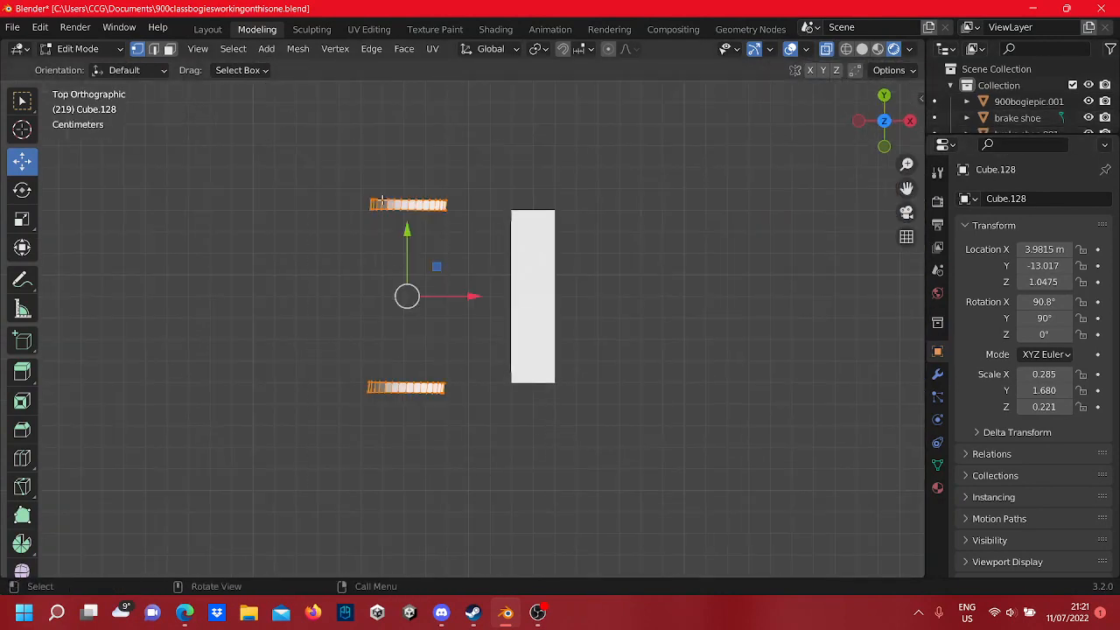
drag(480, 295, 490, 294)
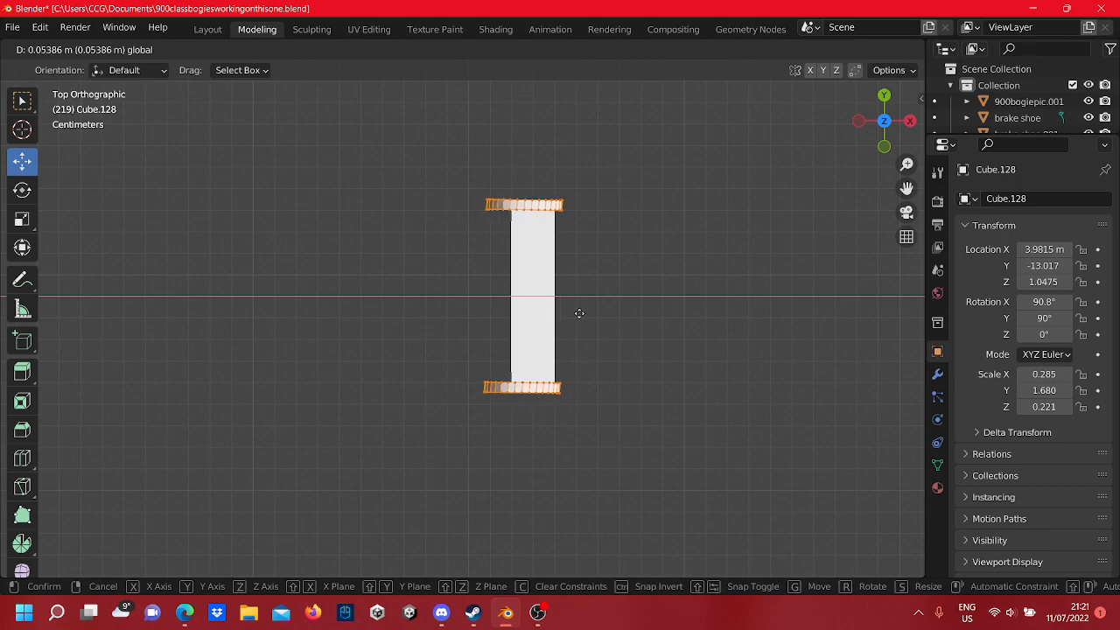
drag(587, 315, 591, 316)
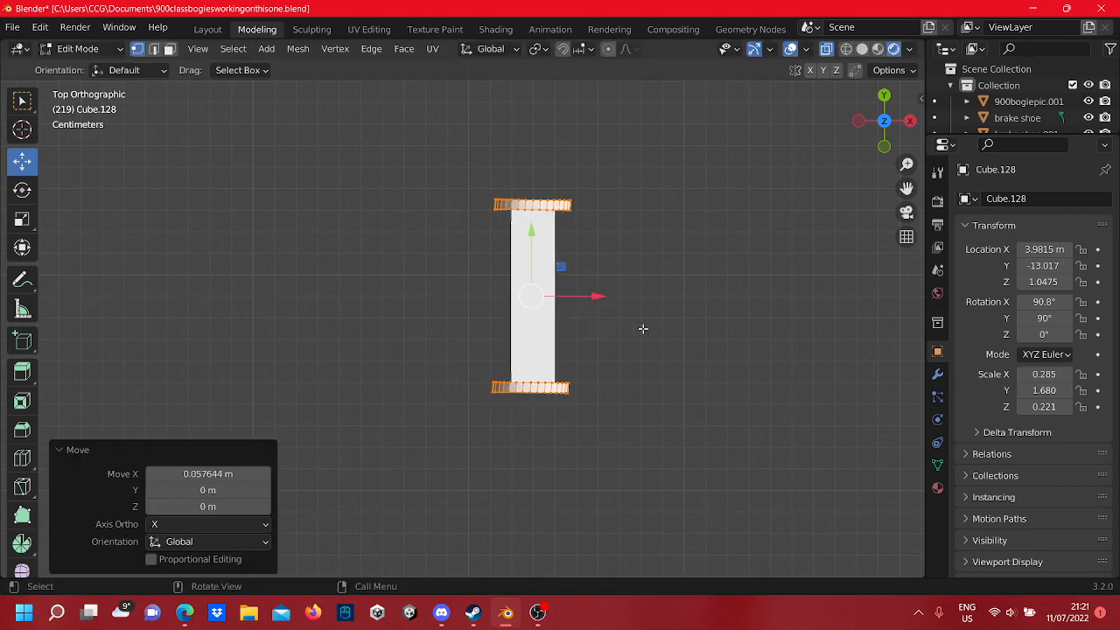
- Examine from several angles how the two discs sit against the bracket's upright arms
middle_drag(645, 327, 378, 231)
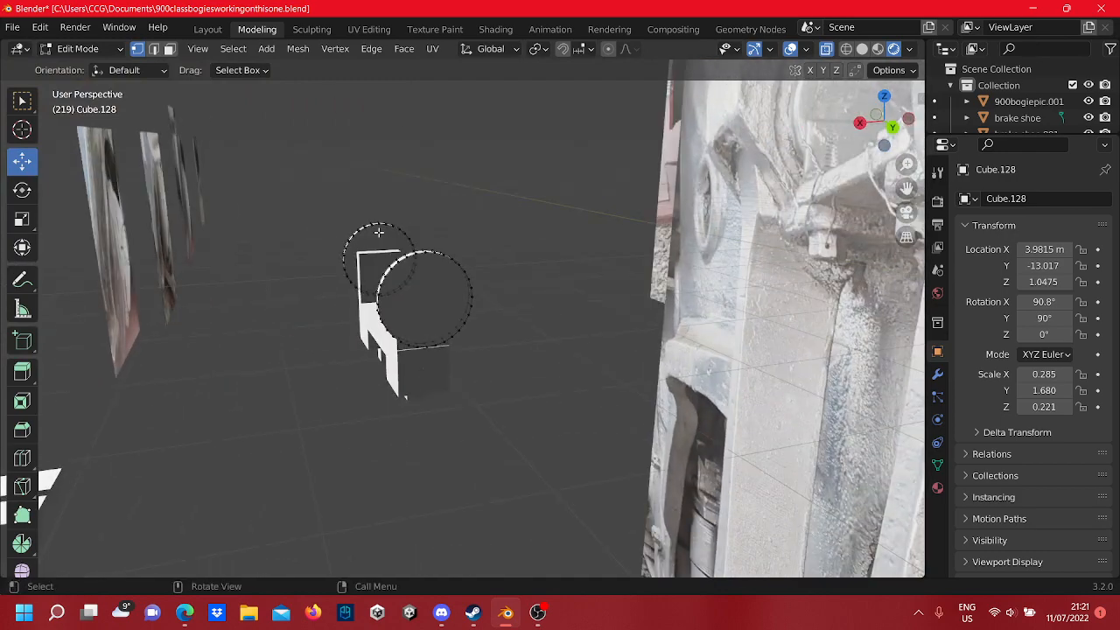
scroll(364, 237, down, 4)
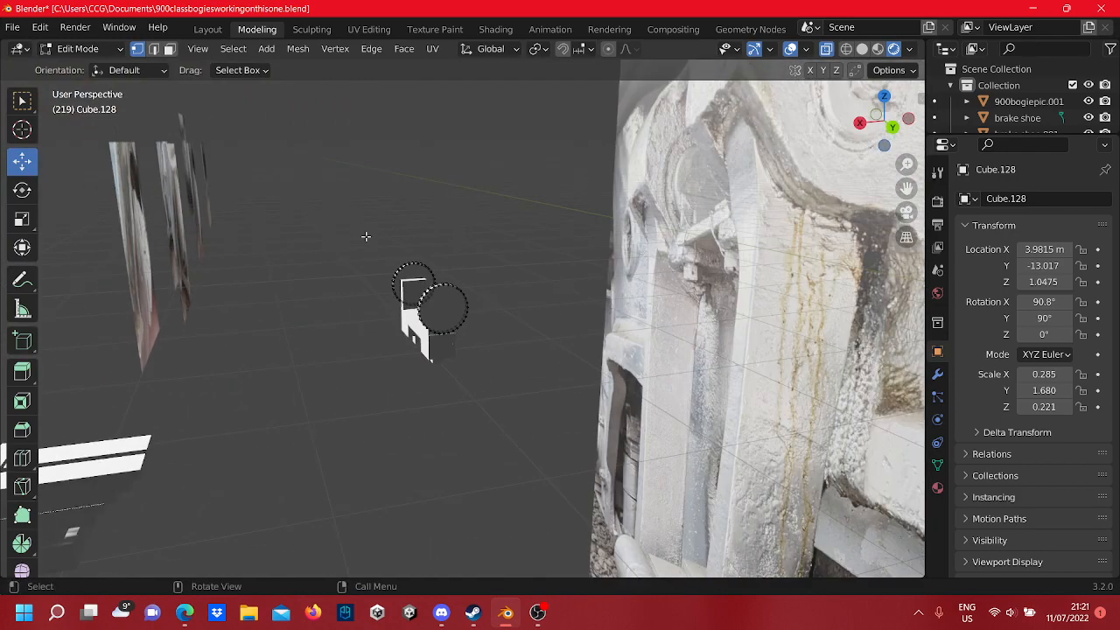
scroll(431, 300, down, 3)
middle_drag(430, 301, 482, 264)
scroll(482, 264, up, 2)
scroll(505, 295, up, 7)
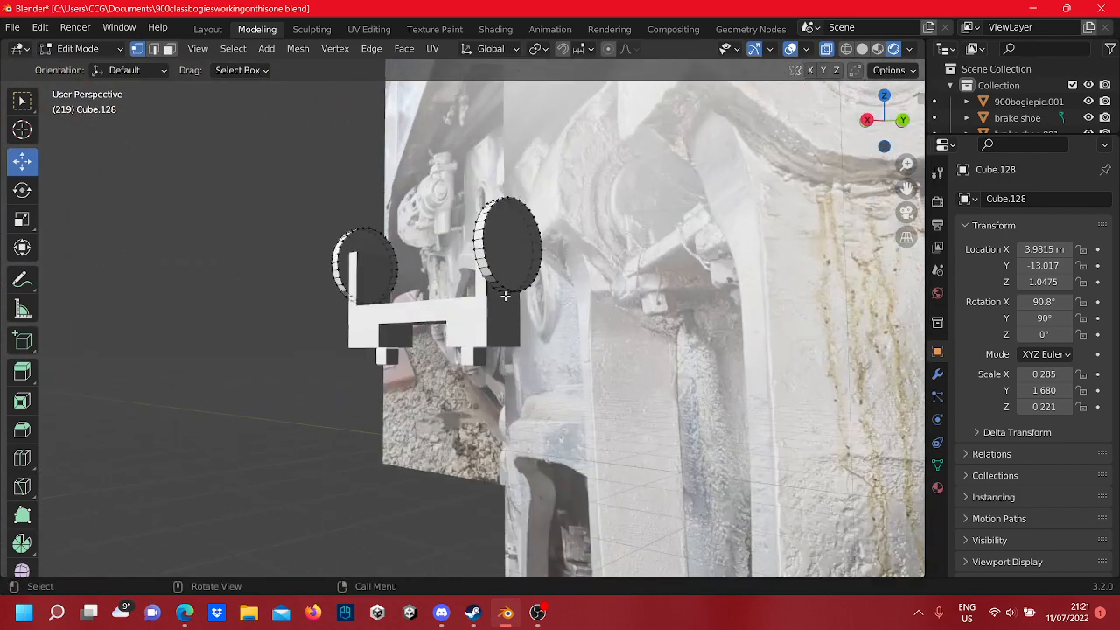
middle_drag(517, 305, 510, 356)
scroll(443, 336, down, 3)
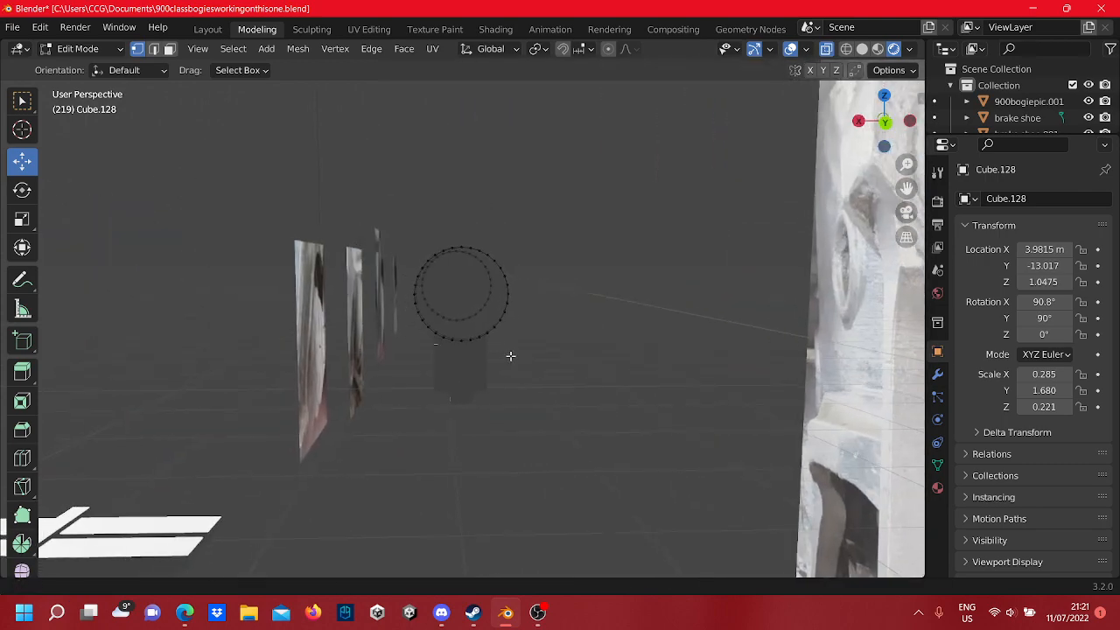
- Examine how both discs sit on the small bracket from several angles and return to Object Mode
drag(546, 391, 387, 200)
middle_drag(446, 322, 402, 314)
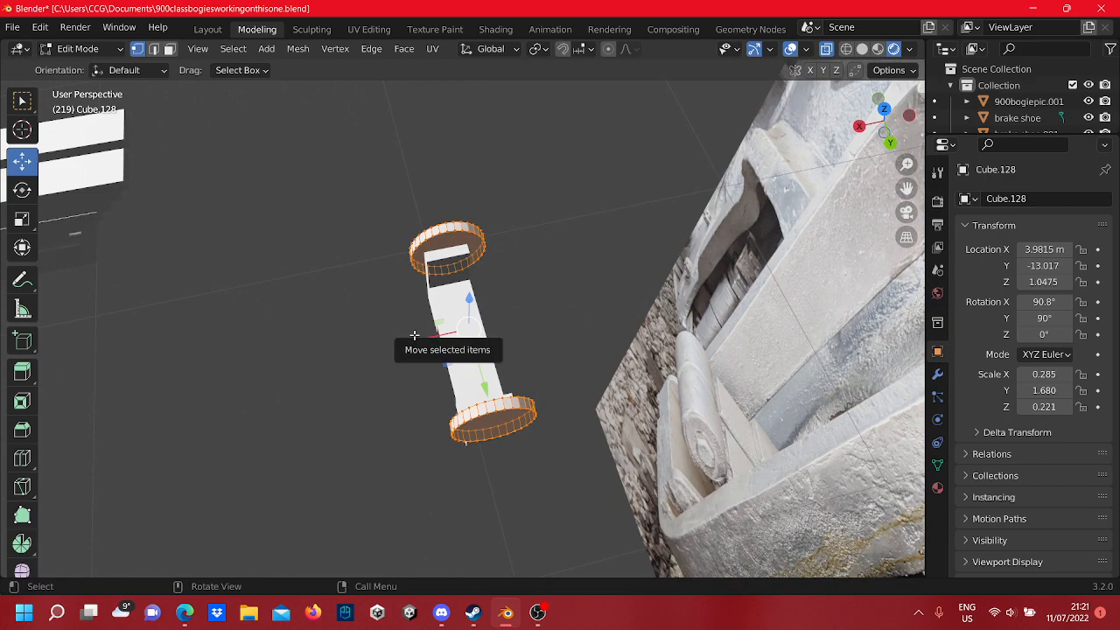
drag(412, 340, 412, 341)
click(287, 387)
middle_drag(235, 385, 446, 339)
scroll(425, 261, down, 6)
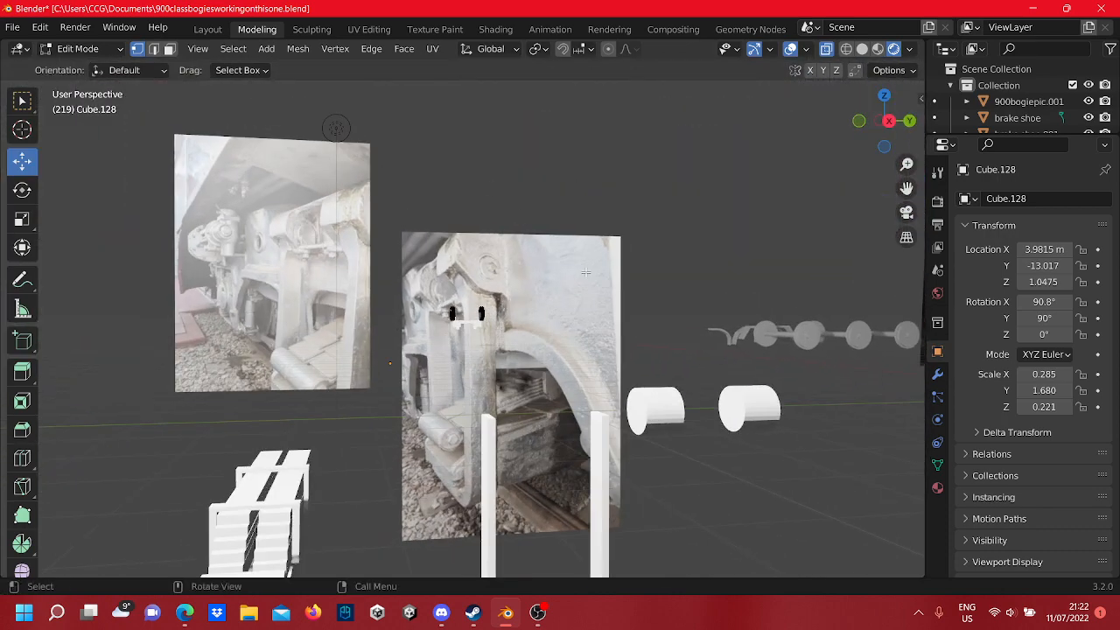
scroll(627, 297, up, 8)
middle_drag(639, 285, 431, 364)
key(Tab)
middle_drag(516, 367, 759, 294)
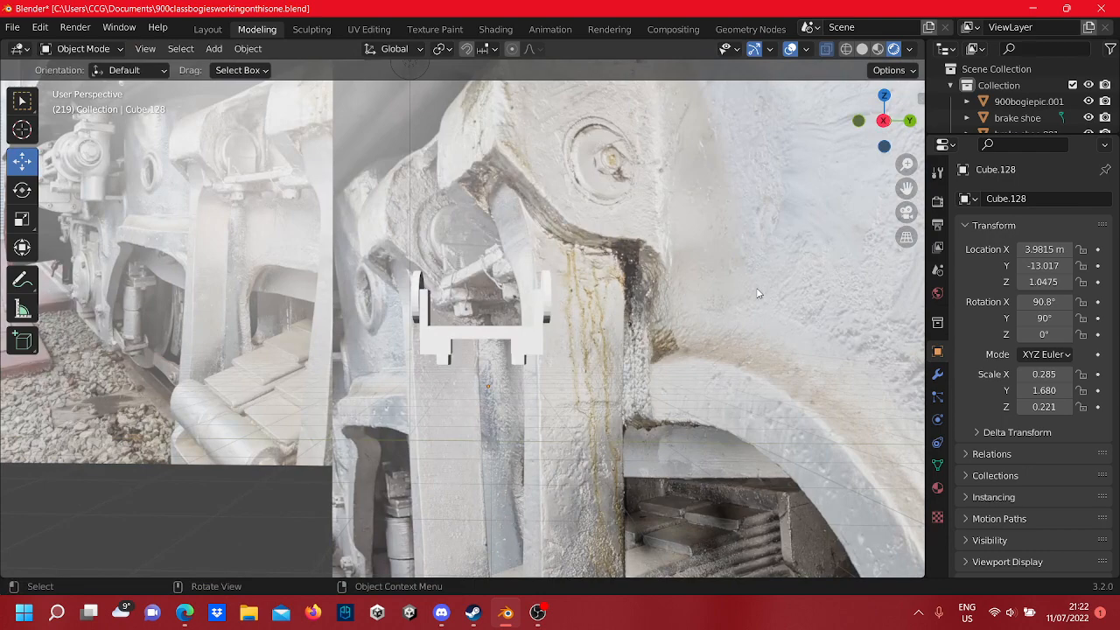
- Survey the laid-out bogie parts, reference photos and drawing across the scene
scroll(500, 274, down, 12)
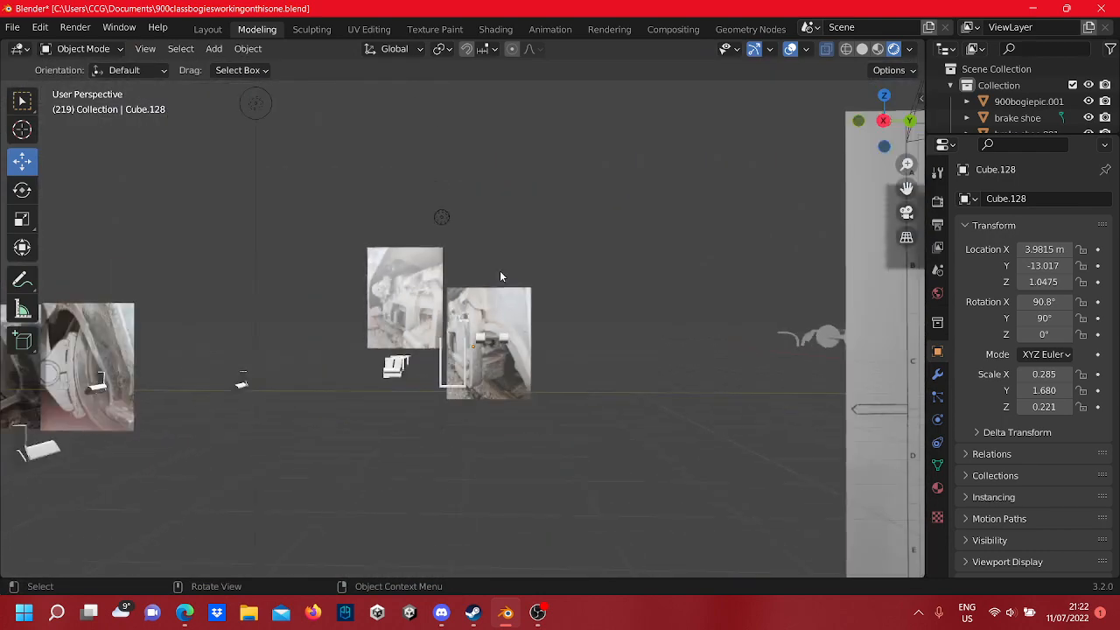
middle_drag(475, 282, 467, 354)
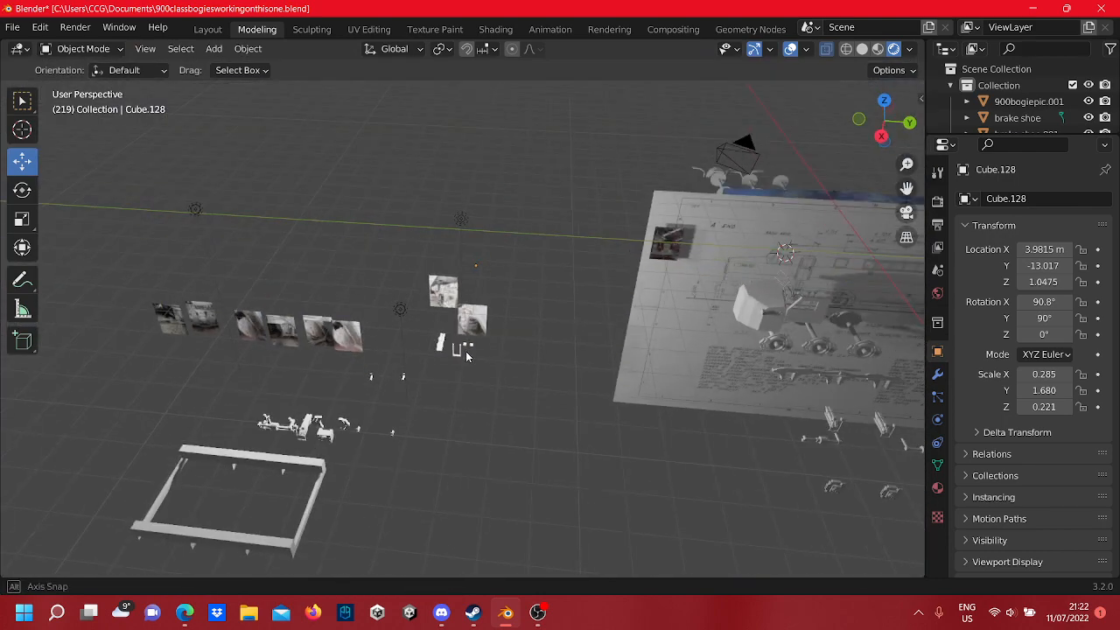
scroll(372, 375, up, 8)
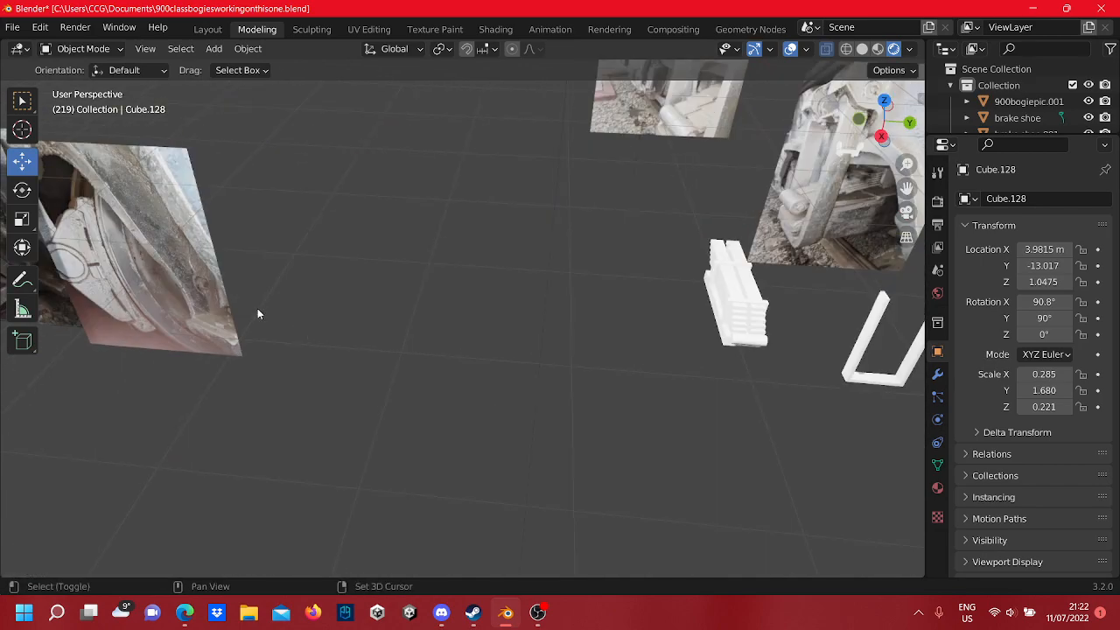
middle_drag(257, 312, 129, 339)
scroll(130, 339, down, 4)
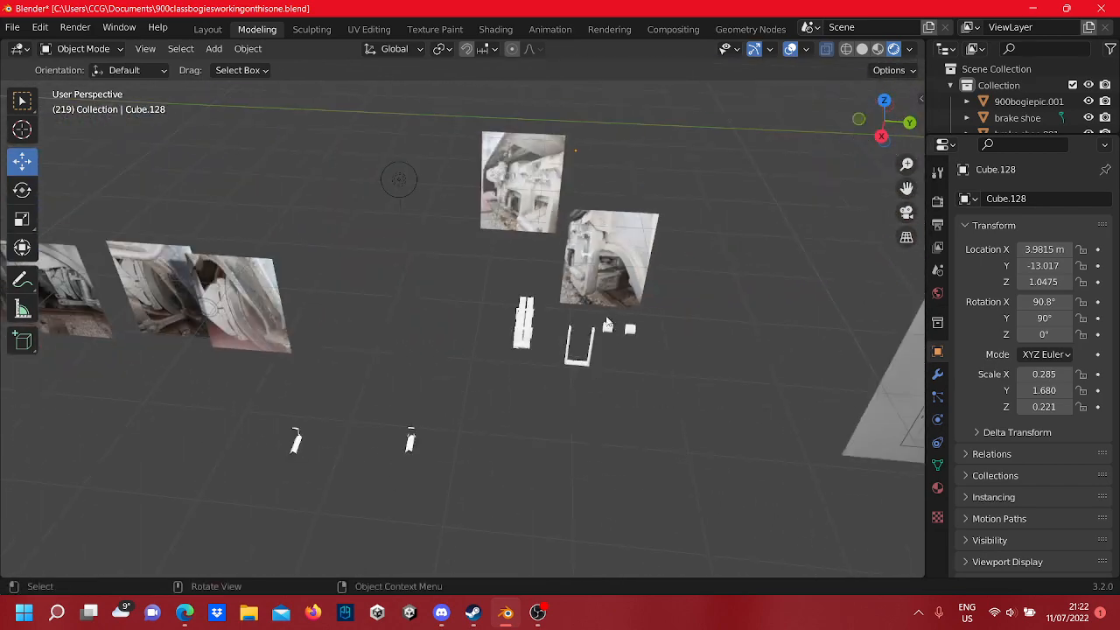
shift+middle_drag(611, 314, 463, 353)
scroll(490, 295, up, 7)
scroll(440, 294, up, 5)
scroll(439, 293, down, 5)
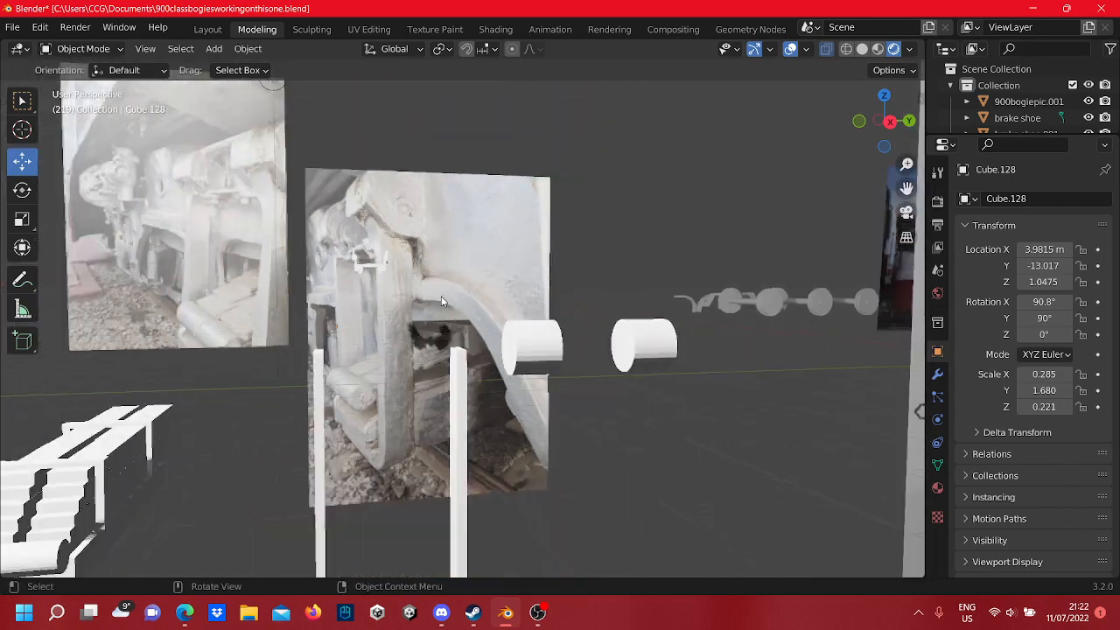
- Compare the small bracket and its two discs with the bogie linkage in the reference photo from near and far
shift+middle_drag(399, 274, 560, 355)
scroll(572, 362, up, 7)
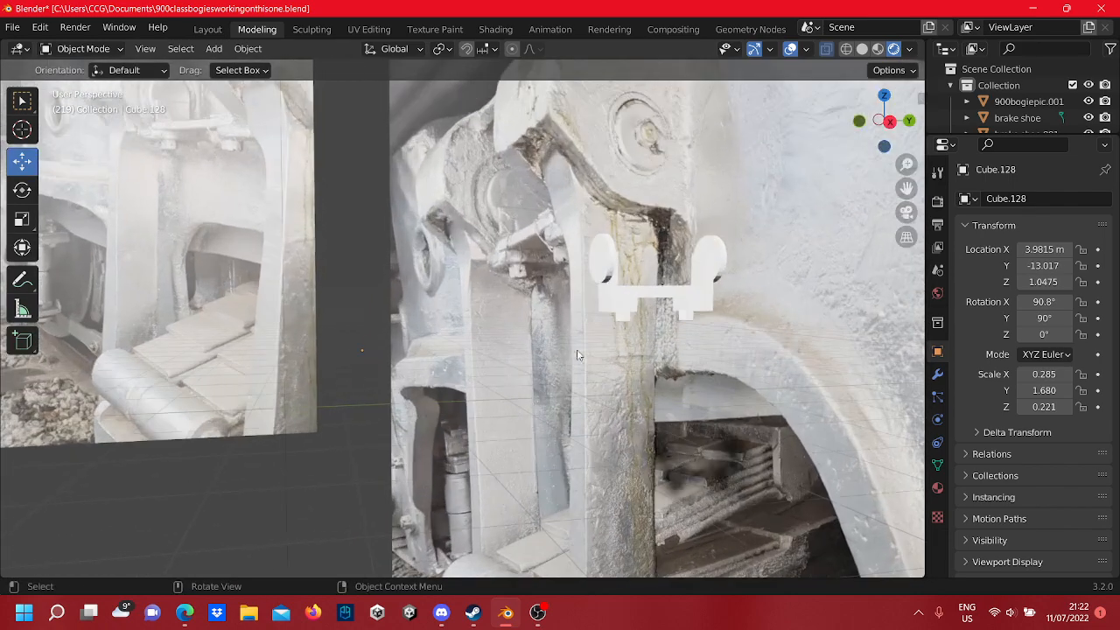
scroll(591, 398, down, 4)
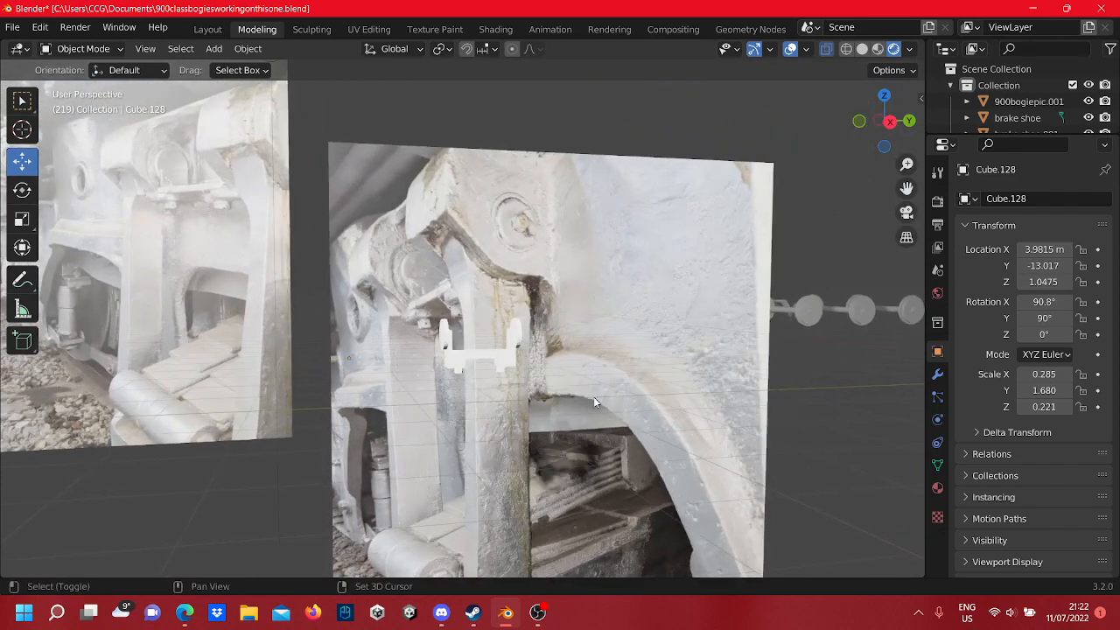
mouse_move(593, 402)
middle_down()
mouse_move(551, 367)
mouse_move(600, 293)
mouse_move(525, 328)
mouse_move(481, 398)
mouse_move(529, 327)
mouse_move(551, 333)
mouse_move(417, 309)
mouse_move(586, 346)
mouse_move(612, 310)
mouse_move(568, 298)
mouse_move(598, 322)
mouse_move(598, 312)
mouse_move(504, 310)
mouse_move(643, 331)
mouse_move(574, 299)
mouse_move(594, 308)
mouse_move(435, 307)
mouse_move(619, 317)
mouse_move(499, 320)
mouse_move(400, 306)
mouse_move(406, 324)
middle_up()
scroll(526, 328, up, 2)
scroll(438, 304, down, 6)
scroll(406, 324, up, 4)
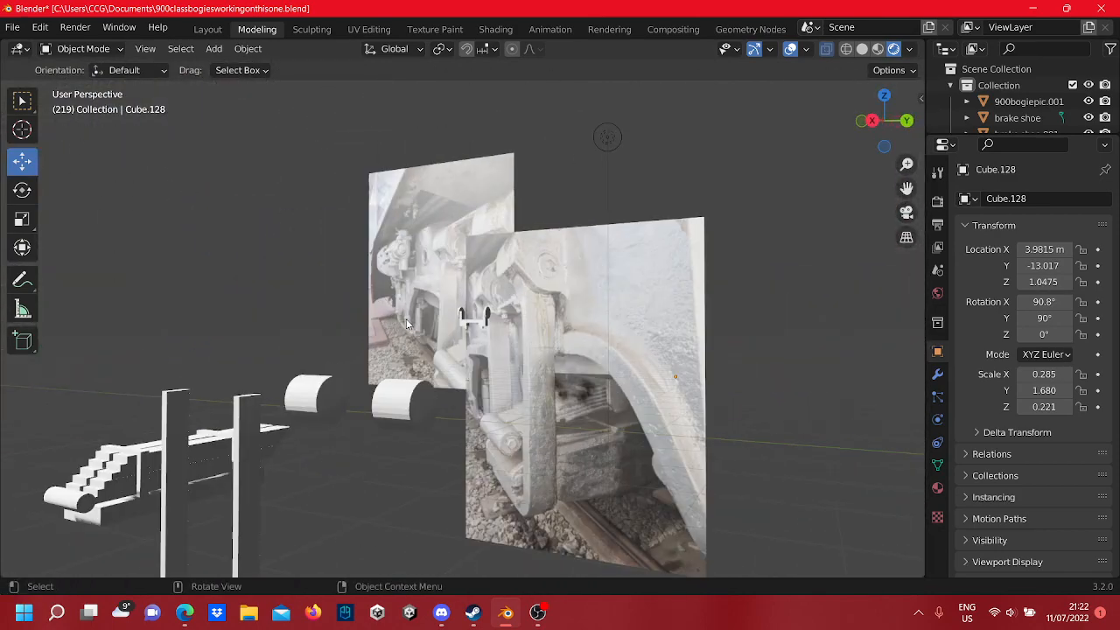
scroll(406, 324, up, 4)
scroll(454, 341, up, 4)
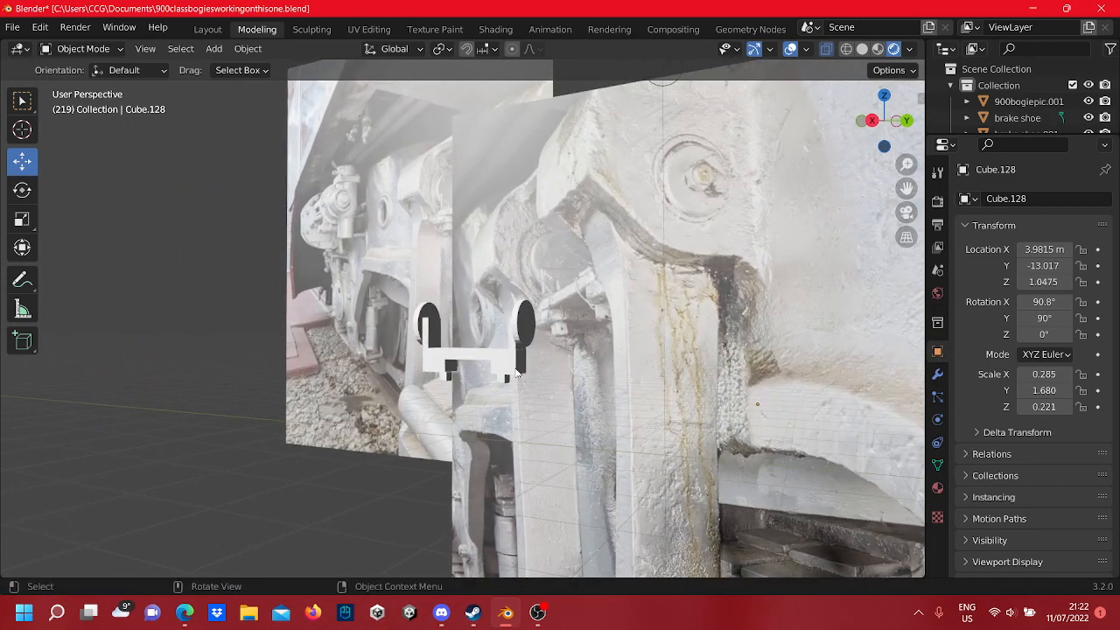
mouse_move(453, 381)
middle_down()
mouse_move(699, 422)
mouse_move(615, 361)
mouse_move(673, 396)
mouse_move(660, 340)
mouse_move(457, 346)
middle_up()
scroll(457, 346, up, 6)
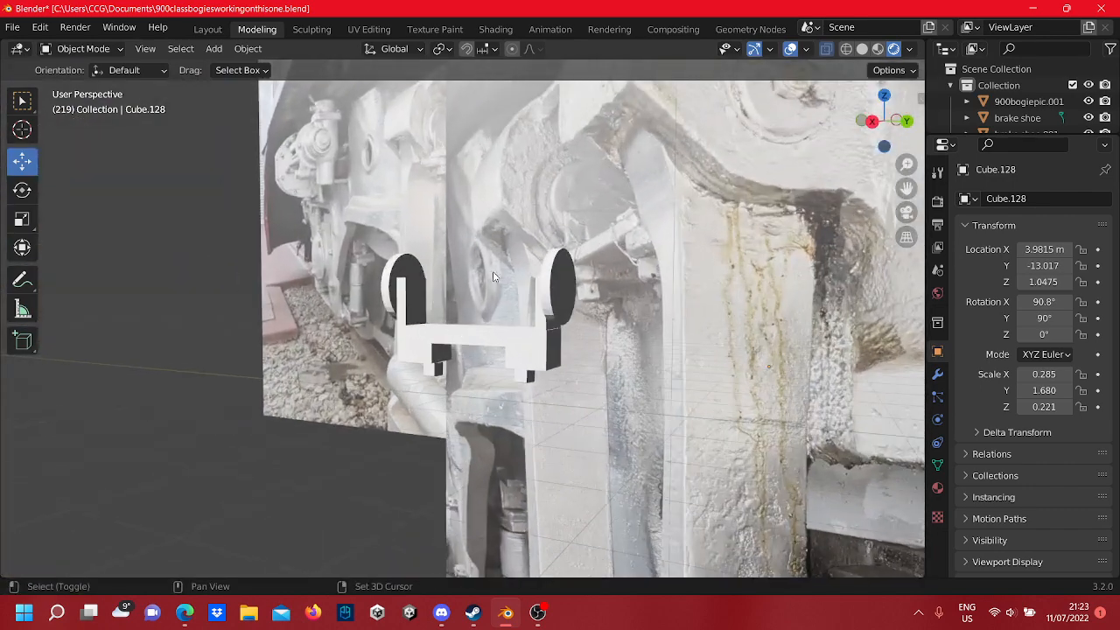
scroll(565, 386, down, 10)
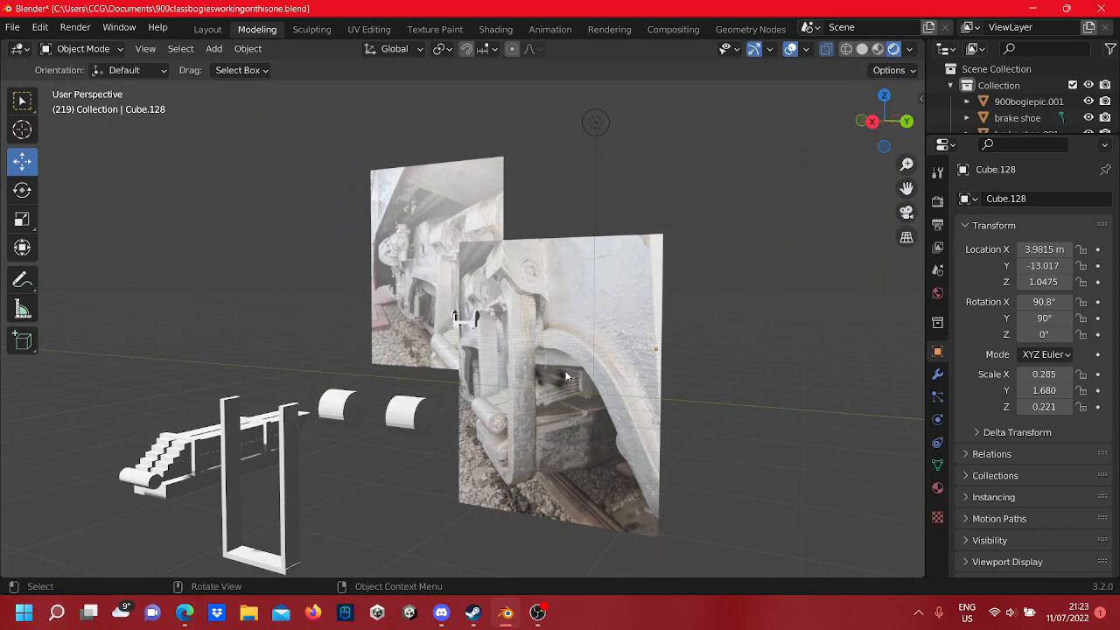
- Study the reference photo's hanger and roller area around the small bracket to judge which part comes next
middle_drag(565, 376, 648, 407)
scroll(643, 416, down, 5)
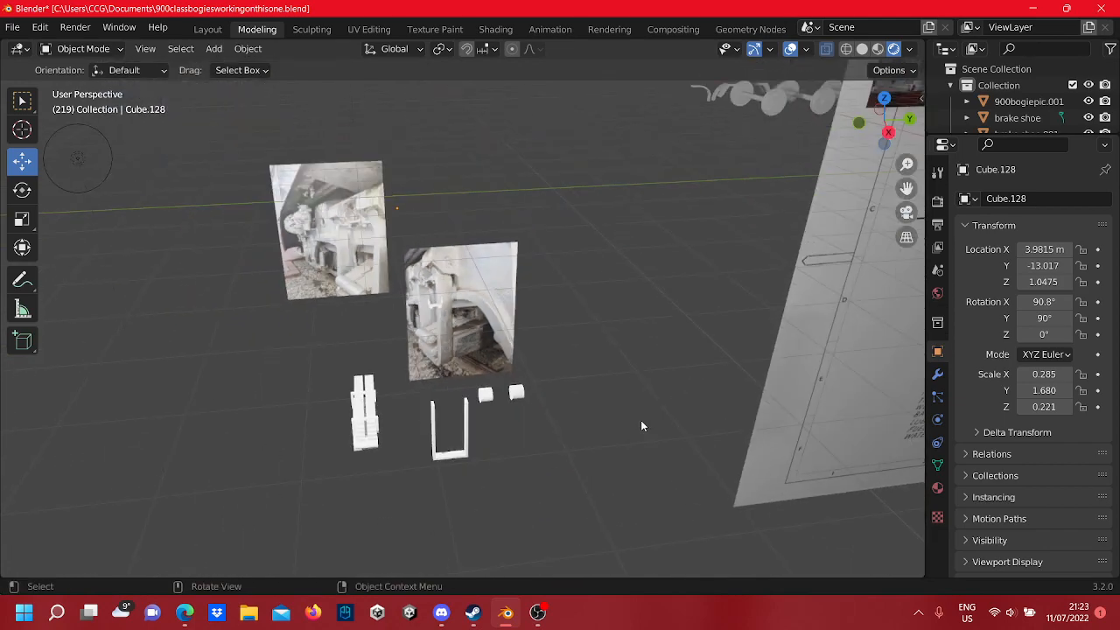
scroll(551, 374, up, 10)
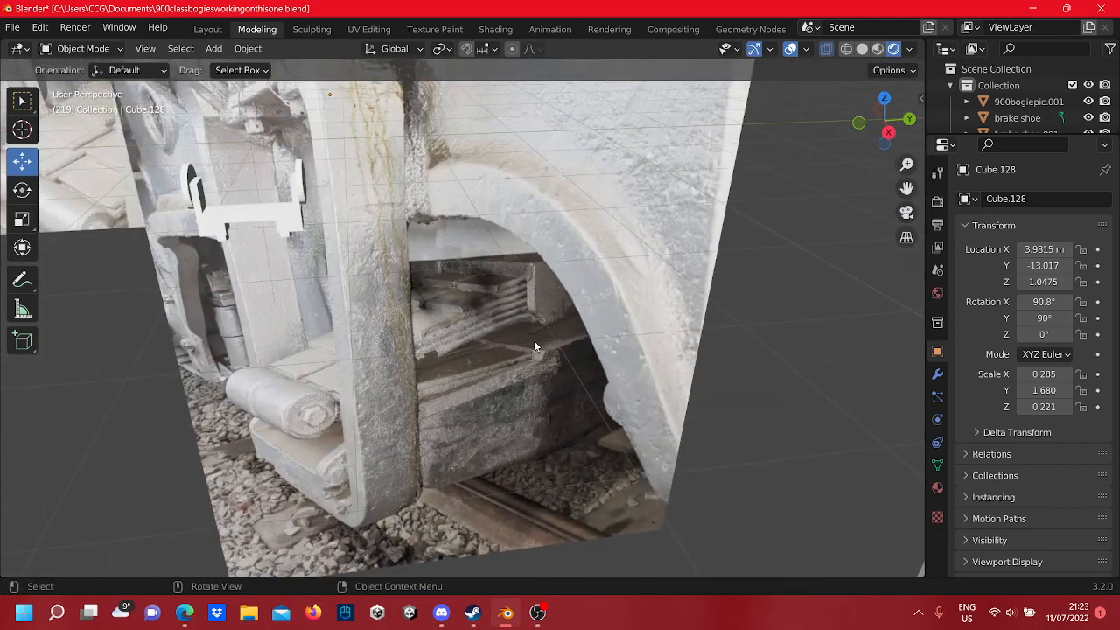
scroll(520, 325, down, 3)
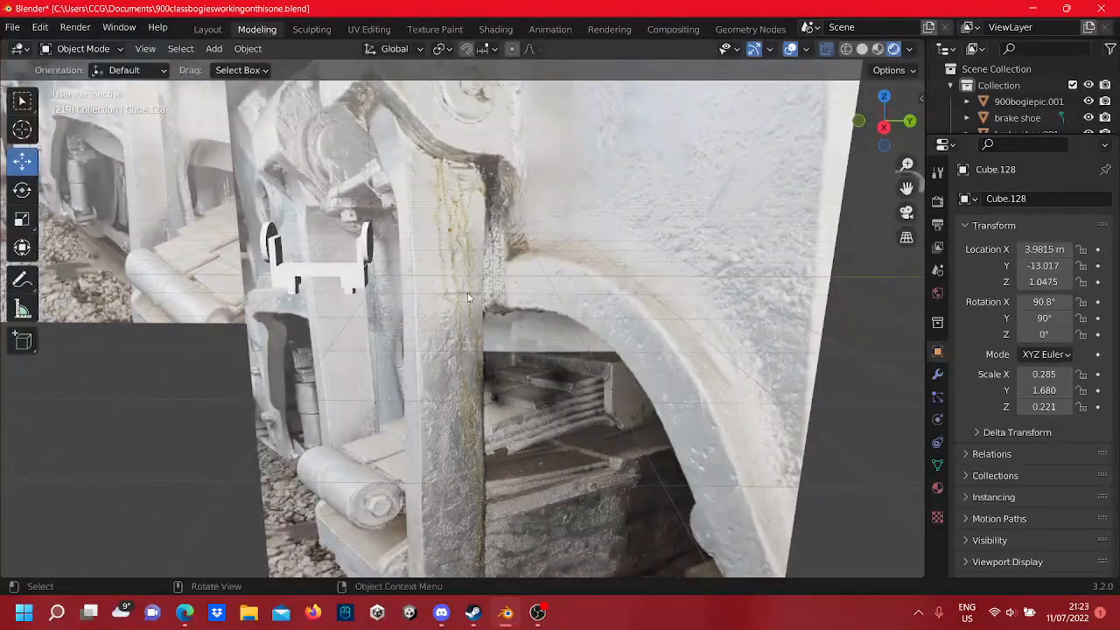
scroll(468, 298, down, 4)
scroll(468, 298, down, 3)
scroll(466, 292, up, 9)
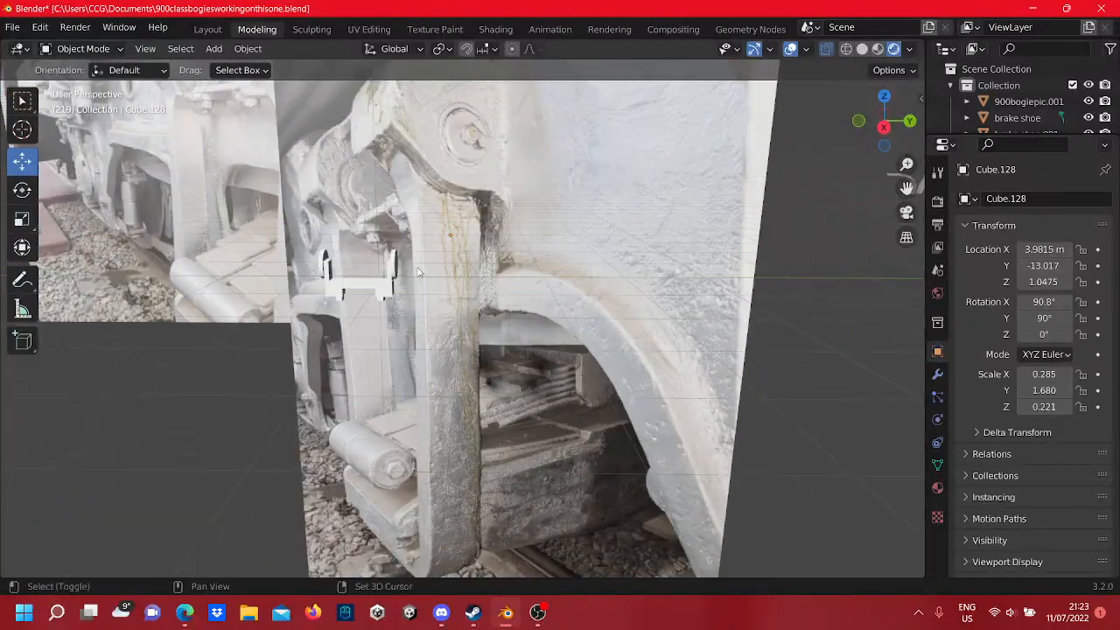
scroll(555, 497, up, 6)
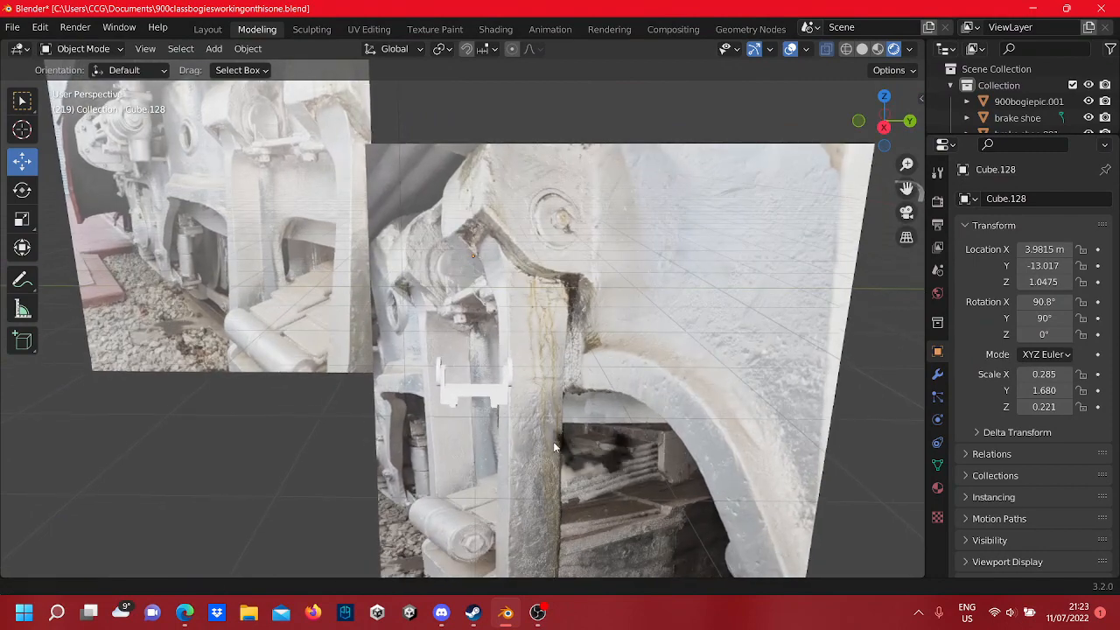
scroll(553, 426, up, 2)
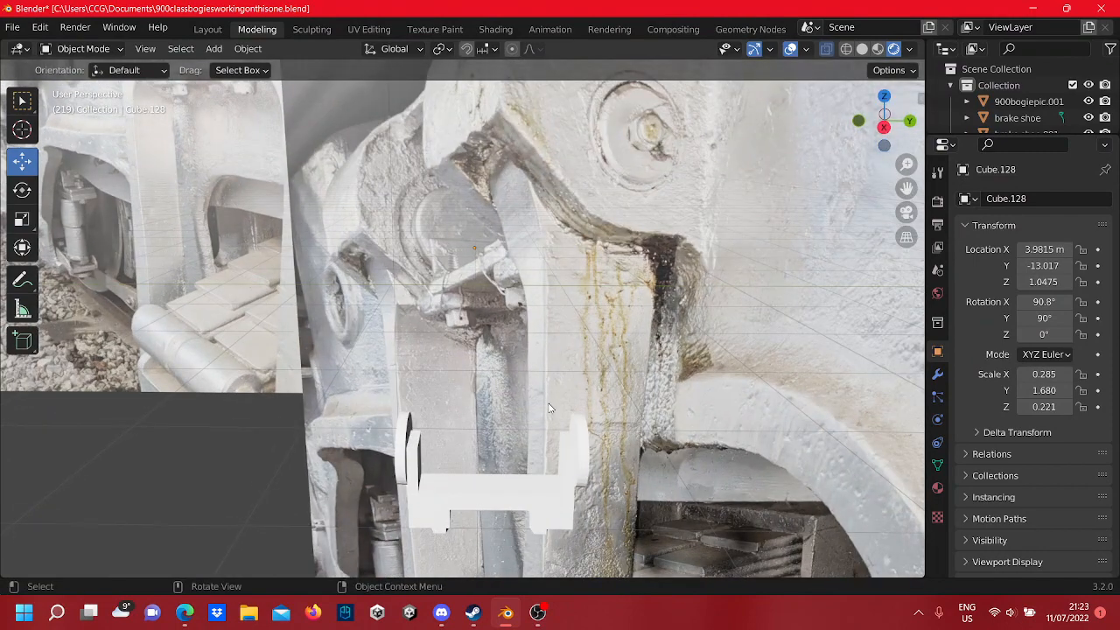
scroll(550, 408, down, 6)
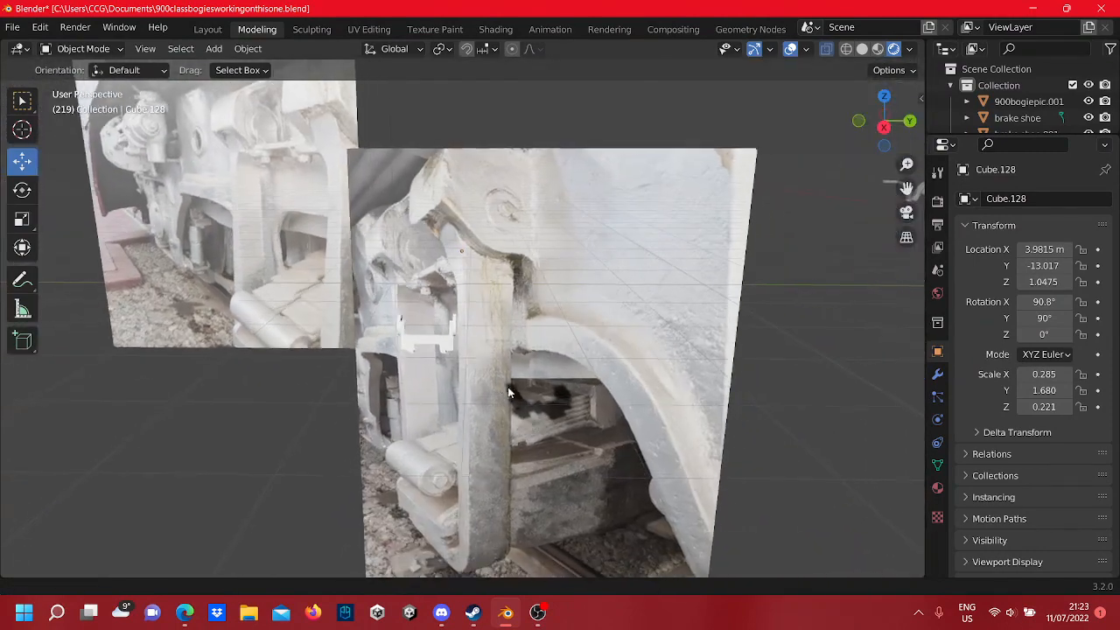
scroll(509, 392, up, 6)
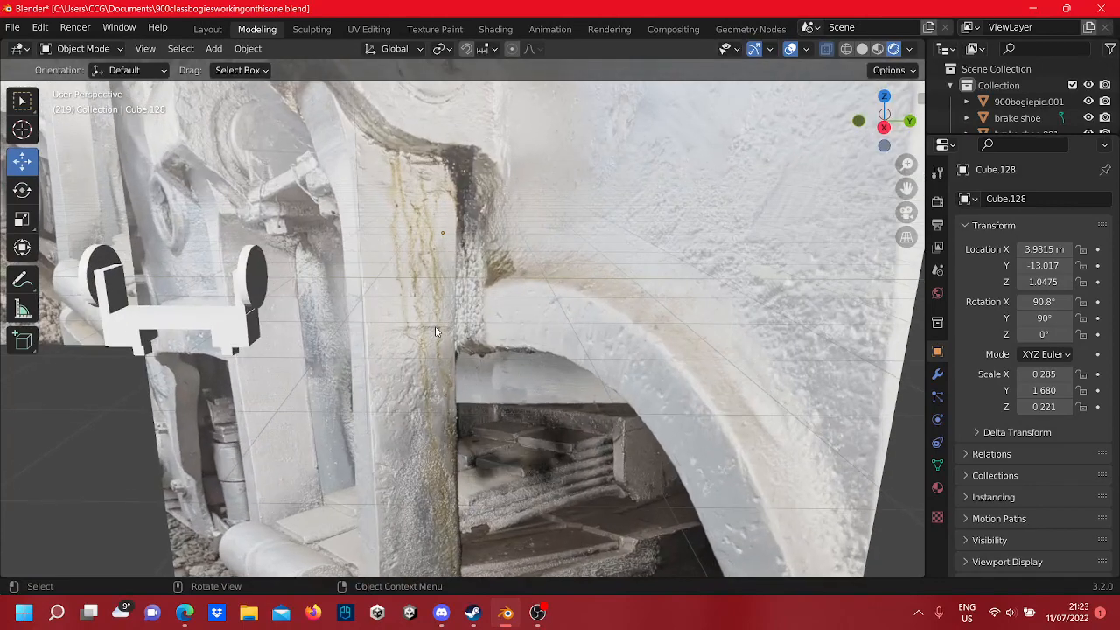
scroll(435, 330, down, 6)
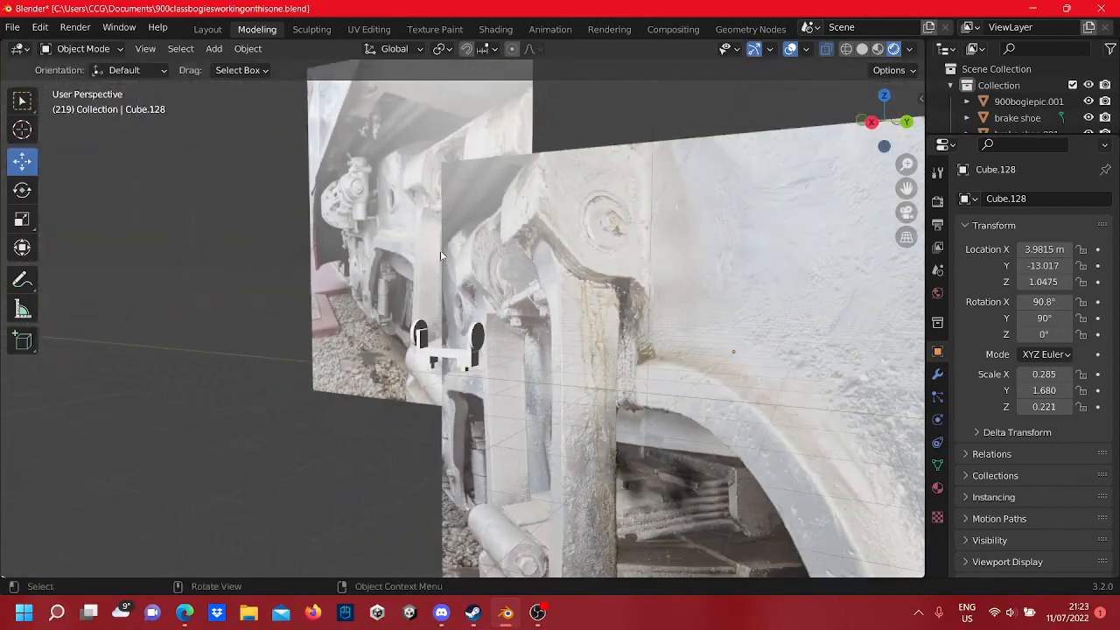
scroll(433, 289, up, 5)
scroll(420, 367, down, 3)
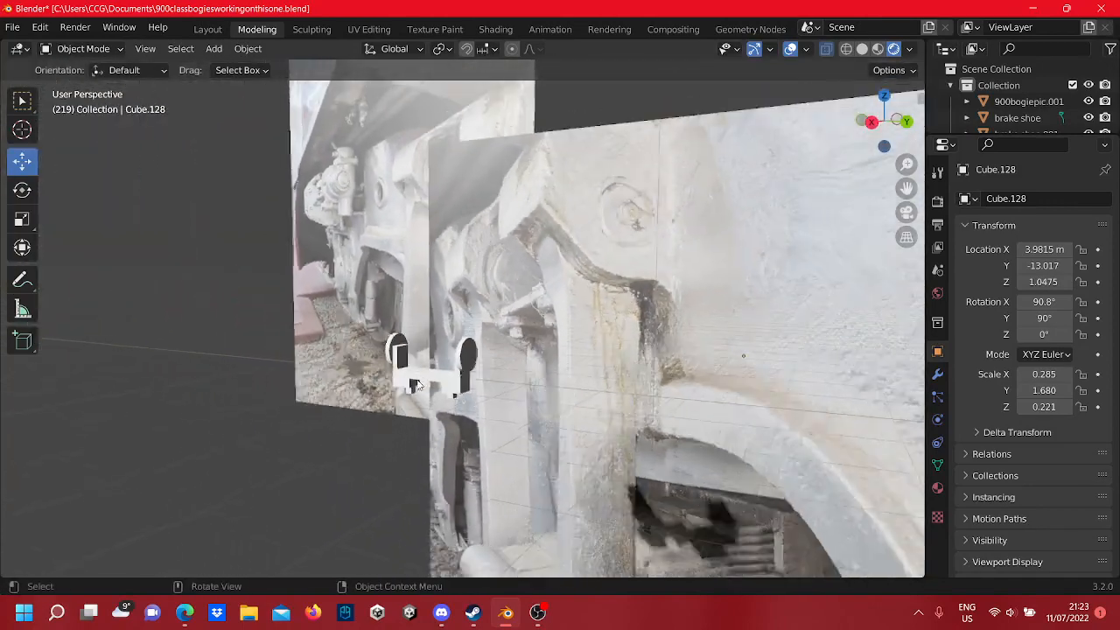
scroll(417, 385, down, 5)
- Move both loose cylinders together -0.8433 m along X, and along negative Y to below the small bracket
click(383, 453)
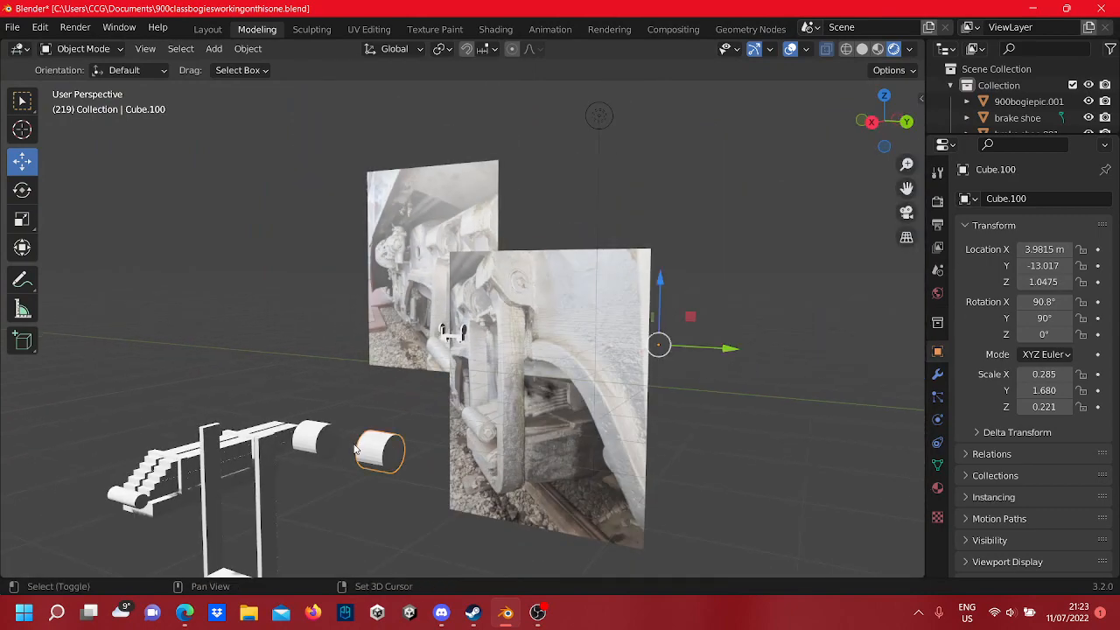
middle_drag(713, 370, 449, 505)
key(Tab)
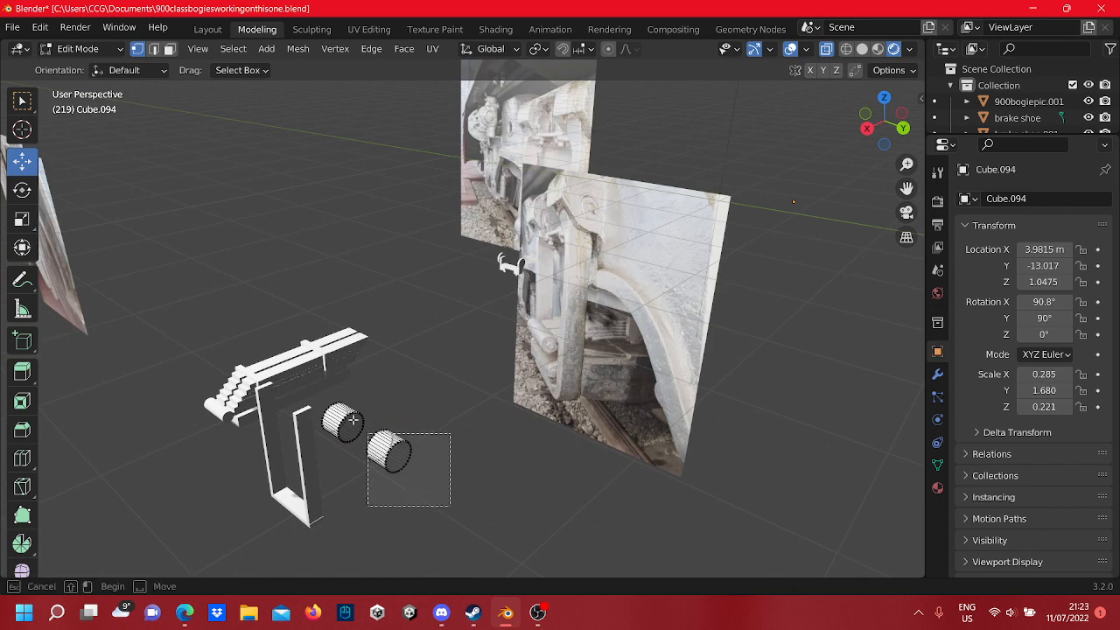
drag(352, 420, 296, 343)
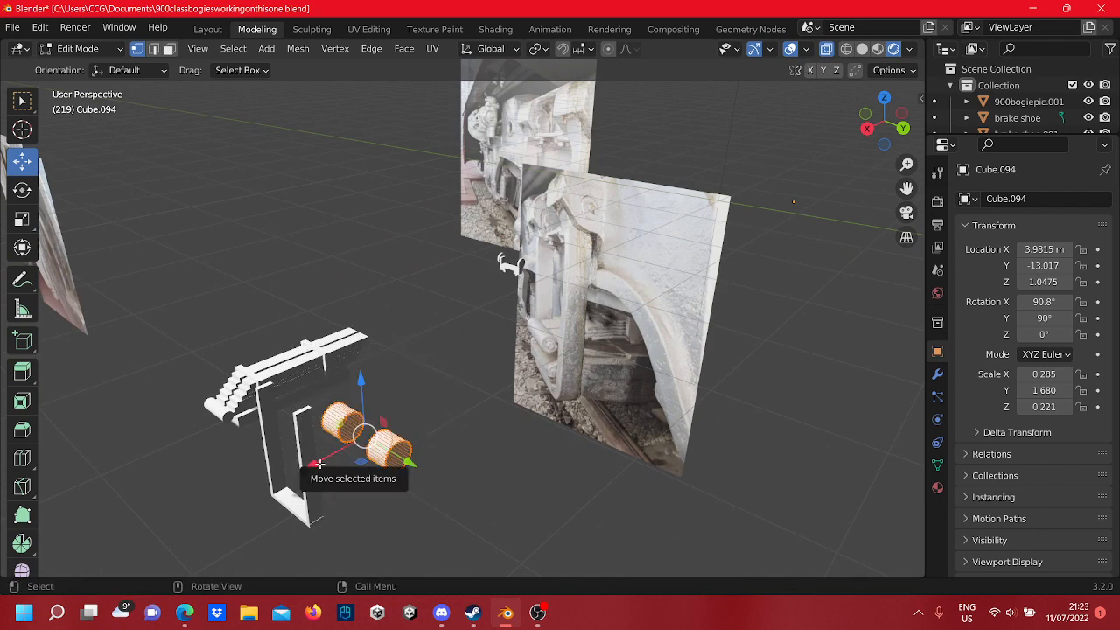
drag(319, 464, 535, 348)
middle_drag(535, 349, 619, 356)
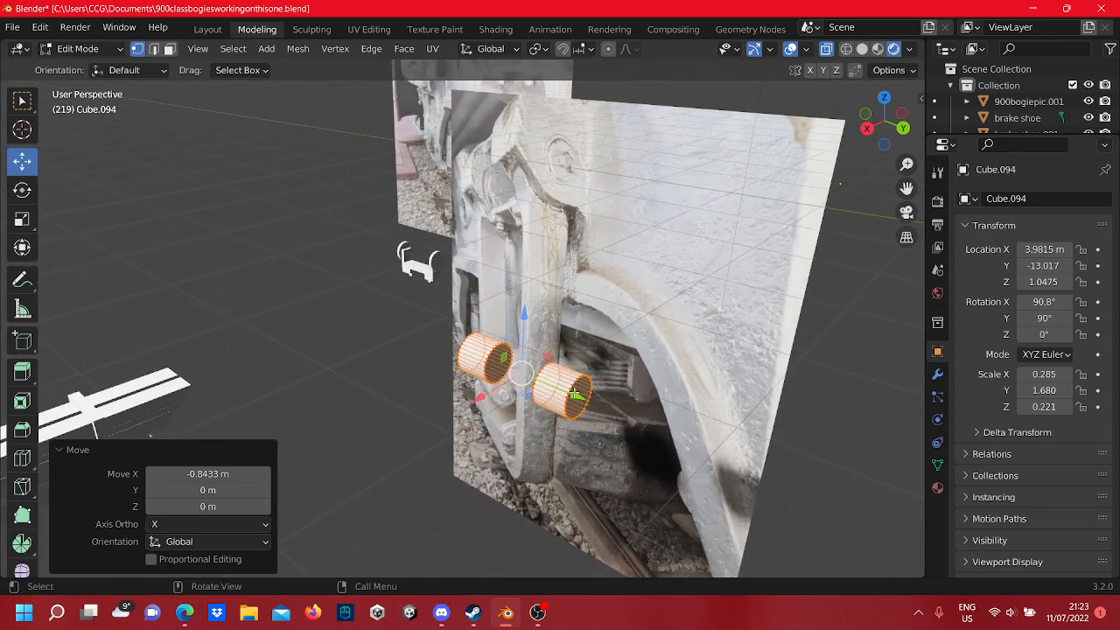
drag(575, 394, 461, 367)
click(378, 412)
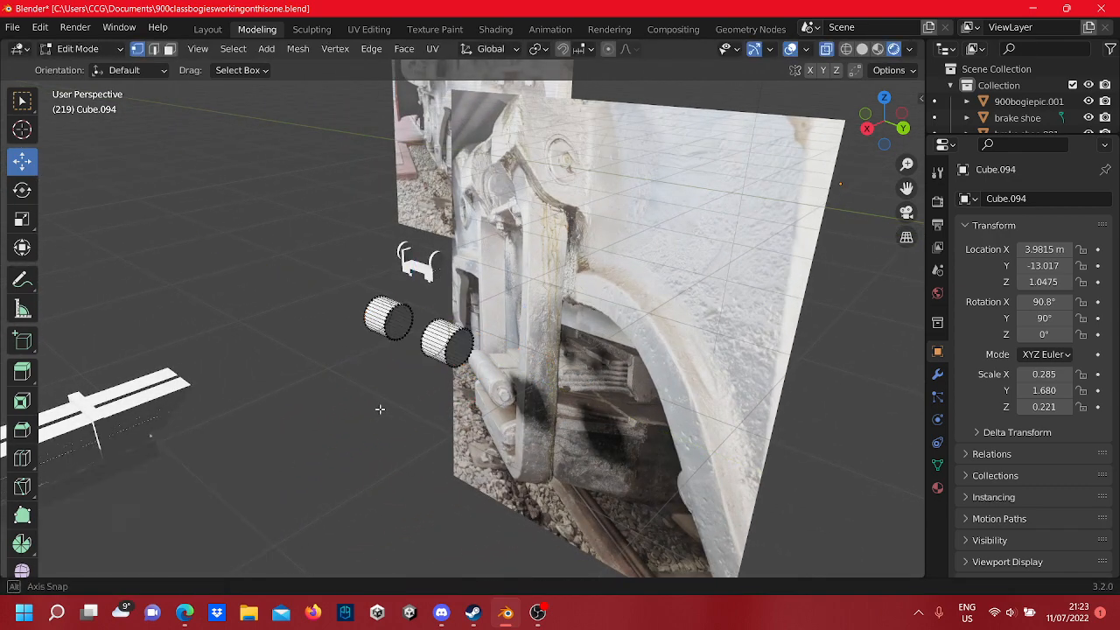
- Move the positive-Y cylinder slightly outward along Y to widen the gap between the two cylinders
middle_drag(380, 467, 580, 388)
scroll(521, 374, up, 8)
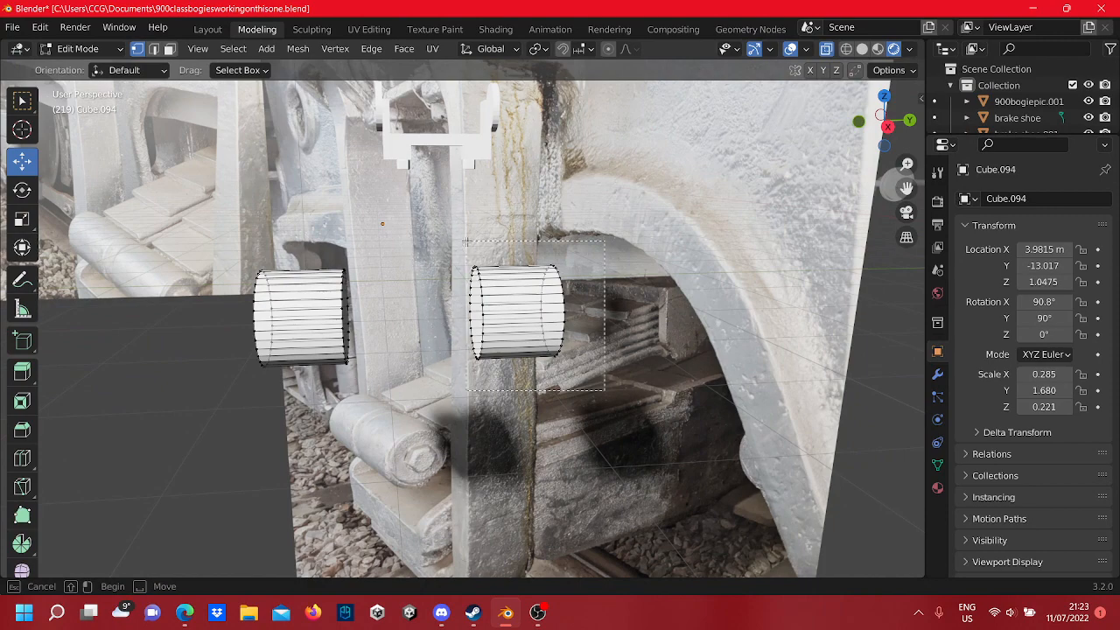
shift+middle_drag(515, 250, 463, 268)
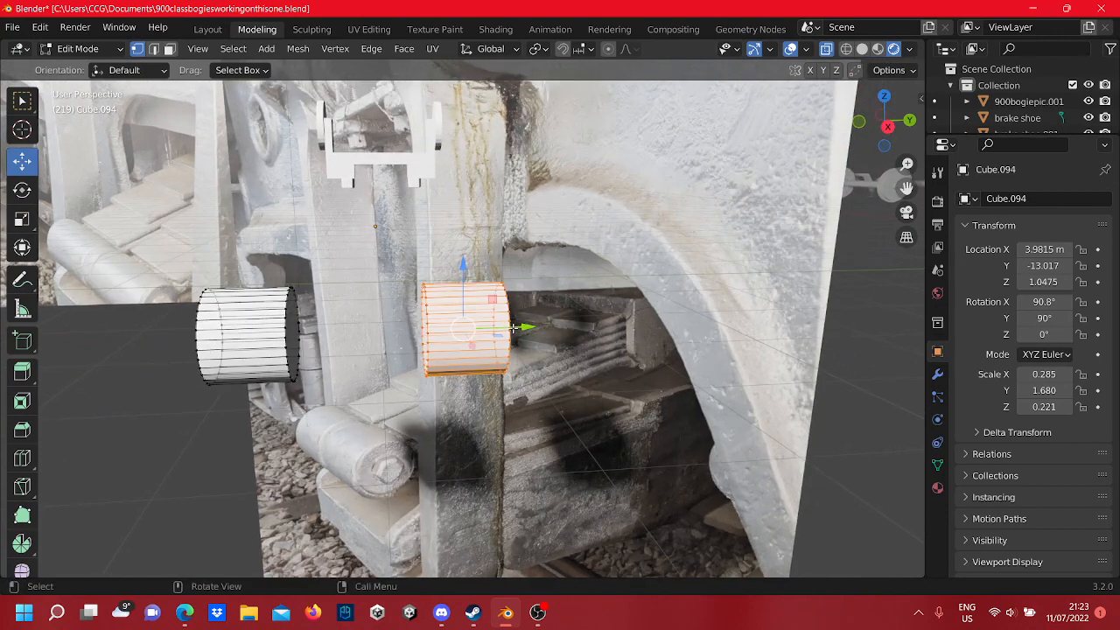
drag(515, 328, 542, 328)
- Raise the negative-Y cylinder 0.16648 m along Z to the height of the small bracket's arms
mouse_move(389, 350)
middle_down()
mouse_move(268, 397)
mouse_move(280, 307)
mouse_move(318, 288)
mouse_move(369, 341)
middle_up()
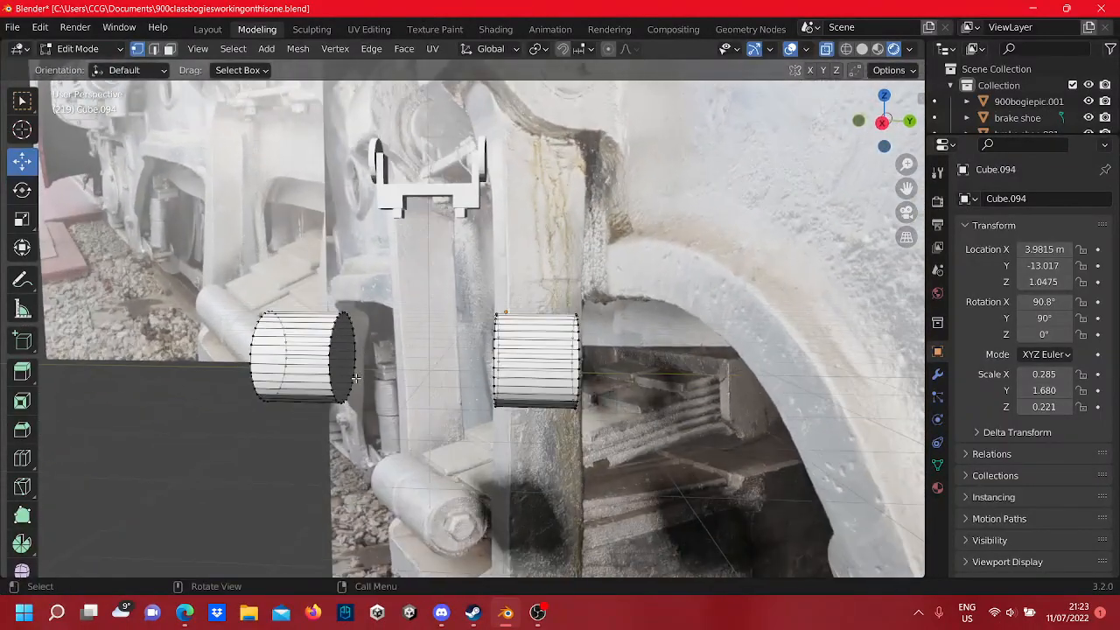
scroll(383, 376, down, 2)
shift+middle_drag(385, 382, 468, 386)
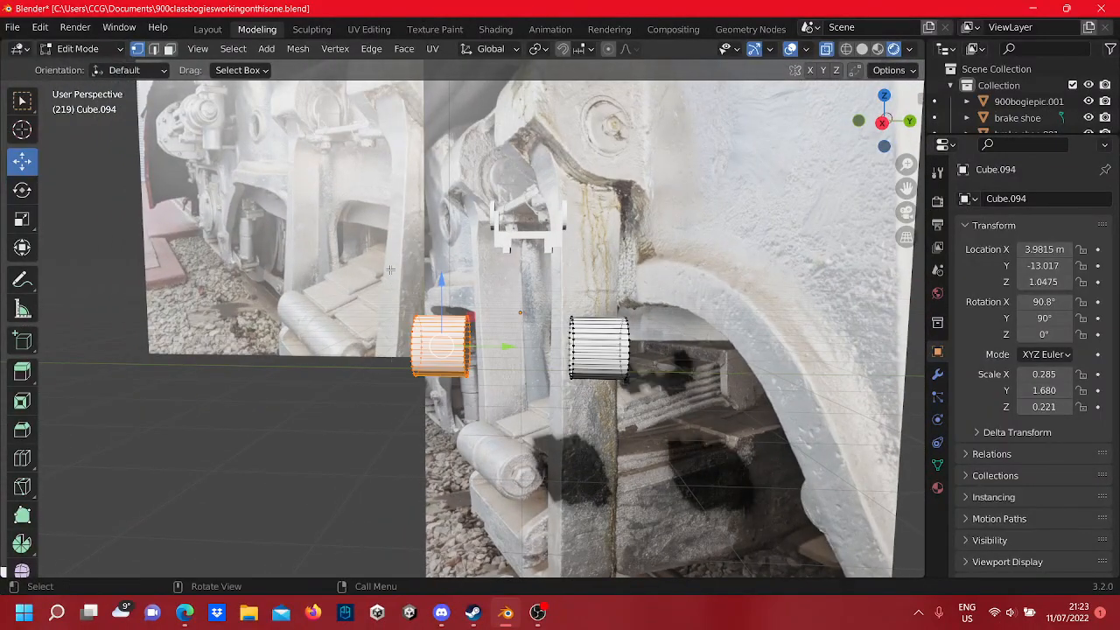
shift+middle_drag(407, 291, 396, 387)
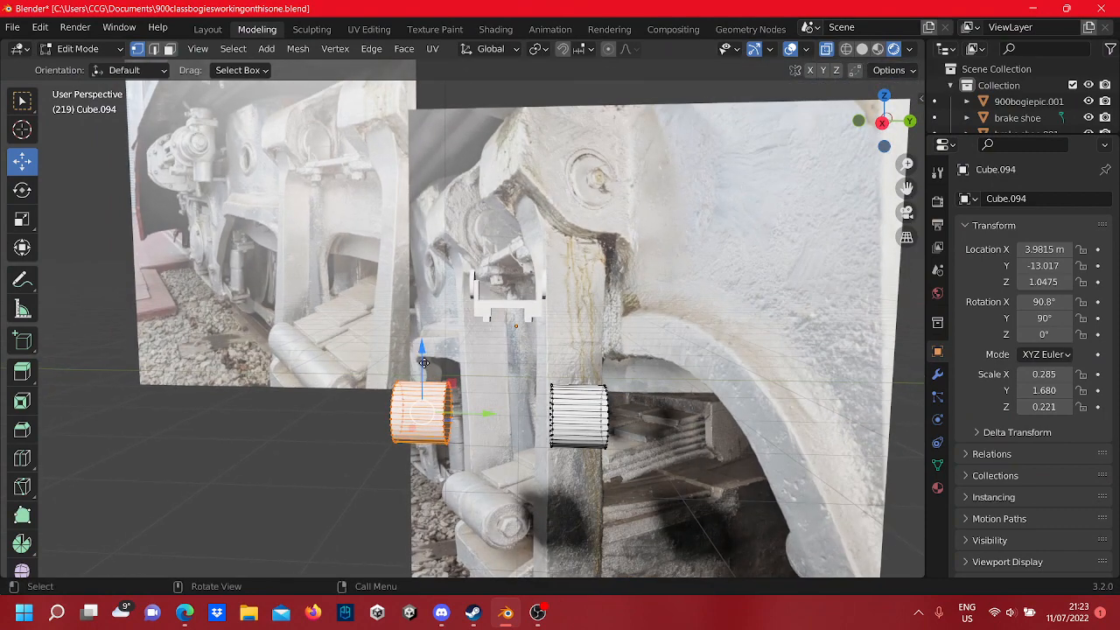
drag(424, 363, 437, 229)
scroll(437, 229, down, 2)
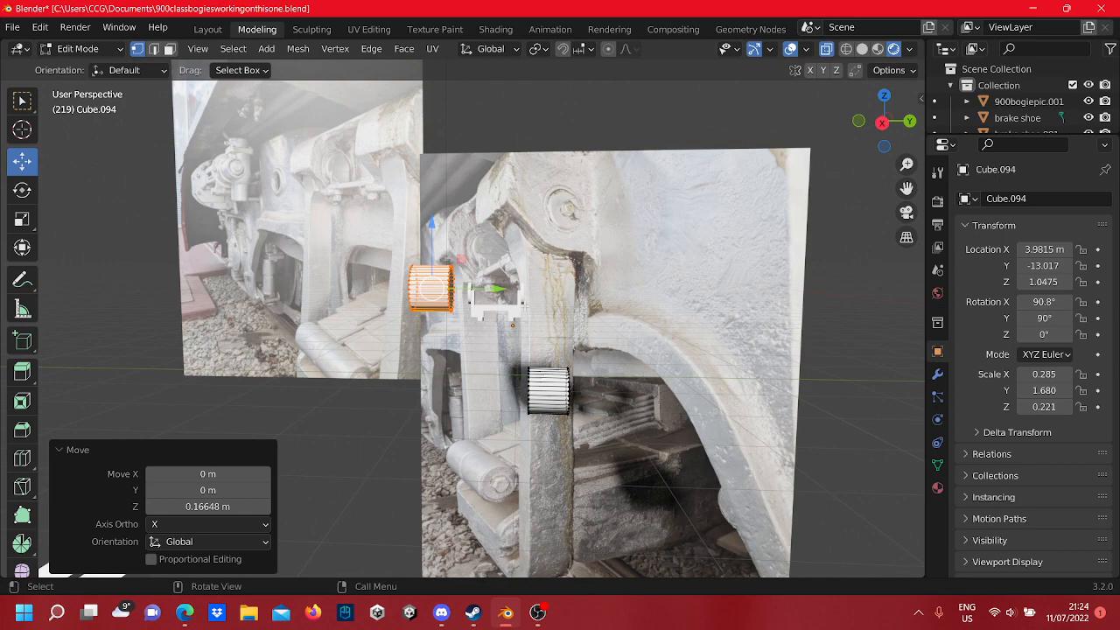
- Delete all vertices of the positive-Y cylinder, keeping only the cylinder at the small bracket's height
scroll(472, 319, up, 6)
middle_drag(759, 310, 659, 315)
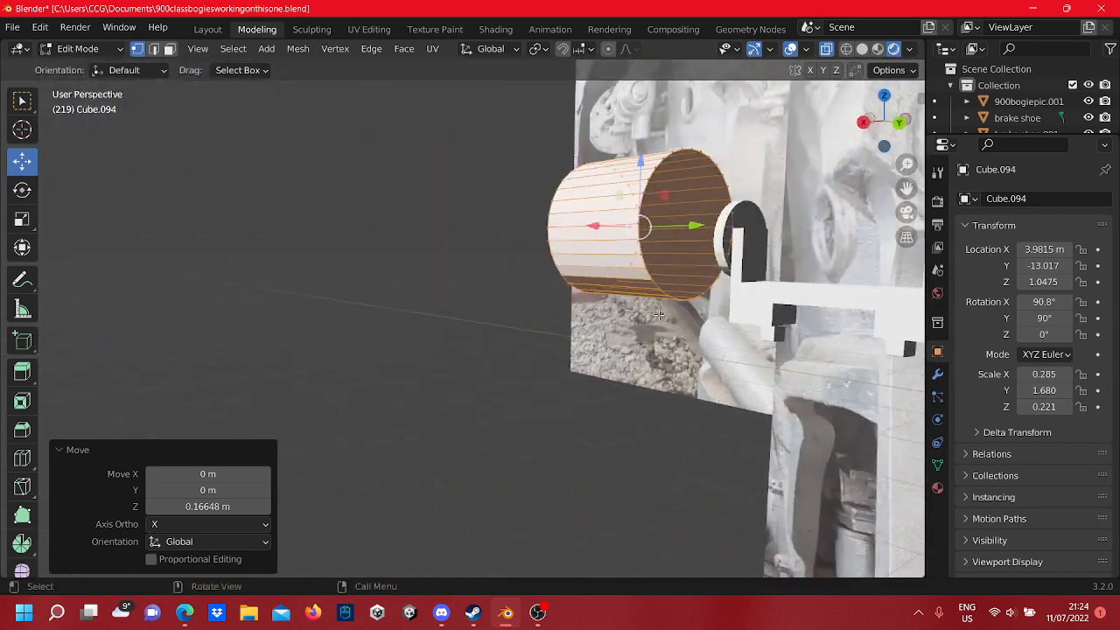
scroll(659, 315, down, 4)
scroll(475, 315, down, 2)
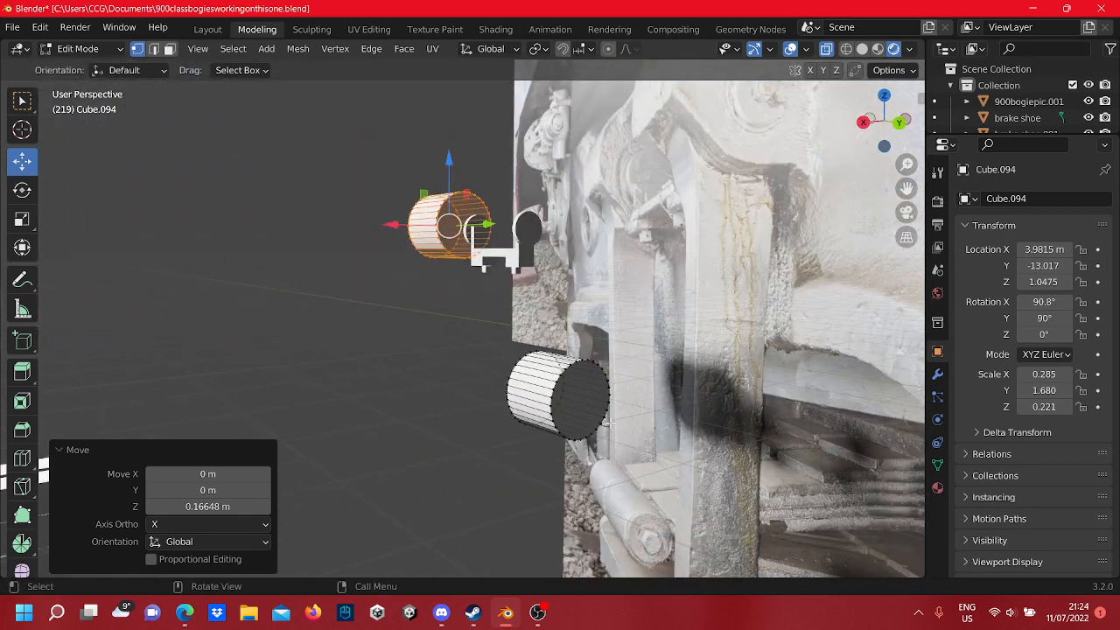
drag(461, 324, 462, 324)
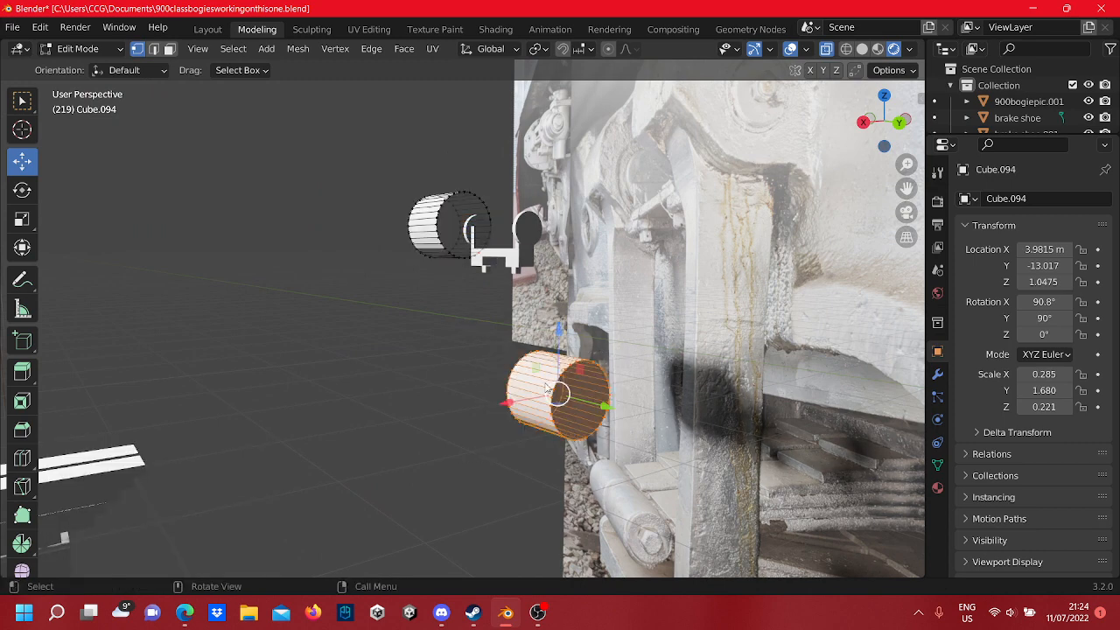
right_click(508, 515)
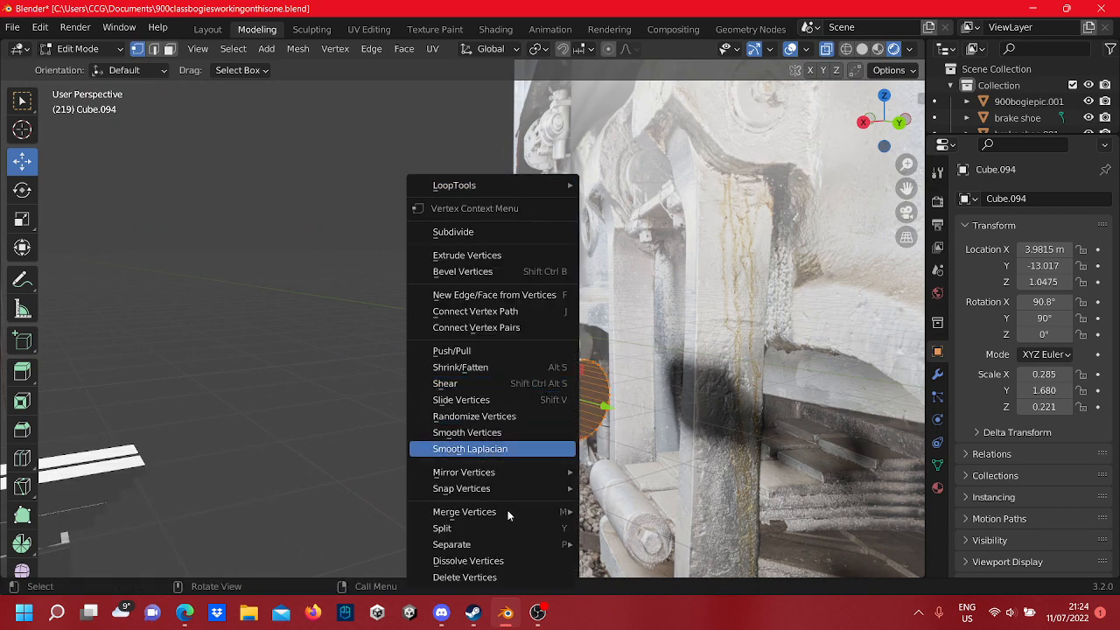
click(488, 579)
- Centre the remaining cylinder on the bracket's disc in the back view, shifting it slightly along X and -0.007469 m along Z
middle_drag(430, 445, 451, 254)
shift+middle_drag(455, 255, 419, 328)
scroll(534, 333, up, 8)
scroll(436, 332, down, 6)
middle_drag(648, 334, 619, 343)
drag(620, 383, 484, 270)
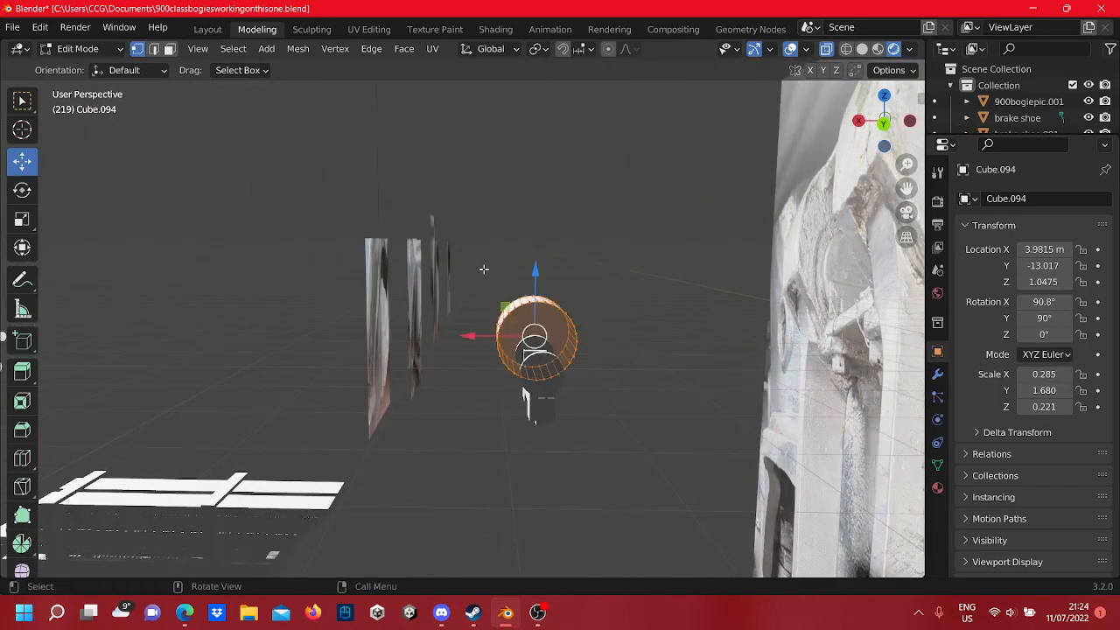
middle_drag(633, 327, 629, 316)
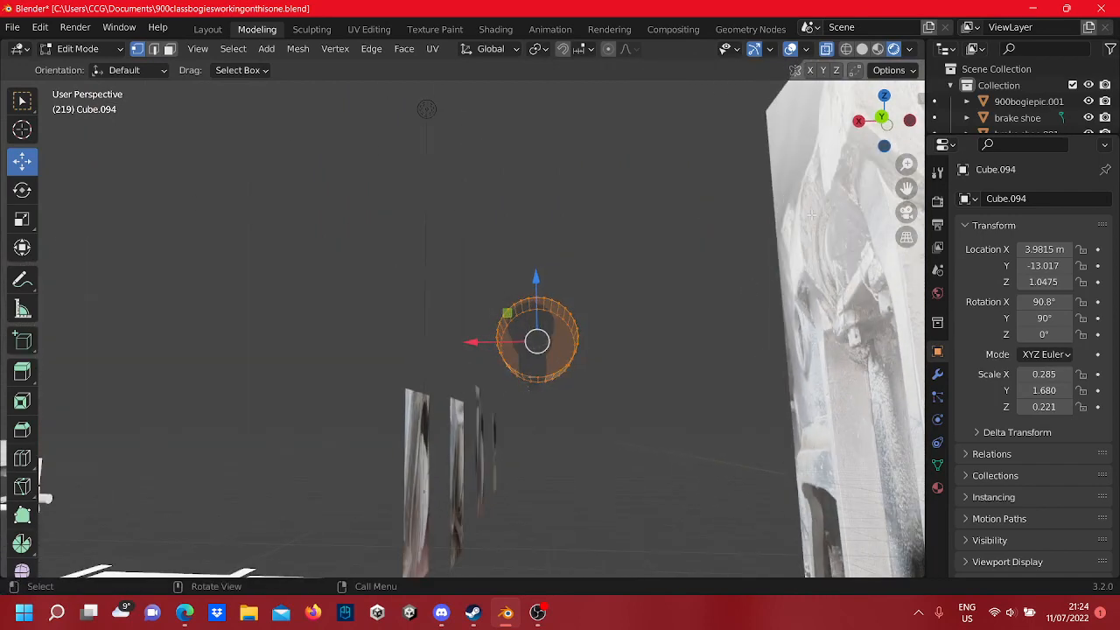
click(885, 113)
drag(536, 356, 527, 356)
mouse_move(573, 303)
mouse_down()
mouse_move(579, 329)
mouse_move(582, 318)
mouse_up()
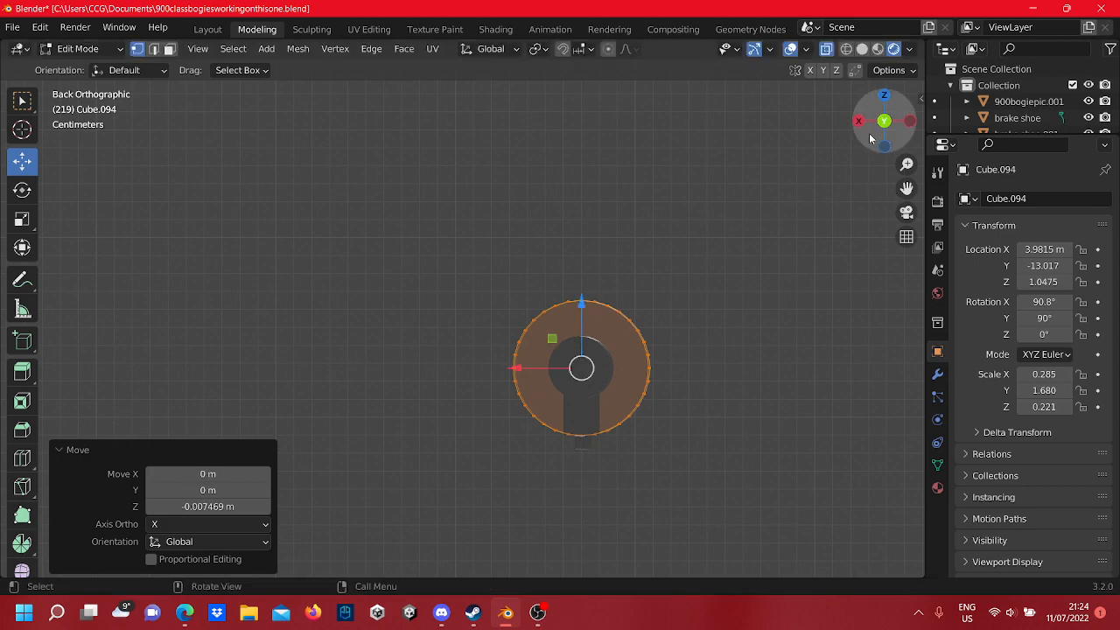
- Study the reference photo's hanger and roller area behind the bracket to judge where the cylinder belongs
middle_drag(682, 201, 719, 323)
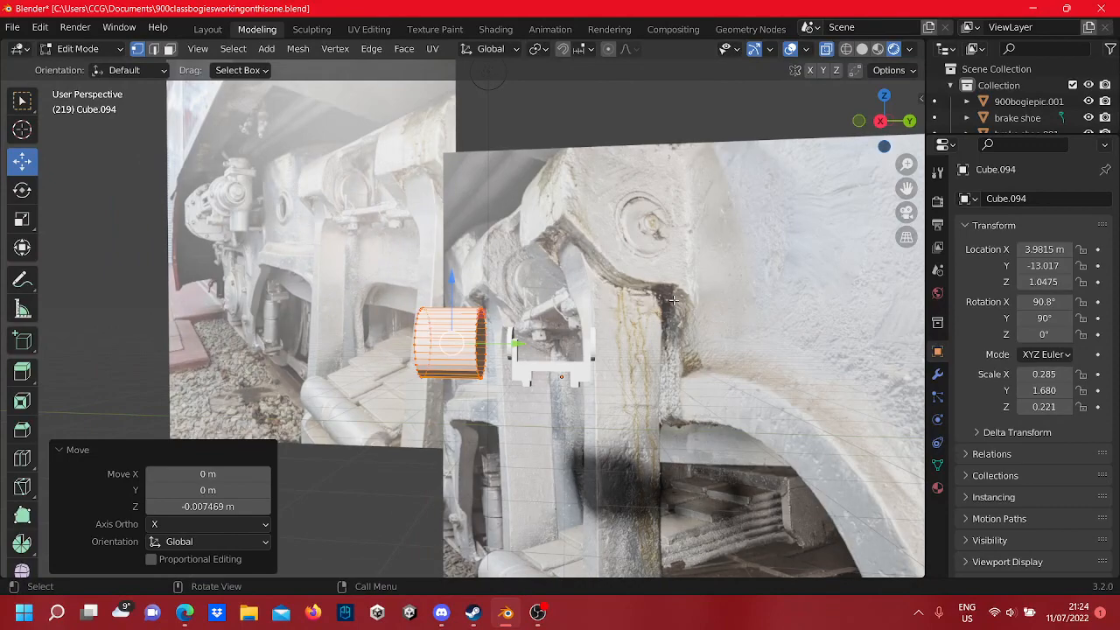
middle_drag(673, 300, 626, 304)
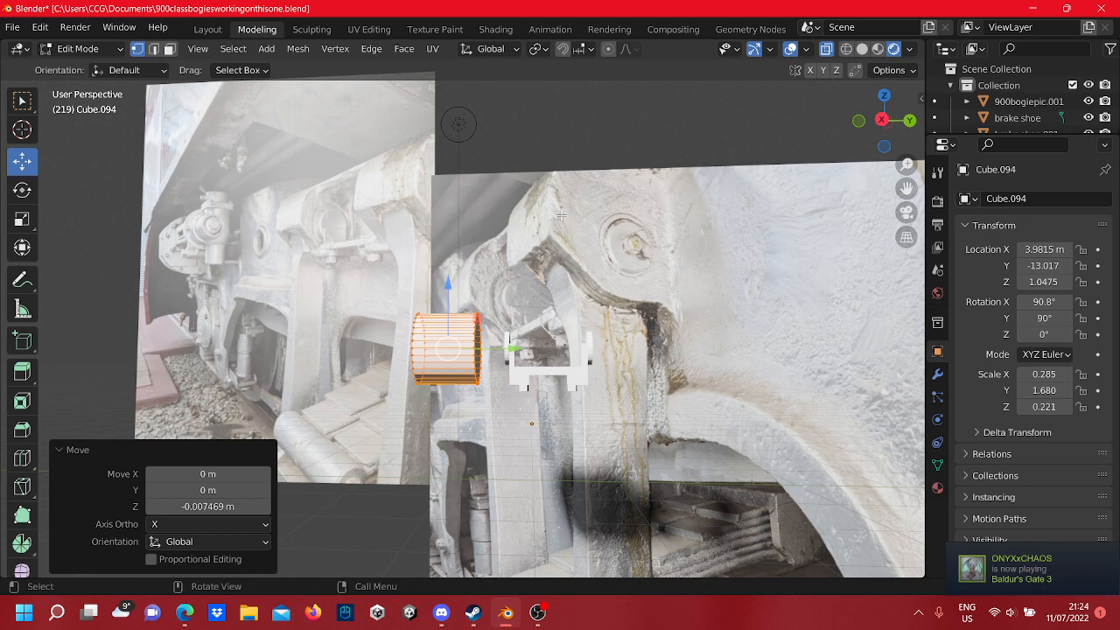
scroll(561, 215, up, 2)
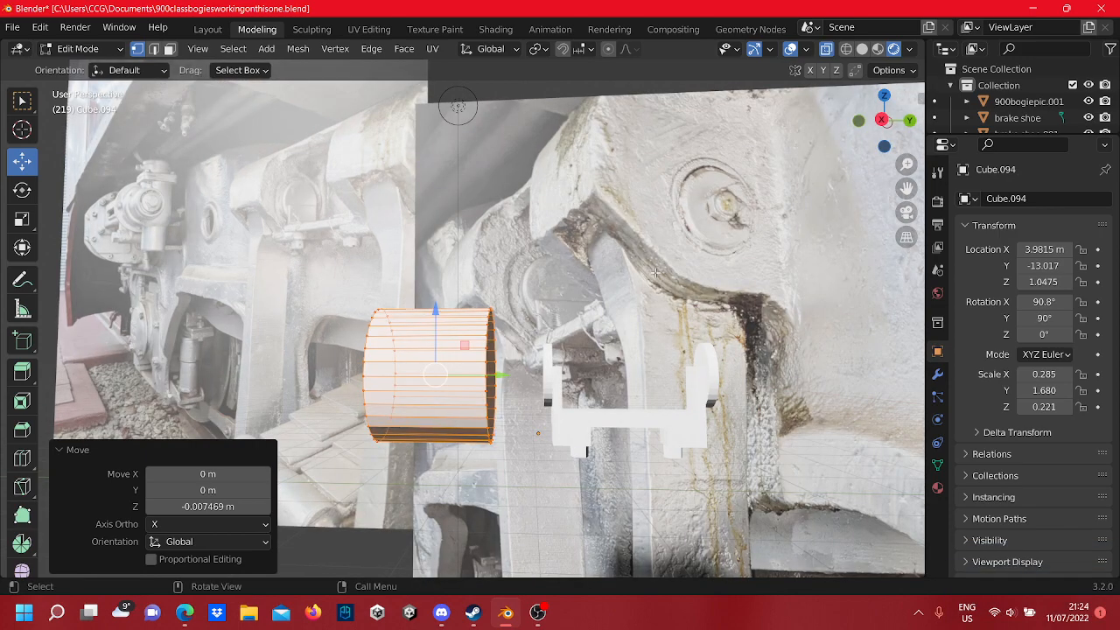
middle_drag(652, 273, 634, 268)
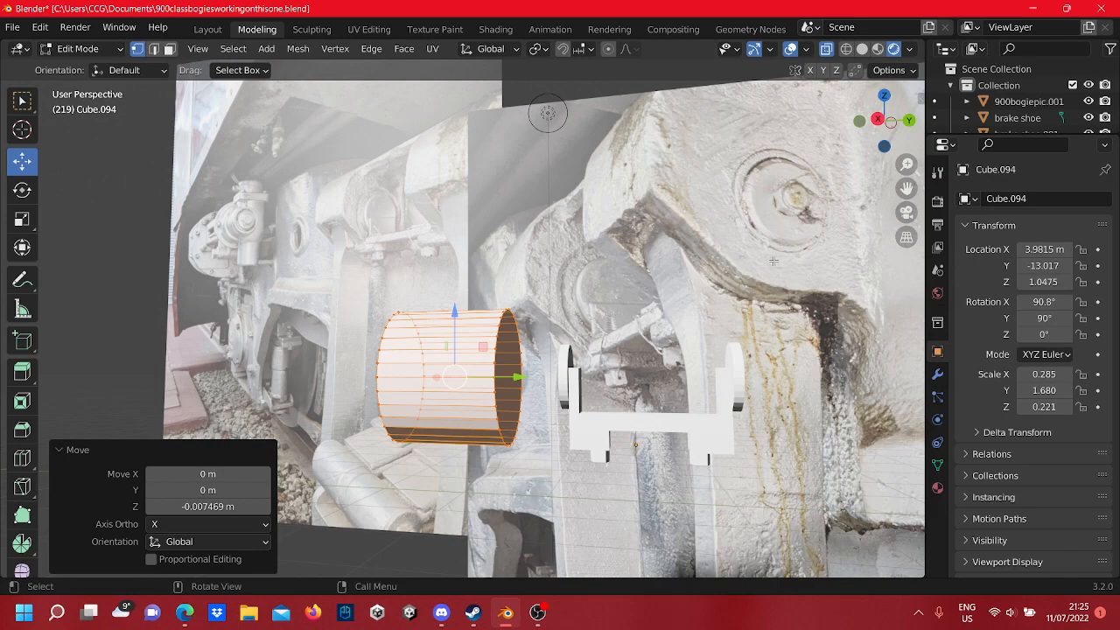
scroll(783, 227, down, 5)
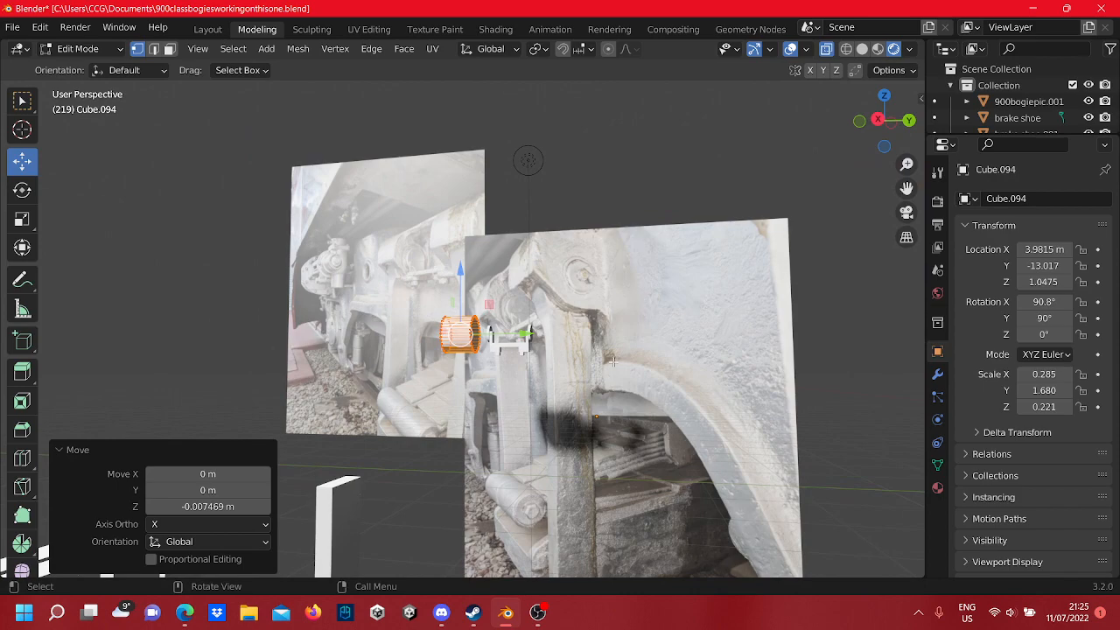
scroll(613, 360, up, 10)
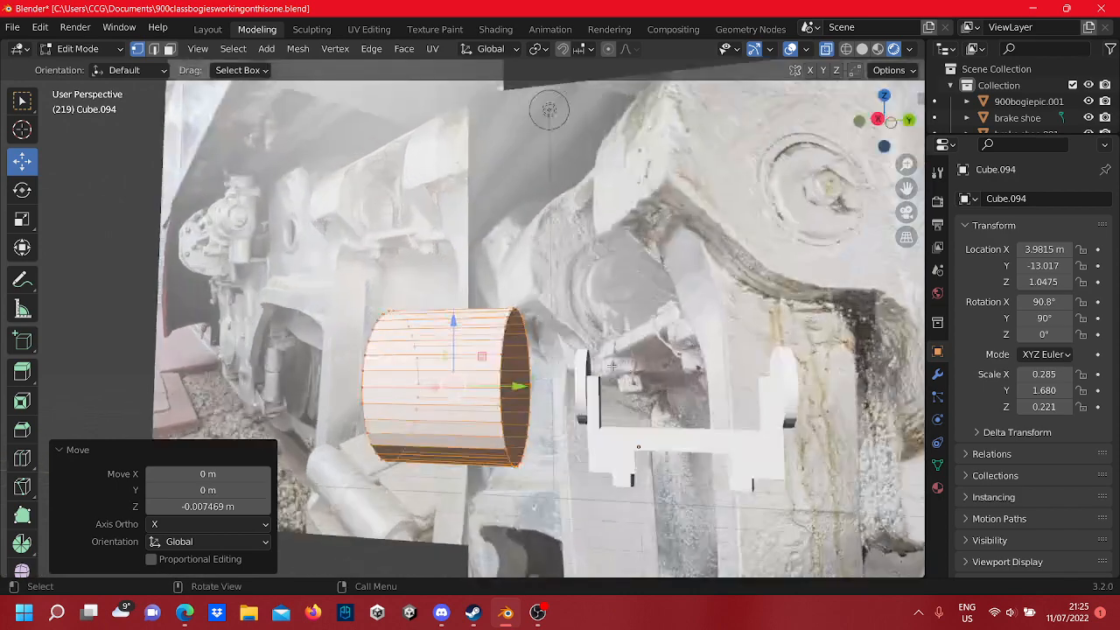
scroll(471, 383, down, 6)
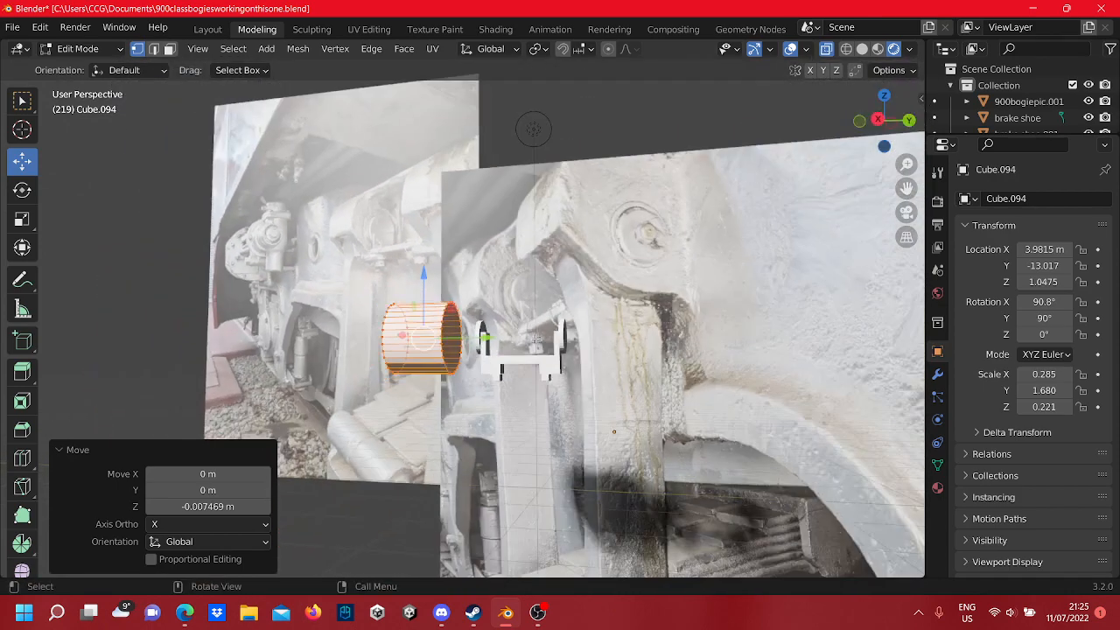
shift+middle_drag(598, 295, 549, 279)
scroll(549, 279, up, 6)
scroll(549, 279, down, 4)
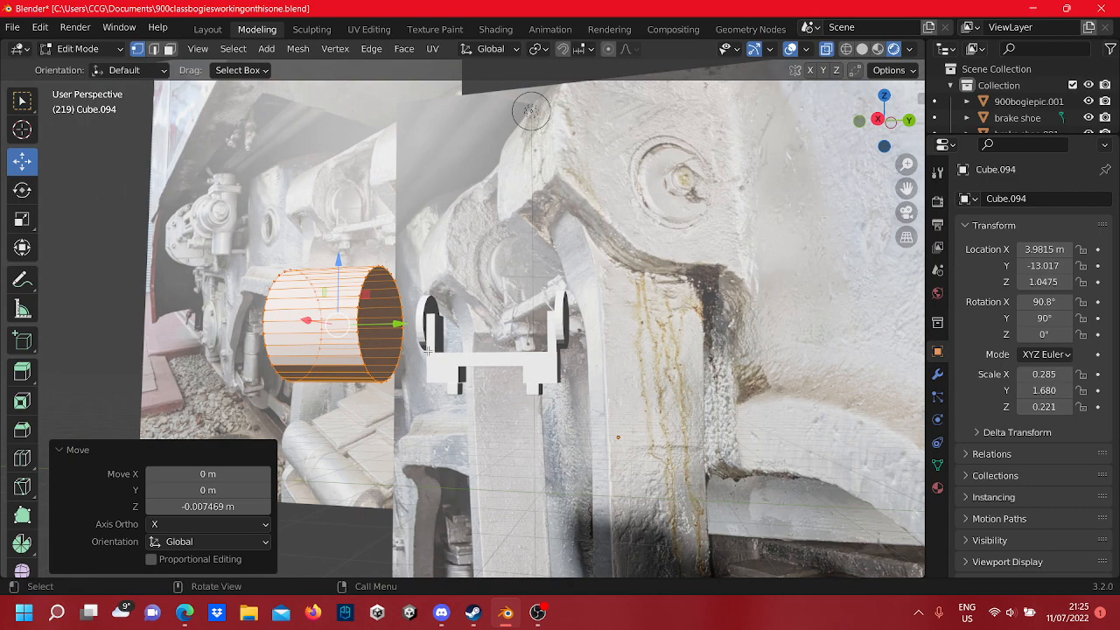
- Move the cylinder 0.029571 m along Y so its end overlaps the bracket's near disc
middle_drag(543, 288, 464, 261)
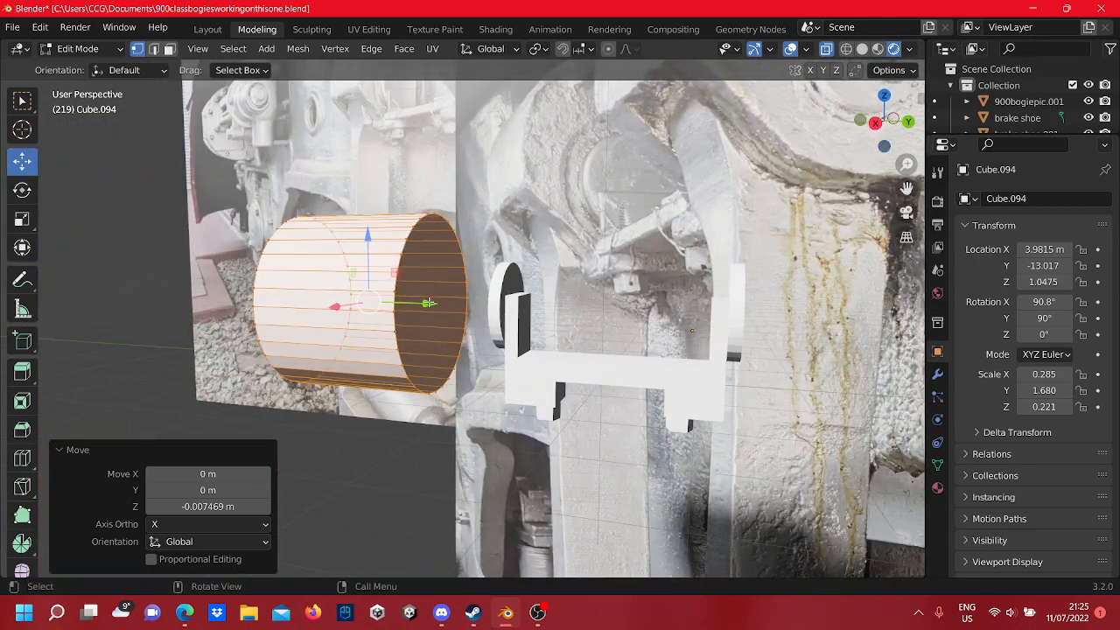
drag(427, 303, 493, 333)
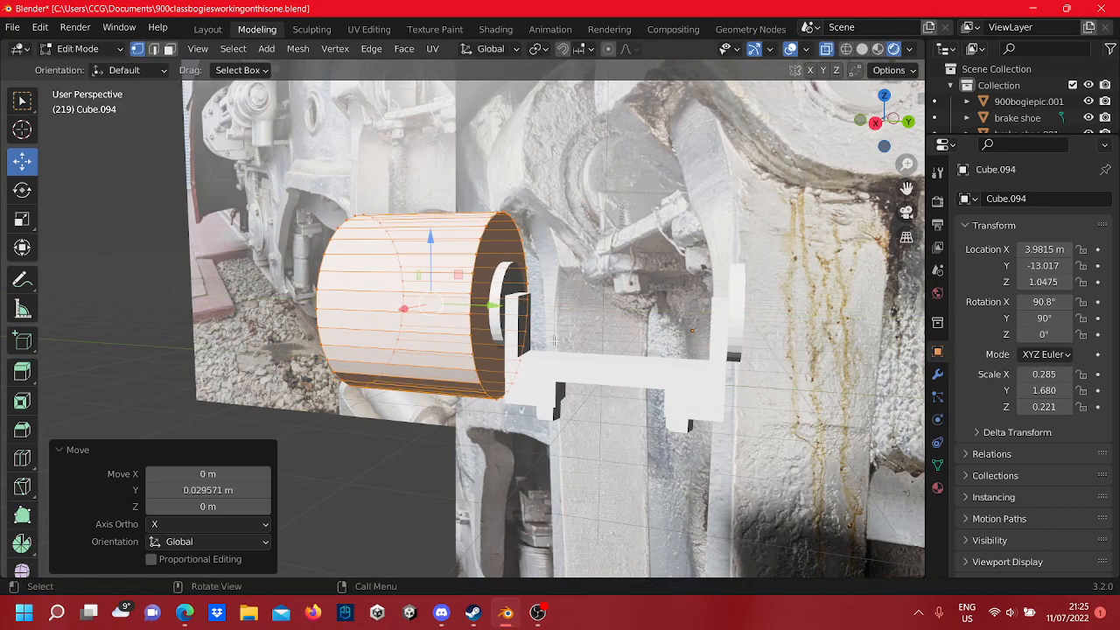
scroll(554, 340, down, 8)
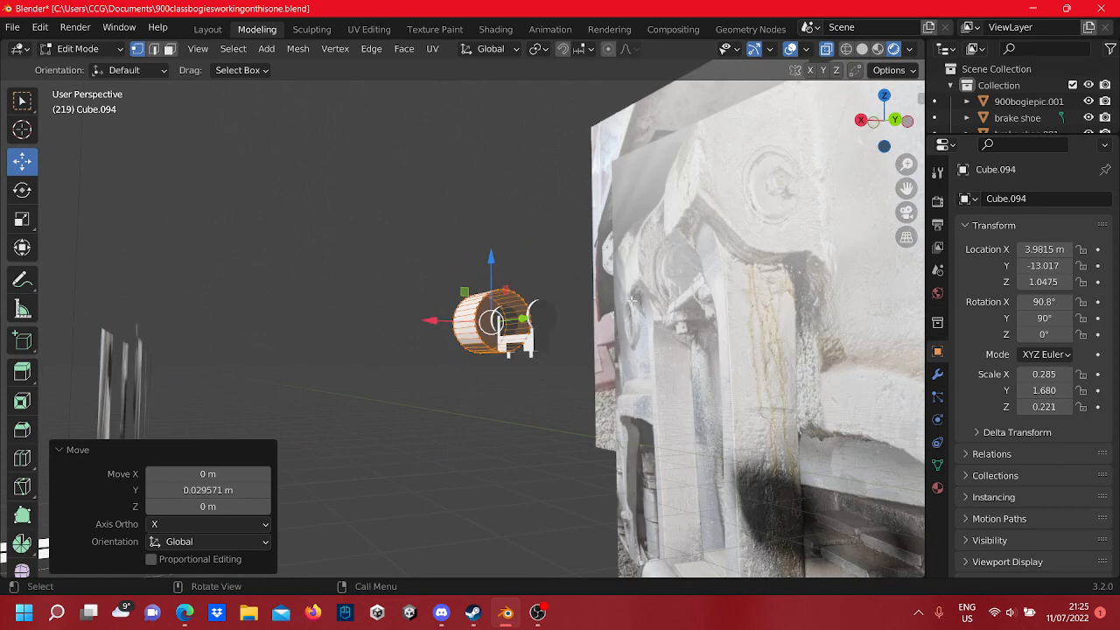
scroll(632, 300, up, 5)
scroll(648, 280, down, 5)
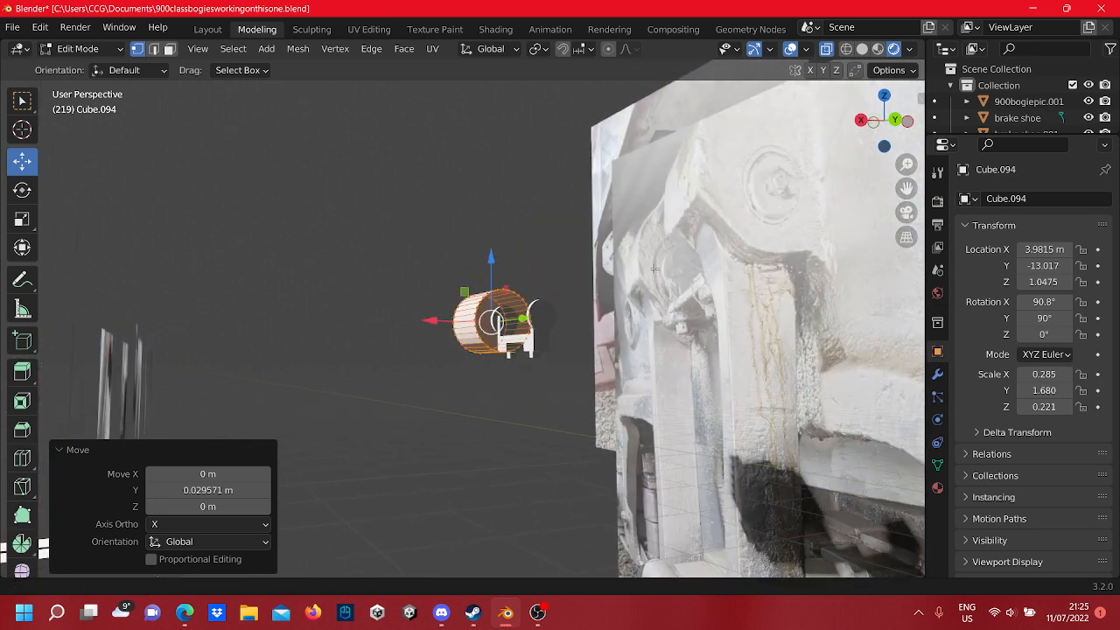
- Inspect the cylinder's fit against the bracket's disc and the reference photo from the back and the right side
shift+middle_drag(655, 268, 576, 298)
scroll(633, 311, up, 4)
scroll(632, 311, down, 4)
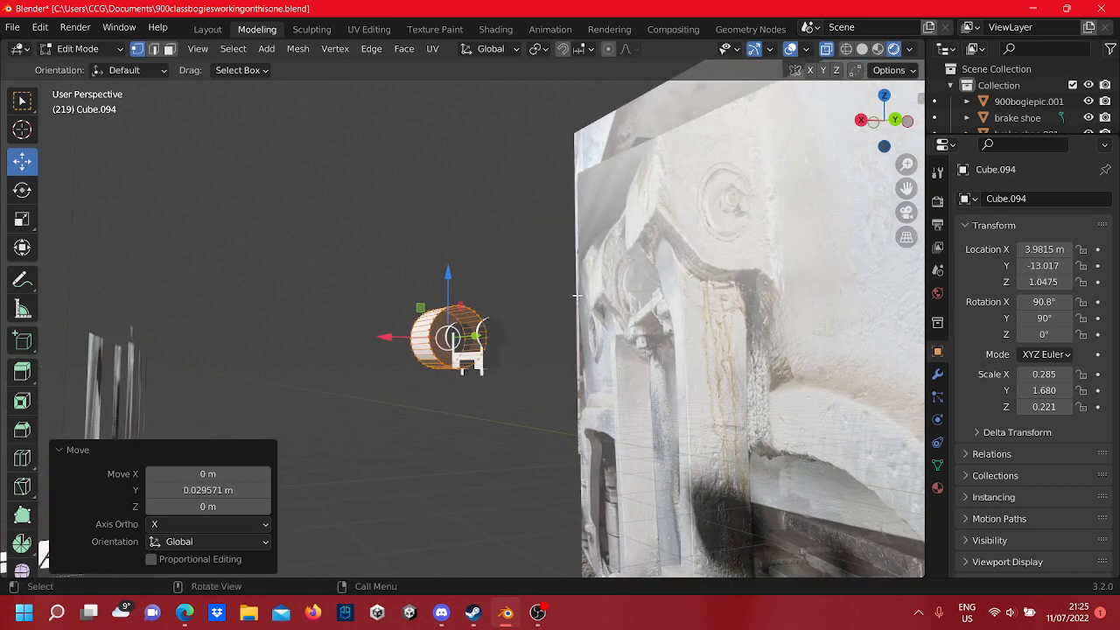
scroll(513, 295, up, 1)
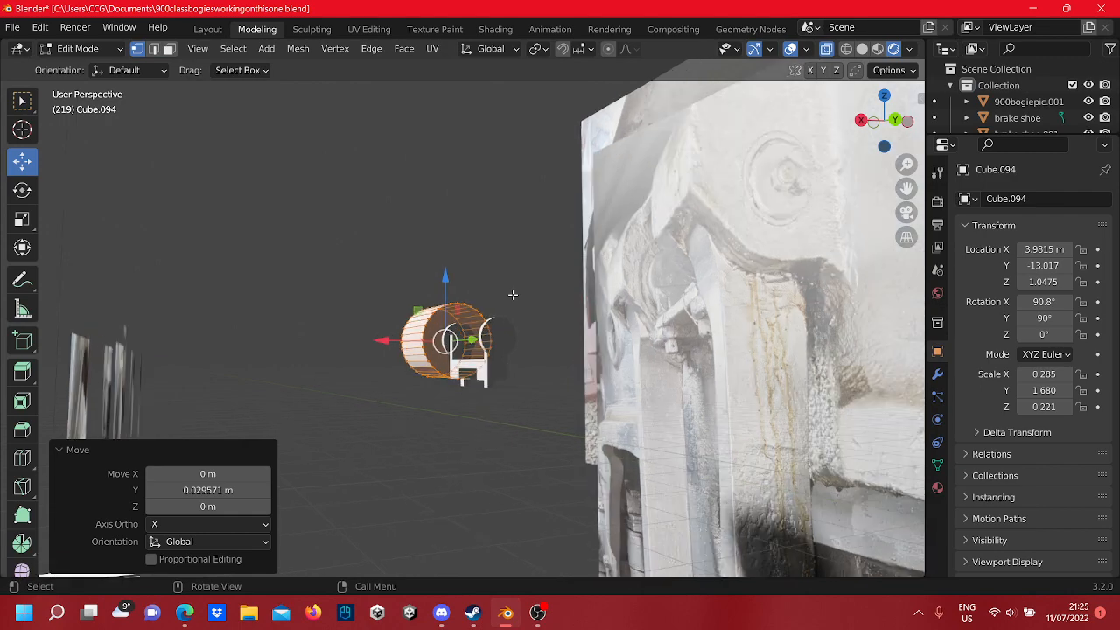
scroll(525, 278, up, 7)
middle_drag(522, 270, 381, 270)
click(885, 120)
scroll(560, 330, down, 8)
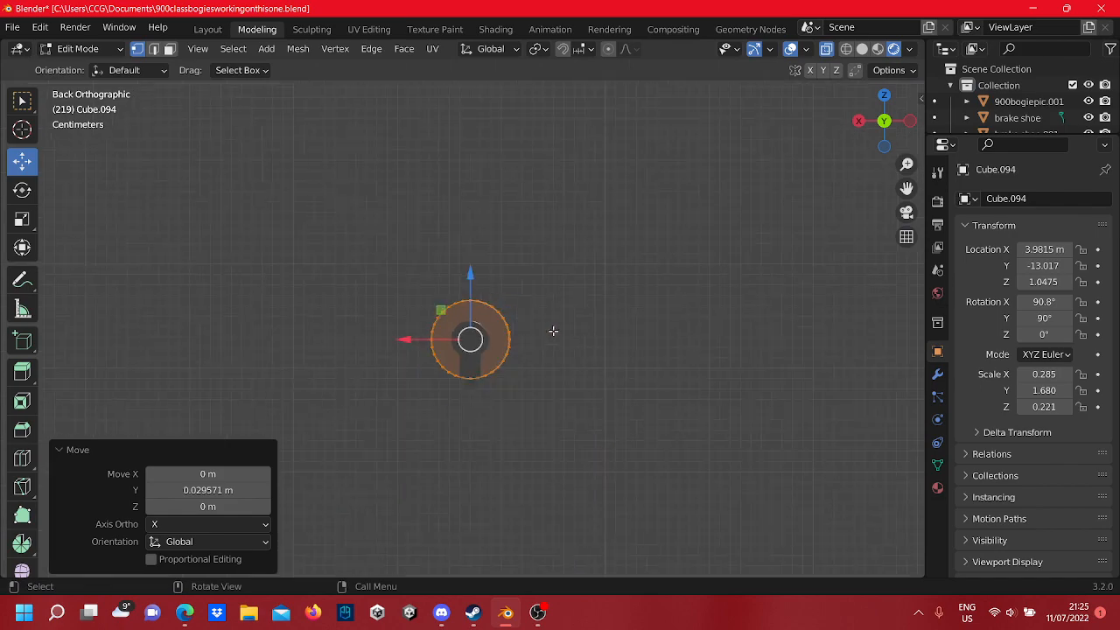
scroll(441, 302, up, 4)
scroll(440, 288, up, 5)
drag(551, 282, 367, 189)
scroll(368, 189, down, 1)
middle_drag(368, 189, 556, 257)
scroll(556, 257, down, 5)
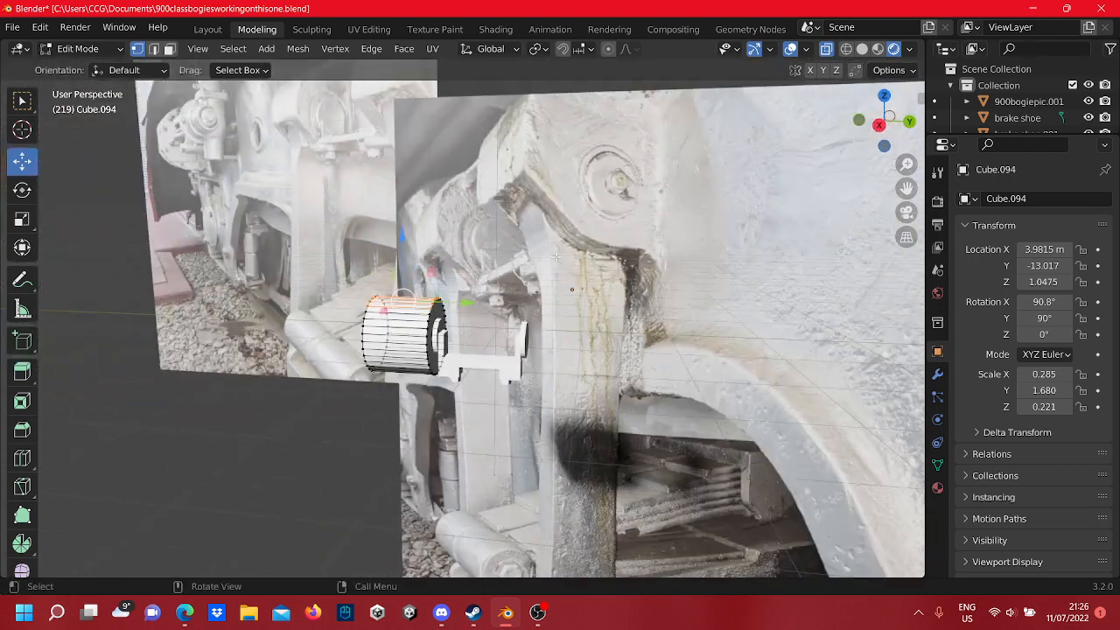
click(879, 124)
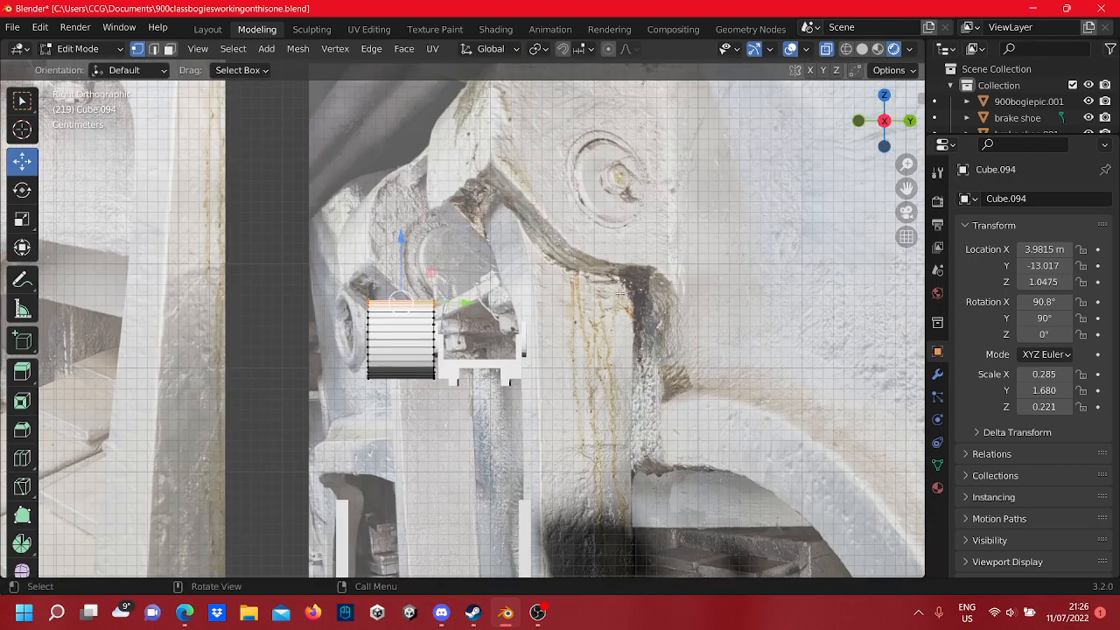
scroll(477, 307, up, 3)
scroll(476, 307, down, 3)
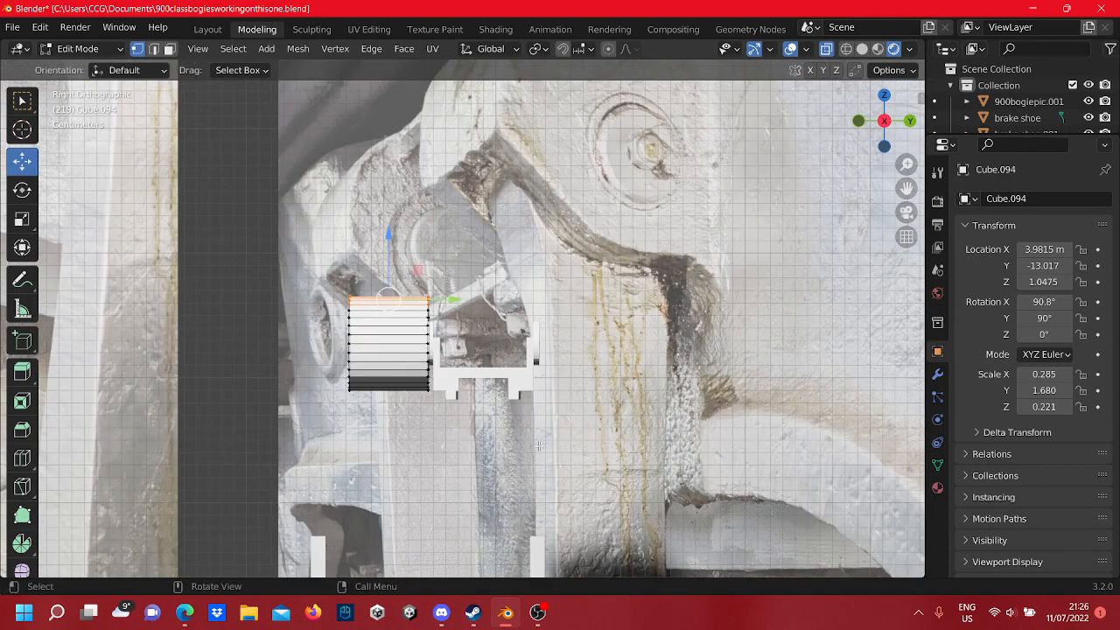
- Edit the bracket parts and the cylinder together and move all their geometry 0.17617 m along Y, clear of the photographed hanger
key(Tab)
click(452, 364)
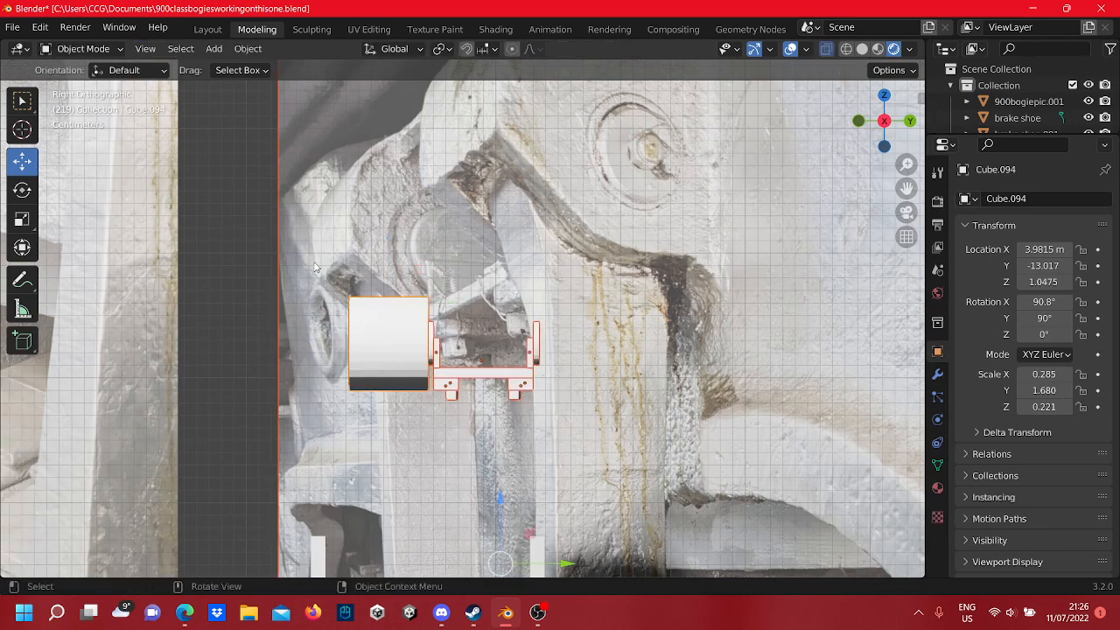
click(286, 291)
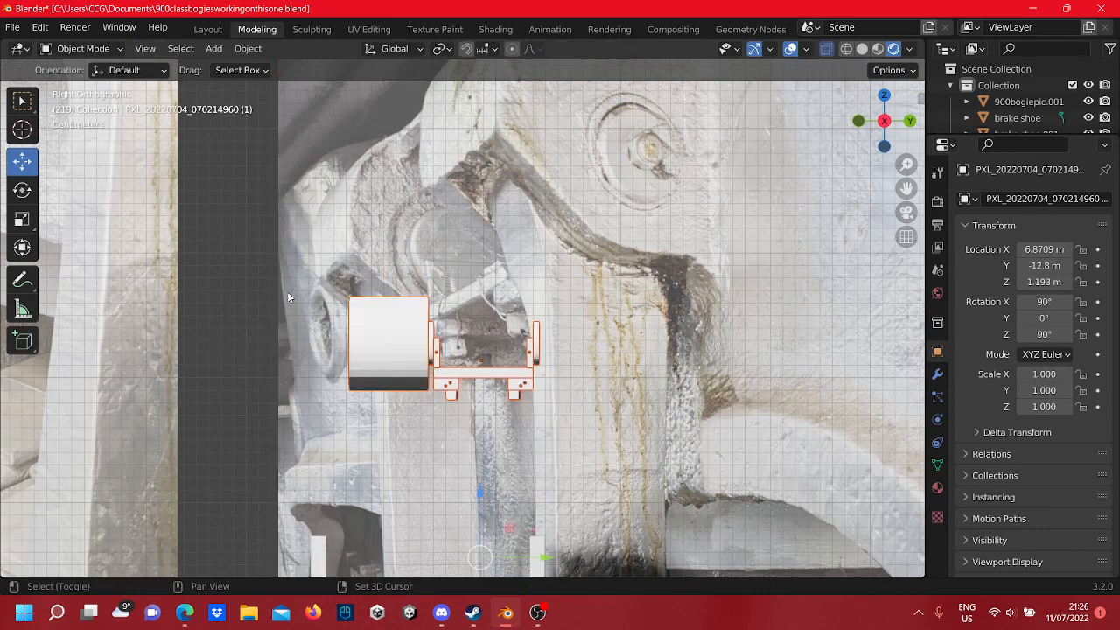
key(Tab)
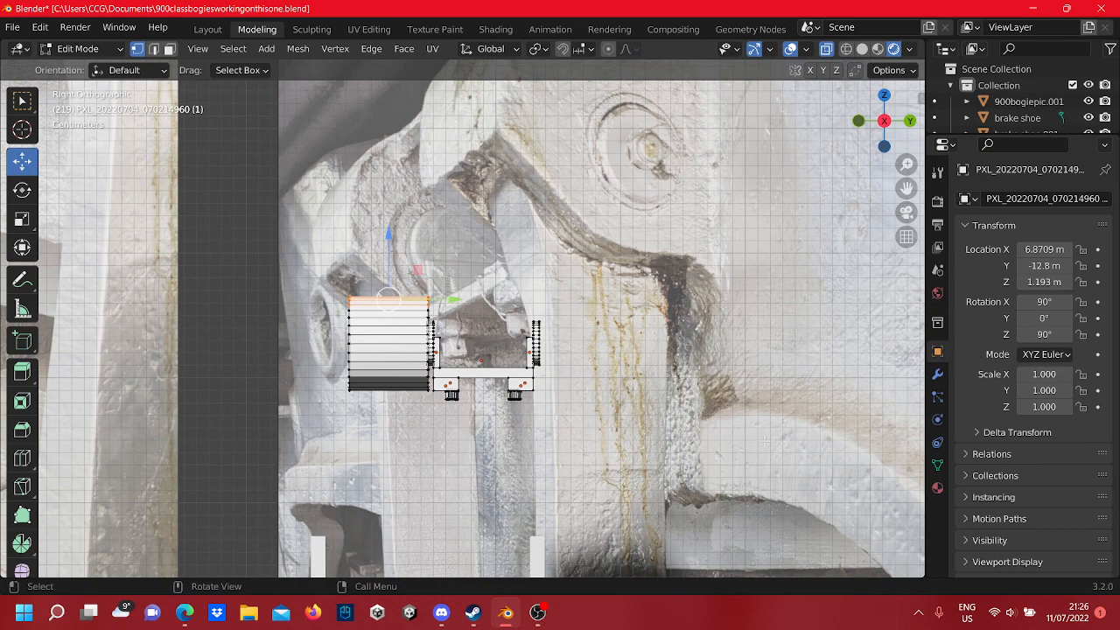
key(a)
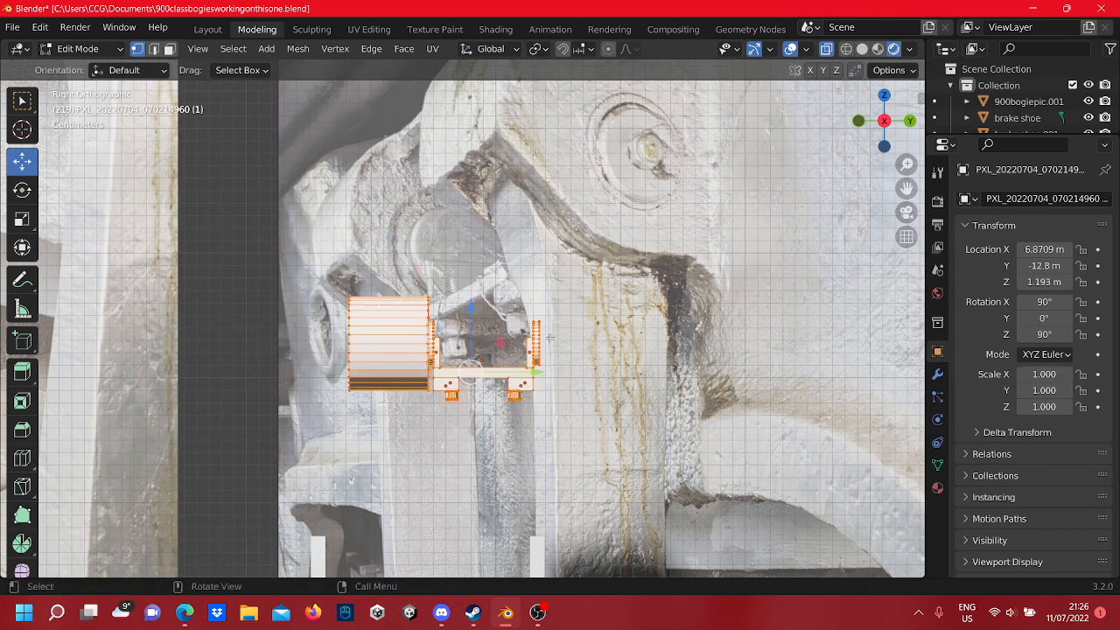
scroll(531, 350, down, 3)
key(g)
key(y)
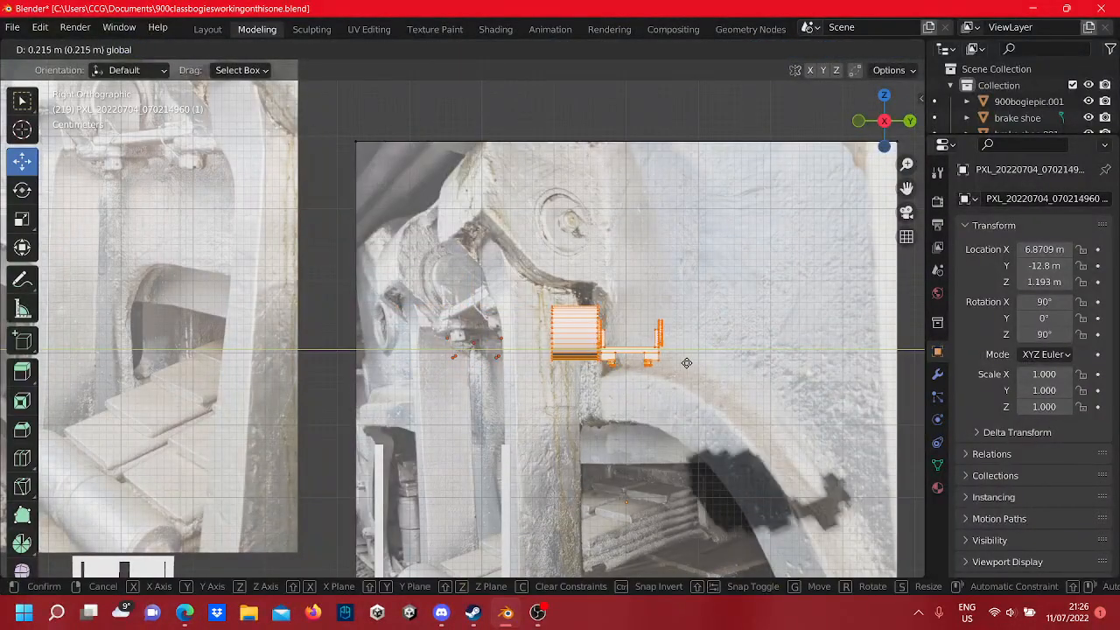
click(665, 369)
shift+middle_drag(674, 368, 591, 371)
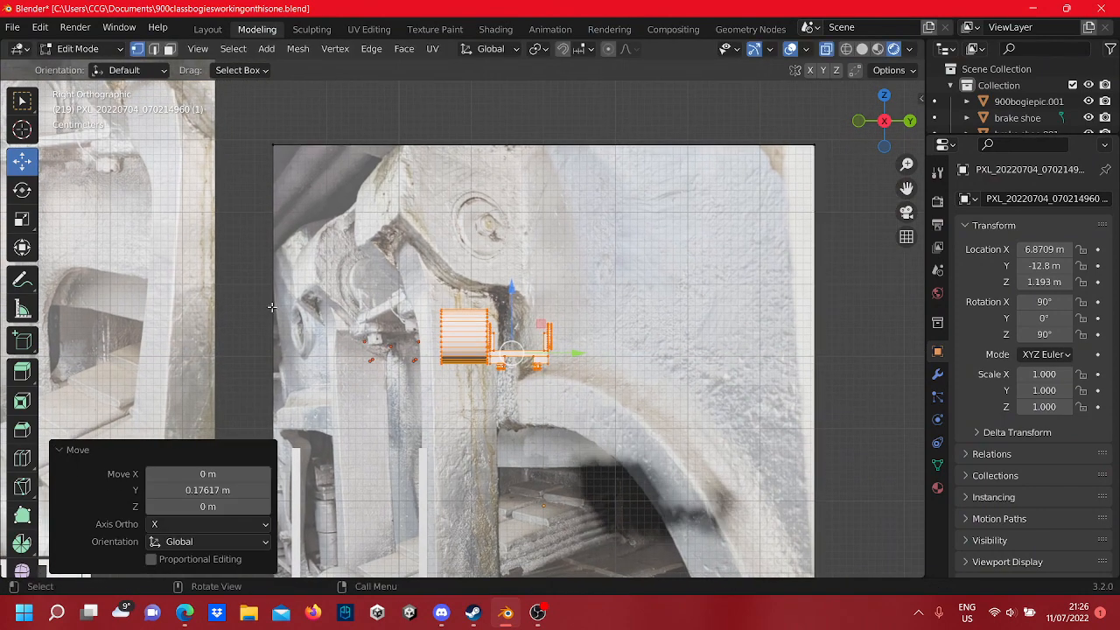
- Rotate the bracket and cylinder geometry together by -57° about the global Z axis
click(24, 190)
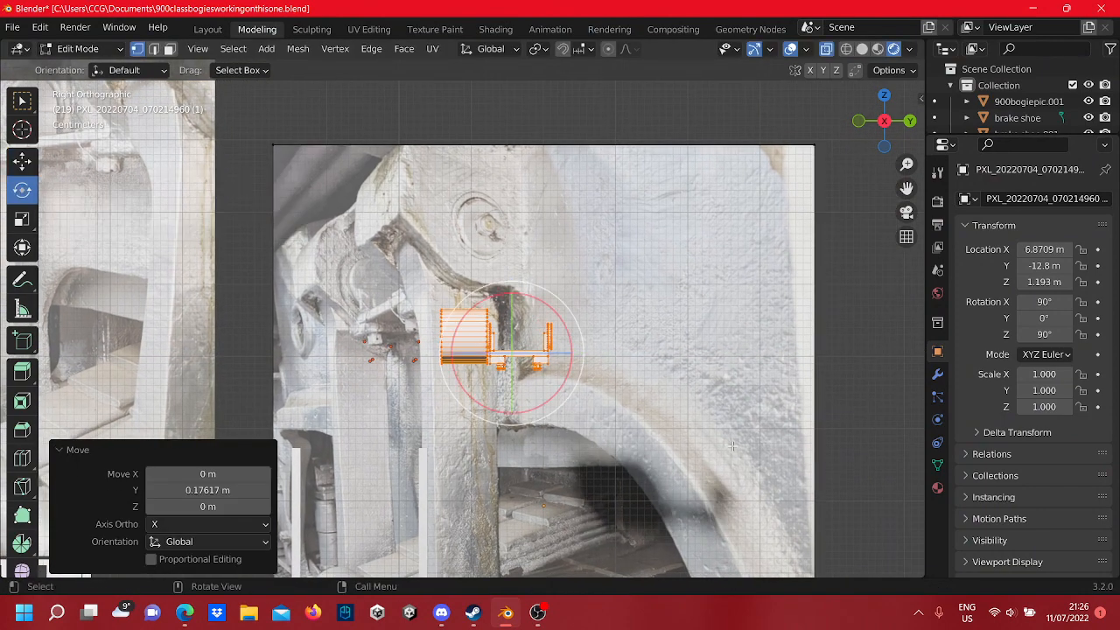
drag(546, 353, 517, 360)
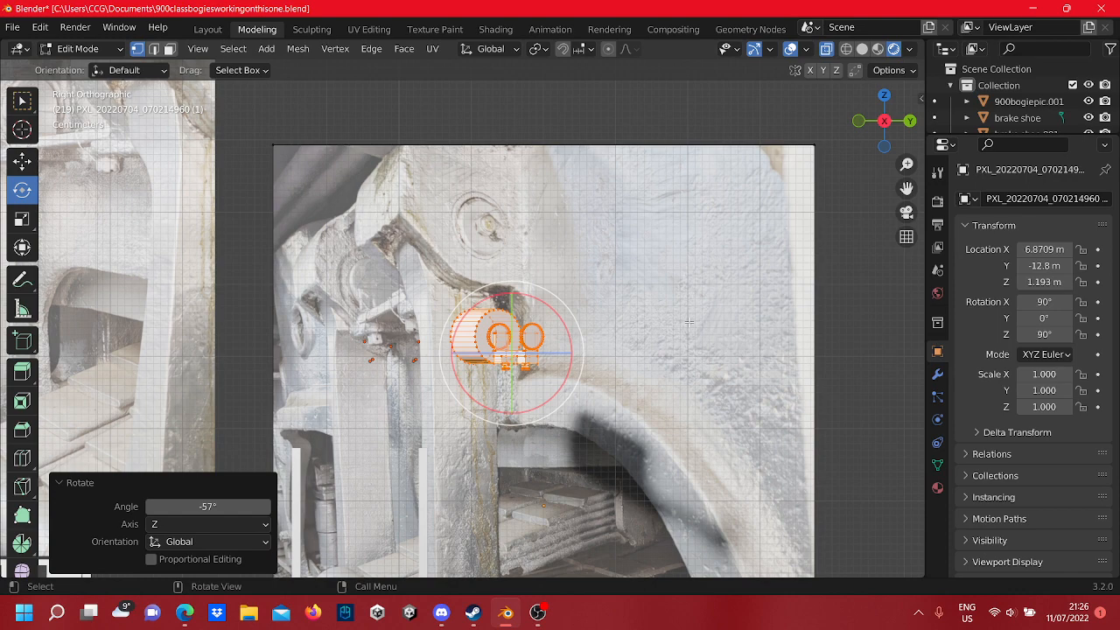
click(837, 279)
scroll(512, 378, up, 3)
- Edit only the large cylinder and raise all its geometry 0.12065 m along Z, above the bracket
key(Tab)
click(511, 378)
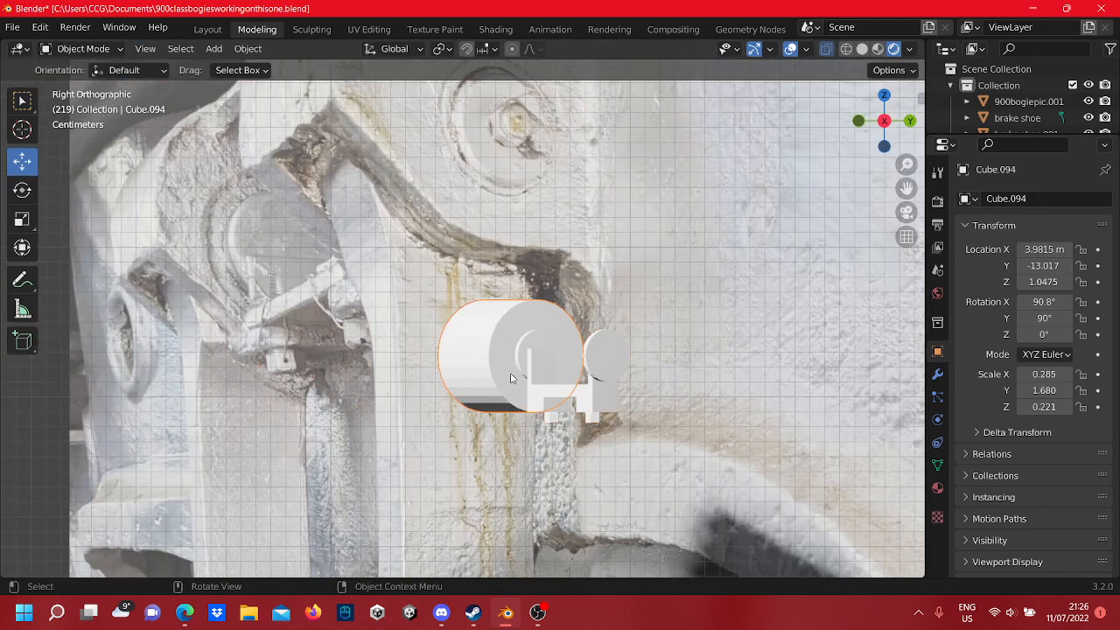
key(Tab)
scroll(514, 341, up, 4)
scroll(513, 346, down, 5)
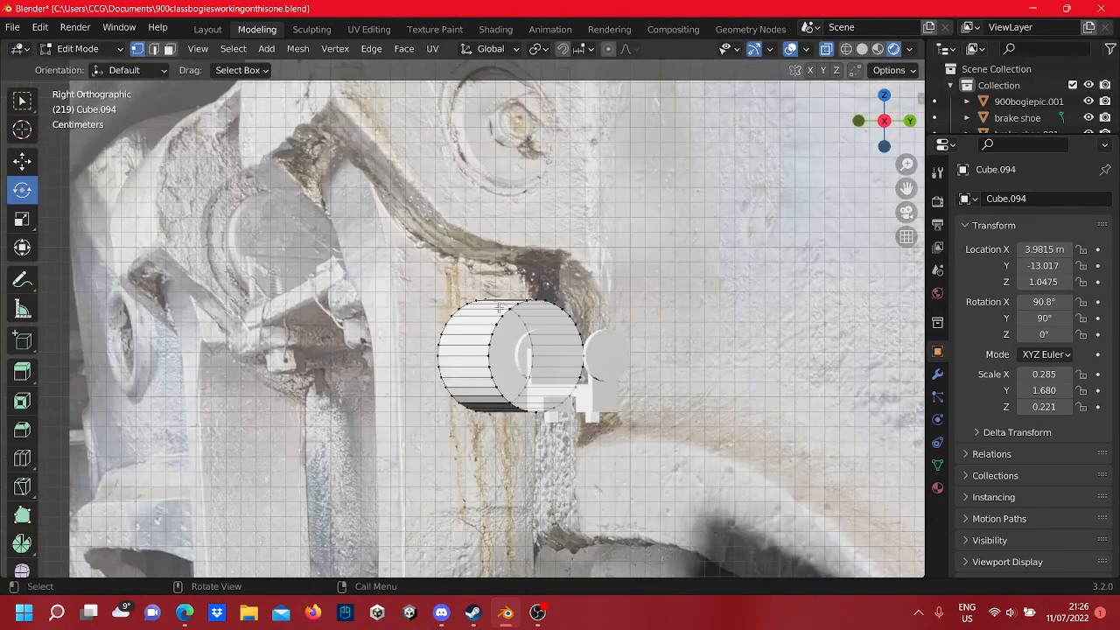
shift+middle_drag(487, 273, 464, 353)
scroll(512, 394, up, 2)
shift+middle_drag(597, 479, 558, 322)
scroll(532, 398, down, 3)
shift+middle_drag(553, 453, 556, 493)
drag(319, 228, 317, 225)
shift+middle_drag(324, 236, 341, 289)
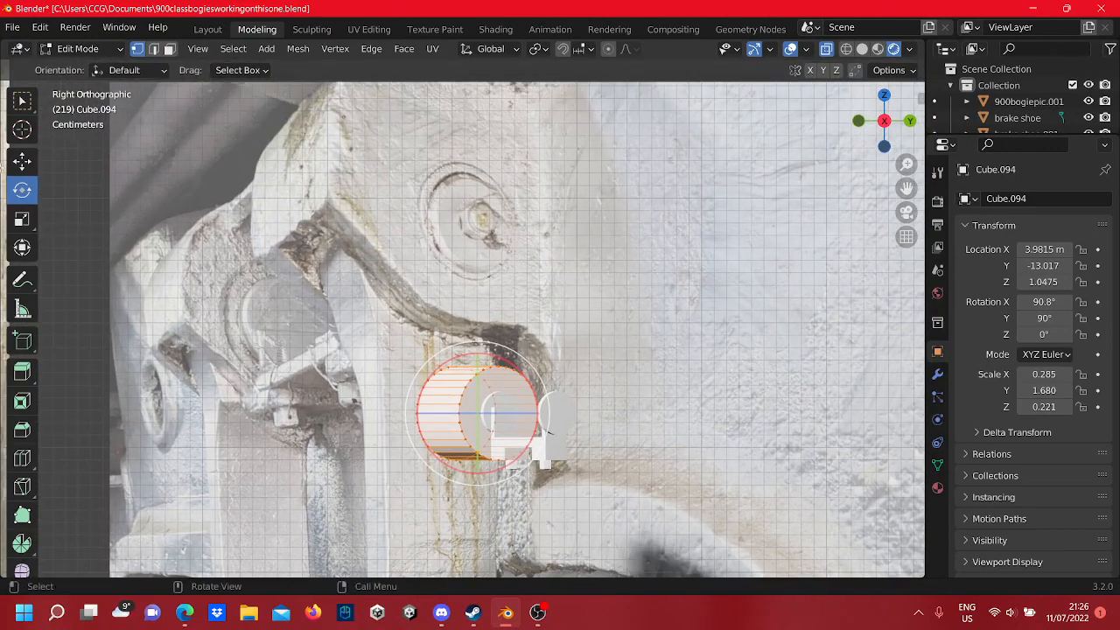
click(32, 163)
click(32, 163)
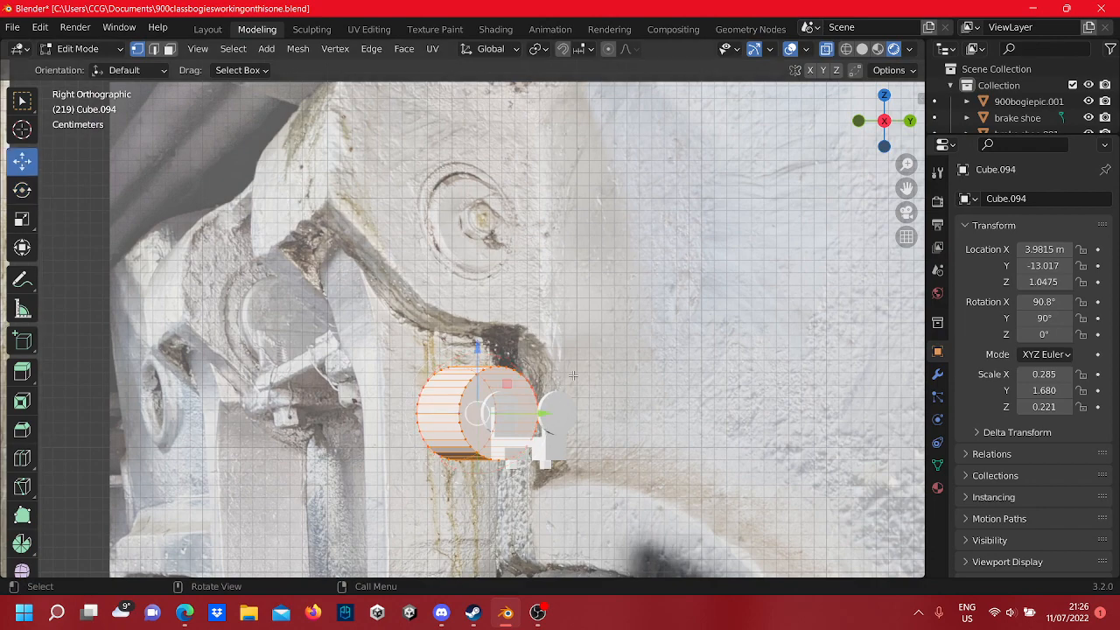
drag(477, 350, 431, 197)
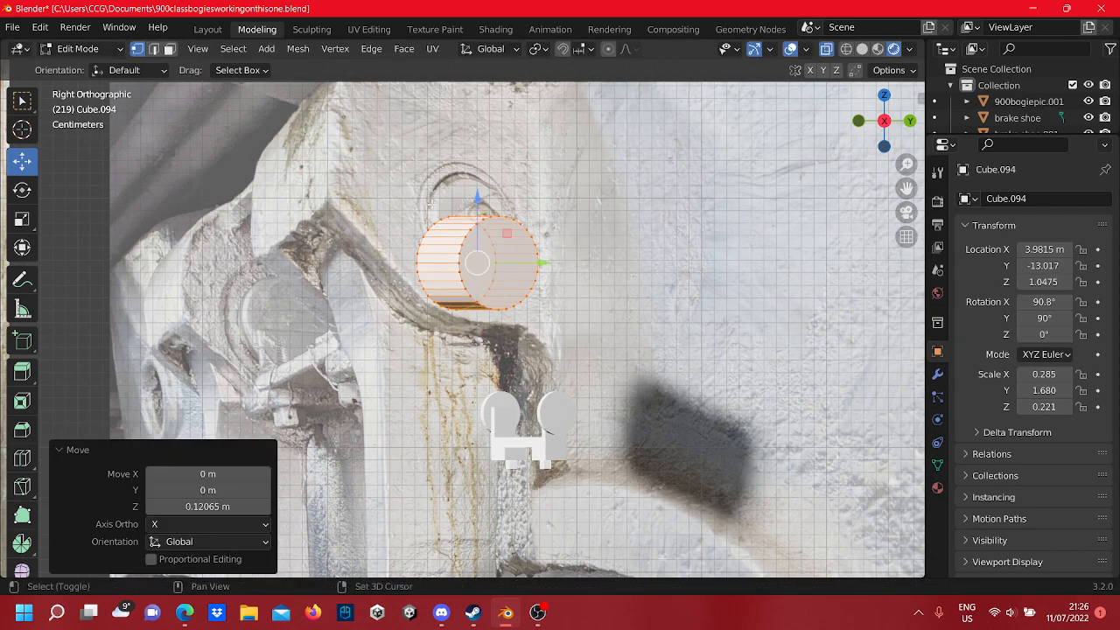
shift+middle_drag(525, 372, 569, 495)
scroll(547, 481, up, 4)
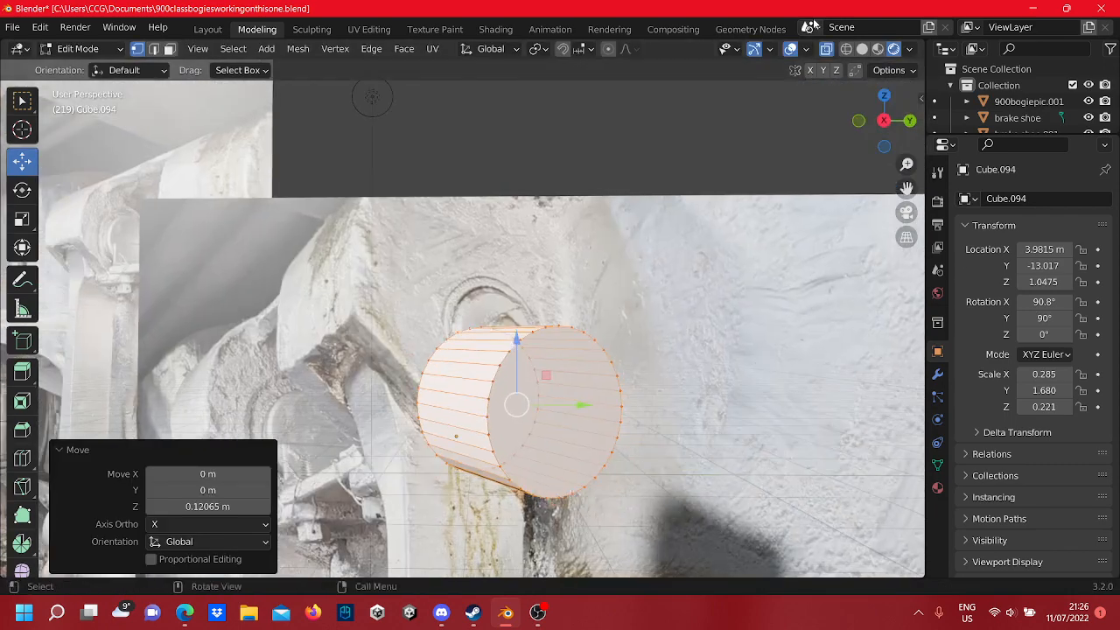
click(884, 120)
scroll(402, 302, down, 1)
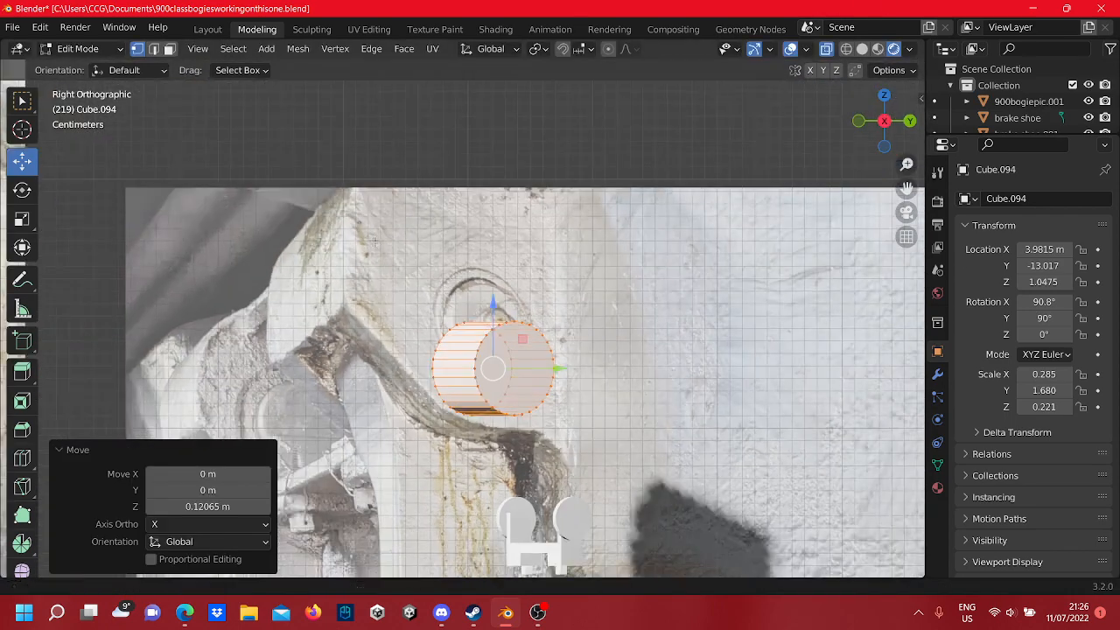
shift+middle_drag(516, 402, 532, 331)
scroll(538, 337, up, 4)
drag(625, 413, 573, 382)
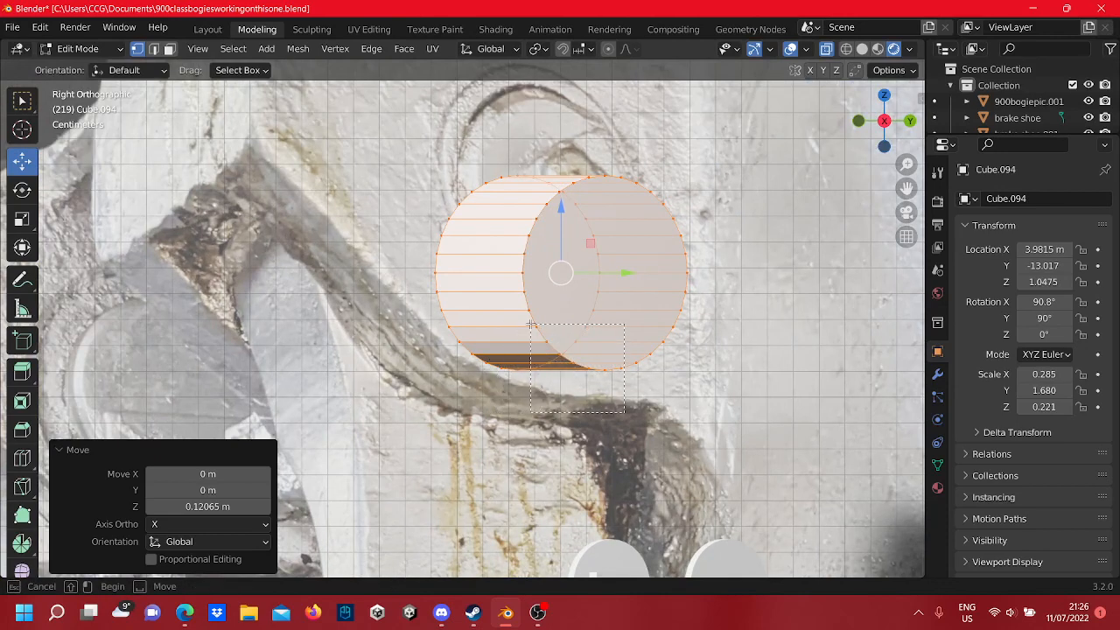
drag(514, 314, 515, 313)
scroll(560, 341, up, 2)
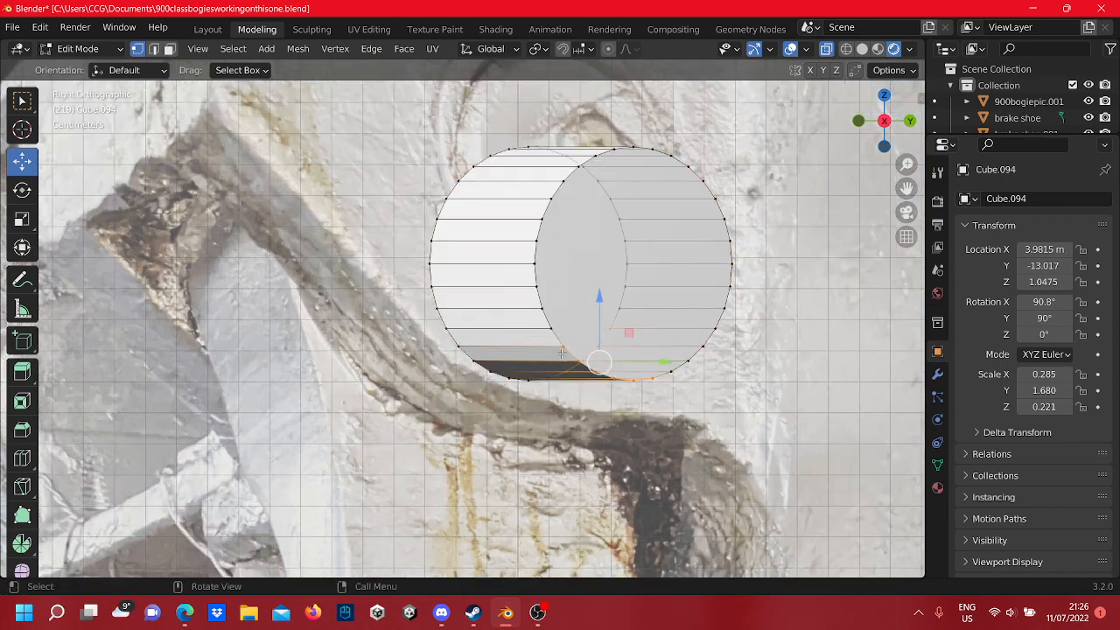
scroll(565, 349, down, 6)
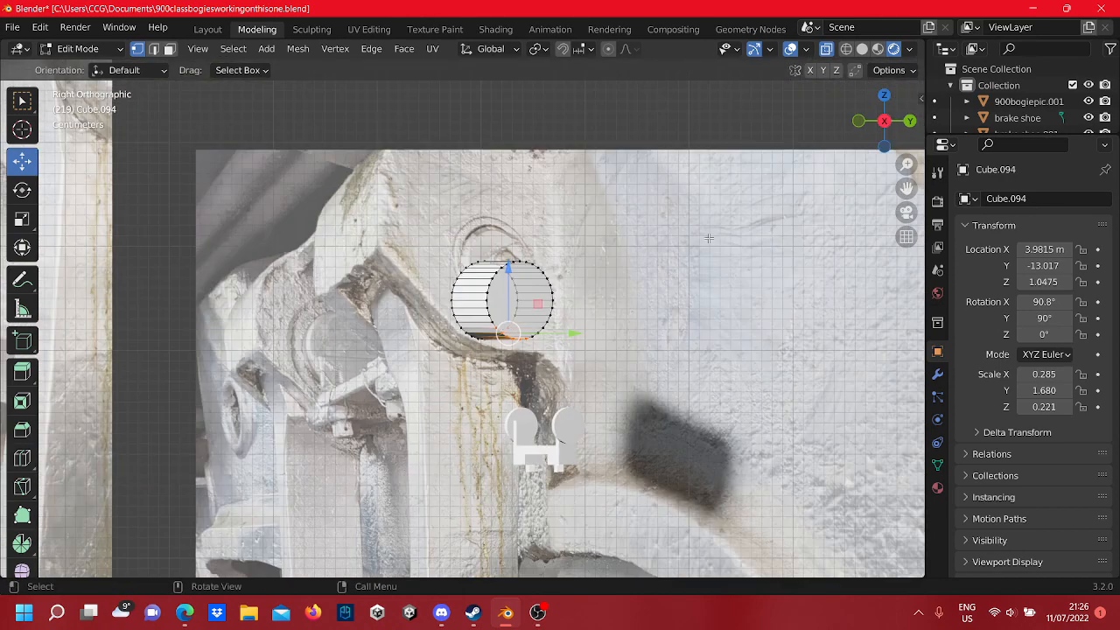
- Undo the vertex selection and the last upward move of the large cylinder
key(ctrl+z)
key(ctrl+z)
key(ctrl+z)
key(ctrl+z)
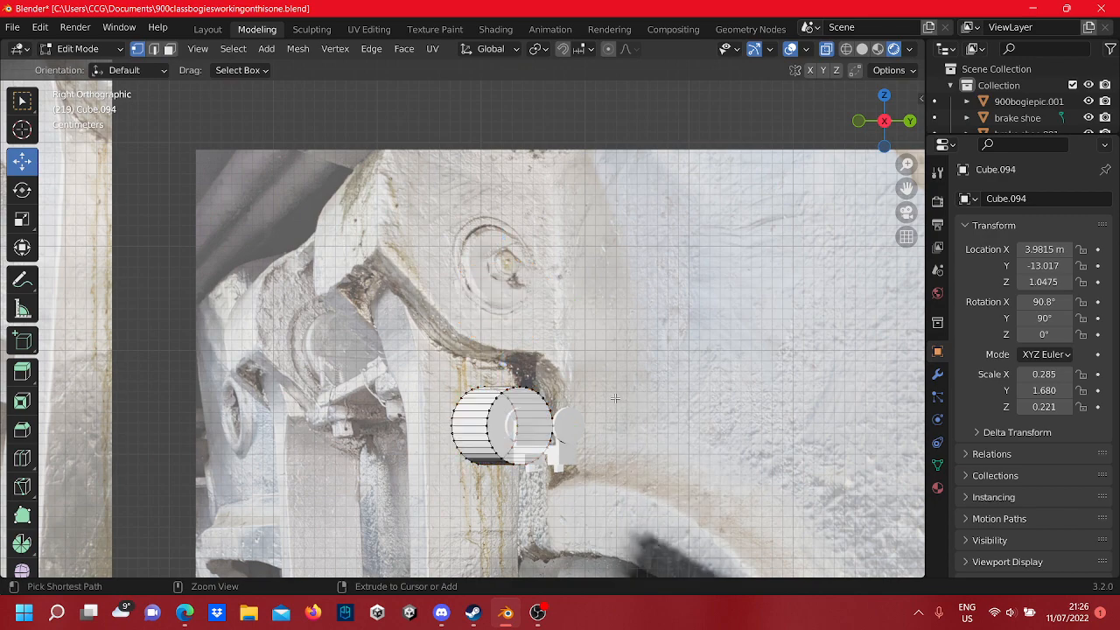
- Edit the large cylinder together with the neighbouring bracket parts, select all their geometry and rotate it -31° about the global Z axis
key(Tab)
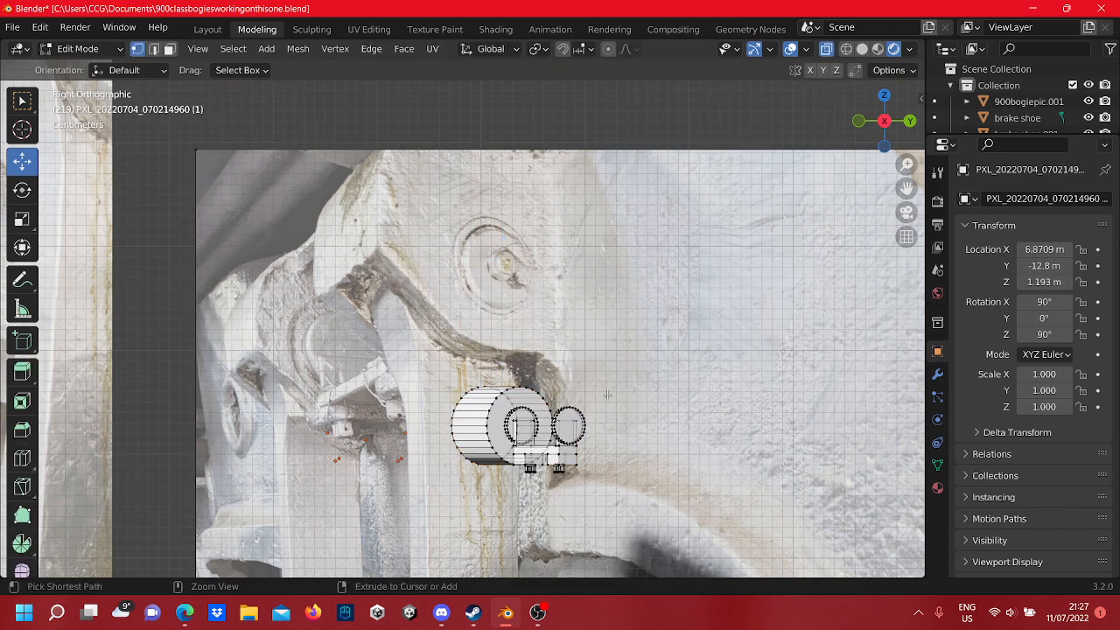
scroll(599, 467, down, 3)
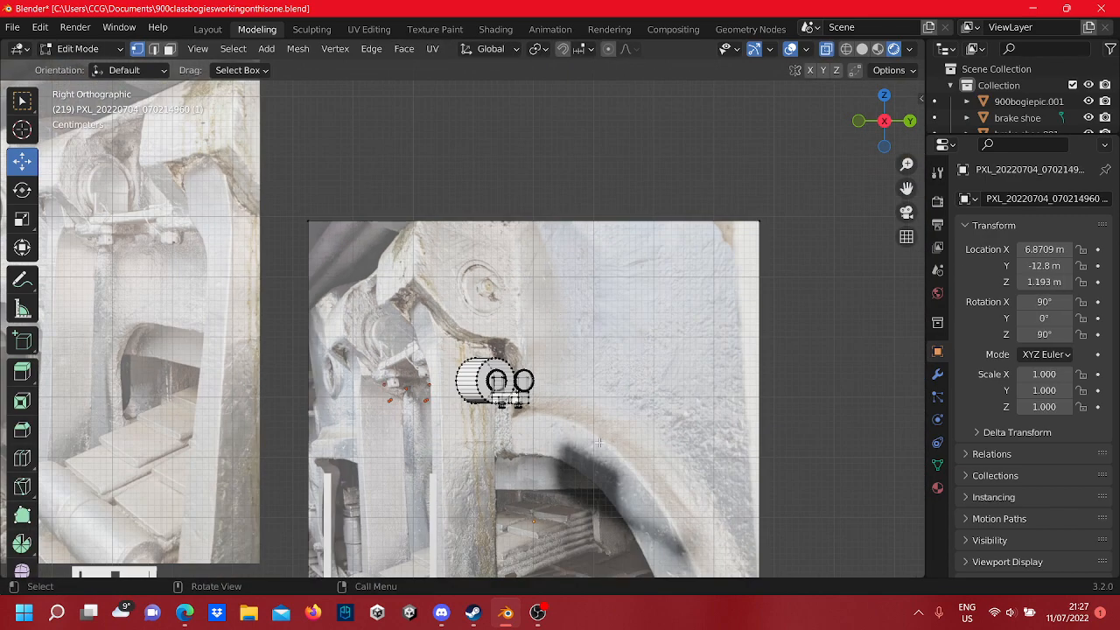
key(a)
scroll(600, 443, up, 4)
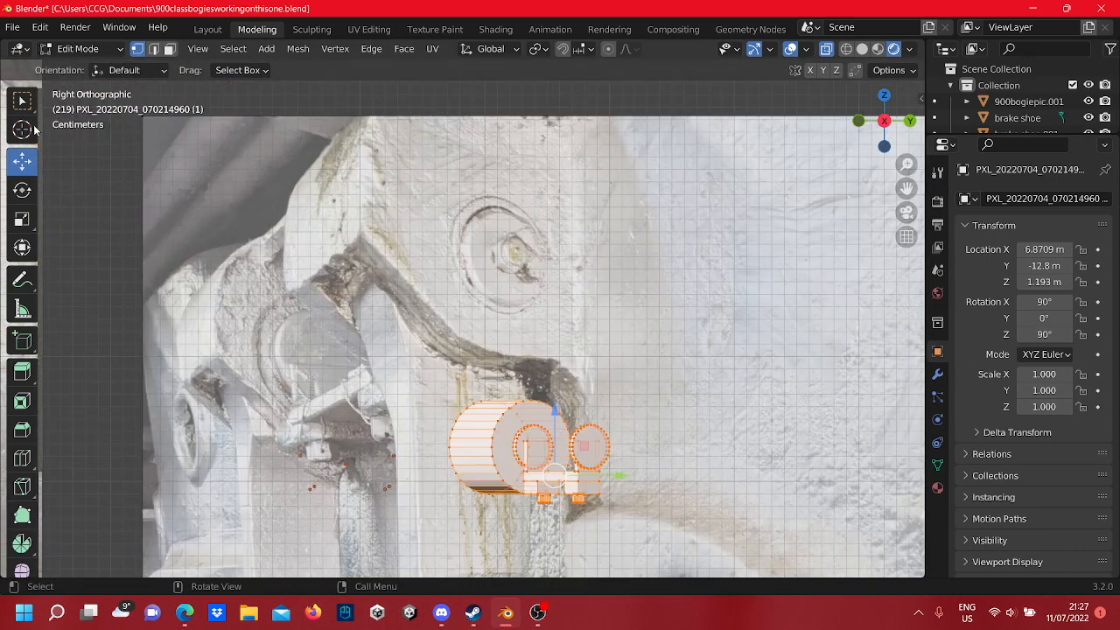
click(21, 188)
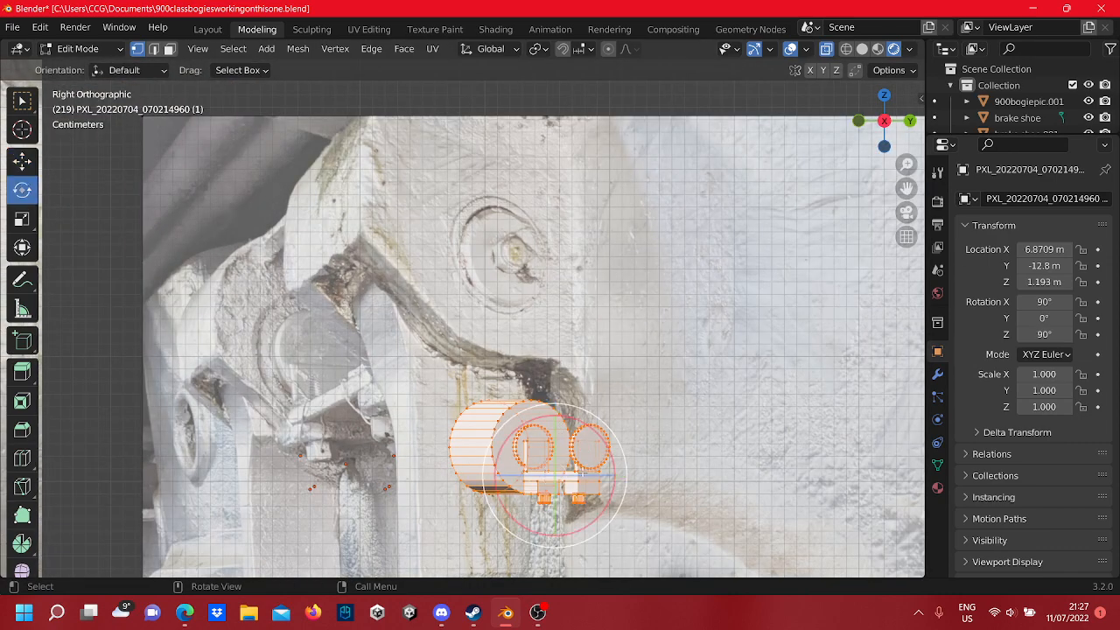
drag(578, 475, 557, 483)
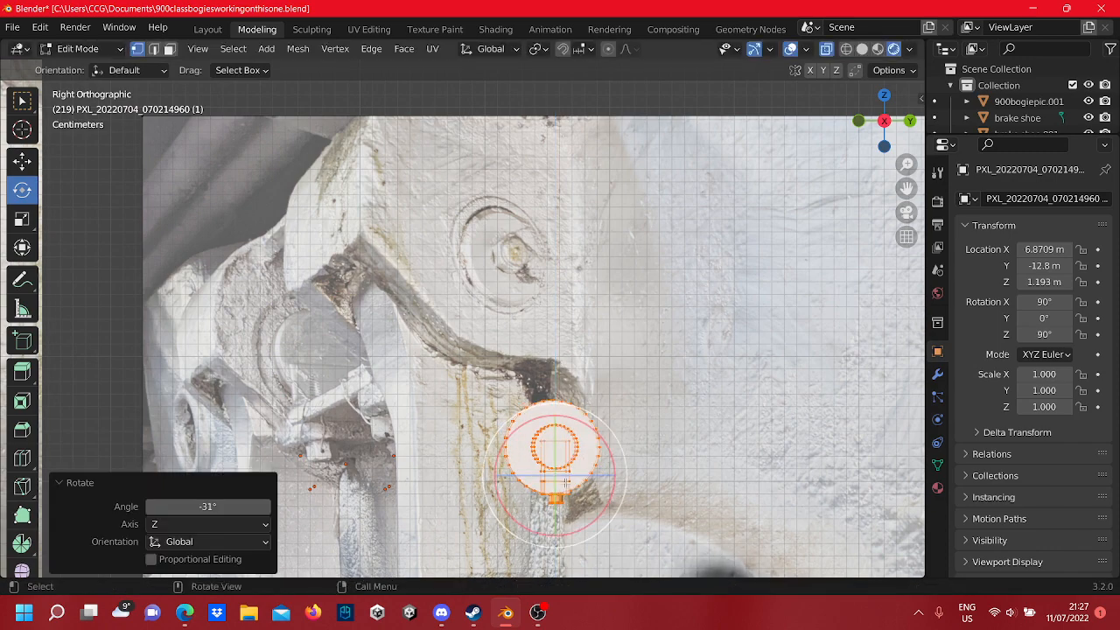
- Fine-tune the selected parts' Z rotation by -1.89° and 0.614° so their round faces line up in the side view
scroll(542, 325, up, 5)
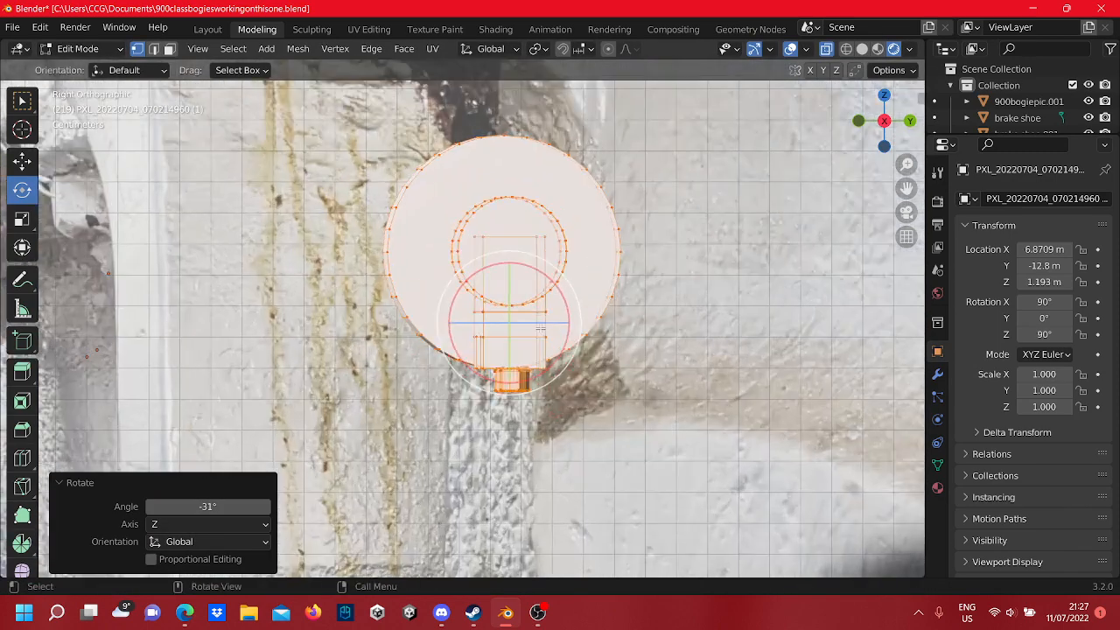
key(r)
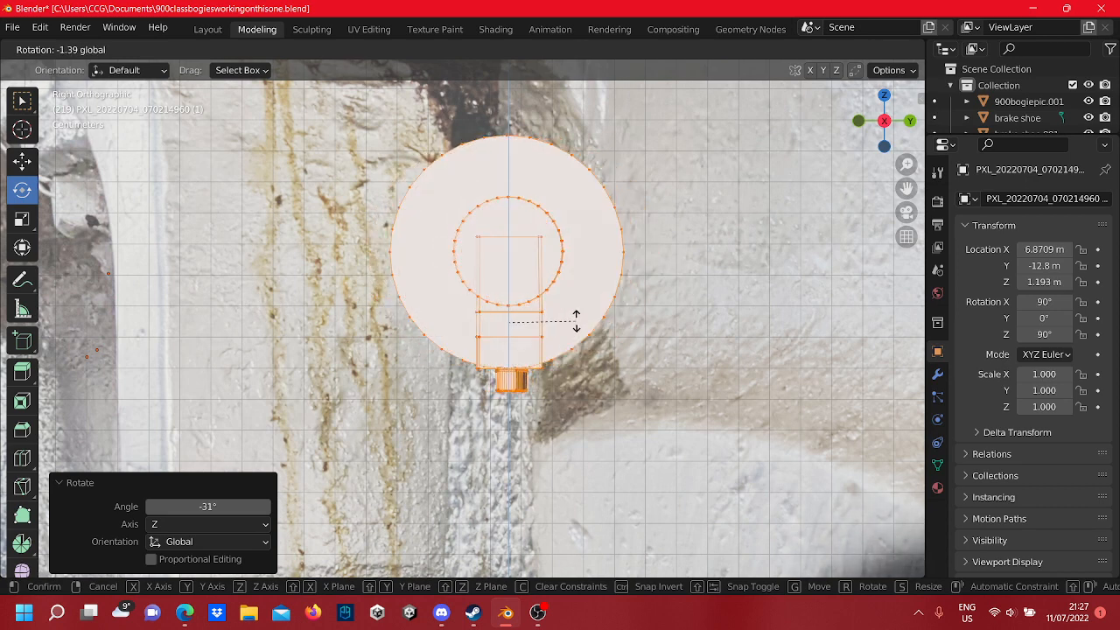
click(576, 321)
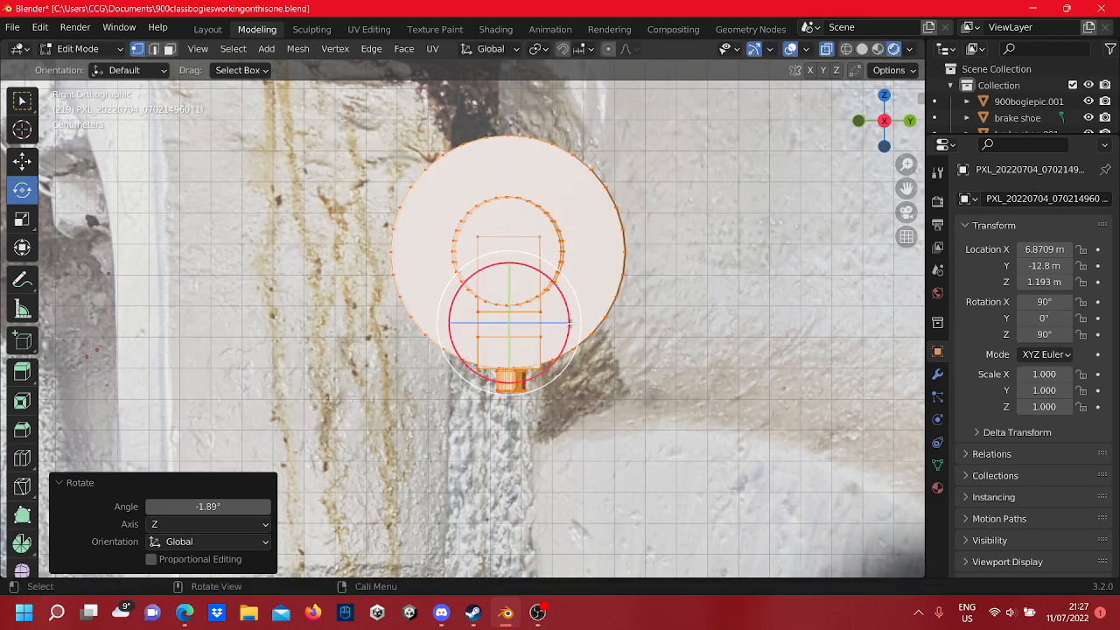
drag(558, 322, 560, 321)
shift+middle_drag(627, 193, 621, 243)
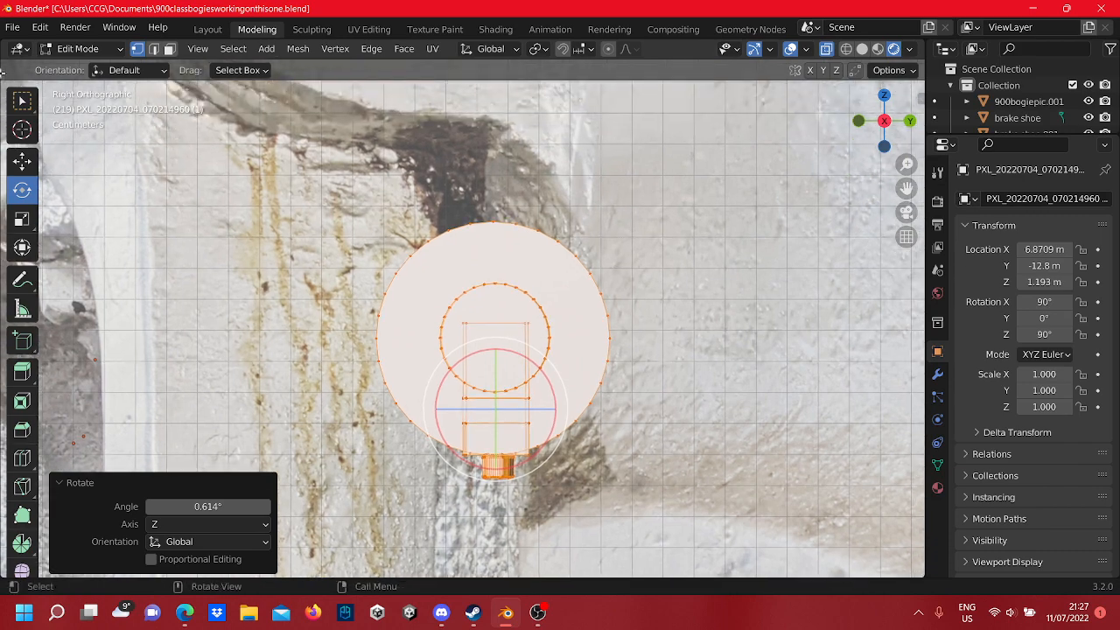
scroll(503, 343, down, 4)
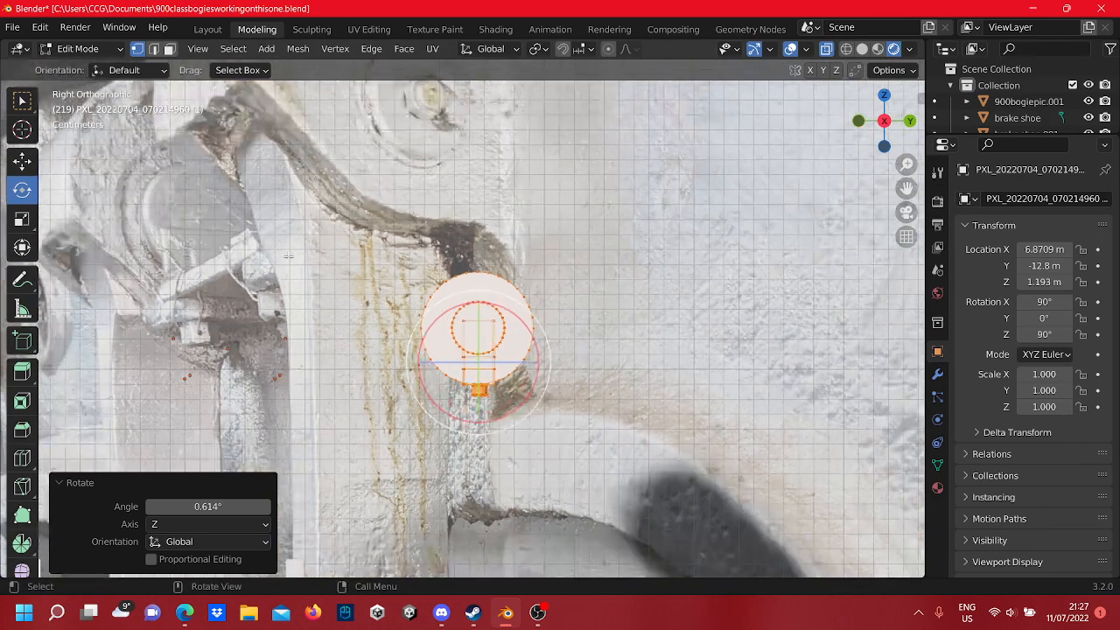
shift+middle_drag(503, 343, 357, 242)
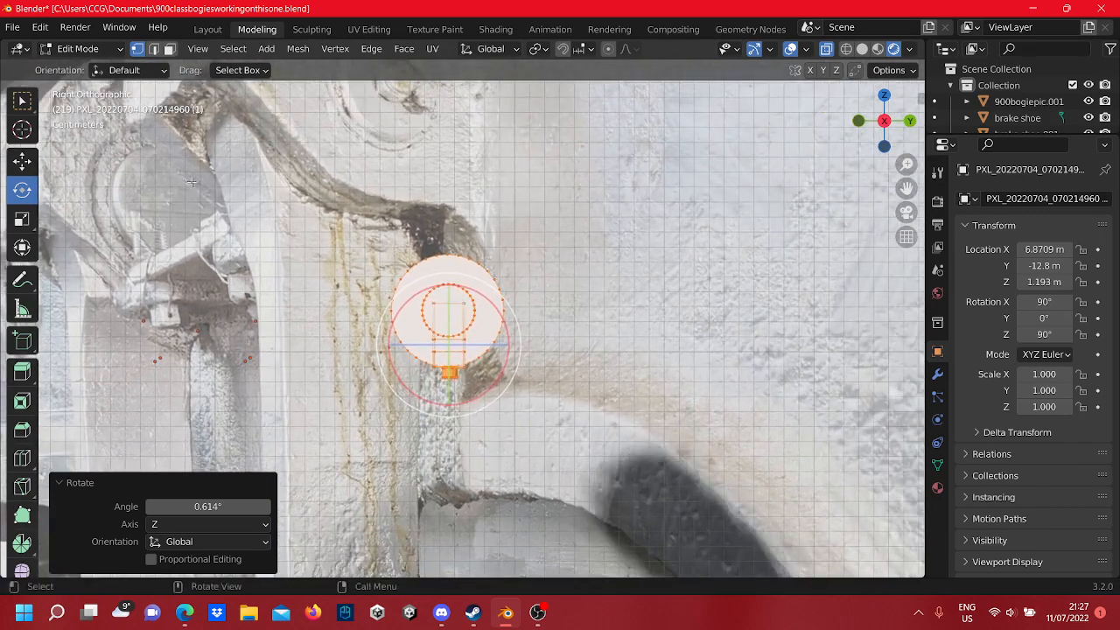
- Edit only the large cylinder Cube.094 and move its geometry up 0.15861 m along Z, beside the round boss in the photo
click(21, 163)
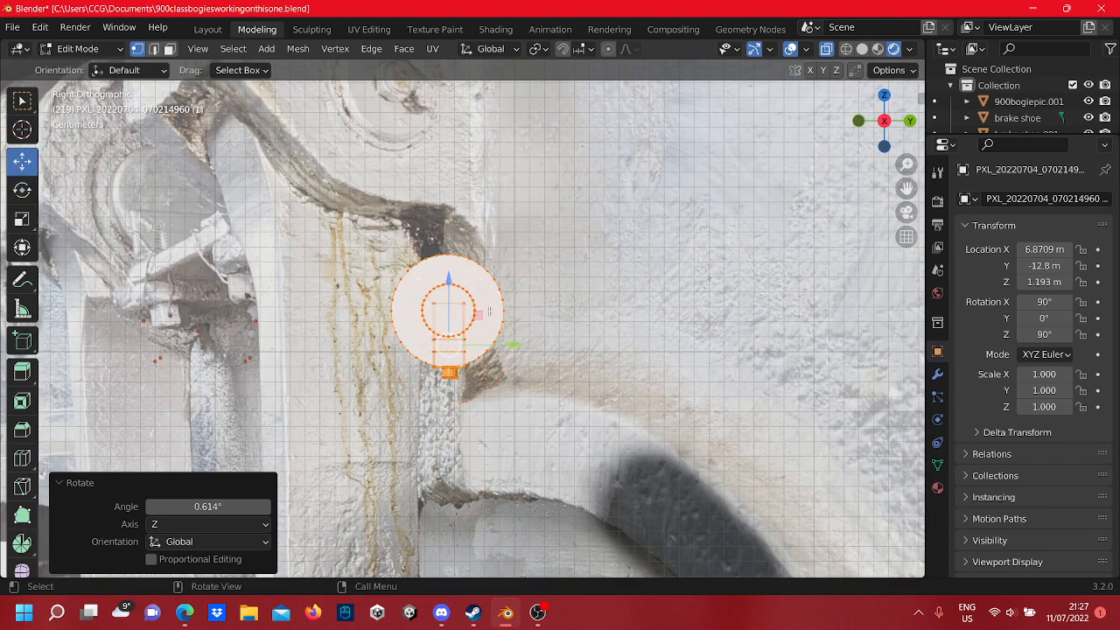
shift+middle_drag(488, 310, 548, 317)
key(Tab)
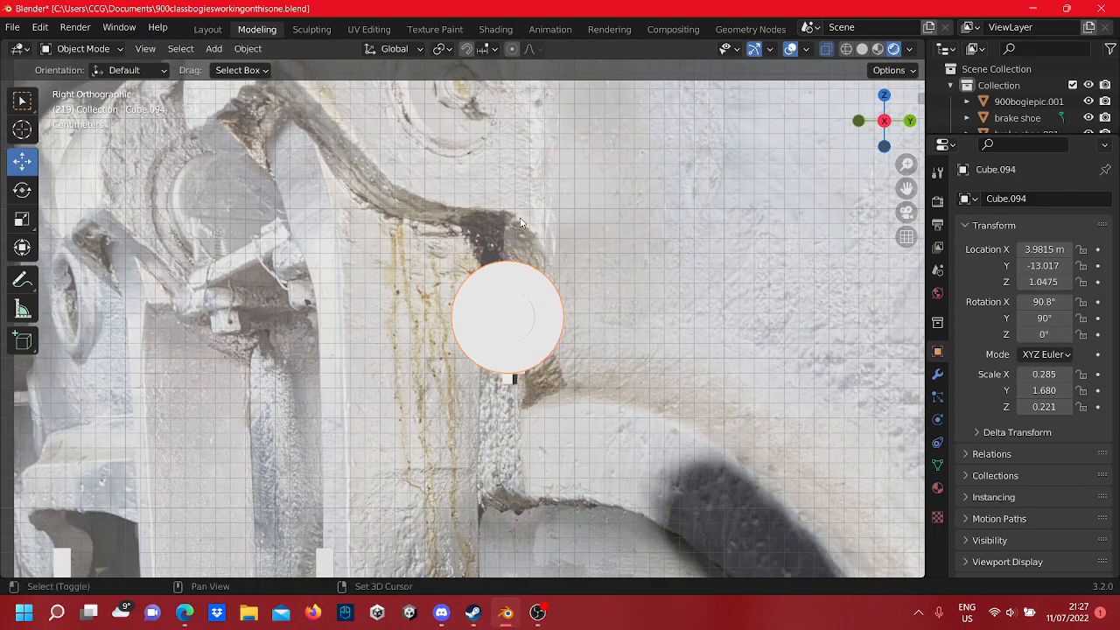
shift+middle_drag(520, 222, 532, 287)
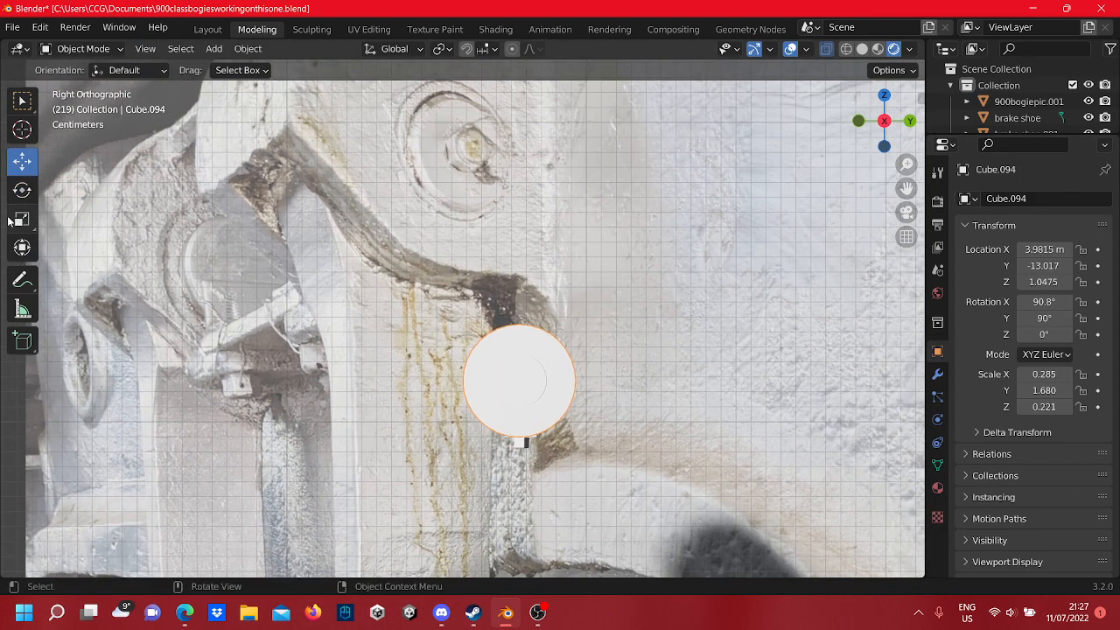
key(Tab)
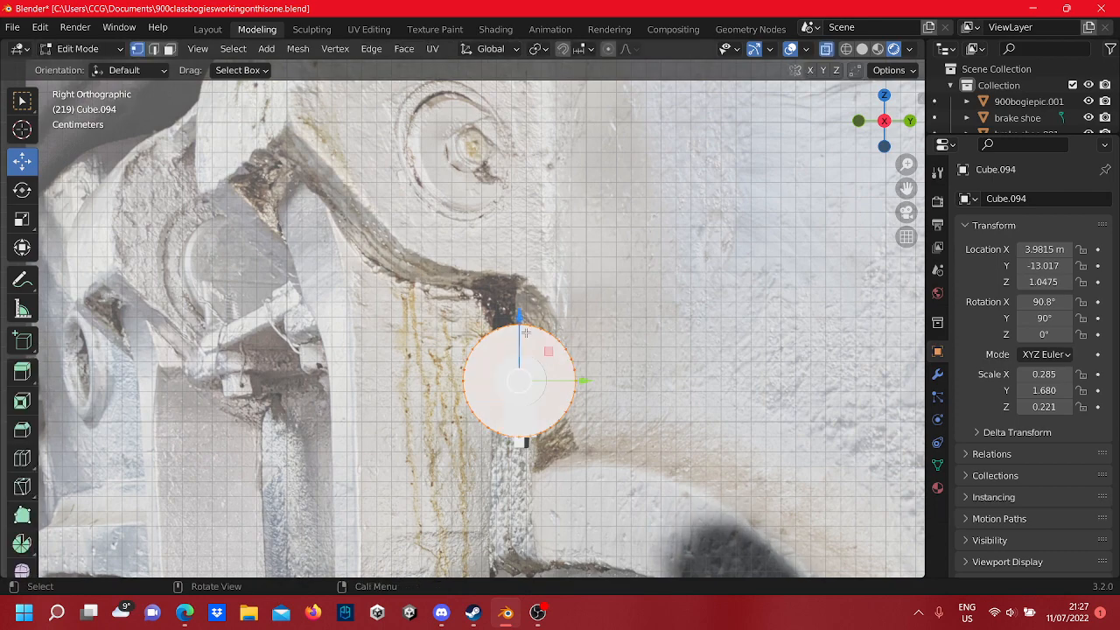
drag(525, 332, 525, 88)
shift+middle_drag(566, 226, 581, 336)
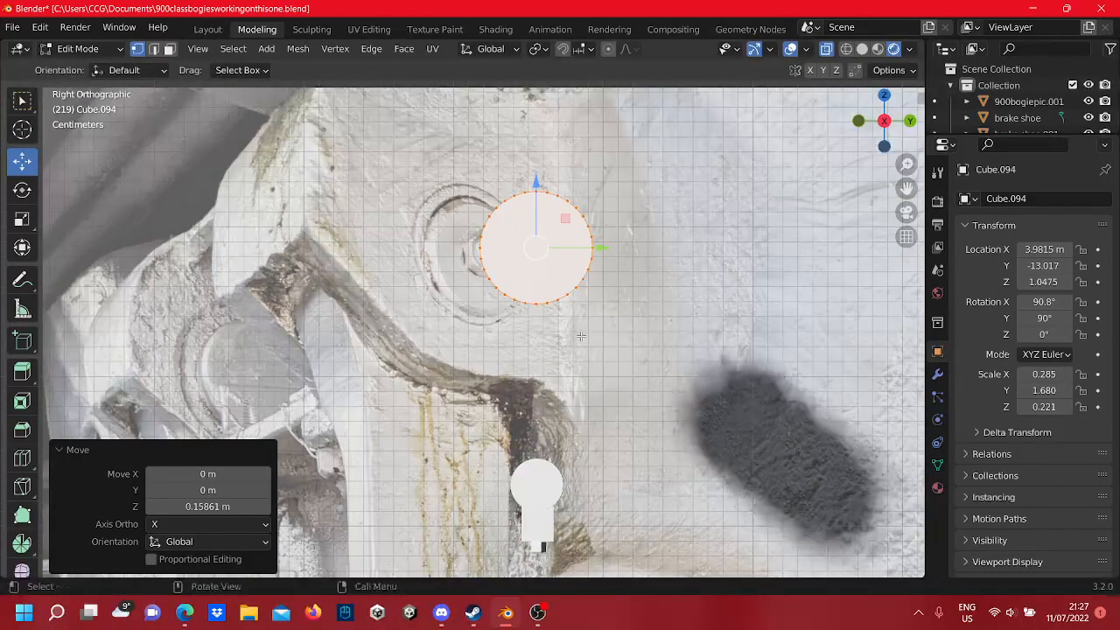
click(439, 616)
click(439, 616)
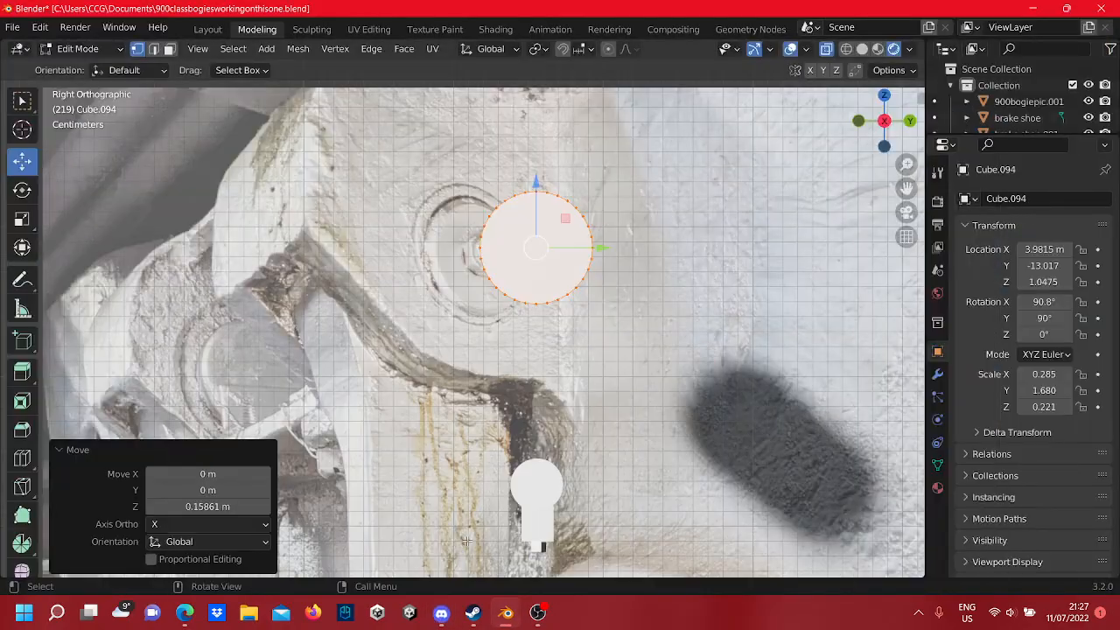
- Select two neighbouring vertices on the cylinder's lower rim and pull them slightly downward out of the circle
scroll(441, 434, up, 6)
scroll(442, 434, down, 3)
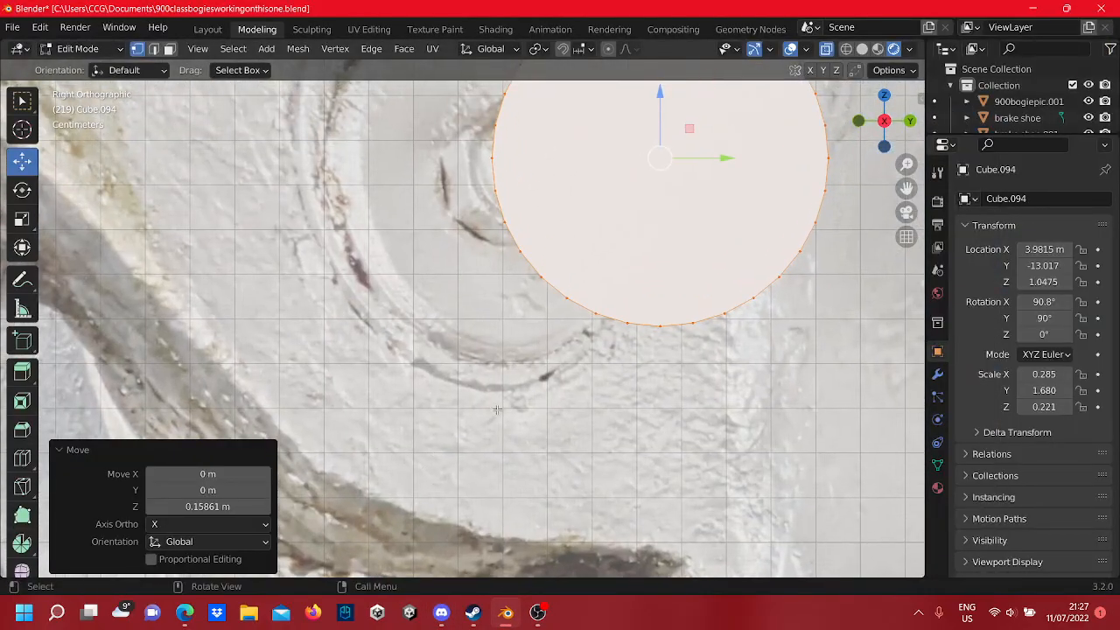
shift+middle_drag(611, 316, 520, 383)
scroll(519, 382, up, 3)
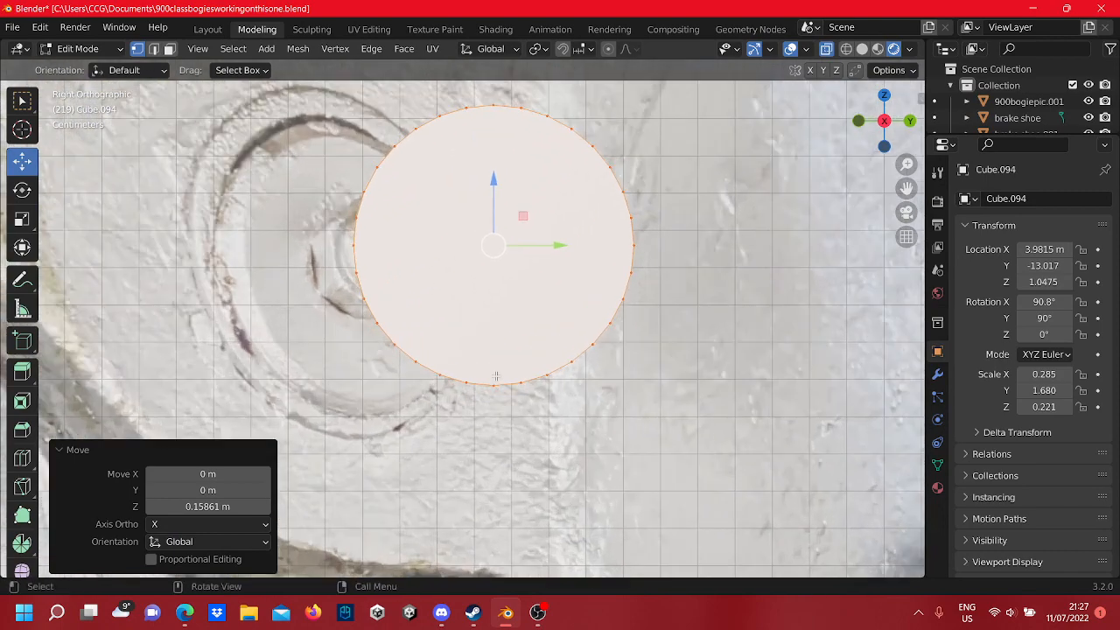
click(519, 359)
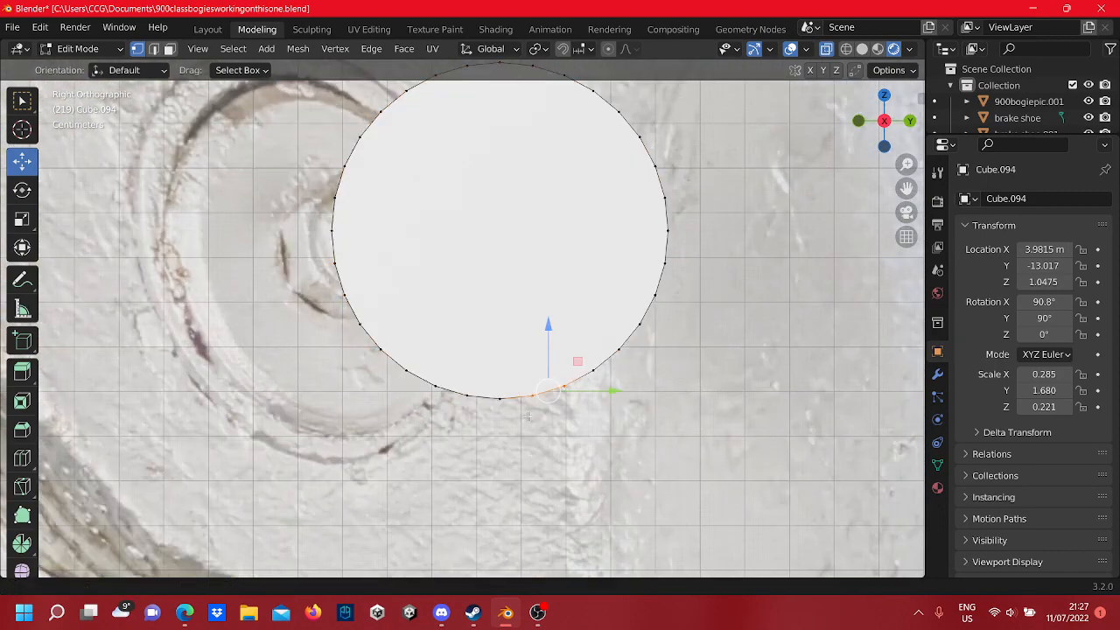
shift+middle_drag(532, 454, 529, 373)
drag(544, 278, 561, 304)
click(607, 382)
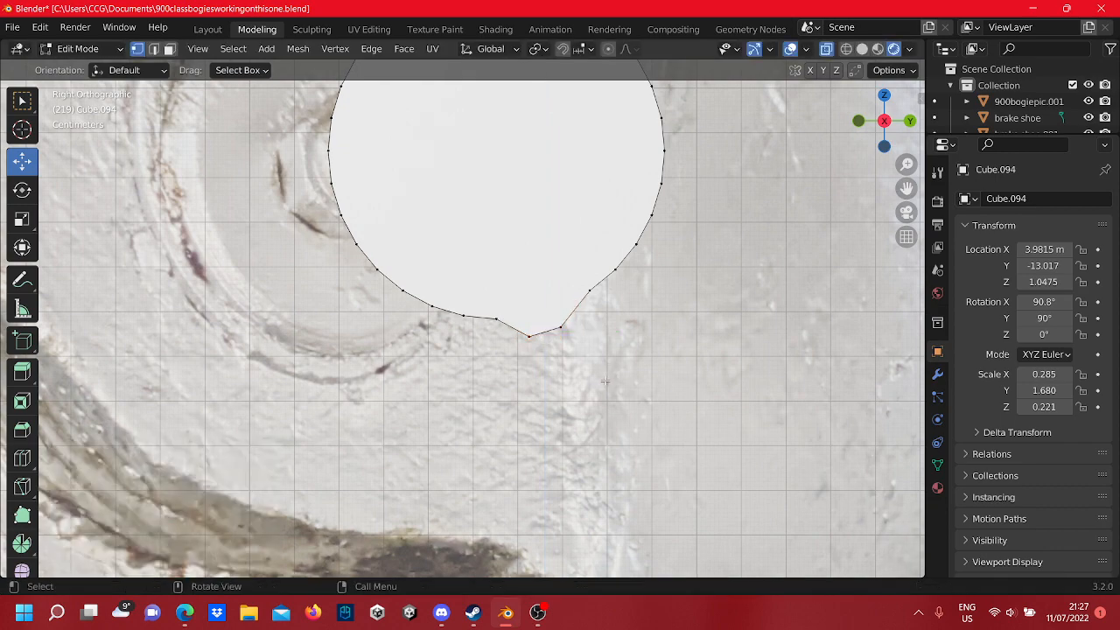
- Select the vertices at the middle of the cylinder's left rim and move them -0.003609 m along Y toward the photo's boss
scroll(465, 349, down, 3)
shift+middle_drag(464, 349, 599, 441)
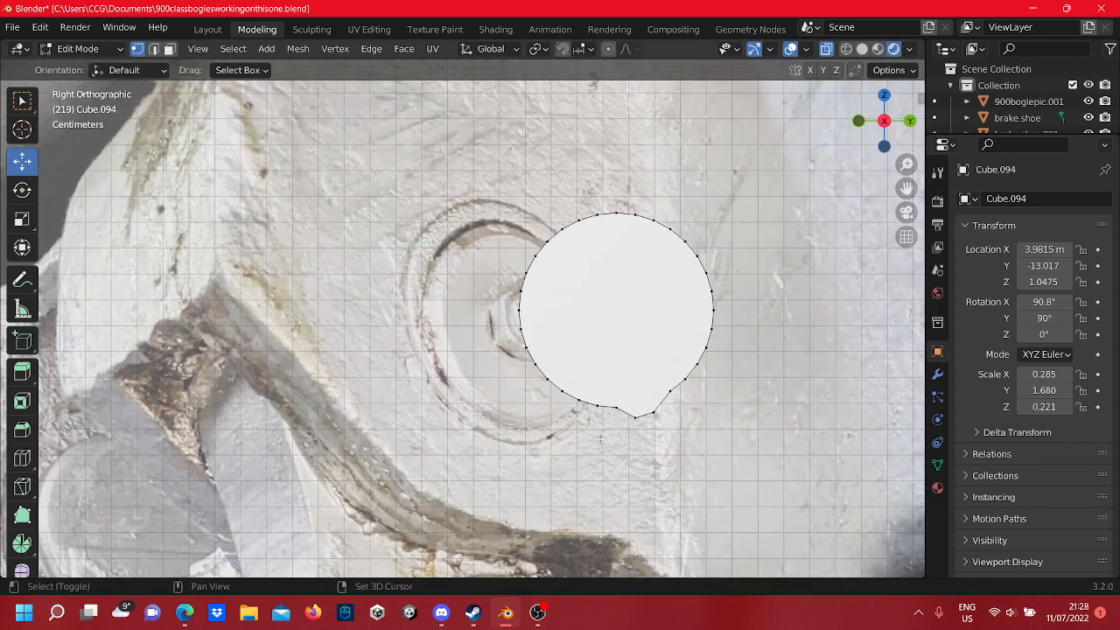
scroll(533, 363, up, 3)
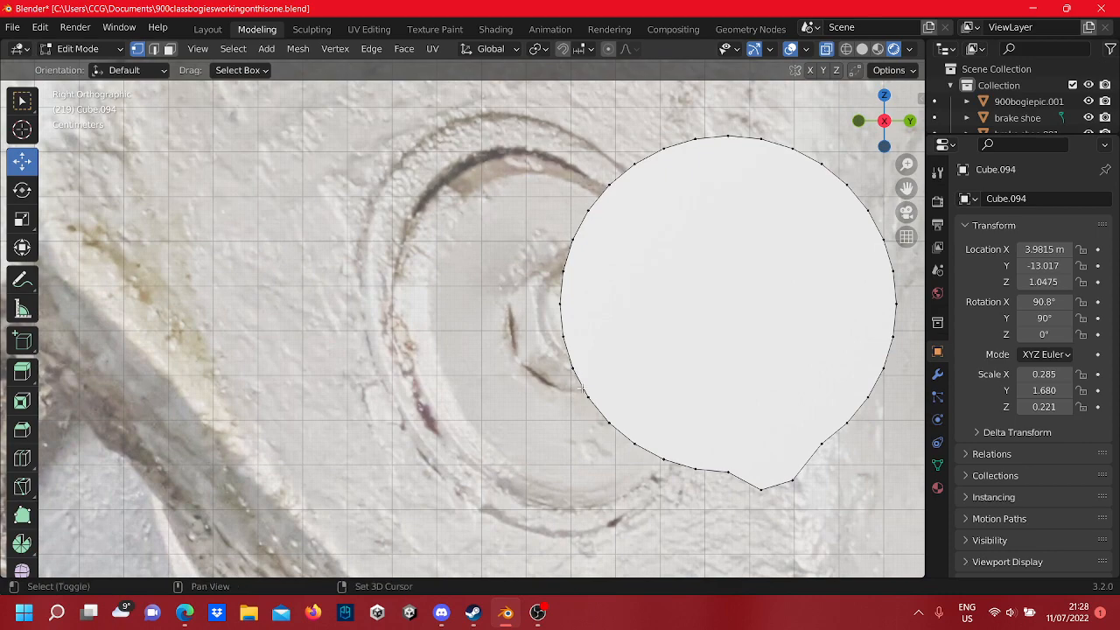
key(b)
drag(541, 326, 533, 292)
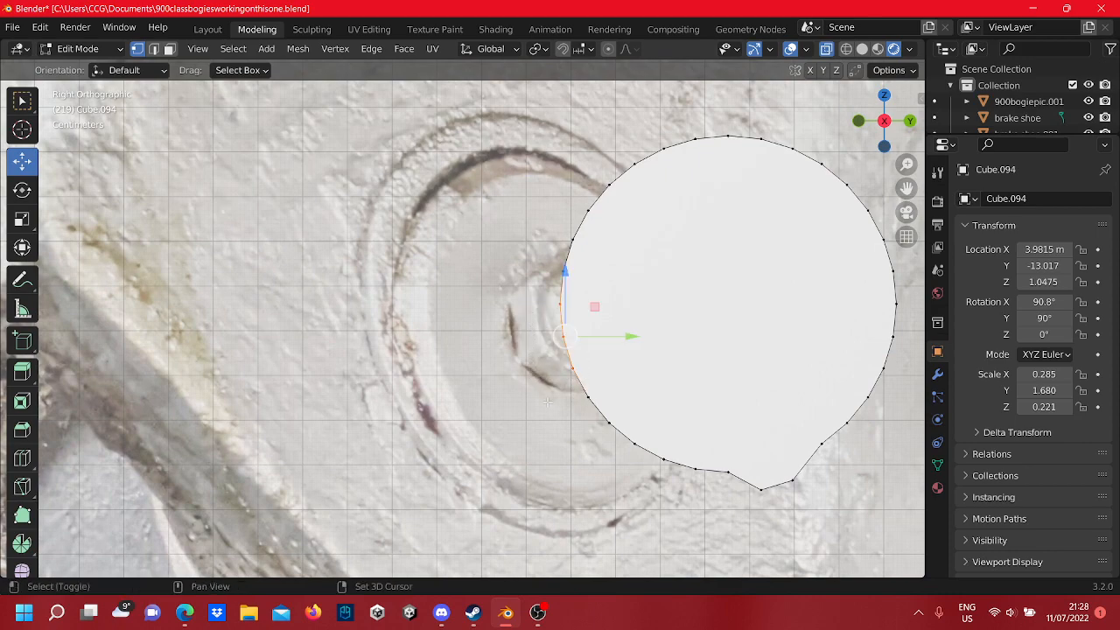
shift+middle_drag(531, 396, 572, 386)
scroll(646, 370, down, 3)
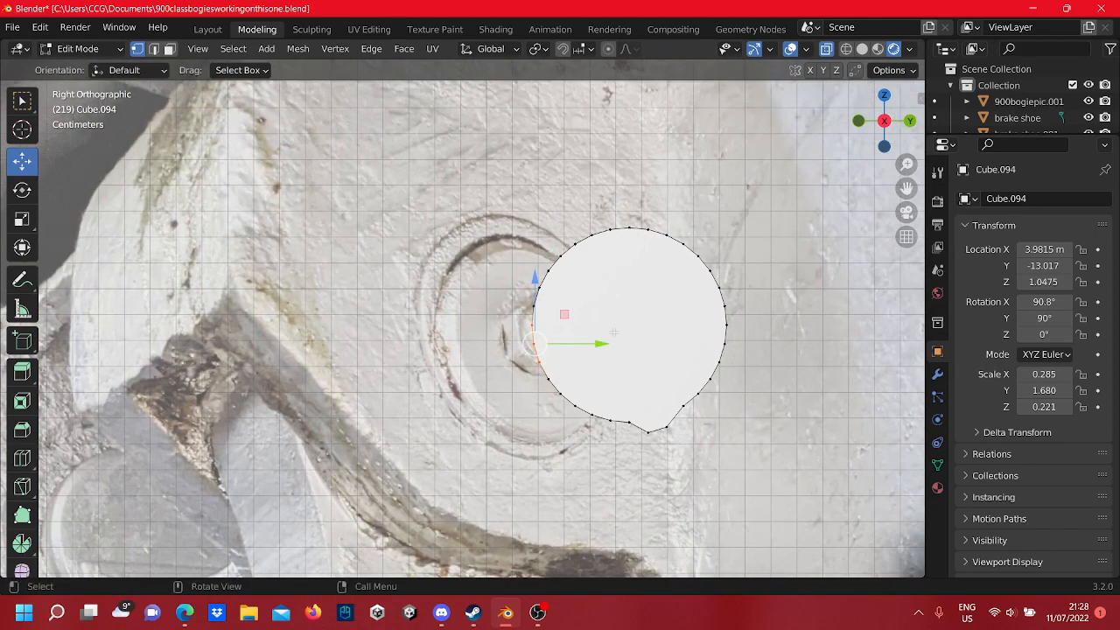
mouse_move(596, 345)
mouse_down()
mouse_move(569, 342)
mouse_move(584, 345)
mouse_up()
scroll(619, 435, up, 2)
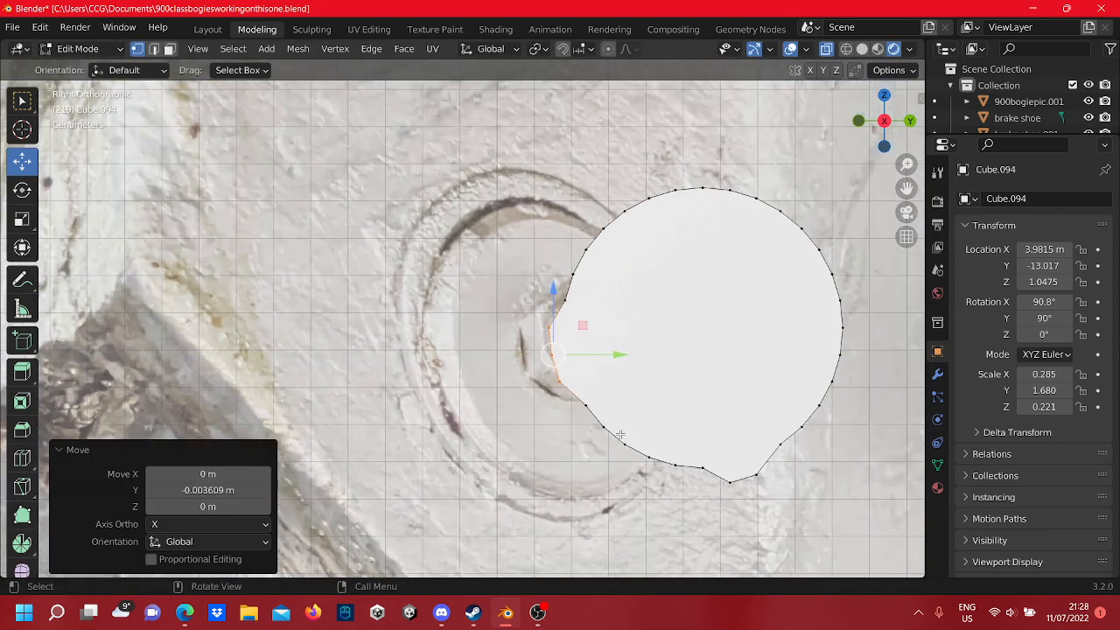
- Select the two vertices just above the shifted ones on the left rim and move them -0.005864 m along Y
key(b)
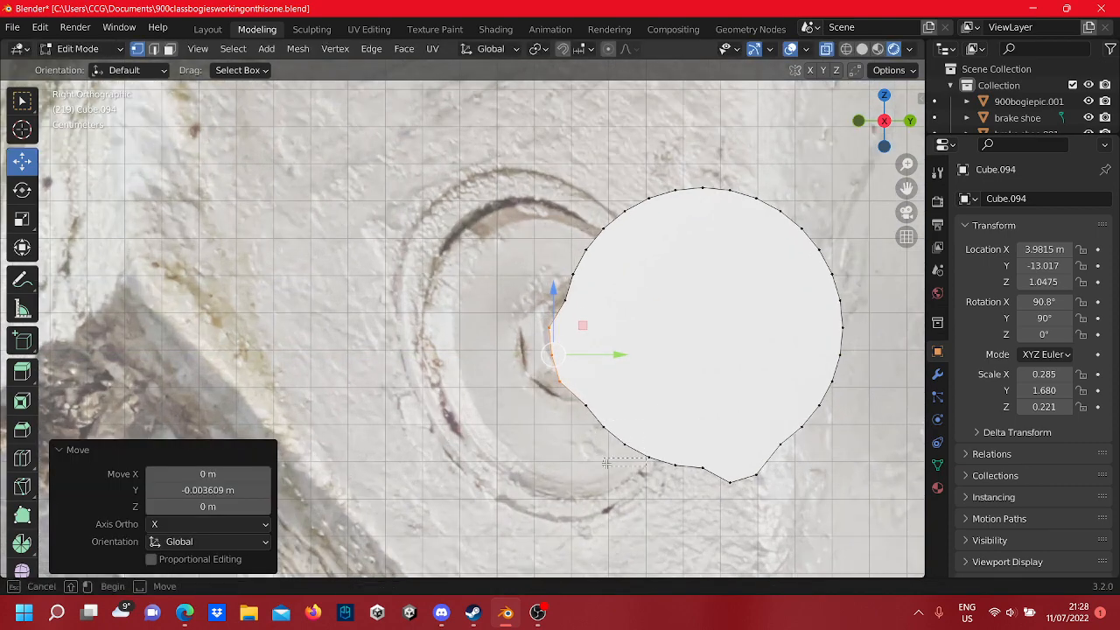
drag(606, 463, 606, 465)
scroll(524, 369, down, 2)
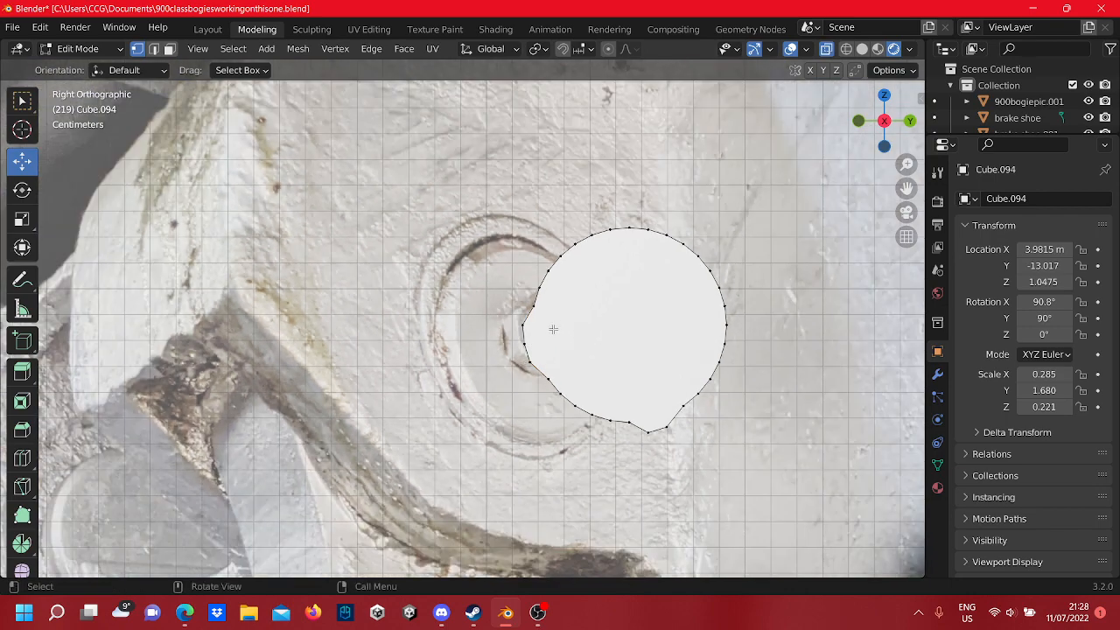
key(b)
drag(562, 315, 512, 274)
key(g)
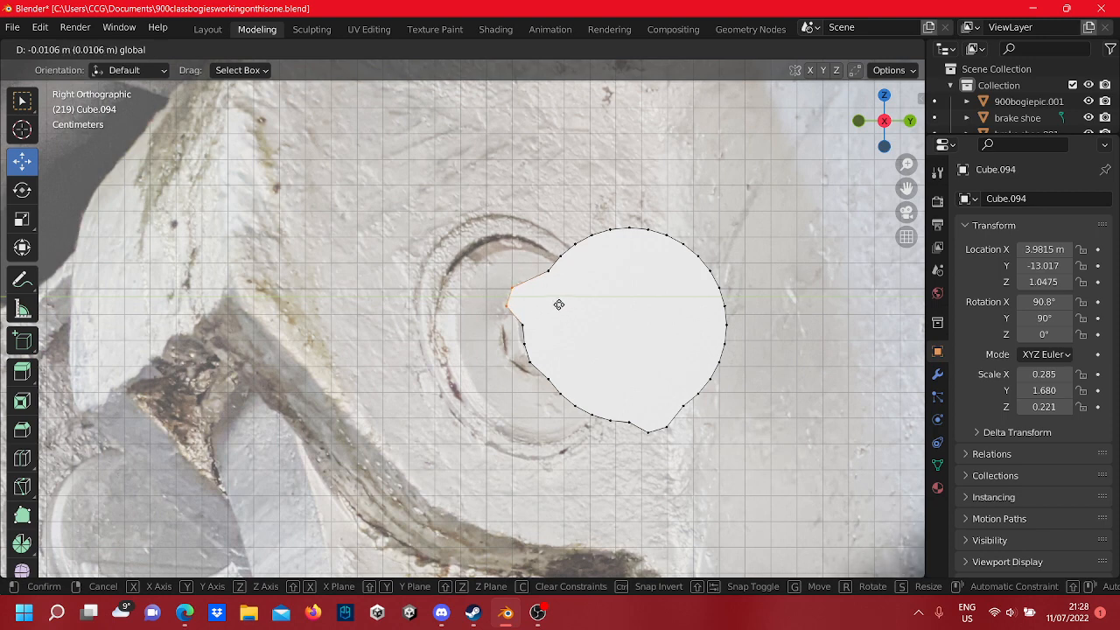
click(570, 309)
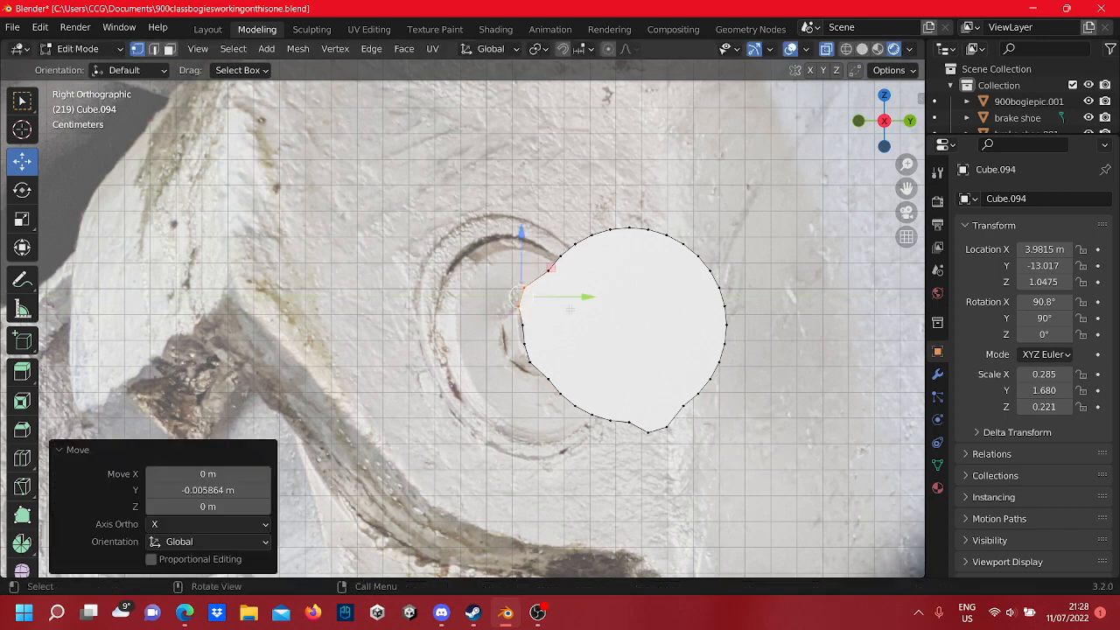
- Select the left-rim vertex just below the shifted ones and move it -0.001127 m along Y
click(522, 325)
key(g)
key(y)
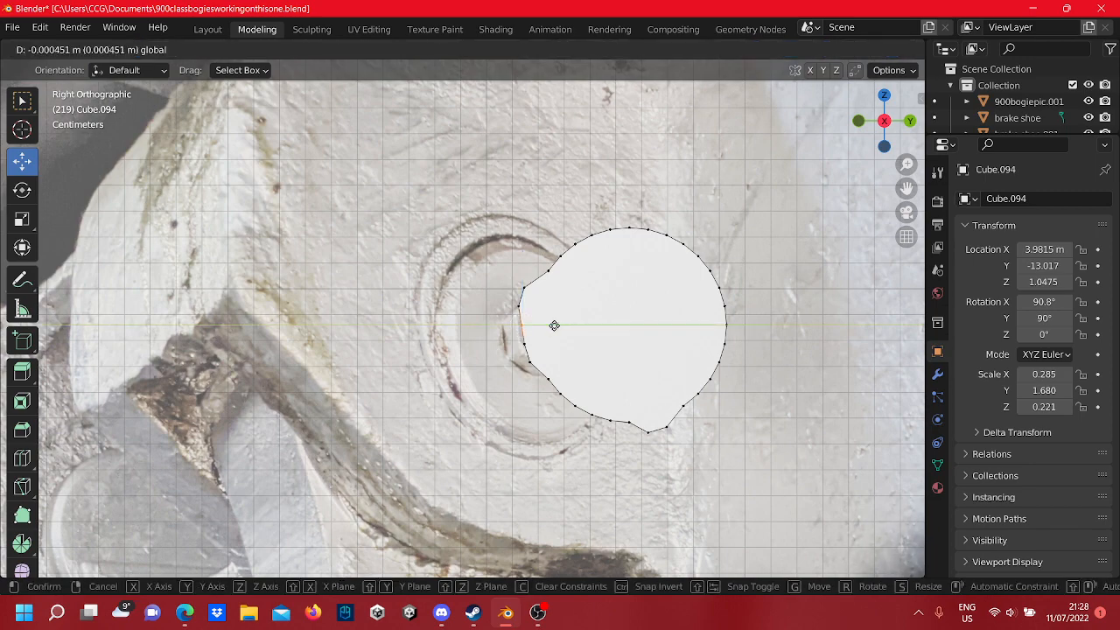
click(552, 324)
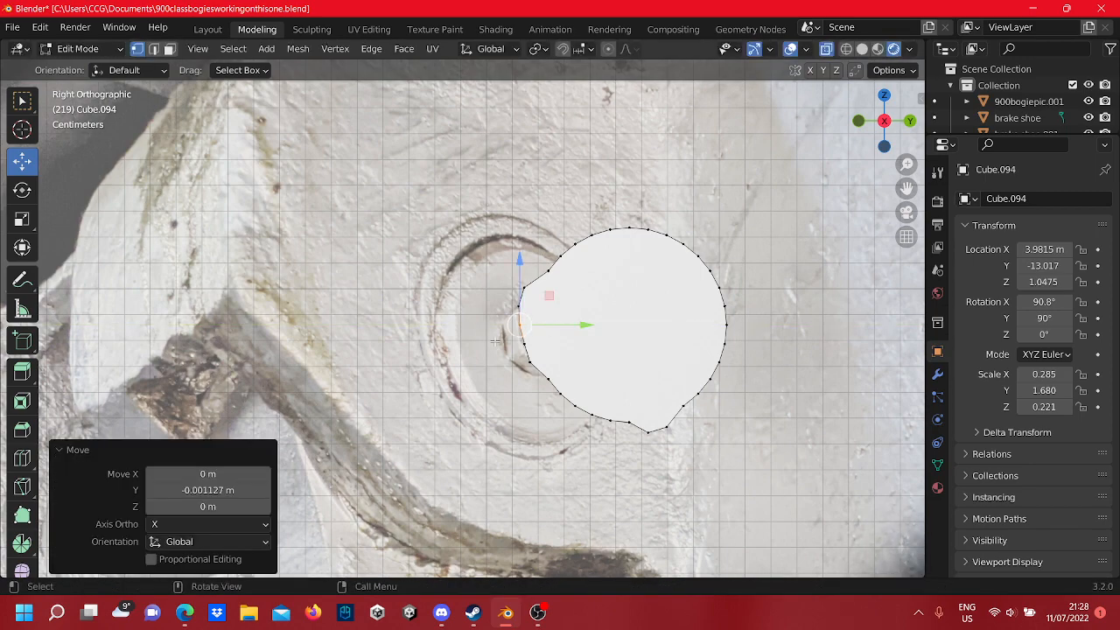
- Select the vertices on the cylinder's upper-left rim and move them -0.00654 m along Y toward the photo's boss
click(468, 331)
shift+middle_drag(468, 332, 457, 379)
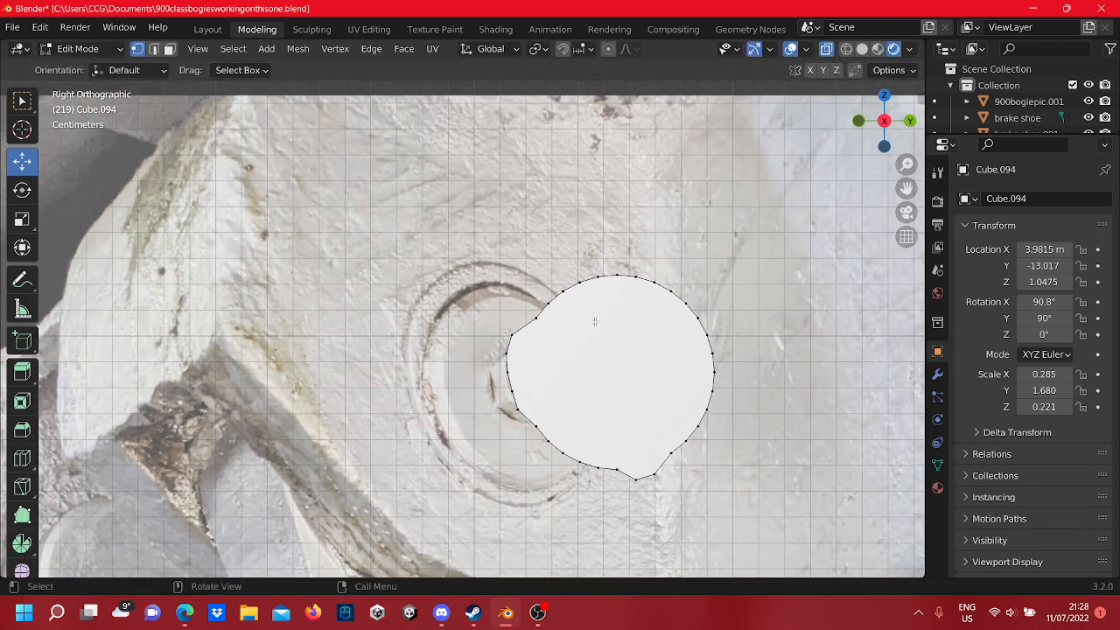
drag(580, 330, 563, 305)
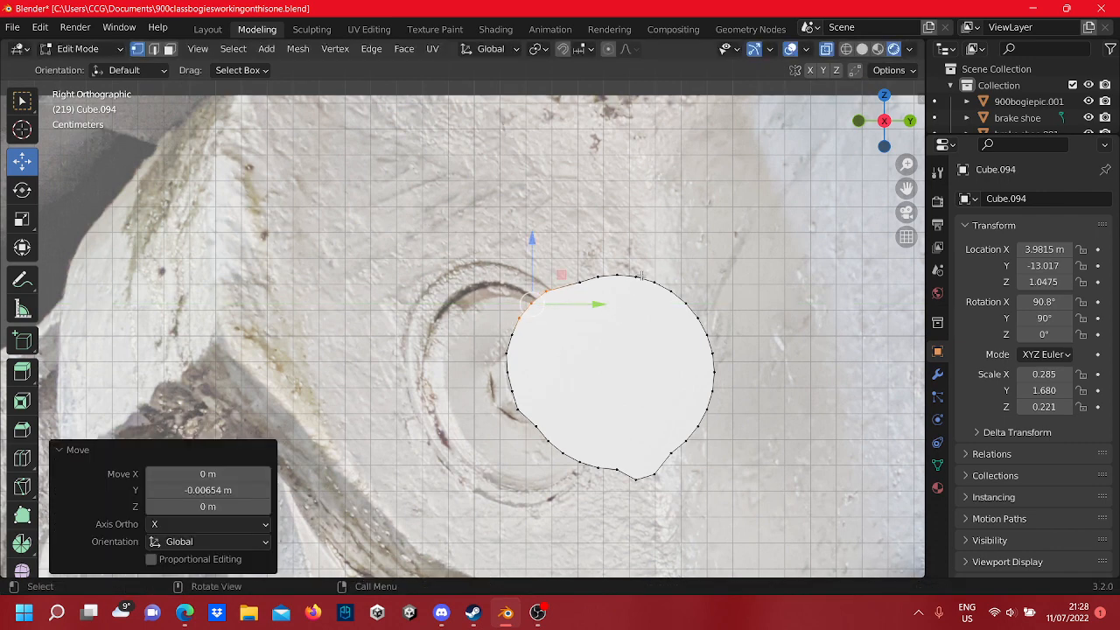
- Select the two rim vertices just left of the cylinder's top and move them 0.003915 m up along Z
click(636, 248)
scroll(632, 255, down, 6)
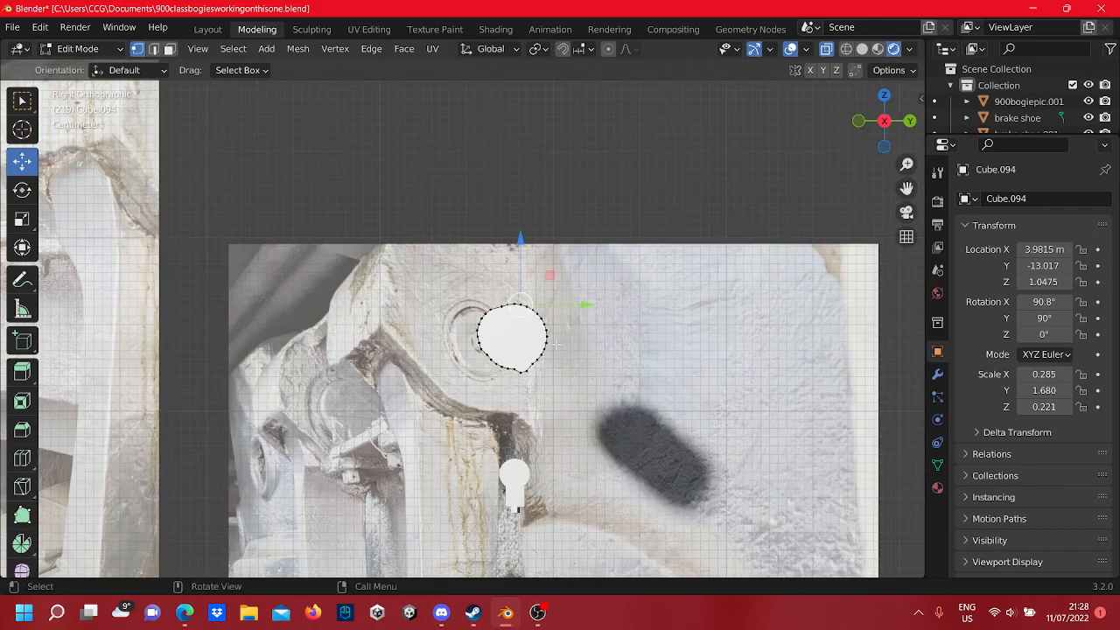
scroll(549, 342, up, 3)
scroll(569, 337, up, 5)
shift+middle_drag(600, 330, 467, 358)
scroll(508, 369, down, 3)
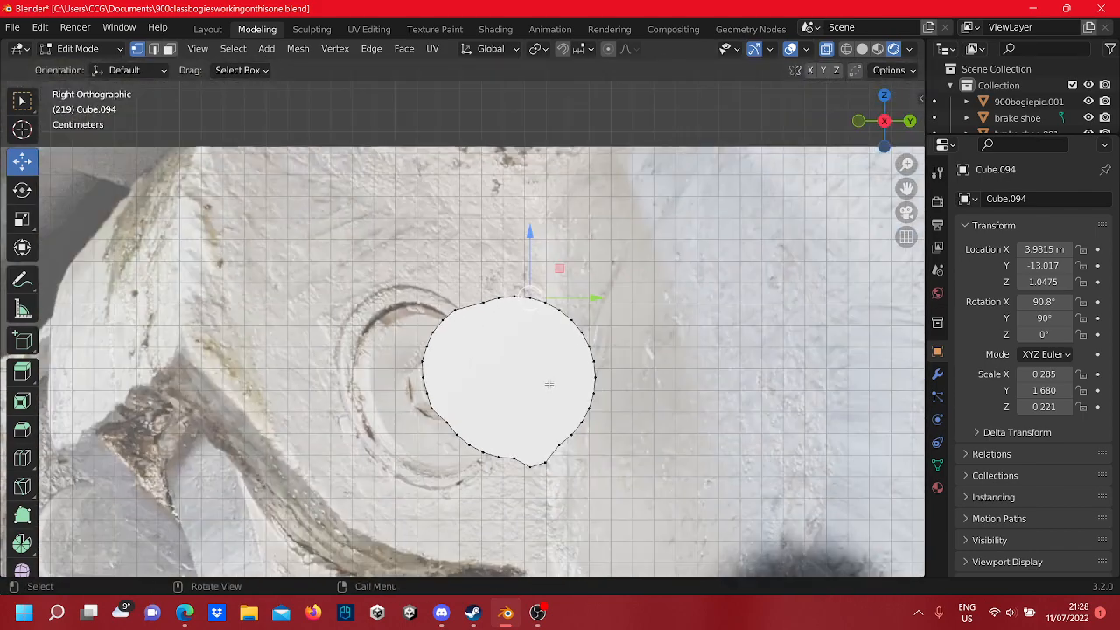
scroll(535, 359, down, 4)
scroll(502, 325, up, 3)
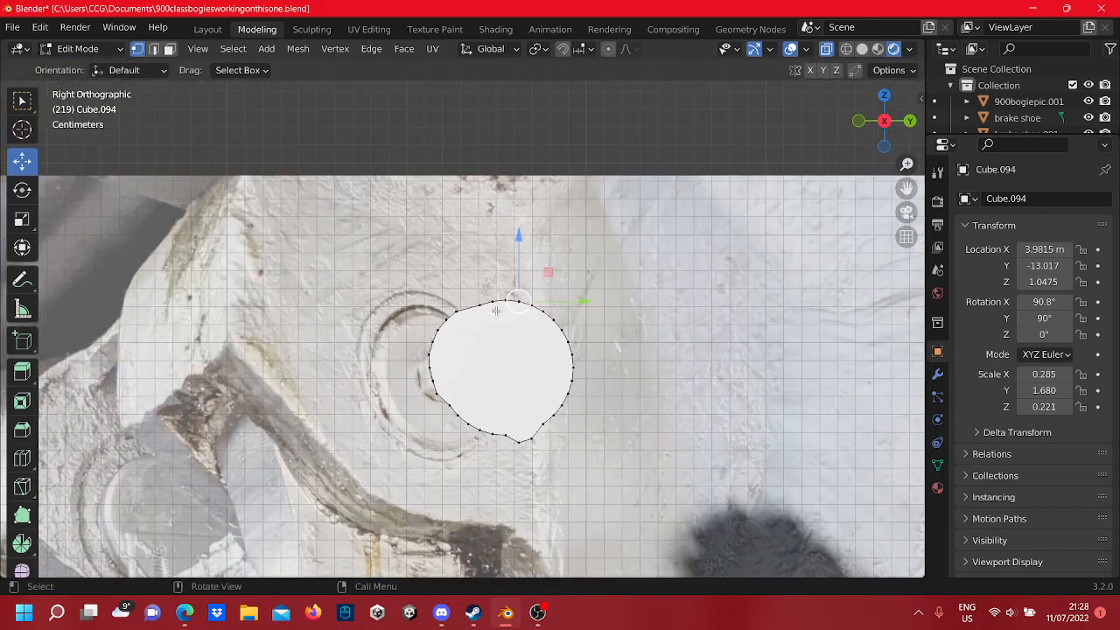
scroll(501, 326, up, 4)
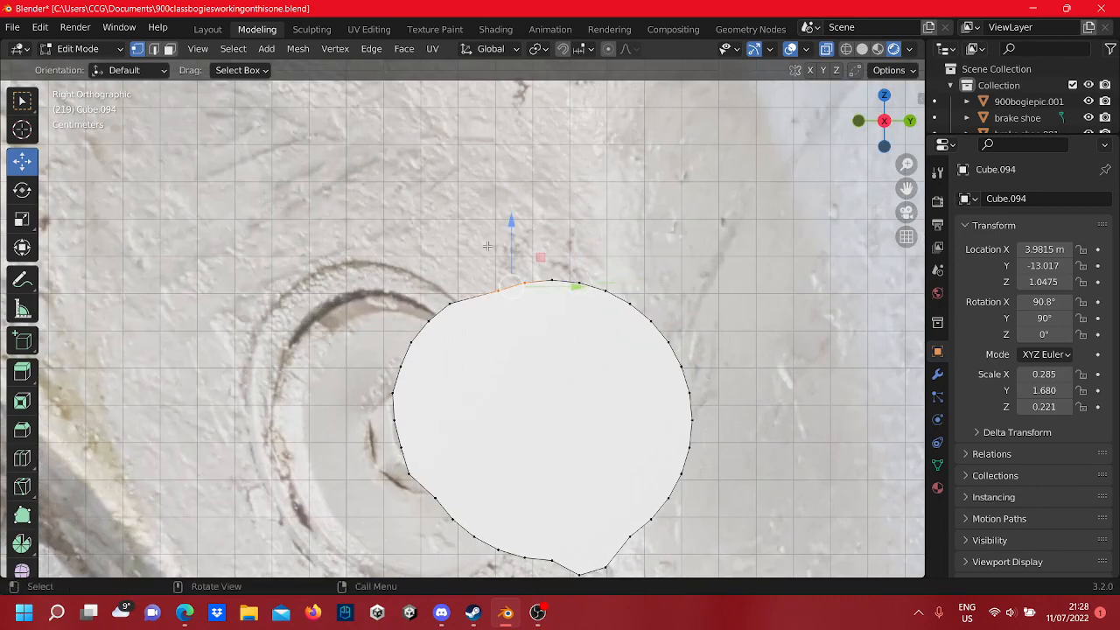
drag(514, 263, 491, 242)
scroll(471, 347, down, 7)
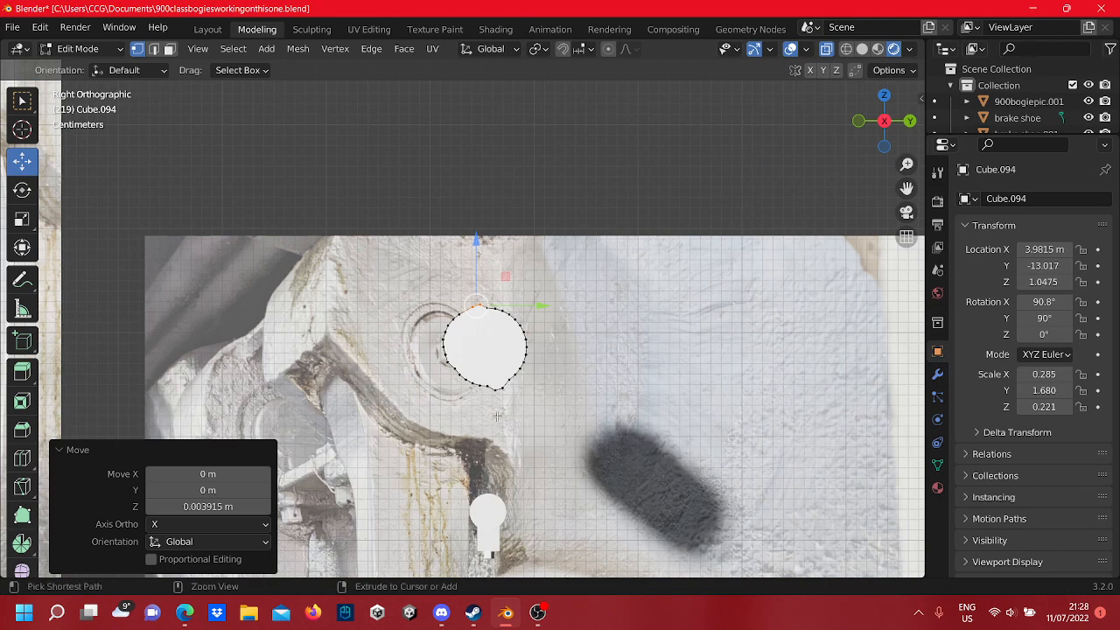
- Undo all the individual rim vertex edits, back to the fully round cylinder with all its geometry selected
key(ctrl+z)
key(ctrl+z)
key(ctrl+z)
key(ctrl+z)
key(ctrl+z)
key(ctrl+z)
key(ctrl+z)
key(ctrl+z)
key(ctrl+z)
key(ctrl+z)
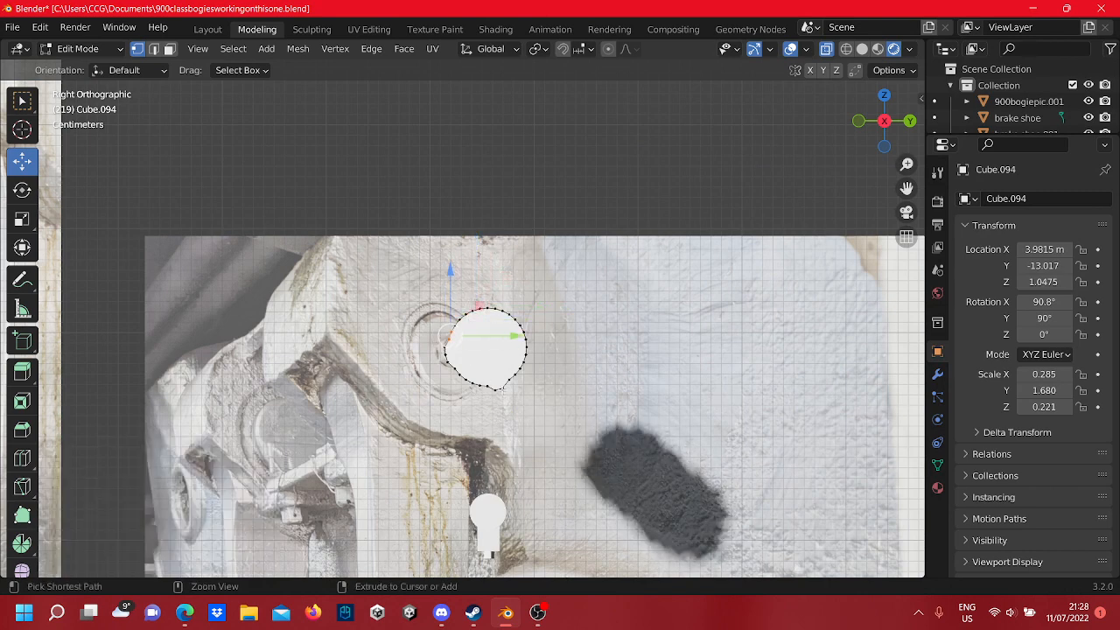
key(ctrl+z)
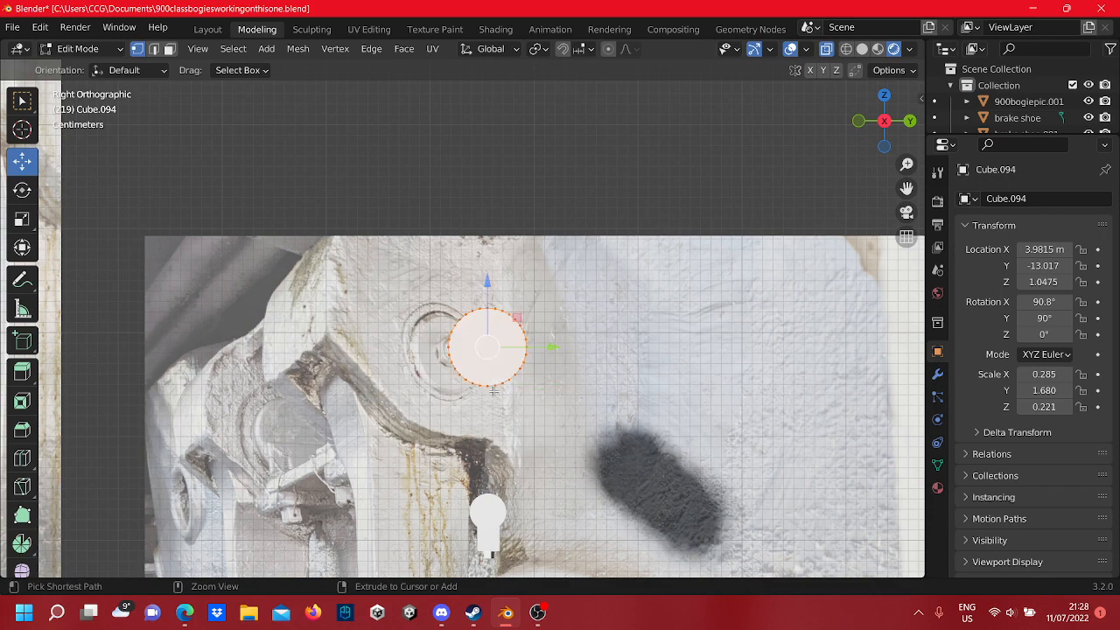
- Select the cylinder's upper-right quarter of rim vertices and move them 0.019161 m up along Z
scroll(510, 466, up, 3)
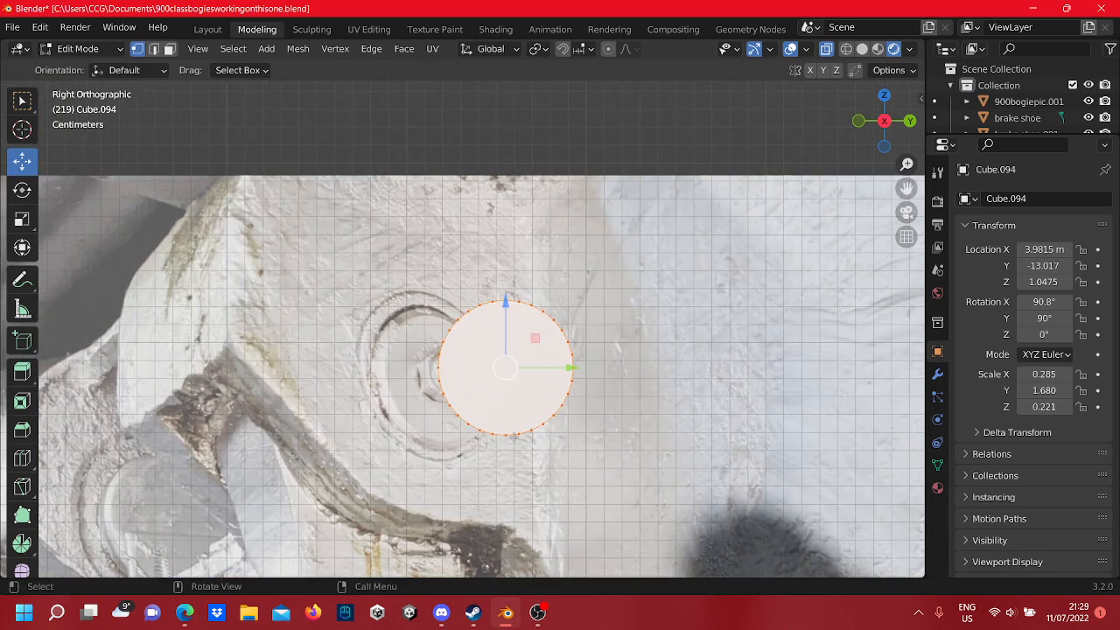
click(608, 360)
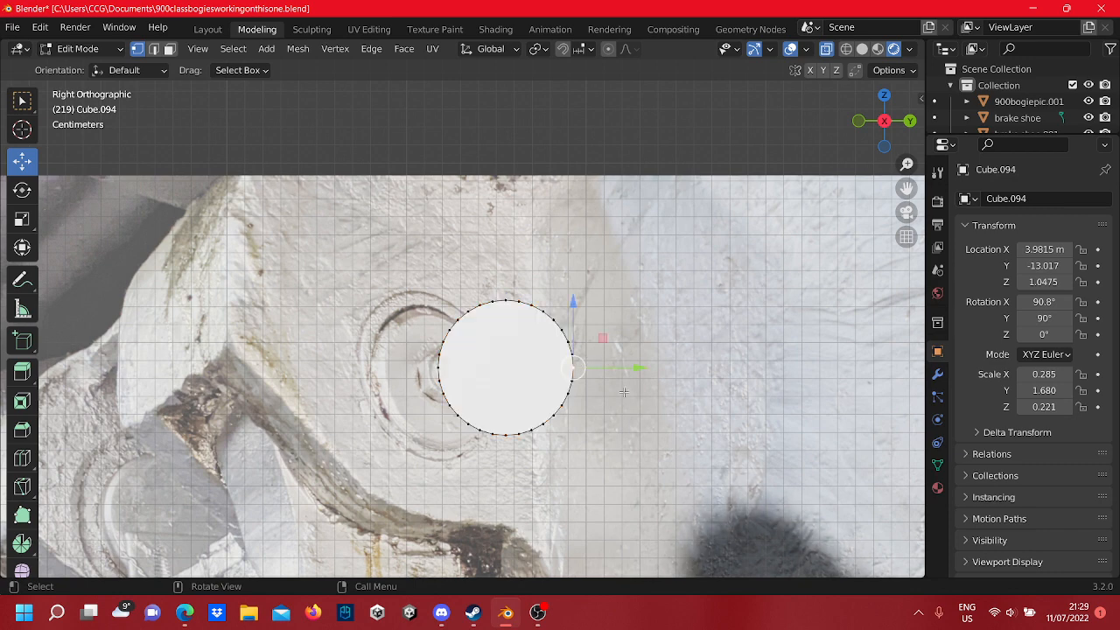
click(663, 359)
drag(621, 376, 537, 328)
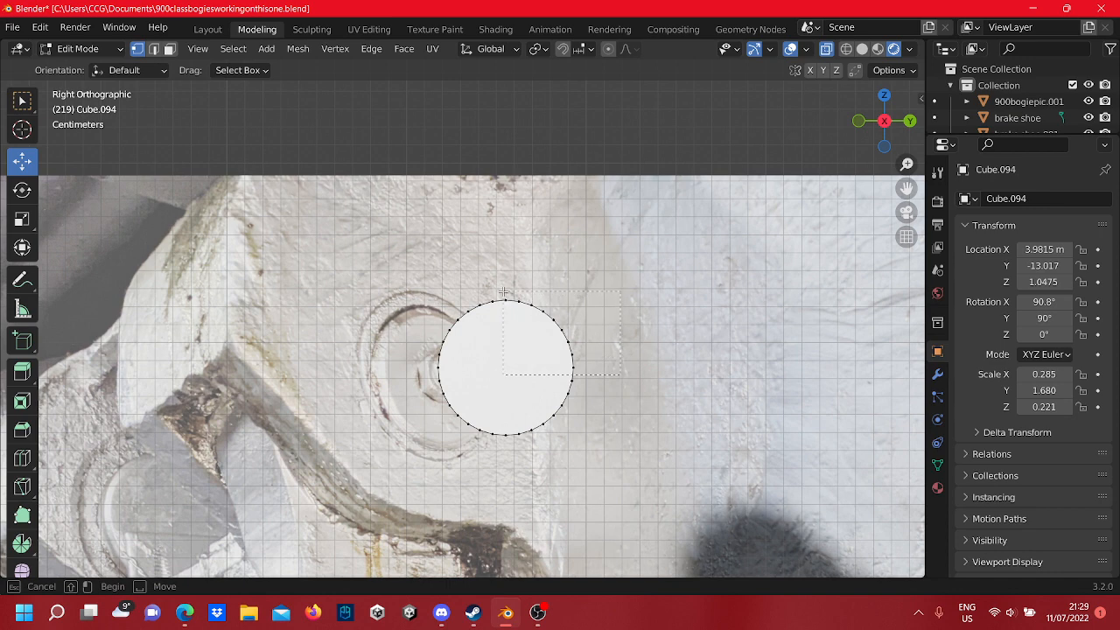
drag(503, 291, 504, 290)
key(g)
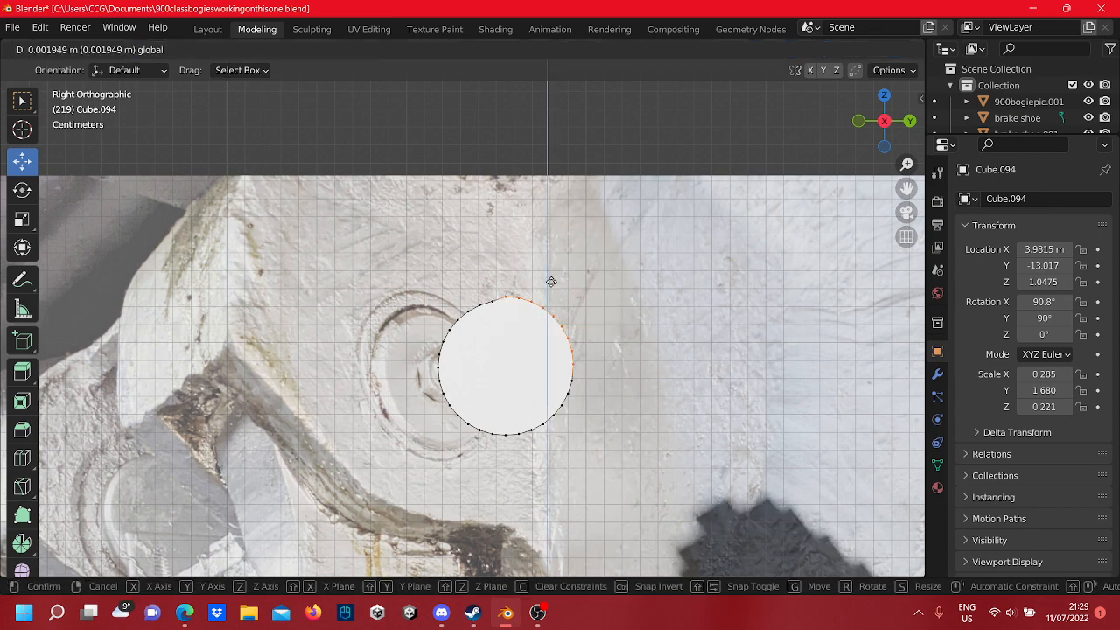
key(z)
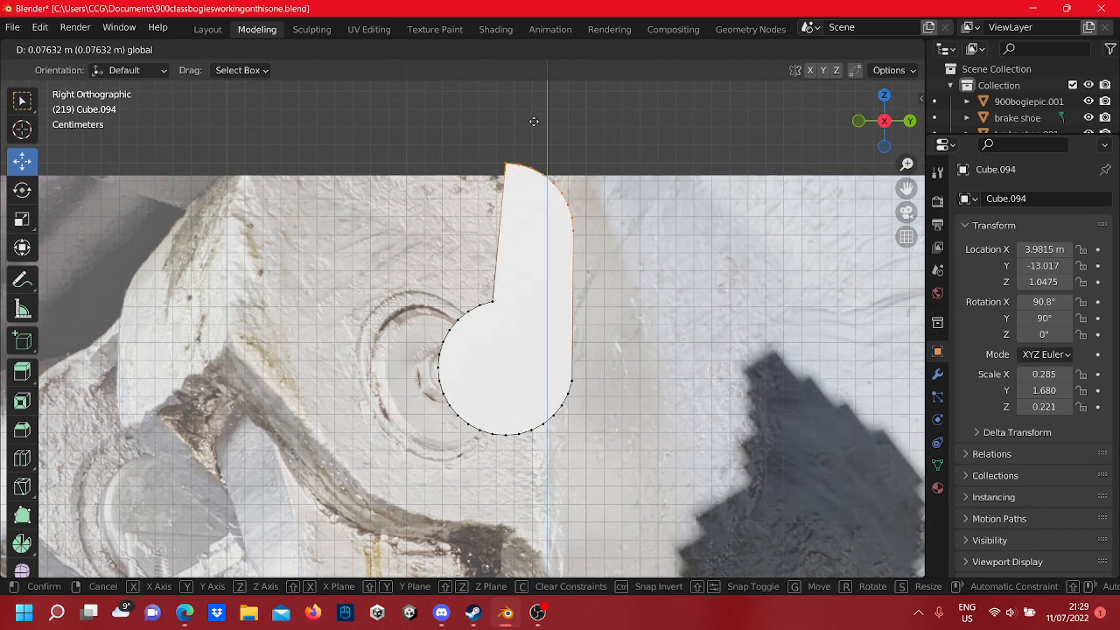
drag(553, 256, 554, 259)
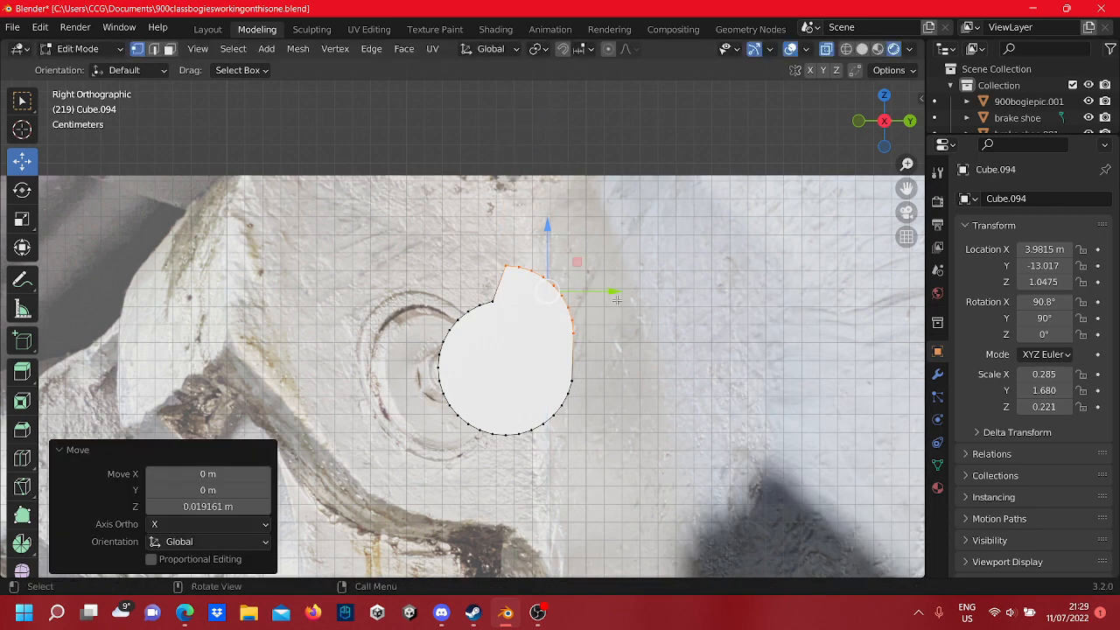
- Box-select the cylinder's upper-left quarter of rim vertices and move them 0.019486 m up along Z
click(707, 385)
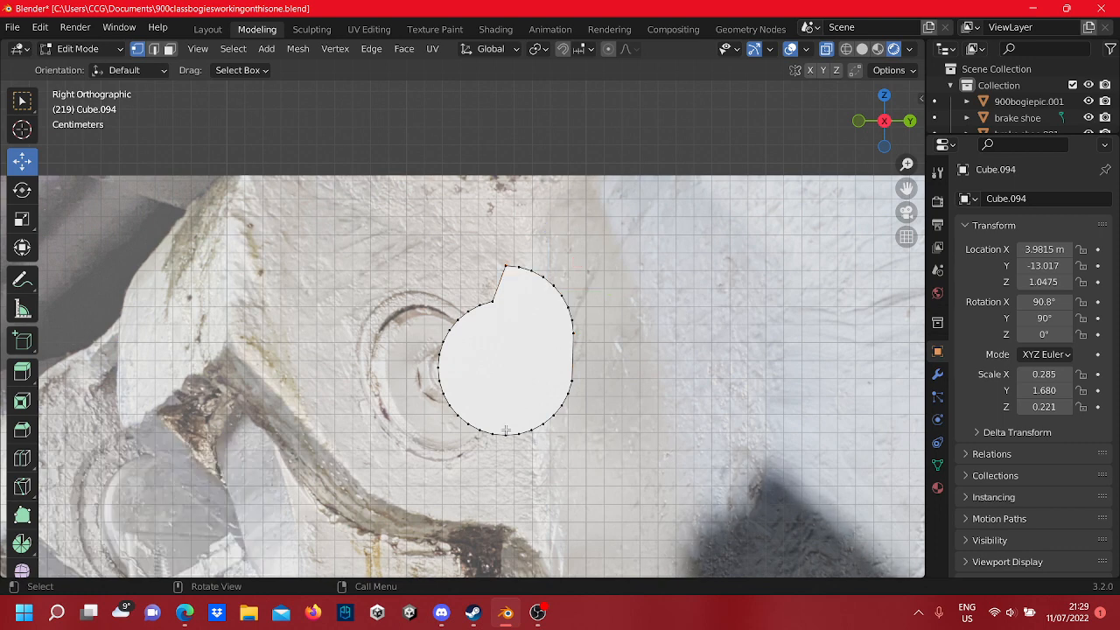
key(b)
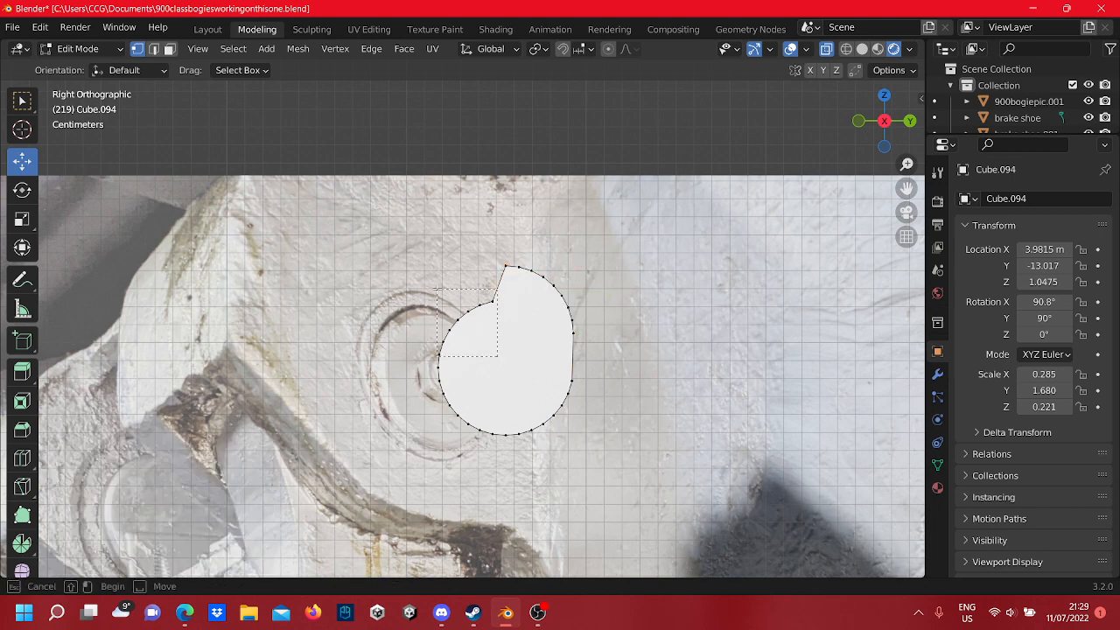
drag(441, 290, 464, 248)
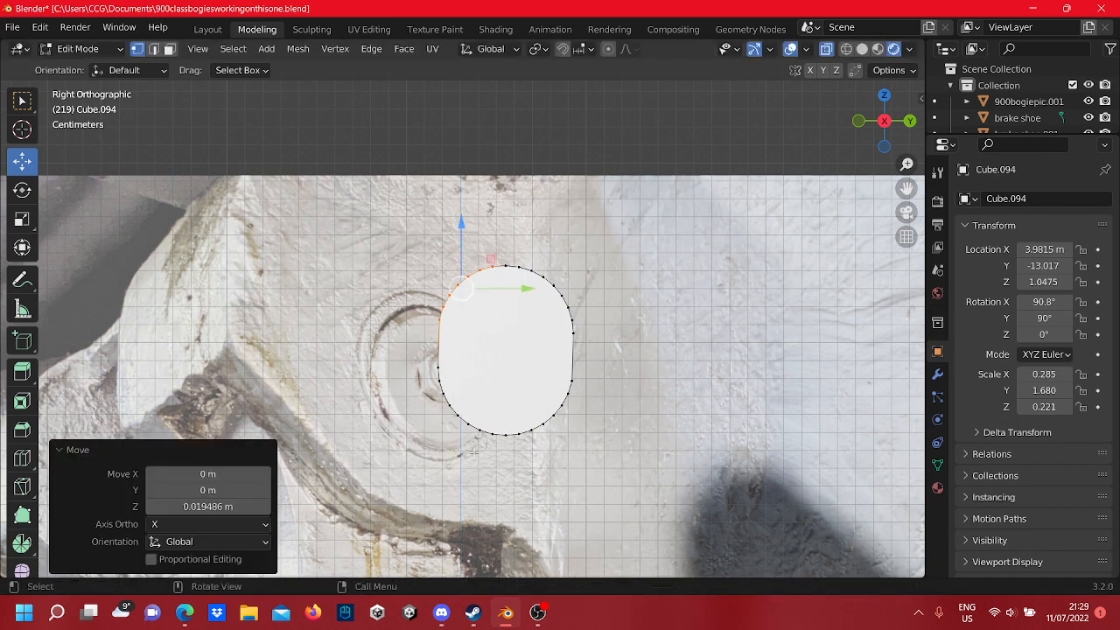
- Select the lower-left quarter of rim vertices and move them 0.025656 m up along Z, plus a further 0.000974 m
drag(506, 448, 476, 308)
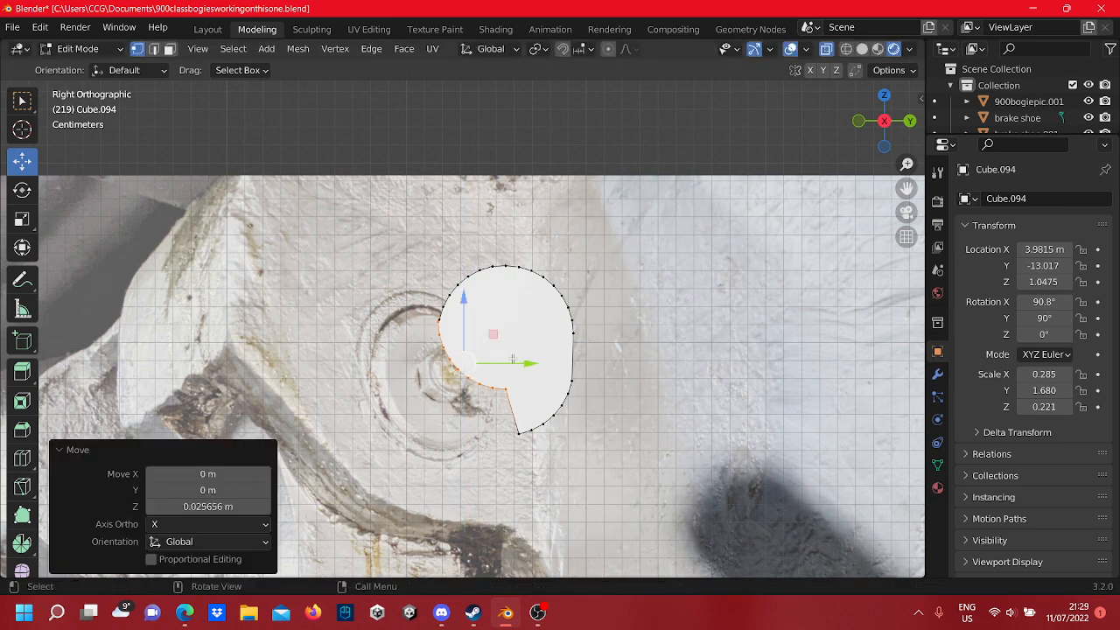
drag(512, 359, 514, 358)
drag(469, 321, 467, 319)
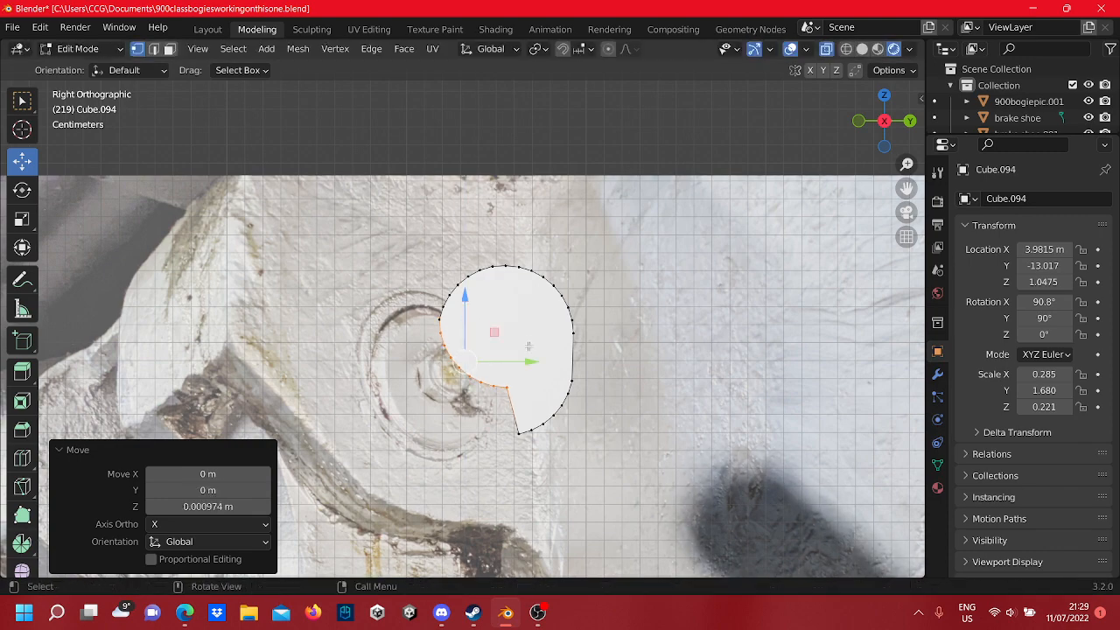
- Select all of the reshaped cylinder's vertices and rotate them 1253° about the global Z axis
scroll(528, 348, down, 4)
click(548, 190)
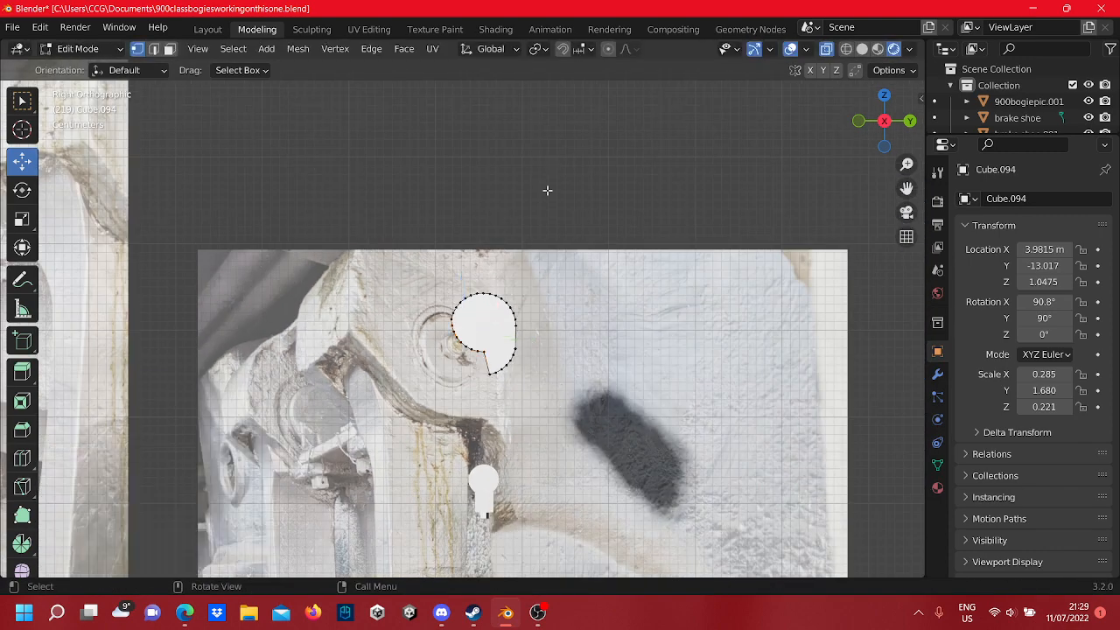
scroll(511, 336, up, 5)
scroll(511, 340, up, 1)
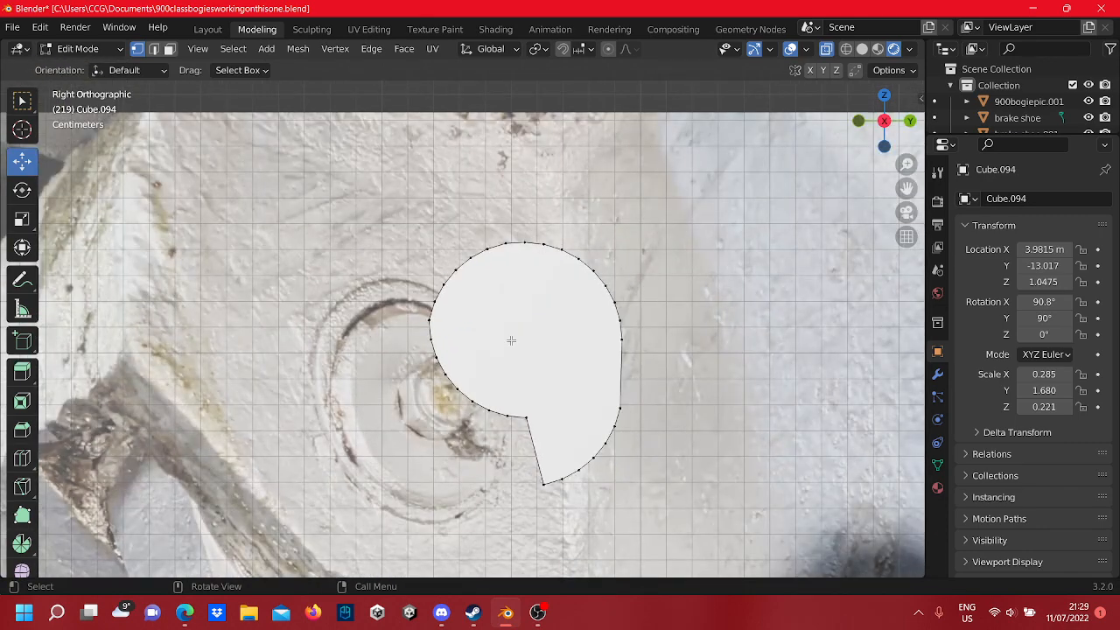
scroll(511, 339, down, 4)
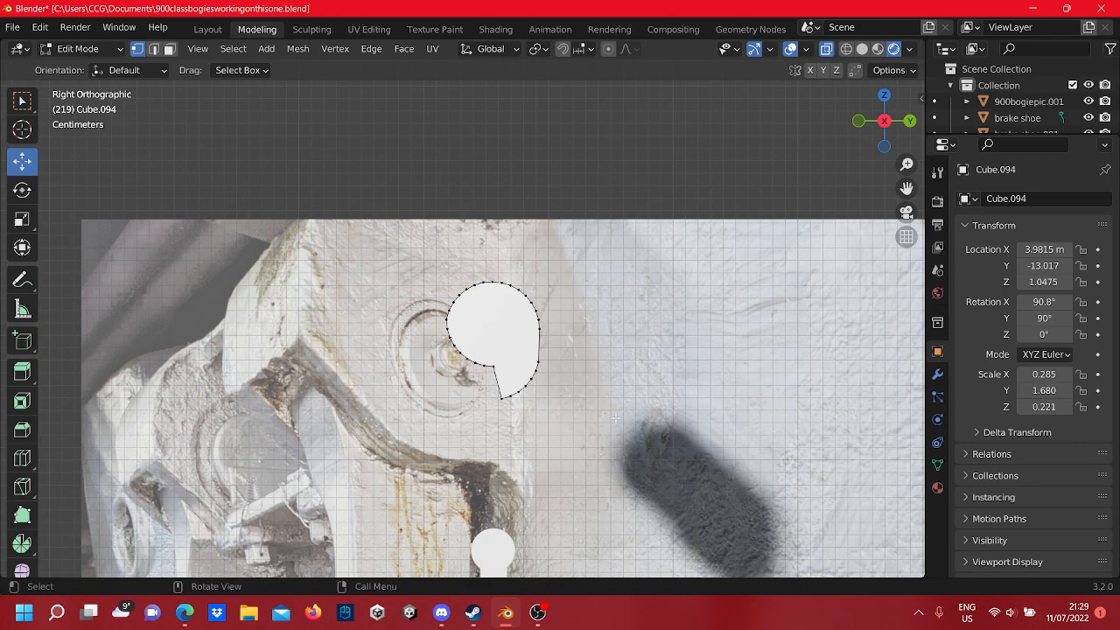
drag(323, 151, 596, 424)
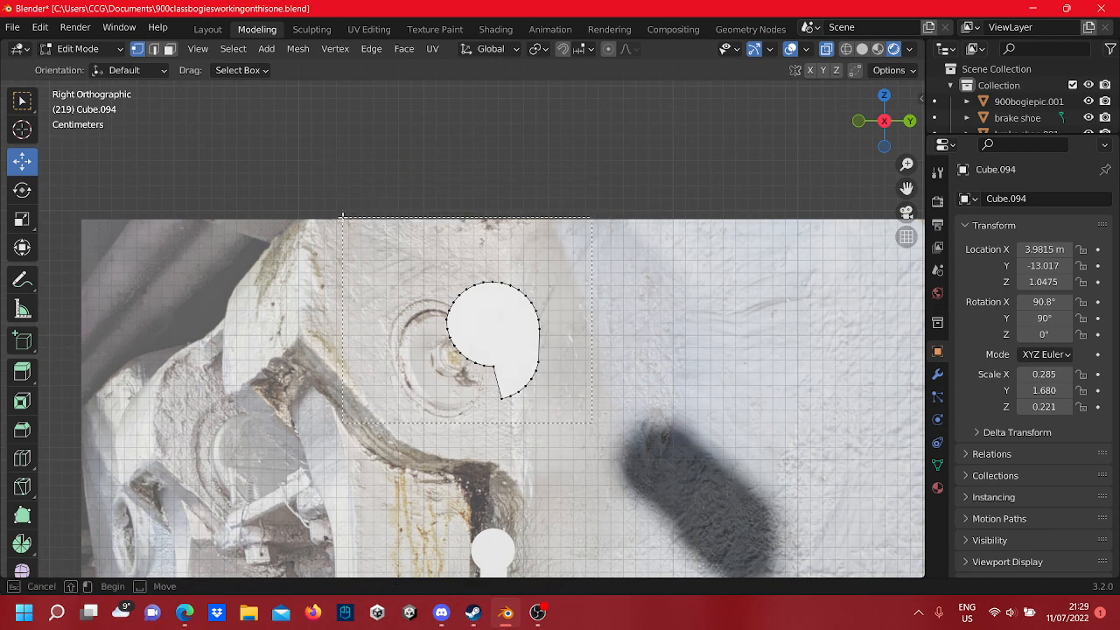
scroll(526, 373, up, 3)
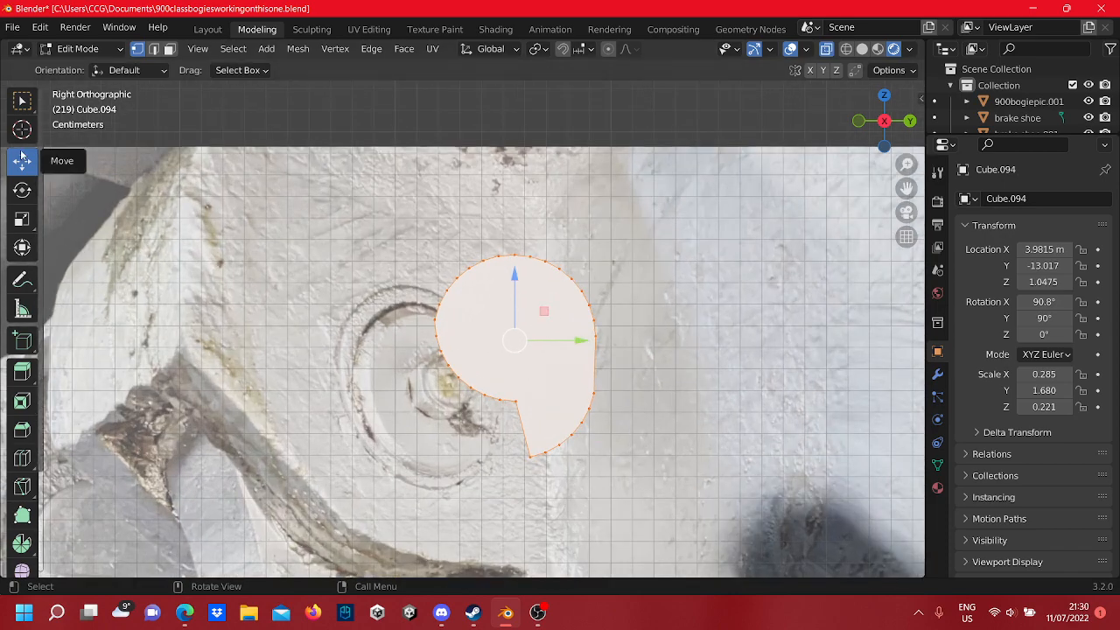
click(22, 190)
scroll(463, 286, down, 1)
scroll(463, 287, down, 1)
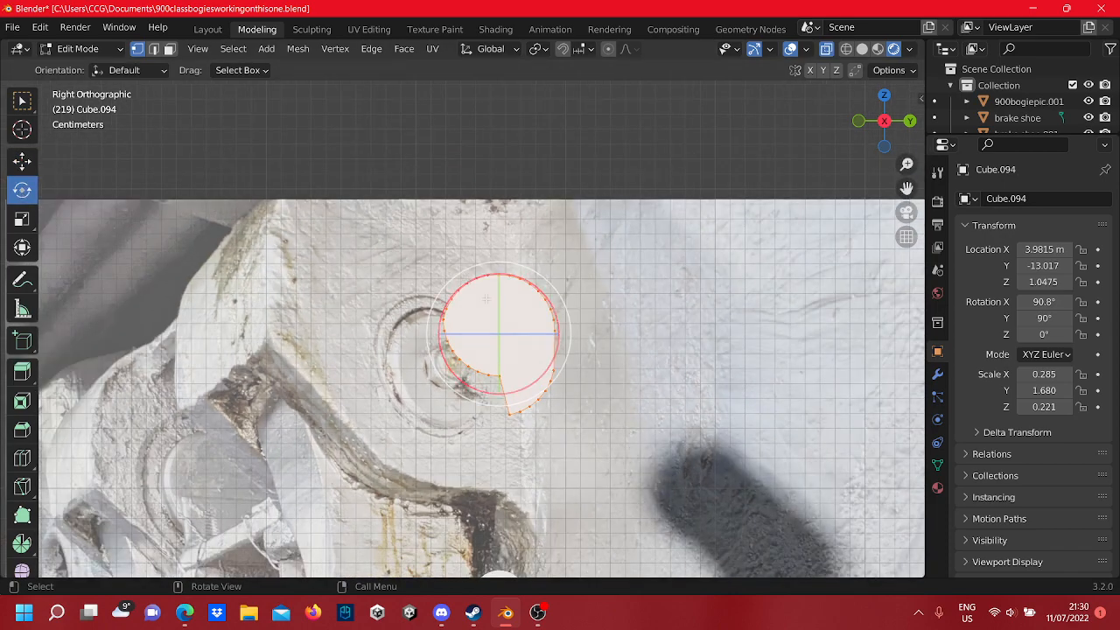
key(r)
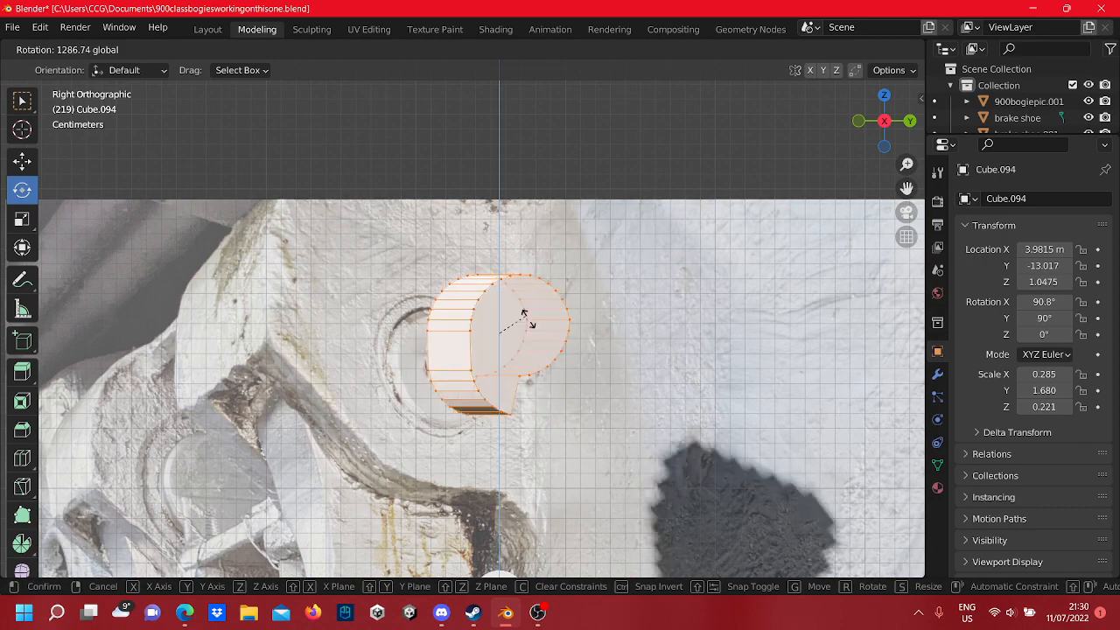
click(544, 332)
- View the cylinder from above beside the photo plane and rotate its geometry a further 6.25° about Z
middle_drag(544, 333, 444, 300)
scroll(450, 306, up, 4)
shift+middle_drag(557, 419, 557, 283)
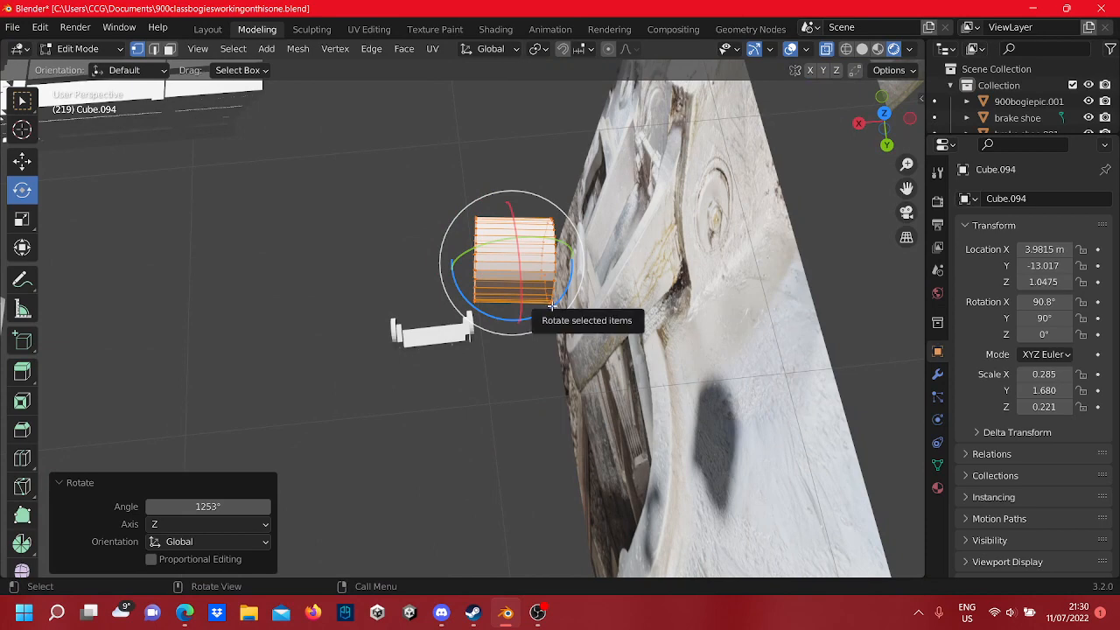
drag(556, 298, 558, 300)
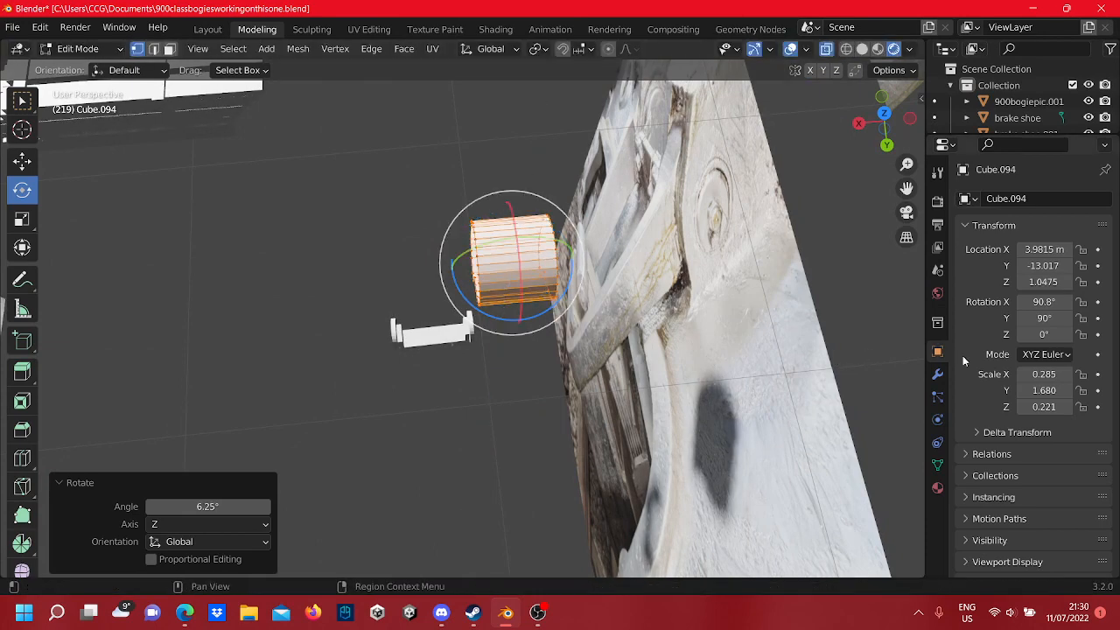
- Set the X rotation of Cube.094 to 90°
click(1043, 301)
text(90)
key(Return)
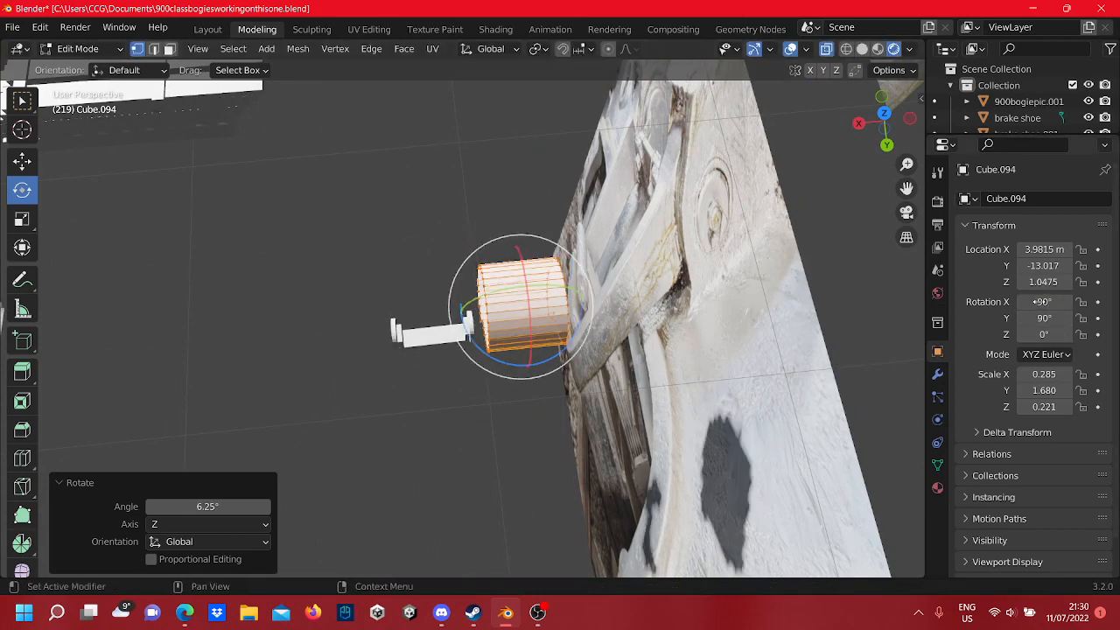
- Move the selected cylinder geometry -0.16178 m along Z, down toward the small white brake parts
middle_drag(414, 272, 319, 317)
click(22, 159)
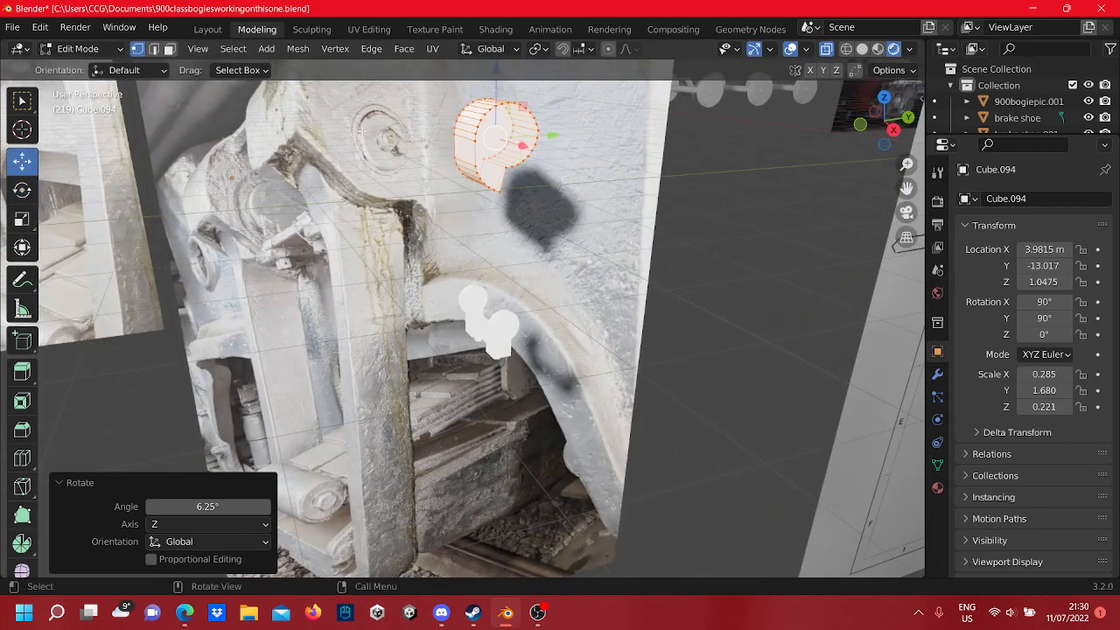
scroll(462, 218, up, 5)
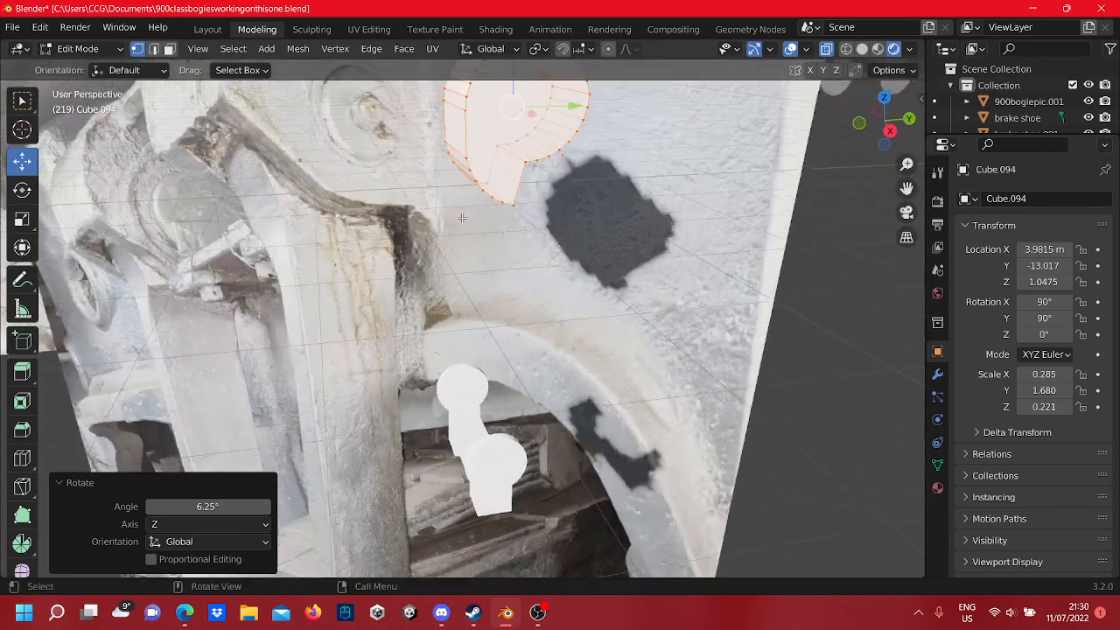
middle_drag(462, 218, 508, 91)
drag(508, 91, 486, 298)
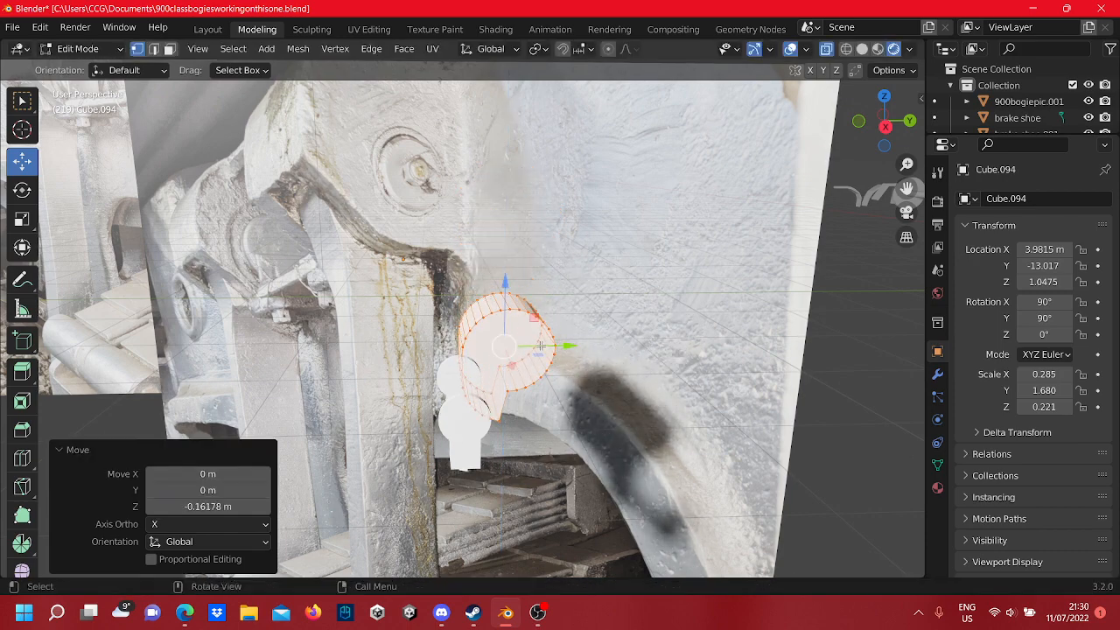
- Move the selected Cube.094 geometry -0.041733 m along Y, then raise it 0.098642 m along Z
drag(537, 349, 489, 373)
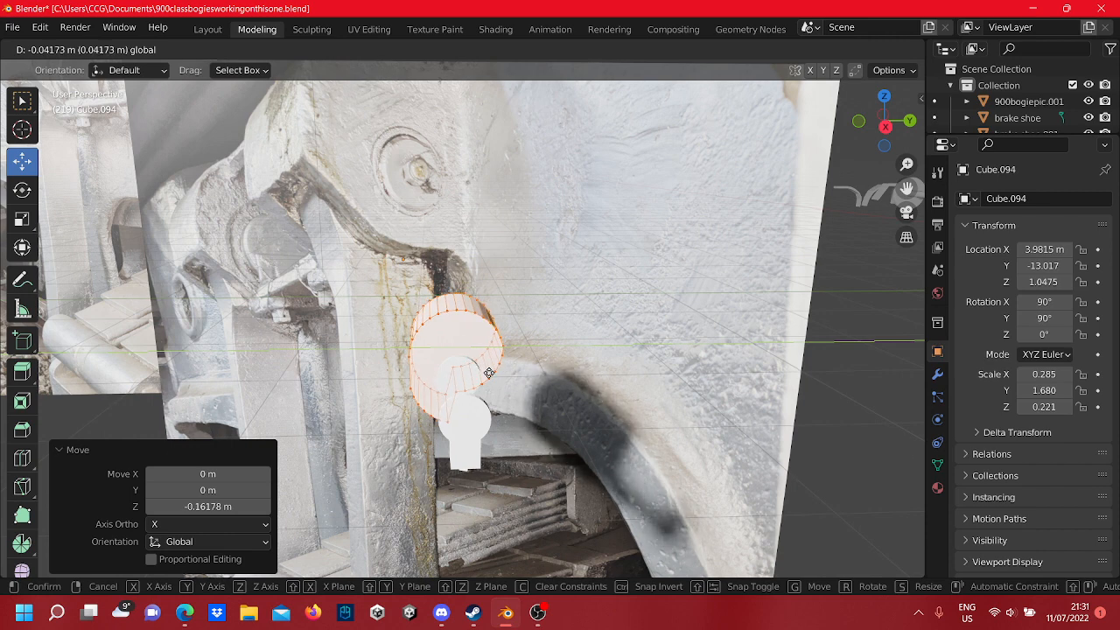
drag(489, 373, 489, 373)
middle_drag(489, 373, 425, 329)
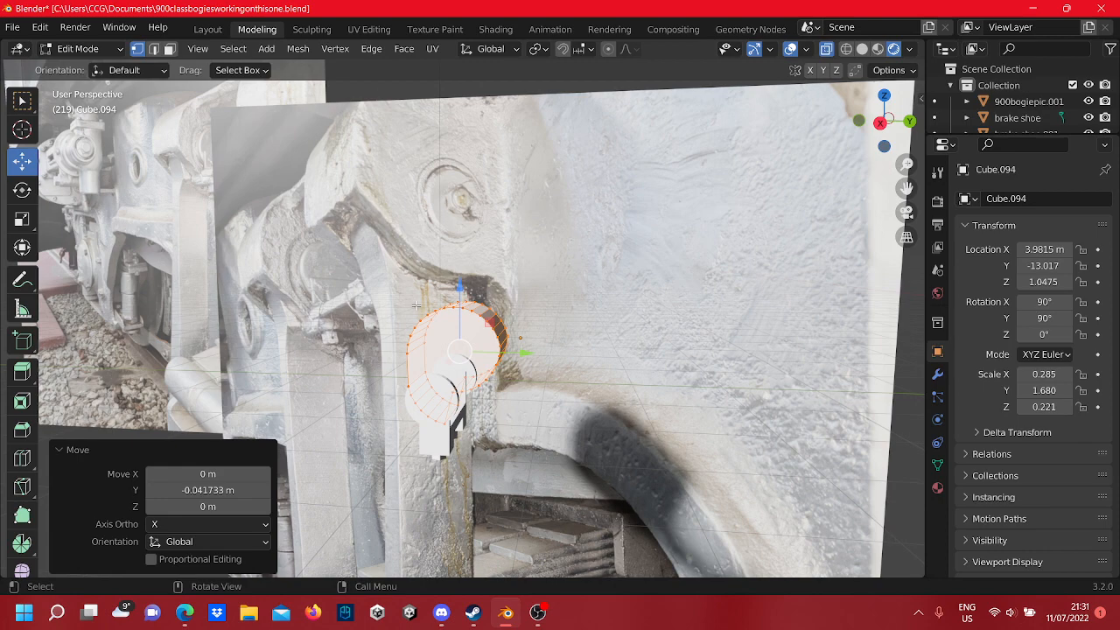
scroll(417, 313, up, 2)
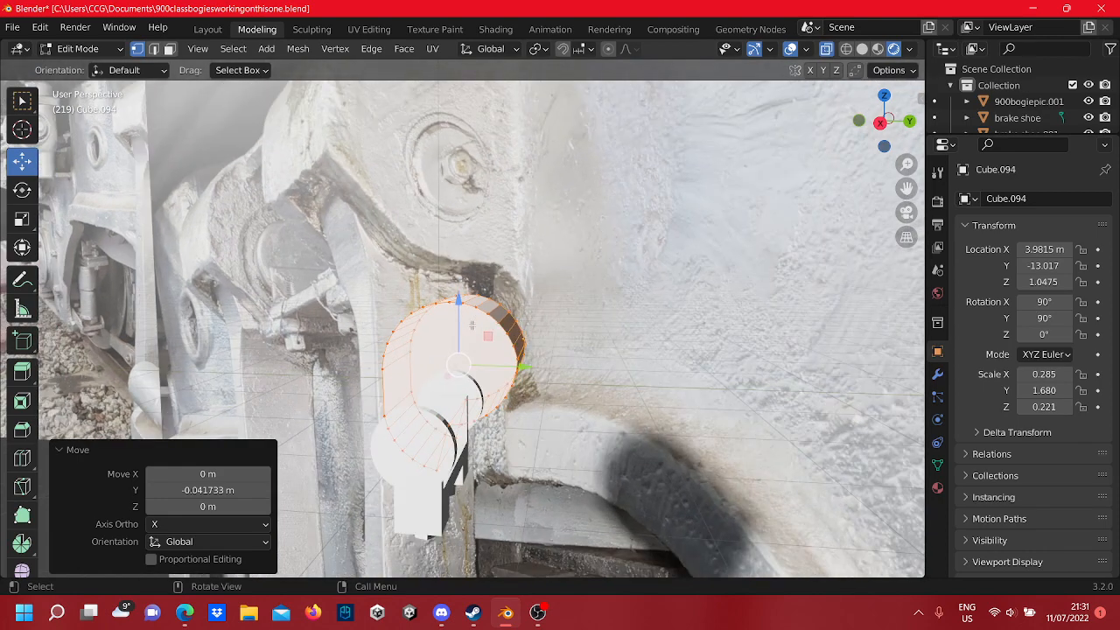
key(g)
click(477, 133)
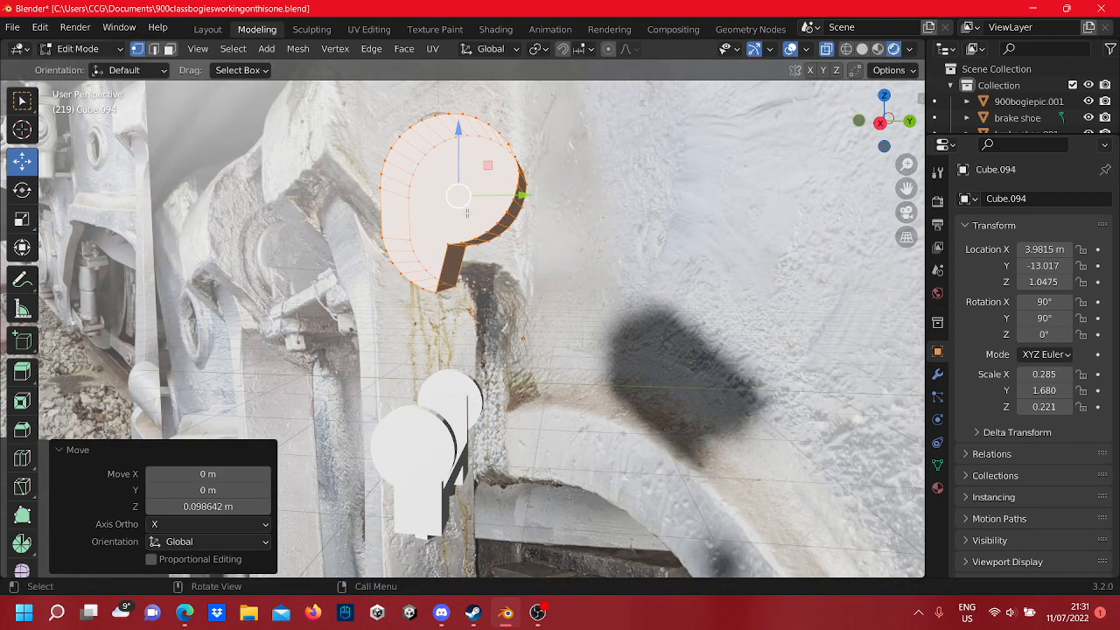
middle_drag(477, 133, 813, 174)
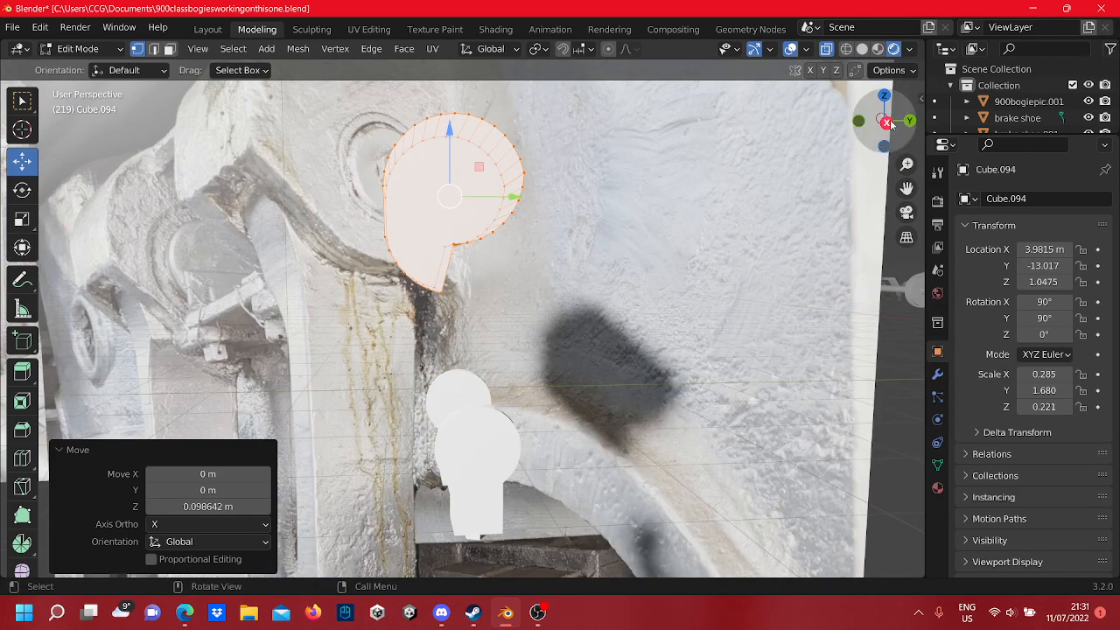
- Move the selected cylinder geometry 0.061055 m along Y in the right orthographic view
click(885, 121)
scroll(515, 369, up, 2)
scroll(516, 368, down, 2)
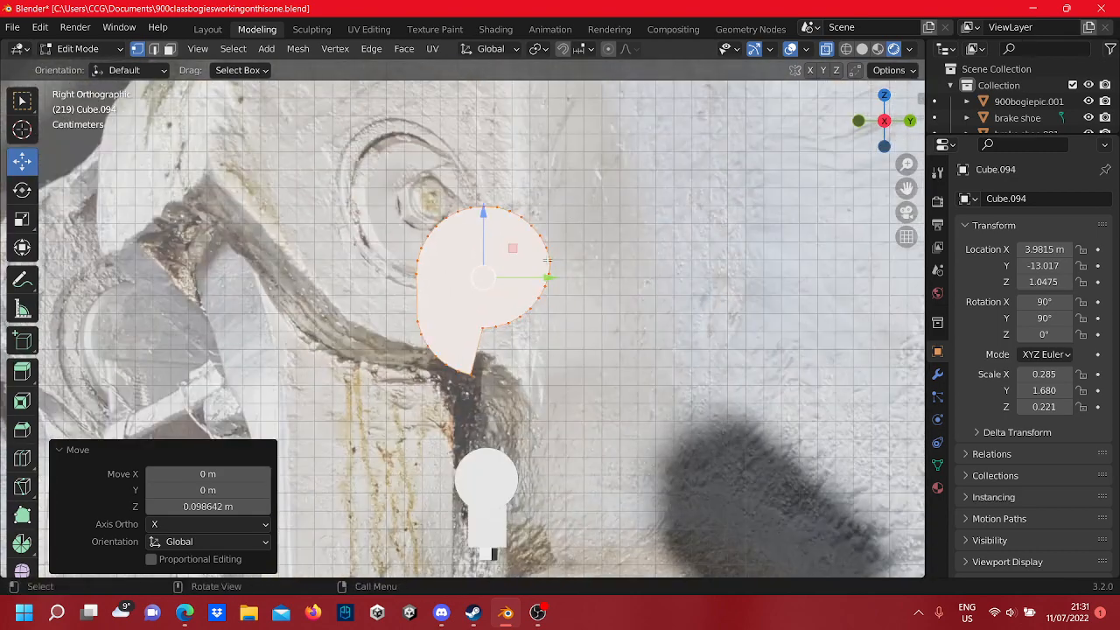
key(g)
click(657, 276)
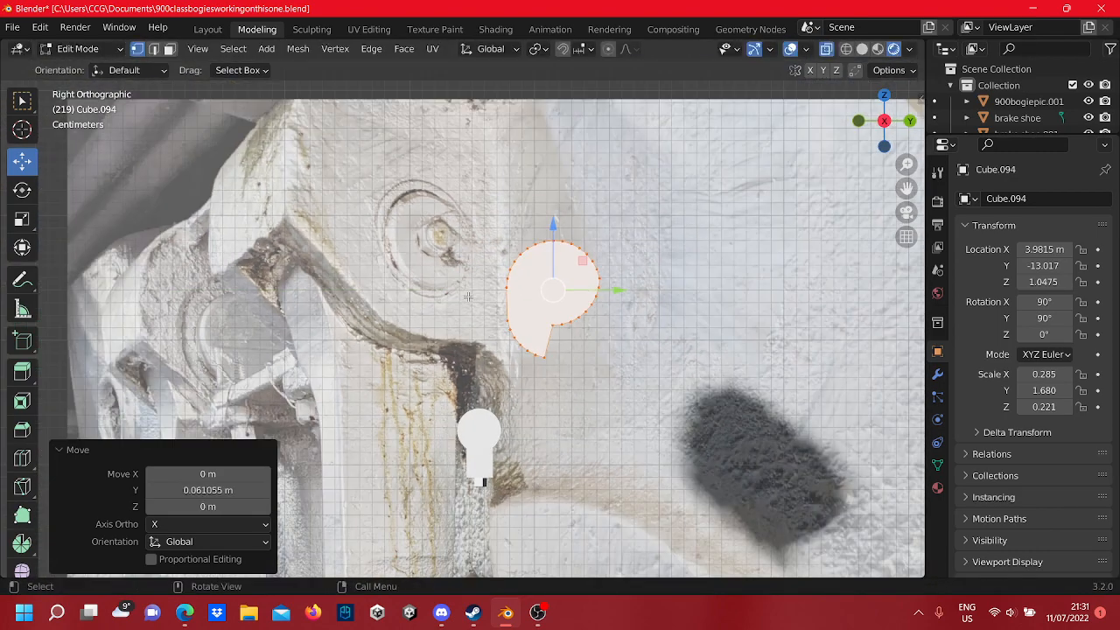
scroll(468, 298, down, 2)
scroll(468, 297, up, 4)
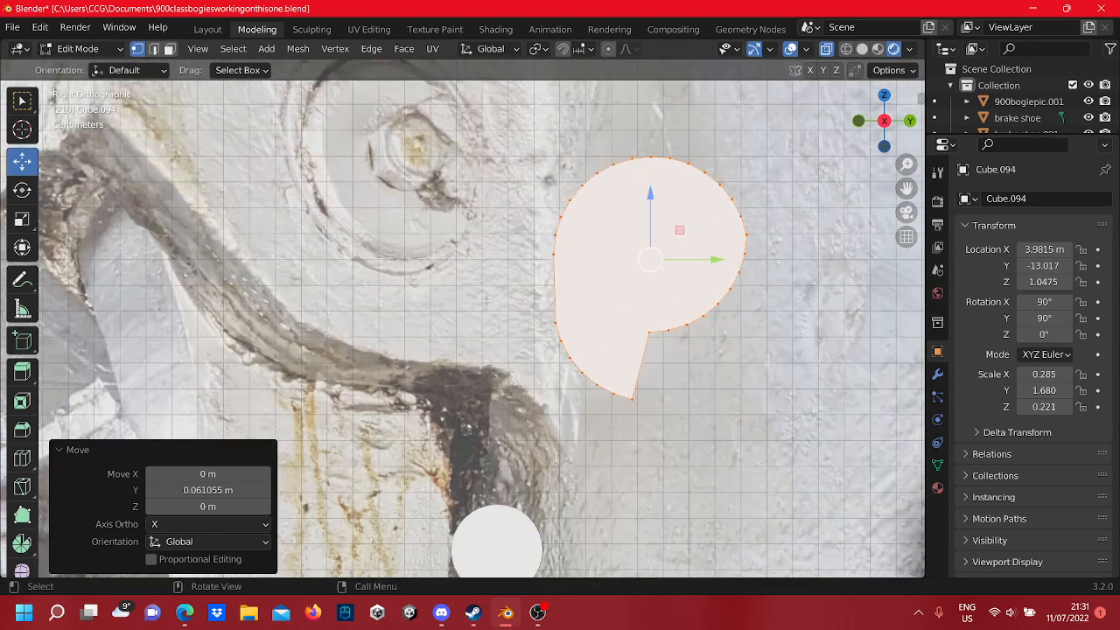
- Select the vertices along the lower-left bulge of the cylinder's profile and move them 0.002923 m along Z
drag(639, 424, 588, 381)
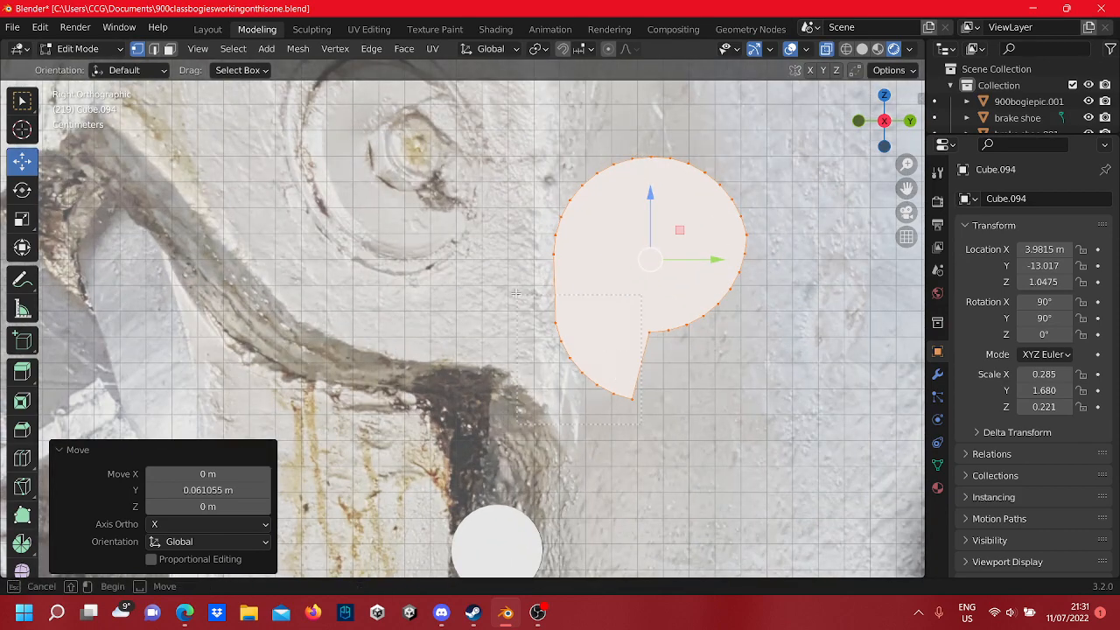
drag(516, 293, 516, 293)
scroll(472, 315, down, 2)
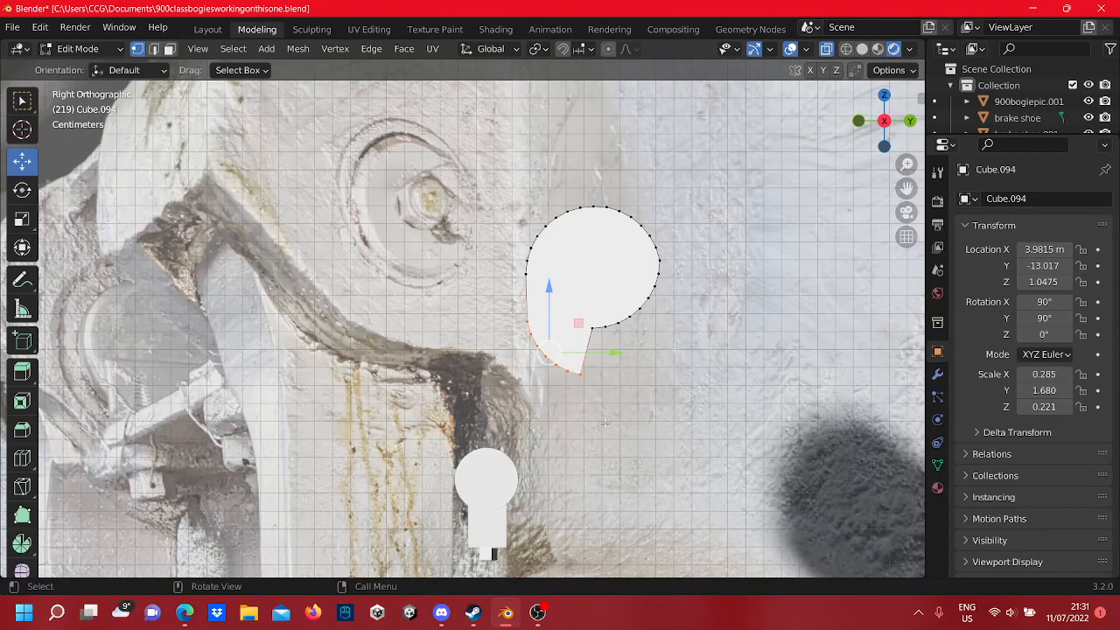
key(g)
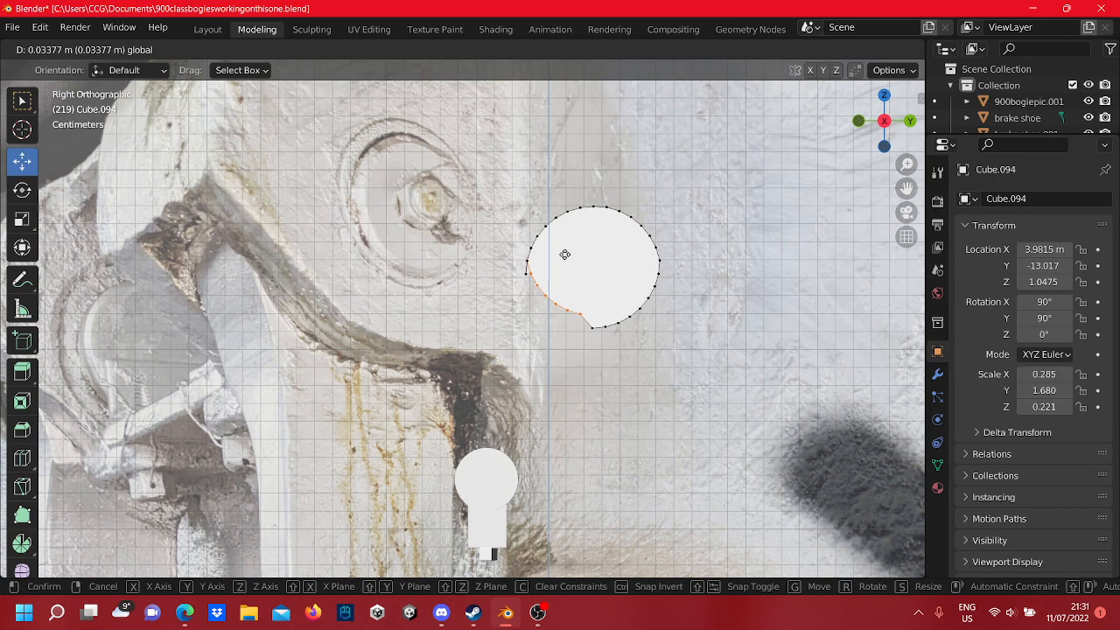
click(568, 310)
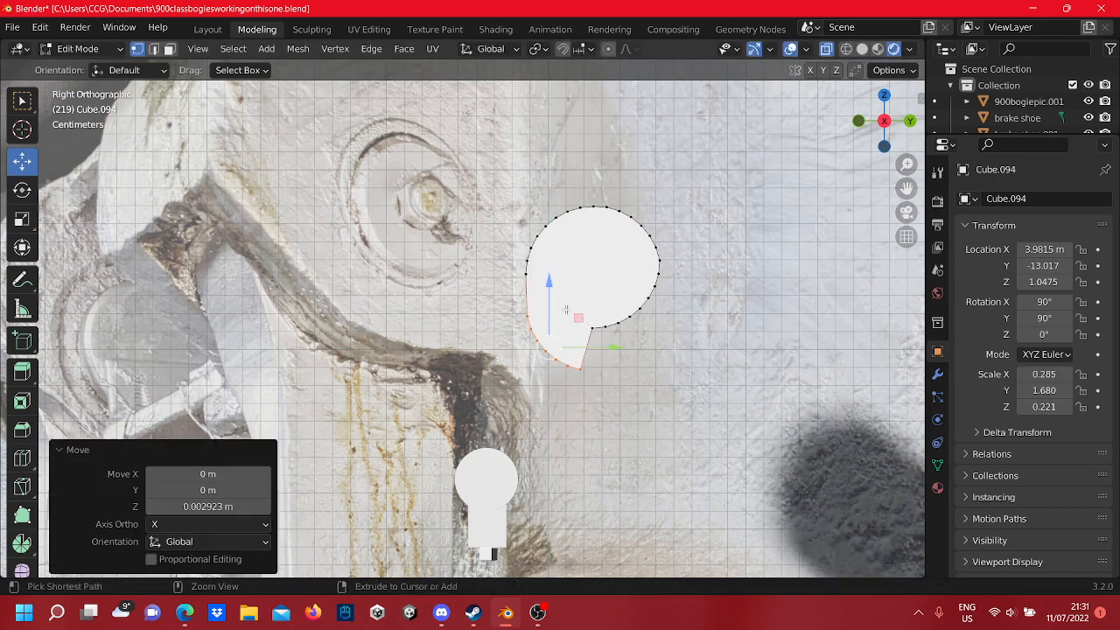
- Undo the recent moves, rotations and vertex edits of Cube.094, going back to before its profile was reshaped
key(ctrl+z)
key(ctrl+z)
key(ctrl+z)
key(ctrl+z)
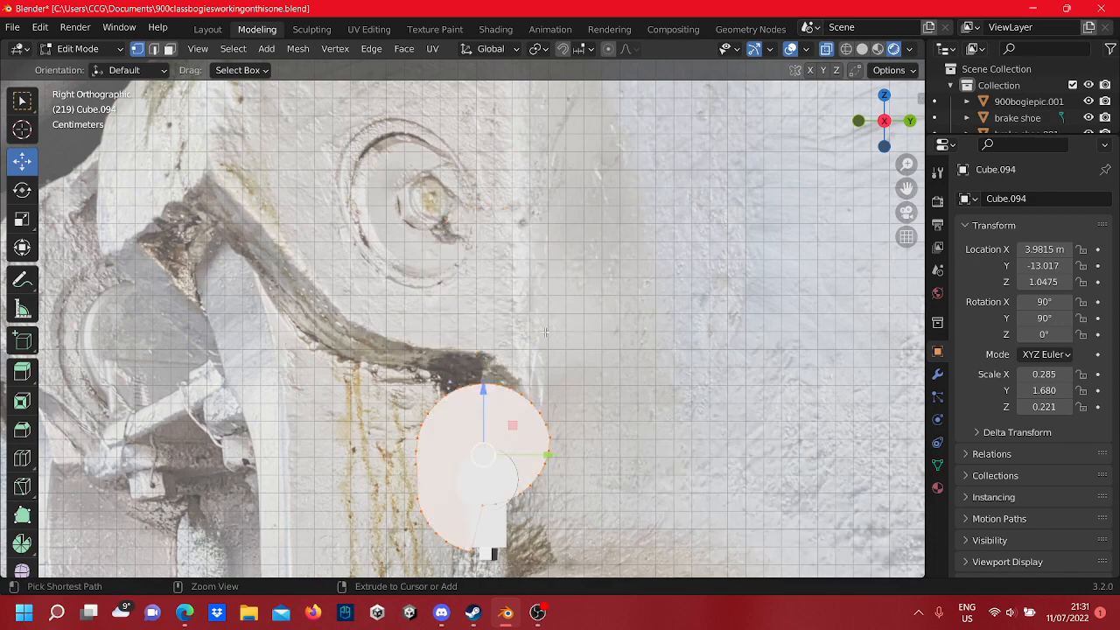
key(ctrl+z)
key(ctrl+z)
key(ctrl+z)
key(ctrl+z)
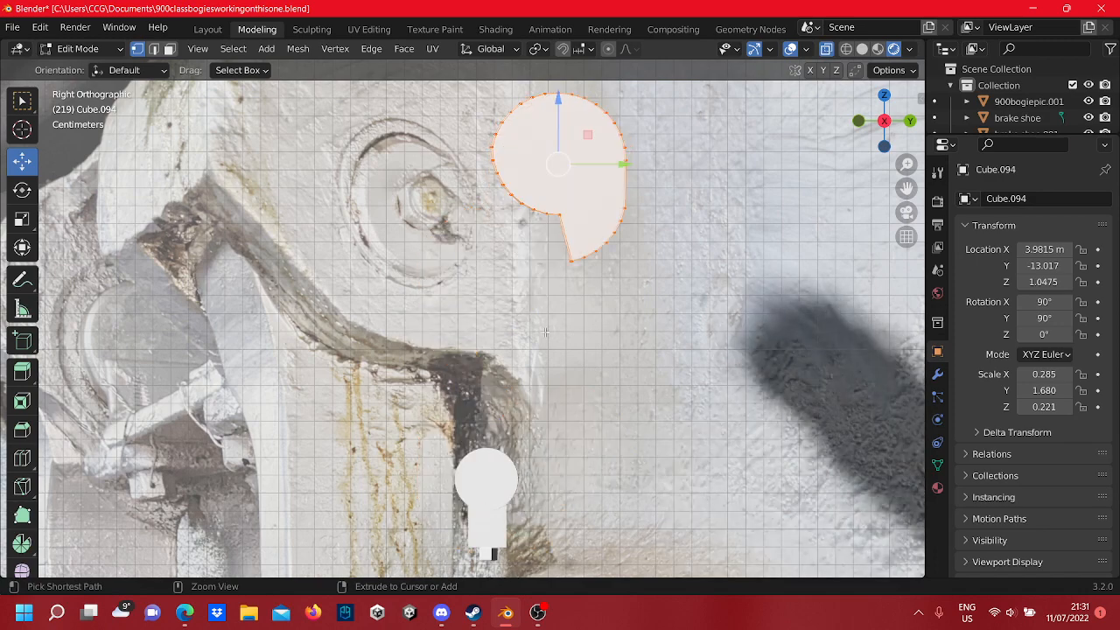
key(ctrl+z)
key(ctrl+z)
key(ctrl+z)
key(ctrl+z)
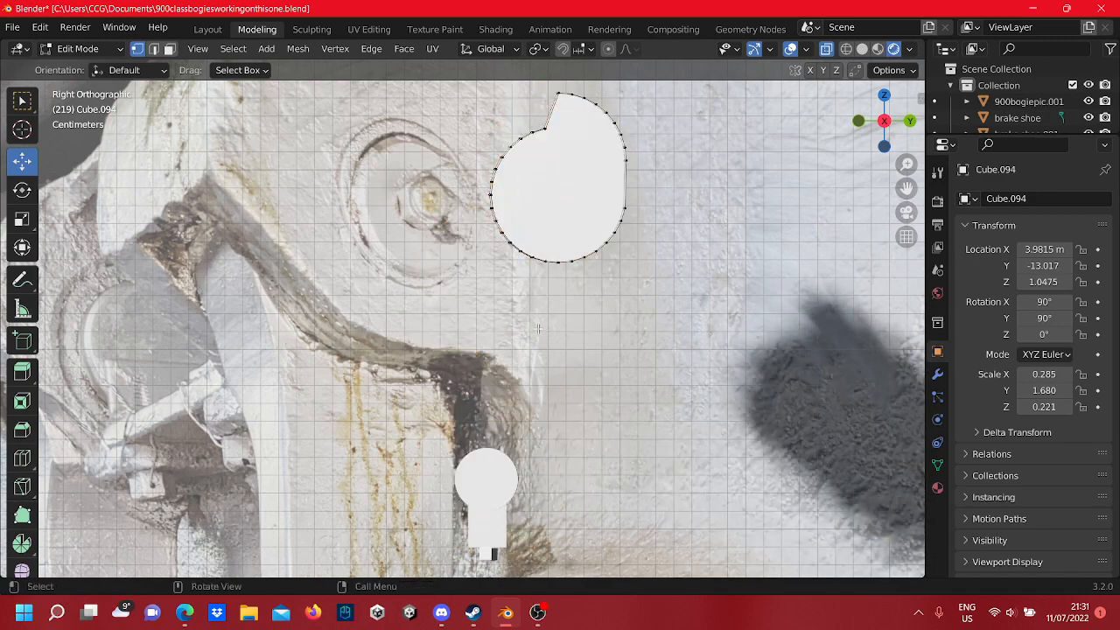
- Move the upper-left arc vertices of Cube.094's circular profile 0.045737 m upward along Z
drag(697, 306, 438, 87)
shift+middle_drag(593, 196, 581, 273)
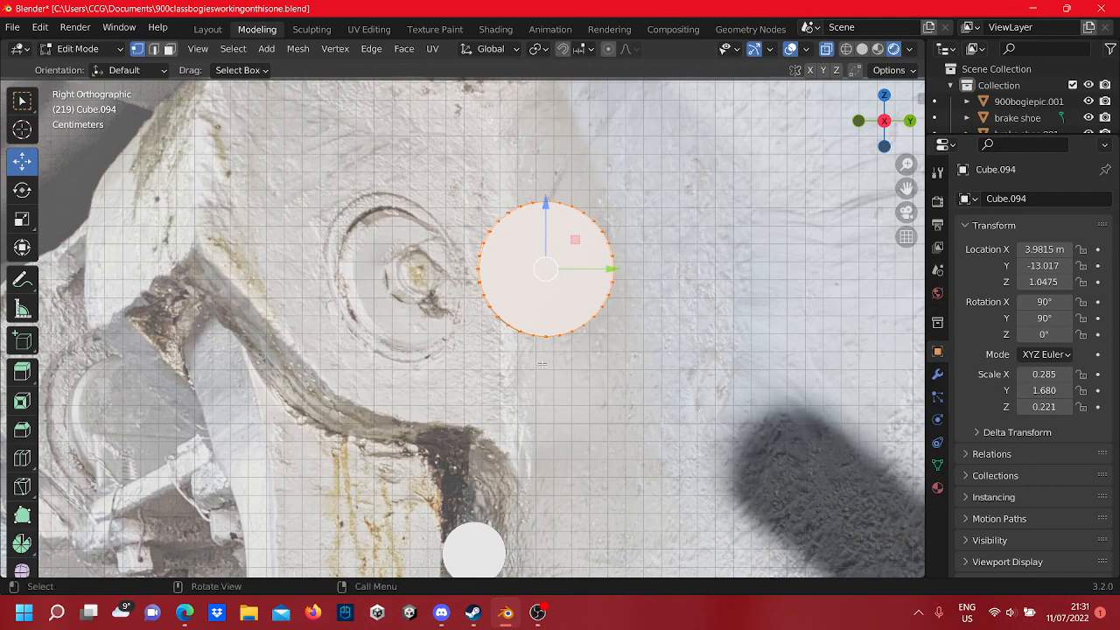
shift+middle_drag(543, 363, 531, 413)
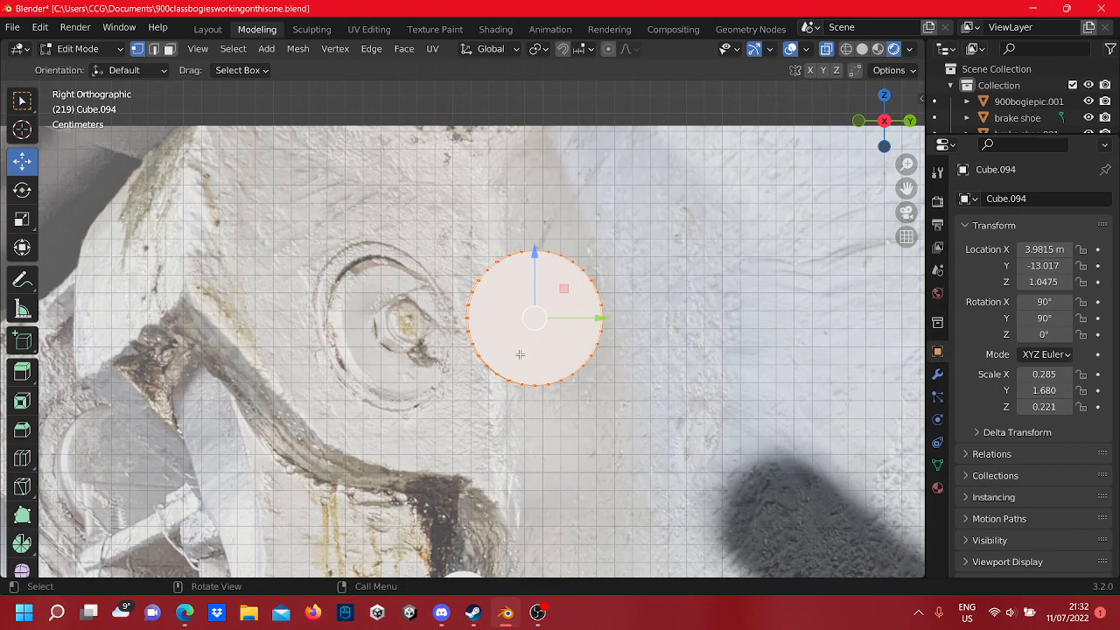
shift+middle_drag(520, 355, 482, 326)
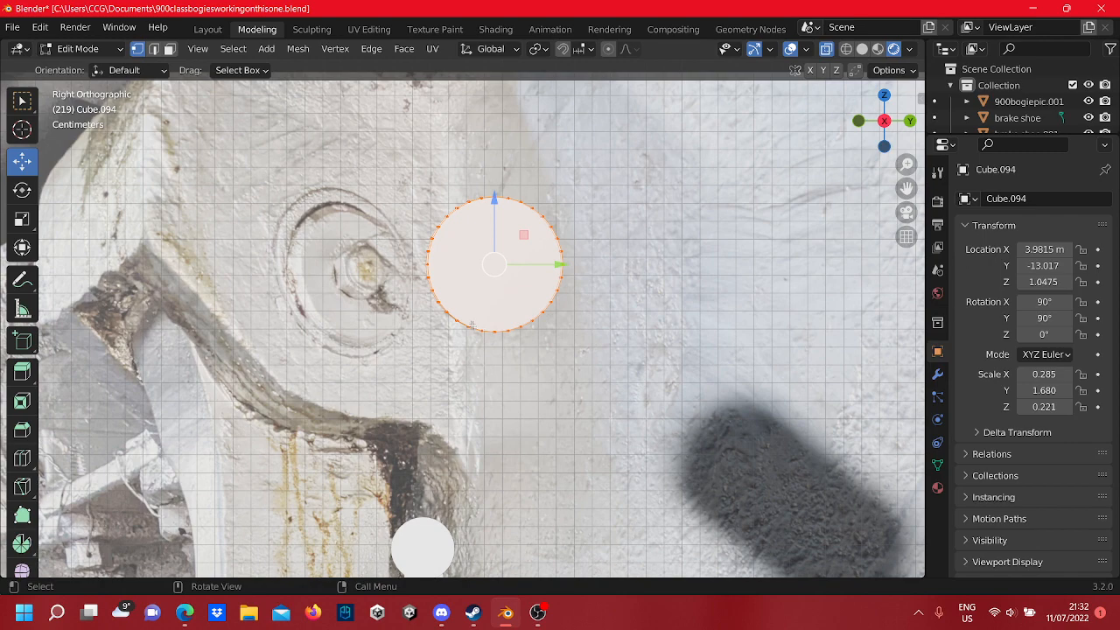
scroll(460, 306, up, 1)
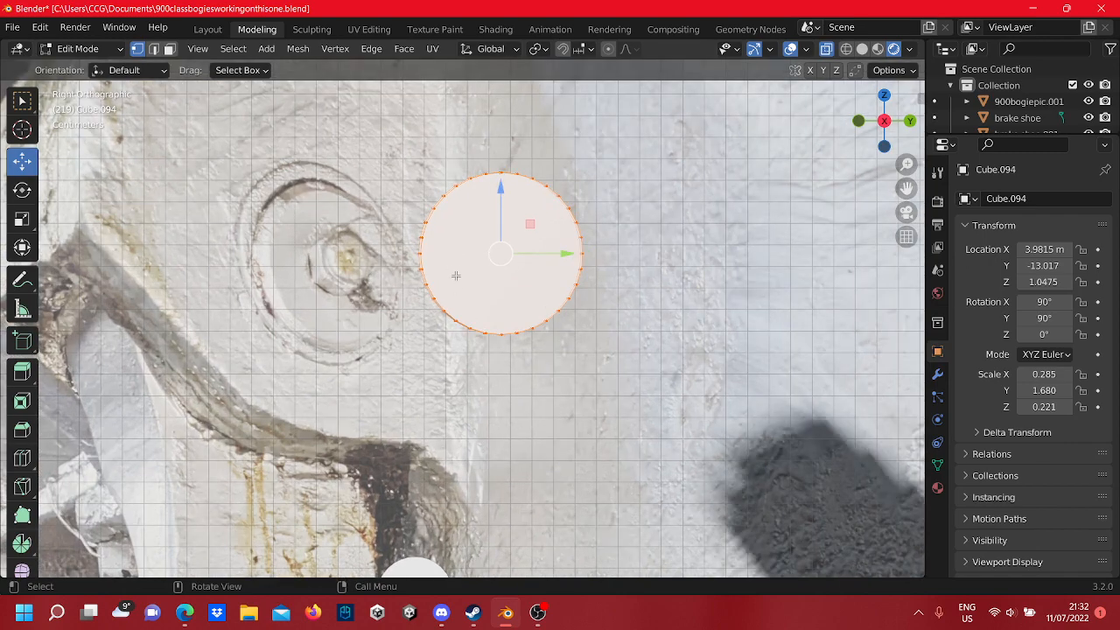
click(486, 252)
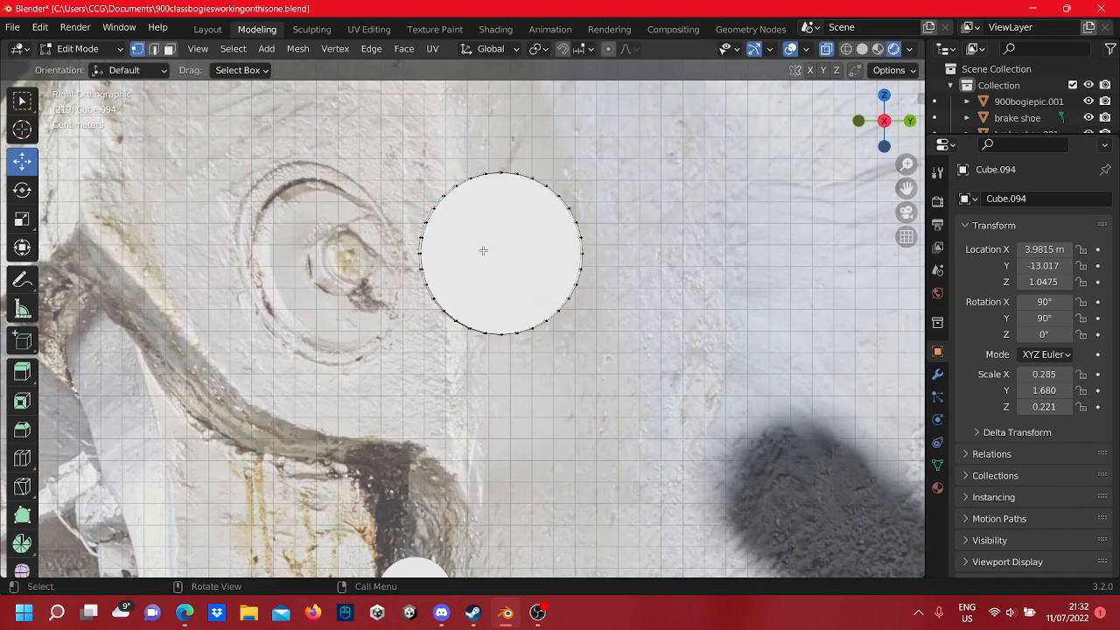
drag(492, 256, 445, 53)
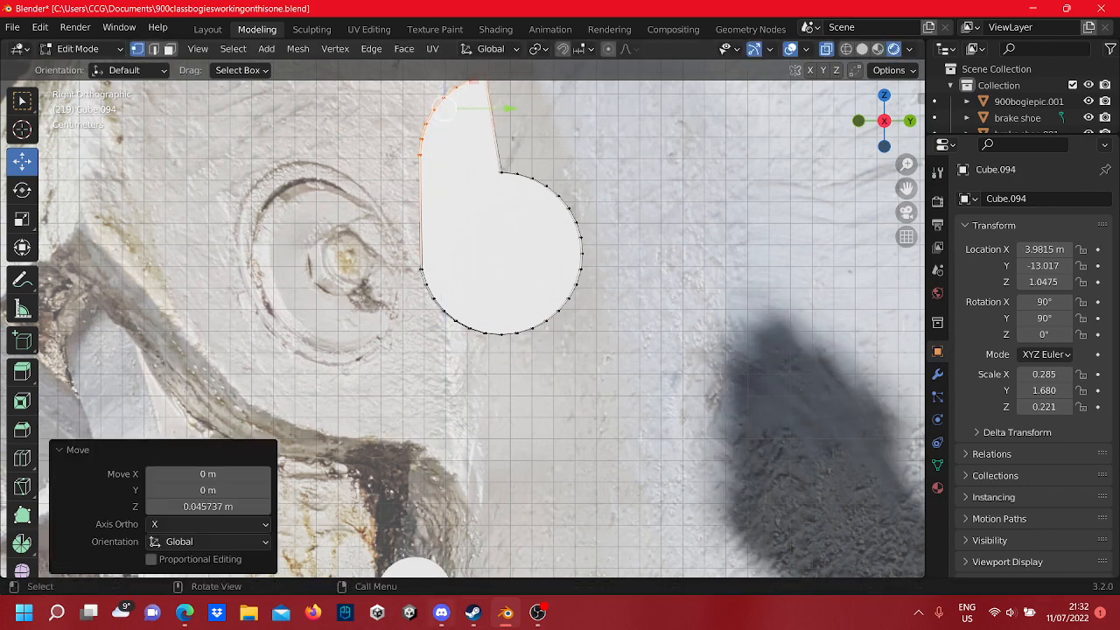
click(574, 534)
- Select the lower-right arc vertices of the profile and move them 0.05142 m outward along Y
scroll(505, 415, down, 3)
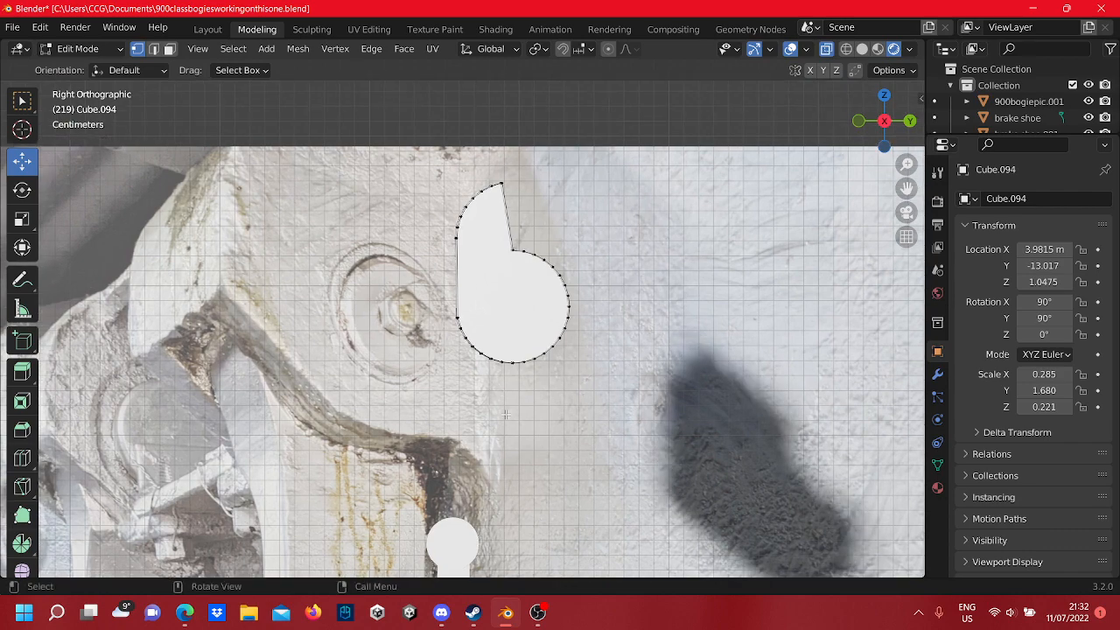
drag(506, 415, 437, 302)
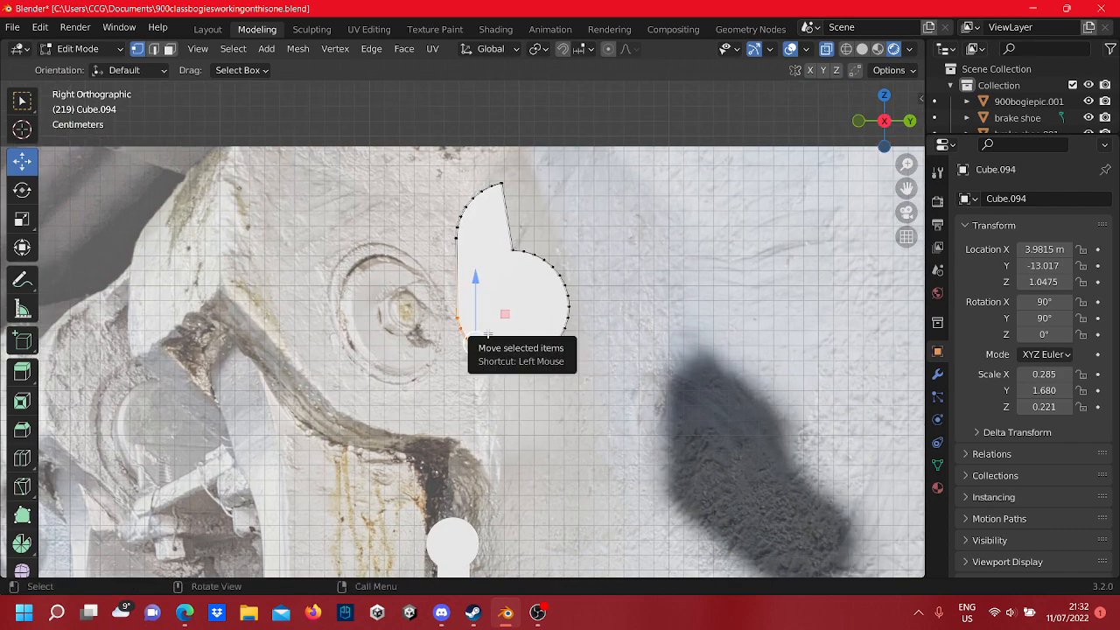
scroll(485, 376, up, 2)
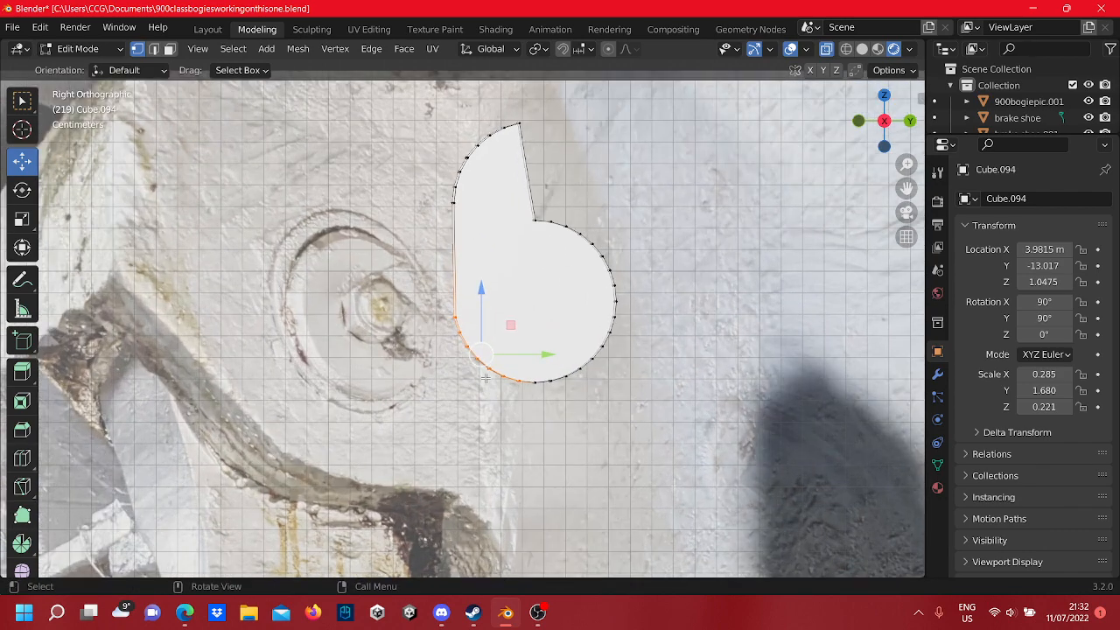
drag(630, 414, 544, 338)
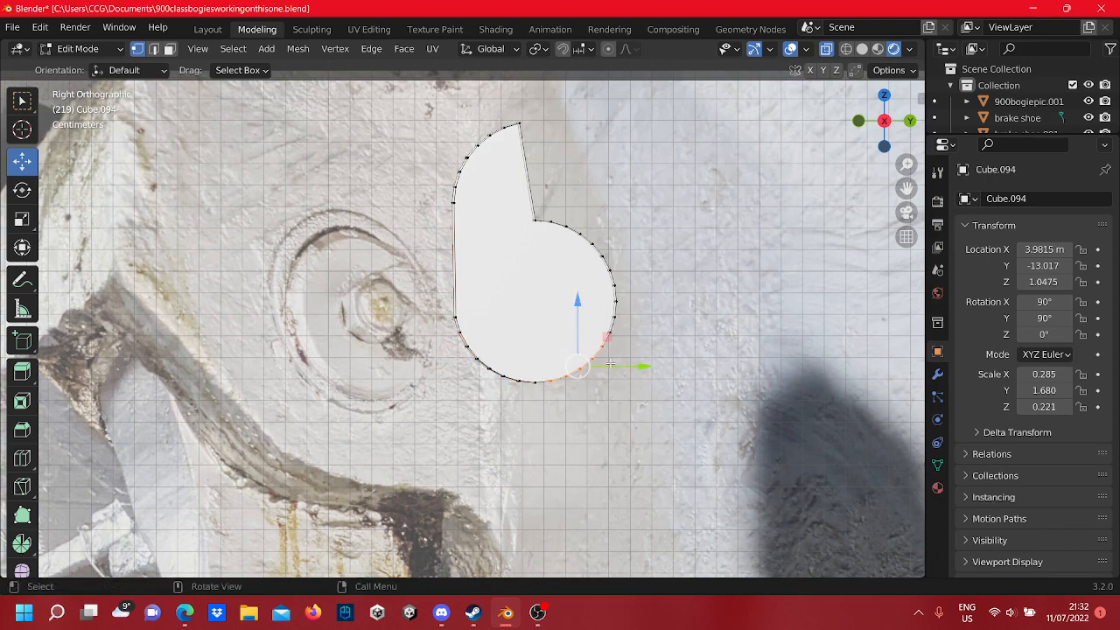
drag(617, 368, 714, 273)
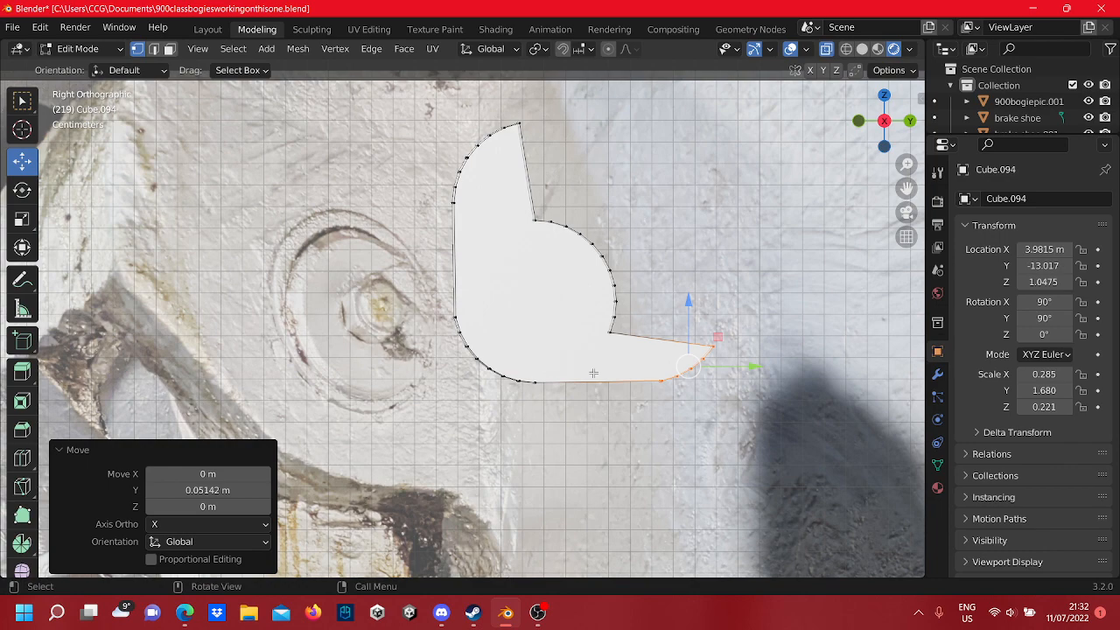
- Select the lower vertices of the profile's left side and shift them 0.020297 m along Z, -0.003789 m along Y, then -0.00866 m along Z
shift+middle_drag(593, 373, 634, 365)
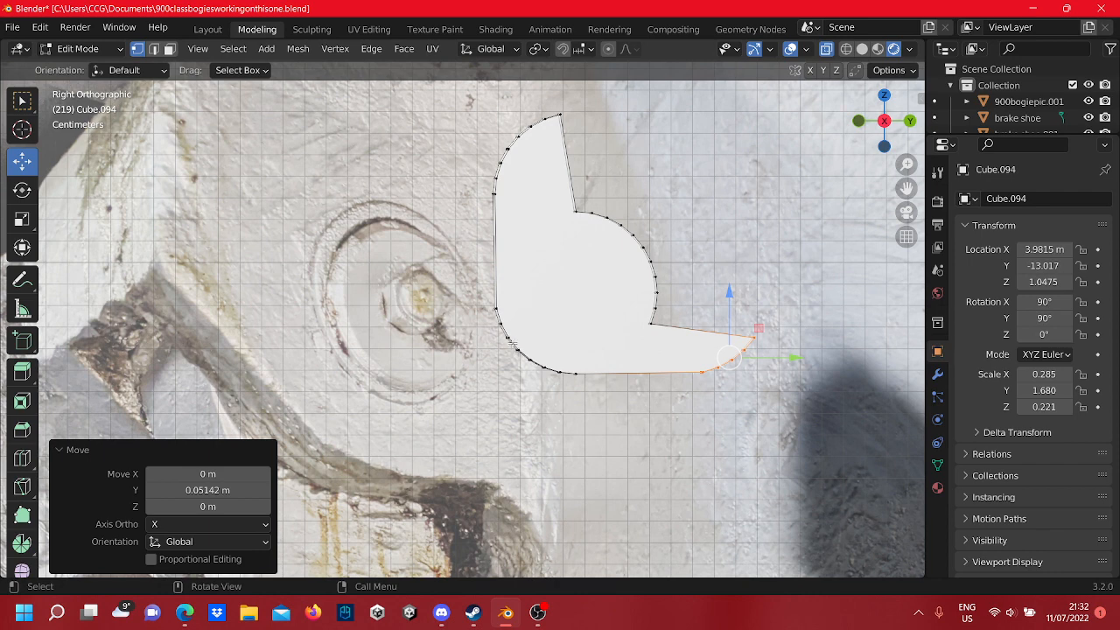
click(500, 322)
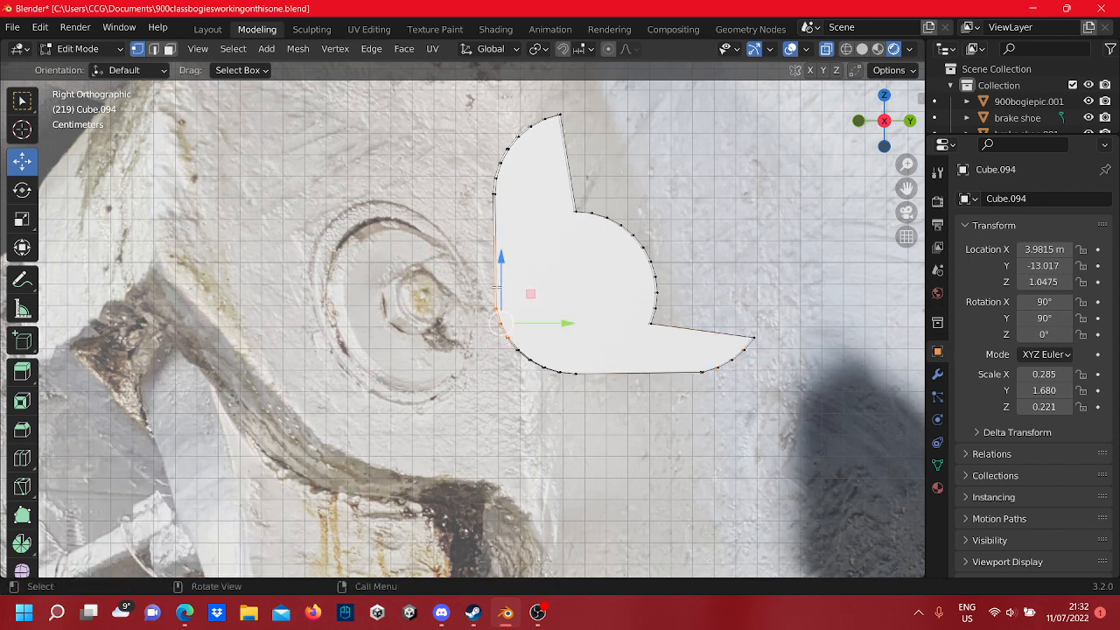
drag(496, 286, 508, 238)
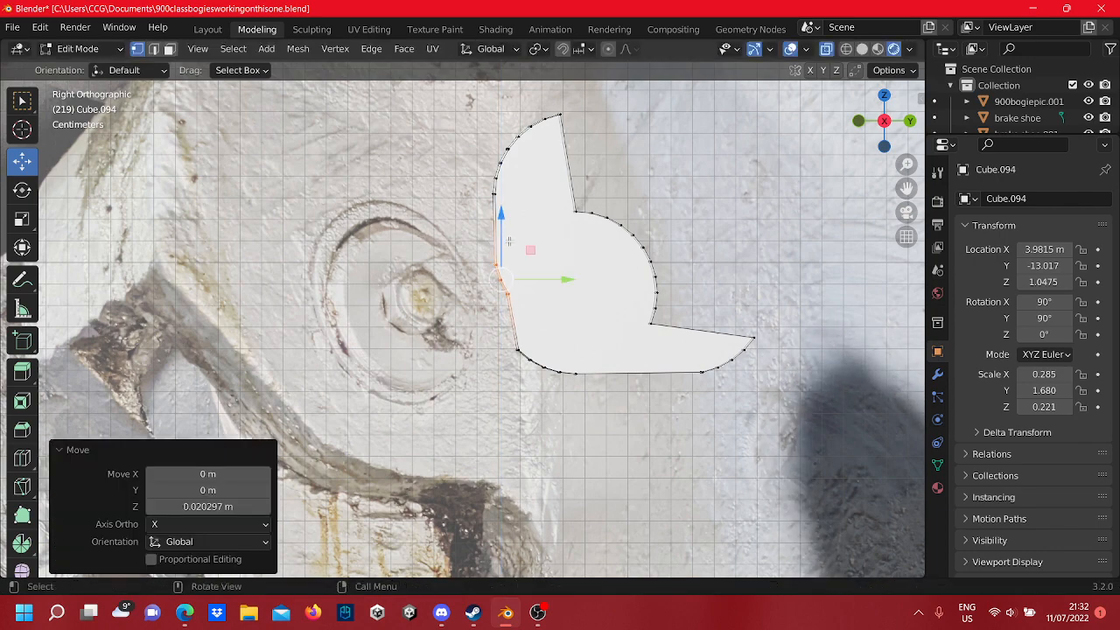
drag(537, 280, 525, 282)
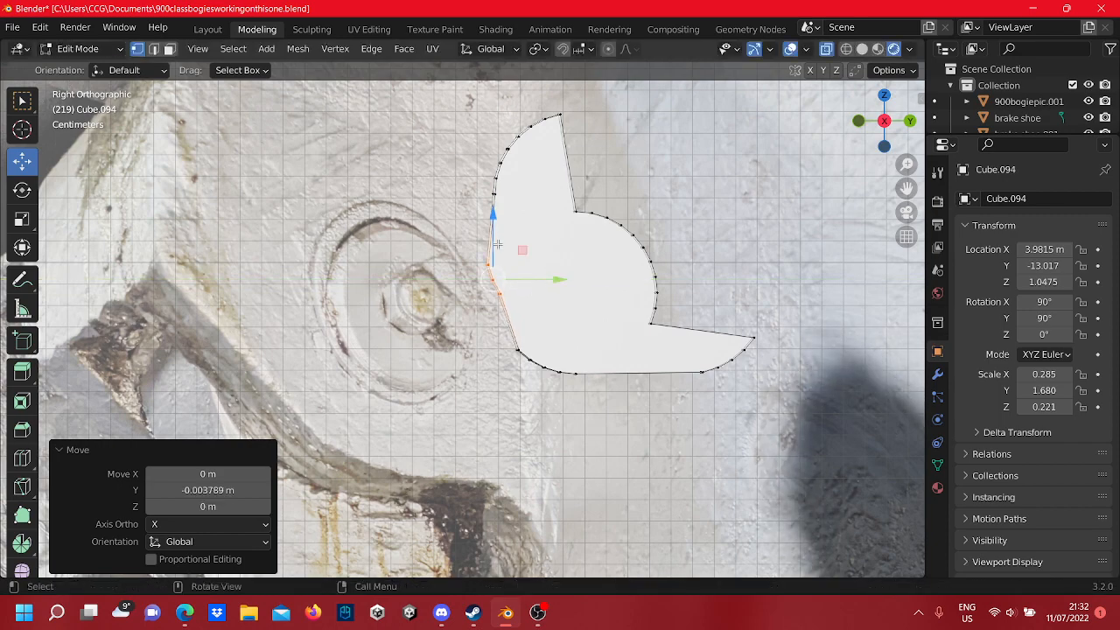
drag(495, 236, 504, 260)
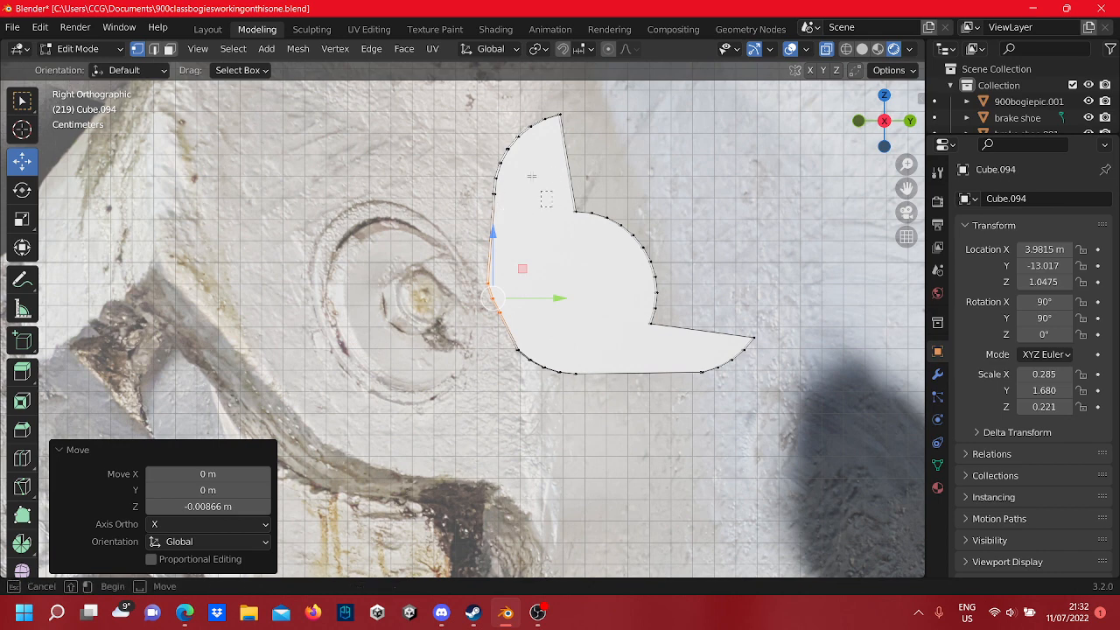
- Select the raised upper-left arc vertices and lower them along Z, with a -0.013261 m Y shift and a final -0.011096 m Z shift
drag(481, 97, 551, 159)
drag(599, 204, 517, 217)
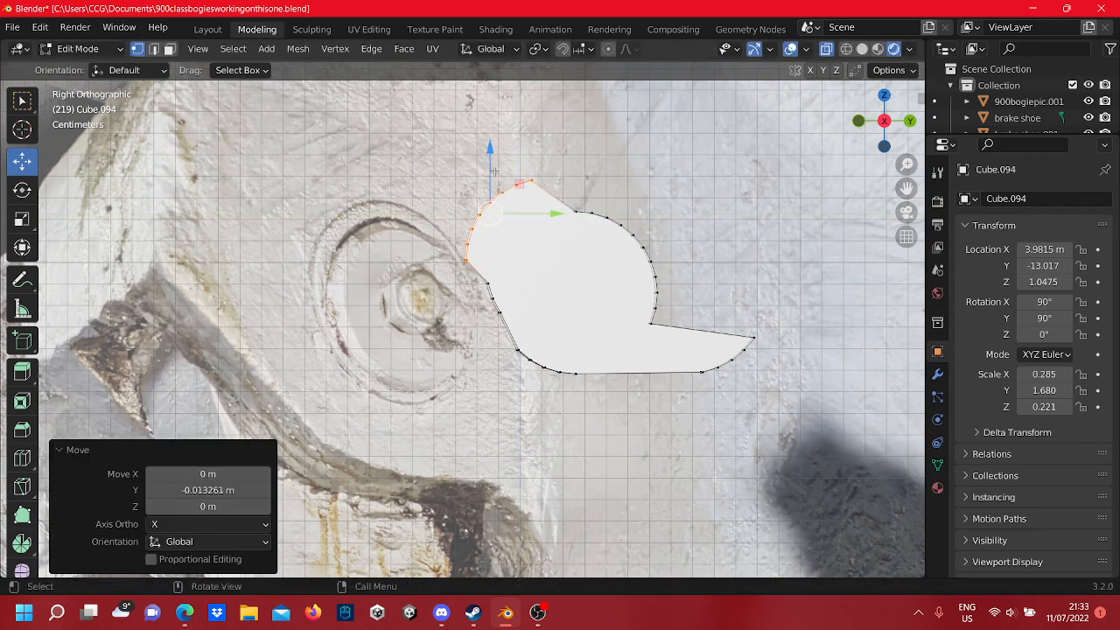
drag(490, 162, 495, 200)
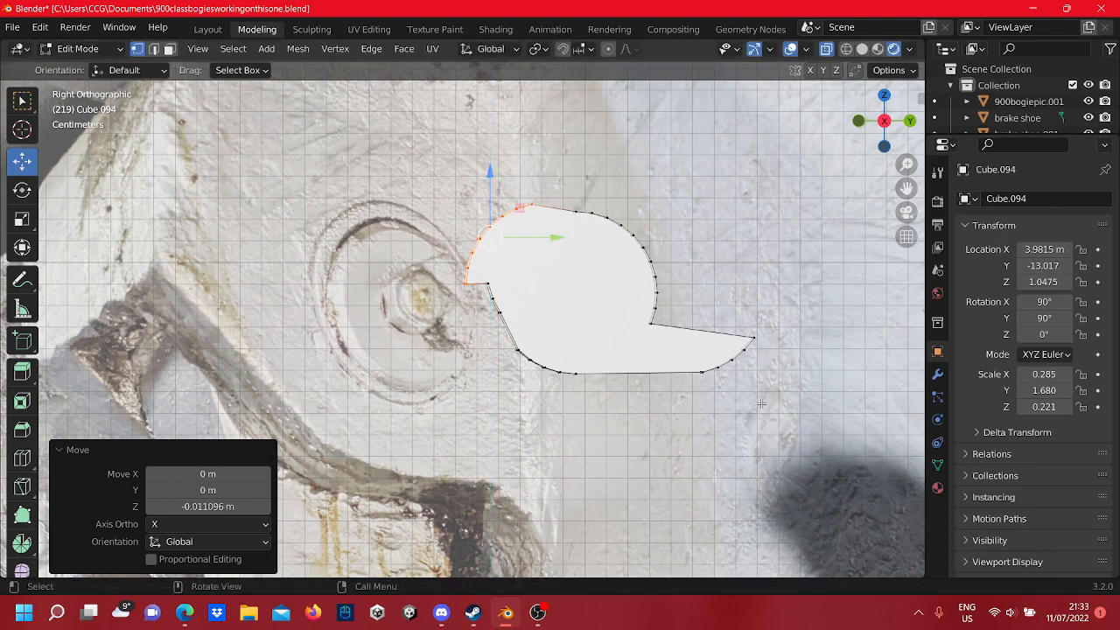
- Move the protruding lower-right vertices back along Y onto the round outline of the profile and clear the selection
drag(761, 403, 712, 332)
drag(813, 441, 697, 339)
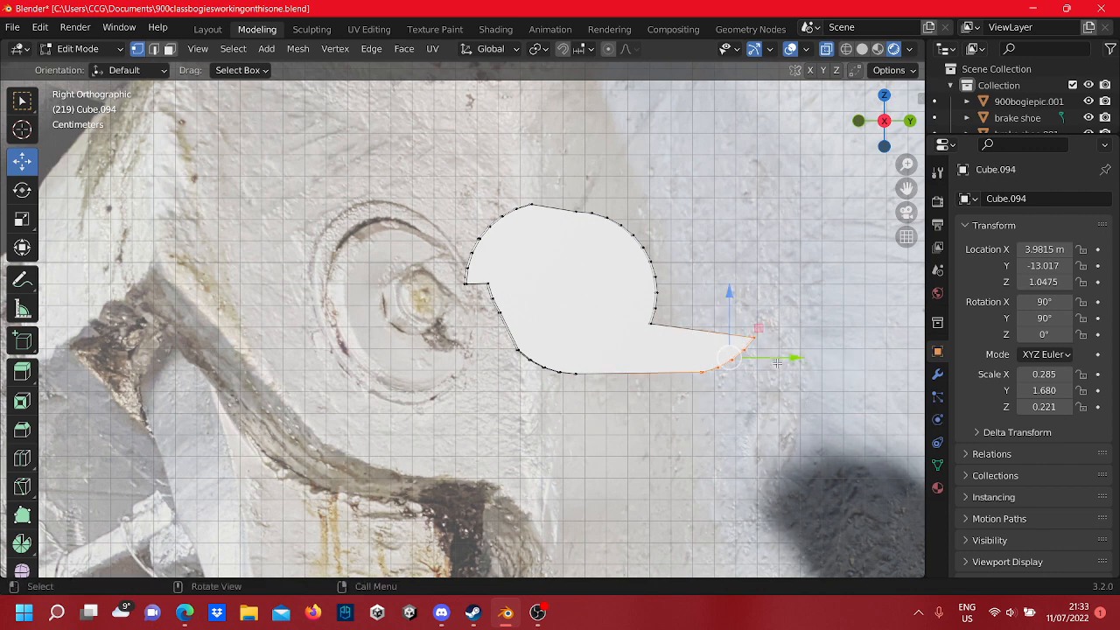
drag(776, 357, 663, 352)
click(685, 424)
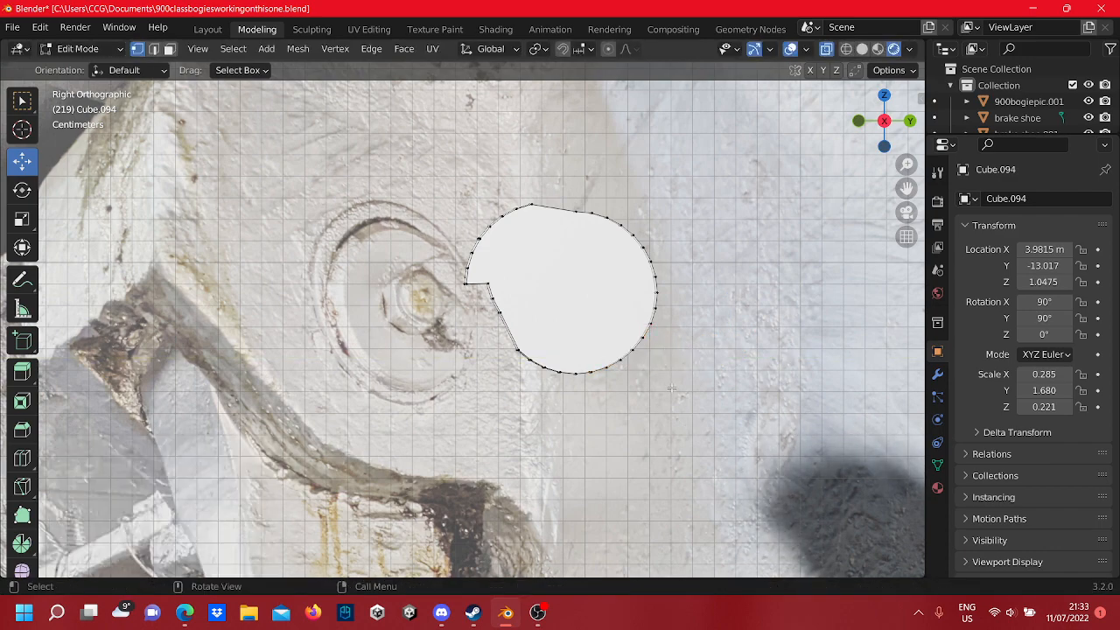
- Select the profile's upper-left arc vertices, move them 0.004222 m along Y, and clear the selection
scroll(671, 388, up, 1)
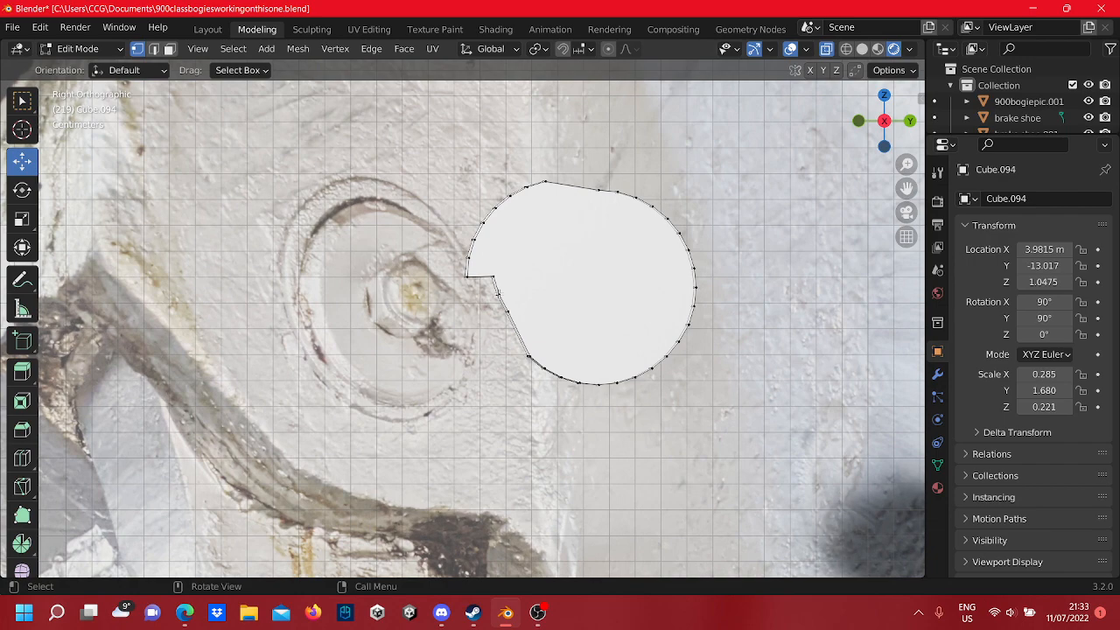
scroll(510, 270, down, 1)
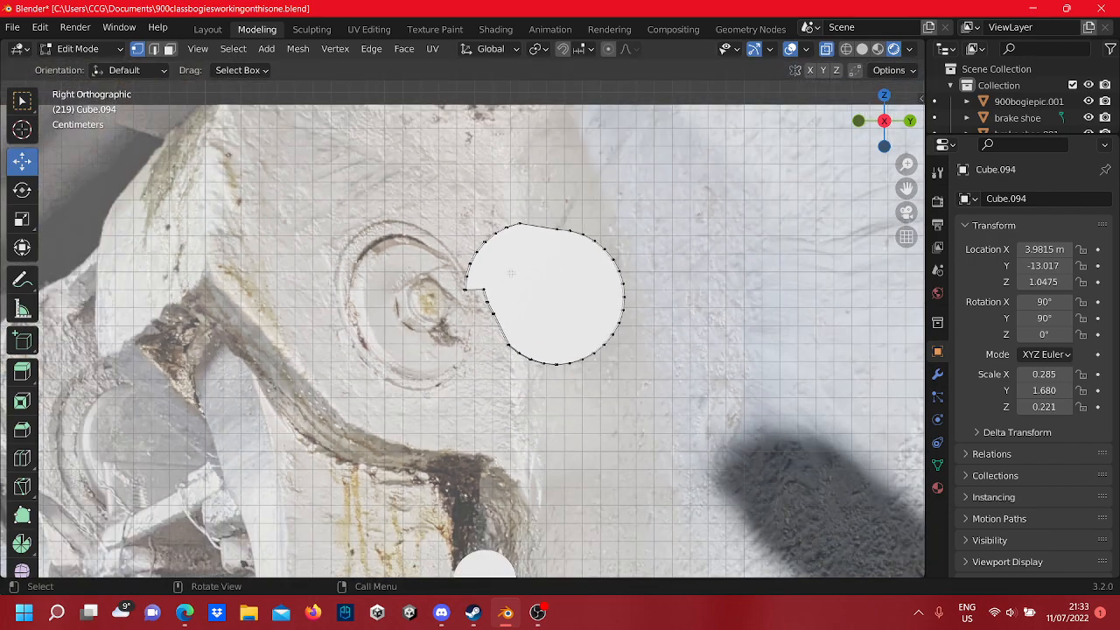
shift+middle_drag(553, 258, 552, 269)
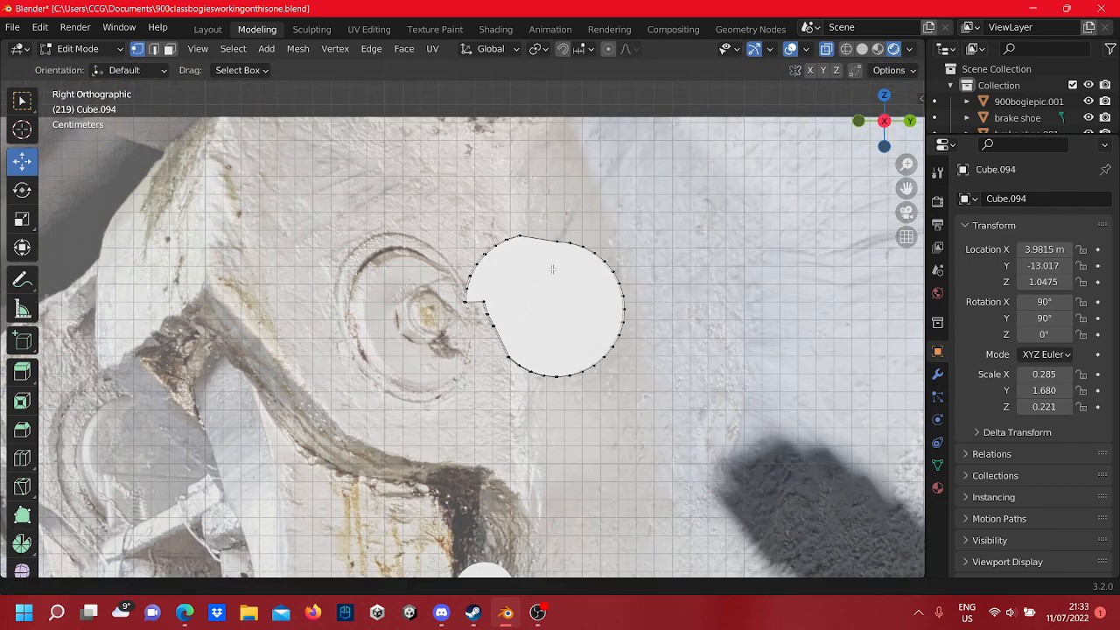
scroll(552, 270, up, 3)
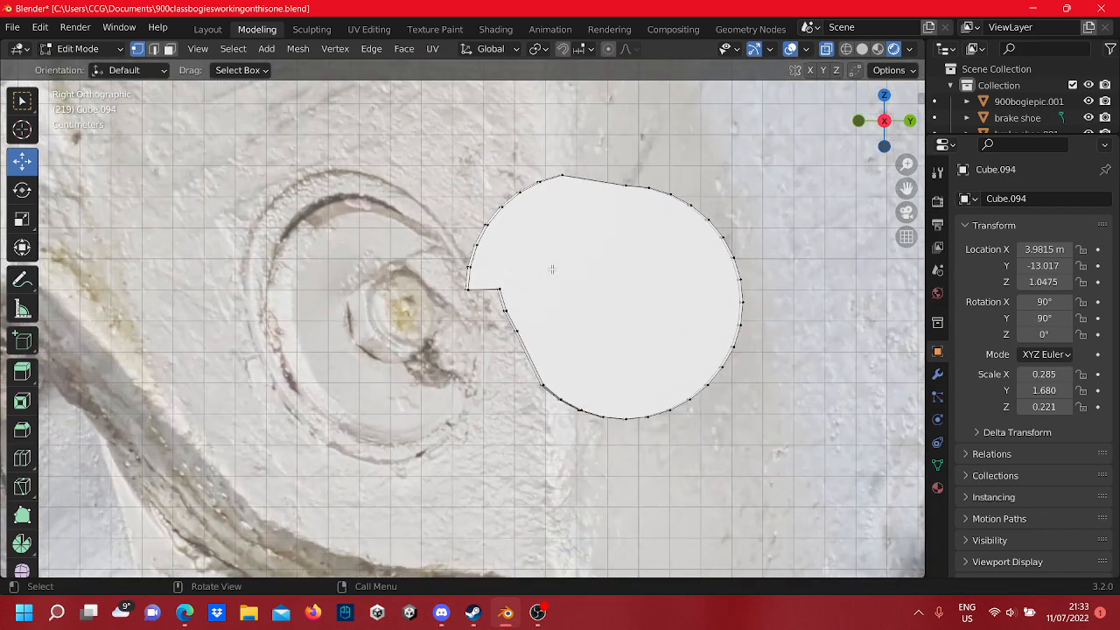
shift+middle_drag(516, 293, 476, 358)
drag(444, 360, 385, 257)
shift+drag(540, 302, 391, 205)
scroll(475, 270, down, 2)
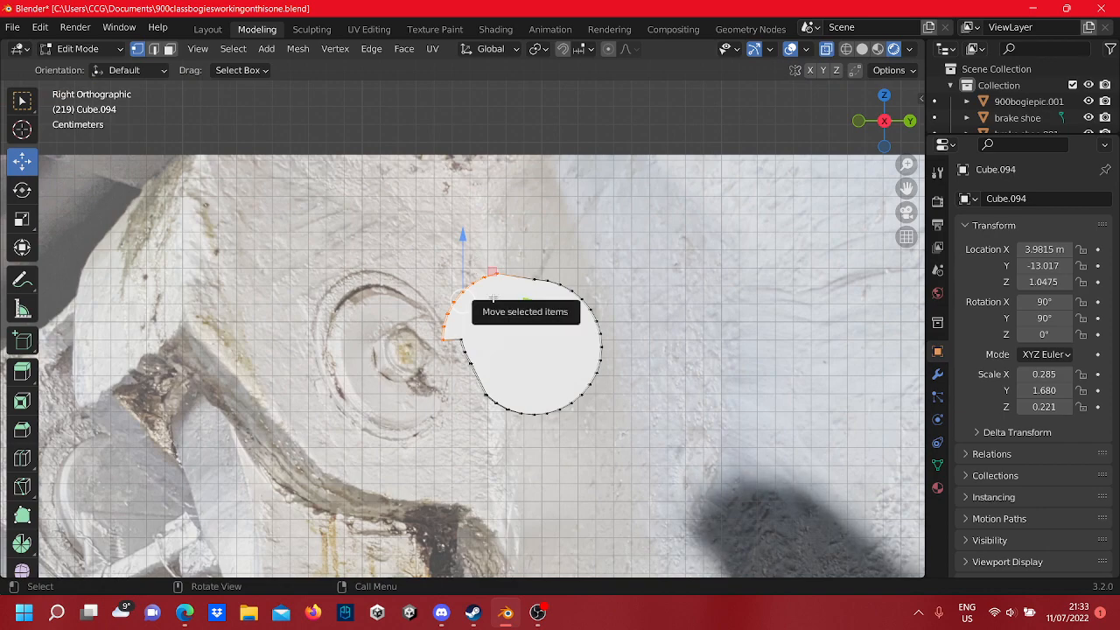
drag(498, 299, 502, 301)
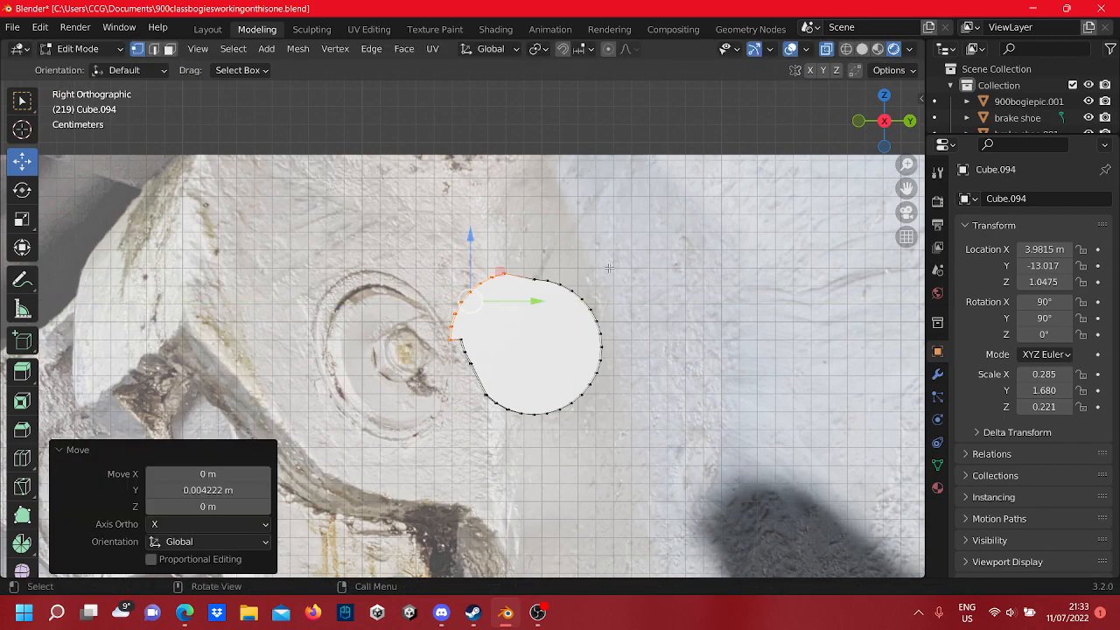
shift+middle_drag(605, 302, 569, 299)
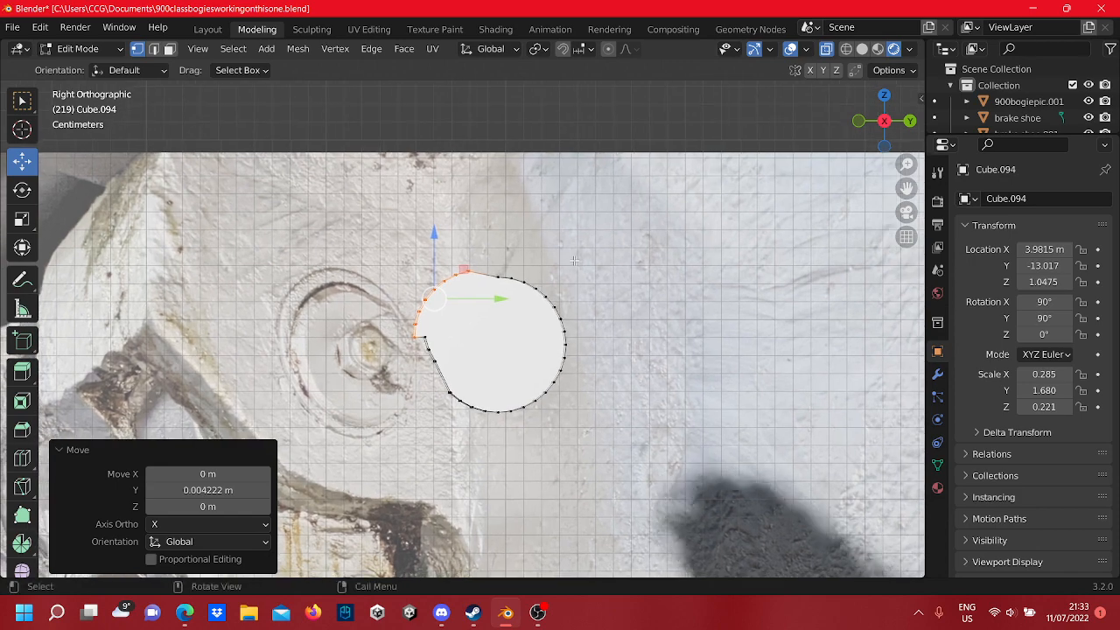
scroll(568, 302, up, 2)
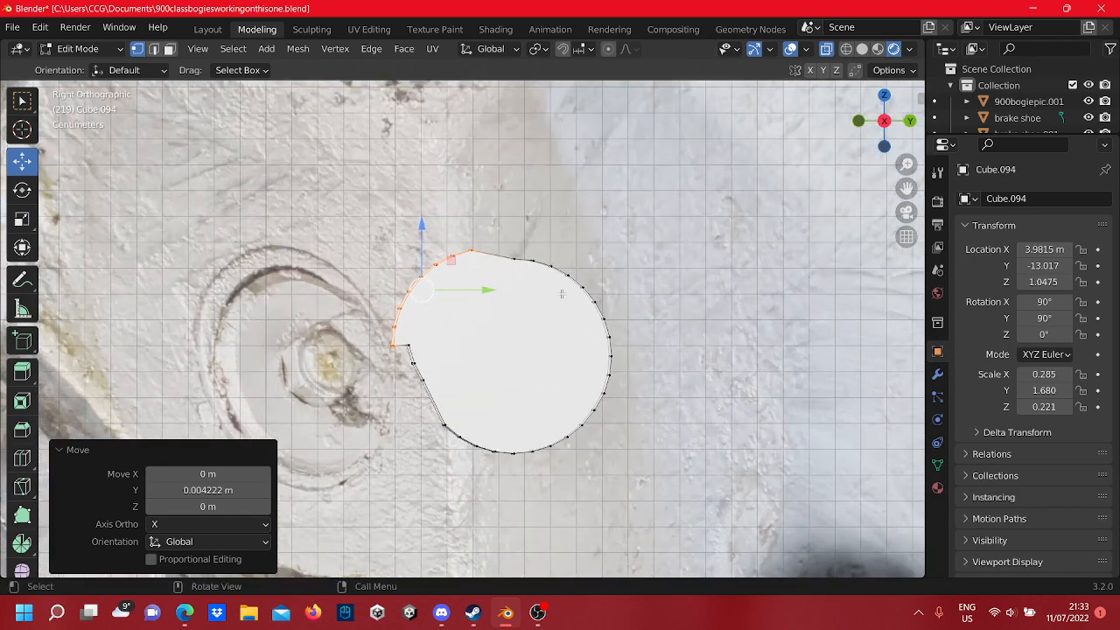
scroll(560, 291, down, 3)
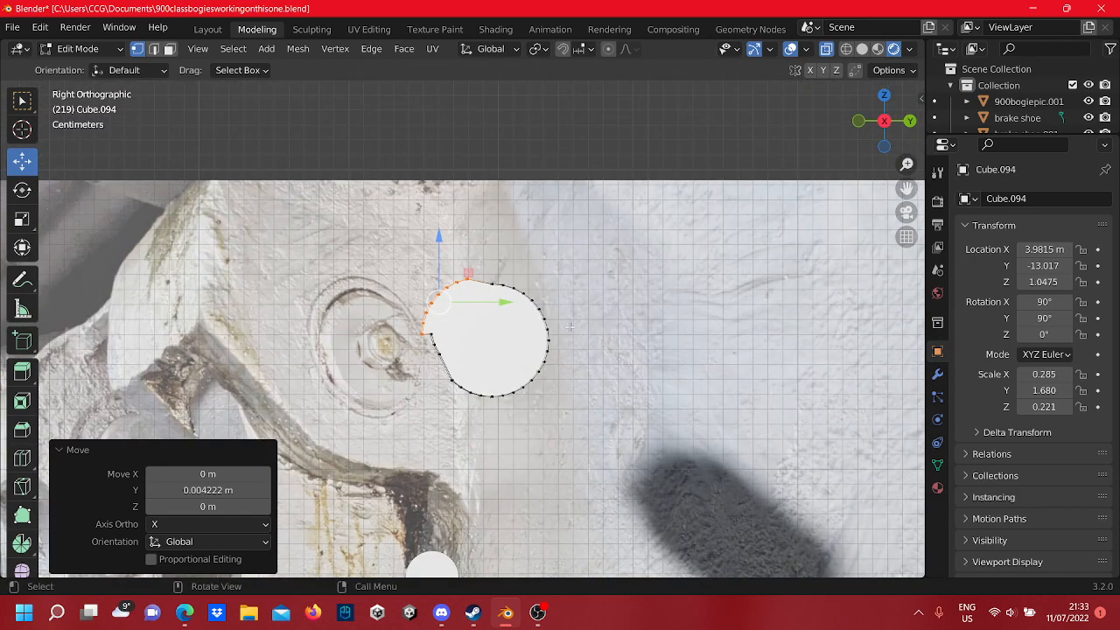
drag(552, 333, 490, 260)
- Select the uppermost vertices of the profile's upper-left arc and move them -0.003154 m along Z
scroll(537, 218, down, 4)
scroll(537, 217, down, 4)
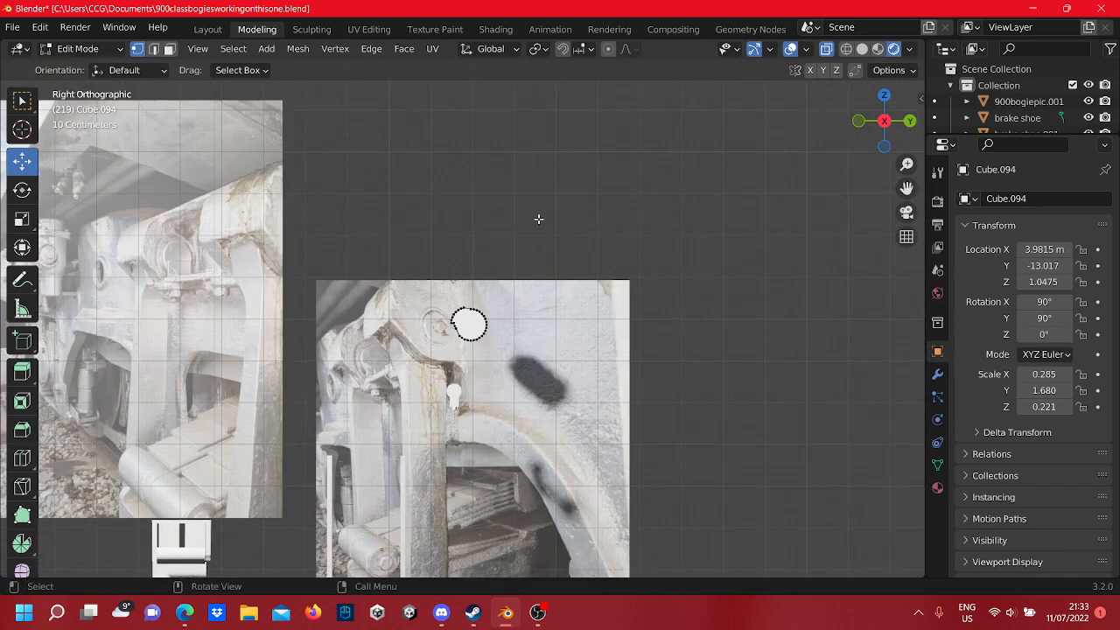
scroll(537, 218, down, 2)
shift+middle_drag(690, 529, 609, 445)
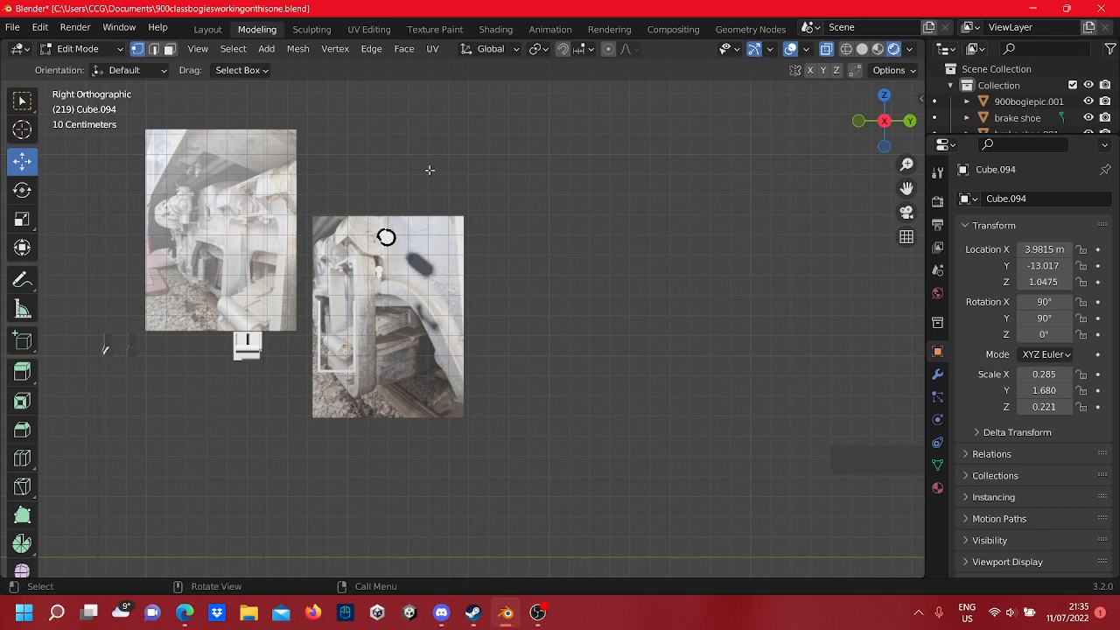
scroll(427, 169, up, 10)
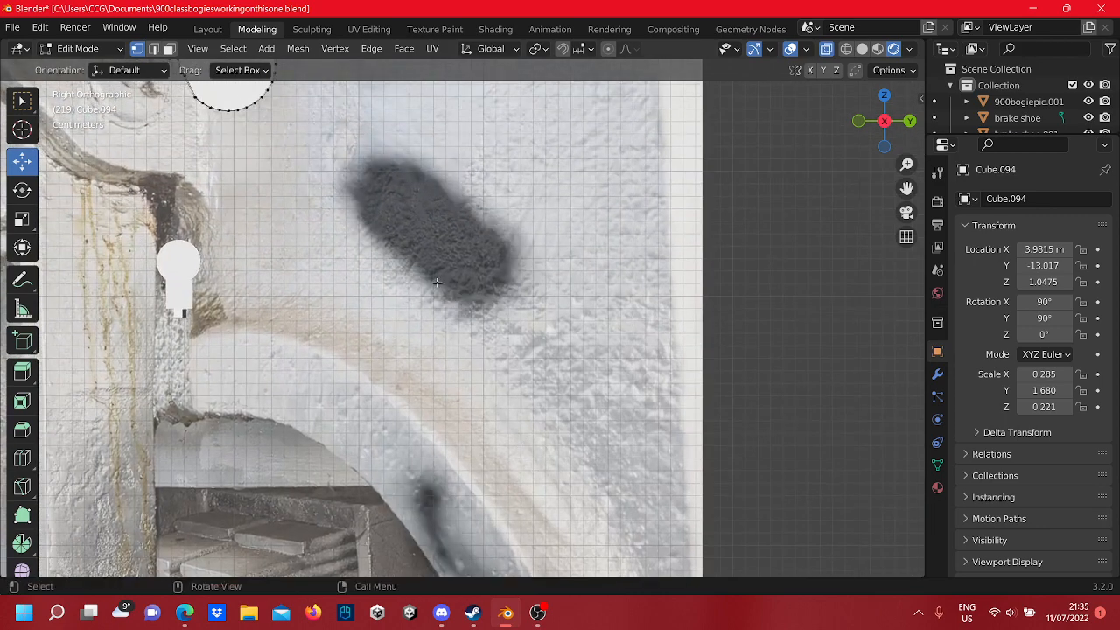
shift+middle_drag(437, 282, 643, 598)
scroll(488, 308, up, 5)
shift+middle_drag(487, 309, 540, 206)
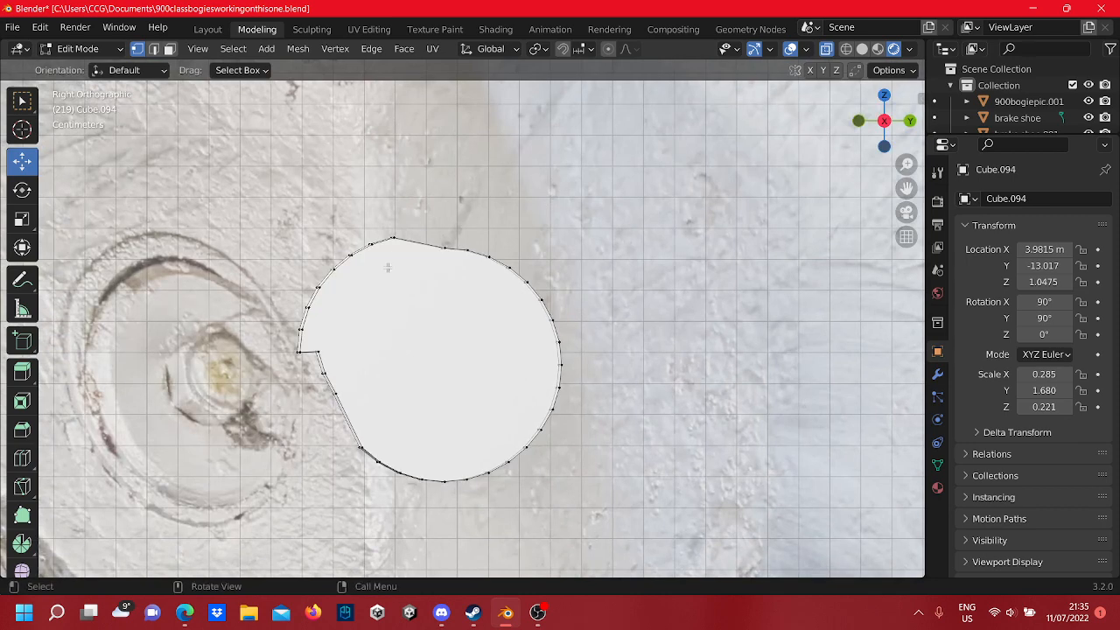
scroll(444, 263, up, 3)
shift+middle_drag(444, 262, 545, 293)
drag(493, 273, 317, 175)
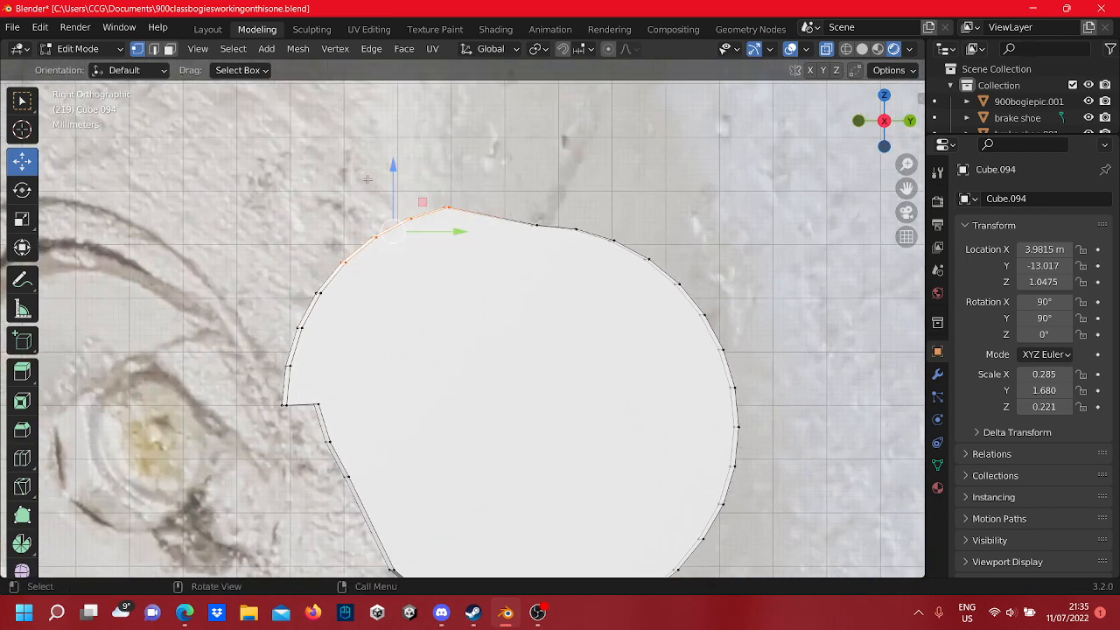
drag(393, 178, 398, 198)
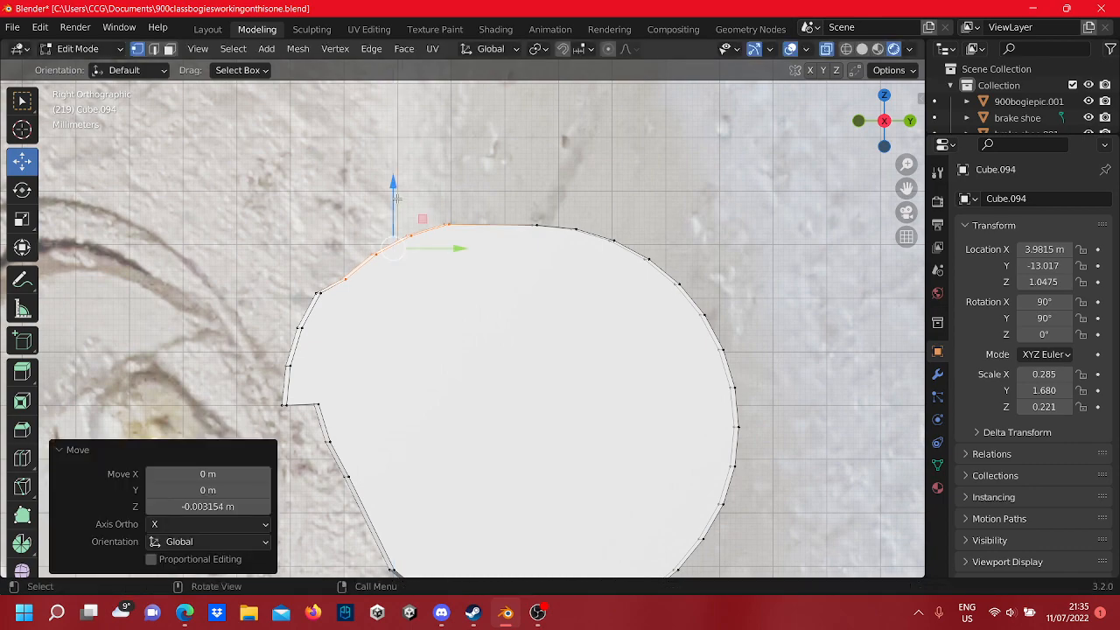
scroll(394, 272, down, 5)
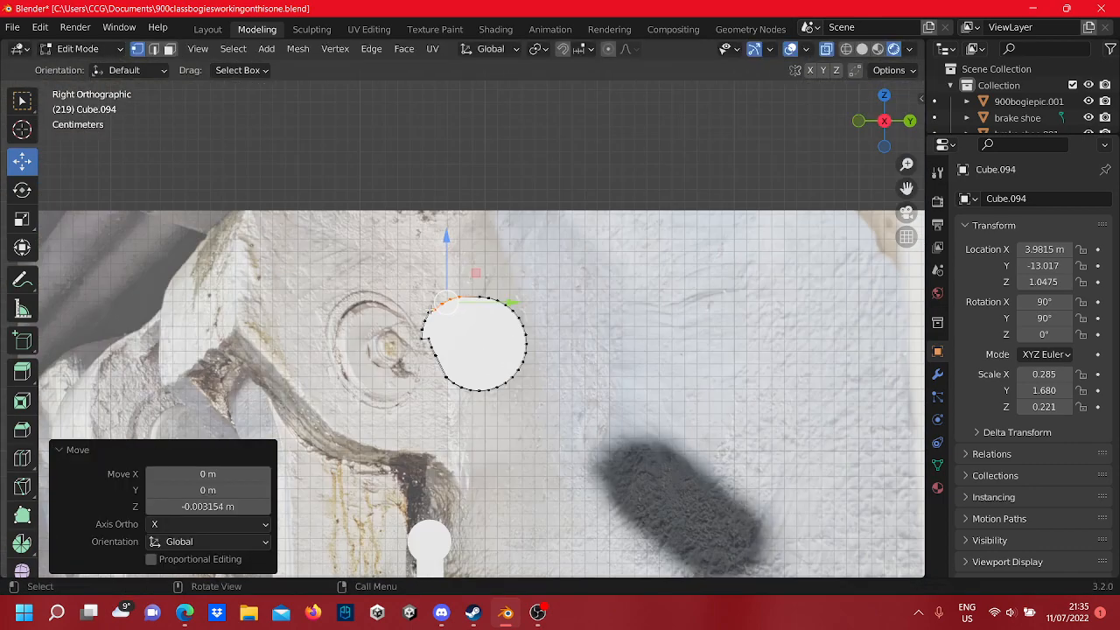
- Move the upper-left arc's protruding vertex just below the lowered ones -0.002349 m along Z and clear the selection
scroll(442, 314, up, 6)
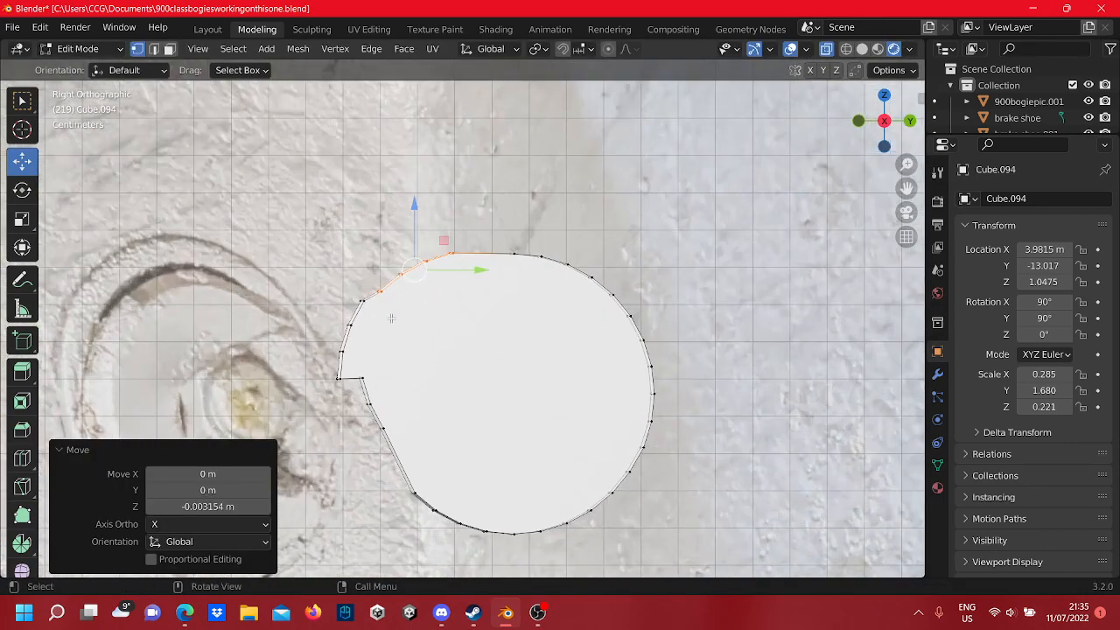
click(362, 301)
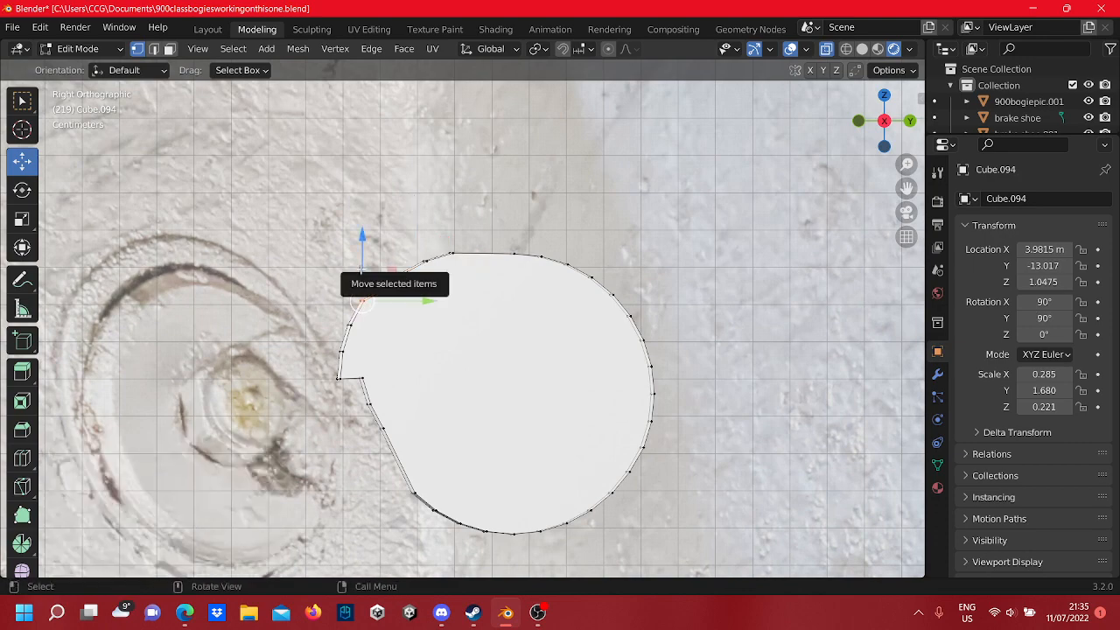
drag(360, 270, 360, 280)
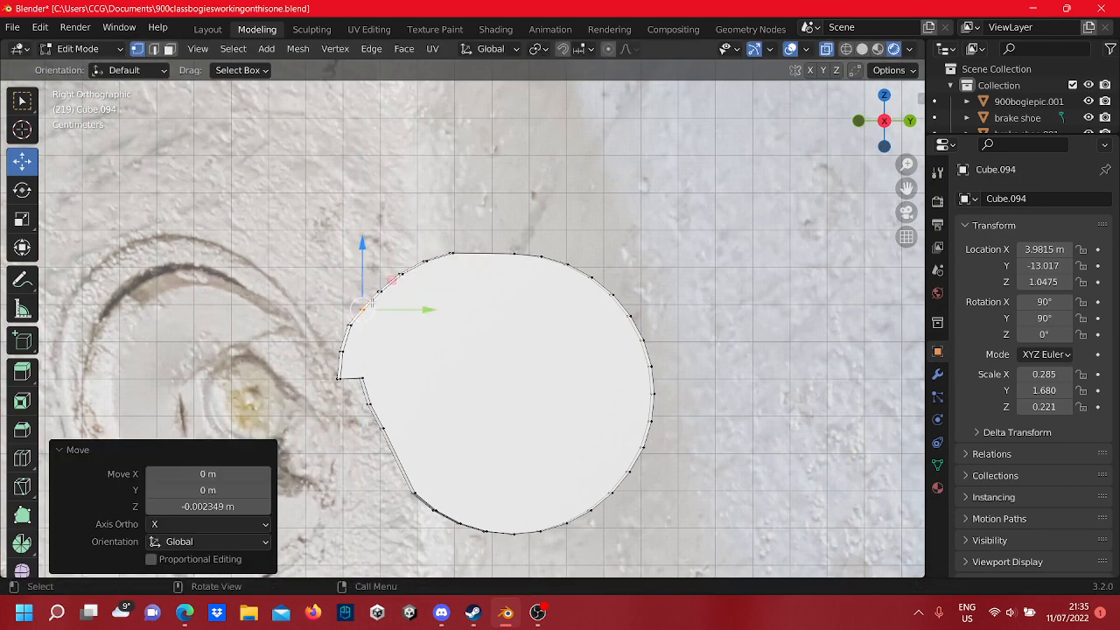
shift+middle_drag(485, 363, 573, 360)
scroll(445, 360, up, 3)
scroll(446, 358, down, 8)
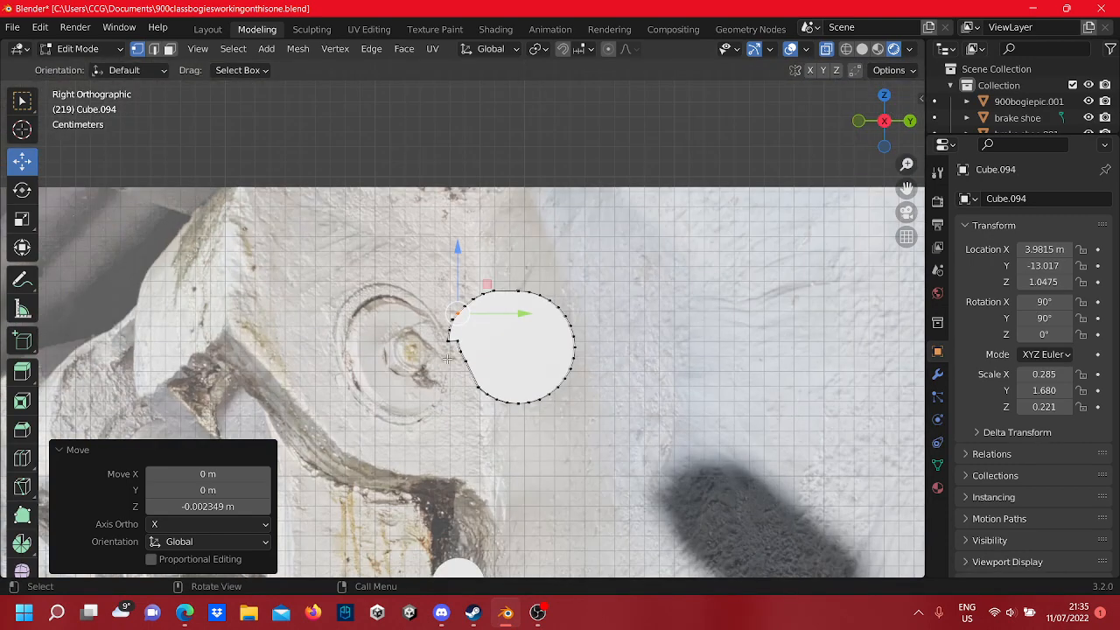
scroll(486, 341, up, 13)
click(487, 340)
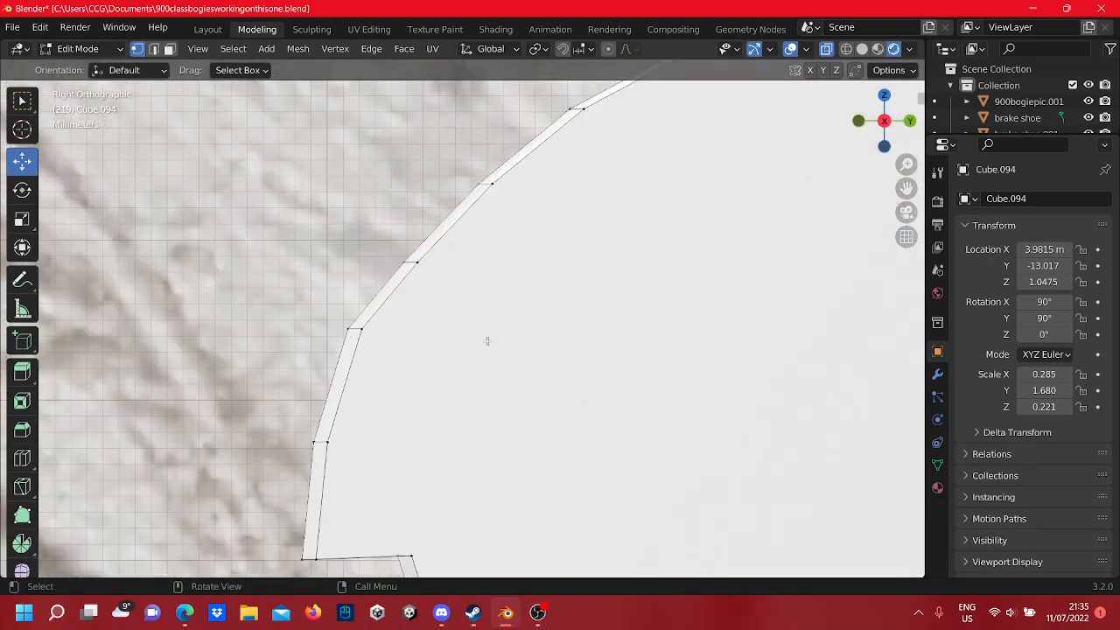
- Return to Object Mode and move the whole round part -0.15435 m along Z and -0.034307 m along Y, onto the brake bracket
scroll(486, 341, down, 10)
scroll(486, 340, down, 5)
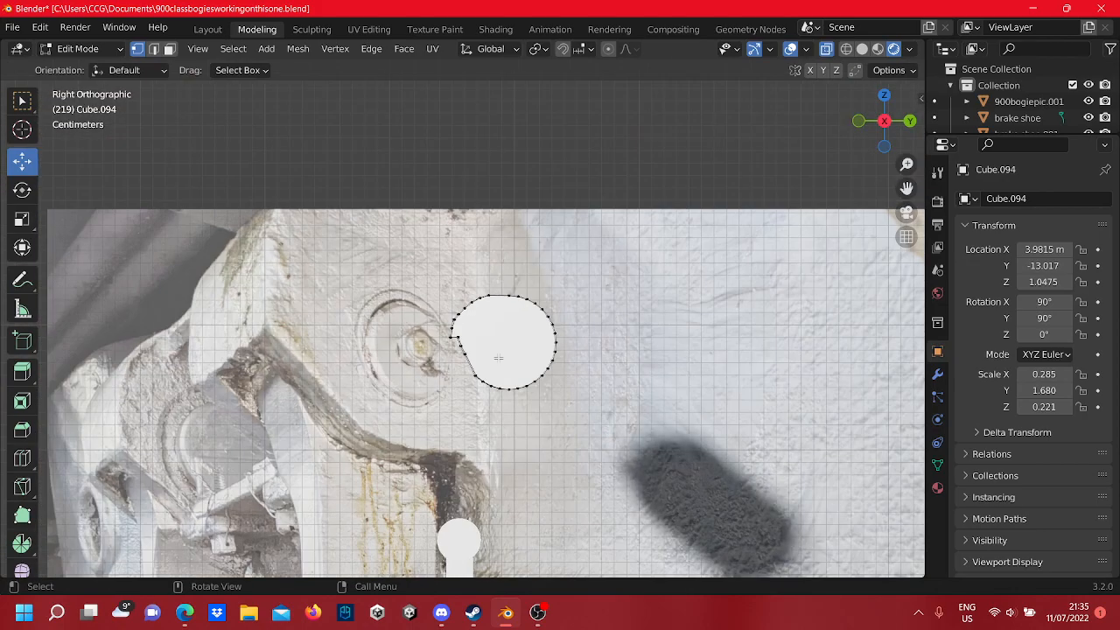
scroll(512, 372, up, 3)
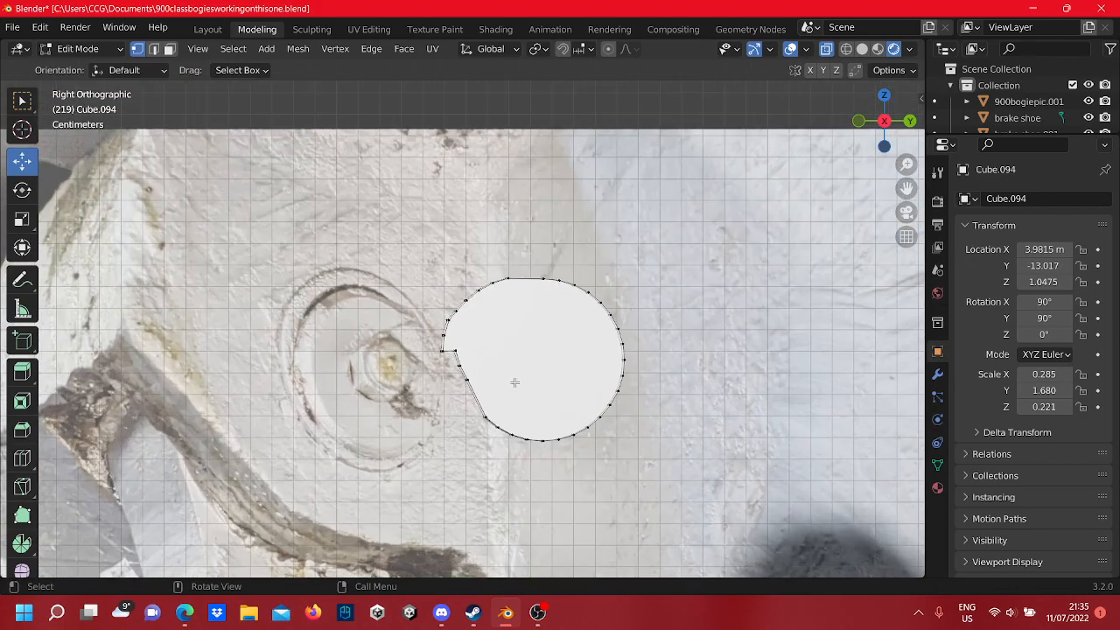
scroll(521, 389, down, 5)
scroll(528, 406, up, 7)
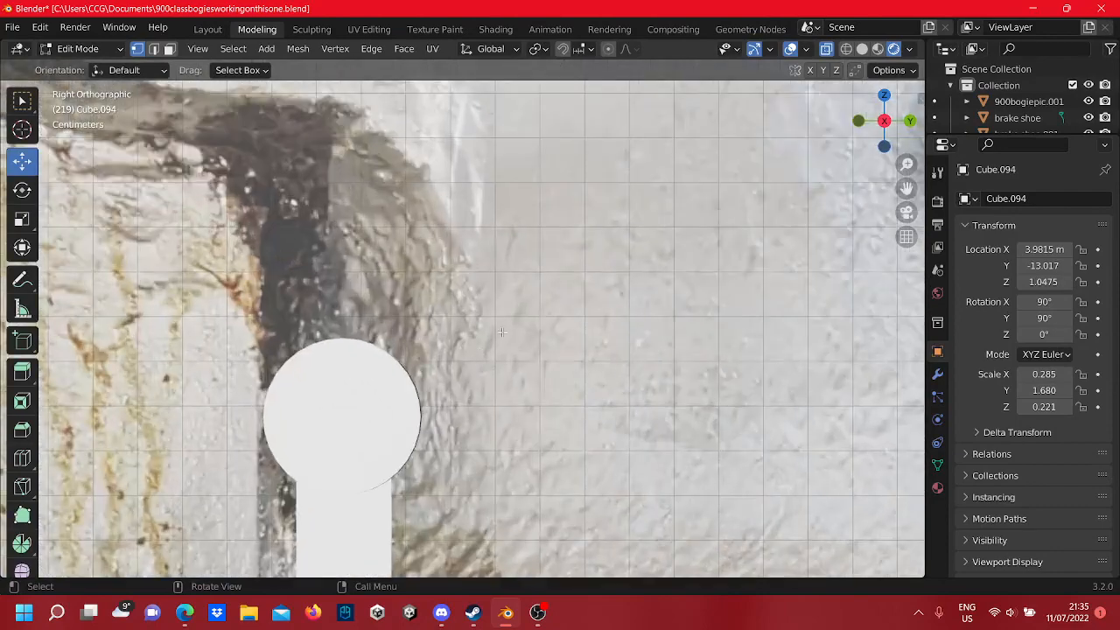
middle_drag(502, 332, 528, 323)
key(Tab)
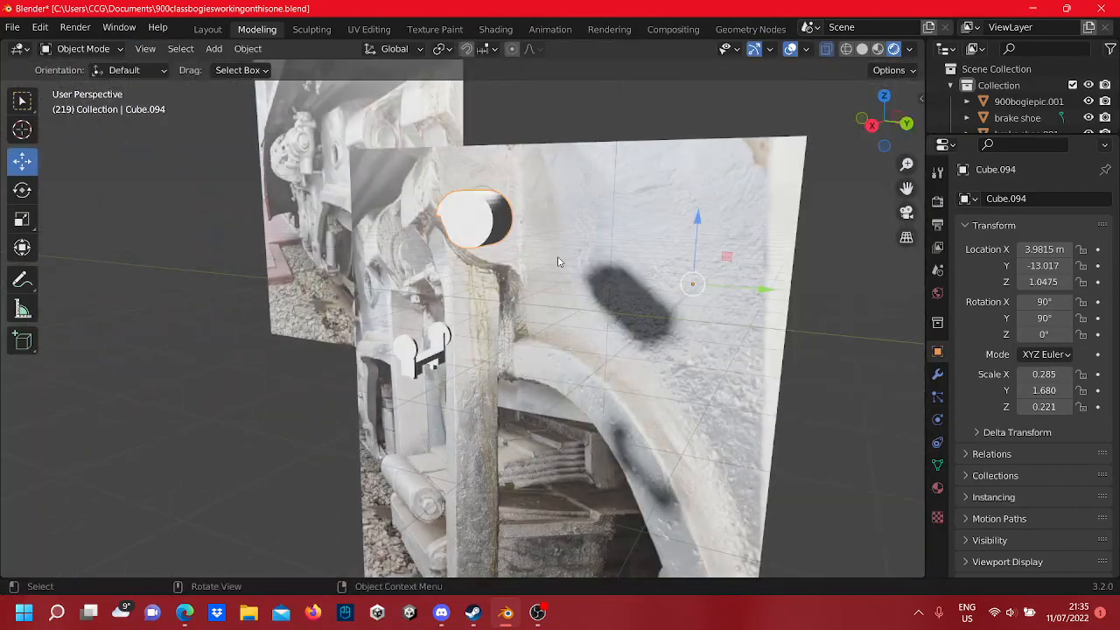
drag(697, 226, 675, 252)
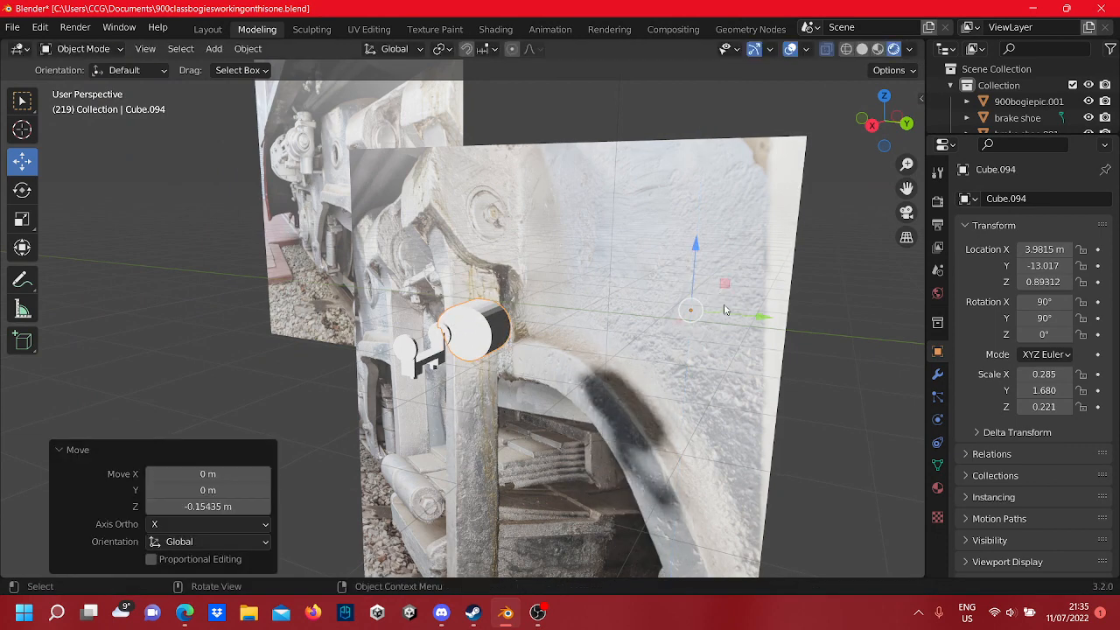
drag(736, 318, 722, 316)
- Shorten the round part in Edit Mode by moving the vertices of its end facing the photo 0.032811 m along X
scroll(500, 347, up, 8)
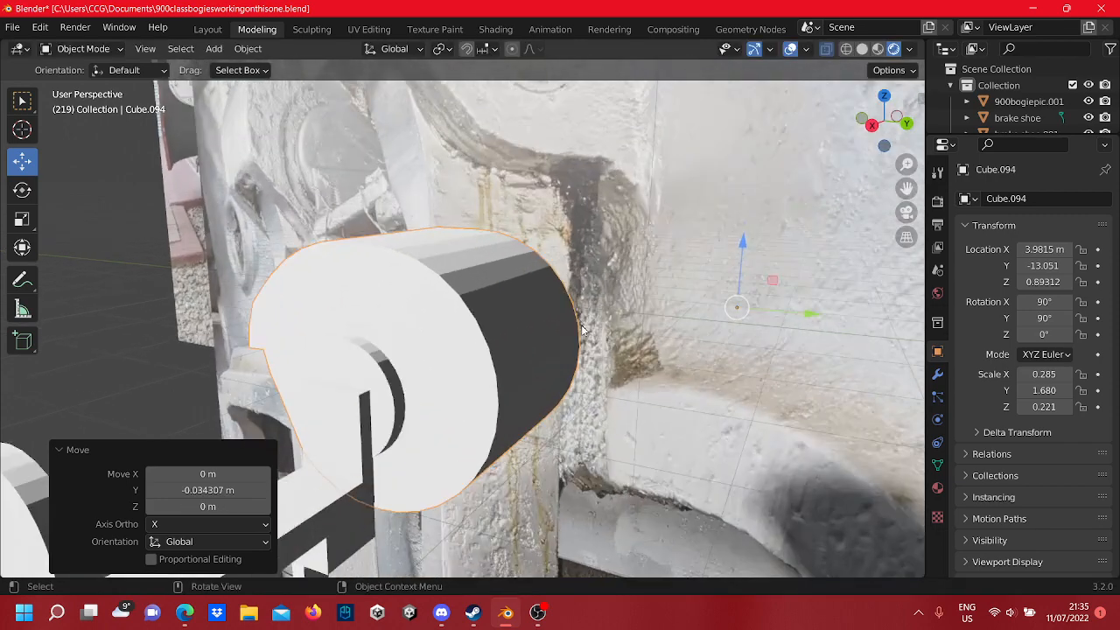
scroll(461, 342, down, 6)
key(Tab)
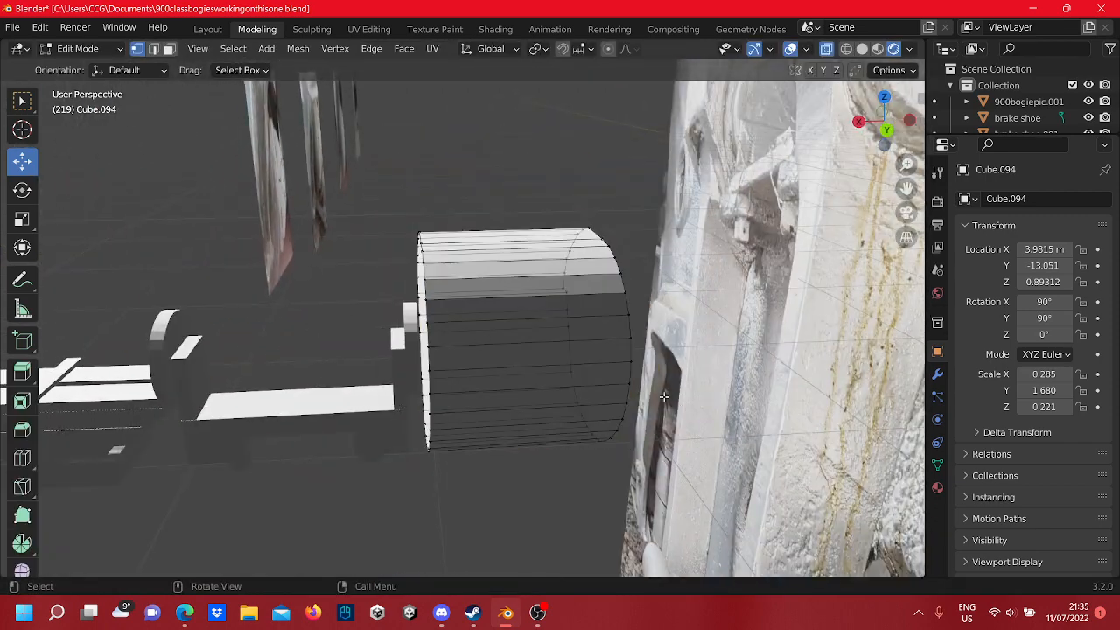
scroll(661, 427, down, 1)
drag(664, 449, 560, 190)
drag(547, 329, 464, 353)
shift+middle_drag(465, 391, 530, 379)
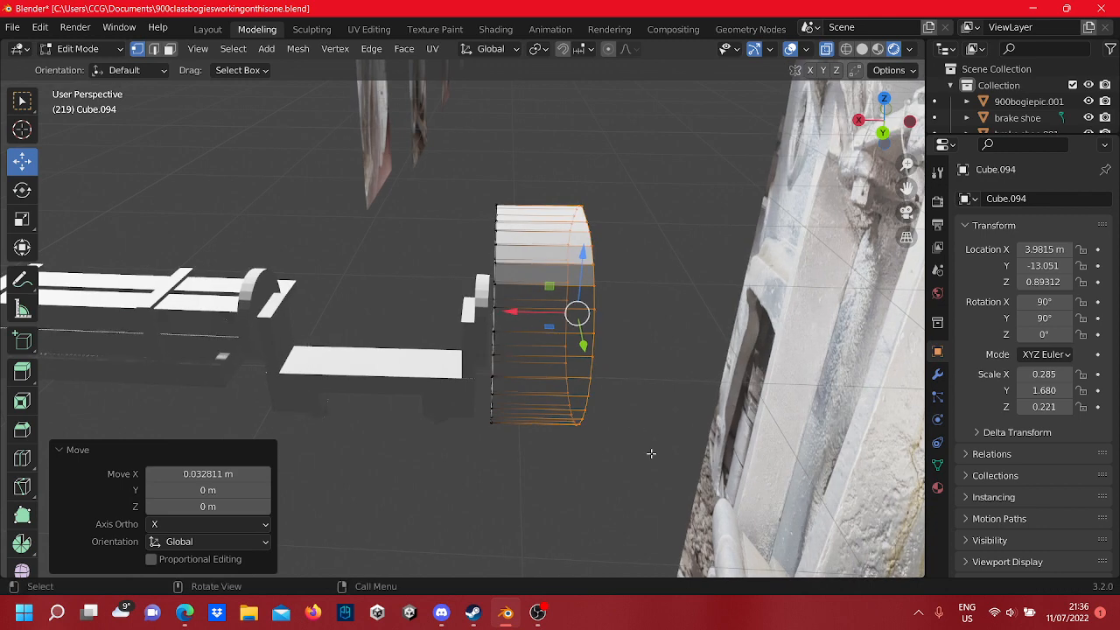
- Select the round part's entire mesh and move it 0.003028 m along X against the bracket
drag(641, 456, 441, 189)
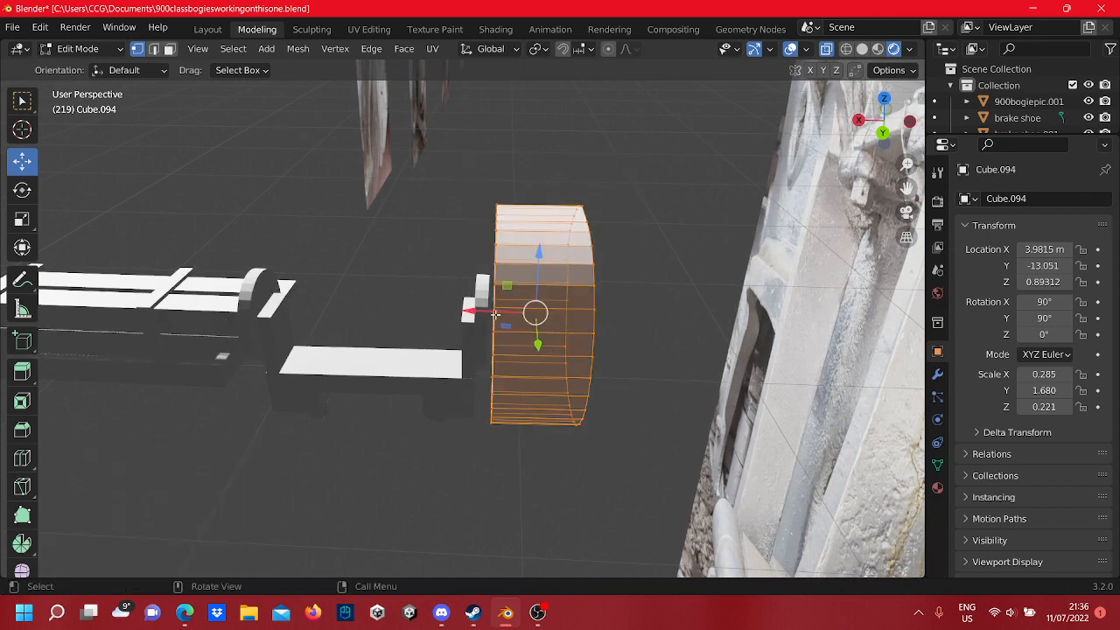
key(g)
key(x)
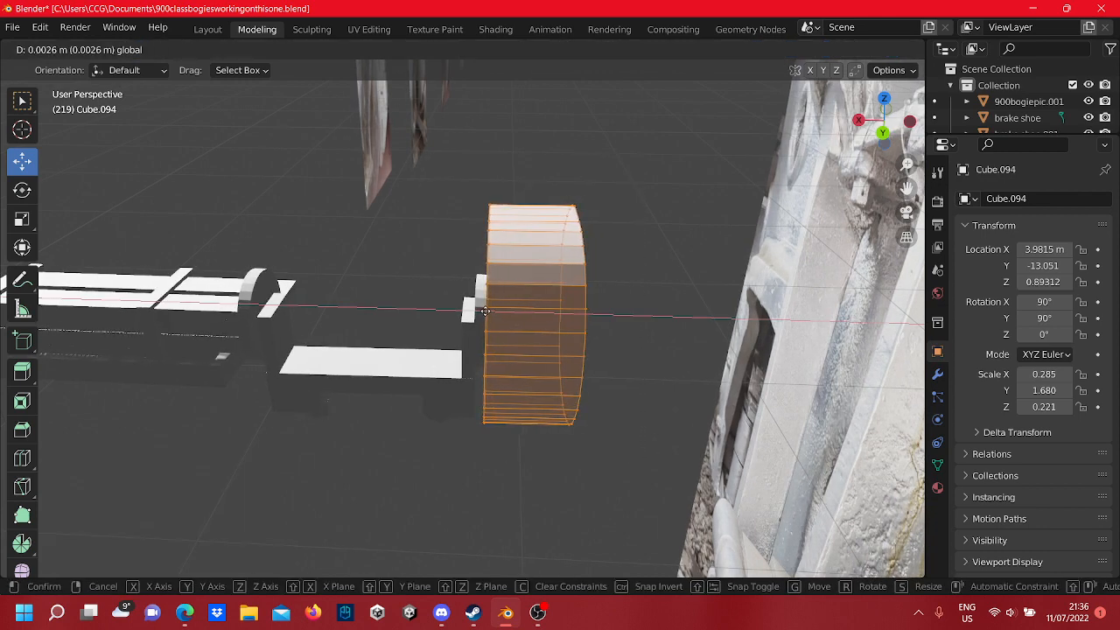
click(484, 310)
- Examine how the round part meets the bracket and its small disc from several angles, and return to Object Mode
middle_drag(484, 312, 432, 335)
scroll(405, 390, up, 2)
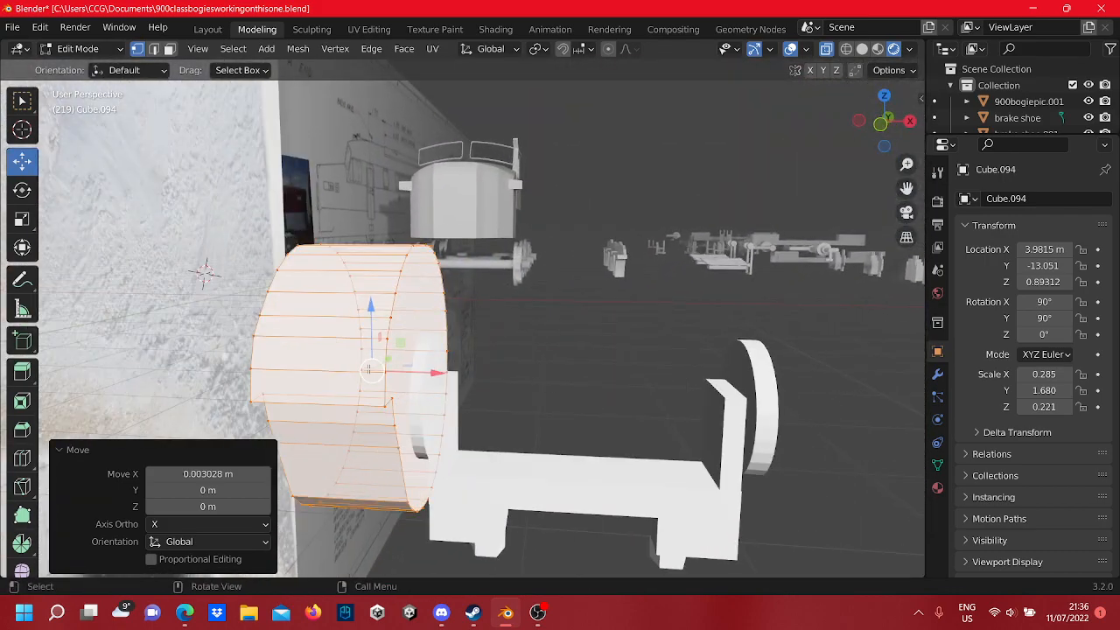
middle_drag(373, 415, 405, 445)
scroll(407, 451, down, 2)
shift+middle_drag(417, 500, 427, 479)
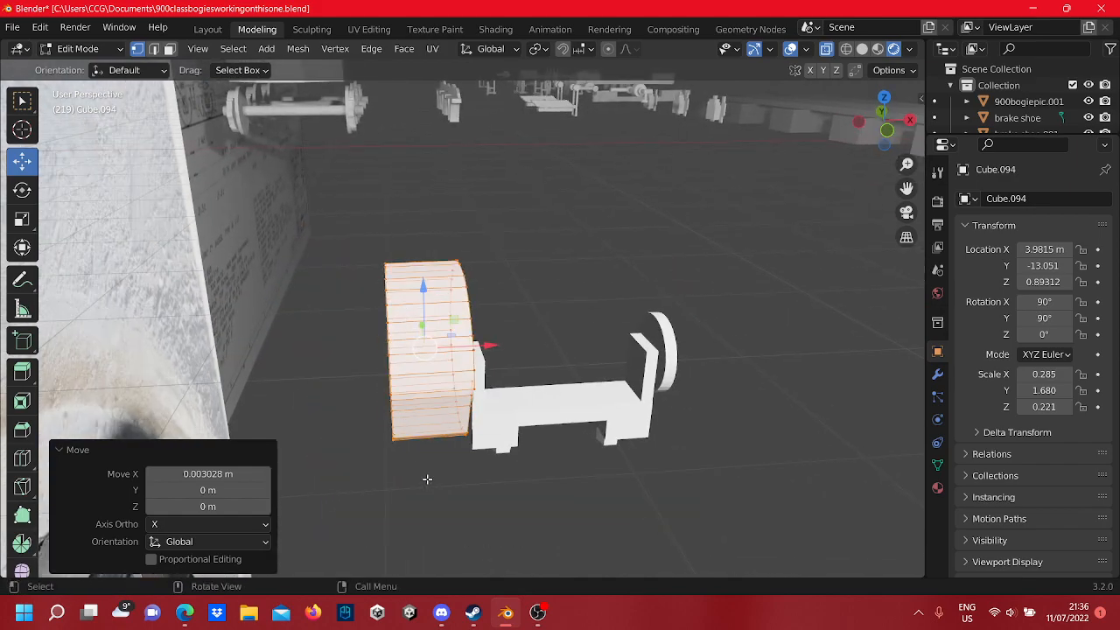
drag(428, 480, 331, 249)
middle_drag(377, 313, 403, 339)
mouse_move(452, 369)
mouse_down()
mouse_move(471, 370)
mouse_move(465, 380)
mouse_up()
click(539, 332)
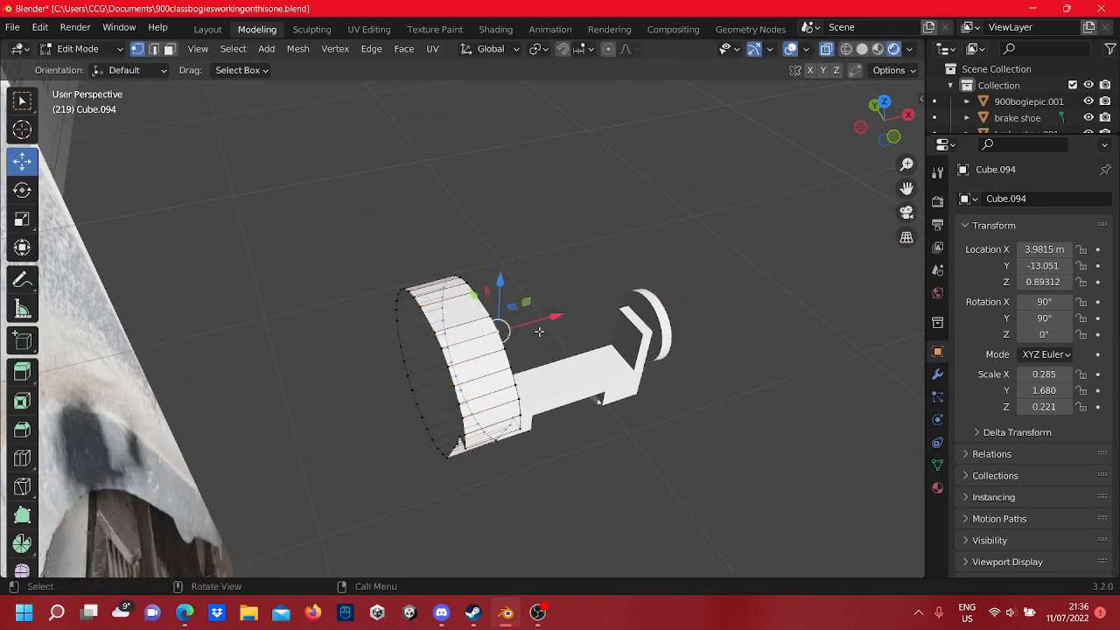
middle_drag(539, 332, 541, 362)
scroll(507, 367, up, 3)
key(Tab)
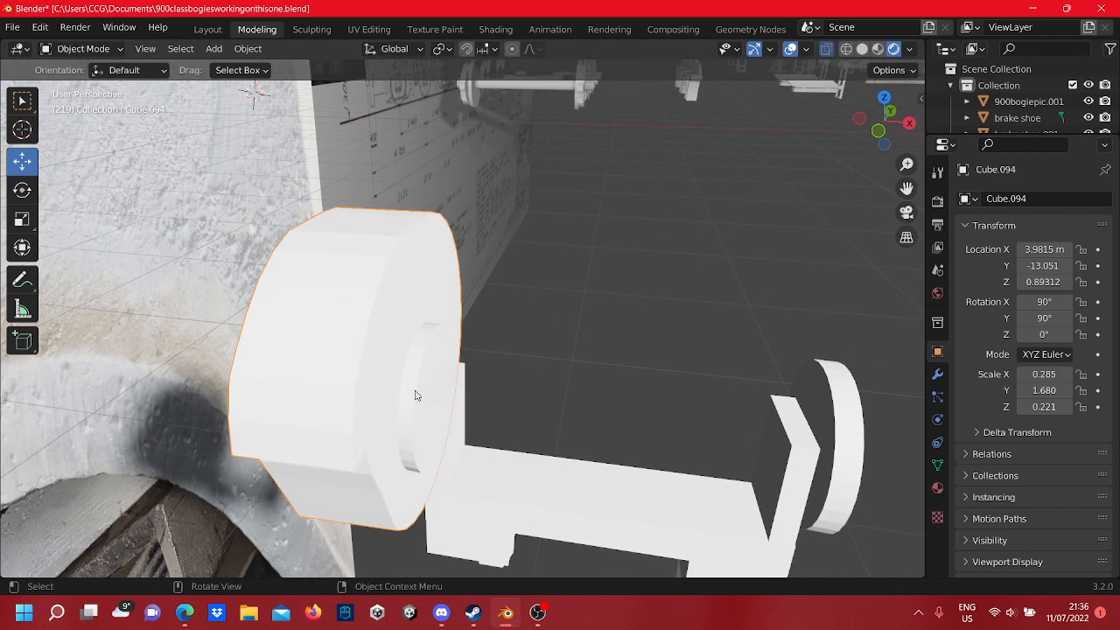
- Duplicate the round part in place
scroll(388, 308, down, 4)
right_click(378, 294)
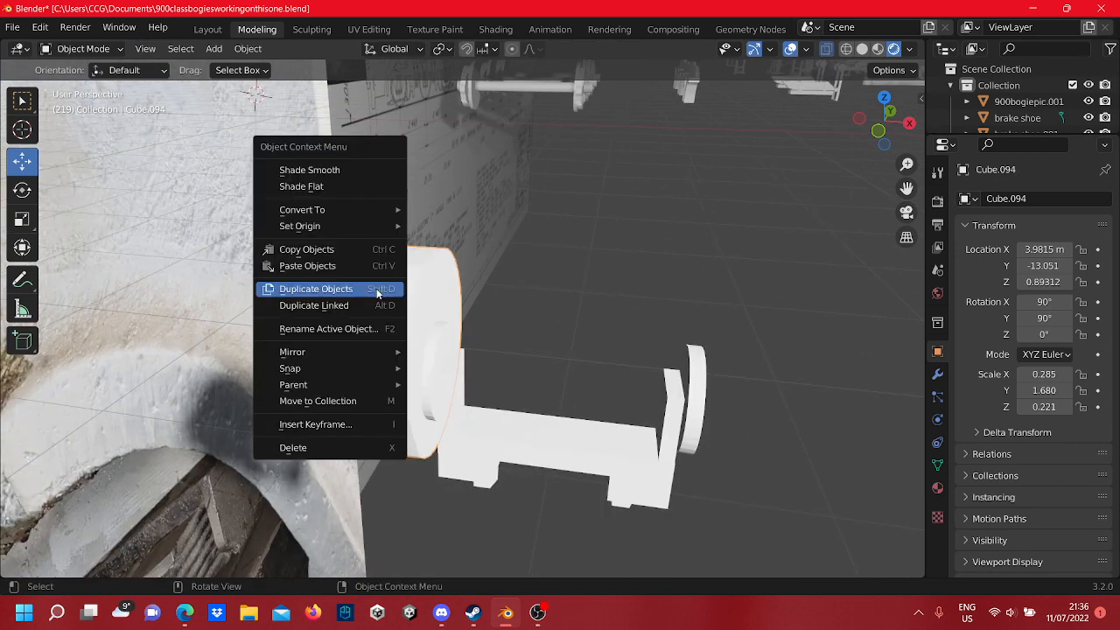
click(378, 294)
right_click(377, 292)
middle_drag(377, 292, 424, 343)
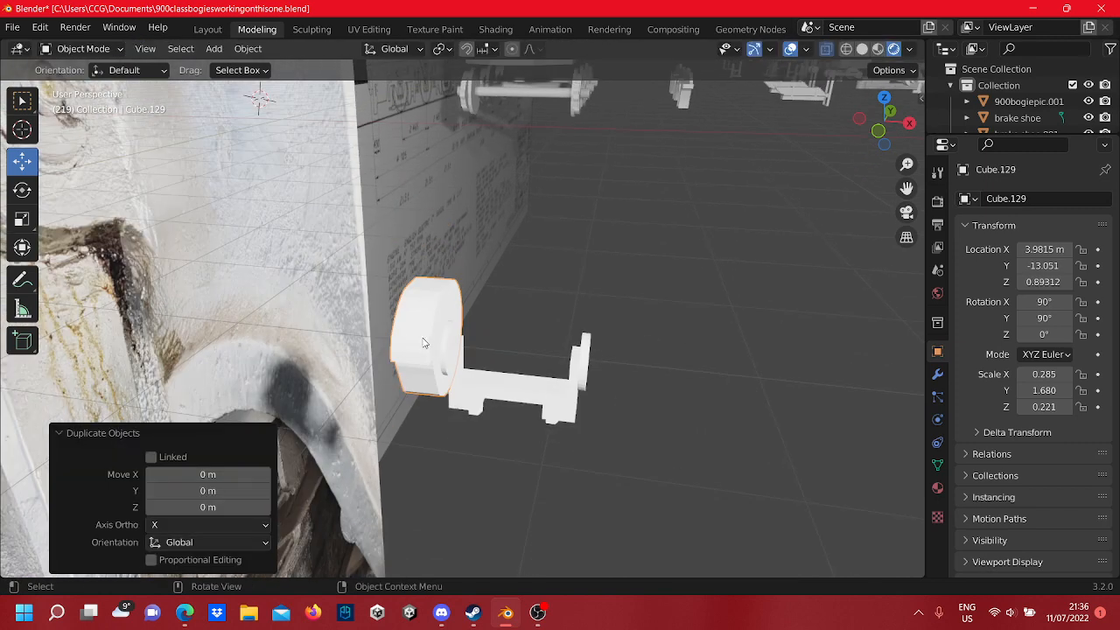
- Select the copy's entire mesh in Edit Mode and move it 0.11117 m along X to the bracket's opposite end
key(Tab)
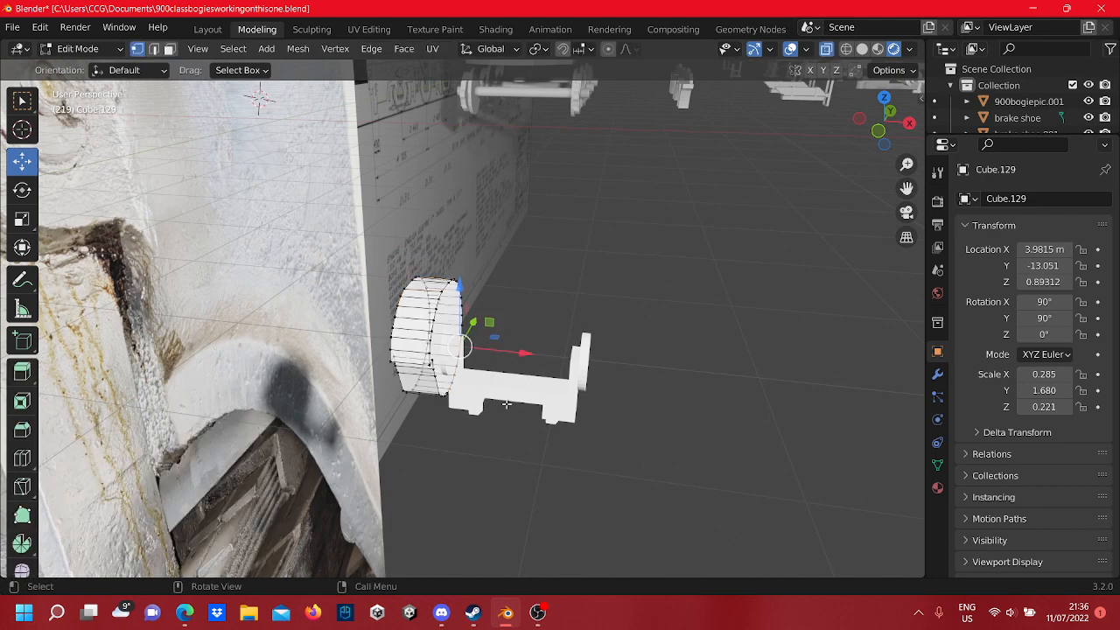
key(a)
key(g)
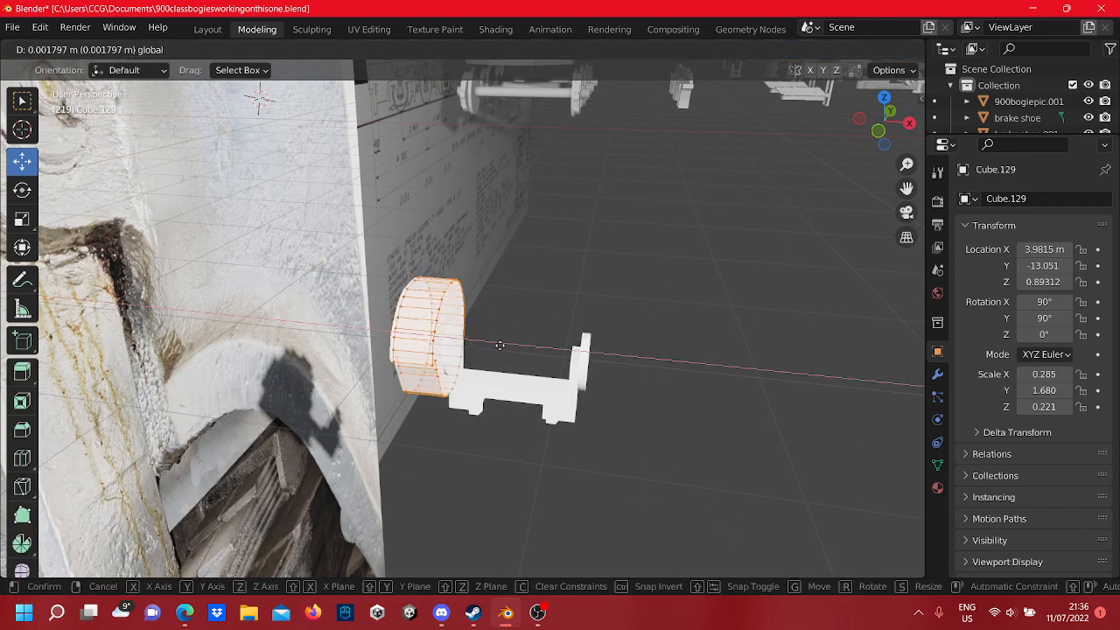
click(654, 414)
- In front view, nudge the copied round part slightly along negative X against its small disc, and return to Object Mode
middle_drag(640, 440, 549, 421)
scroll(563, 338, up, 3)
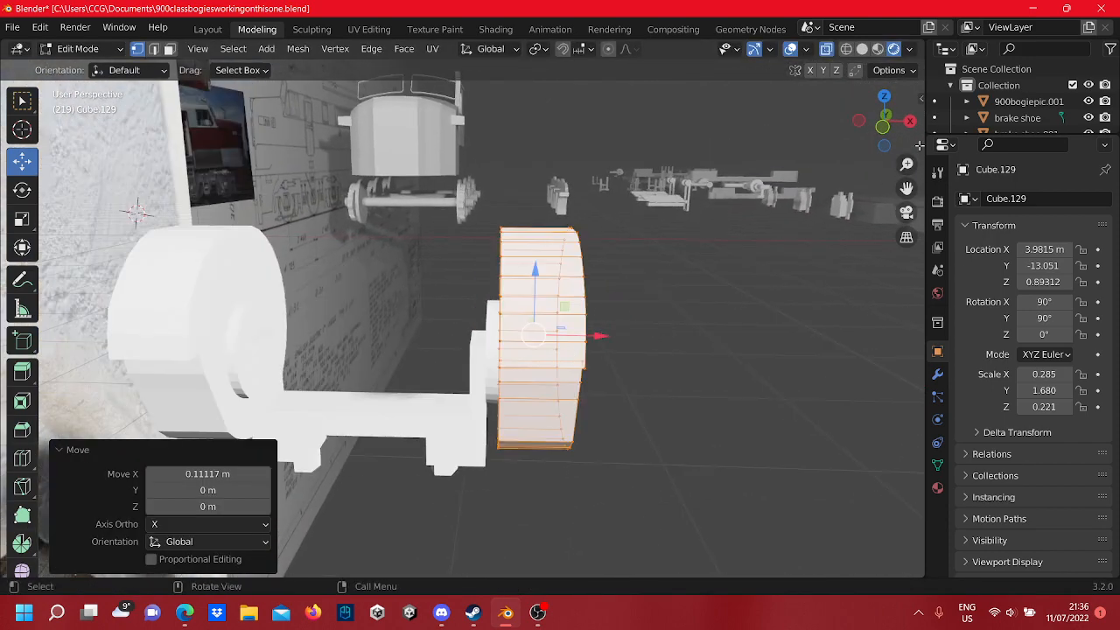
click(884, 129)
scroll(627, 327, up, 5)
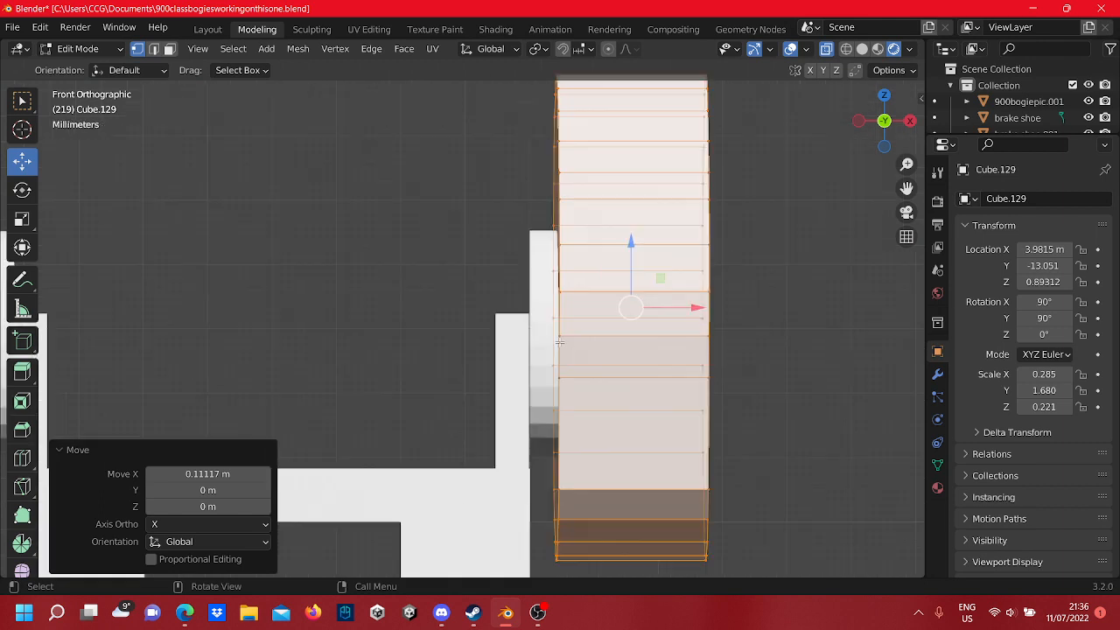
scroll(652, 311, up, 1)
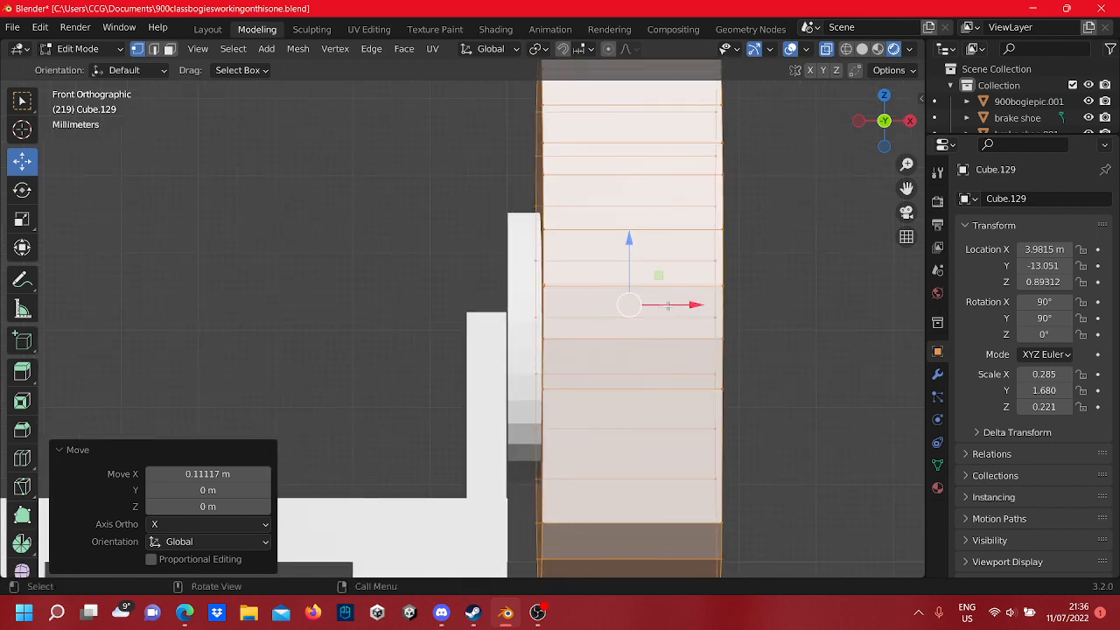
mouse_move(667, 306)
mouse_down()
mouse_move(677, 315)
mouse_move(662, 325)
mouse_up()
click(731, 324)
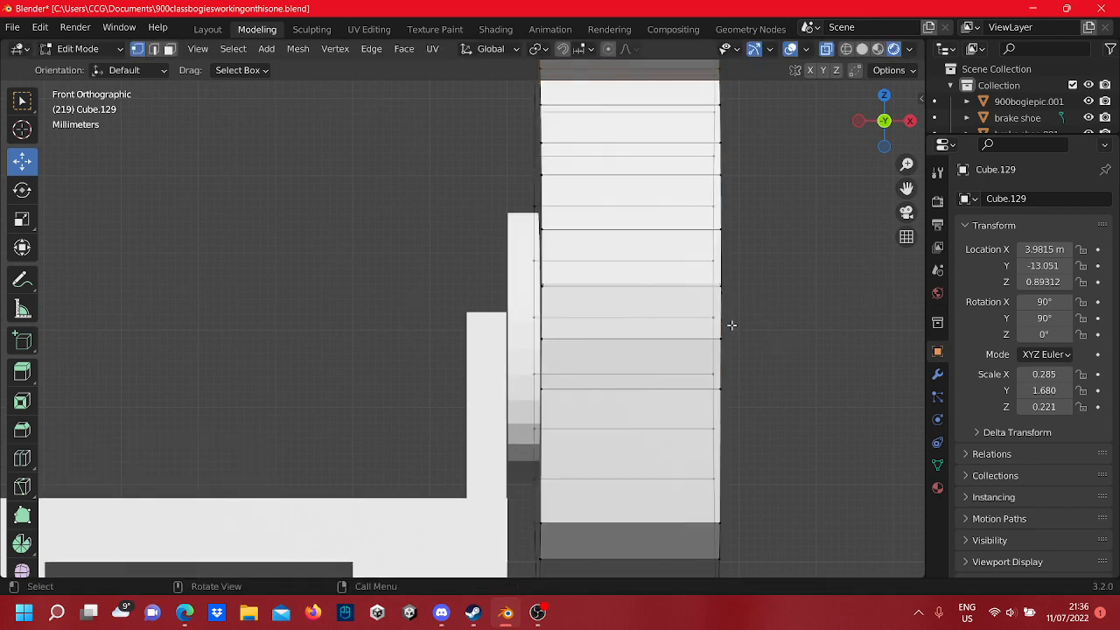
scroll(563, 332, down, 5)
key(Tab)
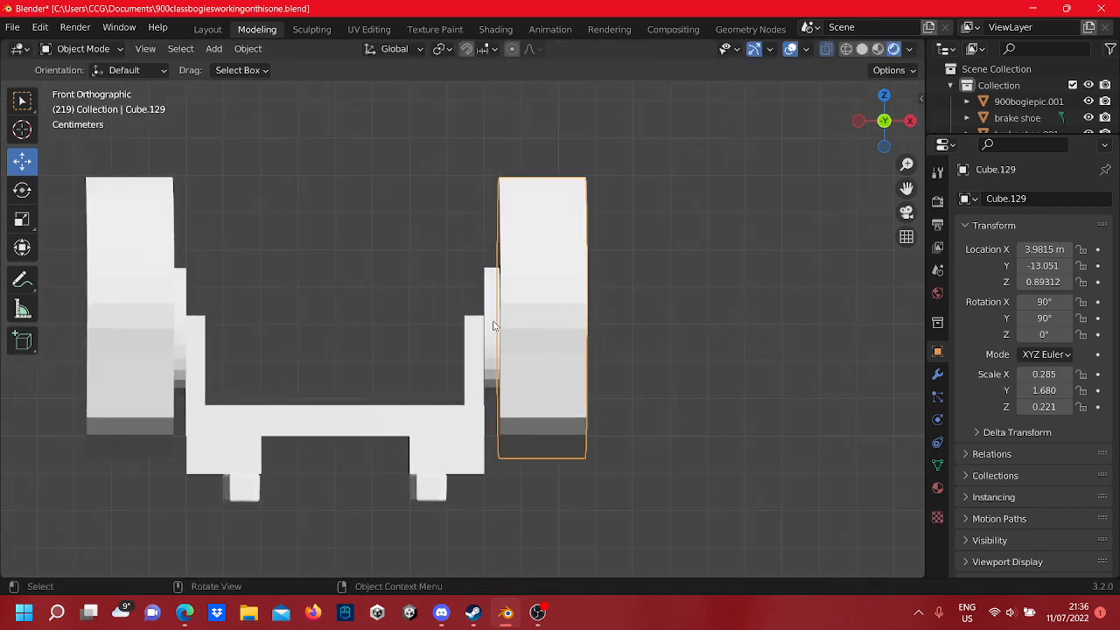
- Edit both small discs together and stretch the negative-X disc's outer vertices along X through to the round part's outer face
click(494, 325)
shift+middle_drag(406, 362, 501, 388)
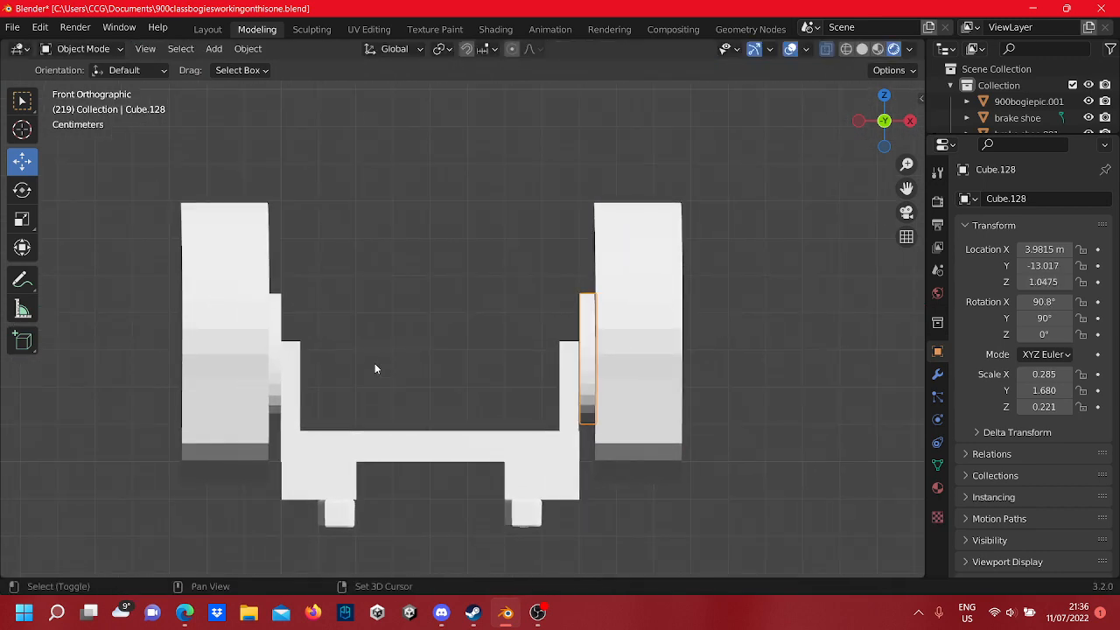
click(271, 345)
click(278, 352)
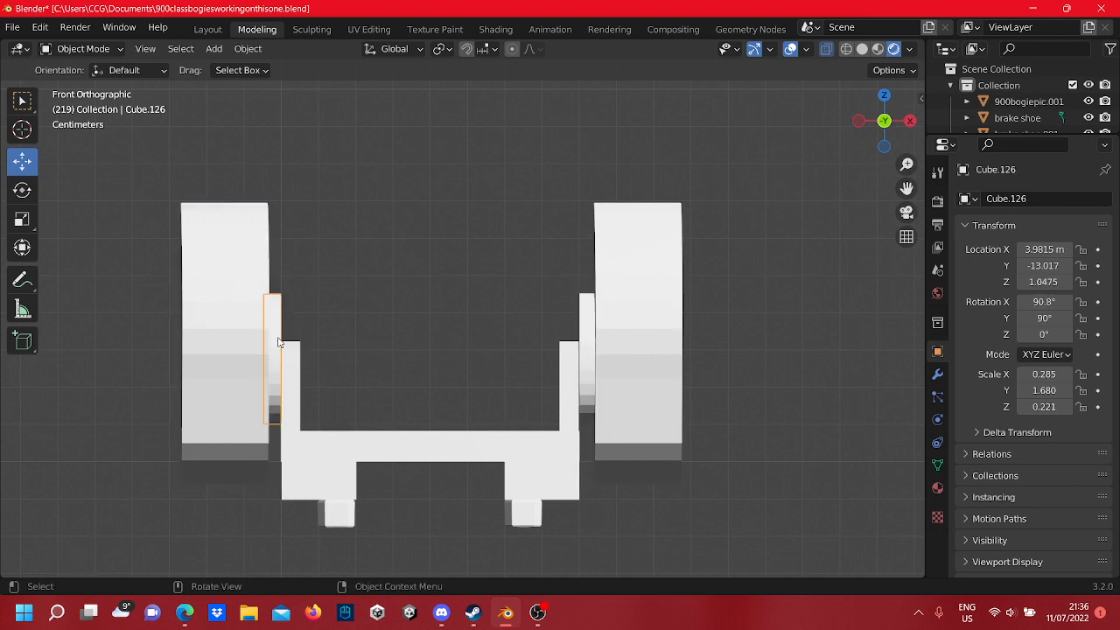
shift+middle_drag(362, 363, 461, 386)
shift+click(689, 374)
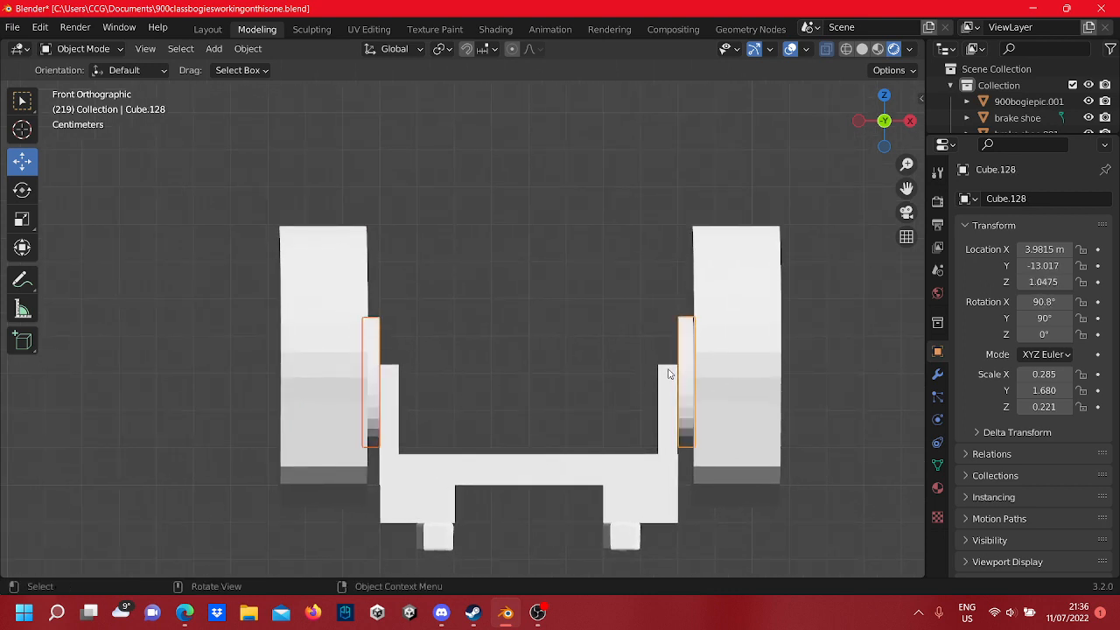
key(Tab)
shift+middle_drag(338, 395, 440, 379)
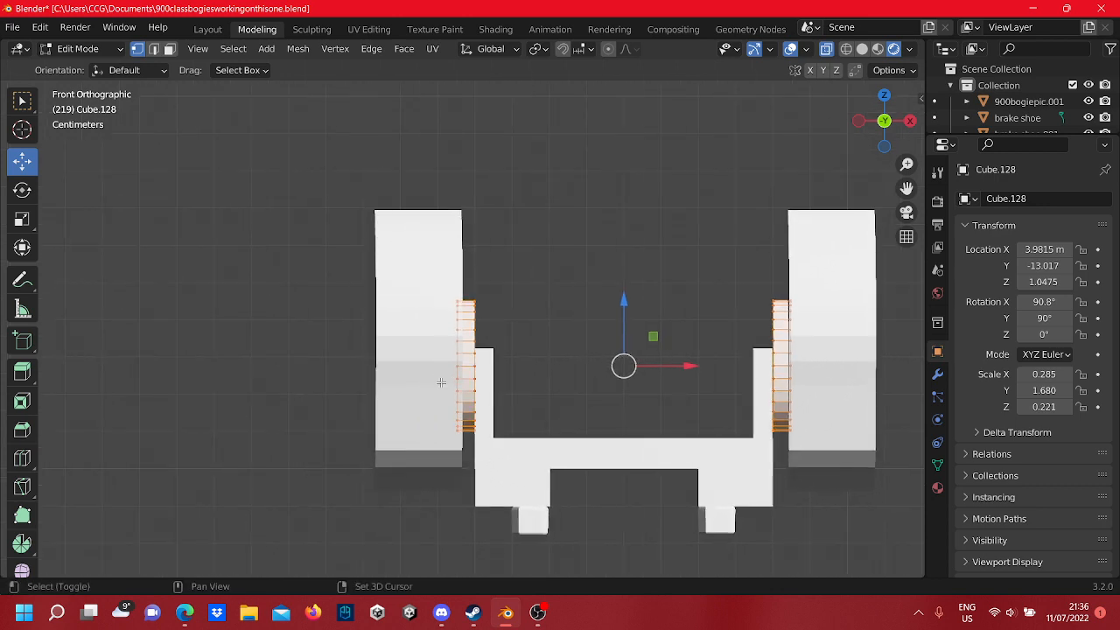
drag(465, 451, 429, 278)
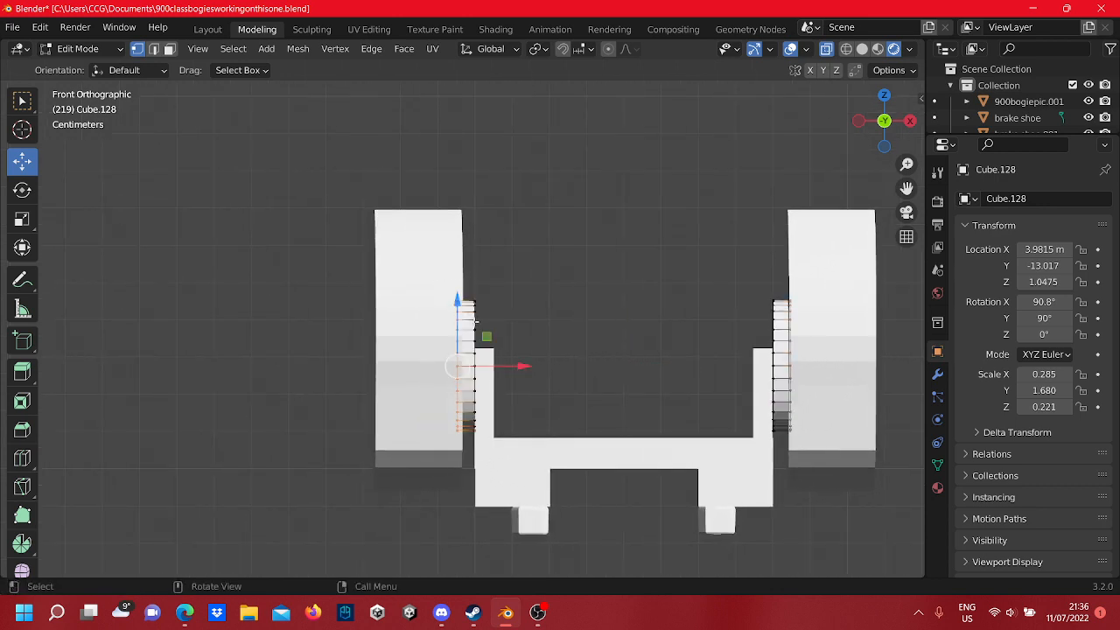
drag(507, 365, 420, 377)
click(580, 325)
- Stretch the positive-X disc's outer vertices along X through to the outer face of the copied round part
shift+middle_drag(650, 368, 452, 362)
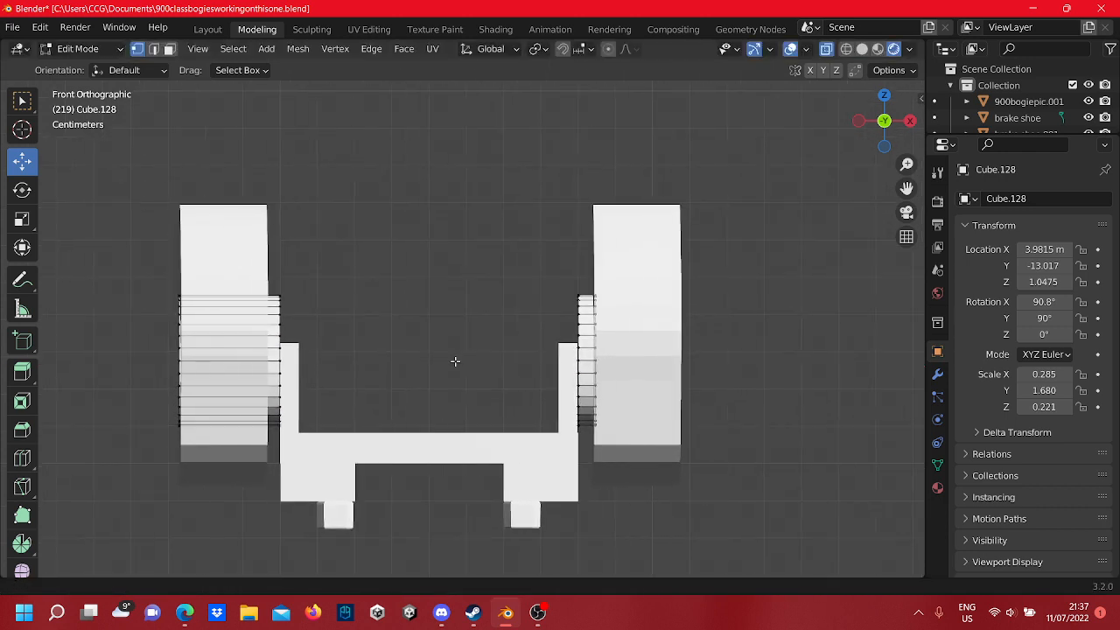
drag(620, 432, 587, 285)
drag(662, 359, 742, 364)
click(541, 303)
scroll(538, 299, down, 5)
click(572, 295)
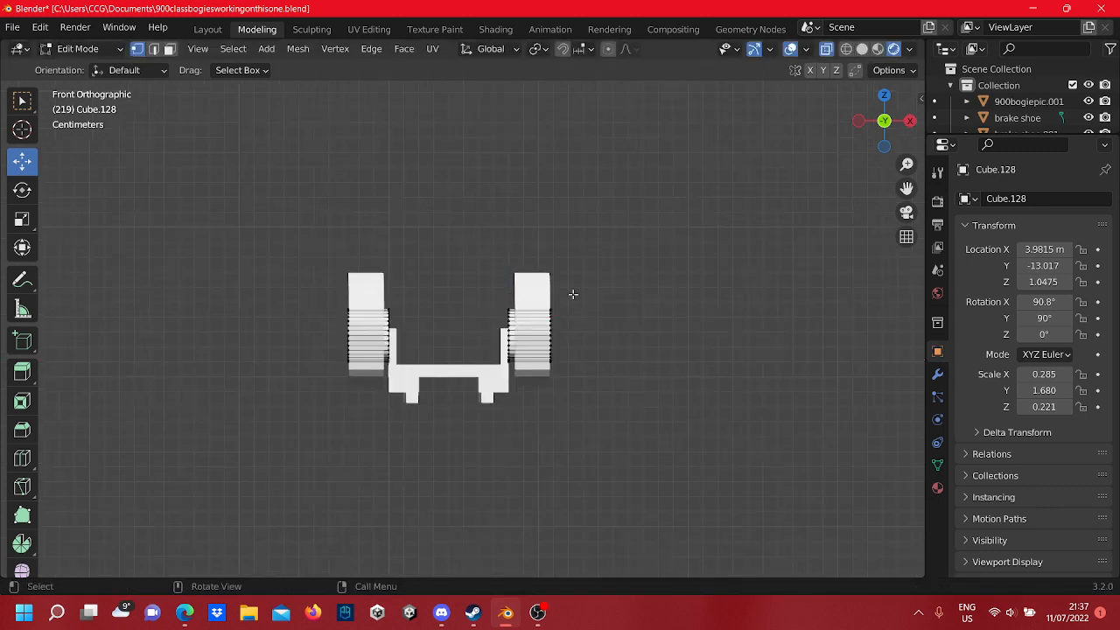
- Return to Object Mode and examine the extended discs and both round parts against the reference photo from several angles
middle_drag(649, 313, 568, 343)
scroll(383, 363, down, 3)
scroll(455, 350, down, 3)
key(Tab)
scroll(556, 408, up, 3)
click(556, 409)
middle_drag(556, 409, 538, 404)
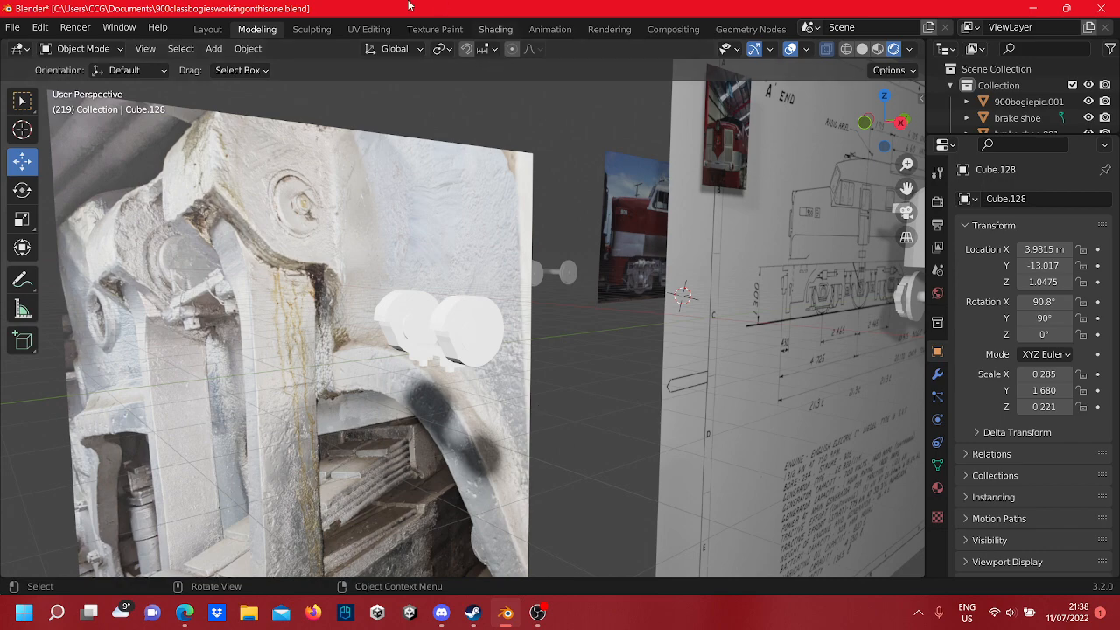
scroll(560, 417, up, 6)
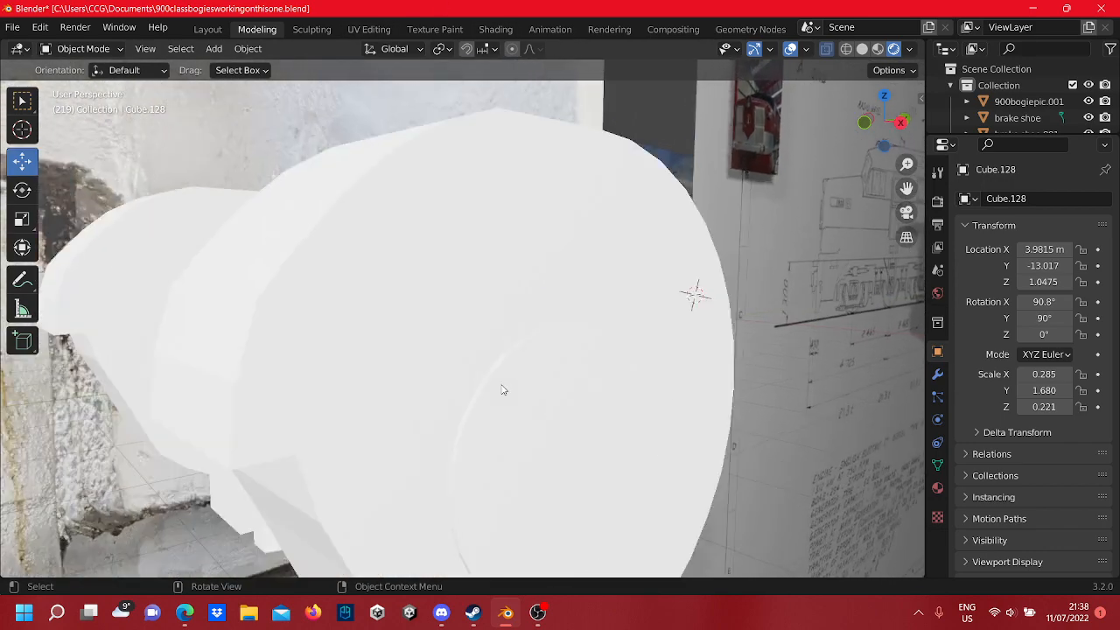
middle_drag(278, 387, 393, 369)
scroll(390, 398, down, 4)
- Edit both round parts together and, in right view, move the upper vertices of the slanted side below the notch 0.000783 m along Y
click(429, 312)
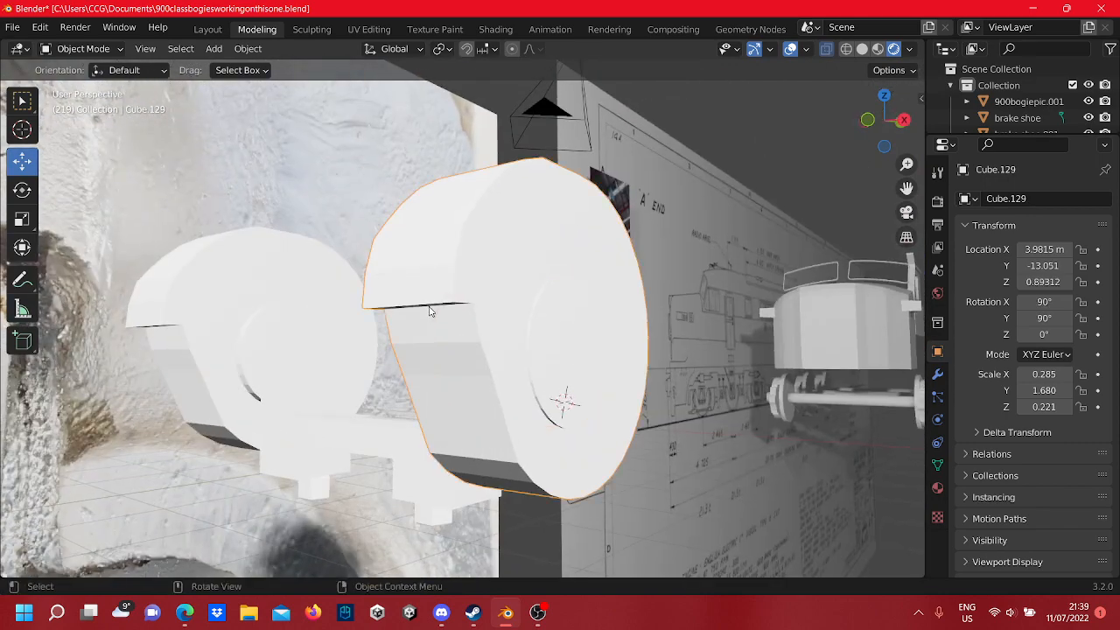
middle_drag(220, 325, 287, 372)
key(Tab)
click(287, 374)
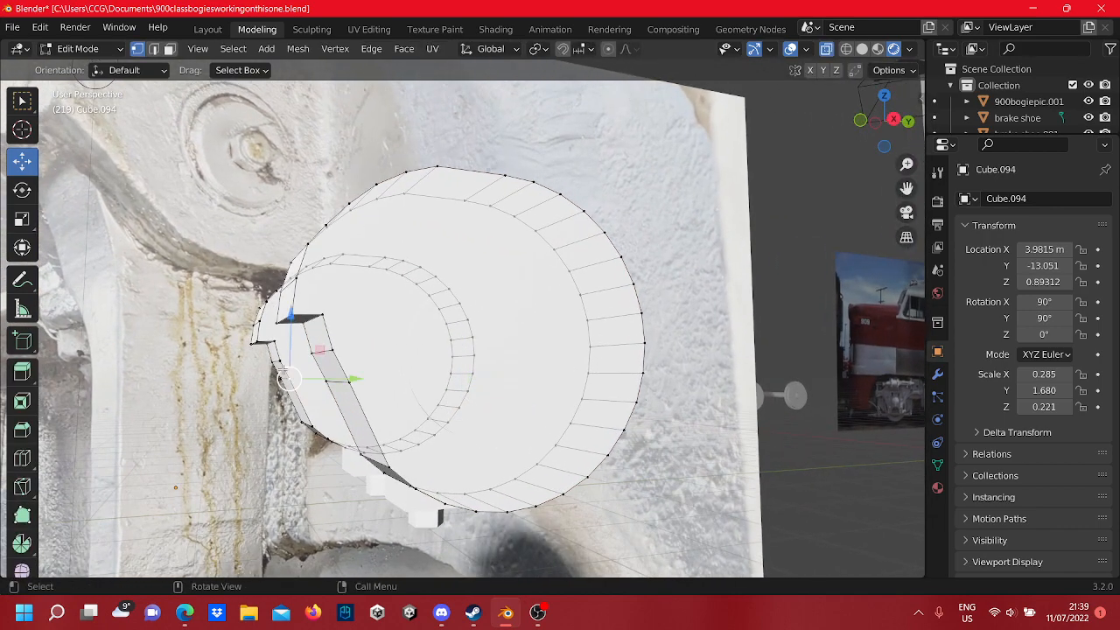
click(274, 362)
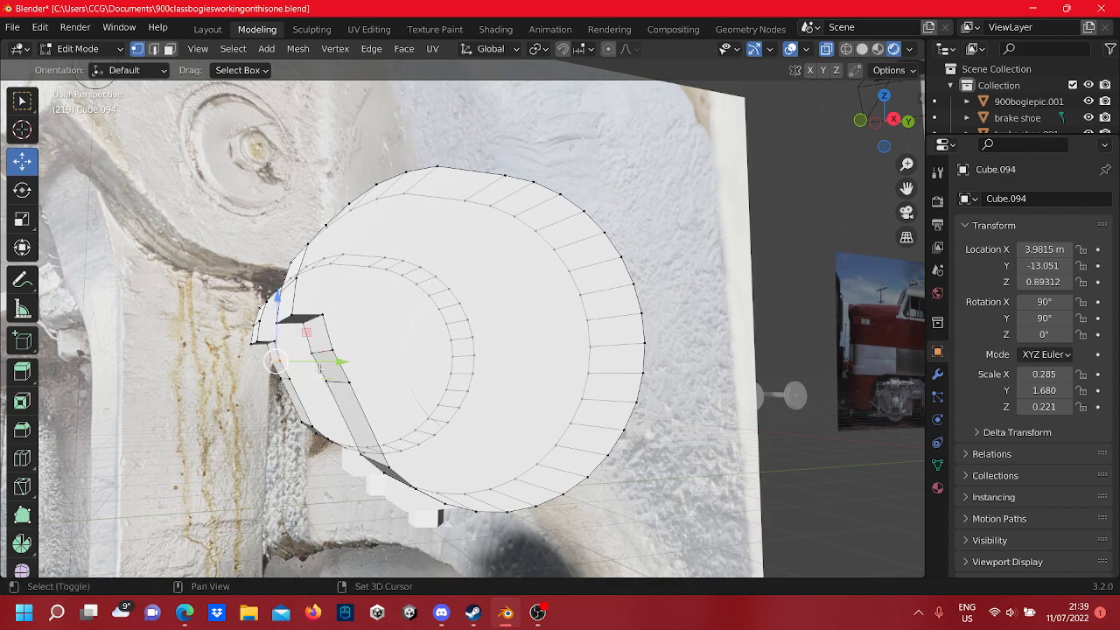
click(295, 357)
middle_drag(344, 364, 325, 375)
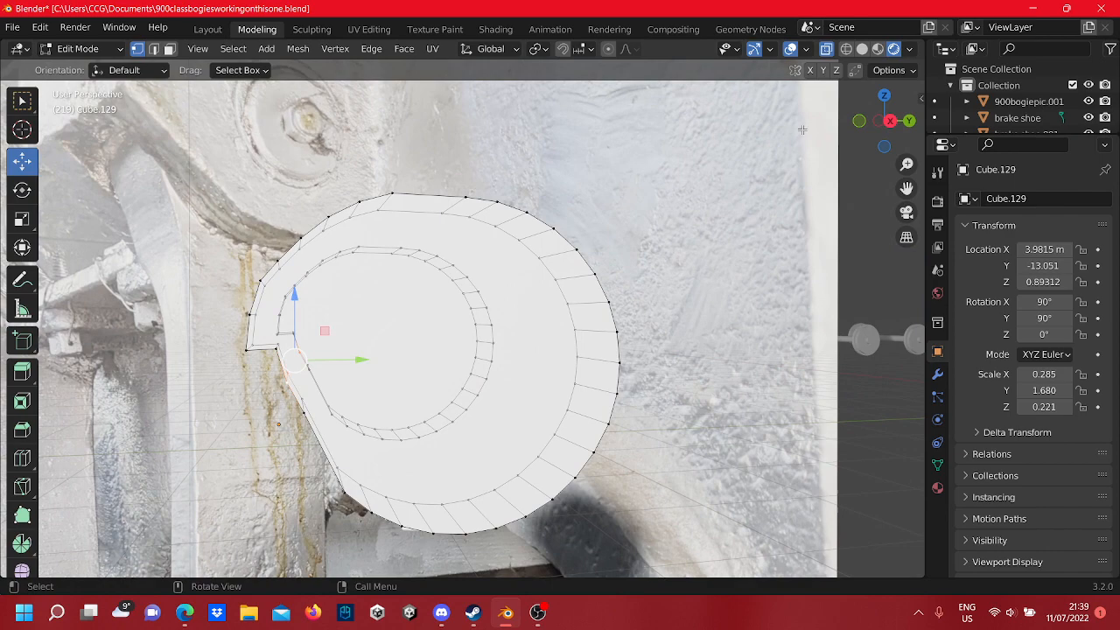
click(890, 120)
scroll(446, 347, down, 3)
scroll(447, 347, up, 3)
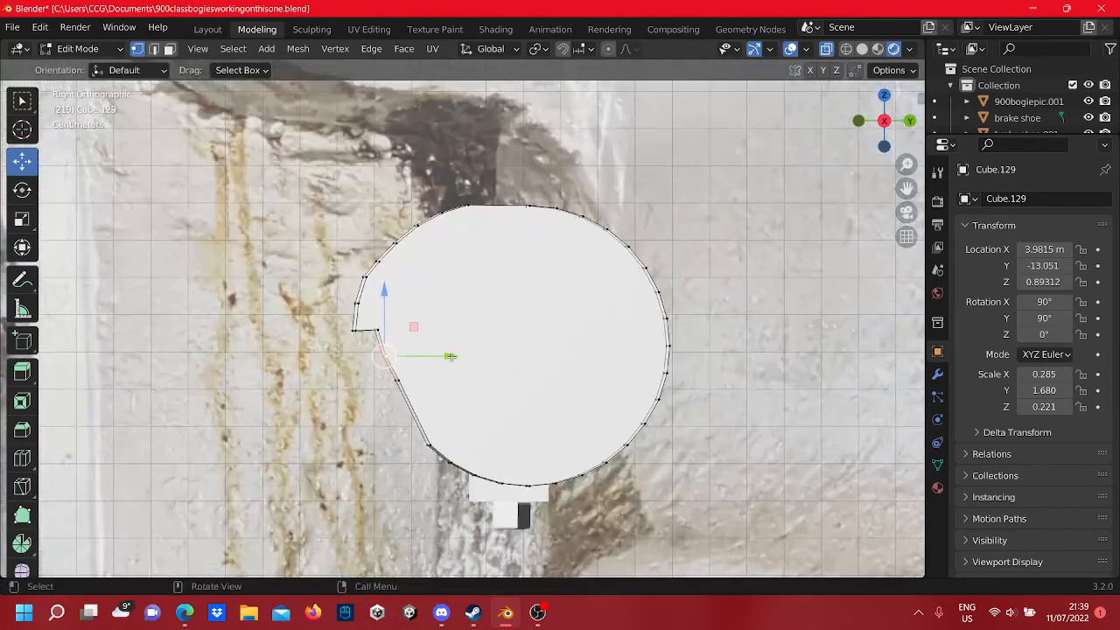
drag(442, 355, 444, 355)
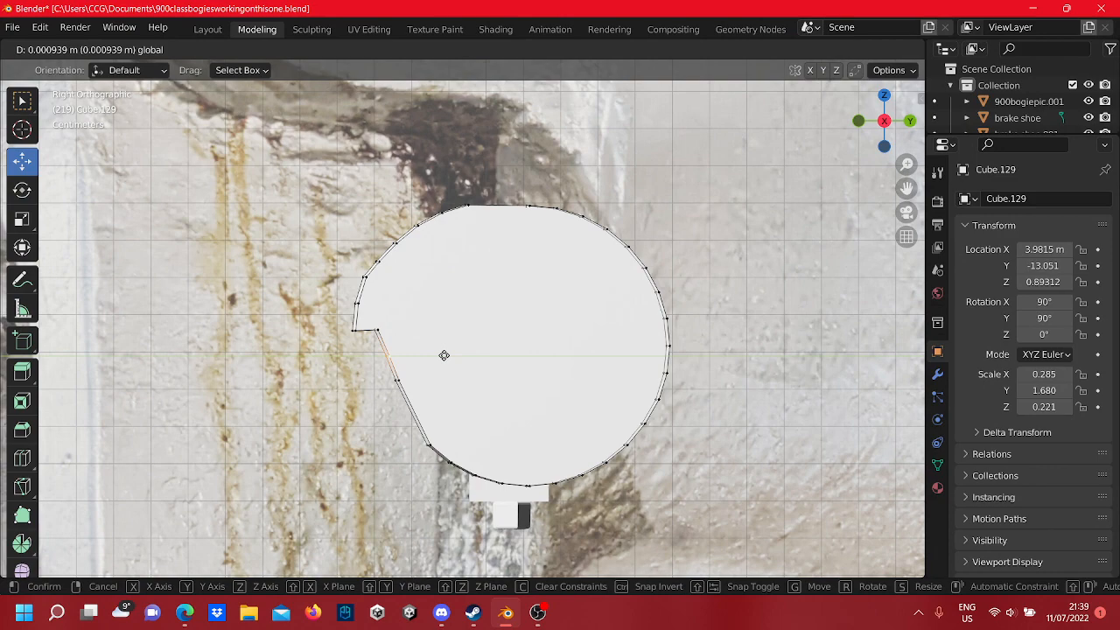
drag(444, 355, 443, 356)
- Raise the vertices at the slanted side's lower corner 0.008483 m along Z and shift them along negative Y to round the outline
scroll(437, 385, down, 6)
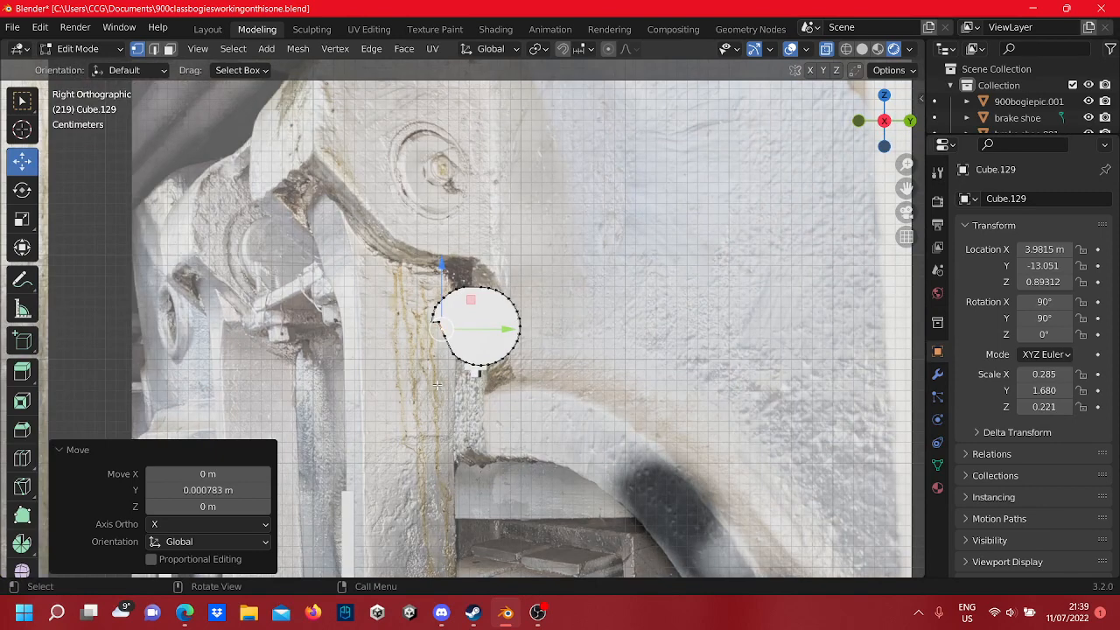
scroll(437, 385, up, 6)
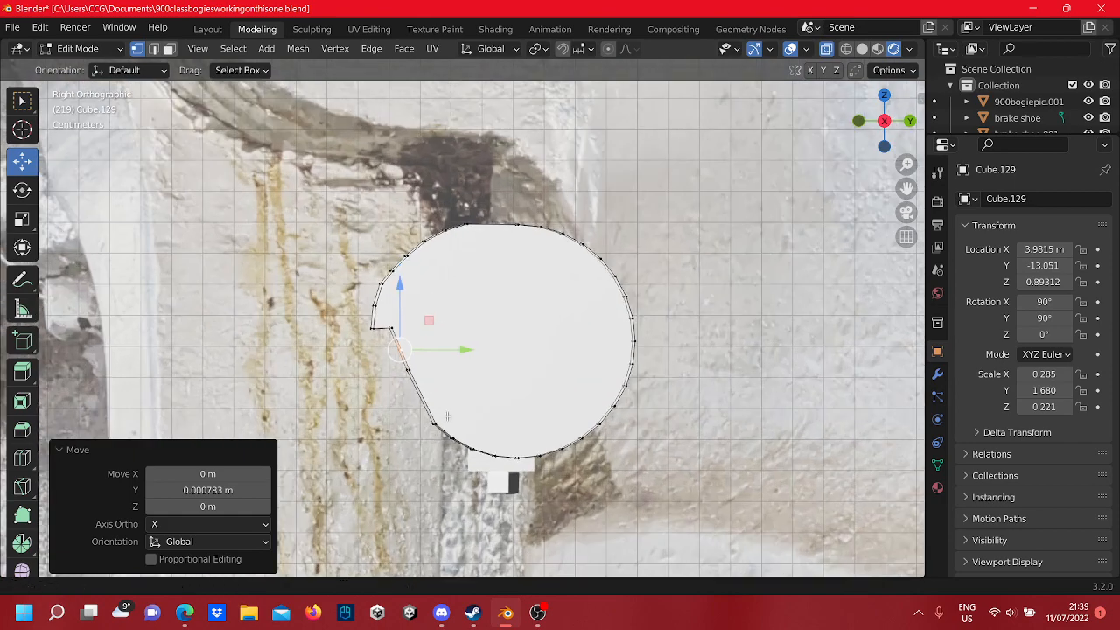
click(455, 390)
scroll(448, 398, up, 3)
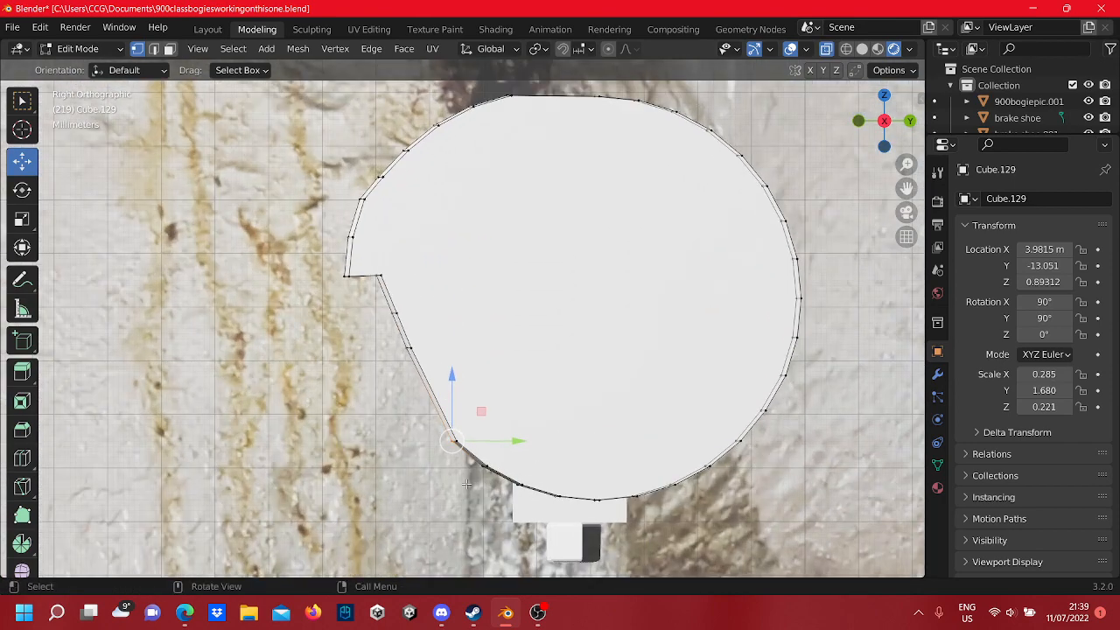
drag(452, 375, 451, 353)
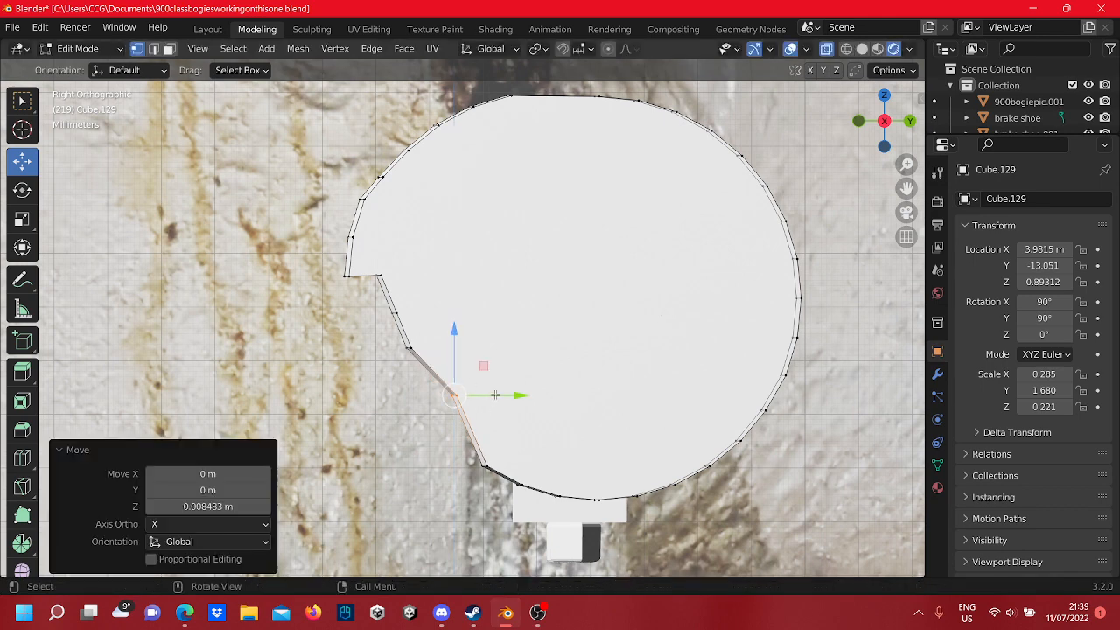
drag(491, 397, 472, 394)
- Raise the next vertices along the lower outline and shift them -0.001414 m along Y, fine-tune their Y position, and clear the selection
shift+middle_drag(521, 431, 430, 361)
click(446, 337)
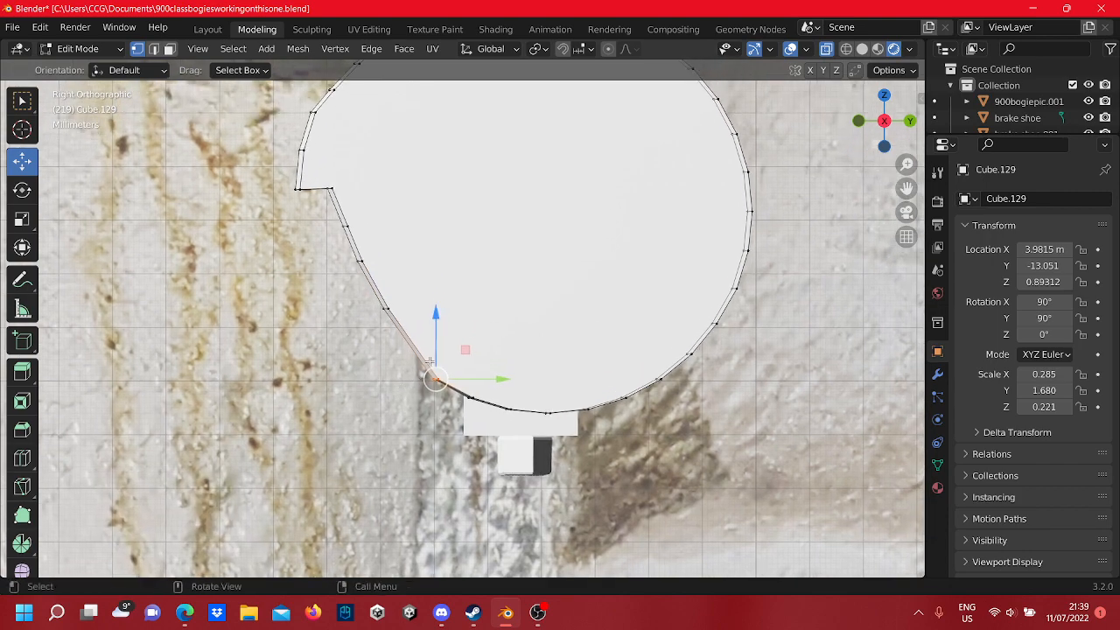
mouse_move(434, 345)
mouse_down()
mouse_move(437, 327)
mouse_move(453, 352)
mouse_move(444, 365)
mouse_up()
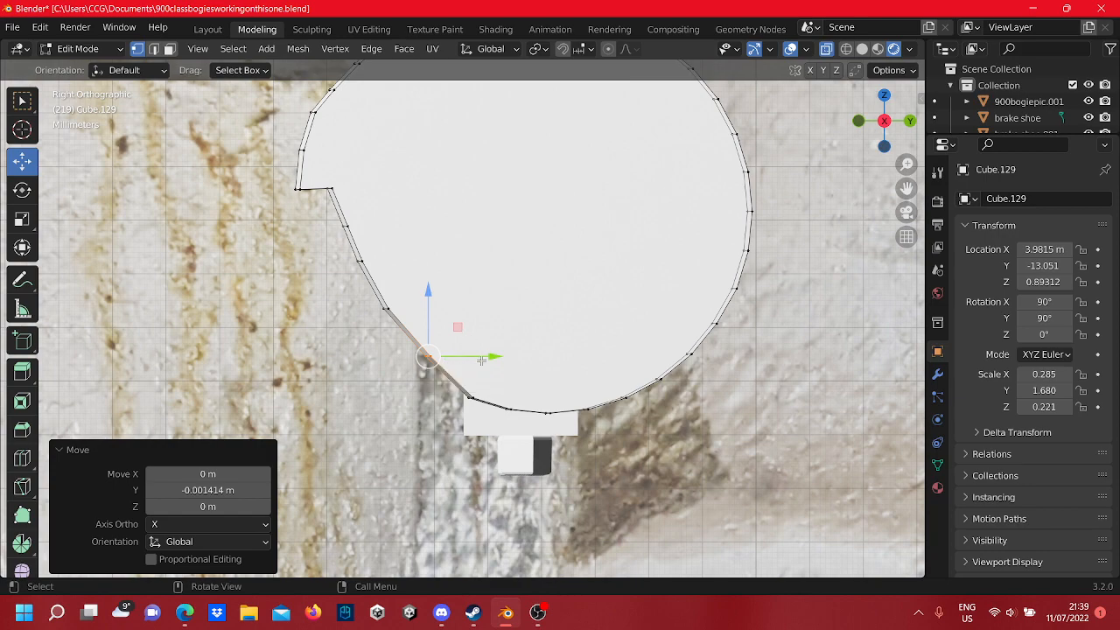
drag(478, 356, 478, 356)
click(376, 400)
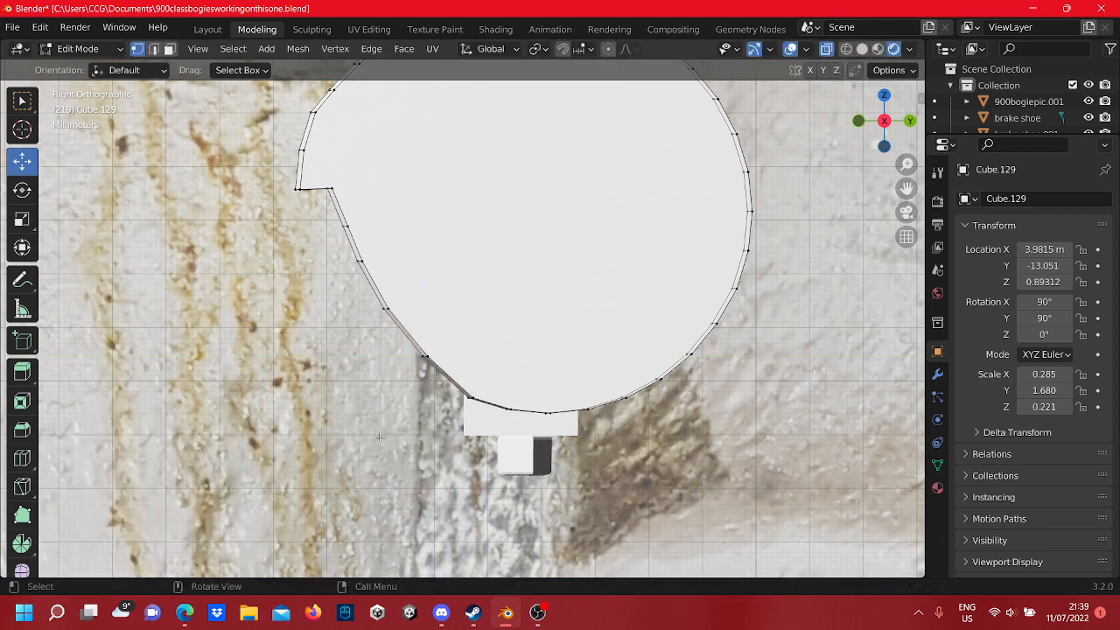
scroll(376, 401, down, 6)
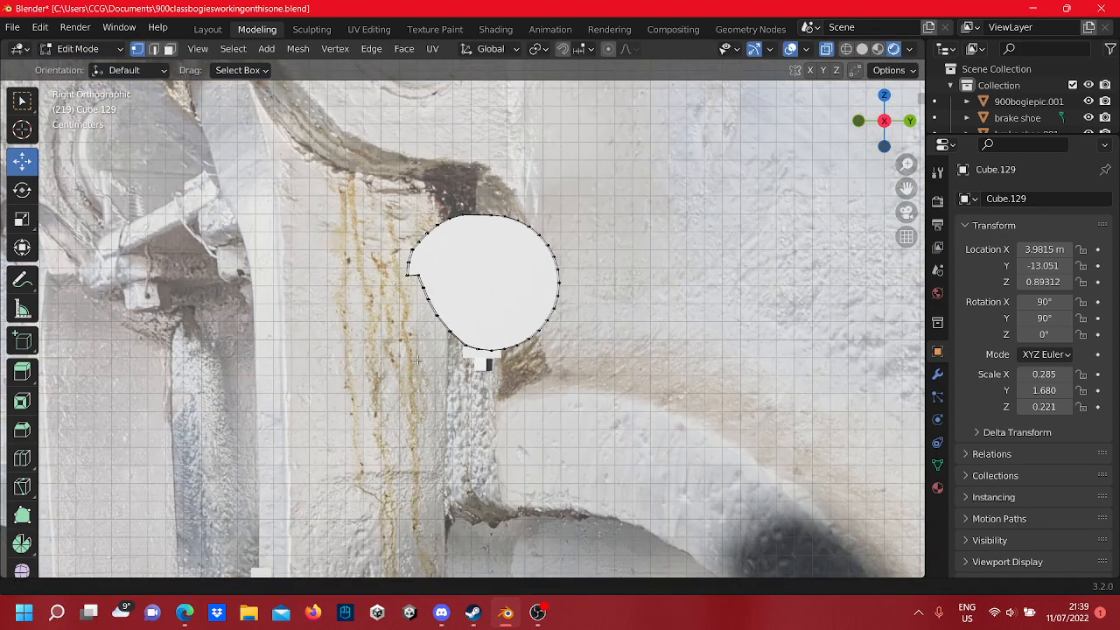
scroll(418, 361, up, 3)
scroll(532, 372, down, 4)
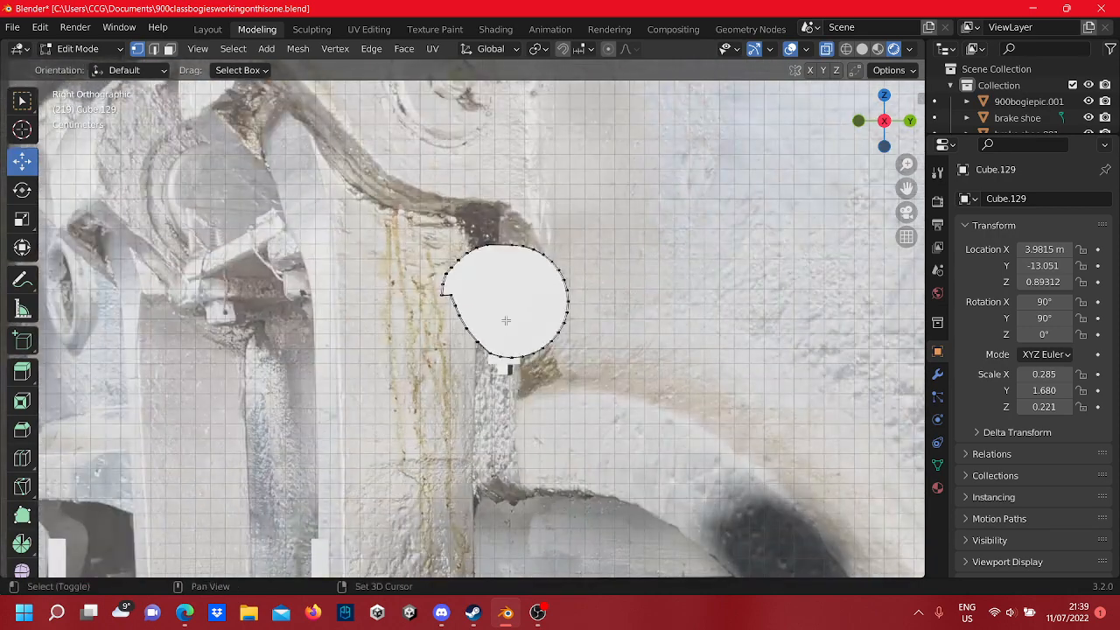
shift+middle_drag(508, 308, 509, 386)
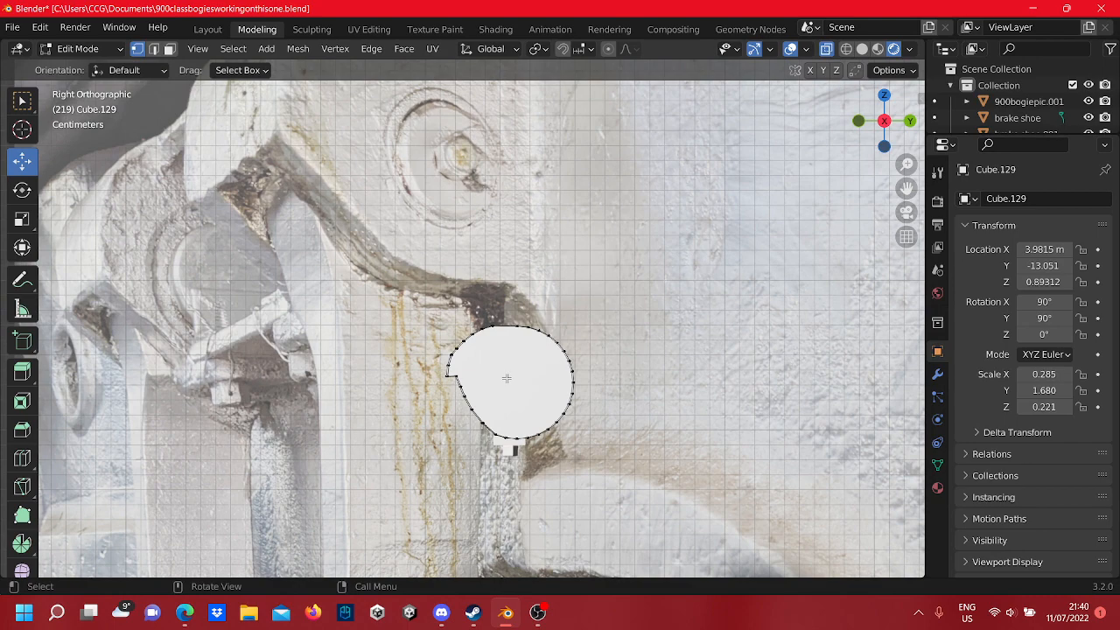
scroll(505, 378, down, 2)
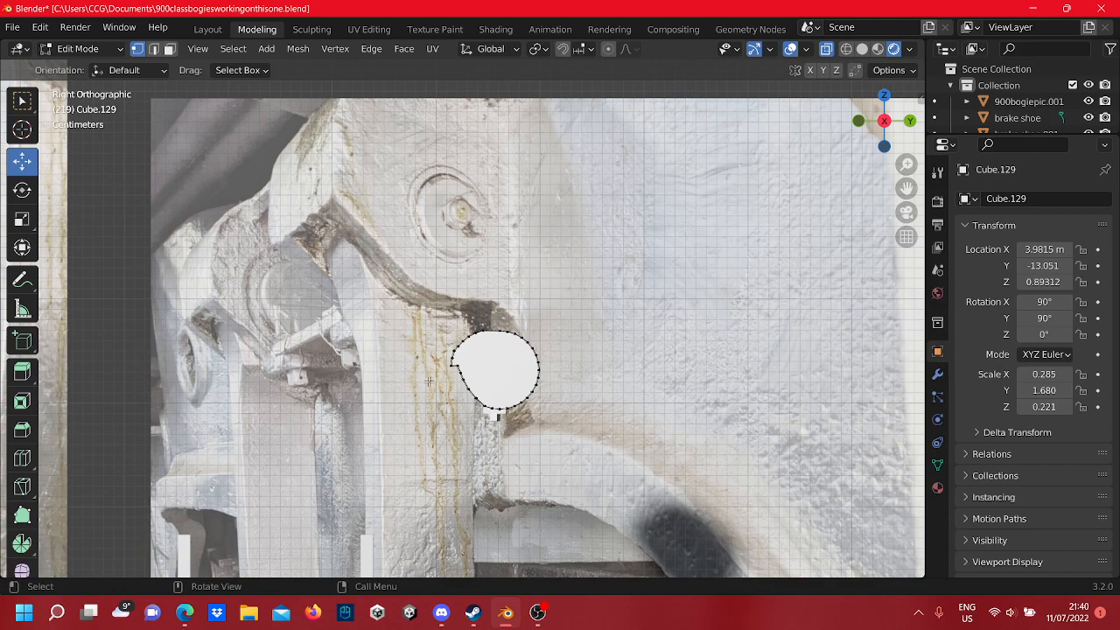
- Examine the round parts' outline against the reference photo at different zoom levels in right view
scroll(431, 381, up, 2)
shift+middle_drag(363, 331, 384, 298)
shift+middle_drag(322, 204, 288, 240)
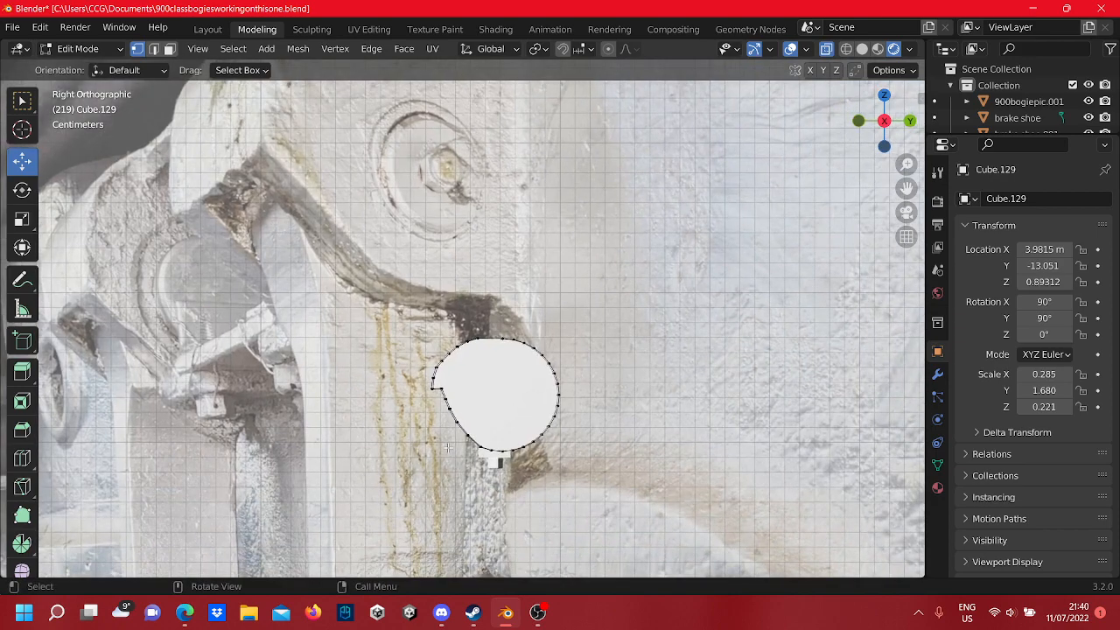
scroll(445, 433, down, 3)
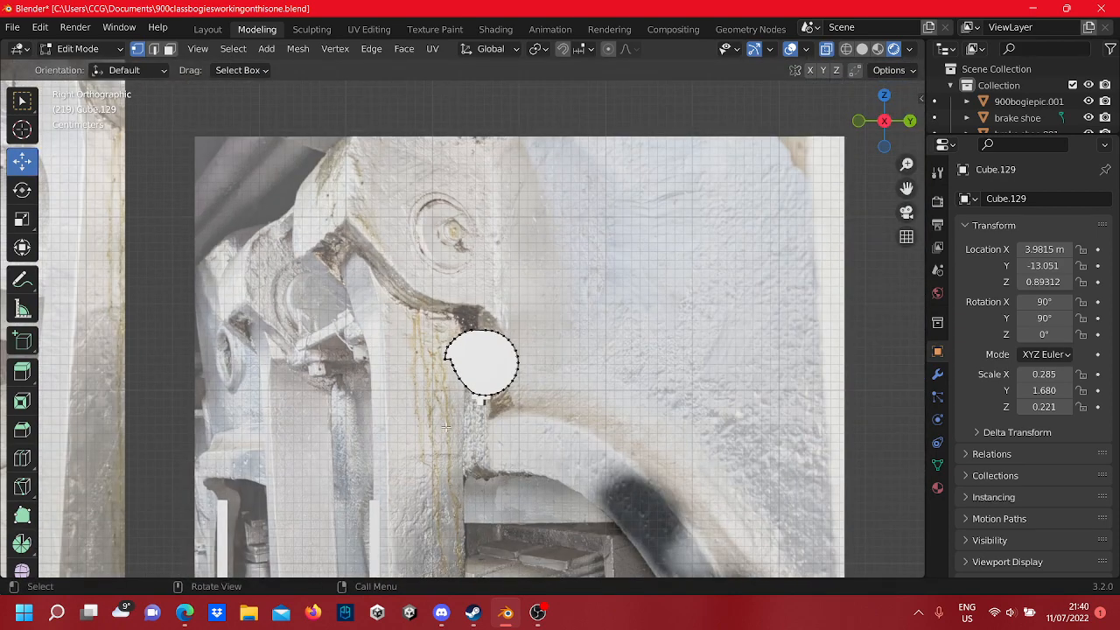
scroll(443, 418, up, 2)
scroll(446, 385, down, 4)
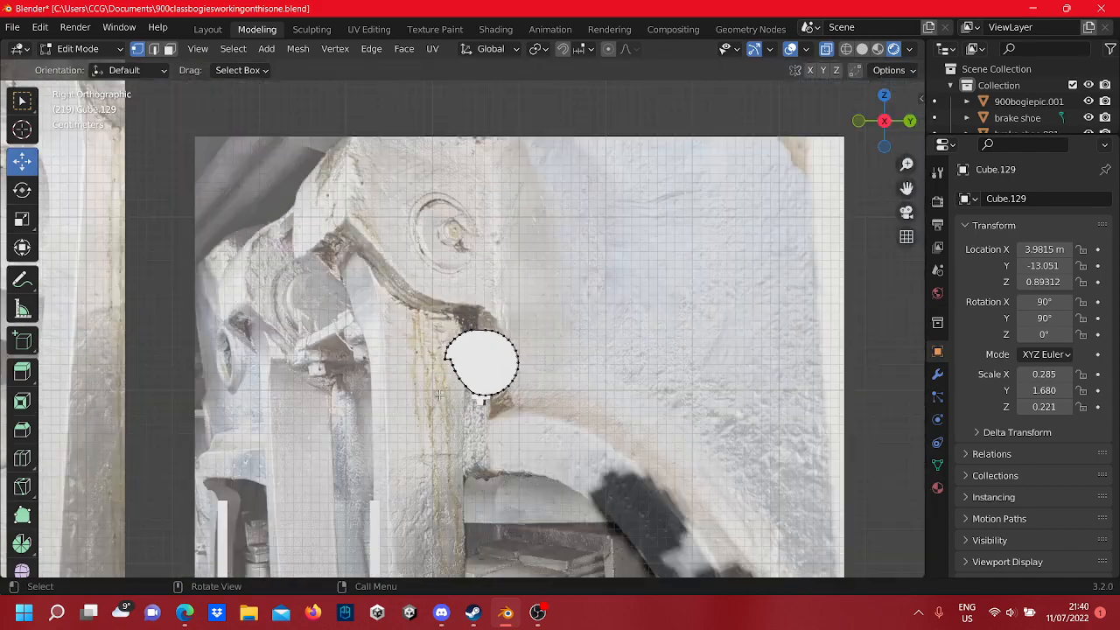
scroll(435, 357, up, 4)
scroll(437, 355, up, 3)
scroll(446, 352, down, 4)
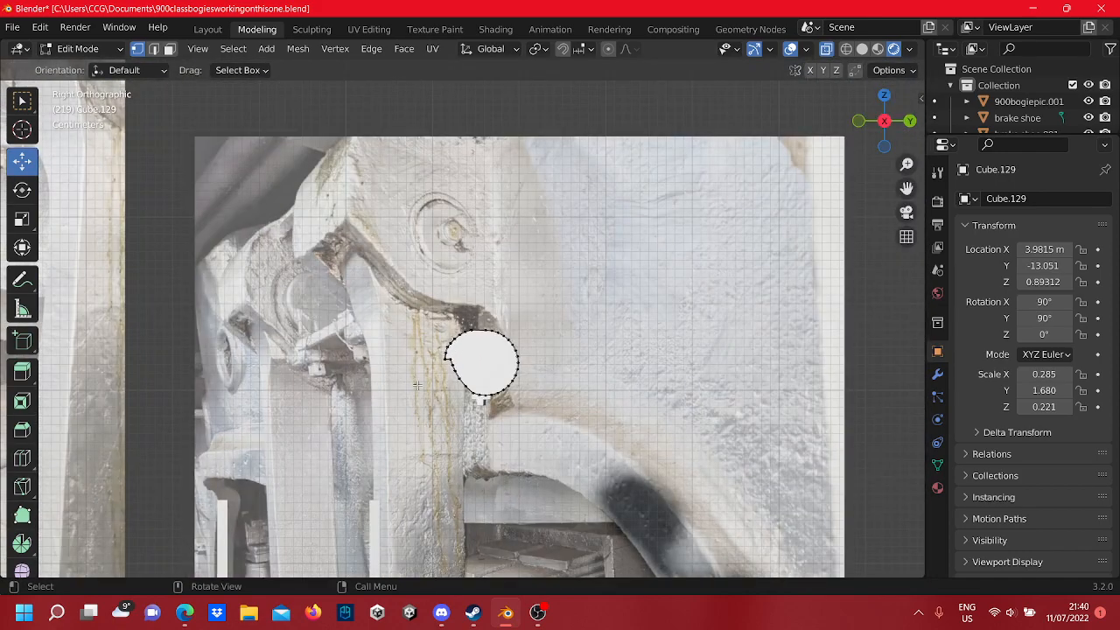
scroll(453, 368, up, 3)
scroll(457, 371, down, 1)
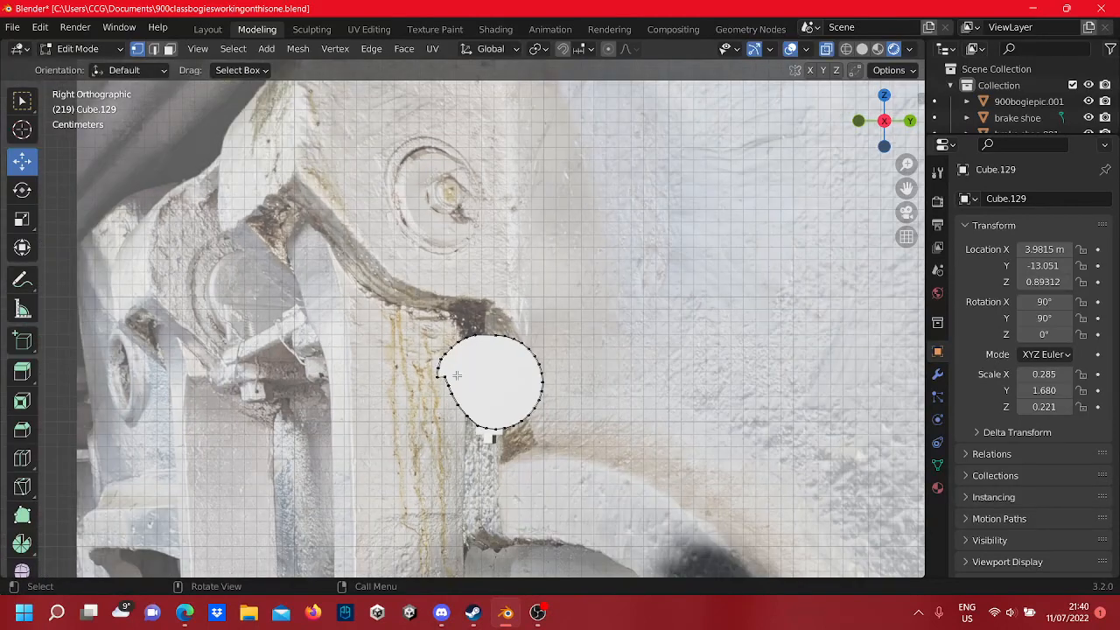
shift+middle_drag(457, 369, 486, 372)
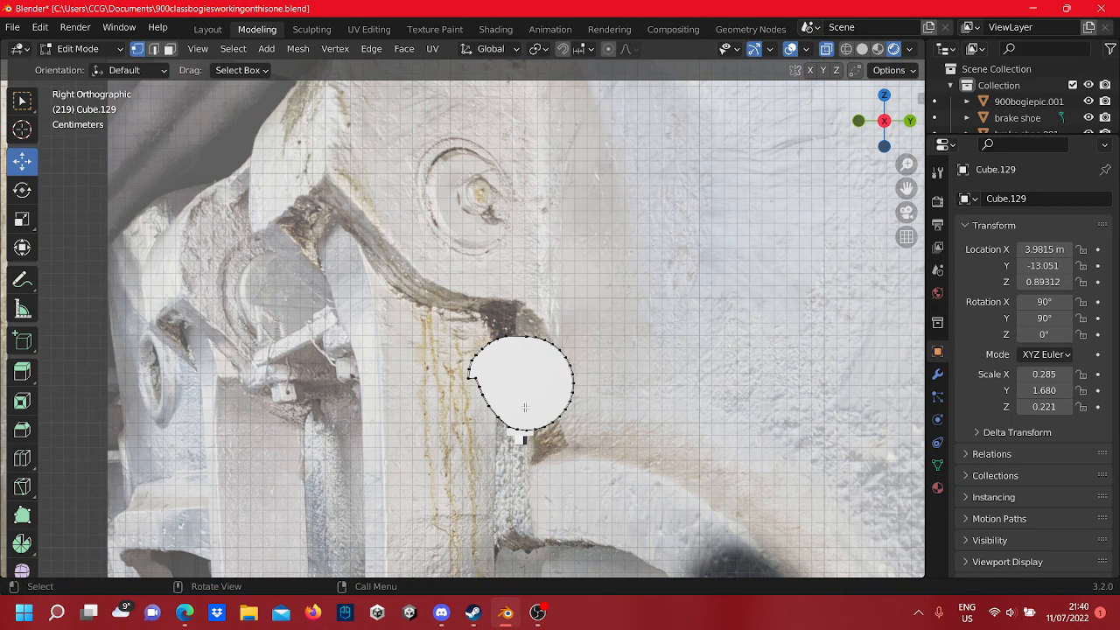
scroll(522, 406, up, 2)
scroll(522, 406, down, 2)
scroll(516, 399, down, 6)
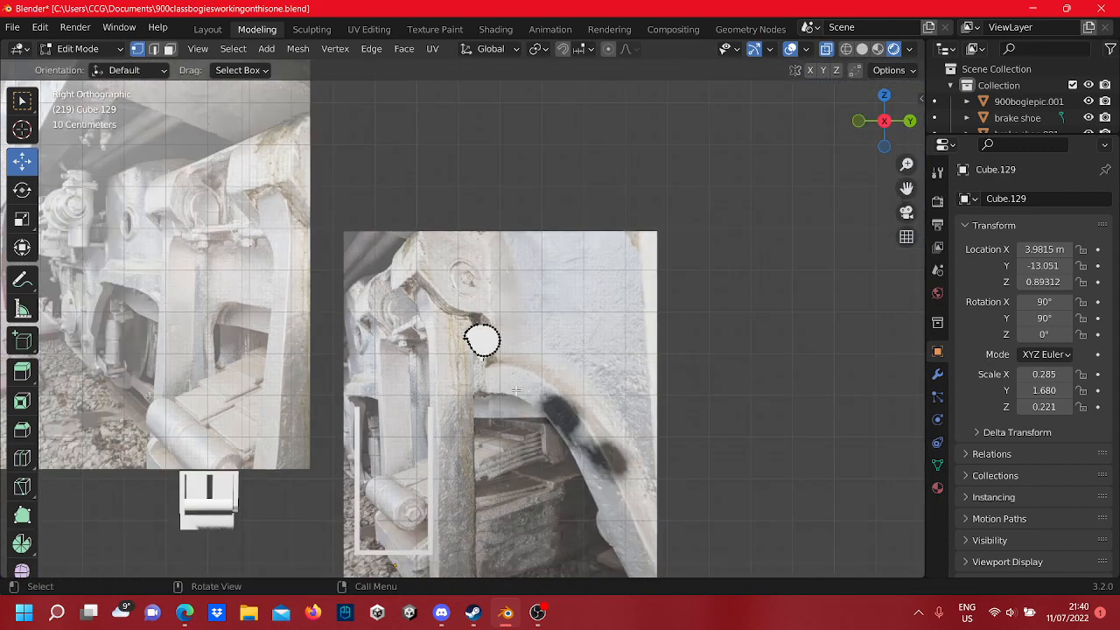
scroll(487, 378, up, 9)
scroll(485, 258, down, 2)
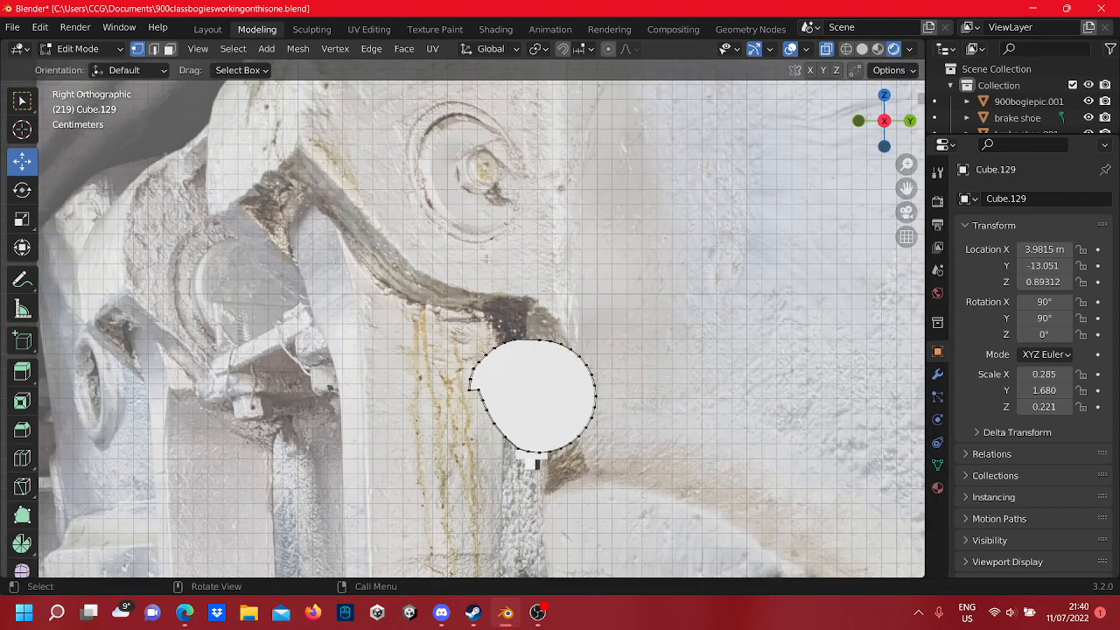
shift+middle_drag(485, 258, 495, 247)
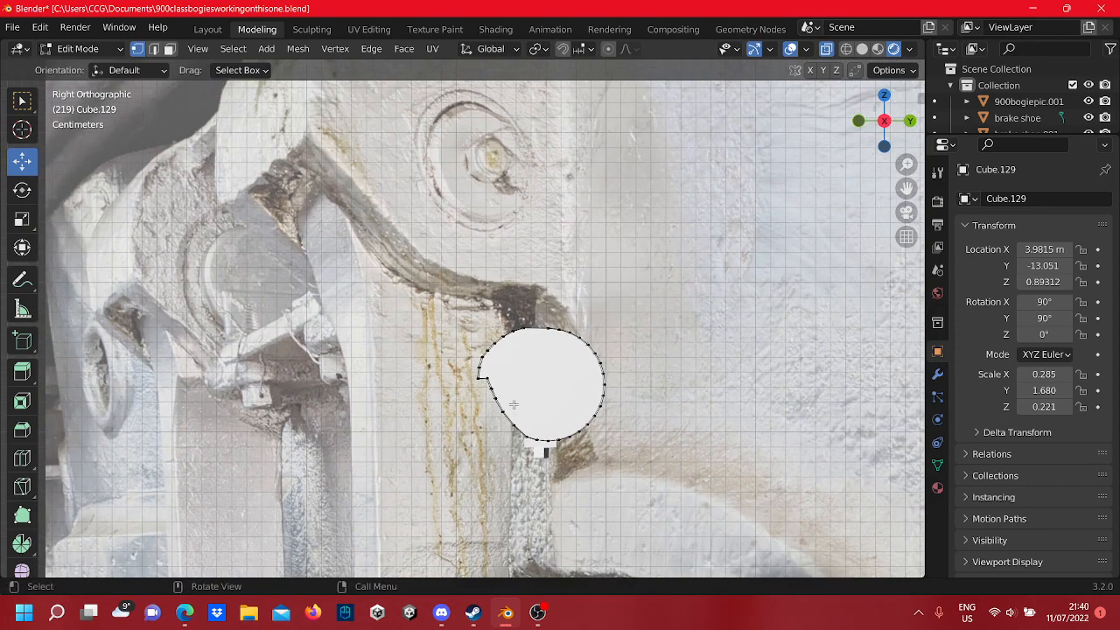
scroll(604, 452, down, 2)
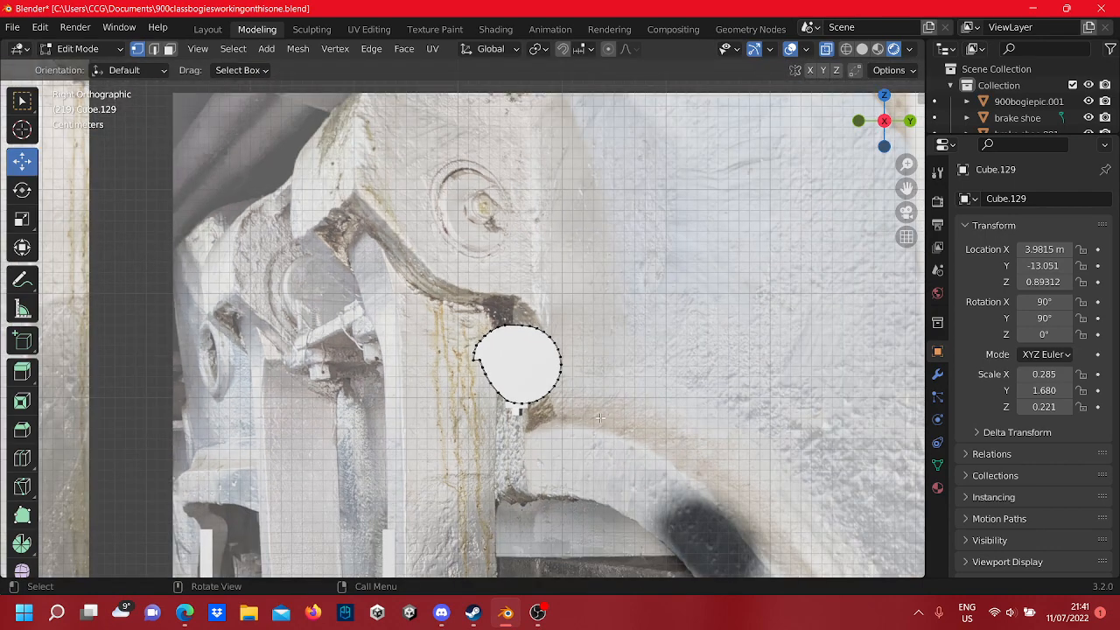
- Undo the recent outline edits on both round parts, back to the editing state of the two discs
drag(600, 417, 431, 269)
key(ctrl+z)
key(ctrl+z)
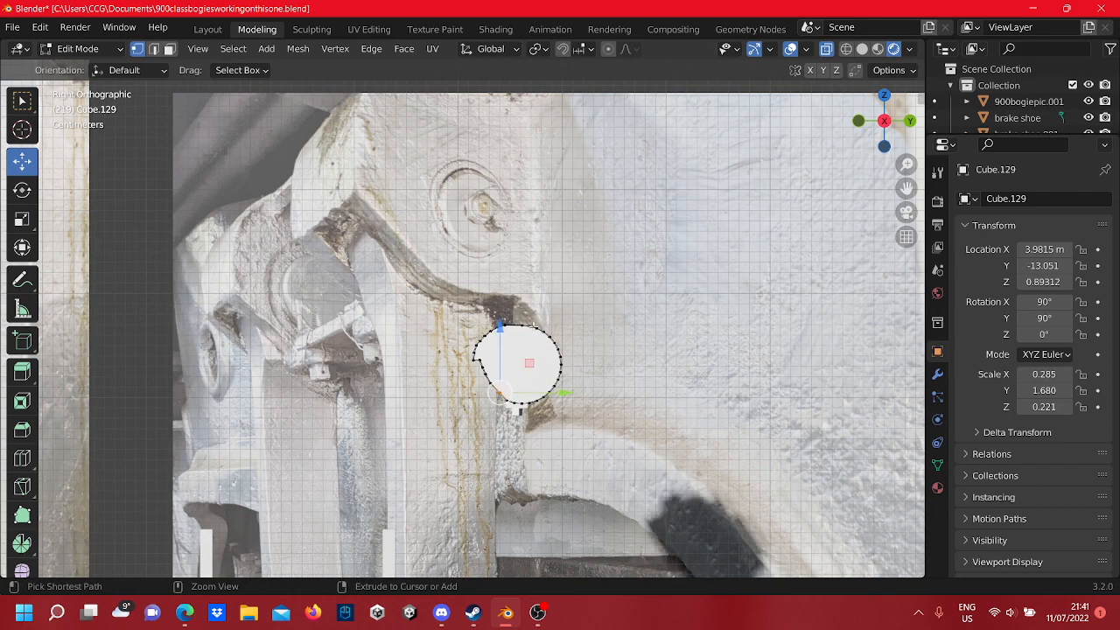
key(ctrl+z)
key(z)
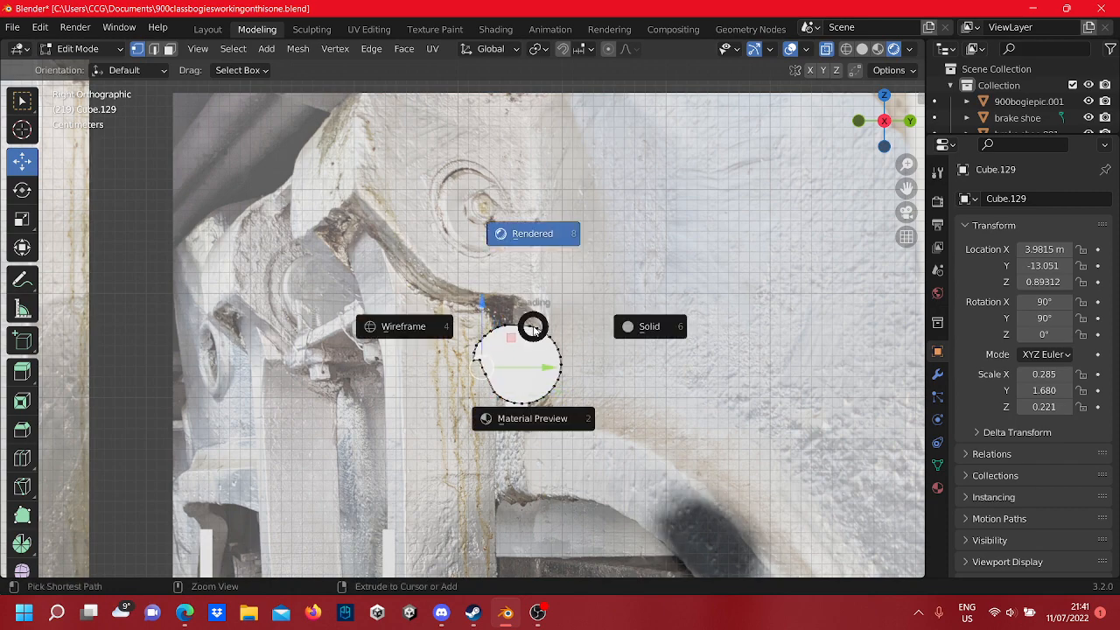
key(ctrl+z)
key(ctrl+z)
key(ctrl+z)
key(ctrl+z)
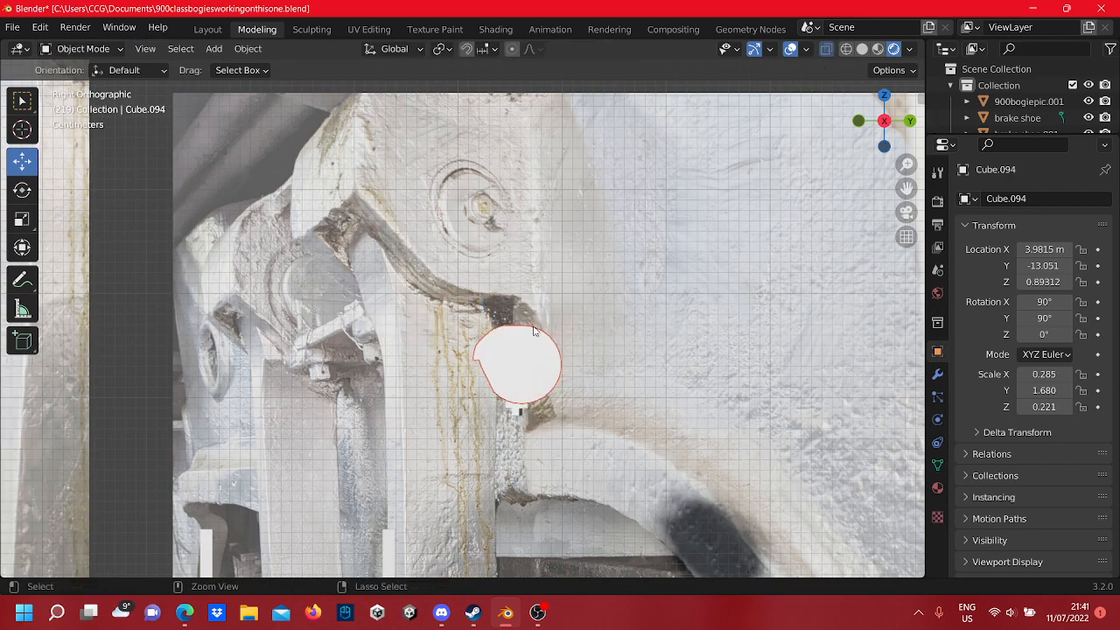
key(ctrl+z)
key(ctrl+z)
key(Tab)
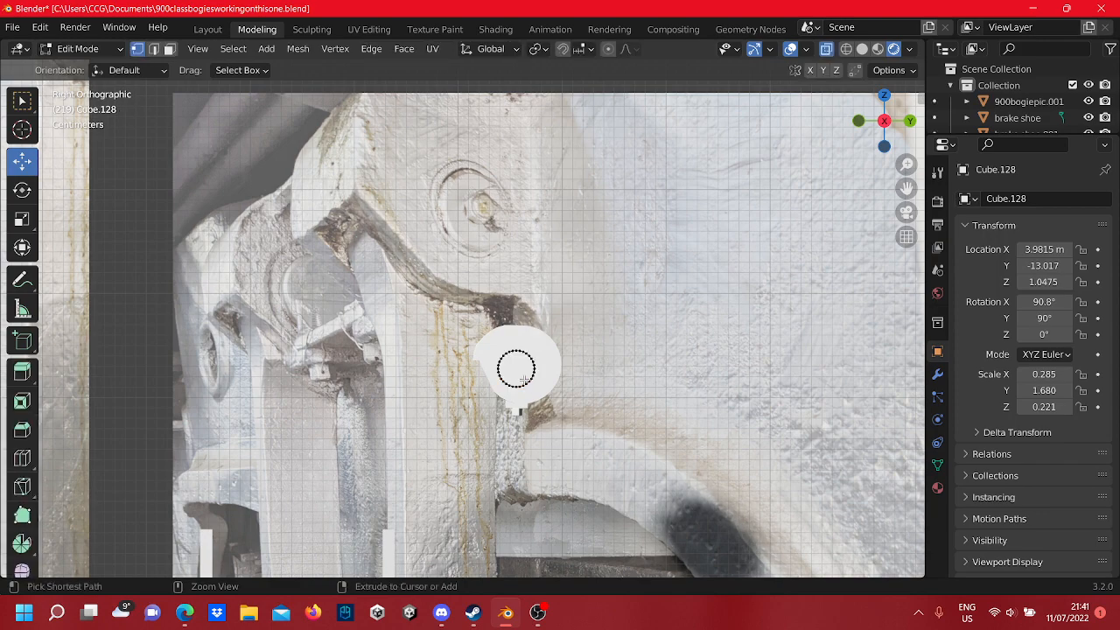
- View both bracket ends in perspective and undo the extrusion of the two discs
middle_drag(526, 385, 678, 406)
scroll(655, 398, up, 2)
key(ctrl+z)
key(ctrl+z)
key(ctrl+z)
key(ctrl+z)
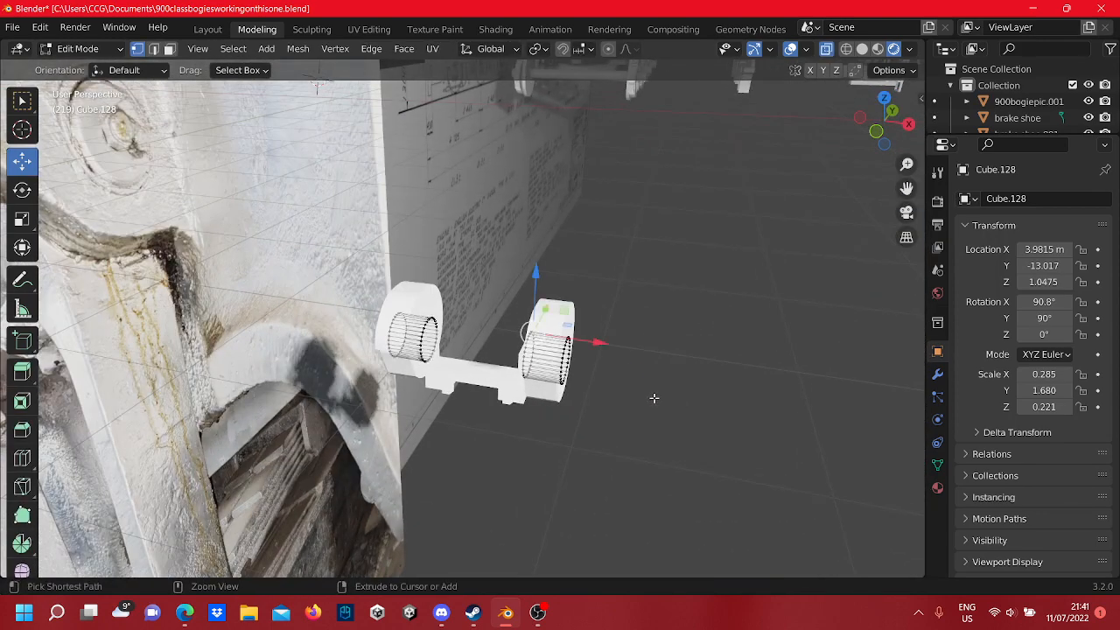
key(ctrl+z)
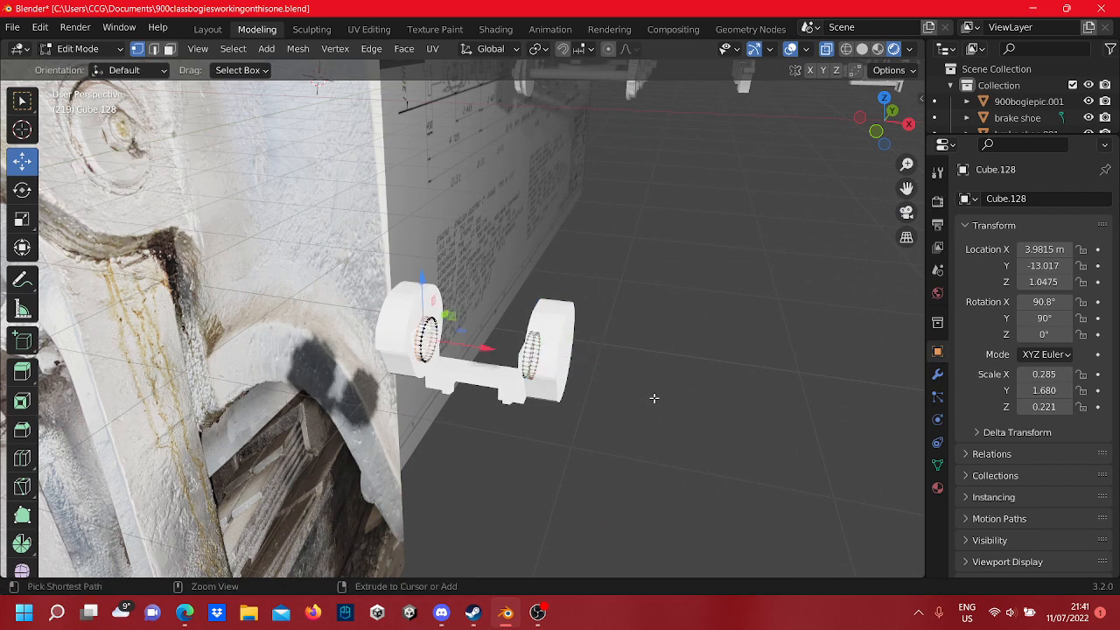
key(ctrl+z)
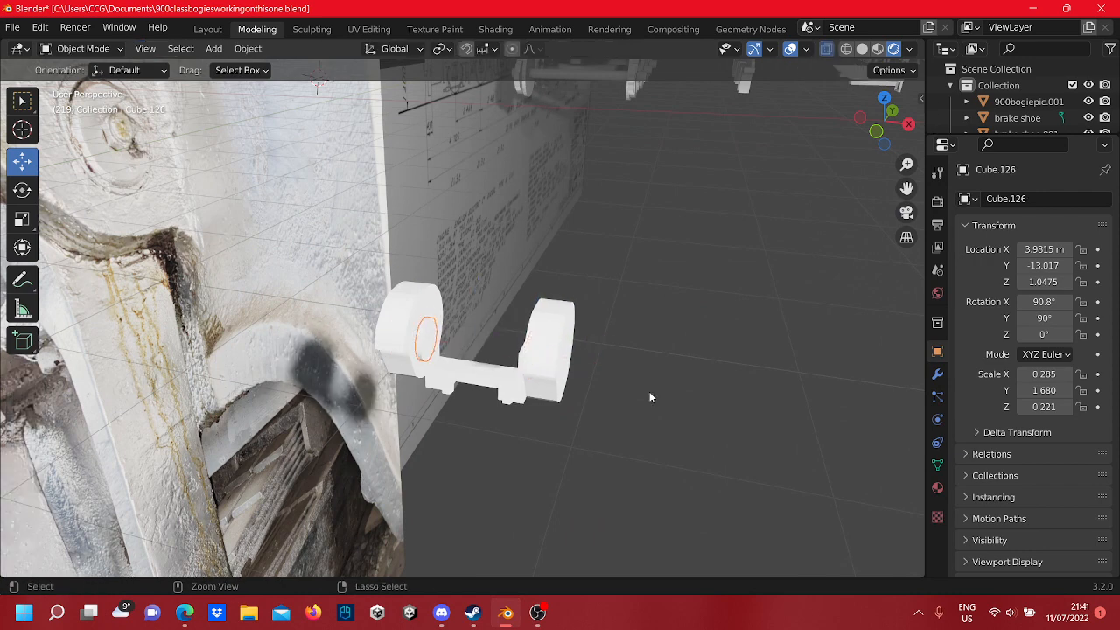
- Delete the duplicated round part at the bracket end farther from the reference photo
middle_drag(650, 395, 624, 388)
click(591, 368)
right_click(591, 368)
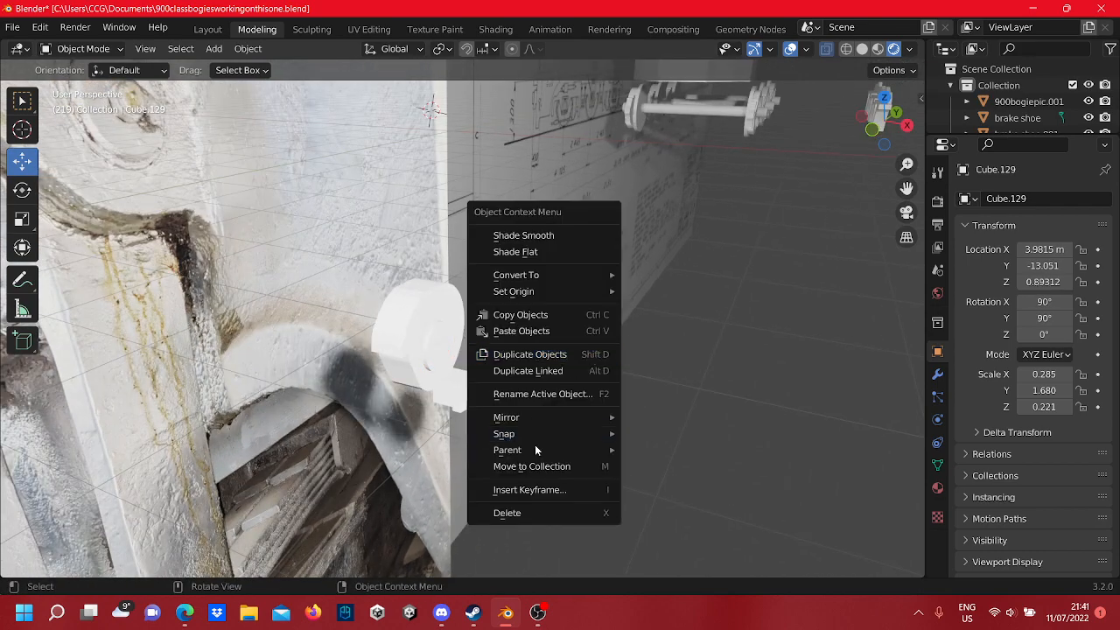
click(553, 515)
- Edit the remaining round part in right view and raise all its geometry 0.095804 m along Z
click(412, 293)
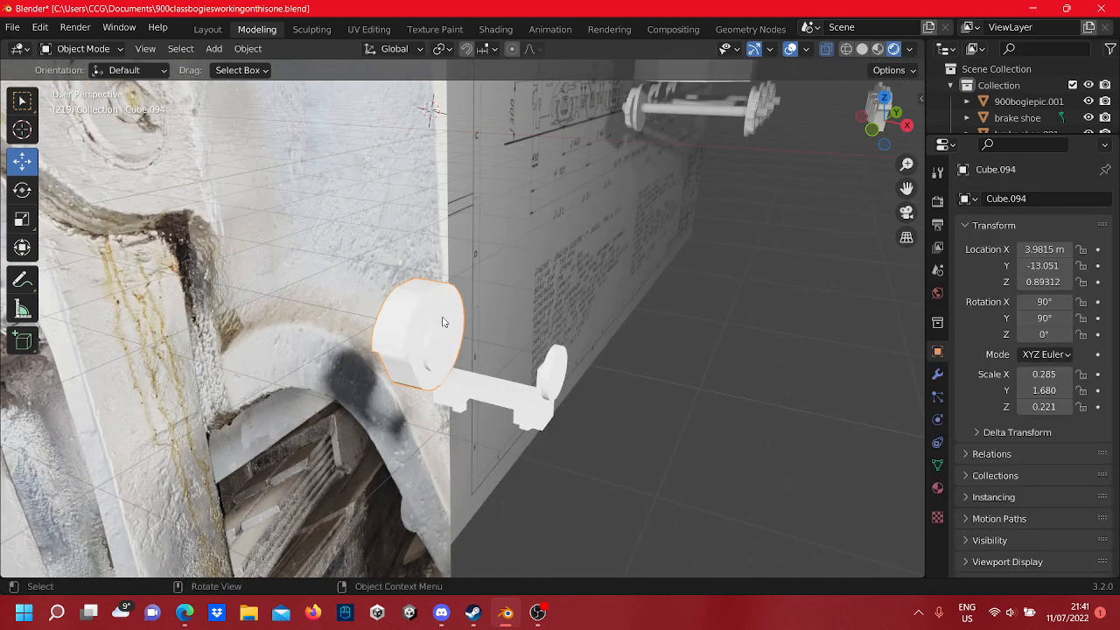
middle_drag(444, 320, 361, 271)
scroll(361, 272, down, 2)
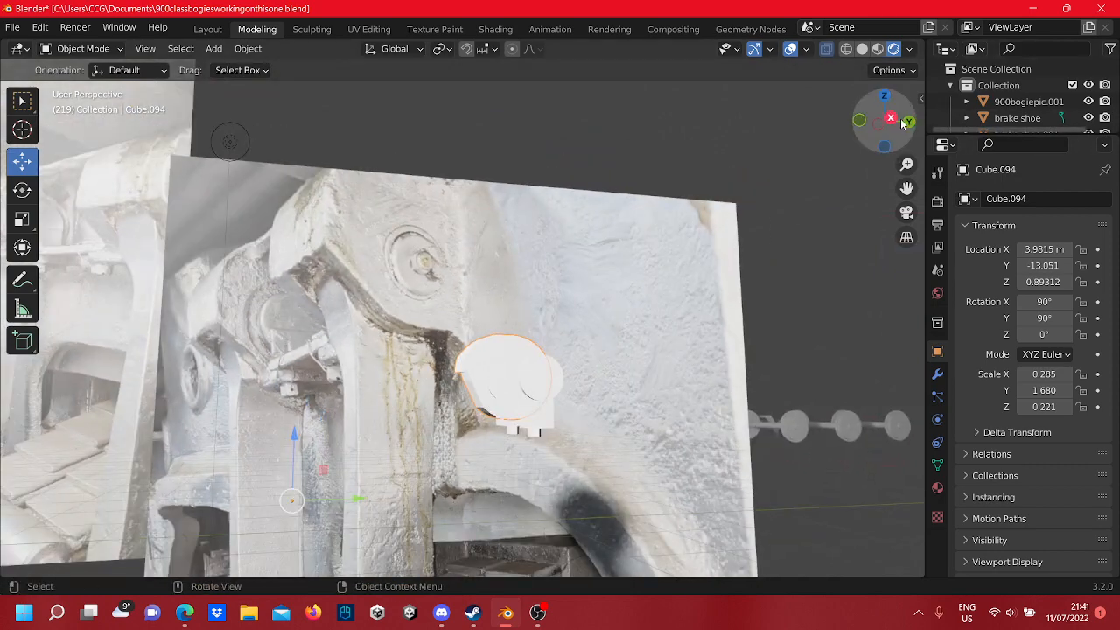
click(891, 118)
scroll(827, 168, up, 2)
shift+middle_drag(730, 248, 658, 212)
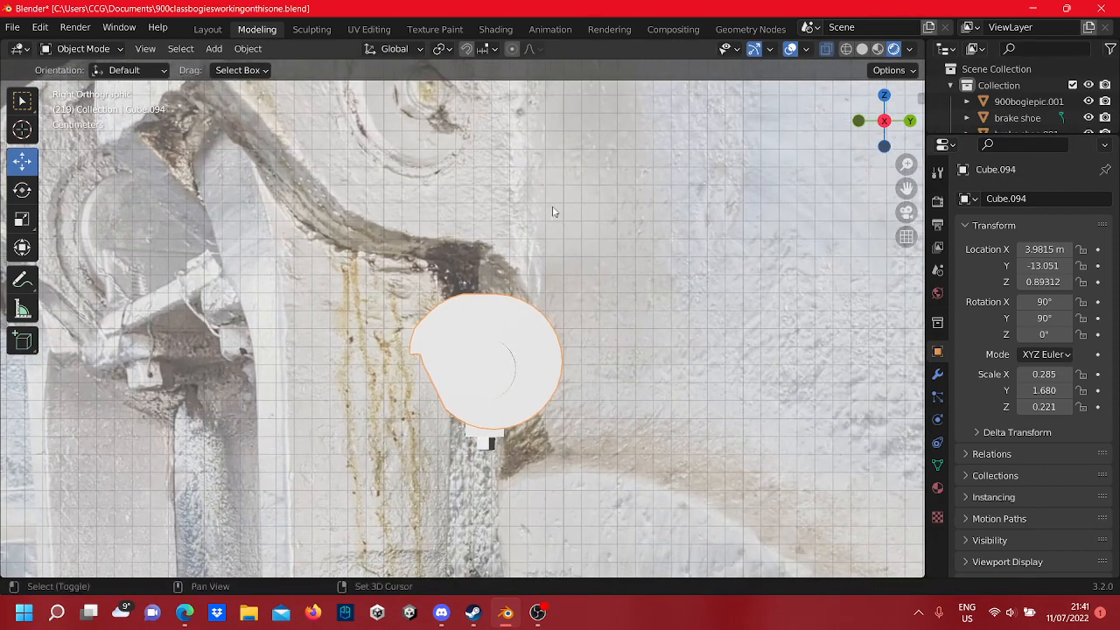
key(Tab)
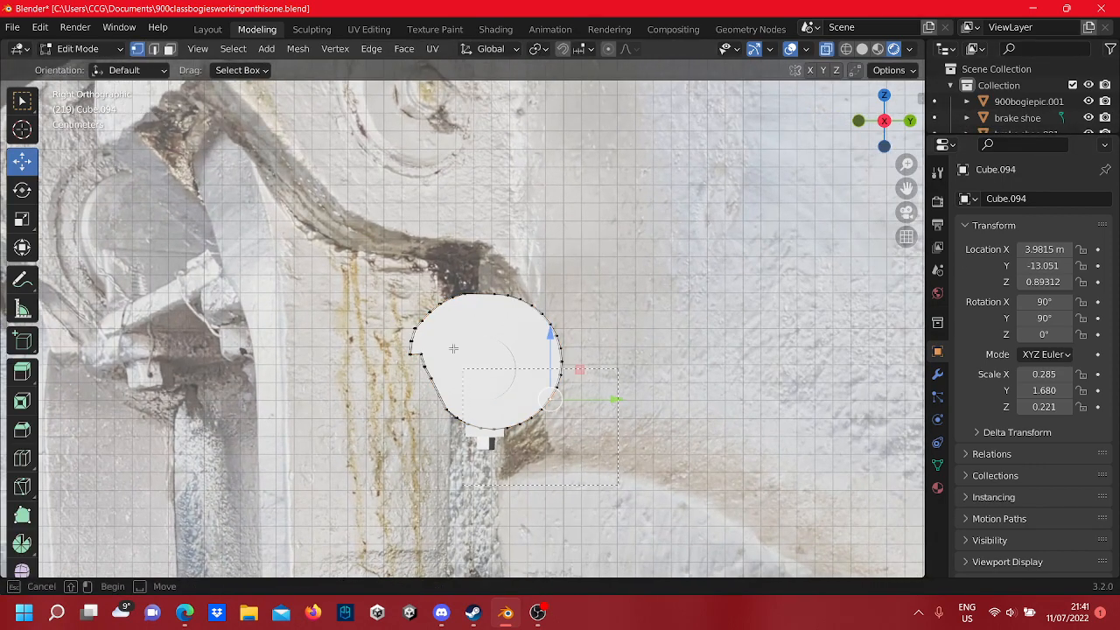
key(a)
drag(498, 318, 498, 141)
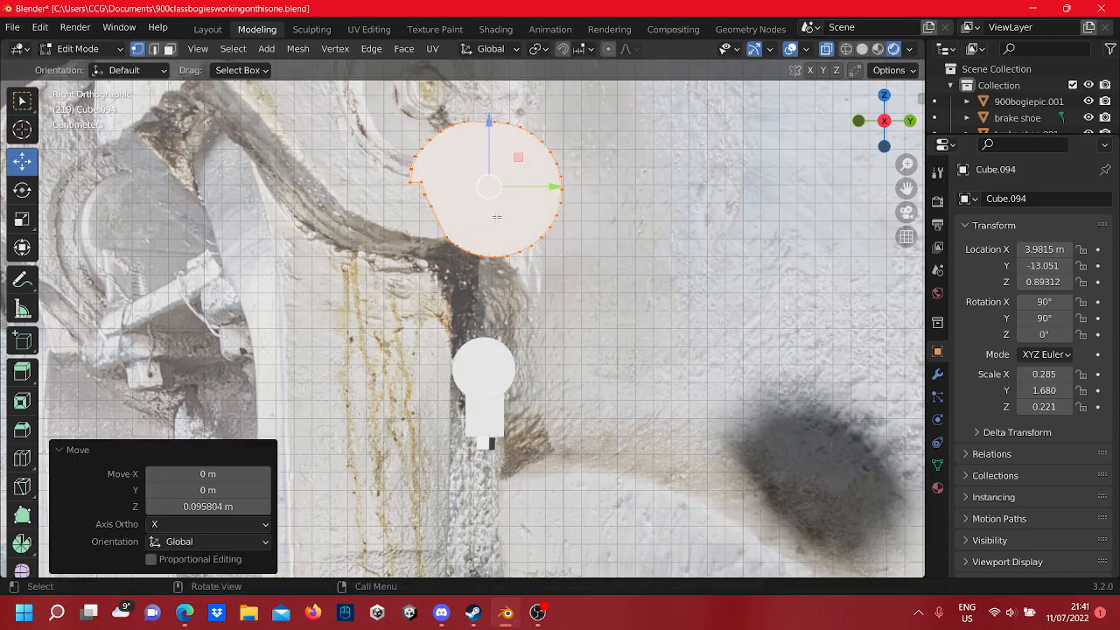
- Reshape the raised part's notched side into a circular outline, shifting its upper vertices -0.000964 m along Z
scroll(488, 367, down, 3)
scroll(487, 368, up, 10)
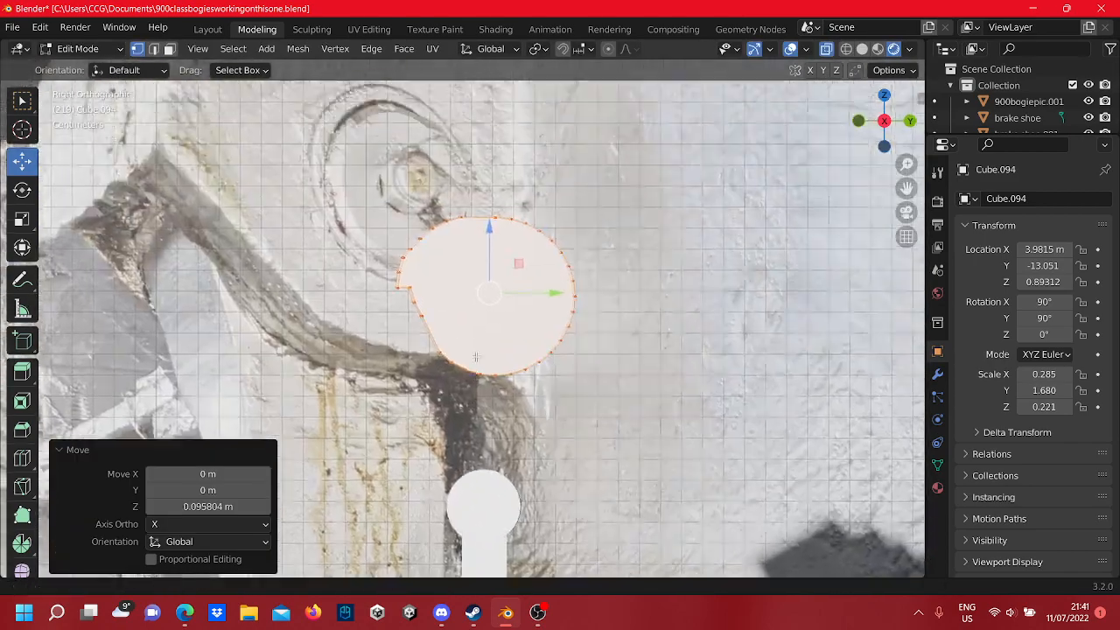
drag(416, 384, 446, 388)
drag(472, 342, 333, 220)
drag(458, 272, 495, 283)
mouse_move(431, 206)
mouse_down()
mouse_move(432, 247)
mouse_move(432, 215)
mouse_up()
scroll(459, 317, down, 3)
scroll(459, 317, up, 3)
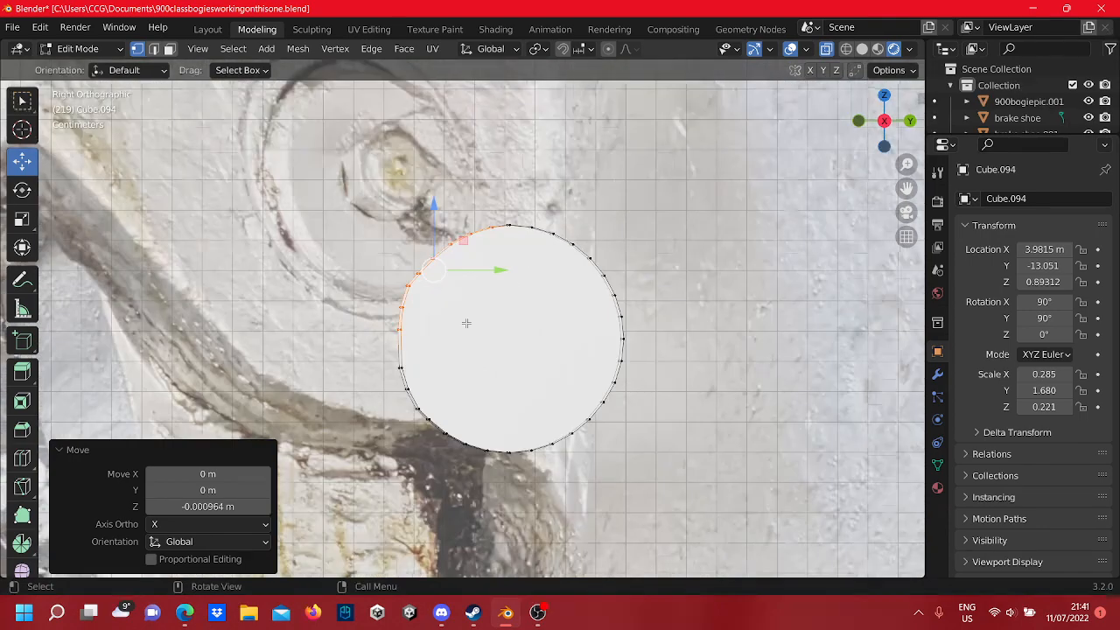
- Remove all the vertices of the round part from a perspective view of the bogie photo
scroll(464, 321, down, 8)
scroll(414, 270, down, 3)
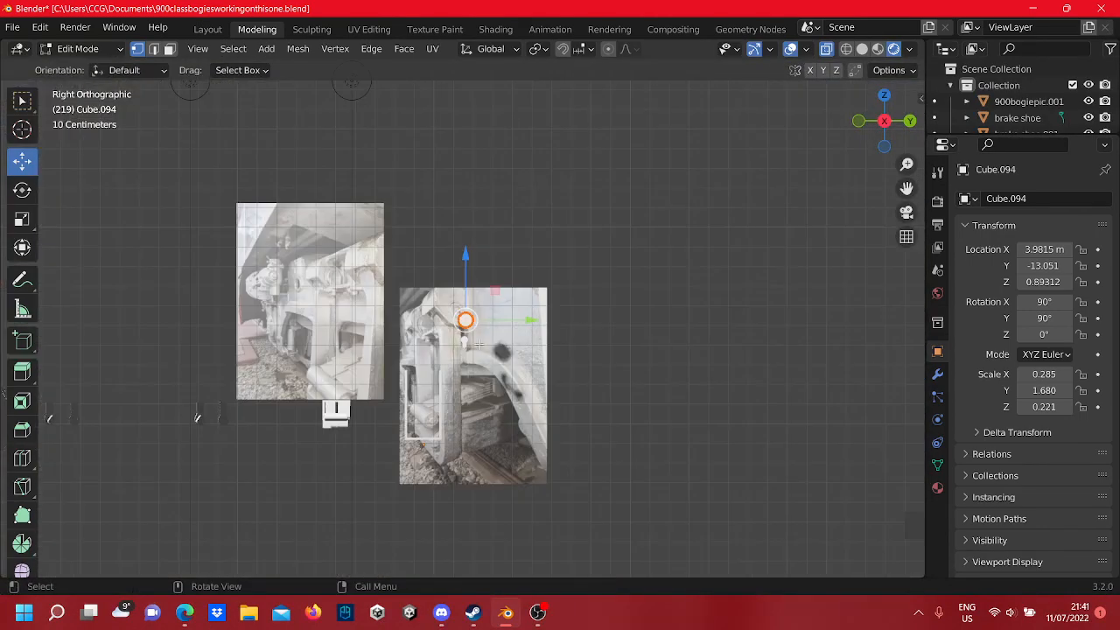
middle_drag(414, 269, 388, 405)
scroll(538, 298, up, 4)
scroll(538, 297, up, 3)
right_click(507, 292)
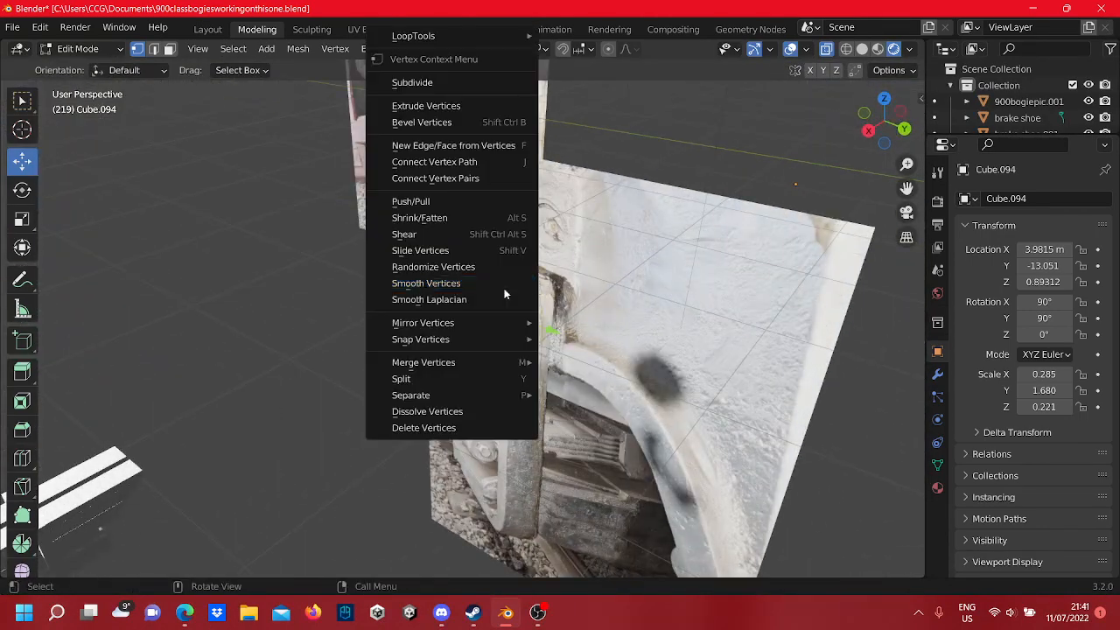
click(457, 412)
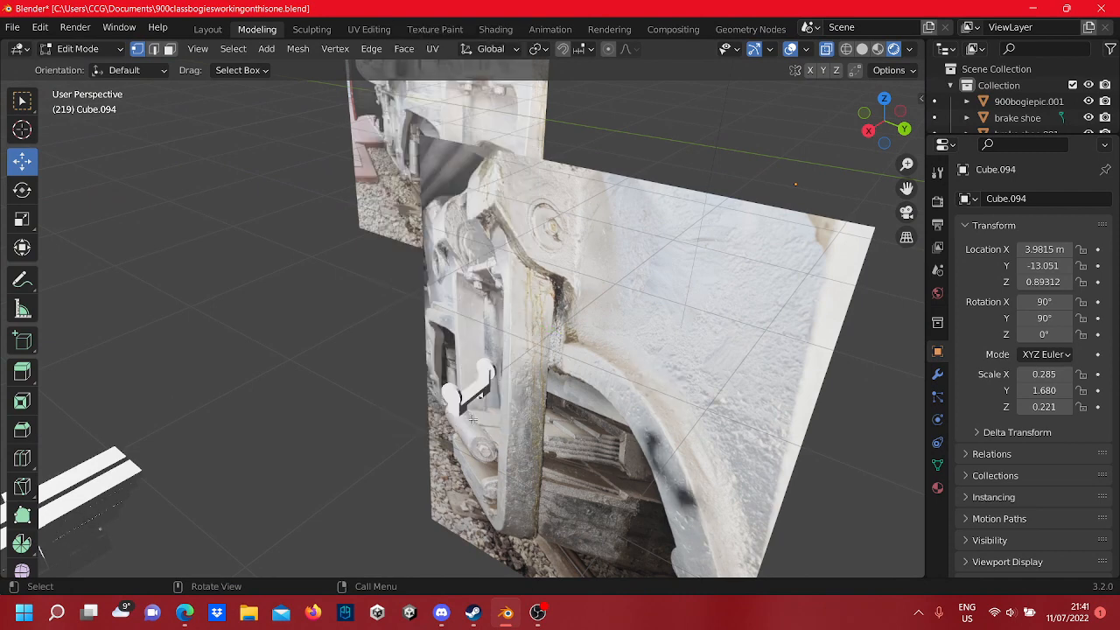
- Return to Object Mode and duplicate the disc at the bracket end nearer the reference photo in place
key(Tab)
click(490, 370)
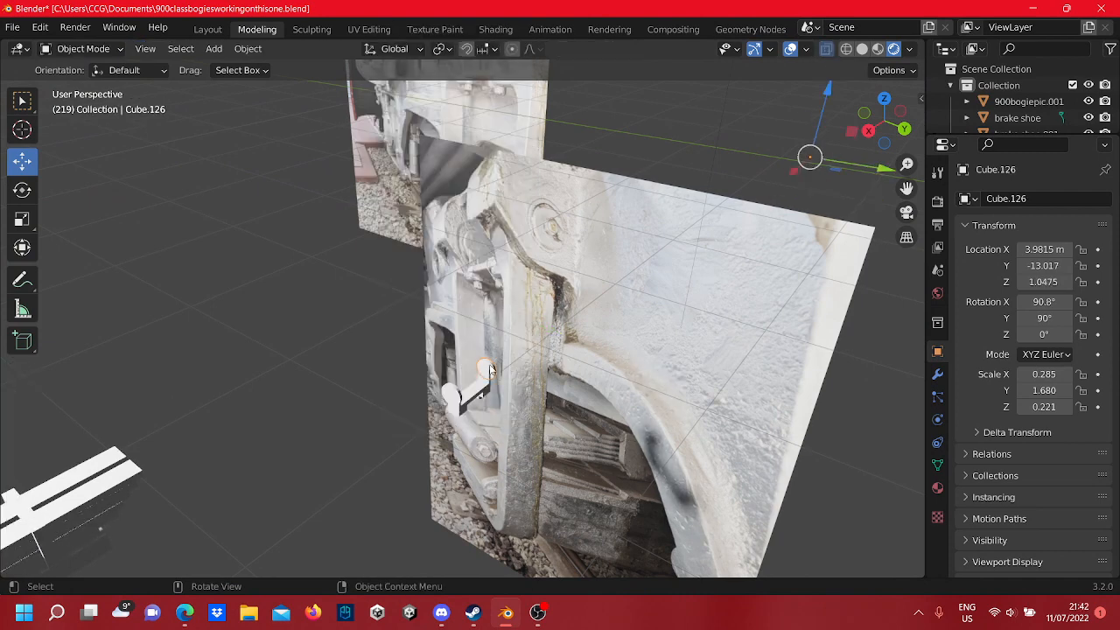
right_click(490, 370)
click(433, 206)
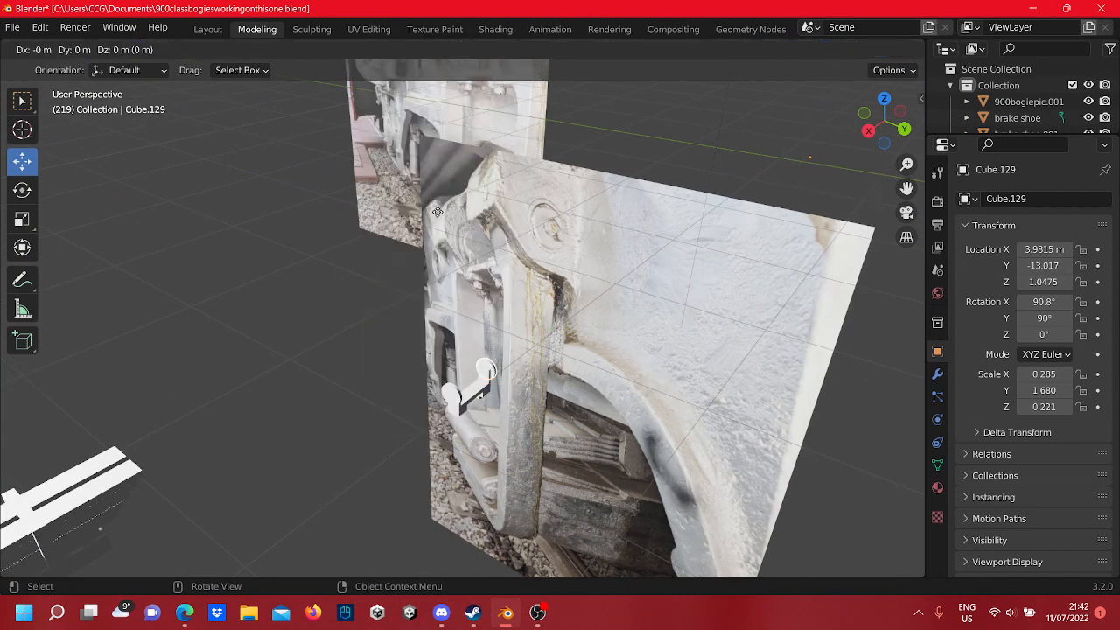
click(437, 212)
- Edit the duplicate disc, move its geometry -0.18991 m along X and 0.15397 m along Z, and return to right view
key(Tab)
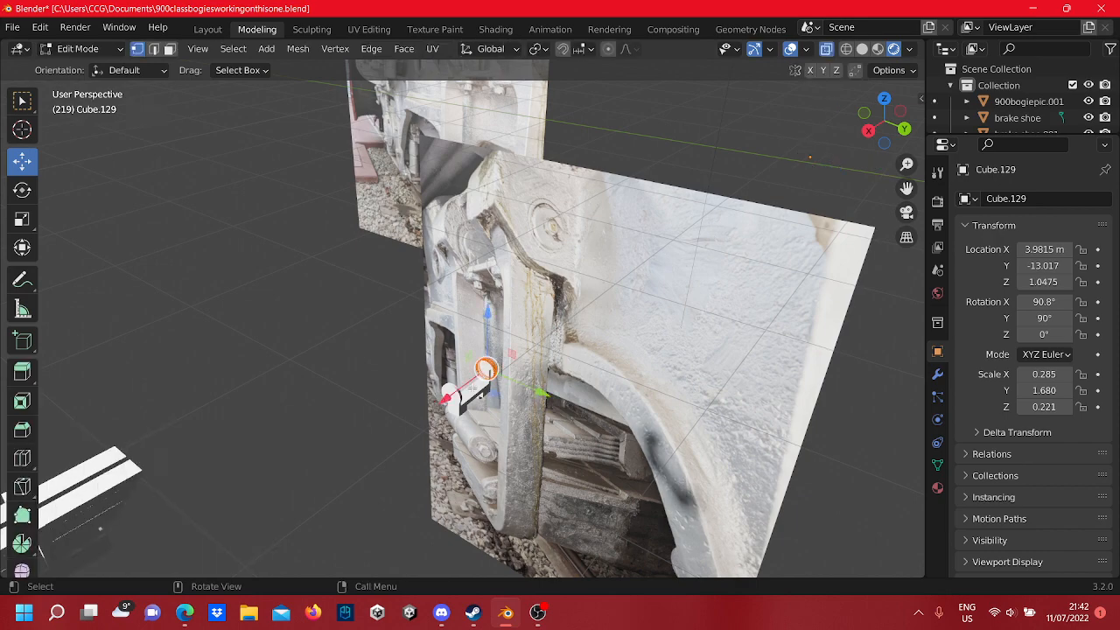
drag(473, 389, 549, 320)
scroll(551, 322, up, 3)
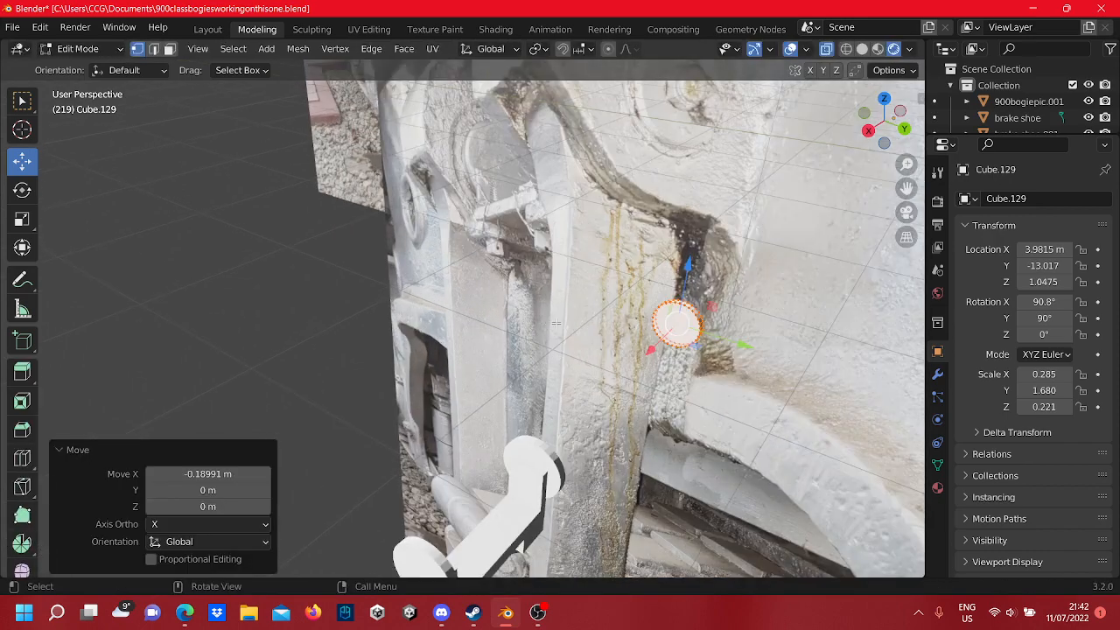
middle_drag(555, 322, 605, 306)
scroll(604, 322, up, 4)
middle_drag(598, 350, 602, 328)
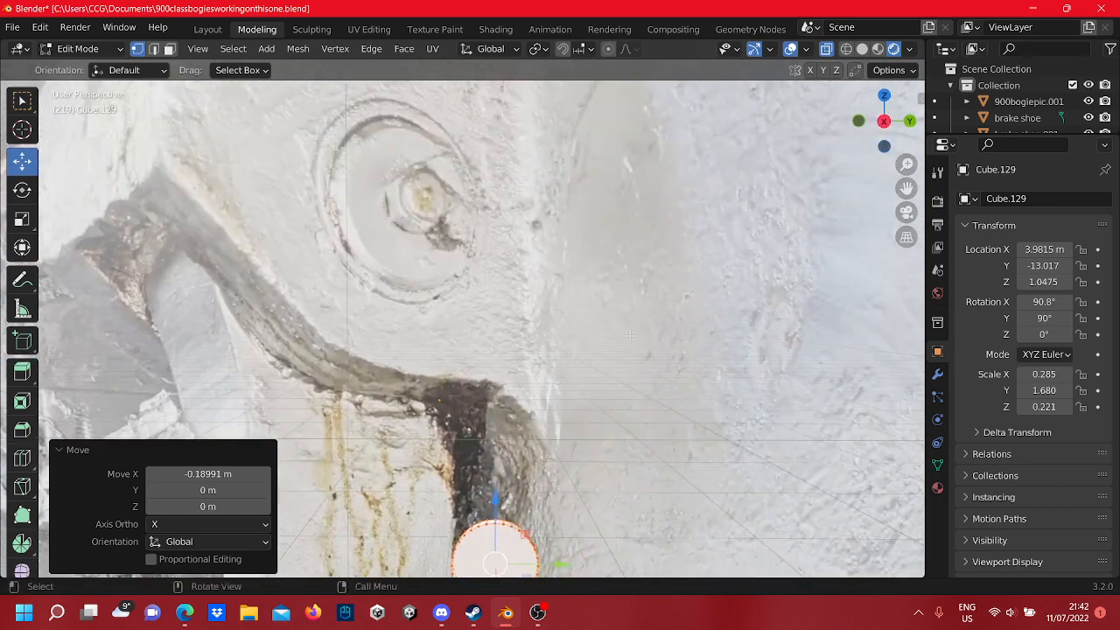
drag(495, 499, 496, 121)
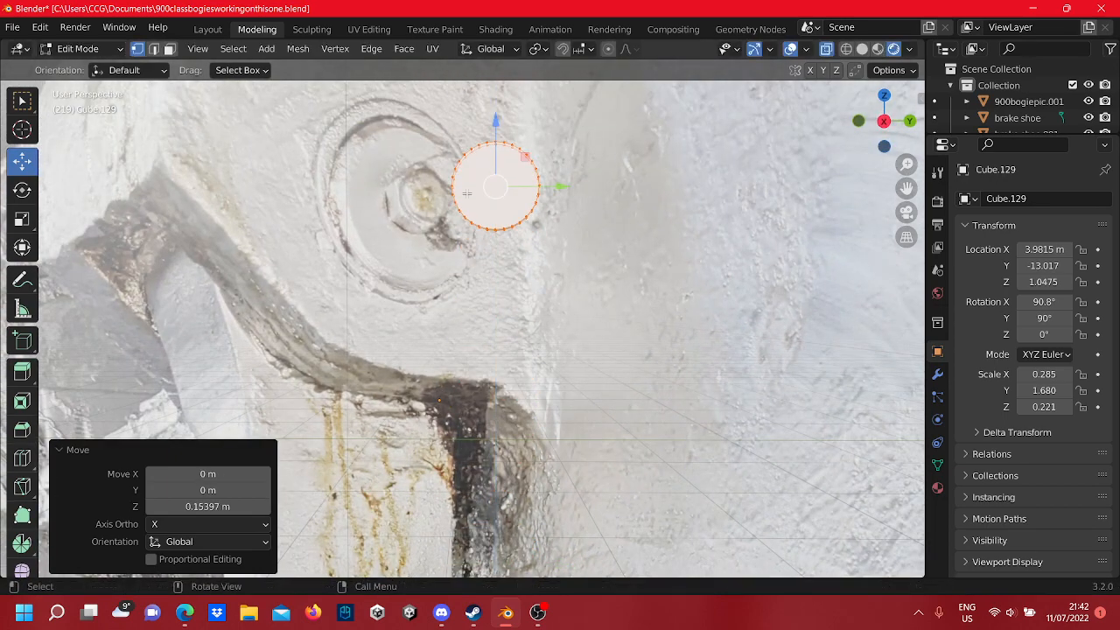
scroll(497, 132, down, 1)
click(884, 121)
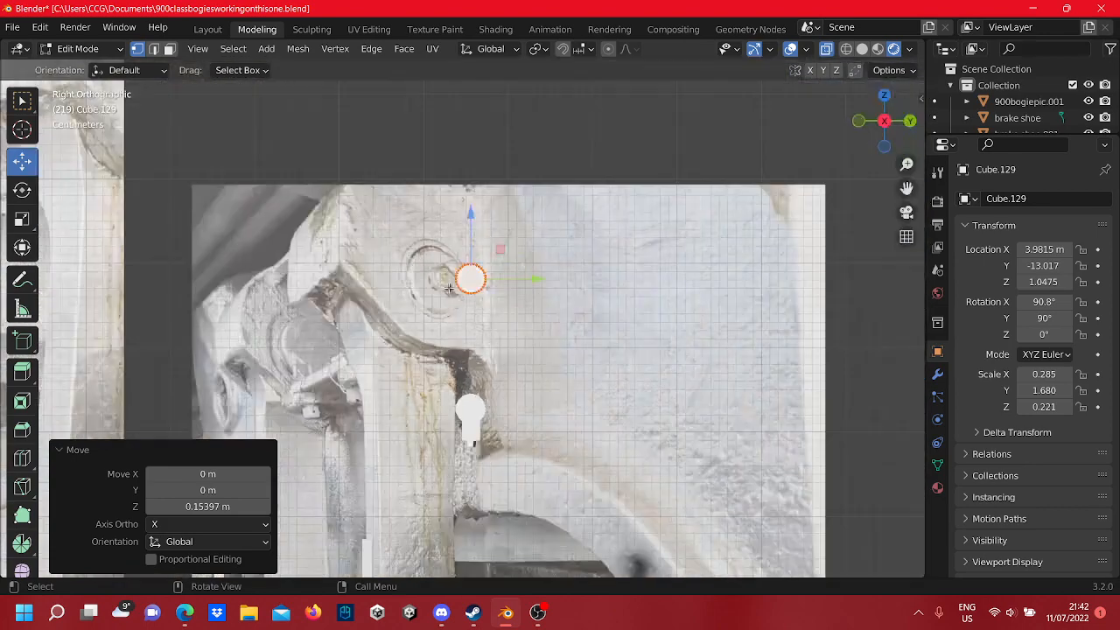
- Try stretching the duplicated disc by shifting its upper-right rim vertices 0.009298 m along Y and 0.012831 m along Z
shift+middle_drag(449, 287, 632, 306)
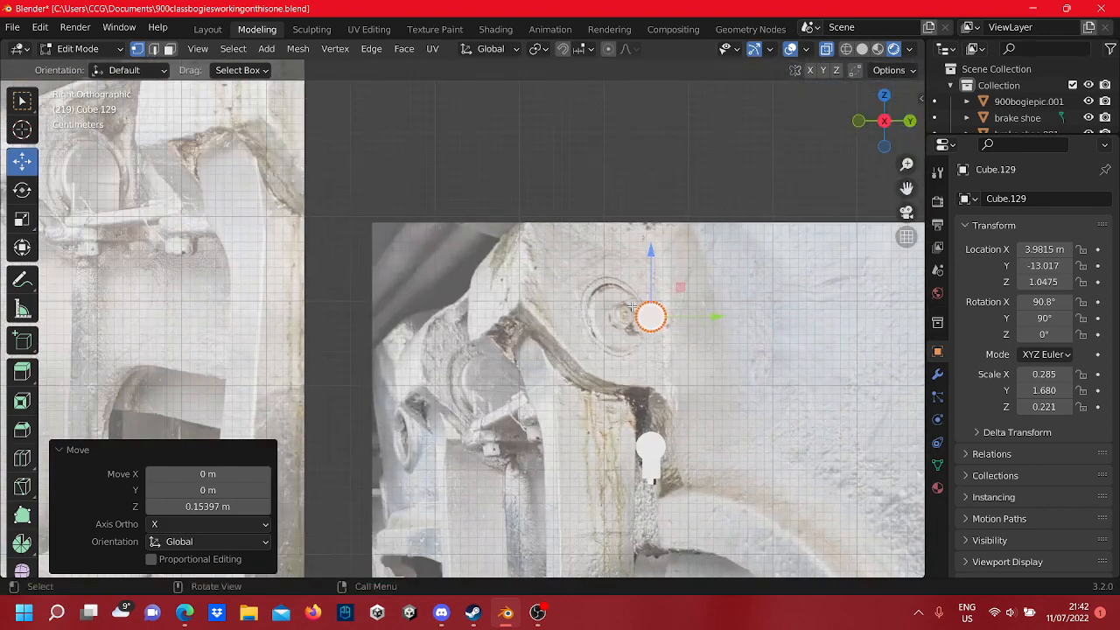
scroll(632, 306, up, 5)
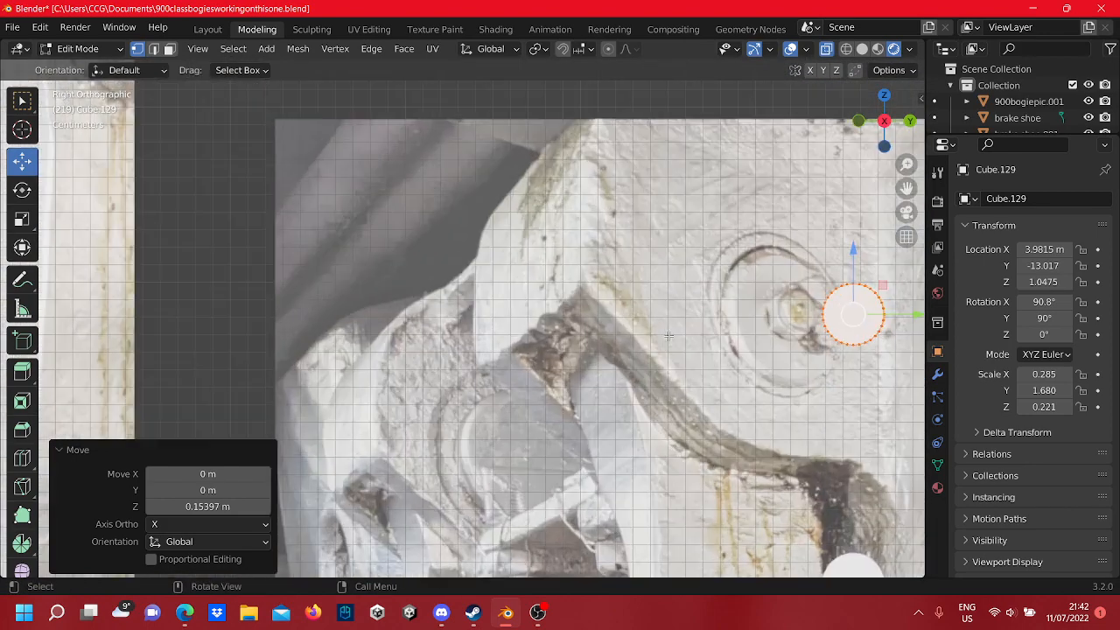
shift+middle_drag(711, 318, 438, 189)
scroll(438, 189, down, 2)
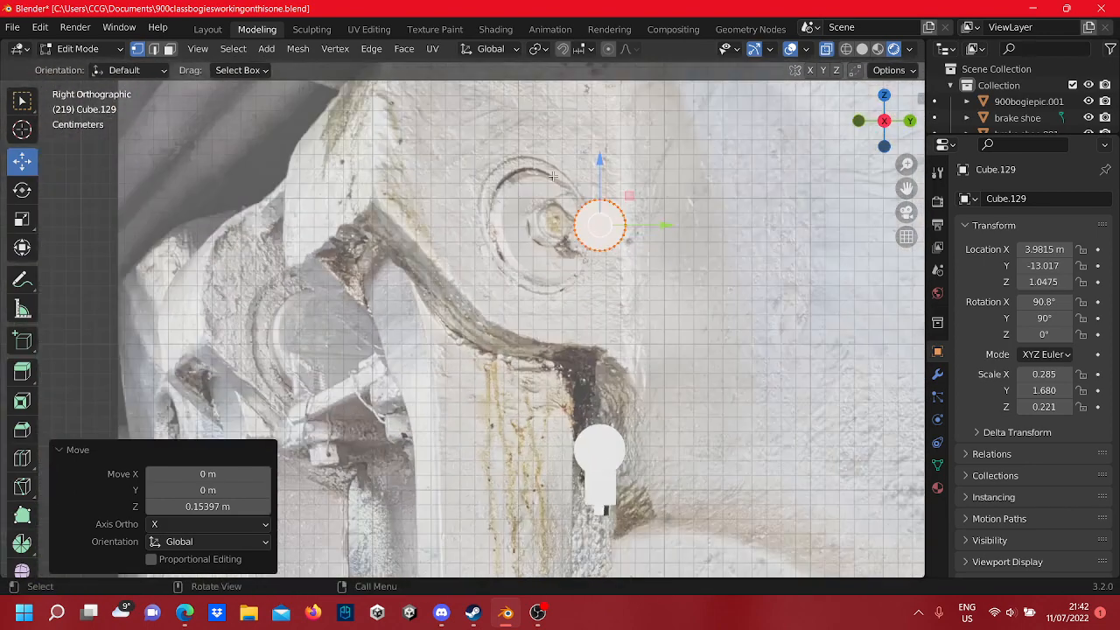
mouse_move(690, 169)
shift+middle_down()
mouse_move(632, 179)
mouse_move(522, 284)
shift+middle_up()
scroll(633, 178, up, 5)
shift+middle_drag(636, 247, 582, 296)
scroll(581, 296, up, 1)
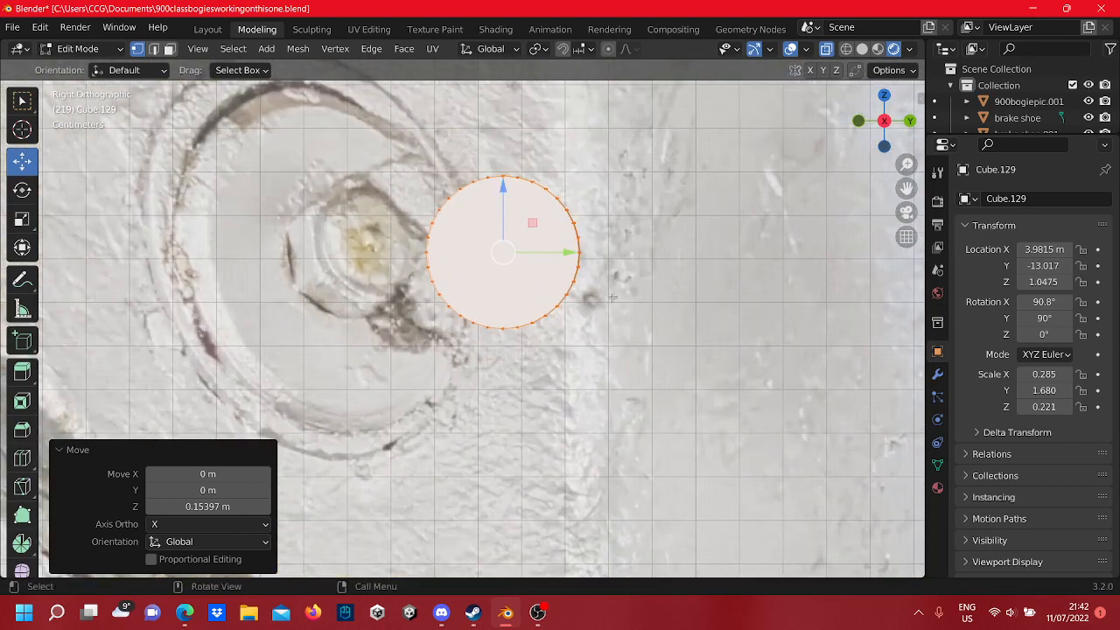
drag(604, 264, 563, 240)
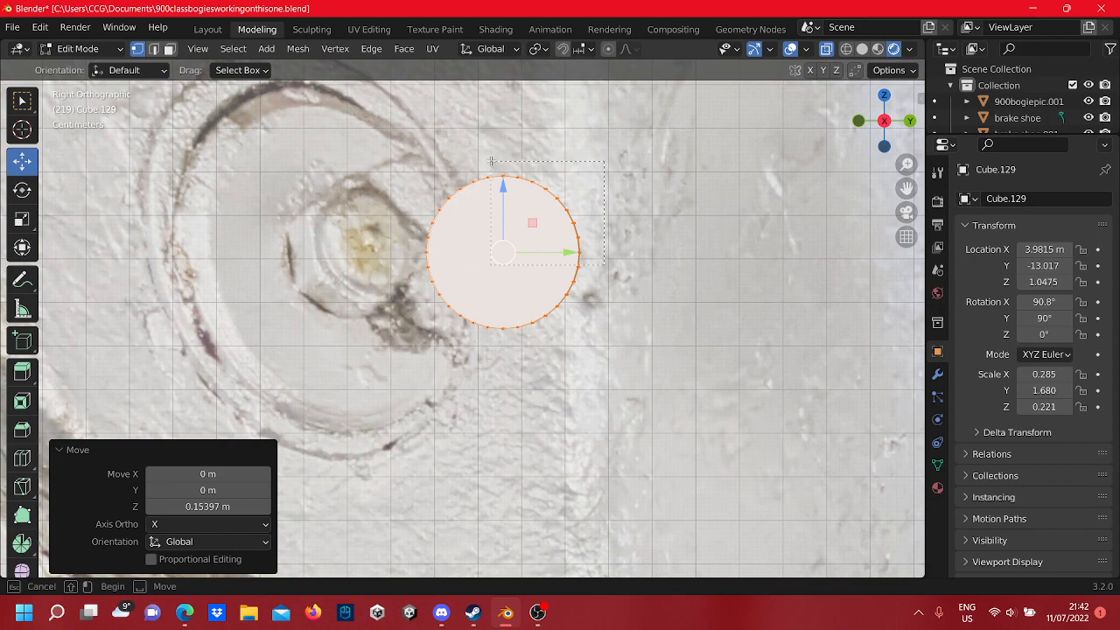
drag(465, 150, 466, 149)
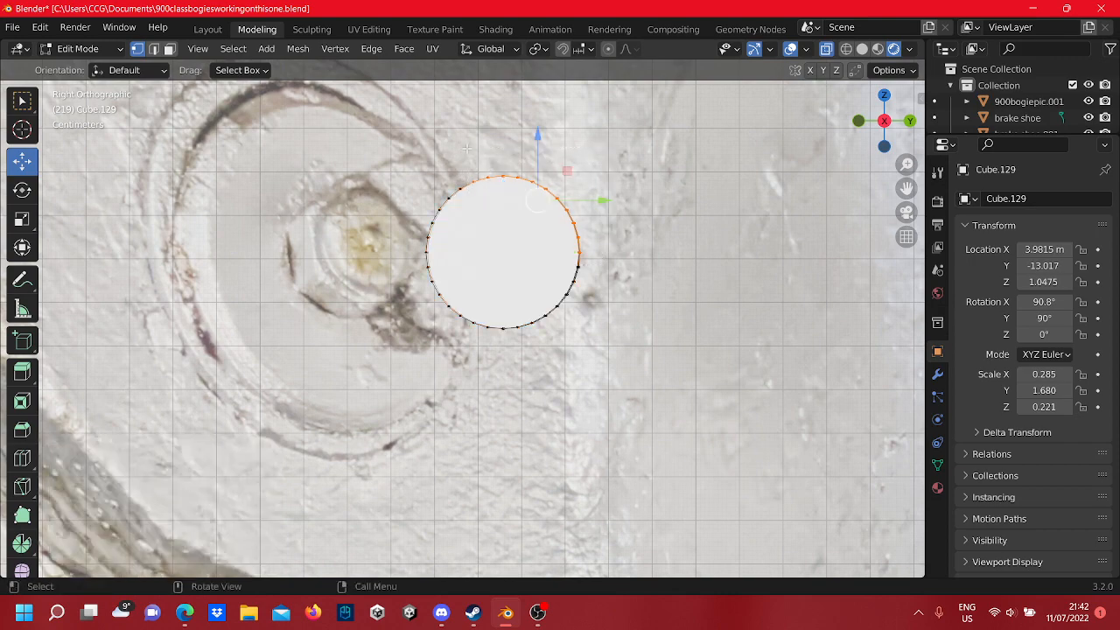
scroll(620, 310, up, 2)
shift+middle_drag(600, 96, 515, 254)
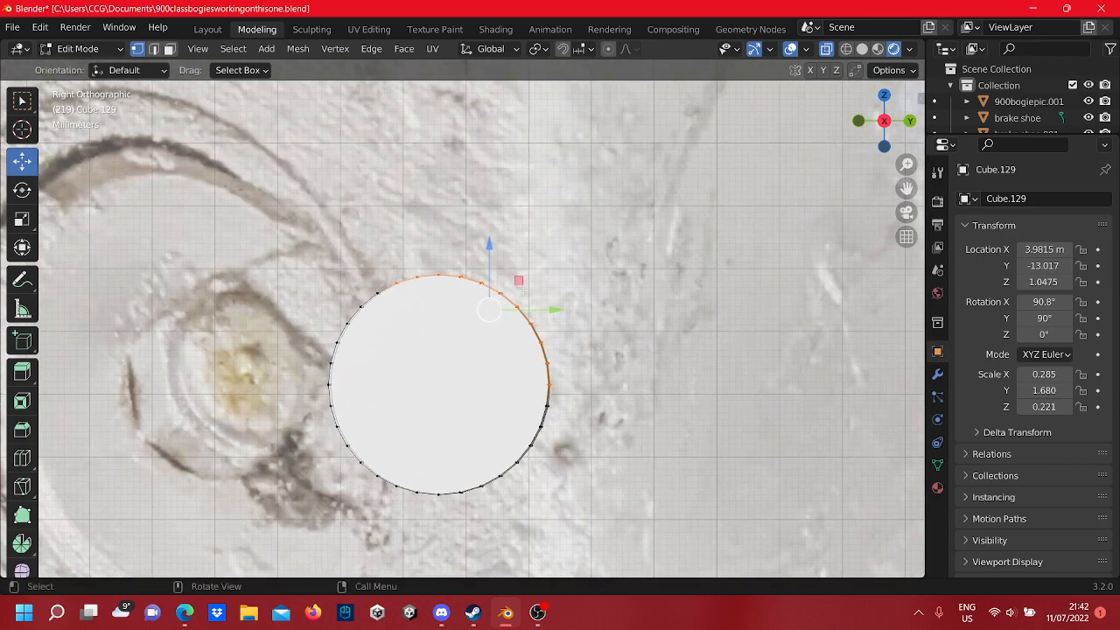
drag(519, 280, 584, 196)
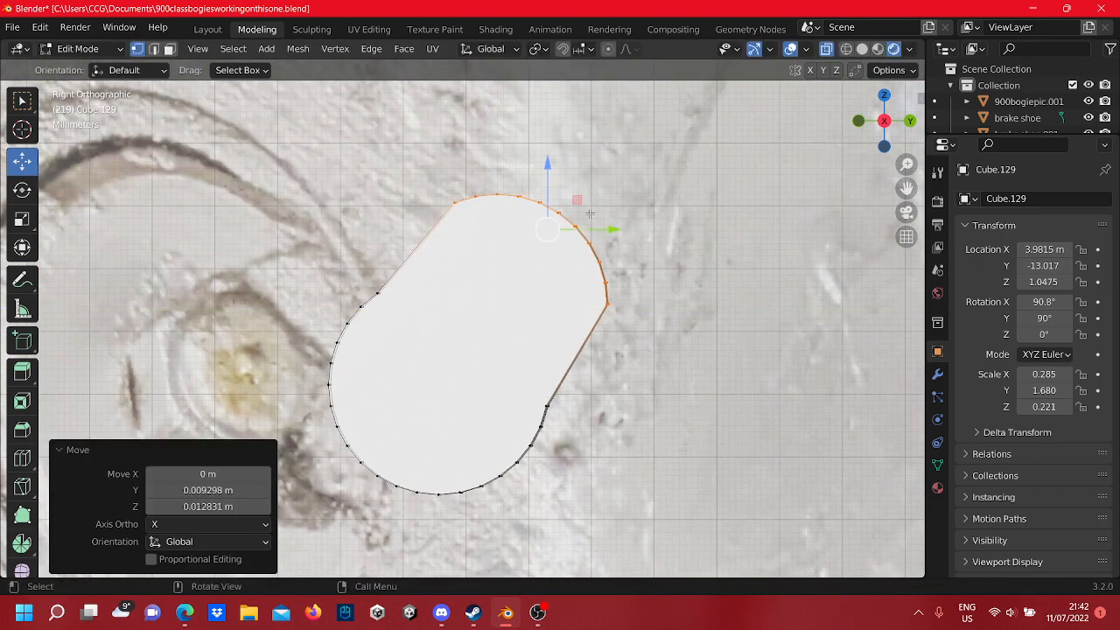
- Try scaling the shifted rim vertices by 1.184 along Z, undo the scaling and the shift, and clear the selection
click(21, 221)
middle_drag(595, 278, 571, 287)
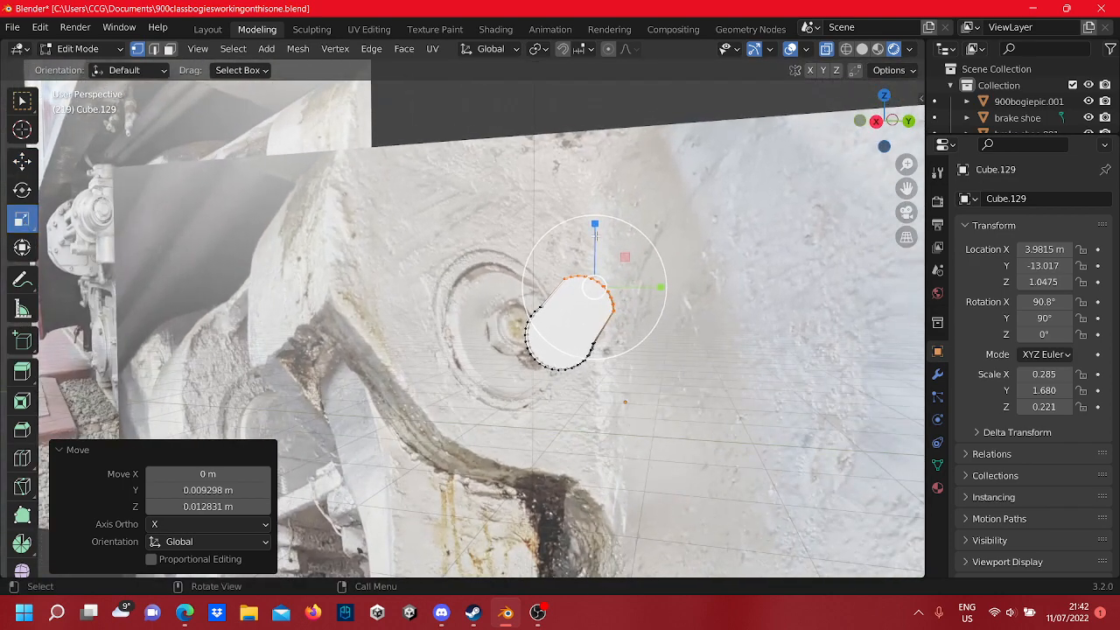
drag(595, 231, 593, 259)
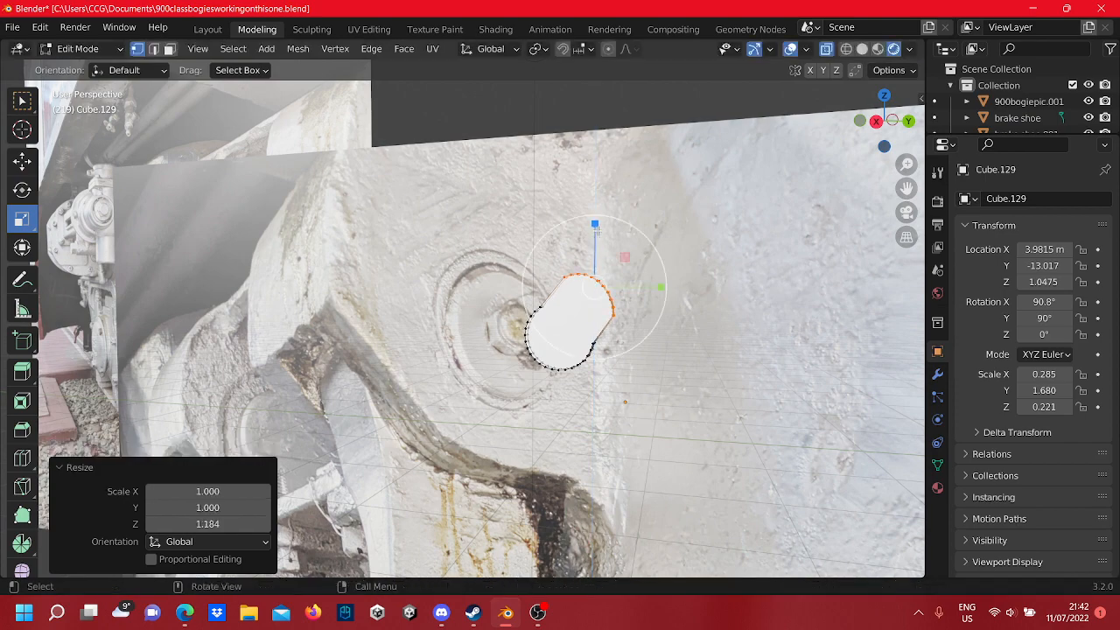
drag(658, 284, 615, 261)
key(ctrl+z)
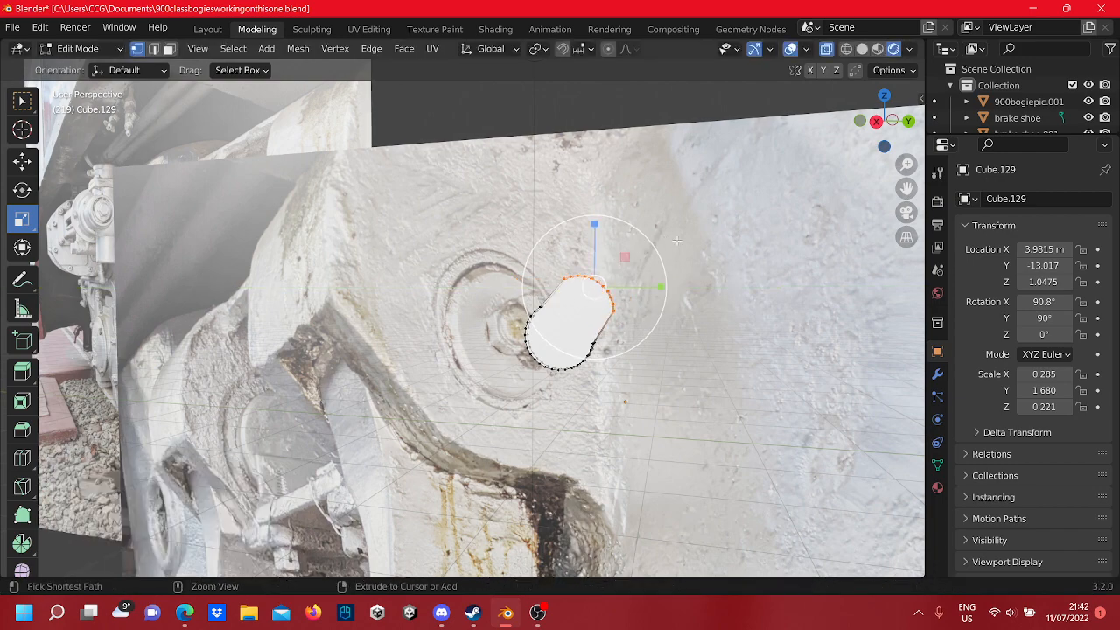
key(ctrl+z)
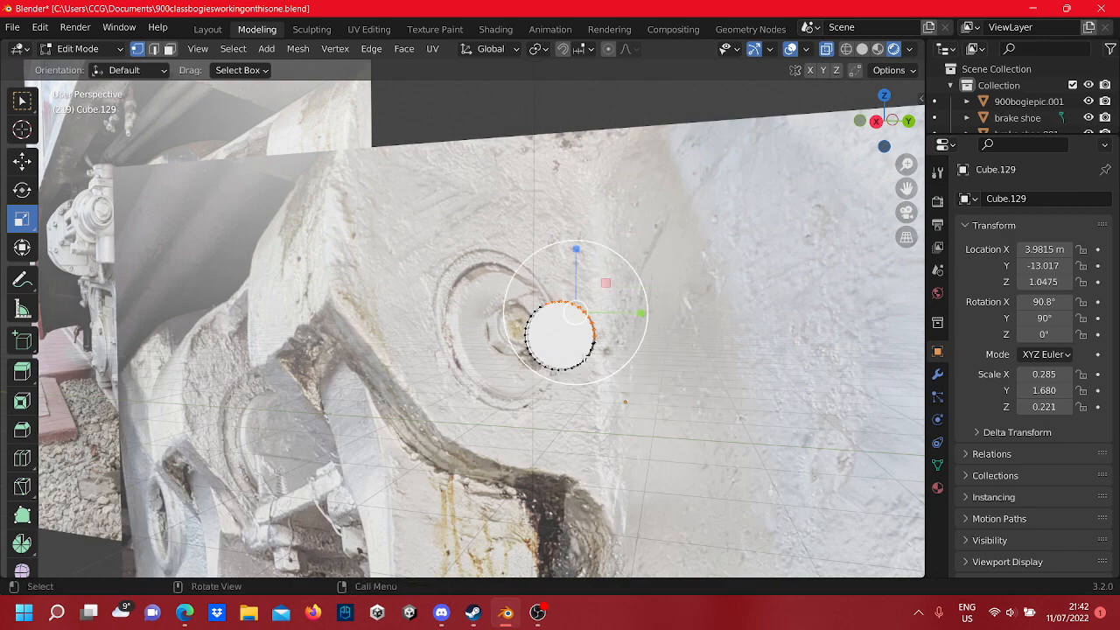
scroll(584, 357, up, 3)
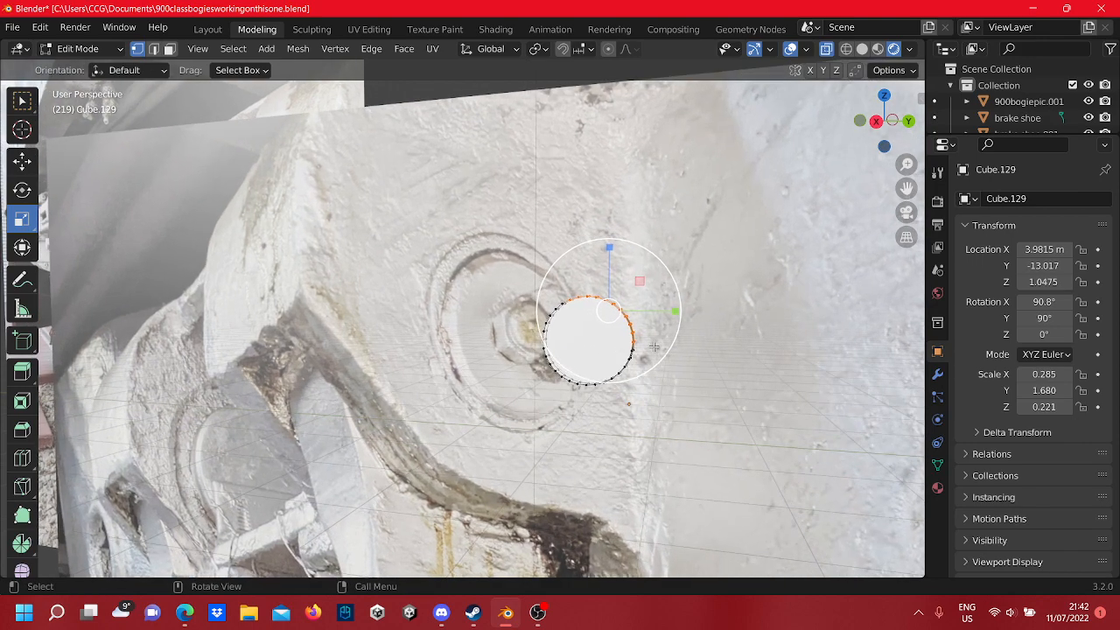
drag(653, 347, 692, 346)
key(ctrl+z)
click(712, 350)
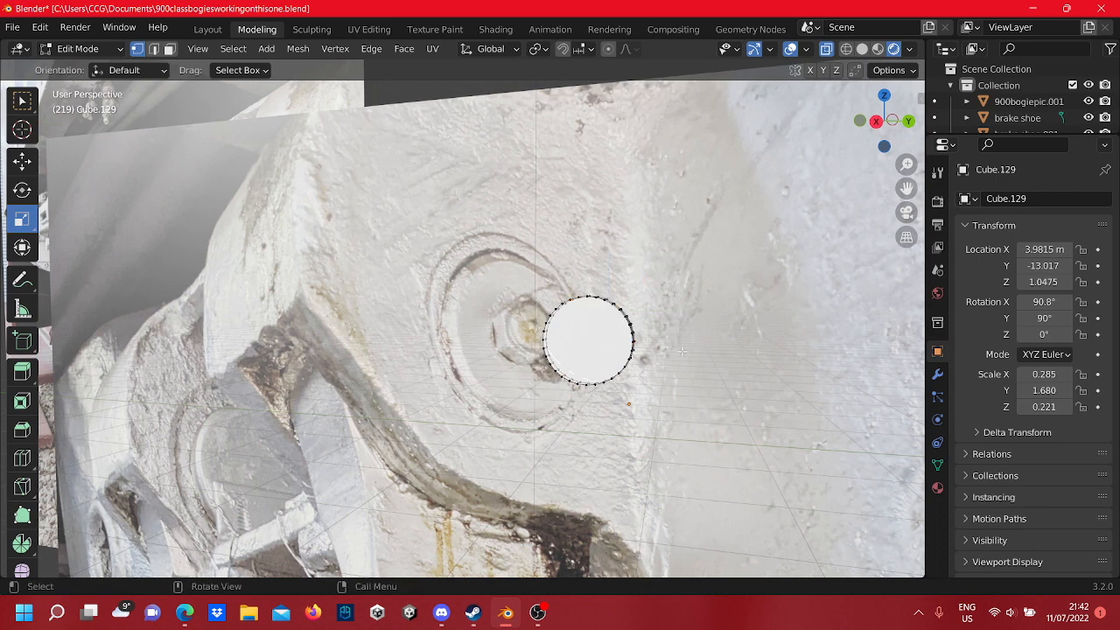
- Select the vertices of the disc's upper half in right view and flatten them by scaling 0.664 along Z
drag(682, 351, 630, 333)
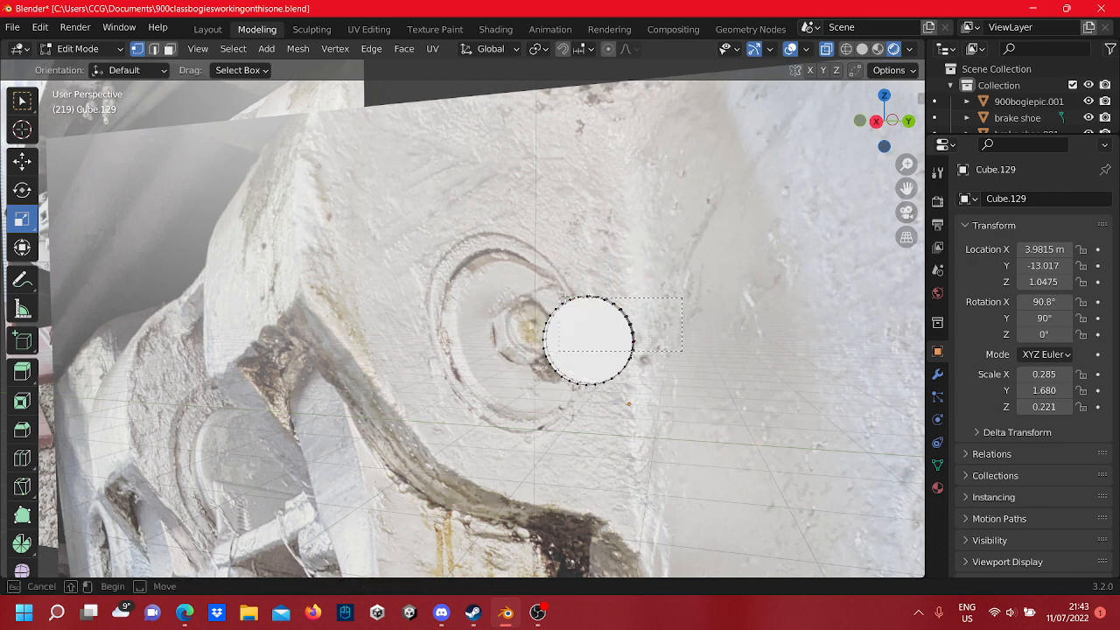
drag(542, 289, 544, 290)
middle_drag(544, 290, 828, 228)
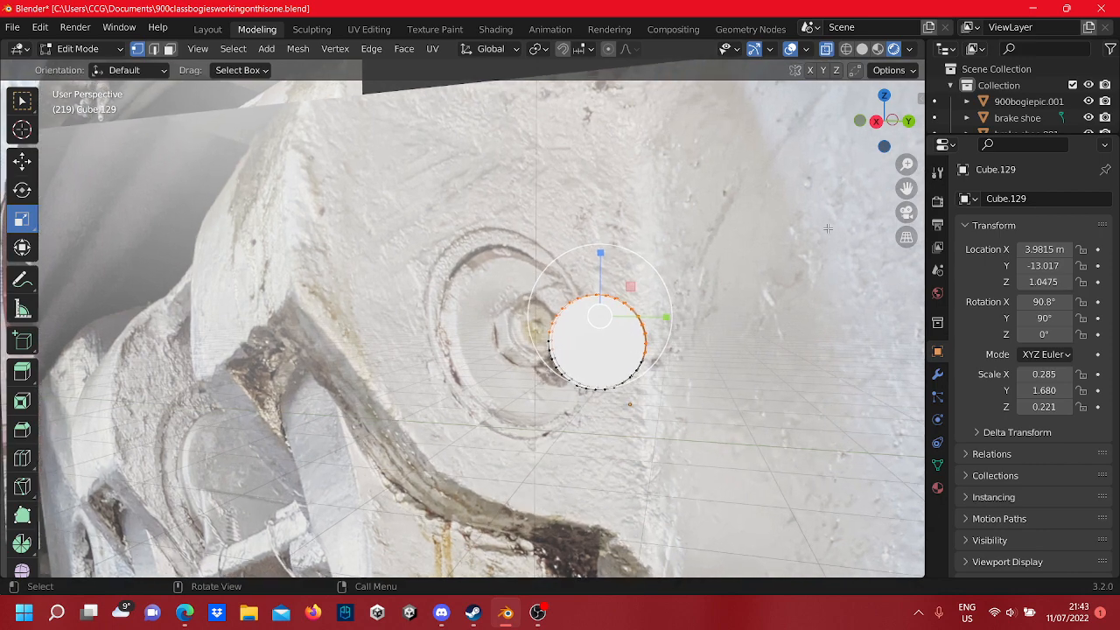
click(876, 122)
scroll(569, 290, down, 11)
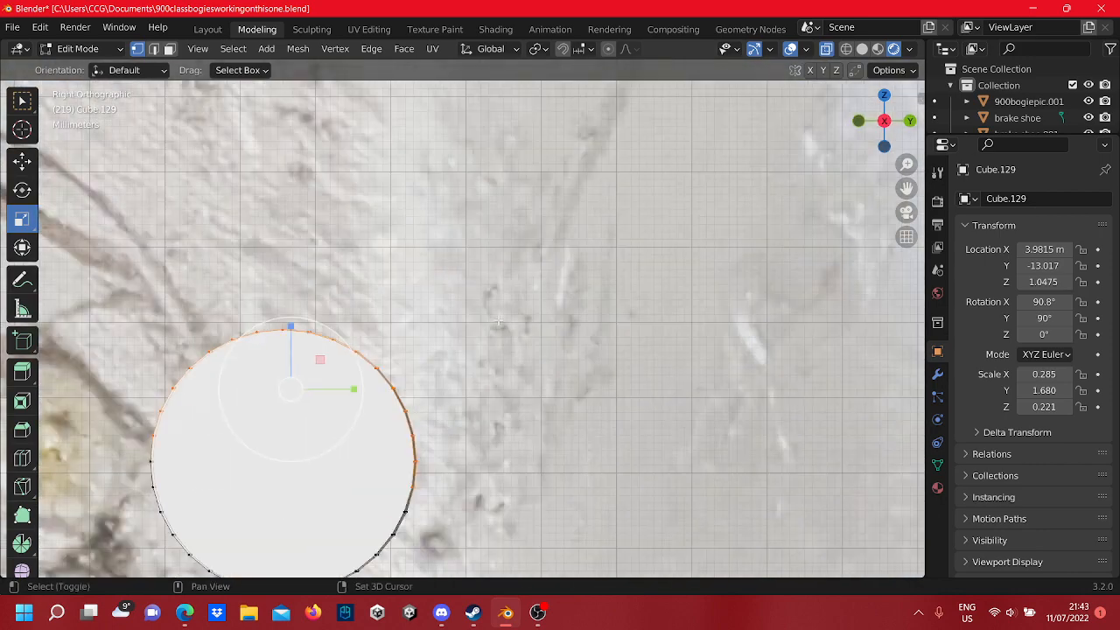
shift+middle_drag(498, 321, 713, 317)
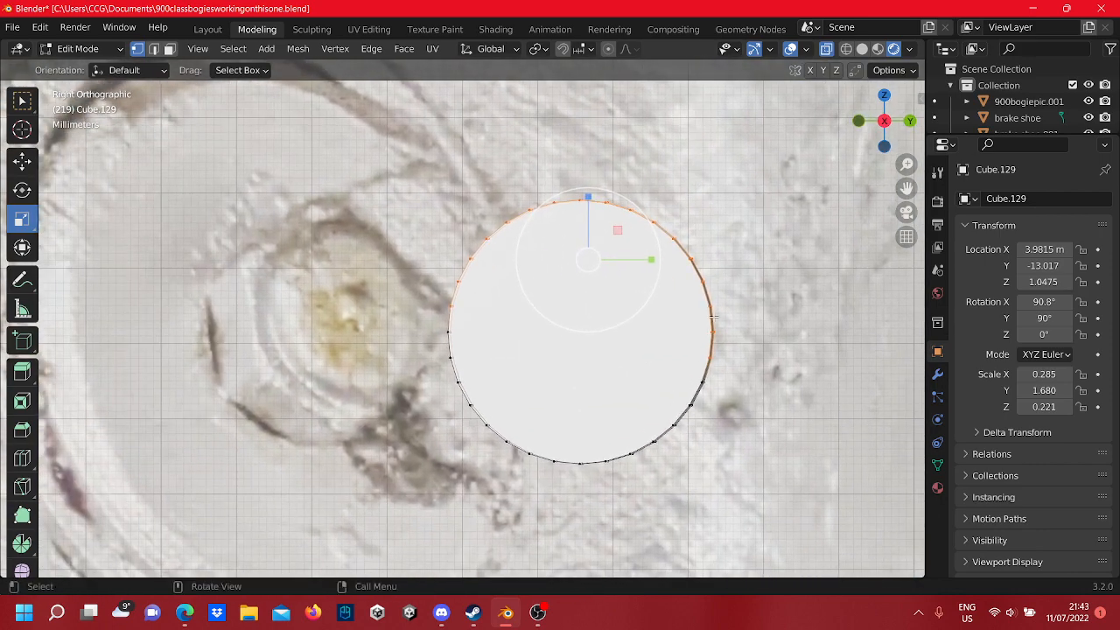
drag(730, 338, 586, 311)
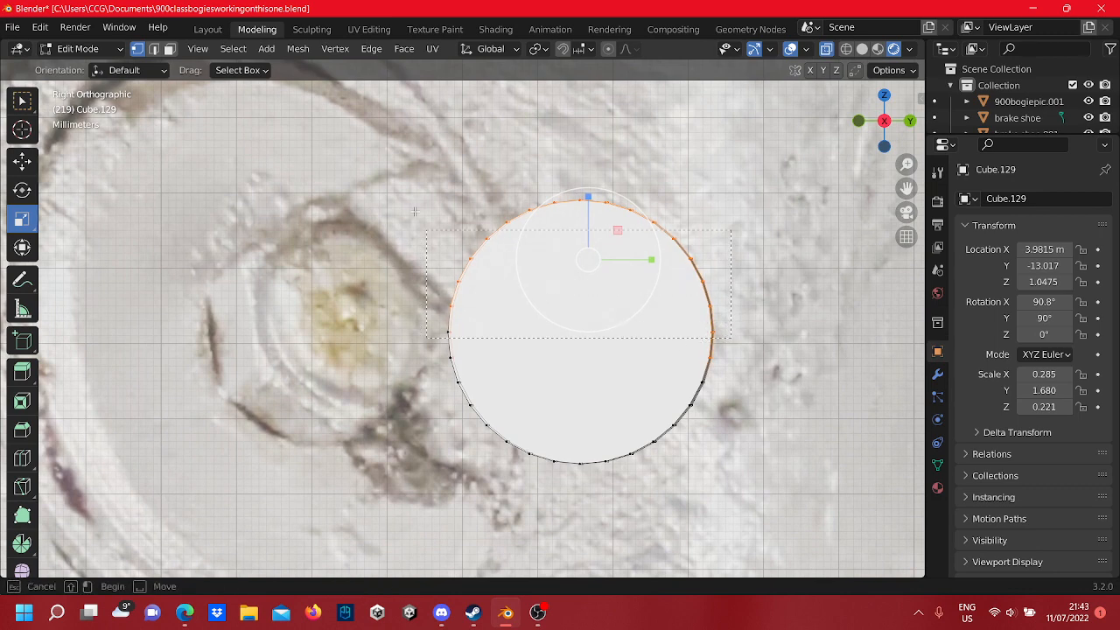
drag(415, 211, 415, 262)
scroll(415, 263, down, 2)
key(s)
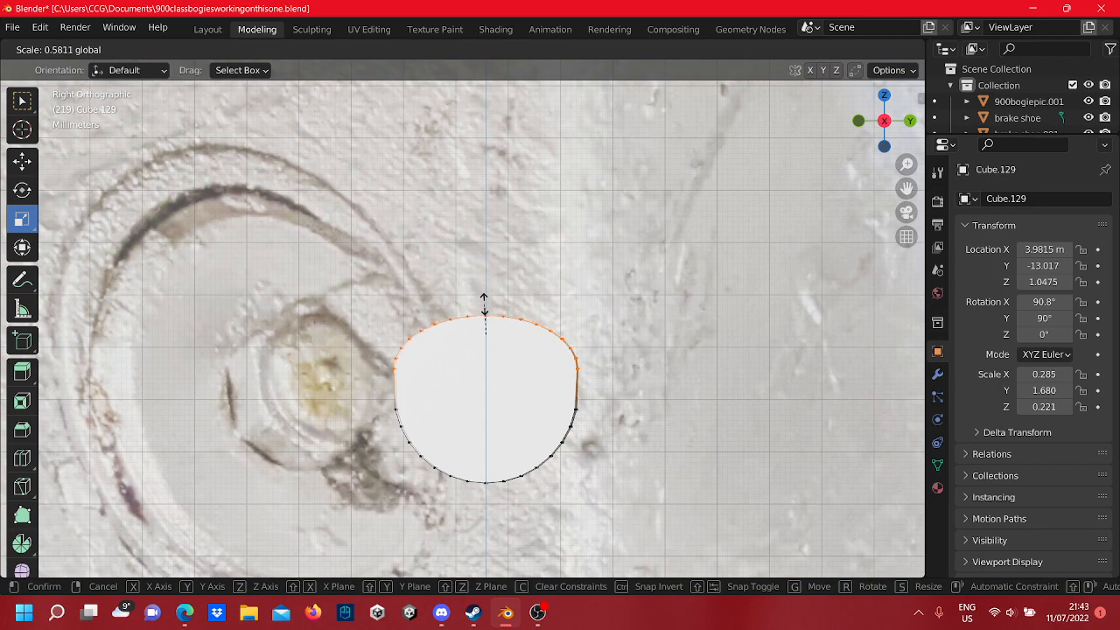
drag(483, 303, 485, 300)
scroll(483, 305, down, 3)
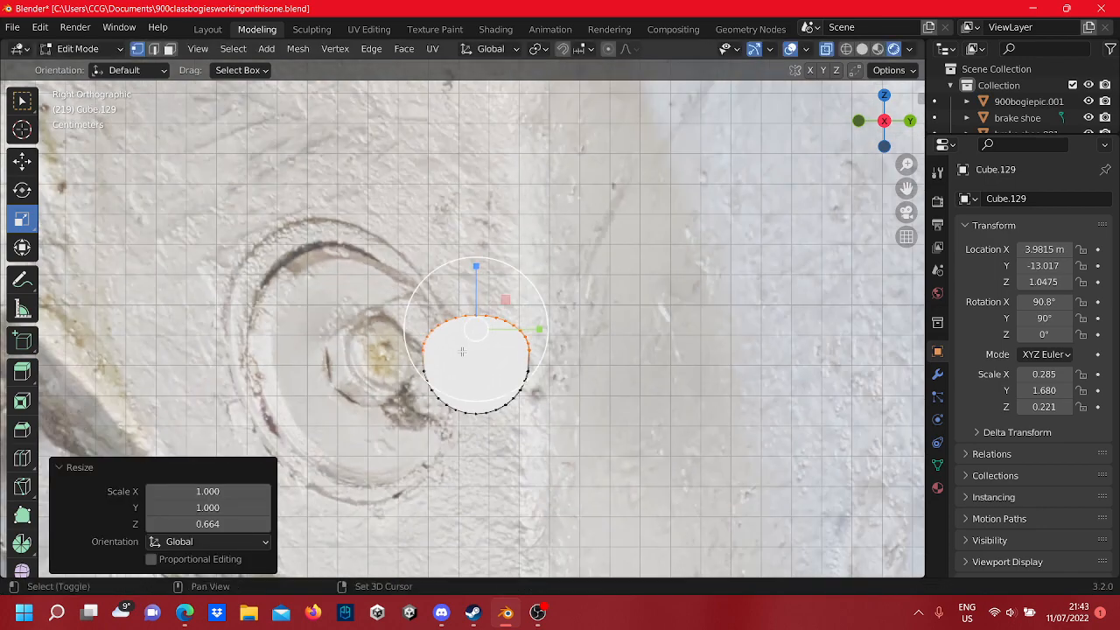
- Raise the flattened upper vertices 0.017491 m along Z to elongate the shape
shift+middle_drag(462, 355, 524, 380)
scroll(591, 374, down, 2)
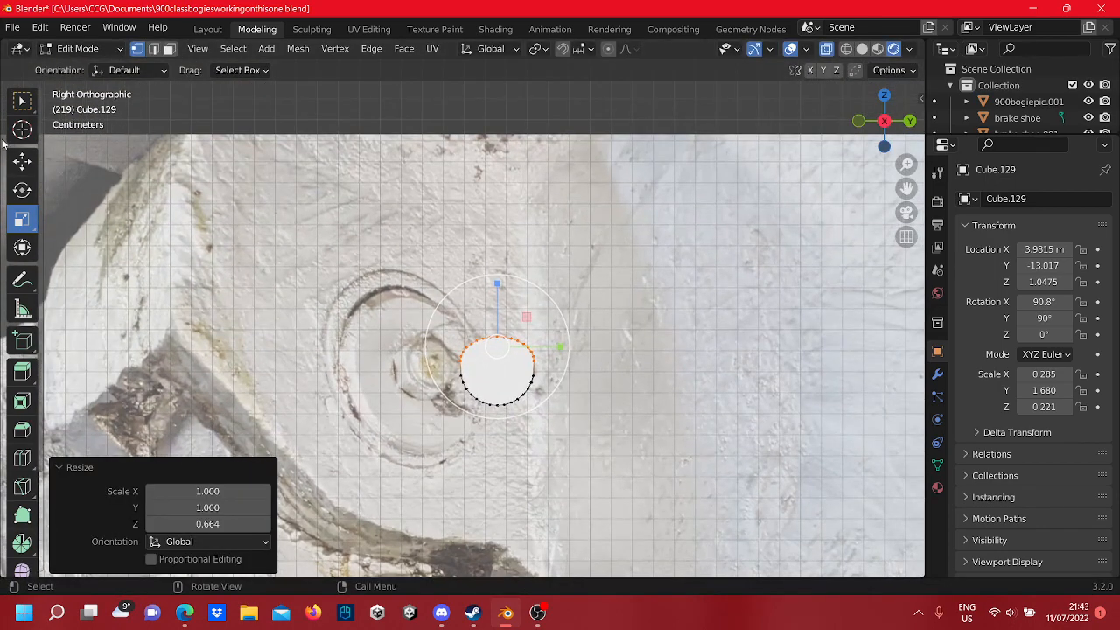
click(22, 160)
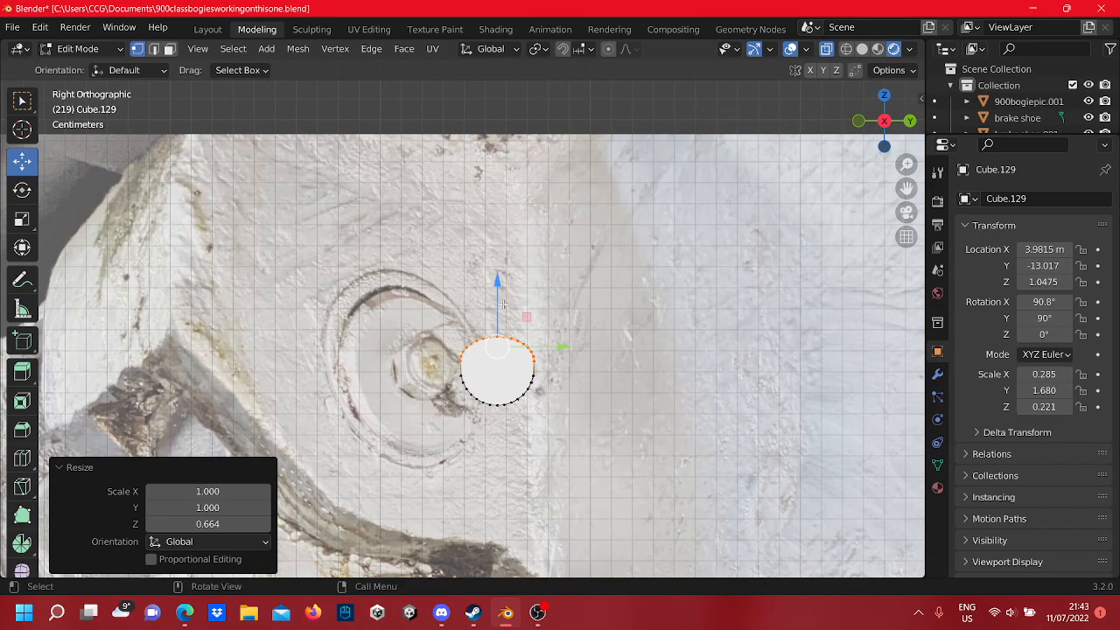
drag(502, 304, 501, 262)
scroll(514, 303, up, 4)
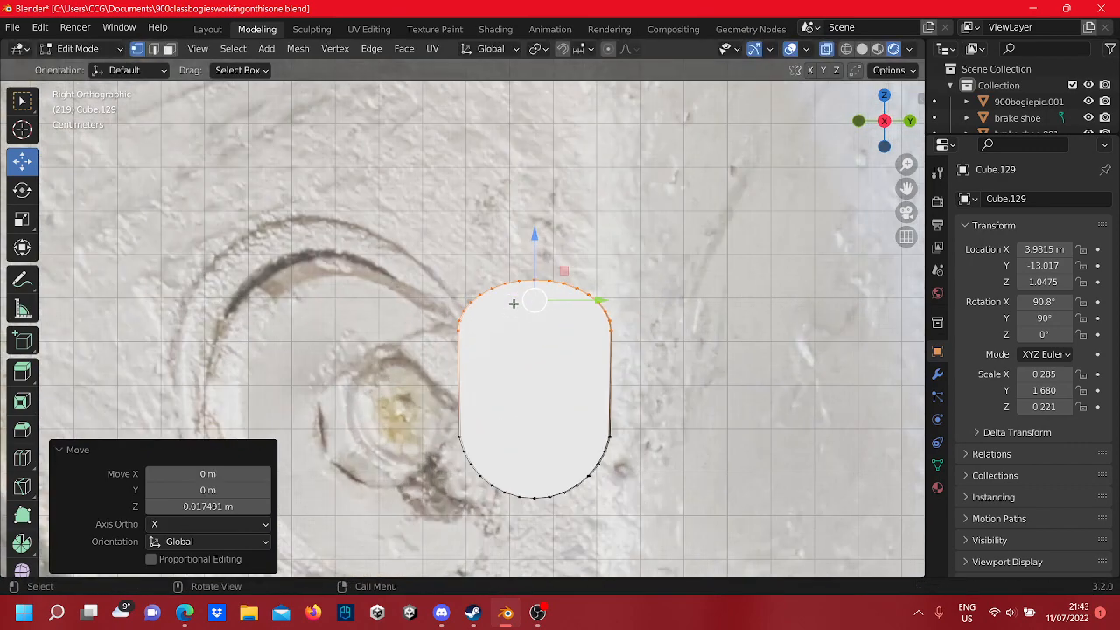
- Widen the shape's top by moving its upper-right vertices 0.00415 m and its upper-left vertices -0.006025 m along Y
drag(638, 353, 537, 248)
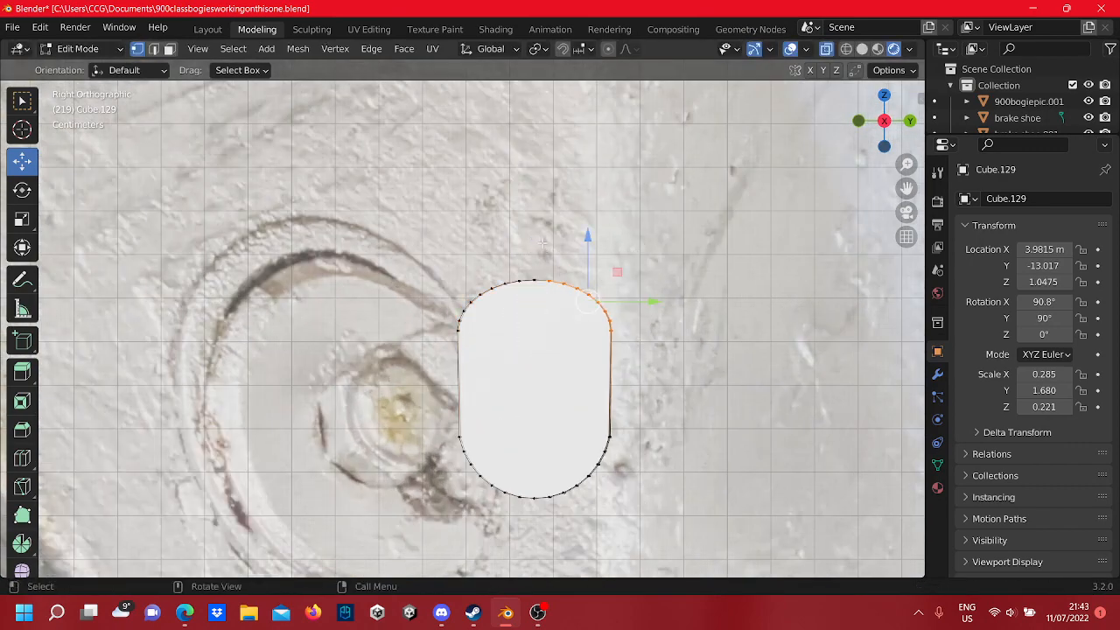
drag(640, 303, 657, 303)
drag(503, 316, 501, 314)
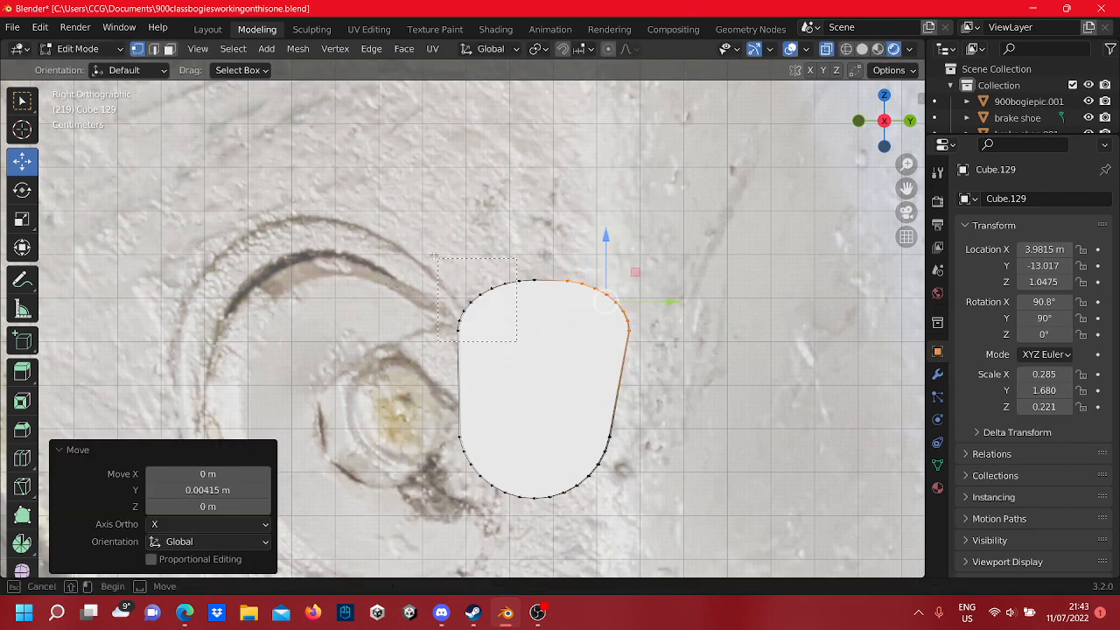
drag(434, 255, 434, 256)
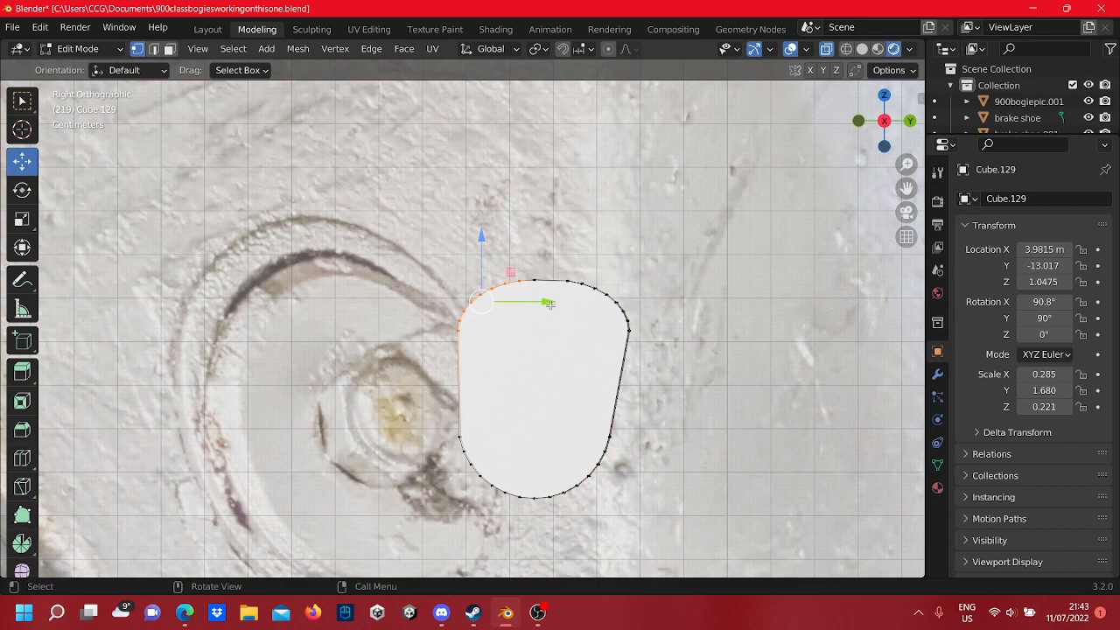
drag(550, 304, 518, 312)
scroll(620, 341, down, 7)
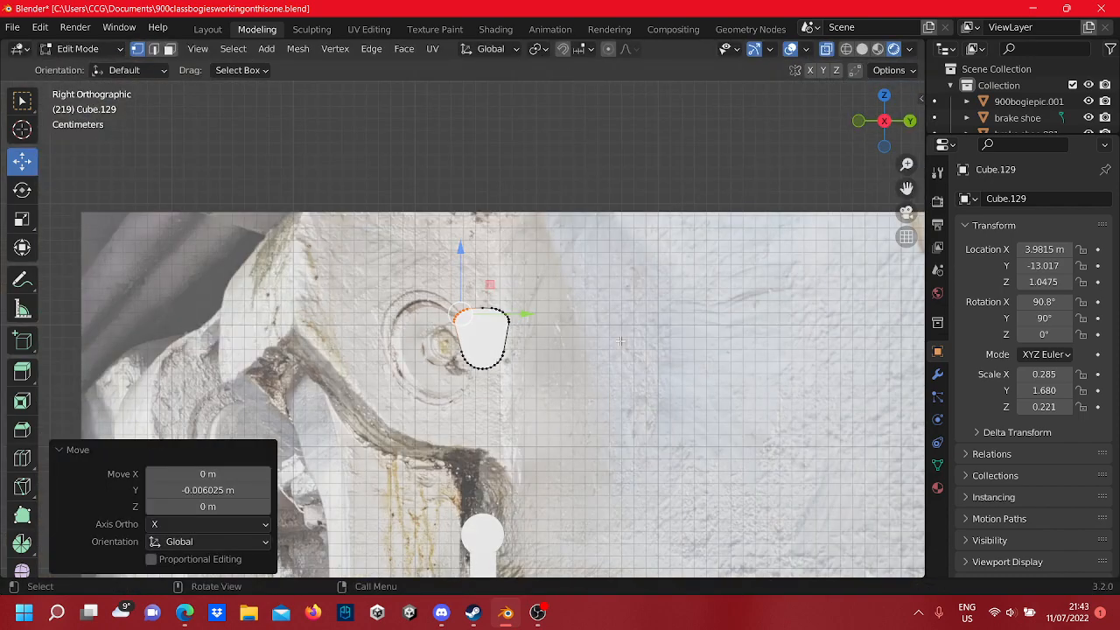
- Examine the tapered shape's outline and size against the bogie photo and the bracket below, with its vertices deselected
scroll(477, 395, up, 5)
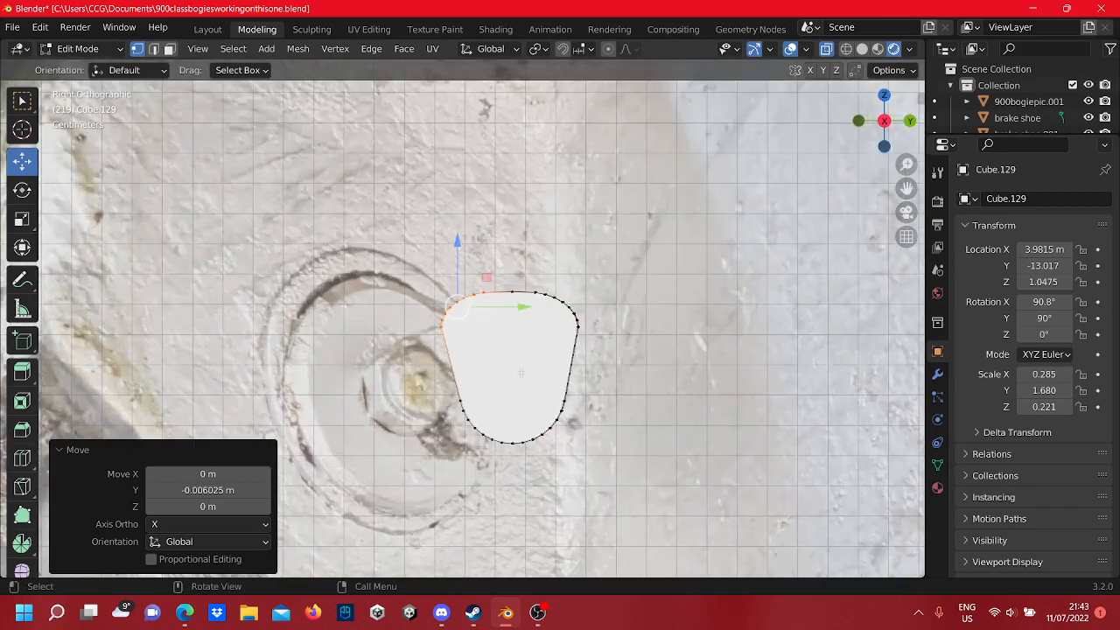
scroll(561, 369, down, 3)
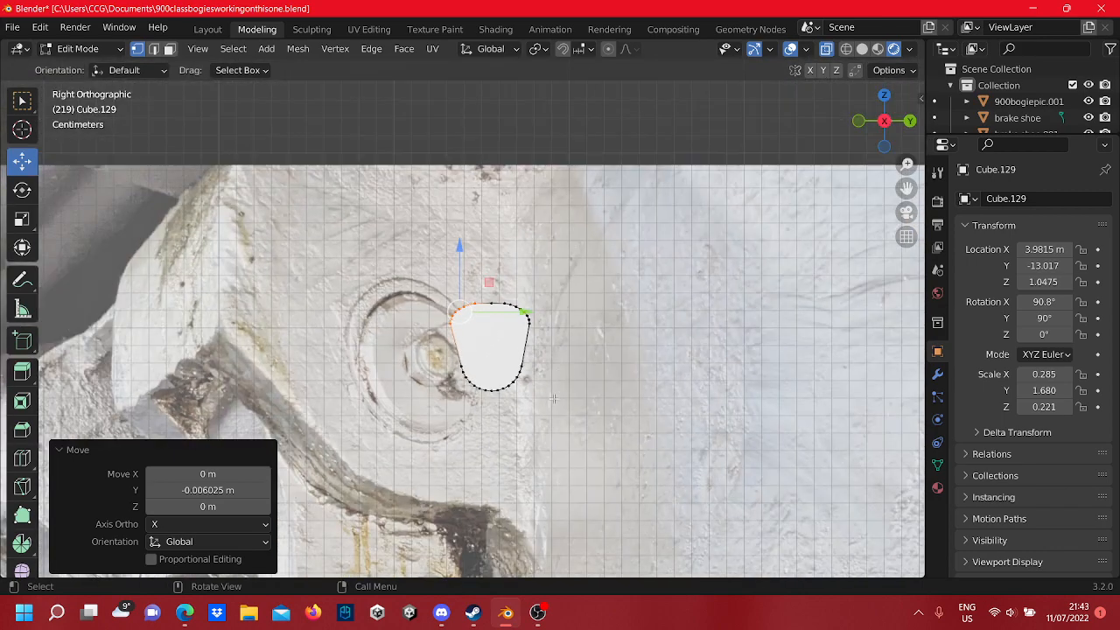
shift+middle_drag(466, 422, 619, 284)
scroll(618, 285, up, 3)
shift+middle_drag(622, 162, 504, 358)
scroll(487, 327, down, 4)
scroll(434, 321, down, 4)
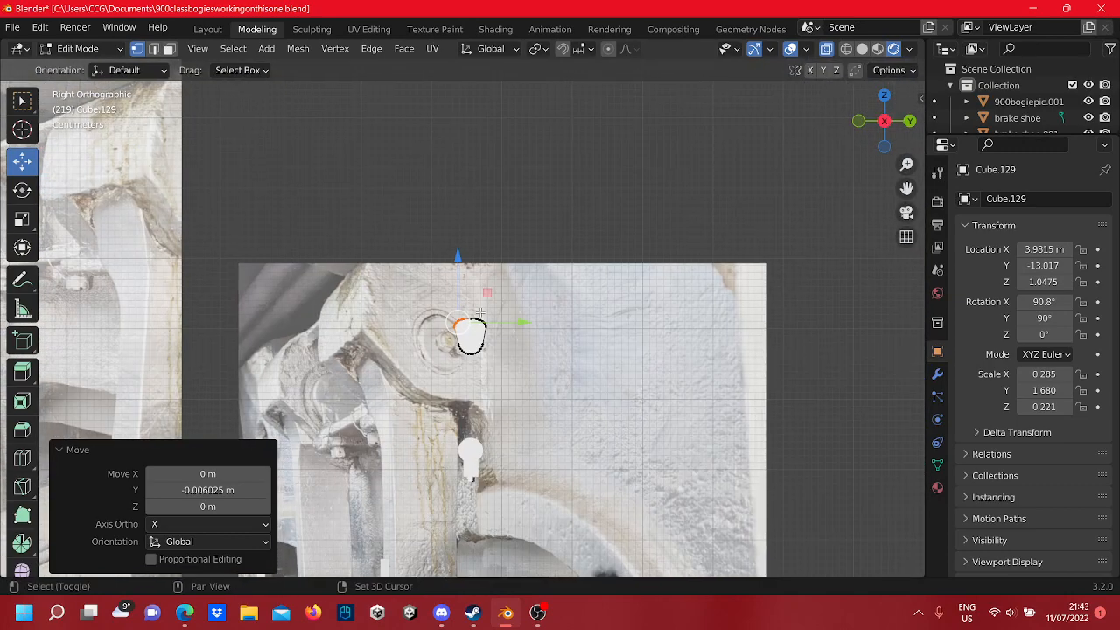
scroll(504, 358, up, 4)
scroll(503, 358, up, 3)
scroll(509, 348, down, 6)
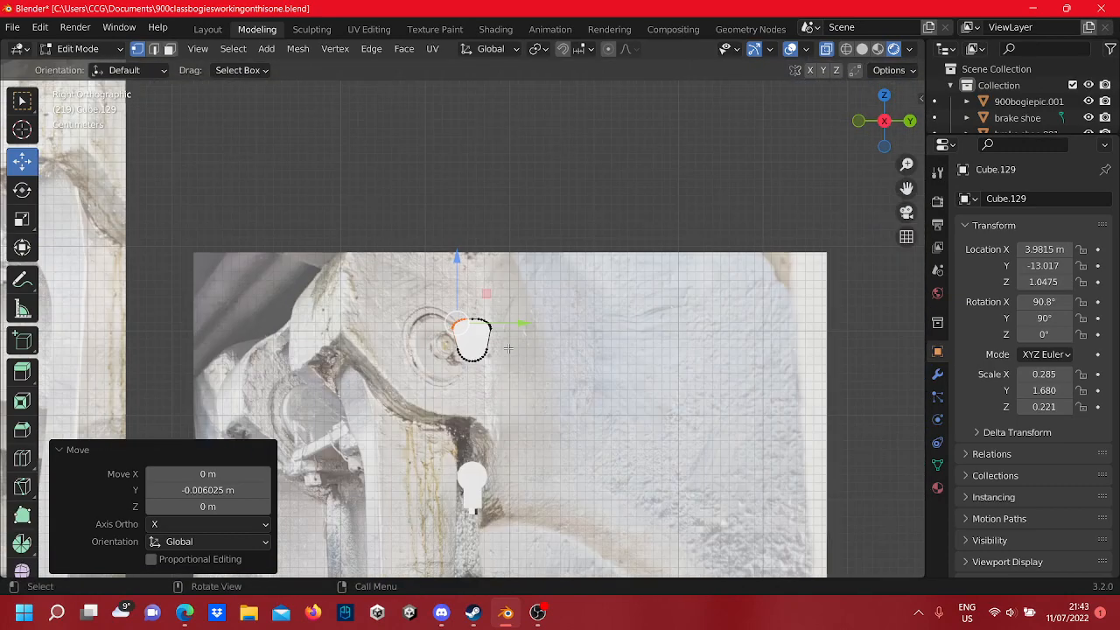
click(548, 177)
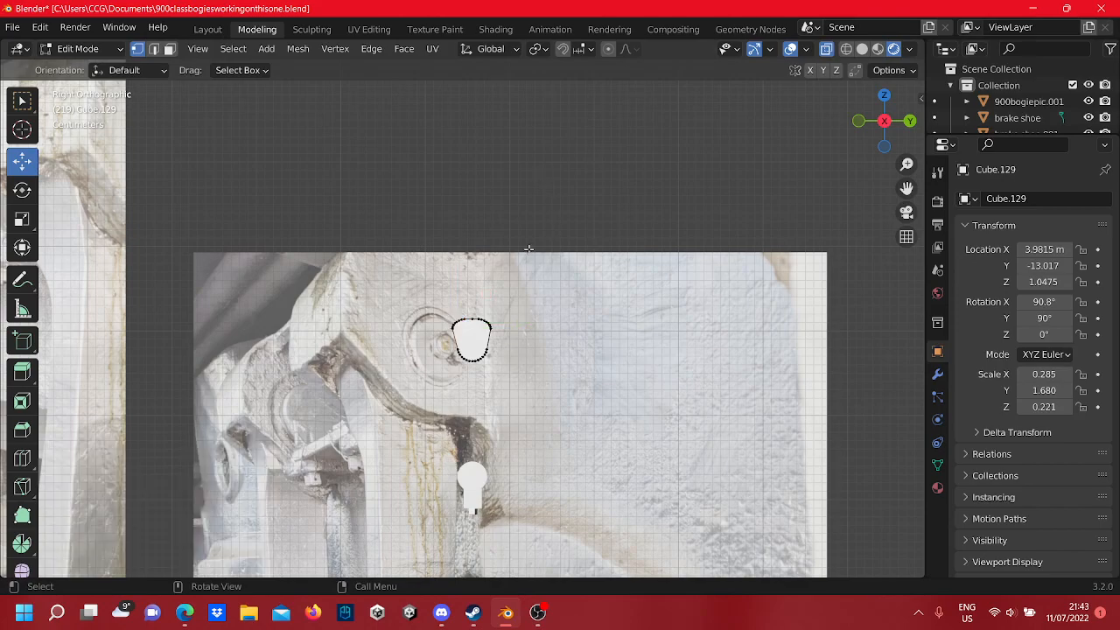
scroll(536, 375, up, 7)
scroll(532, 347, down, 7)
scroll(529, 342, up, 8)
scroll(516, 370, down, 4)
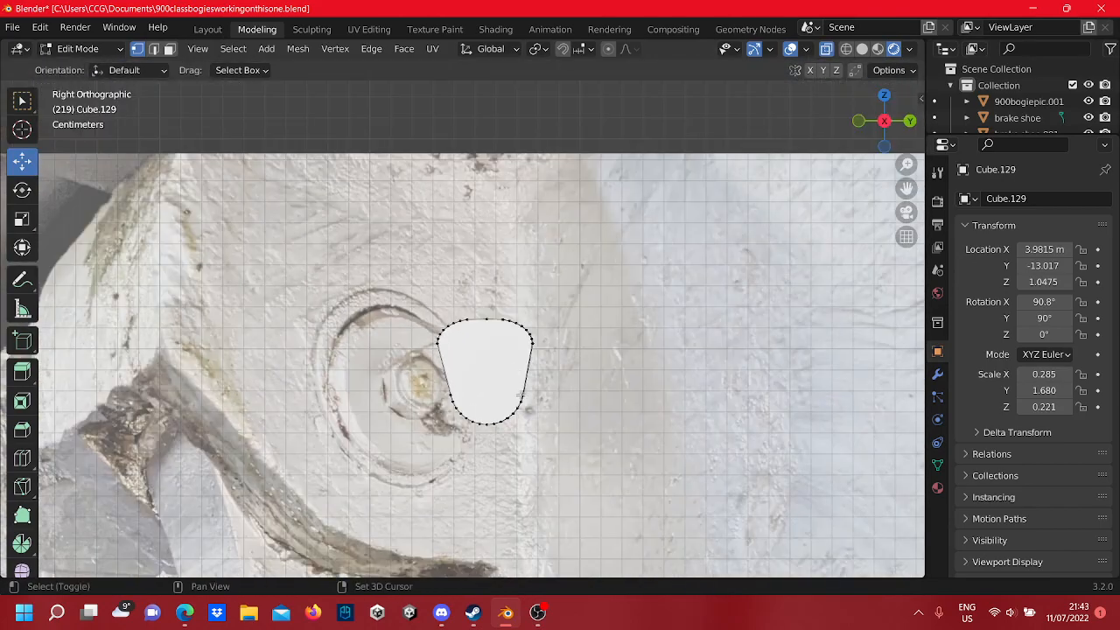
shift+middle_drag(526, 415, 515, 318)
scroll(516, 329, down, 3)
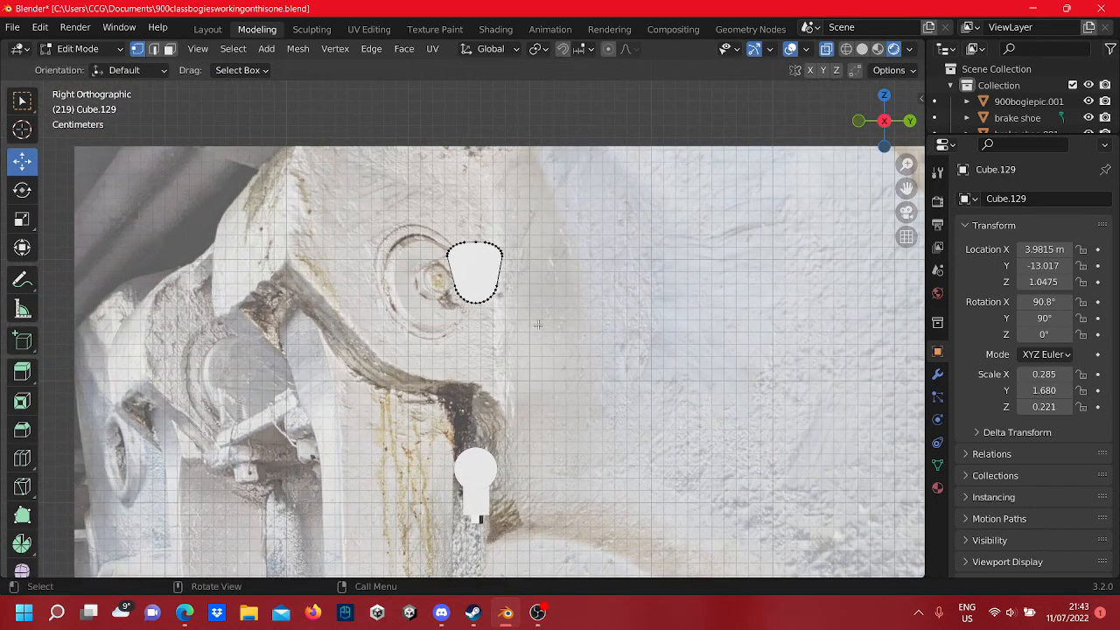
- Move the whole tapered shape -0.15352 m along Z so it overlaps the bracket's disc in right view
click(468, 280)
drag(474, 205, 496, 405)
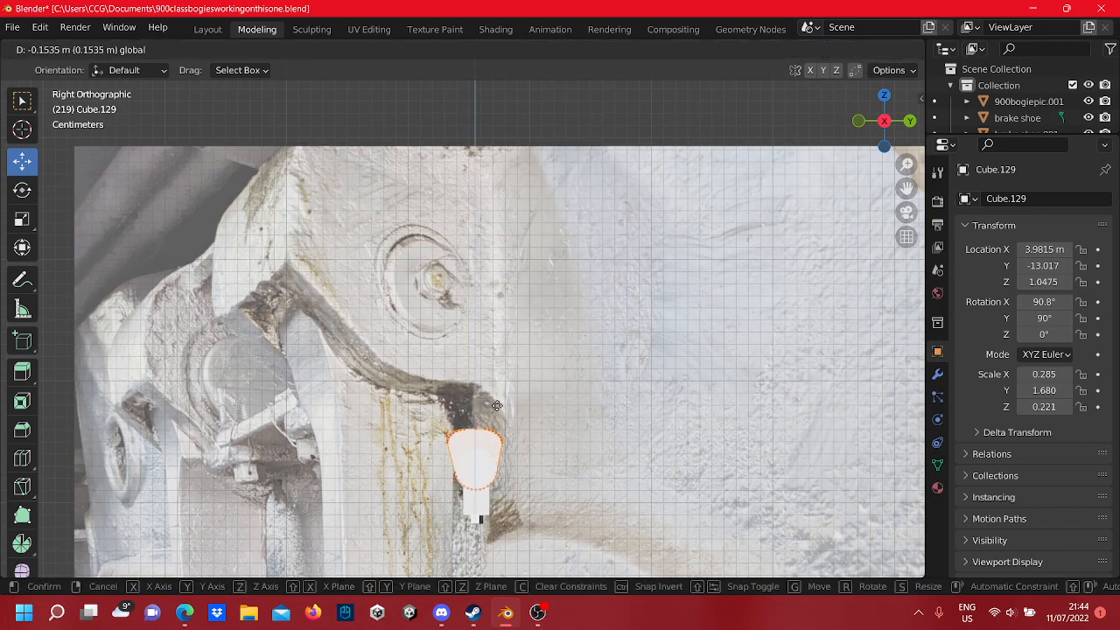
drag(497, 406, 497, 406)
scroll(497, 420, up, 4)
shift+middle_drag(497, 550, 479, 250)
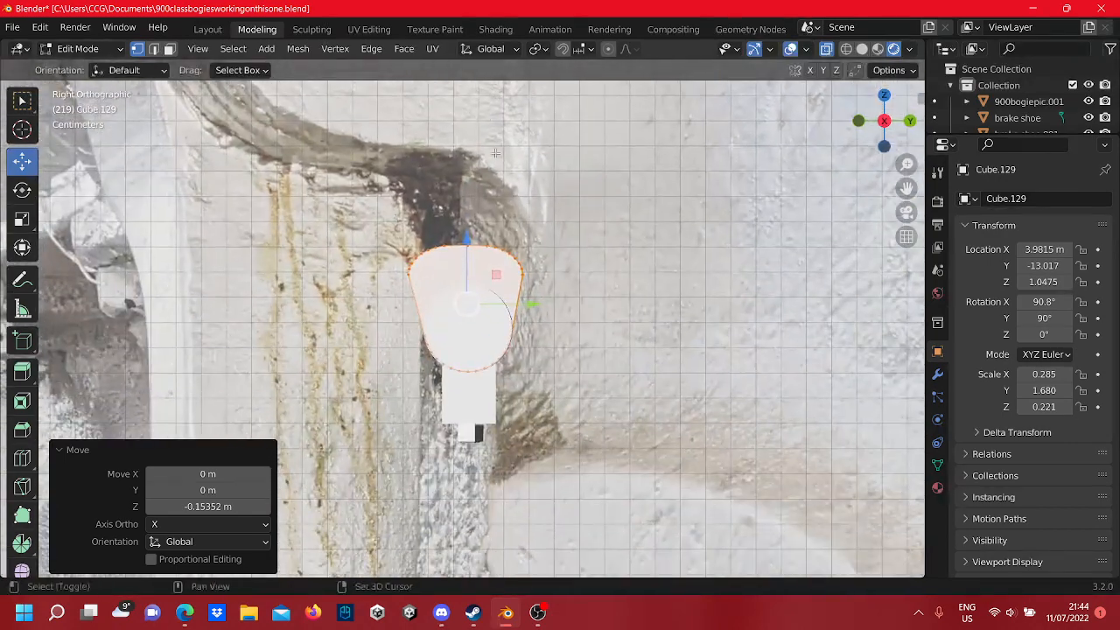
scroll(480, 250, down, 1)
scroll(480, 250, down, 2)
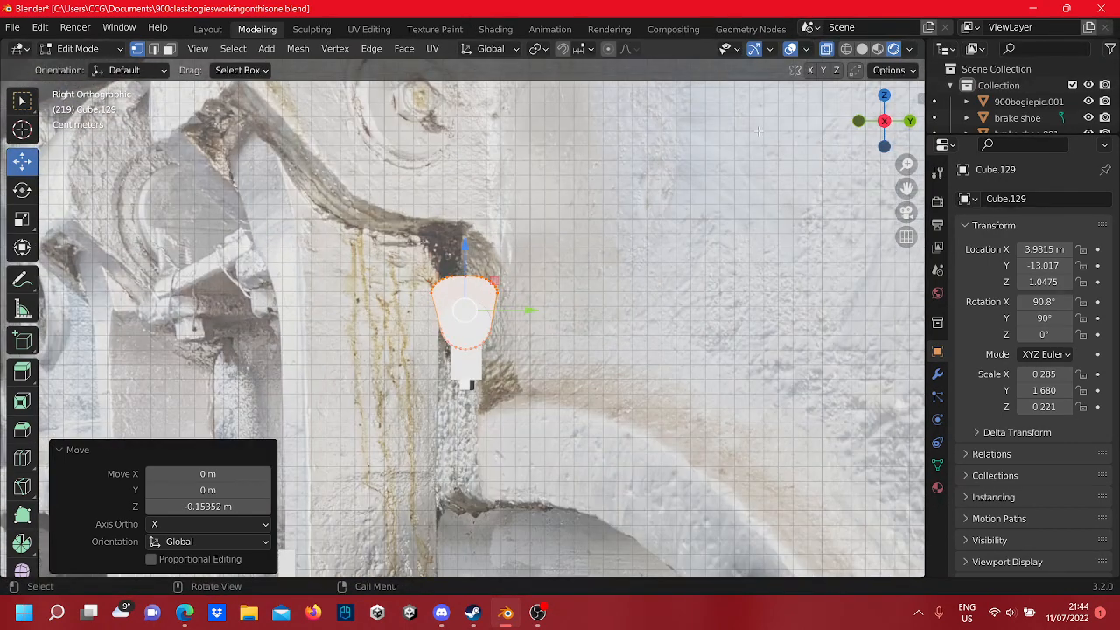
- Compare the tapered shape with the bogie photo and rotate it 31.2° about the X axis
click(845, 49)
scroll(648, 194, down, 4)
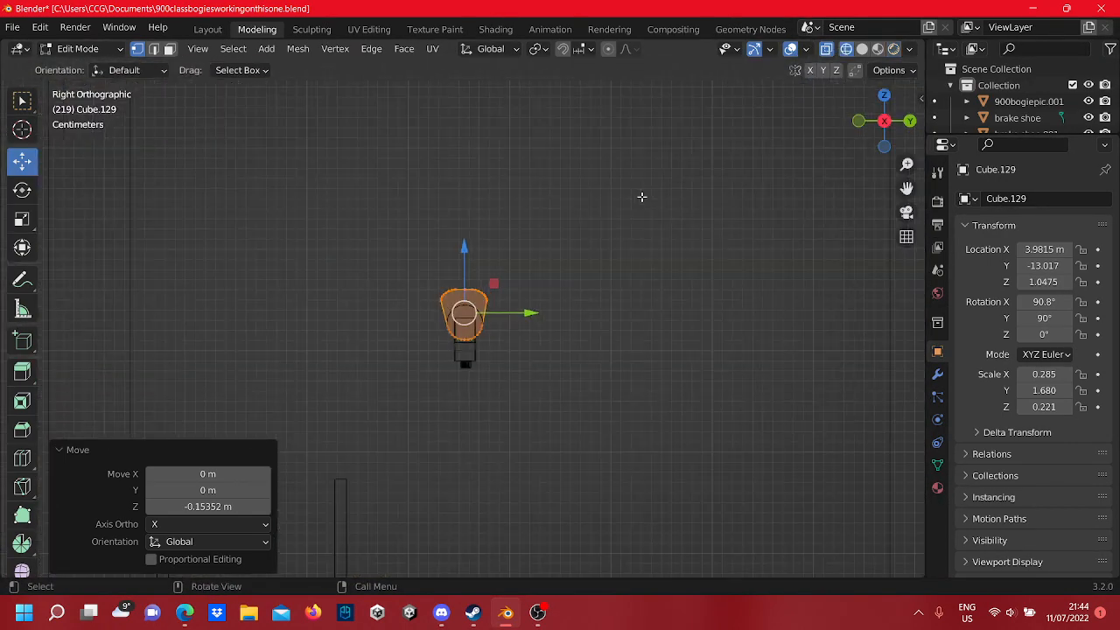
key(shift+z)
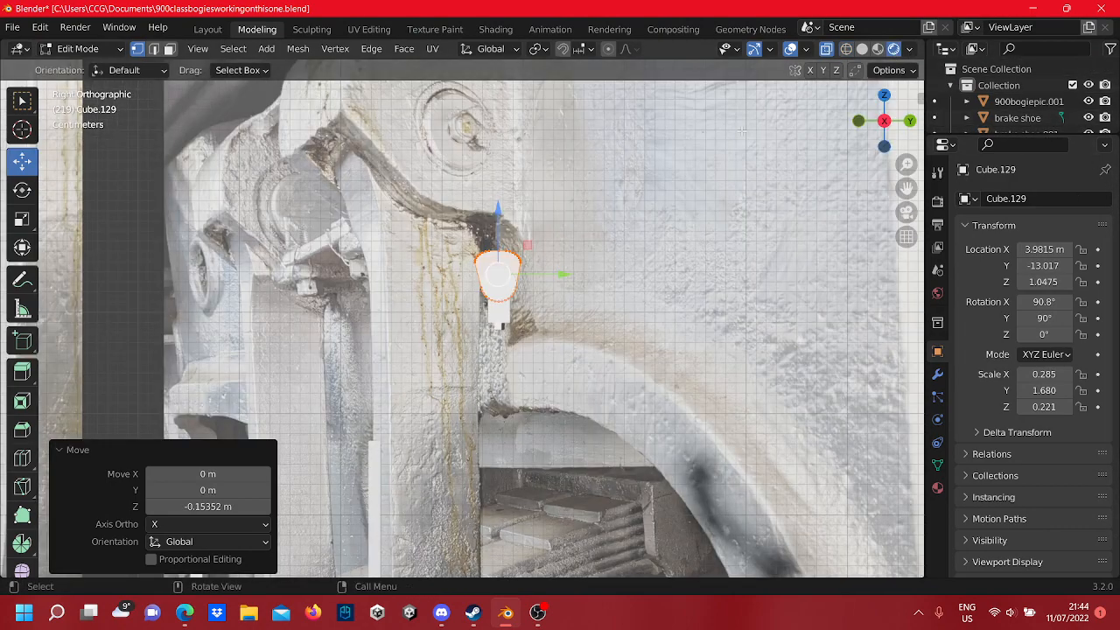
scroll(718, 134, up, 4)
shift+middle_drag(717, 134, 692, 201)
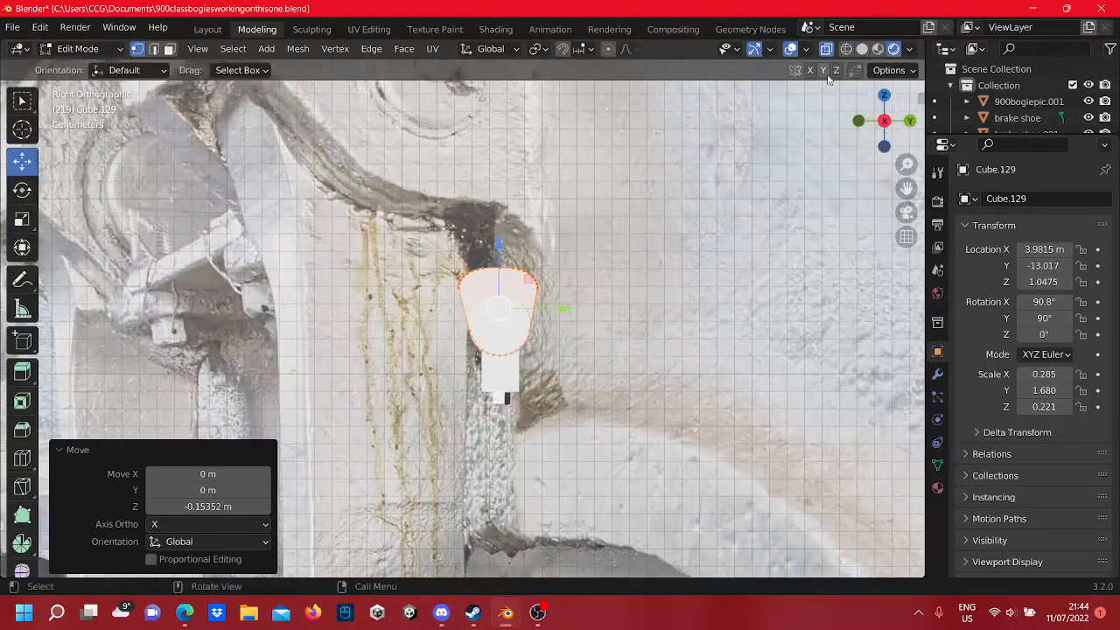
shift+middle_drag(441, 354, 445, 379)
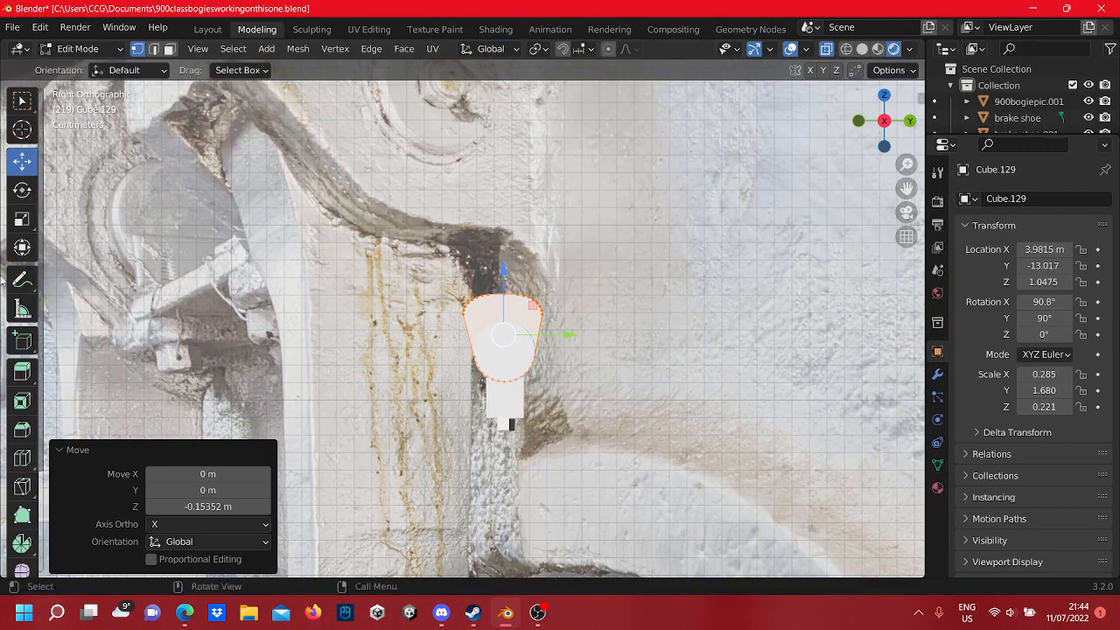
click(27, 194)
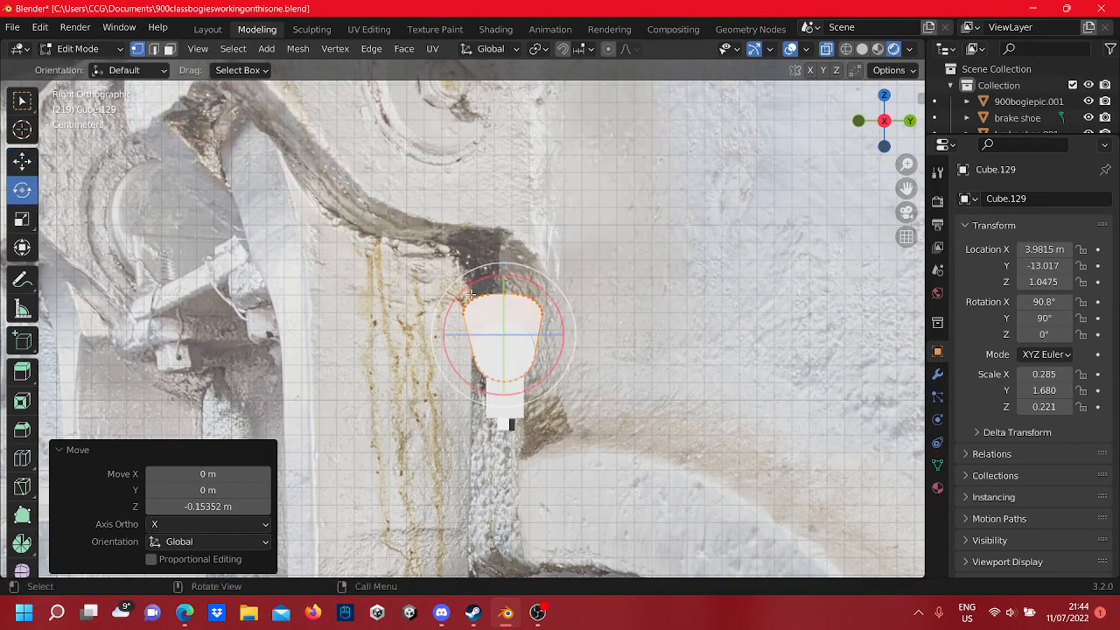
drag(468, 283, 465, 289)
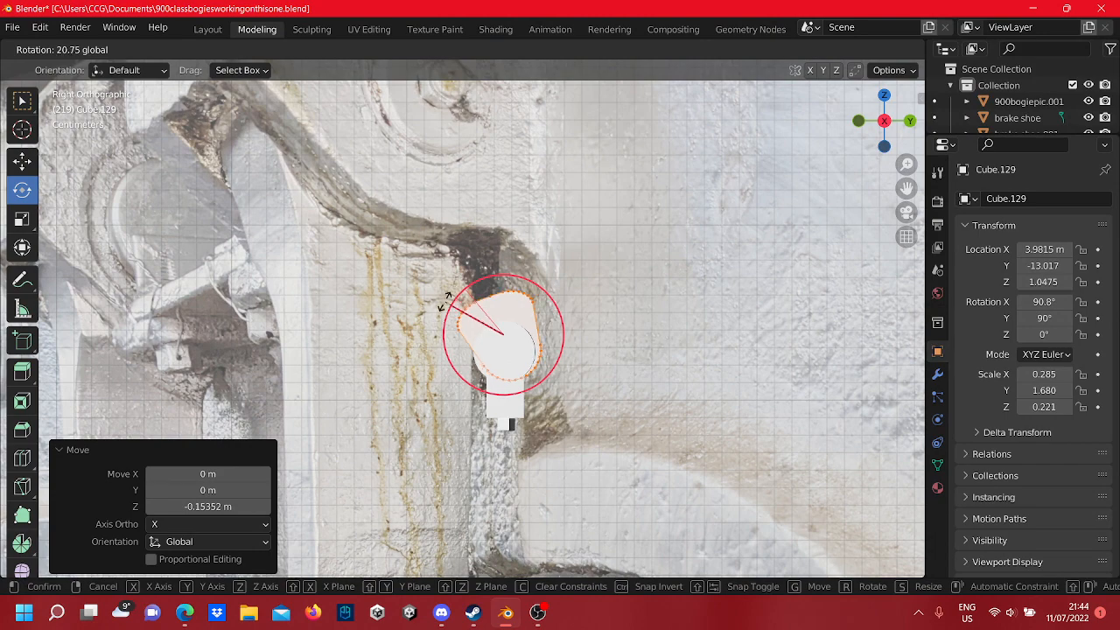
drag(440, 314, 440, 314)
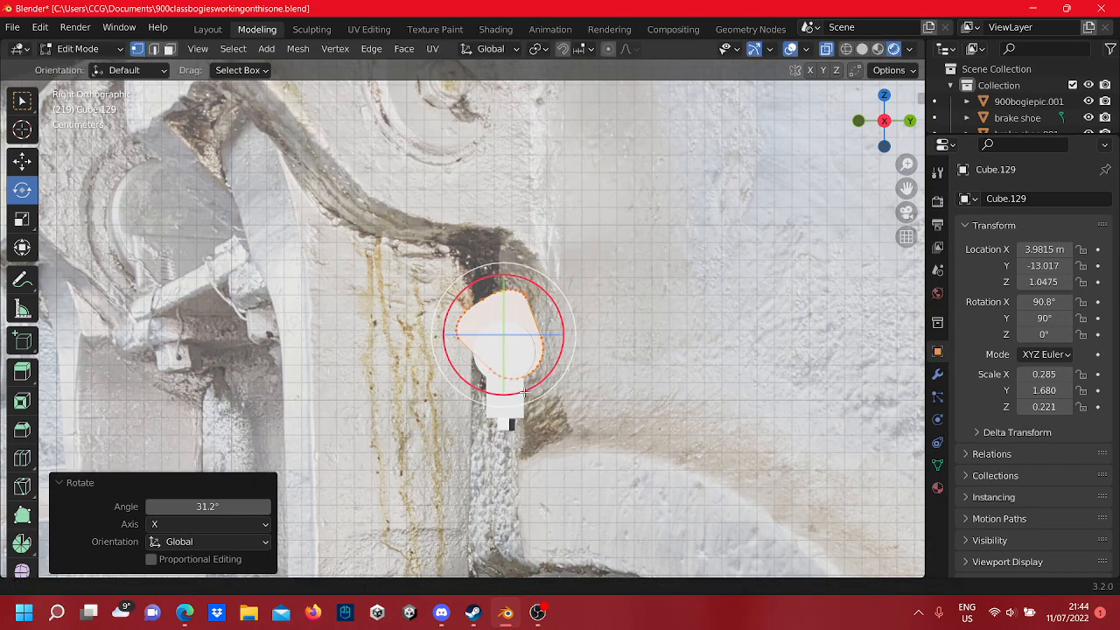
- Nudge the rotated shape slightly in the negative Y direction and -0.001999 m along Z over the bracket's disc
shift+middle_drag(441, 317, 441, 284)
click(27, 161)
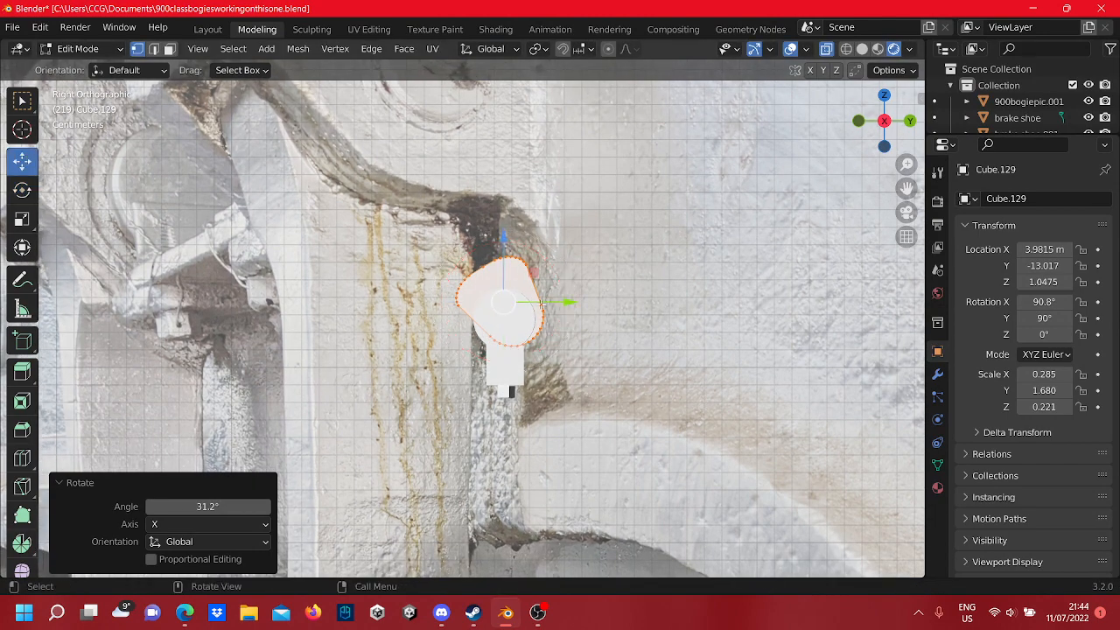
drag(535, 303, 496, 264)
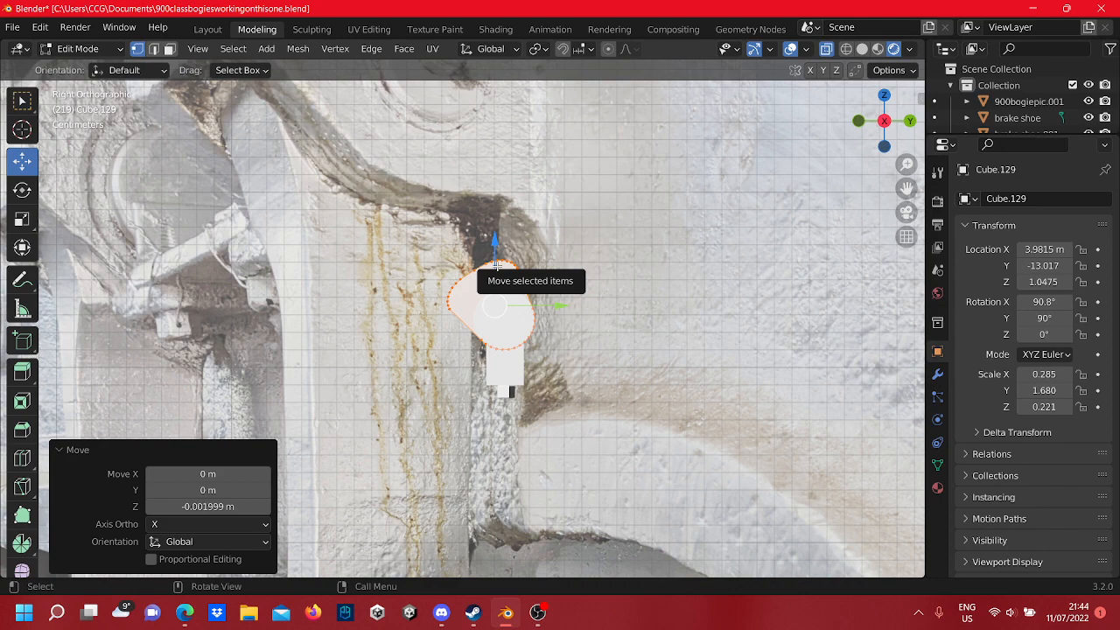
- Bring the tapered shape to the bracket by moving it 0.18858 m along Y and 0.18393 m along X
middle_drag(496, 264, 390, 313)
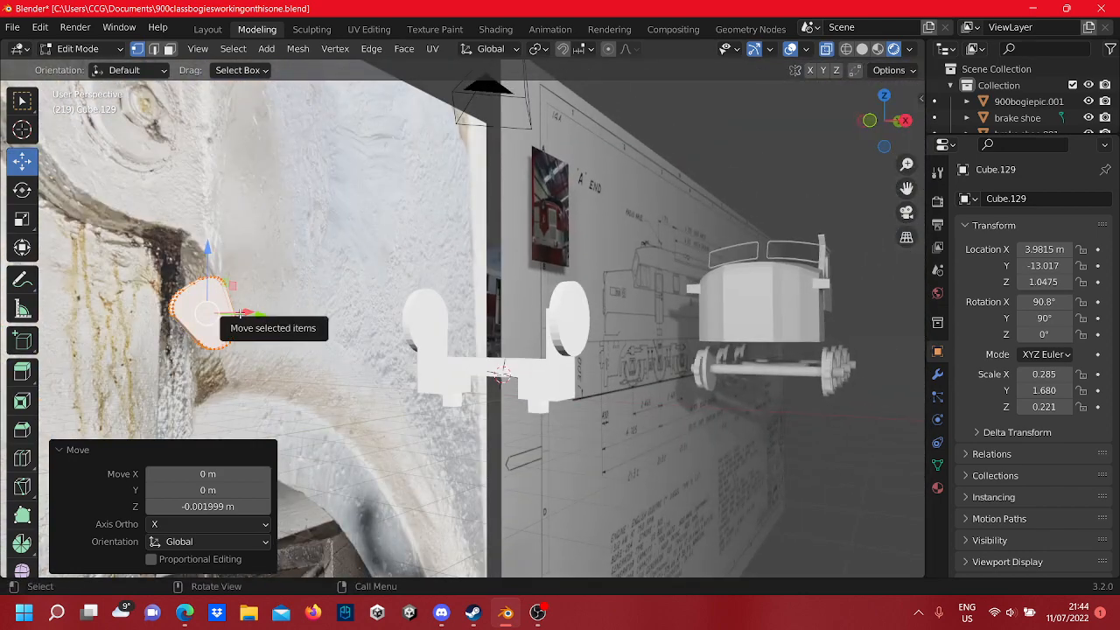
drag(236, 318, 473, 343)
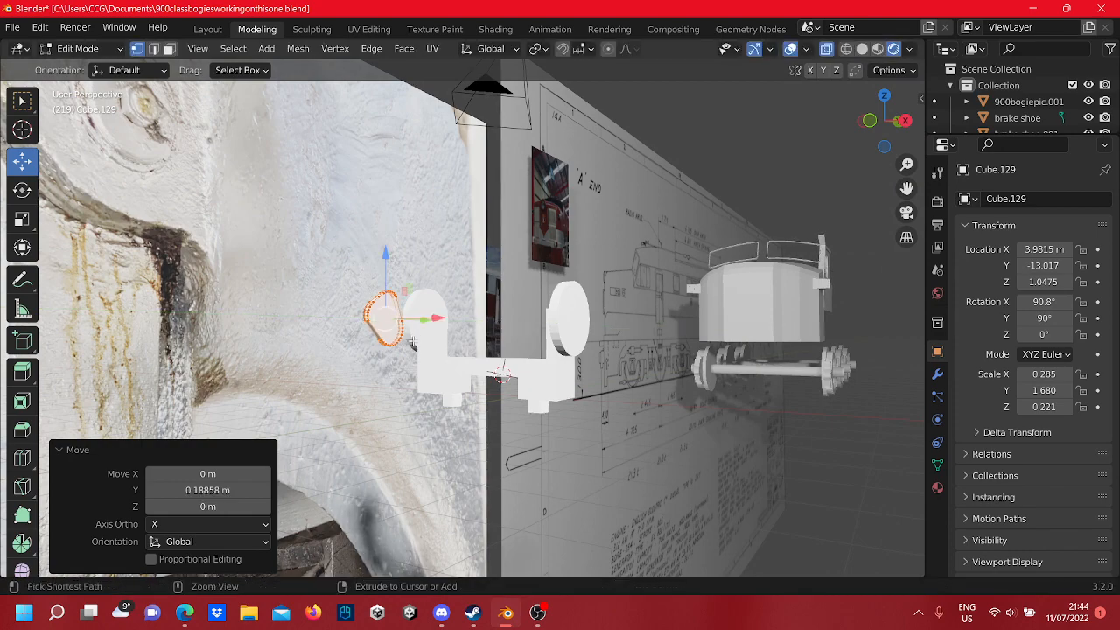
middle_drag(472, 343, 347, 315)
drag(327, 176, 465, 325)
middle_drag(465, 325, 385, 301)
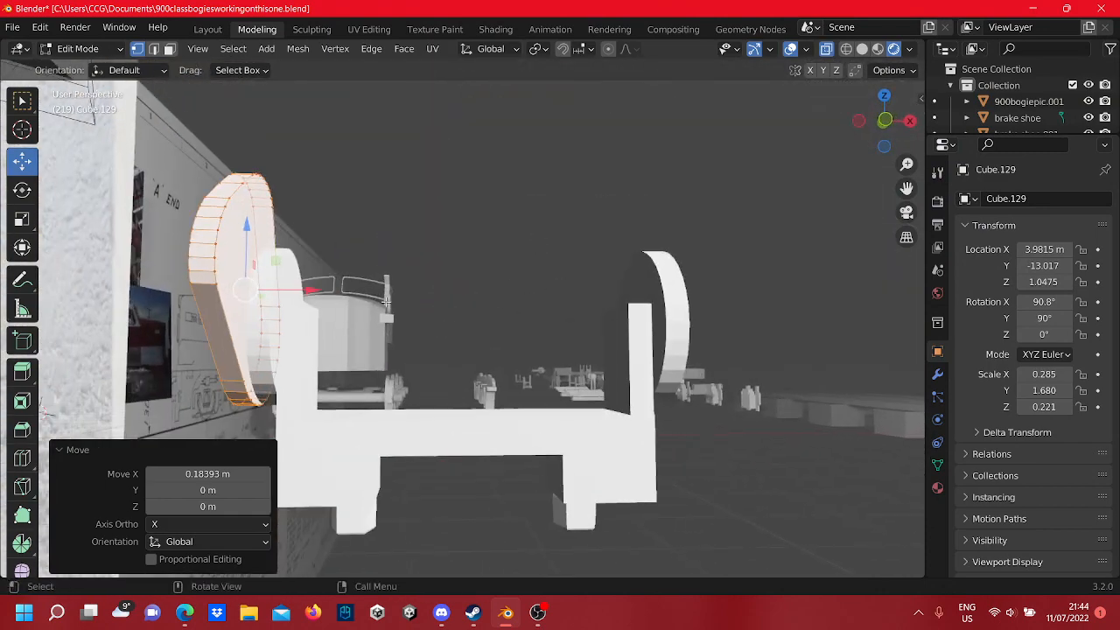
- Shift the tapered shape 0.005832 m along X towards the bracket's upright and check it in front view
drag(298, 289, 330, 301)
middle_drag(330, 302, 777, 223)
click(887, 122)
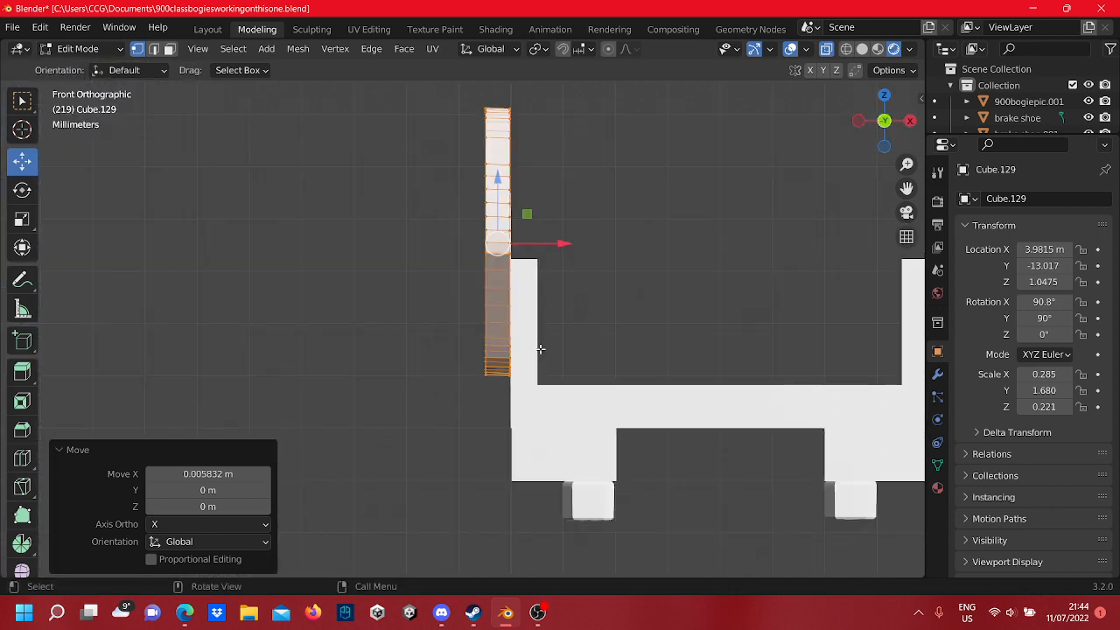
- Move the tapered shape outward along negative X, clear of the bracket's disc, and deselect it
scroll(534, 336, down, 3)
drag(532, 311, 481, 312)
click(473, 358)
scroll(473, 359, up, 4)
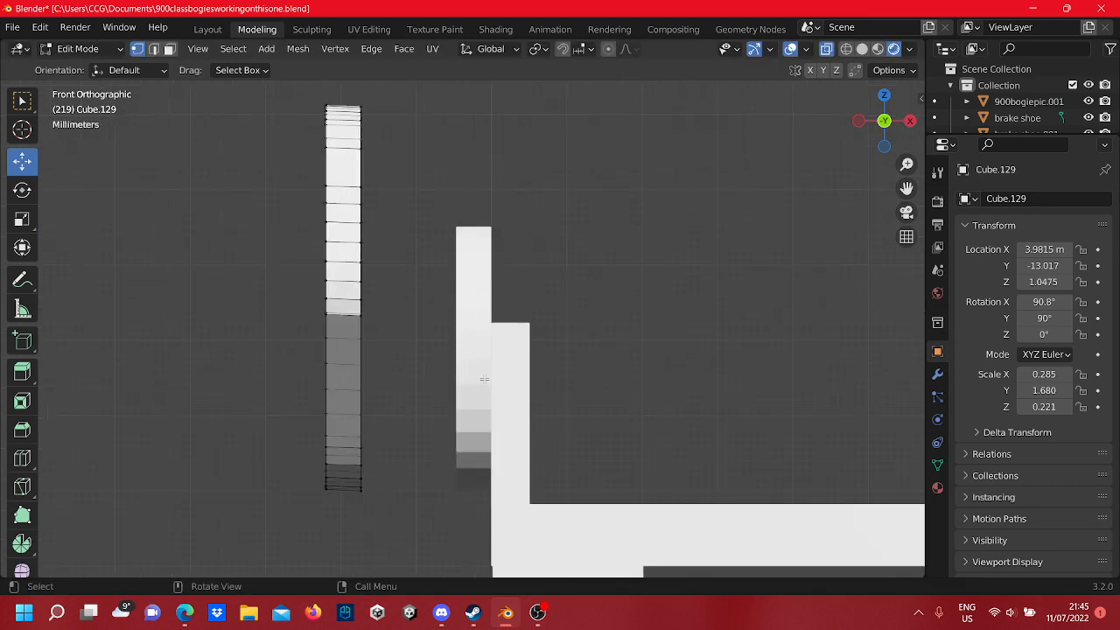
- Select the entire tapered shape and duplicate it in place as a separate object
scroll(390, 512, down, 4)
drag(412, 480, 269, 133)
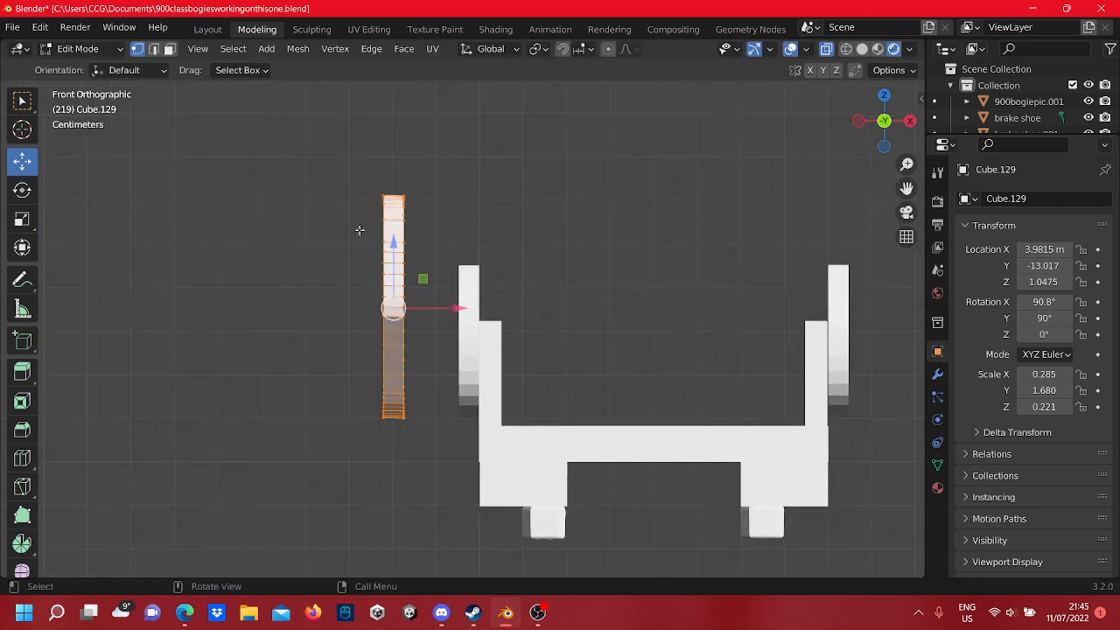
right_click(362, 249)
click(567, 269)
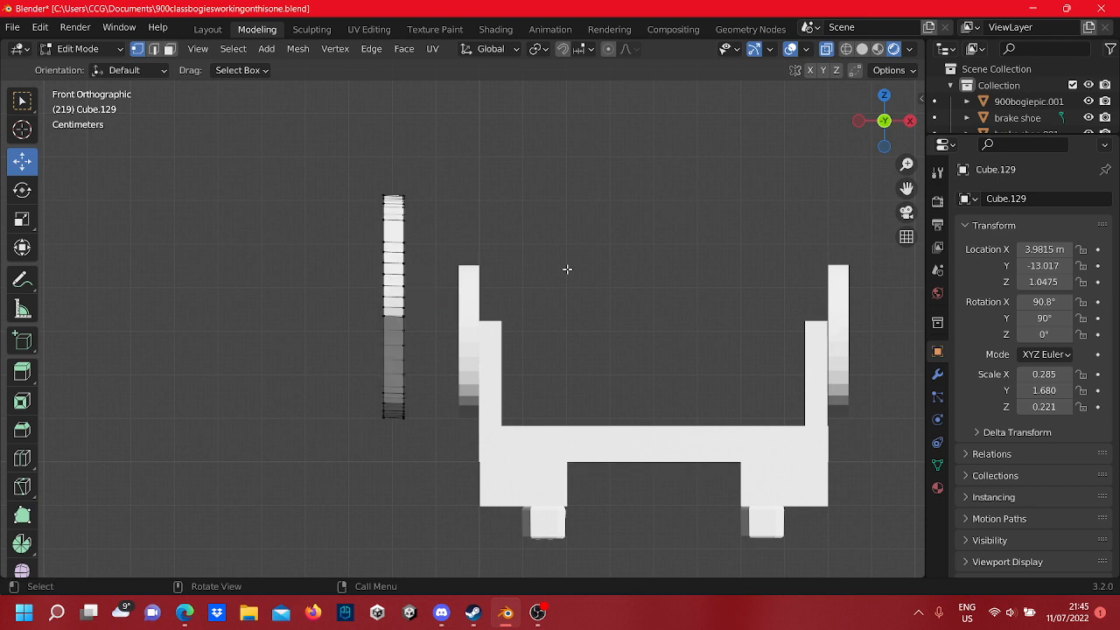
drag(473, 423, 342, 187)
key(Tab)
right_click(403, 322)
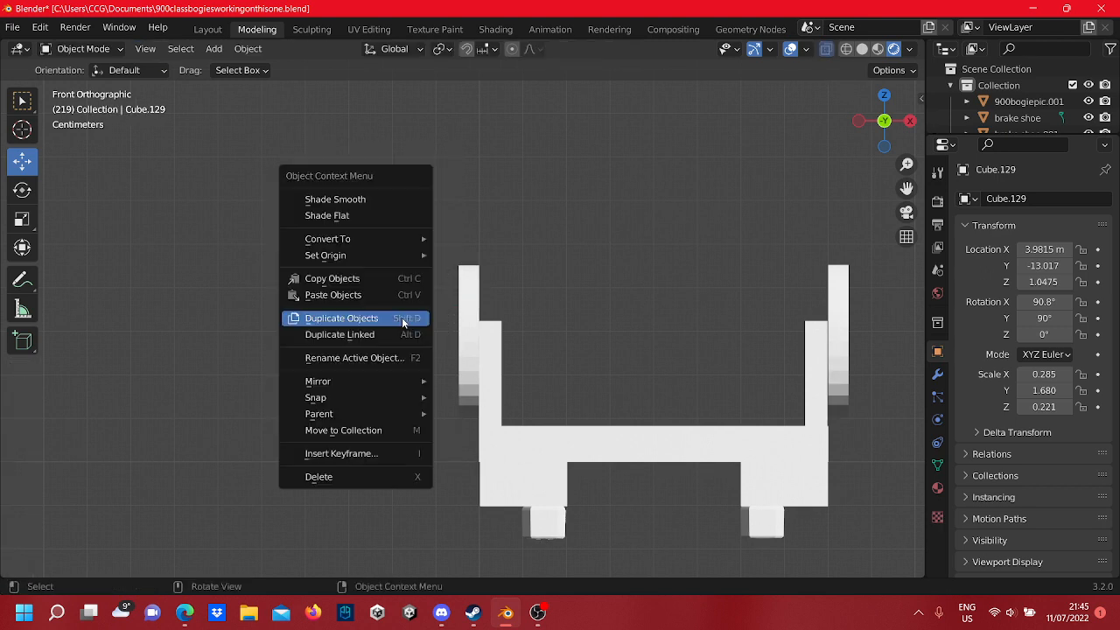
click(400, 317)
right_click(399, 315)
key(Tab)
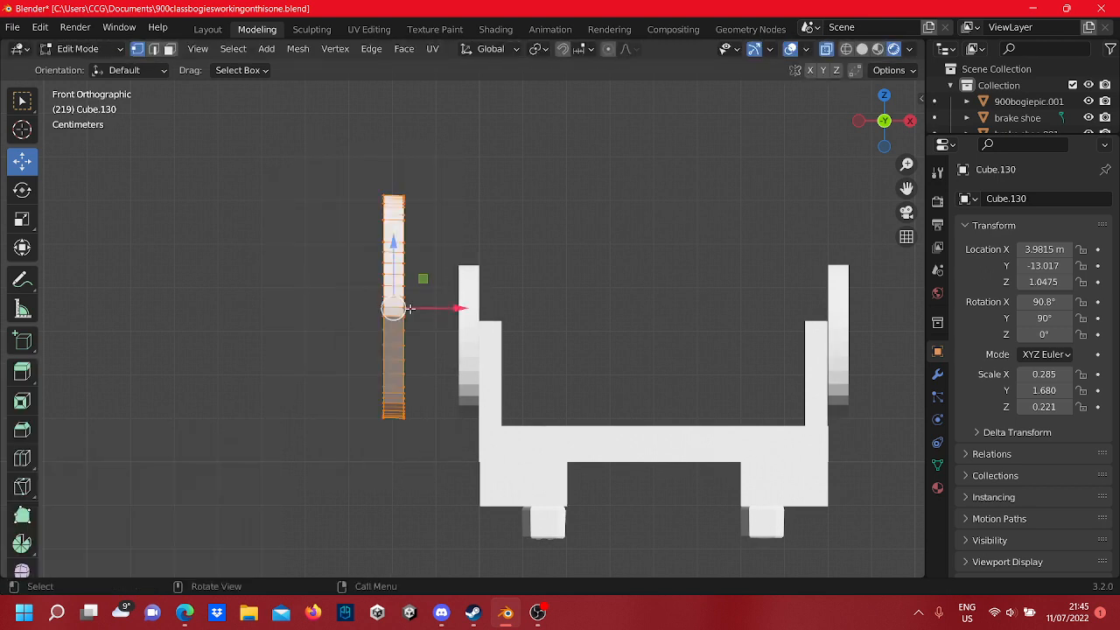
- Move the duplicate tapered shape along X to just outside the disc on the bracket's opposite side
drag(409, 308, 911, 295)
click(437, 420)
key(Tab)
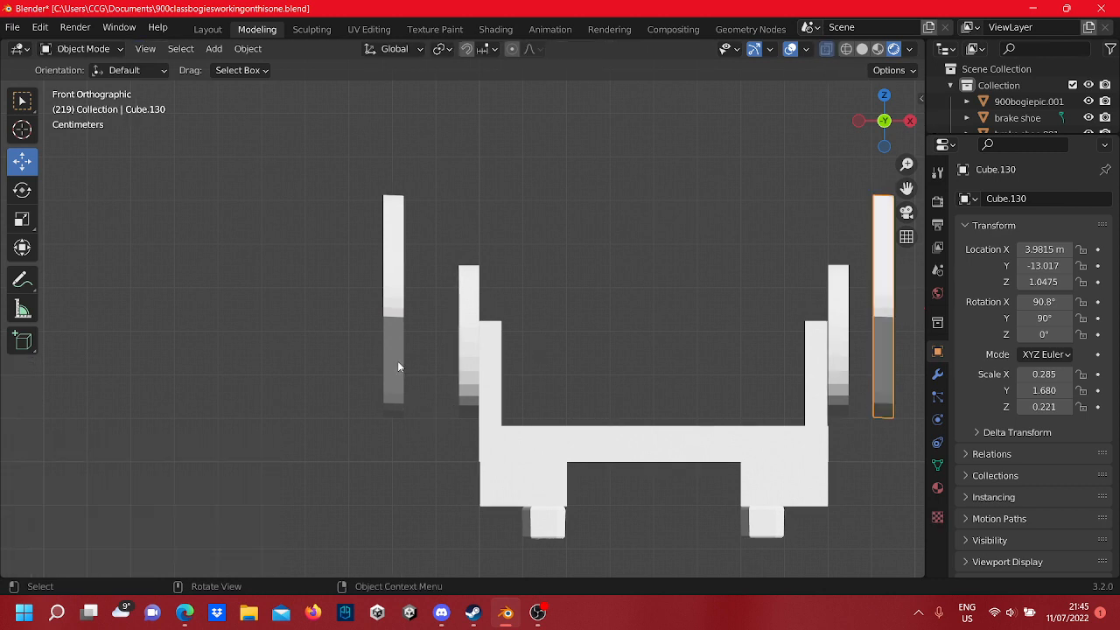
- Move the original tapered shape 0.007096 m along X towards its neighbouring disc
click(398, 363)
key(Tab)
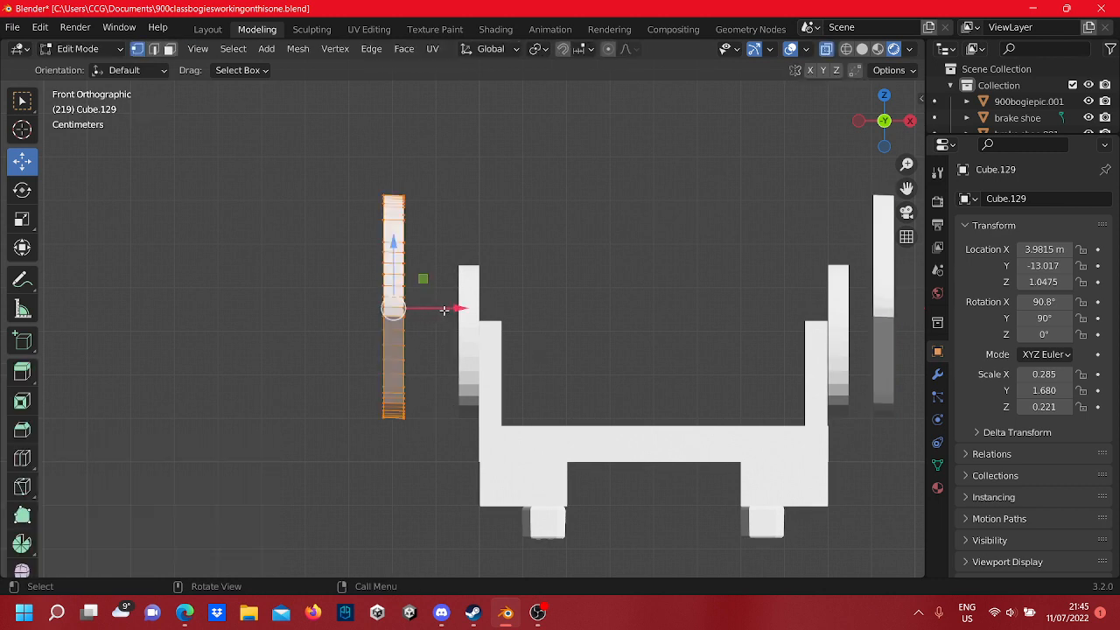
drag(444, 309, 474, 313)
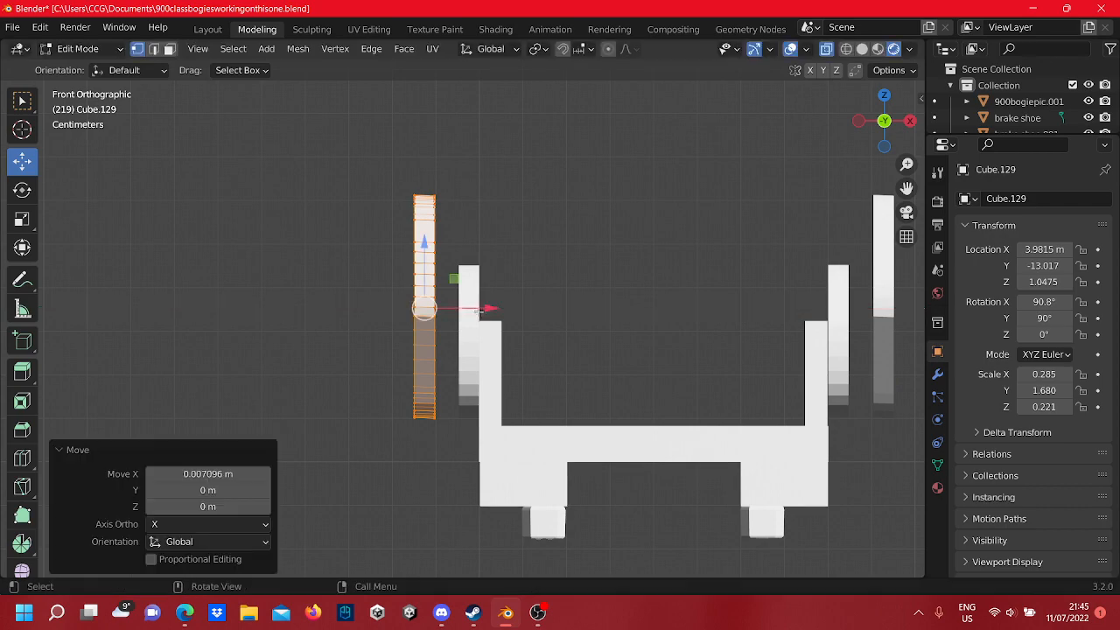
- Examine the tapered shapes' outline and placement against the bracket and the bogie photo from several angles
click(630, 306)
scroll(607, 305, down, 6)
middle_drag(607, 305, 484, 288)
scroll(483, 289, up, 5)
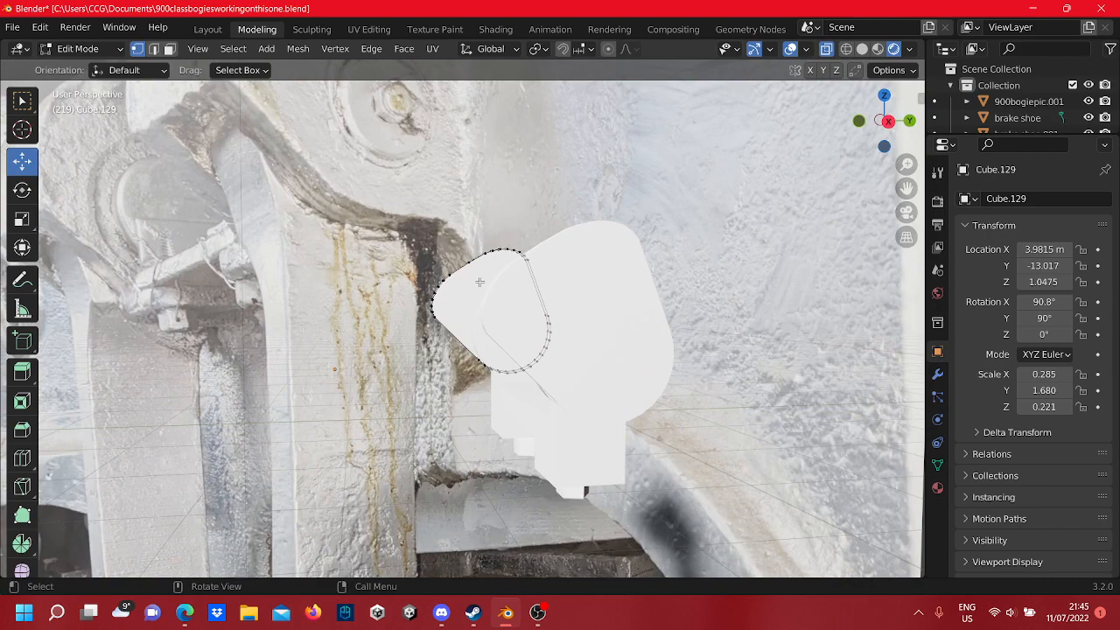
scroll(480, 282, up, 2)
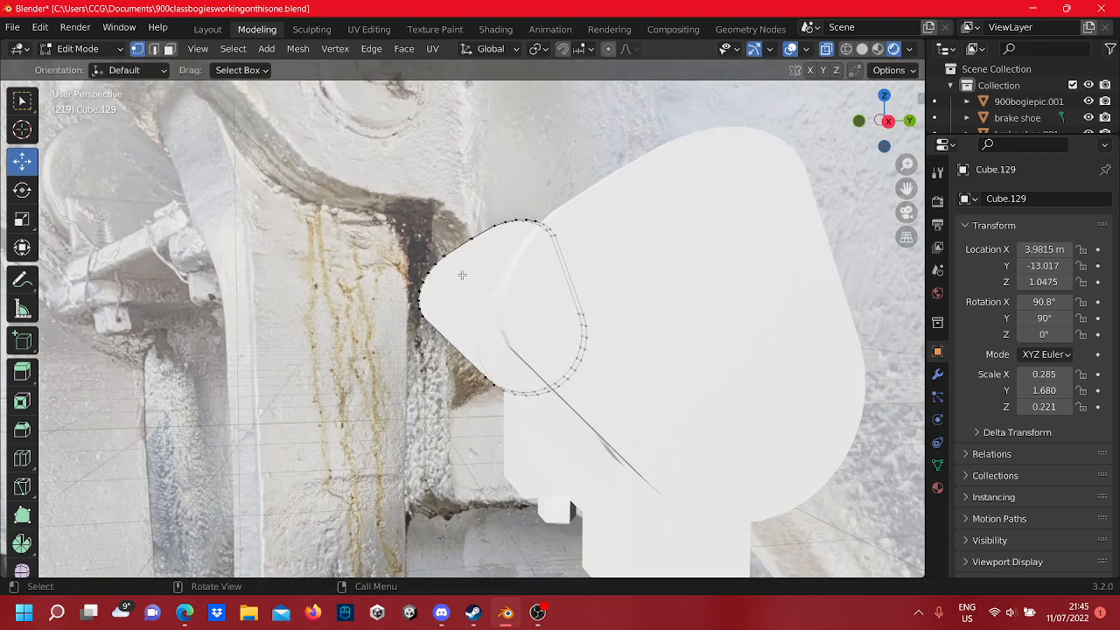
scroll(462, 274, down, 5)
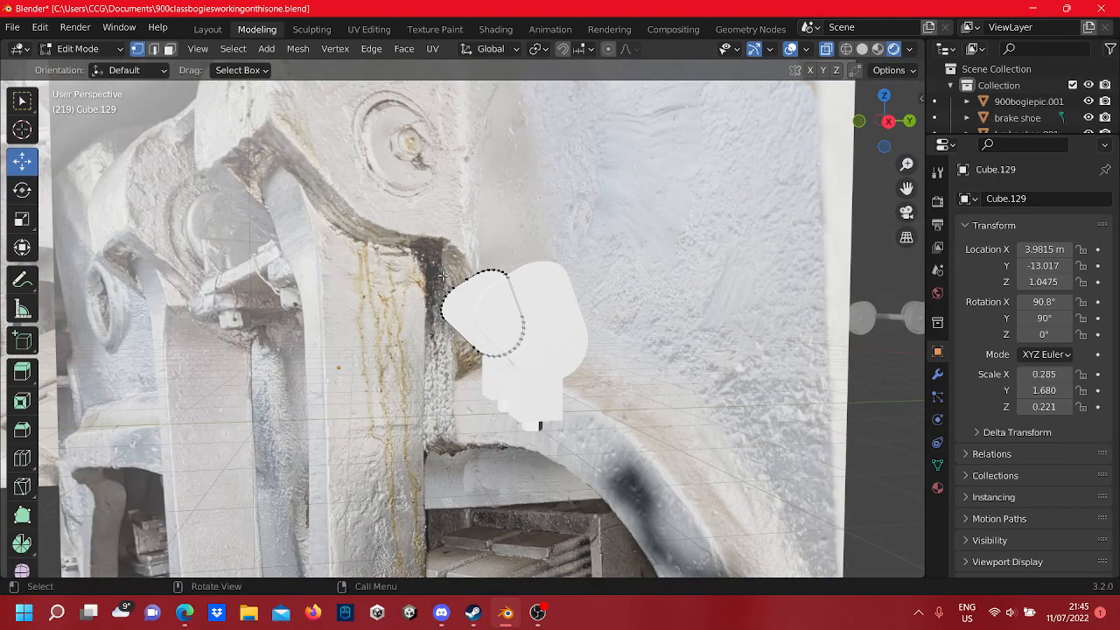
middle_drag(443, 275, 594, 297)
scroll(668, 378, down, 4)
scroll(500, 309, up, 4)
- Duplicate the bracket's crossbar and its upright beside the photo, and raise the copy 0.012943 m along Z
key(Tab)
click(533, 312)
shift+click(306, 235)
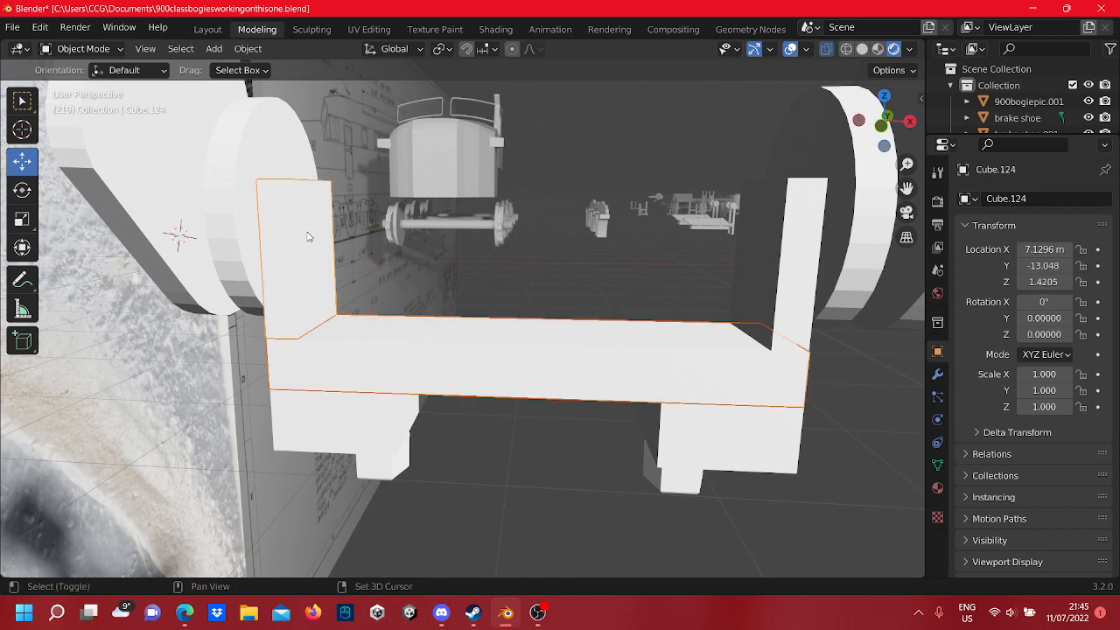
right_click(413, 341)
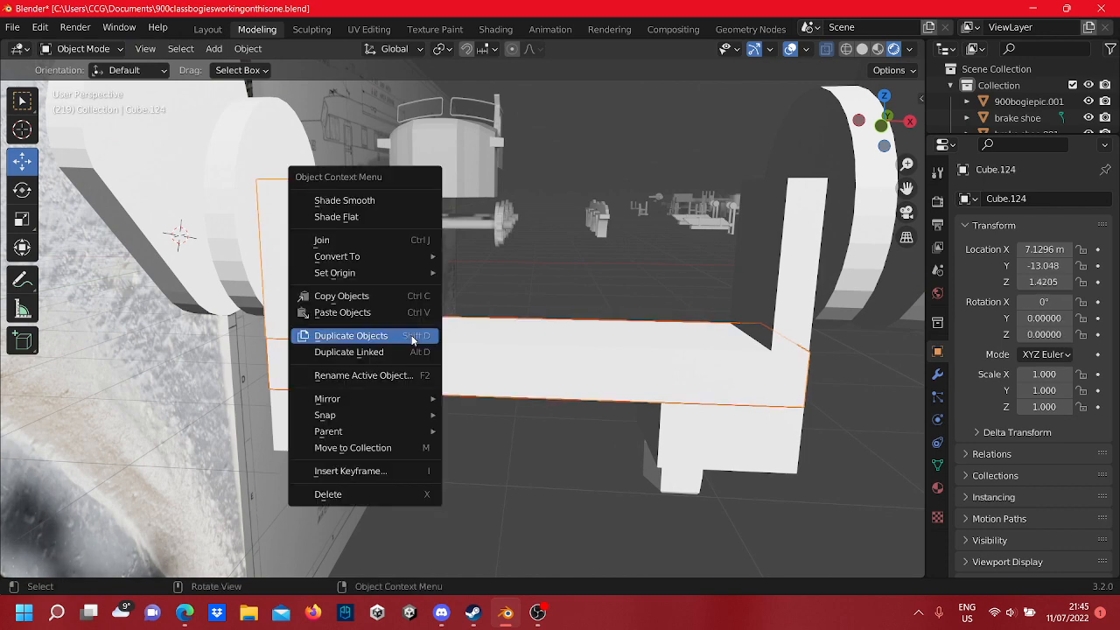
click(413, 336)
right_click(413, 341)
key(Tab)
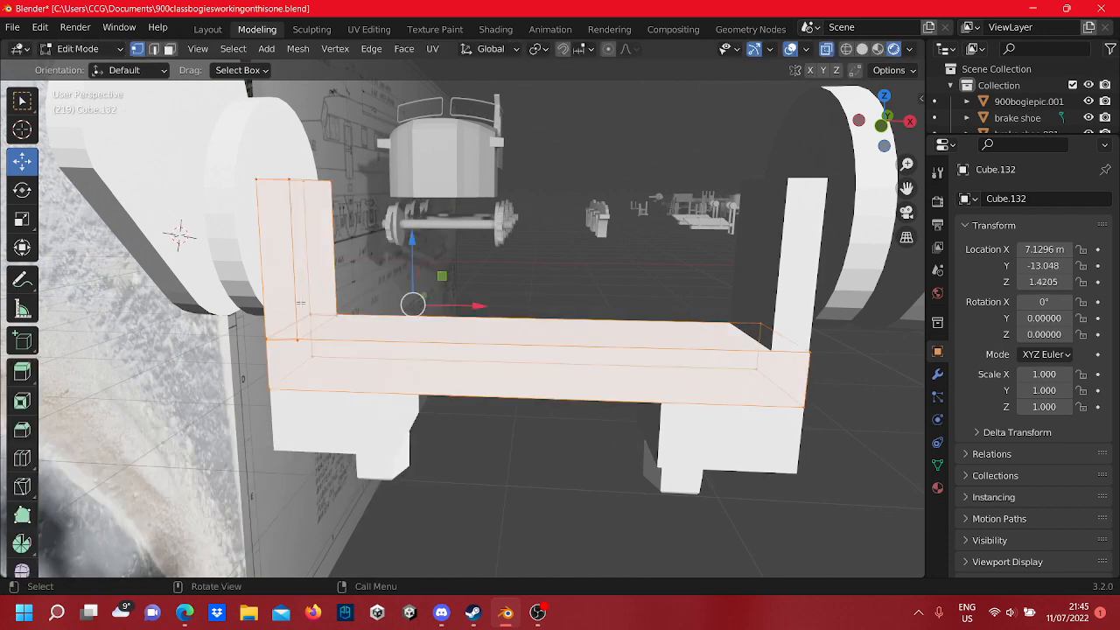
drag(414, 269, 411, 192)
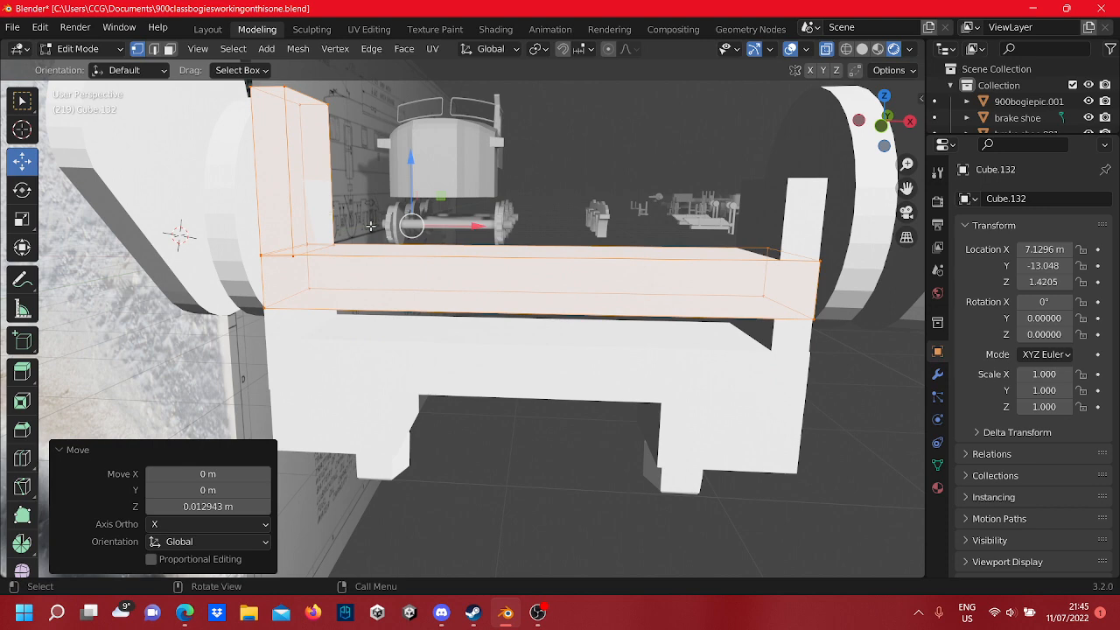
- Shorten the copied crossbar by moving its far-end vertices -0.056706 m along X
middle_drag(541, 273, 612, 278)
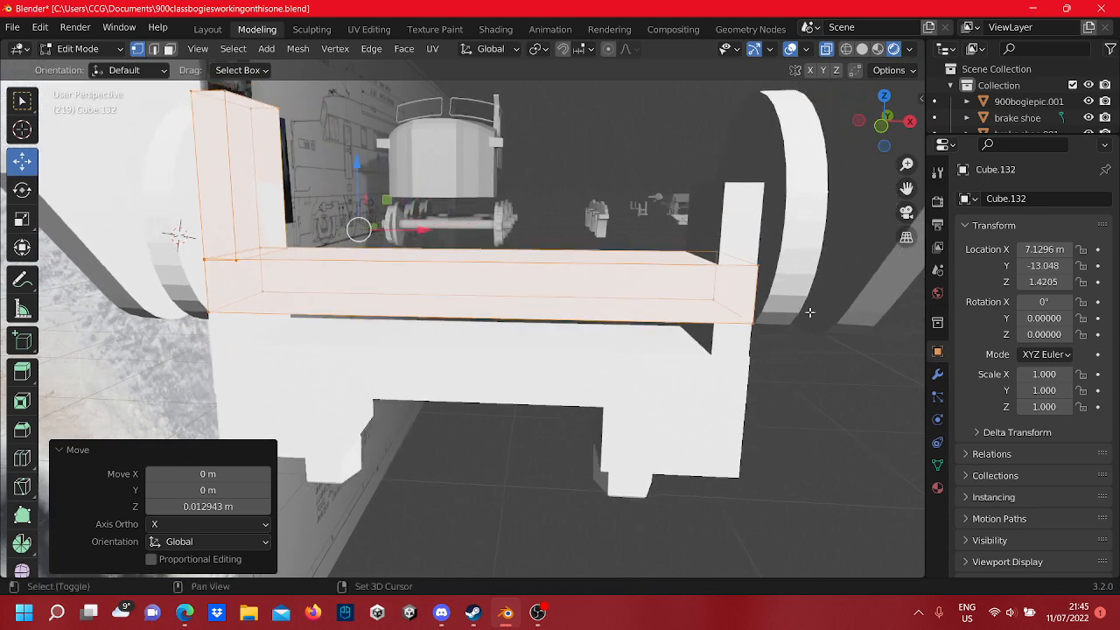
drag(813, 337, 743, 296)
drag(717, 246, 719, 233)
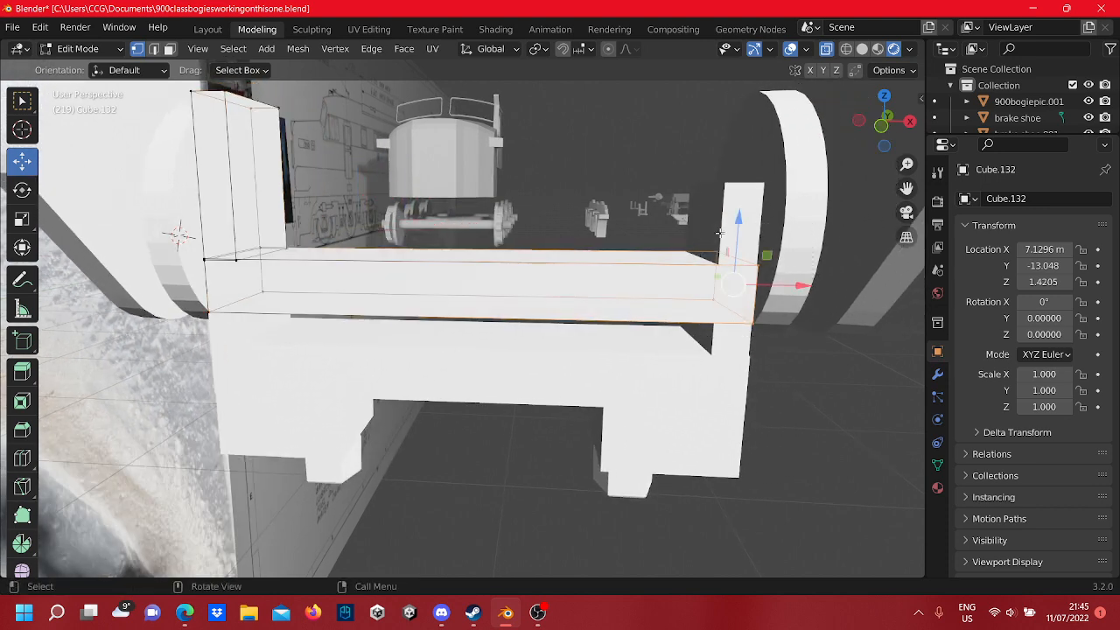
drag(785, 285, 391, 245)
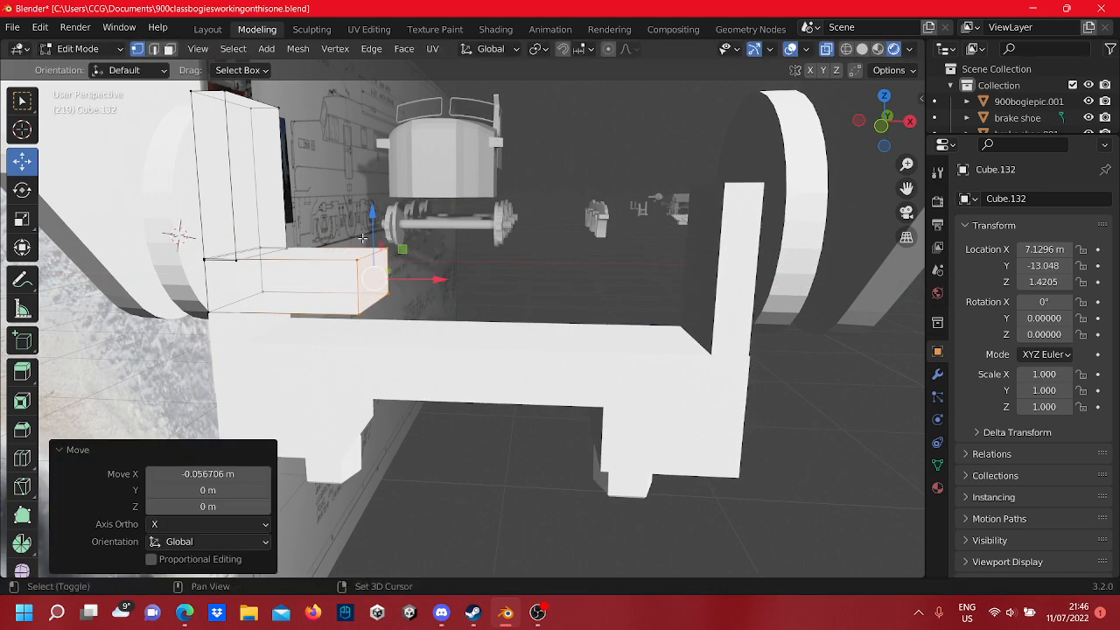
middle_drag(391, 245, 570, 297)
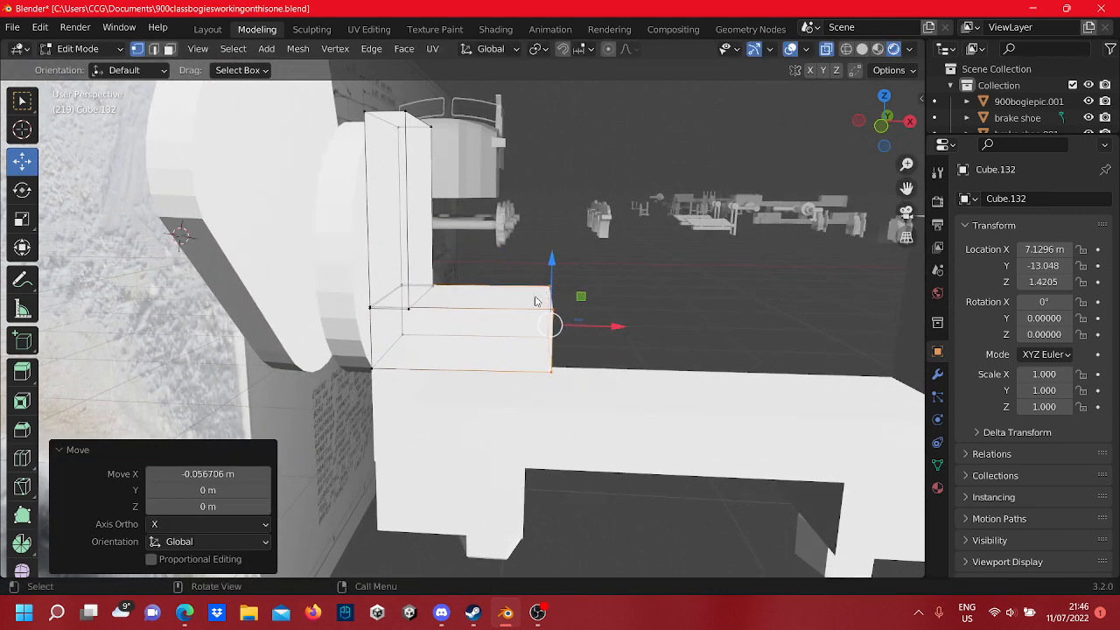
- Thin the small copied crossbar by moving its upper vertices -0.006157 m along Z
key(Tab)
key(Tab)
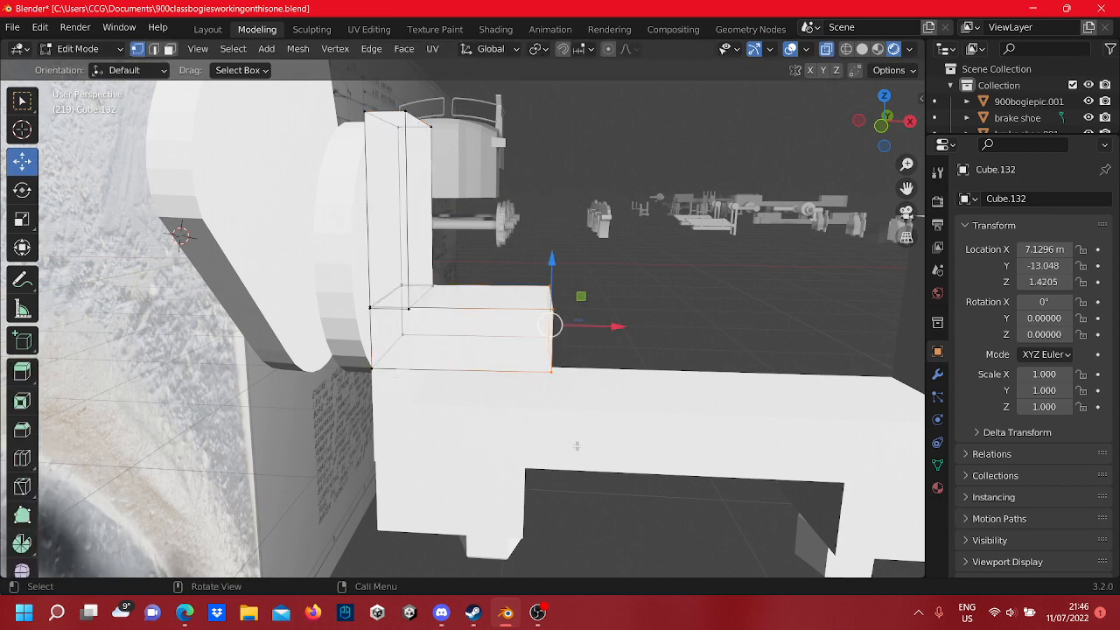
key(a)
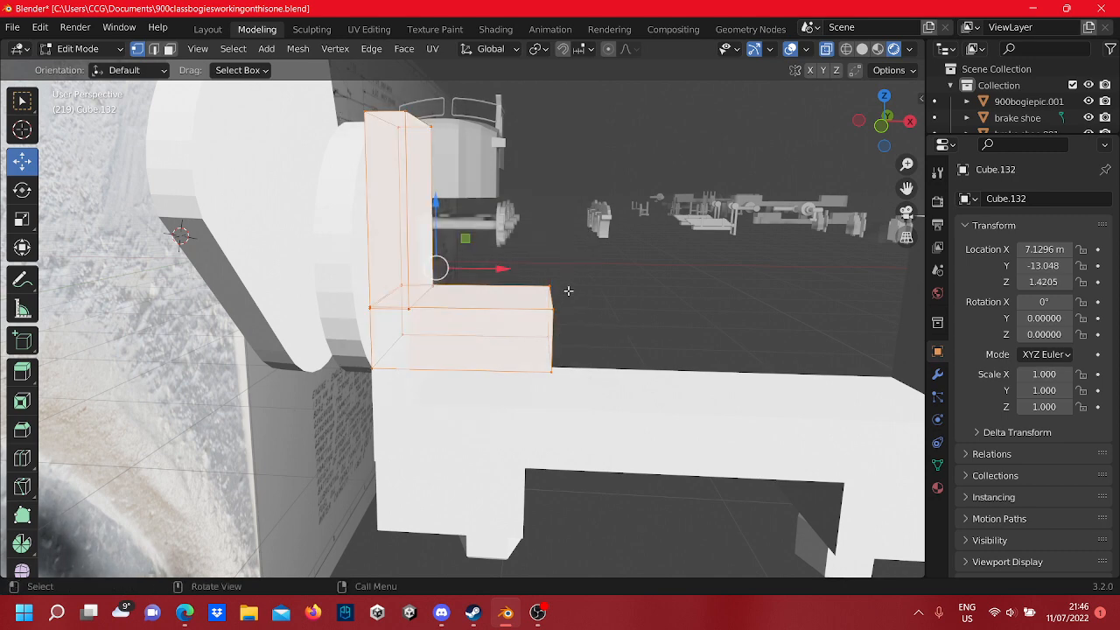
drag(472, 263, 580, 325)
shift+middle_drag(581, 327, 510, 324)
scroll(422, 280, up, 3)
key(Tab)
click(506, 309)
key(Tab)
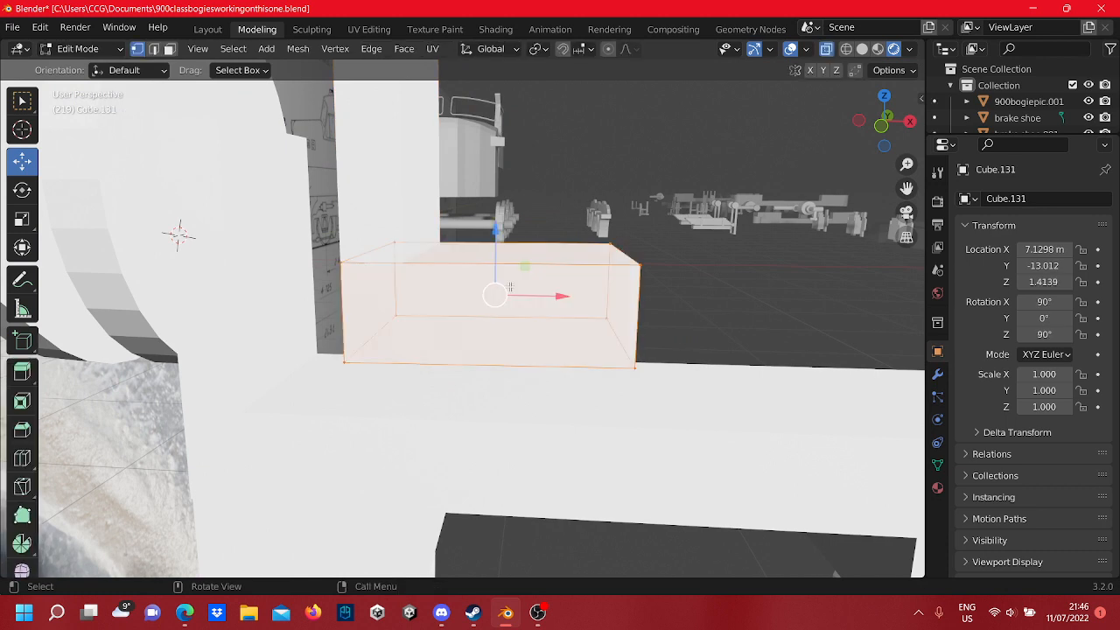
drag(689, 288, 450, 204)
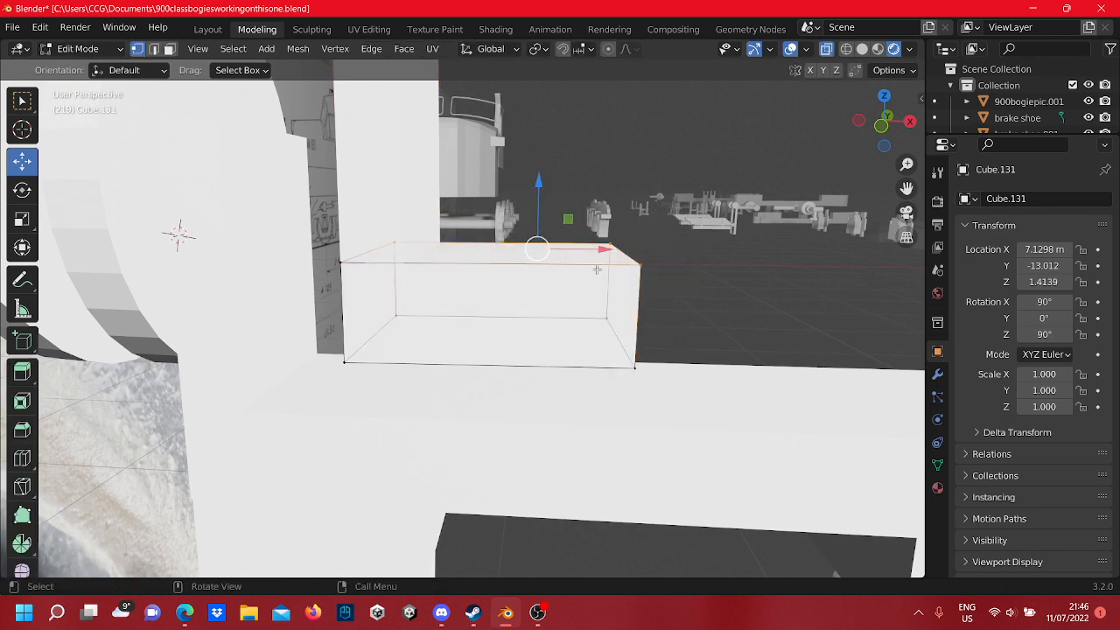
drag(674, 284, 597, 272)
drag(361, 249, 361, 250)
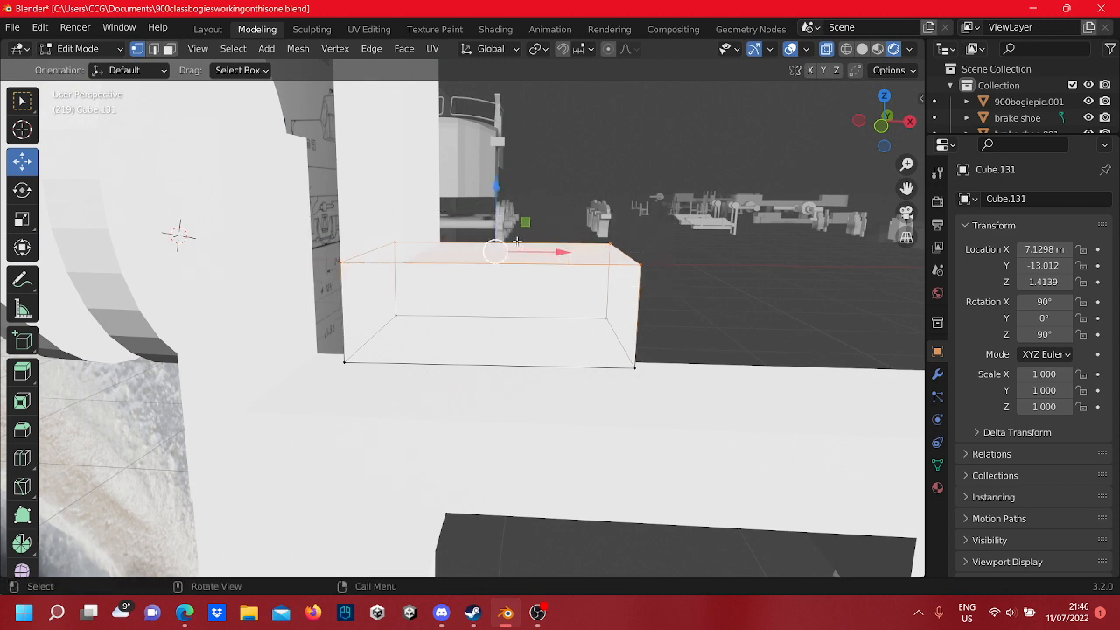
drag(492, 206, 501, 264)
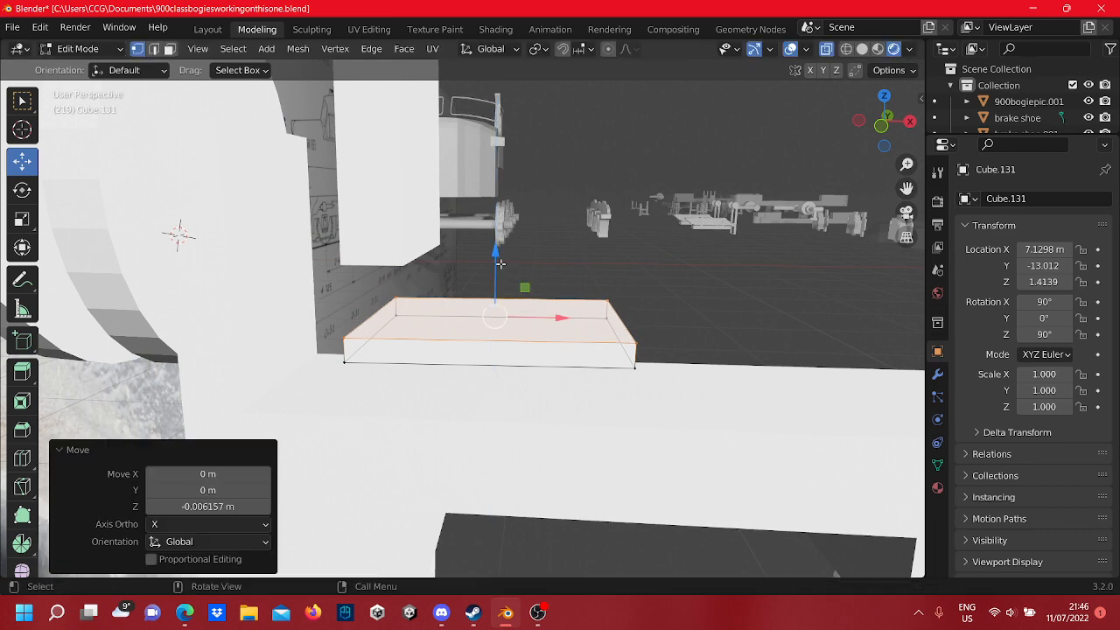
- Open the small upright's mesh for editing in the front orthographic view
click(404, 216)
key(Tab)
click(407, 214)
key(Tab)
scroll(437, 250, down, 3)
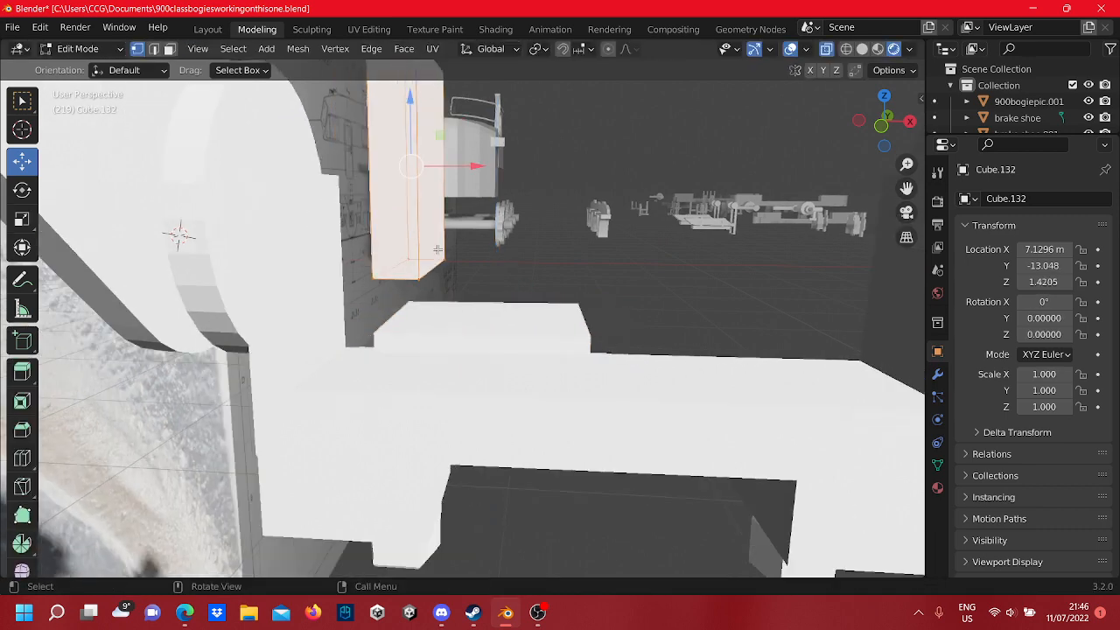
shift+middle_drag(439, 257, 637, 299)
click(508, 323)
click(885, 130)
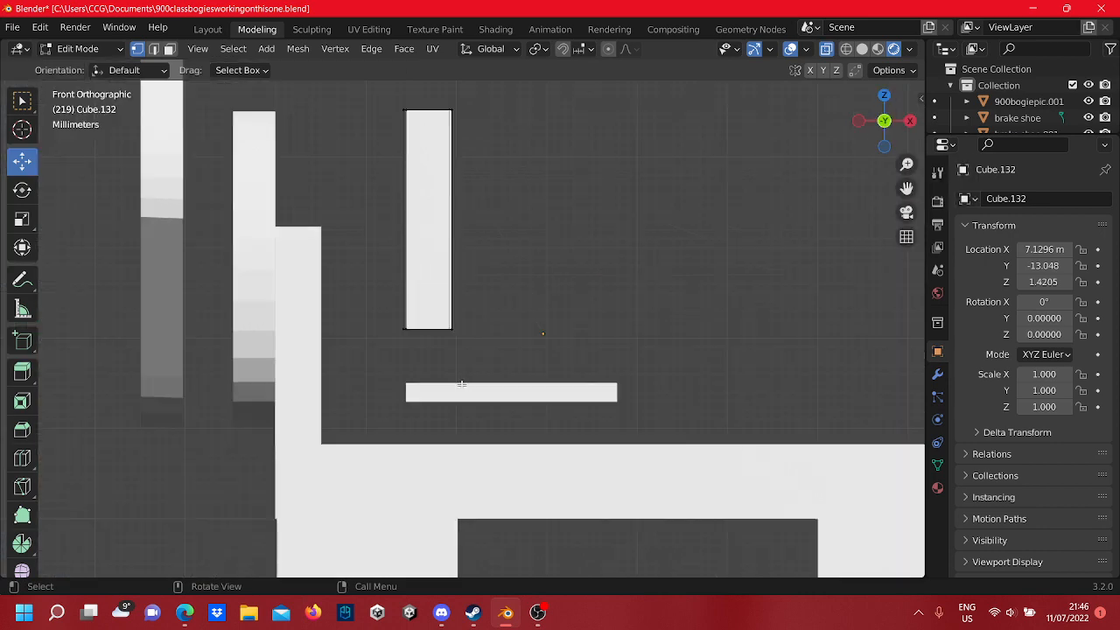
click(441, 613)
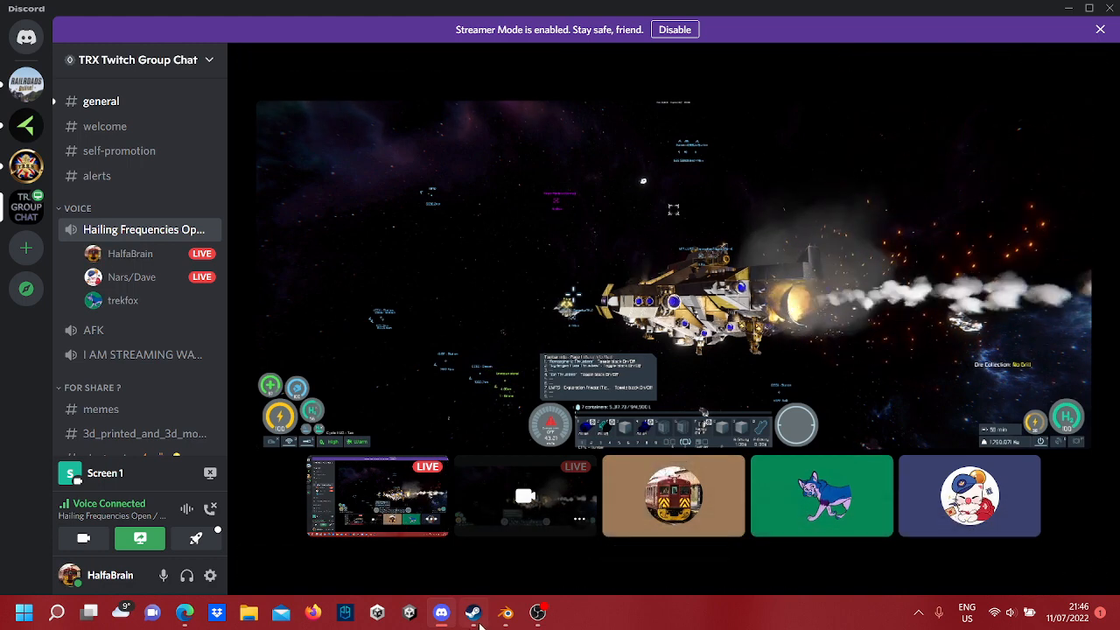
click(505, 613)
- Narrow the small upright by moving the vertices of one long side inward along X
scroll(517, 307, up, 3)
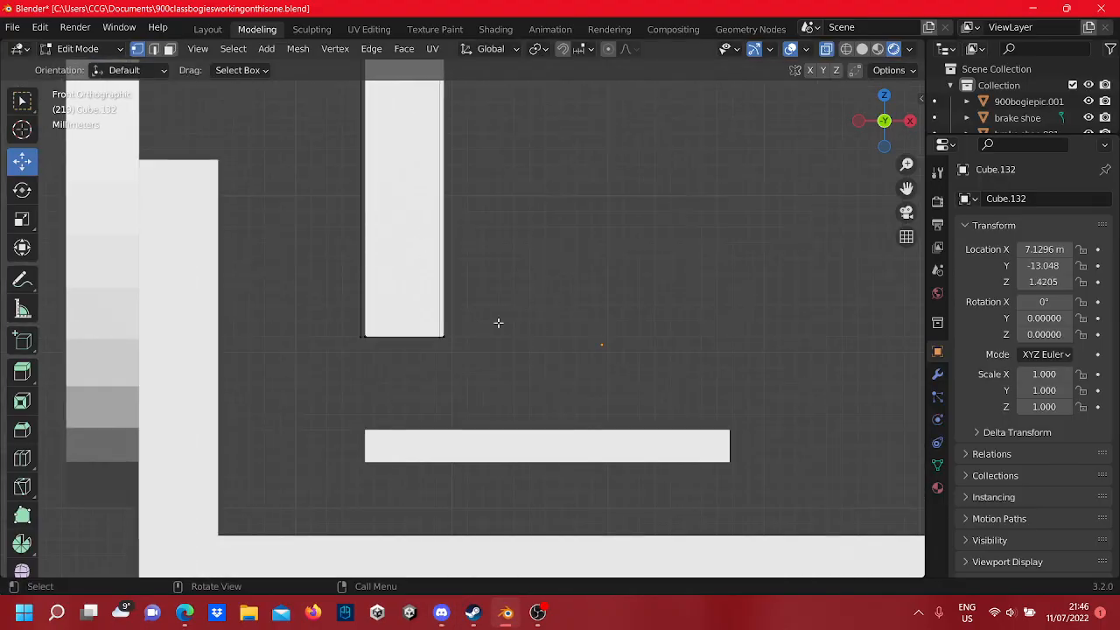
scroll(499, 323, up, 1)
shift+middle_drag(523, 313, 581, 378)
scroll(531, 394, down, 2)
shift+middle_drag(534, 431, 560, 485)
drag(546, 456, 487, 99)
drag(573, 275, 532, 284)
- Move the whole upright 0.000314 m along X and lower it onto the thin crossbar's end
drag(545, 455, 393, 110)
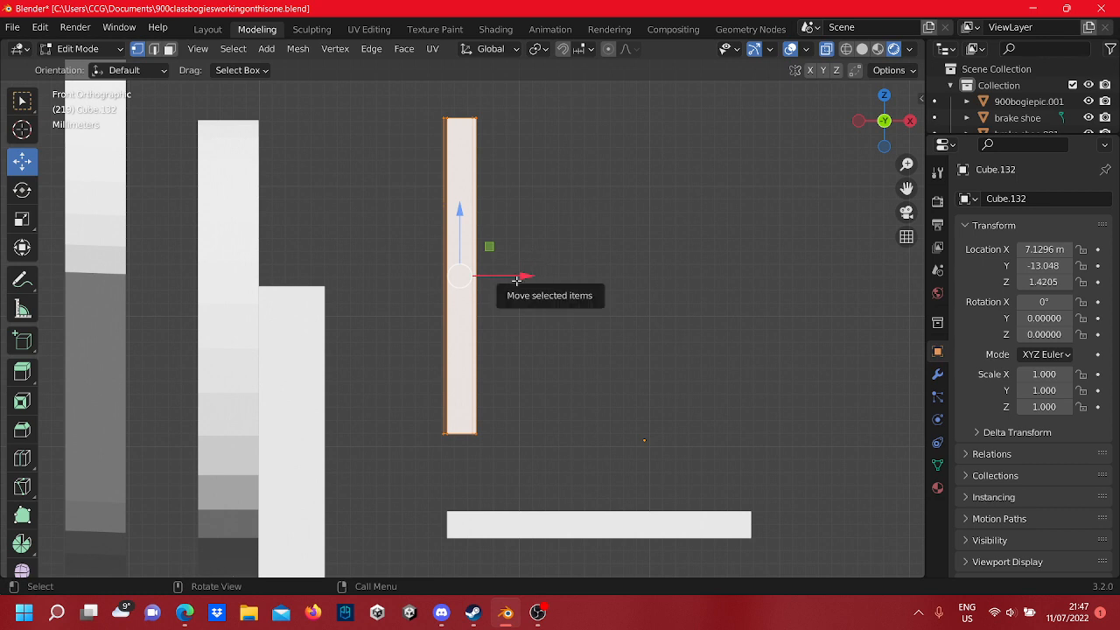
drag(524, 280, 523, 281)
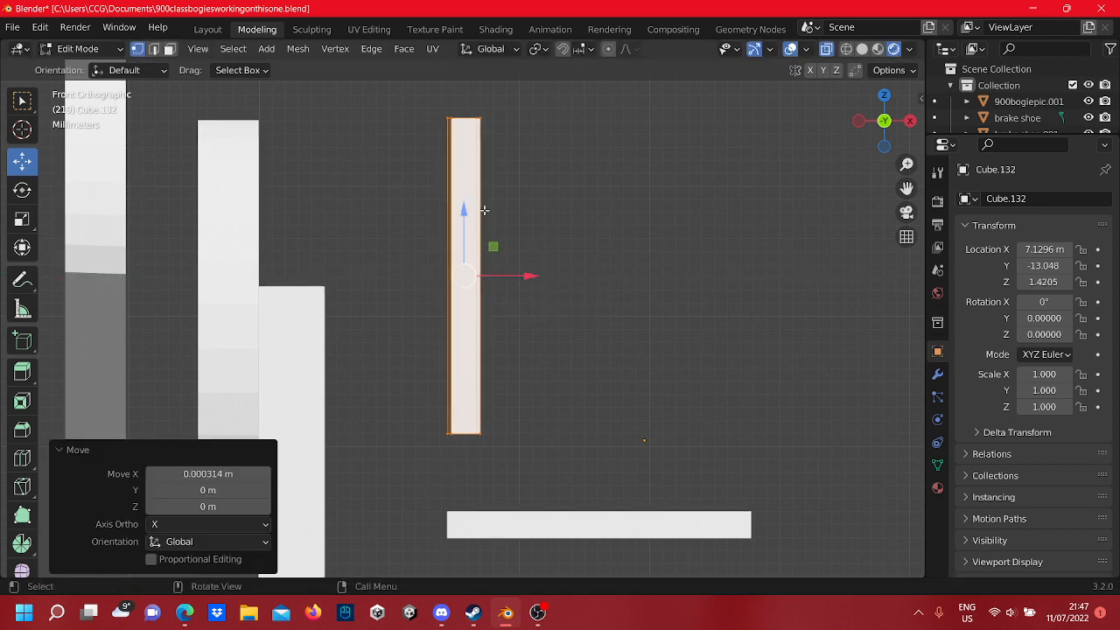
drag(465, 223, 498, 315)
- Shorten the small upright by moving its upper vertices -0.007309 m along Z
click(473, 232)
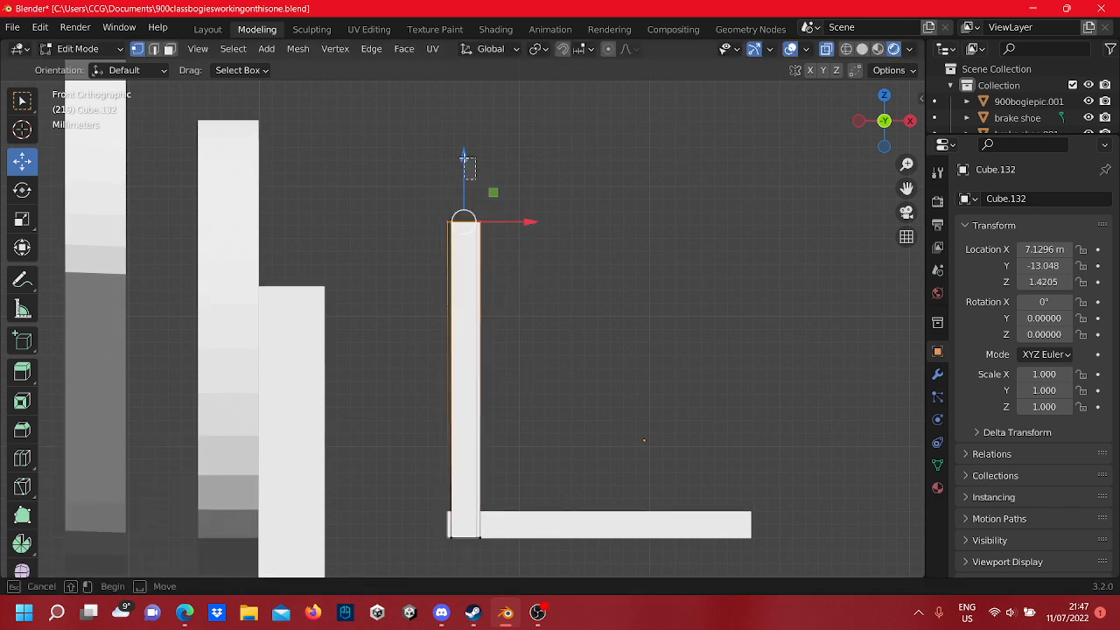
click(466, 160)
drag(514, 226, 430, 210)
drag(466, 175, 474, 270)
shift+middle_drag(558, 300, 514, 262)
scroll(582, 367, down, 2)
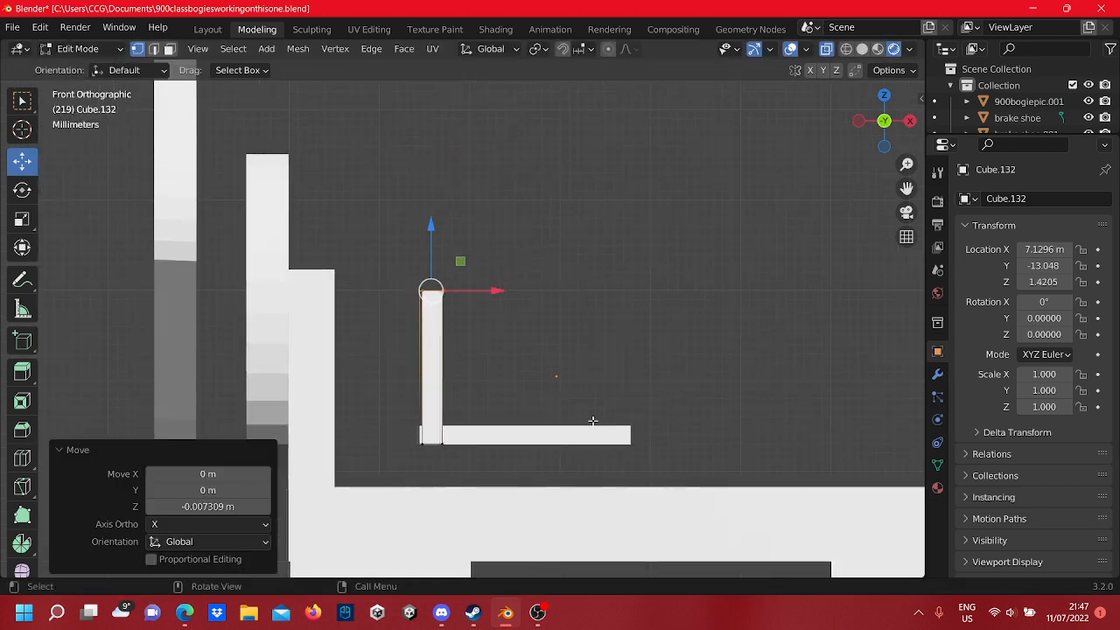
- Move the small upright and crossbar together about 0.00607 m along X, away from the bracket's side
key(Tab)
shift+click(595, 437)
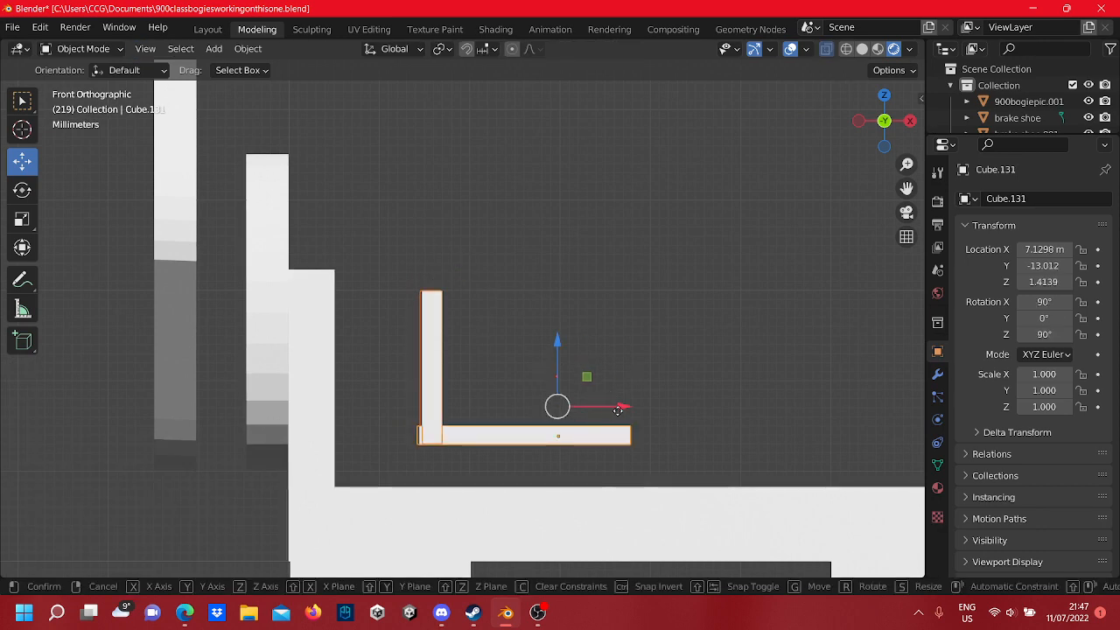
key(g)
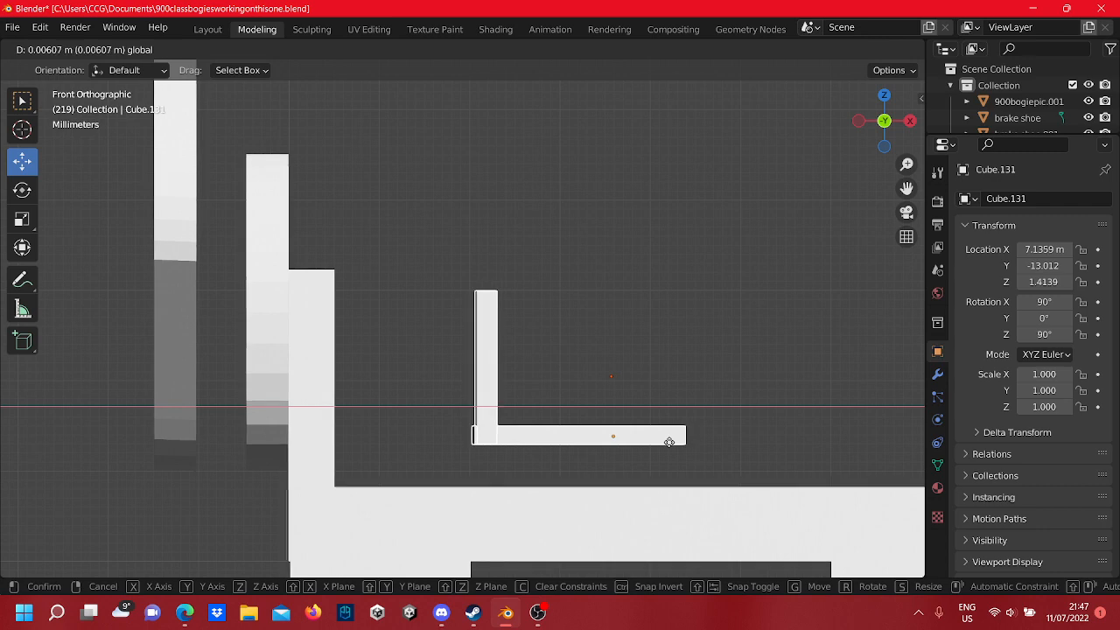
click(670, 440)
- Shift the small upright along X to location 7.1354 m, aligning it with the crossbar's end
scroll(576, 389, up, 3)
shift+middle_drag(543, 387, 537, 347)
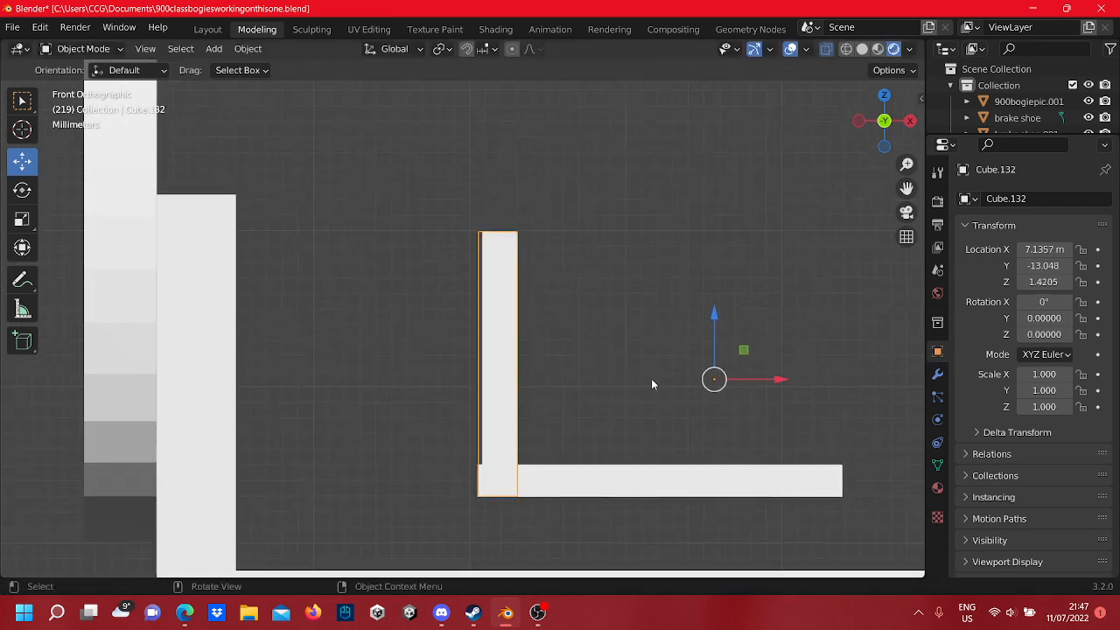
drag(749, 379, 745, 388)
click(741, 441)
shift+middle_drag(714, 404, 528, 331)
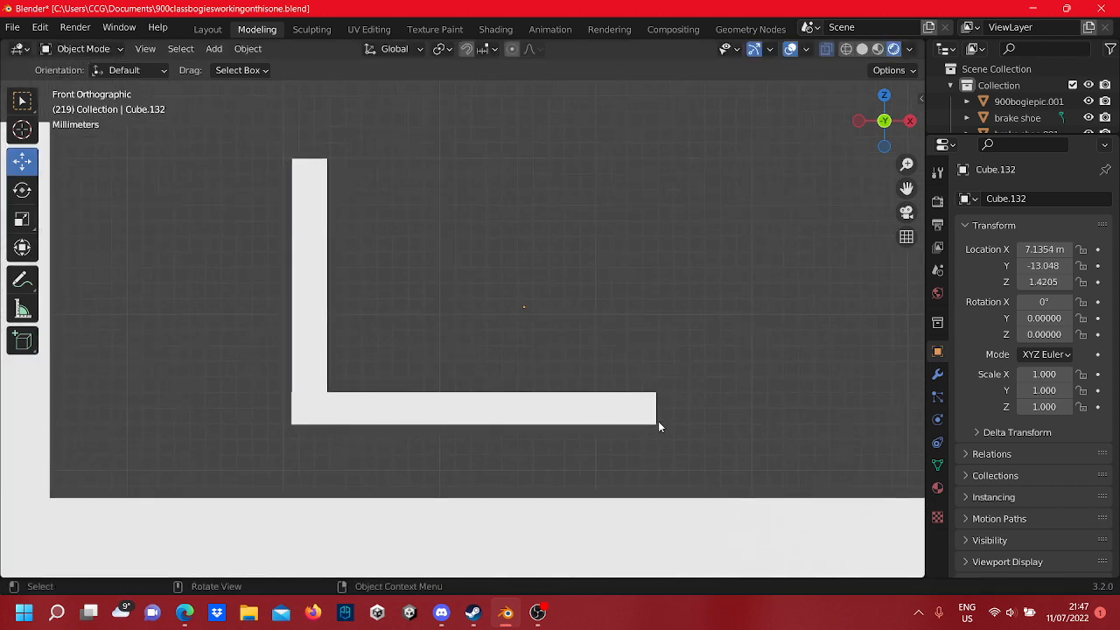
- Shorten the small crossbar by moving its free-end vertices along X towards the upright
click(654, 420)
click(702, 434)
key(Tab)
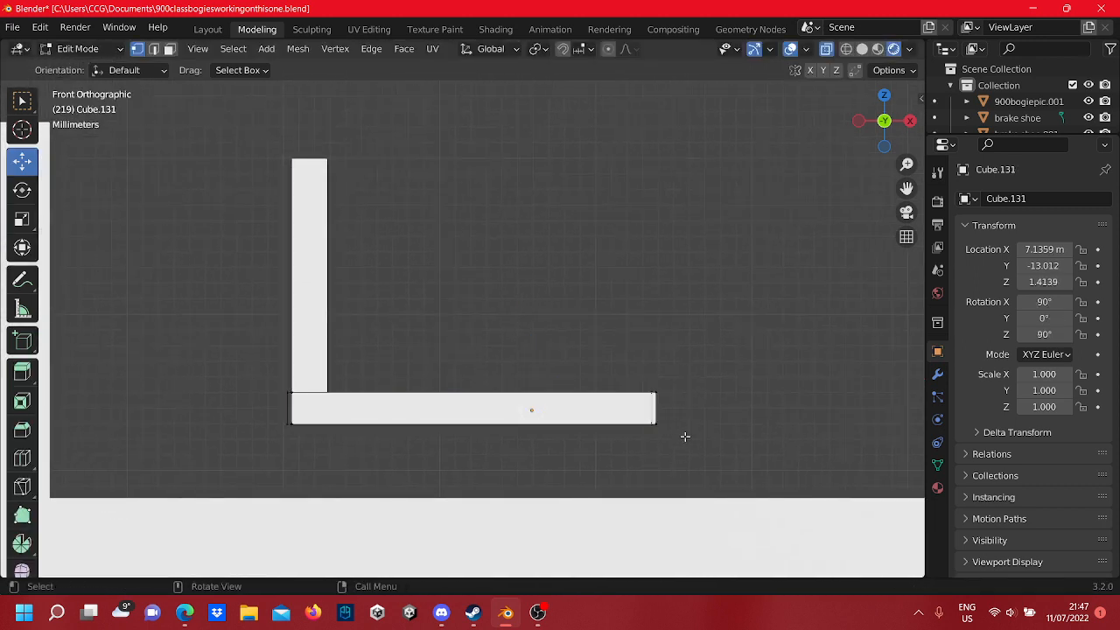
drag(682, 437, 629, 364)
drag(692, 406, 644, 414)
scroll(692, 457, down, 4)
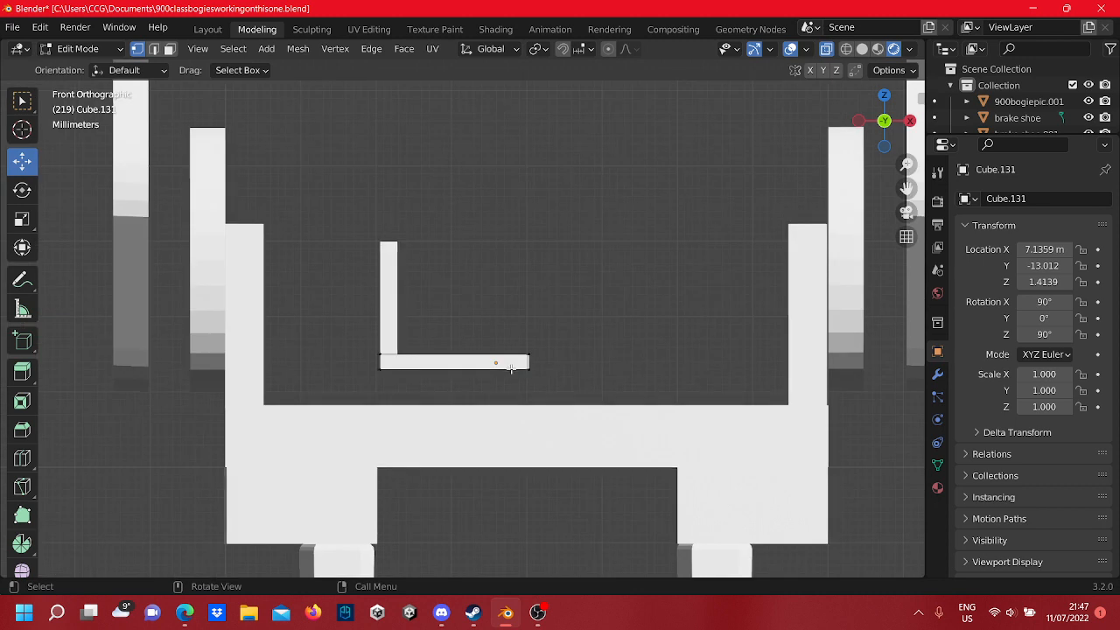
shift+middle_drag(541, 377, 566, 382)
scroll(670, 432, up, 4)
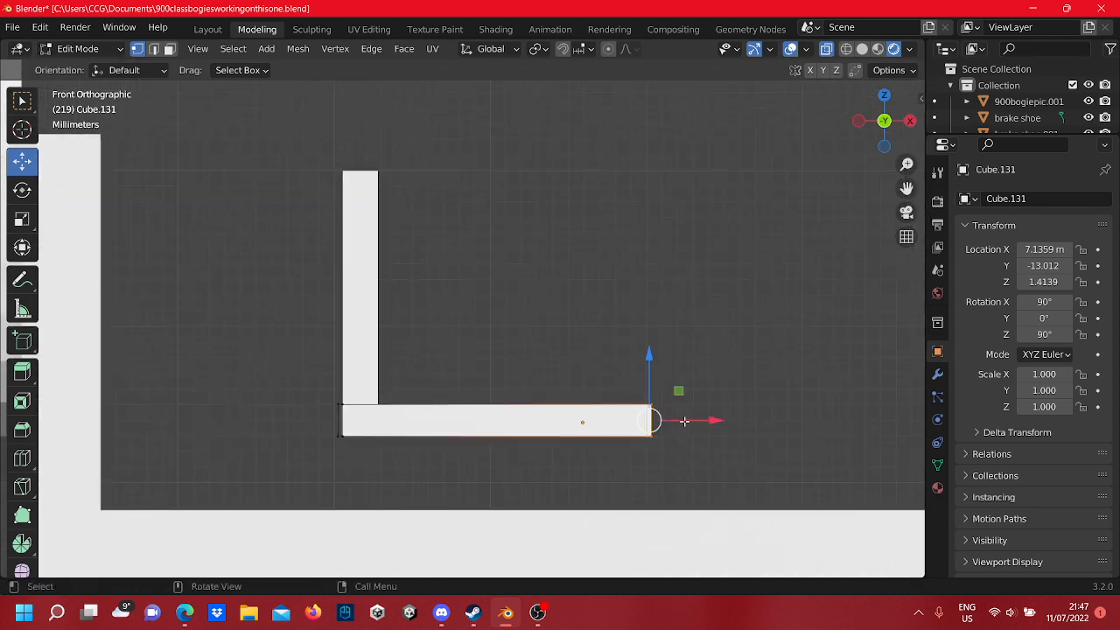
drag(675, 422, 673, 423)
scroll(427, 311, down, 4)
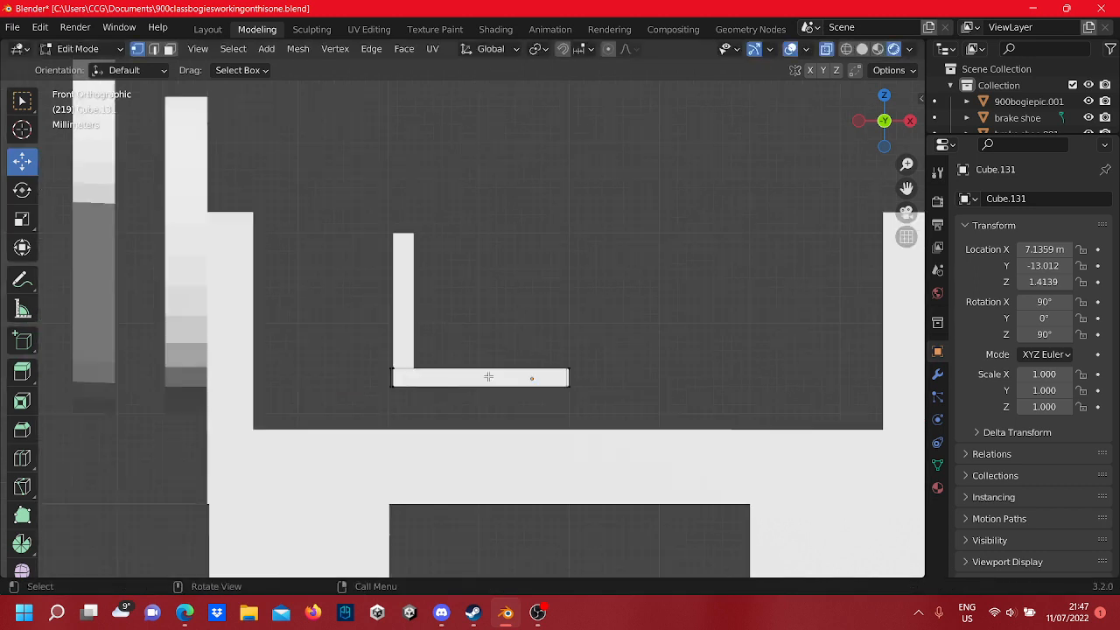
- Select the small crossbar and upright together and scale them uniformly to 0.573
key(Tab)
shift+click(414, 306)
scroll(429, 341, up, 3)
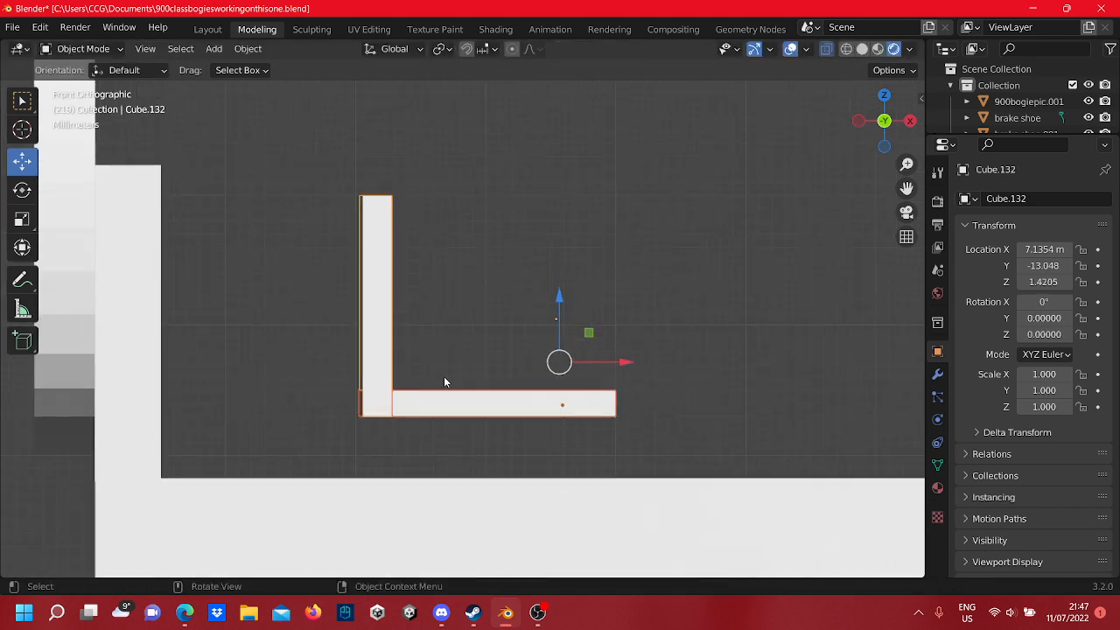
click(21, 220)
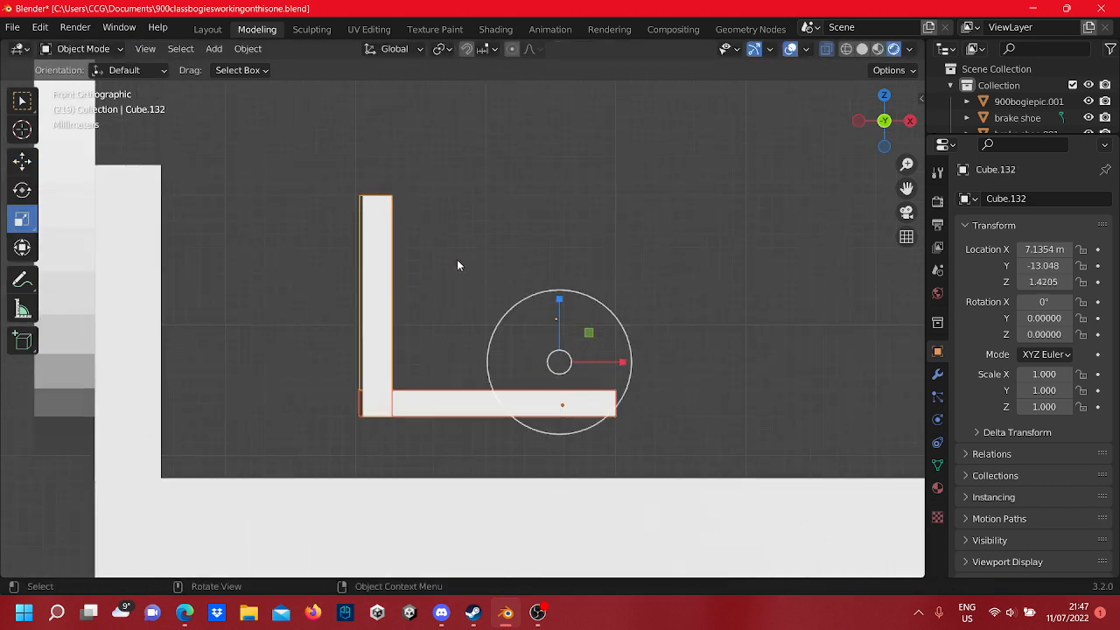
drag(618, 313, 585, 330)
scroll(641, 290, down, 3)
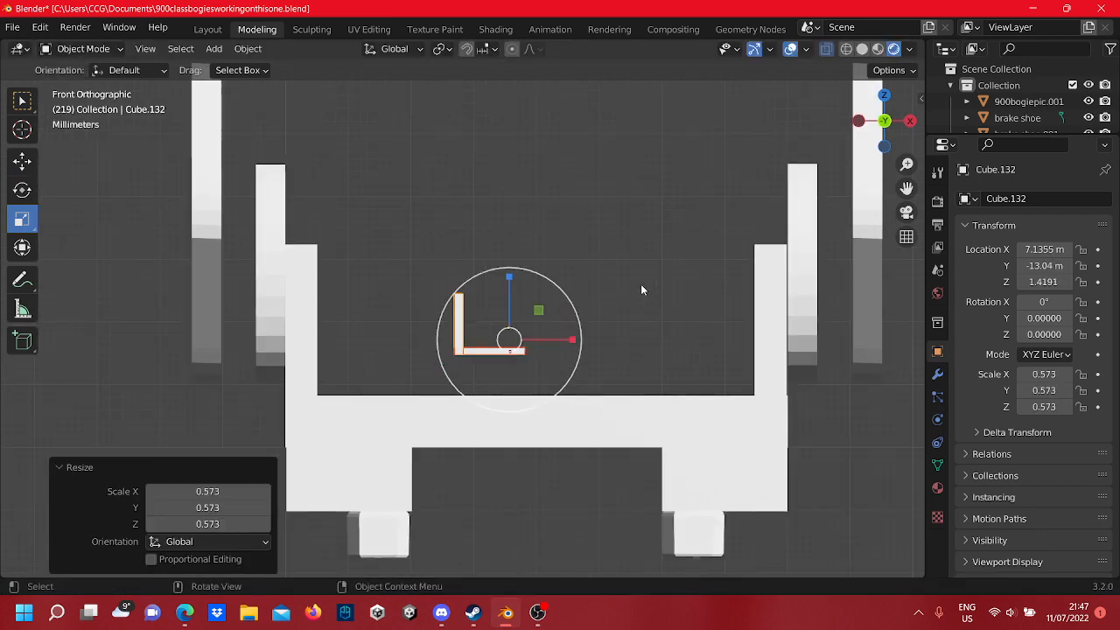
- Select both small pieces' meshes and reposition them vertically near the bracket's beam, finishing with a 0.019246 m move along Z
middle_drag(641, 289, 691, 231)
scroll(620, 338, down, 4)
scroll(627, 278, up, 3)
scroll(627, 278, up, 2)
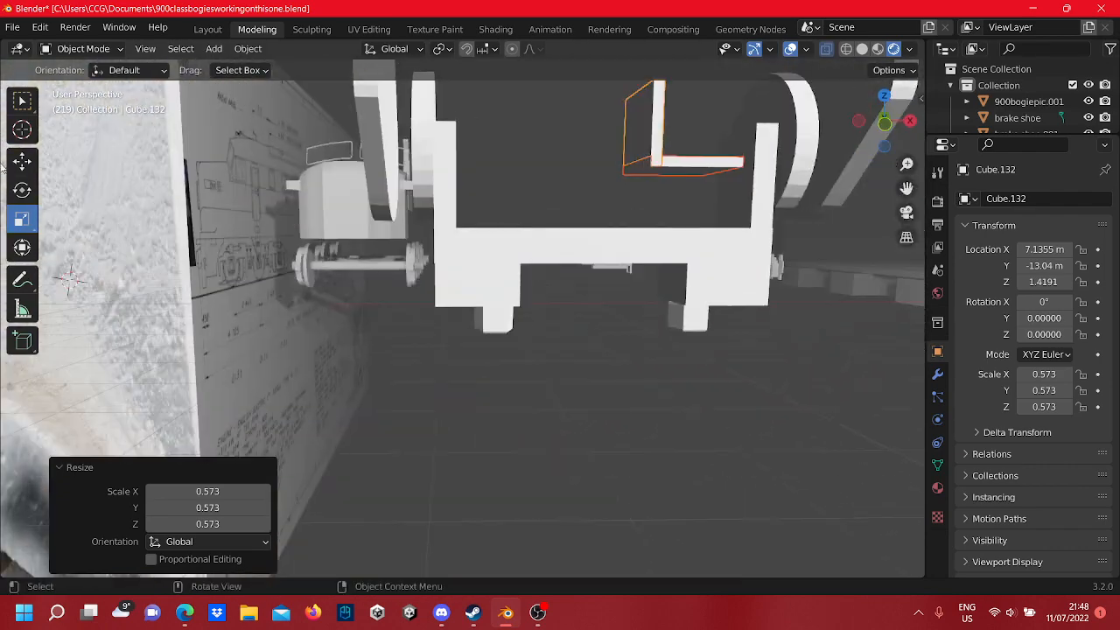
key(Tab)
scroll(579, 354, down, 4)
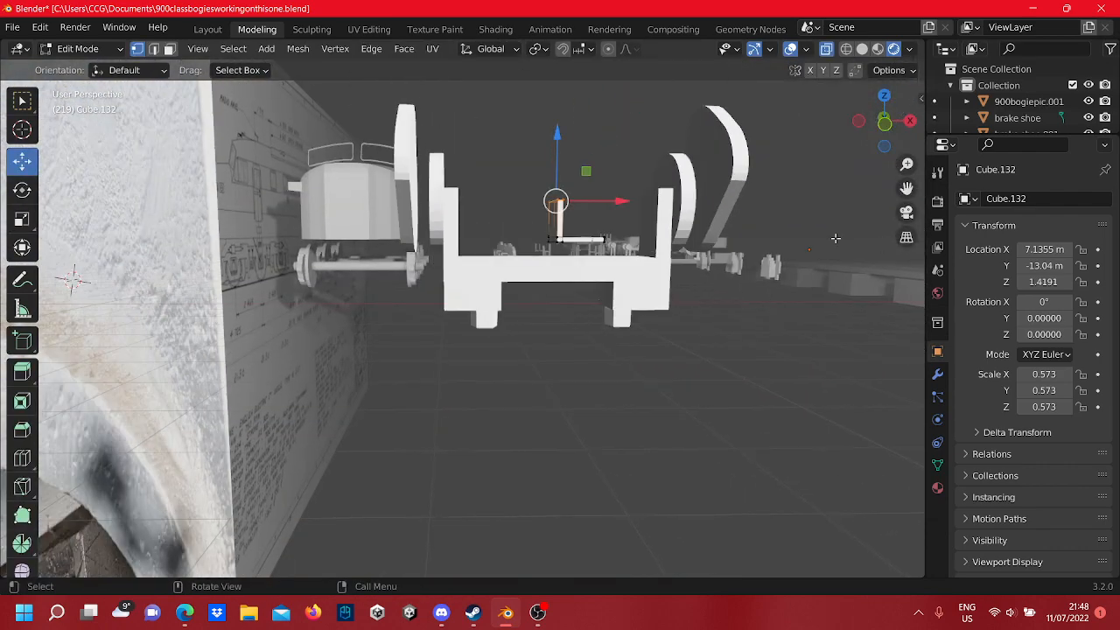
middle_drag(579, 354, 569, 427)
drag(668, 384, 532, 247)
middle_drag(532, 246, 481, 302)
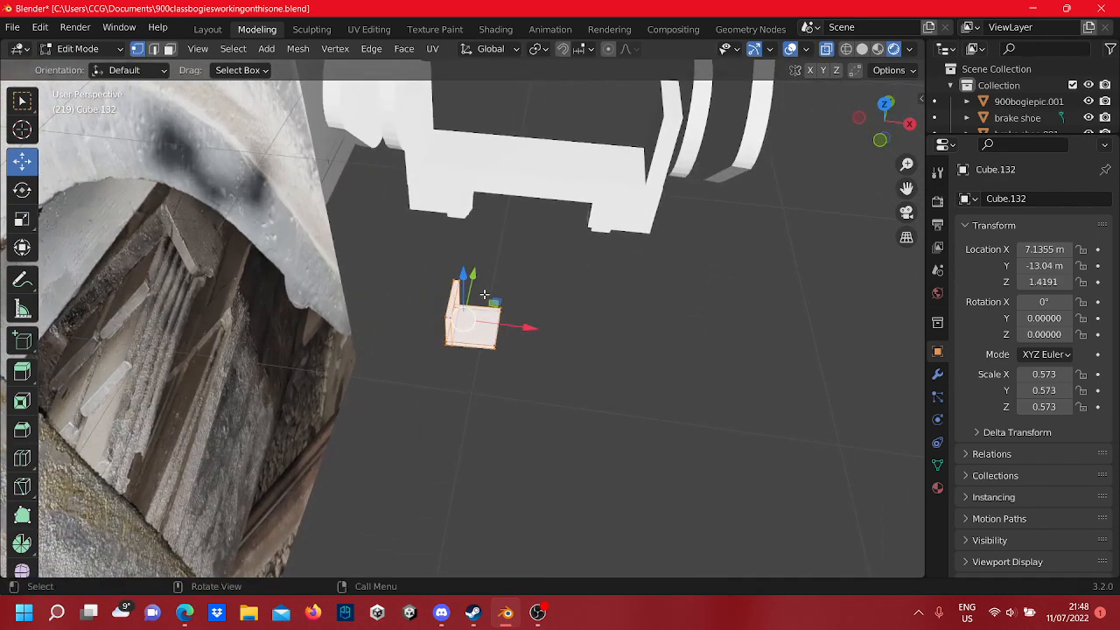
drag(465, 274, 539, 548)
middle_drag(496, 333, 493, 299)
drag(493, 300, 497, 209)
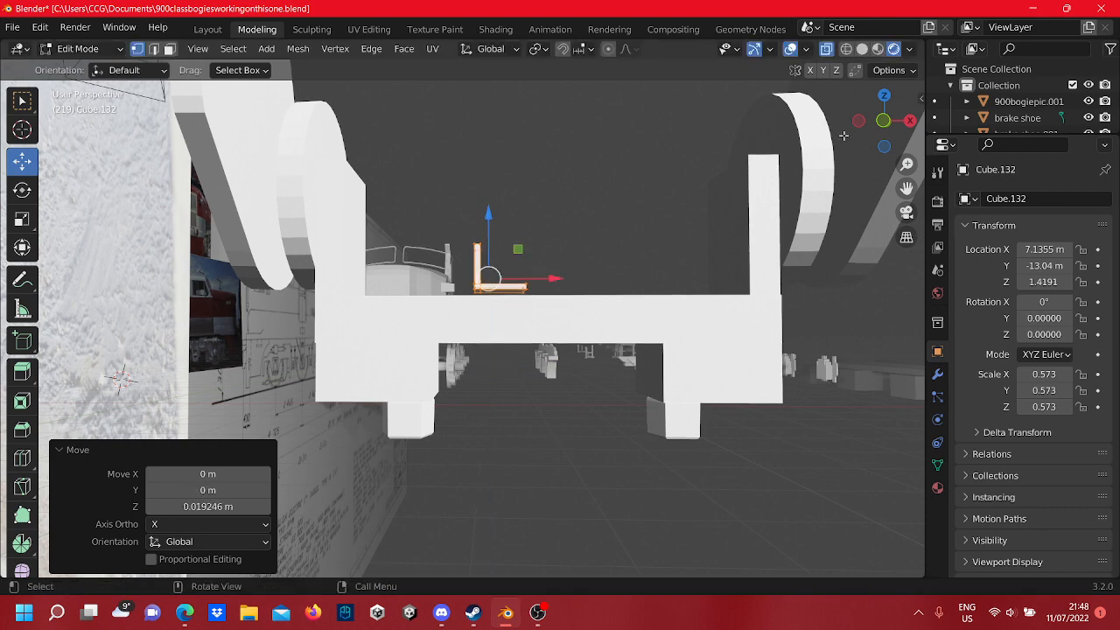
- Seat the L-shaped pieces on the beam at the bracket's inner corner, finishing with a 0.001076 m move along X
click(884, 120)
scroll(634, 301, down, 4)
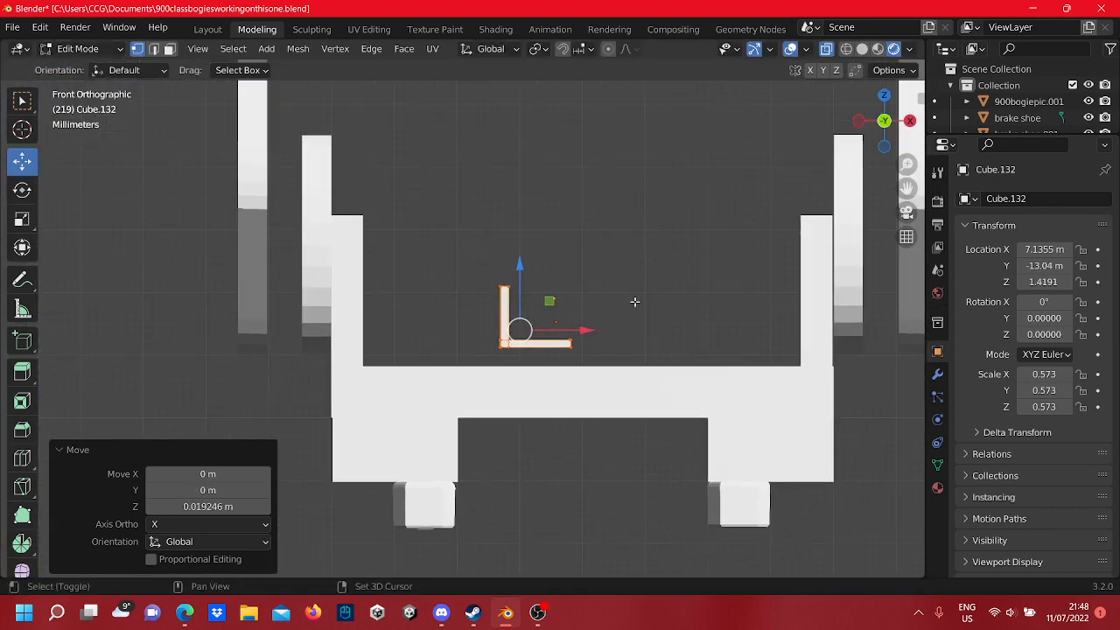
scroll(593, 333, up, 4)
drag(627, 339, 326, 334)
drag(302, 281, 306, 327)
drag(357, 378, 372, 377)
scroll(526, 321, down, 5)
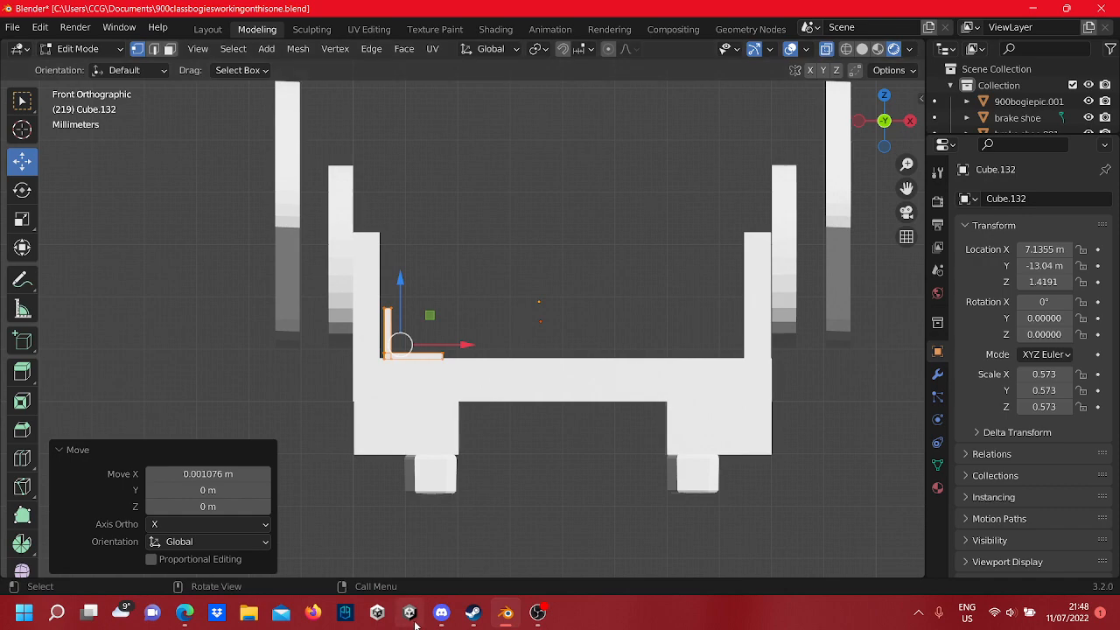
- Examine the L-shaped pieces' placement in the bracket against the bogie reference photos from several angles
scroll(425, 475, down, 3)
middle_drag(425, 475, 408, 355)
scroll(409, 355, down, 2)
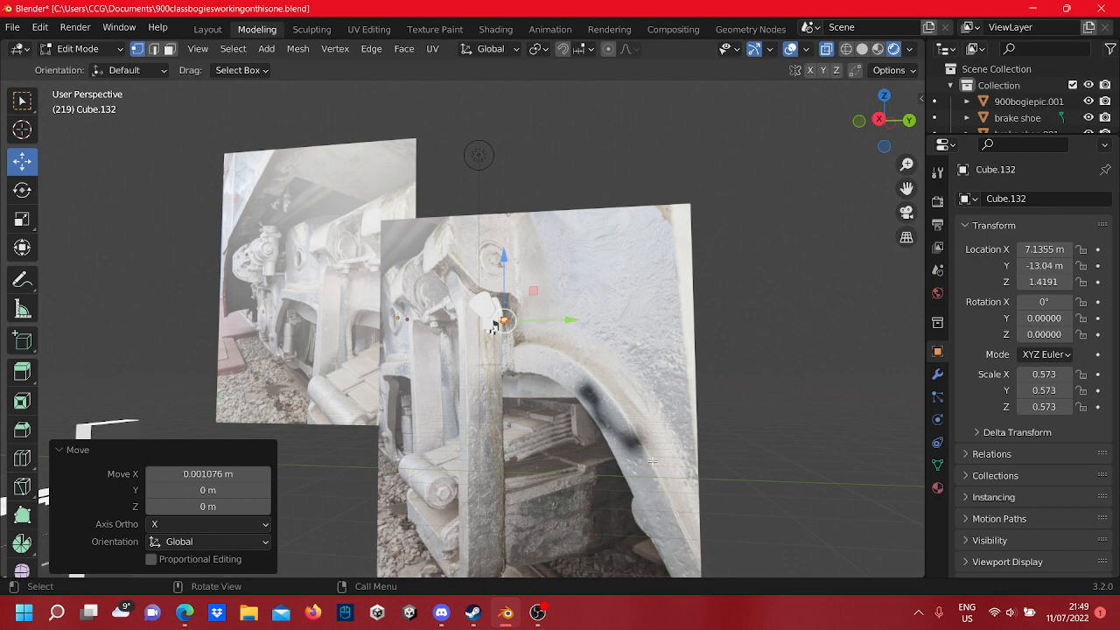
scroll(525, 355, up, 10)
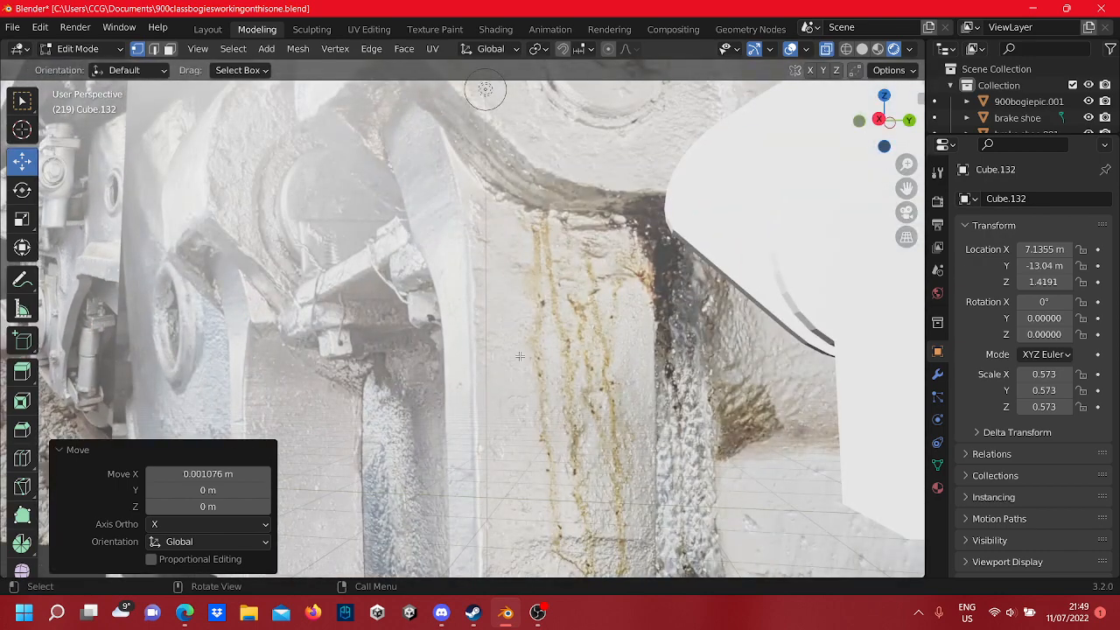
scroll(520, 356, down, 2)
middle_drag(407, 364, 632, 371)
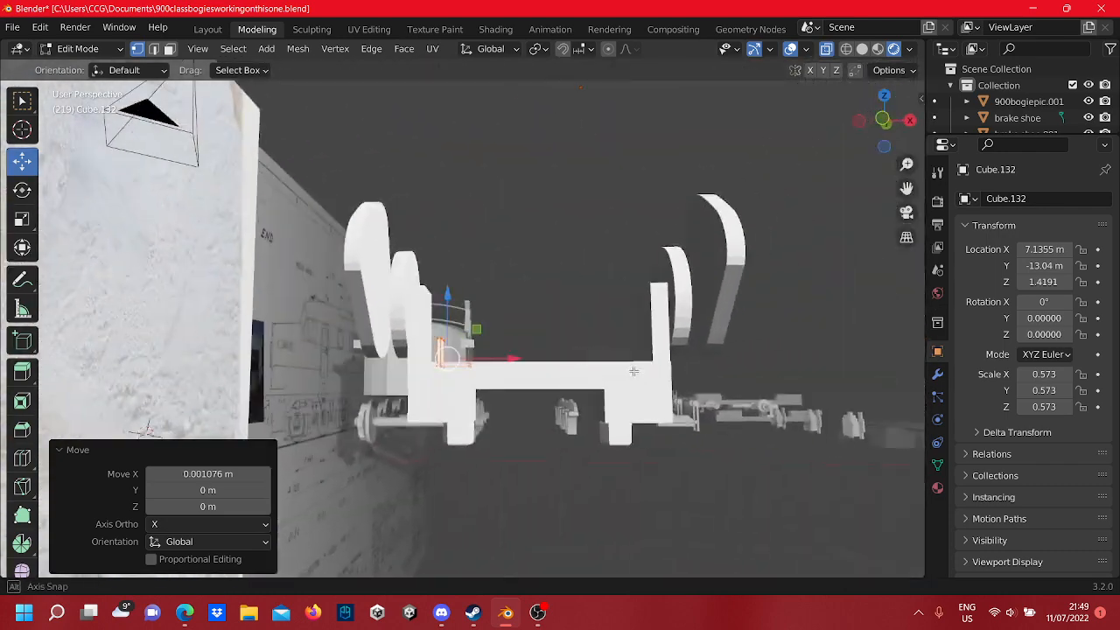
shift+middle_drag(517, 376, 529, 268)
scroll(558, 405, up, 4)
click(521, 431)
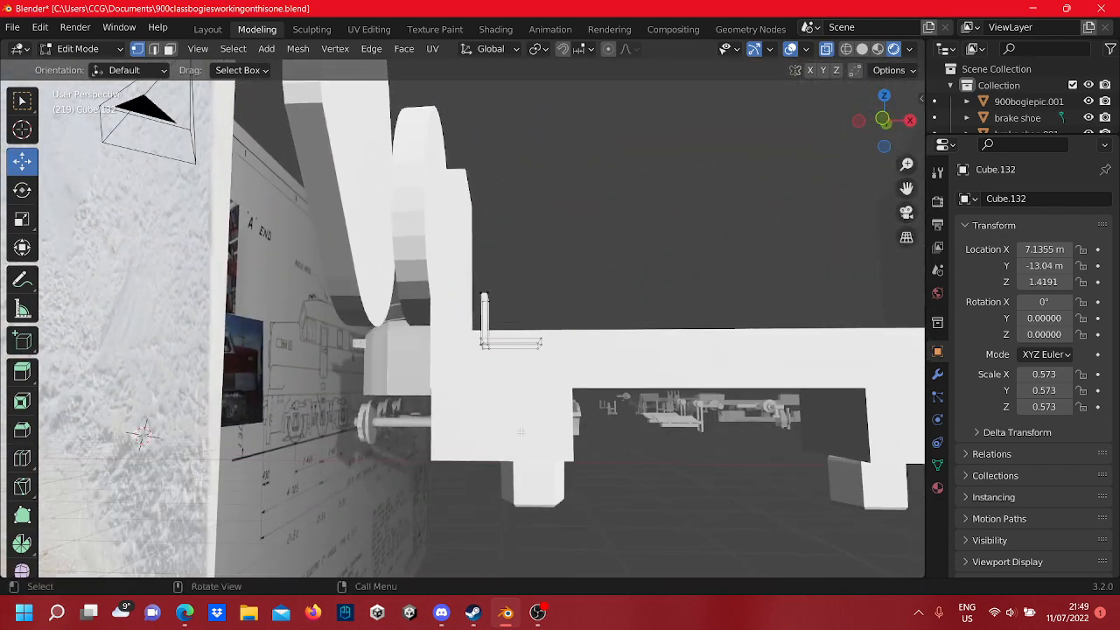
key(Tab)
click(522, 420)
shift+middle_drag(523, 417, 264, 259)
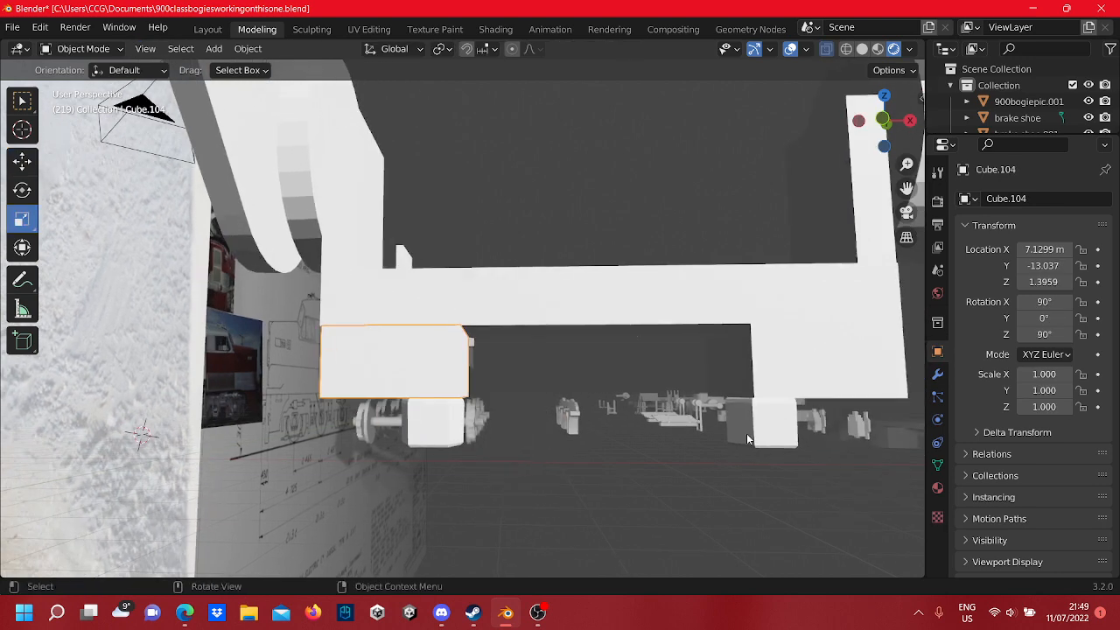
shift+click(803, 371)
scroll(564, 409, down, 2)
key(Tab)
middle_drag(466, 407, 533, 407)
key(b)
drag(533, 407, 479, 273)
middle_drag(492, 325, 399, 320)
key(Tab)
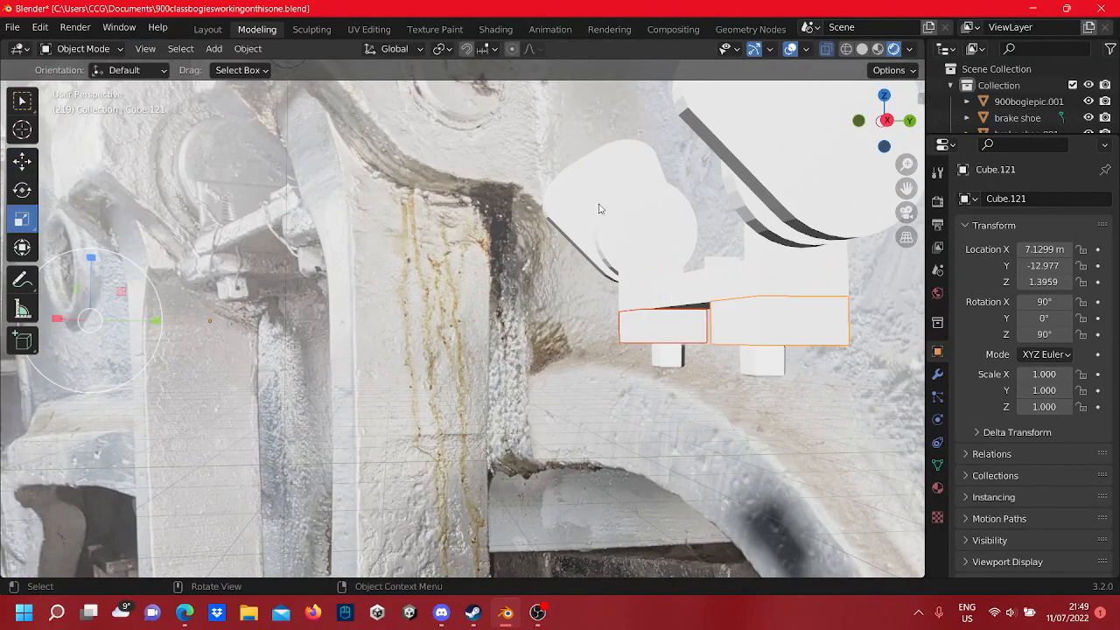
- Select the meshes of both large outer tapered plates together and scale them uniformly to 1.399
click(598, 203)
middle_drag(598, 204, 567, 304)
shift+click(535, 304)
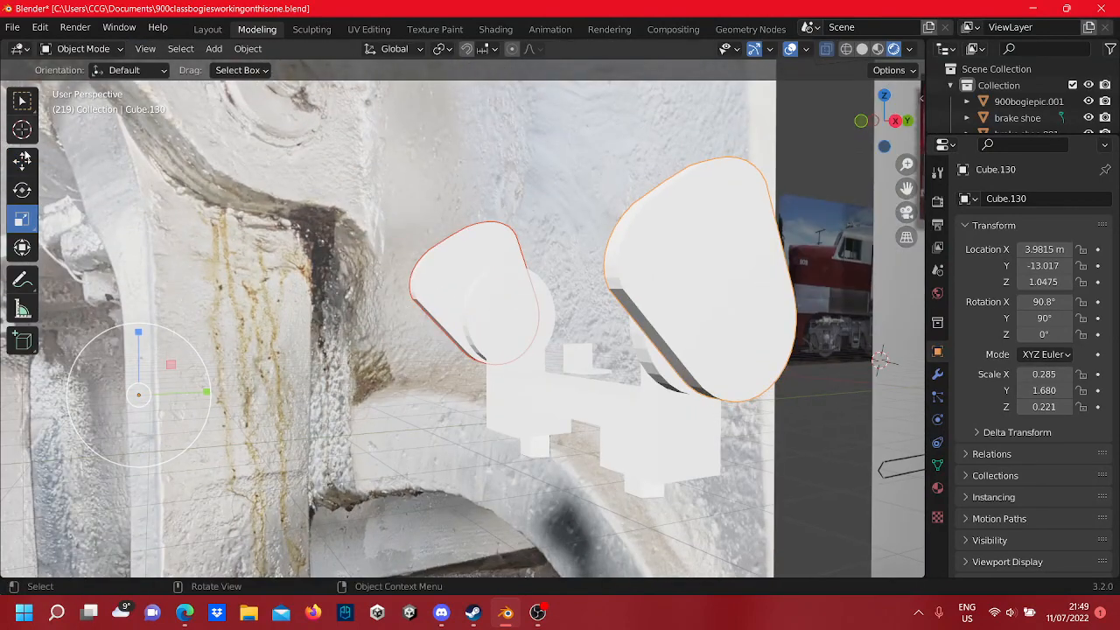
click(23, 159)
key(Tab)
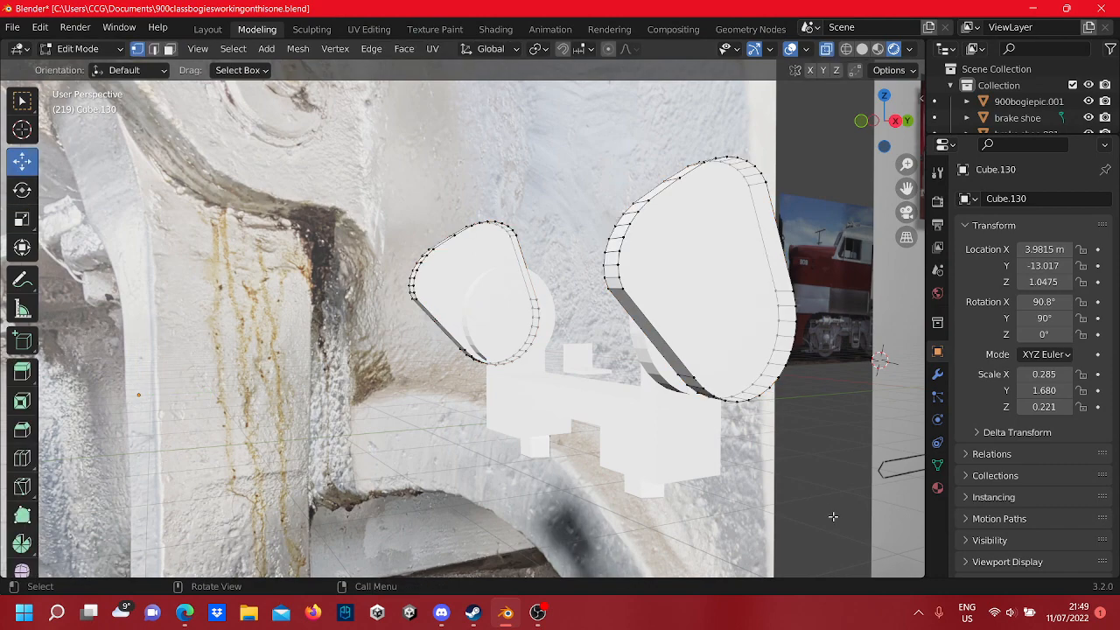
scroll(367, 324, down, 3)
key(a)
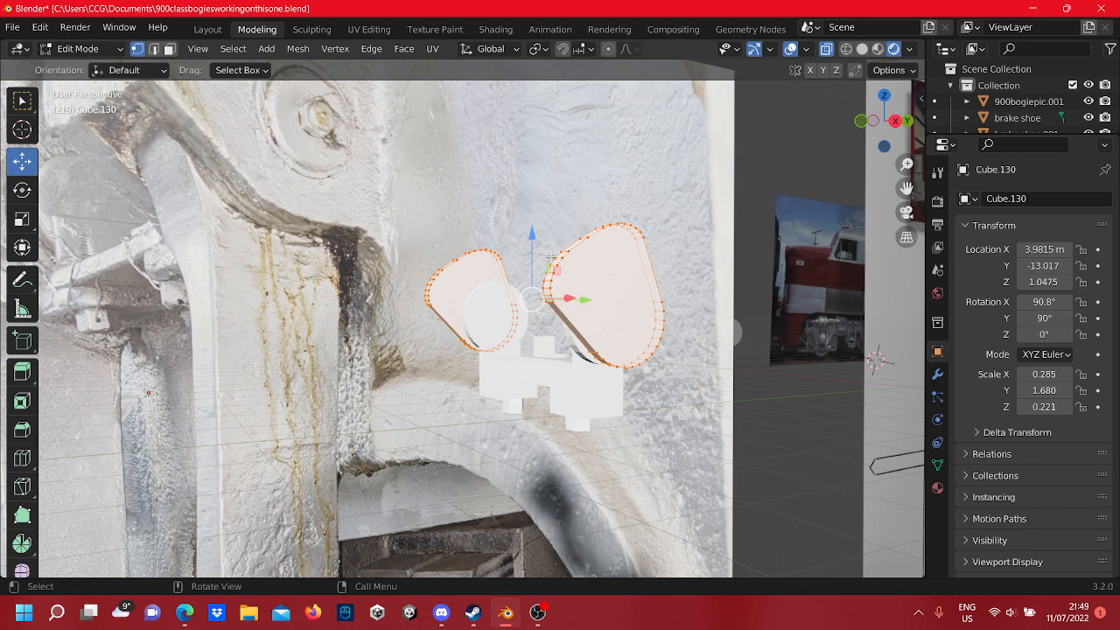
click(23, 189)
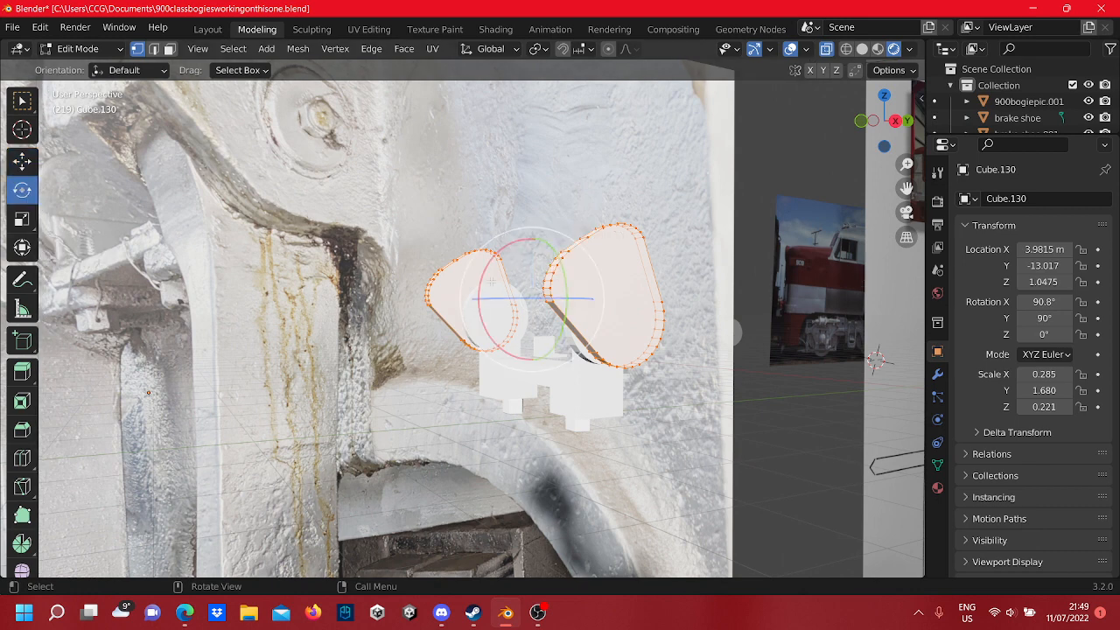
click(25, 221)
drag(596, 254, 604, 226)
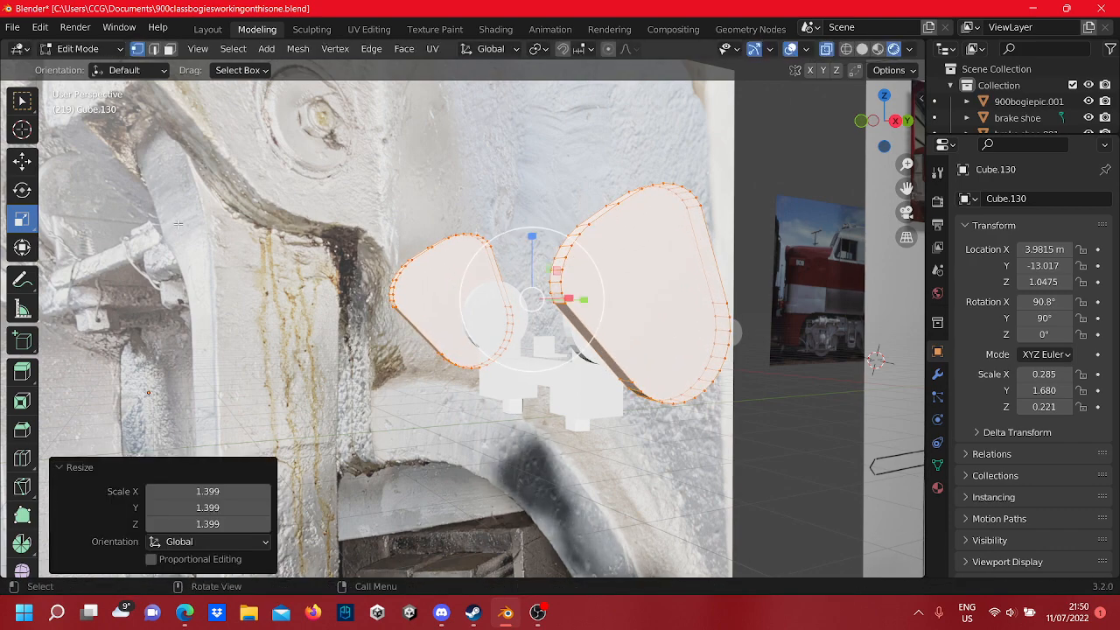
- Lower the two enlarged tapered plates by moving them -0.013261 m along Z
click(22, 160)
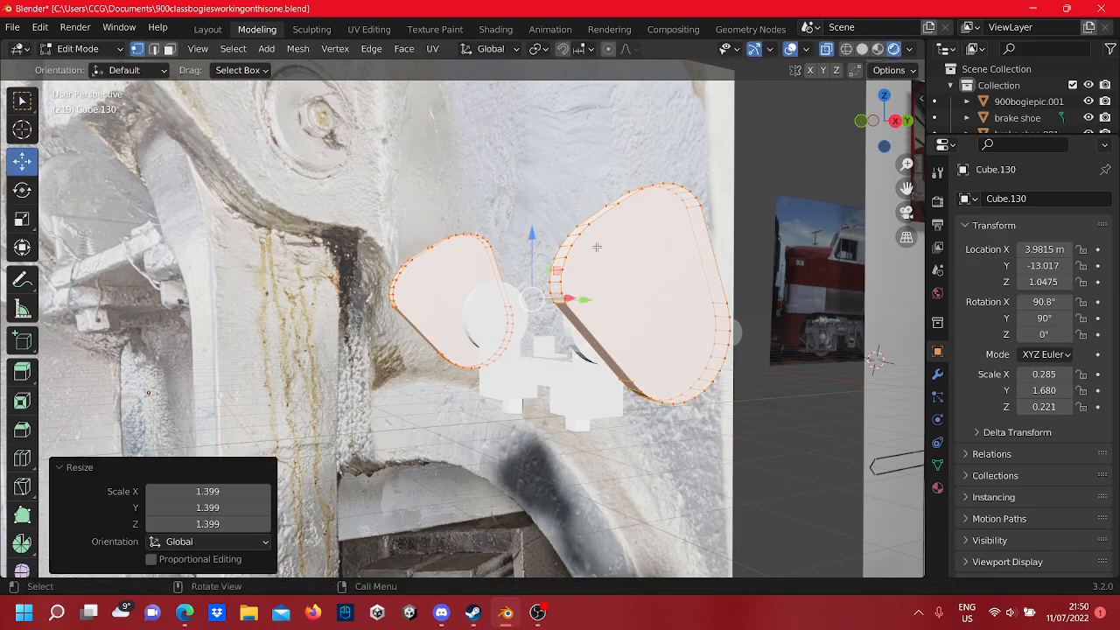
drag(531, 232, 526, 262)
scroll(608, 397, up, 8)
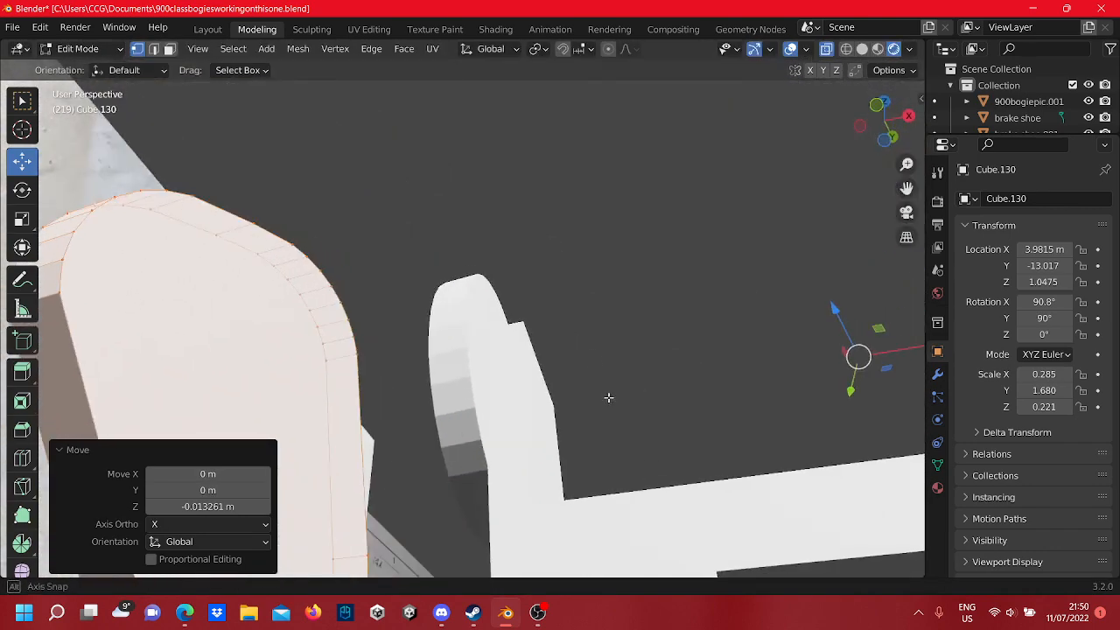
- Edit both blocks beneath the bracket's beam together and extend the -X block's outer end by -0.009686 m along X
scroll(638, 476, down, 5)
shift+middle_drag(642, 481, 571, 372)
key(Tab)
click(490, 372)
click(800, 317)
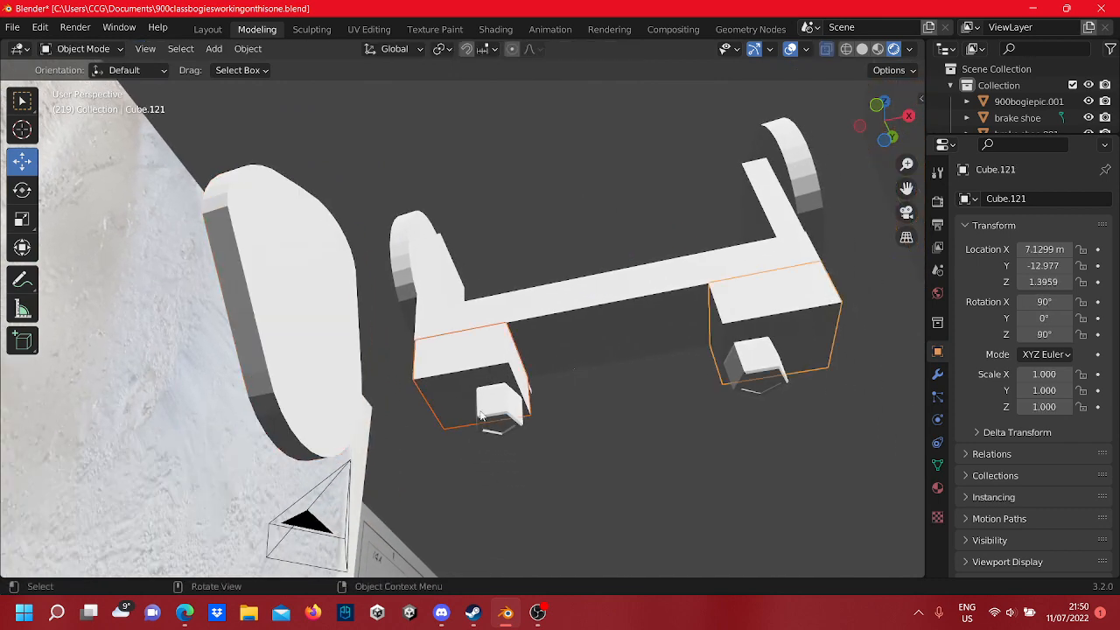
scroll(613, 368, down, 2)
key(Tab)
middle_drag(405, 410, 549, 425)
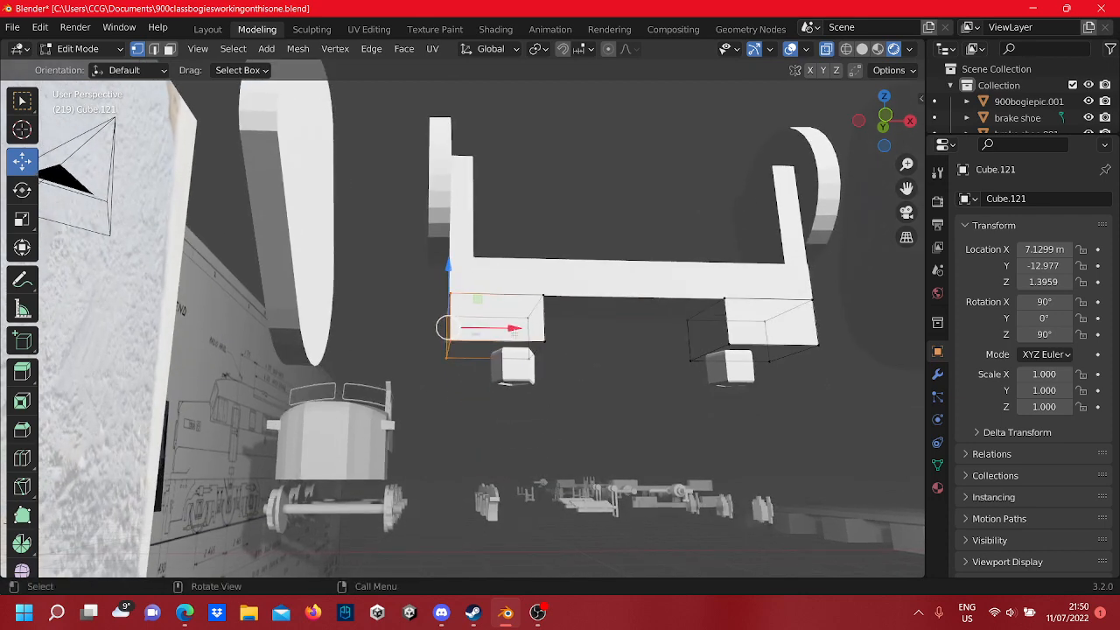
click(511, 326)
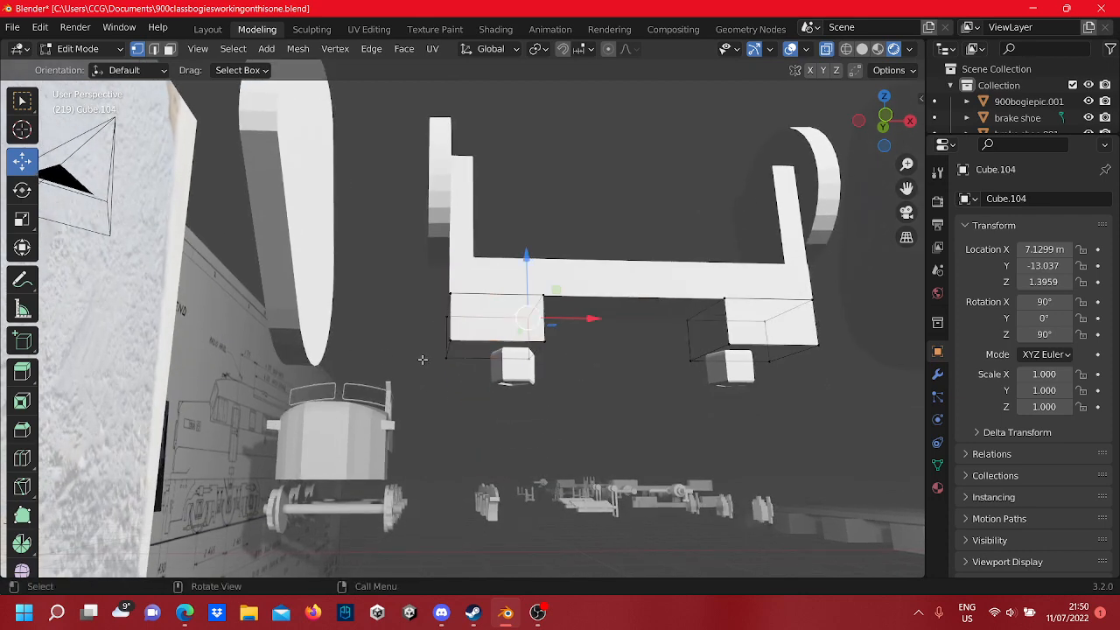
click(884, 124)
drag(484, 394, 412, 263)
drag(499, 337, 415, 356)
click(412, 356)
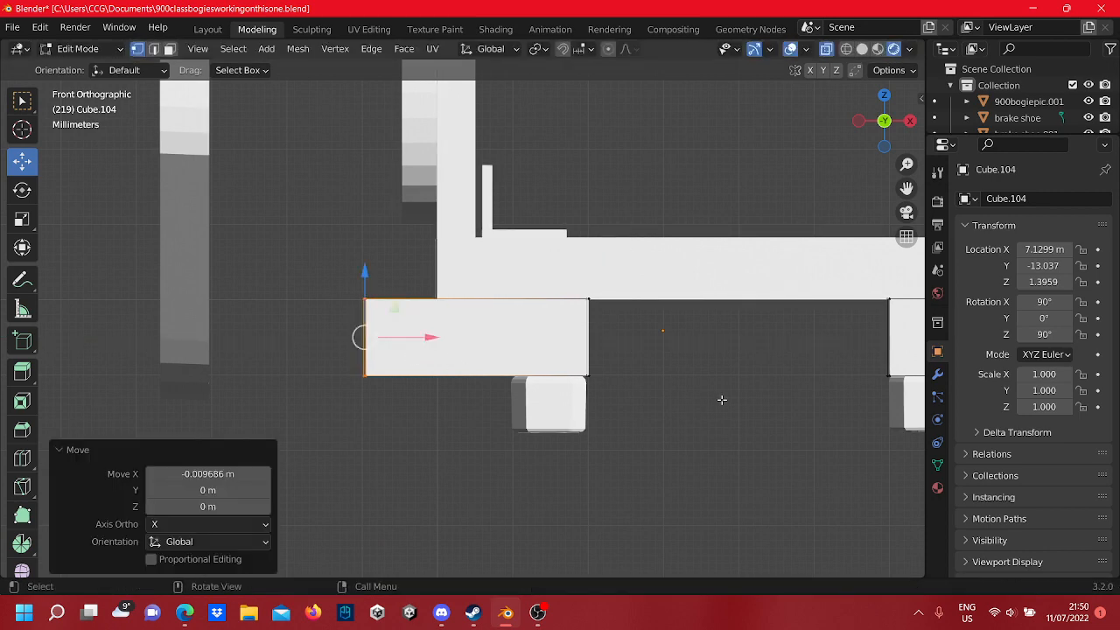
click(740, 395)
- Extend the outer end of the +X block beneath the beam by 0.00984 m along X
shift+middle_drag(609, 355, 124, 302)
shift+middle_drag(594, 333, 457, 363)
drag(466, 378, 411, 259)
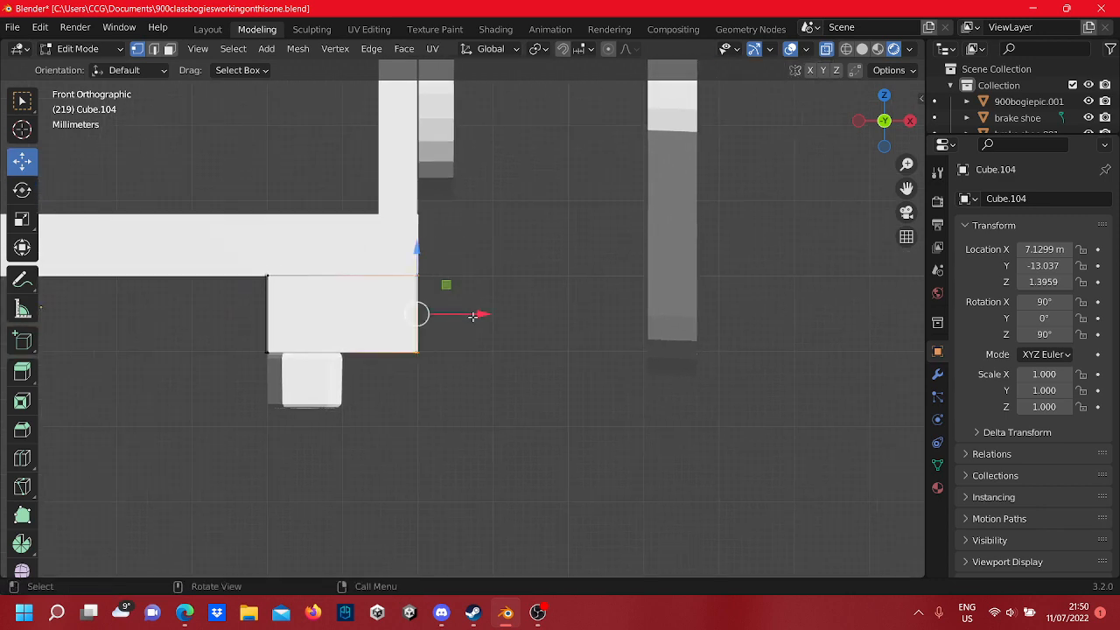
drag(472, 316, 550, 314)
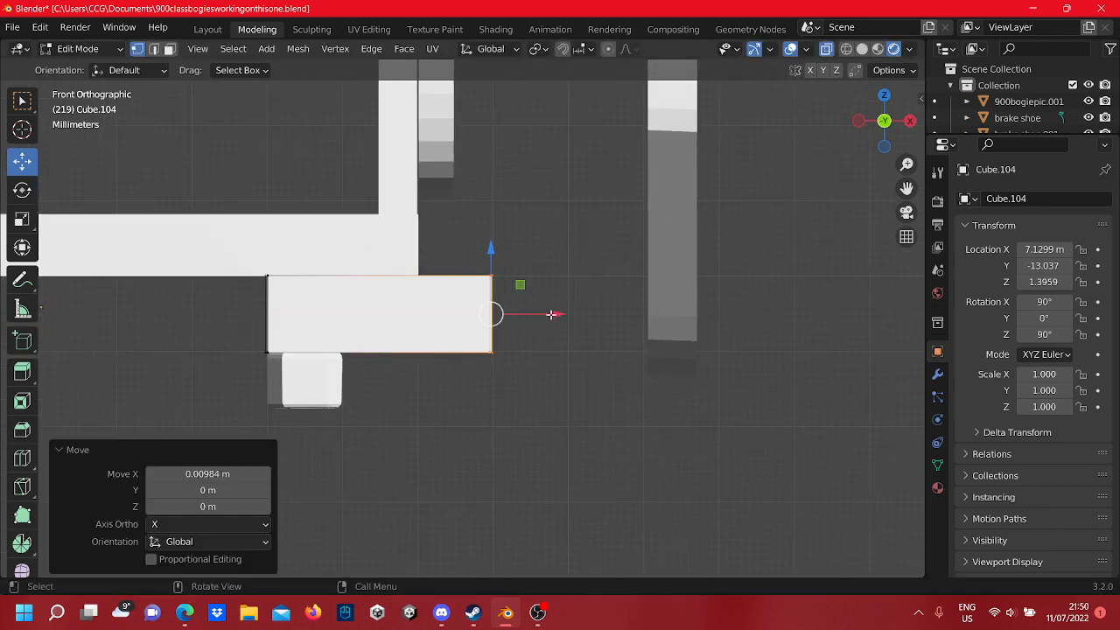
click(567, 352)
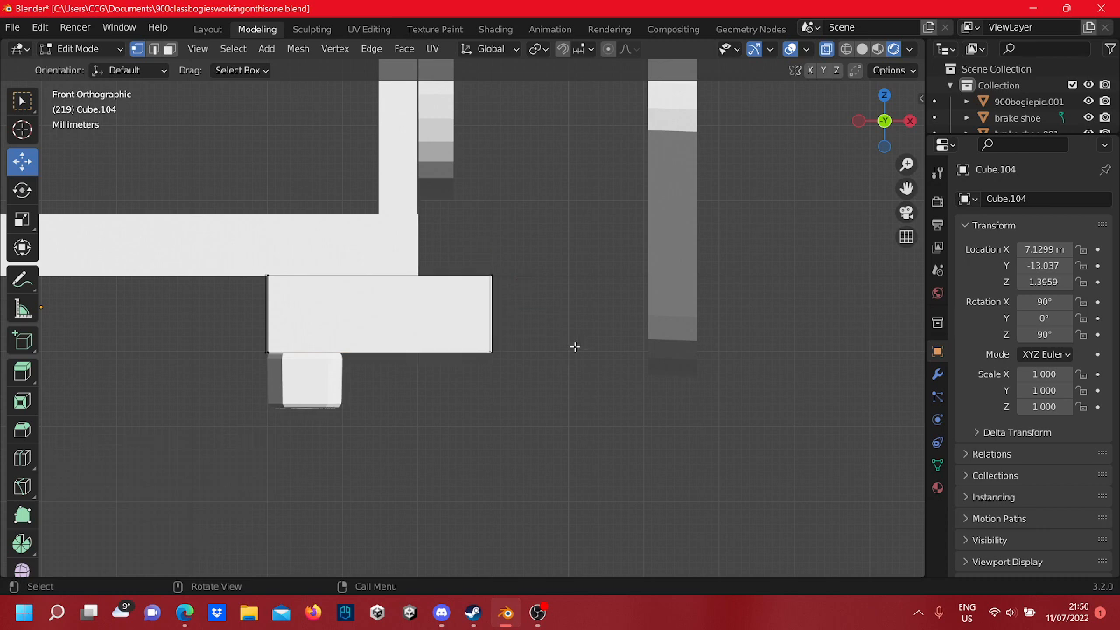
- Edit both inner rounded parts, stretch the +X part's outer face to the large tapered plate, and shift that part -0.000335 m along X
scroll(575, 346, up, 3)
scroll(569, 350, down, 8)
scroll(529, 332, up, 3)
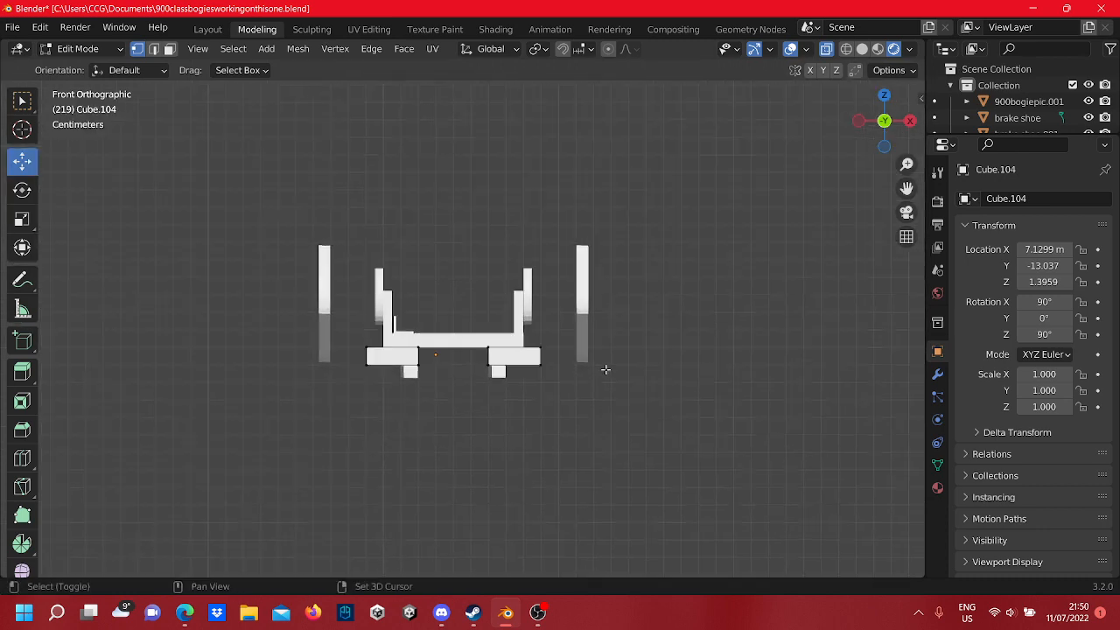
key(Tab)
click(575, 290)
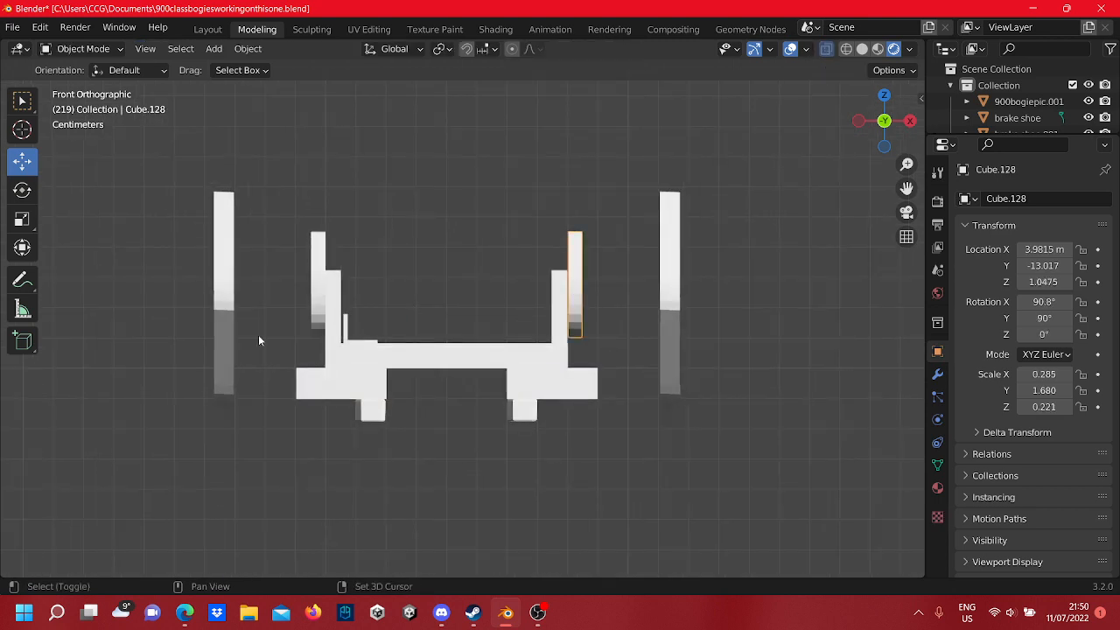
shift+click(320, 298)
scroll(654, 298, down, 2)
scroll(571, 295, down, 1)
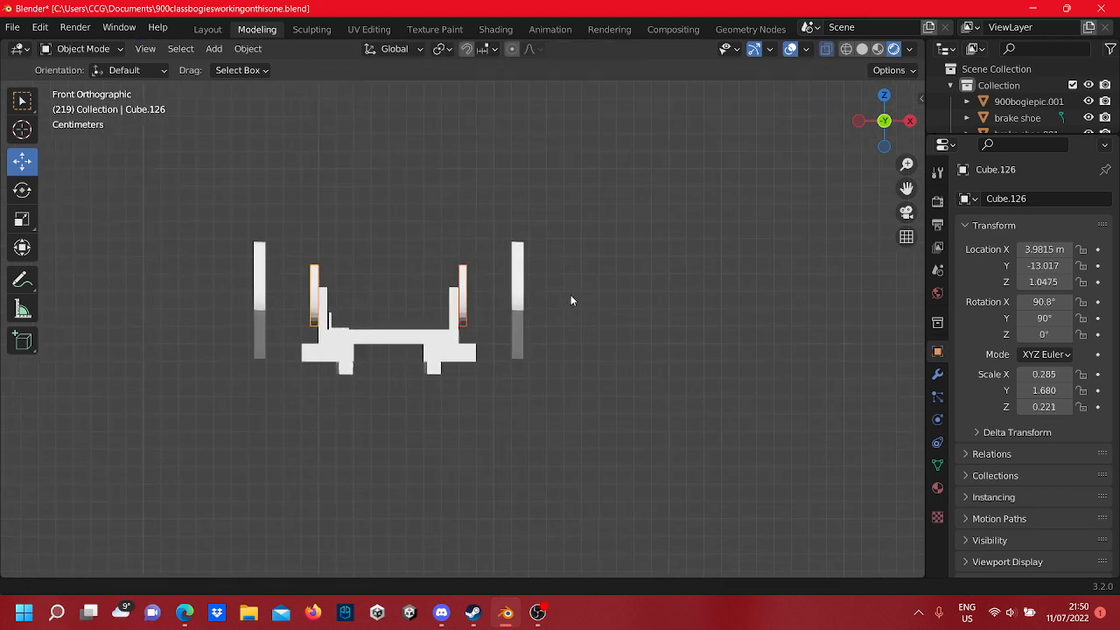
key(Tab)
scroll(518, 329, up, 4)
scroll(518, 350, up, 5)
scroll(515, 415, down, 4)
shift+scroll(516, 422, up, 2)
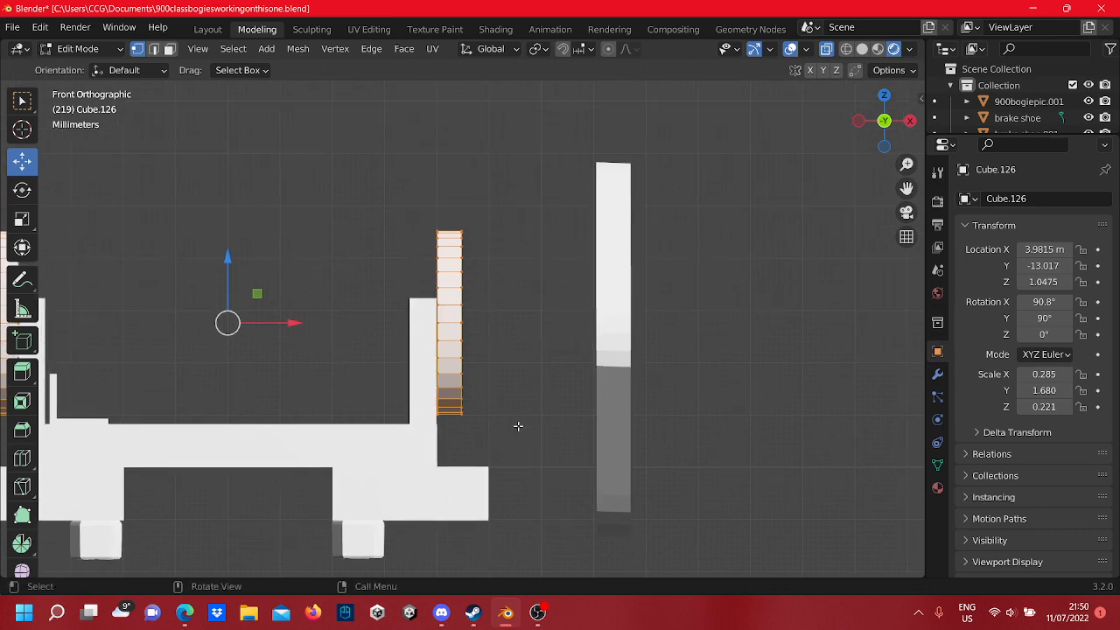
drag(518, 426, 445, 207)
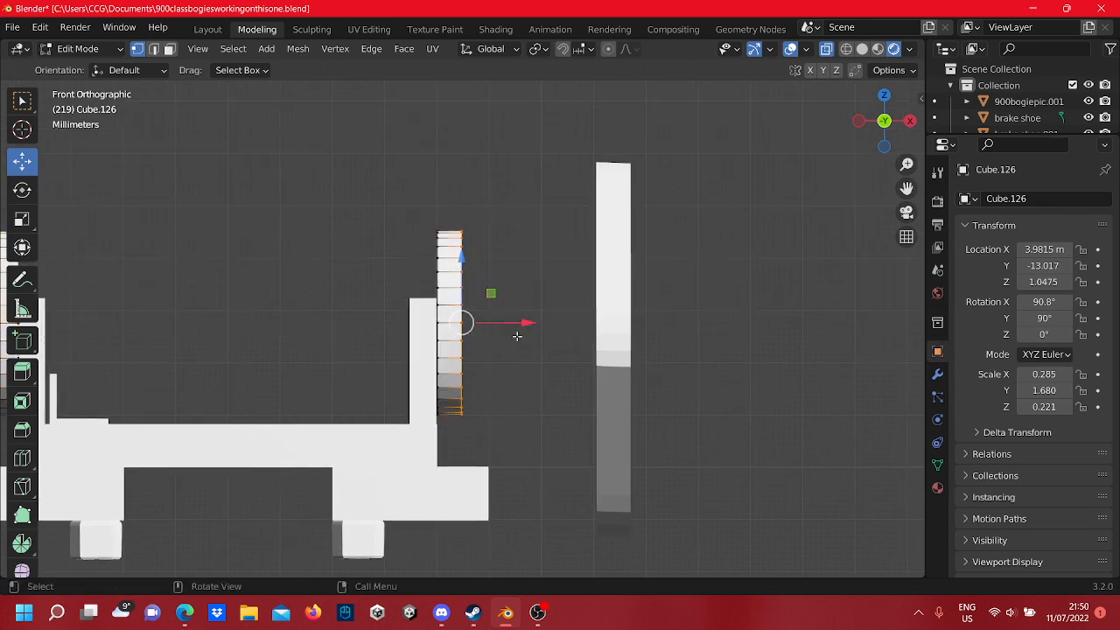
drag(524, 324, 659, 323)
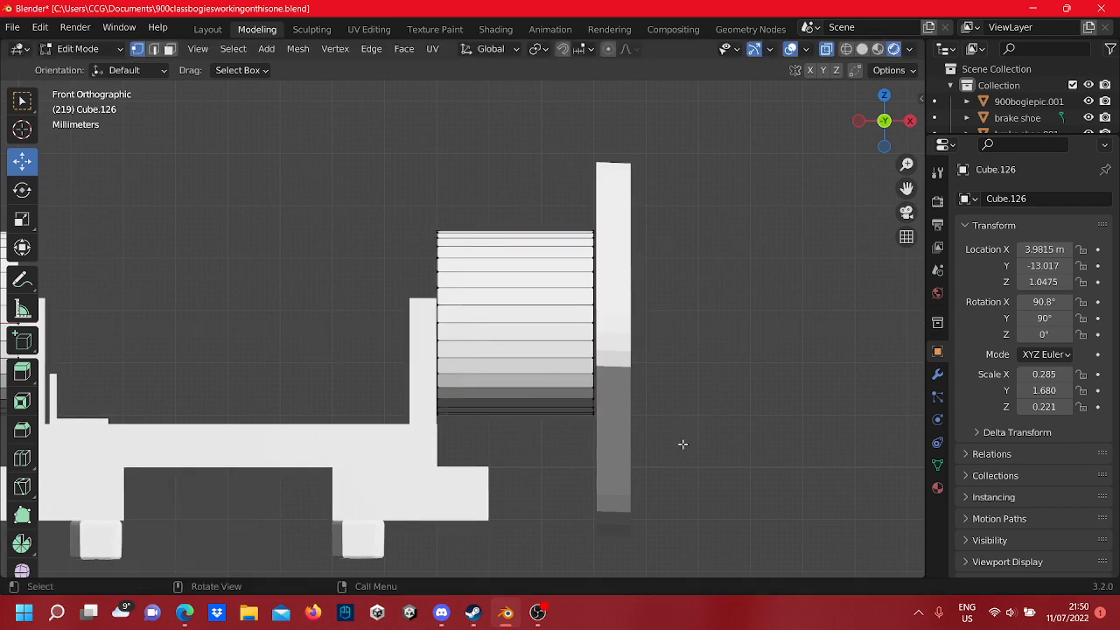
drag(683, 444, 389, 160)
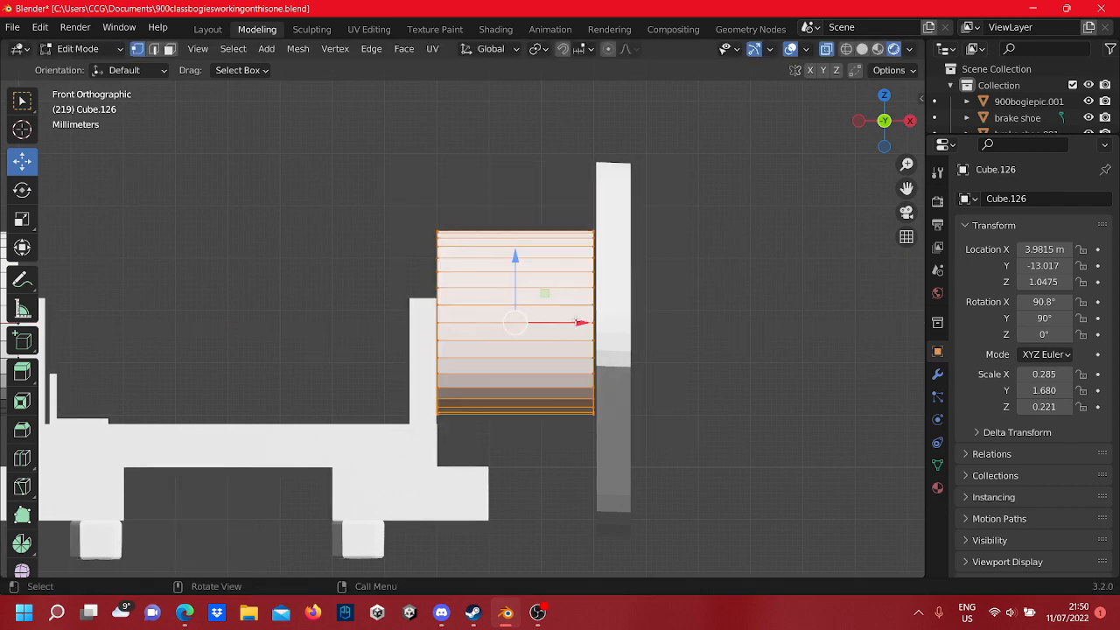
drag(579, 323, 569, 321)
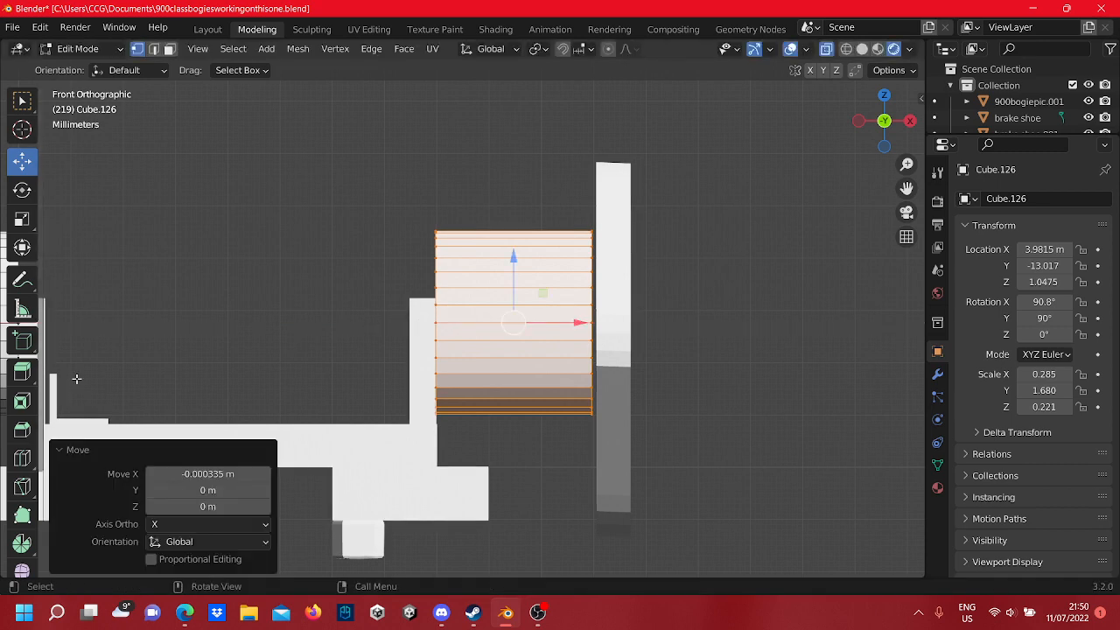
- Stretch the outer face of the -X inner rounded part along X to meet the large tapered plate on its side
shift+middle_drag(77, 379, 556, 354)
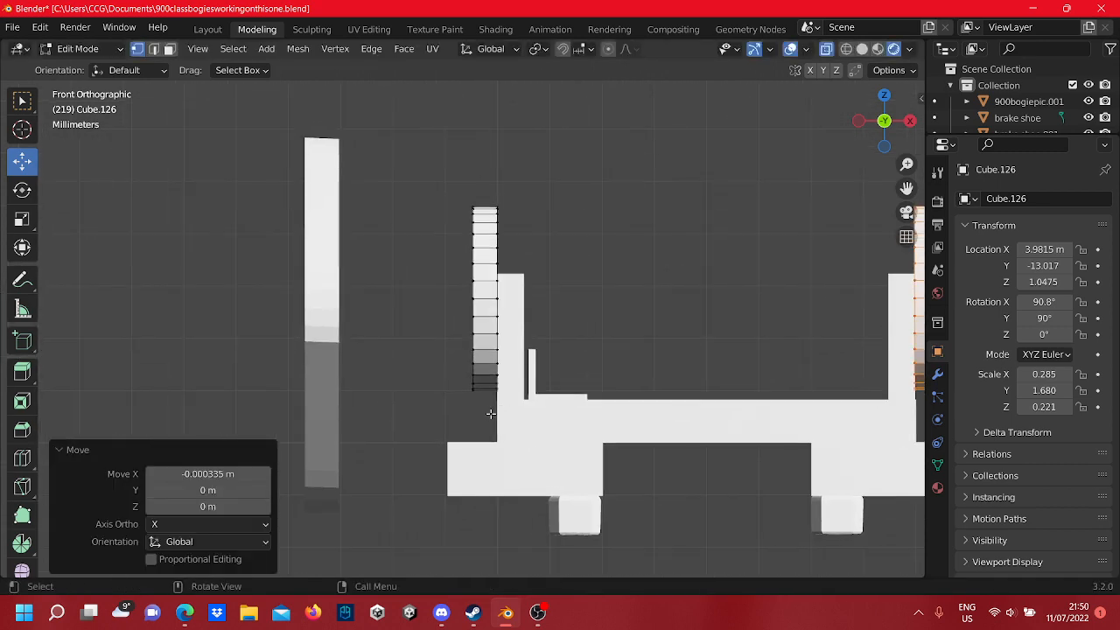
drag(484, 416, 411, 111)
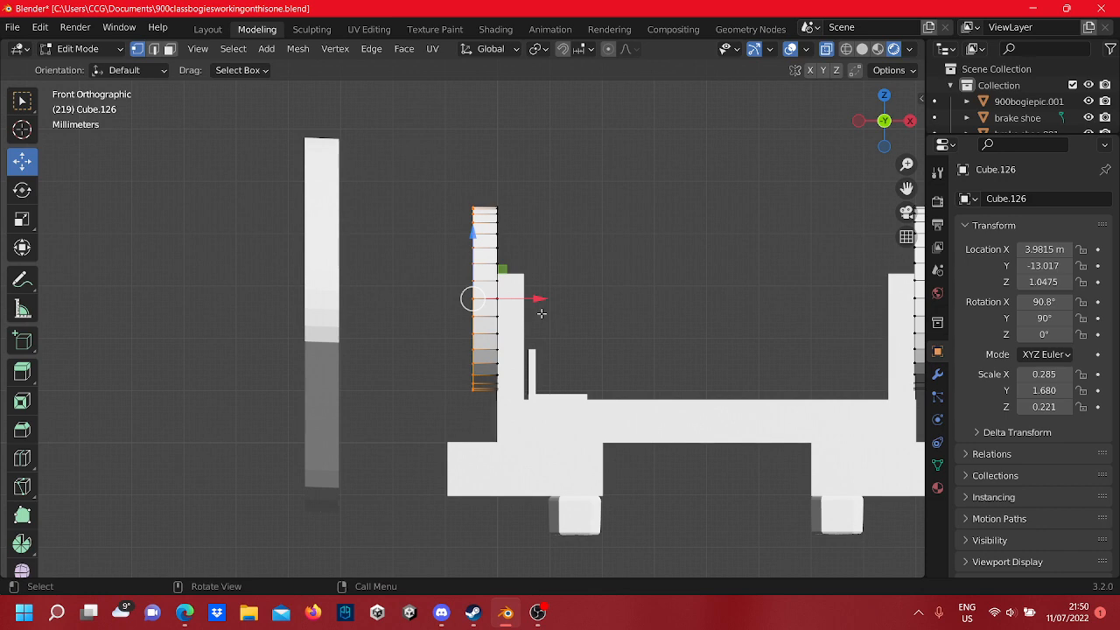
drag(532, 297, 391, 321)
click(387, 449)
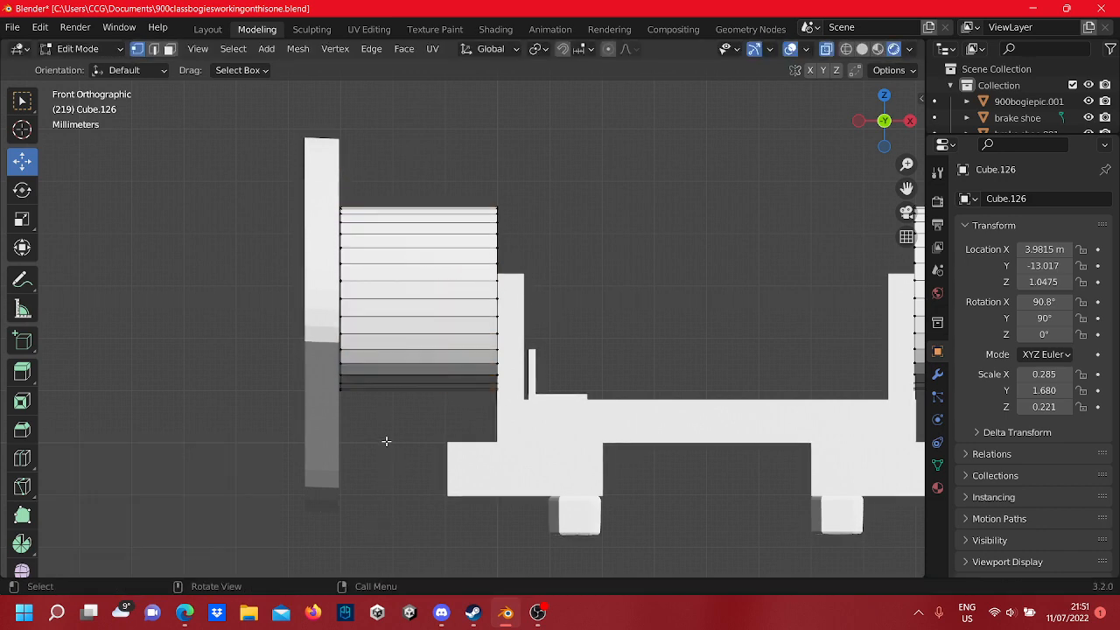
scroll(386, 441, down, 3)
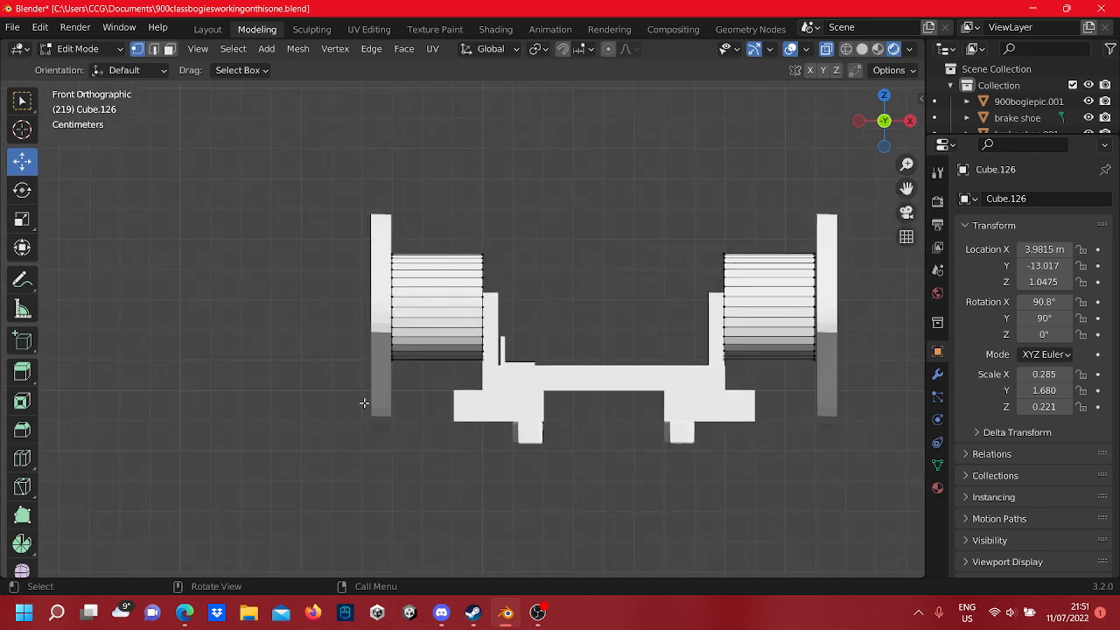
- Edit both large outer plates together and move the left plate inward along X by about 0.022 m, over its cylinder
key(Tab)
click(384, 355)
shift+middle_drag(510, 348, 364, 330)
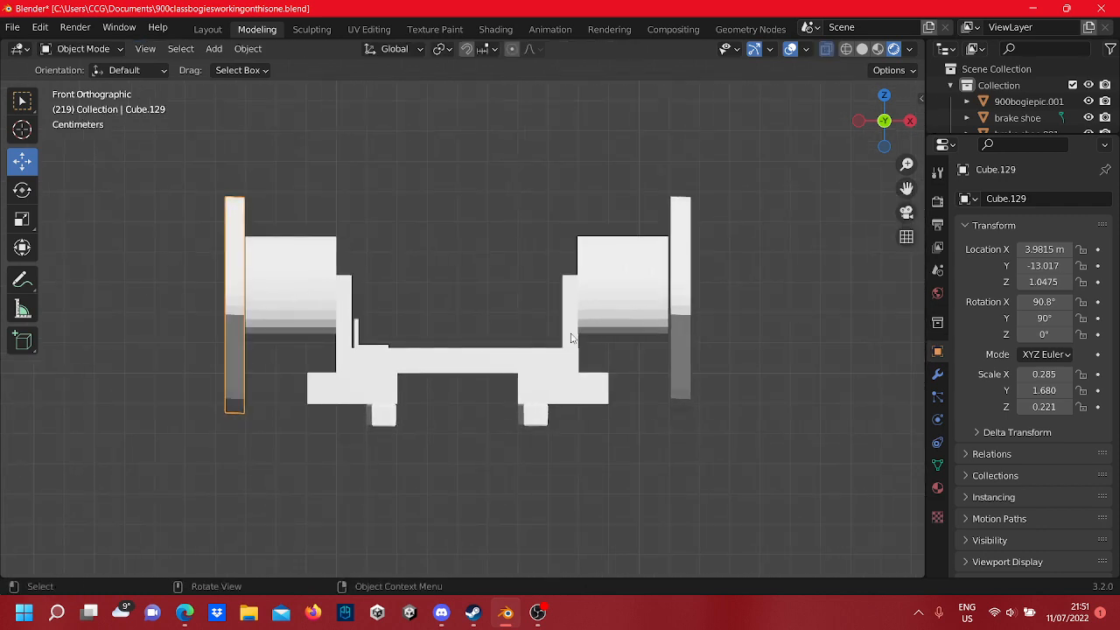
shift+click(678, 356)
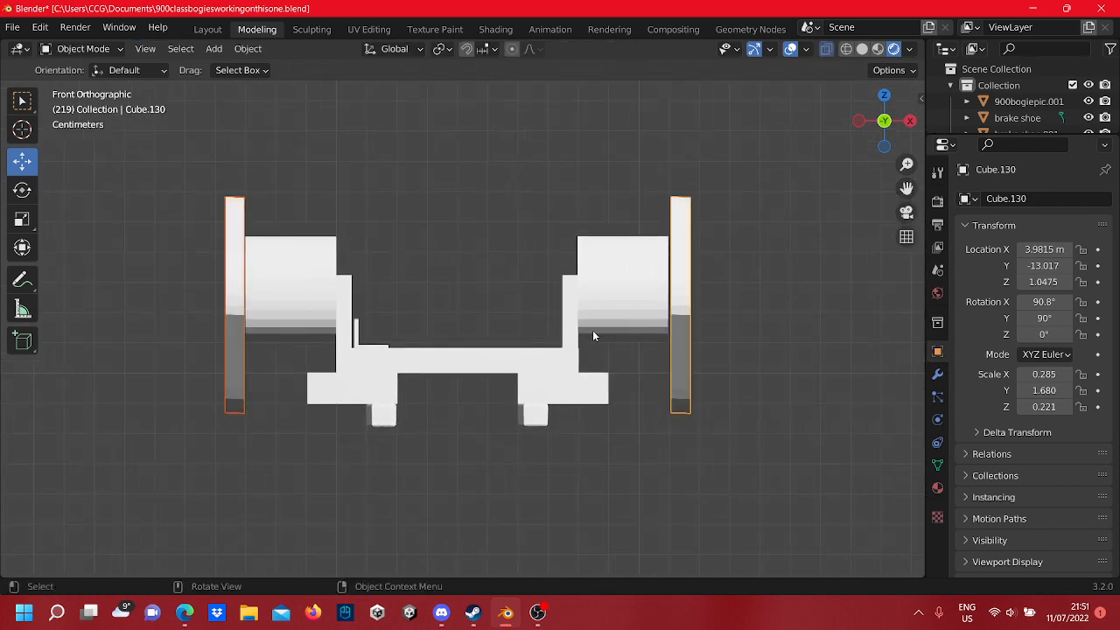
scroll(573, 338, down, 3)
key(Tab)
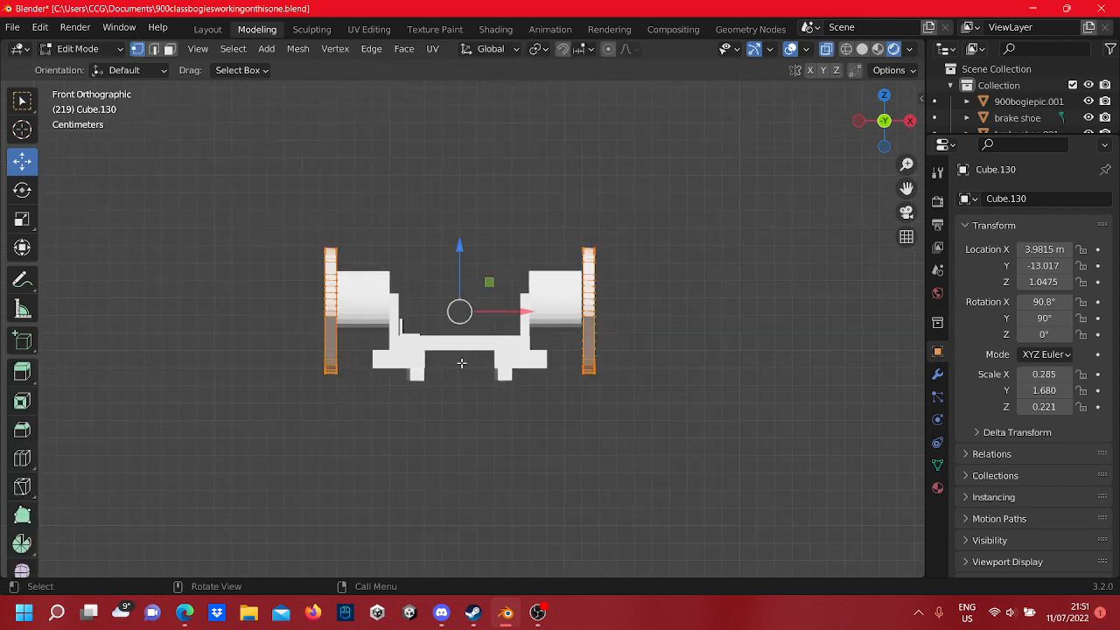
scroll(284, 325, up, 4)
shift+middle_drag(284, 325, 421, 330)
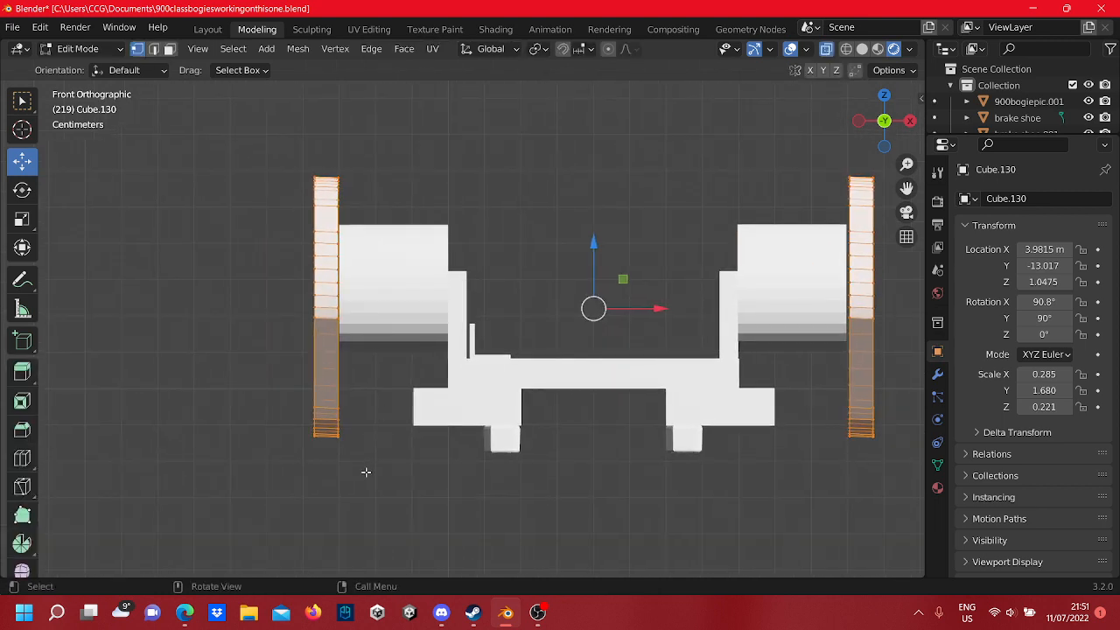
drag(366, 472, 266, 168)
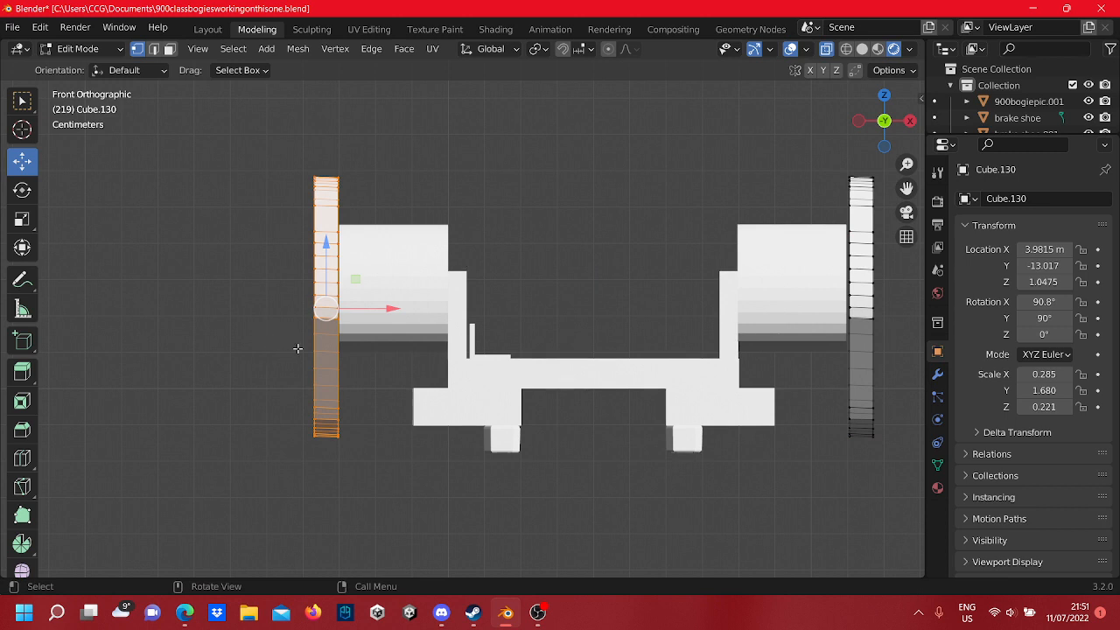
drag(387, 307, 459, 278)
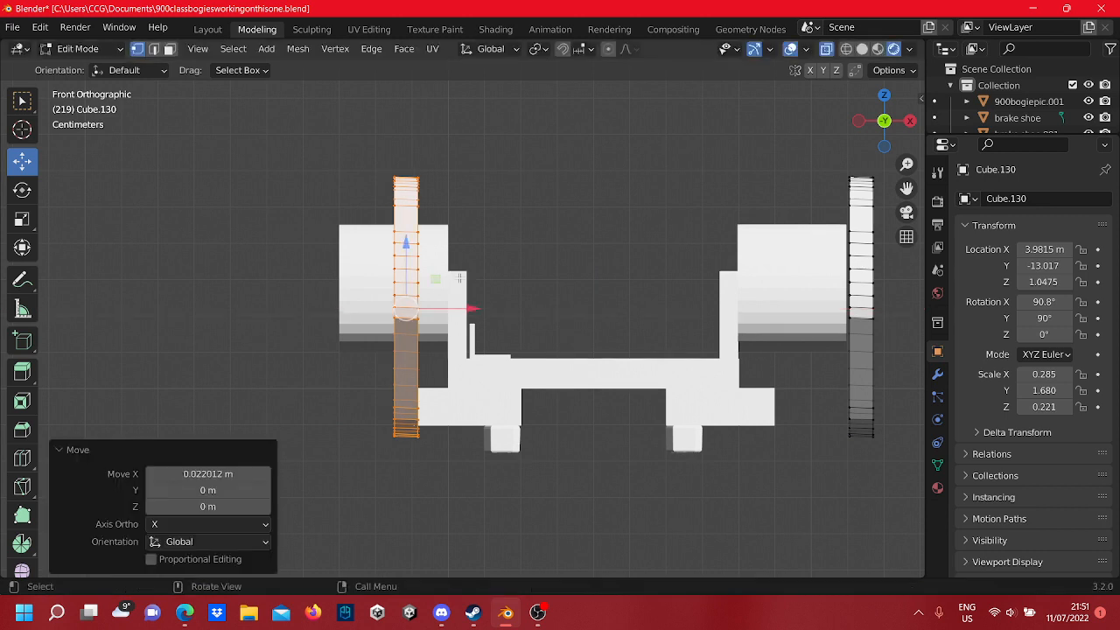
- Lower the left plate along Z by about 0.0005 m
scroll(464, 381, up, 3)
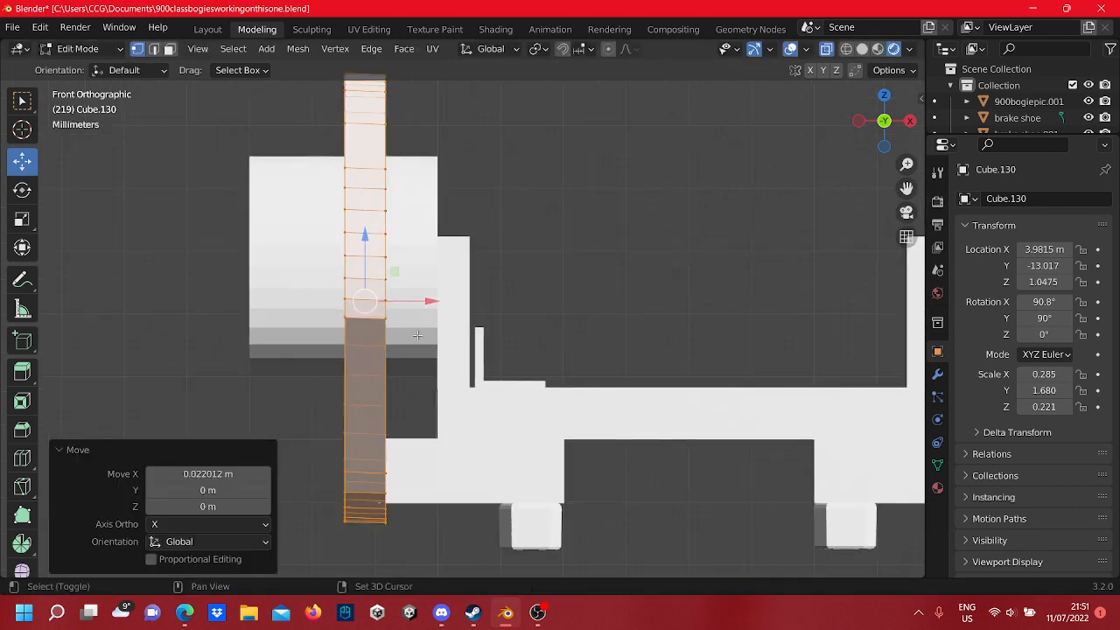
shift+middle_drag(401, 300, 465, 264)
key(g)
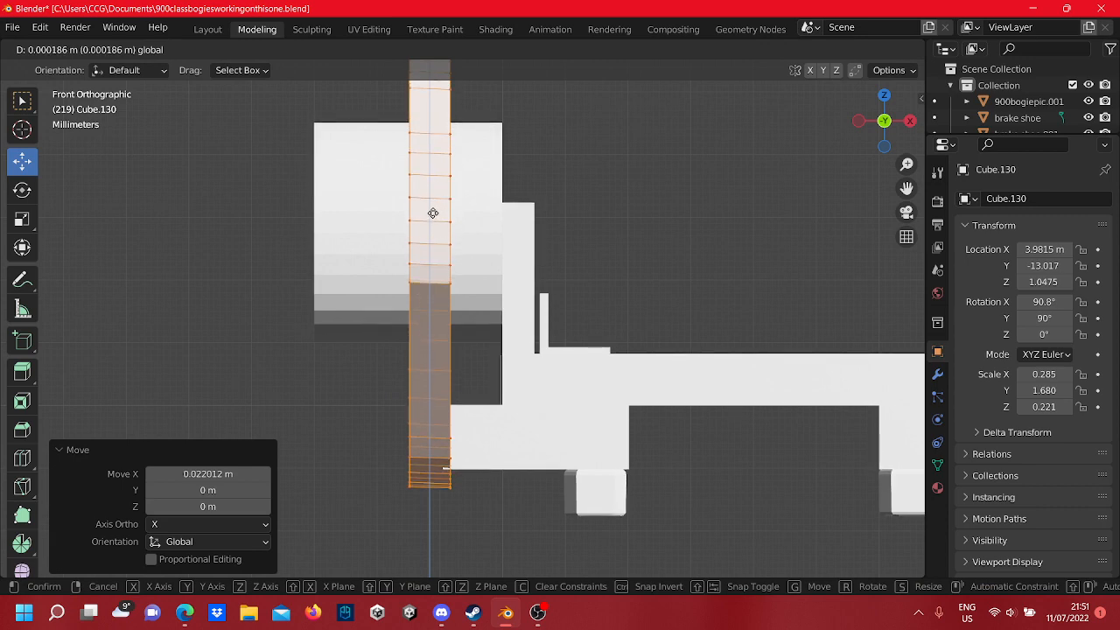
click(433, 217)
- Move the right plate inward along X so it overlaps the inner half of its cylinder
scroll(433, 217, down, 3)
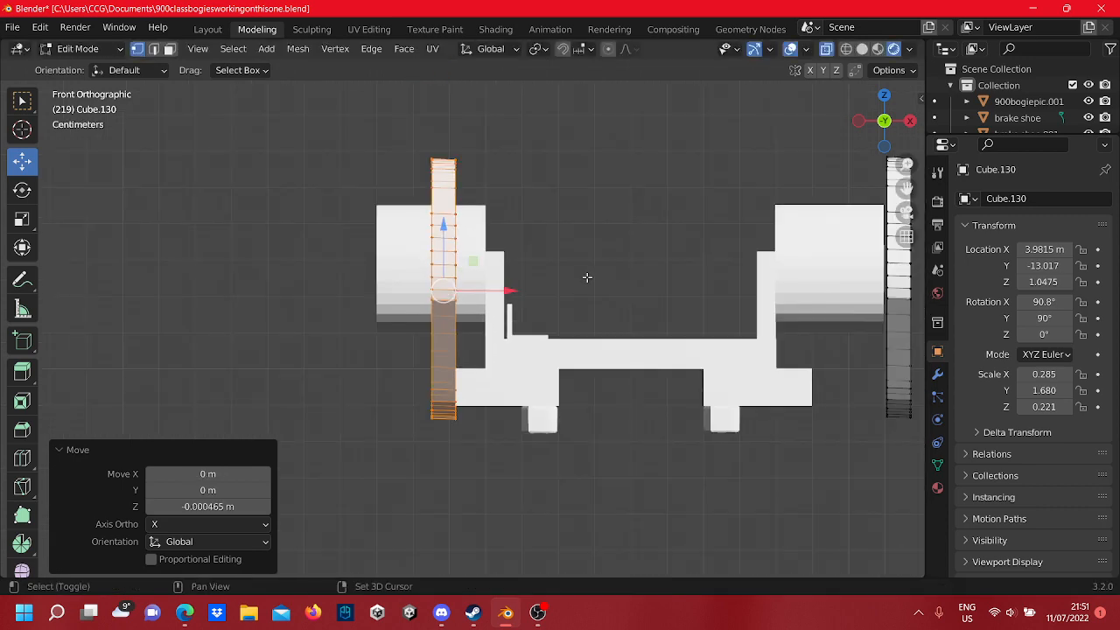
shift+middle_drag(645, 325, 432, 293)
drag(763, 441, 651, 124)
drag(753, 288, 646, 301)
shift+middle_drag(495, 309, 718, 318)
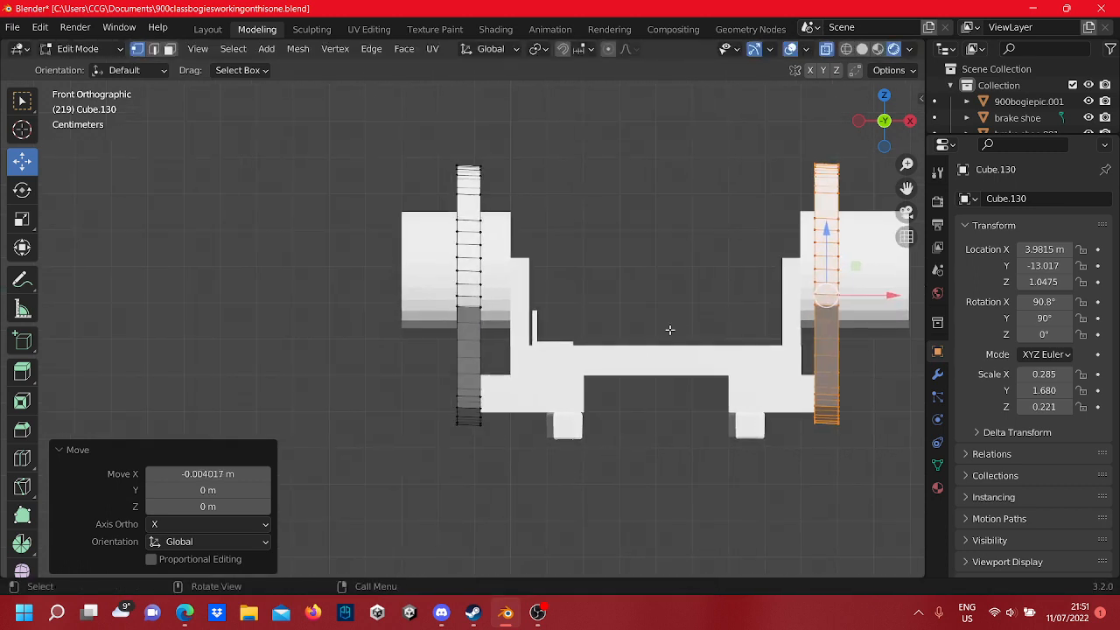
- Shift the left plate about 0.0053 m further inward along X, up to the lower support box
drag(513, 462, 409, 82)
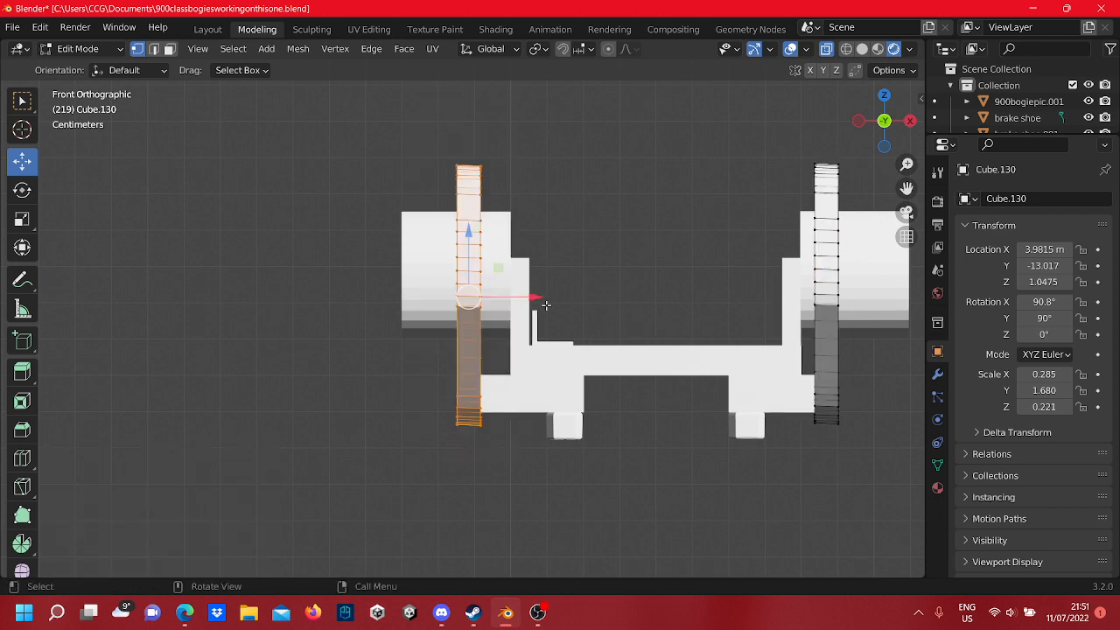
drag(517, 304, 543, 307)
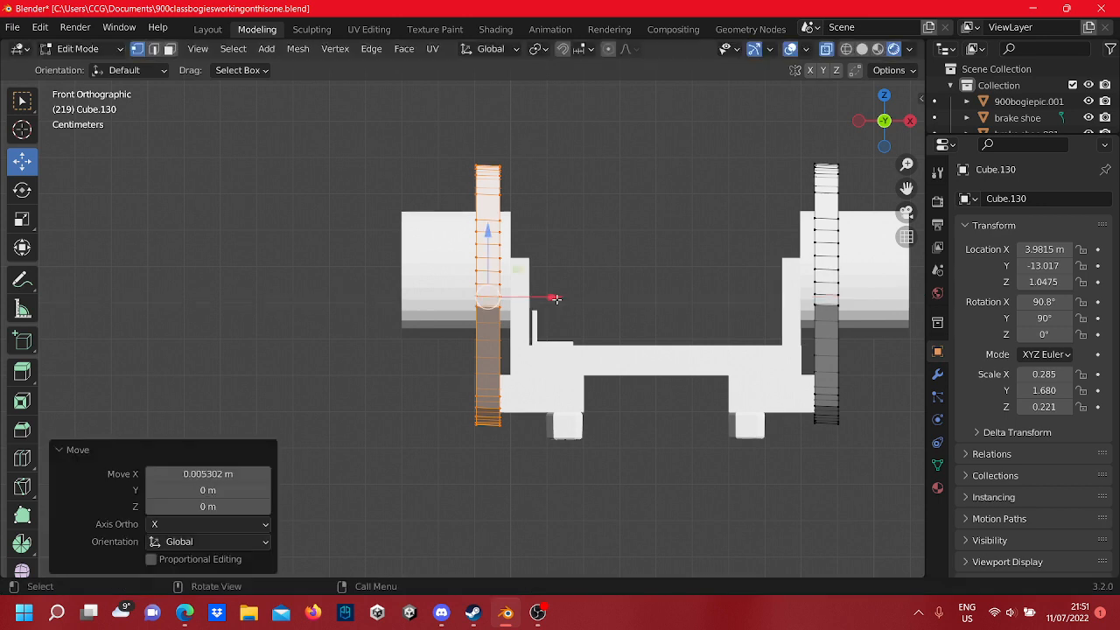
click(608, 251)
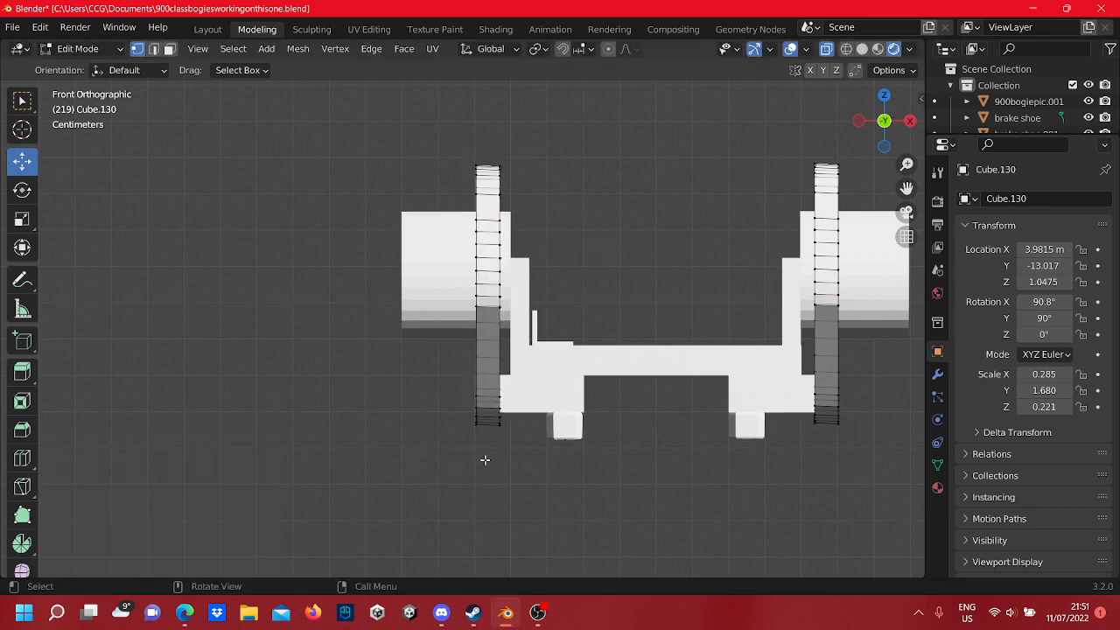
- Thicken the left plate by pulling its outer face outward along X until flush with the cylinder's outer end
drag(484, 459, 430, 131)
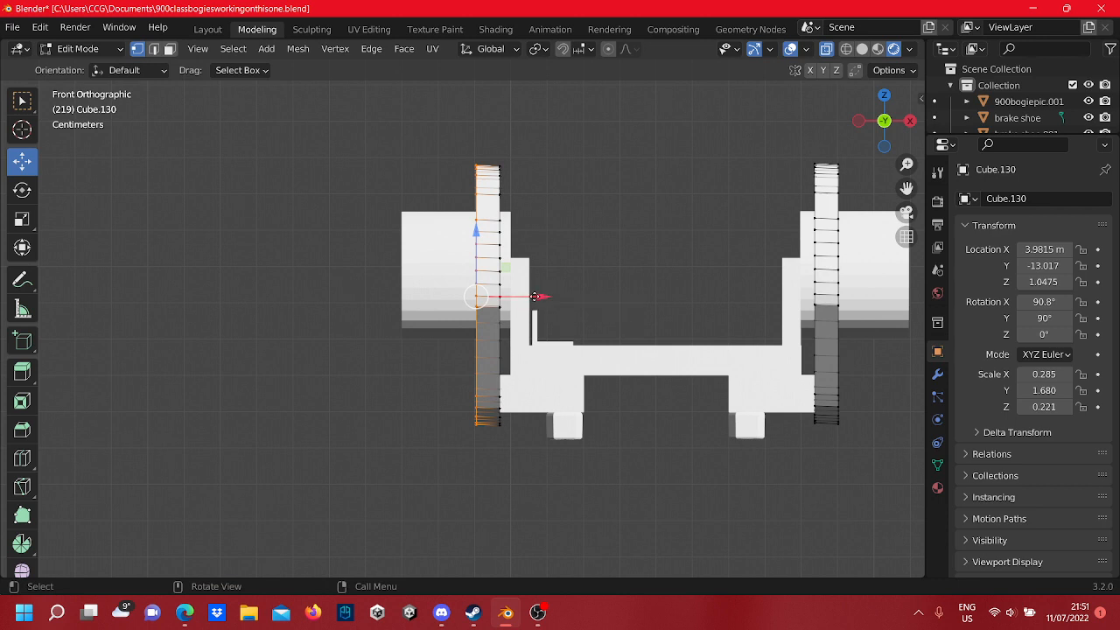
drag(534, 297, 461, 322)
click(564, 291)
shift+middle_drag(639, 269, 335, 268)
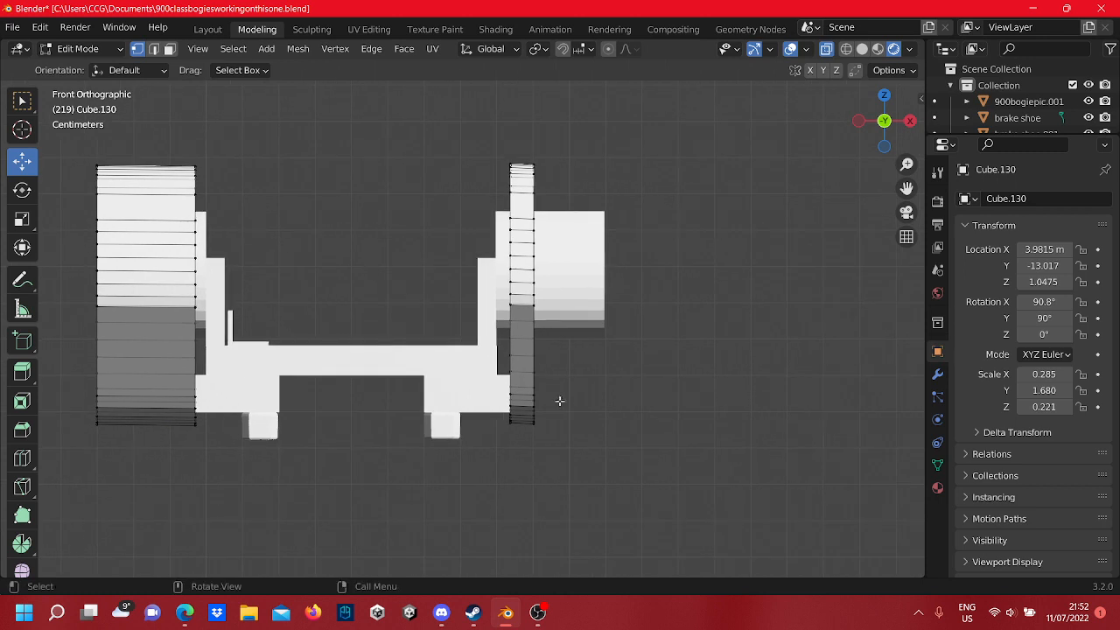
- Nudge the right plate about 0.0003 m inward, and extend its outer face outward until flush with the cylinder's end
drag(573, 450, 476, 123)
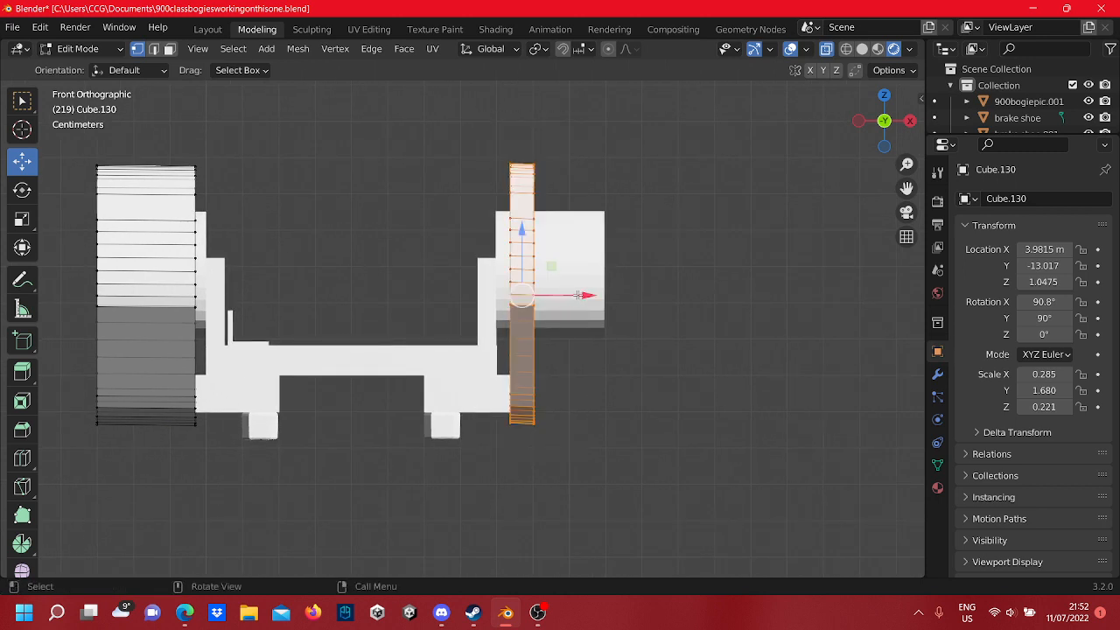
mouse_move(578, 295)
mouse_down()
mouse_move(562, 295)
mouse_move(576, 294)
mouse_up()
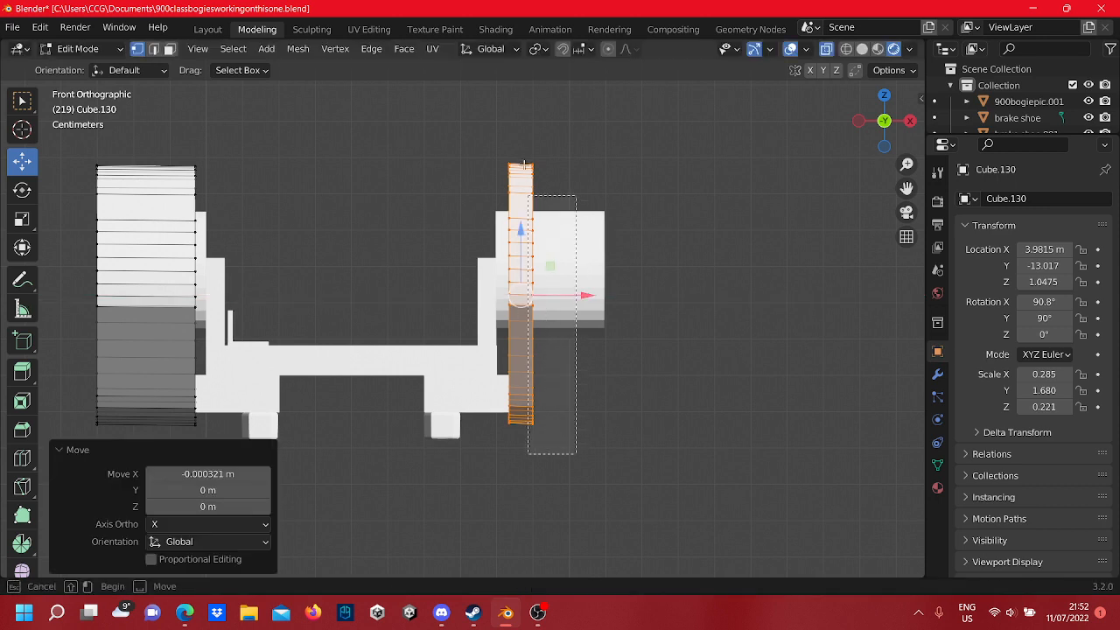
drag(523, 440, 537, 167)
drag(609, 298, 668, 300)
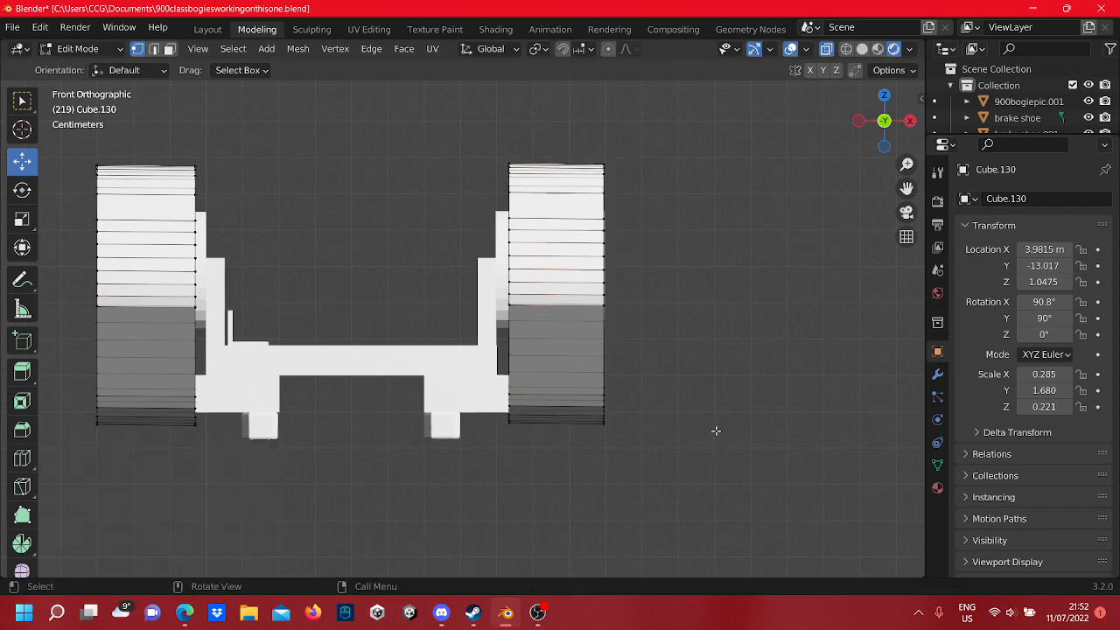
- Examine the thickened blocks and their inner cylinders in perspective and from the side against the reference photo
scroll(676, 381, down, 8)
mouse_move(638, 350)
middle_down()
mouse_move(506, 346)
mouse_move(628, 359)
middle_up()
scroll(490, 350, up, 8)
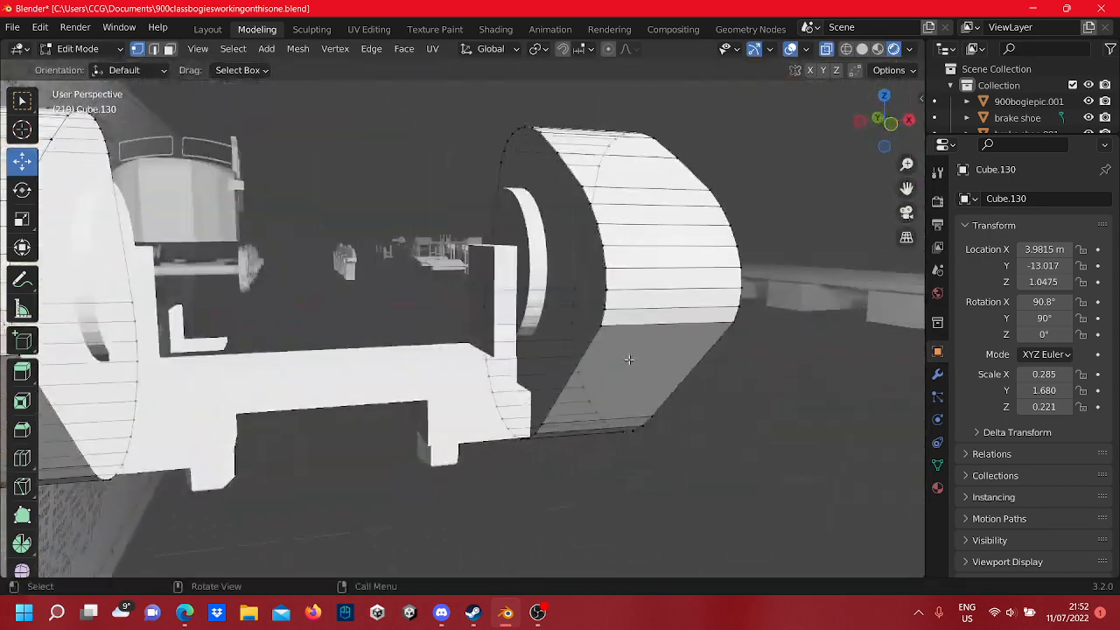
key(Tab)
click(530, 266)
middle_drag(331, 349, 259, 304)
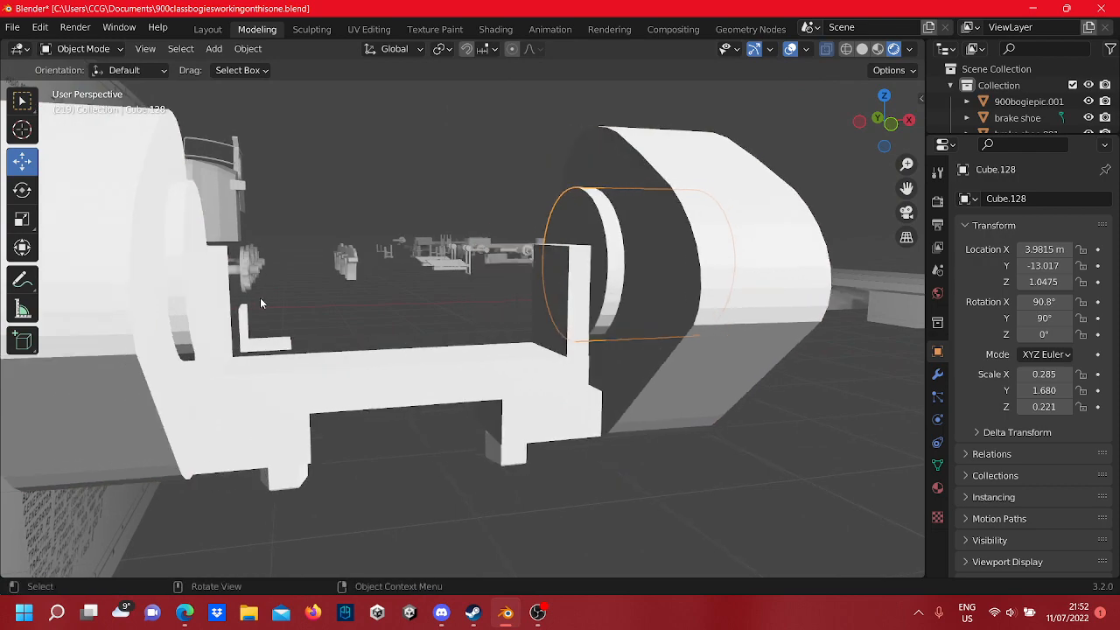
shift+click(187, 294)
middle_drag(574, 407, 383, 384)
scroll(382, 384, down, 2)
middle_drag(397, 310, 504, 386)
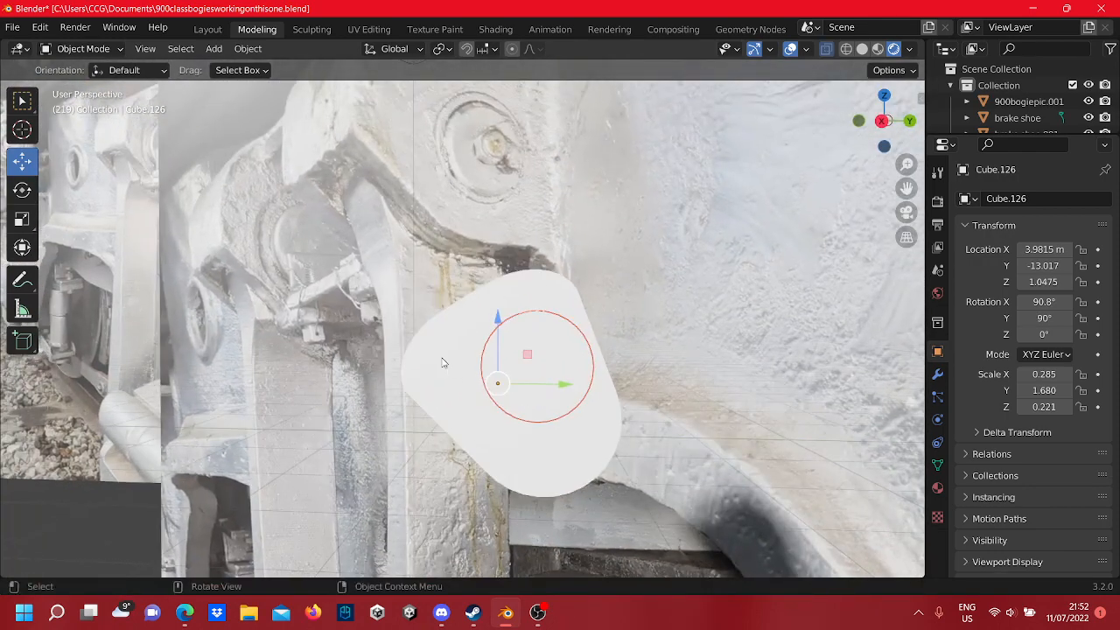
scroll(439, 361, up, 2)
middle_drag(437, 362, 490, 389)
- Select both large rounded blocks and show them in wireframe from the right orthographic view
click(523, 424)
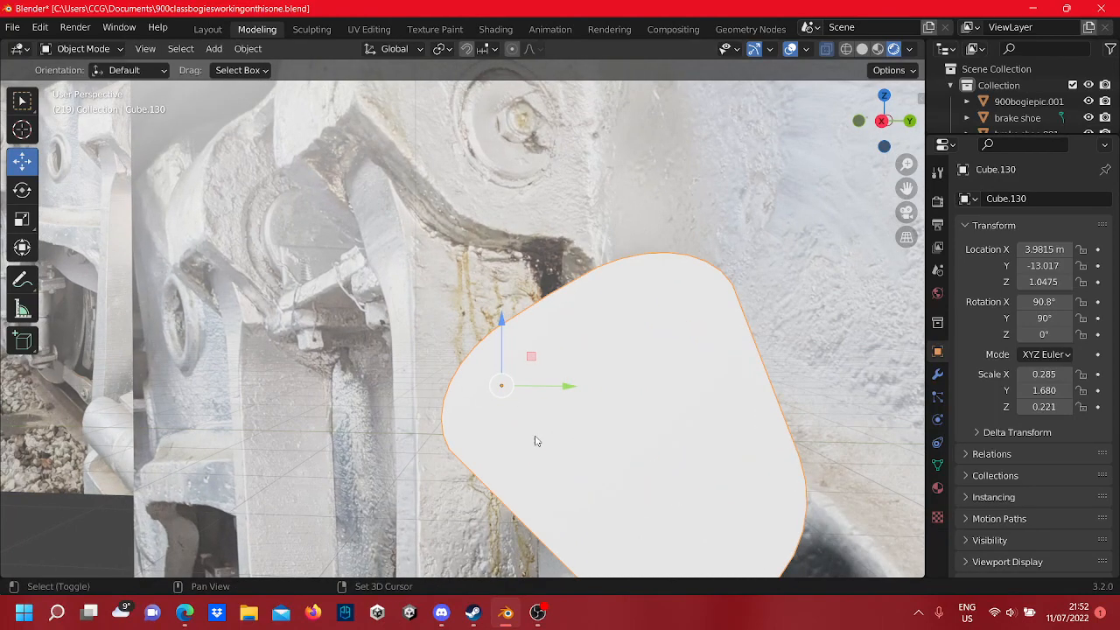
mouse_move(538, 441)
shift+middle_down()
mouse_move(601, 338)
mouse_move(707, 382)
mouse_move(720, 368)
mouse_move(526, 231)
shift+middle_up()
shift+click(685, 348)
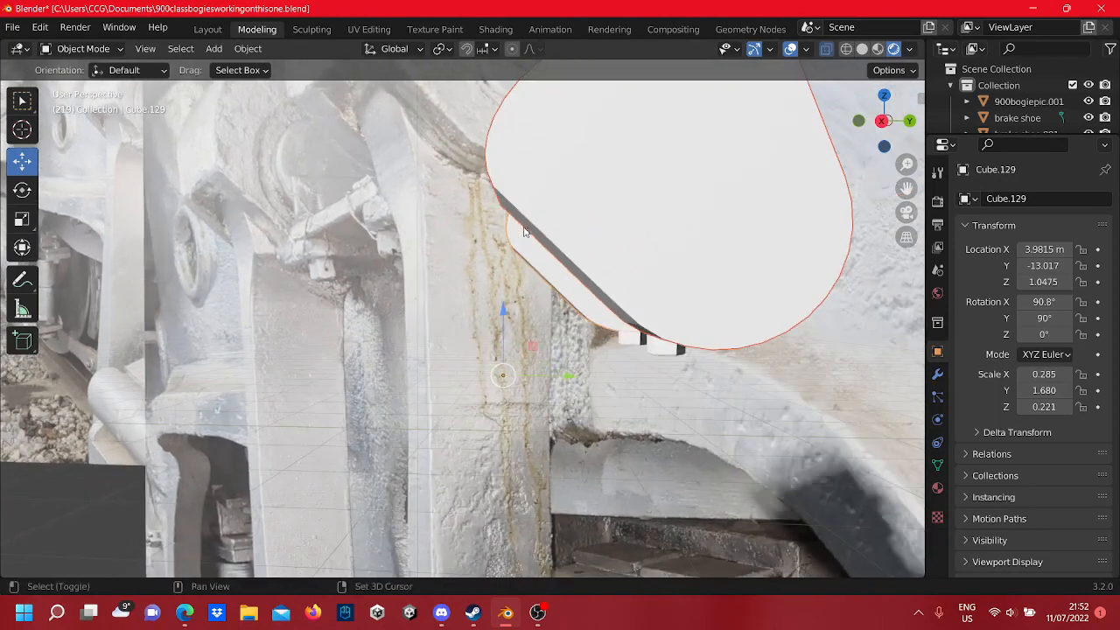
click(846, 49)
click(882, 121)
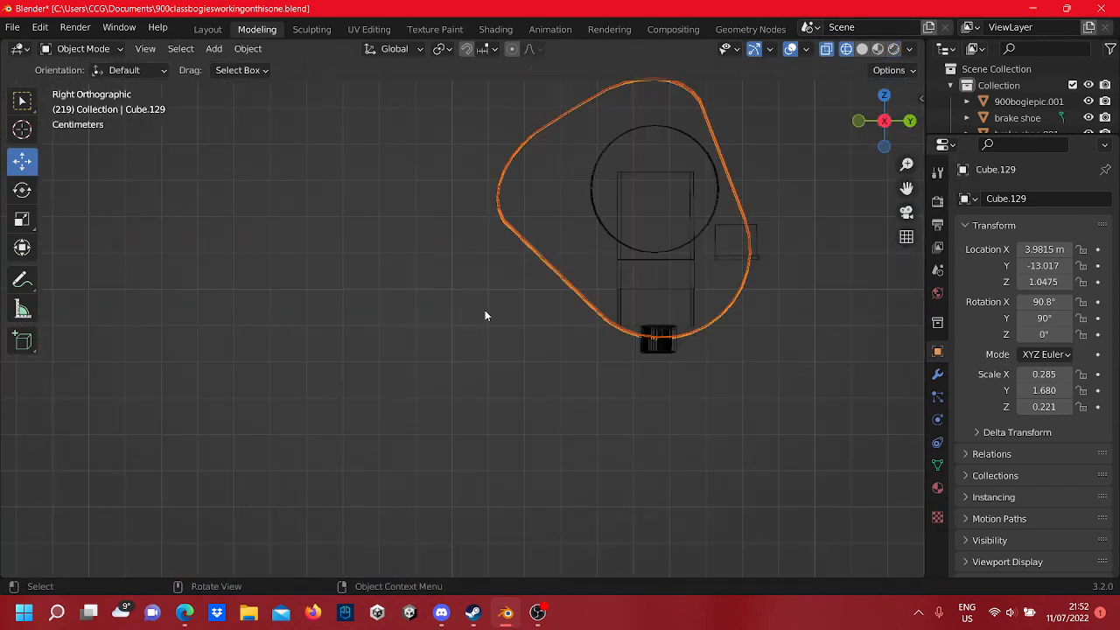
scroll(578, 232, down, 2)
shift+middle_drag(578, 233, 490, 289)
scroll(519, 287, up, 3)
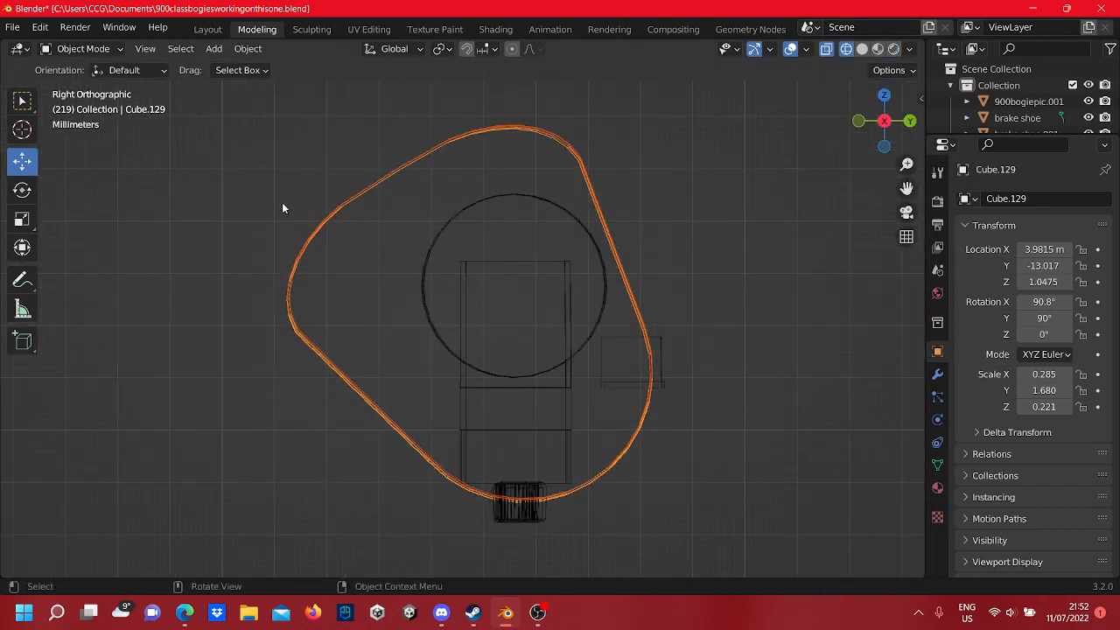
- Raise the whole mesh of both rounded blocks slightly along Z so they clear the bolts underneath
scroll(420, 200, down, 3)
key(Tab)
drag(582, 414, 373, 204)
scroll(388, 213, up, 2)
drag(475, 269, 470, 228)
click(556, 390)
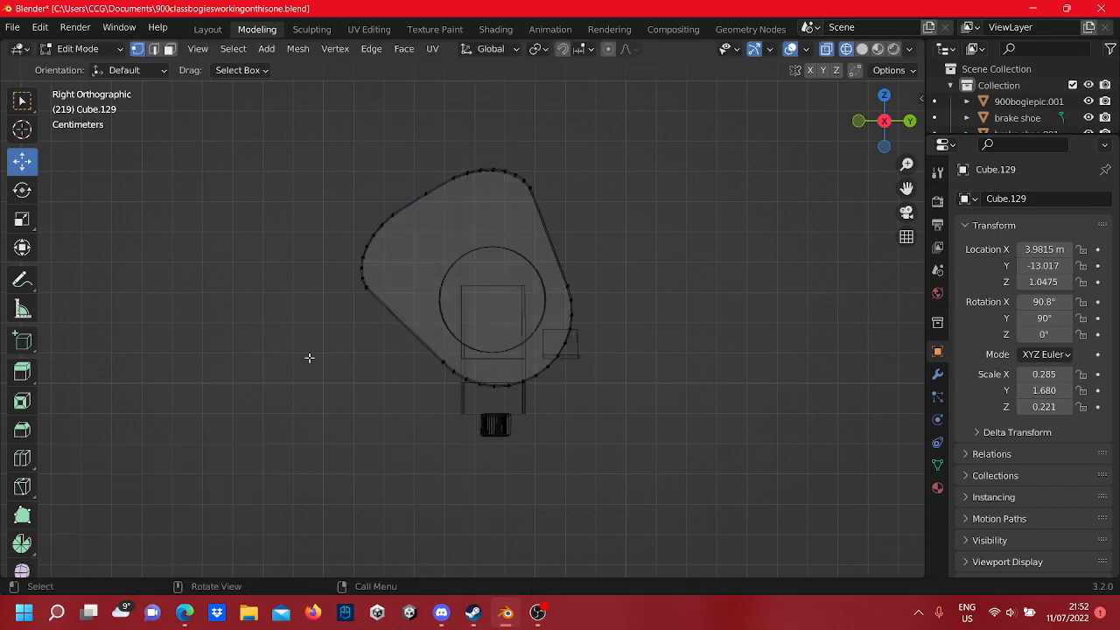
- Leave the rounded blocks and open the two support boxes beneath the crossbar together for mesh editing
middle_drag(309, 358, 515, 364)
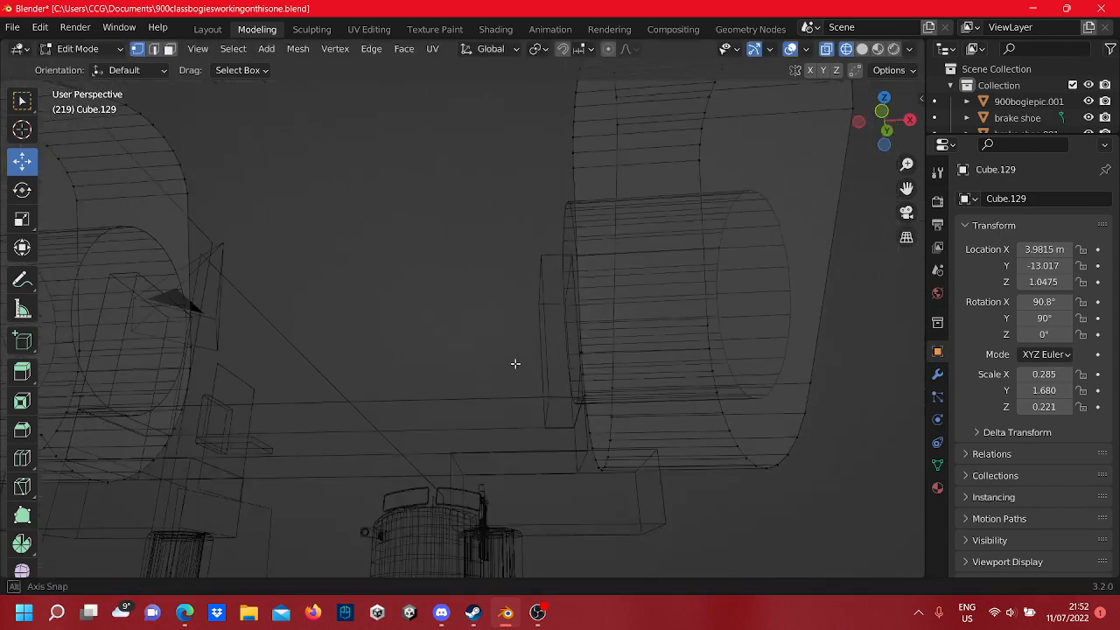
middle_drag(548, 406, 557, 446)
key(Tab)
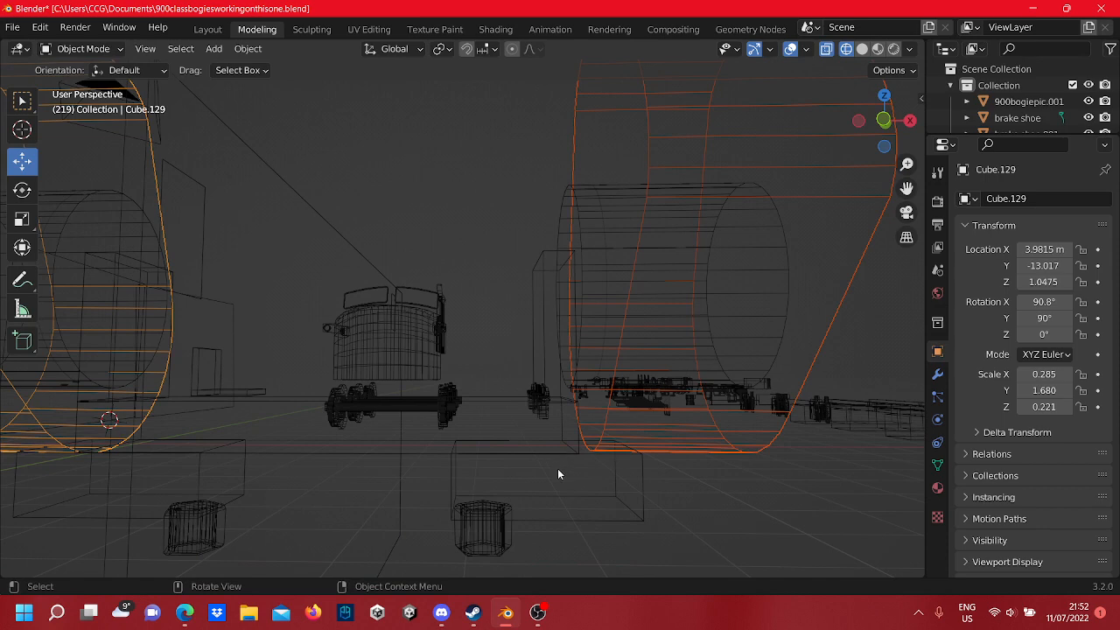
click(124, 450)
click(197, 475)
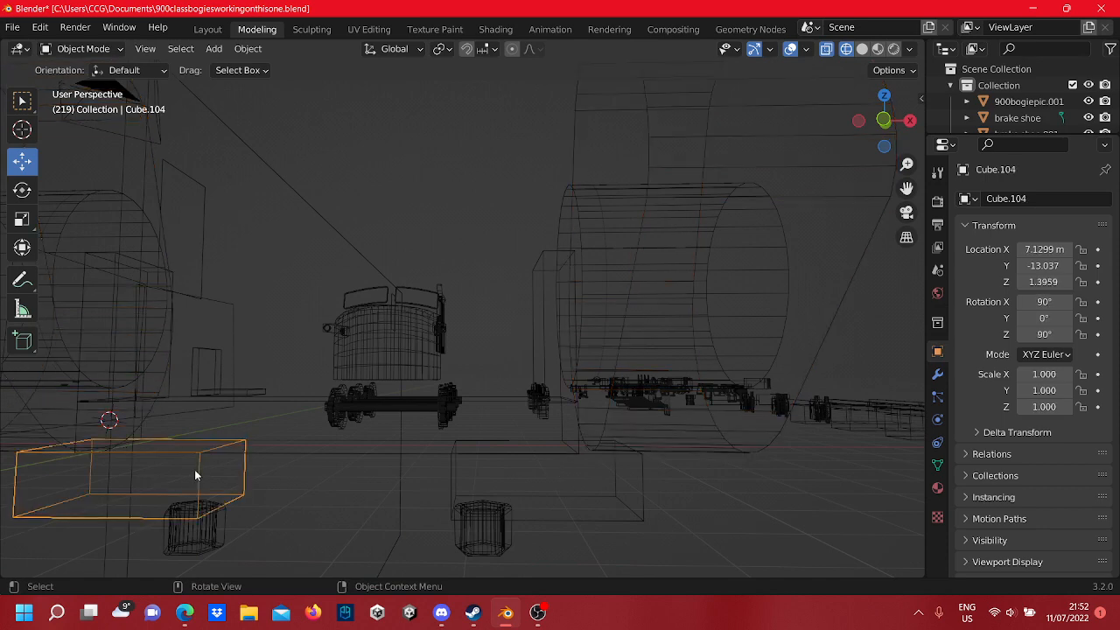
shift+click(450, 470)
middle_drag(449, 470, 605, 402)
key(Tab)
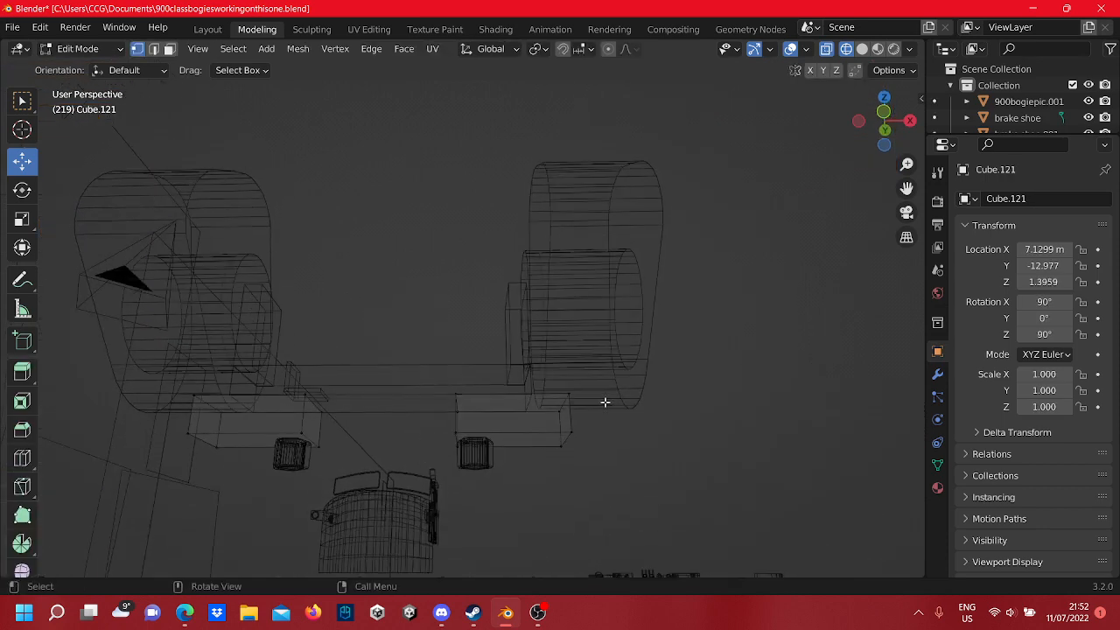
- In front view with rendered shading, raise the top faces of both support boxes to near the crossbar's upper edge
click(885, 113)
click(894, 48)
scroll(520, 478, up, 3)
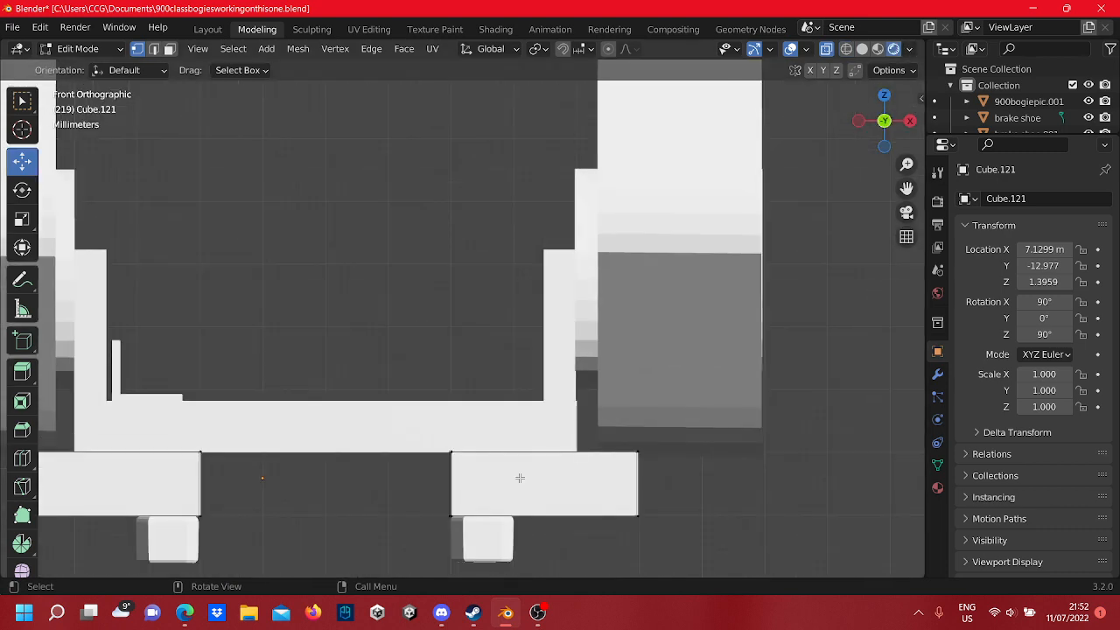
shift+middle_drag(519, 478, 581, 400)
drag(736, 398, 81, 360)
scroll(123, 367, down, 2)
shift+middle_drag(364, 392, 464, 413)
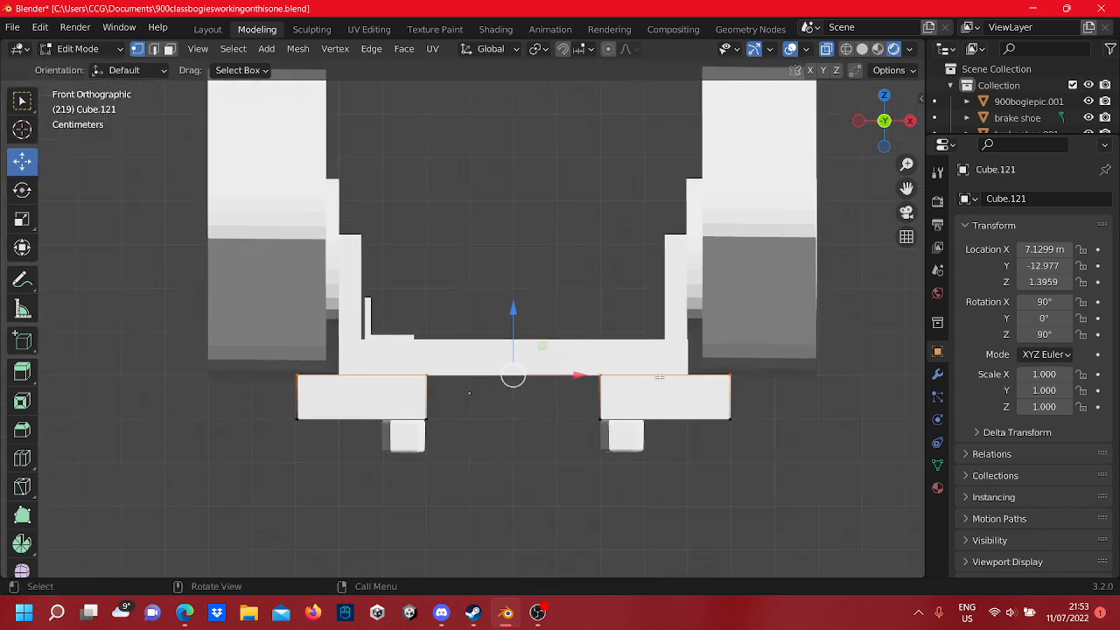
drag(506, 317, 511, 286)
click(571, 429)
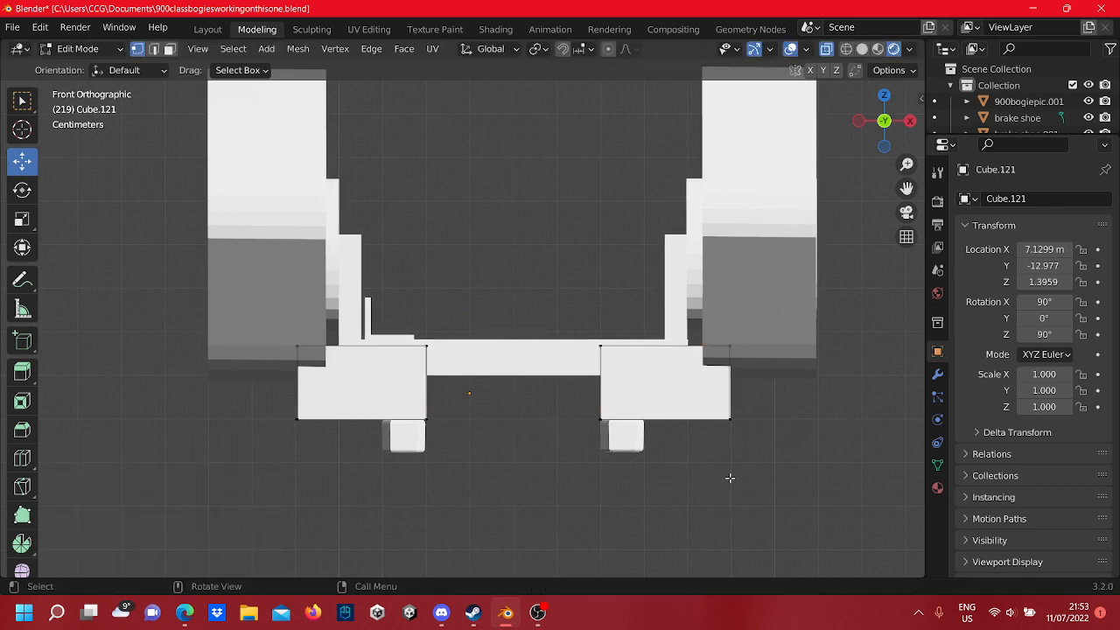
- Raise the bottom faces of both support boxes to just below the crossbar's underside
drag(750, 478, 262, 401)
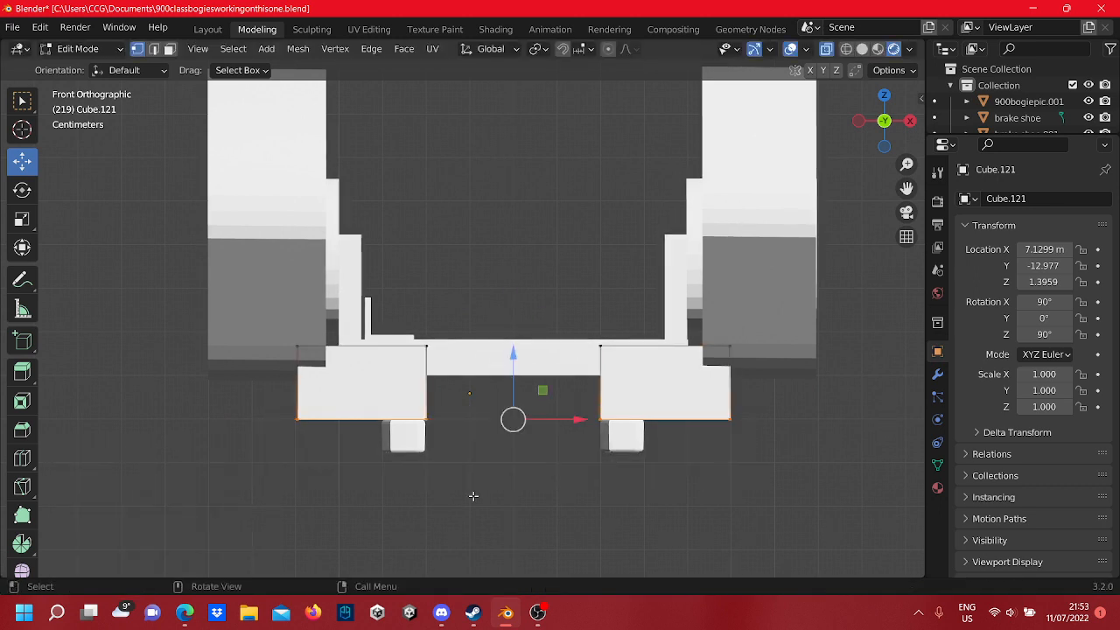
drag(514, 354, 514, 333)
click(534, 456)
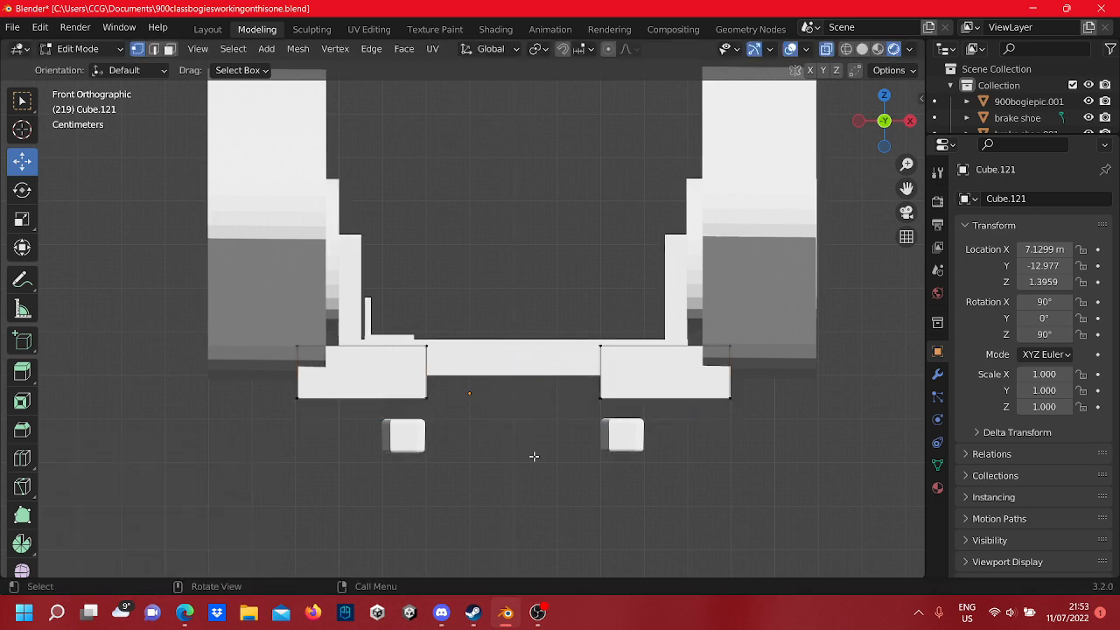
- Open the two bolts beneath the support boxes together for mesh editing and raise them along Z to meet the boxes' undersides
key(Tab)
drag(675, 482, 385, 421)
key(Tab)
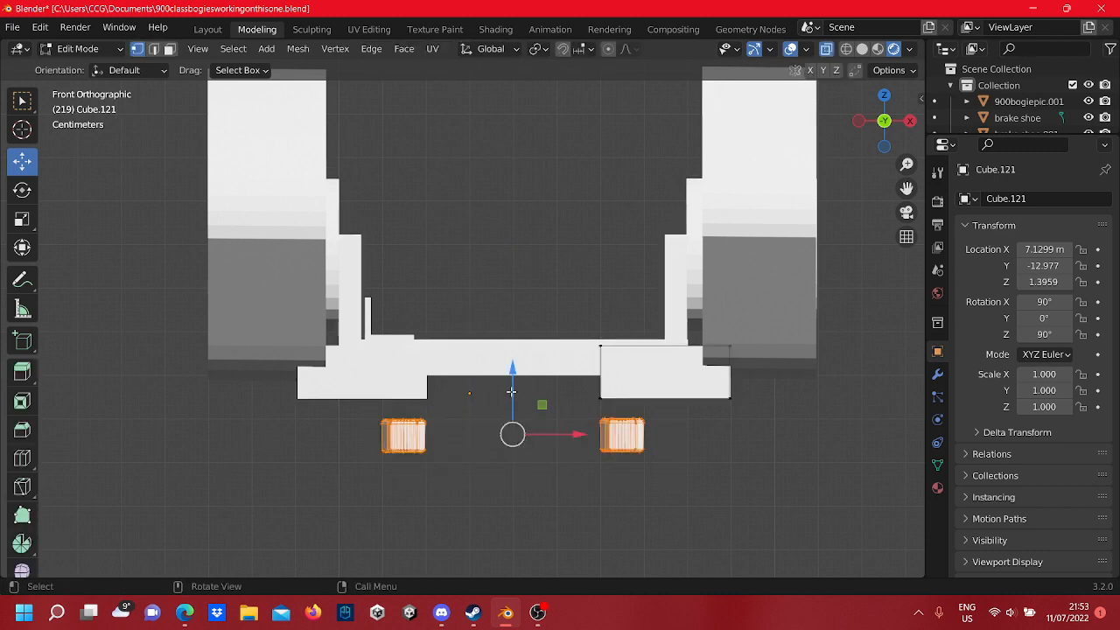
drag(511, 391, 514, 371)
click(534, 464)
- Examine the fit between the raised bolts and the support boxes from several angles, and leave mesh editing
scroll(541, 476, down, 4)
middle_drag(540, 477, 451, 465)
scroll(460, 454, down, 2)
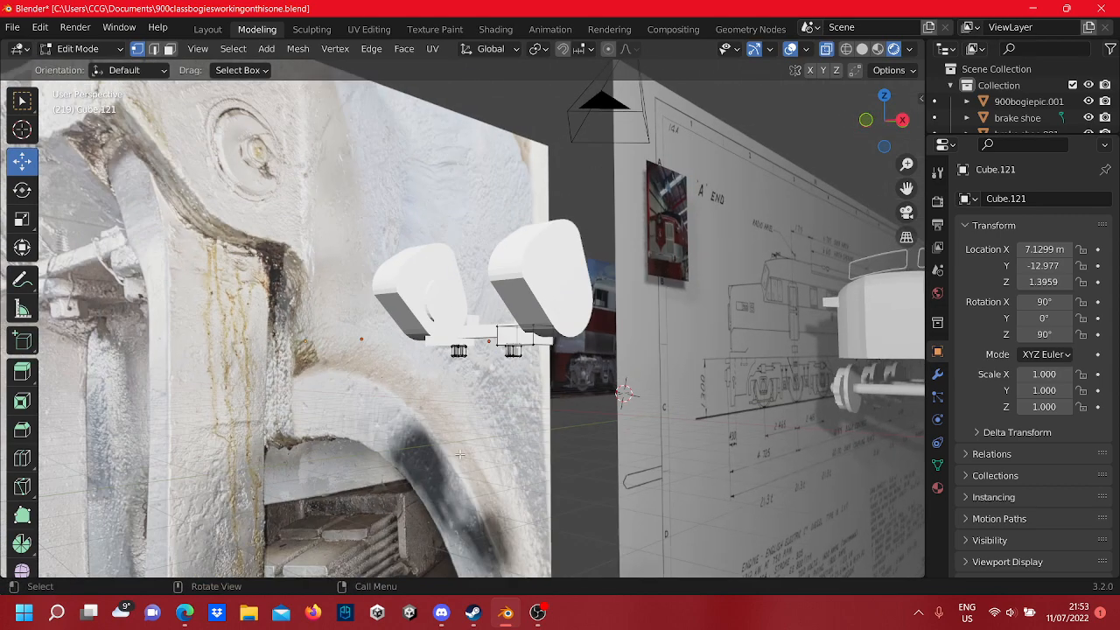
middle_drag(588, 377, 654, 332)
scroll(494, 370, up, 4)
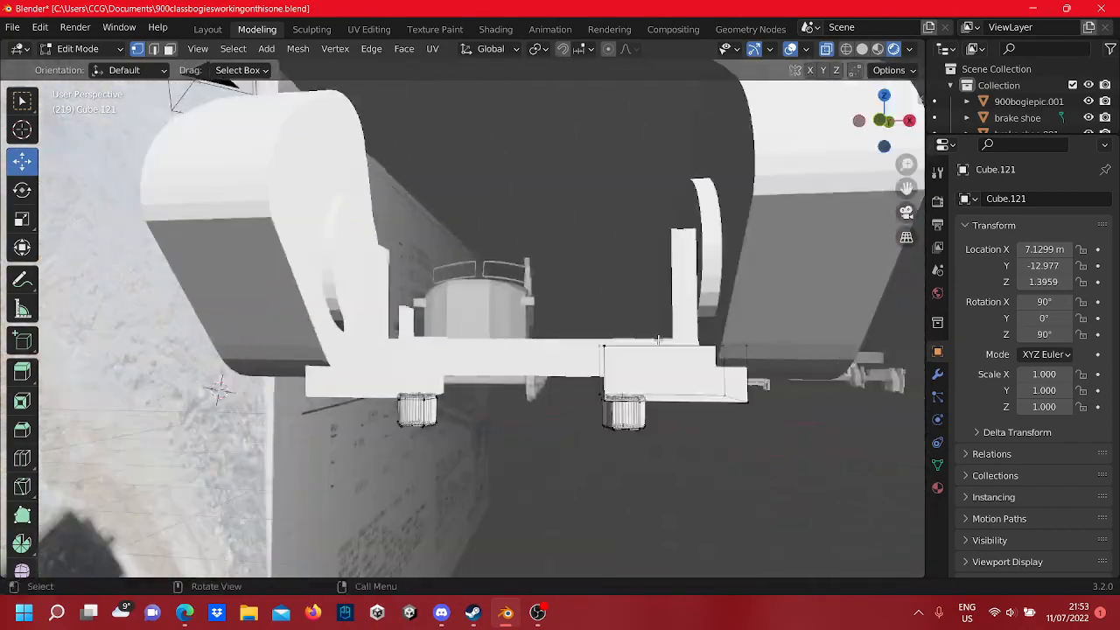
scroll(653, 333, down, 6)
mouse_move(611, 382)
middle_down()
mouse_move(490, 384)
mouse_move(692, 374)
middle_up()
scroll(490, 384, up, 6)
scroll(528, 388, up, 3)
scroll(424, 339, down, 3)
key(Tab)
- Select the cylinders inside both rounded blocks and open them together for mesh editing in front view
middle_drag(424, 338, 610, 263)
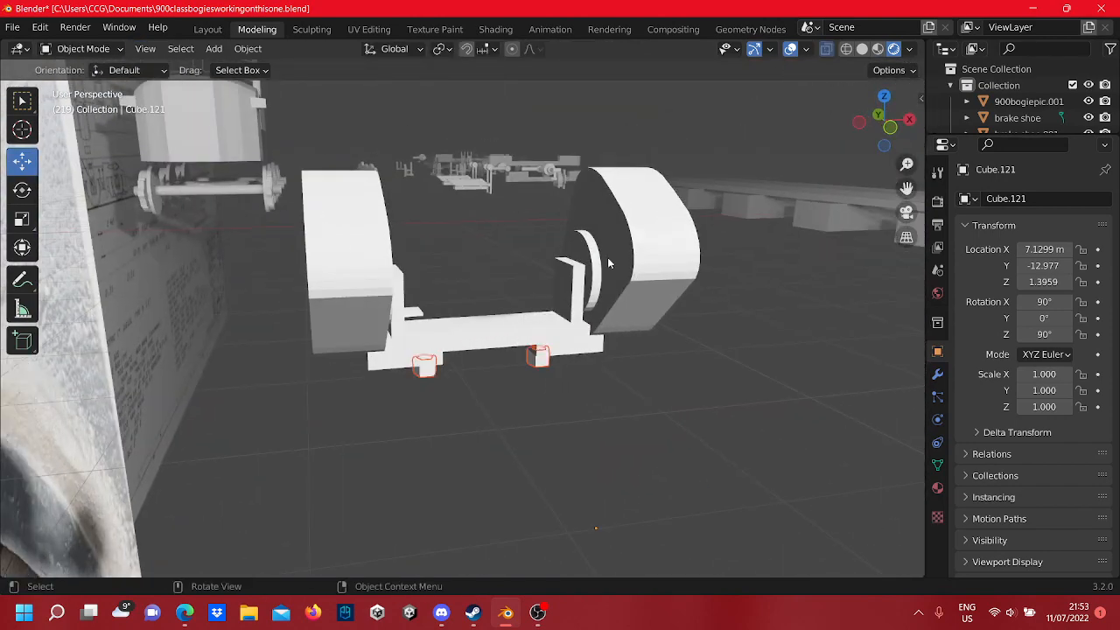
click(592, 265)
middle_drag(507, 283, 417, 280)
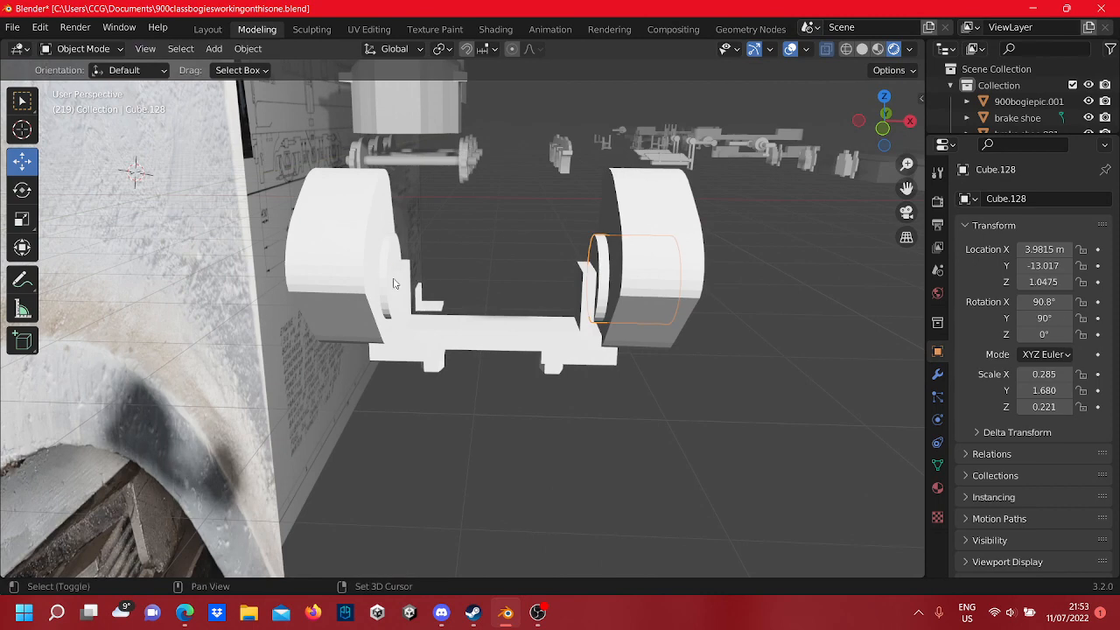
shift+click(388, 288)
shift+click(396, 301)
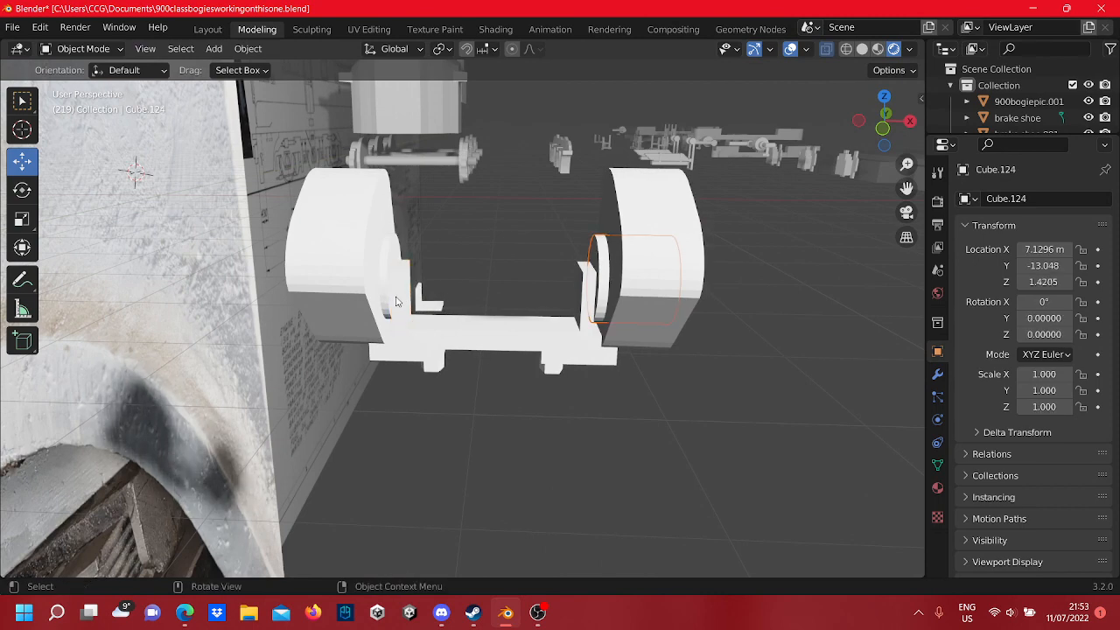
shift+click(389, 304)
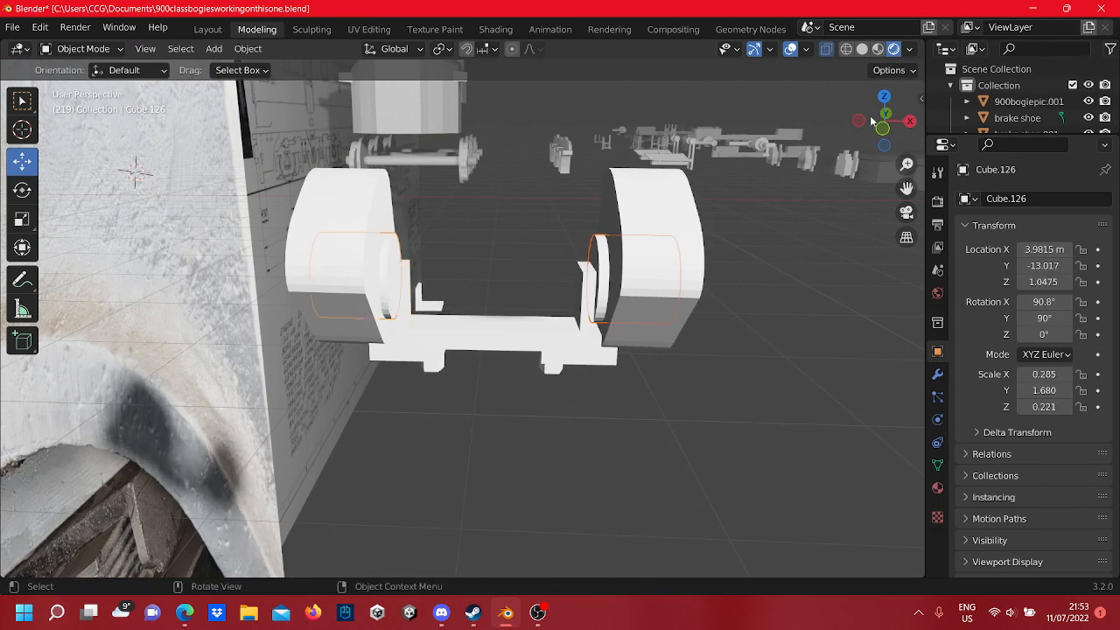
click(910, 121)
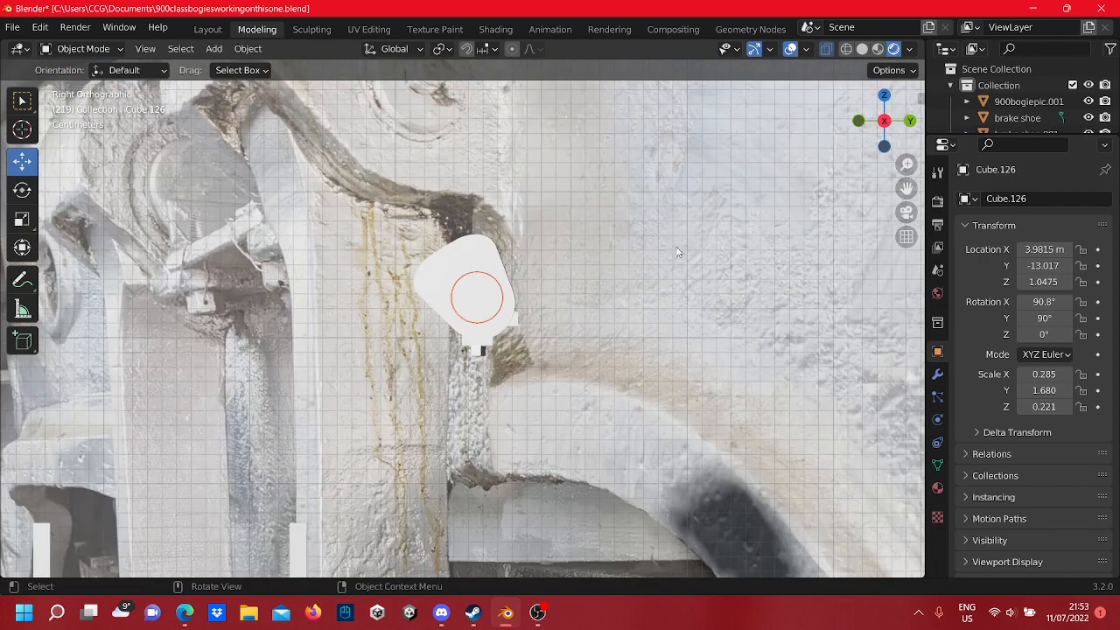
drag(896, 122, 904, 126)
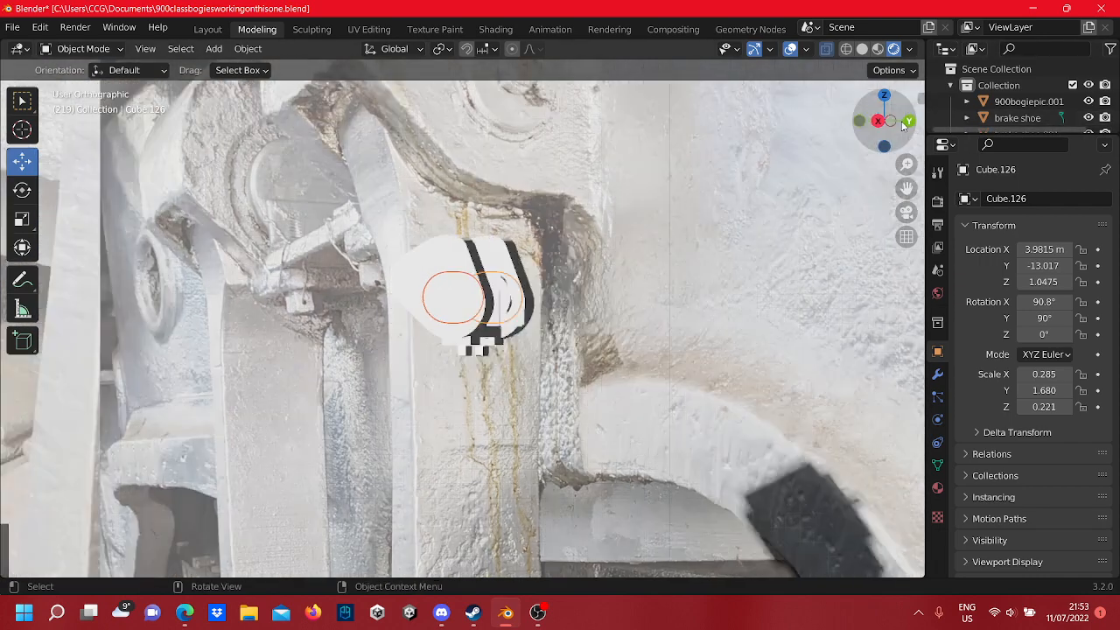
click(906, 123)
click(881, 122)
scroll(683, 230, up, 4)
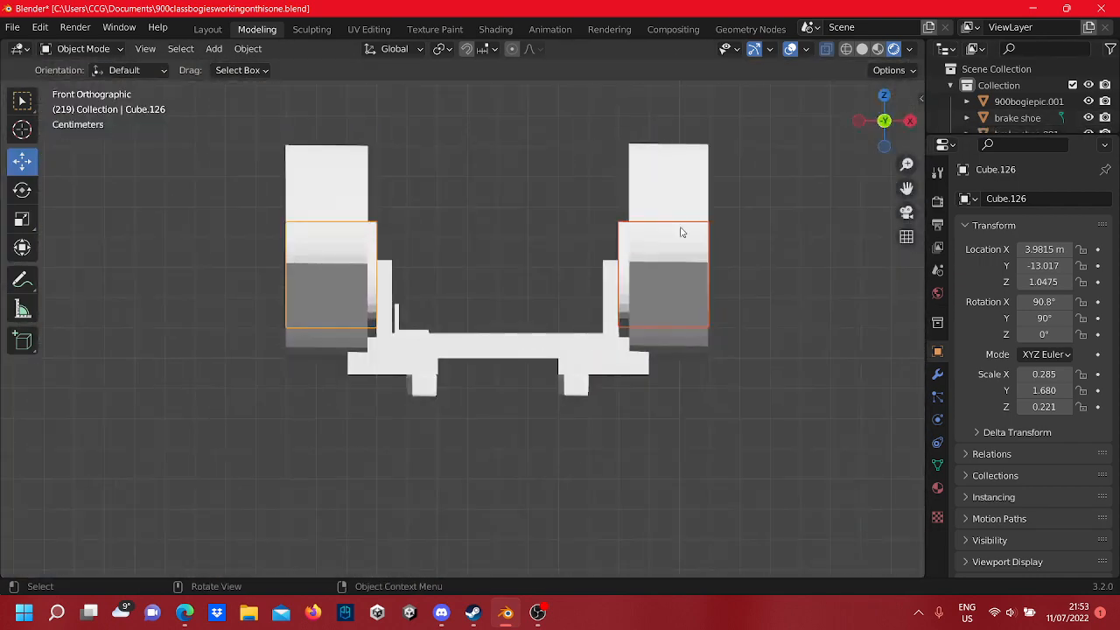
scroll(639, 238, down, 1)
shift+middle_drag(592, 249, 807, 224)
key(Tab)
- Move the outer end of the left cylinder slightly outward along X, just past the rounded block's outer face
shift+middle_drag(530, 356, 480, 420)
drag(481, 420, 423, 264)
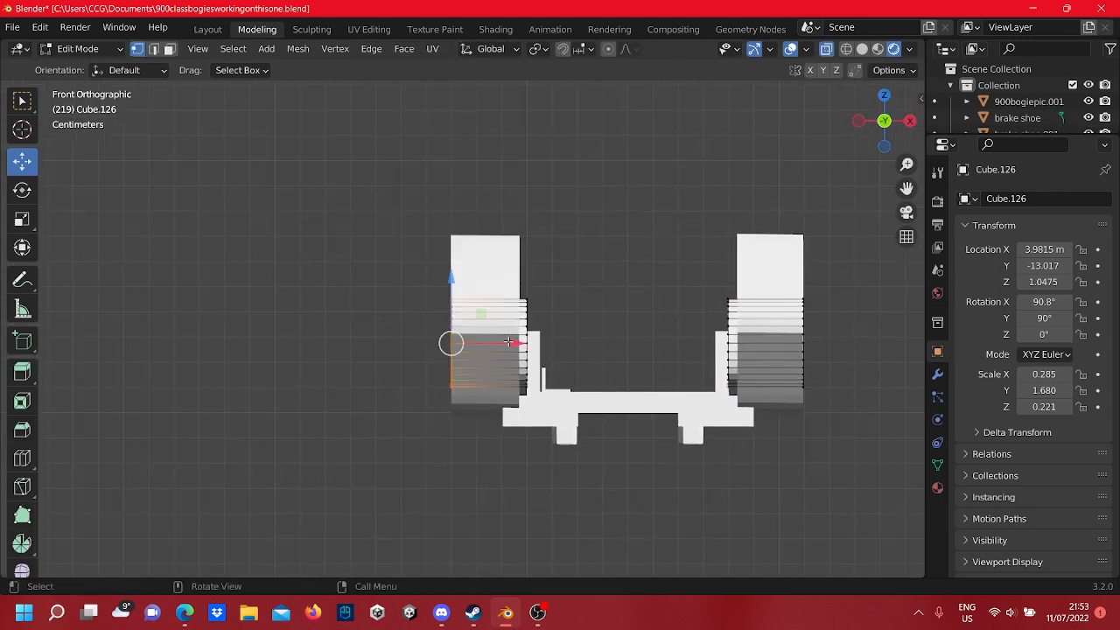
drag(508, 341, 504, 344)
click(712, 324)
- Extend the right cylinder's outer end slightly along X beyond its rounded block and leave mesh editing
shift+middle_drag(712, 325, 531, 356)
drag(616, 418, 546, 290)
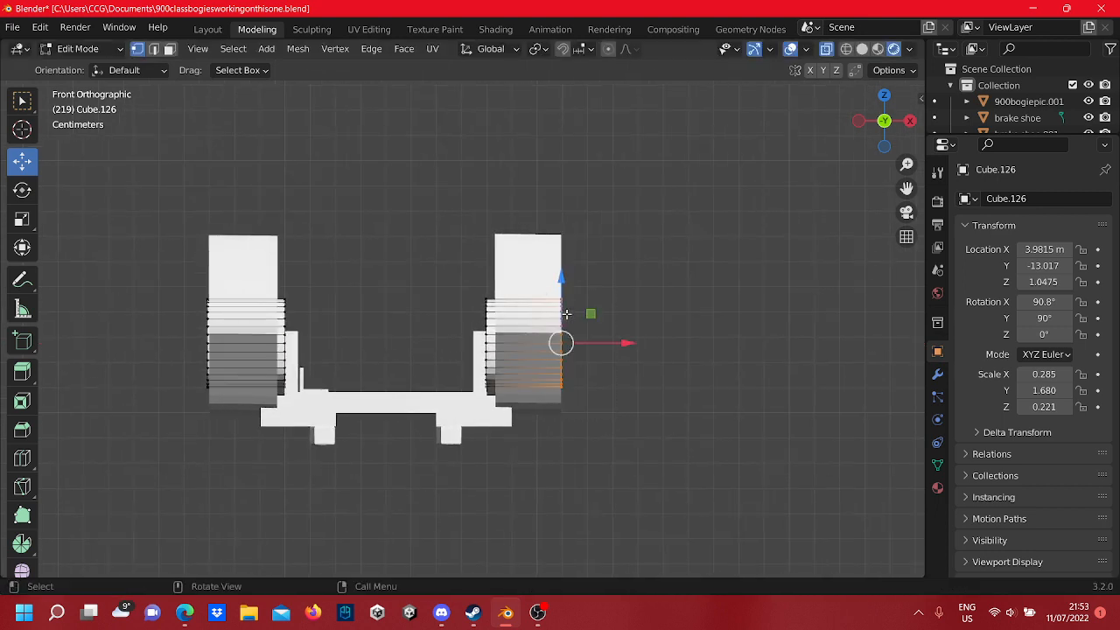
drag(597, 340, 601, 340)
click(614, 412)
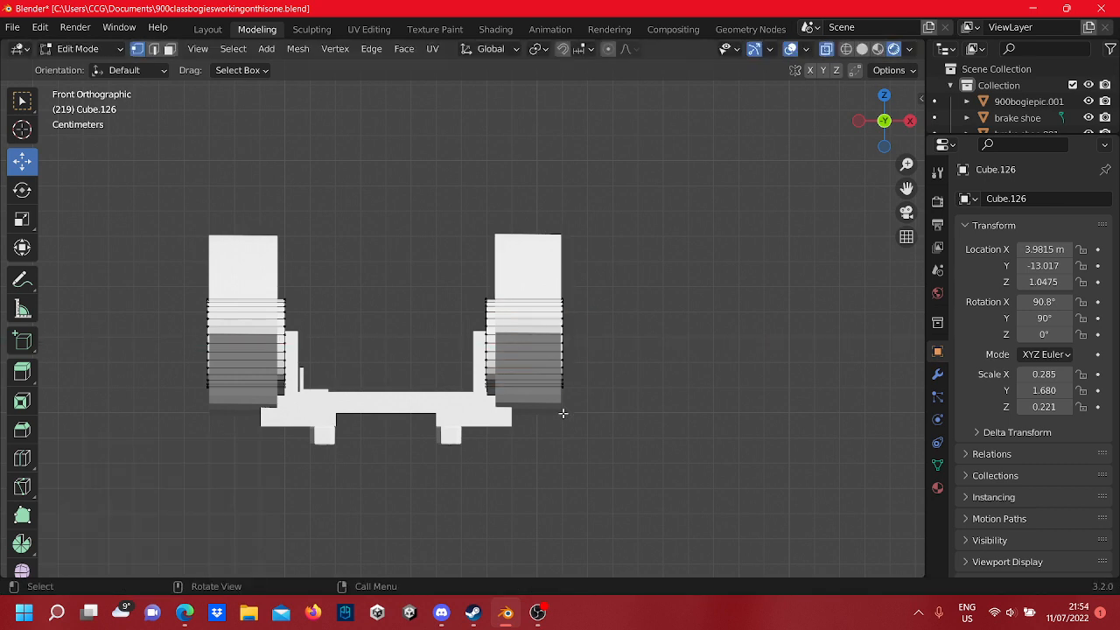
key(Tab)
- Duplicate the two bolts beneath the support boxes in place and move the copies about 0.0257 m along X
click(449, 436)
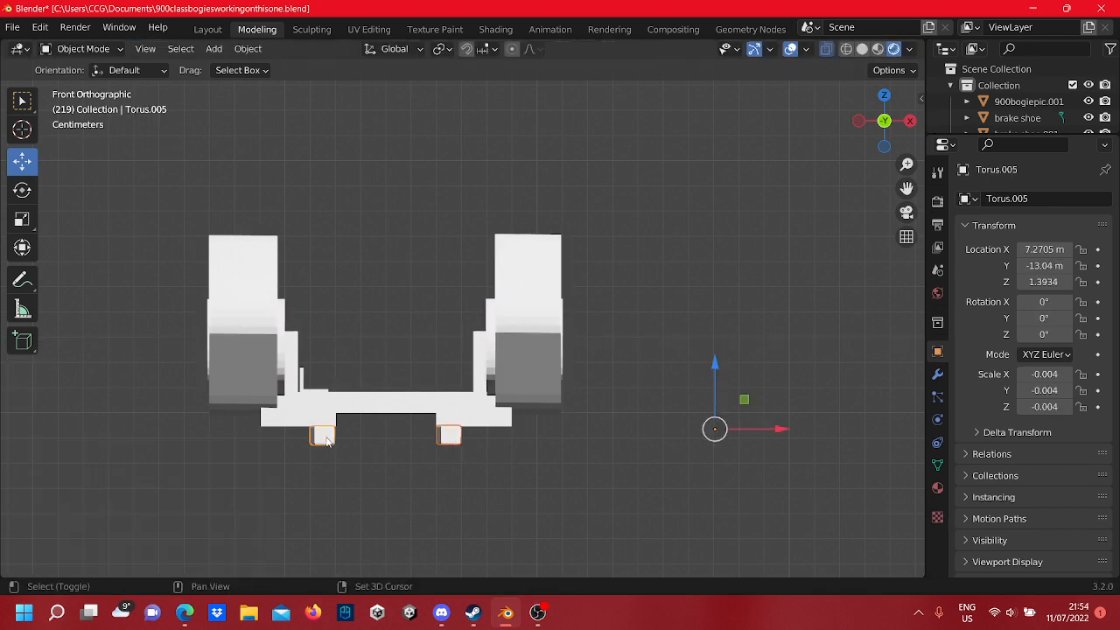
shift+middle_drag(333, 441, 536, 425)
right_click(536, 421)
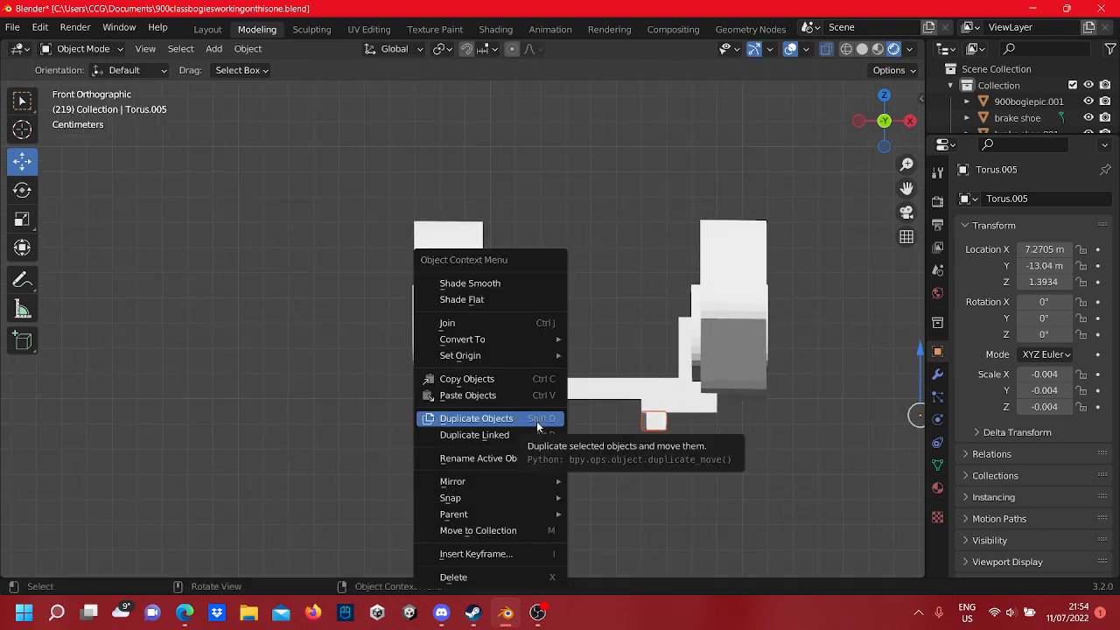
click(537, 421)
right_click(536, 425)
shift+middle_drag(794, 432, 547, 392)
key(g)
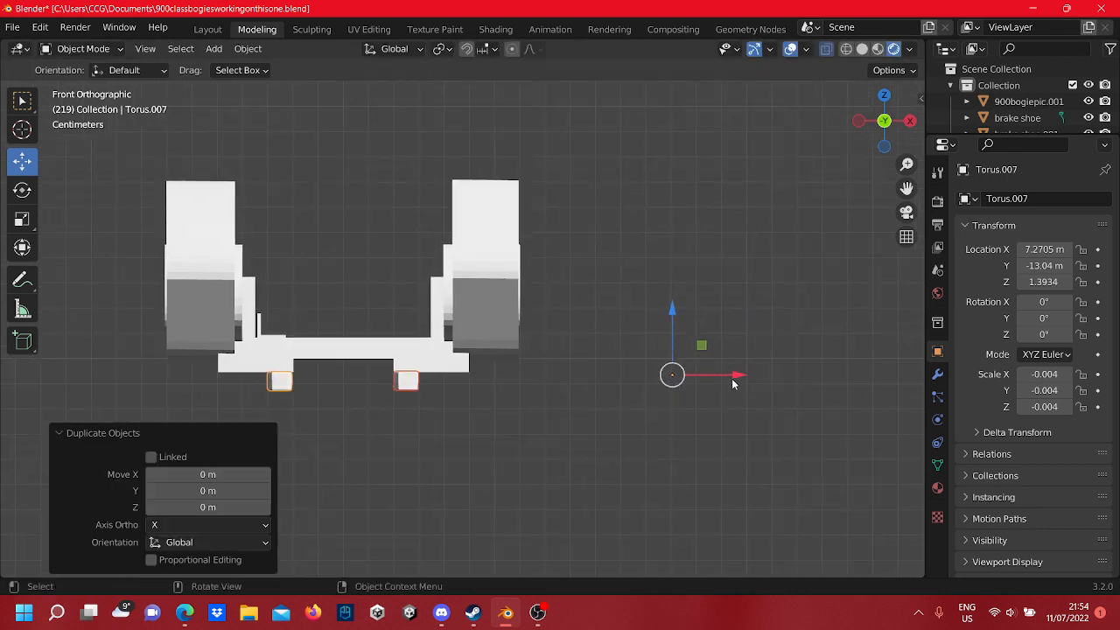
key(x)
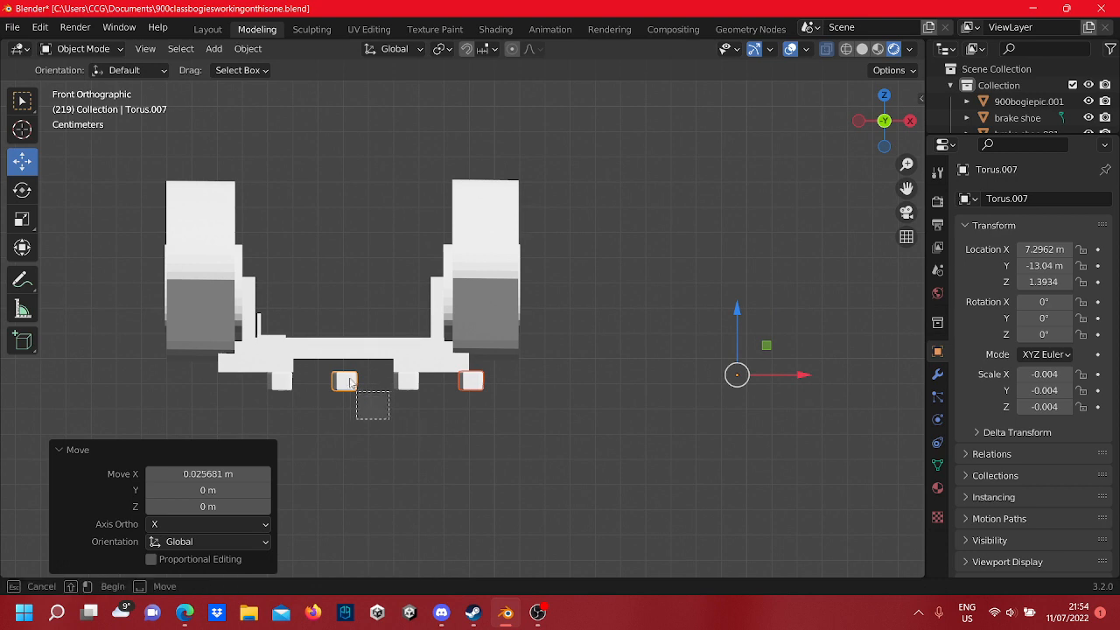
- Spread the bolt copies apart along X, moving the left one about -0.083 m and the right one about 0.030 m
click(344, 381)
shift+middle_drag(431, 413, 586, 414)
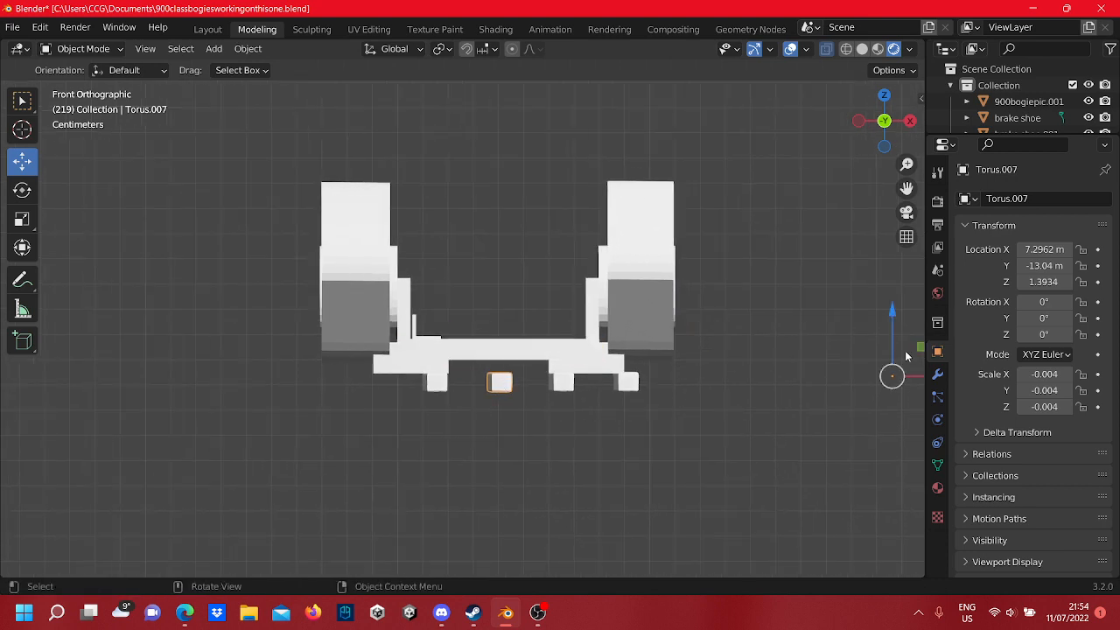
scroll(906, 351, down, 3)
drag(778, 354, 657, 352)
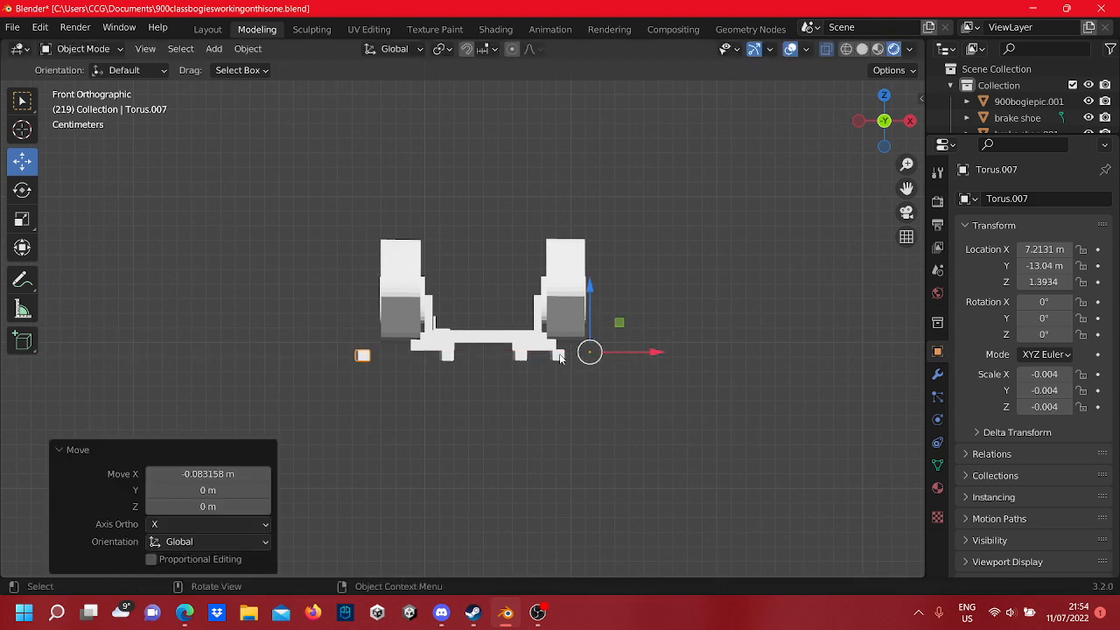
click(560, 357)
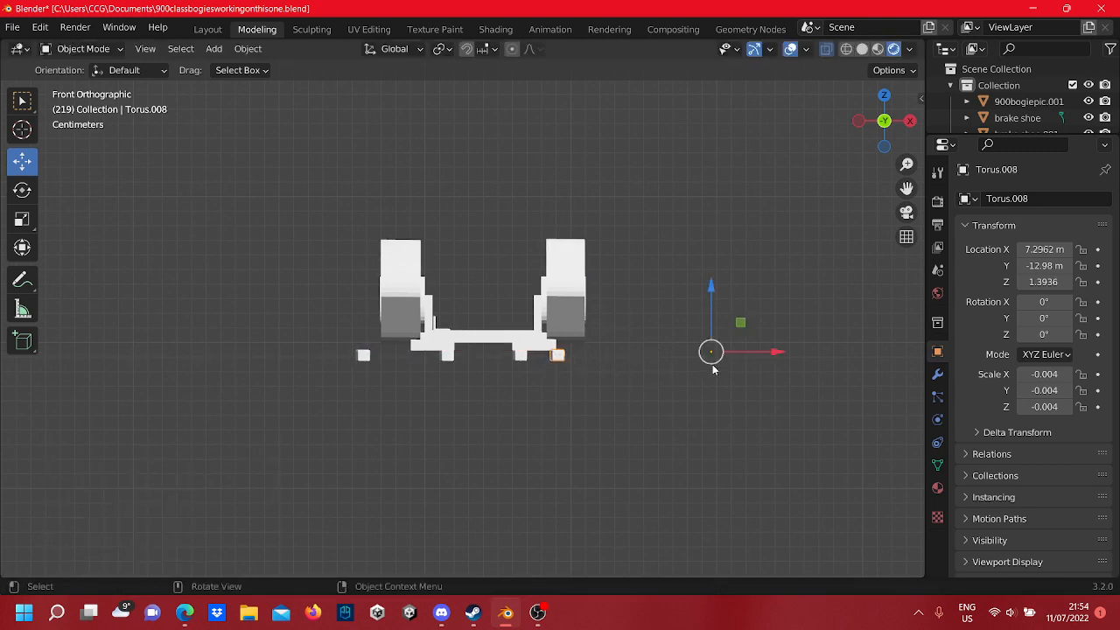
drag(747, 354, 796, 351)
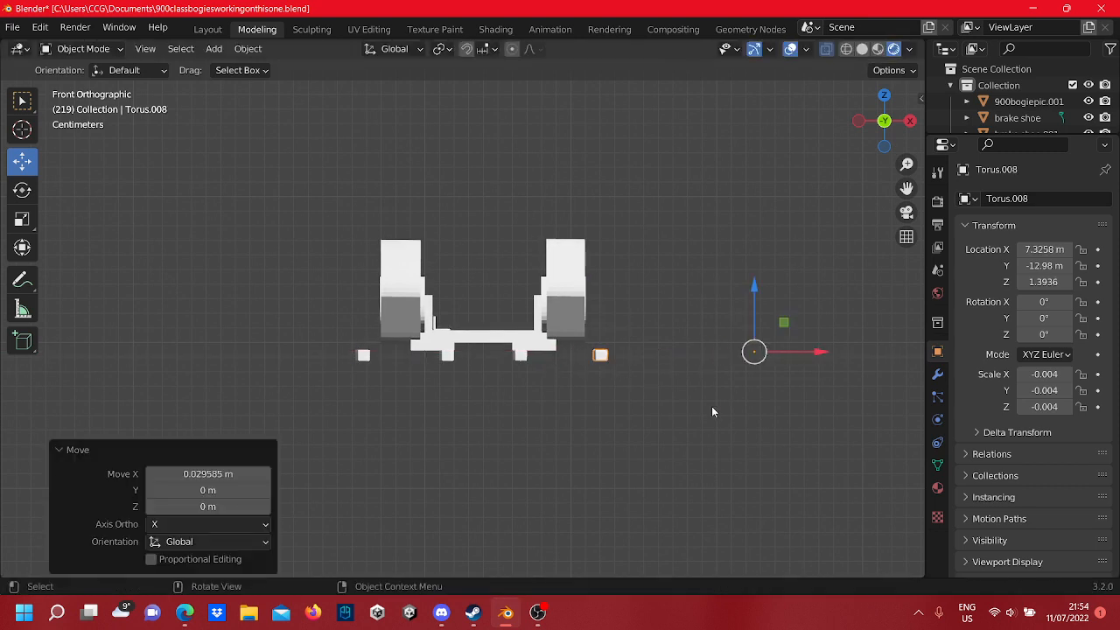
- Open the right bolt copy for mesh editing and raise its whole mesh about 0.035 m along Z beside the rounded block
scroll(711, 406, up, 3)
scroll(712, 406, down, 5)
scroll(691, 383, up, 2)
scroll(685, 379, up, 7)
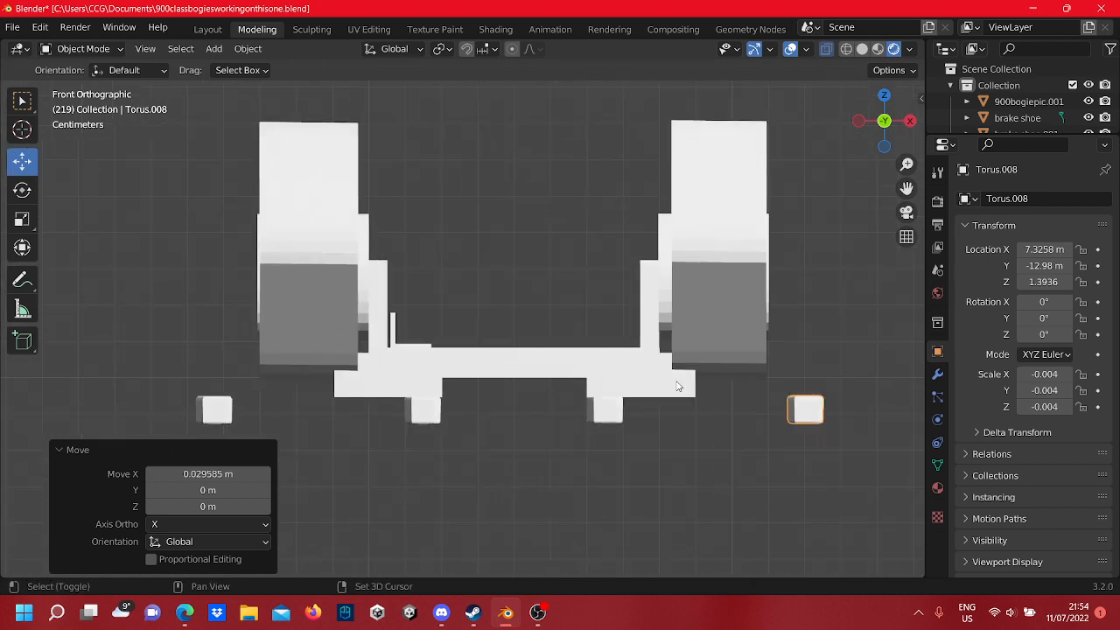
scroll(678, 367, down, 5)
scroll(612, 361, up, 3)
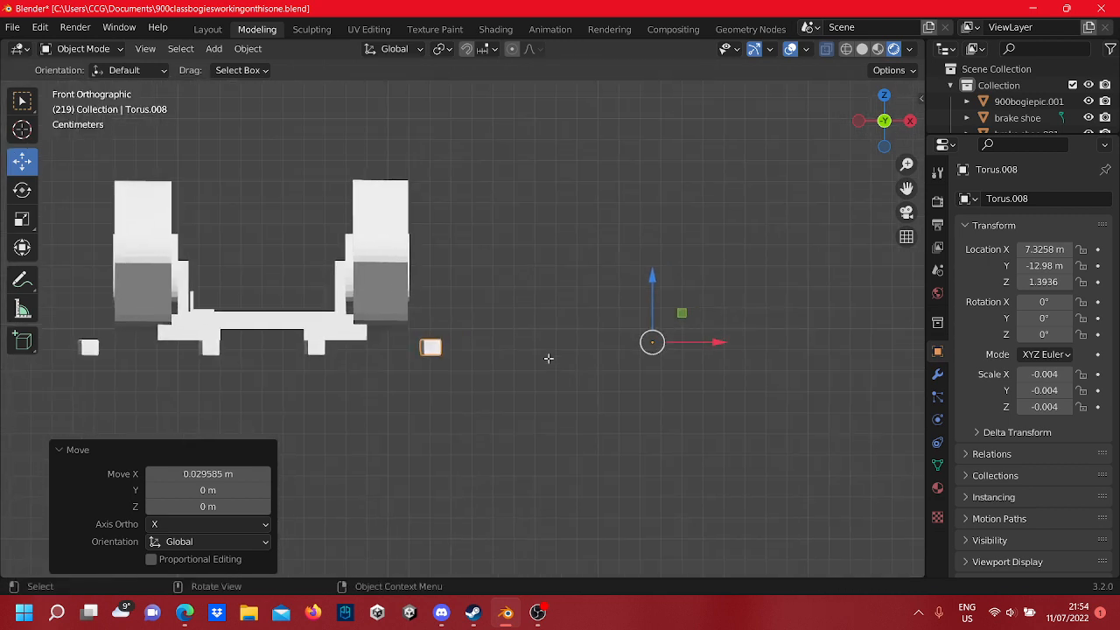
key(Tab)
scroll(516, 362, up, 2)
drag(480, 394, 338, 318)
shift+middle_drag(377, 333, 573, 396)
drag(602, 368, 610, 238)
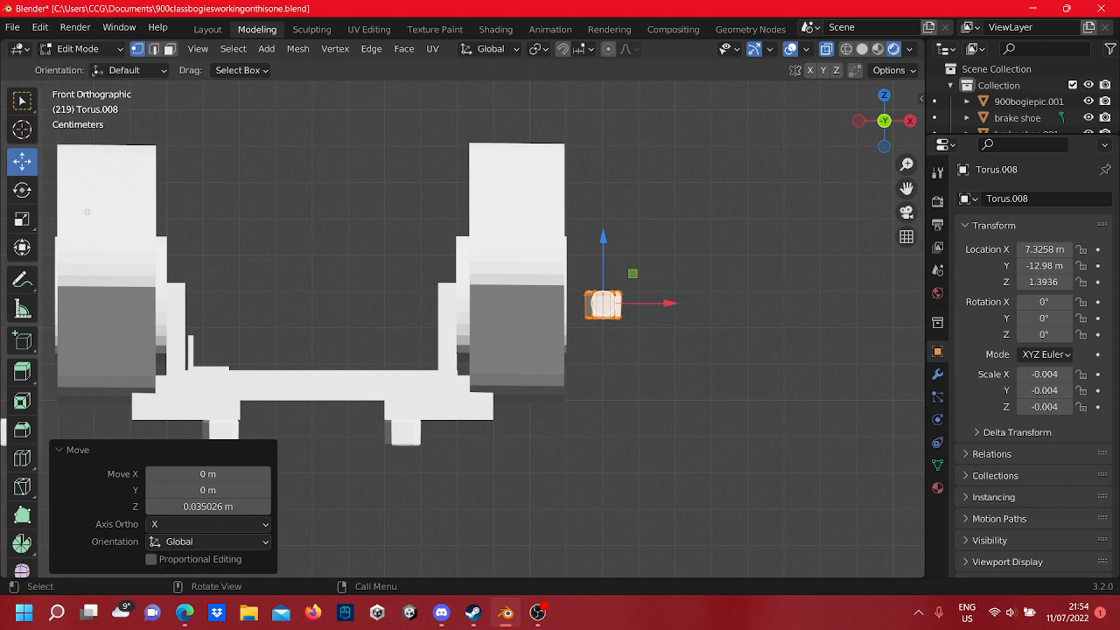
- Rotate the raised bolt copy's mesh about -90° around the Y axis so it faces the rounded block sideways
click(19, 189)
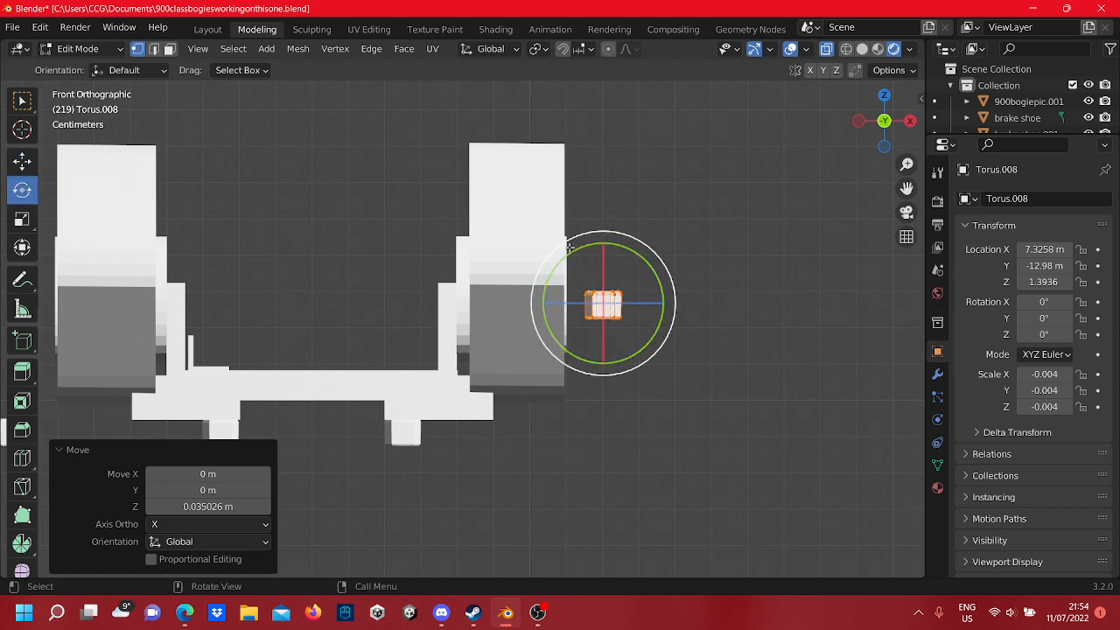
drag(569, 249, 551, 336)
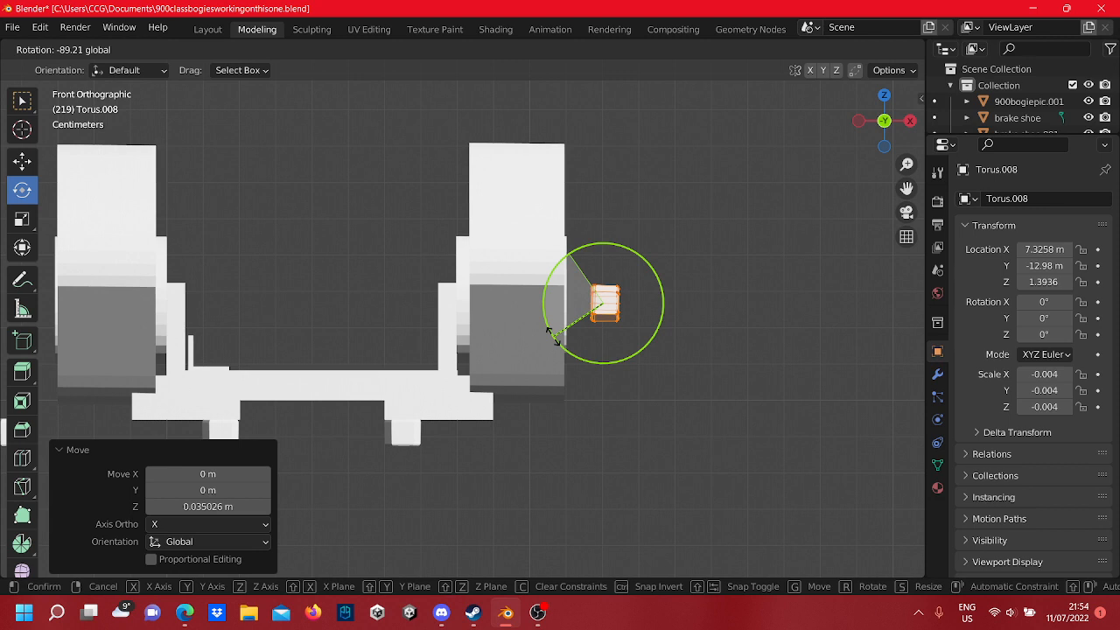
drag(552, 337, 551, 339)
click(720, 469)
scroll(703, 361, down, 4)
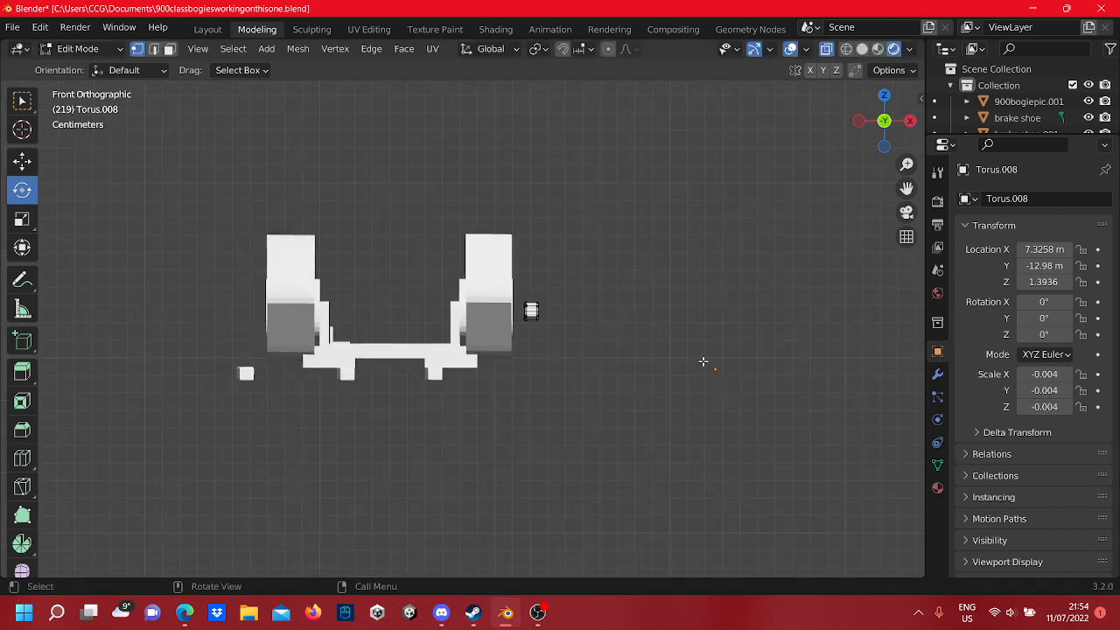
- Leave mesh editing and delete the unrotated bolt copy left of the assembly
key(Tab)
click(245, 374)
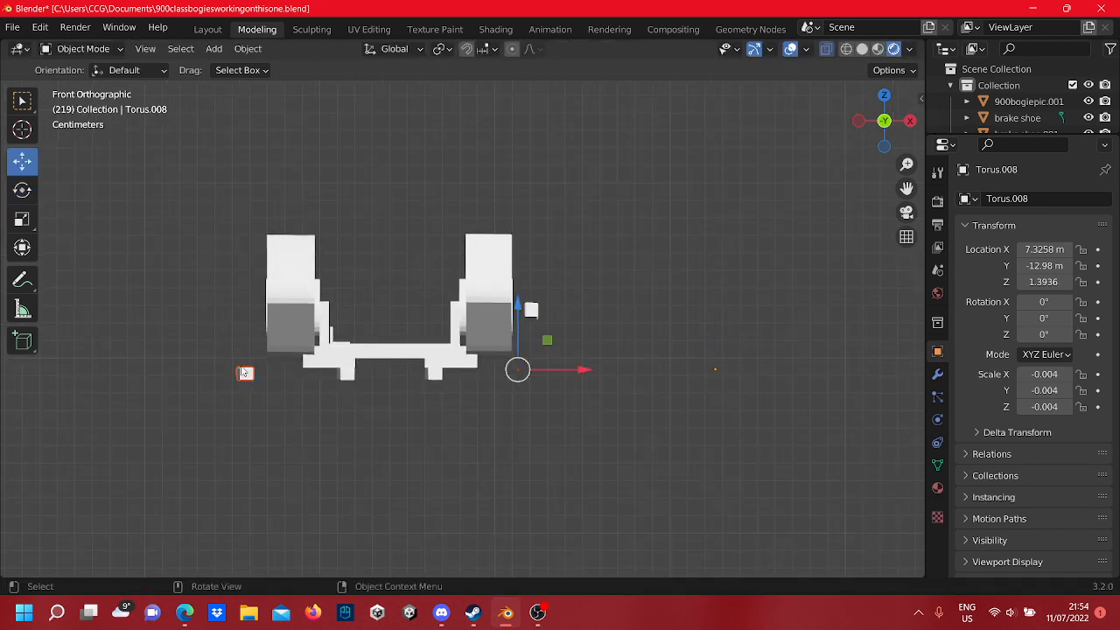
right_click(239, 374)
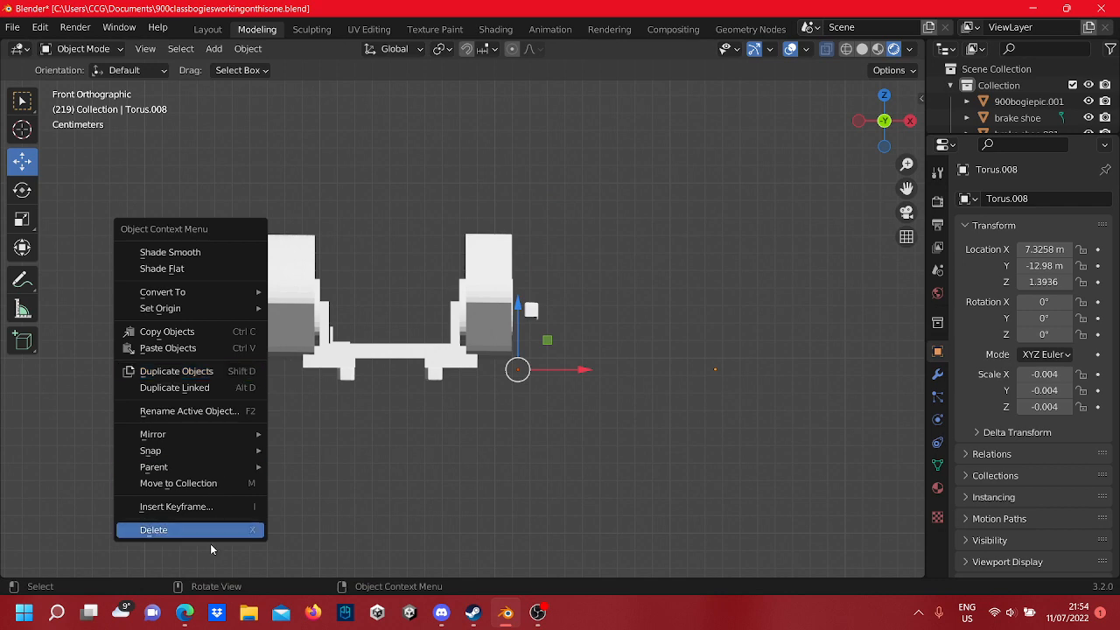
right_click(257, 394)
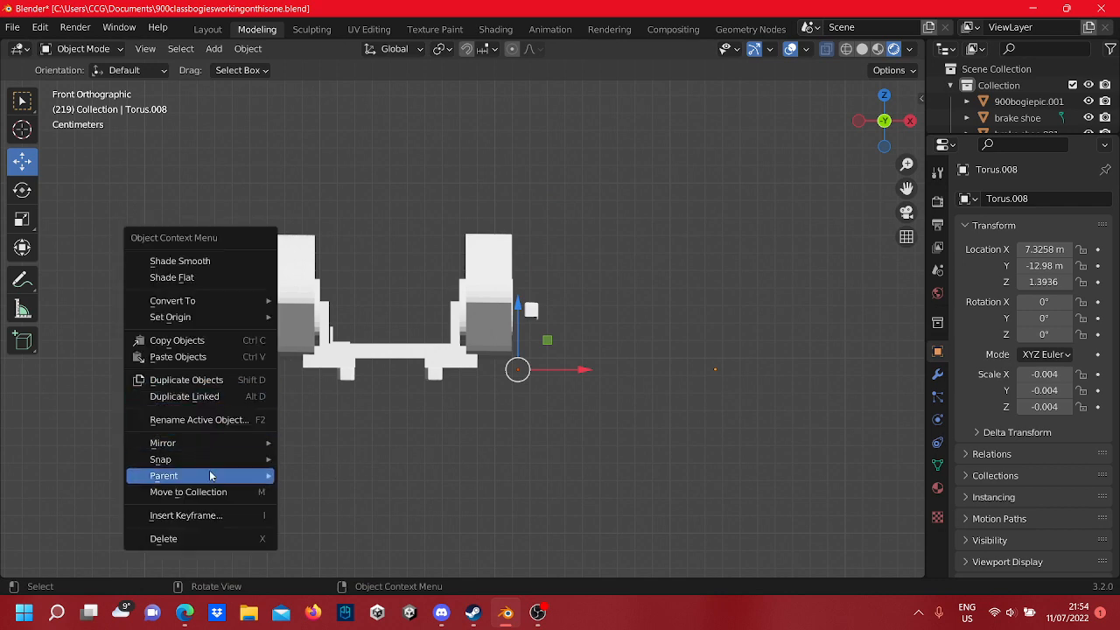
click(180, 535)
- Inspect the rotated bolt copy beside the rounded block's outer face and delete it
scroll(741, 294, up, 8)
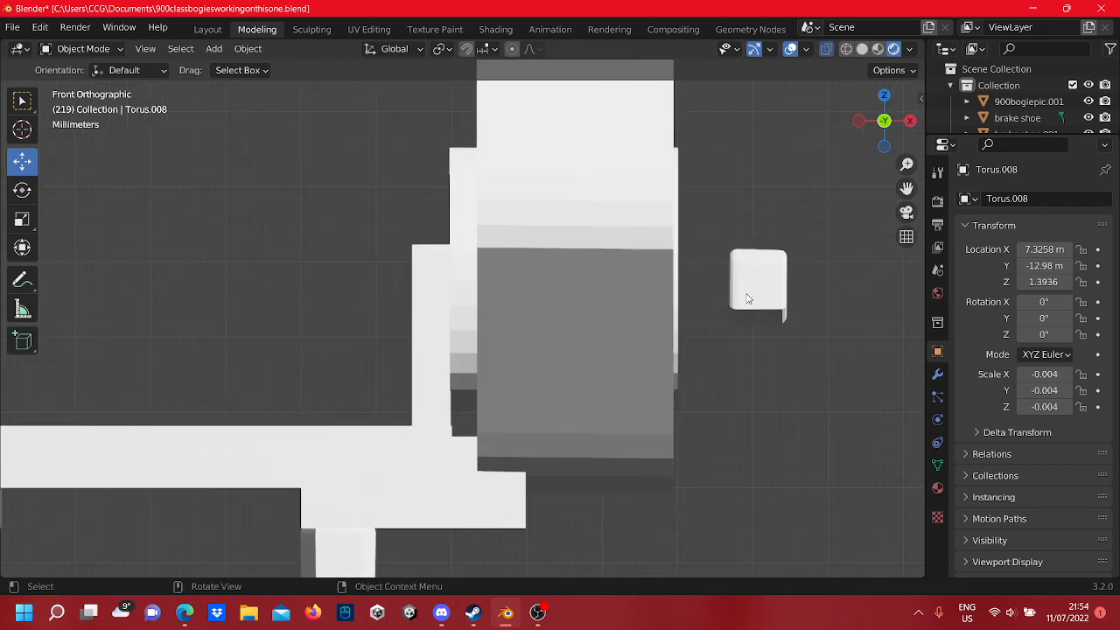
middle_drag(741, 294, 504, 359)
scroll(560, 298, down, 3)
click(564, 288)
click(569, 289)
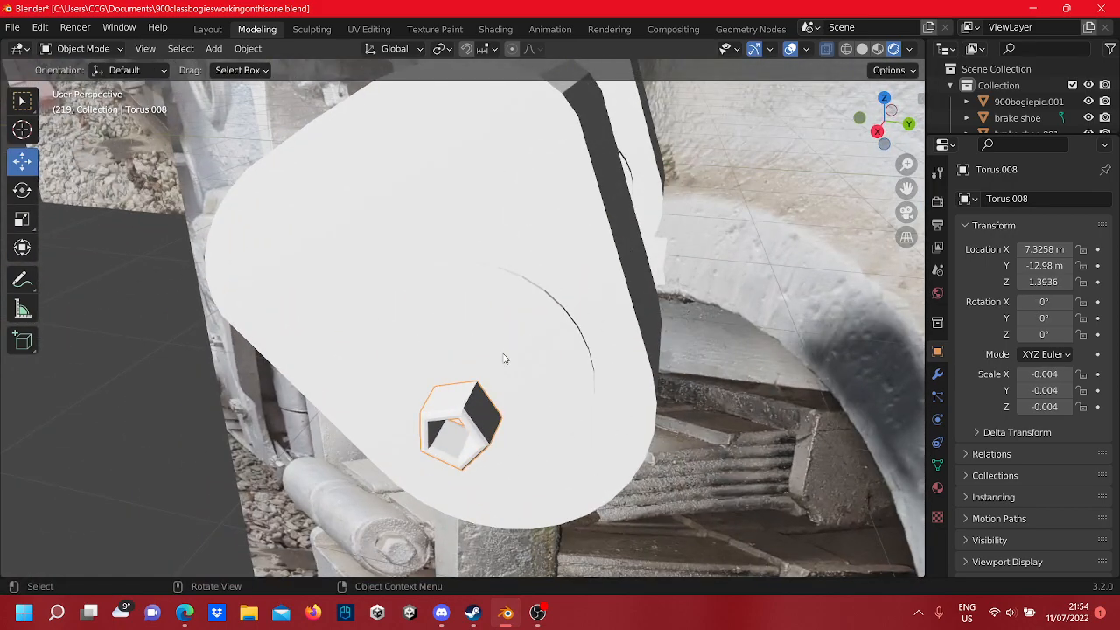
right_click(482, 412)
click(482, 411)
- Select the bolt beneath the right support foot and duplicate it in place
mouse_move(432, 402)
middle_down()
mouse_move(595, 300)
mouse_move(450, 407)
middle_up()
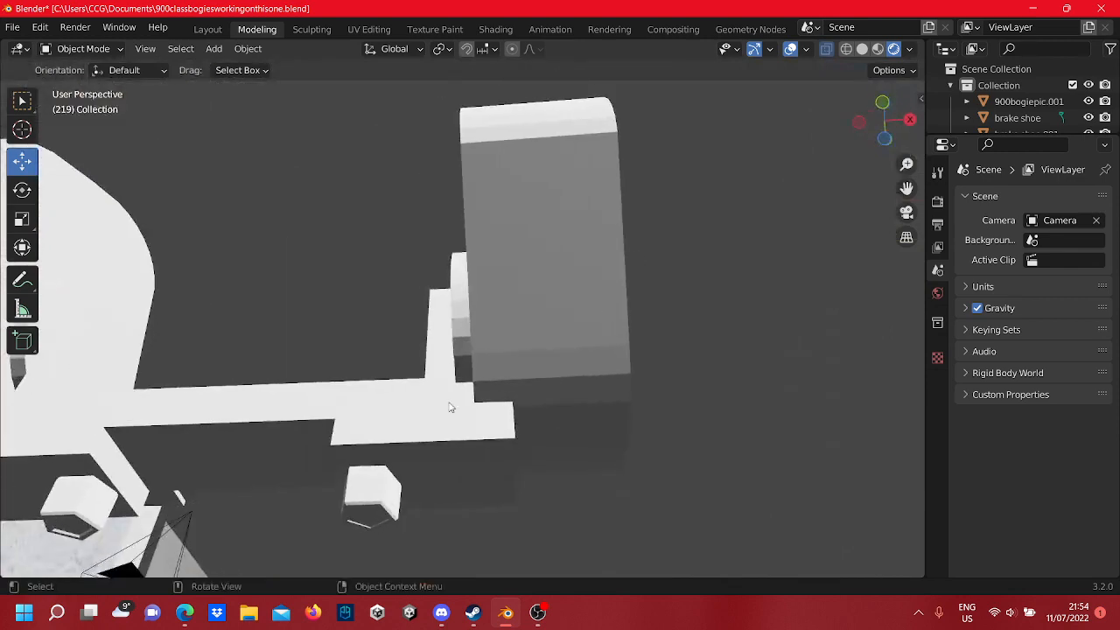
click(371, 515)
click(371, 515)
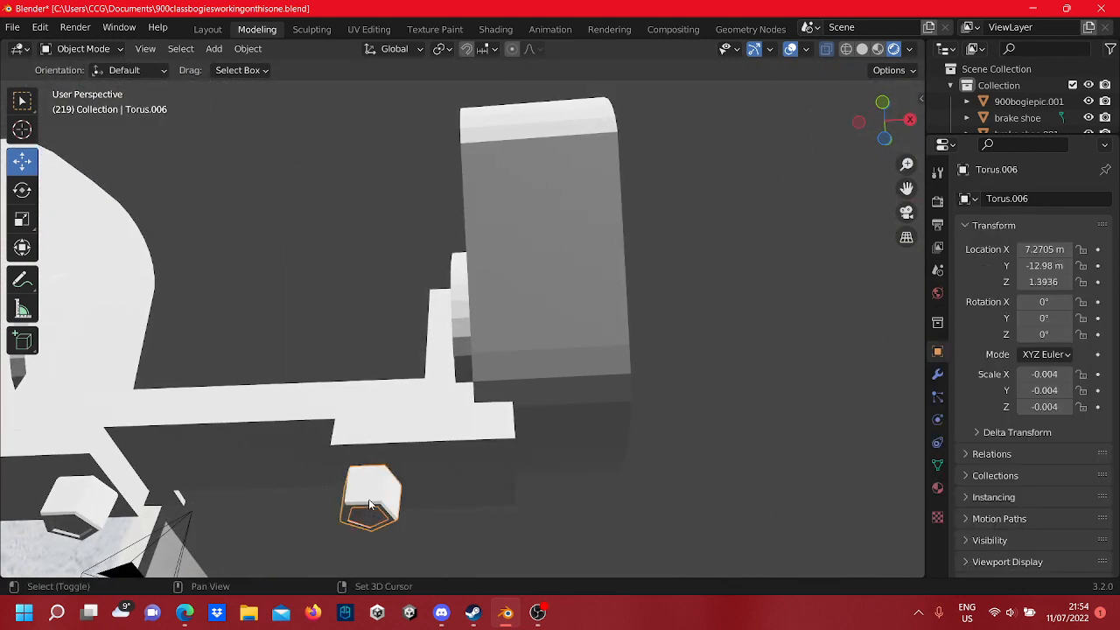
right_click(372, 486)
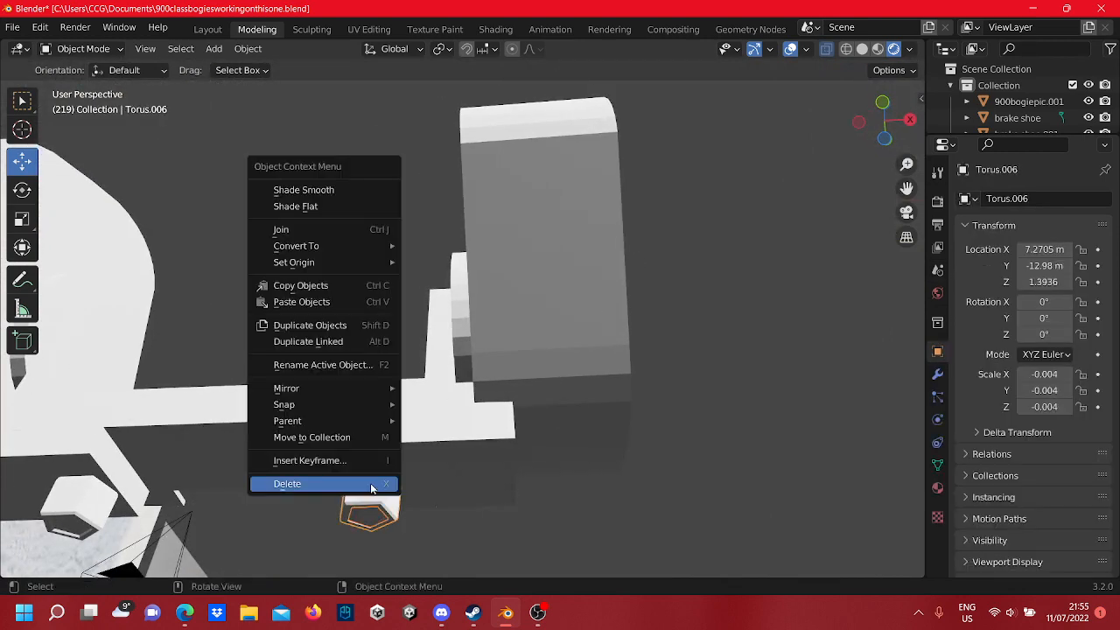
click(305, 327)
click(306, 326)
- Open the bolt copy for mesh editing and move its whole mesh about 0.06 m along X, clear of the right block
scroll(350, 385, down, 7)
middle_drag(389, 394, 410, 407)
scroll(413, 393, down, 4)
key(Tab)
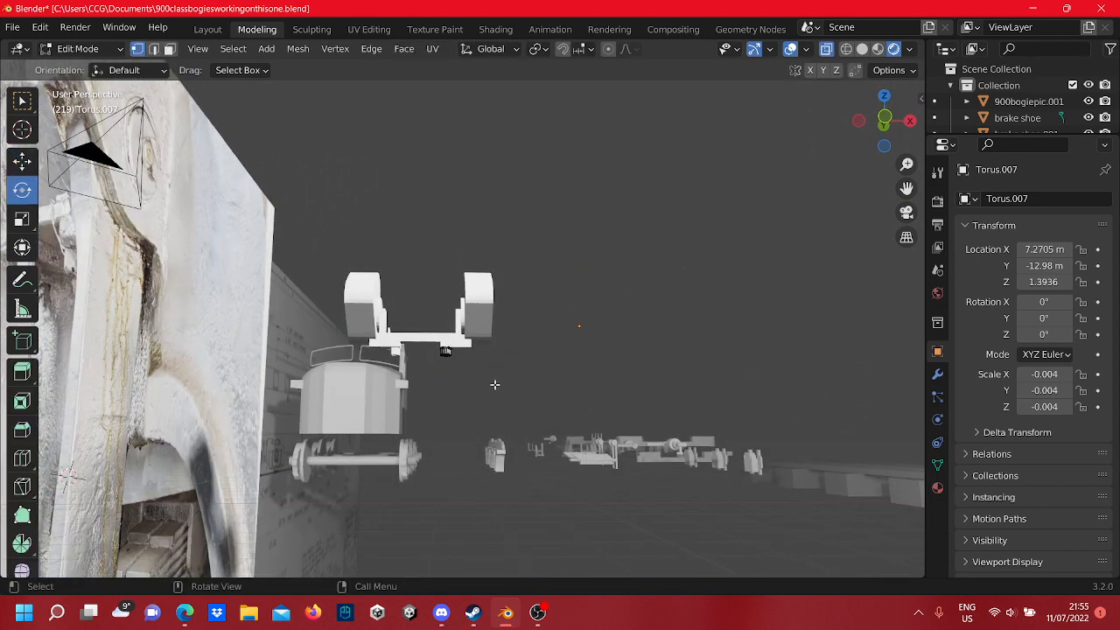
click(22, 189)
click(22, 160)
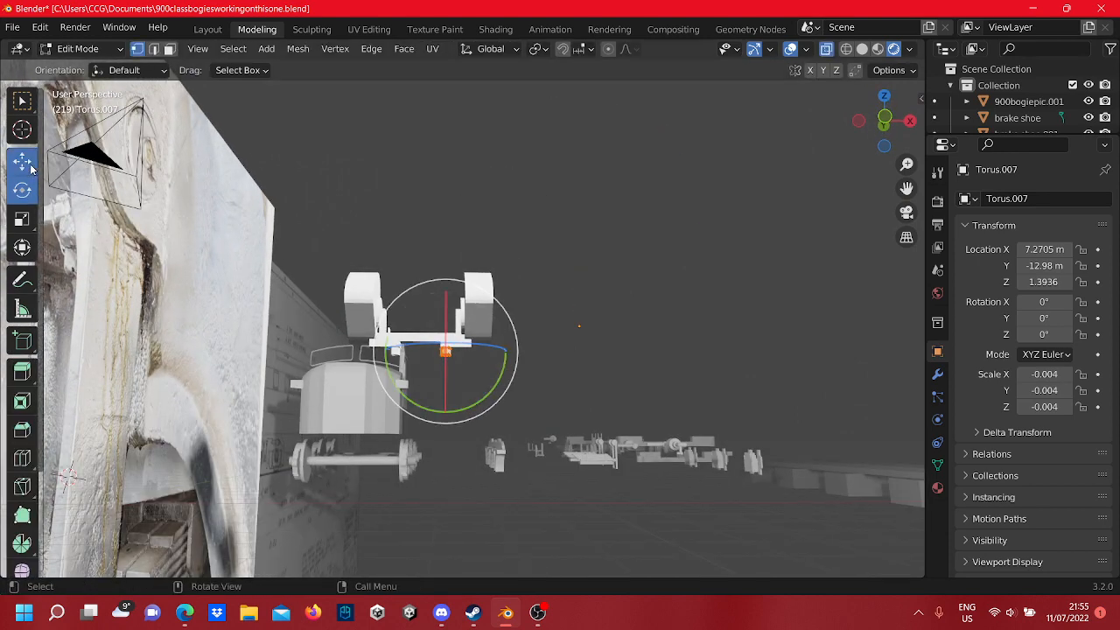
drag(511, 352, 587, 350)
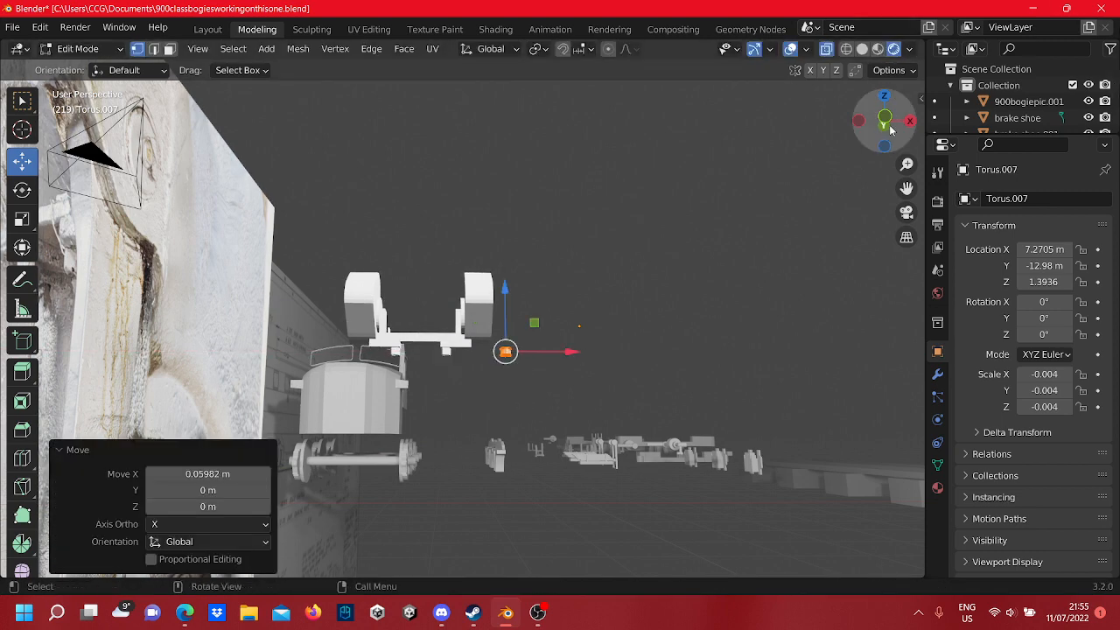
- From the front view, raise the bolt copy's mesh about 0.039 m along Z beside the right rounded block
click(891, 123)
scroll(744, 134, up, 9)
shift+middle_drag(718, 138, 555, 159)
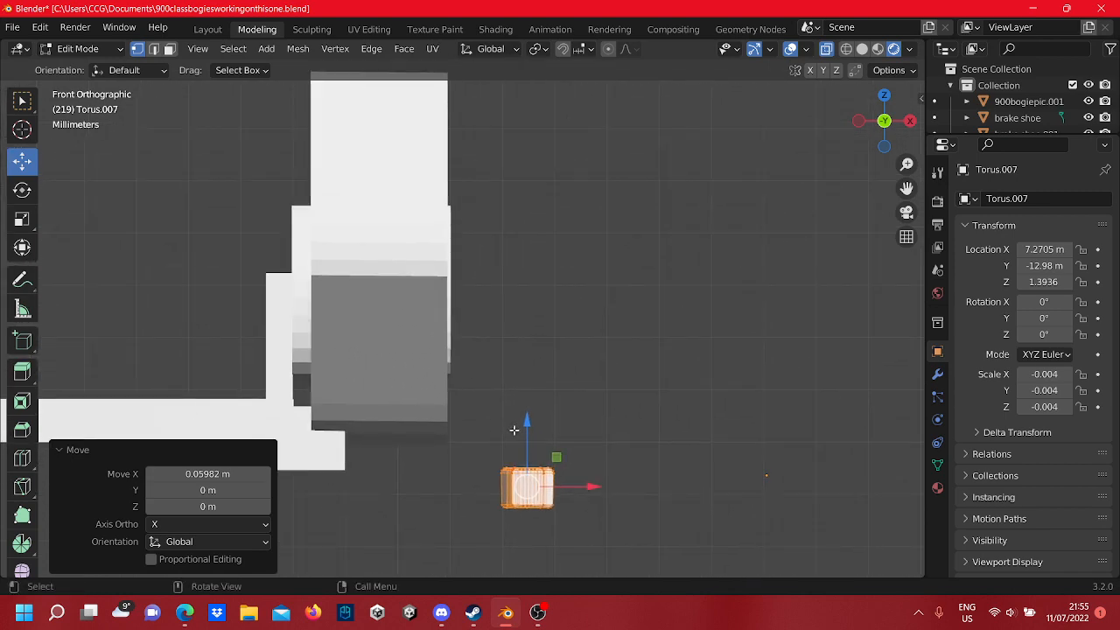
drag(525, 428, 525, 212)
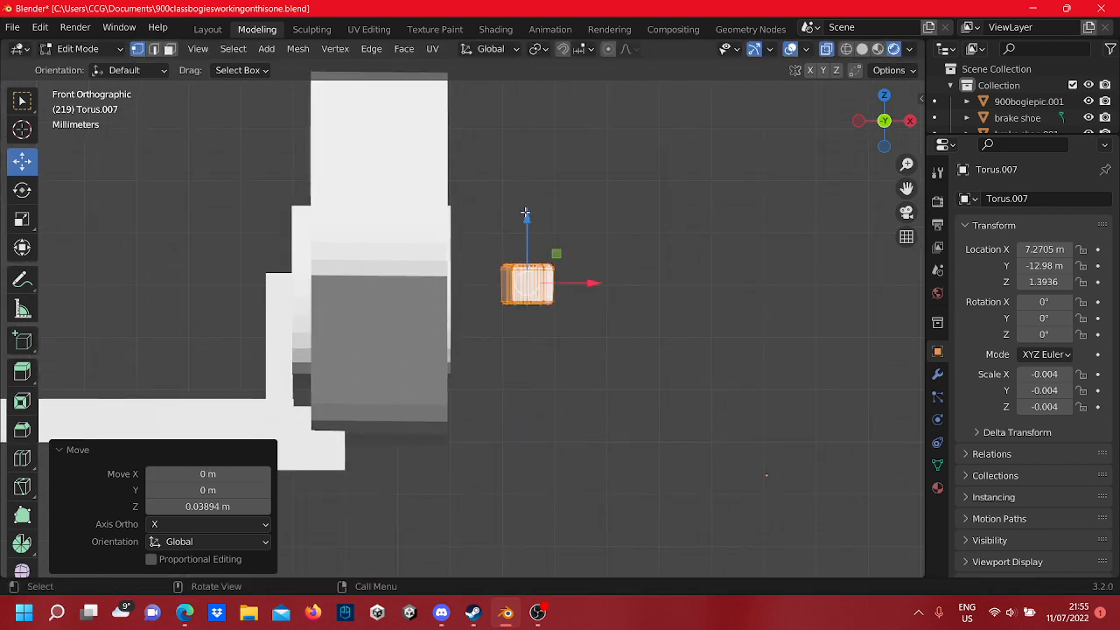
- Rotate the raised bolt mesh about -90° around the Y axis so it points sideways to the block
click(22, 190)
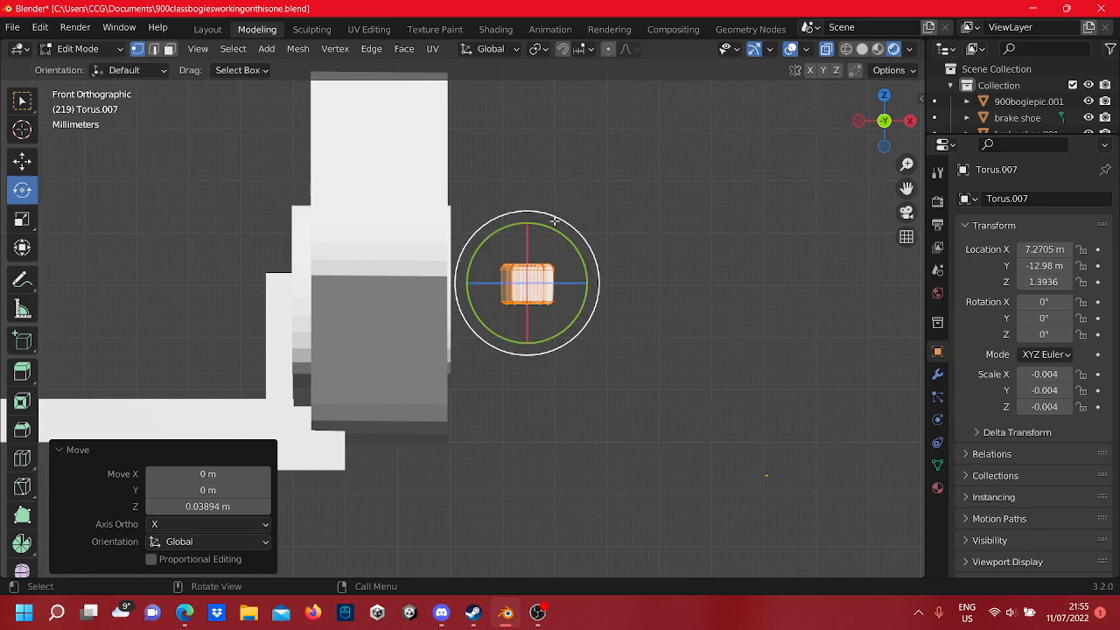
drag(560, 235, 479, 256)
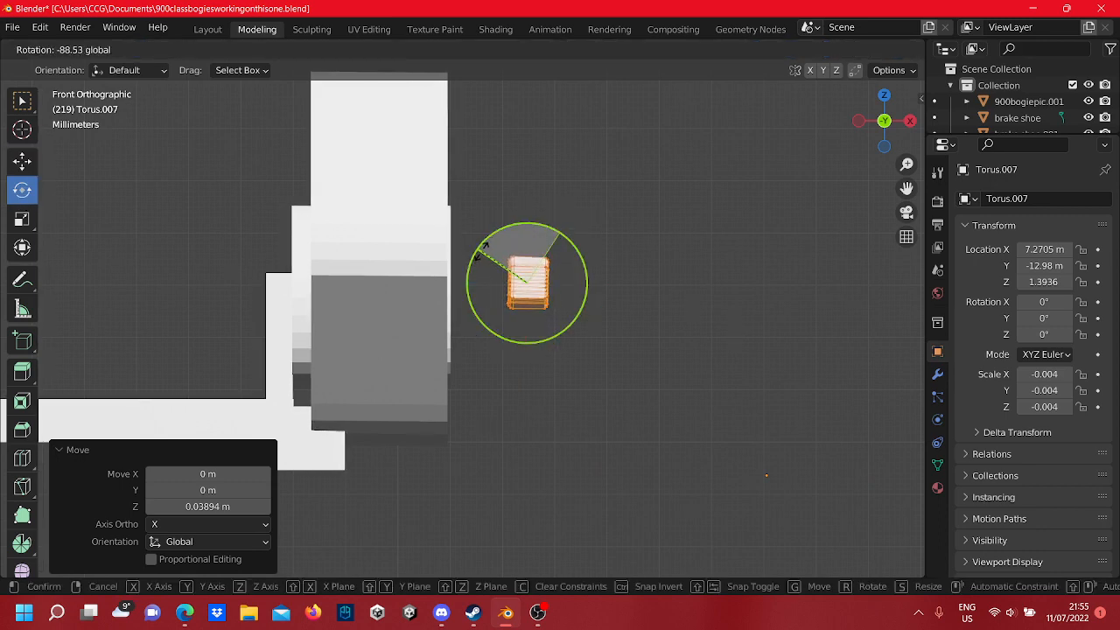
drag(484, 248, 483, 250)
click(24, 162)
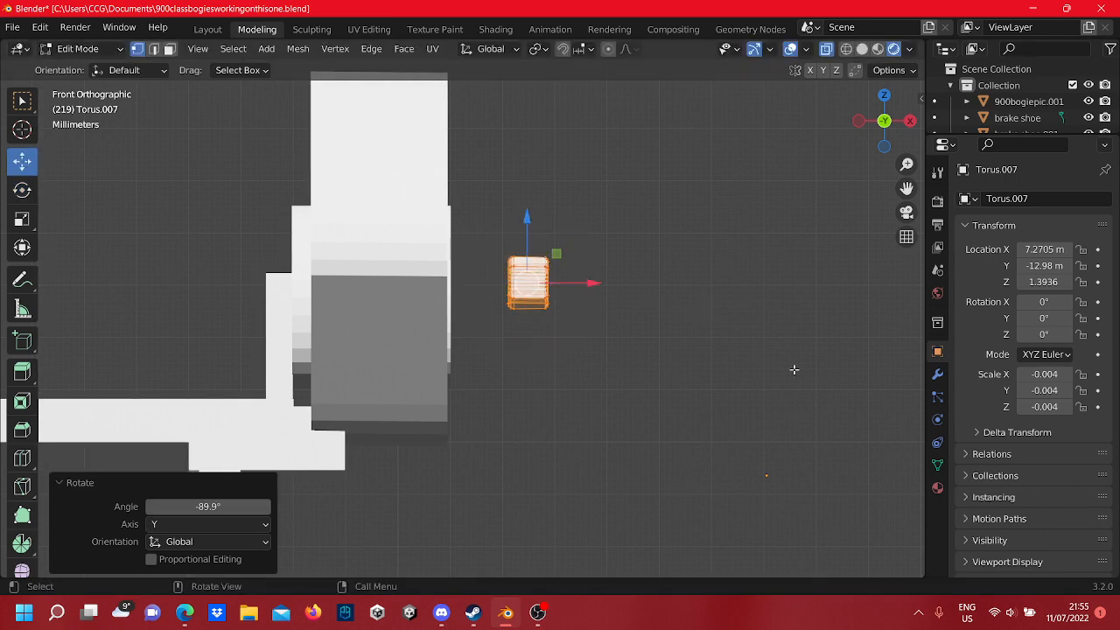
- Move the rotated bolt mesh about -0.012 m along X onto the right block's outer face
middle_drag(795, 300, 525, 263)
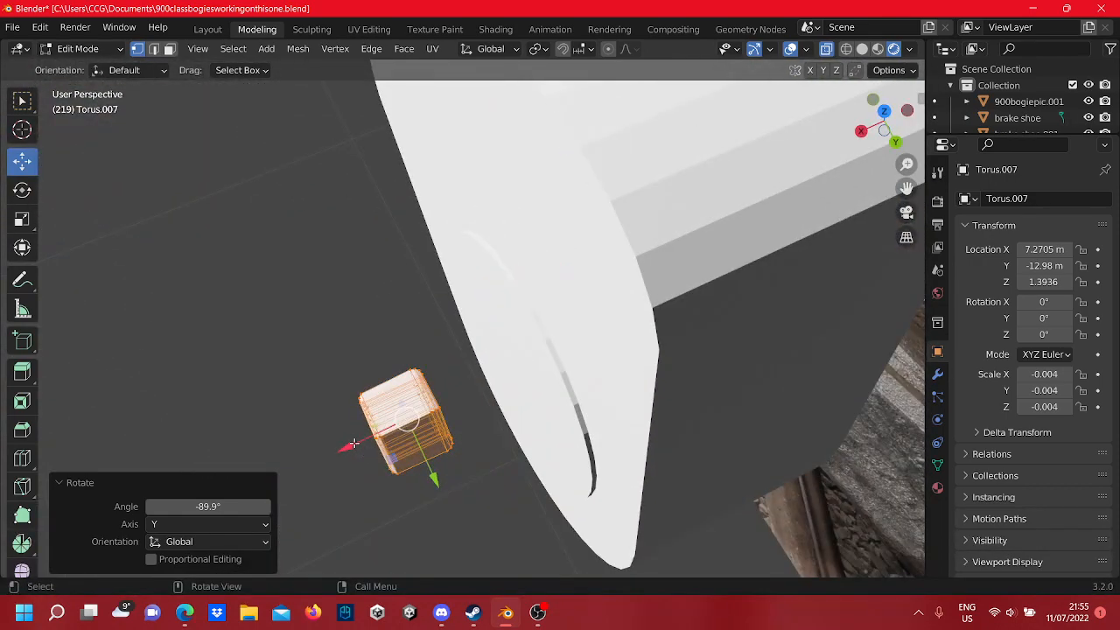
drag(352, 445, 457, 418)
middle_drag(457, 418, 531, 269)
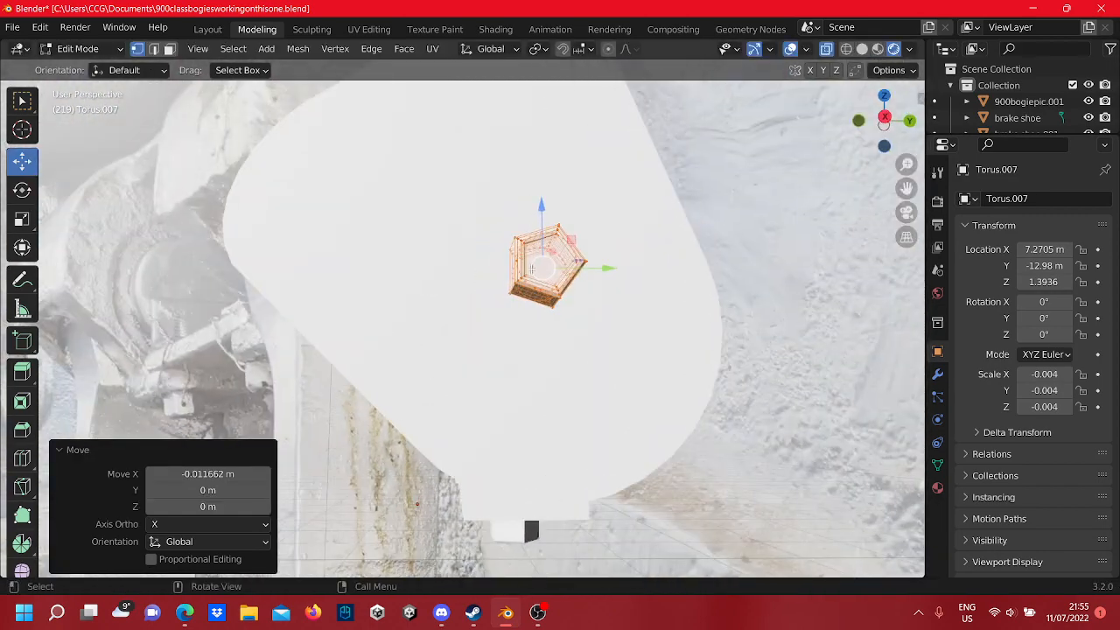
scroll(564, 229, up, 1)
middle_drag(670, 220, 679, 233)
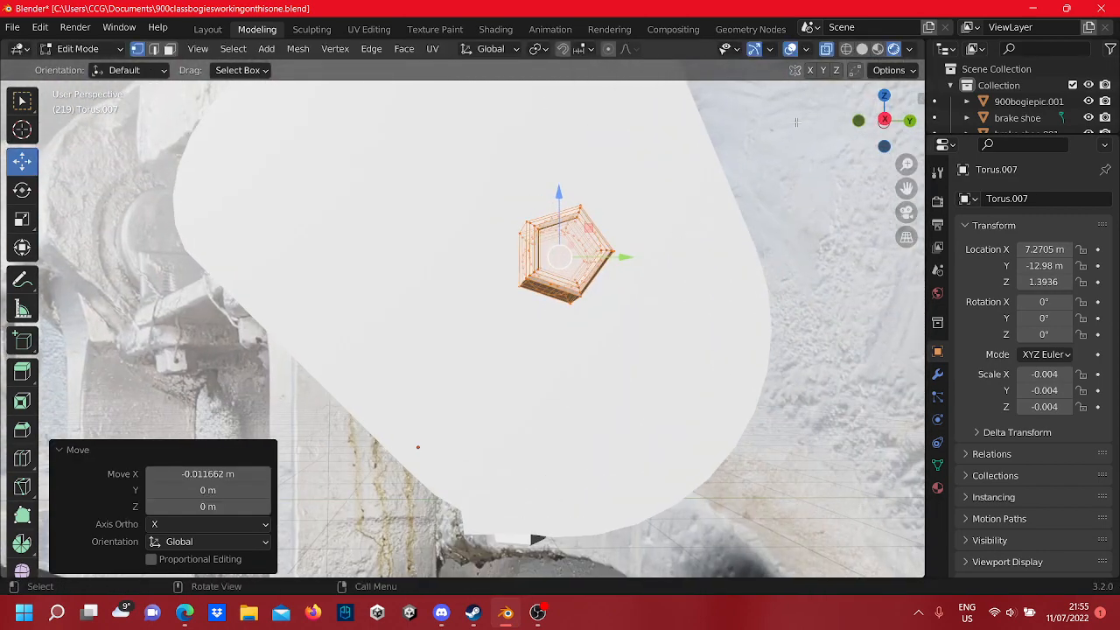
- In a wireframe side view, centre the bolt in the cylinder's circle, lowering it along Z and shifting it about -0.0004 m along Y
click(845, 49)
click(888, 121)
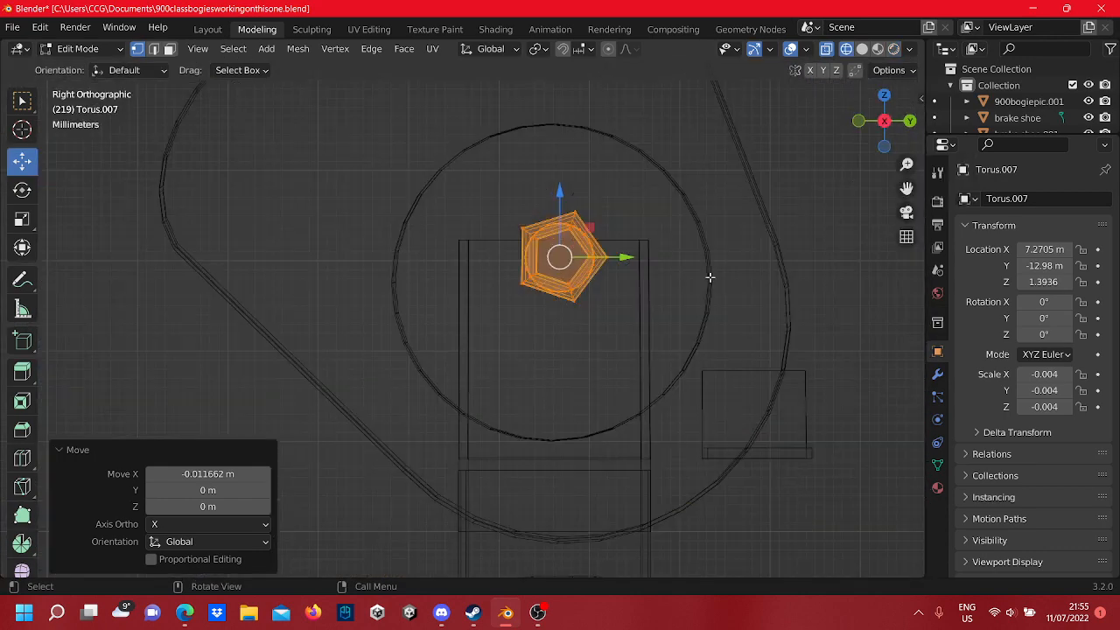
scroll(710, 277, up, 2)
shift+middle_drag(594, 187, 545, 233)
drag(557, 212, 554, 261)
mouse_move(616, 321)
mouse_down()
mouse_move(593, 324)
mouse_move(607, 324)
mouse_up()
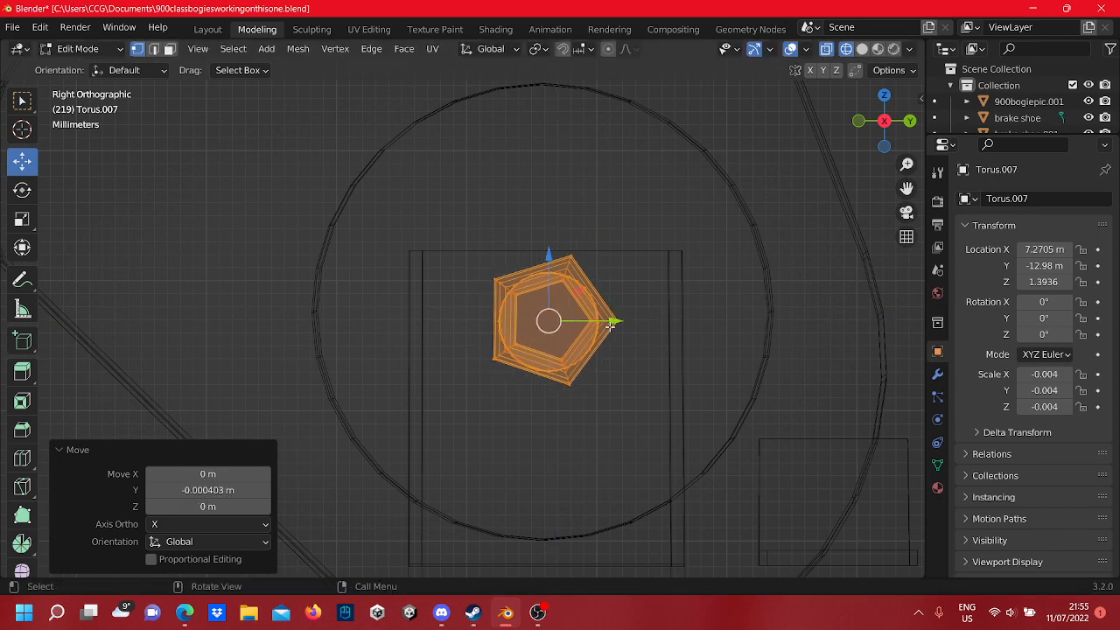
scroll(611, 324, down, 3)
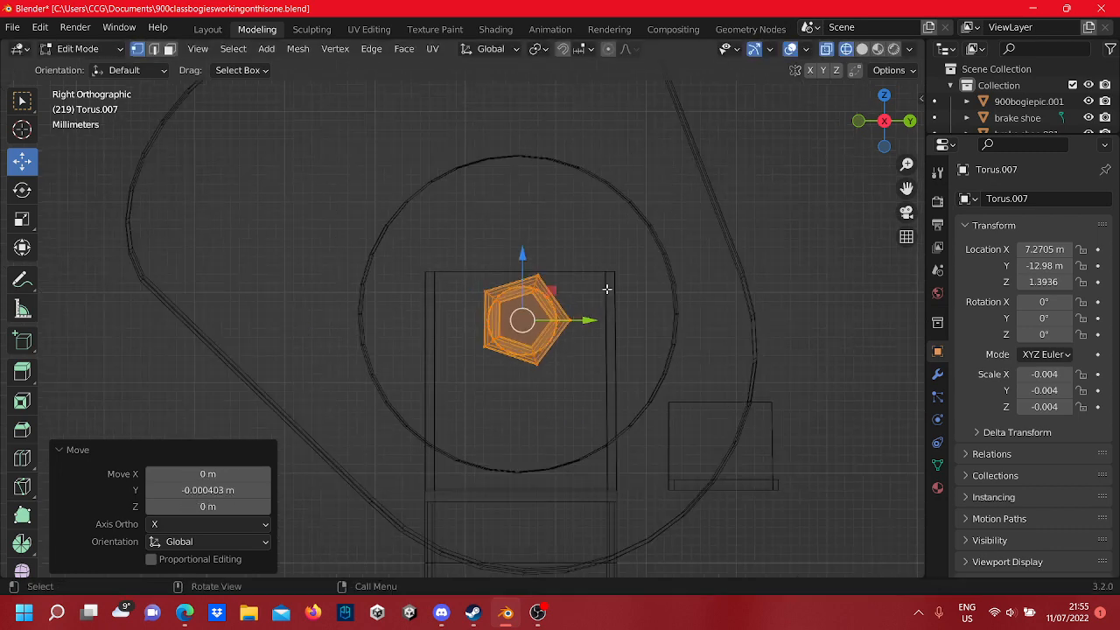
click(893, 48)
scroll(563, 411, up, 3)
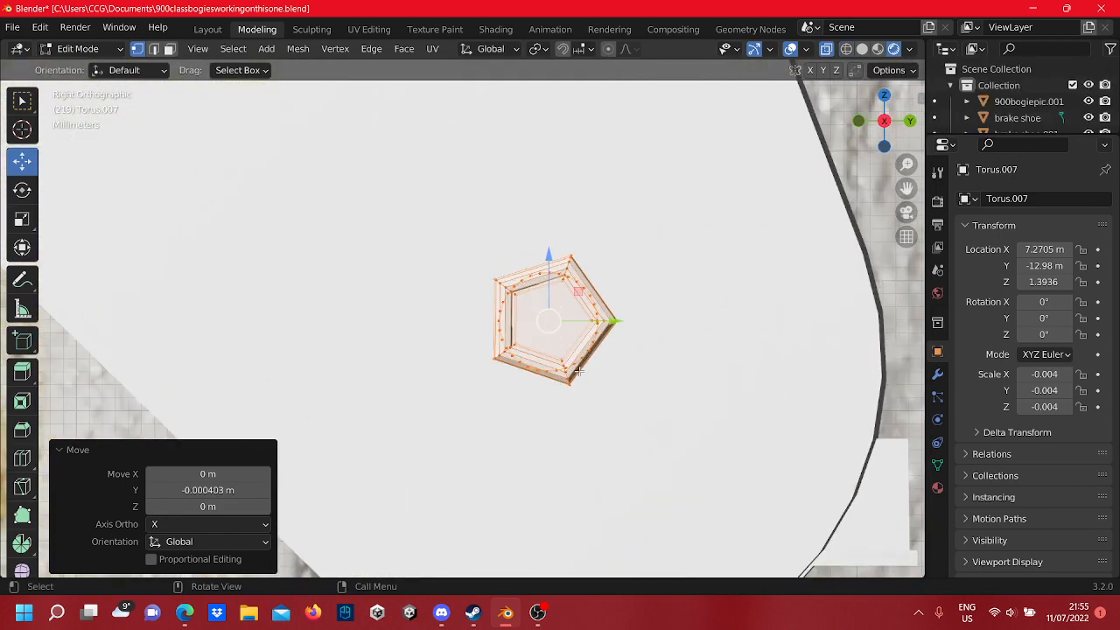
- Leave mesh editing and duplicate the sideways bolt in place on the right block's outer face
middle_drag(580, 371, 480, 342)
right_click(479, 341)
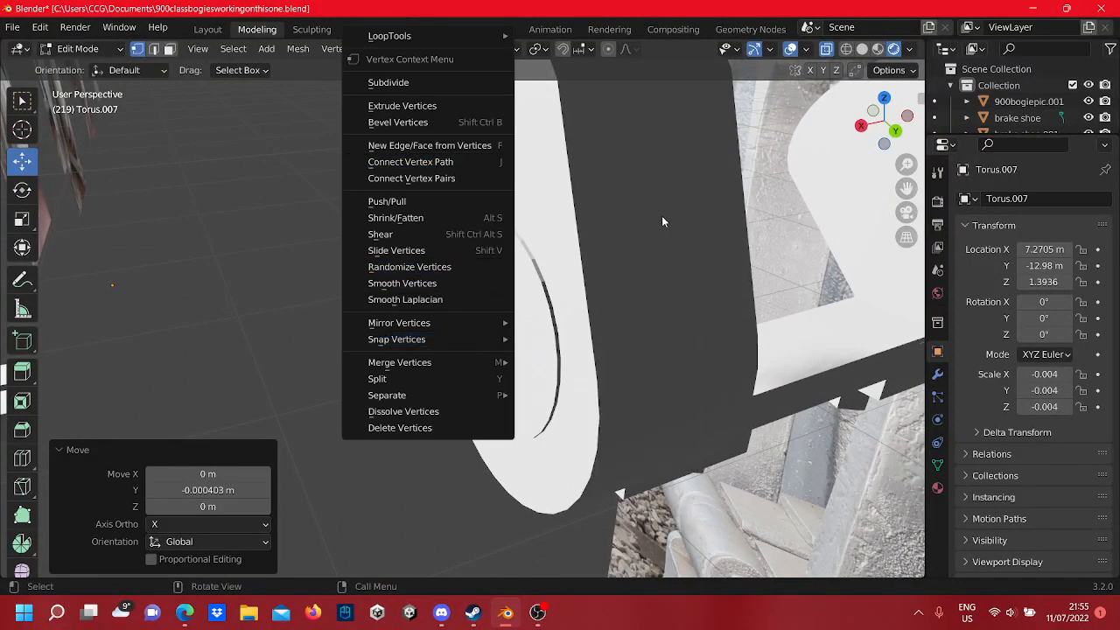
key(Escape)
key(Tab)
right_click(470, 352)
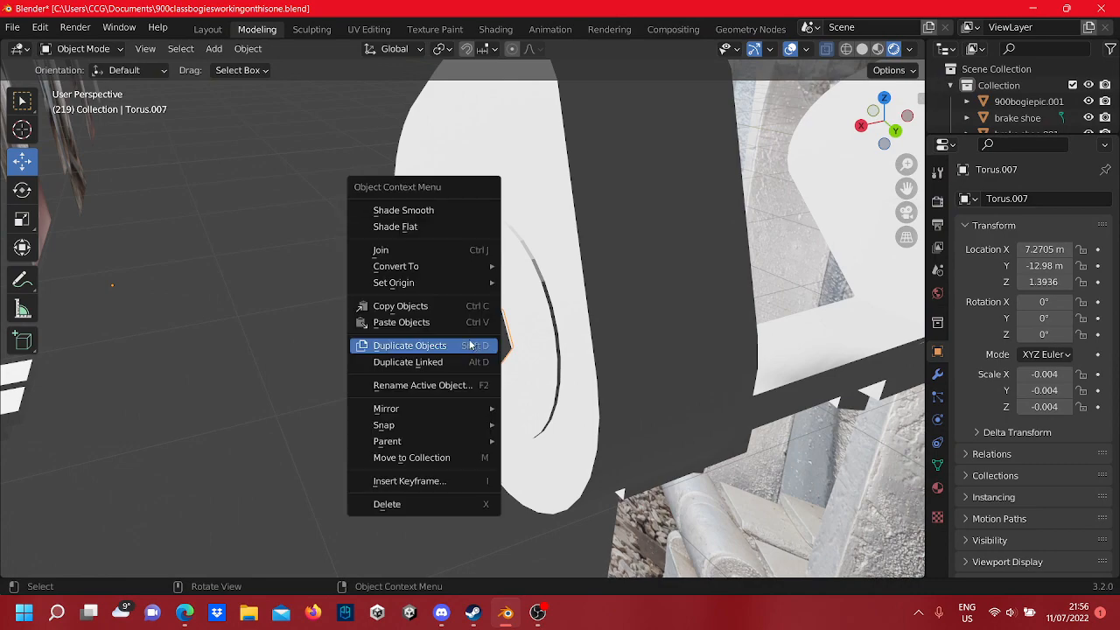
click(456, 345)
right_click(454, 350)
scroll(455, 350, down, 3)
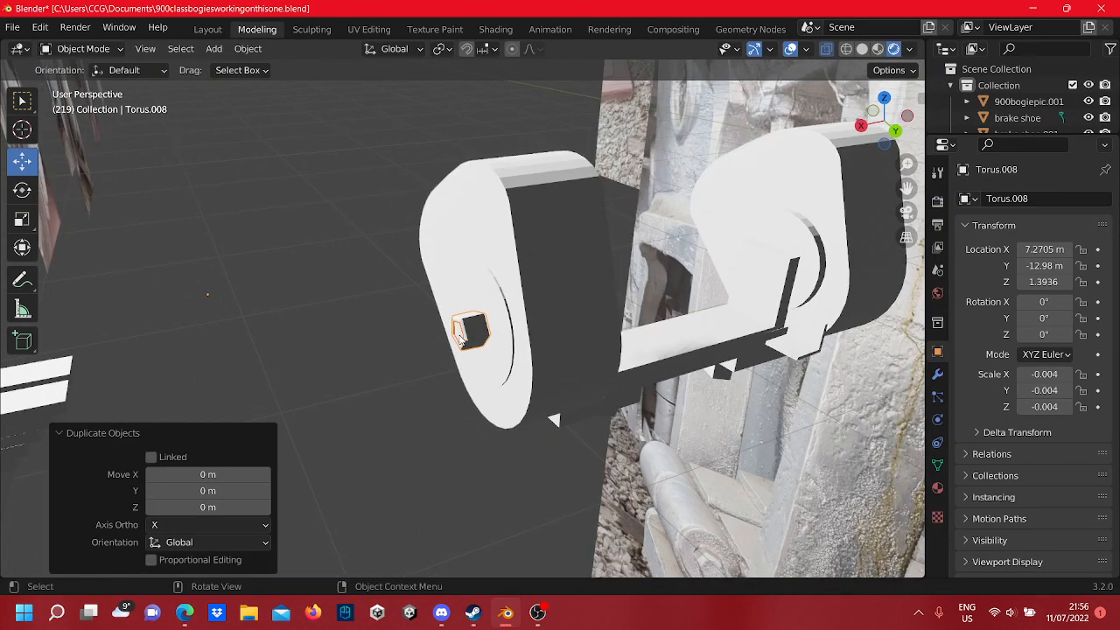
- Open the new bolt copy for mesh editing and move its mesh about -0.163 m along X, past the left block
key(Tab)
scroll(437, 306, down, 3)
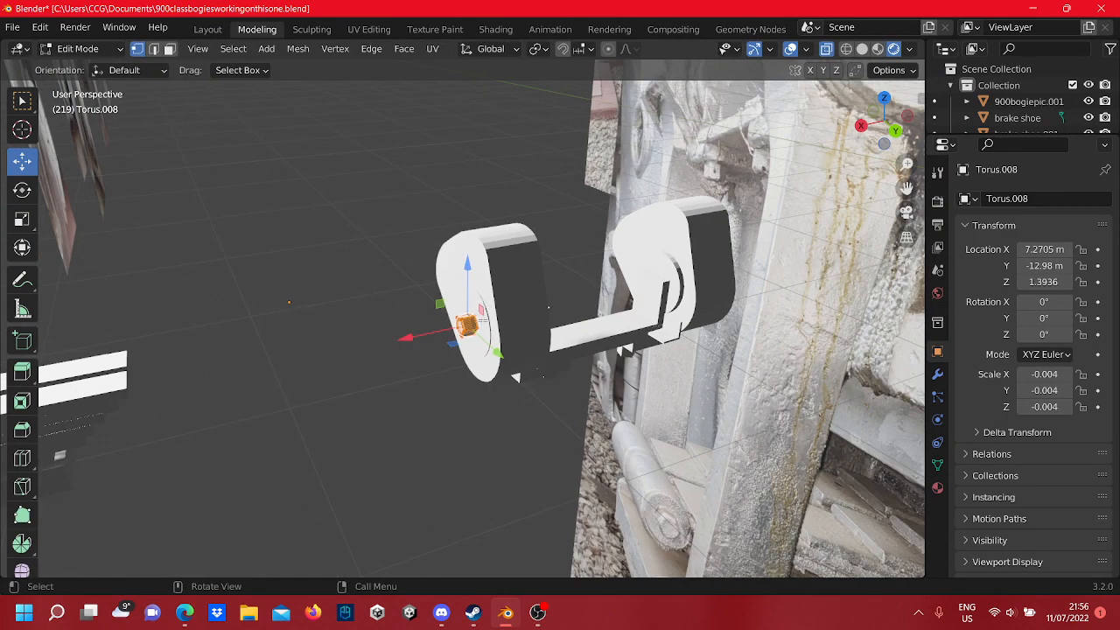
middle_drag(481, 315, 469, 347)
drag(428, 343, 612, 298)
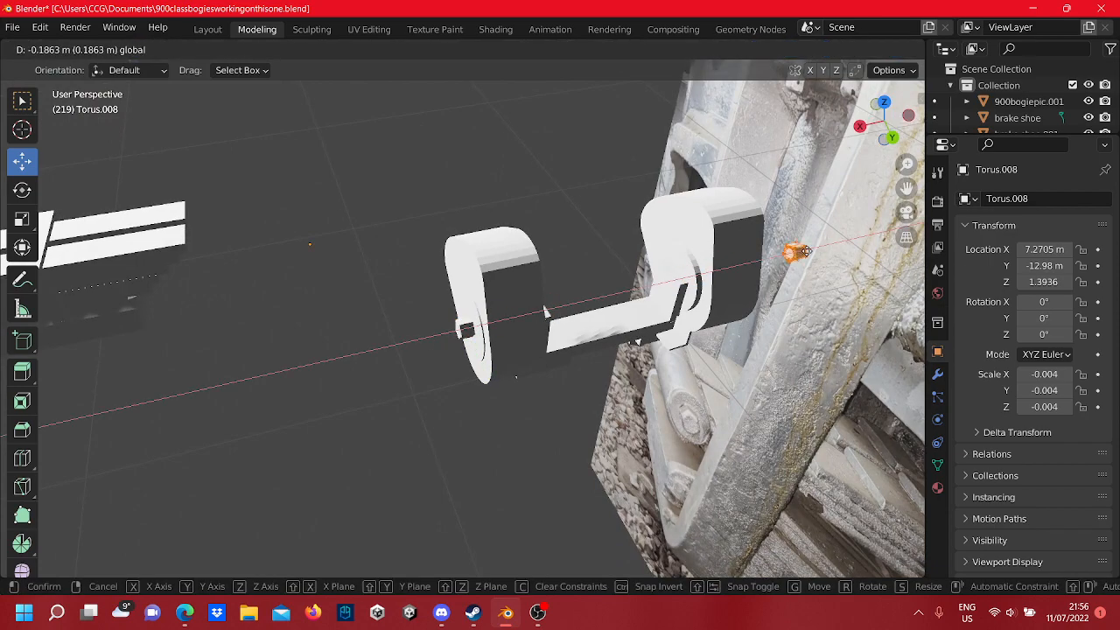
drag(774, 260, 754, 265)
- Rotate the moved bolt mesh about -184° around the Z axis so its head faces away from the left block
middle_drag(739, 262, 544, 145)
scroll(527, 210, up, 5)
middle_drag(527, 210, 460, 261)
shift+middle_drag(460, 261, 639, 148)
scroll(598, 216, down, 2)
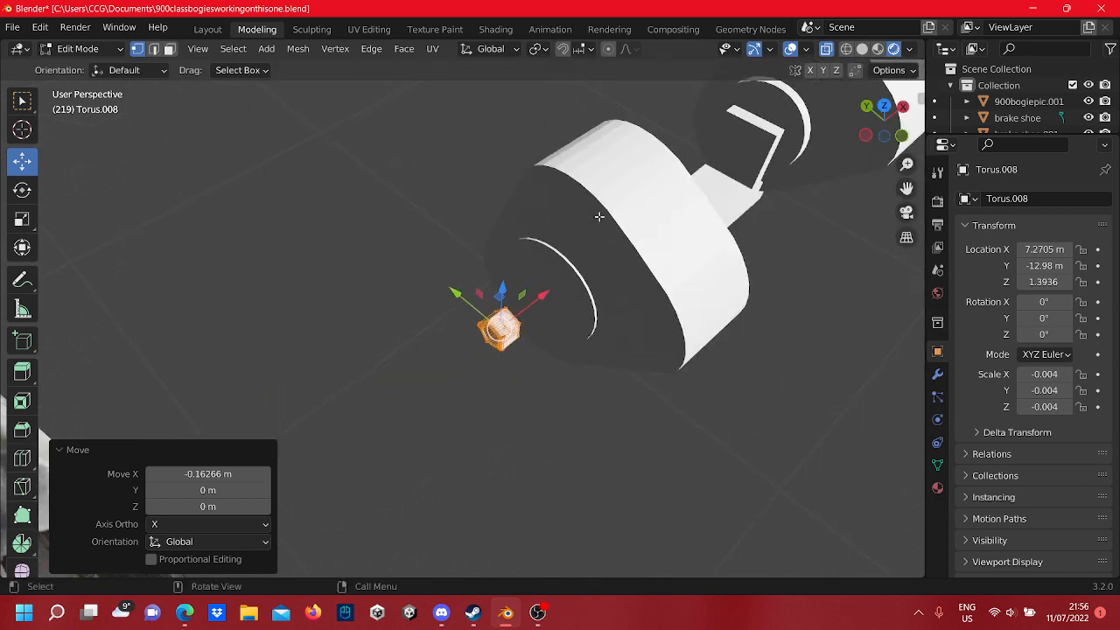
scroll(570, 229, up, 2)
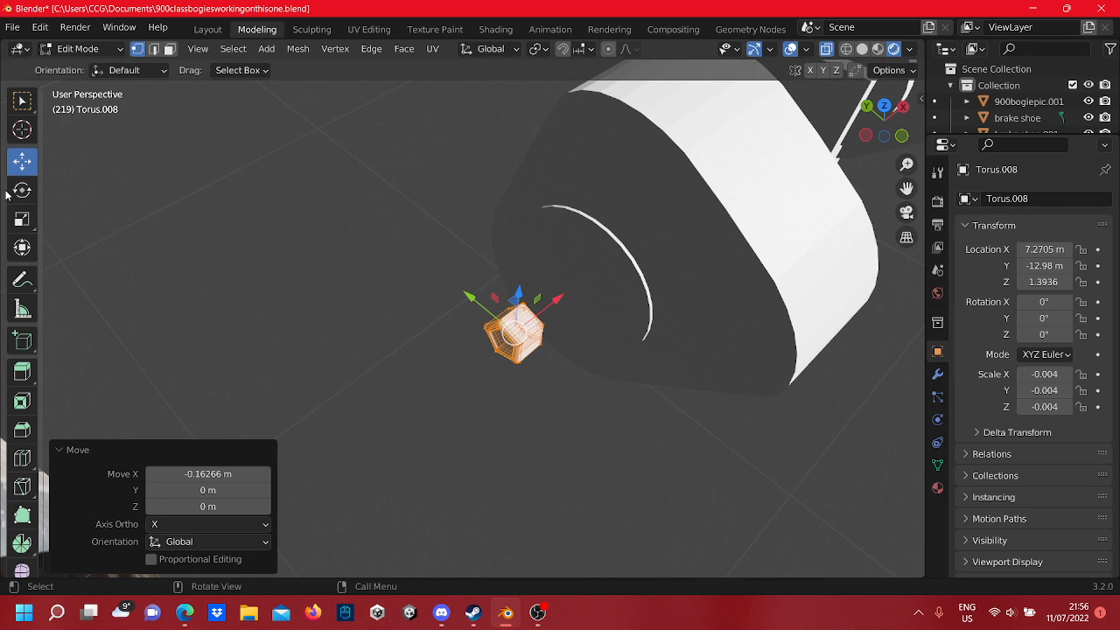
click(21, 190)
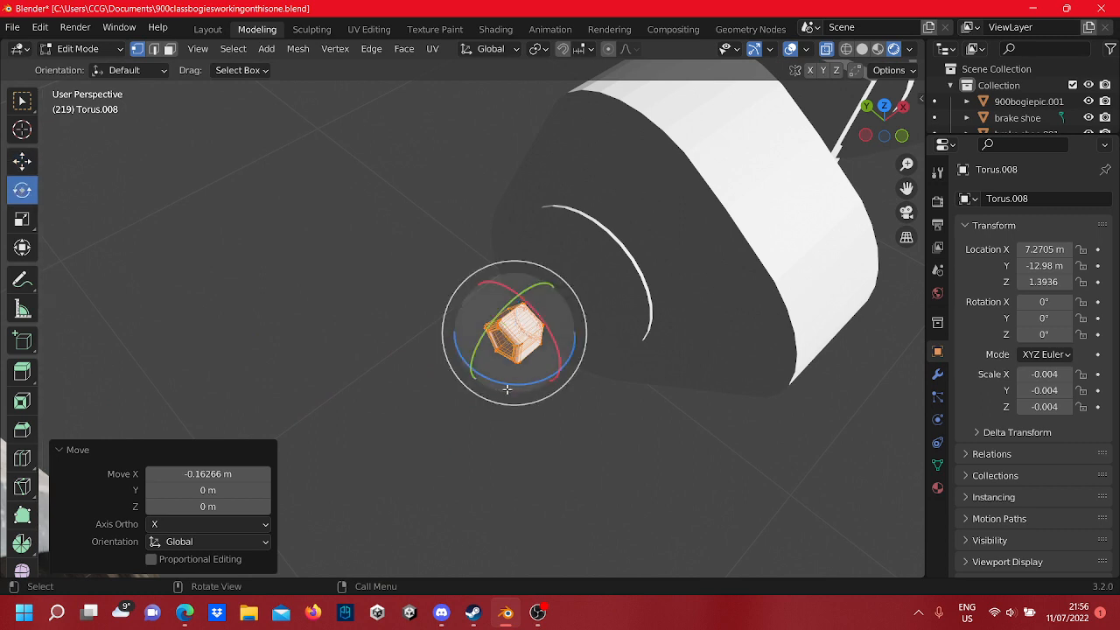
drag(507, 390, 525, 290)
middle_drag(598, 352, 612, 372)
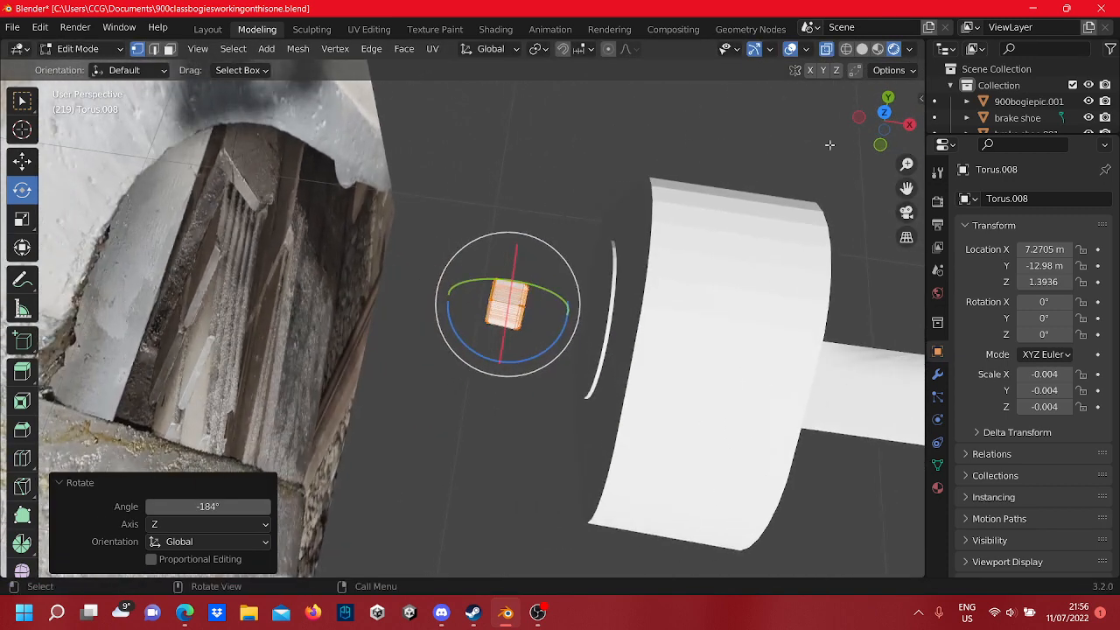
- From the top view, straighten the left bolt mesh by rotating it about 2.4° around the Z axis
click(882, 116)
scroll(530, 403, up, 1)
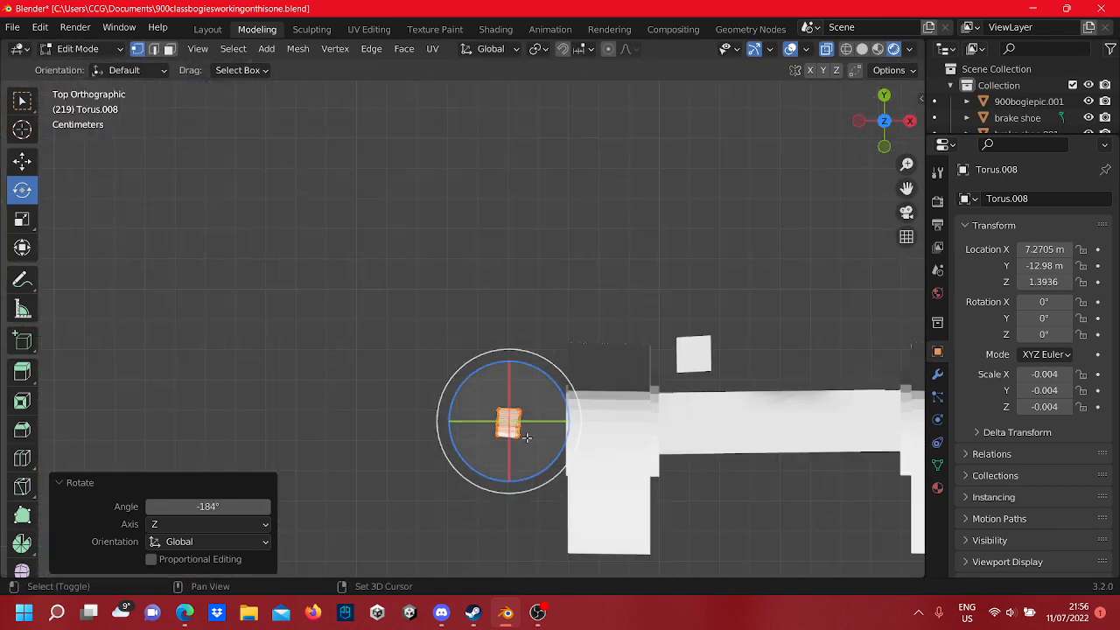
shift+middle_drag(523, 438, 487, 305)
scroll(499, 300, up, 3)
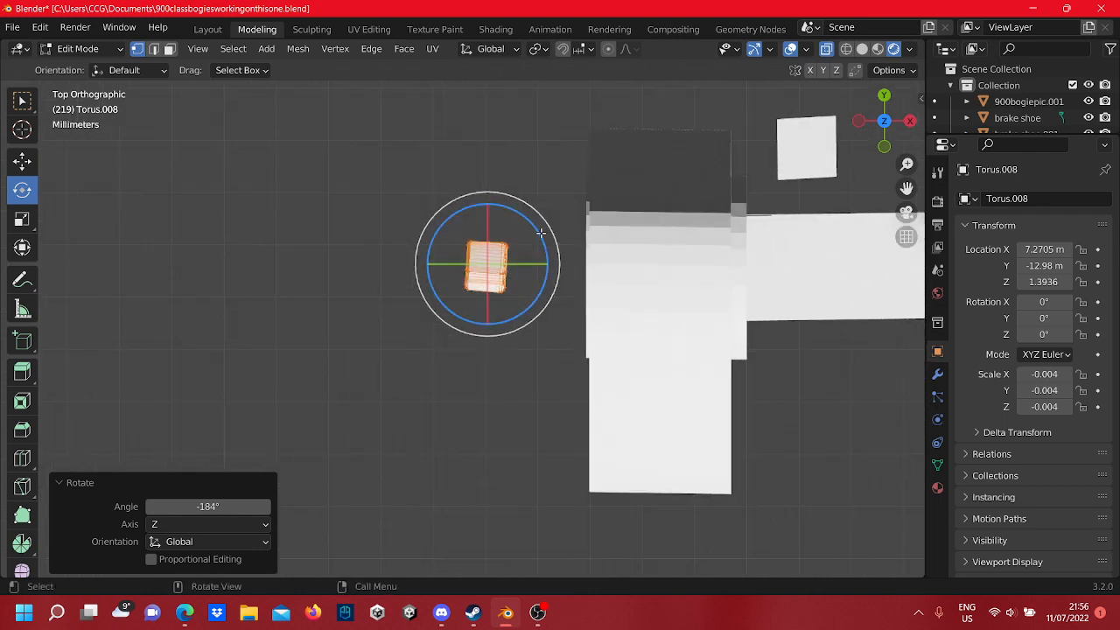
drag(541, 232, 525, 223)
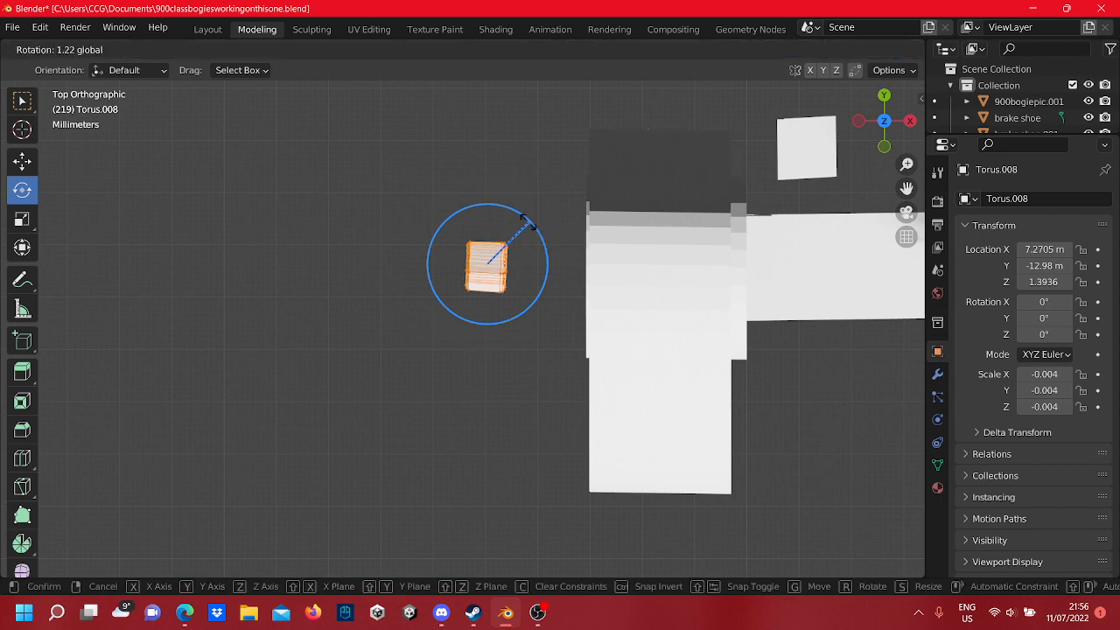
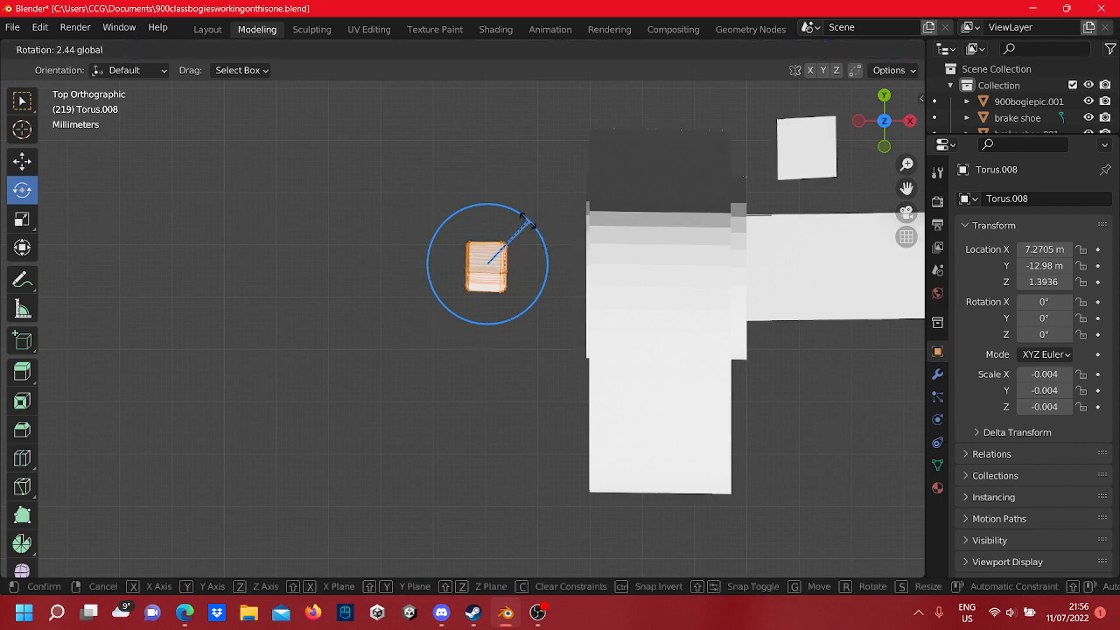
drag(525, 221, 523, 222)
click(438, 388)
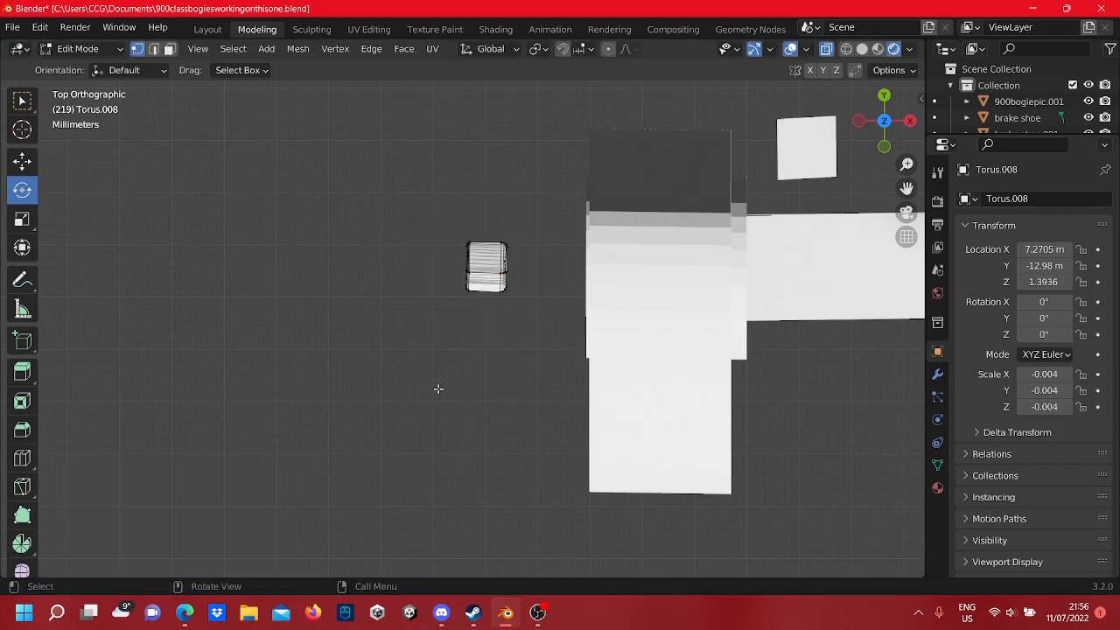
- Select the whole left bolt mesh and move it about 0.017 m along X toward the left block
middle_drag(438, 388, 598, 222)
scroll(523, 292, down, 3)
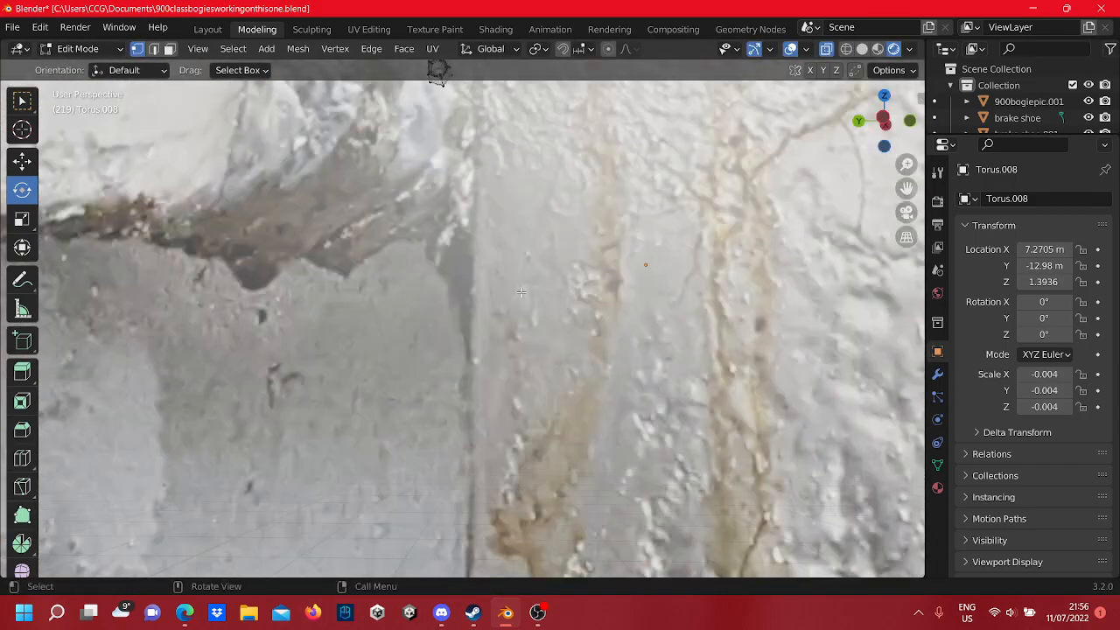
middle_drag(524, 283, 498, 404)
drag(605, 364, 381, 134)
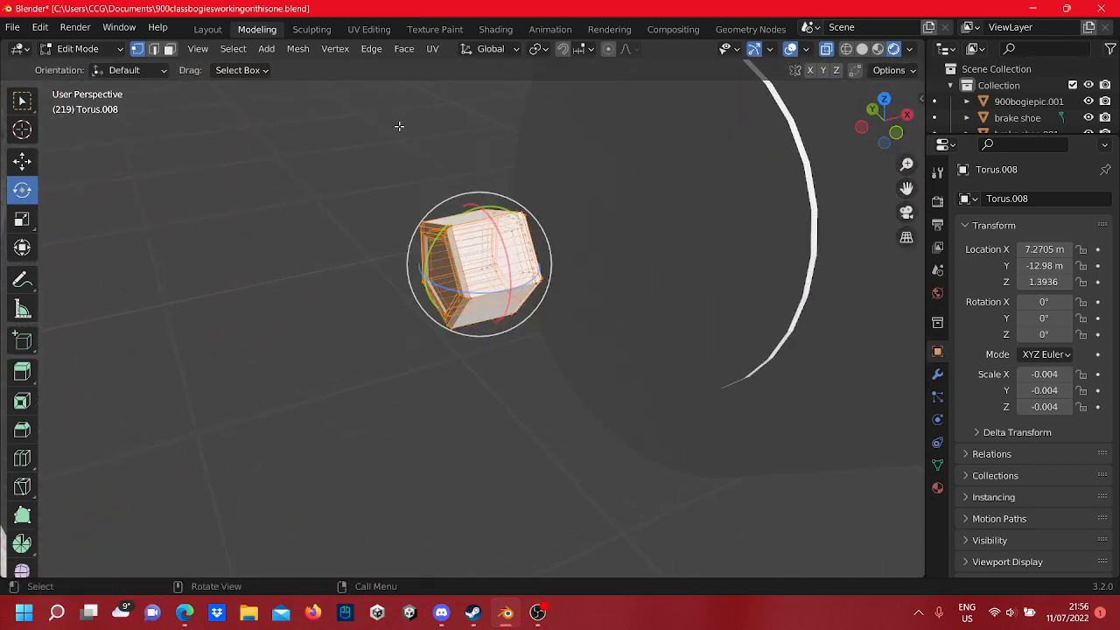
middle_drag(512, 248, 317, 255)
click(22, 158)
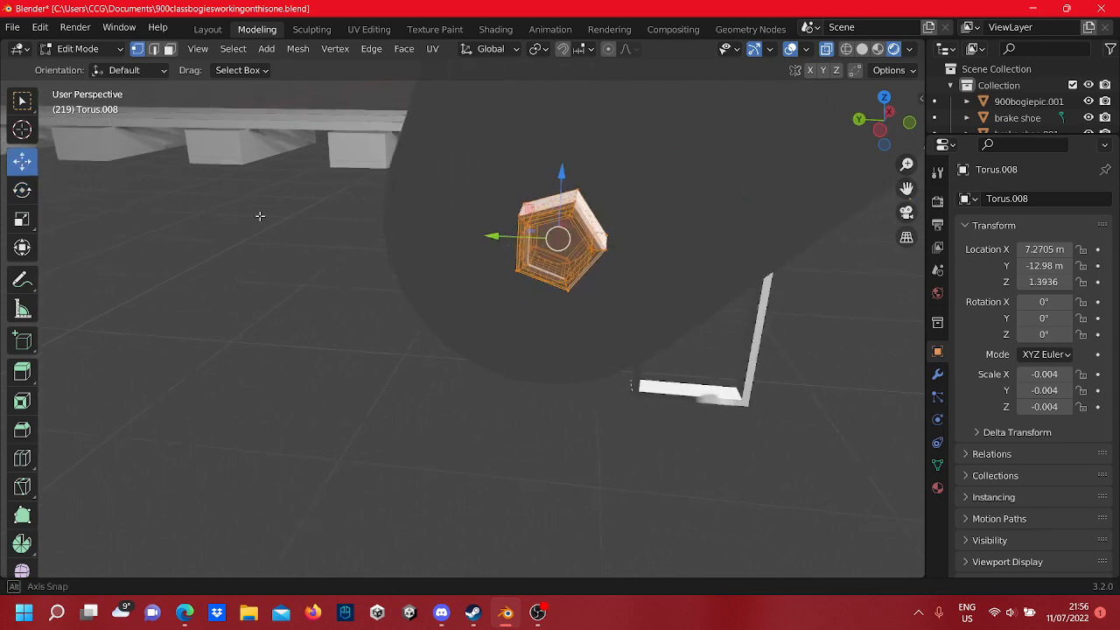
middle_drag(175, 228, 402, 200)
click(846, 50)
mouse_move(745, 157)
middle_down()
mouse_move(643, 192)
mouse_move(464, 284)
middle_up()
scroll(629, 209, down, 2)
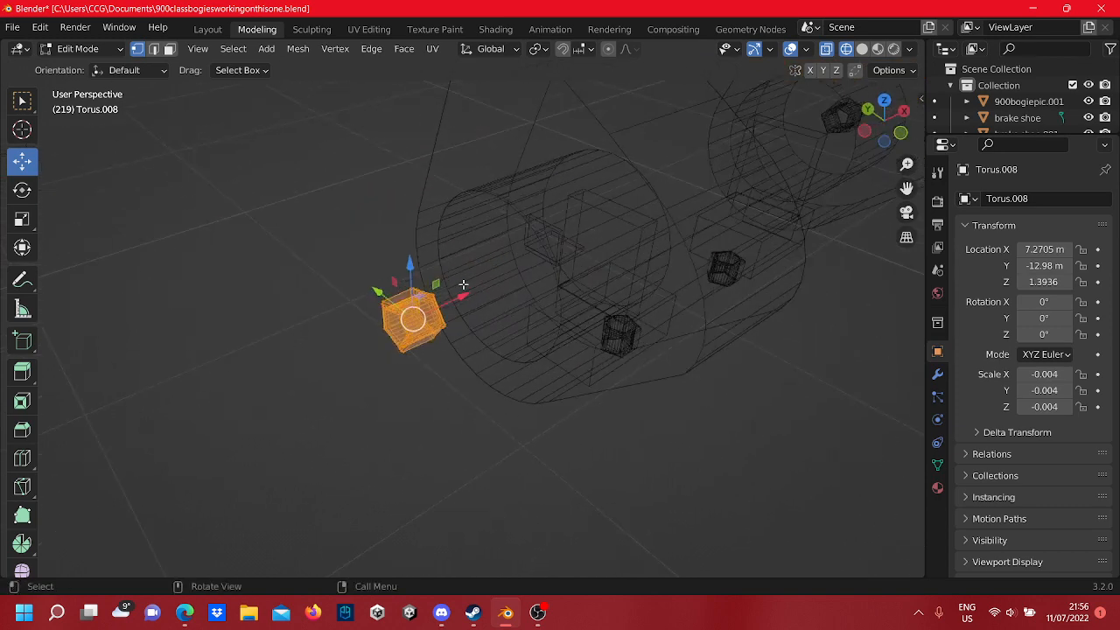
key(g)
key(x)
drag(530, 289, 546, 274)
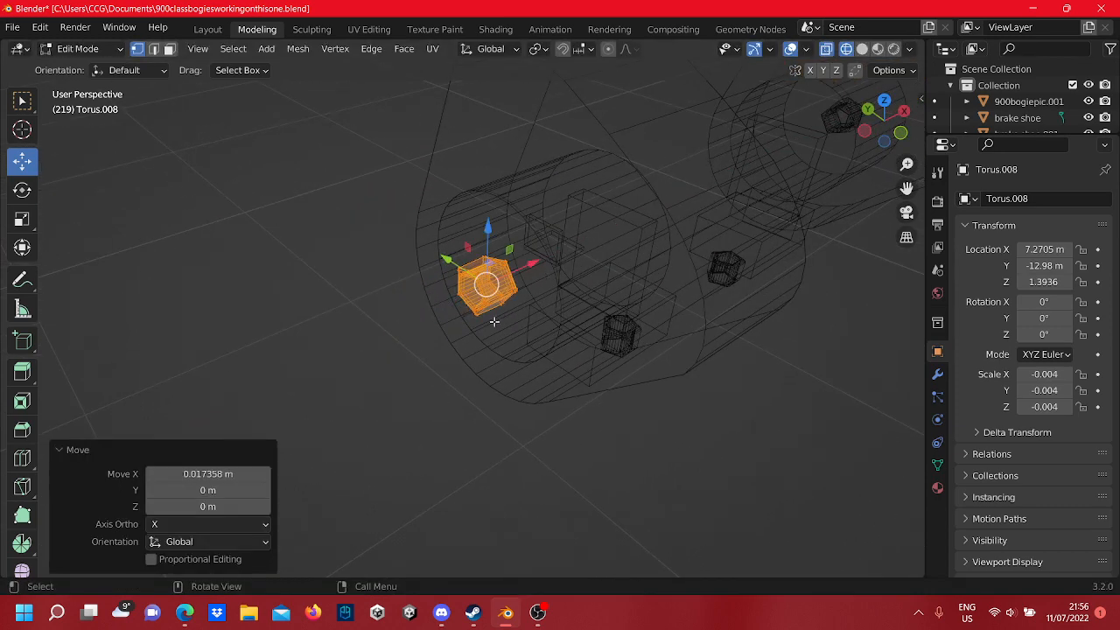
- Fine-tune the bolt mesh's position along X beside the left block's outer face and leave mesh editing
middle_drag(544, 275, 472, 276)
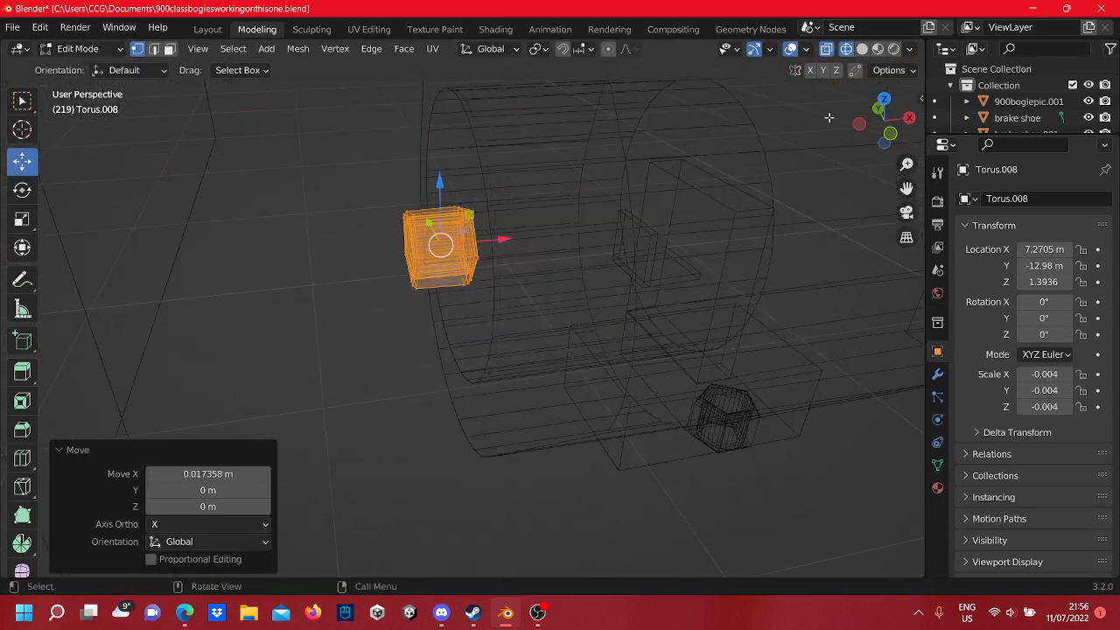
click(892, 50)
scroll(508, 230, up, 2)
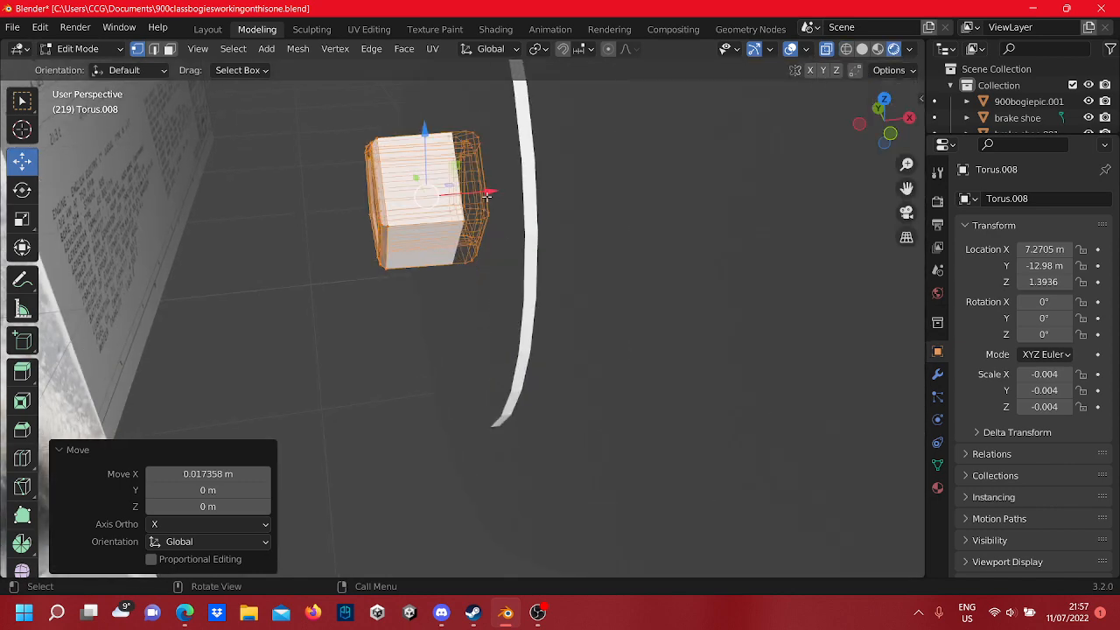
drag(486, 196, 458, 214)
scroll(473, 364, down, 5)
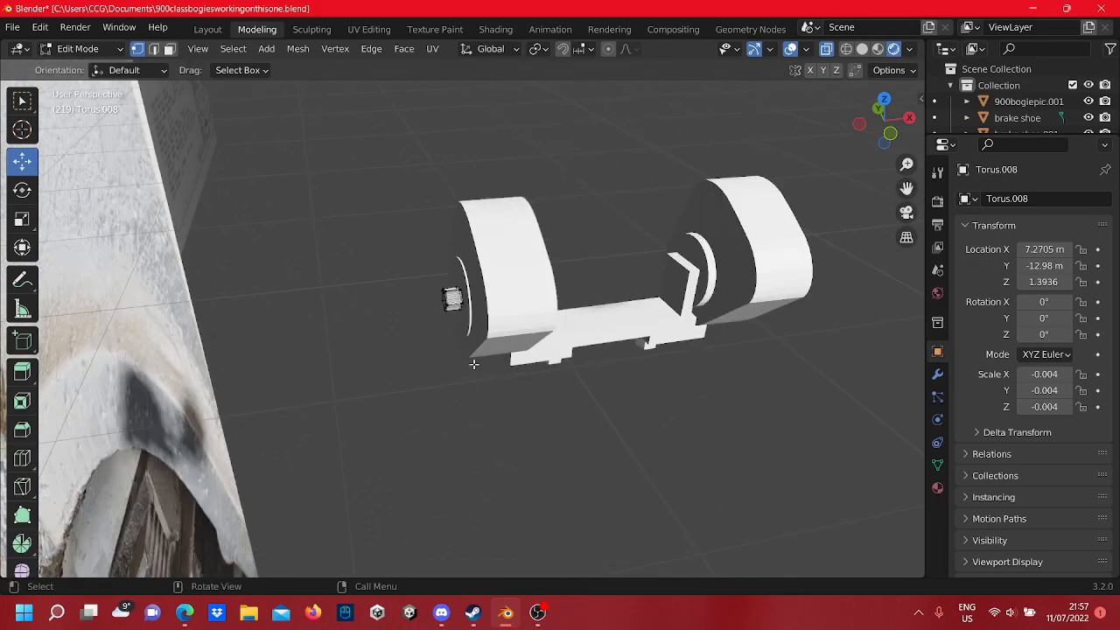
middle_drag(473, 364, 260, 295)
key(Tab)
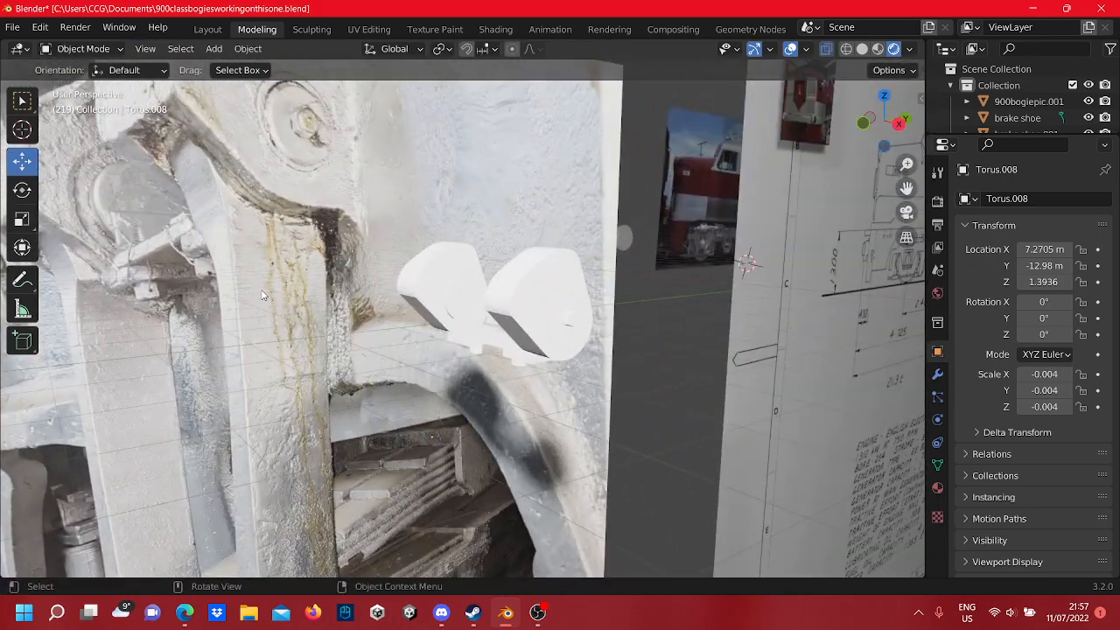
- Examine the bracket assembly from several angles and compare it with the bogie reference photos
scroll(484, 309, up, 3)
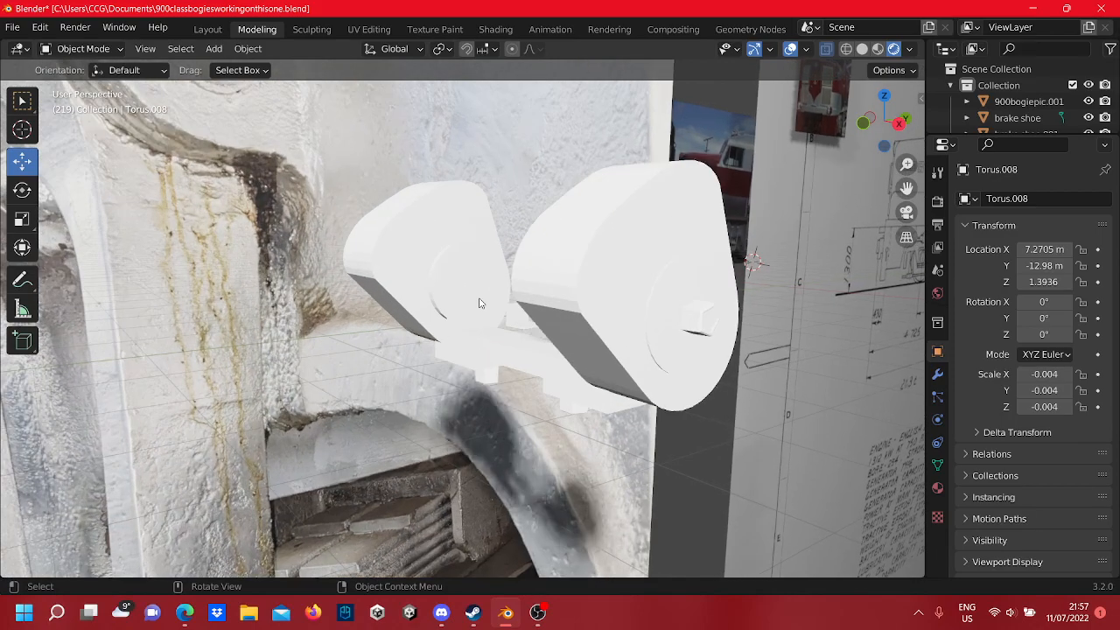
middle_drag(537, 338, 450, 336)
scroll(450, 336, down, 5)
scroll(497, 334, up, 6)
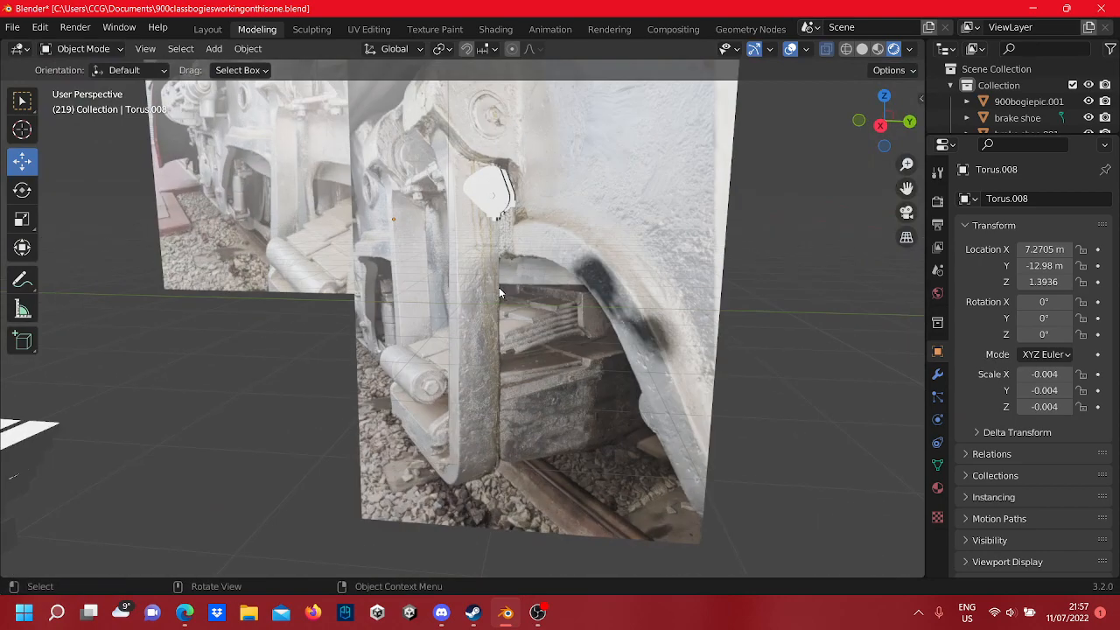
scroll(477, 350, down, 2)
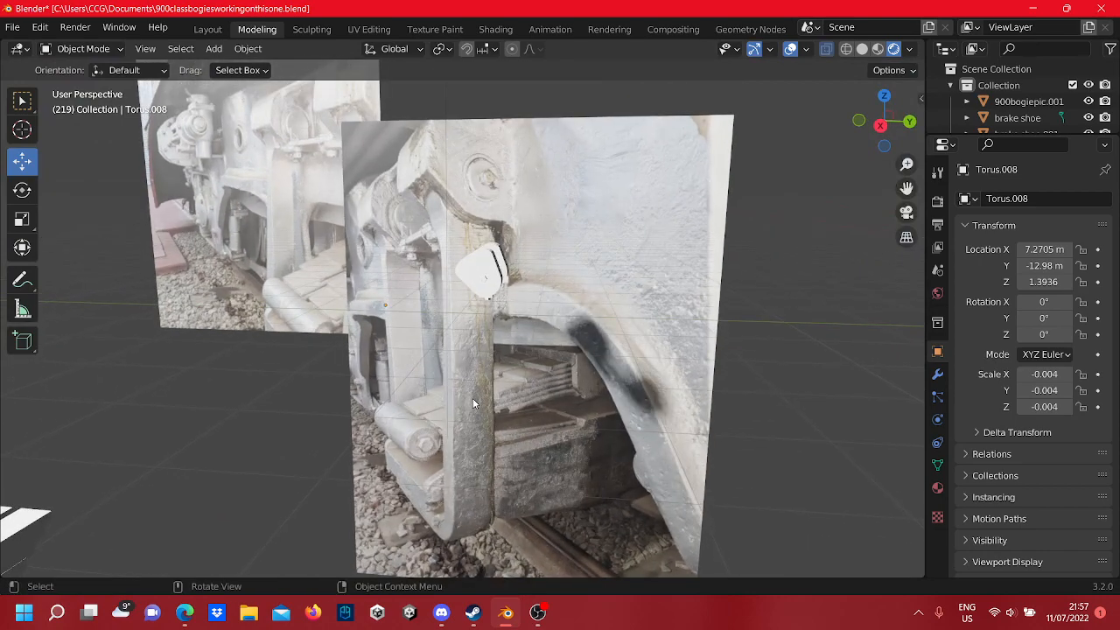
scroll(464, 409, down, 4)
shift+middle_drag(455, 421, 463, 345)
scroll(536, 236, up, 5)
scroll(518, 322, down, 6)
shift+middle_drag(544, 301, 483, 487)
scroll(499, 438, up, 4)
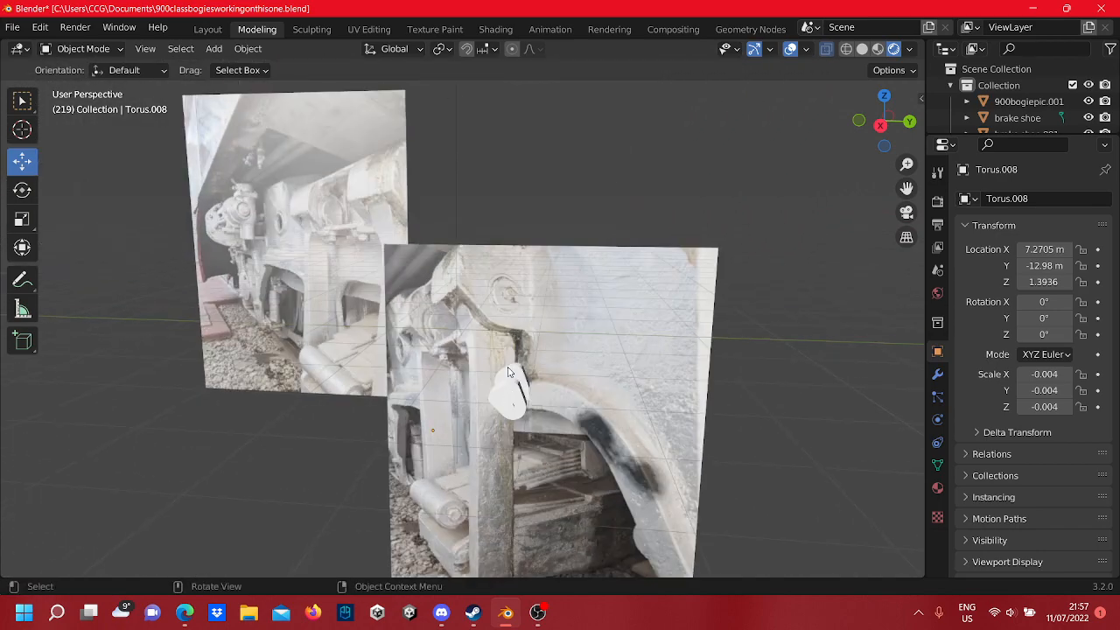
middle_drag(522, 382, 567, 323)
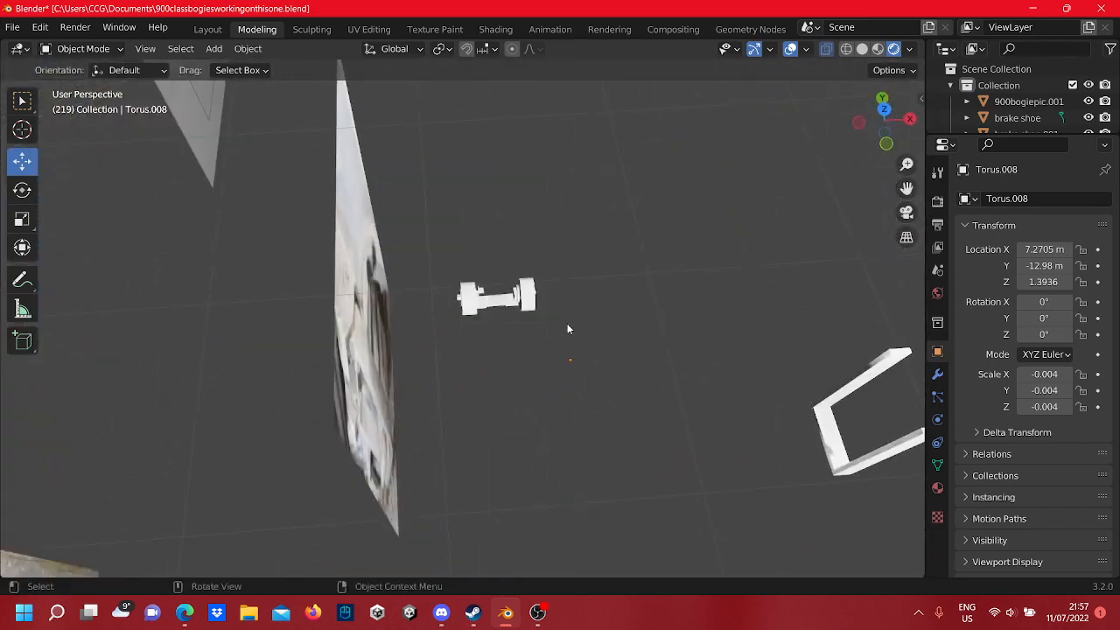
drag(582, 334, 458, 254)
middle_drag(459, 254, 179, 186)
scroll(451, 332, up, 4)
middle_drag(477, 341, 773, 371)
shift+middle_drag(628, 352, 619, 446)
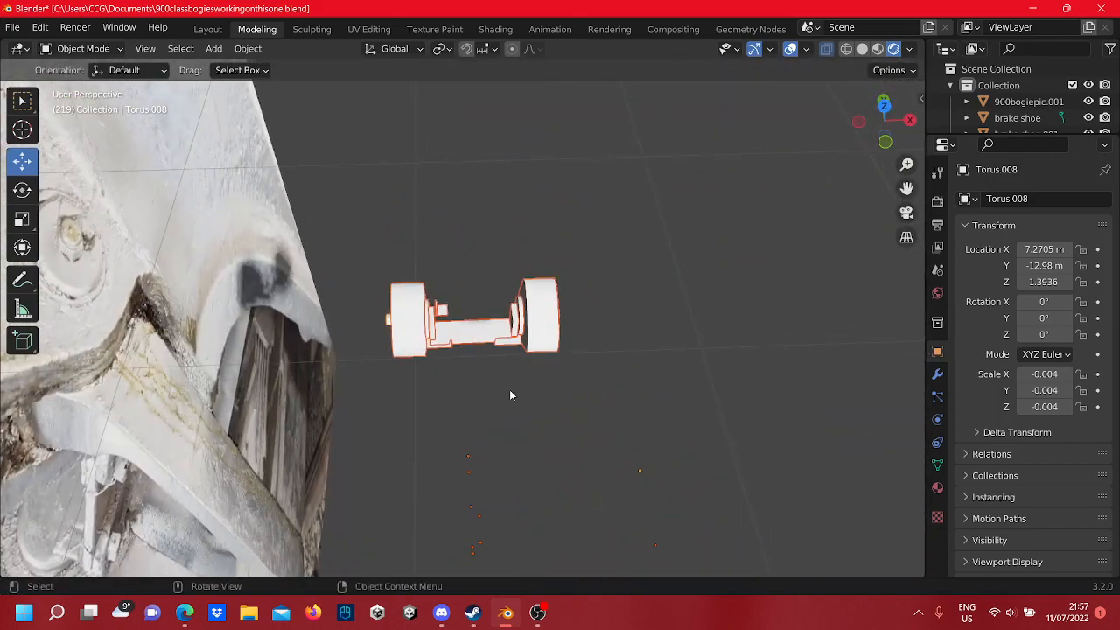
scroll(464, 342, up, 4)
- Open the small L-shaped bracket near the left block for mesh editing and move it about -0.022 m along Y onto the crossbar
click(428, 303)
scroll(428, 302, up, 4)
middle_drag(428, 306, 410, 282)
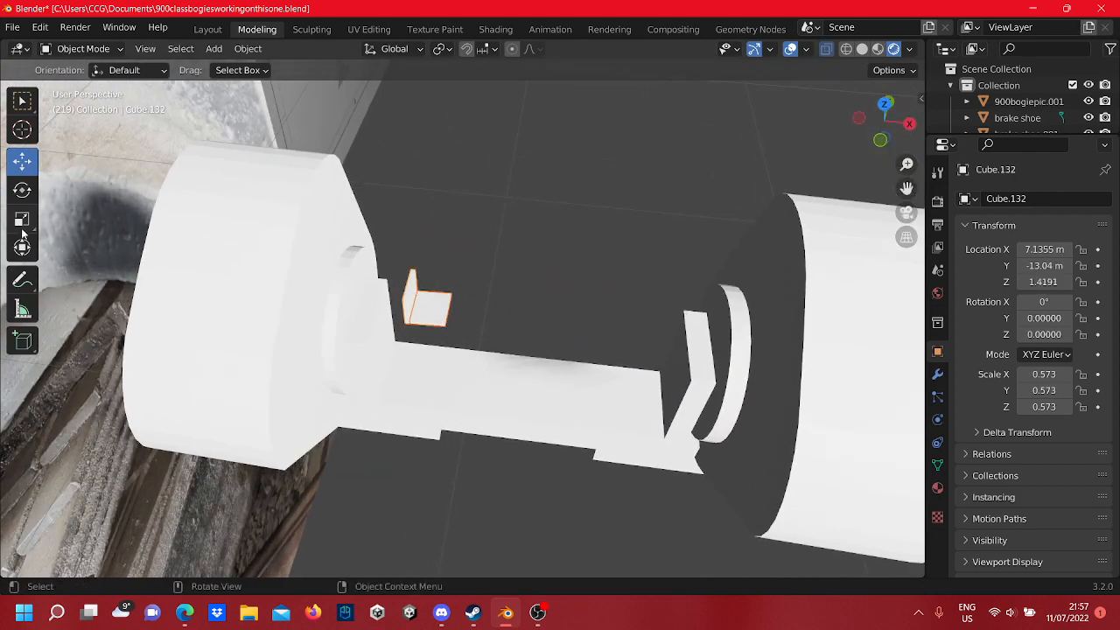
key(Tab)
key(a)
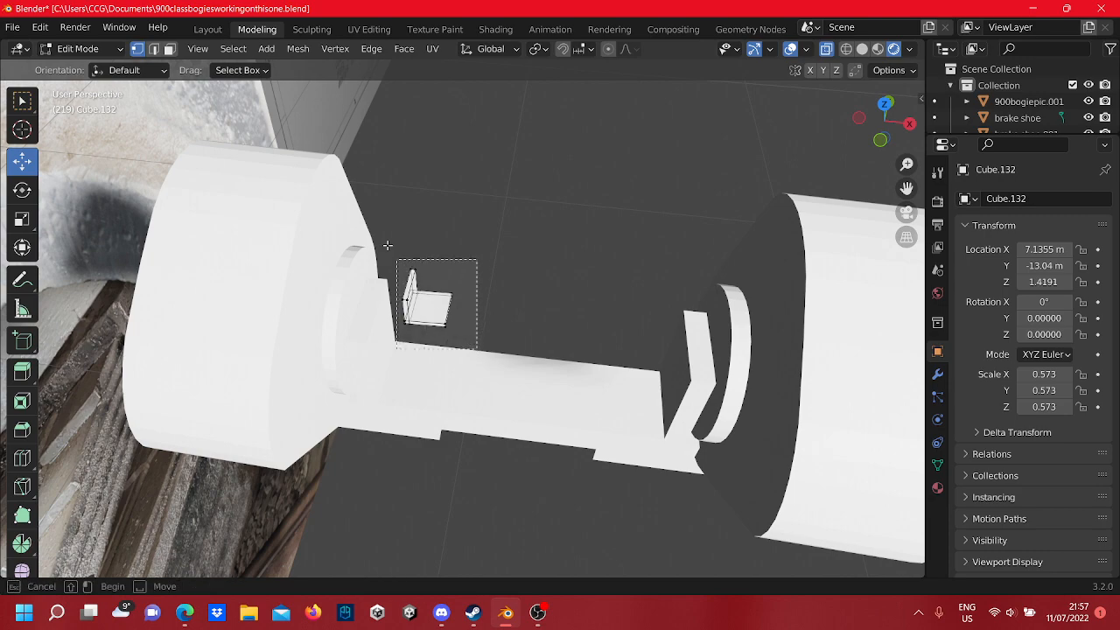
drag(436, 254, 420, 321)
middle_drag(420, 322, 612, 262)
- From the top view, square up the small bracket by shifting its two right-hand corners along Y, the lower one about -0.0004 m
click(884, 129)
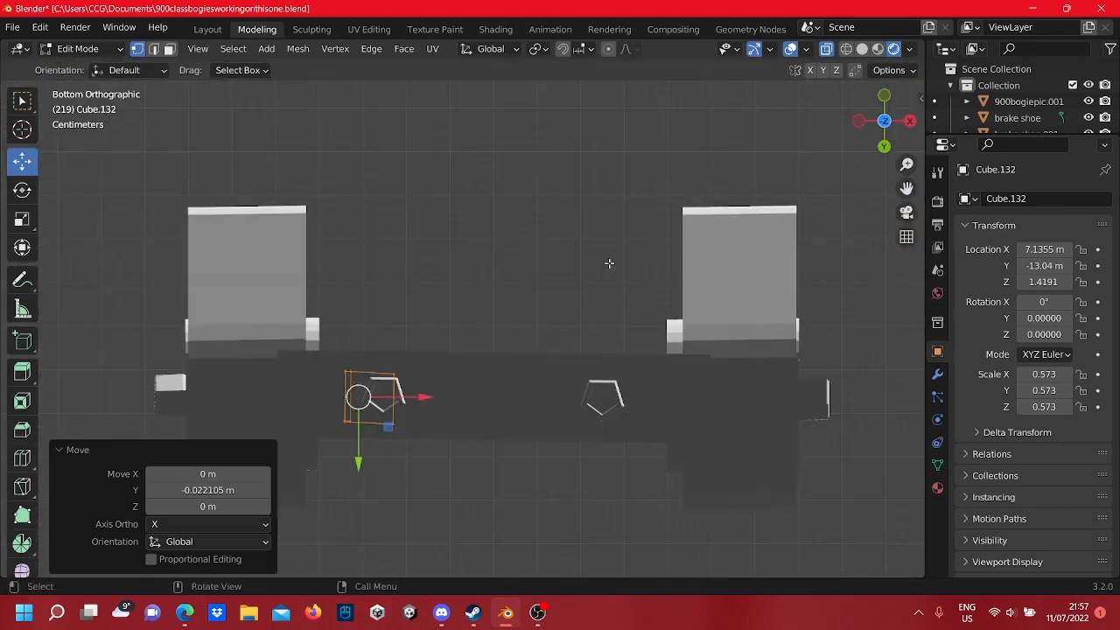
click(883, 121)
shift+middle_drag(329, 360, 584, 478)
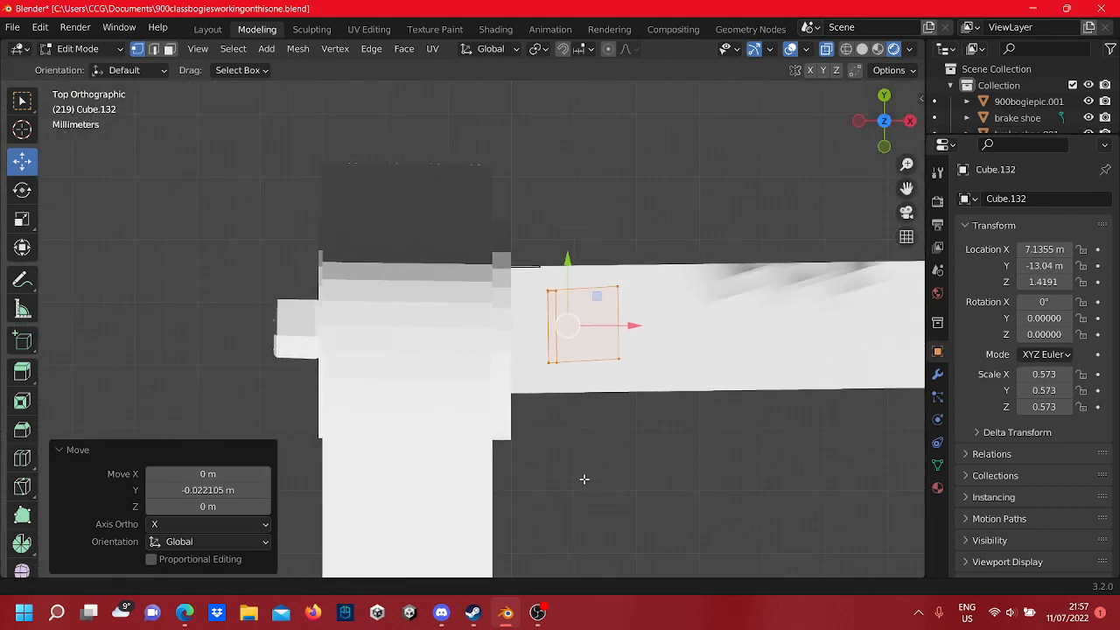
scroll(617, 434, up, 3)
shift+middle_drag(590, 432, 432, 422)
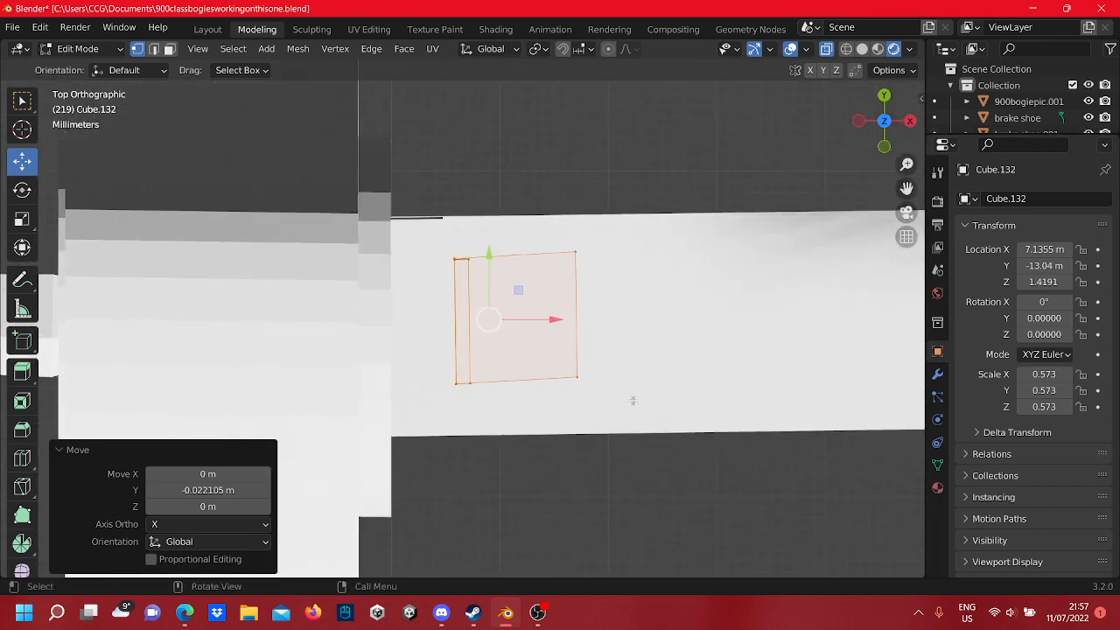
drag(624, 356, 577, 319)
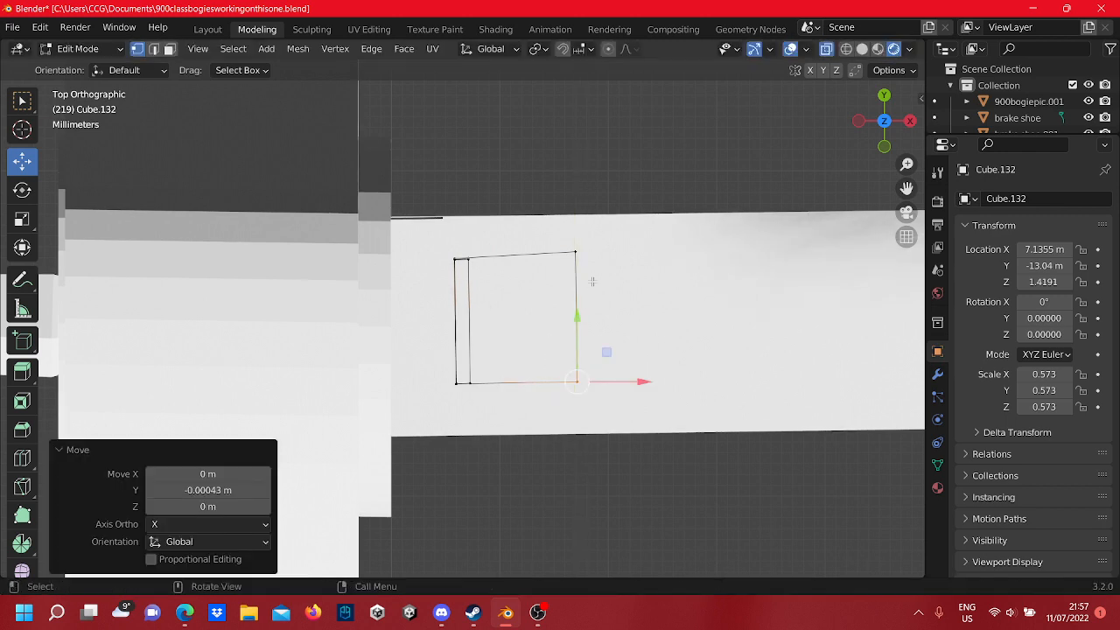
drag(556, 243, 578, 226)
click(598, 192)
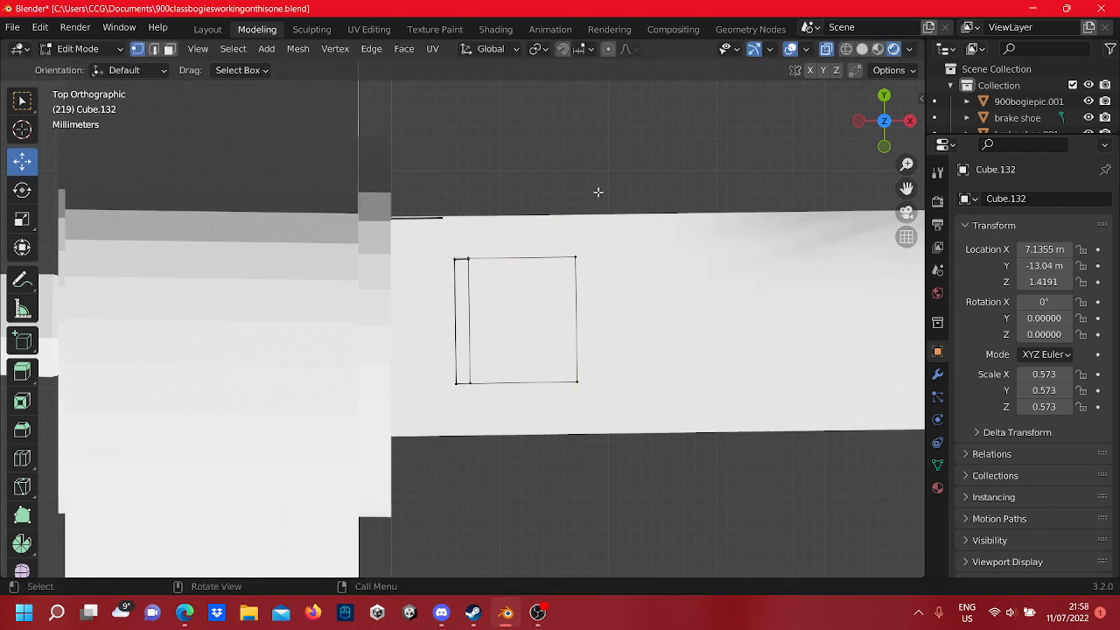
- Widen the small bracket across the crossbar, moving its upper edge about 0.0026 m and its lower edge about -0.0033 m along Y
drag(463, 290, 448, 254)
shift+middle_drag(572, 326, 532, 308)
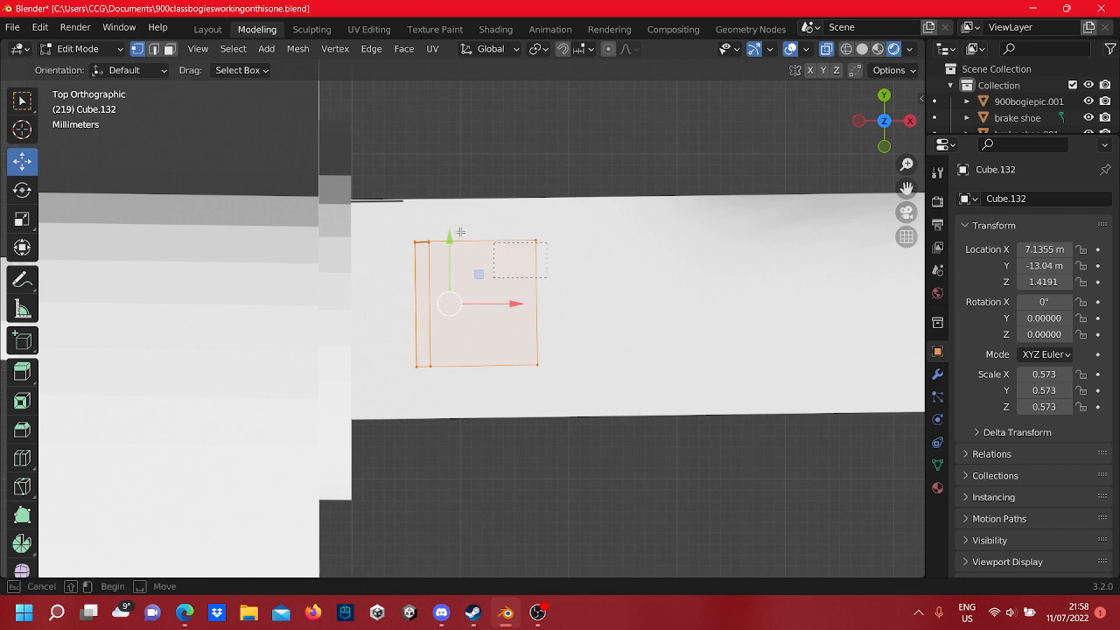
drag(460, 232, 455, 172)
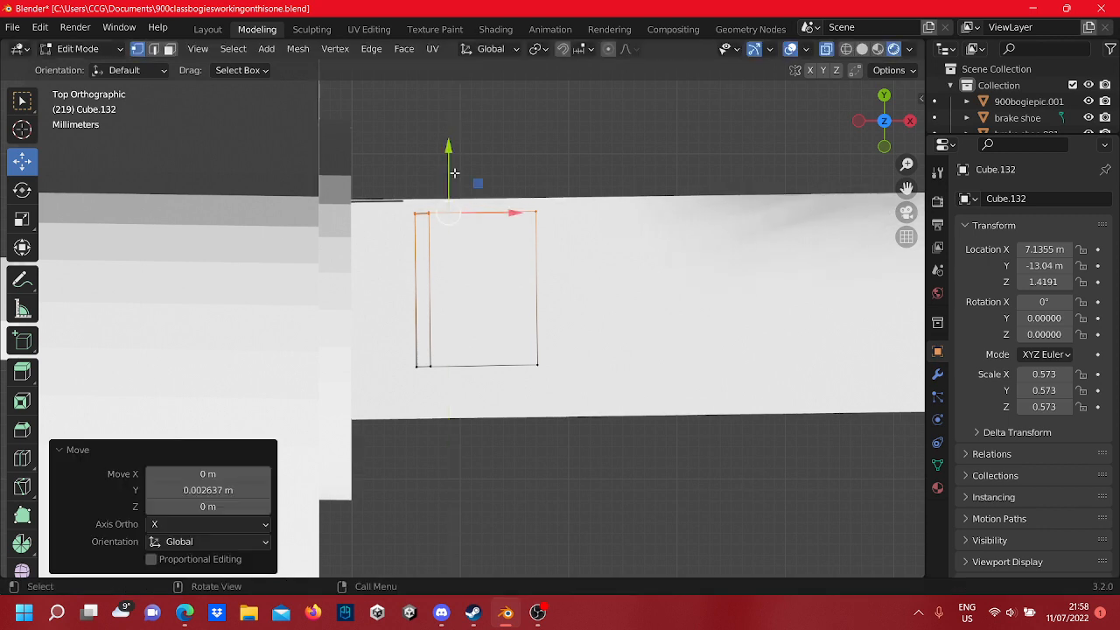
drag(453, 351, 414, 345)
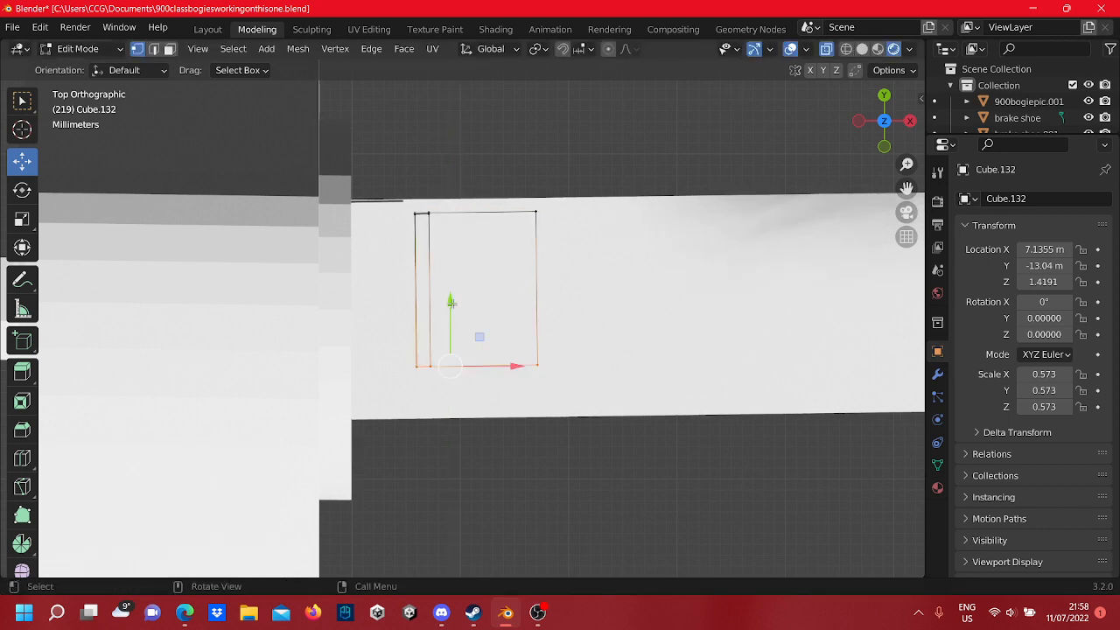
drag(453, 305, 455, 345)
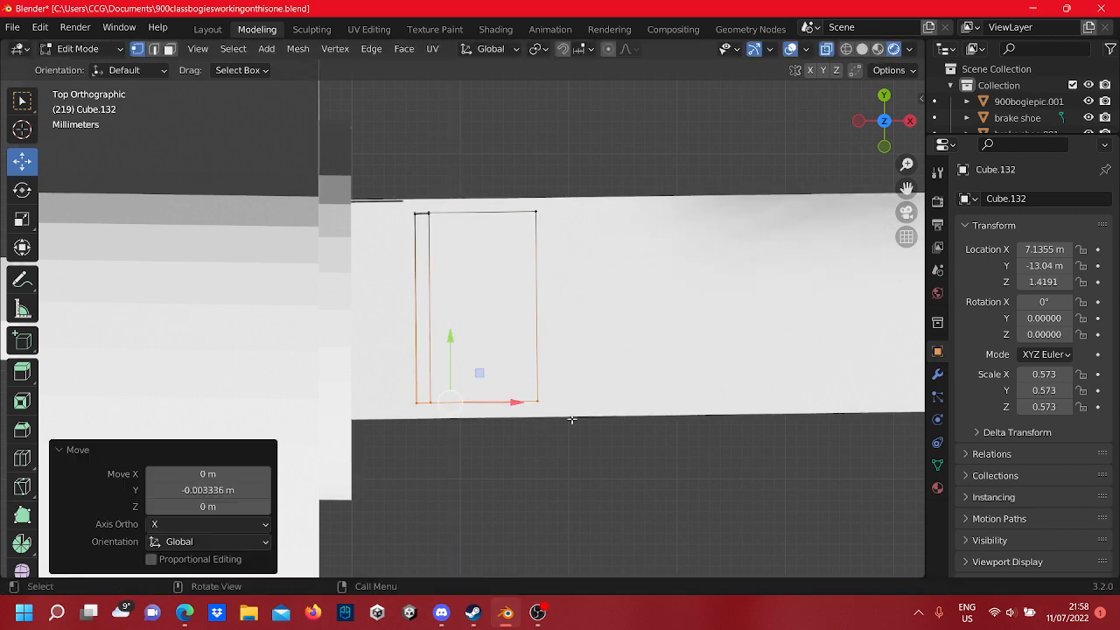
- Select the entire small bracket mesh, move it about -0.005 m along X toward the left block, and leave mesh editing
drag(470, 273, 416, 187)
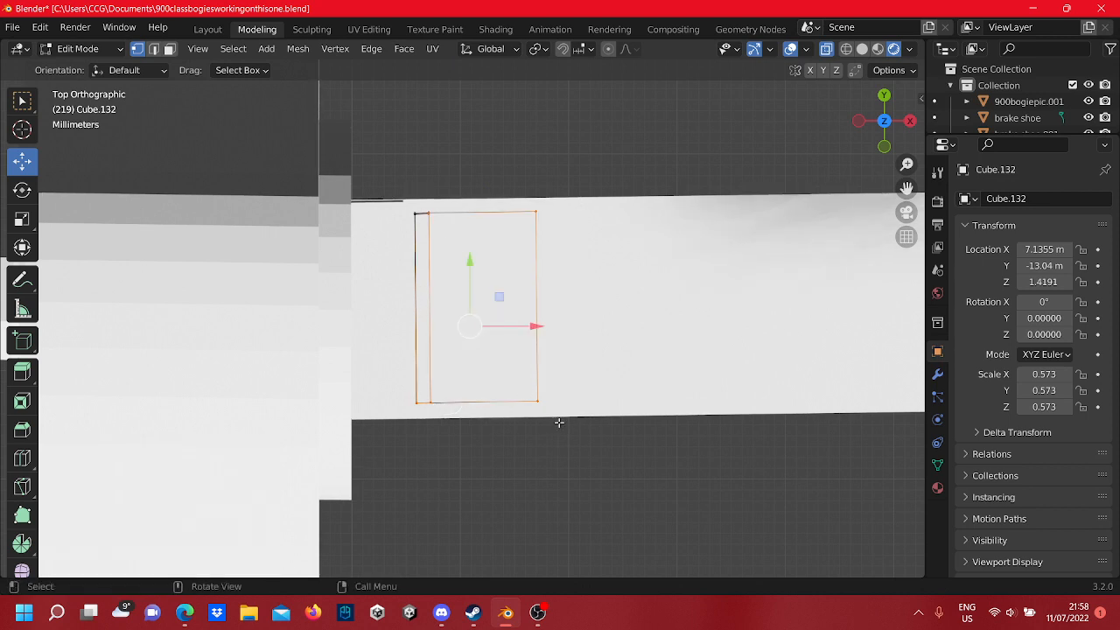
drag(426, 254, 388, 168)
right_click(388, 168)
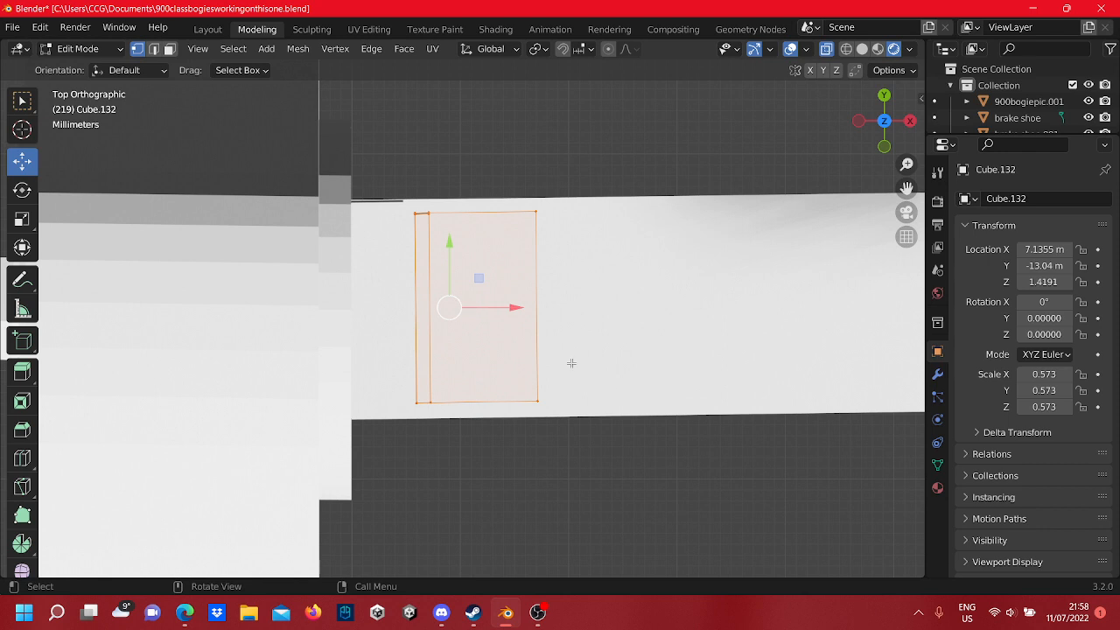
drag(509, 315, 437, 318)
middle_drag(572, 392, 473, 258)
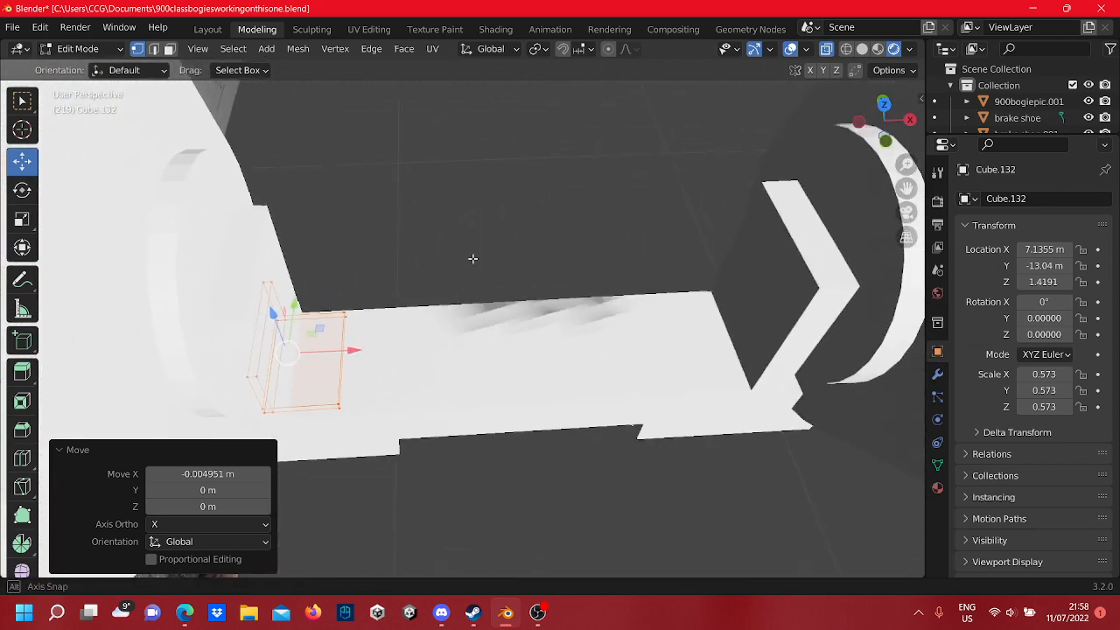
key(Tab)
- Duplicate the small bracket in place and move the copy's mesh about 0.061 m along X toward the right block
right_click(342, 376)
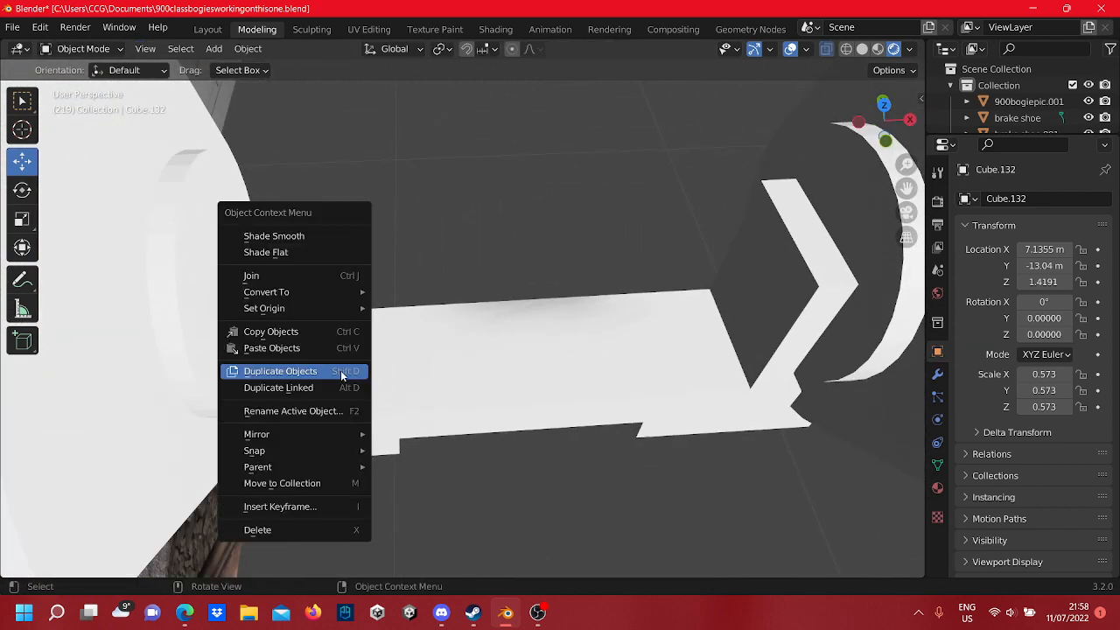
click(342, 371)
right_click(342, 376)
key(Tab)
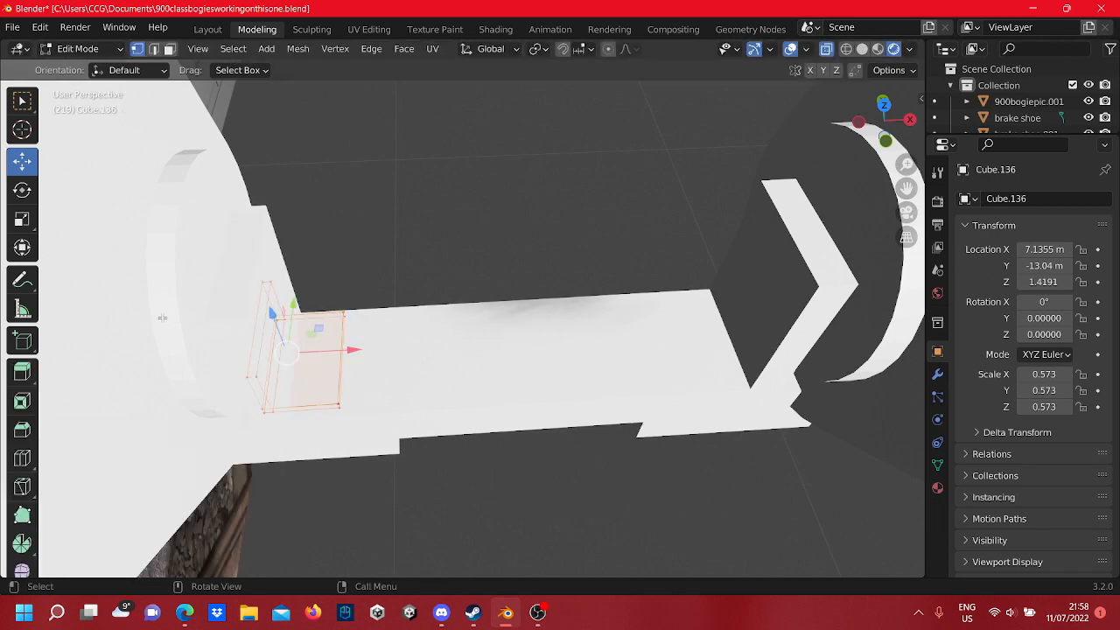
drag(328, 349, 732, 360)
middle_drag(733, 361, 327, 304)
scroll(507, 358, down, 4)
scroll(539, 363, up, 4)
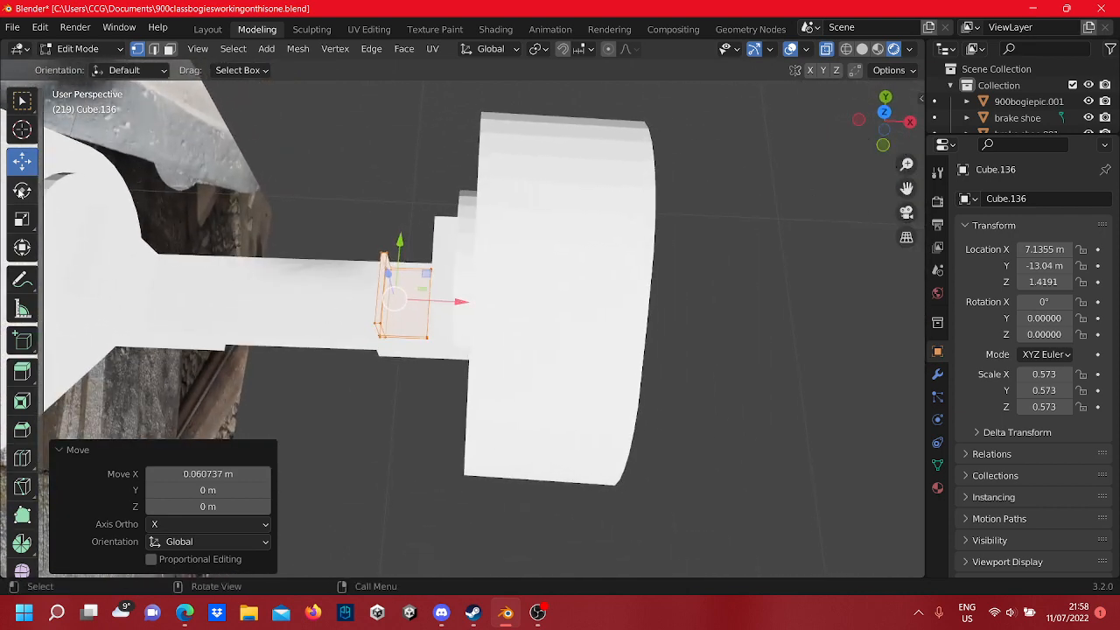
- From the top view, rotate the copied bracket mesh about -181° around the Z axis so its upright faces the right block
click(23, 191)
click(884, 112)
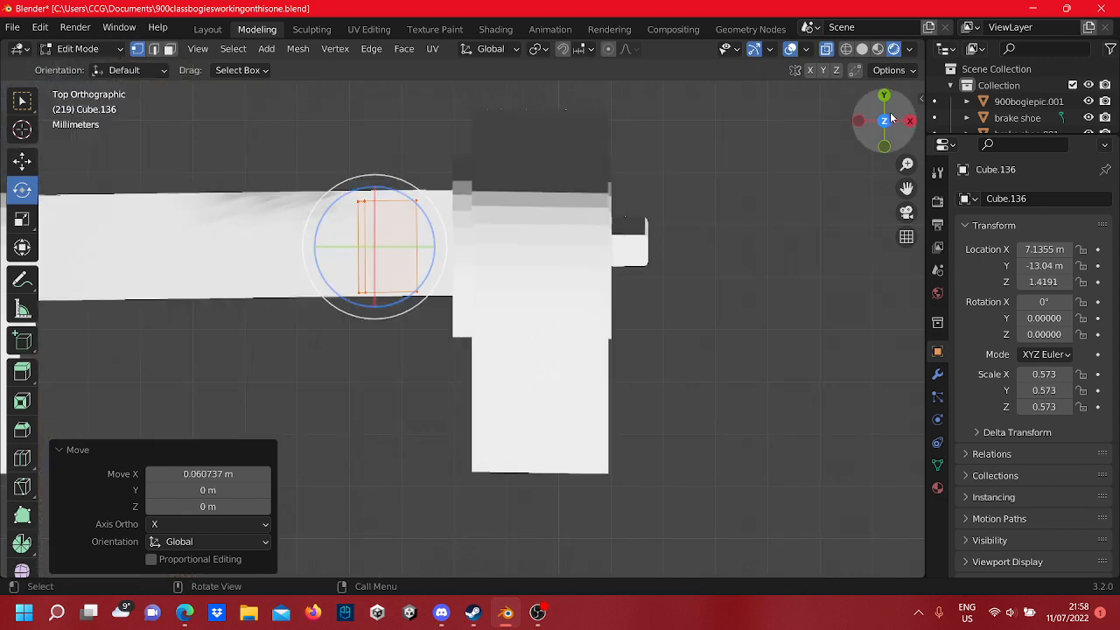
scroll(279, 323, up, 4)
shift+middle_drag(279, 324, 363, 301)
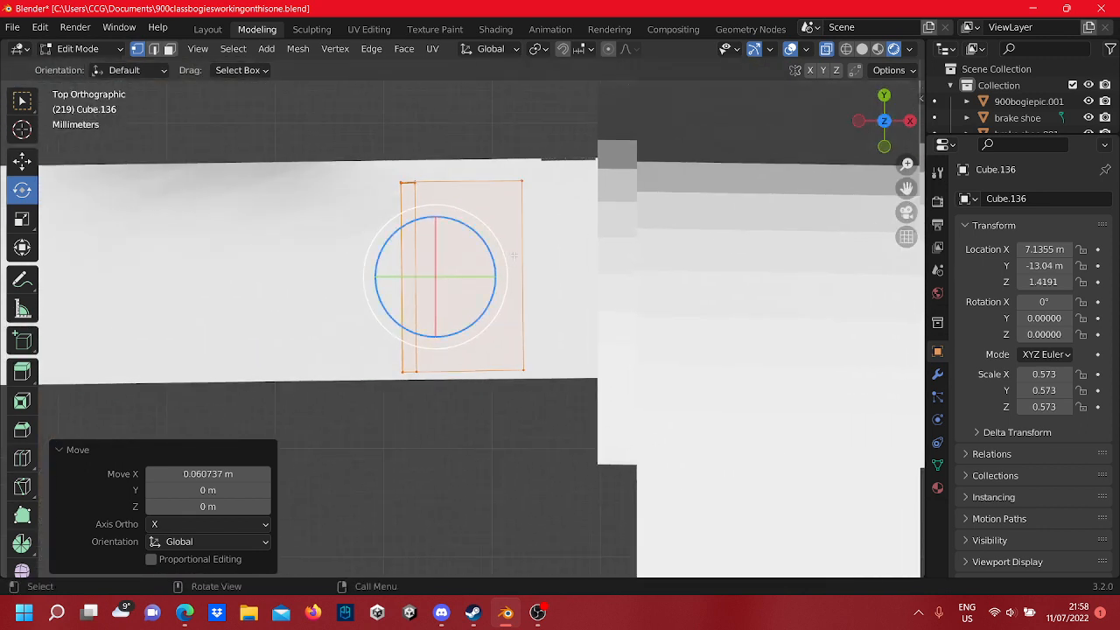
drag(488, 245, 382, 297)
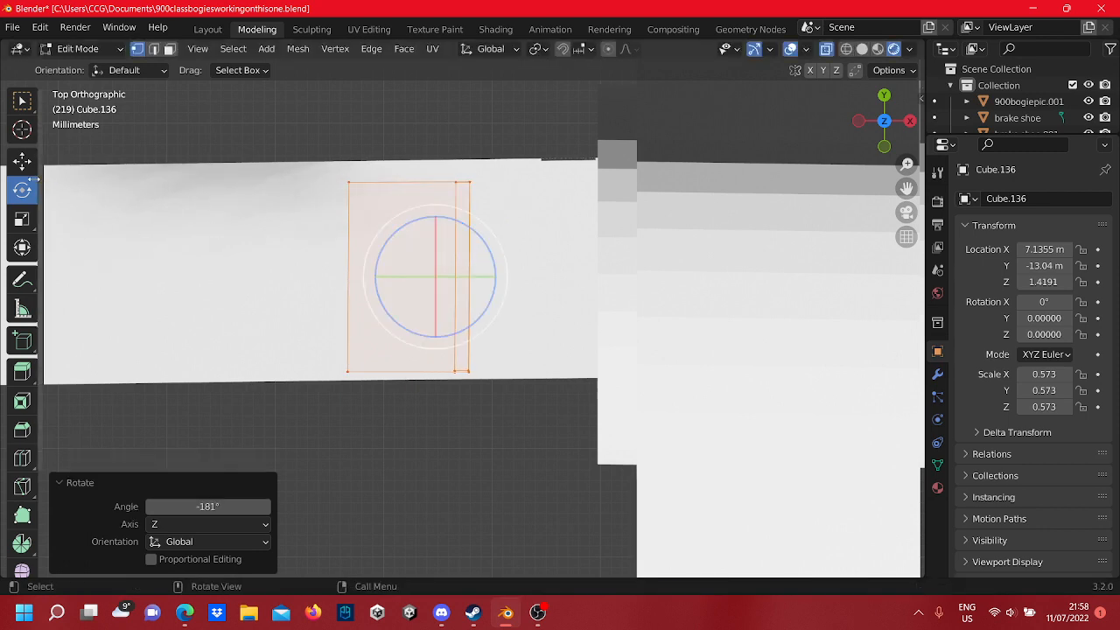
- Move the rotated bracket copy along X up to the right block, shift it about 0.0008 m along Y, and leave mesh editing
click(22, 159)
shift+middle_drag(415, 258, 399, 301)
drag(488, 308, 605, 315)
drag(536, 254, 536, 261)
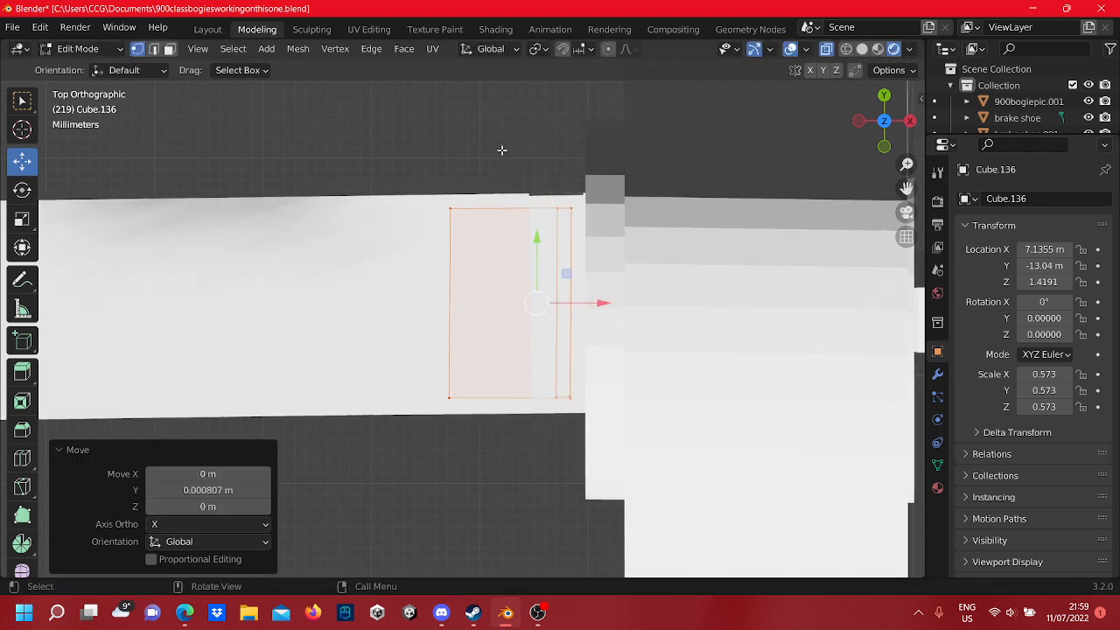
click(504, 151)
scroll(503, 153, down, 7)
middle_drag(503, 332, 674, 96)
key(Tab)
- From the top view, open the crossbar and all parts at its right end together for mesh editing, with no geometry selected
click(887, 104)
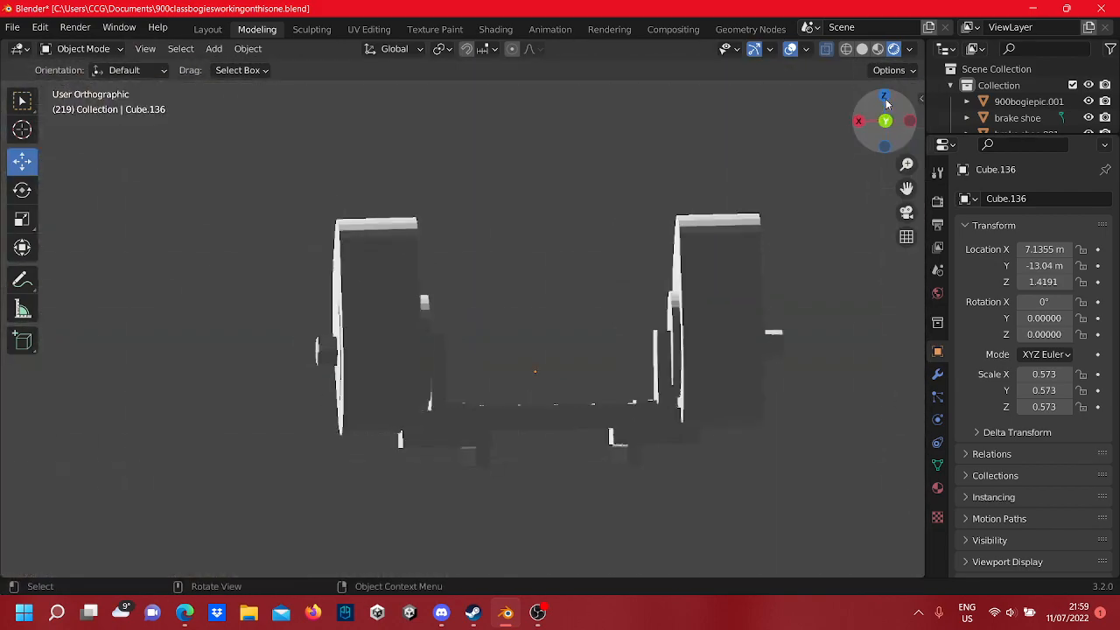
click(887, 102)
scroll(696, 221, down, 3)
shift+middle_drag(648, 236, 735, 180)
key(Tab)
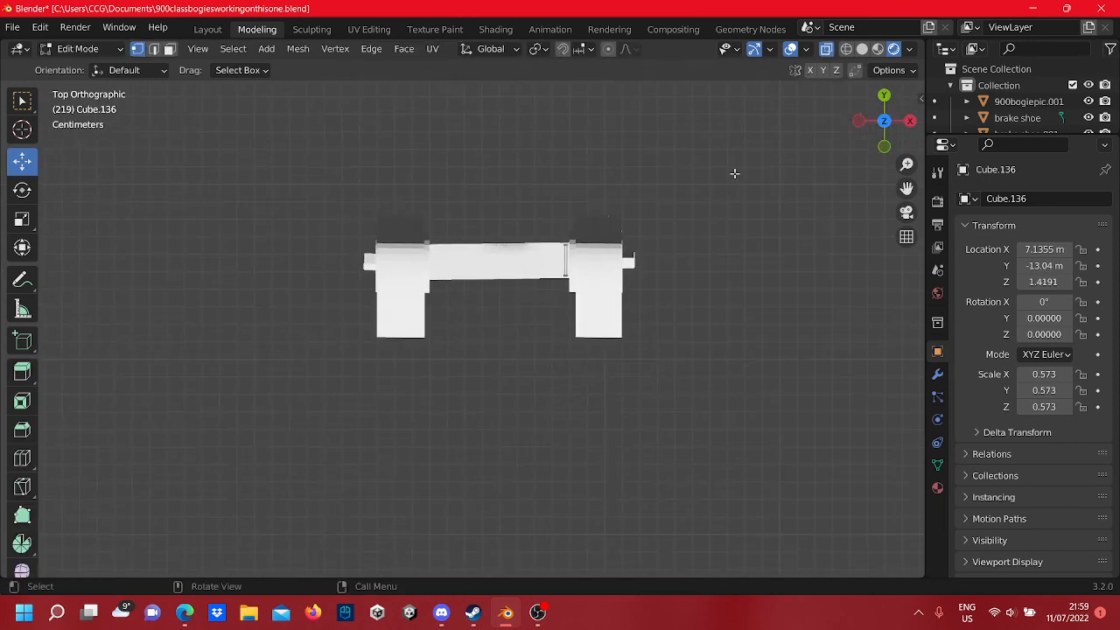
key(Tab)
click(540, 274)
key(Tab)
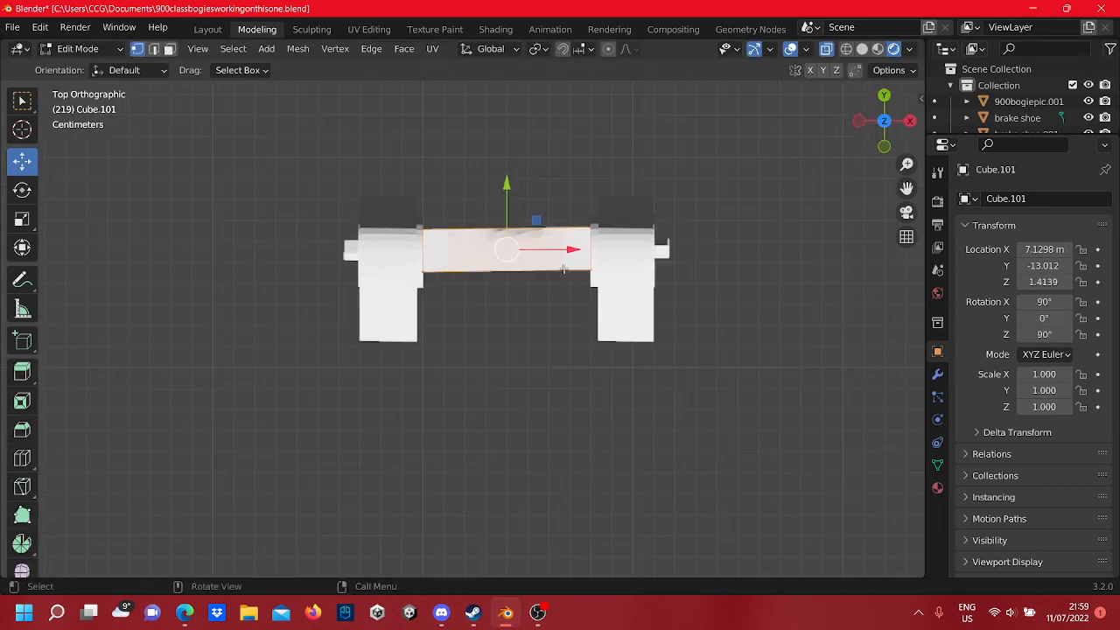
scroll(561, 294, up, 4)
shift+middle_drag(561, 293, 525, 328)
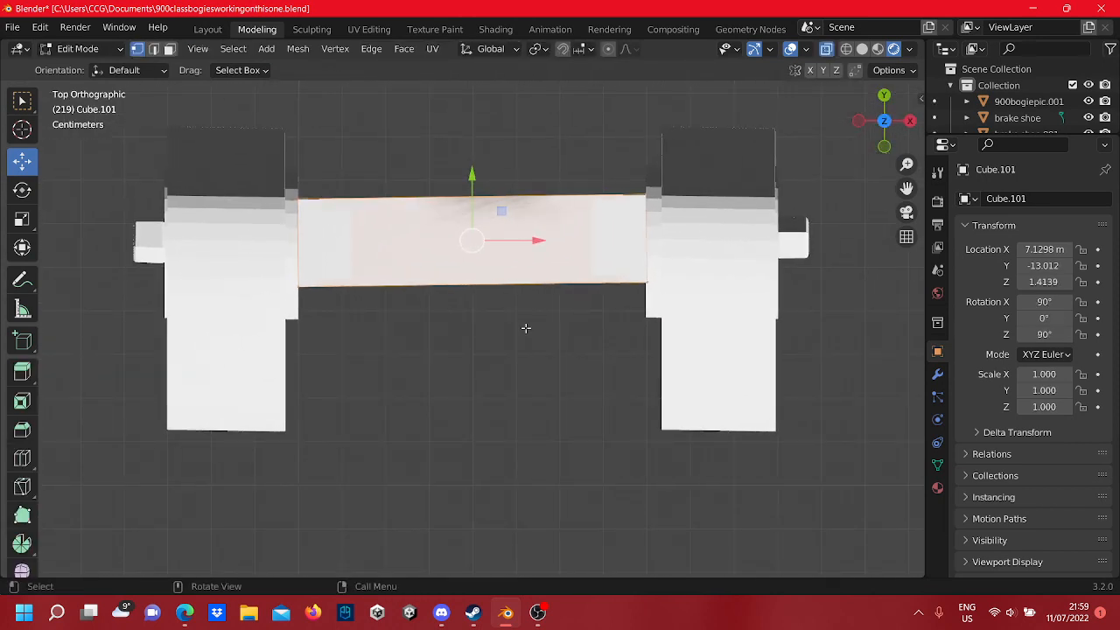
scroll(601, 329, down, 2)
shift+middle_drag(598, 322, 517, 348)
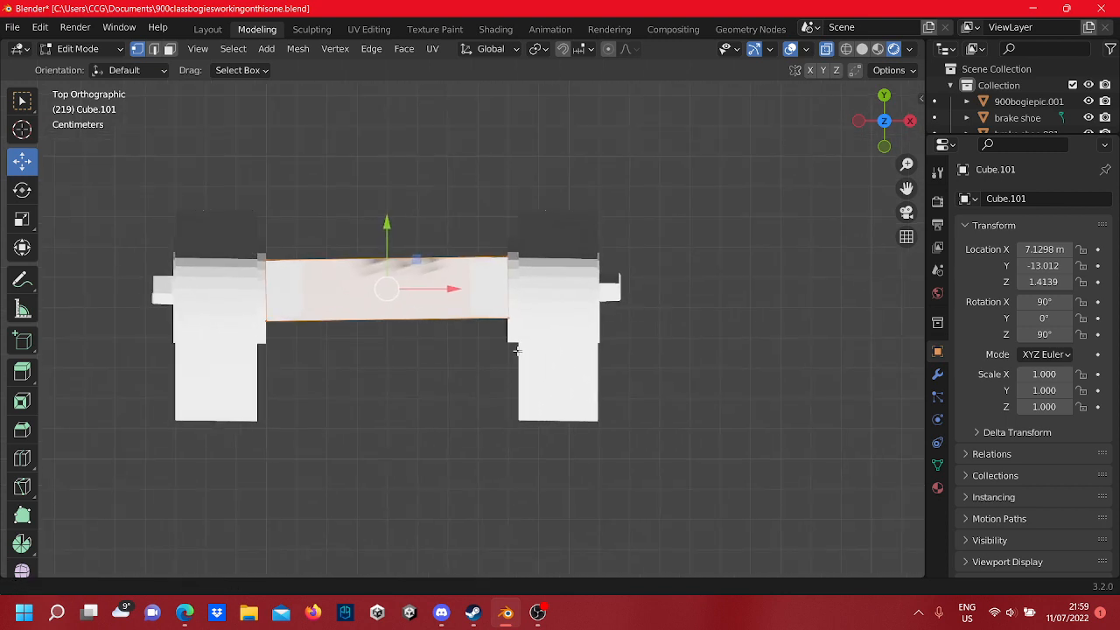
key(Tab)
drag(684, 431, 470, 208)
key(Tab)
scroll(496, 273, up, 5)
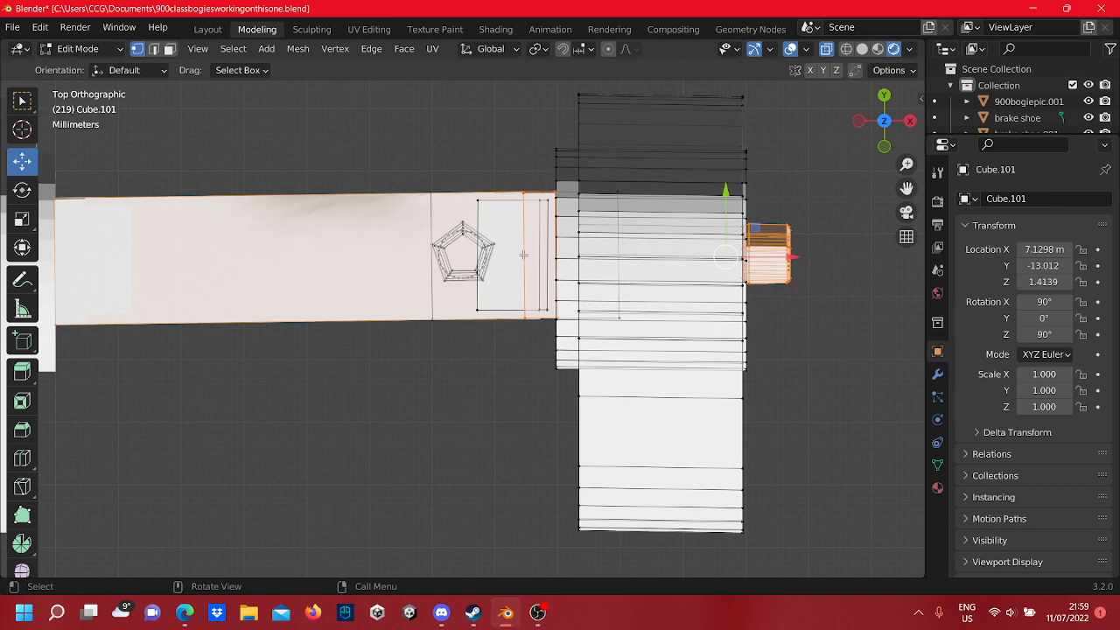
key(alt+a)
scroll(507, 350, down, 3)
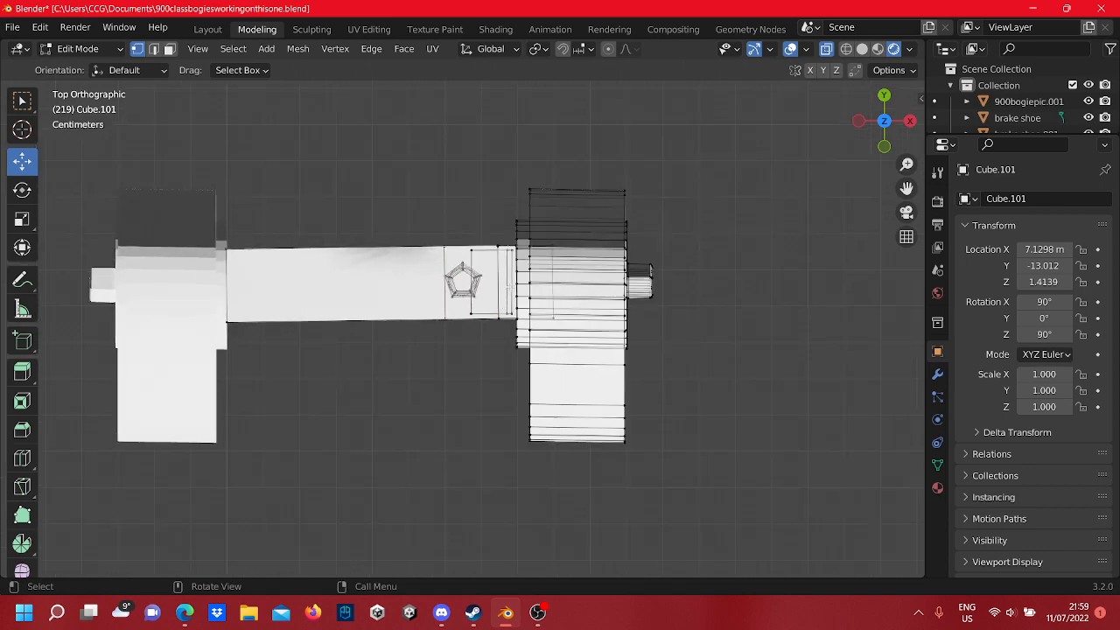
- Select the right block geometry with its bracket, bolts and crossbar end, move it about -0.00078 m along Y, and leave mesh editing
scroll(509, 289, up, 5)
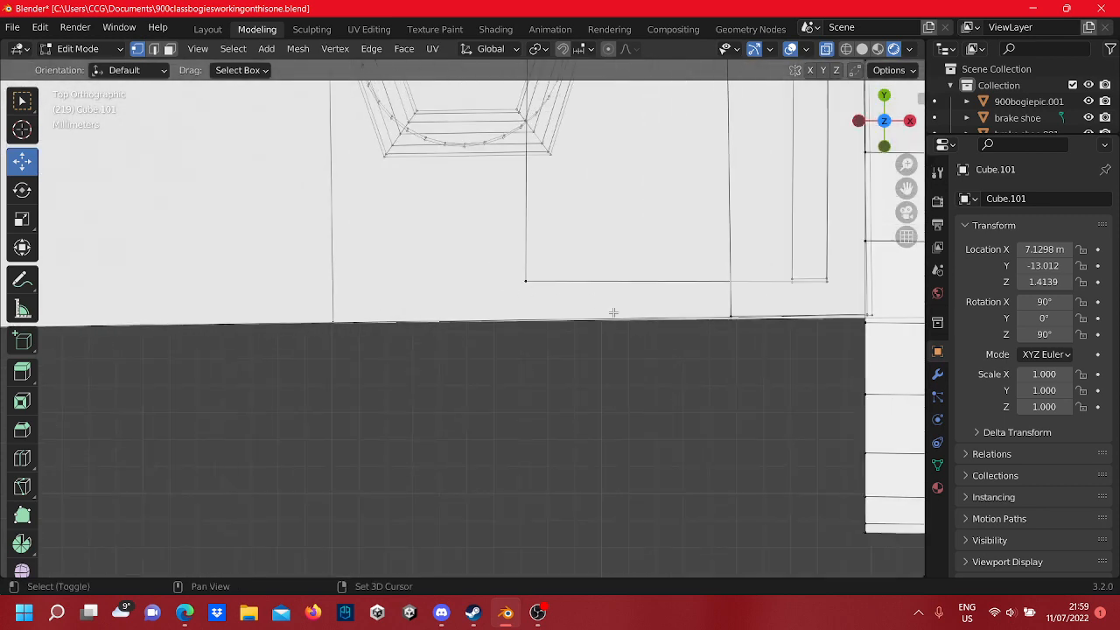
scroll(613, 312, down, 6)
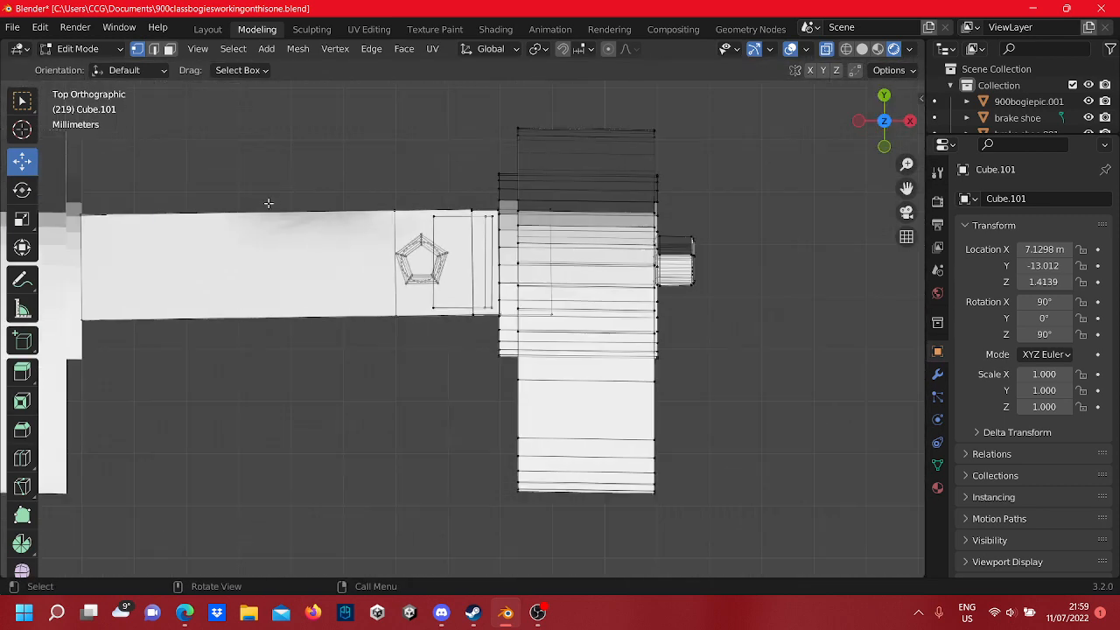
key(Tab)
key(Tab)
scroll(389, 308, up, 8)
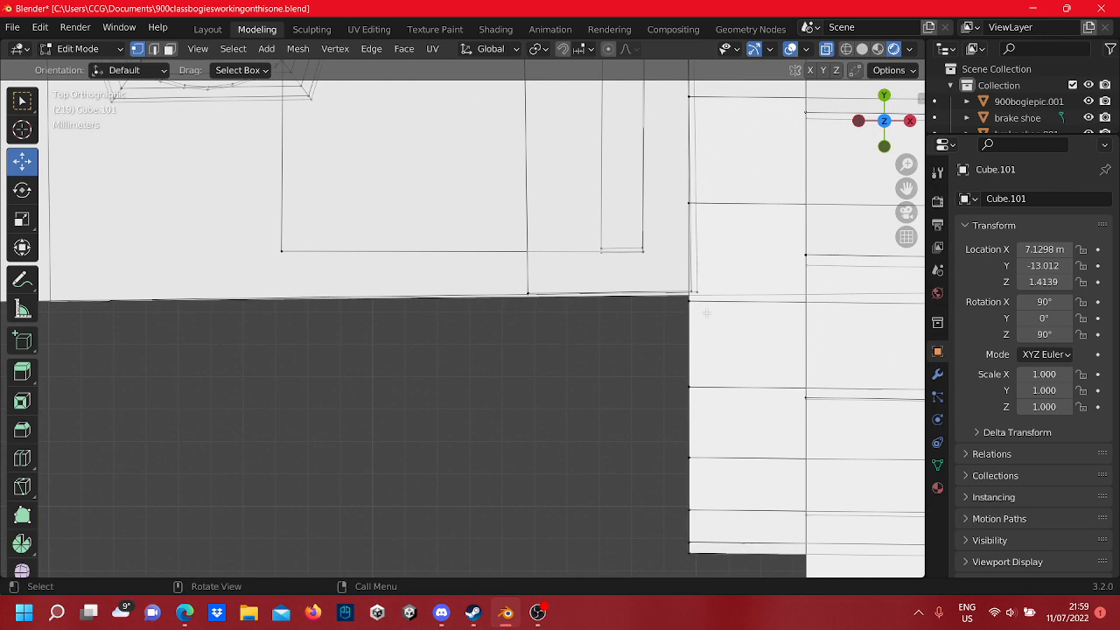
scroll(695, 289, down, 8)
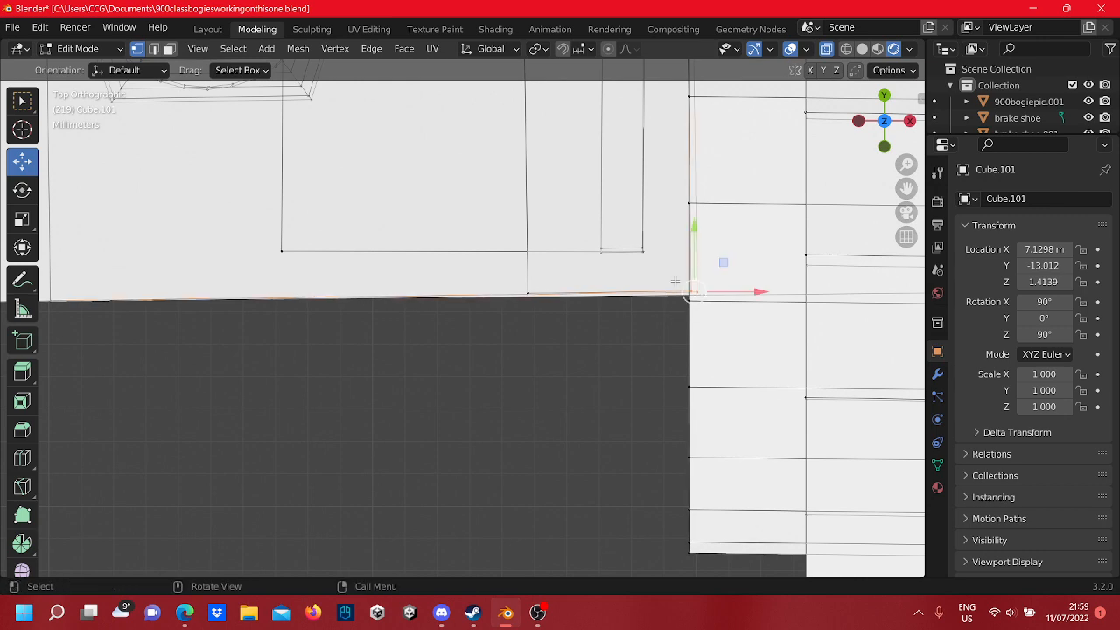
scroll(573, 198, up, 6)
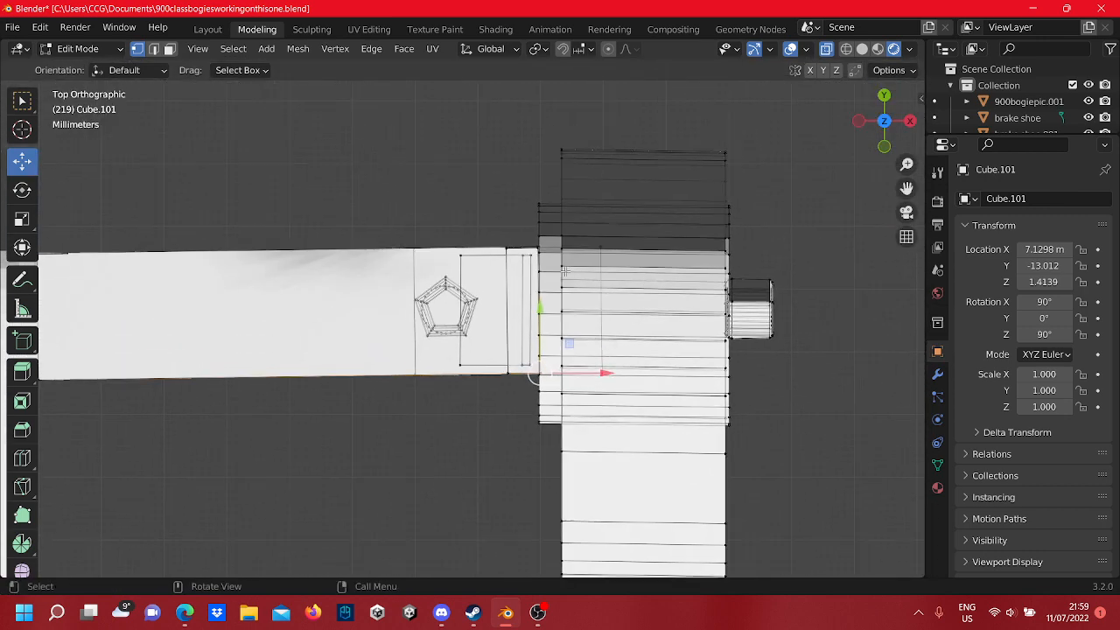
scroll(702, 218, down, 8)
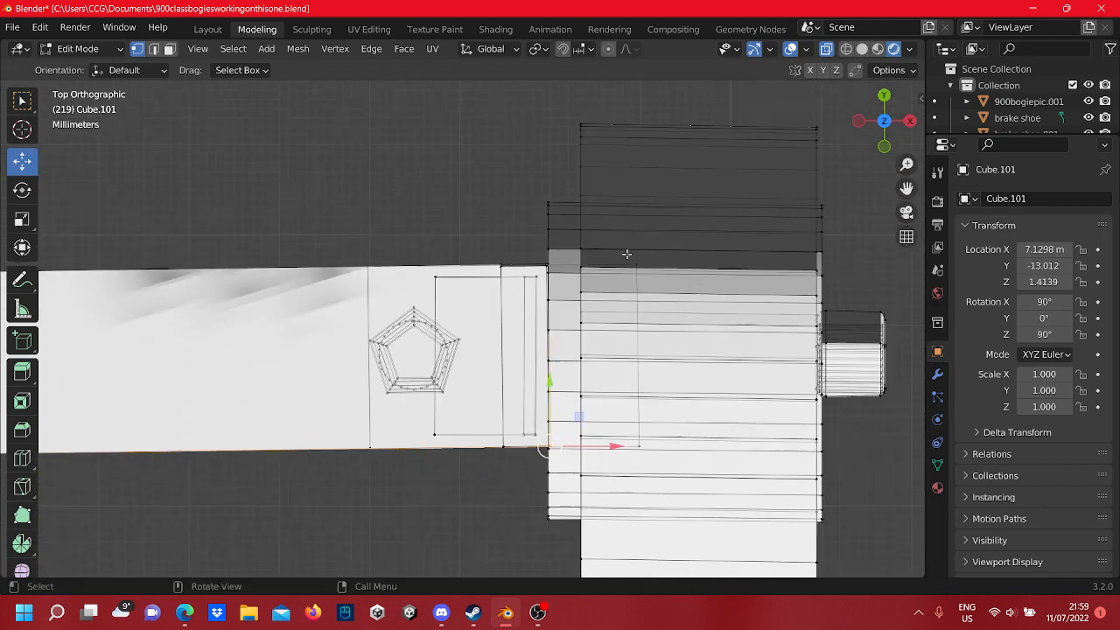
drag(658, 547, 387, 180)
scroll(585, 272, up, 3)
drag(564, 280, 565, 288)
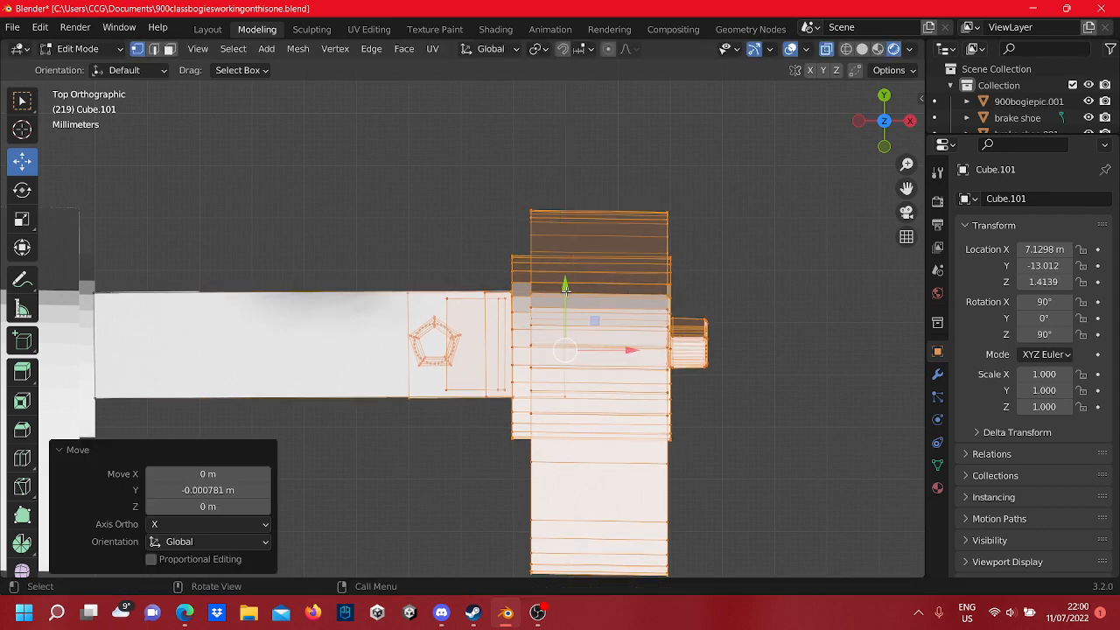
click(474, 235)
shift+middle_drag(280, 312, 443, 312)
scroll(443, 312, down, 3)
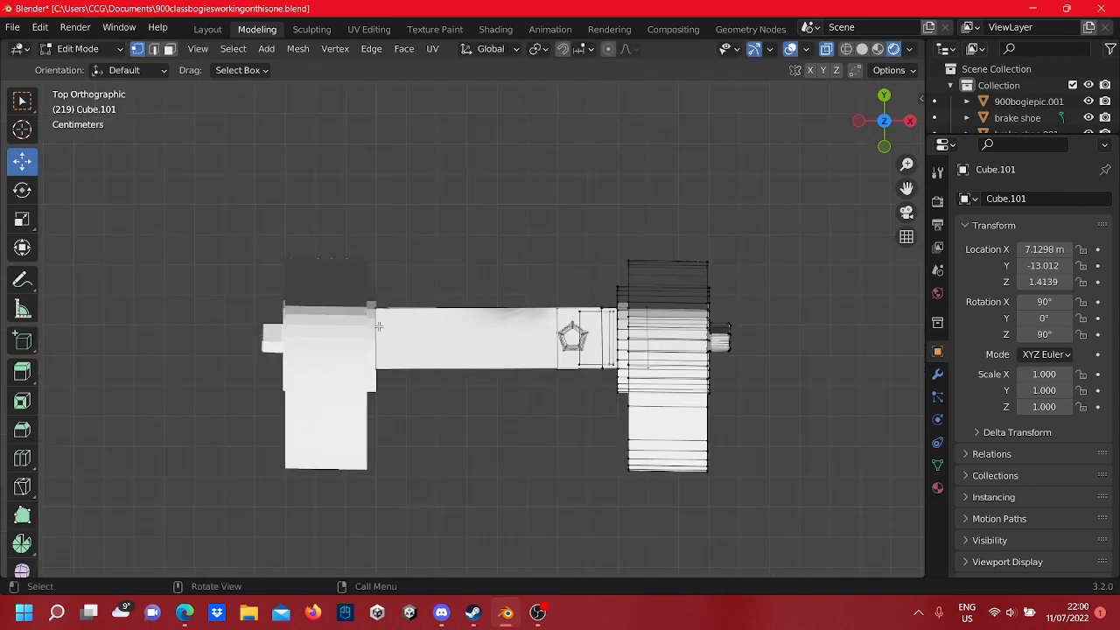
scroll(472, 412, down, 3)
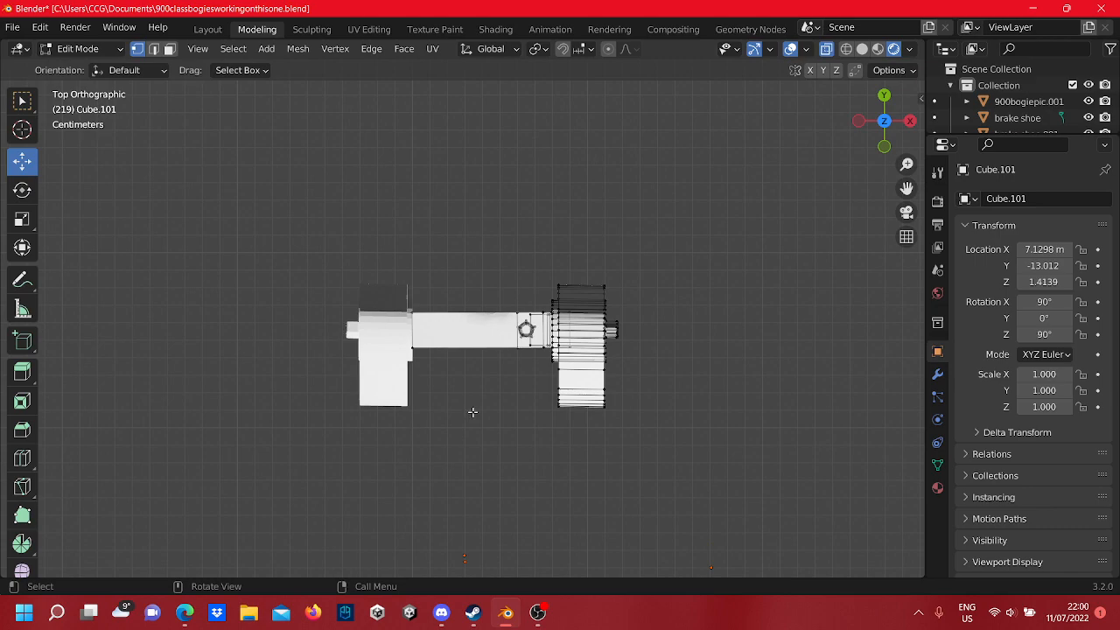
key(Tab)
click(657, 439)
- Examine the bracket assembly against the reference photo and the neighbouring U-shaped frame in perspective
middle_drag(656, 439, 437, 315)
scroll(430, 315, up, 10)
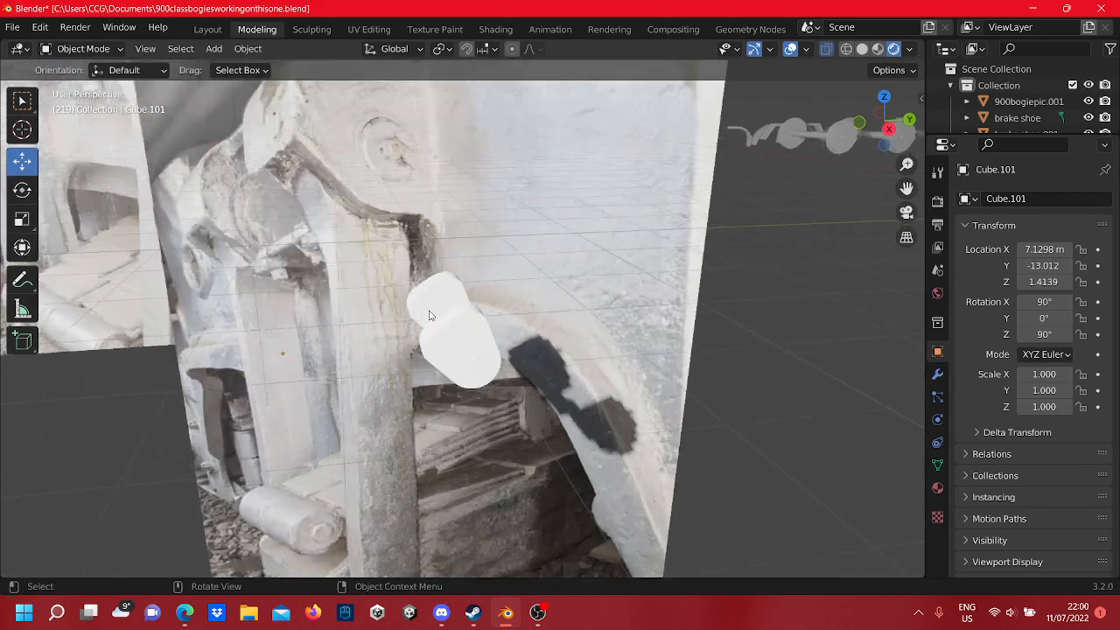
scroll(468, 271, down, 5)
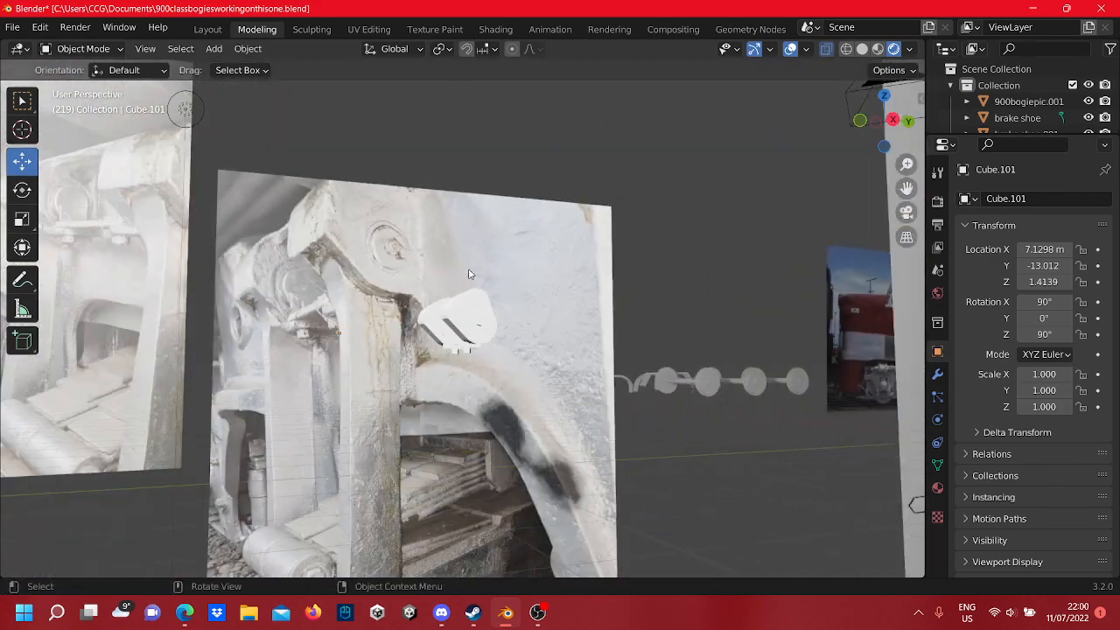
middle_drag(469, 271, 528, 397)
scroll(530, 398, down, 5)
scroll(527, 397, up, 5)
scroll(512, 434, up, 2)
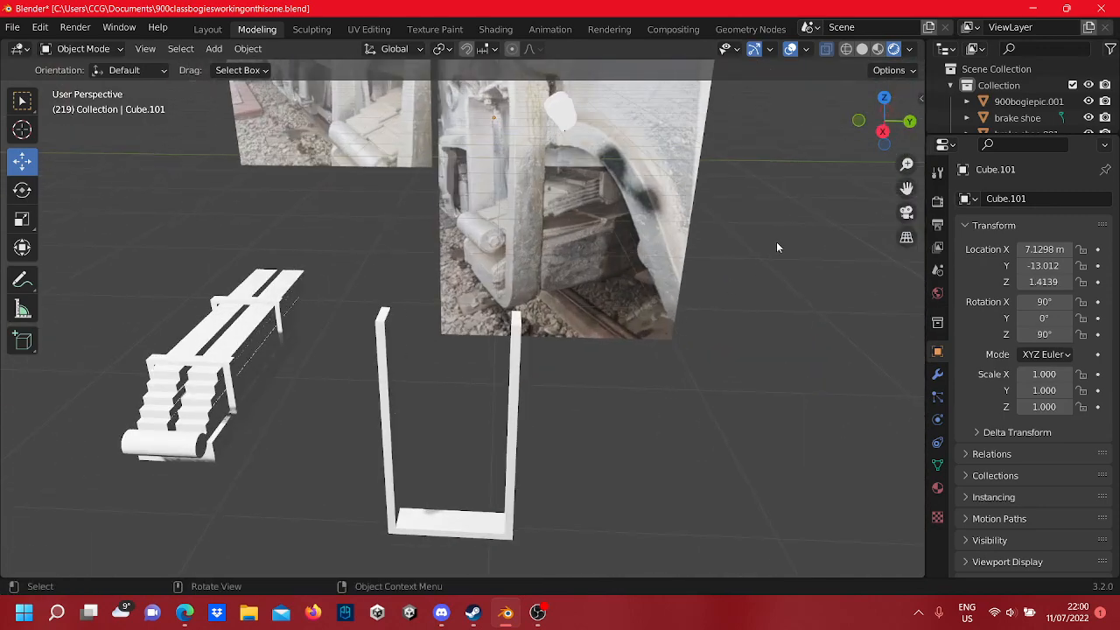
- From the right view, select the U-shaped frame's bottom bar over the reference photo and open its mesh for editing
click(881, 132)
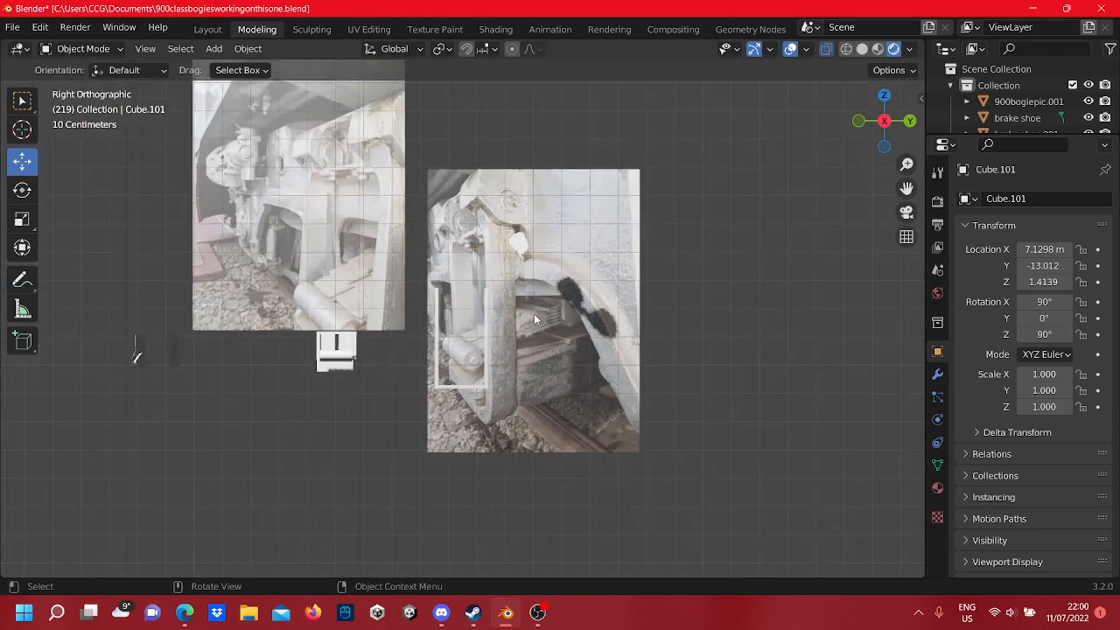
scroll(533, 285, up, 4)
scroll(533, 284, up, 7)
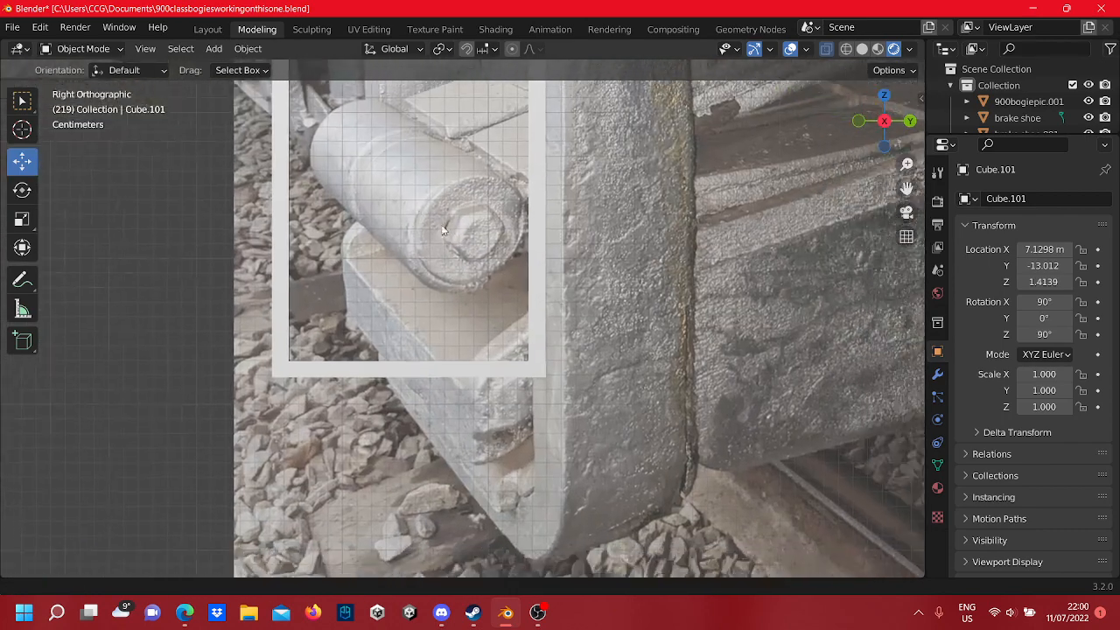
scroll(534, 359, up, 4)
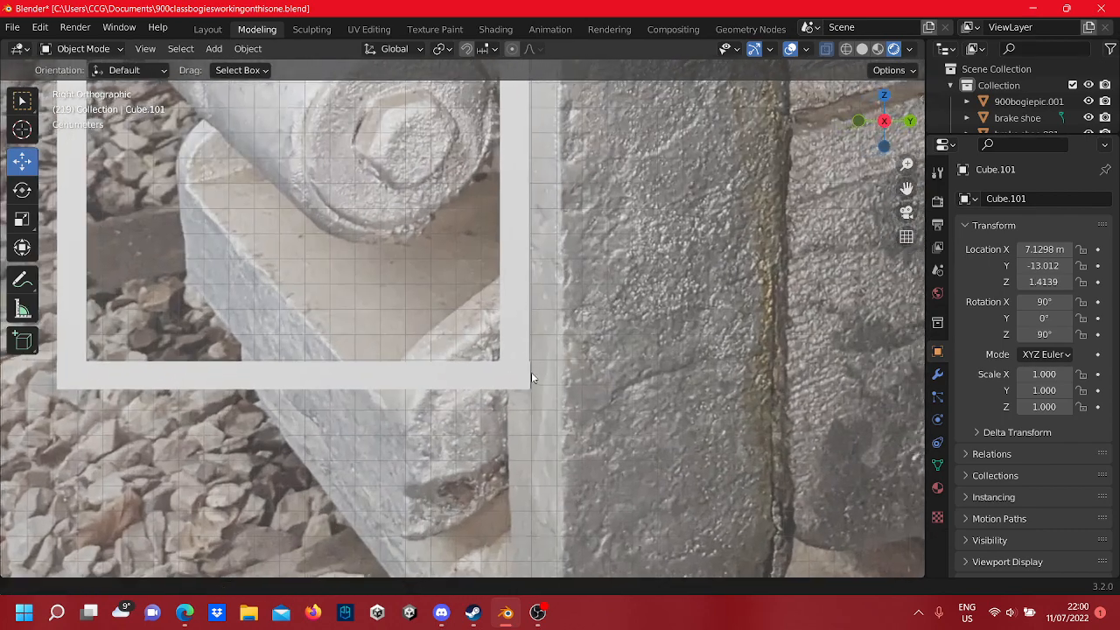
click(512, 374)
scroll(525, 380, up, 2)
key(Tab)
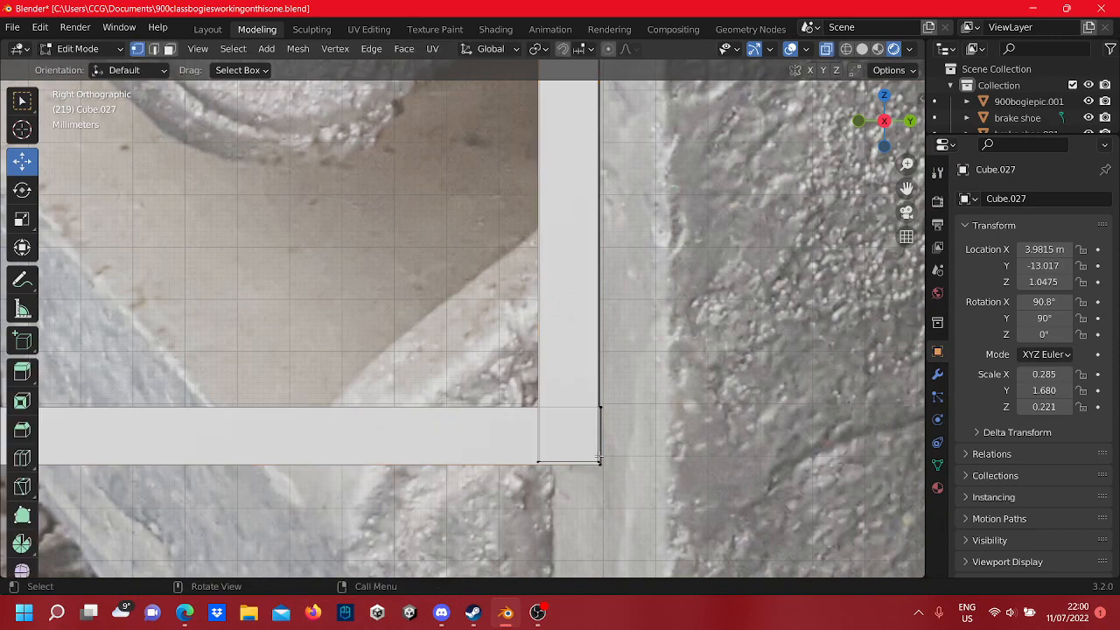
- Try to chamfer the frame's lower +Y corner by moving its outer vertices about -0.005 m along Y and 0.0054 m along Z
scroll(544, 402, up, 3)
drag(525, 400, 493, 368)
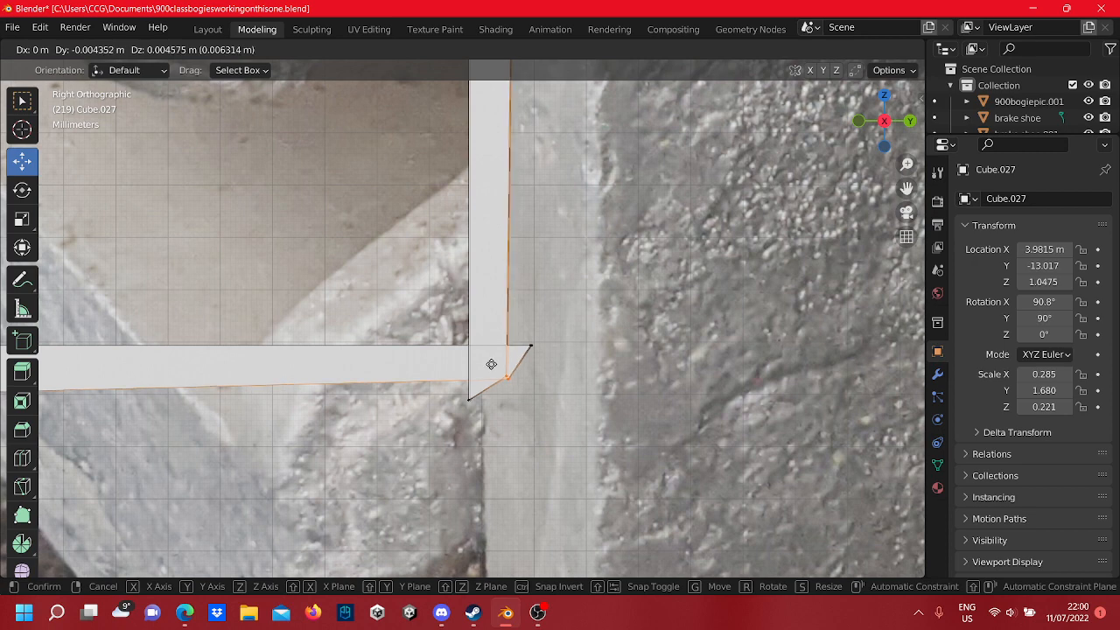
drag(490, 364, 487, 359)
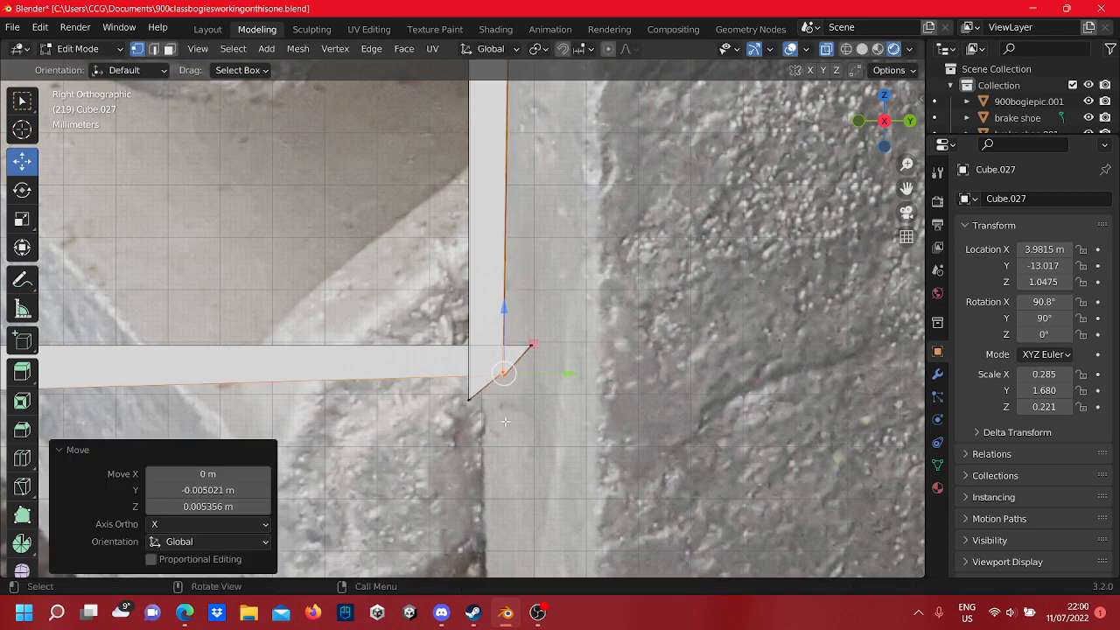
drag(468, 399, 441, 368)
right_click(441, 369)
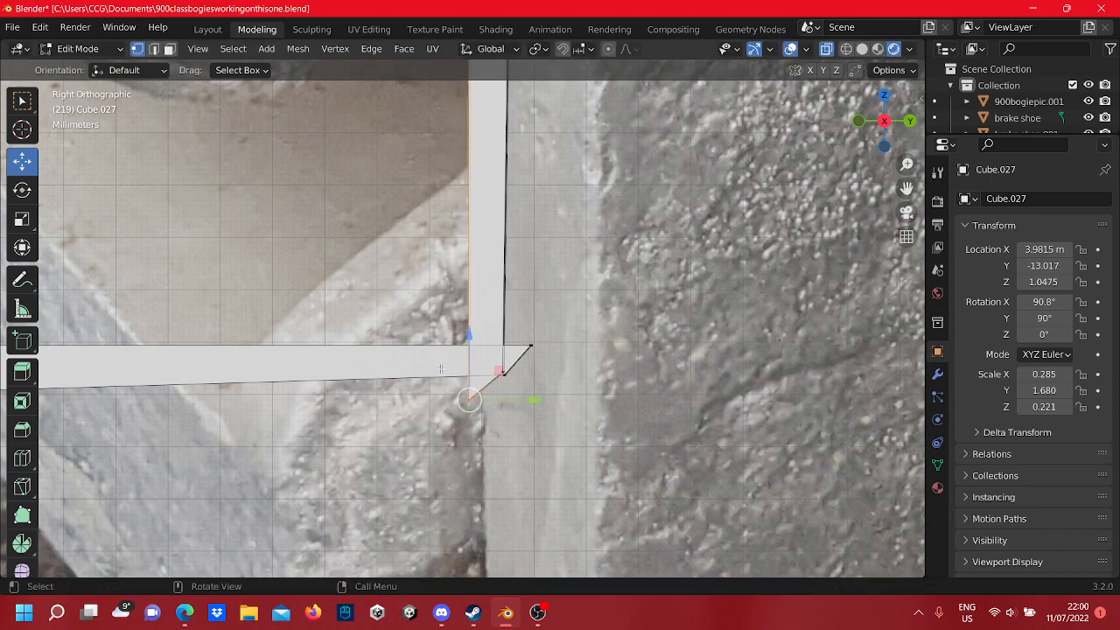
scroll(552, 388, up, 3)
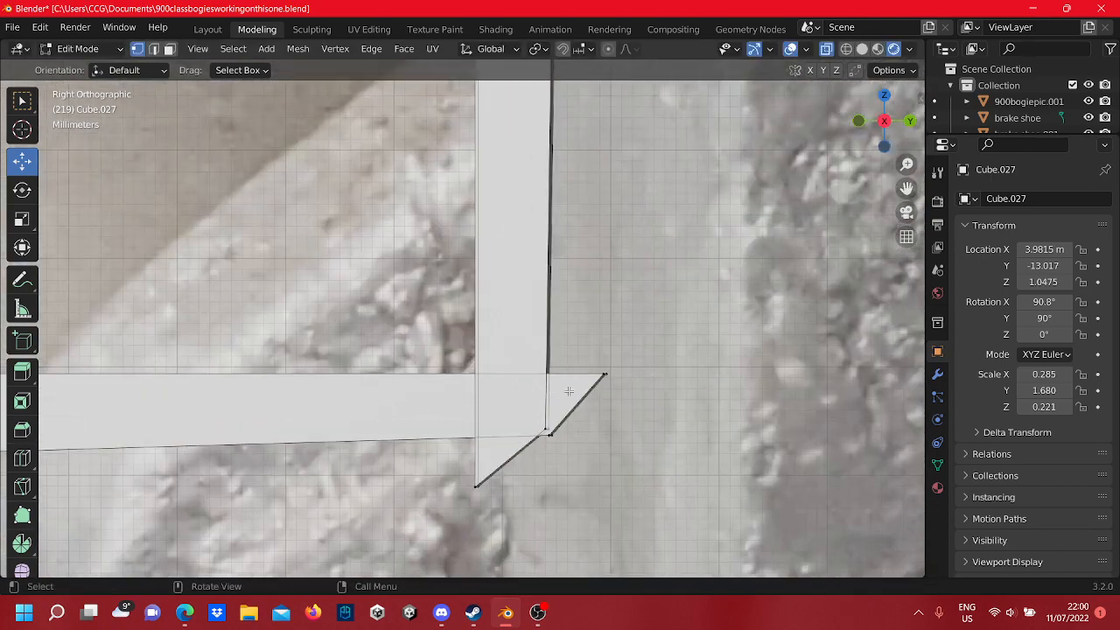
scroll(569, 392, down, 5)
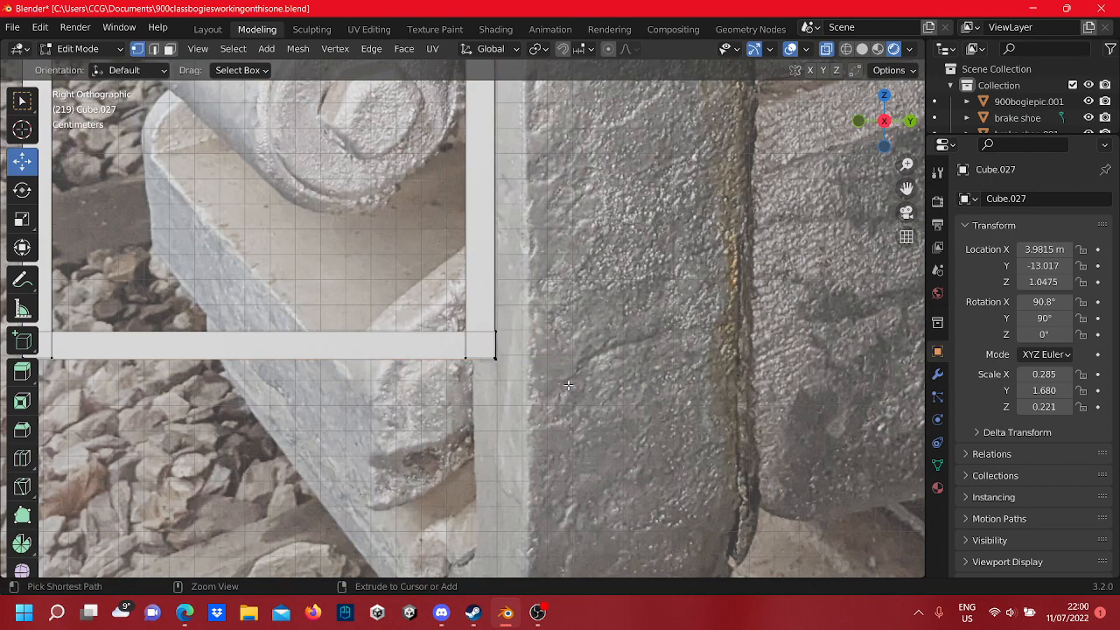
- Examine the hanging frames on the modelled bogies against the locomotive's side drawing
scroll(568, 385, down, 10)
shift+middle_drag(549, 259, 391, 333)
scroll(391, 333, down, 8)
shift+middle_drag(511, 356, 247, 390)
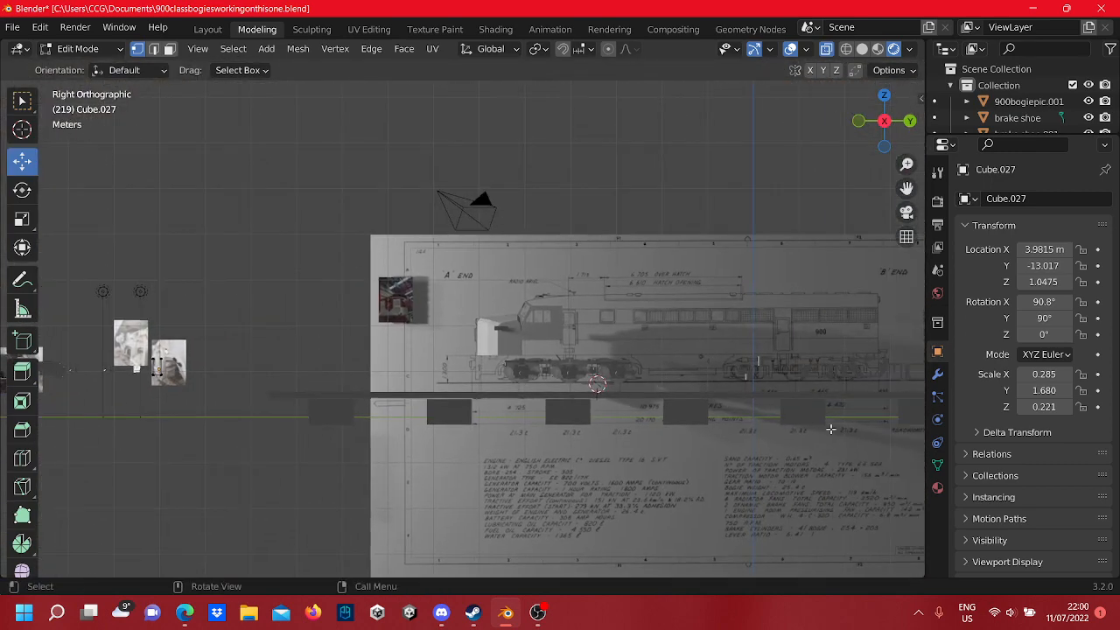
scroll(830, 426, up, 7)
shift+middle_drag(827, 424, 348, 244)
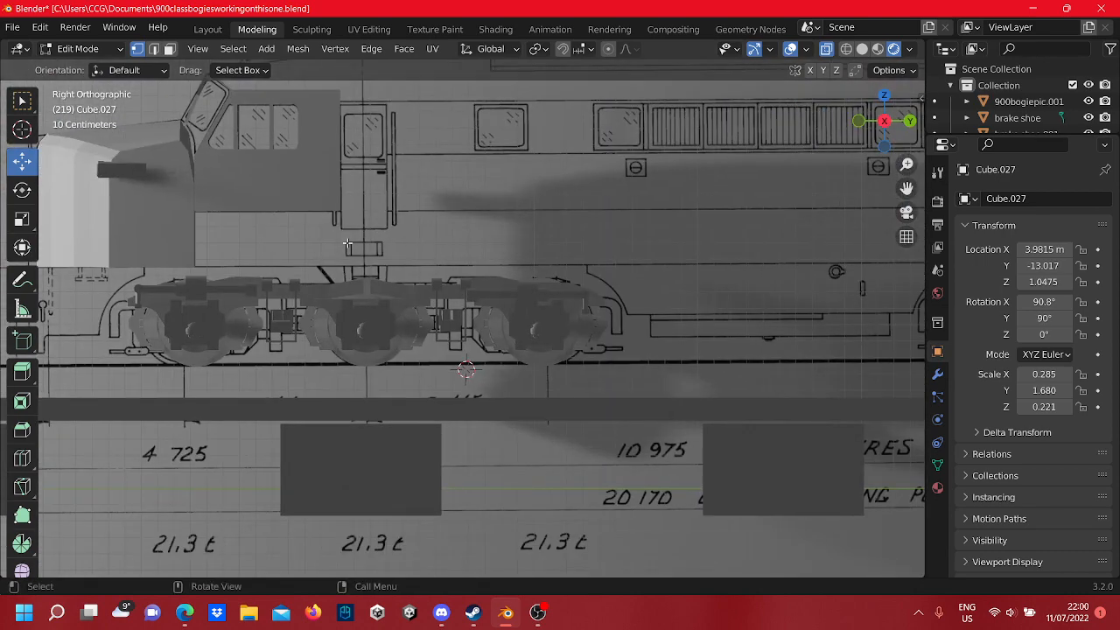
scroll(348, 243, up, 3)
scroll(671, 227, up, 2)
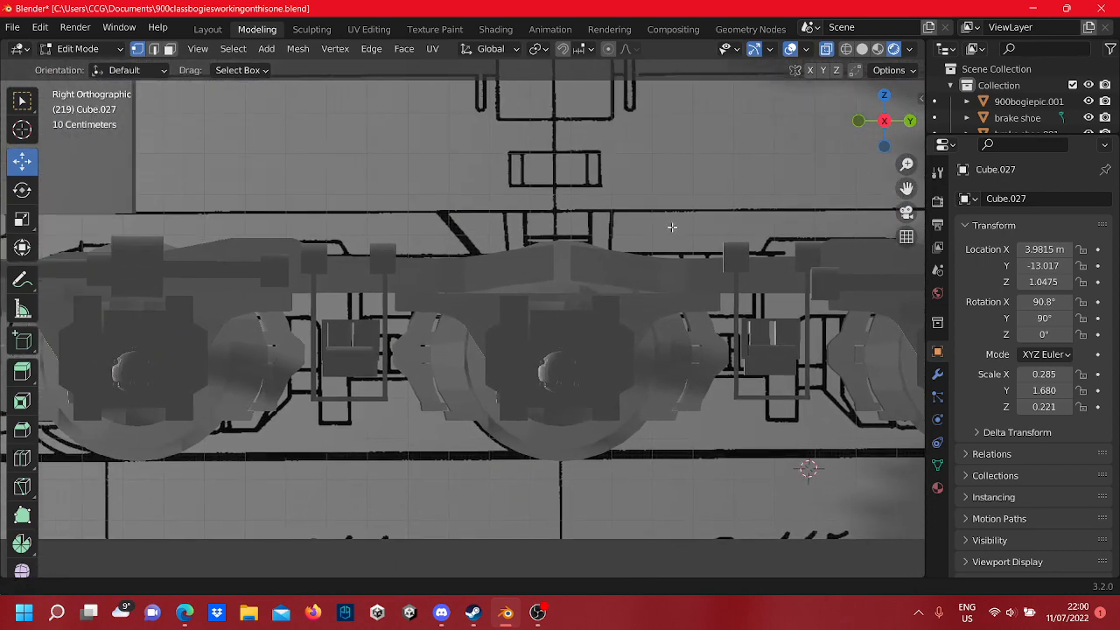
scroll(612, 233, down, 7)
shift+middle_drag(435, 268, 753, 289)
scroll(689, 280, down, 1)
scroll(752, 288, down, 3)
shift+middle_drag(609, 317, 854, 315)
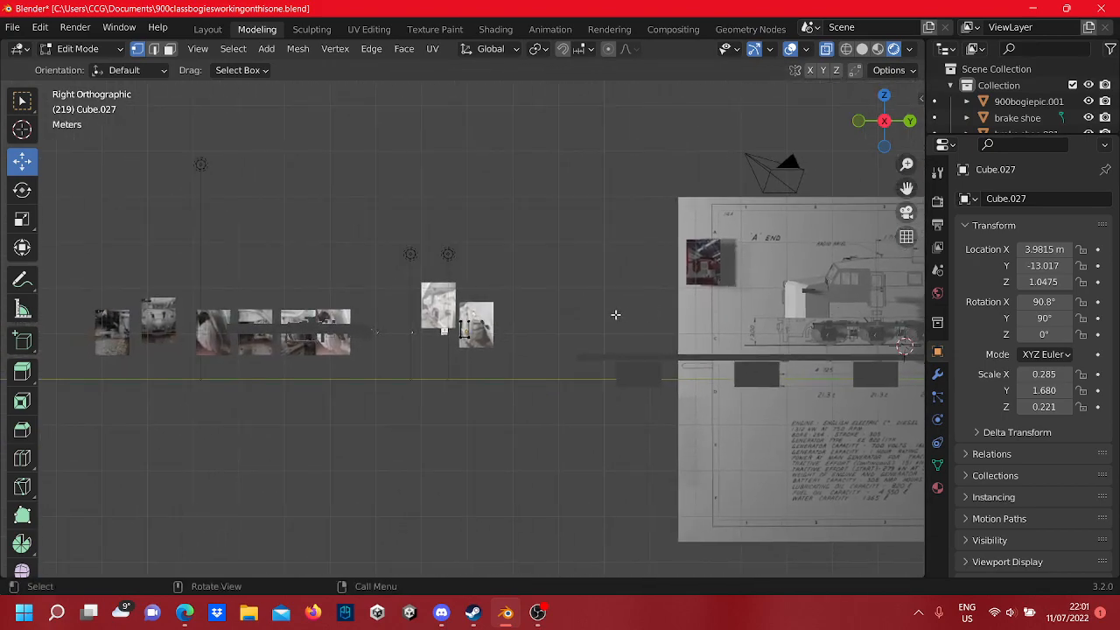
- Return to the U-shaped frame and inspect its lower +Y corner over the reference photo
scroll(202, 390, up, 20)
shift+middle_drag(517, 353, 509, 298)
scroll(512, 306, down, 8)
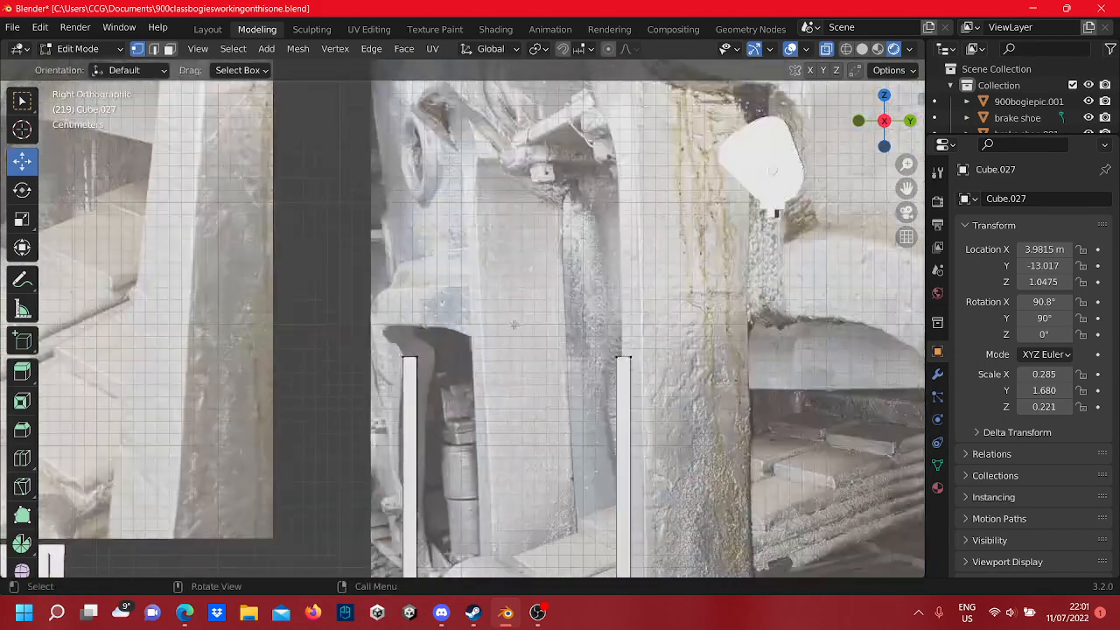
shift+middle_drag(507, 469, 469, 200)
scroll(448, 299, up, 5)
scroll(469, 201, up, 7)
shift+middle_drag(505, 332, 406, 259)
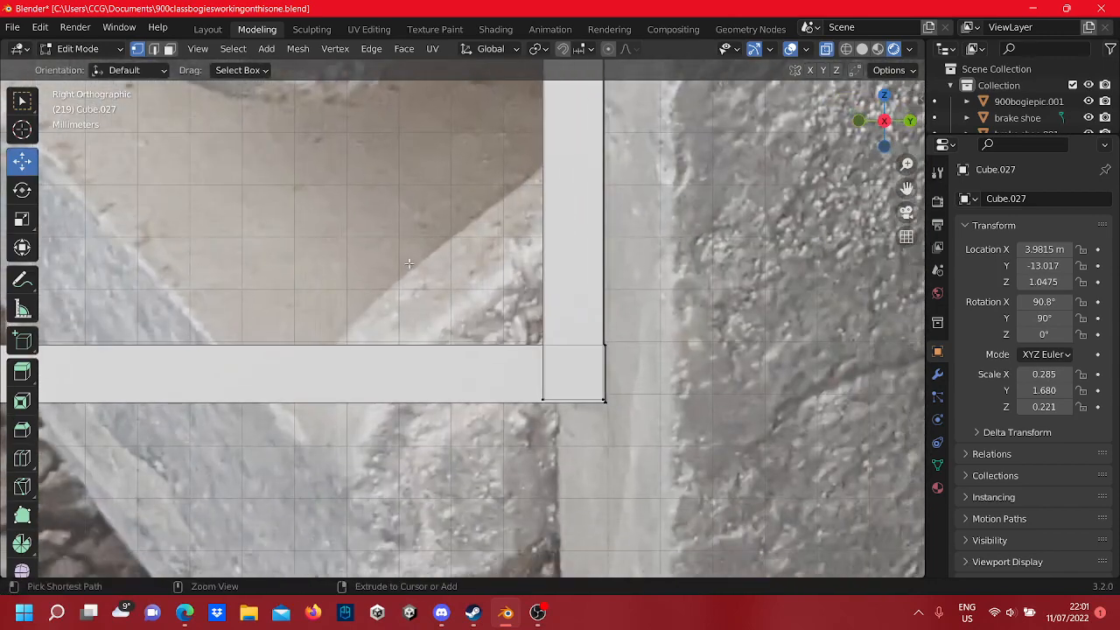
- Try adding two loop cuts across the U-shaped frame's bottom bar, sliding them toward its +Y end by a factor of about 0.82
key(ctrl+r)
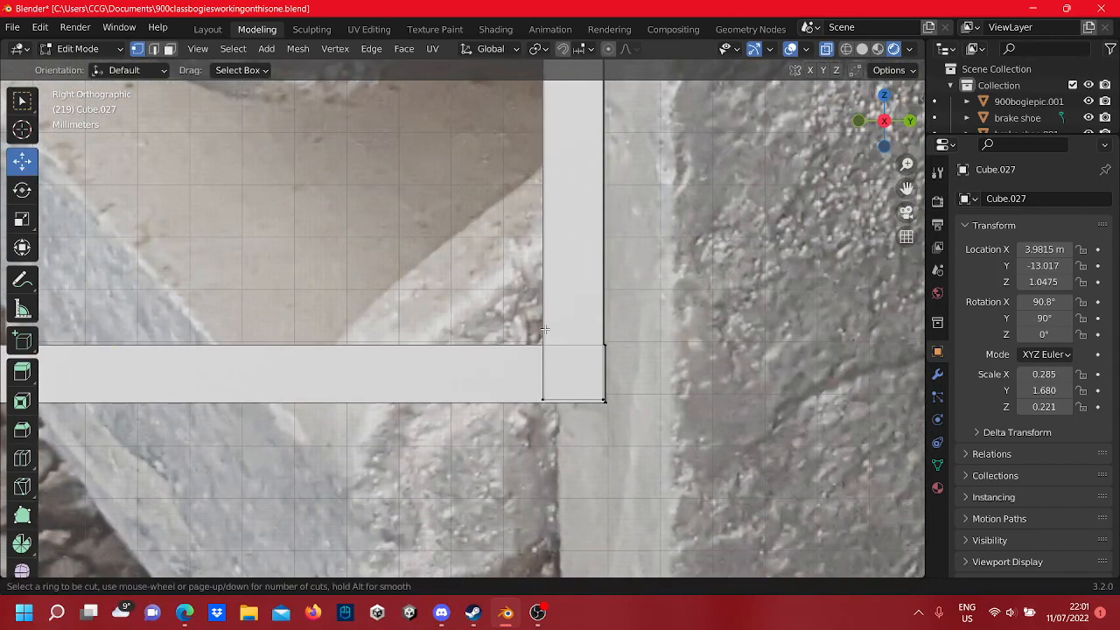
key(Escape)
scroll(545, 329, down, 10)
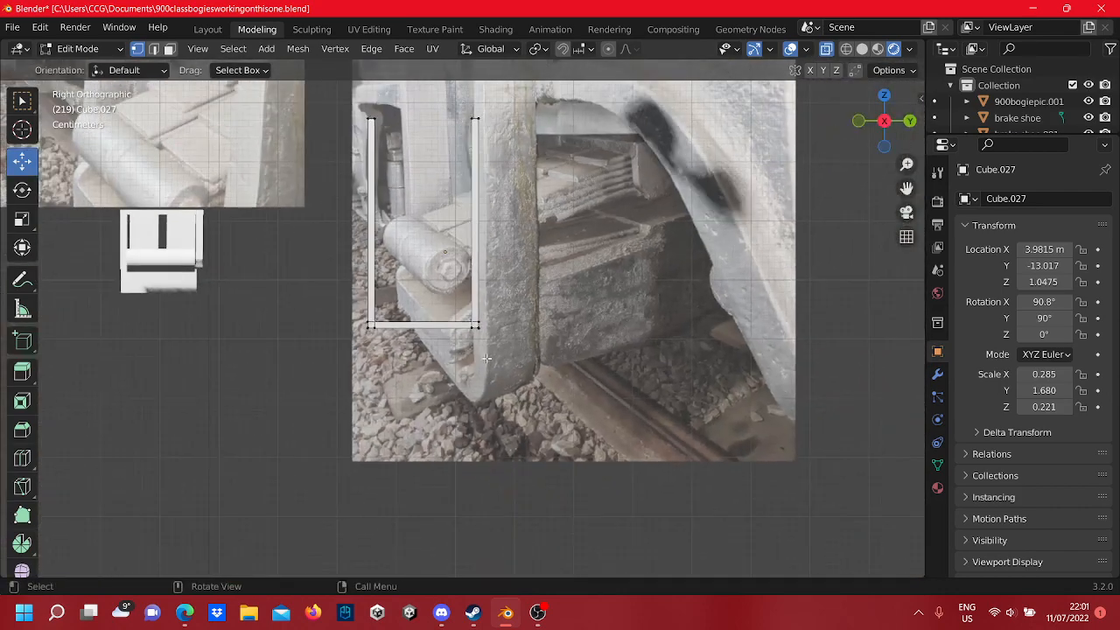
scroll(486, 358, up, 10)
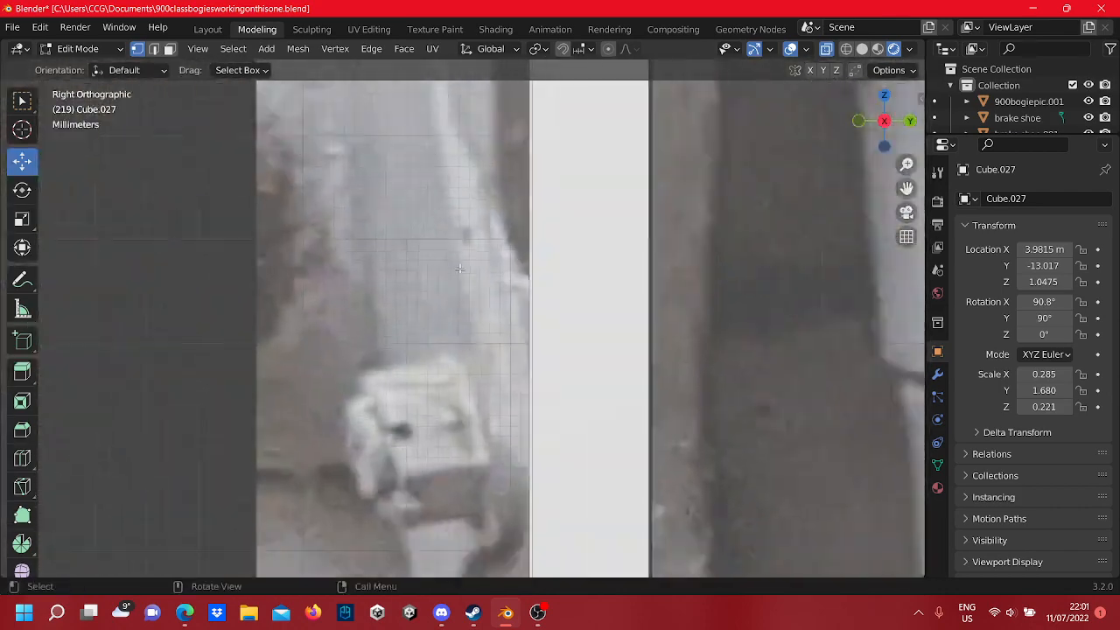
scroll(460, 268, down, 6)
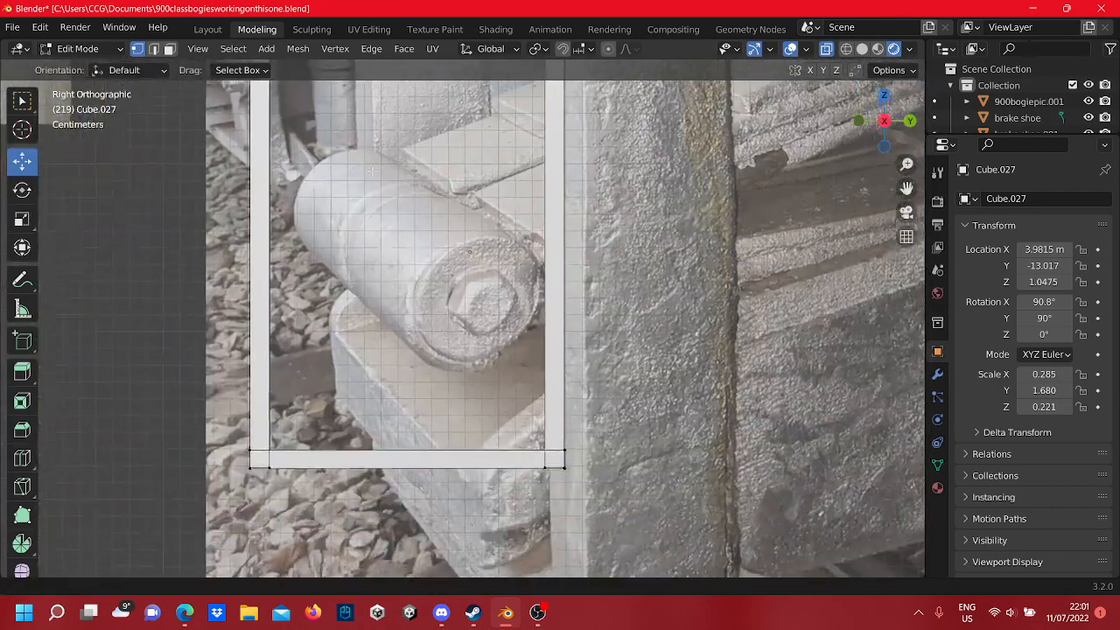
shift+middle_drag(372, 170, 440, 178)
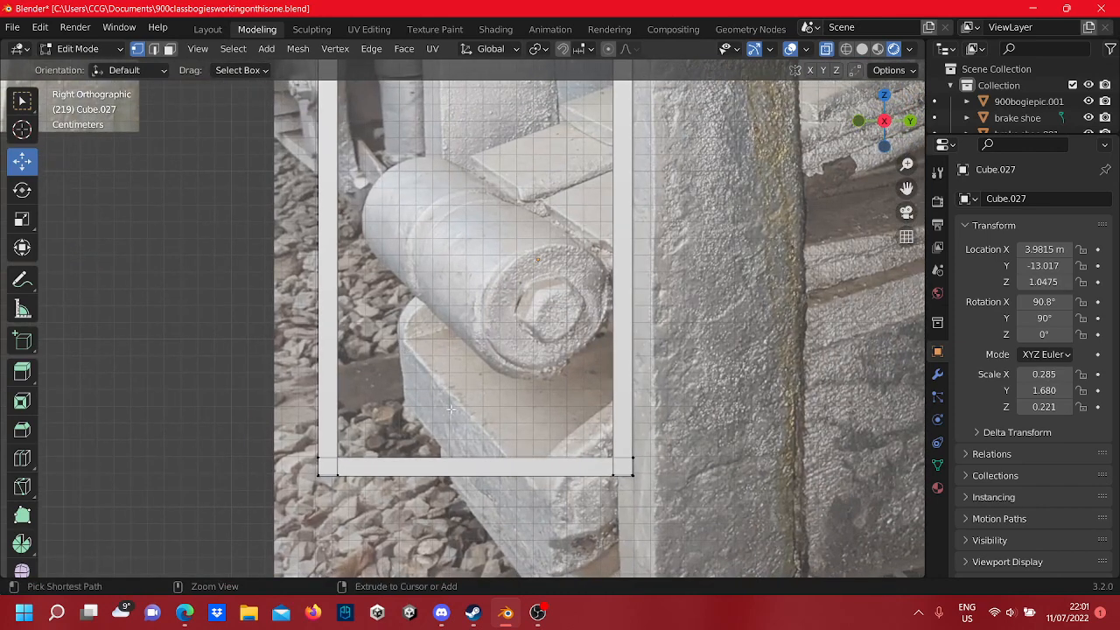
key(ctrl+r)
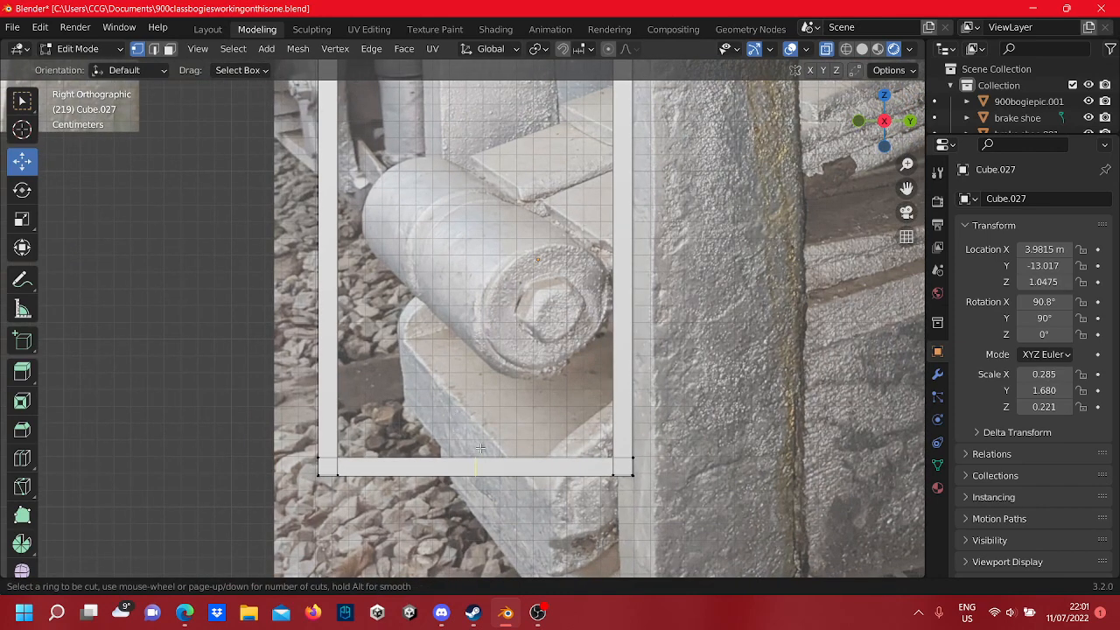
scroll(479, 448, up, 2)
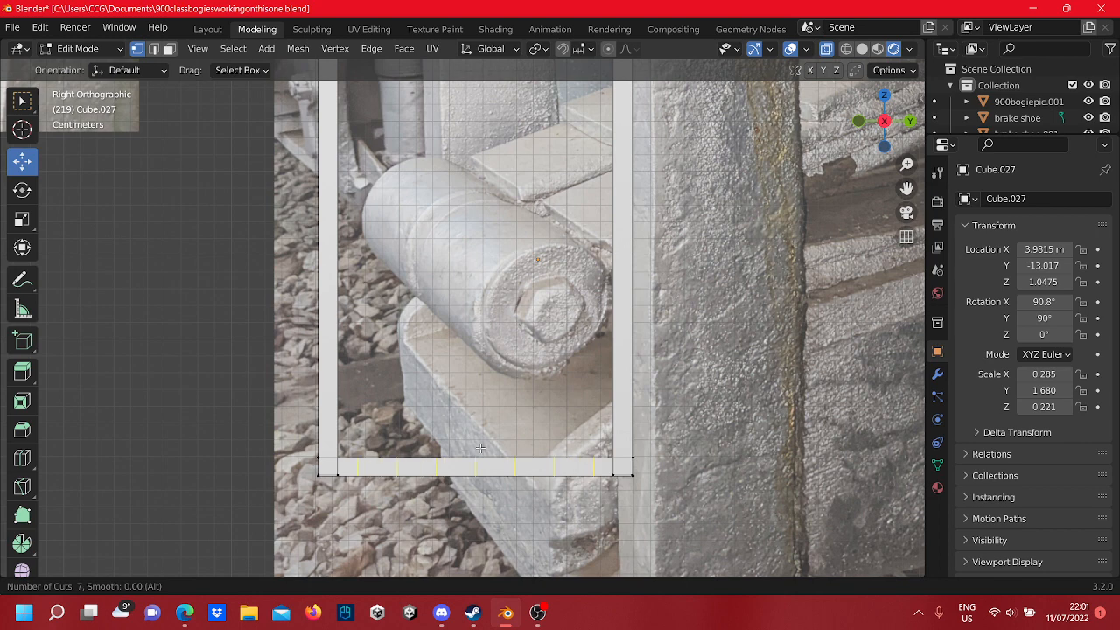
click(569, 467)
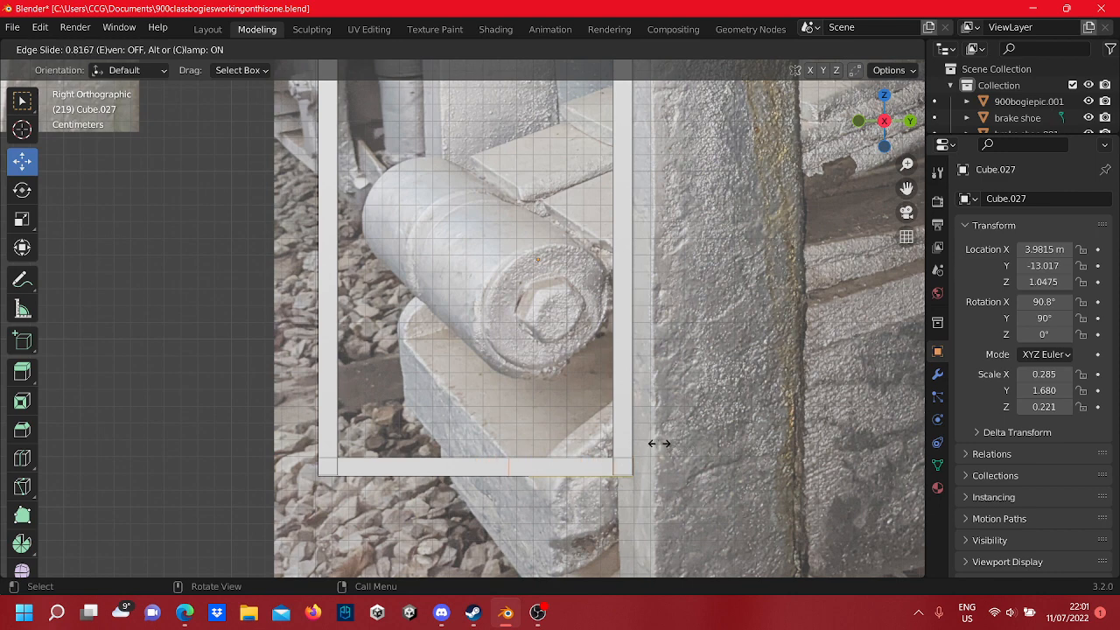
click(658, 444)
- Try moving the lower vertex of the cut near the +Y corner about -0.0025 m along Y and 0.0032 m along Z
scroll(501, 386, up, 10)
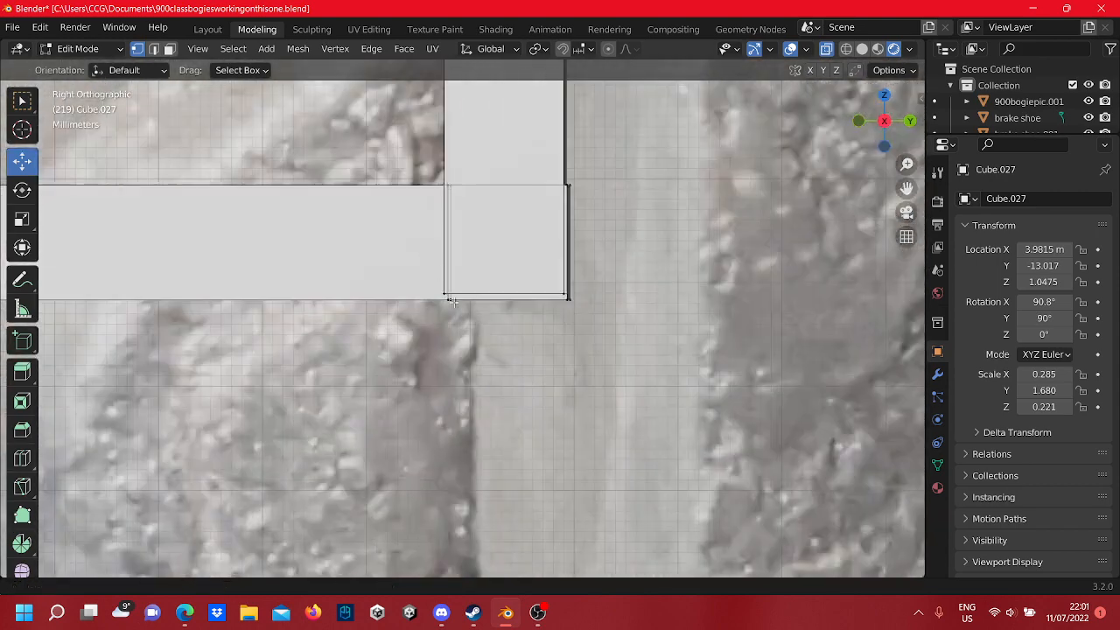
shift+middle_drag(452, 302, 608, 472)
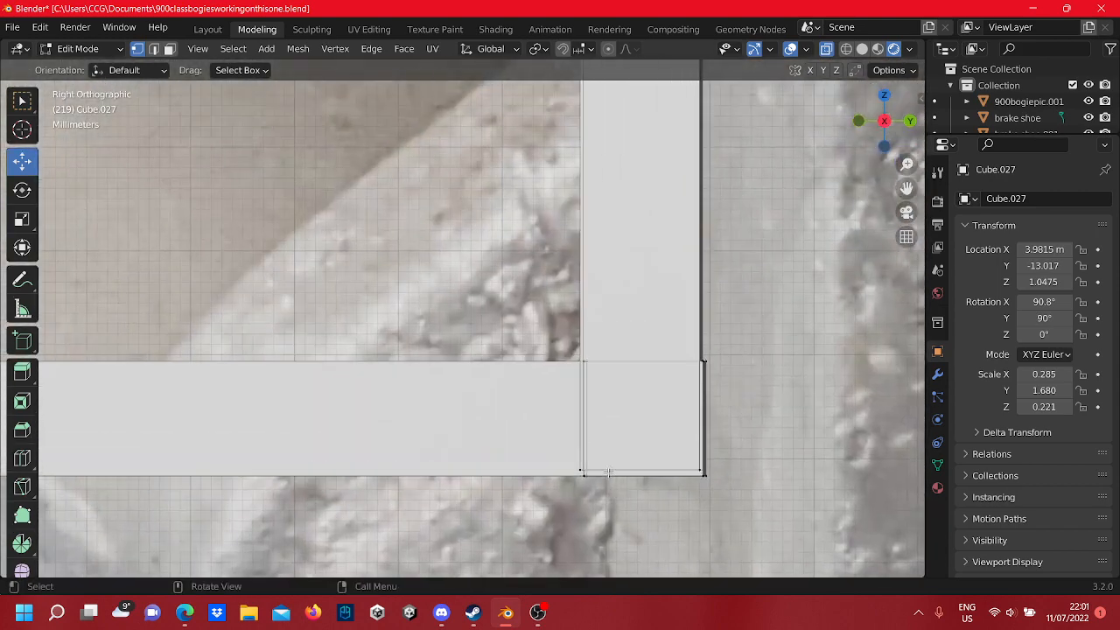
click(581, 472)
key(b)
drag(569, 471, 557, 431)
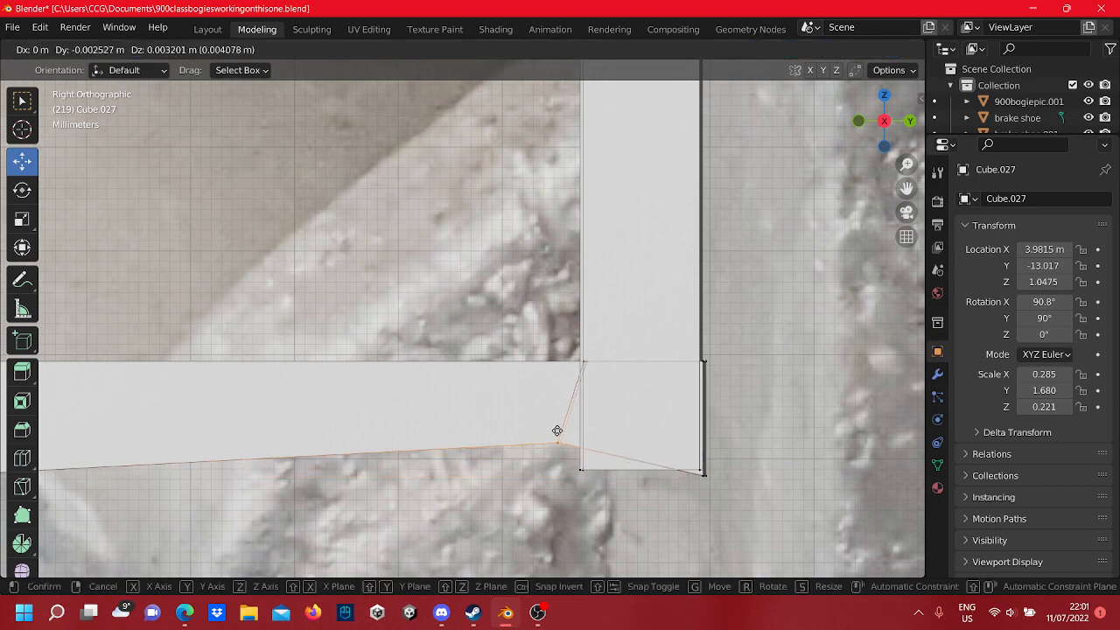
right_click(557, 430)
scroll(531, 385, down, 6)
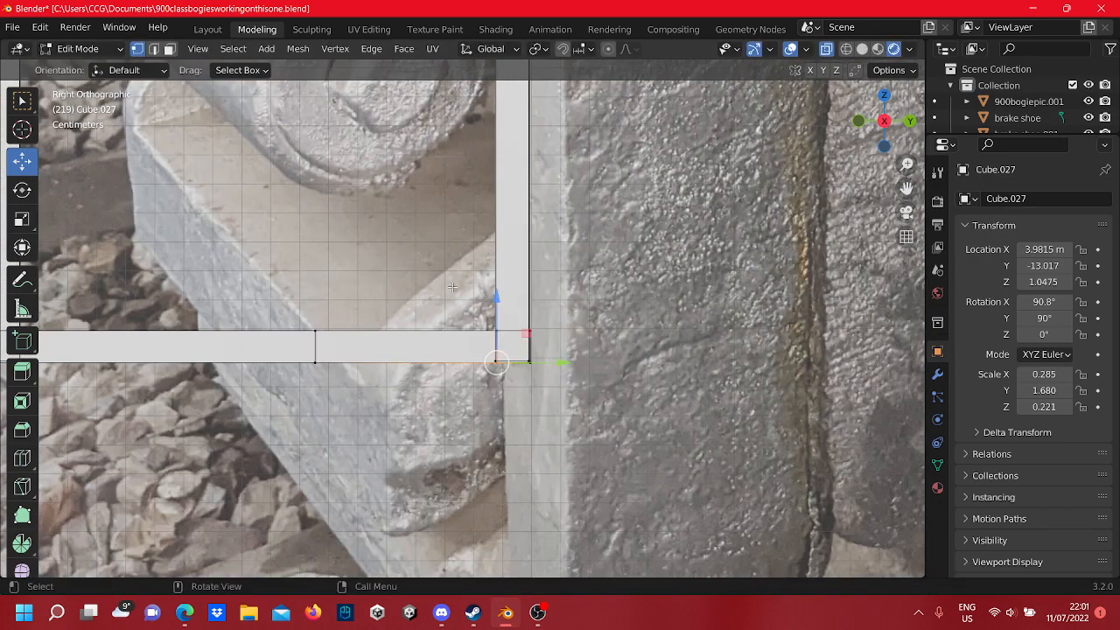
scroll(452, 287, down, 1)
shift+middle_drag(418, 294, 571, 290)
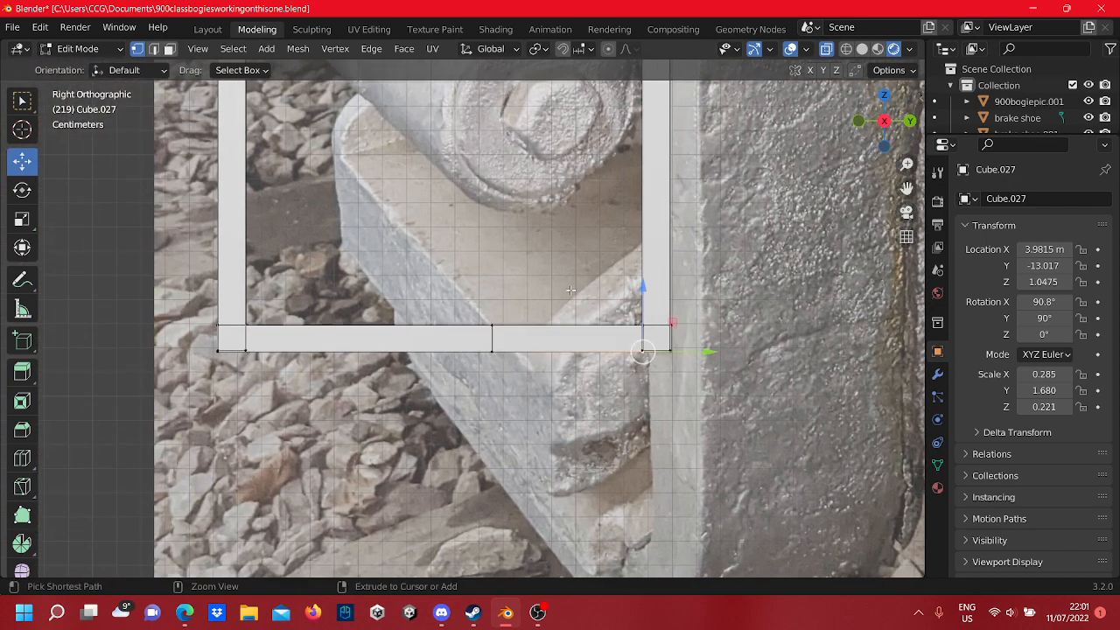
- Undo the bottom bar's loop cuts and the preceding selections, back to object mode
key(ctrl+z)
key(ctrl+z)
key(ctrl+z)
key(ctrl+z)
scroll(571, 291, down, 8)
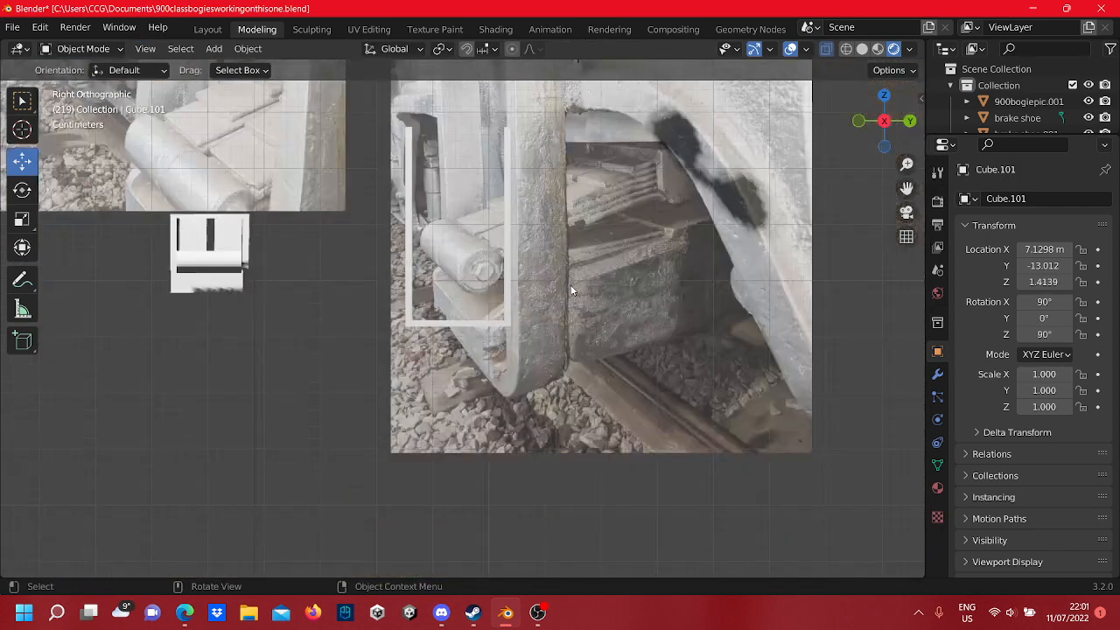
scroll(571, 291, down, 4)
shift+middle_drag(560, 259, 618, 343)
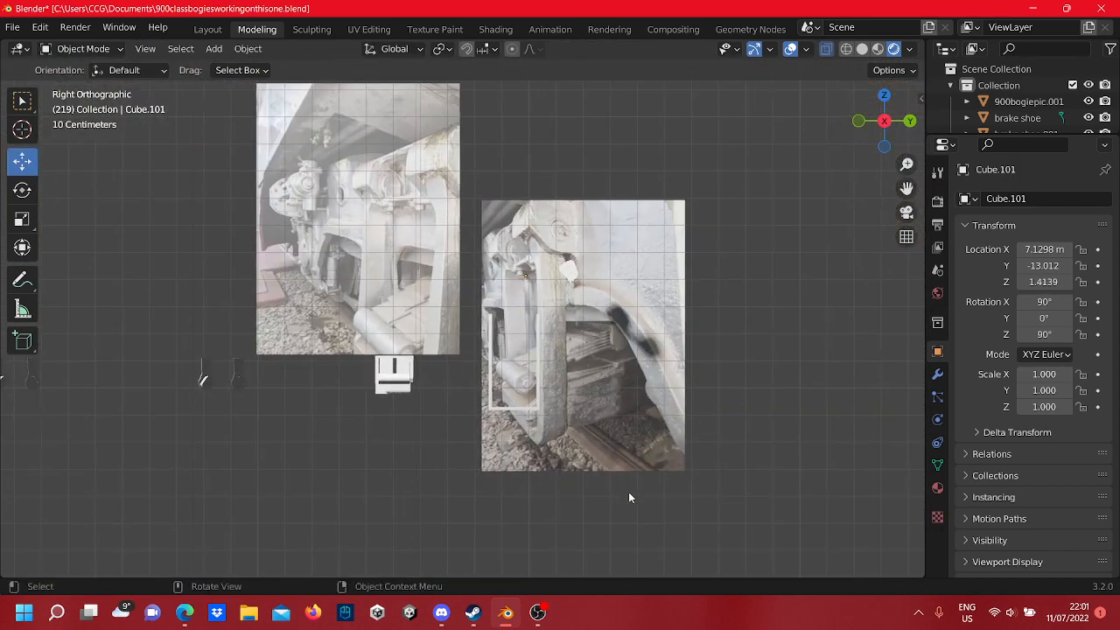
- Switch to Discord to check the voice channel's shared stream and return to Blender
click(443, 615)
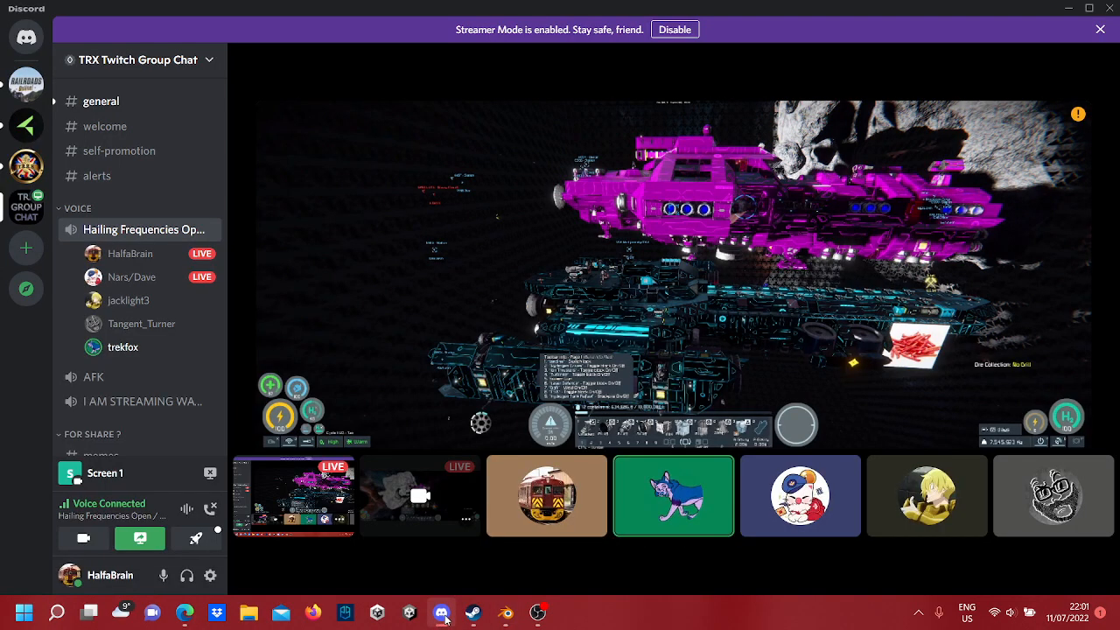
mouse_move(481, 615)
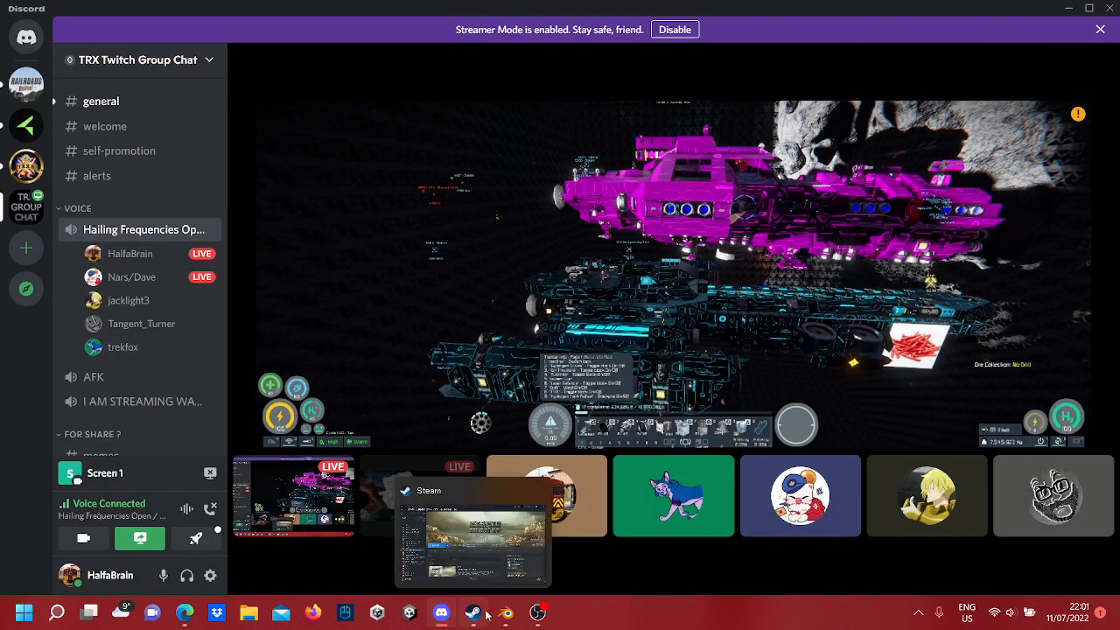
mouse_move(435, 616)
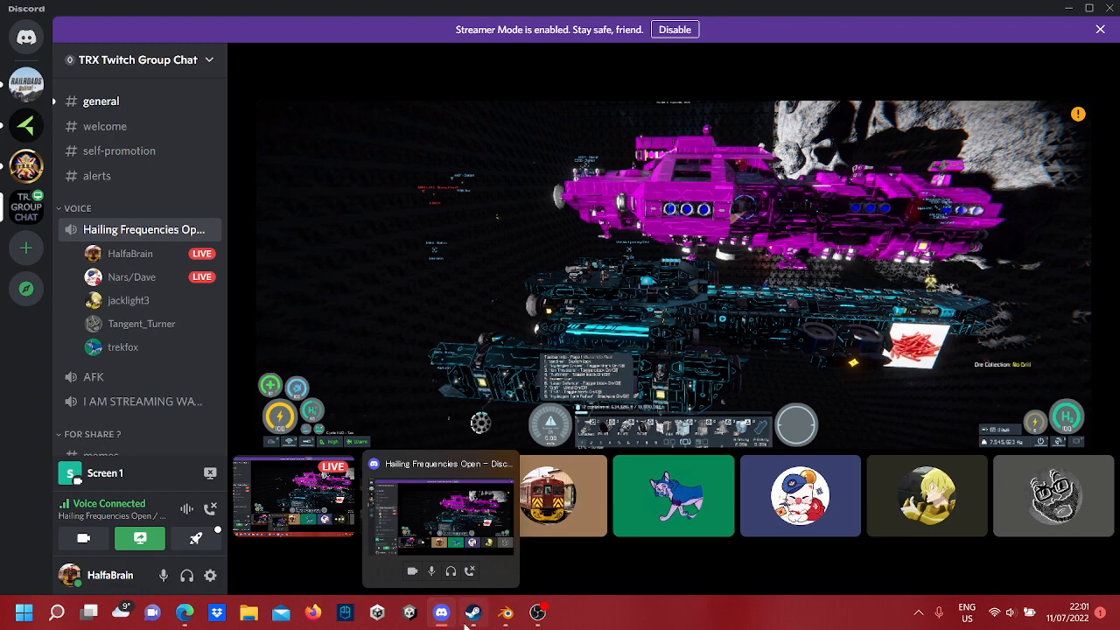
click(506, 612)
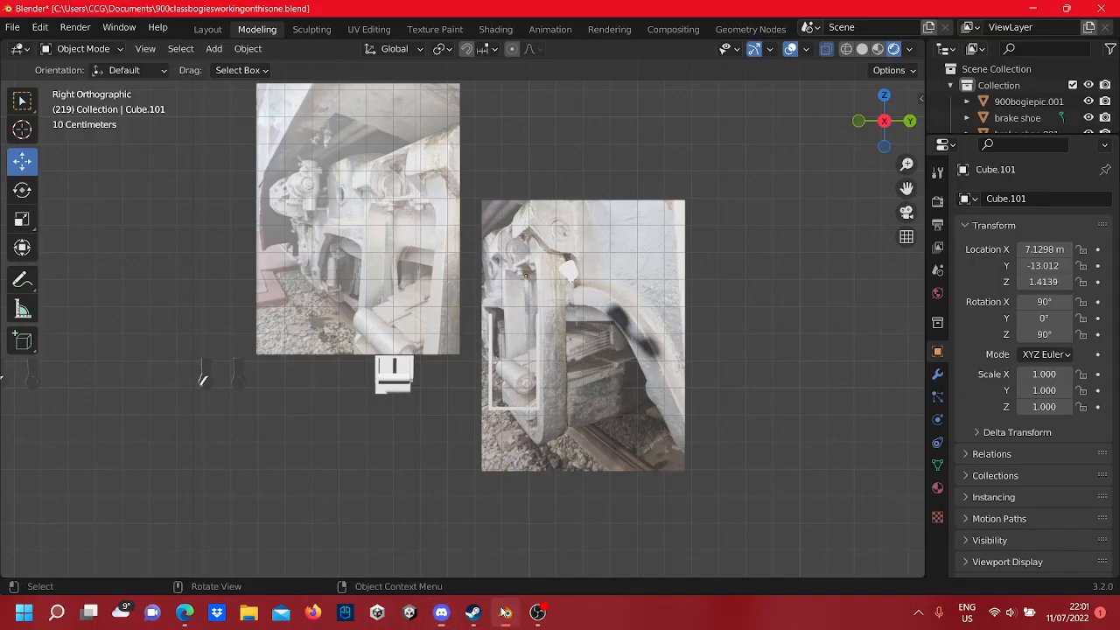
- Select the U-shaped frame over the reference photo and open its mesh for editing
scroll(481, 480, up, 8)
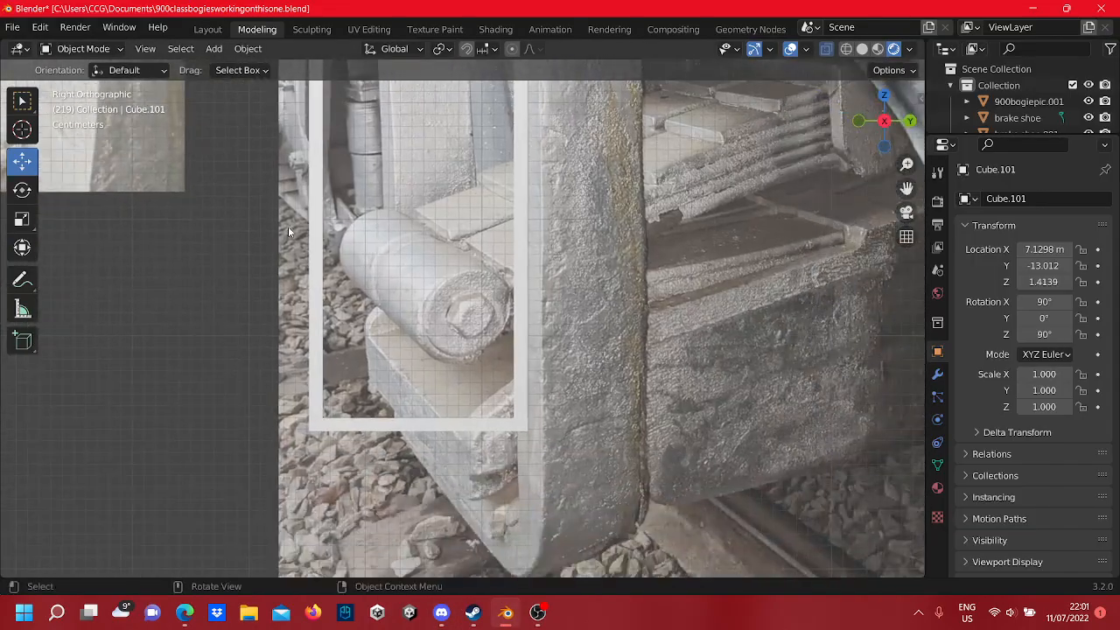
scroll(455, 223, up, 4)
scroll(492, 256, up, 2)
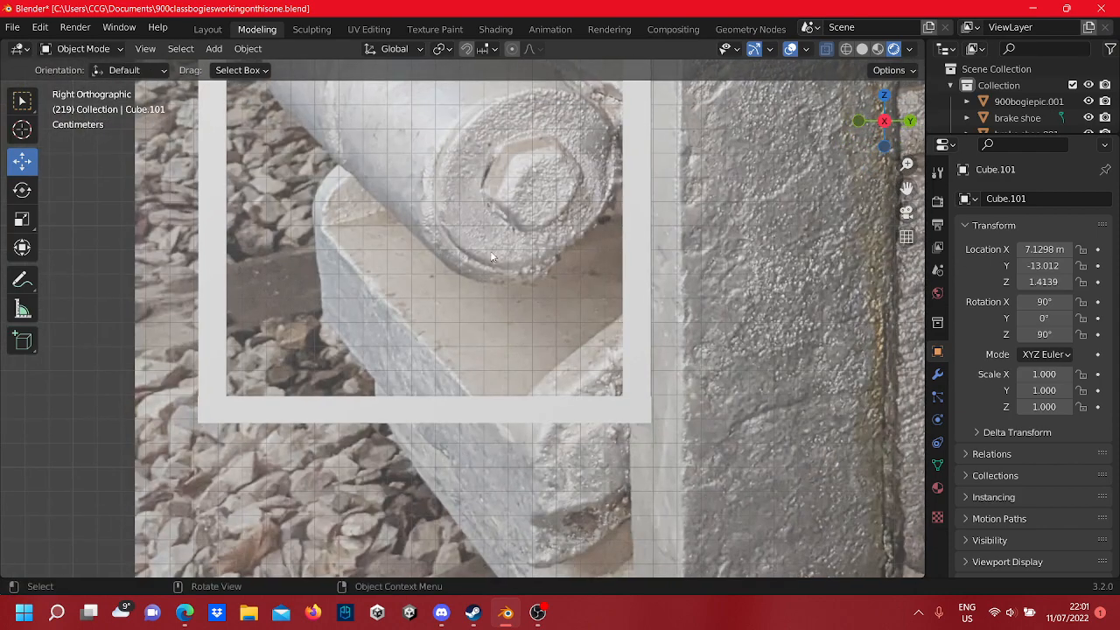
scroll(526, 289, down, 2)
scroll(562, 327, down, 4)
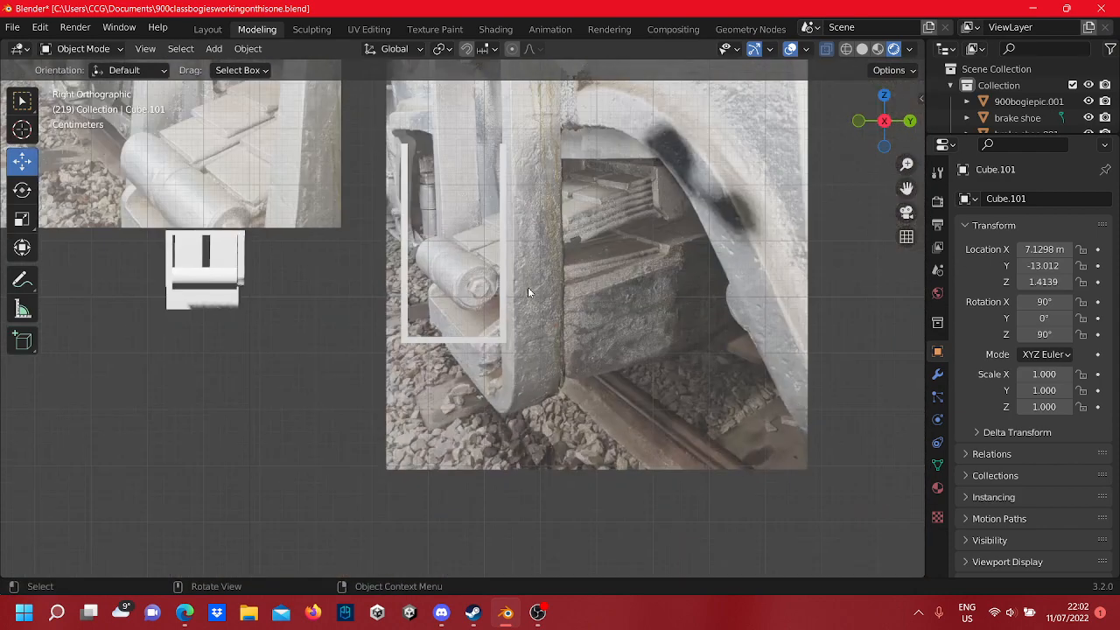
click(504, 275)
scroll(477, 347, up, 8)
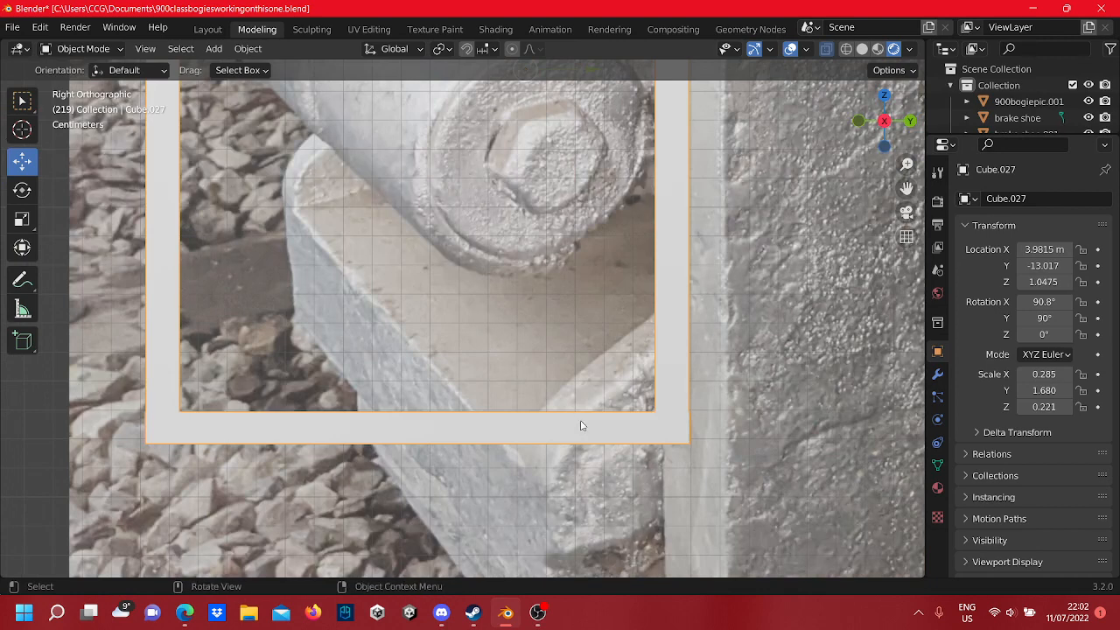
key(Tab)
scroll(579, 421, down, 3)
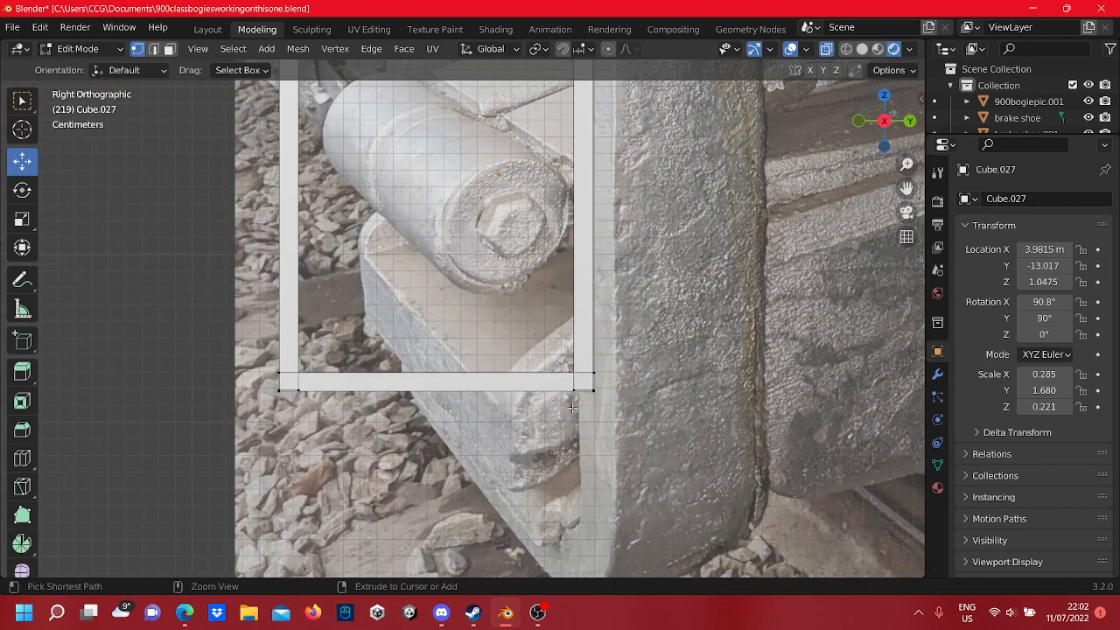
- Divide the U-shaped frame's bottom bar with 10 evenly spaced loop cuts, without sliding them
key(ctrl+r)
scroll(529, 373, up, 8)
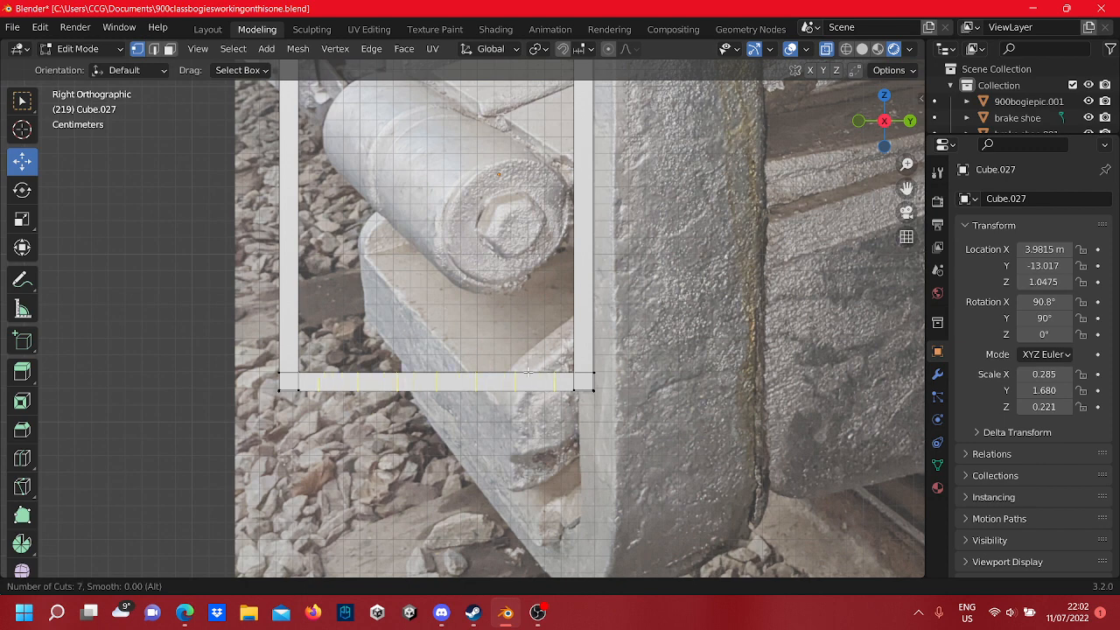
click(527, 372)
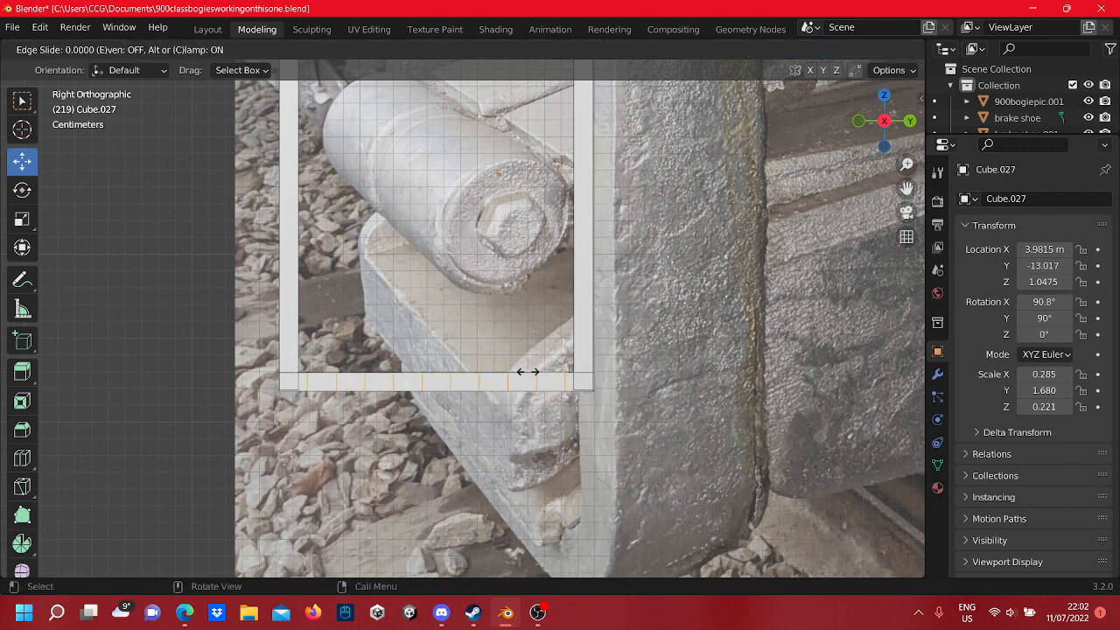
right_click(528, 347)
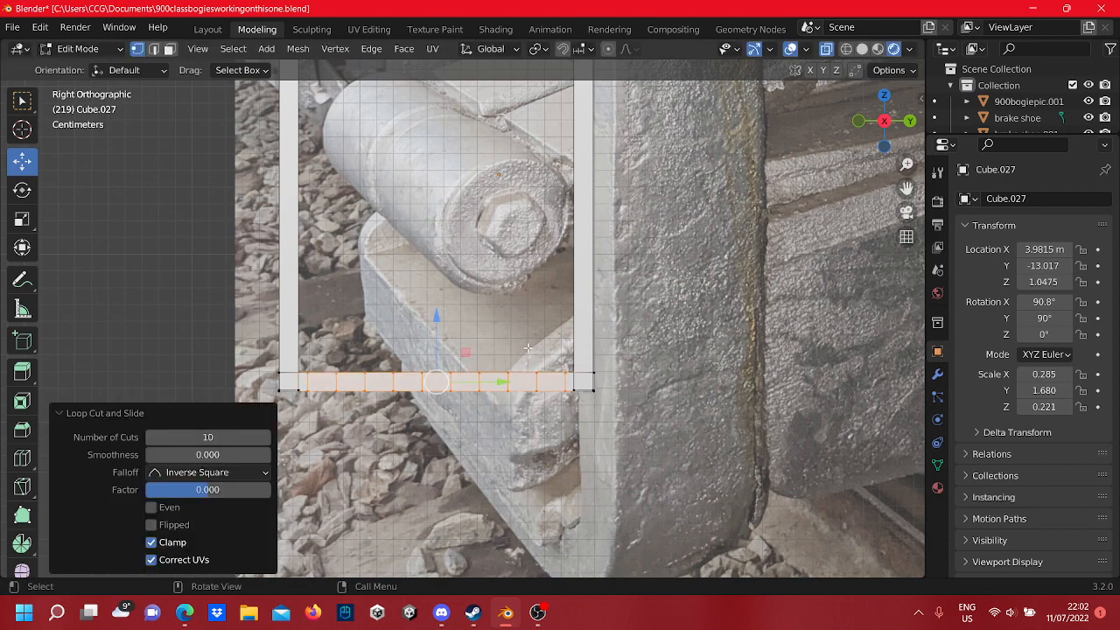
click(528, 348)
shift+middle_drag(528, 348, 479, 453)
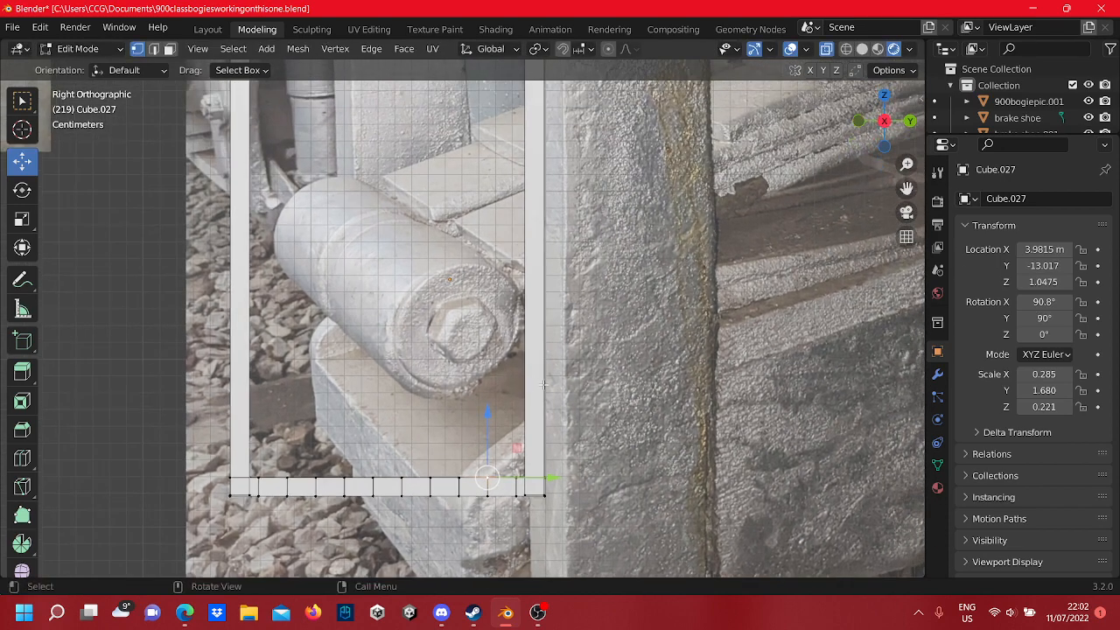
click(598, 370)
- Divide the frame's +Y upright with 12 evenly spaced loop cuts, without sliding them
key(ctrl+r)
scroll(531, 283, up, 1)
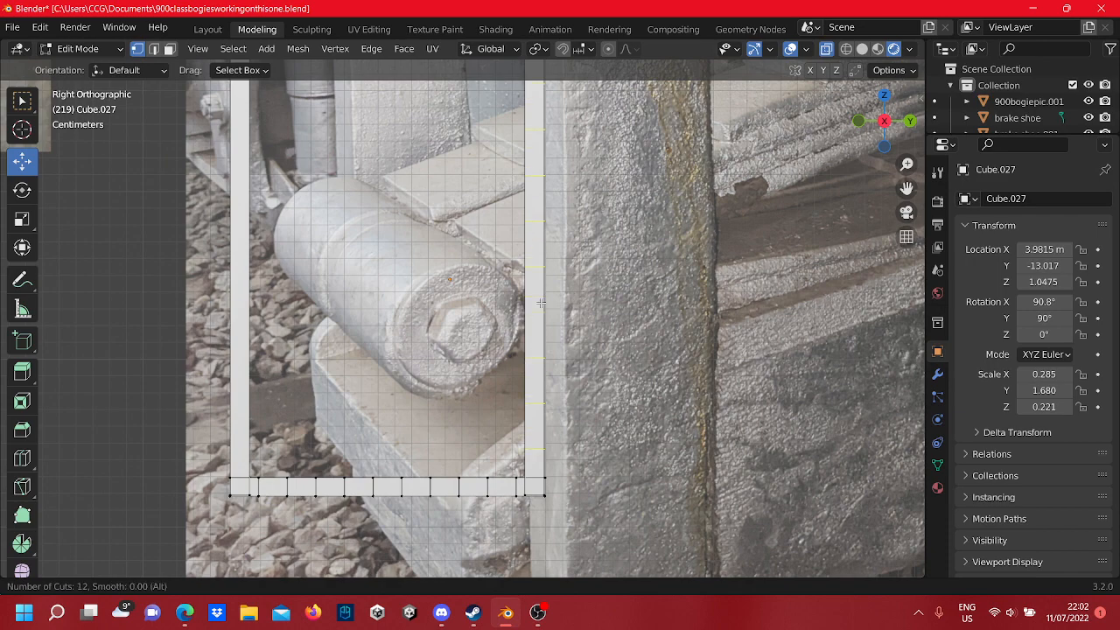
click(540, 302)
right_click(541, 303)
- Divide the frame's -Y upright with 10 evenly spaced loop cuts and clear the selection
shift+middle_drag(541, 302, 585, 341)
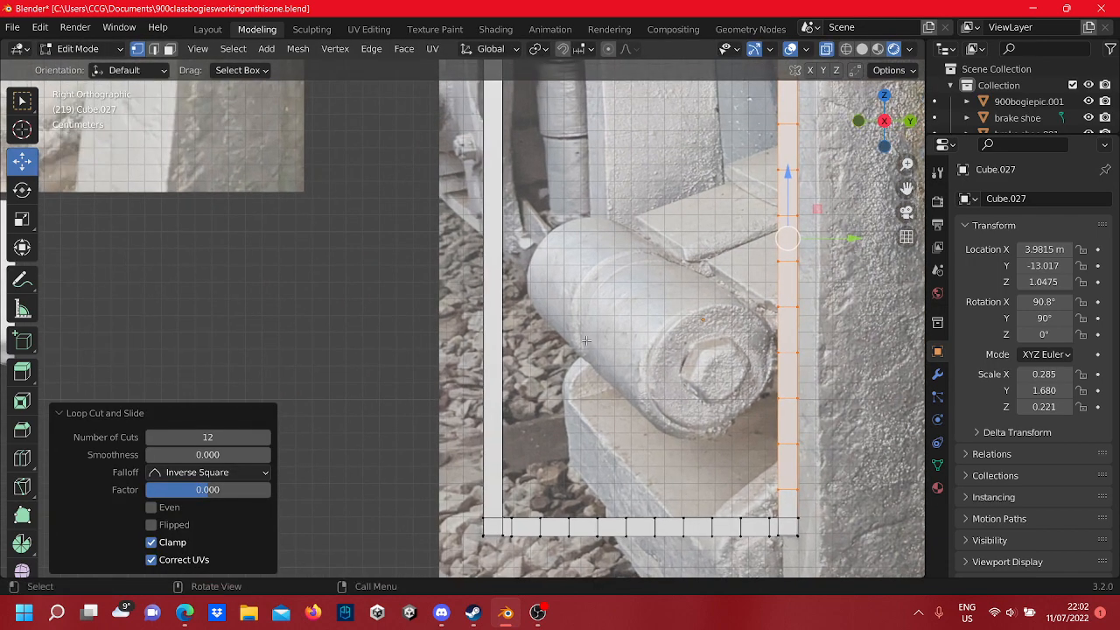
key(ctrl+r)
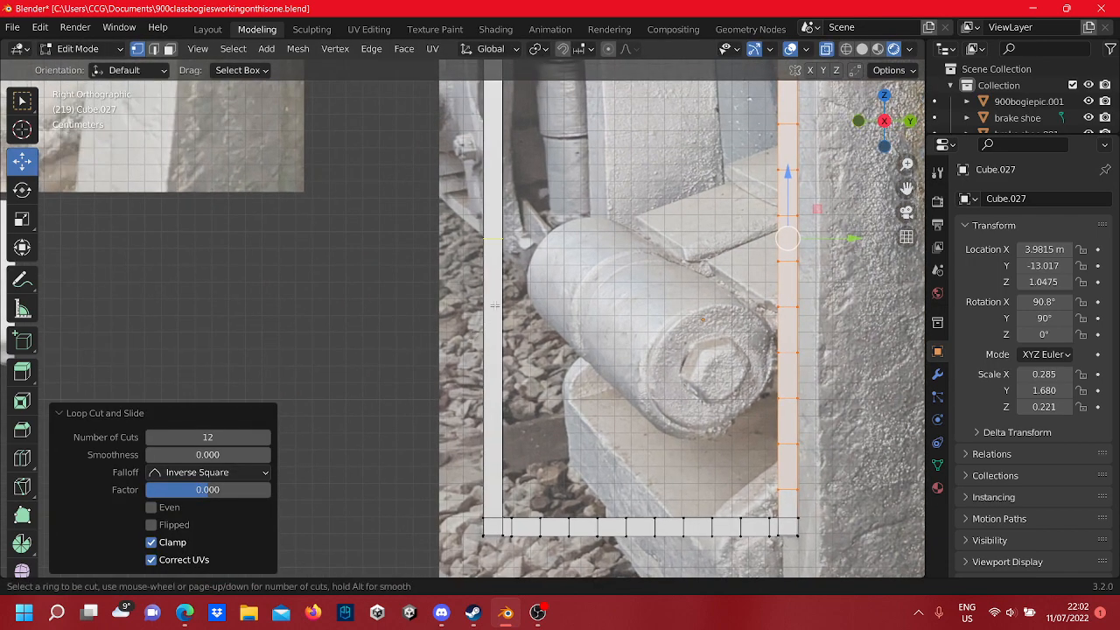
scroll(494, 306, up, 1)
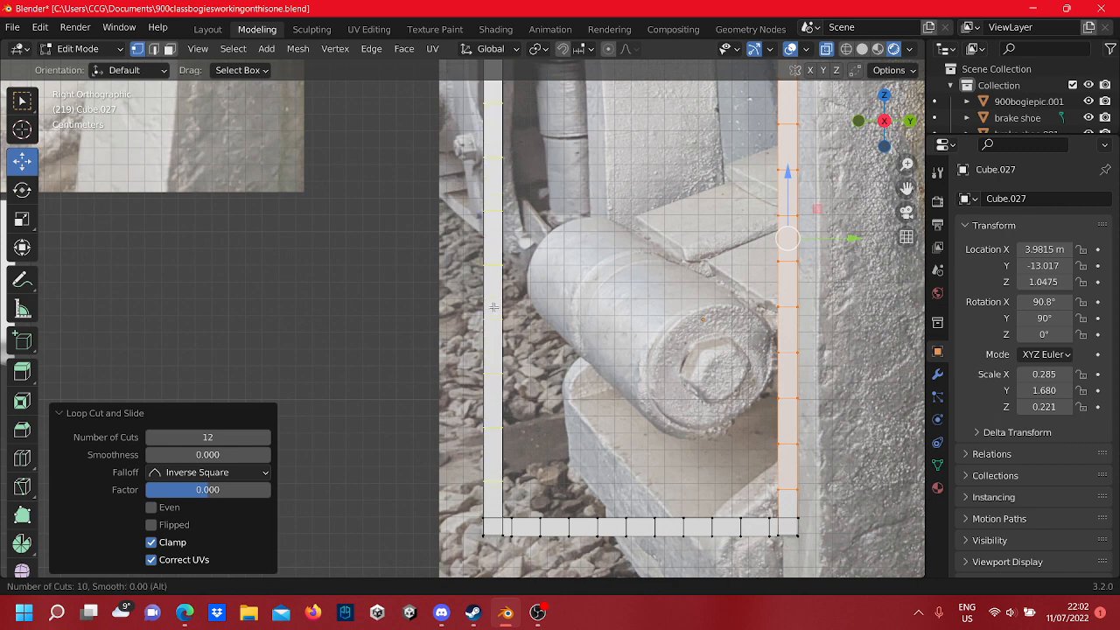
click(494, 307)
click(493, 308)
click(408, 331)
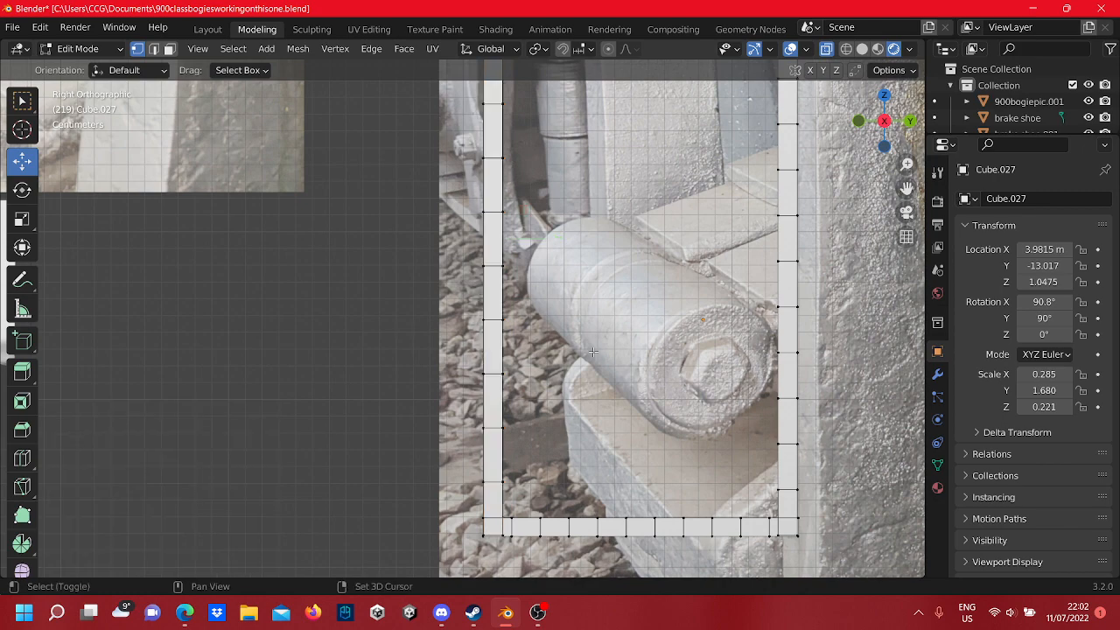
- Move the bottom bar's outer corner vertices at the +Y end inward and upward to chamfer the corner
shift+middle_drag(664, 473, 548, 352)
scroll(604, 376, down, 3)
shift+middle_drag(657, 403, 507, 334)
scroll(559, 361, up, 9)
scroll(507, 334, up, 4)
drag(689, 444, 636, 398)
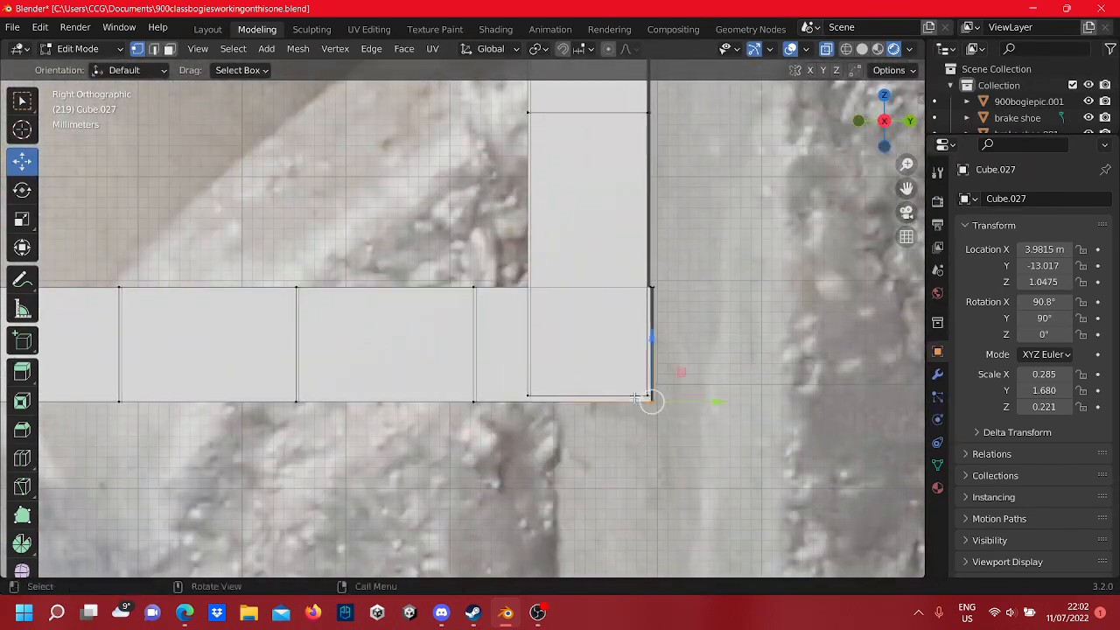
key(g)
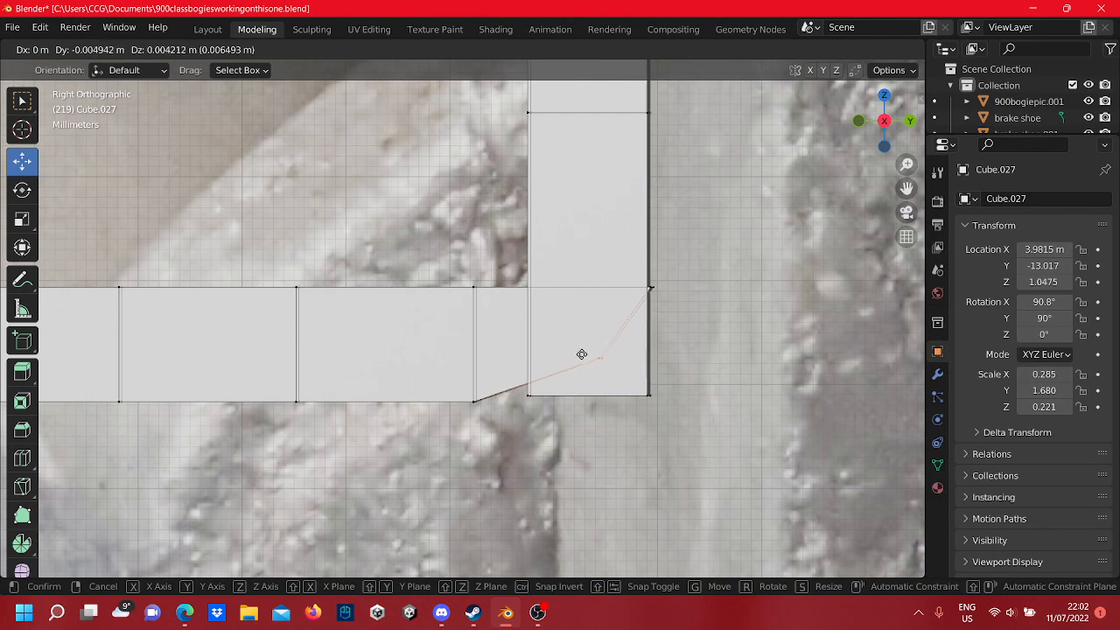
click(585, 356)
key(ctrl+z)
key(g)
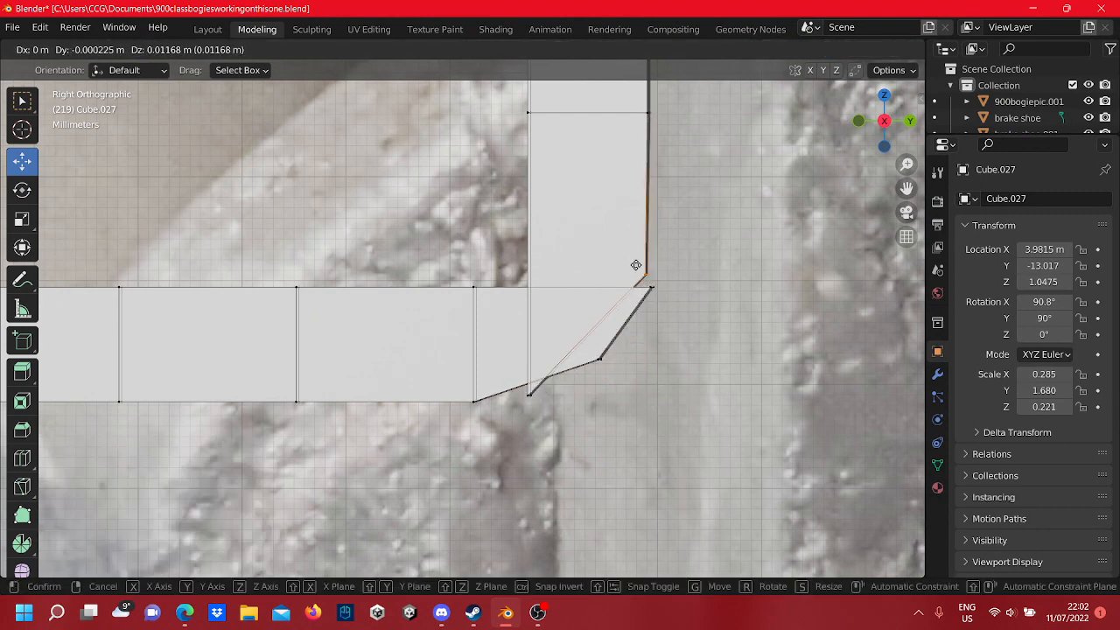
click(660, 374)
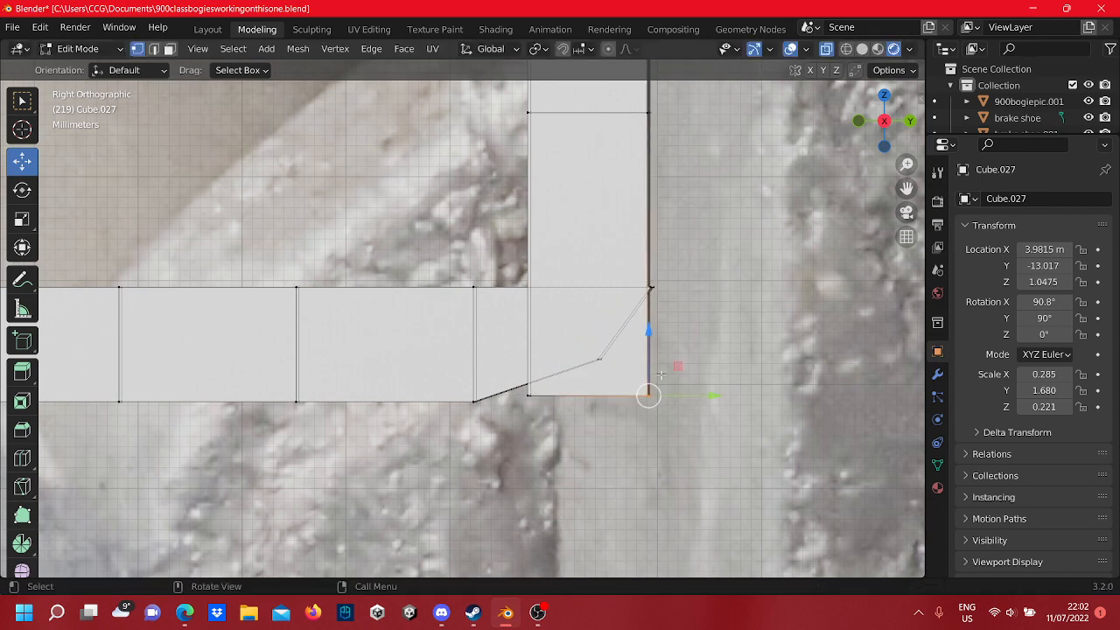
- Raise the +Y upright's lower end vertices along Z to meet the bottom bar's upper edge
click(608, 378)
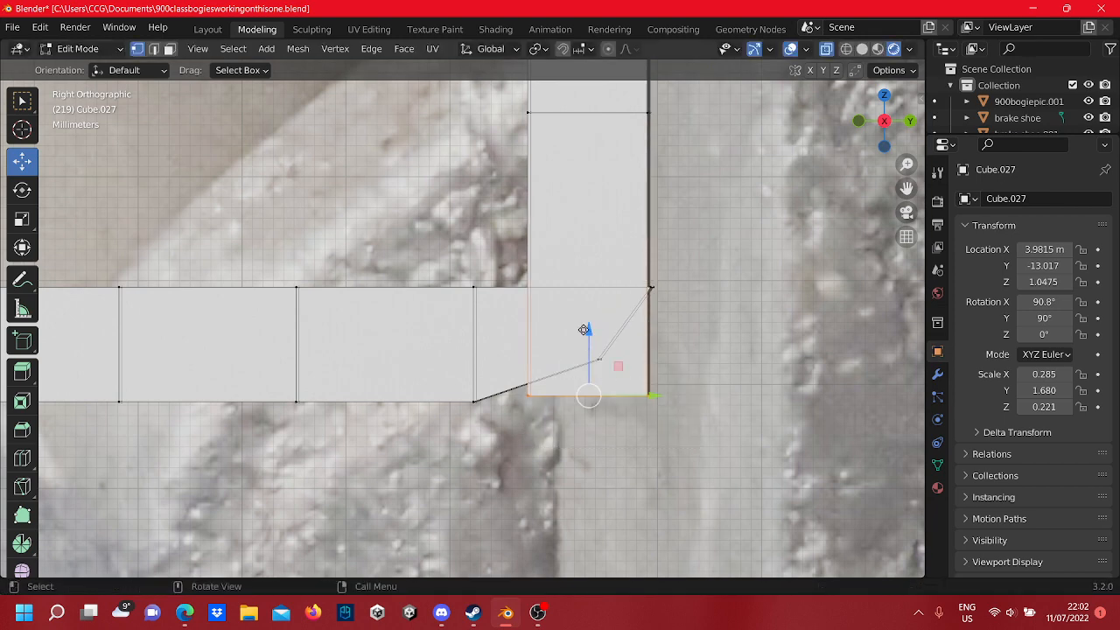
drag(583, 329, 600, 230)
click(670, 318)
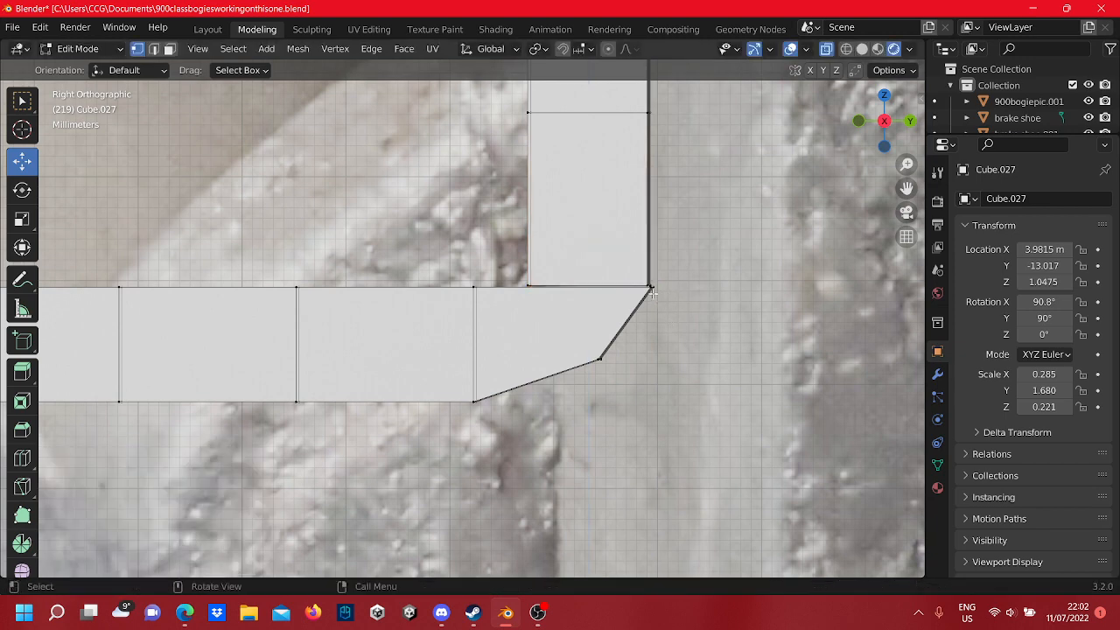
- Align the bottom bar's upper corner vertices with the +Y upright's outer edge, raising them 0.000158 m along Z
scroll(692, 301, up, 5)
shift+middle_drag(568, 299, 543, 321)
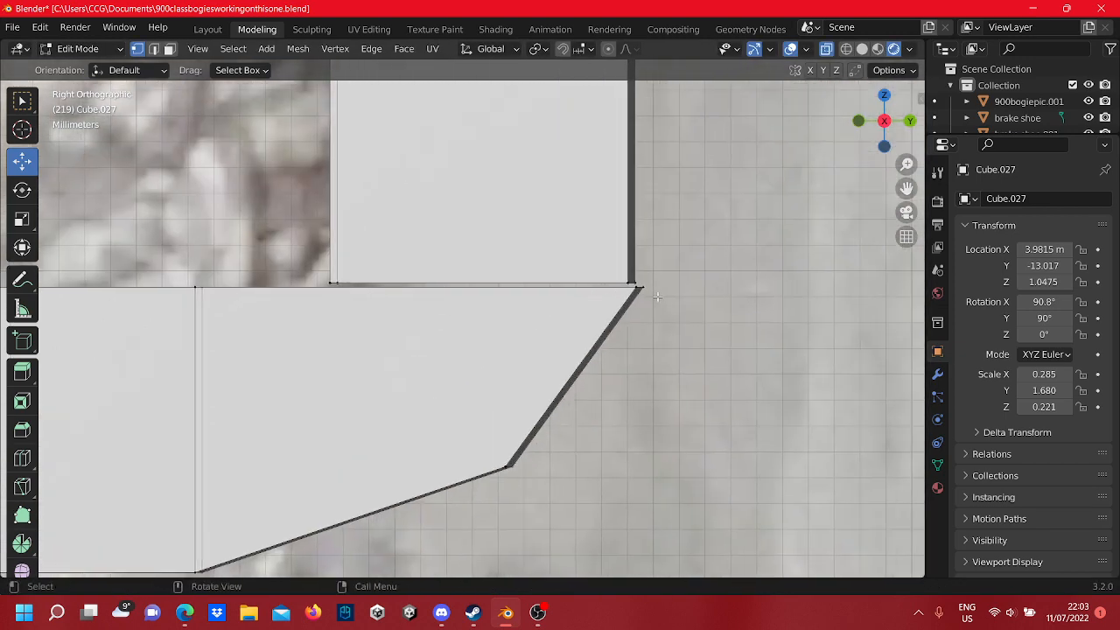
click(638, 287)
drag(669, 289, 657, 291)
drag(633, 249, 633, 242)
shift+middle_drag(505, 303, 613, 287)
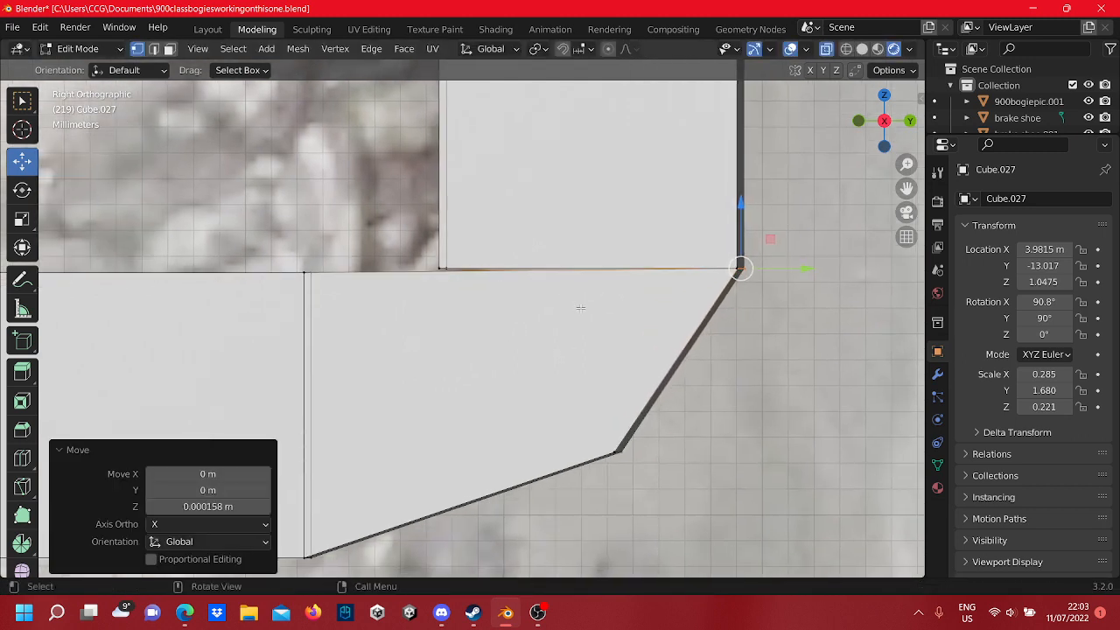
- Shift the +Y corner's middle chamfer vertices inward along Y to even out the bevel, and clear the selection
scroll(581, 348, down, 3)
click(552, 395)
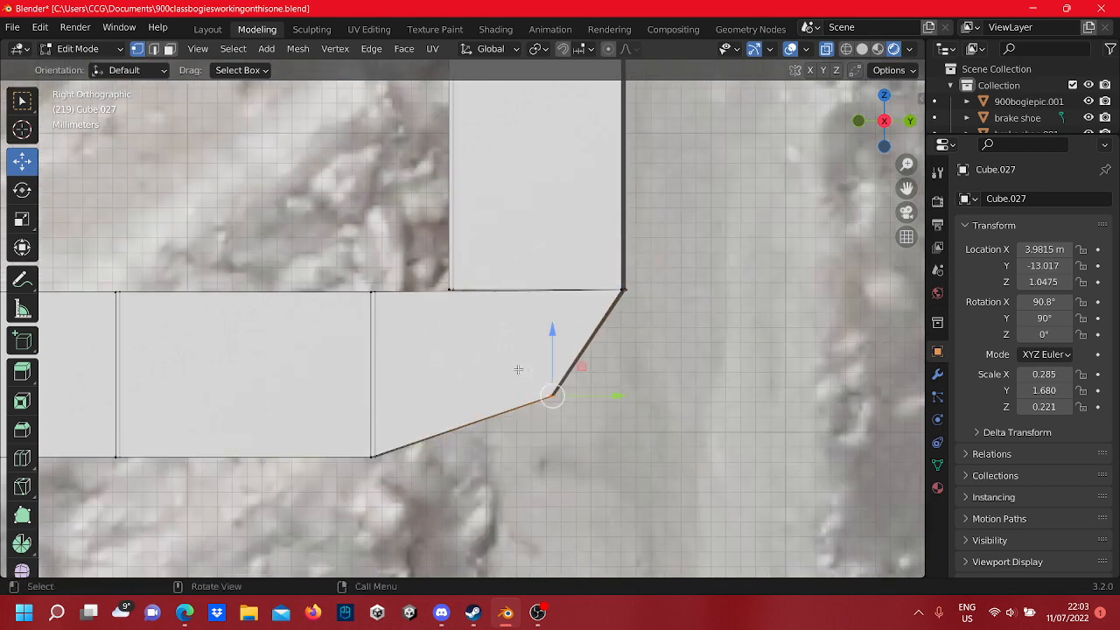
drag(592, 392, 557, 423)
click(559, 423)
shift+middle_drag(511, 326, 577, 347)
drag(552, 333, 534, 288)
click(593, 267)
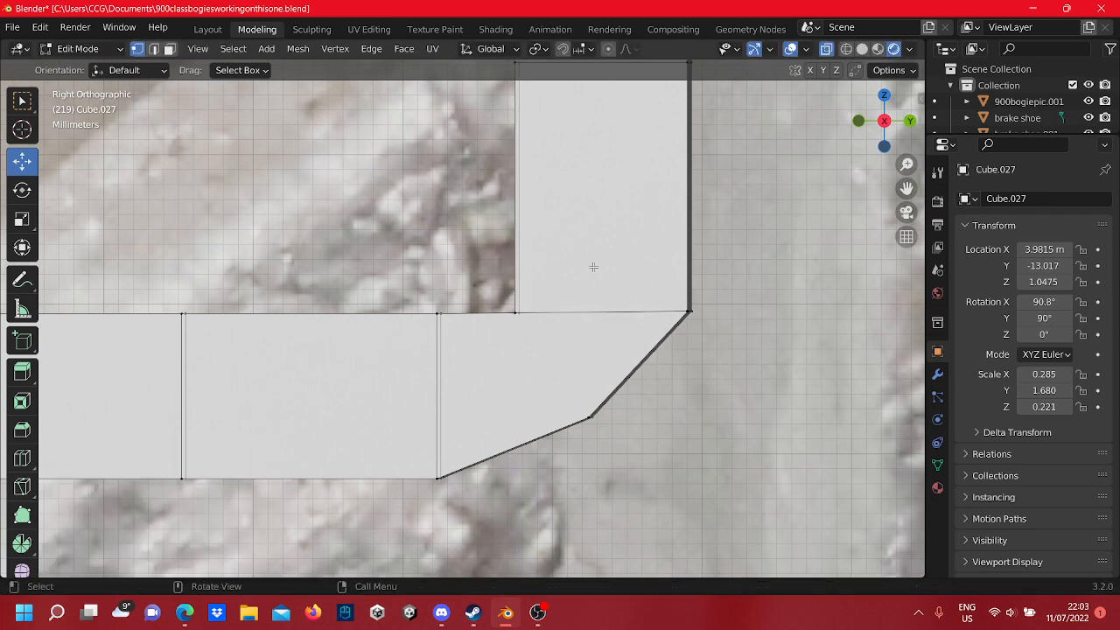
- Chamfer the bottom bar's -Y corner by moving its outer vertices 0.006039 m in Y and 0.003792 m in Z, plus 0.001192 m and 0.001002 m
scroll(593, 267, down, 13)
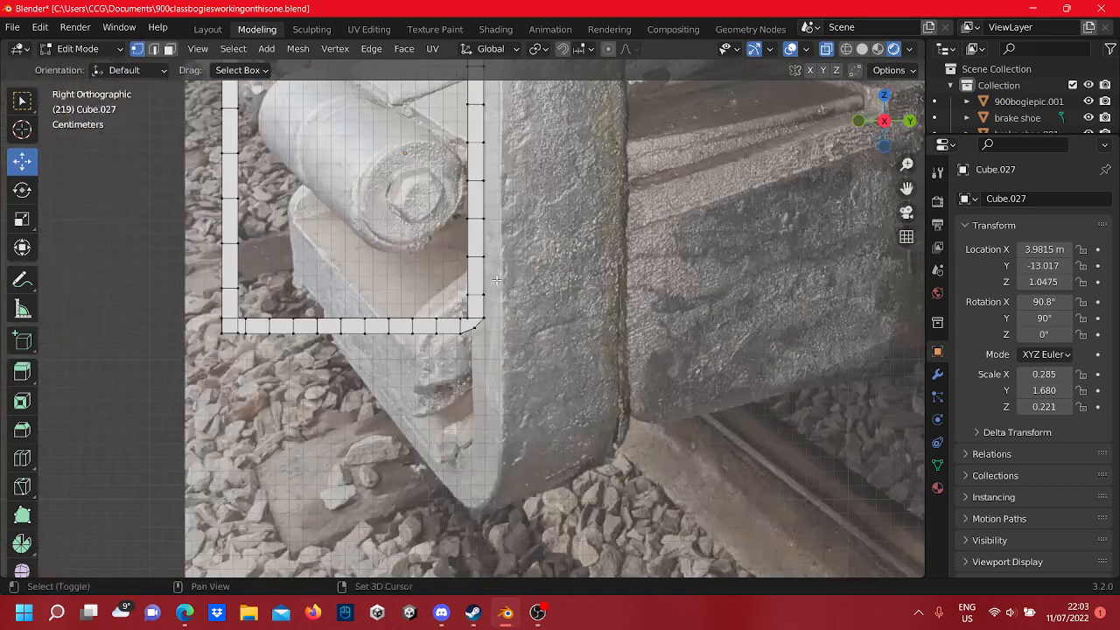
shift+middle_drag(519, 273, 850, 224)
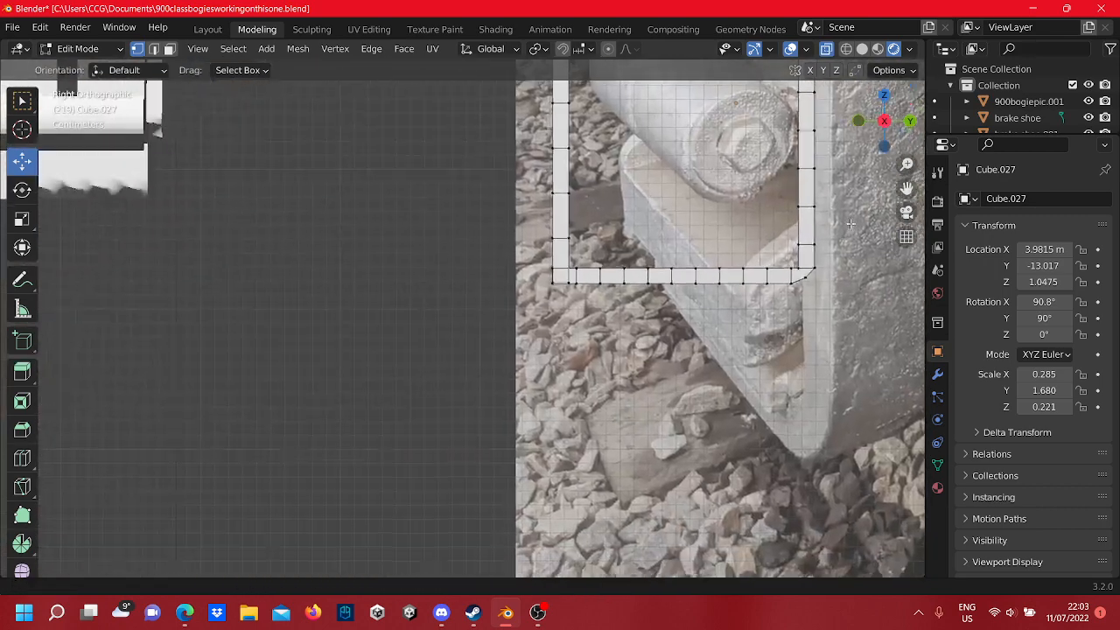
scroll(850, 224, up, 8)
shift+middle_drag(667, 167, 353, 277)
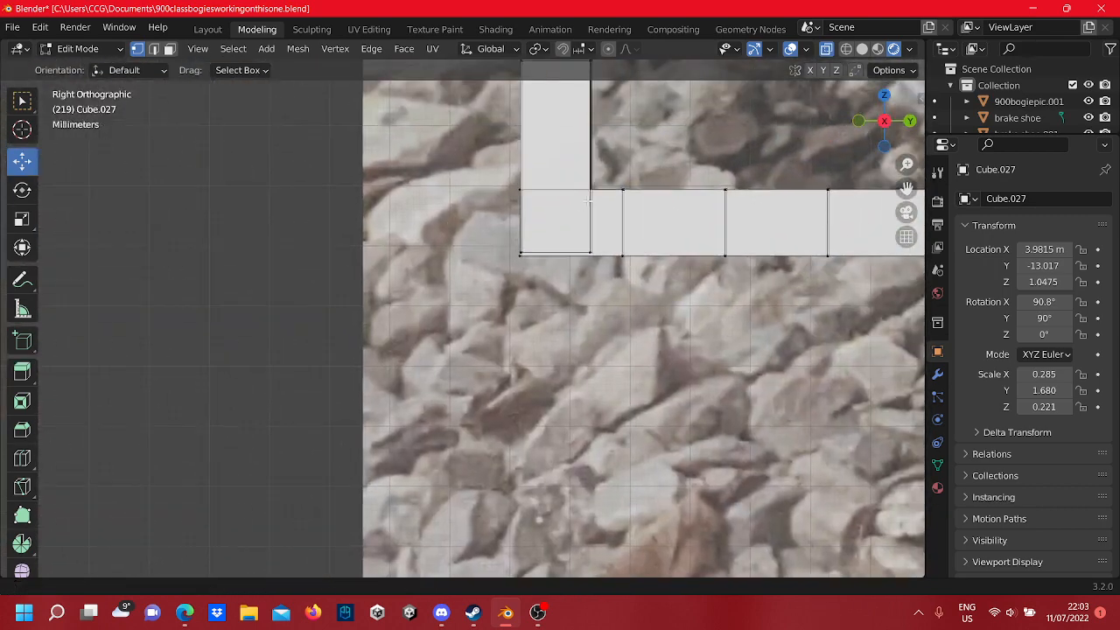
scroll(589, 199, up, 7)
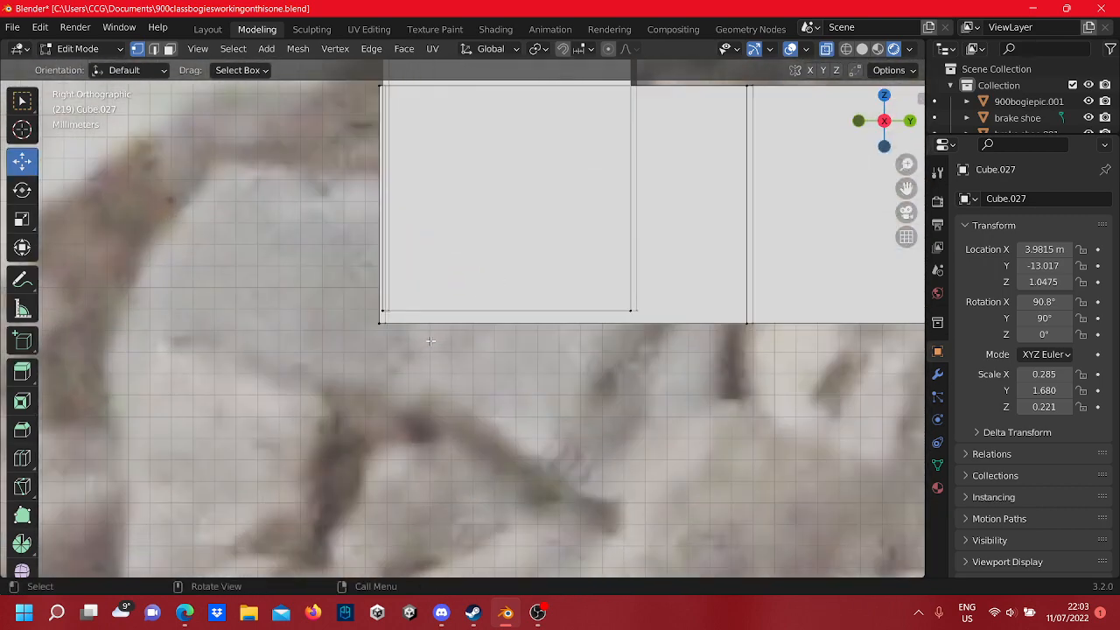
click(382, 323)
key(g)
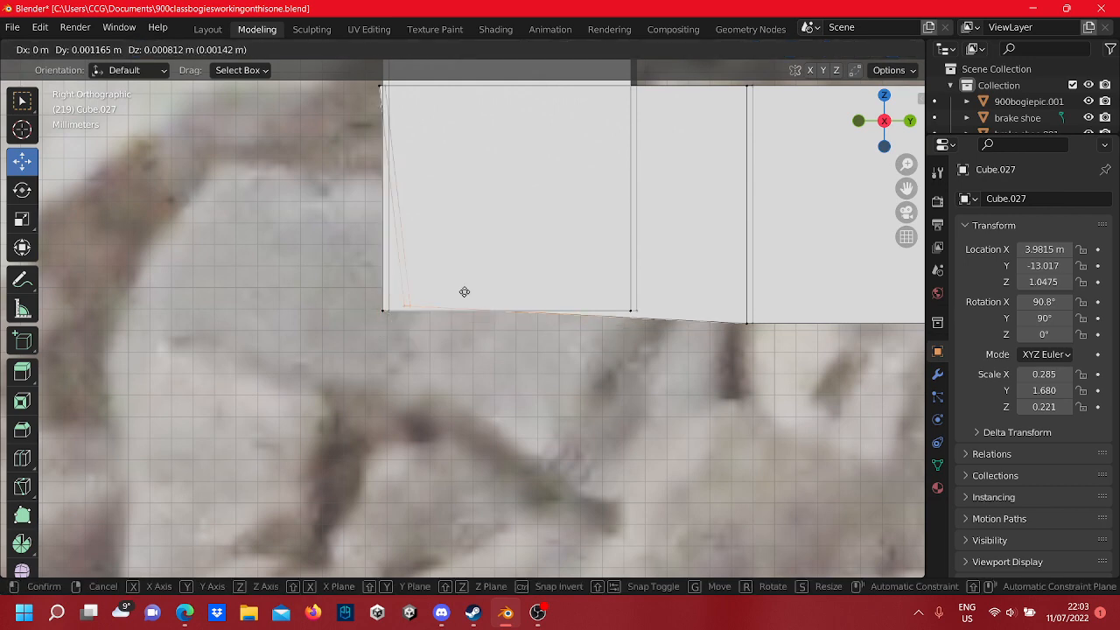
click(567, 233)
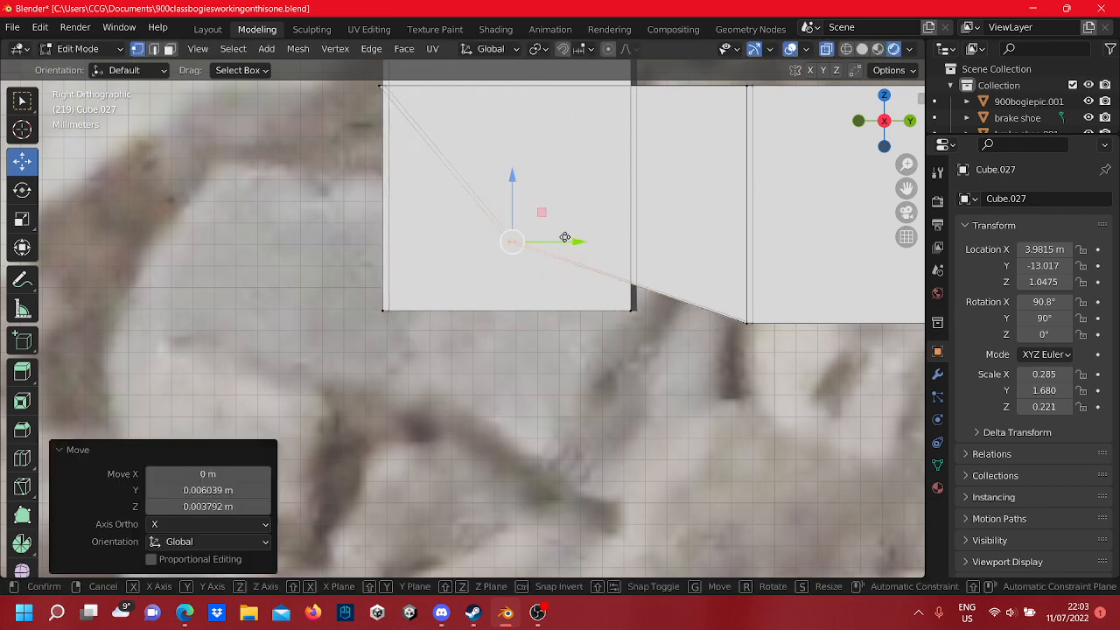
key(g)
click(591, 216)
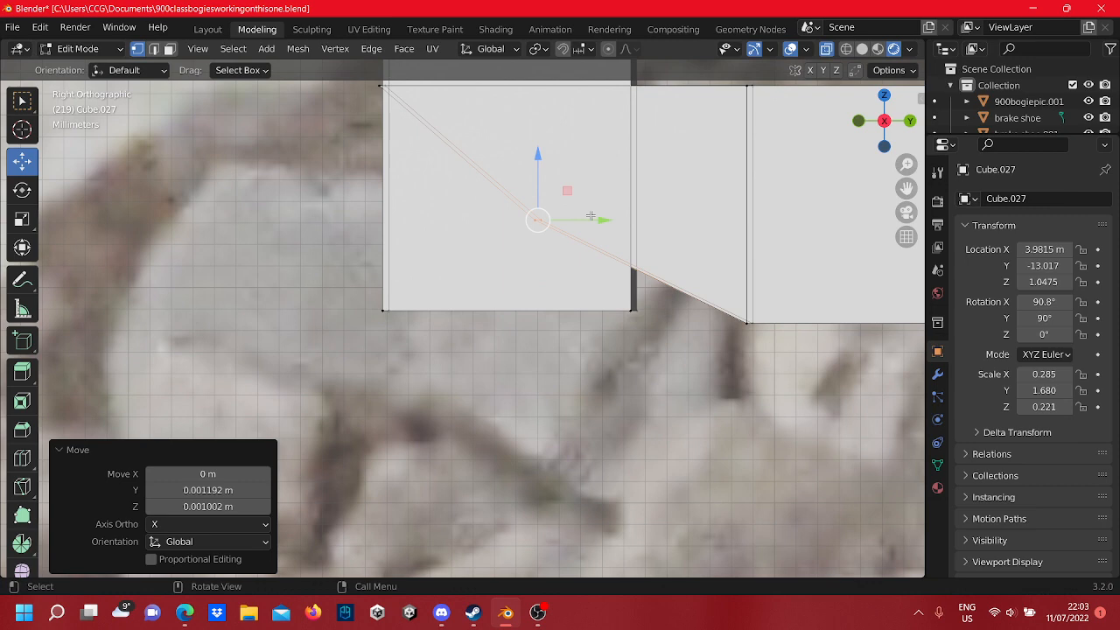
click(580, 295)
- Raise the -Y upright's lower end vertices along Z to meet the bottom bar's upper edge
scroll(586, 317, down, 2)
drag(610, 337, 470, 315)
drag(388, 279, 388, 279)
shift+middle_drag(643, 300, 613, 405)
drag(470, 362, 463, 201)
- Move the bottom bar's upper -Y corner vertices 0.000273 m along Y and finish editing the frame's mesh
click(375, 250)
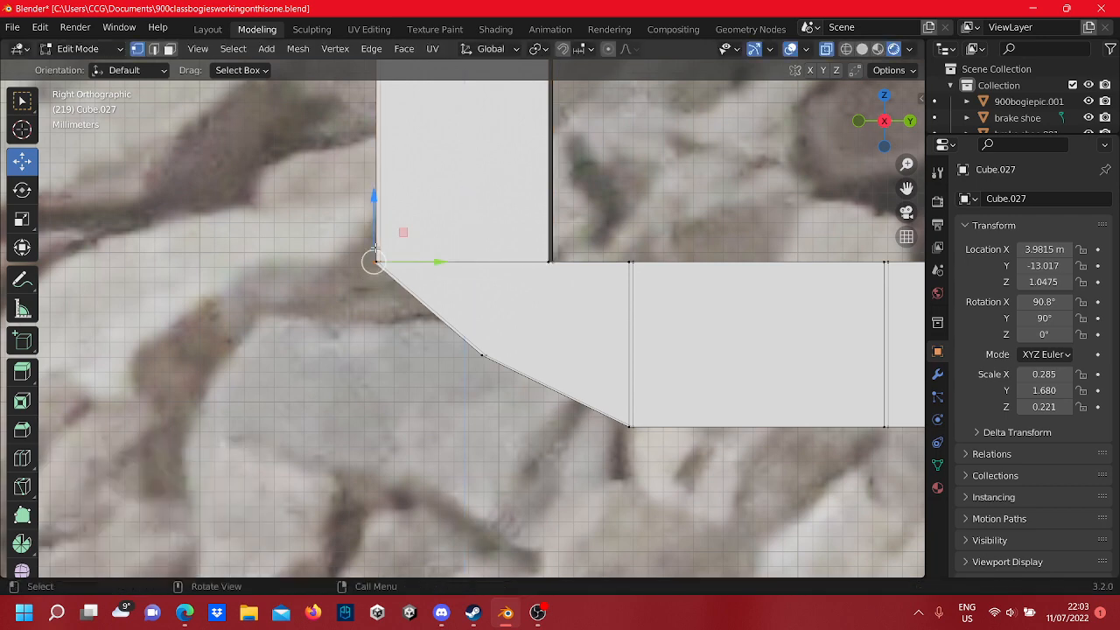
key(g)
click(425, 268)
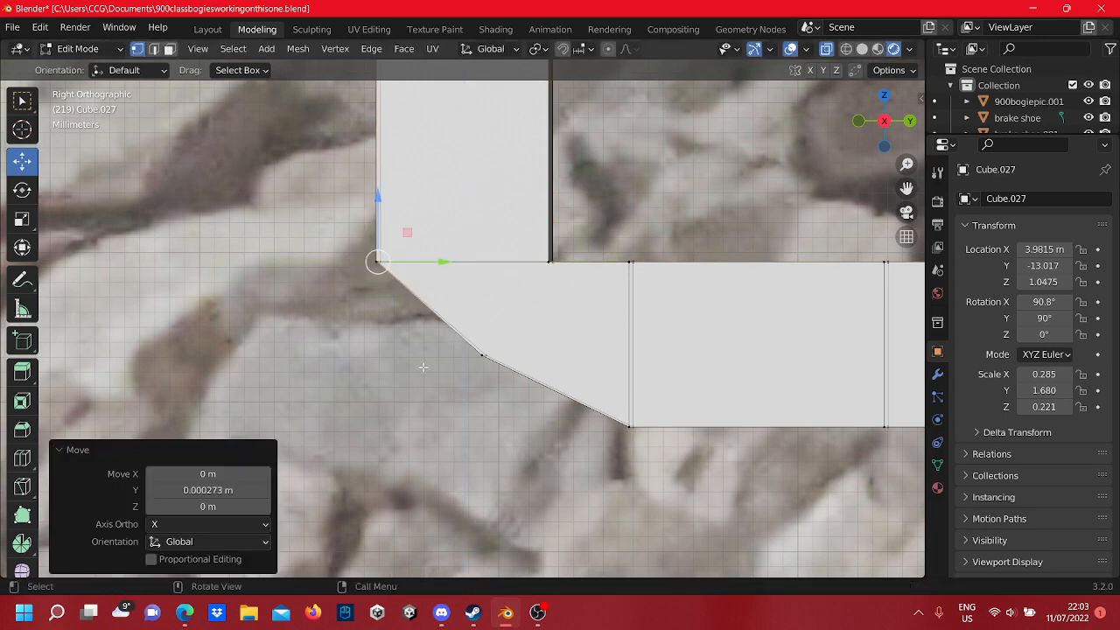
scroll(437, 350, down, 6)
scroll(444, 372, down, 10)
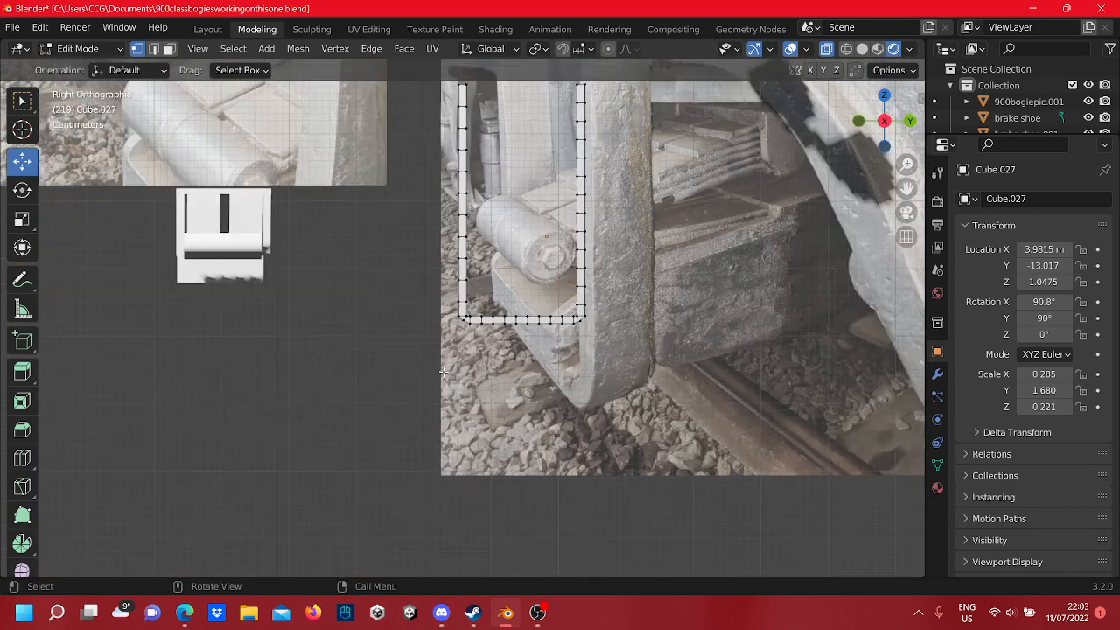
scroll(695, 360, down, 8)
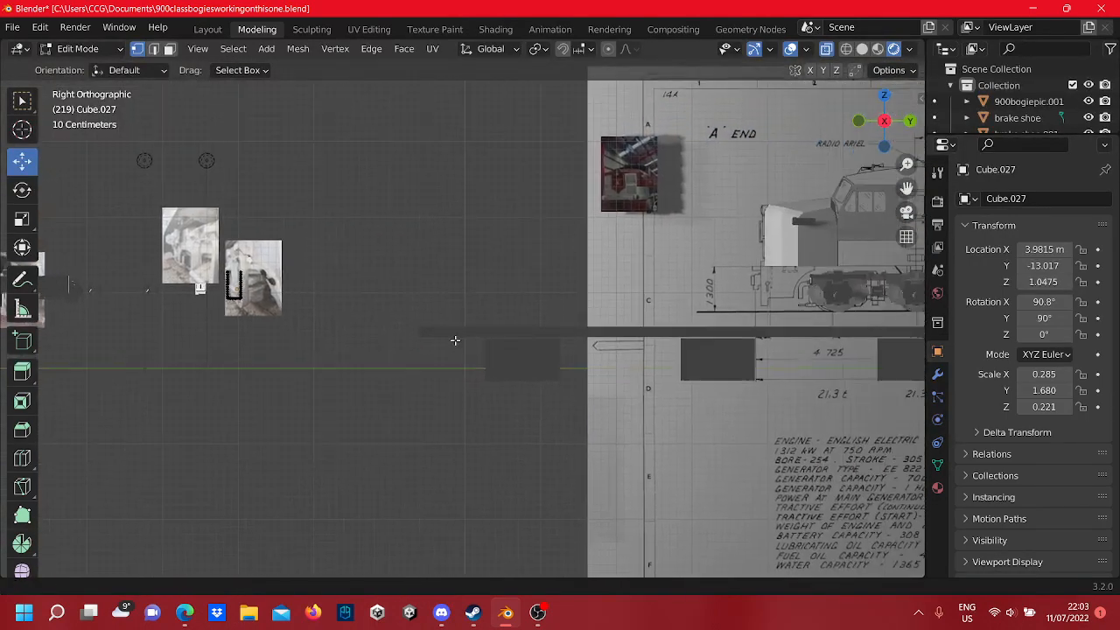
key(Tab)
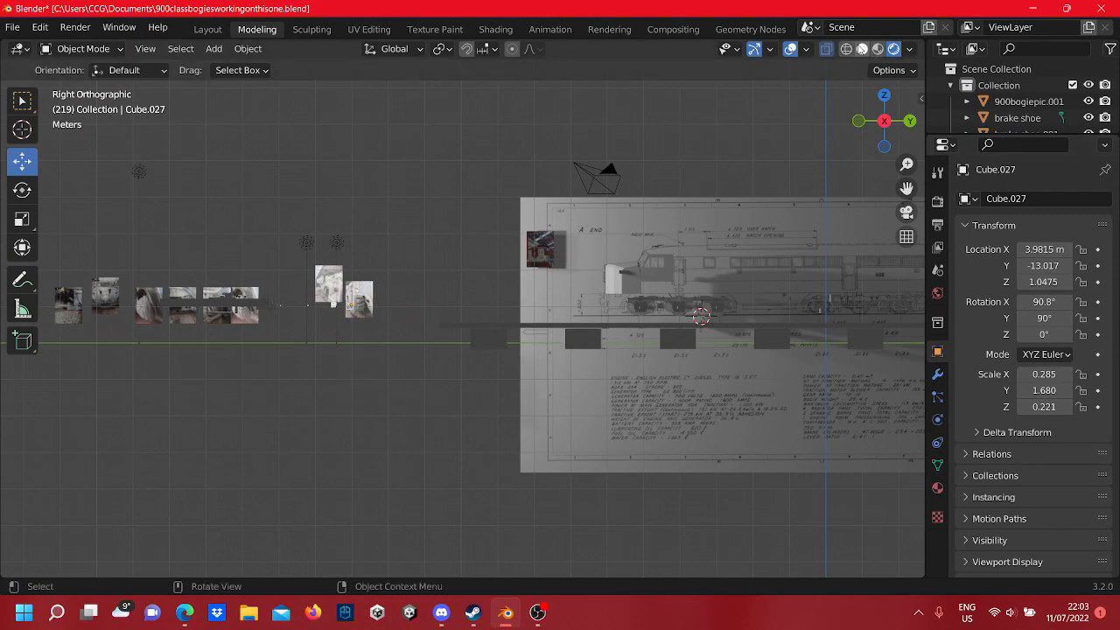
- Examine the bogie's wheelsets, side frame and nearby parts against the locomotive blueprint
scroll(529, 263, up, 10)
middle_drag(528, 262, 627, 335)
scroll(553, 294, down, 6)
scroll(525, 294, up, 8)
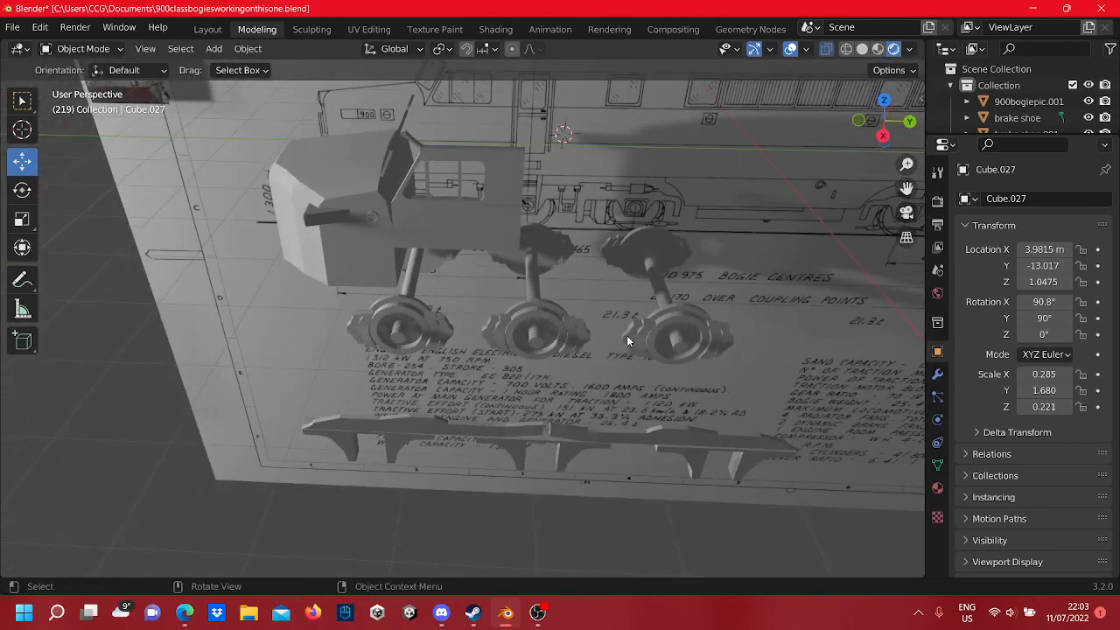
scroll(627, 336, up, 2)
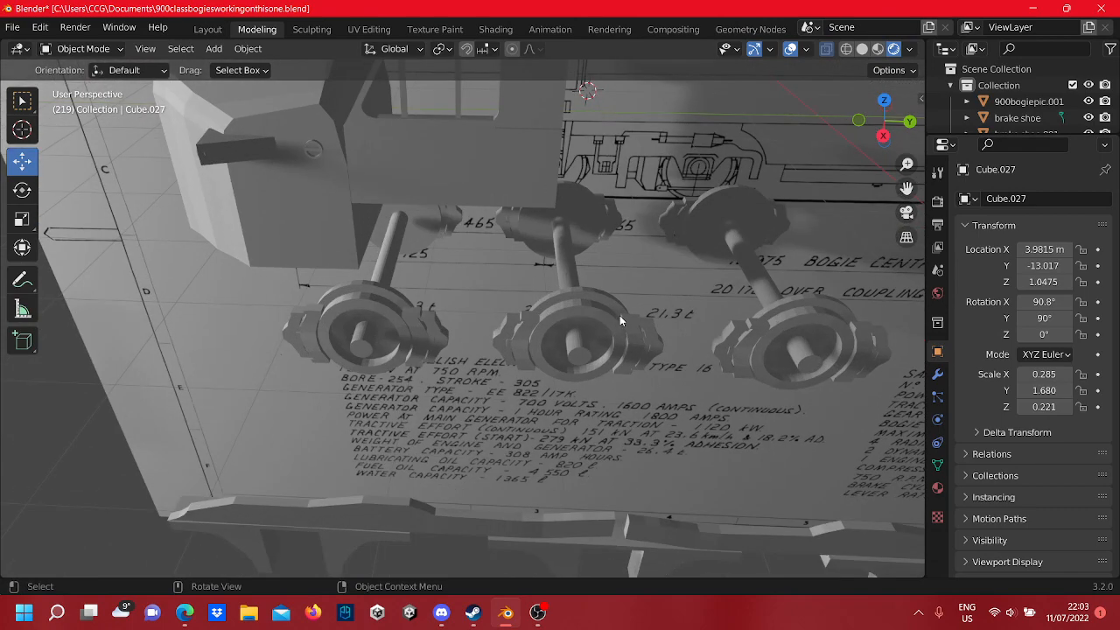
scroll(622, 319, down, 5)
middle_drag(623, 320, 663, 410)
scroll(662, 410, up, 4)
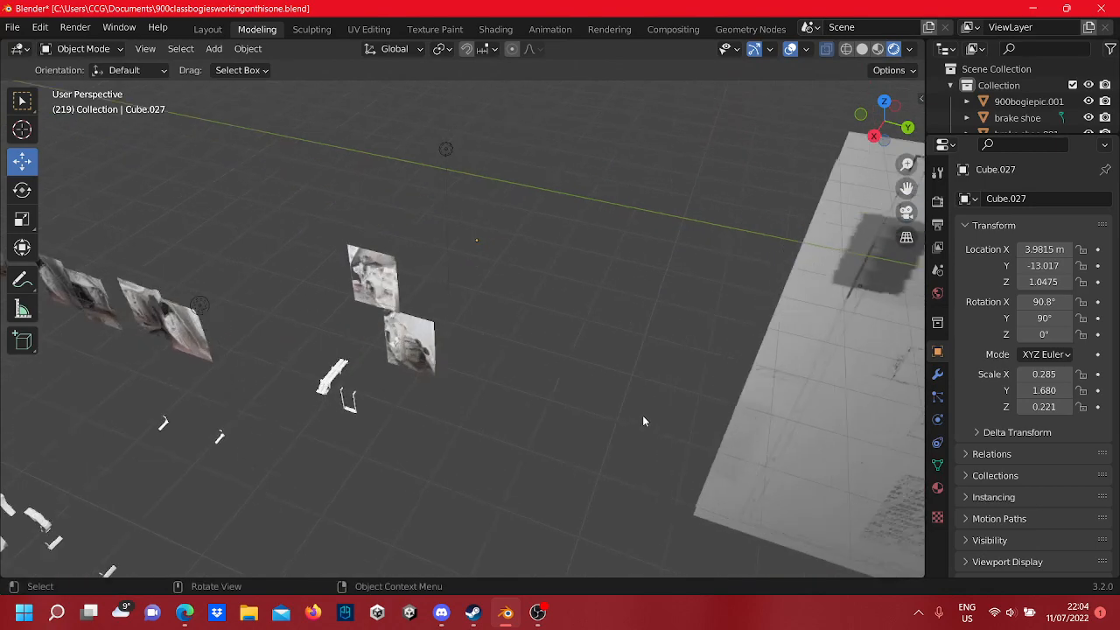
shift+middle_drag(593, 444, 263, 275)
scroll(612, 434, up, 1)
scroll(577, 430, up, 2)
scroll(576, 429, down, 5)
shift+middle_drag(769, 307, 509, 299)
scroll(509, 299, up, 1)
scroll(424, 286, up, 3)
scroll(362, 294, up, 4)
middle_drag(360, 294, 415, 260)
scroll(415, 261, down, 4)
scroll(595, 371, up, 4)
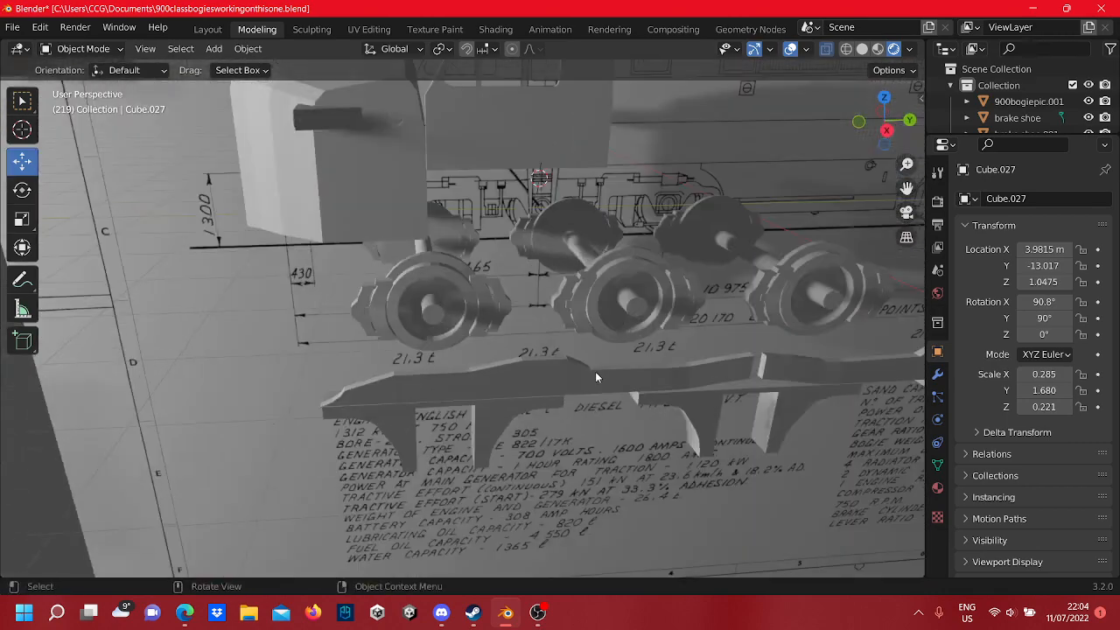
scroll(592, 352, down, 8)
middle_drag(592, 351, 572, 336)
scroll(572, 336, up, 4)
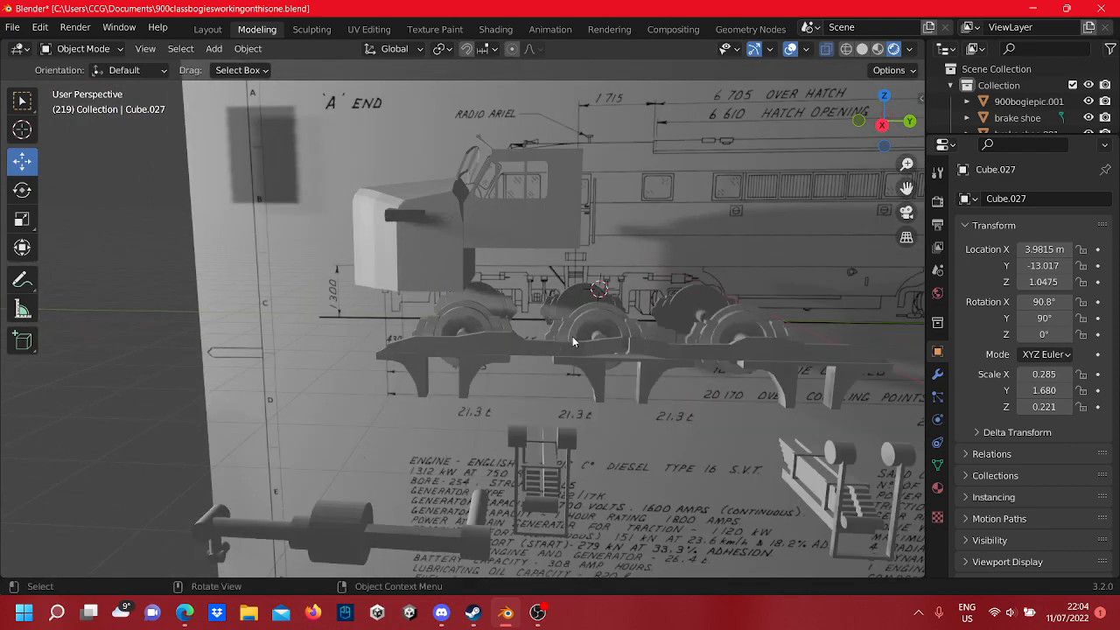
scroll(572, 336, down, 6)
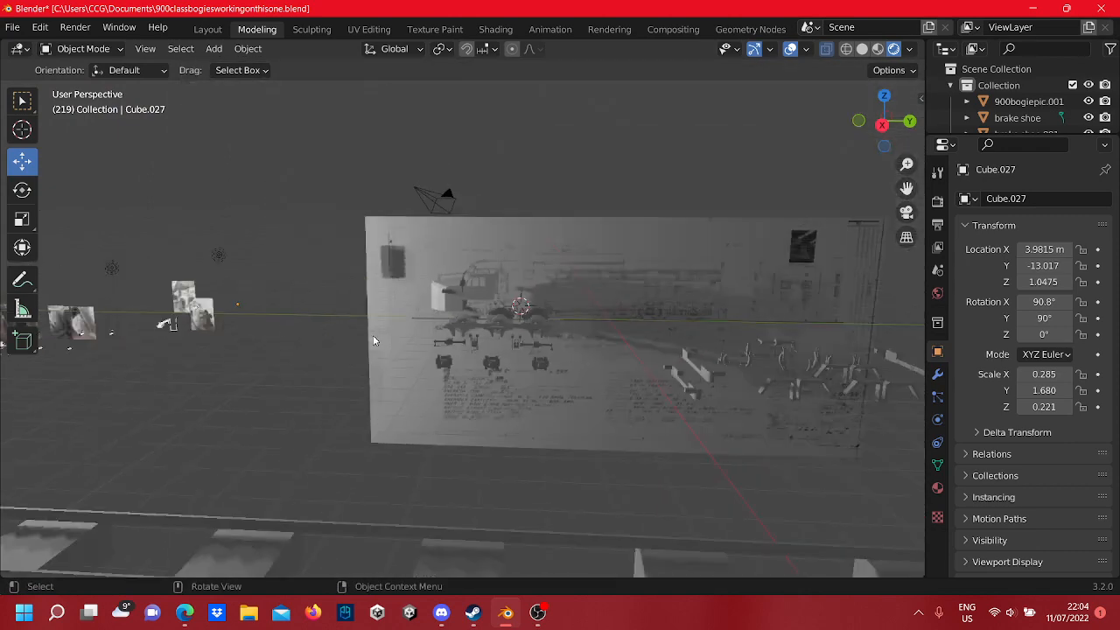
- Inspect the U-shaped frame with its chamfered corners against the two reference photos from several angles
shift+middle_drag(372, 335, 558, 298)
scroll(554, 362, down, 2)
scroll(559, 304, up, 8)
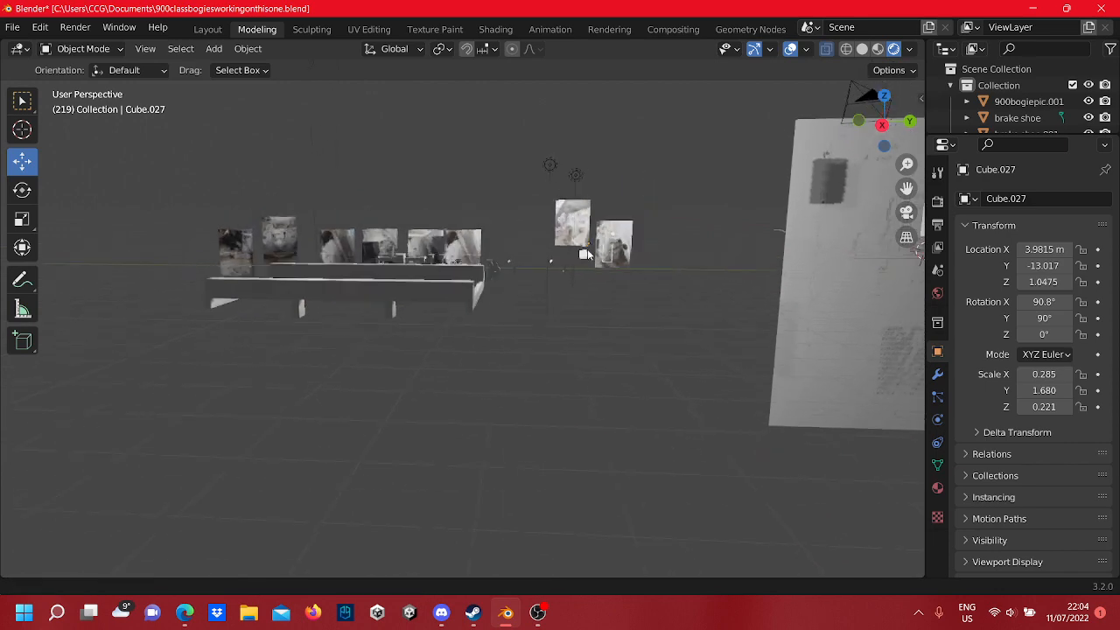
scroll(600, 353, up, 4)
shift+middle_drag(653, 333, 262, 156)
scroll(574, 320, down, 4)
shift+middle_drag(573, 320, 420, 220)
scroll(646, 262, up, 4)
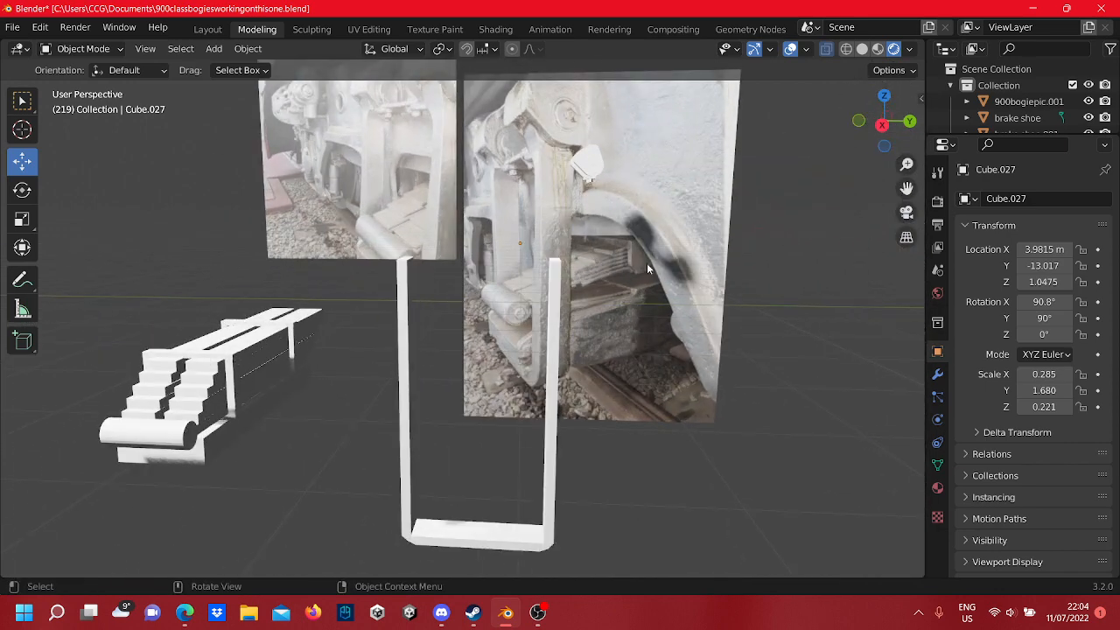
scroll(646, 263, down, 2)
scroll(577, 268, up, 3)
scroll(615, 252, down, 5)
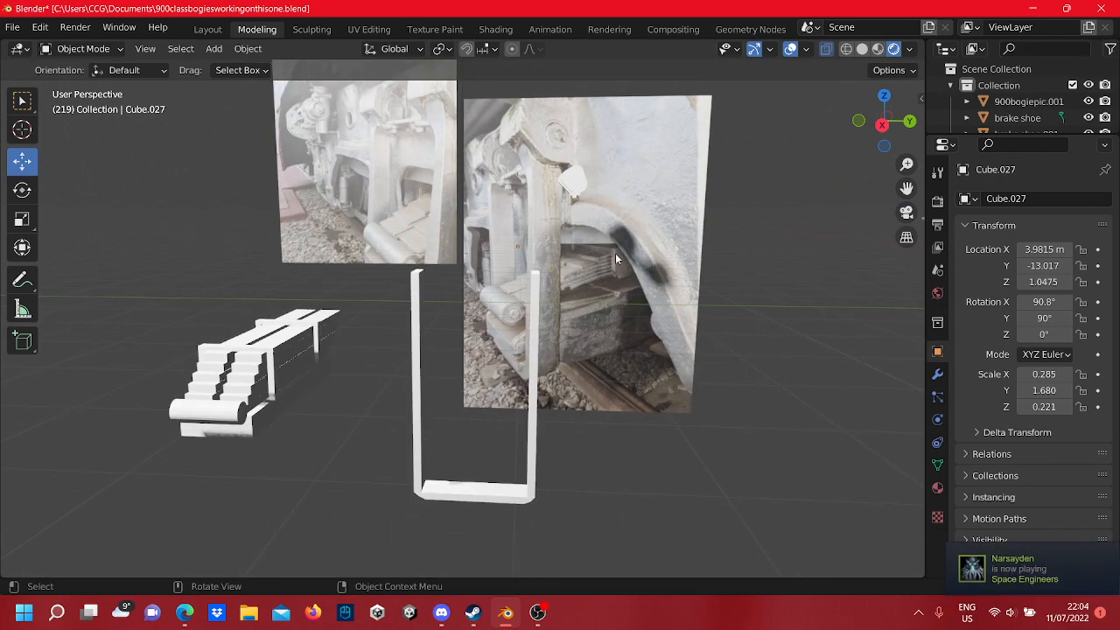
middle_drag(609, 261, 589, 399)
scroll(595, 326, up, 5)
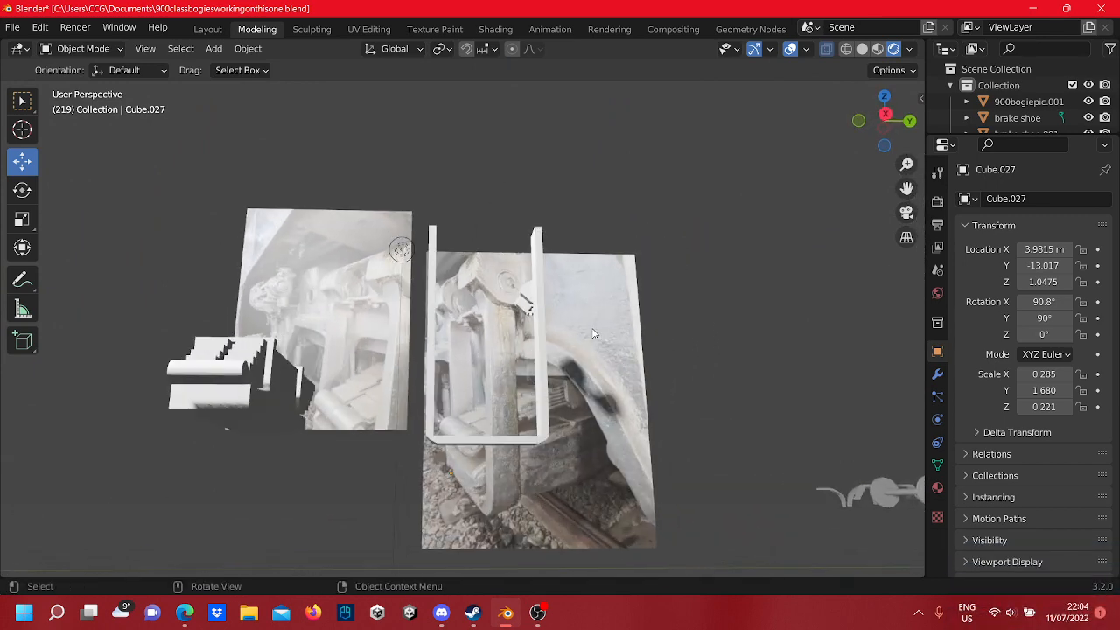
- Select the bracket assembly's parts together with the U-shaped frame and open their meshes for editing
scroll(591, 327, down, 2)
shift+middle_drag(554, 378, 522, 306)
scroll(515, 345, up, 1)
shift+middle_drag(514, 349, 561, 356)
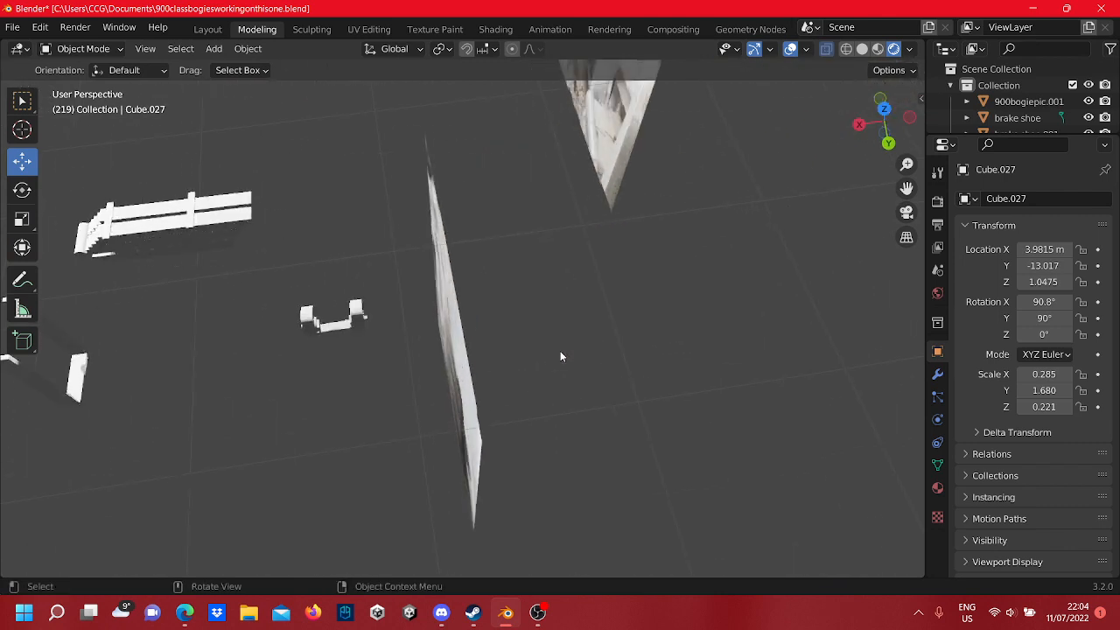
shift+middle_drag(173, 408, 509, 385)
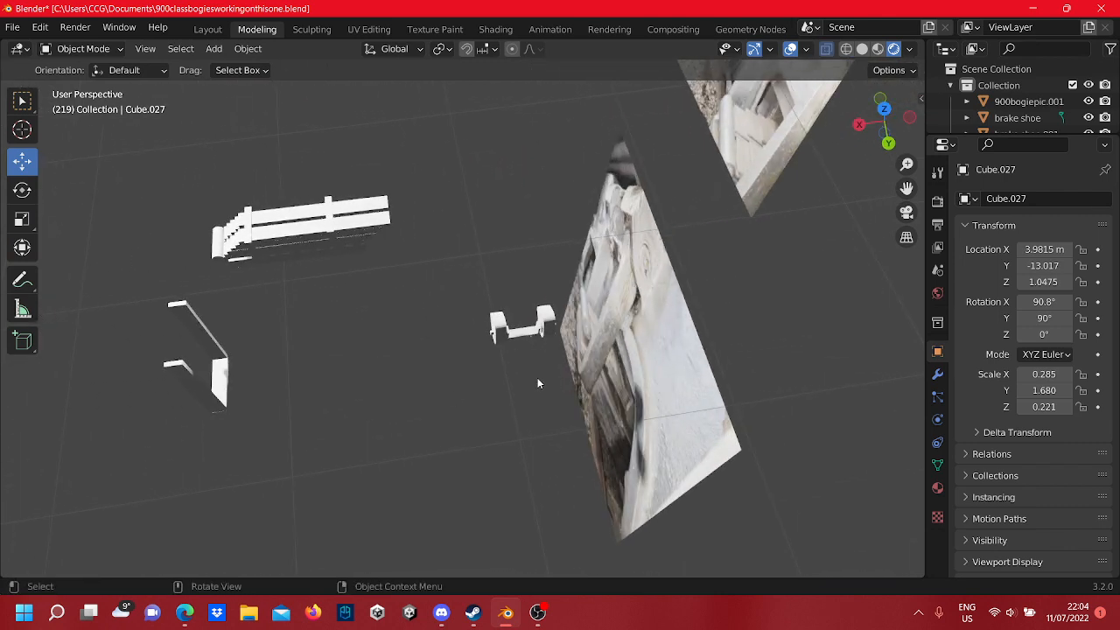
drag(478, 272, 476, 265)
shift+middle_drag(540, 342, 429, 356)
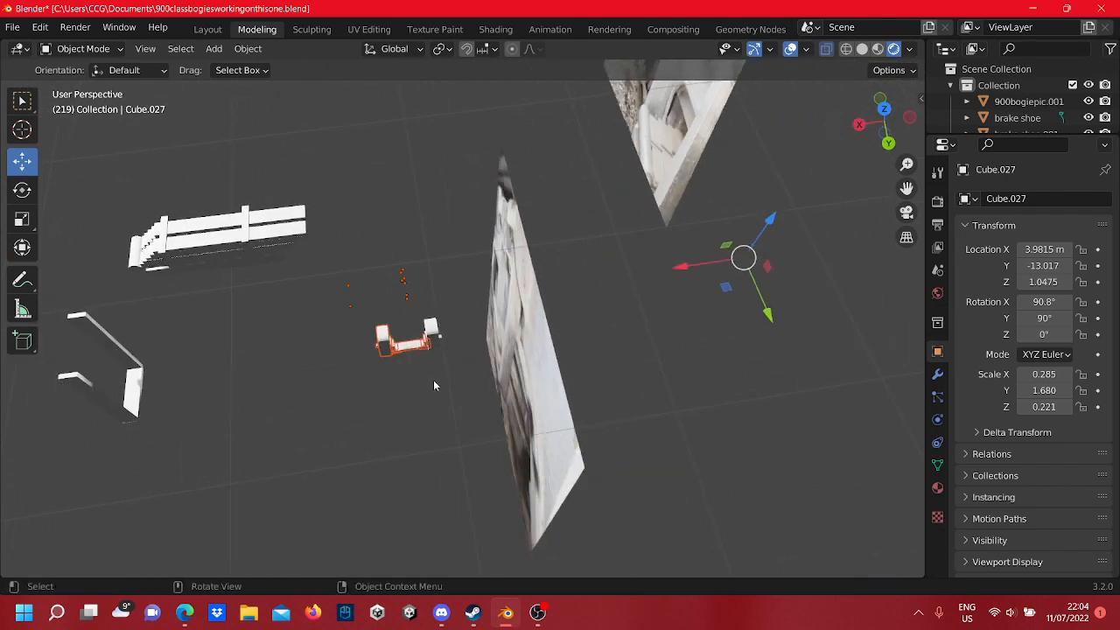
drag(453, 402, 313, 246)
middle_drag(337, 342, 503, 292)
key(Tab)
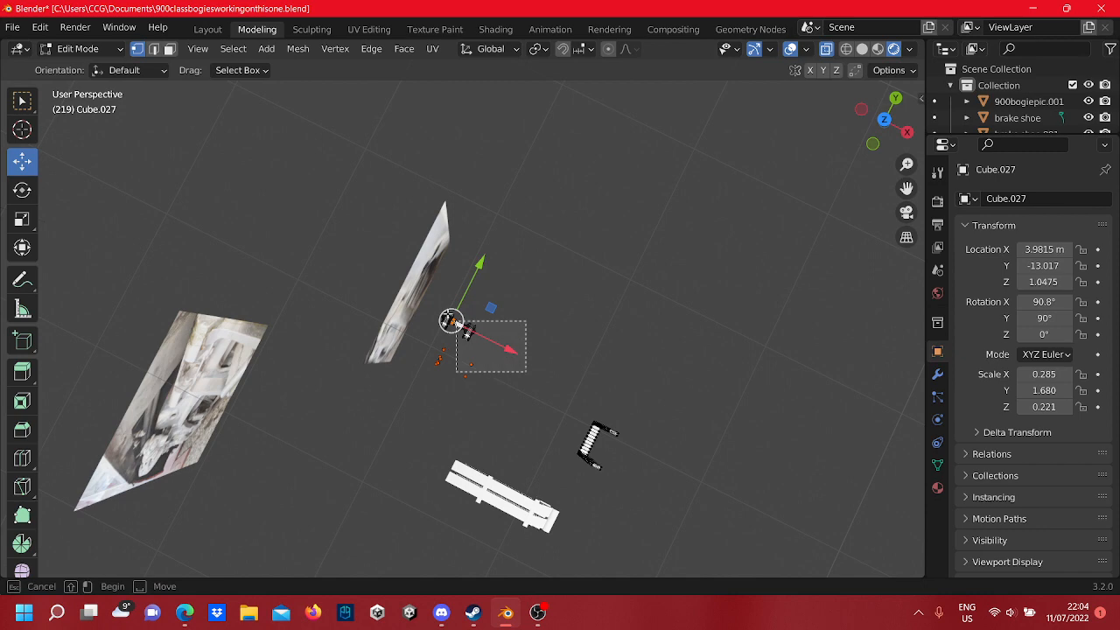
- Select all of the bracket assembly's geometry and move it 0.88141 m along X
drag(422, 308, 421, 306)
middle_drag(597, 344, 496, 188)
drag(456, 234, 474, 295)
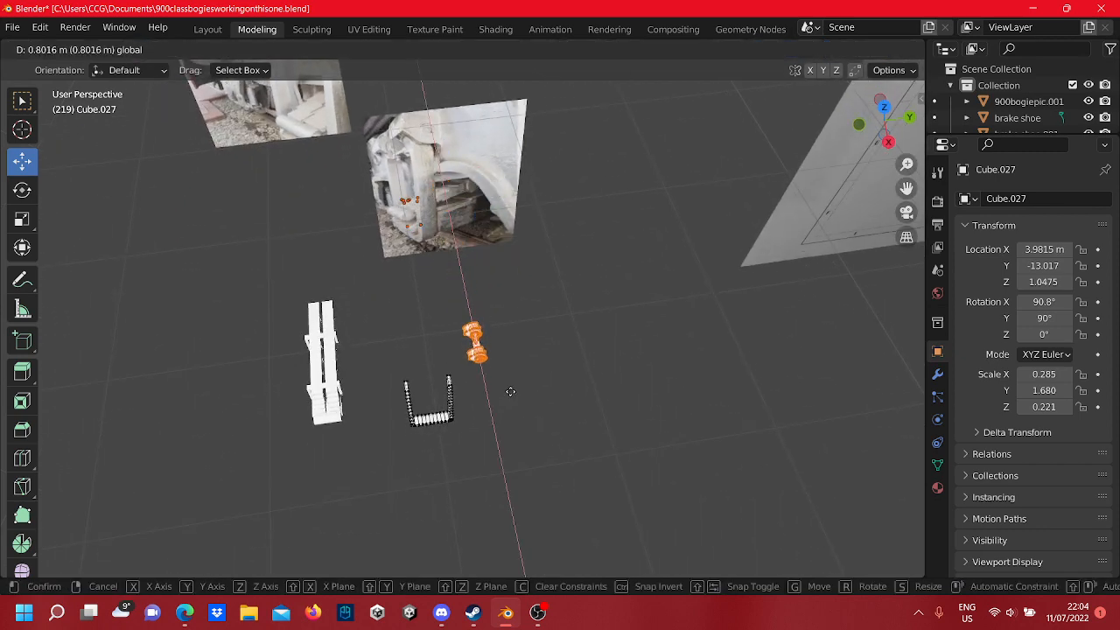
drag(519, 400, 519, 400)
middle_drag(519, 400, 588, 399)
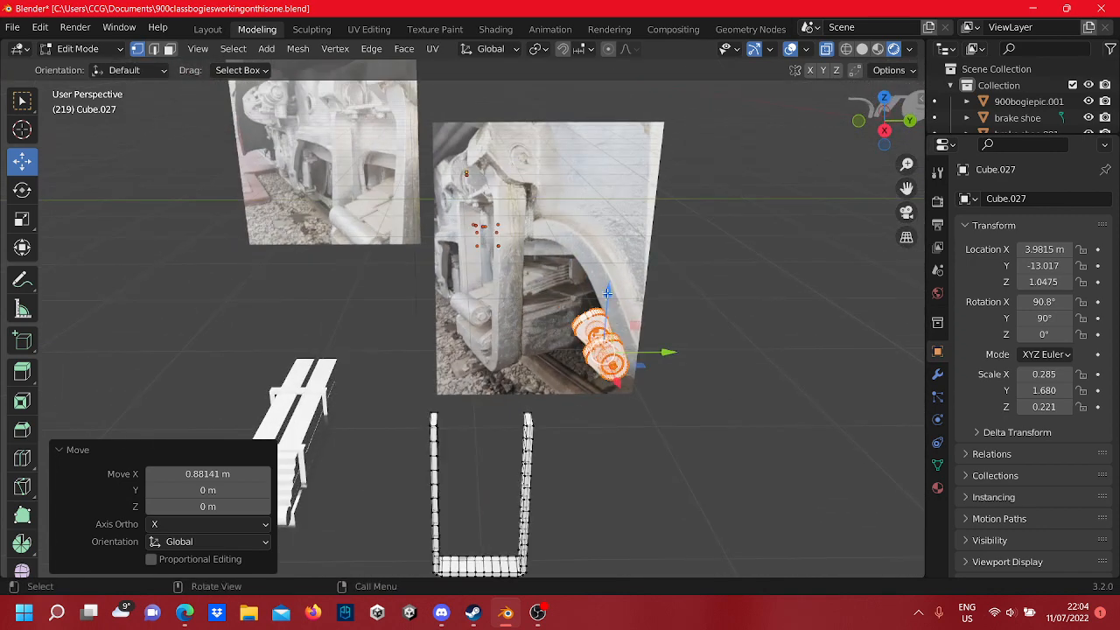
- Lower the bracket assembly's geometry 0.16081 m along Z
drag(607, 292, 611, 325)
drag(621, 369, 623, 378)
middle_drag(623, 378, 554, 331)
scroll(555, 330, up, 6)
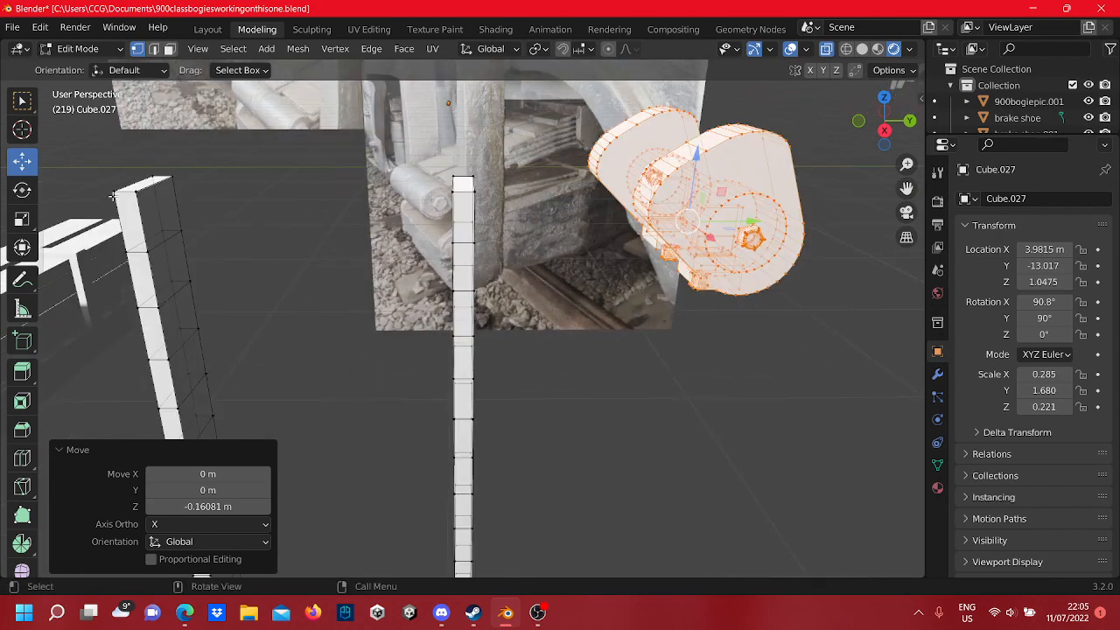
- Rotate the bracket assembly's geometry 89.1° about the global Z axis and set the frame's X rotation to 90°
click(21, 188)
scroll(530, 315, down, 5)
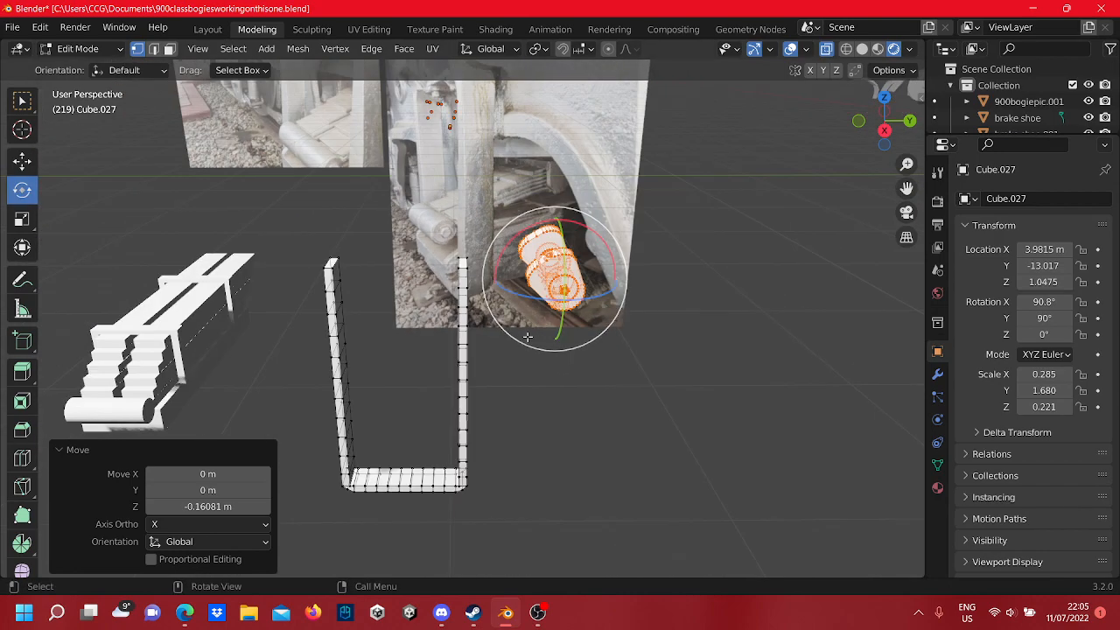
middle_drag(530, 332, 550, 370)
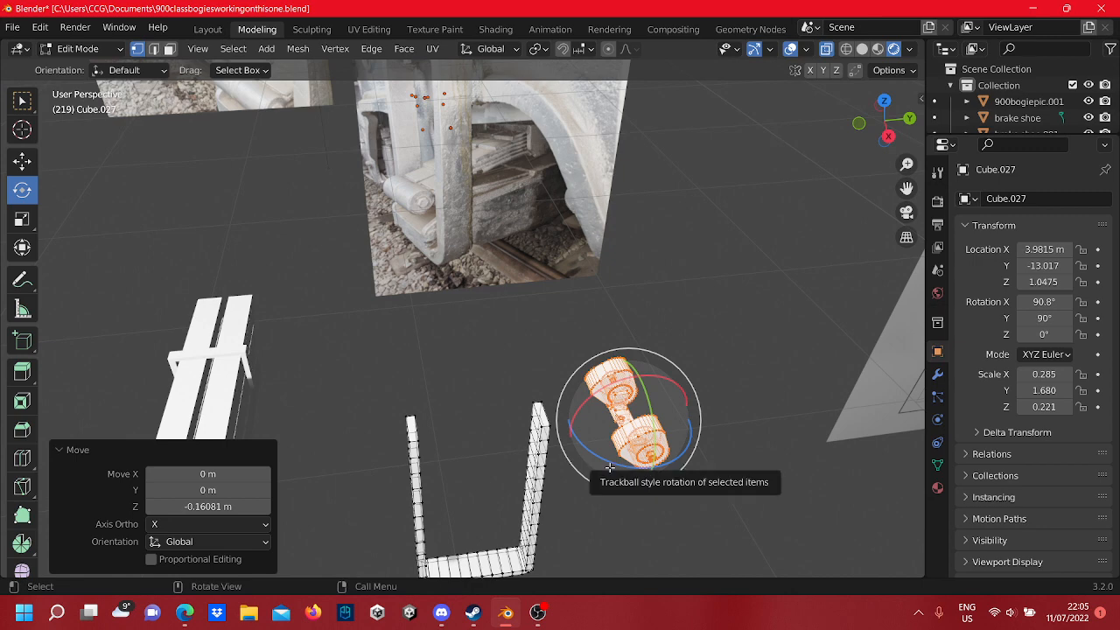
drag(610, 464, 679, 441)
middle_drag(679, 440, 678, 302)
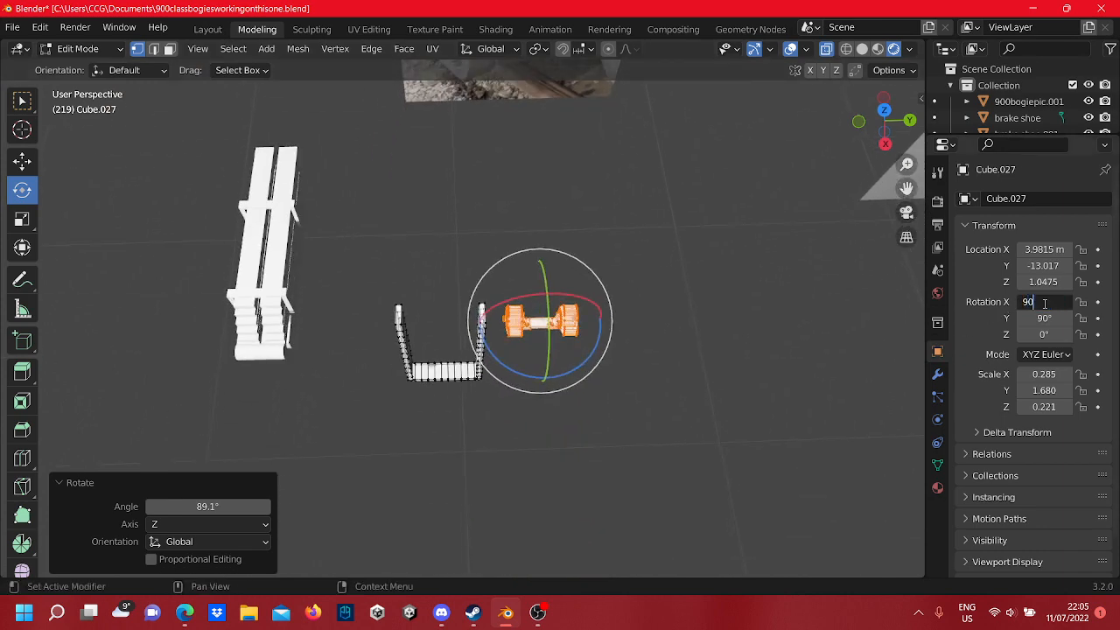
- Move the rotated bracket assembly 0.079526 m along Y and save the file
scroll(187, 207, up, 5)
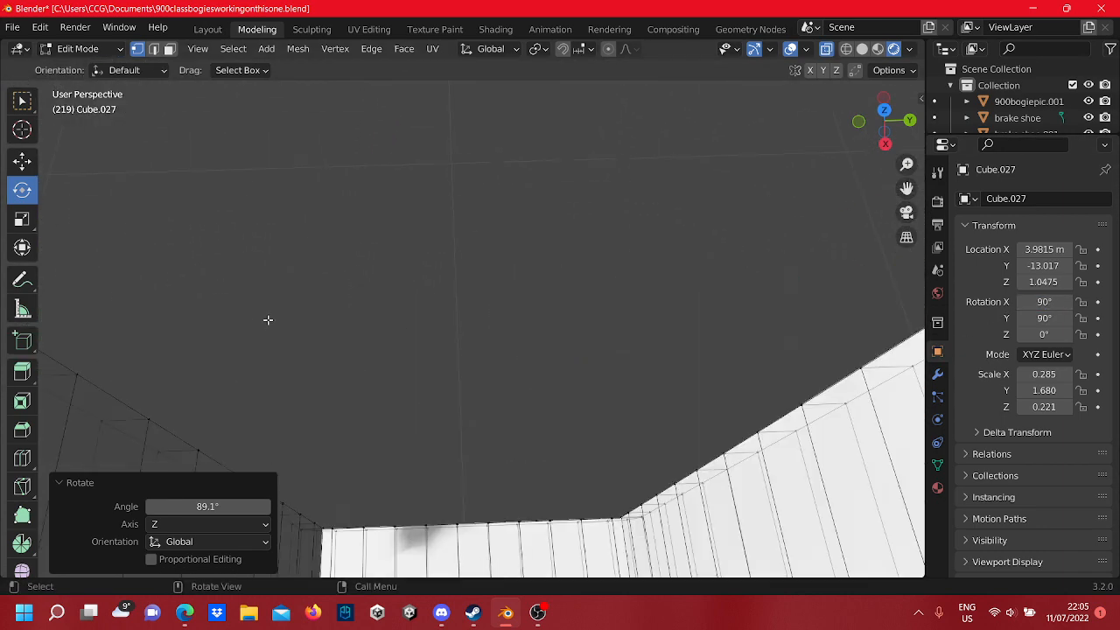
scroll(287, 322, down, 2)
shift+middle_drag(290, 322, 142, 277)
scroll(112, 239, down, 3)
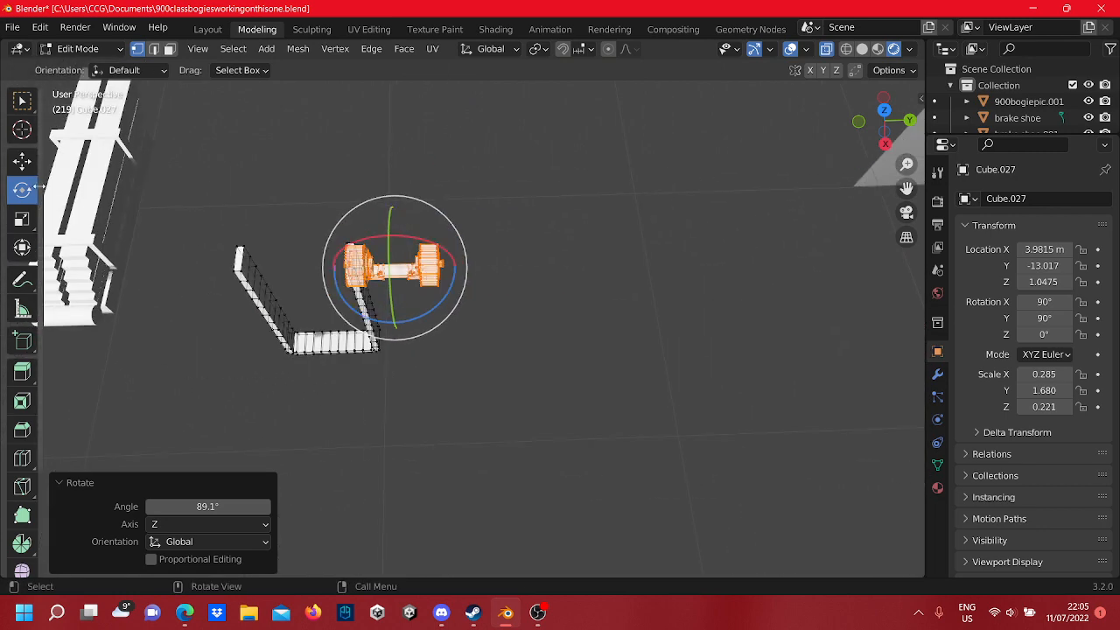
drag(457, 262, 508, 262)
click(13, 27)
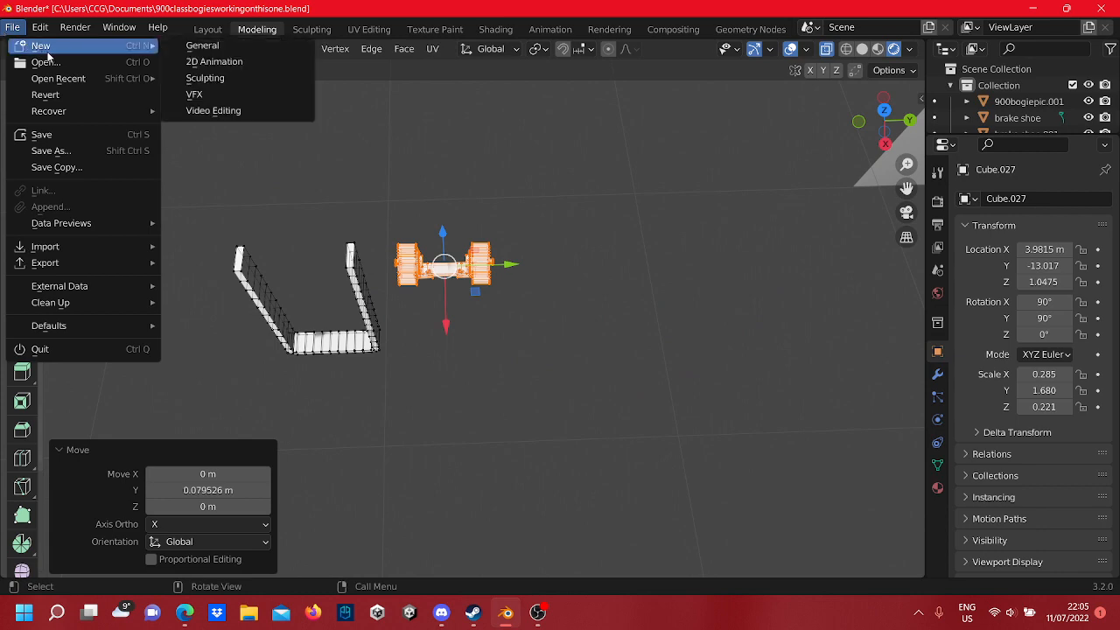
click(76, 134)
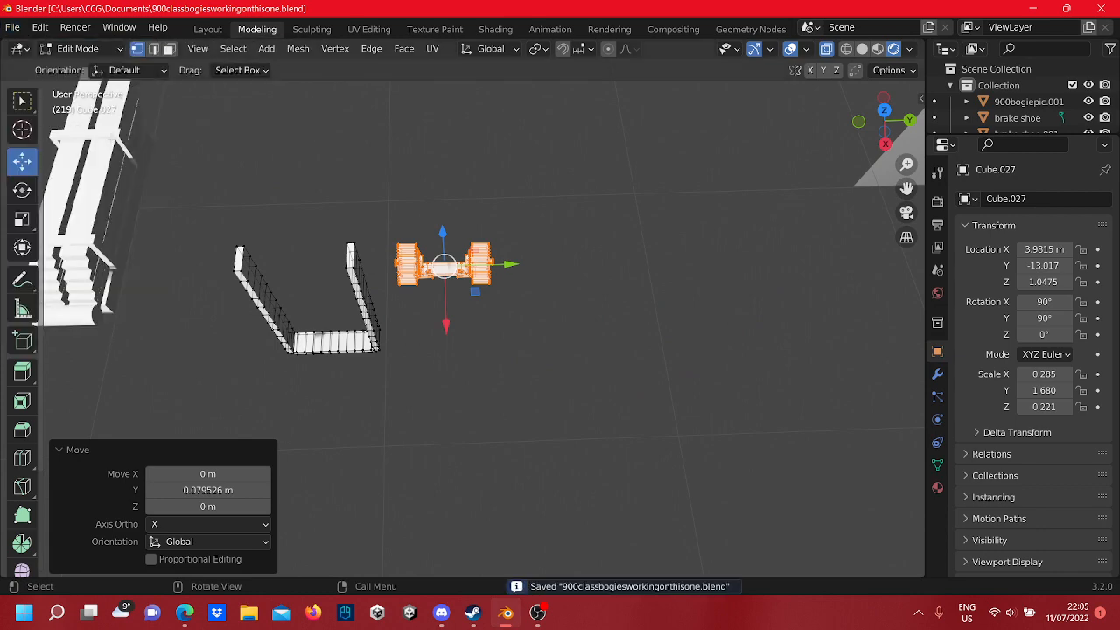
- Move the bracket assembly -0.004177 m along X and -0.20512 m along Y over the U-shaped frame
scroll(439, 232, up, 6)
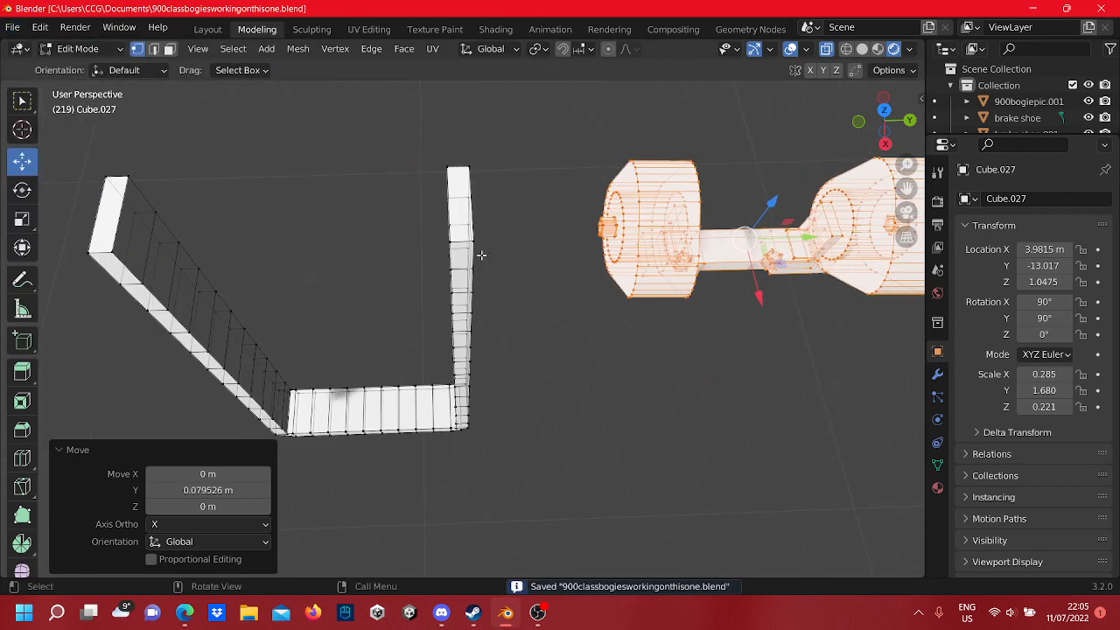
scroll(480, 255, down, 5)
middle_drag(483, 255, 495, 300)
scroll(546, 245, up, 8)
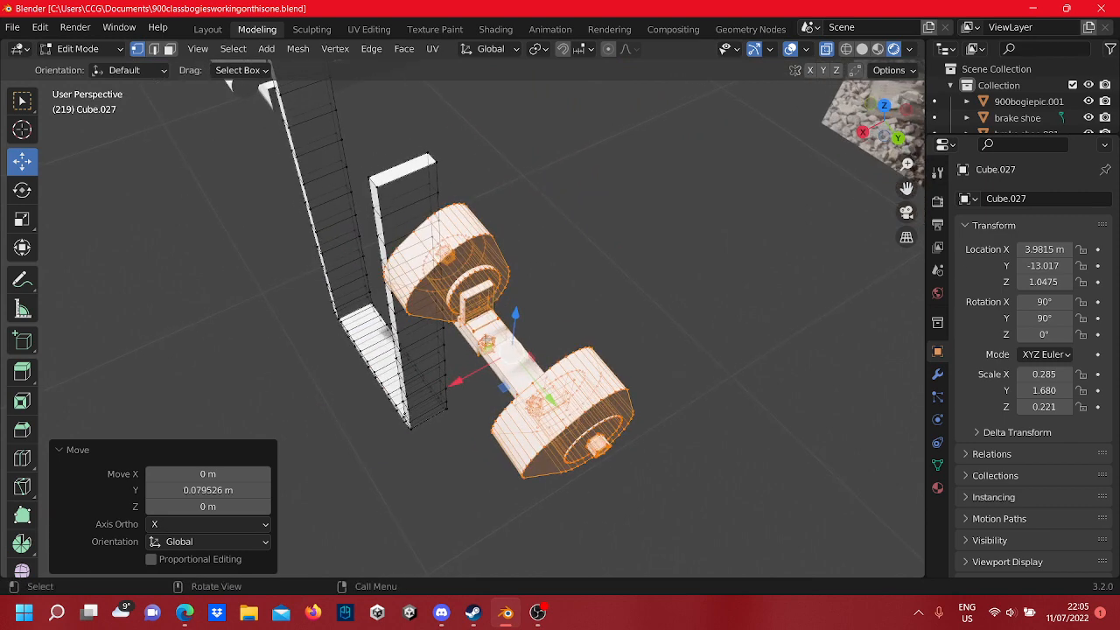
drag(480, 375, 515, 355)
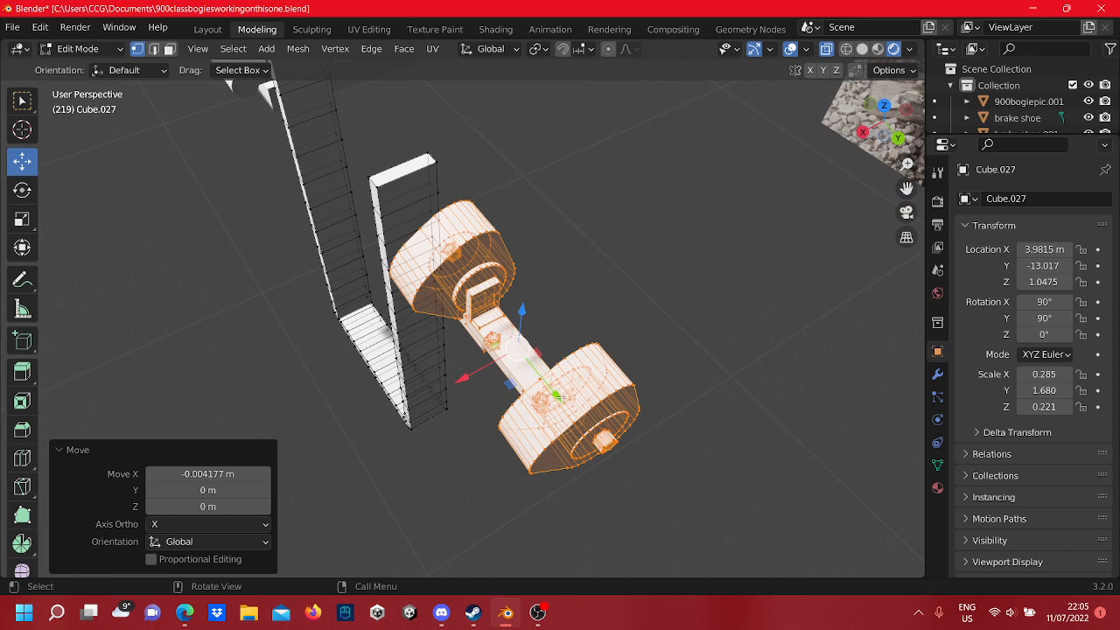
key(g)
key(y)
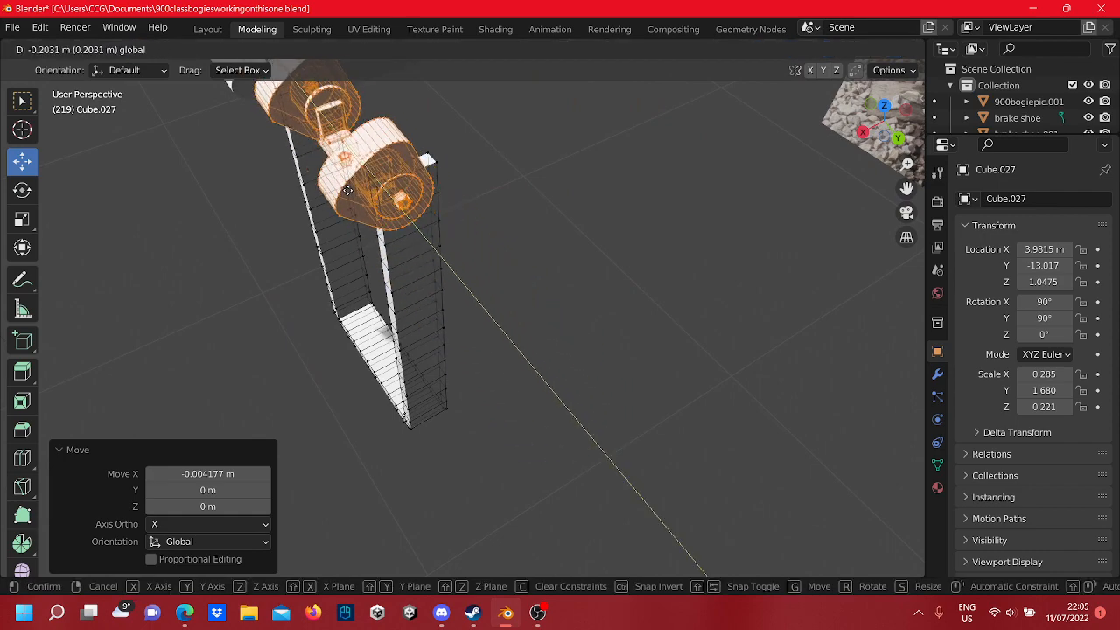
click(348, 189)
middle_drag(348, 189, 466, 289)
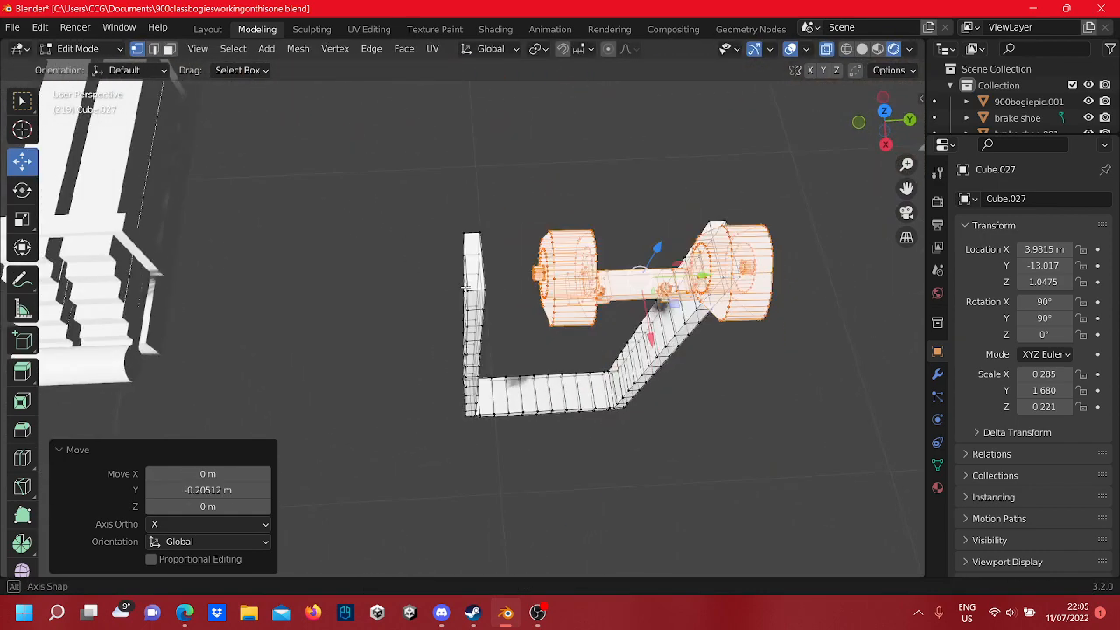
- Move the bracket assembly's -Y round end with its adjoining parts -0.065612 m along Y and finish editing the meshes
shift+middle_drag(530, 322, 483, 334)
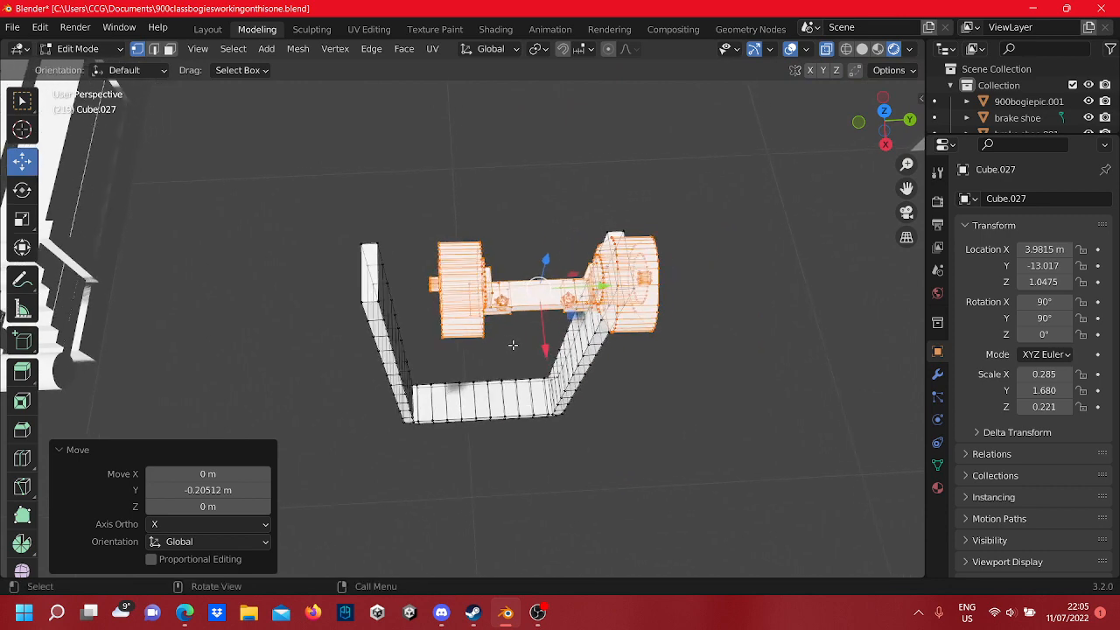
drag(451, 268, 415, 205)
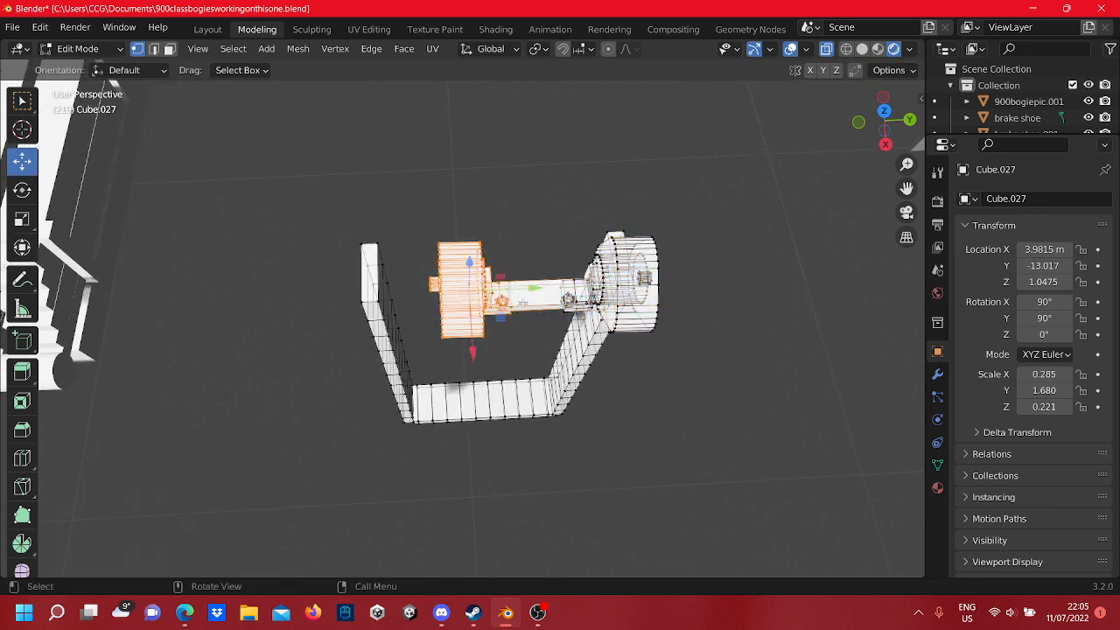
drag(522, 289, 422, 299)
middle_drag(557, 320, 519, 314)
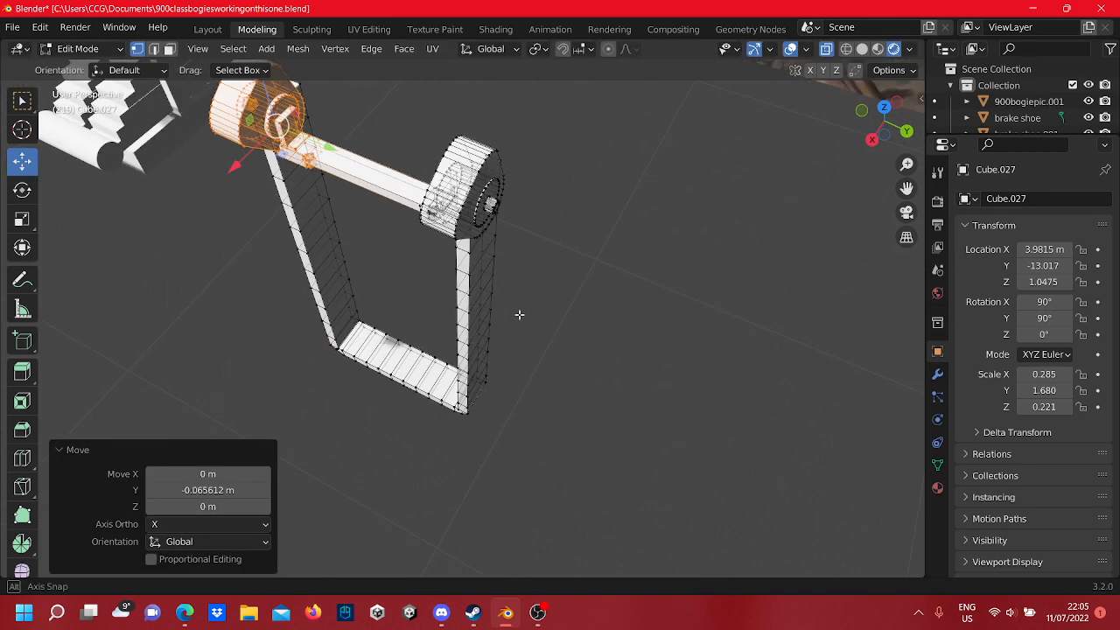
key(Tab)
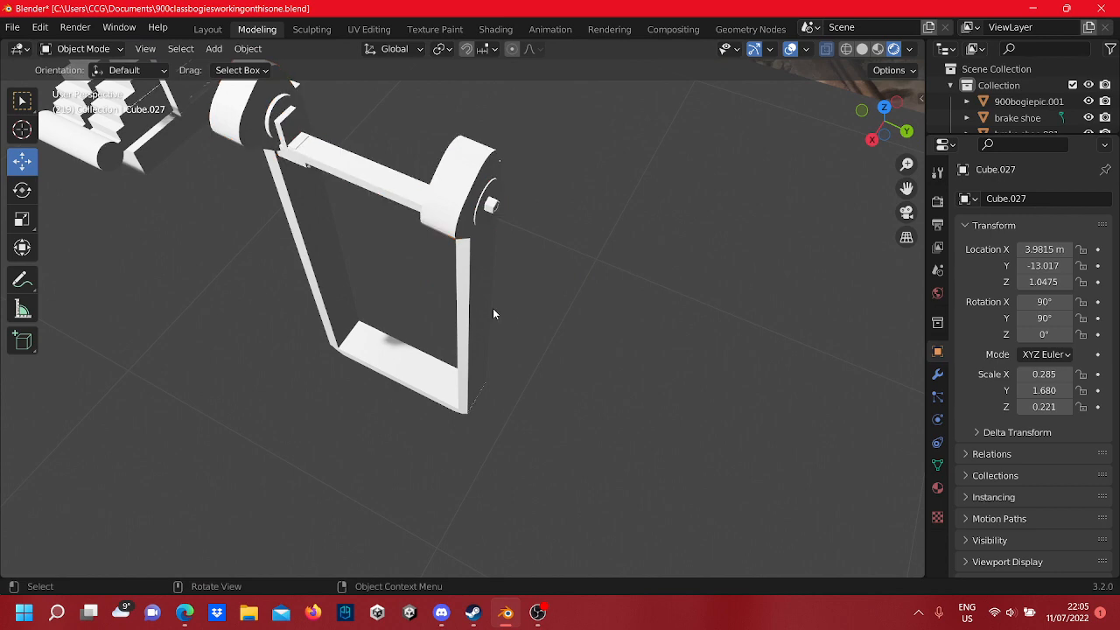
- Move all of the U-shaped frame's geometry -0.17545 m along X, away from the bracket assembly, and finish editing its mesh
click(482, 321)
scroll(446, 338, down, 5)
middle_drag(446, 339, 392, 330)
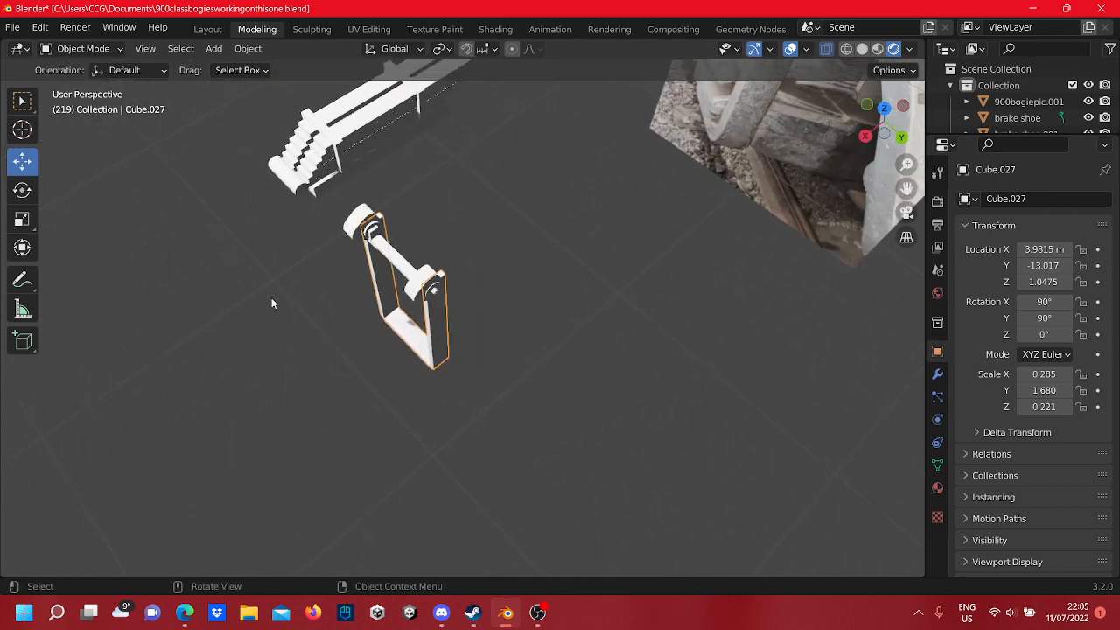
scroll(289, 297, up, 1)
scroll(367, 296, down, 4)
key(Tab)
scroll(386, 294, up, 3)
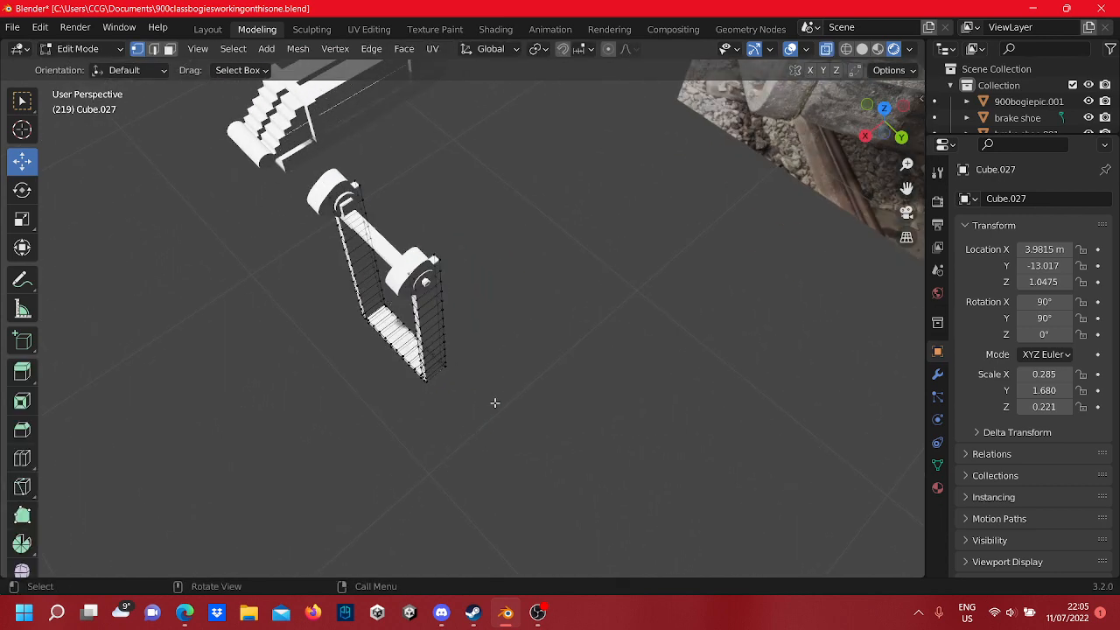
drag(494, 402, 291, 158)
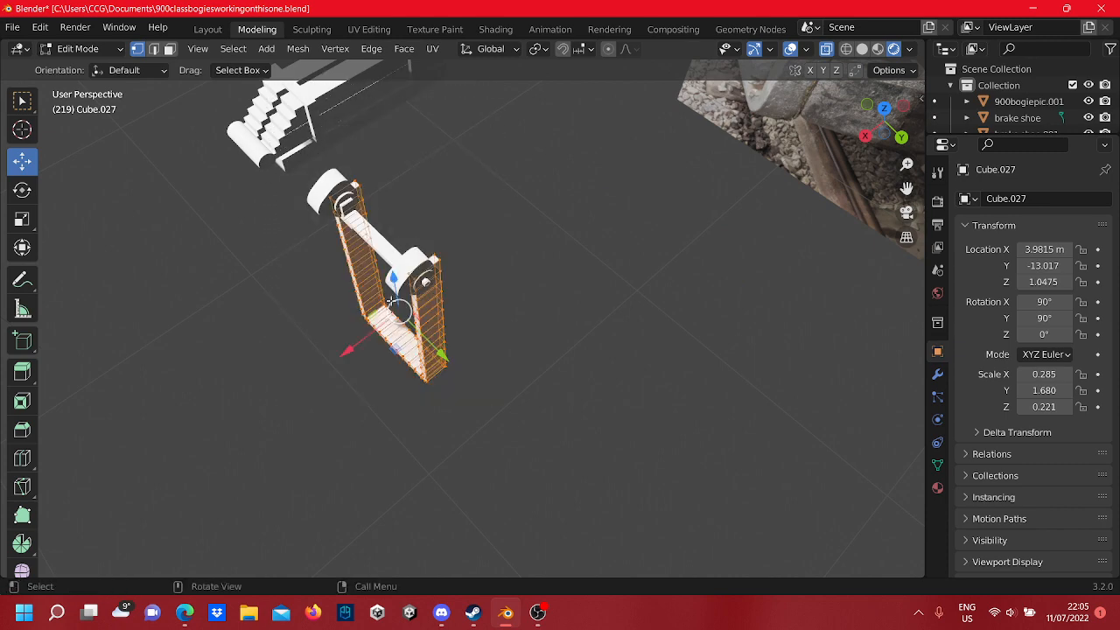
drag(353, 344, 442, 317)
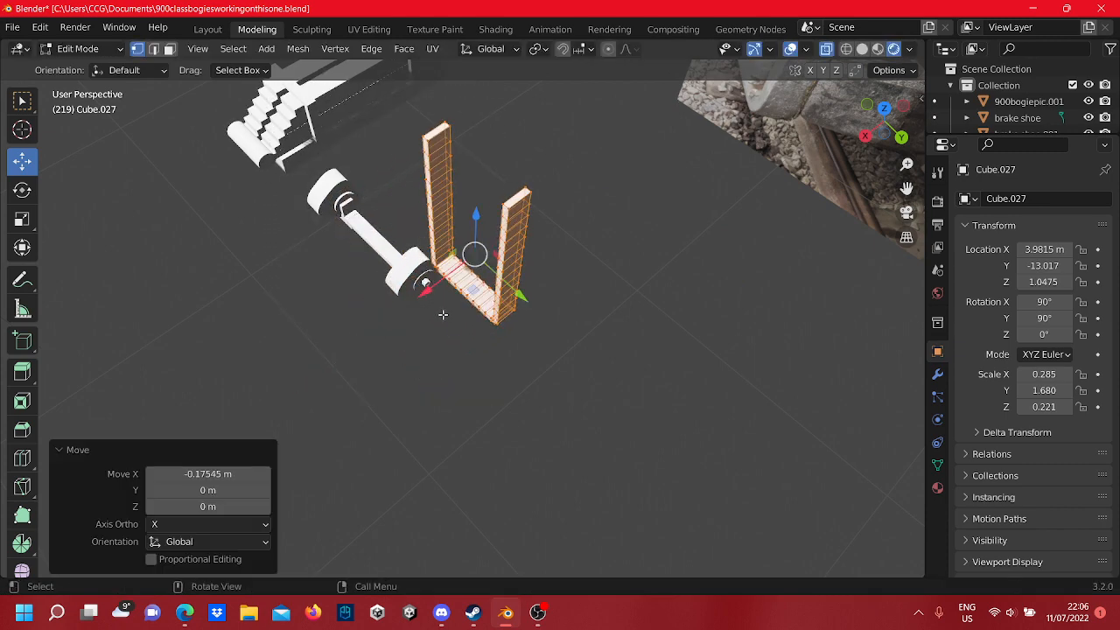
click(441, 320)
middle_drag(413, 274, 399, 321)
key(Tab)
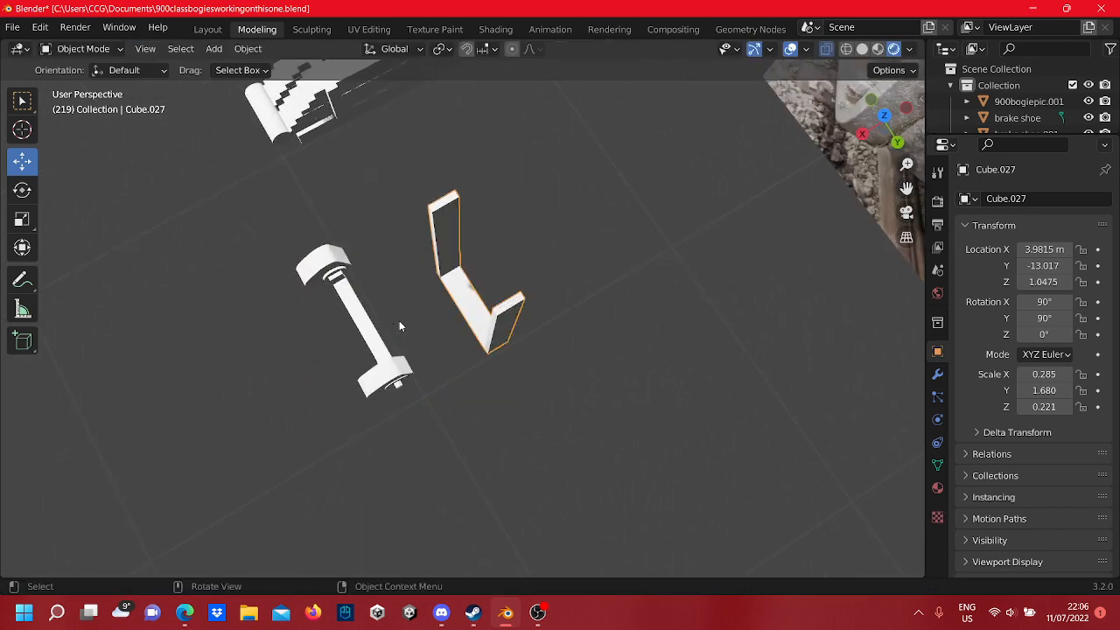
- Select the bracket assembly's crossbar, round ends and small parts without the frame and open their meshes for editing
click(380, 375)
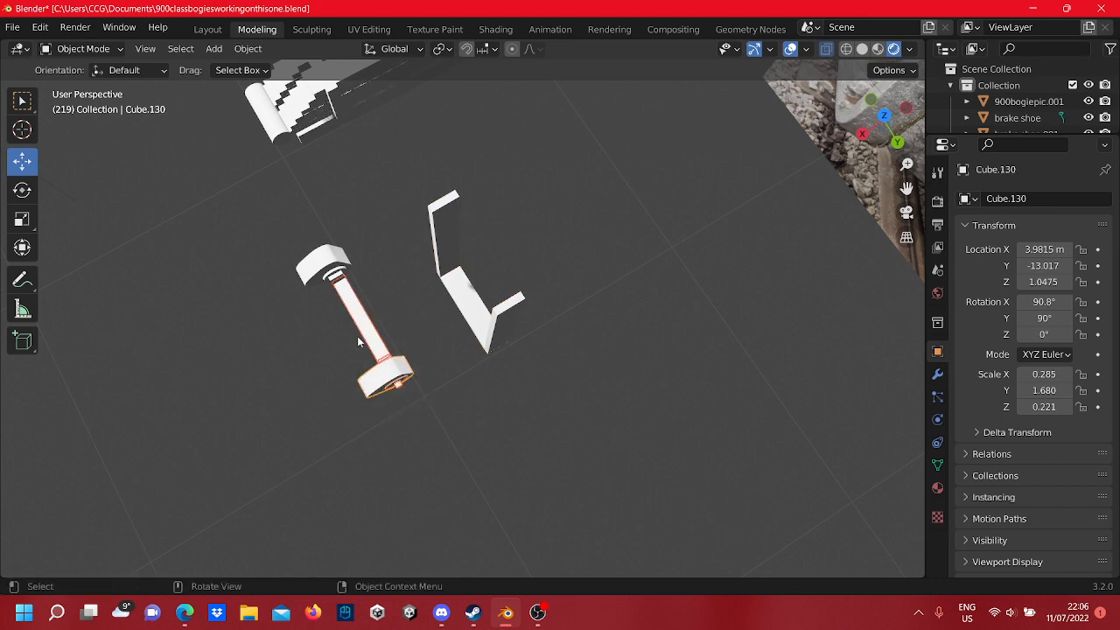
shift+middle_drag(358, 324, 400, 341)
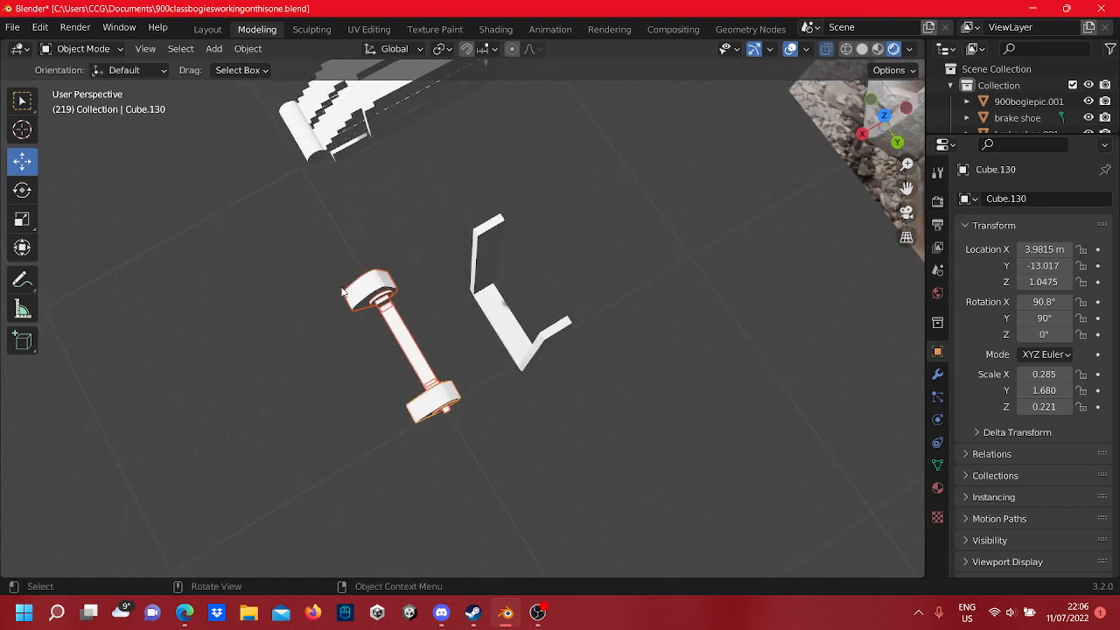
middle_drag(344, 293, 388, 324)
scroll(441, 239, down, 2)
scroll(281, 322, up, 4)
scroll(308, 320, down, 1)
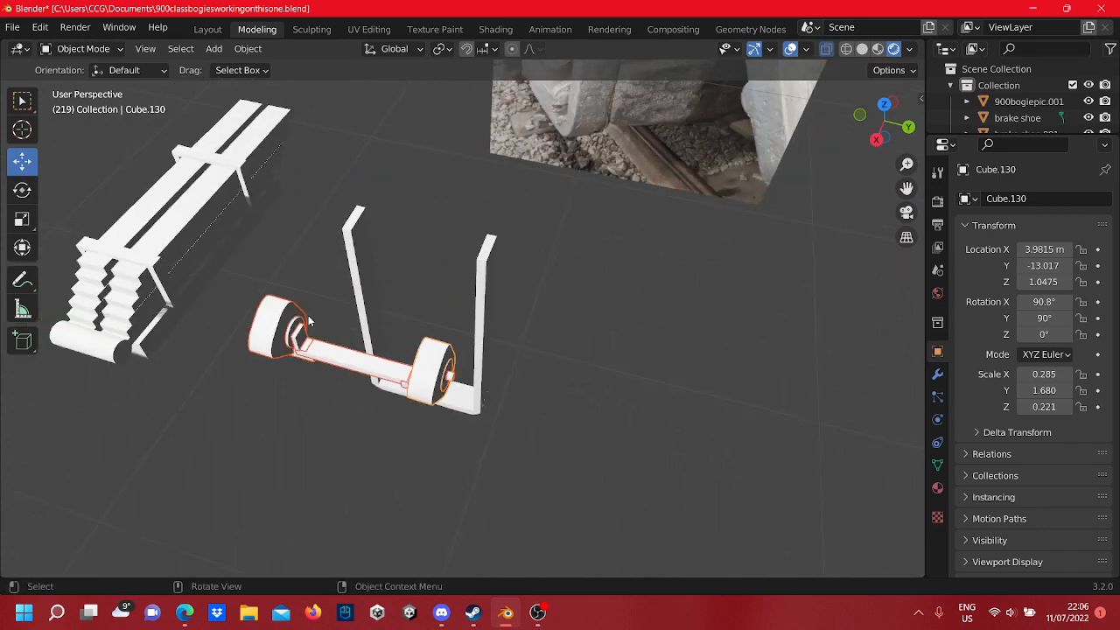
key(Tab)
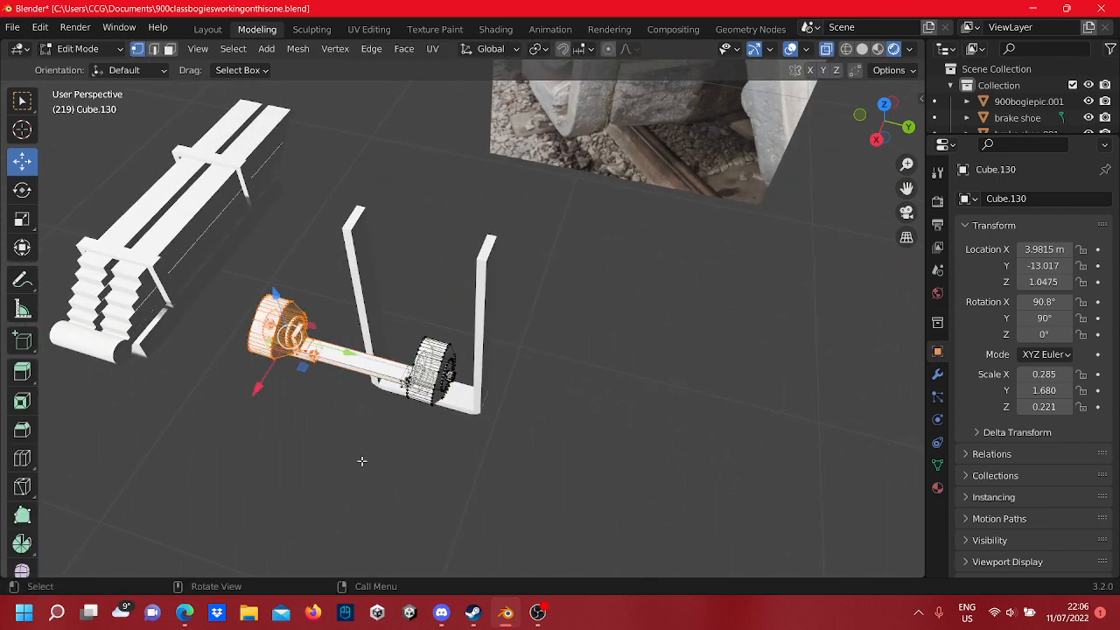
- Move all of the bracket assembly's geometry along X to the tops of the frame's uprights, ending with a 0.047257 m adjustment
drag(557, 497, 184, 267)
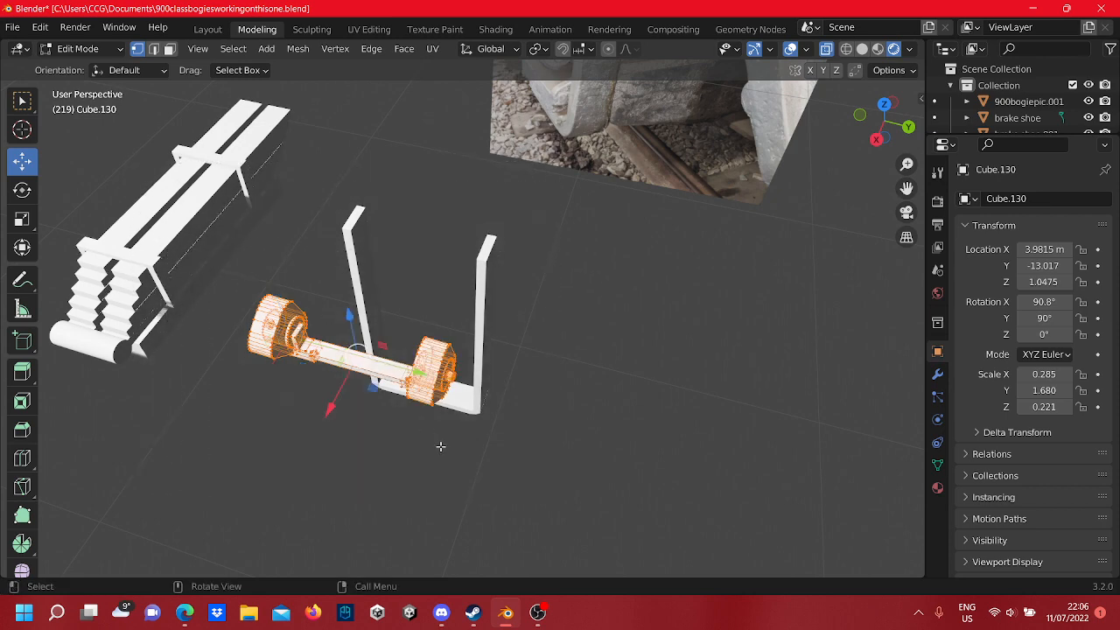
drag(327, 409, 437, 281)
mouse_move(500, 356)
middle_down()
mouse_move(379, 303)
mouse_move(486, 364)
middle_up()
drag(513, 213, 452, 242)
middle_drag(452, 241, 523, 281)
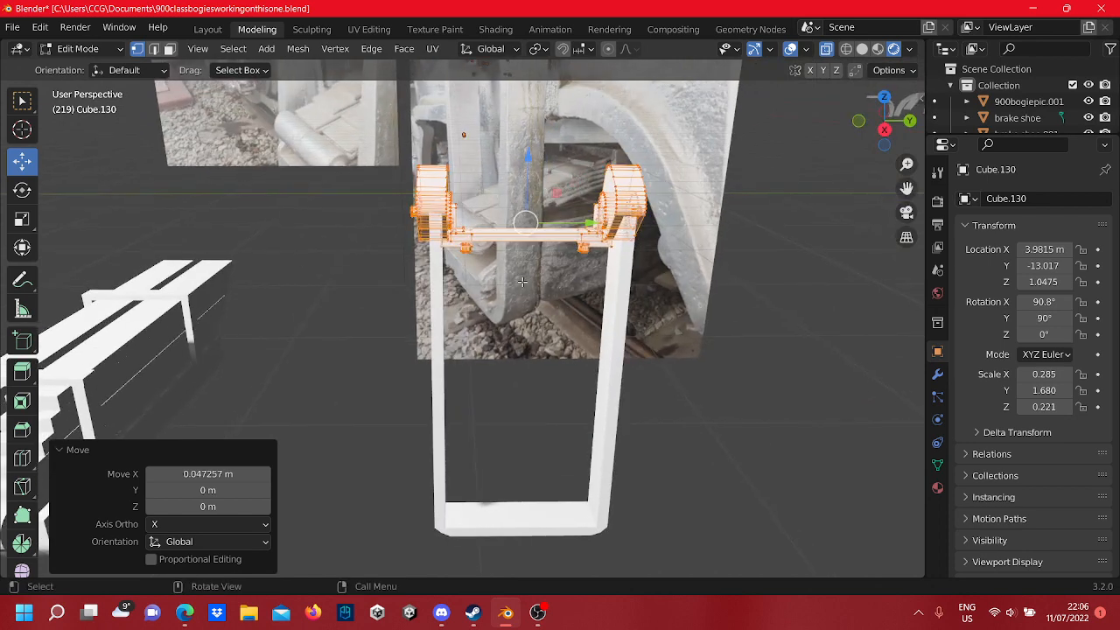
scroll(522, 280, up, 6)
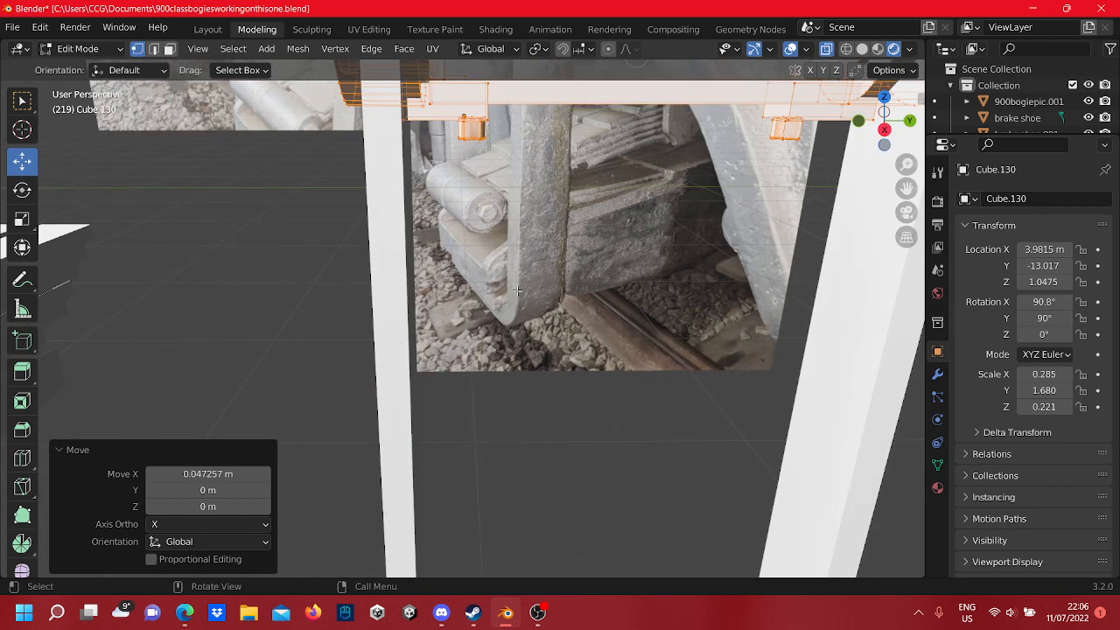
- Move the whole bracket assembly 0.00156 m along Y, and the +Y round end's outer face and pin -0.003299 m along Y
scroll(553, 243, down, 4)
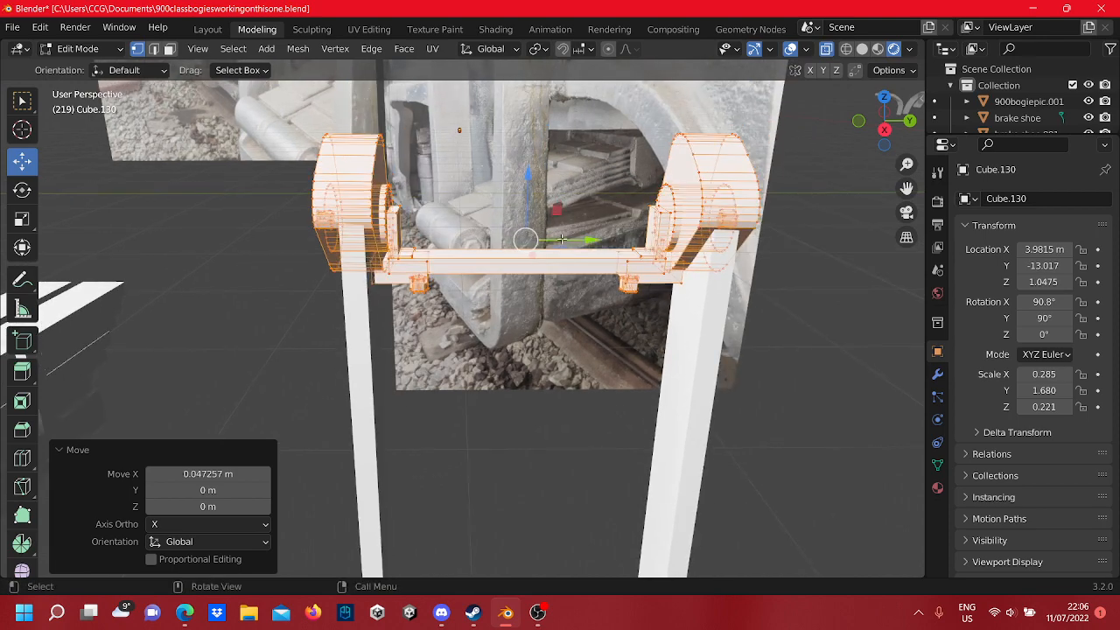
drag(569, 238, 574, 238)
middle_drag(611, 285, 537, 311)
scroll(577, 245, up, 3)
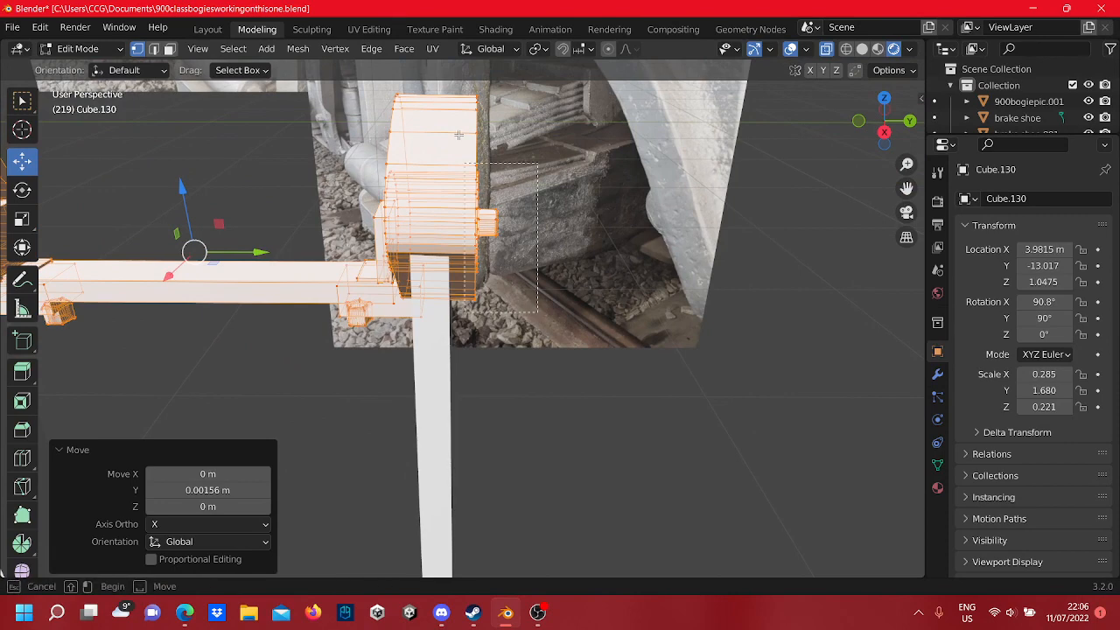
drag(458, 89, 458, 88)
shift+middle_drag(516, 224, 539, 235)
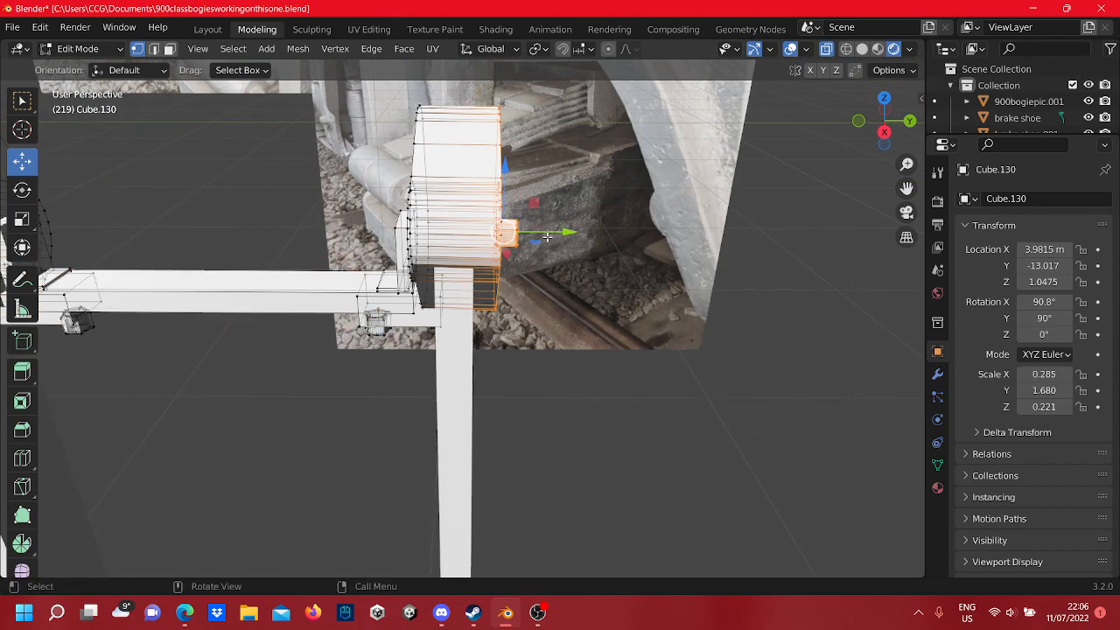
drag(544, 236, 534, 234)
middle_drag(534, 234, 606, 304)
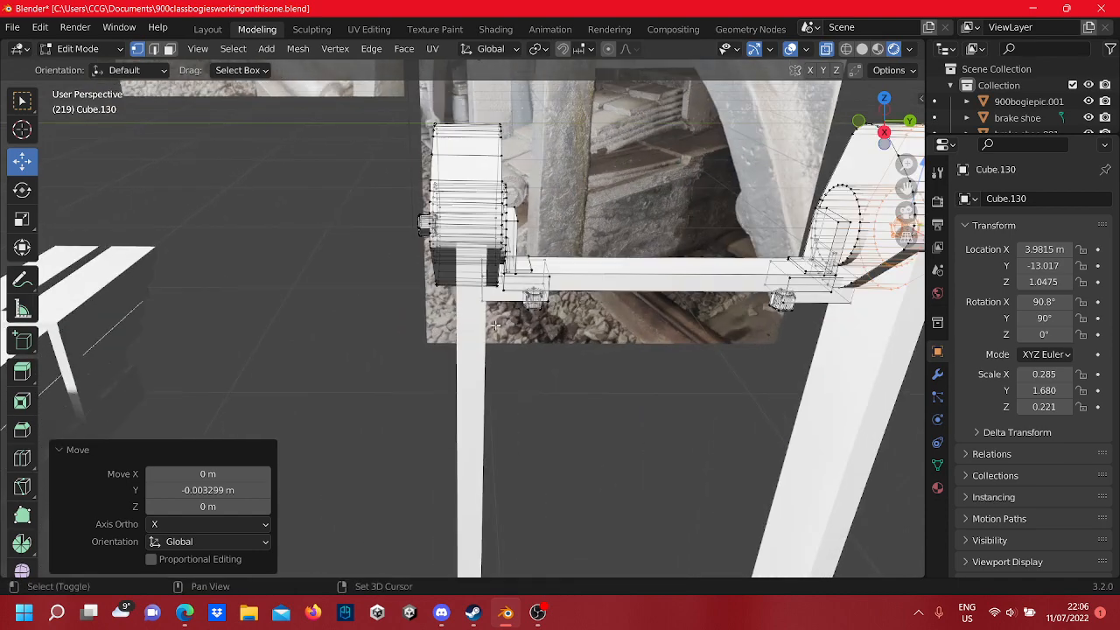
- Move the -Y round end's outer face and pin 0.001807 m along Y and finish editing the meshes
shift+middle_drag(495, 324, 512, 391)
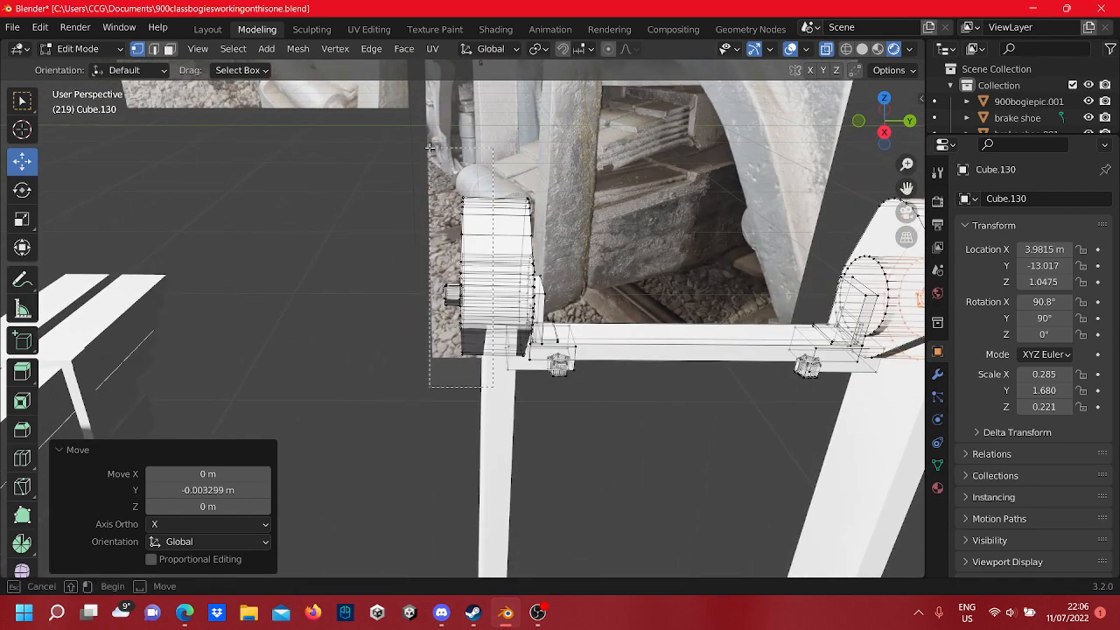
drag(430, 147, 430, 147)
drag(513, 291, 517, 292)
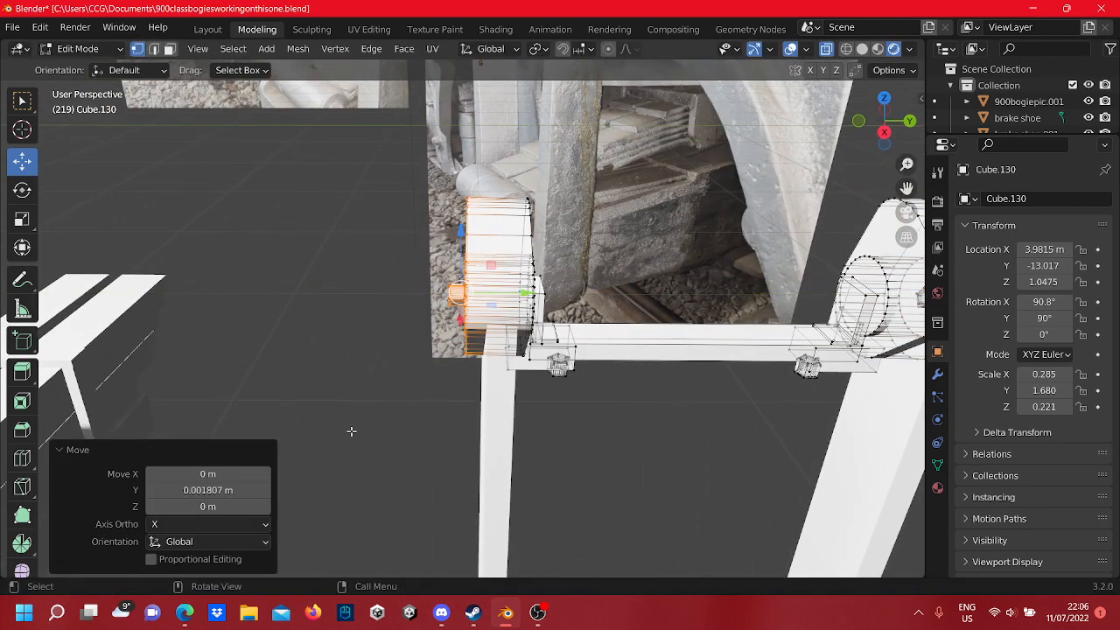
click(350, 427)
scroll(360, 331, down, 9)
scroll(421, 326, down, 4)
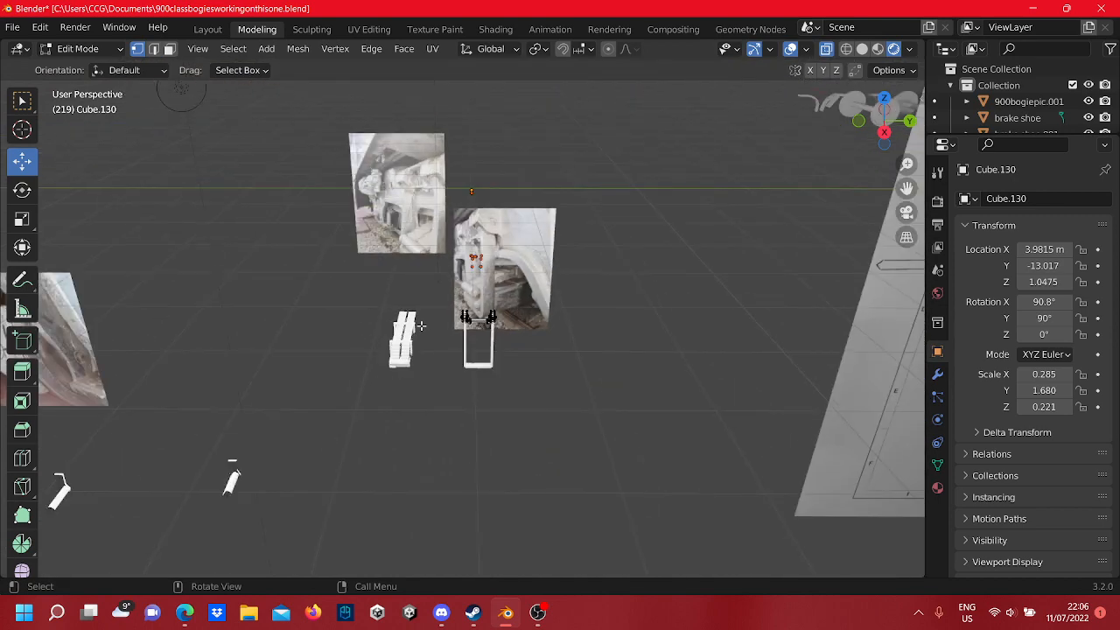
scroll(421, 326, up, 10)
key(Tab)
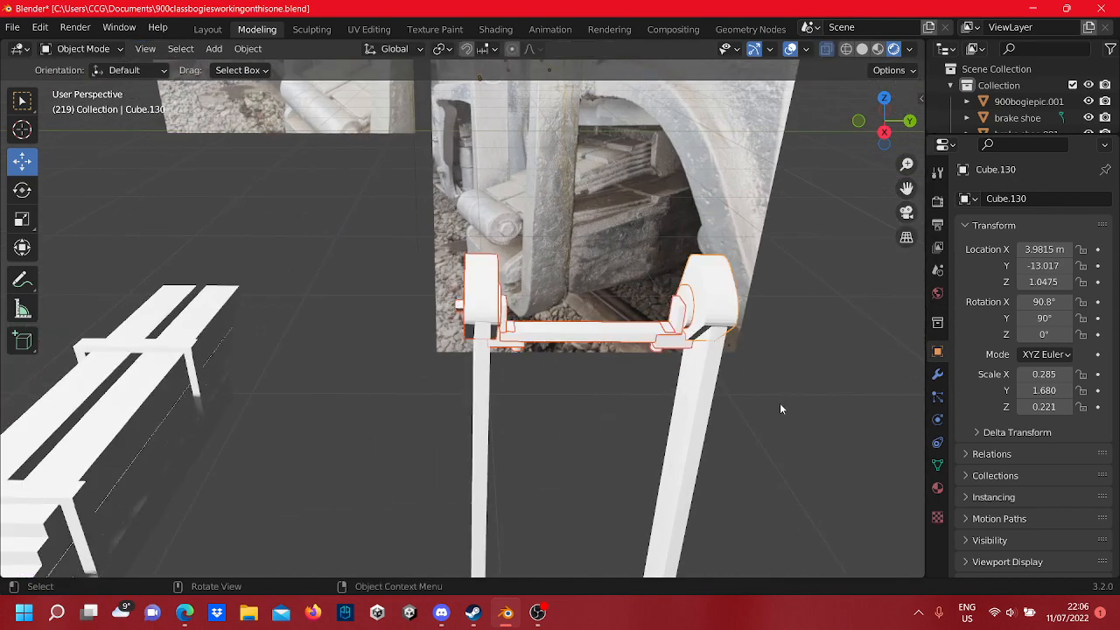
- Examine the bracket's fit on the U-shaped frame from several angles beside the reference photos
middle_drag(781, 408, 617, 391)
scroll(560, 408, up, 4)
mouse_move(485, 428)
middle_down()
mouse_move(602, 435)
mouse_move(530, 405)
mouse_move(466, 400)
mouse_move(379, 429)
mouse_move(429, 453)
mouse_move(622, 468)
mouse_move(669, 439)
mouse_move(521, 447)
mouse_move(392, 435)
mouse_move(582, 459)
mouse_move(661, 423)
mouse_move(839, 418)
mouse_move(709, 417)
middle_up()
scroll(602, 435, down, 6)
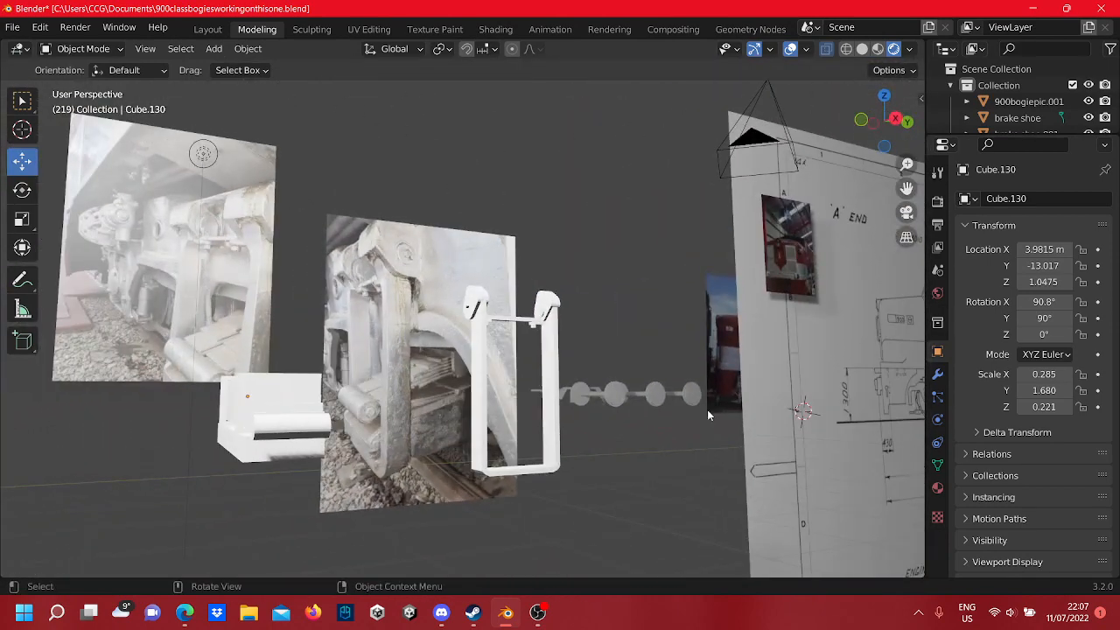
scroll(708, 410, up, 3)
scroll(667, 381, down, 8)
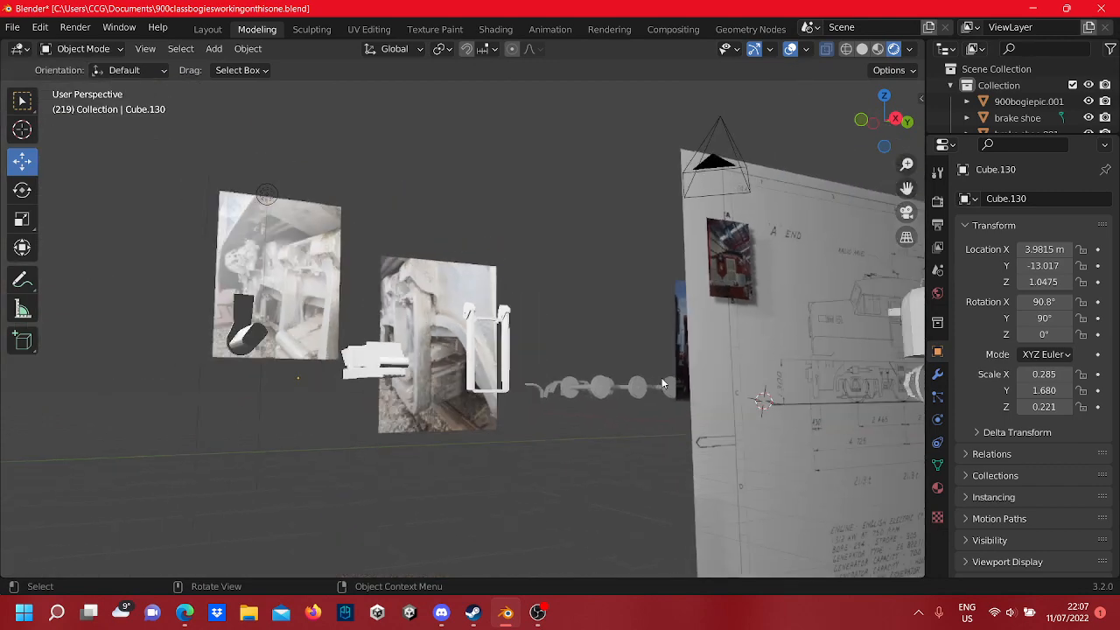
mouse_move(676, 373)
middle_down()
mouse_move(462, 312)
mouse_move(553, 347)
mouse_move(372, 333)
mouse_move(362, 315)
mouse_move(466, 337)
mouse_move(657, 433)
middle_up()
scroll(657, 432, up, 5)
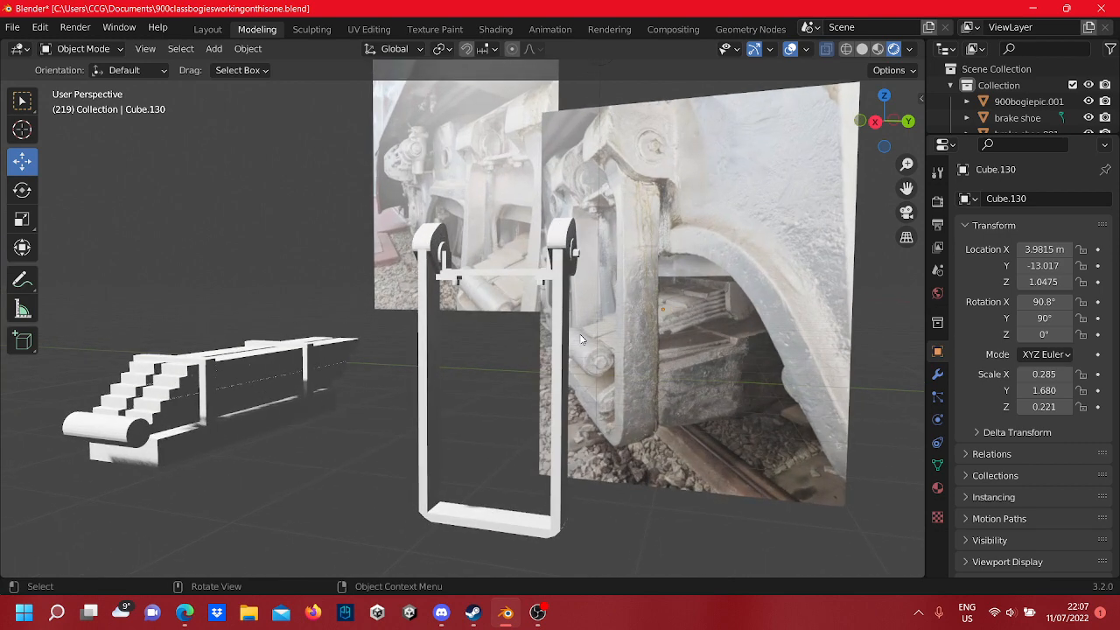
scroll(575, 331, down, 2)
shift+middle_drag(512, 322, 491, 335)
scroll(497, 331, up, 3)
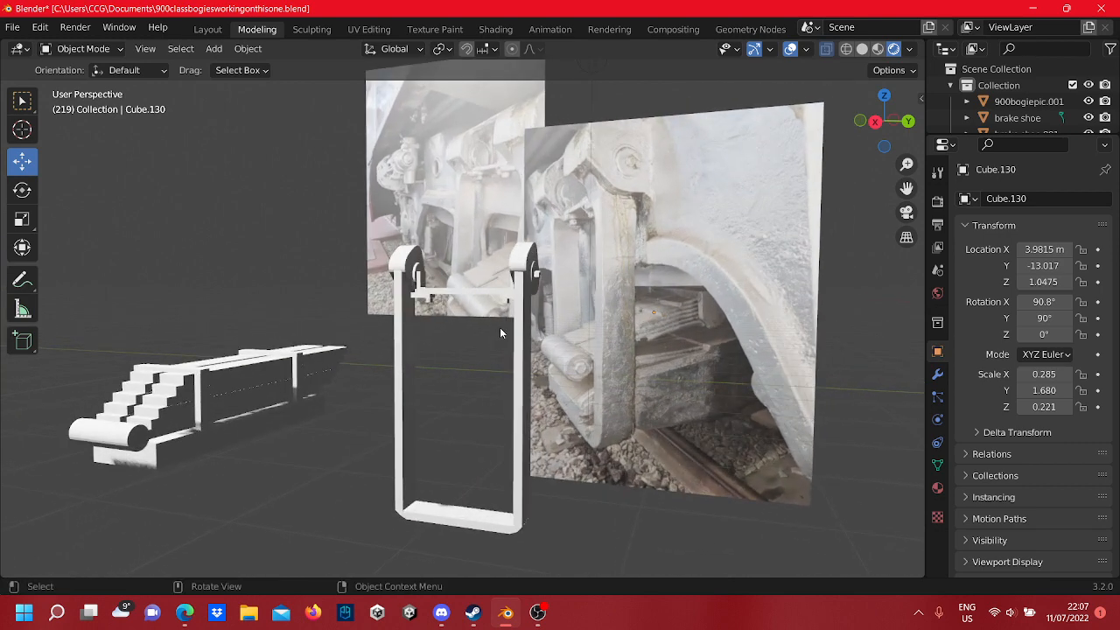
- Inspect the bracket's round ends and the small bolts under the crossbar in right orthographic view
click(877, 122)
scroll(496, 263, down, 6)
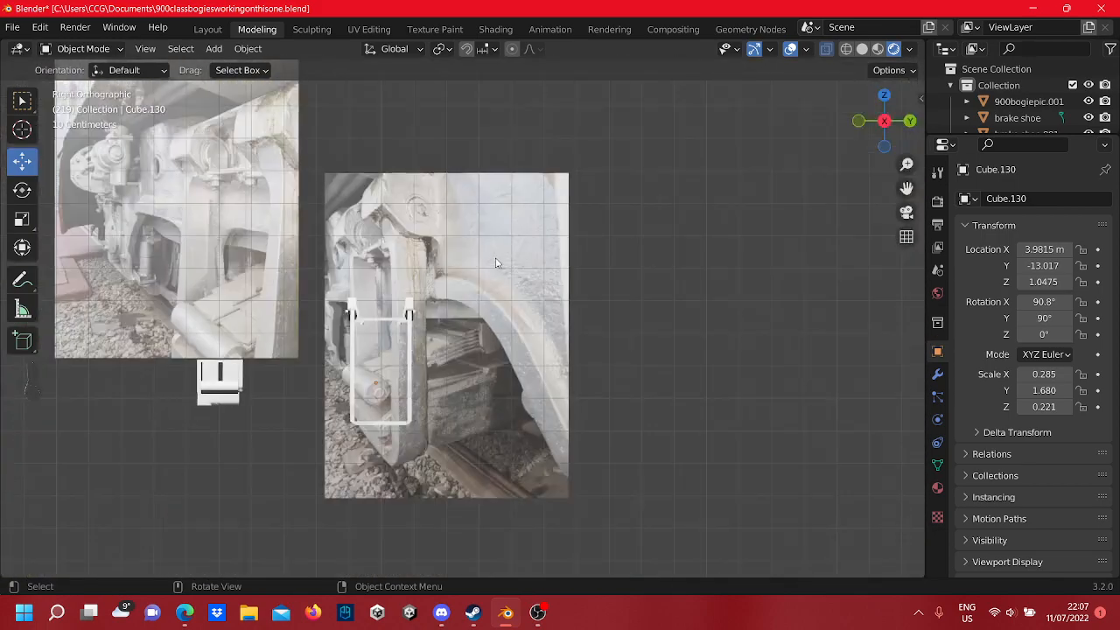
shift+middle_drag(496, 262, 583, 250)
scroll(557, 255, up, 8)
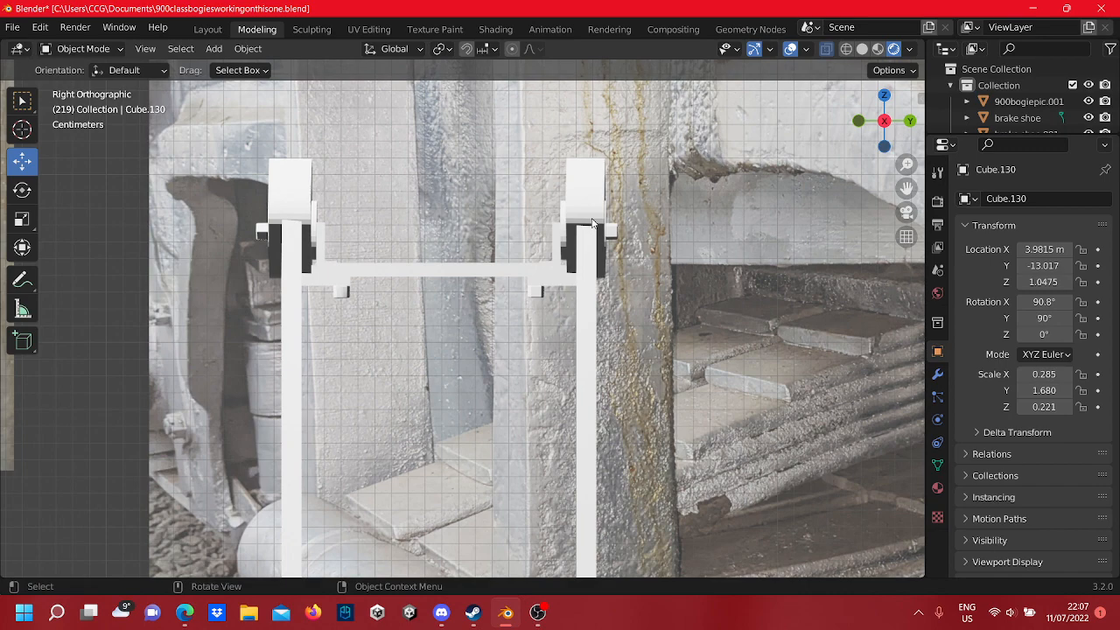
scroll(624, 257, down, 1)
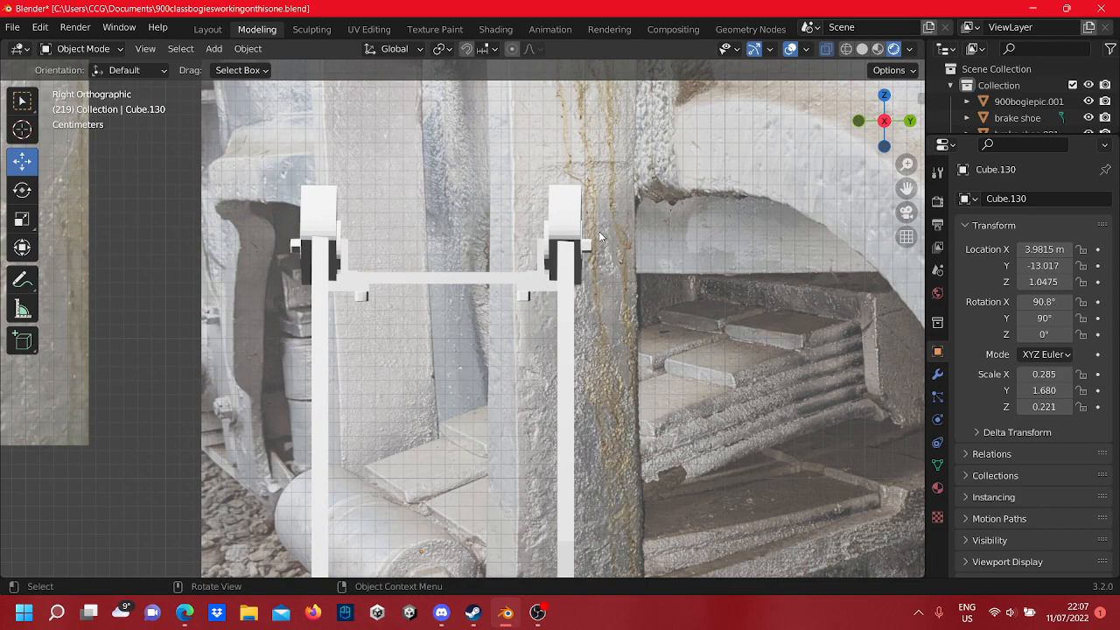
scroll(600, 235, up, 5)
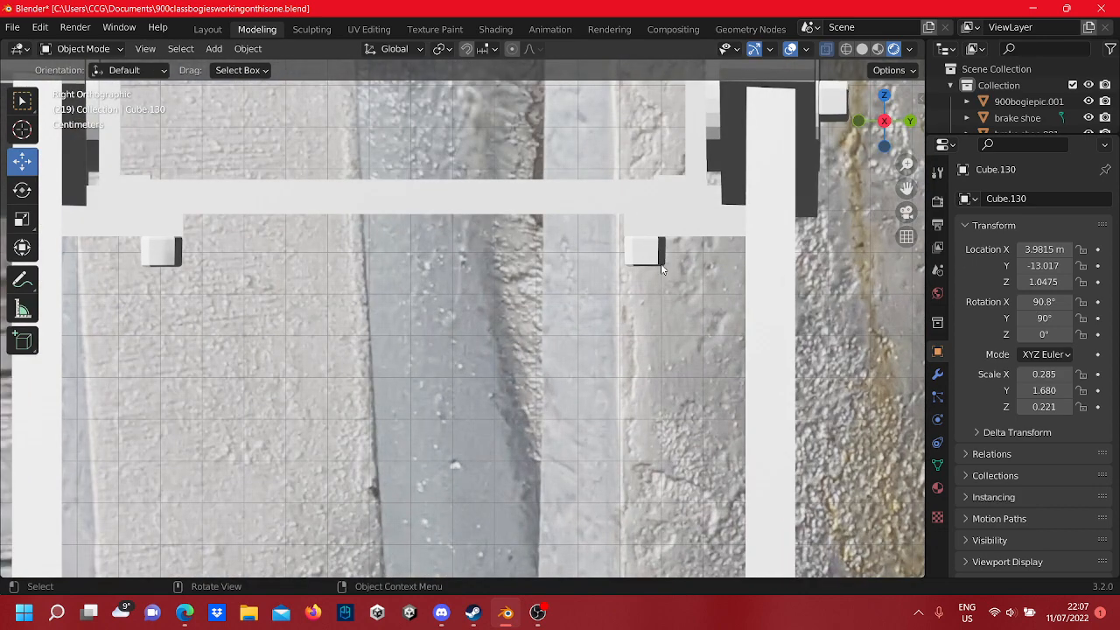
scroll(612, 262, down, 6)
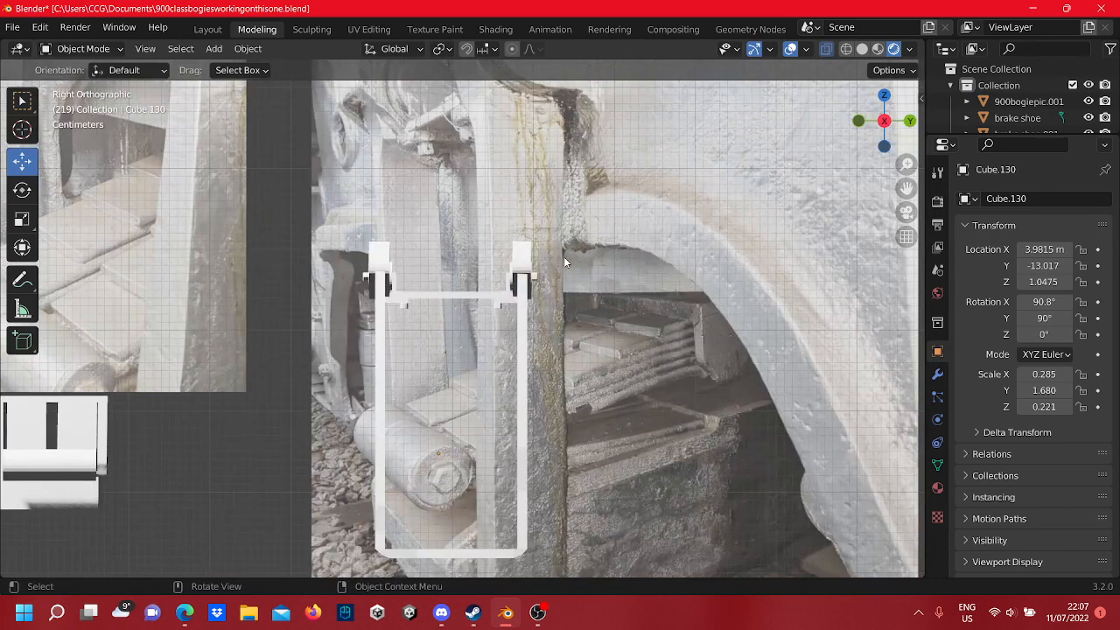
scroll(565, 259, up, 3)
scroll(566, 286, up, 4)
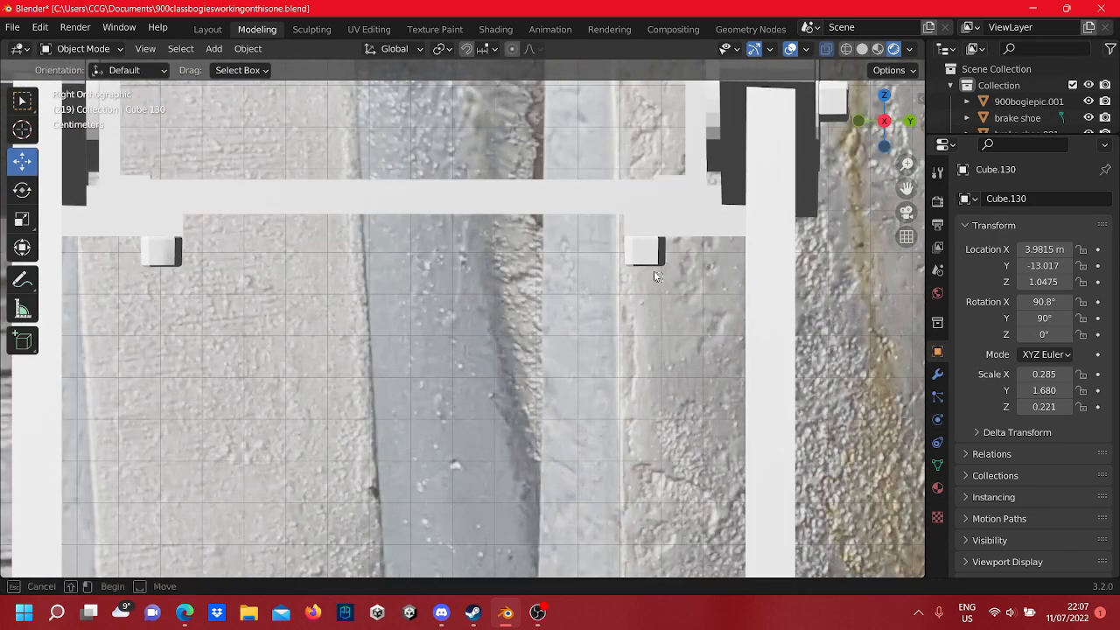
- Show the scene as wireframe and move the +Y bolt under the crossbar outward along Y beneath its end block
drag(626, 249, 625, 248)
shift+middle_drag(527, 287, 689, 280)
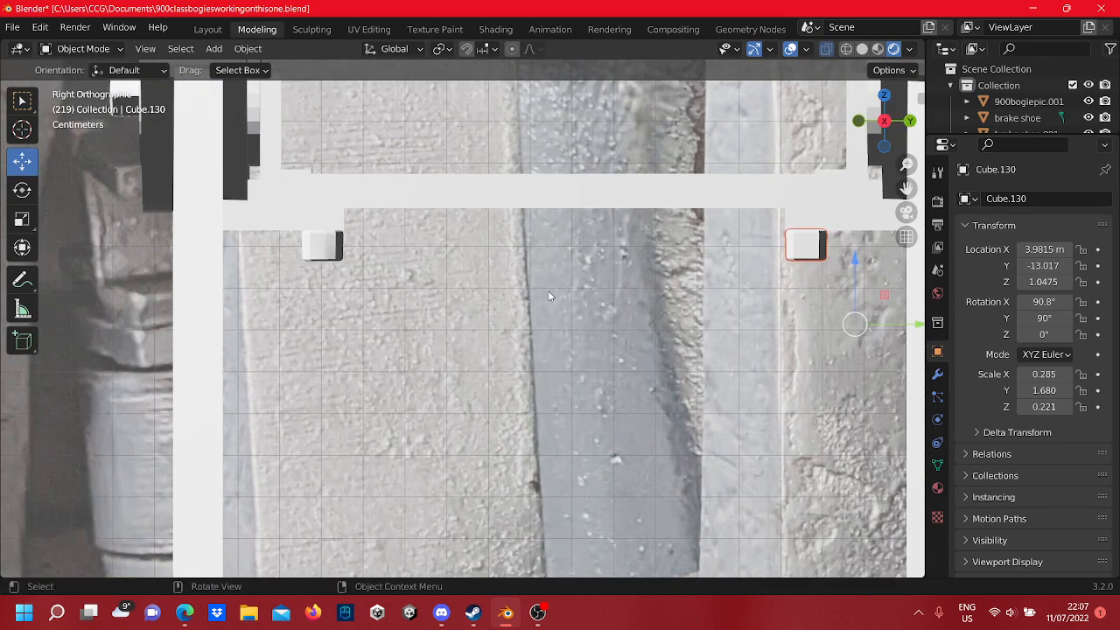
click(846, 51)
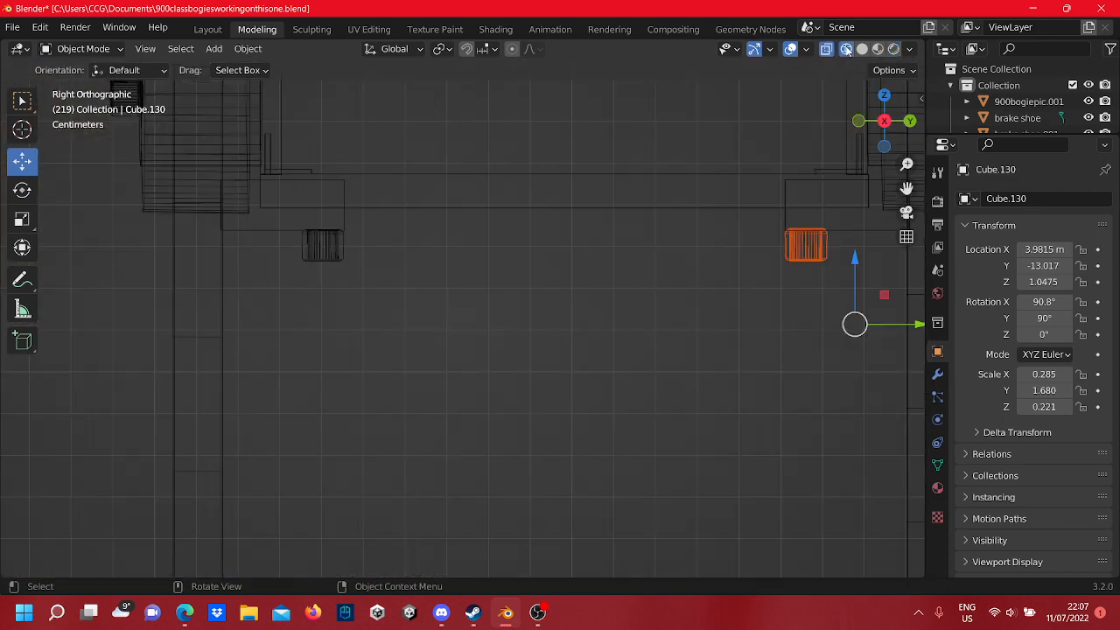
mouse_move(834, 232)
shift+middle_down()
mouse_move(747, 221)
mouse_move(668, 250)
shift+middle_up()
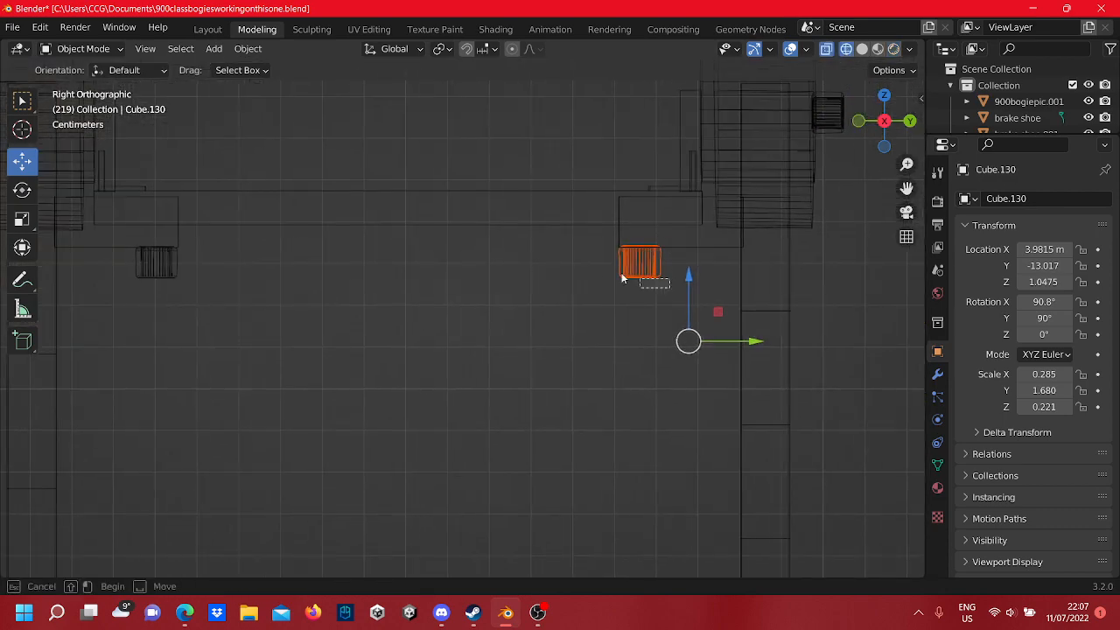
shift+middle_drag(607, 275, 576, 290)
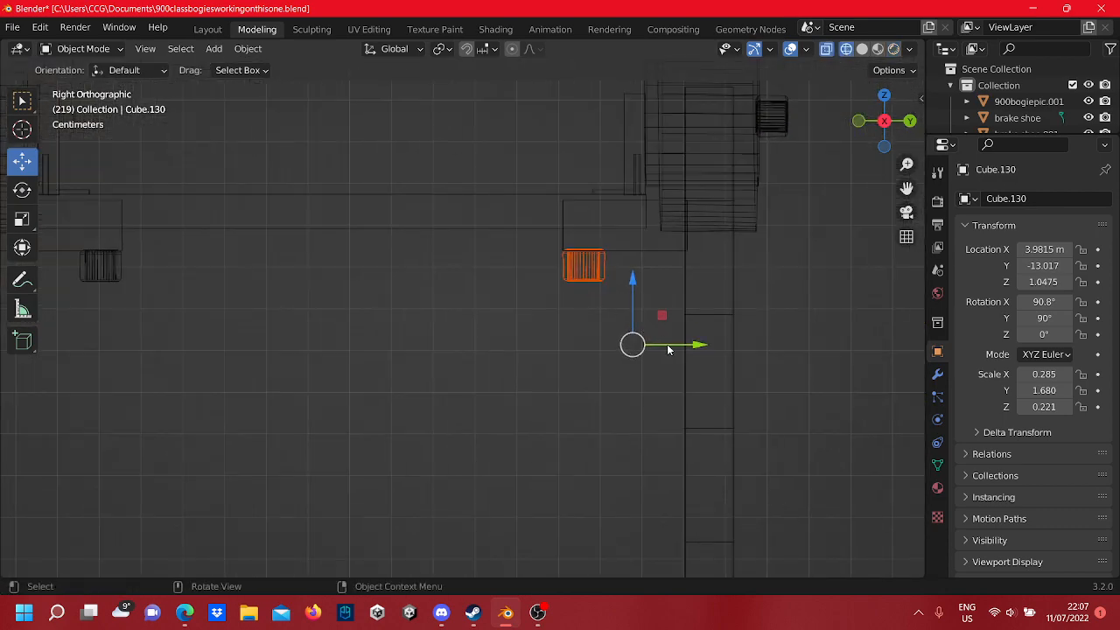
drag(668, 349, 708, 351)
click(450, 306)
- Move the -Y bolt under the crossbar -0.00545 m along Y beneath its end block
shift+middle_drag(402, 285, 797, 308)
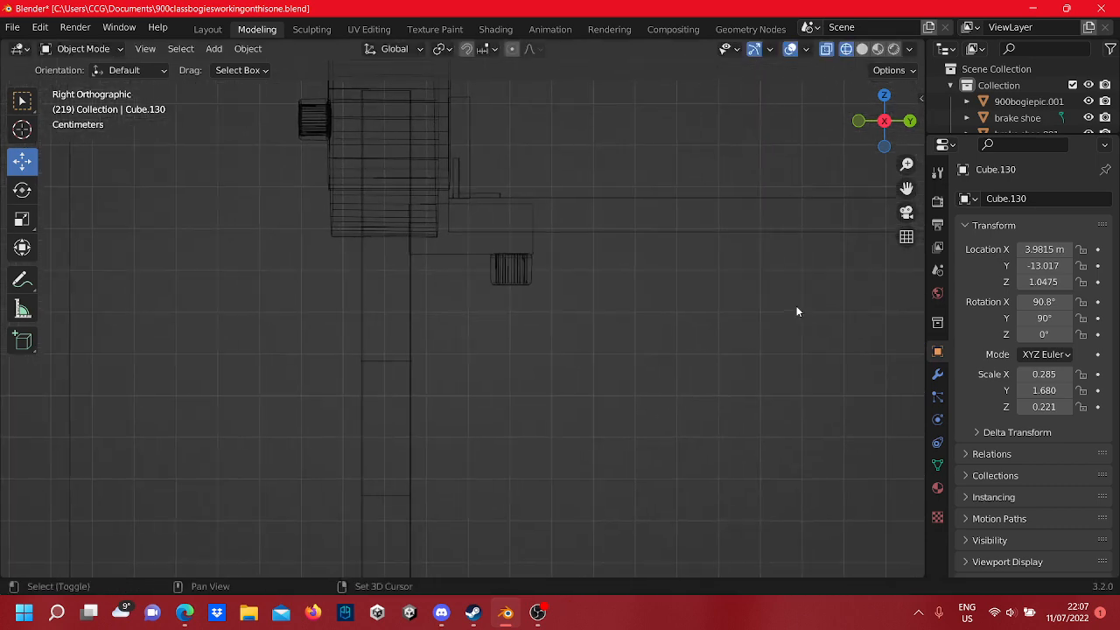
key(b)
drag(488, 273, 488, 271)
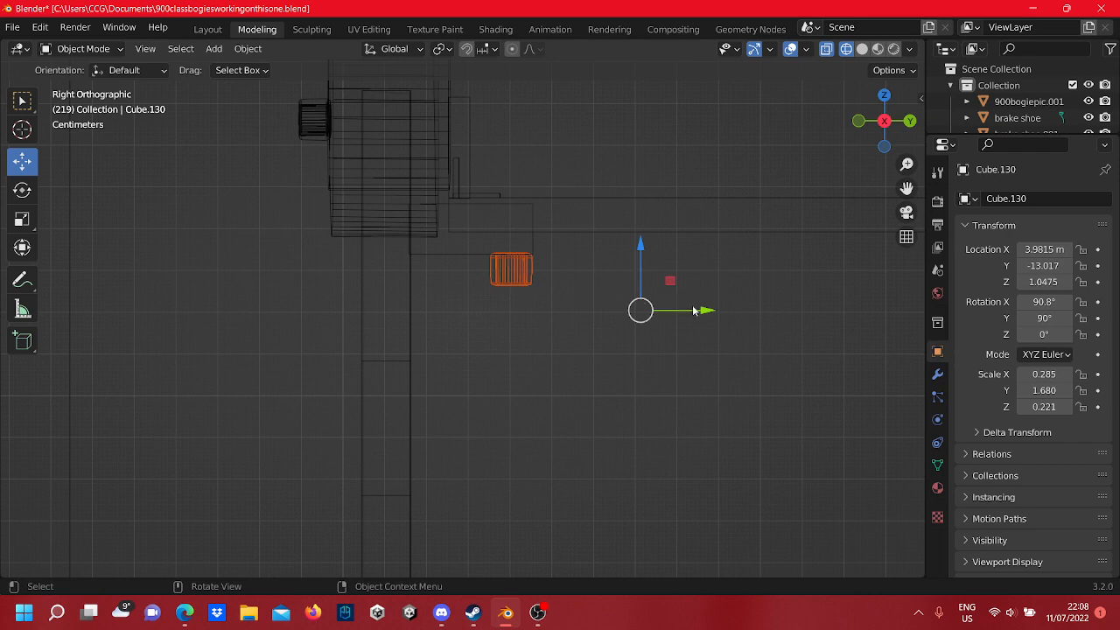
drag(693, 310, 666, 299)
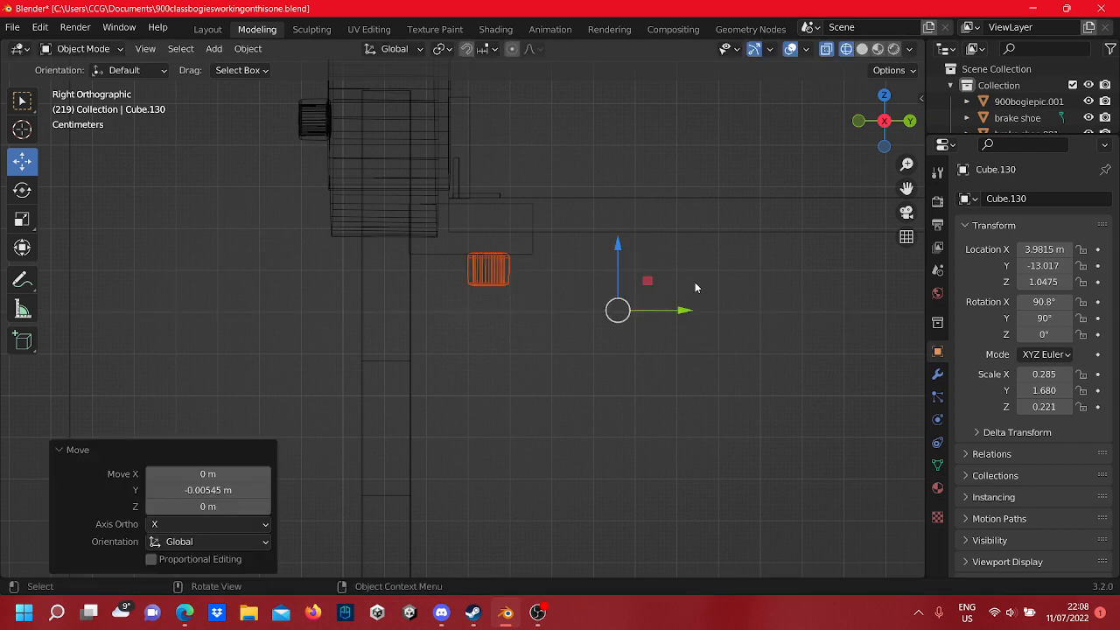
click(696, 278)
- Try to raise the pin on the -Y round end's outer side by 0.003139 m along Z
scroll(652, 283, down, 8)
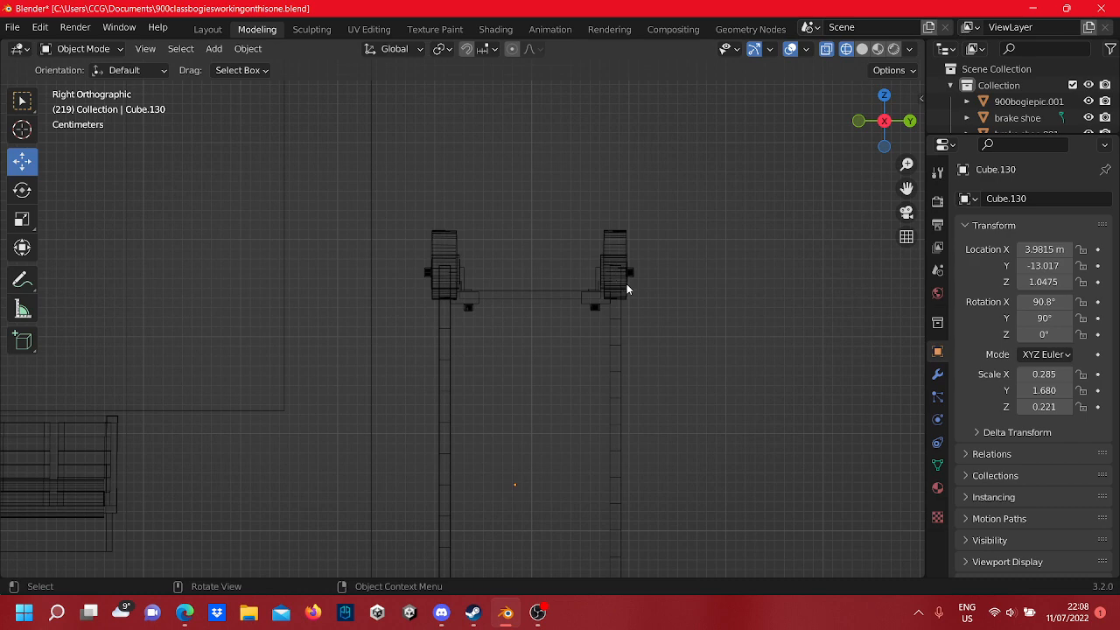
scroll(534, 271, down, 2)
scroll(463, 258, up, 7)
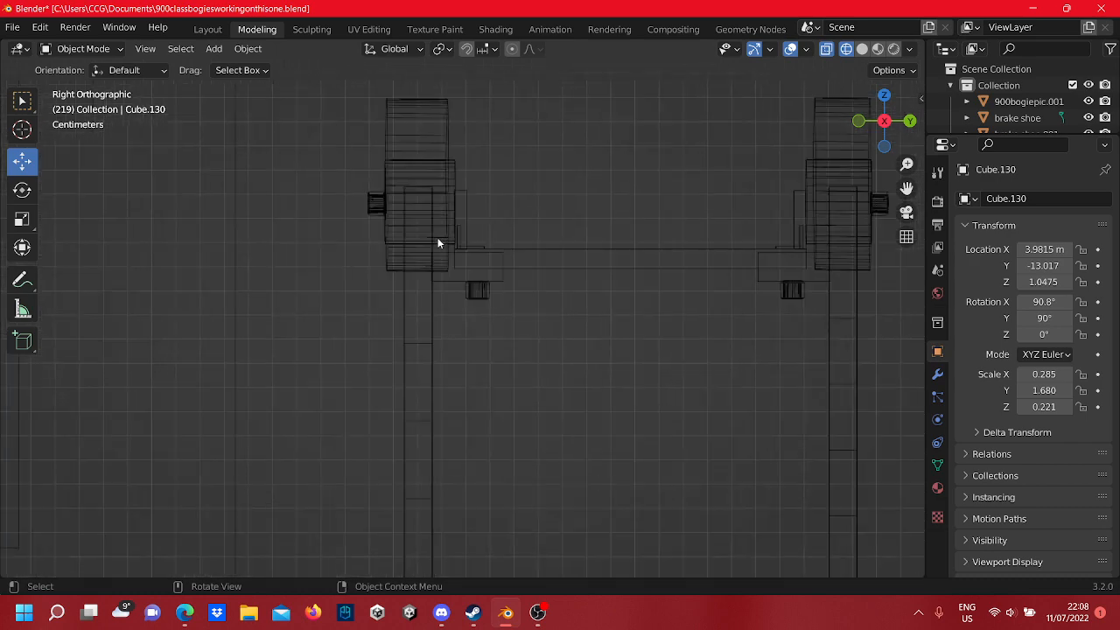
shift+middle_drag(443, 233, 491, 274)
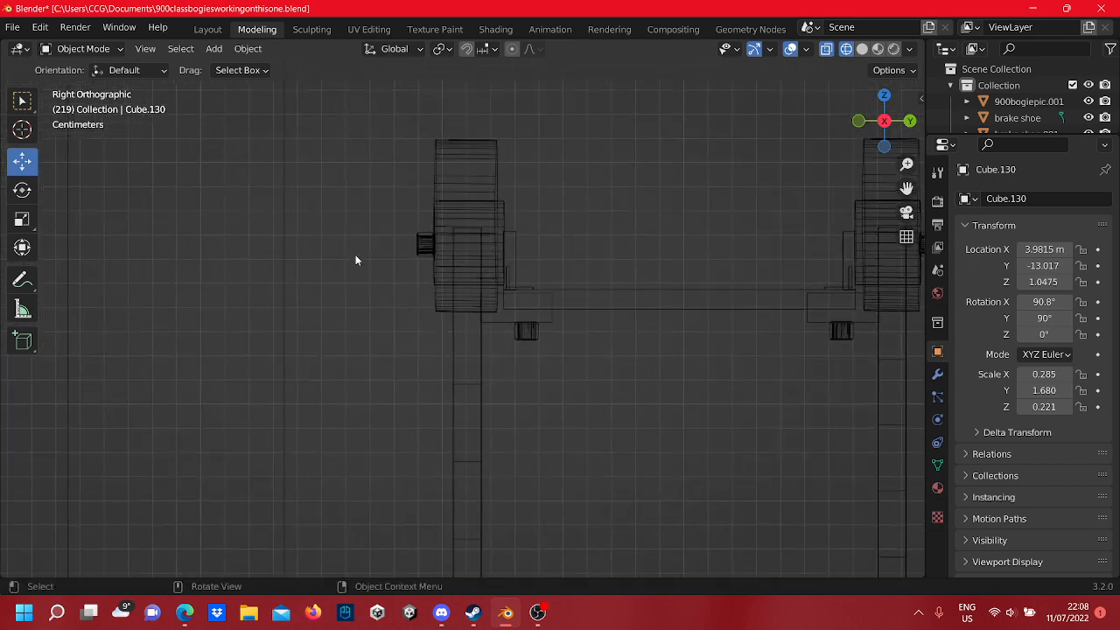
click(418, 241)
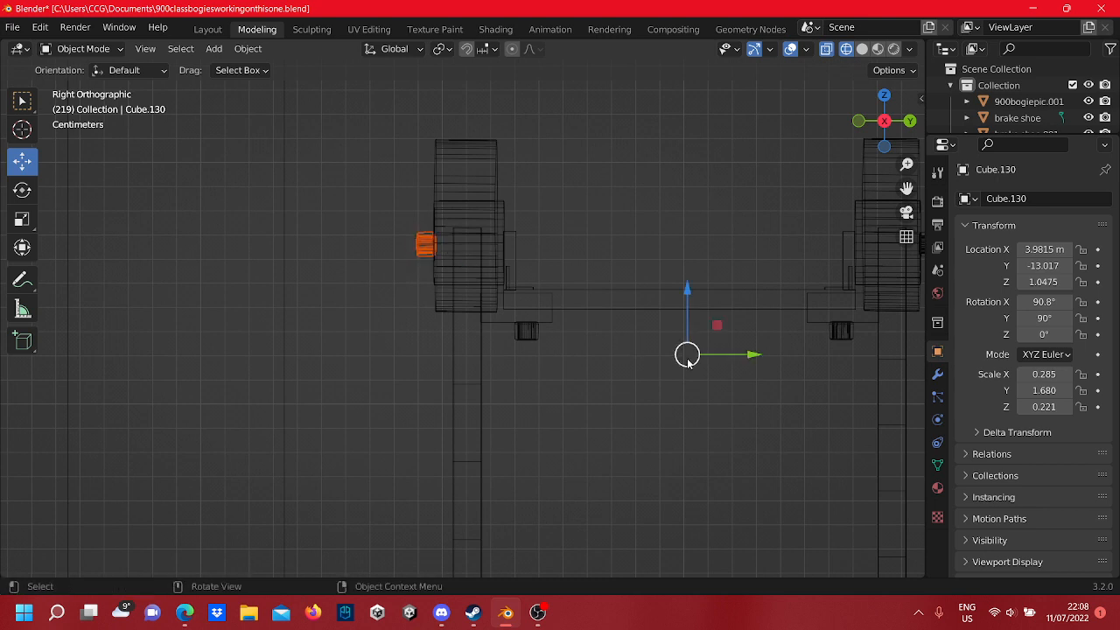
drag(688, 326, 680, 308)
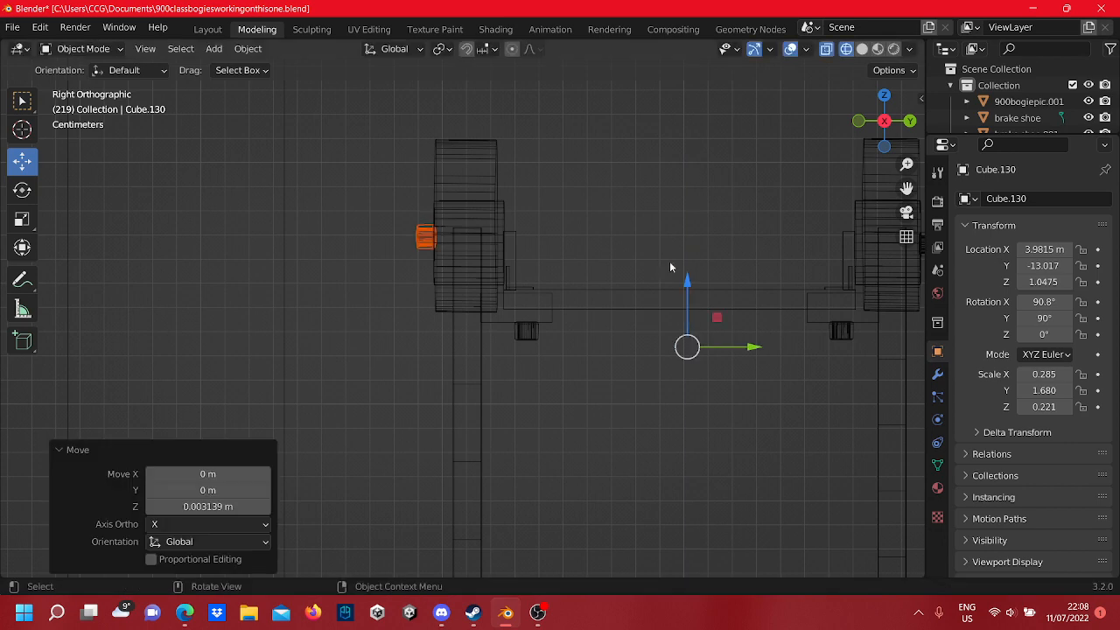
click(670, 261)
scroll(649, 245, down, 4)
scroll(484, 266, up, 1)
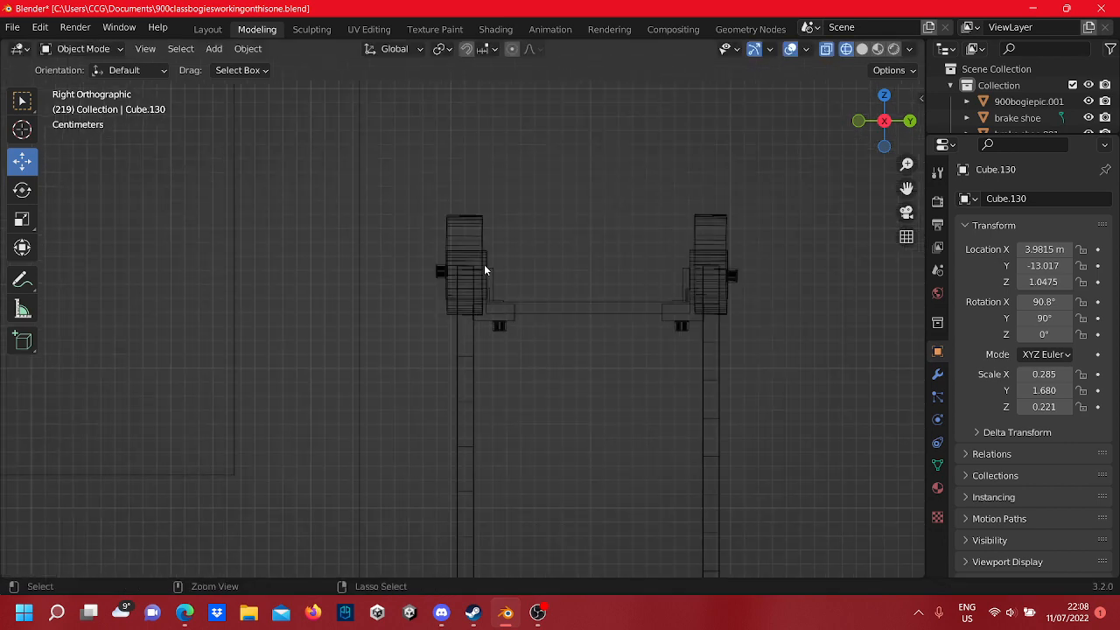
click(484, 267)
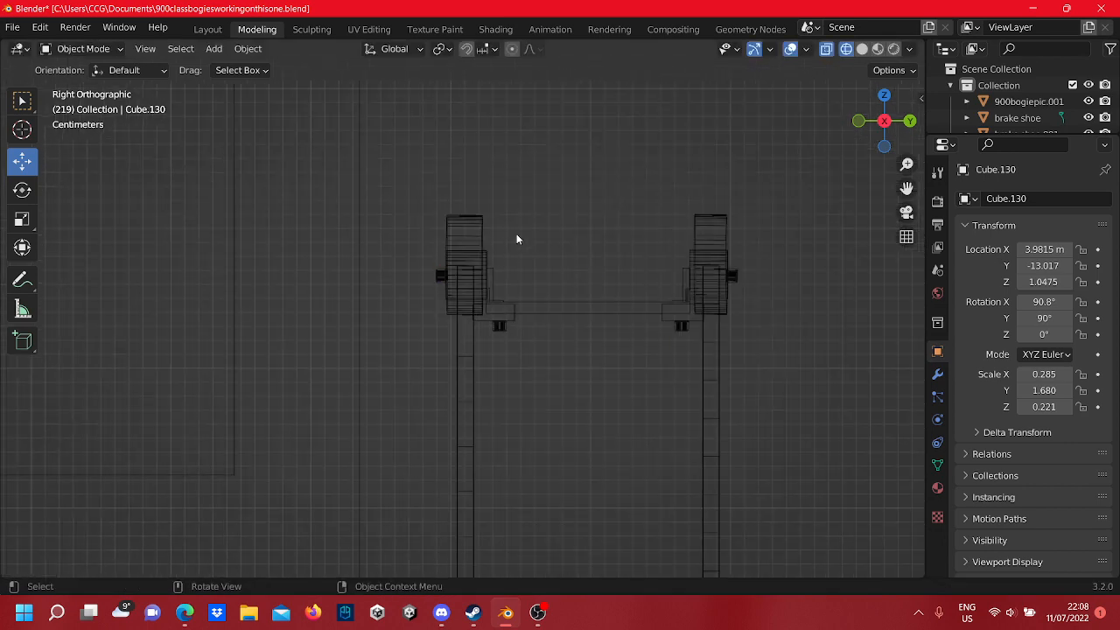
scroll(516, 239, down, 3)
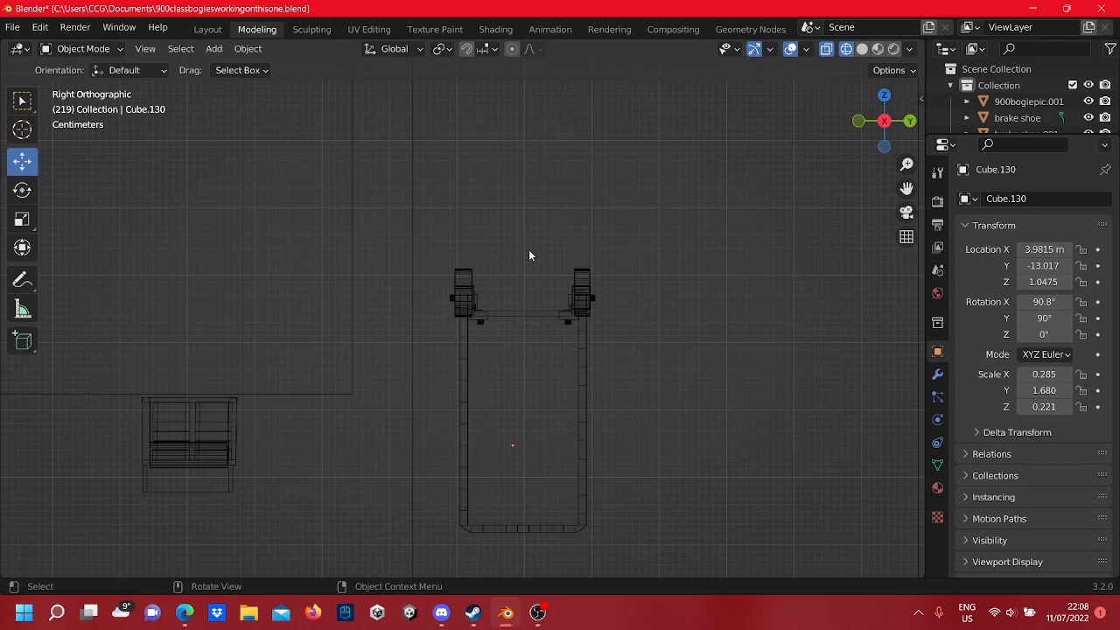
scroll(521, 255, down, 4)
scroll(569, 280, up, 2)
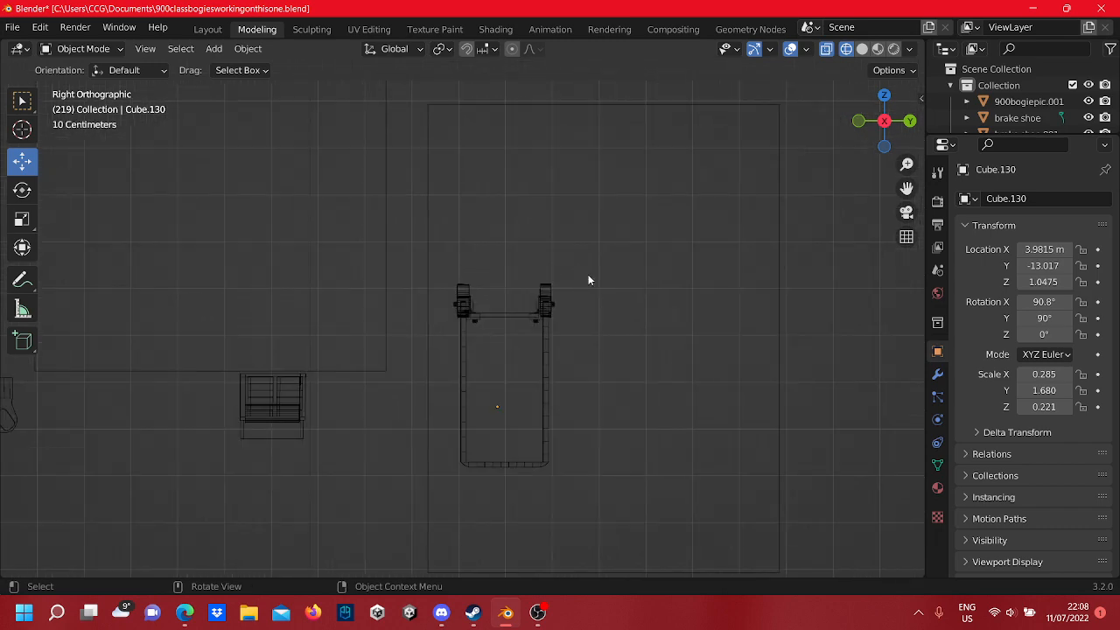
middle_drag(589, 280, 618, 208)
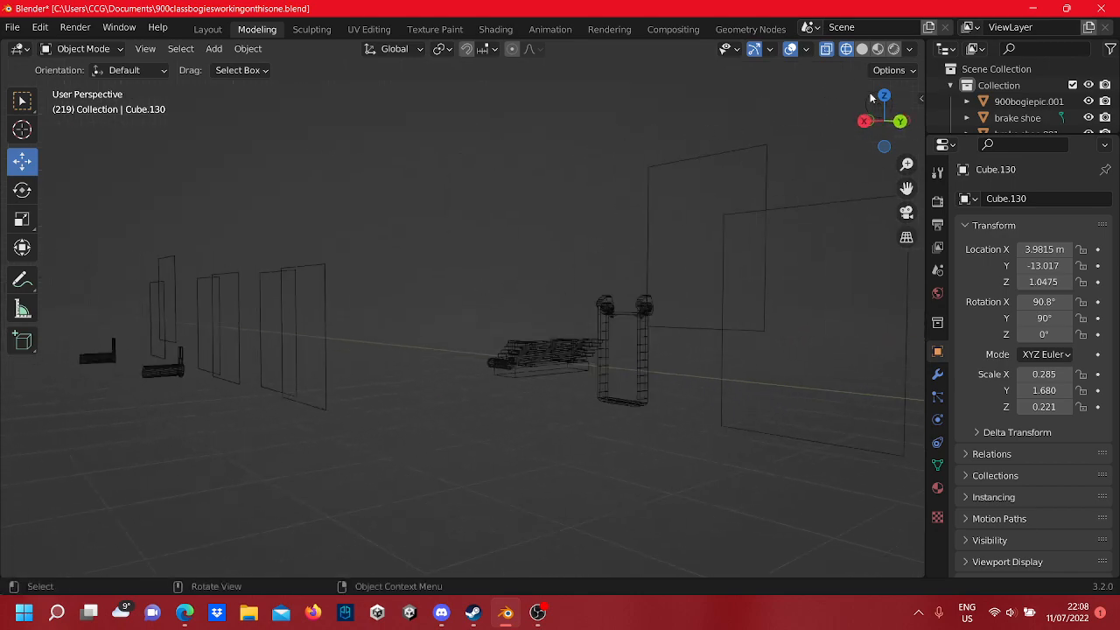
- Show the scene in rendered shading and open the bracket's -Y round end for mesh editing
click(893, 49)
mouse_move(665, 342)
middle_down()
mouse_move(517, 338)
mouse_move(667, 348)
mouse_move(577, 324)
mouse_move(527, 292)
mouse_move(621, 253)
mouse_move(581, 263)
mouse_move(525, 378)
mouse_move(610, 237)
middle_up()
scroll(541, 303, up, 5)
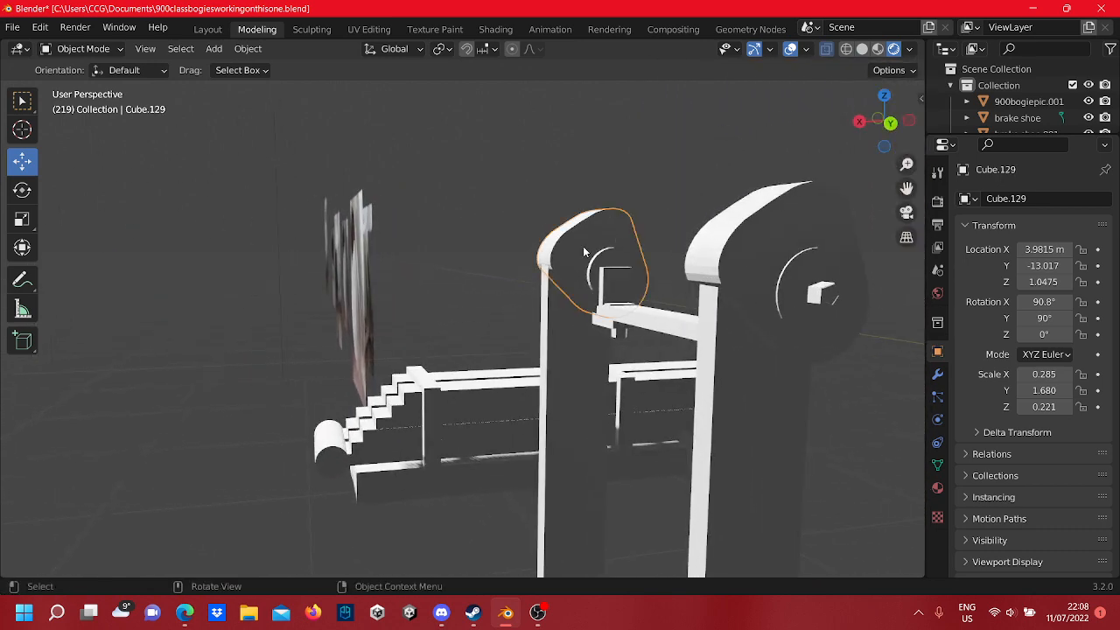
middle_drag(564, 274, 349, 258)
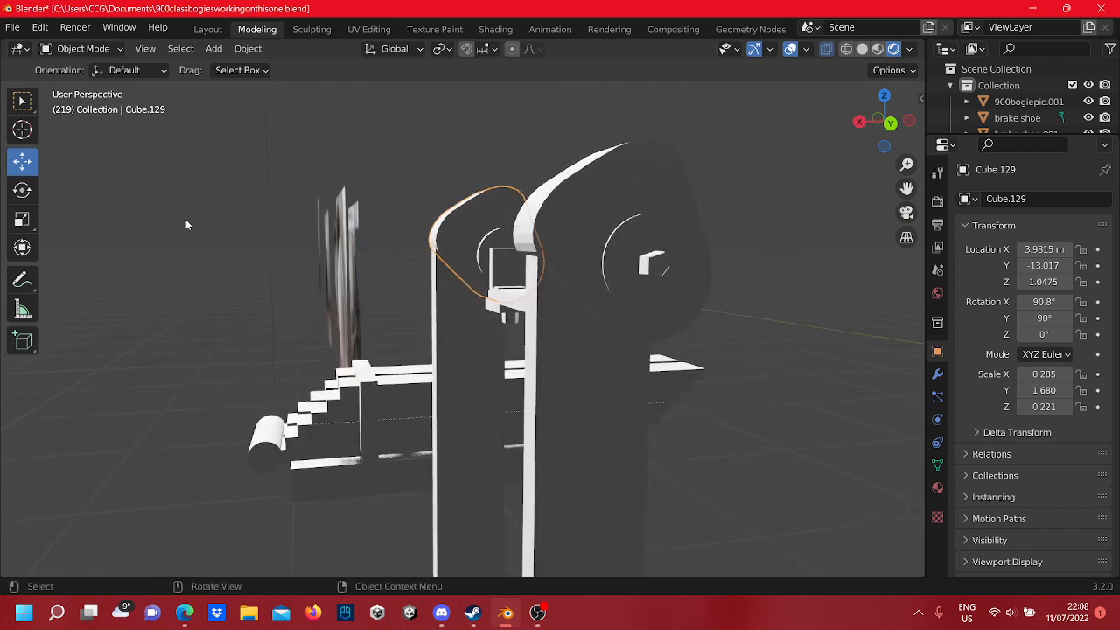
mouse_move(195, 224)
middle_down()
mouse_move(531, 306)
mouse_move(355, 253)
mouse_move(637, 288)
mouse_move(692, 276)
mouse_move(475, 205)
mouse_move(325, 207)
mouse_move(394, 230)
middle_up()
key(Tab)
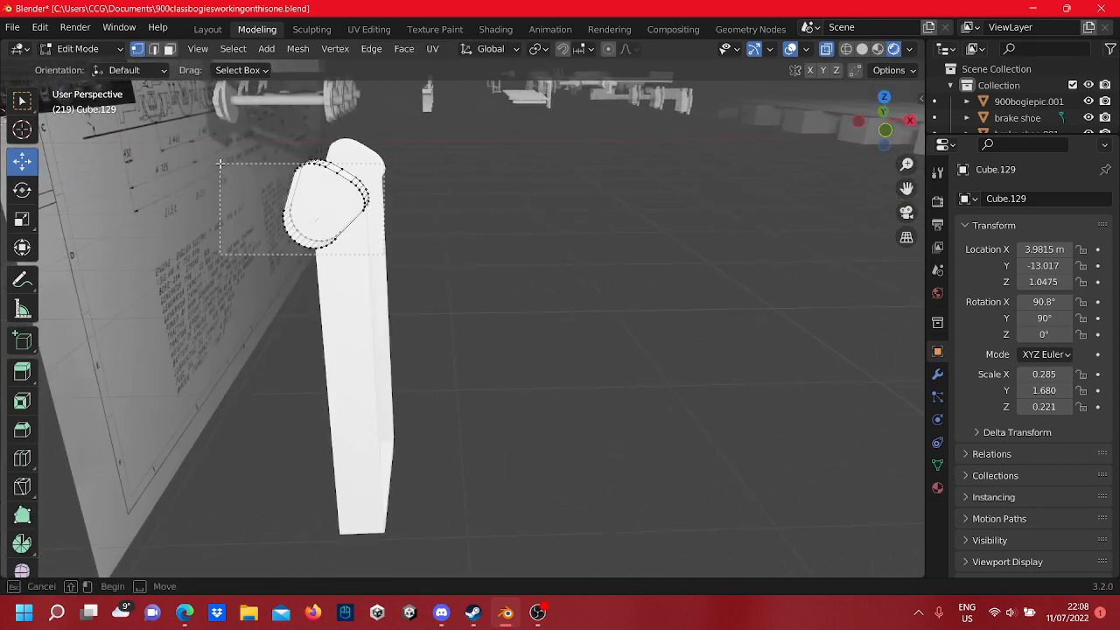
- Move the -Y round end's whole mesh 0.001477 m along X against its frame upright, and return to Object Mode
drag(219, 164, 225, 140)
scroll(365, 187, up, 3)
shift+middle_drag(365, 187, 468, 278)
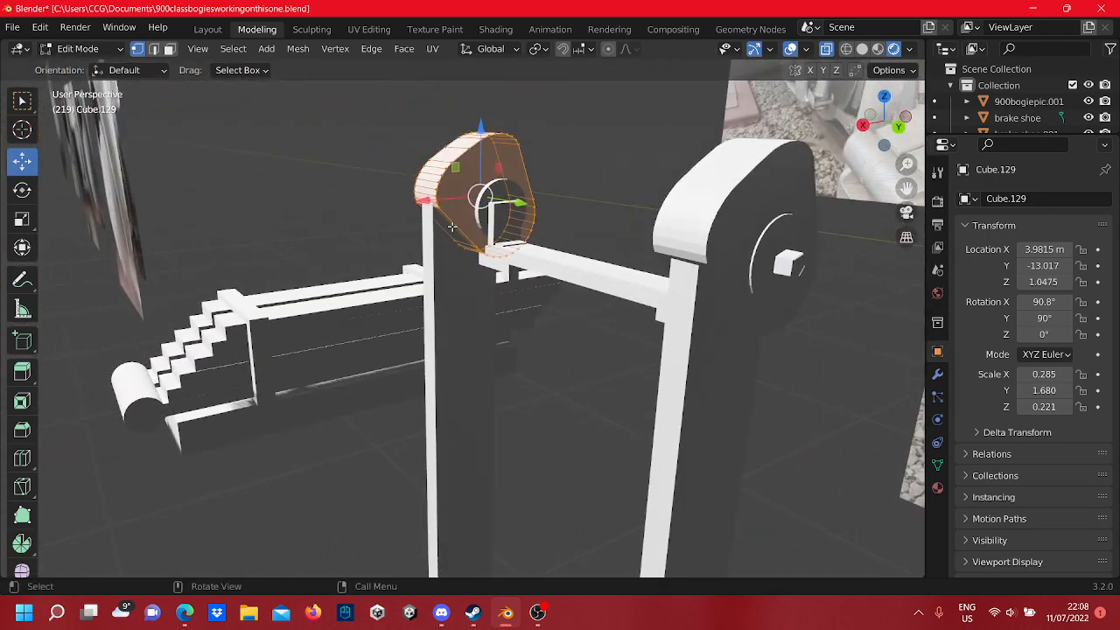
drag(438, 206, 415, 224)
click(407, 401)
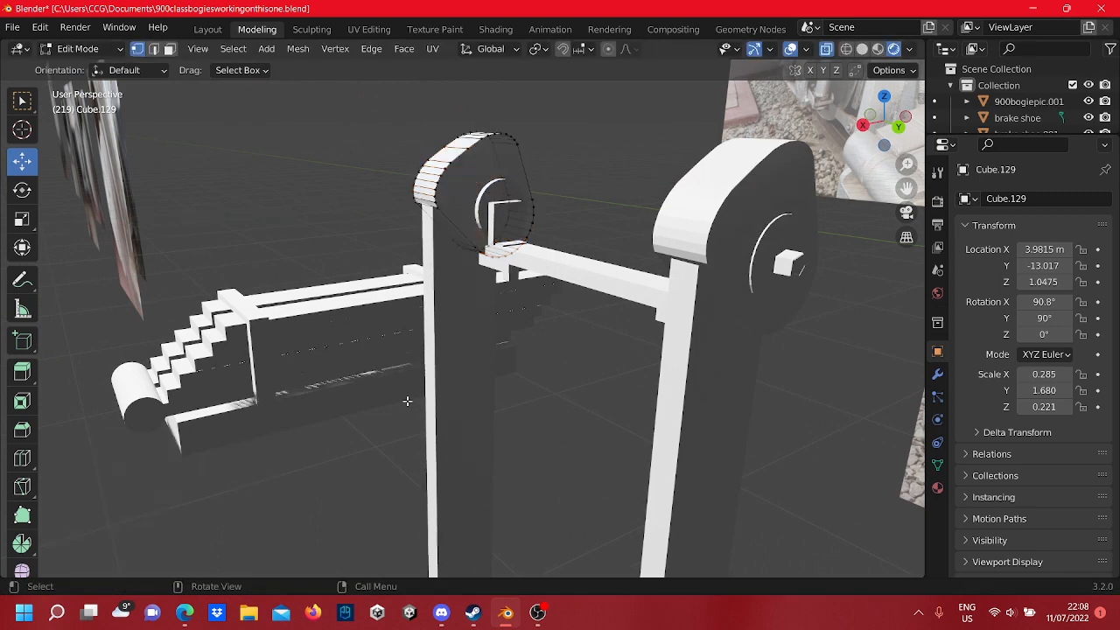
middle_drag(374, 396, 687, 383)
middle_drag(528, 378, 639, 403)
drag(640, 402, 394, 149)
middle_drag(394, 149, 473, 196)
drag(410, 200, 407, 201)
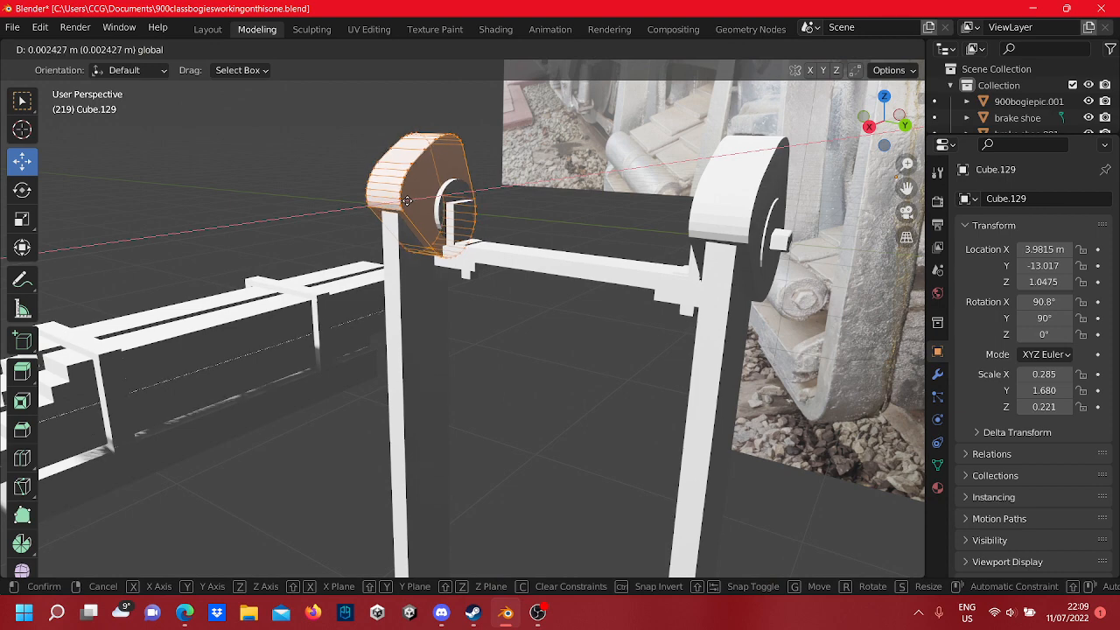
drag(408, 201, 404, 202)
middle_drag(496, 255, 418, 301)
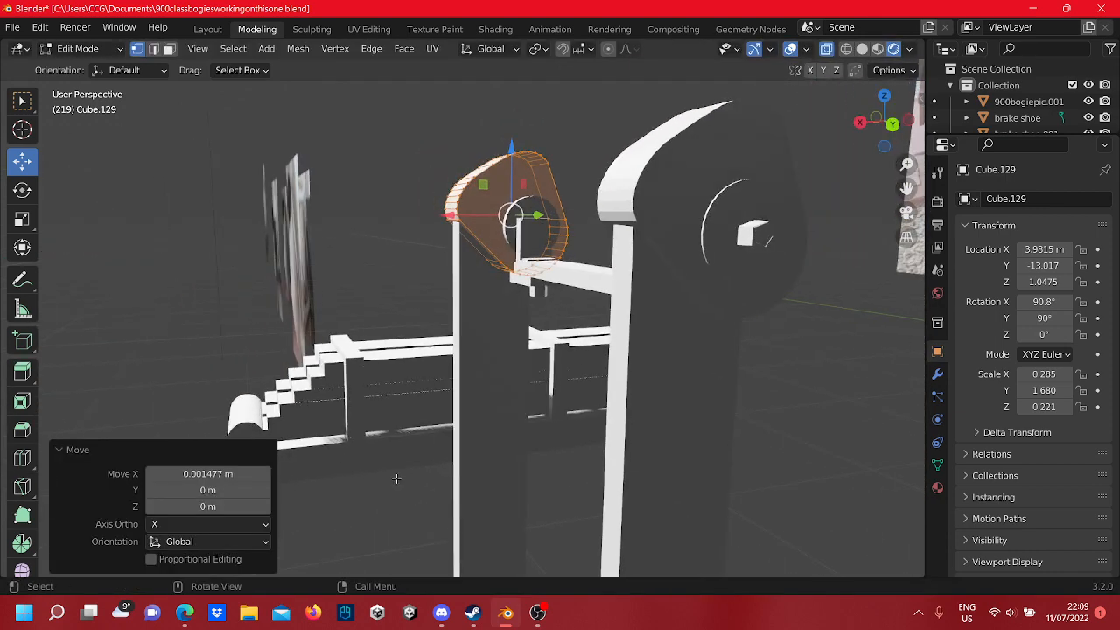
mouse_move(408, 518)
middle_down()
mouse_move(395, 493)
mouse_move(606, 523)
mouse_move(592, 517)
mouse_move(643, 486)
mouse_move(683, 488)
mouse_move(420, 475)
mouse_move(511, 476)
mouse_move(582, 438)
mouse_move(678, 415)
mouse_move(406, 489)
mouse_move(525, 262)
mouse_move(643, 135)
mouse_move(596, 223)
mouse_move(607, 298)
middle_up()
scroll(595, 515, up, 7)
scroll(437, 474, down, 2)
key(Tab)
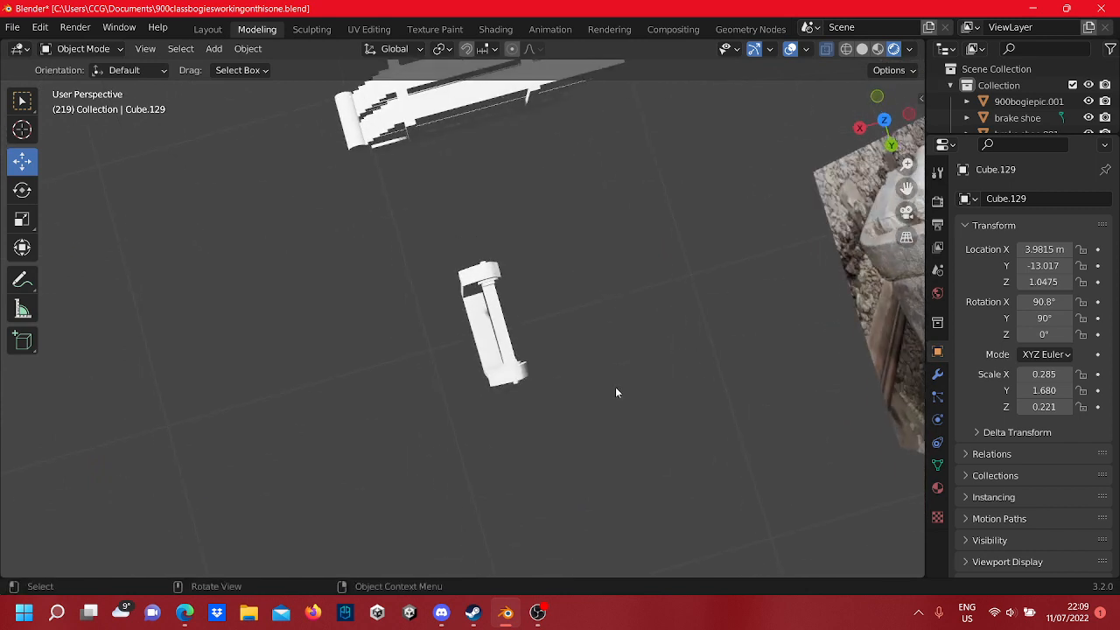
- Join the bracket, its bolts and the U-shaped frame into one object, selecting them in wireframe and restoring rendered shading
drag(586, 401, 412, 233)
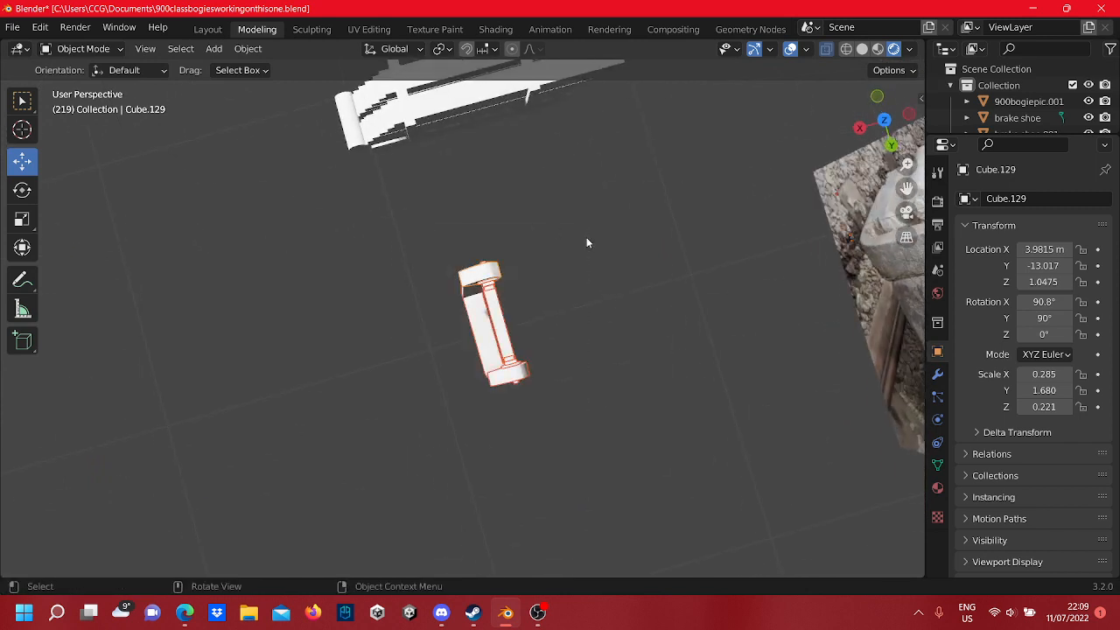
click(847, 49)
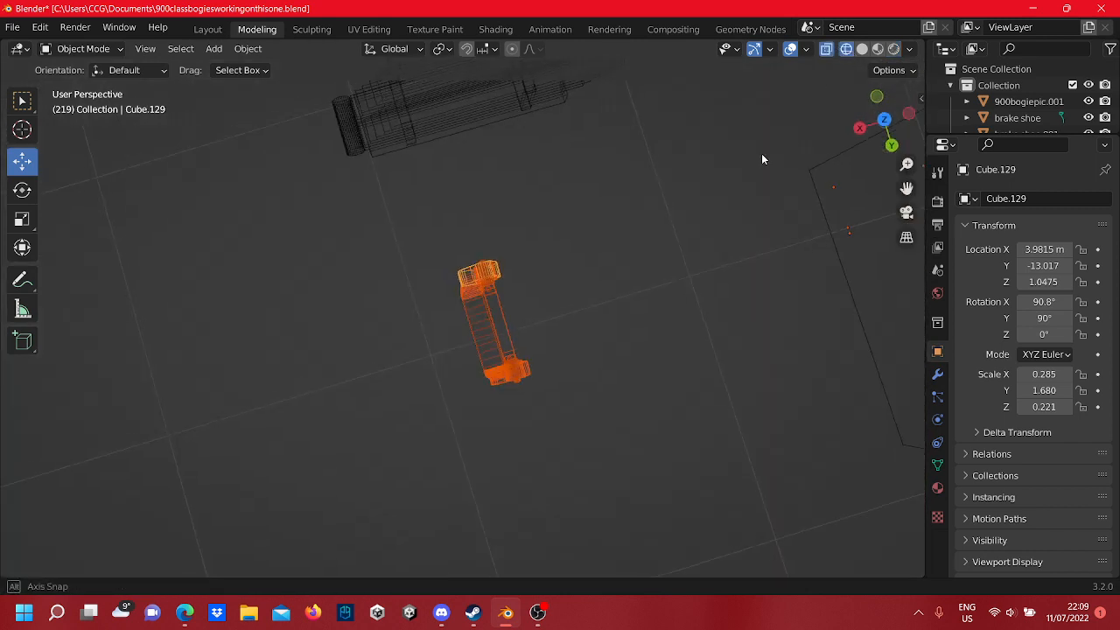
middle_drag(761, 153, 581, 333)
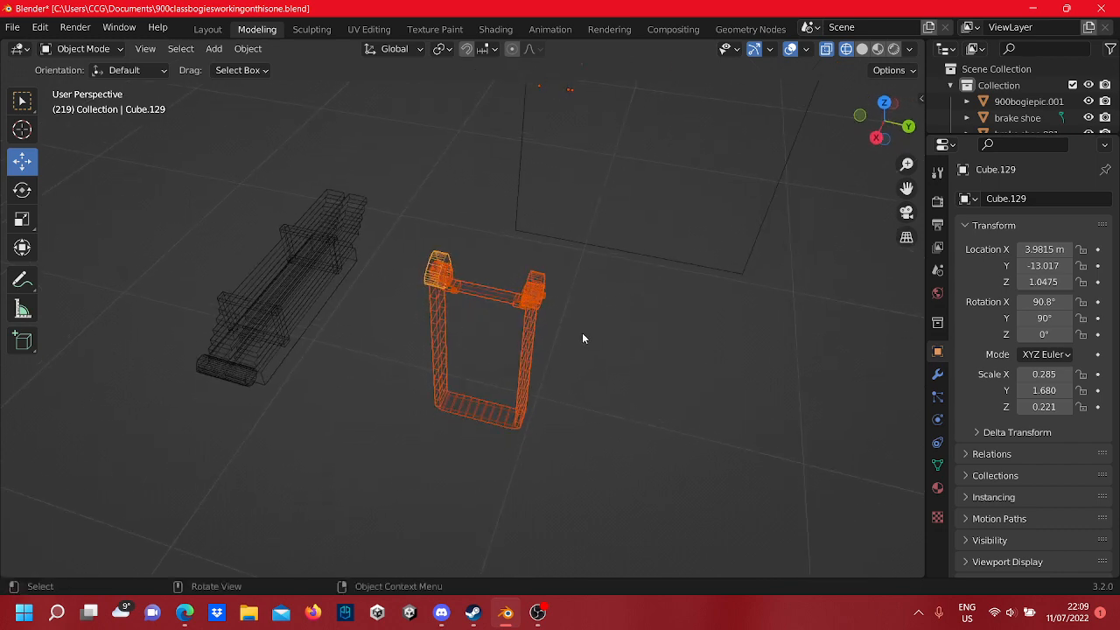
right_click(514, 303)
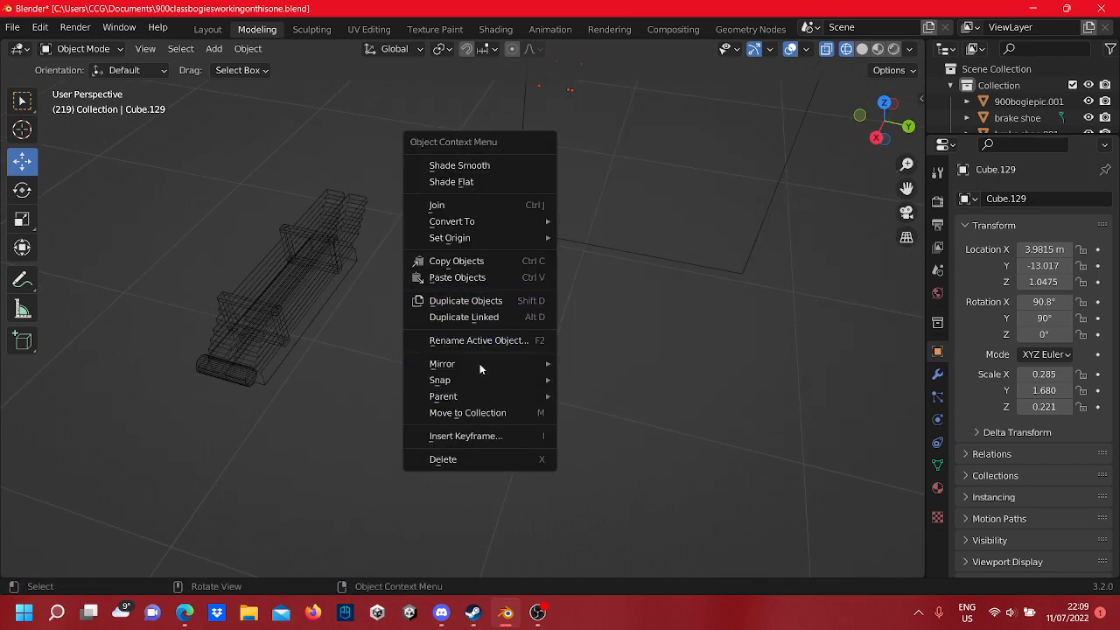
mouse_move(480, 383)
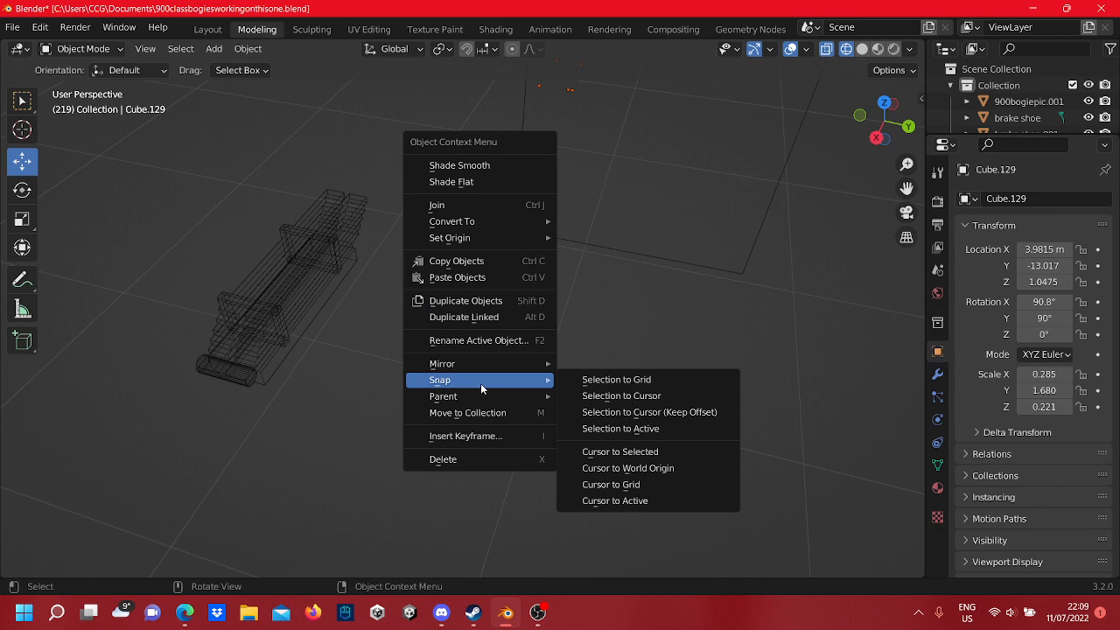
click(452, 209)
middle_drag(478, 249, 559, 295)
click(893, 49)
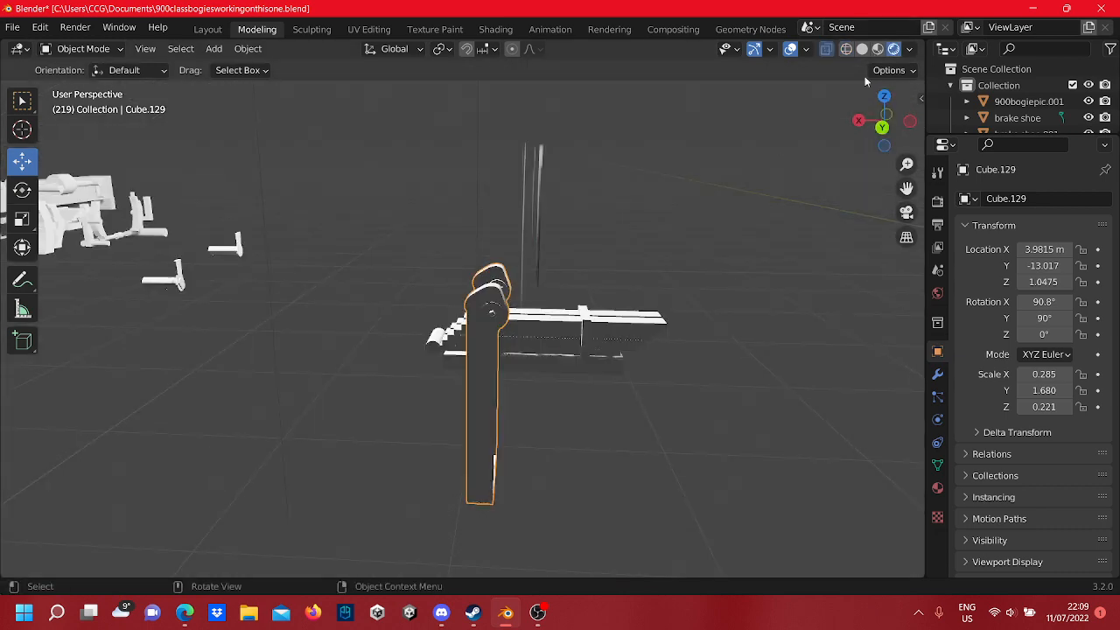
middle_drag(470, 329, 734, 356)
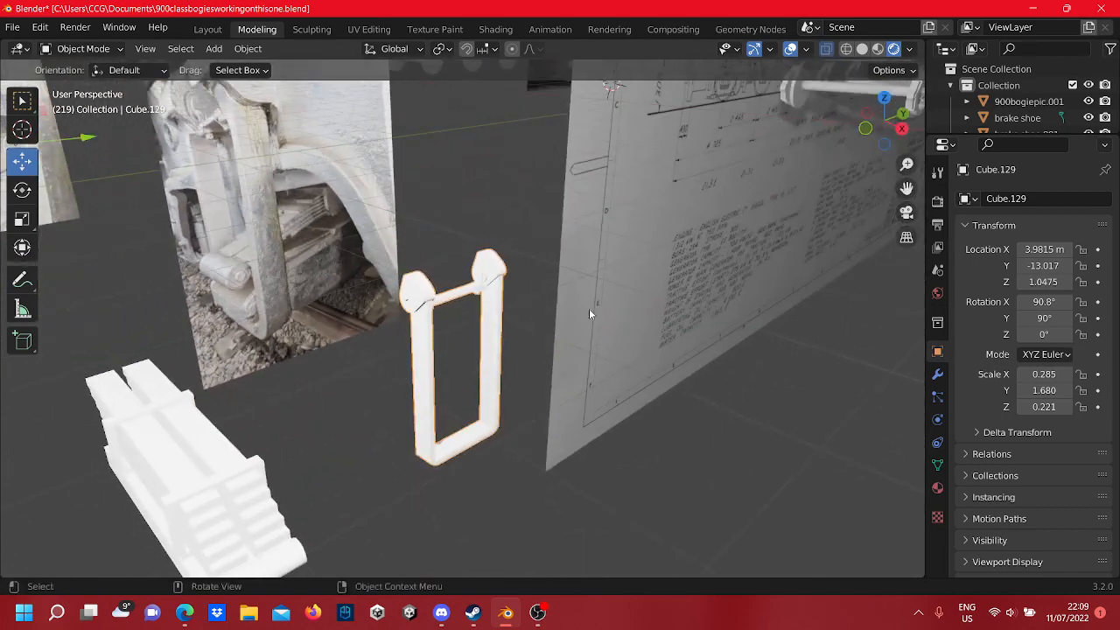
- Delete the cluster of brake and bracket parts beside the large rectangular frame, including the small part nearest to them
middle_drag(516, 203, 560, 140)
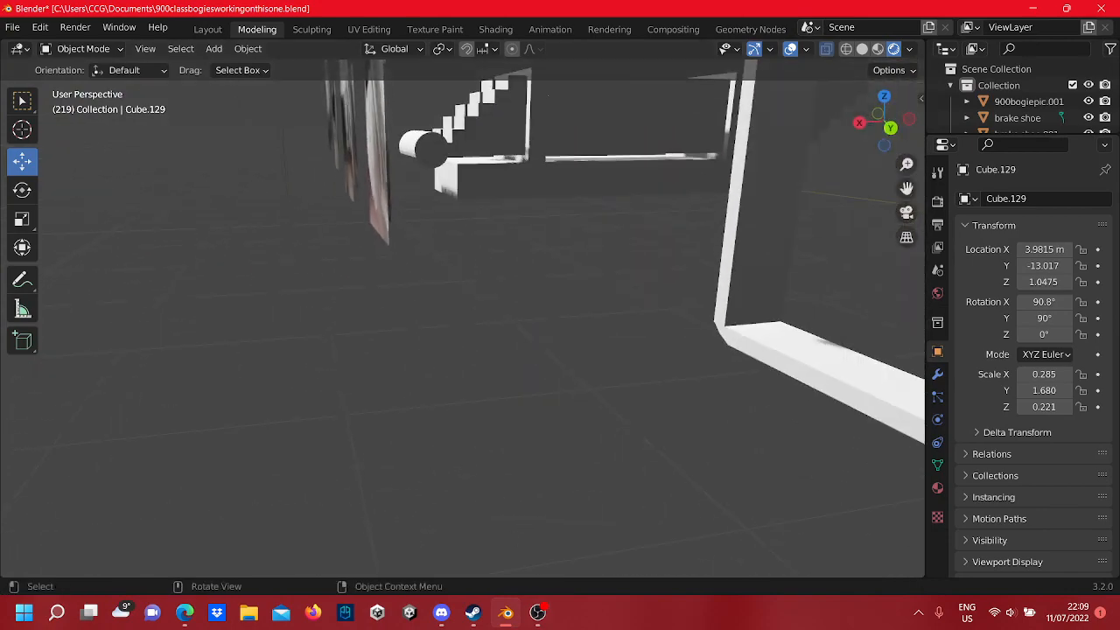
middle_drag(590, 418, 519, 300)
click(638, 314)
shift+middle_drag(344, 248, 607, 412)
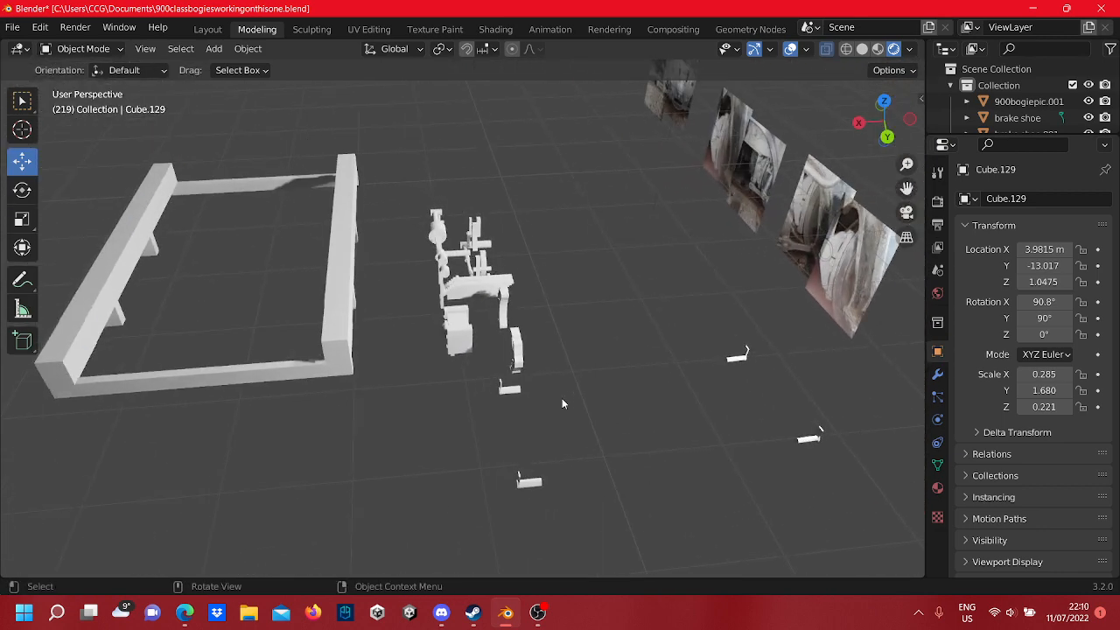
drag(562, 402, 425, 186)
right_click(485, 374)
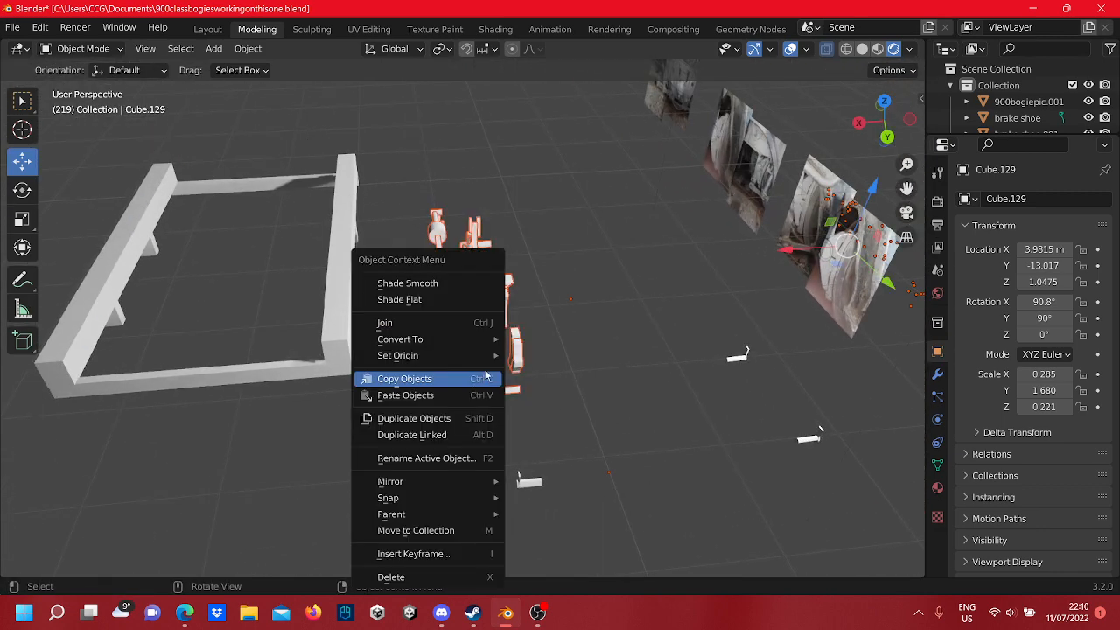
click(417, 577)
- Delete the large rectangular frame near the row of reference photos
scroll(394, 309, down, 2)
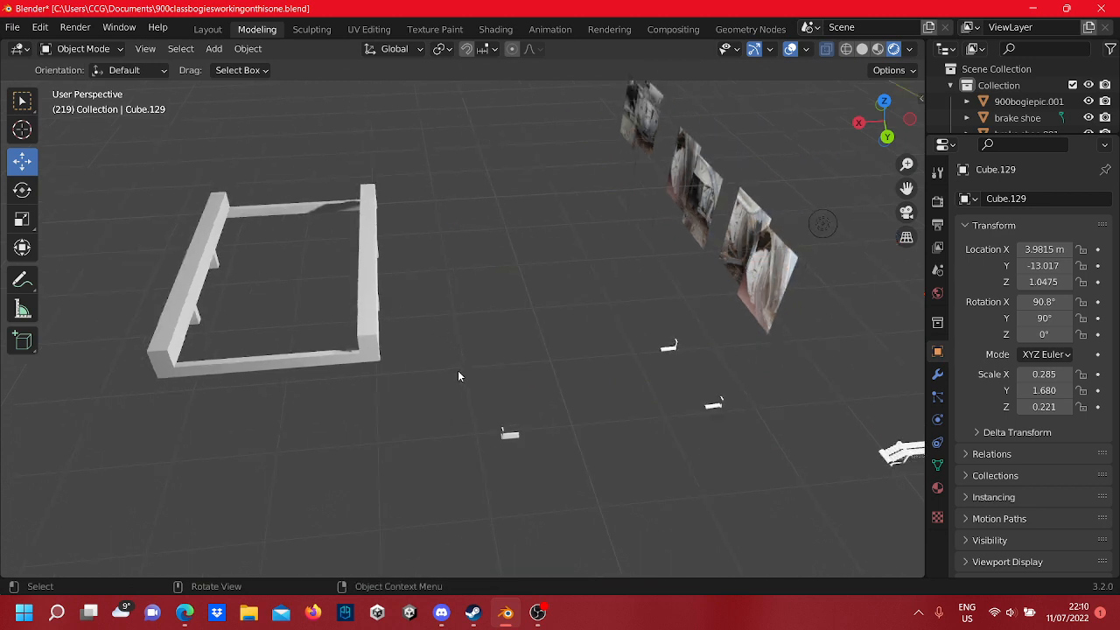
middle_drag(435, 349, 399, 402)
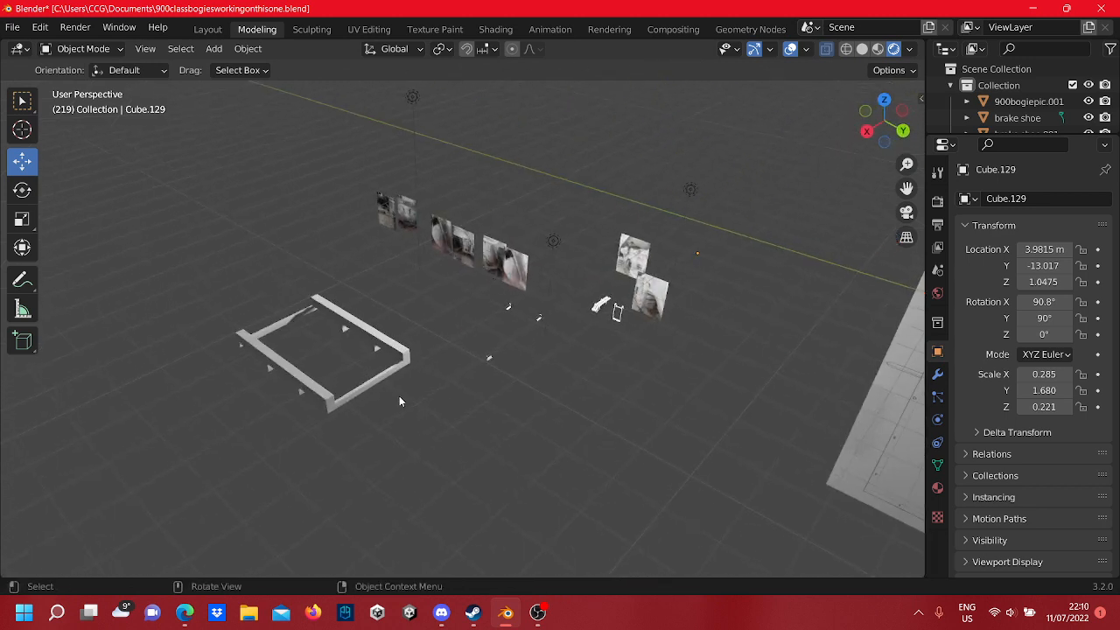
click(386, 352)
right_click(398, 348)
click(376, 342)
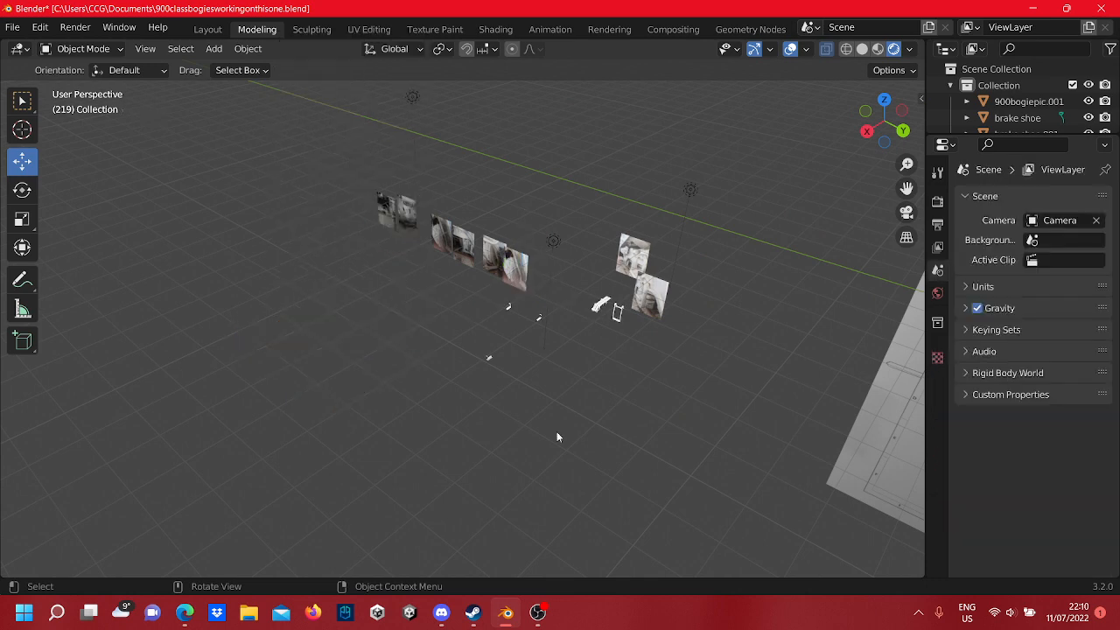
- Delete the rectangular bogie frame and its wheelsets in front of the 900 class drawing, keeping the drawing itself
shift+middle_drag(556, 431, 560, 202)
shift+middle_drag(498, 306, 420, 320)
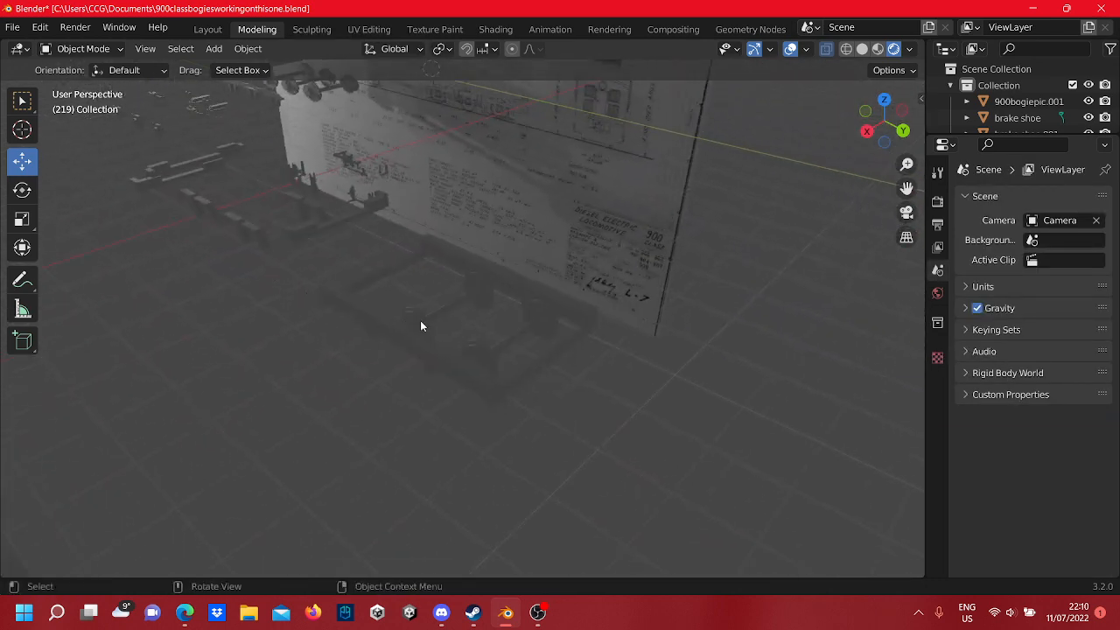
scroll(448, 315, up, 5)
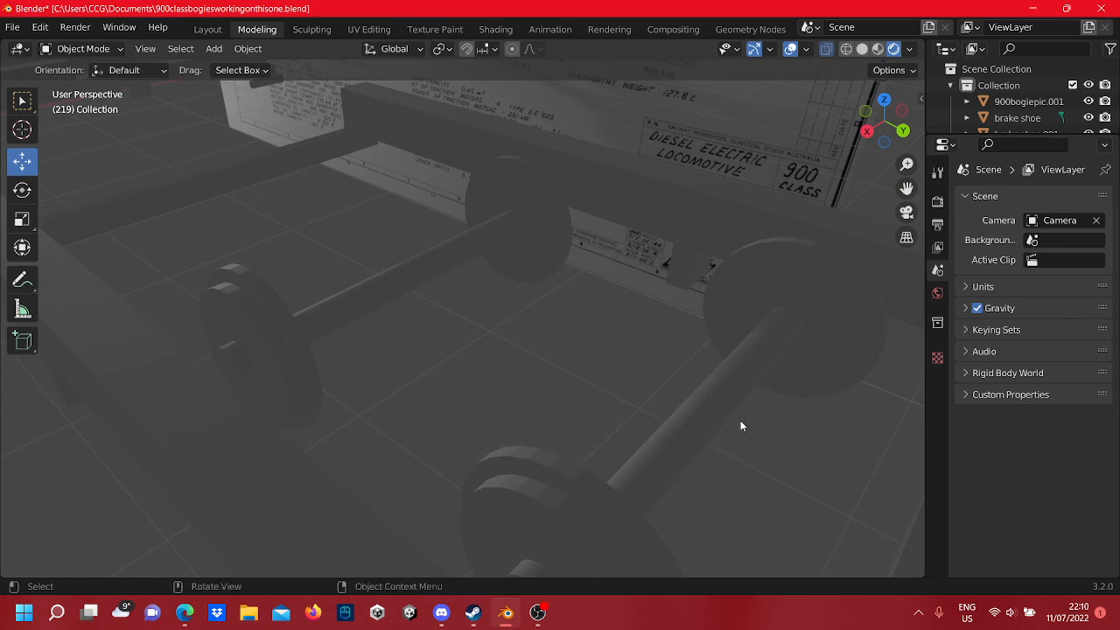
scroll(740, 426, down, 5)
drag(575, 399, 398, 305)
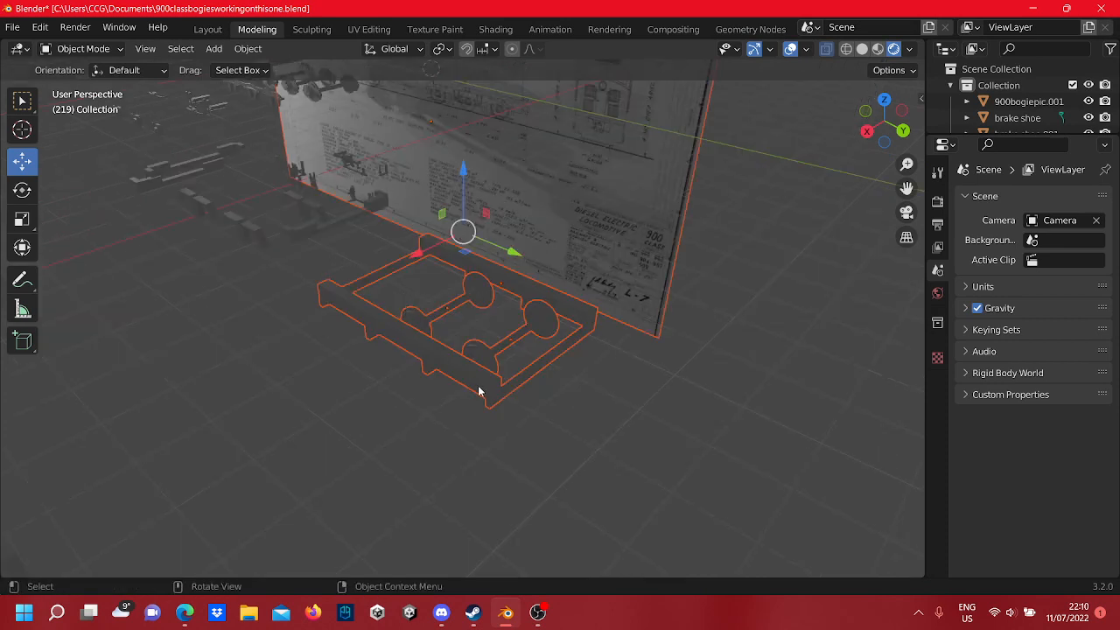
middle_drag(479, 391, 575, 356)
click(520, 481)
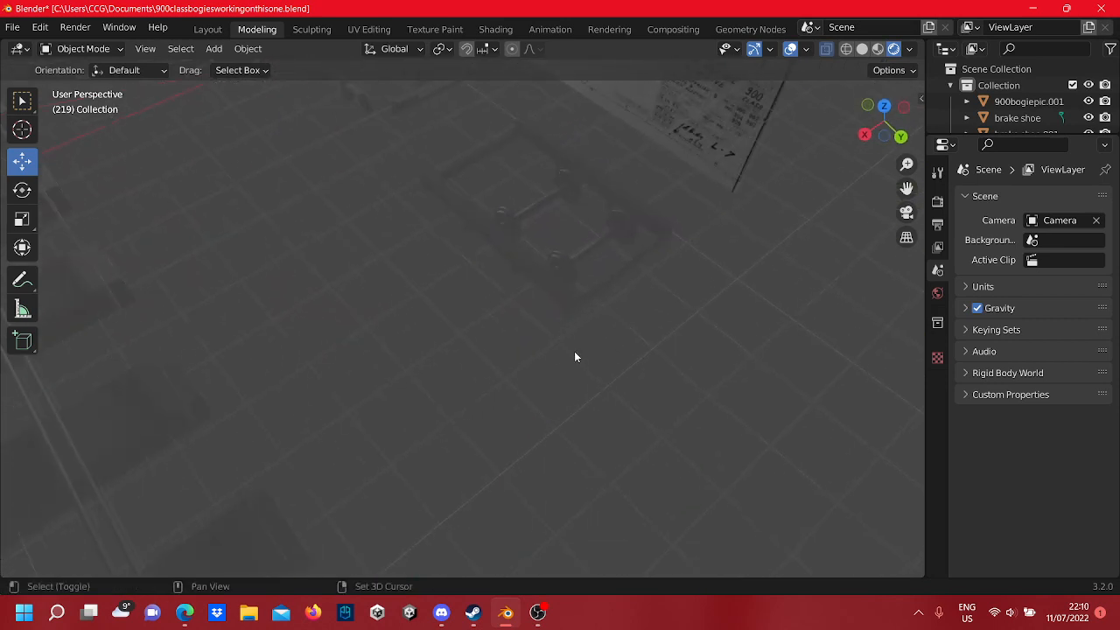
drag(575, 356, 424, 187)
right_click(482, 211)
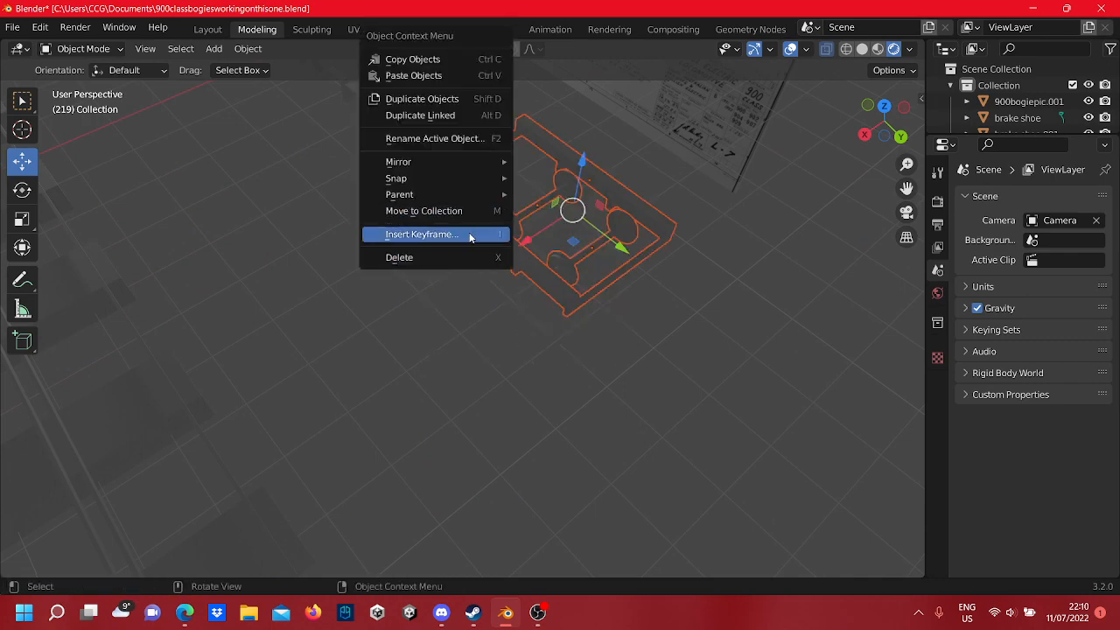
click(453, 257)
- Delete the scattered brake rigging parts and angled brackets lying between the long beams in front of the drawing
middle_drag(453, 257, 492, 344)
scroll(315, 290, up, 5)
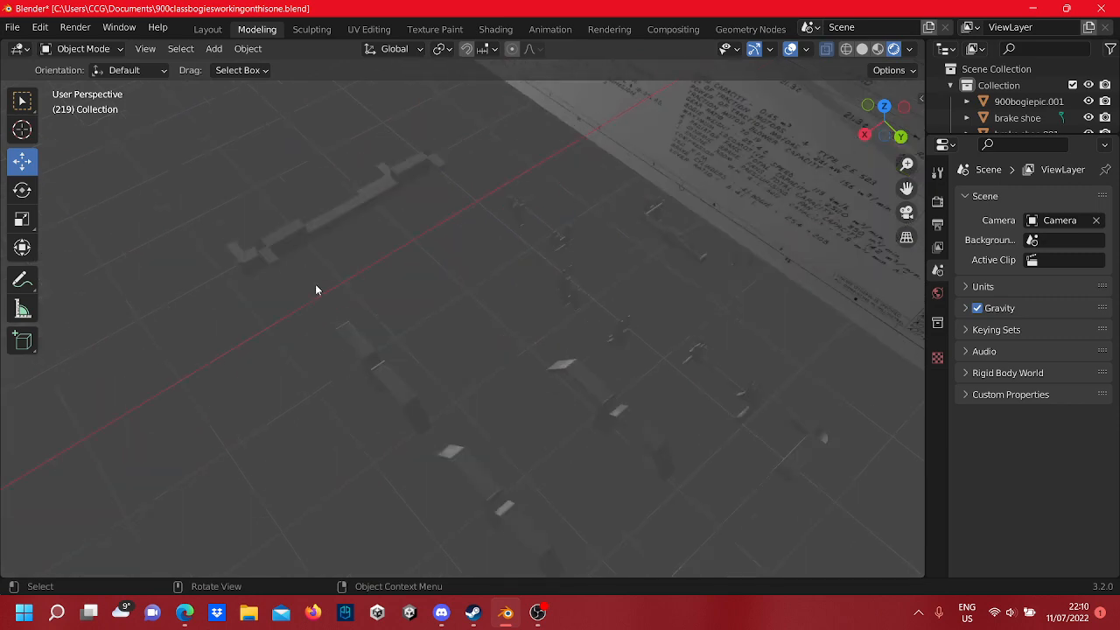
middle_drag(315, 290, 527, 425)
scroll(544, 355, down, 4)
drag(639, 522, 424, 266)
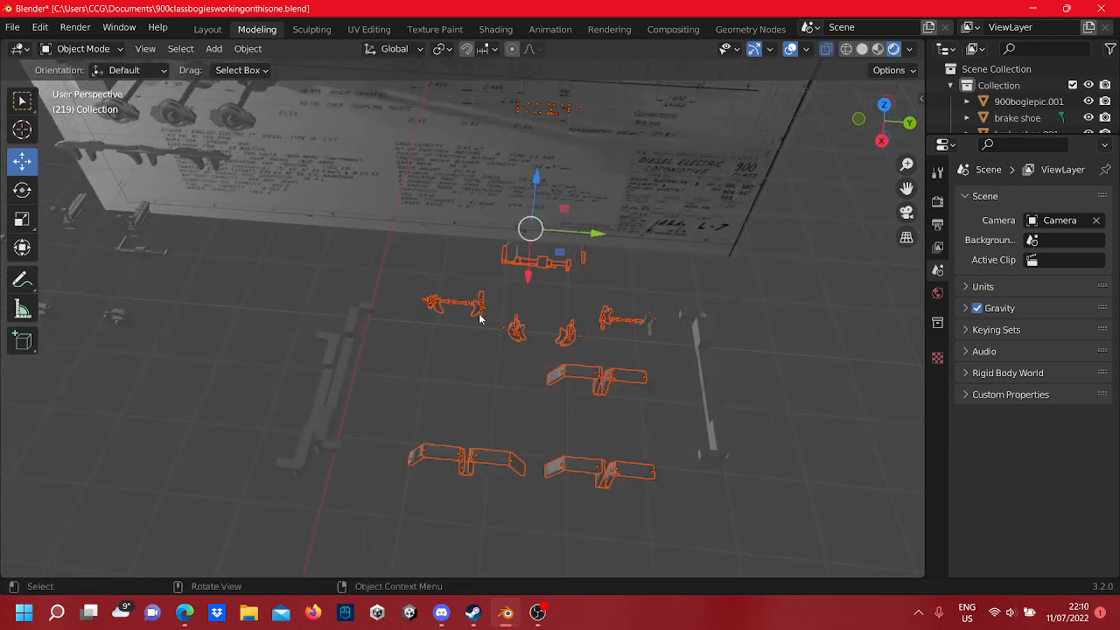
right_click(516, 313)
click(530, 309)
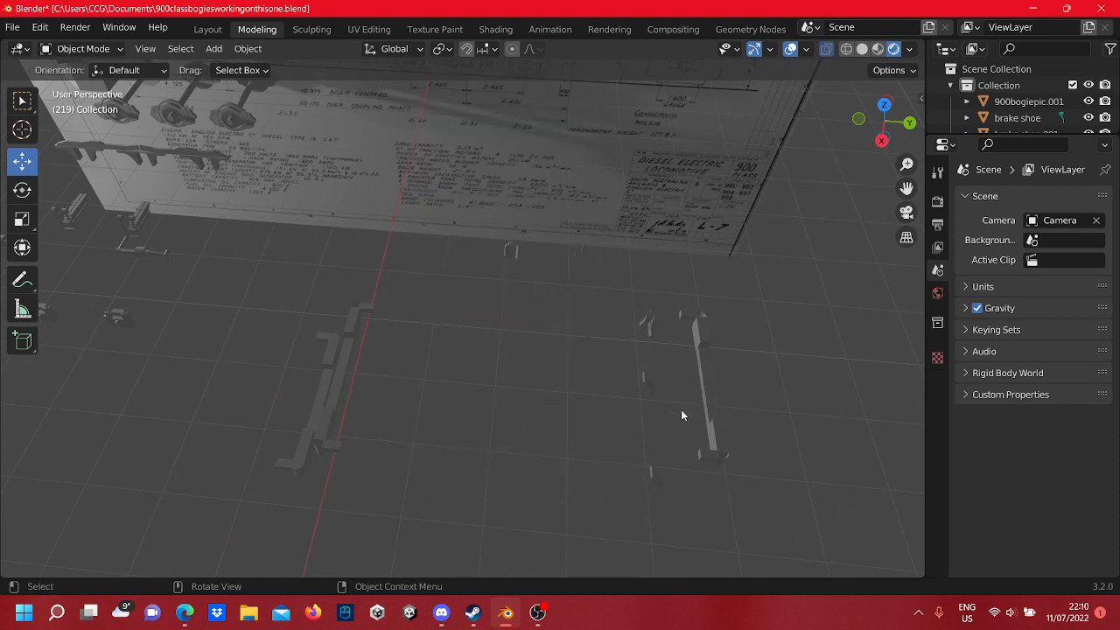
- Delete the long beam on the +Y side and the small leftover parts around it
drag(740, 503, 482, 289)
right_click(483, 294)
click(483, 297)
middle_drag(486, 304, 575, 331)
drag(633, 463, 473, 289)
right_click(509, 369)
click(510, 366)
- Examine the reference photos, wheelsets, bogie side frame and brake and spring assemblies around the 900 class drawing
middle_drag(514, 406, 718, 513)
shift+middle_drag(463, 354, 918, 485)
scroll(773, 473, up, 4)
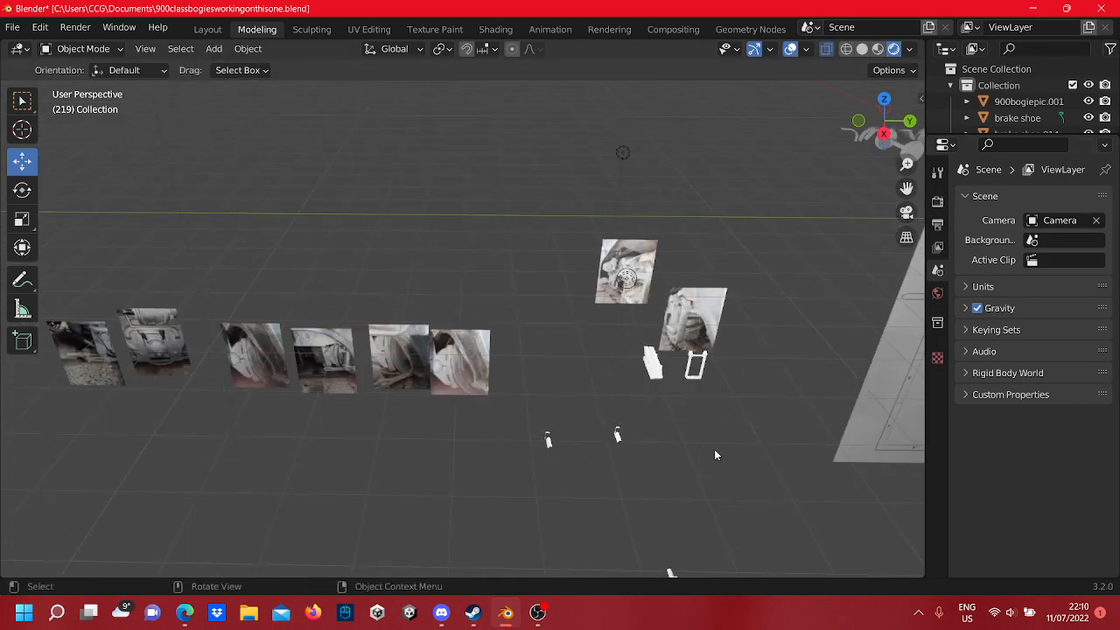
shift+middle_drag(715, 450, 599, 272)
scroll(599, 367, down, 4)
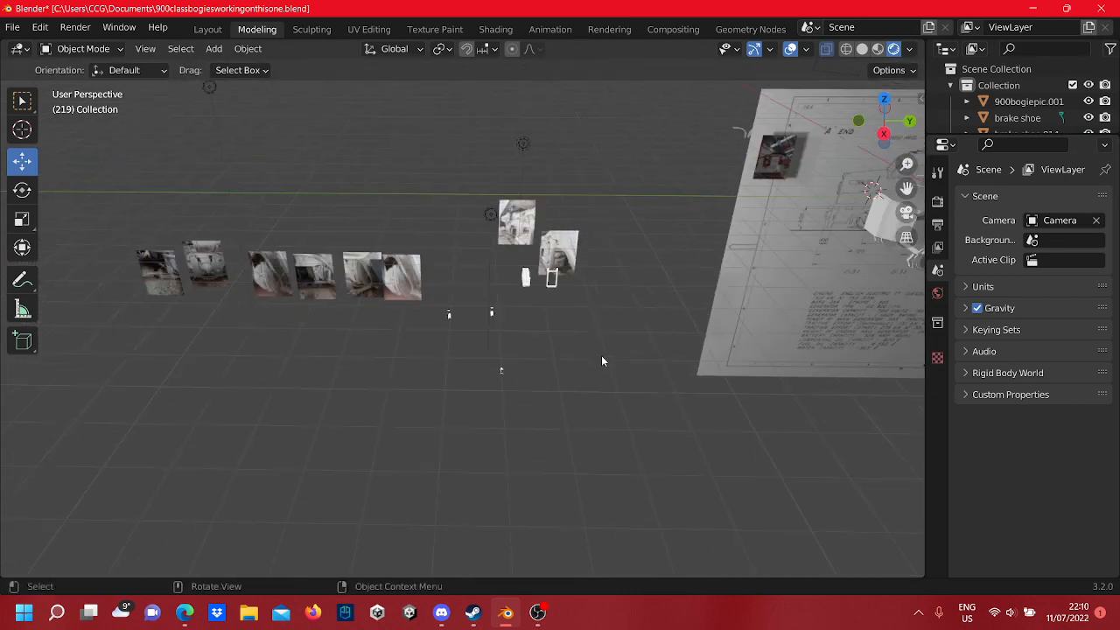
scroll(671, 324, down, 3)
shift+middle_drag(671, 323, 300, 343)
scroll(452, 332, up, 10)
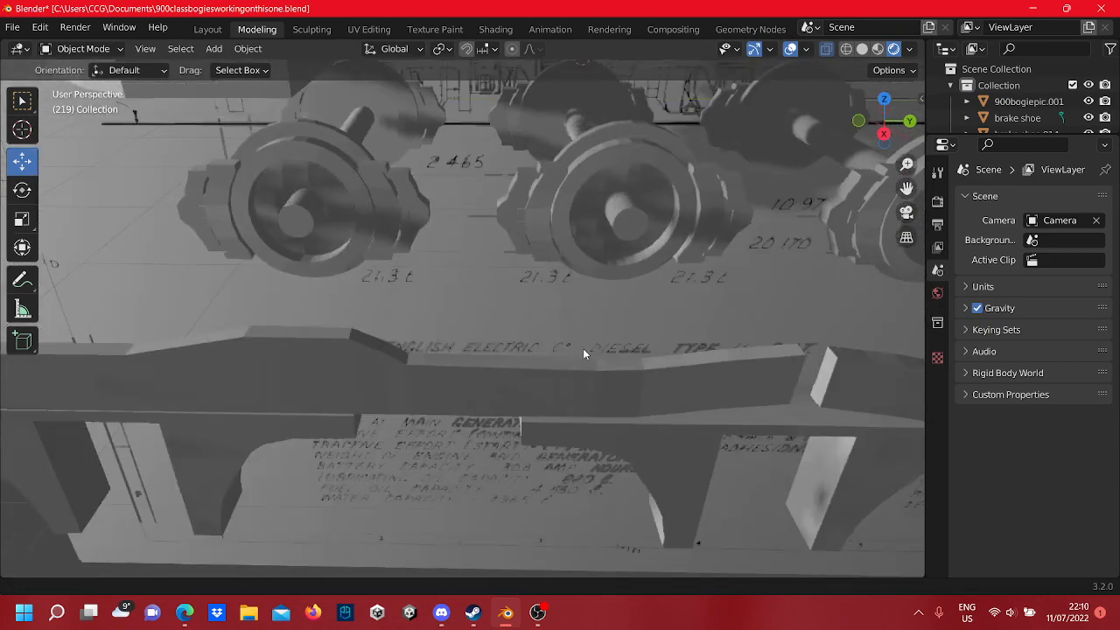
shift+middle_drag(583, 348, 612, 347)
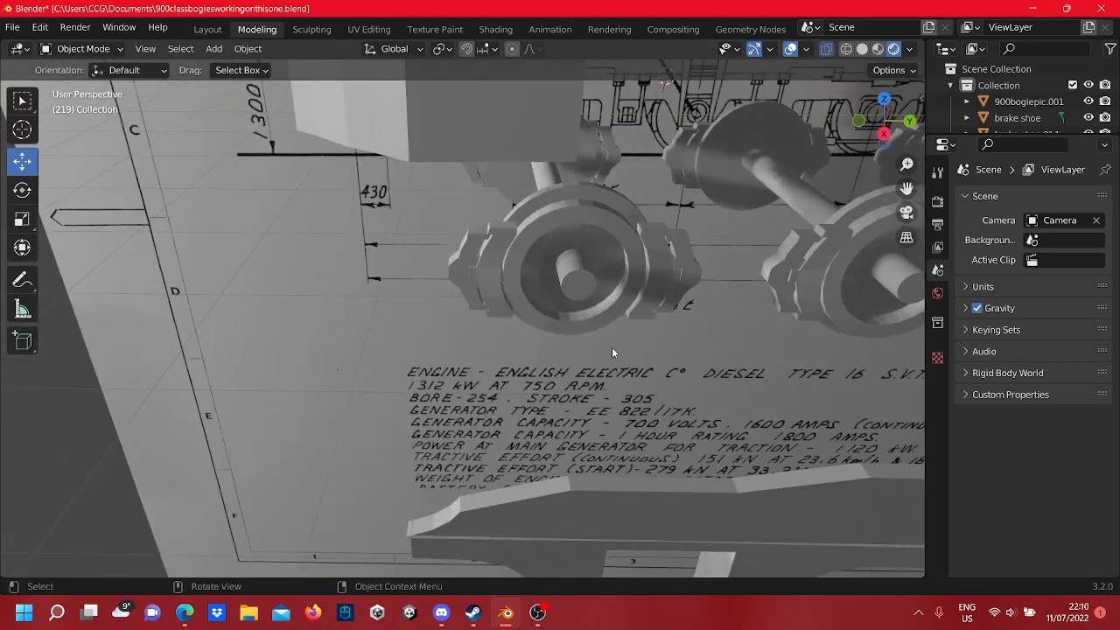
scroll(612, 347, down, 6)
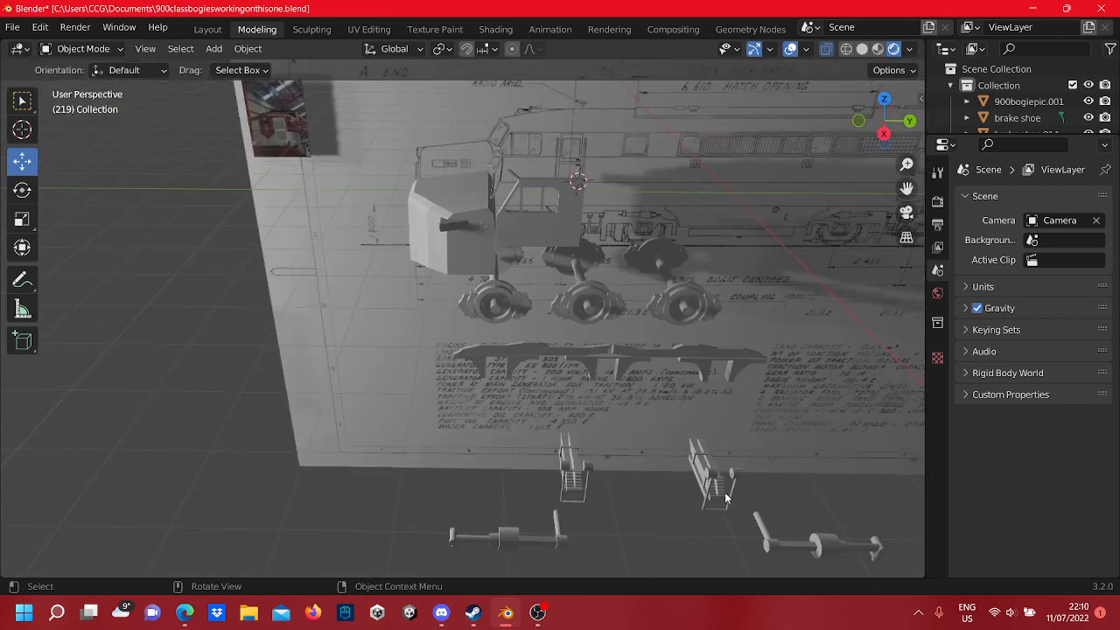
scroll(671, 376, up, 2)
shift+middle_drag(671, 376, 589, 320)
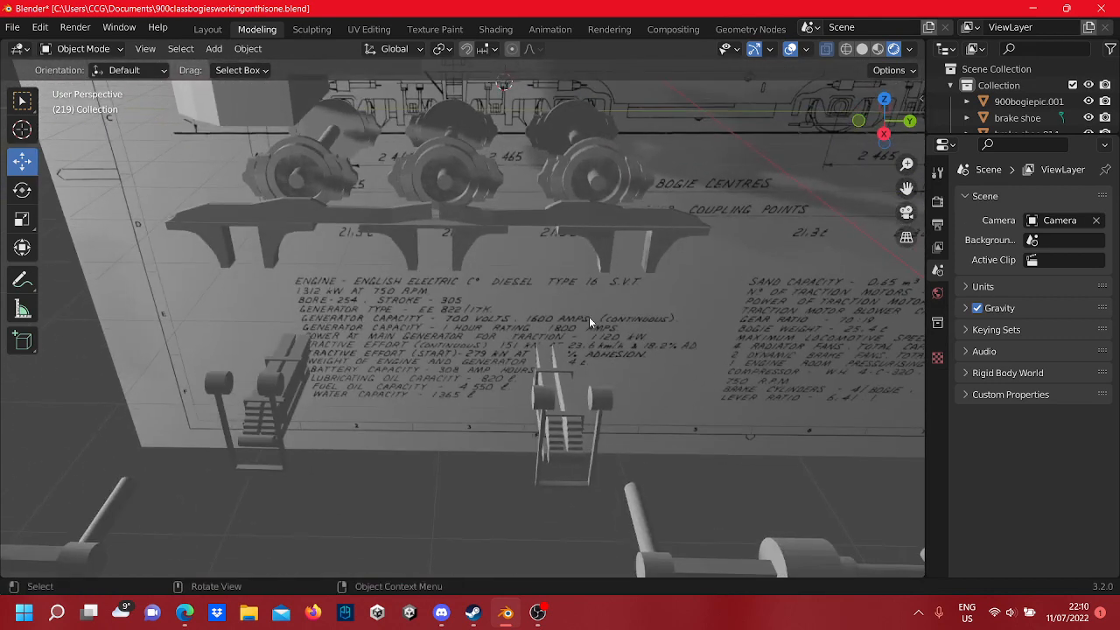
scroll(589, 321, down, 4)
mouse_move(515, 434)
shift+middle_down()
mouse_move(520, 396)
mouse_move(148, 187)
mouse_move(709, 230)
mouse_move(555, 318)
mouse_move(533, 209)
mouse_move(543, 311)
mouse_move(538, 297)
mouse_move(558, 312)
mouse_move(467, 400)
mouse_move(459, 394)
shift+middle_up()
- Select the small L-shaped parts near the reference photos and show the Move tool's settings
drag(495, 428, 364, 303)
scroll(451, 362, down, 4)
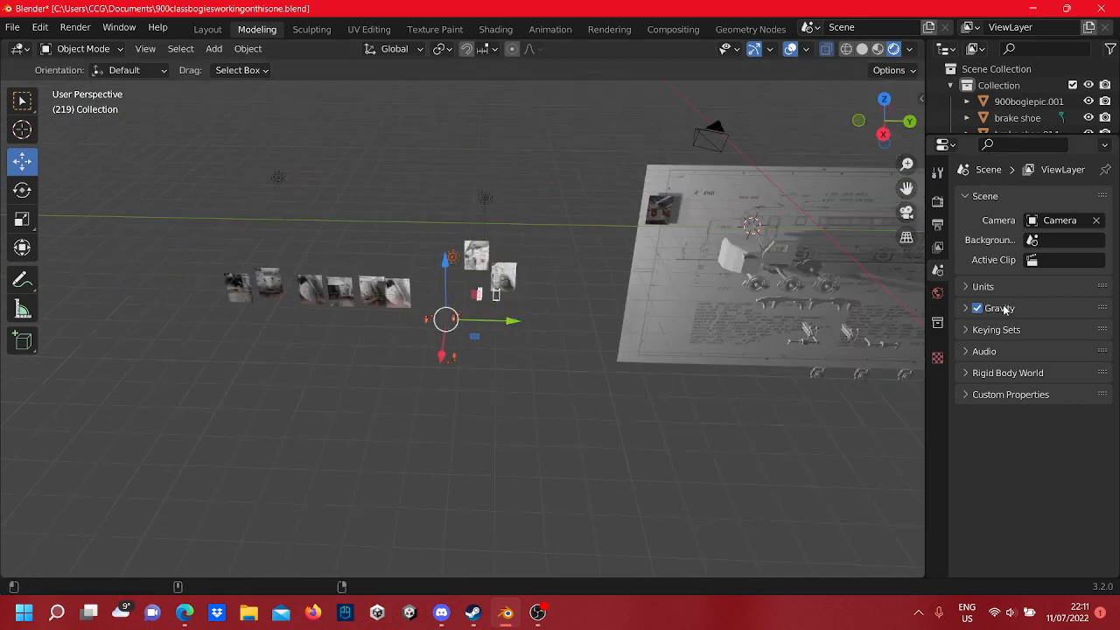
shift+middle_drag(720, 335, 490, 324)
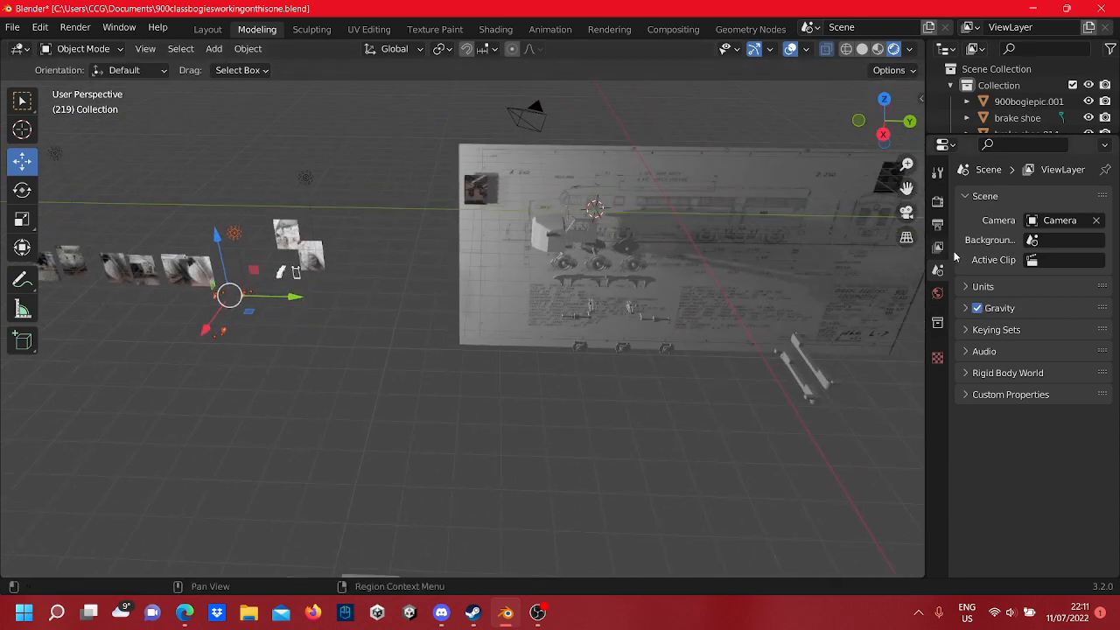
click(934, 173)
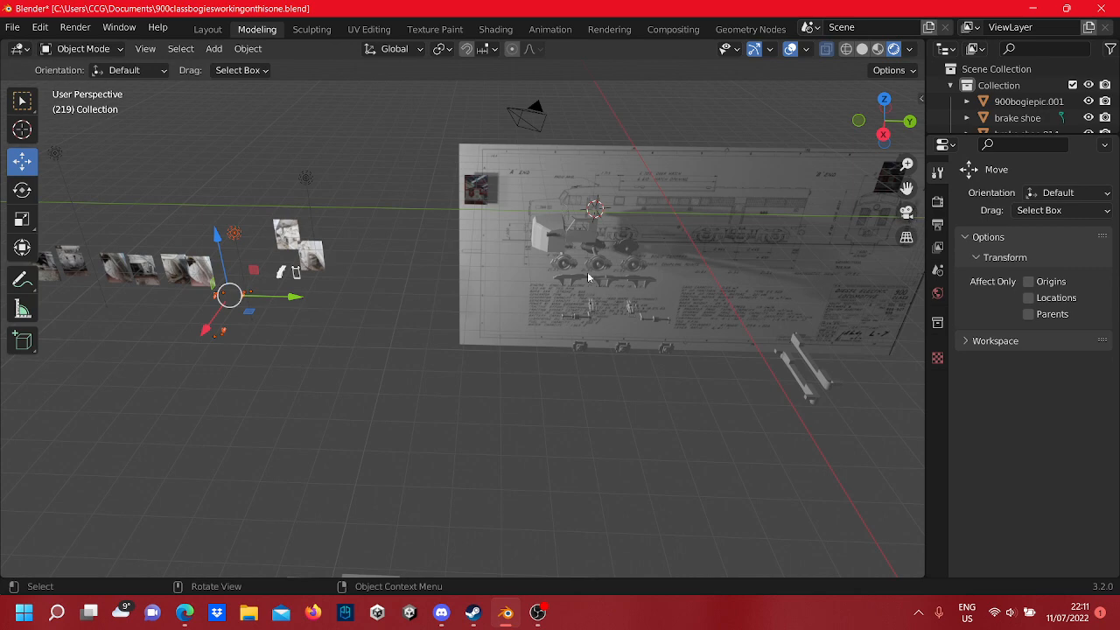
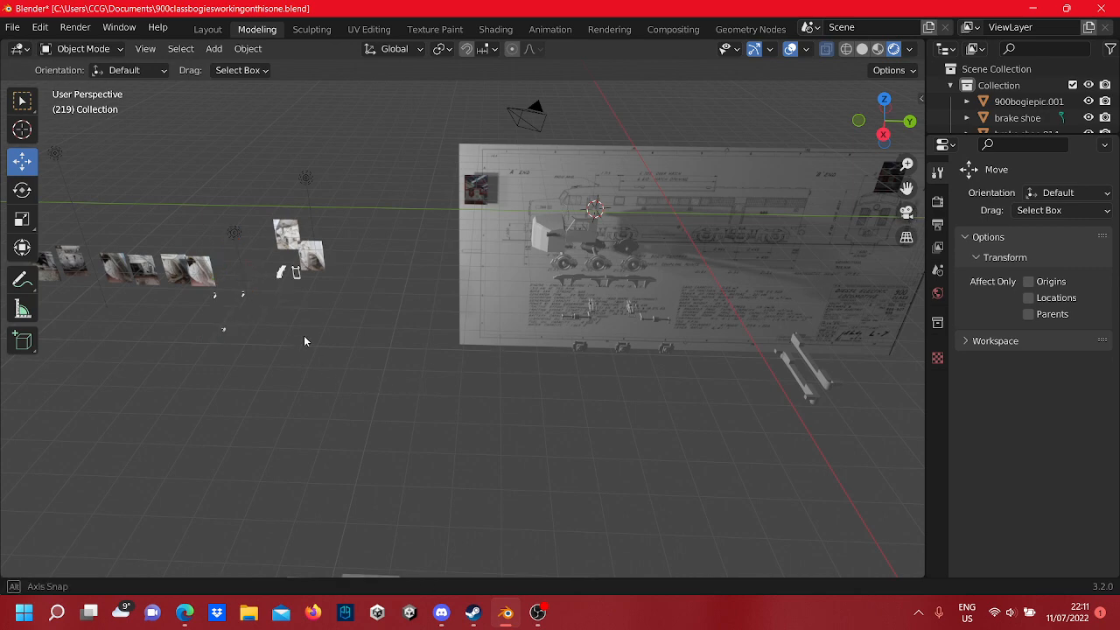
- Select the two small bracket-and-pin pairs away from the bogie and move them 3.0427 m along Y
middle_drag(305, 341, 335, 436)
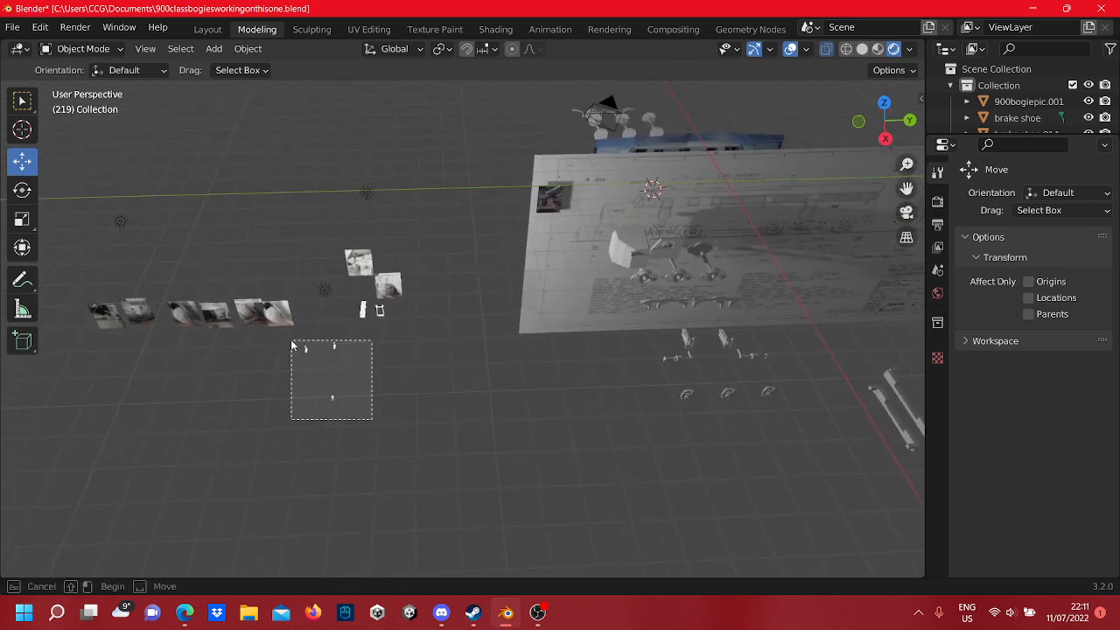
drag(350, 351, 640, 372)
click(580, 377)
shift+middle_drag(580, 377, 376, 376)
scroll(407, 390, up, 5)
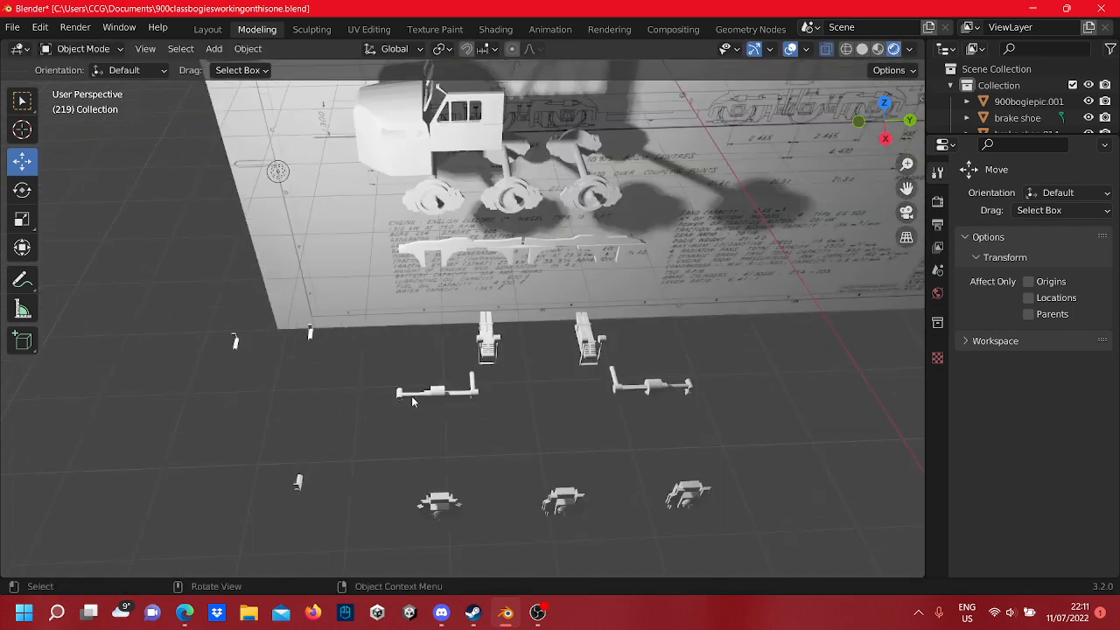
shift+middle_drag(412, 418, 491, 419)
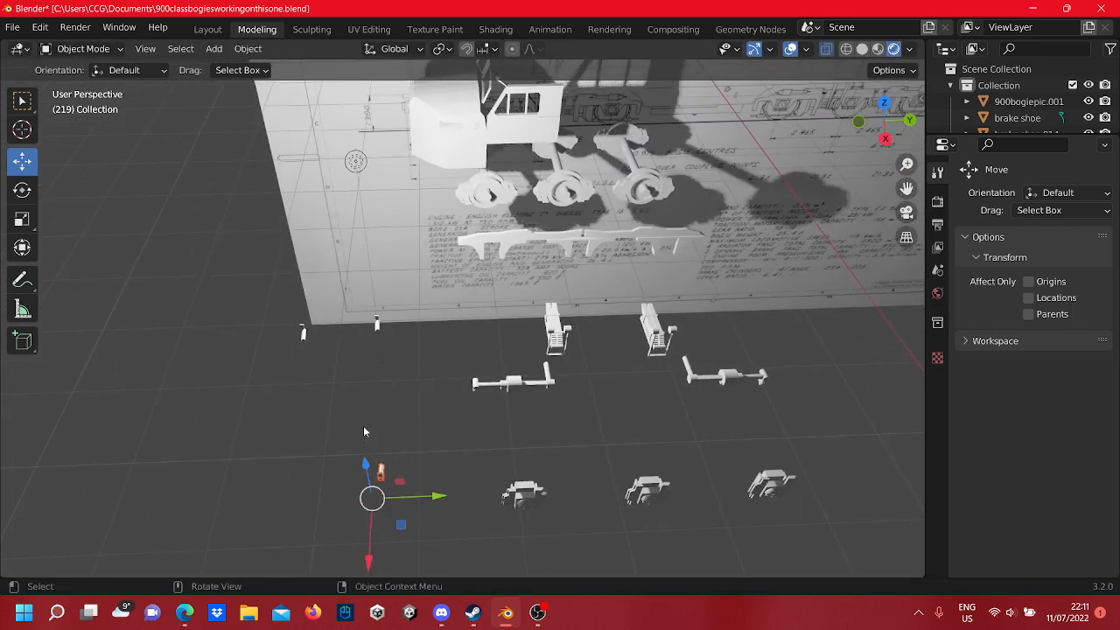
drag(393, 375, 269, 337)
middle_drag(390, 356, 478, 370)
drag(472, 304, 758, 253)
- Move both bracket-and-pin pairs -0.869 m and a further -1.2039 m along X, adjusting Y to line up with the middle wheelset
shift+middle_drag(681, 339, 598, 384)
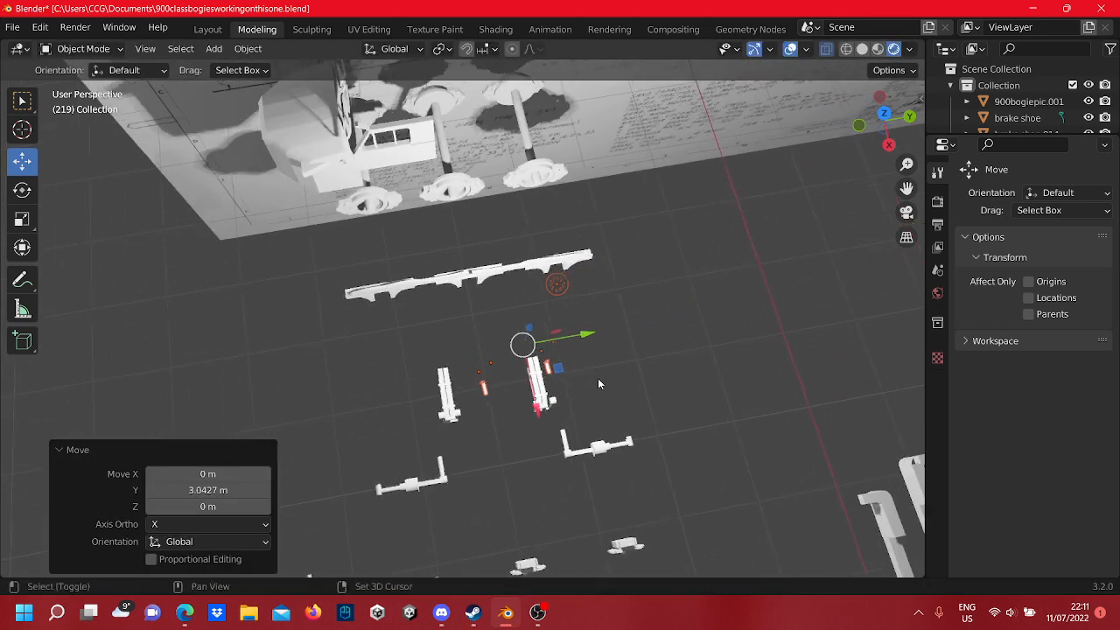
drag(549, 411, 553, 306)
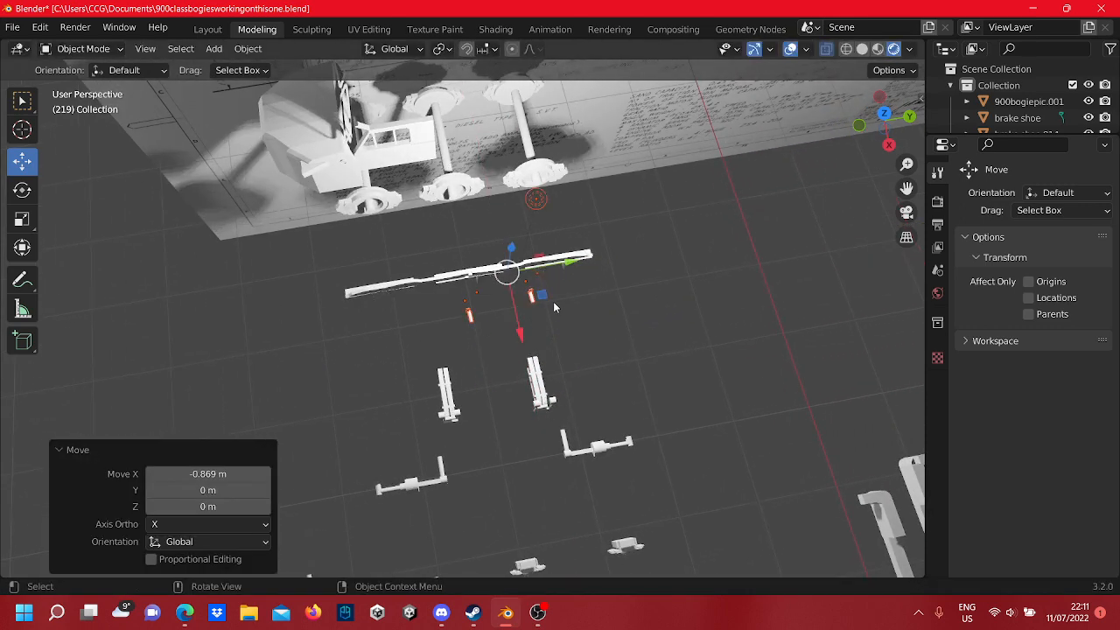
drag(577, 267, 553, 268)
drag(495, 337, 453, 250)
- Select only the light above the middle wheelset and reposition it
middle_drag(453, 250, 492, 285)
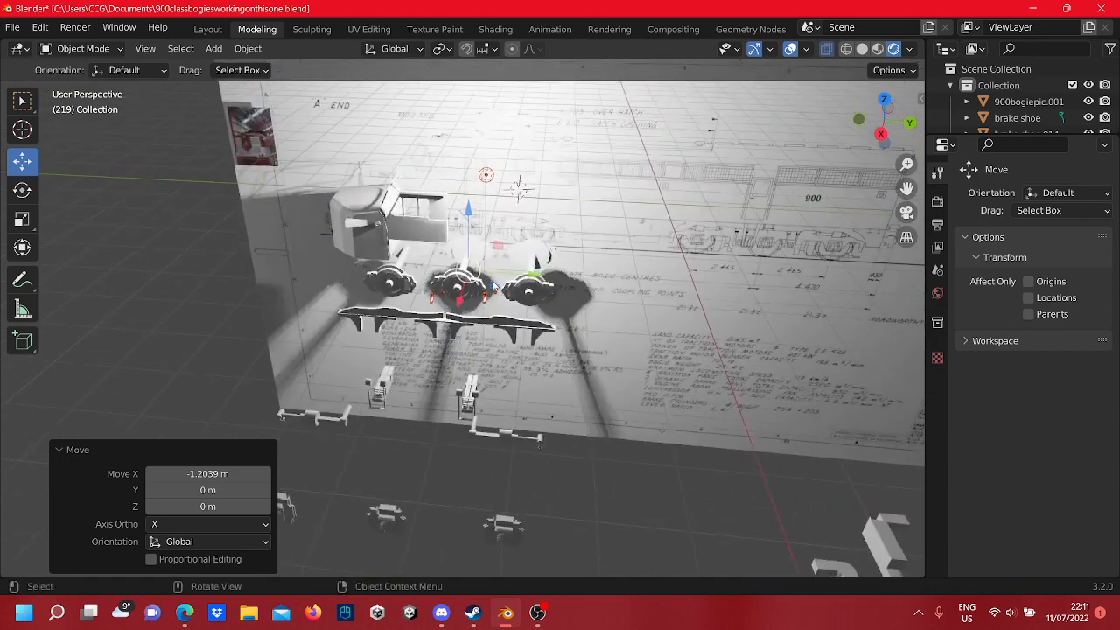
click(485, 175)
middle_drag(485, 175, 473, 293)
drag(466, 273, 369, 486)
scroll(493, 458, up, 10)
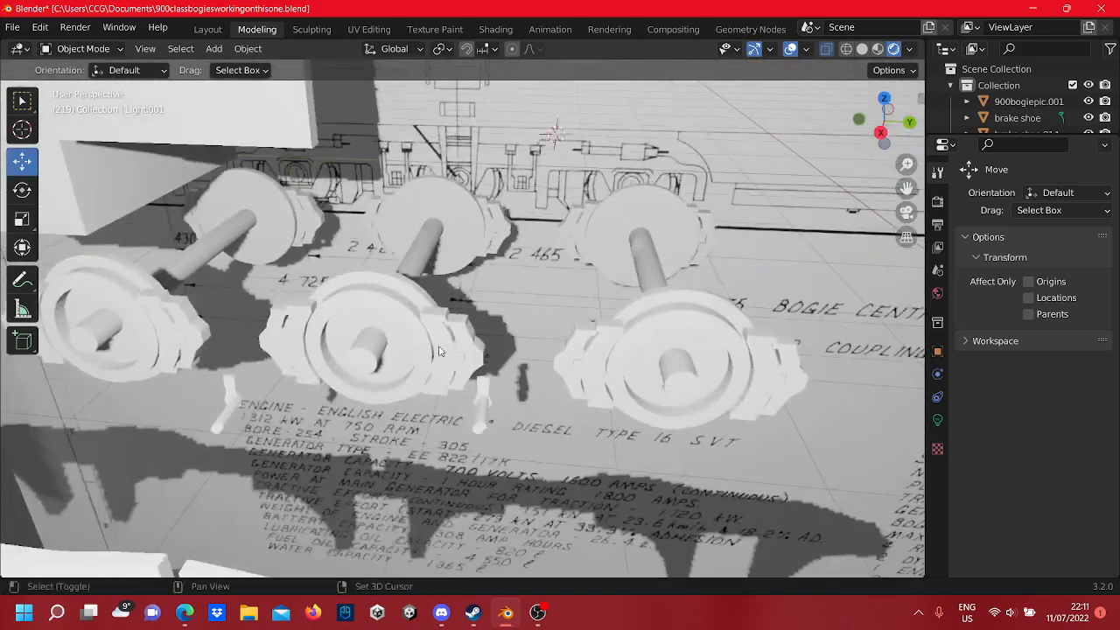
scroll(439, 350, up, 5)
shift+middle_drag(525, 435, 586, 298)
click(620, 390)
shift+click(643, 251)
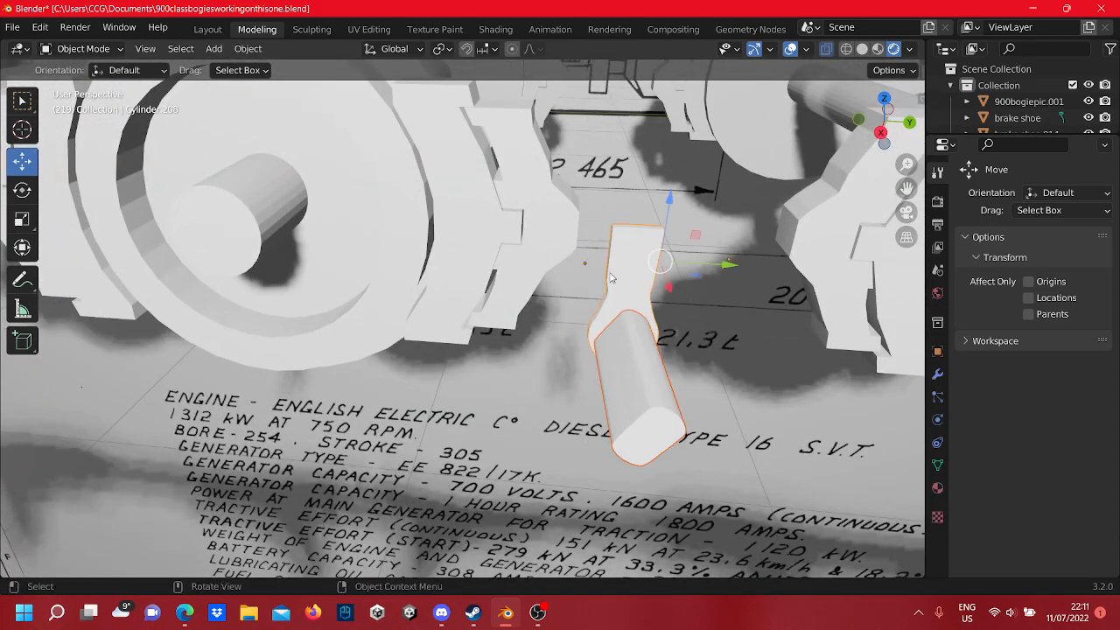
scroll(613, 280, down, 2)
shift+middle_drag(263, 333, 491, 349)
shift+click(483, 353)
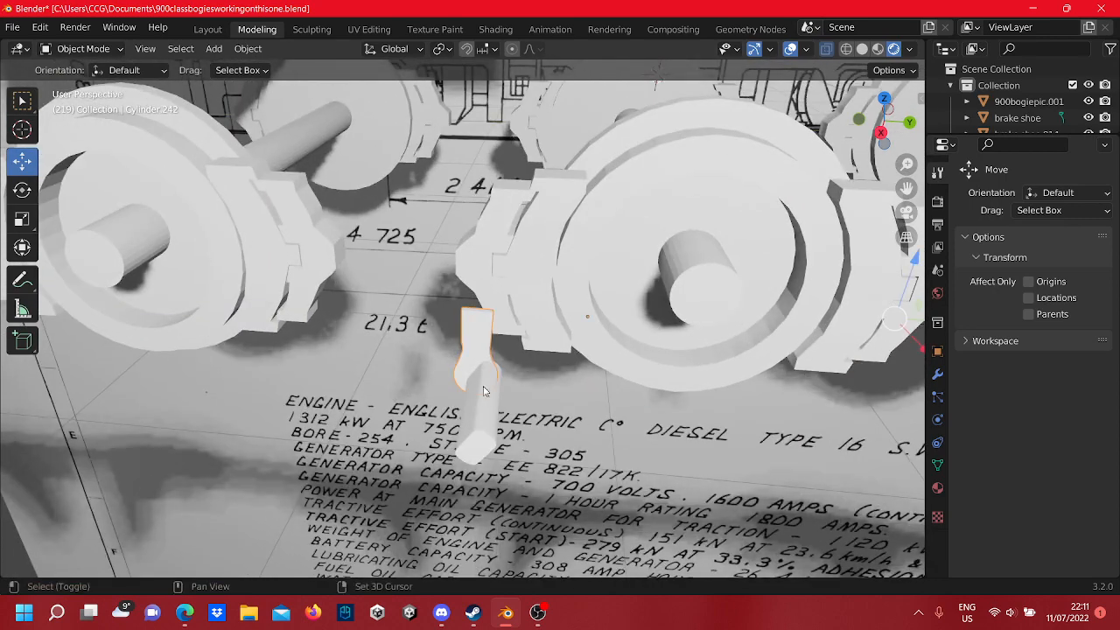
shift+click(487, 403)
click(488, 405)
scroll(516, 394, down, 3)
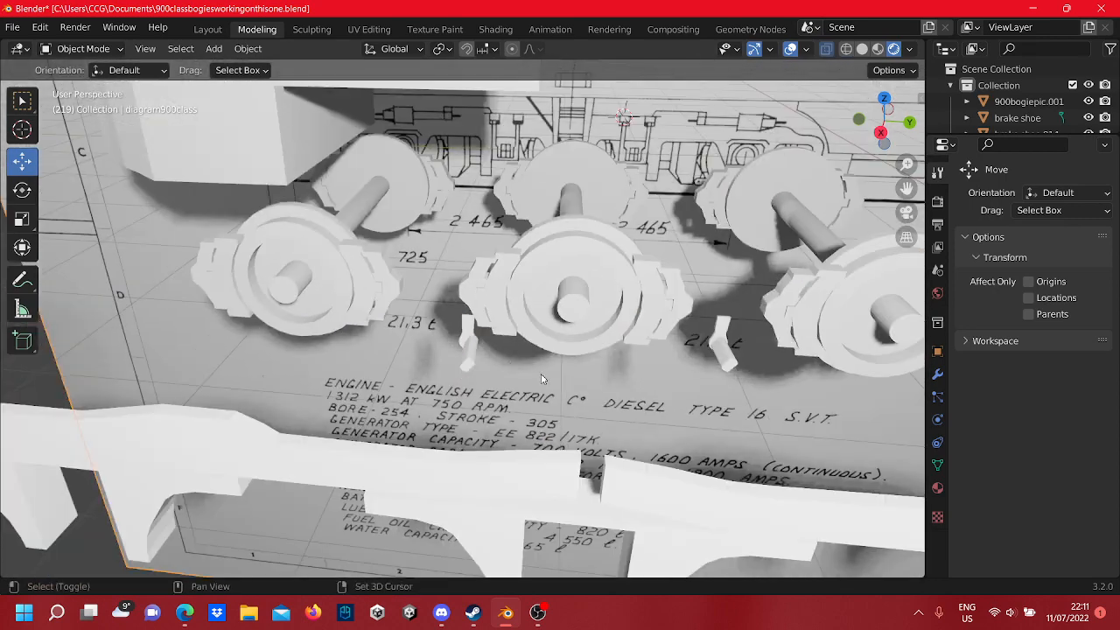
- Delete the bracket-and-pin pair on the lower-Y side of the middle wheelset
click(468, 352)
drag(523, 326, 525, 399)
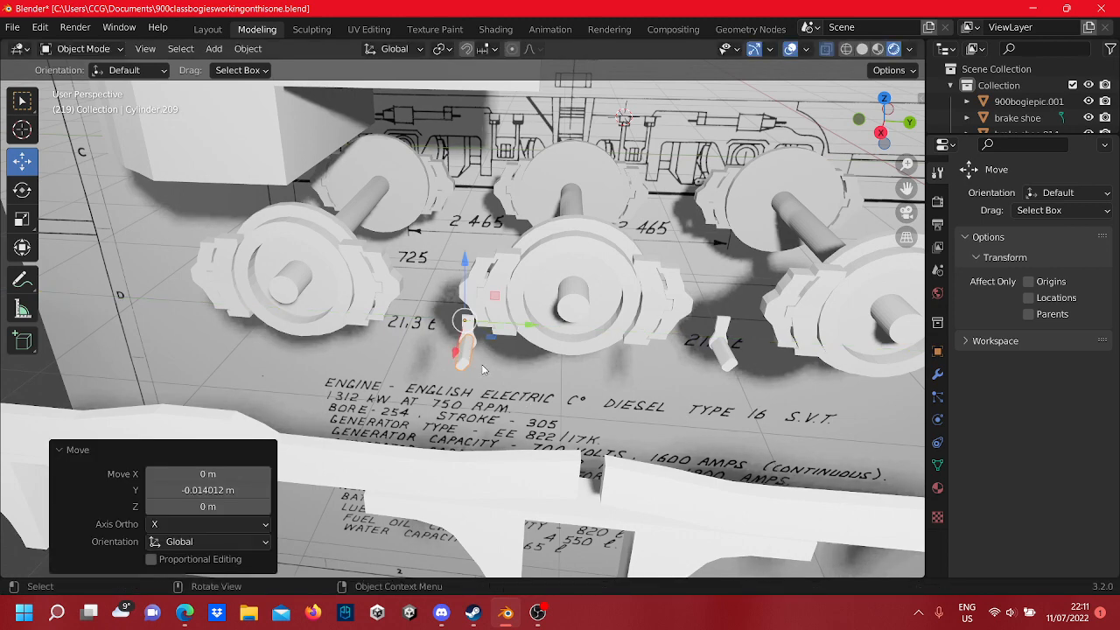
shift+click(473, 339)
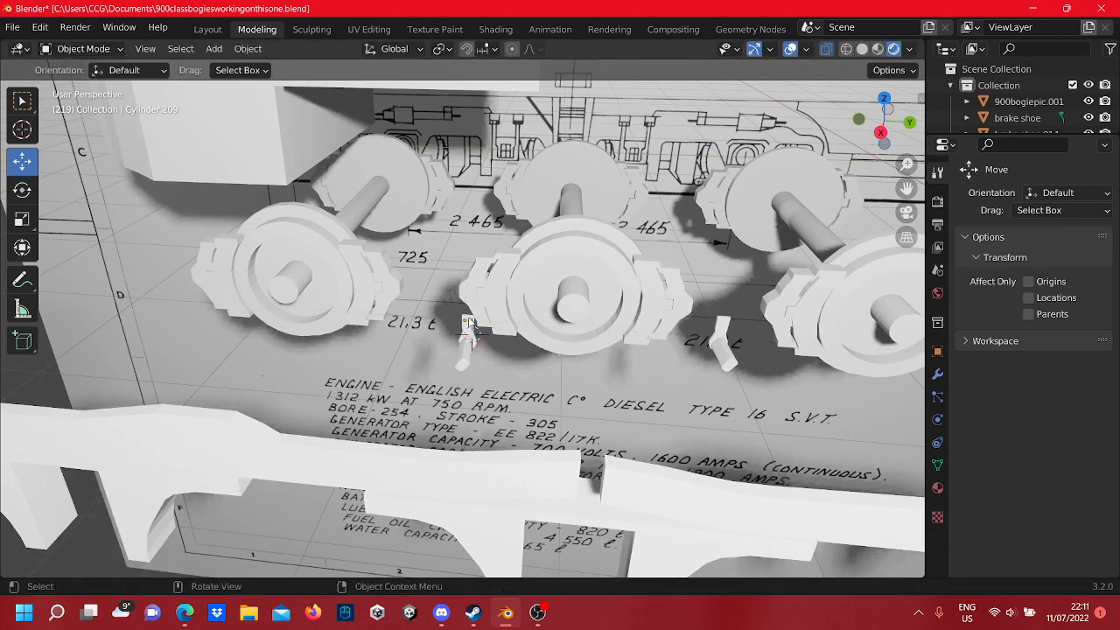
click(470, 325)
shift+click(465, 357)
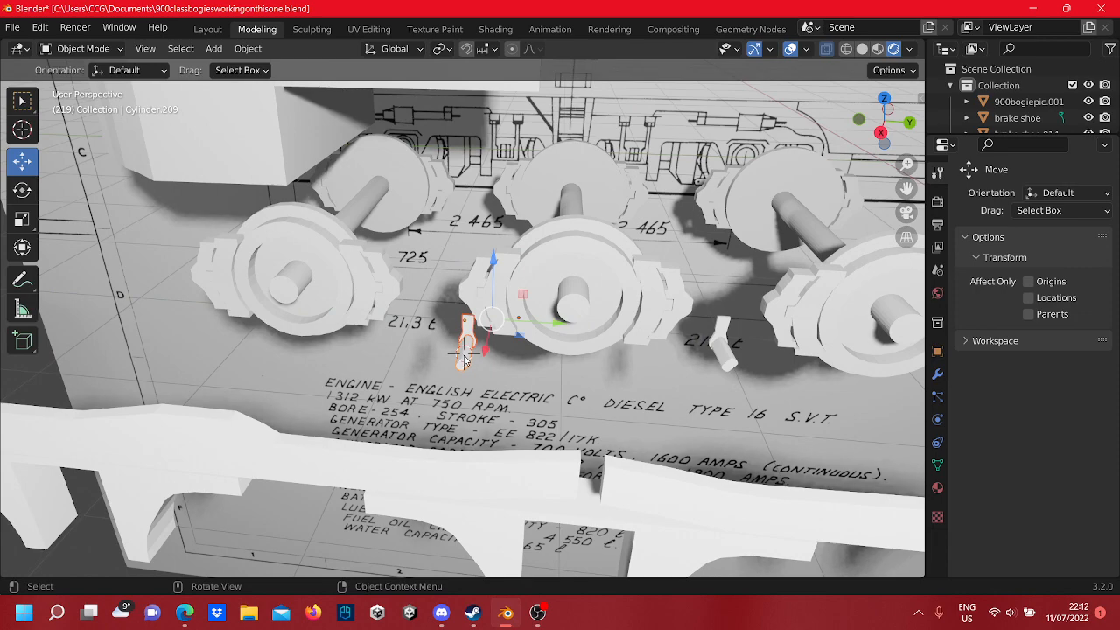
right_click(464, 357)
click(464, 353)
- Duplicate the remaining bracket and pin and move the copy -0.67512 m along Y to the other side of the middle wheelset
shift+middle_drag(465, 353, 415, 291)
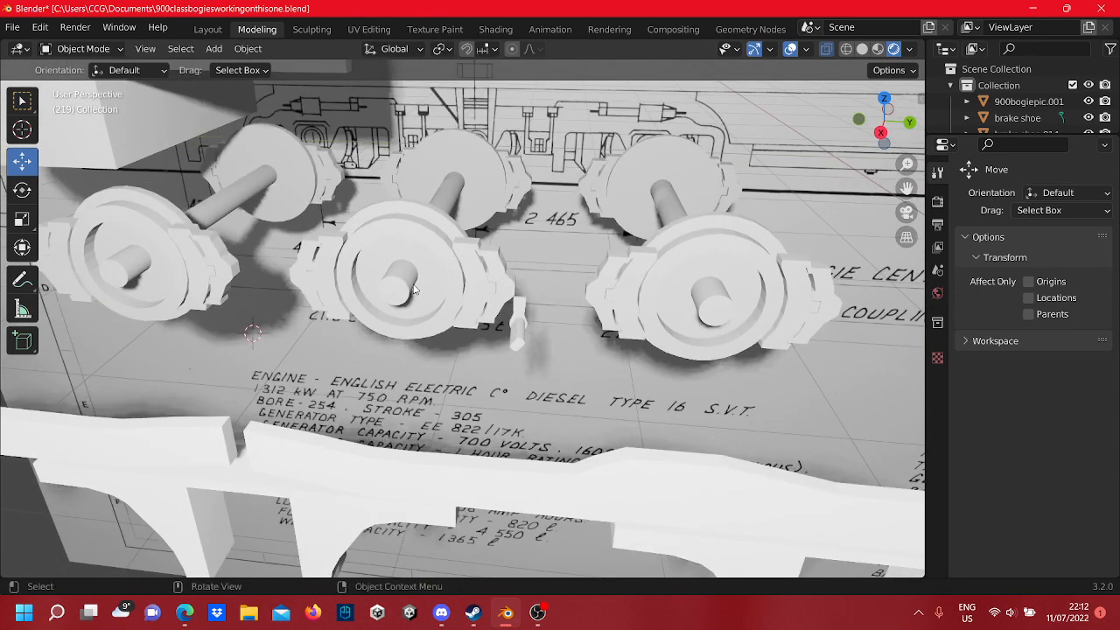
right_click(415, 291)
click(405, 280)
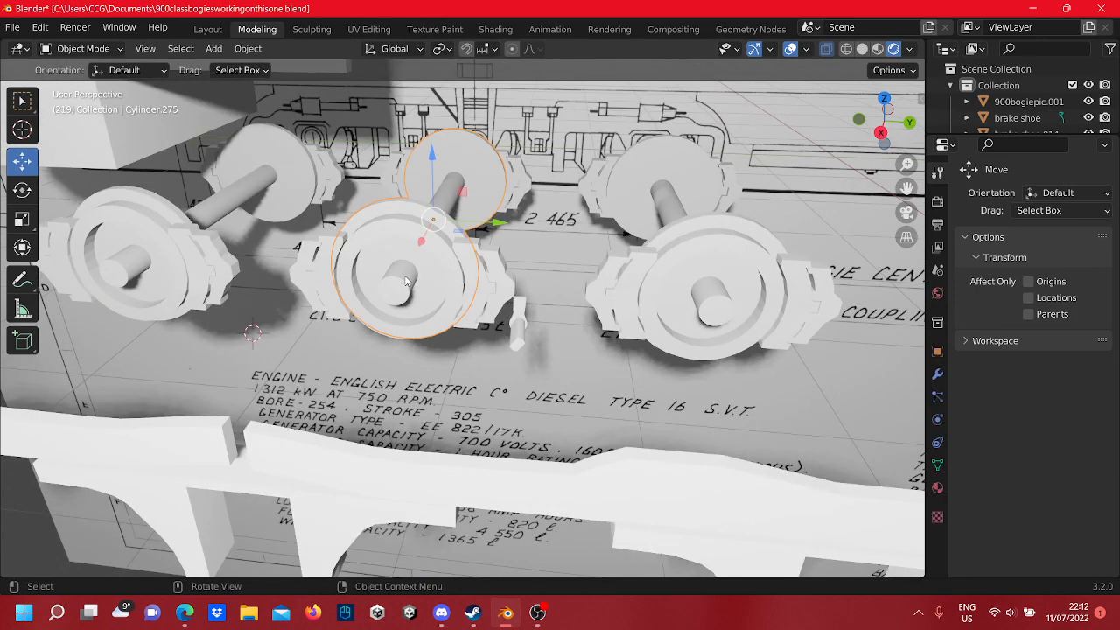
right_click(404, 274)
scroll(525, 331, up, 3)
click(571, 334)
click(570, 334)
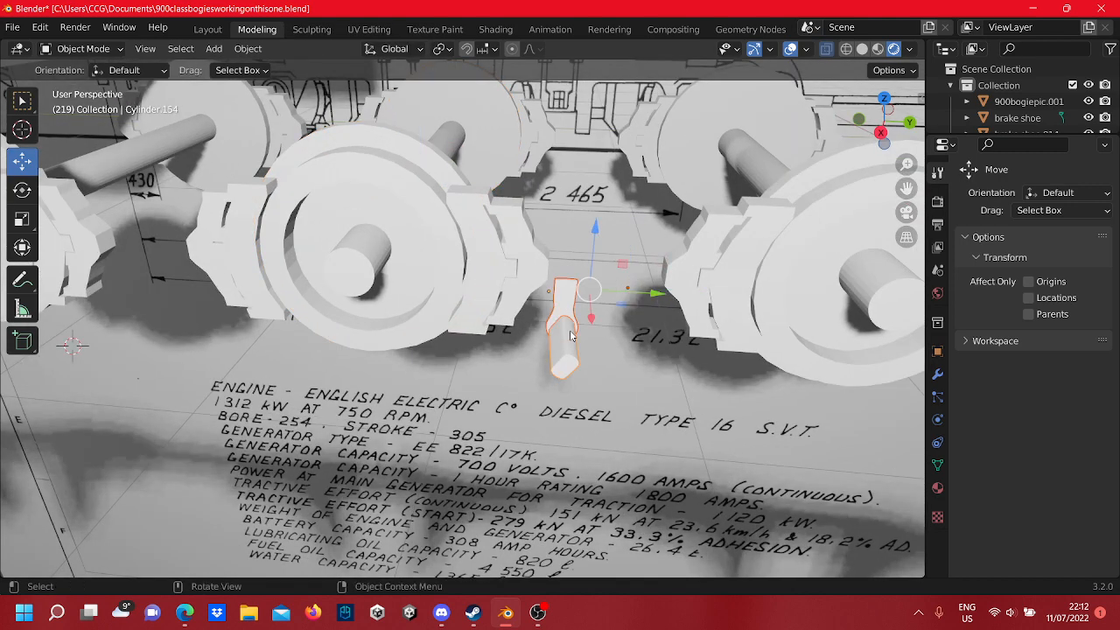
right_click(570, 334)
click(513, 194)
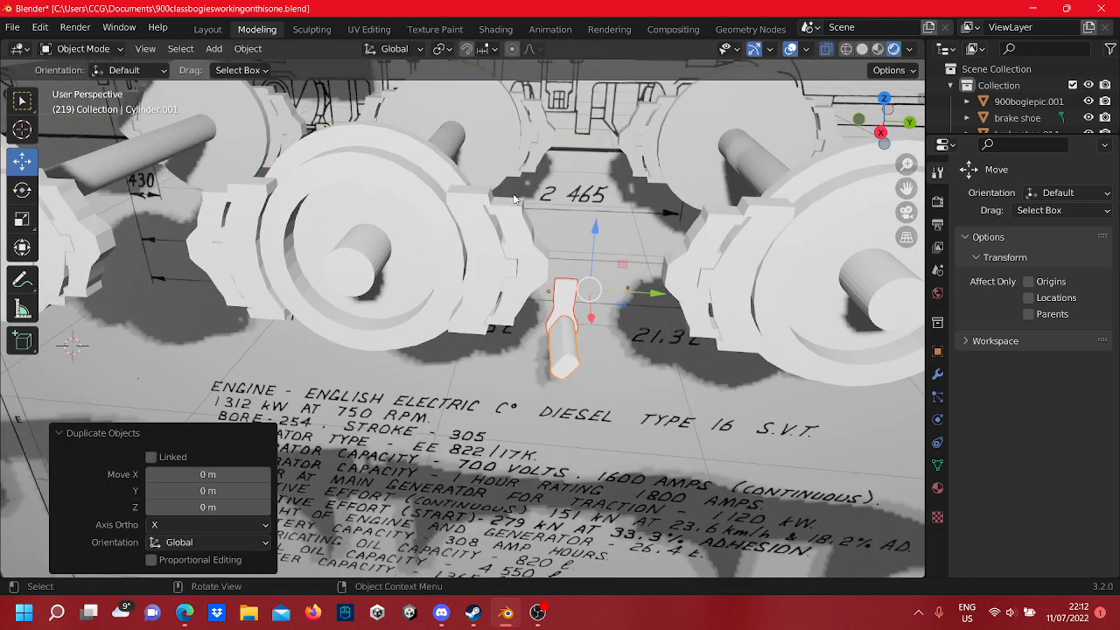
drag(647, 300, 425, 357)
- Add the original bracket and pin to the selection and rotate both pairs -181° about Z
shift+middle_drag(424, 357, 570, 381)
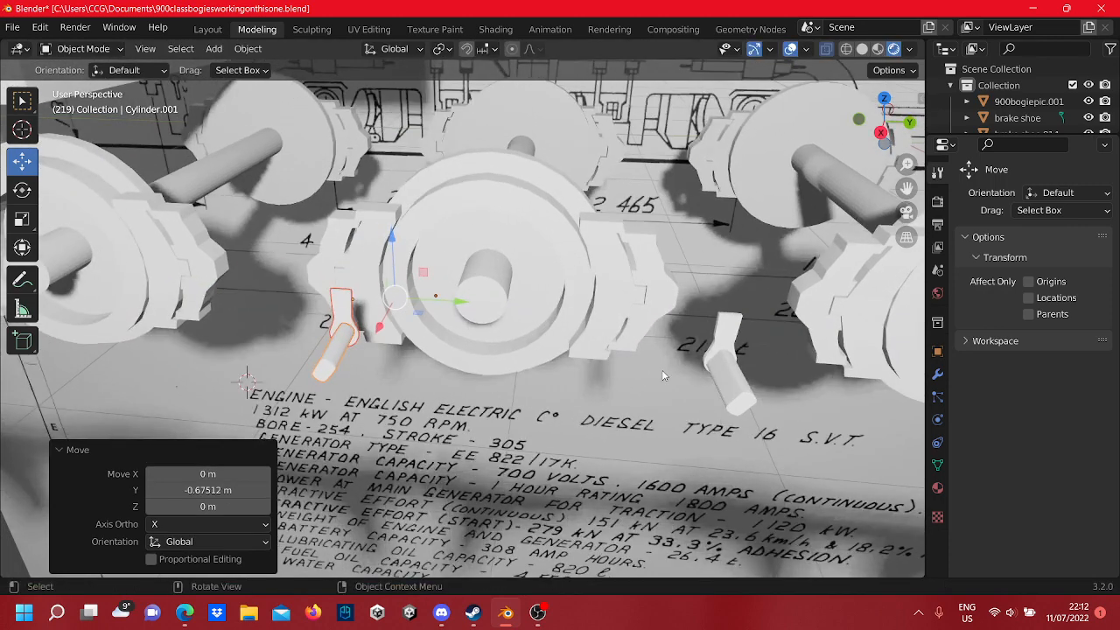
shift+click(722, 339)
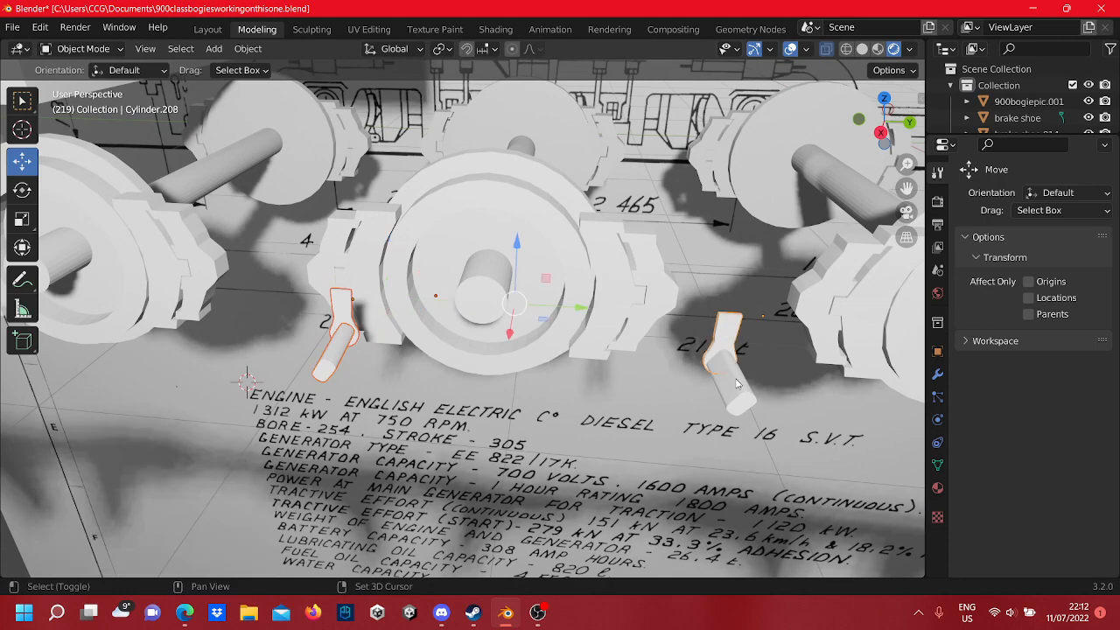
middle_drag(723, 340, 98, 210)
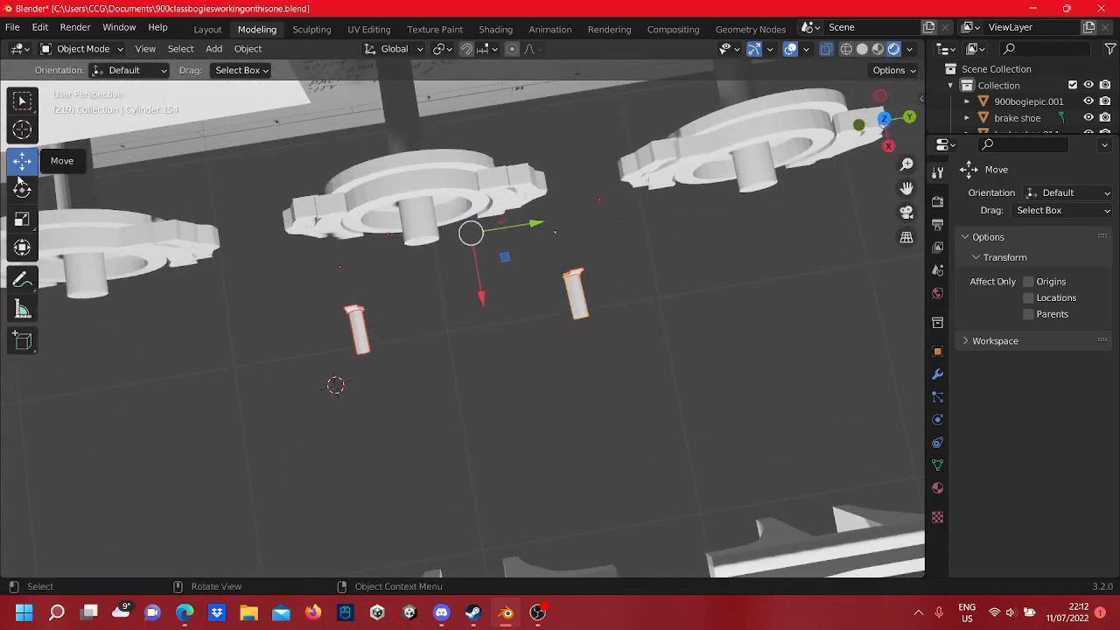
drag(514, 280, 474, 303)
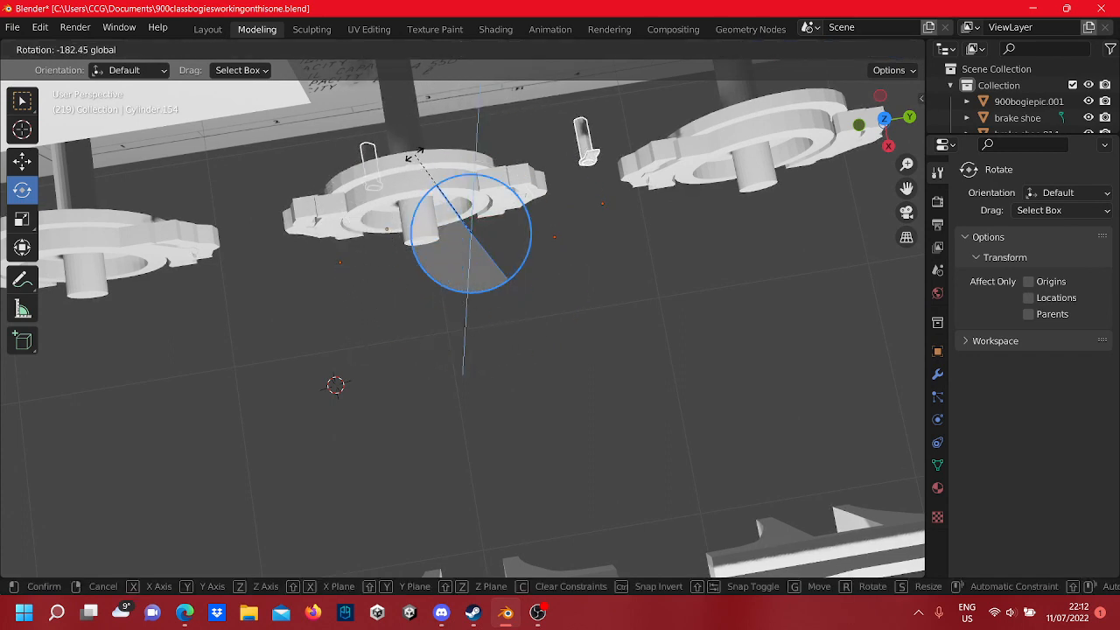
drag(410, 157, 429, 166)
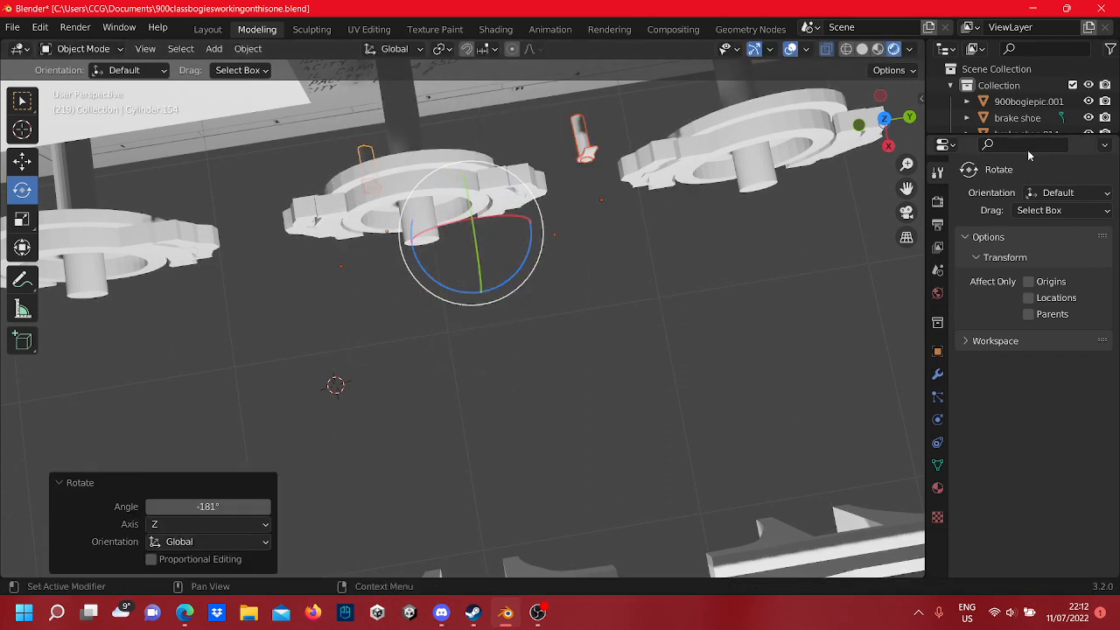
- Straighten the two bracket-and-pin pairs in top view by rotating them -2.71° about Z
click(885, 122)
click(885, 121)
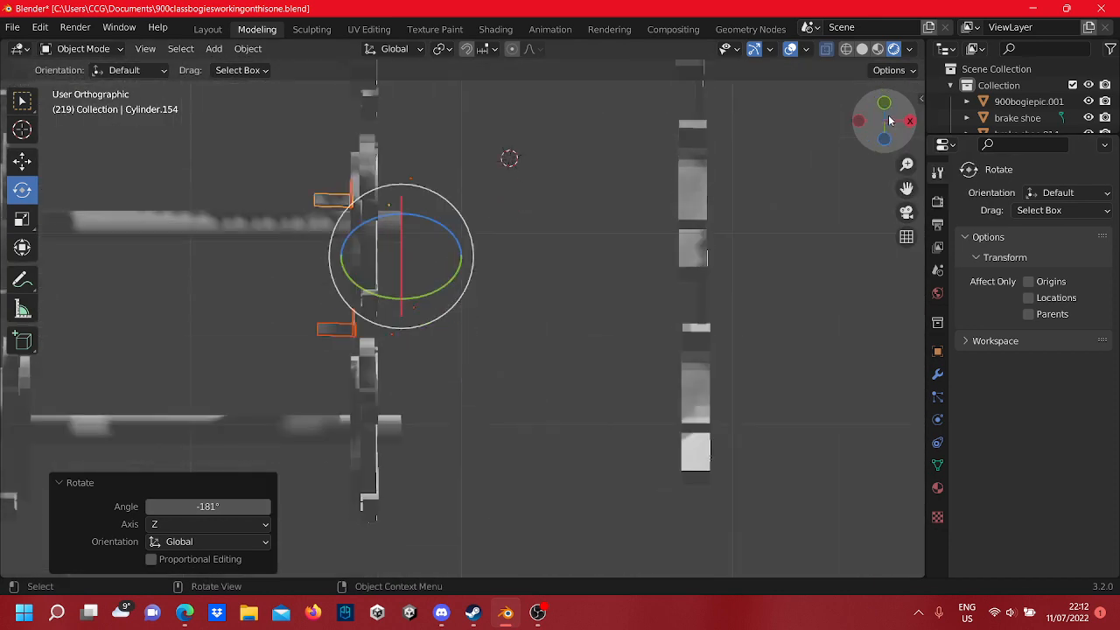
scroll(350, 303, up, 2)
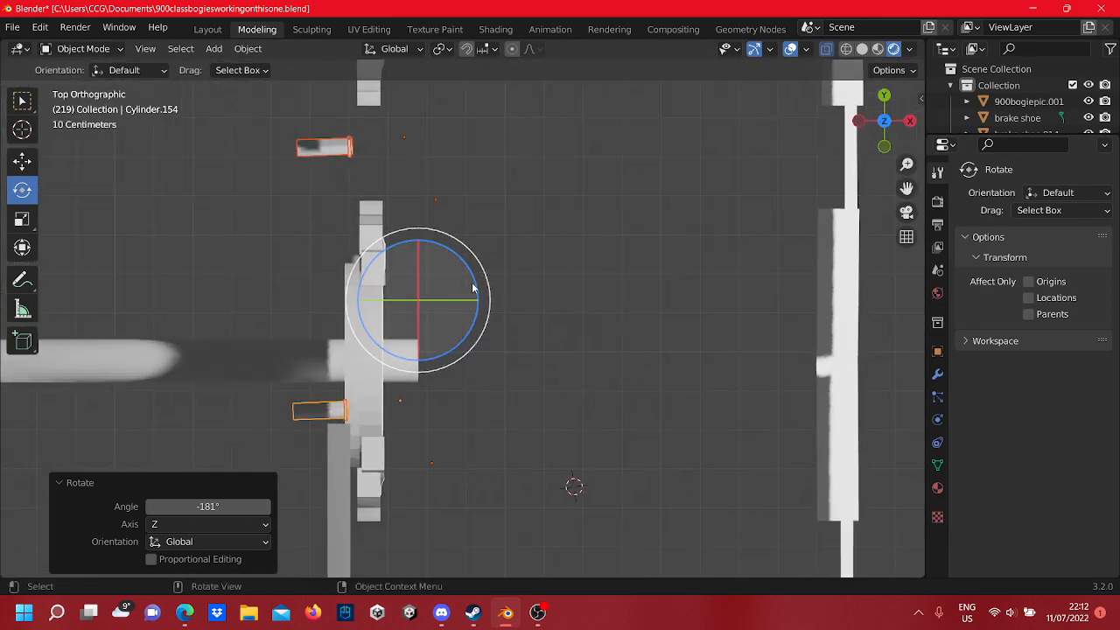
drag(473, 285, 472, 286)
key(ctrl+z)
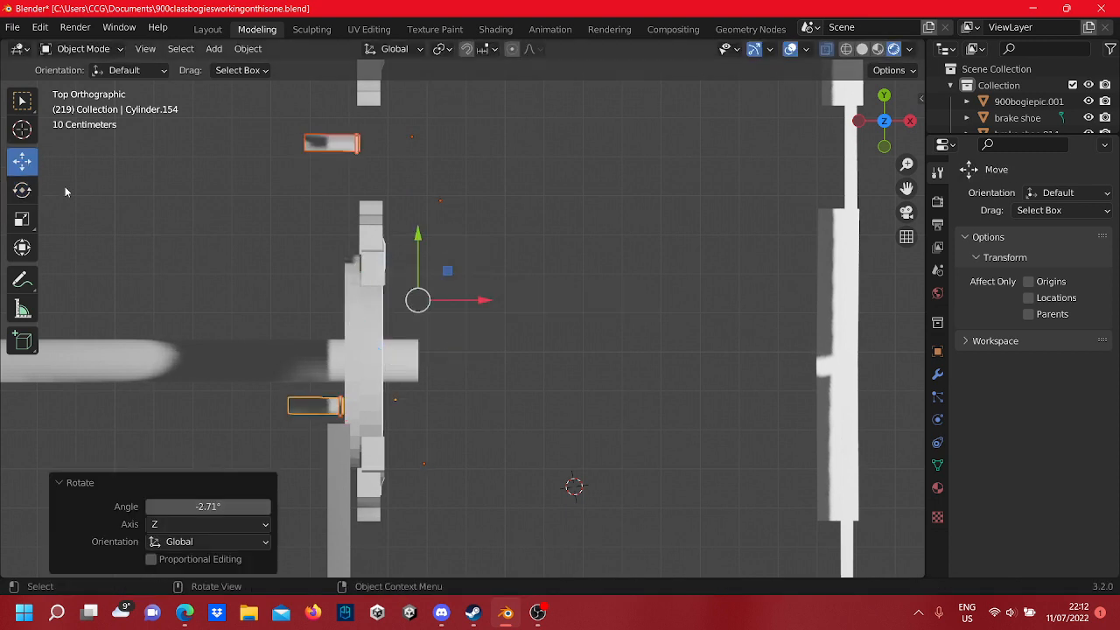
- Move both bracket-and-pin pairs 0.43957 m along X and -0.25268 m along Y, centring them beside the middle wheelset
drag(486, 301, 660, 317)
drag(595, 272, 587, 323)
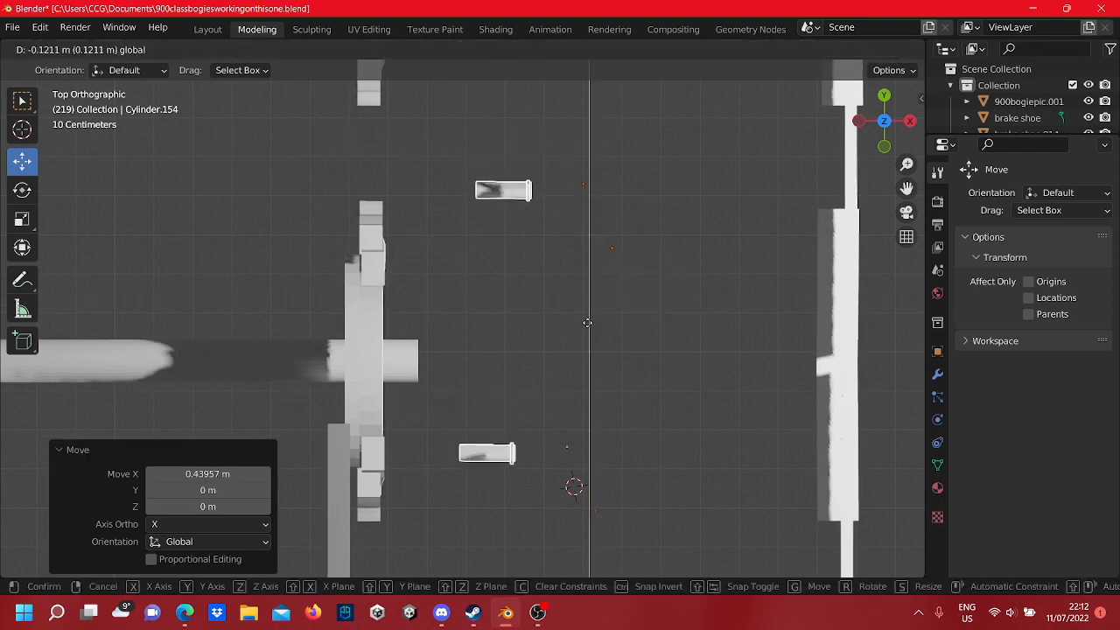
drag(589, 371, 586, 371)
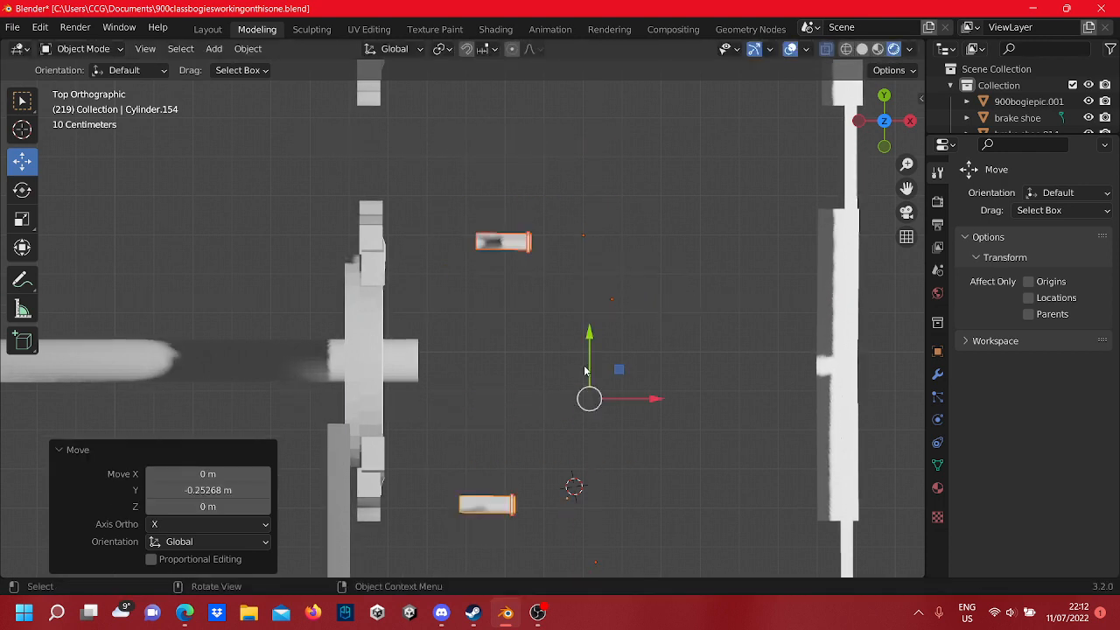
- Move the higher-Y bracket-and-pin pair -0.19508 m along X, 0.066867 m along Y and another -0.10596 m along X towards the axlebox
mouse_move(567, 380)
middle_down()
mouse_move(525, 375)
mouse_move(443, 393)
mouse_move(528, 452)
mouse_move(523, 500)
mouse_move(504, 520)
middle_up()
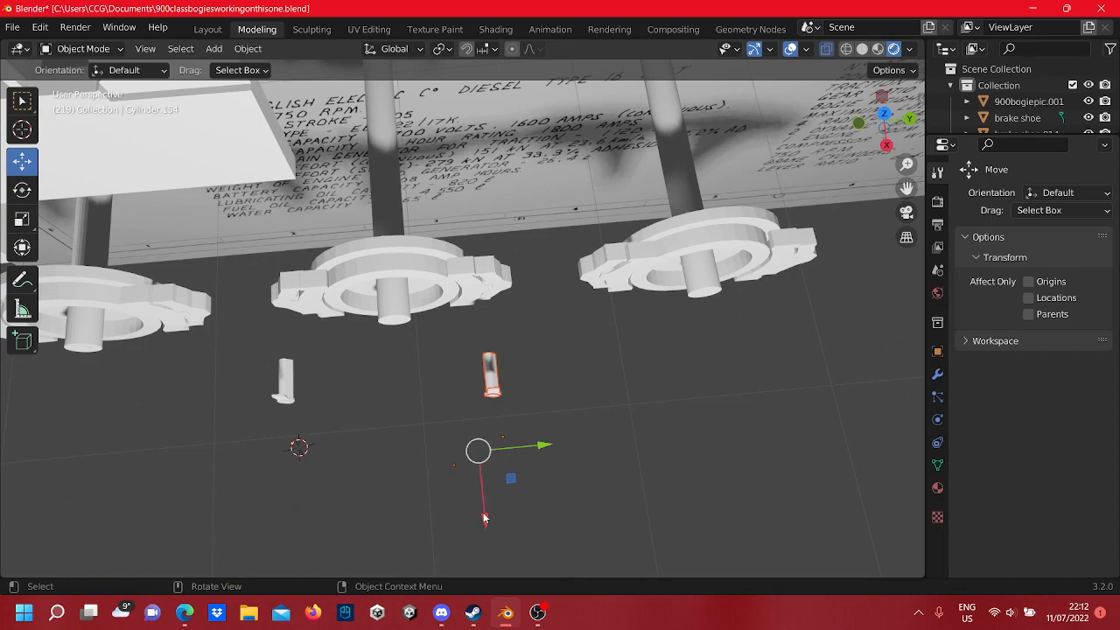
drag(483, 518, 479, 447)
scroll(502, 398, up, 4)
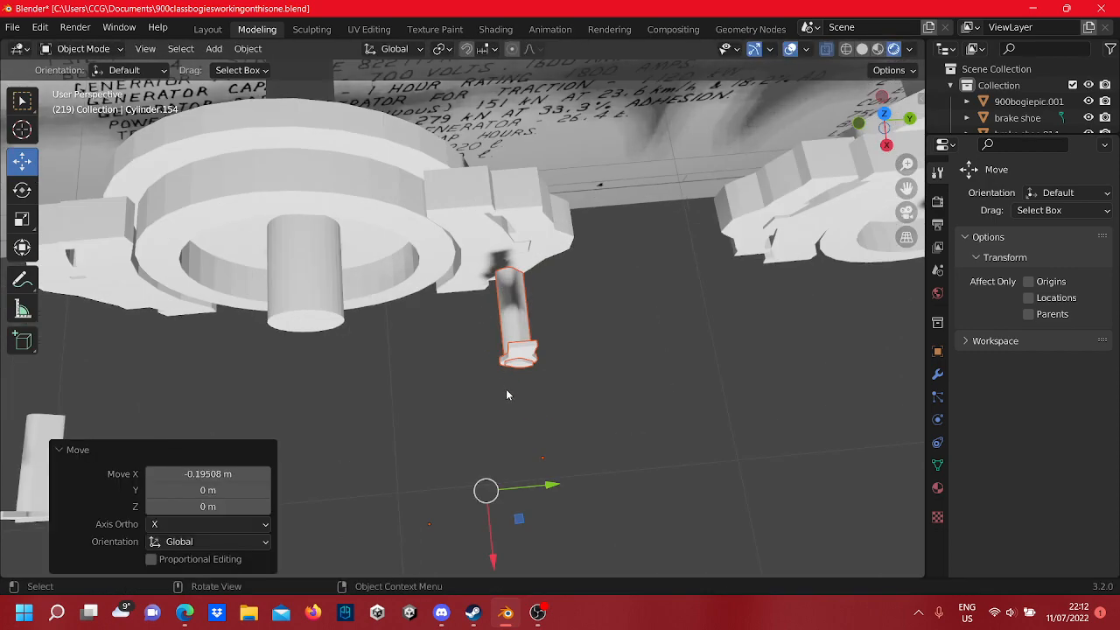
mouse_move(506, 395)
middle_down()
mouse_move(507, 234)
mouse_move(542, 391)
middle_up()
drag(542, 395, 616, 393)
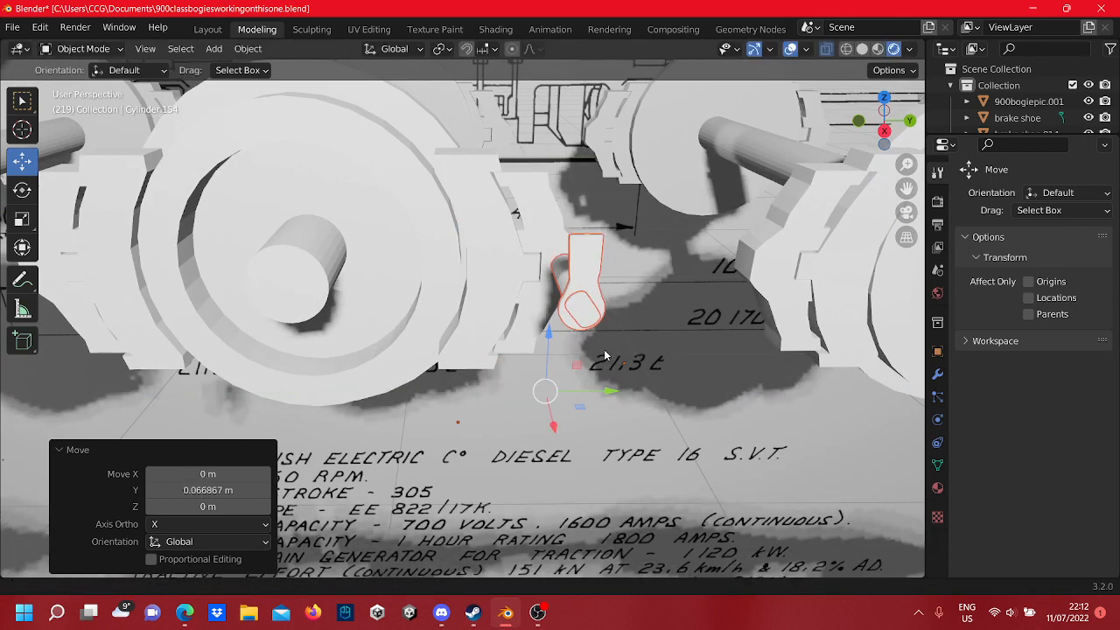
shift+middle_drag(601, 361, 508, 412)
drag(429, 484, 439, 422)
- Slide the same bracket-and-pin pair further along X into the side of the axlebox assembly
middle_drag(439, 422, 355, 432)
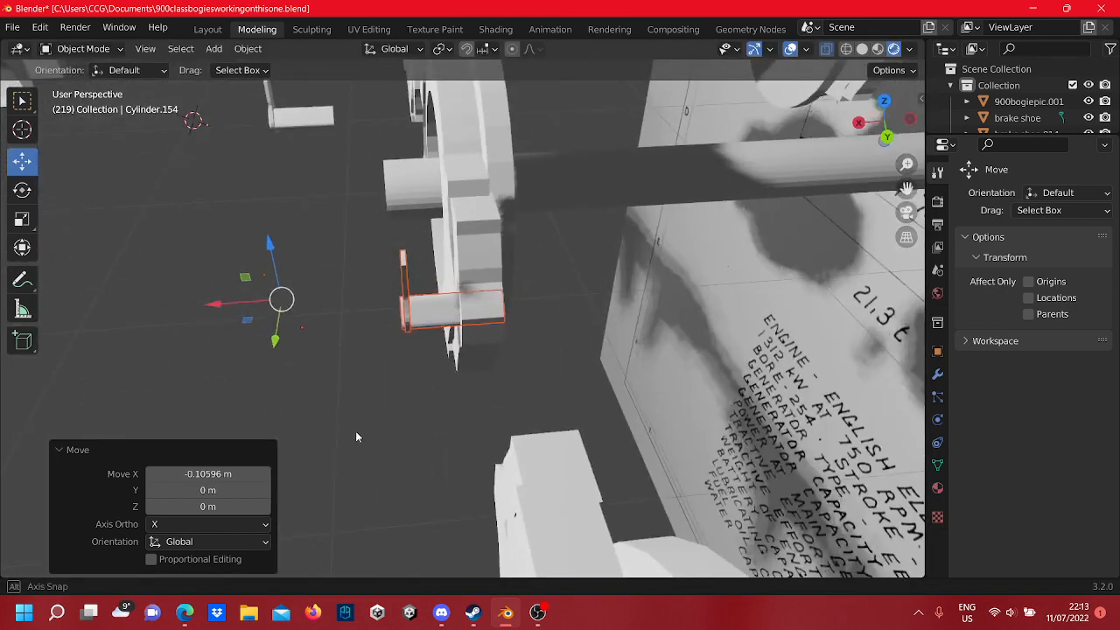
scroll(380, 379, up, 3)
mouse_move(379, 379)
middle_down()
mouse_move(333, 380)
mouse_move(372, 377)
middle_up()
scroll(81, 272, up, 1)
drag(86, 269, 143, 261)
key(ctrl+z)
middle_drag(138, 264, 125, 283)
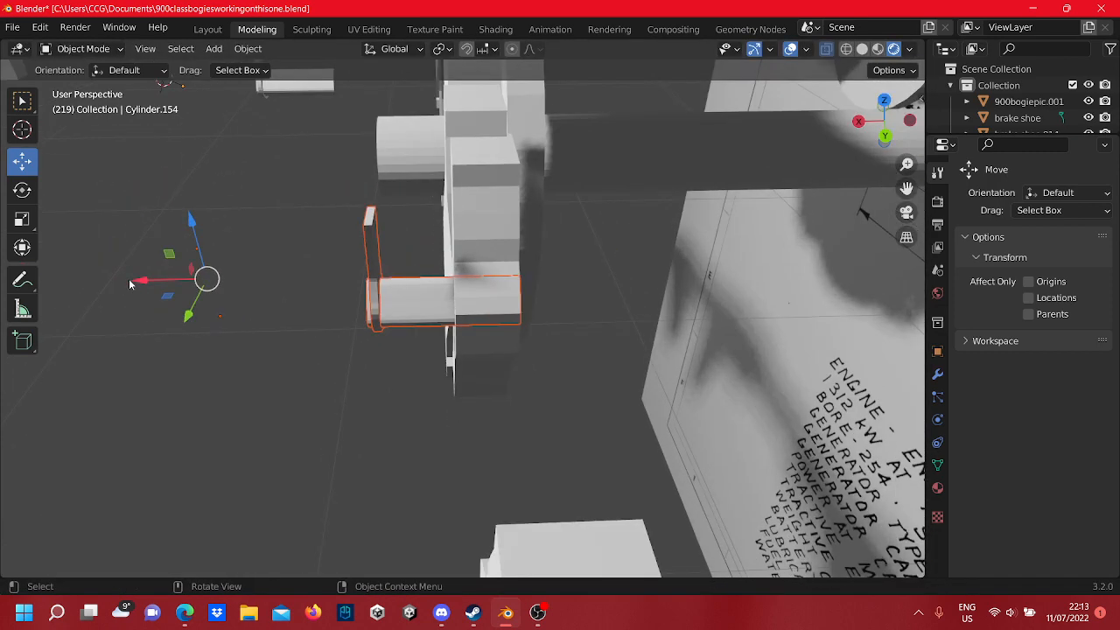
drag(125, 282, 197, 295)
- Select the bracket and pin of the other pair, at the opposite end of the middle wheelset
middle_drag(200, 296, 410, 314)
scroll(416, 315, down, 5)
scroll(512, 328, up, 1)
shift+middle_drag(514, 330, 380, 392)
click(354, 337)
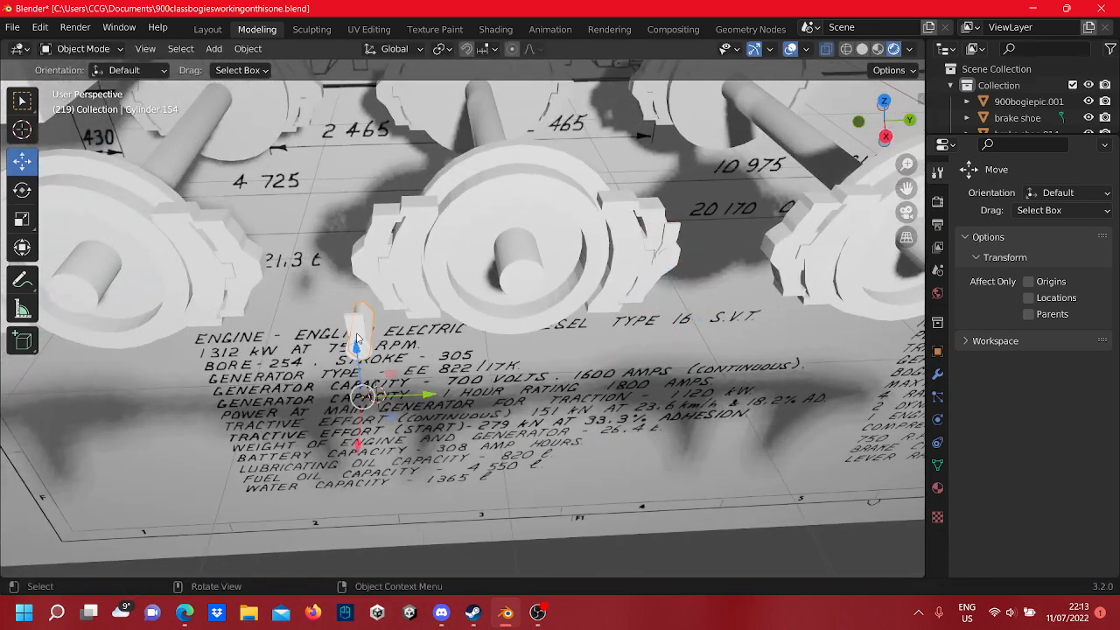
key(g)
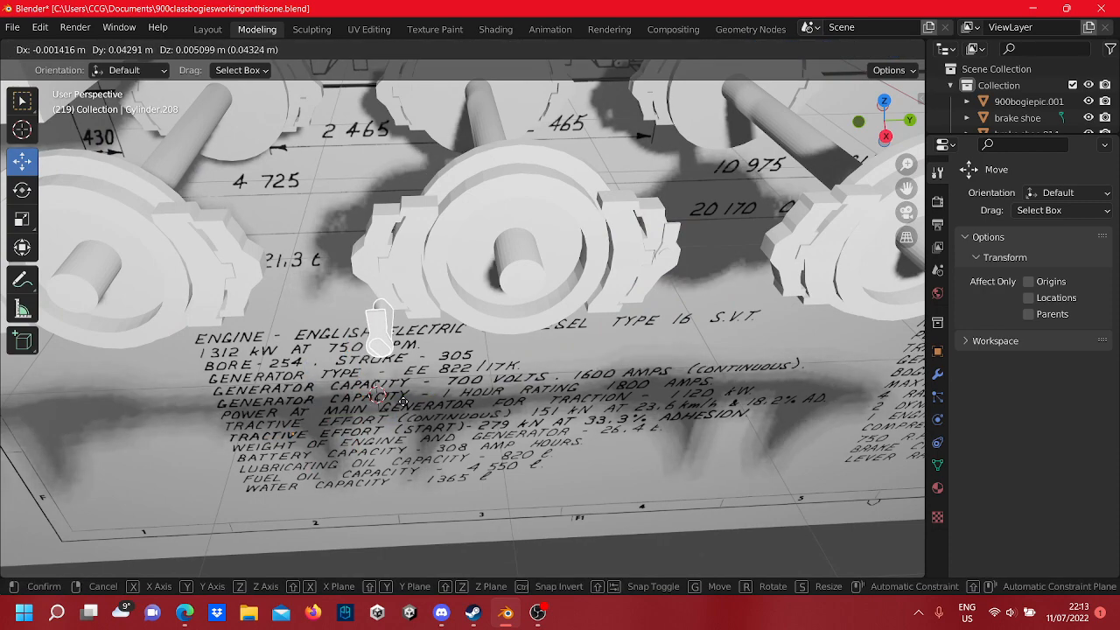
click(399, 401)
key(ctrl+z)
- Move the selected bracket-and-pin pair 0.010572 m along Y and about -0.271 m along X towards the middle wheelset's axlebox
middle_drag(365, 398, 477, 404)
middle_drag(586, 426, 561, 428)
drag(563, 384, 563, 379)
drag(598, 423, 554, 422)
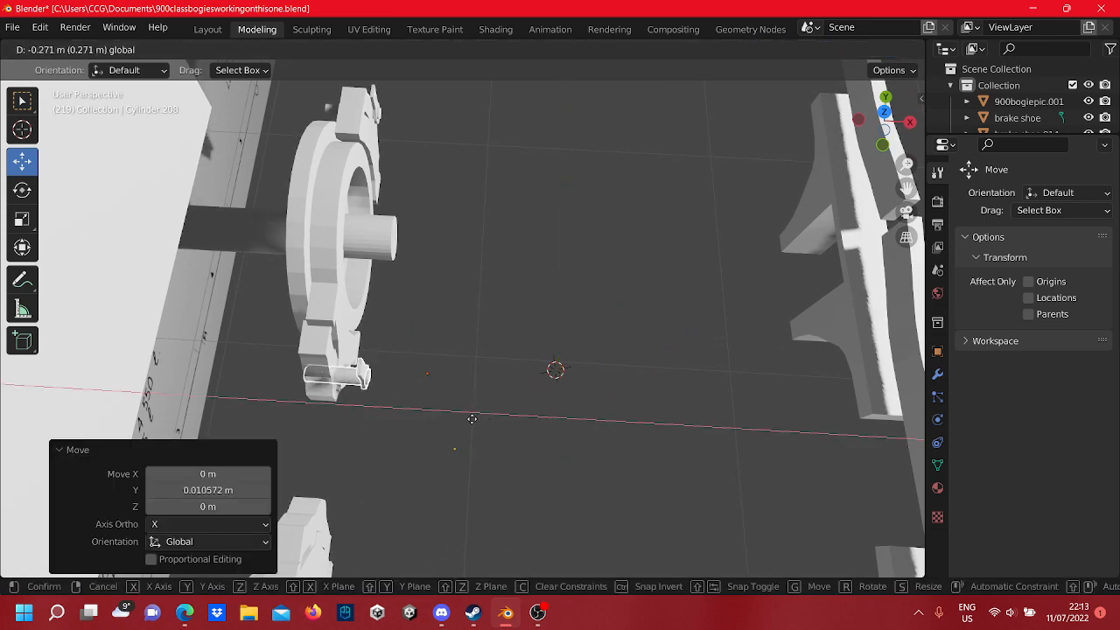
drag(447, 426, 447, 426)
- Slide the bracket-and-pin pair further along X into the axlebox side, move it -0.008263 m along Z, and deselect it
middle_drag(444, 425, 453, 330)
scroll(377, 373, up, 3)
drag(482, 351, 465, 352)
drag(402, 294, 401, 303)
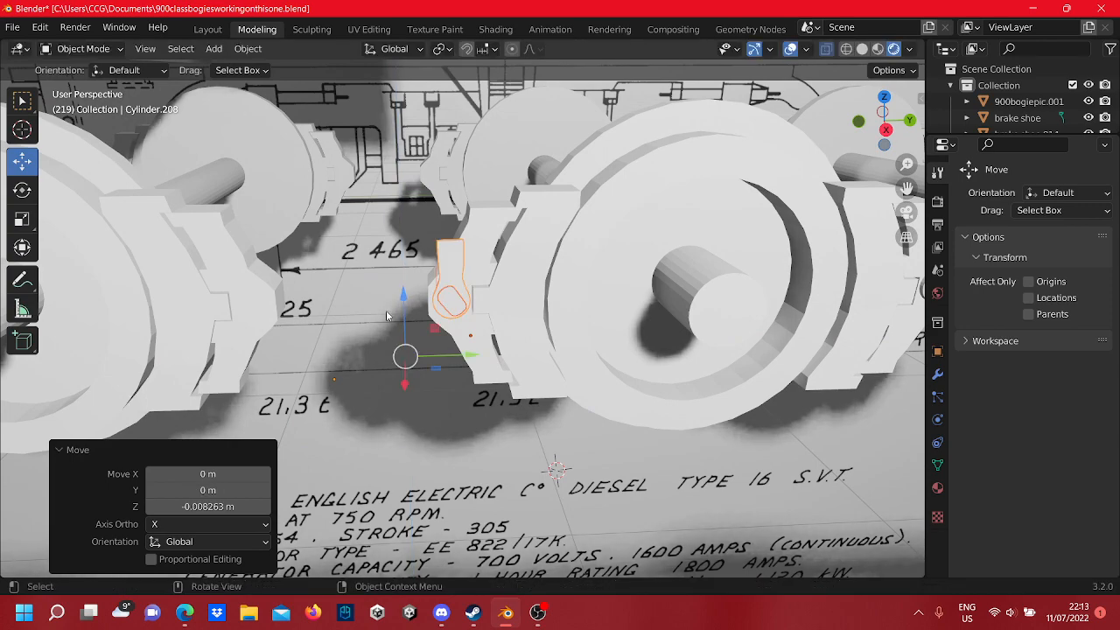
mouse_move(386, 310)
middle_down()
mouse_move(545, 273)
mouse_move(404, 398)
mouse_move(355, 528)
middle_up()
click(403, 398)
click(354, 527)
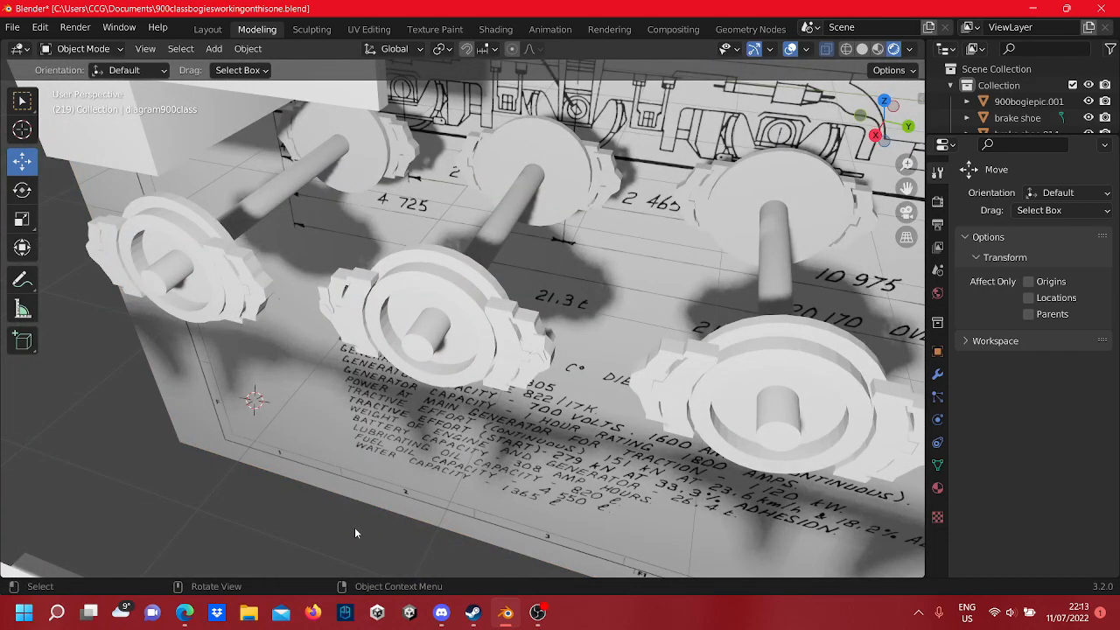
- Delete the stray small part lying beside the row of unassembled bogie components
scroll(355, 528, up, 5)
middle_drag(415, 527, 313, 457)
scroll(490, 456, down, 4)
scroll(314, 457, down, 3)
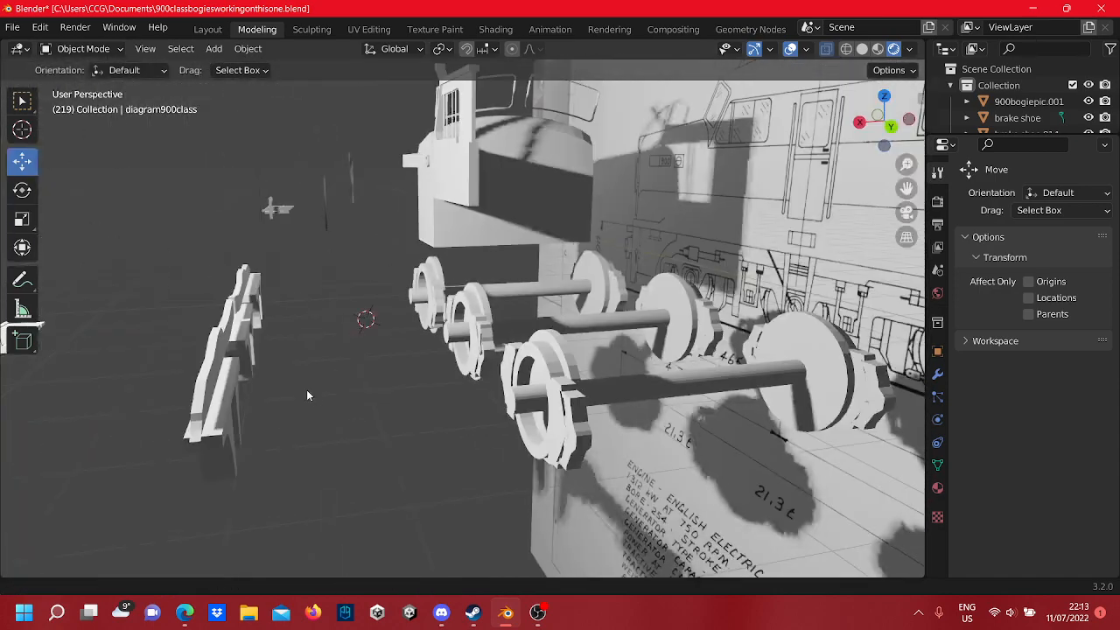
middle_drag(306, 389, 673, 493)
scroll(673, 493, up, 3)
scroll(509, 382, down, 3)
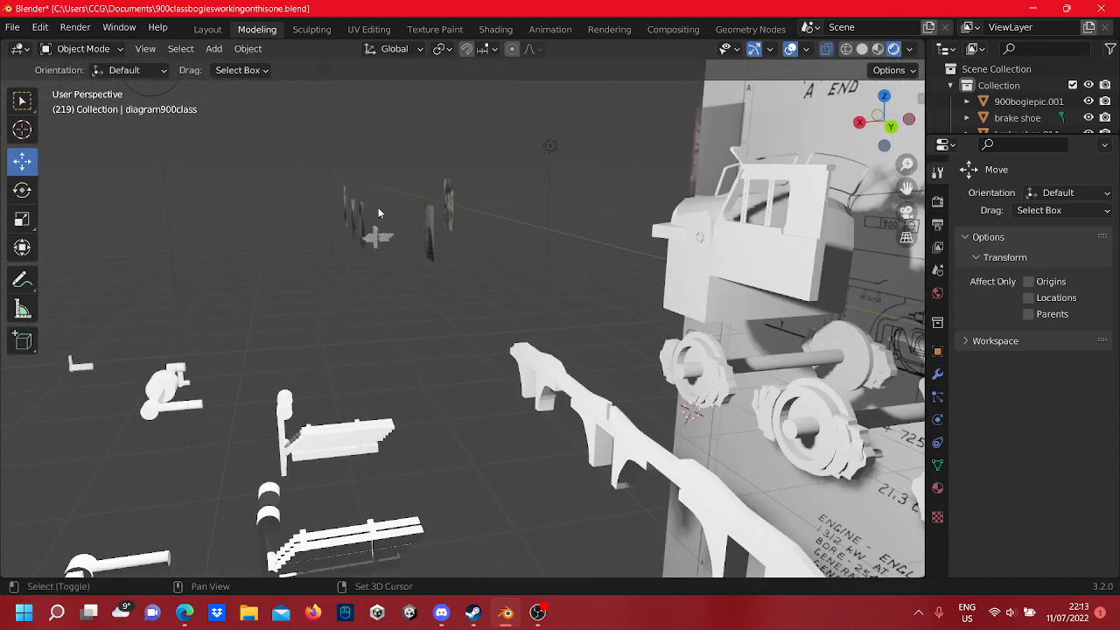
mouse_move(378, 207)
shift+middle_down()
mouse_move(788, 360)
mouse_move(321, 370)
mouse_move(411, 384)
mouse_move(448, 457)
shift+middle_up()
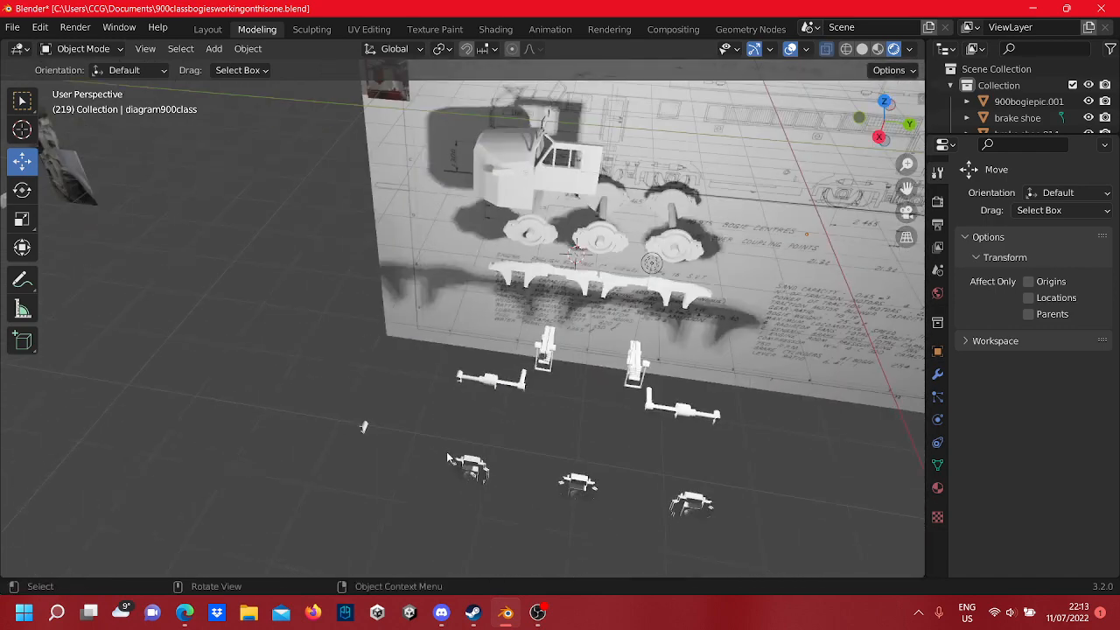
right_click(358, 427)
click(348, 578)
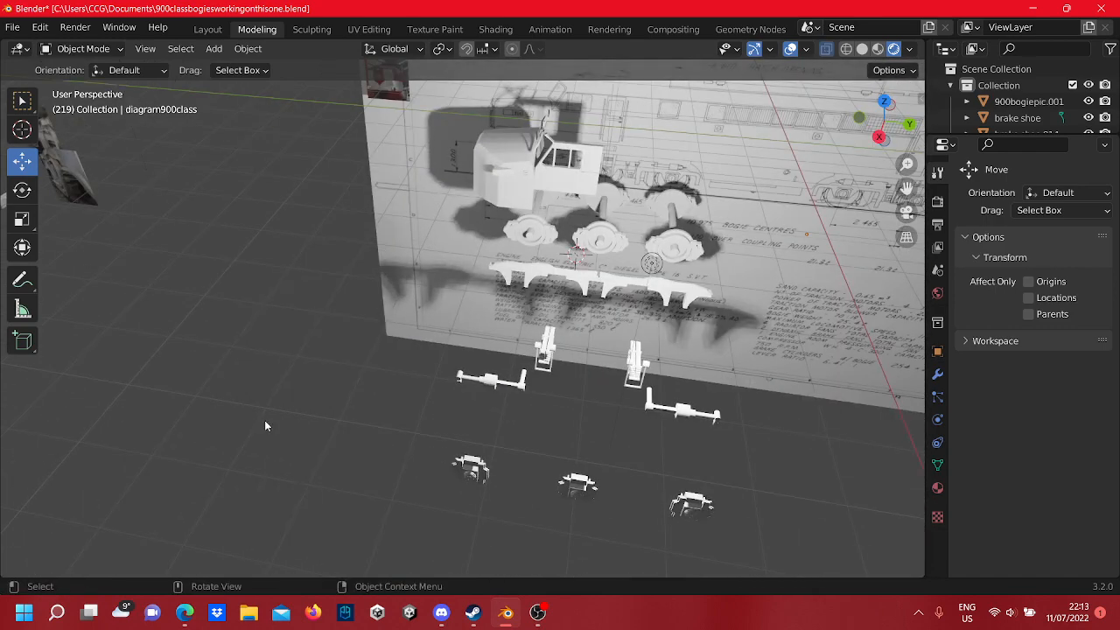
- Move the light at the bogie side frame along the Y axis to the leaf spring and hanger near the reference photos
middle_drag(264, 420, 482, 337)
middle_drag(374, 298, 453, 298)
scroll(567, 293, down, 4)
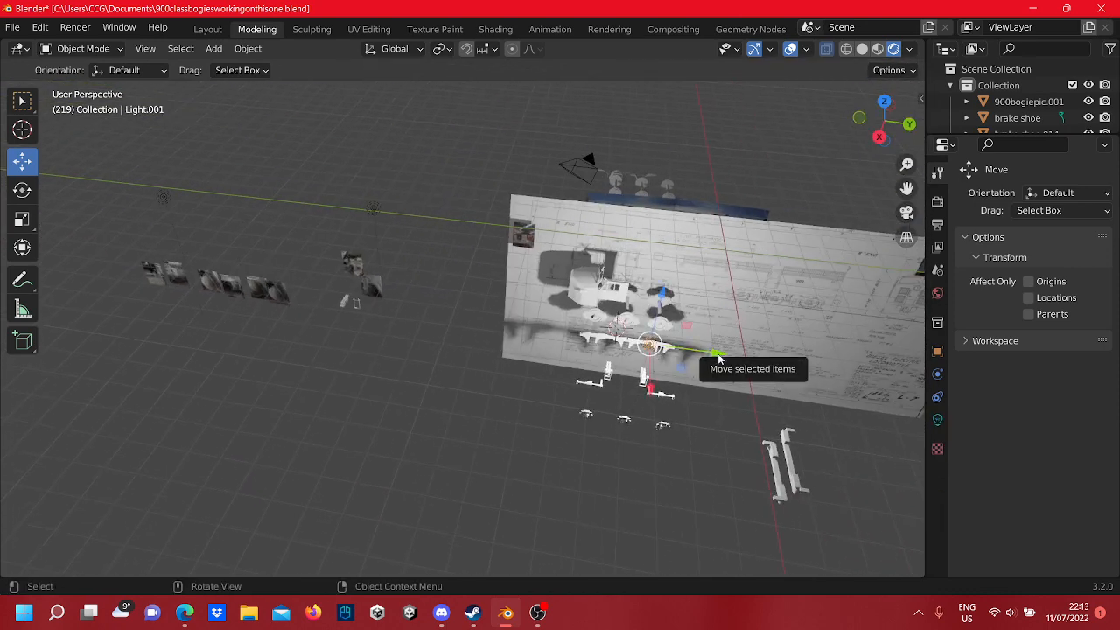
drag(718, 359, 398, 307)
click(615, 329)
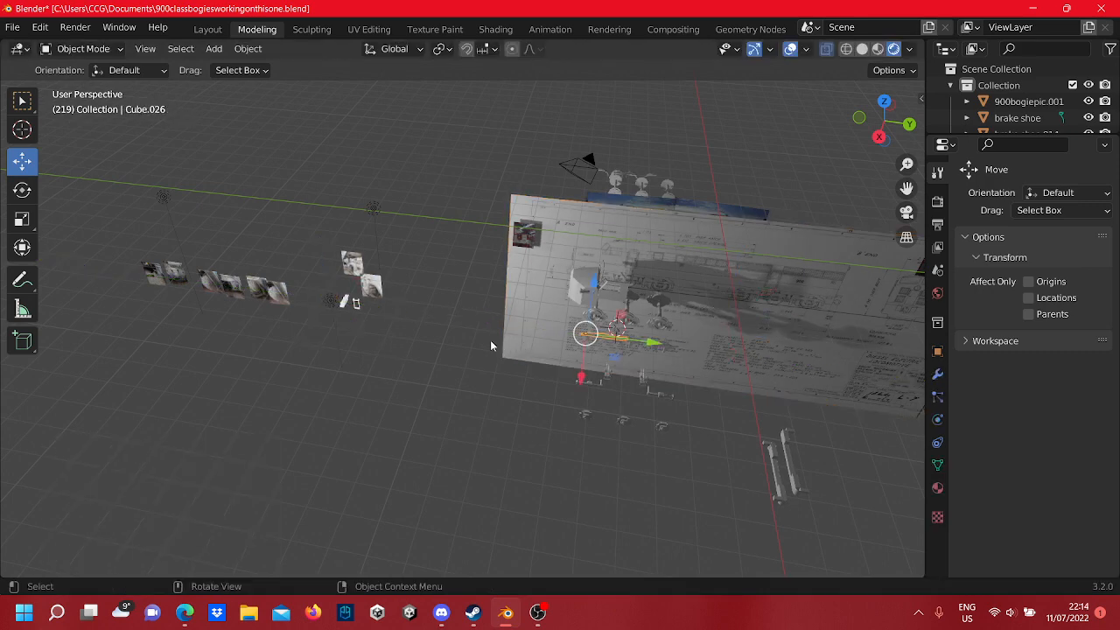
- Place the 3D cursor in the open space beside the leaf spring and the reference photos
middle_drag(454, 321, 389, 317)
key(g)
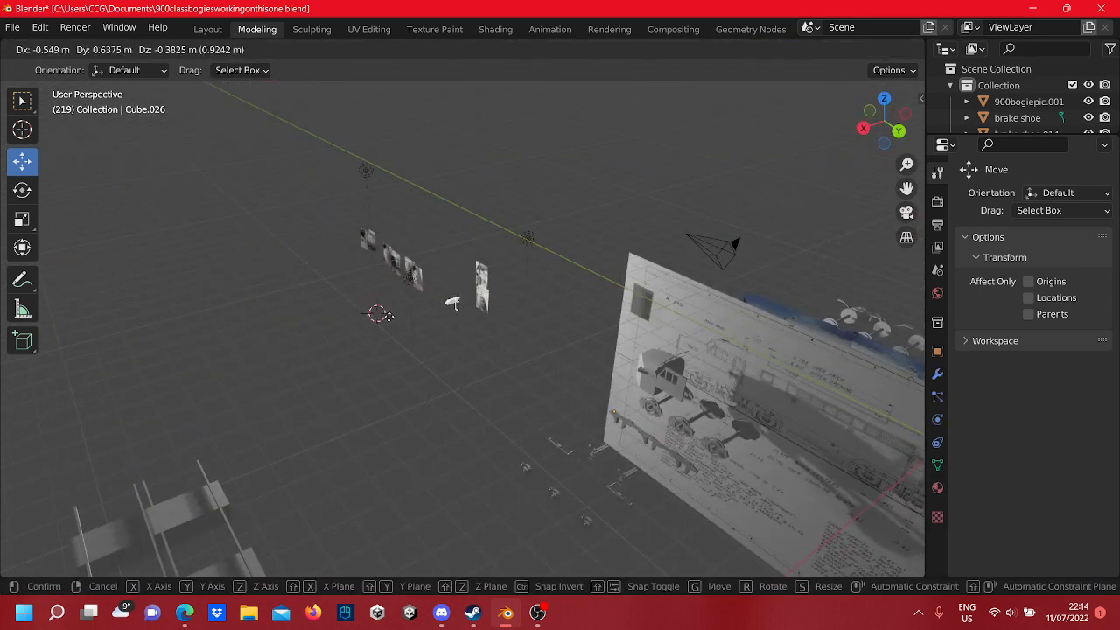
shift+right_drag(389, 316, 389, 317)
right_click(475, 332)
right_click(546, 293)
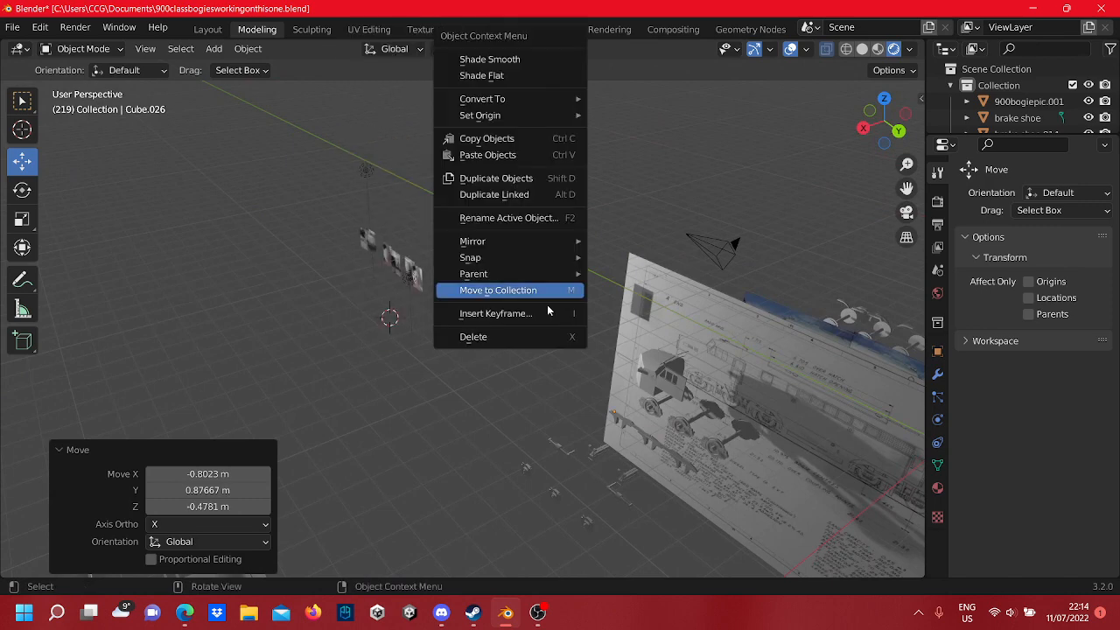
drag(477, 347, 493, 330)
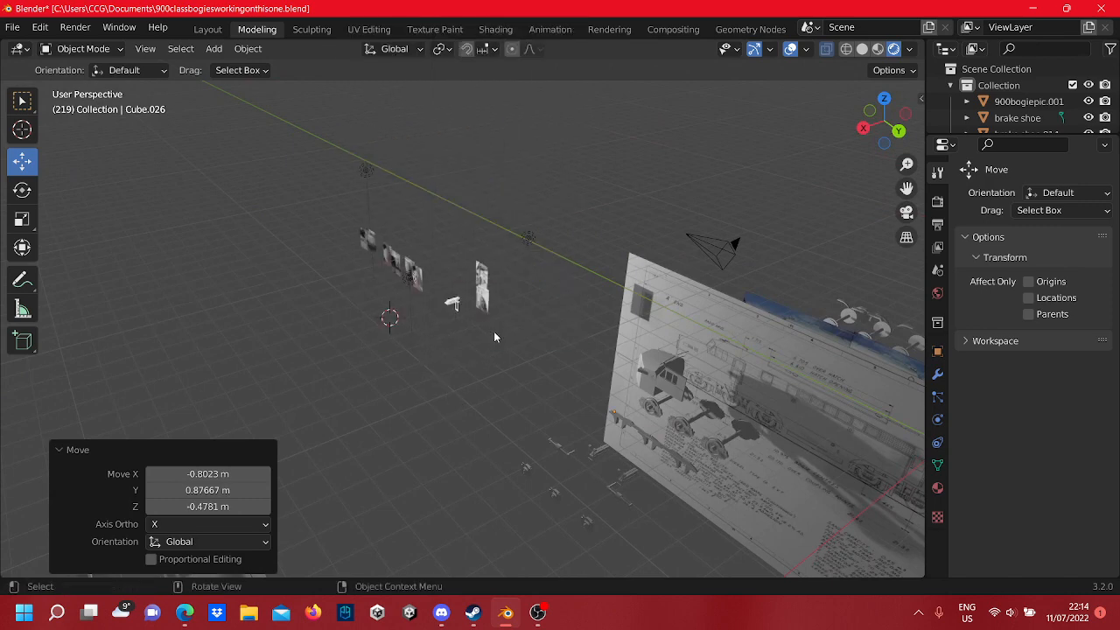
right_click(494, 331)
- Select the leaf spring stack and inspect it in the right orthographic view beside the hanger and reference photos
scroll(417, 327, up, 6)
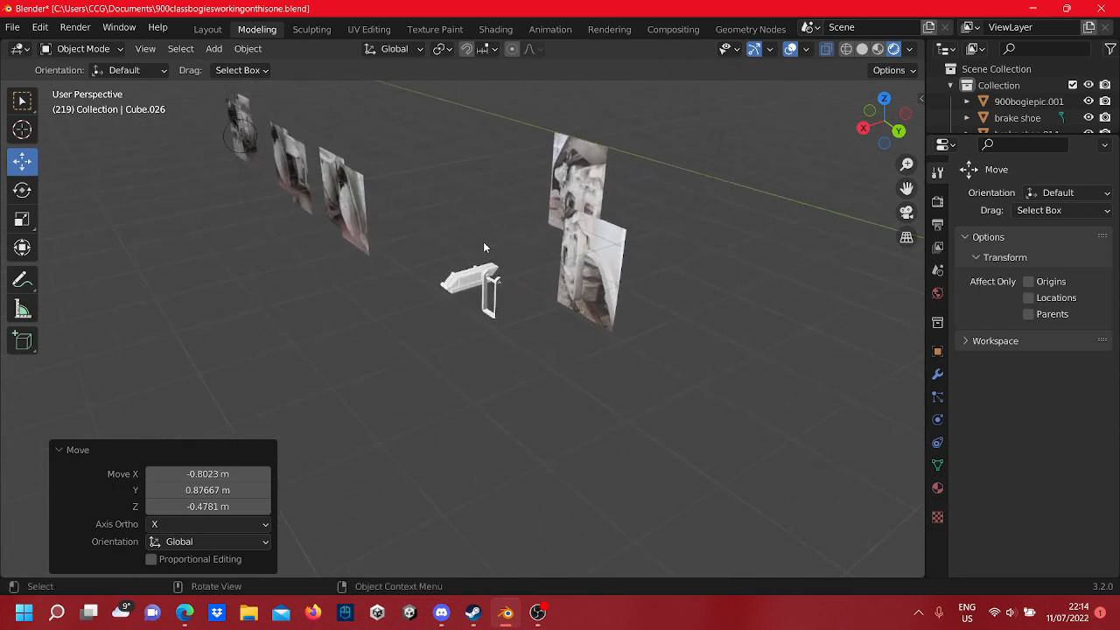
click(463, 280)
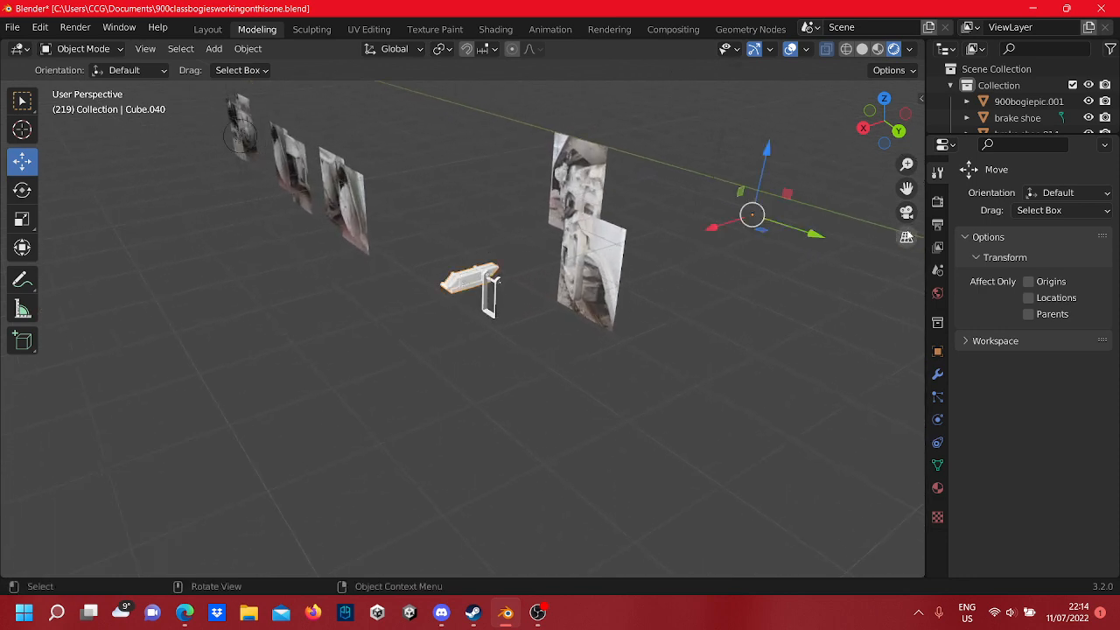
click(865, 129)
scroll(481, 279, down, 20)
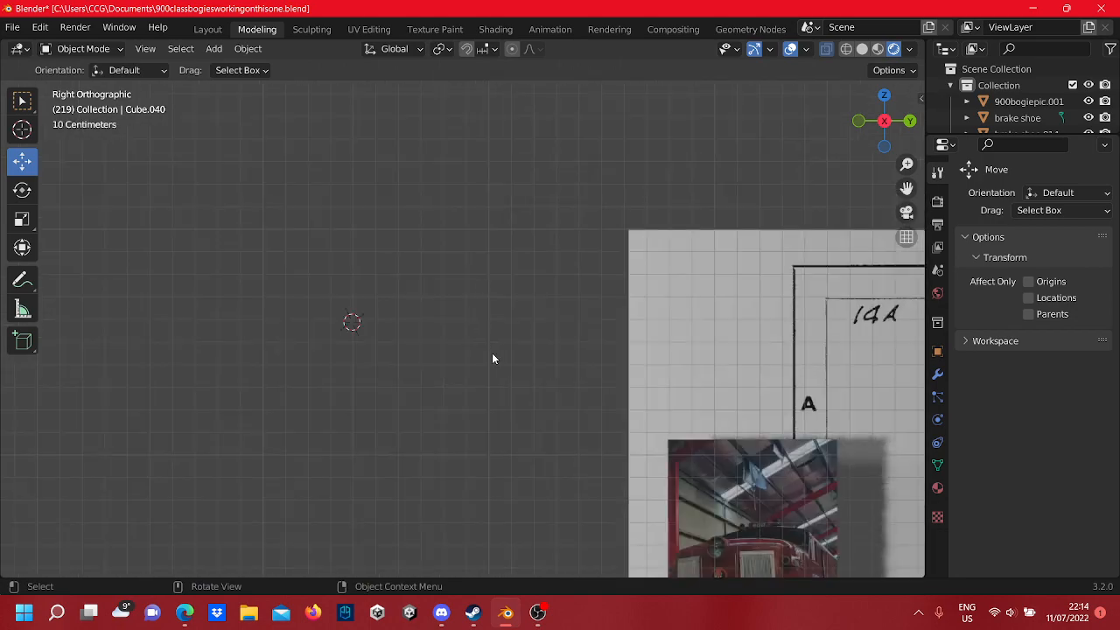
shift+middle_drag(529, 342, 908, 178)
scroll(586, 351, down, 8)
shift+middle_drag(393, 423, 592, 330)
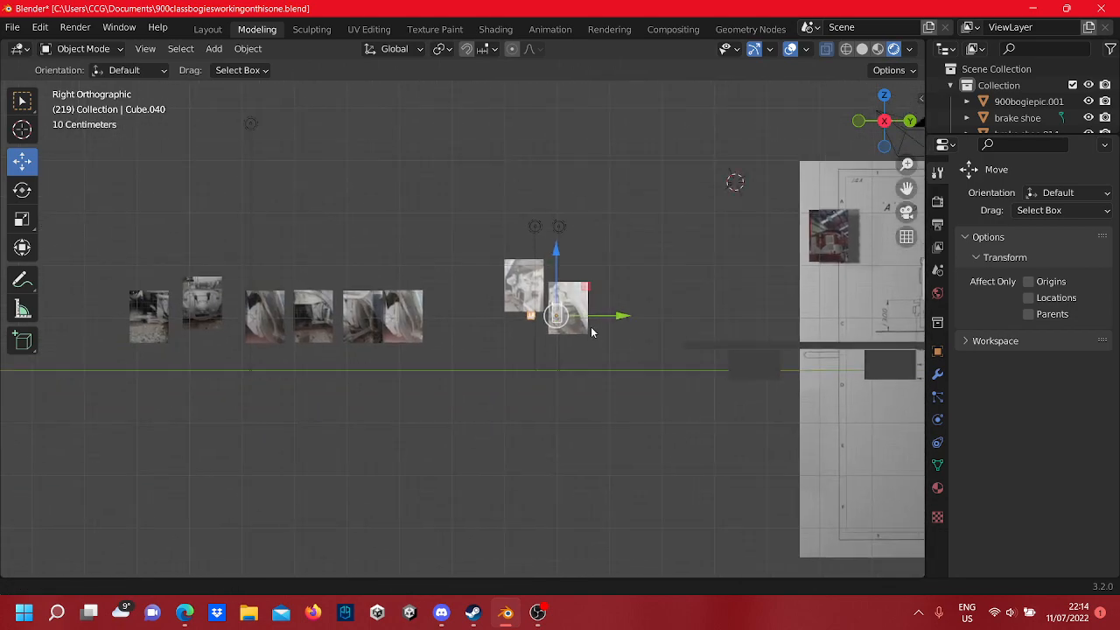
scroll(579, 332, up, 11)
shift+middle_drag(559, 279, 96, 345)
scroll(494, 369, up, 4)
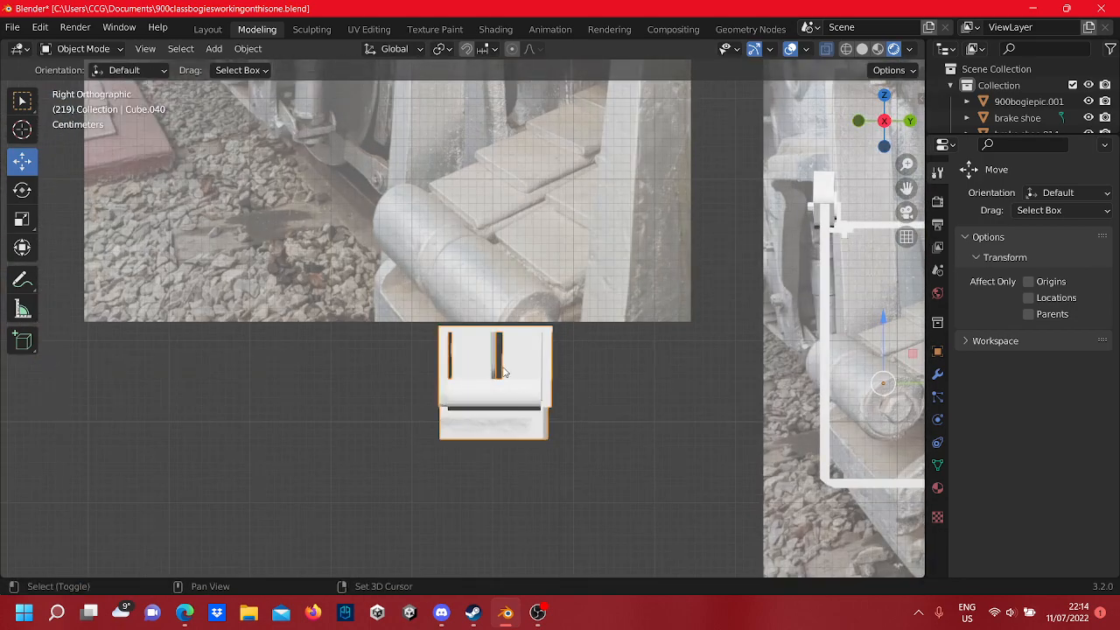
shift+middle_drag(499, 371, 343, 315)
- Compare the stepped leaves and end roller of the spring model with the reference photo of the real bogie spring
middle_drag(563, 426, 483, 310)
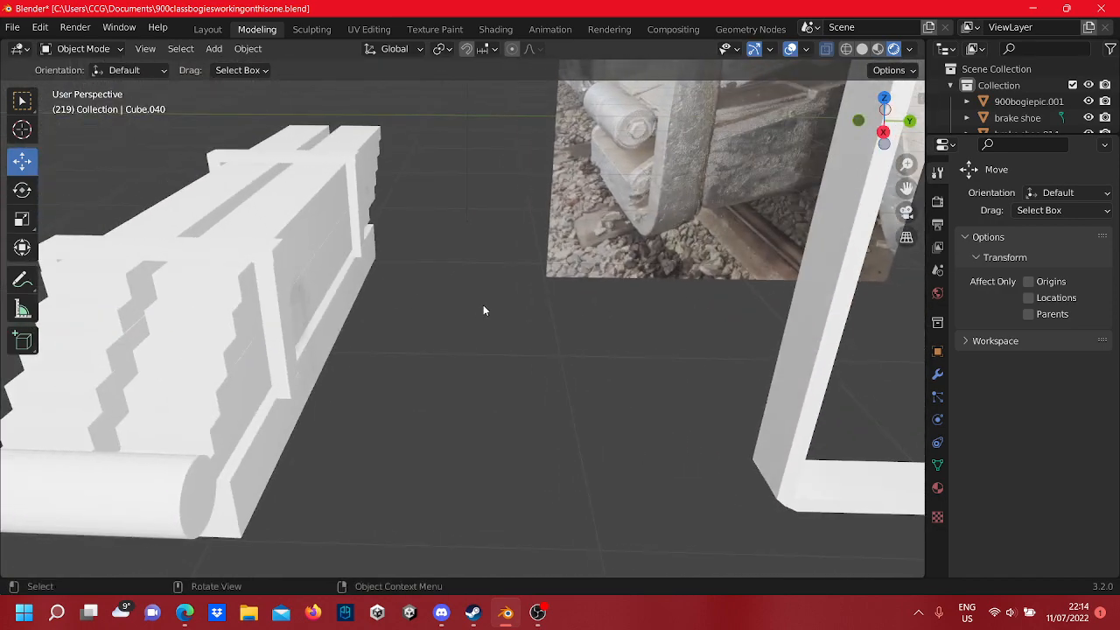
middle_drag(488, 241, 195, 288)
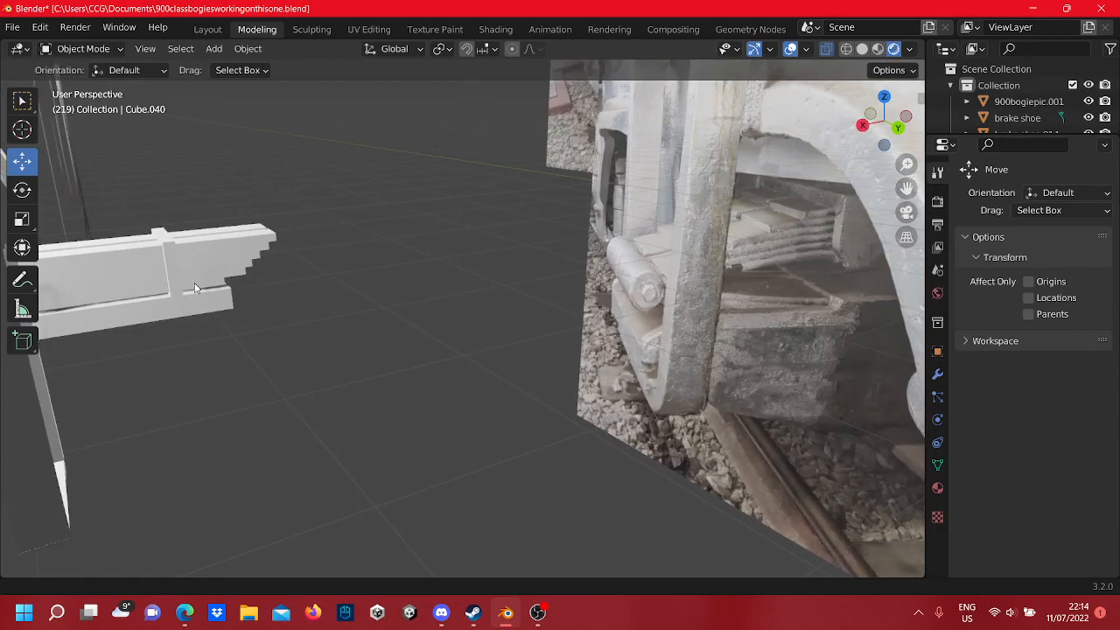
middle_drag(545, 311, 563, 337)
scroll(563, 328, up, 3)
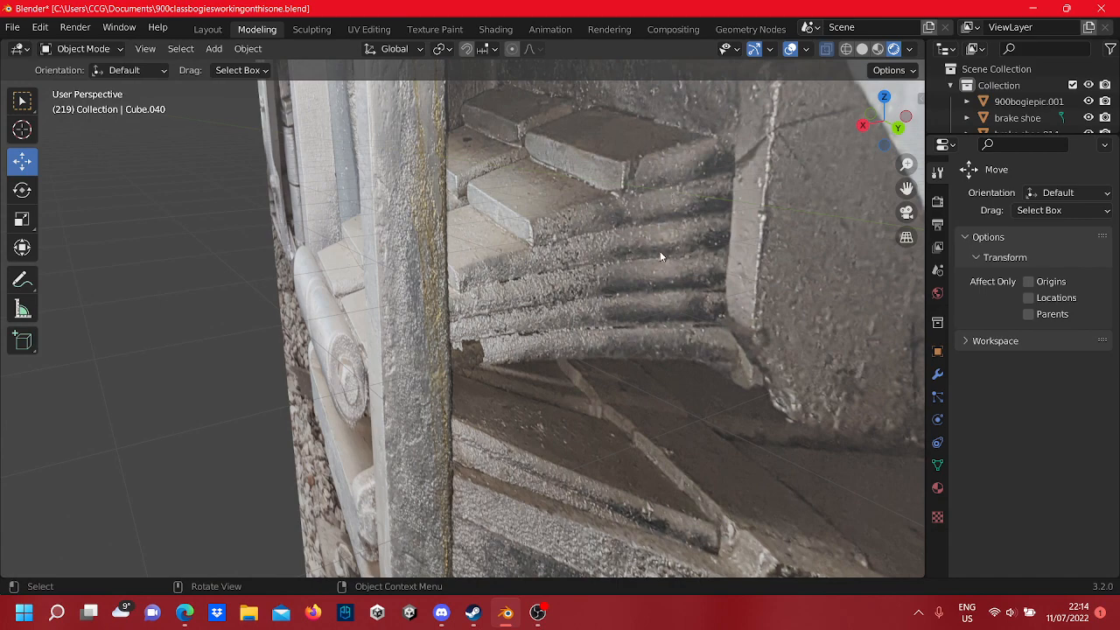
middle_drag(664, 312, 772, 254)
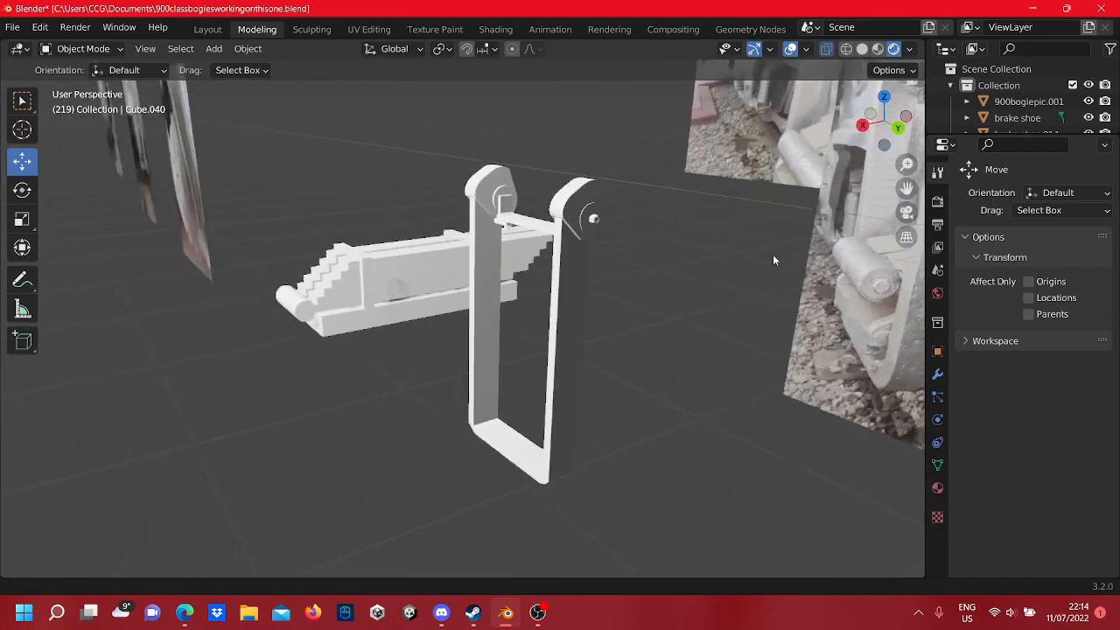
scroll(574, 238, up, 4)
shift+middle_drag(406, 250, 680, 337)
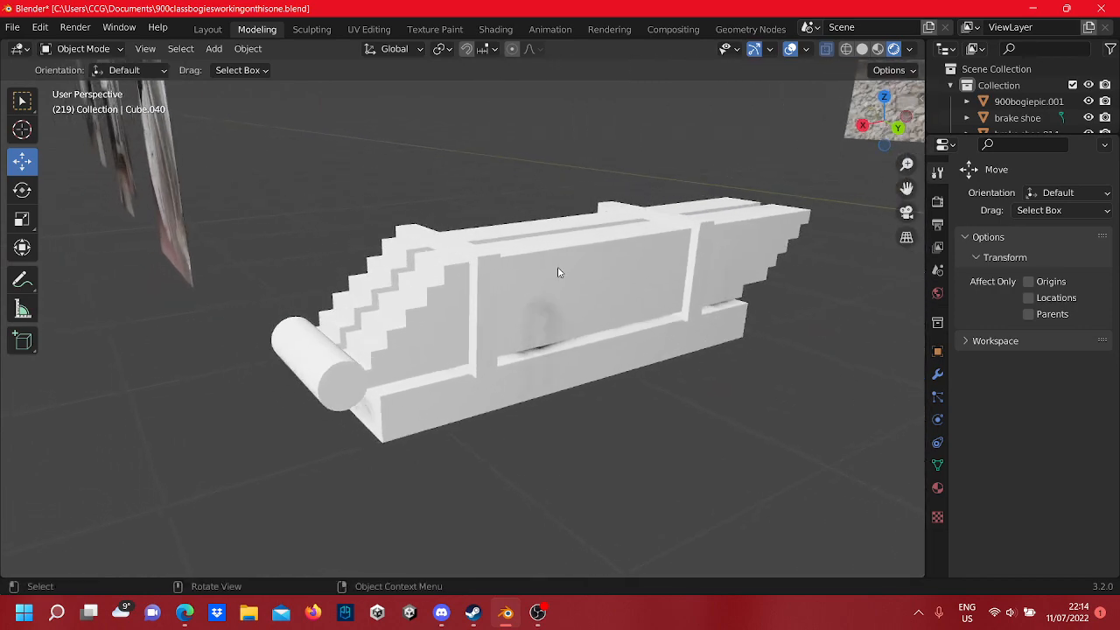
- Enter Edit Mode on the leaf spring and select all vertices of its end roller with X-ray on
key(Tab)
scroll(508, 306, up, 2)
middle_drag(521, 295, 531, 319)
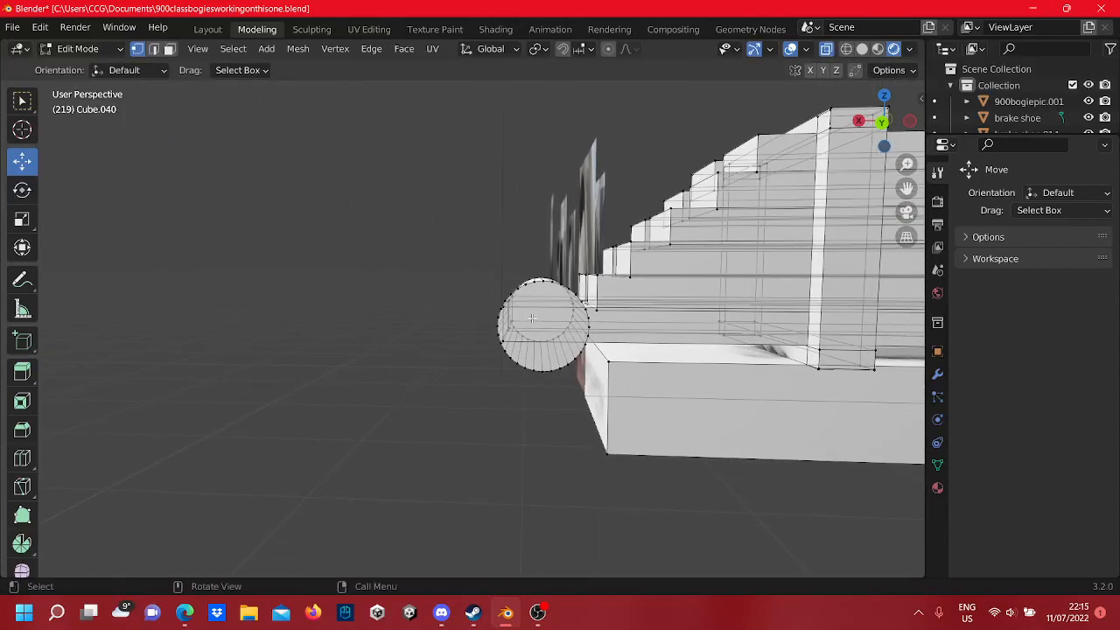
drag(586, 388, 466, 258)
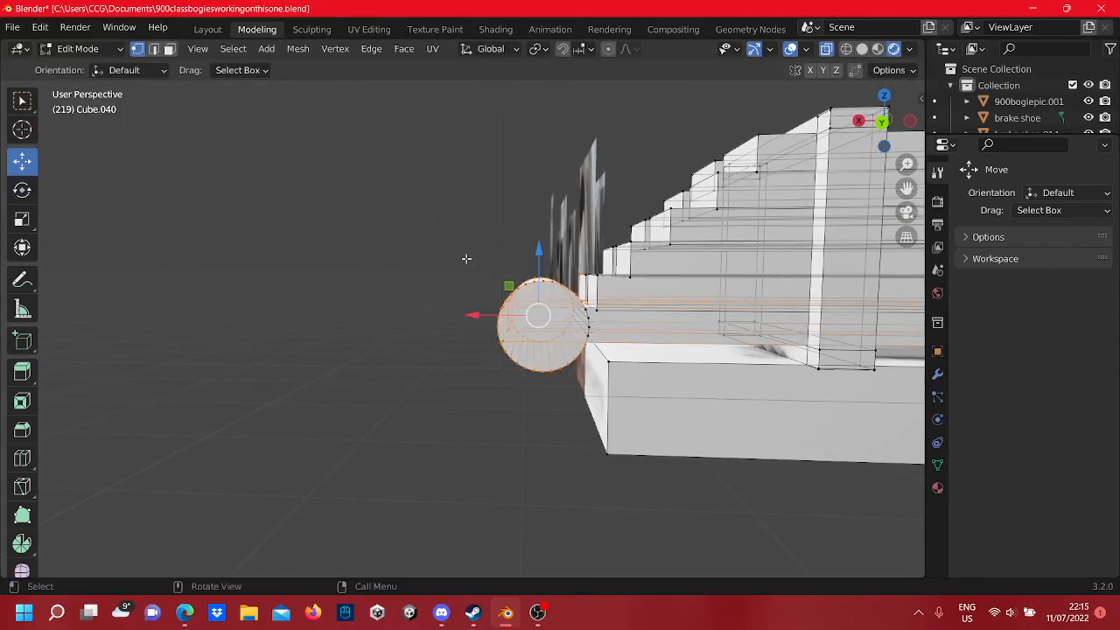
drag(551, 357, 372, 214)
middle_drag(373, 262, 267, 287)
middle_drag(445, 320, 556, 347)
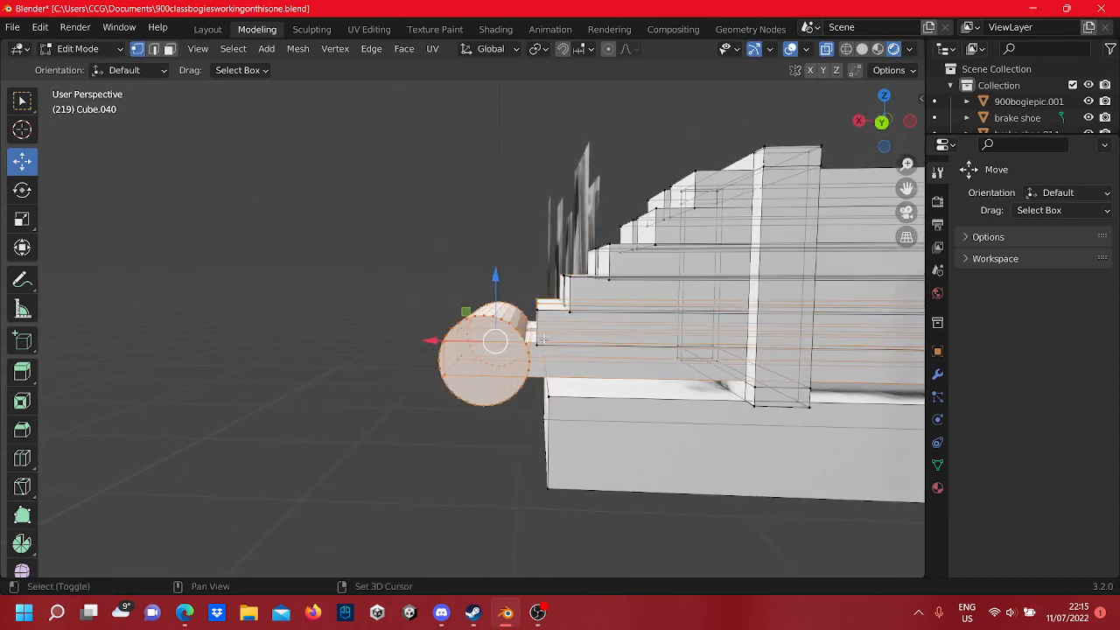
- Deselect the spring-leaf corner vertex caught in the selection inside the roller's low-Y end
scroll(543, 337, up, 2)
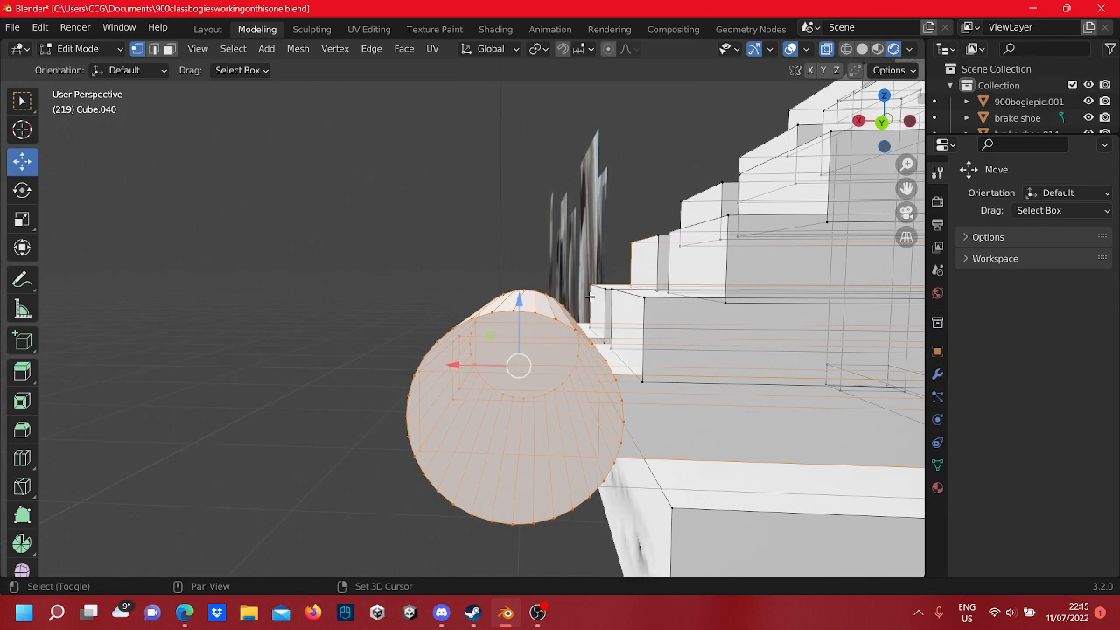
middle_drag(391, 424, 355, 368)
scroll(484, 396, down, 1)
scroll(728, 332, up, 4)
scroll(679, 340, down, 3)
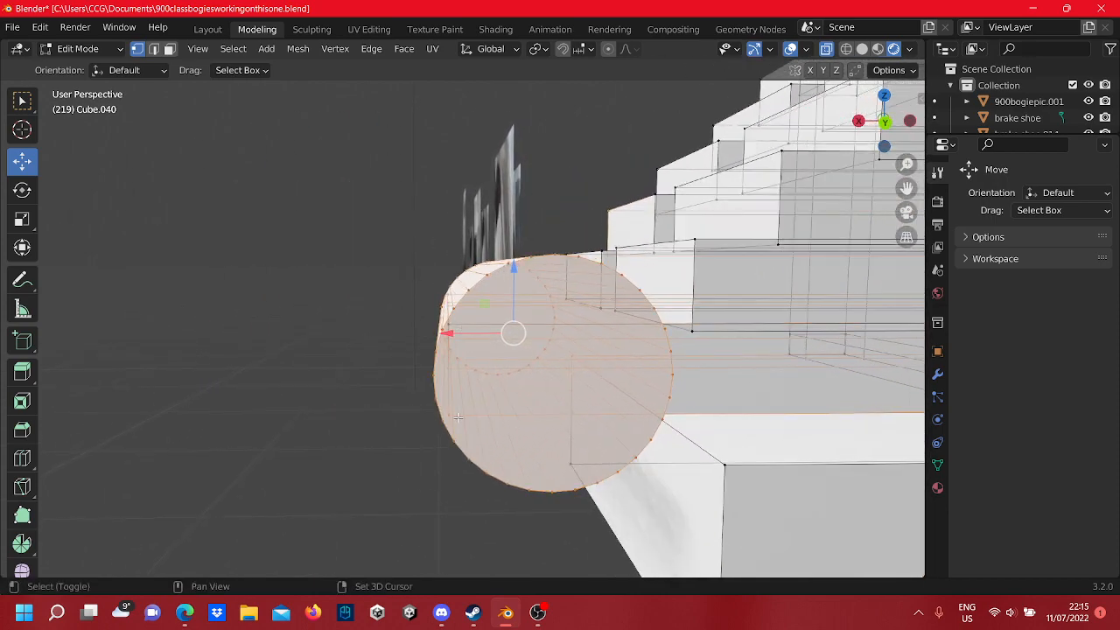
middle_drag(396, 413, 525, 403)
scroll(403, 468, down, 3)
shift+middle_drag(399, 461, 895, 343)
scroll(675, 382, up, 5)
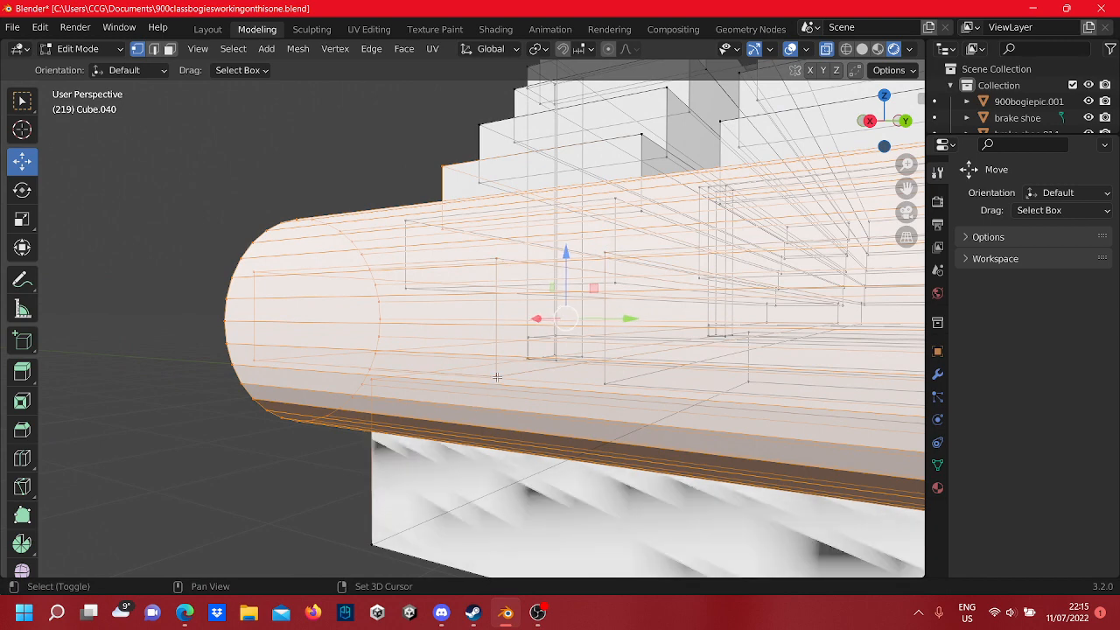
shift+click(254, 274)
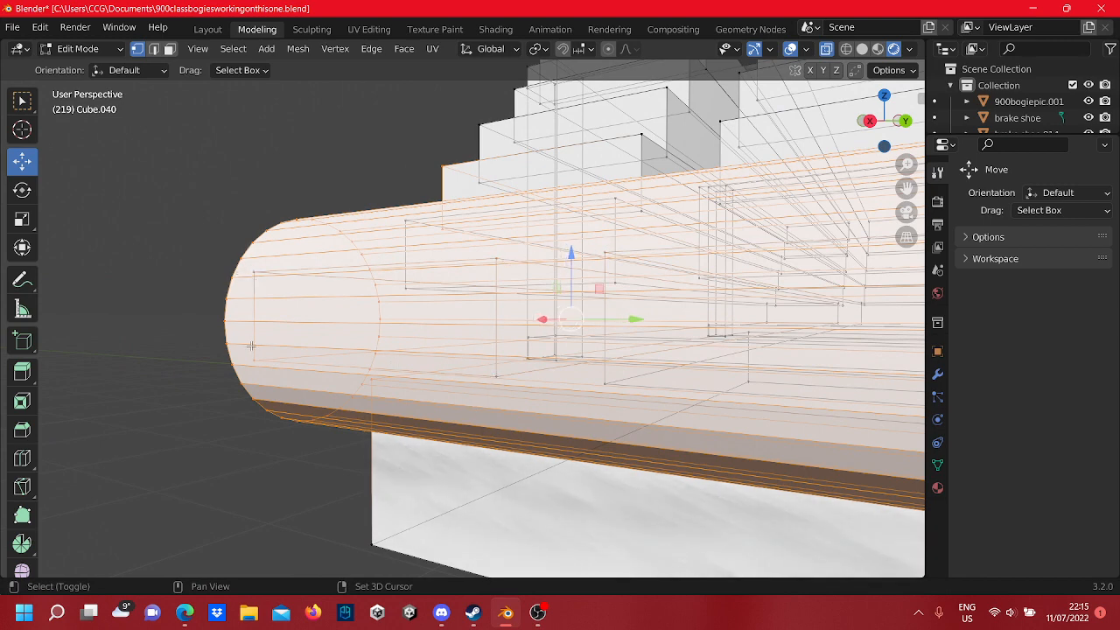
- Try to move the selected roller along the Y axis away from the leaf stack, and undo the move
scroll(327, 332, down, 9)
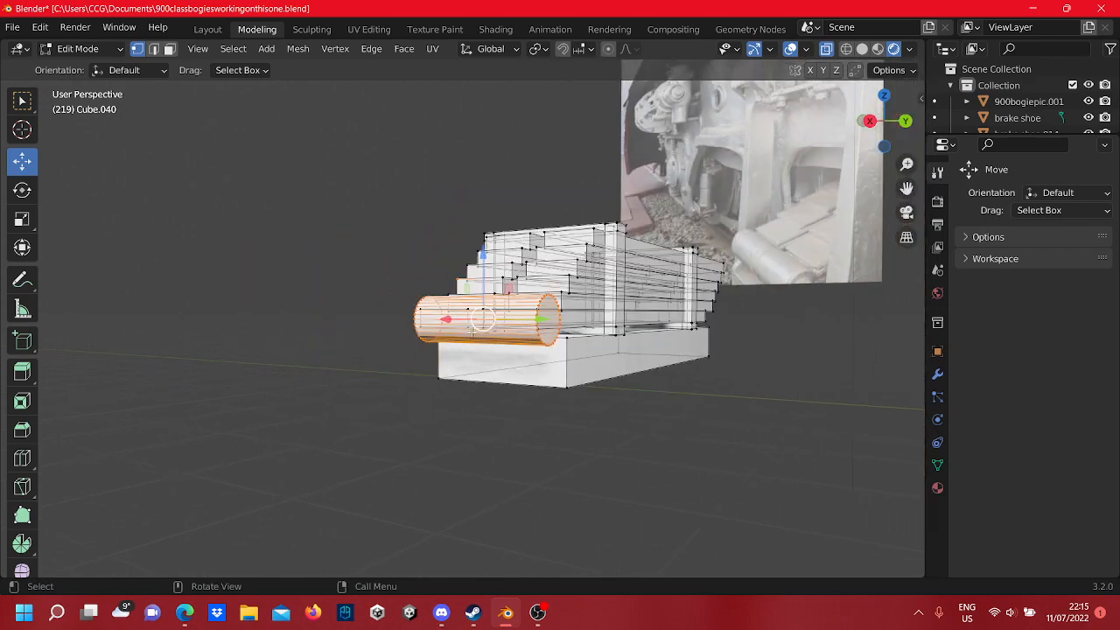
middle_drag(504, 348, 535, 398)
scroll(541, 376, down, 4)
shift+middle_drag(553, 310, 482, 326)
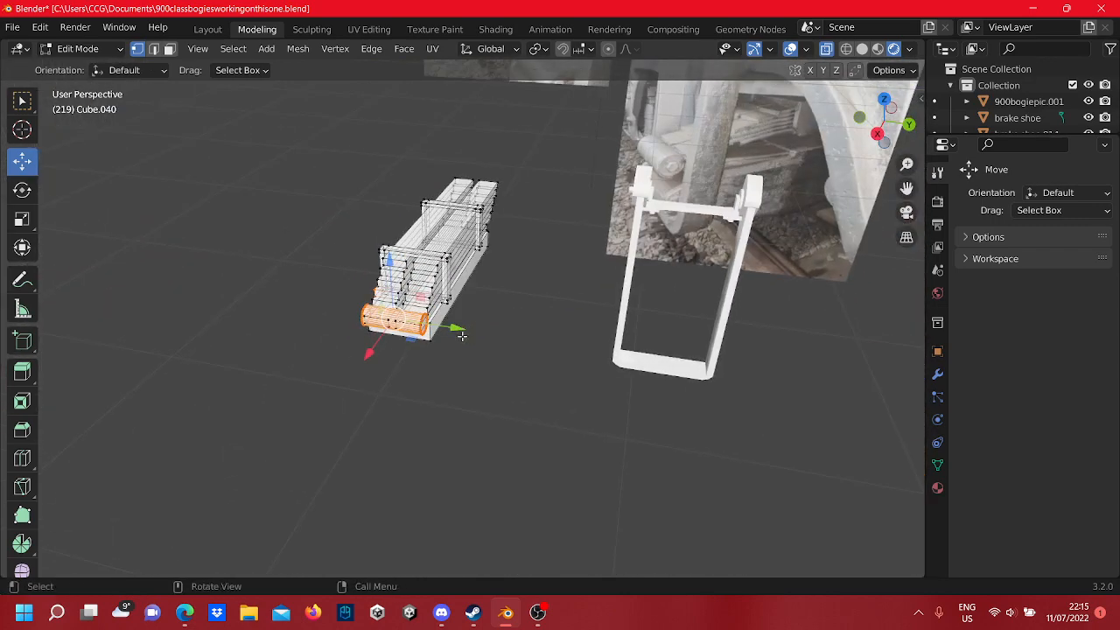
drag(456, 331, 586, 353)
key(ctrl+z)
- Retry shifting the roller vertices from the spring's front end, and undo the shift
shift+middle_drag(445, 342, 583, 371)
scroll(613, 346, up, 8)
middle_drag(567, 298, 363, 336)
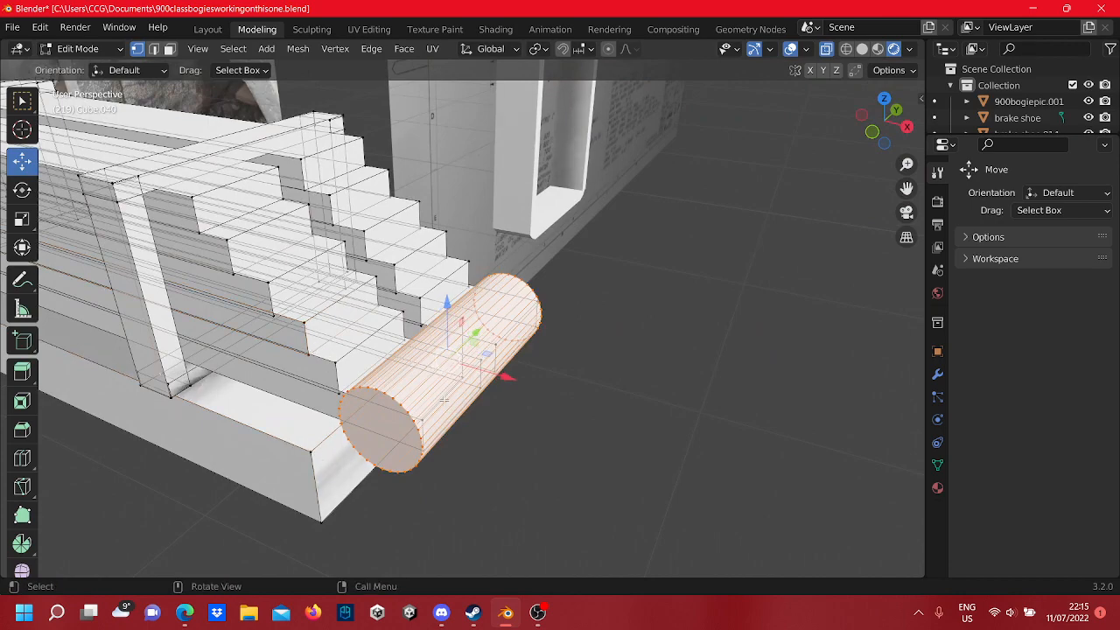
mouse_move(443, 400)
middle_down()
mouse_move(327, 377)
mouse_move(459, 389)
middle_up()
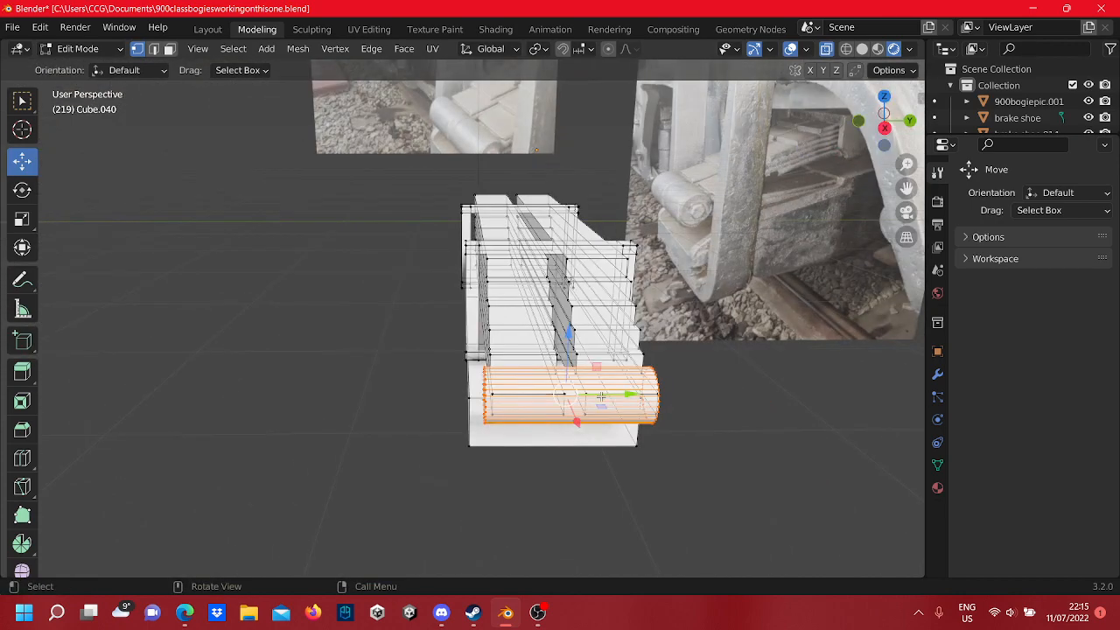
drag(601, 396, 533, 348)
key(ctrl+z)
- Move the selected end roller about 0.159 m along positive Y, clear of the leaf stack
scroll(496, 346, up, 1)
middle_drag(496, 345, 585, 360)
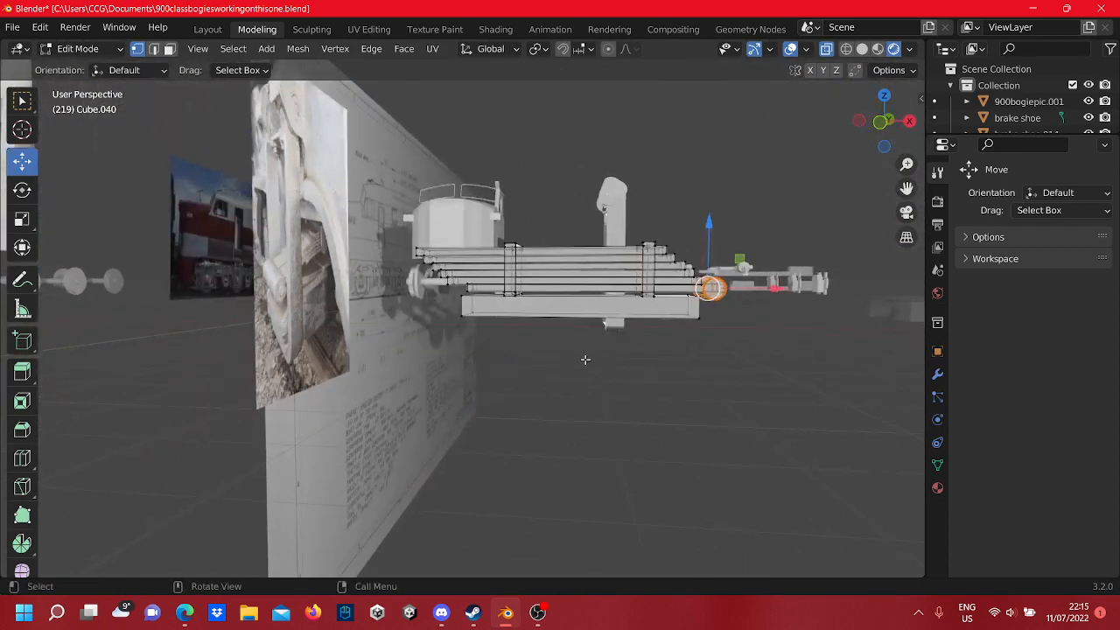
scroll(586, 355, up, 5)
middle_drag(585, 287, 195, 333)
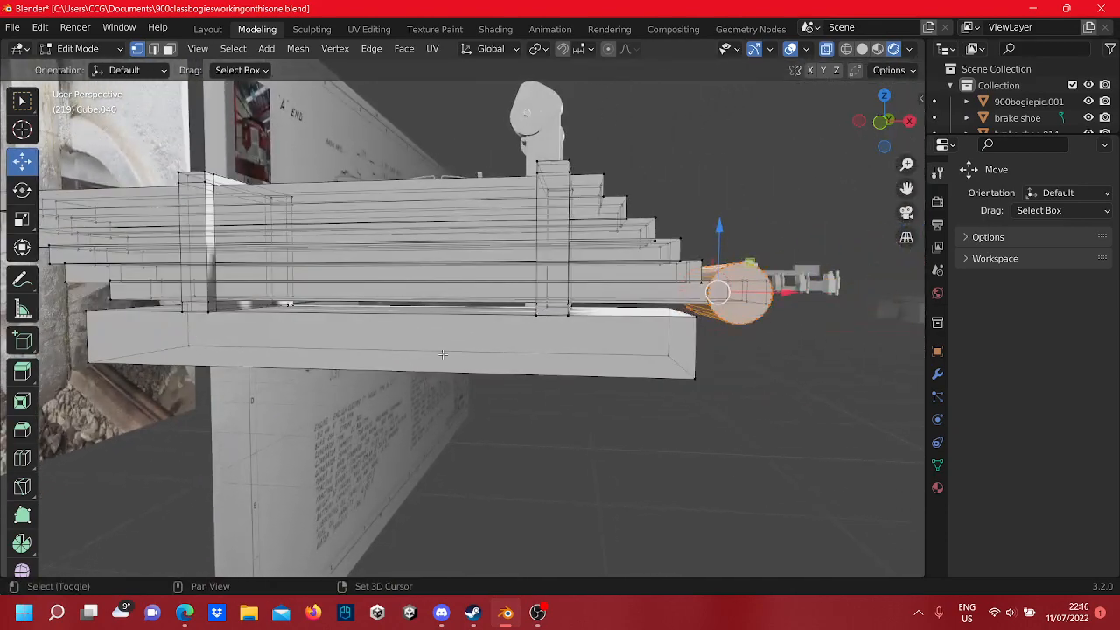
shift+middle_drag(443, 354, 225, 362)
scroll(225, 362, up, 5)
shift+middle_drag(603, 342, 559, 368)
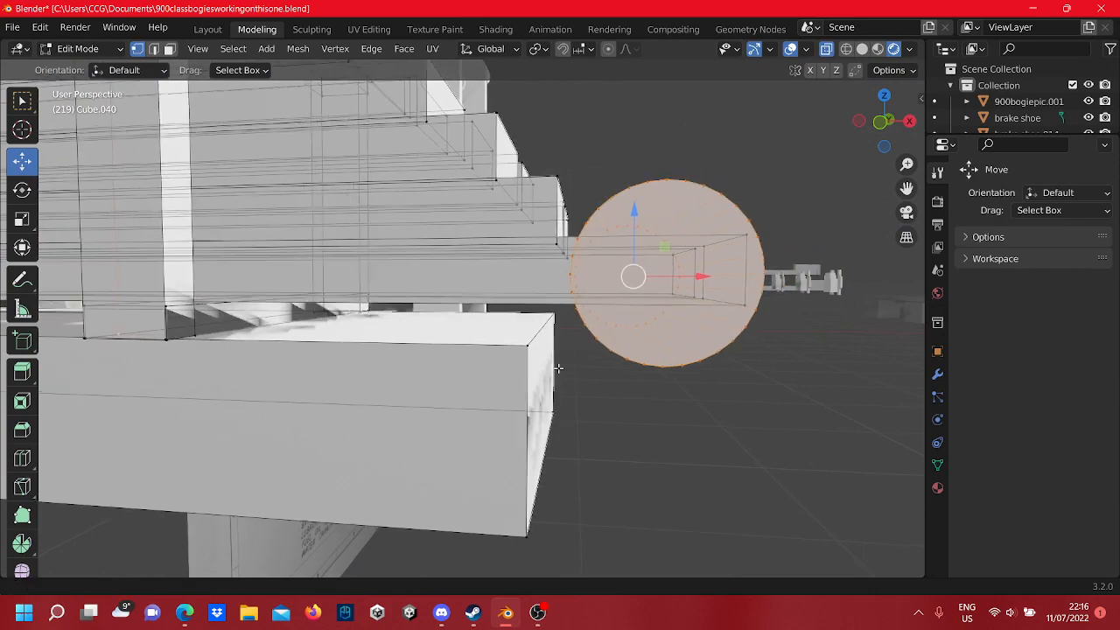
scroll(560, 350, down, 5)
scroll(380, 330, up, 2)
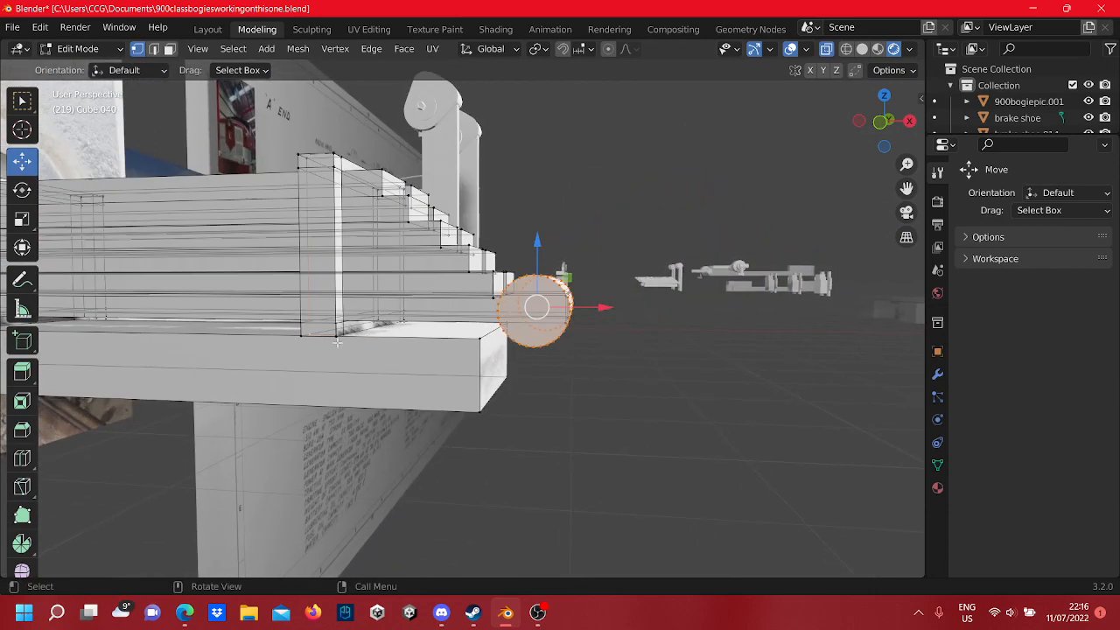
middle_drag(411, 358, 576, 393)
drag(628, 337, 663, 339)
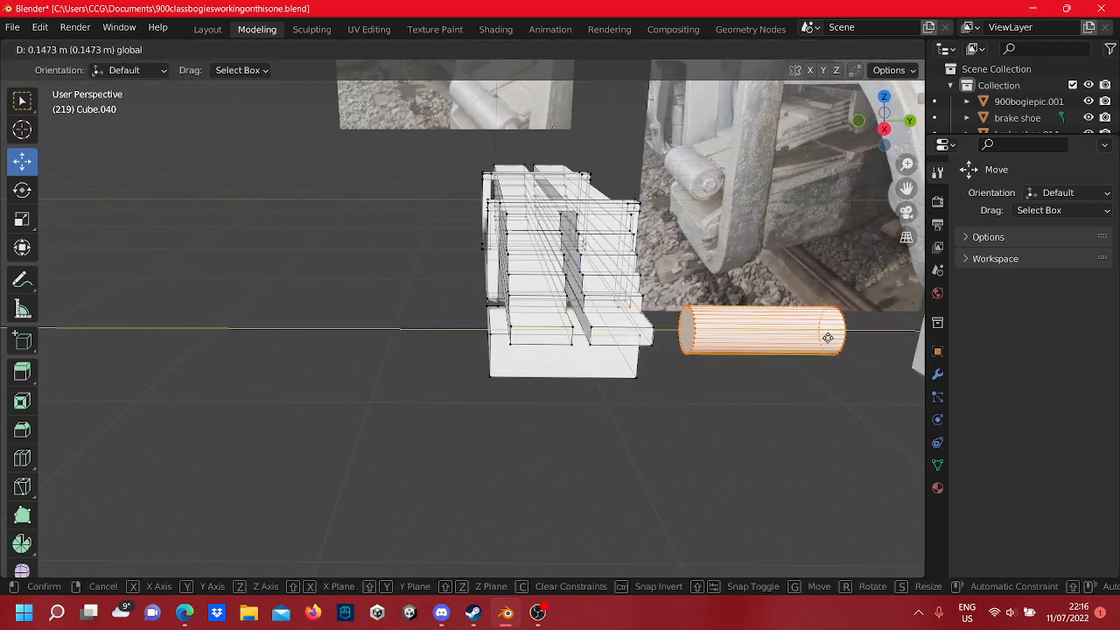
click(828, 338)
shift+middle_drag(828, 338, 570, 376)
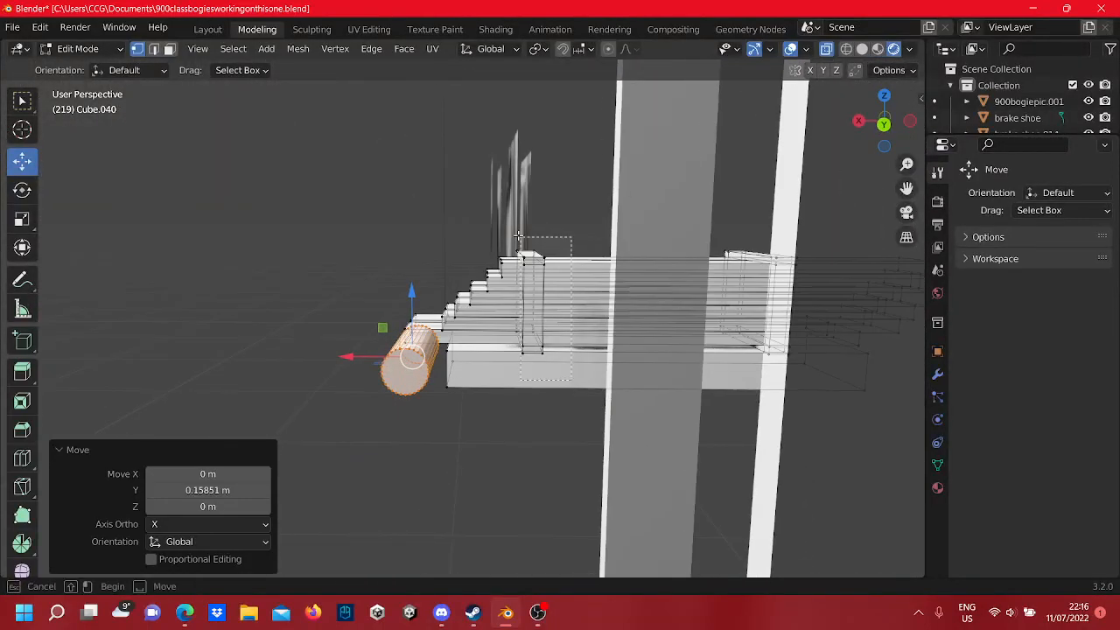
- Select both rectangular clamp straps around the leaf spring and move them about -0.48 m along Y, clear of the stack
drag(519, 236, 518, 244)
scroll(507, 273, down, 3)
middle_drag(509, 279, 534, 411)
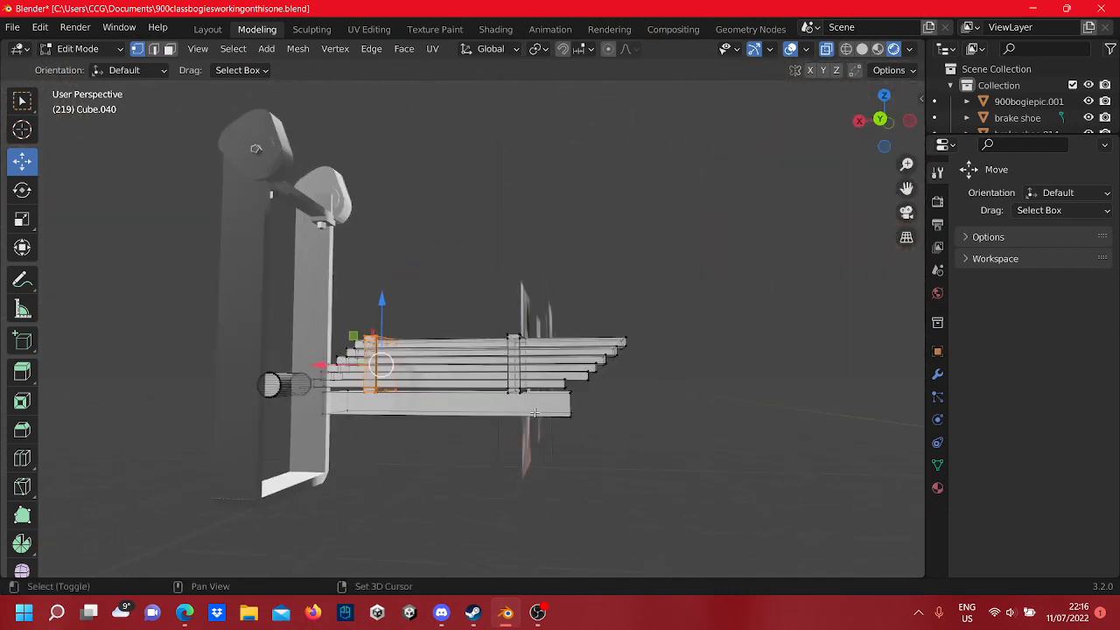
drag(457, 296, 456, 295)
middle_drag(413, 237, 512, 348)
drag(511, 339, 343, 362)
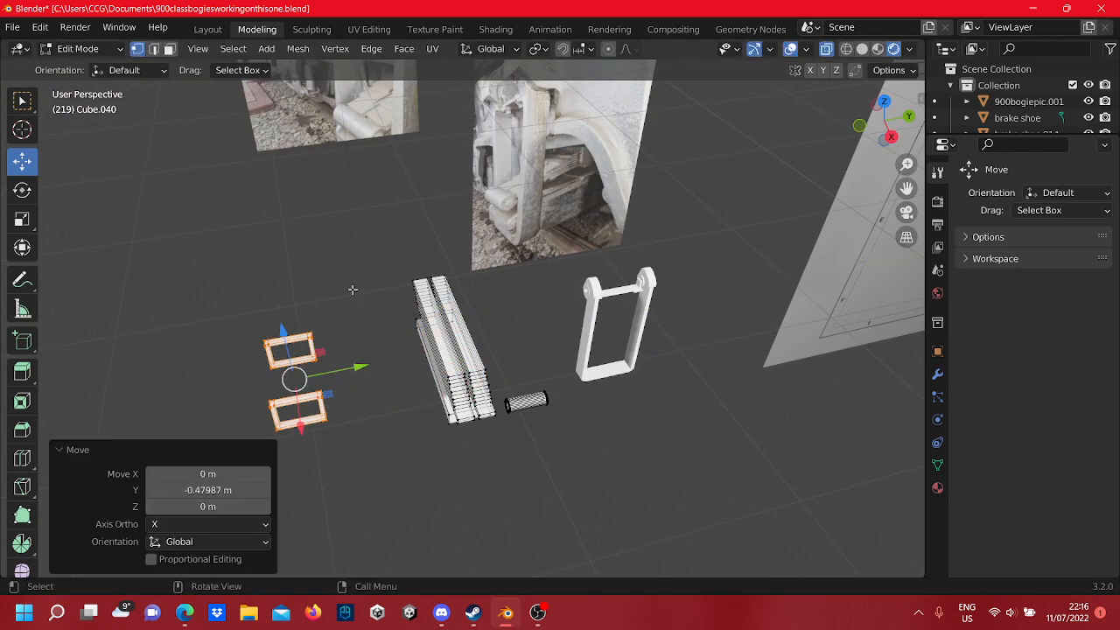
click(354, 293)
- Select the end roller and move it along negative Y to the same side of the stack as the clamp straps
mouse_move(483, 347)
middle_down()
mouse_move(417, 318)
mouse_move(427, 262)
mouse_move(501, 344)
middle_up()
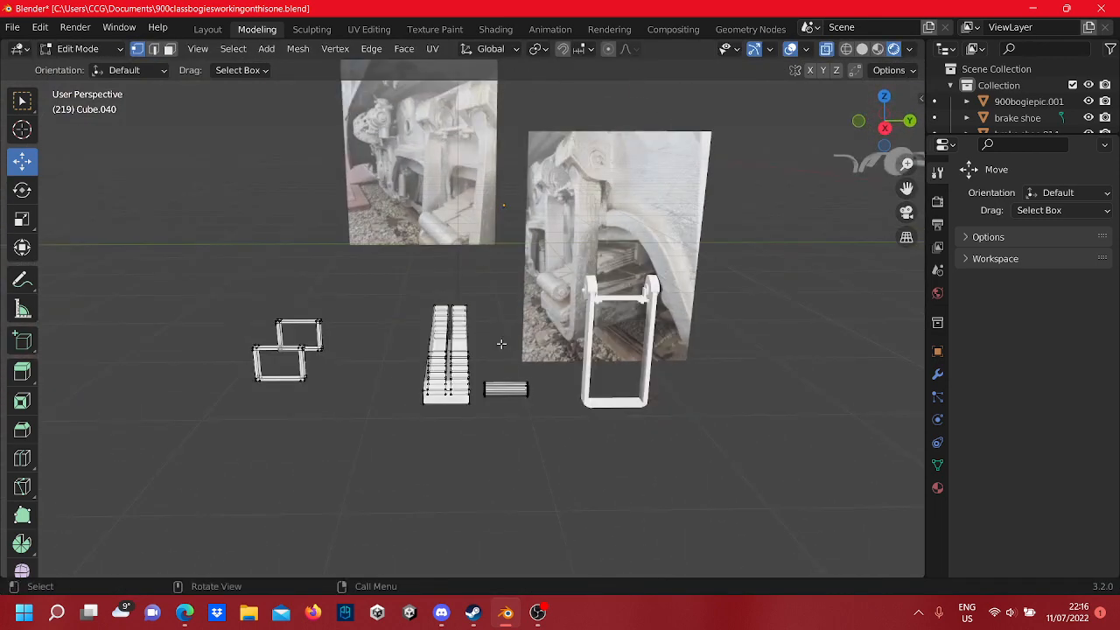
drag(563, 436, 480, 376)
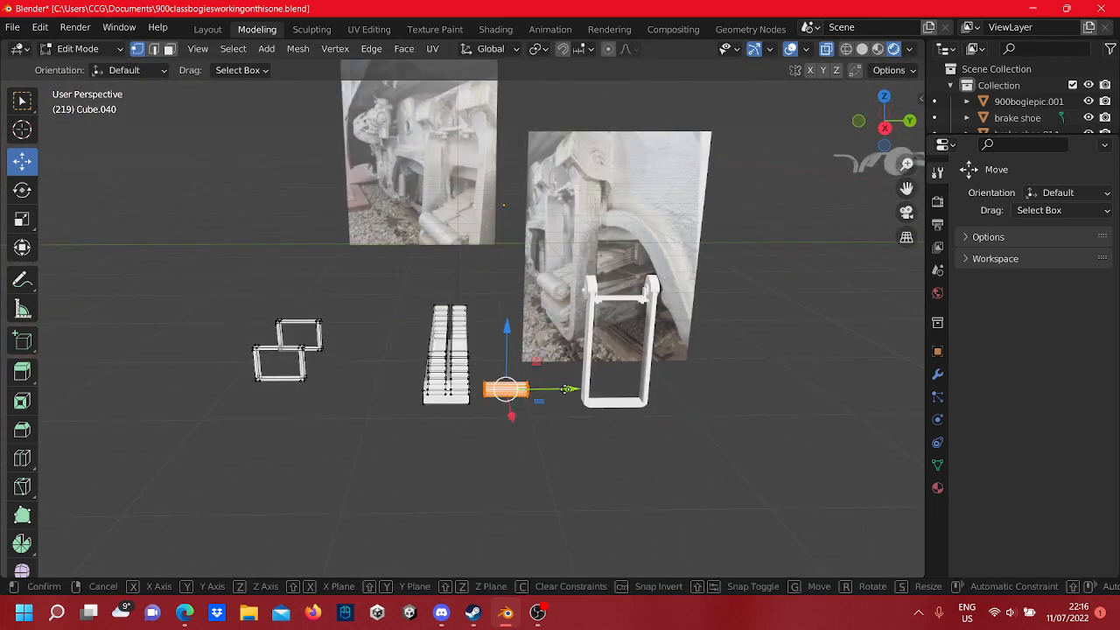
drag(565, 391, 344, 404)
click(328, 411)
click(415, 467)
middle_drag(414, 467, 438, 436)
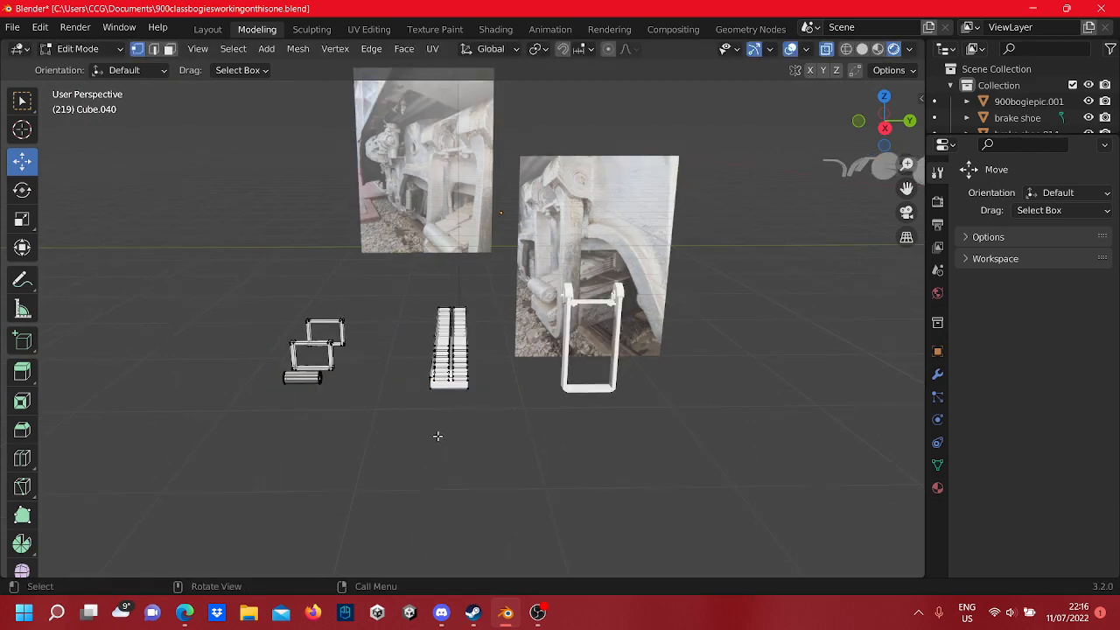
- Examine the spring's leaf ends in the reference photo and compare them with the modelled leaf stack
scroll(437, 436, up, 4)
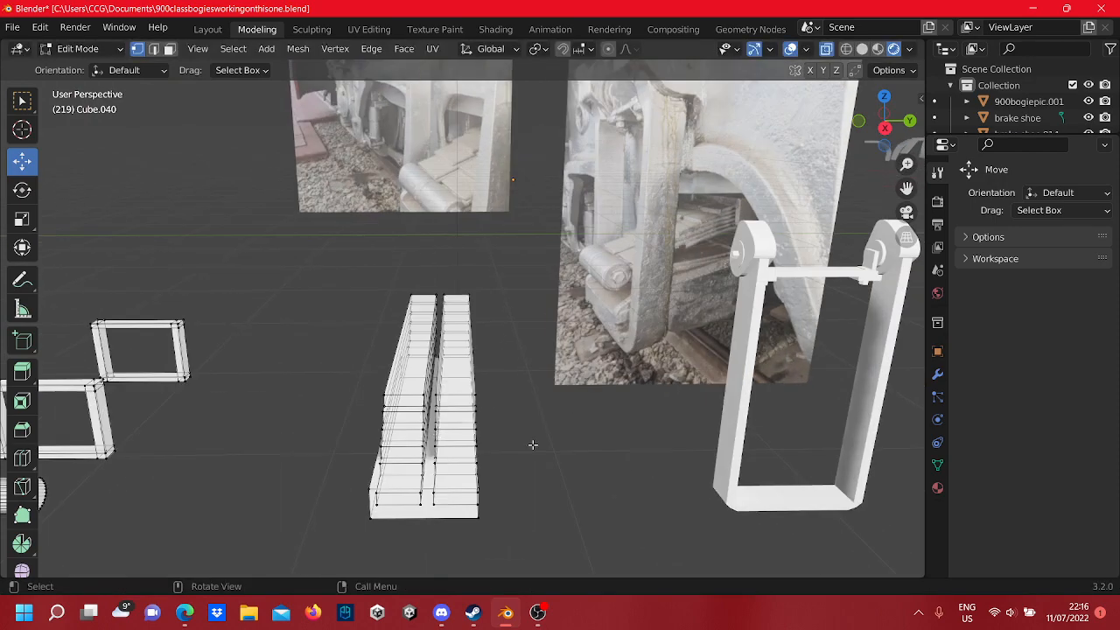
shift+middle_drag(671, 356, 370, 393)
scroll(370, 393, up, 7)
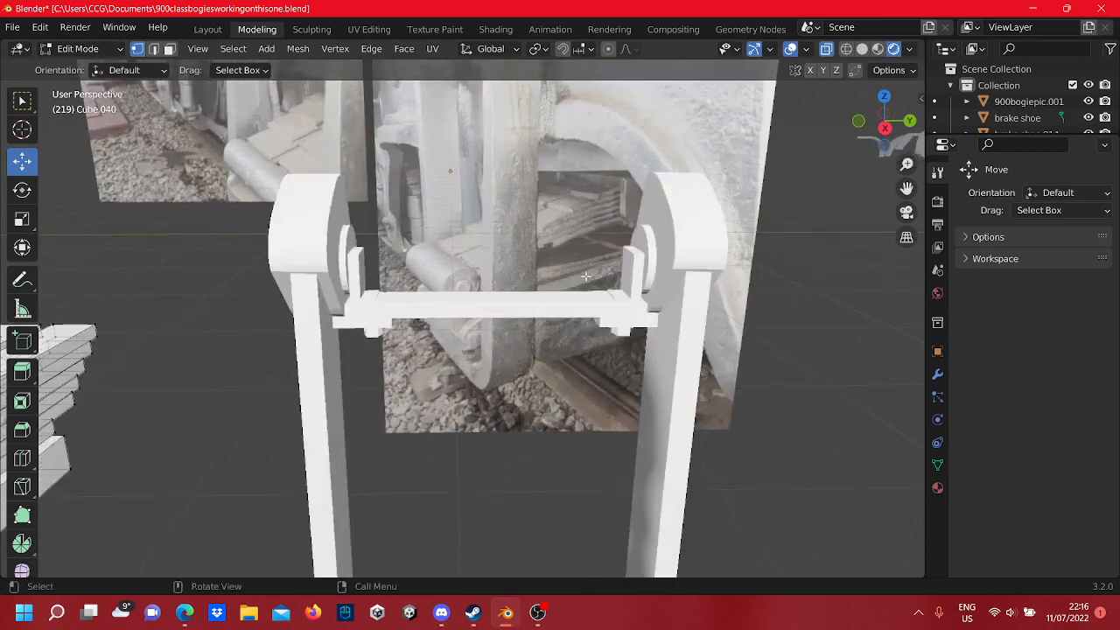
shift+middle_drag(444, 155, 580, 222)
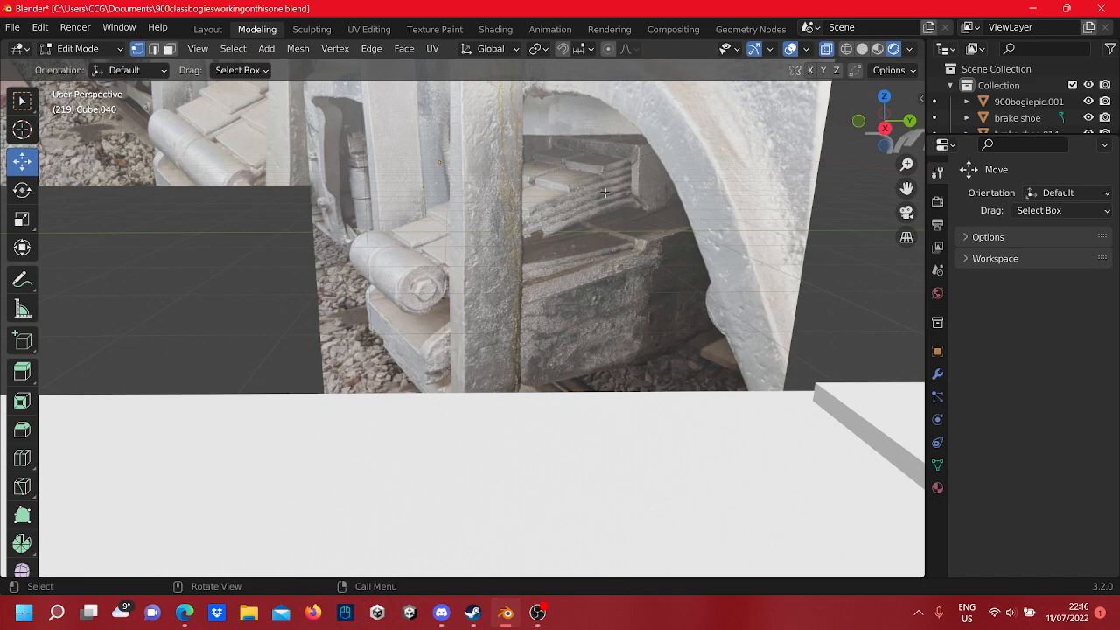
scroll(598, 208, down, 8)
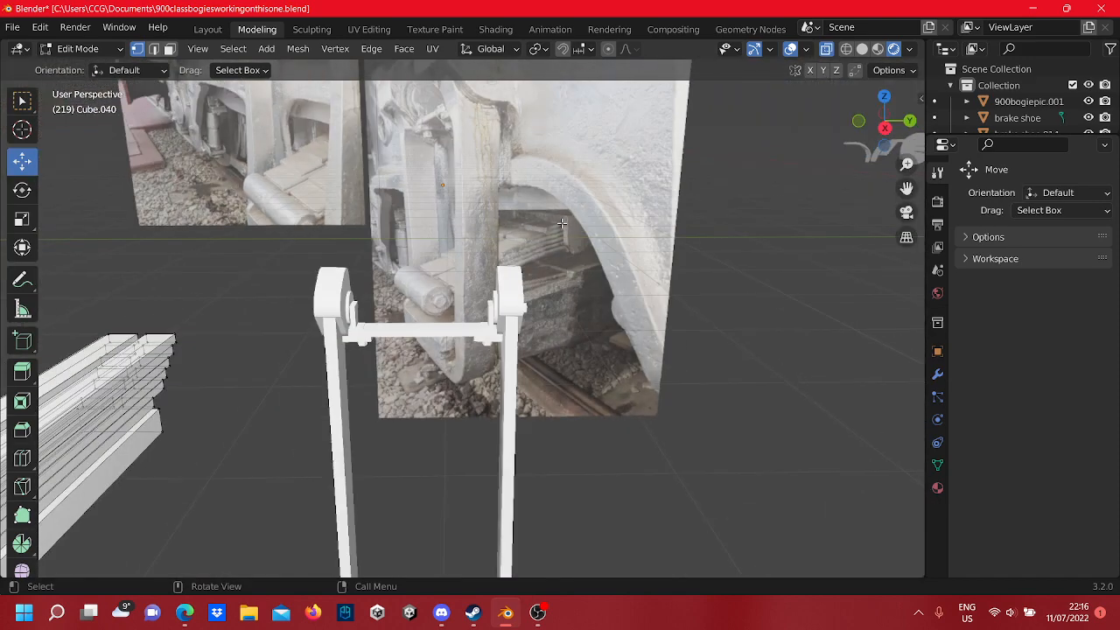
shift+middle_drag(530, 329, 720, 267)
scroll(700, 276, up, 5)
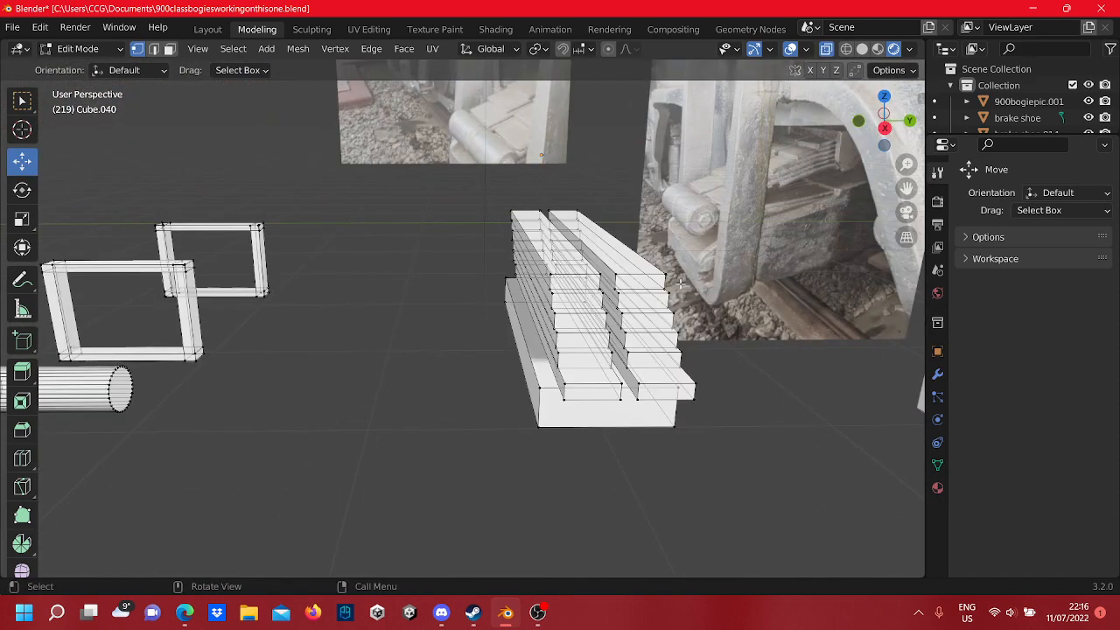
shift+middle_drag(650, 277, 488, 231)
scroll(550, 253, up, 4)
scroll(516, 249, down, 4)
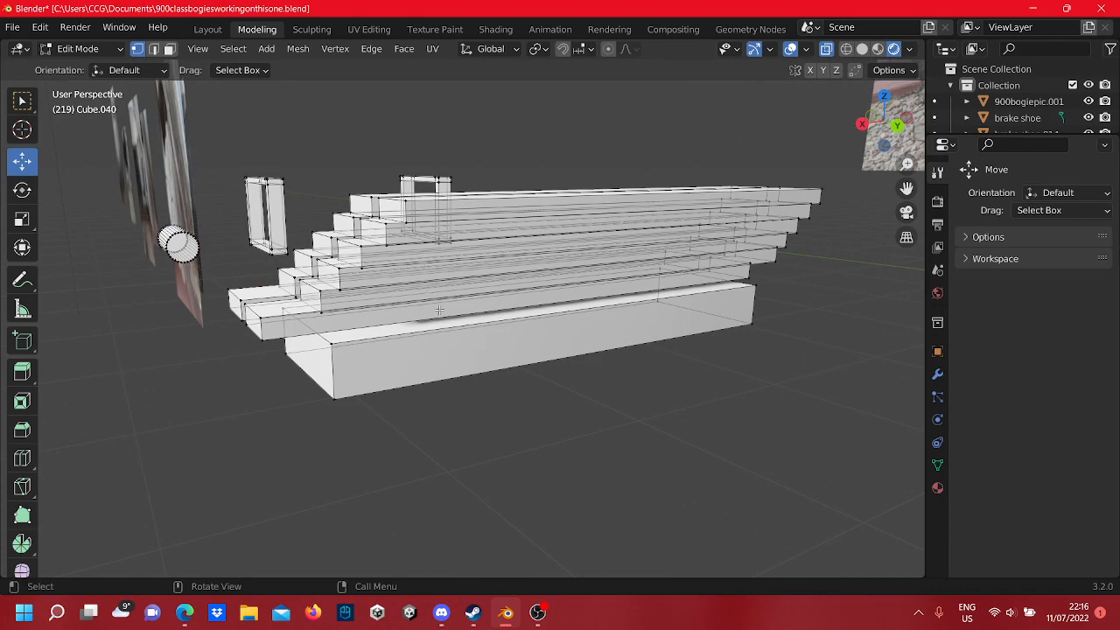
scroll(461, 308, down, 4)
shift+middle_drag(612, 287, 461, 318)
scroll(469, 315, up, 7)
scroll(463, 319, down, 5)
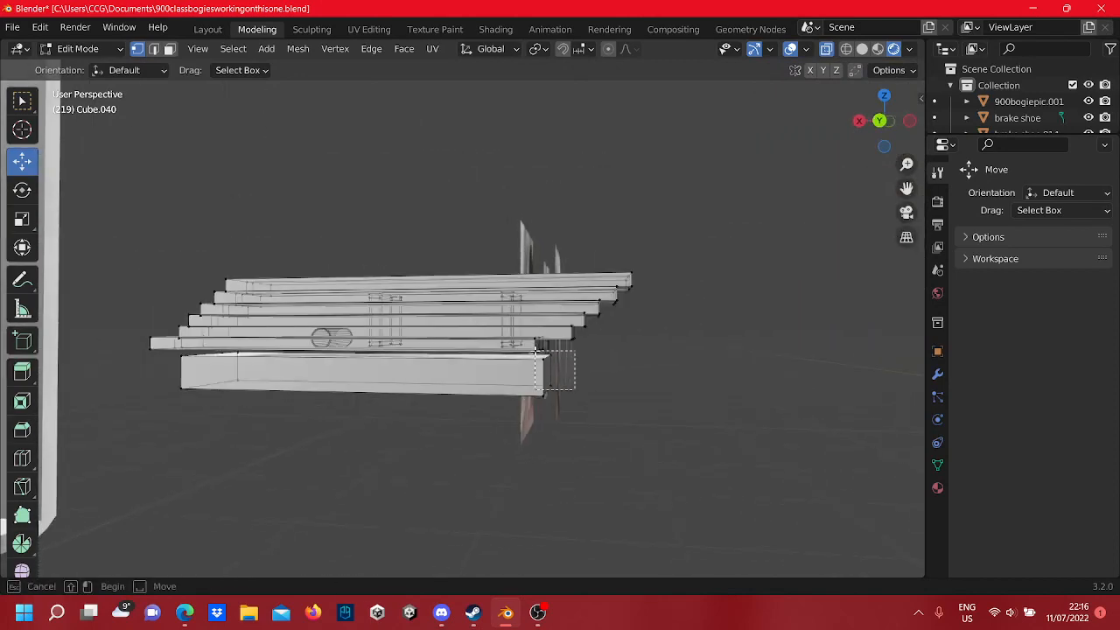
- Select both ends of the thick block beneath the leaves and move the block along negative Y beside the clamp straps
drag(575, 391, 562, 395)
scroll(397, 447, up, 6)
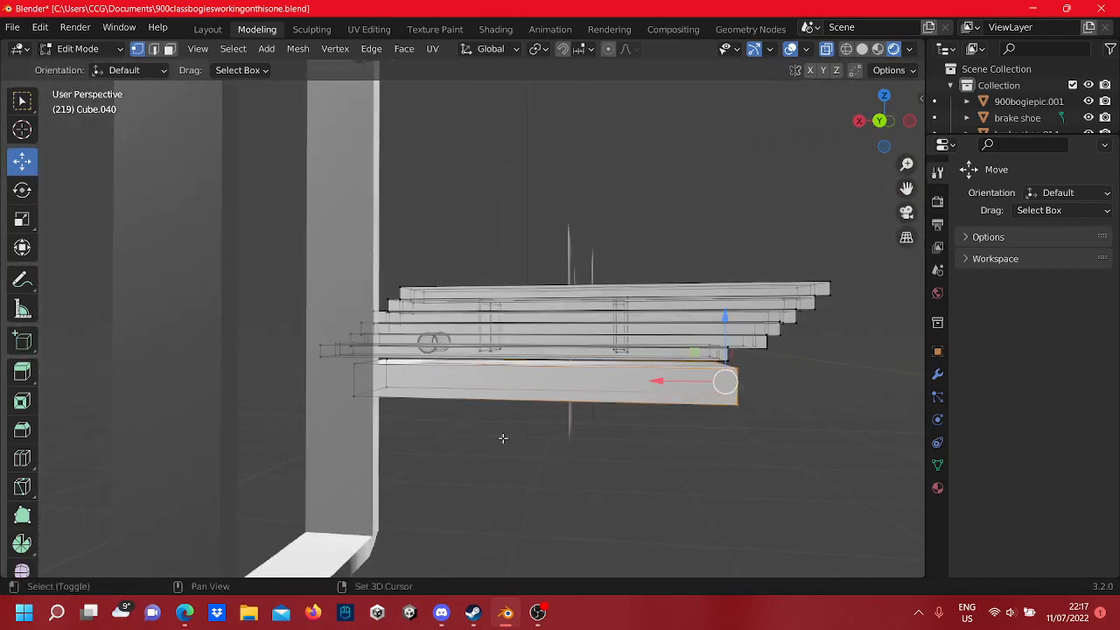
middle_drag(352, 464, 385, 454)
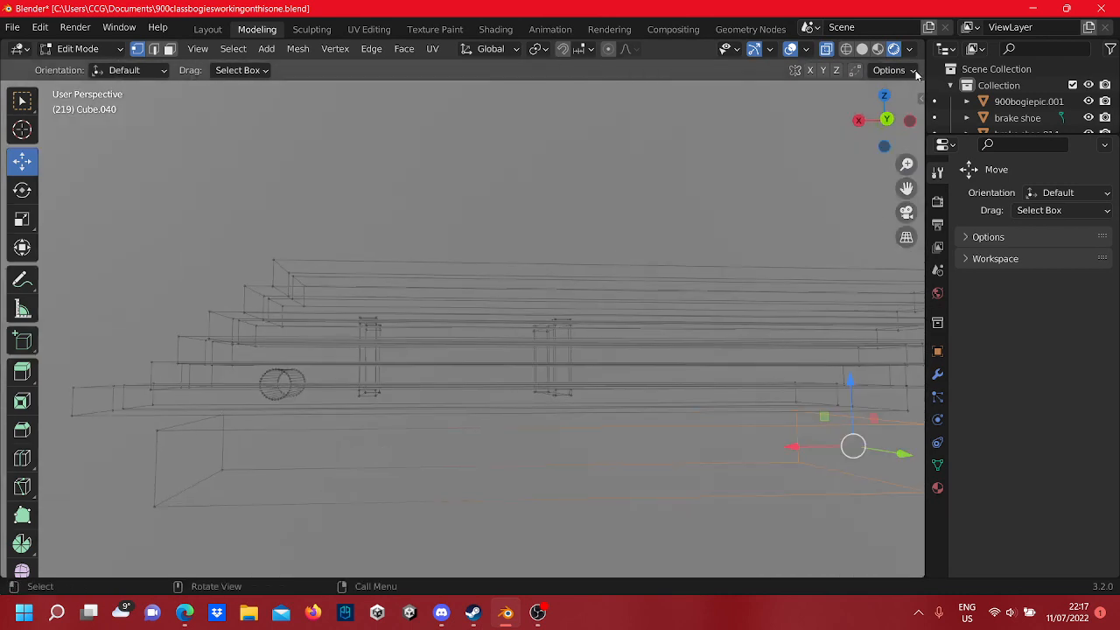
click(894, 119)
scroll(490, 393, down, 3)
shift+middle_drag(330, 477, 548, 423)
drag(462, 336, 462, 337)
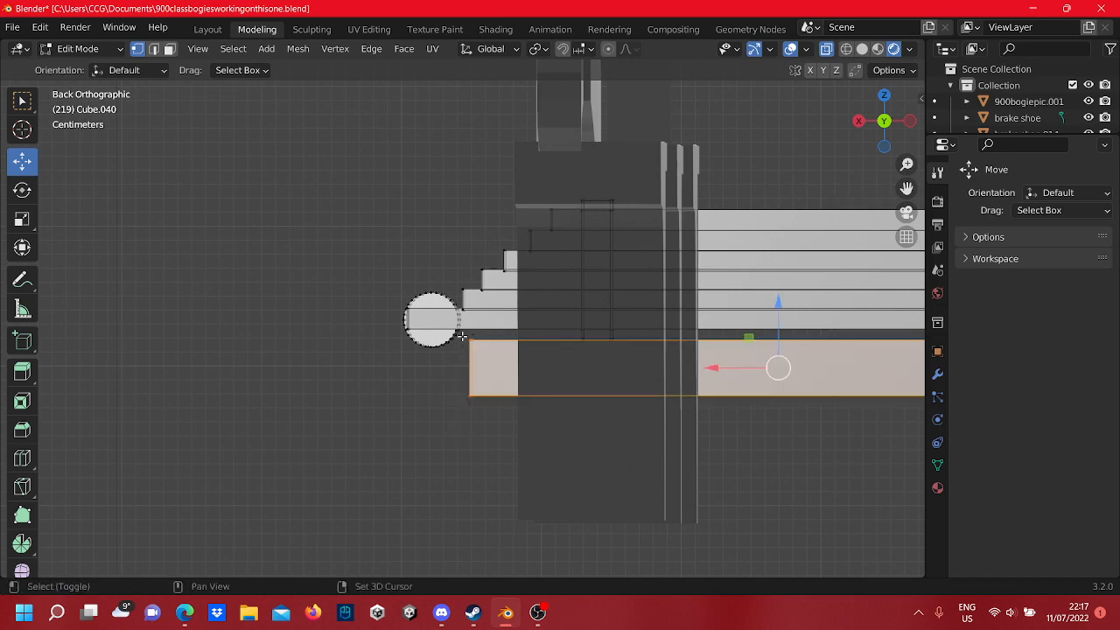
scroll(523, 393, down, 6)
middle_drag(522, 393, 586, 348)
key(g)
drag(445, 351, 368, 352)
click(442, 276)
- From the back view, lengthen the bottom leaves by moving their low-X ends about -0.219 m along X
middle_drag(577, 362, 432, 280)
scroll(431, 280, up, 6)
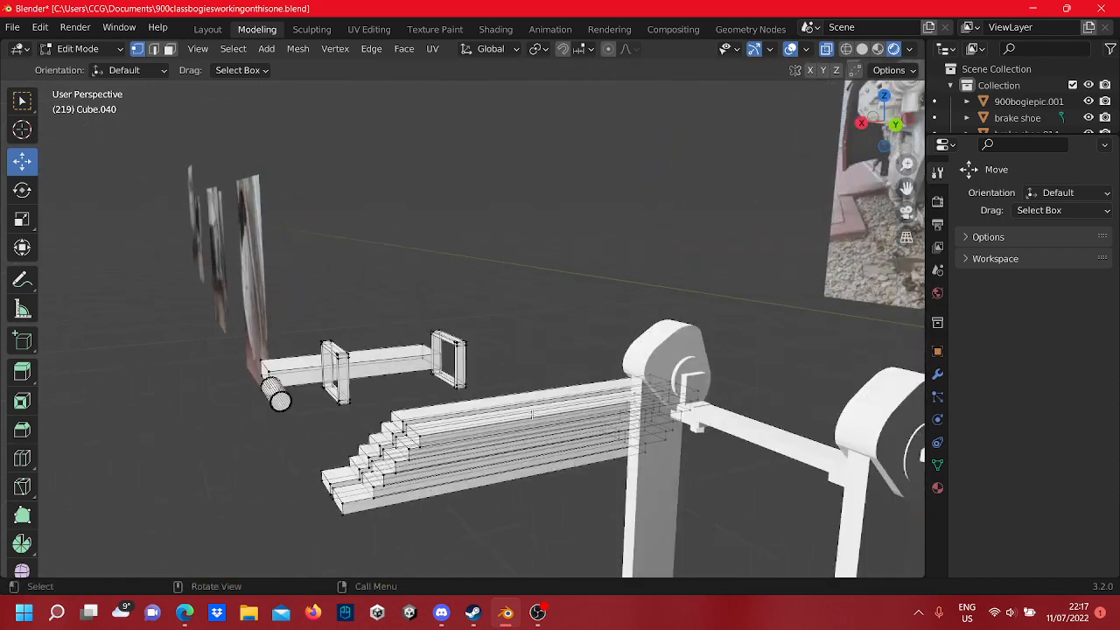
shift+middle_drag(717, 560, 519, 482)
scroll(525, 458, up, 4)
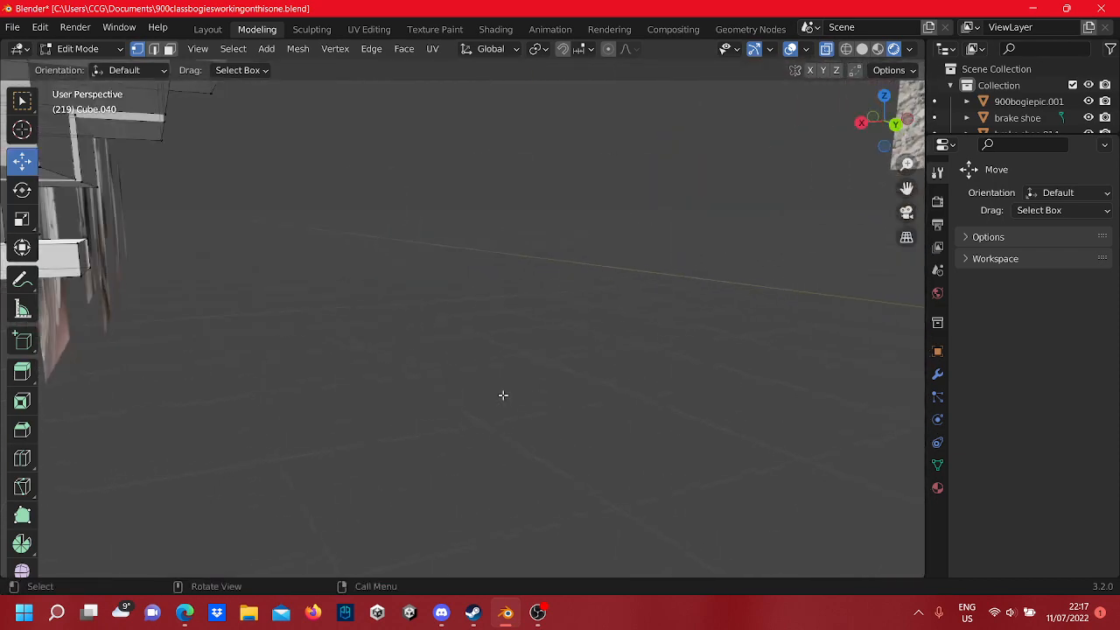
click(895, 127)
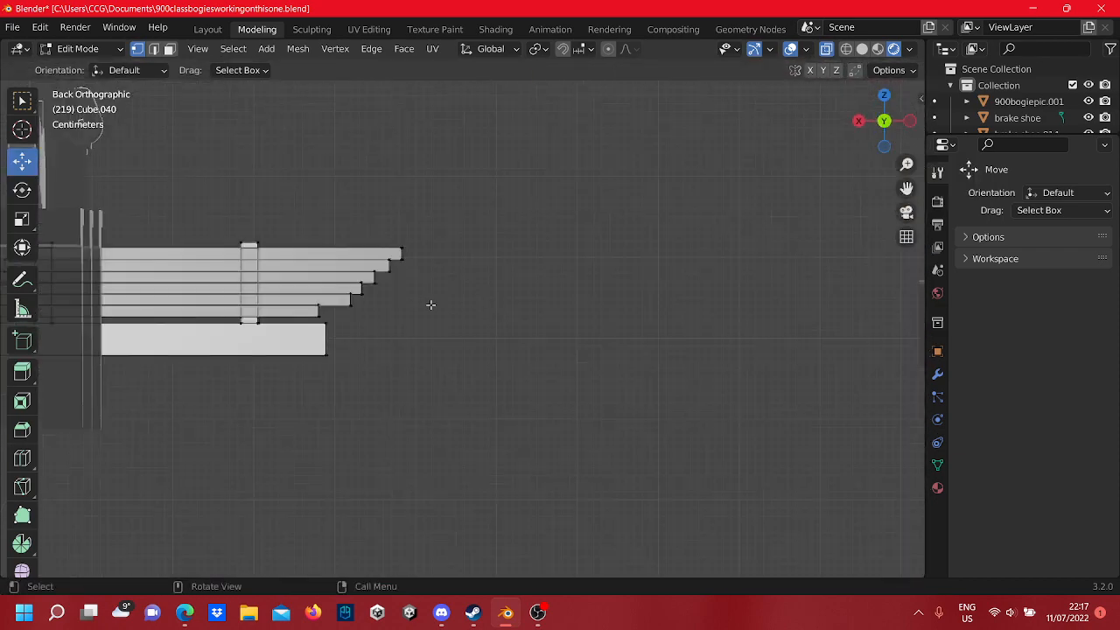
scroll(566, 242, up, 5)
shift+middle_drag(501, 201, 495, 285)
drag(454, 251, 455, 251)
shift+middle_drag(454, 251, 408, 292)
drag(406, 300, 519, 308)
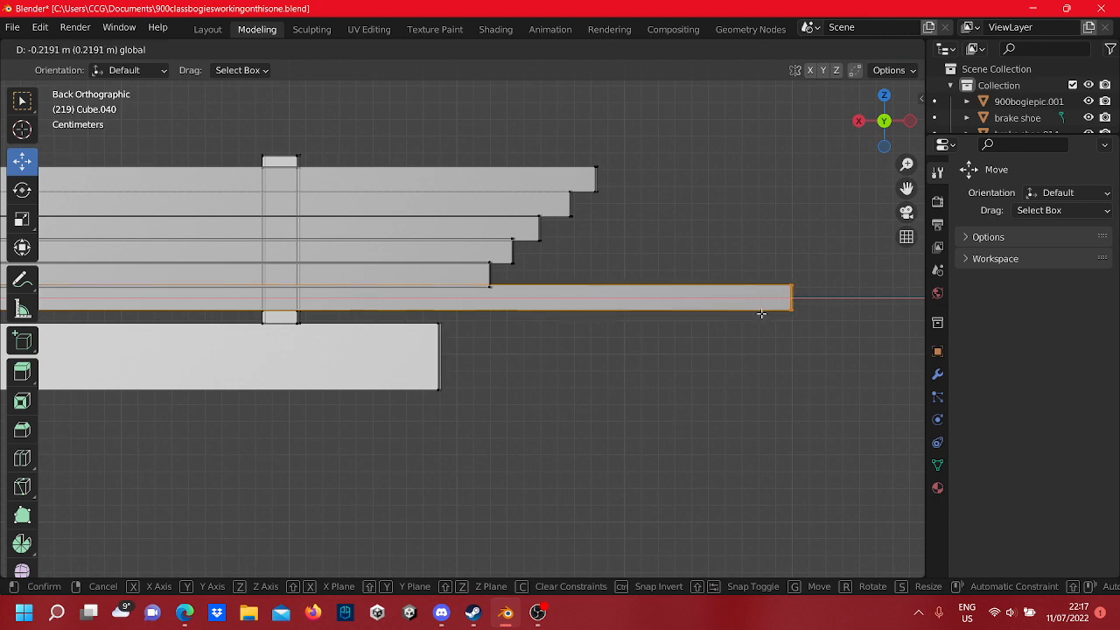
drag(761, 314, 761, 313)
- Move the second-lowest leaves' low-X ends about -0.159 m along X, and extend the third-lowest leaves to form the next step
shift+middle_drag(679, 230, 651, 276)
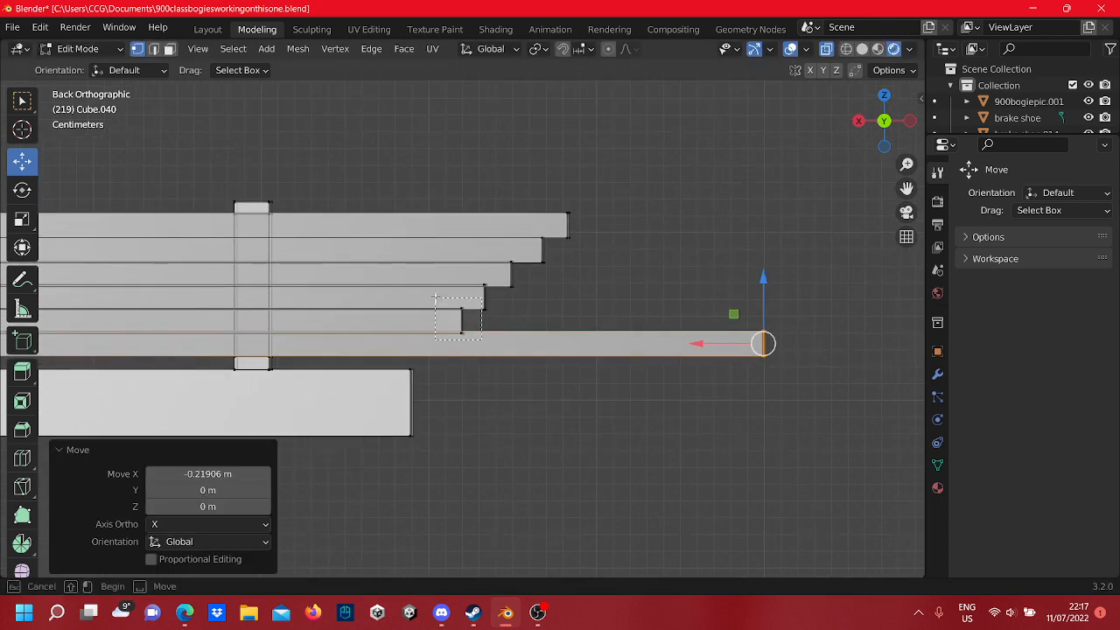
drag(434, 299, 650, 345)
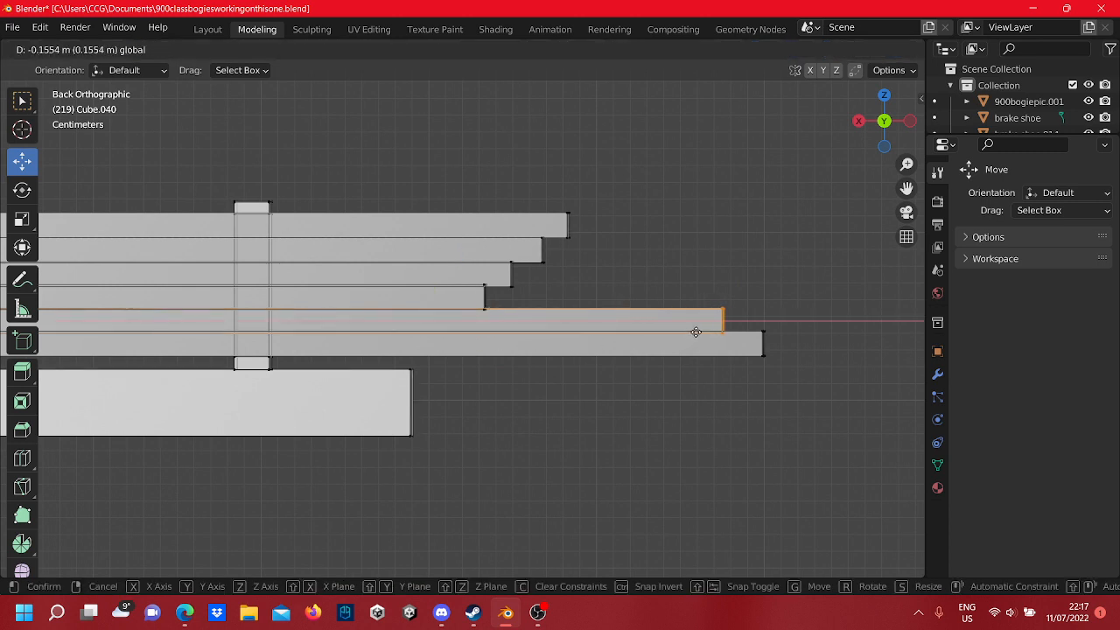
drag(695, 332, 699, 332)
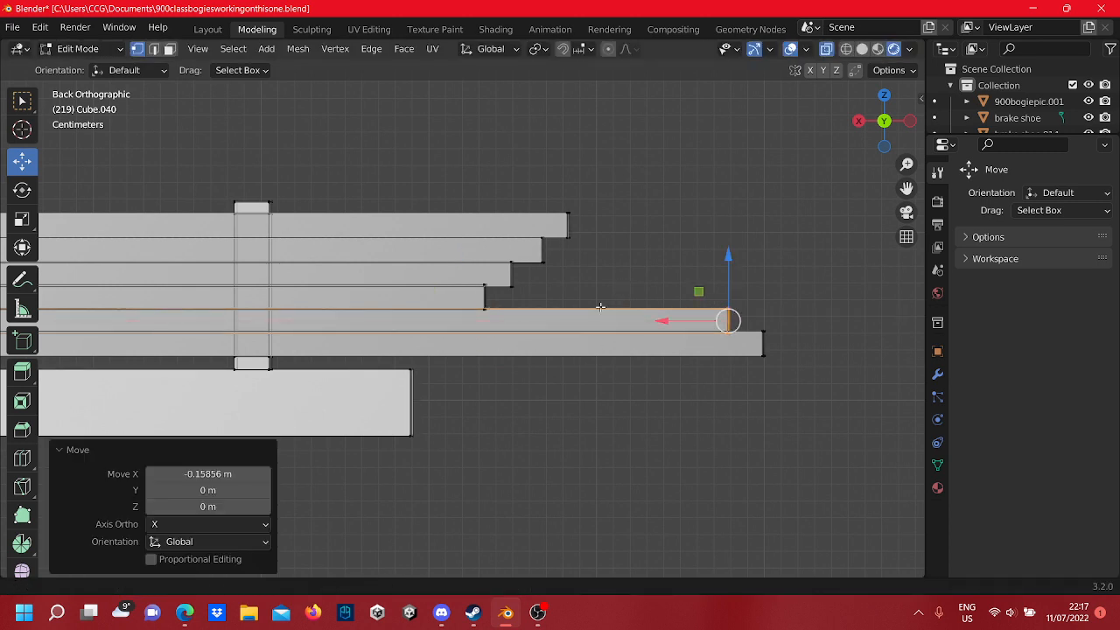
shift+middle_drag(600, 305, 570, 331)
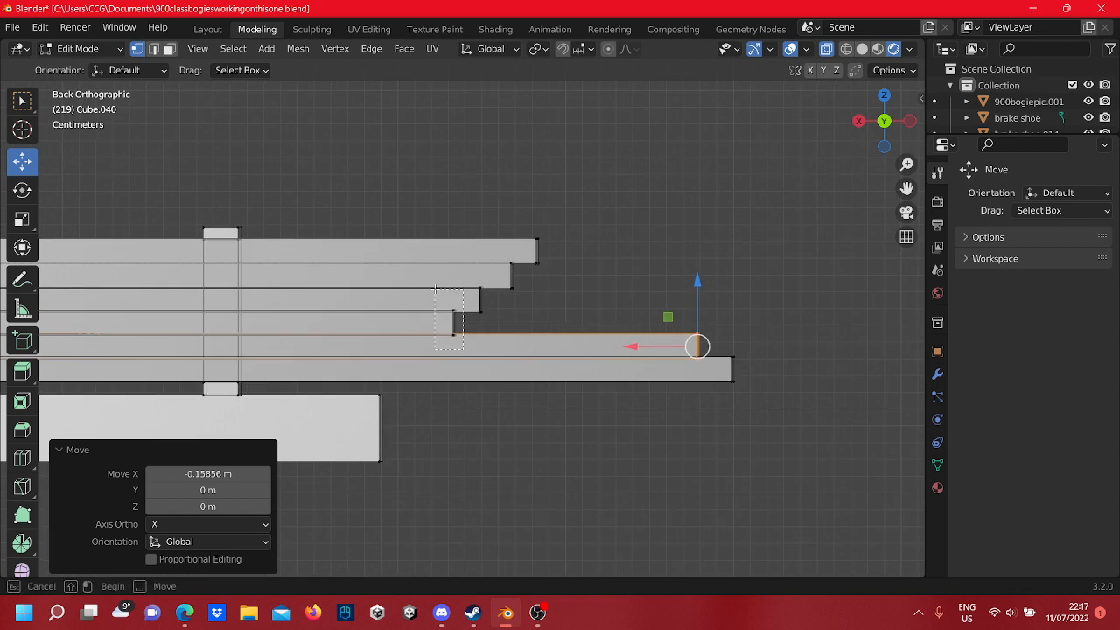
click(448, 323)
drag(425, 322, 622, 333)
- Move the low-X ends of the fourth-lowest leaves about -0.070 m and the fifth-lowest about -0.031 m along X
click(464, 299)
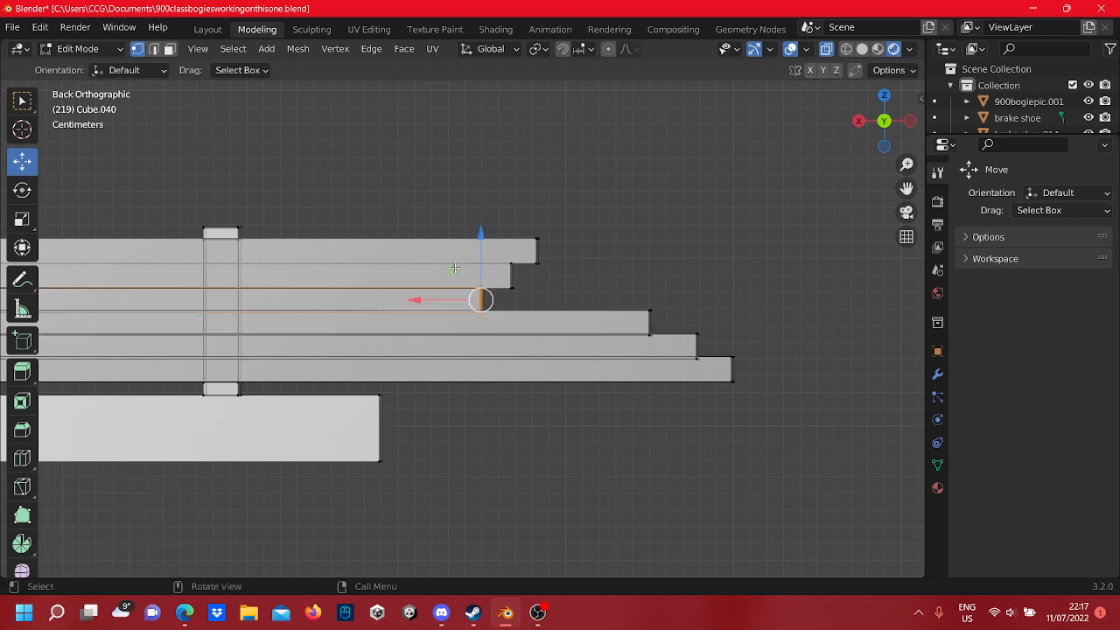
drag(441, 306, 509, 290)
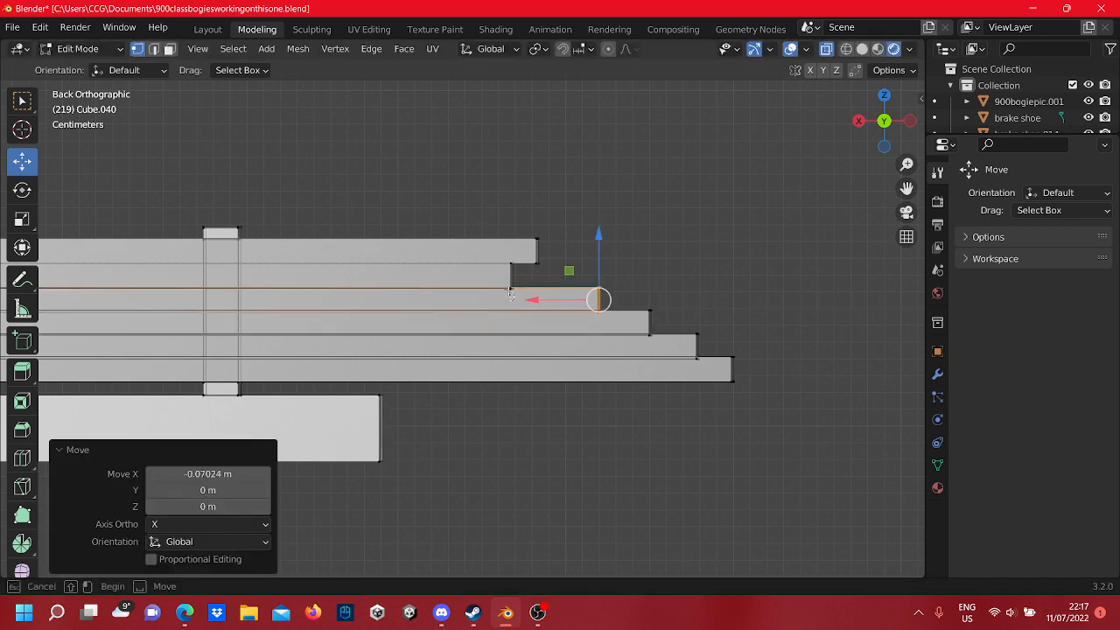
drag(494, 240, 521, 275)
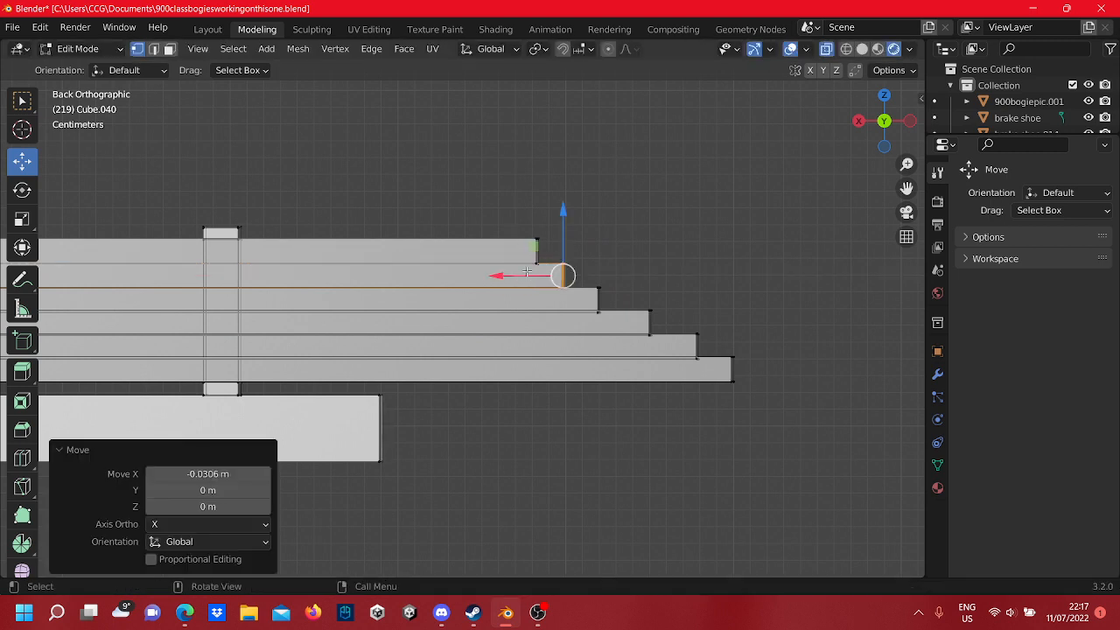
click(600, 285)
click(695, 278)
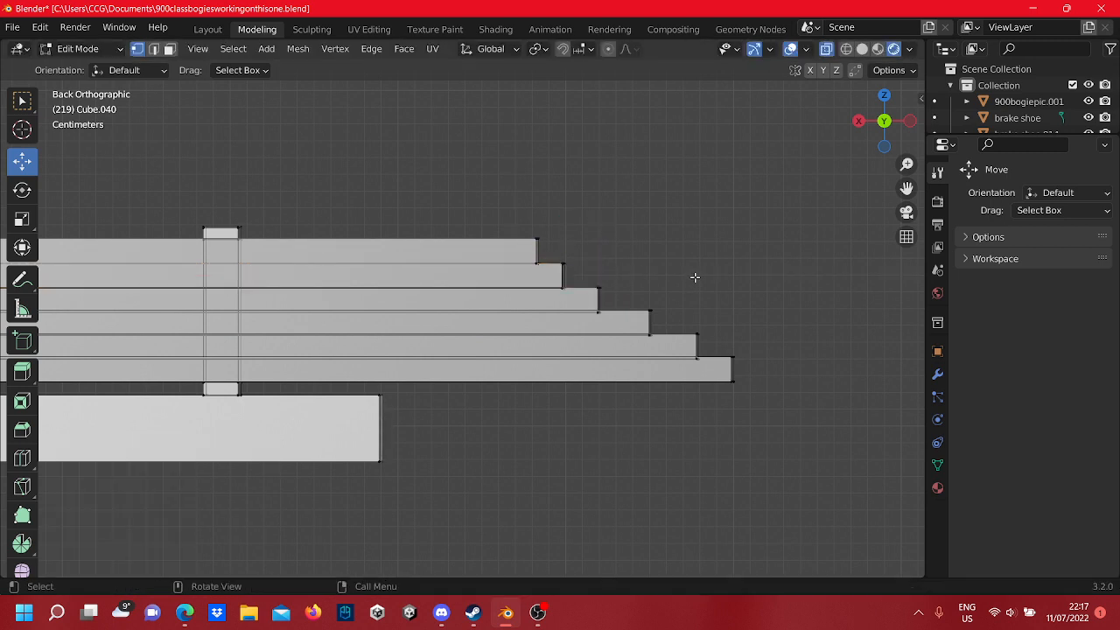
- From the back view, shorten the bottom leaves by moving their high-X ends inward along negative X to match the other steps
scroll(370, 337, down, 8)
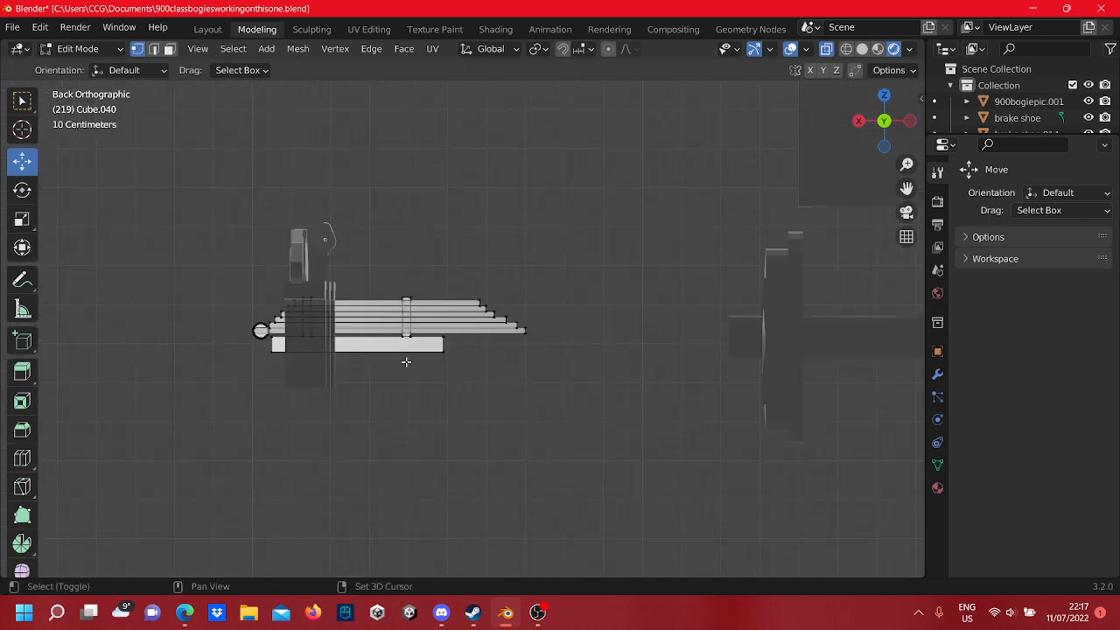
shift+middle_drag(342, 345, 482, 468)
scroll(542, 354, up, 5)
scroll(484, 456, up, 2)
drag(511, 502, 443, 349)
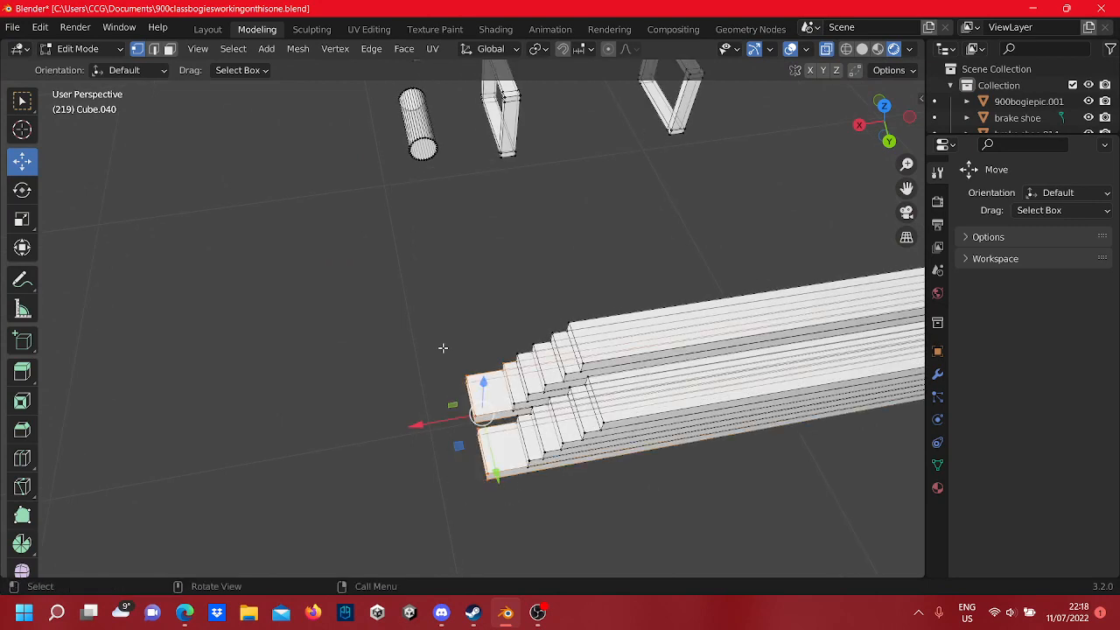
click(889, 140)
shift+middle_drag(556, 363, 539, 196)
scroll(428, 365, up, 4)
click(448, 331)
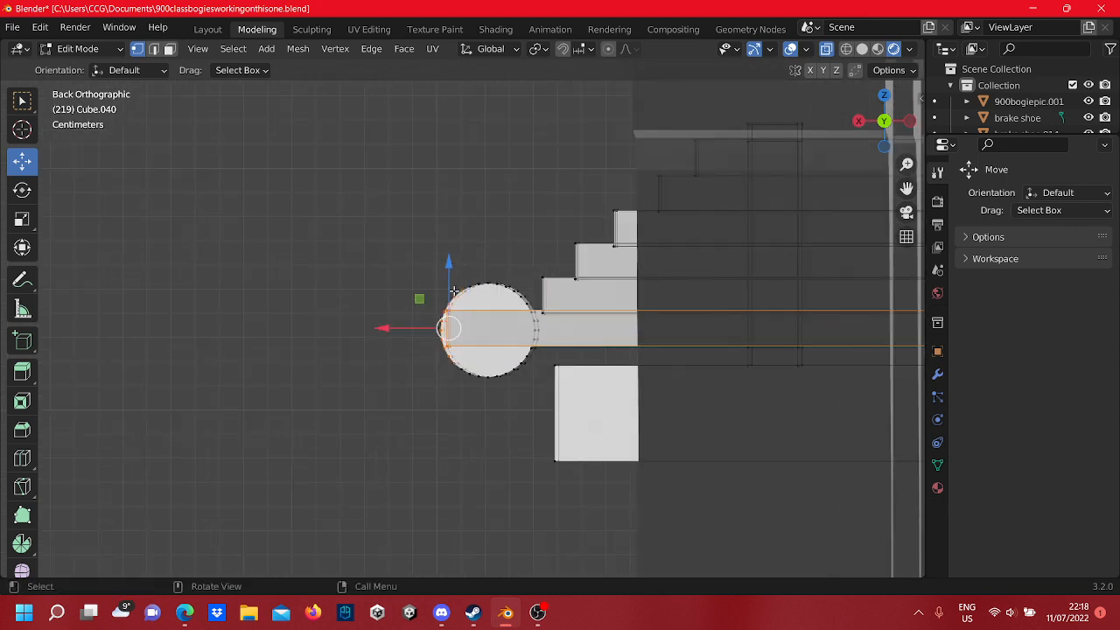
click(464, 431)
scroll(465, 370, up, 7)
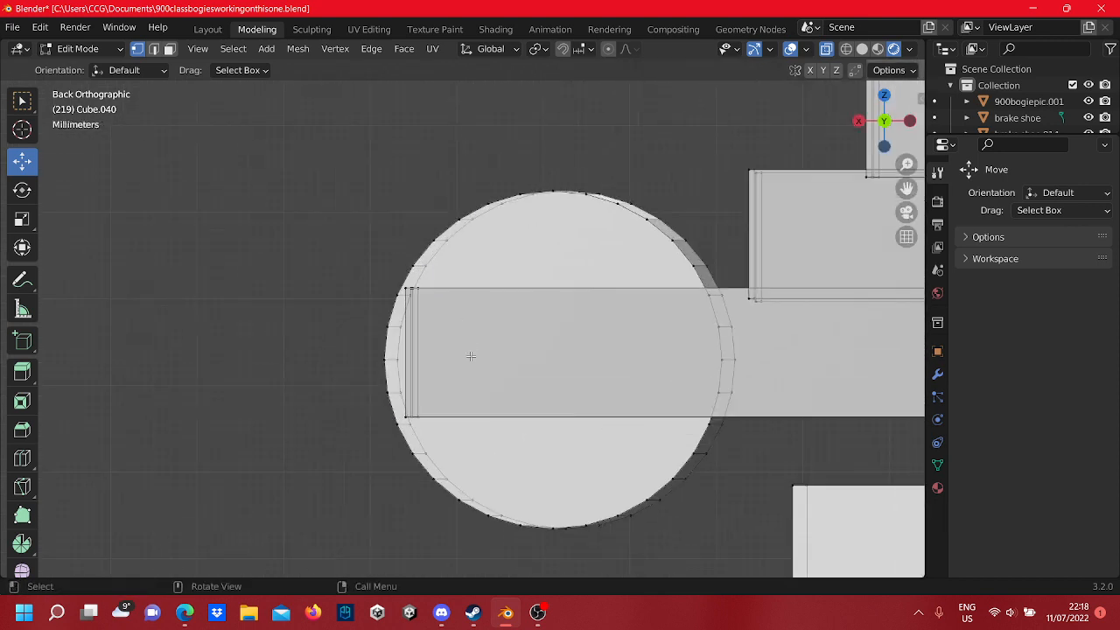
alt+click(406, 416)
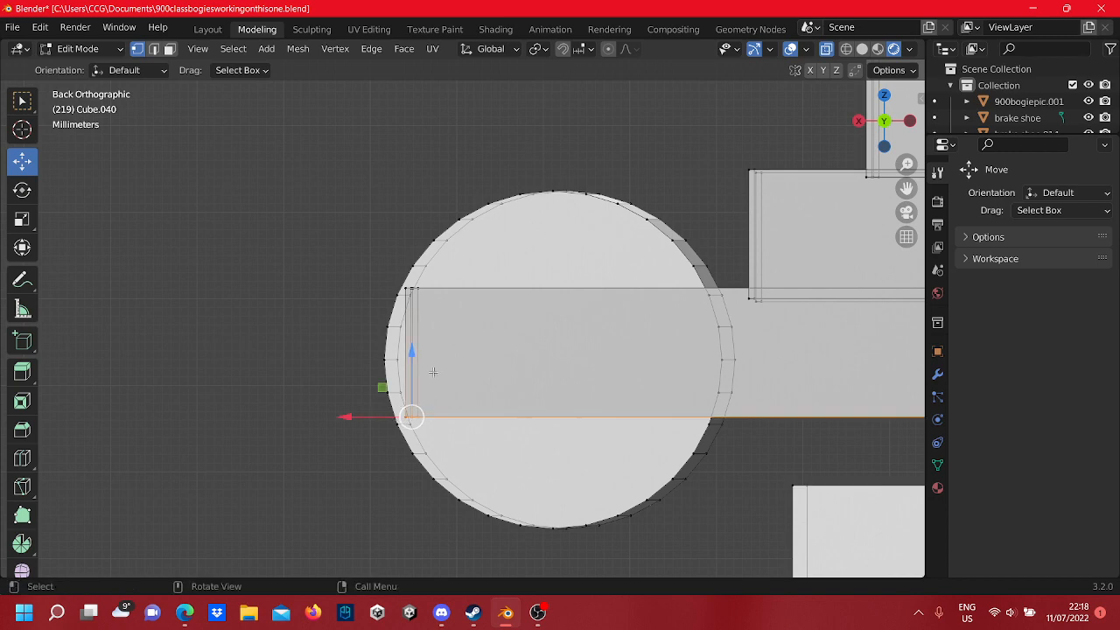
shift+drag(425, 283, 401, 278)
scroll(420, 298, down, 2)
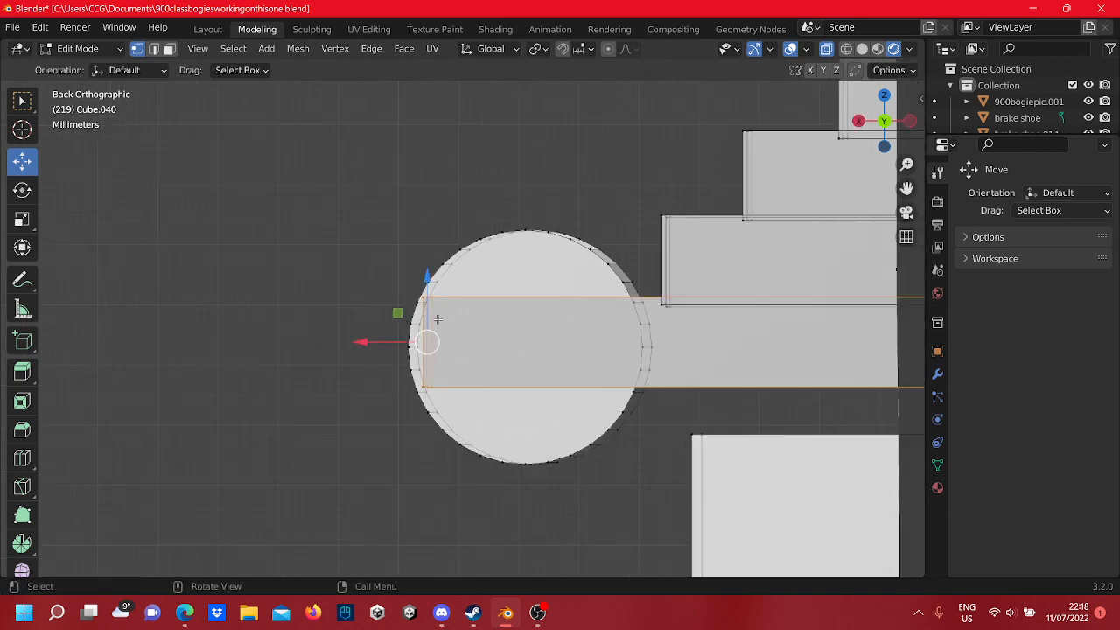
drag(390, 340, 537, 356)
- Inspect the stepped leaf stacks and the parts set aside from several angles, with and without the mesh edges displayed
scroll(393, 320, down, 3)
middle_drag(392, 320, 421, 310)
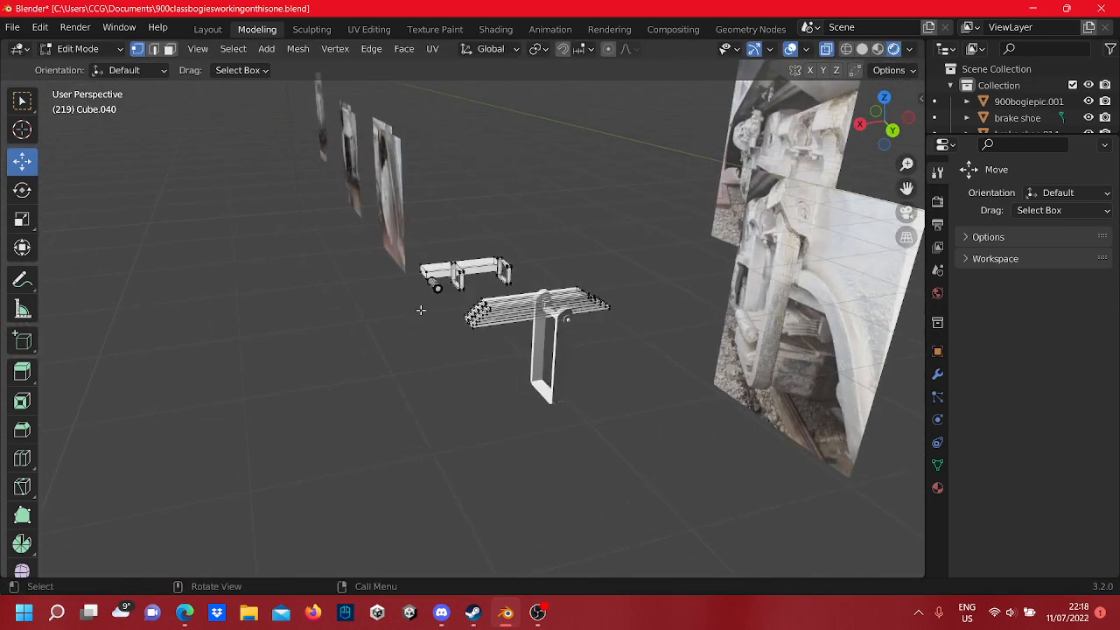
scroll(439, 288, up, 6)
shift+middle_drag(456, 274, 210, 370)
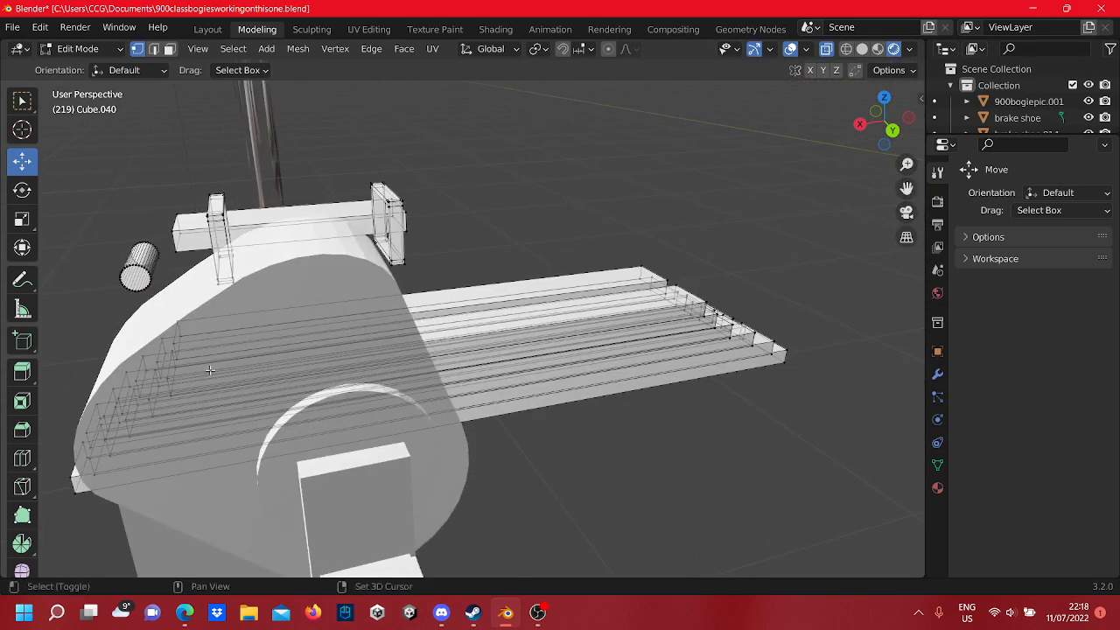
scroll(525, 394, down, 5)
key(Tab)
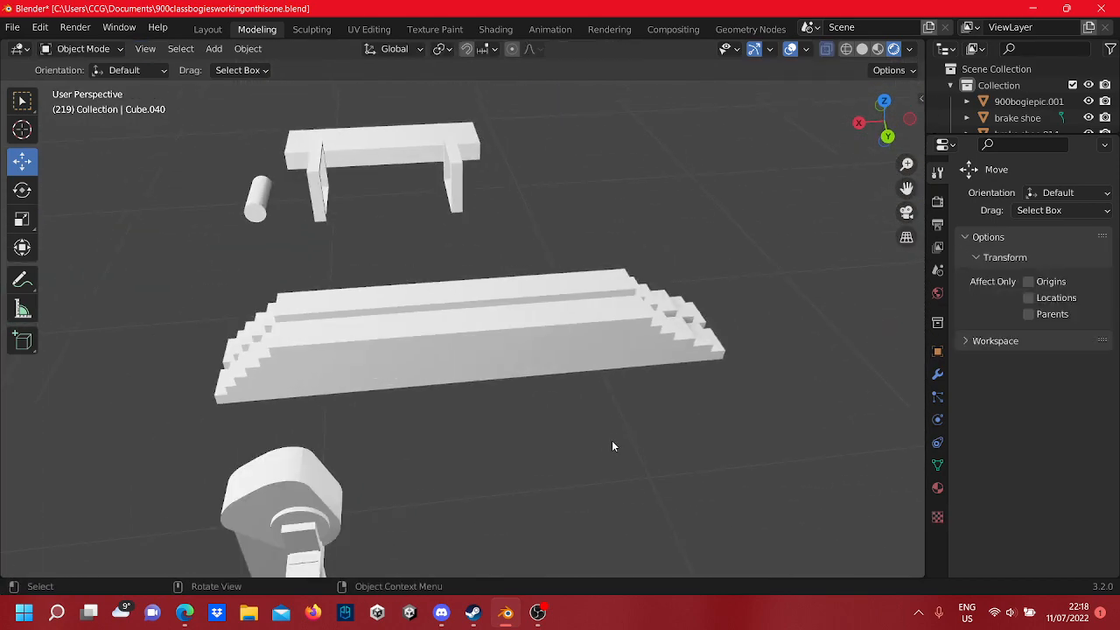
key(Tab)
mouse_move(493, 265)
middle_down()
mouse_move(508, 406)
mouse_move(477, 366)
mouse_move(502, 335)
middle_up()
mouse_move(450, 409)
middle_down()
mouse_move(493, 425)
mouse_move(511, 465)
middle_up()
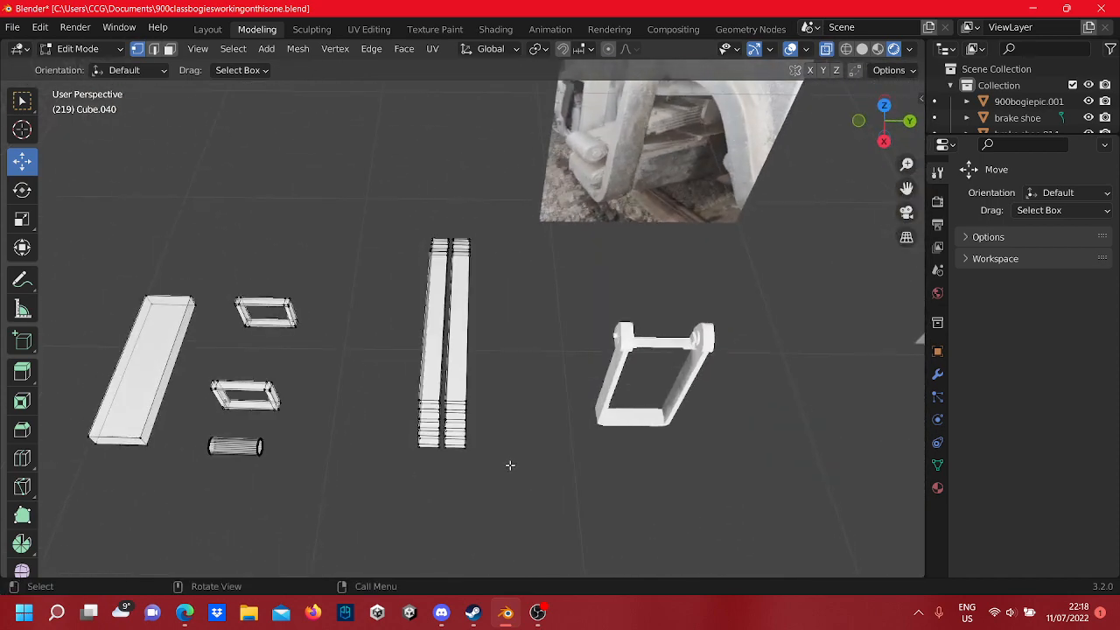
- Select both leaf stacks and separate the selection from the clamp straps, block and pin into its own object
mouse_move(510, 466)
mouse_down()
mouse_move(458, 301)
mouse_move(395, 175)
mouse_up()
right_click(468, 283)
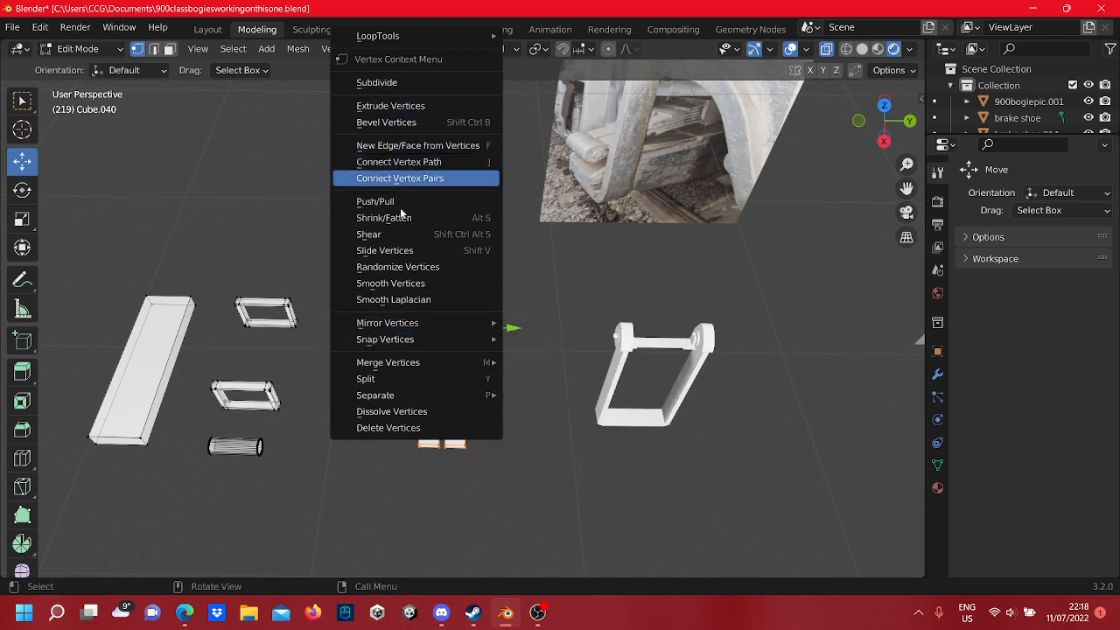
click(428, 379)
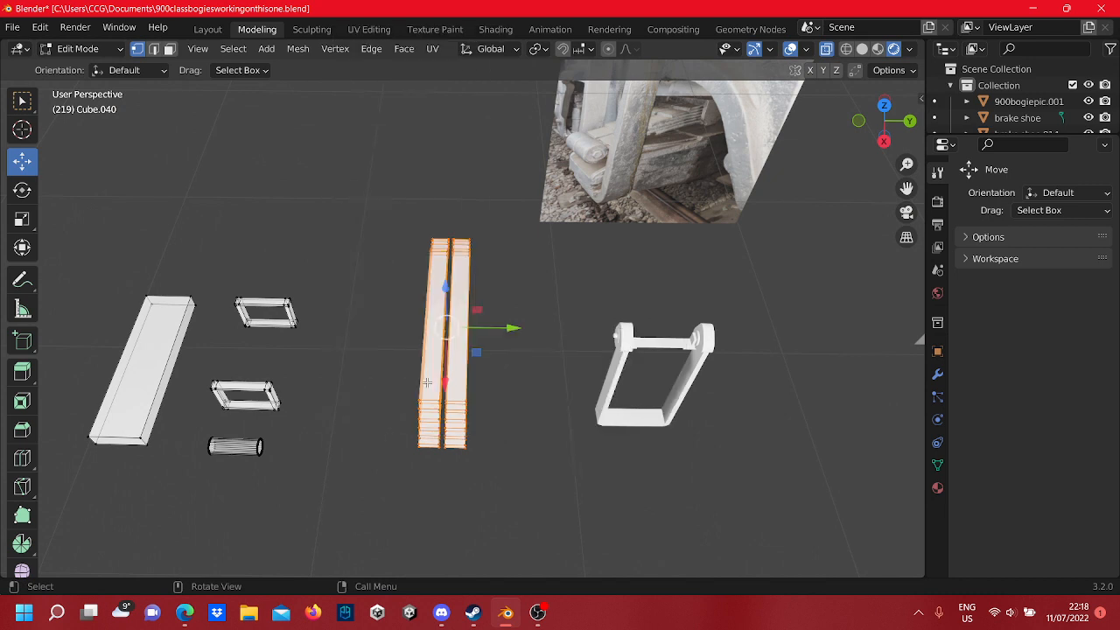
key(Tab)
middle_drag(427, 383, 491, 338)
key(Tab)
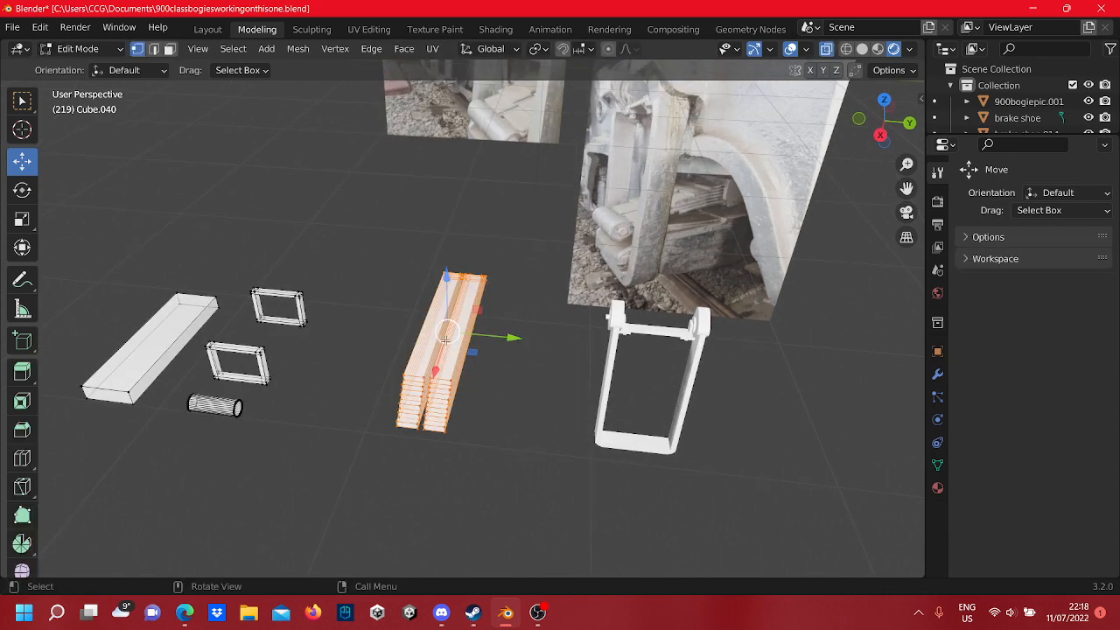
right_click(440, 357)
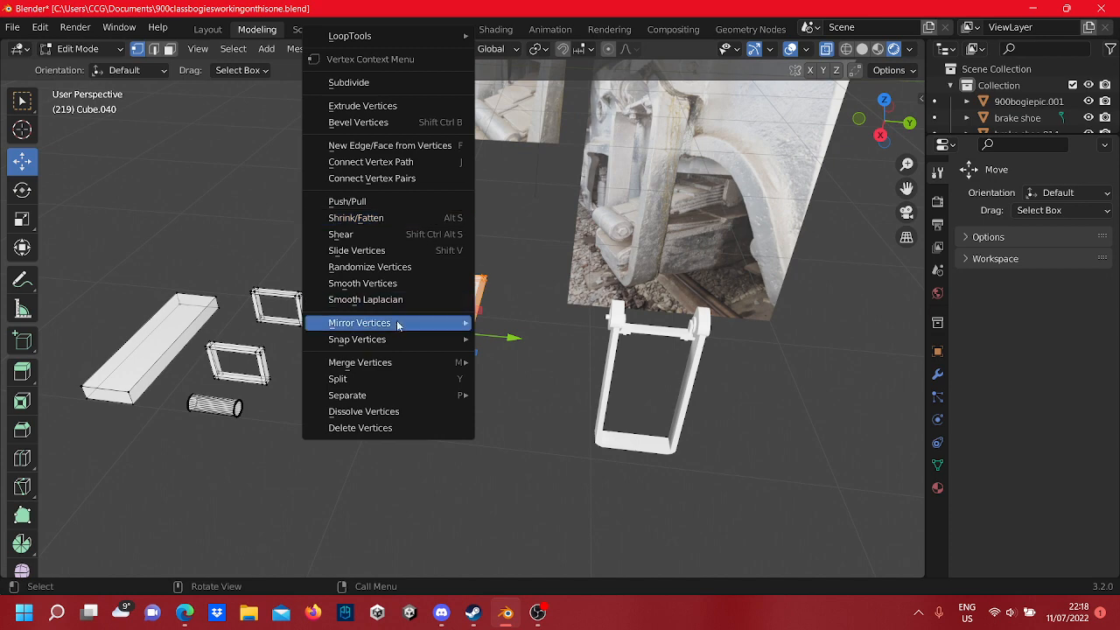
mouse_move(407, 339)
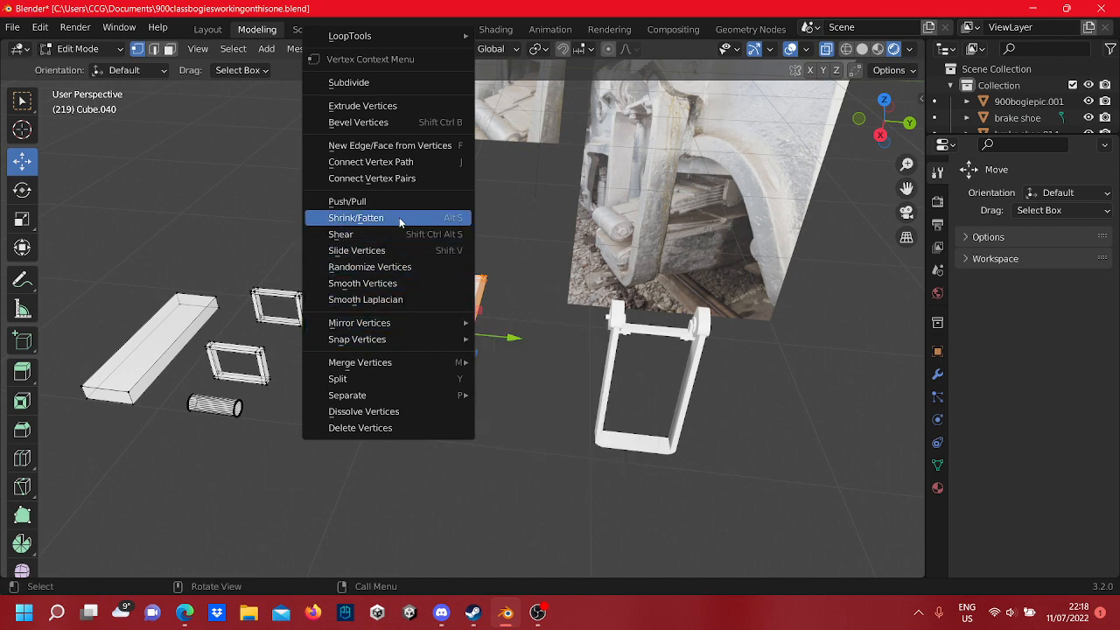
right_click(459, 338)
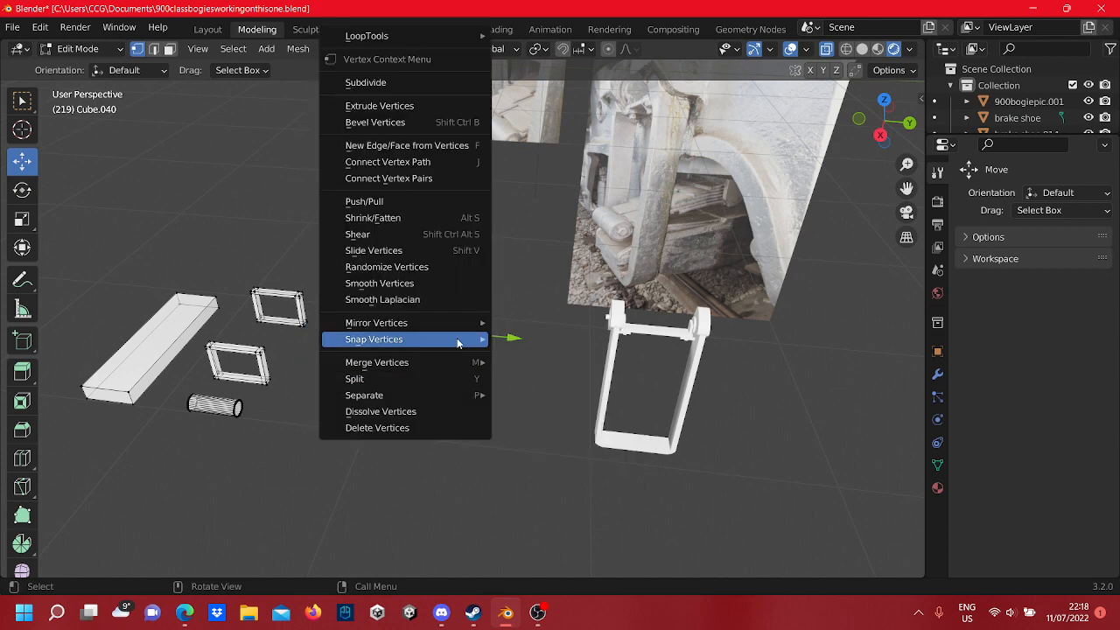
click(454, 374)
right_click(456, 374)
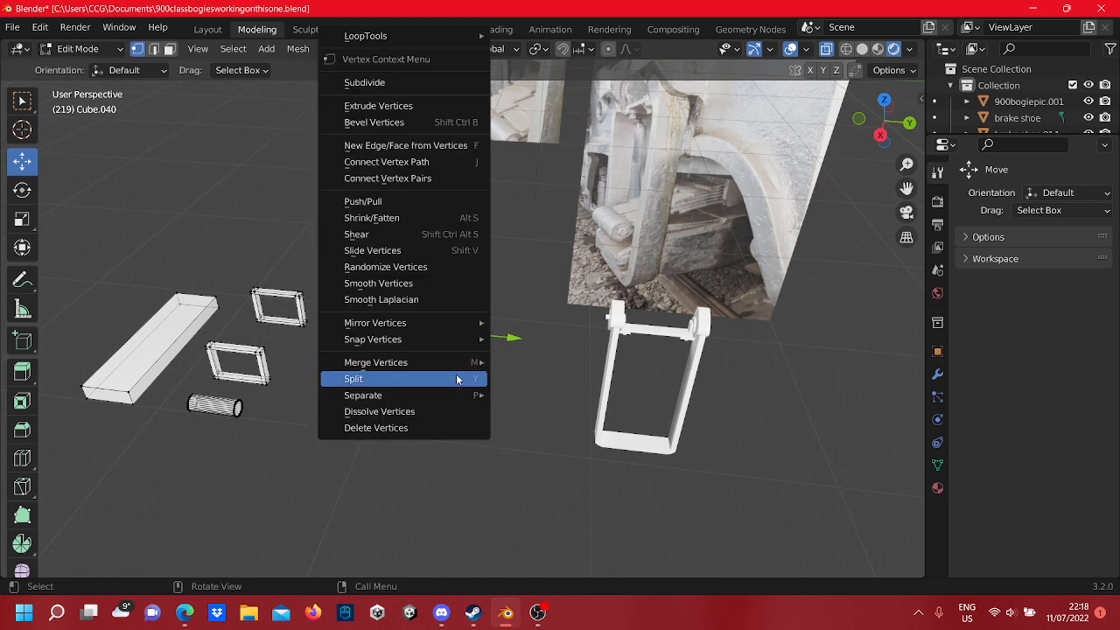
mouse_move(439, 399)
click(535, 394)
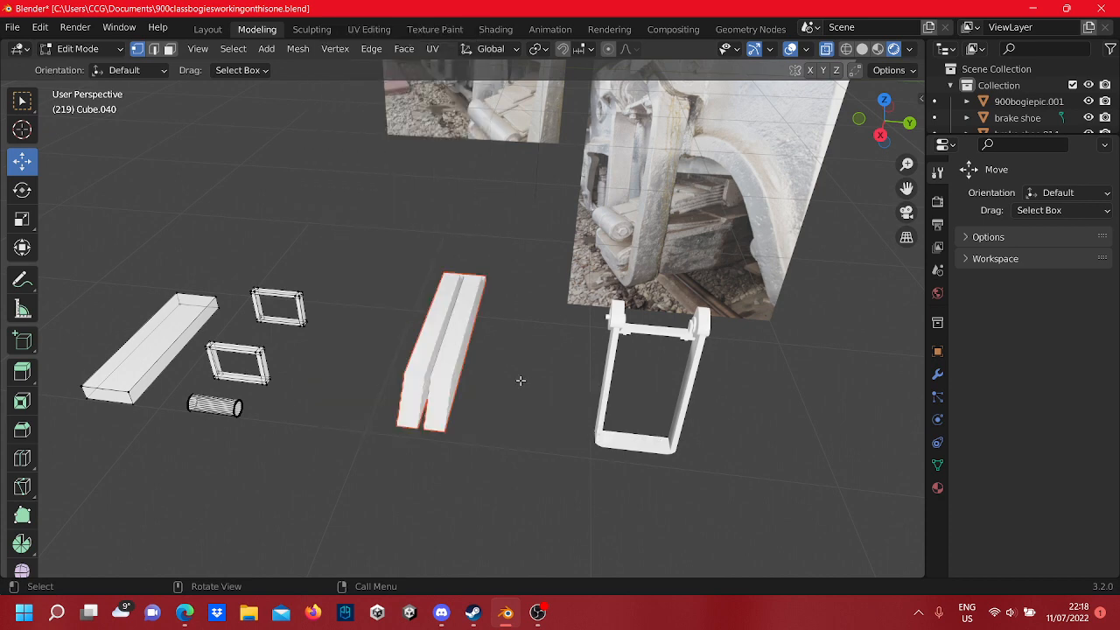
- Select the whole mesh of the hanger standing in front of the leaf stacks and move it far along positive X
middle_drag(516, 381, 351, 349)
key(Tab)
click(505, 380)
click(468, 325)
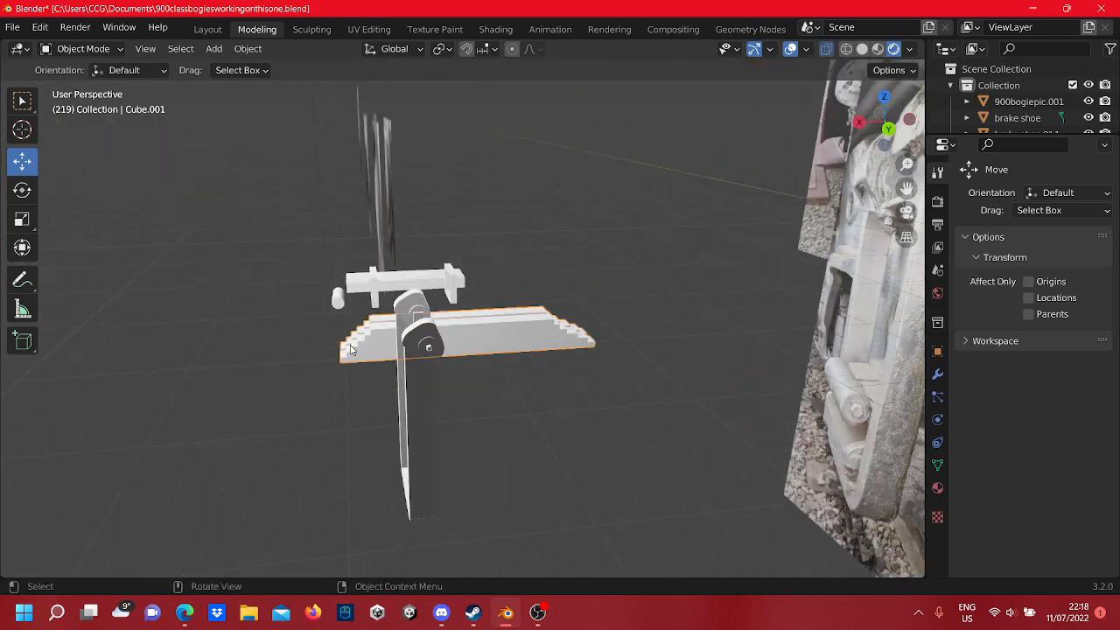
scroll(385, 357, up, 2)
click(407, 369)
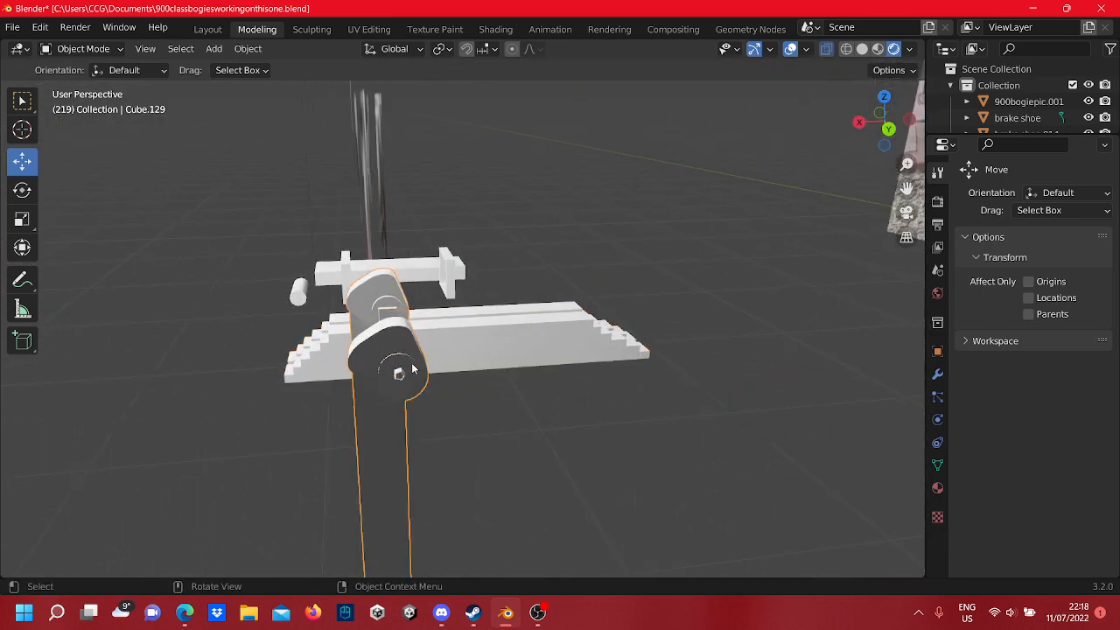
middle_drag(406, 371, 376, 414)
scroll(383, 424, down, 4)
key(Tab)
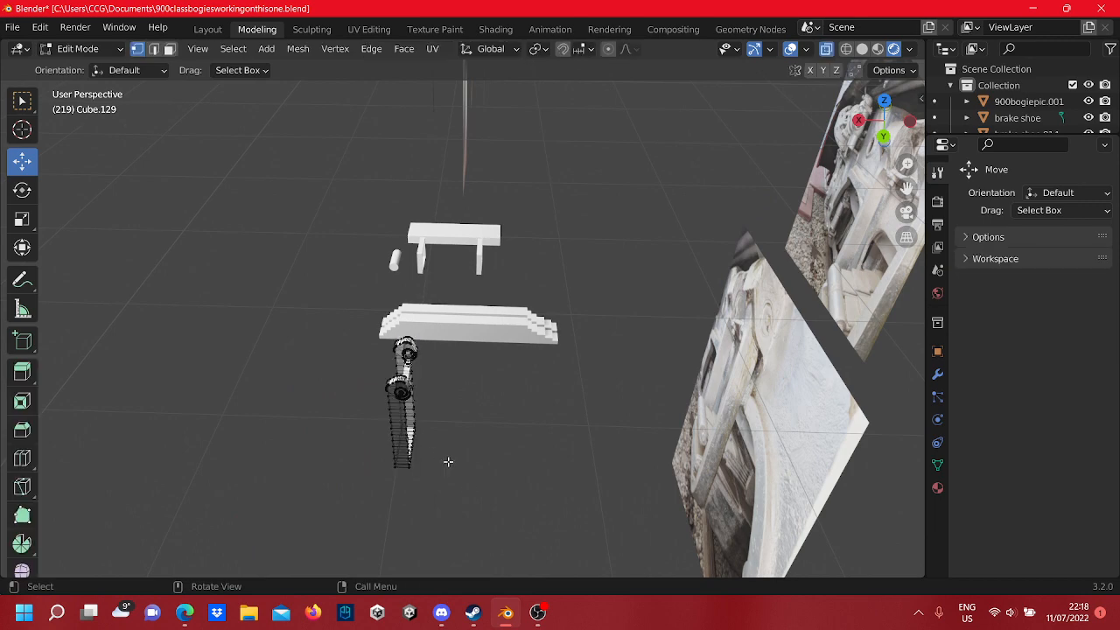
drag(469, 489, 325, 302)
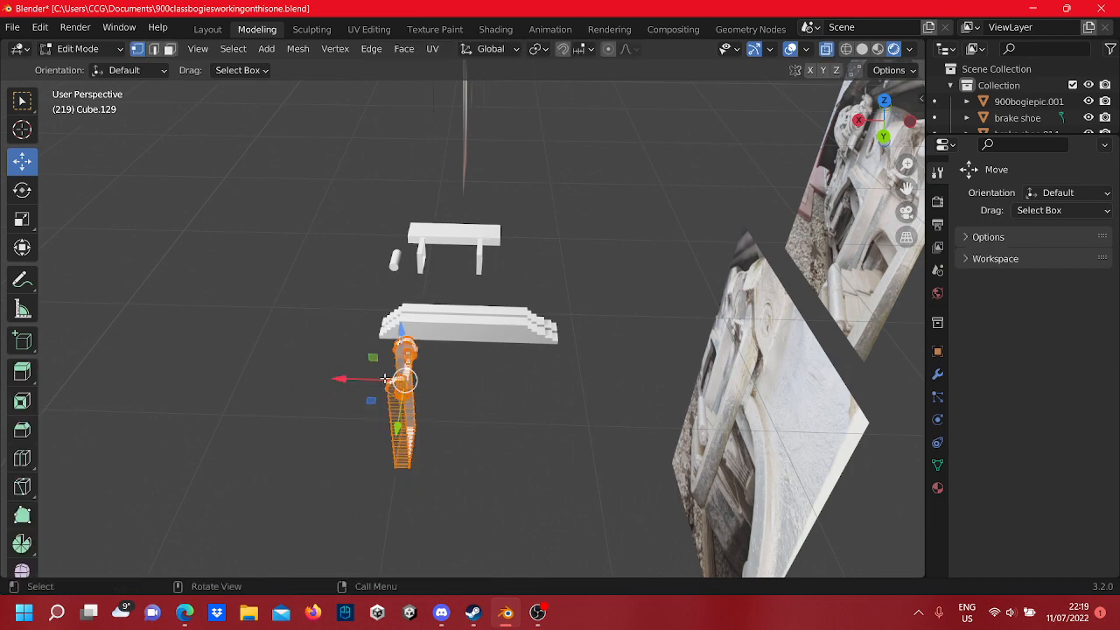
drag(376, 380, 140, 387)
click(461, 405)
- Select the separated leaf stacks object and open it for mesh editing
scroll(459, 356, up, 3)
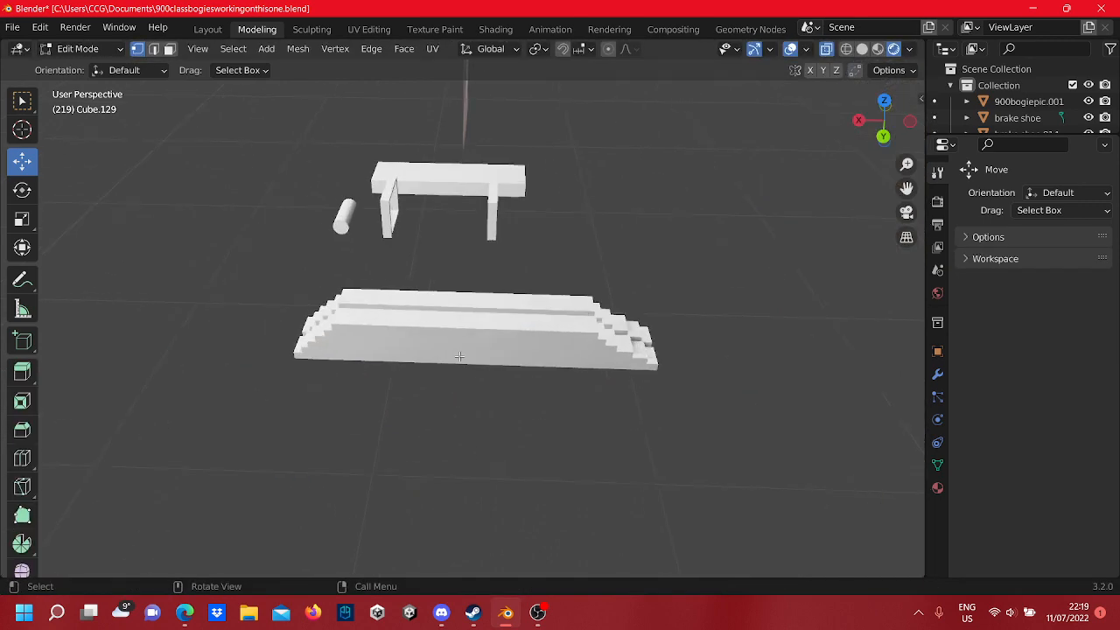
scroll(459, 356, up, 3)
scroll(441, 369, up, 4)
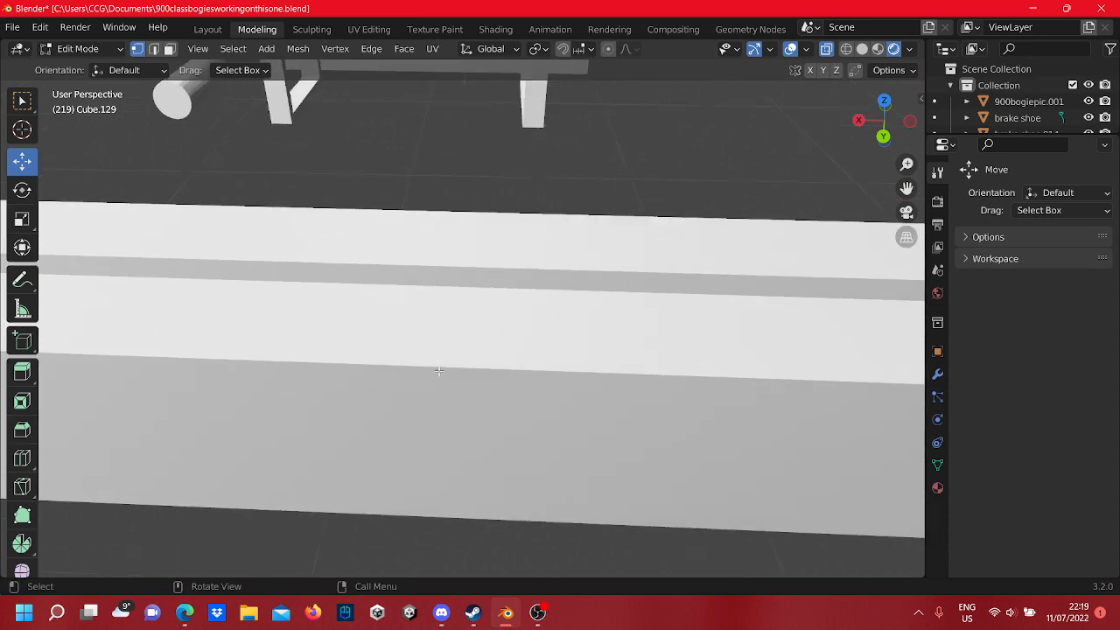
middle_drag(441, 370, 496, 335)
scroll(497, 335, down, 4)
key(Tab)
click(484, 345)
scroll(485, 345, down, 4)
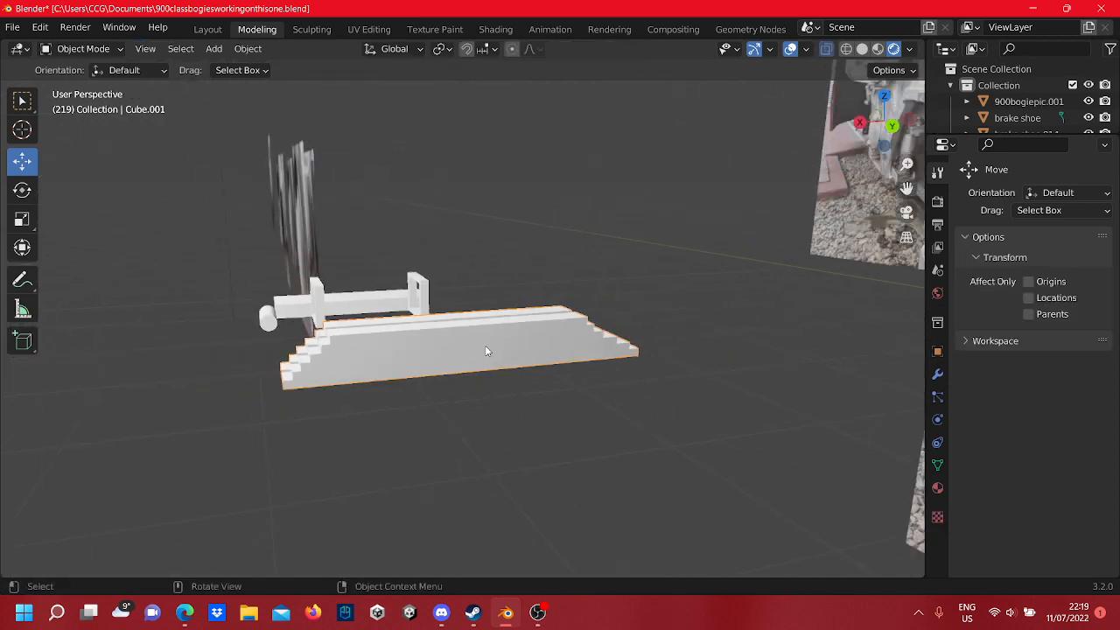
key(Tab)
scroll(486, 347, up, 4)
middle_drag(486, 346, 458, 369)
key(ctrl+r)
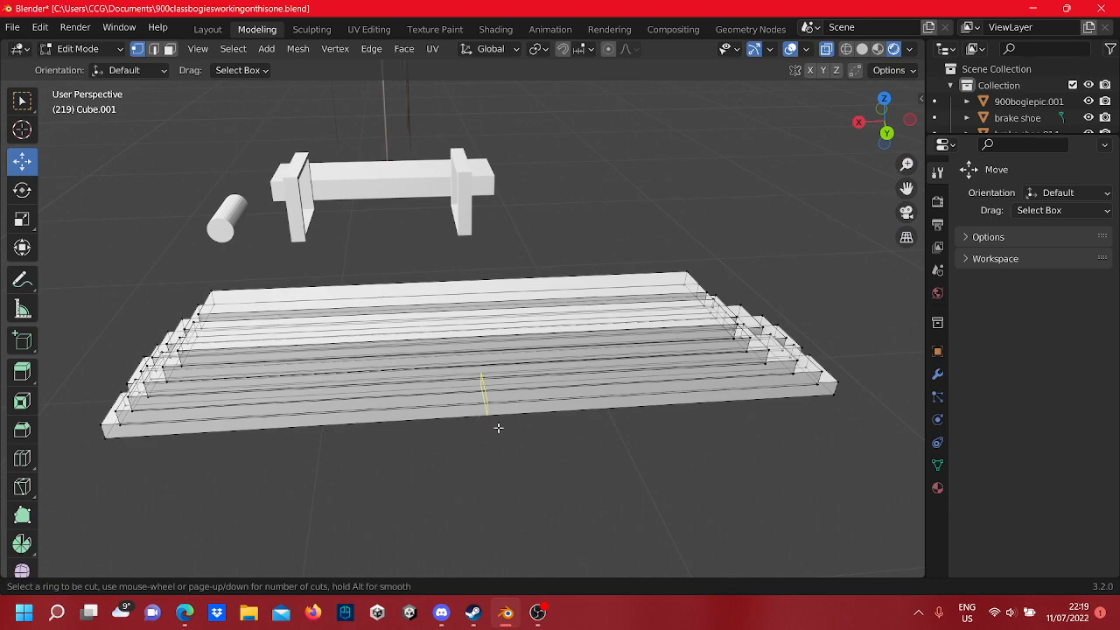
key(Escape)
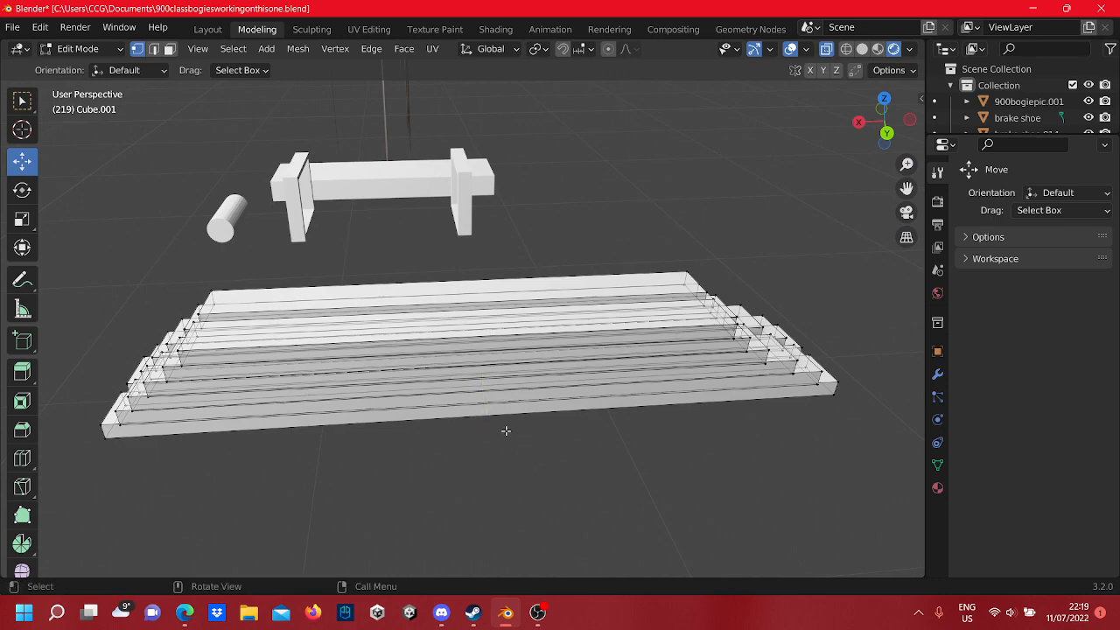
- From the top view, select all vertices of the leaf stack on the higher-Y side and delete them
middle_drag(506, 431, 553, 464)
scroll(617, 405, down, 4)
key(Tab)
click(547, 376)
key(Tab)
middle_drag(553, 464, 559, 433)
click(887, 110)
scroll(659, 259, down, 3)
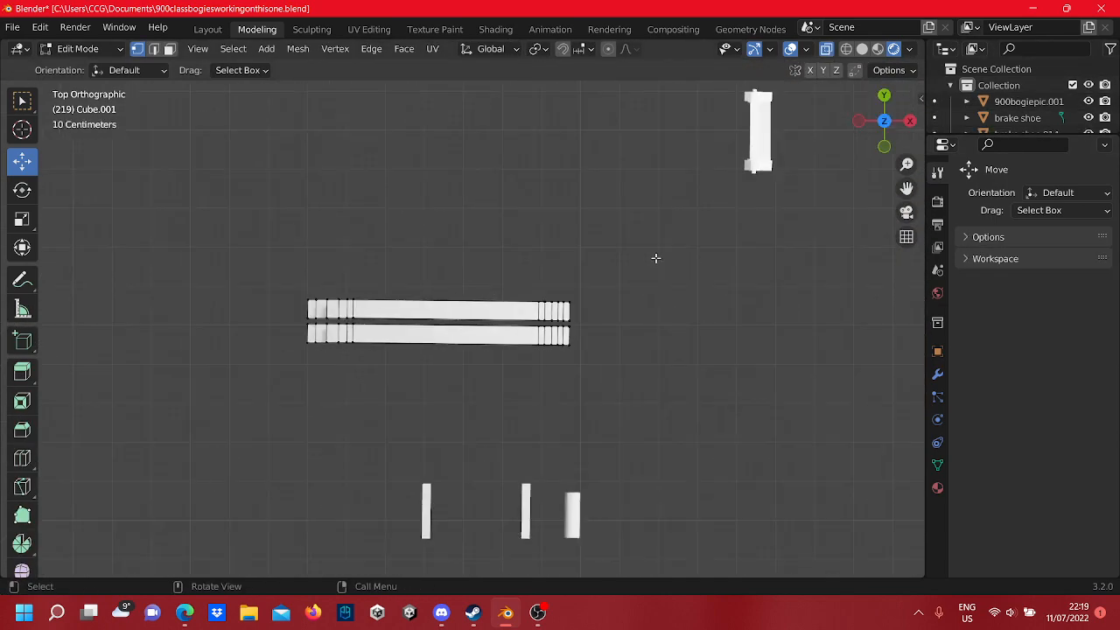
scroll(523, 268, up, 4)
mouse_move(726, 330)
mouse_down()
mouse_move(123, 263)
mouse_move(167, 300)
mouse_move(425, 325)
mouse_move(729, 323)
mouse_up()
click(123, 257)
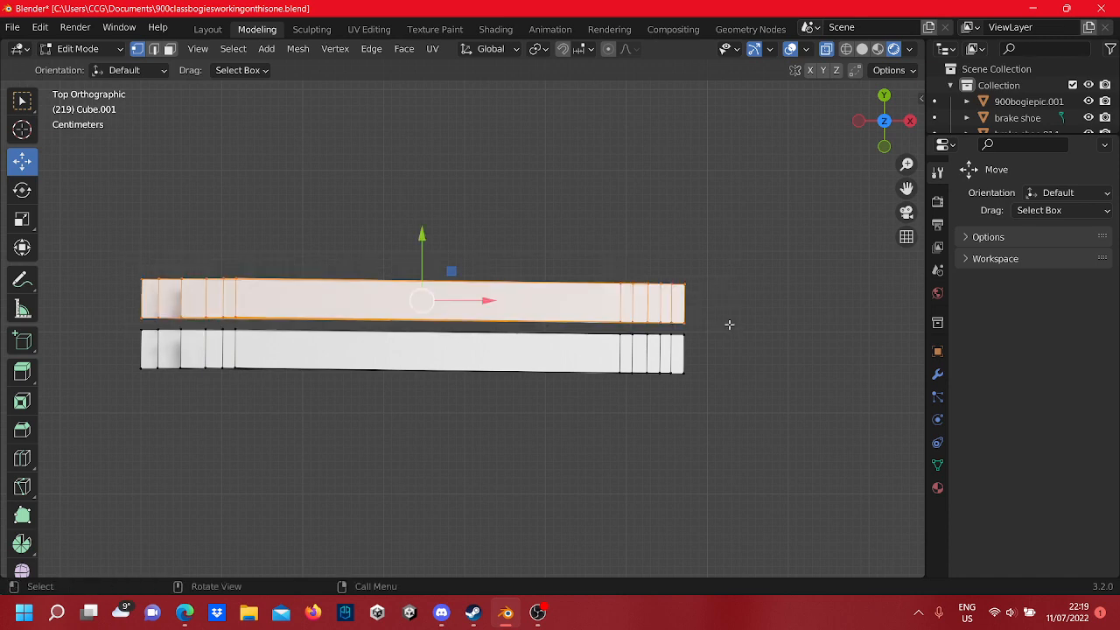
right_click(729, 324)
click(707, 427)
- Examine the remaining leaf stack in Object Mode from the back and slightly above
middle_drag(706, 428, 487, 363)
scroll(486, 363, up, 3)
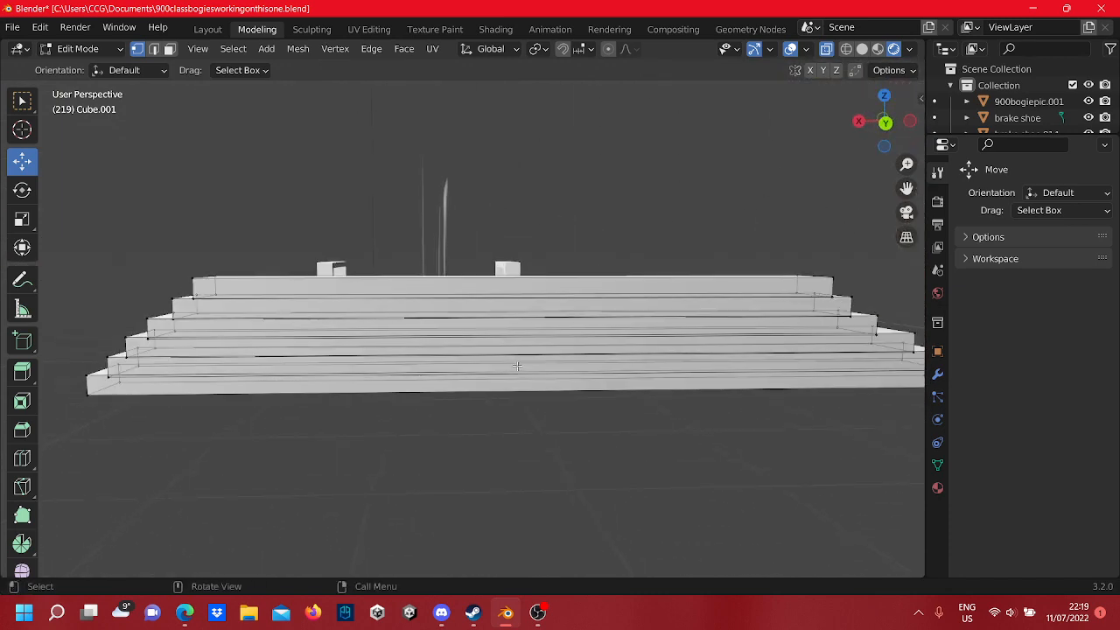
scroll(516, 361, down, 2)
key(Tab)
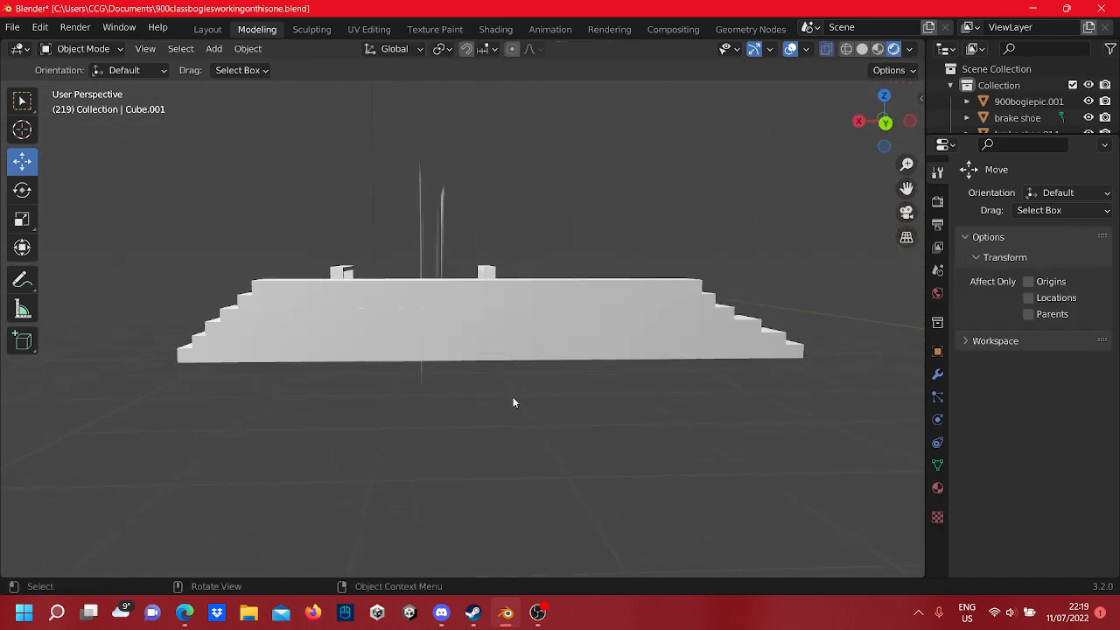
middle_drag(513, 396, 530, 442)
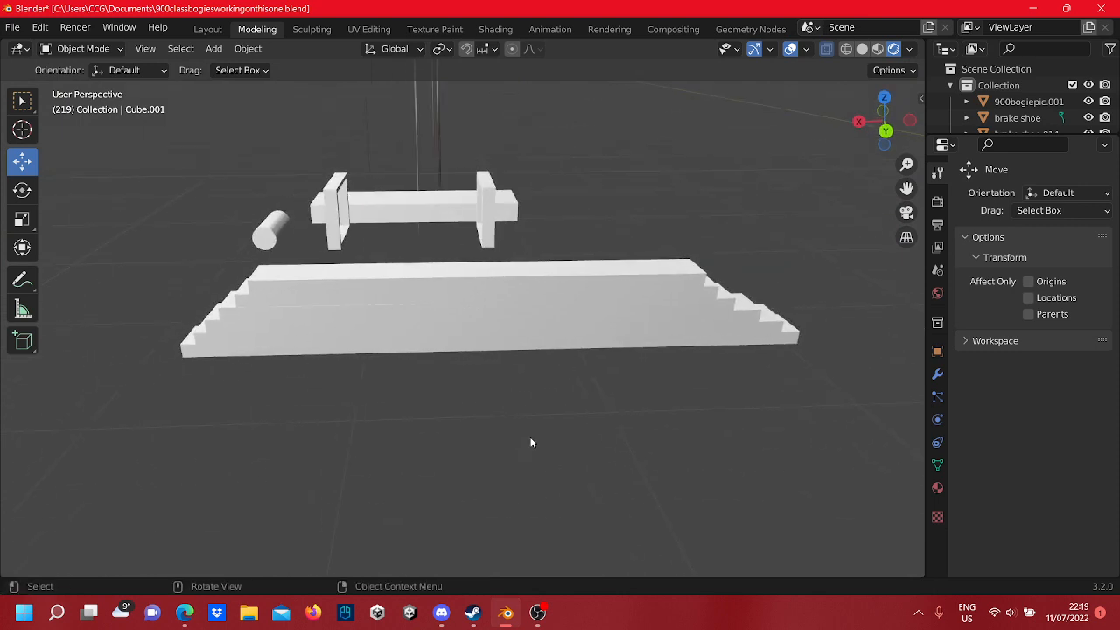
scroll(530, 439, up, 2)
scroll(530, 437, down, 3)
scroll(503, 398, up, 1)
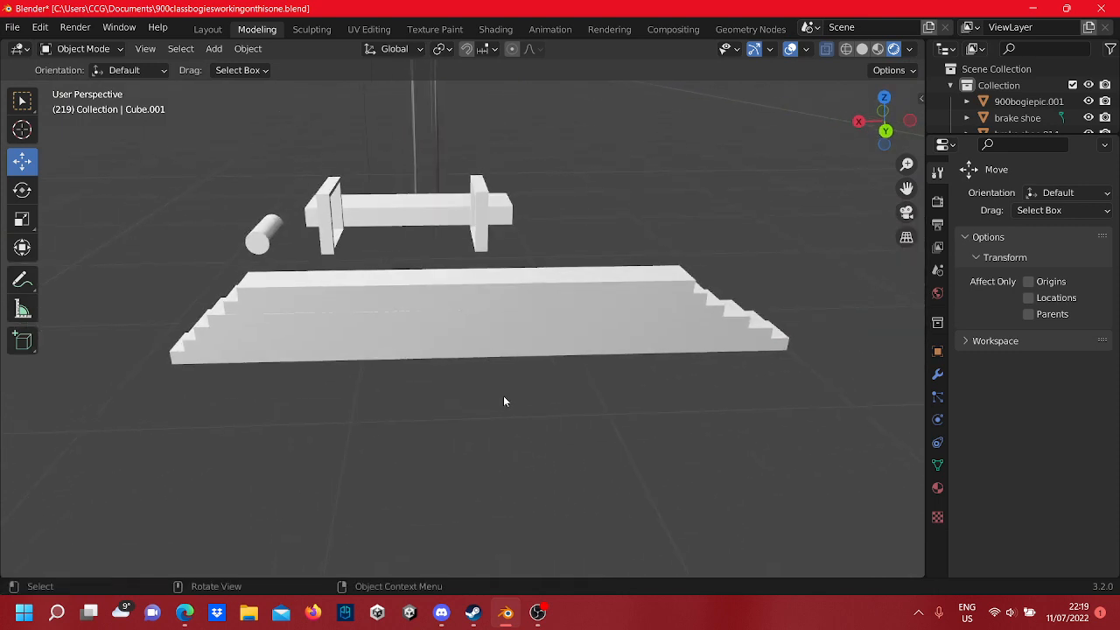
- Reopen the leaf stack for mesh editing and add five evenly spaced loop cuts across the lowest leaf without sliding them
key(Tab)
scroll(503, 399, up, 2)
middle_drag(508, 389, 510, 351)
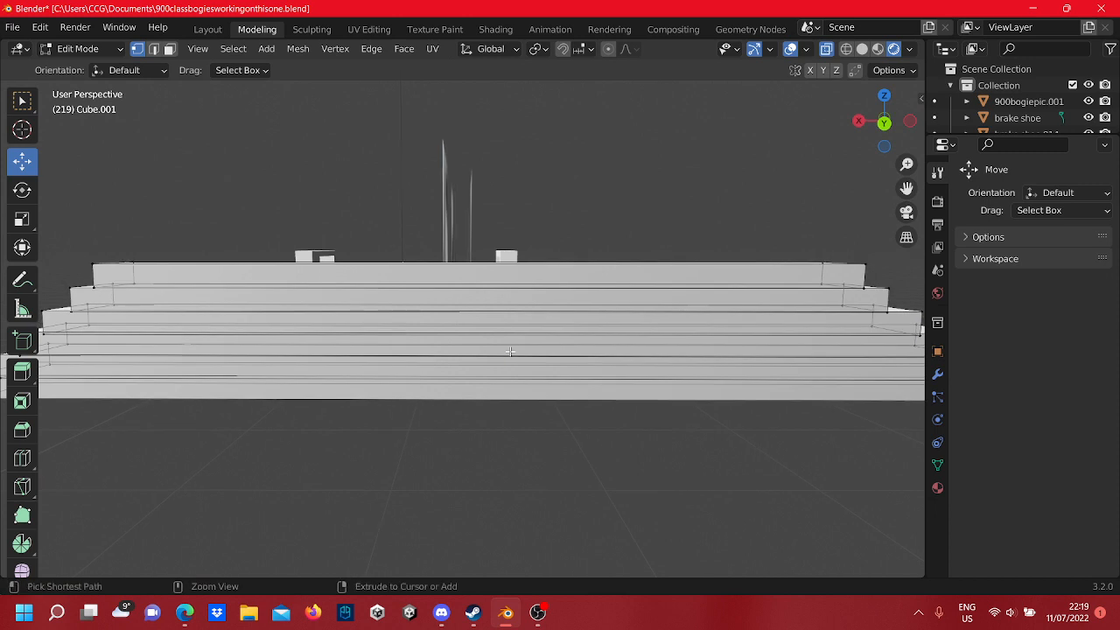
key(ctrl+r)
scroll(512, 386, up, 2)
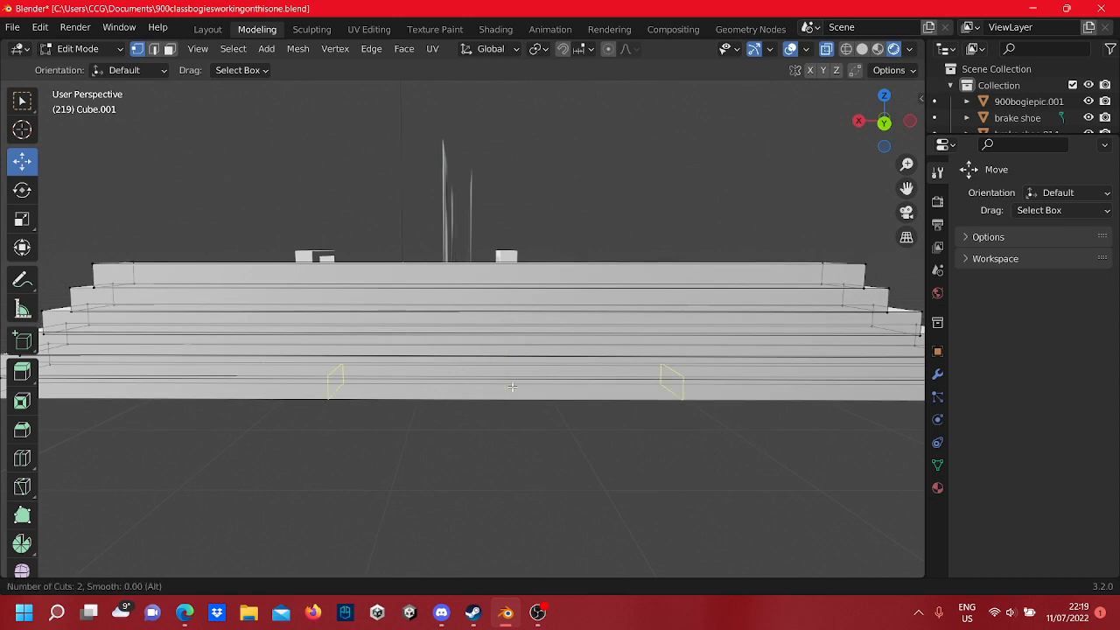
scroll(512, 386, up, 1)
scroll(511, 385, up, 1)
click(512, 386)
right_click(508, 385)
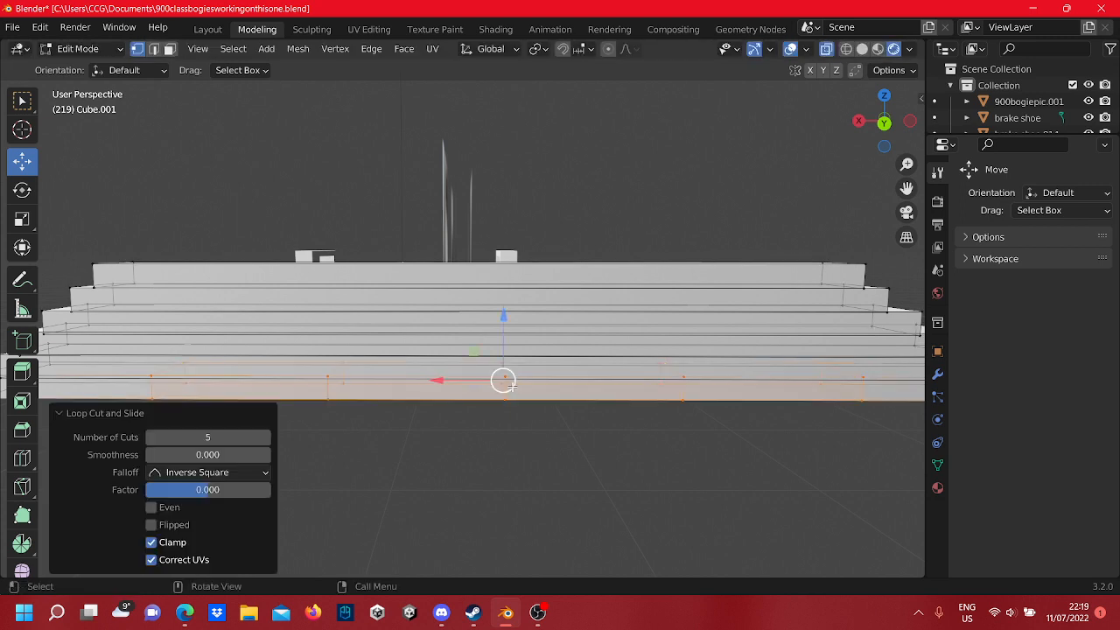
- From the back view, add five loop cuts to the second-lowest leaf, sliding them until the middle cut aligns with the one below
click(884, 123)
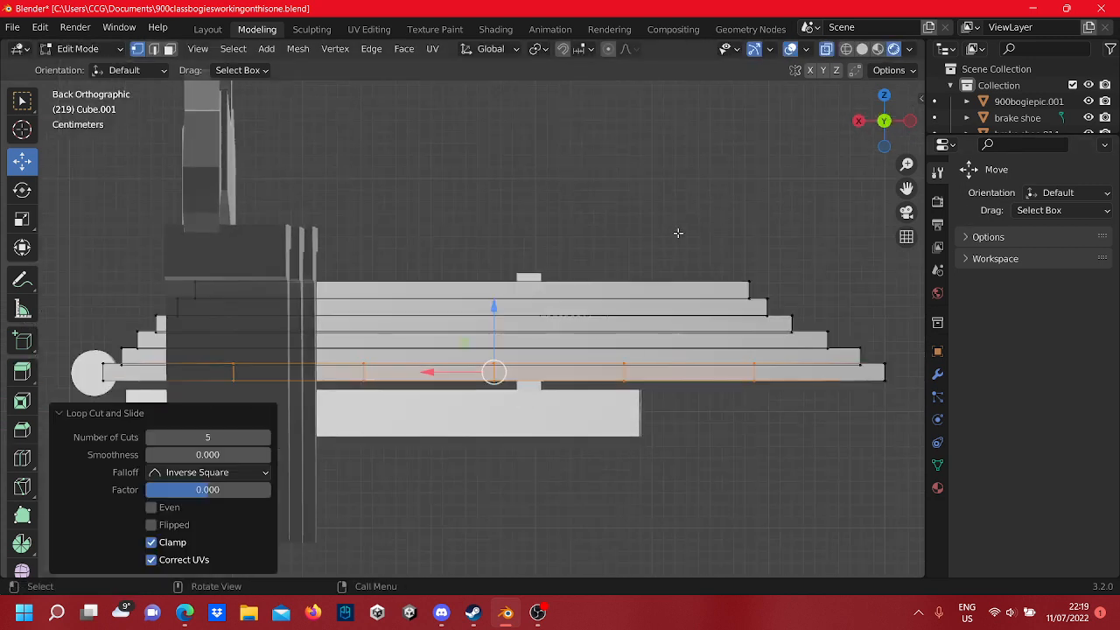
scroll(451, 310, up, 3)
scroll(451, 310, up, 2)
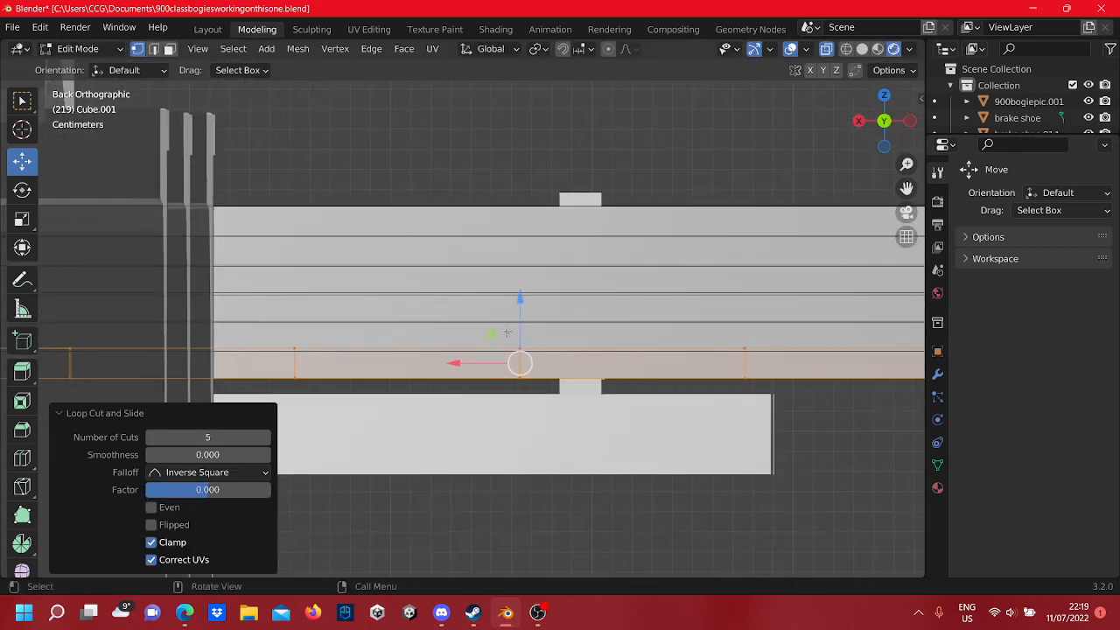
click(575, 335)
key(ctrl+r)
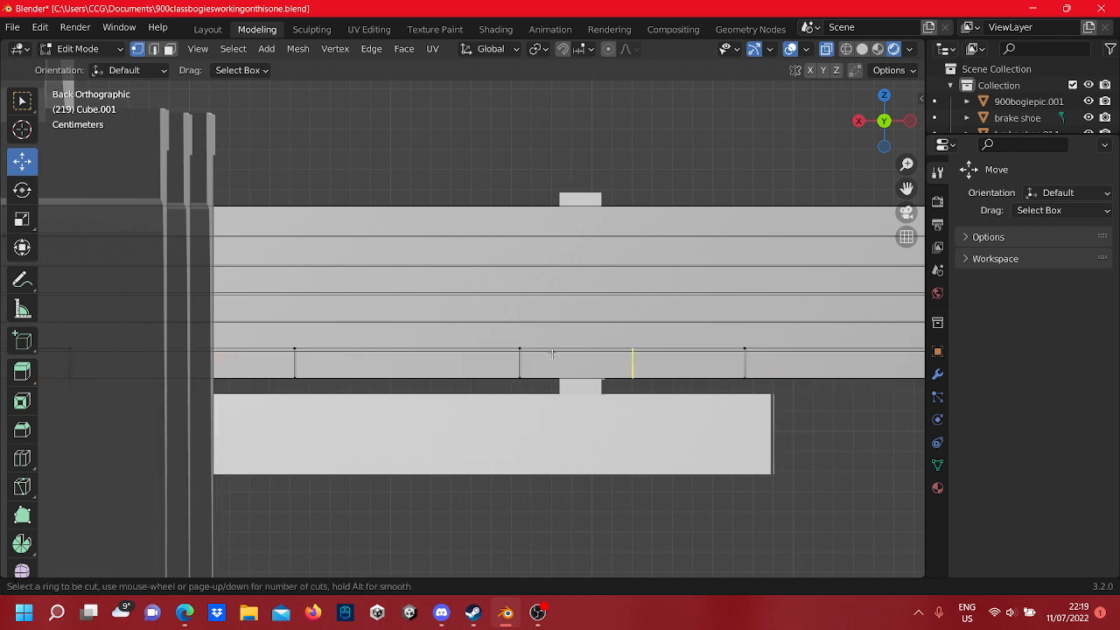
scroll(554, 354, up, 1)
scroll(554, 354, up, 1)
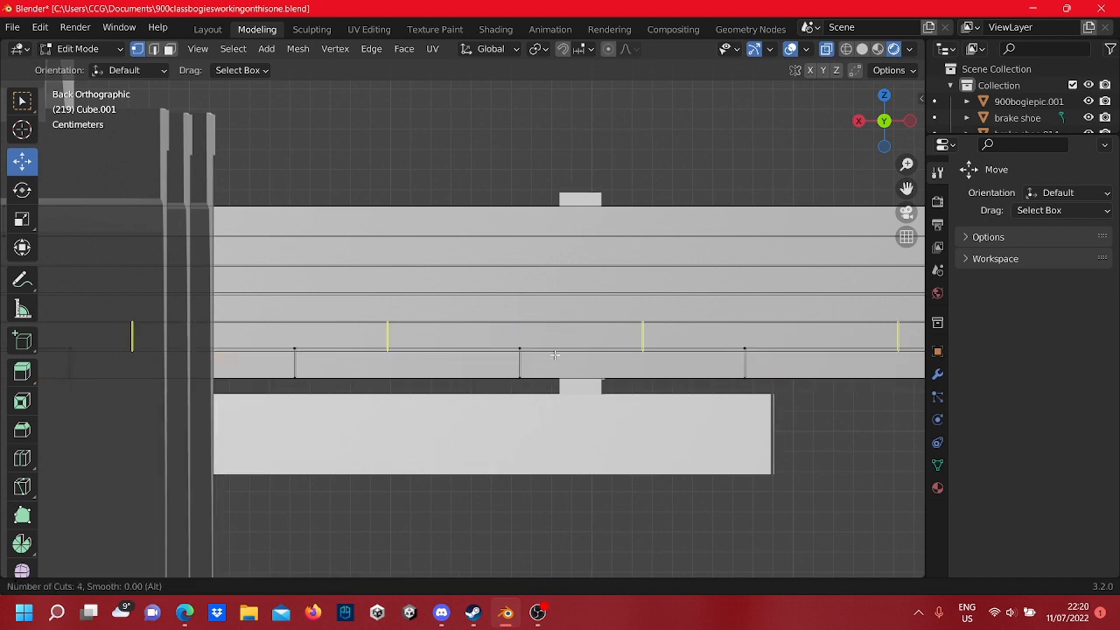
scroll(554, 354, up, 1)
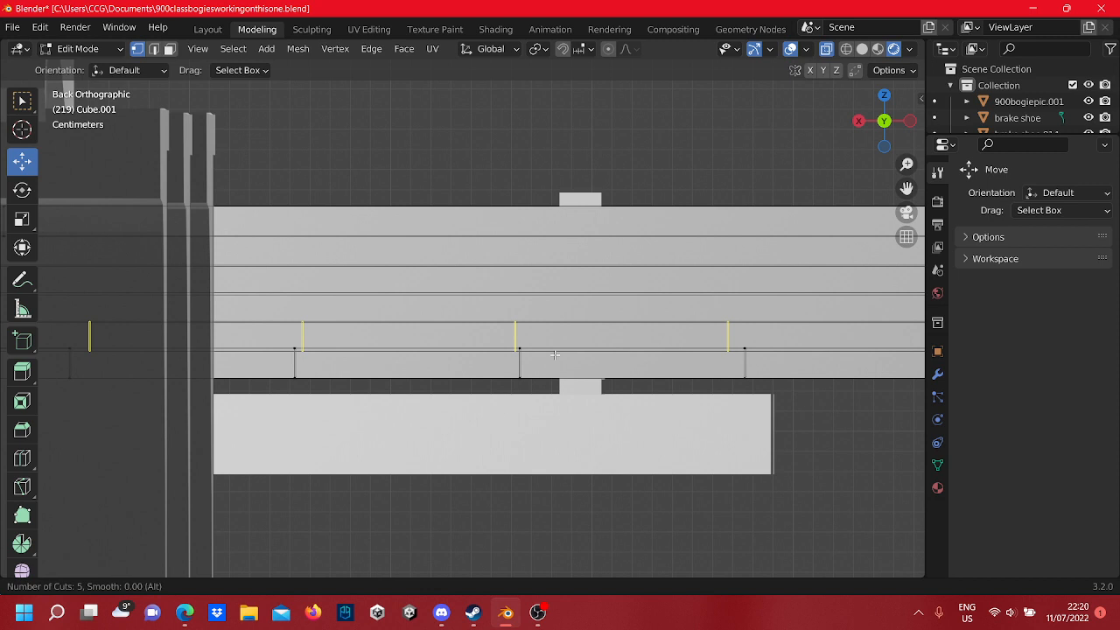
click(561, 358)
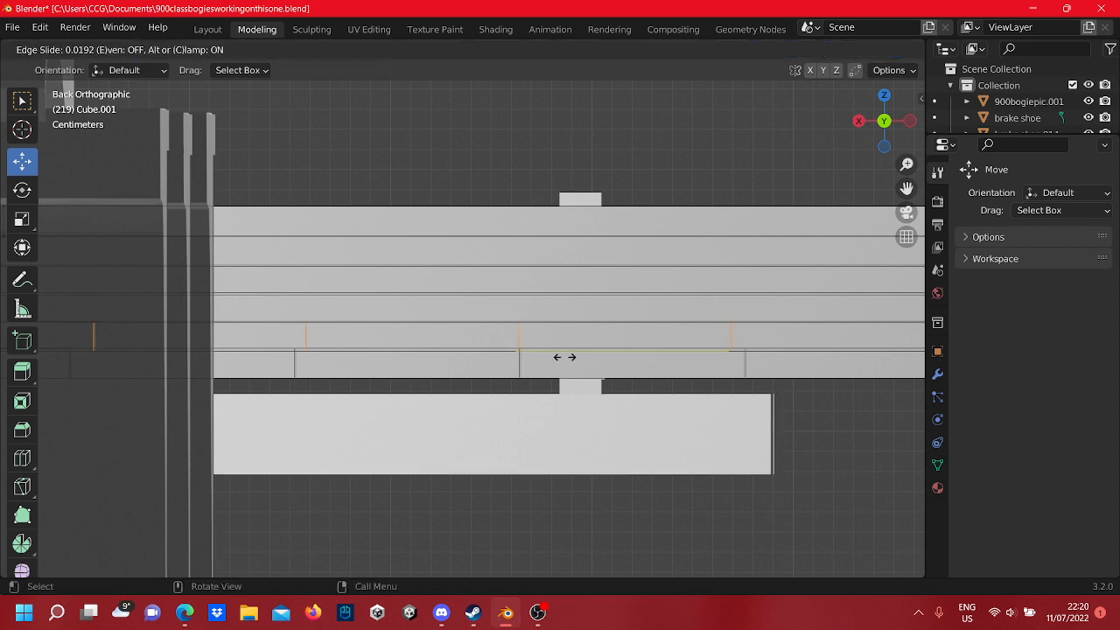
click(565, 357)
click(566, 350)
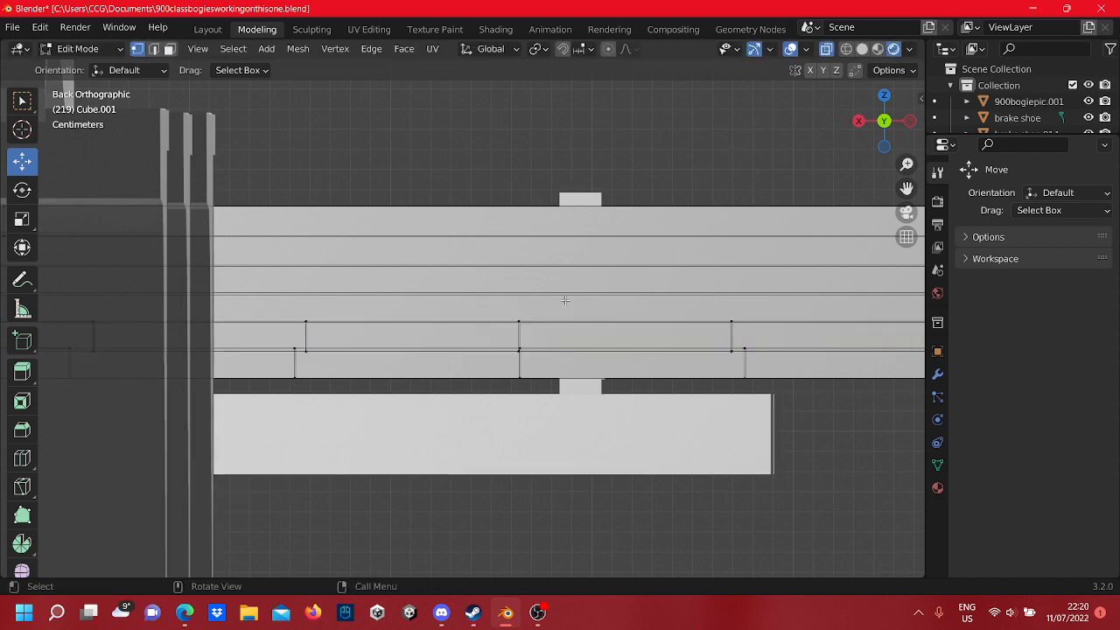
- Add five loop cuts to the third leaf from the bottom, sliding the middle cut into line with those below
shift+middle_drag(565, 300, 522, 325)
key(ctrl+r)
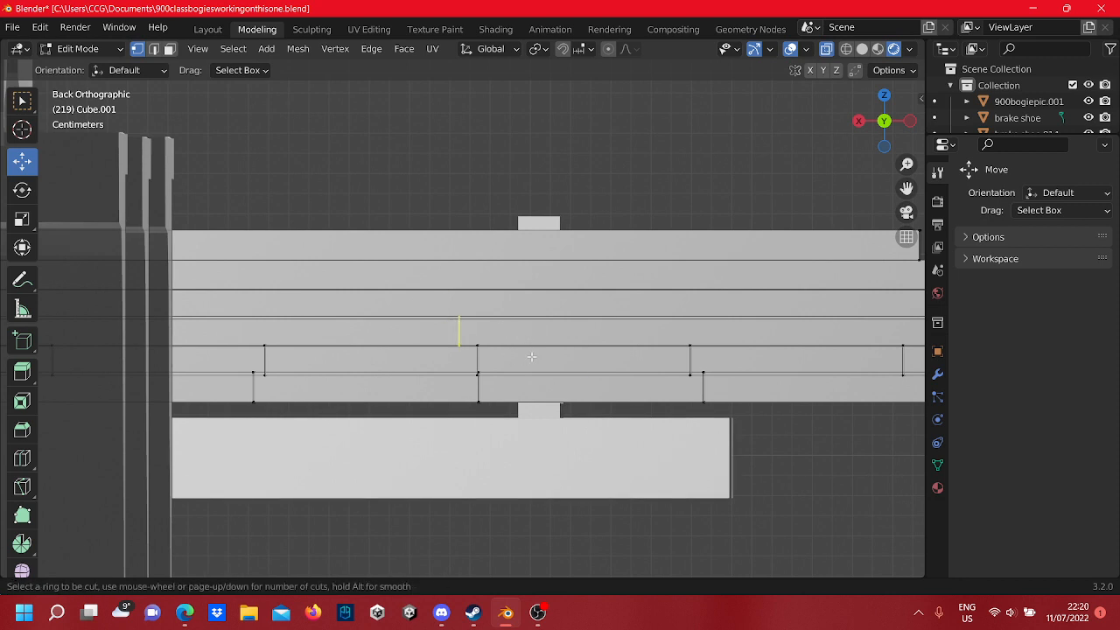
scroll(526, 351, up, 4)
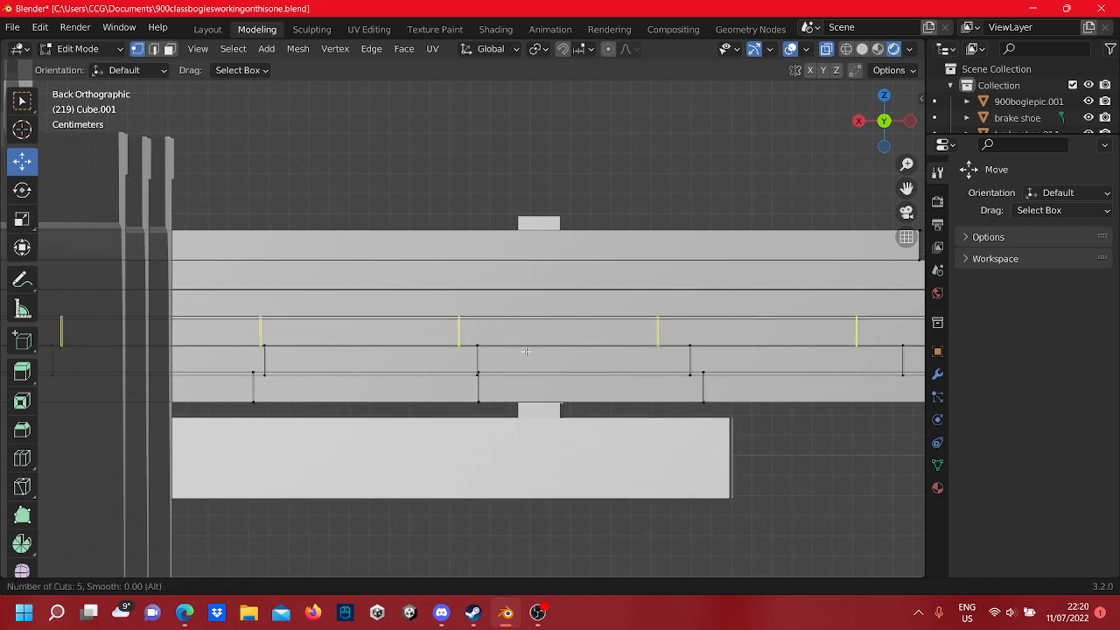
click(535, 352)
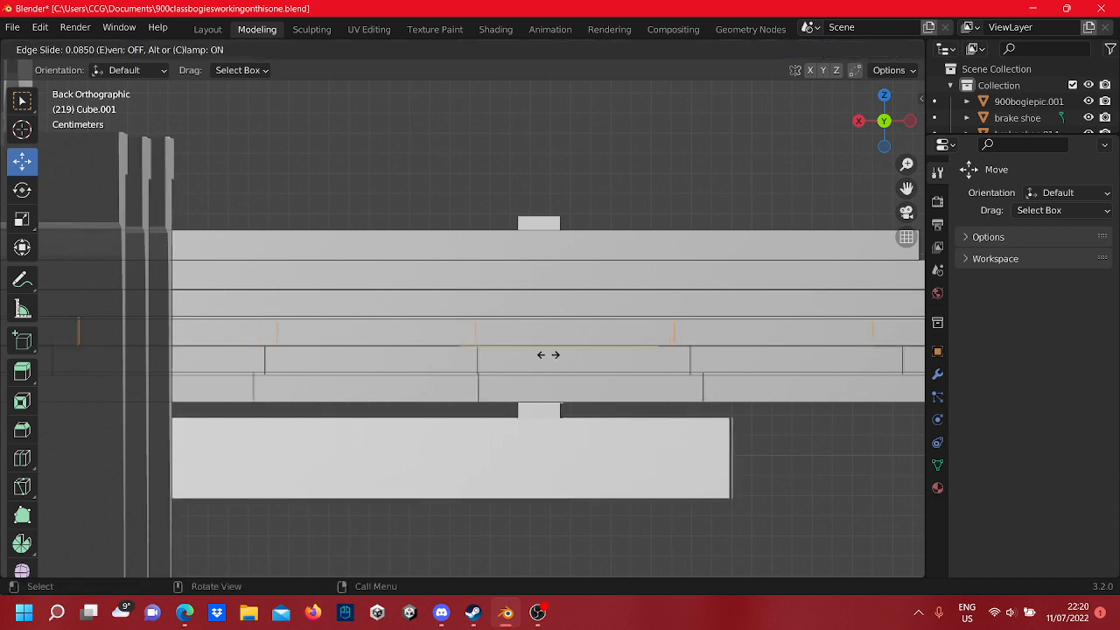
click(550, 356)
key(alt+a)
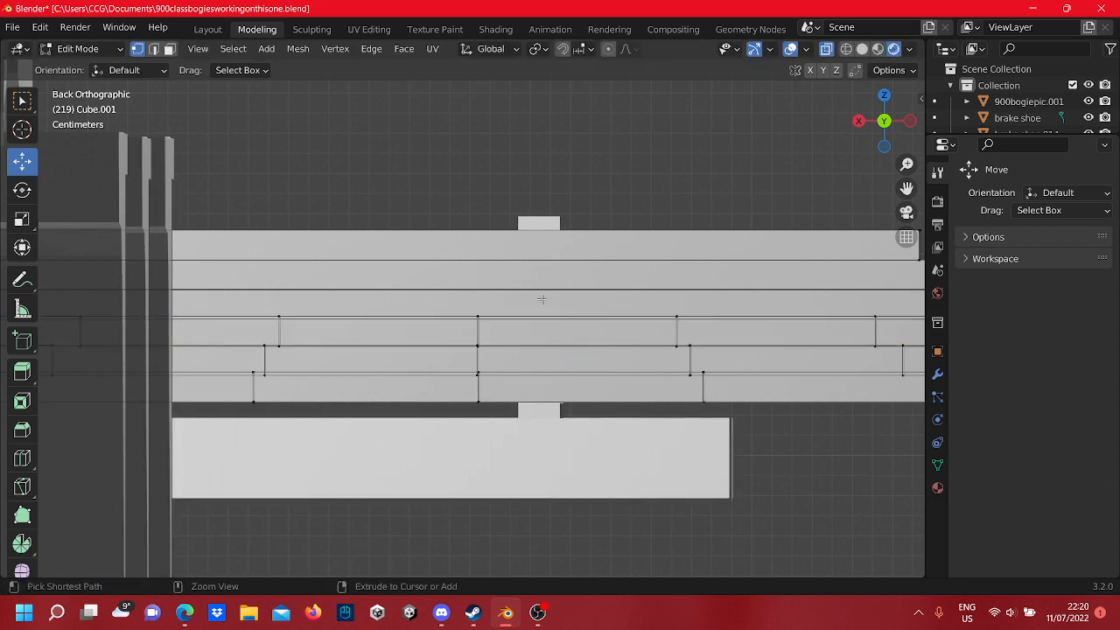
- Add five loop cuts to the fourth leaf from the bottom and slide them so the centre cut matches the lower leaves
key(ctrl+r)
scroll(542, 299, up, 1)
scroll(541, 299, up, 1)
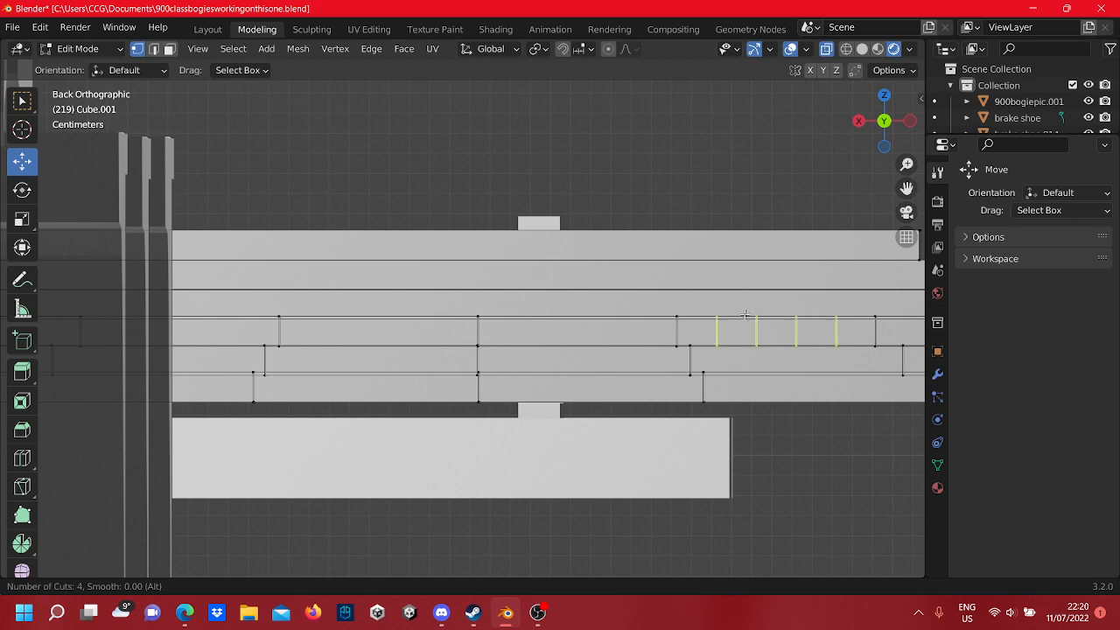
scroll(706, 284, up, 1)
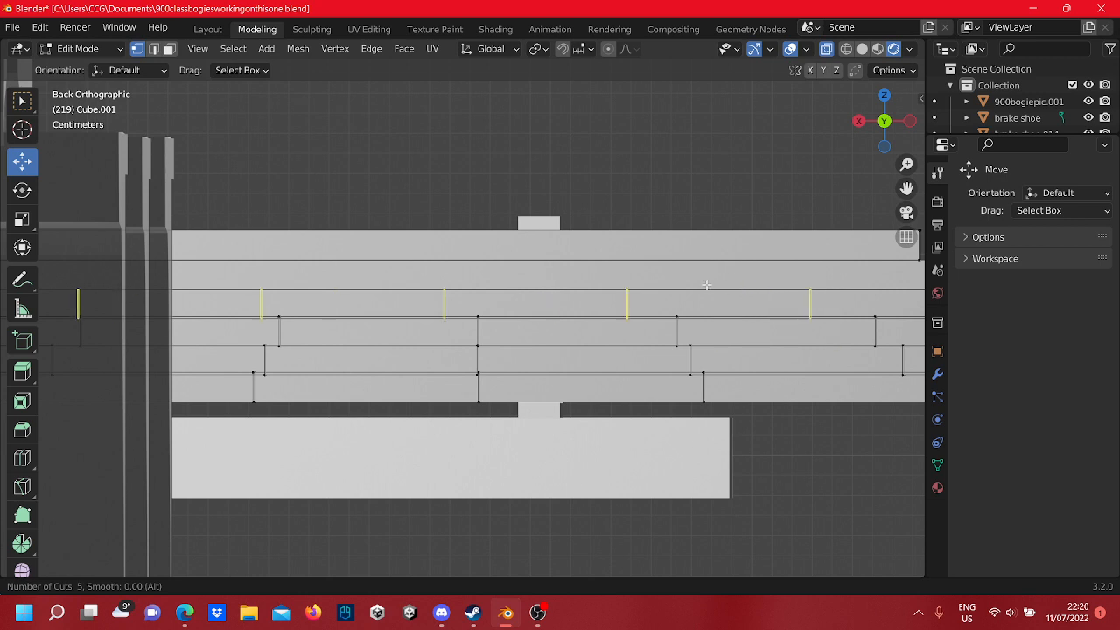
click(706, 285)
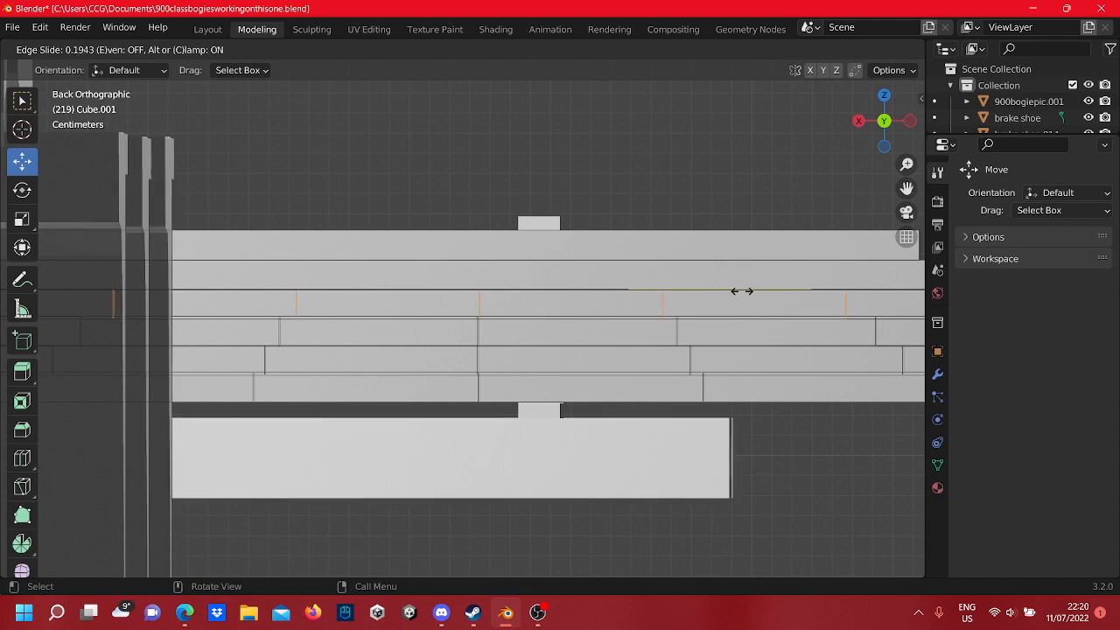
click(740, 291)
key(alt+a)
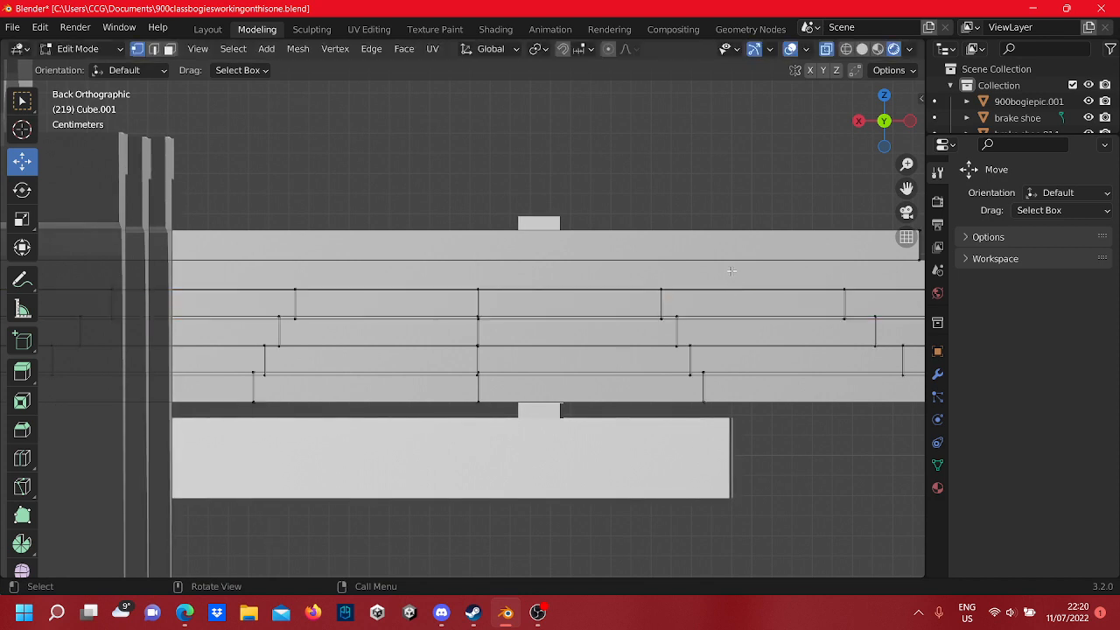
- Add five loop cuts to the leaf just beneath the top one, sliding the centre cut onto the shared centre line
key(ctrl+r)
scroll(732, 270, up, 1)
scroll(723, 270, up, 1)
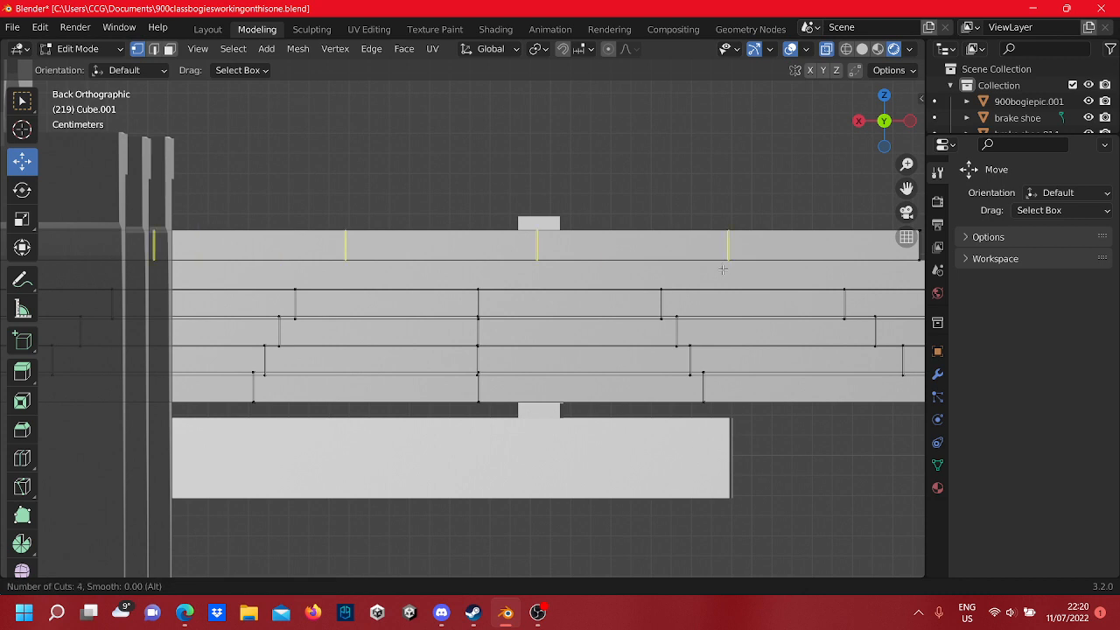
scroll(723, 270, up, 1)
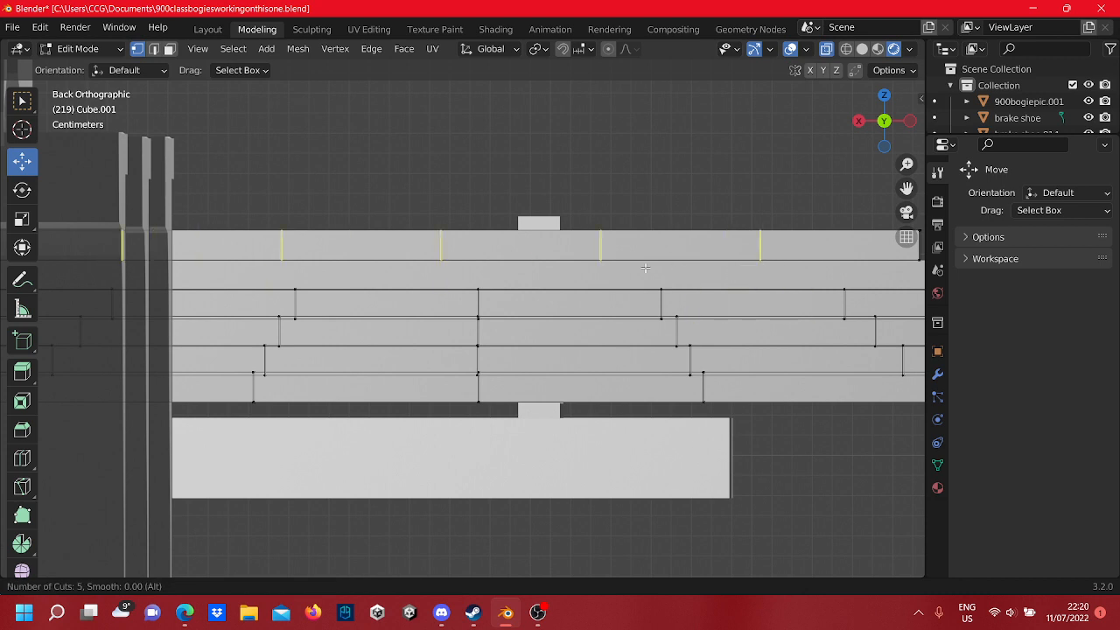
click(550, 247)
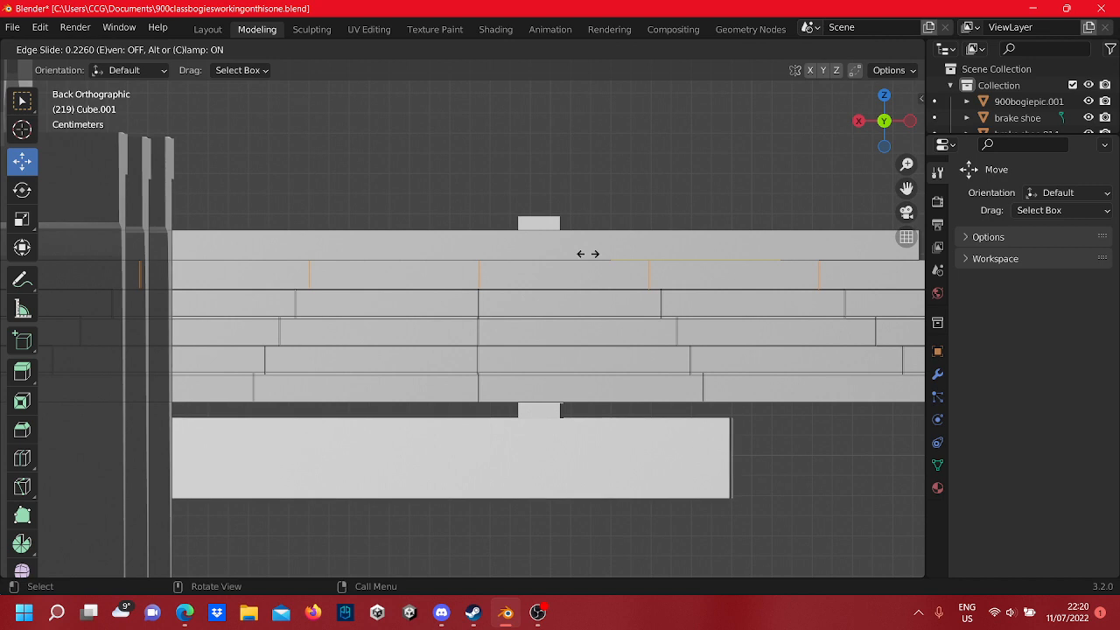
click(587, 253)
click(587, 255)
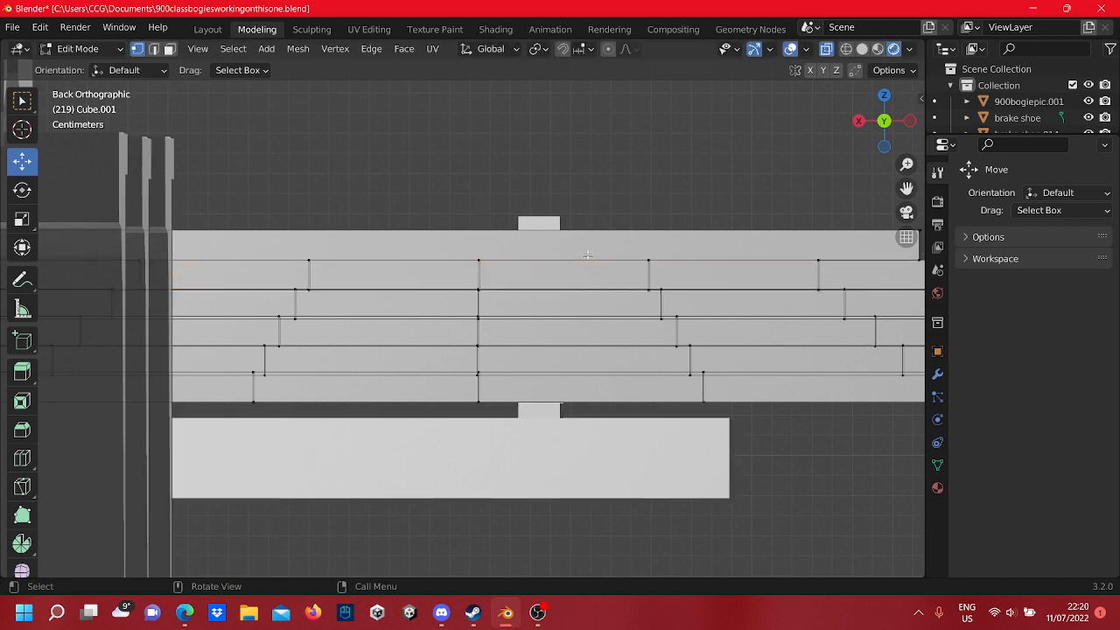
- Add five loop cuts to the top leaf, slide them by a factor of about 0.234 to align the centres, and clear the selection
key(ctrl+r)
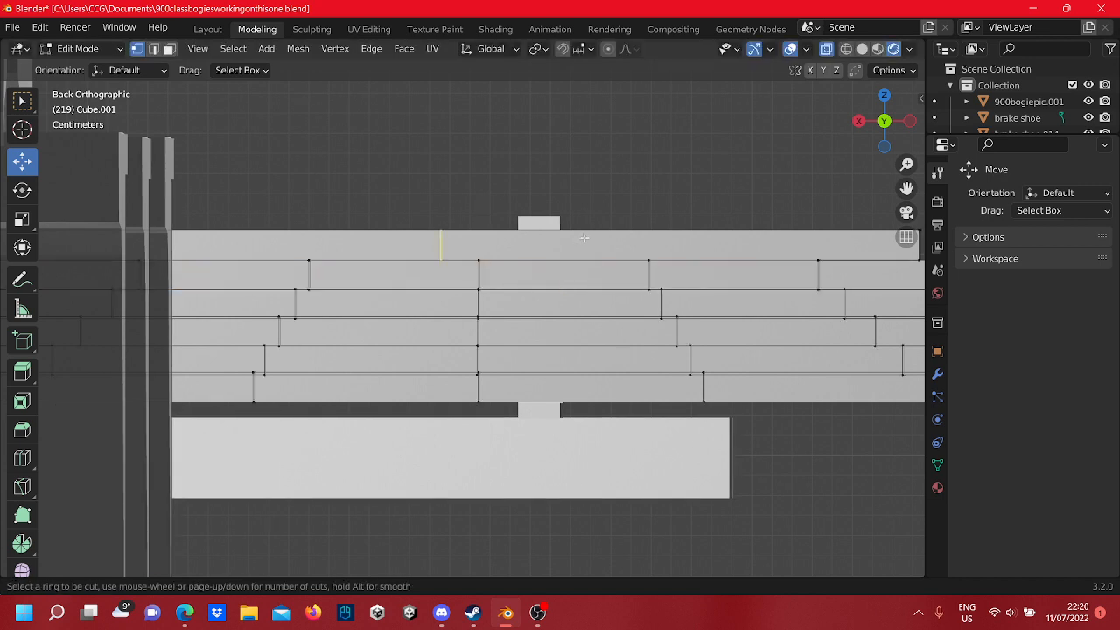
scroll(584, 238, up, 4)
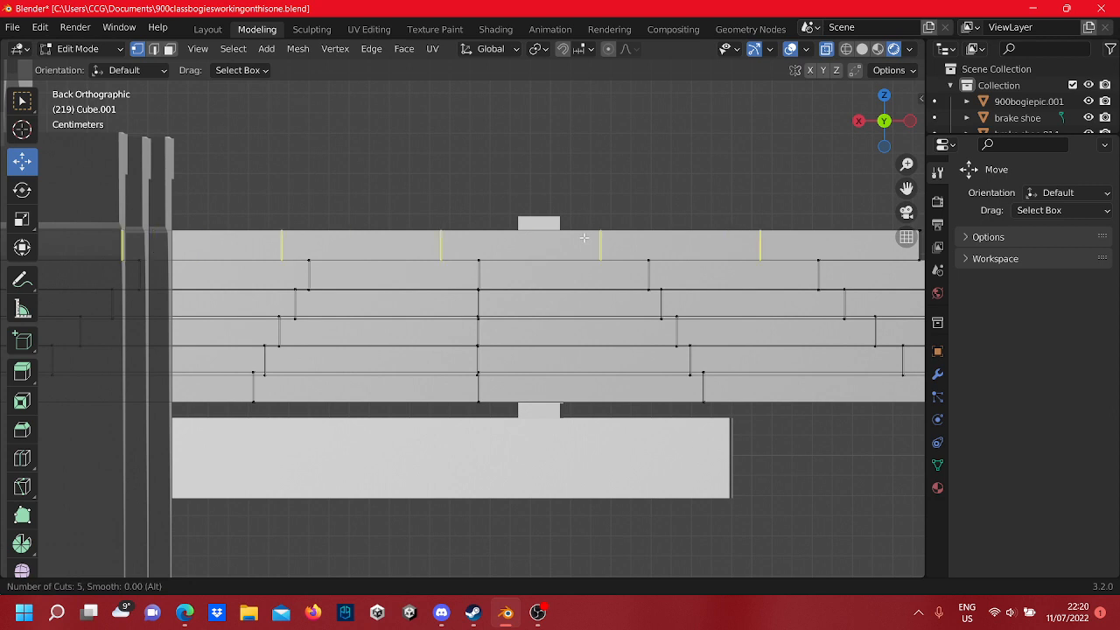
click(584, 237)
click(618, 239)
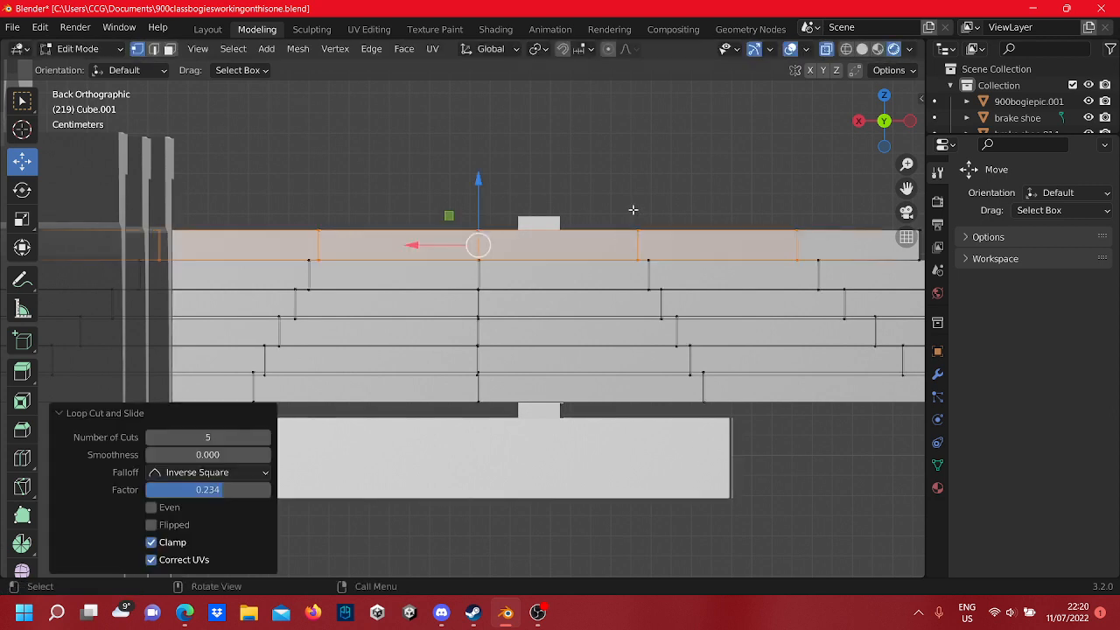
scroll(630, 213, down, 5)
click(624, 216)
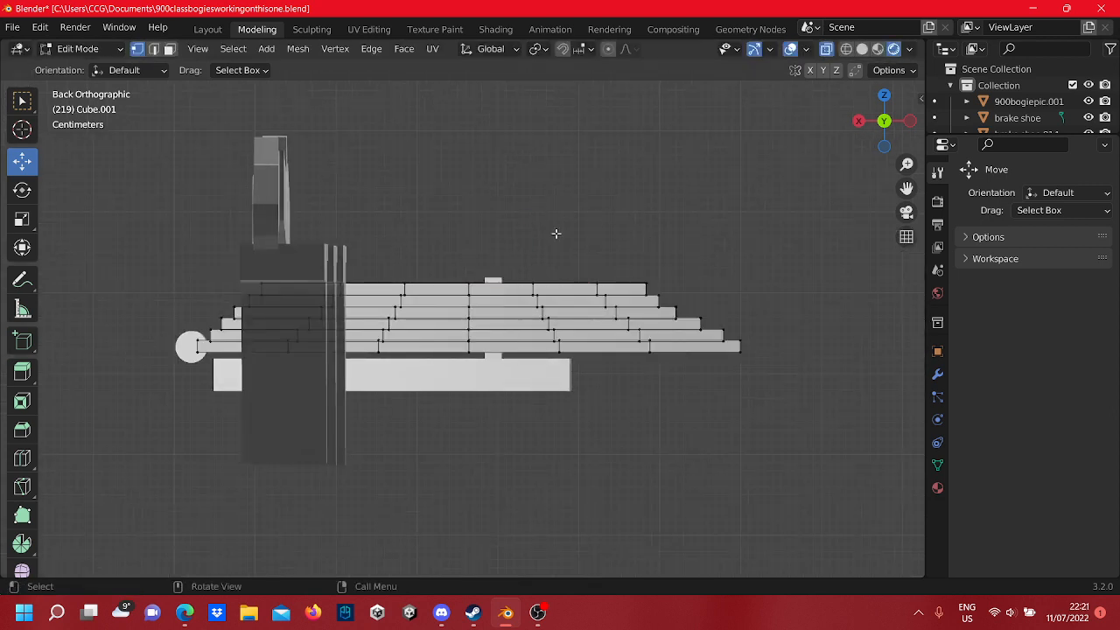
- Select all vertices of the leaf stack and move it about 1.57 m along positive X, away from the surrounding parts
middle_drag(554, 233, 520, 371)
key(Tab)
key(Tab)
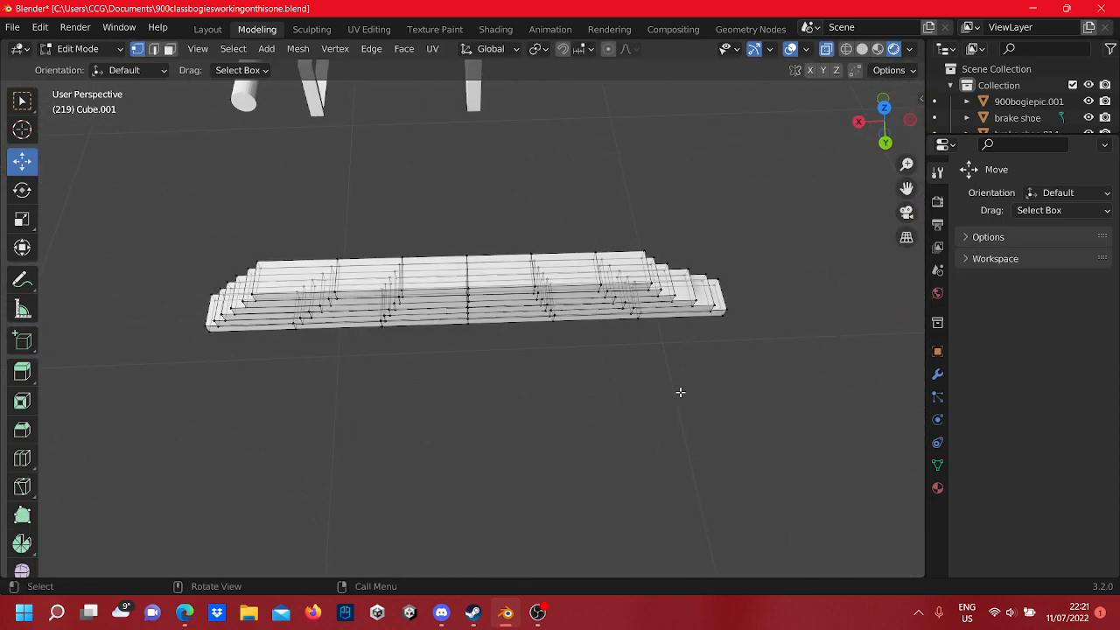
drag(781, 382, 161, 202)
scroll(418, 461, down, 4)
middle_drag(419, 461, 632, 243)
key(g)
key(x)
click(259, 335)
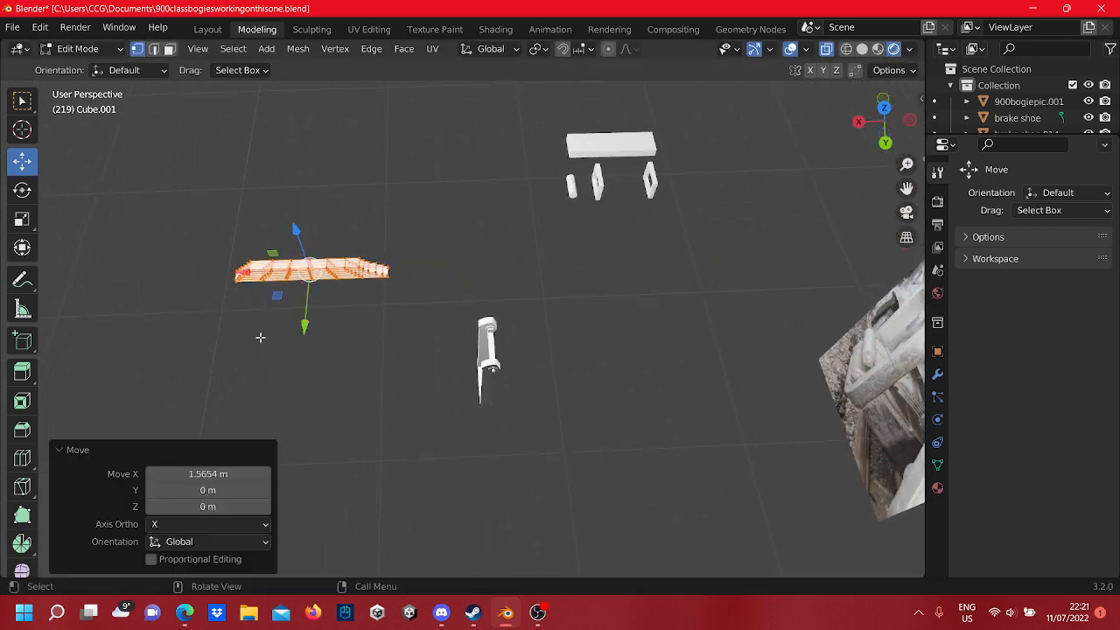
- From the front view, raise the whole leaf stack about 0.63 m along Z, clear of the parts overlapping it
middle_drag(260, 335, 567, 325)
scroll(598, 278, up, 4)
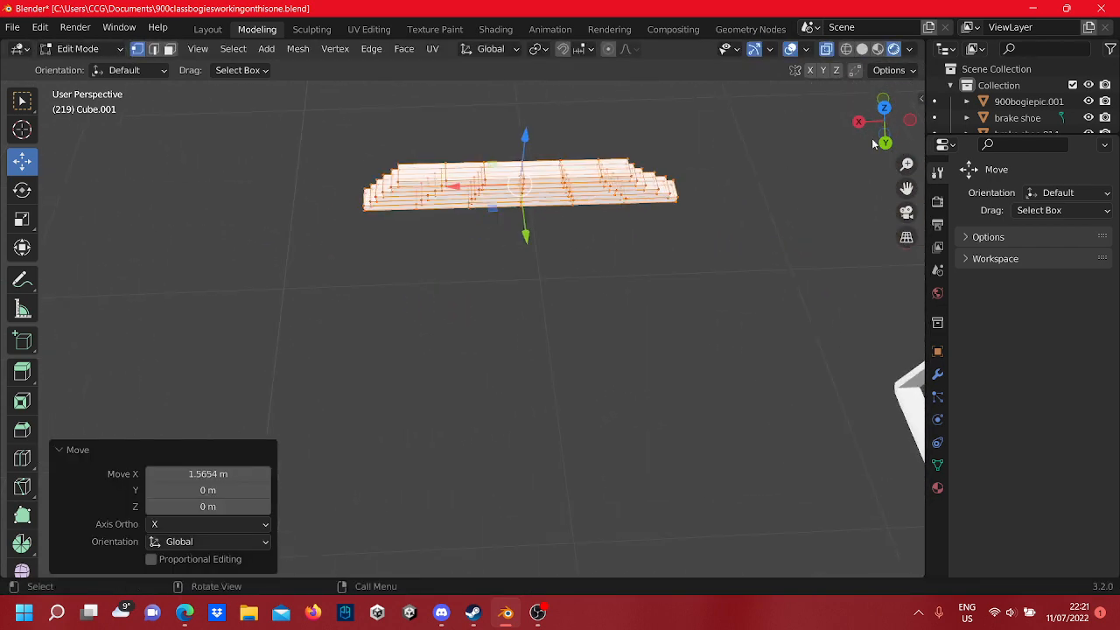
click(886, 145)
scroll(569, 315, up, 2)
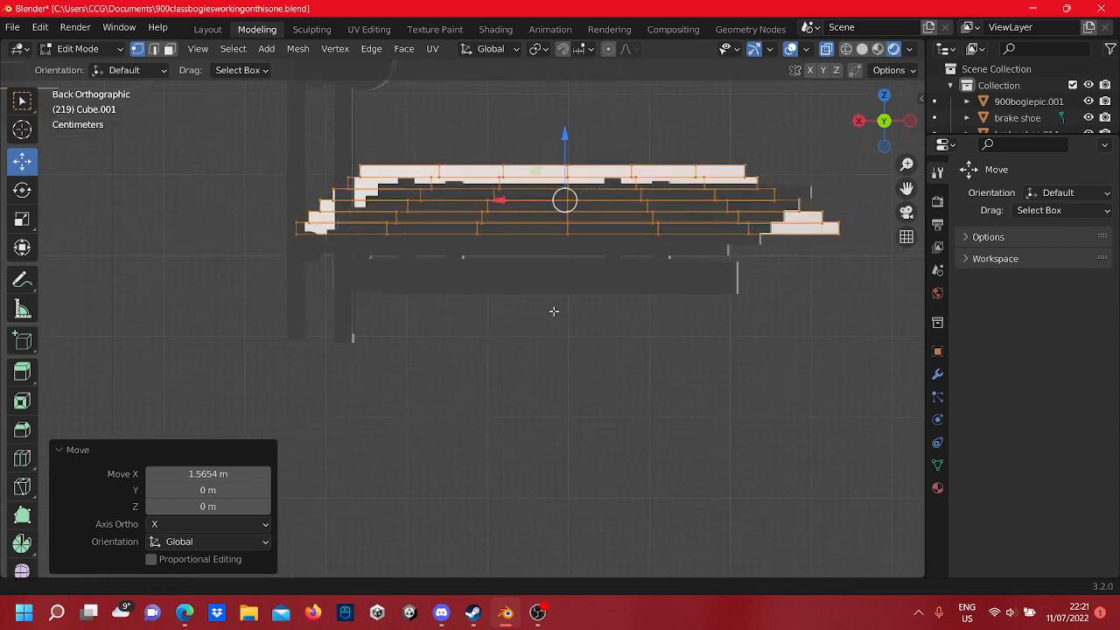
scroll(603, 337, down, 7)
middle_drag(613, 344, 824, 259)
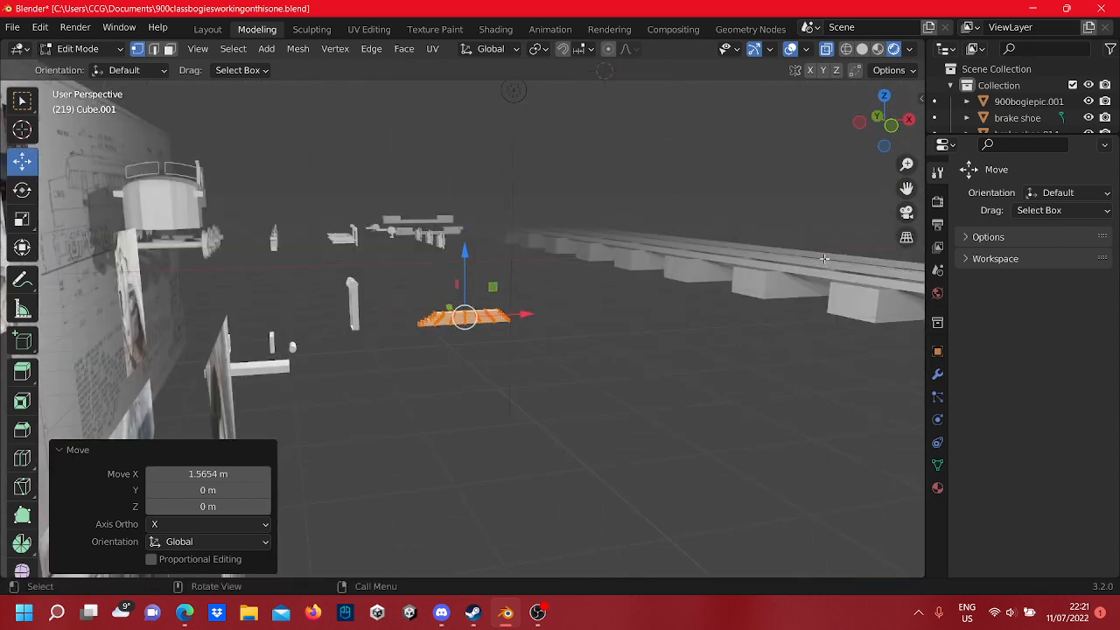
click(876, 119)
click(883, 119)
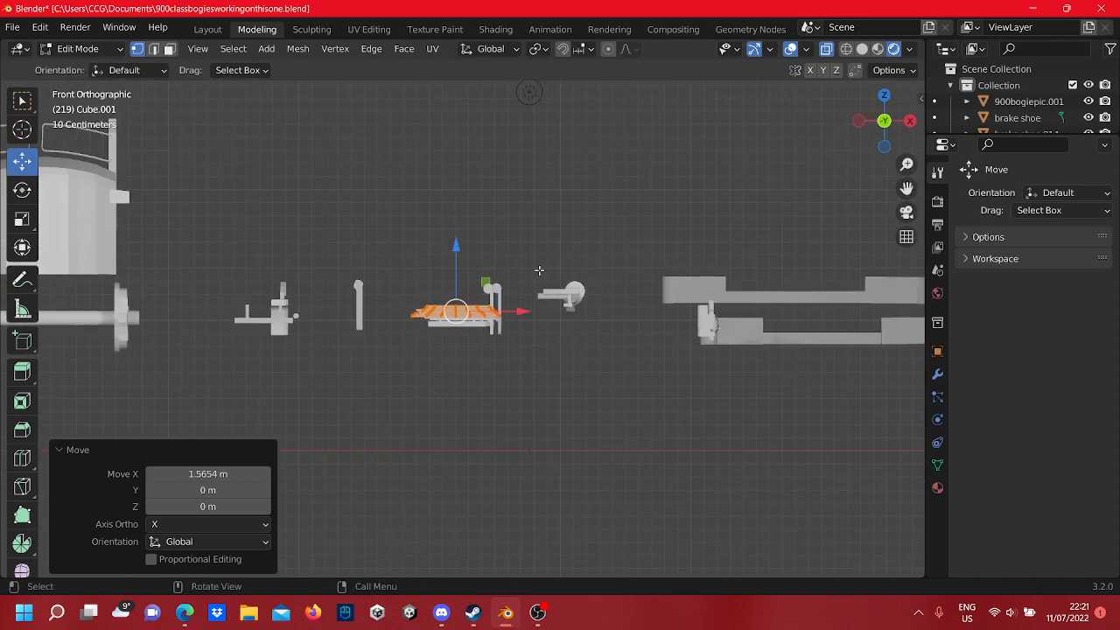
drag(460, 258, 460, 176)
- Shorten the second and third lowest leaves by moving their negative-X ends inward along X
shift+middle_drag(448, 219, 280, 353)
scroll(568, 306, up, 11)
scroll(430, 345, down, 3)
shift+middle_drag(462, 351, 416, 397)
scroll(517, 324, up, 4)
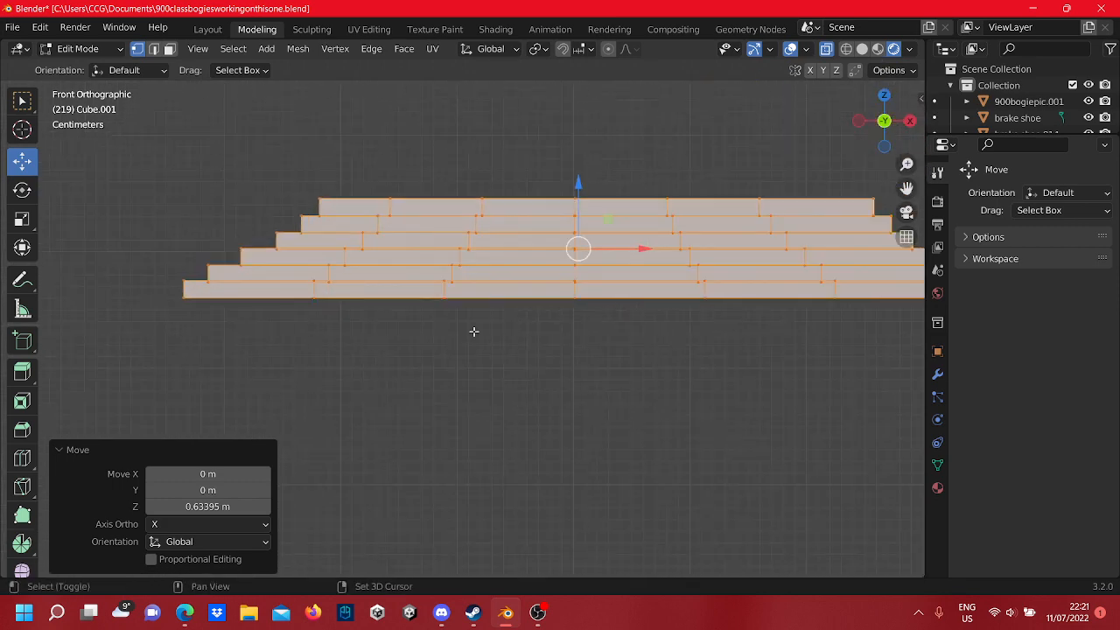
shift+middle_drag(472, 330, 660, 363)
scroll(560, 403, down, 4)
scroll(490, 383, up, 3)
scroll(490, 383, up, 1)
scroll(438, 367, up, 2)
shift+middle_drag(439, 367, 630, 352)
click(455, 297)
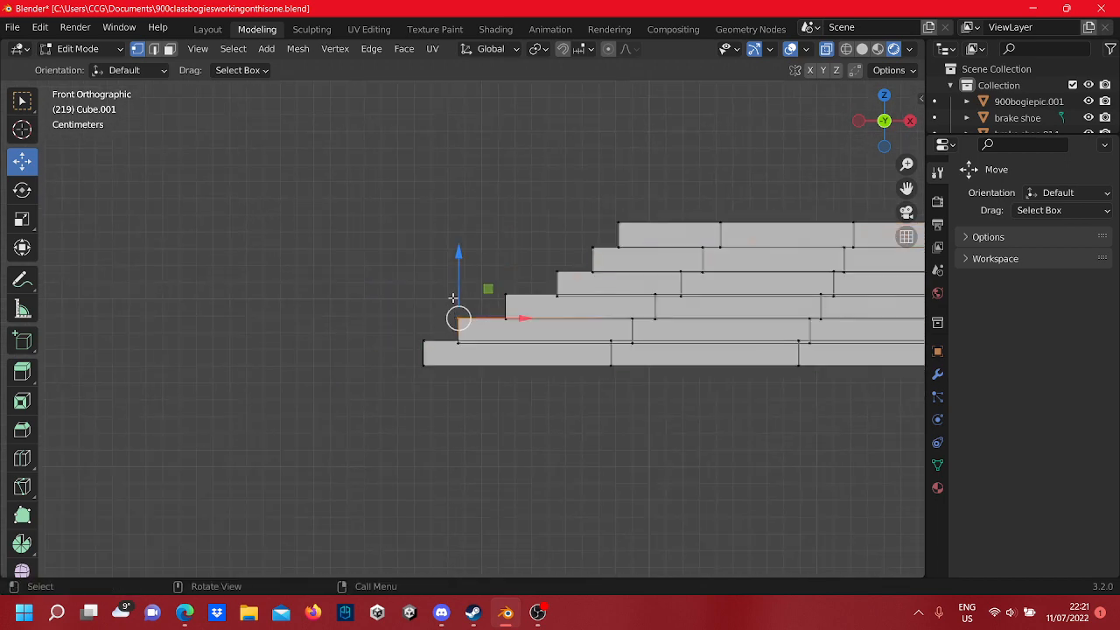
scroll(511, 346, up, 3)
drag(464, 374, 442, 286)
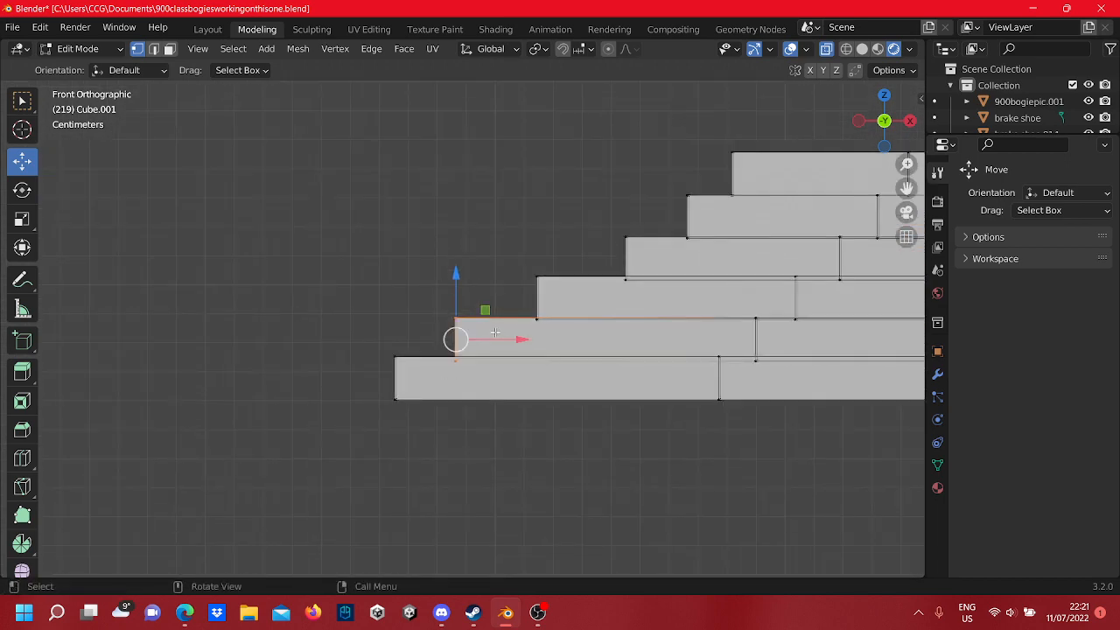
drag(503, 340, 624, 307)
click(580, 339)
click(536, 296)
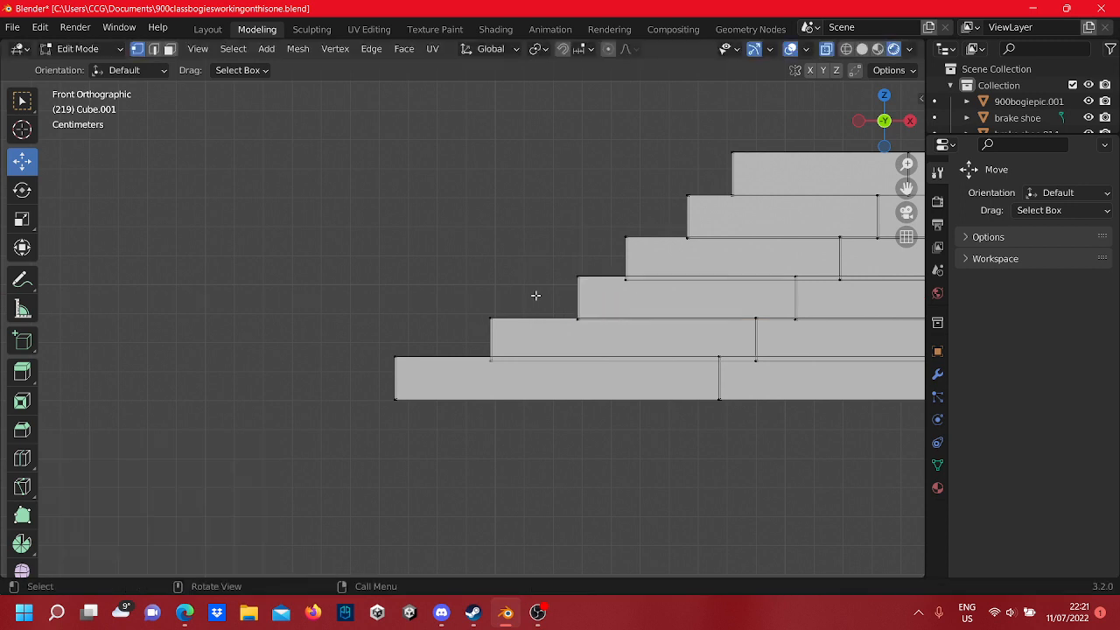
- Move the second-lowest leaf's negative-X end further inward, and shift the bottom leaf's end about 0.0245 m along X
drag(523, 371, 490, 302)
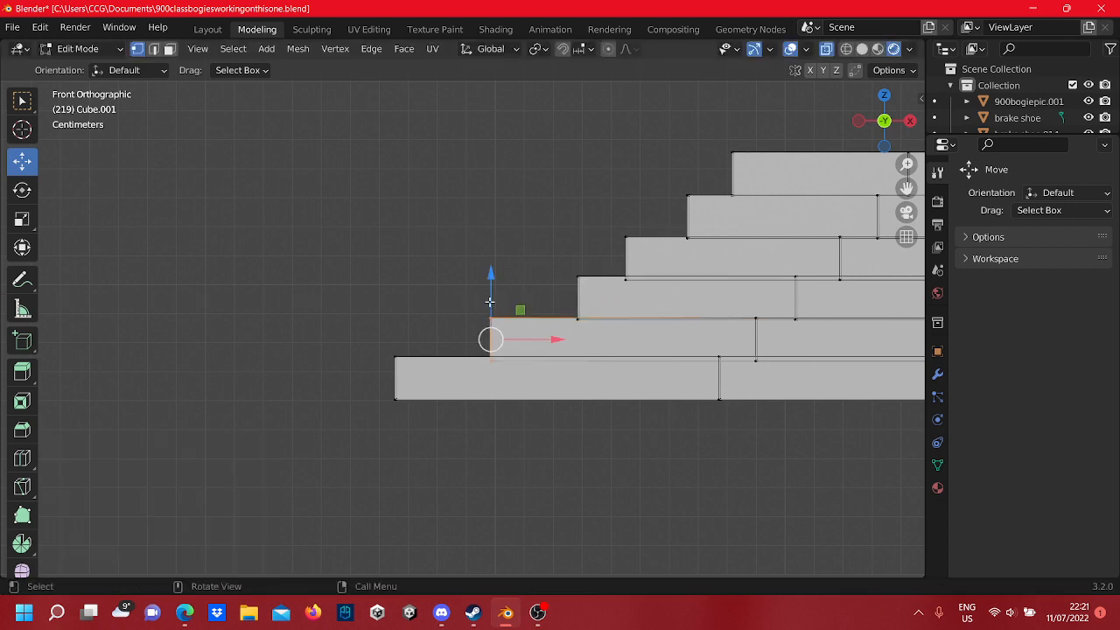
drag(538, 339, 567, 339)
drag(432, 407, 389, 348)
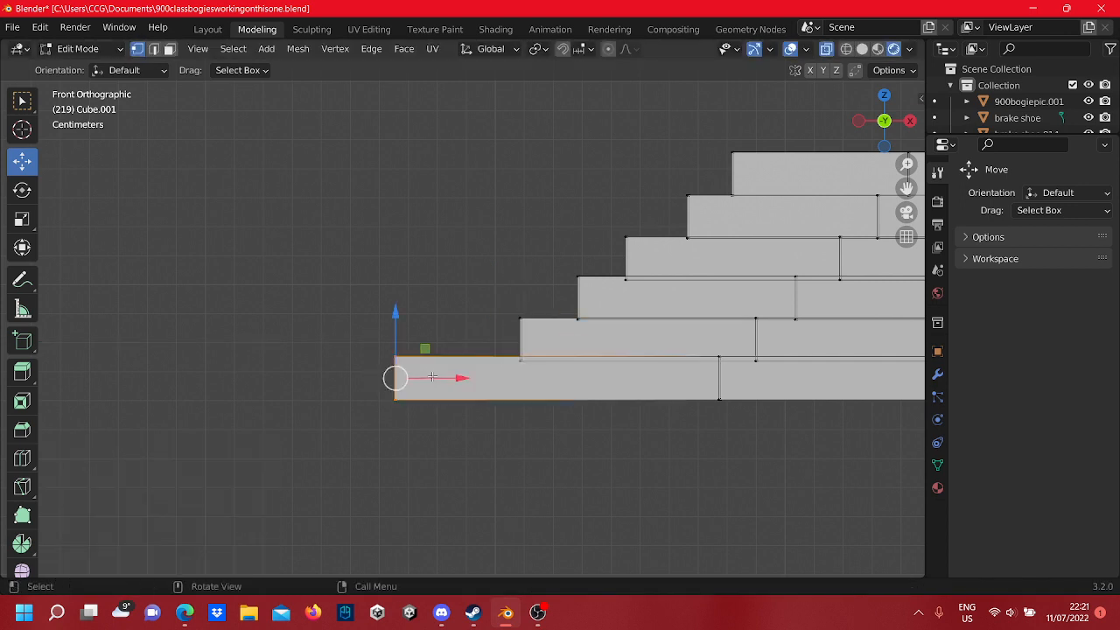
drag(436, 378, 510, 394)
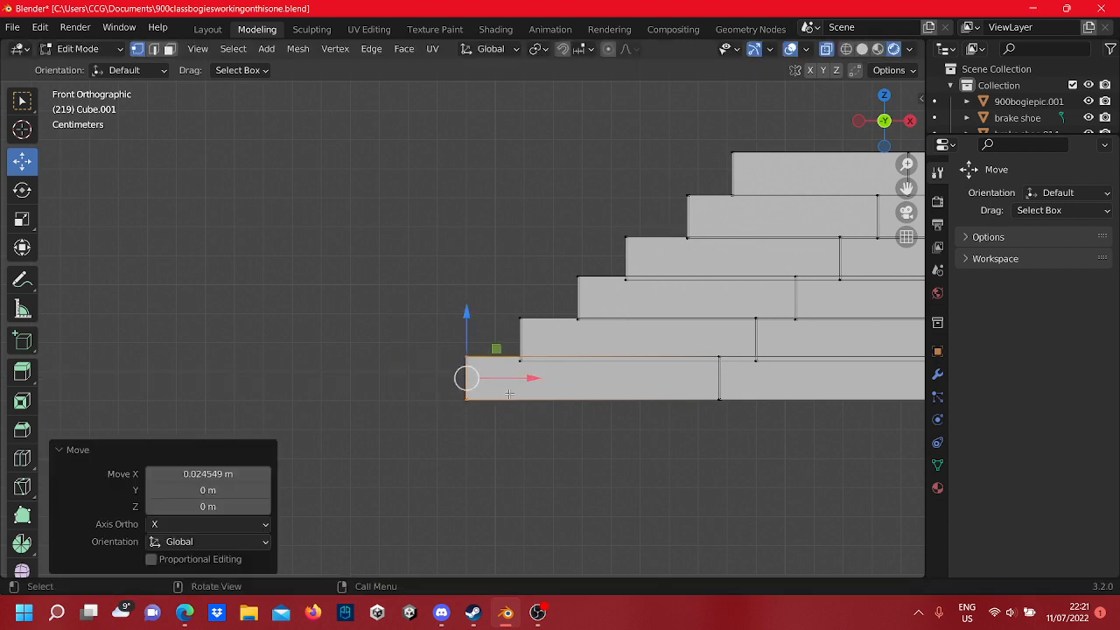
click(517, 261)
- Move the negative-X end of the leaf just beneath the top one about 0.0034 m inward along X
shift+middle_drag(517, 254, 205, 237)
scroll(312, 251, down, 7)
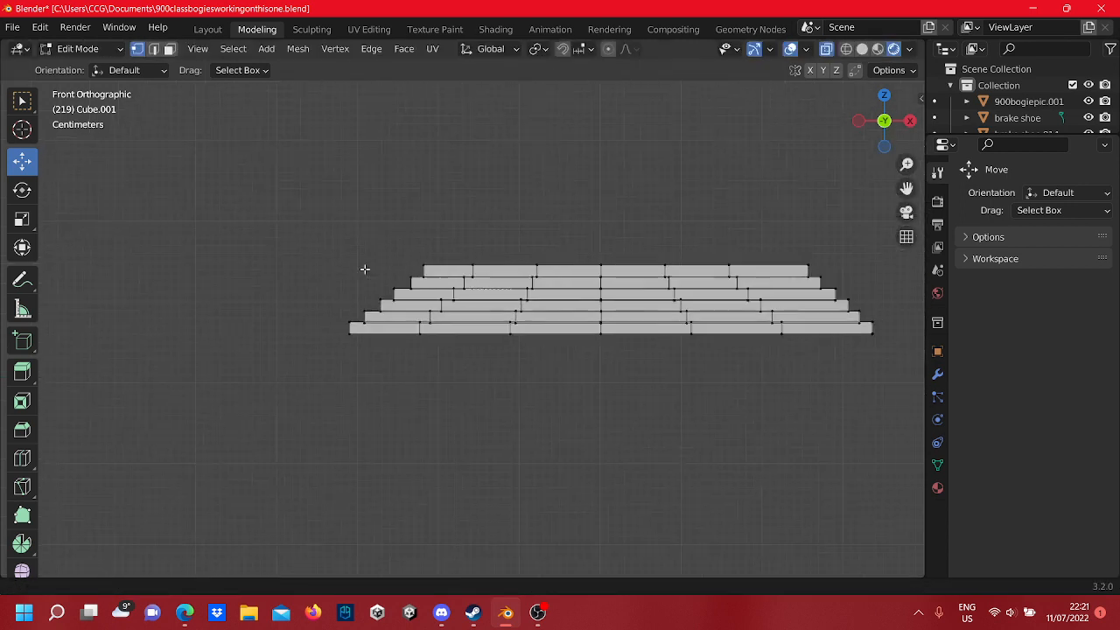
shift+middle_drag(365, 269, 277, 272)
scroll(333, 274, up, 7)
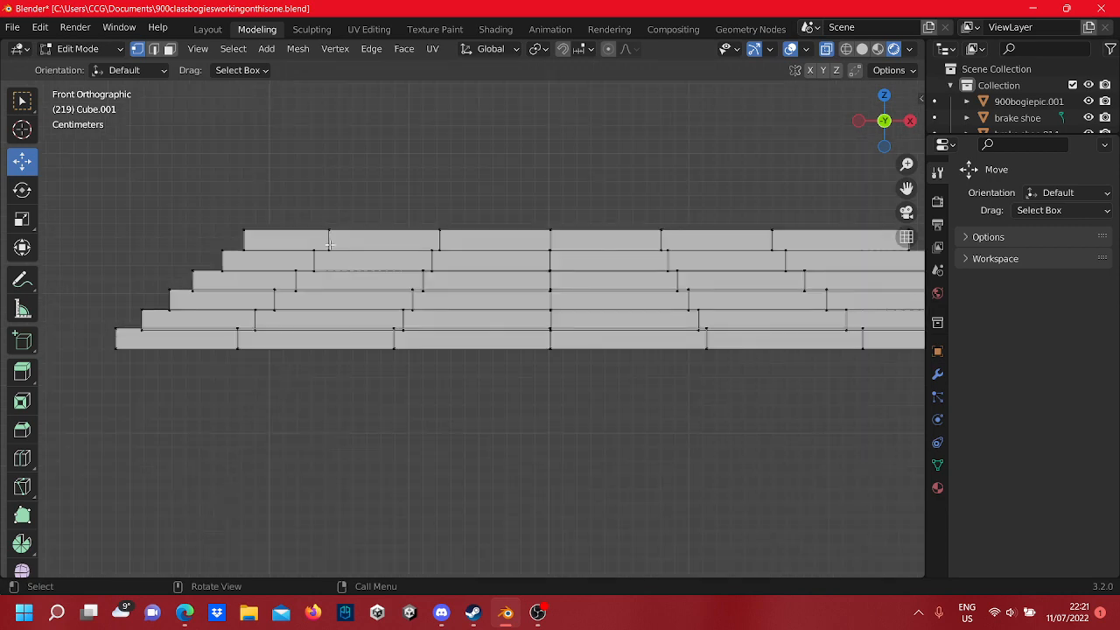
shift+middle_drag(363, 174, 549, 261)
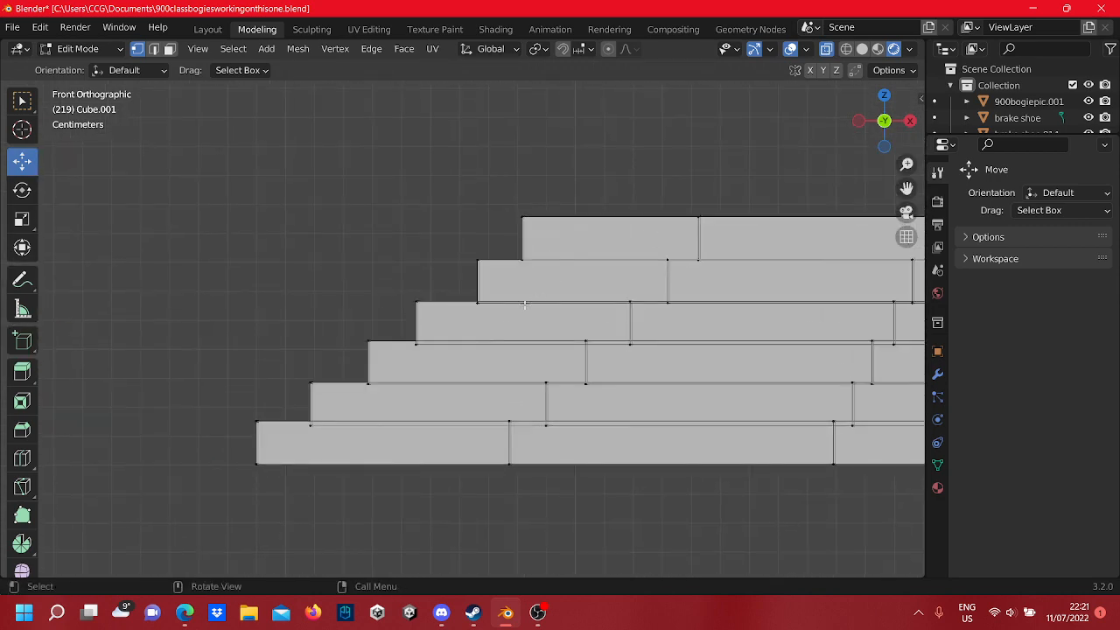
scroll(538, 267, up, 3)
click(538, 272)
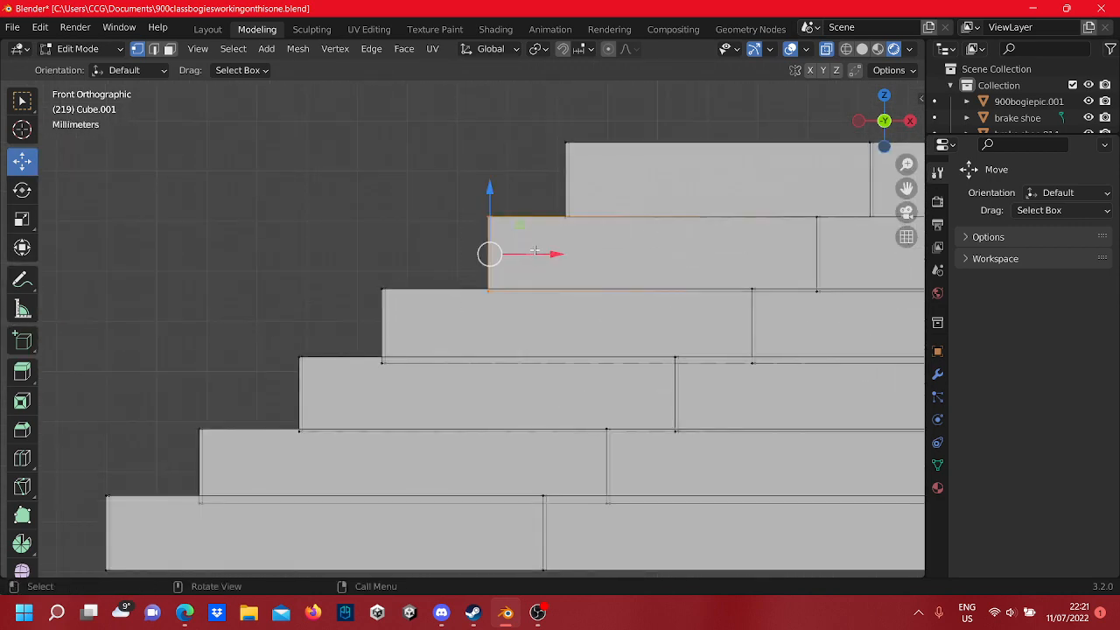
mouse_move(535, 251)
mouse_down()
mouse_move(554, 255)
mouse_move(535, 252)
mouse_up()
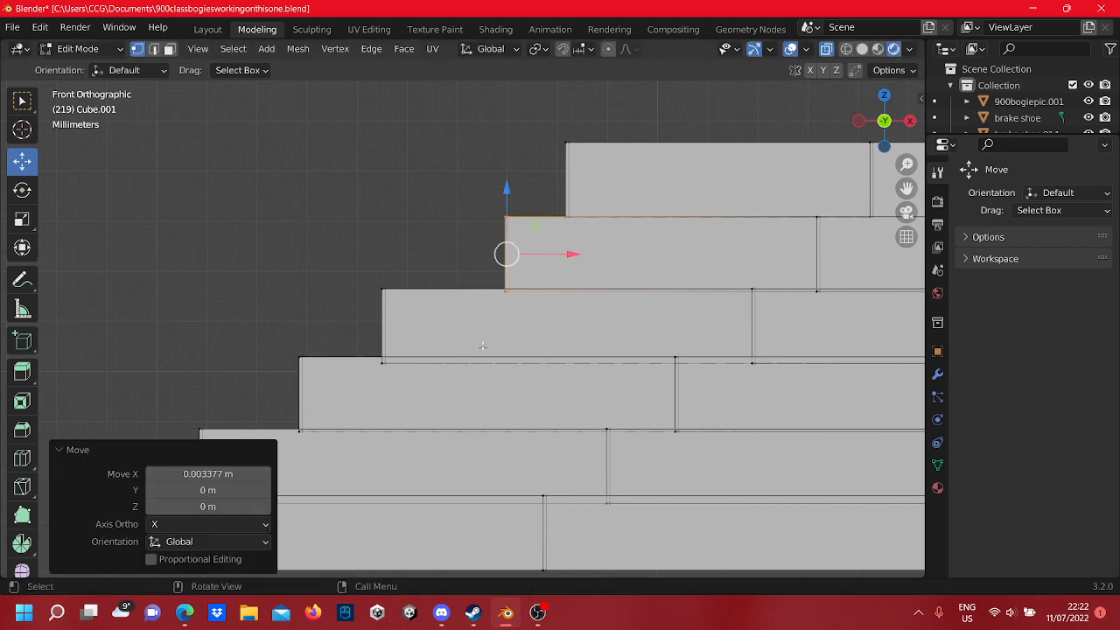
- Move the negative-X end of the third leaf from the top about 0.014 m inward along X
drag(449, 389, 338, 260)
key(g)
key(x)
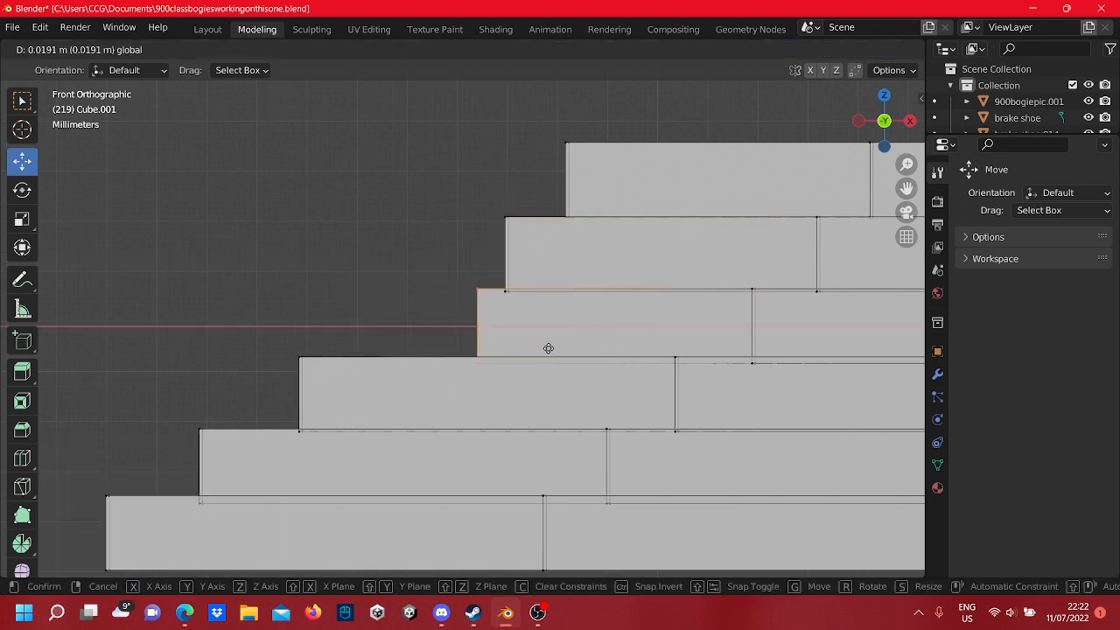
click(520, 348)
scroll(516, 350, down, 3)
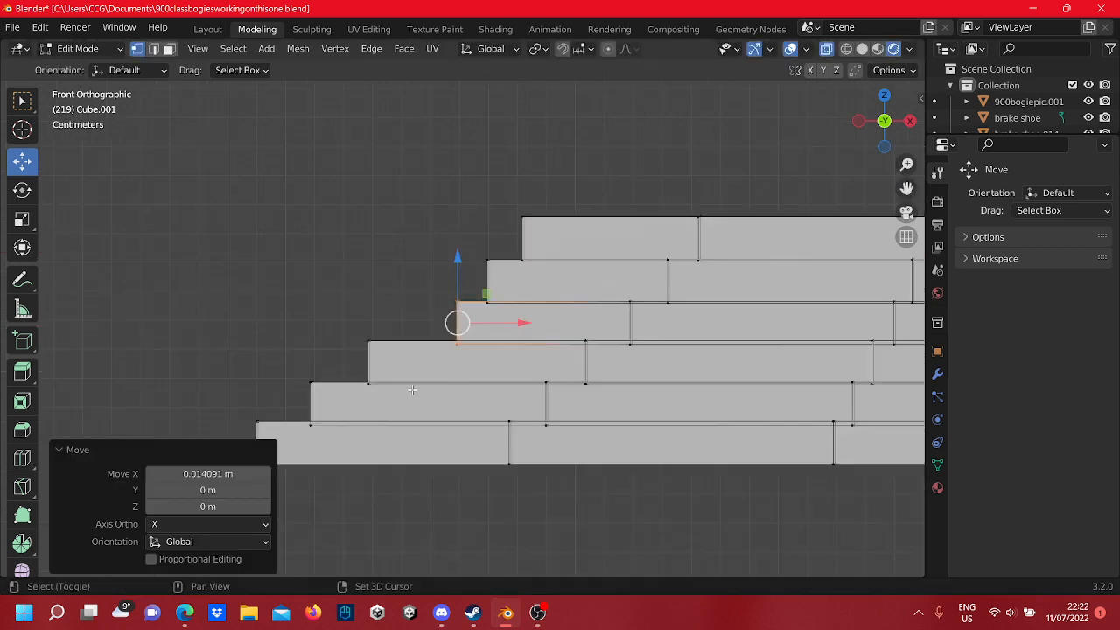
- Shift the negative-X ends of the three lowest leaves together about 0.02 m inward along X
shift+middle_drag(413, 388, 442, 347)
drag(442, 438, 265, 298)
drag(386, 361, 446, 382)
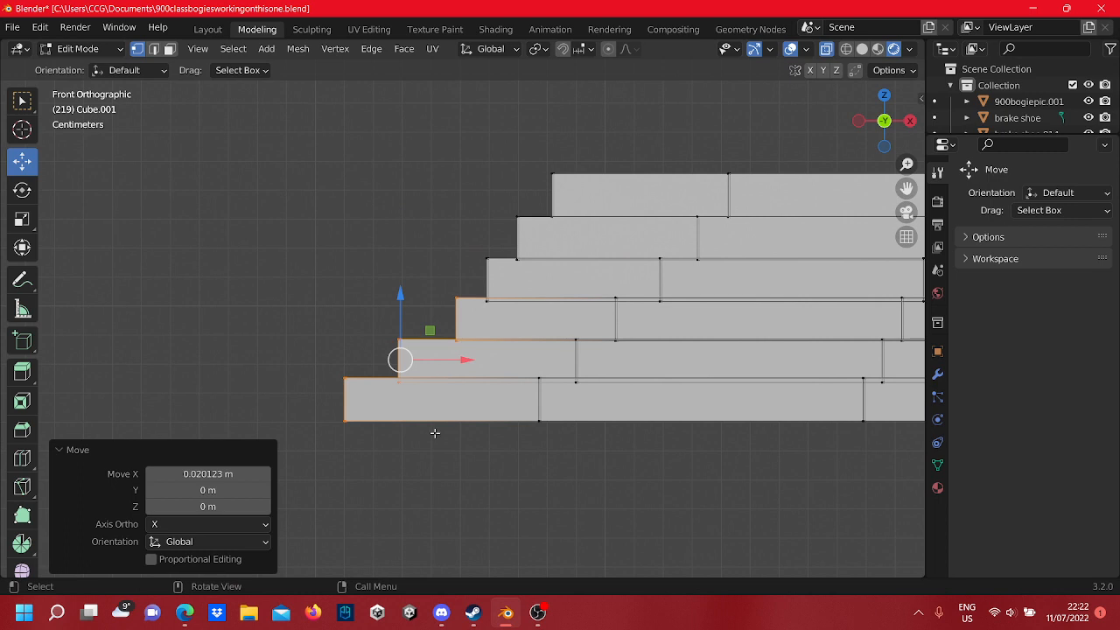
- Move the two lowest leaves' negative-X ends about 0.00825 m inward, then the bottom leaf's end slightly further to even the steps
drag(435, 432, 354, 323)
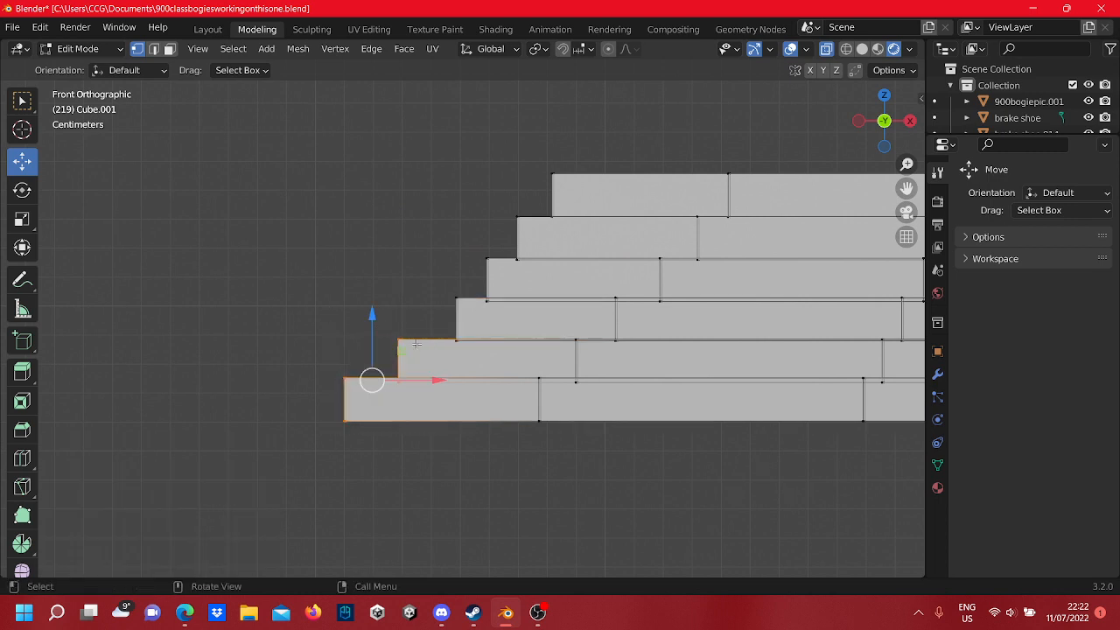
drag(432, 381, 456, 389)
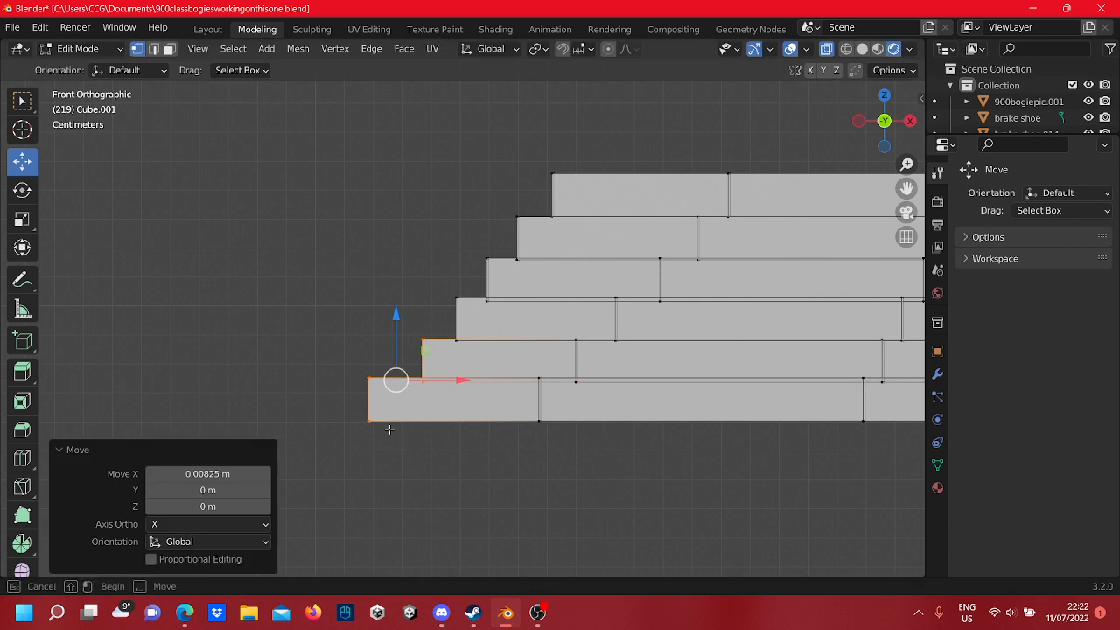
drag(388, 436, 338, 350)
drag(424, 405, 445, 404)
click(416, 269)
- Select the negative-X ends of all six leaves and move them outward about 0.0159 m along negative X
scroll(415, 269, down, 7)
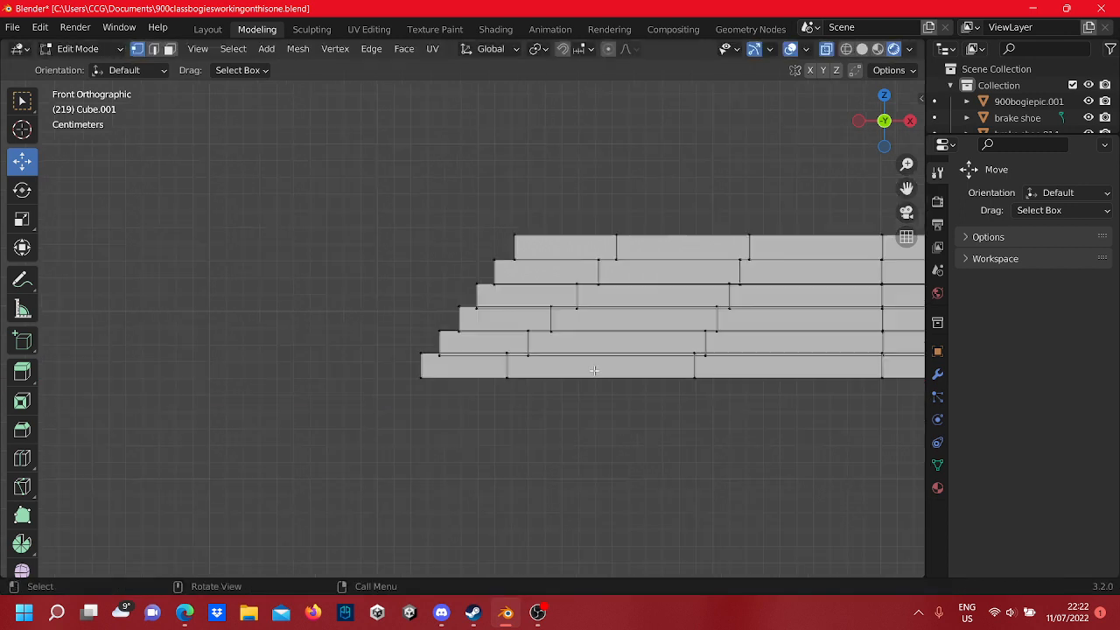
shift+middle_drag(618, 373, 380, 391)
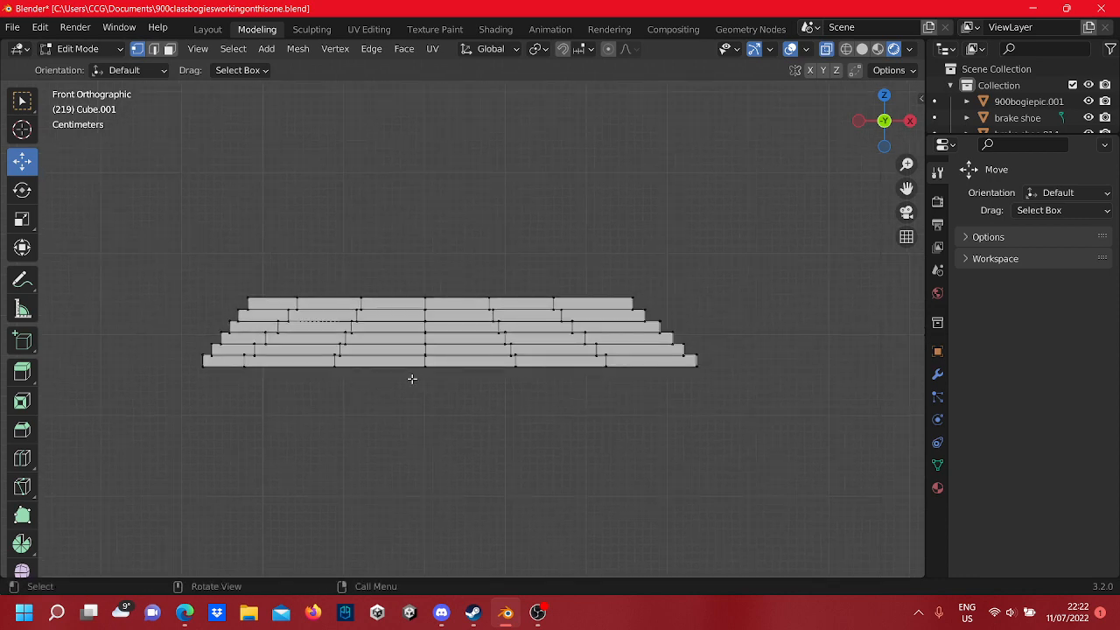
shift+middle_drag(368, 348, 629, 364)
drag(514, 402, 457, 307)
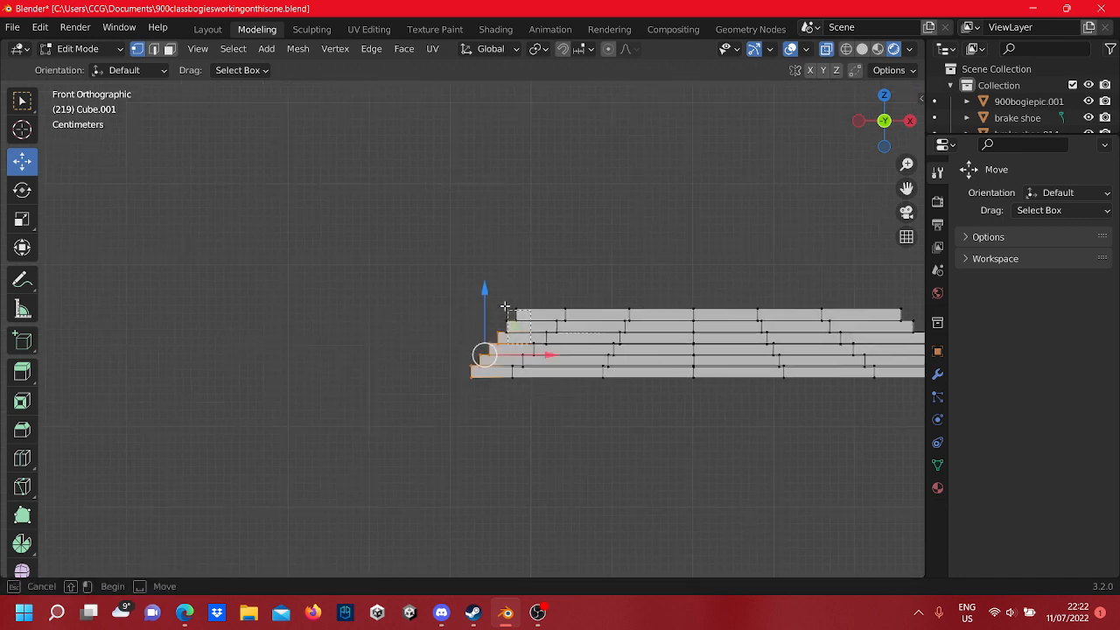
key(g)
key(x)
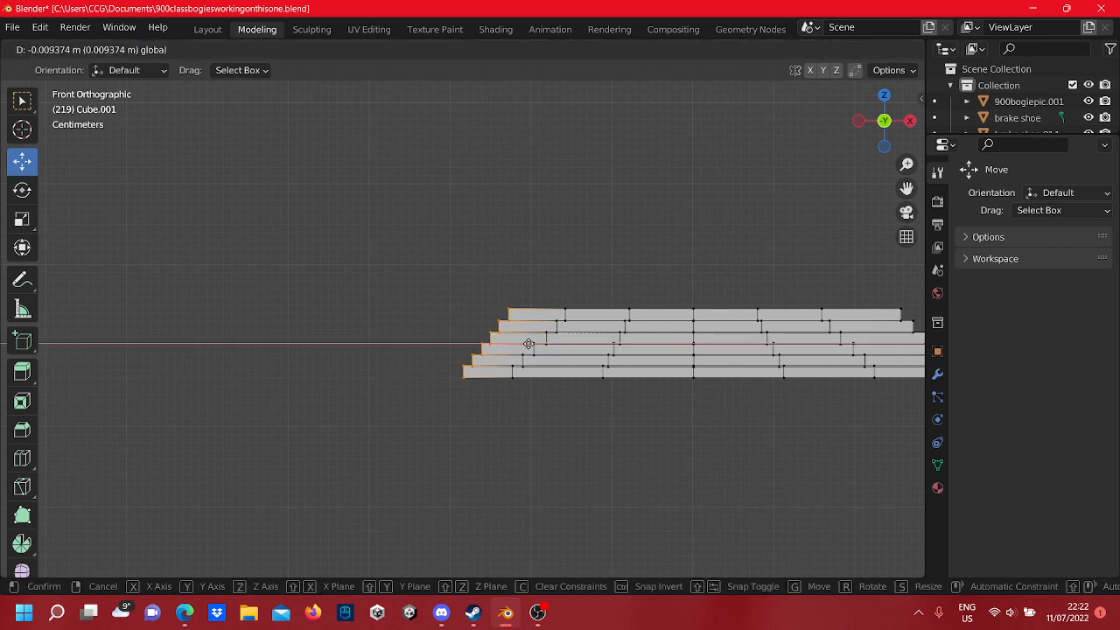
click(529, 341)
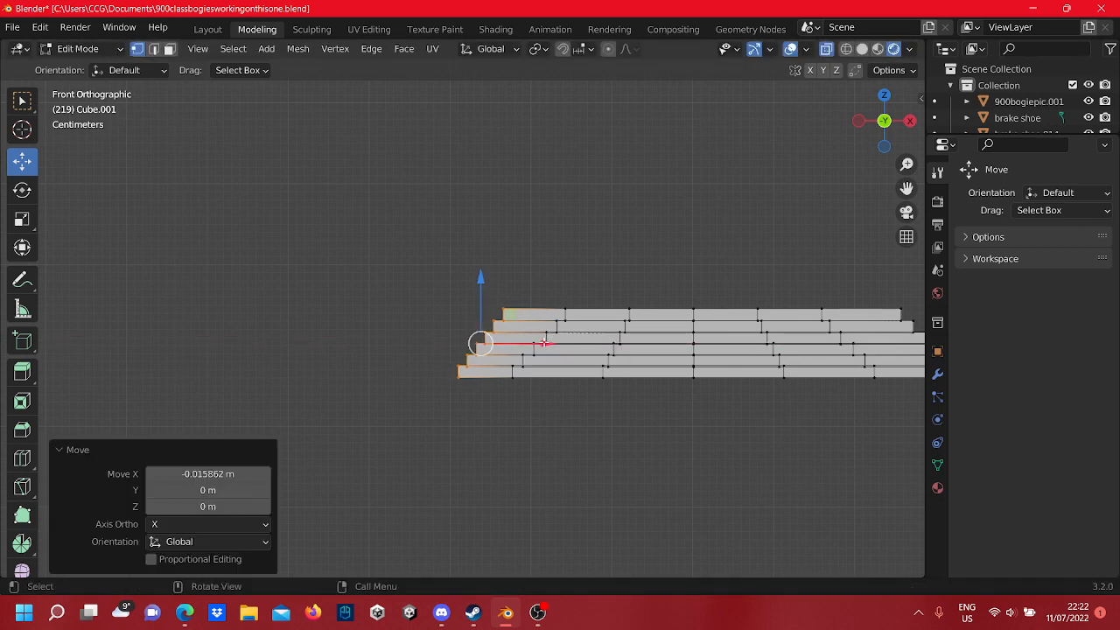
- Extend the same six leaf ends by about another 0.0108 m along negative X and clear the selection
key(g)
key(x)
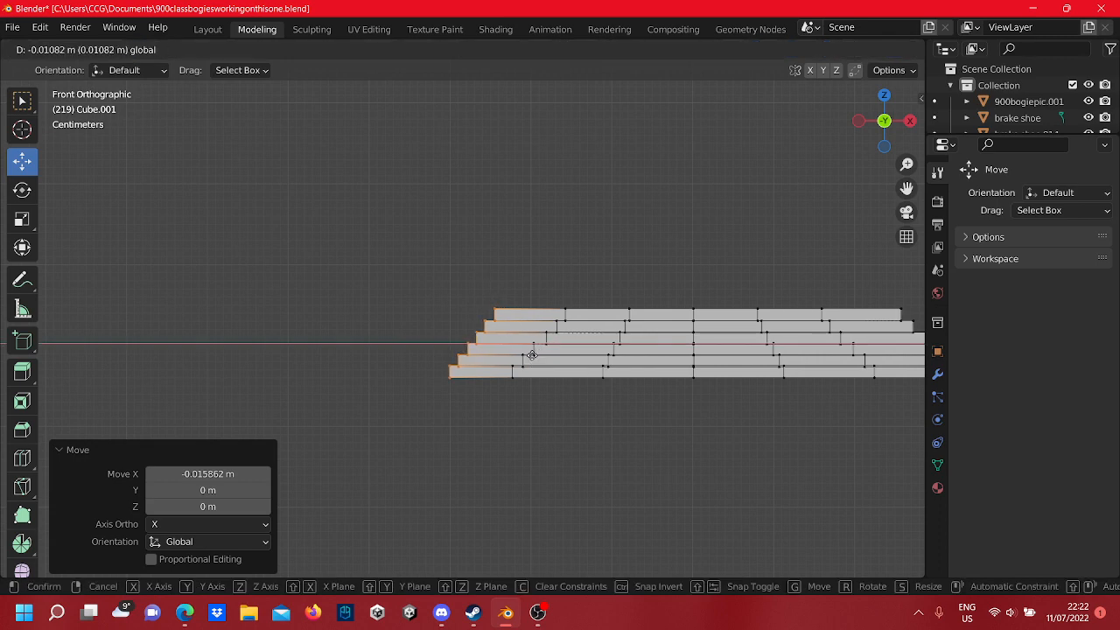
click(532, 356)
shift+middle_drag(536, 284, 397, 261)
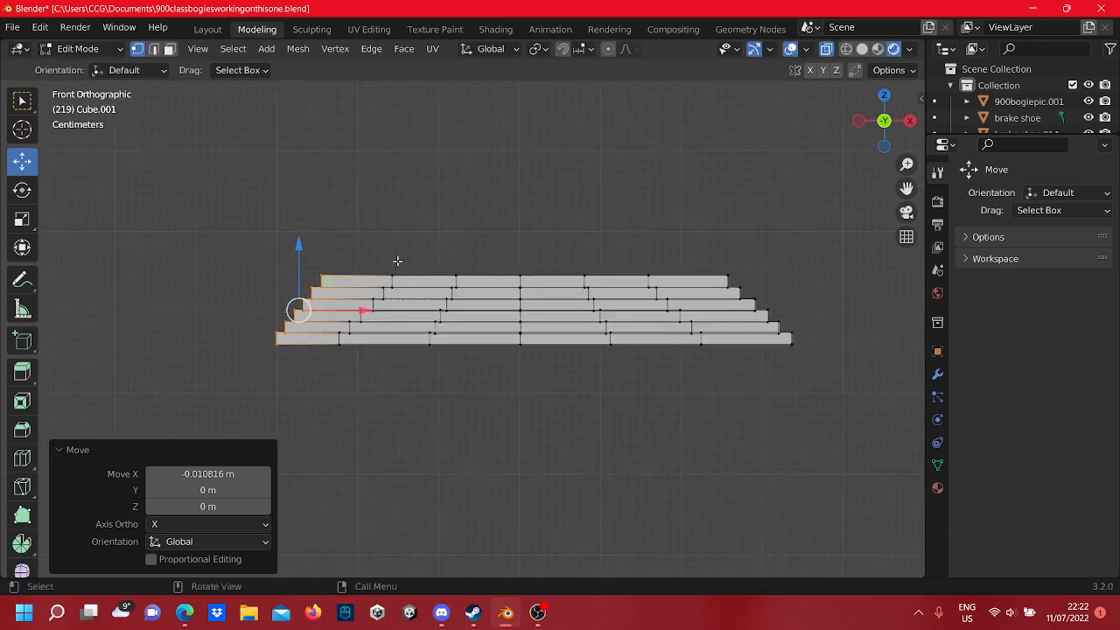
click(503, 241)
scroll(509, 254, down, 2)
scroll(534, 264, up, 3)
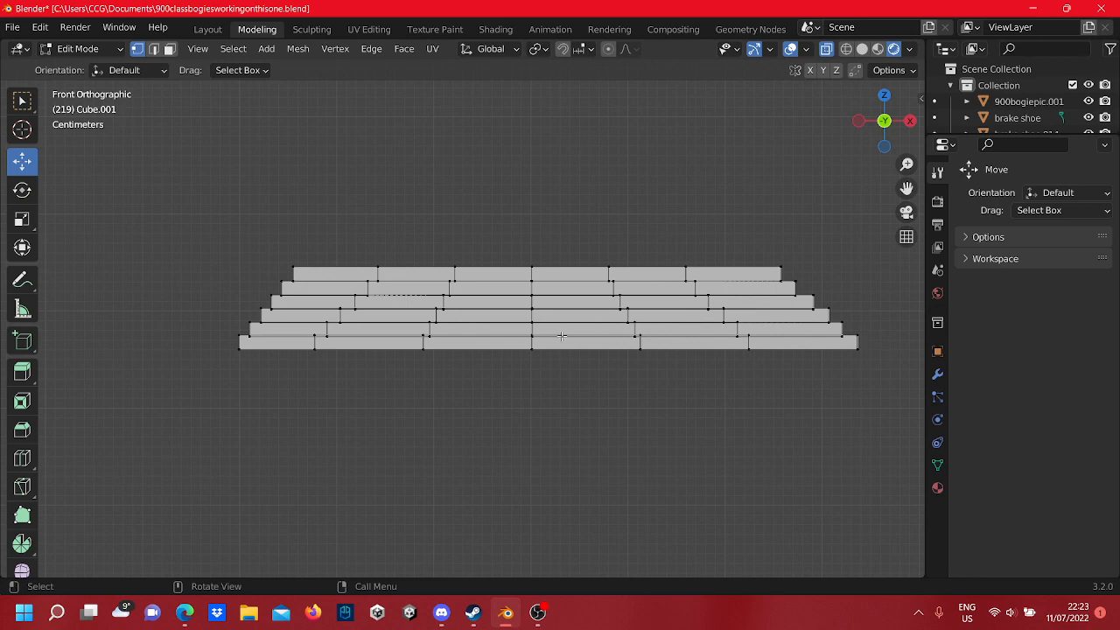
- Raise the centre column of vertices of all leaves along Z to start the arch, and clear the selection
drag(573, 391, 512, 225)
scroll(582, 294, up, 3)
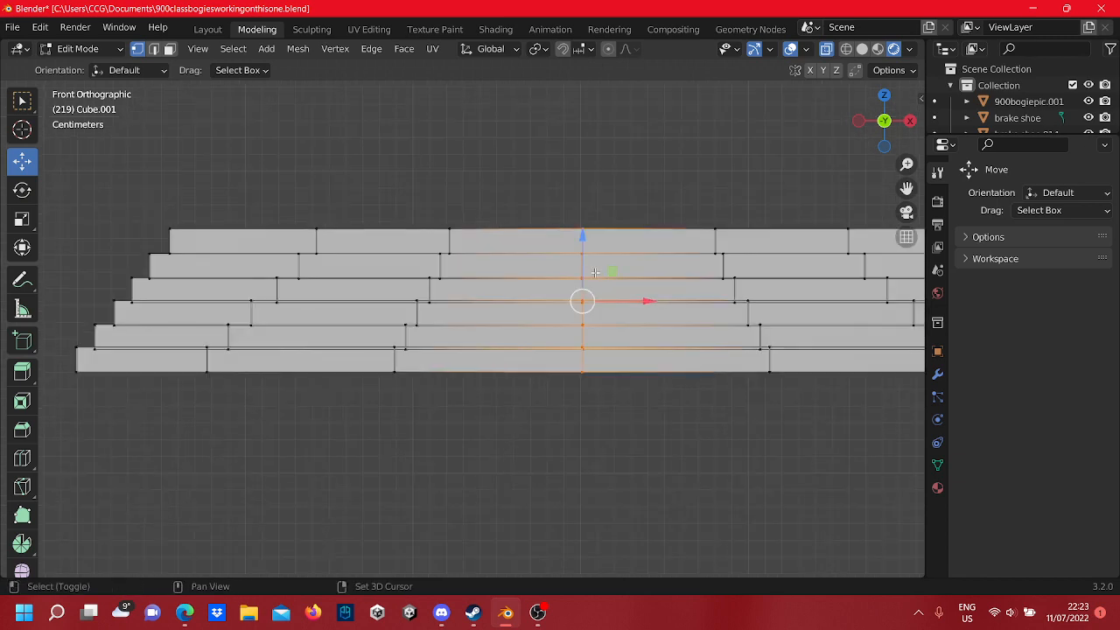
shift+middle_drag(594, 272, 551, 312)
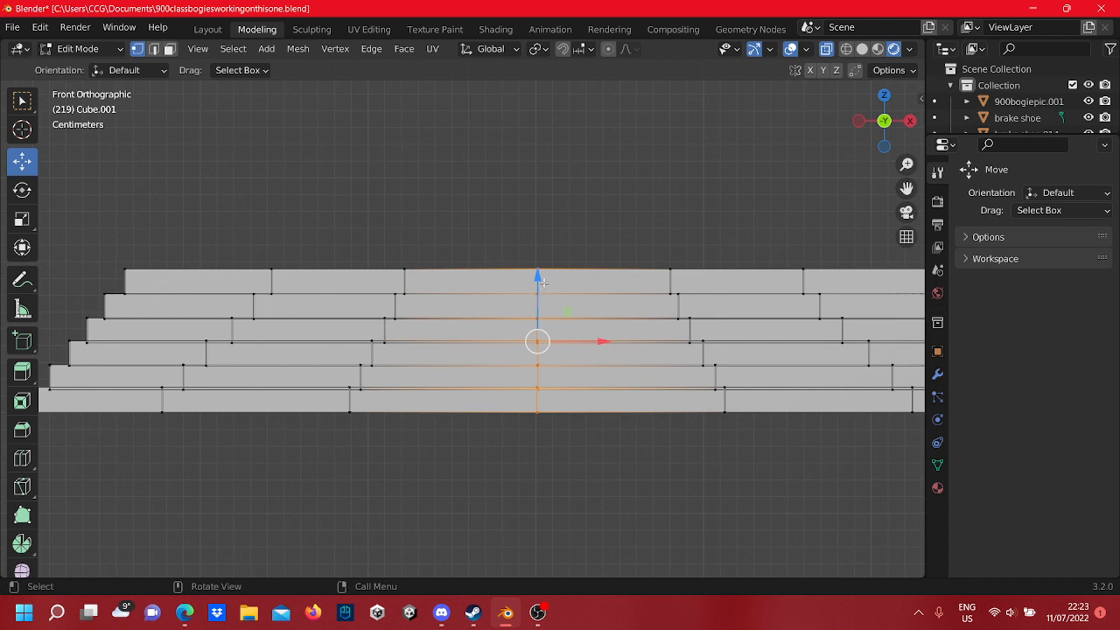
drag(541, 284, 543, 261)
key(a)
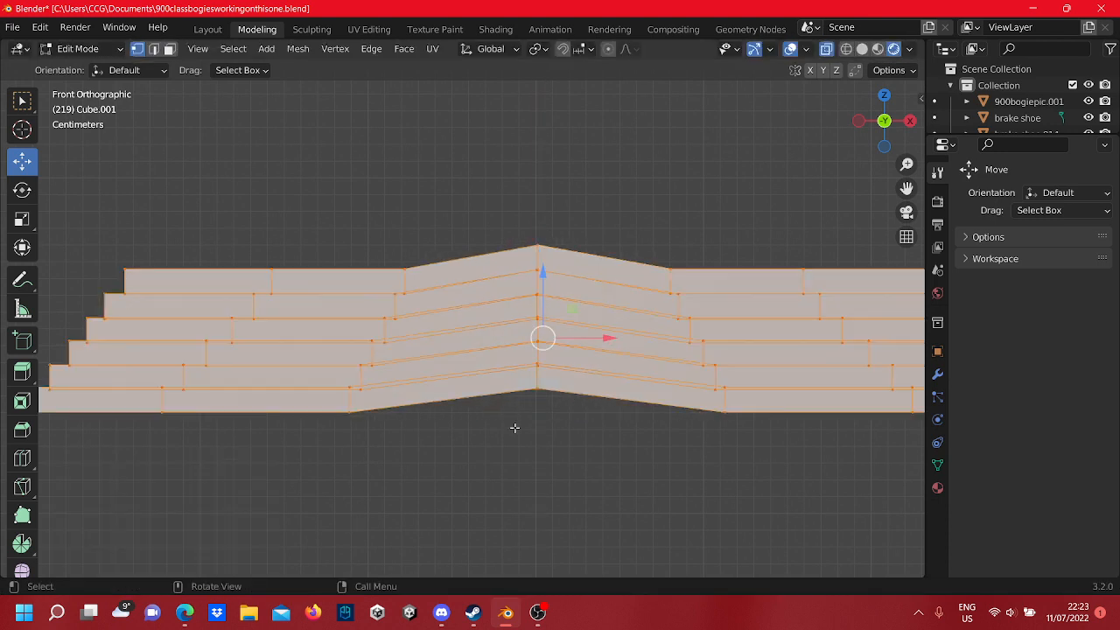
click(462, 472)
- Raise the column of cuts next to the centre on the negative-X side about 0.008 m along Z
shift+middle_drag(429, 465, 528, 473)
drag(529, 473, 419, 219)
drag(478, 295, 487, 274)
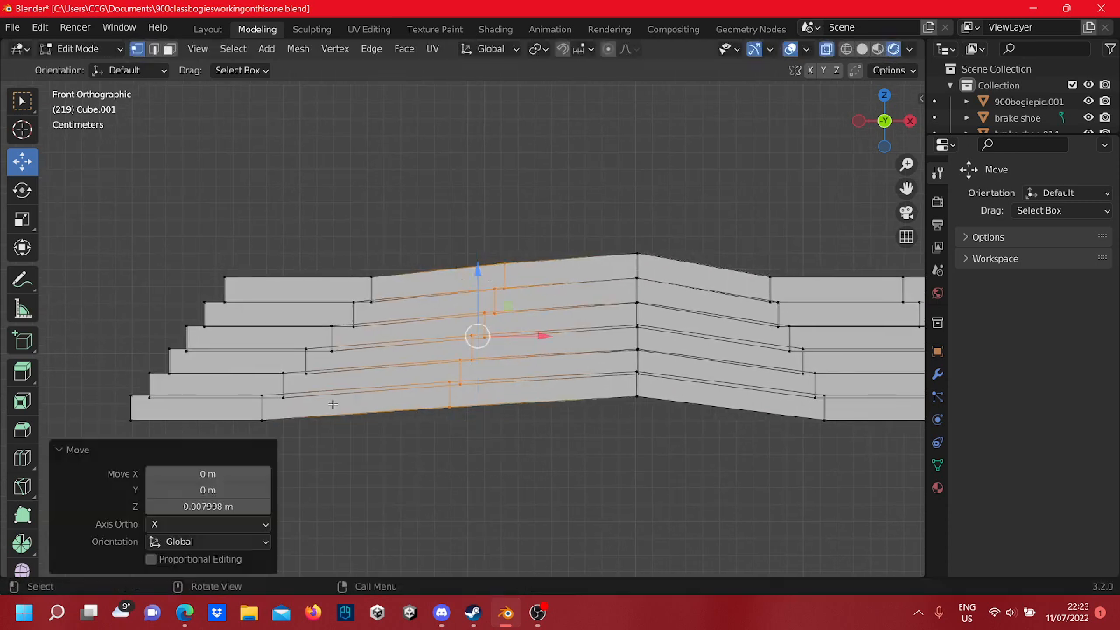
key(a)
click(328, 439)
- Raise the column of cuts next to the centre on the positive-X side along Z to mirror the opposite slope
shift+middle_drag(332, 447, 508, 458)
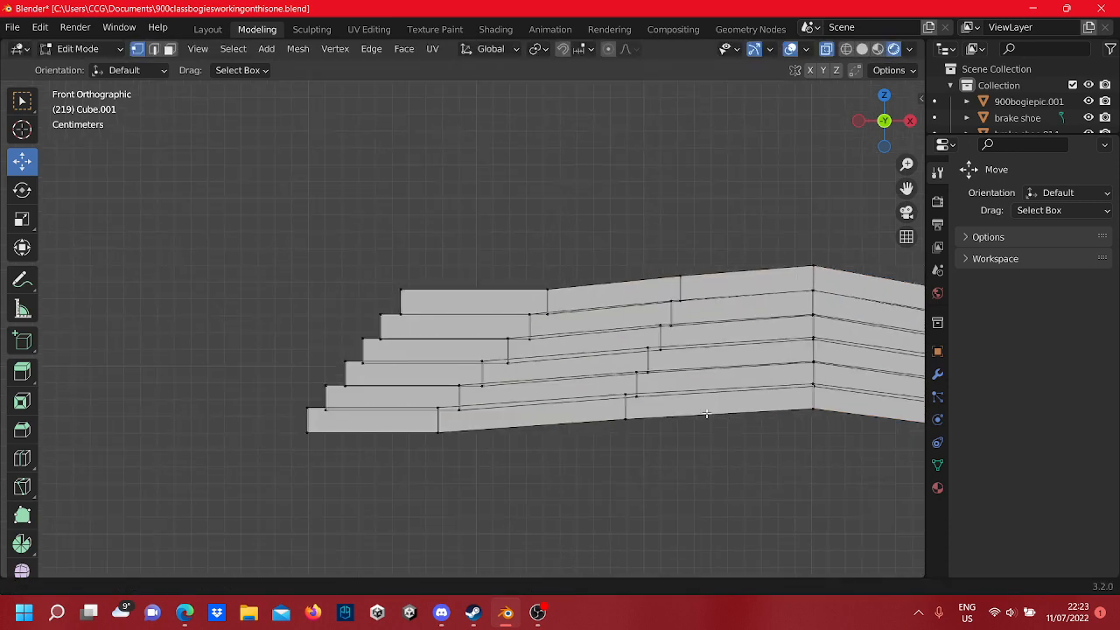
shift+middle_drag(712, 400, 337, 378)
drag(652, 467, 526, 235)
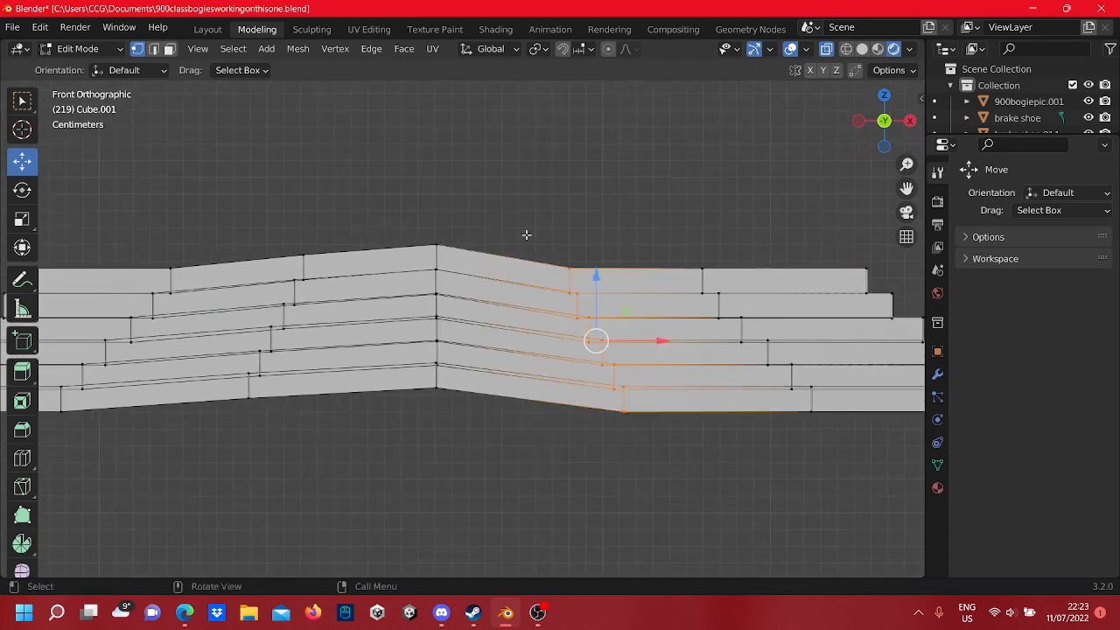
drag(593, 285, 598, 272)
click(722, 453)
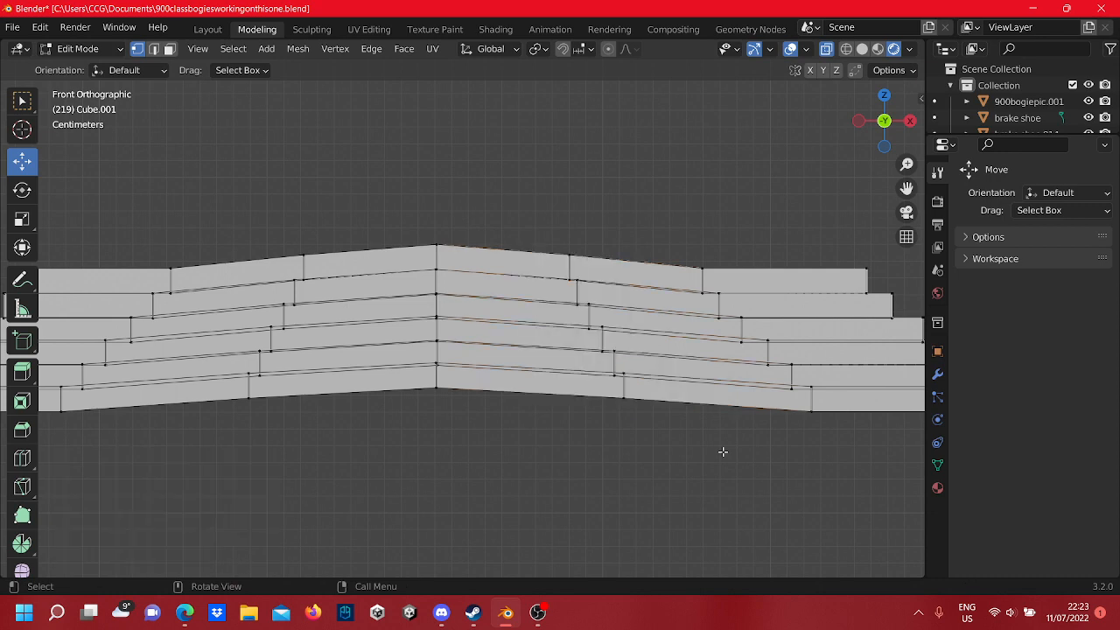
scroll(511, 402, down, 3)
scroll(510, 403, down, 2)
scroll(645, 425, down, 2)
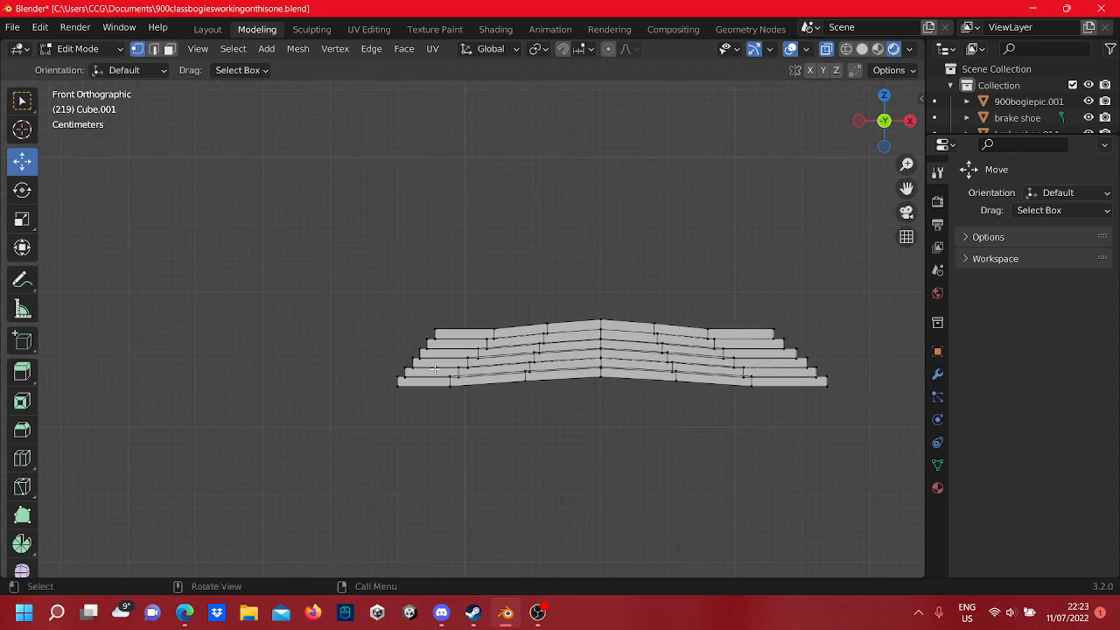
scroll(463, 393, down, 2)
scroll(463, 393, up, 7)
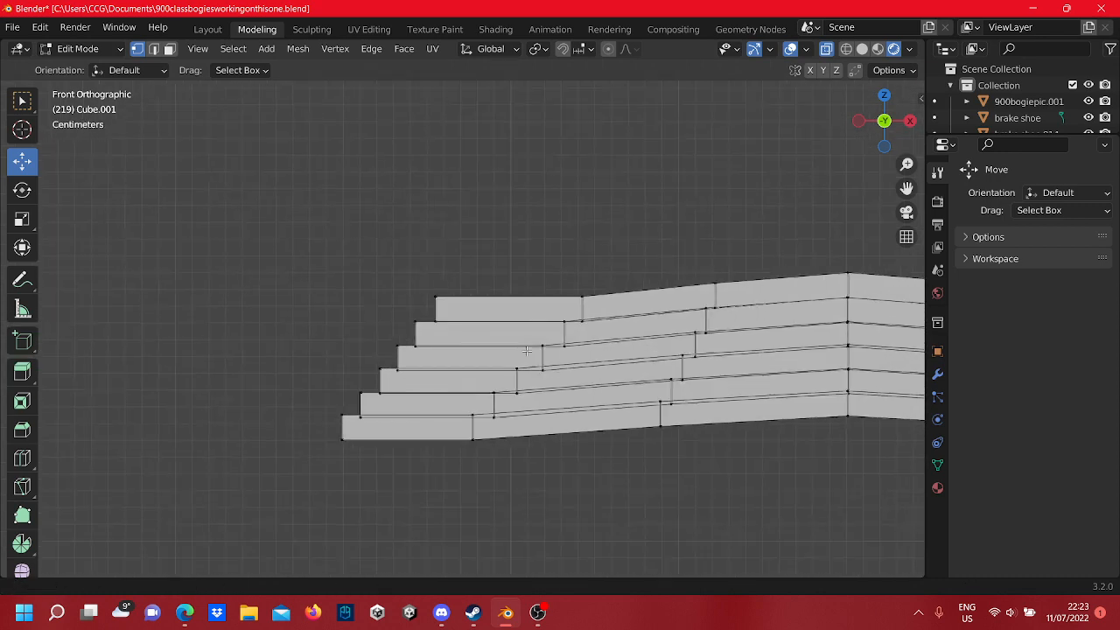
scroll(562, 339, up, 3)
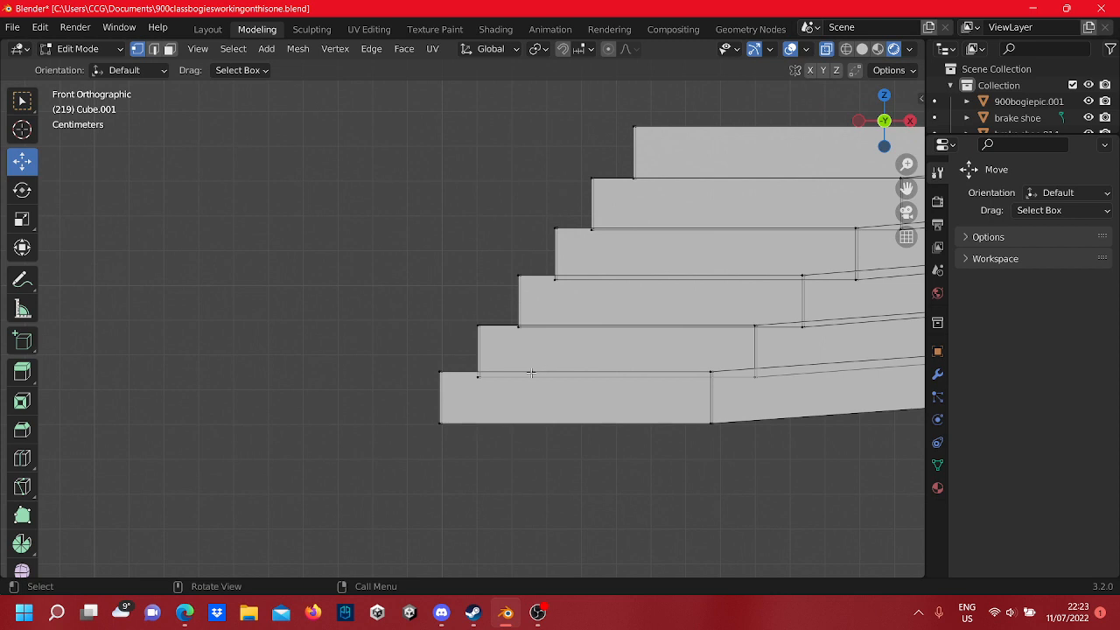
- Lower the negative-X tips of the second and third leaves from the bottom along Z, thinning both ends
click(493, 331)
drag(479, 284, 478, 300)
click(516, 270)
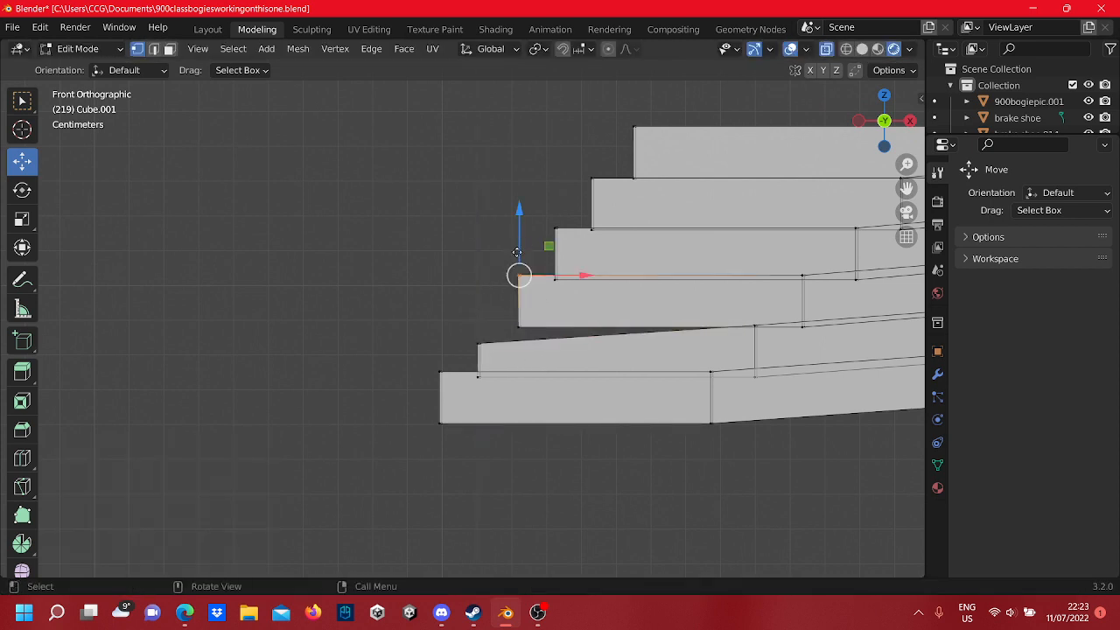
mouse_move(517, 252)
mouse_down()
mouse_move(519, 285)
mouse_move(519, 270)
mouse_up()
shift+click(520, 327)
click(415, 256)
- Lower the negative-X end vertices of the fourth leaf from the bottom onto the third leaf, thinning its tip
shift+middle_drag(613, 287, 531, 335)
click(473, 303)
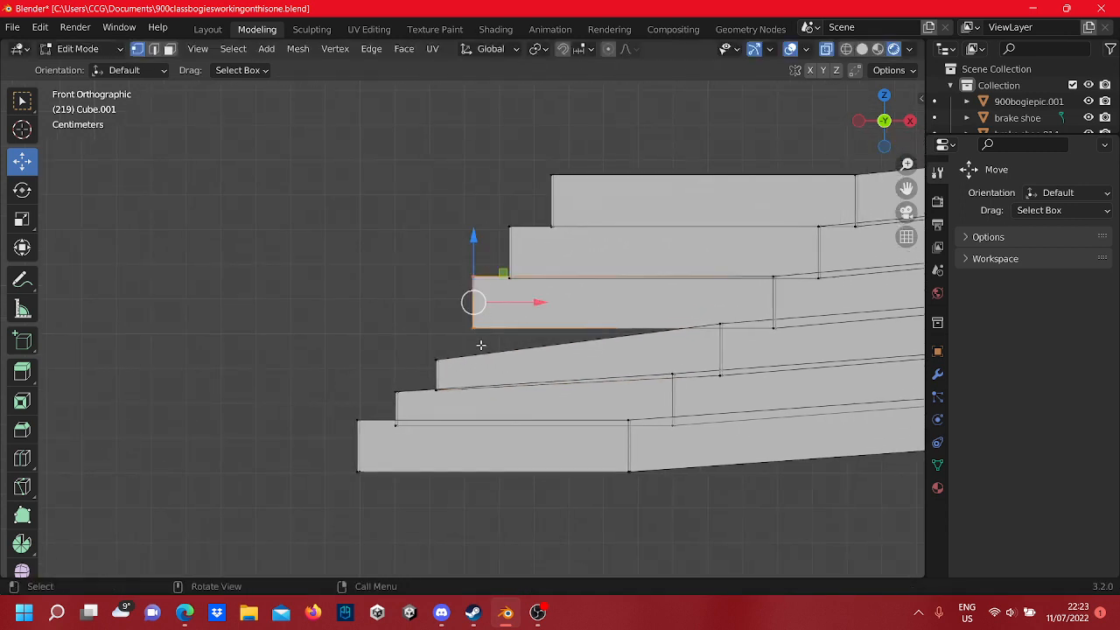
click(459, 300)
click(472, 272)
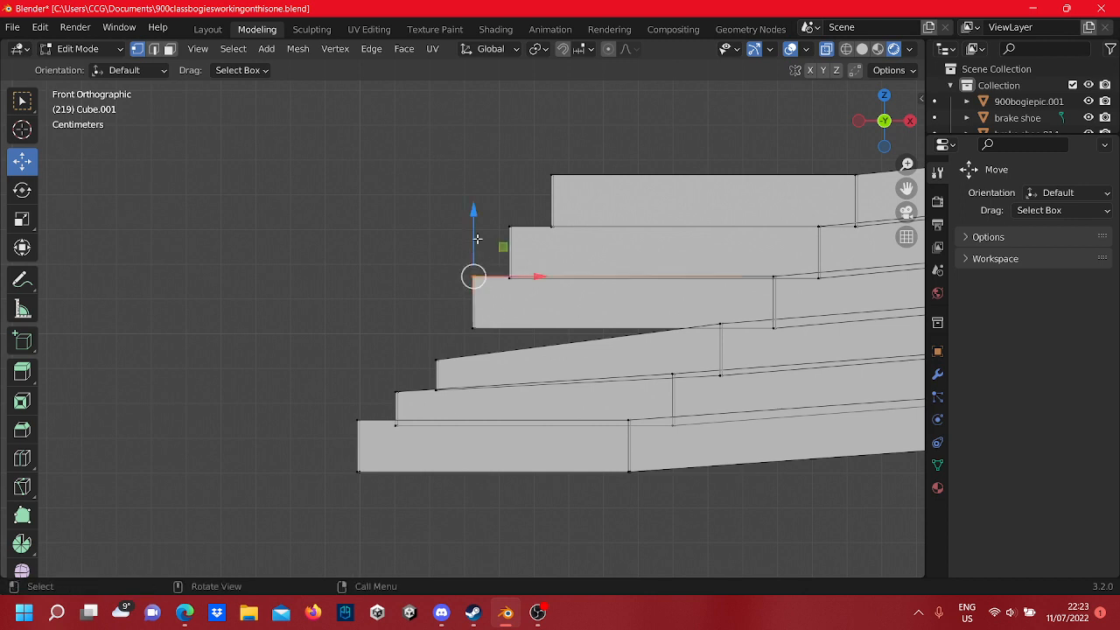
drag(477, 240, 475, 311)
click(432, 274)
scroll(320, 285, down, 5)
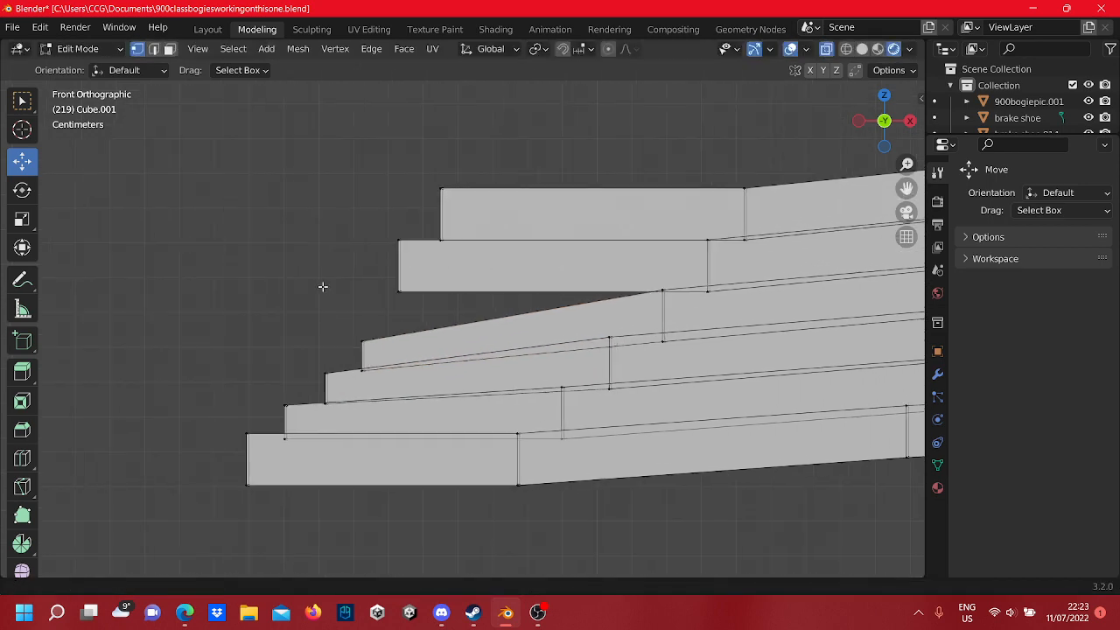
- Lower the negative-X end vertices of the fifth and topmost leaves along Z to continue the tapered steps
scroll(408, 263, up, 8)
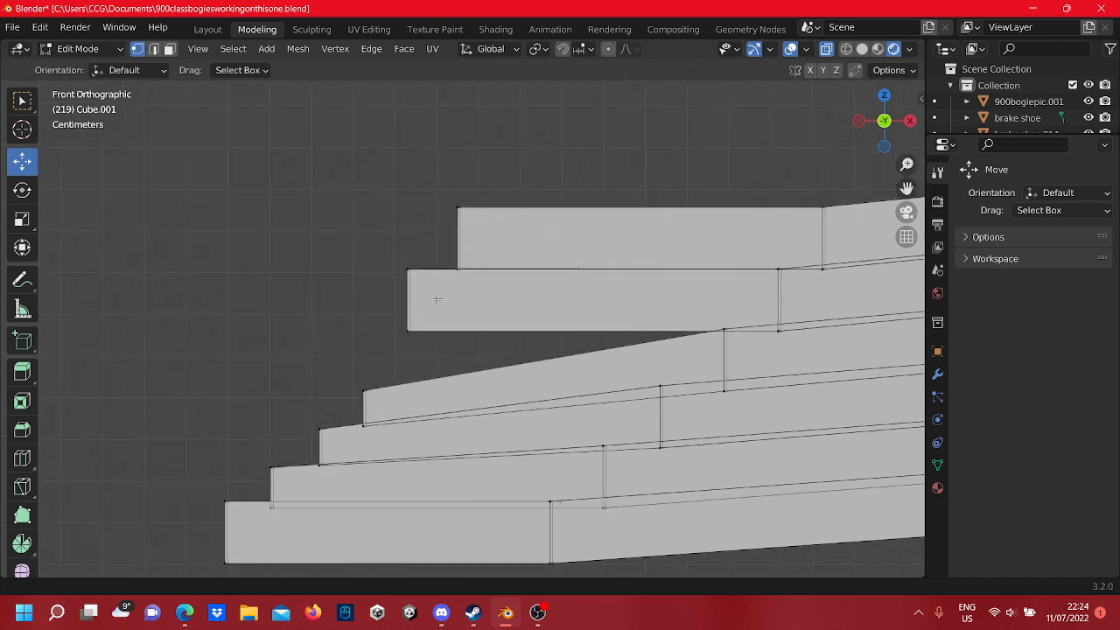
drag(426, 342, 418, 263)
click(407, 270)
key(ctrl+z)
mouse_move(409, 300)
mouse_down()
mouse_move(384, 243)
mouse_move(411, 267)
mouse_move(418, 315)
mouse_move(413, 306)
mouse_up()
click(406, 243)
drag(495, 240, 455, 219)
mouse_move(476, 287)
mouse_down()
mouse_move(459, 266)
mouse_move(449, 210)
mouse_move(466, 273)
mouse_up()
- Lower the upper tip corner of the bottom leaf, and that of the second leaf by about 0.0019 m, along Z
scroll(373, 246, down, 3)
shift+middle_drag(326, 410, 399, 350)
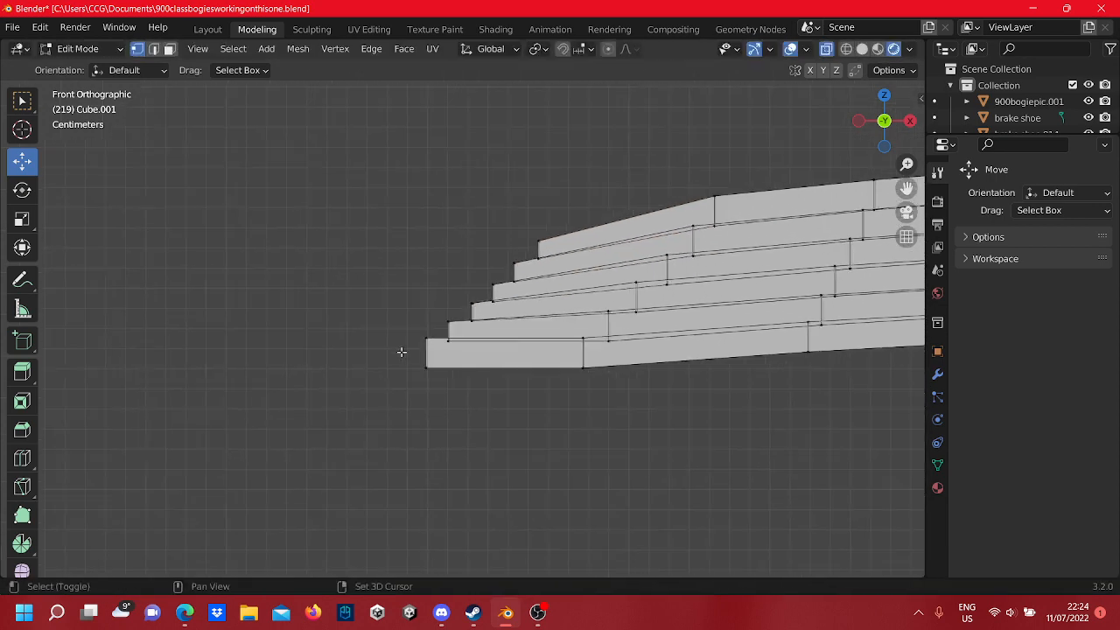
scroll(400, 384, up, 4)
drag(390, 300, 405, 338)
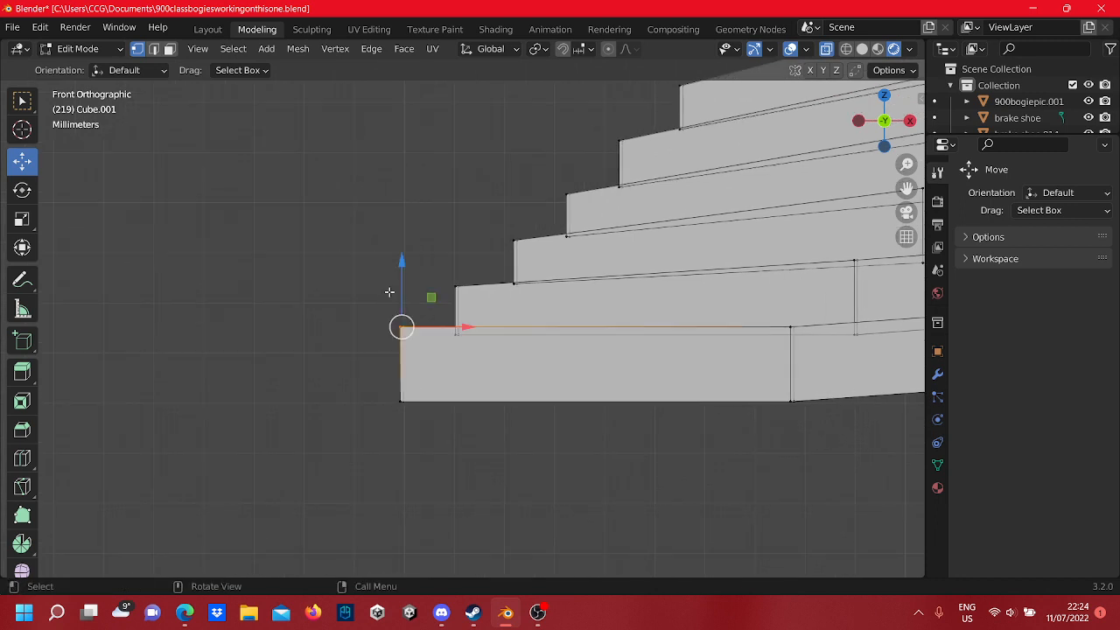
drag(402, 284, 456, 260)
click(413, 297)
scroll(582, 300, down, 2)
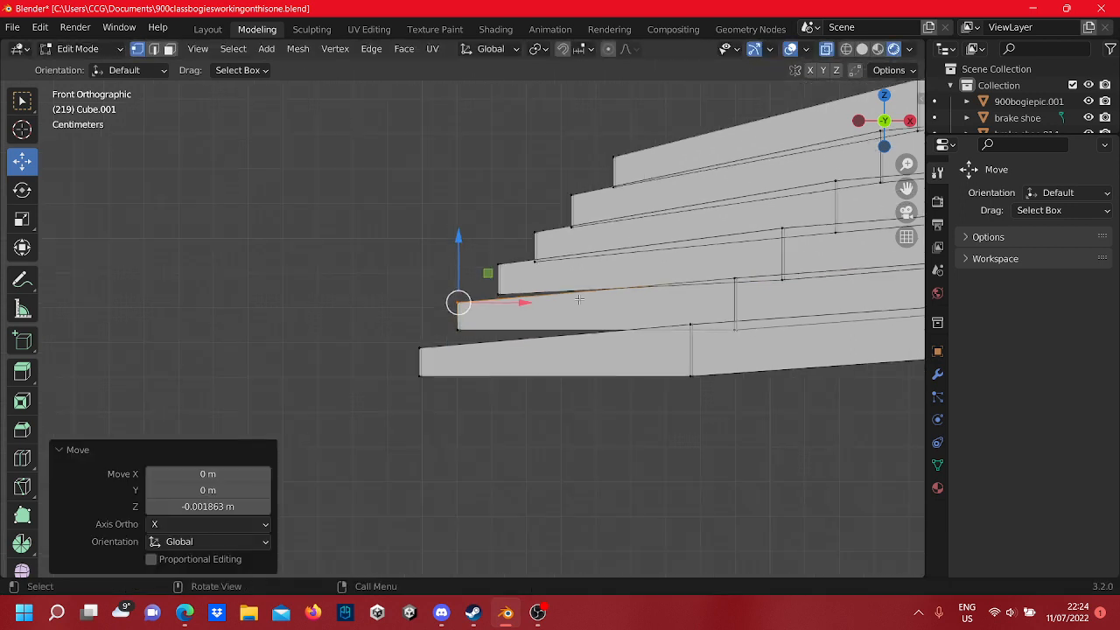
- Lower the ends of the upper four leaves about 0.0028 m along Z and raise them back about 0.001 m
drag(589, 305, 456, 163)
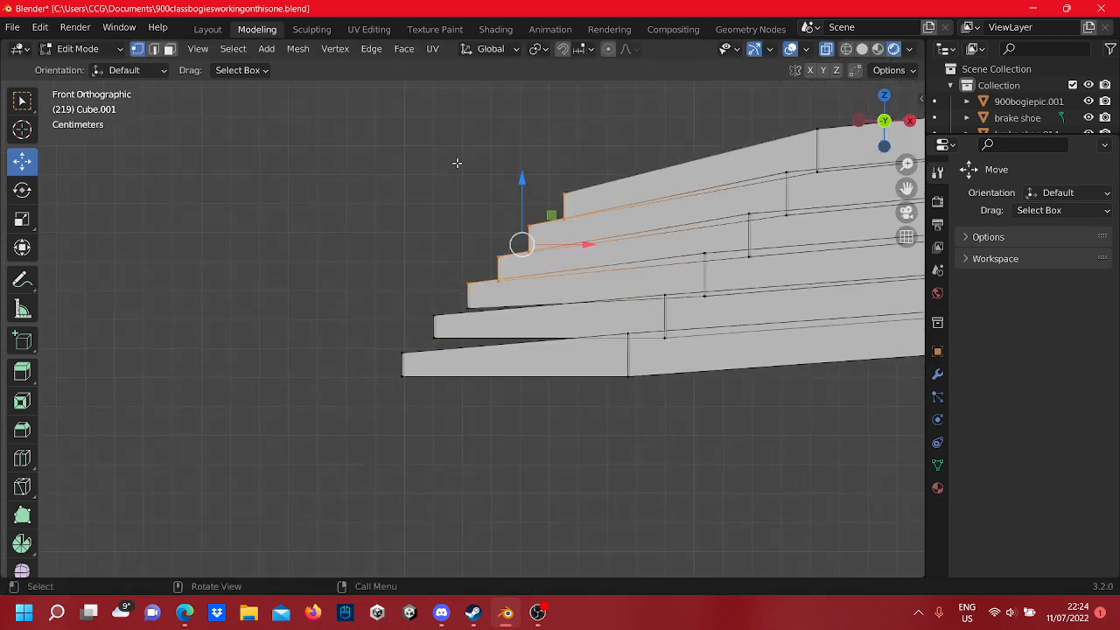
drag(521, 232, 510, 219)
scroll(503, 256, up, 4)
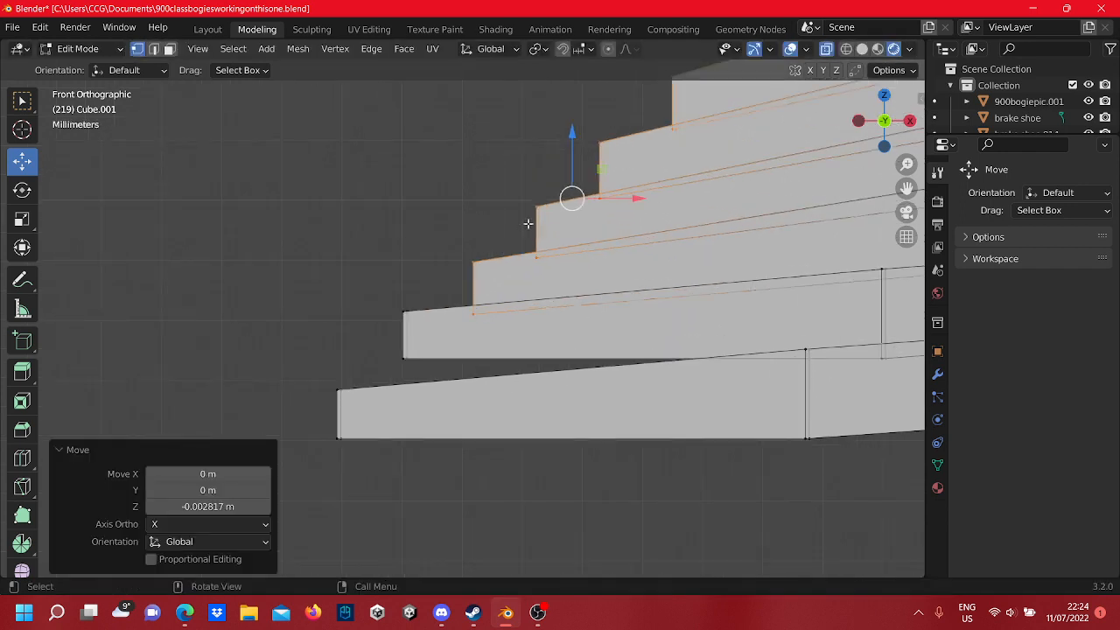
drag(573, 150, 575, 145)
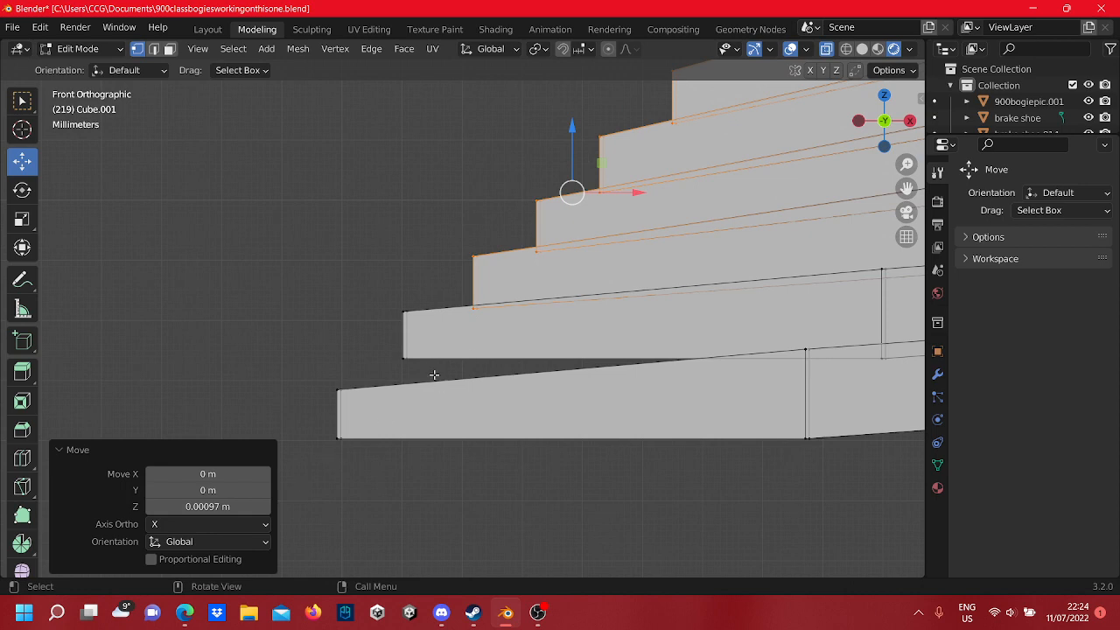
- Lower the second leaf's tip onto the bottom leaf and the upper four leaf ends by about 0.0037 m along Z
click(393, 295)
drag(404, 290, 407, 317)
scroll(560, 329, down, 3)
shift+middle_drag(627, 325, 624, 342)
drag(652, 362, 460, 151)
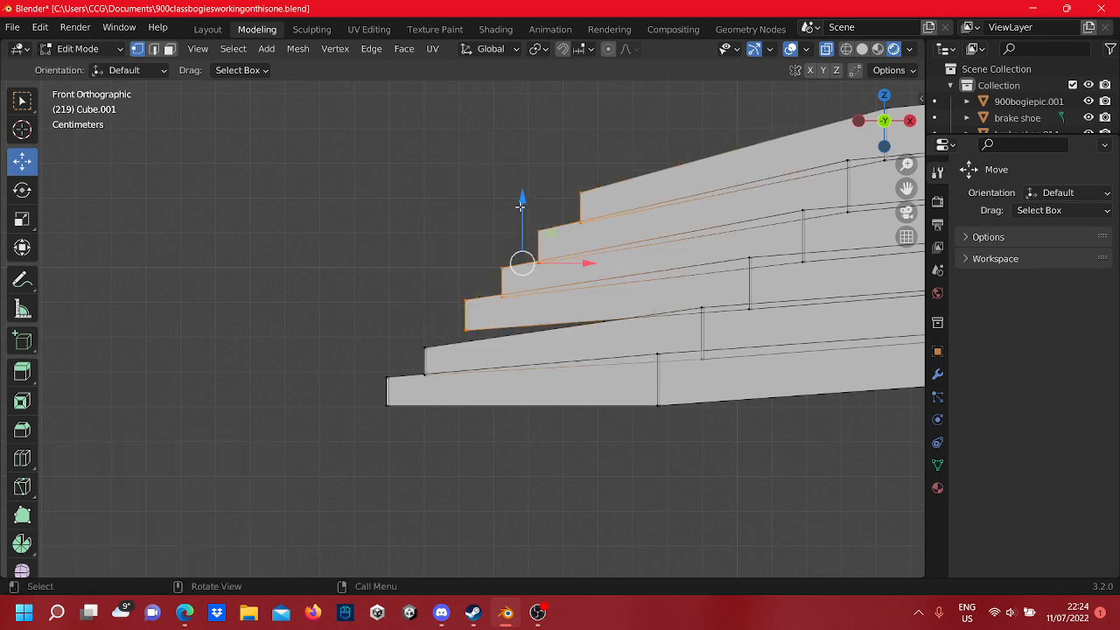
drag(521, 203, 519, 225)
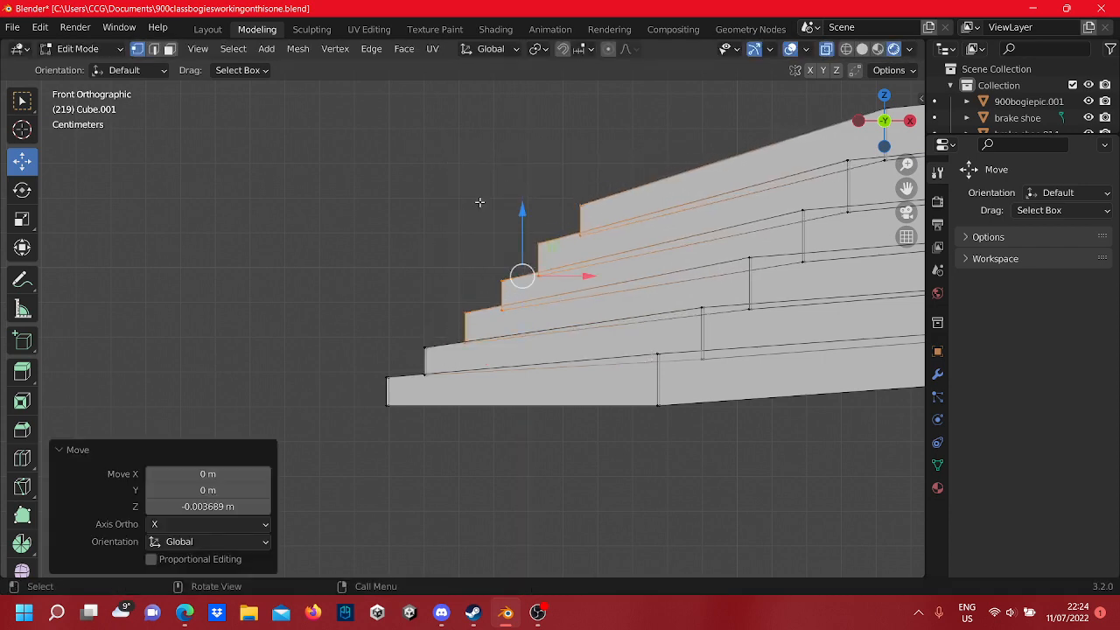
click(422, 183)
- Raise the bottom leaf's underside at both negative-X cuts along Z, the one nearer the centre by about 0.0034 m
scroll(458, 350, down, 6)
scroll(458, 350, up, 3)
scroll(457, 350, up, 3)
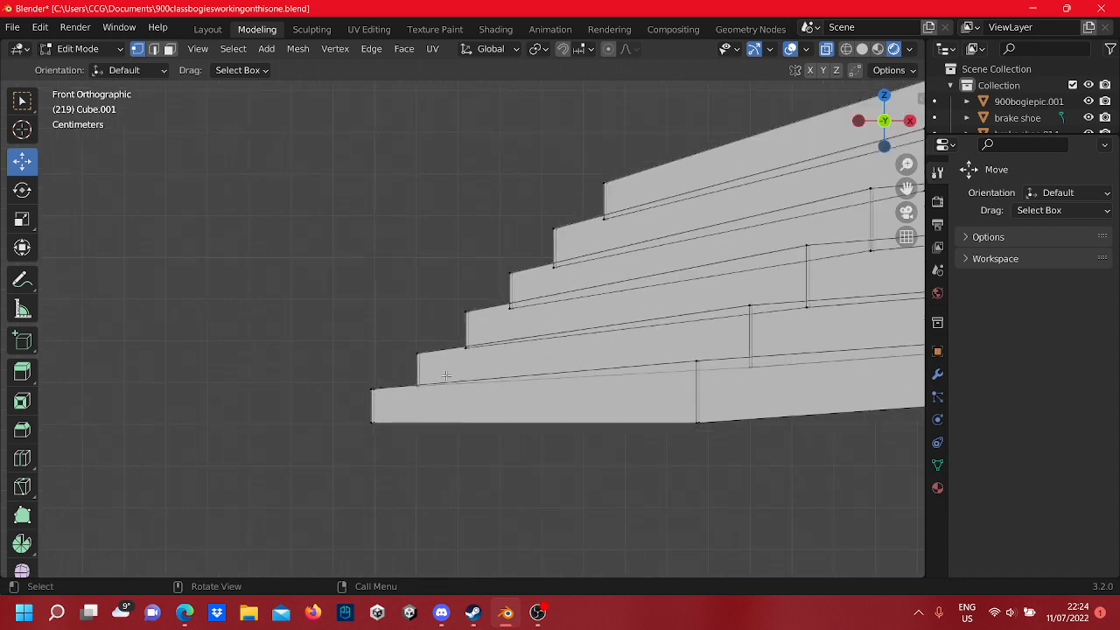
shift+middle_drag(741, 444, 590, 393)
drag(590, 394, 544, 314)
scroll(665, 364, down, 2)
click(769, 401)
shift+middle_drag(716, 397, 442, 381)
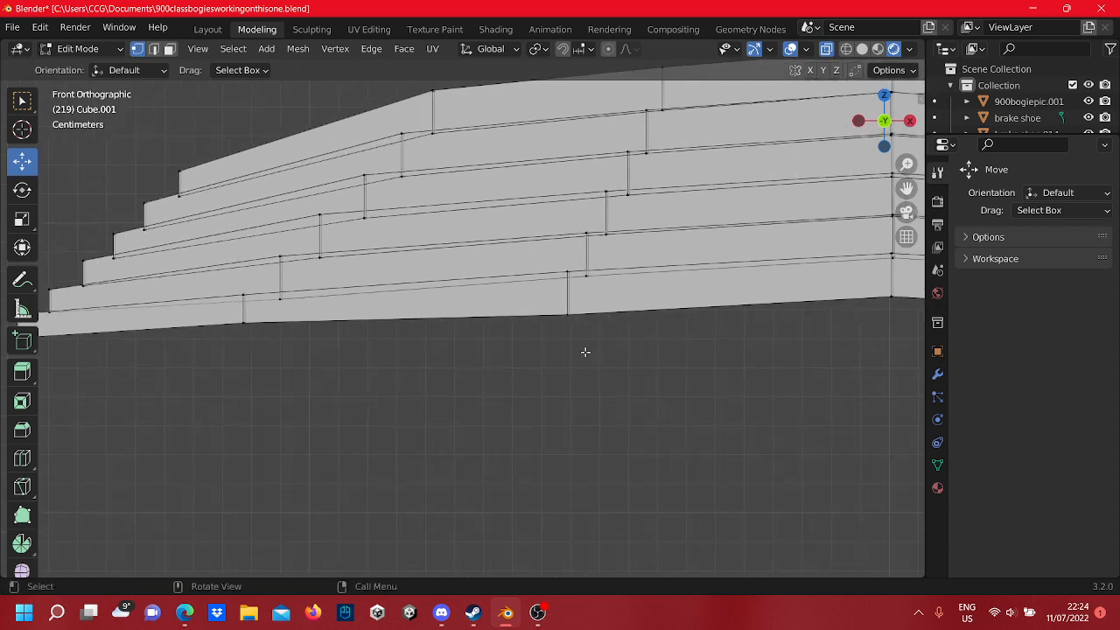
drag(586, 351, 570, 266)
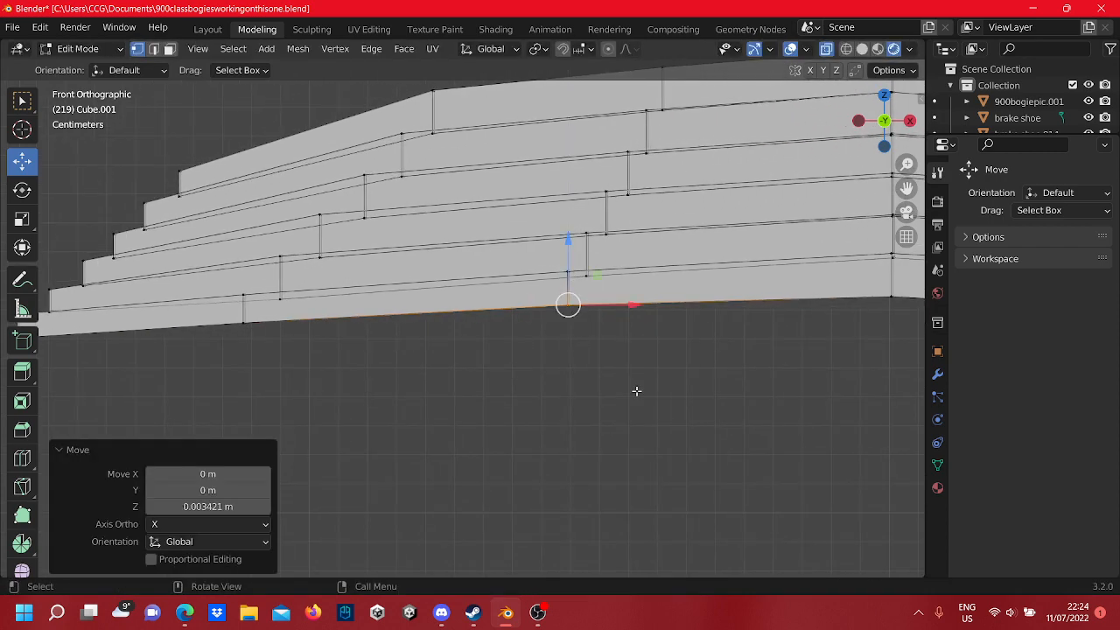
- Delete all vertices of the spring on the positive-X side of the centre column
scroll(637, 391, down, 2)
shift+middle_drag(712, 386, 254, 365)
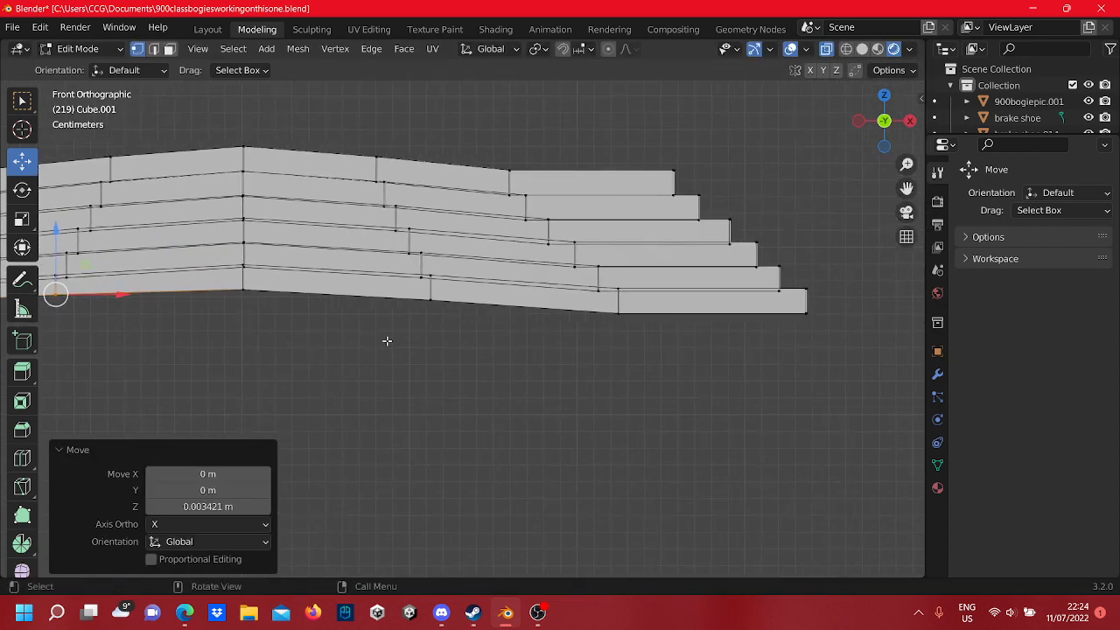
scroll(387, 341, down, 2)
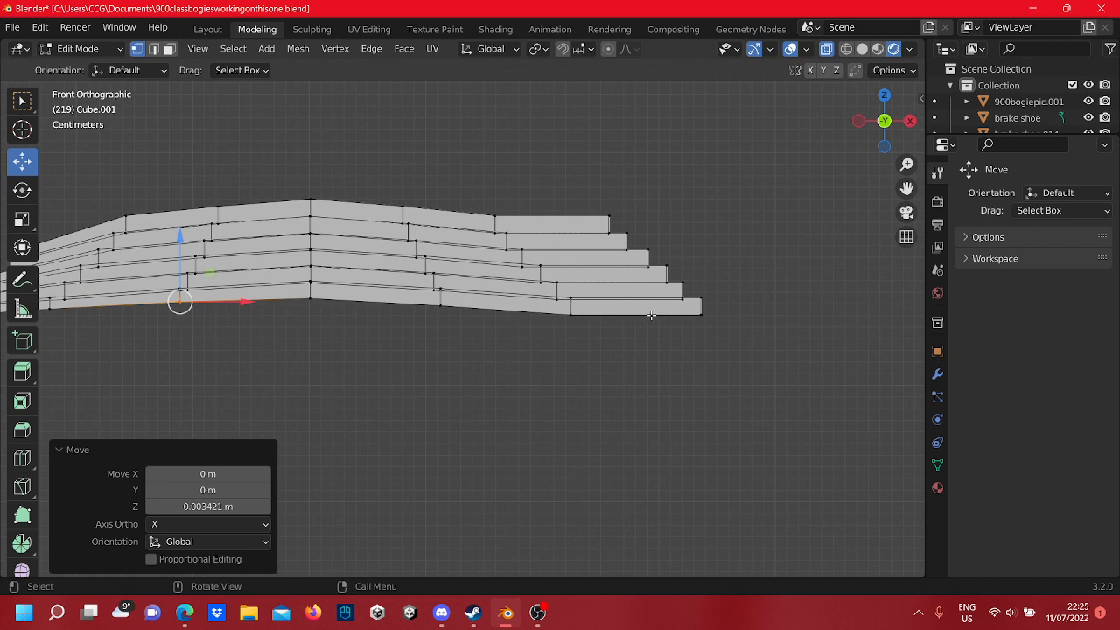
scroll(652, 312, down, 4)
scroll(319, 390, up, 4)
drag(736, 376, 398, 153)
right_click(435, 263)
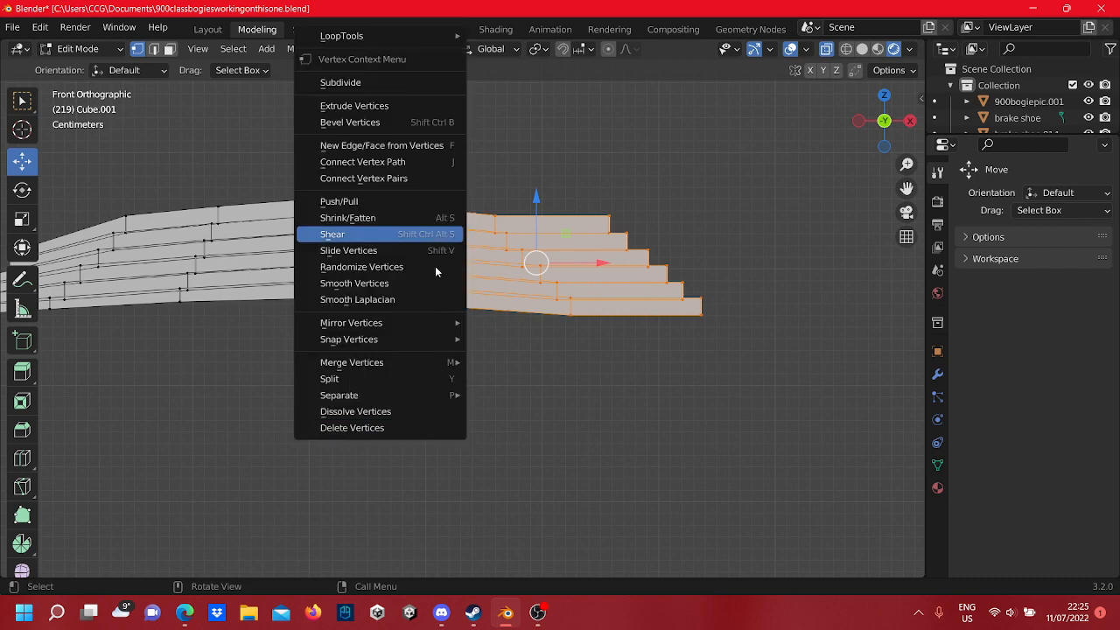
click(385, 423)
shift+middle_drag(348, 356, 647, 373)
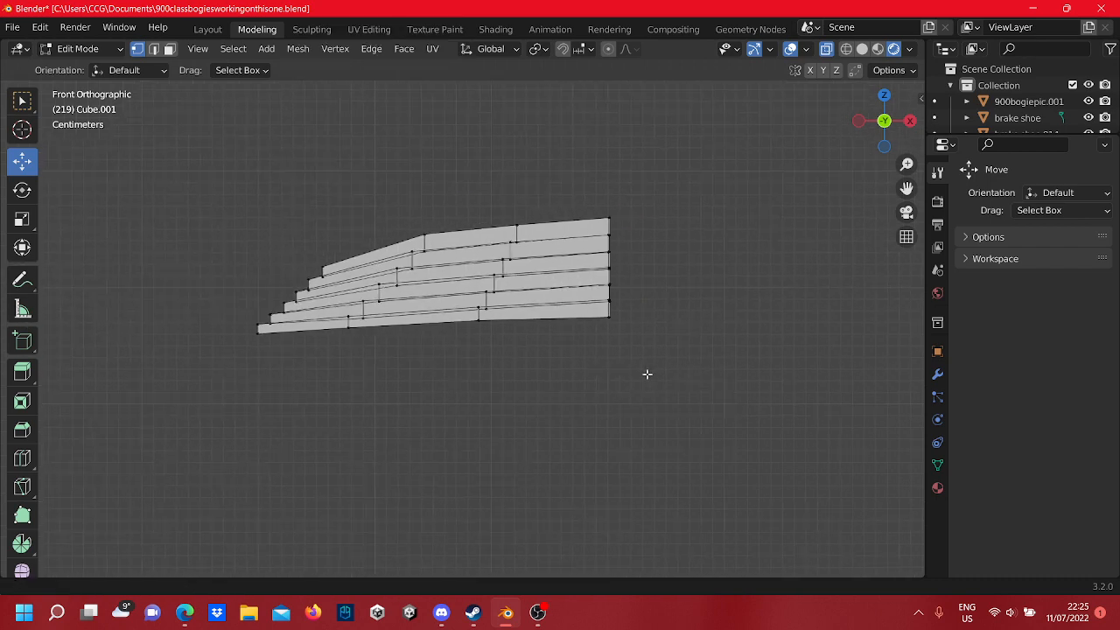
scroll(656, 385, up, 4)
scroll(612, 350, down, 4)
drag(705, 407, 223, 194)
right_click(426, 311)
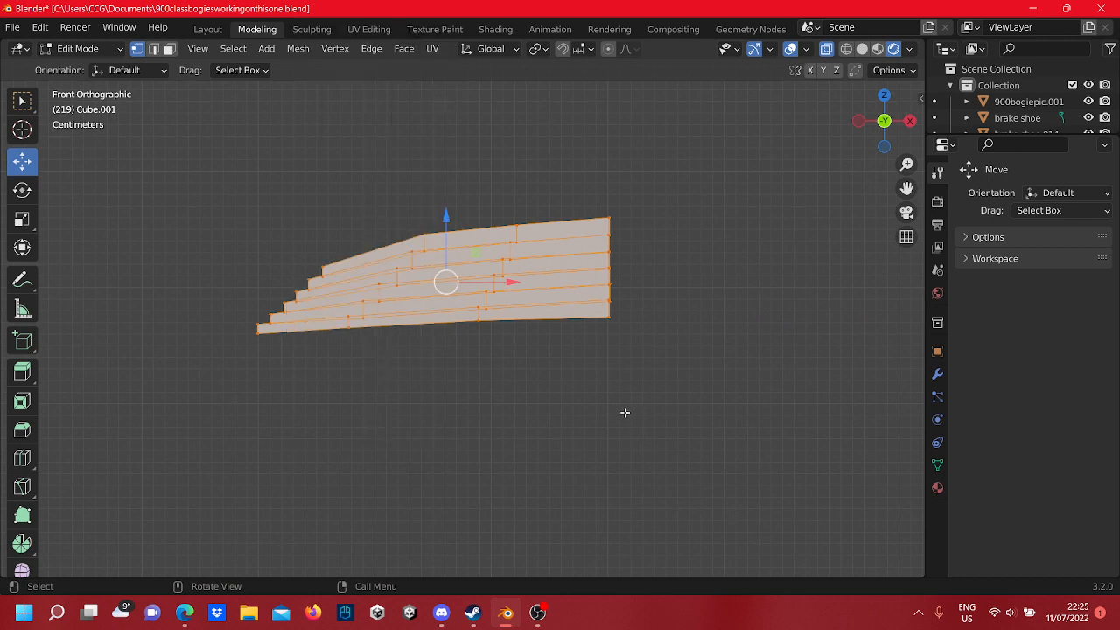
right_click(577, 282)
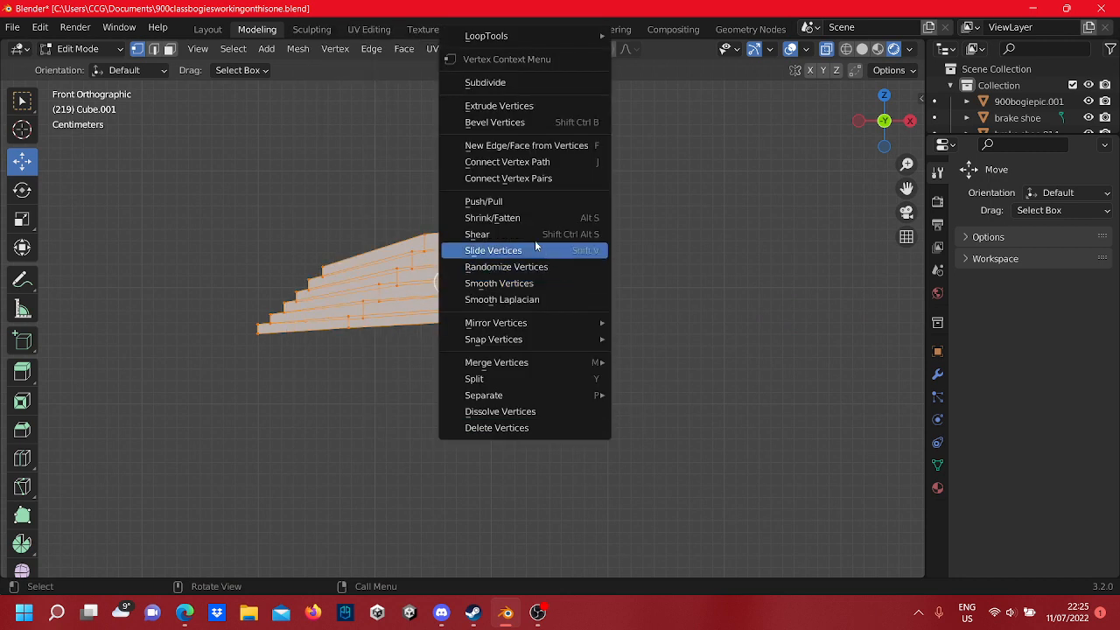
- Duplicate the remaining half spring in Object Mode, leaving the copy in place
key(Tab)
drag(610, 365, 412, 182)
right_click(499, 278)
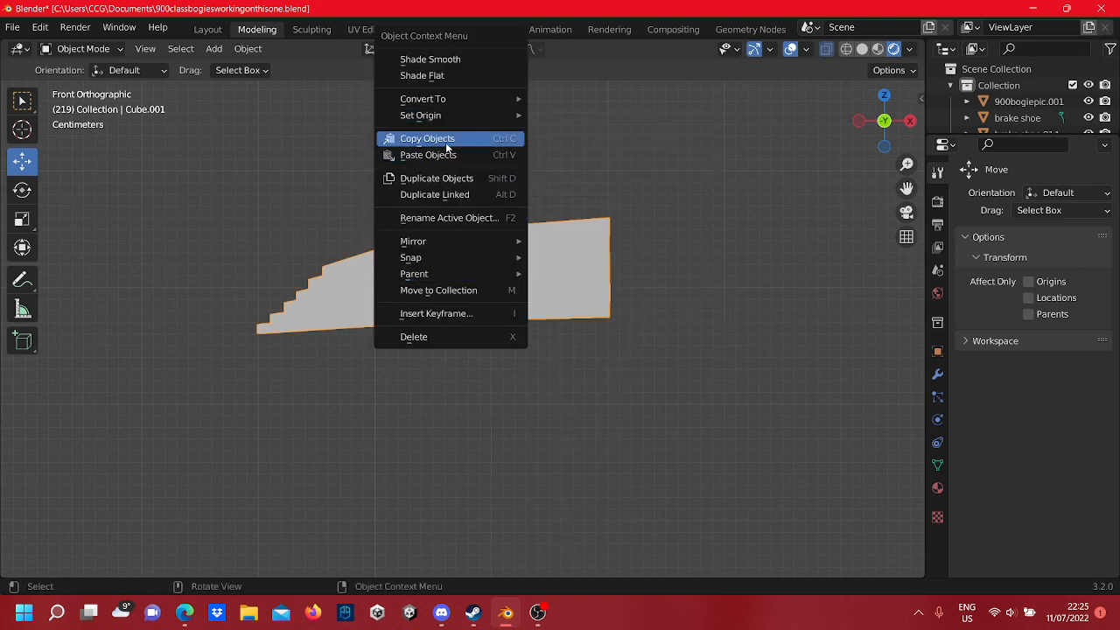
click(449, 179)
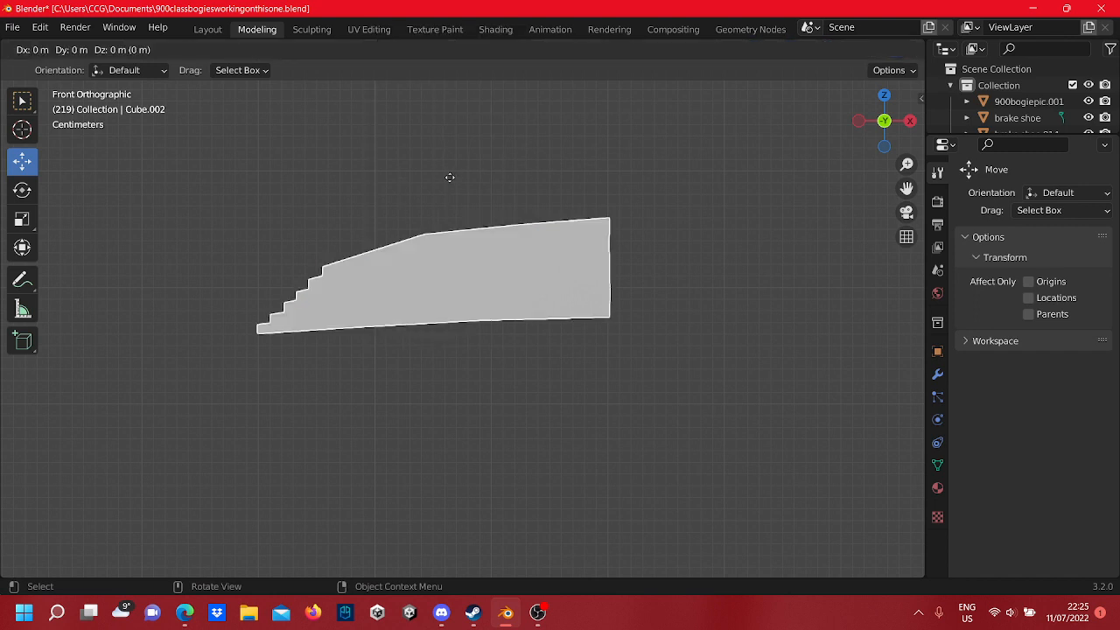
click(450, 179)
- Move the whole mesh of the copied half spring about 0.356 m along X in Edit Mode
shift+middle_drag(474, 230, 373, 236)
scroll(374, 236, down, 2)
key(Tab)
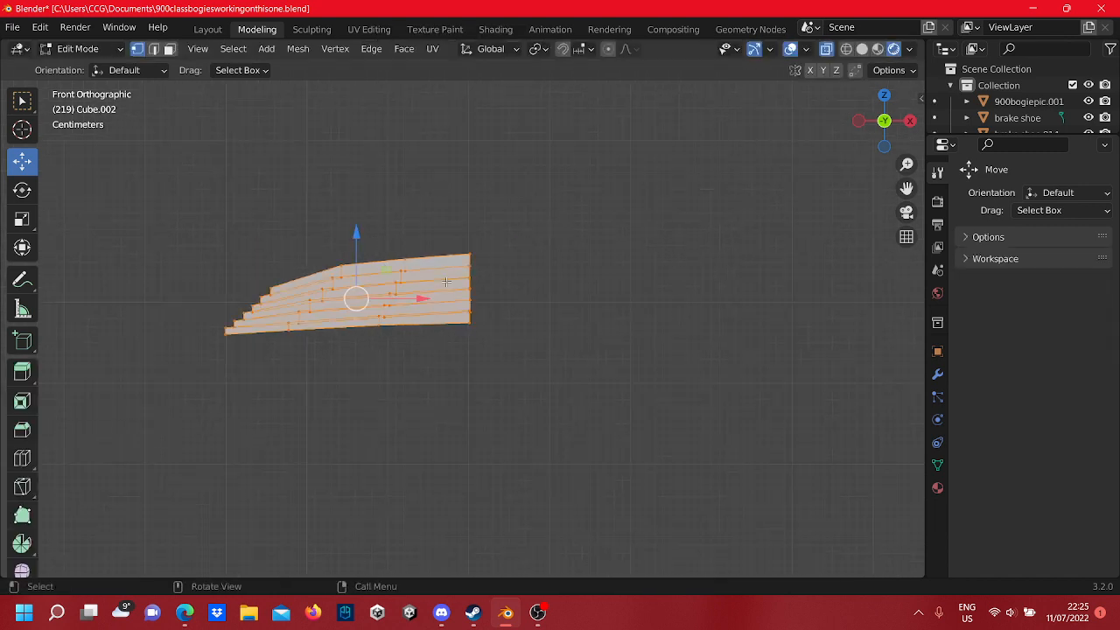
drag(410, 298, 698, 298)
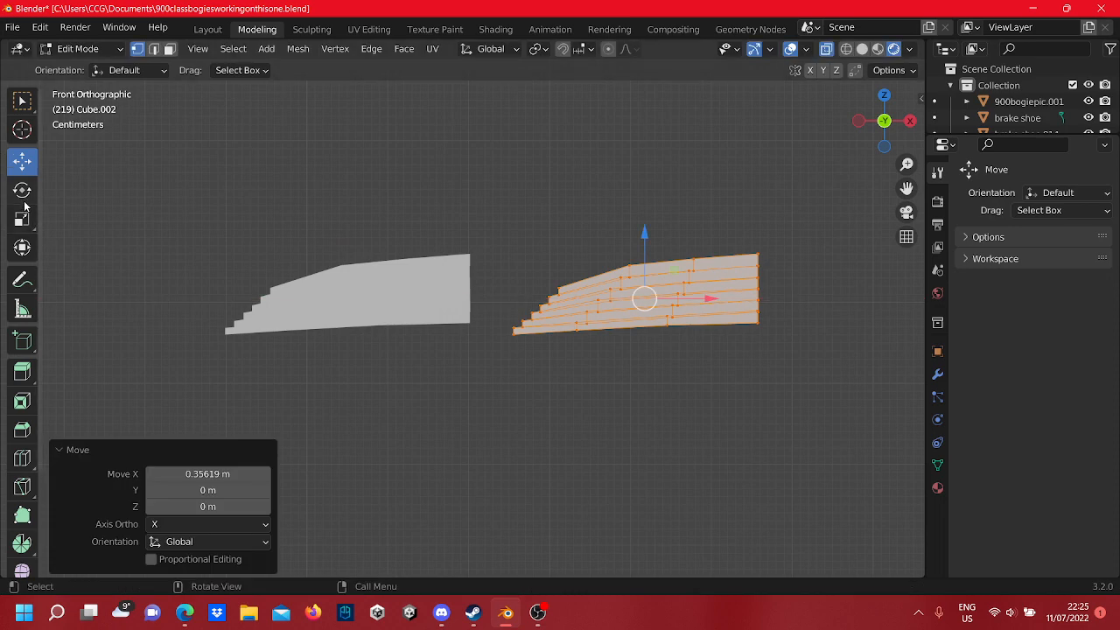
- Rotate the copied half 179° about Z and correct it by another 1.29° in top view
click(22, 190)
middle_drag(569, 166, 572, 406)
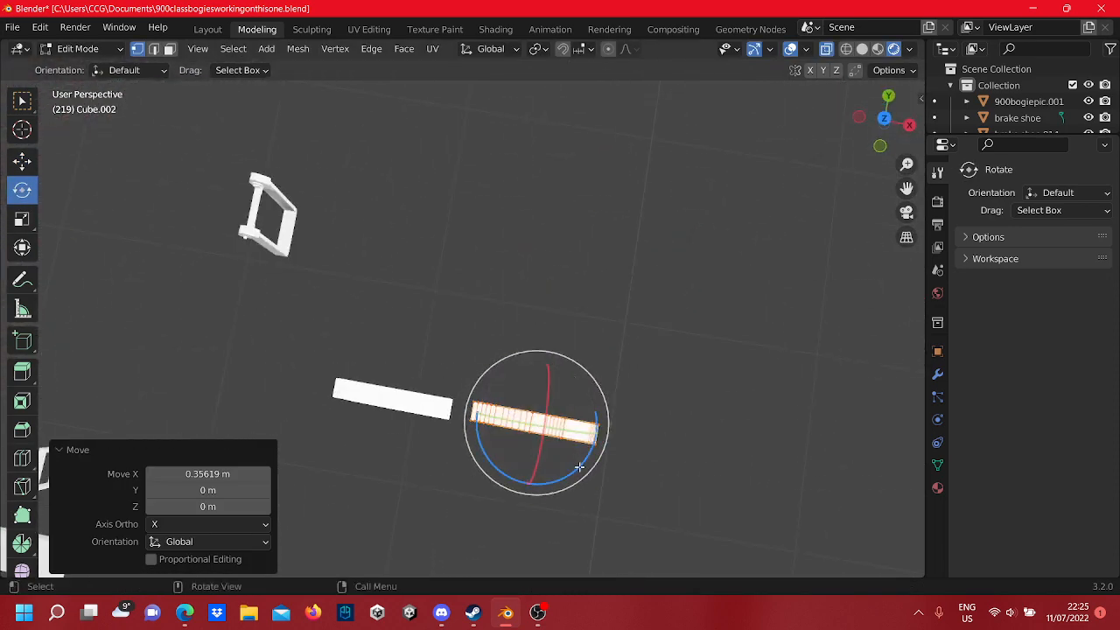
drag(580, 467, 501, 387)
shift+middle_drag(511, 398, 401, 300)
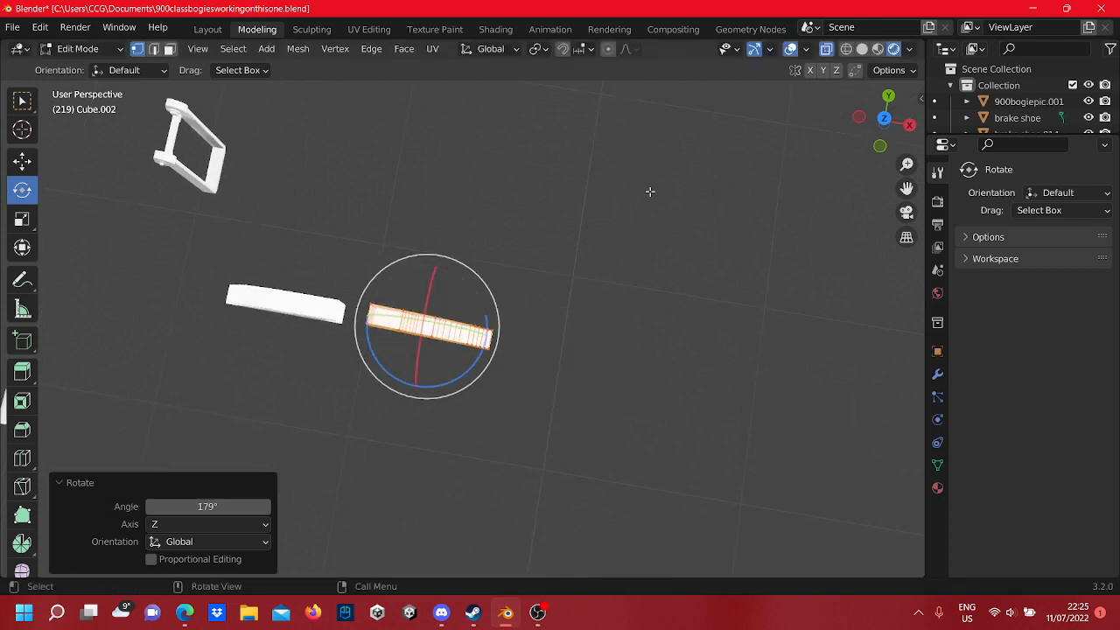
click(882, 122)
scroll(420, 420, up, 2)
shift+middle_drag(420, 420, 577, 333)
drag(513, 277, 510, 275)
scroll(515, 372, up, 3)
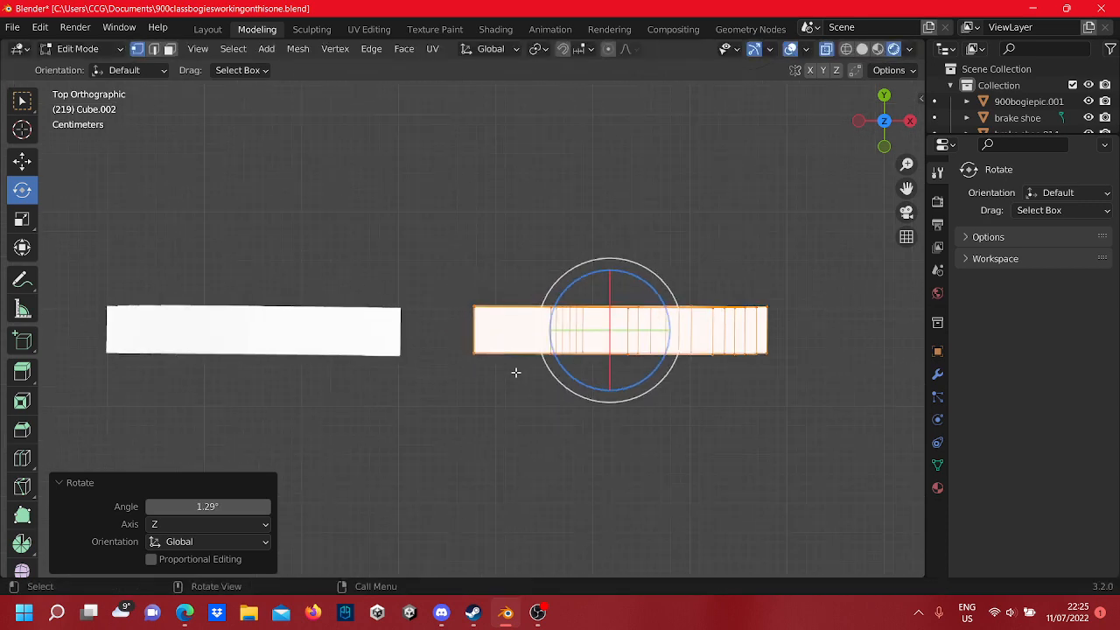
- Move the rotated half about -0.0781 m along X and -0.0018 m along Y to meet the original half
click(22, 160)
drag(675, 330, 590, 335)
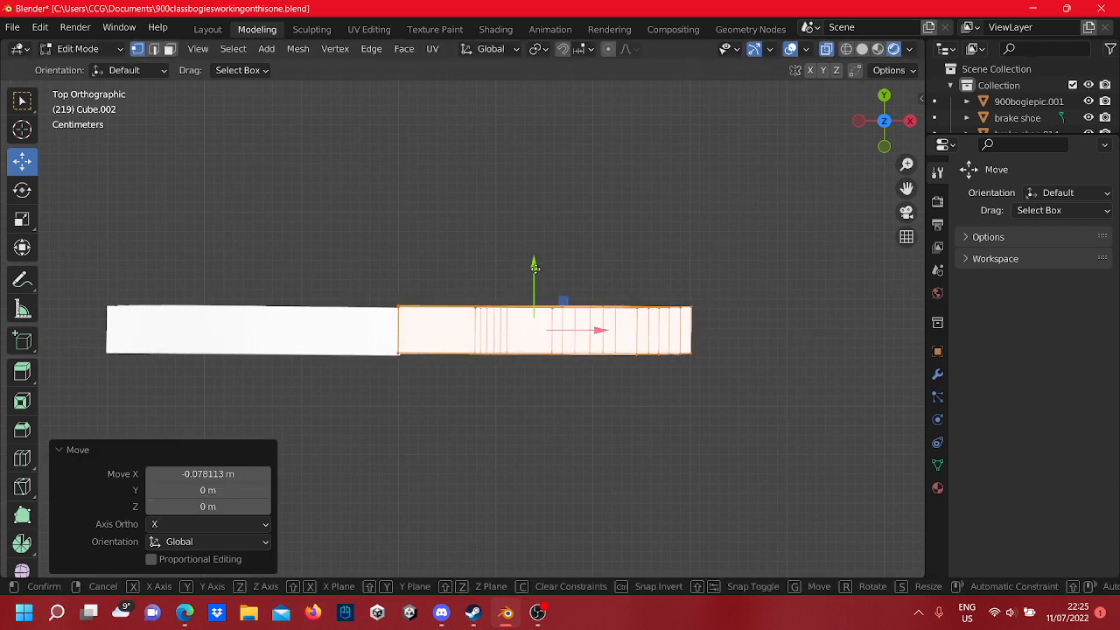
drag(535, 267, 534, 270)
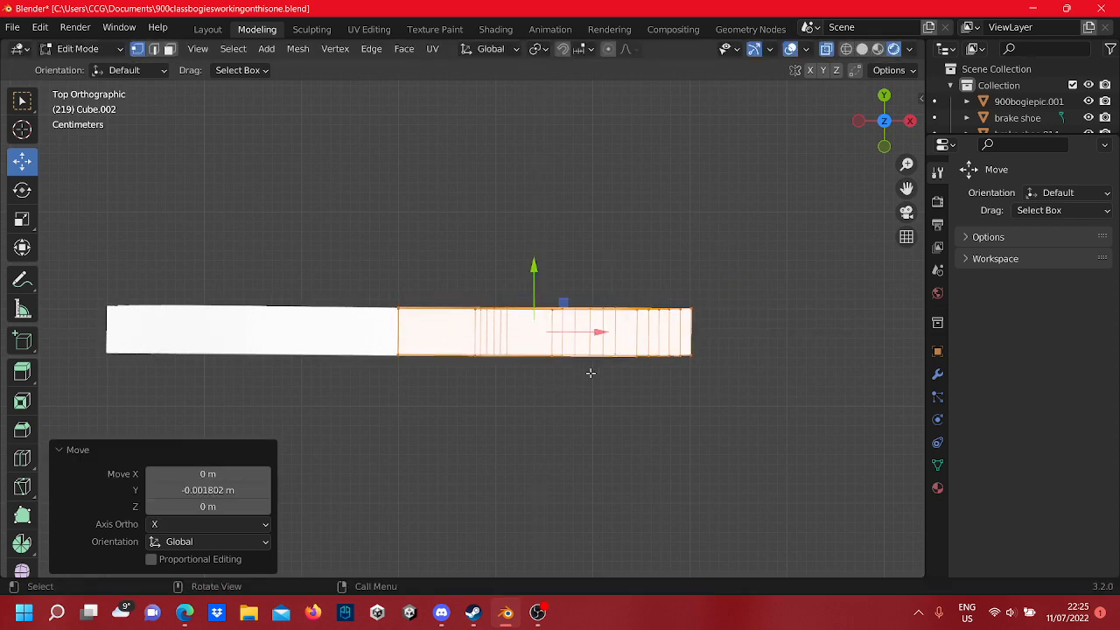
- Leave Edit Mode and examine the joined leaf spring from several angles and in front view
middle_drag(505, 423, 487, 266)
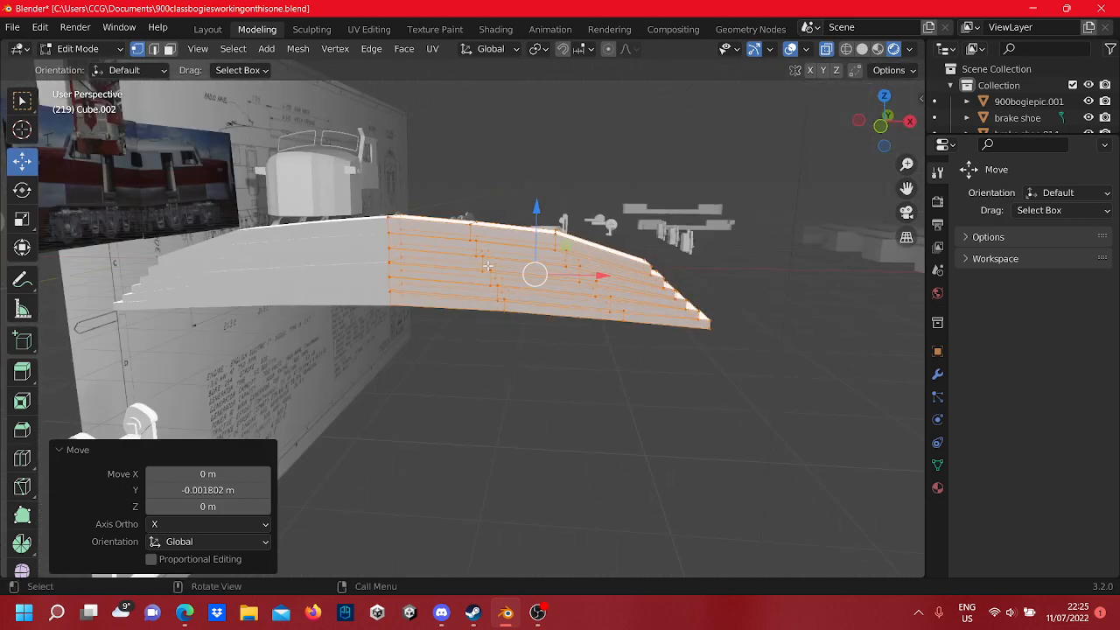
scroll(512, 374, down, 2)
click(534, 425)
middle_drag(720, 384, 445, 320)
key(Tab)
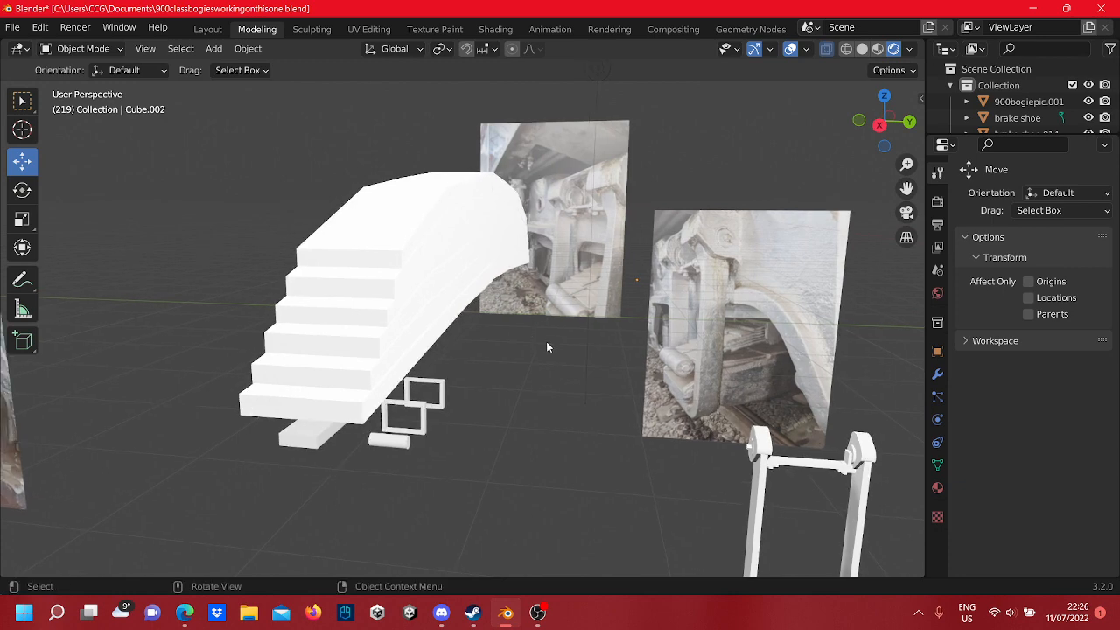
scroll(548, 347, up, 3)
middle_drag(607, 332, 578, 266)
click(909, 123)
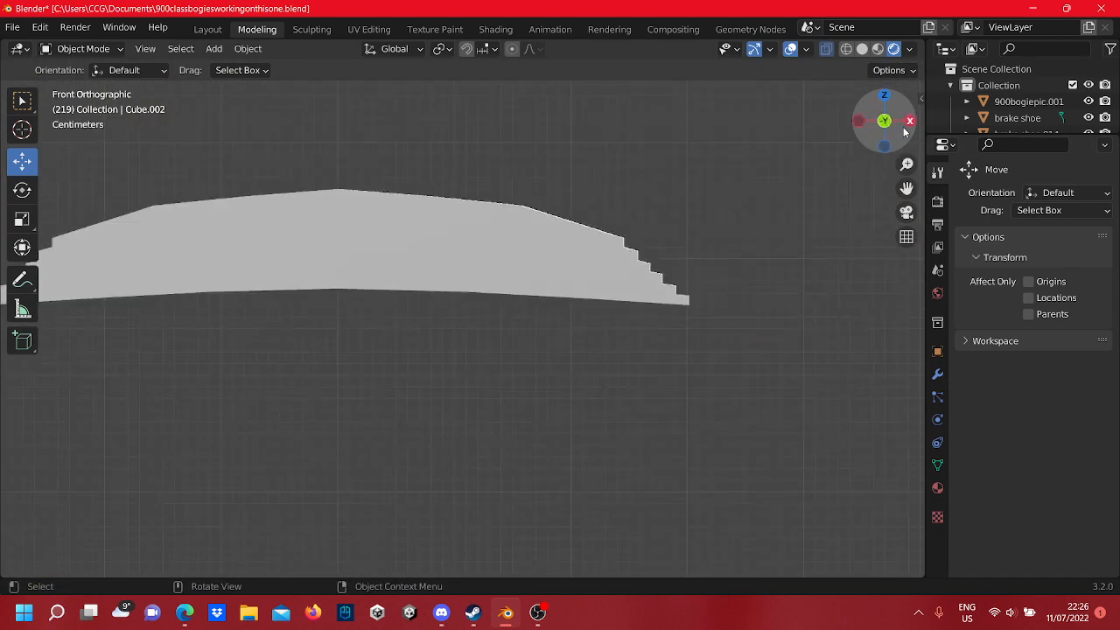
click(882, 121)
click(881, 122)
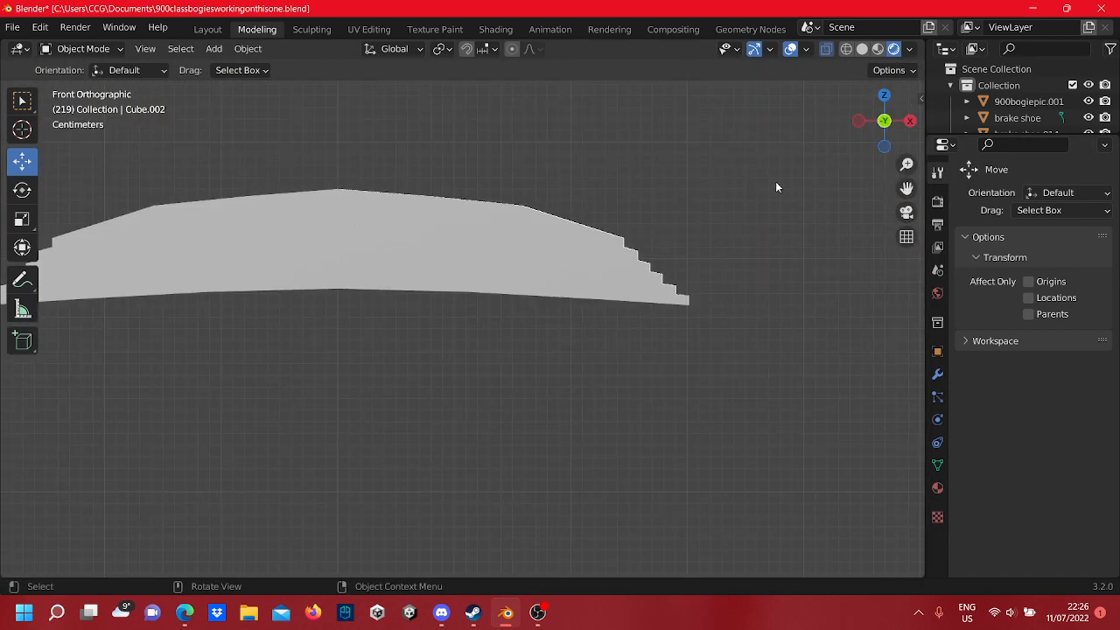
- Open both halves of the leaf spring together in Edit Mode, adding the other half to the selection
scroll(632, 236, down, 3)
shift+middle_drag(511, 227, 626, 197)
key(Tab)
scroll(540, 350, up, 5)
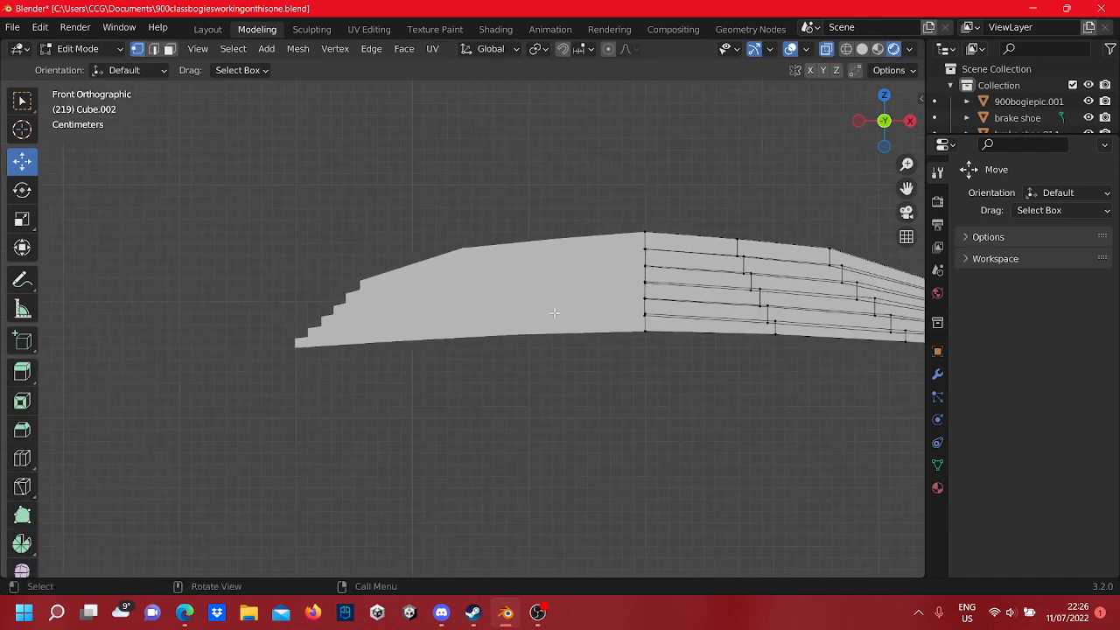
scroll(555, 312, down, 2)
key(Tab)
shift+click(555, 310)
key(Tab)
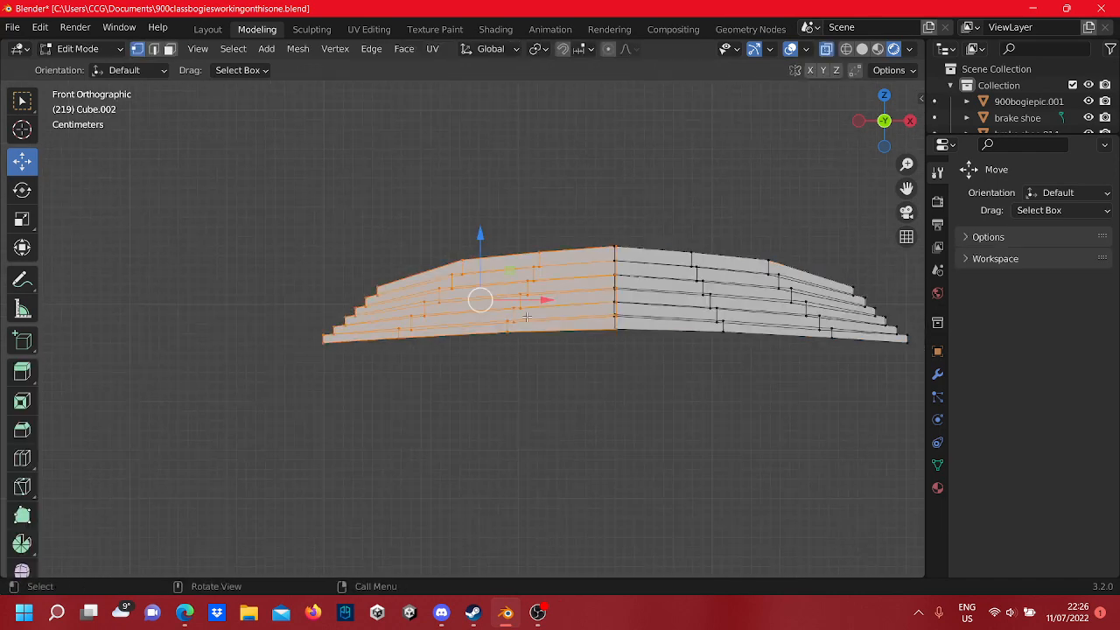
- Move the free end of the third-lowest leaf about 0.0227 m along X and 0.003 m along Z
scroll(420, 308, up, 6)
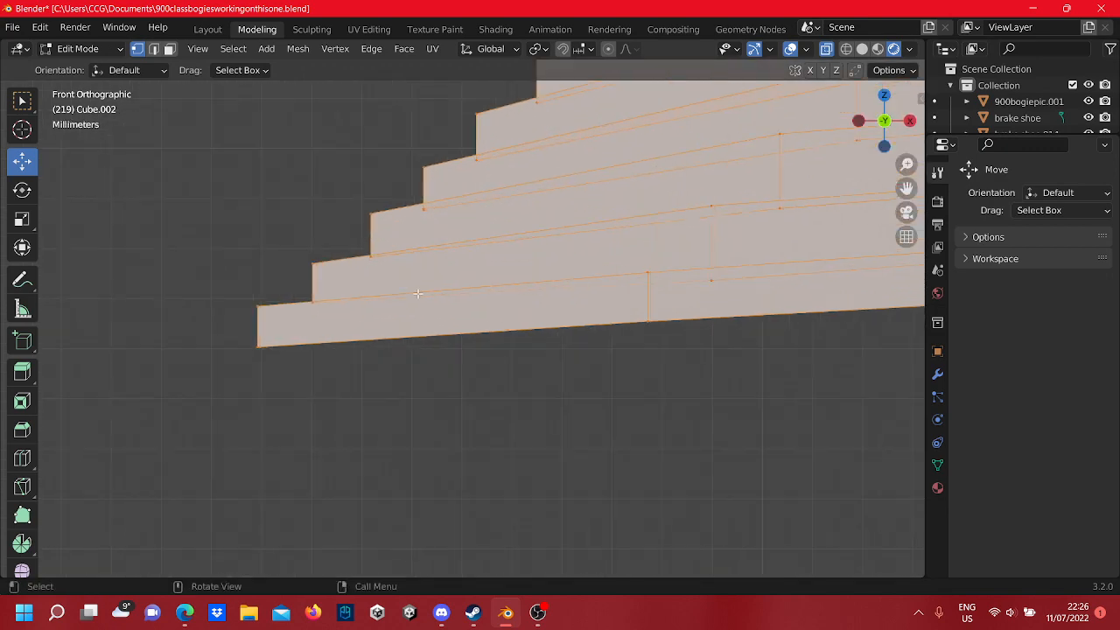
scroll(508, 264, down, 3)
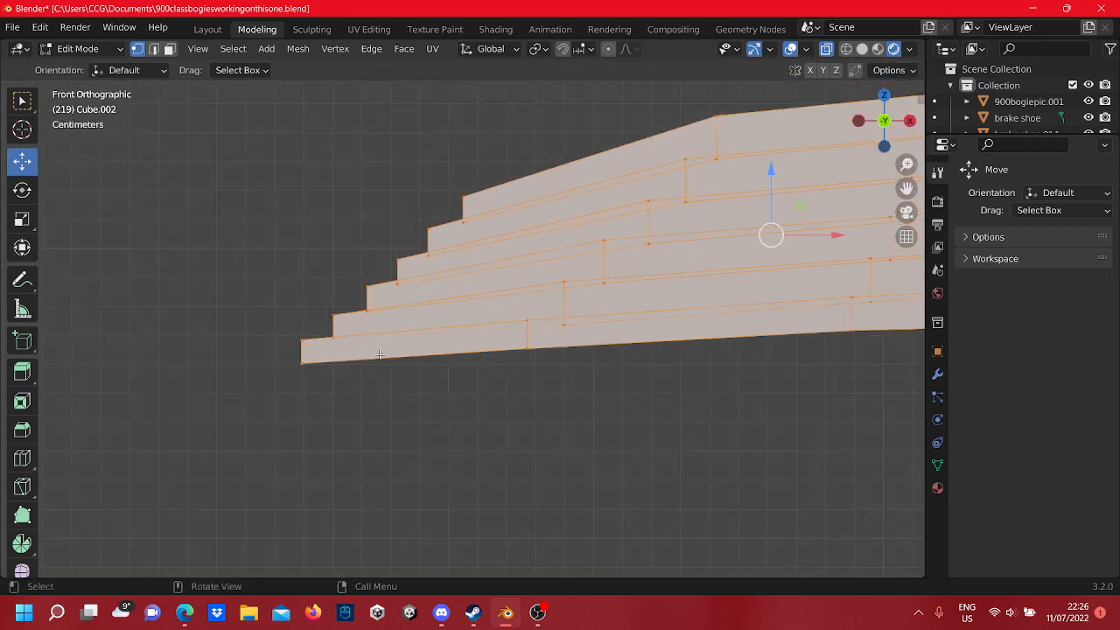
drag(372, 300, 471, 301)
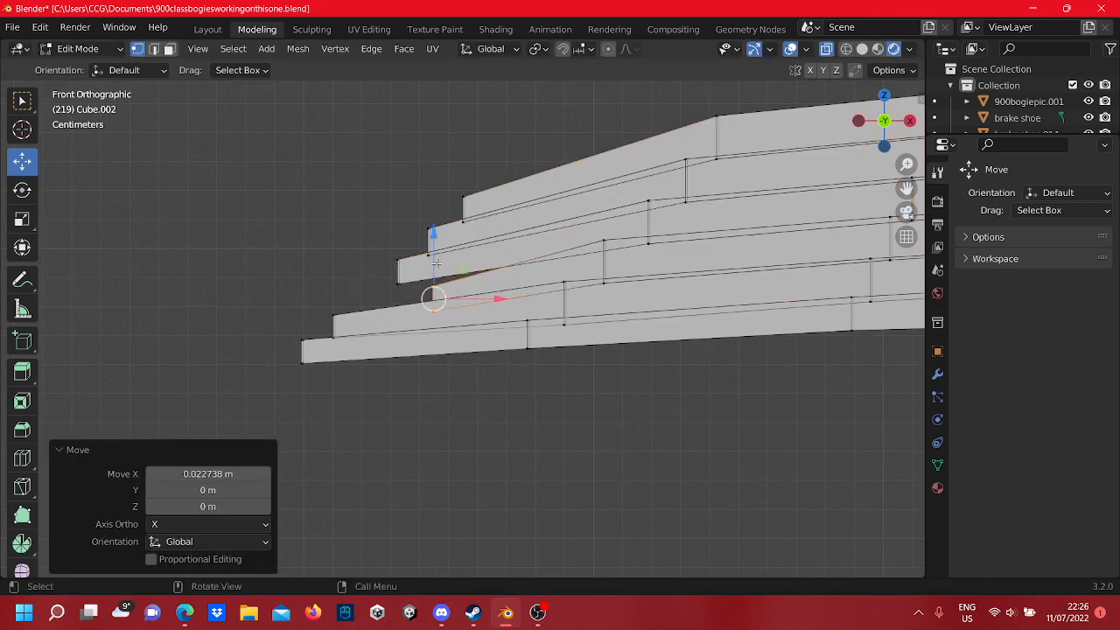
drag(435, 262, 435, 248)
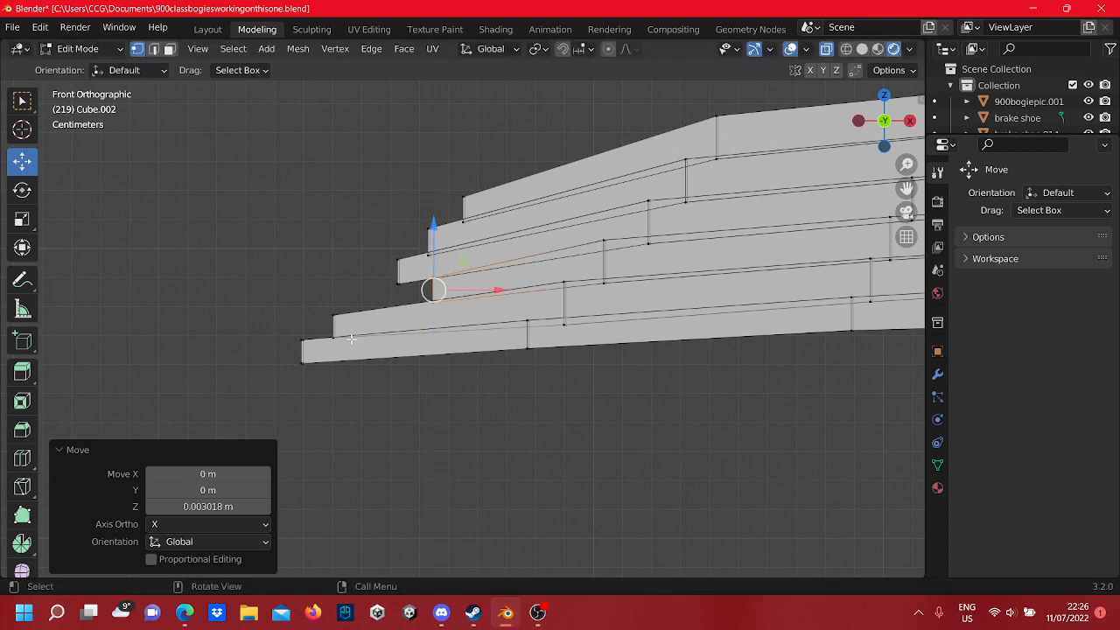
- Shorten the second-lowest leaf by moving its free end inward along X and raising it about 0.0052 m along Z
click(348, 309)
drag(365, 323, 422, 304)
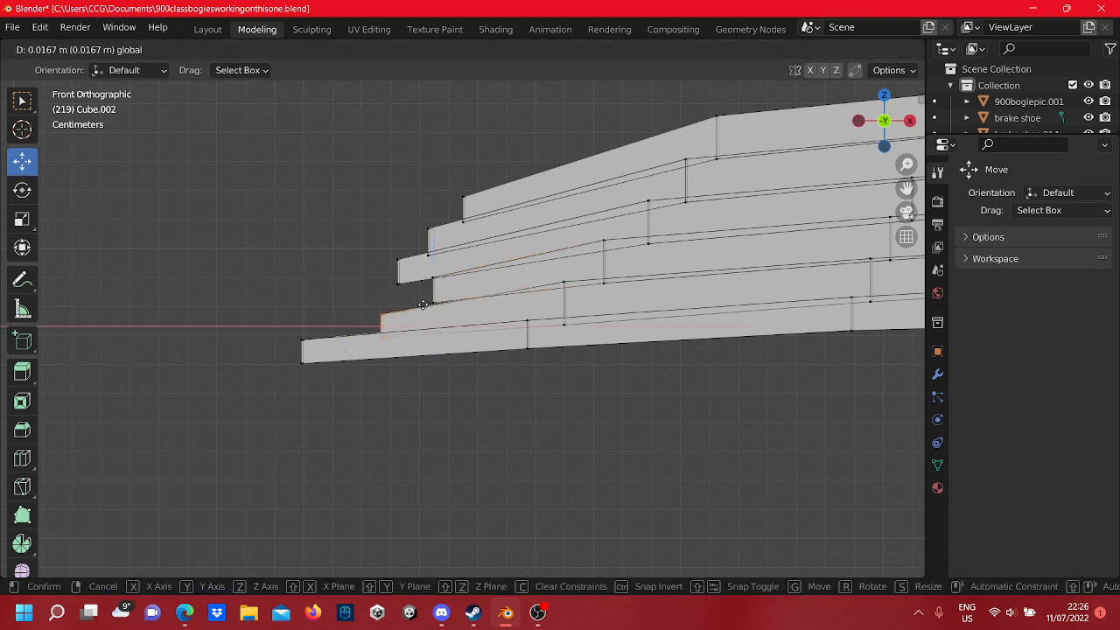
drag(490, 303, 461, 272)
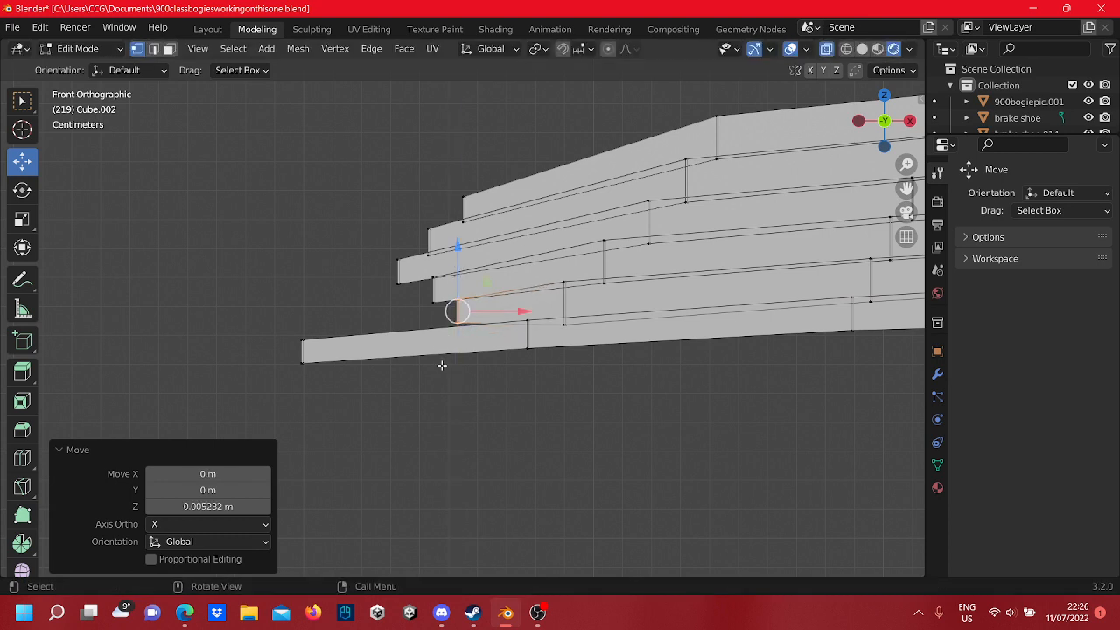
- Shorten the lowest leaf by moving its end inward along X, and raise that end to follow the leaf above
drag(337, 377, 296, 323)
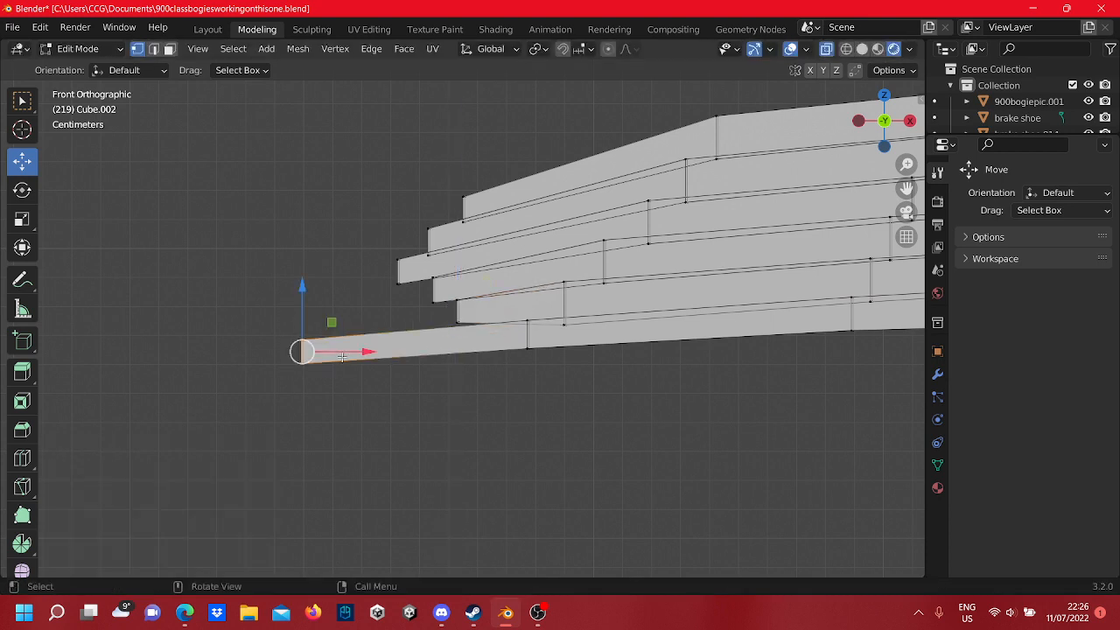
drag(341, 356, 522, 309)
click(525, 319)
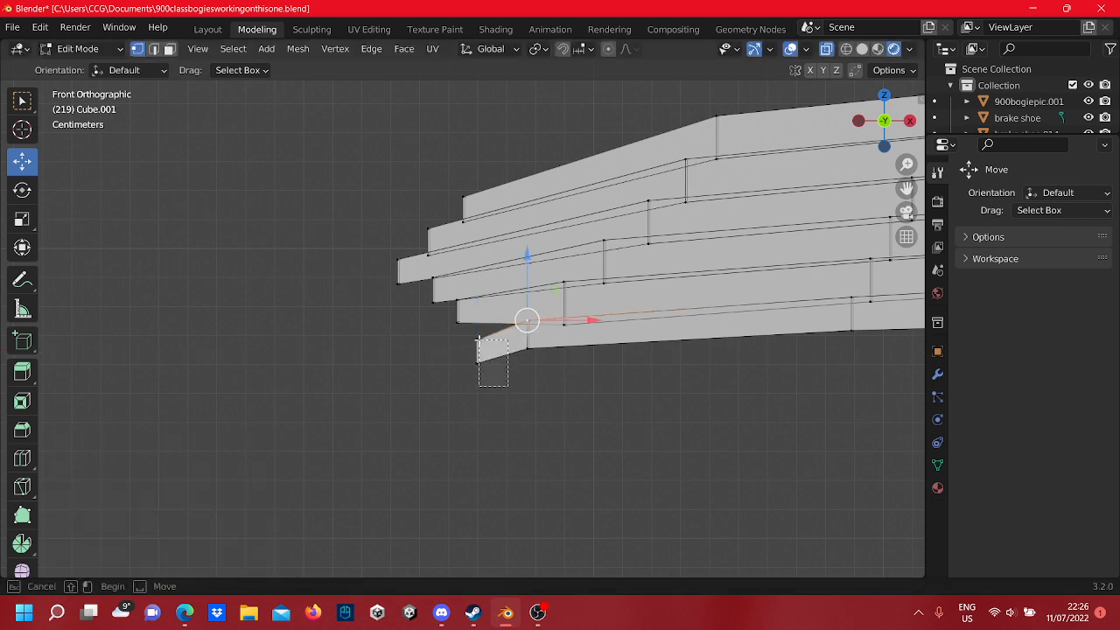
drag(478, 339, 480, 299)
click(584, 426)
- Select the entire mesh of both spring halves and delete all its vertices
scroll(550, 358, down, 3)
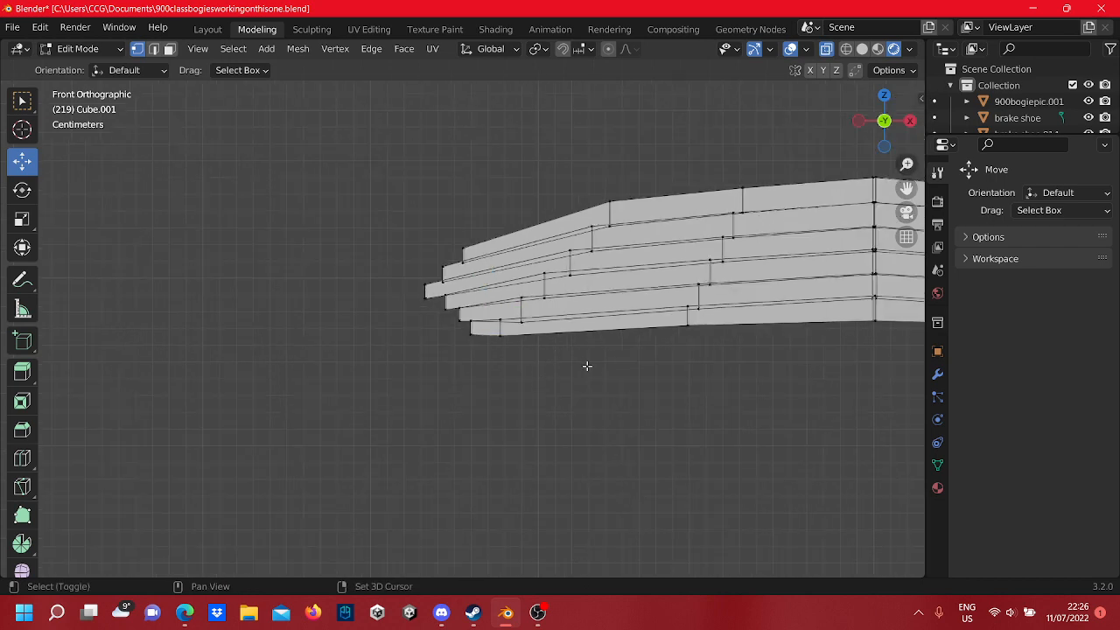
shift+middle_drag(587, 366, 441, 351)
scroll(500, 341, down, 2)
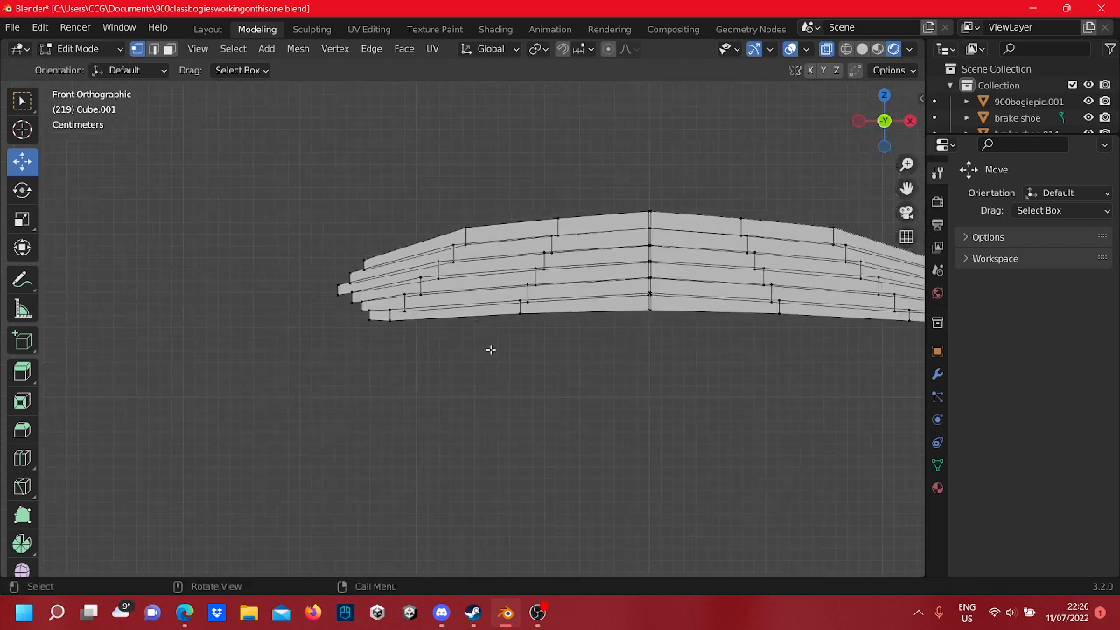
scroll(517, 355, down, 3)
scroll(458, 338, up, 3)
scroll(531, 367, down, 3)
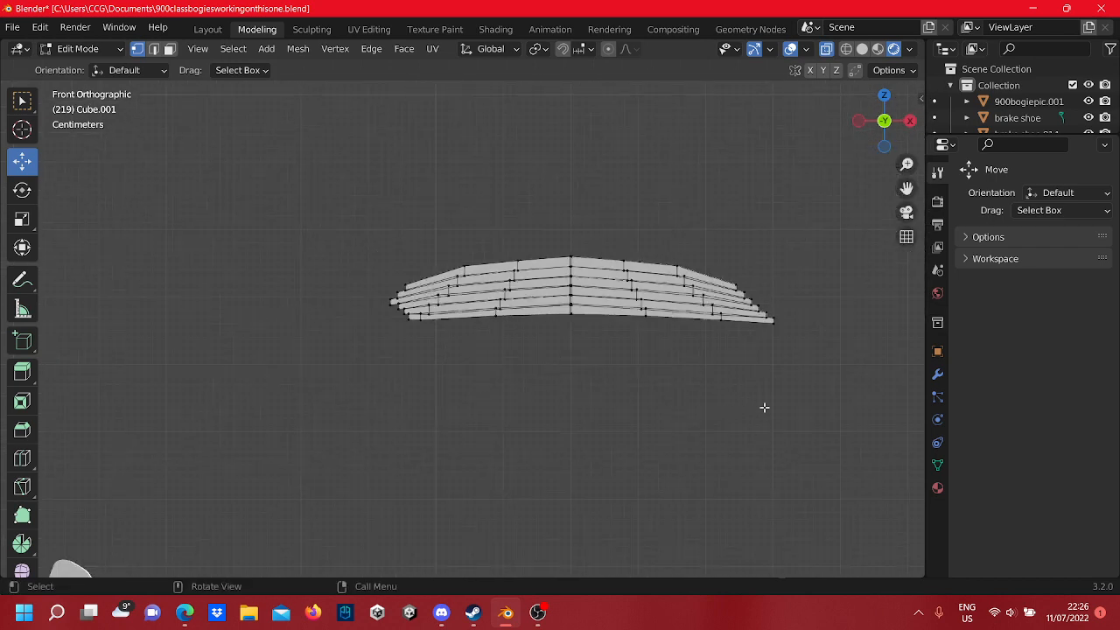
drag(852, 376, 289, 215)
right_click(385, 262)
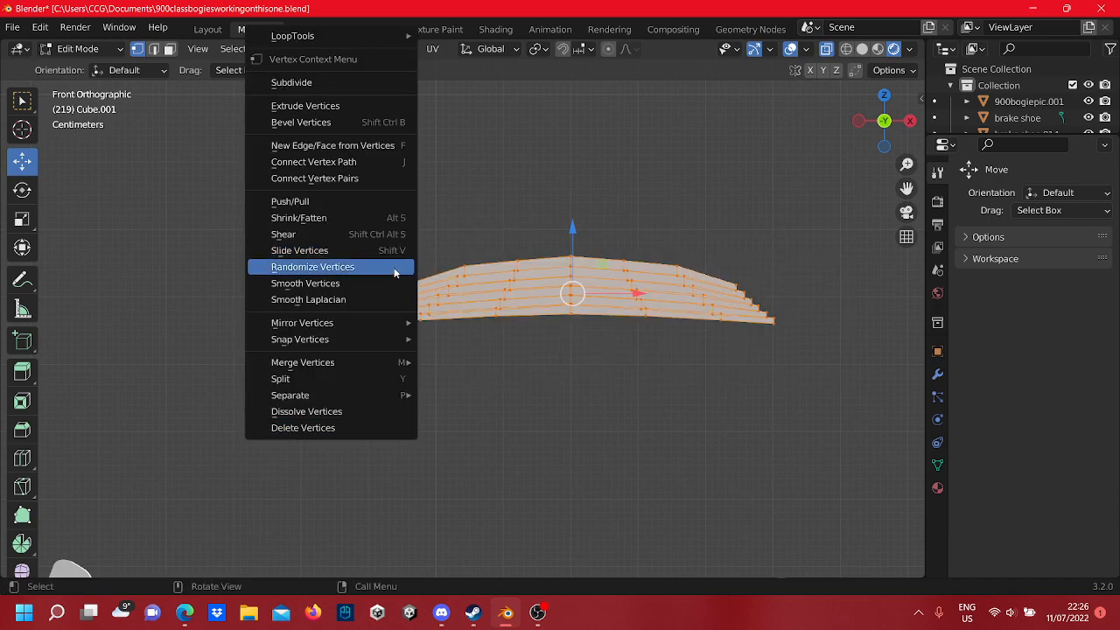
click(360, 432)
- Examine the reference photos around the bogie parts and frame the one showing the leaf spring in right view
scroll(388, 391, down, 8)
middle_drag(387, 390, 229, 392)
scroll(394, 390, up, 7)
middle_drag(536, 378, 260, 302)
scroll(452, 353, down, 6)
middle_drag(504, 352, 665, 315)
scroll(407, 385, up, 4)
scroll(407, 386, up, 3)
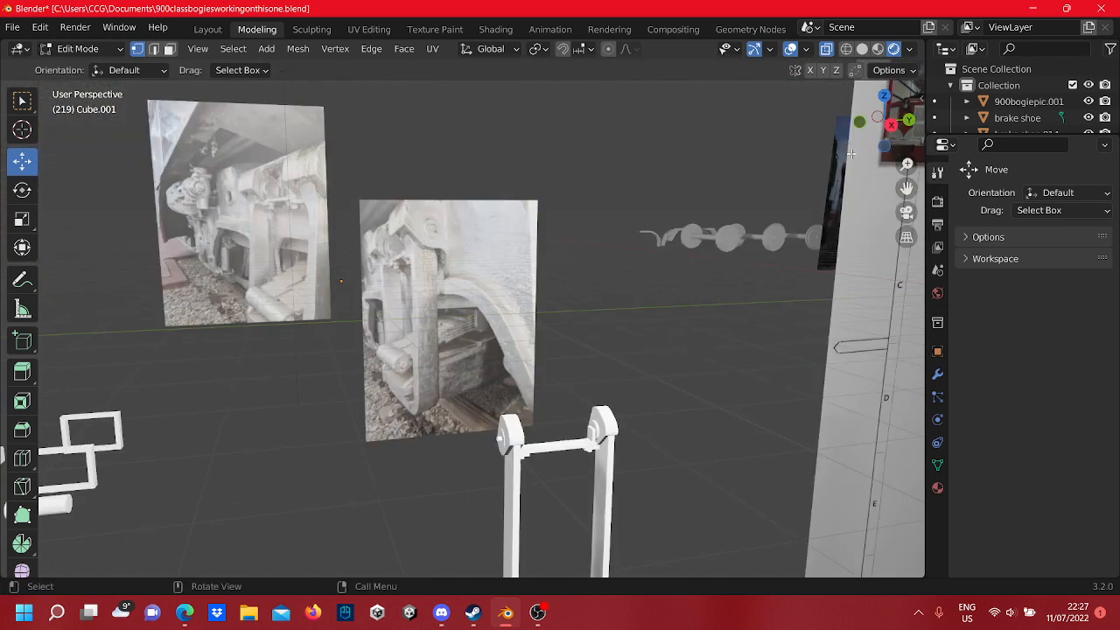
click(891, 127)
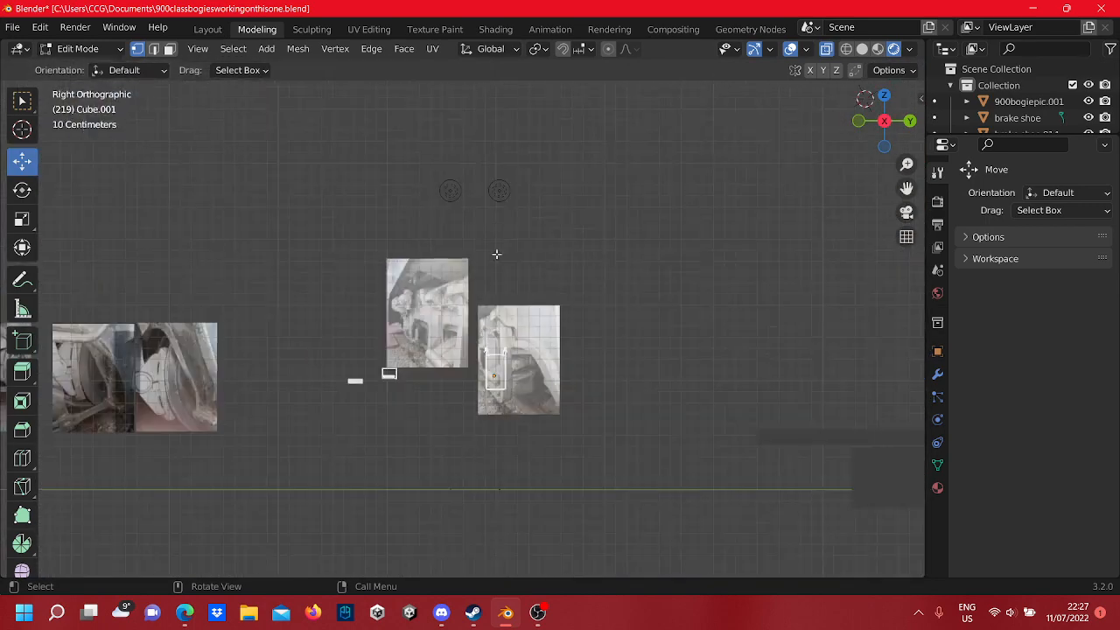
scroll(588, 213, up, 10)
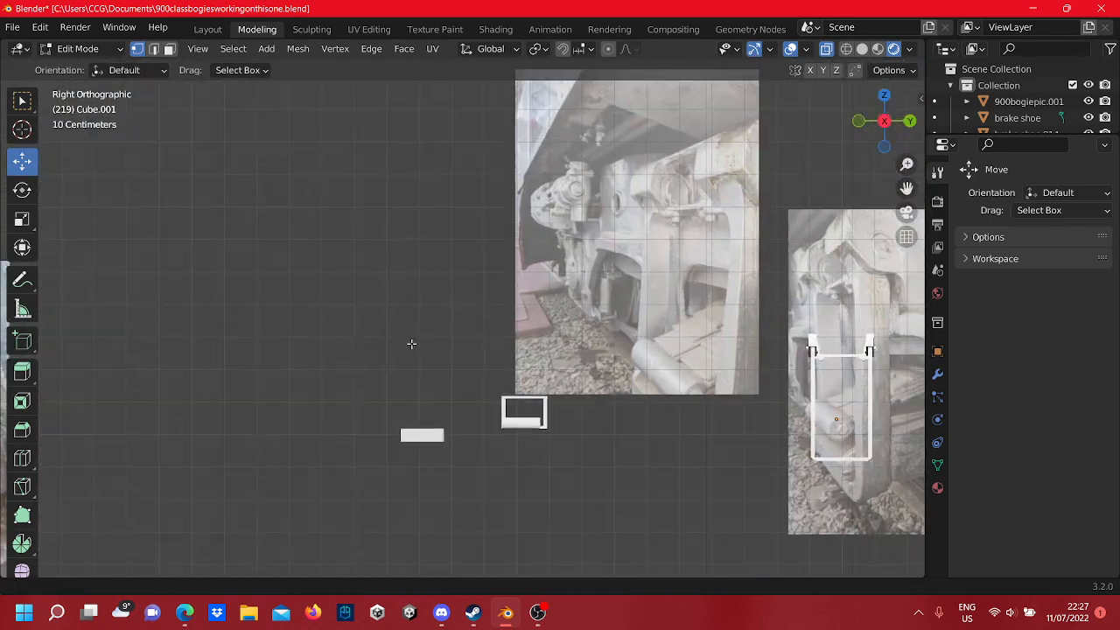
scroll(408, 343, down, 6)
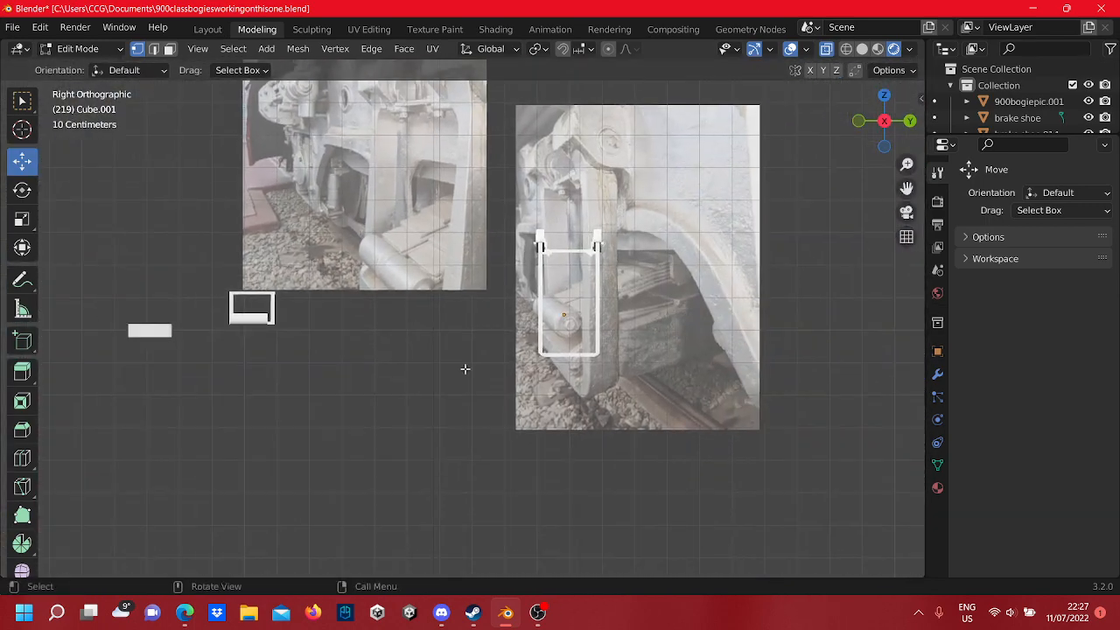
shift+drag(593, 342, 297, 370)
scroll(584, 278, up, 5)
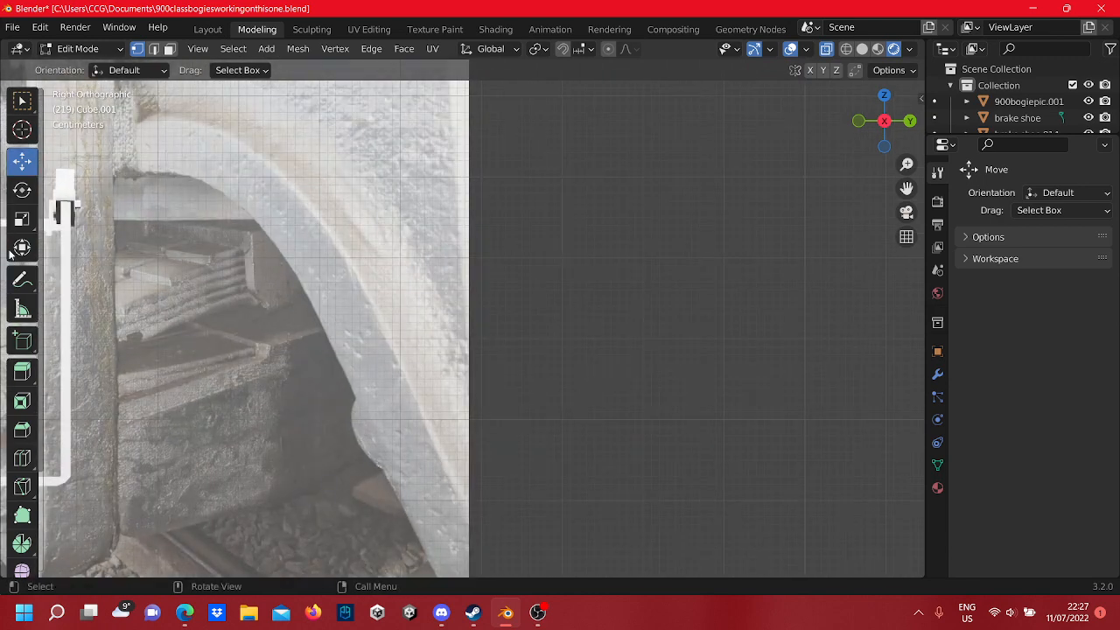
- Draw a long, thin bar with Add Cube over the leaf spring photo, at about X 6.89, Y -12.7, Z 1.19 m
click(33, 336)
shift+middle_drag(498, 369, 431, 273)
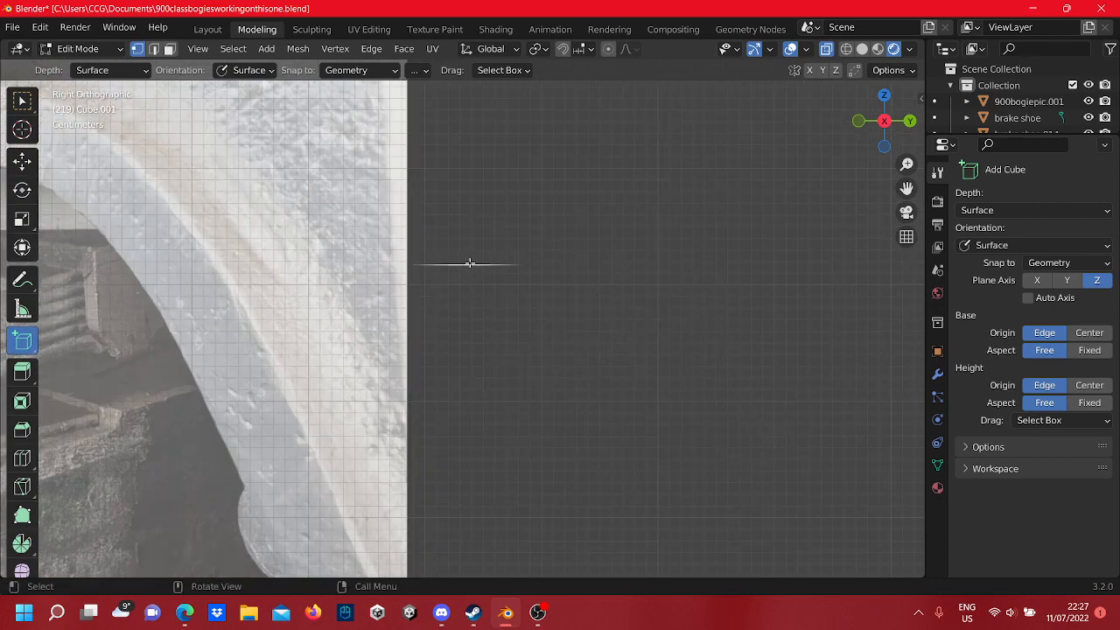
shift+middle_drag(385, 287, 687, 325)
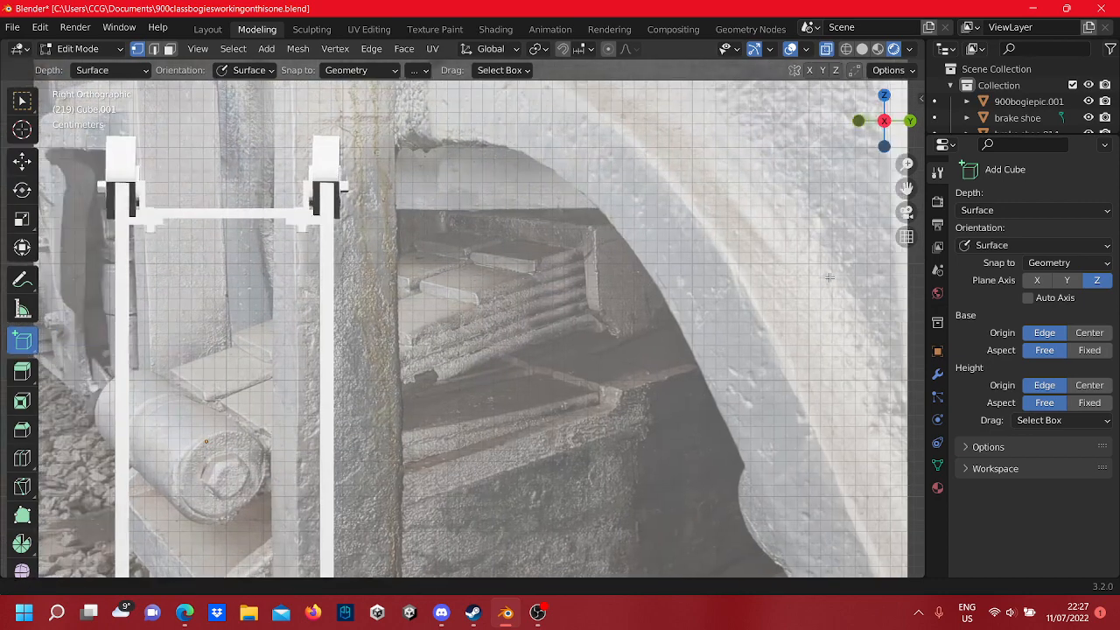
shift+middle_drag(608, 320, 437, 325)
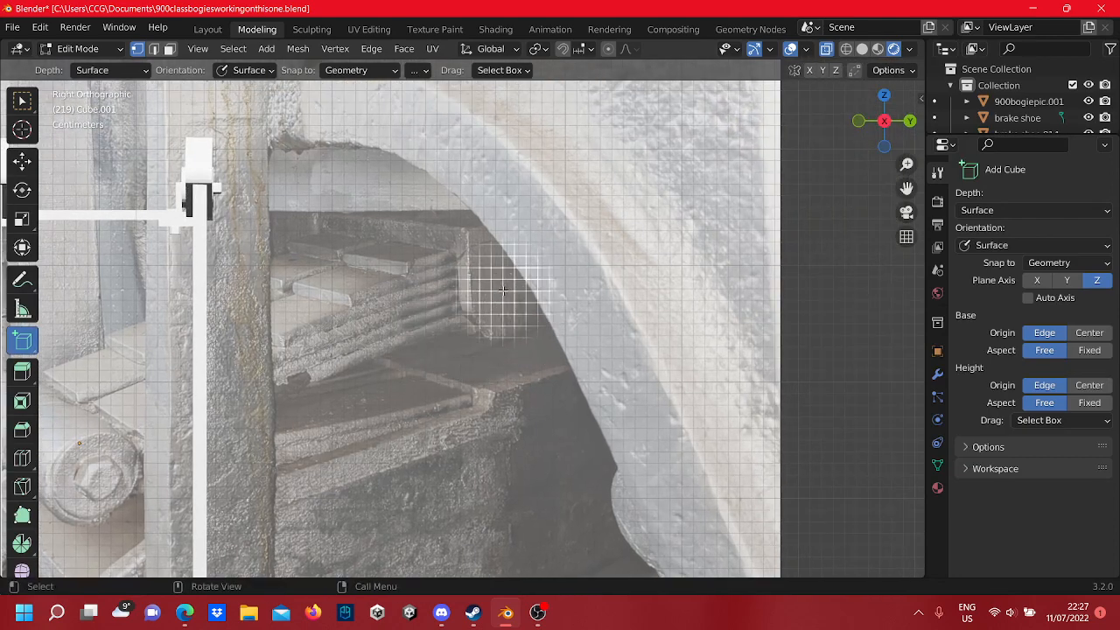
scroll(438, 245, up, 2)
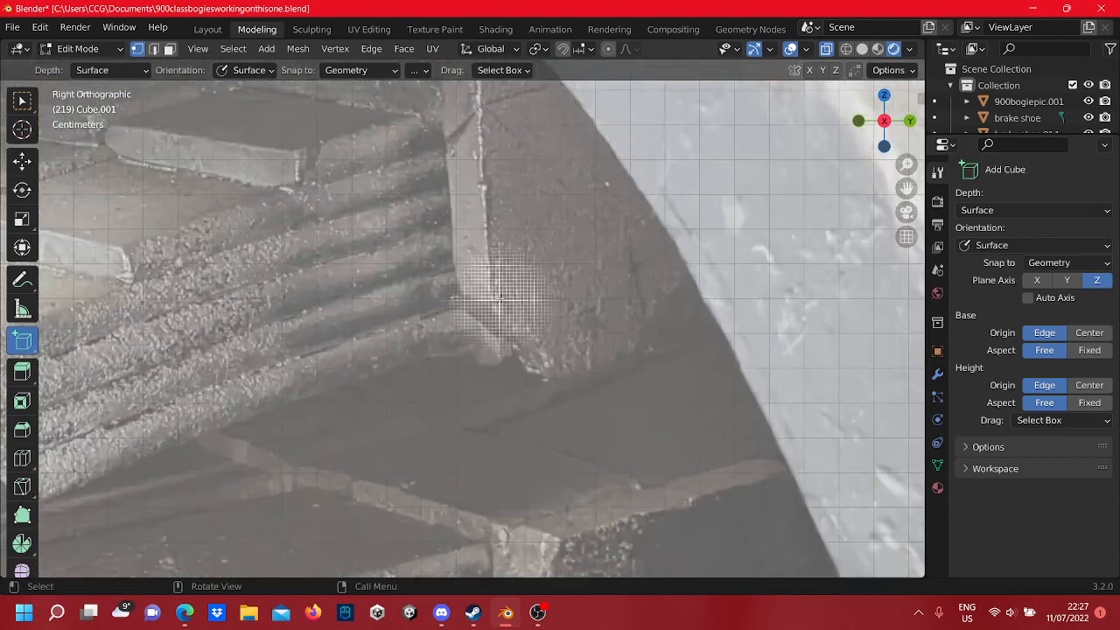
scroll(486, 287, down, 3)
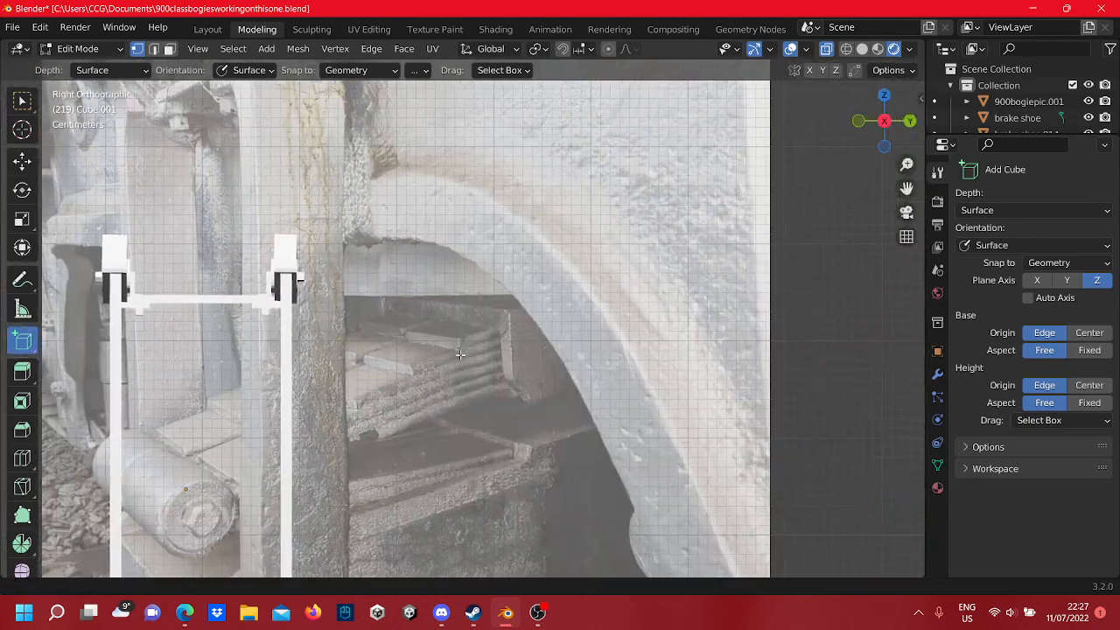
scroll(441, 357, up, 3)
scroll(464, 351, down, 2)
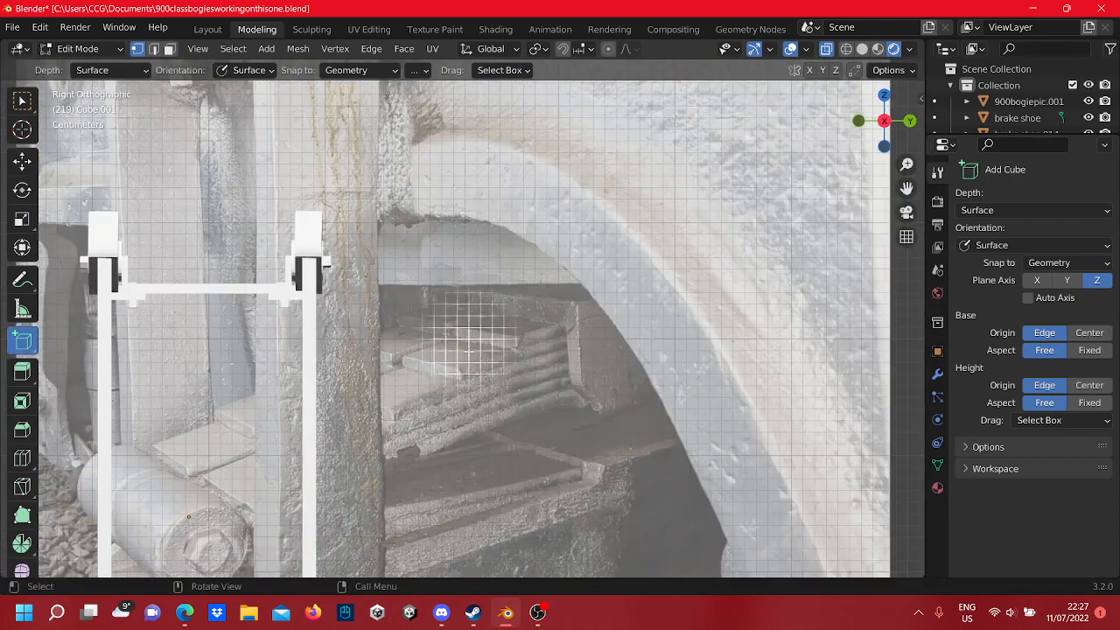
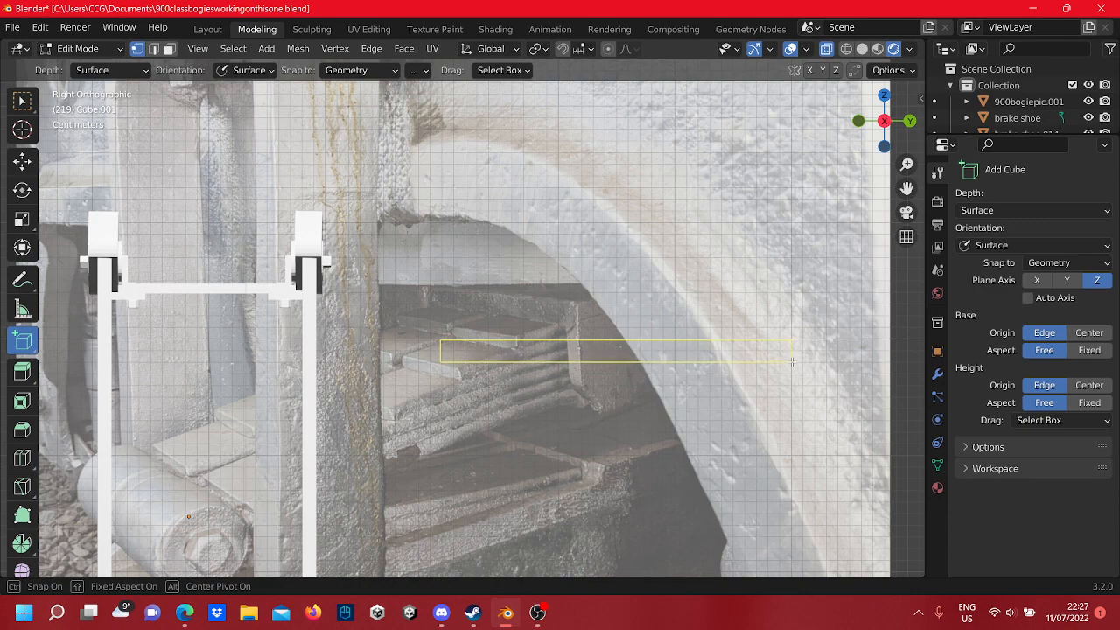
click(807, 335)
- Examine the new bar and its placement against the reference photos in perspective view
scroll(758, 355, down, 4)
middle_drag(758, 355, 651, 359)
scroll(651, 360, down, 3)
scroll(653, 357, down, 4)
shift+middle_drag(679, 322, 488, 398)
scroll(478, 390, up, 6)
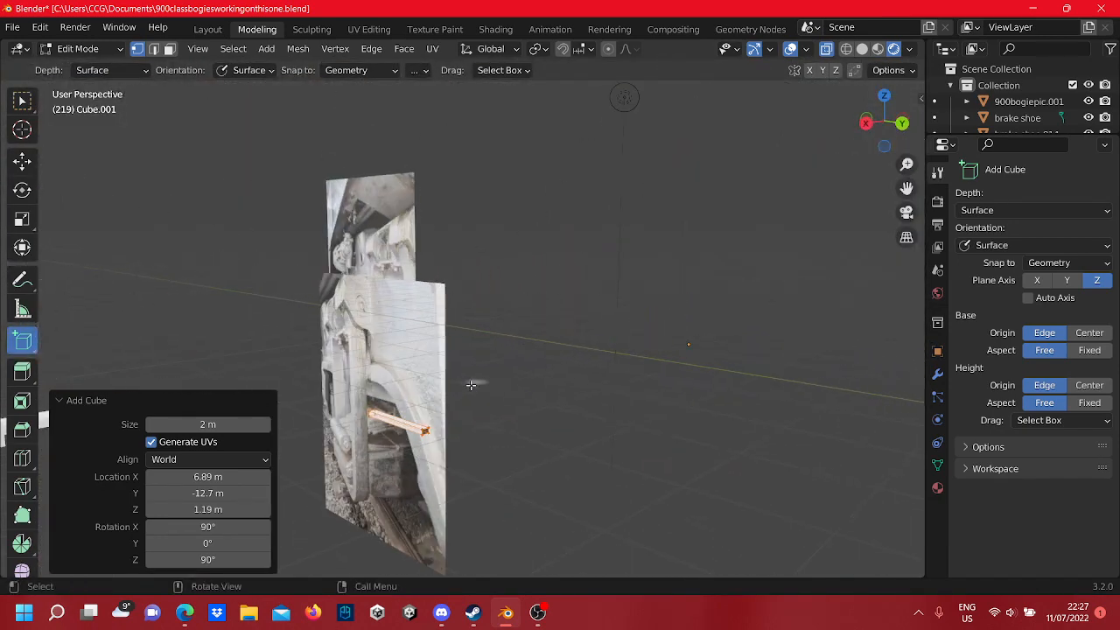
shift+middle_drag(471, 356, 530, 268)
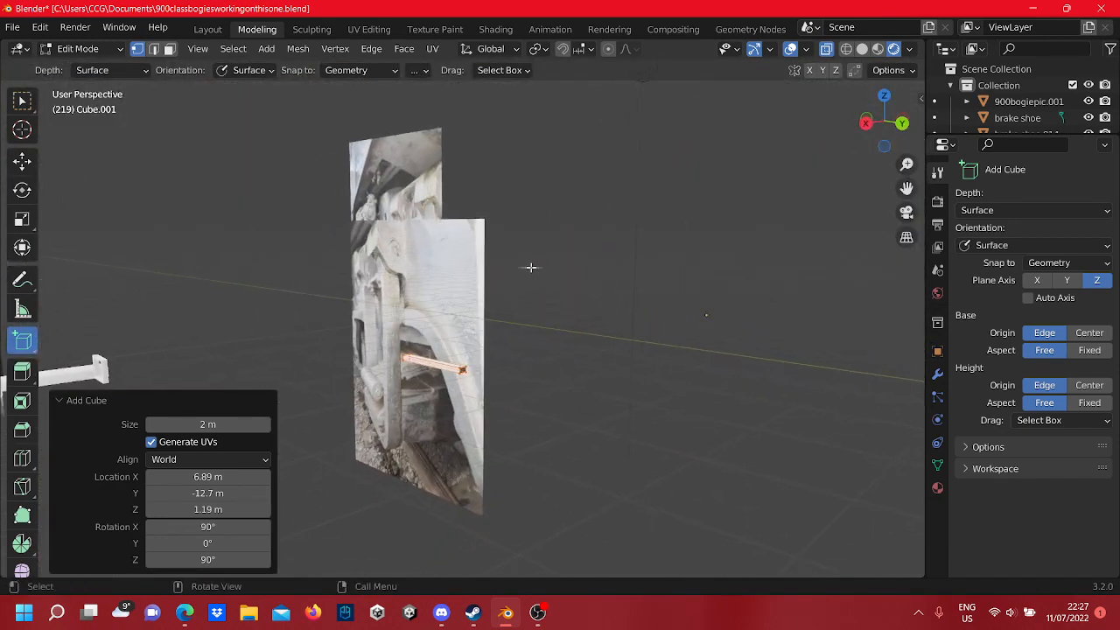
- Compare the bar with the photographed spring leaves in right view, and return to Object Mode
click(870, 126)
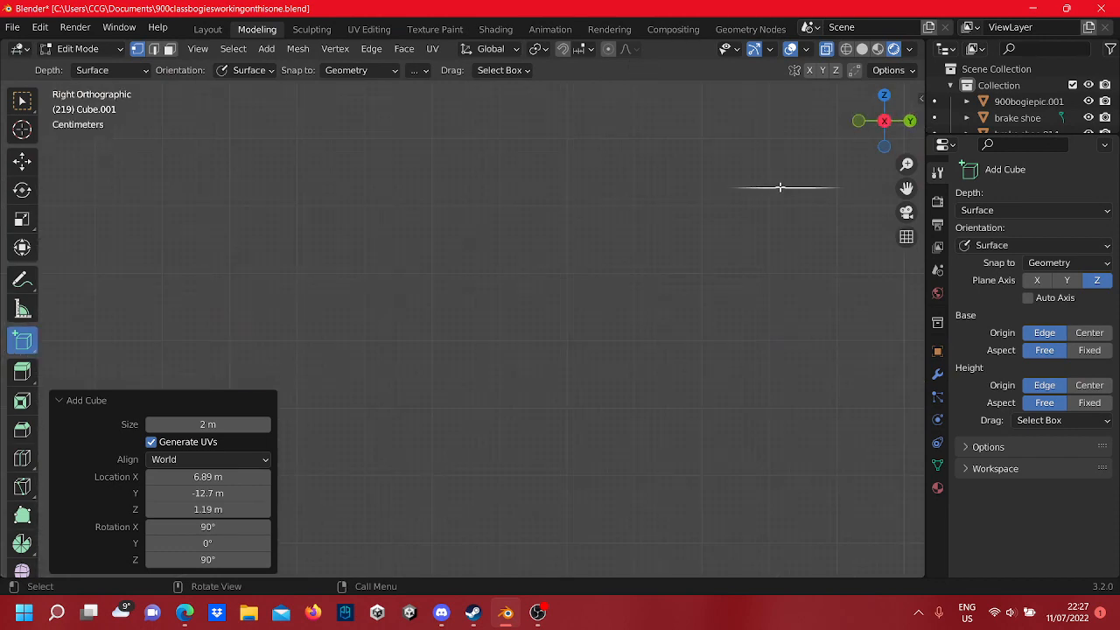
shift+middle_drag(380, 337, 586, 248)
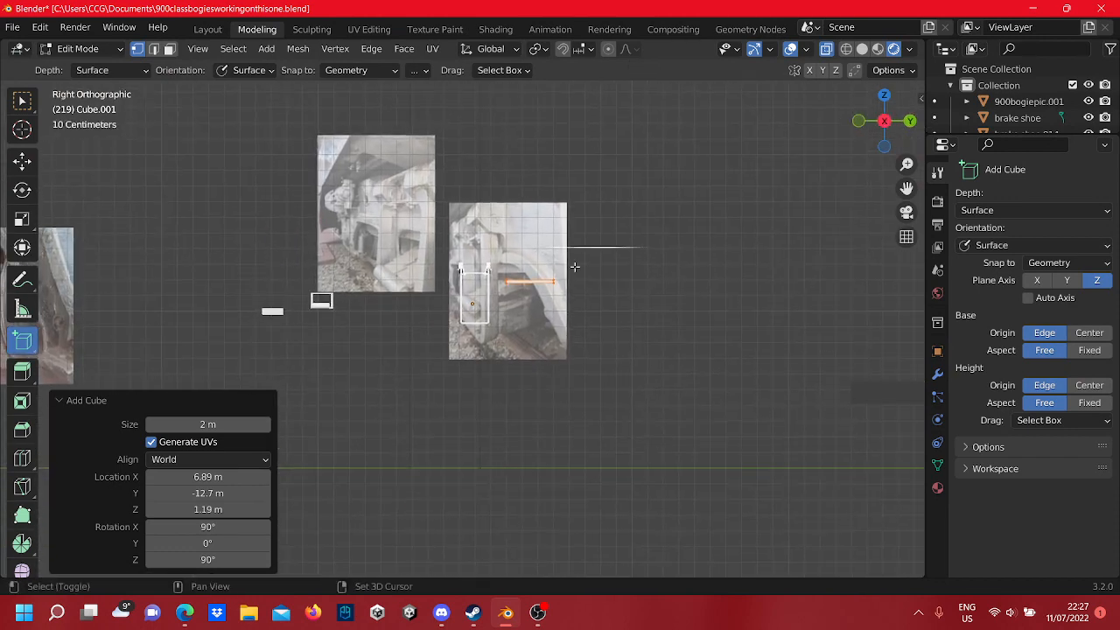
scroll(469, 291, up, 8)
shift+middle_drag(743, 212, 475, 370)
scroll(477, 350, up, 8)
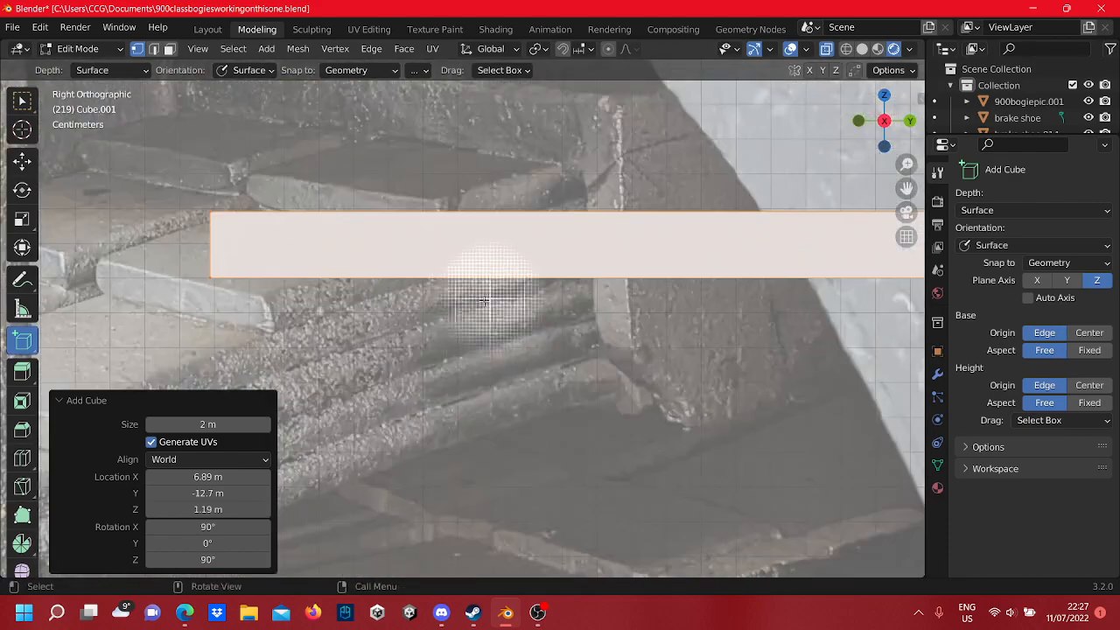
shift+middle_drag(400, 310, 461, 391)
scroll(479, 329, down, 4)
scroll(475, 361, down, 4)
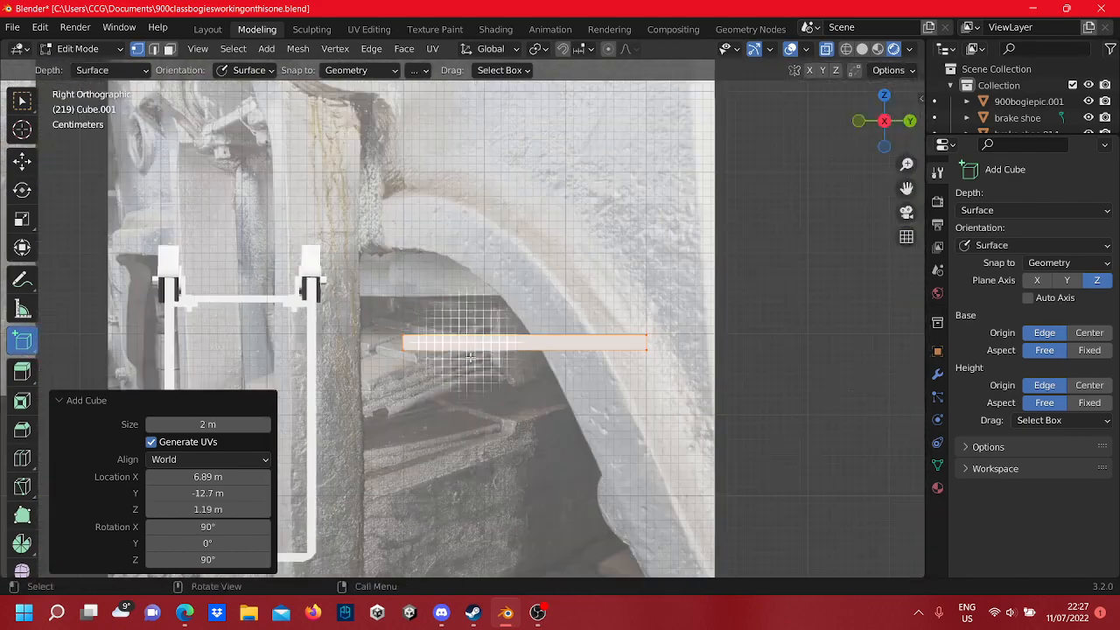
scroll(462, 343, up, 7)
shift+middle_drag(448, 348, 522, 362)
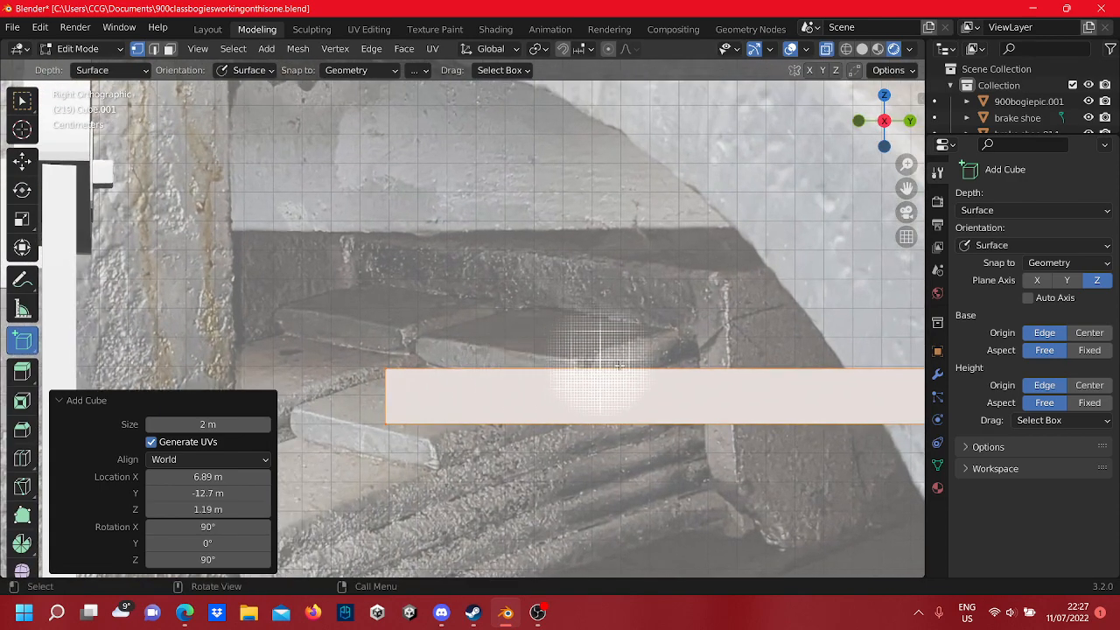
scroll(534, 354, up, 4)
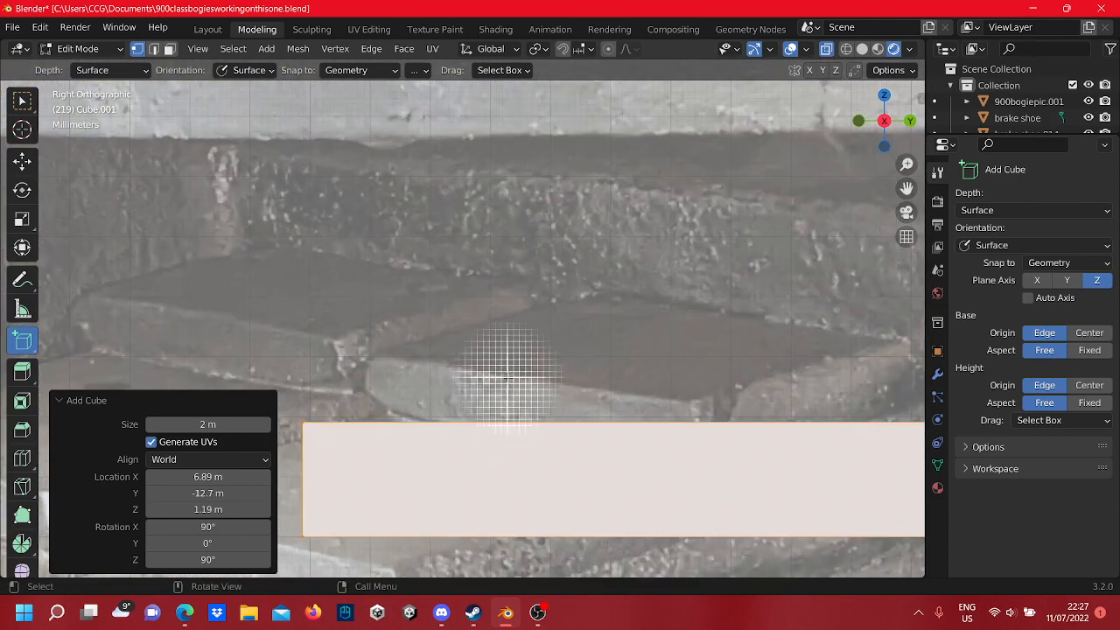
key(Tab)
scroll(515, 381, down, 3)
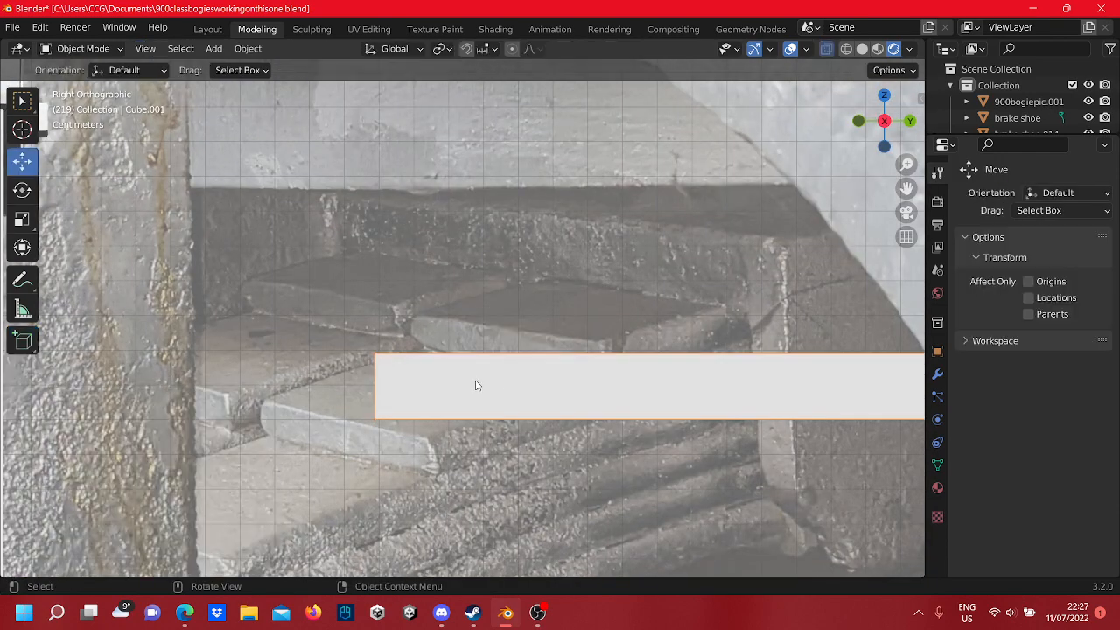
- Enter Edit Mode on the bar and box-select the vertices of its end over the photographed spring leaves
scroll(476, 385, down, 8)
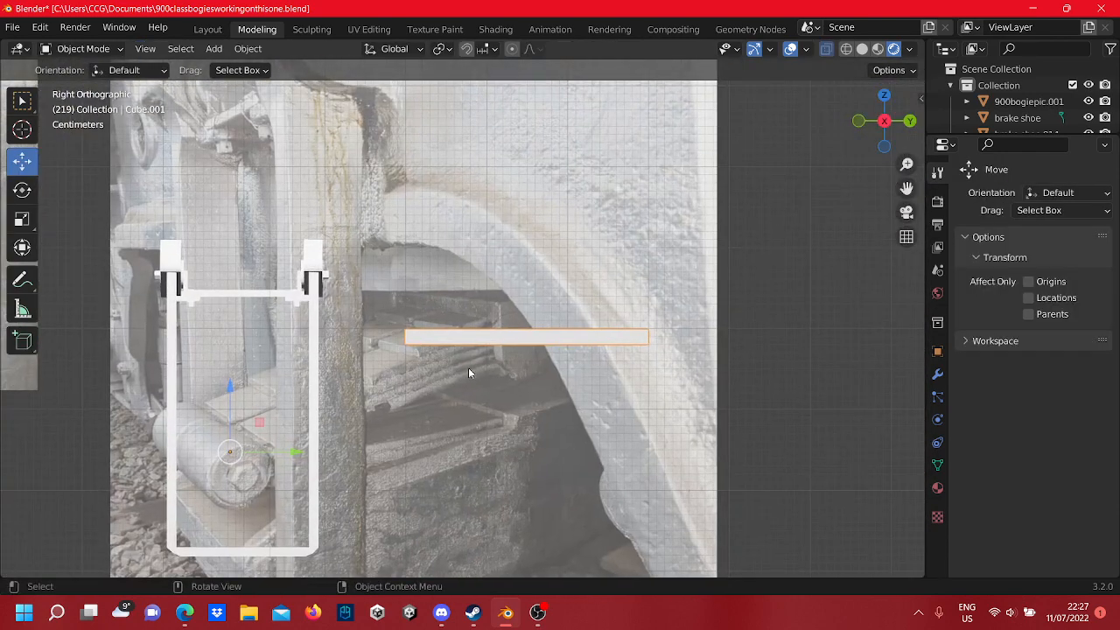
scroll(468, 368, up, 8)
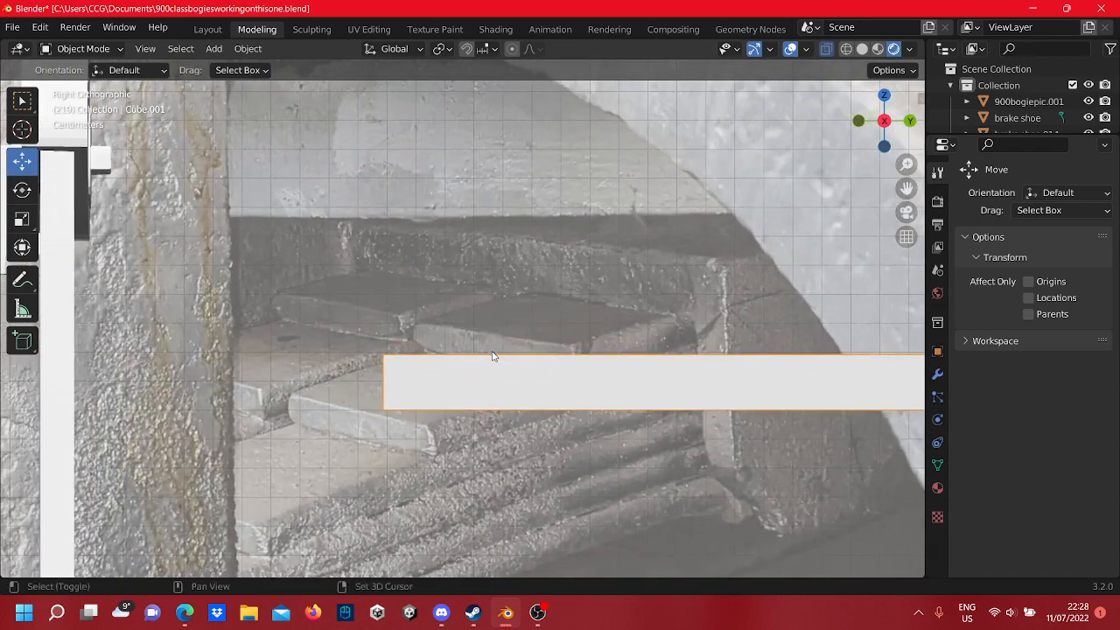
shift+middle_drag(462, 332, 526, 290)
key(Tab)
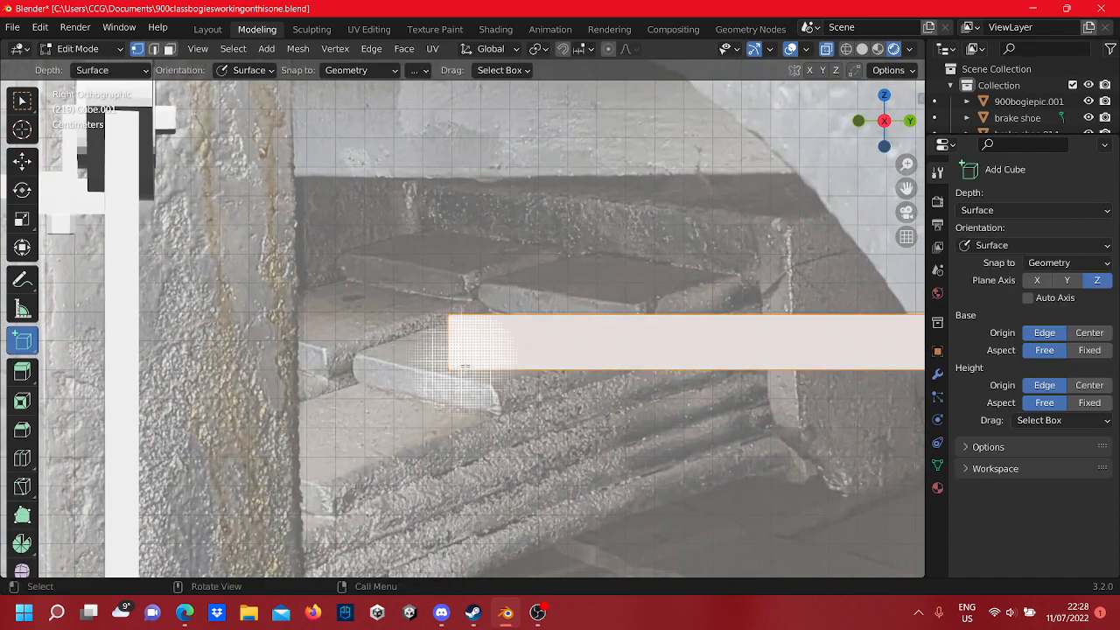
click(22, 101)
drag(451, 390, 452, 393)
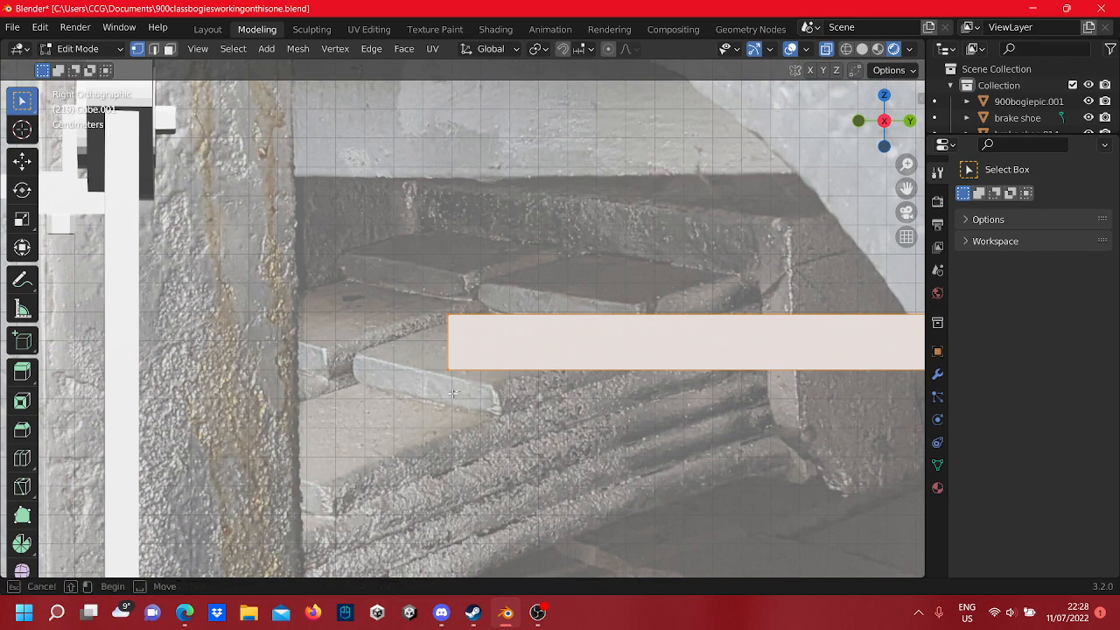
drag(426, 297, 425, 296)
- Compare the selected bar end with the edges of the photographed spring leaves in right view
scroll(464, 317, up, 5)
scroll(465, 317, down, 8)
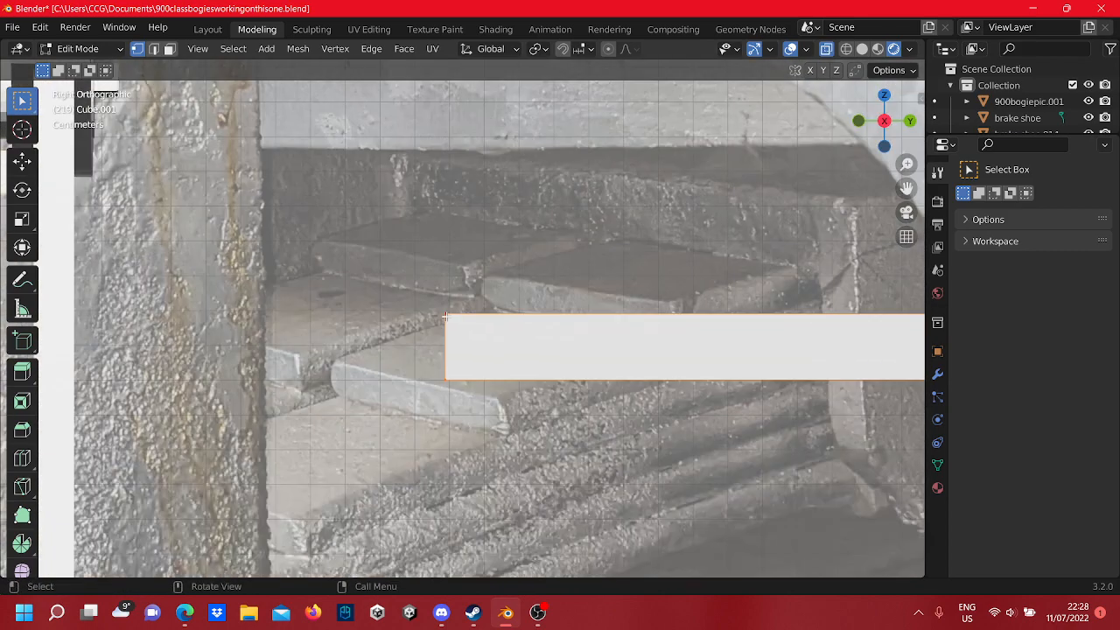
key(Tab)
key(Tab)
scroll(503, 329, down, 4)
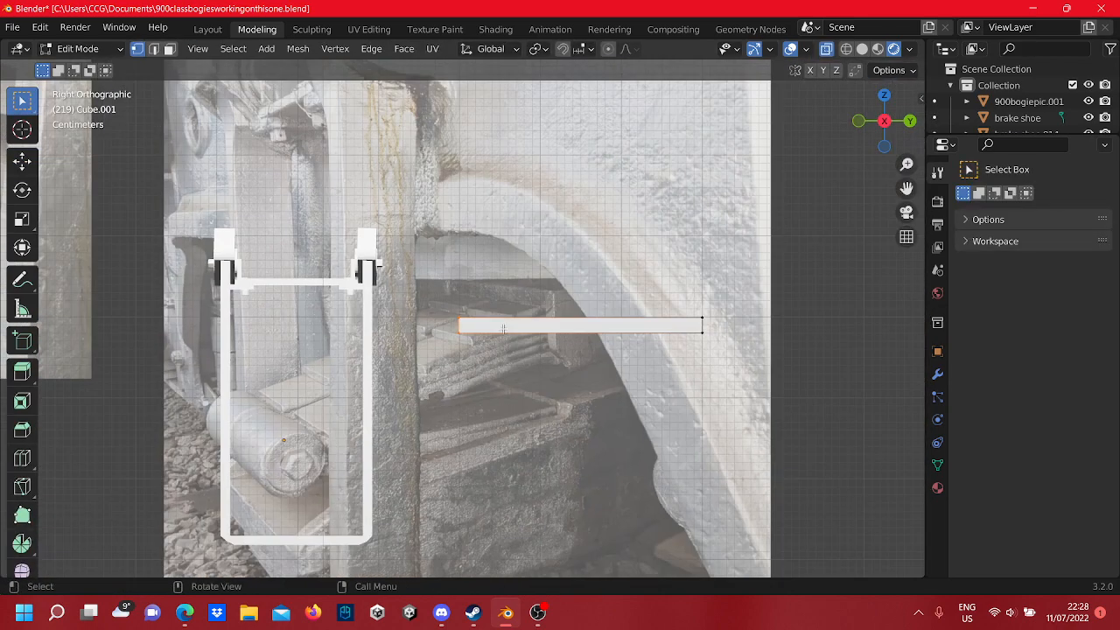
scroll(617, 282, up, 10)
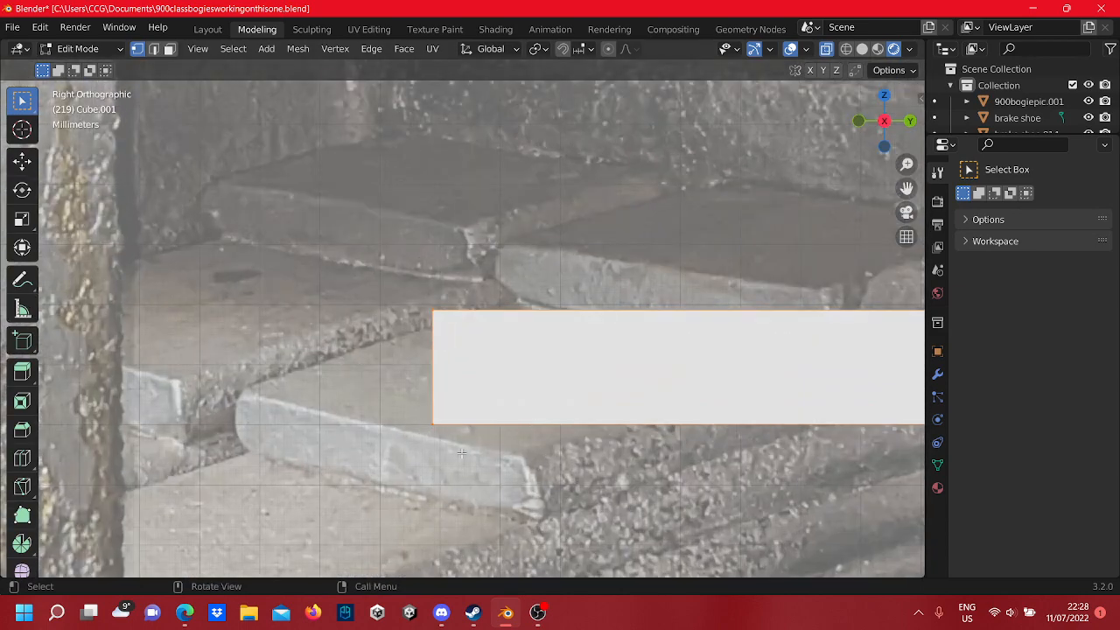
scroll(473, 320, down, 10)
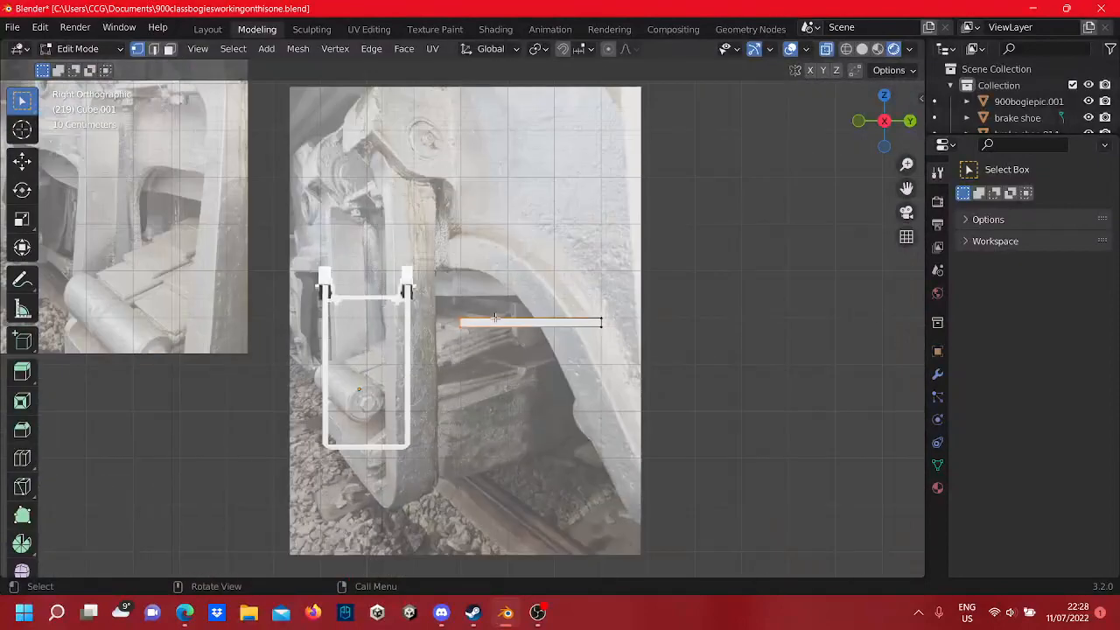
scroll(494, 318, up, 5)
- Nudge the selected bar end slightly along Y with the Move tool and deselect it
click(22, 160)
scroll(268, 239, up, 4)
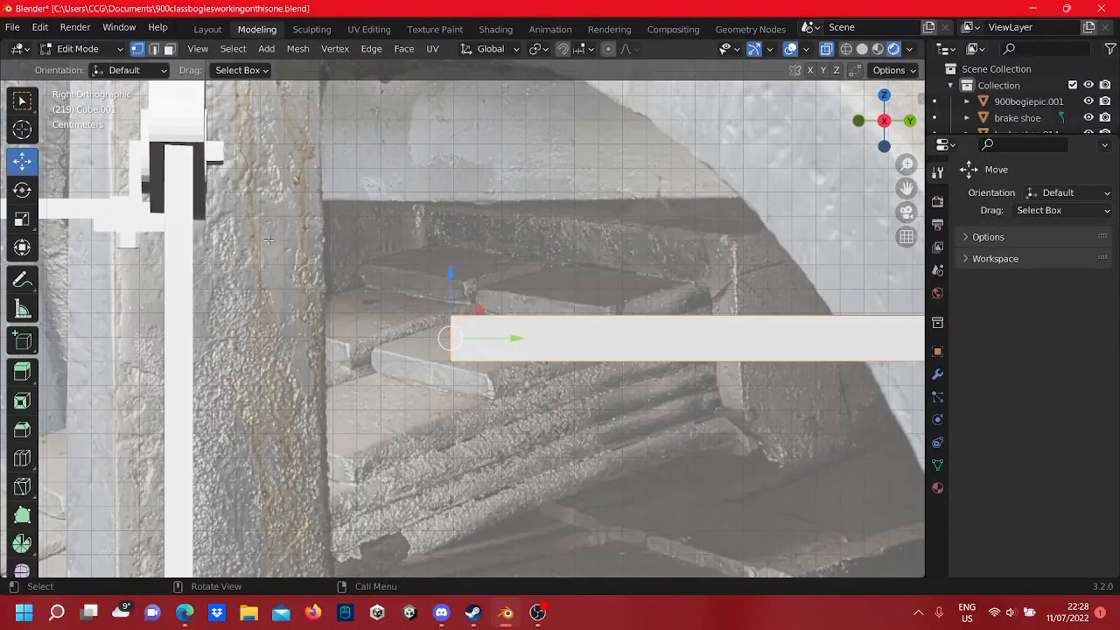
scroll(354, 310, up, 6)
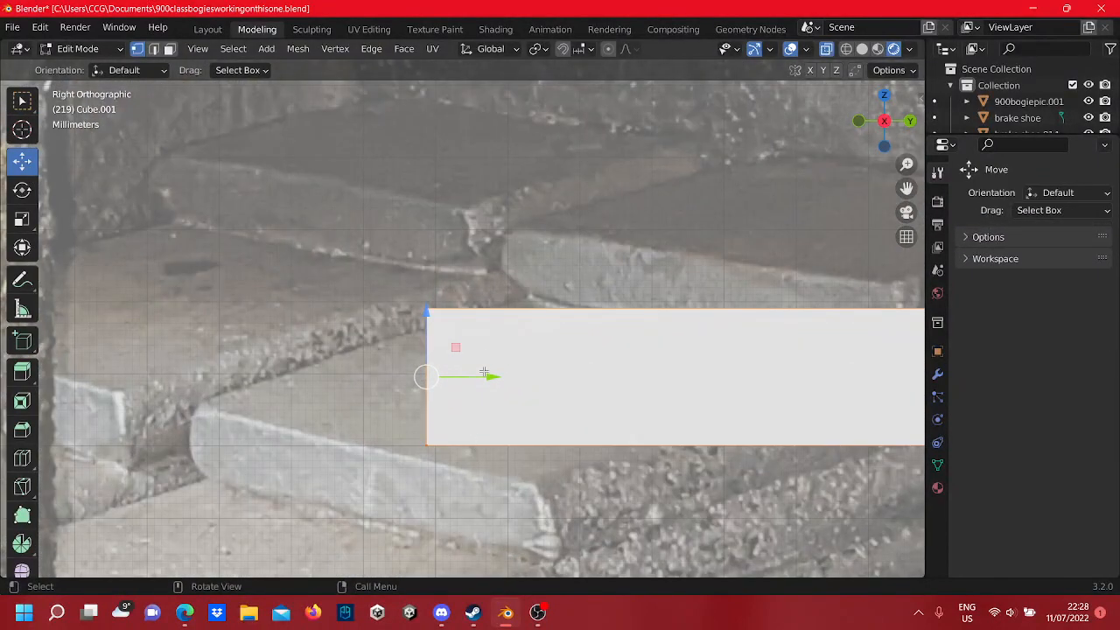
drag(484, 373, 498, 376)
click(529, 259)
scroll(530, 260, down, 8)
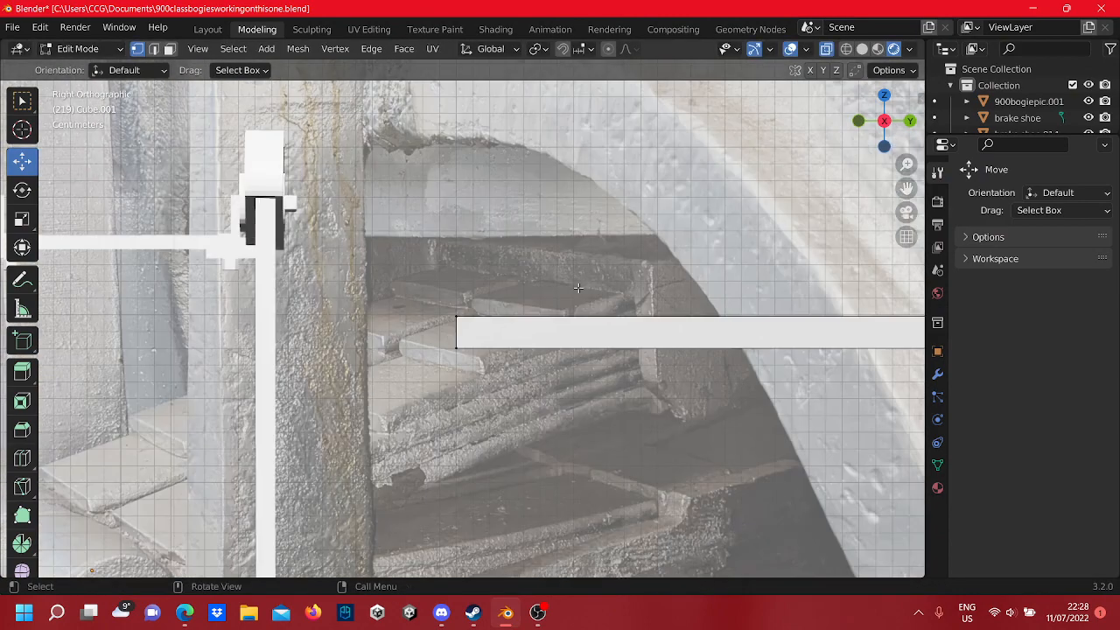
- Select the vertices along the bar's upper edge and raise them slightly along Z to thicken the bar
shift+middle_drag(738, 324, 389, 296)
drag(686, 300, 368, 242)
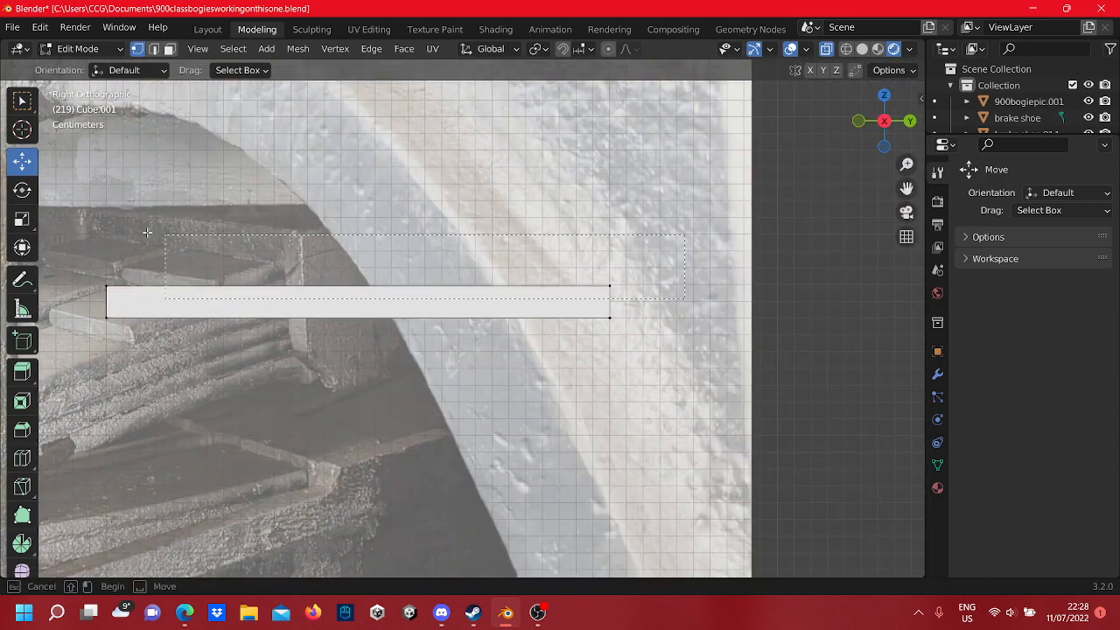
drag(102, 228, 100, 228)
shift+middle_drag(114, 232, 495, 299)
scroll(495, 300, up, 5)
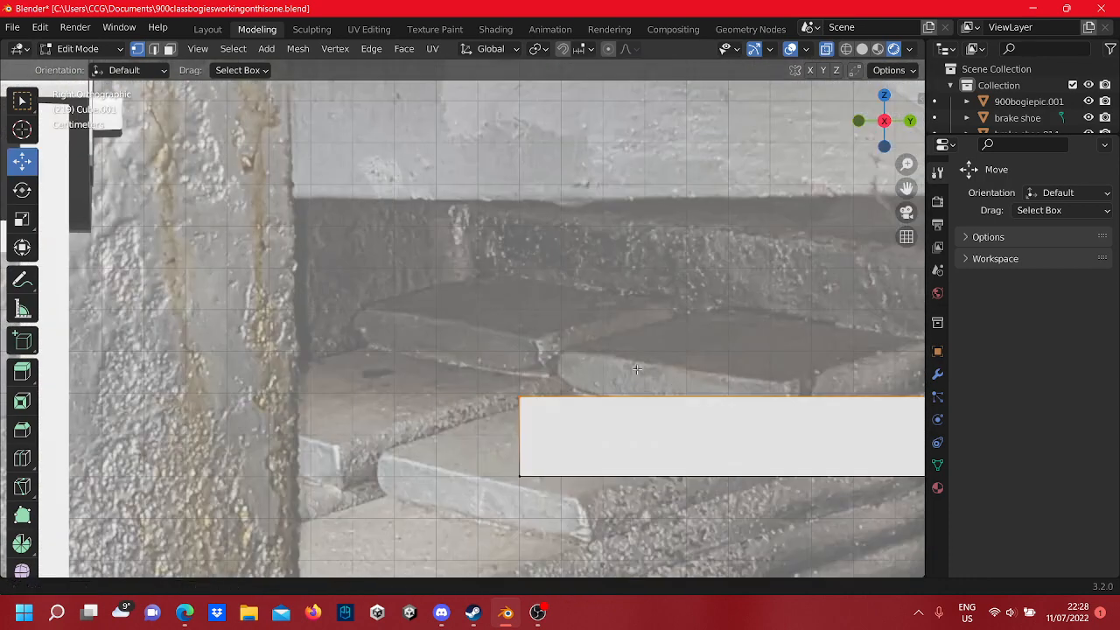
shift+middle_drag(857, 394, 173, 248)
scroll(536, 337, up, 4)
shift+middle_drag(494, 118, 515, 263)
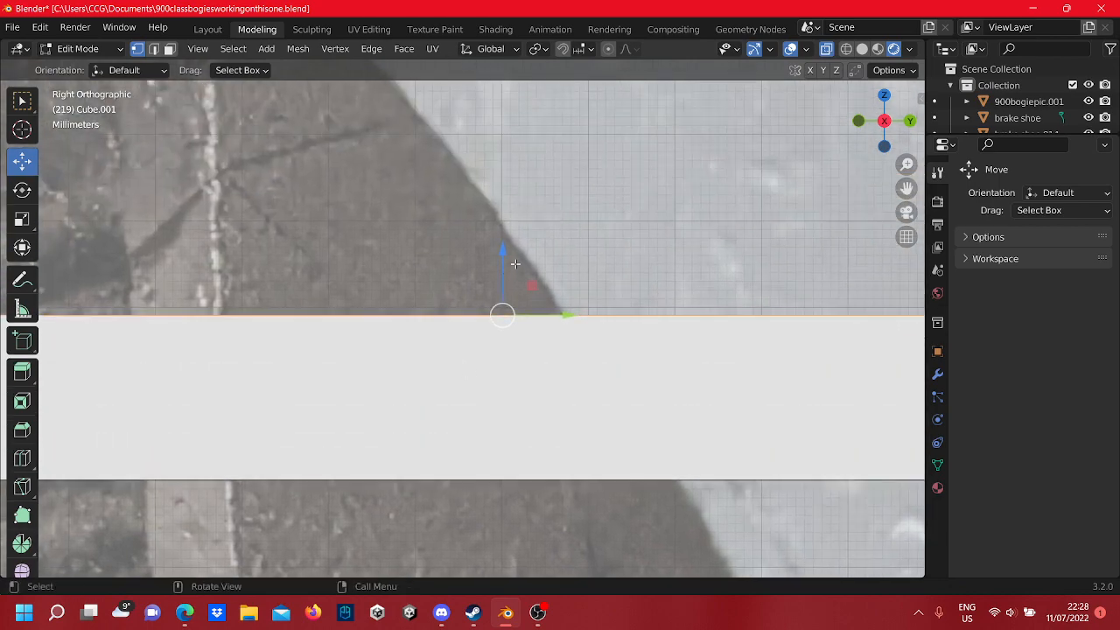
drag(507, 272, 510, 261)
click(653, 288)
scroll(647, 306, down, 4)
right_click(633, 343)
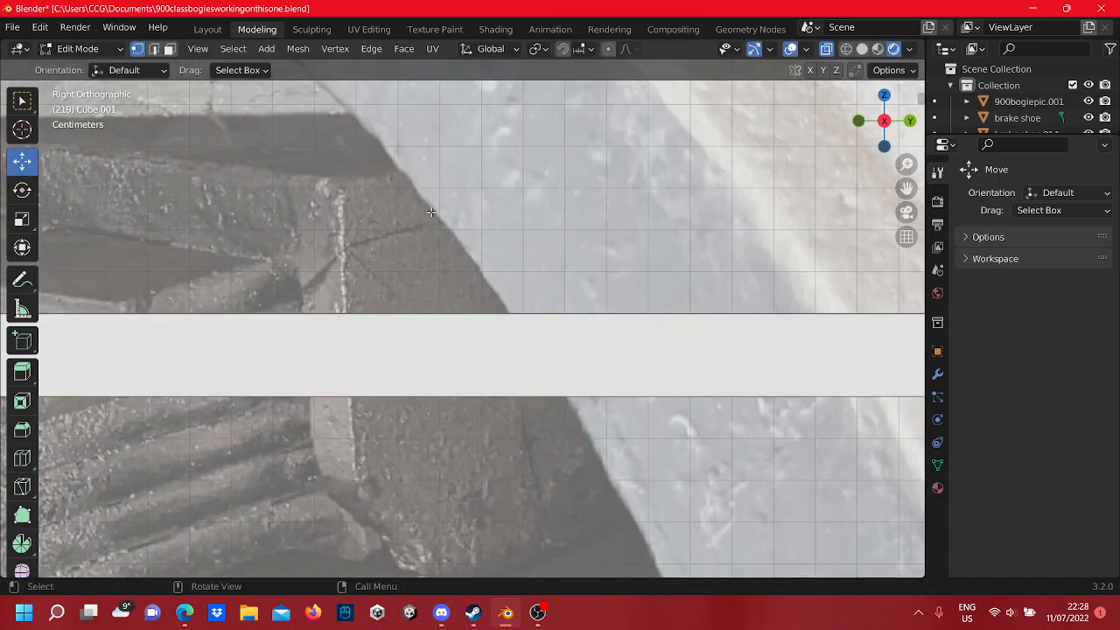
- Examine the bar's thickness and length against the spring leaves in the reference photo
scroll(370, 205, down, 5)
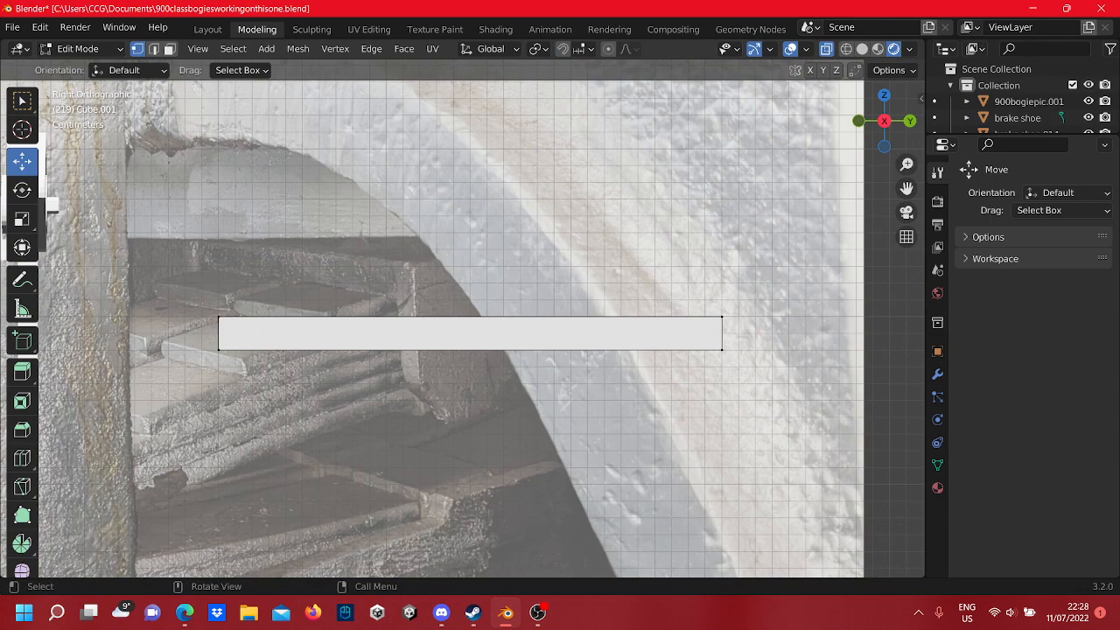
scroll(501, 562, down, 3)
shift+middle_drag(362, 334, 491, 325)
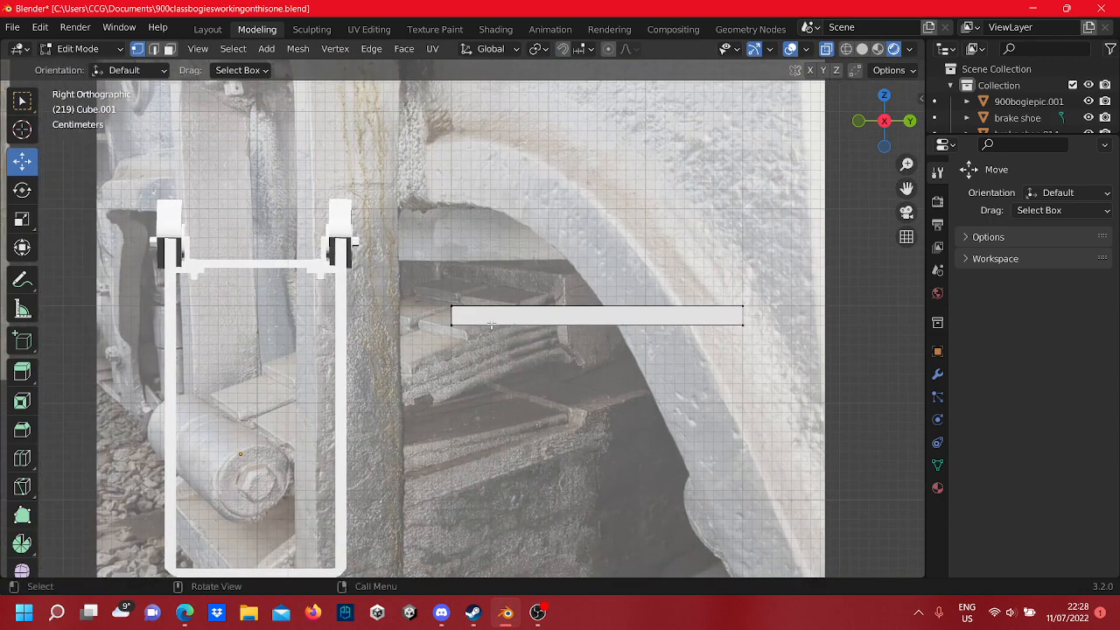
scroll(492, 324, up, 7)
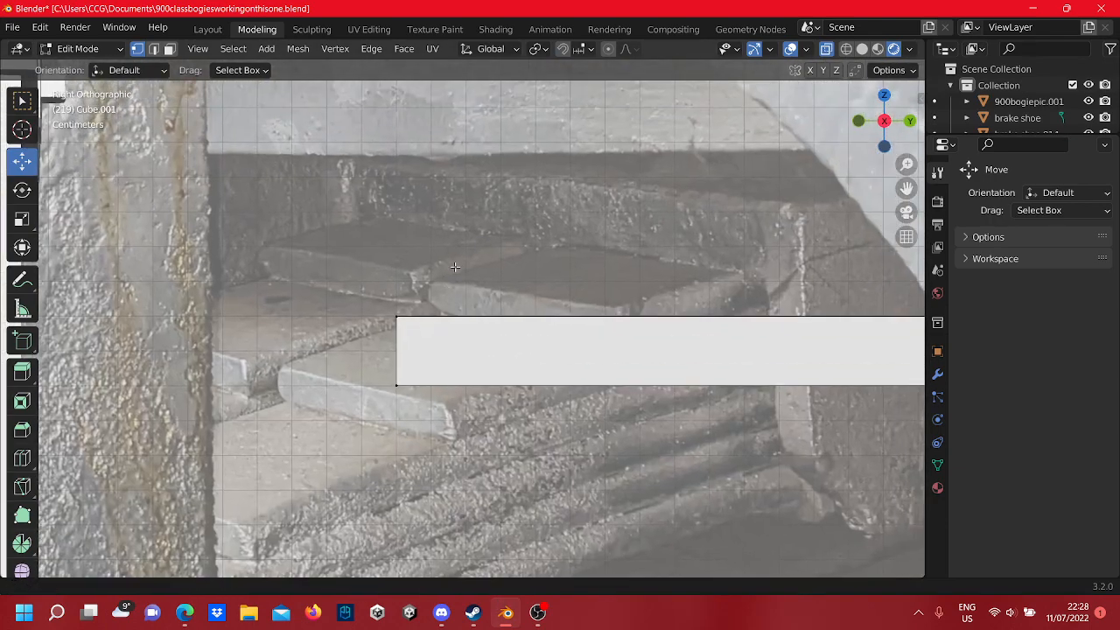
scroll(444, 272, down, 4)
shift+middle_drag(439, 272, 338, 283)
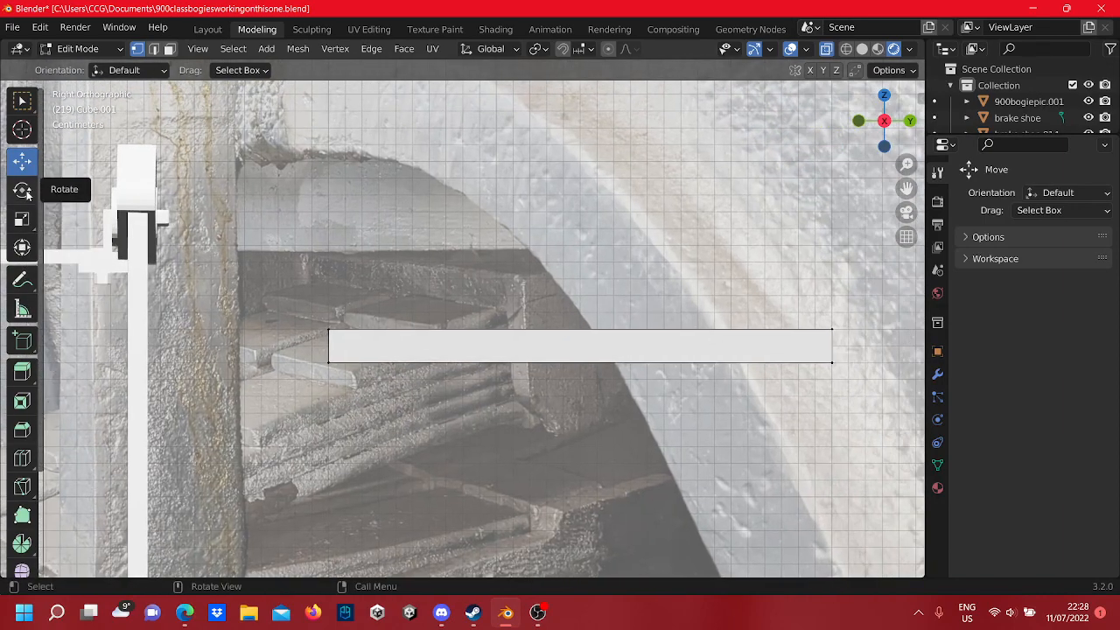
shift+middle_drag(132, 197, 89, 199)
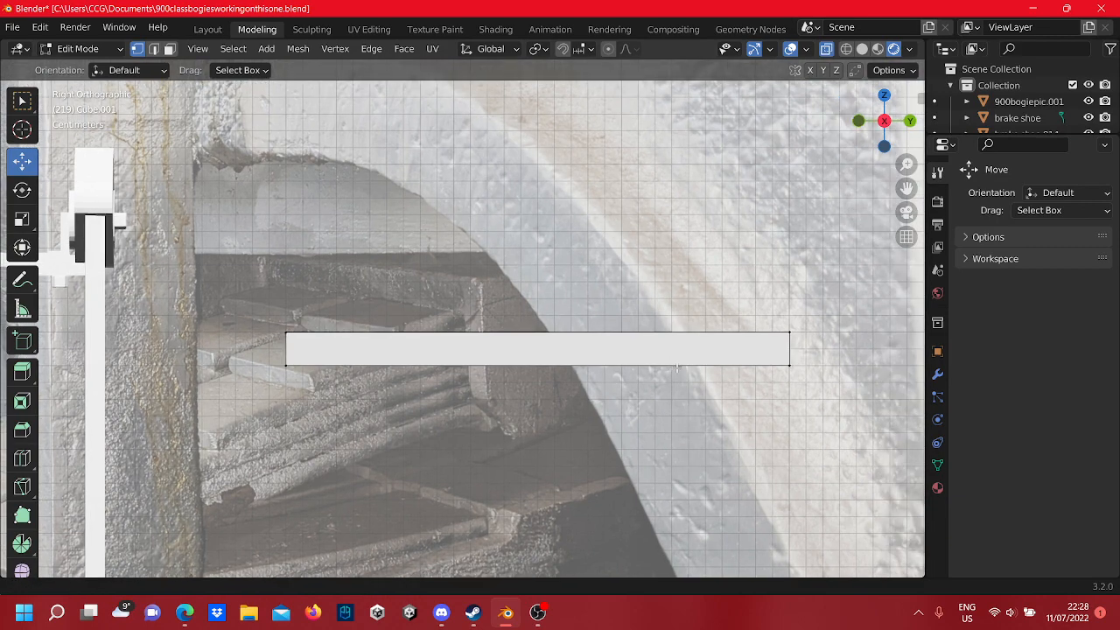
scroll(739, 379, up, 2)
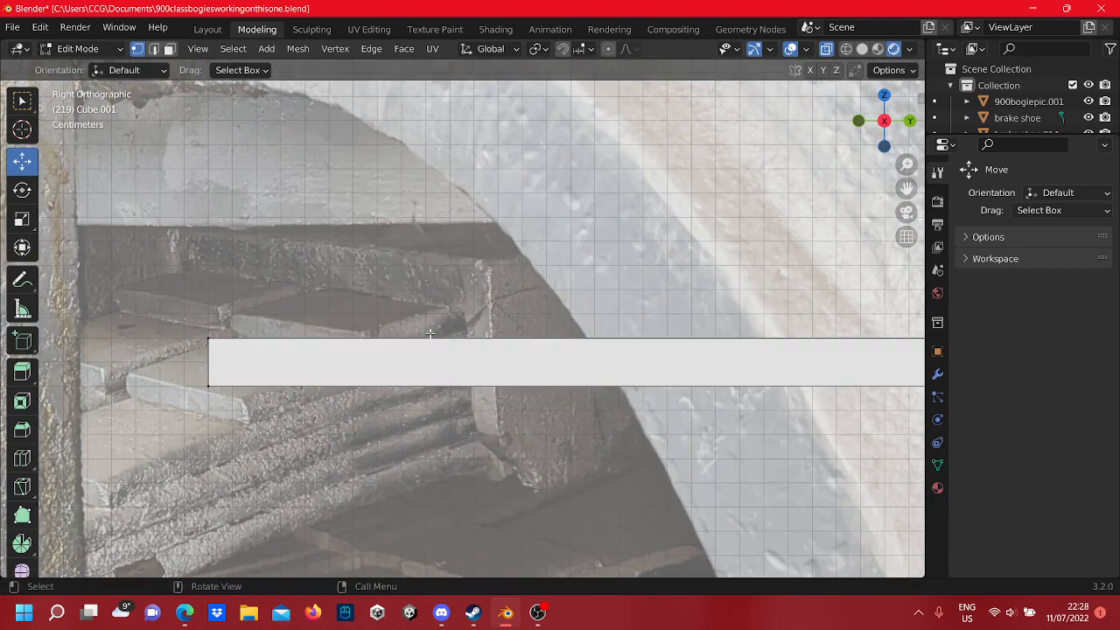
- Lengthen the bar by moving the vertices of its far end about 0.098 m along Y
scroll(740, 379, down, 6)
drag(659, 351, 602, 306)
shift+middle_drag(771, 345, 652, 316)
drag(579, 304, 660, 308)
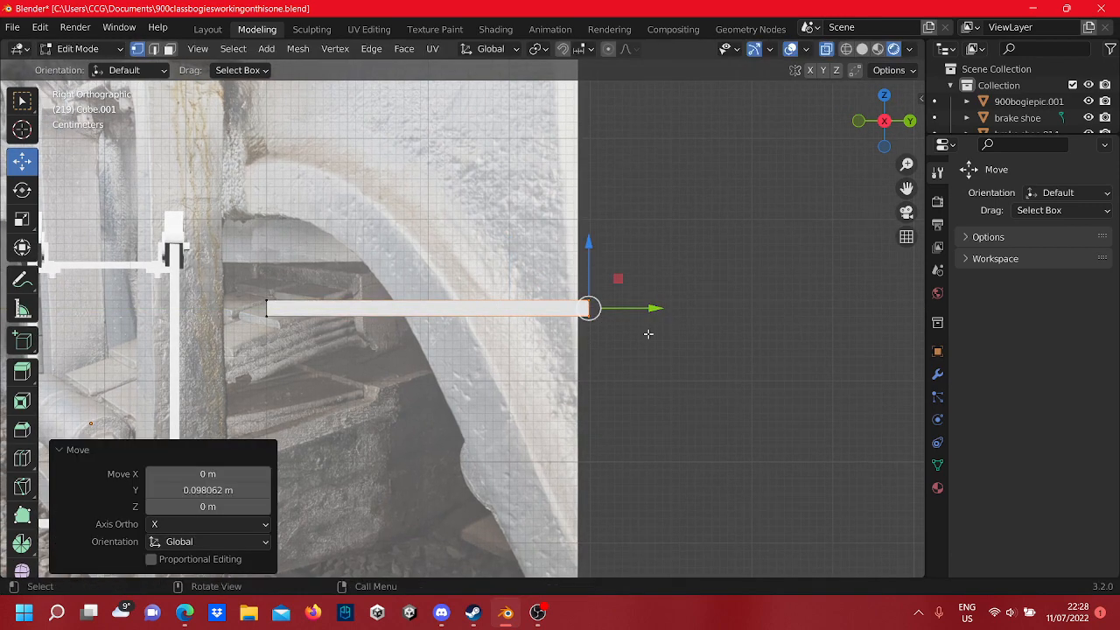
- Check the bar from other viewpoints, and in right view extend its far end about 0.0015 m further along Y
middle_drag(665, 310, 794, 245)
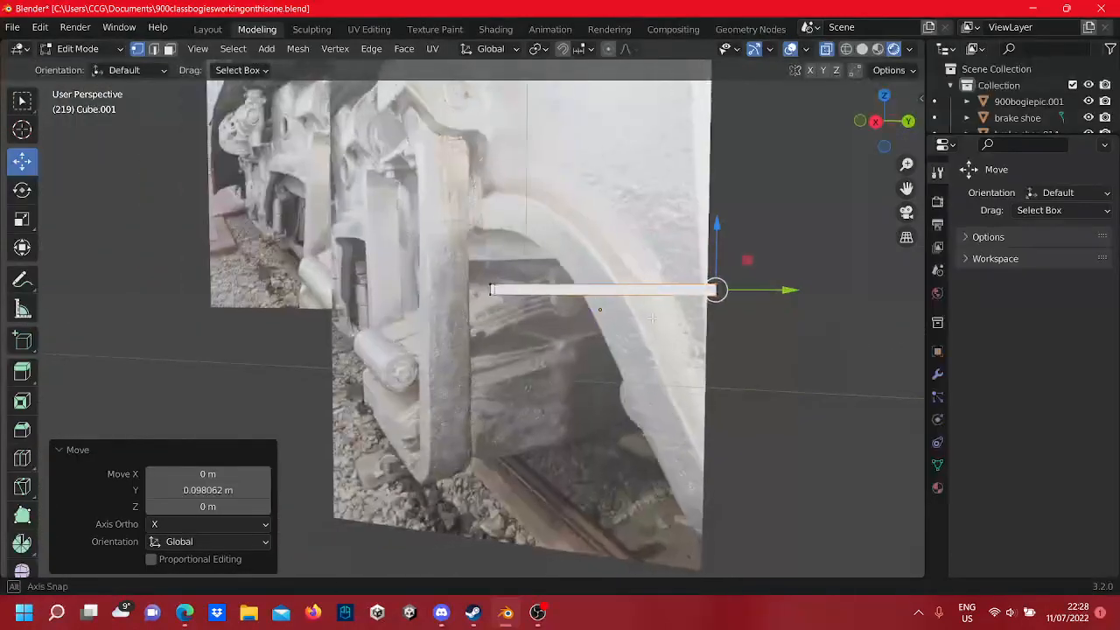
click(896, 123)
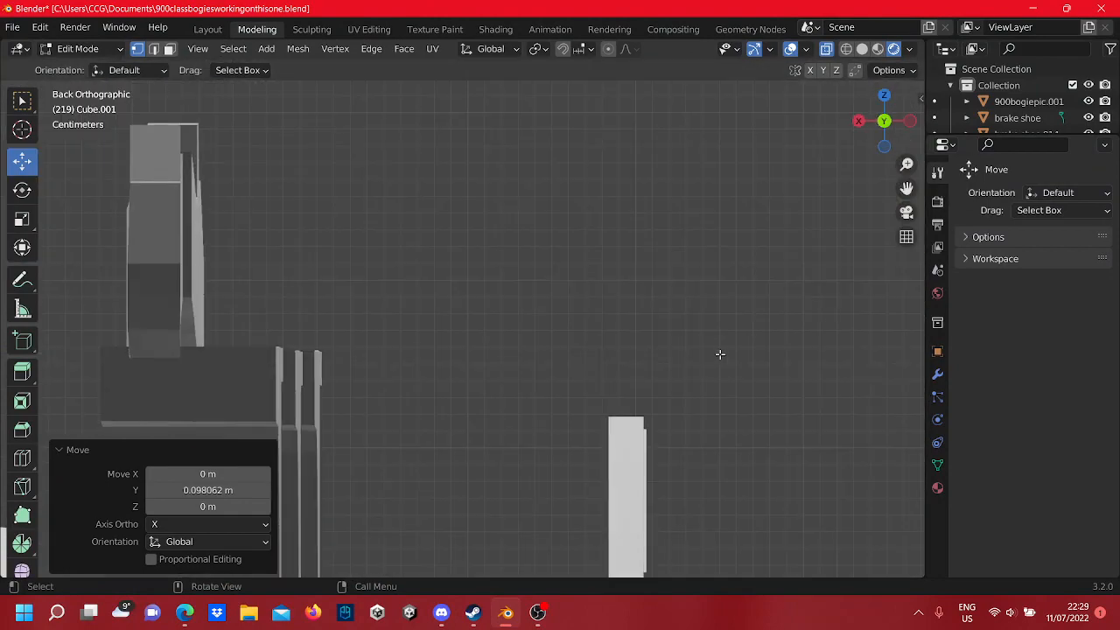
click(883, 121)
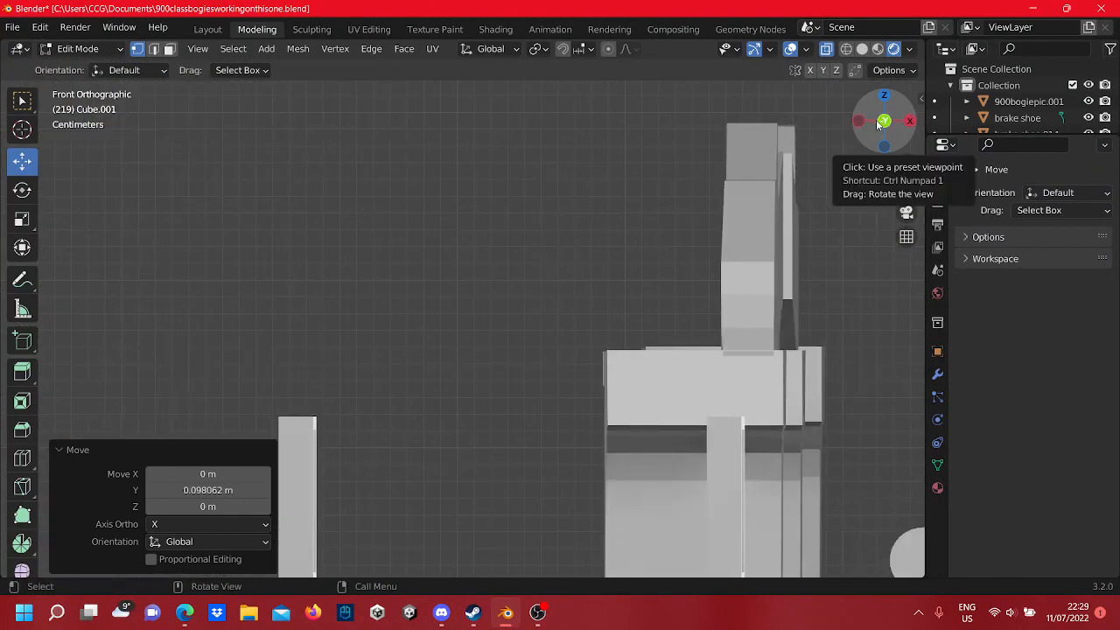
drag(881, 120, 909, 123)
click(908, 123)
scroll(657, 290, up, 3)
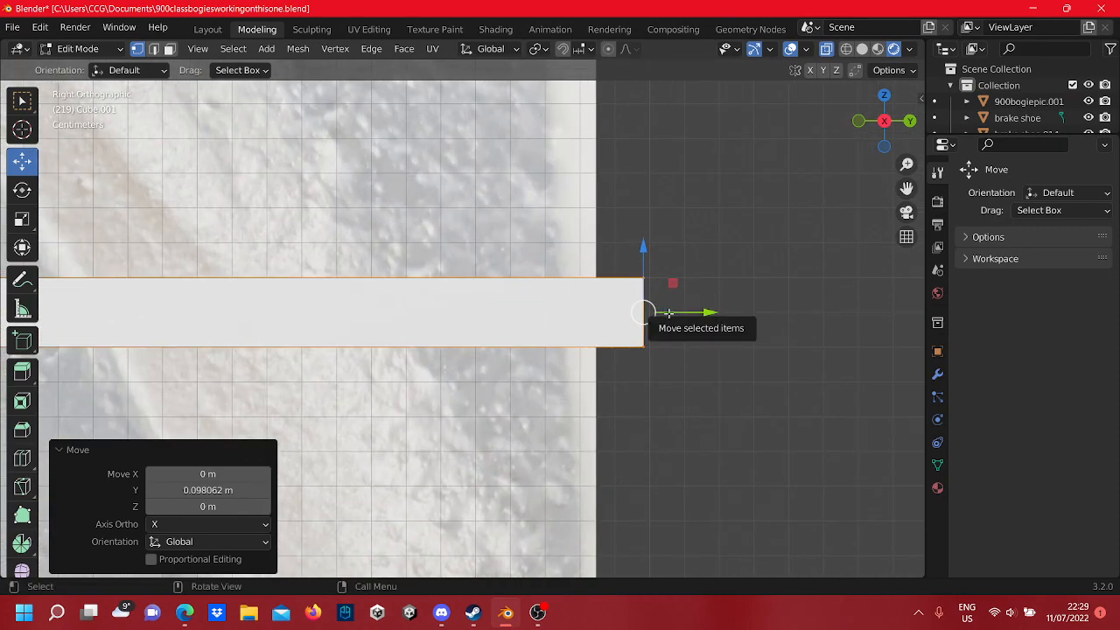
drag(666, 312, 669, 312)
scroll(542, 425, down, 4)
scroll(513, 375, down, 2)
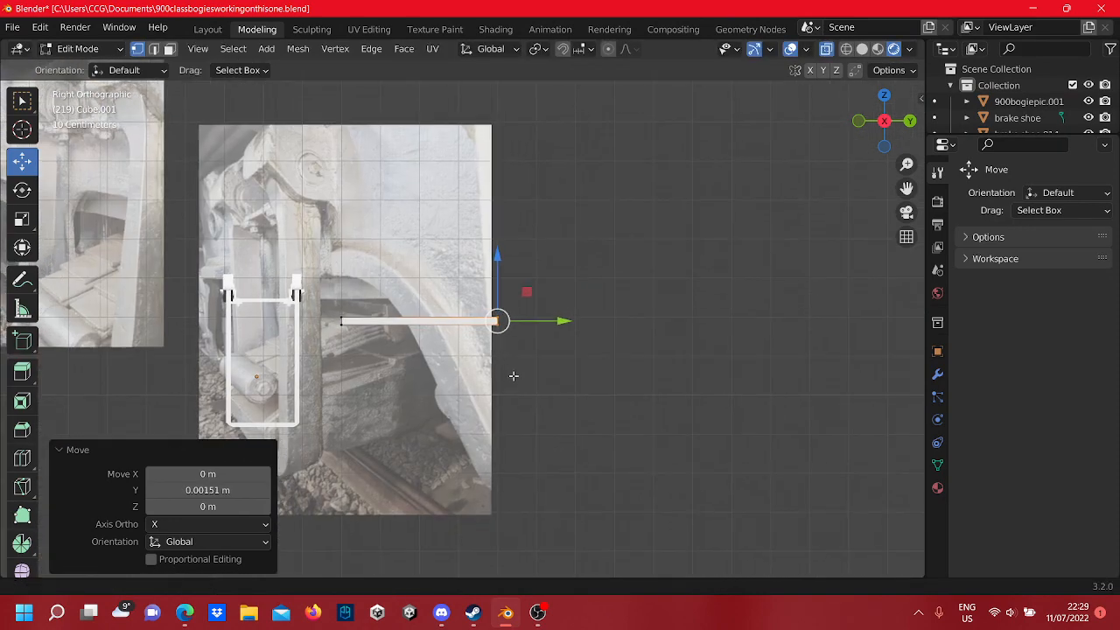
scroll(513, 379, up, 5)
shift+middle_drag(574, 363, 763, 327)
click(764, 348)
- Box-select all vertices of the lengthened bar
scroll(765, 350, up, 4)
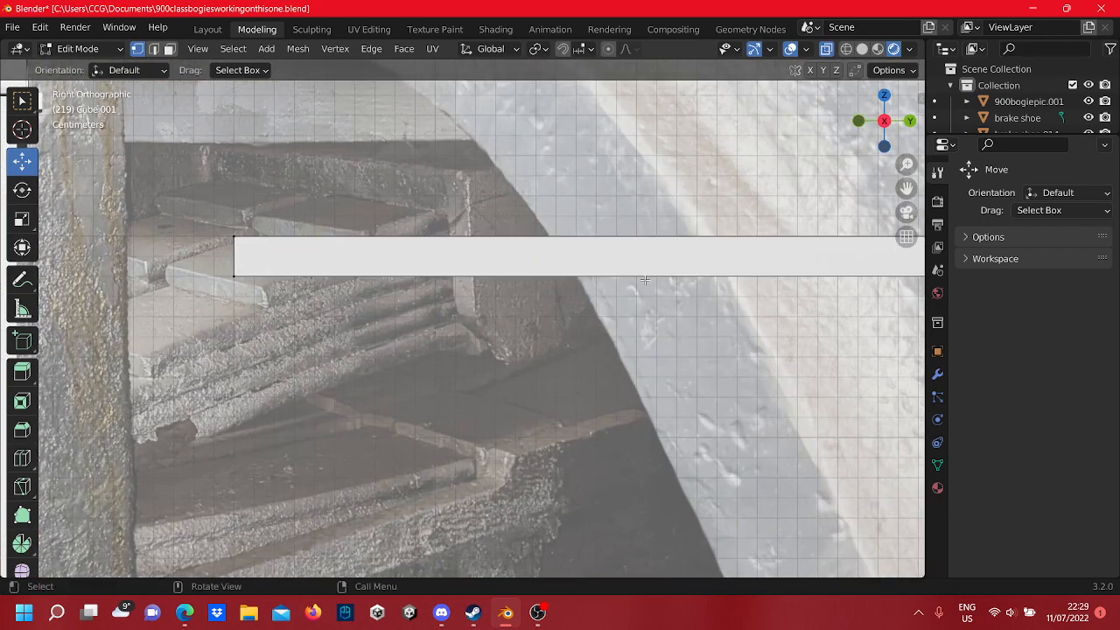
scroll(760, 337, down, 4)
drag(753, 315, 310, 224)
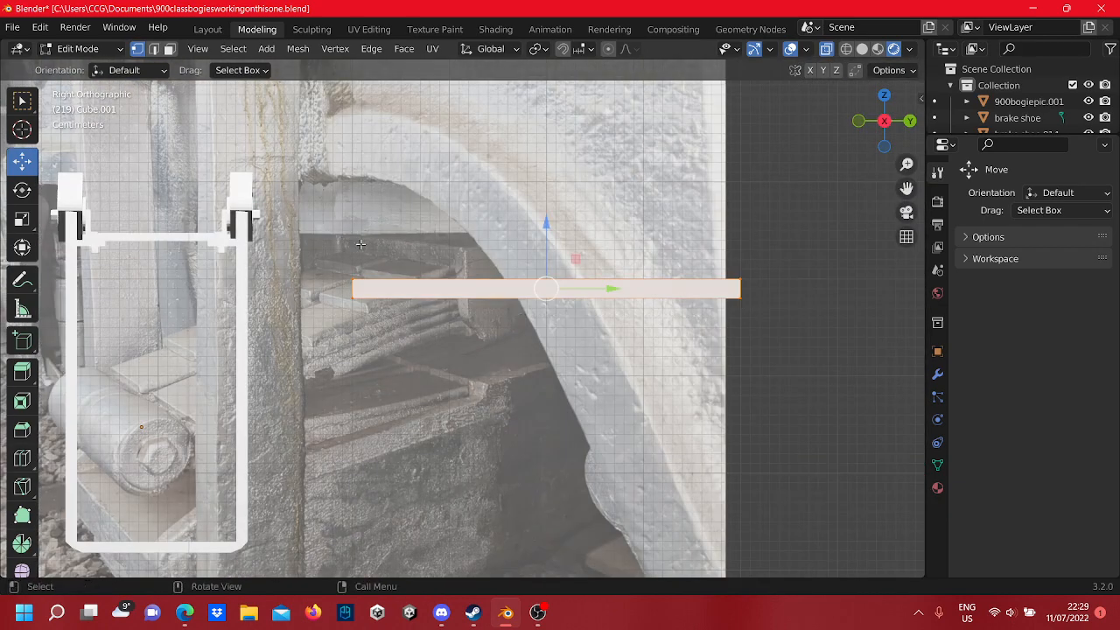
scroll(356, 262, up, 5)
scroll(359, 326, down, 1)
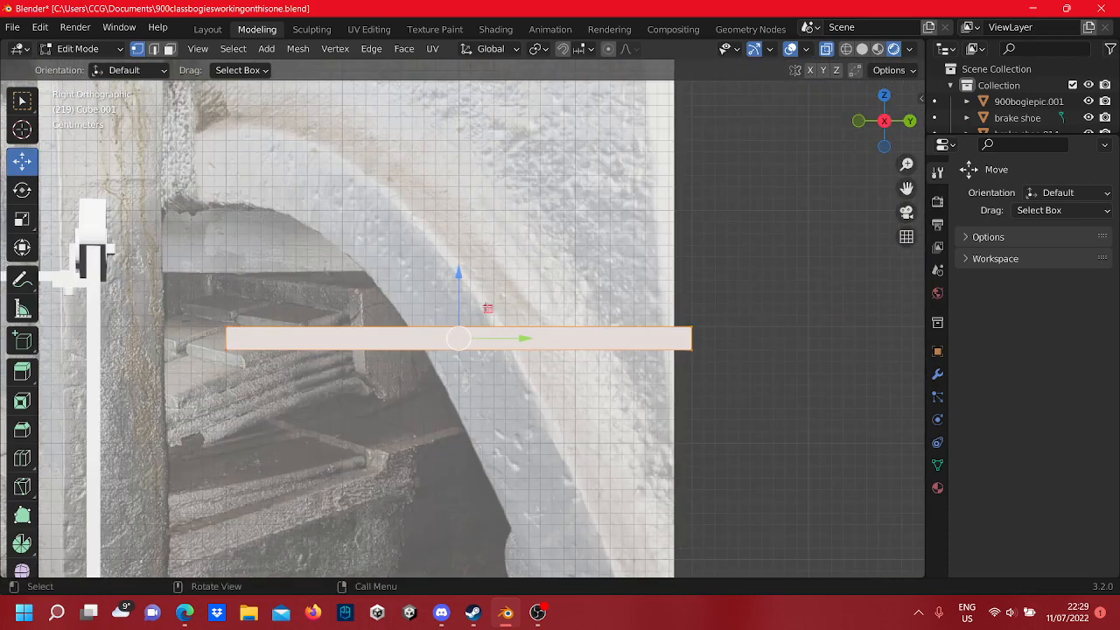
shift+middle_drag(409, 349, 488, 326)
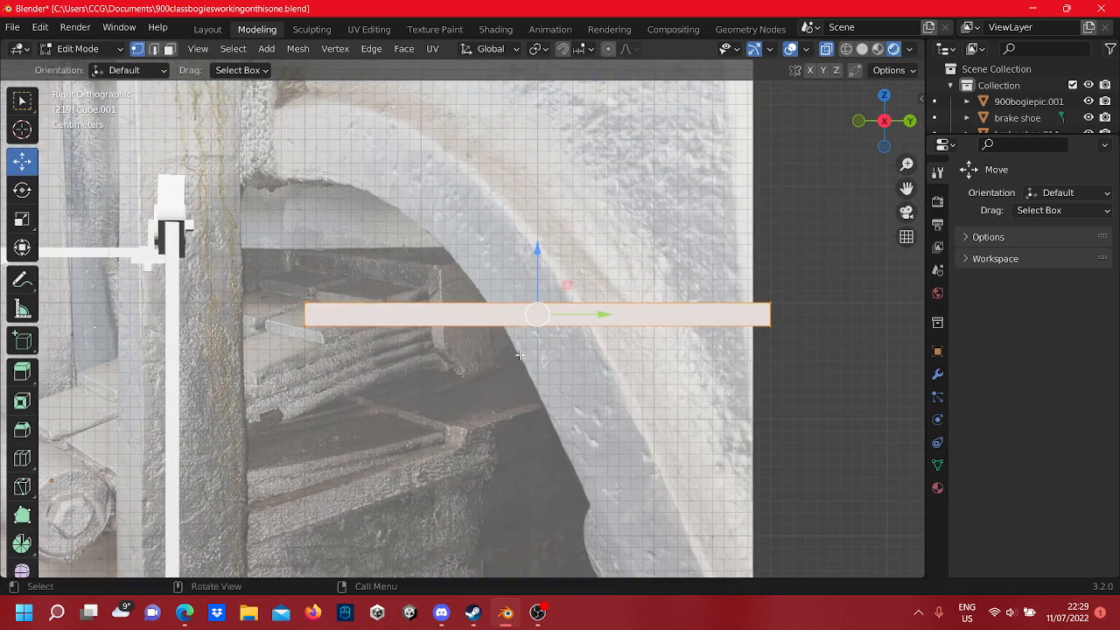
- Duplicate the bar object in place with Duplicate Objects and open the copy in Edit Mode
right_click(504, 317)
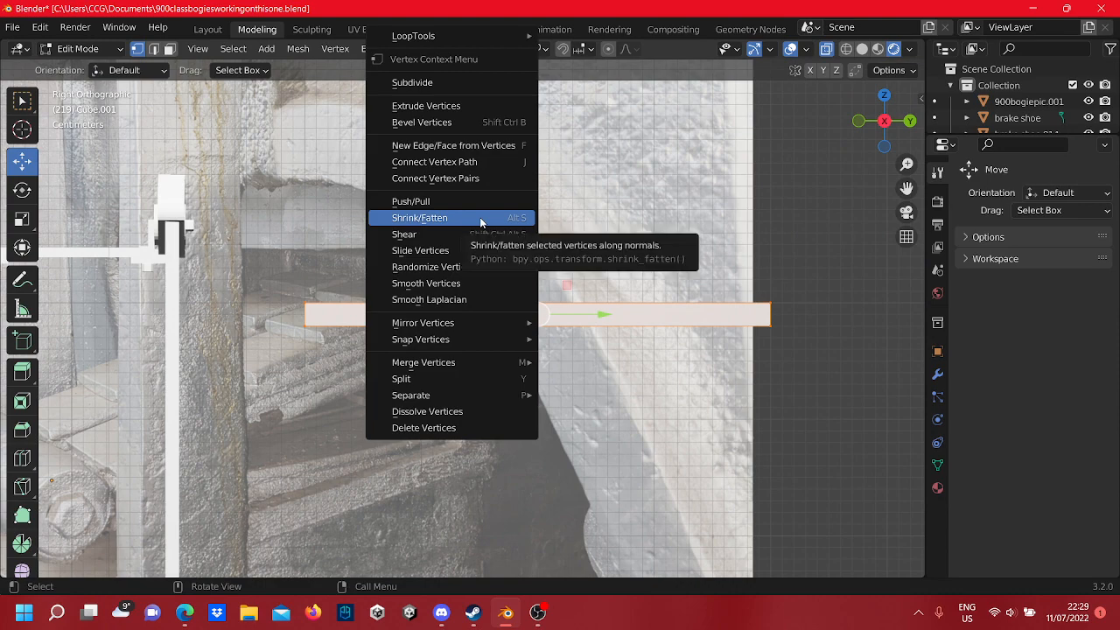
key(Tab)
right_click(533, 321)
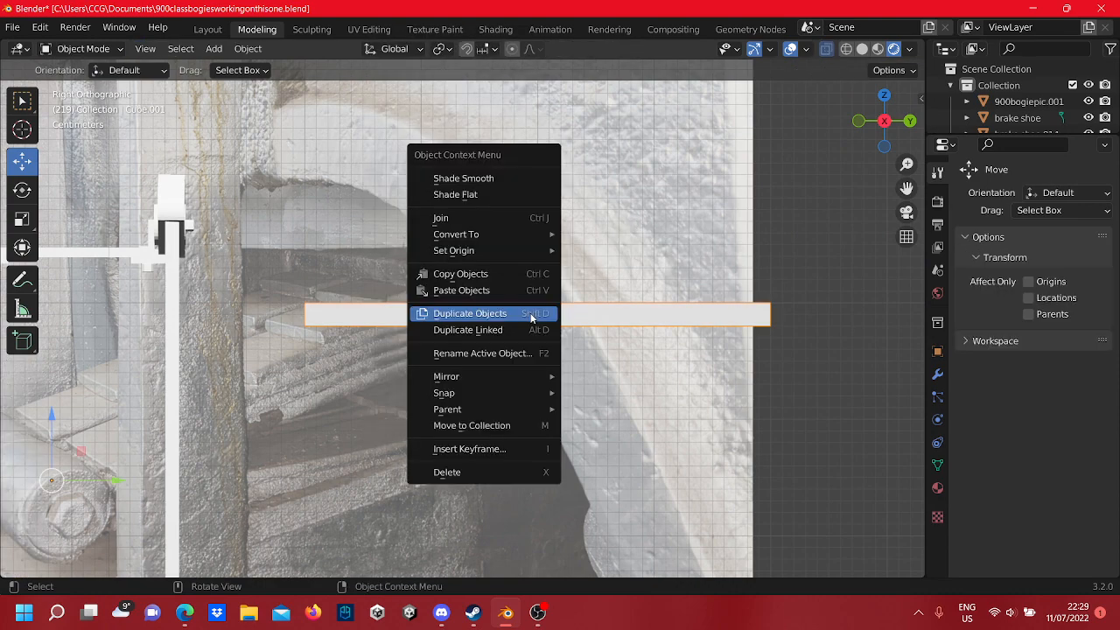
click(500, 313)
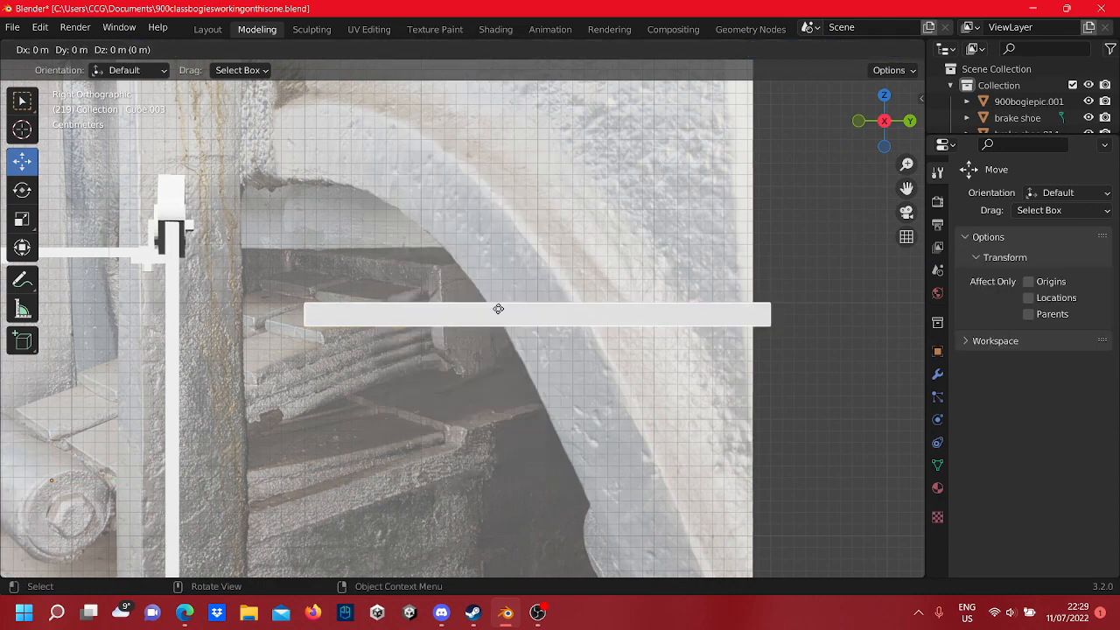
right_click(508, 278)
key(Tab)
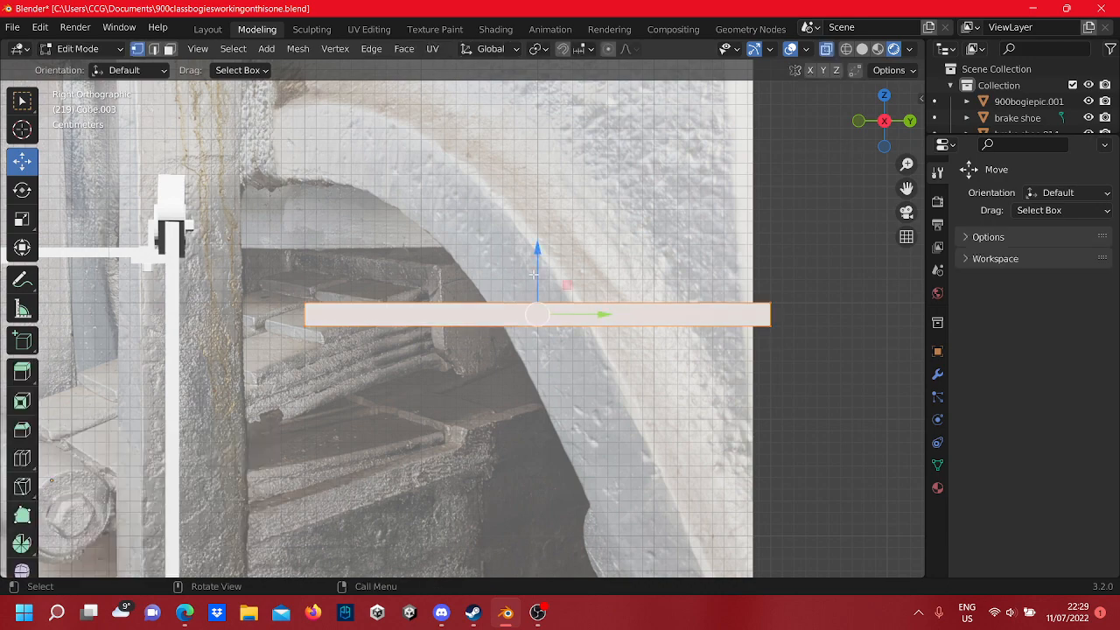
- Raise the copied bar above the original and pull its far-end vertices about 0.0386 m inward along Y
drag(534, 274, 534, 224)
drag(798, 288, 734, 251)
drag(810, 268, 756, 267)
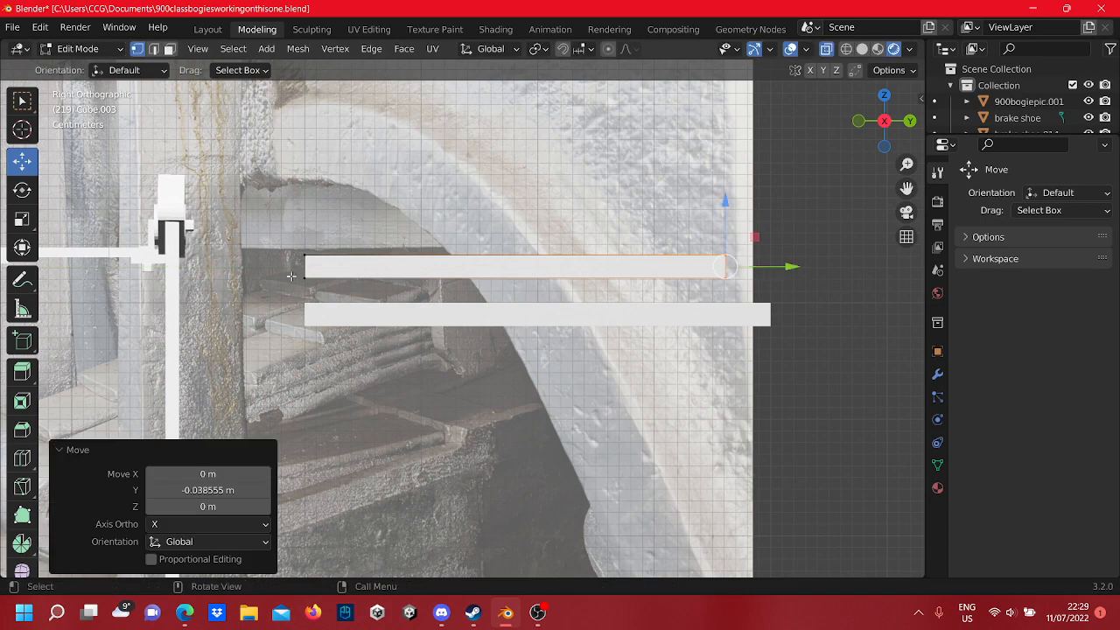
- Shorten the copied bar's near end by about 0.0396 m along Y, plus a fine adjustment of about 0.0003 m
drag(320, 287, 289, 248)
drag(352, 270, 399, 260)
scroll(593, 213, up, 5)
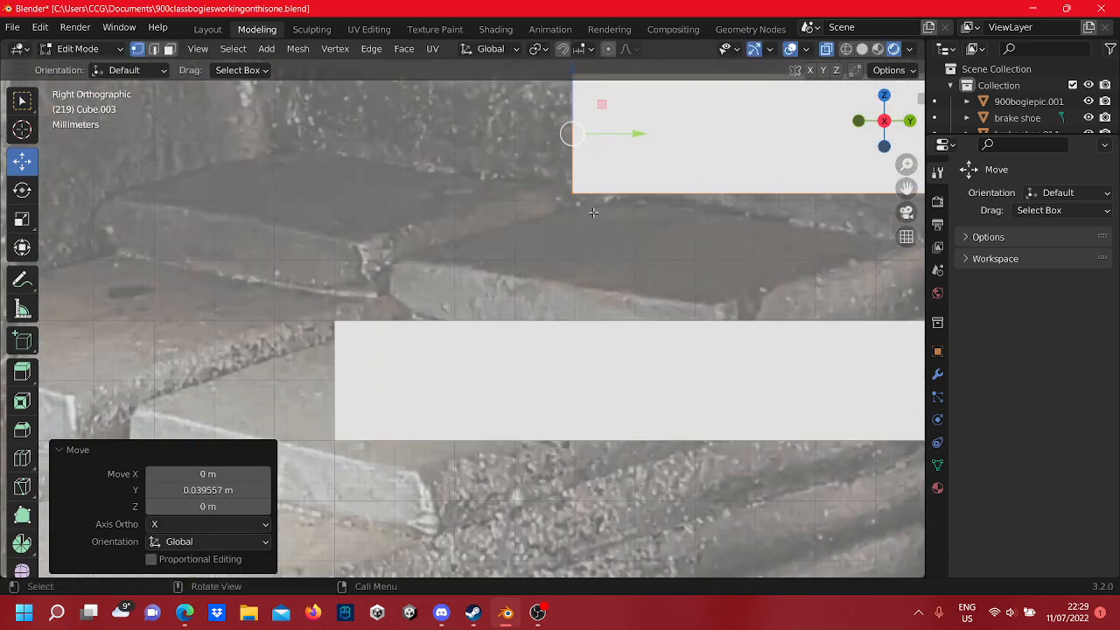
shift+middle_drag(594, 213, 554, 344)
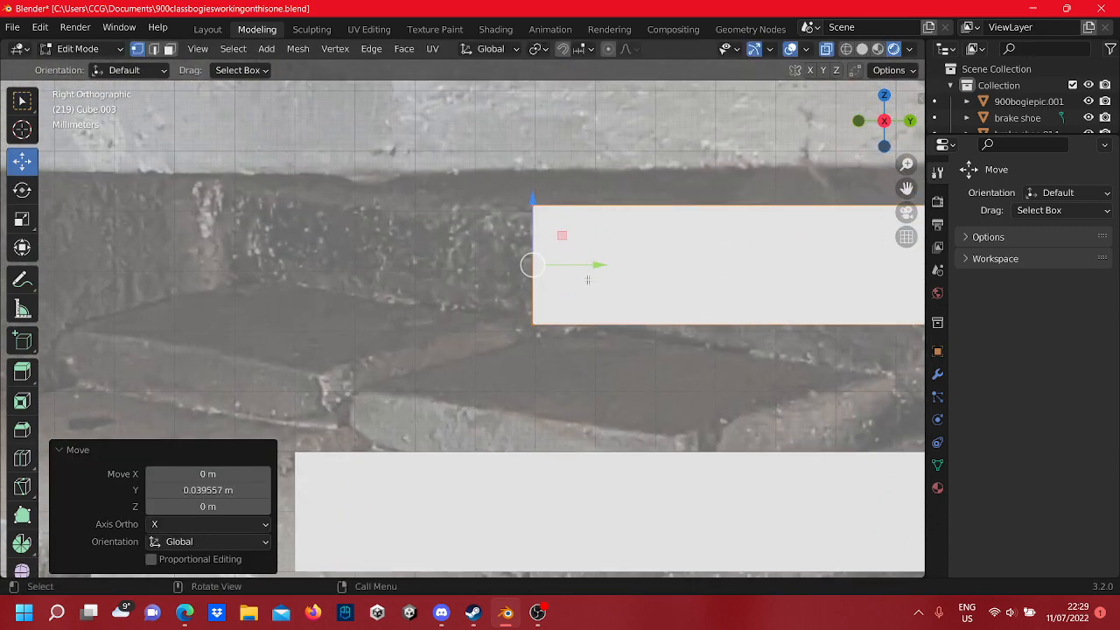
drag(585, 263, 587, 262)
- Trim the copied bar's far end by about a further 0.0013 m along Y
scroll(627, 374, down, 4)
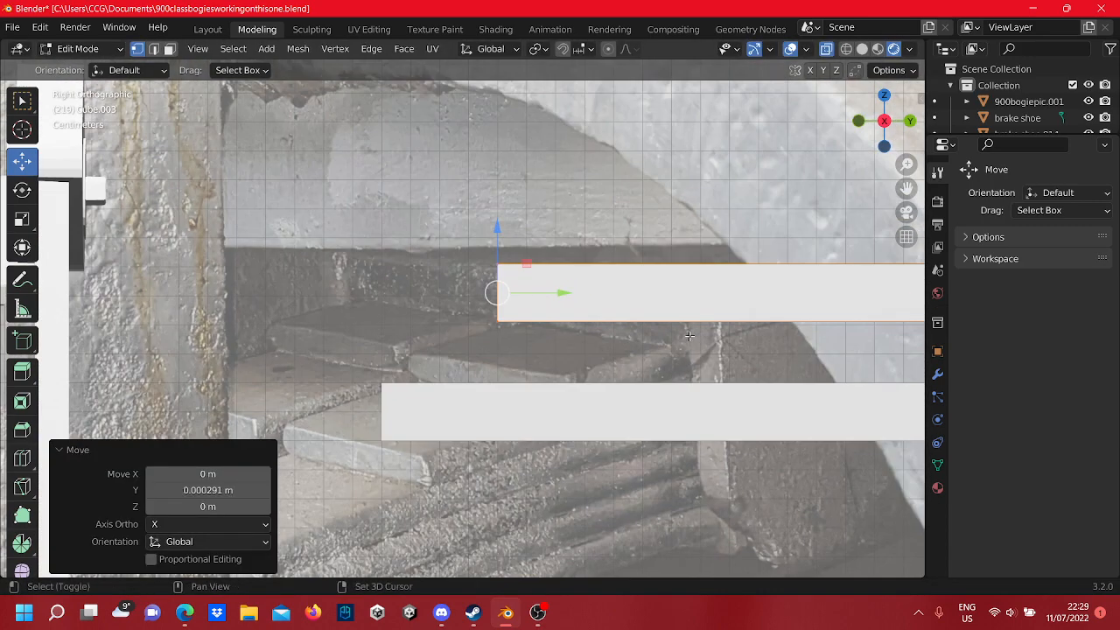
shift+middle_drag(771, 328, 490, 356)
scroll(719, 340, down, 2)
shift+middle_drag(720, 340, 377, 285)
scroll(440, 268, up, 3)
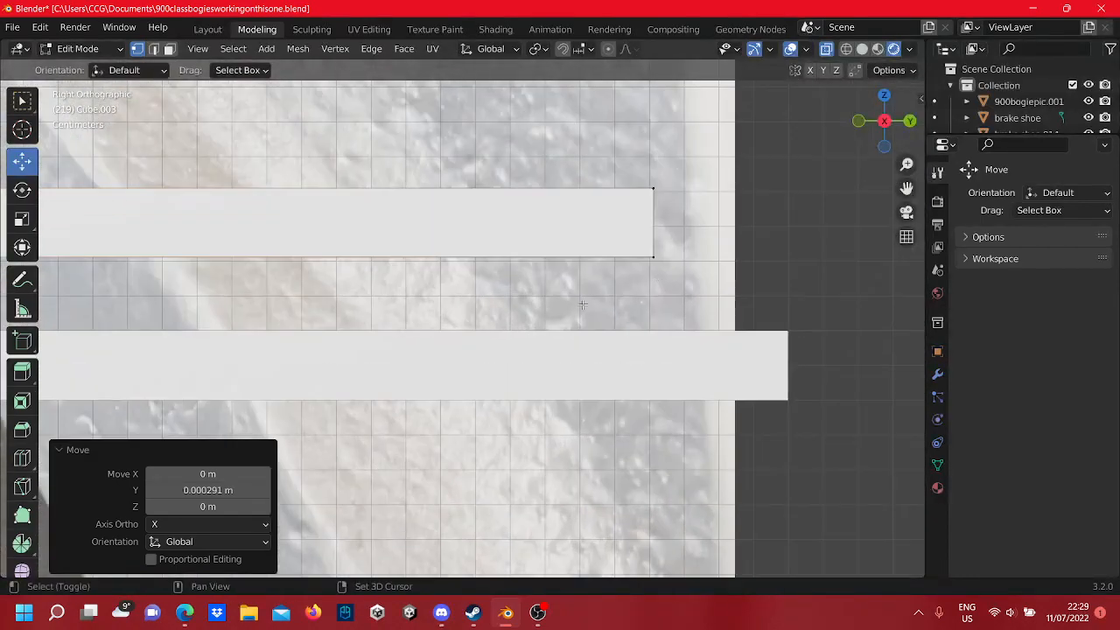
shift+middle_drag(663, 272, 531, 332)
drag(556, 348, 481, 184)
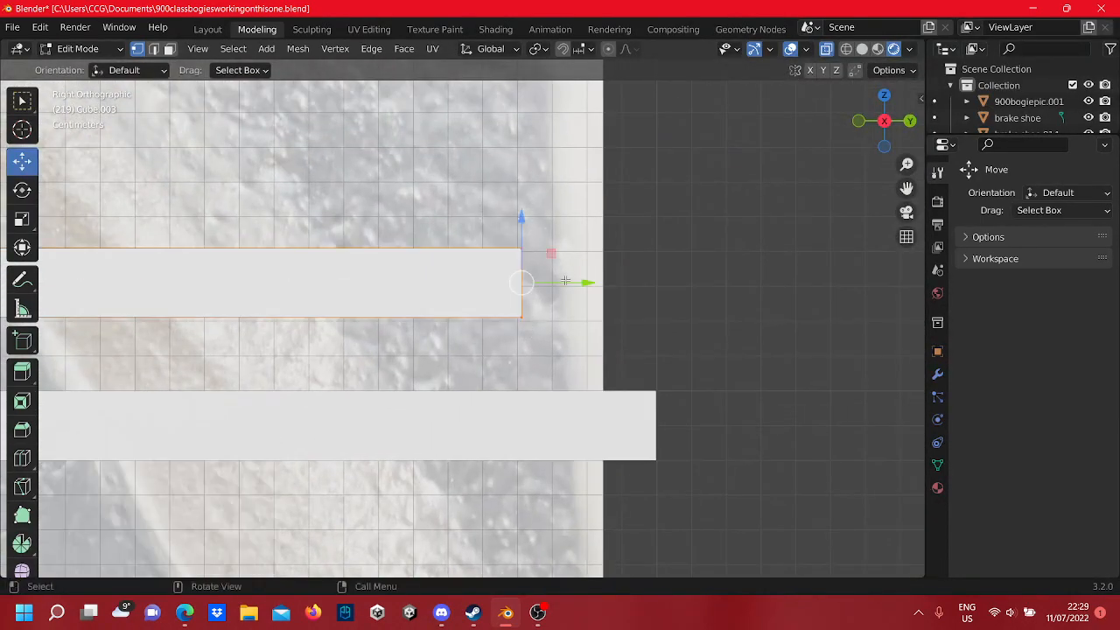
drag(565, 281, 556, 284)
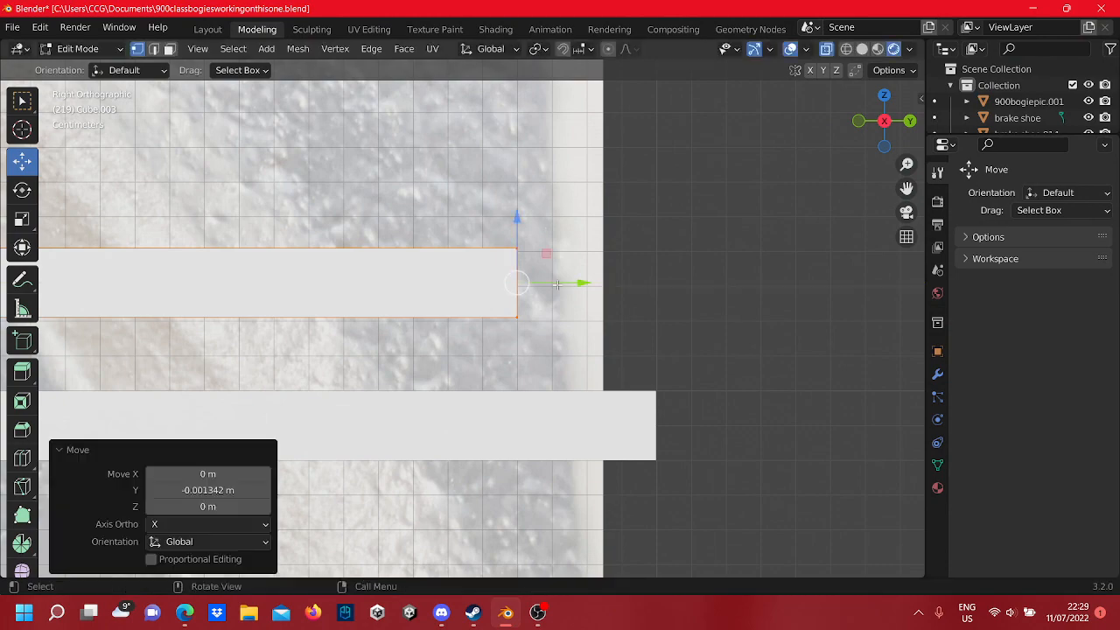
- Thicken the copied bar slightly by lowering its bottom vertices about 0.0011 m along Z
shift+middle_drag(490, 322, 552, 325)
click(570, 313)
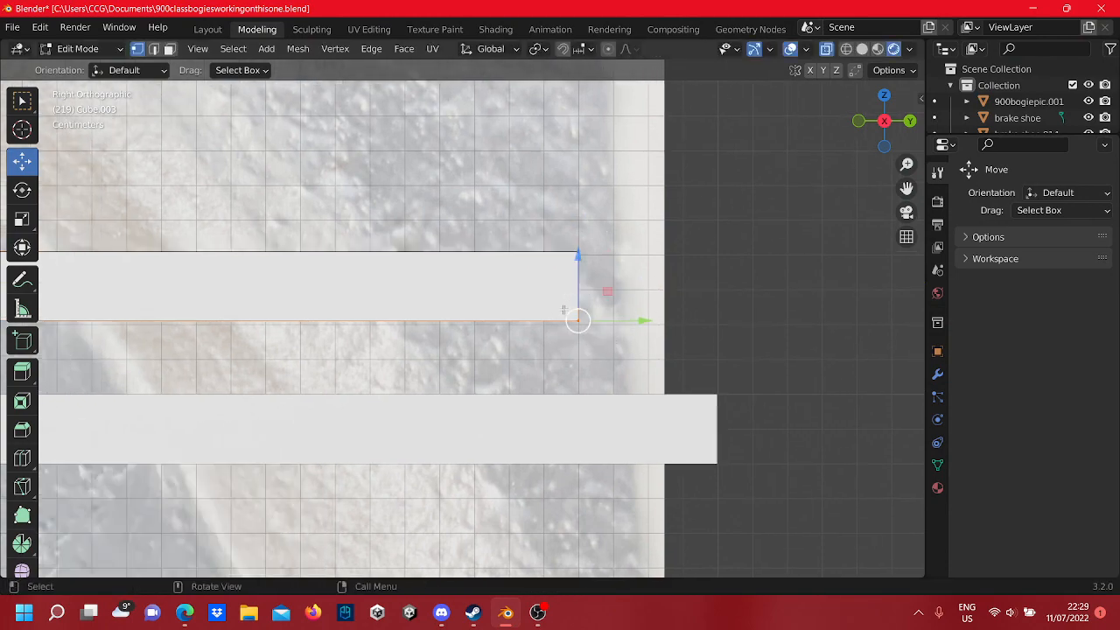
scroll(455, 377, down, 3)
shift+middle_drag(381, 423, 865, 433)
scroll(866, 433, up, 3)
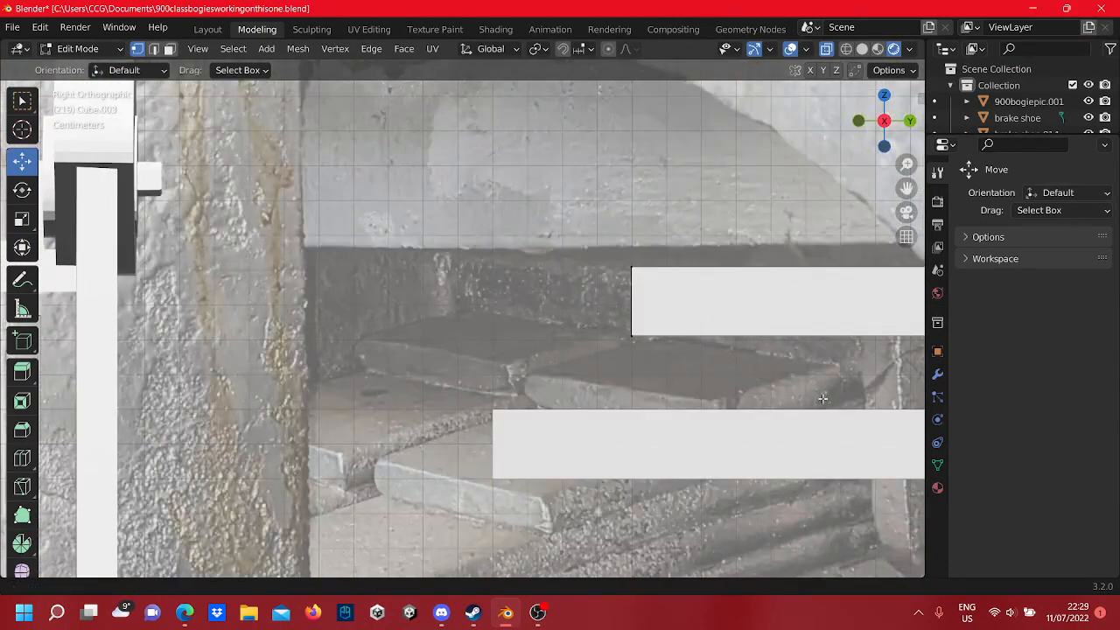
shift+middle_drag(822, 398, 655, 421)
scroll(654, 420, up, 6)
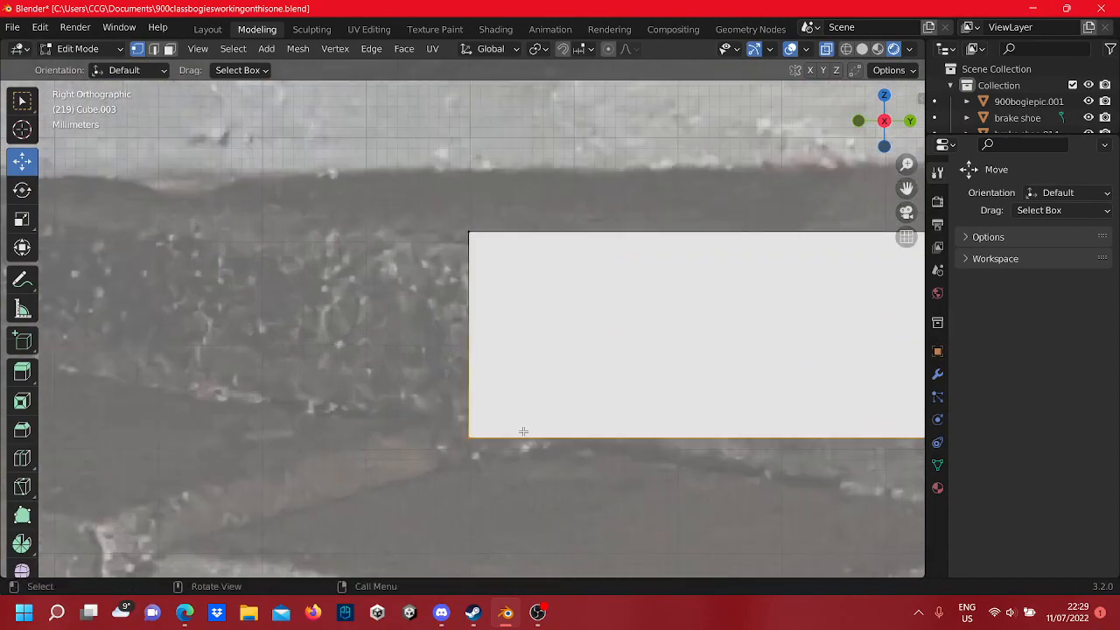
scroll(522, 432, down, 8)
shift+middle_drag(910, 350, 585, 346)
scroll(585, 346, up, 7)
drag(482, 335, 482, 347)
scroll(492, 349, down, 3)
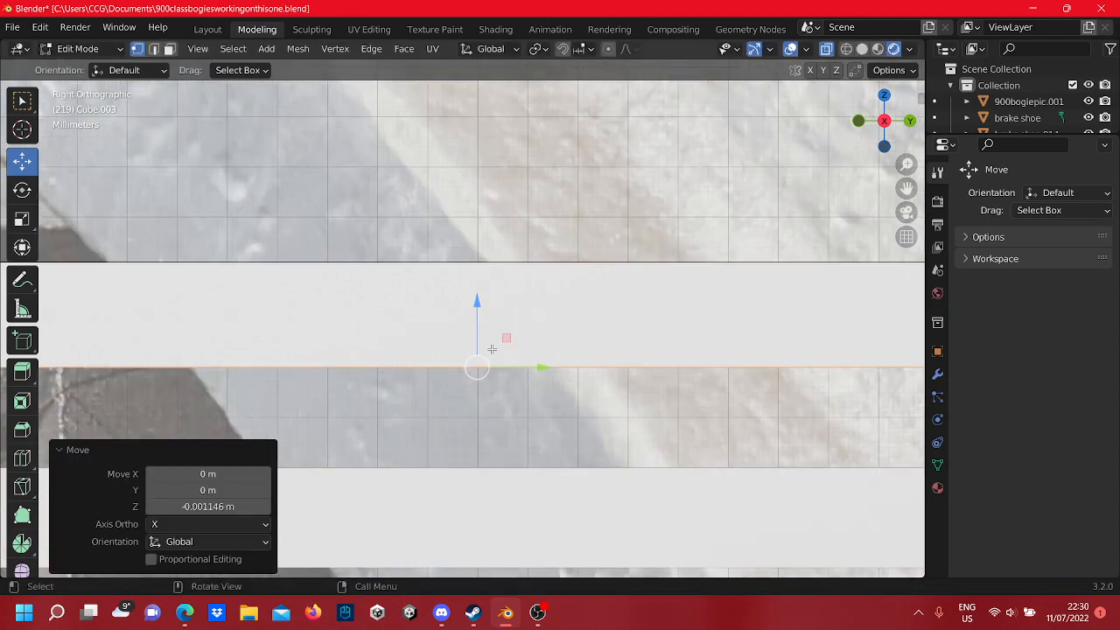
- Select the whole shortened bar and lower it about 0.0204 m along Z onto the long bar
scroll(492, 349, down, 5)
scroll(733, 346, up, 3)
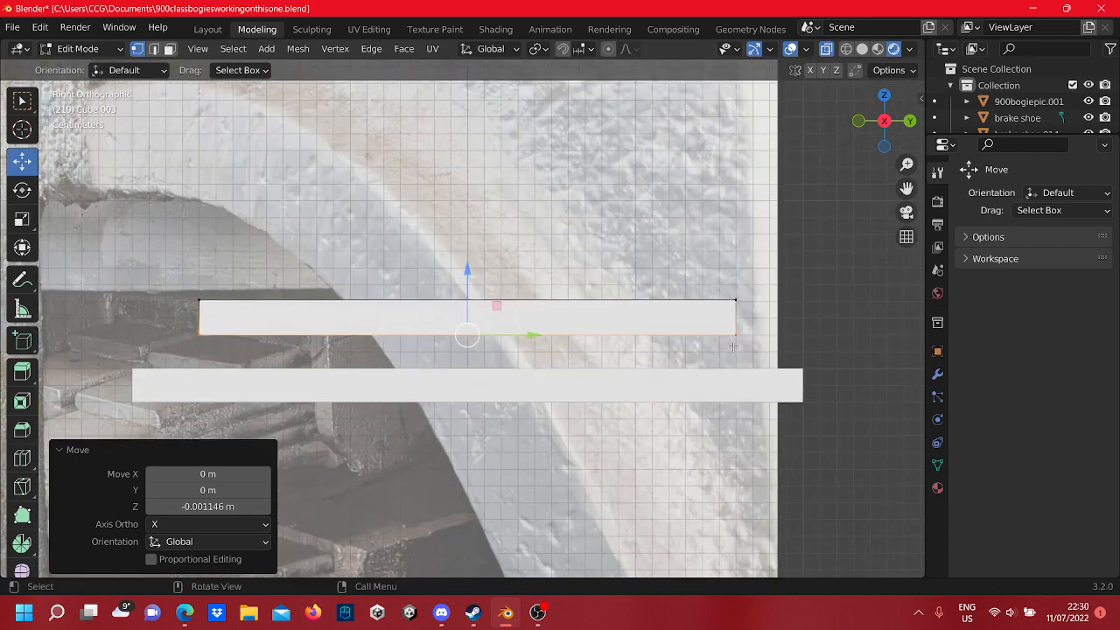
drag(747, 357, 257, 277)
drag(181, 249, 181, 249)
scroll(378, 302, down, 3)
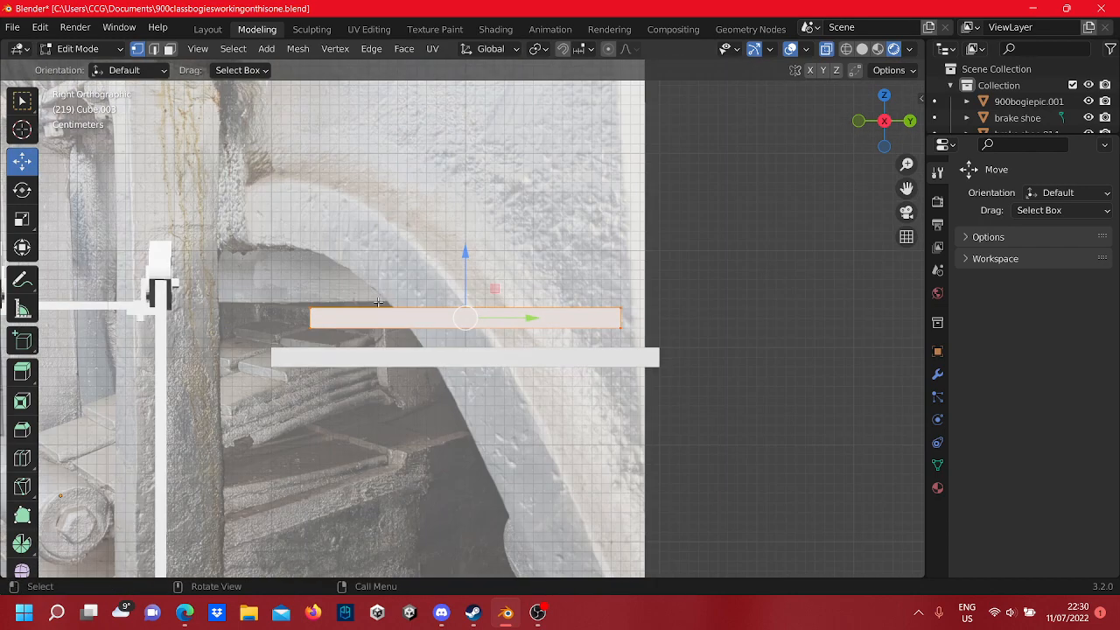
shift+middle_drag(383, 297, 394, 292)
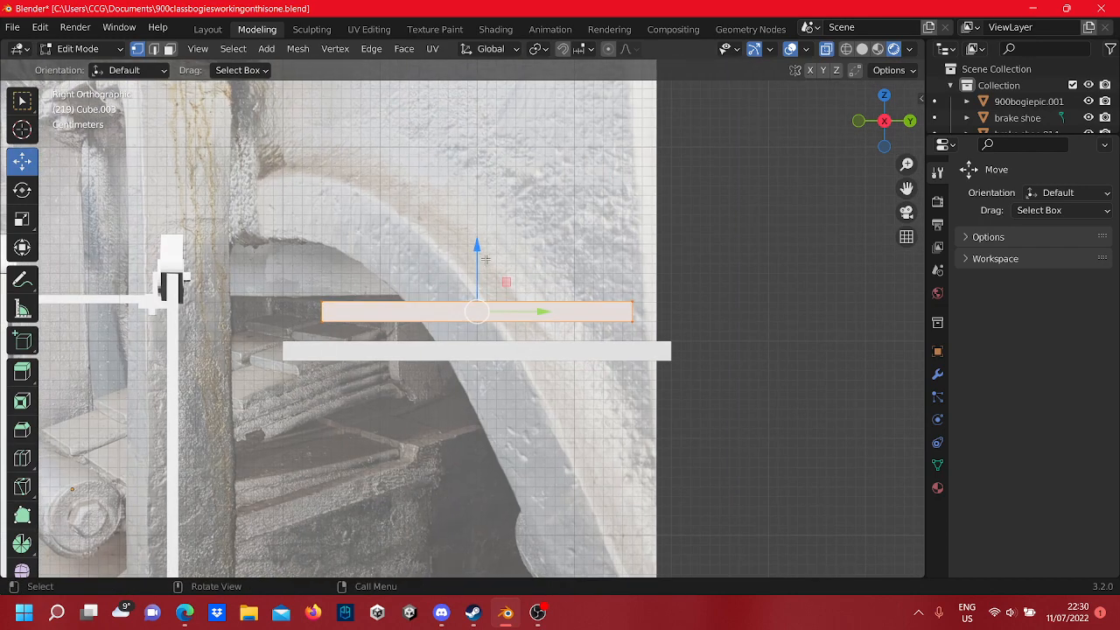
drag(486, 259, 473, 279)
scroll(691, 340, up, 4)
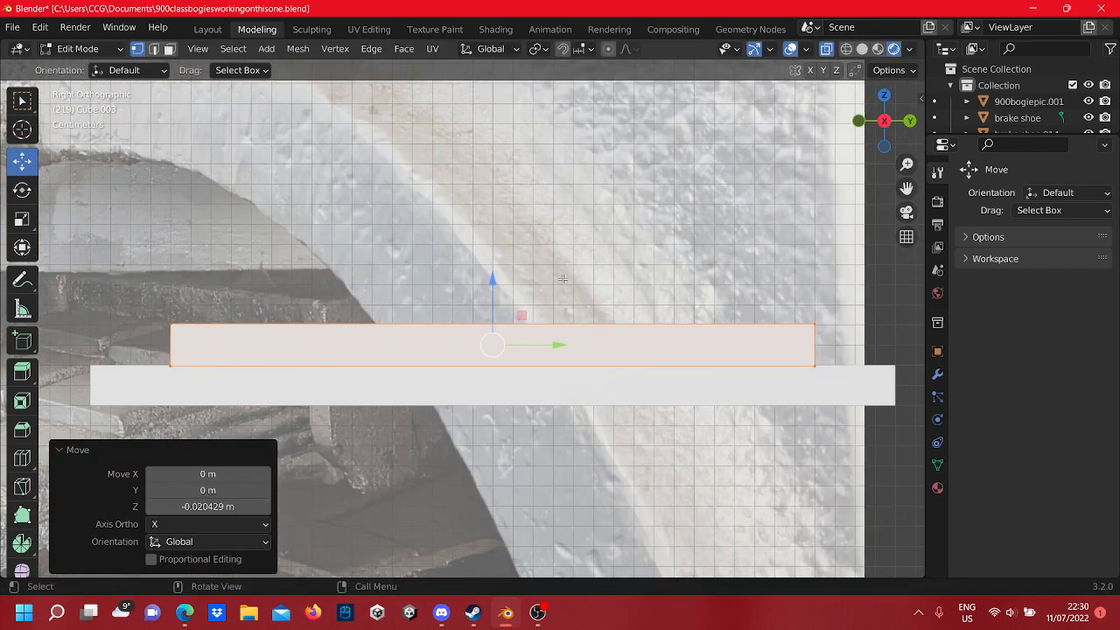
- Duplicate the second bar with Duplicate Objects and raise the copy's mesh about 0.0416 m along Z
right_click(634, 355)
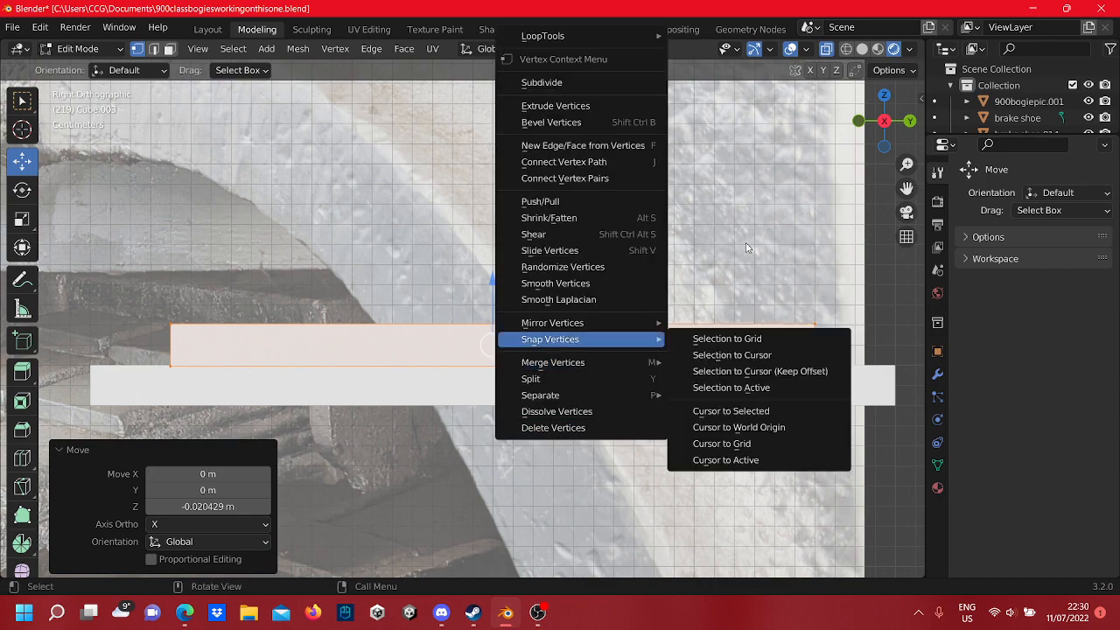
key(Escape)
key(Tab)
right_click(594, 344)
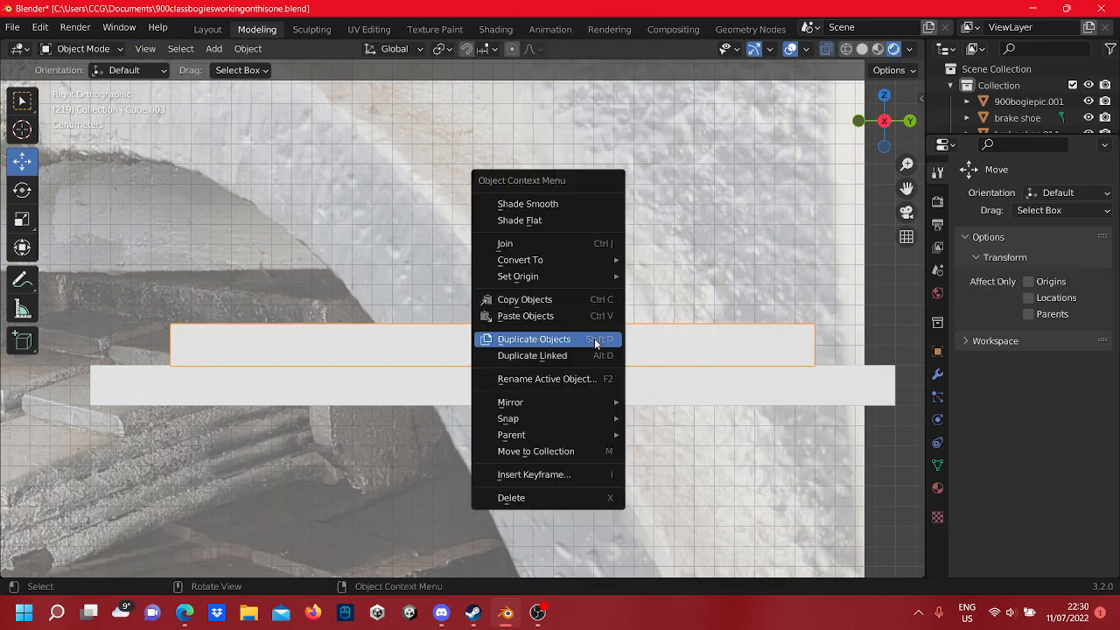
click(595, 344)
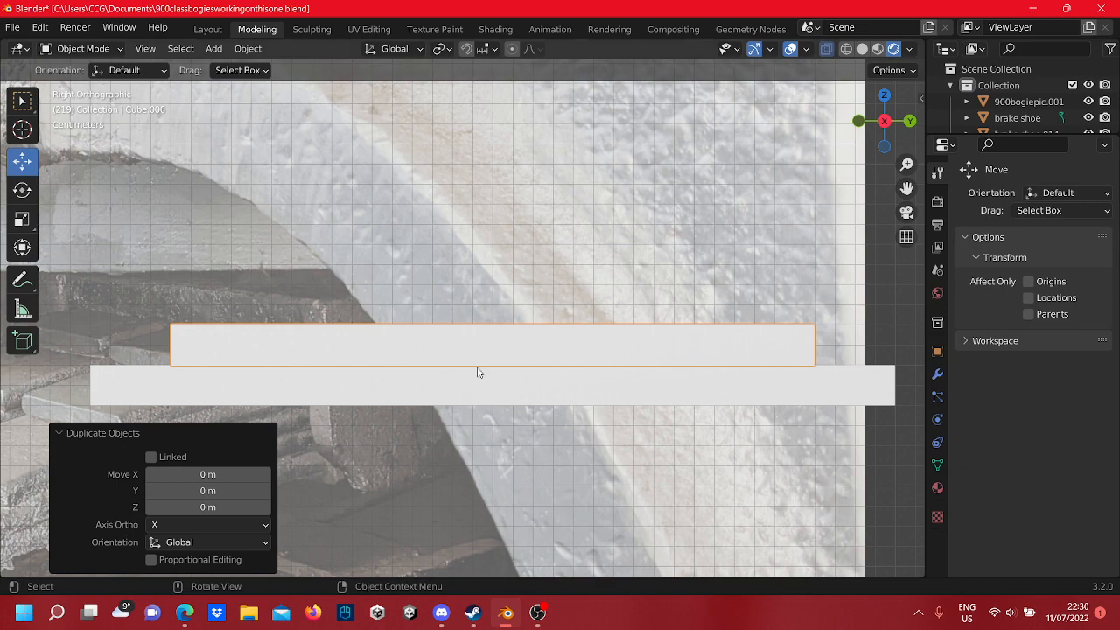
scroll(478, 373, down, 3)
key(Tab)
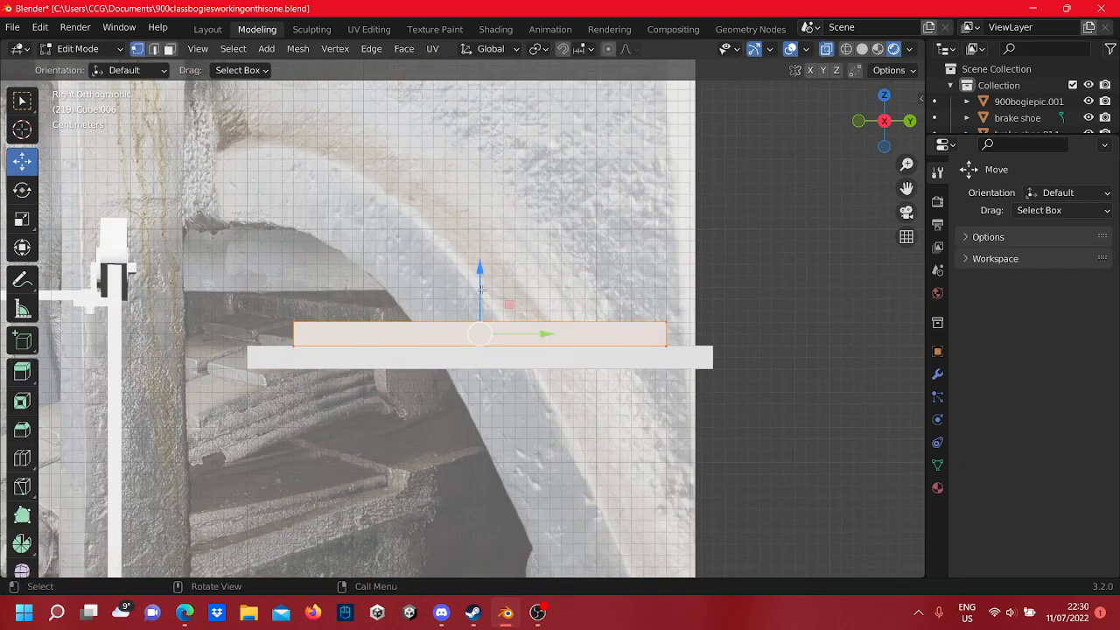
drag(480, 288, 472, 240)
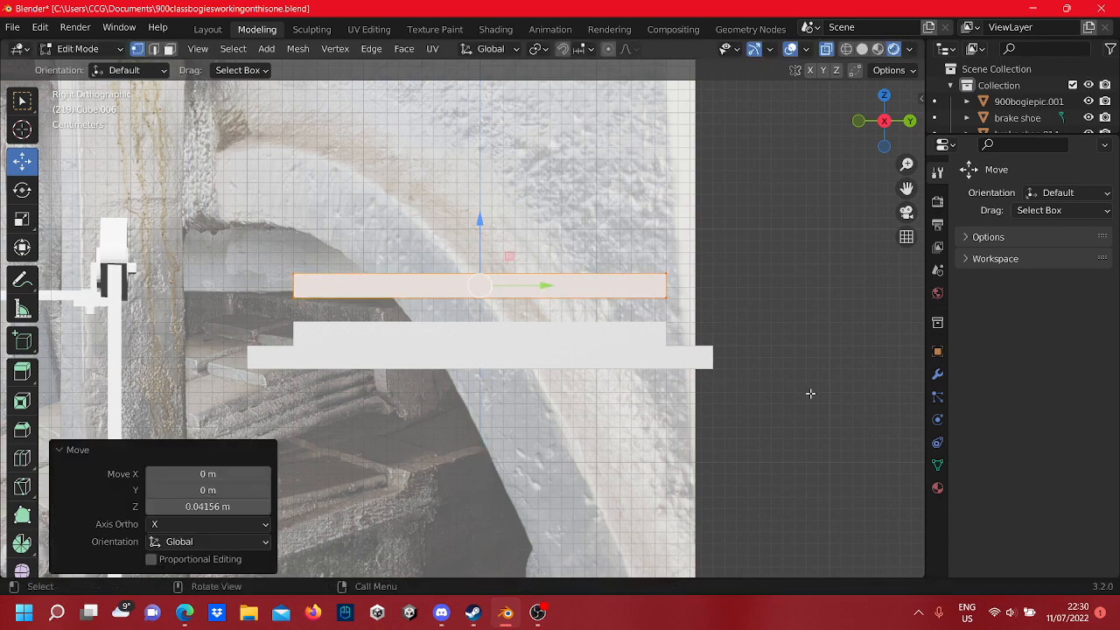
- Shorten the third bar's far end by about 0.0397 m along Y
scroll(810, 393, up, 4)
shift+middle_drag(776, 332, 547, 379)
scroll(578, 355, up, 4)
shift+middle_drag(886, 270, 588, 222)
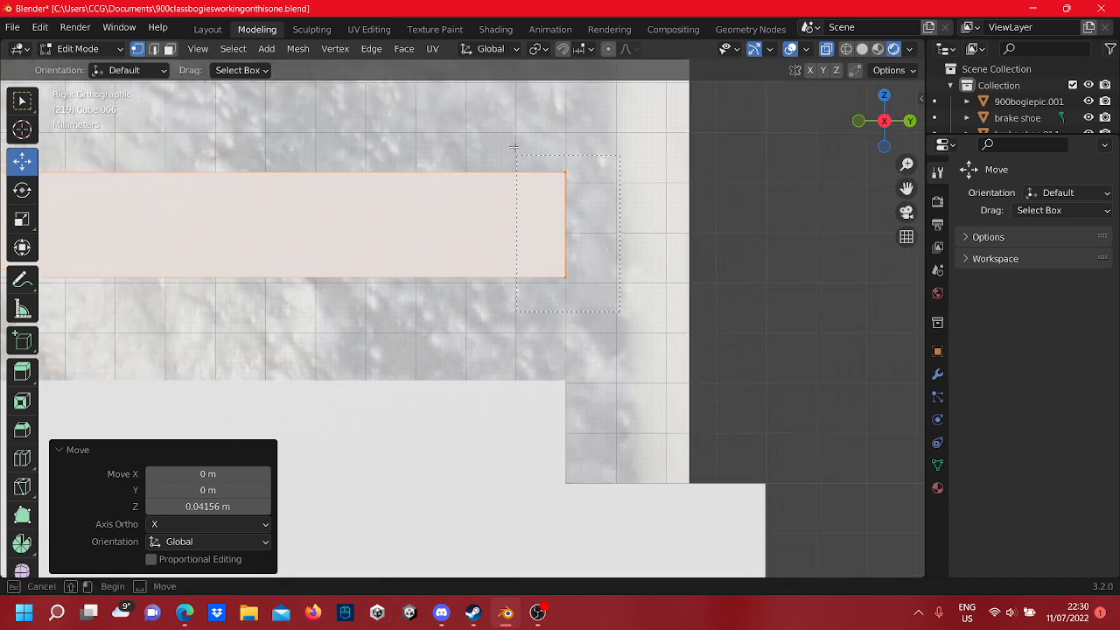
click(621, 224)
drag(629, 223, 422, 231)
scroll(263, 203, down, 4)
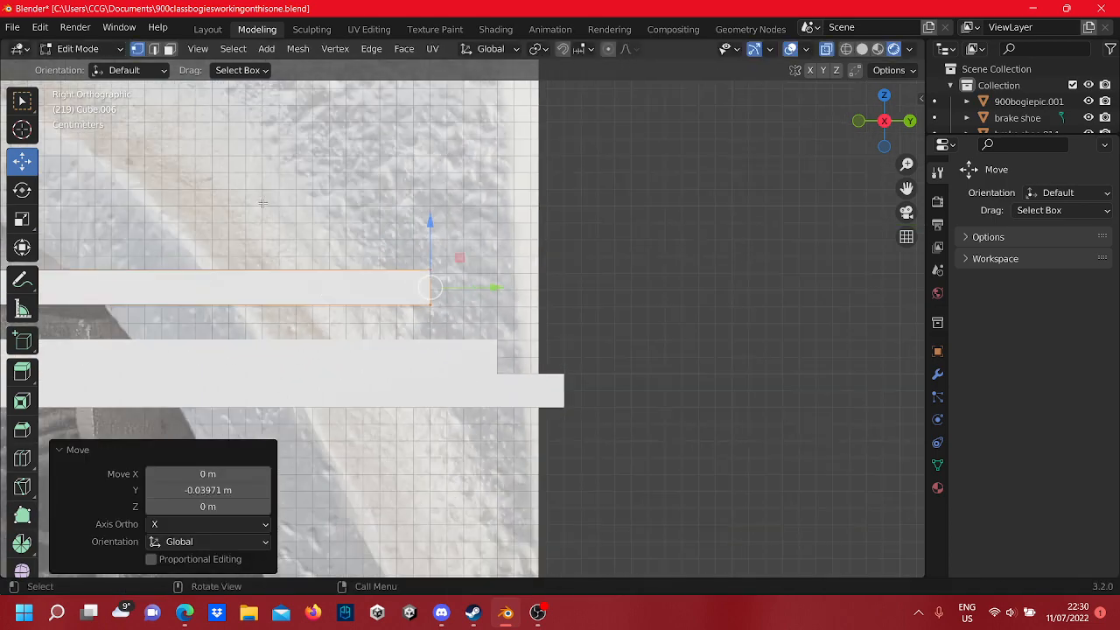
- Shorten the third bar's near end by about 0.0401 m along Y
shift+middle_drag(239, 172, 734, 154)
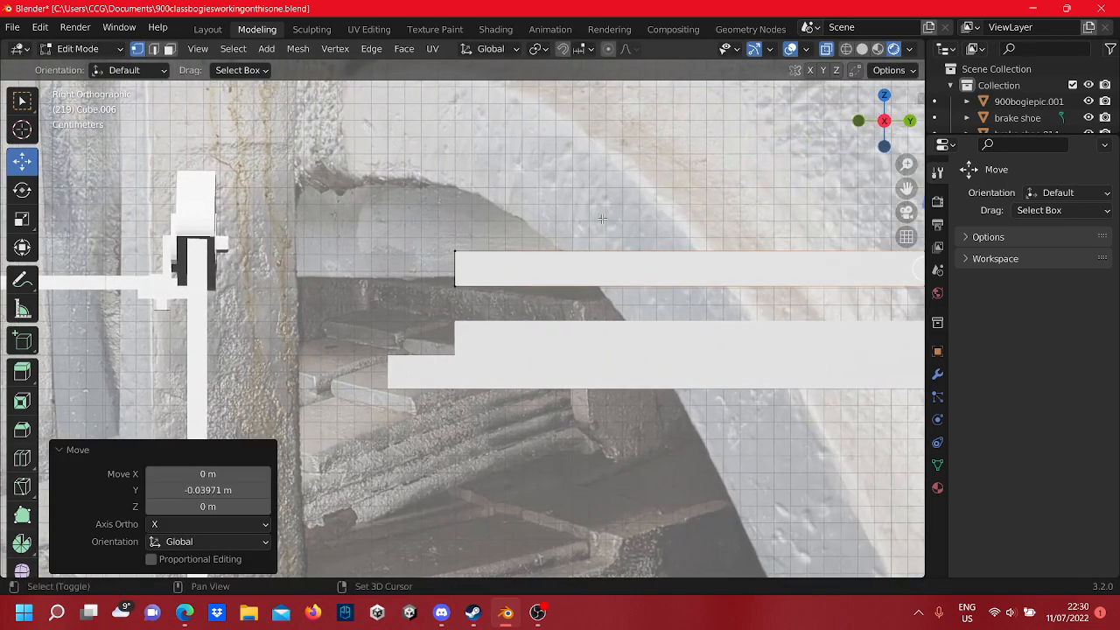
scroll(558, 224, up, 6)
shift+middle_drag(559, 224, 491, 273)
drag(485, 299, 331, 113)
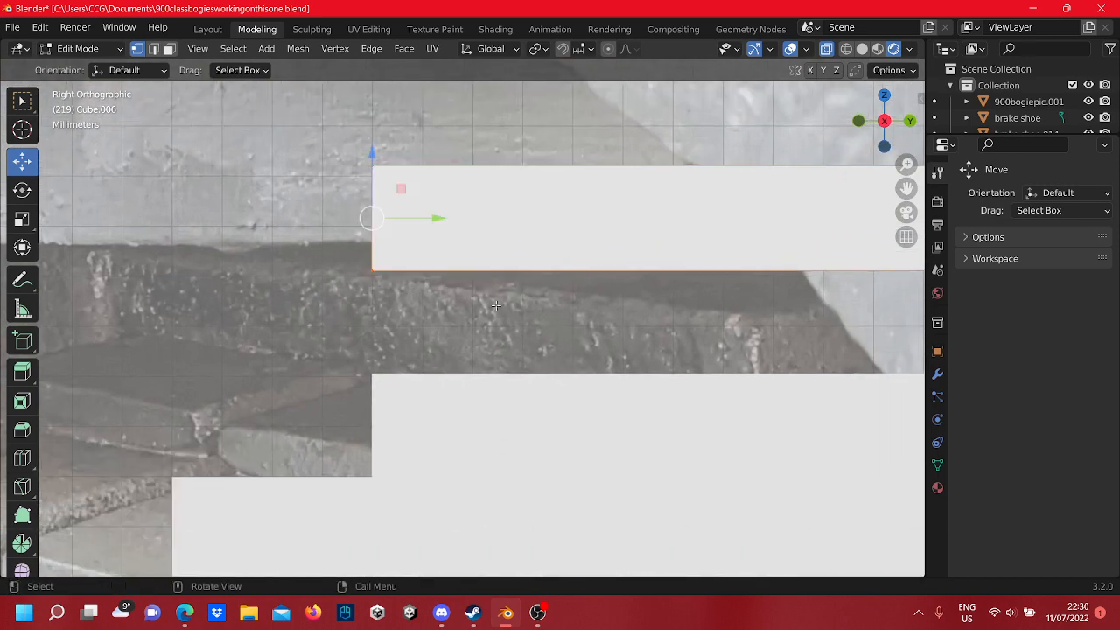
drag(549, 210, 614, 221)
scroll(687, 257, down, 7)
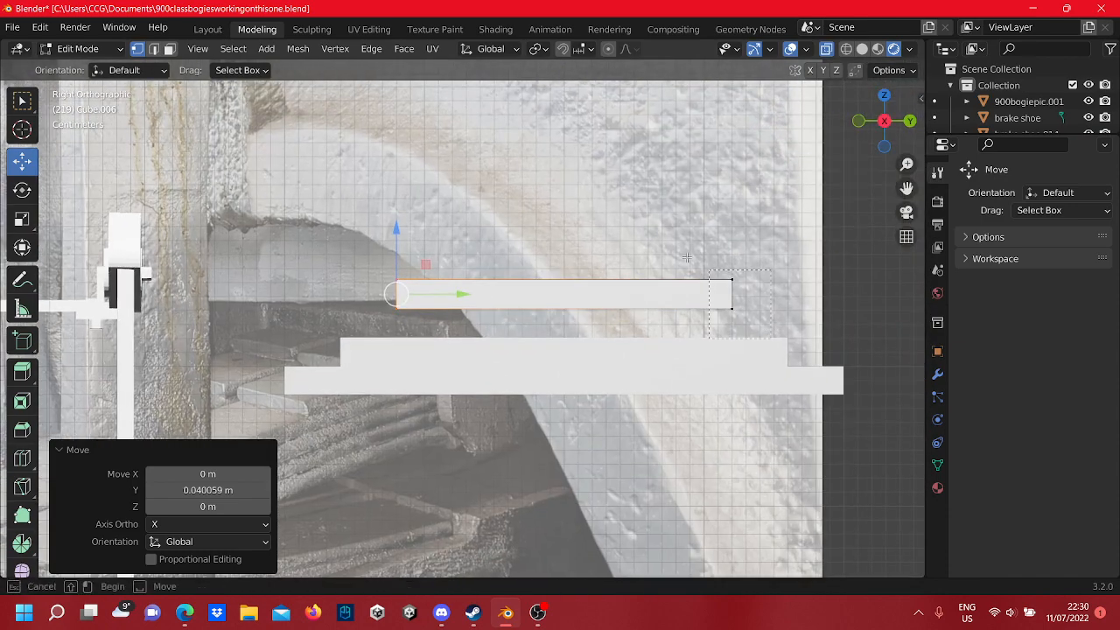
- Add the far-end vertices to the selection and lower the whole third bar onto the second bar
shift+drag(687, 257, 673, 251)
scroll(596, 226, up, 1)
drag(585, 225, 584, 260)
click(504, 230)
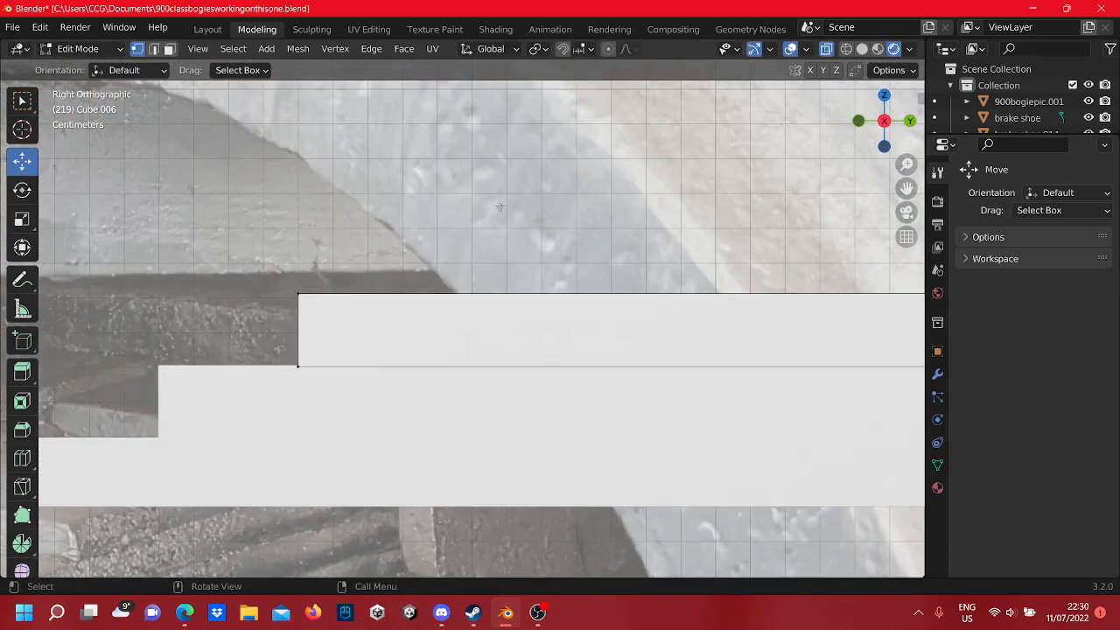
scroll(747, 296, down, 2)
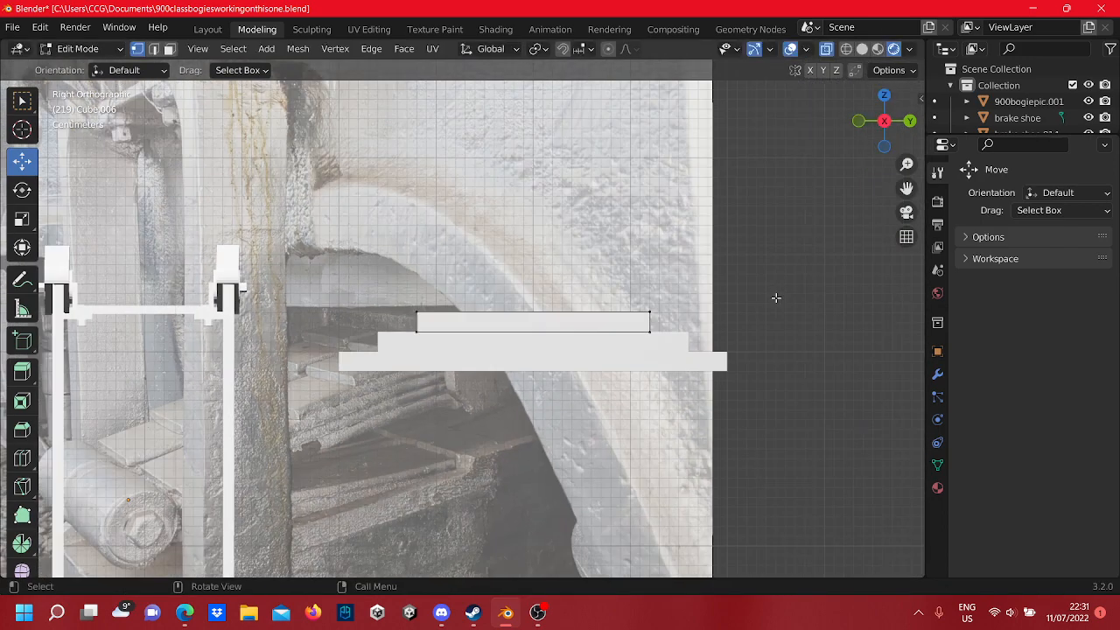
scroll(697, 327, up, 4)
scroll(731, 353, down, 3)
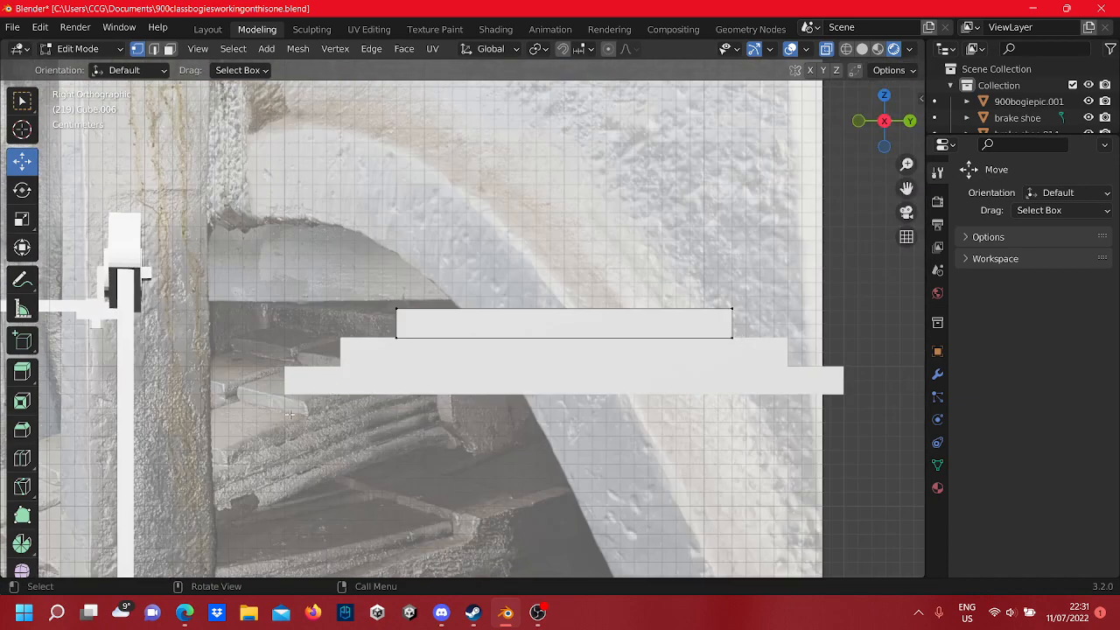
shift+middle_drag(273, 433, 414, 364)
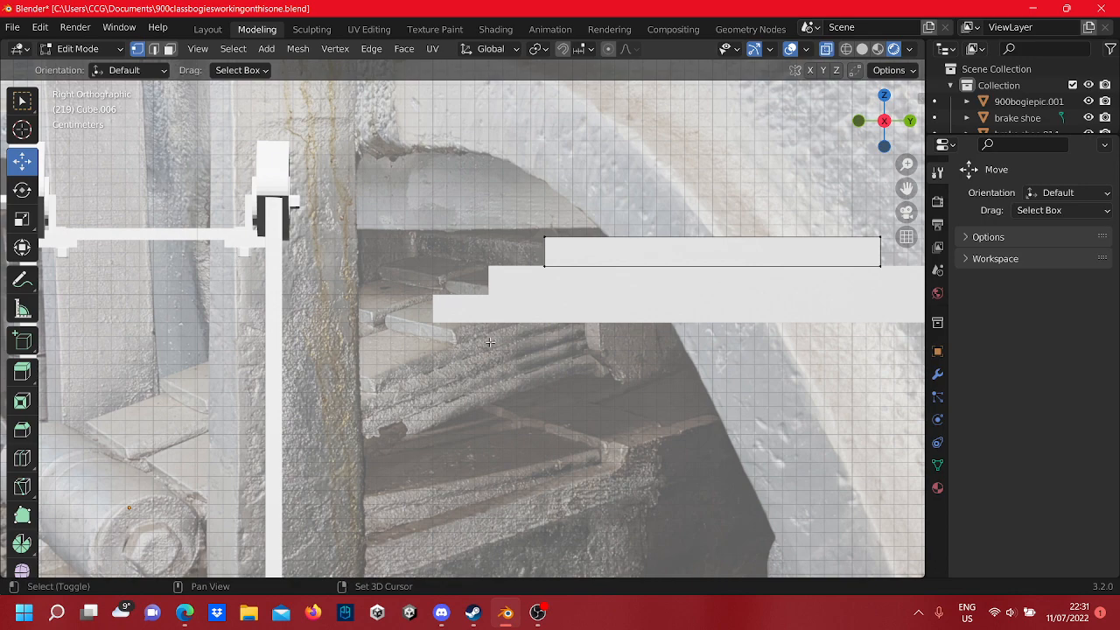
shift+middle_drag(552, 329, 368, 345)
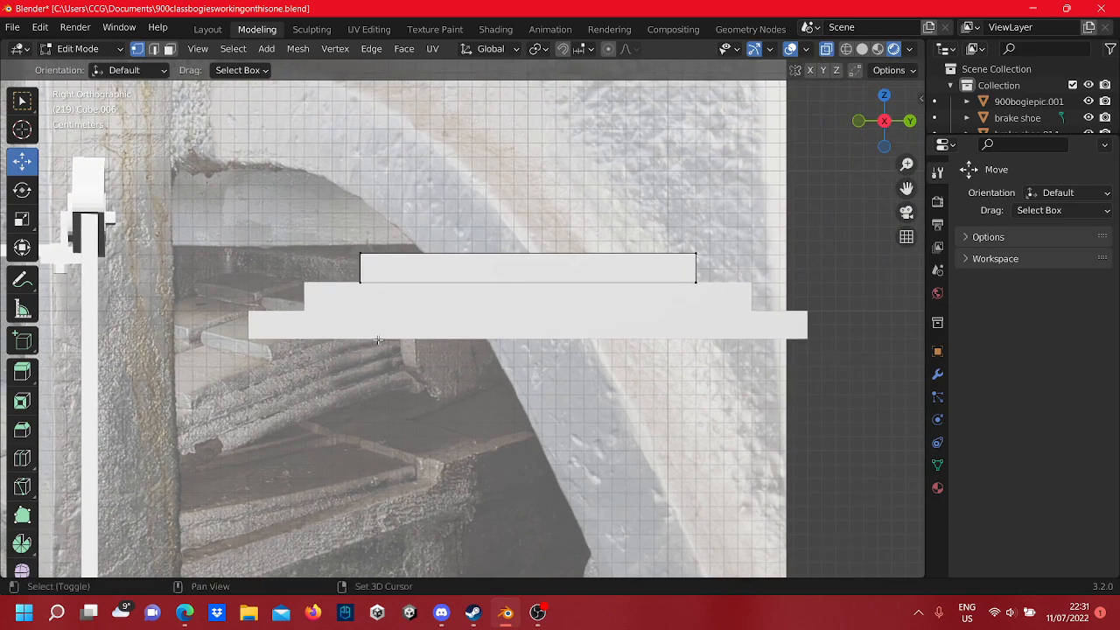
- Duplicate the short top bar with Duplicate Objects and move the copy straight down below the stack
drag(716, 294, 330, 200)
shift+middle_drag(393, 342, 491, 218)
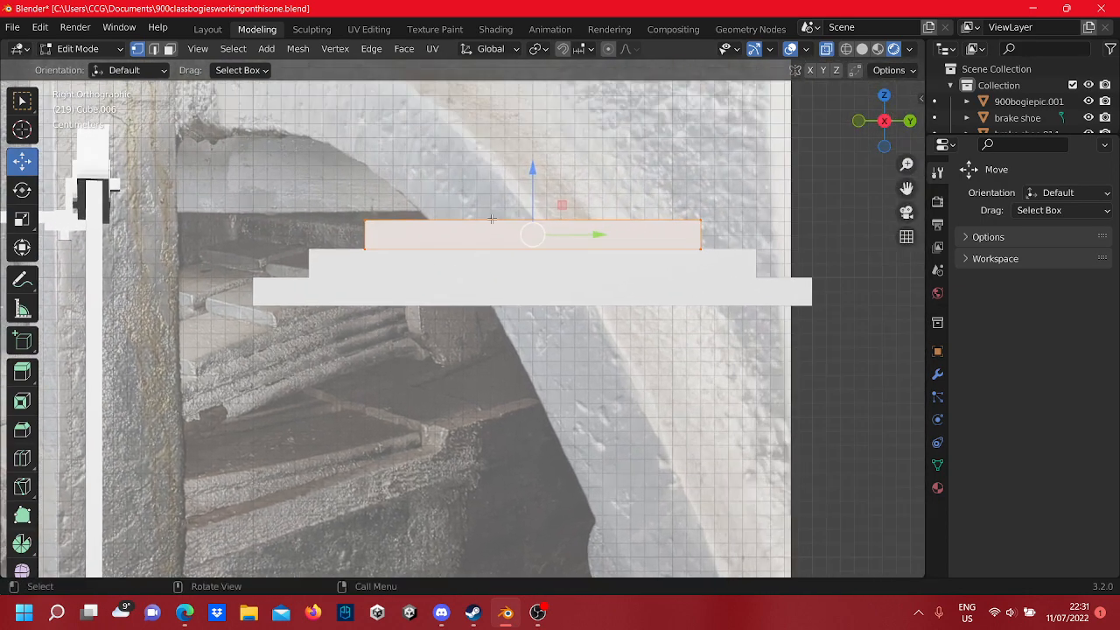
right_click(490, 222)
key(Tab)
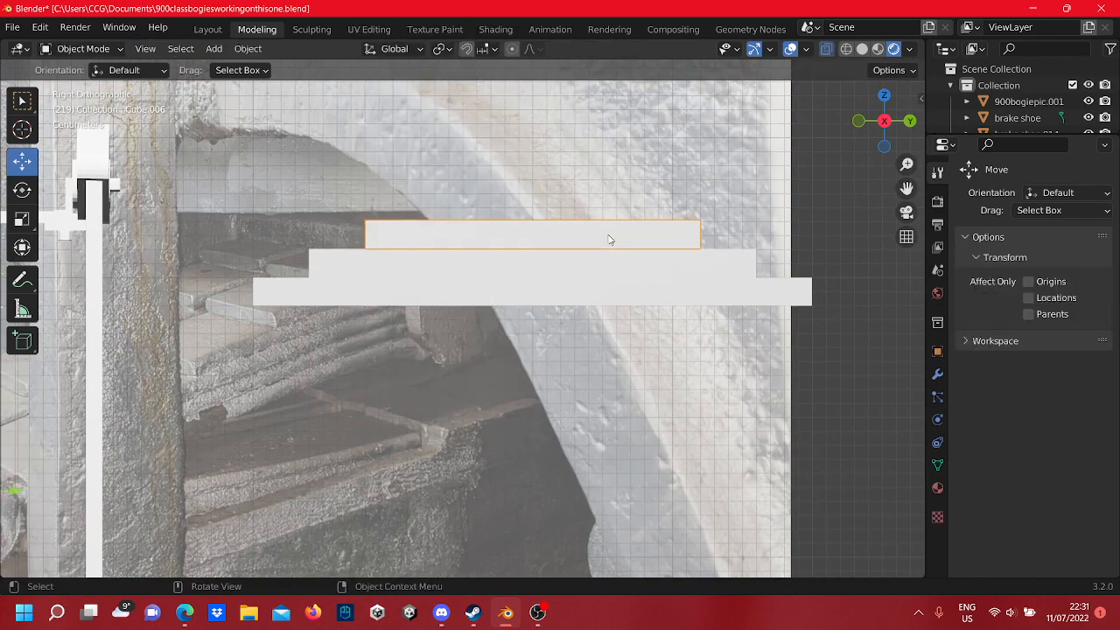
right_click(610, 234)
click(588, 238)
right_click(588, 240)
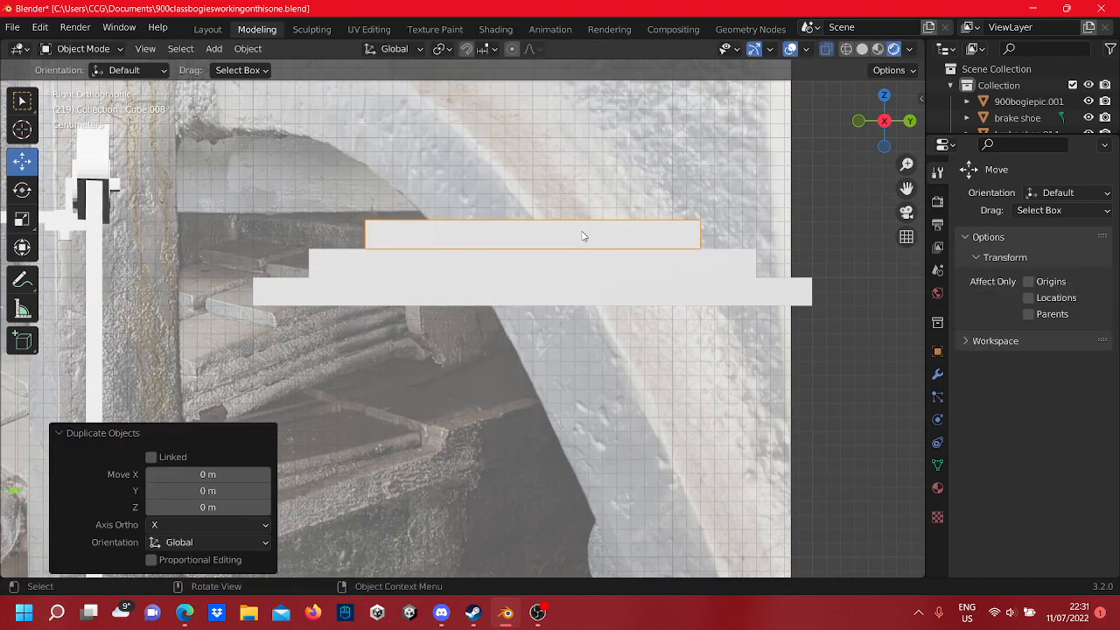
key(Tab)
drag(525, 168, 531, 325)
click(688, 259)
key(Tab)
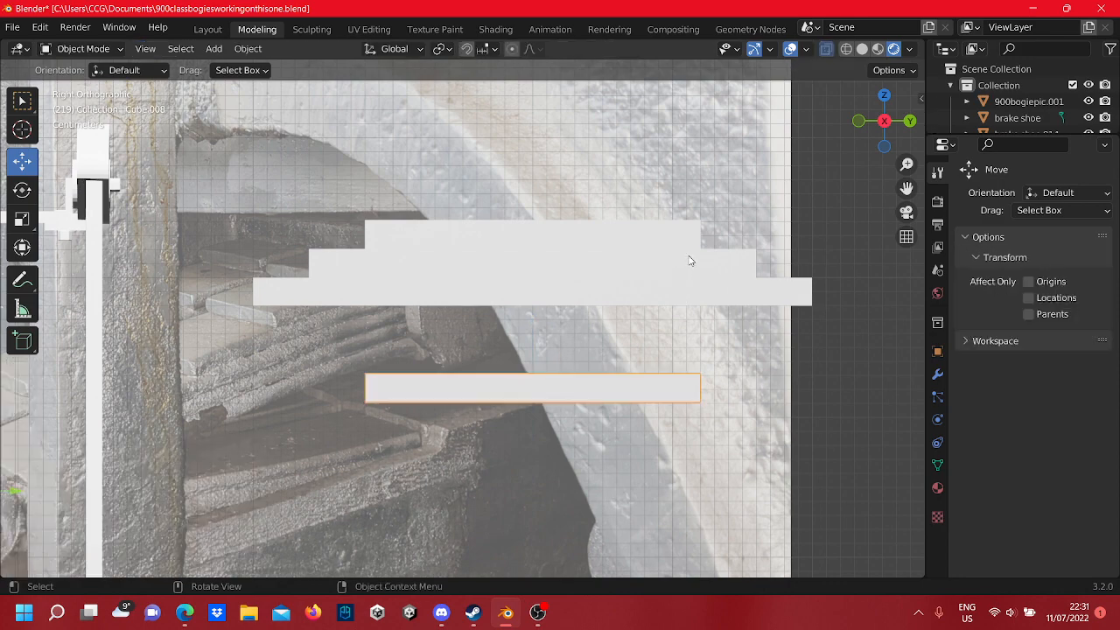
- Duplicate the second bar and lower the copy about 0.0405 m along Z against the long bar's underside
click(689, 260)
right_click(690, 260)
click(627, 255)
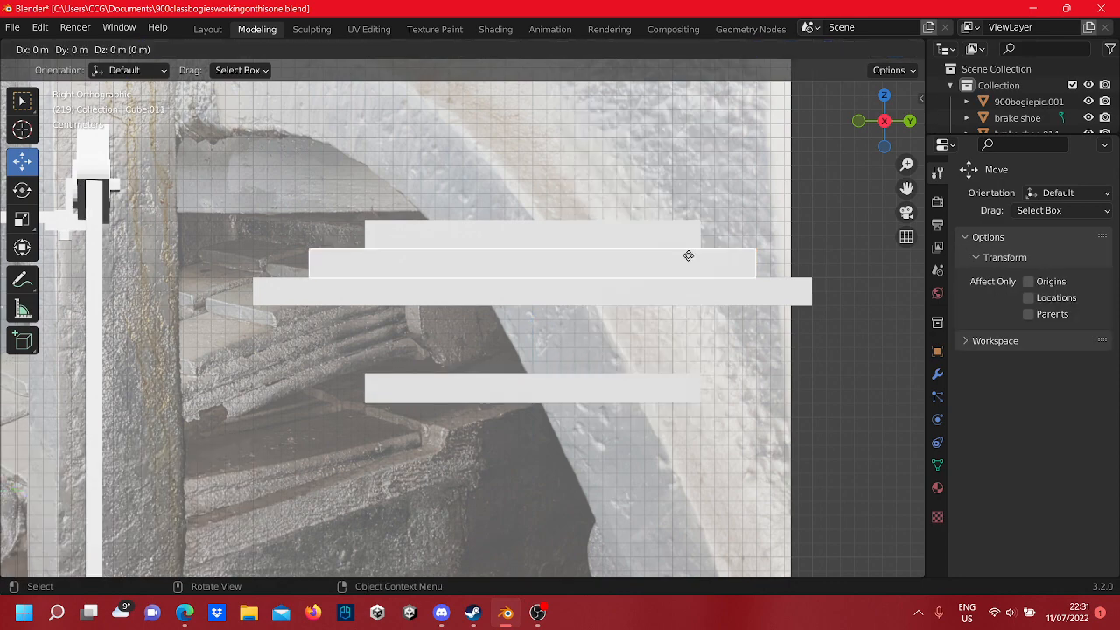
click(688, 255)
key(Tab)
drag(533, 198, 537, 263)
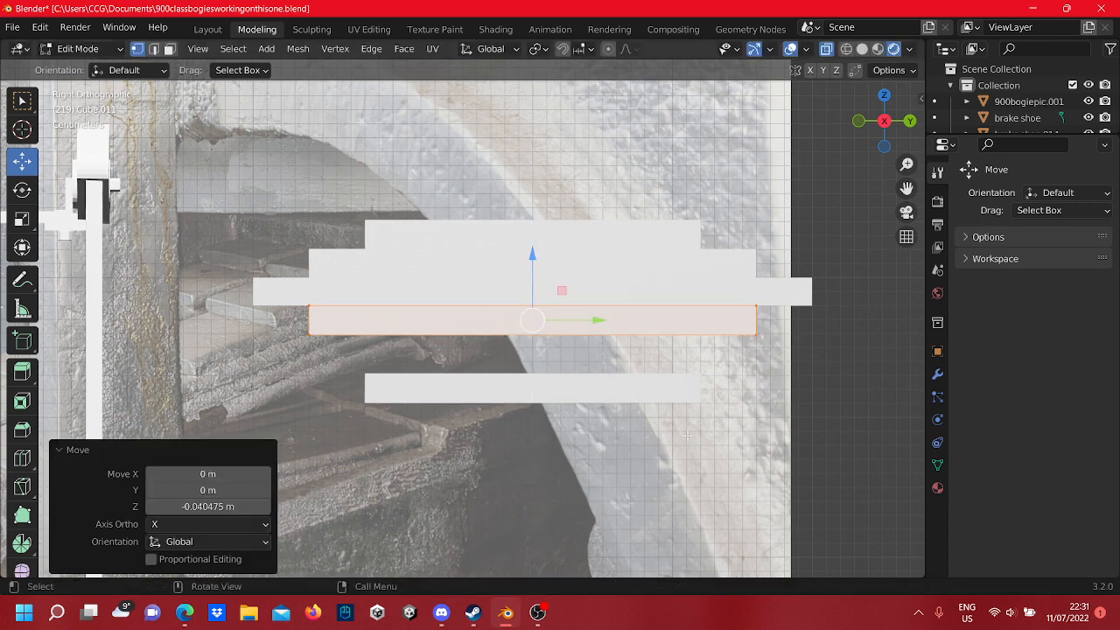
- Select all vertices of the short bar below the stack and raise it against the underside of the stack
key(Tab)
click(657, 382)
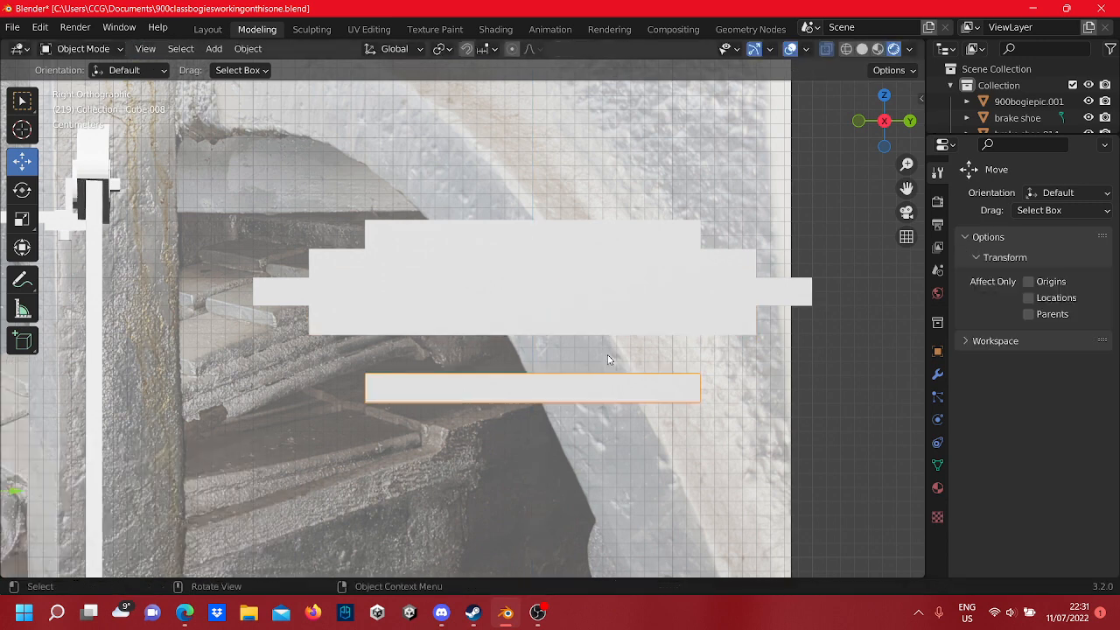
key(Tab)
drag(729, 440, 357, 360)
drag(531, 335, 531, 296)
click(572, 438)
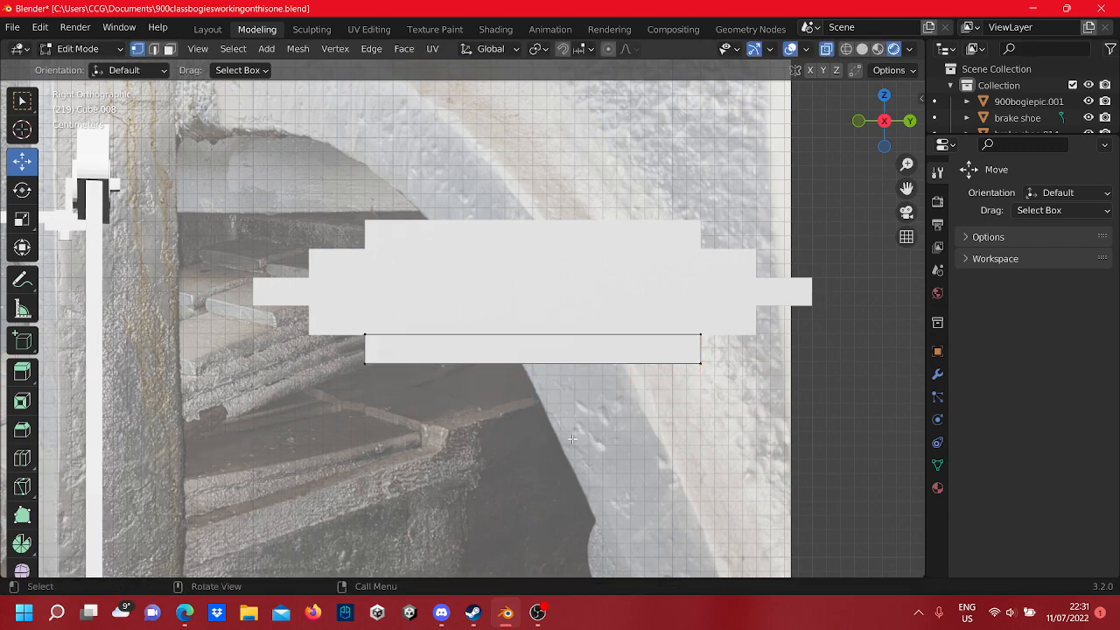
- Finish editing the lowest bar's mesh and return to Object Mode
scroll(571, 439, down, 5)
scroll(532, 342, up, 7)
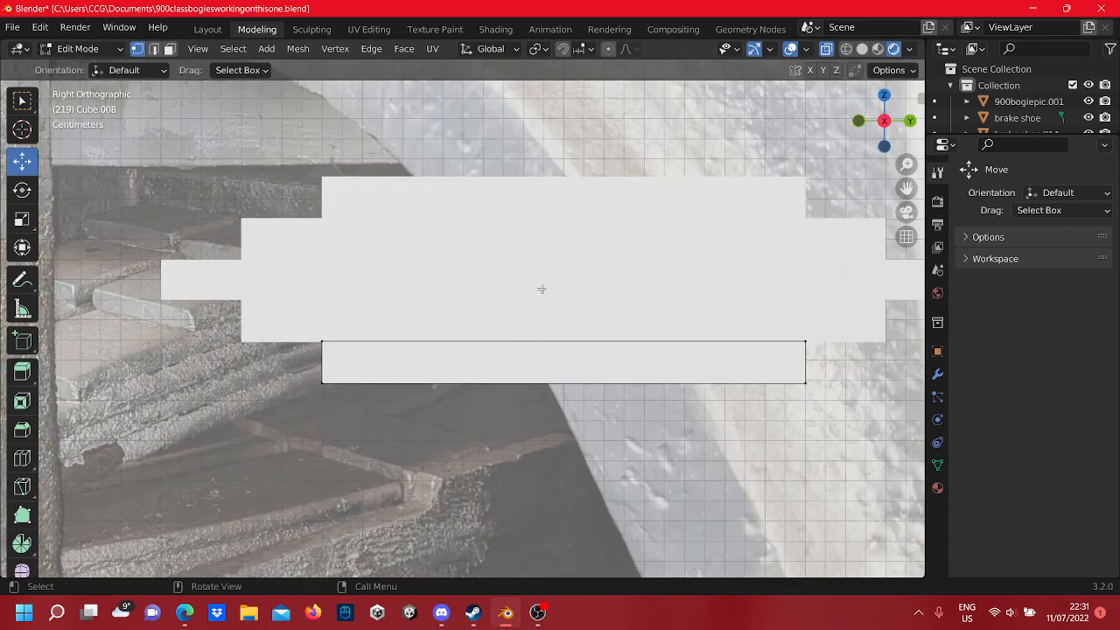
scroll(540, 289, down, 9)
scroll(543, 247, up, 7)
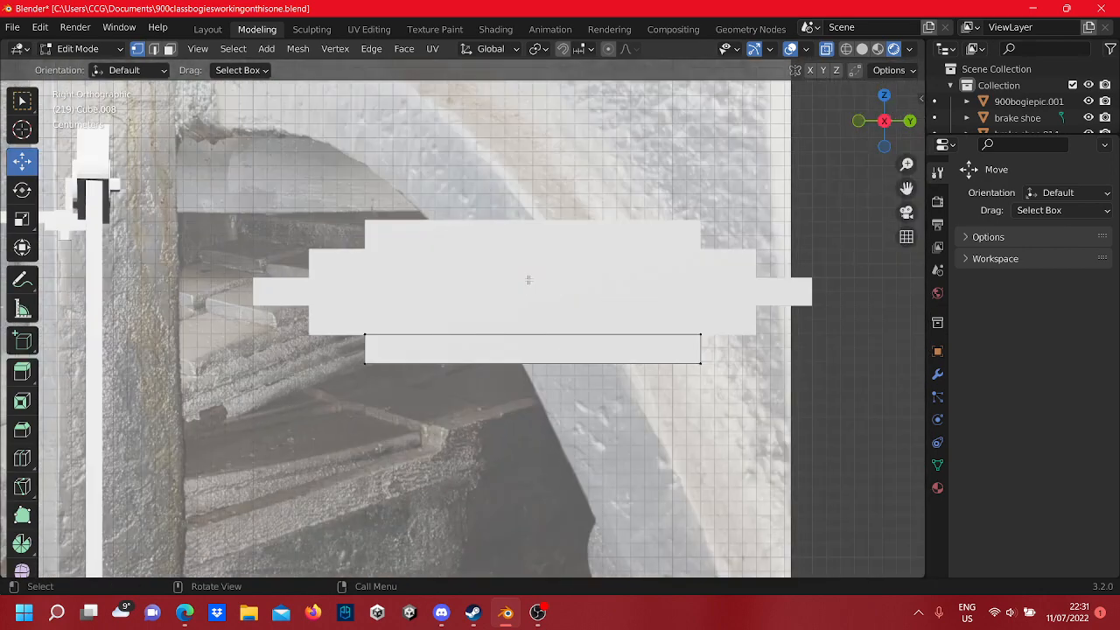
key(Tab)
scroll(758, 288, down, 6)
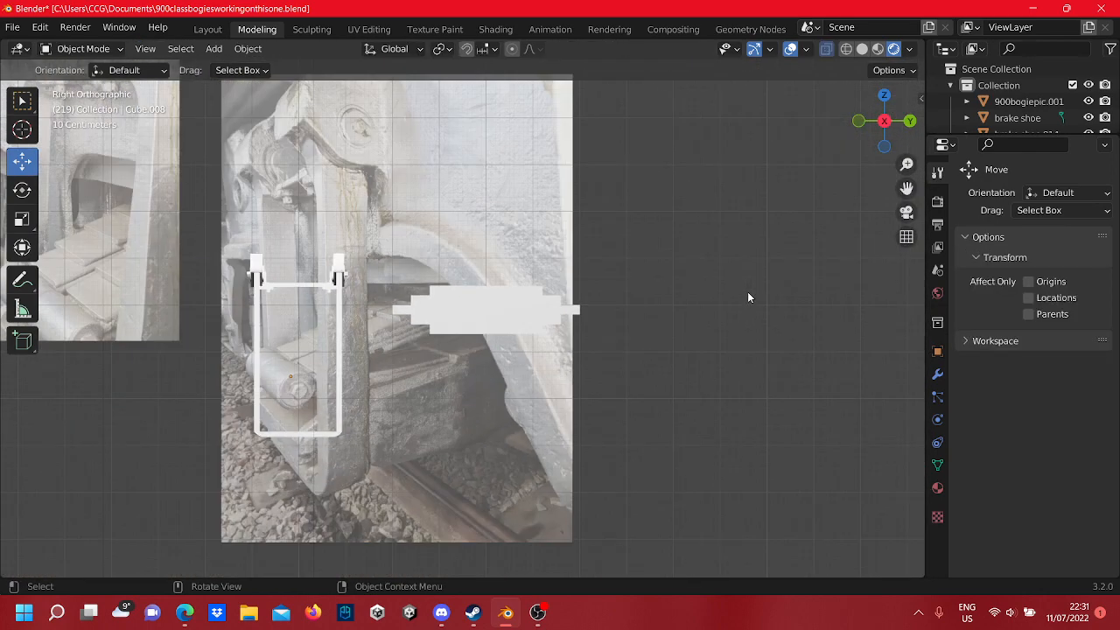
scroll(468, 342, up, 2)
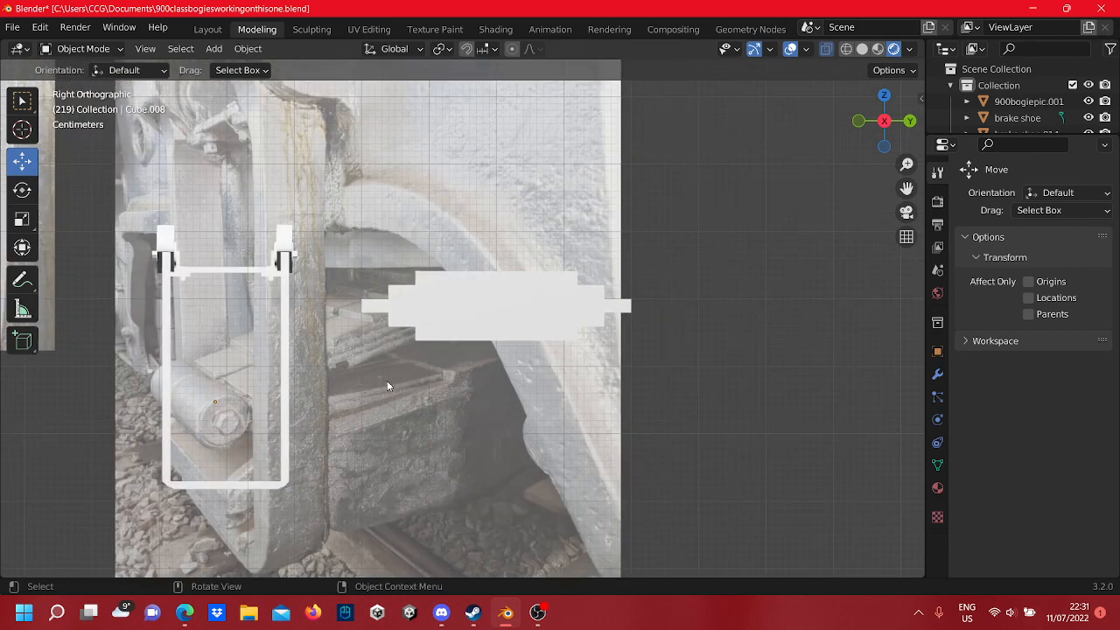
- Duplicate the longest bar and the two stepped bars below it in place
click(448, 335)
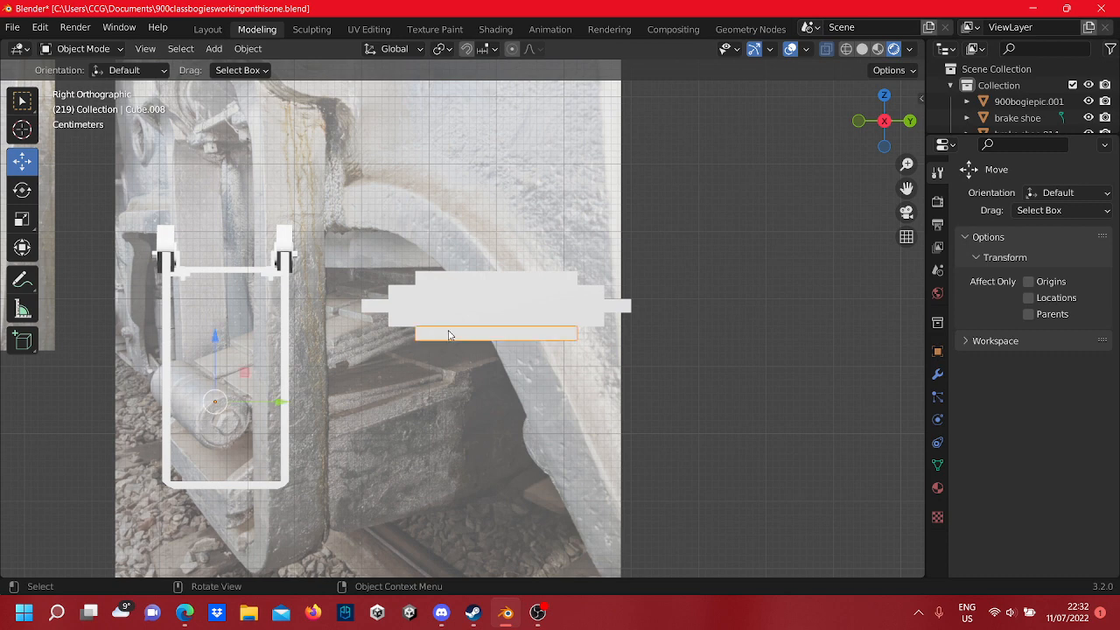
click(440, 311)
shift+click(437, 320)
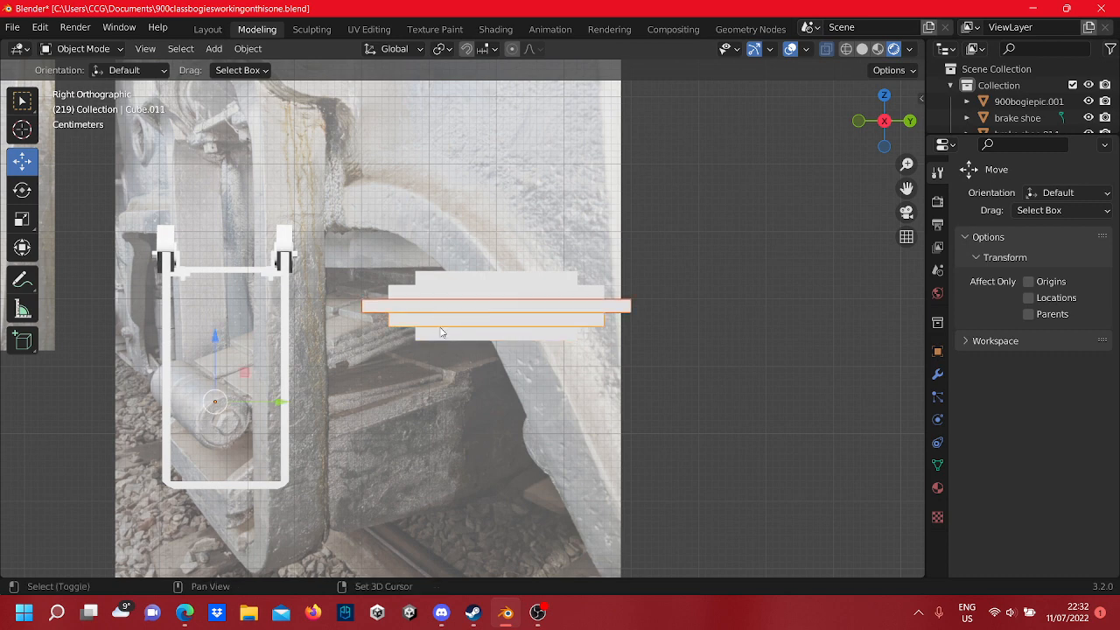
shift+click(447, 331)
right_click(448, 336)
click(451, 330)
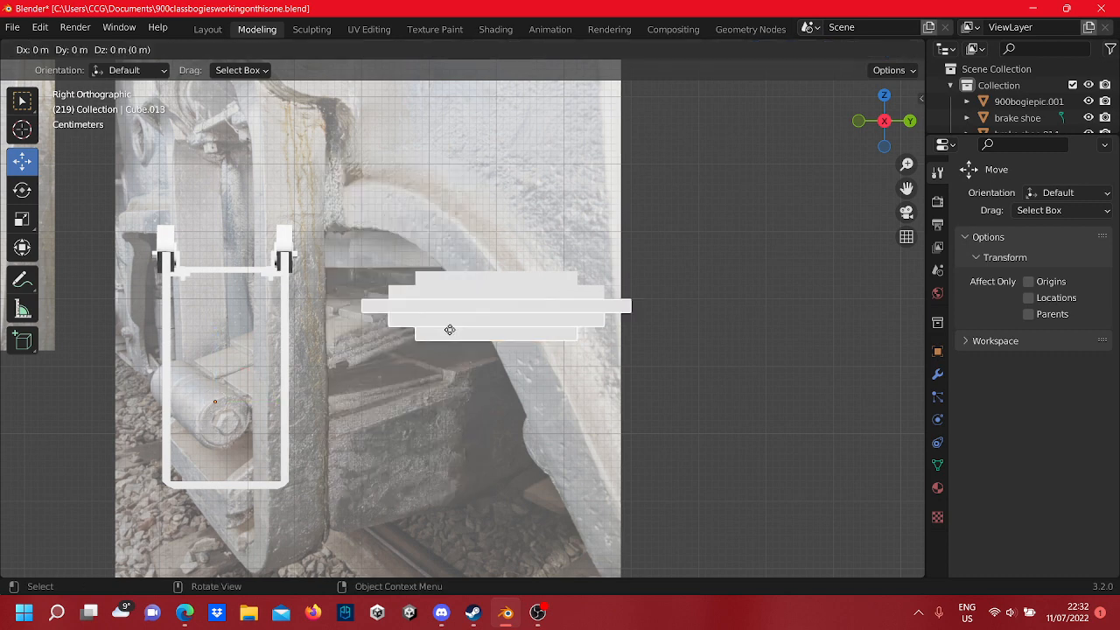
right_click(451, 334)
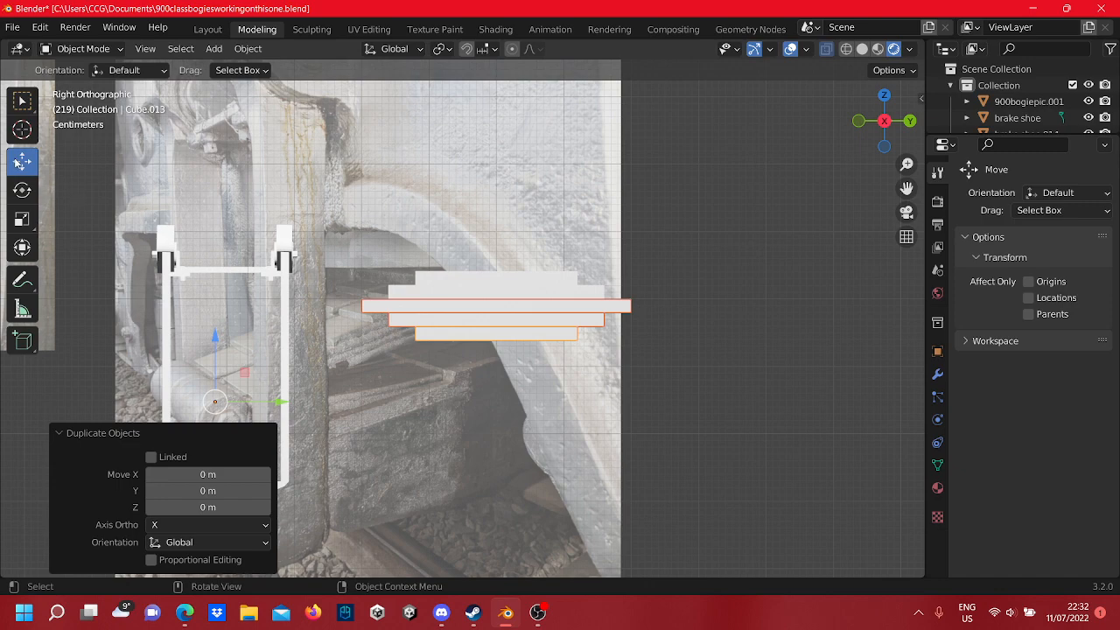
scroll(560, 356, up, 5)
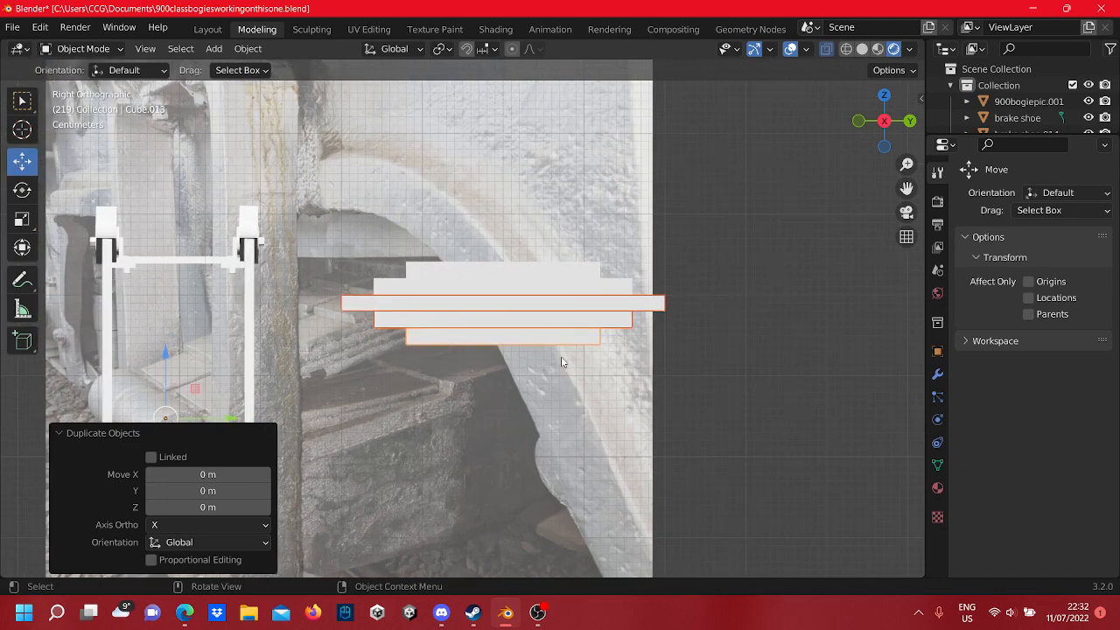
- Undo the three-bar duplication and the selection of the bars
scroll(464, 256, down, 3)
key(ctrl+z)
key(ctrl+z)
key(ctrl+z)
key(ctrl+z)
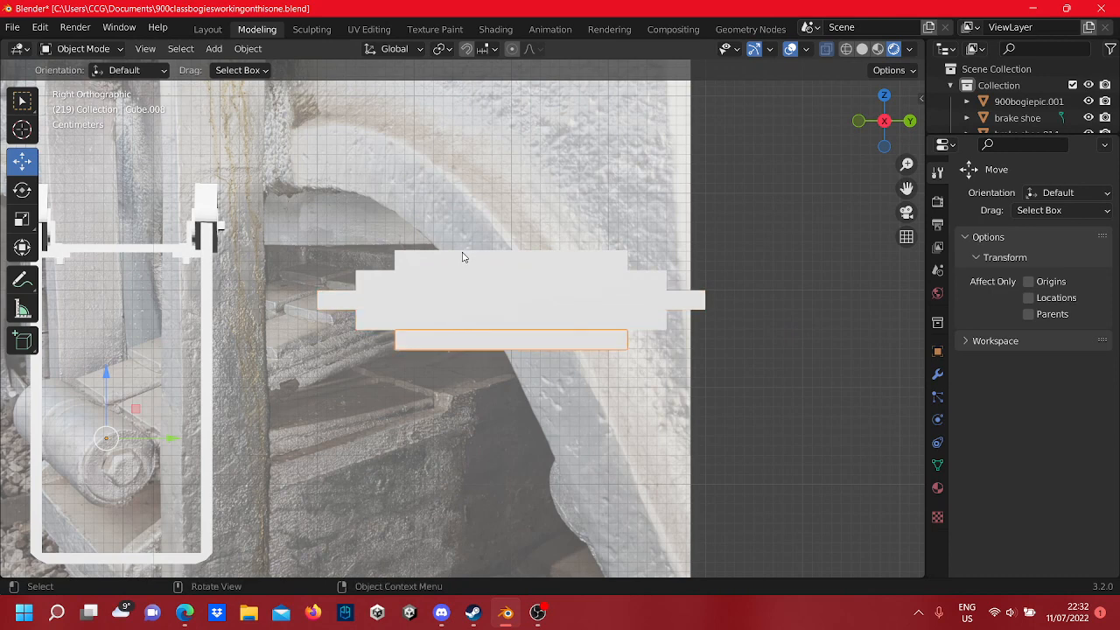
- Duplicate only the longest middle bar, leaving the copy in place
shift+click(529, 317)
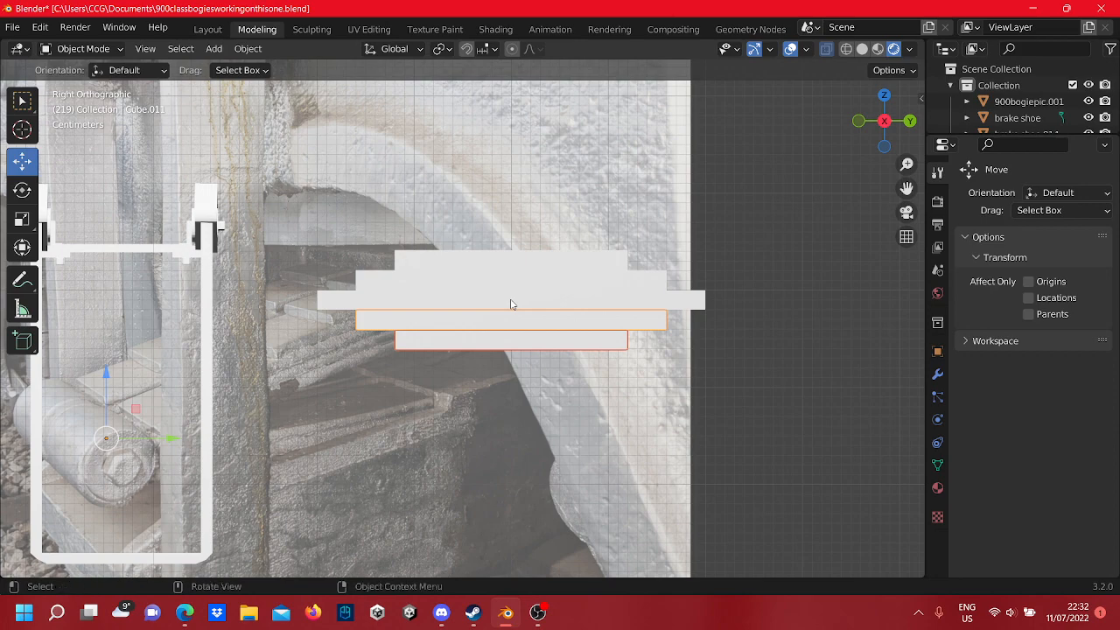
click(512, 304)
right_click(512, 304)
click(512, 299)
right_click(512, 303)
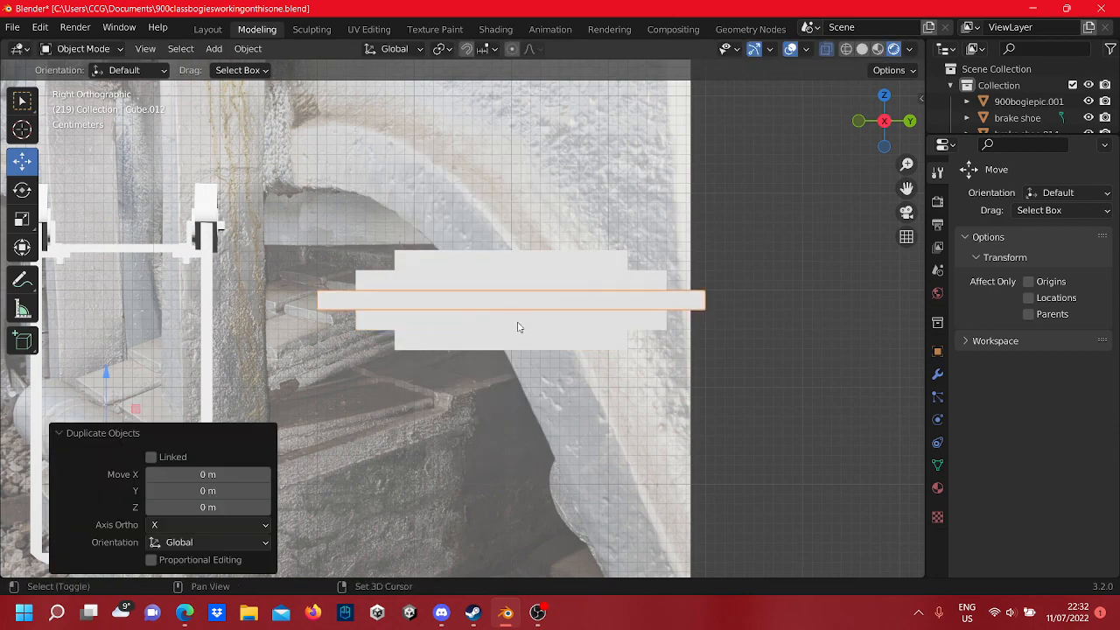
- Move the meshes of the duplicated longest bar and the two bars below it down along Z, leaving a gap beneath the upper three bars
shift+click(520, 325)
shift+click(518, 343)
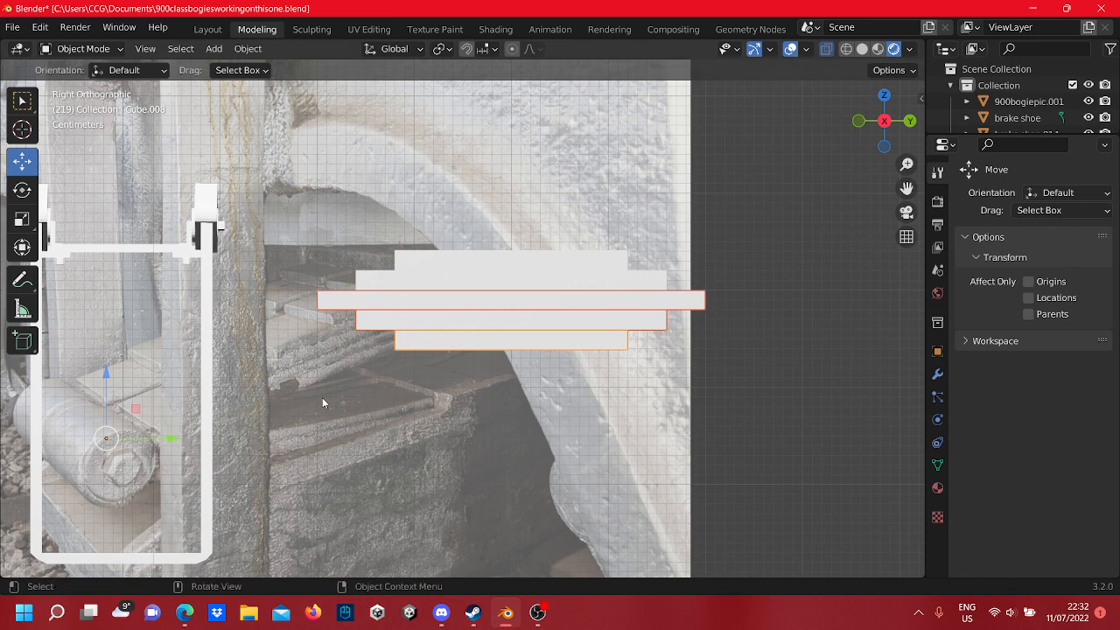
key(Tab)
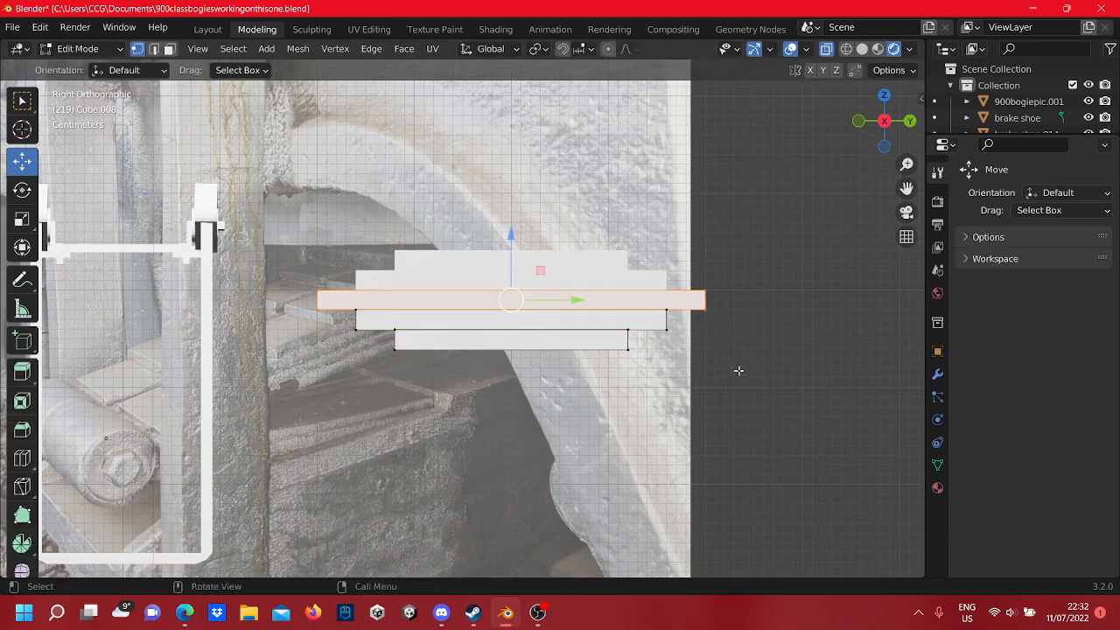
shift+drag(725, 382, 407, 296)
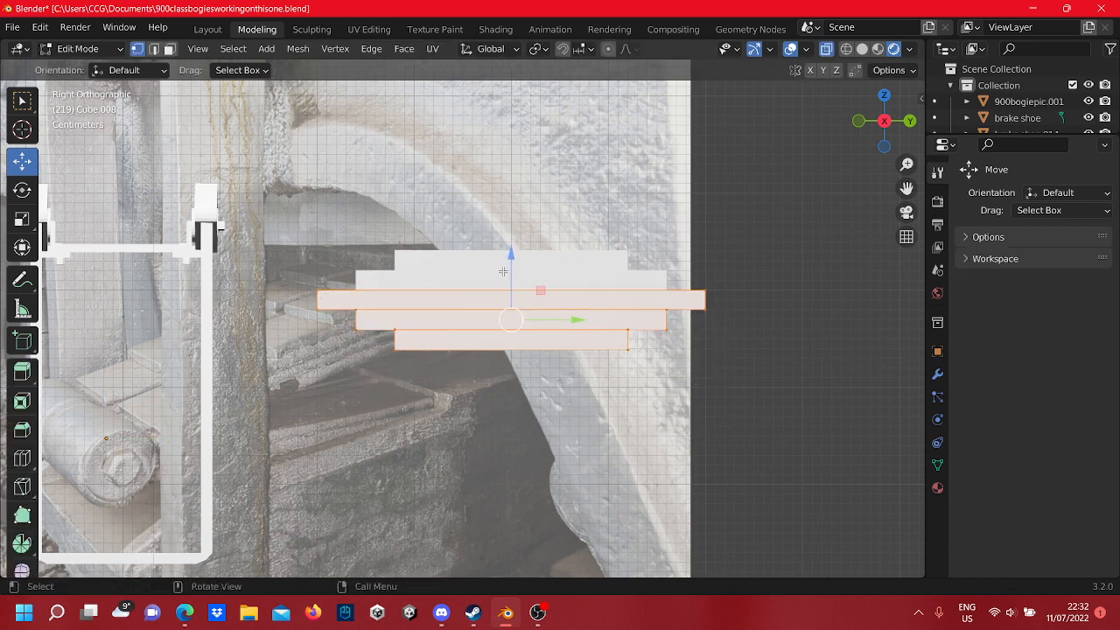
drag(512, 280, 560, 361)
scroll(513, 374, up, 4)
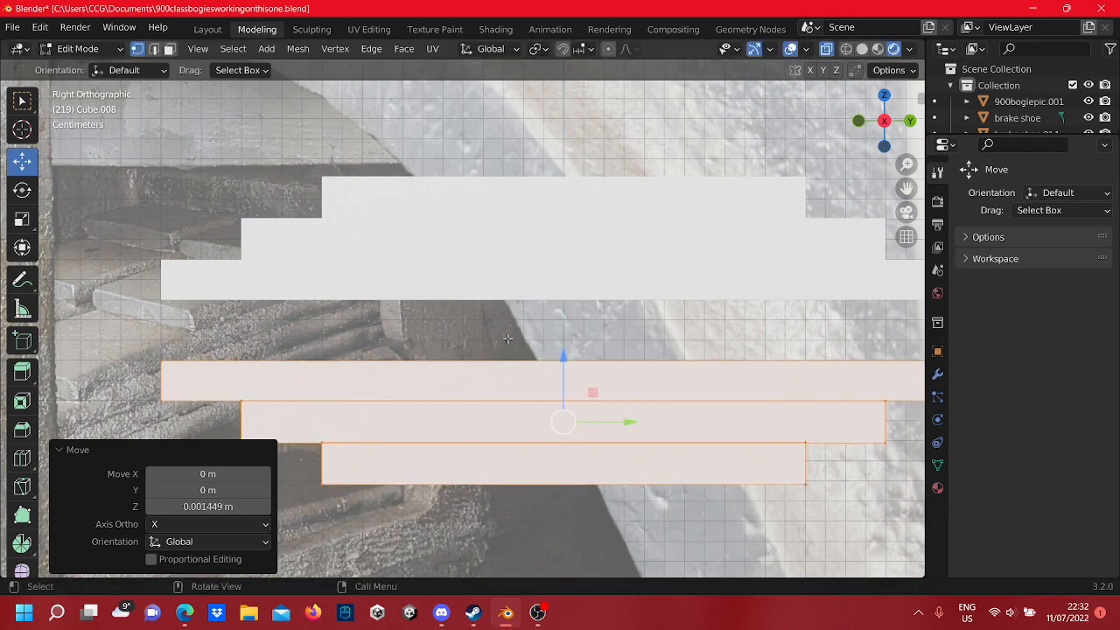
scroll(507, 339, down, 8)
scroll(496, 314, up, 4)
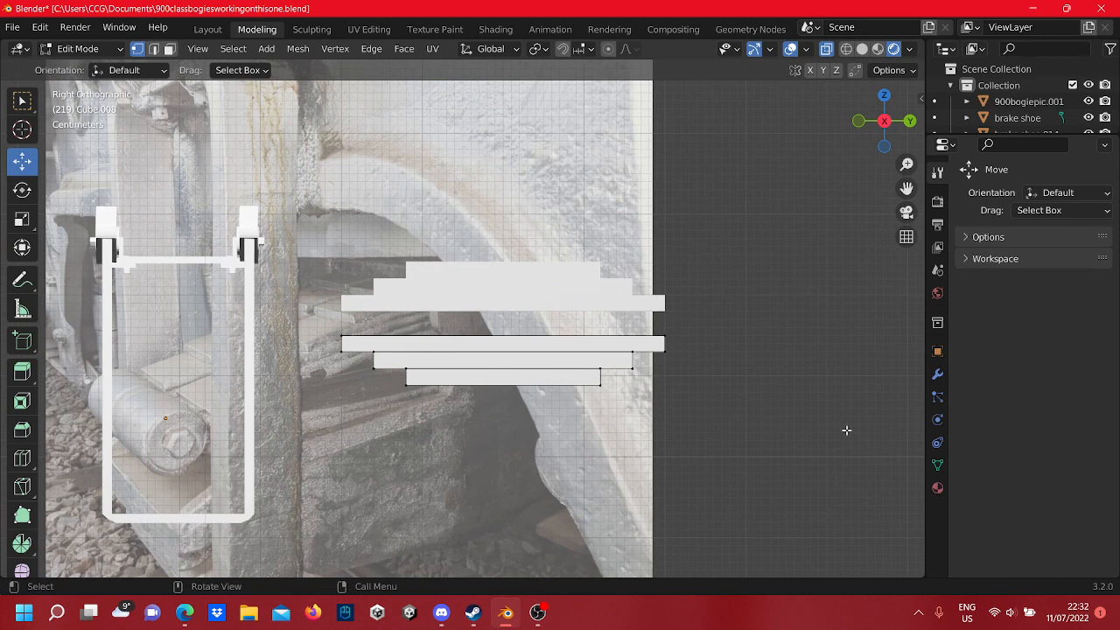
key(Tab)
- Try to move the six bars together with the reference image 0.20333 m along Y, and undo the move
drag(728, 429, 340, 245)
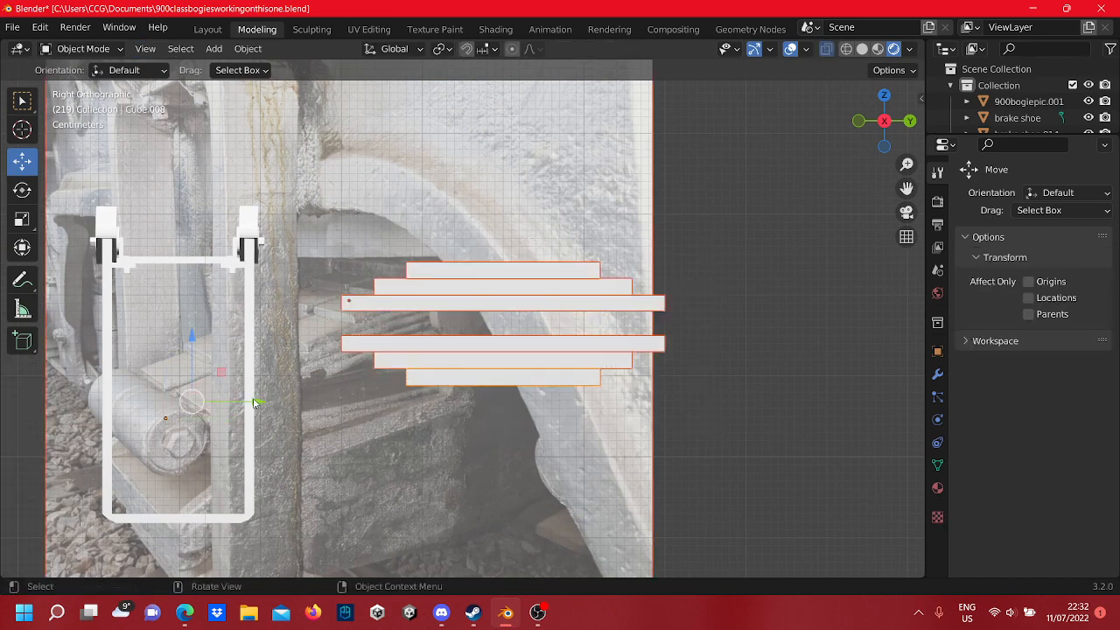
drag(255, 402, 403, 429)
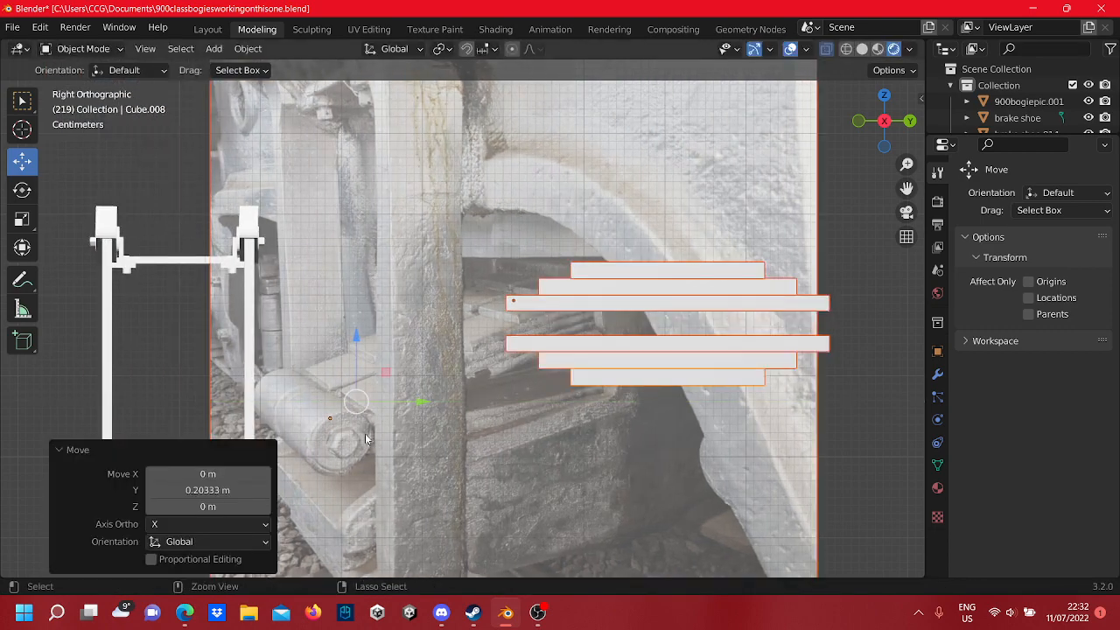
key(ctrl+z)
- Move only the six stepped bars 0.17521 m along the Y axis, leaving the reference image in place
click(616, 365)
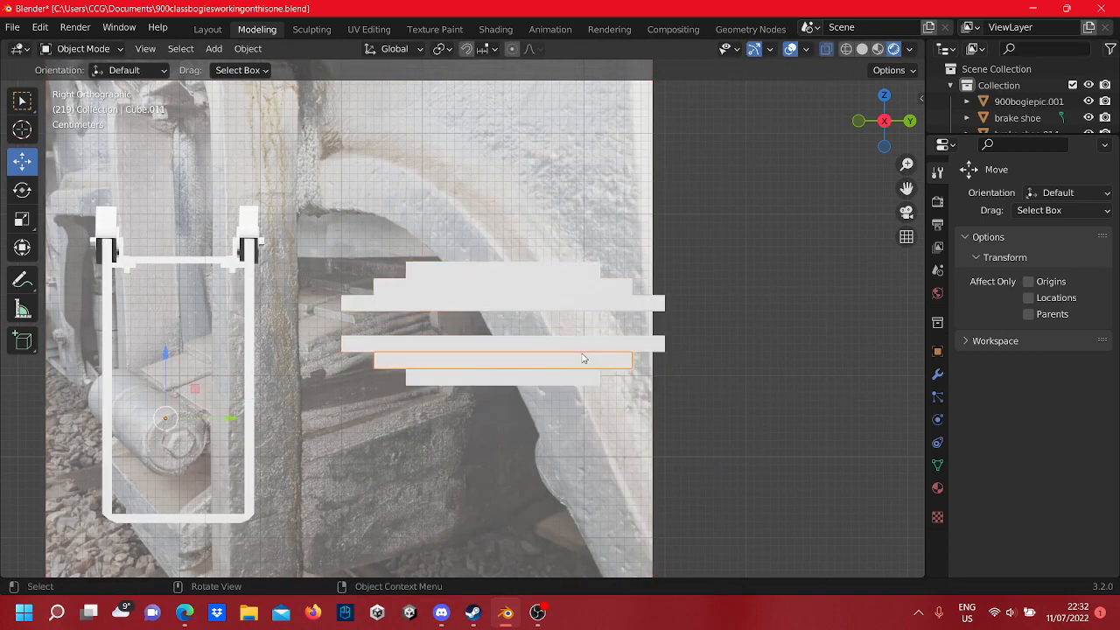
shift+click(557, 376)
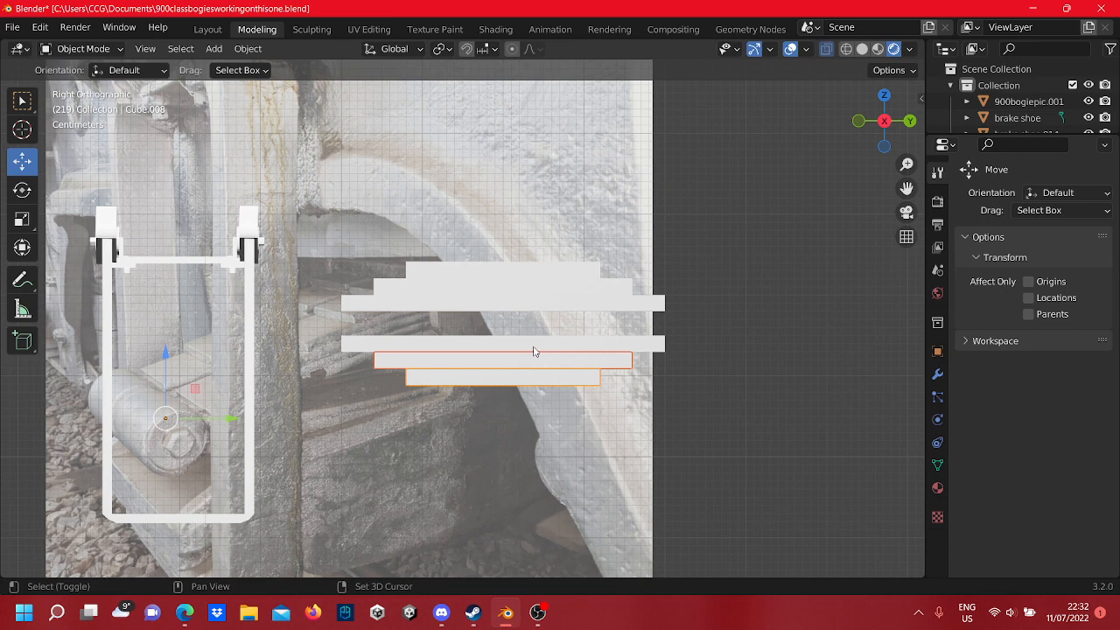
shift+click(534, 354)
shift+click(510, 289)
shift+click(504, 299)
shift+click(502, 278)
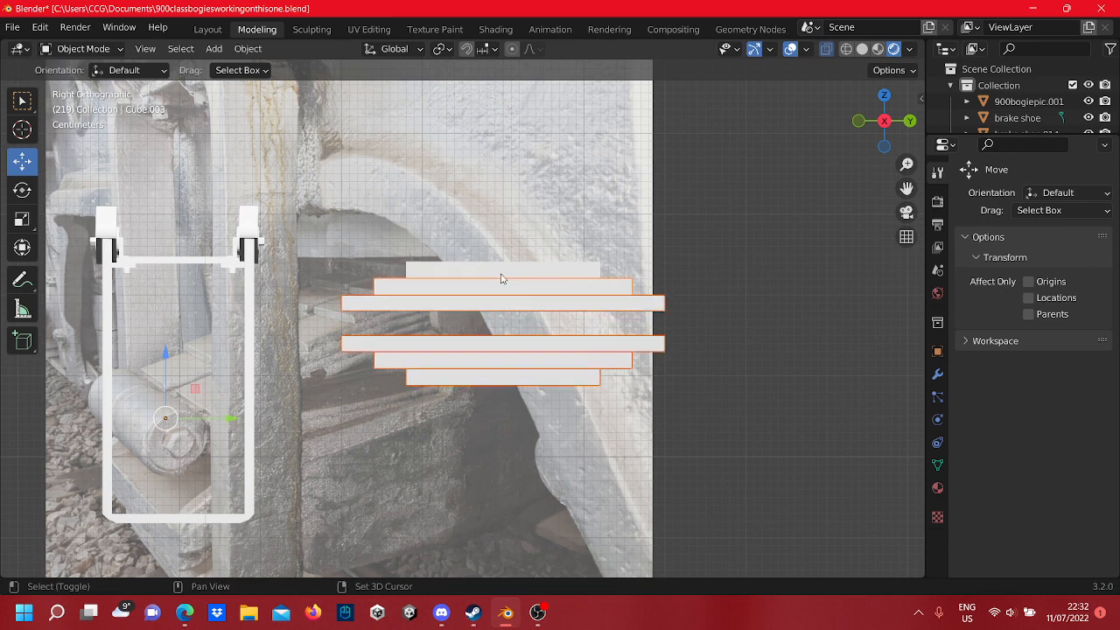
shift+click(501, 274)
shift+click(498, 279)
shift+click(500, 283)
shift+click(500, 283)
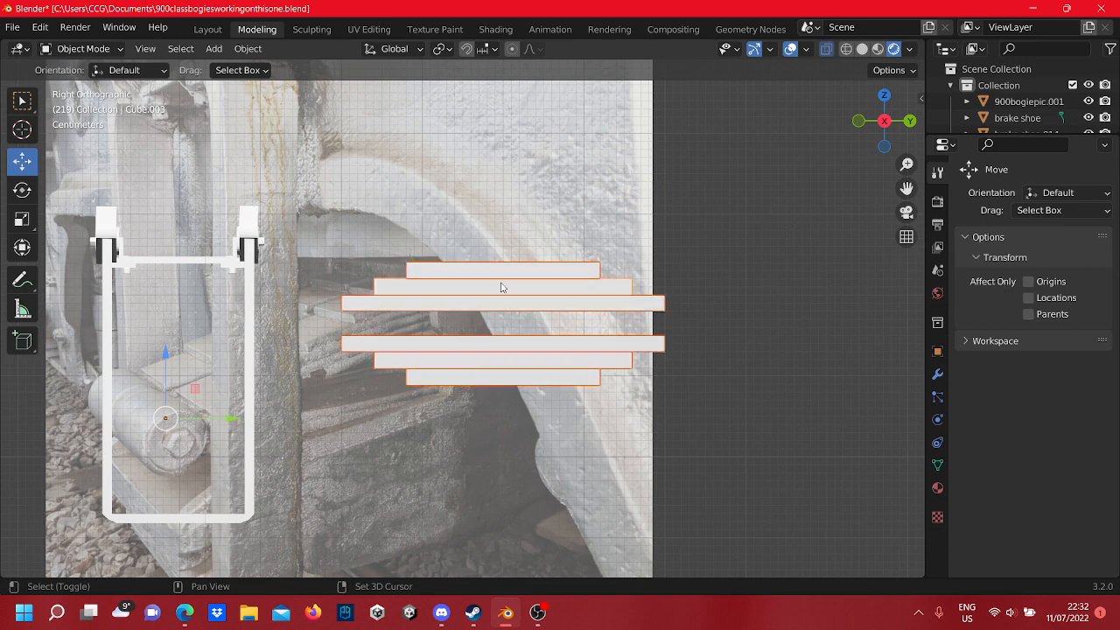
key(g)
key(y)
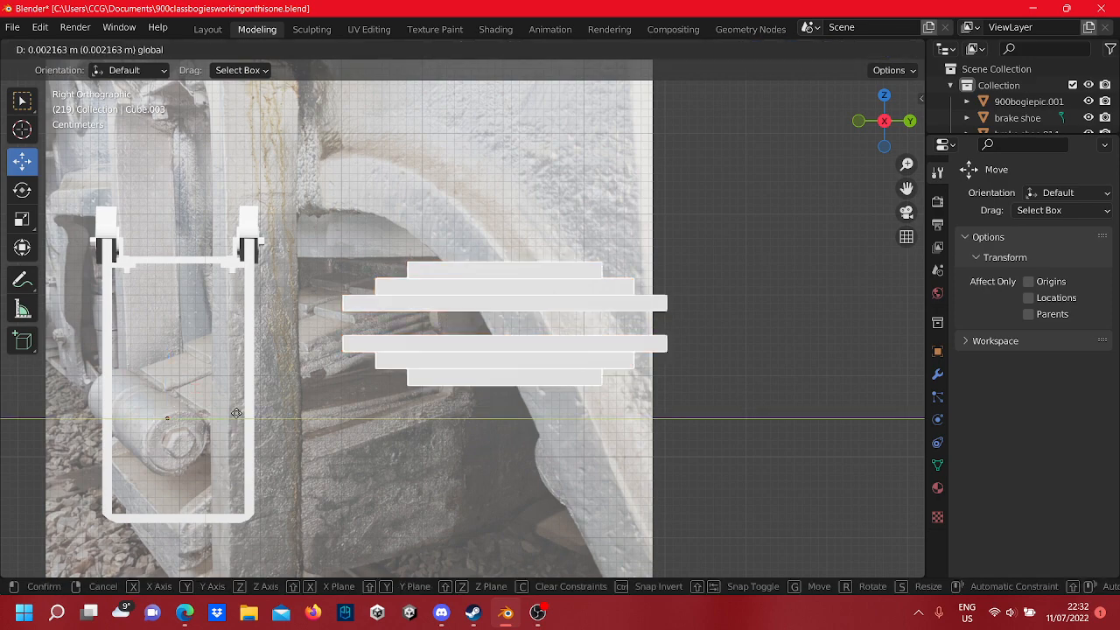
click(372, 418)
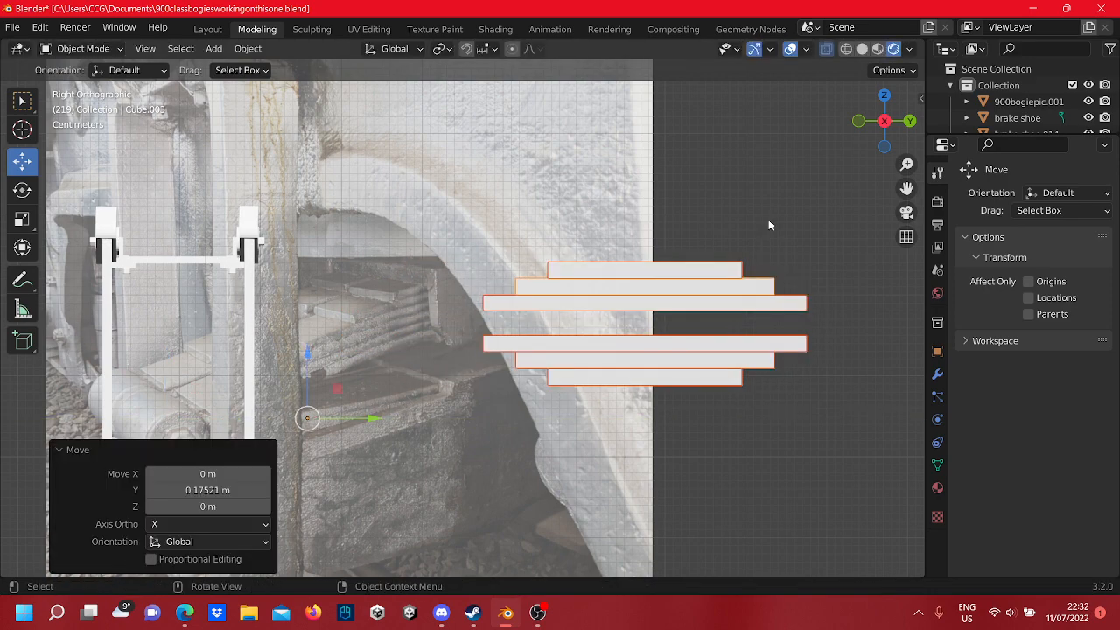
click(767, 220)
- Duplicate the top bar of the upper stack, leaving the copy in place
scroll(695, 295, up, 4)
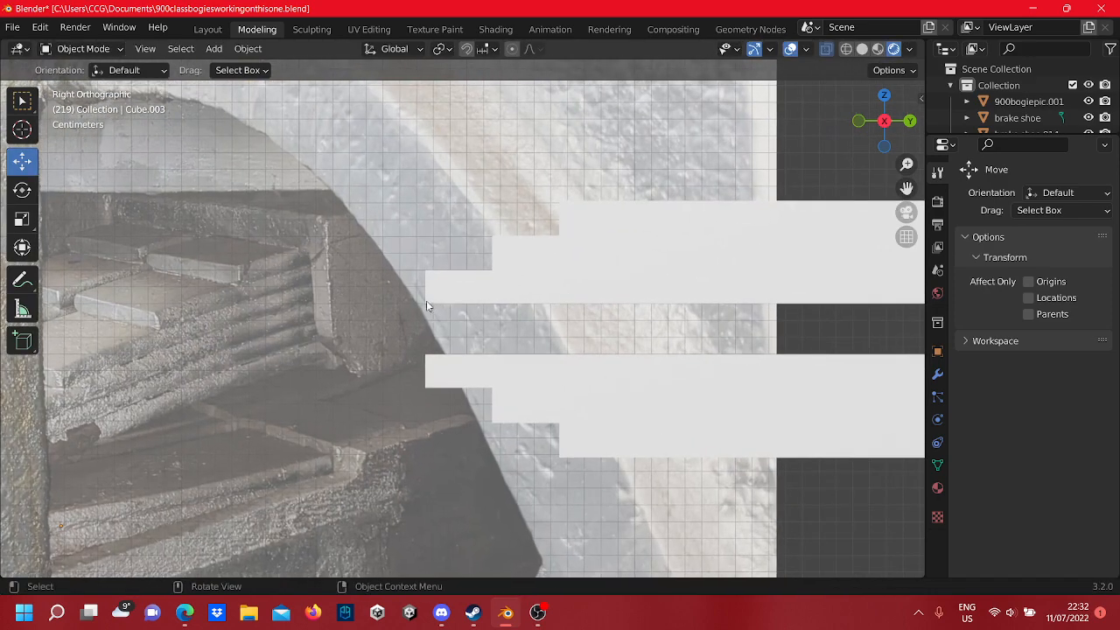
scroll(296, 281, down, 1)
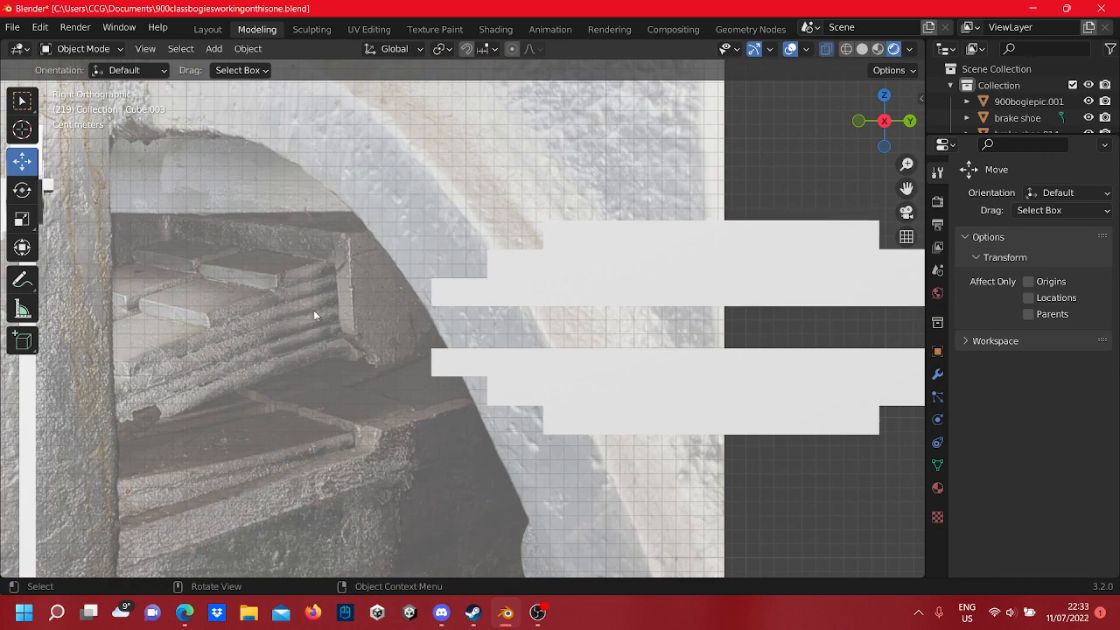
scroll(350, 354, down, 1)
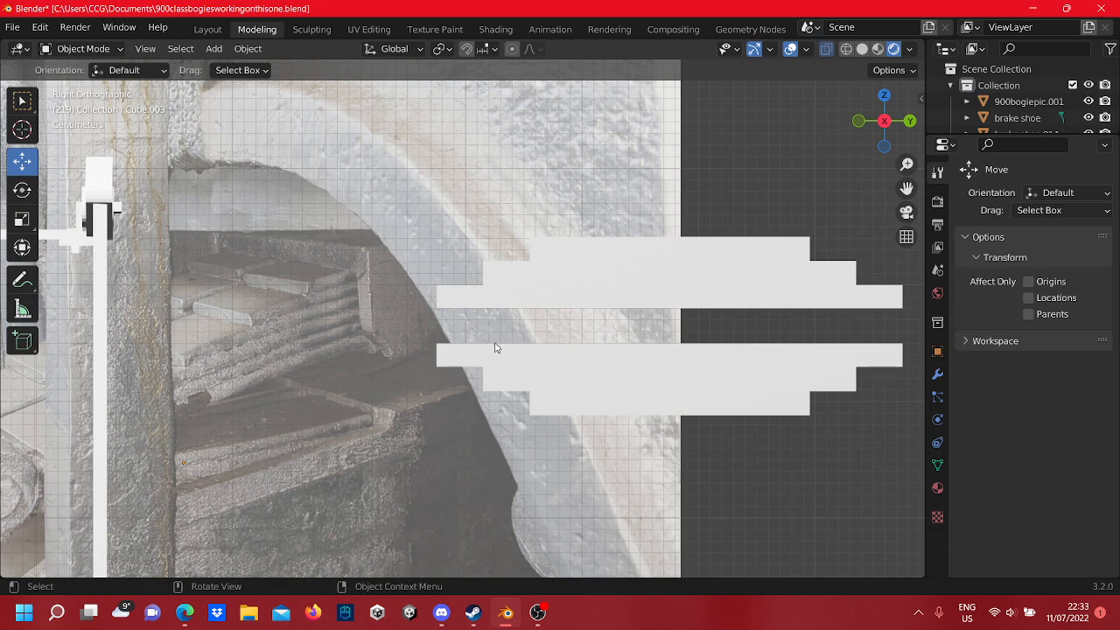
scroll(507, 344, up, 5)
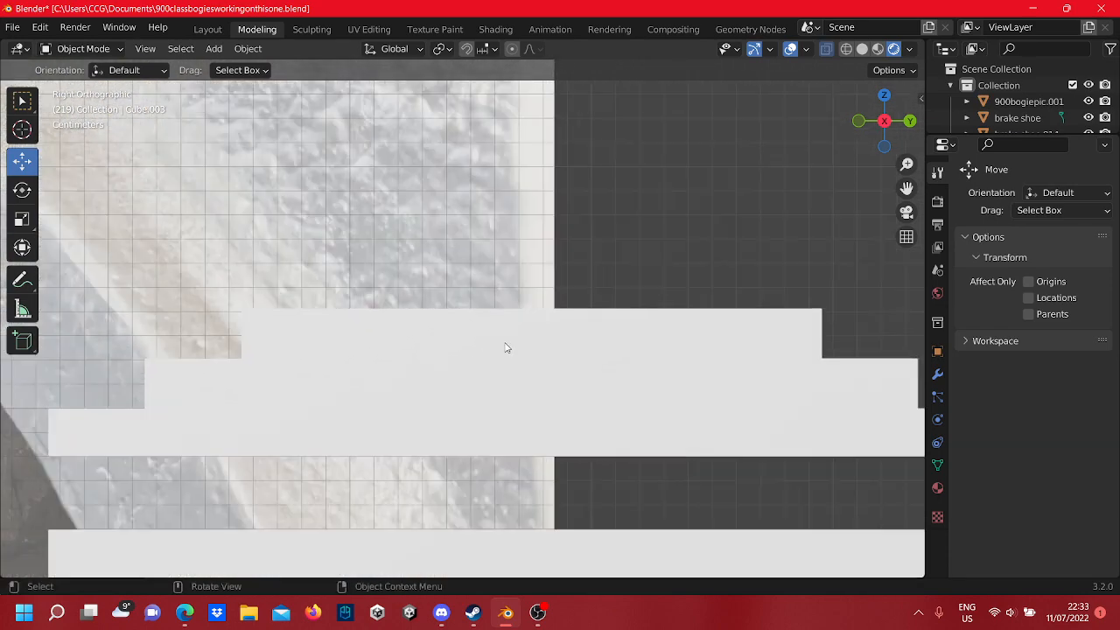
click(496, 343)
right_click(493, 332)
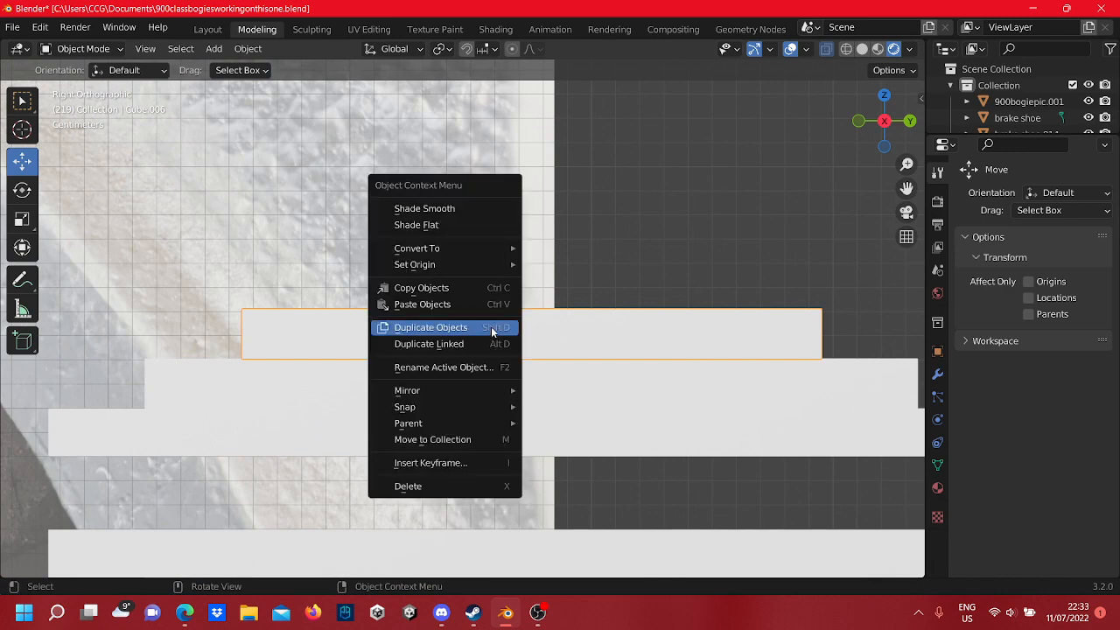
click(491, 327)
right_click(489, 328)
- Raise the copied top bar's mesh 0.040085 m along Z in Edit Mode, and return to Object Mode
key(Tab)
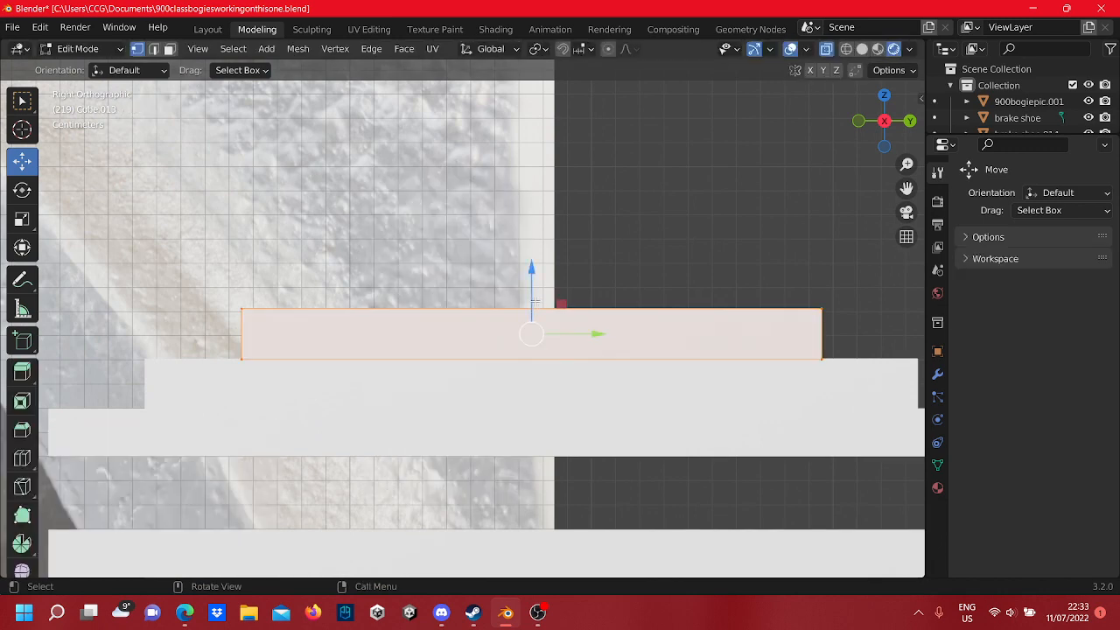
drag(534, 301, 555, 200)
scroll(607, 306, down, 3)
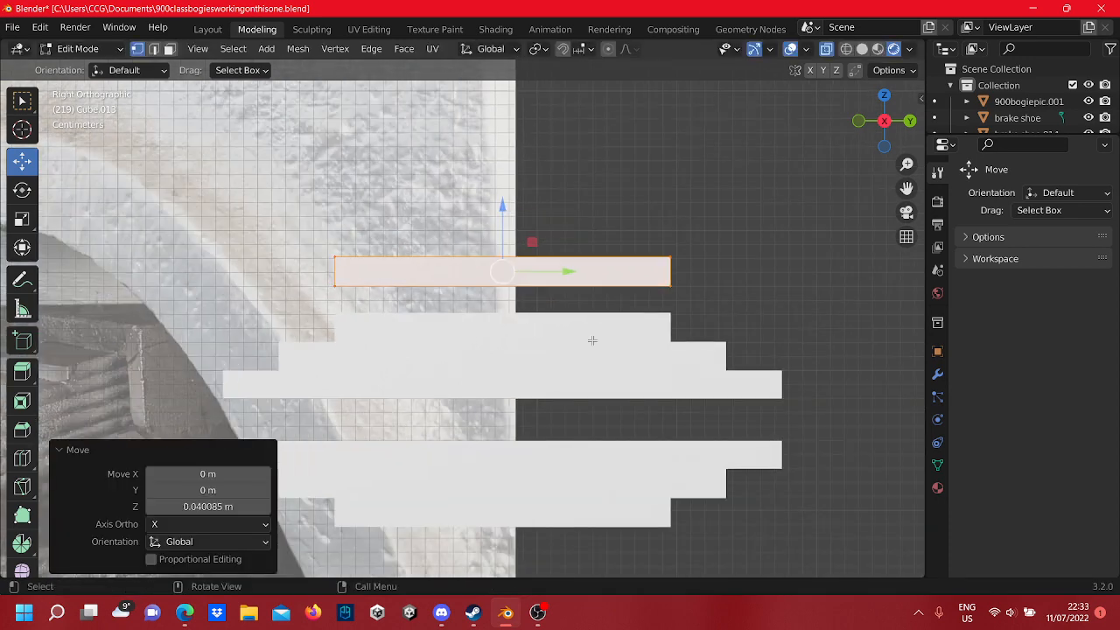
key(Tab)
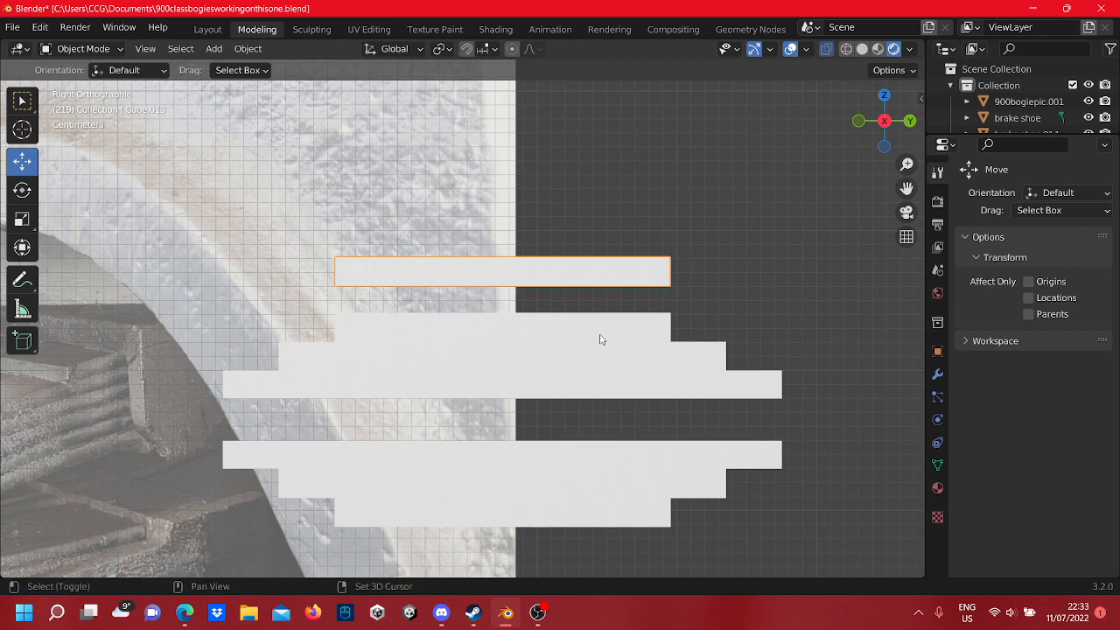
- Select the raised copy and all six stepped bars, and open the seven objects together in Edit Mode
shift+click(598, 336)
shift+click(597, 355)
shift+click(604, 390)
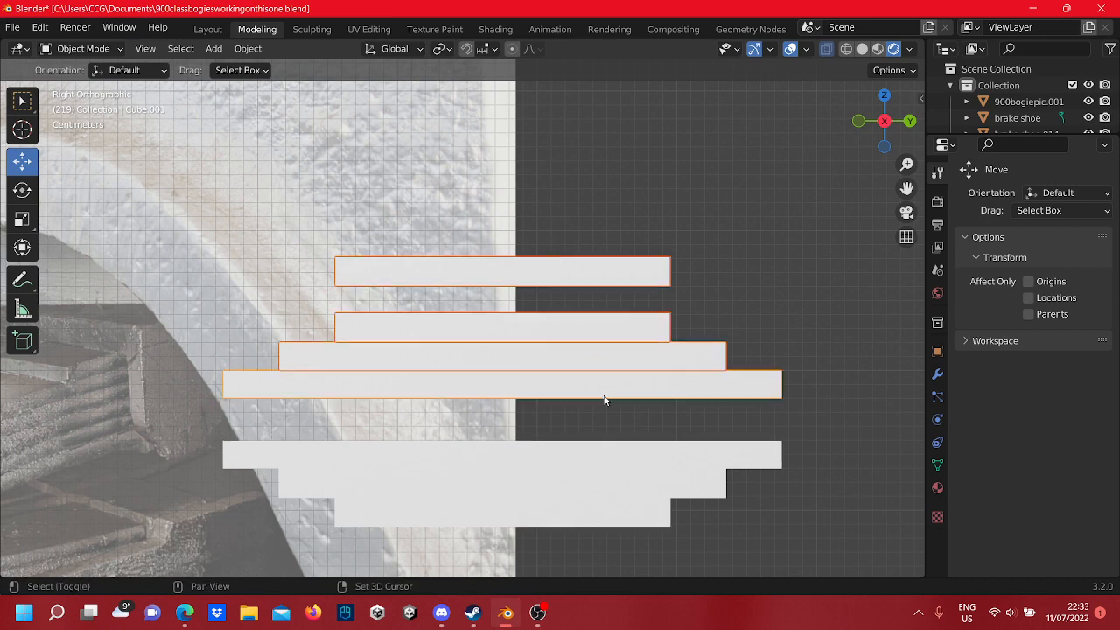
shift+click(642, 452)
shift+click(645, 484)
shift+click(643, 513)
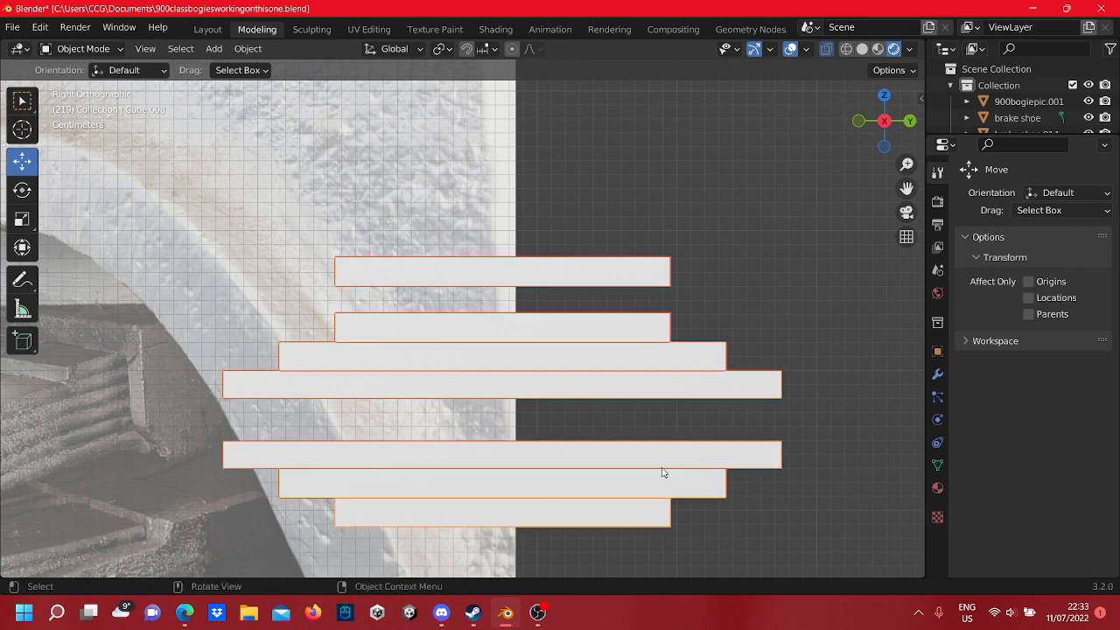
scroll(653, 393, up, 1)
key(Tab)
shift+middle_drag(653, 392, 578, 278)
scroll(577, 278, down, 2)
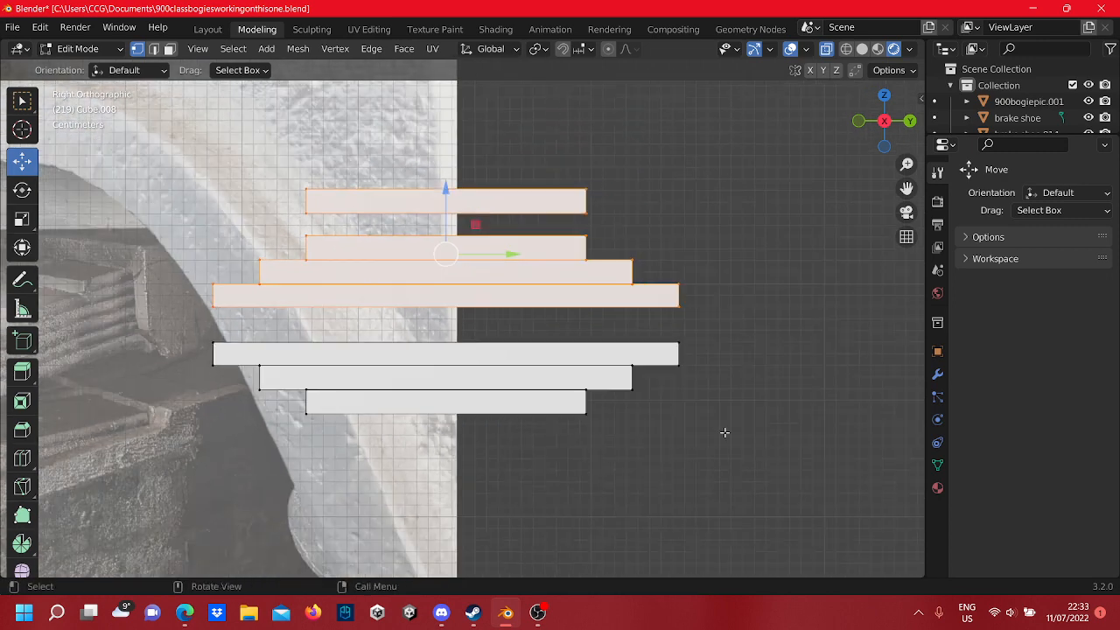
- Add the lower three bars to the mesh selection and move all seven bars 0.024035 m along Y
shift+drag(726, 464, 198, 326)
shift+middle_drag(672, 393, 562, 404)
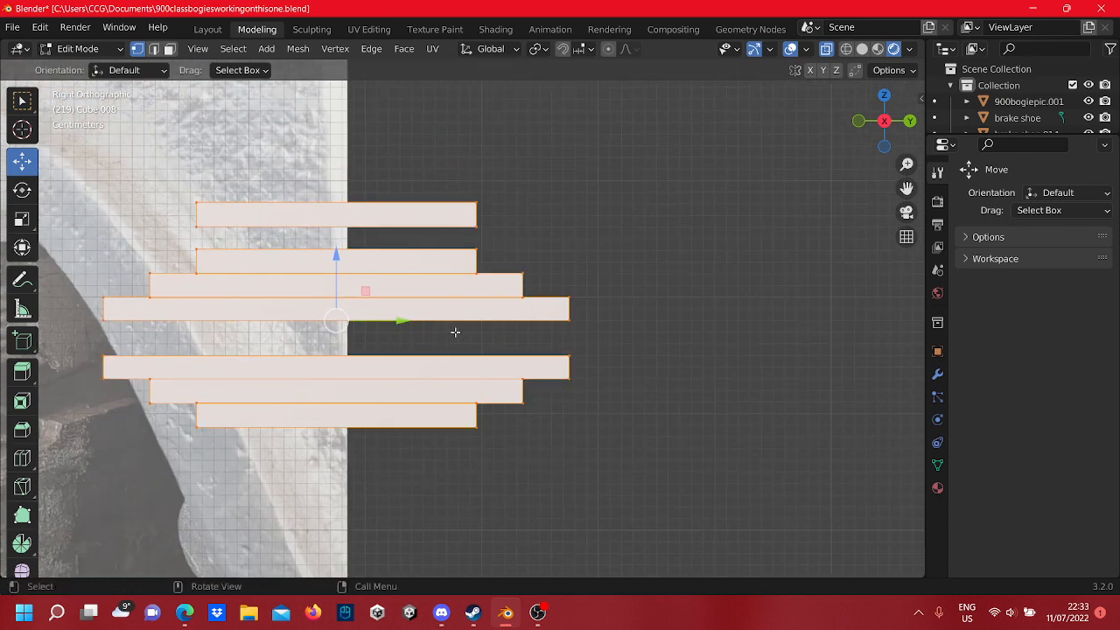
key(g)
key(y)
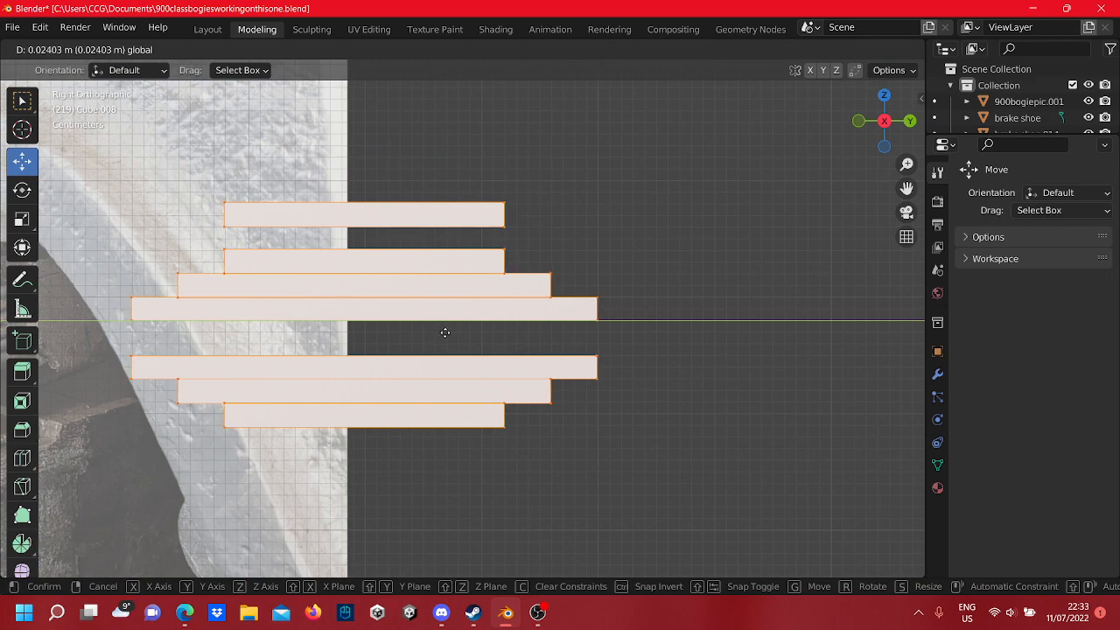
click(445, 332)
- Shorten the raised top bar by moving its right end -0.03924 m along Y
scroll(458, 200, up, 2)
scroll(708, 422, up, 2)
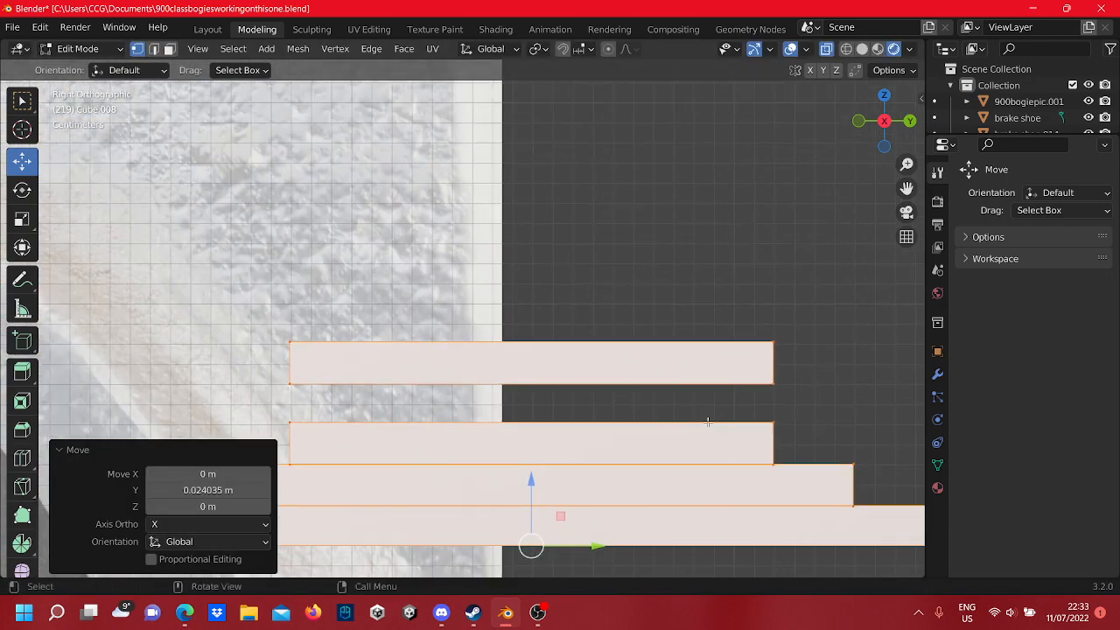
scroll(708, 422, up, 2)
shift+middle_drag(685, 380, 630, 228)
click(620, 167)
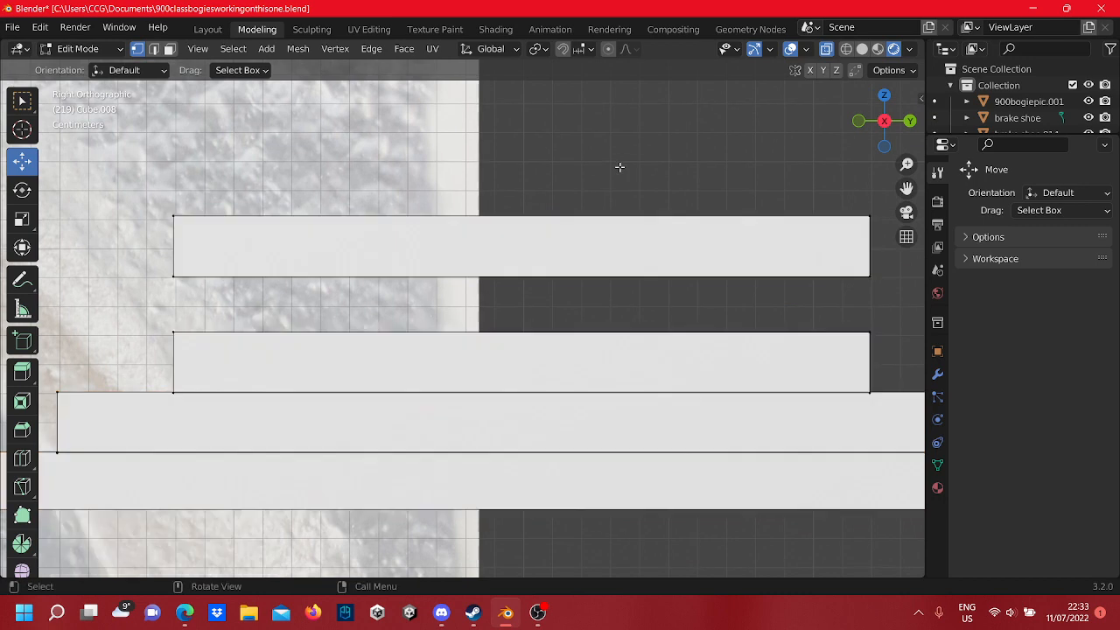
scroll(694, 251, down, 3)
drag(734, 305, 668, 235)
shift+middle_drag(672, 235, 562, 238)
scroll(569, 241, up, 4)
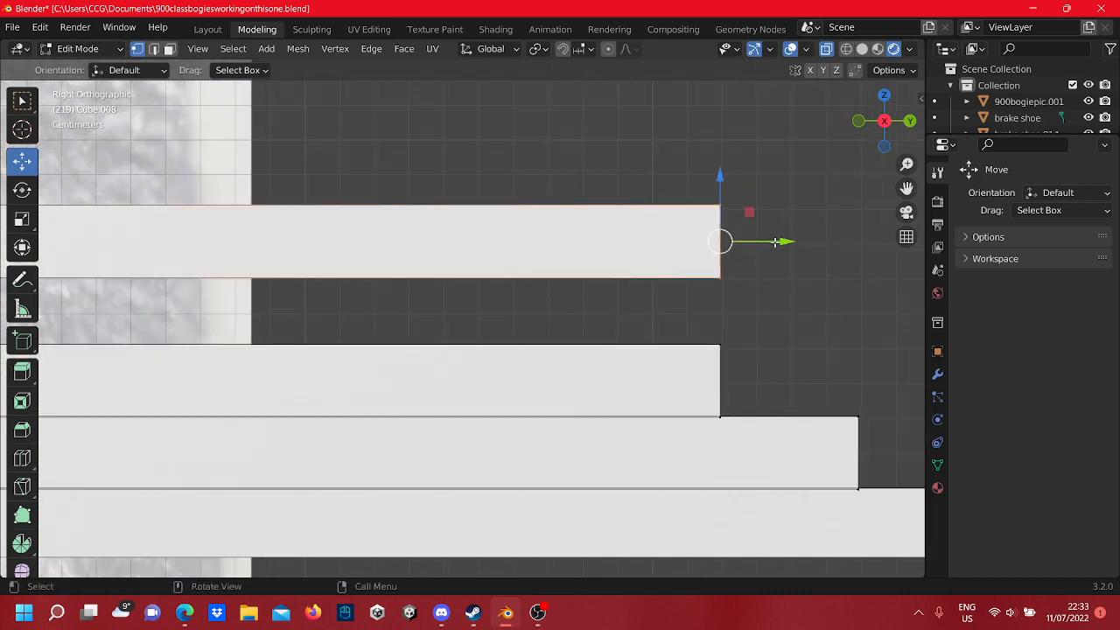
drag(774, 242, 635, 268)
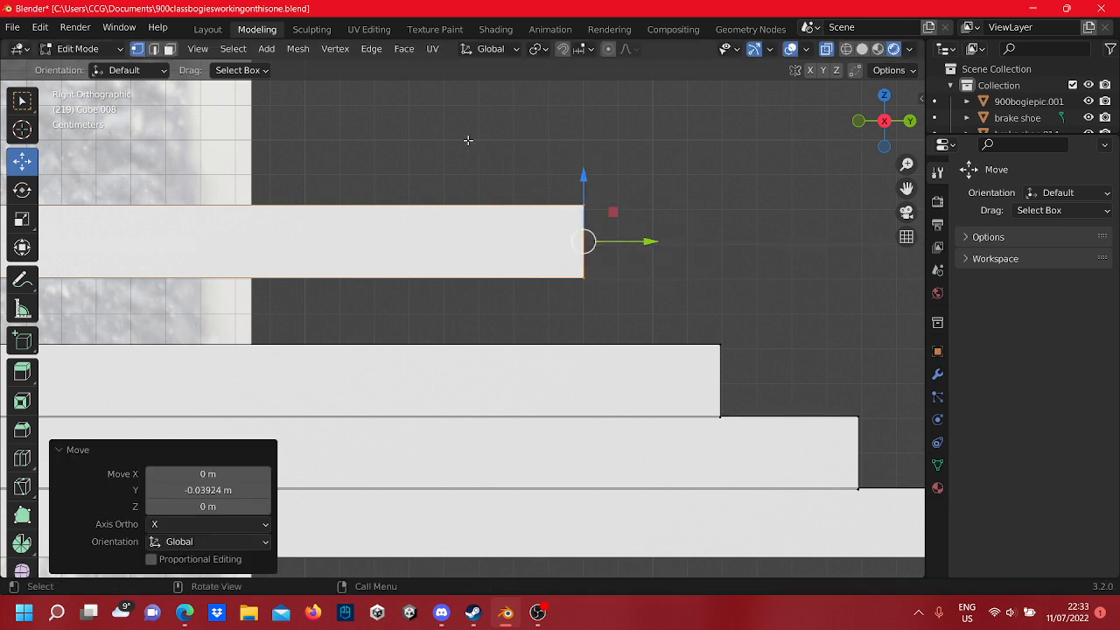
- Shorten the raised top bar from its left end by moving that end 0.040749 m along Y
click(468, 141)
shift+middle_drag(224, 181, 565, 175)
shift+middle_drag(309, 221, 392, 227)
drag(331, 288, 288, 179)
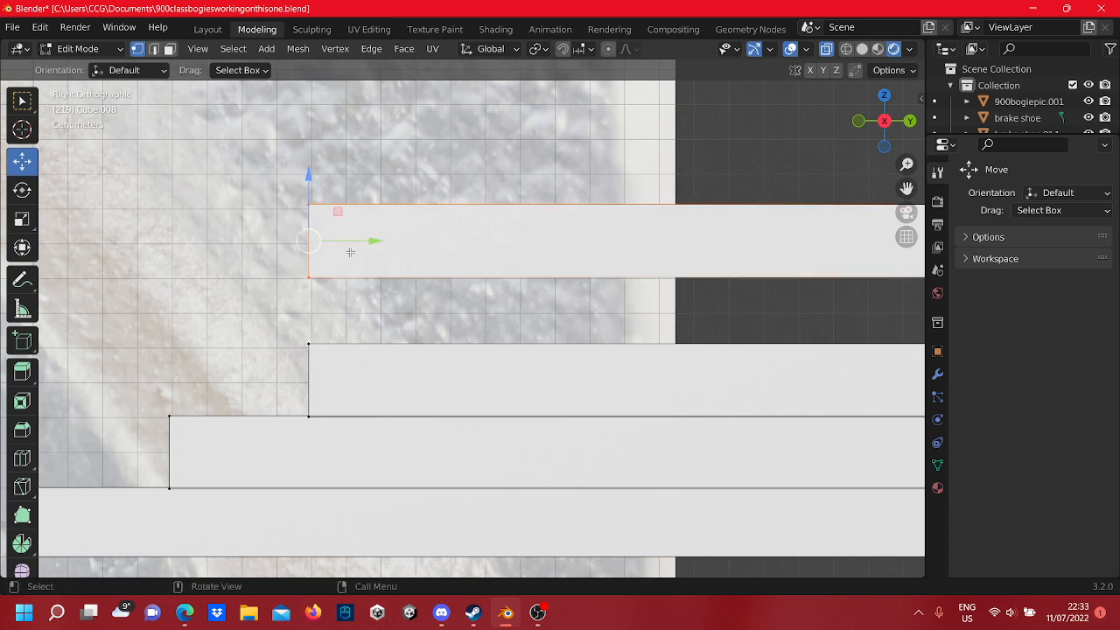
drag(350, 252, 388, 243)
drag(395, 301, 394, 304)
drag(373, 309, 289, 182)
drag(361, 233, 507, 251)
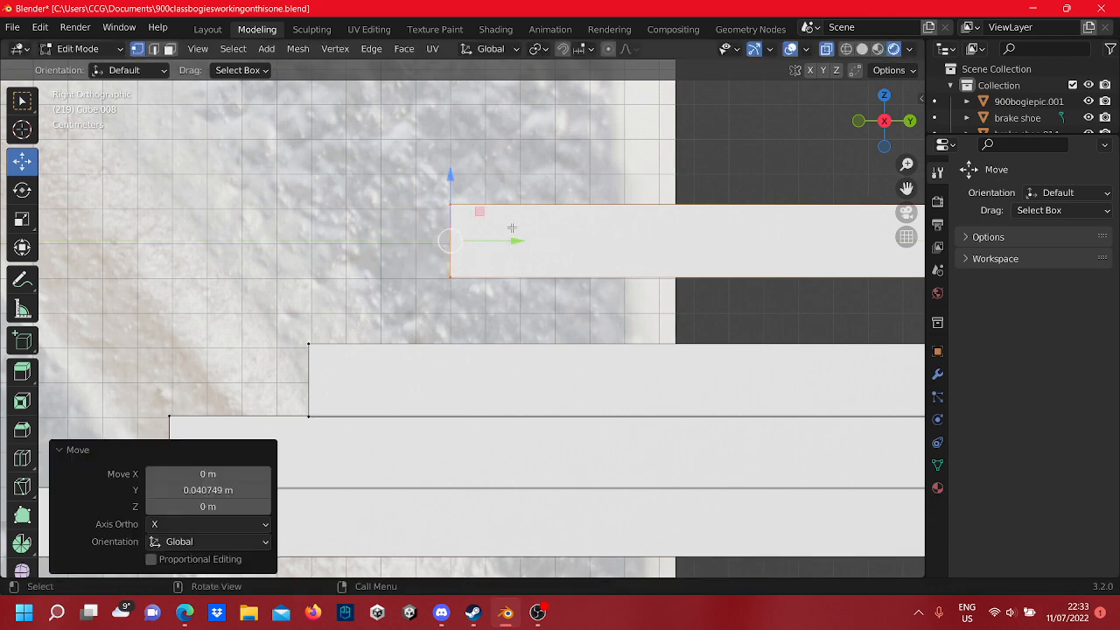
click(542, 198)
- Lower the shortened bar along Z until it sits directly on the upper stack
scroll(542, 199, down, 3)
ctrl+scroll(542, 199, down, 2)
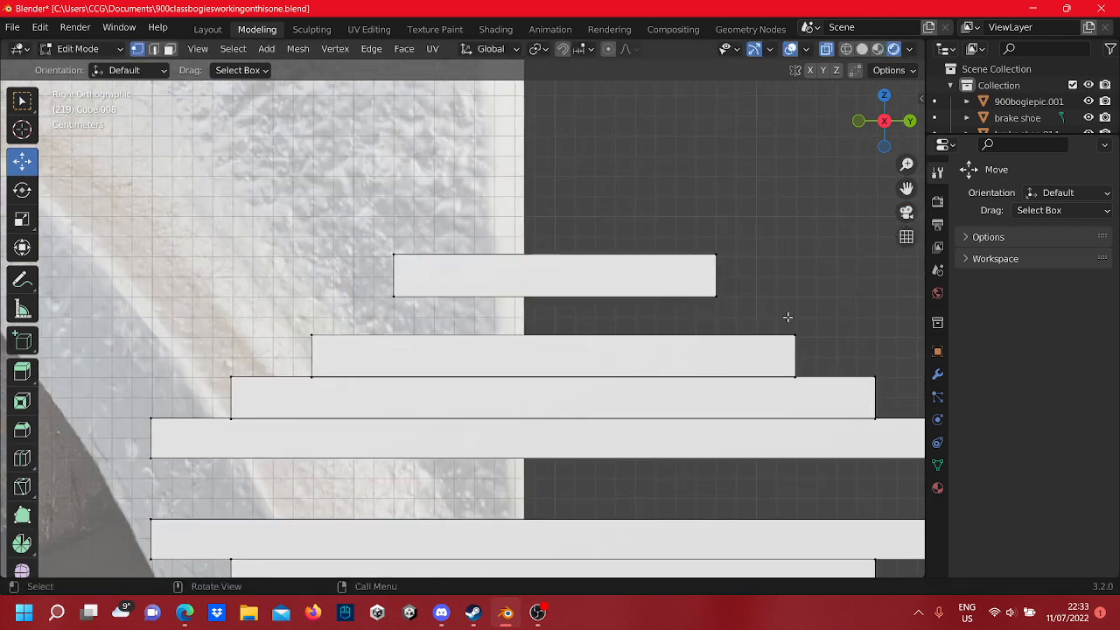
drag(790, 317, 333, 237)
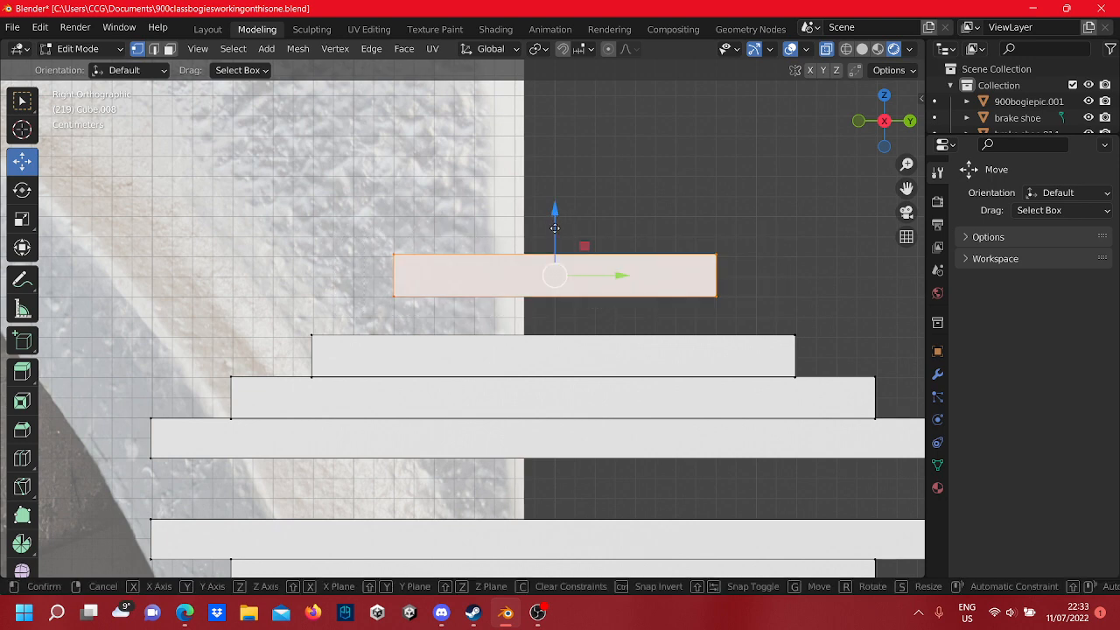
drag(555, 220, 559, 259)
click(566, 212)
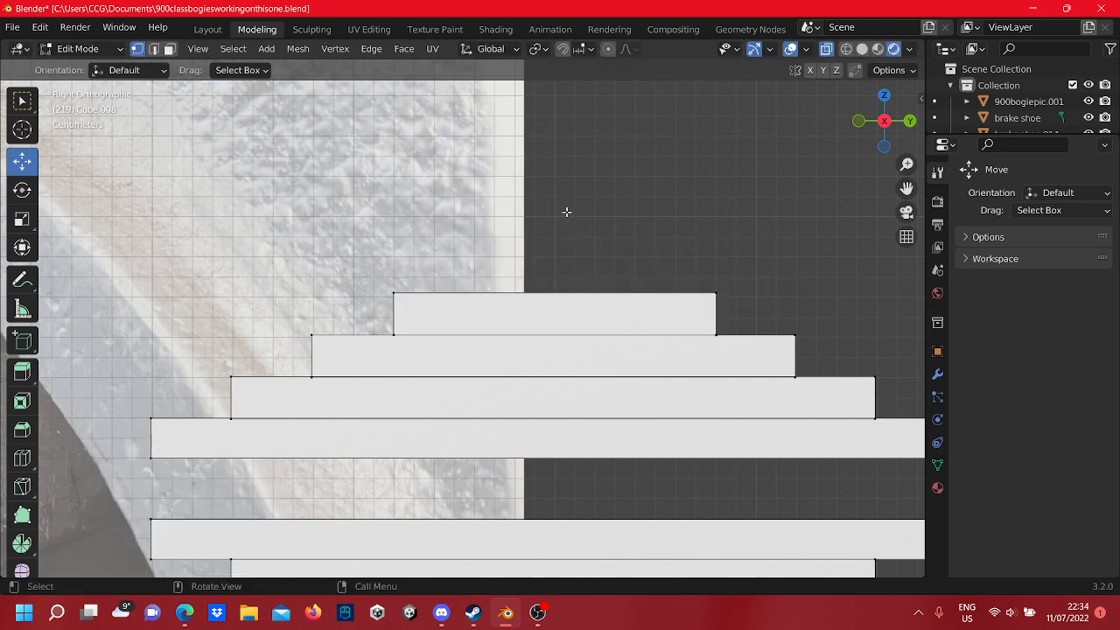
scroll(566, 212, down, 4)
scroll(424, 266, down, 4)
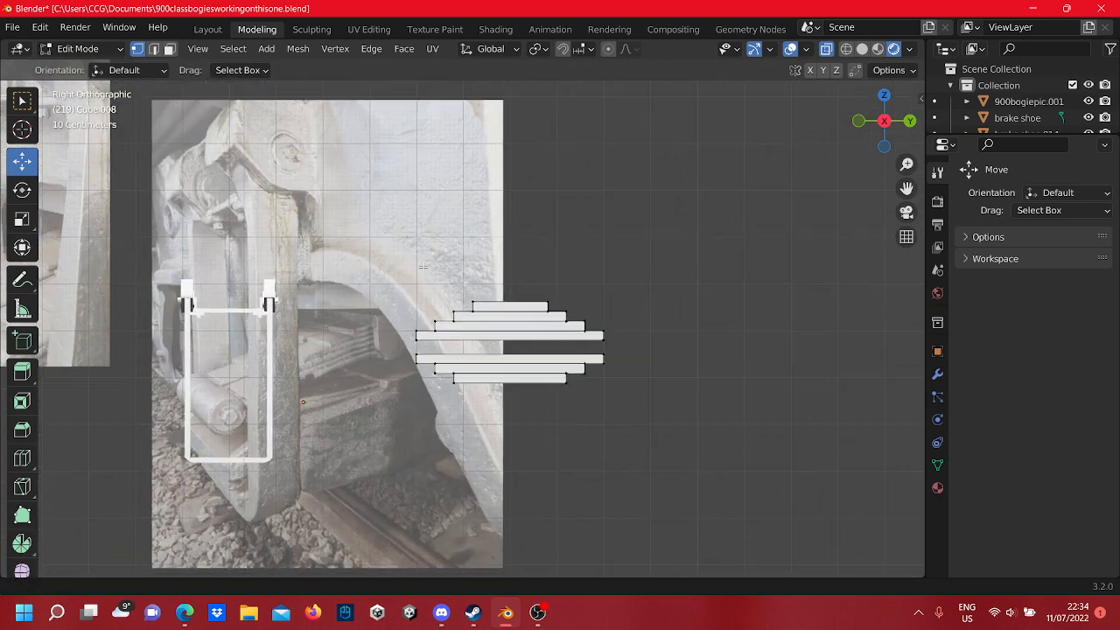
scroll(424, 266, up, 5)
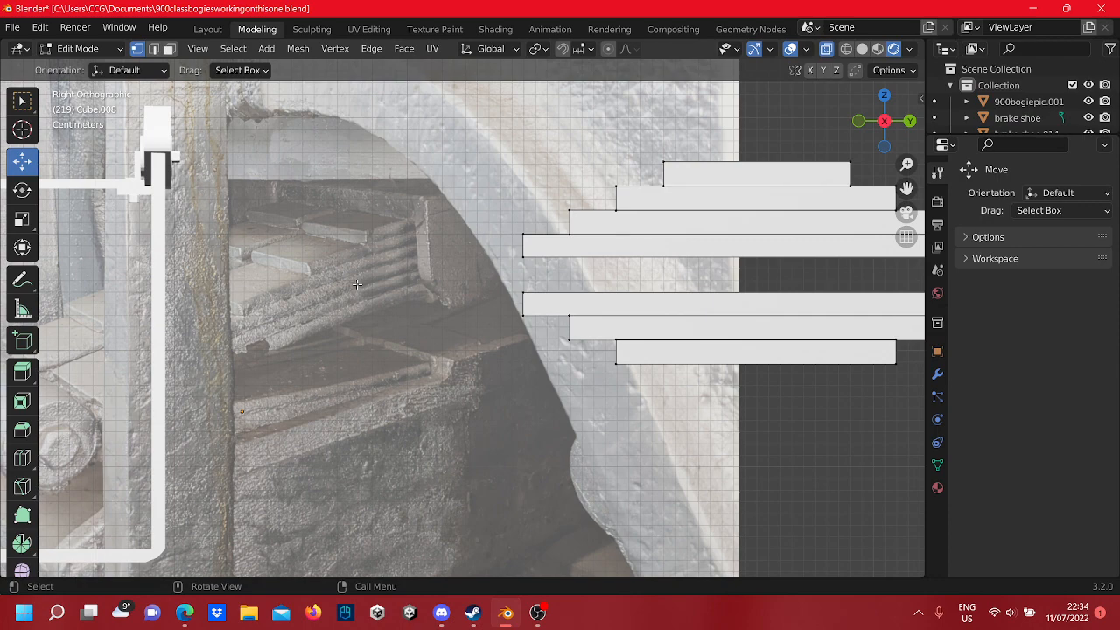
shift+middle_drag(636, 221, 463, 329)
scroll(497, 267, up, 1)
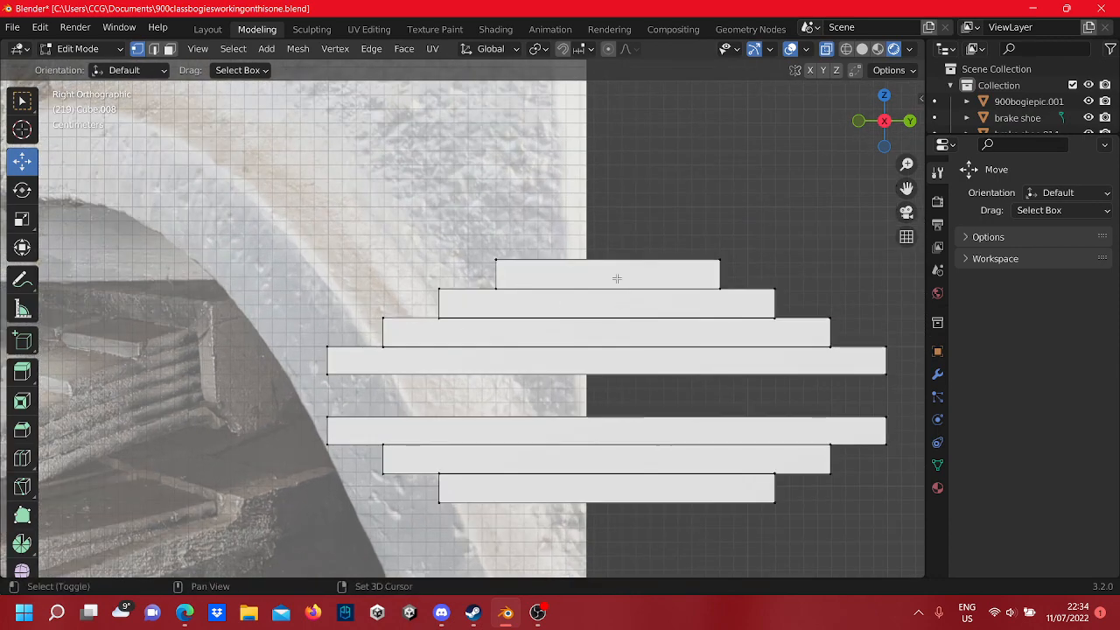
shift+middle_drag(617, 278, 531, 304)
drag(655, 312, 366, 263)
drag(653, 325, 404, 252)
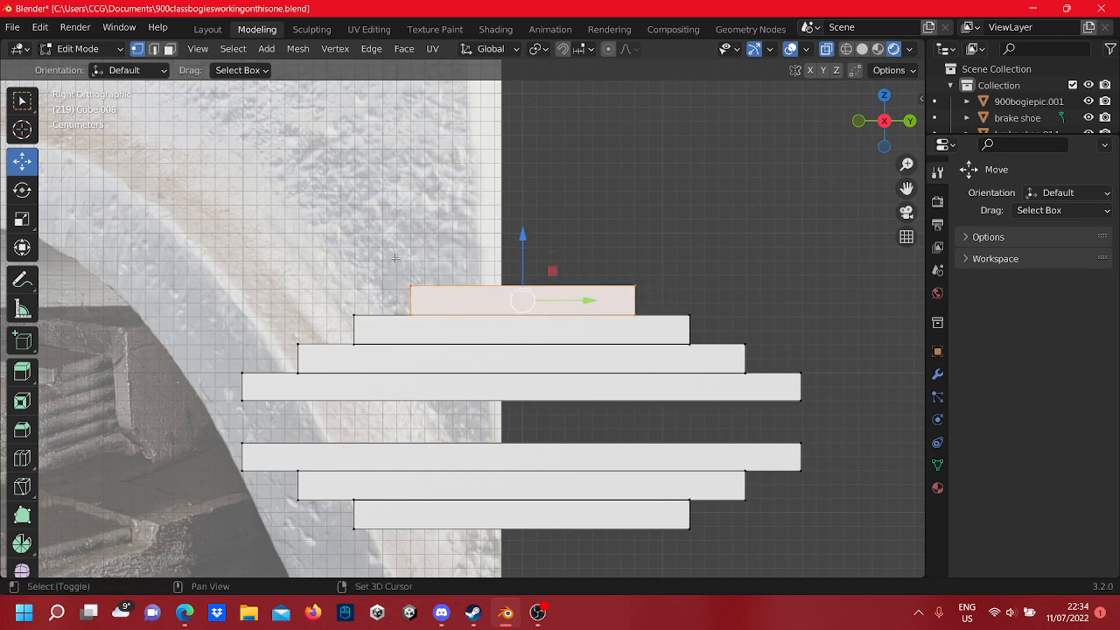
shift+middle_drag(572, 298, 544, 303)
right_click(545, 303)
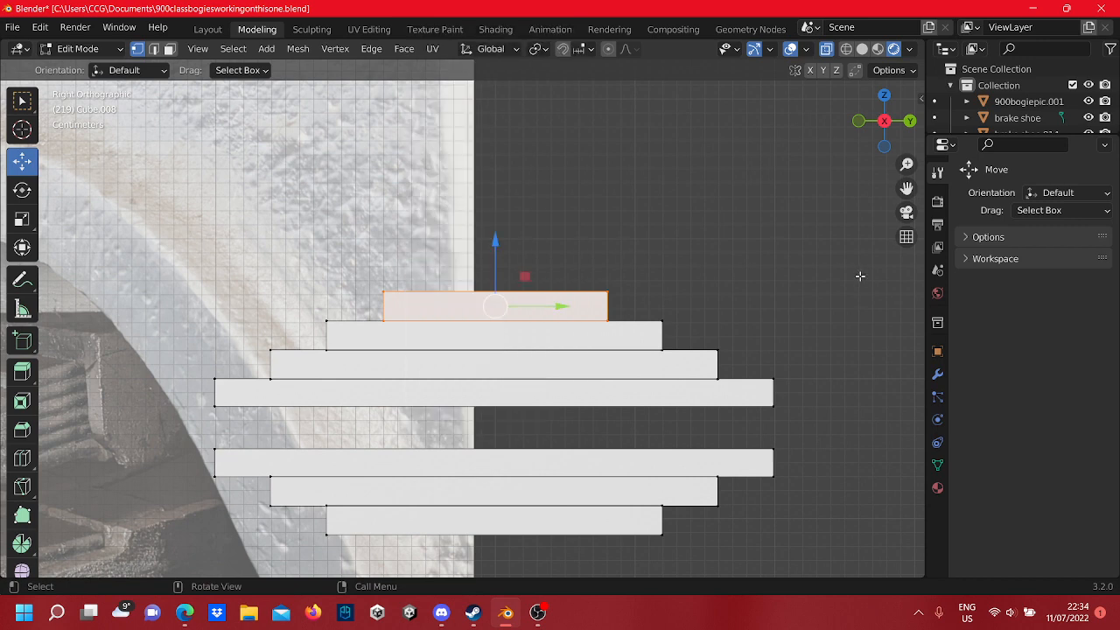
- Duplicate the upper stack's top bar in place and raise the copy's mesh 0.03964 m along Z in Edit Mode
key(Tab)
click(573, 313)
right_click(574, 313)
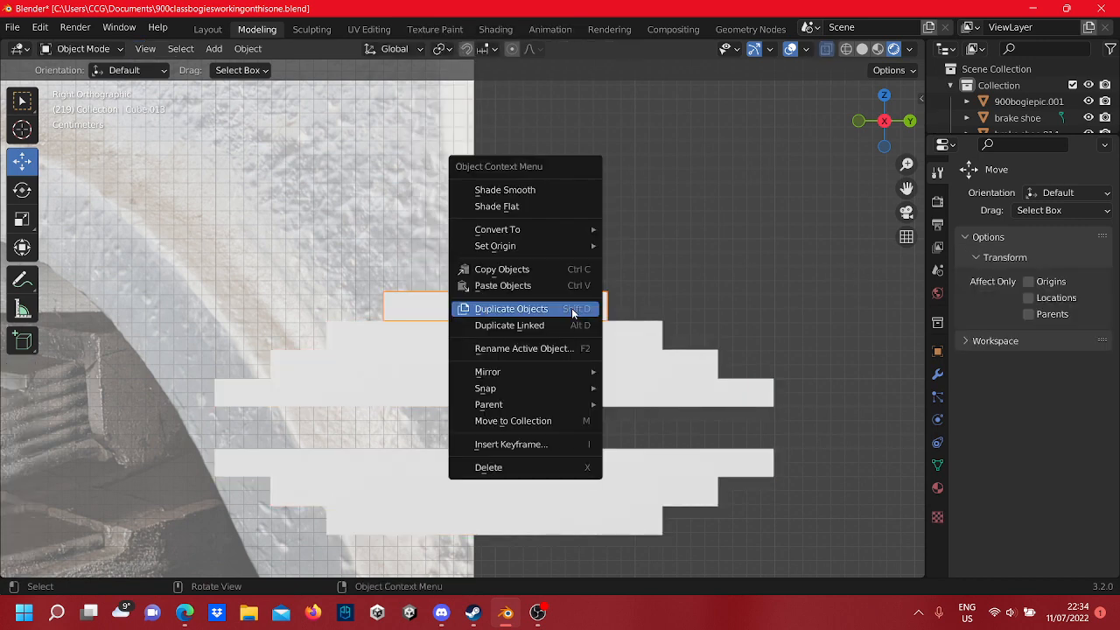
click(569, 307)
right_click(572, 312)
key(Tab)
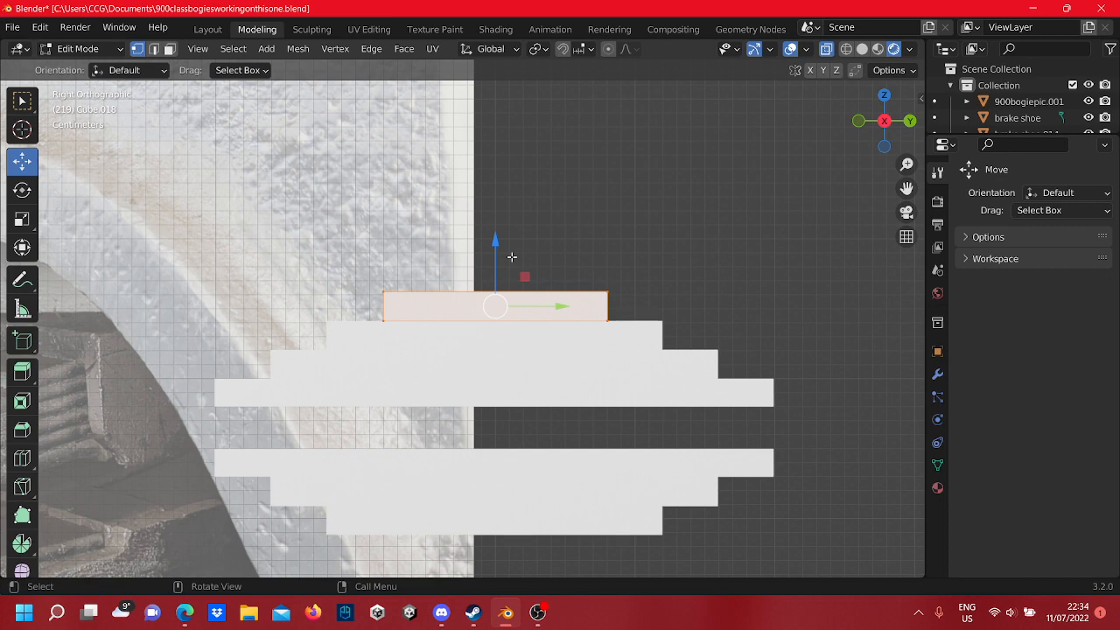
drag(489, 258, 503, 201)
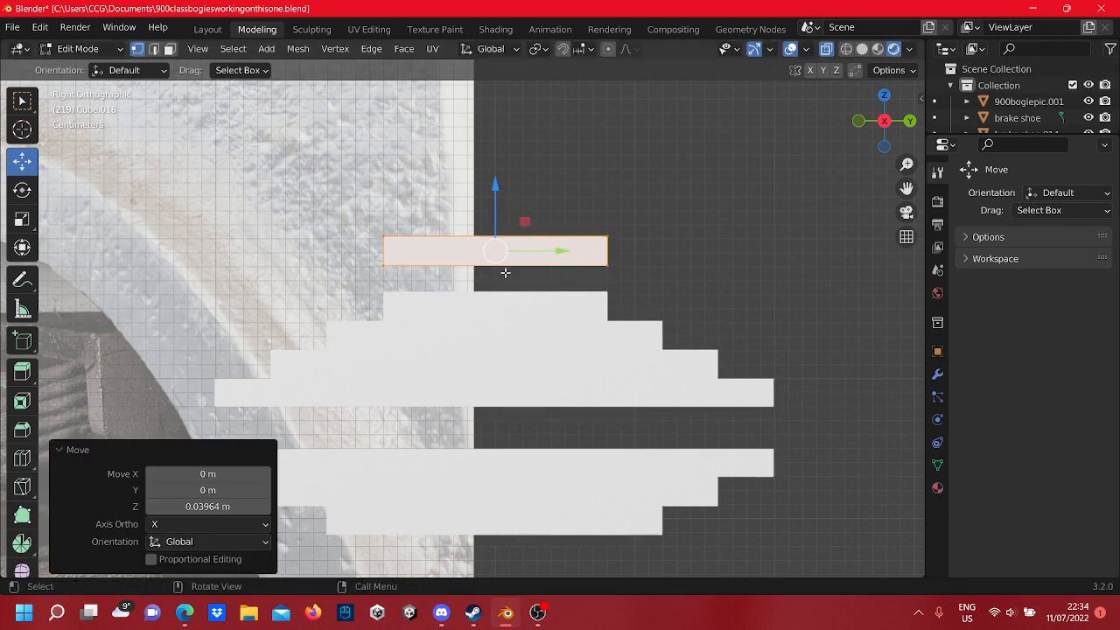
- Shorten the raised copy by moving its left end inward along Y
scroll(505, 270, up, 4)
shift+middle_drag(492, 258, 484, 302)
drag(327, 276, 245, 165)
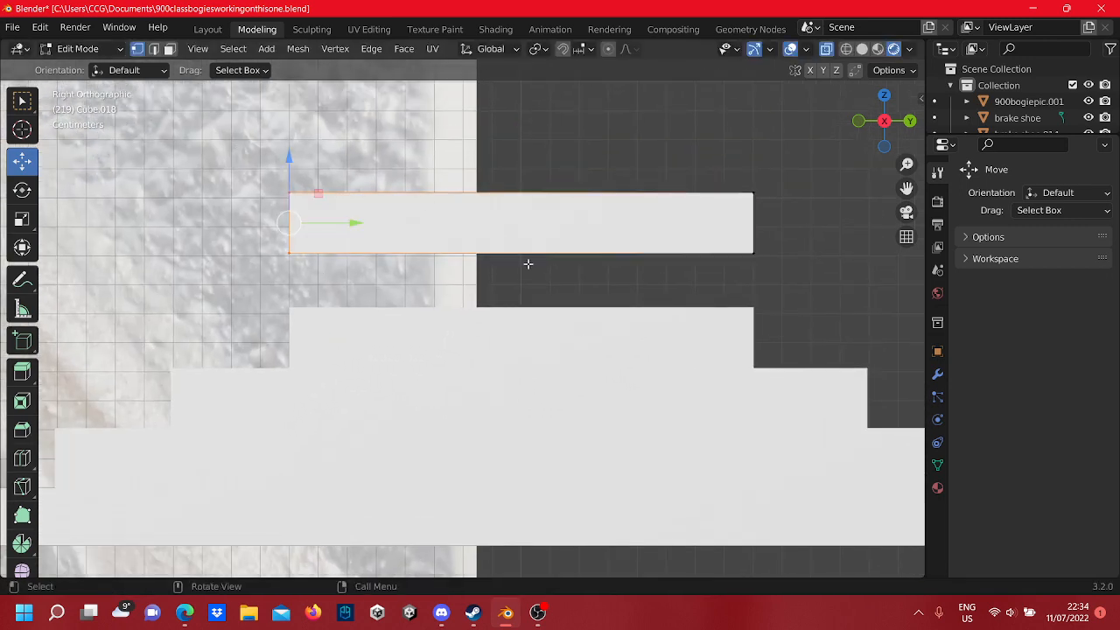
drag(355, 225, 499, 220)
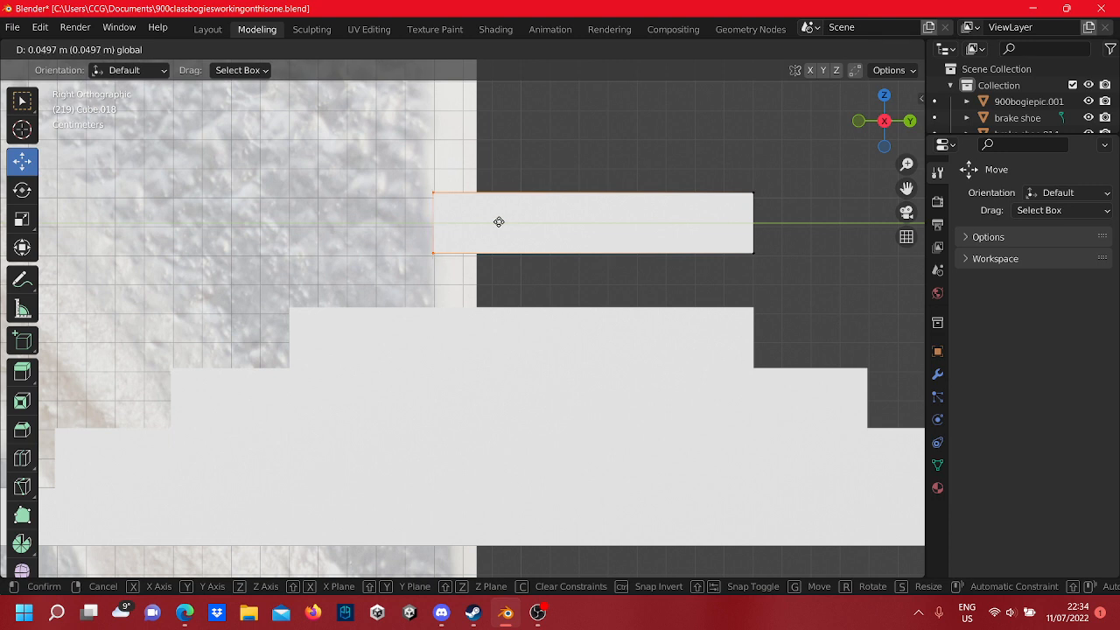
drag(499, 223, 474, 247)
click(653, 152)
- Shorten the raised copy from its right end by moving that end inward along Y
shift+middle_drag(840, 308, 693, 332)
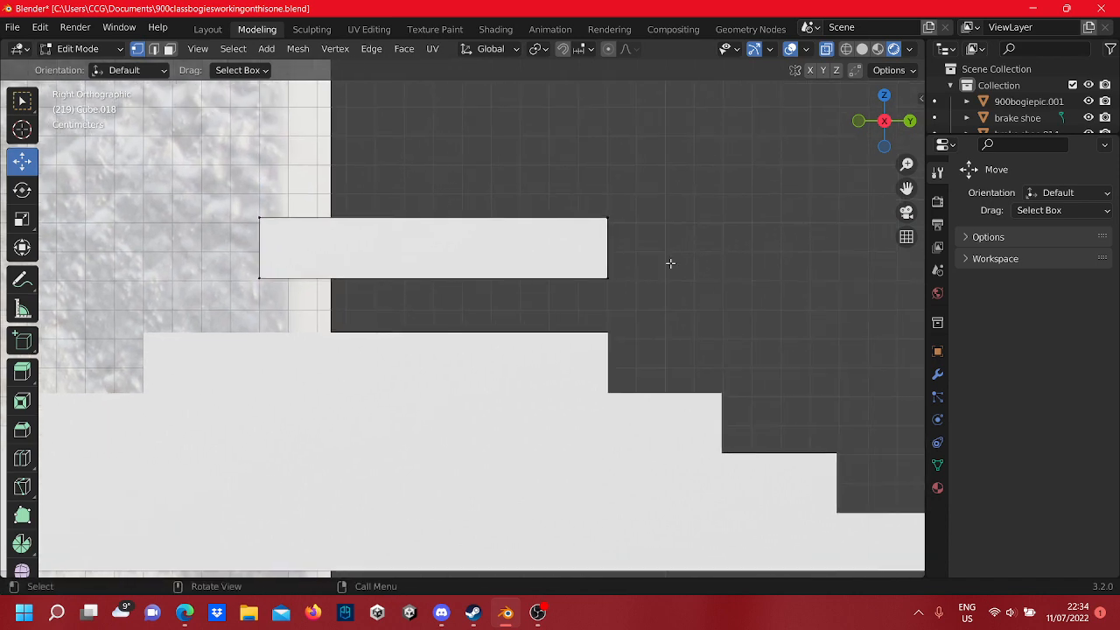
drag(645, 312, 575, 186)
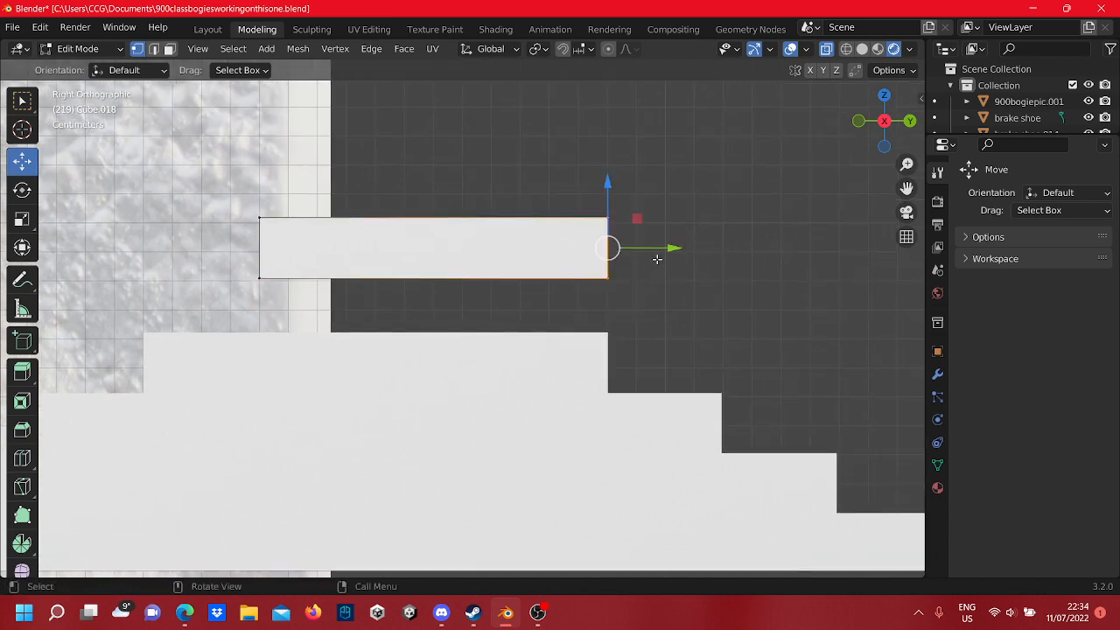
drag(657, 259, 549, 268)
key(ctrl+z)
click(626, 279)
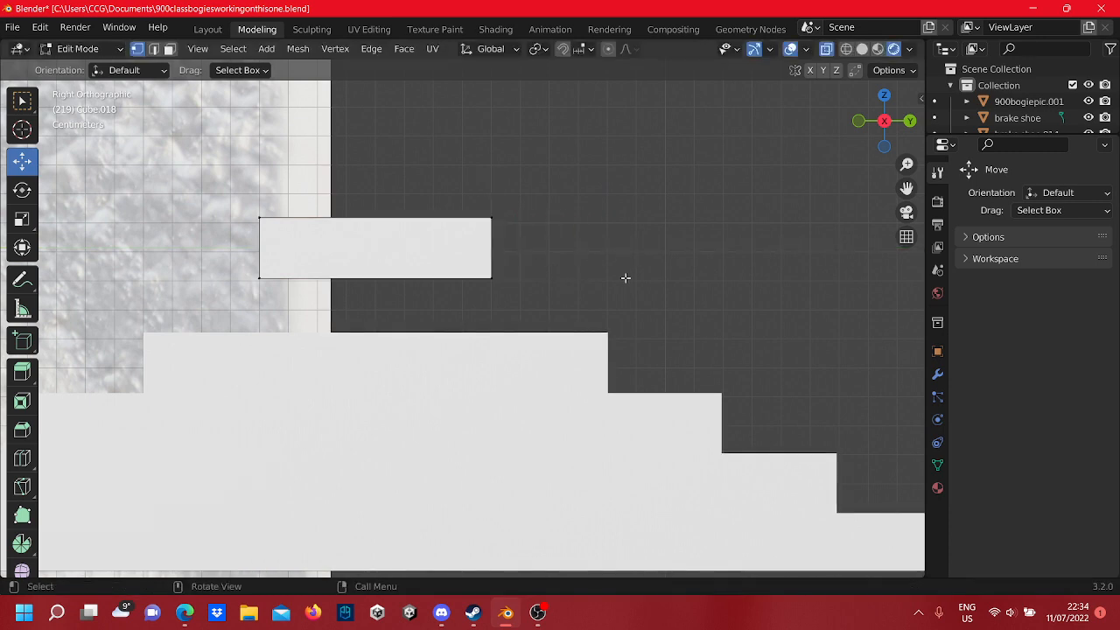
- Return to Object Mode and delete the small bar floating above the upper stack
scroll(615, 305, down, 8)
scroll(532, 333, up, 2)
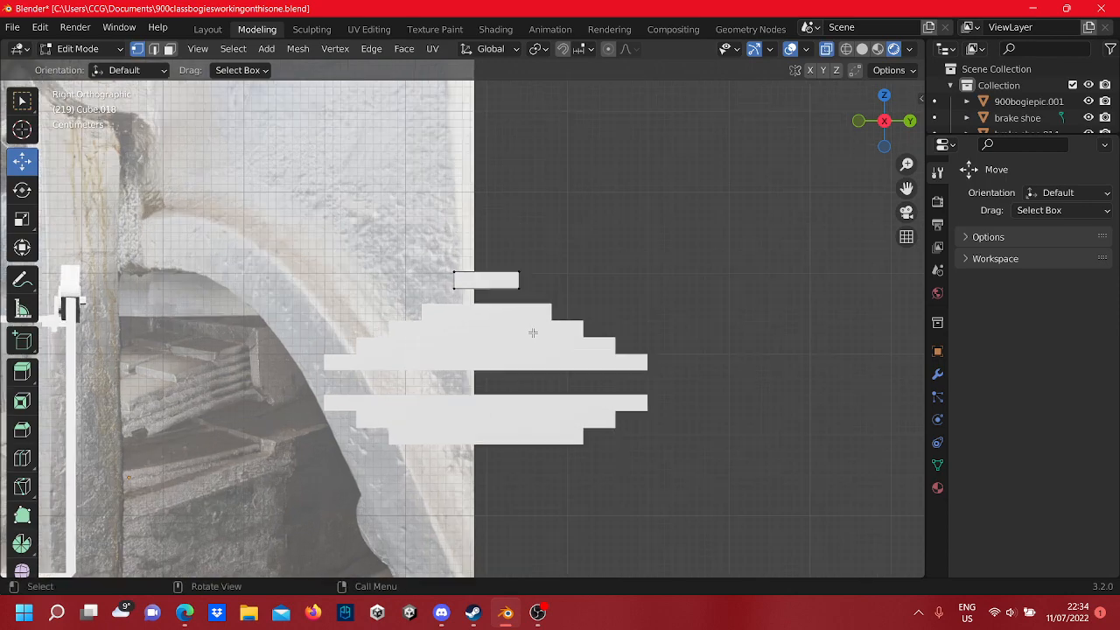
scroll(533, 332, up, 4)
key(Tab)
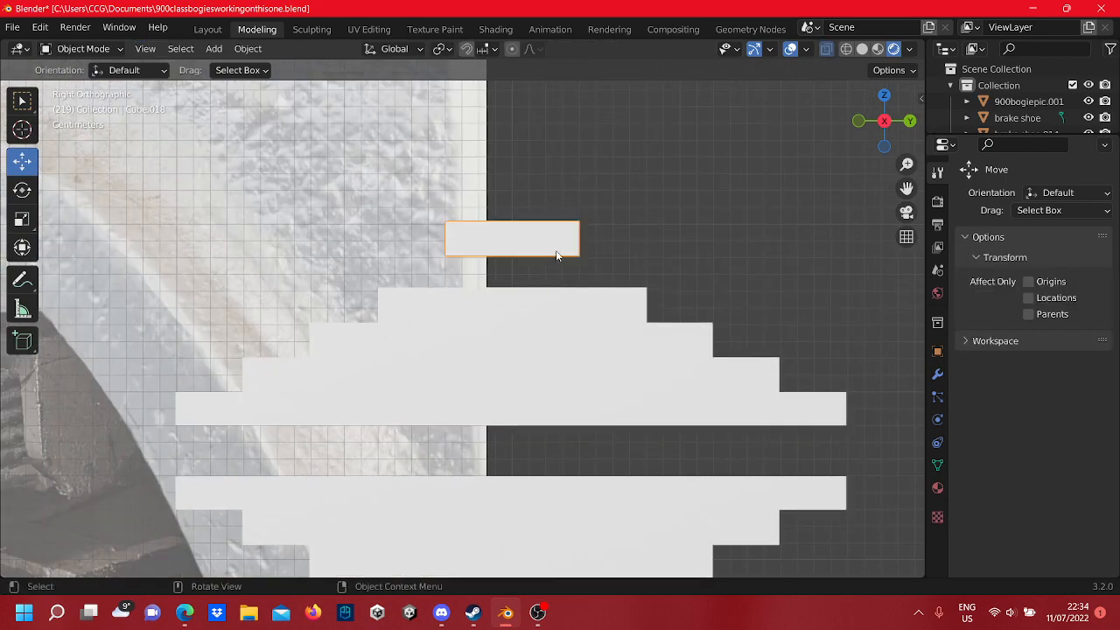
right_click(553, 252)
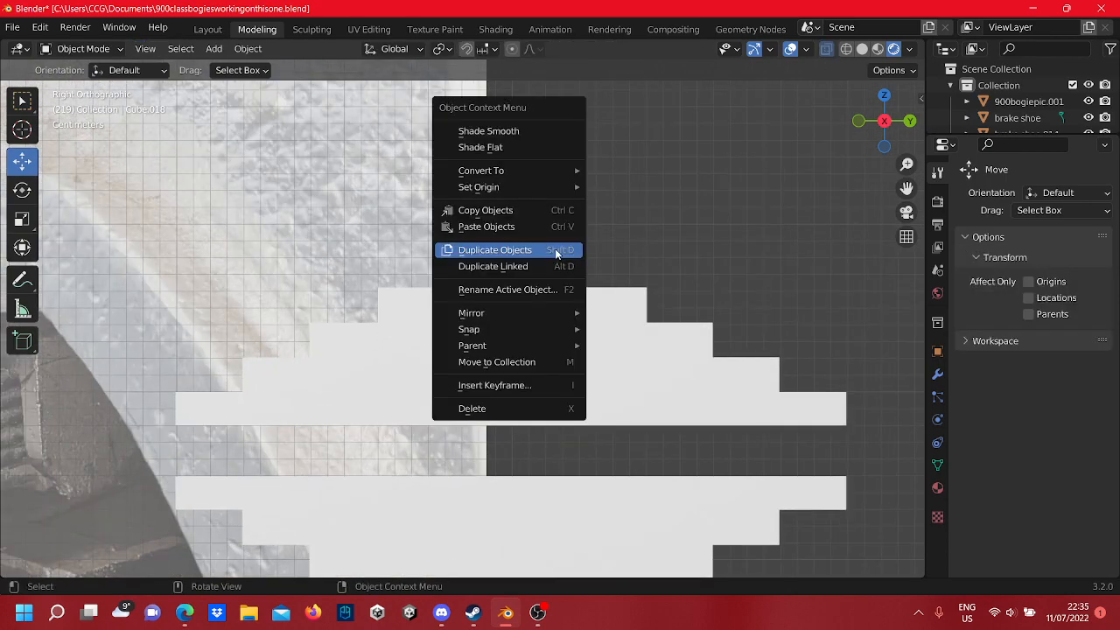
click(544, 408)
- Select the three bars of the lower stack and move them -0.14121 m along Z
scroll(536, 253, down, 4)
shift+middle_drag(542, 322, 544, 260)
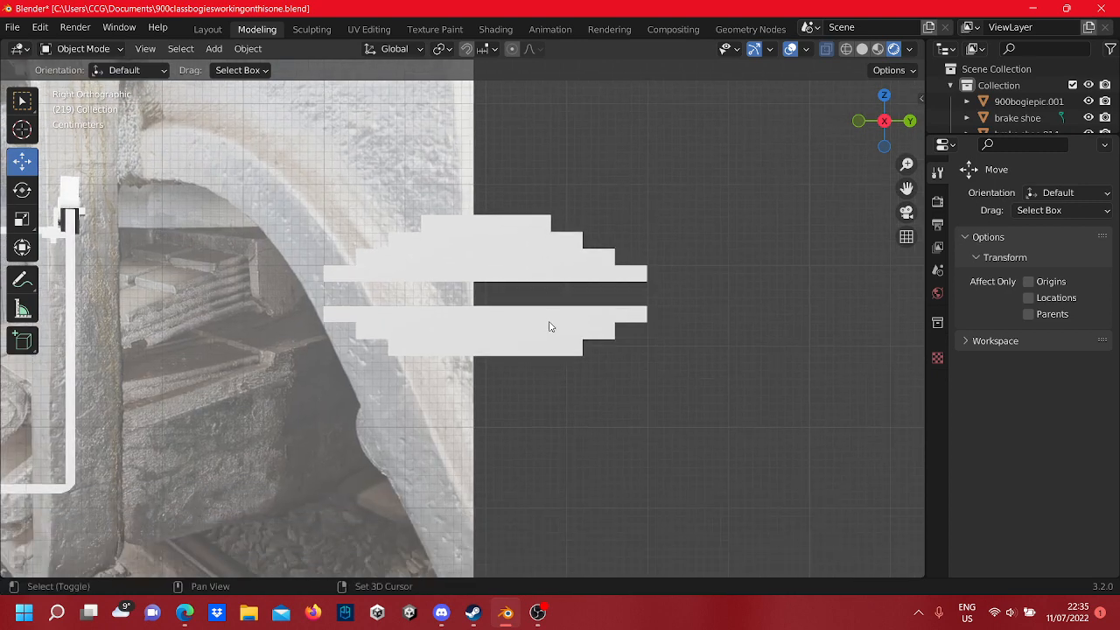
shift+click(548, 320)
shift+click(565, 333)
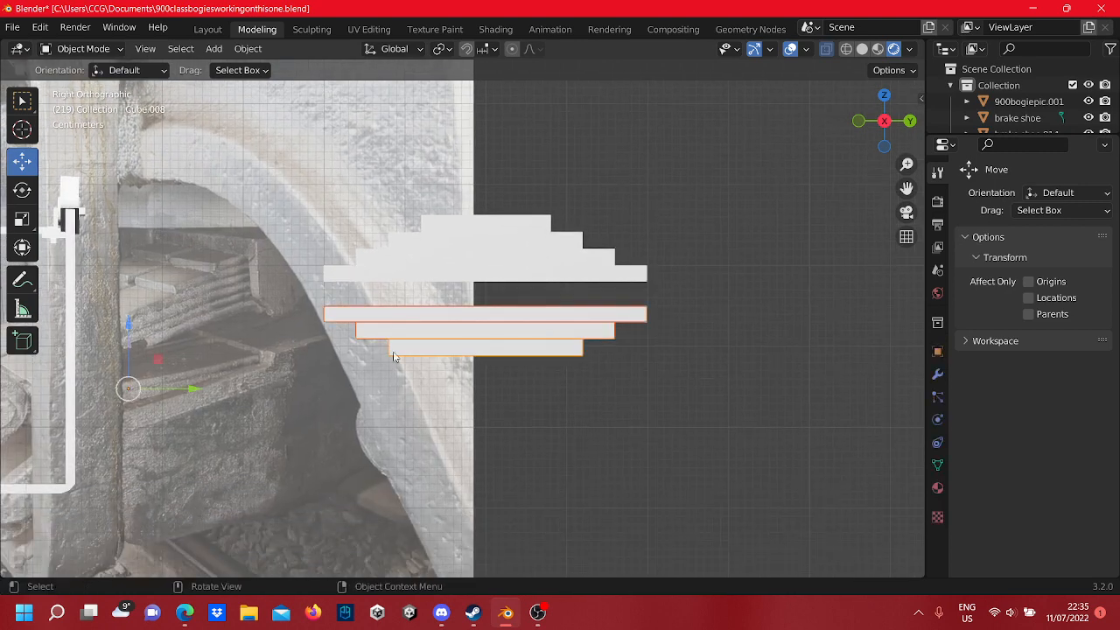
scroll(394, 356, down, 2)
drag(234, 321, 358, 363)
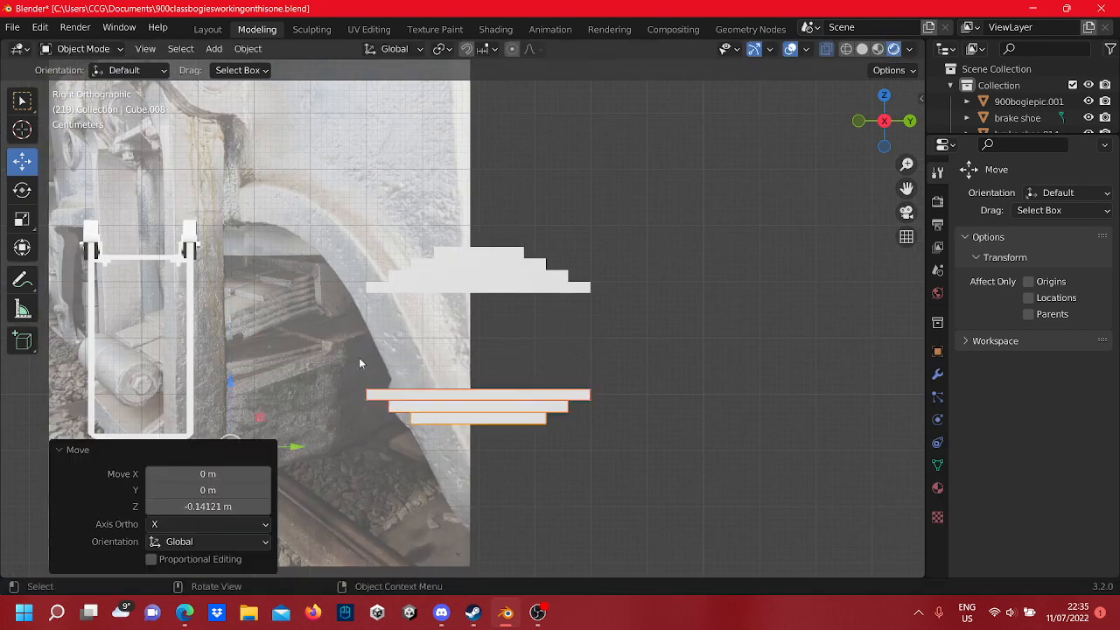
click(686, 368)
- Duplicate the bottom bar of the upper stack and move the copy's geometry -0.018777 m along Z in Edit Mode
scroll(624, 338, up, 1)
scroll(549, 245, up, 5)
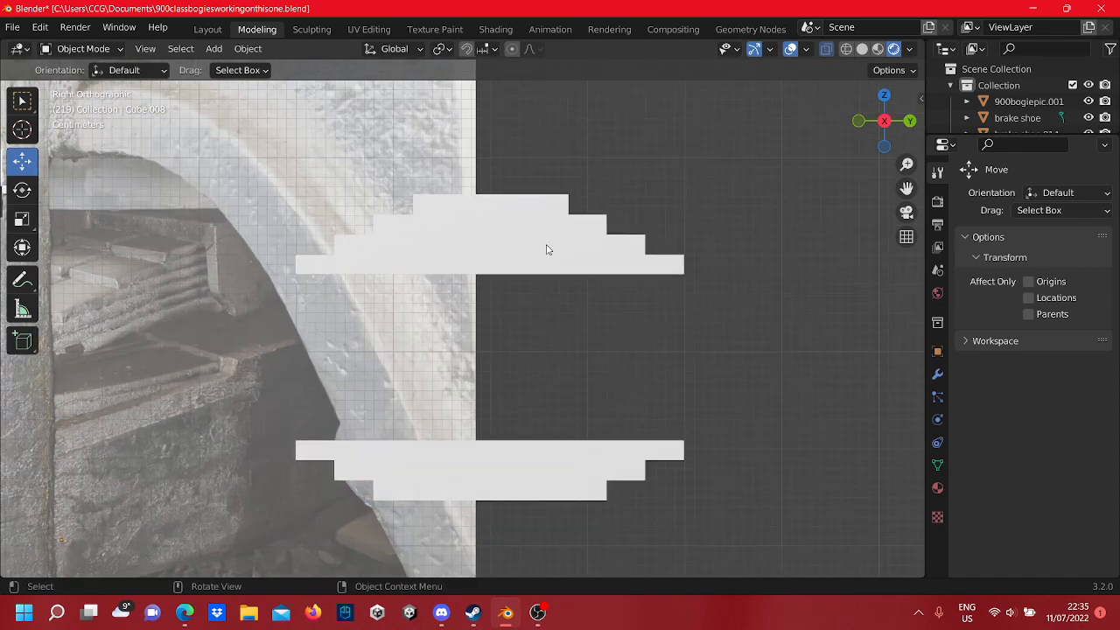
shift+middle_drag(520, 213, 538, 318)
click(543, 332)
right_click(543, 332)
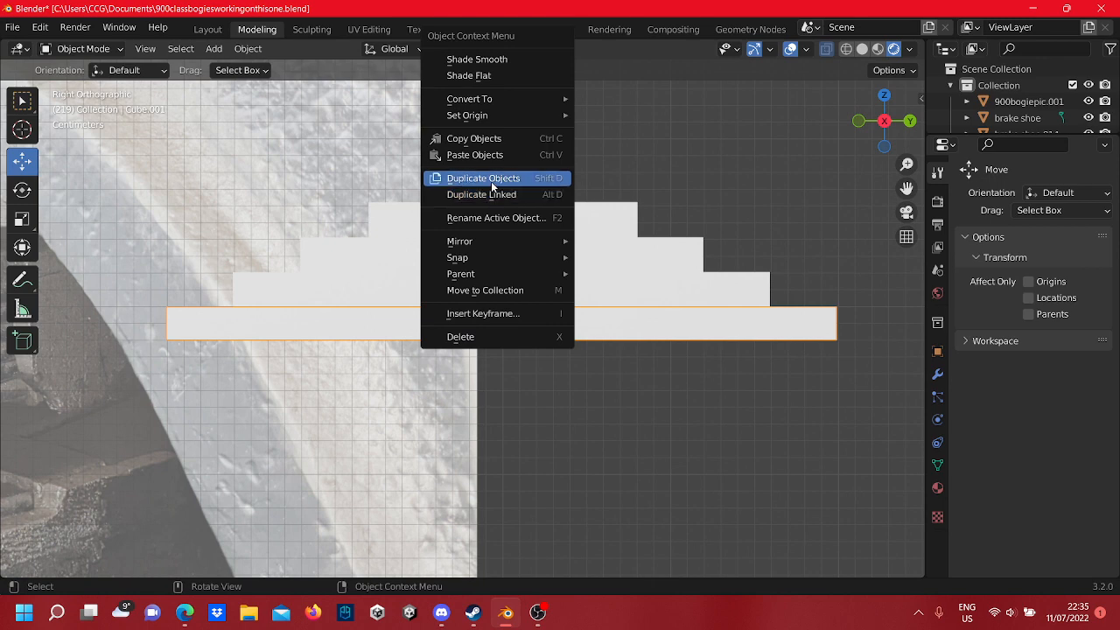
click(491, 181)
right_click(508, 306)
scroll(625, 401, down, 2)
key(Tab)
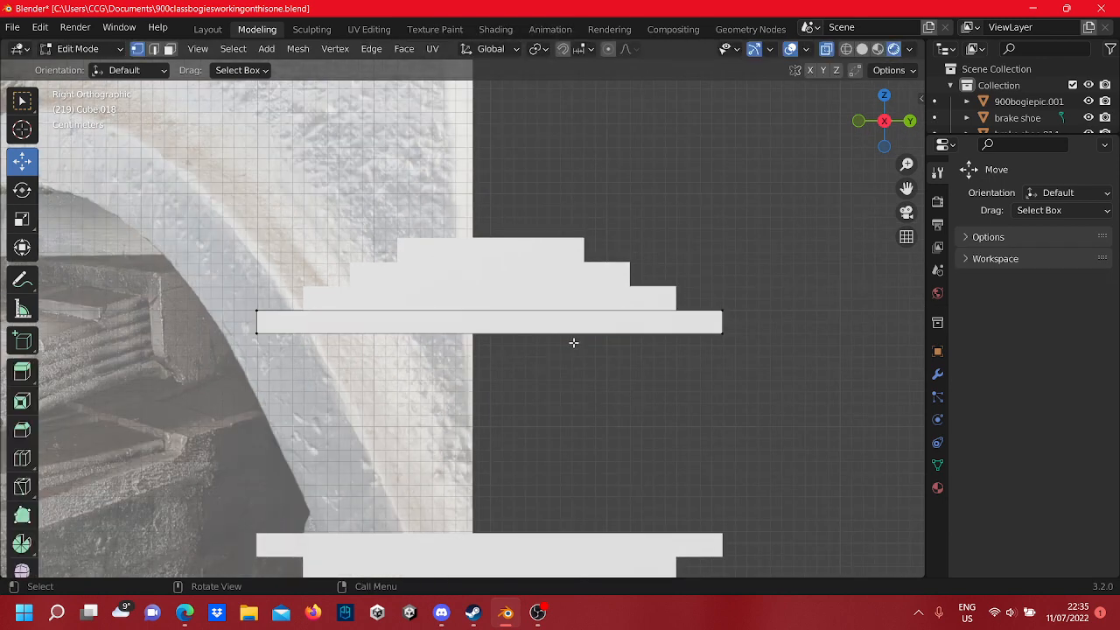
scroll(755, 393, up, 1)
drag(819, 361, 131, 262)
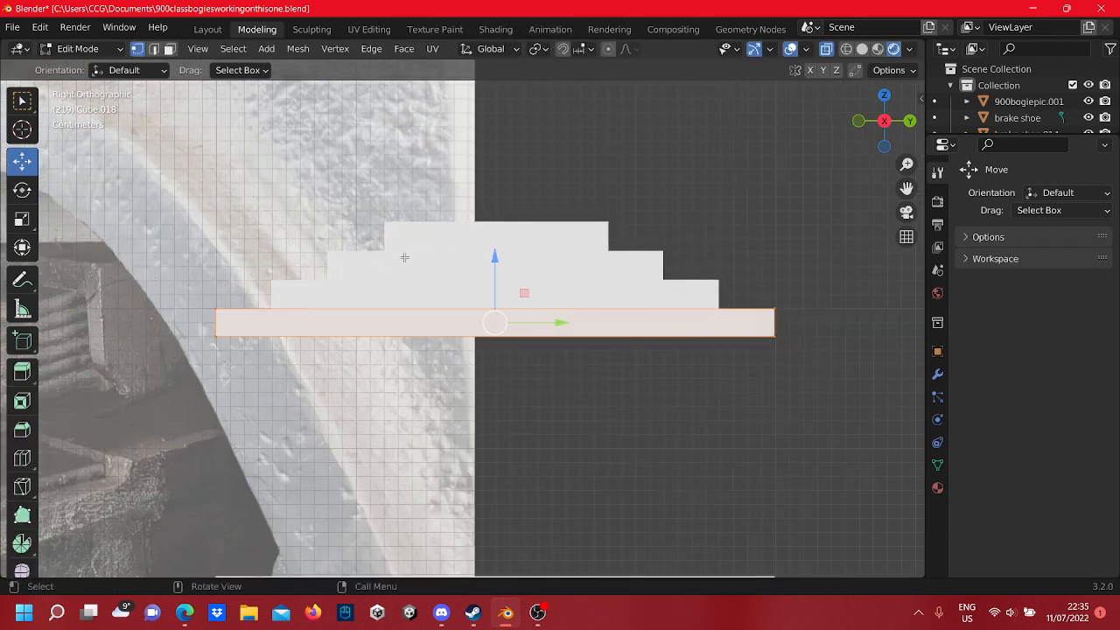
drag(494, 256, 496, 296)
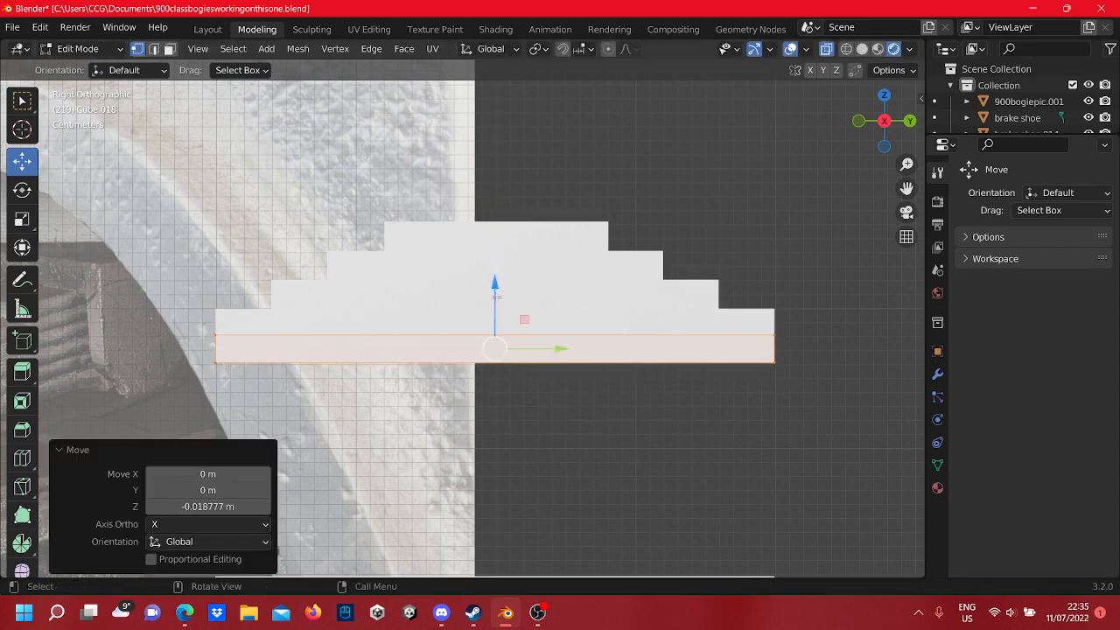
- Lengthen the new bottom bar by moving its left end -0.048697 m along Y
shift+middle_drag(331, 302, 510, 241)
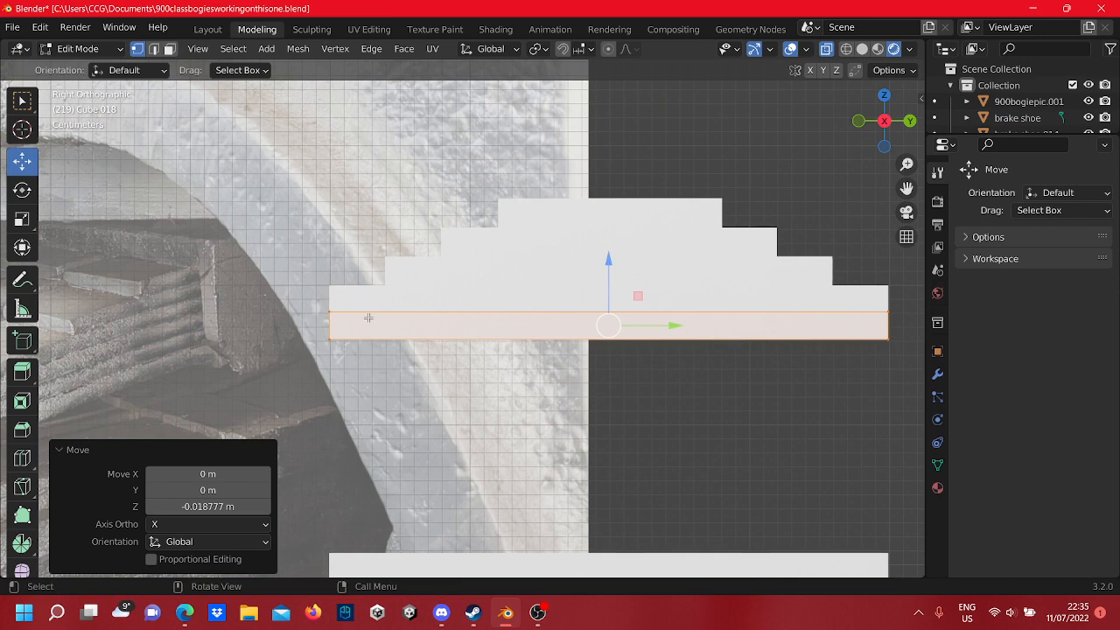
shift+middle_drag(394, 325, 535, 285)
drag(492, 328, 375, 263)
scroll(478, 241, up, 4)
scroll(489, 349, down, 6)
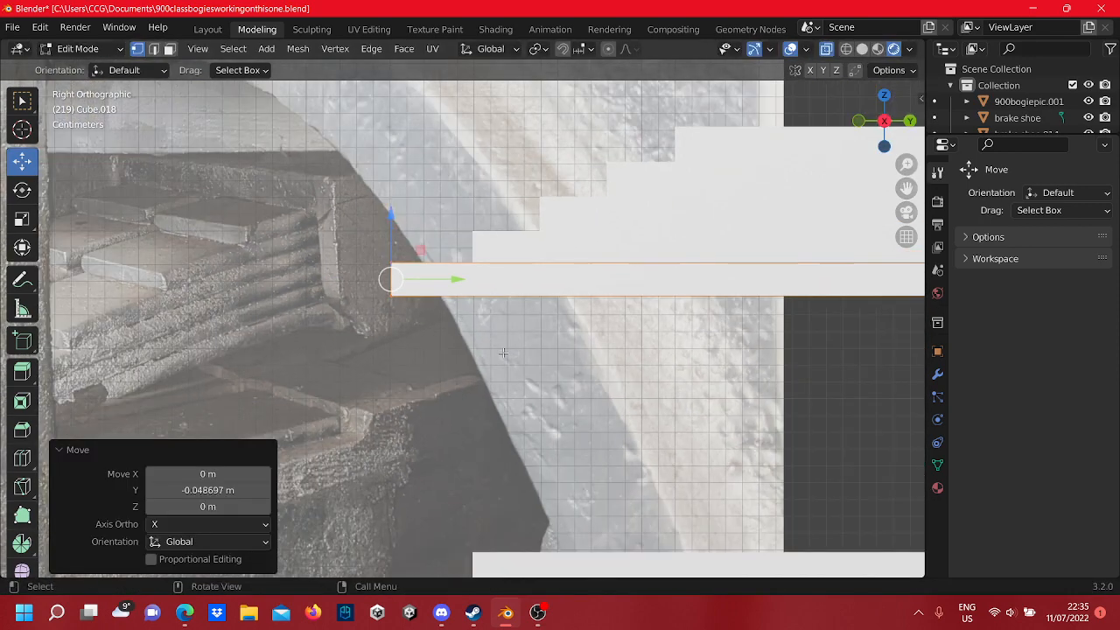
- Lengthen the new bottom bar at its right end by moving that end outward along Y
scroll(530, 320, up, 5)
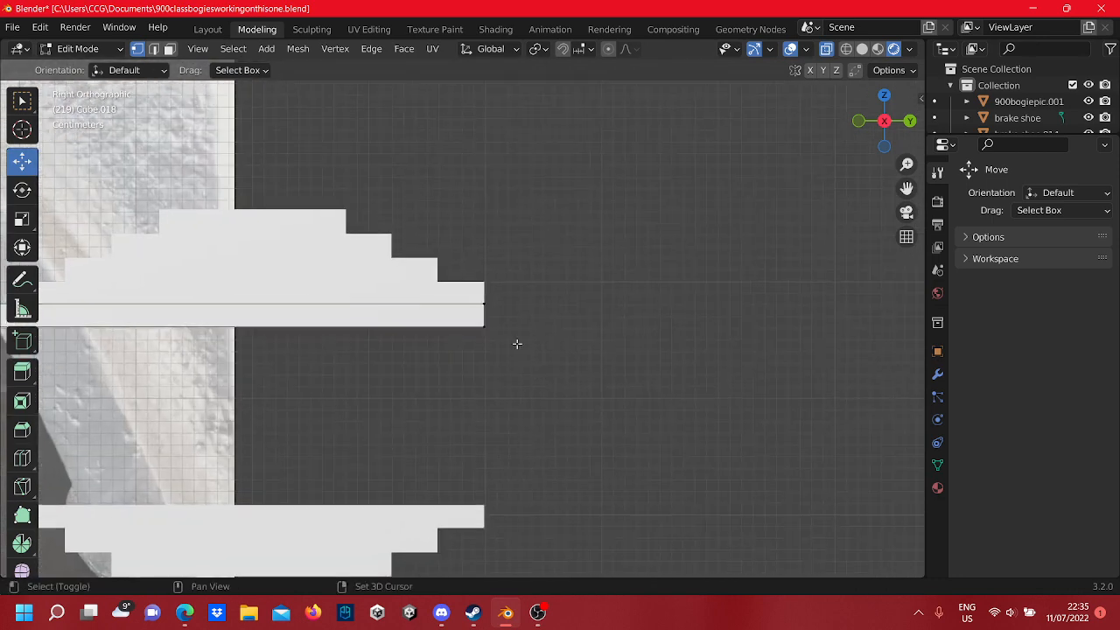
drag(546, 393, 455, 313)
scroll(454, 311, up, 3)
drag(530, 369, 494, 286)
drag(569, 312, 694, 331)
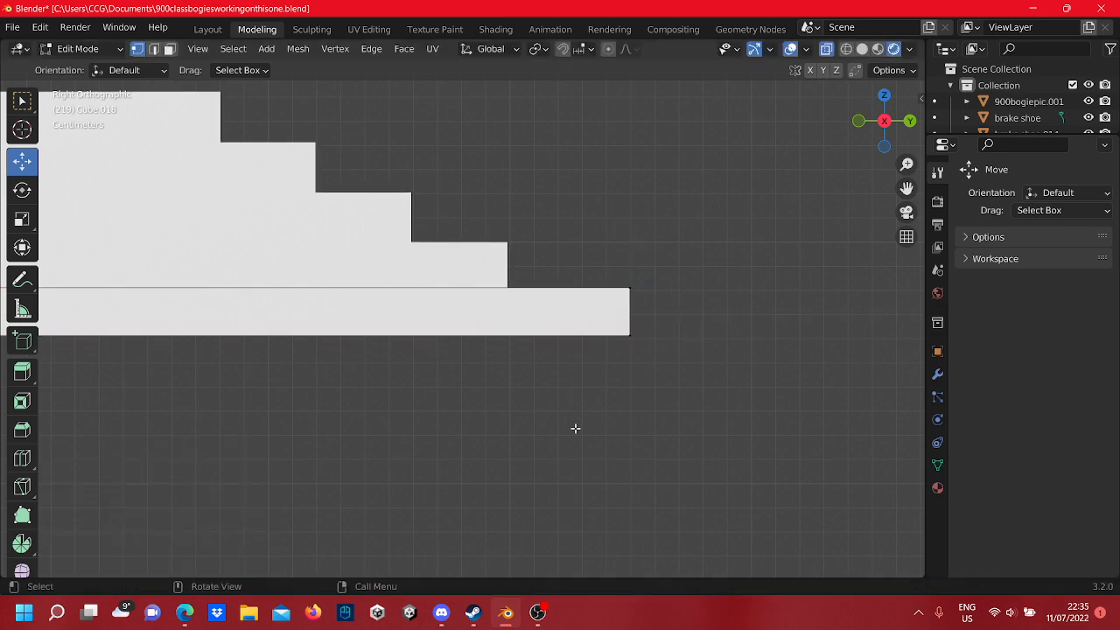
- Compare the widened upper stack with the stepped bars in the reference photo
scroll(574, 429, down, 10)
scroll(548, 383, up, 6)
scroll(375, 310, down, 1)
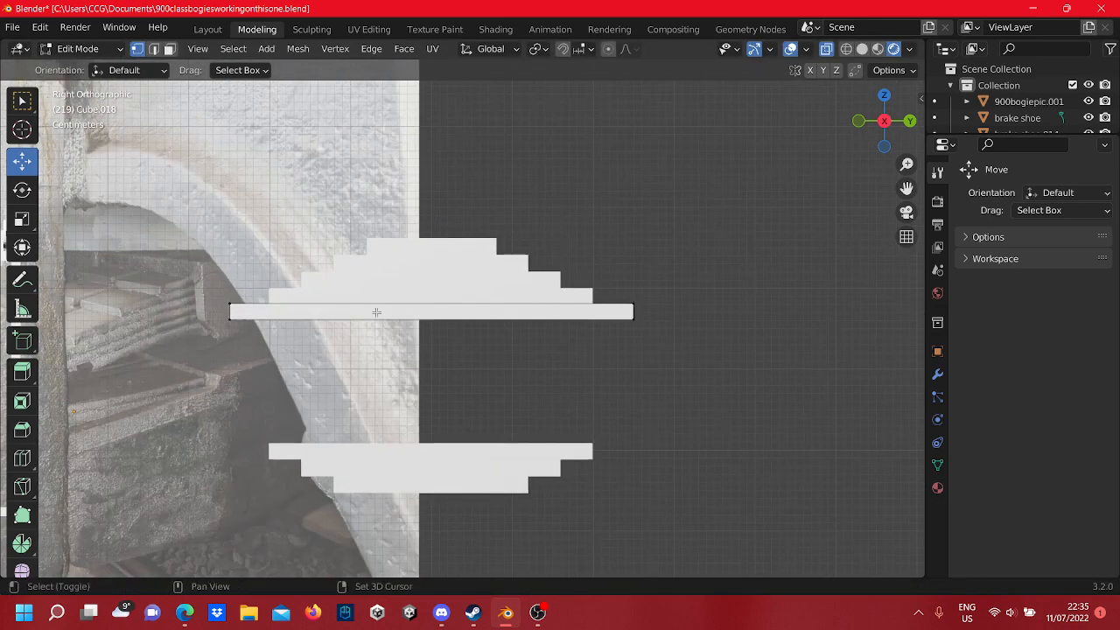
scroll(375, 310, up, 6)
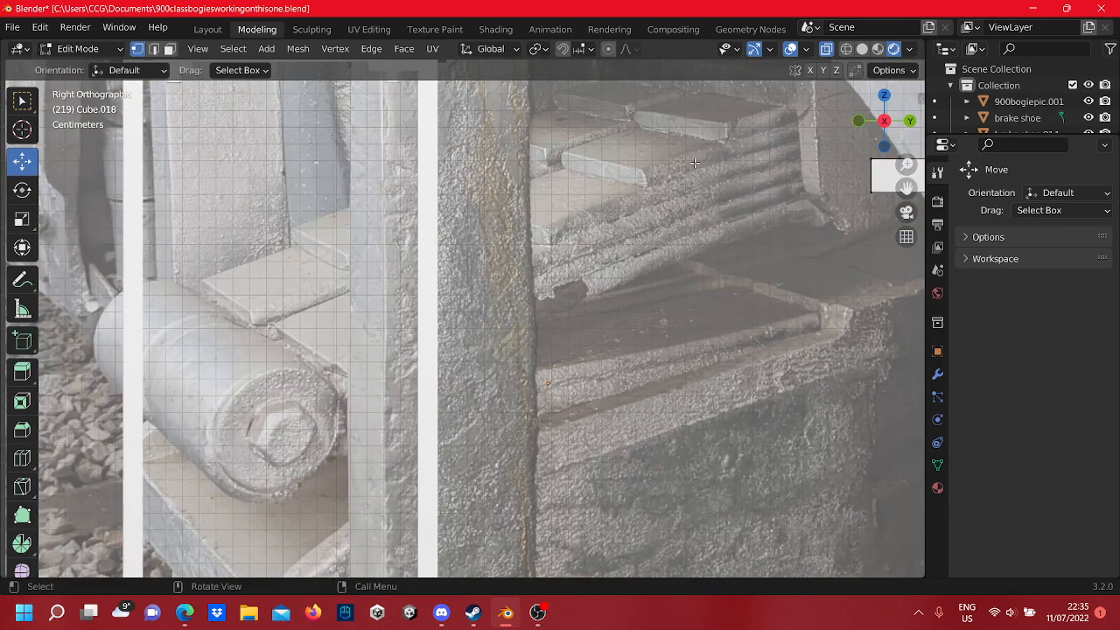
scroll(719, 127, down, 6)
scroll(481, 227, up, 8)
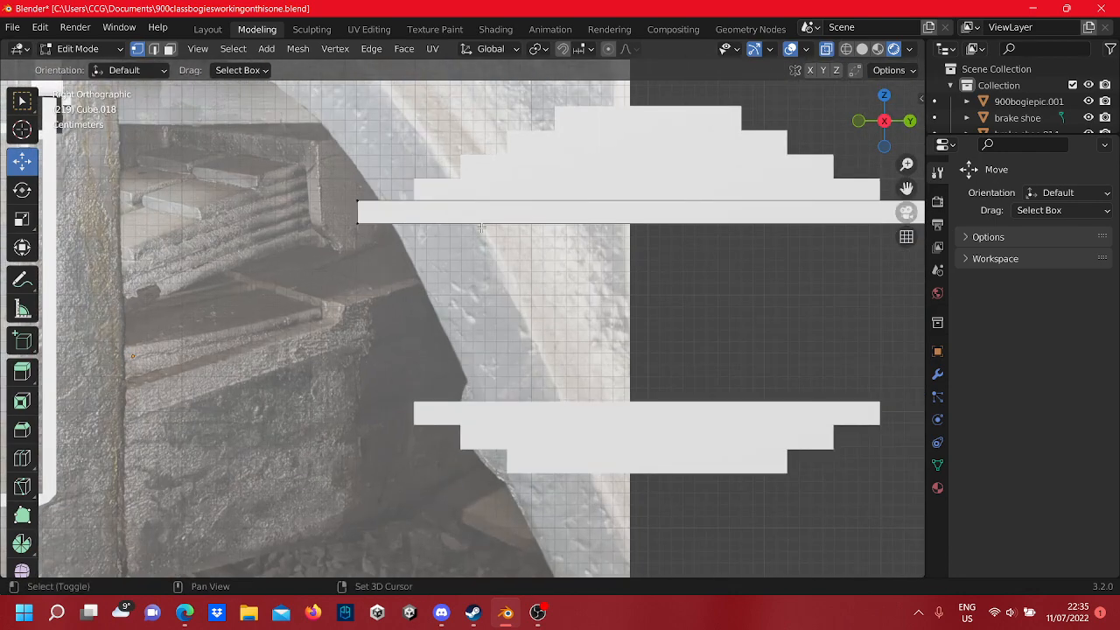
shift+middle_drag(481, 227, 449, 255)
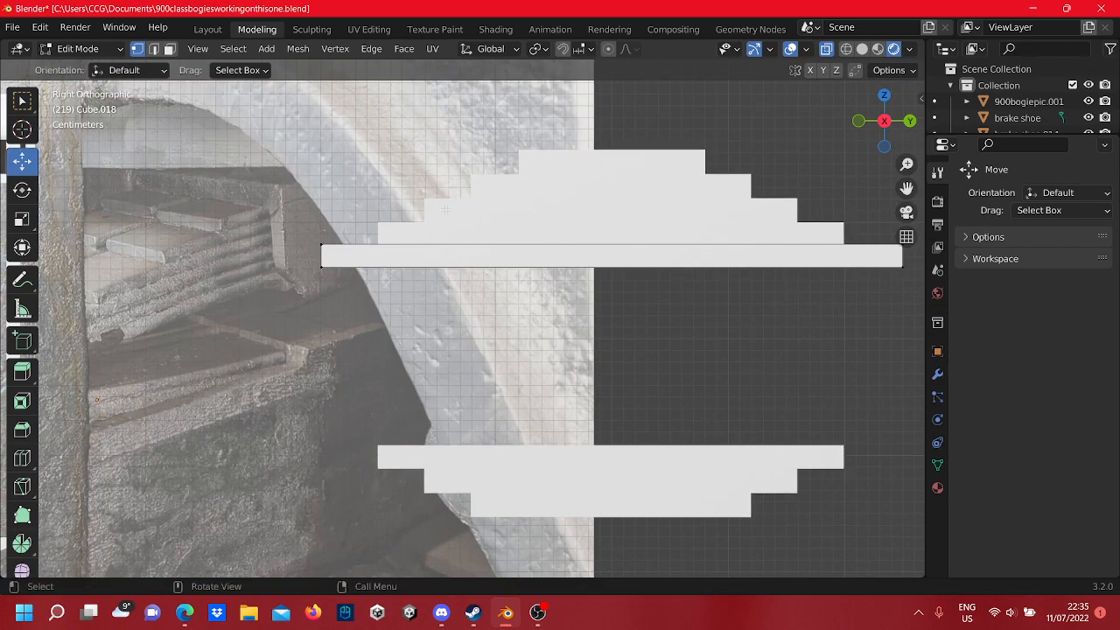
scroll(511, 190, down, 3)
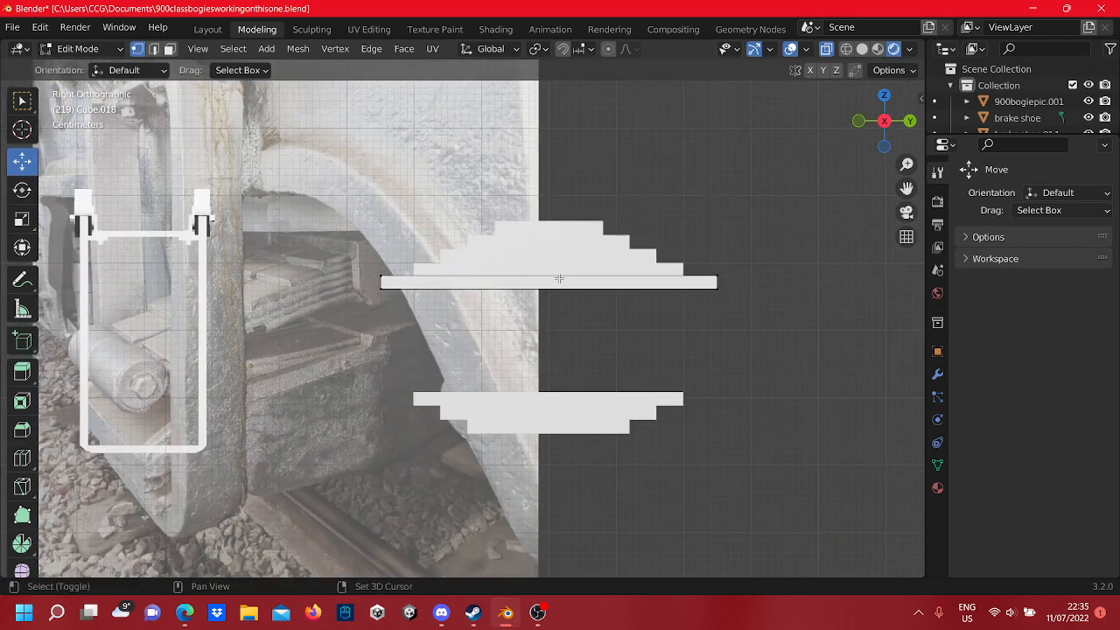
- Return to Object Mode, duplicate the widest bar and move the copy down along Z to just below it
drag(693, 334, 318, 271)
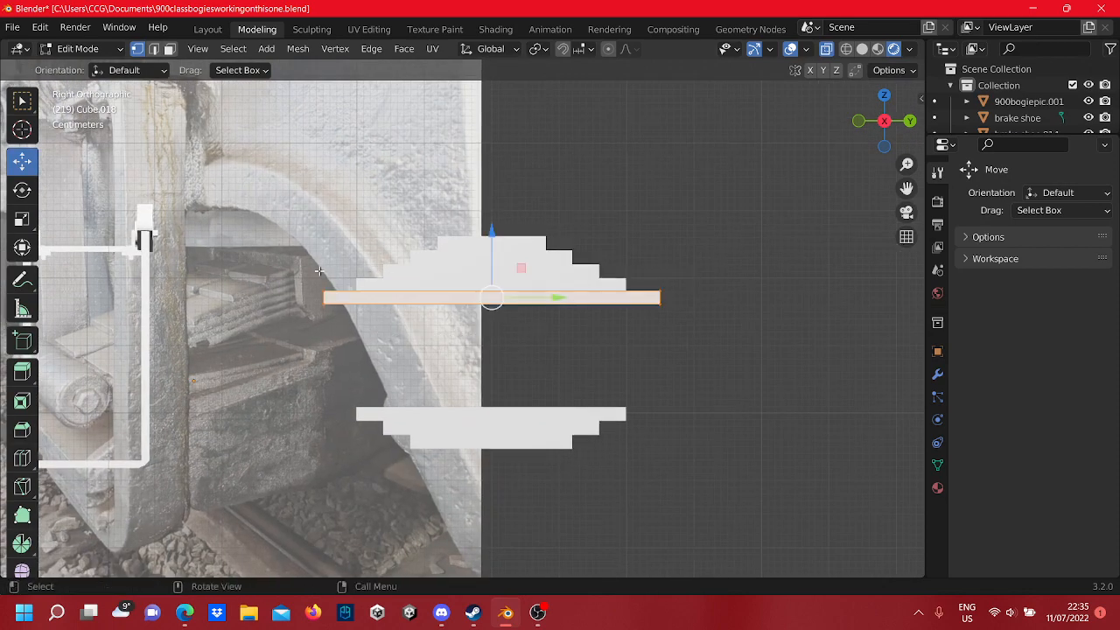
right_click(650, 301)
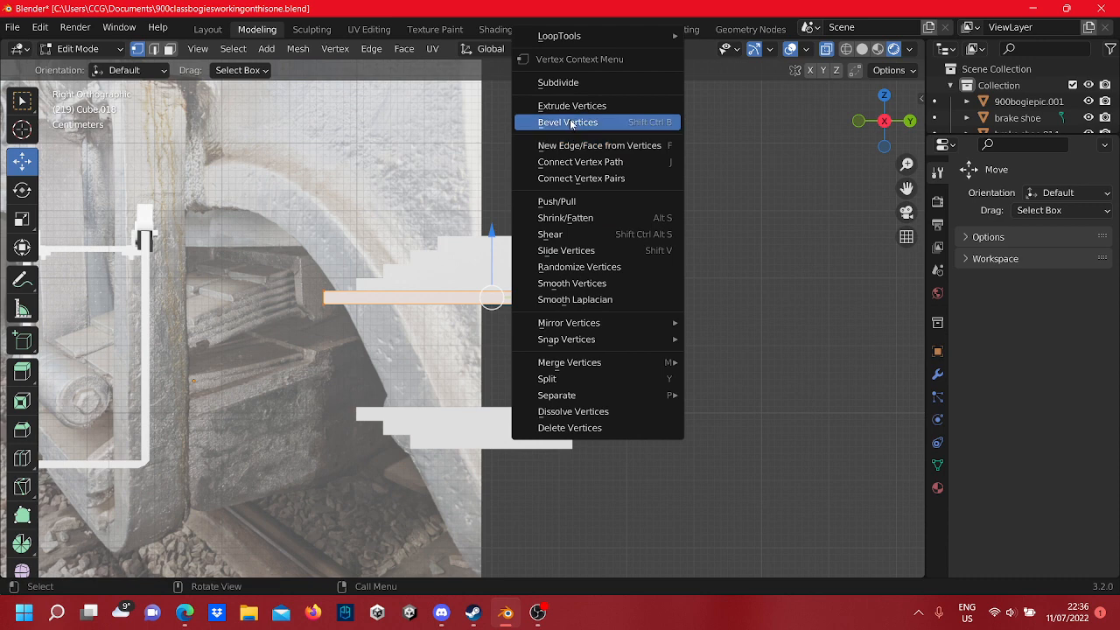
key(Tab)
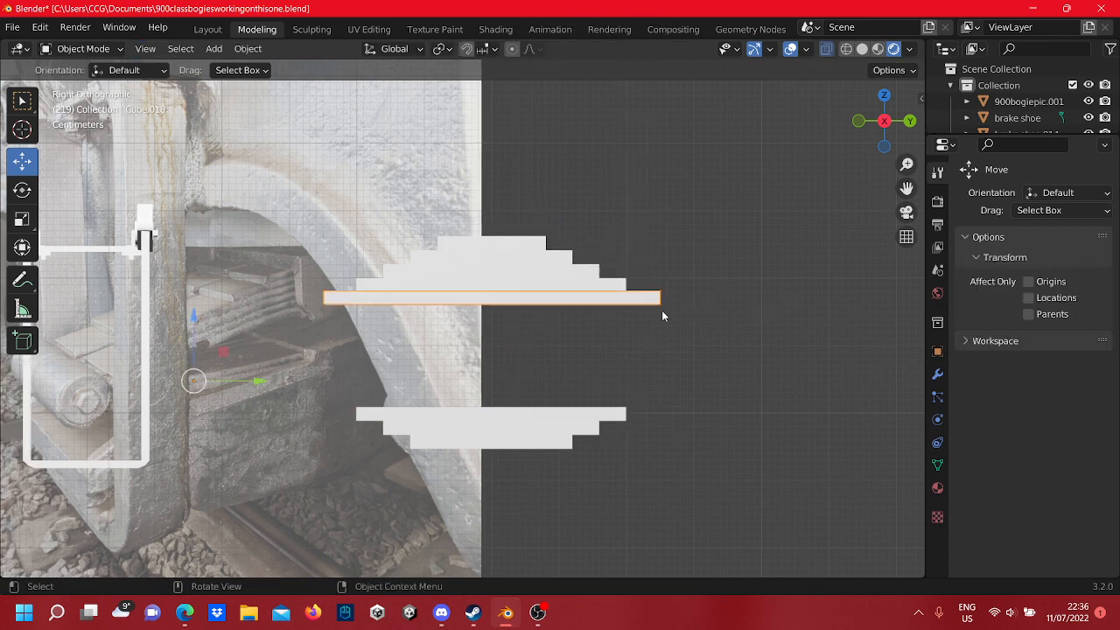
right_click(608, 276)
click(596, 276)
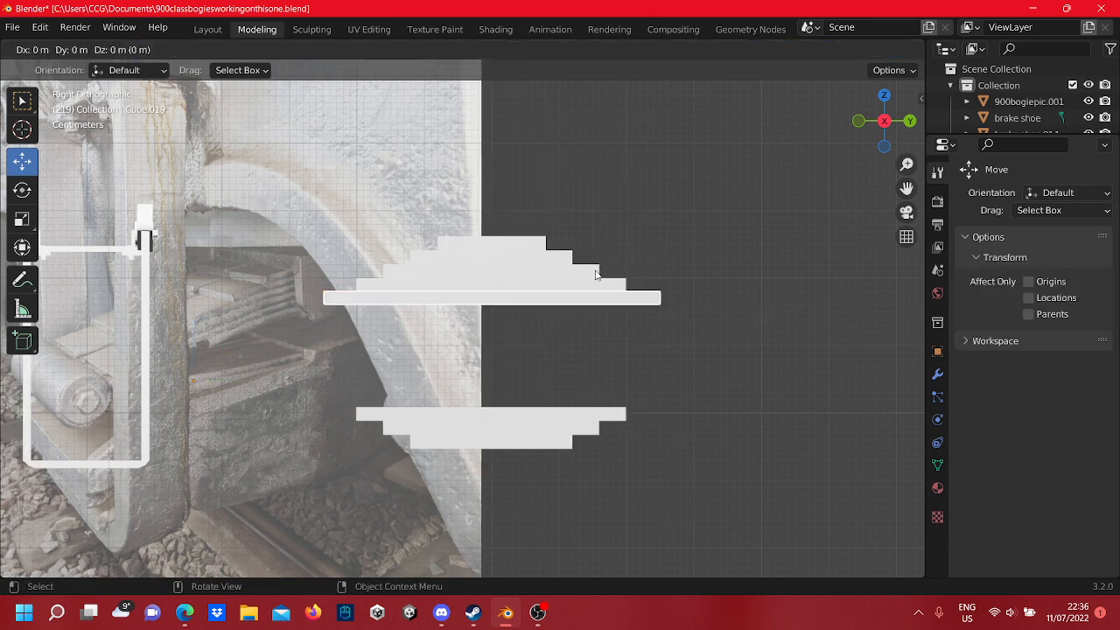
right_click(596, 276)
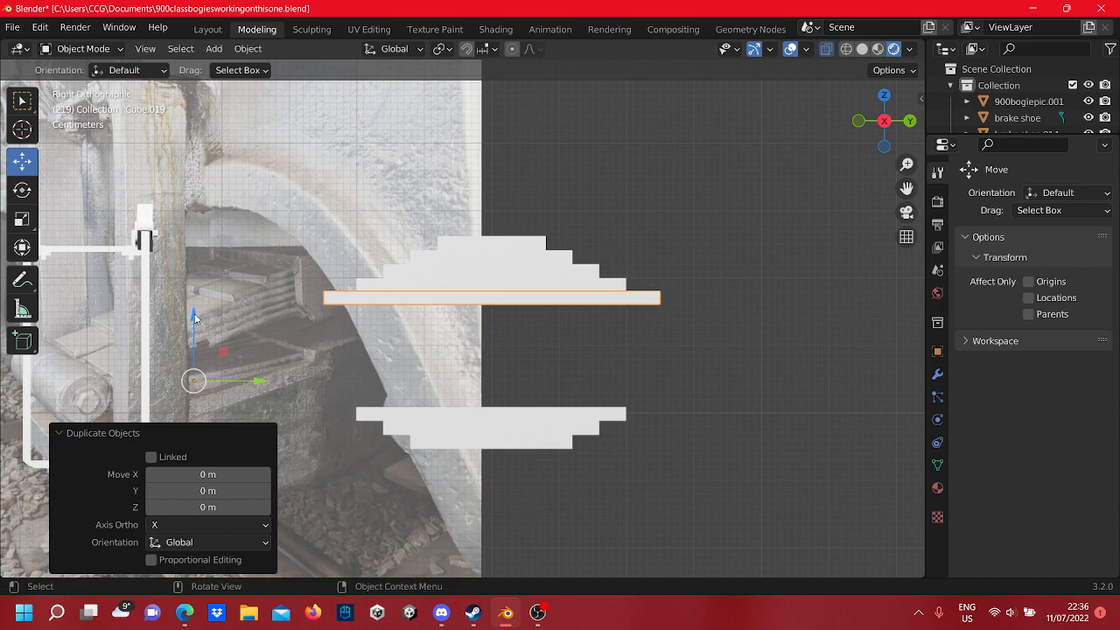
drag(194, 313, 199, 333)
- Extend the lowest bar of the upper stack by moving its right end outward along Y in Edit Mode
key(Tab)
scroll(753, 270, up, 3)
shift+middle_drag(794, 260, 323, 308)
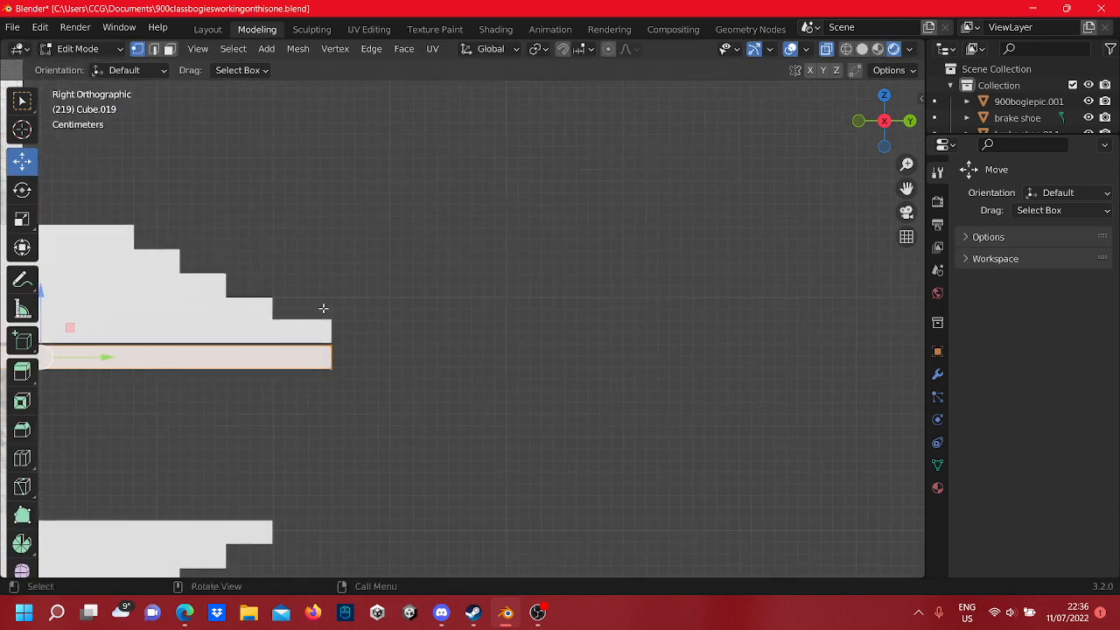
scroll(426, 262, up, 3)
drag(398, 393, 334, 271)
drag(409, 334, 493, 353)
scroll(468, 375, down, 3)
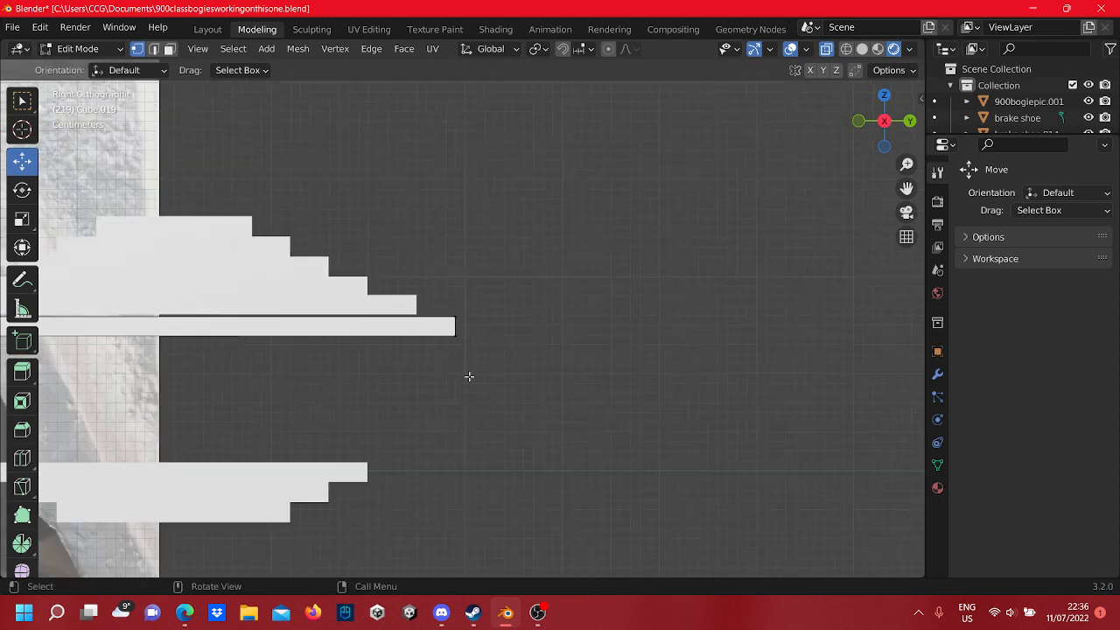
- Extend the lowest bar by moving its left end -0.041051 m along Y and return to Object Mode
shift+middle_drag(397, 356, 530, 332)
scroll(530, 333, up, 8)
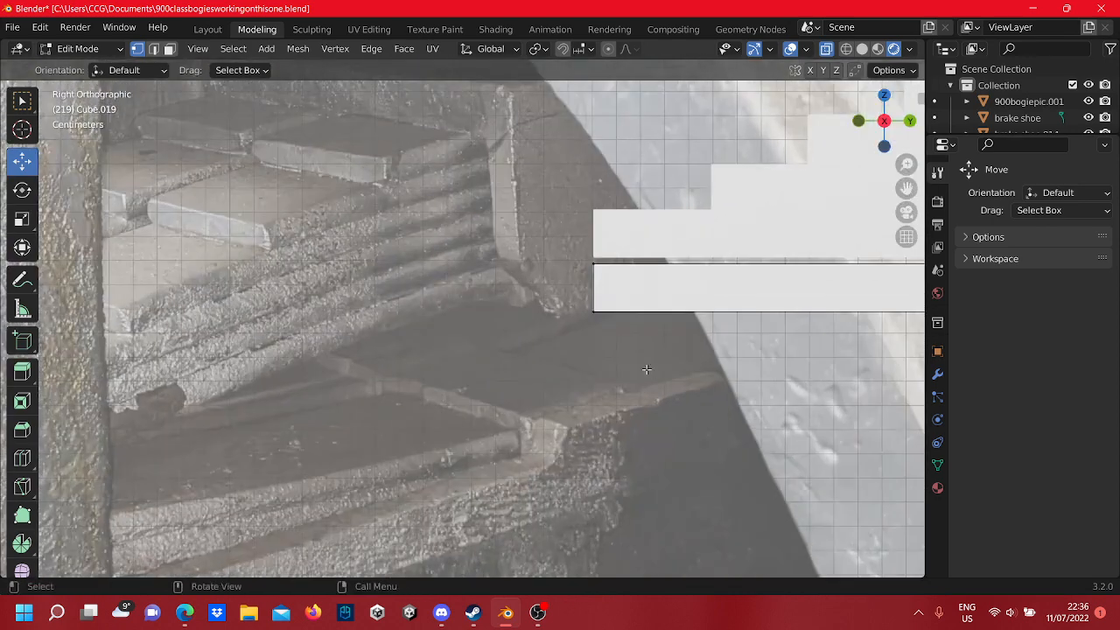
drag(657, 372, 552, 245)
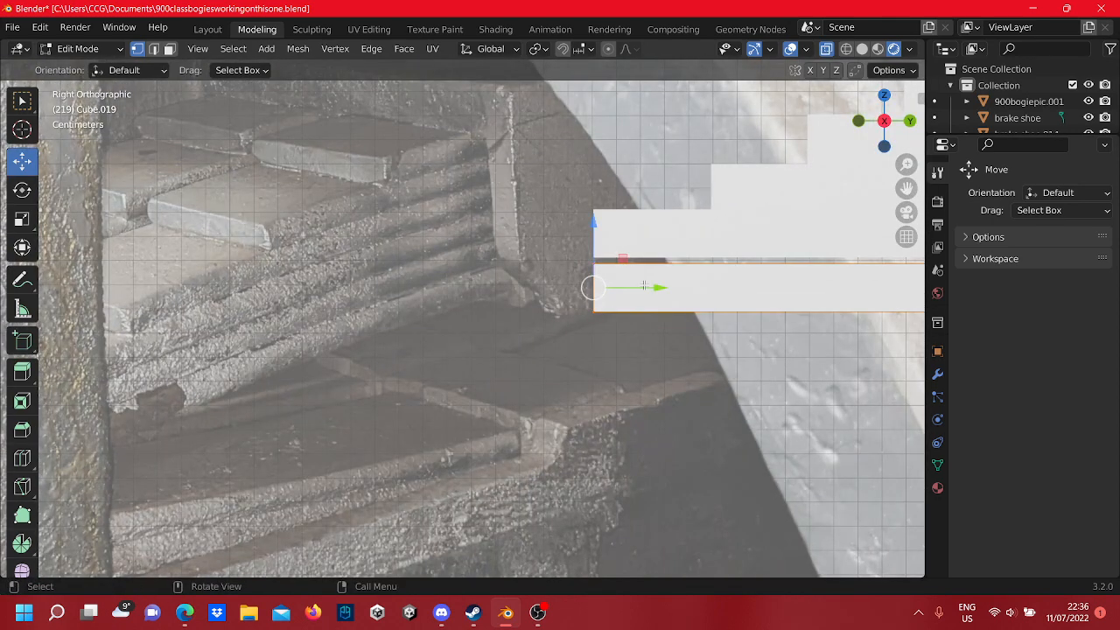
drag(644, 286, 557, 285)
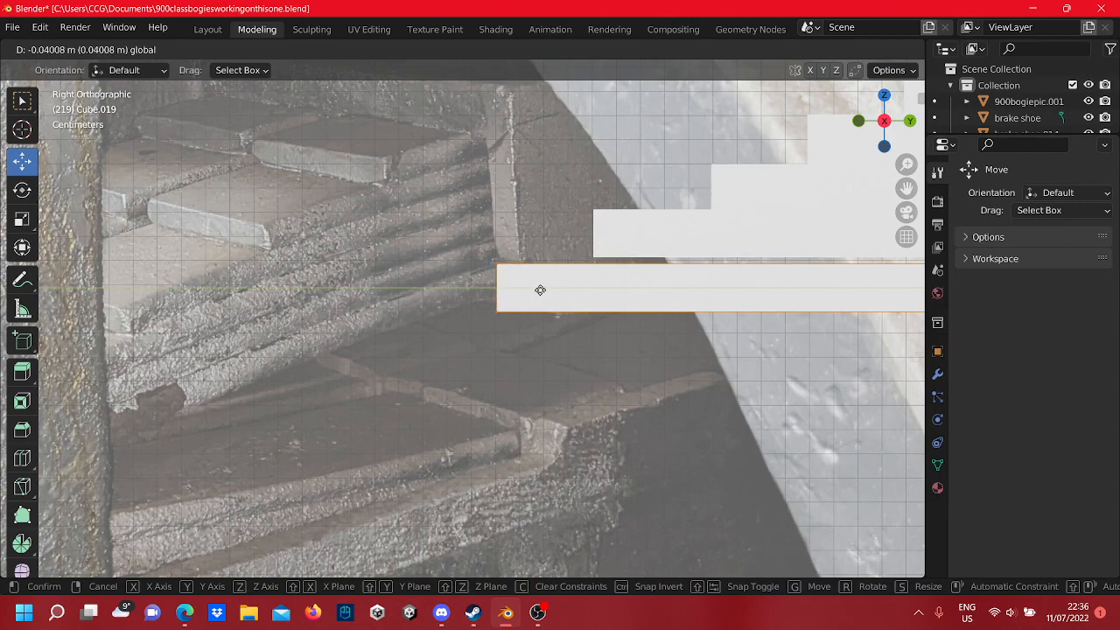
drag(541, 291, 541, 291)
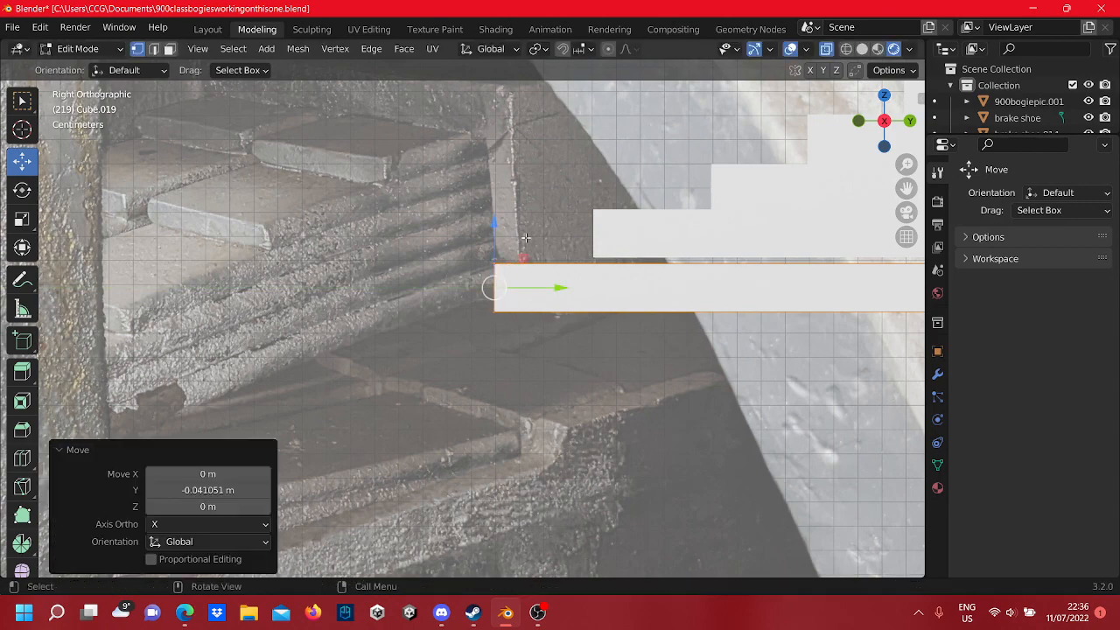
scroll(601, 273, down, 6)
key(Tab)
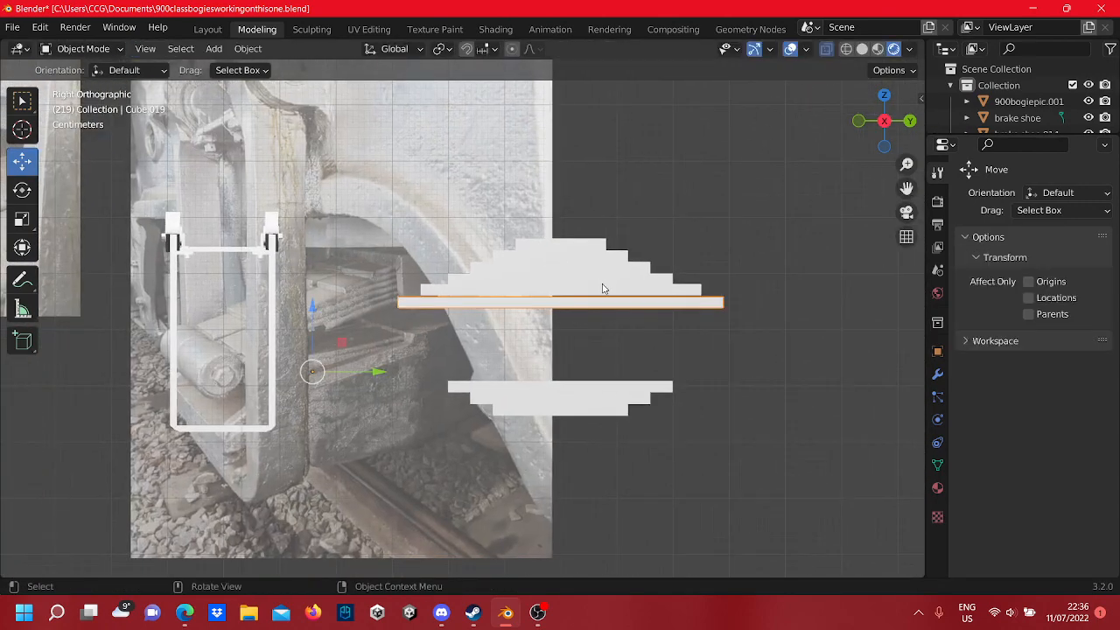
- Raise the lowest bar along Z to close the gap beneath the stack, and fine-tune its height in Edit Mode
scroll(600, 288, up, 4)
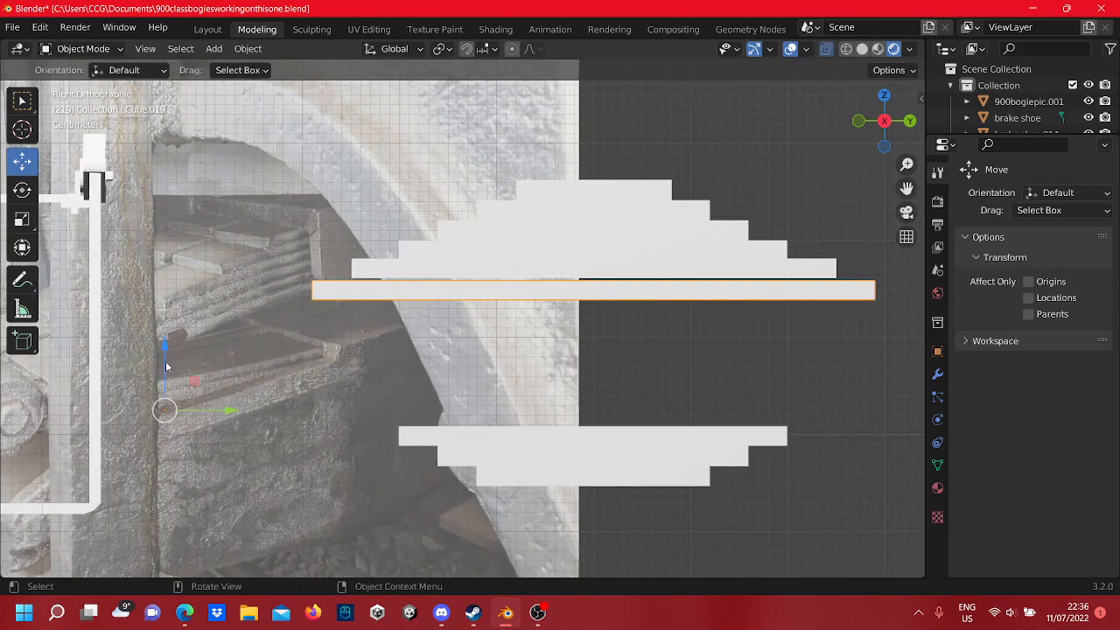
drag(166, 361, 165, 356)
key(Tab)
scroll(666, 346, up, 5)
shift+middle_drag(665, 346, 502, 350)
scroll(502, 350, down, 3)
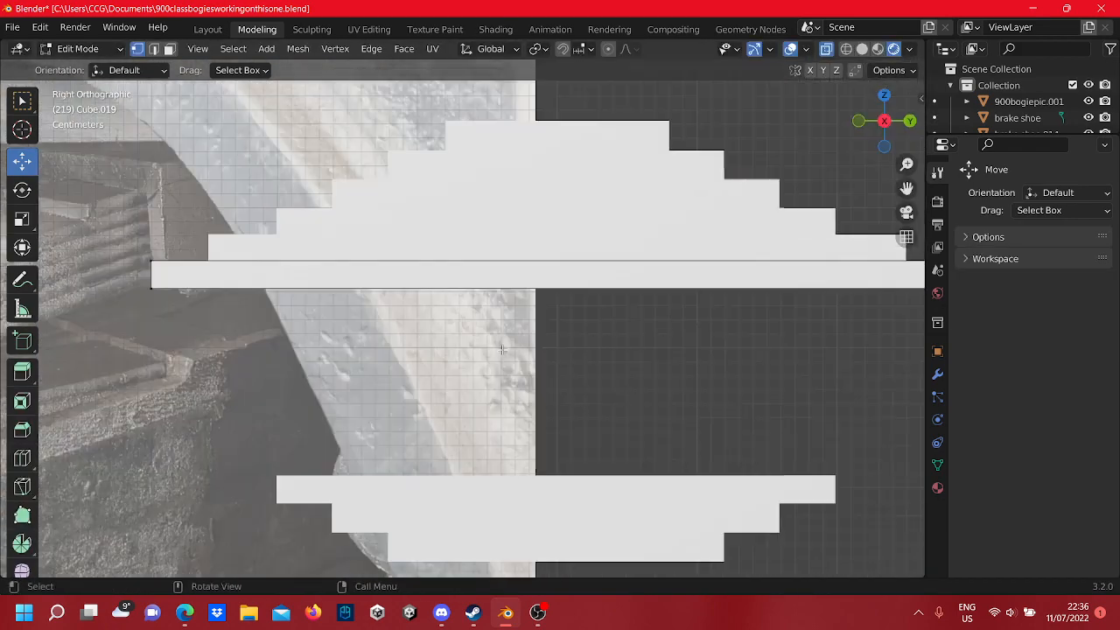
scroll(502, 350, down, 3)
drag(695, 349, 337, 225)
scroll(612, 311, up, 3)
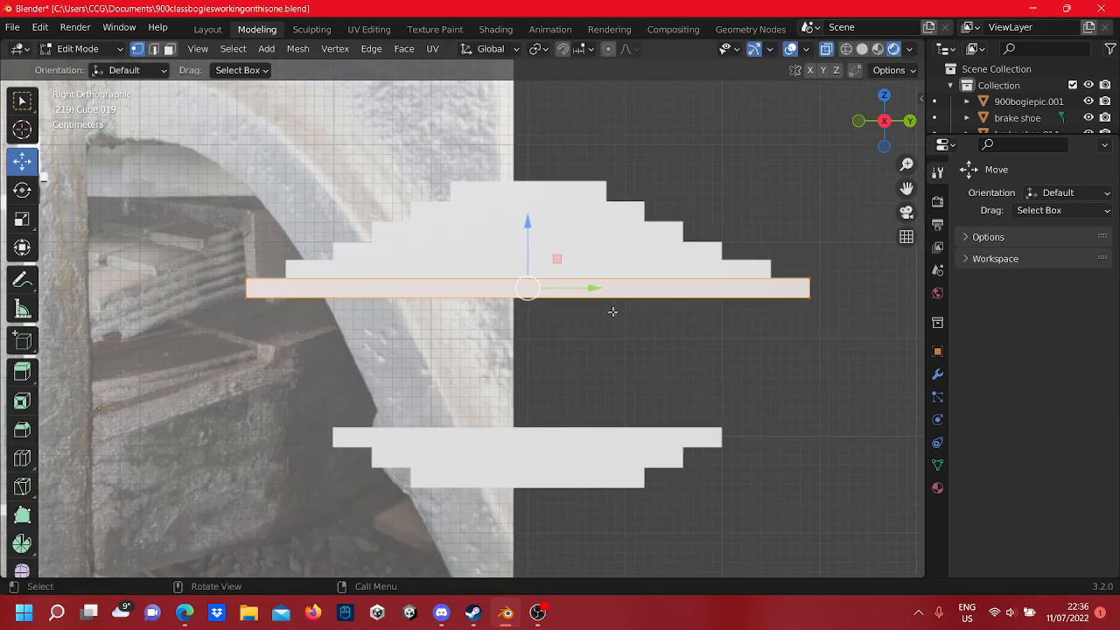
scroll(613, 312, up, 5)
drag(464, 324, 461, 336)
click(599, 440)
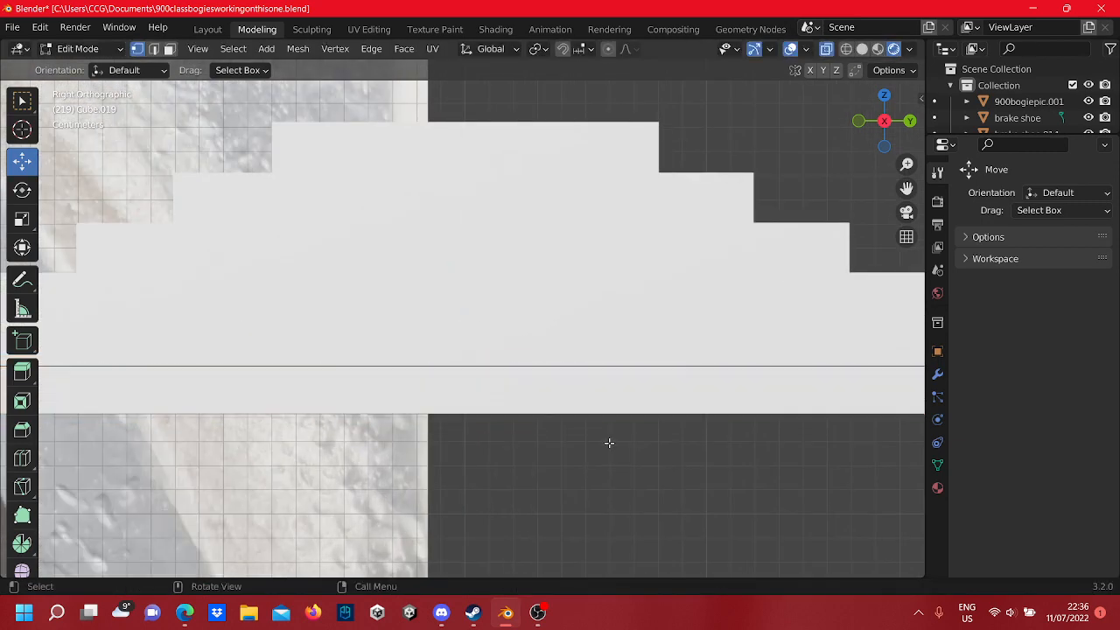
- Return to Object Mode and delete the three bars of the separate lower stack
scroll(604, 437, down, 5)
drag(581, 473, 514, 411)
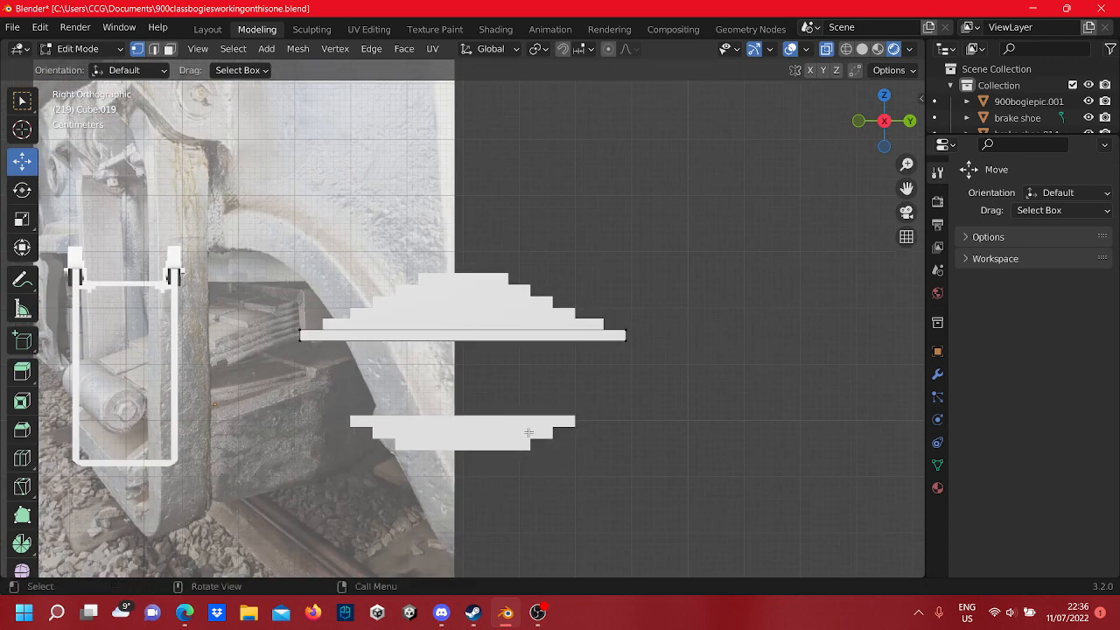
key(Tab)
drag(566, 468, 497, 398)
right_click(515, 433)
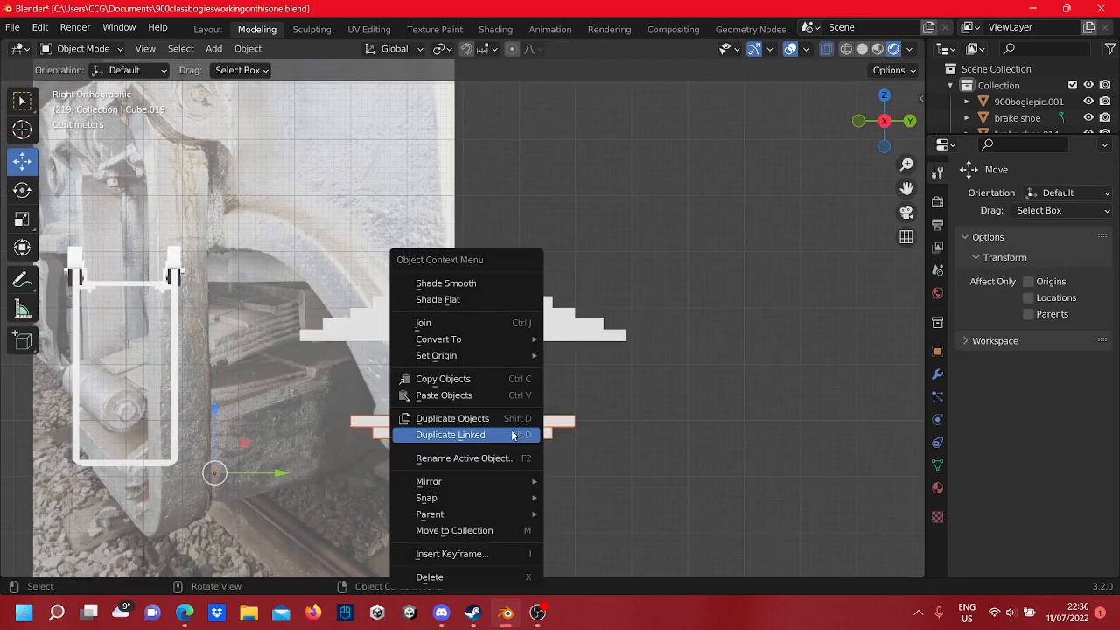
click(521, 577)
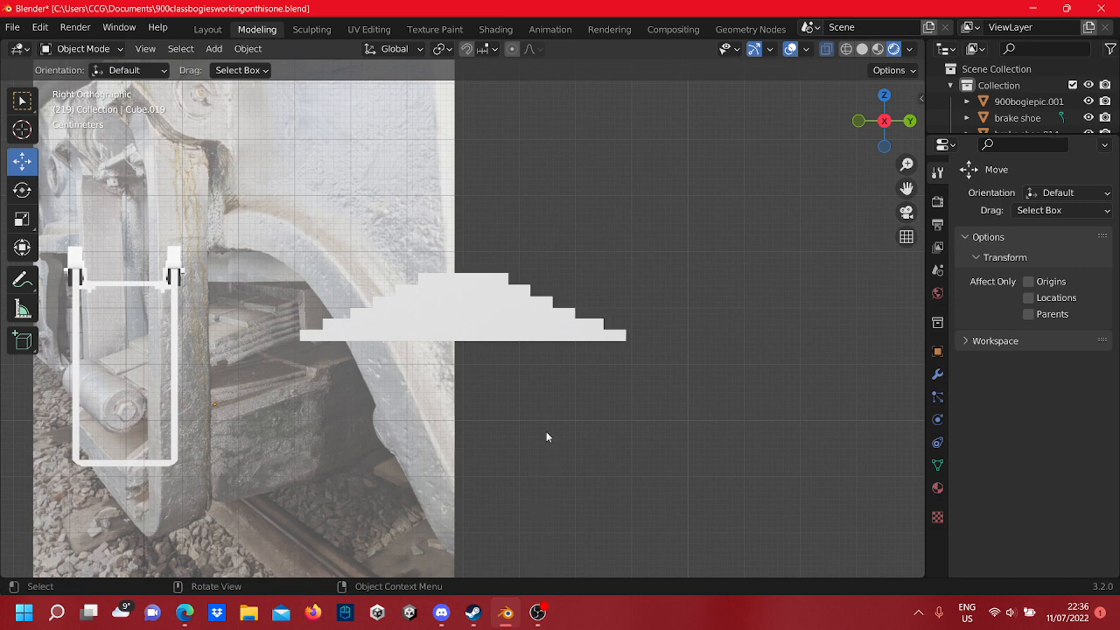
- Select all six bars of the remaining stepped stack and duplicate them in place
drag(546, 419, 493, 292)
right_click(493, 293)
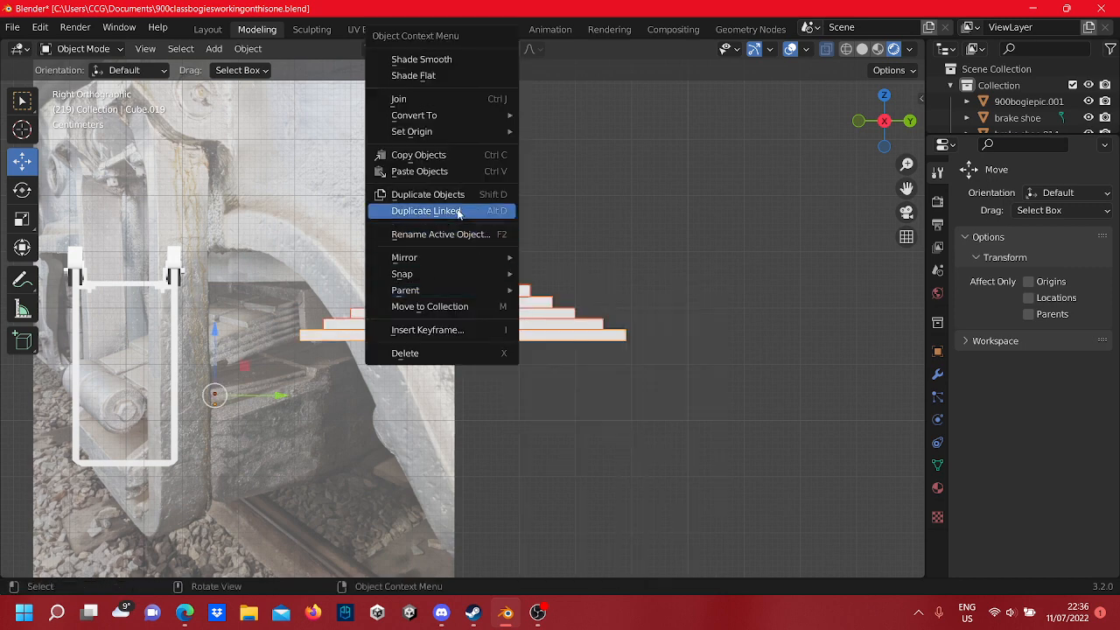
click(449, 194)
right_click(451, 203)
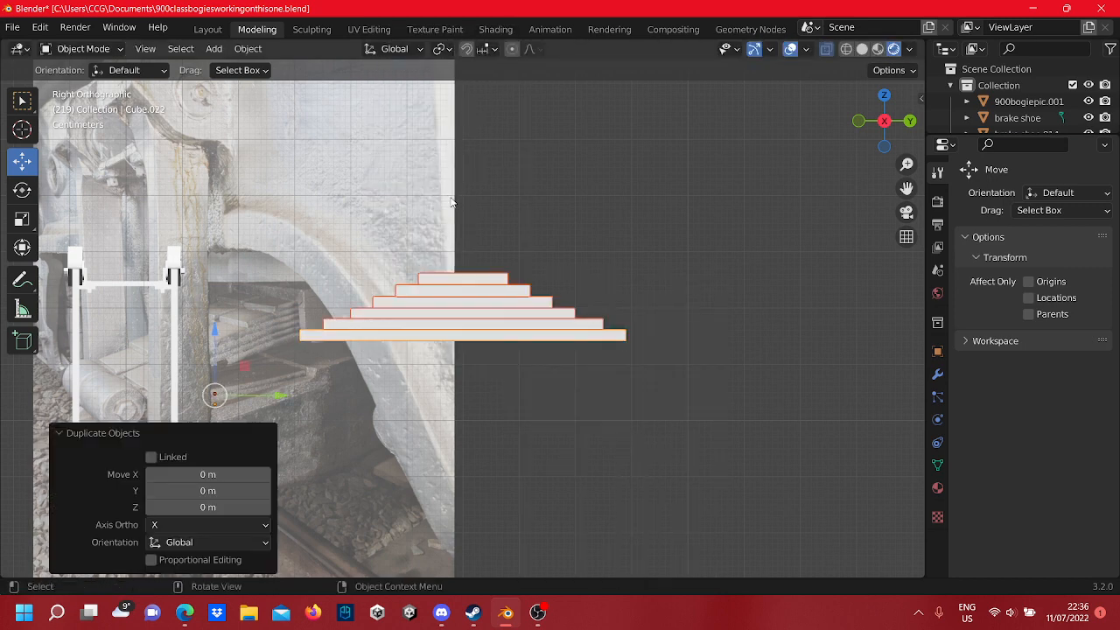
- Move the duplicated stack -0.16613 m along Z below the original and inspect both stacks from several angles
drag(214, 337, 214, 431)
shift+middle_drag(474, 420, 493, 345)
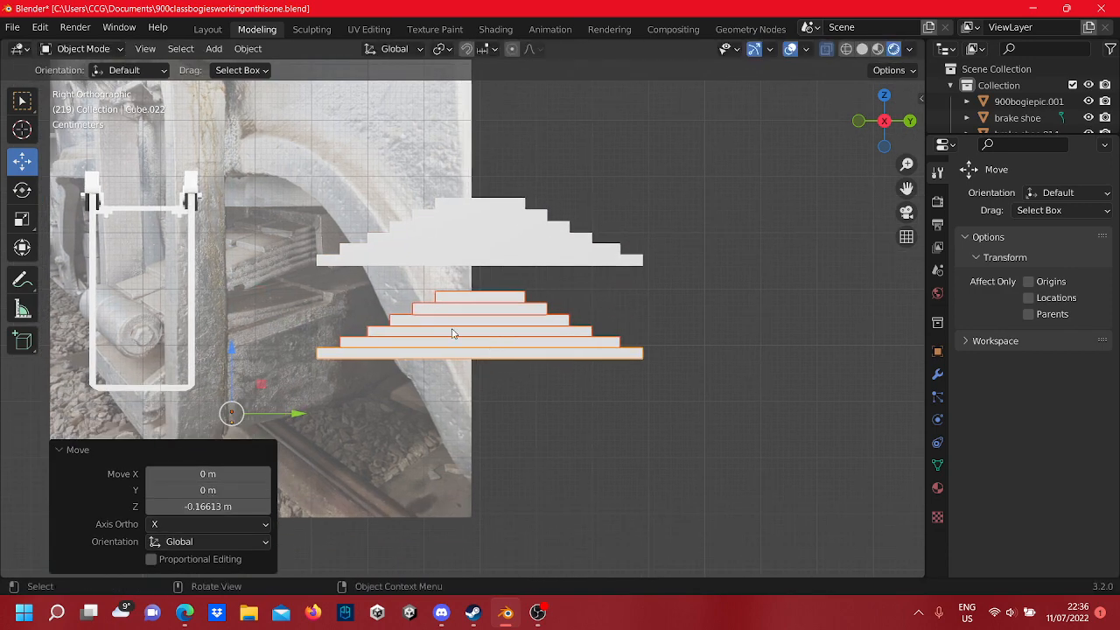
scroll(457, 330, down, 7)
middle_drag(567, 298, 522, 297)
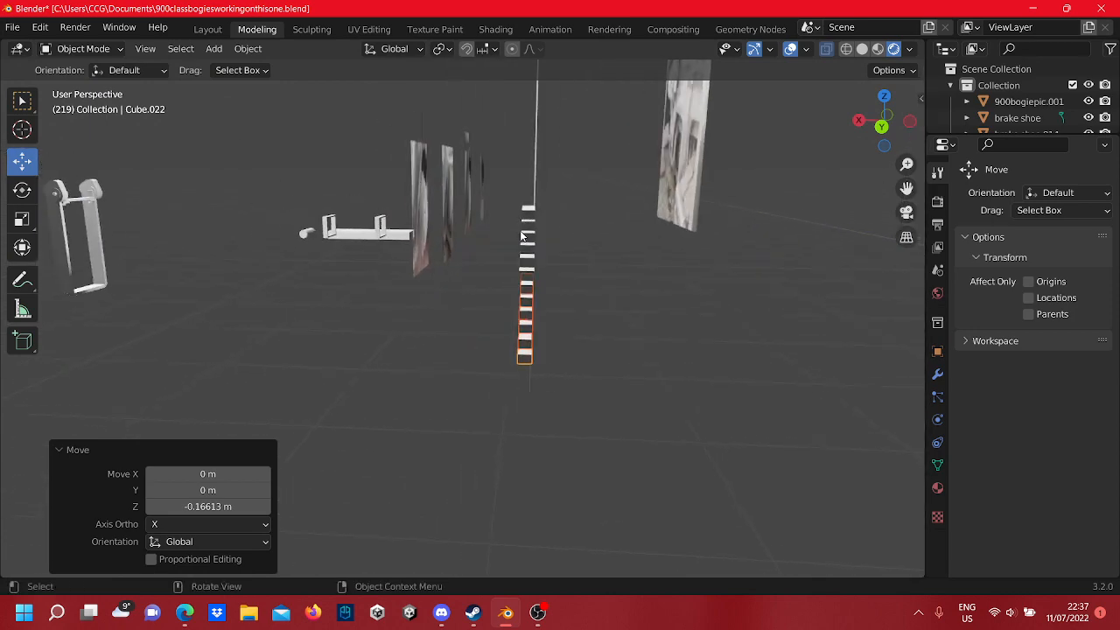
scroll(512, 272, up, 7)
middle_drag(513, 272, 596, 382)
scroll(589, 236, down, 3)
scroll(571, 234, down, 4)
scroll(487, 309, up, 3)
- Delete the six bars of the duplicated lower stack
right_click(526, 500)
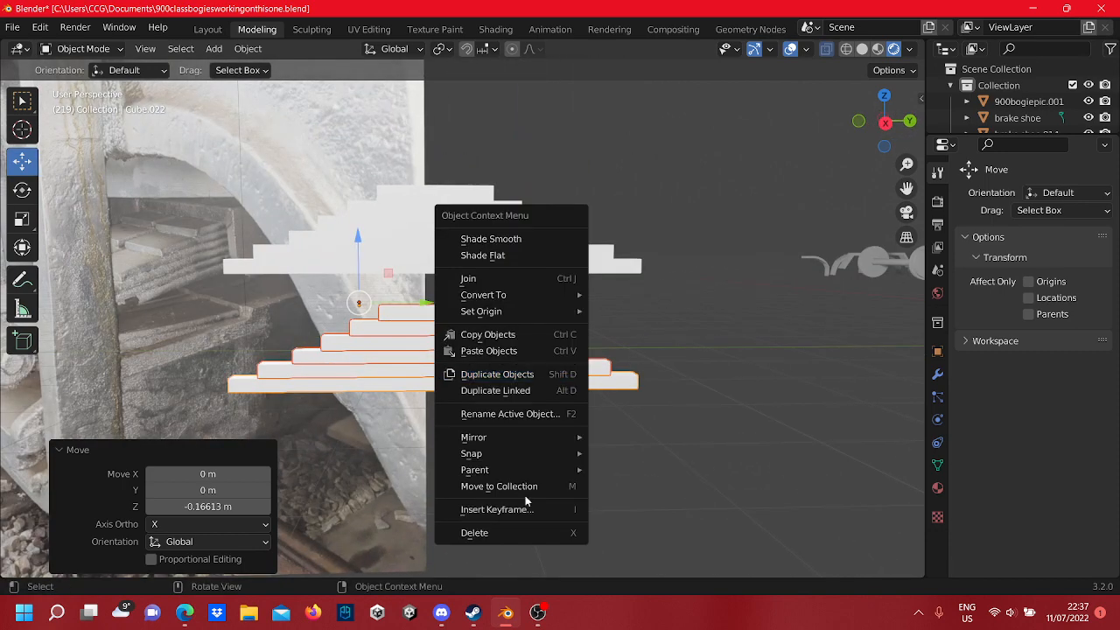
click(477, 533)
middle_drag(495, 500, 553, 546)
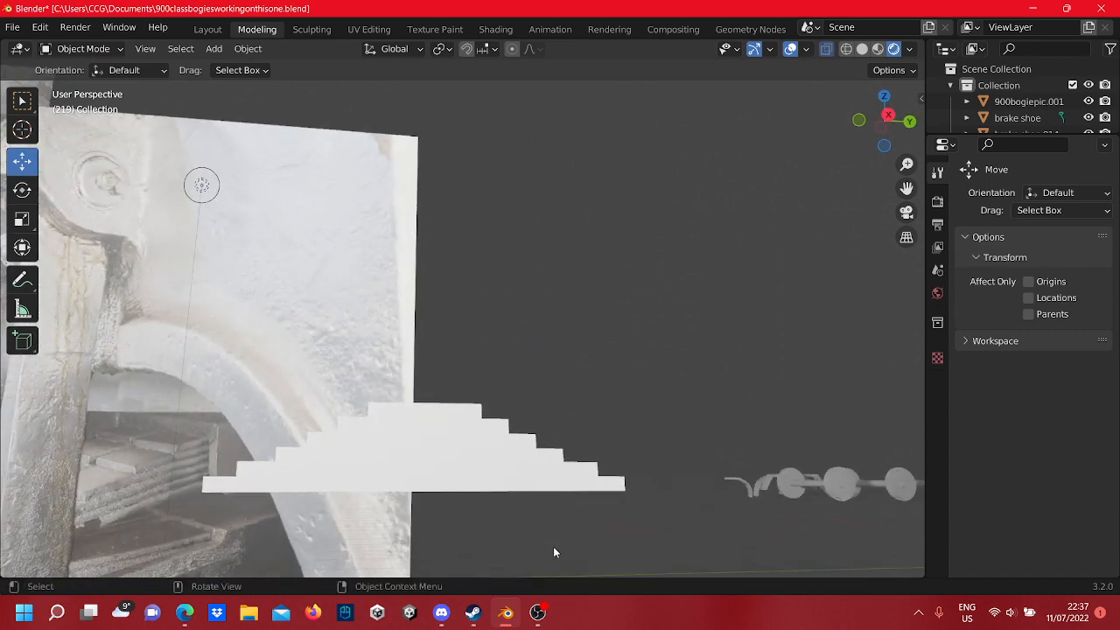
- Select all six bars of the remaining stack and move them 0.39144 m along Y, clear of the reference image
drag(554, 547, 468, 366)
middle_drag(468, 365, 431, 373)
middle_drag(634, 131, 720, 114)
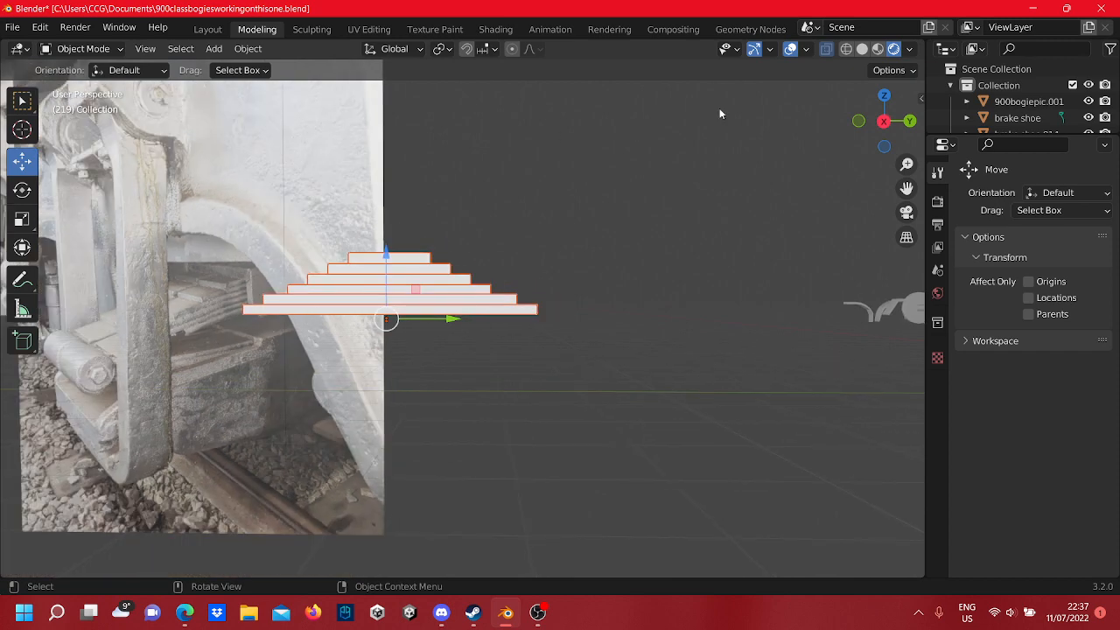
click(884, 120)
scroll(387, 247, up, 3)
scroll(331, 302, down, 3)
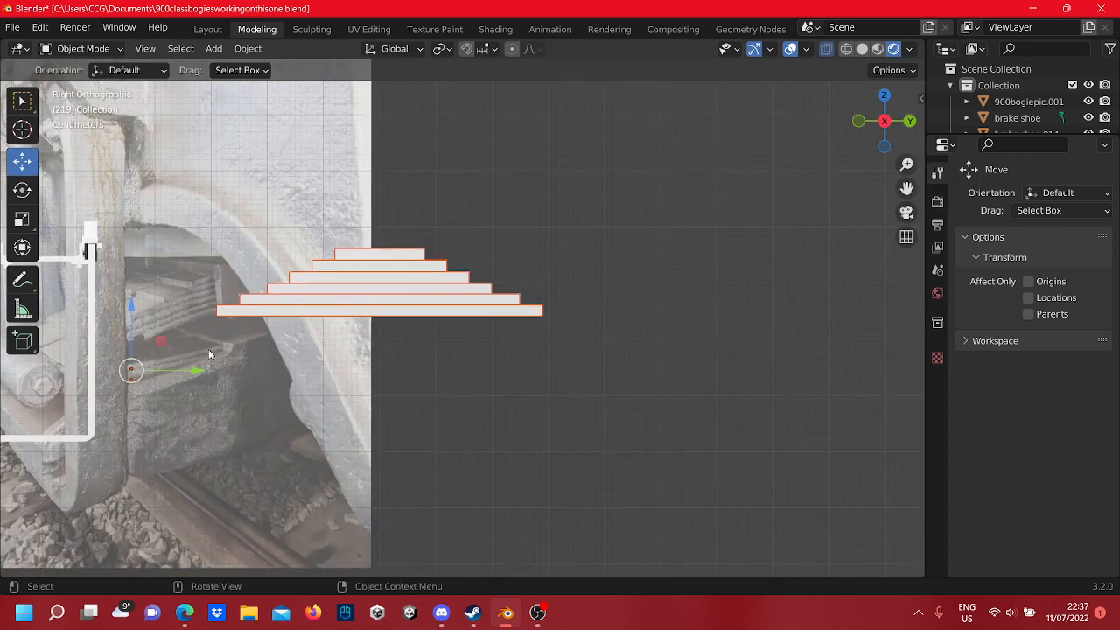
drag(193, 373, 416, 369)
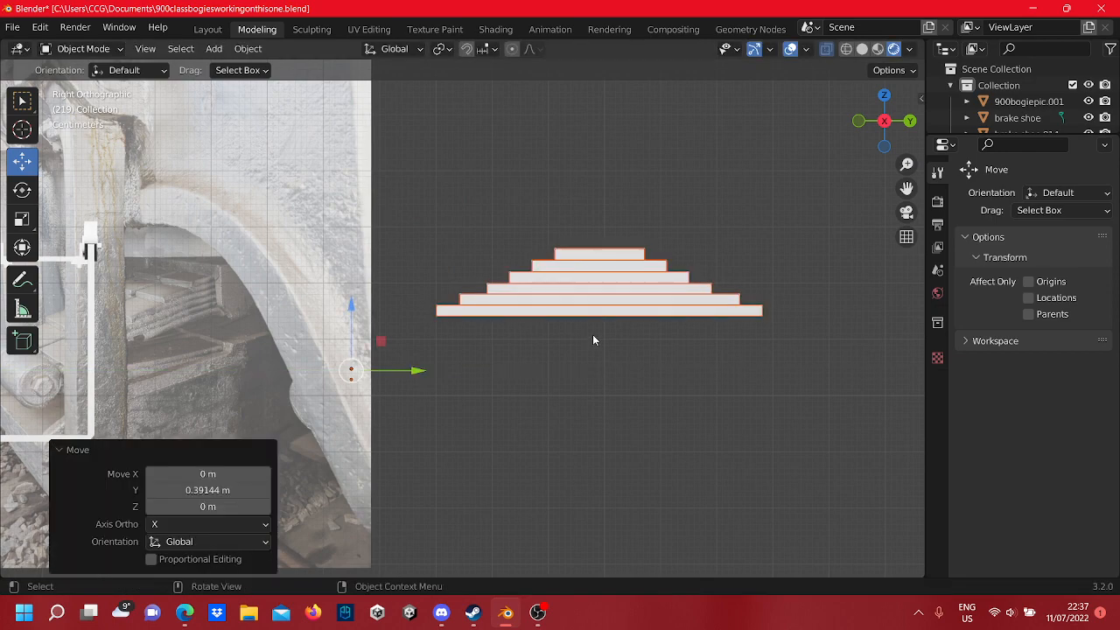
key(KP_Decimal)
scroll(496, 392, up, 3)
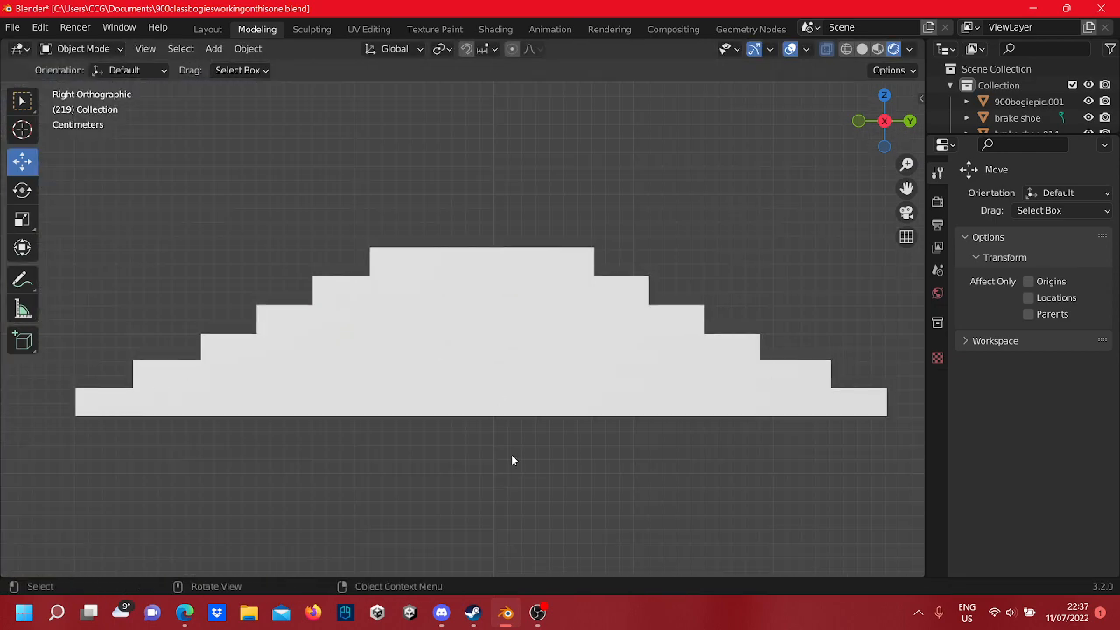
- Divide the lowest bar with seven evenly spaced vertical loop cuts in Edit Mode, leaving them unslid
click(500, 373)
key(Tab)
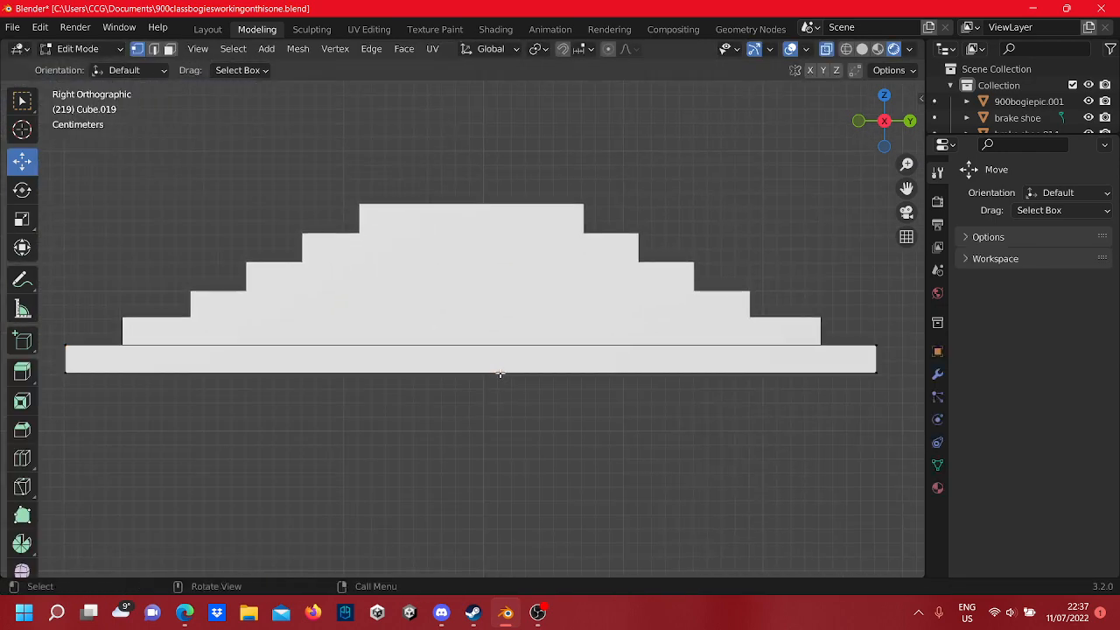
key(ctrl+r)
scroll(498, 370, up, 3)
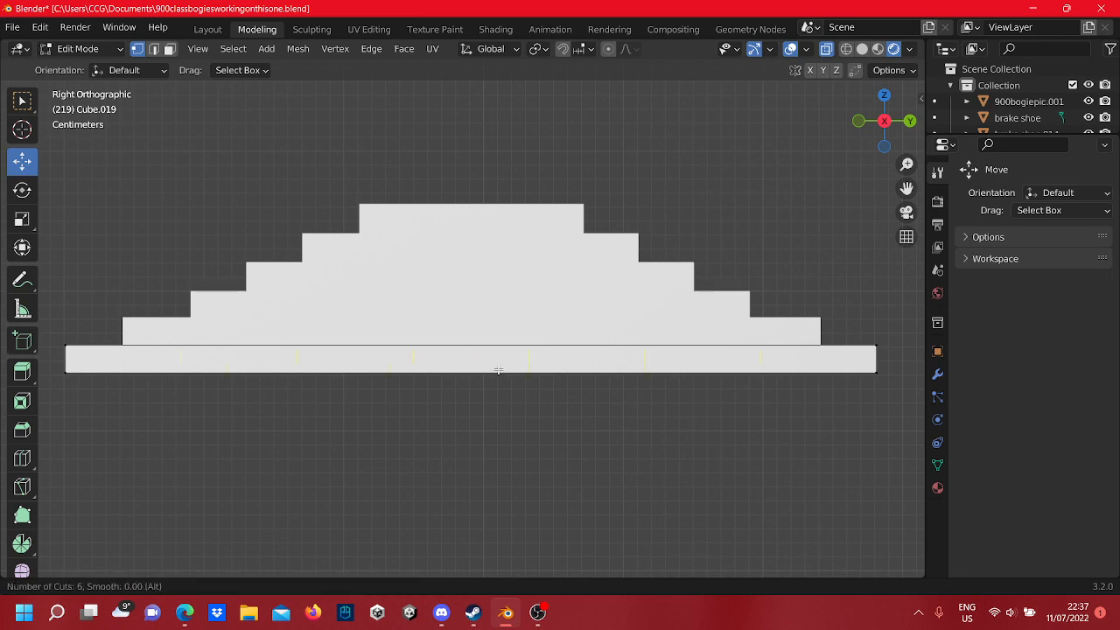
click(498, 370)
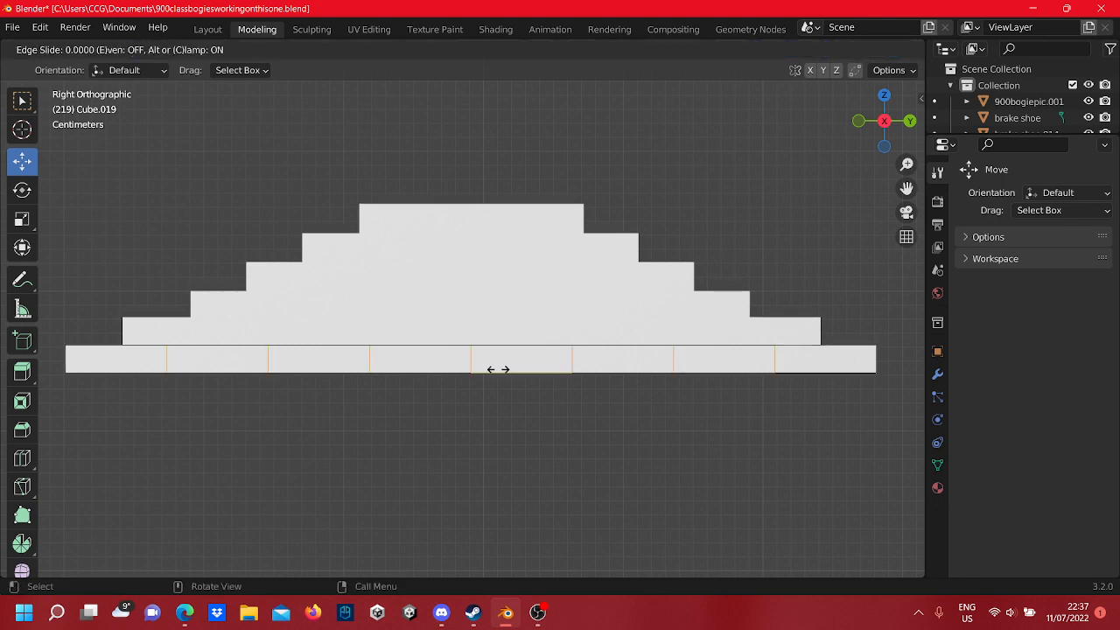
right_click(497, 369)
key(alt+a)
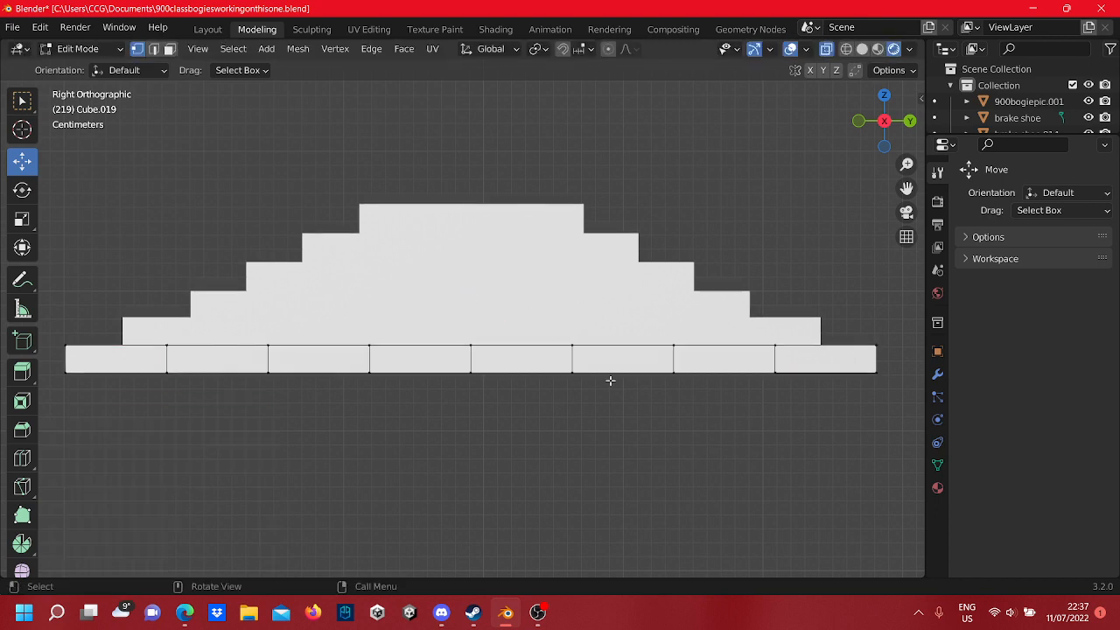
- Divide the second bar from the bottom with five evenly spaced vertical loop cuts in Edit Mode
key(Tab)
click(575, 334)
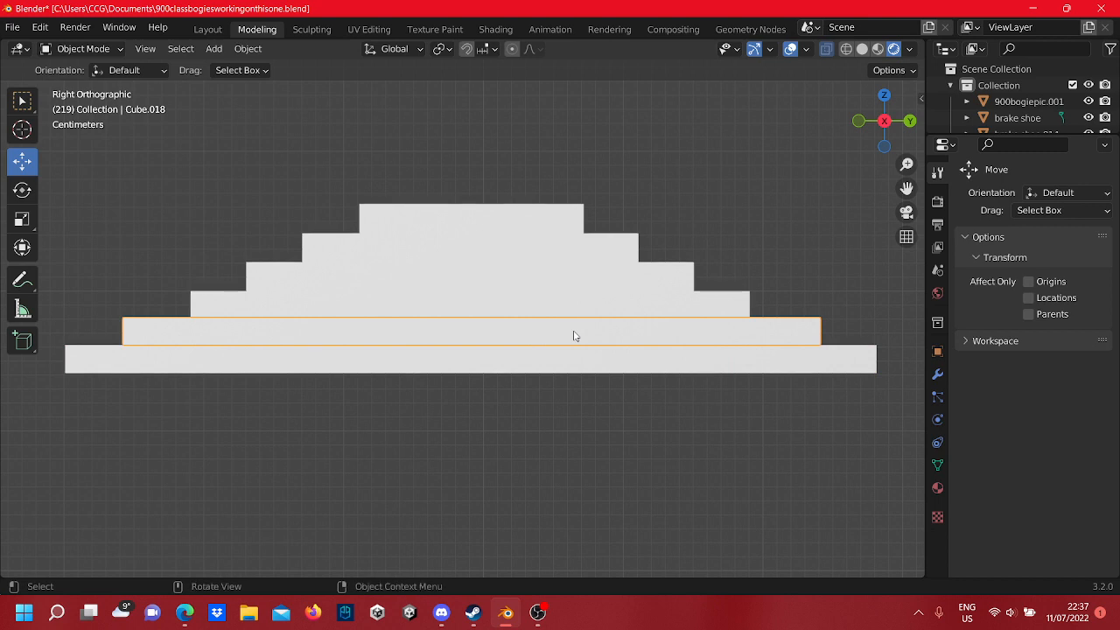
key(Tab)
key(ctrl+r)
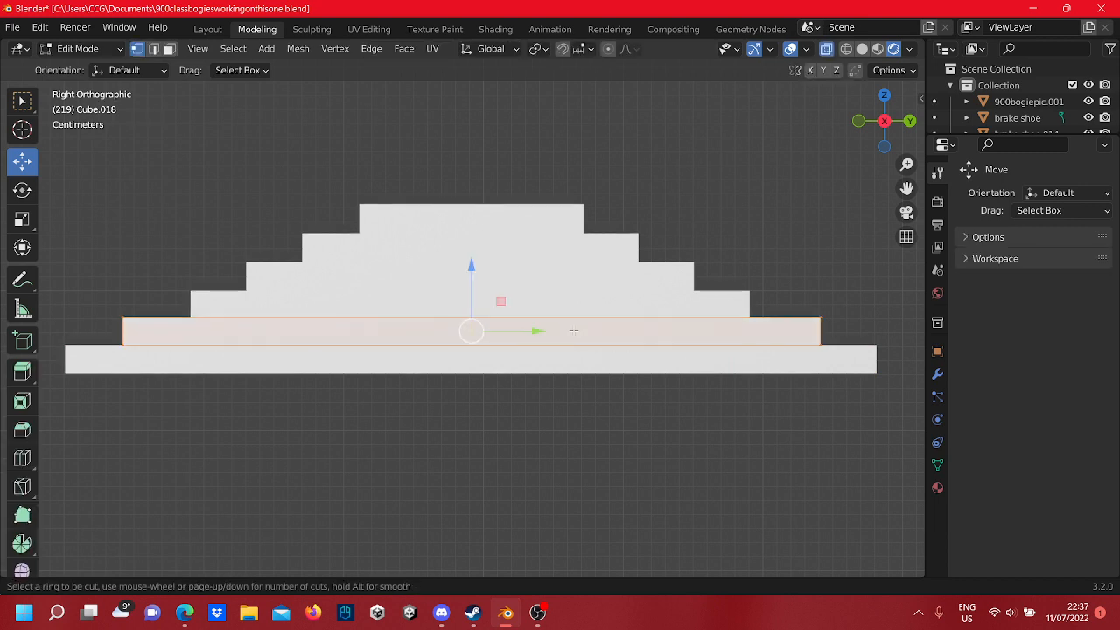
scroll(573, 331, up, 1)
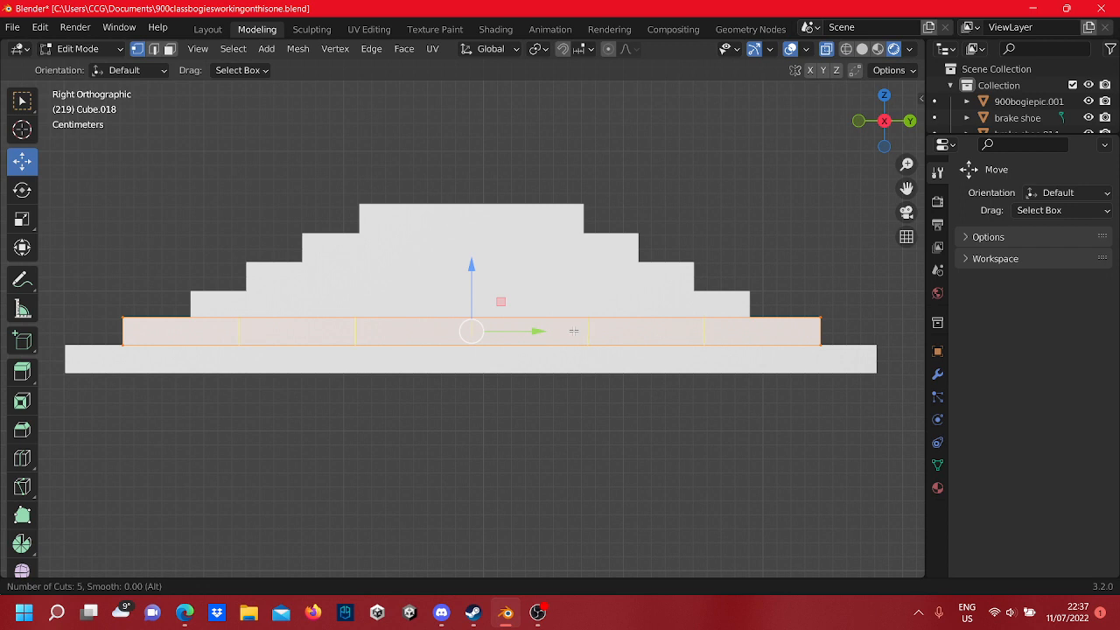
click(573, 331)
right_click(574, 331)
- Return to Object Mode, select all six bars, and open them together in Edit Mode with no geometry selected
drag(580, 459, 477, 172)
key(Tab)
drag(618, 411, 489, 182)
key(Tab)
shift+middle_drag(509, 298, 514, 313)
key(alt+a)
- Divide the third bar from the bottom with five evenly spaced vertical loop cuts and clear the selection
key(ctrl+r)
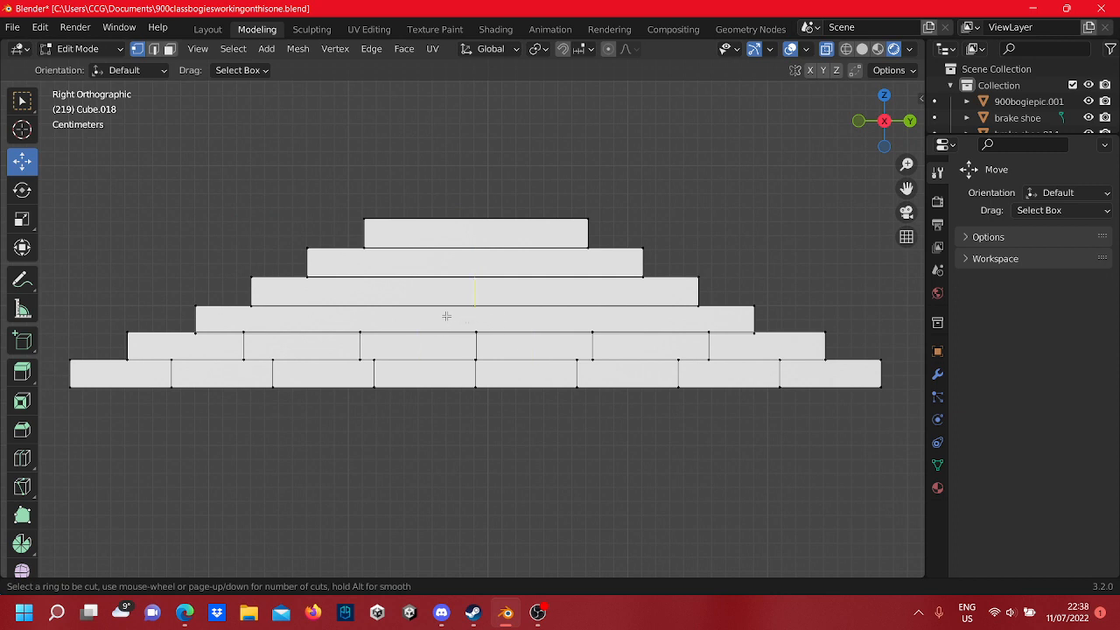
scroll(521, 296, up, 1)
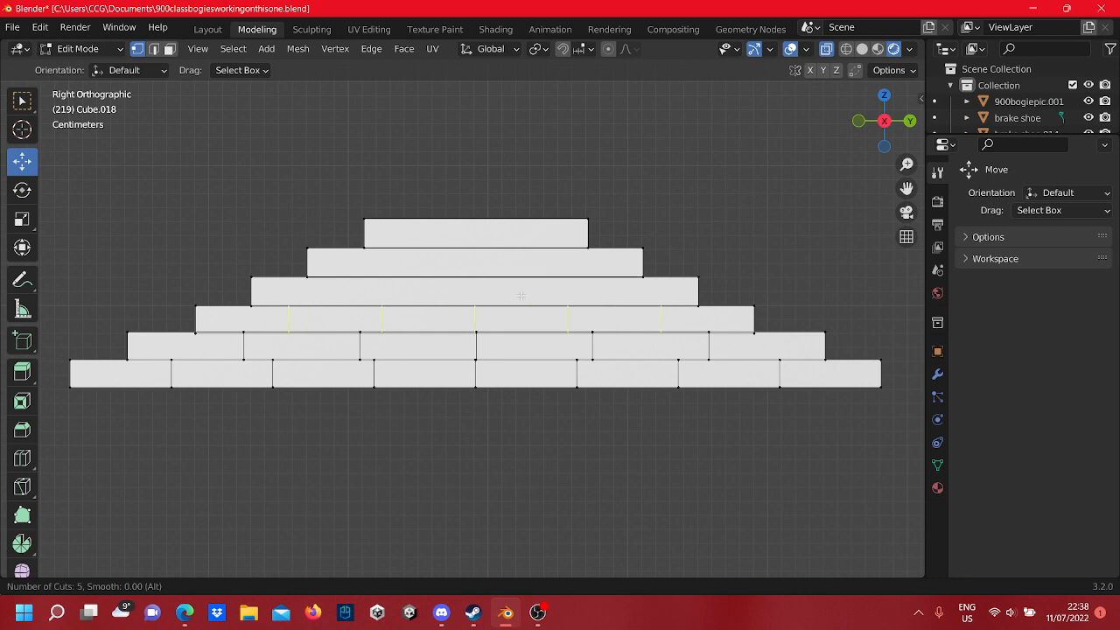
click(521, 295)
right_click(521, 296)
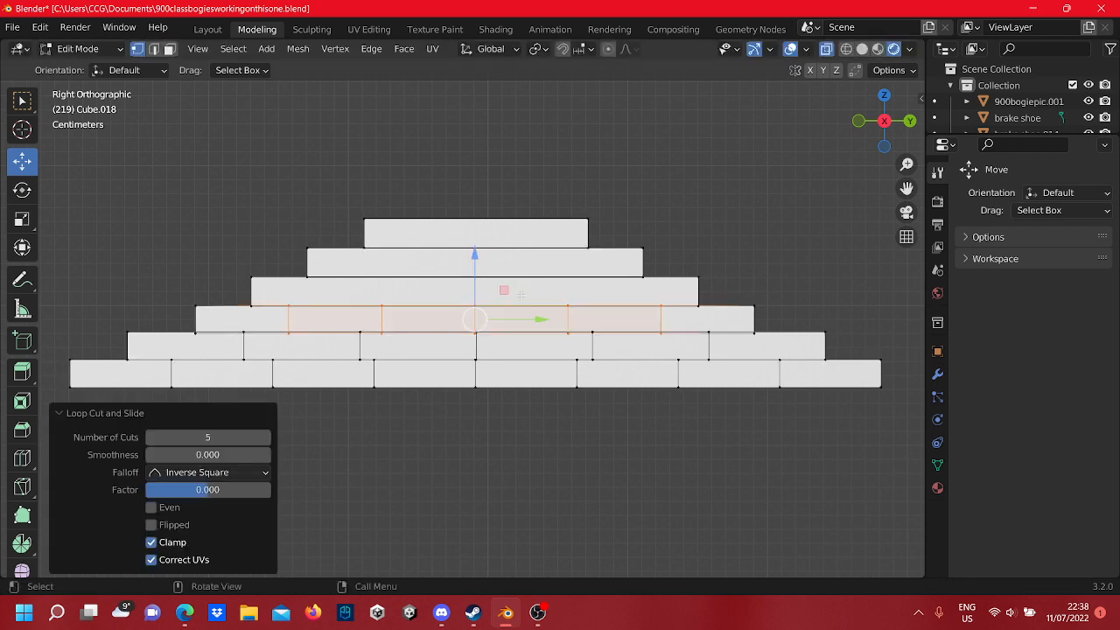
click(573, 190)
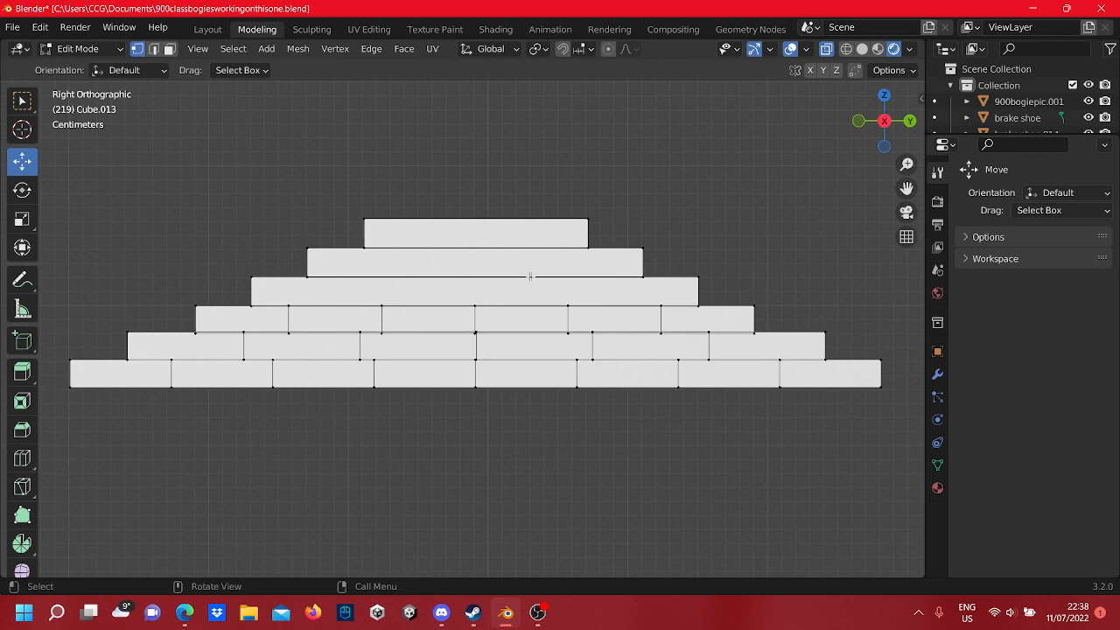
- Divide the third bar from the top with five evenly spaced vertical loop cuts and clear the selection
key(ctrl+r)
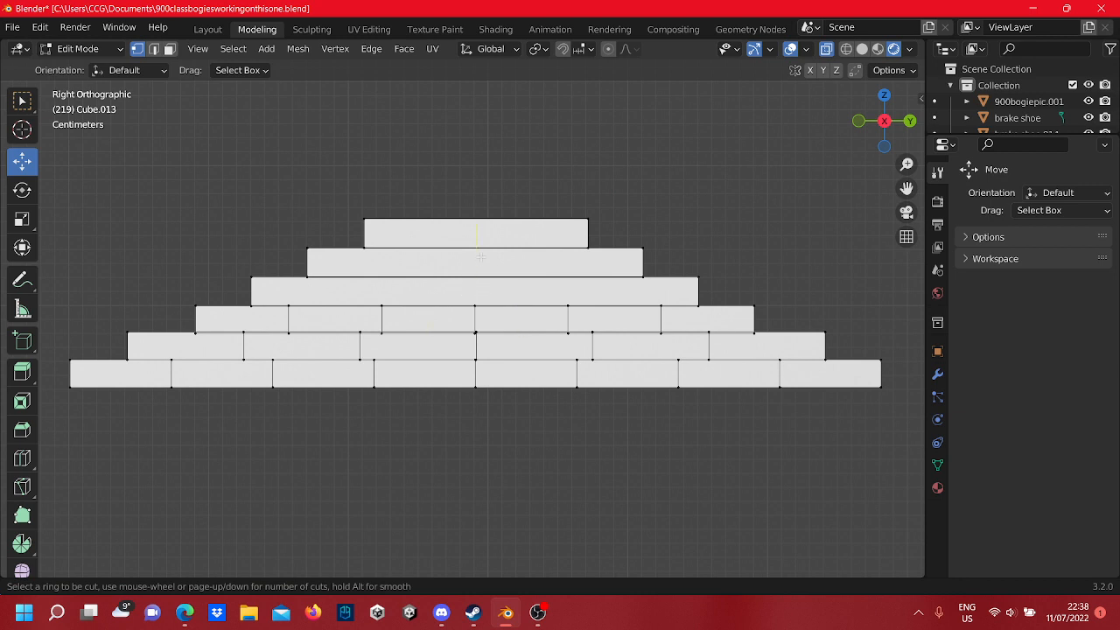
scroll(477, 265, up, 1)
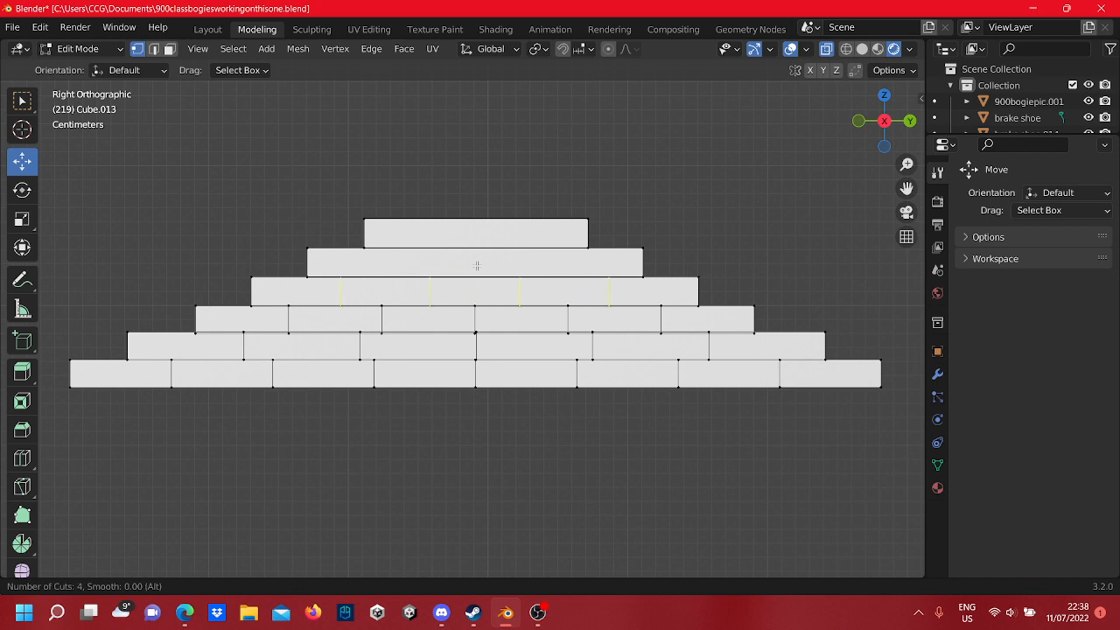
click(477, 266)
click(477, 265)
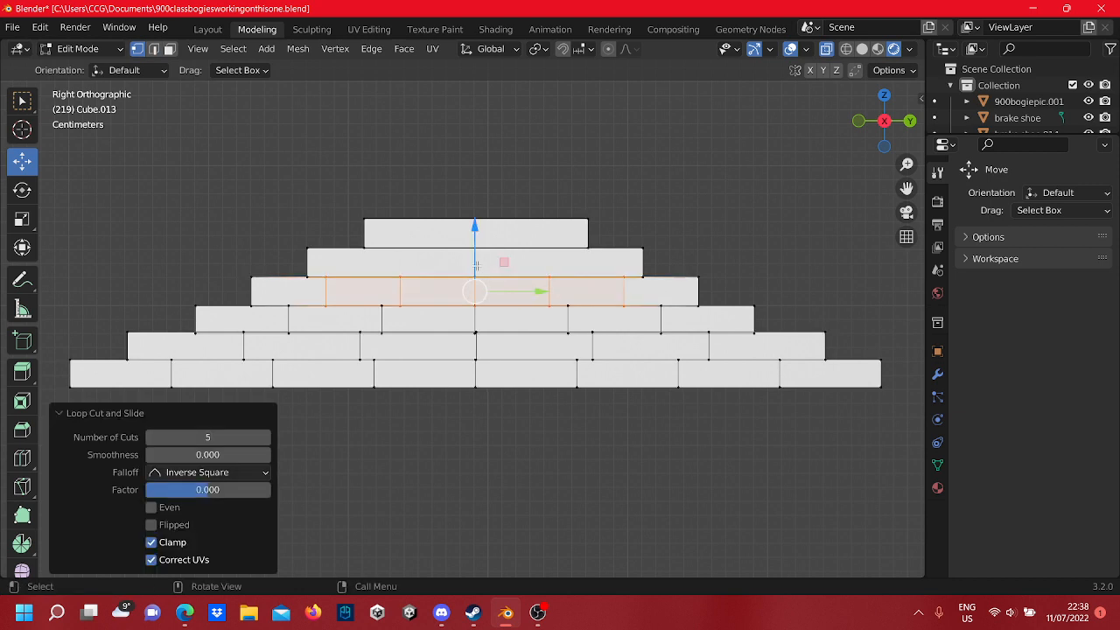
click(622, 205)
- Divide the second bar from the top with four evenly spaced vertical loop cuts and clear the selection
key(ctrl+r)
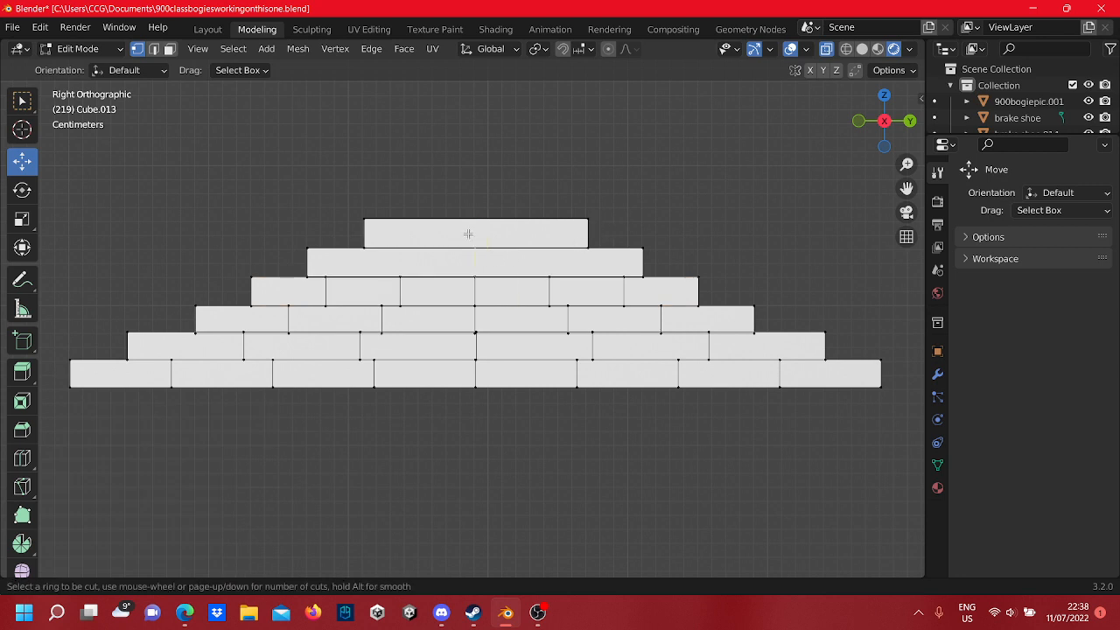
scroll(468, 234, up, 1)
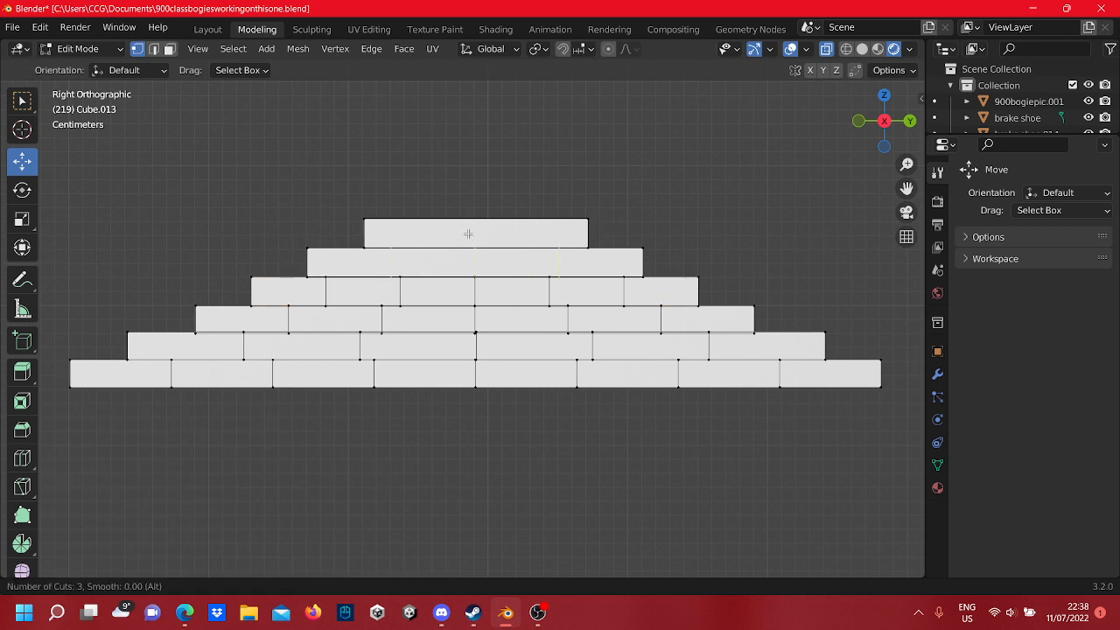
click(468, 233)
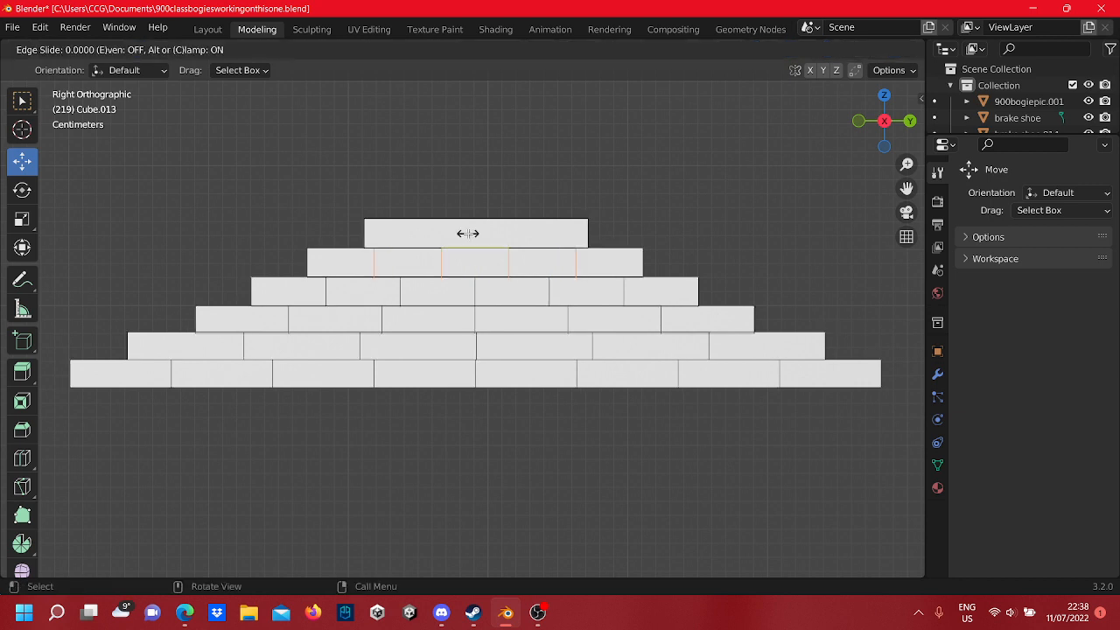
click(467, 233)
click(500, 179)
- Divide the topmost bar with three evenly spaced vertical loop cuts and clear the selection
key(ctrl+r)
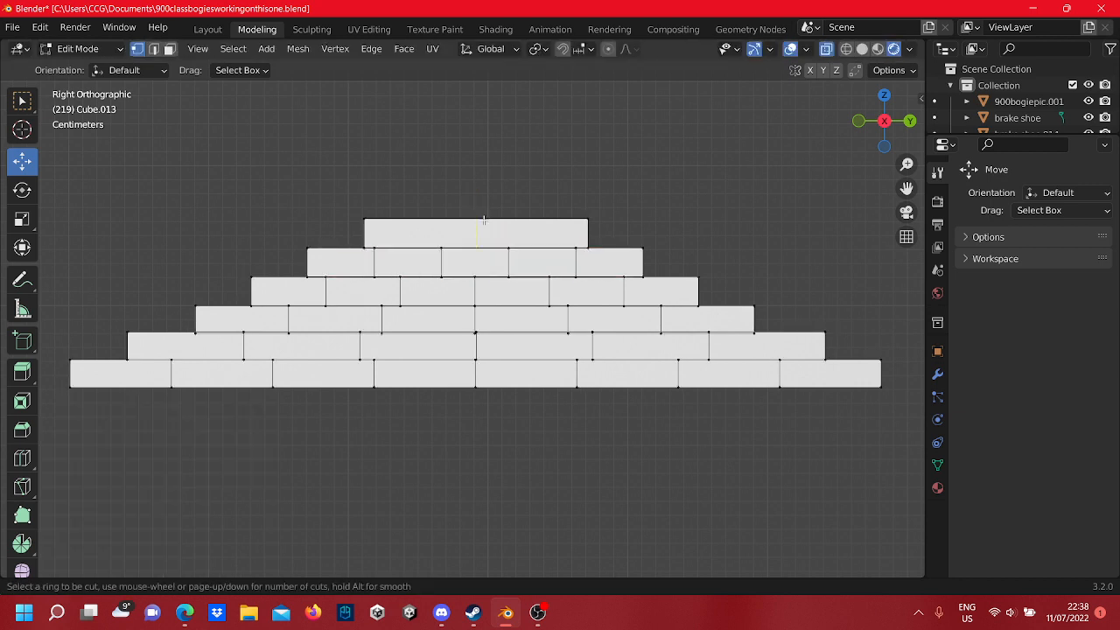
scroll(484, 220, up, 1)
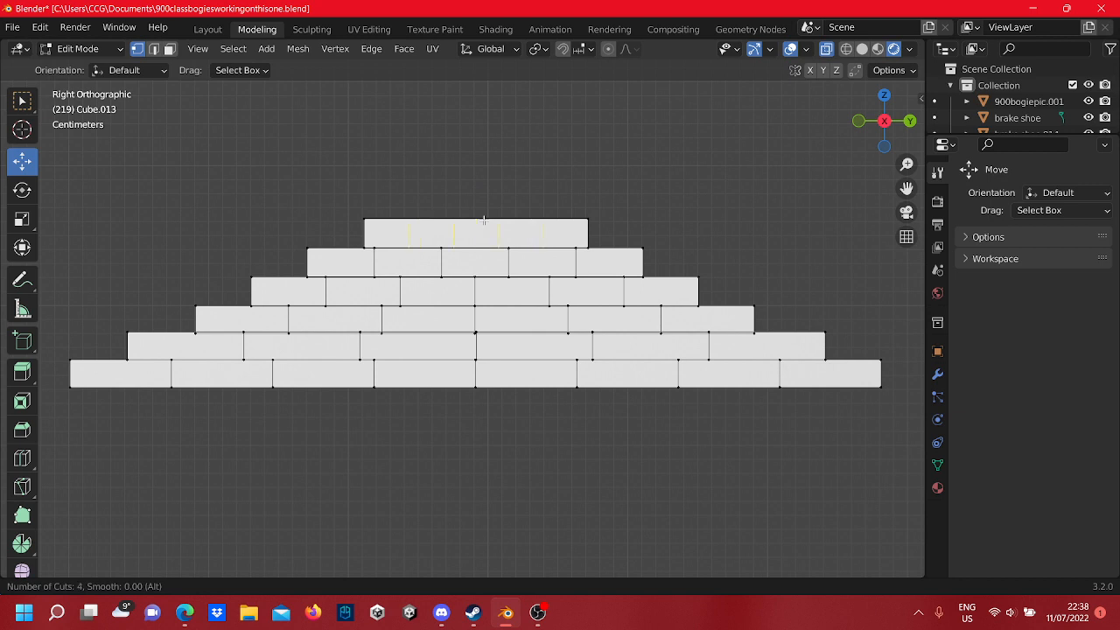
click(484, 220)
click(488, 212)
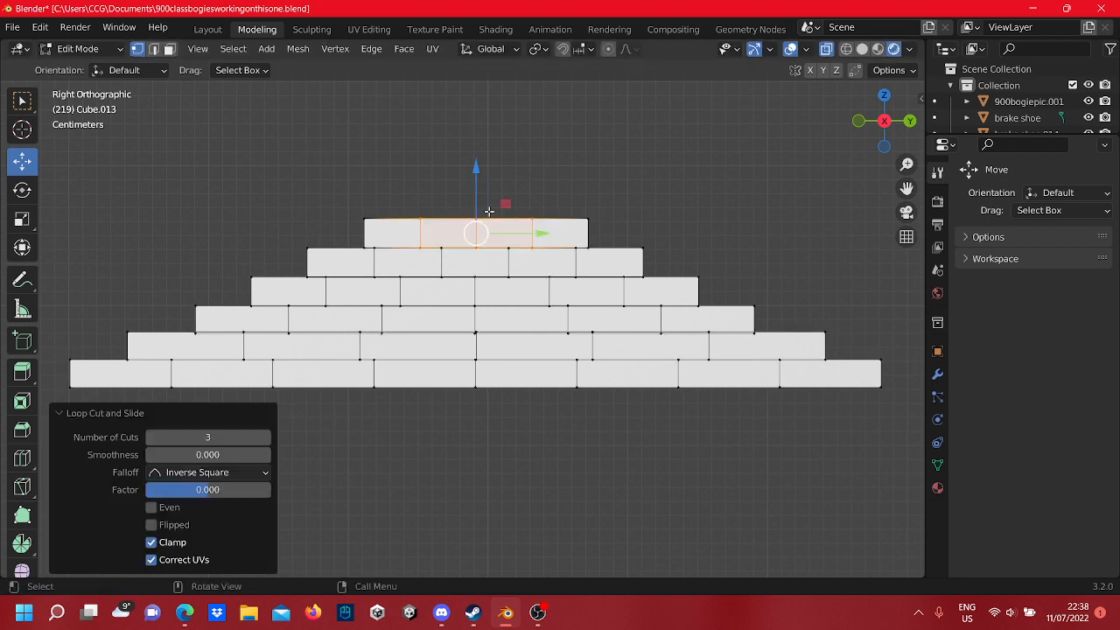
click(530, 151)
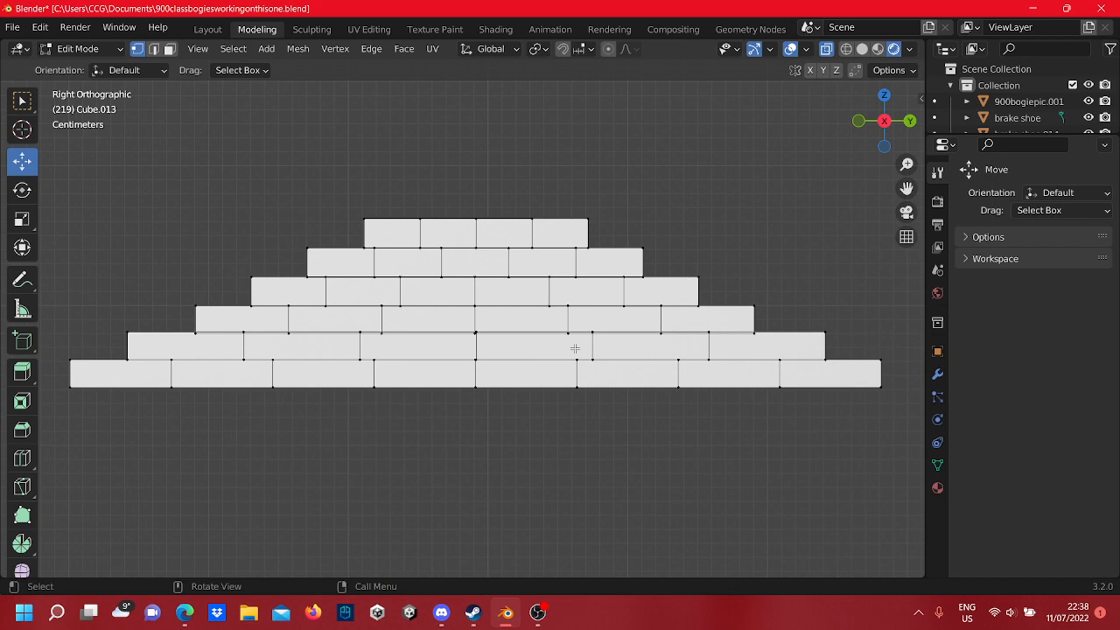
- Select the geometry of all six bars and scale it by 0.280 along Z to flatten the stack
shift+middle_drag(523, 354, 623, 353)
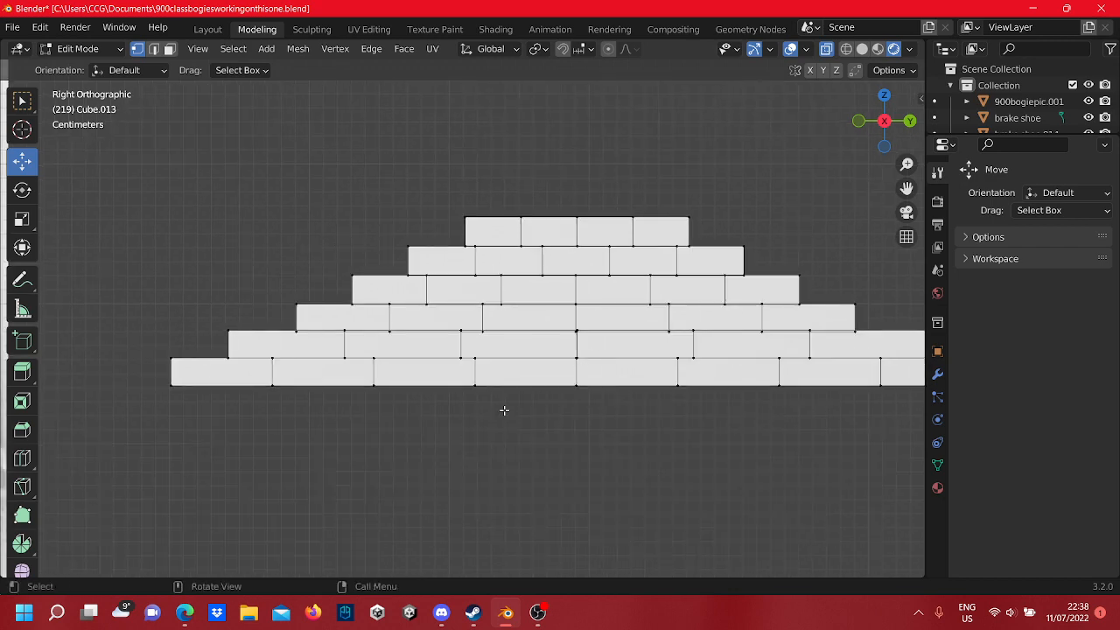
scroll(505, 410, down, 3)
scroll(534, 397, up, 2)
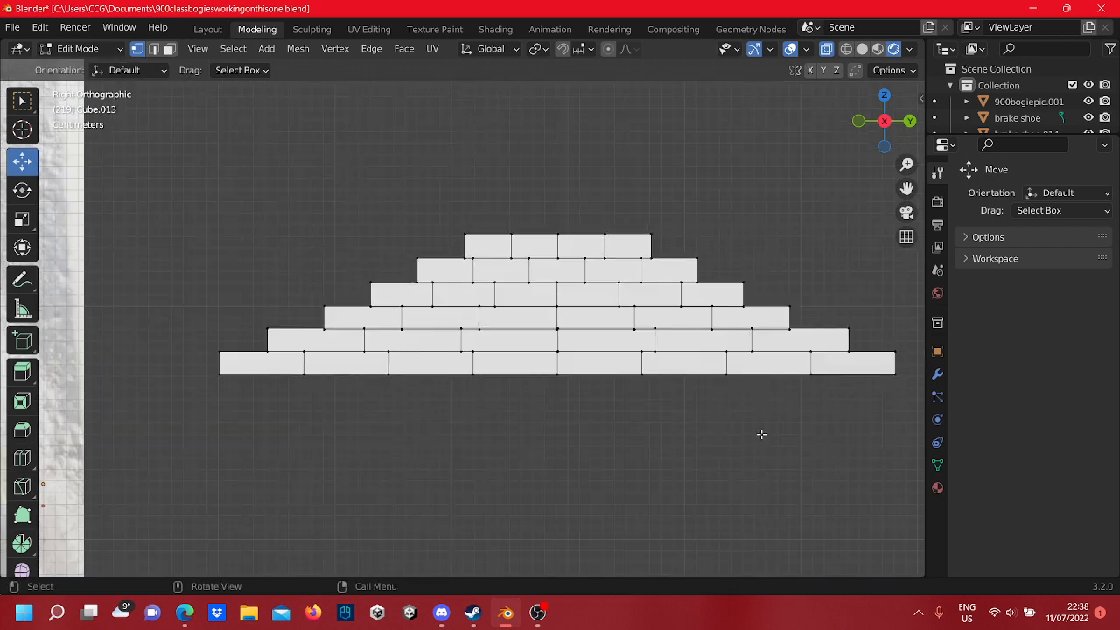
shift+middle_drag(860, 417, 807, 417)
scroll(813, 407, down, 2)
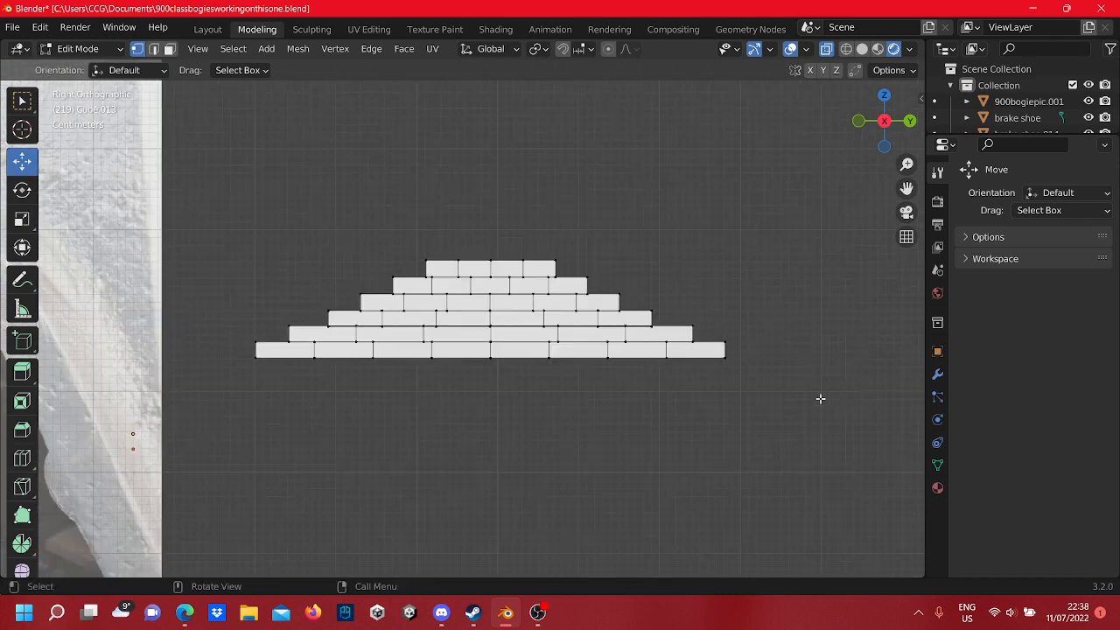
drag(820, 396, 215, 210)
scroll(216, 213, up, 1)
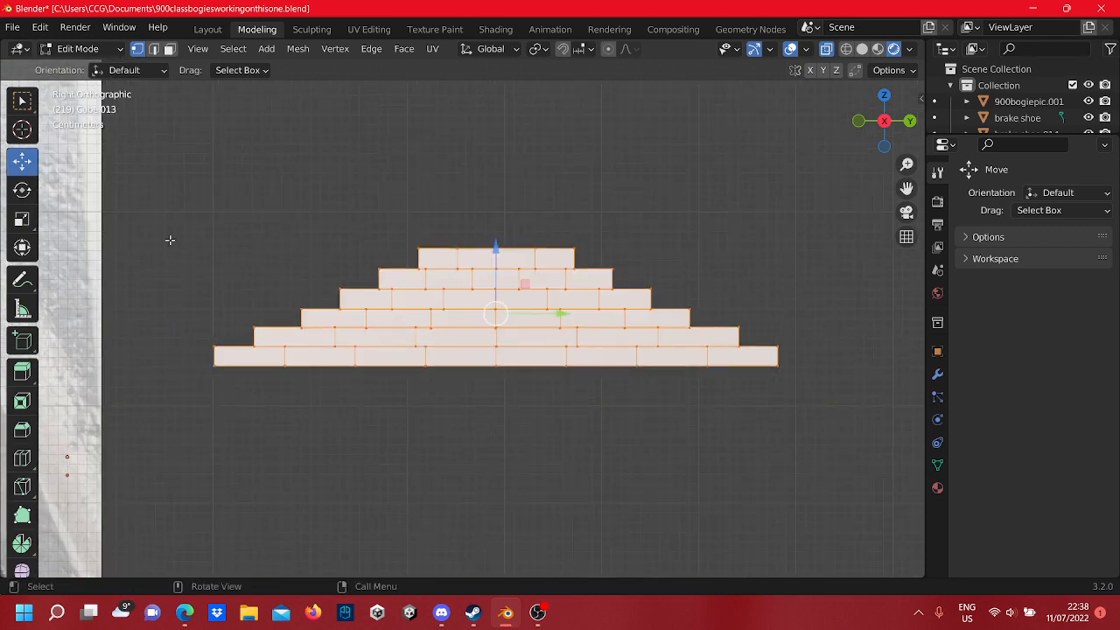
click(22, 219)
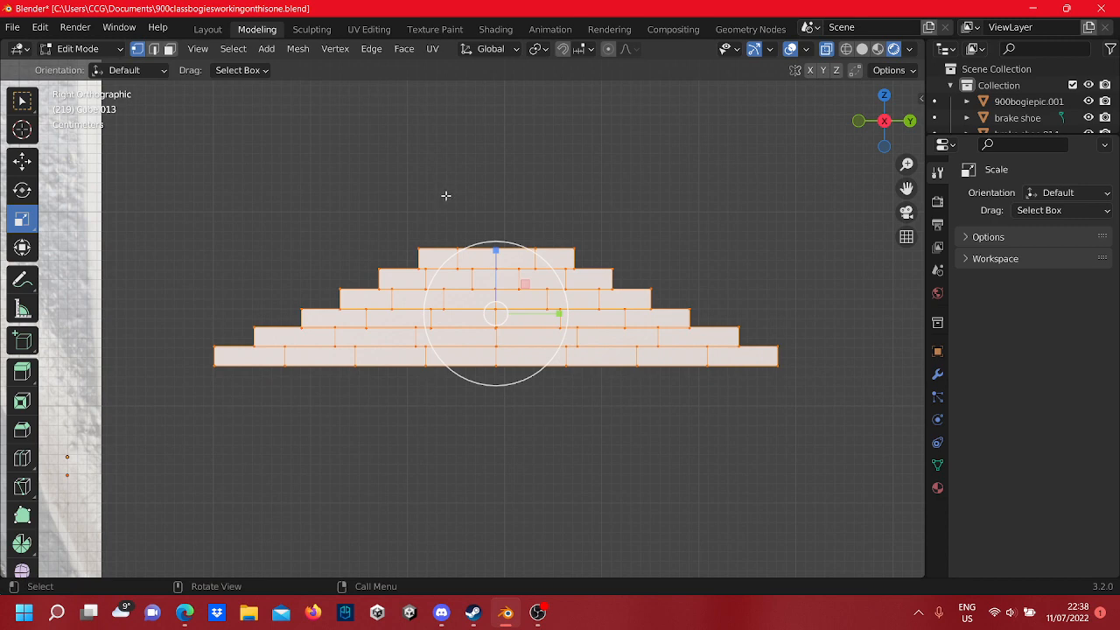
drag(495, 251, 499, 300)
scroll(549, 276, up, 2)
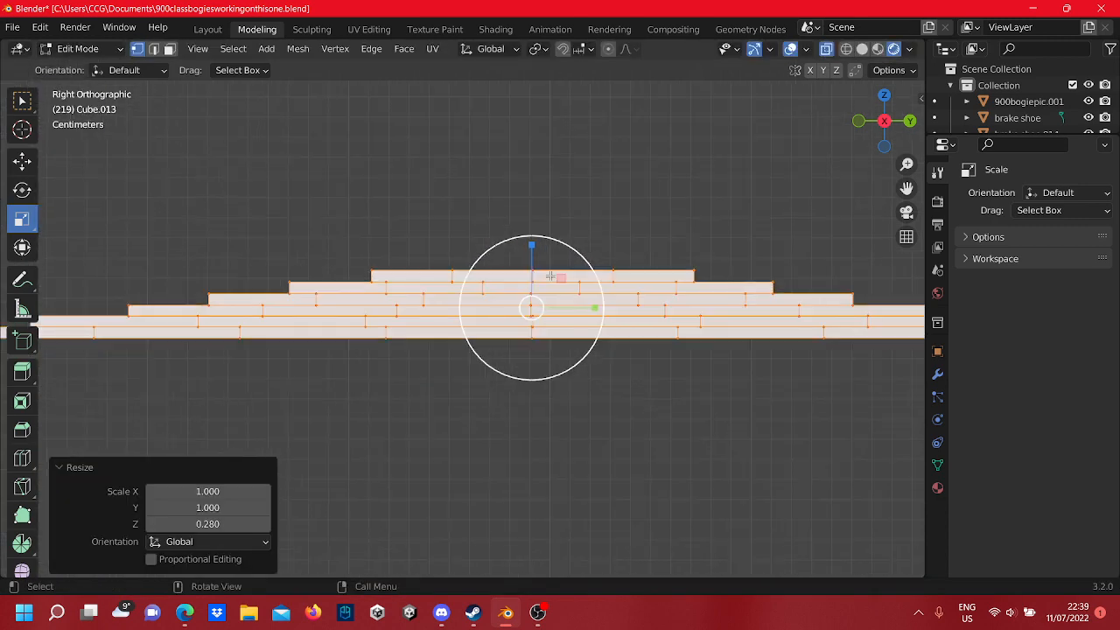
- Examine the flattened six-bar stack in perspective and from the side
scroll(525, 278, down, 3)
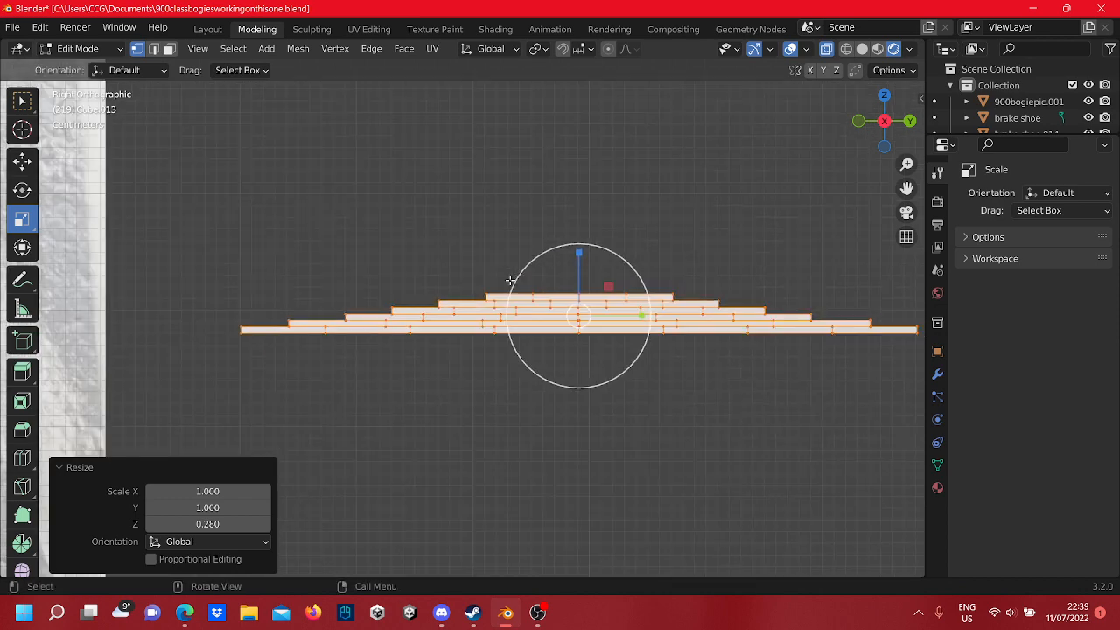
shift+middle_drag(511, 280, 3, 166)
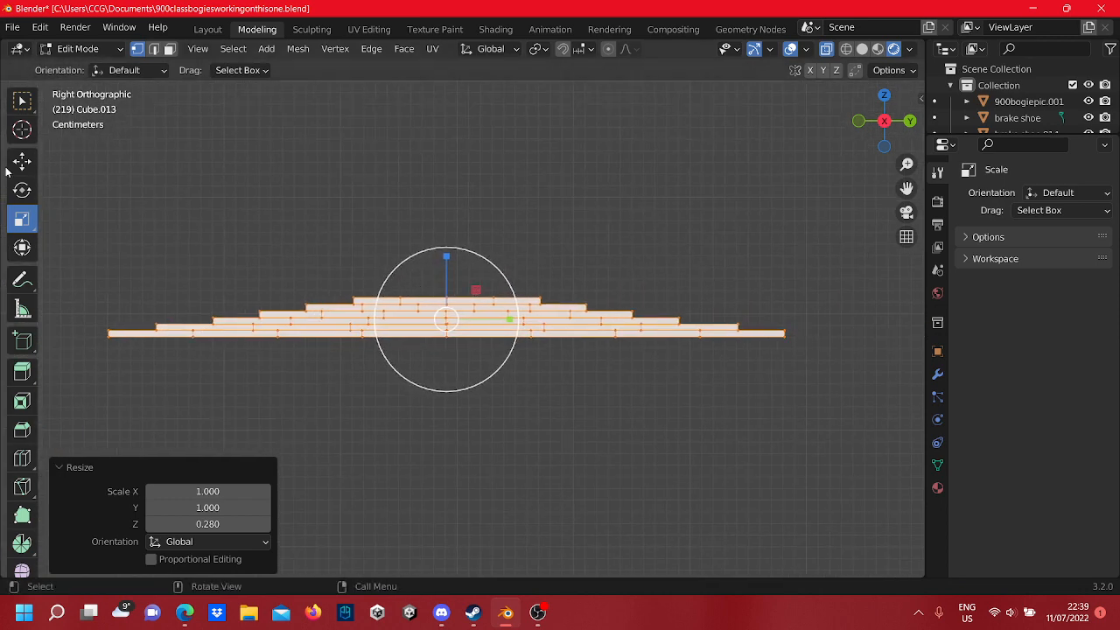
scroll(566, 377, up, 1)
middle_drag(565, 377, 539, 248)
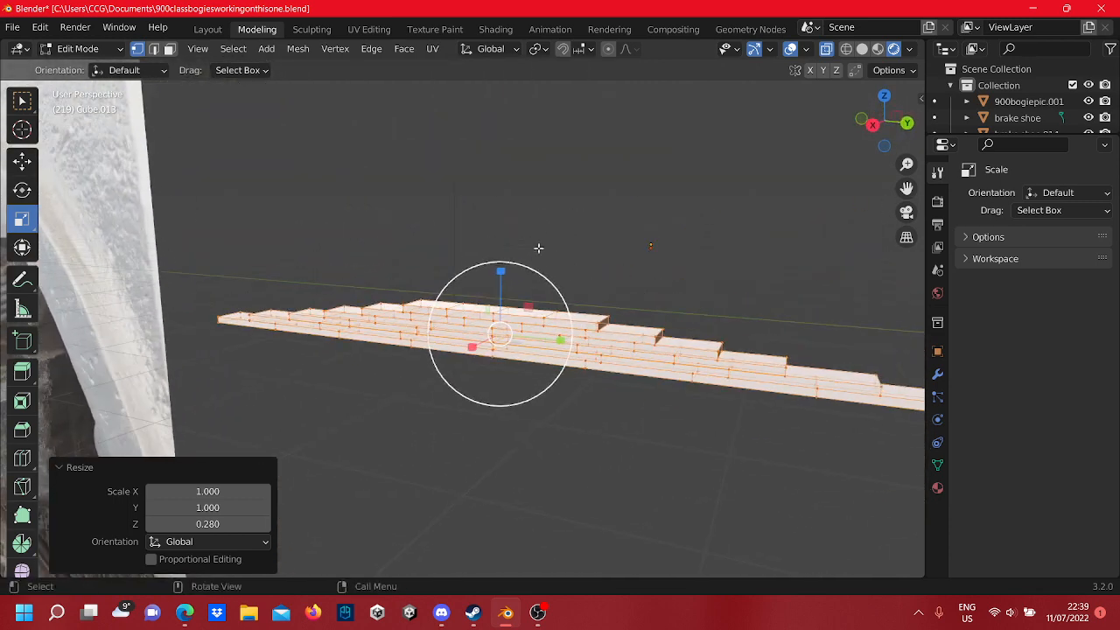
drag(500, 271, 535, 468)
mouse_move(535, 467)
middle_down()
mouse_move(518, 457)
mouse_move(550, 450)
mouse_move(533, 480)
middle_up()
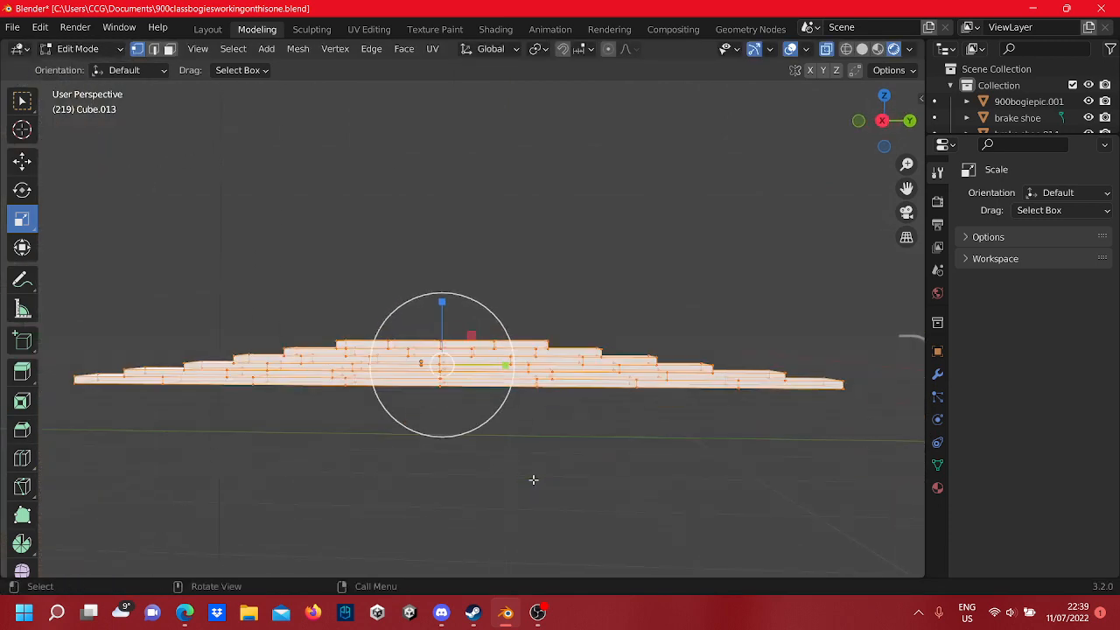
scroll(521, 453, down, 2)
scroll(522, 452, up, 2)
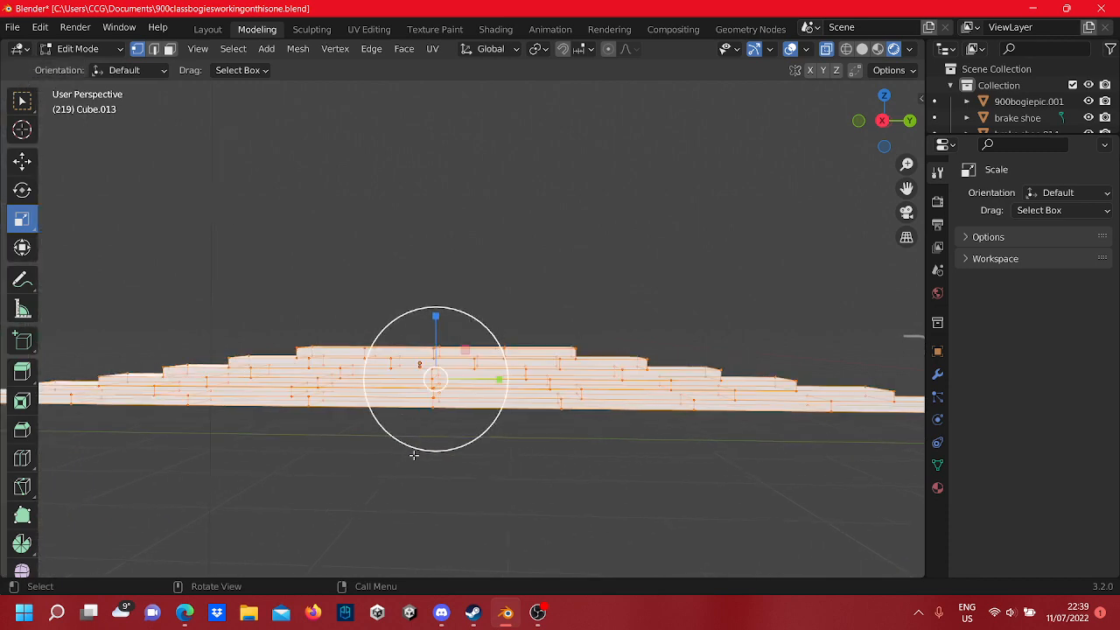
shift+middle_drag(414, 455, 642, 390)
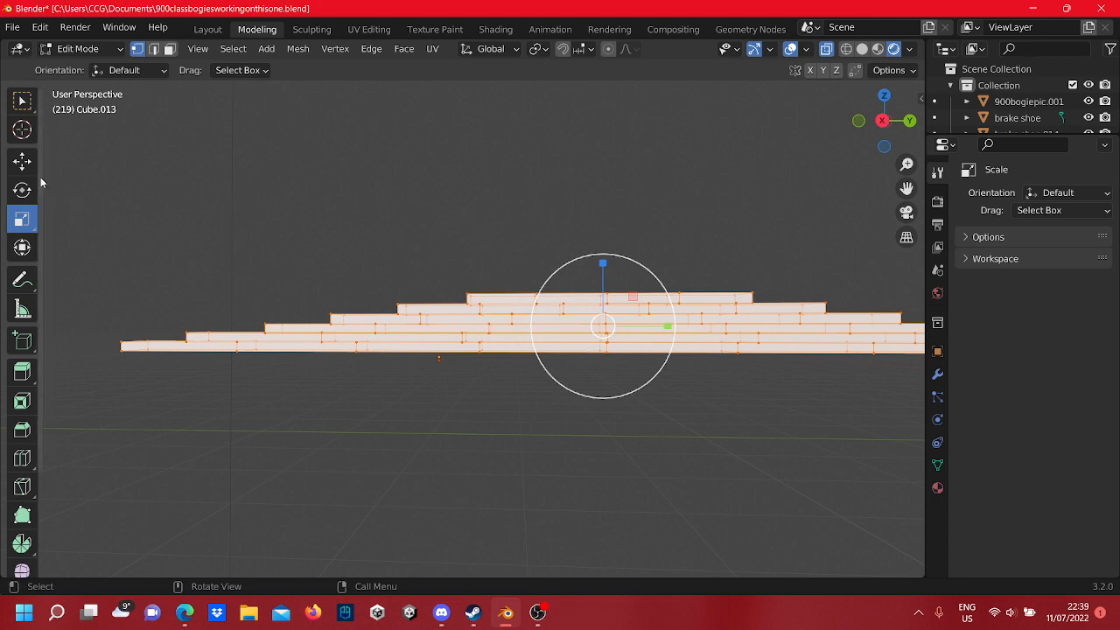
- Move the whole six-bar stack up about 0.0327 m along Z
click(22, 160)
scroll(376, 294, down, 1)
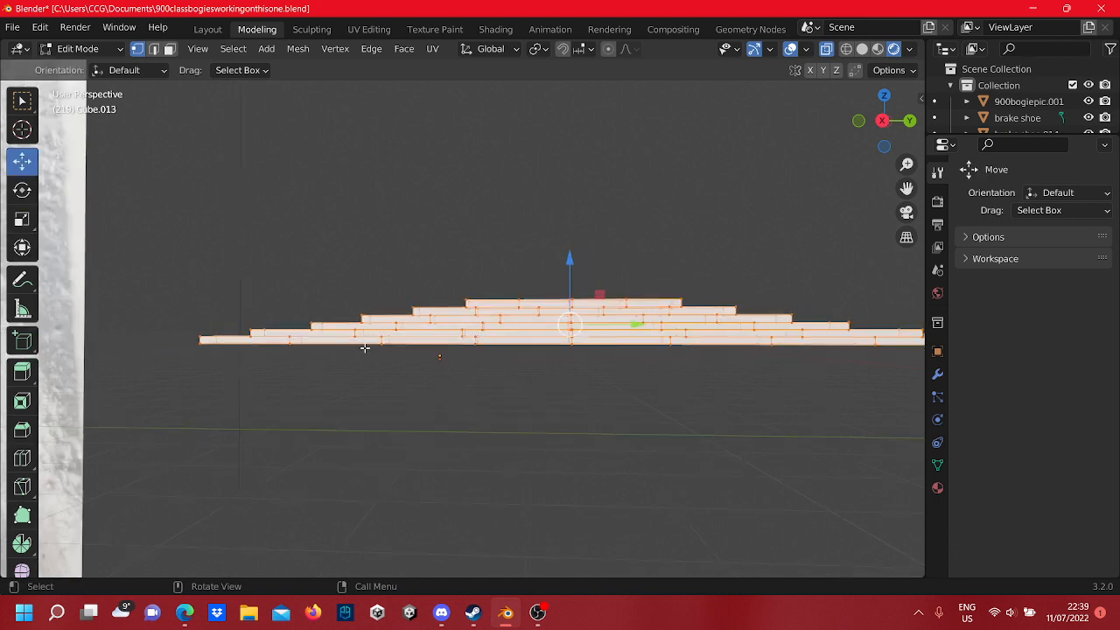
middle_drag(381, 360, 392, 360)
scroll(392, 360, down, 2)
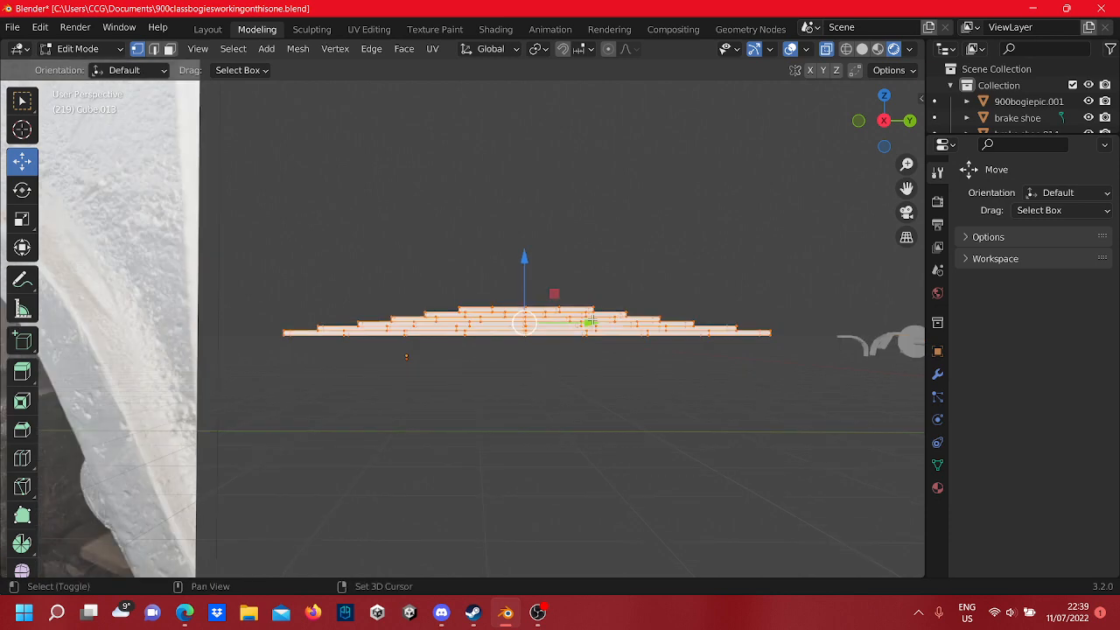
shift+middle_drag(583, 325, 537, 343)
scroll(538, 343, up, 4)
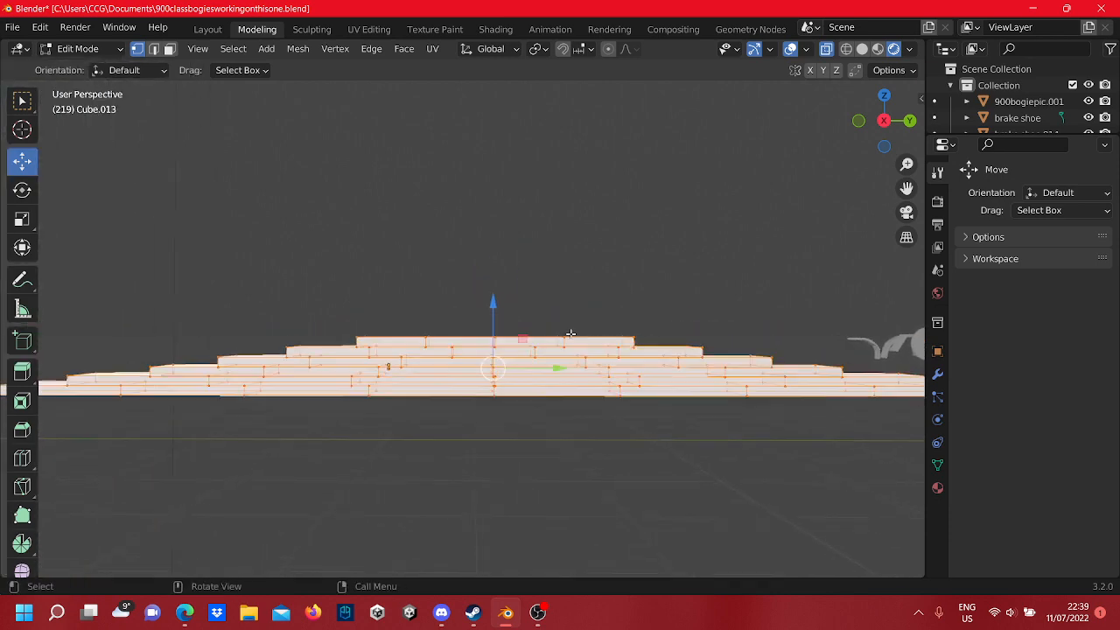
drag(494, 314, 499, 255)
- Compare the stack with the bogie reference photos and return to the right orthographic view
scroll(529, 230, down, 5)
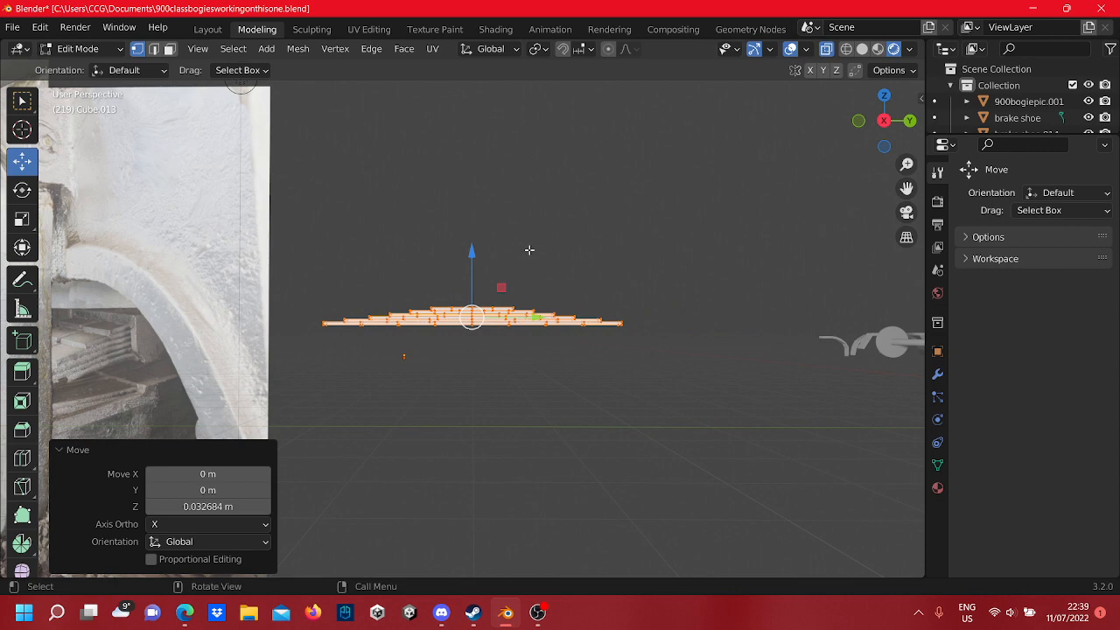
scroll(517, 302, down, 3)
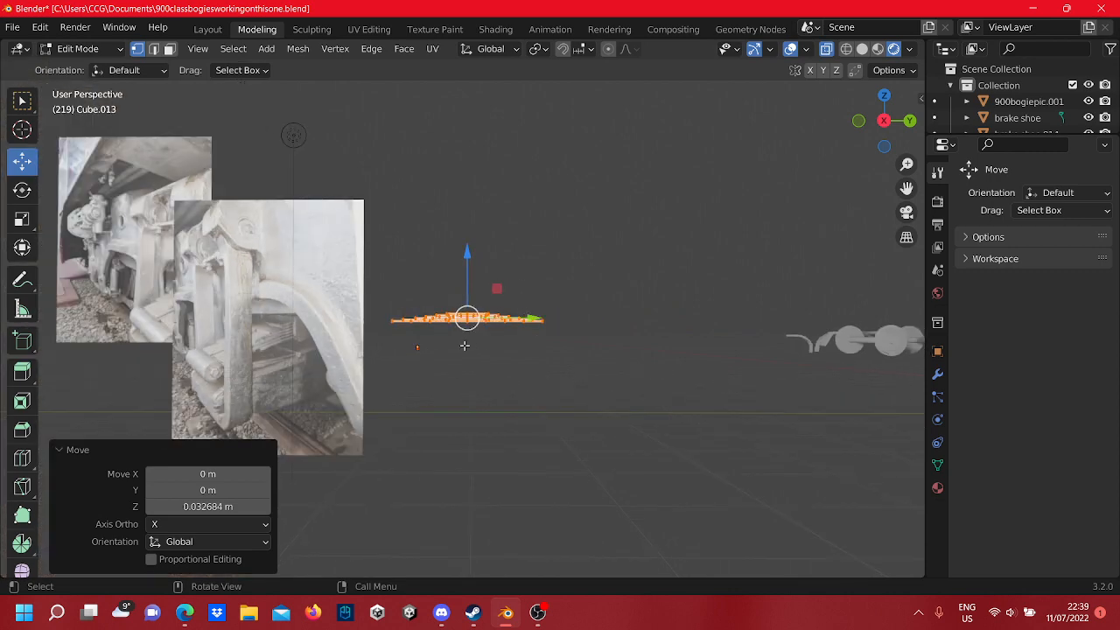
scroll(465, 346, up, 7)
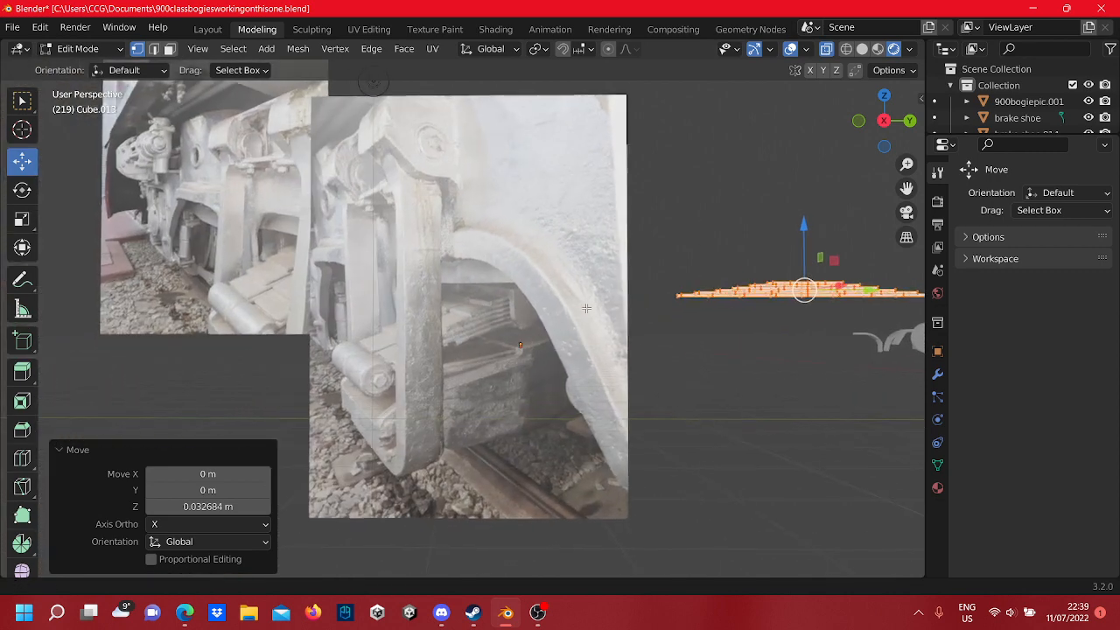
scroll(531, 351, down, 8)
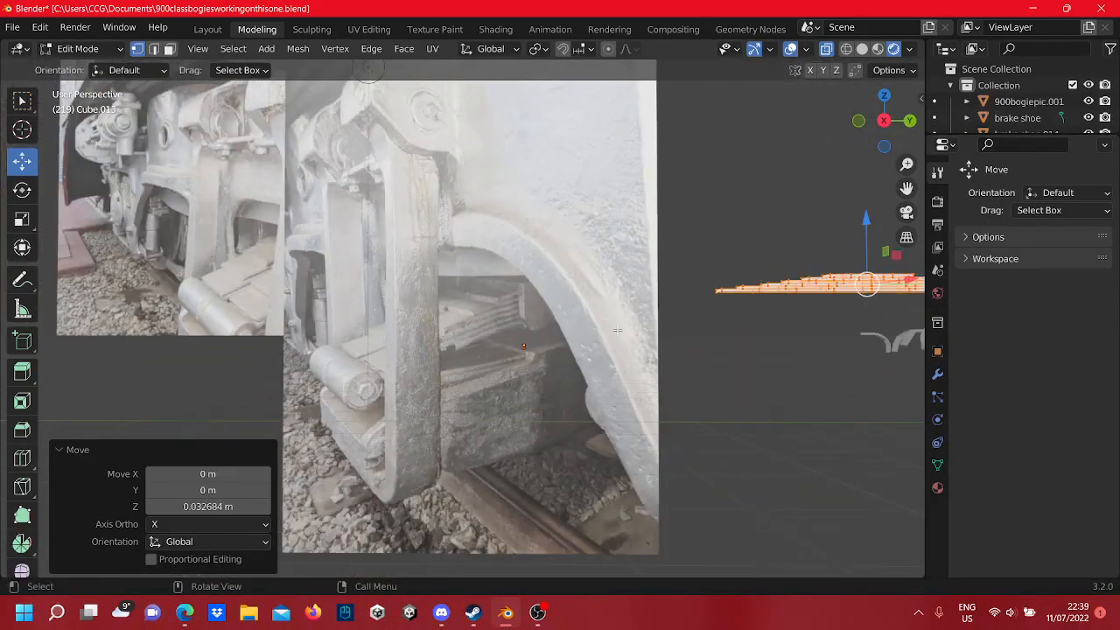
scroll(598, 327, up, 4)
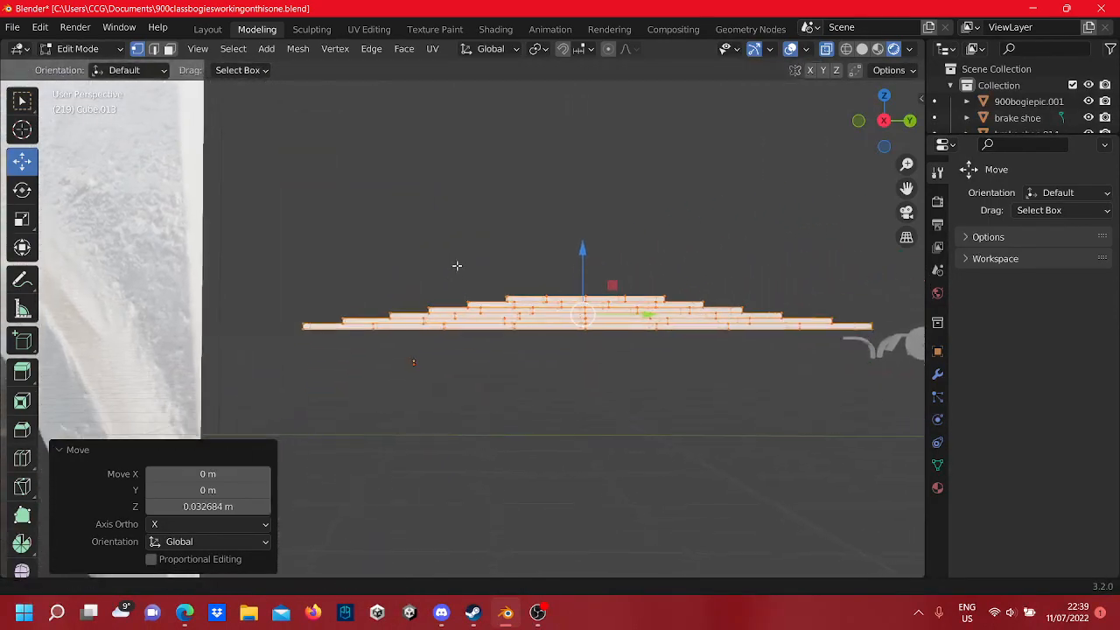
key(KP_5)
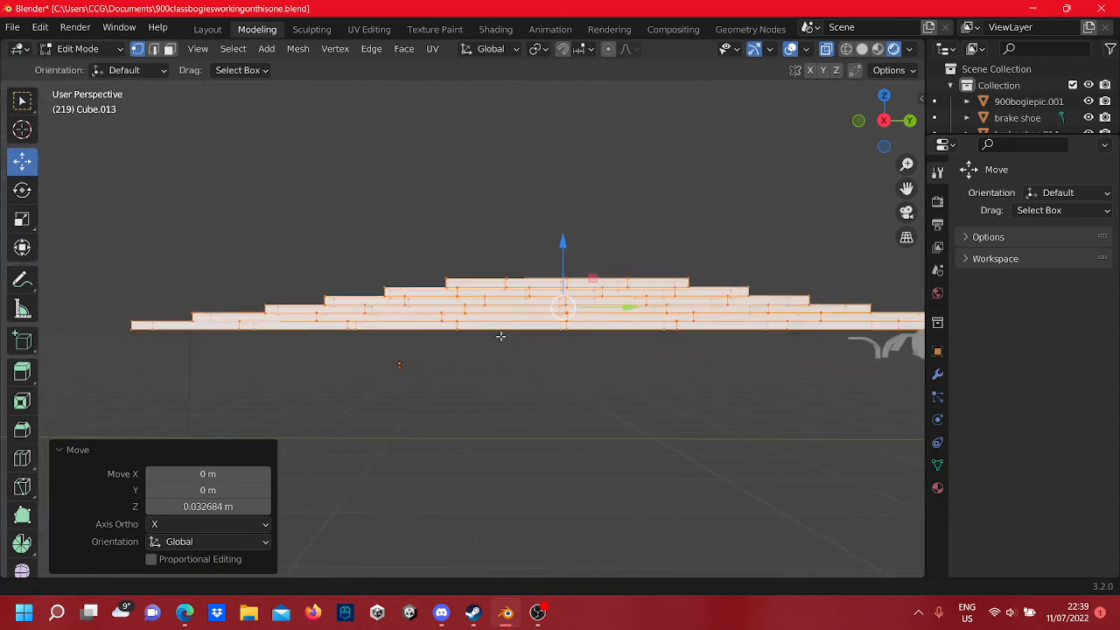
click(886, 124)
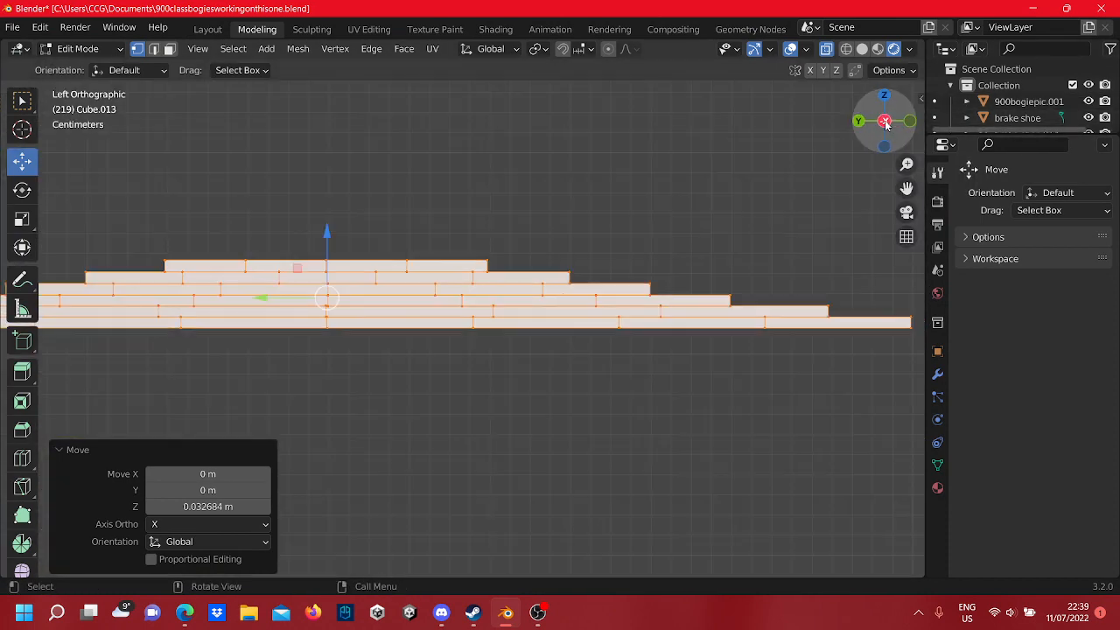
click(886, 124)
click(885, 124)
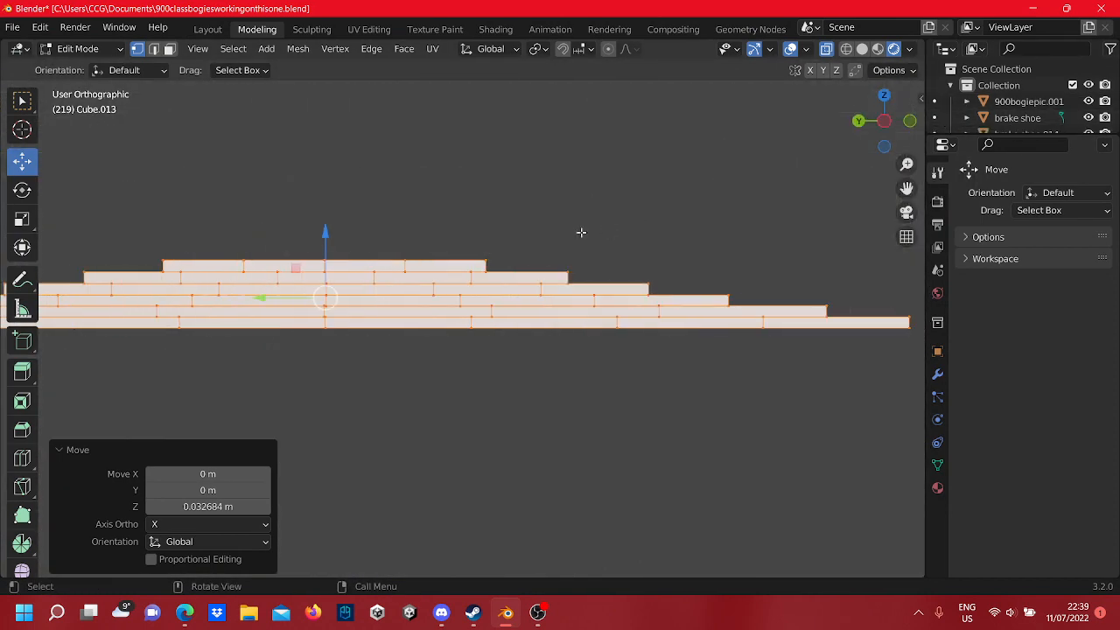
click(885, 121)
scroll(492, 310, down, 1)
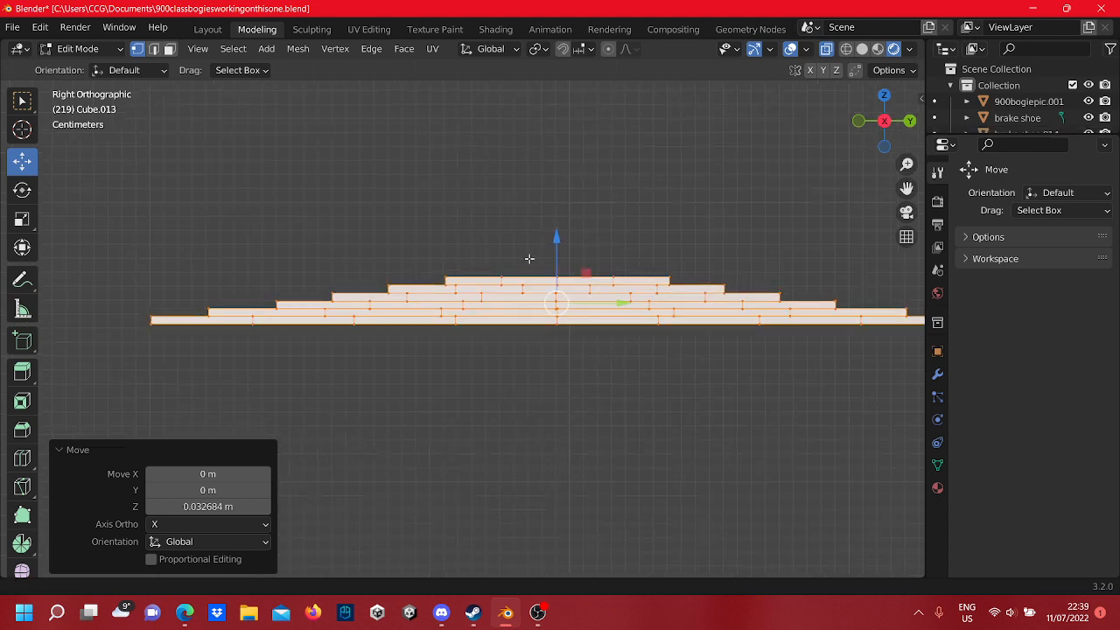
- Try to lower the left half of the stack along Z and extend its selection on the second bar
shift+middle_drag(528, 257, 564, 198)
drag(580, 296, 182, 170)
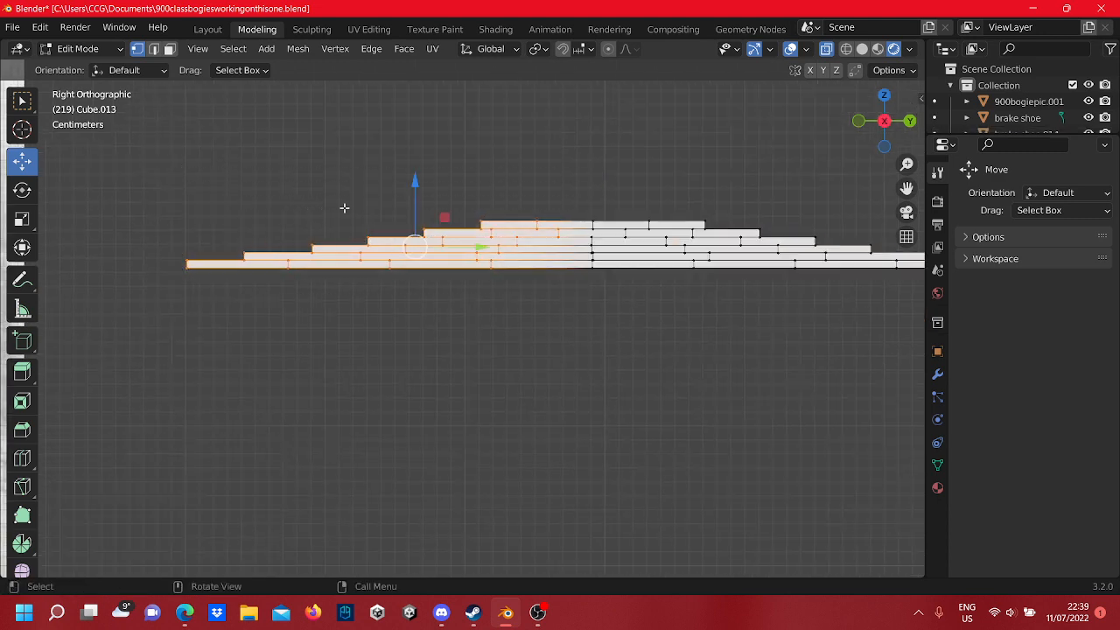
drag(420, 186, 414, 195)
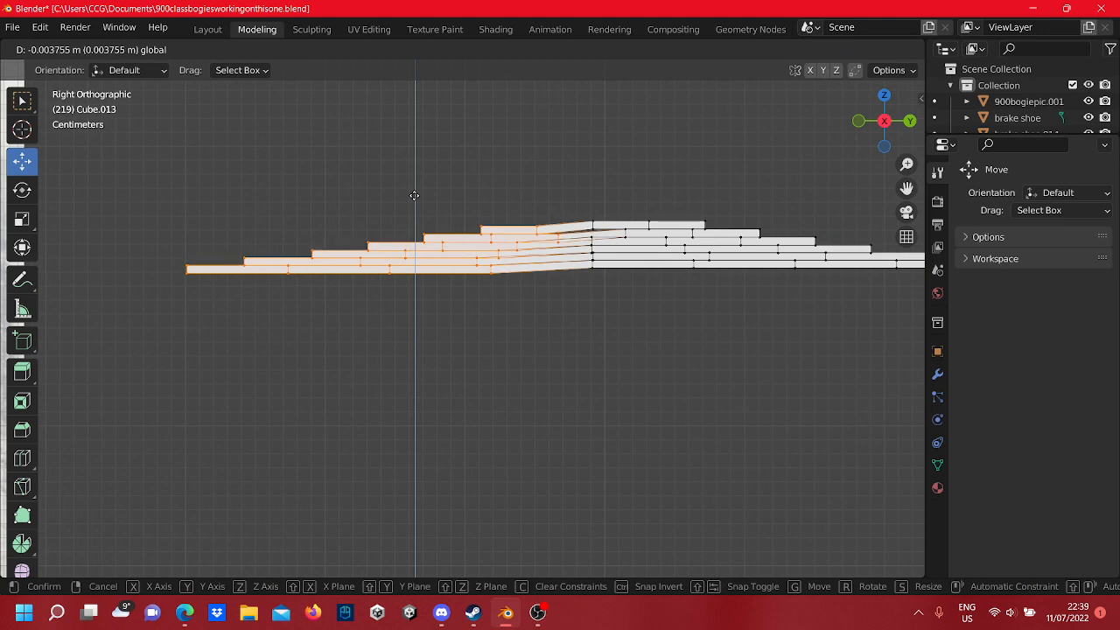
drag(414, 195, 415, 185)
scroll(604, 260, up, 3)
shift+middle_drag(600, 199, 598, 310)
shift+click(628, 271)
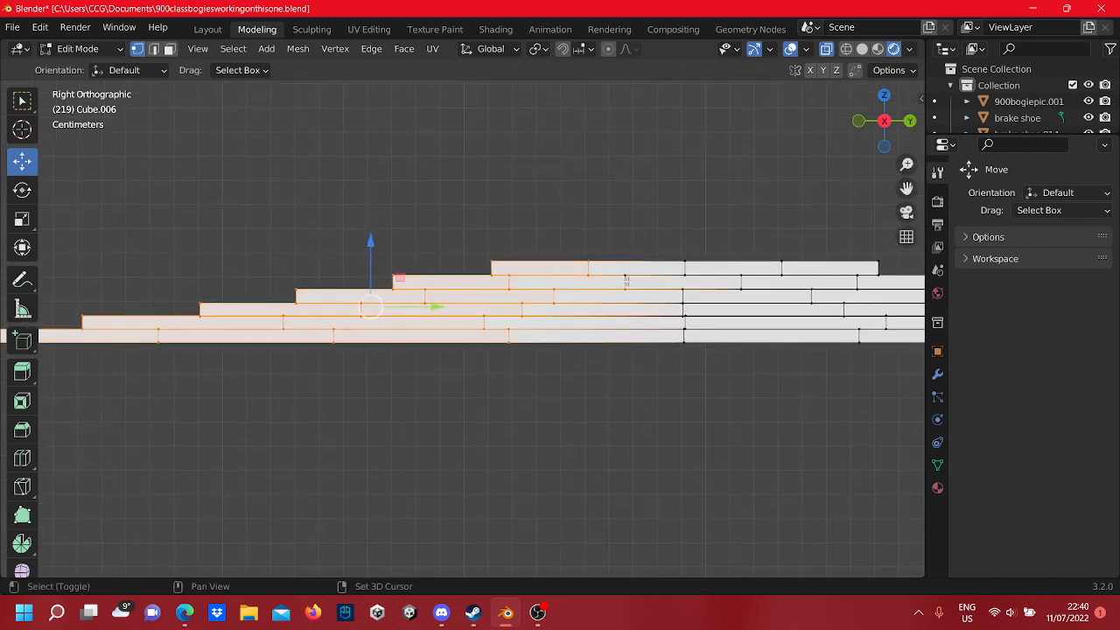
shift+click(626, 290)
click(598, 398)
- Select the left-hand vertices of all six bars, from the stack's left tip to short of its centre
scroll(492, 394, down, 3)
shift+middle_drag(458, 383, 744, 383)
scroll(577, 354, up, 3)
drag(517, 370, 436, 280)
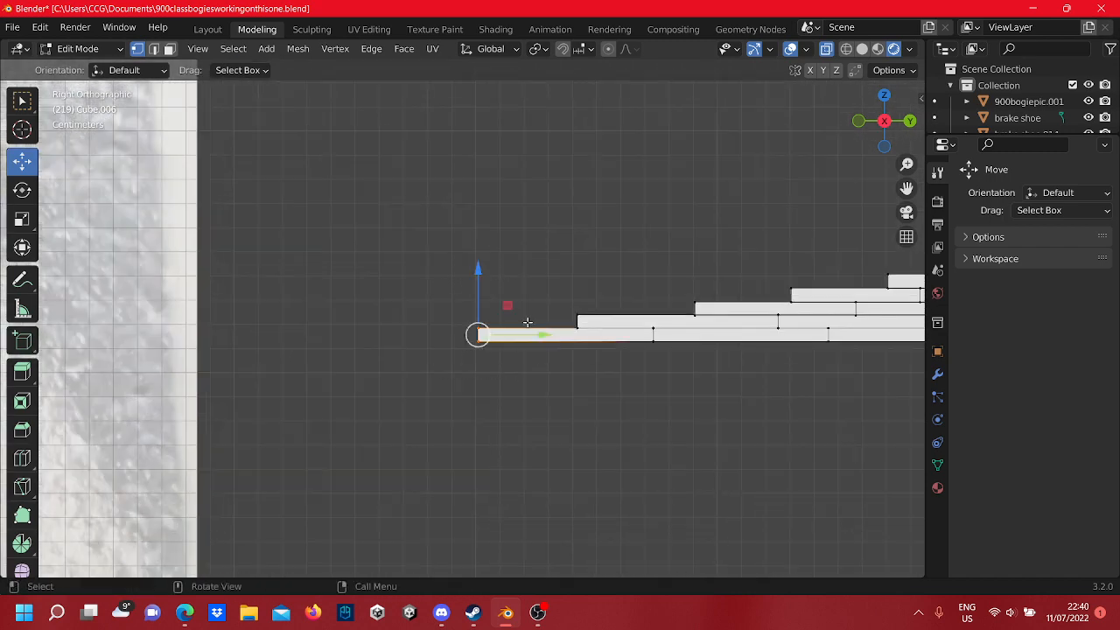
shift+drag(719, 395, 389, 234)
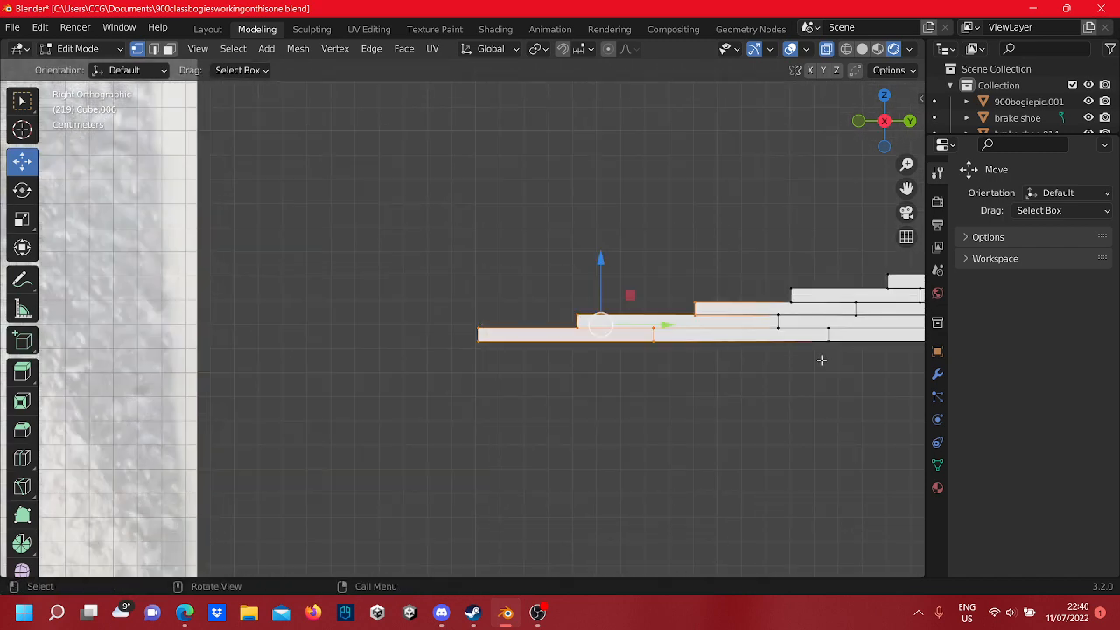
shift+middle_drag(892, 368, 629, 388)
shift+drag(629, 388, 502, 235)
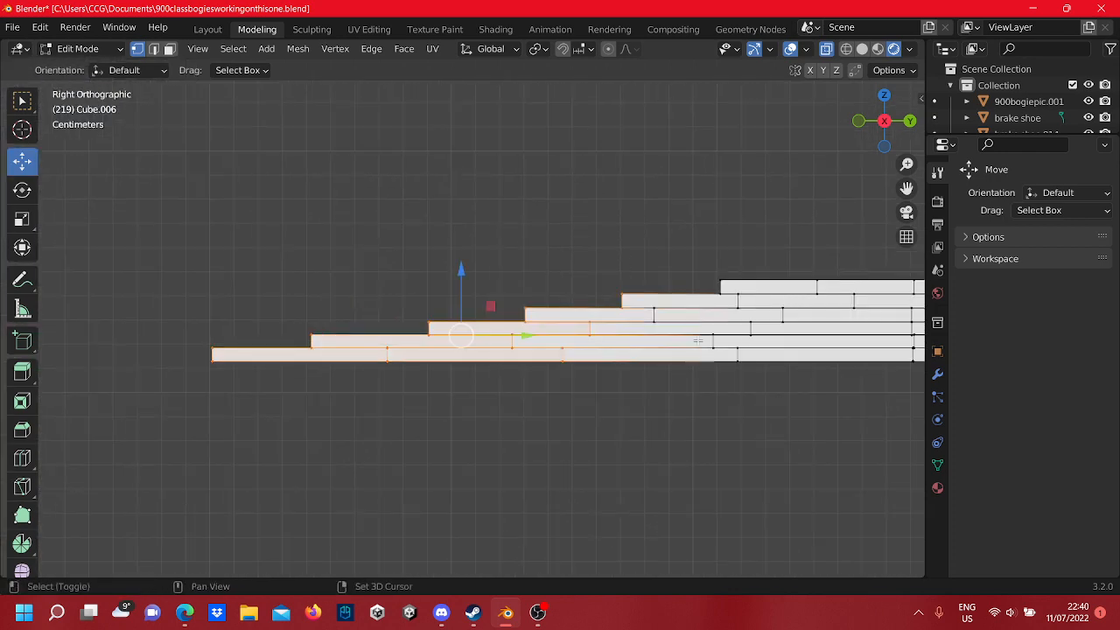
shift+middle_drag(746, 382, 613, 328)
shift+drag(613, 329, 517, 201)
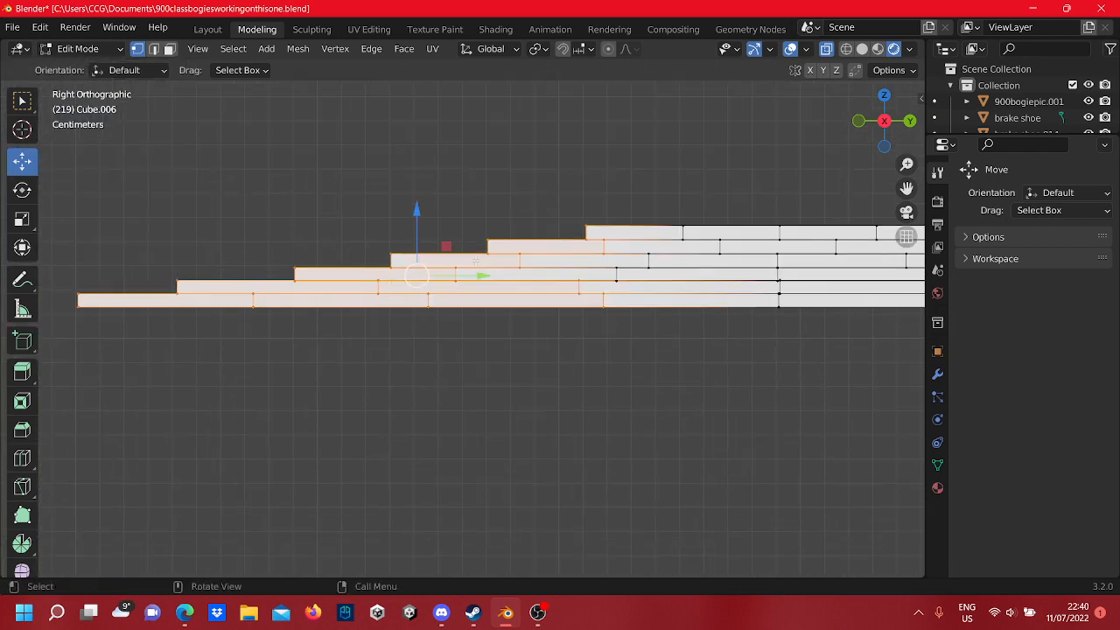
- Try to lower the selected left-hand vertices about 0.0022 m along Z
key(g)
key(z)
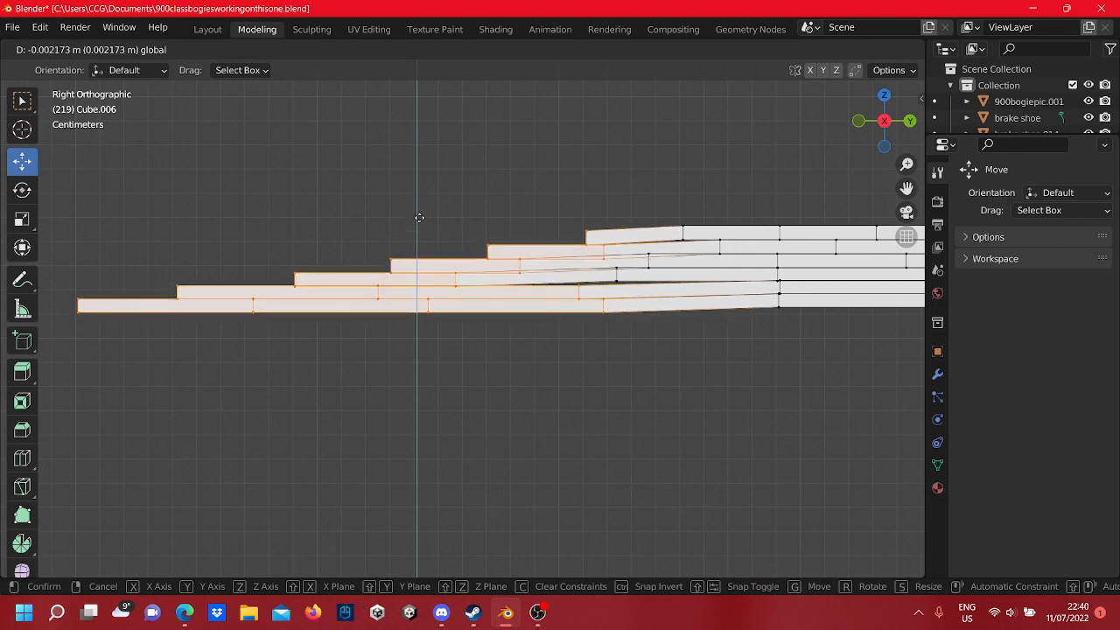
click(420, 217)
key(ctrl+z)
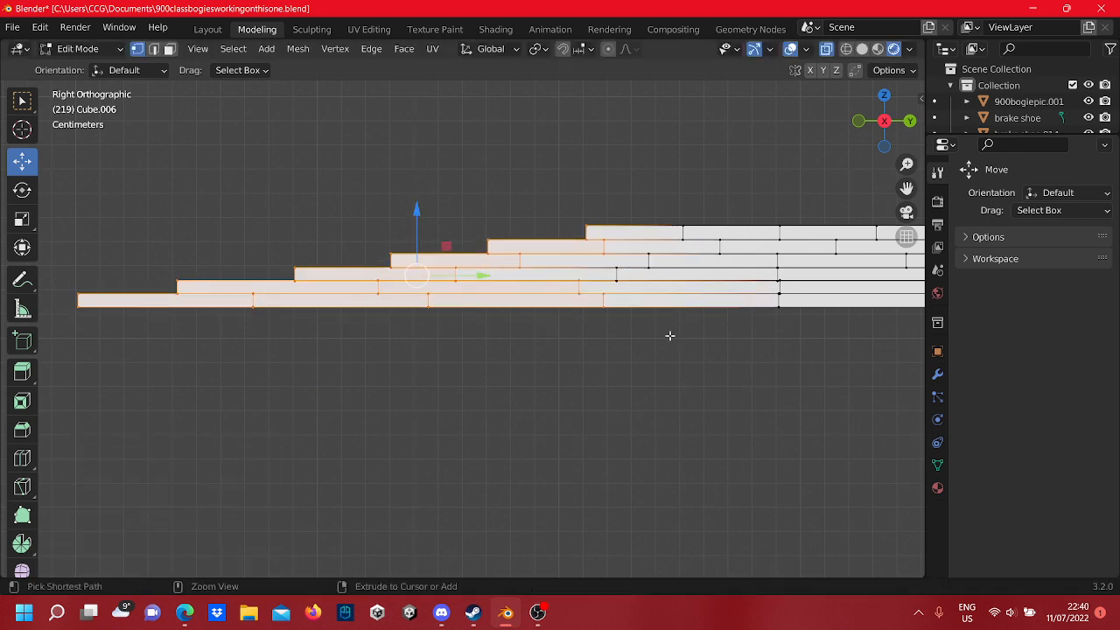
- Add the next inner vertices of the fourth and topmost bars to the selection and lower it 0.004346 m along Z
shift+drag(631, 287, 611, 255)
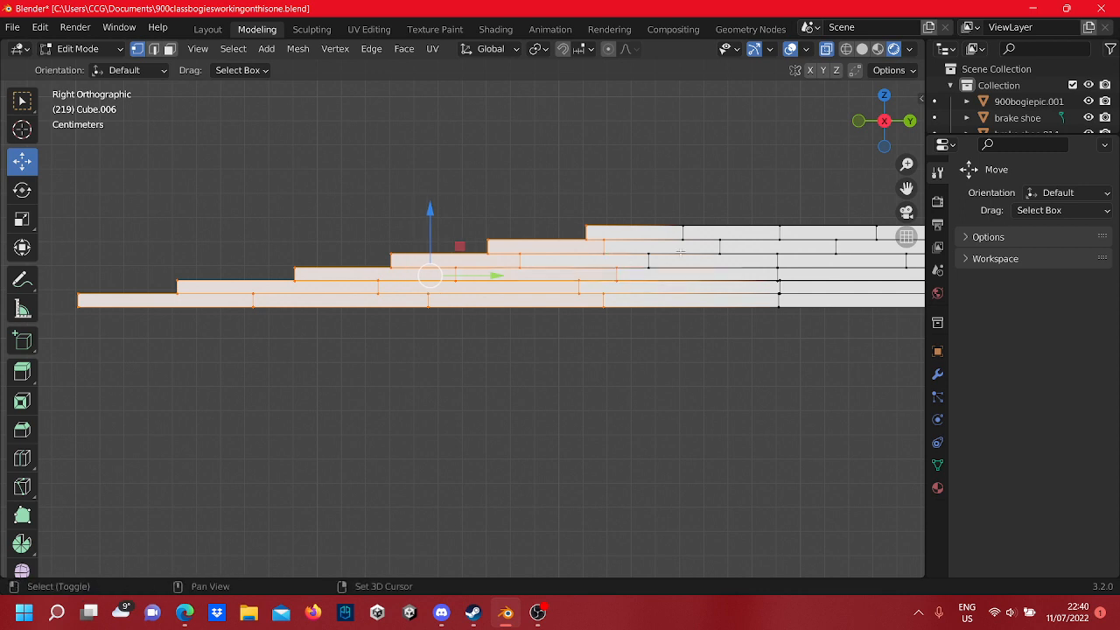
shift+drag(697, 252, 596, 210)
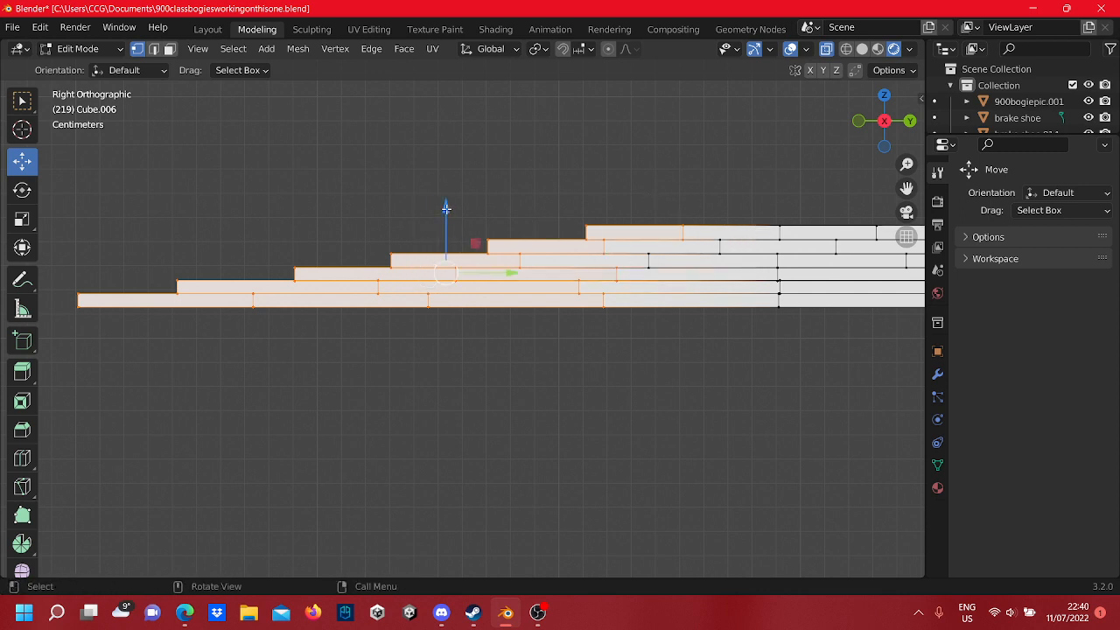
drag(445, 206, 444, 226)
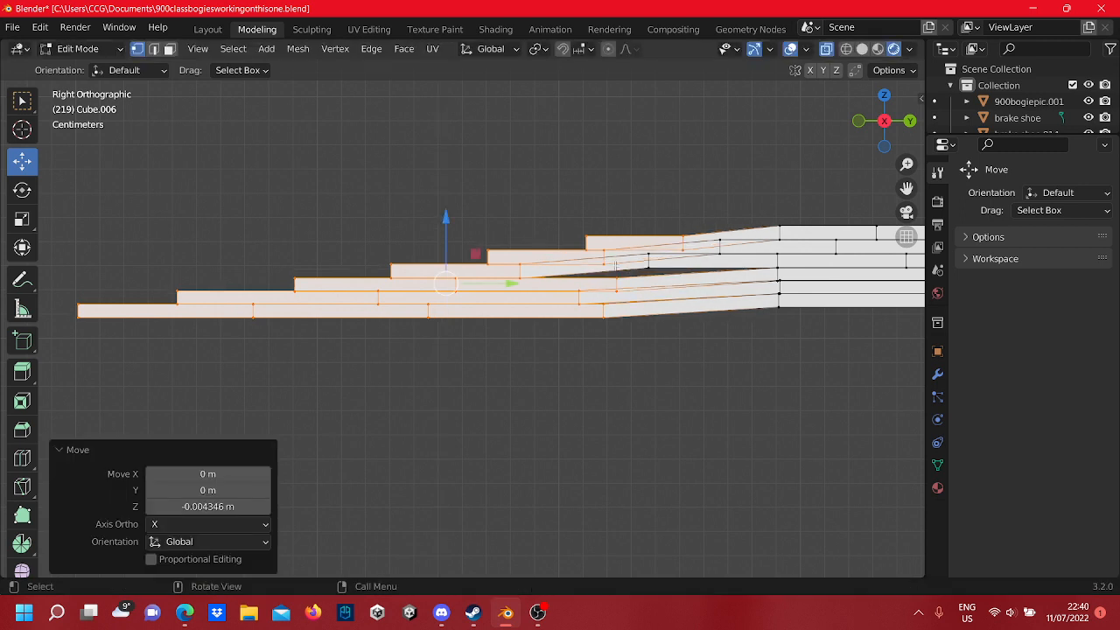
- Try to lower the left-out inner vertices of the third bar separately along Z
click(648, 252)
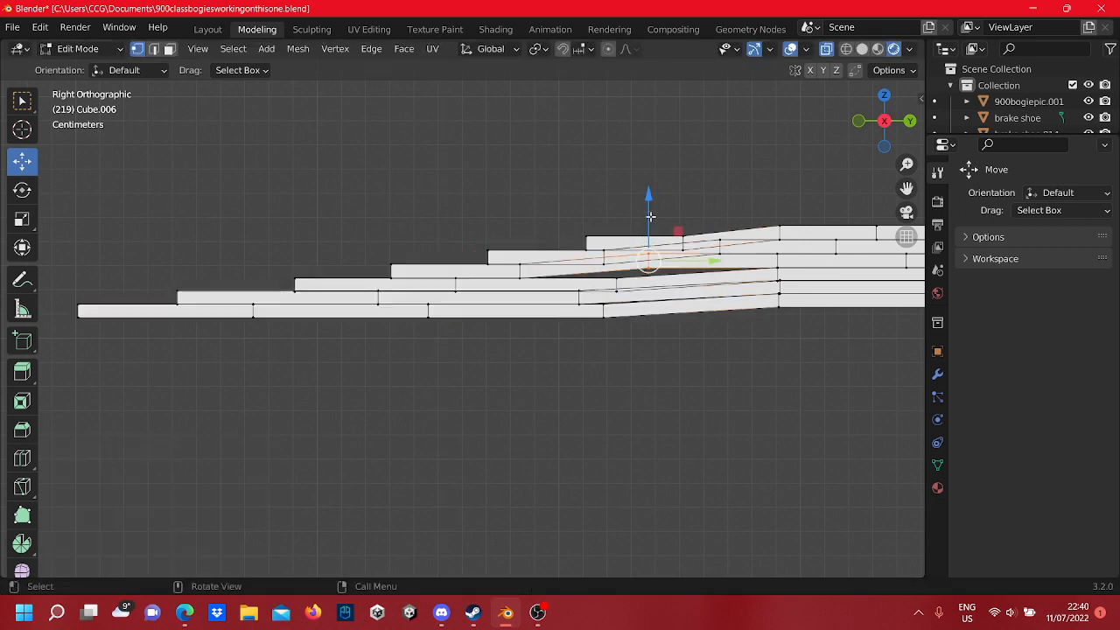
key(g)
key(z)
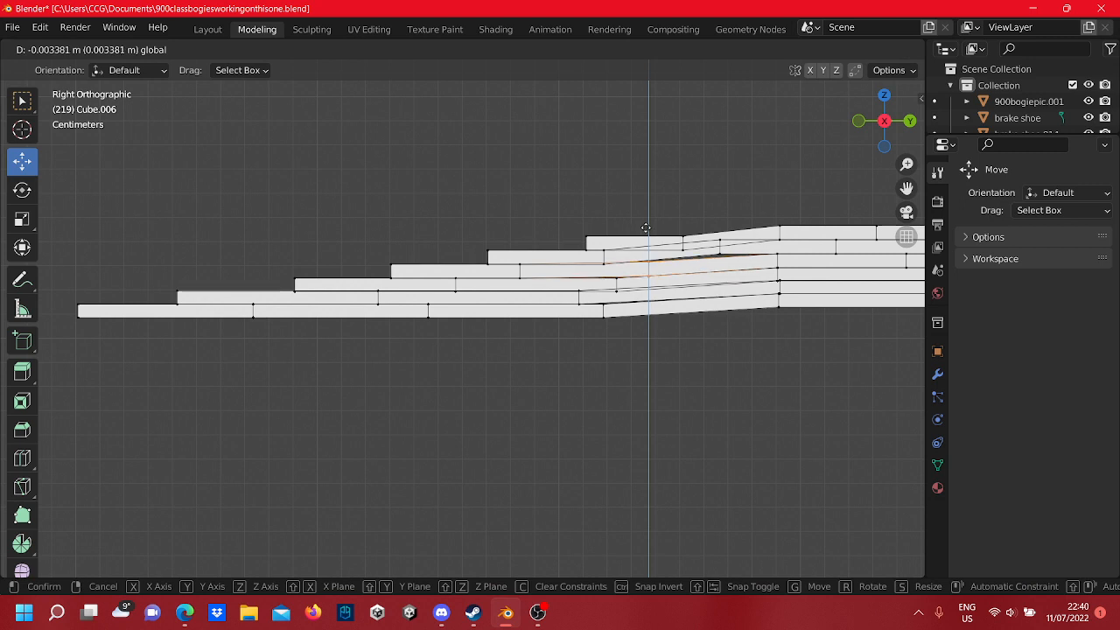
click(646, 228)
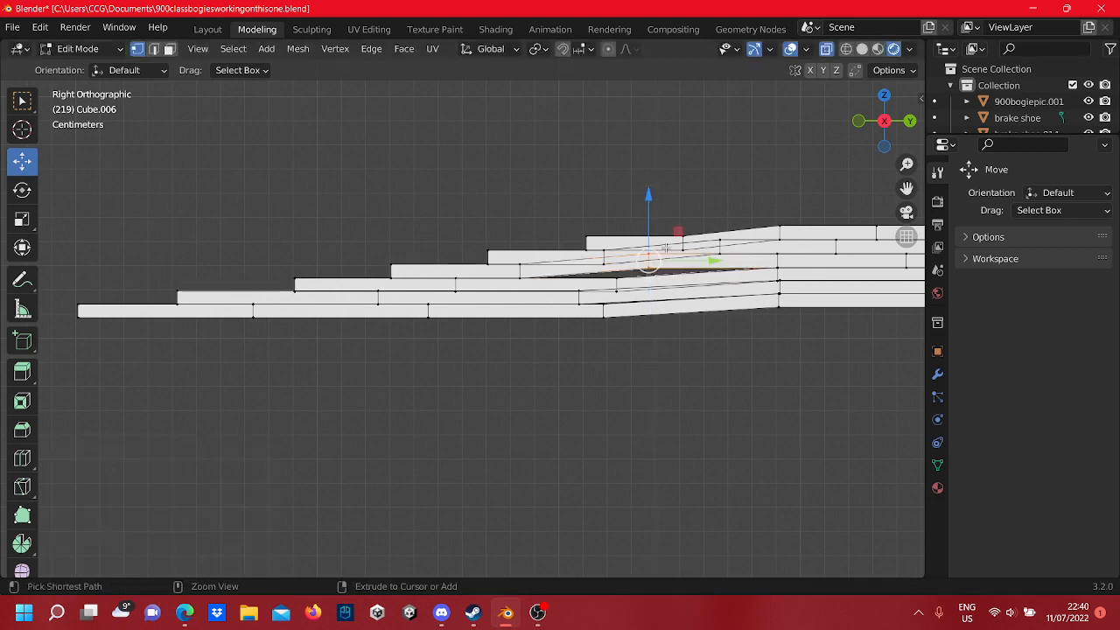
ctrl+click(756, 293)
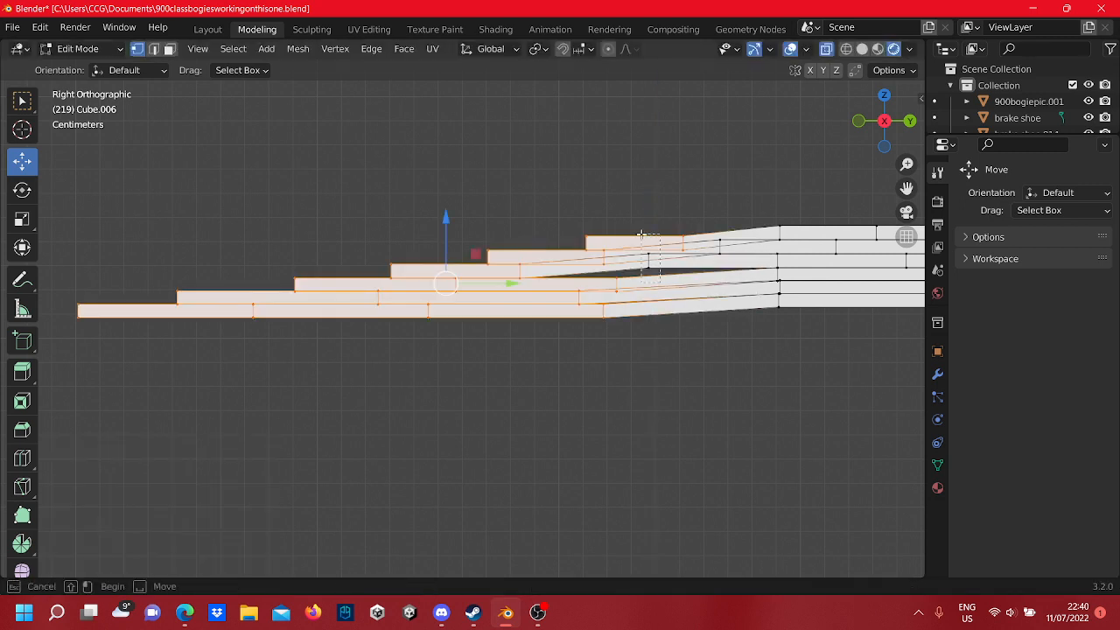
- Lower the left-out inner vertices of the second and third bars by 0.004346 m along Z
click(705, 256)
shift+drag(741, 276, 682, 213)
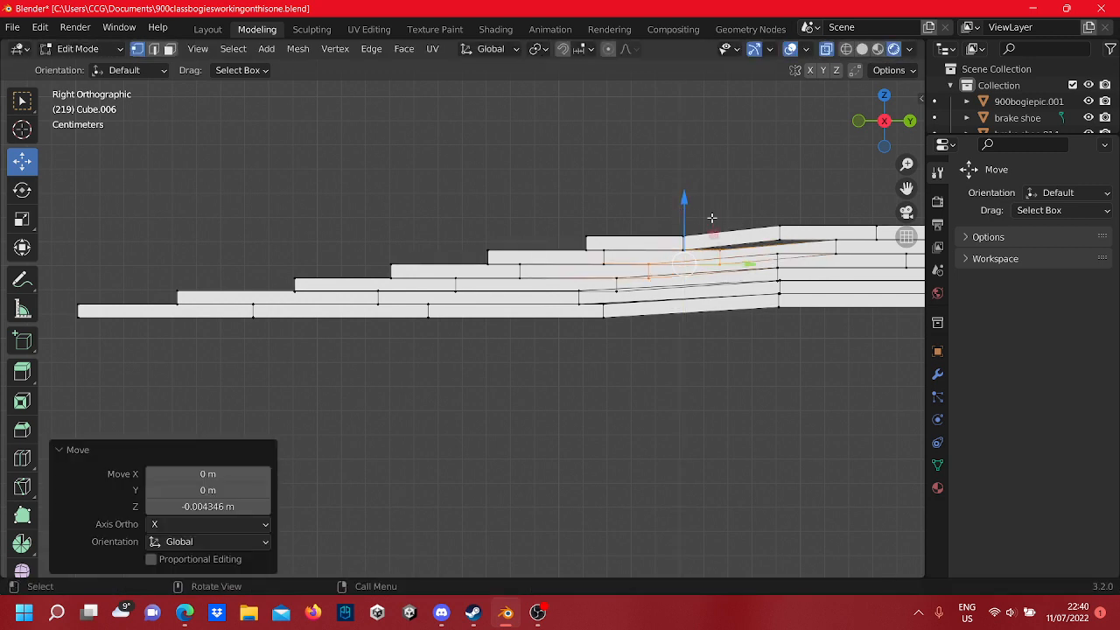
- Try to lower the centre vertices of the topmost bar along Z
click(783, 187)
shift+middle_drag(783, 186, 618, 249)
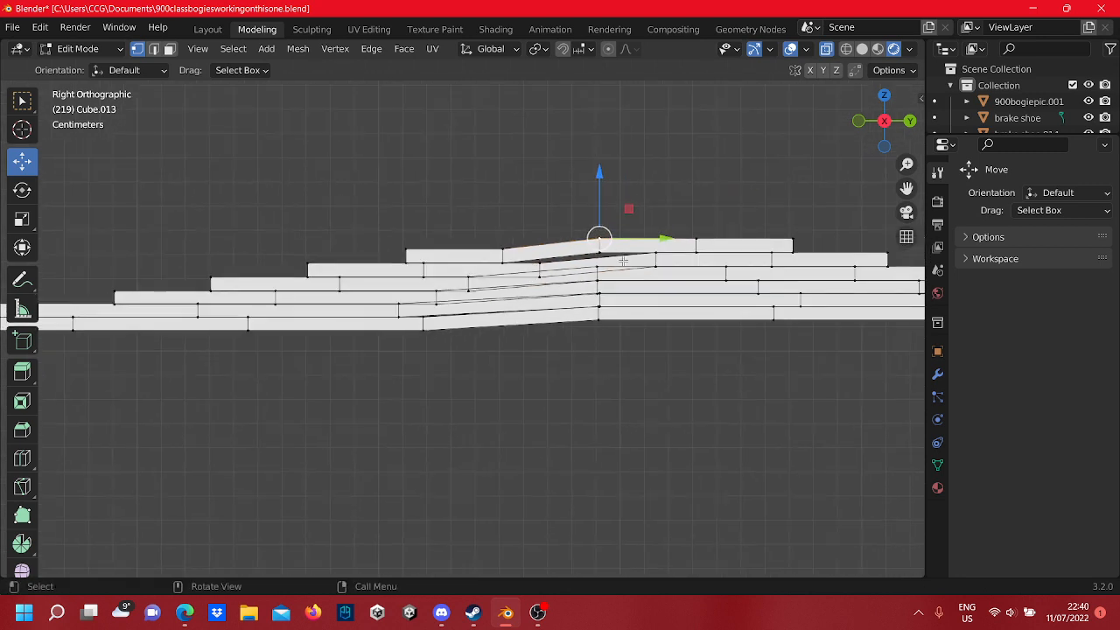
drag(599, 183, 596, 199)
click(417, 193)
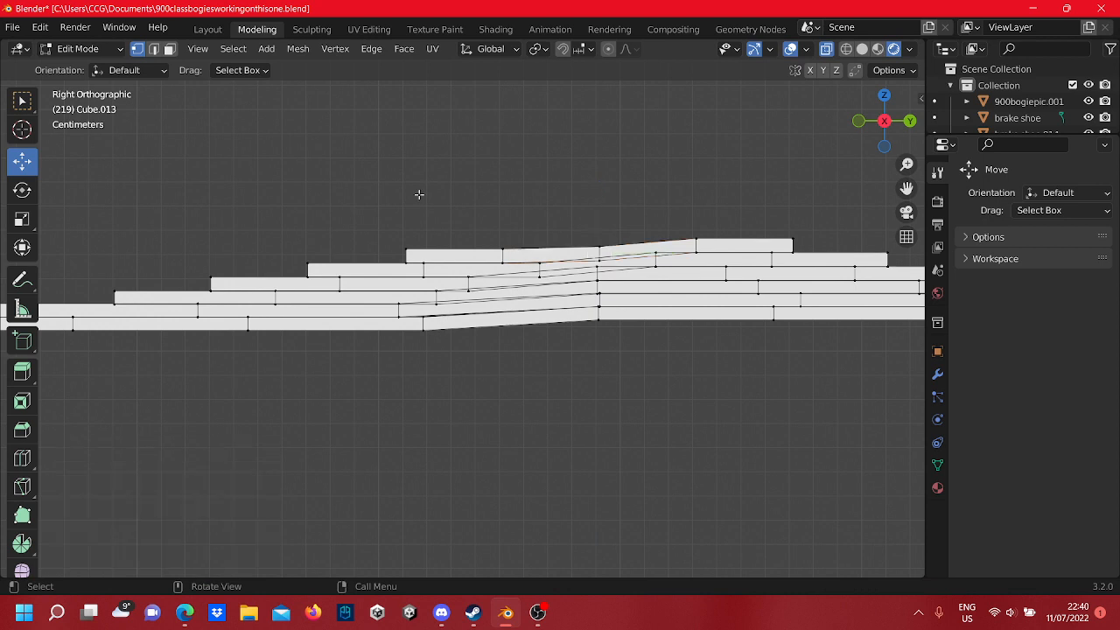
scroll(623, 337, down, 5)
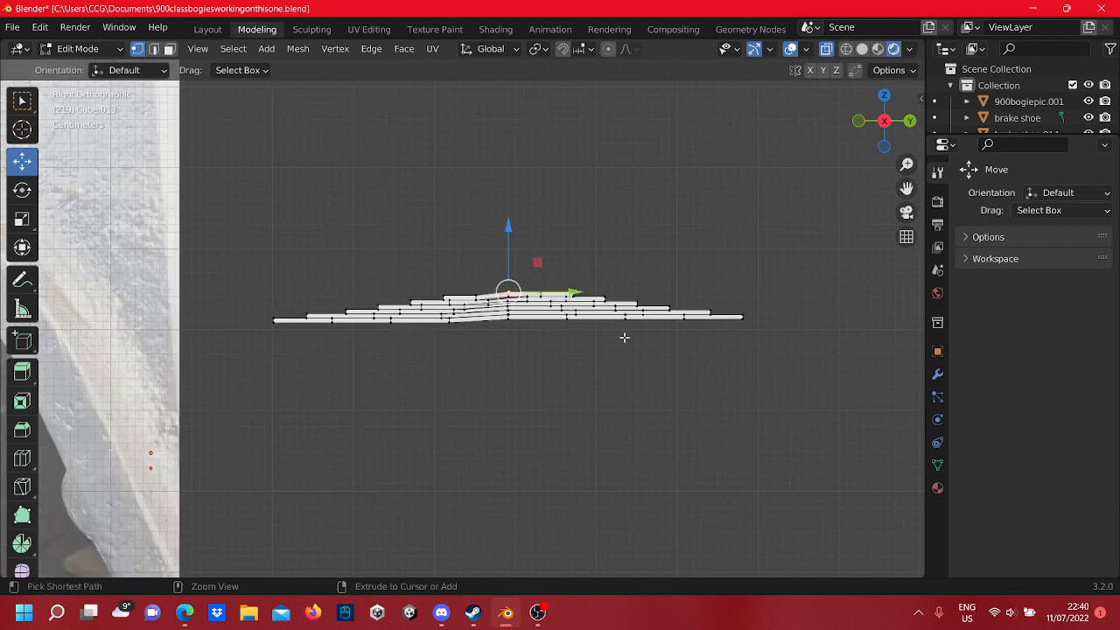
- Undo the vertex moves that bent the left half of the stack, restoring straight bars
key(ctrl+z)
key(ctrl+z)
key(ctrl+z)
key(ctrl+z)
key(ctrl+z)
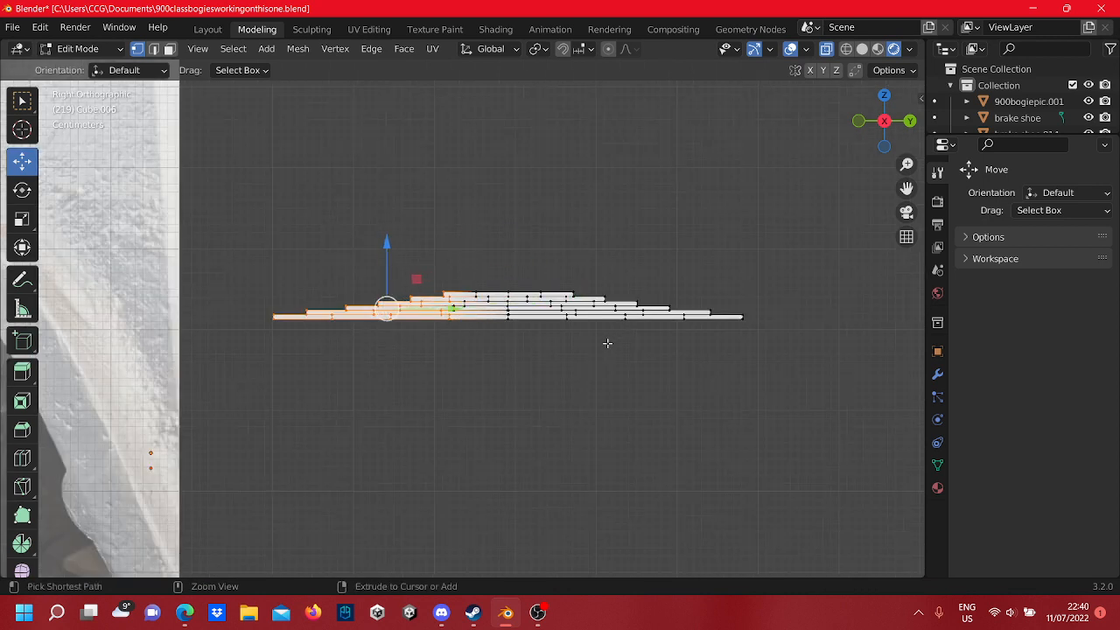
key(ctrl+z)
key(ctrl+z)
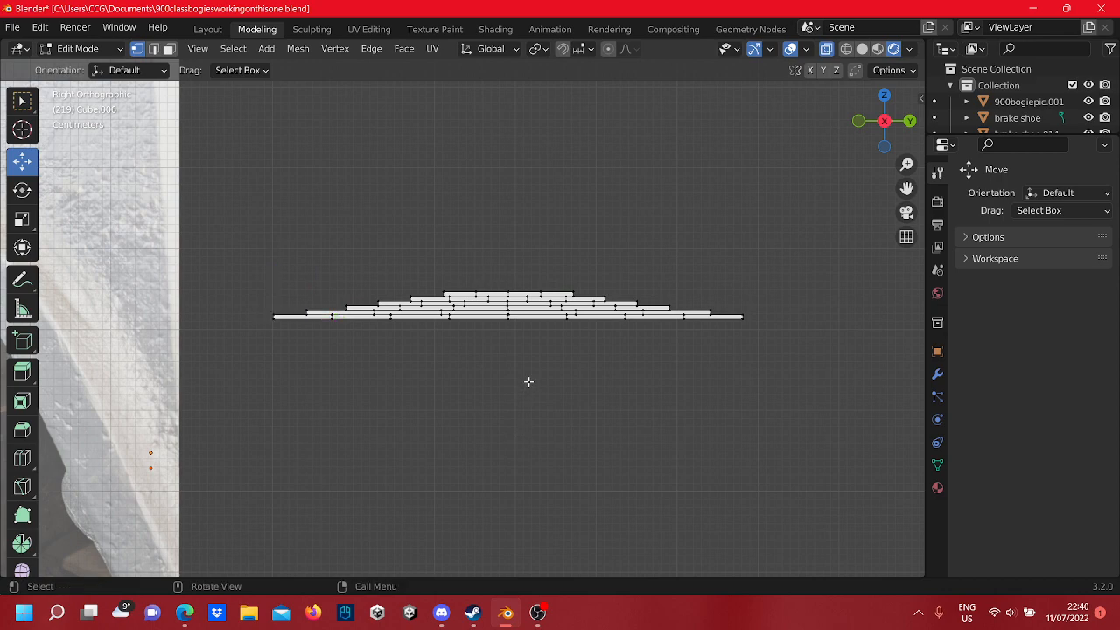
- Lower the left end vertices of the bottom bar along Z so its outermost segment slopes down
scroll(529, 381, down, 8)
scroll(528, 377, up, 8)
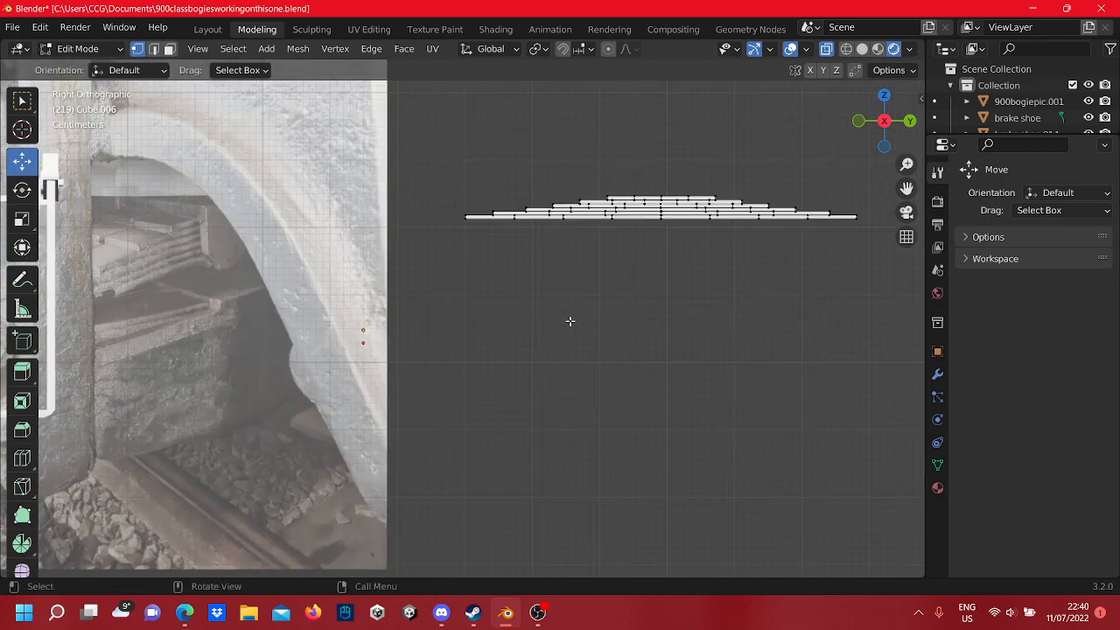
scroll(567, 317, down, 2)
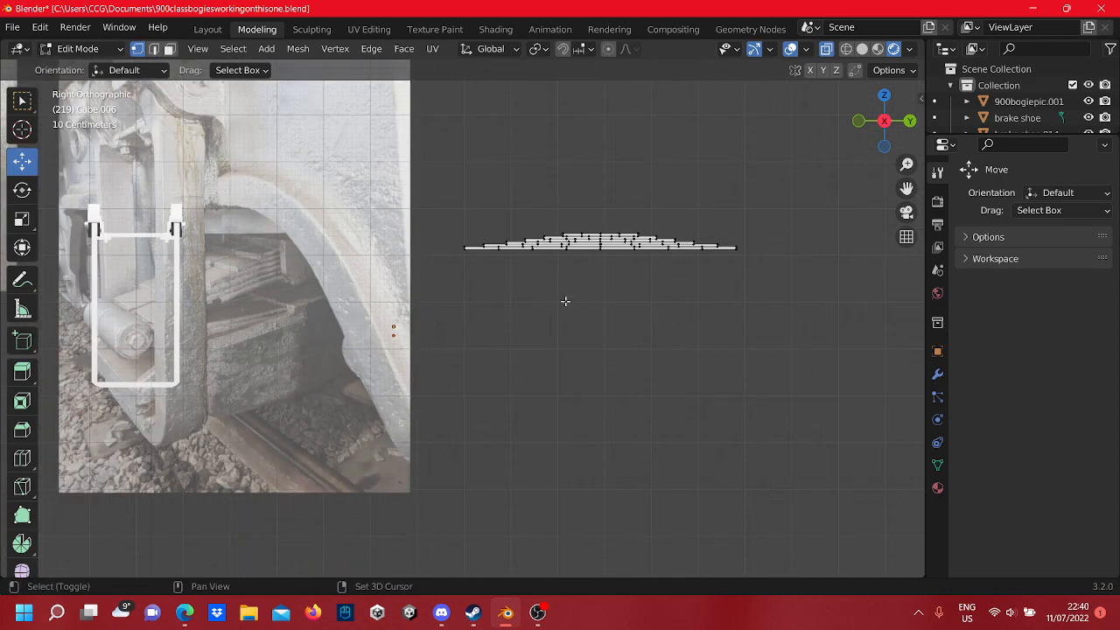
shift+middle_drag(565, 301, 509, 359)
scroll(490, 373, up, 4)
scroll(489, 374, down, 4)
scroll(509, 359, up, 5)
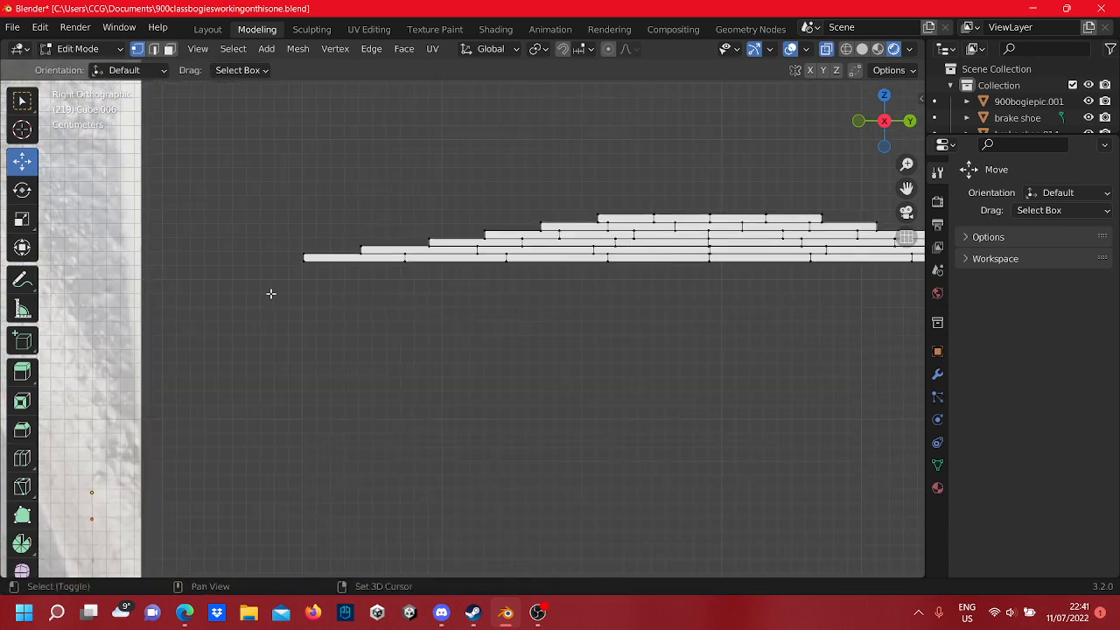
shift+middle_drag(271, 293, 399, 348)
scroll(434, 360, up, 4)
drag(434, 359, 400, 271)
- Lower the left end vertices of the second bar about 0.003 m along Z, then raise them by 0.000607 m
click(516, 290)
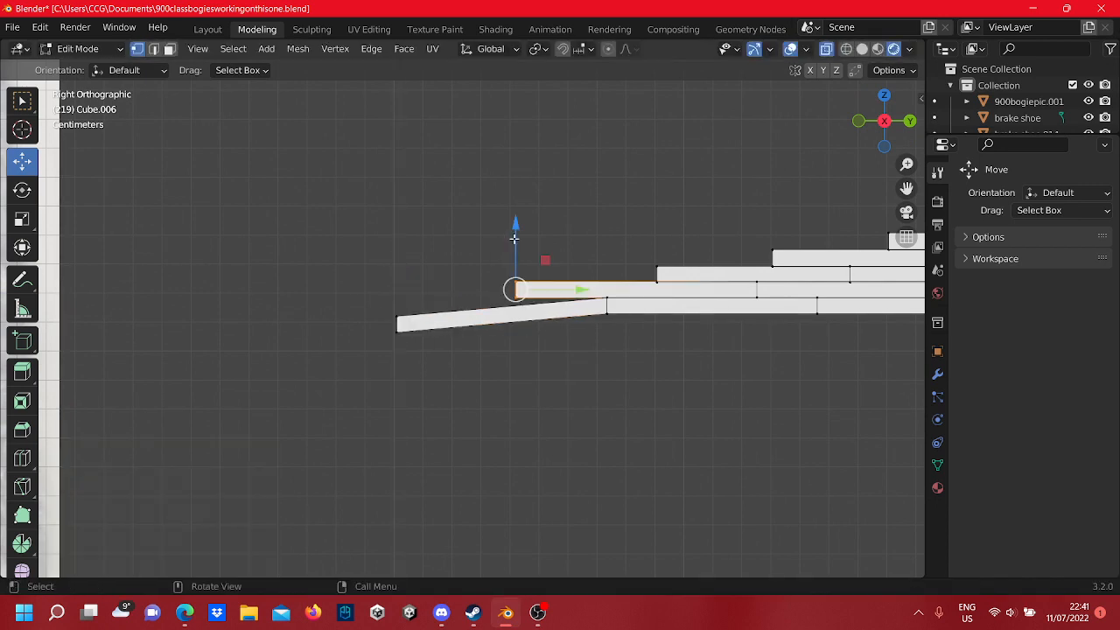
drag(514, 237, 516, 251)
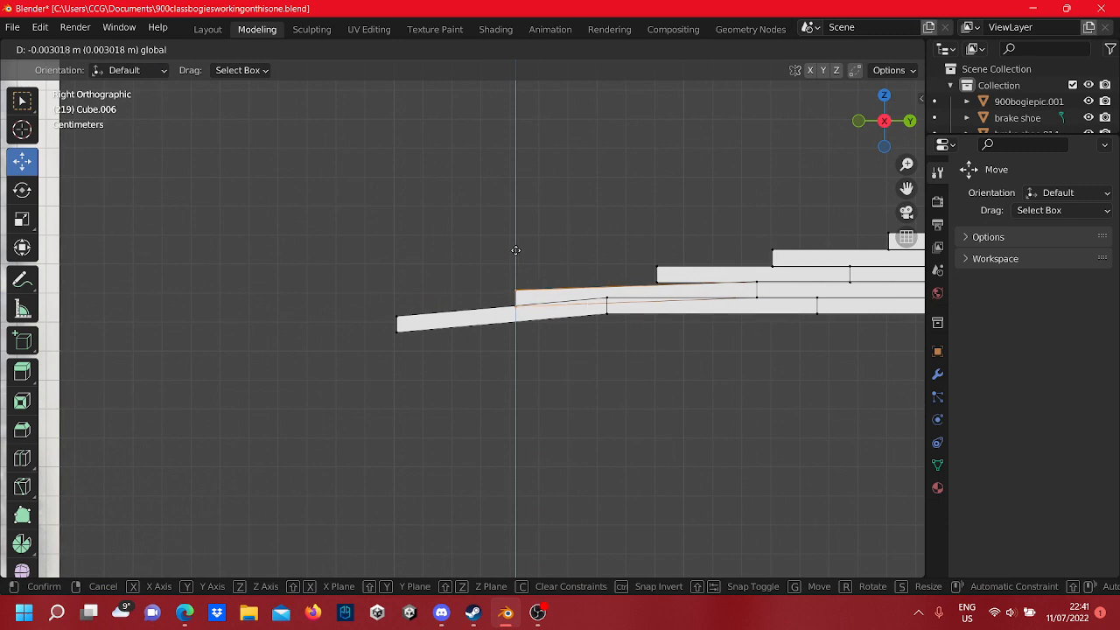
drag(514, 250, 502, 257)
scroll(499, 271, up, 6)
scroll(595, 245, down, 3)
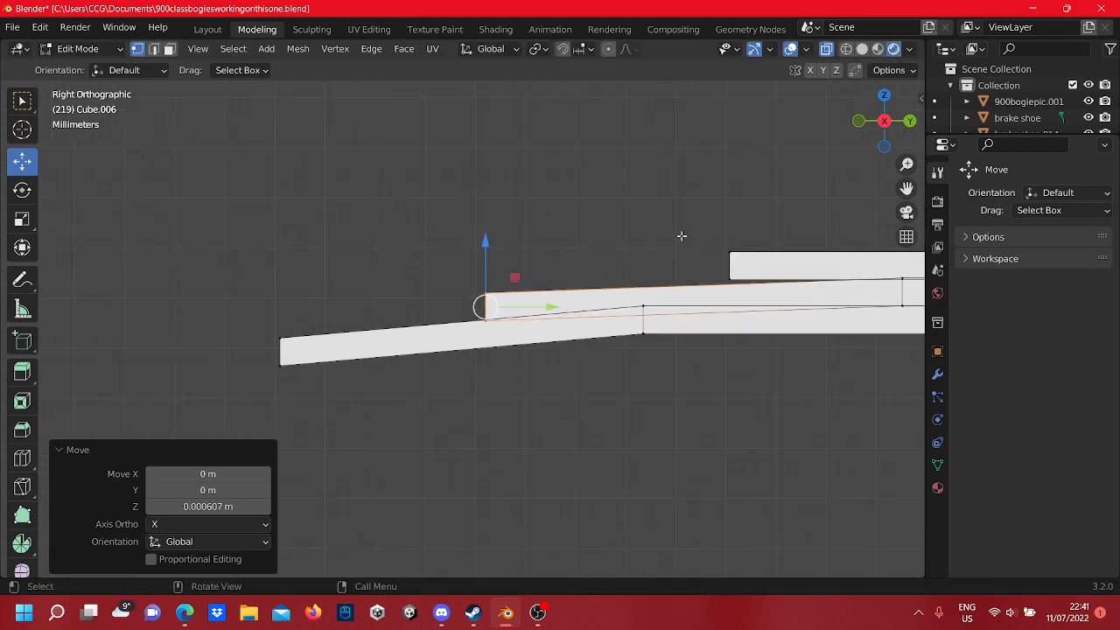
- Lower the left end vertices of the third bar along Z to rest on the bent second bar
click(679, 237)
shift+middle_drag(677, 241, 508, 280)
drag(612, 308, 555, 250)
click(622, 235)
shift+middle_drag(625, 272, 593, 272)
scroll(525, 319, up, 3)
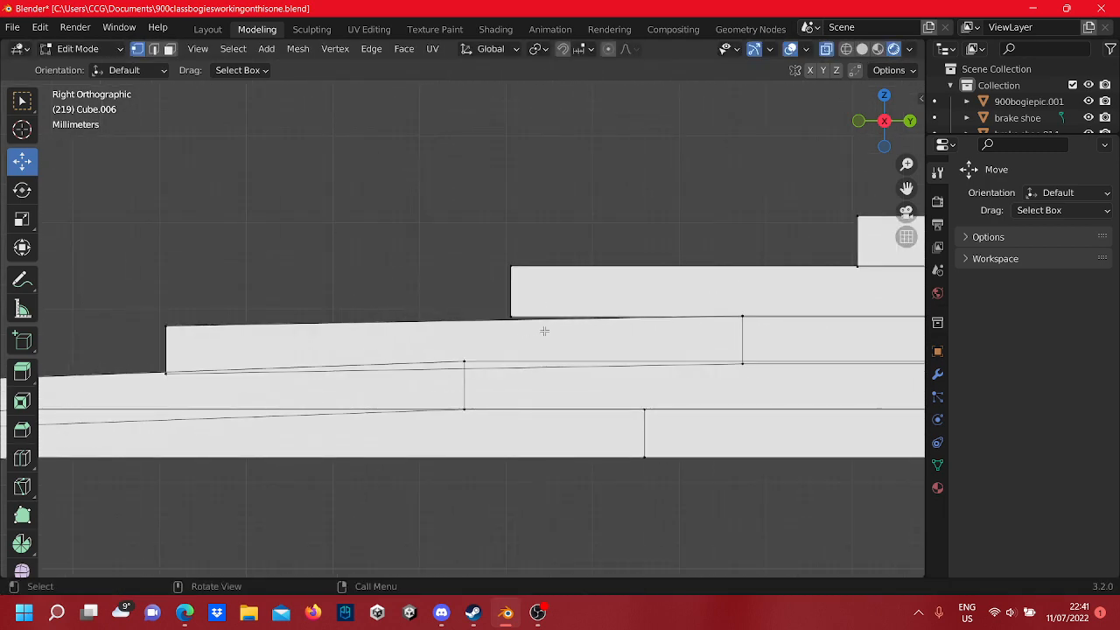
- Lower the left end vertices of the fourth bar slightly along Z to meet the third bar
drag(544, 322, 513, 230)
click(629, 229)
shift+middle_drag(811, 325, 699, 331)
shift+middle_drag(450, 358, 528, 341)
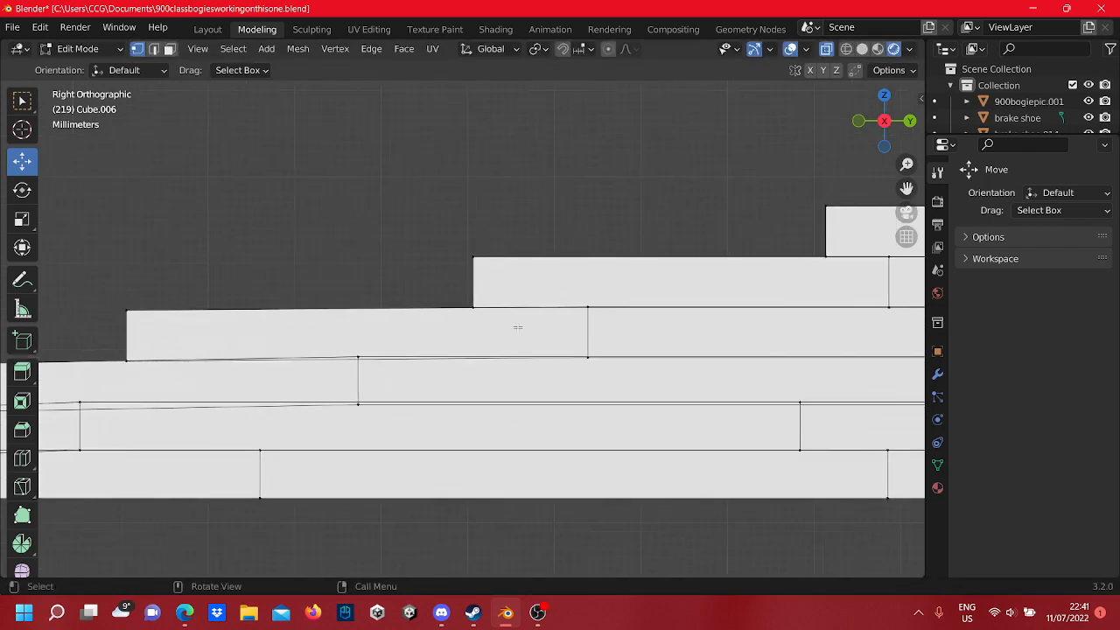
scroll(518, 327, down, 8)
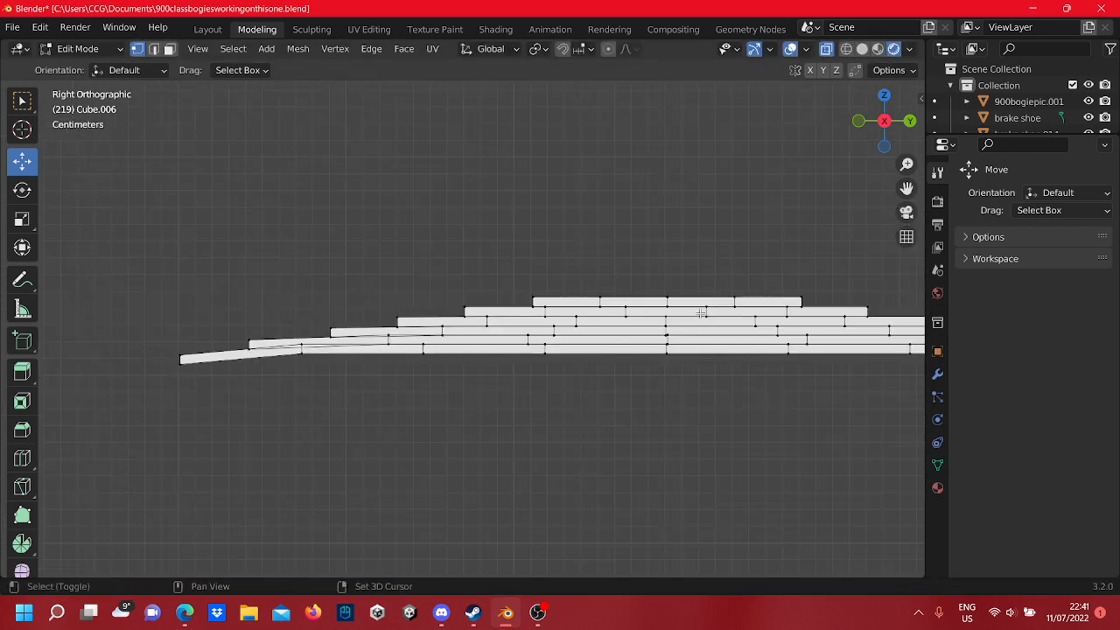
- Lower the right end vertices of the bottom bar by 0.002851 m along Z
shift+middle_drag(700, 313, 342, 316)
scroll(463, 332, down, 2)
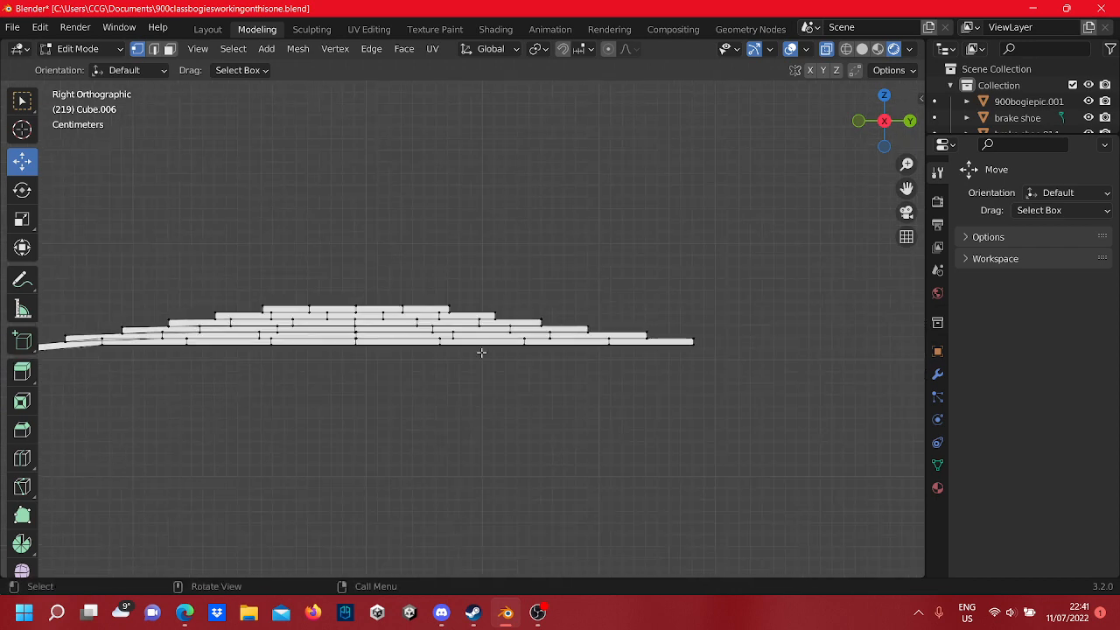
shift+middle_drag(481, 353, 163, 414)
scroll(289, 445, up, 2)
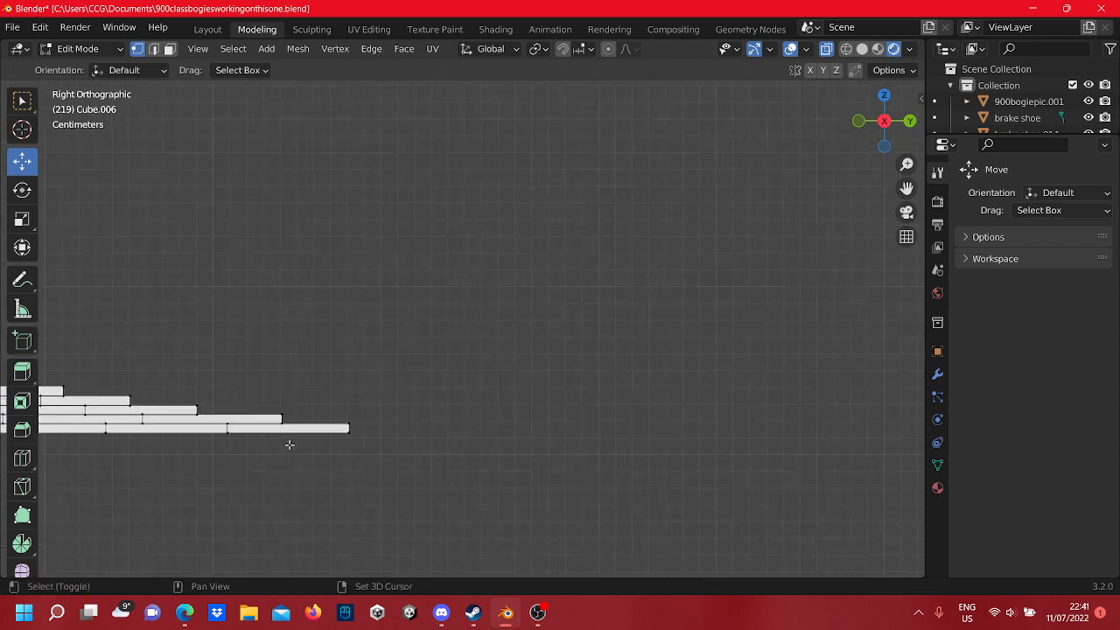
shift+middle_drag(378, 432, 513, 349)
scroll(500, 276, up, 4)
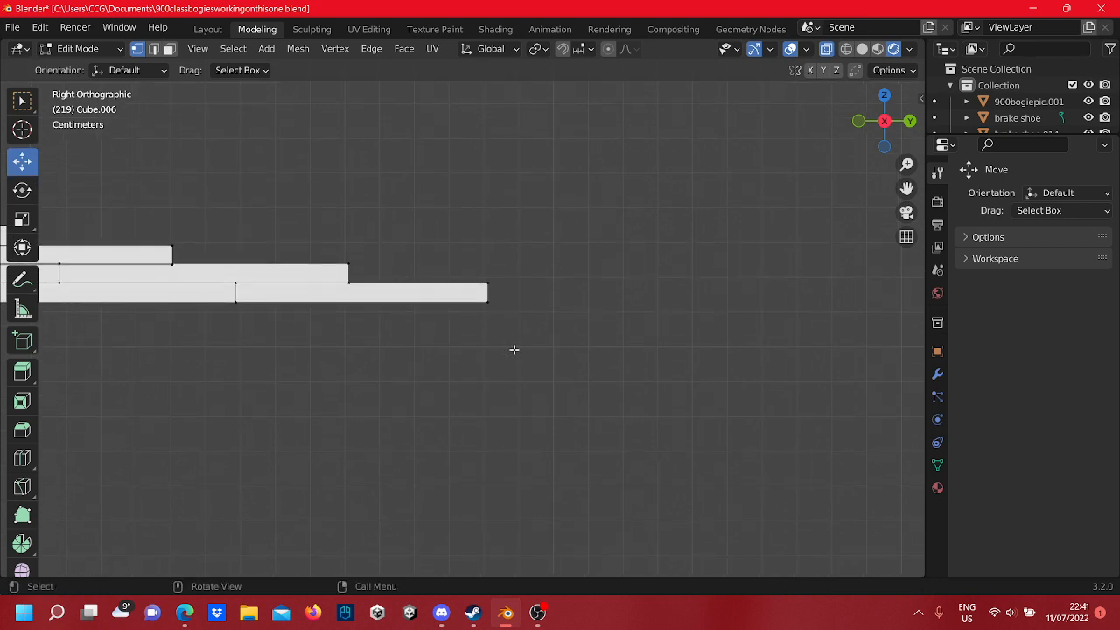
drag(512, 299, 487, 265)
shift+middle_drag(355, 315, 545, 353)
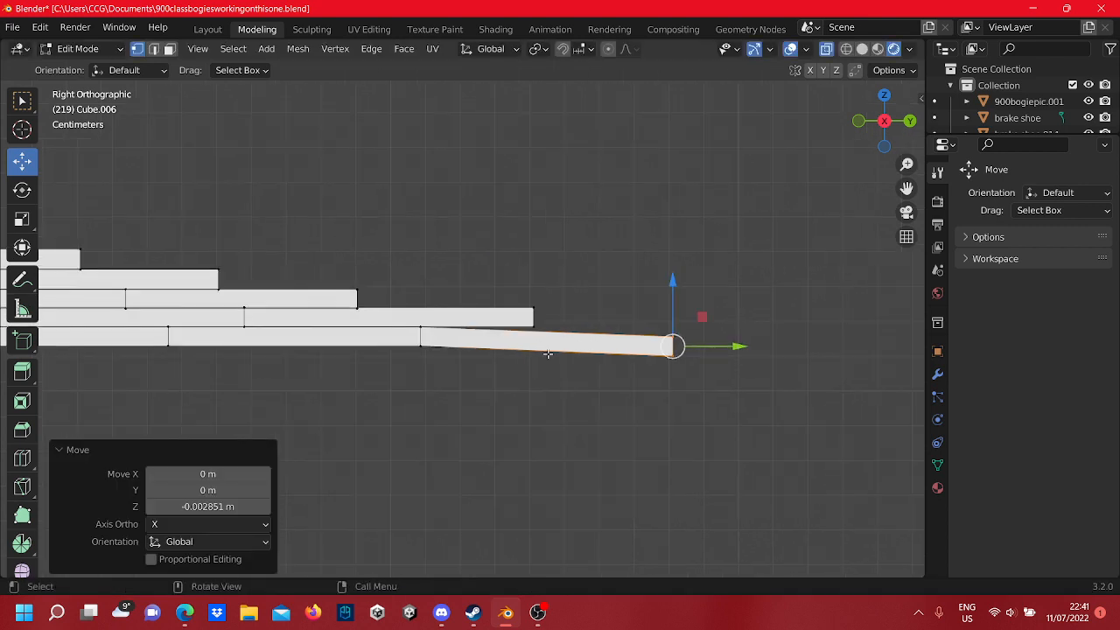
- Lower the right end vertices of the second and third bars along Z to follow the bottom bar's bend
drag(547, 343, 534, 278)
shift+middle_drag(386, 315, 507, 320)
scroll(495, 312, up, 4)
drag(507, 320, 440, 190)
drag(482, 220, 485, 224)
click(392, 202)
shift+middle_drag(366, 220, 644, 262)
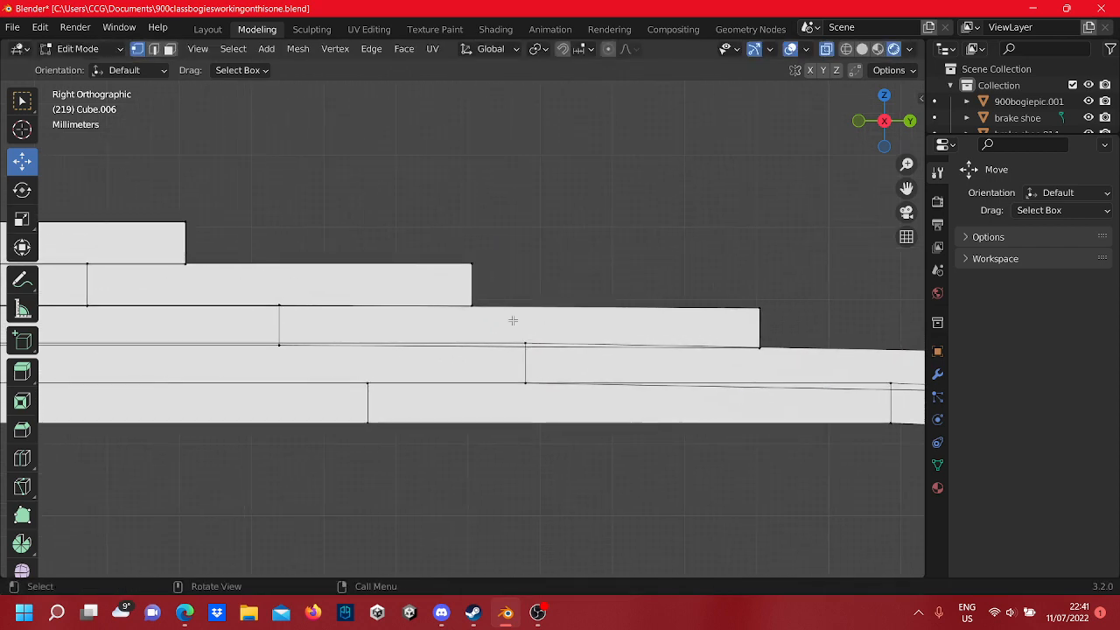
- Select all the bars, return to Object Mode and join them into one object
scroll(545, 385, down, 10)
shift+middle_drag(324, 430, 510, 429)
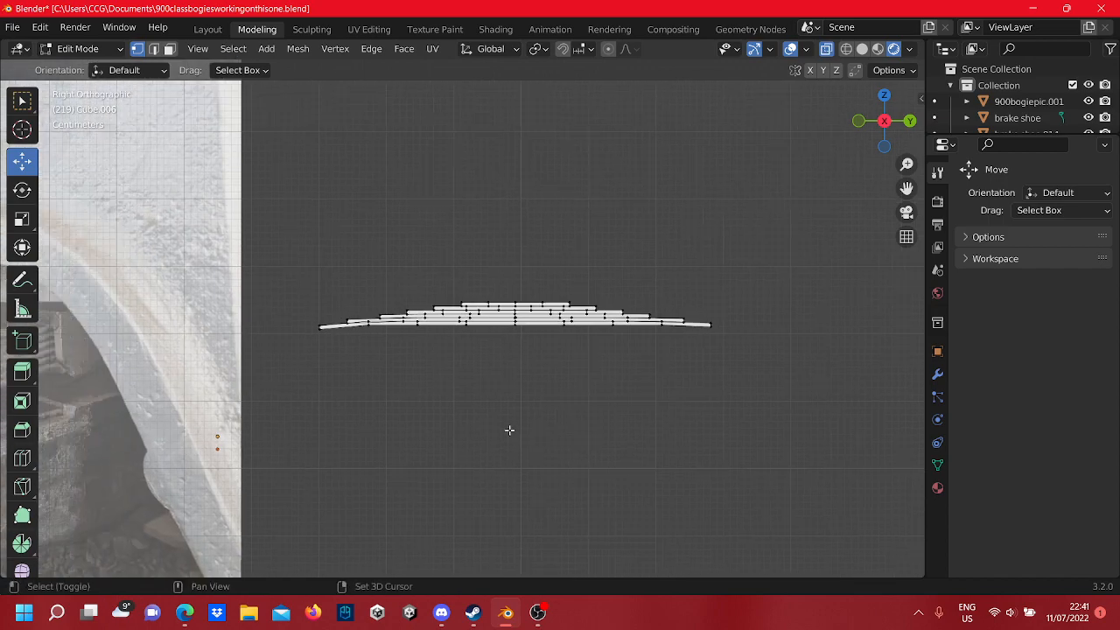
scroll(510, 431, up, 3)
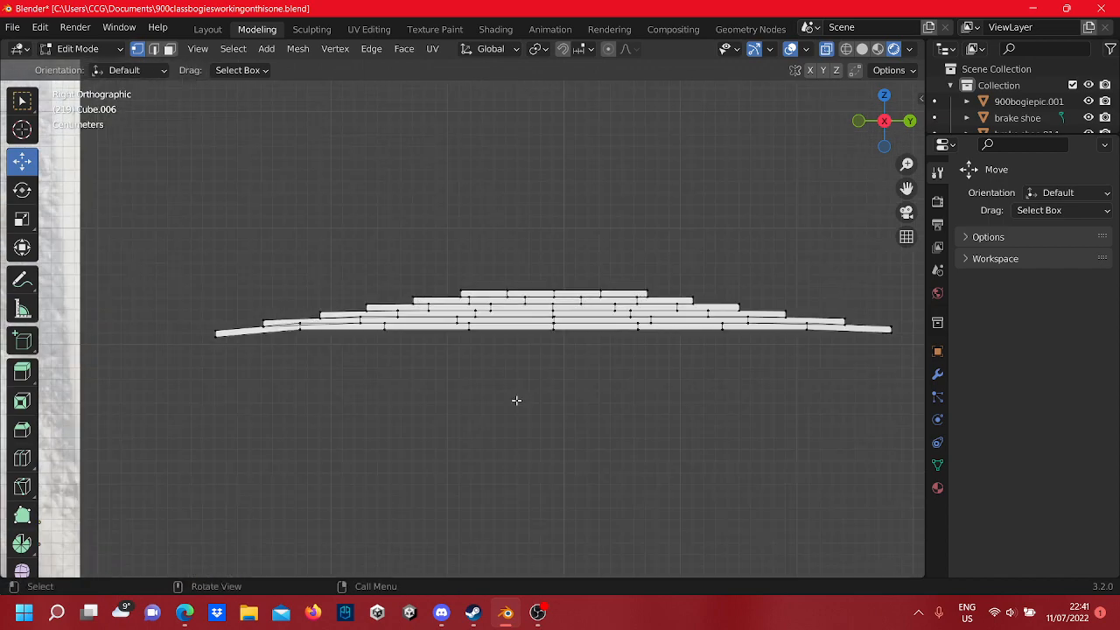
scroll(515, 392, down, 2)
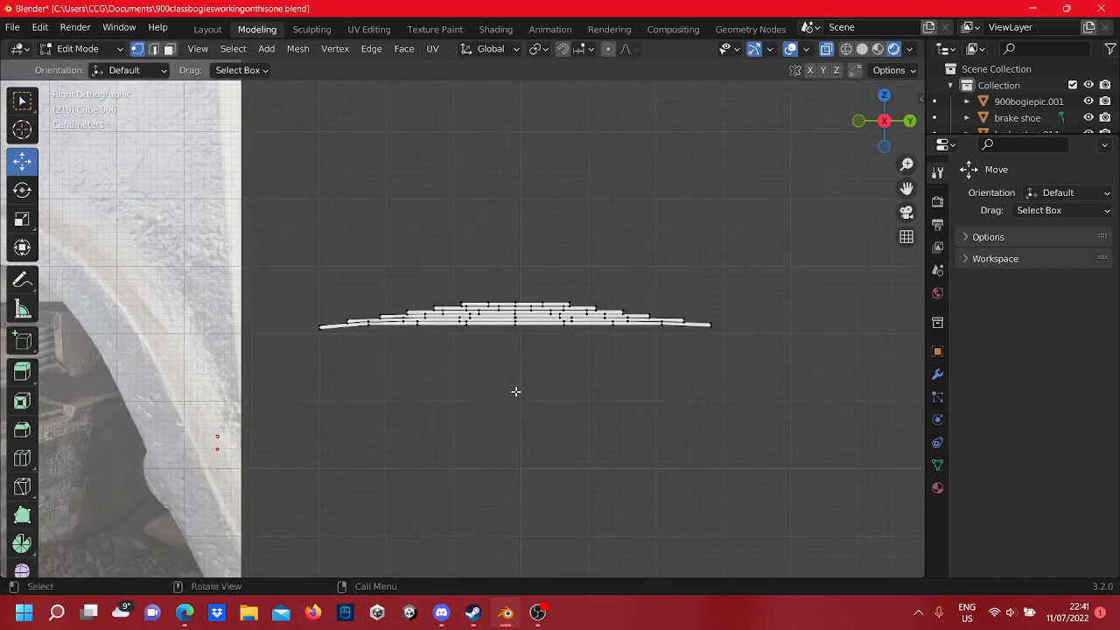
scroll(515, 391, down, 2)
scroll(568, 355, up, 1)
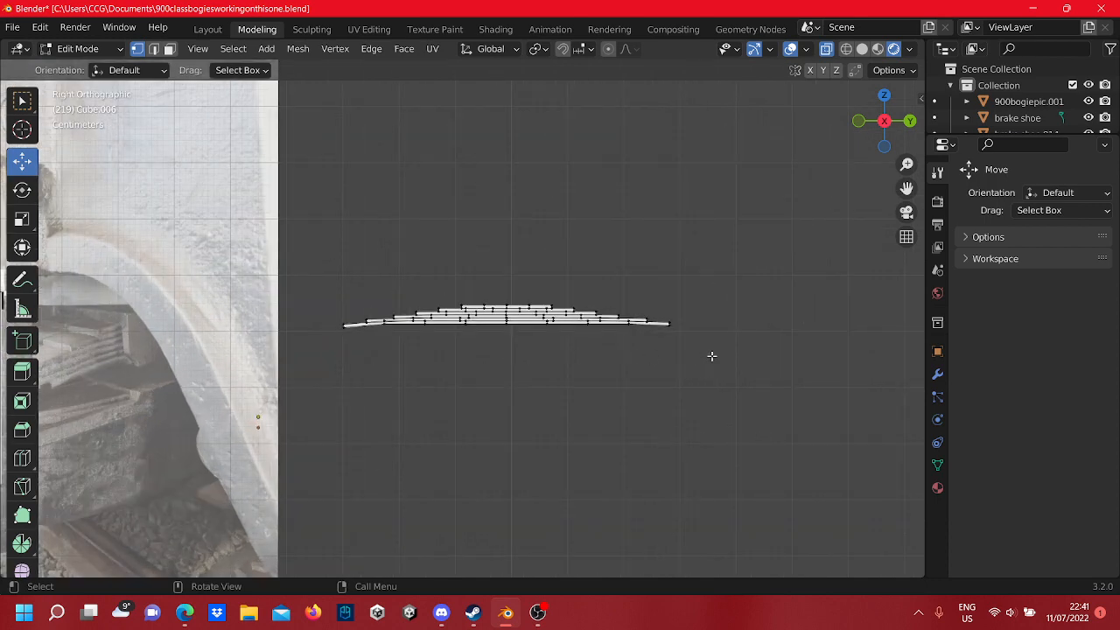
drag(711, 356, 327, 289)
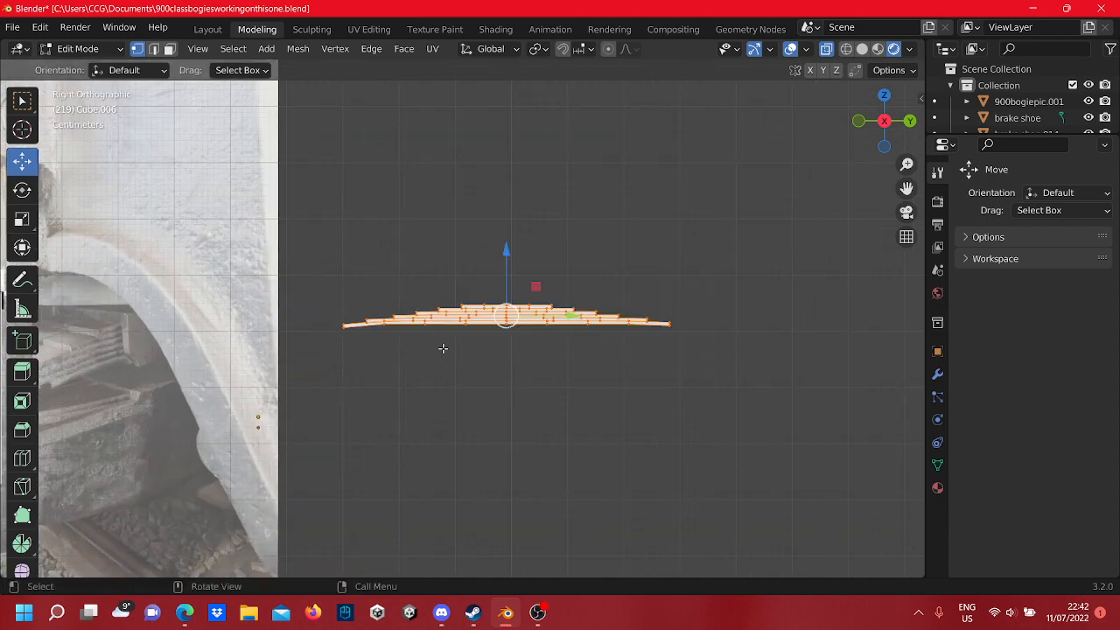
right_click(448, 318)
key(Tab)
right_click(493, 271)
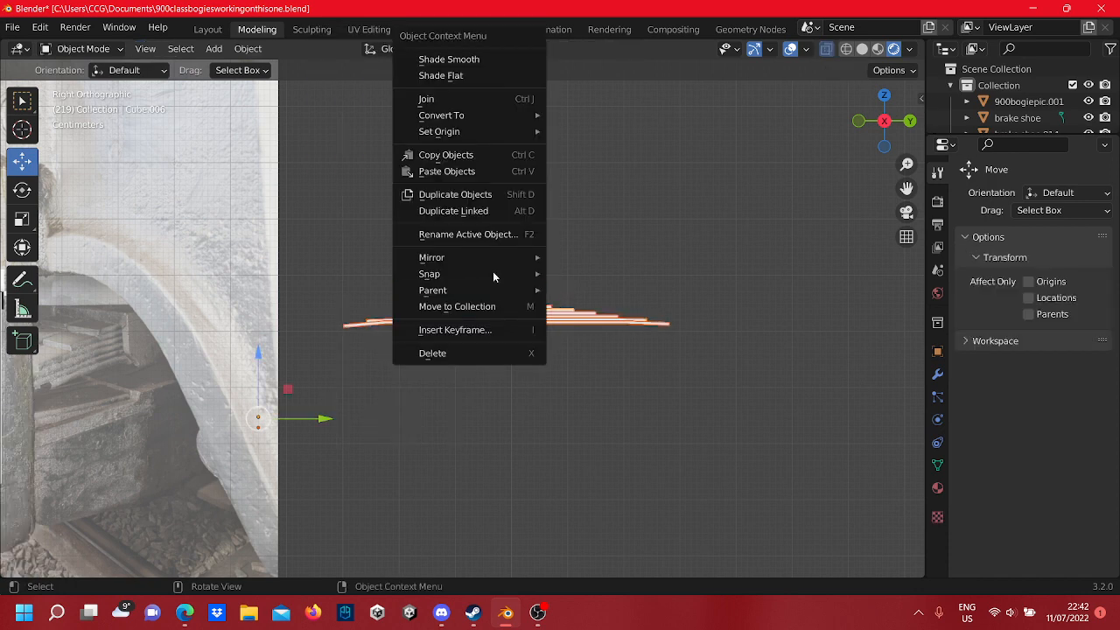
click(458, 98)
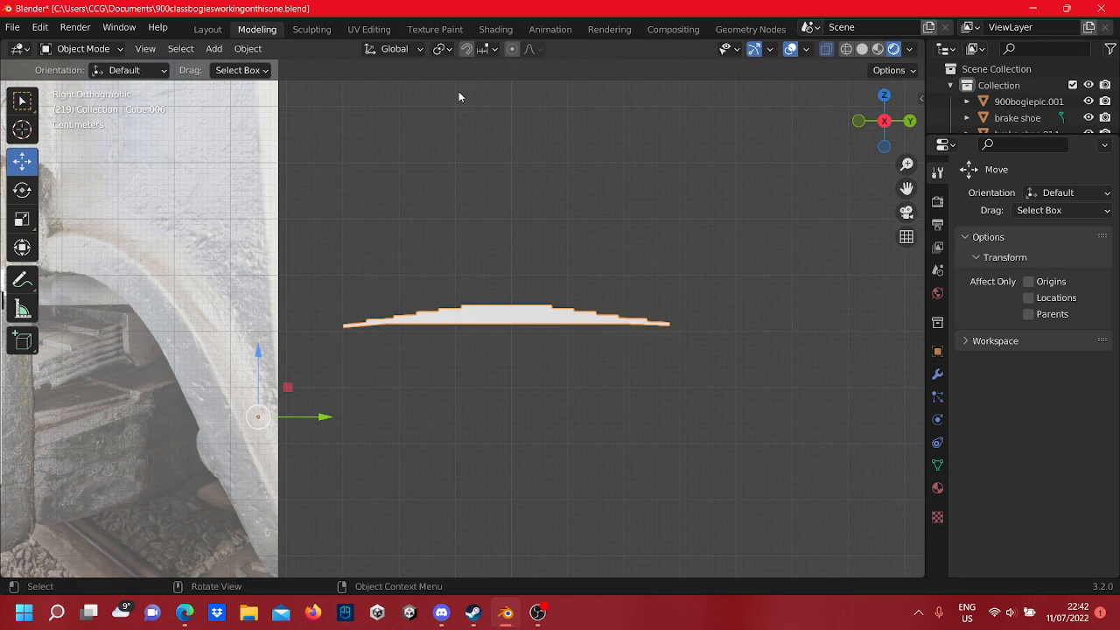
click(459, 96)
- Duplicate the joined bar stack in place
scroll(578, 341, up, 5)
scroll(577, 343, down, 4)
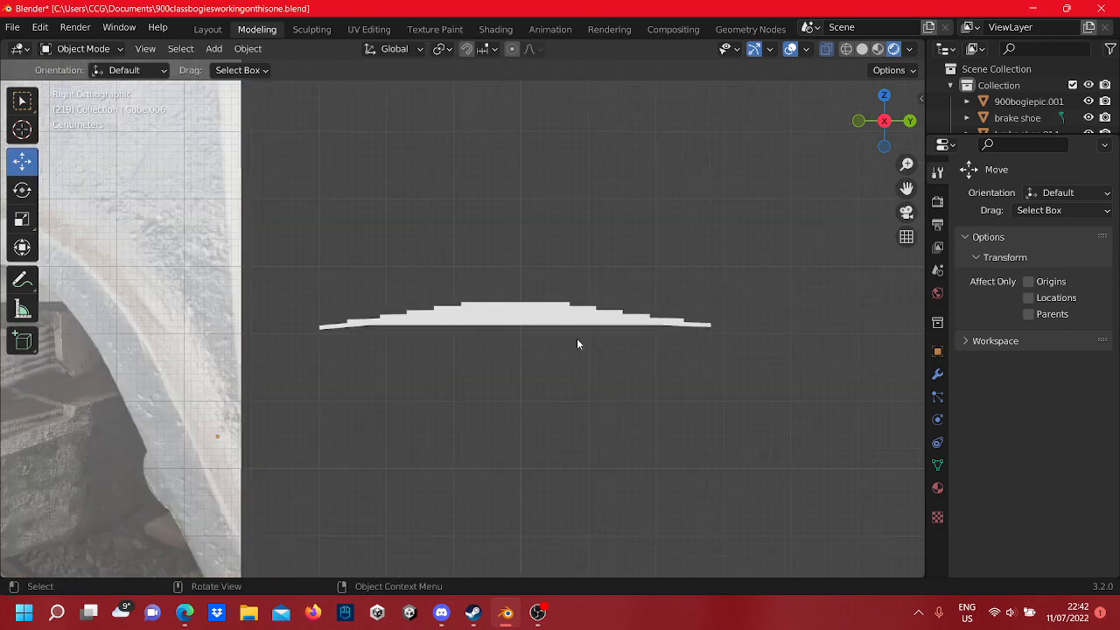
click(548, 323)
right_click(547, 325)
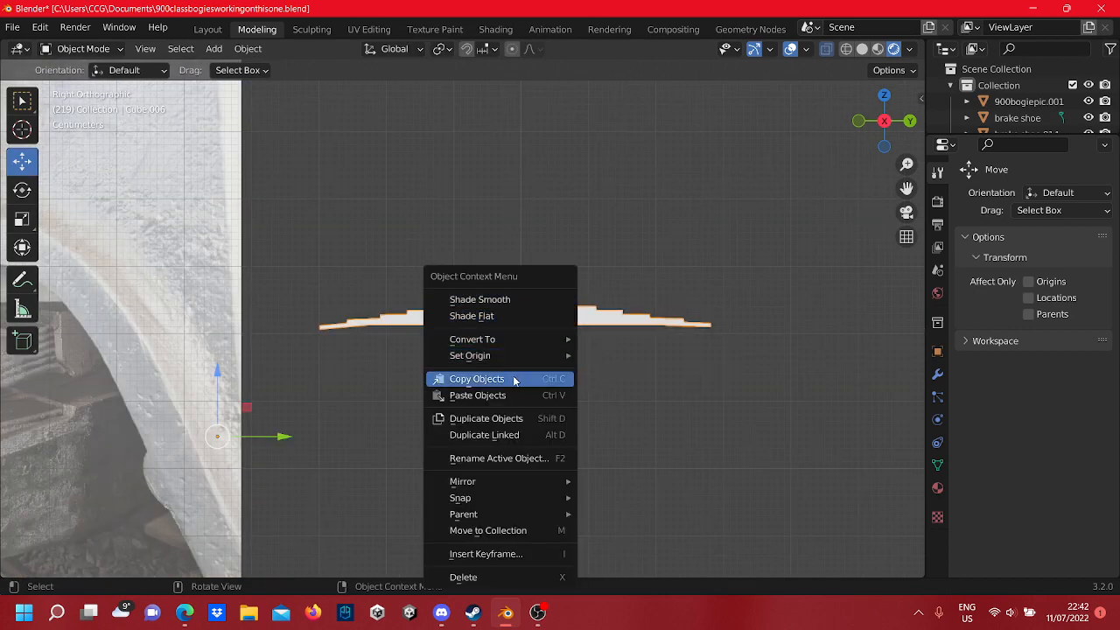
click(506, 420)
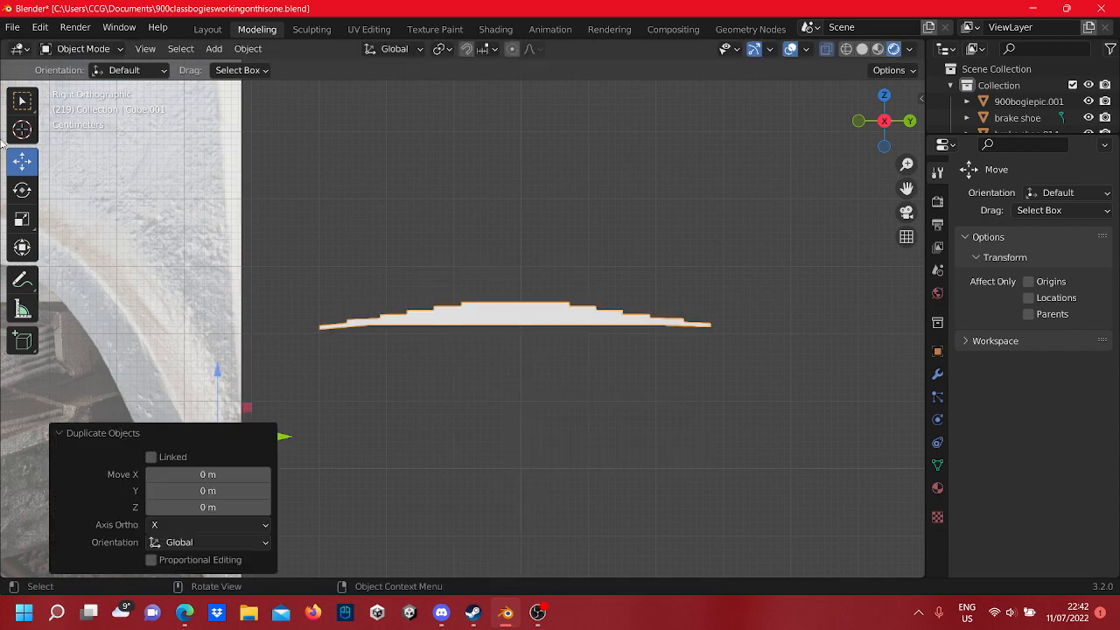
- Lower the duplicated stack's mesh by 0.074267 m along Z in Edit Mode
scroll(288, 179, down, 7)
scroll(483, 250, up, 8)
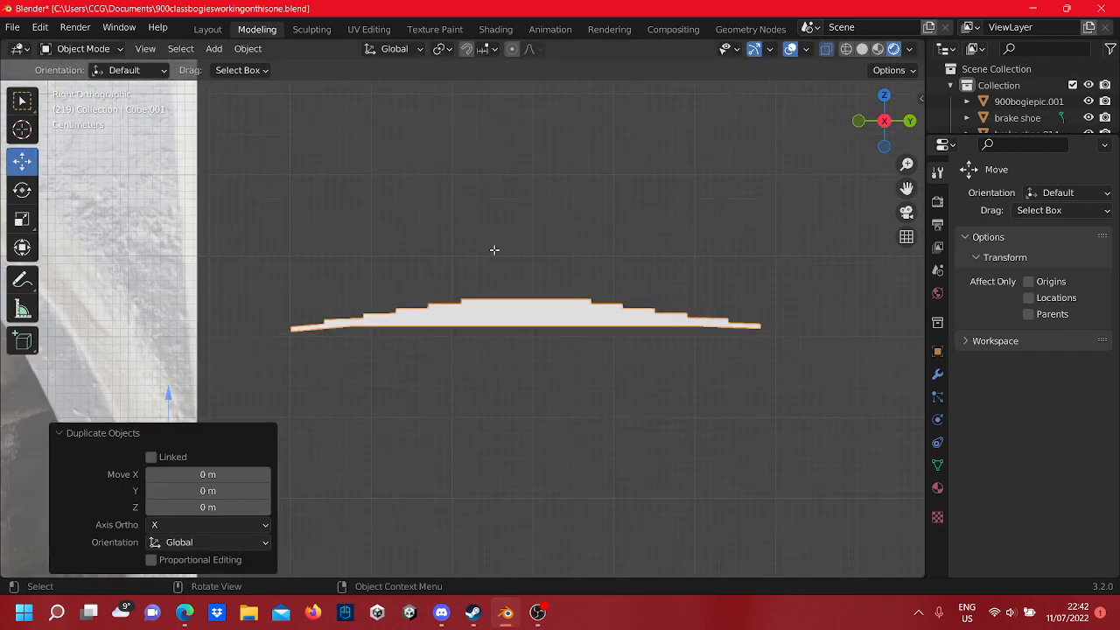
key(Tab)
drag(518, 241, 532, 317)
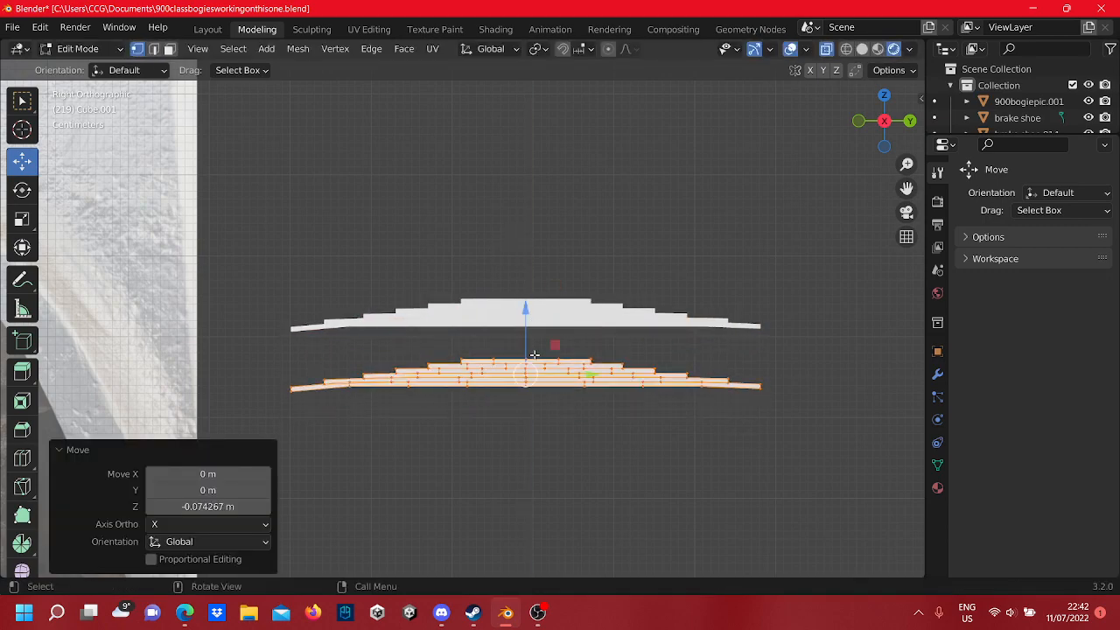
key(Tab)
- Flip the lower bar stack upside down by rotating its mesh about 180° around the Y axis, then return to Object Mode
middle_drag(665, 382, 612, 354)
key(Tab)
click(22, 191)
click(884, 121)
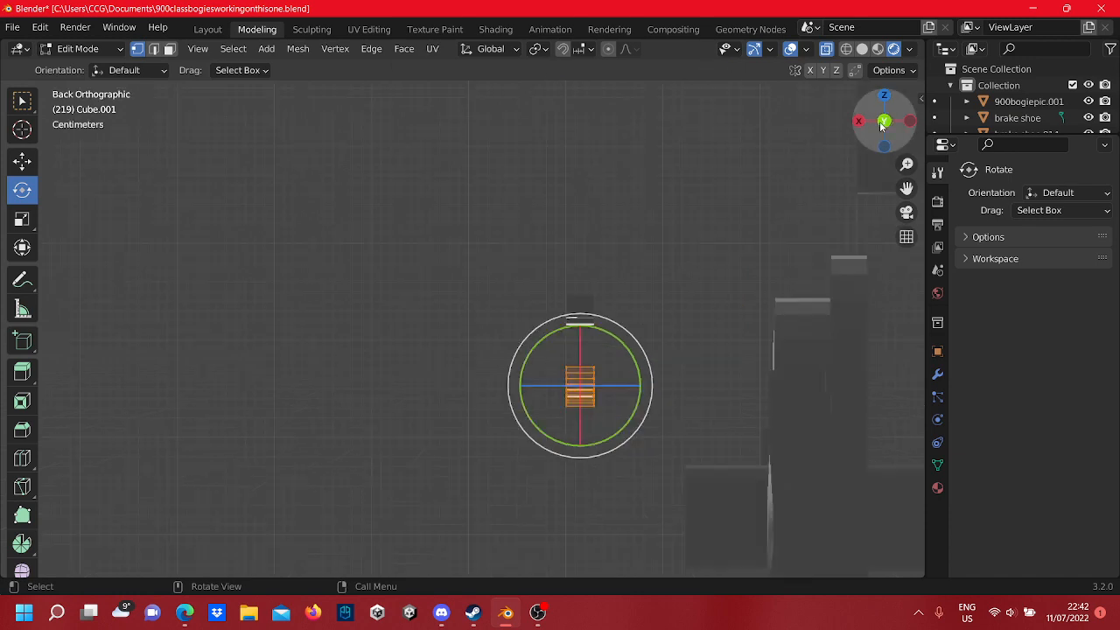
shift+middle_drag(679, 304, 399, 161)
shift+middle_drag(390, 254, 499, 262)
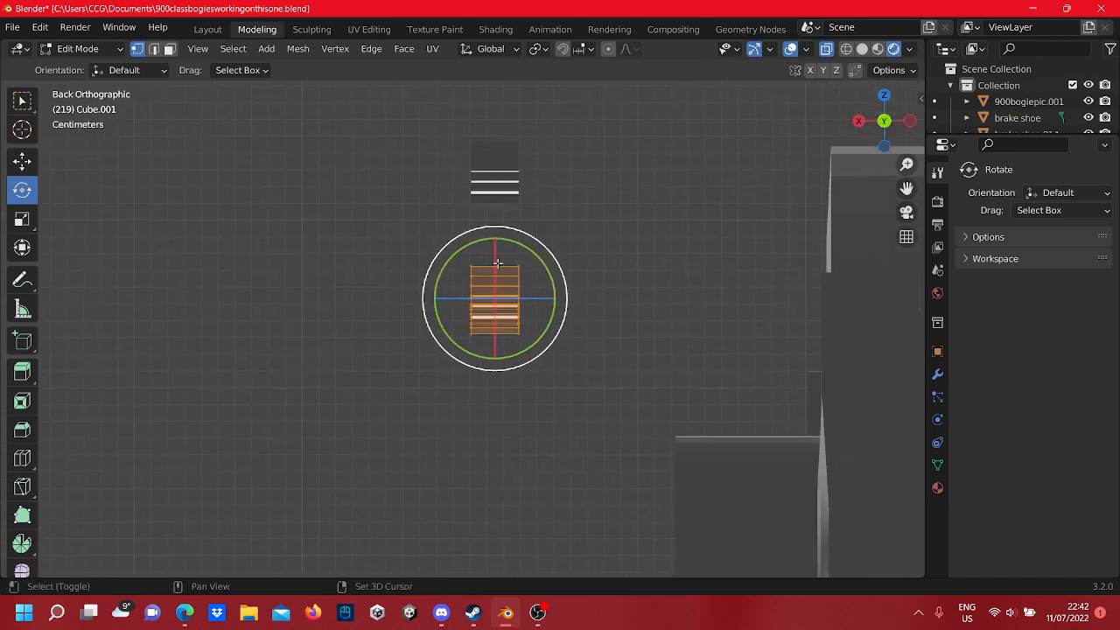
scroll(521, 240, up, 4)
drag(471, 248, 569, 348)
right_click(463, 272)
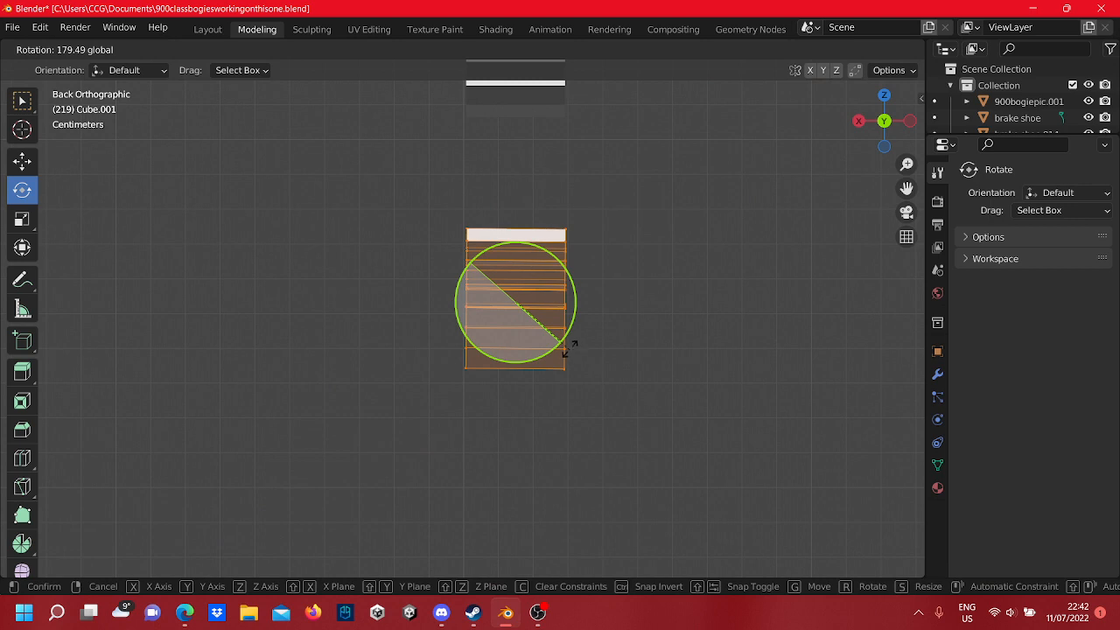
drag(569, 349, 567, 347)
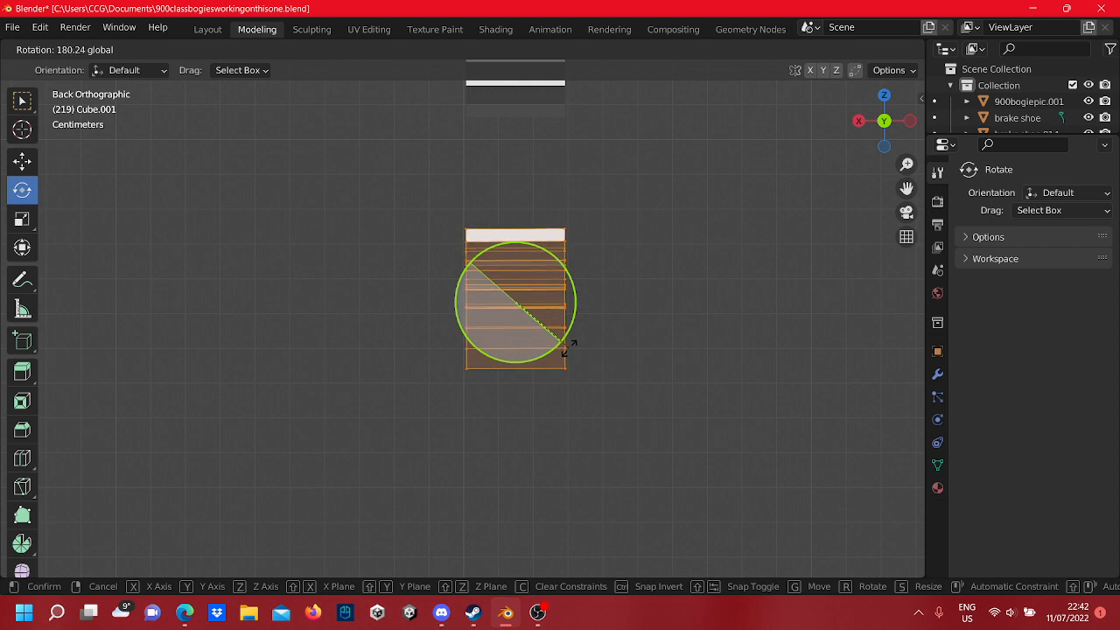
drag(569, 347, 607, 358)
click(610, 332)
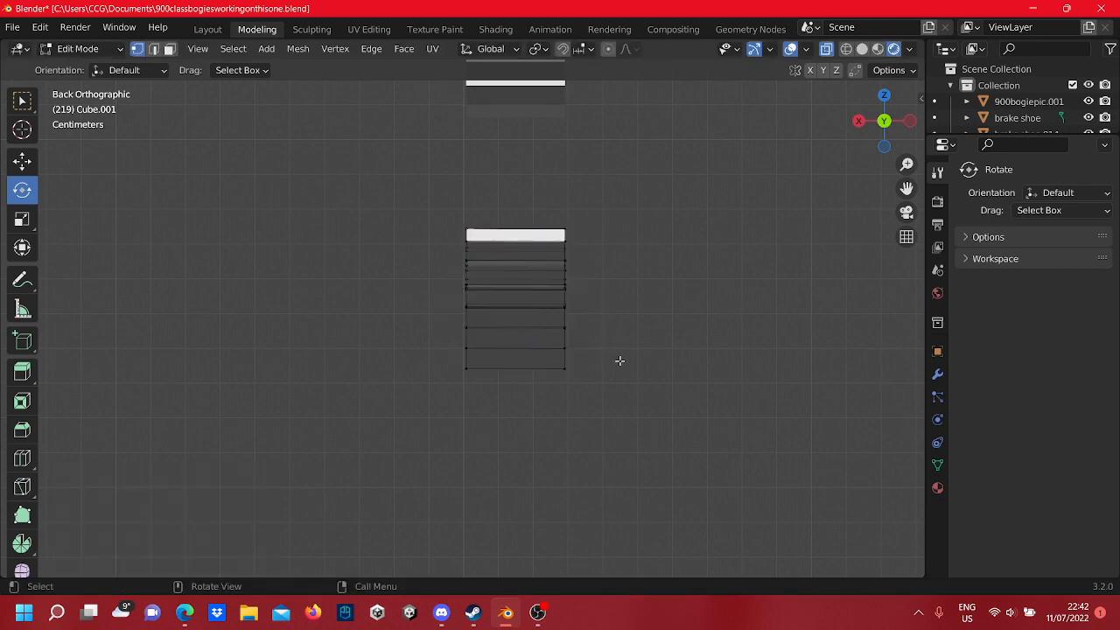
key(Tab)
middle_drag(625, 380, 642, 266)
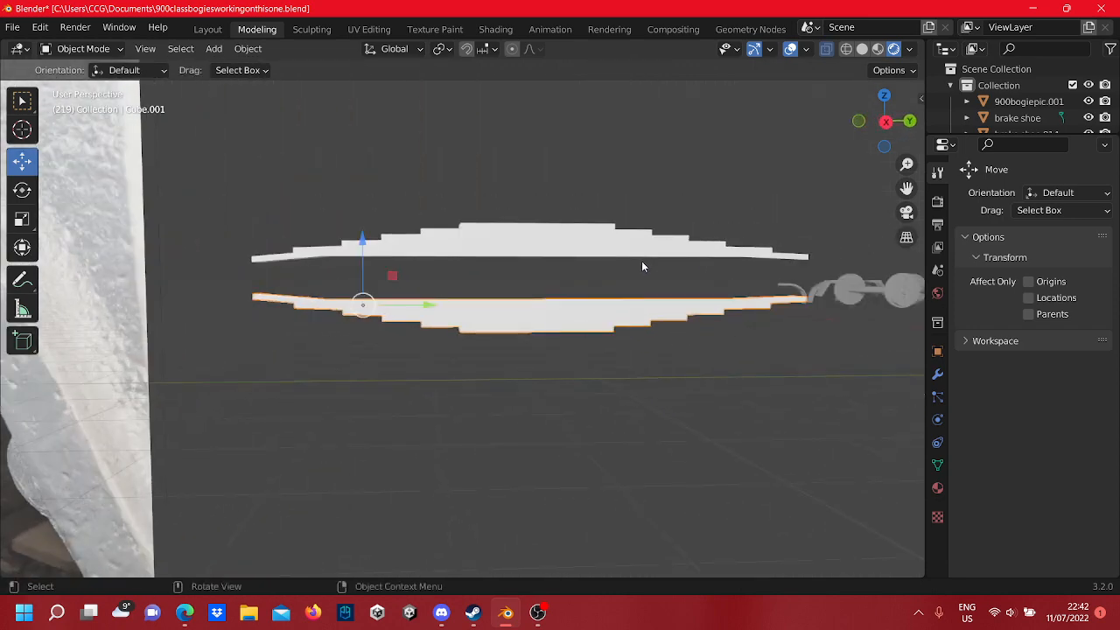
- Select both bar stacks and all their vertices in Edit Mode and move them 0.38569 m along X
scroll(683, 290, up, 7)
scroll(574, 225, down, 5)
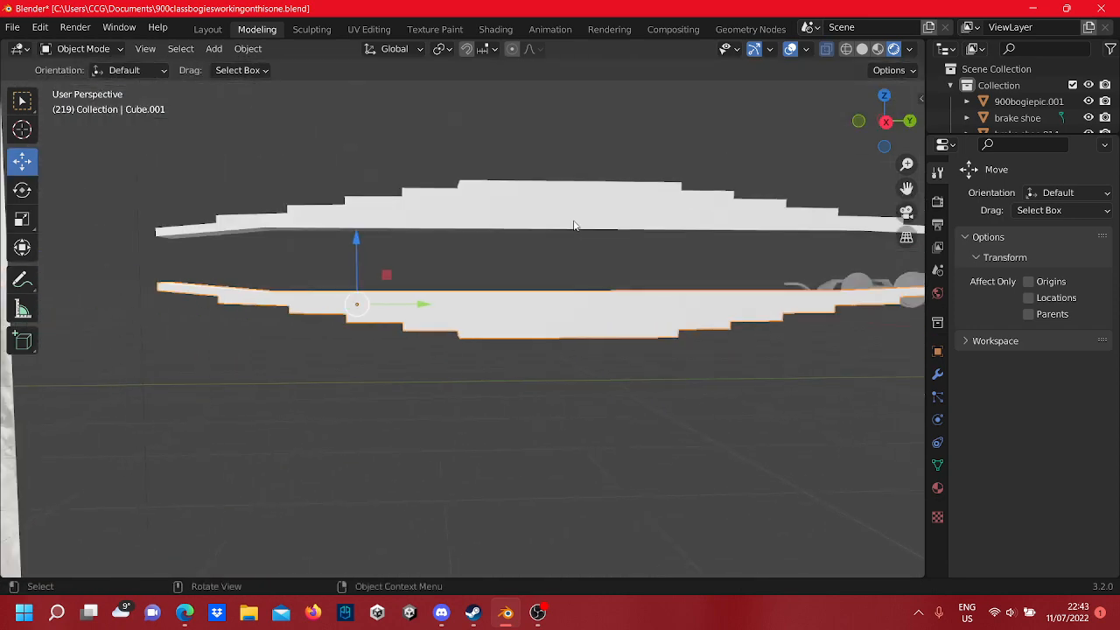
scroll(574, 226, down, 4)
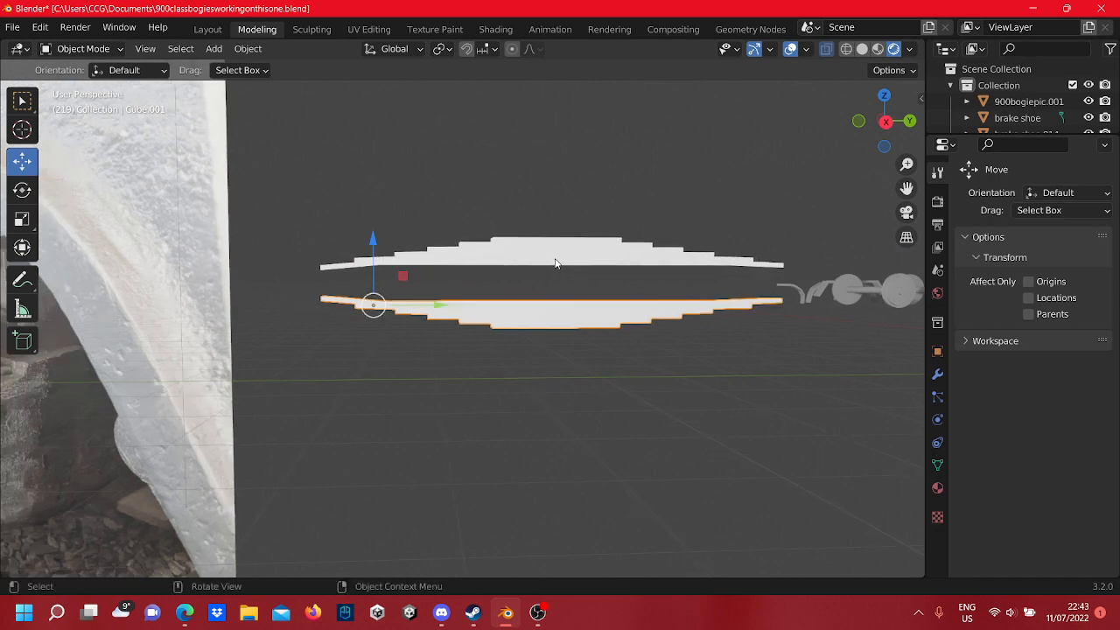
shift+click(555, 261)
scroll(555, 259, down, 3)
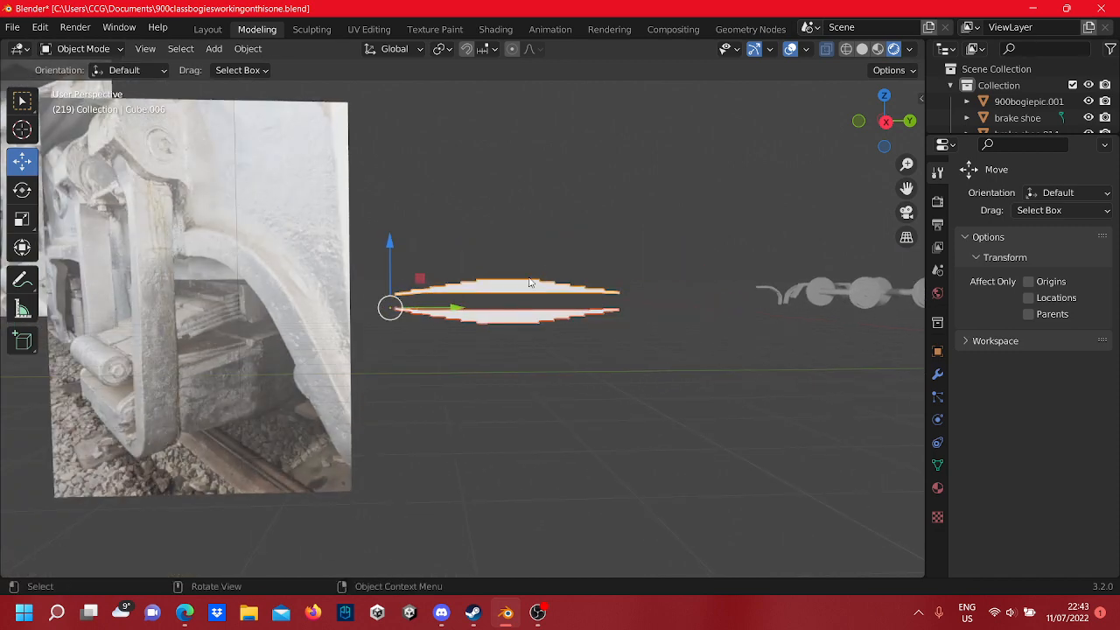
scroll(487, 331, up, 2)
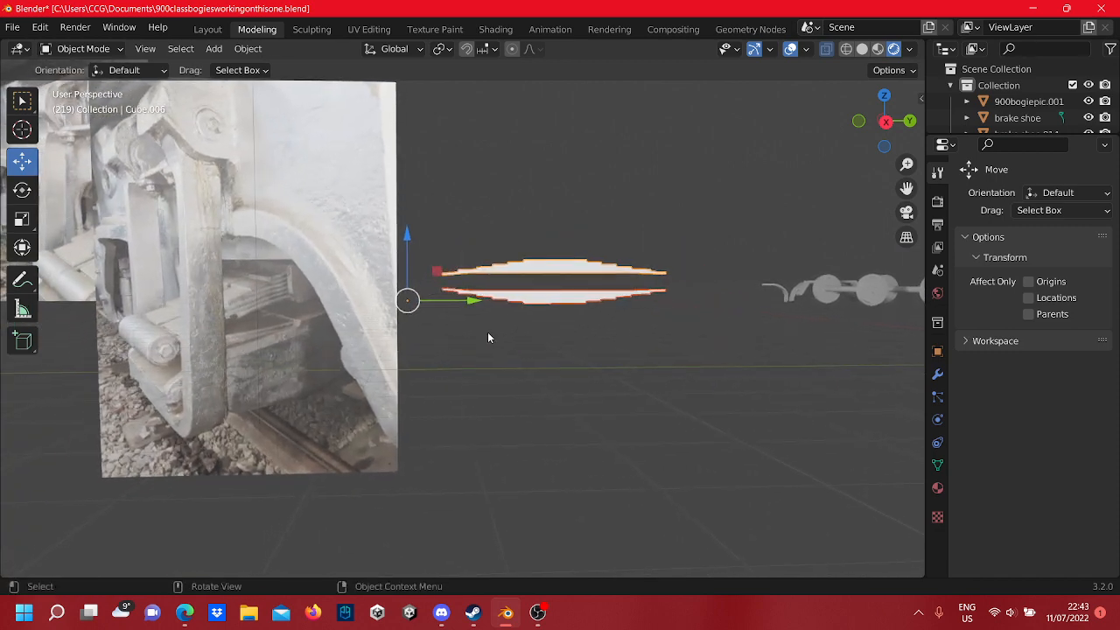
middle_drag(487, 337, 531, 272)
scroll(467, 329, down, 6)
scroll(532, 266, up, 5)
shift+middle_drag(520, 425, 524, 446)
shift+middle_drag(519, 247, 493, 448)
scroll(495, 445, up, 4)
shift+middle_drag(507, 319, 493, 213)
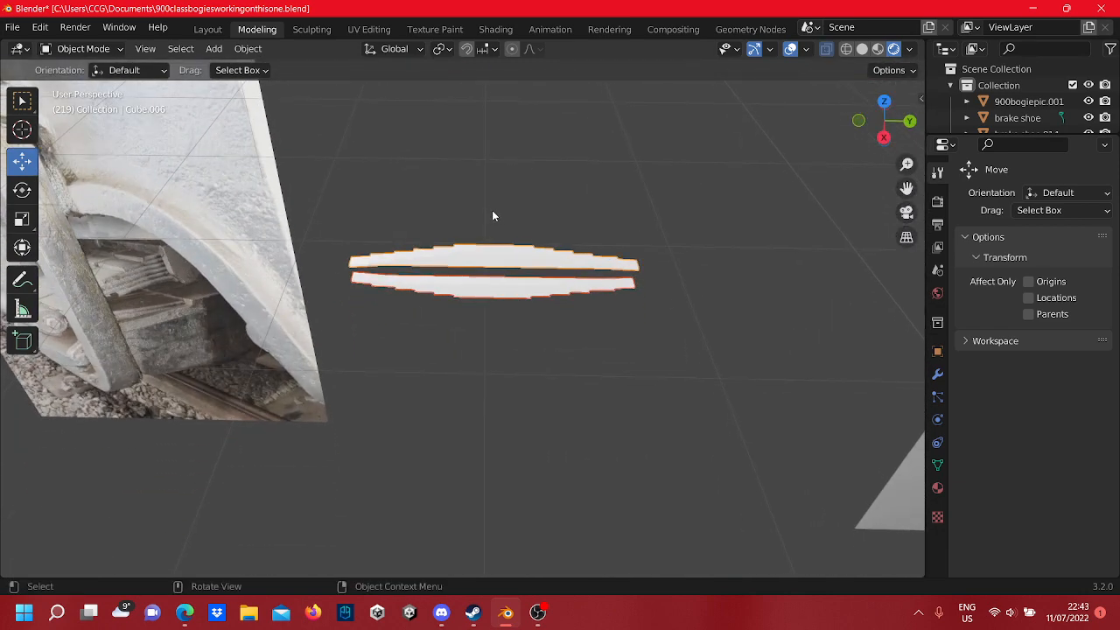
key(Tab)
drag(702, 350, 385, 220)
middle_drag(384, 219, 150, 246)
click(28, 163)
scroll(487, 338, up, 1)
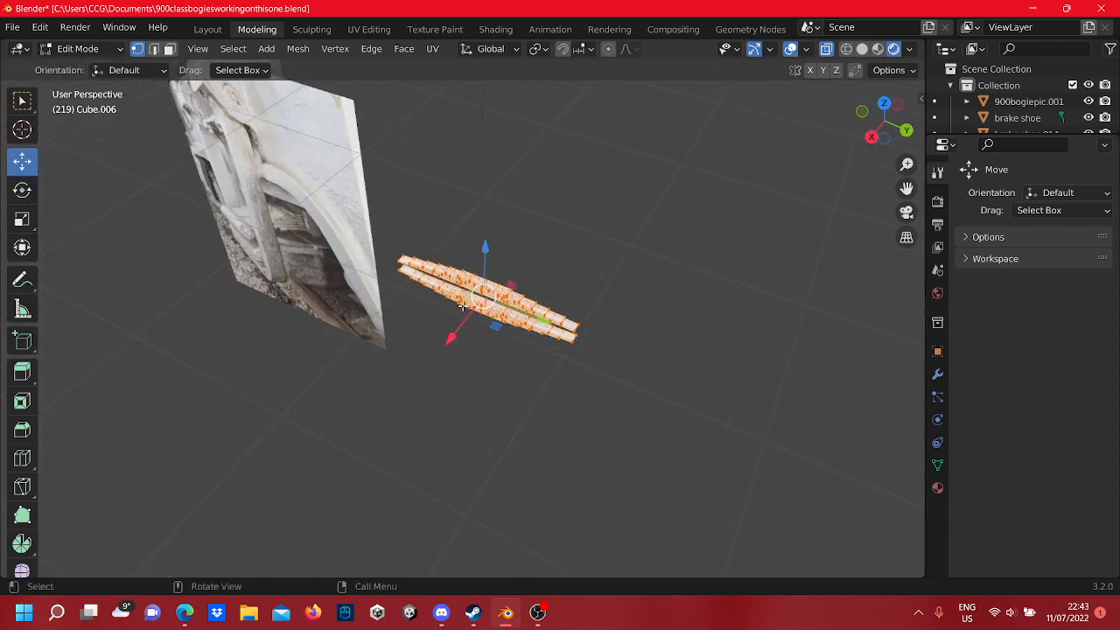
drag(464, 329, 398, 420)
middle_drag(398, 420, 724, 313)
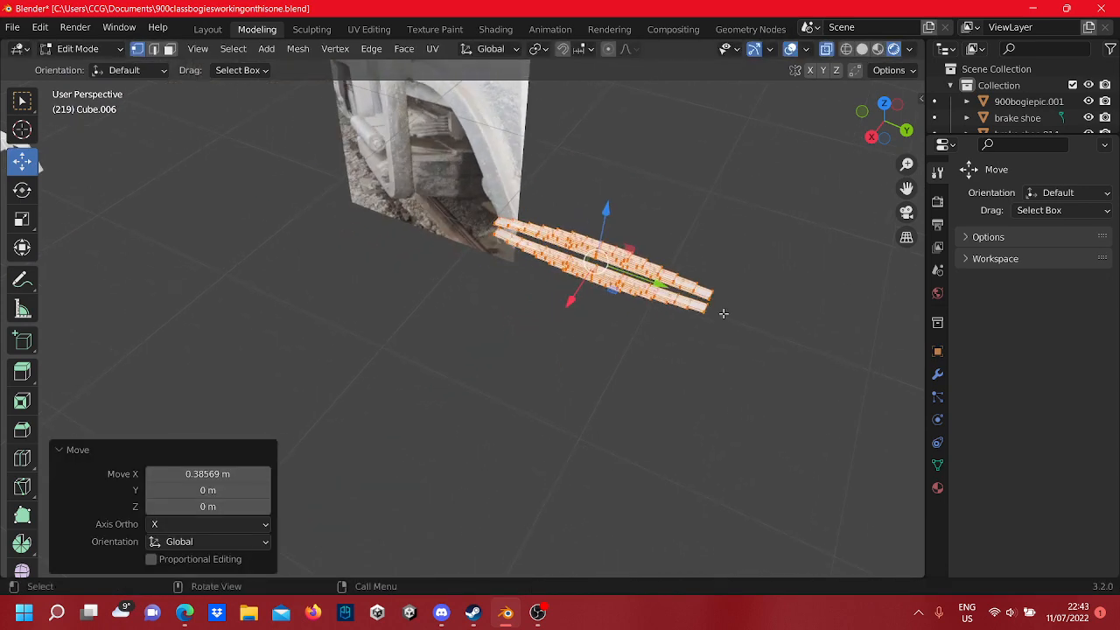
- Move both bar stacks -1.1589 m along Y and -0.30788 m along Z
drag(658, 286, 285, 248)
shift+middle_drag(285, 247, 579, 363)
middle_drag(500, 350, 498, 203)
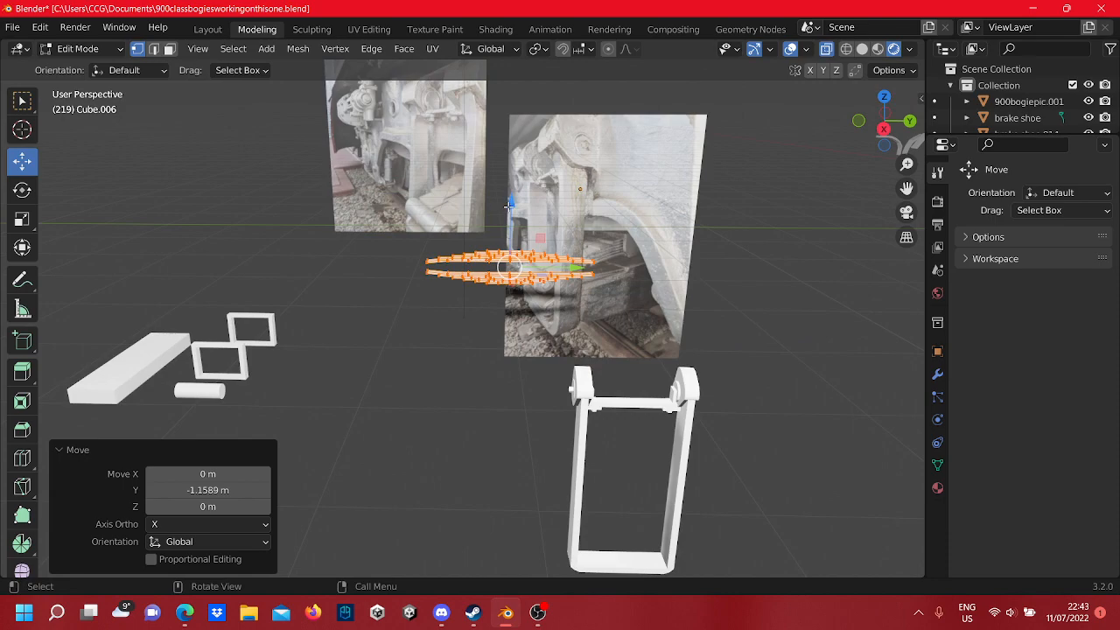
drag(510, 210, 510, 294)
scroll(438, 381, up, 3)
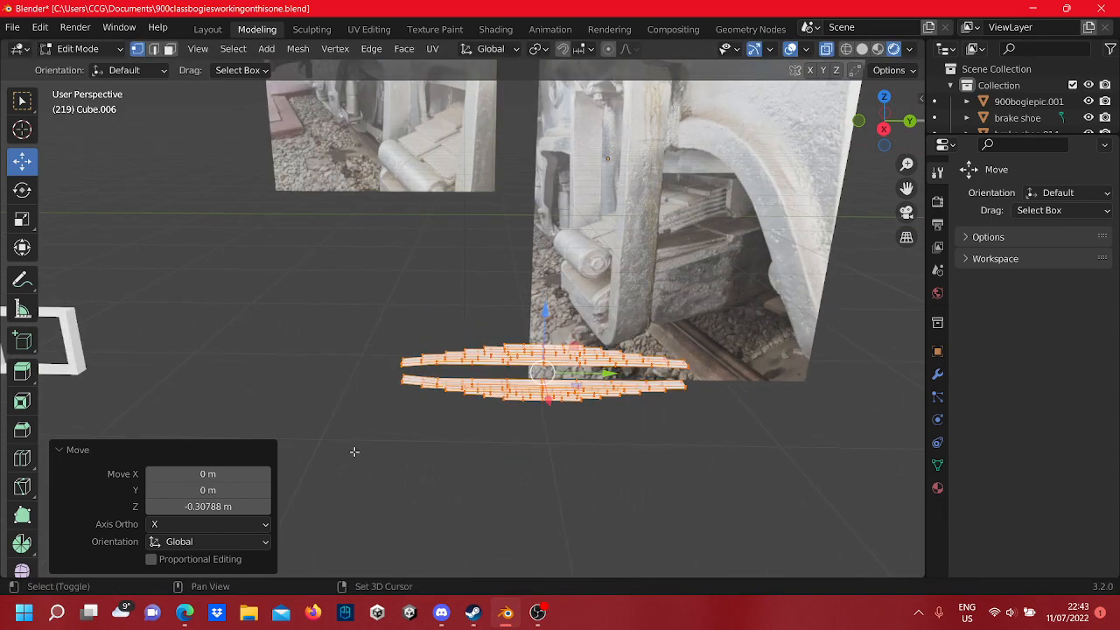
shift+middle_drag(353, 453, 350, 268)
scroll(412, 275, down, 5)
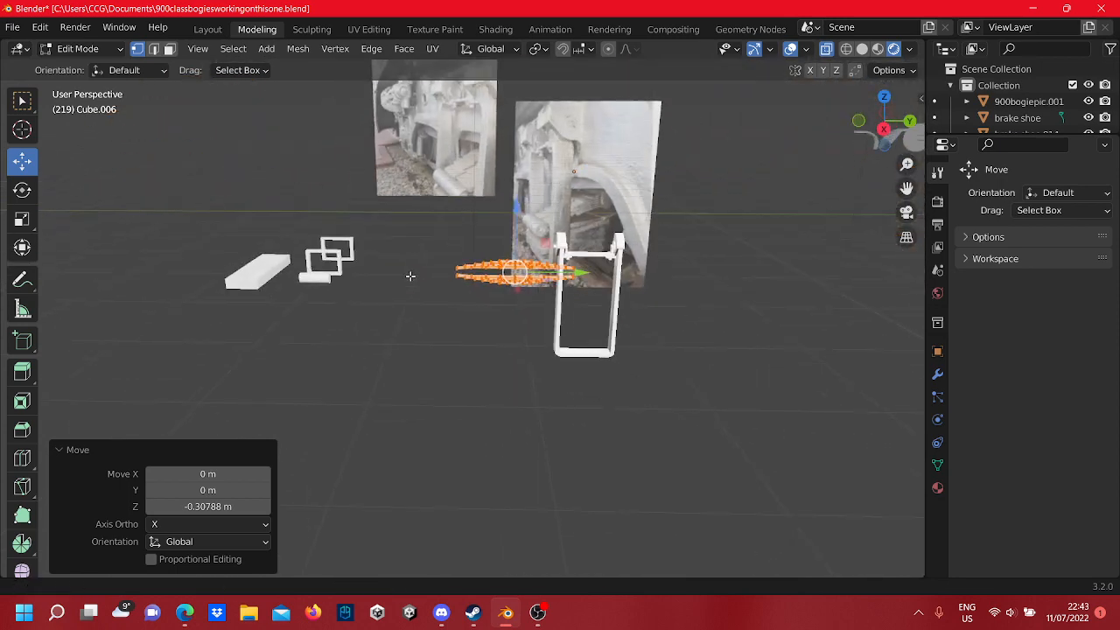
- Separate the small cylinder from the mesh it shares with the block and rectangular frames, making it its own object
key(Tab)
click(308, 279)
scroll(353, 247, up, 3)
scroll(353, 247, down, 3)
middle_drag(352, 247, 545, 395)
key(Tab)
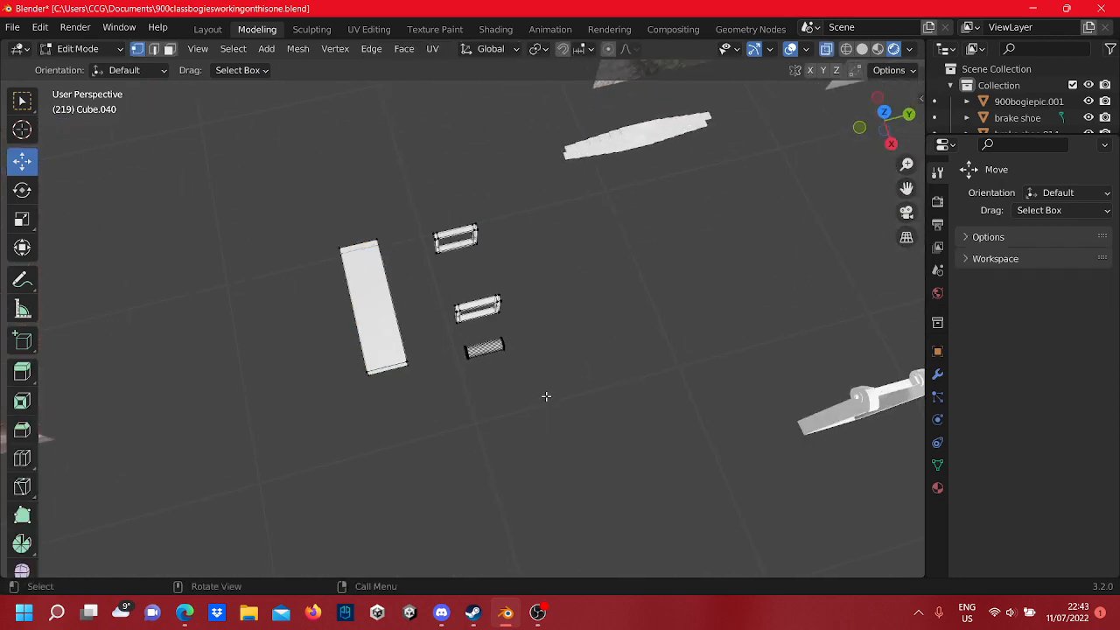
drag(545, 394, 457, 335)
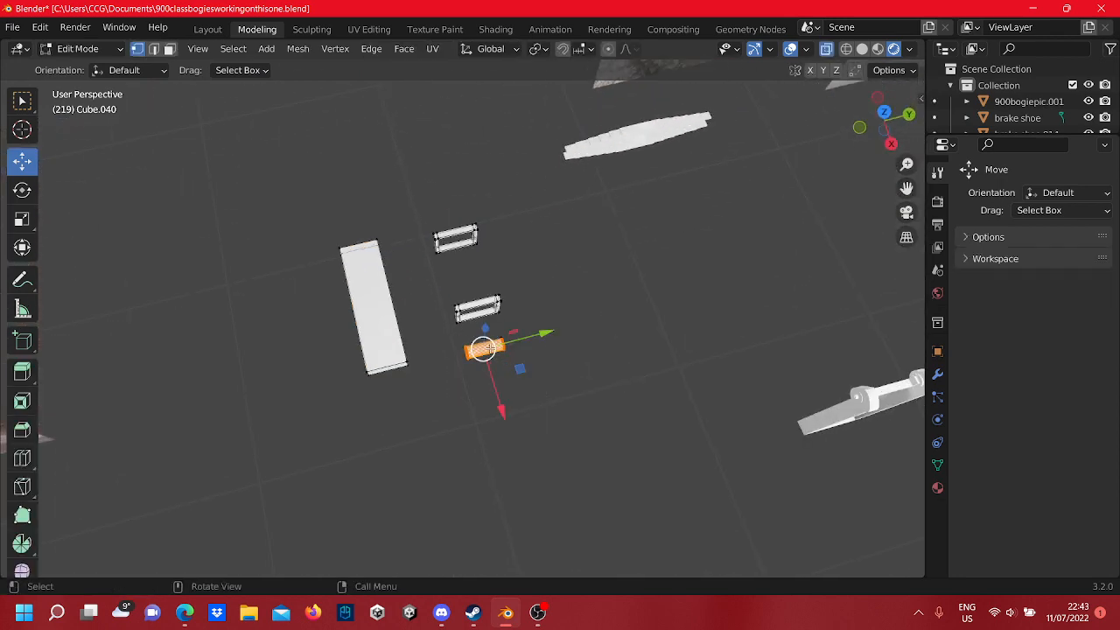
right_click(491, 349)
click(734, 460)
middle_drag(711, 457, 523, 454)
drag(521, 434, 436, 373)
right_click(457, 382)
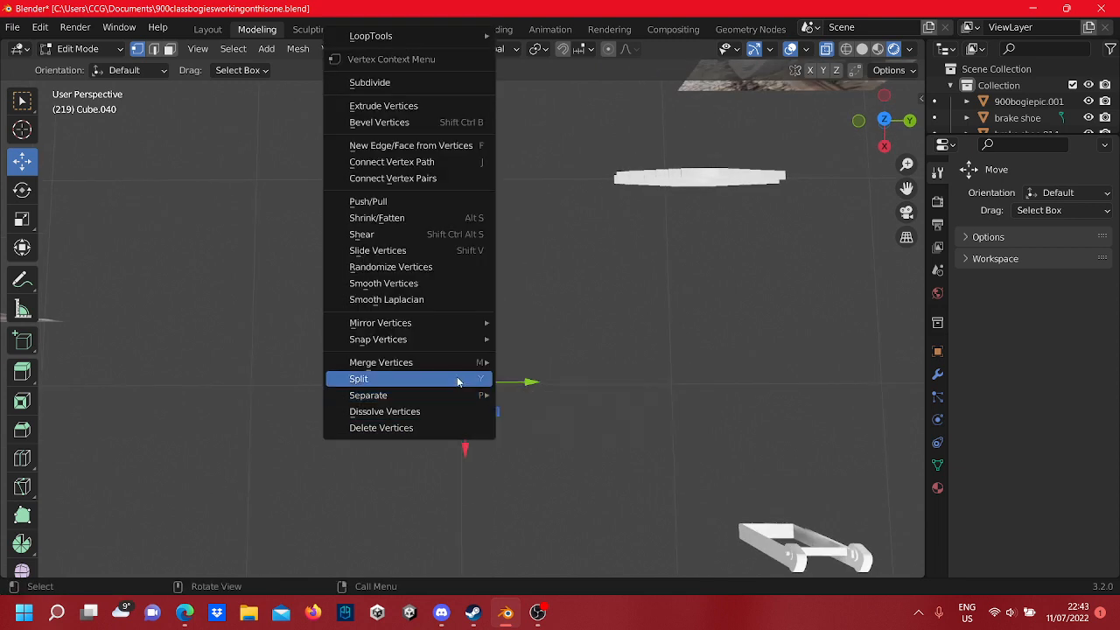
mouse_move(455, 394)
click(516, 394)
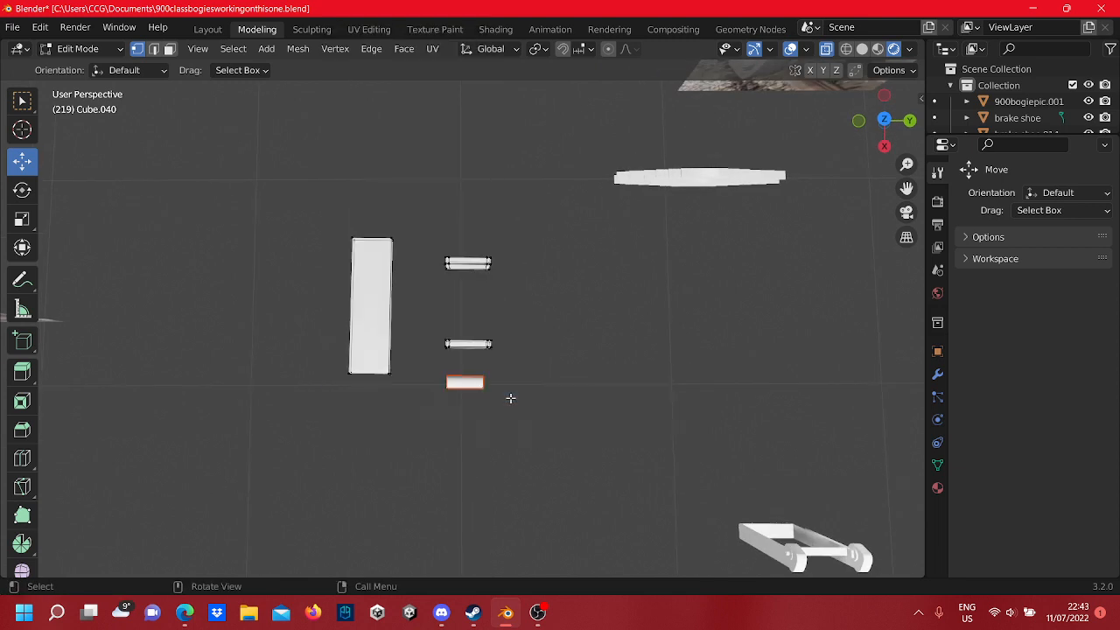
key(Tab)
- Select the whole cylinder mesh in Edit Mode and move it along Y and -0.55708 m along X towards the bar stacks
click(470, 387)
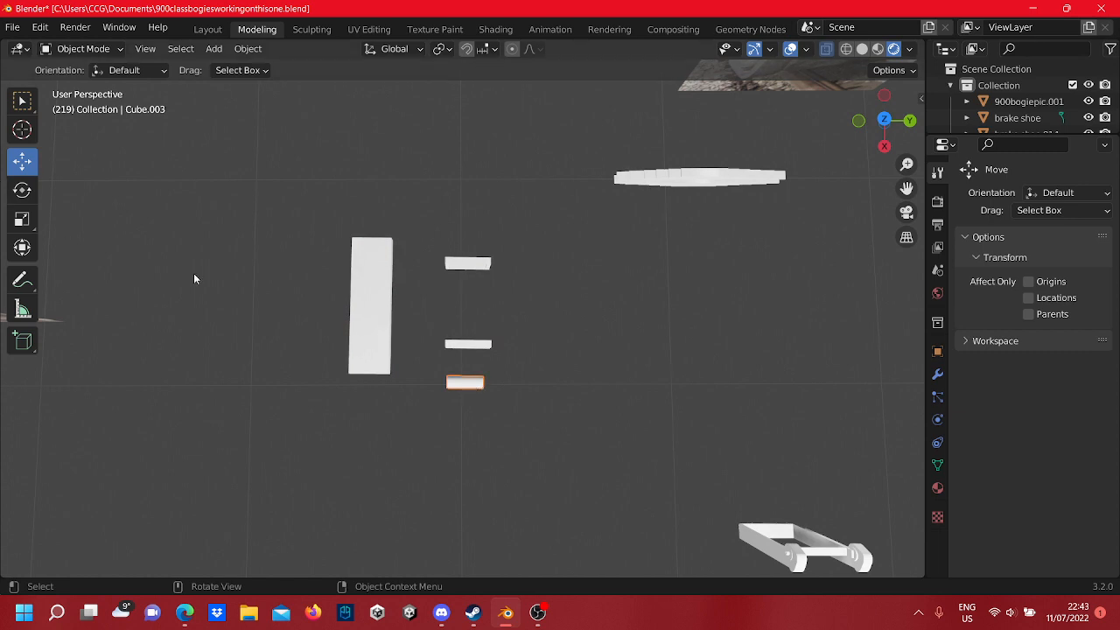
scroll(342, 271, down, 3)
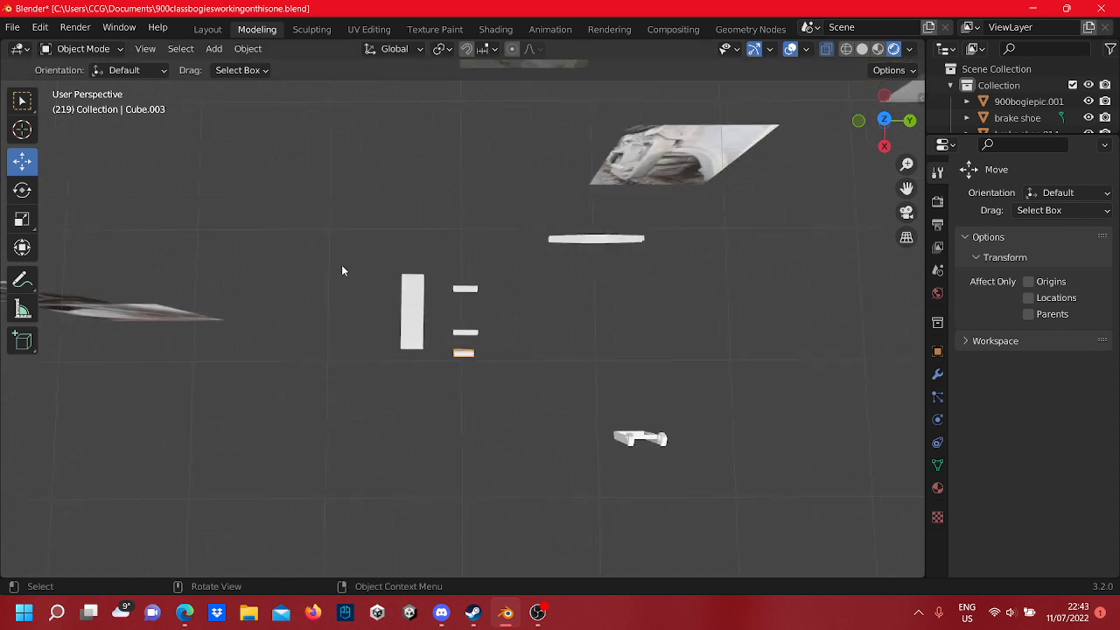
middle_drag(341, 320, 452, 367)
key(Tab)
drag(455, 367, 310, 256)
drag(437, 313, 729, 322)
shift+middle_drag(612, 317, 513, 321)
drag(459, 322, 423, 222)
- Move the cylinder a further -0.15114 m along X to line it up with the bar stacks
scroll(505, 298, up, 3)
shift+middle_drag(505, 297, 573, 524)
scroll(532, 417, up, 3)
middle_drag(540, 424, 672, 420)
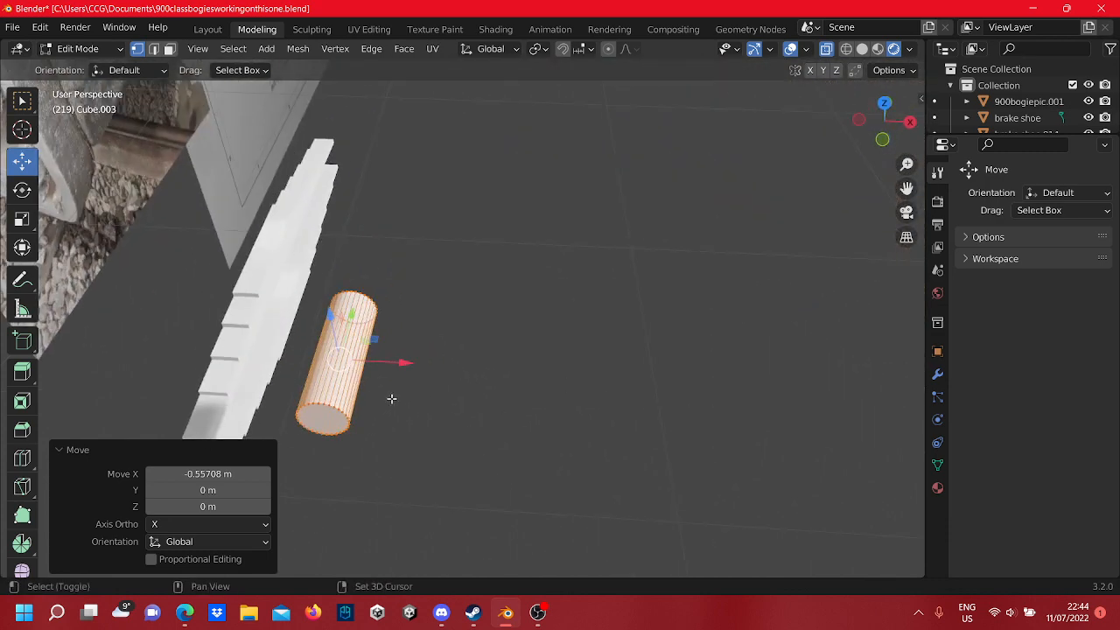
shift+middle_drag(391, 398, 800, 244)
drag(738, 251, 543, 260)
scroll(646, 346, up, 2)
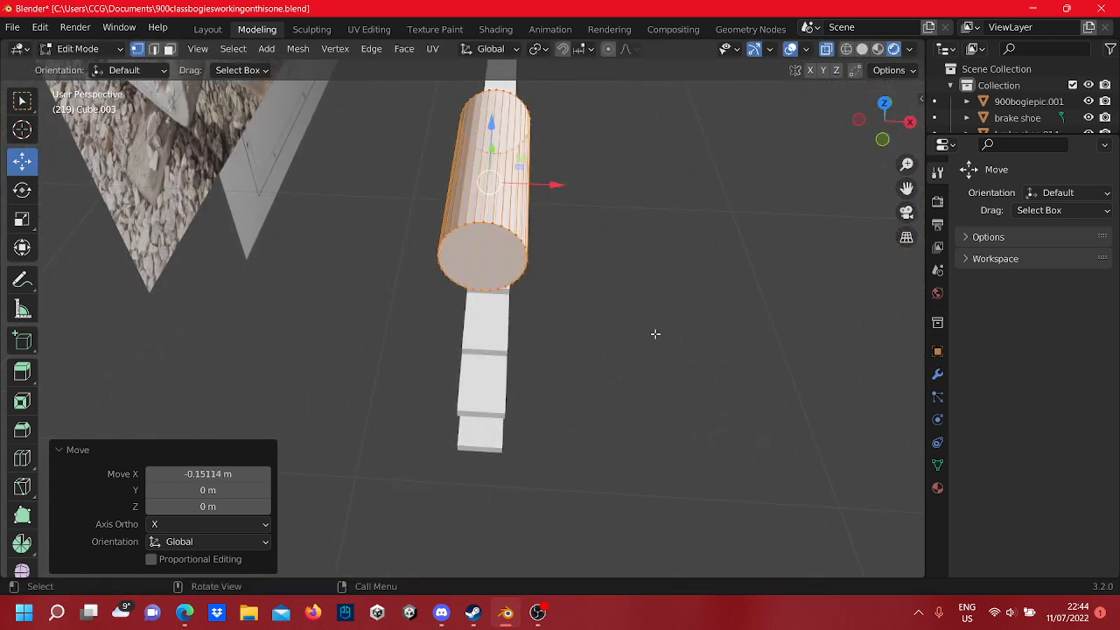
- Bring the cylinder level with the gap between the two stacks and move it -0.13445 m along Y beyond their ends
middle_drag(655, 333, 464, 337)
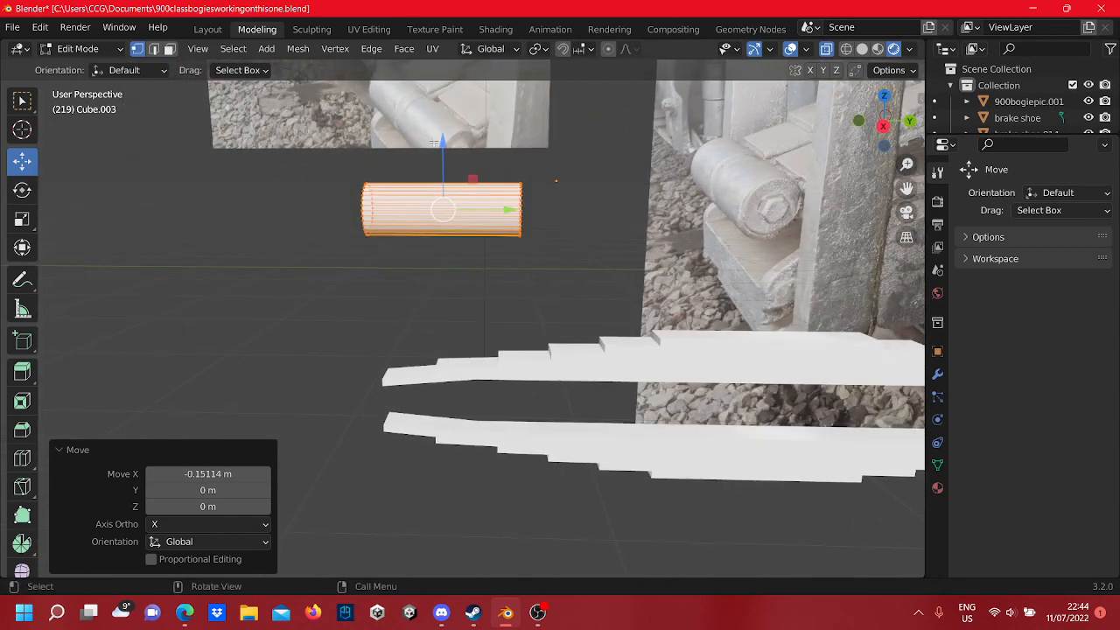
drag(435, 141, 513, 467)
shift+middle_drag(513, 467, 610, 278)
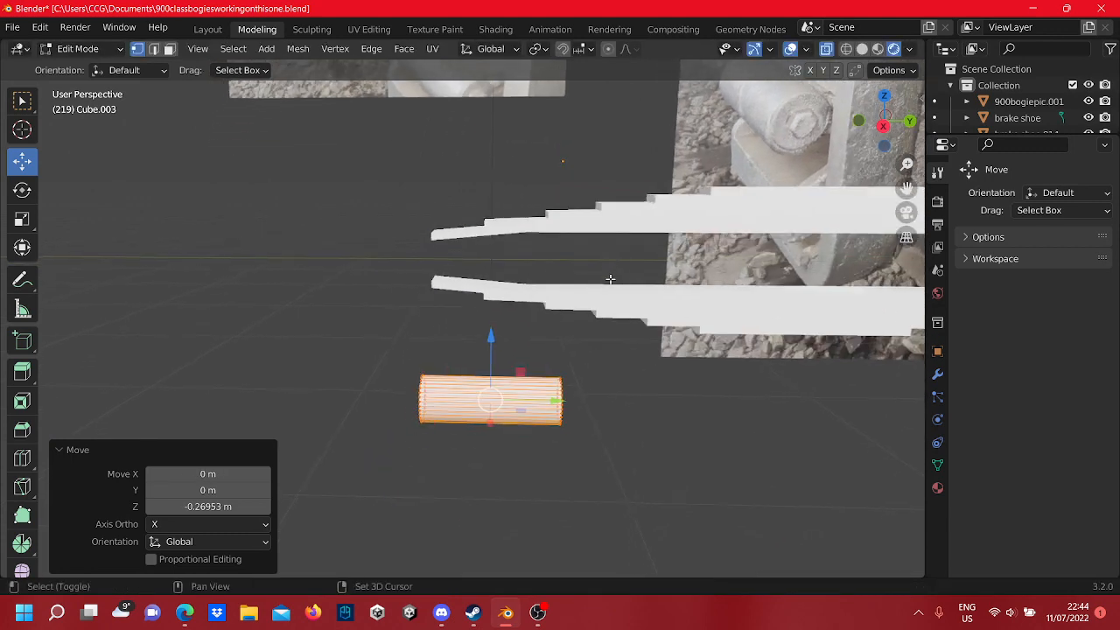
click(884, 125)
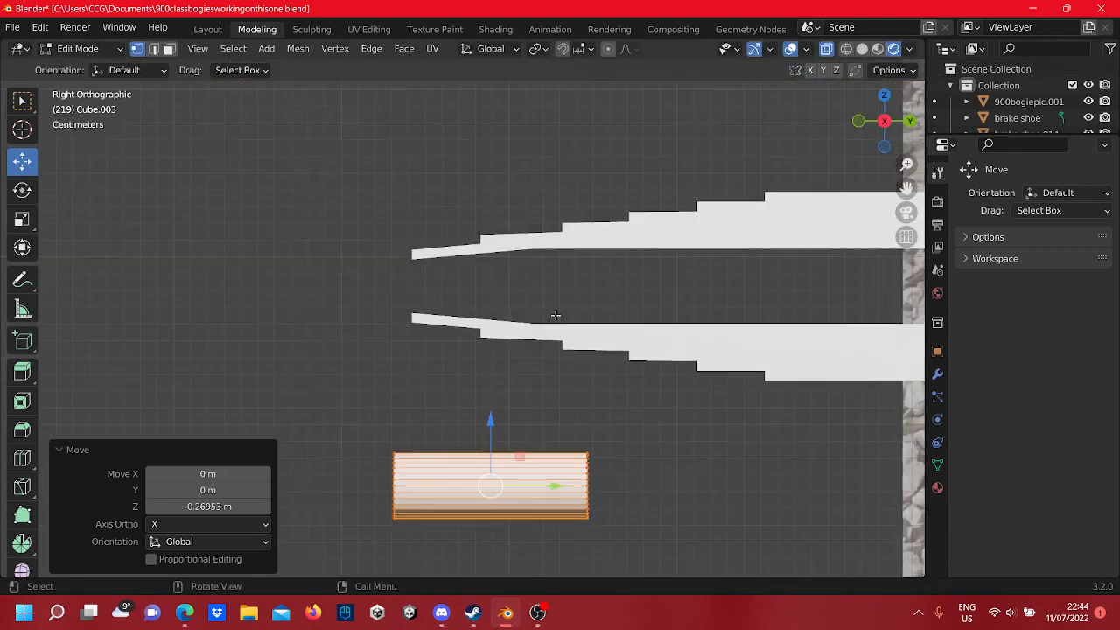
drag(498, 457, 464, 220)
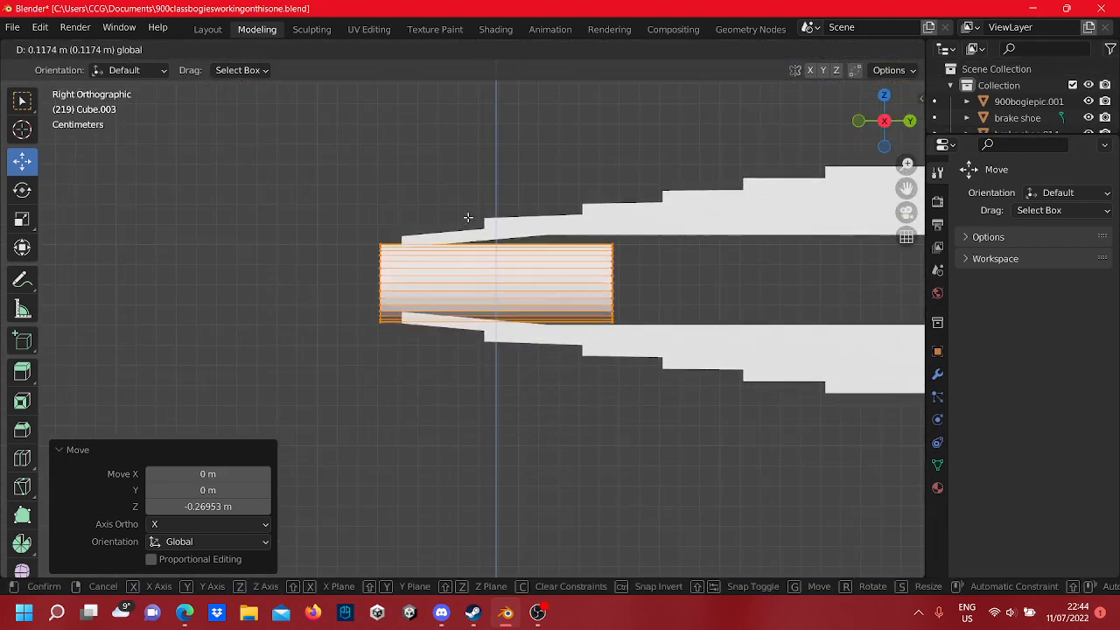
shift+middle_drag(464, 219, 543, 285)
drag(648, 302, 380, 302)
shift+middle_drag(380, 302, 563, 314)
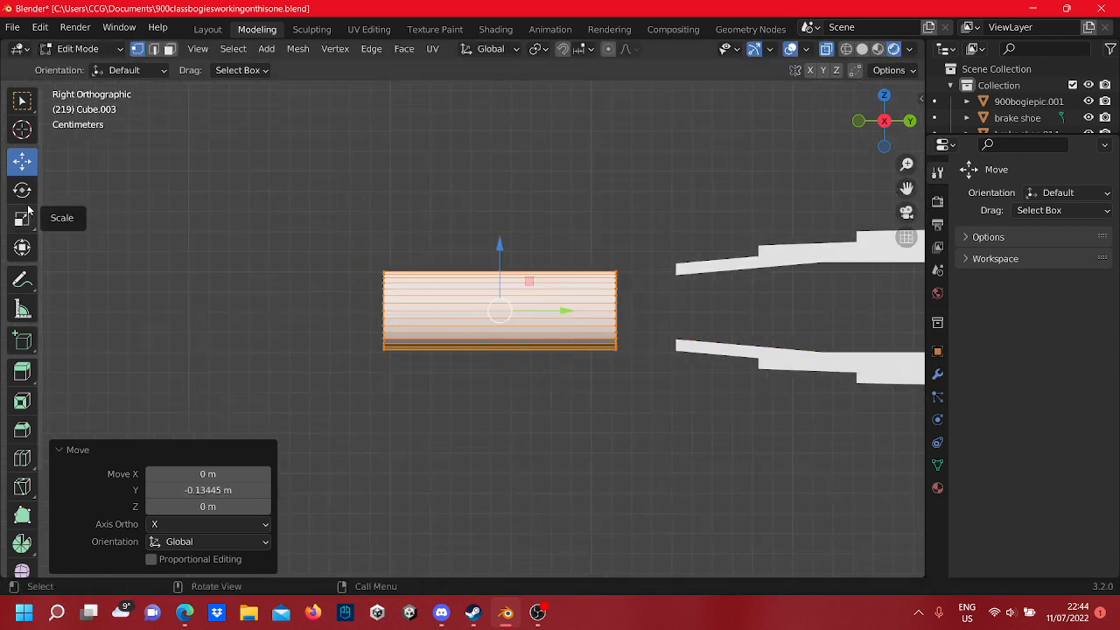
- Rotate the cylinder -89.2° around the Z axis so its round end faces the right orthographic view
click(22, 189)
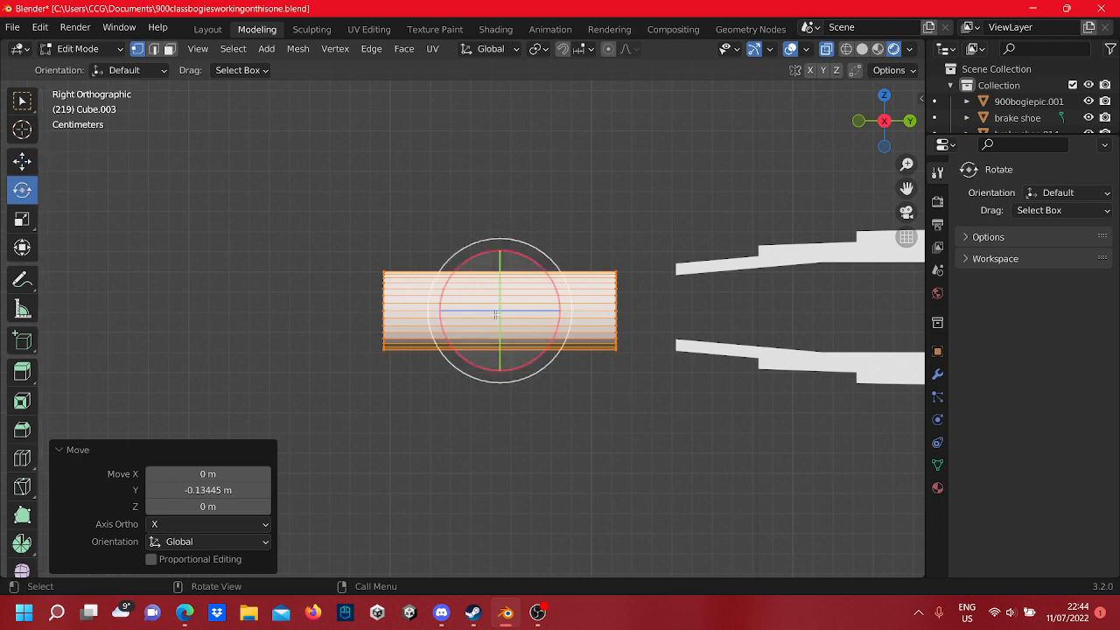
mouse_move(532, 311)
mouse_down()
mouse_move(493, 320)
mouse_move(498, 340)
mouse_up()
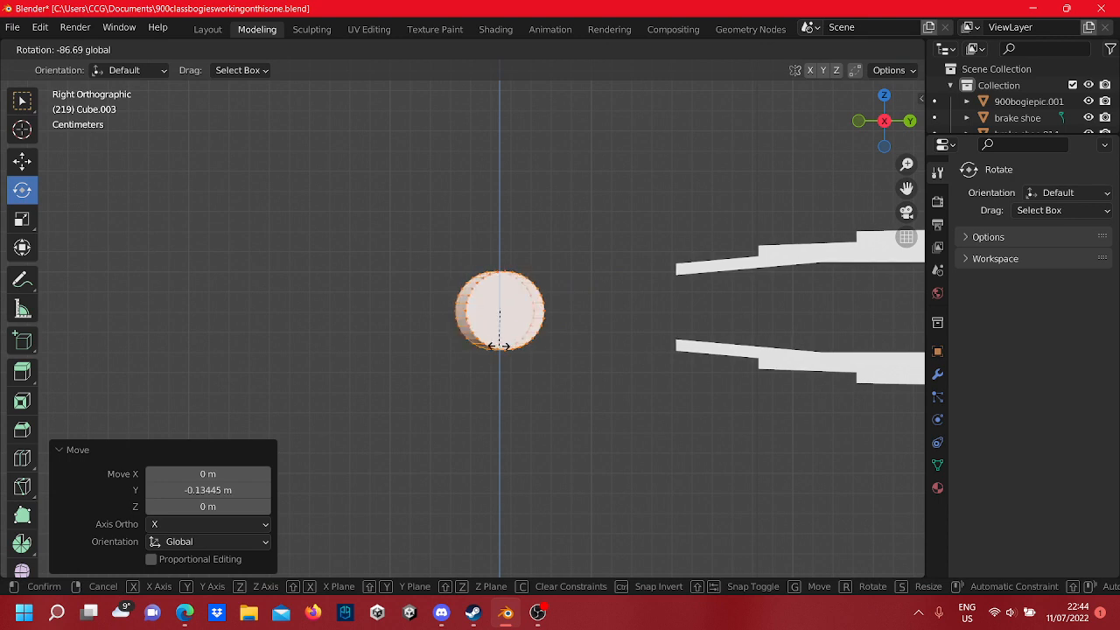
drag(496, 348, 496, 347)
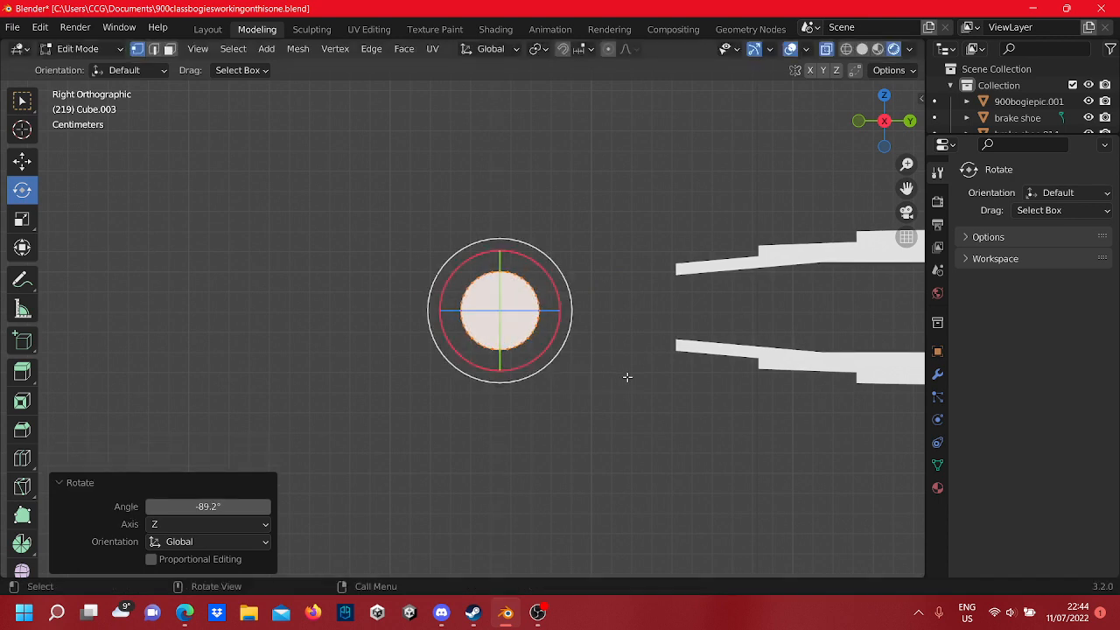
scroll(674, 360, up, 3)
shift+middle_drag(675, 359, 517, 319)
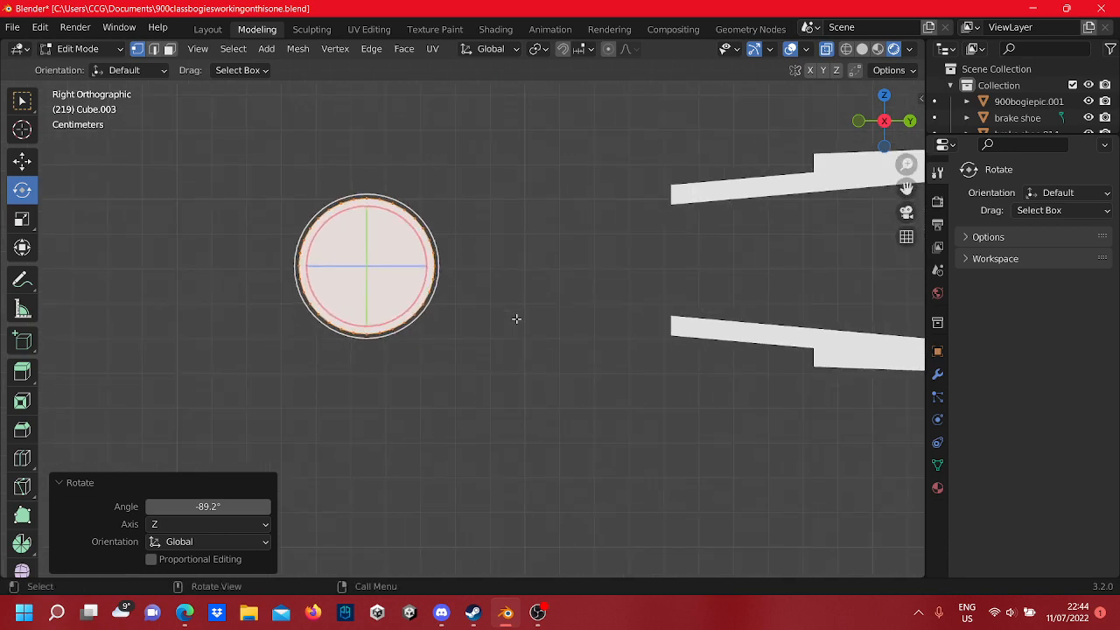
scroll(516, 319, down, 12)
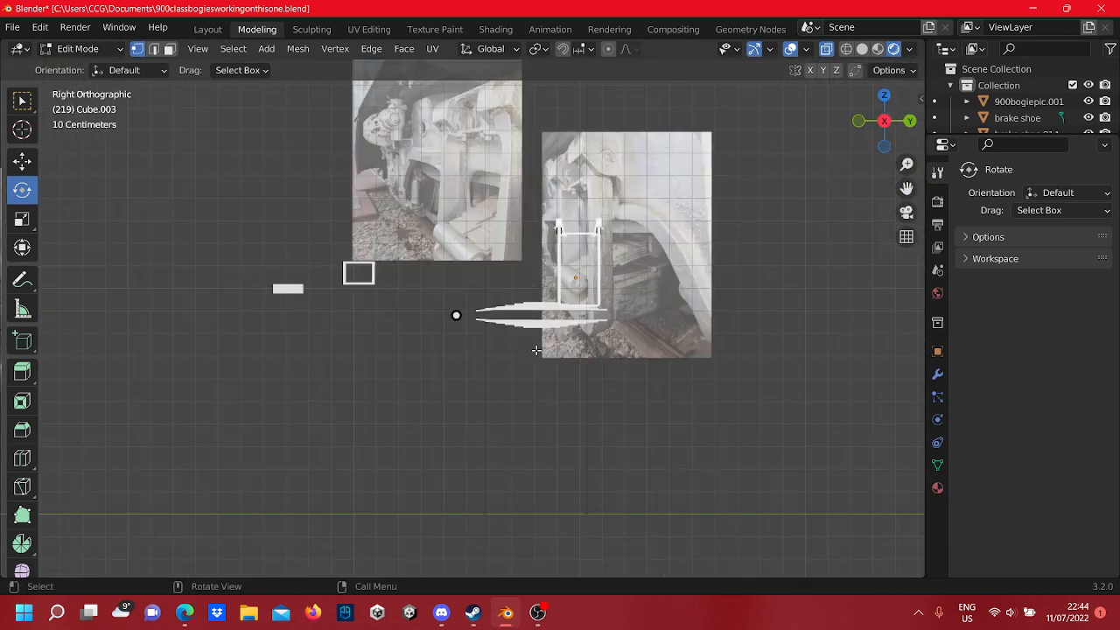
scroll(537, 350, up, 5)
shift+middle_drag(513, 353, 404, 398)
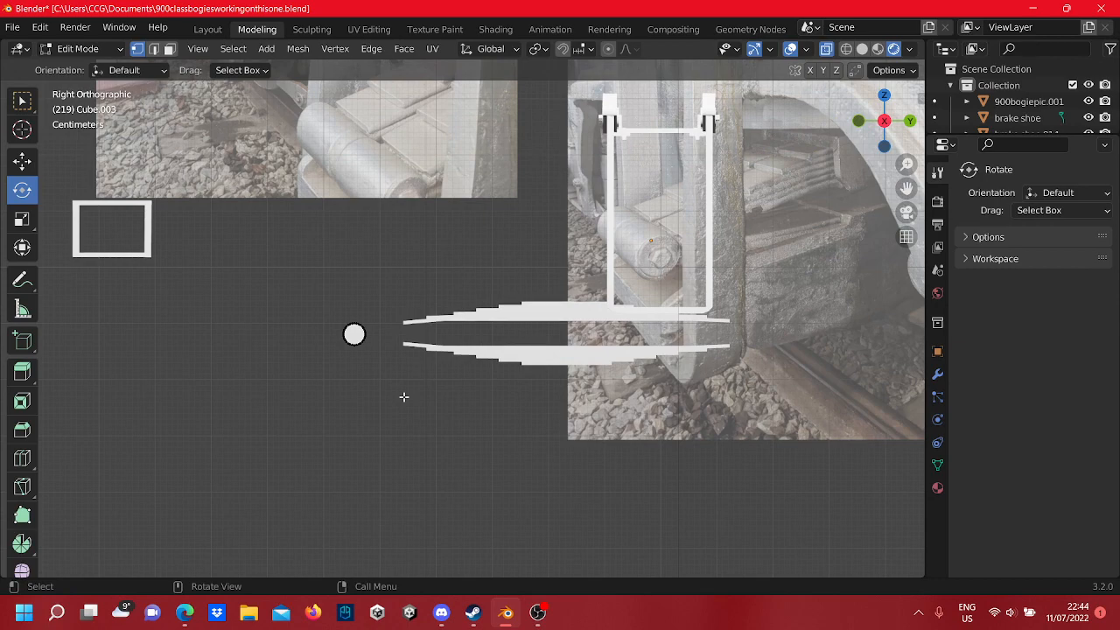
- Select both bar stacks and the cylinder in Edit Mode and move them -0.36033 m along Y, clear of the reference photo
scroll(404, 396, up, 3)
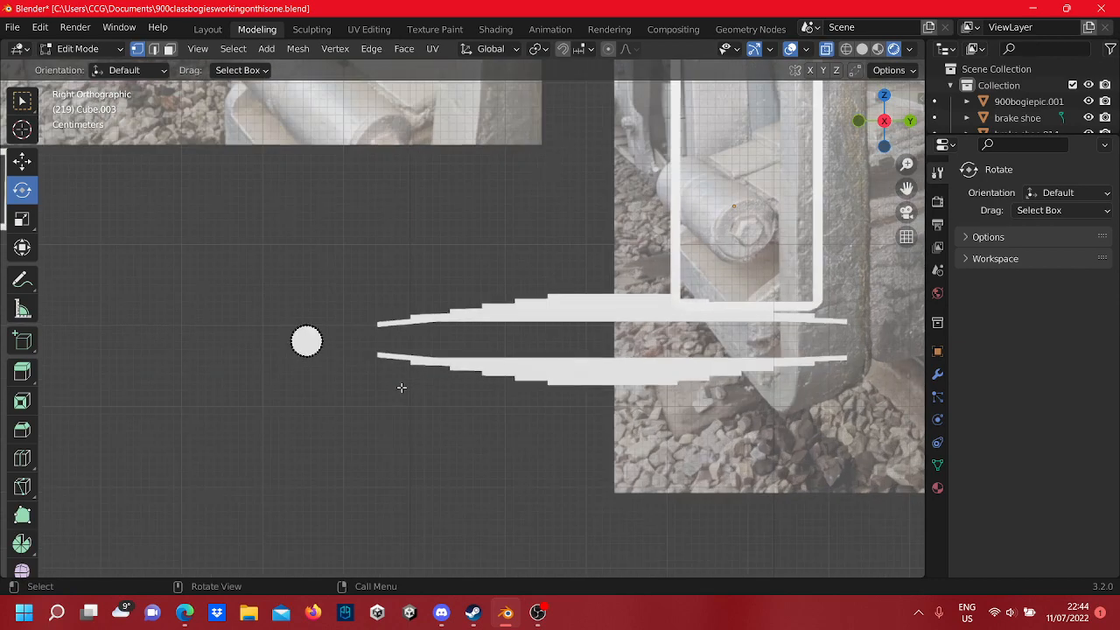
key(Tab)
drag(581, 460, 159, 254)
scroll(455, 322, down, 3)
shift+middle_drag(461, 321, 575, 342)
scroll(742, 309, down, 2)
key(Tab)
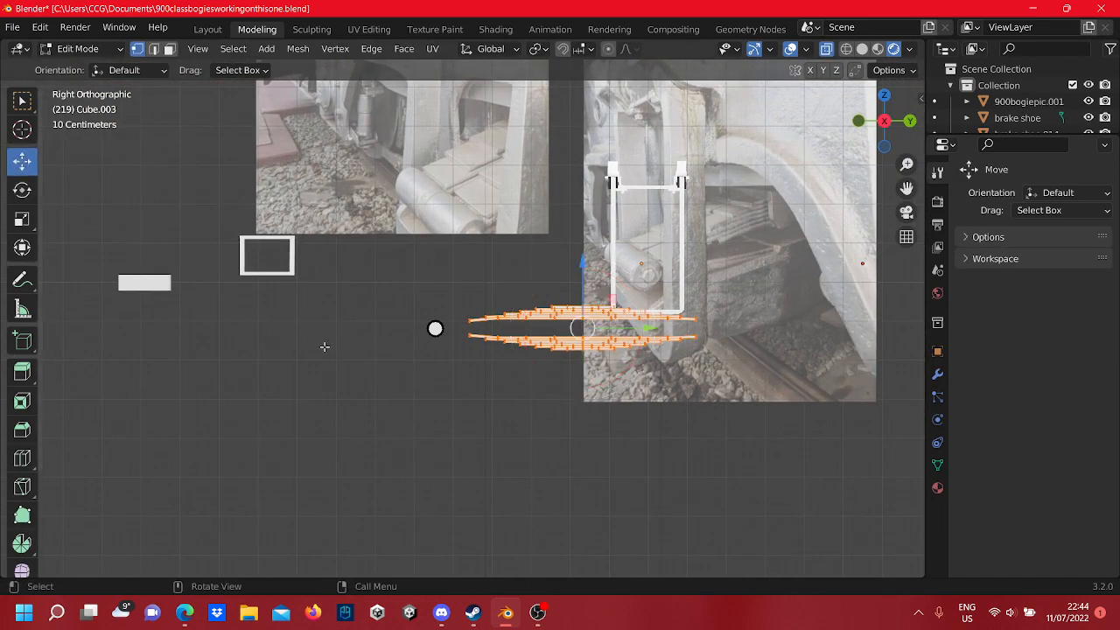
shift+click(435, 328)
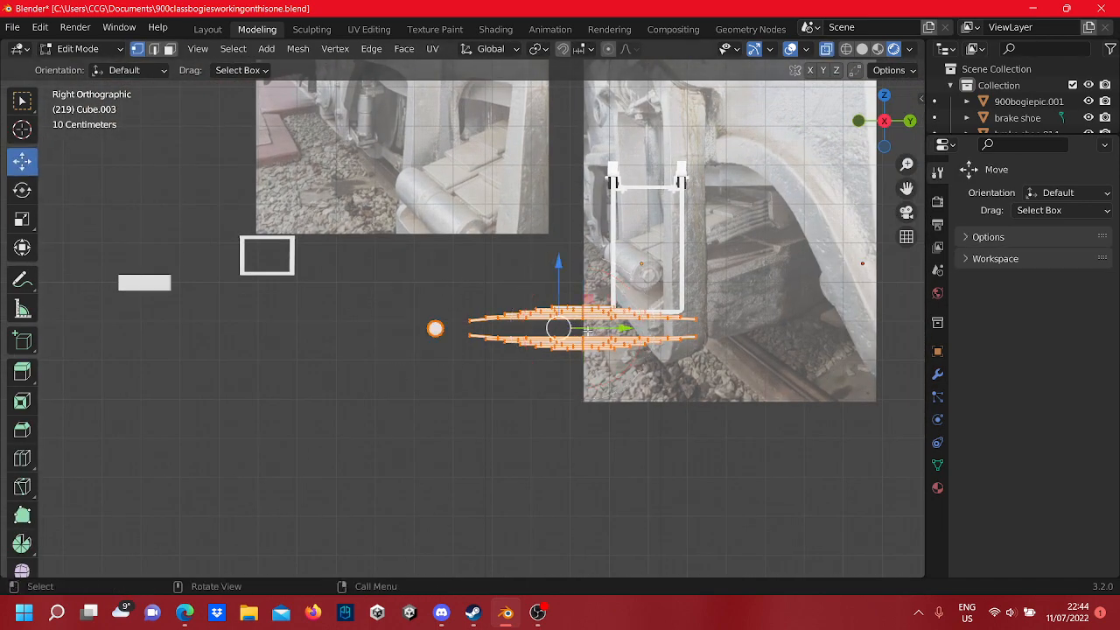
drag(588, 331, 448, 331)
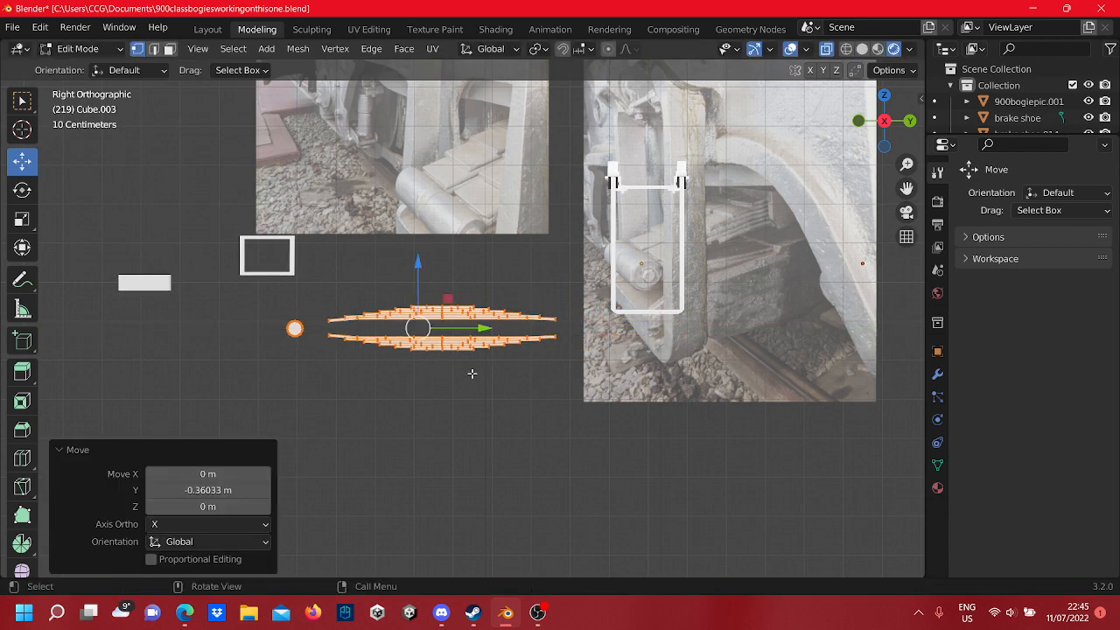
click(473, 374)
- Add a torus with 5 major and 12 minor segments to the lower bar stack's mesh
shift+middle_drag(473, 381, 593, 398)
scroll(565, 392, up, 4)
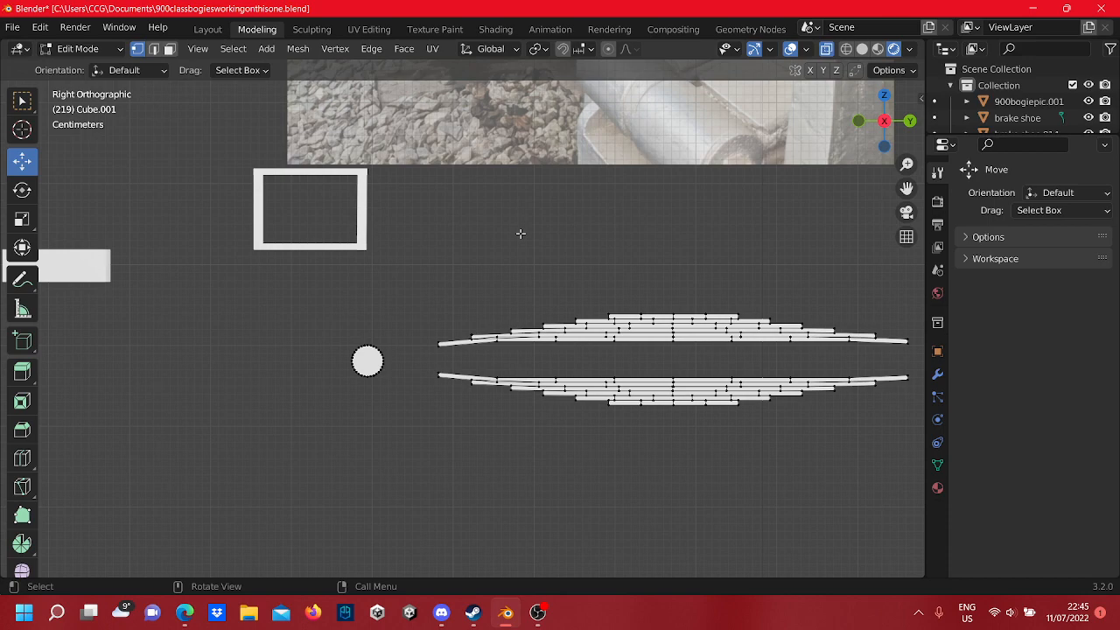
scroll(514, 223, up, 5)
scroll(505, 270, down, 7)
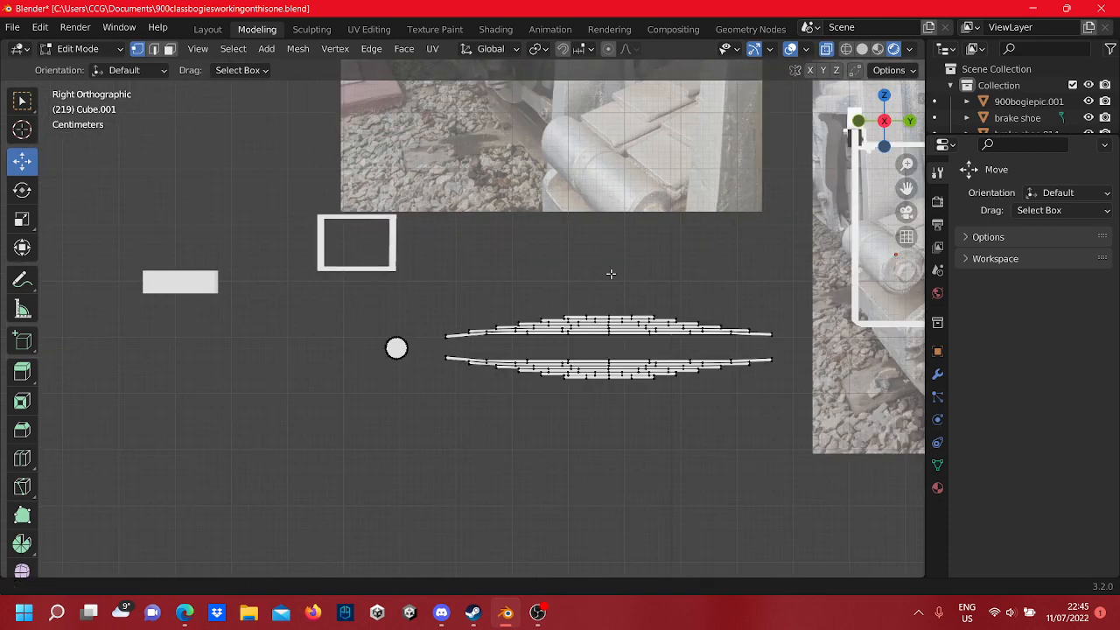
shift+middle_drag(611, 274, 431, 270)
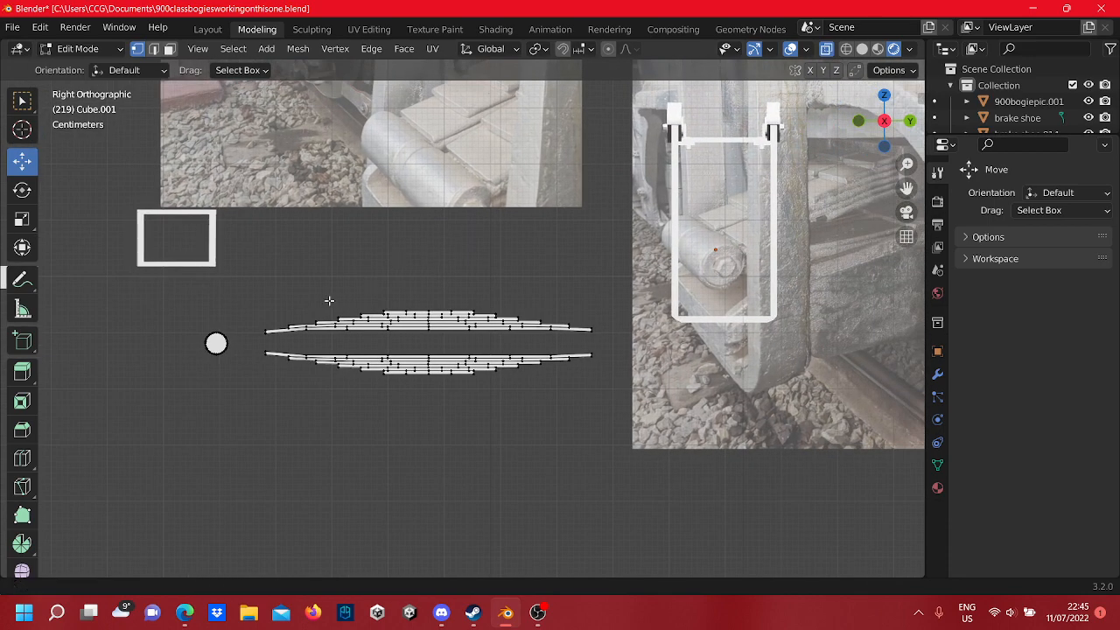
middle_drag(329, 300, 555, 391)
scroll(603, 399, down, 4)
scroll(549, 392, down, 1)
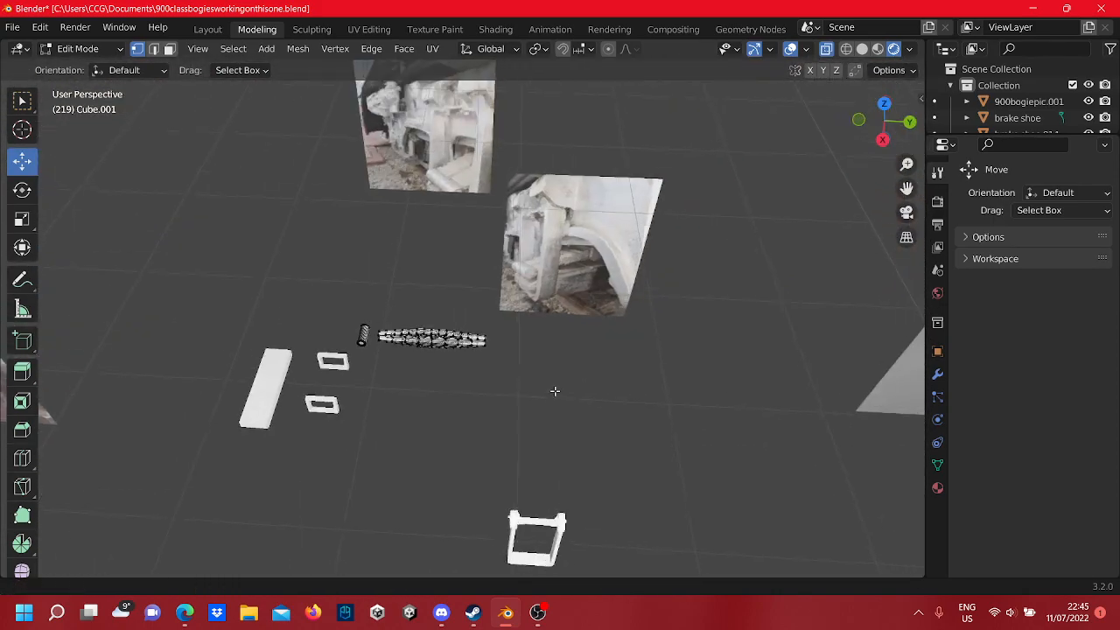
scroll(454, 350, down, 3)
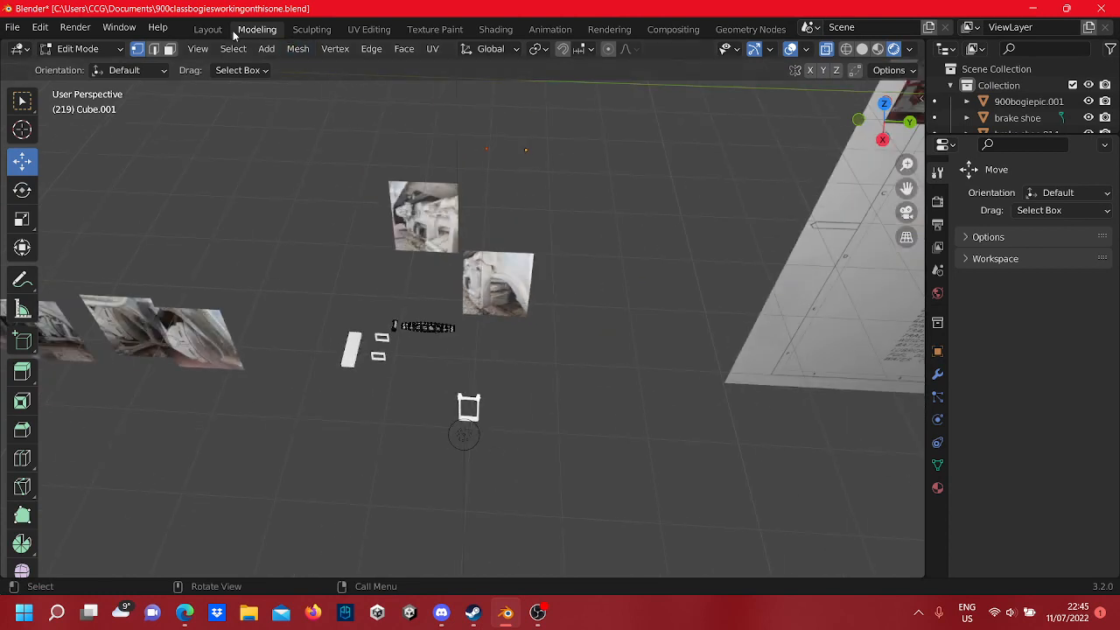
click(265, 50)
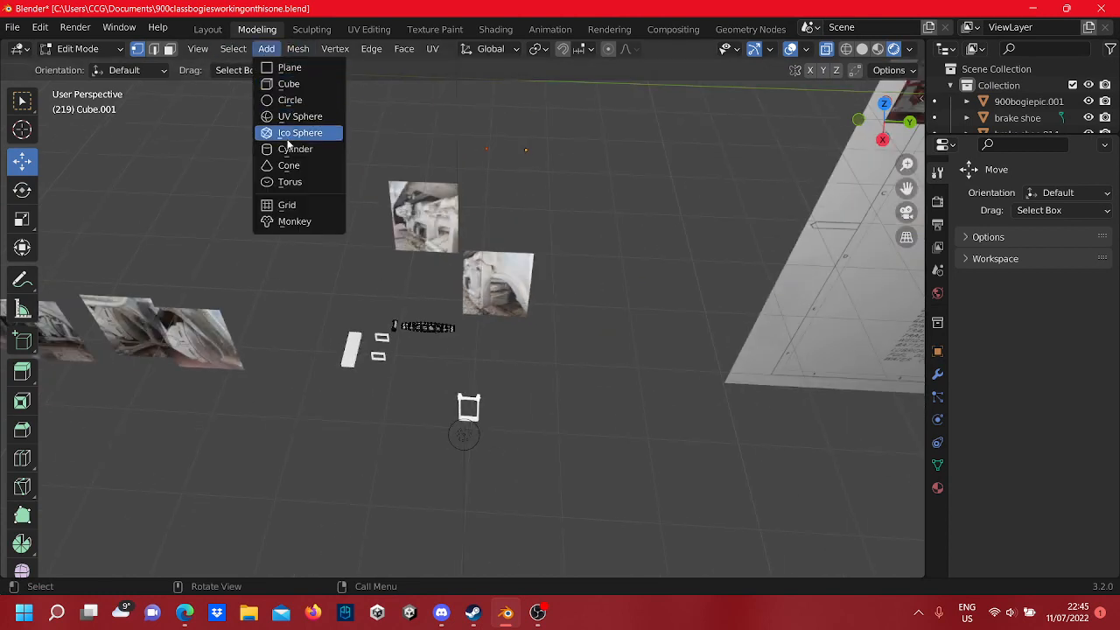
click(303, 179)
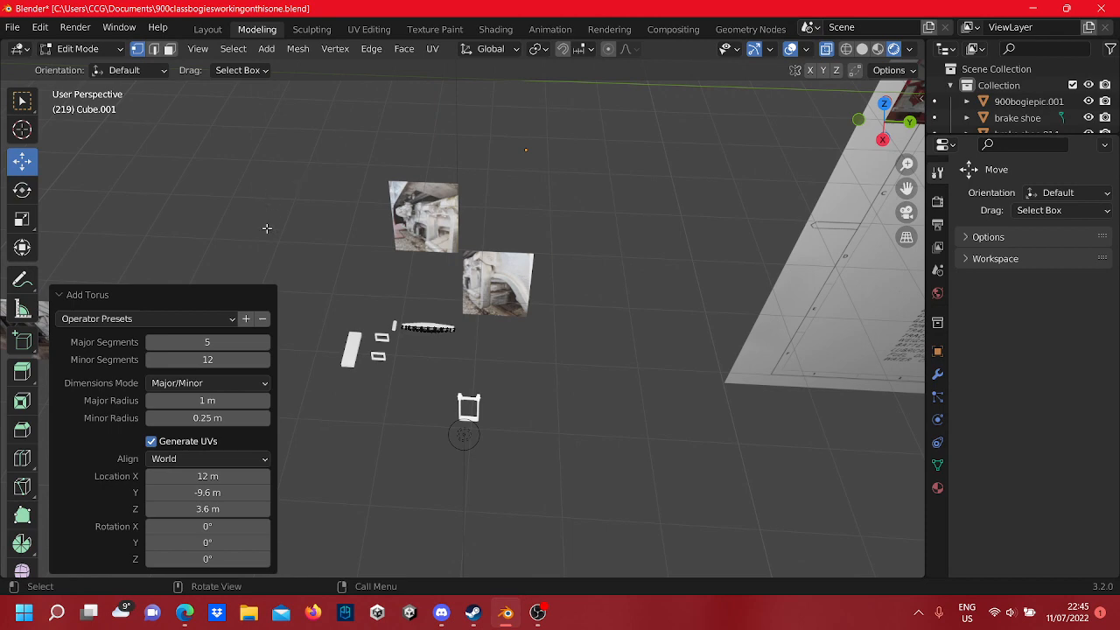
- Locate the new torus far from the parts and move it -9.6805 m along X towards them
scroll(428, 284, down, 7)
shift+middle_drag(488, 241, 457, 152)
scroll(449, 264, down, 4)
scroll(468, 219, up, 5)
shift+middle_drag(468, 219, 462, 186)
scroll(482, 373, up, 5)
drag(503, 179, 512, 400)
drag(487, 457, 421, 260)
- Raise the torus 5.8937 m along Z and move it -1.9318 m along Y towards the bogie parts
middle_drag(420, 260, 584, 158)
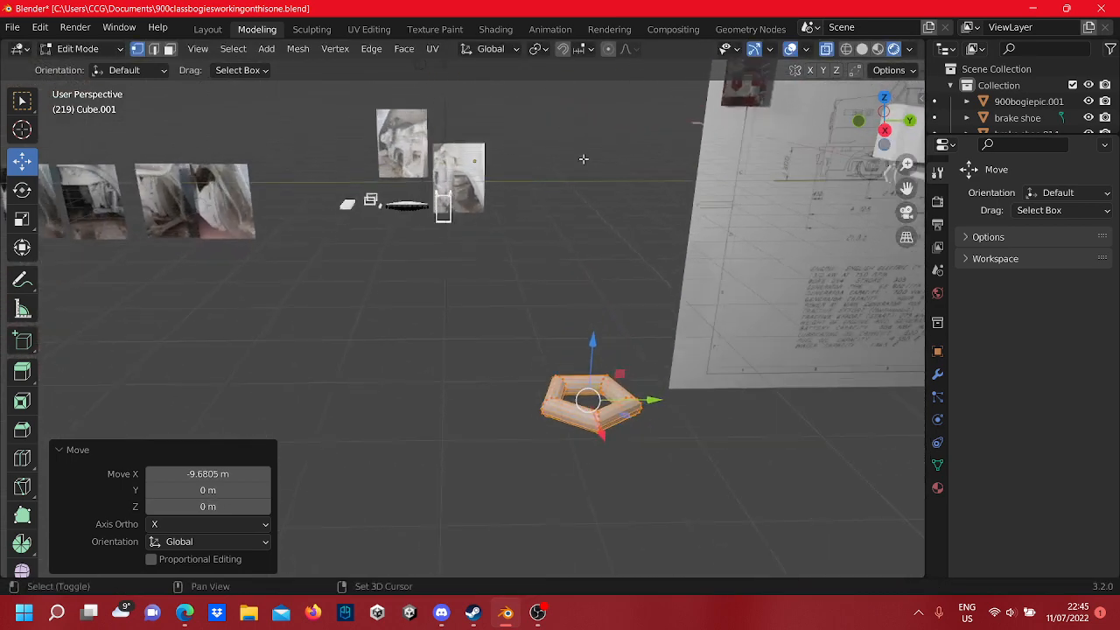
drag(593, 340, 631, 161)
middle_drag(649, 204, 620, 164)
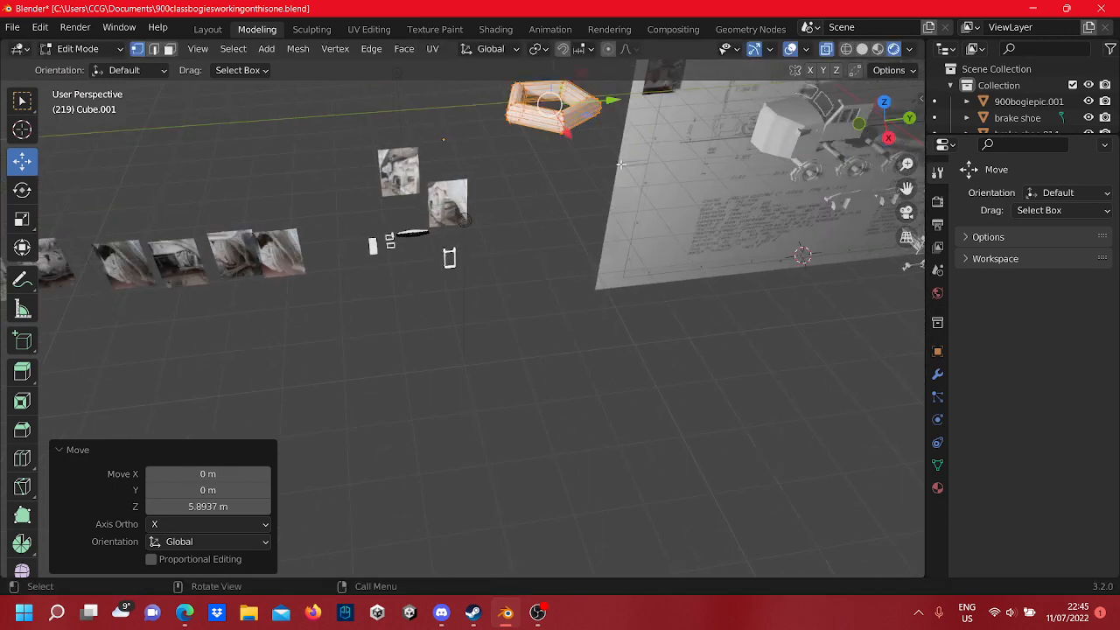
drag(567, 131, 598, 225)
scroll(475, 116, up, 3)
shift+middle_drag(475, 116, 463, 253)
- Scale the torus down uniformly by a factor of 0.054
click(23, 219)
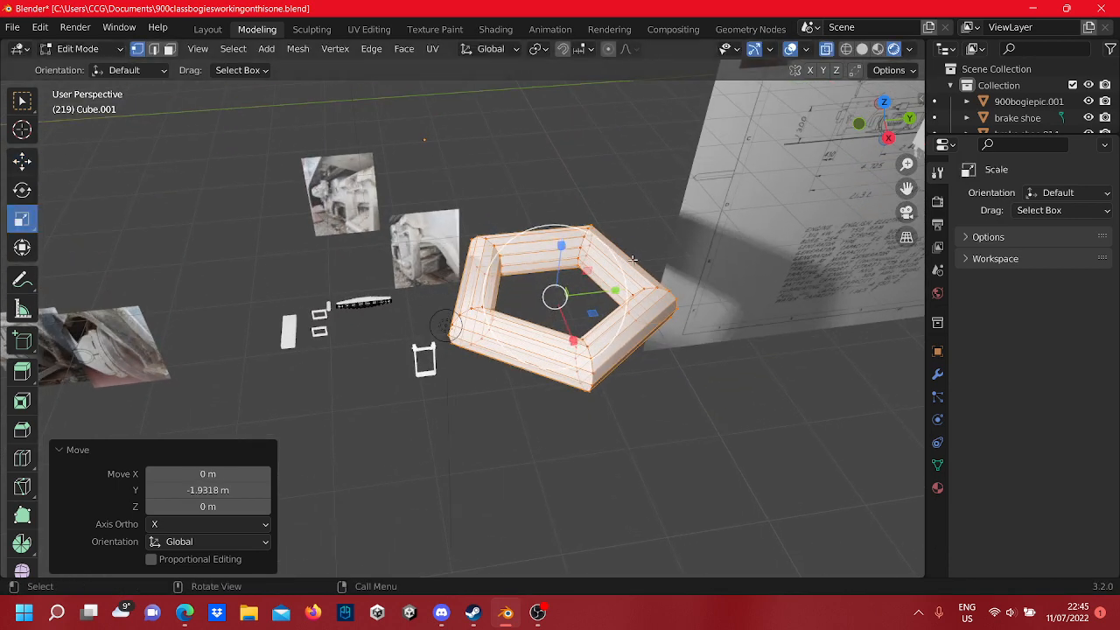
drag(615, 250, 558, 296)
scroll(563, 330, up, 8)
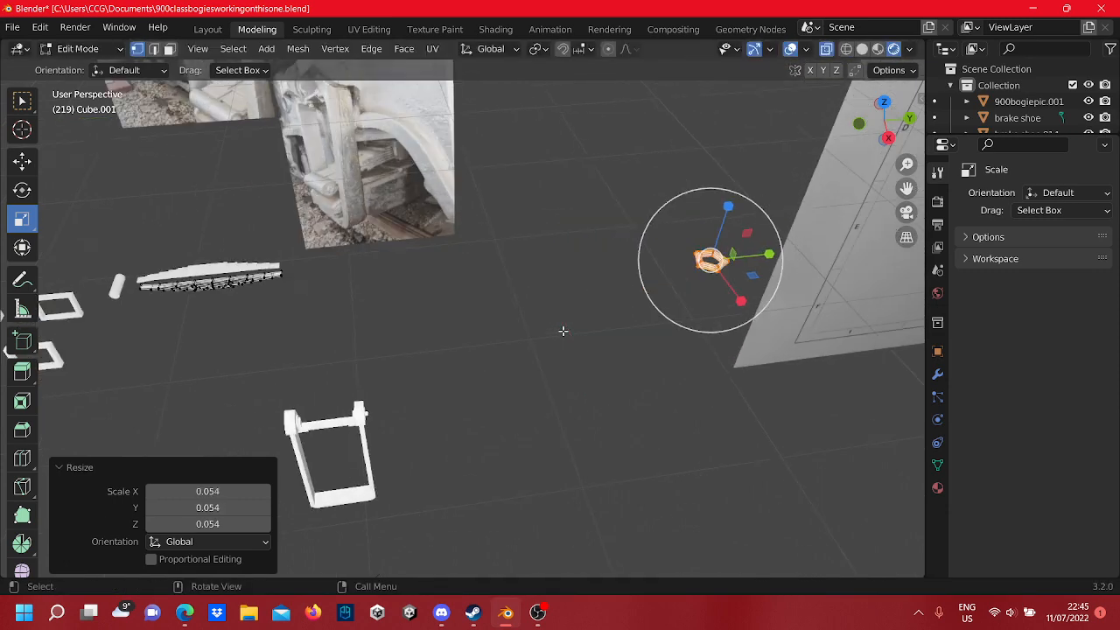
- Move the torus -2.3214 m along Y and -0.92073 m along X, past the cylinder's far end
scroll(642, 315, down, 4)
shift+middle_drag(642, 315, 687, 292)
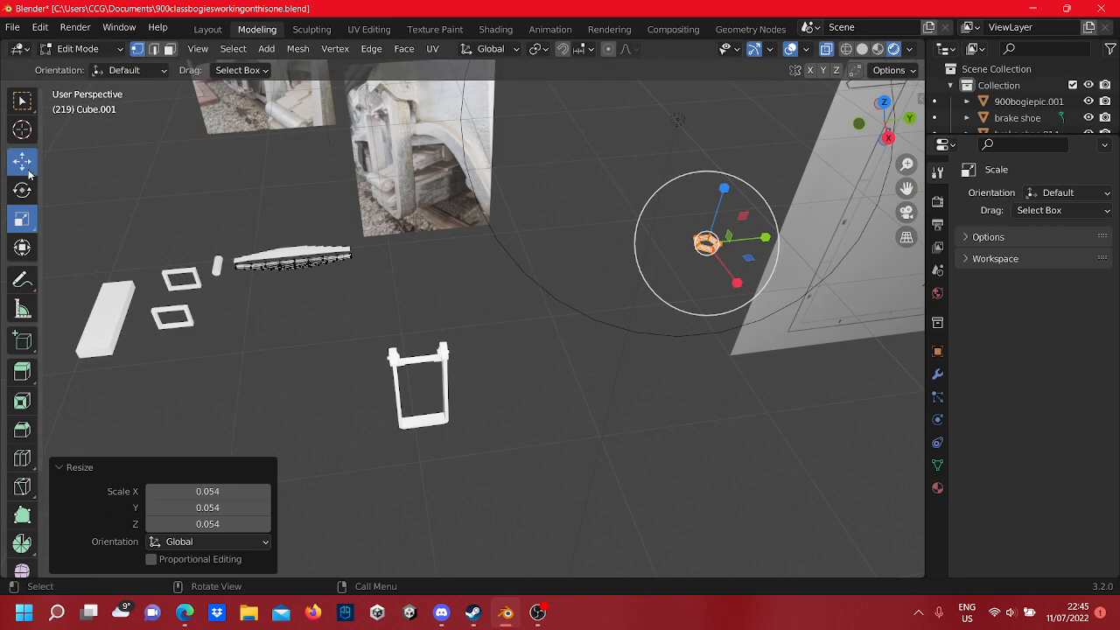
click(28, 172)
drag(758, 238, 412, 298)
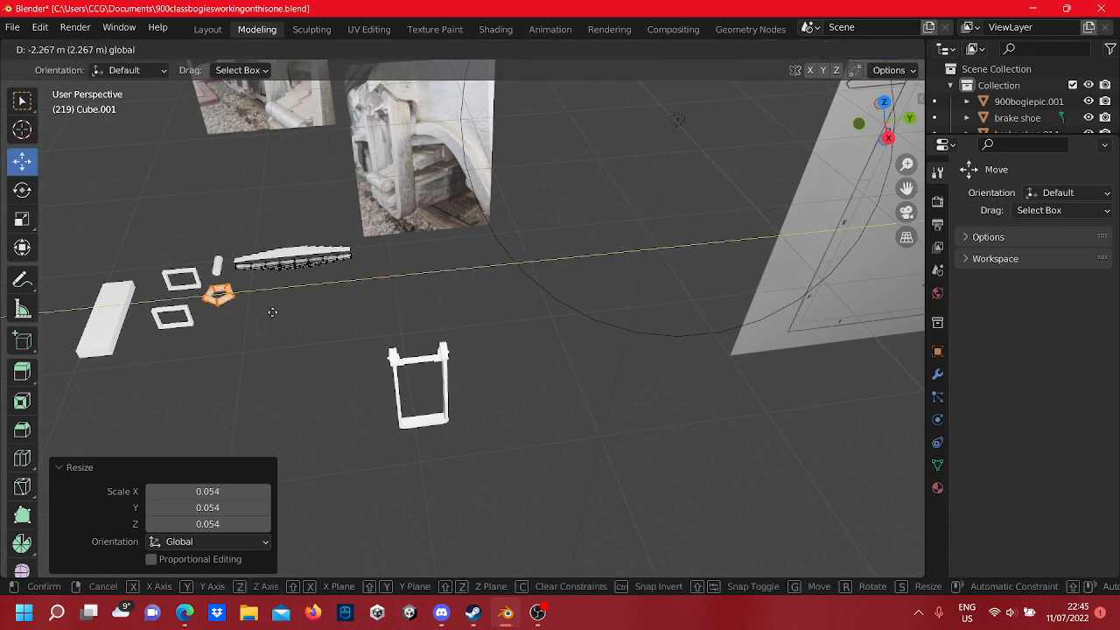
drag(272, 313, 262, 314)
shift+middle_drag(255, 315, 542, 316)
drag(525, 336, 510, 298)
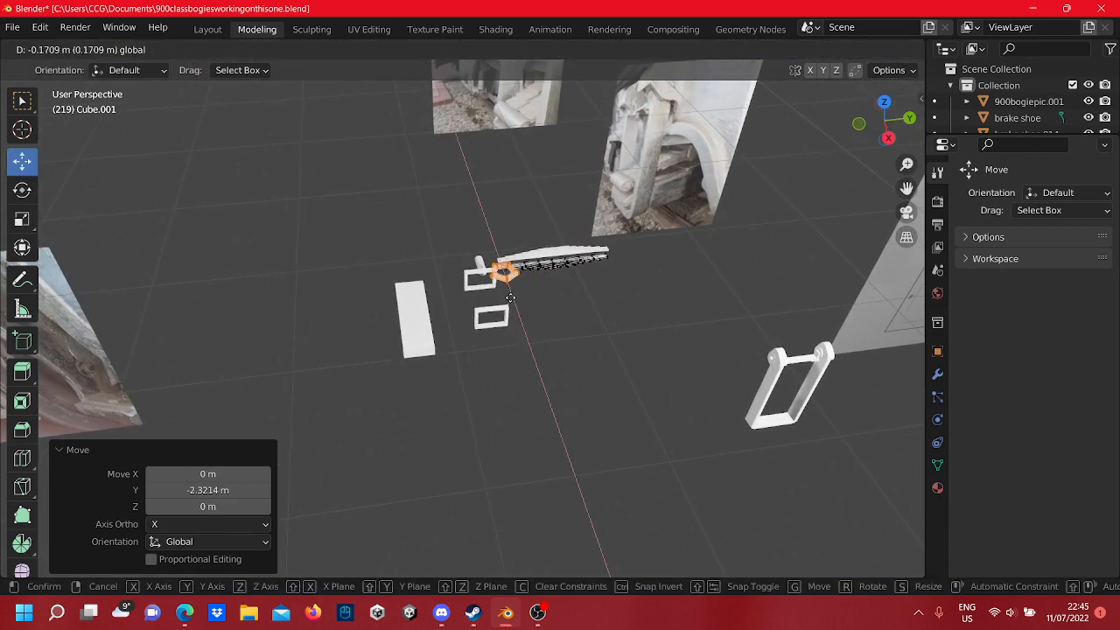
drag(483, 230, 480, 223)
- Lower the torus 0.33561 m, then raise it 0.14996 m along Z to about the cylinder's height
scroll(490, 234, up, 5)
shift+middle_drag(513, 254, 435, 438)
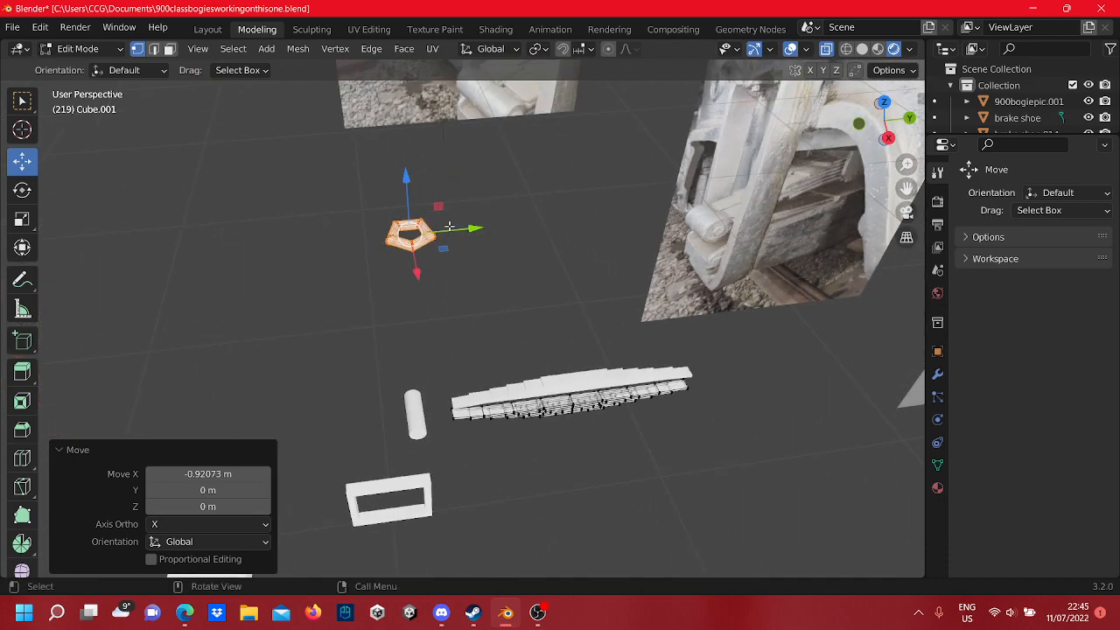
drag(410, 176, 436, 297)
middle_drag(436, 296, 548, 354)
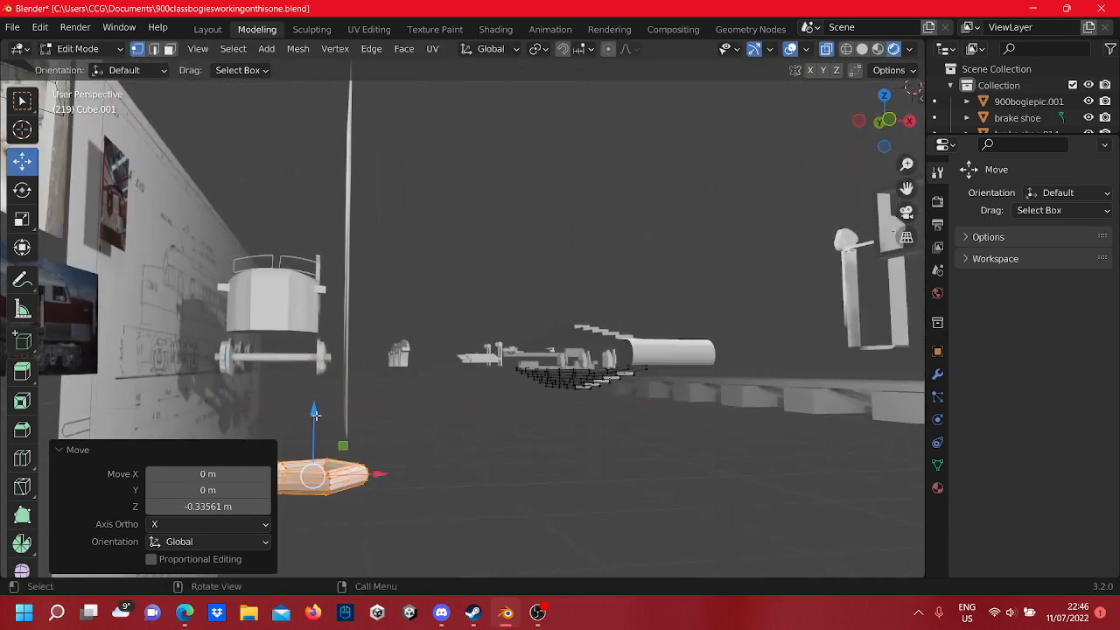
drag(315, 413, 319, 298)
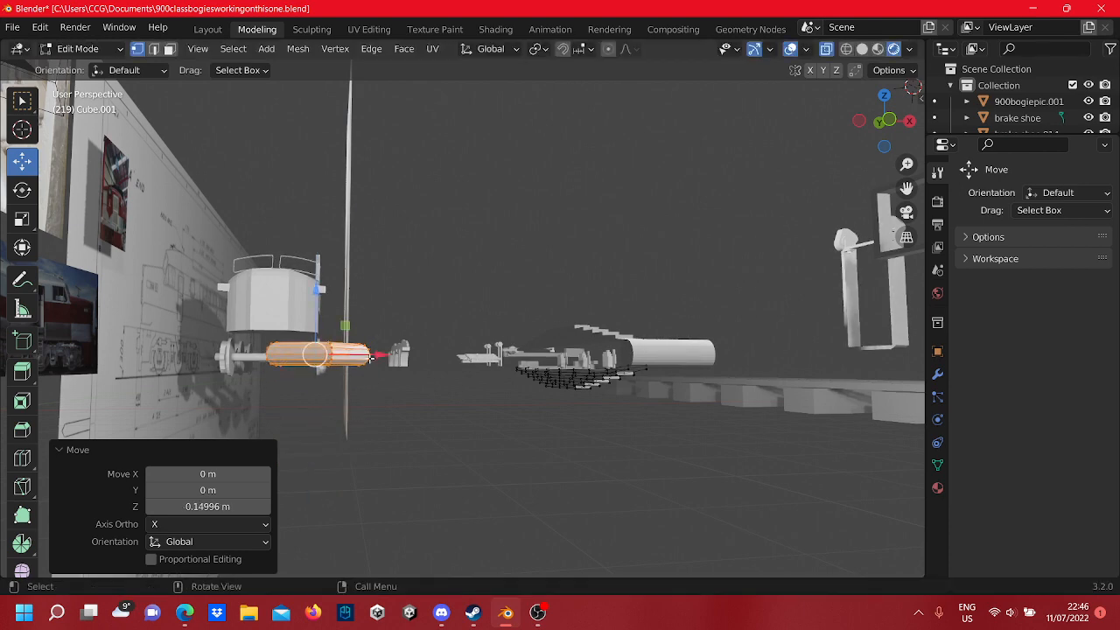
- Bring the torus close to the cylinder's end, finishing with a move of 0.083827 m along X
drag(372, 356, 530, 354)
middle_drag(529, 354, 527, 282)
drag(561, 233, 532, 234)
drag(488, 273, 497, 322)
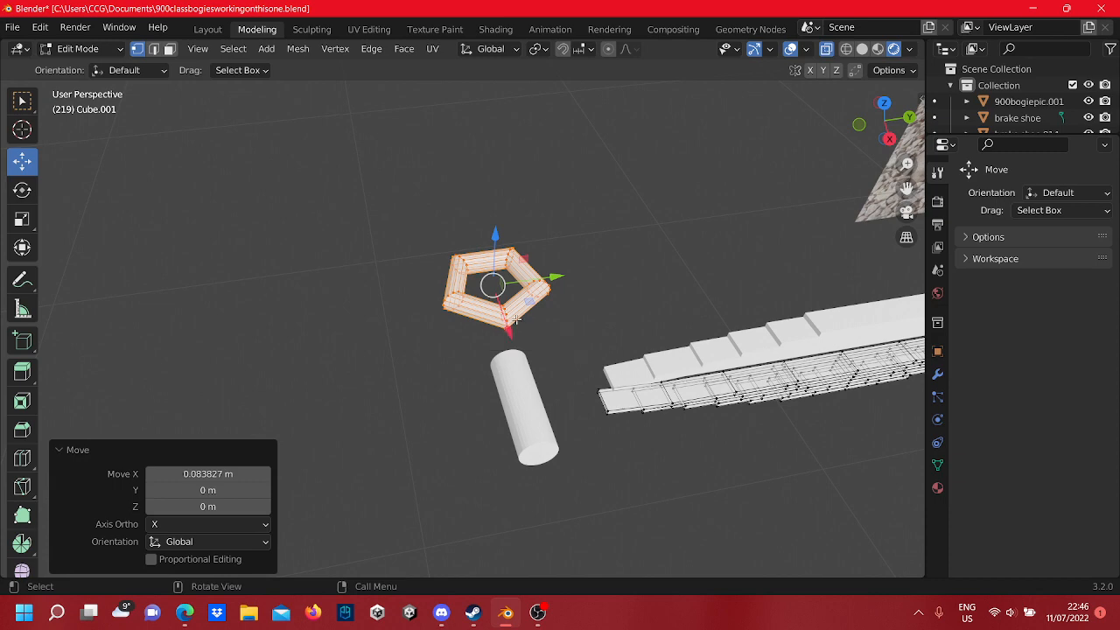
- Scale the torus down uniformly by a factor of 0.143 so it is smaller than the cylinder's end face
scroll(625, 312, up, 5)
middle_drag(498, 266, 571, 263)
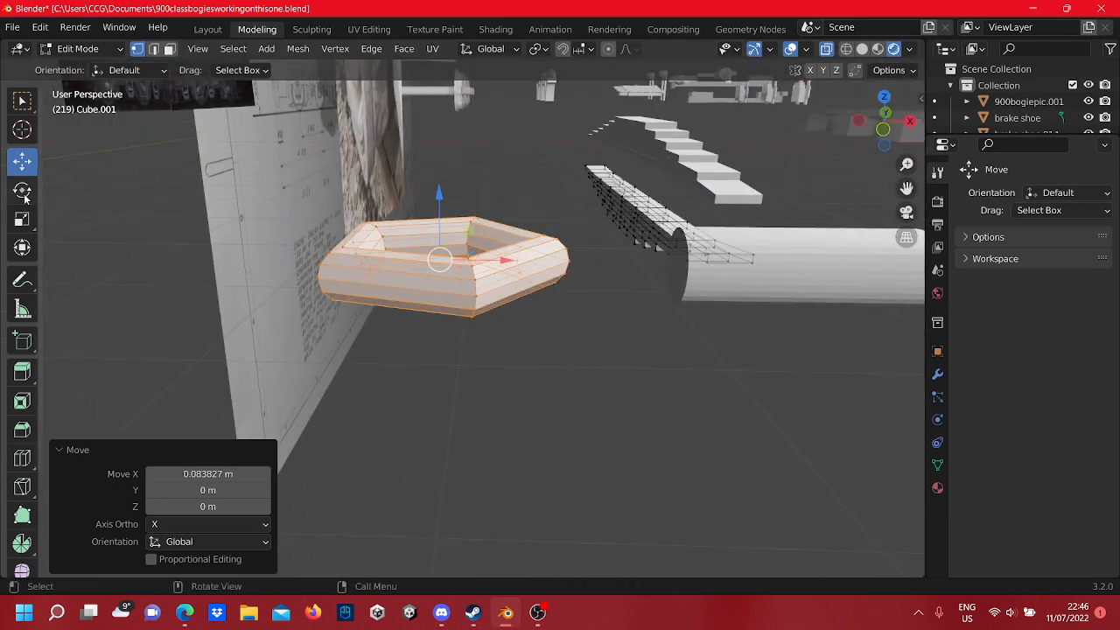
click(25, 197)
click(16, 225)
scroll(559, 166, up, 4)
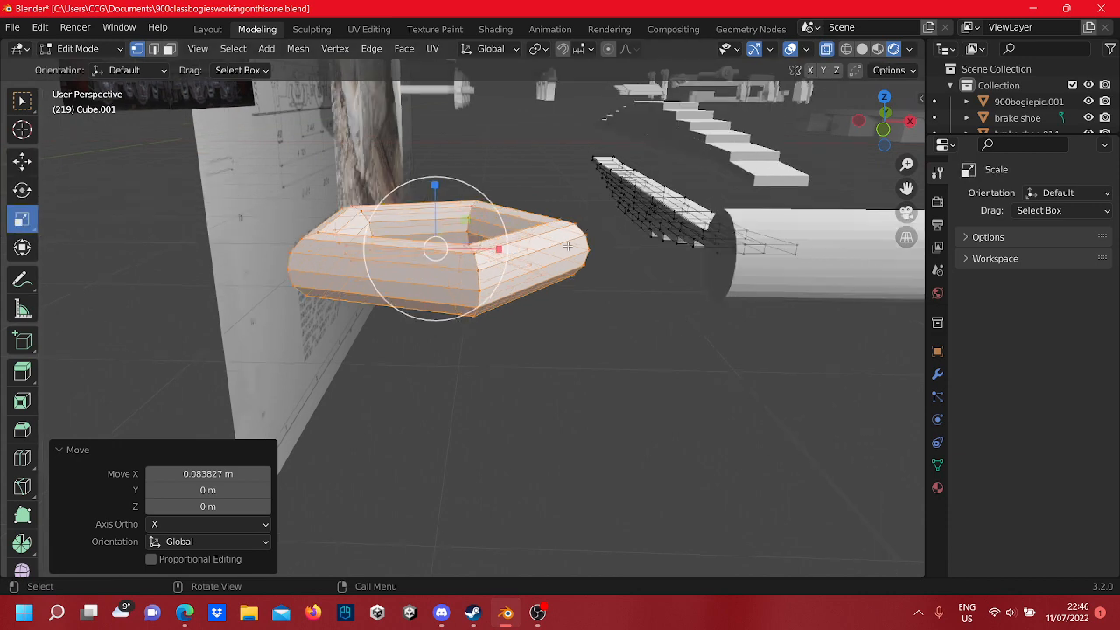
middle_drag(582, 92, 571, 129)
drag(496, 159, 446, 192)
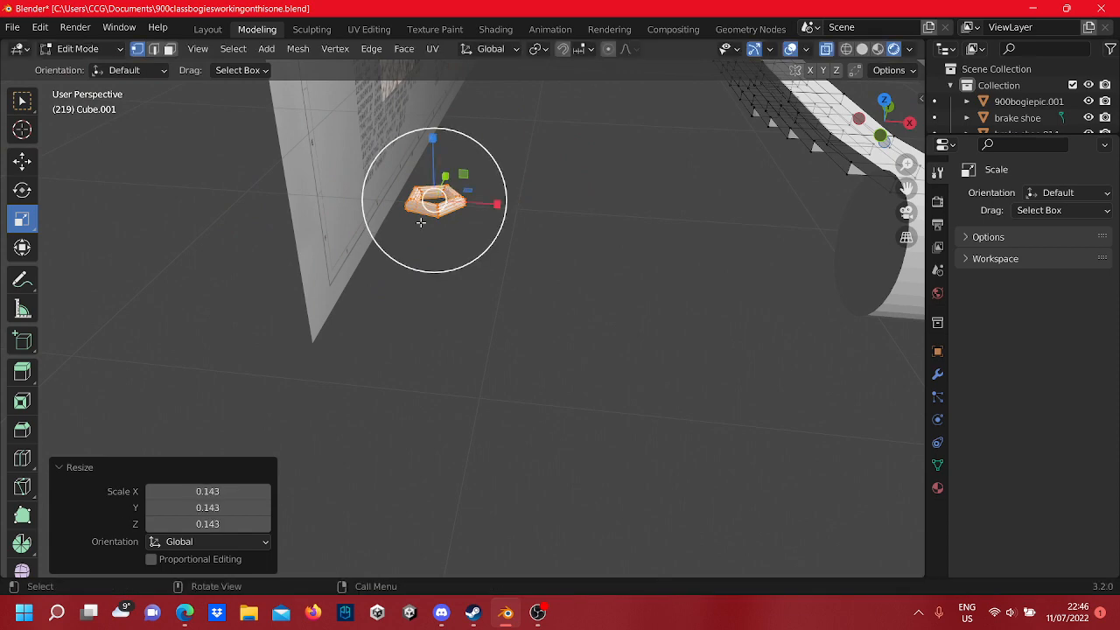
- Return to Object Mode and duplicate the cylinder object in place
middle_drag(447, 191, 556, 338)
key(Tab)
right_click(690, 341)
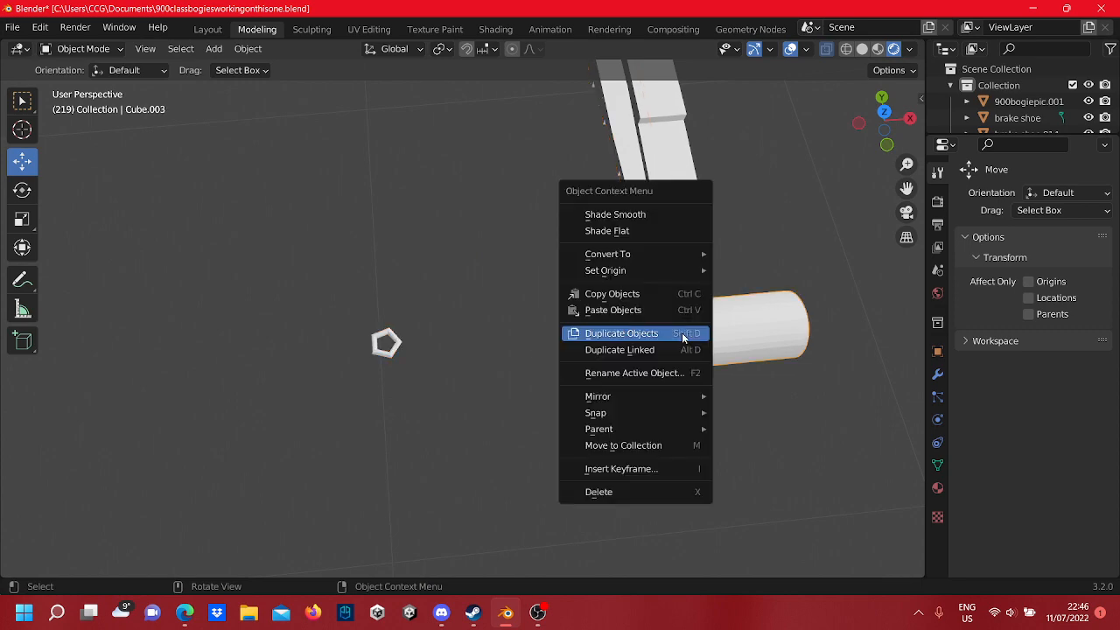
click(681, 333)
right_click(683, 335)
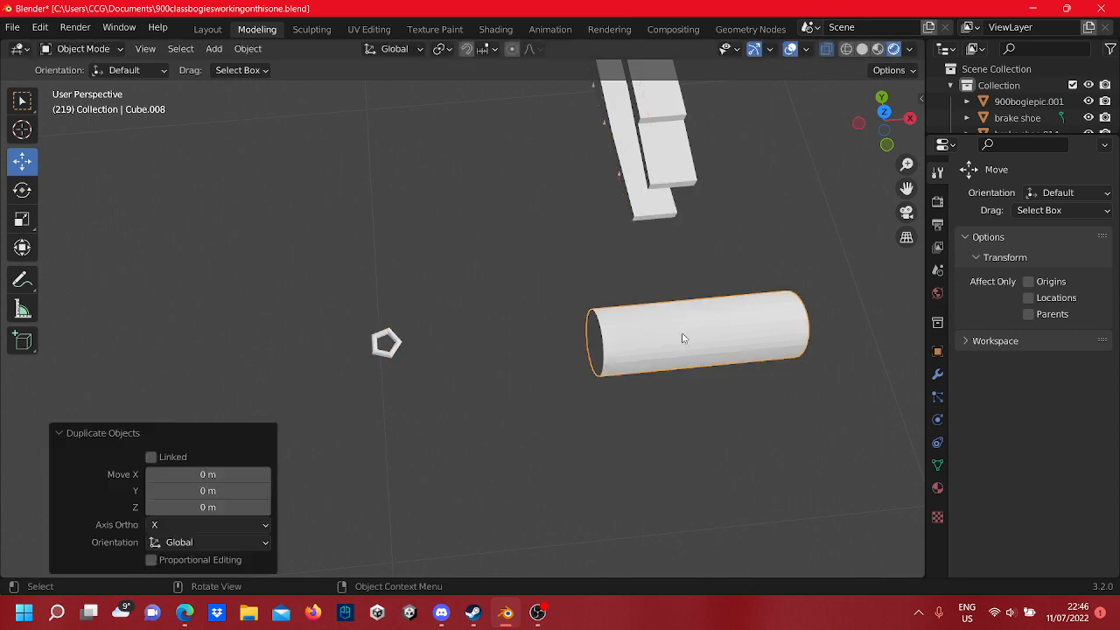
- Select the bar stack object that contains the torus and open its mesh in Edit Mode
middle_drag(570, 319, 254, 232)
scroll(370, 231, up, 4)
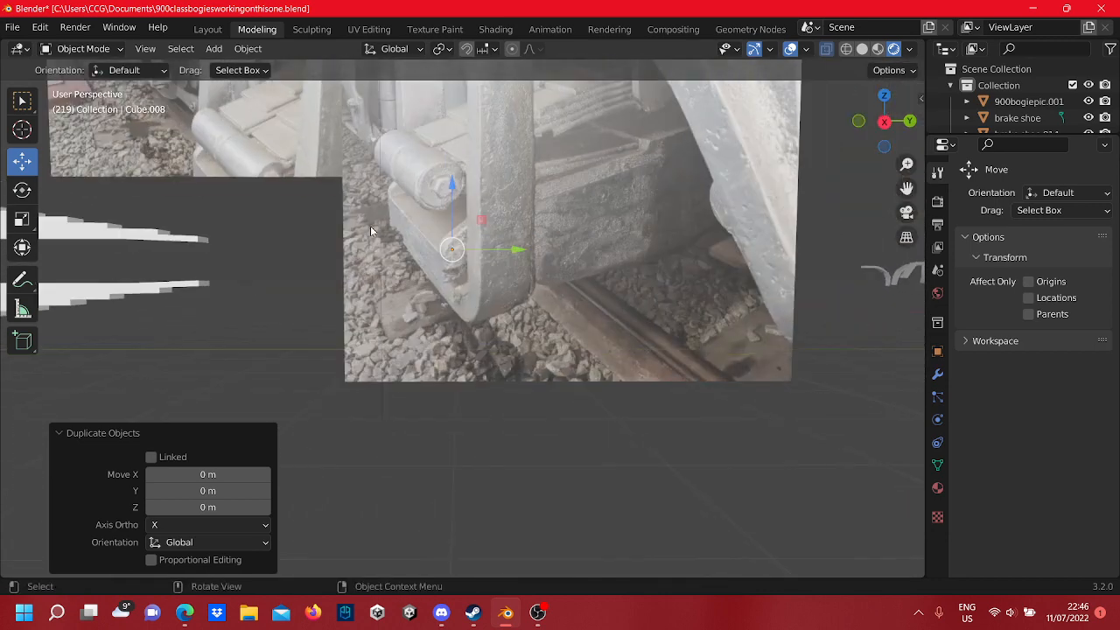
shift+middle_drag(318, 204, 879, 365)
scroll(528, 403, down, 3)
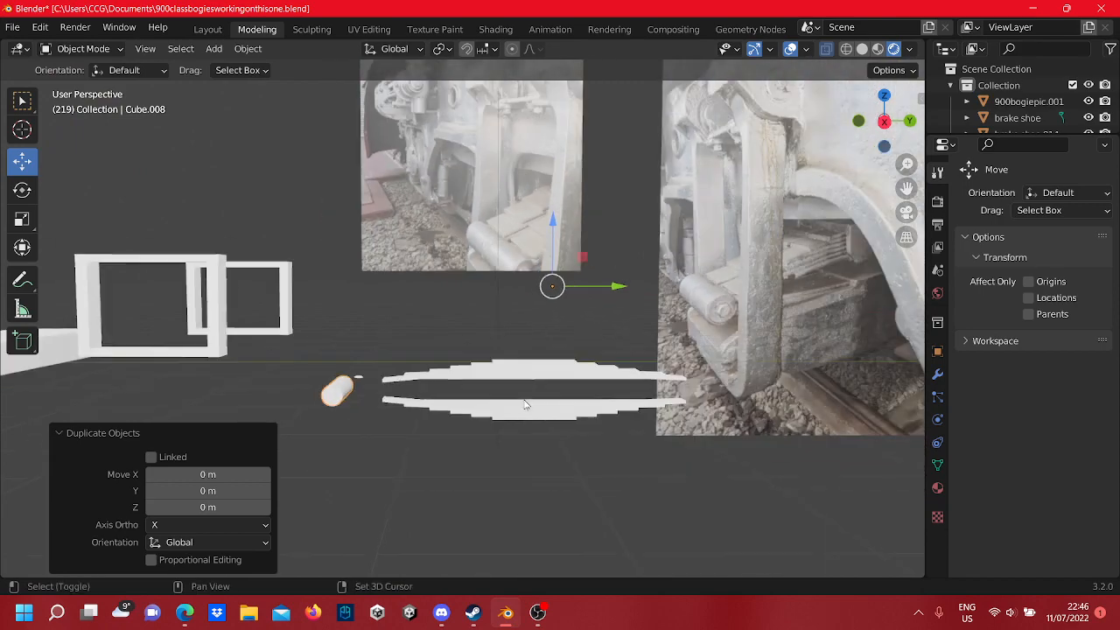
shift+middle_drag(354, 425, 514, 387)
scroll(401, 400, up, 5)
click(469, 457)
key(Tab)
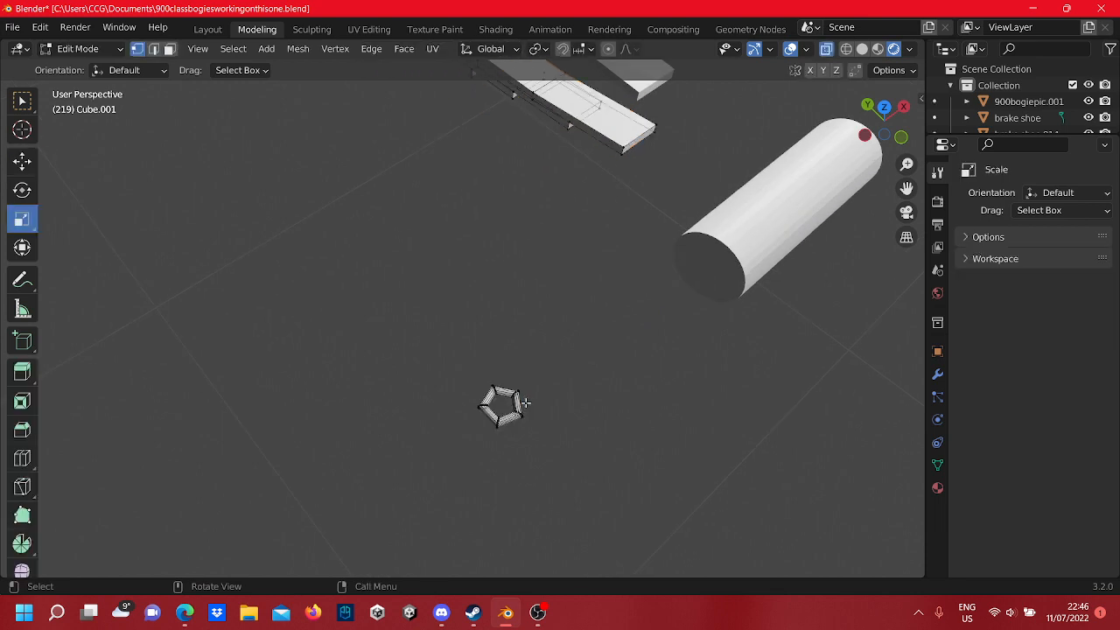
key(s)
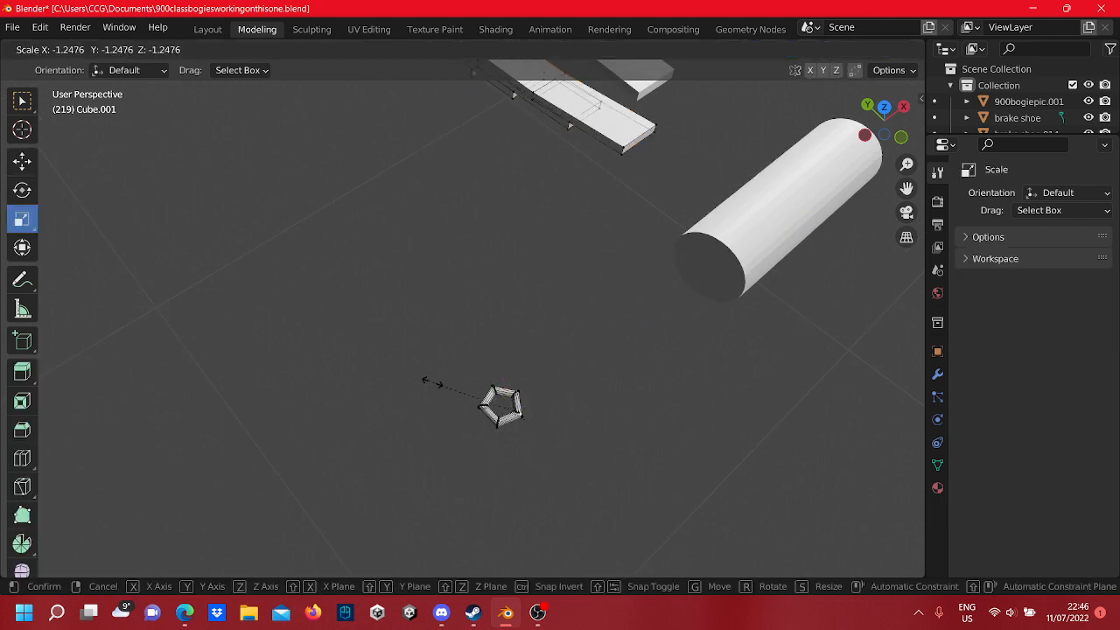
click(432, 382)
key(ctrl+z)
- Select all the torus vertices, separate them into their own object and return to Object Mode
drag(591, 473, 476, 383)
right_click(486, 402)
mouse_move(487, 405)
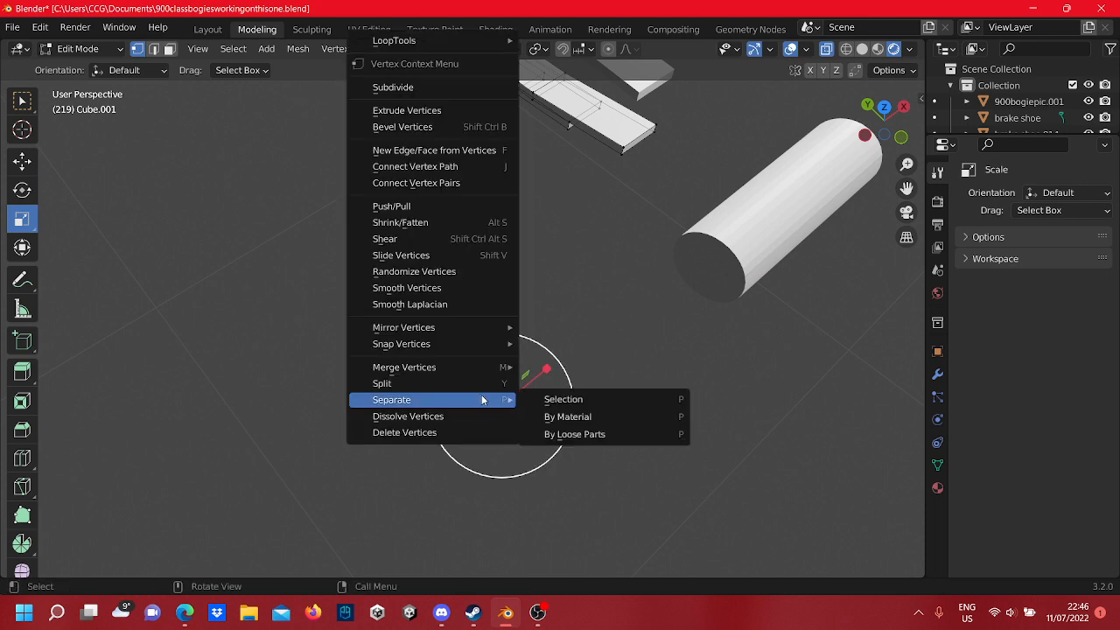
click(584, 400)
middle_drag(618, 465, 560, 472)
key(Tab)
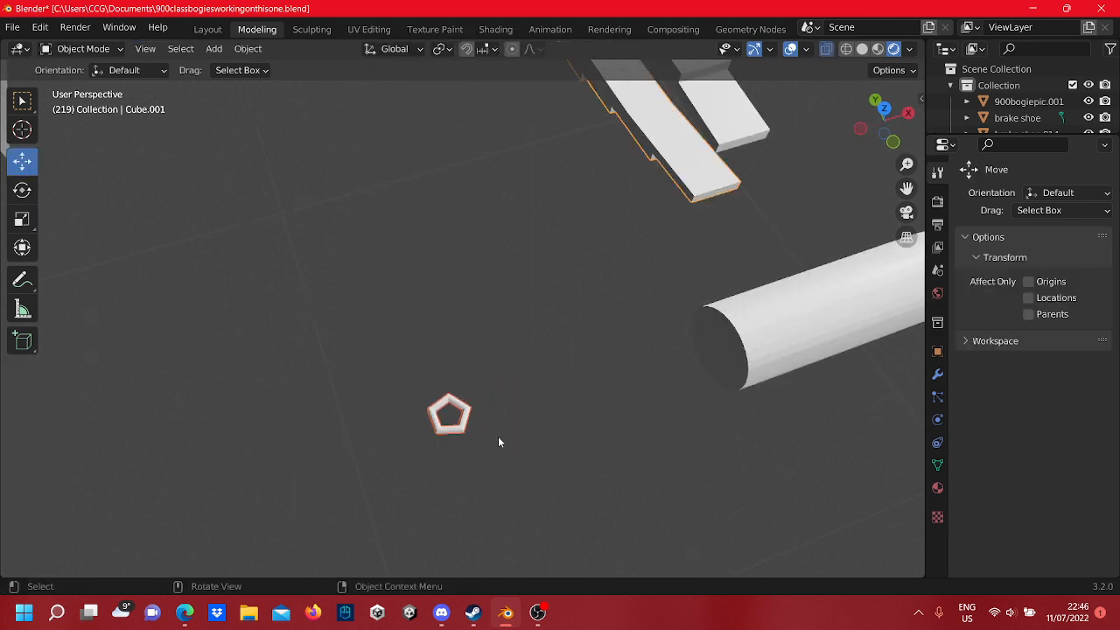
- Open the separated torus in Edit Mode from the front view and select all its vertices
drag(504, 364, 437, 403)
middle_drag(519, 442, 420, 311)
middle_drag(227, 231, 166, 149)
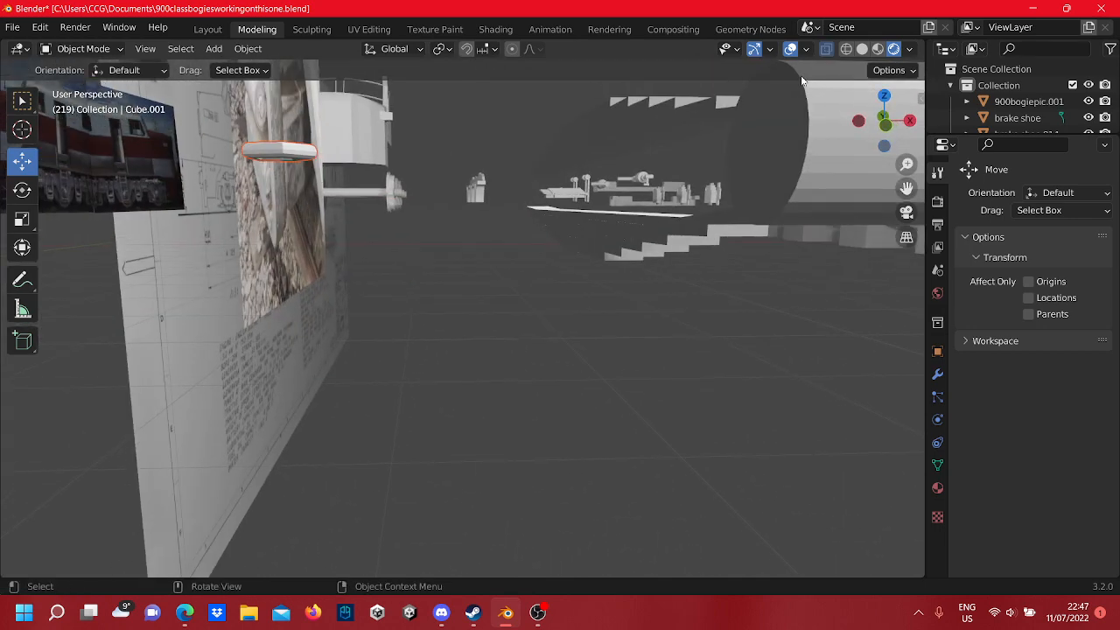
click(903, 128)
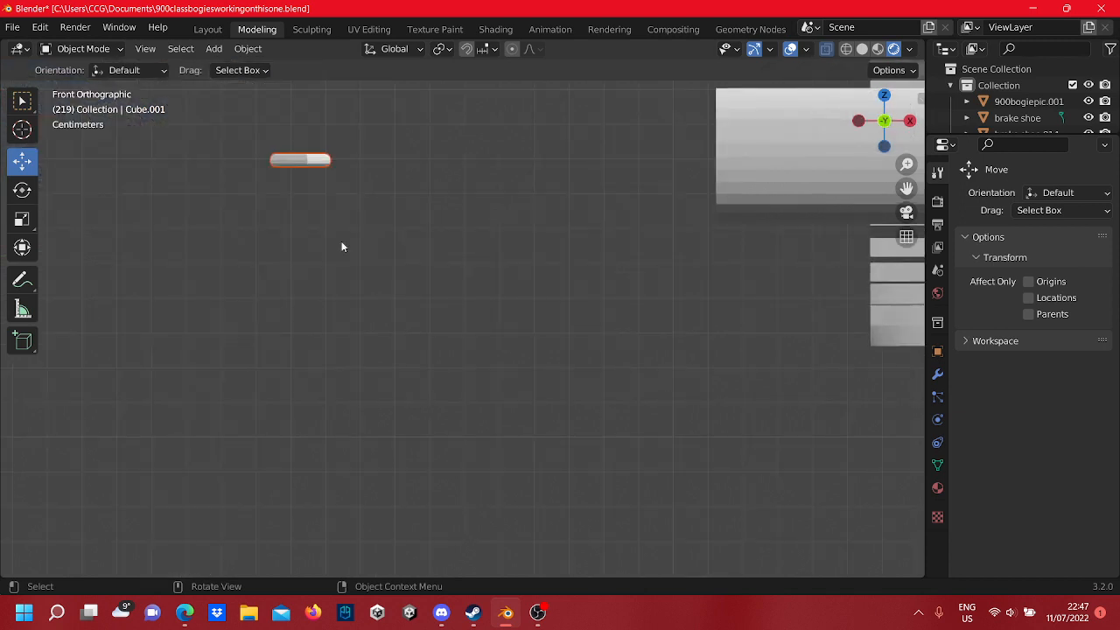
drag(331, 271, 240, 224)
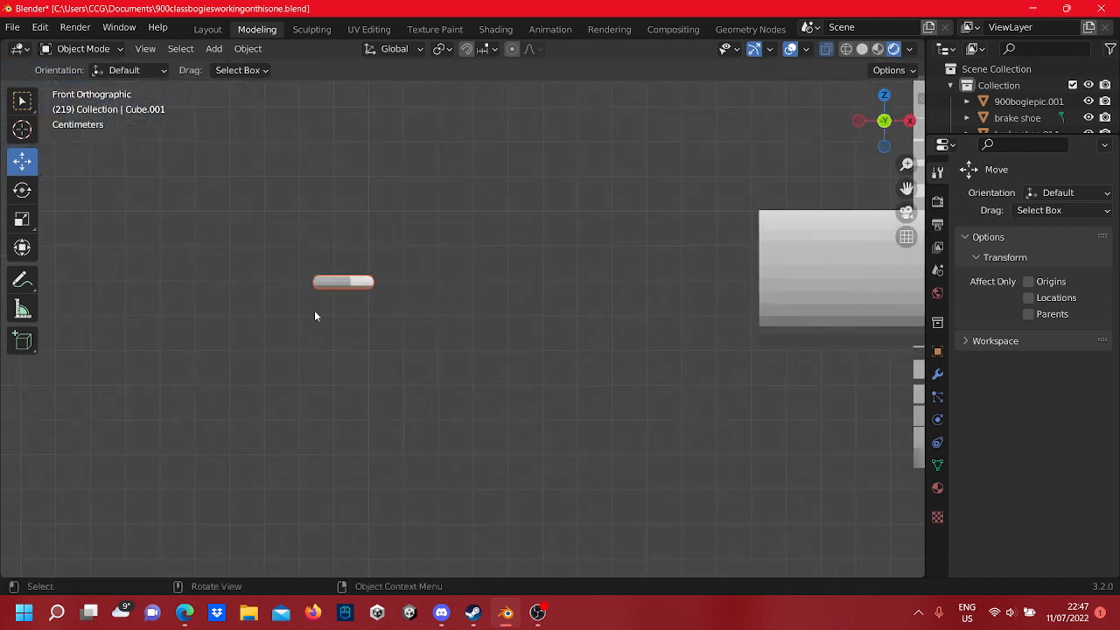
key(Tab)
drag(406, 327, 248, 241)
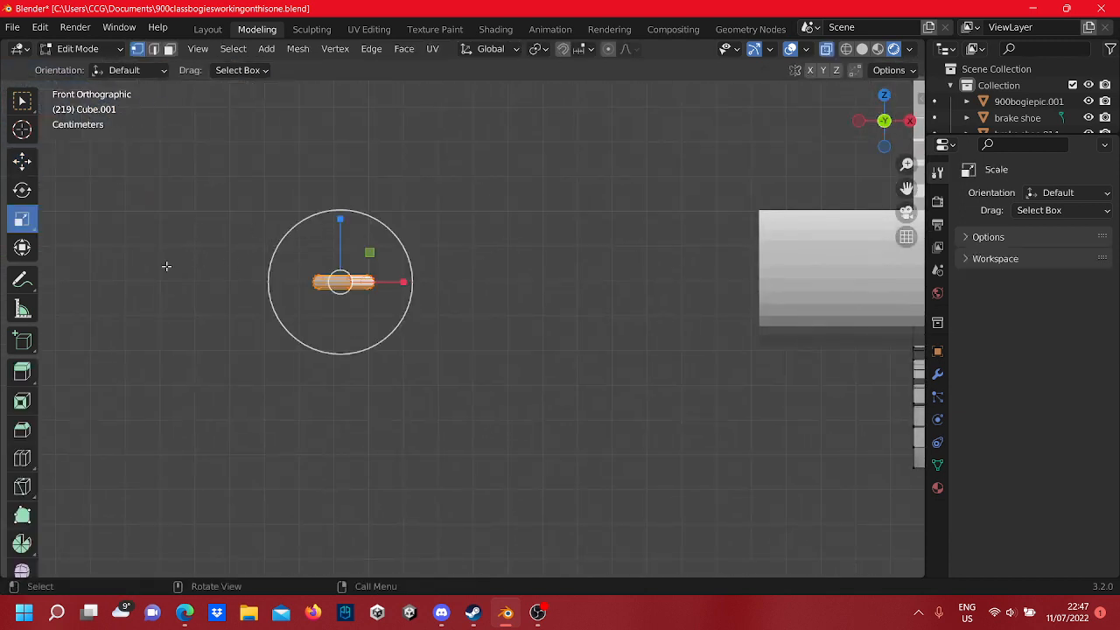
- Move the torus 0.11068 m along the X axis up to the cylinder's end face
click(14, 162)
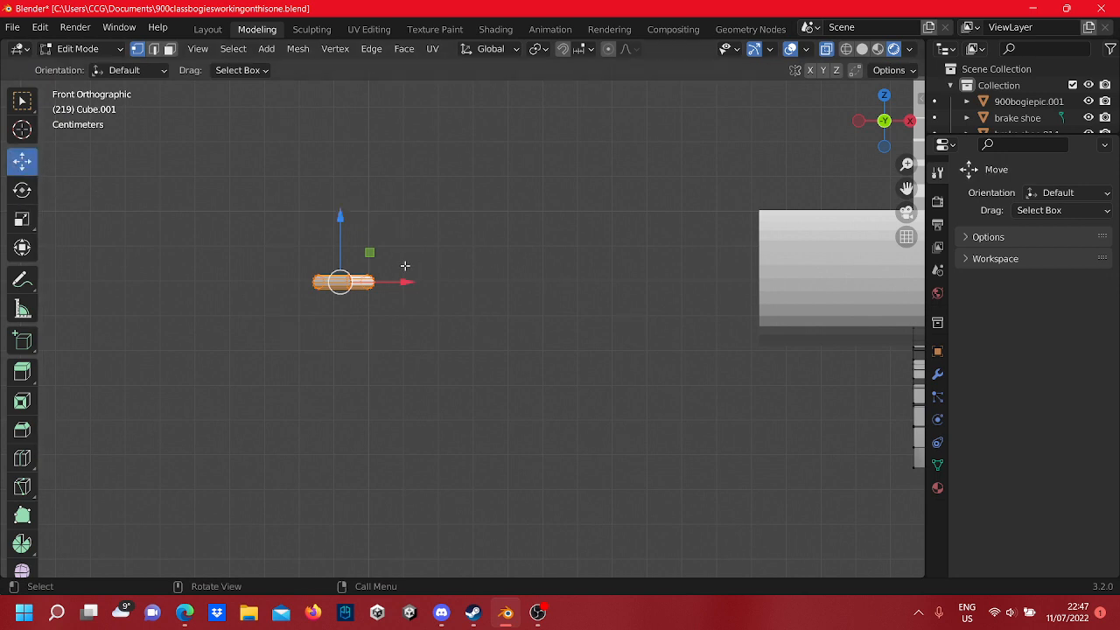
drag(406, 282, 798, 315)
shift+middle_drag(798, 315, 516, 315)
scroll(499, 311, up, 4)
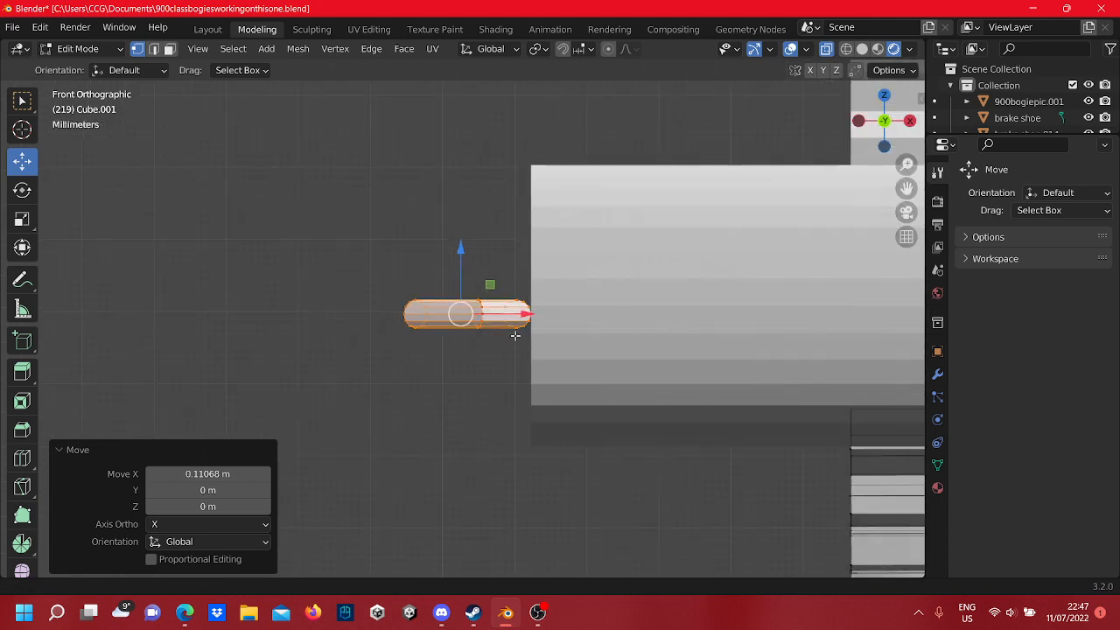
scroll(516, 335, up, 4)
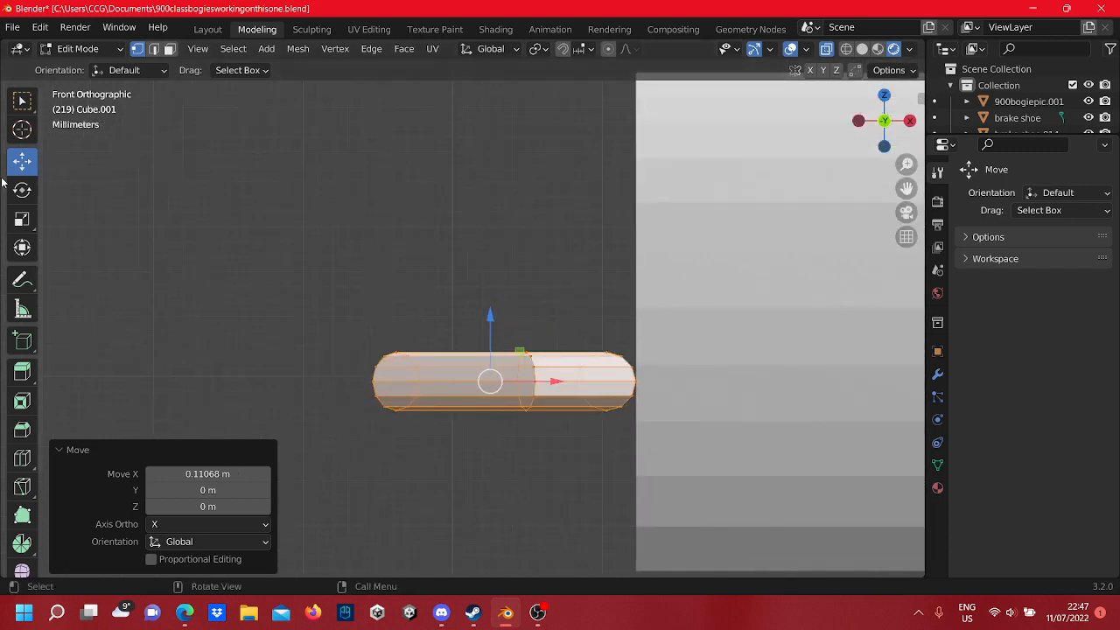
- Rotate the torus about the Y axis by -90.6° plus a 0.41° correction so it stands upright, facing the cylinder's end, and deselect it
click(21, 190)
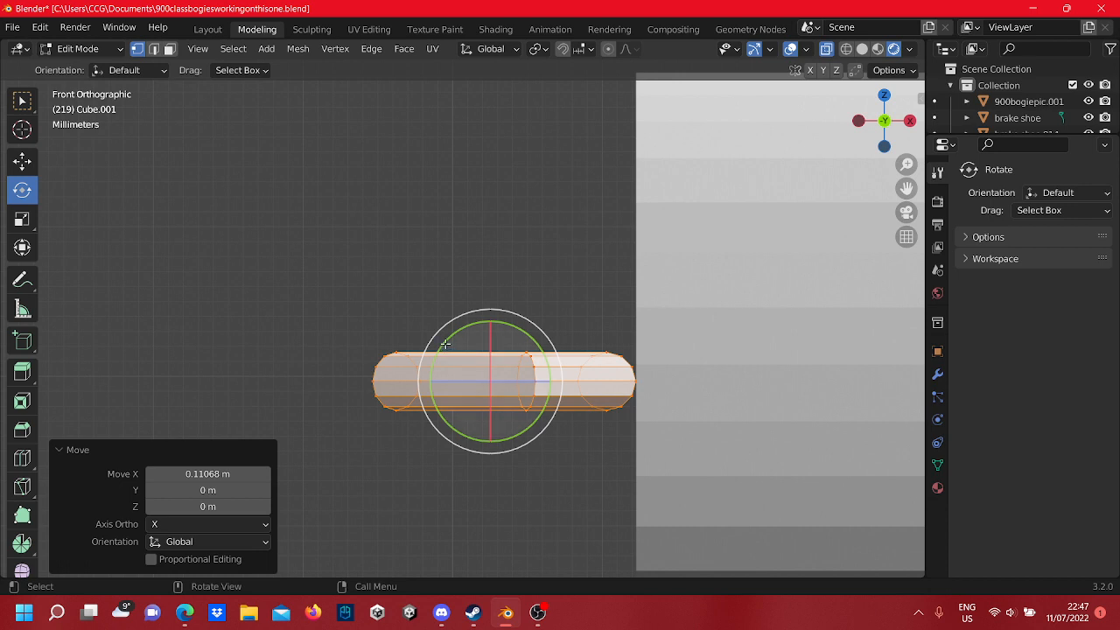
drag(442, 345, 459, 421)
scroll(413, 411, up, 3)
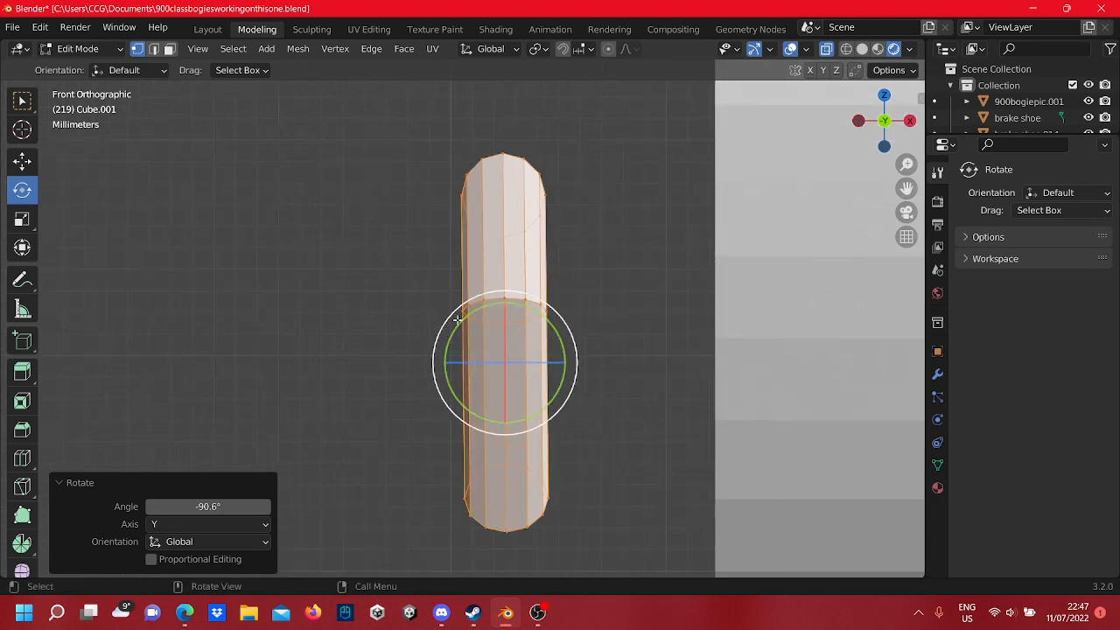
drag(456, 320, 450, 324)
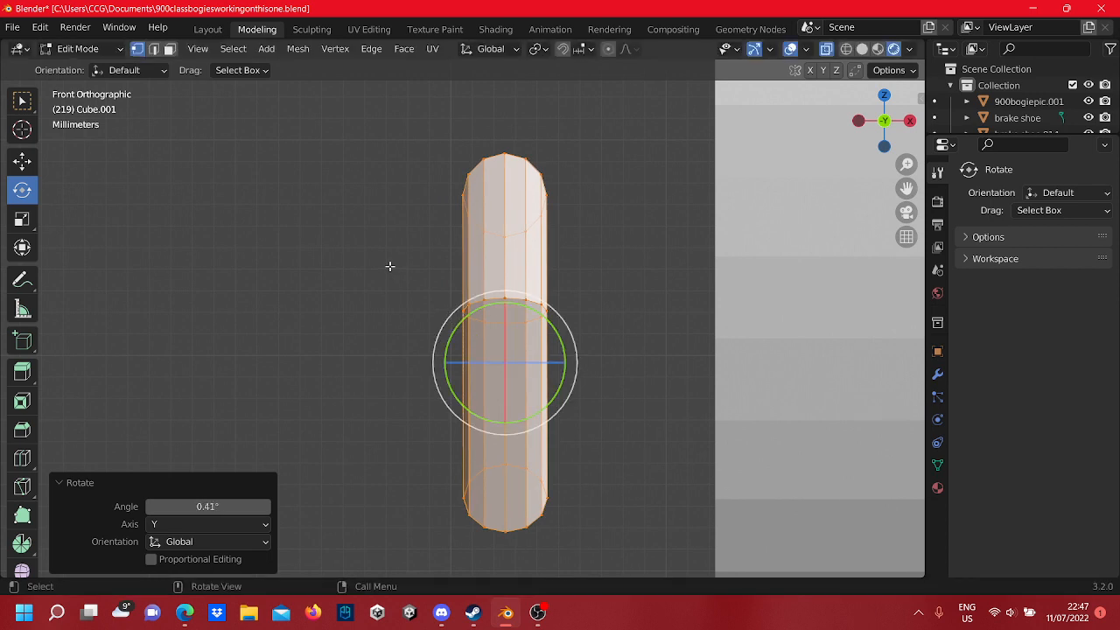
click(368, 249)
scroll(367, 250, down, 4)
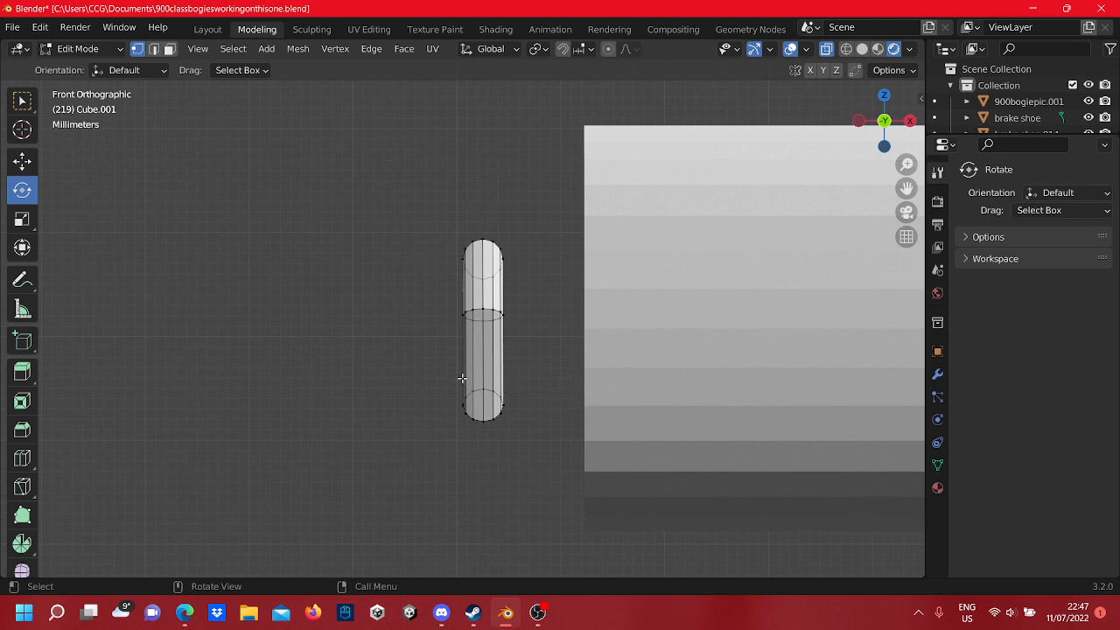
- Select the torus vertices on the side facing the cylinder in the front view
scroll(540, 411, up, 3)
scroll(554, 413, down, 4)
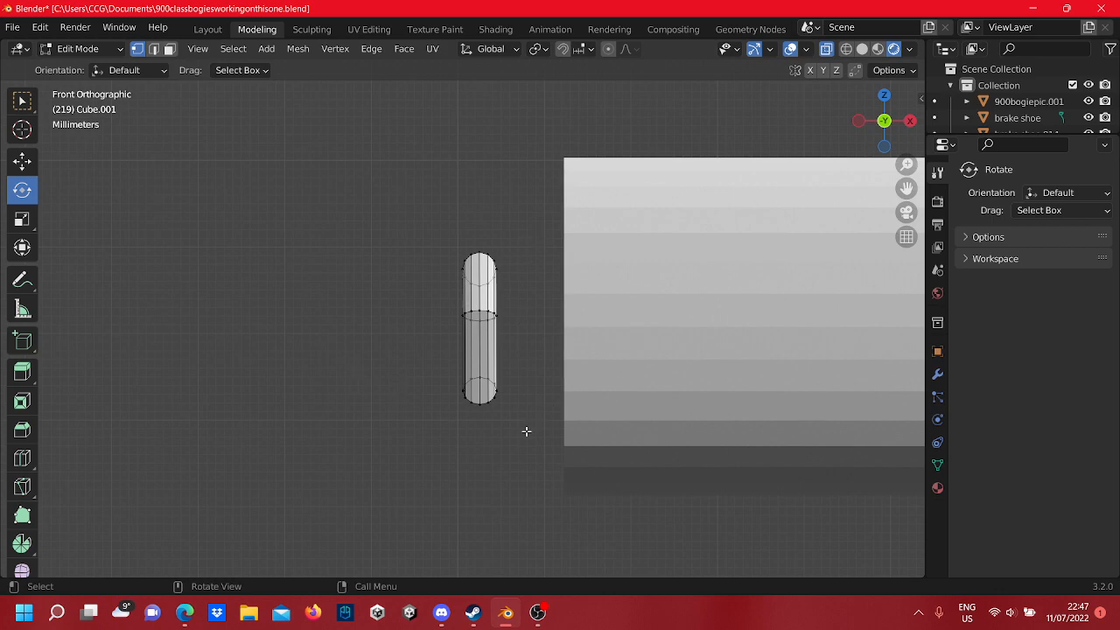
scroll(526, 431, up, 3)
drag(556, 492, 498, 175)
click(253, 304)
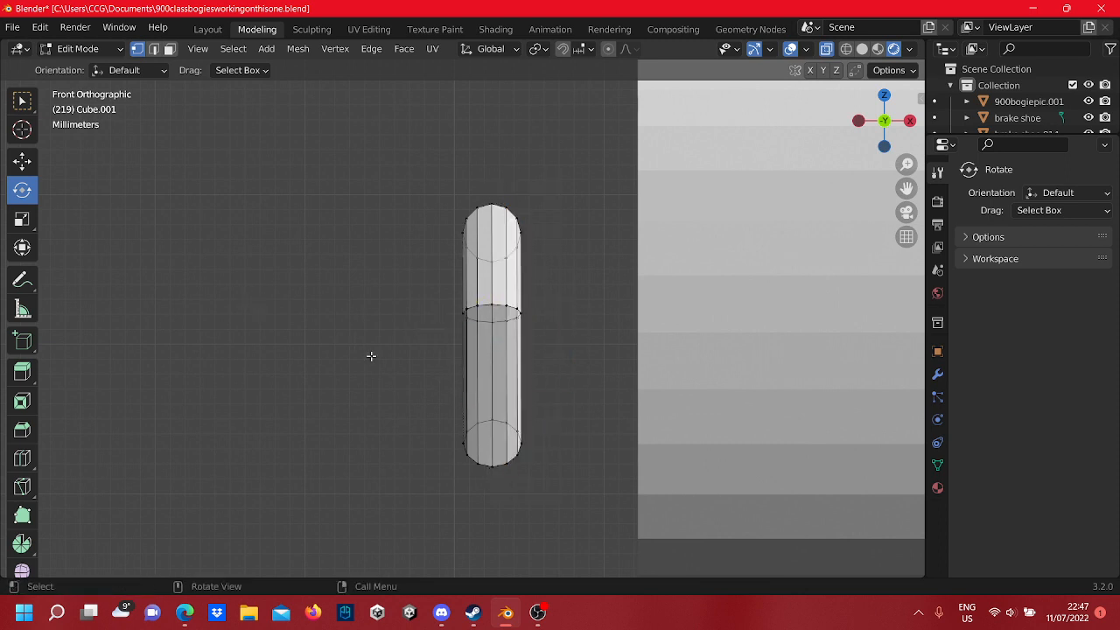
scroll(376, 318, down, 2)
click(23, 161)
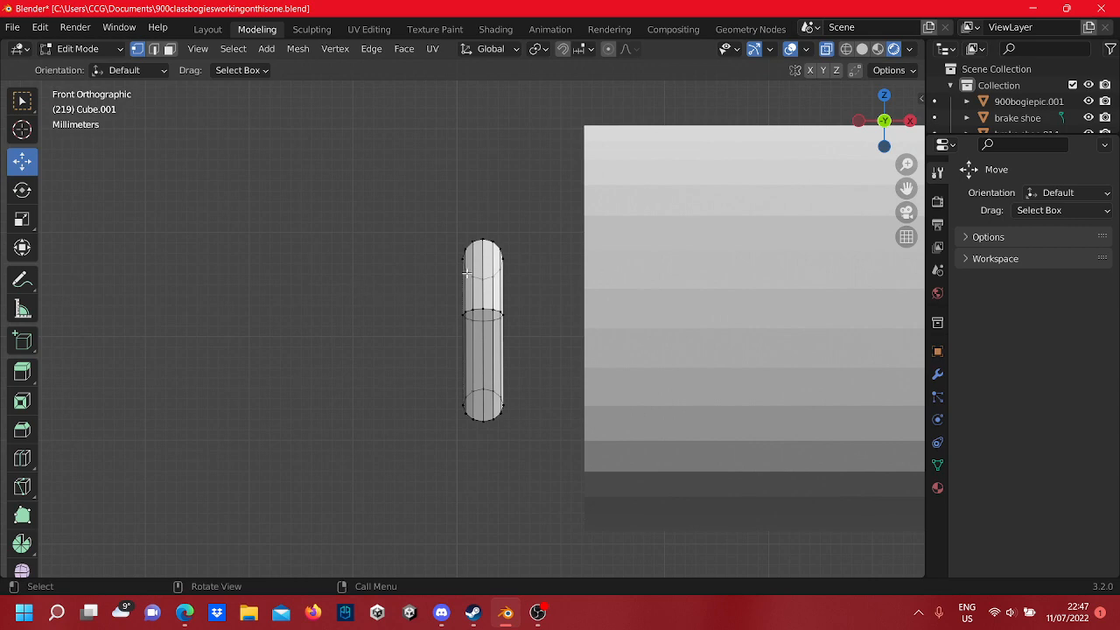
scroll(408, 325, up, 6)
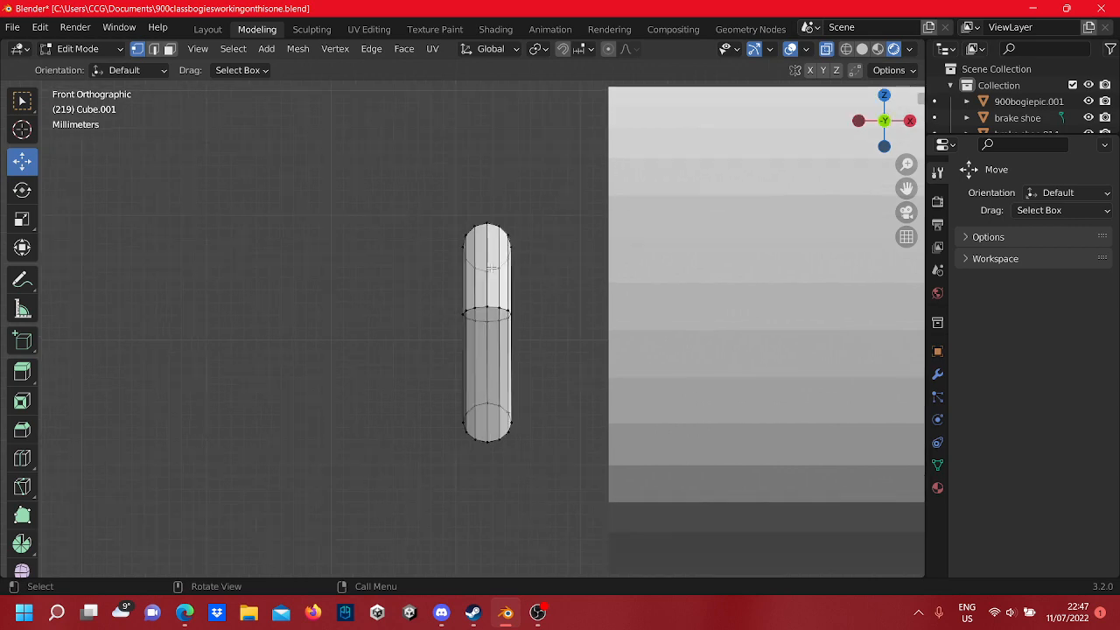
middle_drag(407, 325, 697, 194)
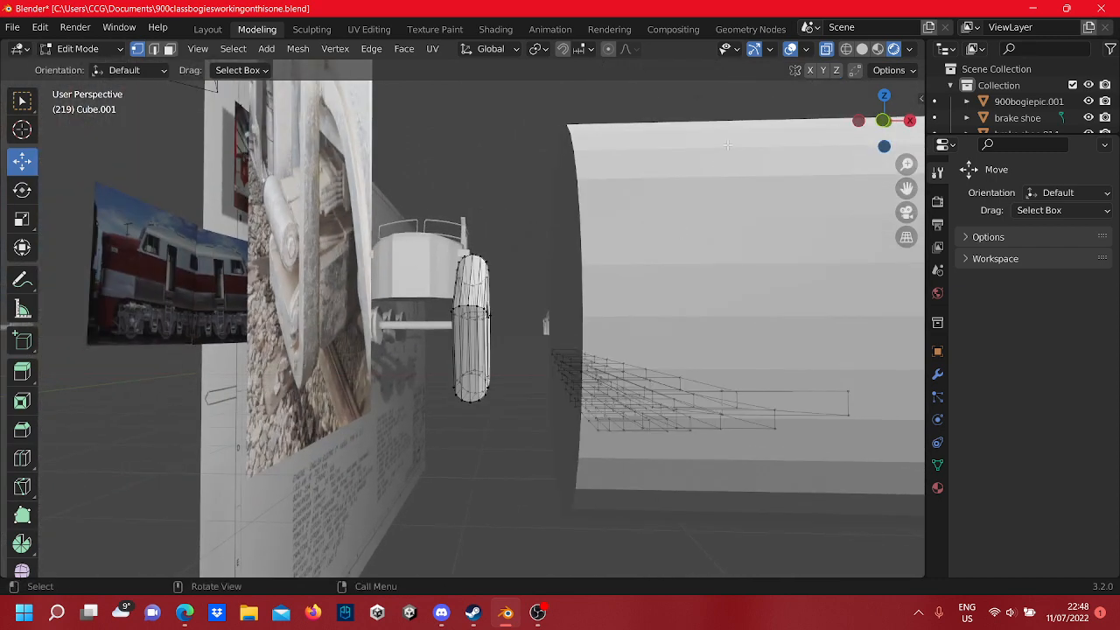
click(883, 120)
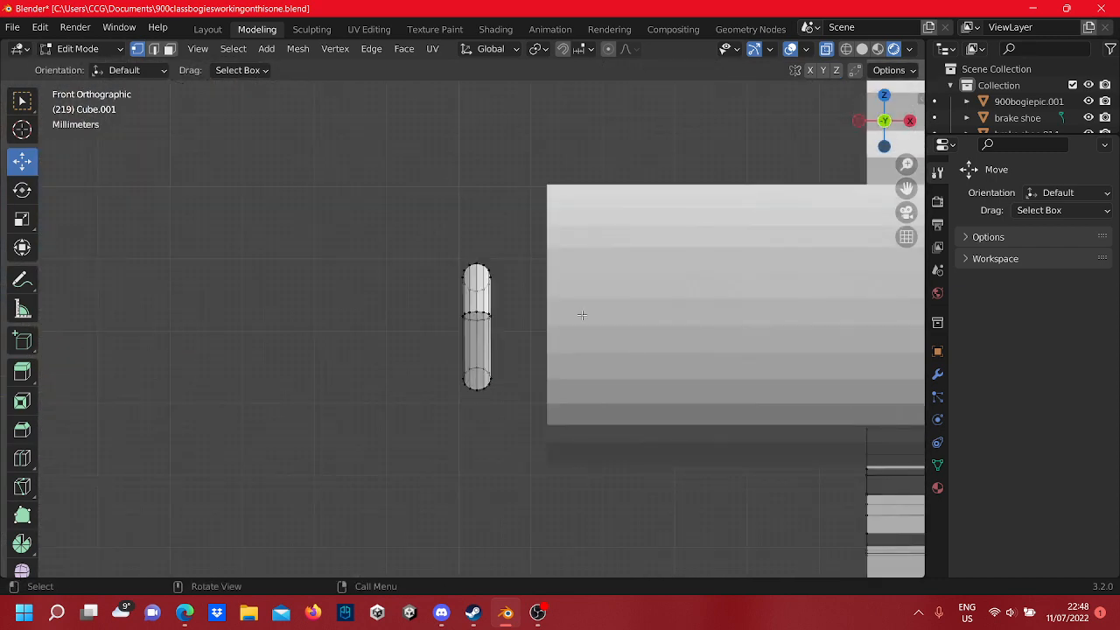
key(KP_Decimal)
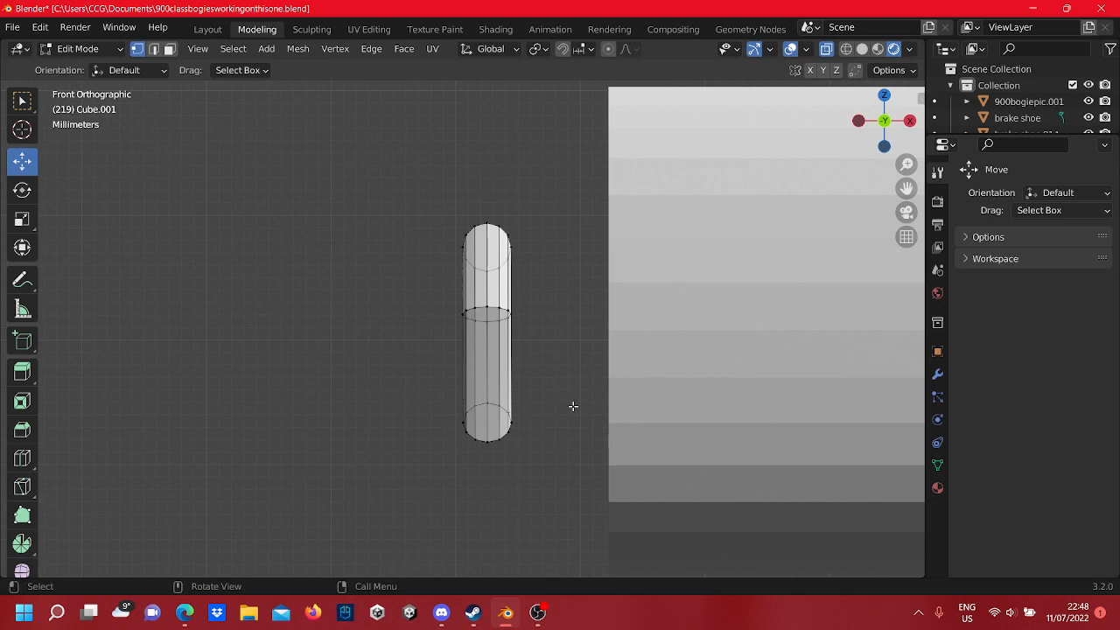
drag(553, 477, 492, 198)
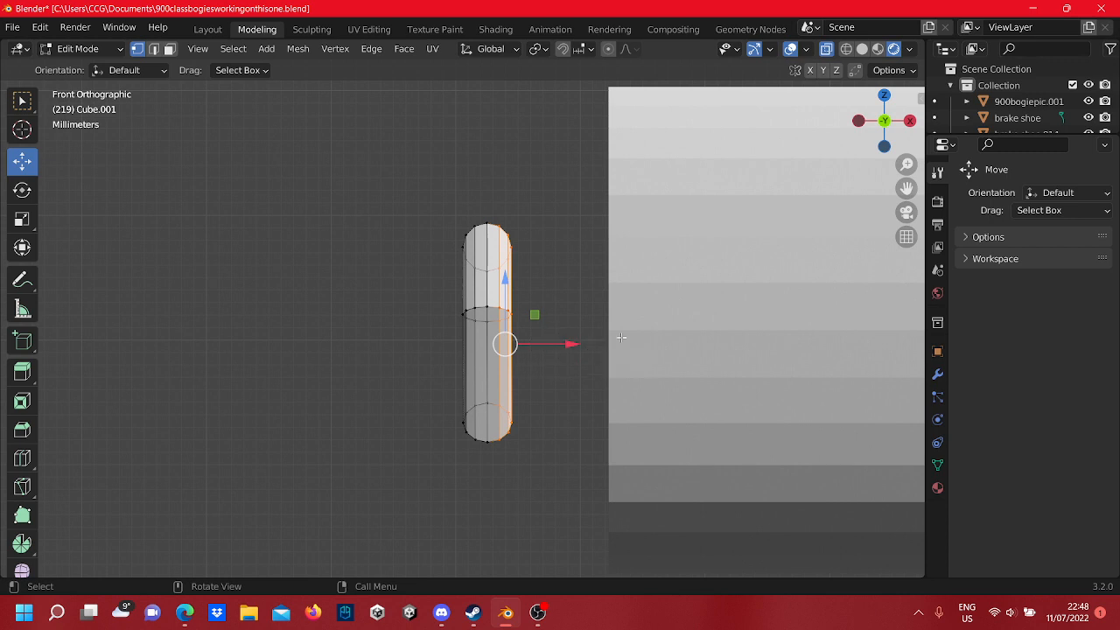
shift+middle_drag(522, 346, 543, 324)
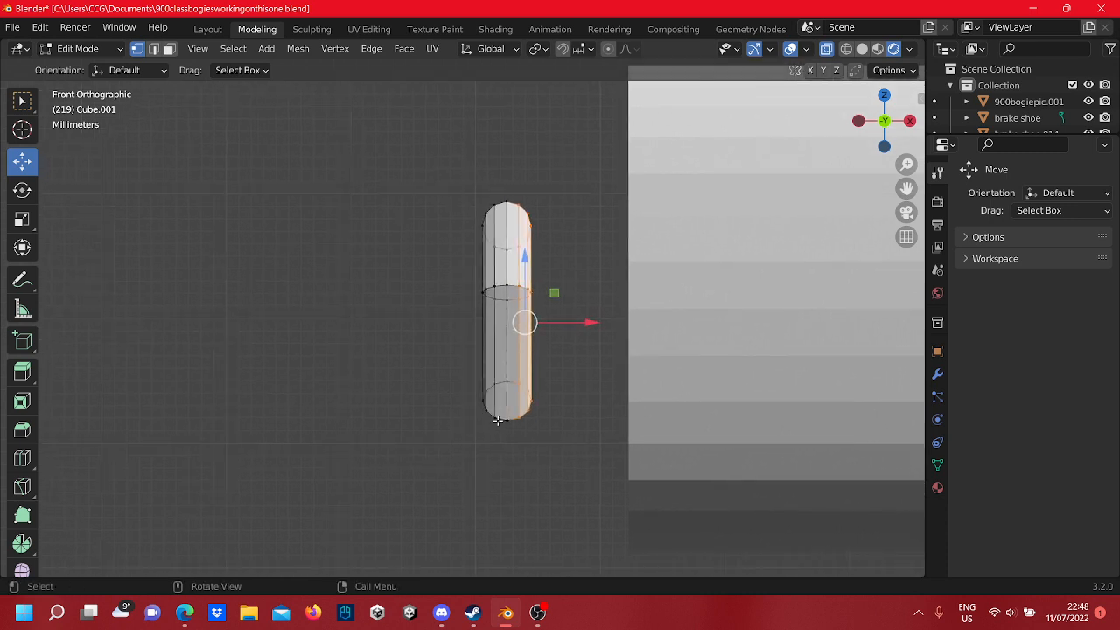
- Select the torus vertices on the side facing away from the cylinder and examine that face
drag(493, 422, 455, 181)
scroll(468, 372, up, 4)
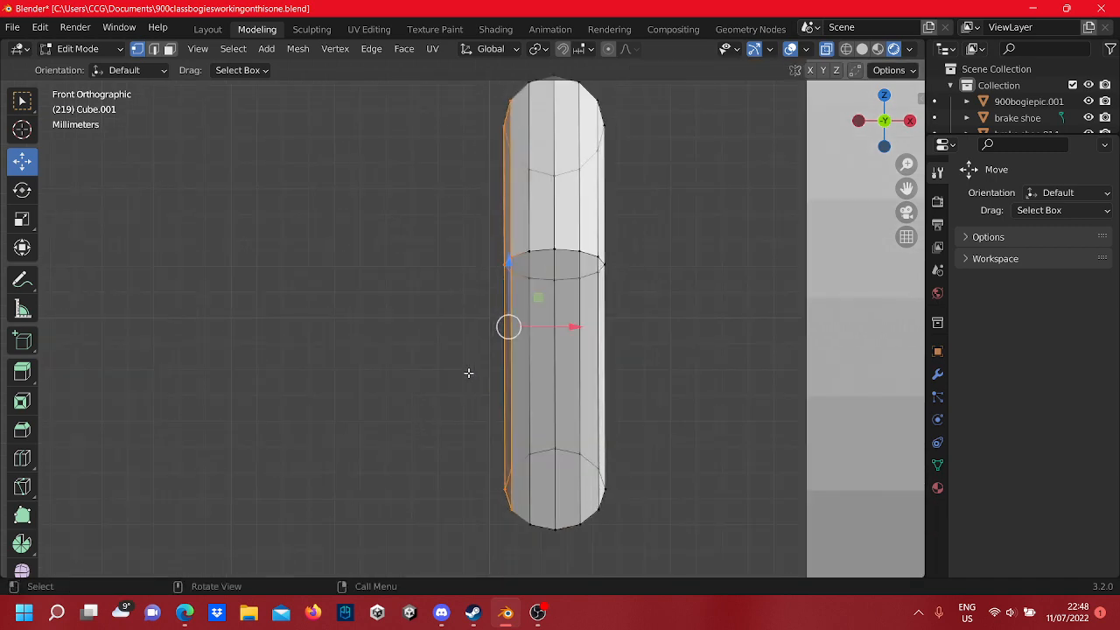
middle_drag(498, 384, 544, 383)
right_click(542, 393)
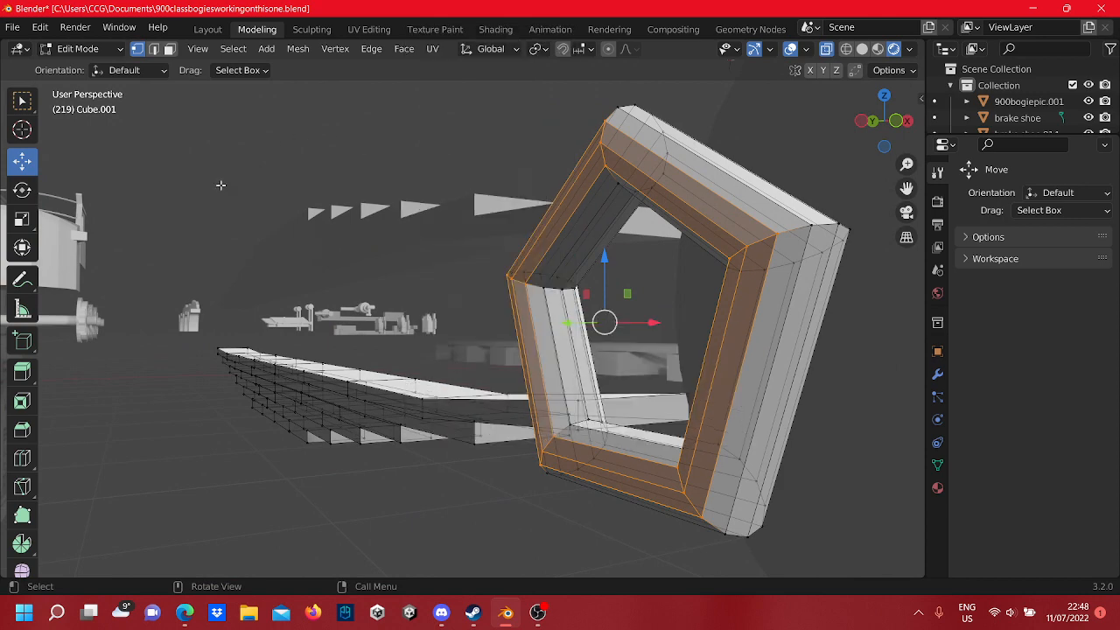
middle_drag(610, 322, 596, 299)
scroll(597, 299, up, 2)
scroll(597, 299, up, 2)
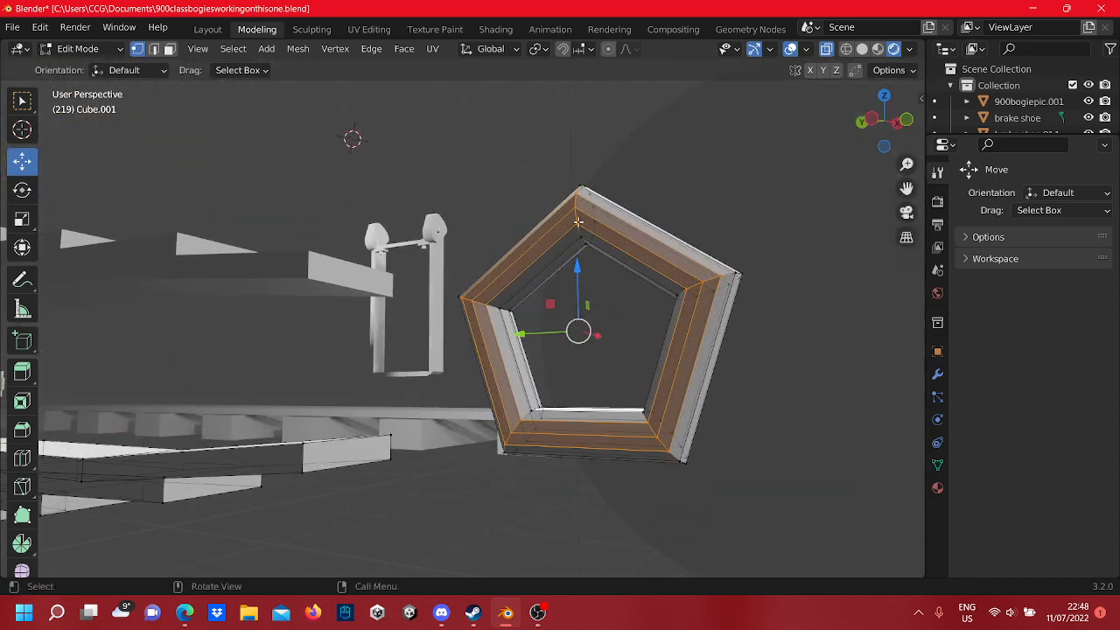
- Select the five corner vertices of a single inner edge ring on the torus's outward face
click(578, 222)
shift+click(482, 304)
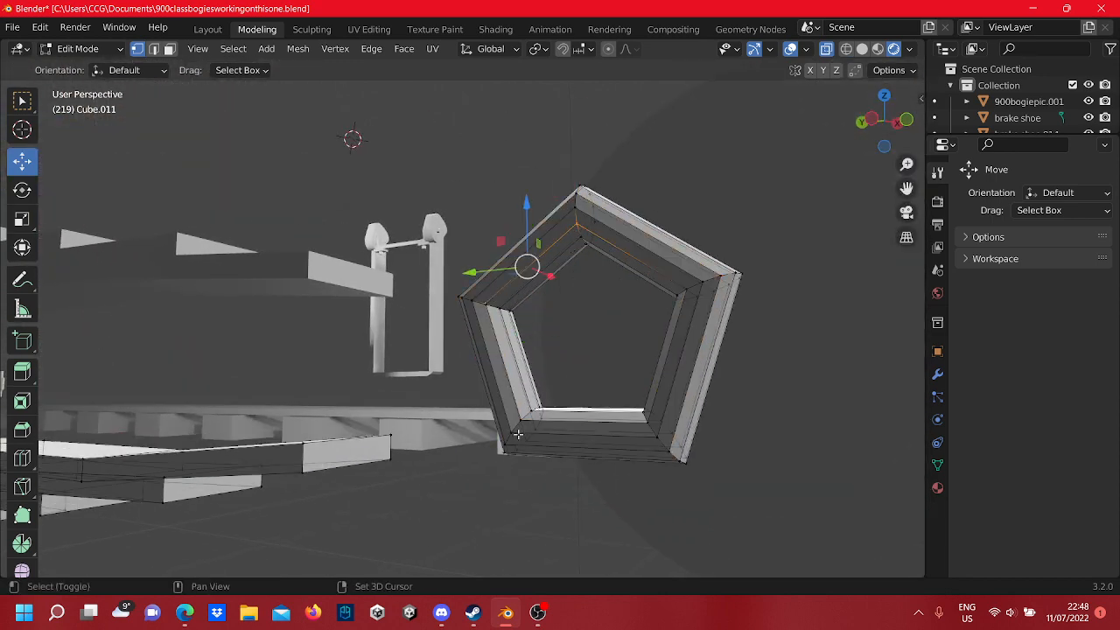
scroll(541, 290, up, 2)
middle_drag(533, 292, 541, 287)
shift+click(541, 308)
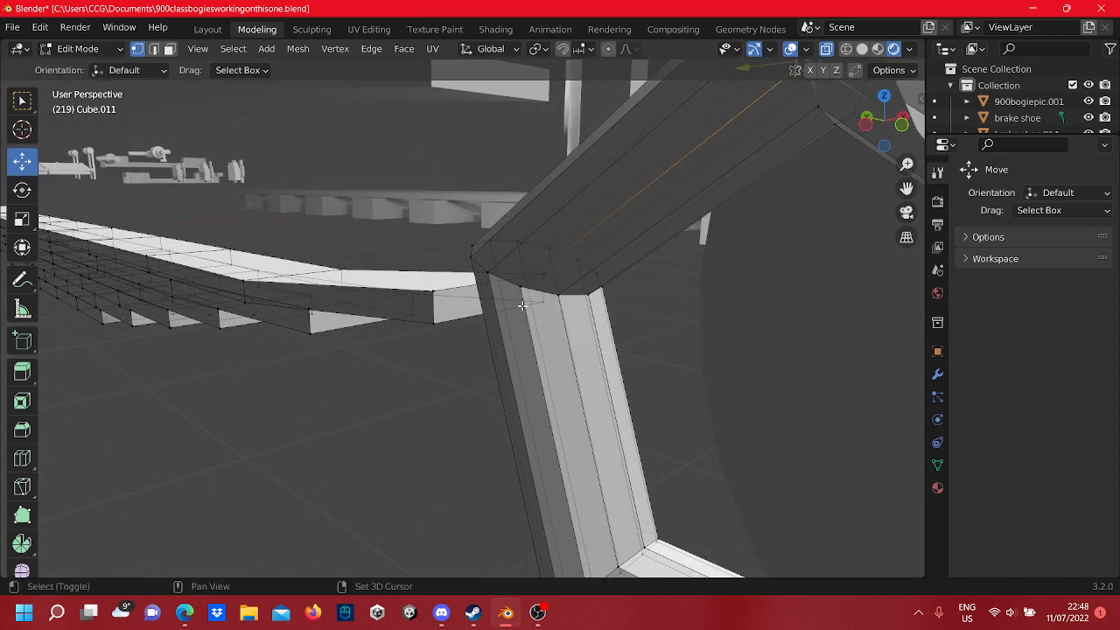
shift+click(521, 288)
middle_drag(522, 288, 512, 315)
shift+click(506, 305)
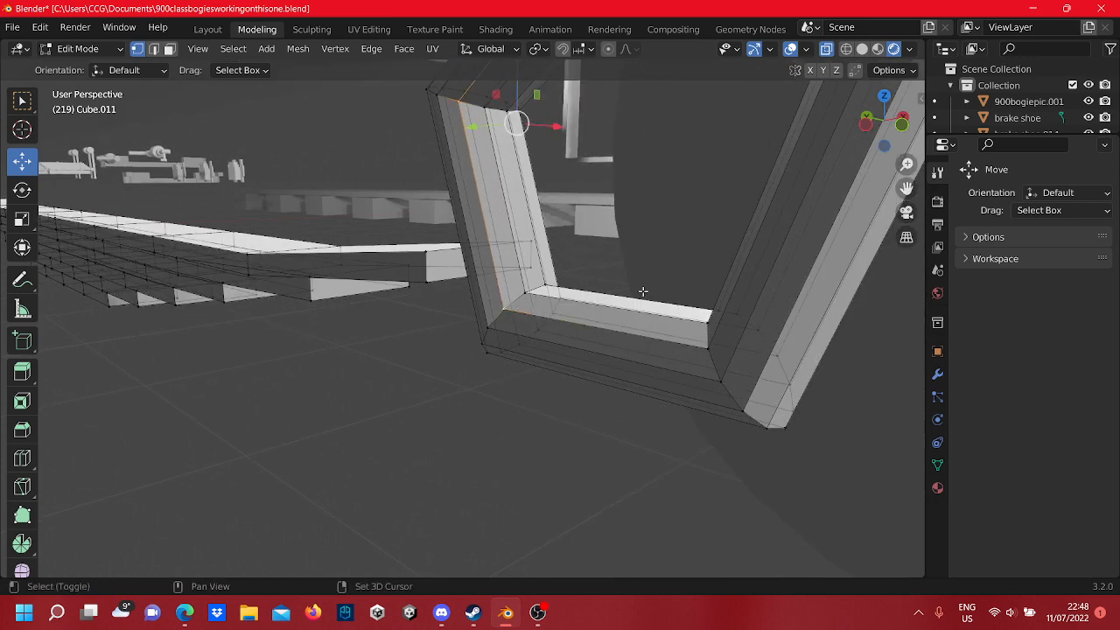
shift+click(730, 325)
middle_drag(730, 326, 721, 293)
shift+click(718, 287)
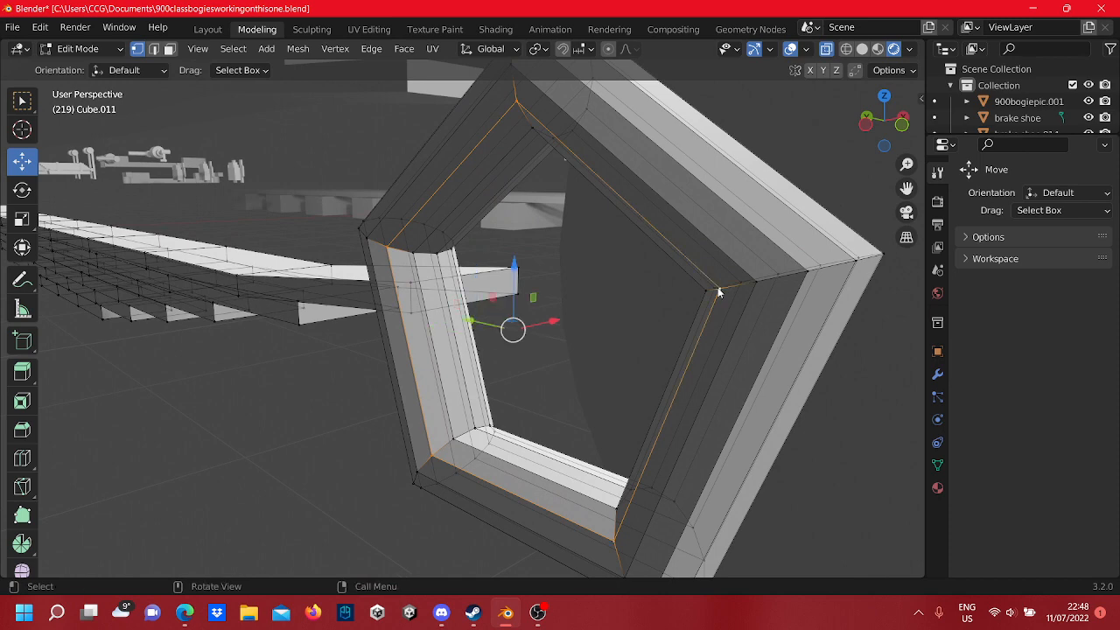
right_click(717, 287)
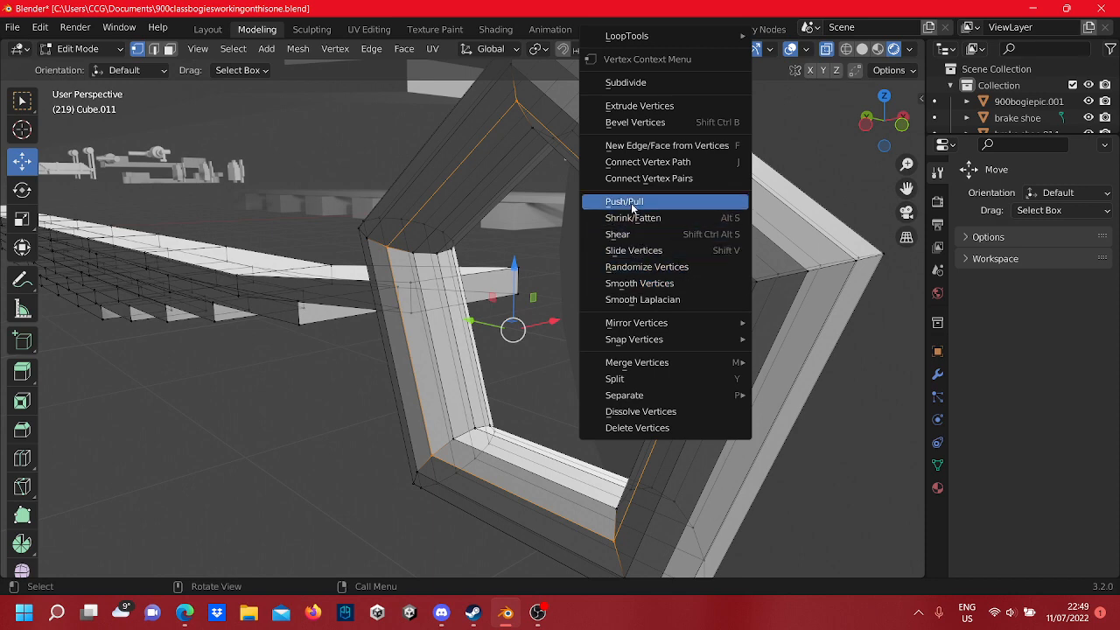
- Return to Object Mode and duplicate the torus object in place
scroll(220, 417, down, 3)
key(Tab)
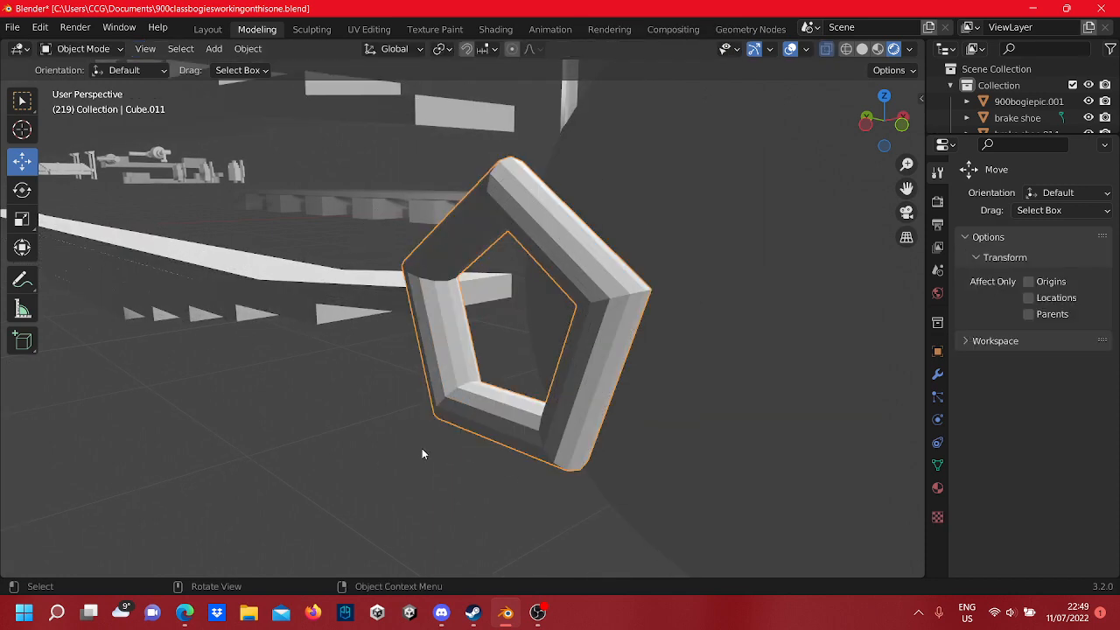
scroll(484, 458, down, 2)
scroll(482, 387, up, 4)
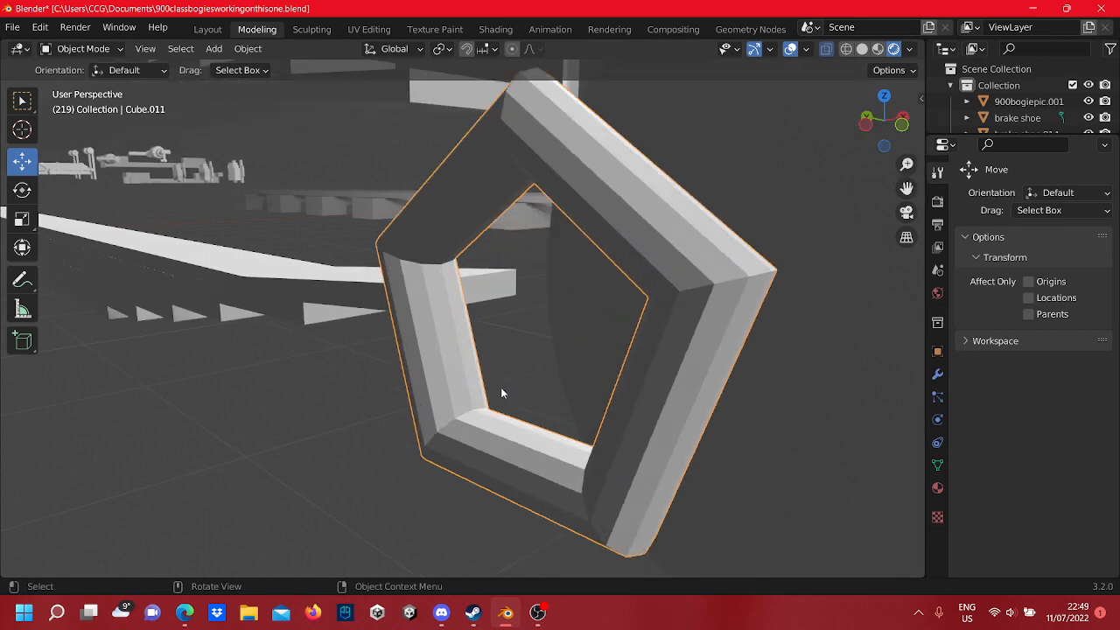
middle_drag(501, 387, 609, 359)
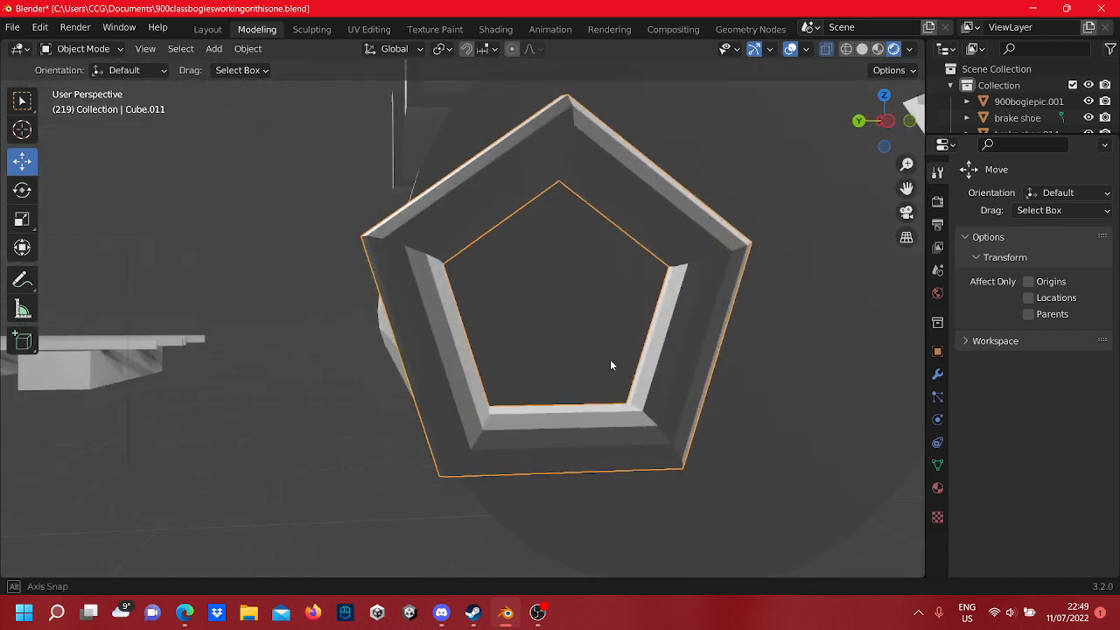
right_click(661, 369)
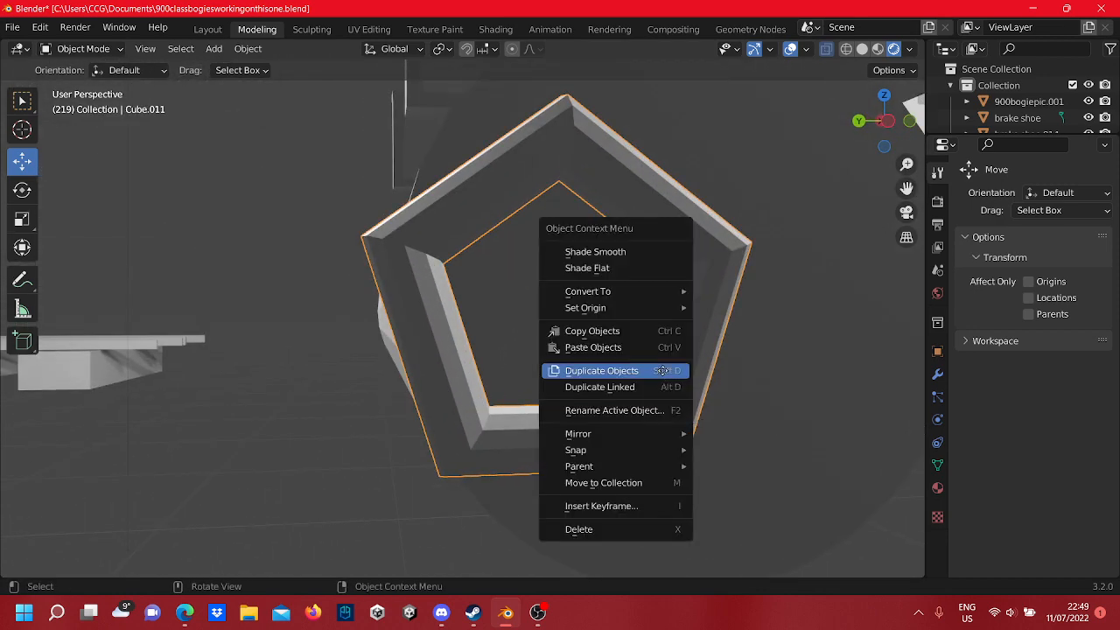
click(665, 372)
right_click(659, 370)
middle_drag(658, 370, 645, 374)
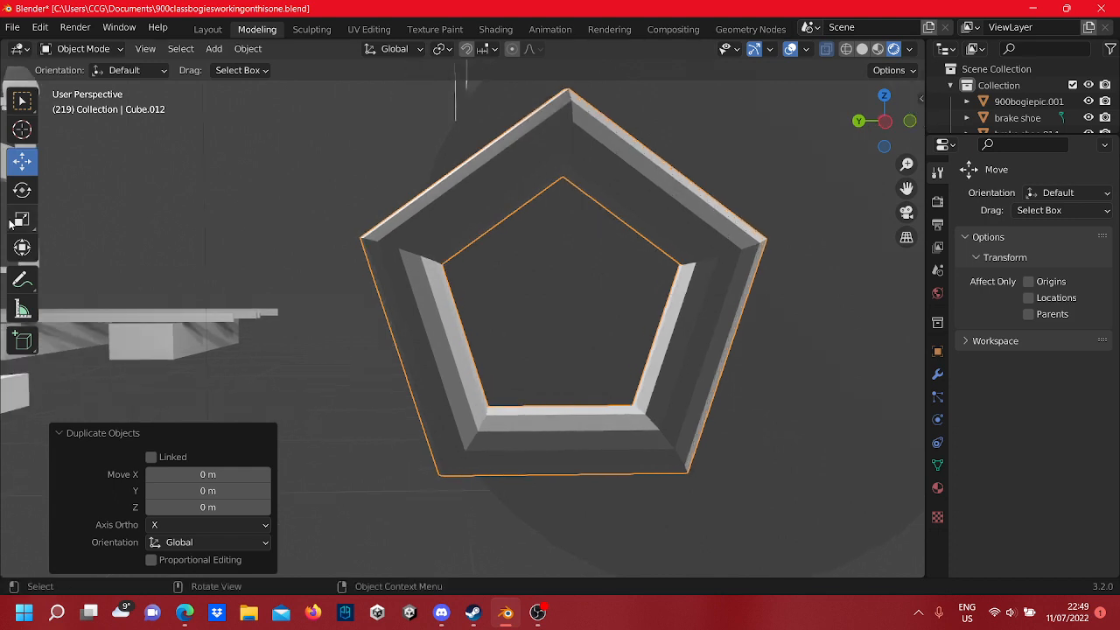
- Open the duplicated torus in Edit Mode and select all its vertices
click(16, 221)
scroll(308, 212, down, 2)
shift+middle_drag(399, 251, 366, 230)
scroll(365, 230, down, 4)
key(Tab)
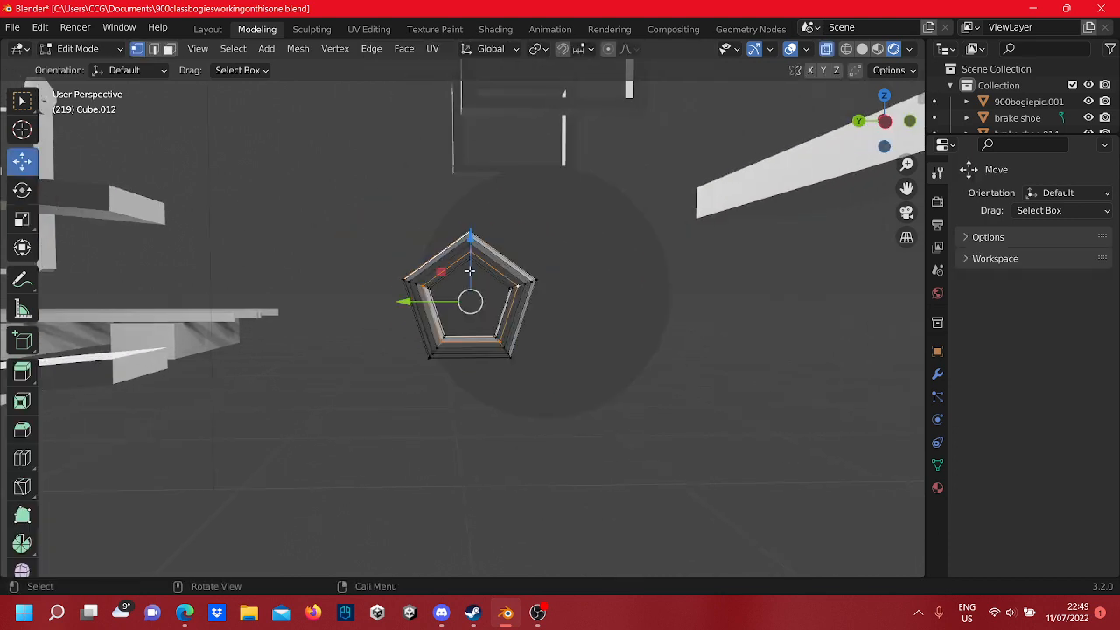
drag(568, 393, 357, 148)
scroll(445, 257, up, 3)
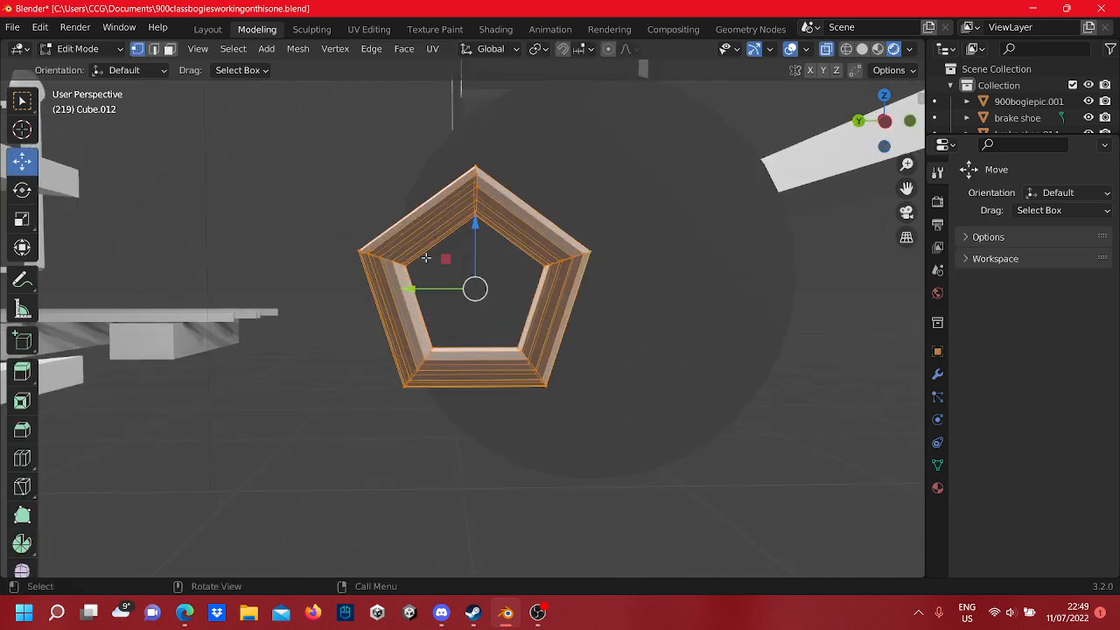
- Scale the duplicated torus's mesh uniformly by 0.845 and again by 1.044 so it nests inside the original
click(22, 219)
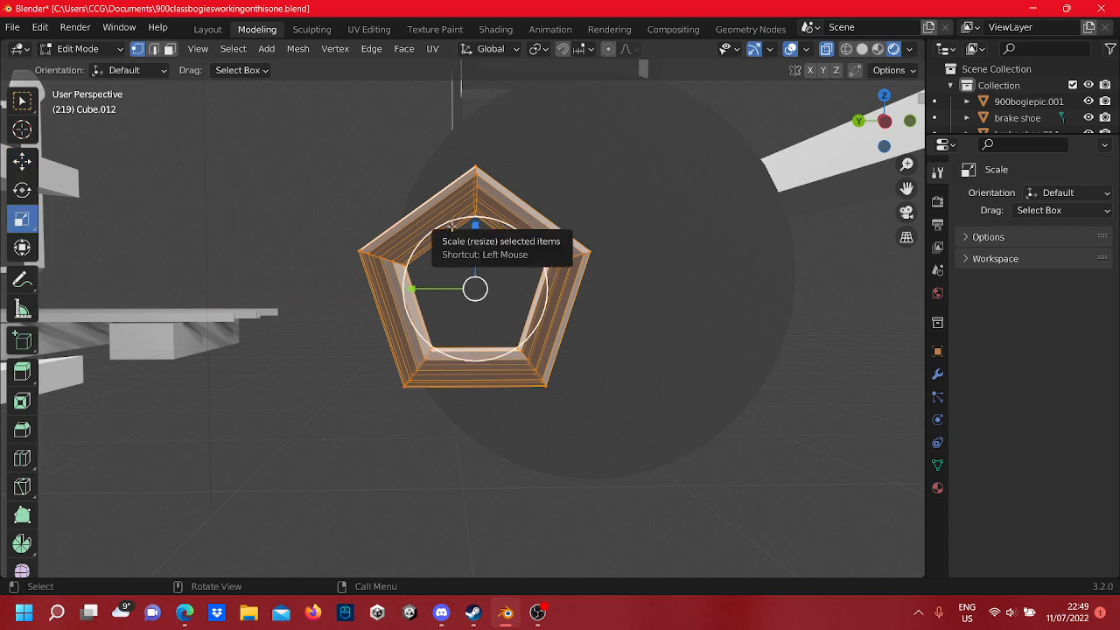
mouse_move(447, 223)
mouse_down()
mouse_move(453, 245)
mouse_move(451, 232)
mouse_up()
scroll(474, 274, up, 4)
middle_drag(610, 368, 539, 358)
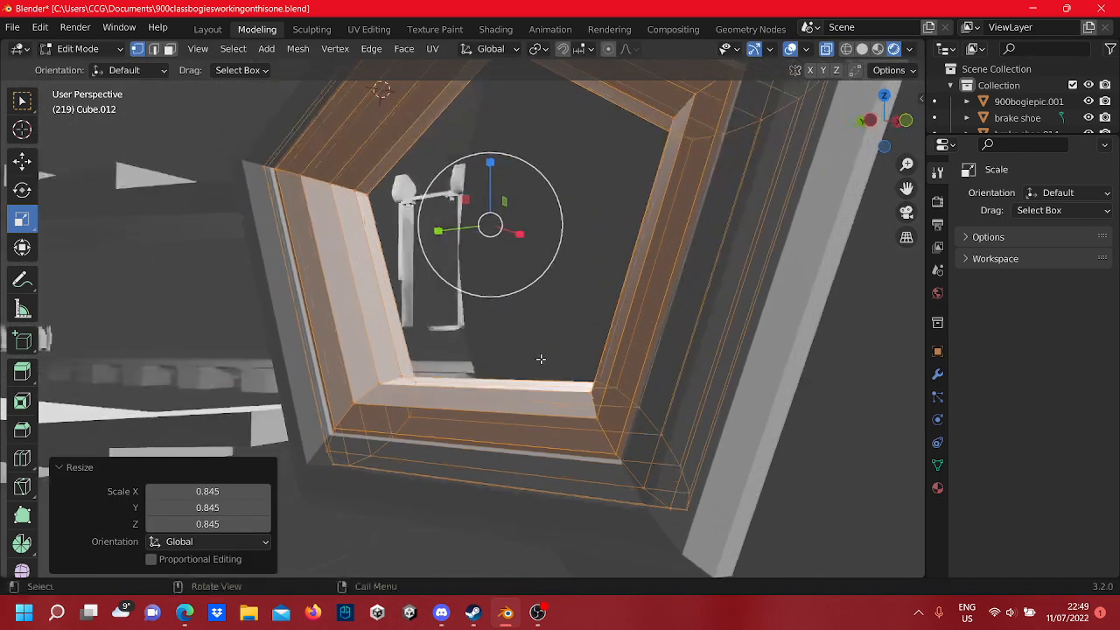
mouse_move(456, 161)
mouse_down()
mouse_move(447, 153)
mouse_move(452, 161)
mouse_up()
middle_drag(473, 350, 484, 342)
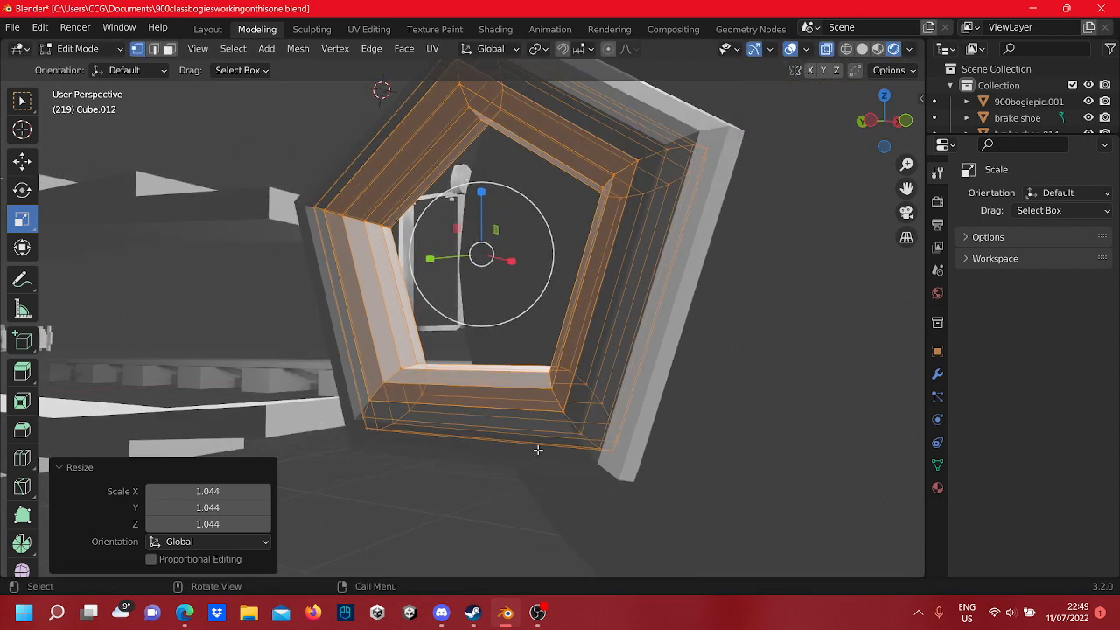
- Duplicate the nested torus in place and scale the copy's mesh uniformly by 0.882
key(Tab)
right_click(512, 399)
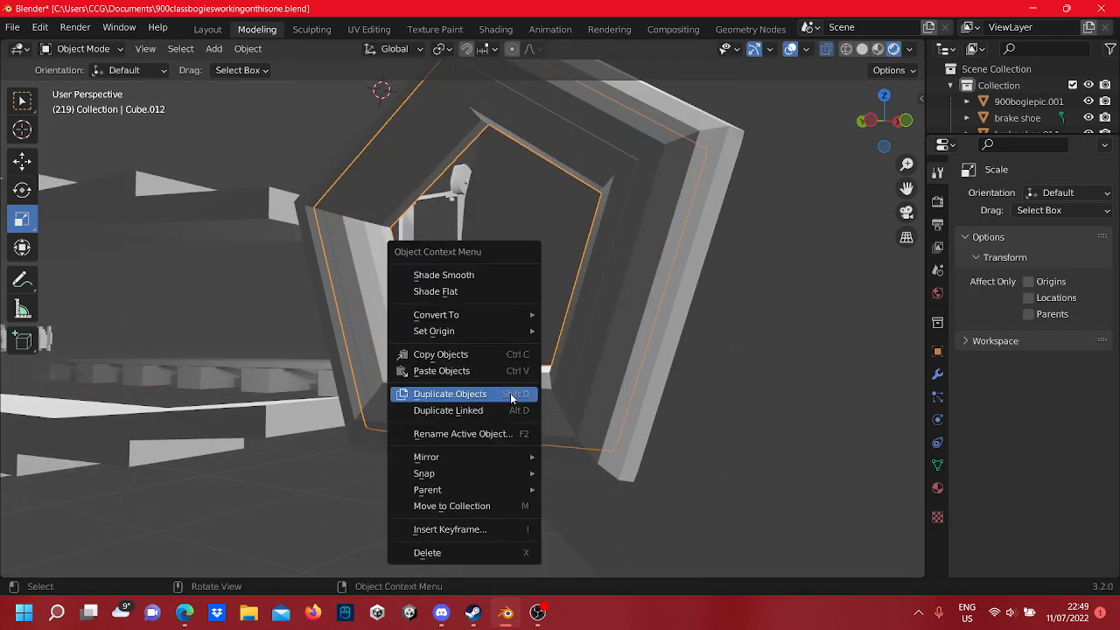
click(512, 399)
right_click(511, 399)
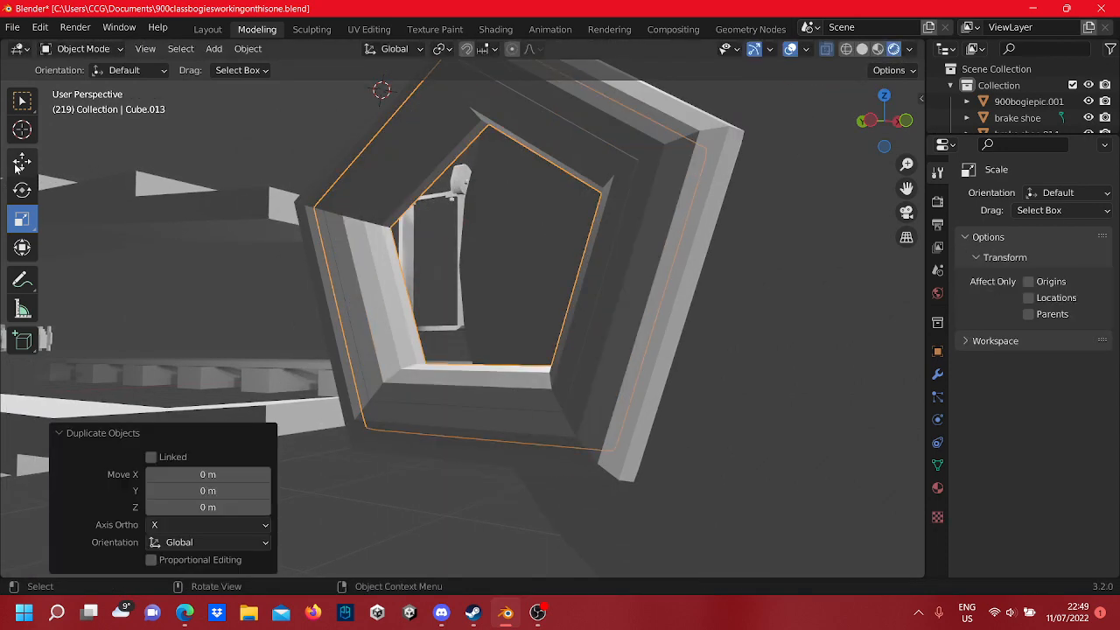
key(Tab)
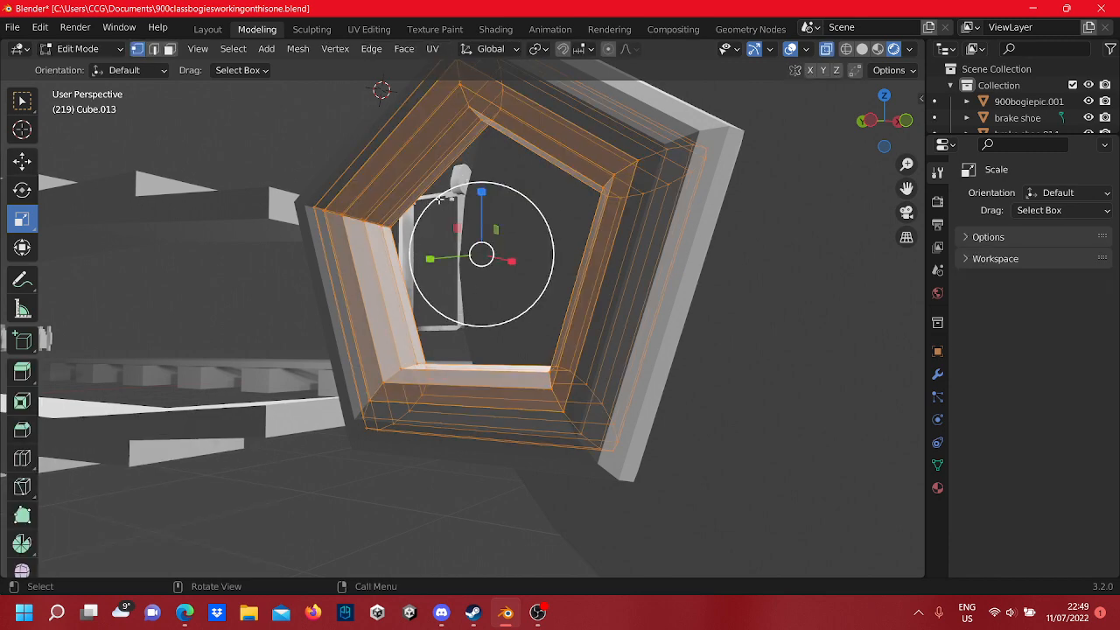
drag(439, 200, 444, 209)
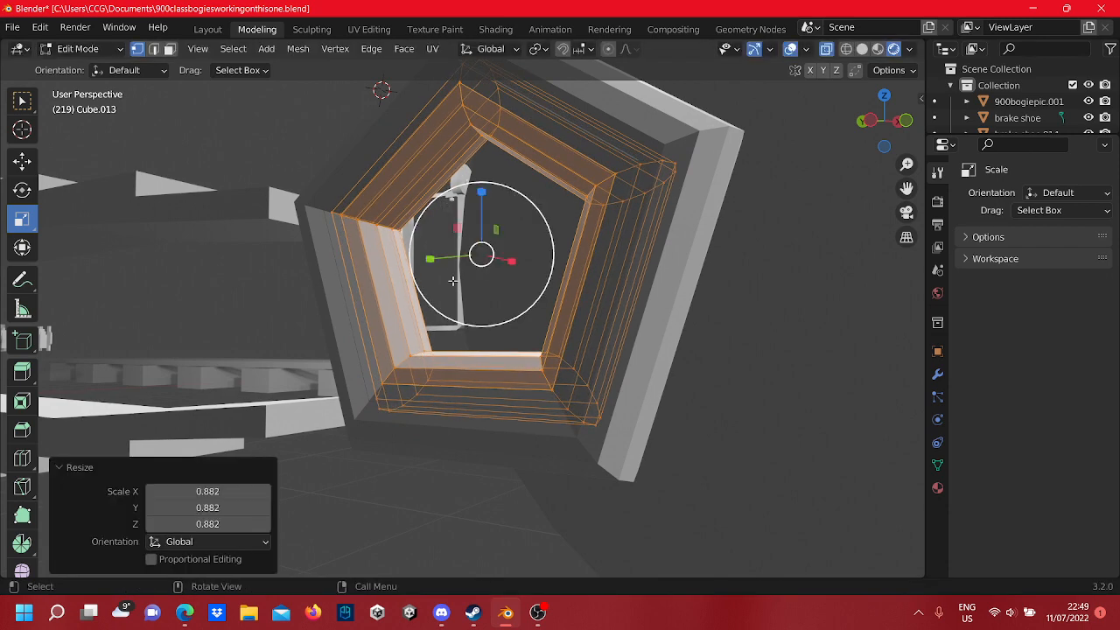
- Duplicate the innermost torus in place and scale the new copy's mesh uniformly by 0.880
scroll(453, 280, up, 2)
key(Tab)
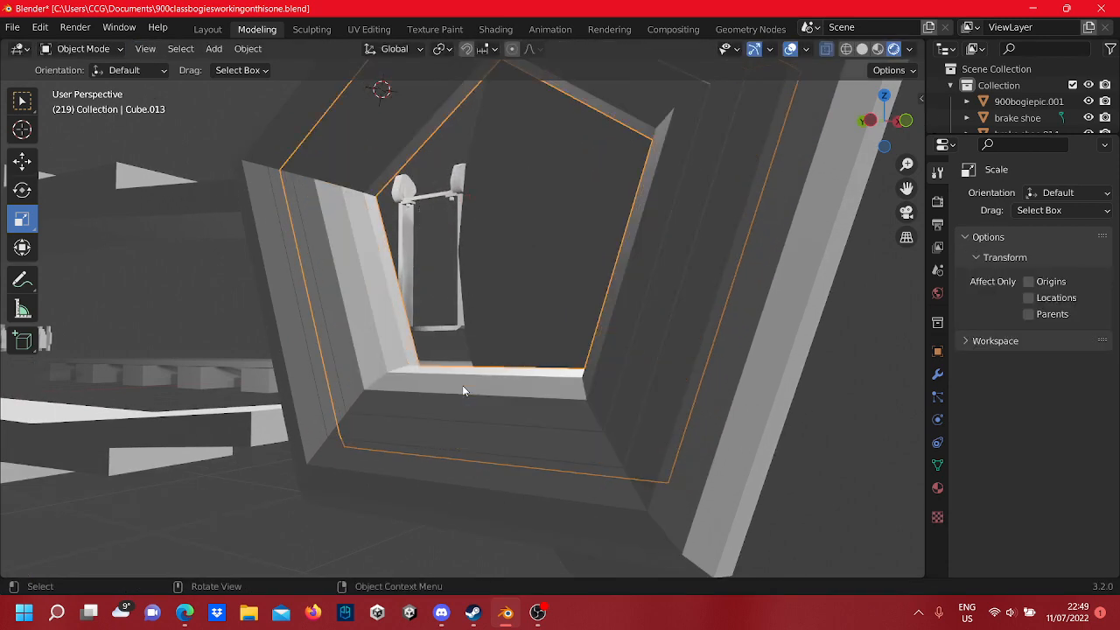
right_click(463, 386)
click(463, 386)
right_click(463, 386)
key(Tab)
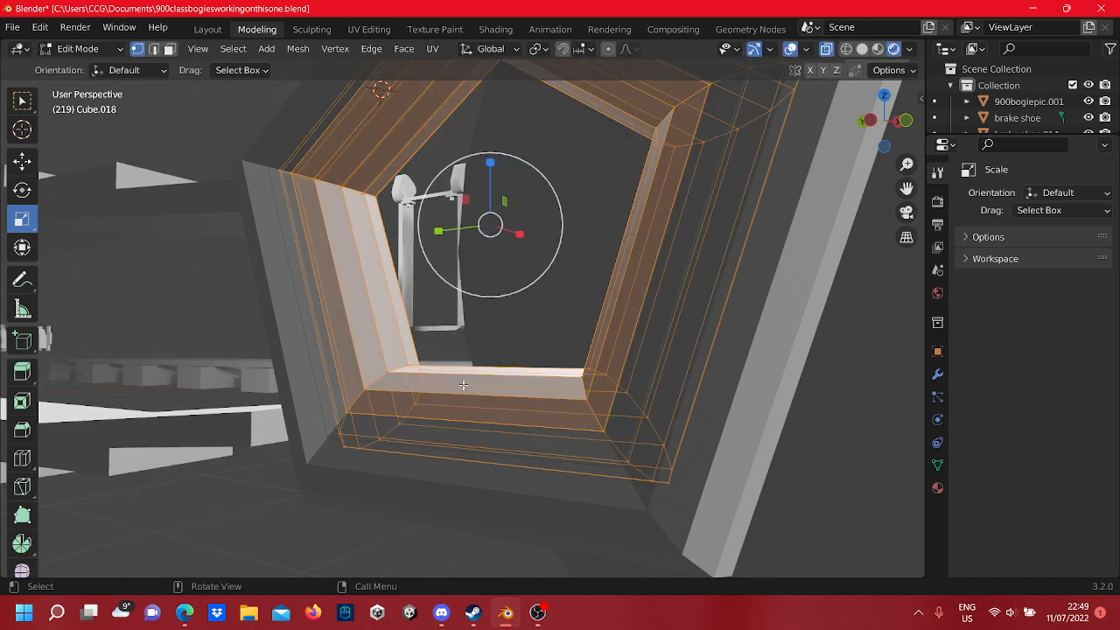
mouse_move(444, 169)
mouse_down()
mouse_move(451, 183)
mouse_move(447, 172)
mouse_up()
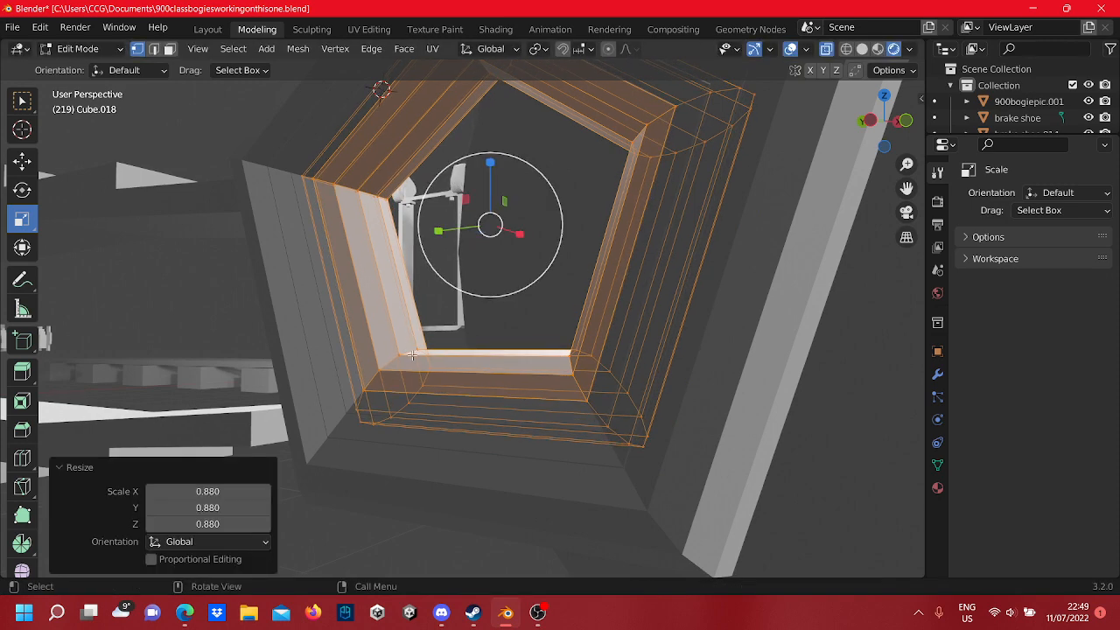
- Add another in-place copy of the innermost torus and scale its mesh uniformly by about 0.86
middle_drag(445, 398, 429, 433)
key(Tab)
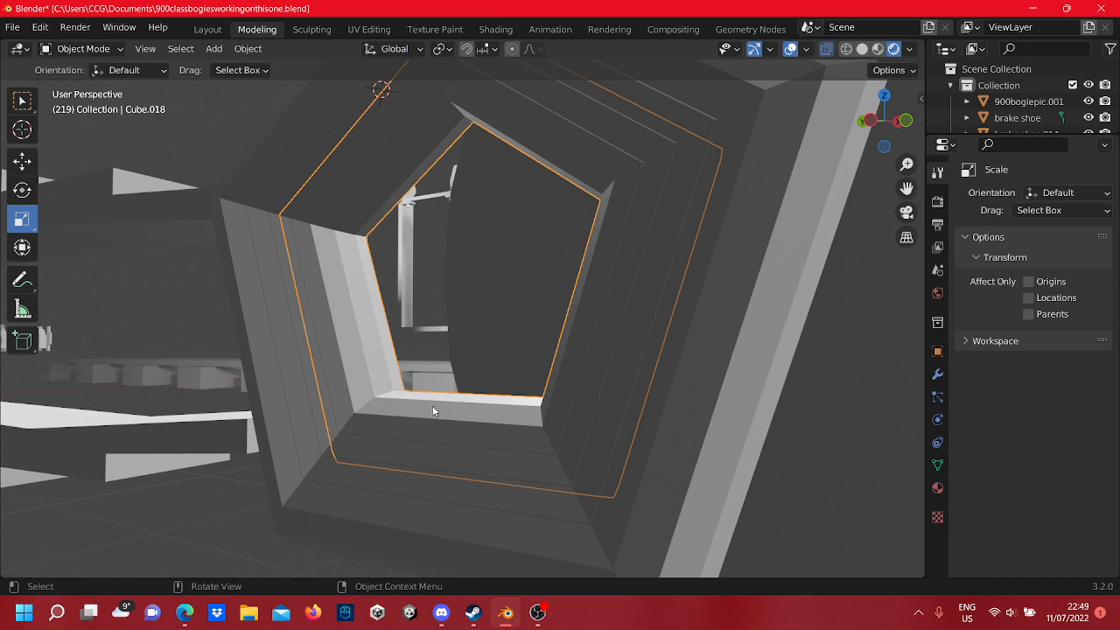
middle_drag(430, 408, 464, 443)
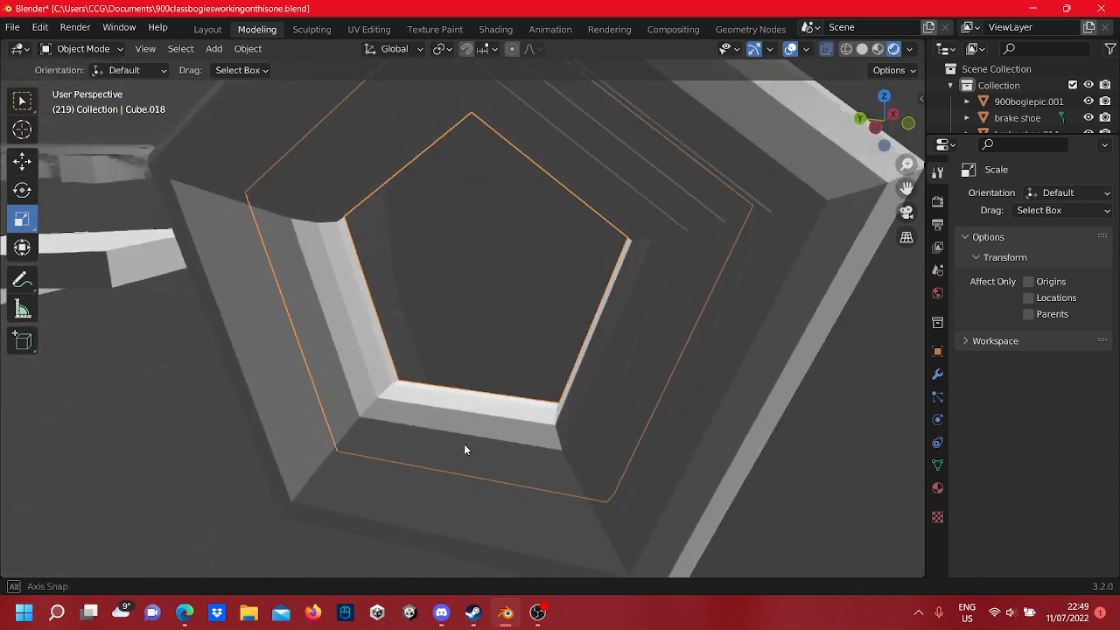
right_click(455, 418)
click(455, 415)
click(455, 415)
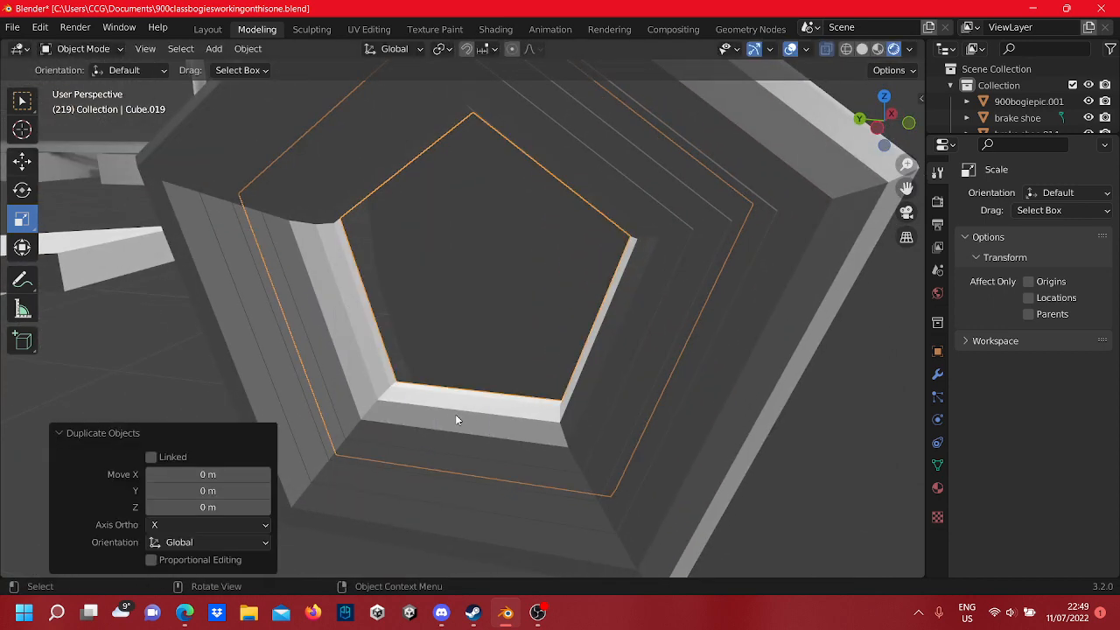
key(Tab)
key(s)
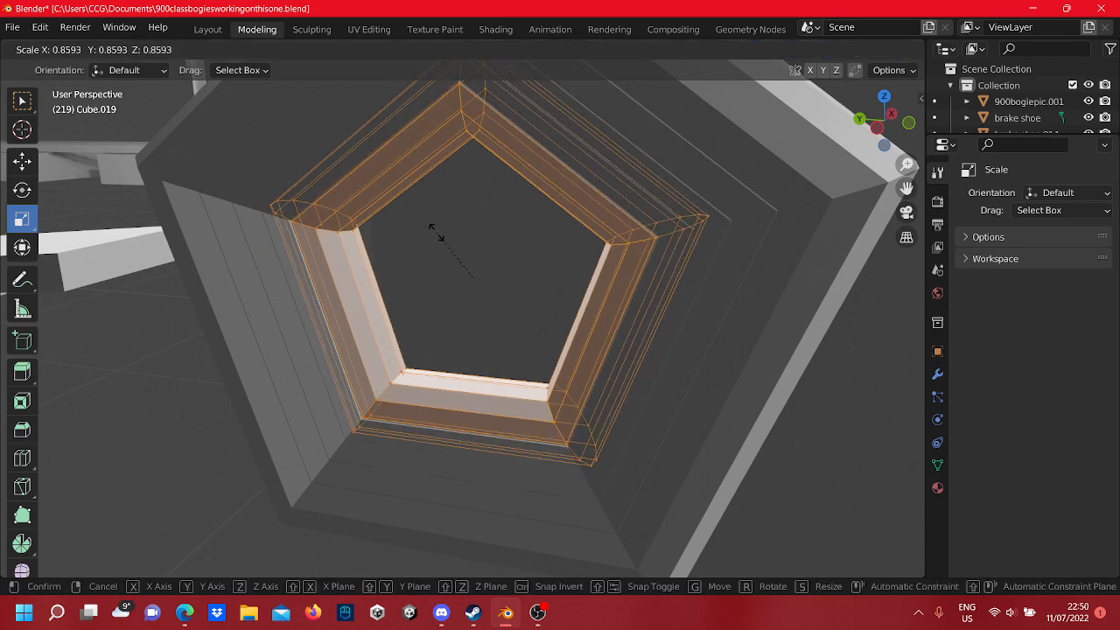
click(434, 233)
- Duplicate the innermost torus in place once more and scale its mesh down uniformly to nest inside the previous ring
scroll(355, 335, down, 3)
middle_drag(402, 340, 369, 338)
key(Tab)
right_click(368, 340)
click(369, 337)
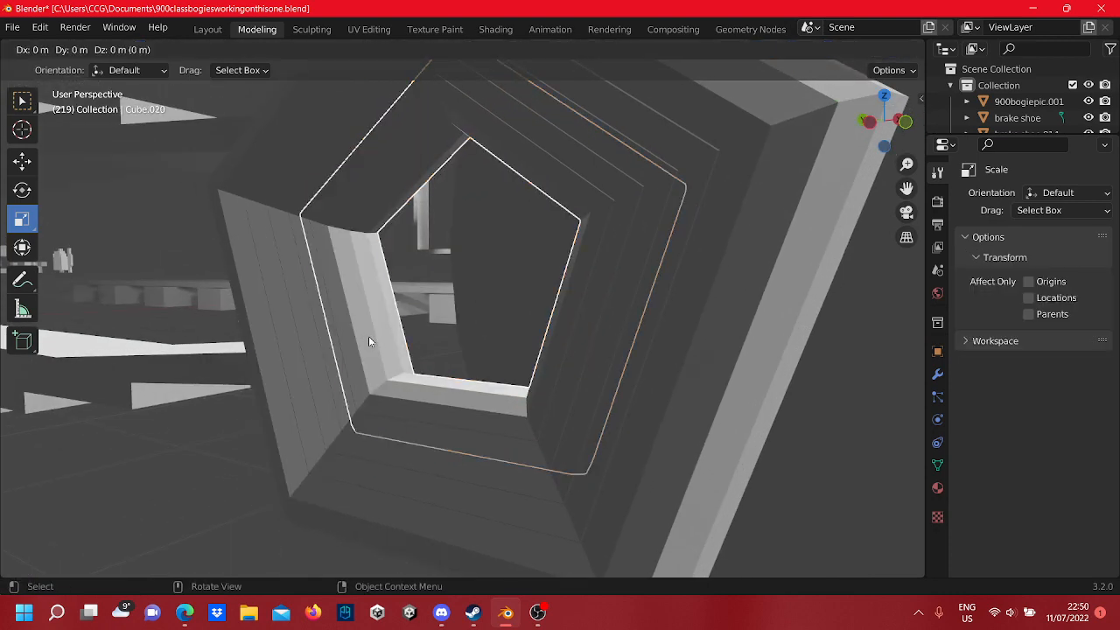
right_click(368, 337)
key(Tab)
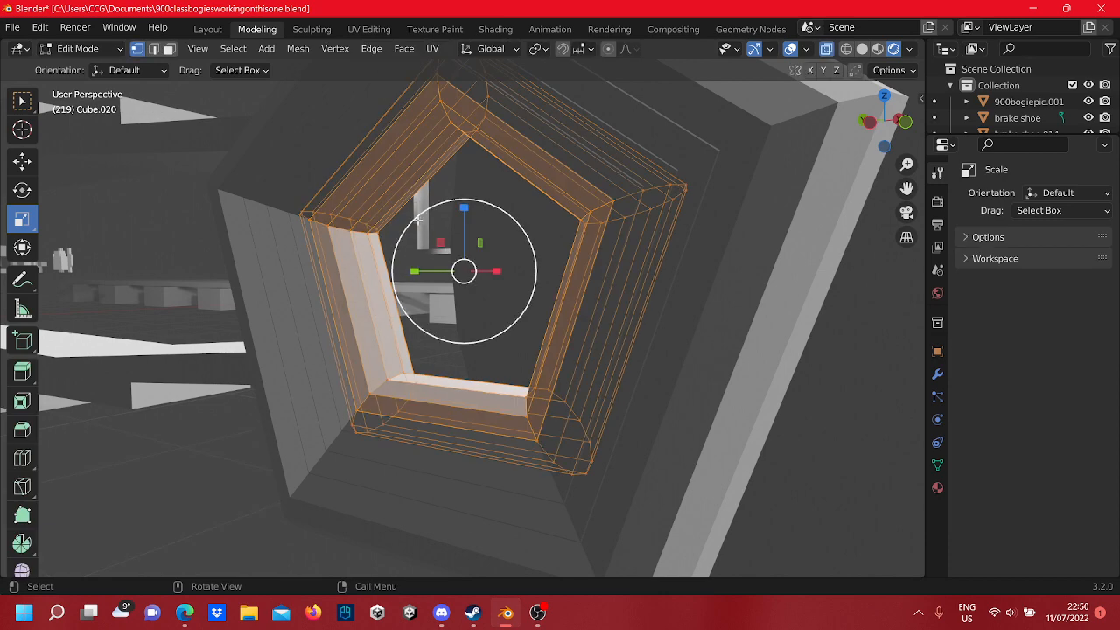
drag(419, 218, 419, 228)
- Create a further in-place copy of the innermost torus and scale its mesh uniformly by 0.872
middle_drag(426, 337, 405, 350)
scroll(443, 373, up, 1)
scroll(432, 395, down, 1)
key(Tab)
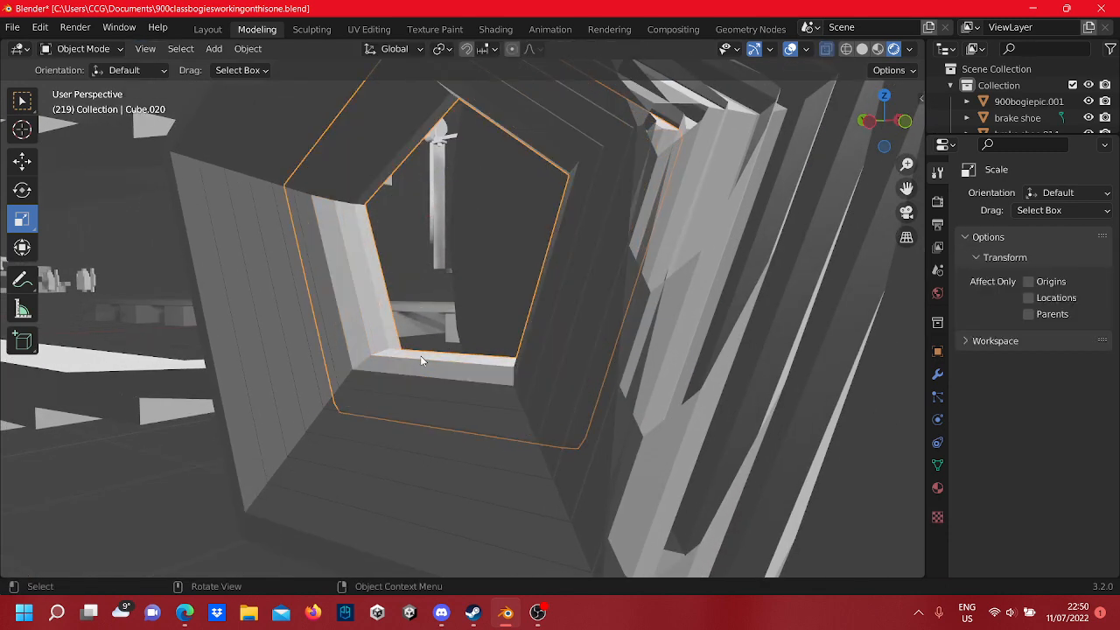
right_click(420, 354)
click(420, 354)
right_click(423, 354)
key(Tab)
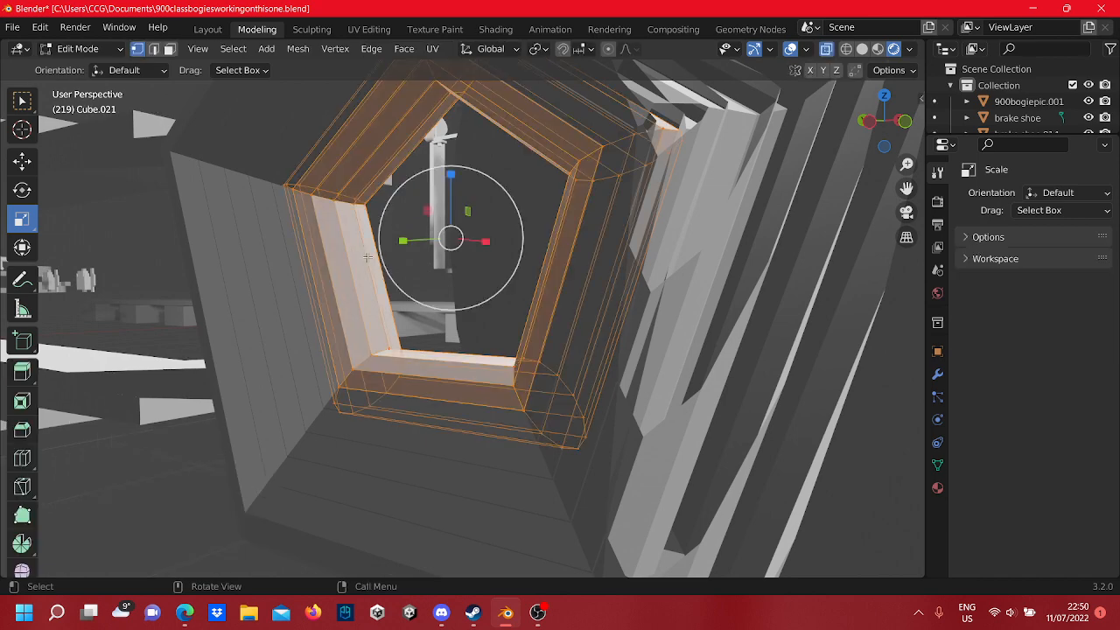
drag(394, 192, 390, 204)
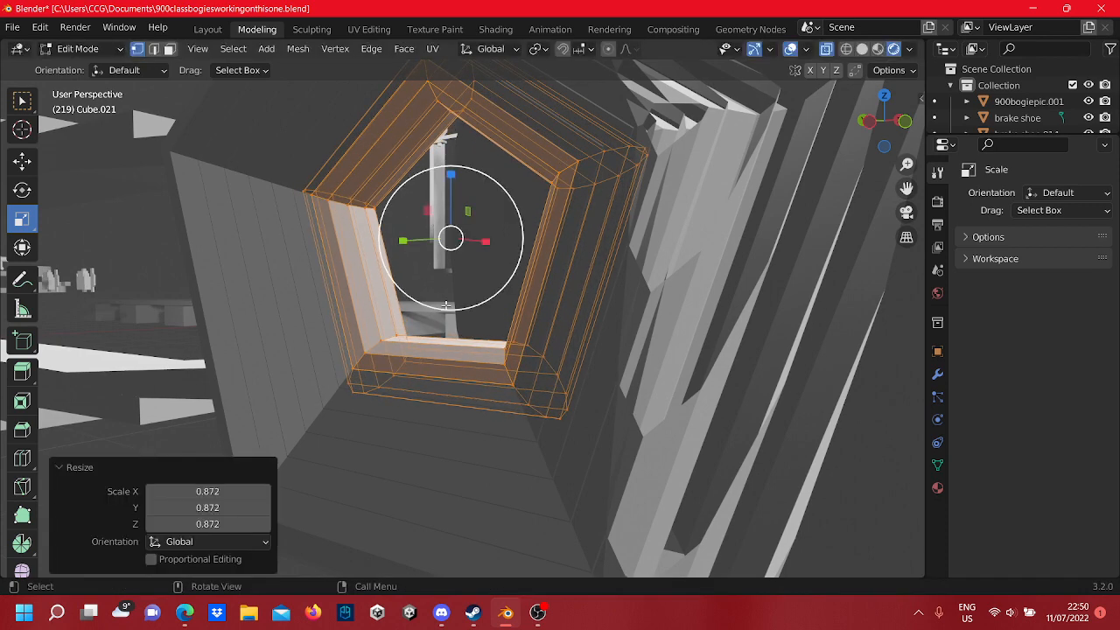
- Duplicate the smallest torus in place and scale the copy's mesh uniformly by about 0.87
middle_drag(460, 354, 580, 377)
key(Tab)
scroll(491, 375, down, 1)
scroll(490, 374, down, 1)
right_click(444, 355)
click(445, 355)
click(445, 355)
key(Tab)
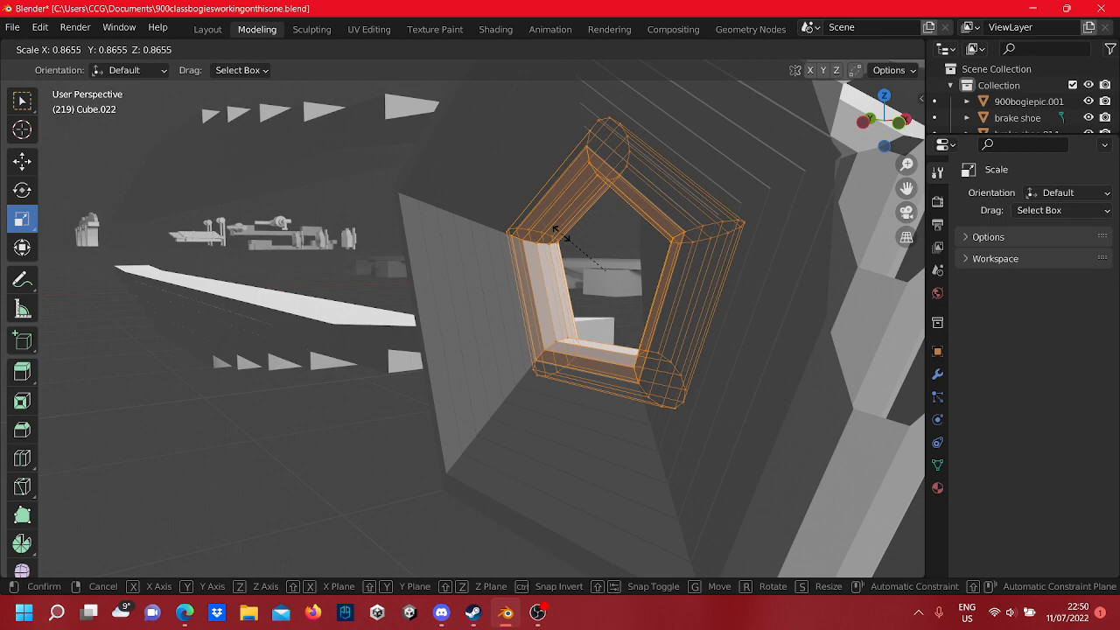
click(560, 233)
- Undo all the nested torus copies and their scaling, back to the selection of the torus's inner edge ring
middle_drag(560, 233, 470, 373)
key(ctrl+z)
key(ctrl+z)
key(ctrl+z)
key(ctrl+z)
key(ctrl+z)
key(ctrl+z)
key(ctrl+z)
key(ctrl+z)
key(ctrl+z)
key(ctrl+z)
key(ctrl+z)
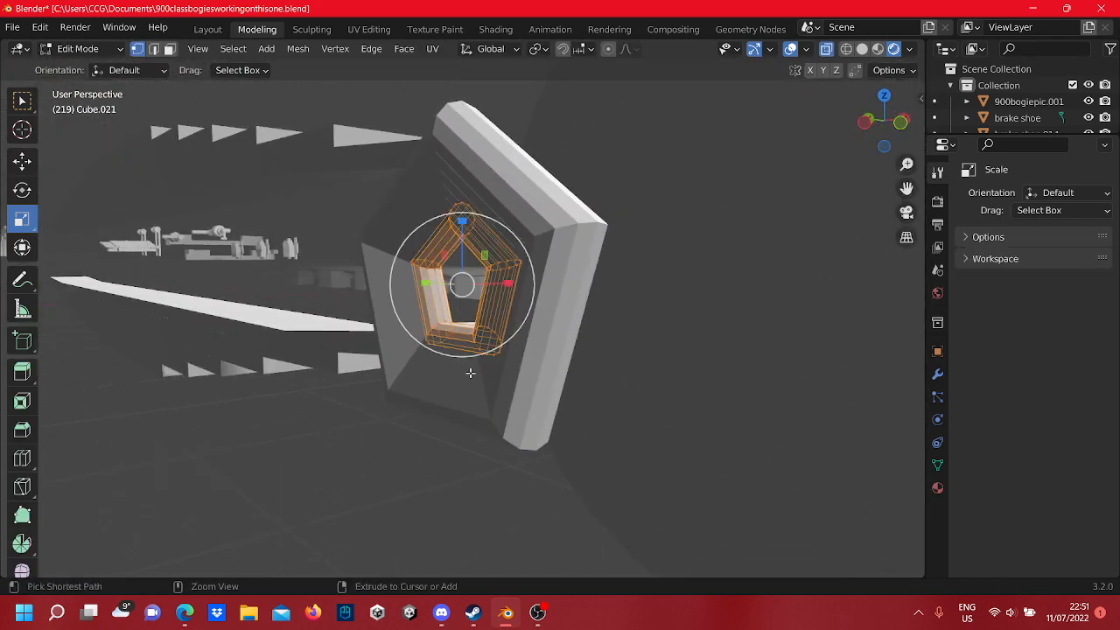
key(ctrl+z)
key(ctrl+z)
key(ctrl+z)
key(ctrl+z)
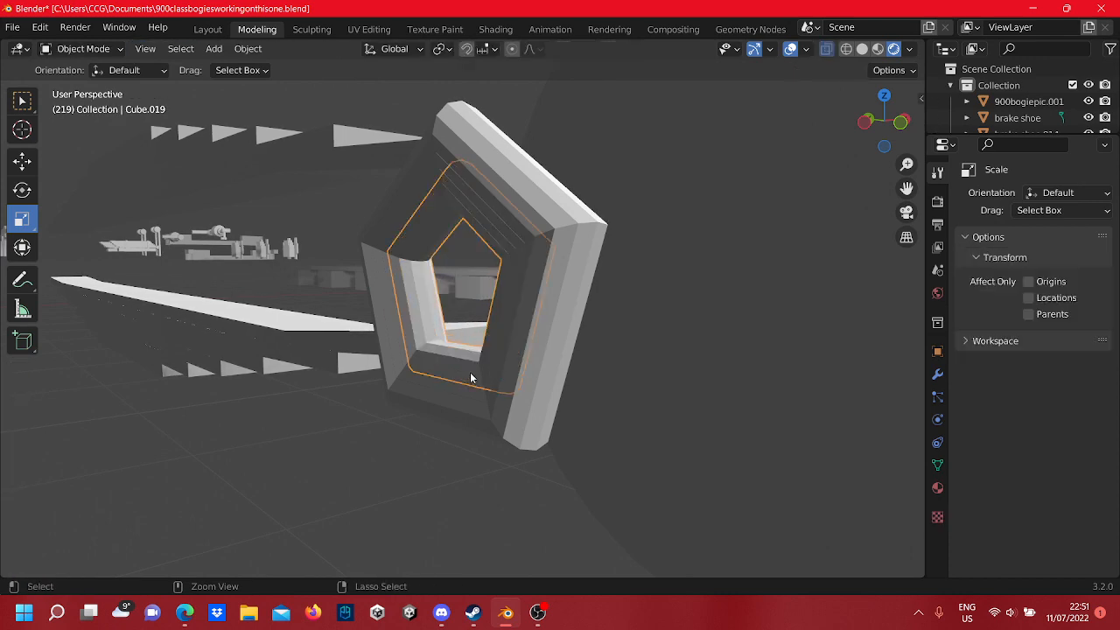
key(ctrl+z)
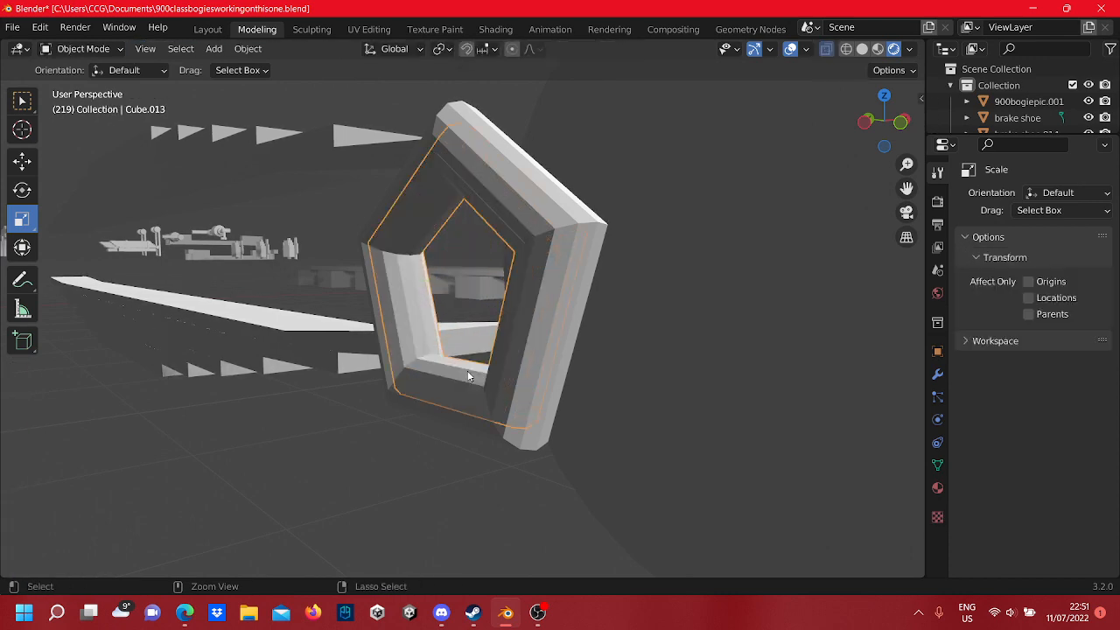
key(ctrl+z)
key(ctrl+z)
key(ctrl+z)
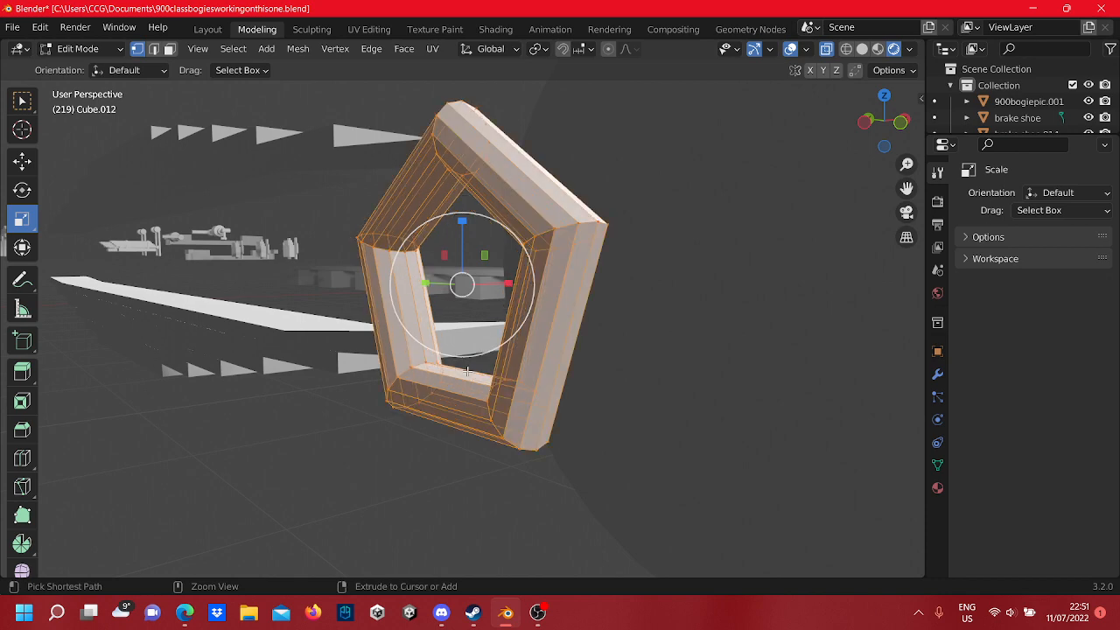
key(ctrl+z)
key(ctrl+z)
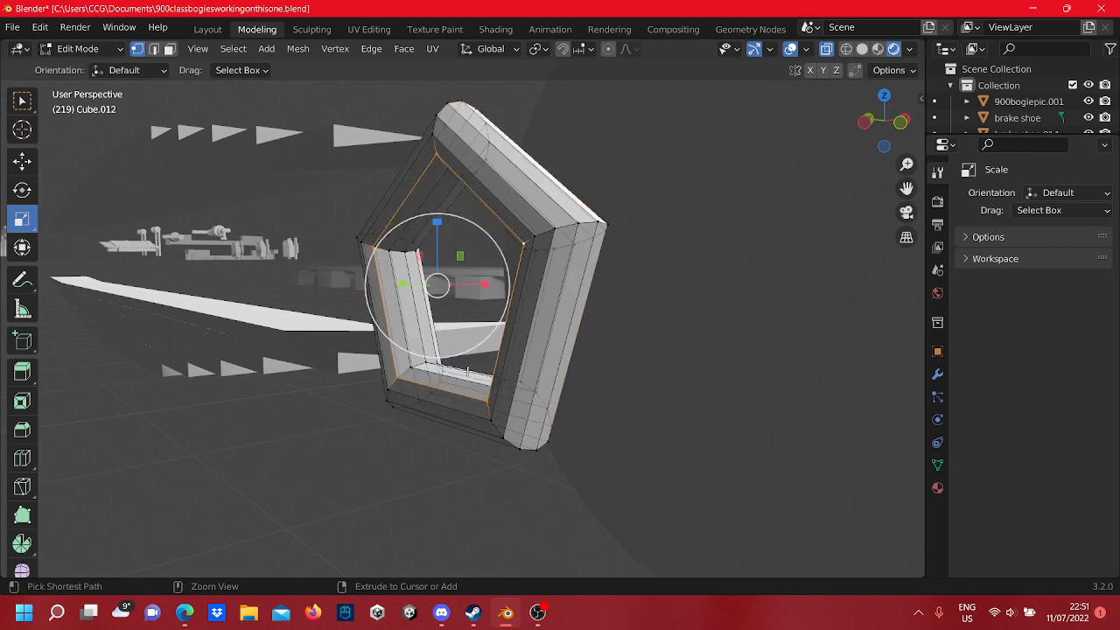
- Clear the torus's edge ring selection and return to Object Mode
middle_drag(512, 446, 581, 481)
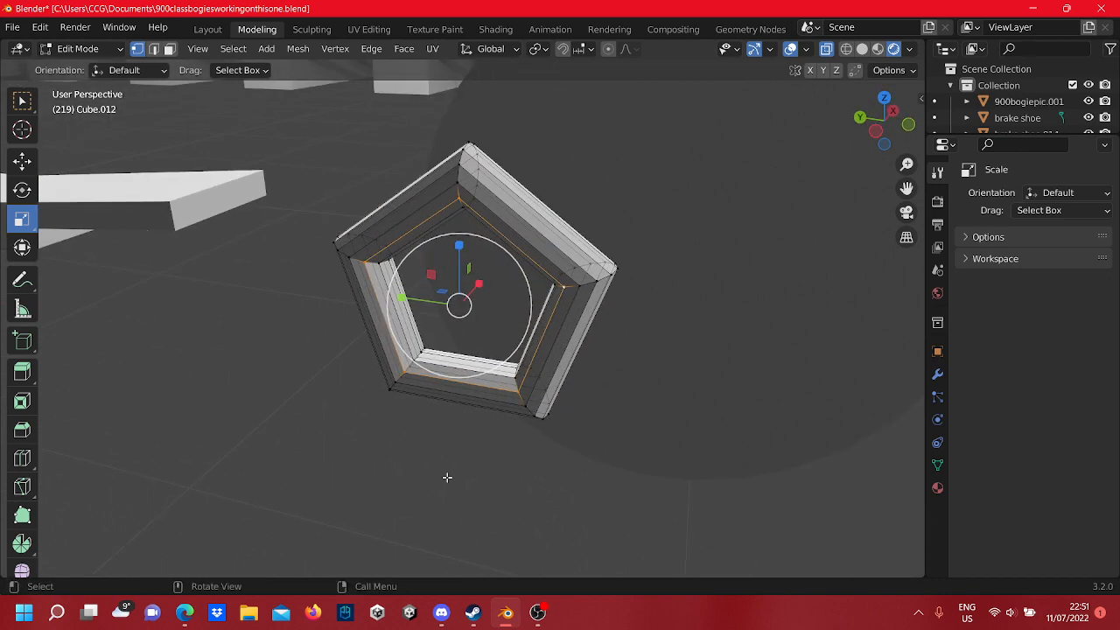
click(445, 453)
middle_drag(444, 452, 388, 434)
scroll(385, 420, down, 4)
key(Tab)
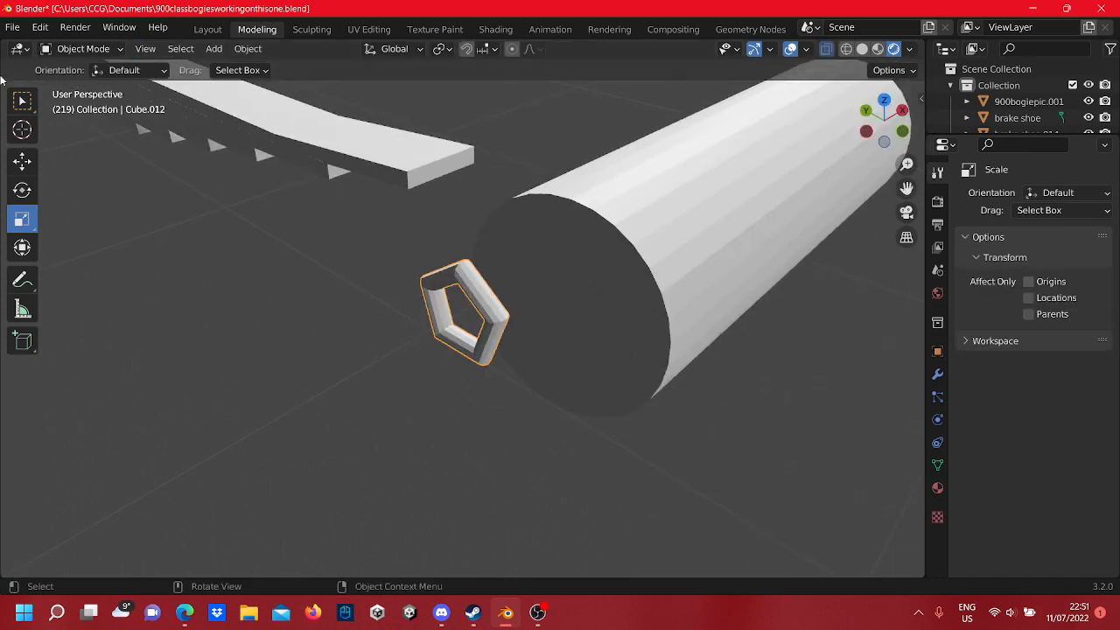
- Select the large cylinder beside the torus and duplicate it in place with the Move tool active
scroll(354, 242, up, 2)
middle_drag(577, 411, 540, 416)
scroll(539, 416, down, 3)
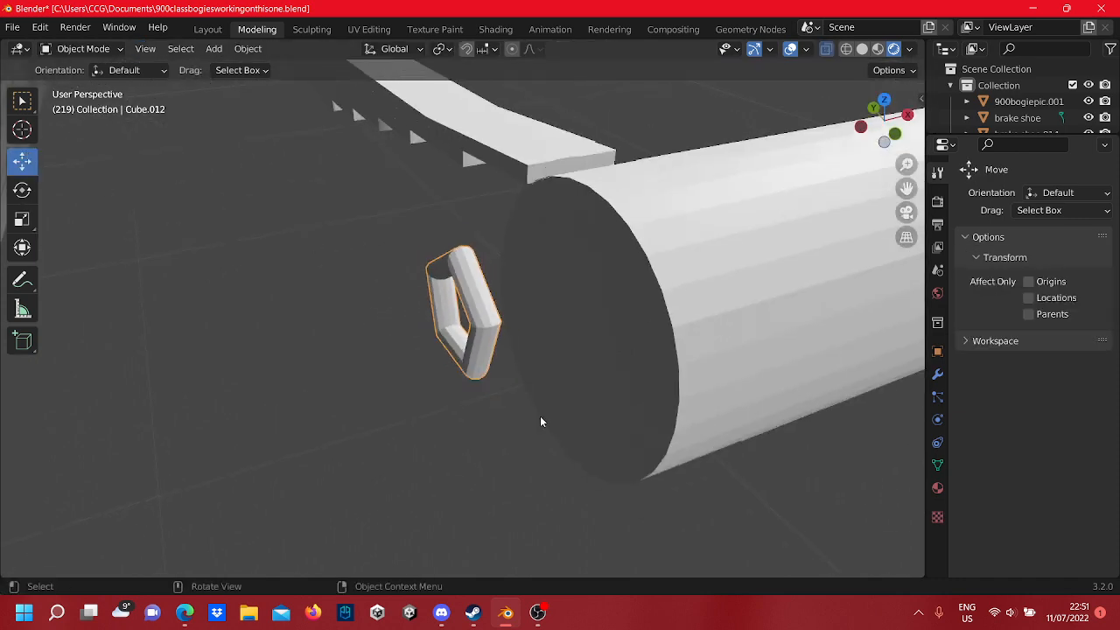
click(575, 369)
scroll(567, 345, down, 4)
right_click(558, 324)
click(558, 320)
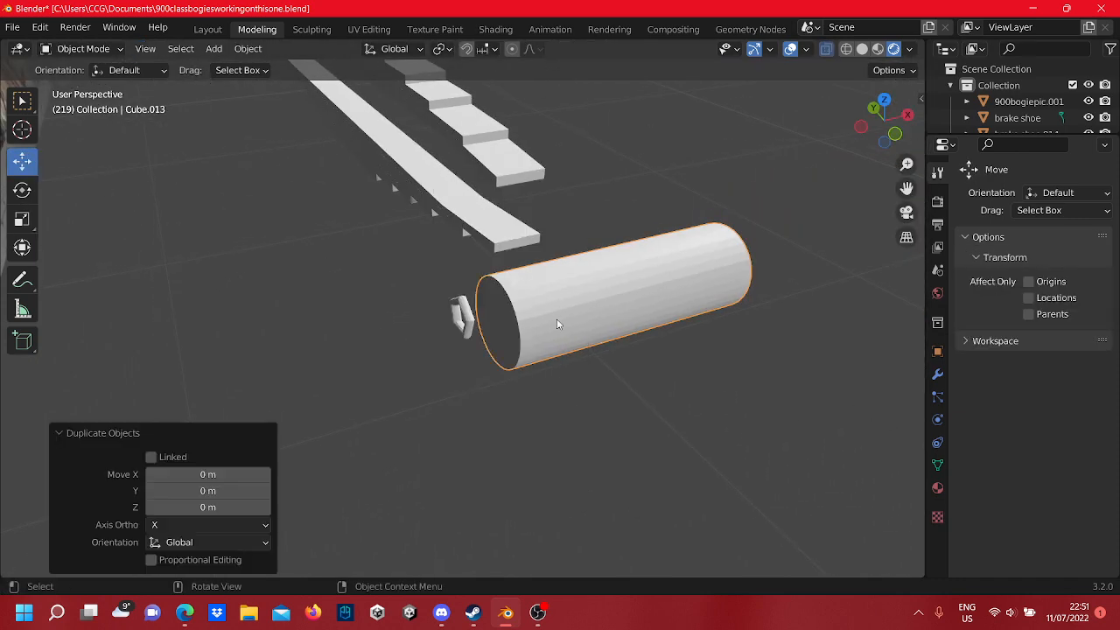
- Select the torus together with the cylinder, open both in Edit Mode and select all their vertices
click(468, 324)
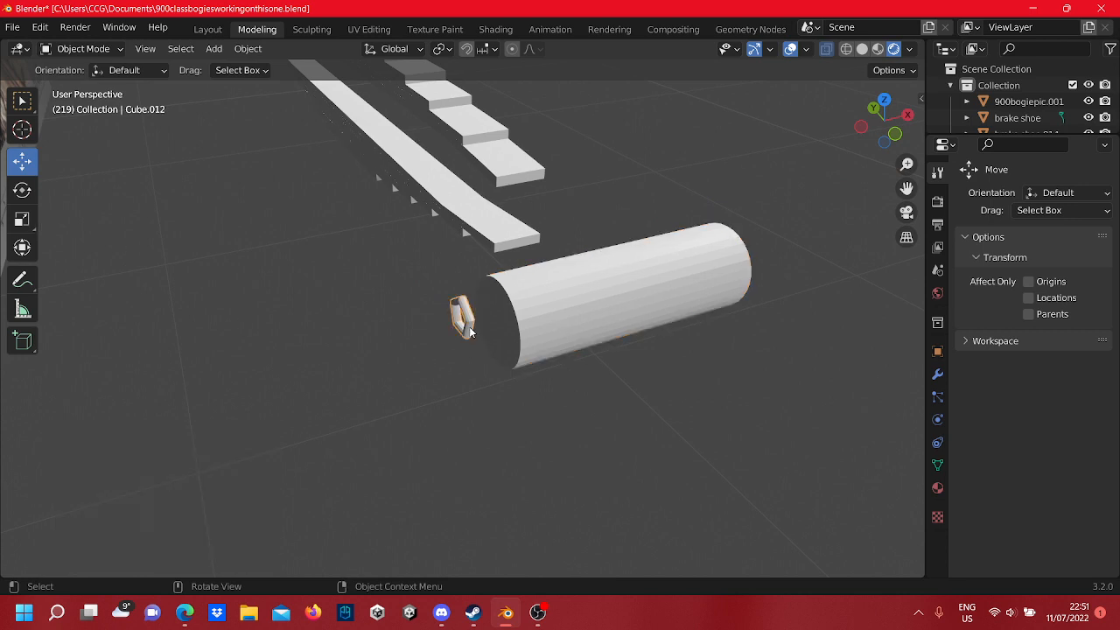
middle_drag(467, 326, 444, 350)
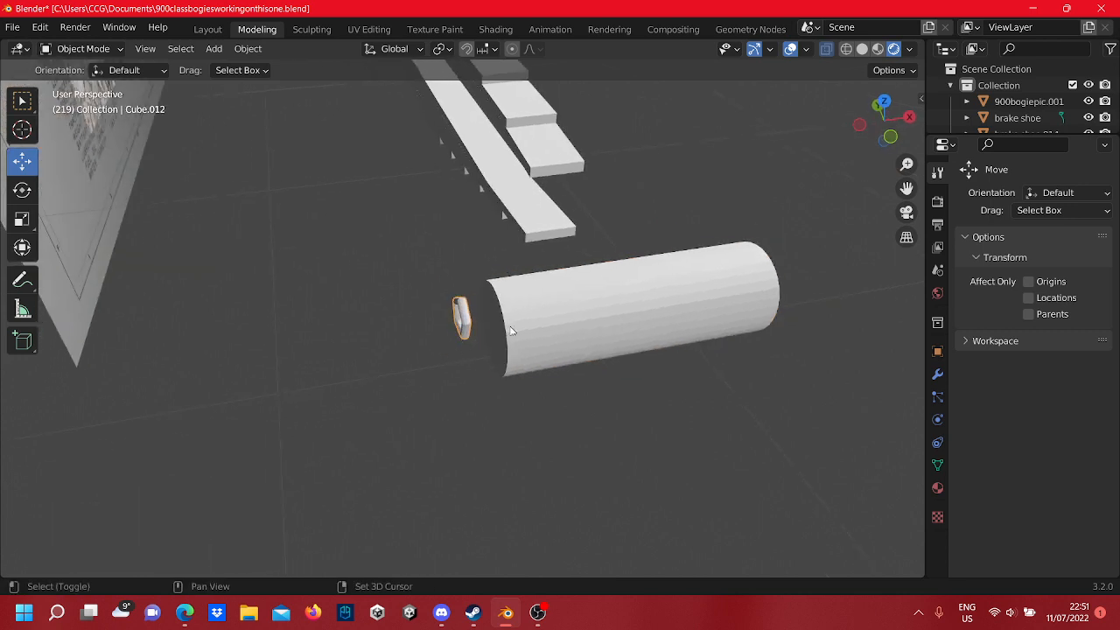
key(Tab)
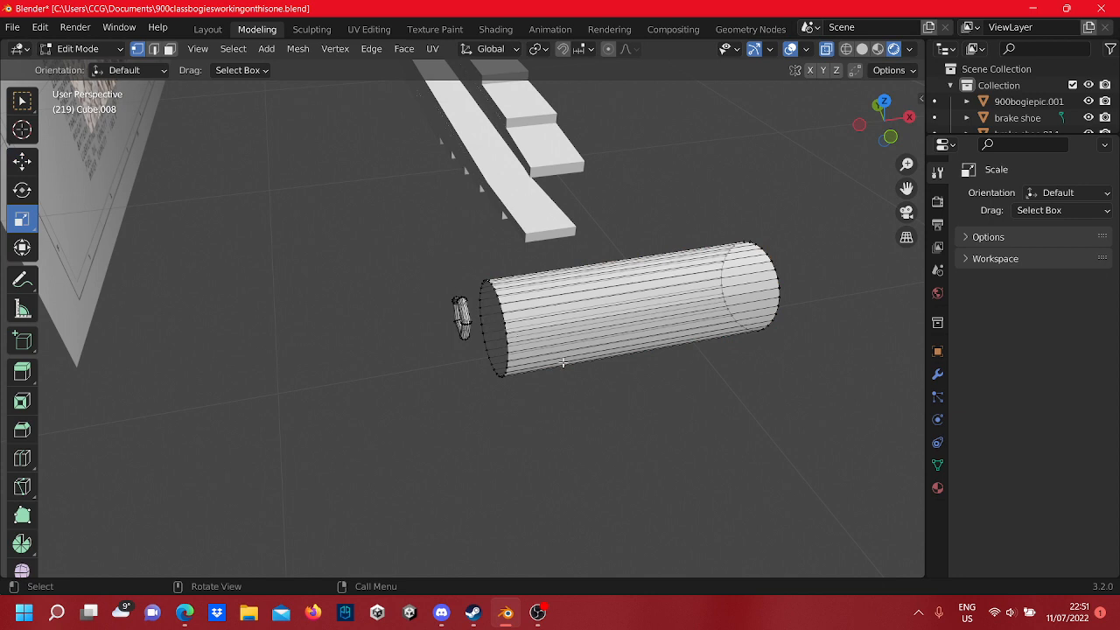
drag(835, 453, 313, 113)
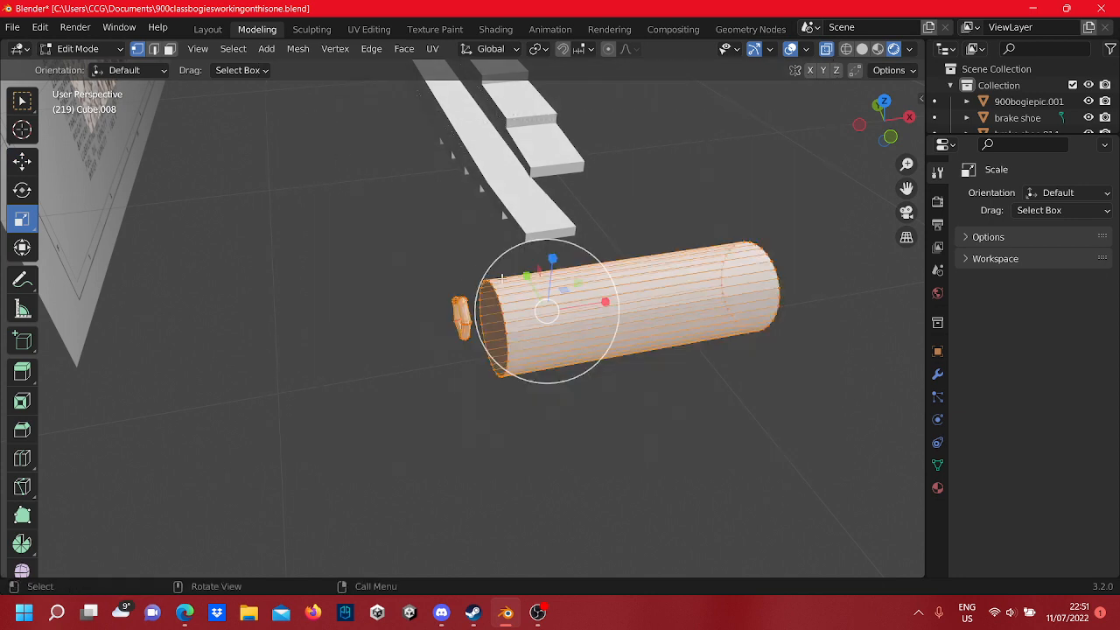
- Move the selected cylinder and torus 0.080182 m along X, and farther along X until clear of the remaining cylinder
drag(607, 303, 647, 301)
key(ctrl+z)
middle_drag(470, 393, 548, 335)
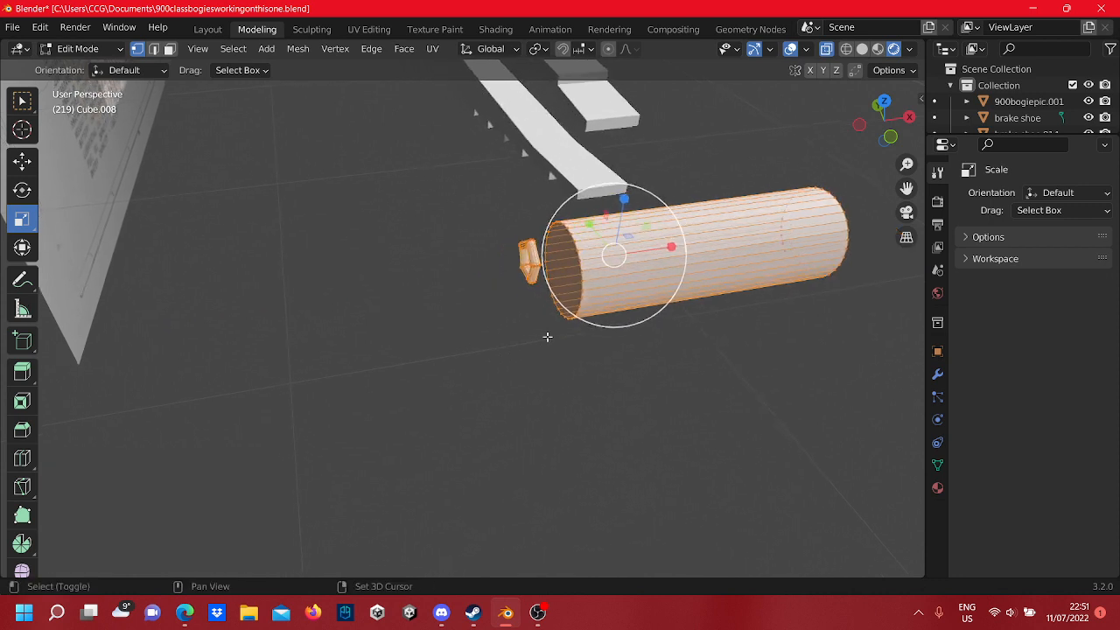
click(30, 163)
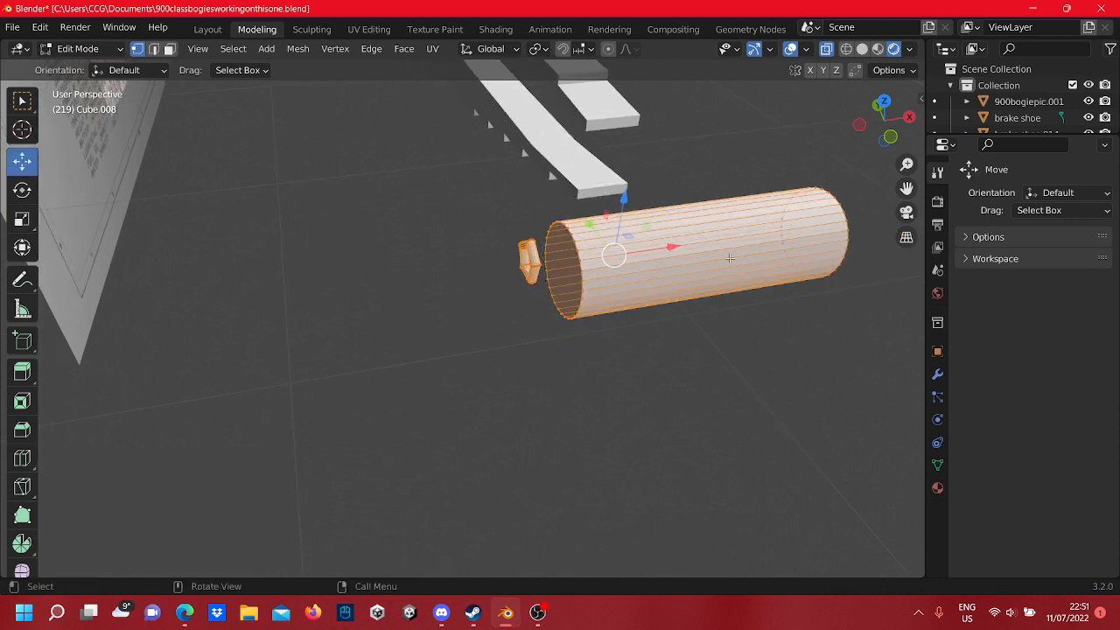
drag(679, 249, 822, 254)
middle_drag(822, 254, 428, 371)
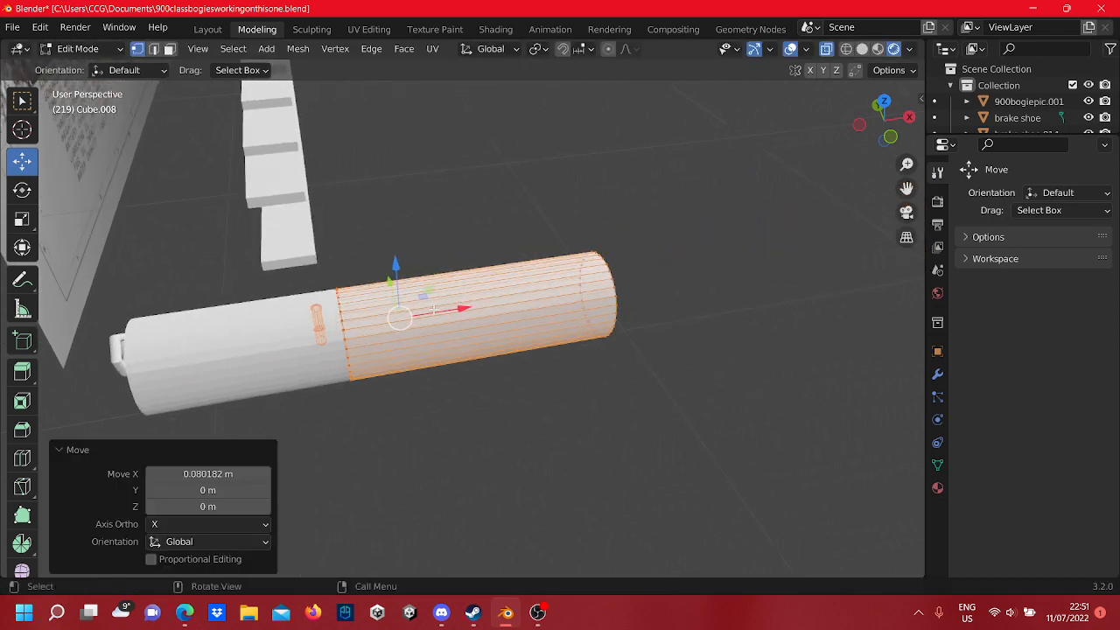
shift+drag(441, 310, 719, 272)
key(ctrl+z)
click(599, 349)
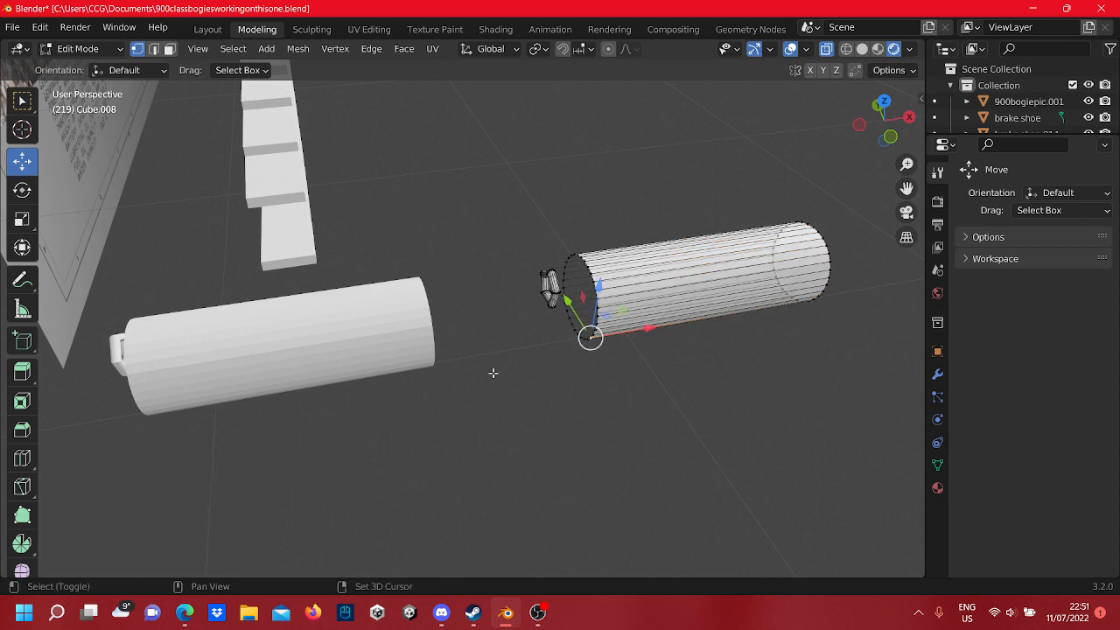
- Leave mesh editing and delete the pentagonal ring beside the cylinder that is not being edited
shift+middle_drag(493, 373, 837, 341)
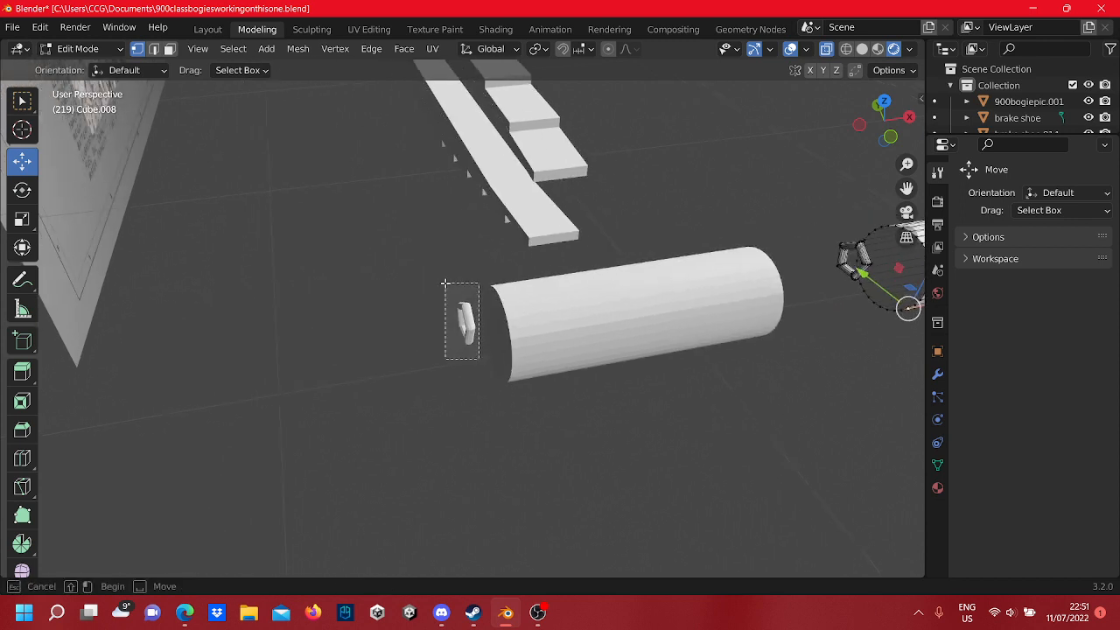
drag(445, 282, 444, 284)
key(Tab)
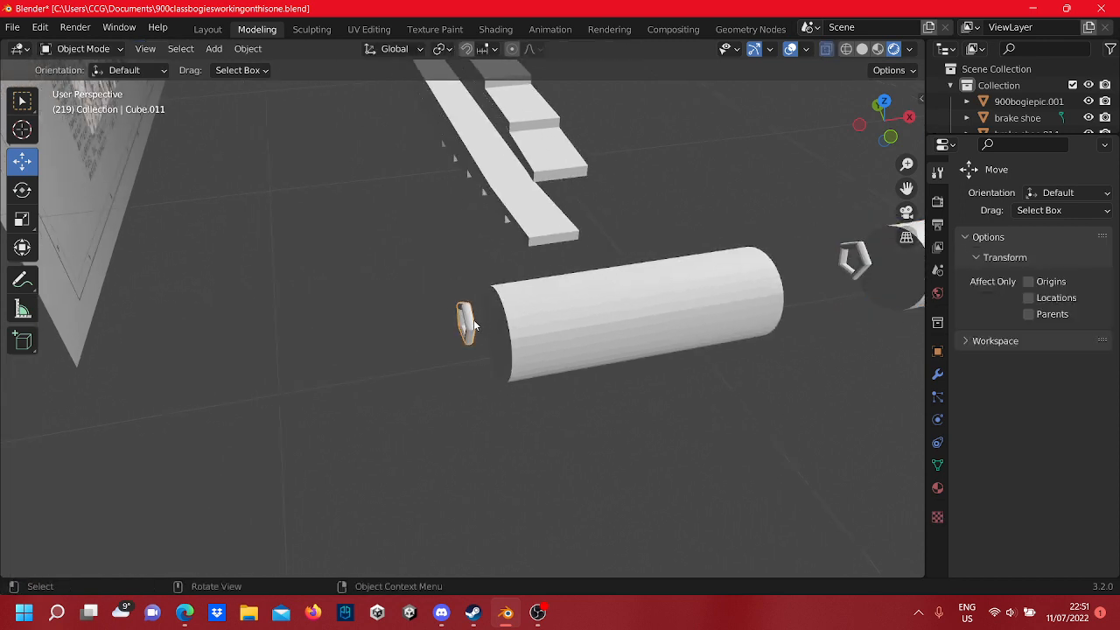
right_click(473, 325)
click(462, 477)
- Examine the remaining pentagonal ring beside the other cylinder up close and from several angles
shift+middle_drag(750, 379, 476, 391)
scroll(602, 330, up, 6)
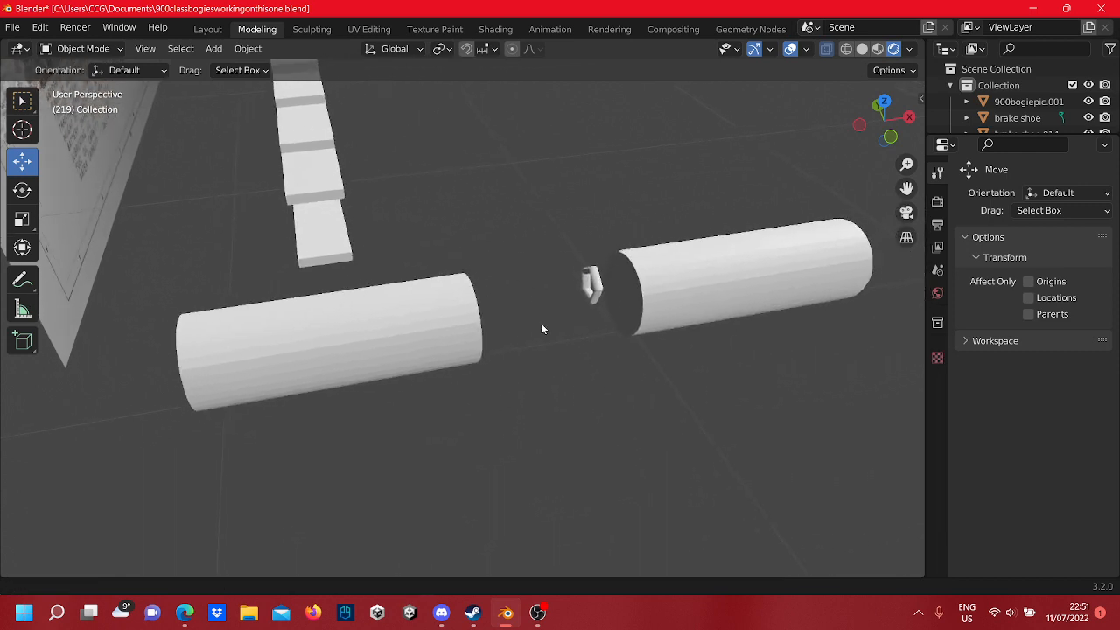
middle_drag(501, 387, 584, 332)
scroll(583, 333, down, 3)
shift+middle_drag(681, 493, 536, 346)
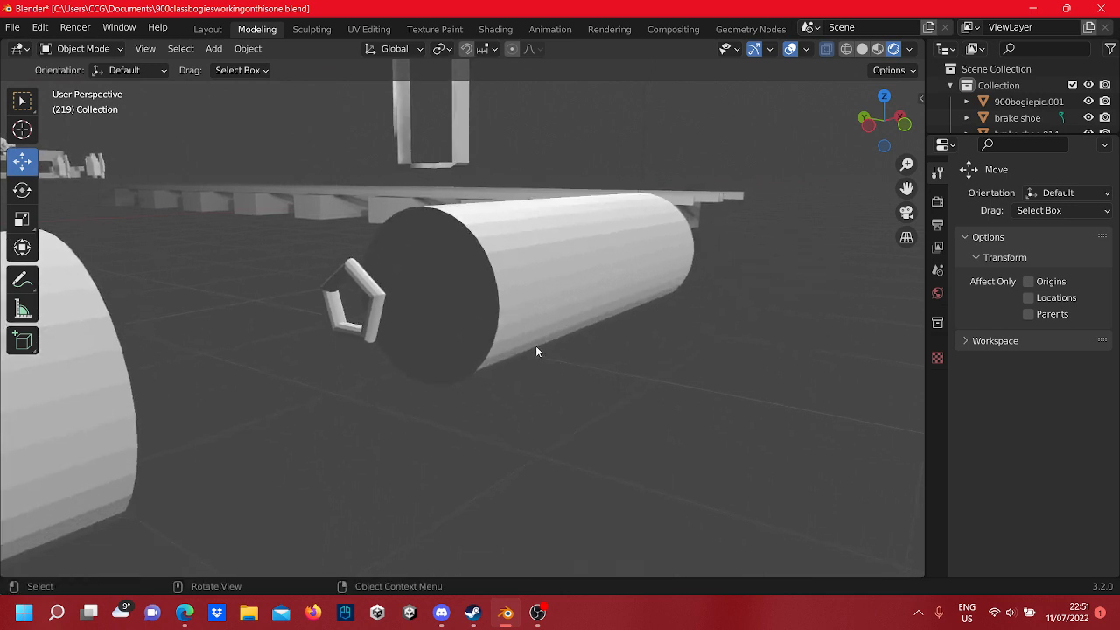
scroll(343, 292, up, 3)
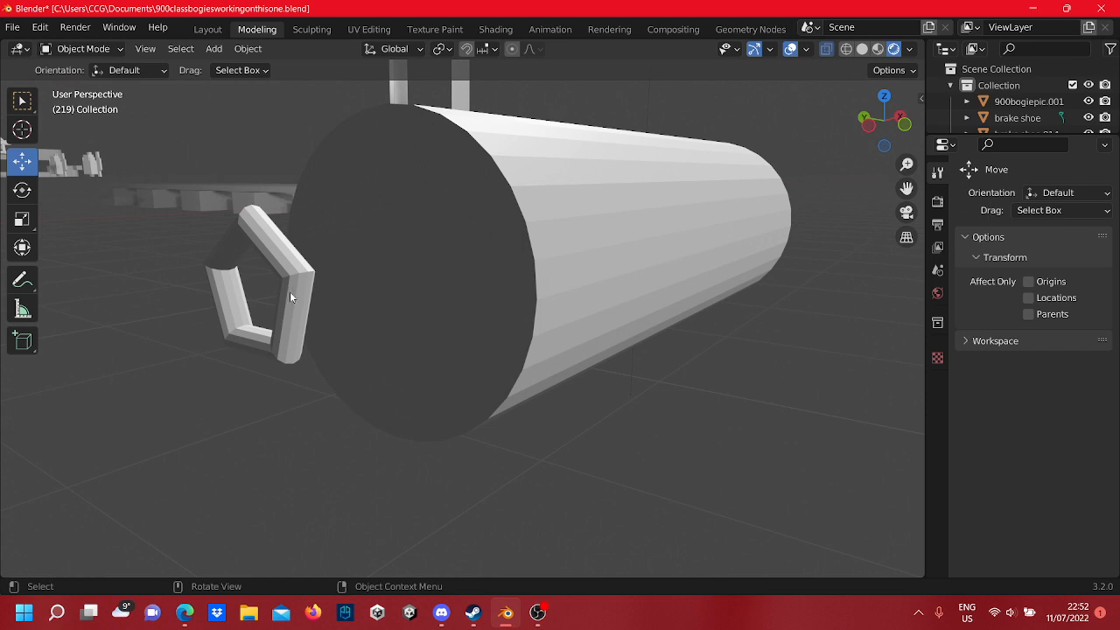
scroll(290, 293, up, 1)
click(244, 273)
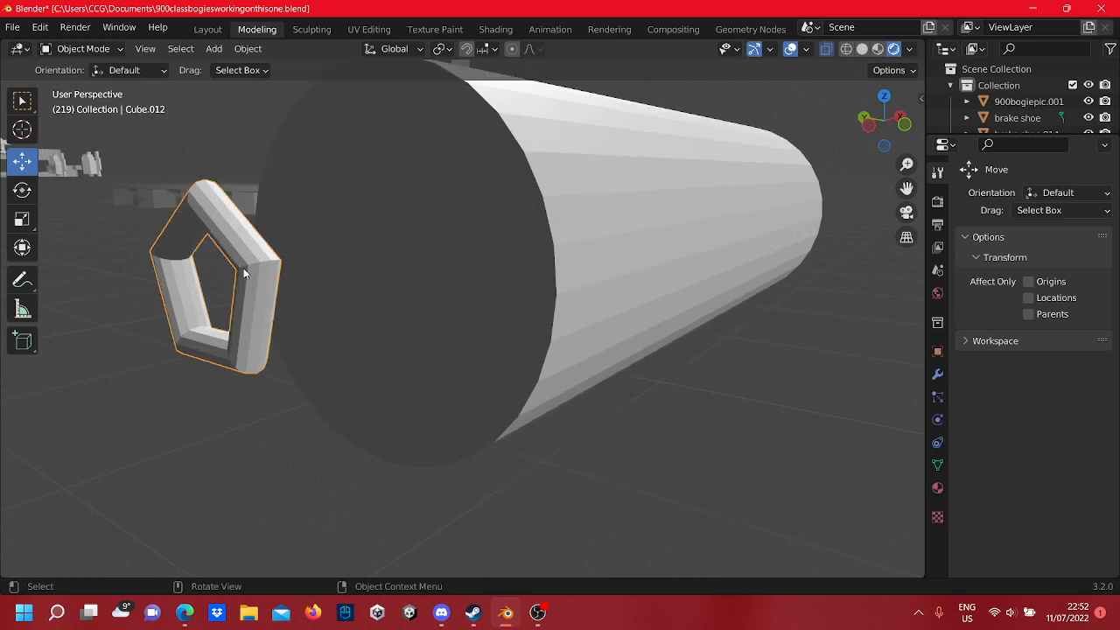
middle_drag(194, 268, 380, 238)
scroll(506, 207, up, 3)
scroll(465, 175, down, 3)
scroll(520, 196, up, 2)
scroll(522, 195, down, 8)
scroll(382, 238, down, 3)
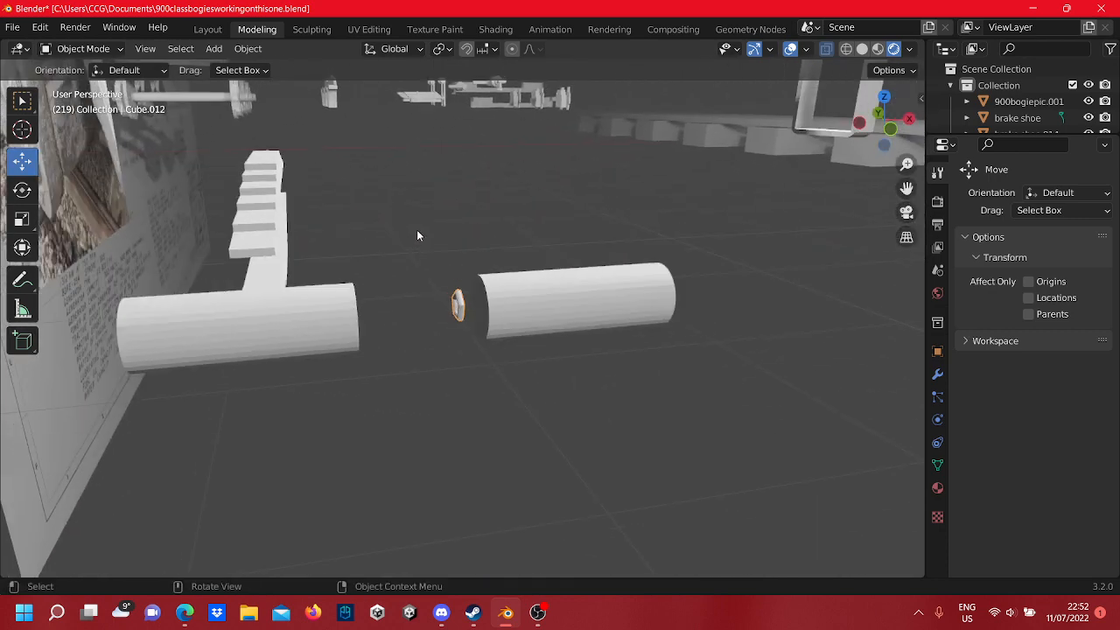
- Inspect the end of the cylinder behind the ring and how the ring sits against it
shift+middle_drag(461, 231, 437, 251)
scroll(400, 232, up, 5)
click(439, 253)
mouse_move(439, 253)
middle_down()
mouse_move(541, 269)
mouse_move(447, 251)
mouse_move(494, 246)
mouse_move(455, 247)
middle_up()
scroll(463, 251, up, 5)
scroll(494, 246, down, 4)
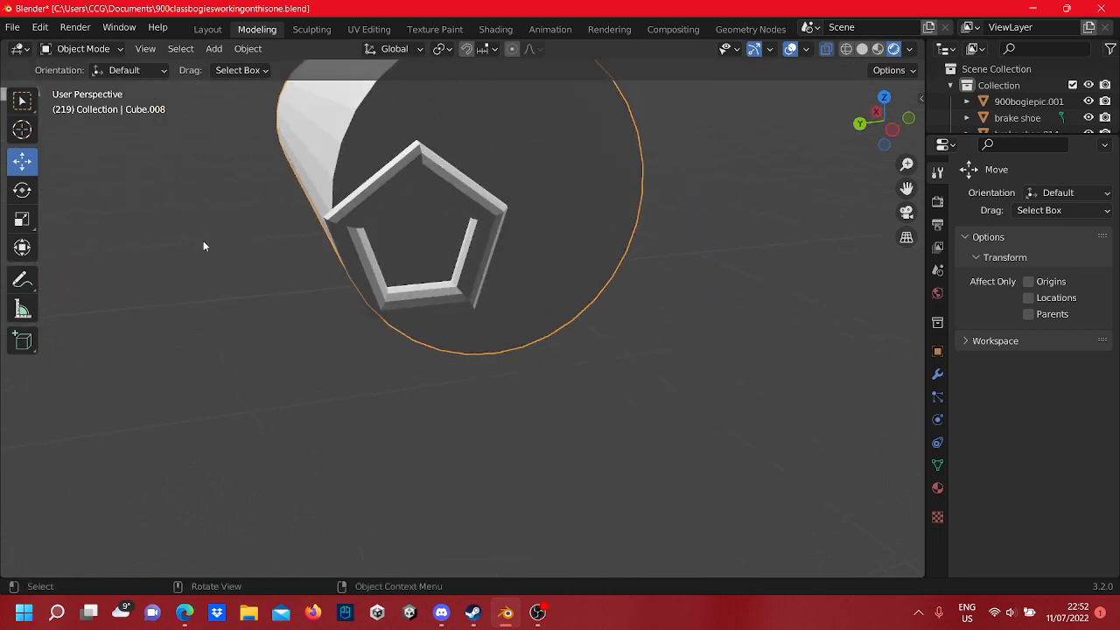
click(23, 191)
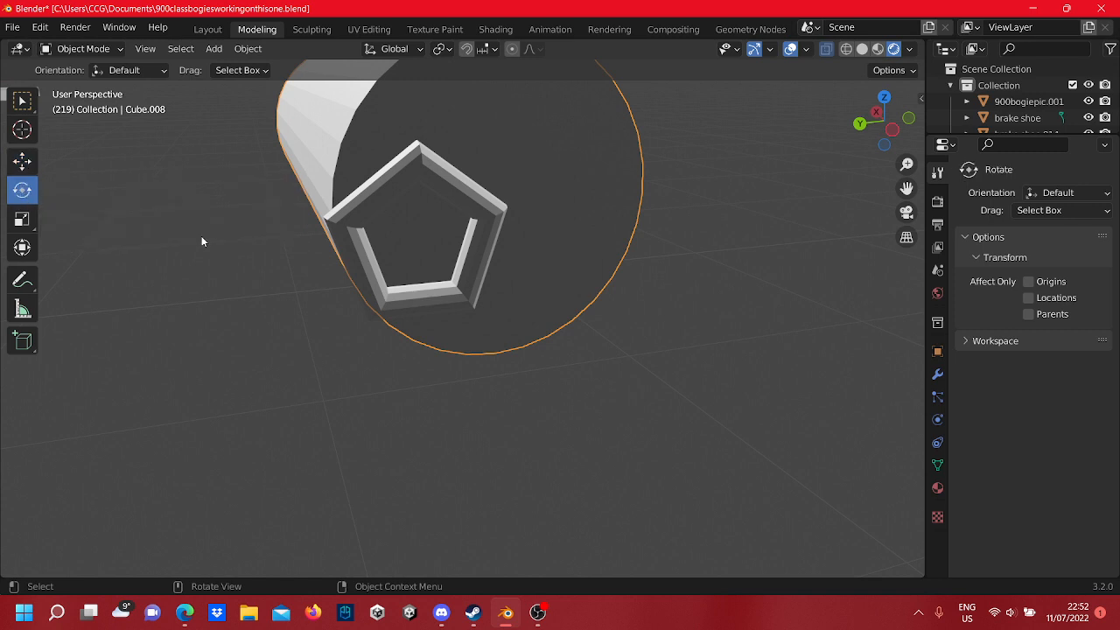
middle_drag(205, 243, 523, 330)
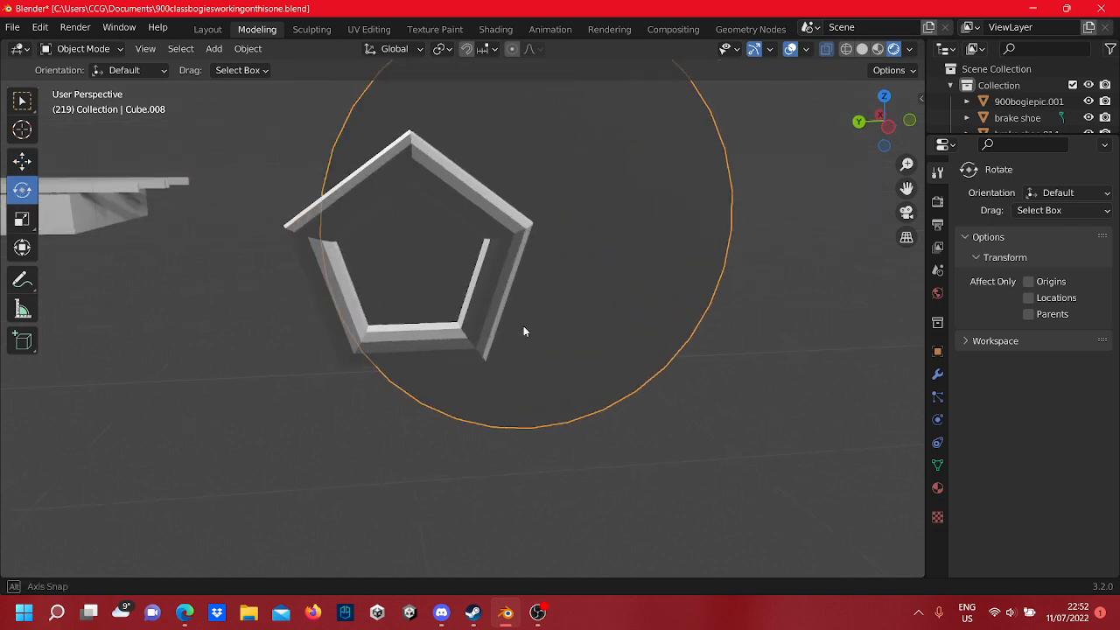
middle_drag(13, 177, 100, 273)
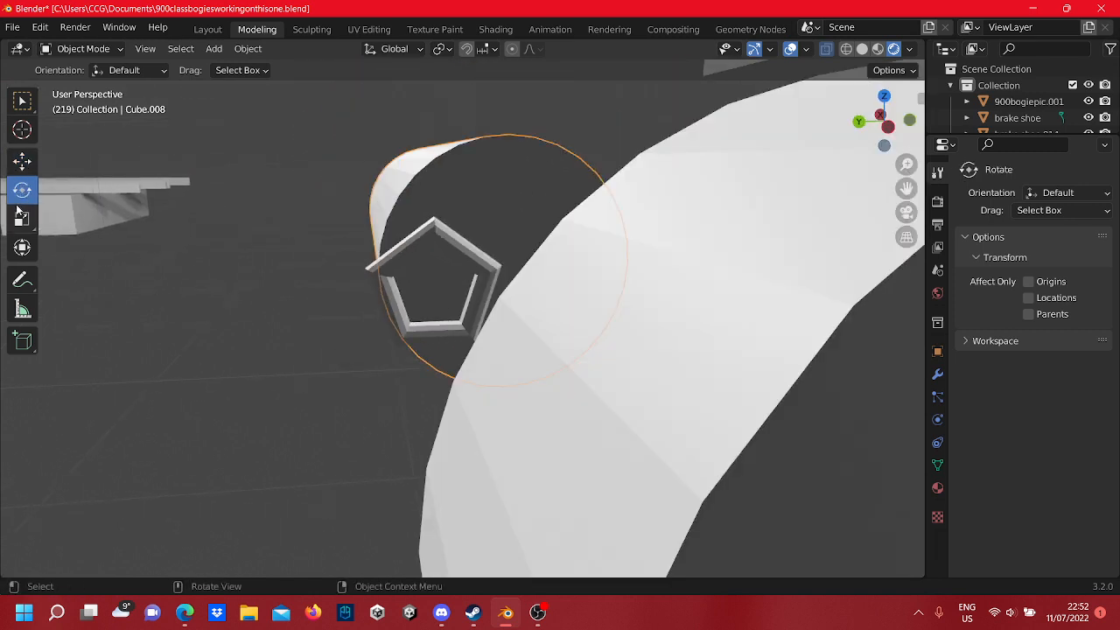
scroll(247, 298, up, 4)
shift+middle_drag(307, 316, 384, 350)
scroll(403, 337, down, 4)
- Select the cylinder and its ring with all their geometry and move them together -0.13145 m along Y
key(Tab)
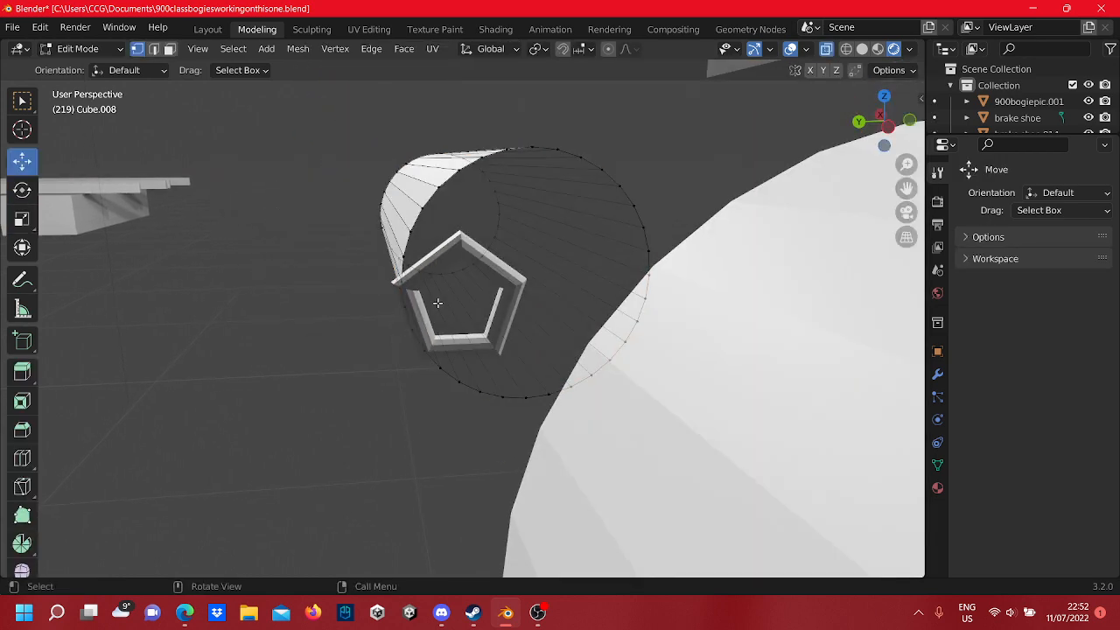
scroll(439, 303, down, 3)
scroll(525, 345, down, 1)
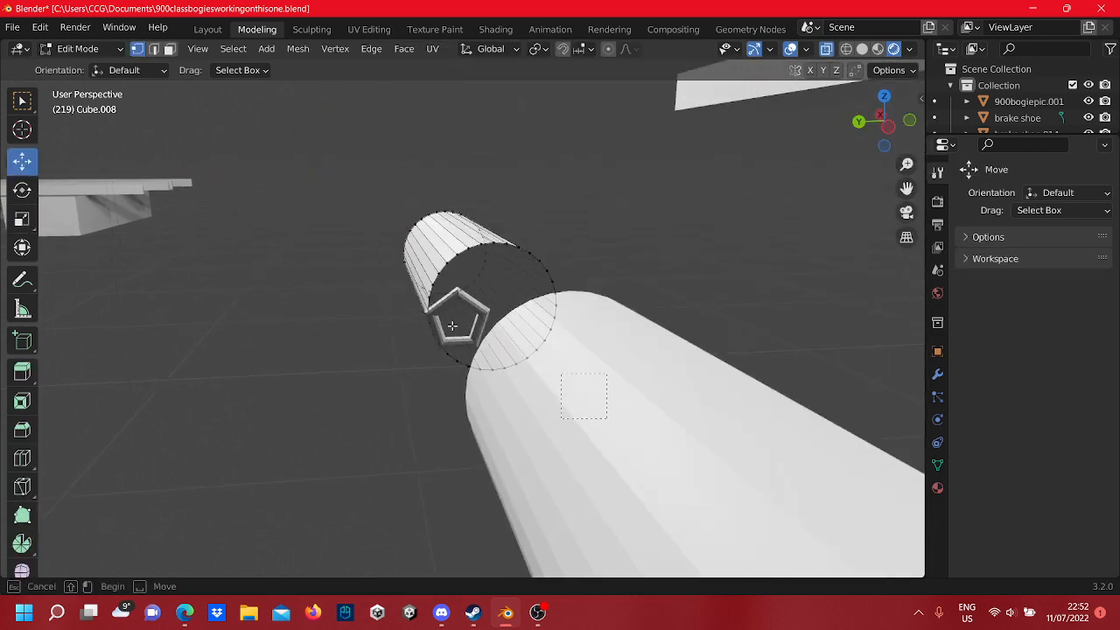
drag(453, 326, 359, 180)
scroll(365, 187, up, 4)
middle_drag(485, 267, 643, 280)
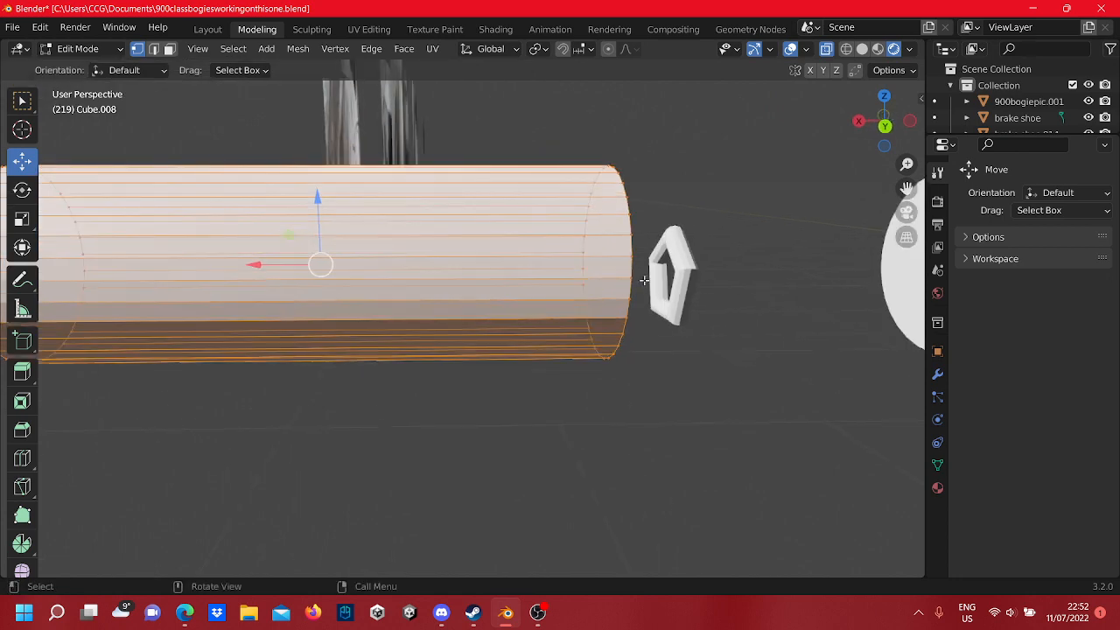
key(Tab)
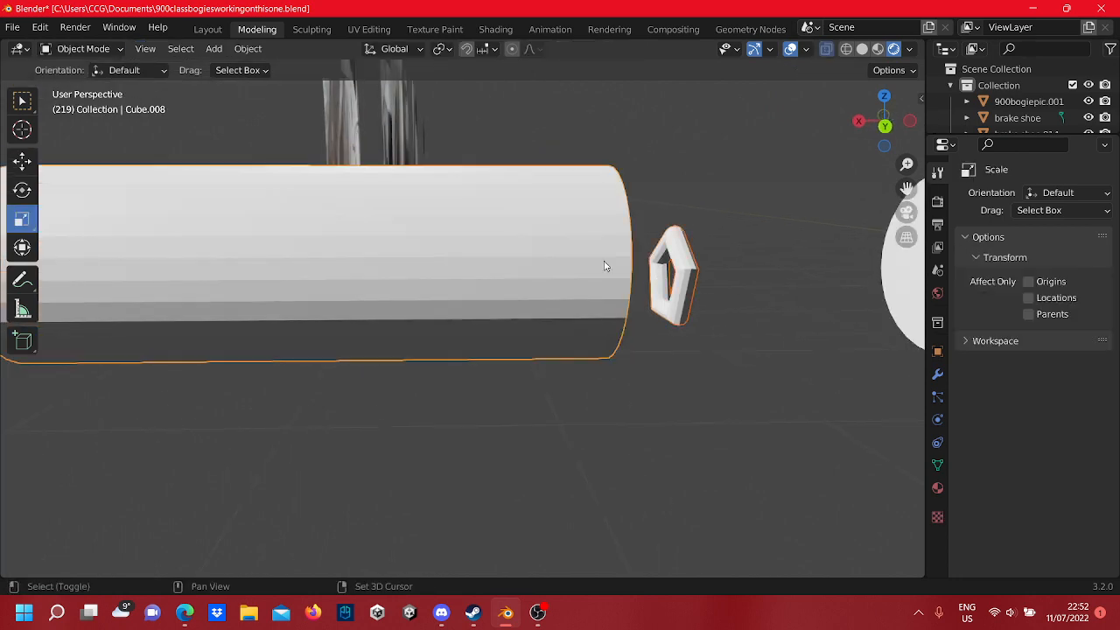
scroll(567, 289, down, 3)
middle_drag(567, 285, 465, 271)
scroll(466, 272, down, 3)
shift+middle_drag(663, 316, 499, 265)
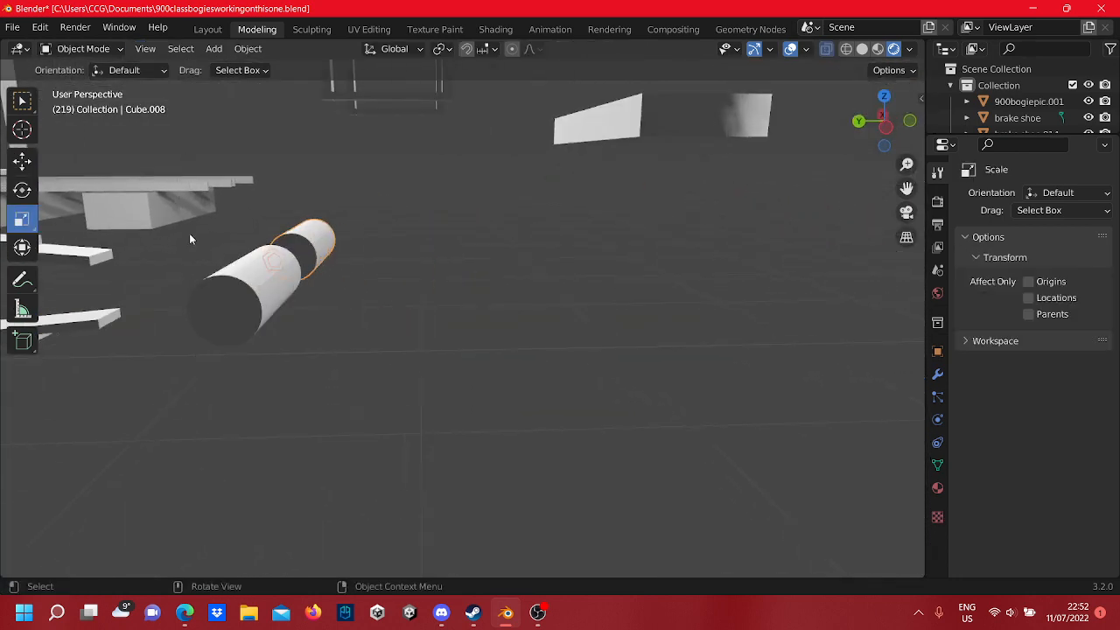
key(Tab)
scroll(362, 287, up, 2)
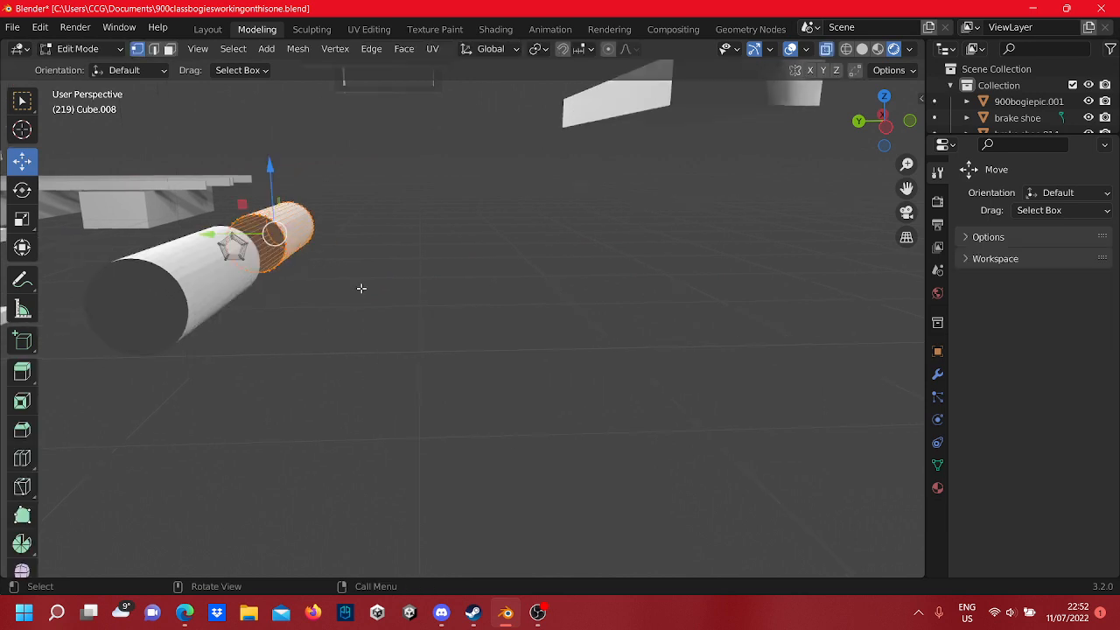
drag(362, 287, 153, 200)
drag(198, 241, 386, 272)
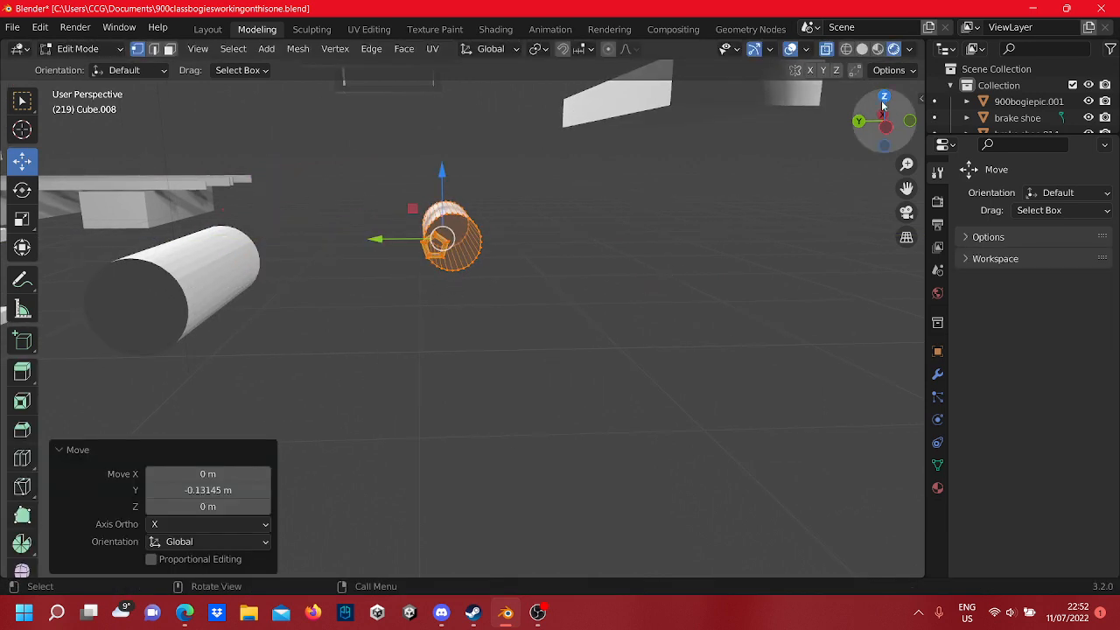
- In left orthographic view, centre the ring's mesh on the cylinder's end by moving it -0.012696 m in Y and 0.002345 m in Z
click(858, 121)
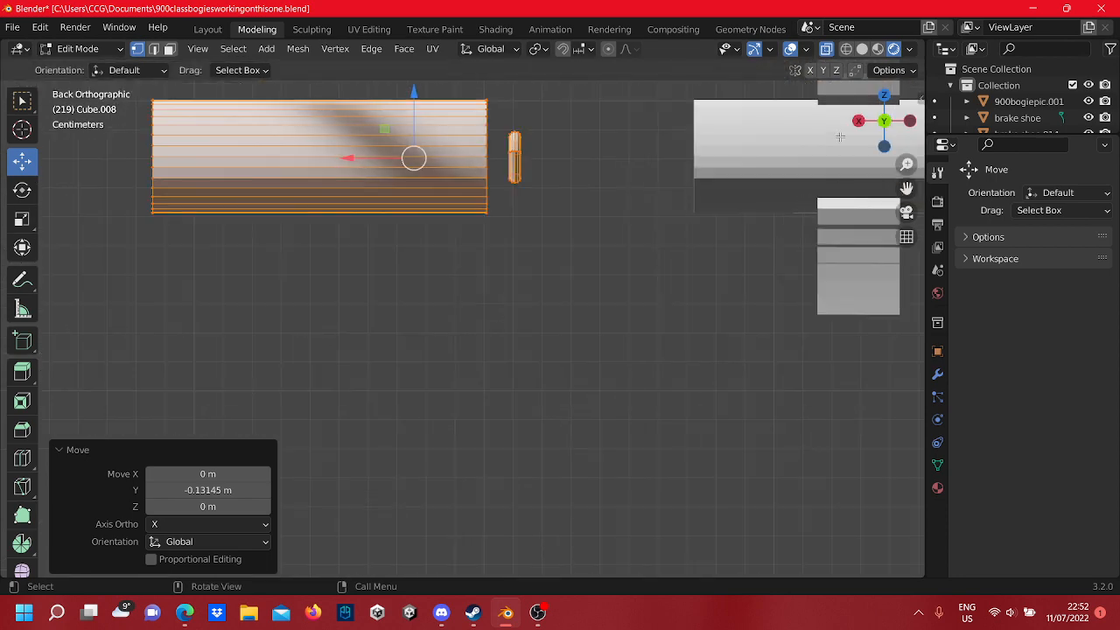
click(859, 121)
click(860, 122)
click(860, 122)
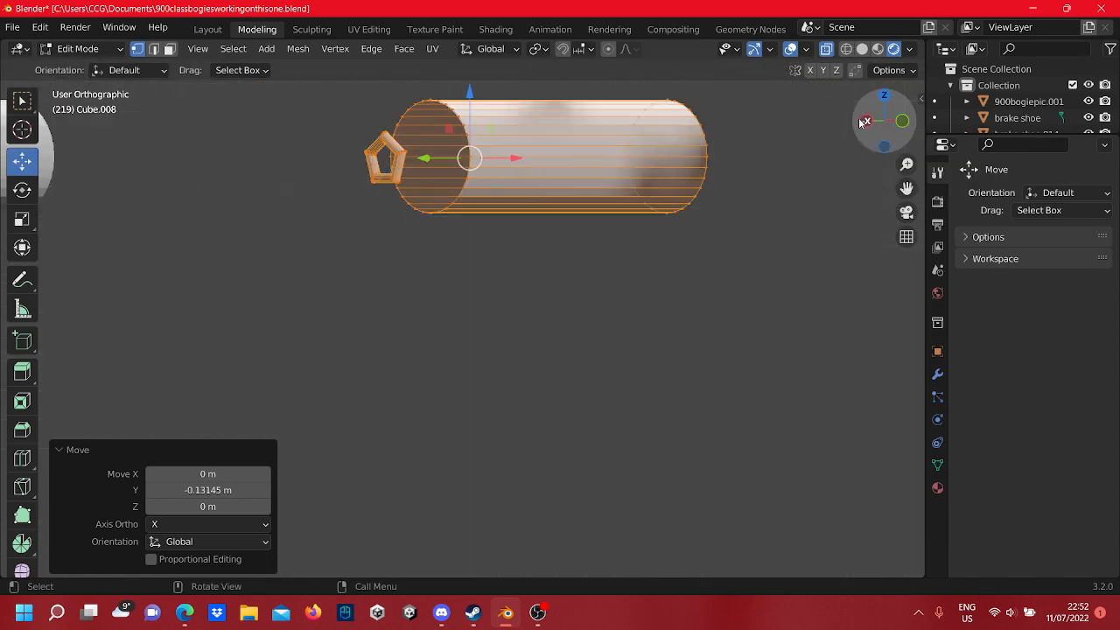
scroll(525, 253, up, 4)
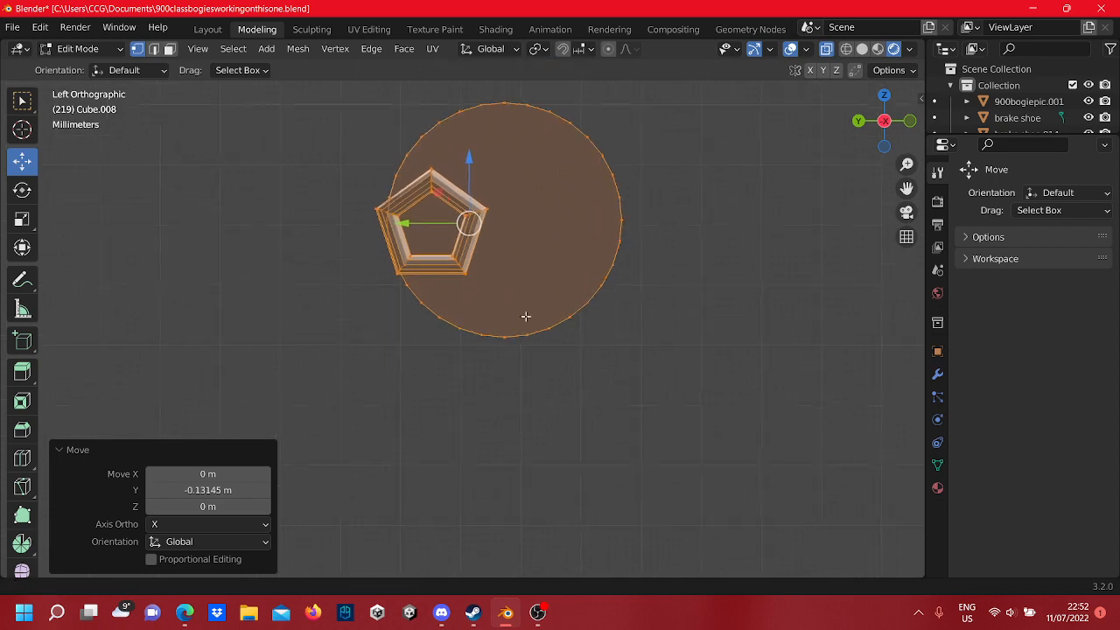
key(Tab)
scroll(522, 287, down, 3)
key(Tab)
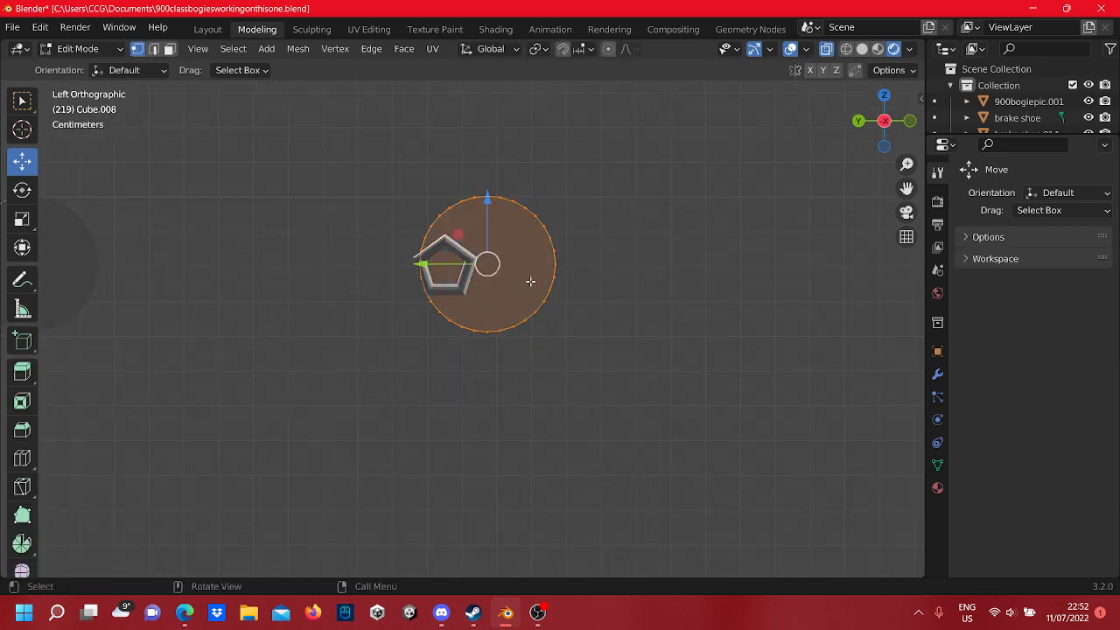
key(Tab)
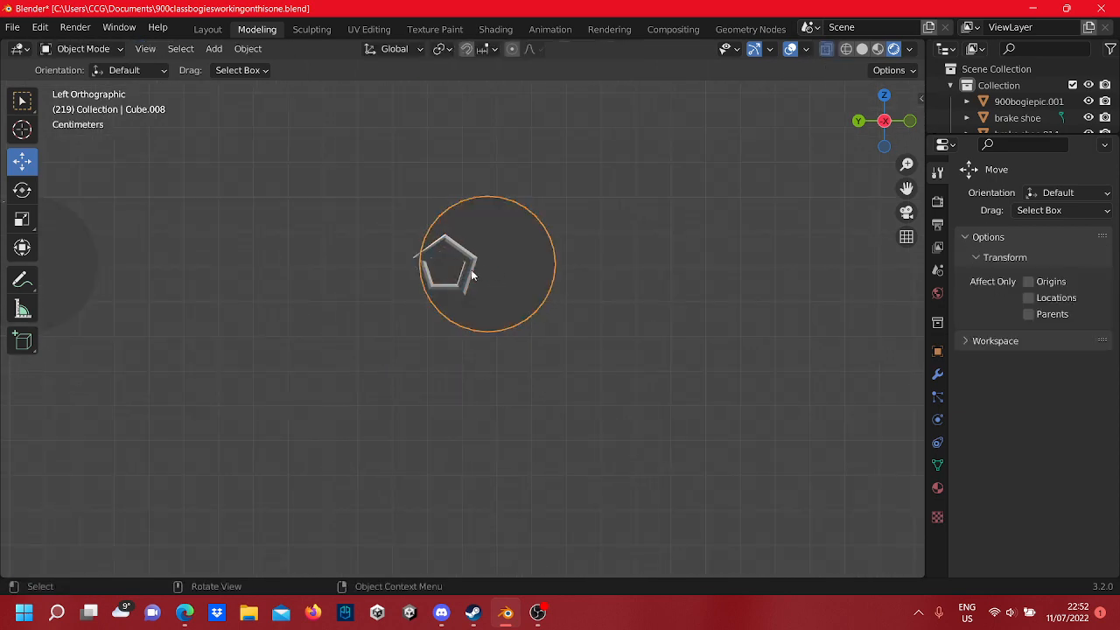
shift+middle_drag(466, 275, 471, 285)
scroll(464, 293, up, 3)
key(Tab)
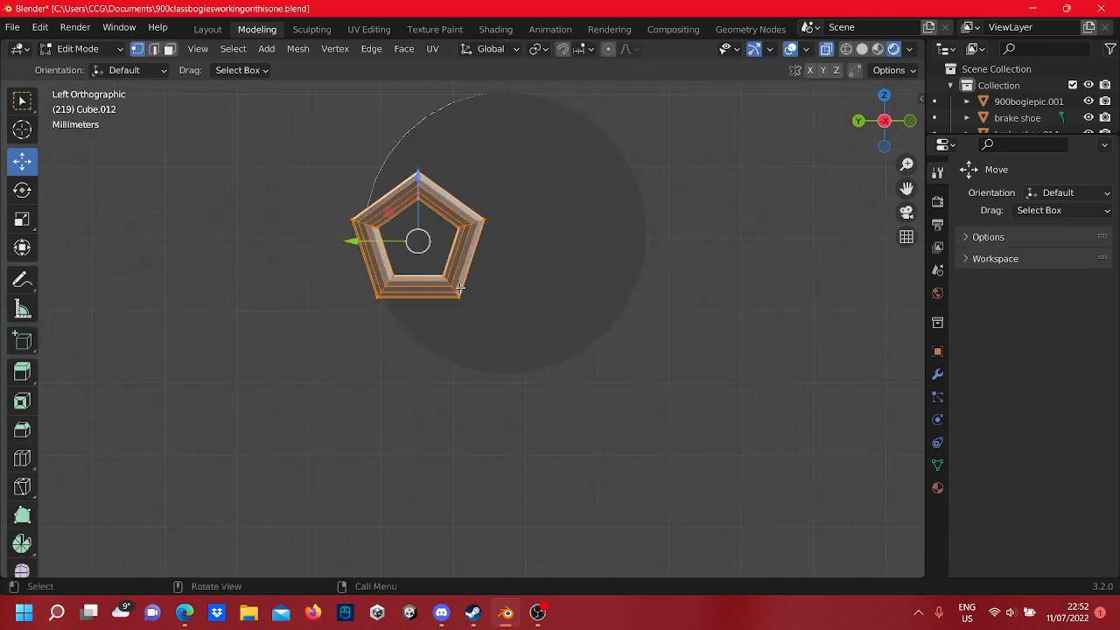
drag(371, 243, 466, 253)
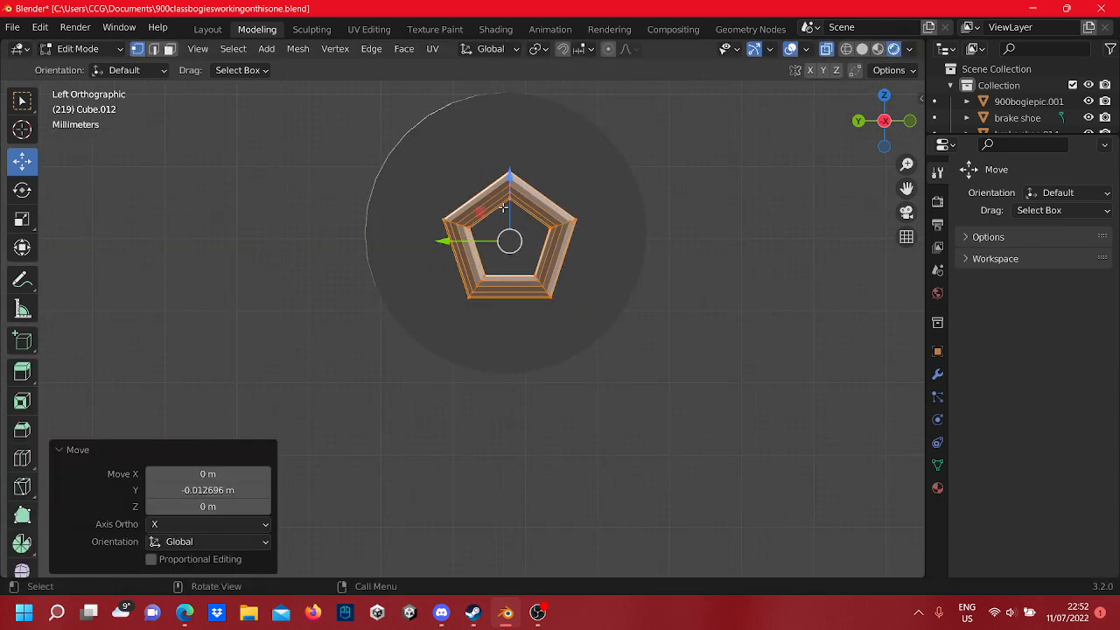
drag(510, 177, 511, 161)
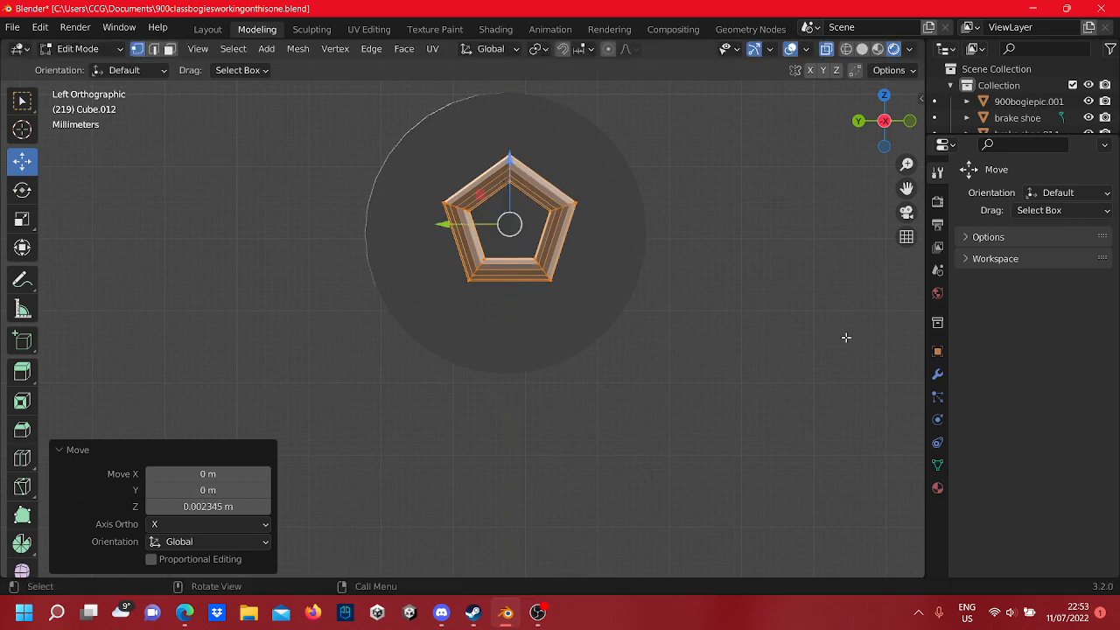
click(846, 338)
key(Tab)
- Scale the cylinder's whole mesh uniformly to 0.362 so it nearly matches the ring's size
click(630, 302)
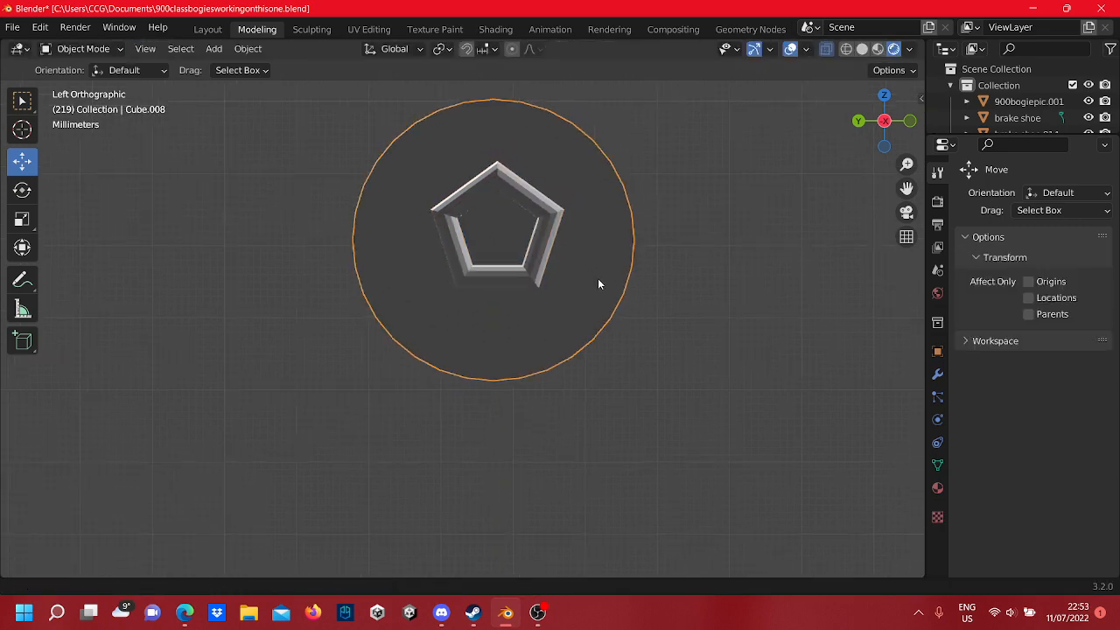
key(Tab)
click(23, 220)
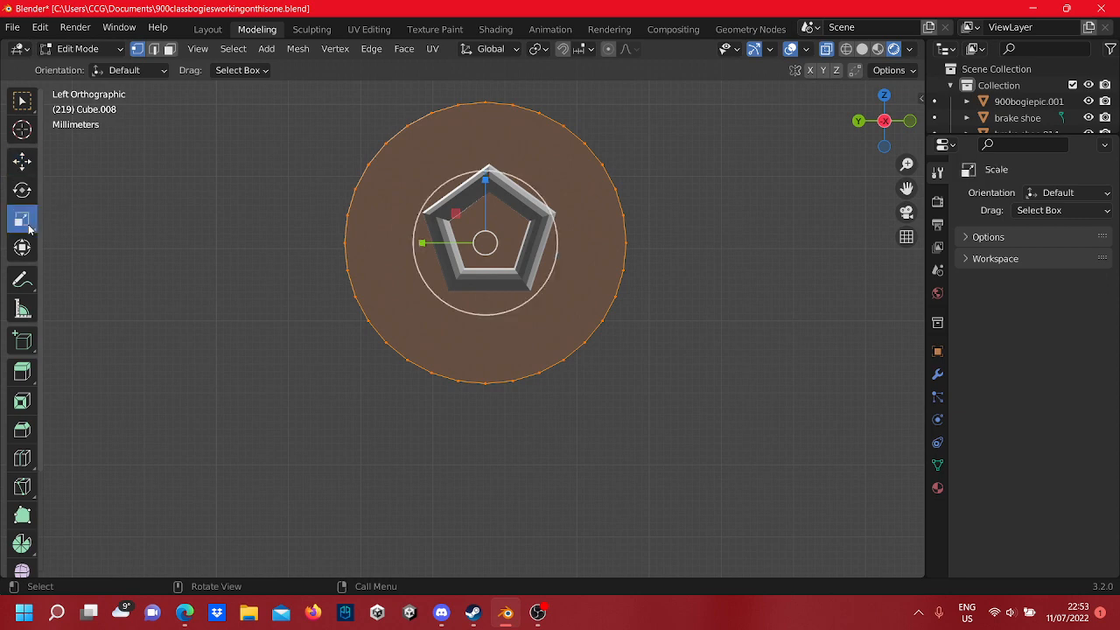
drag(423, 195, 460, 240)
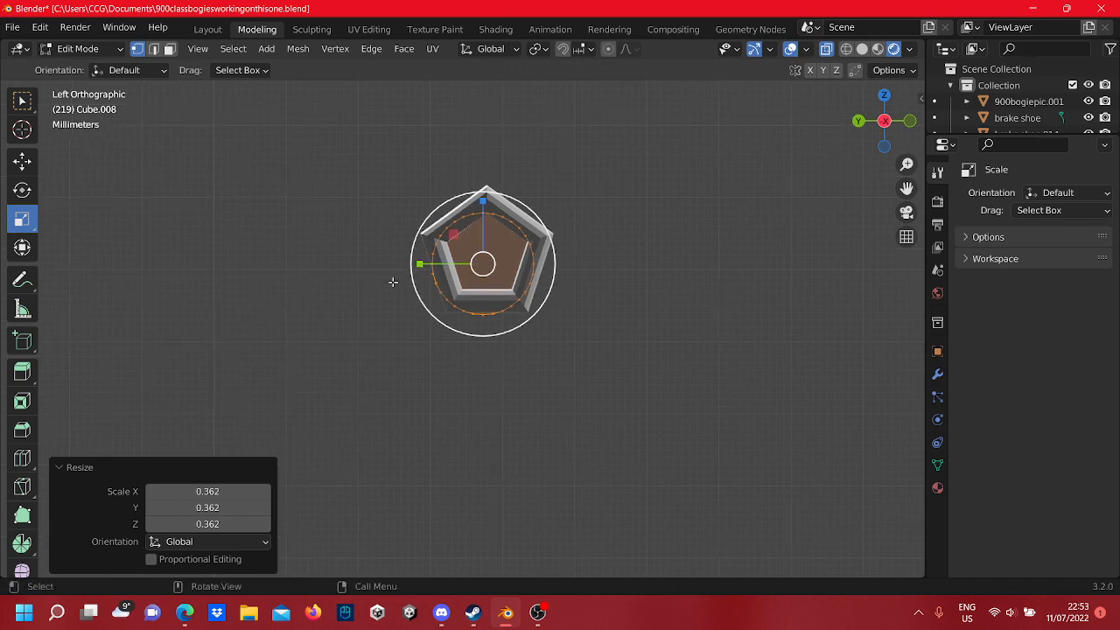
- Align the scaled cylinder with the ring's centre by moving it 0.001462 m in Z and -0.00065 m in Y
click(23, 160)
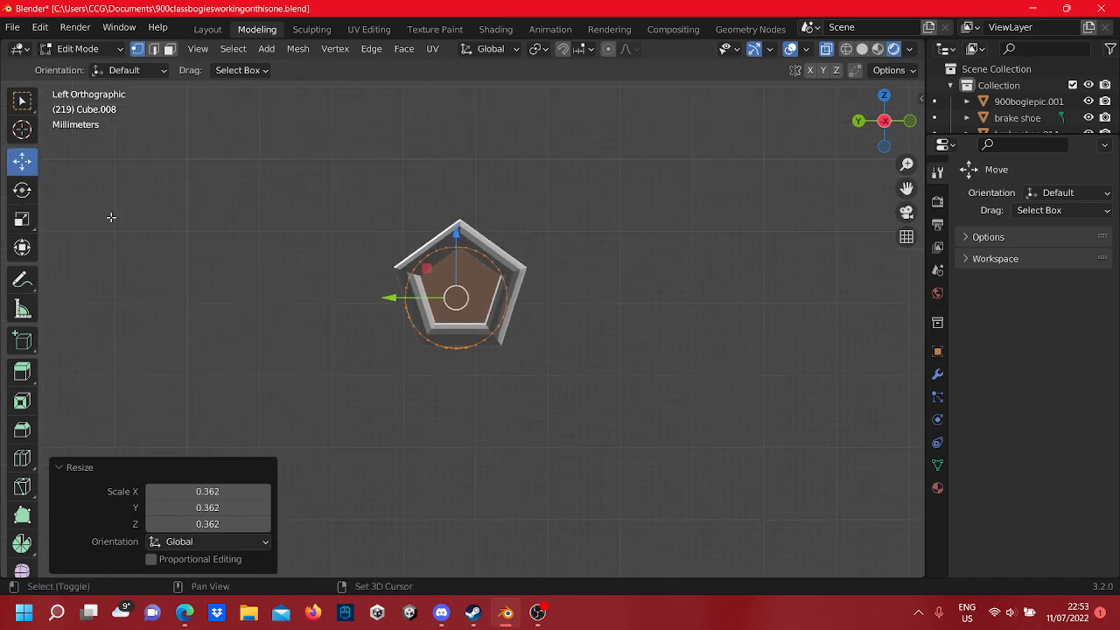
scroll(429, 245, up, 5)
drag(446, 221, 450, 189)
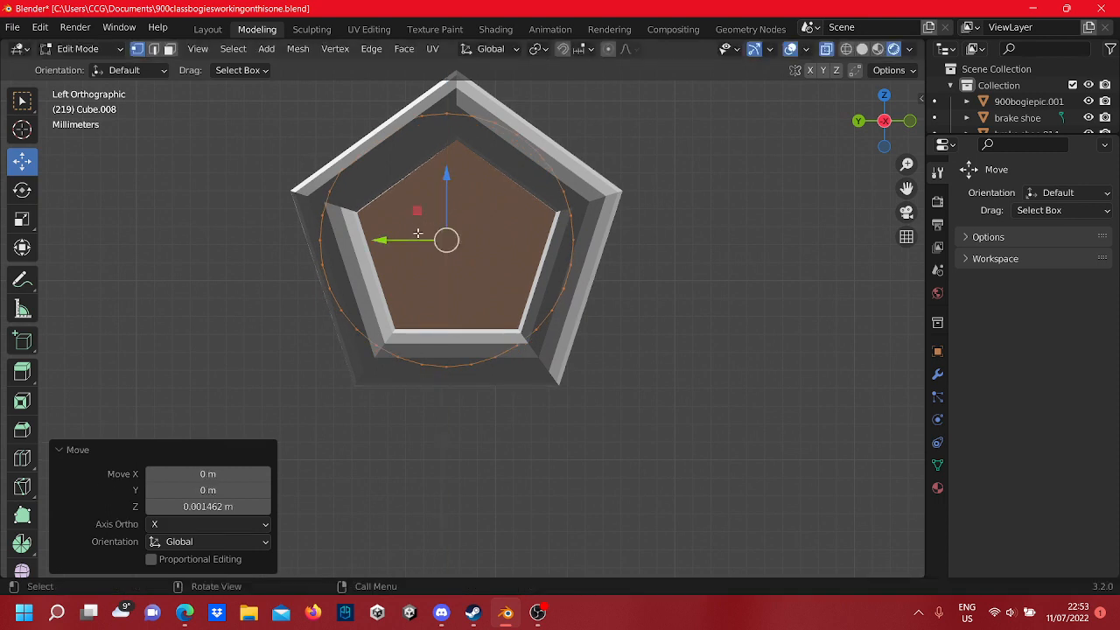
drag(403, 237, 416, 238)
- Slide the cylinder along X until its end sits inside the pentagonal ring
scroll(417, 238, down, 3)
middle_drag(416, 238, 560, 302)
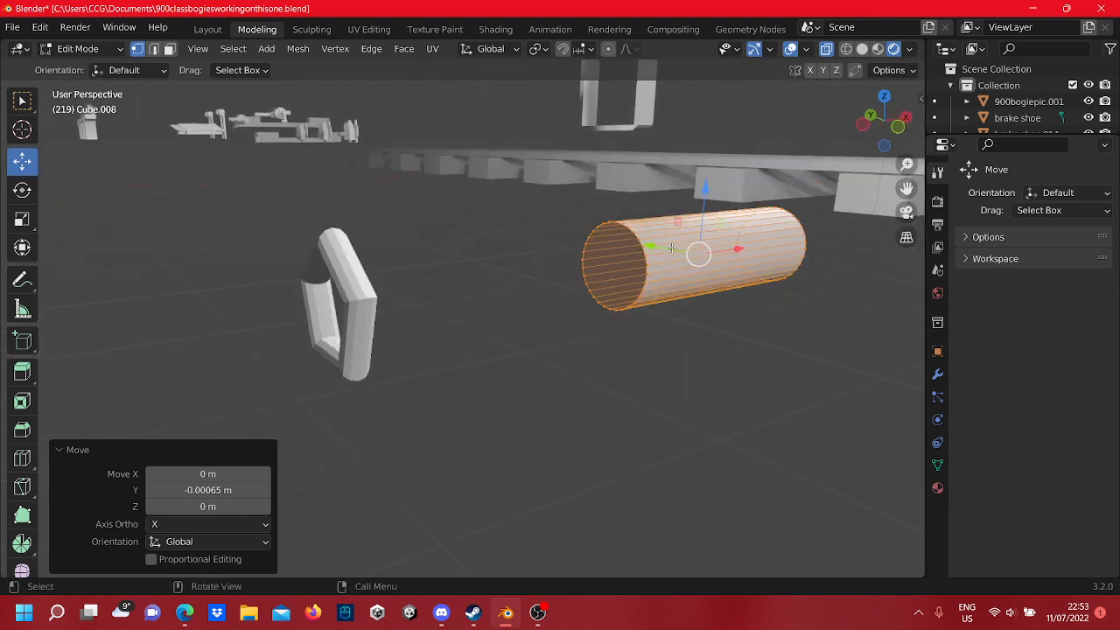
drag(735, 250, 501, 304)
middle_drag(502, 304, 489, 330)
drag(516, 279, 508, 281)
middle_drag(450, 299, 446, 337)
click(595, 298)
key(Tab)
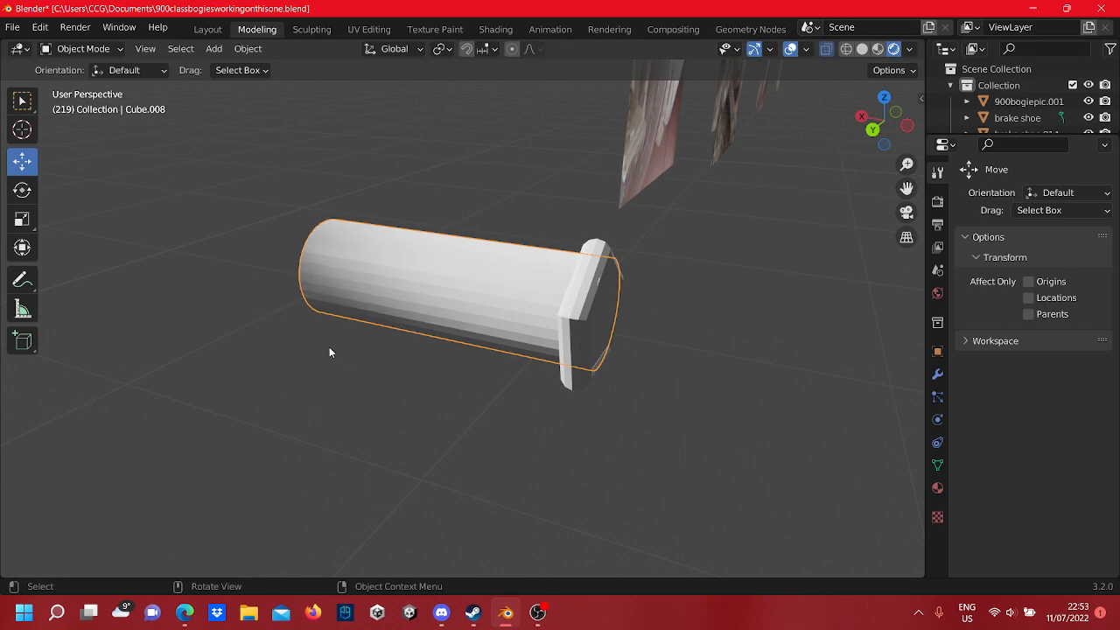
- Shorten the cylinder into a stub by moving its far-end vertices -0.03111 m along X toward the ring
key(Tab)
middle_drag(330, 350, 383, 405)
drag(382, 405, 245, 201)
drag(236, 337, 484, 324)
middle_drag(550, 425, 619, 319)
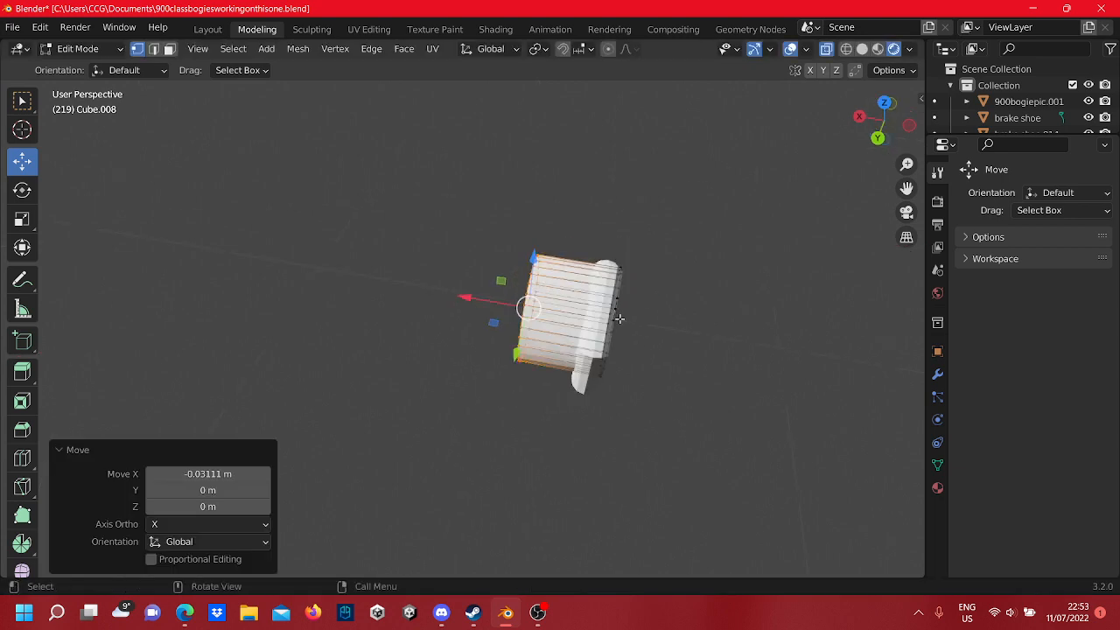
- Lengthen the pentagonal ring into a nut by moving the vertices on its stub side along X over the cylinder stub
key(Tab)
middle_drag(607, 369, 628, 402)
click(606, 351)
key(Tab)
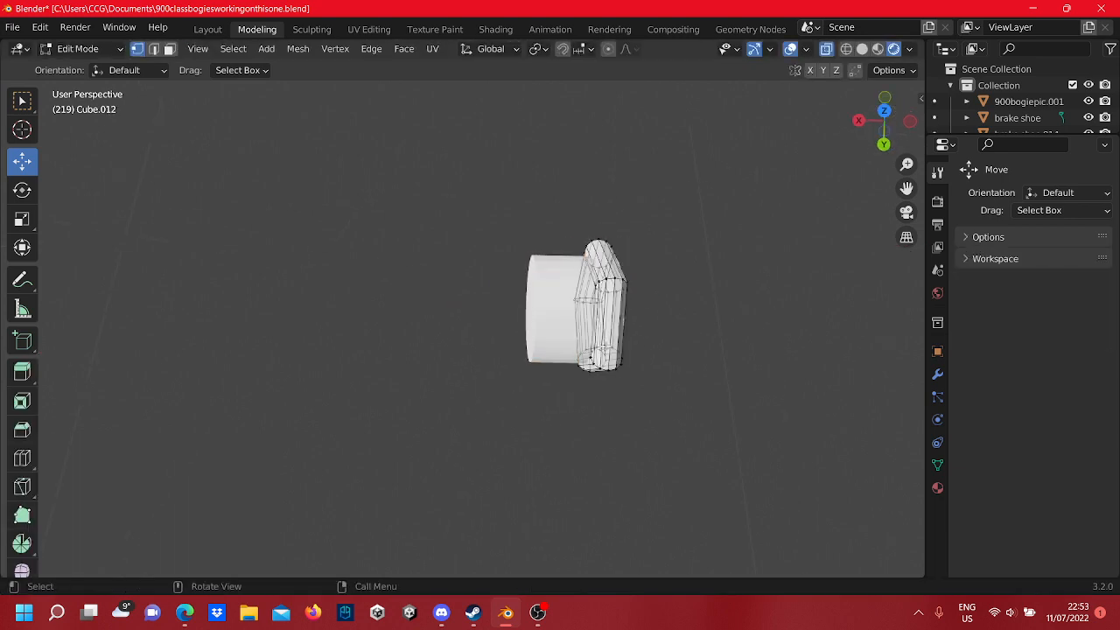
shift+middle_drag(592, 352, 508, 361)
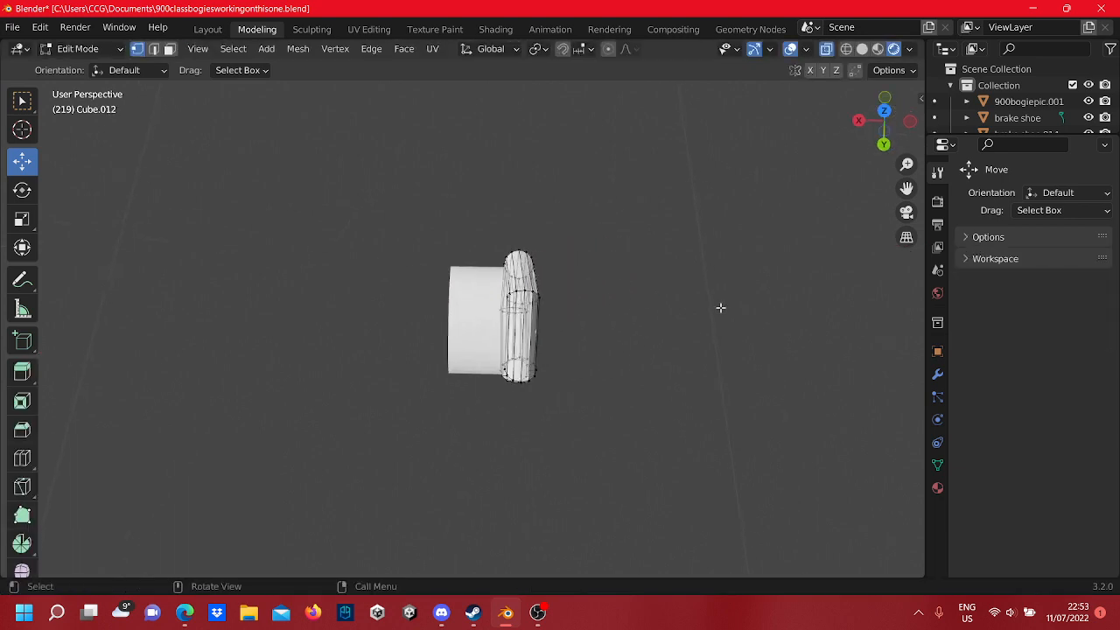
click(885, 112)
scroll(447, 360, up, 2)
drag(449, 423, 391, 179)
drag(455, 302, 525, 303)
middle_drag(513, 393, 563, 239)
scroll(661, 280, down, 2)
scroll(499, 258, down, 7)
scroll(483, 377, up, 4)
scroll(507, 336, up, 8)
key(Tab)
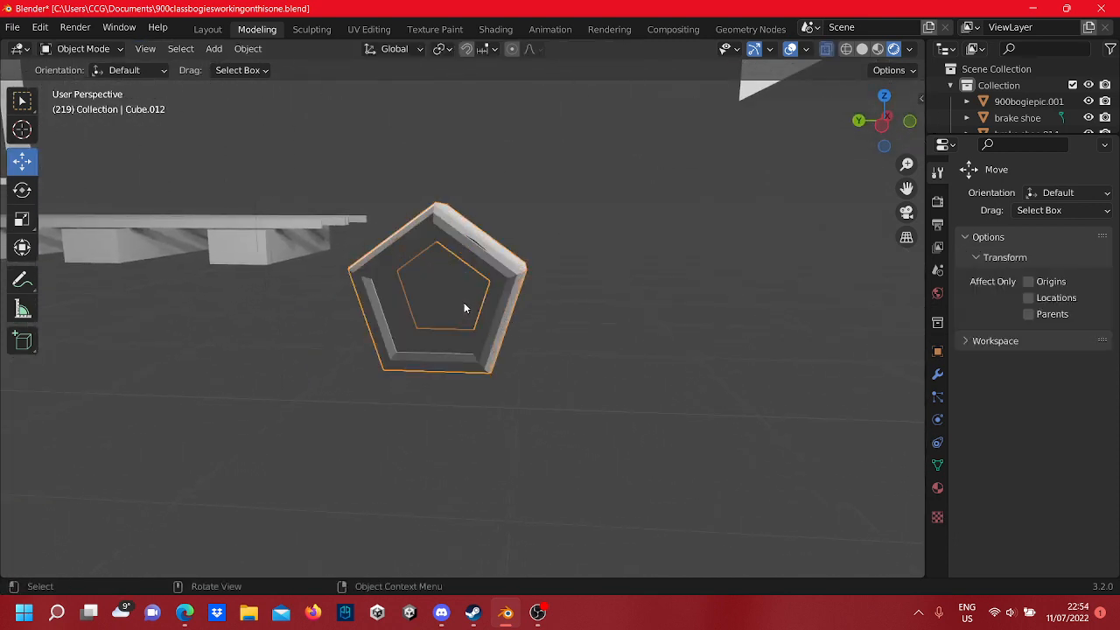
- Move the nut's whole mesh -0.18923 m along X and 0.12804 m along Y toward the large cylinder's near end
middle_drag(463, 308, 483, 240)
scroll(455, 321, down, 4)
key(Tab)
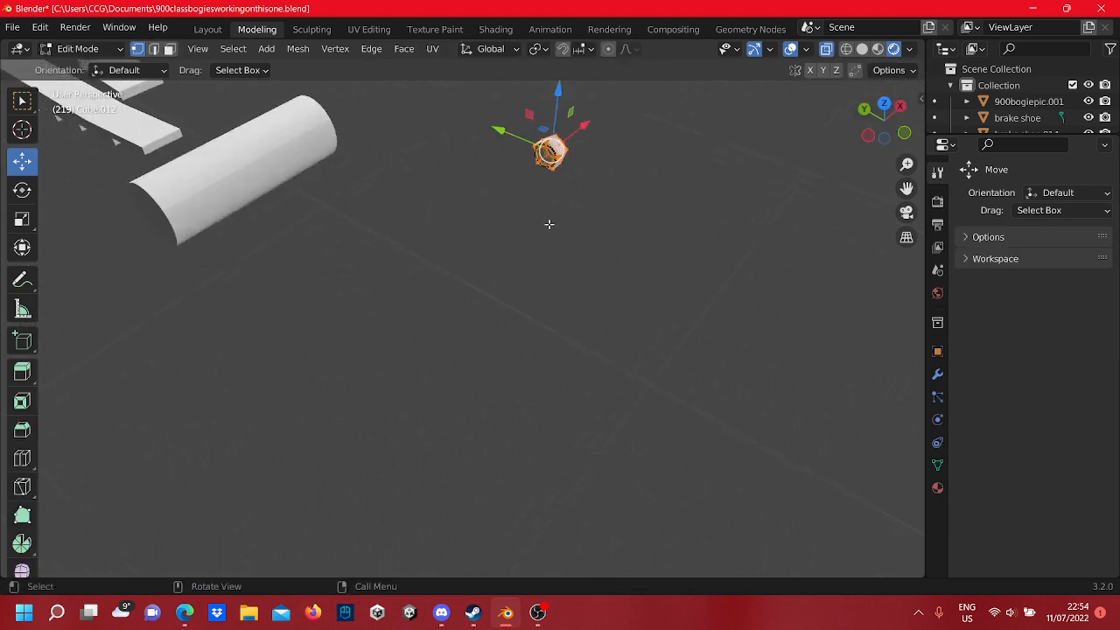
middle_drag(548, 224, 570, 216)
drag(580, 175, 295, 350)
key(ctrl+z)
drag(475, 151, 477, 153)
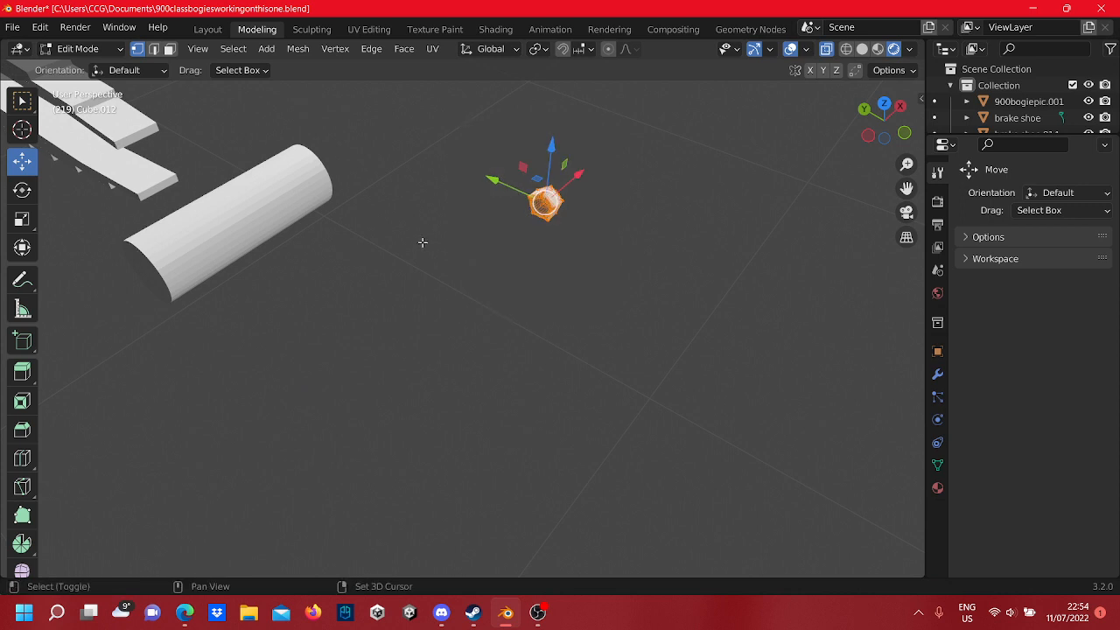
shift+middle_drag(422, 243, 573, 213)
drag(630, 173, 598, 256)
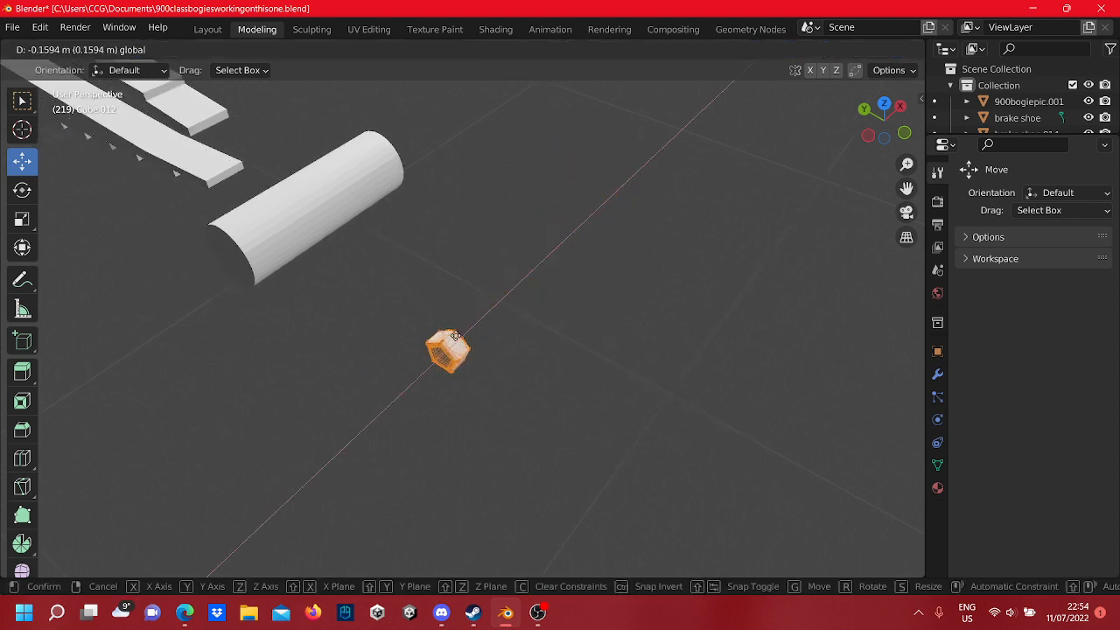
drag(455, 335, 241, 327)
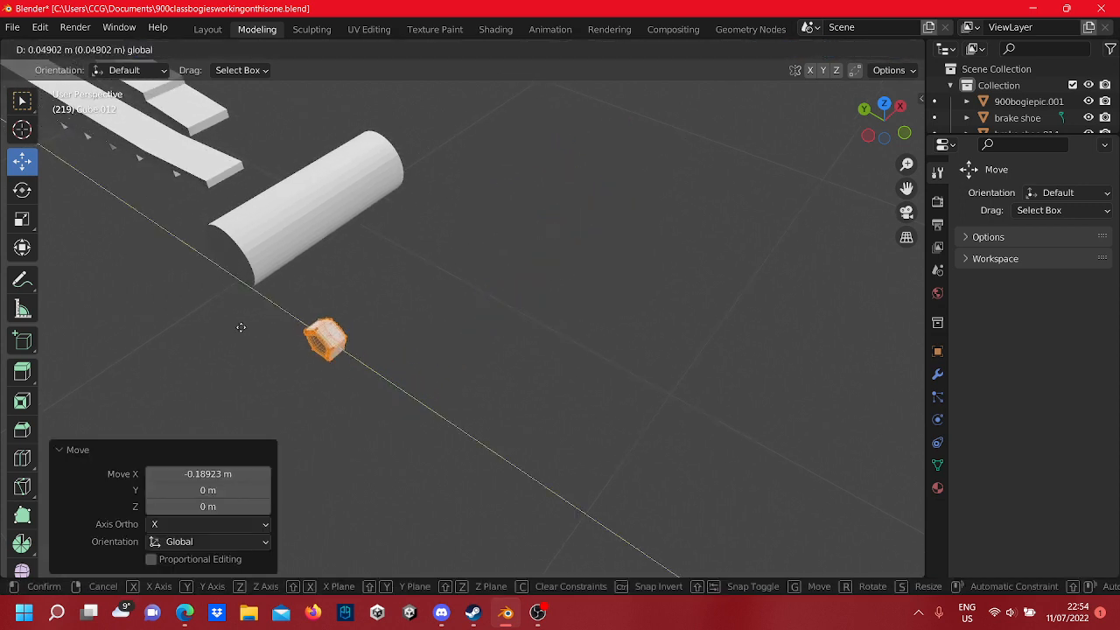
drag(147, 235, 151, 238)
- Centre the nut on the large cylinder's end by moving it 0.003712 m along Y
middle_drag(150, 238, 456, 371)
scroll(407, 360, up, 4)
scroll(456, 371, down, 3)
shift+middle_drag(376, 344, 477, 322)
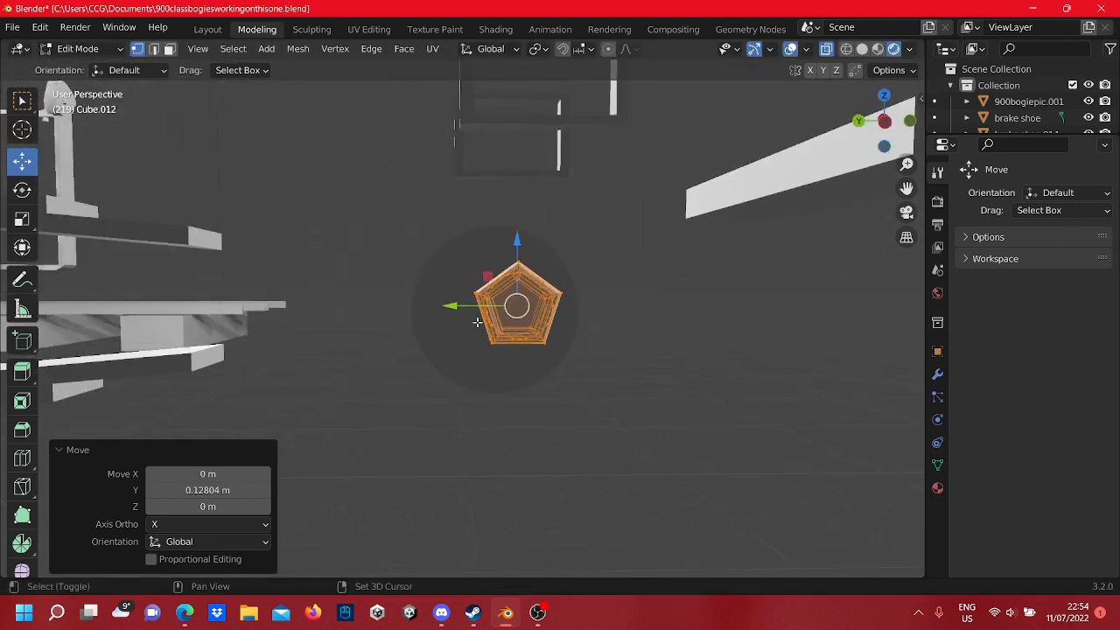
drag(475, 305, 454, 309)
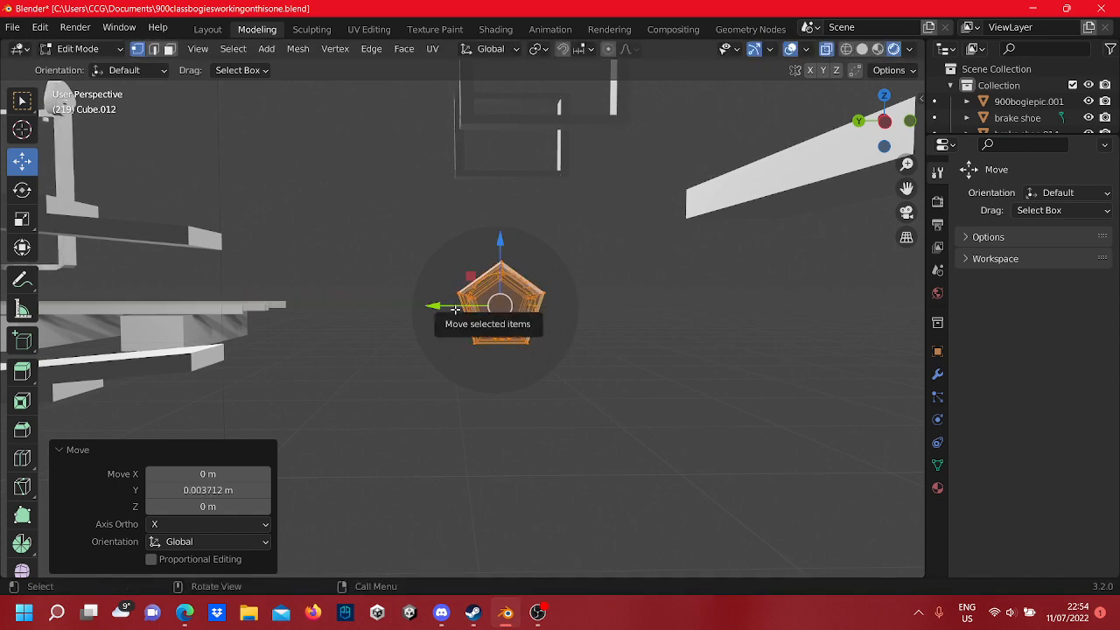
- Bring the nut closer to the large cylinder's end face by moving it 0.004052 m along X
scroll(579, 299, up, 4)
scroll(583, 283, down, 1)
middle_drag(584, 282, 570, 315)
scroll(662, 297, up, 3)
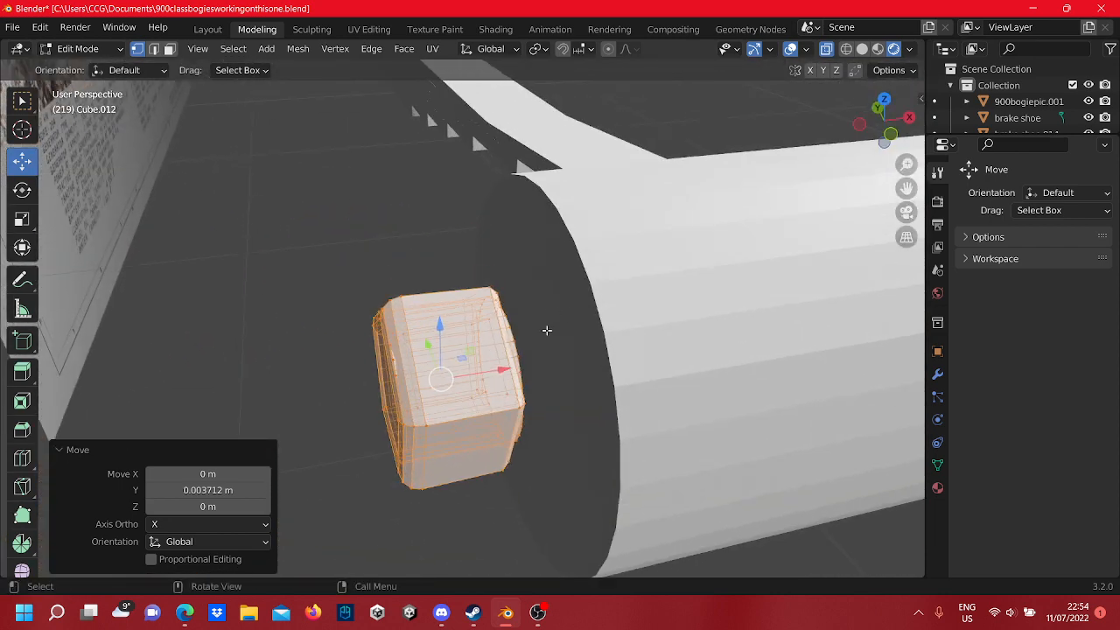
key(g)
key(x)
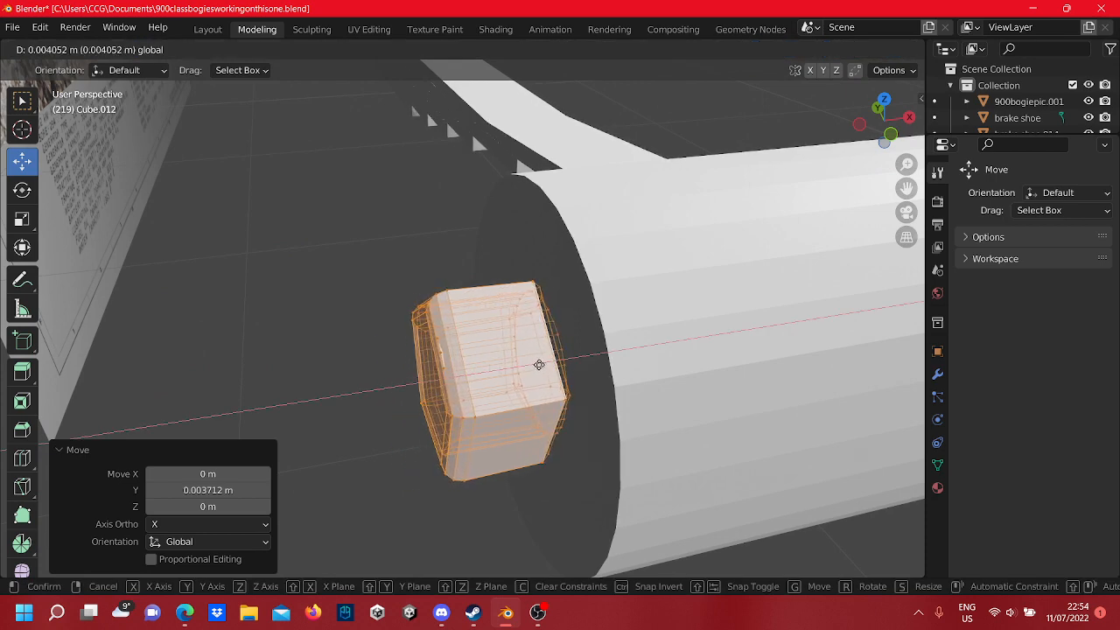
drag(539, 365, 539, 365)
- Scale the nut's mesh uniformly to 0.405 so it is small against the large cylinder's end face
middle_drag(487, 366, 619, 359)
scroll(619, 359, down, 7)
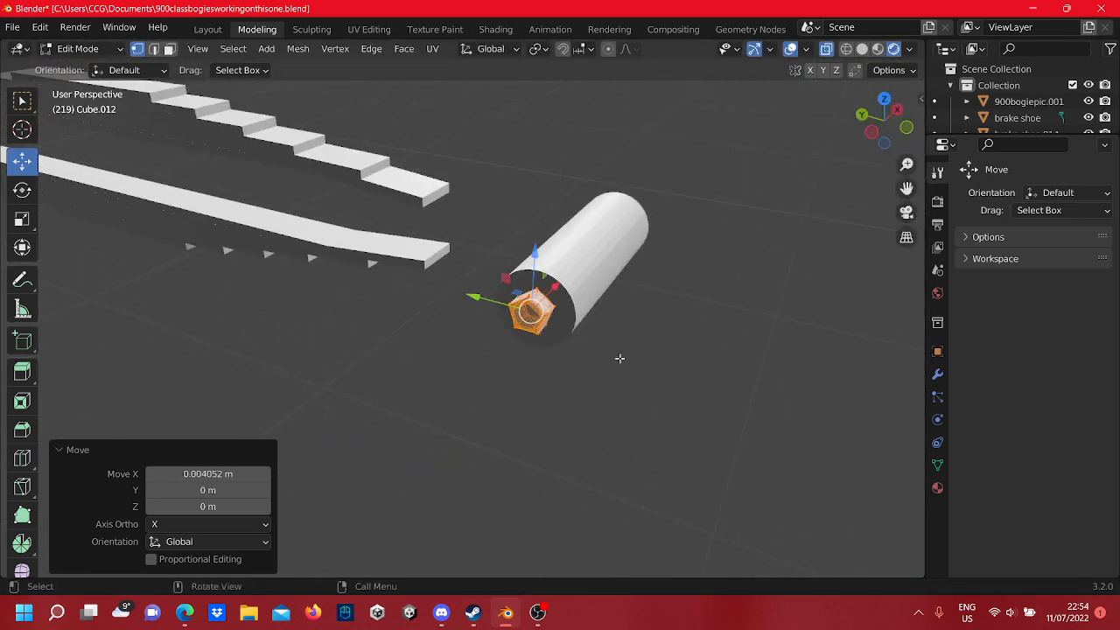
scroll(620, 359, up, 6)
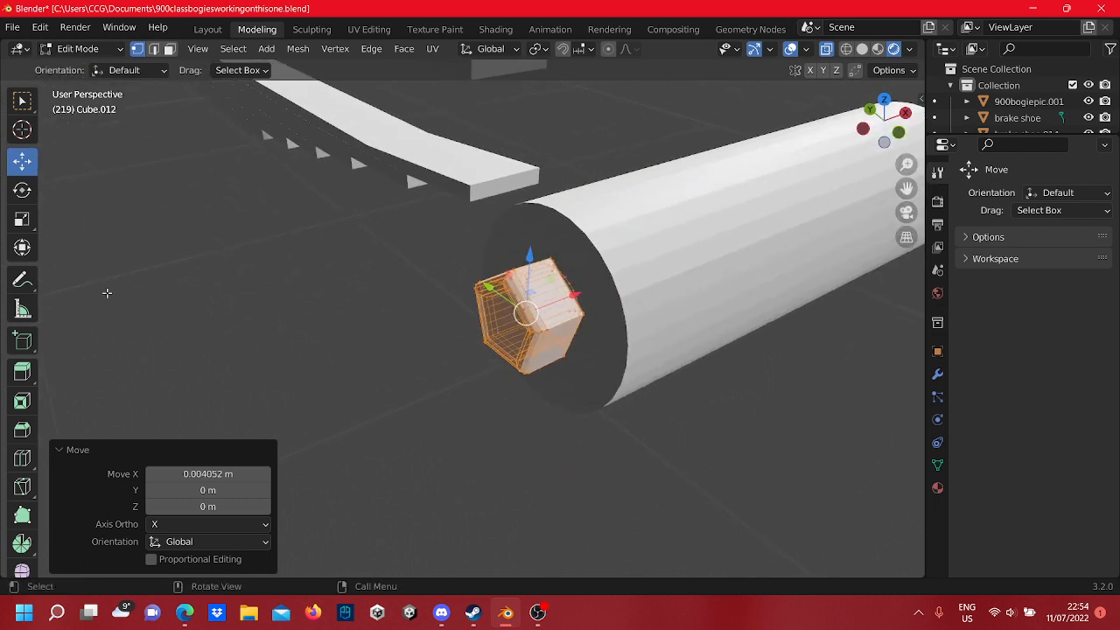
click(22, 218)
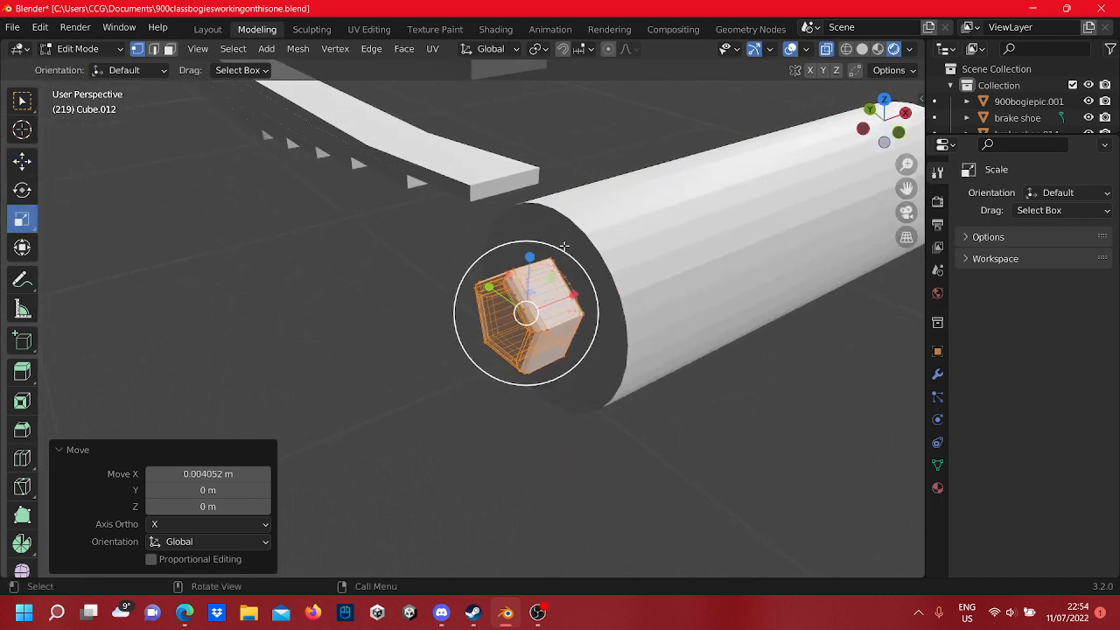
drag(565, 248, 535, 287)
middle_drag(519, 324, 559, 318)
scroll(561, 321, up, 4)
scroll(603, 314, down, 4)
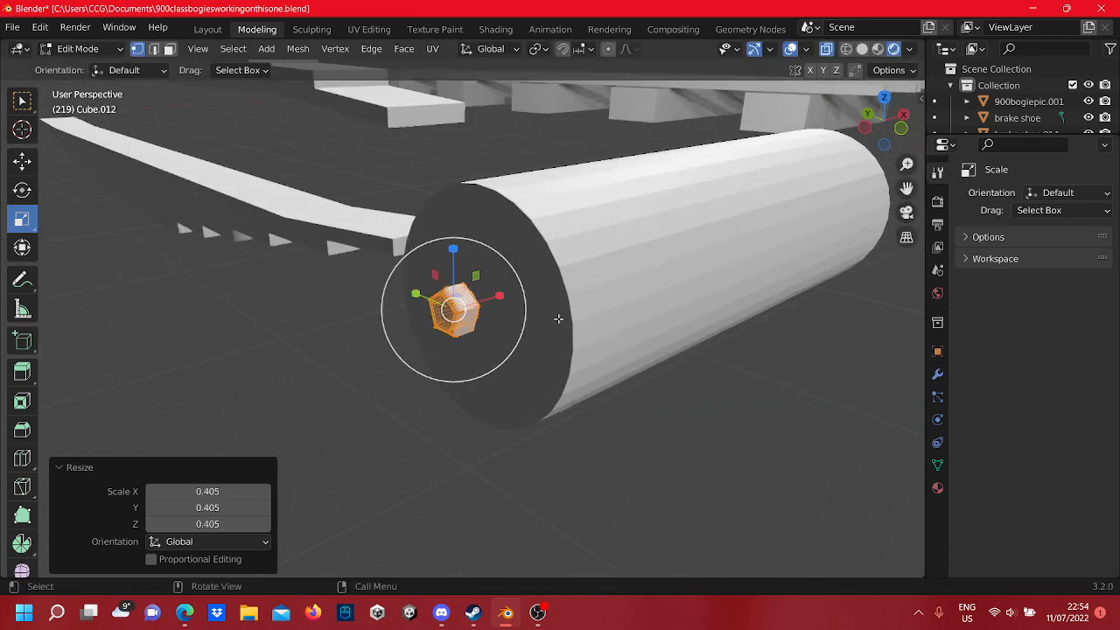
- Return to Object Mode and duplicate the nut in place
right_click(472, 323)
mouse_move(473, 325)
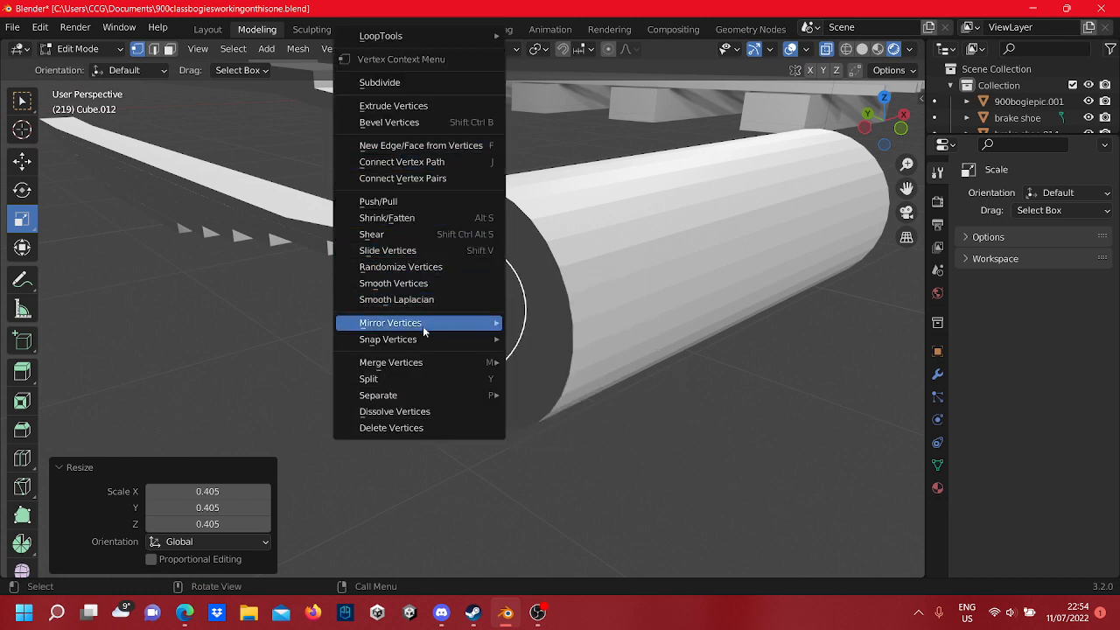
mouse_move(429, 339)
click(573, 524)
key(Tab)
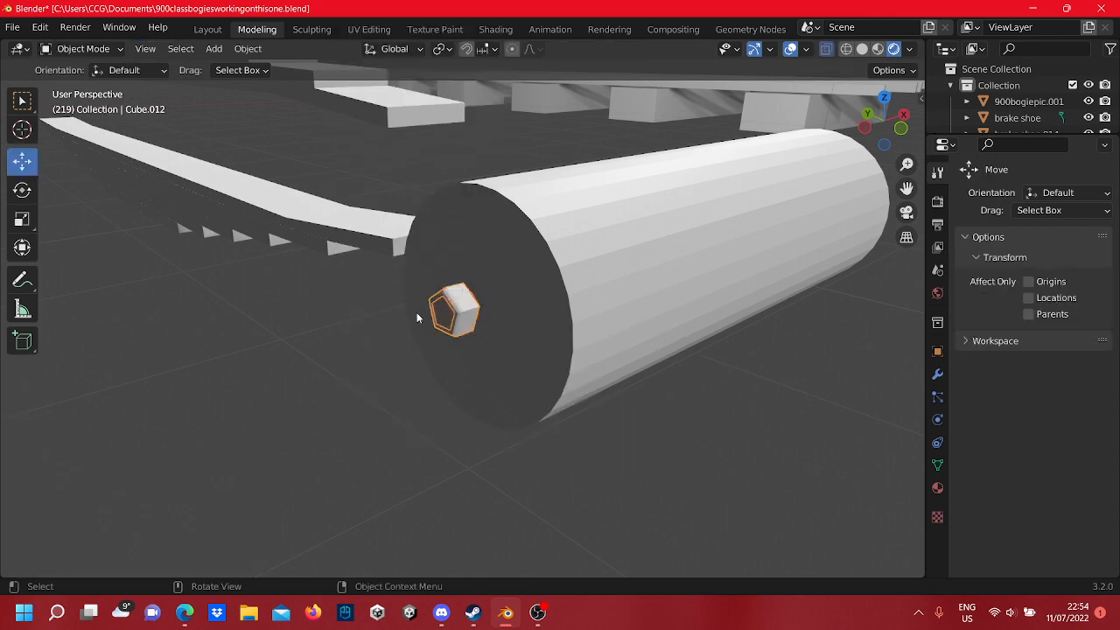
right_click(461, 315)
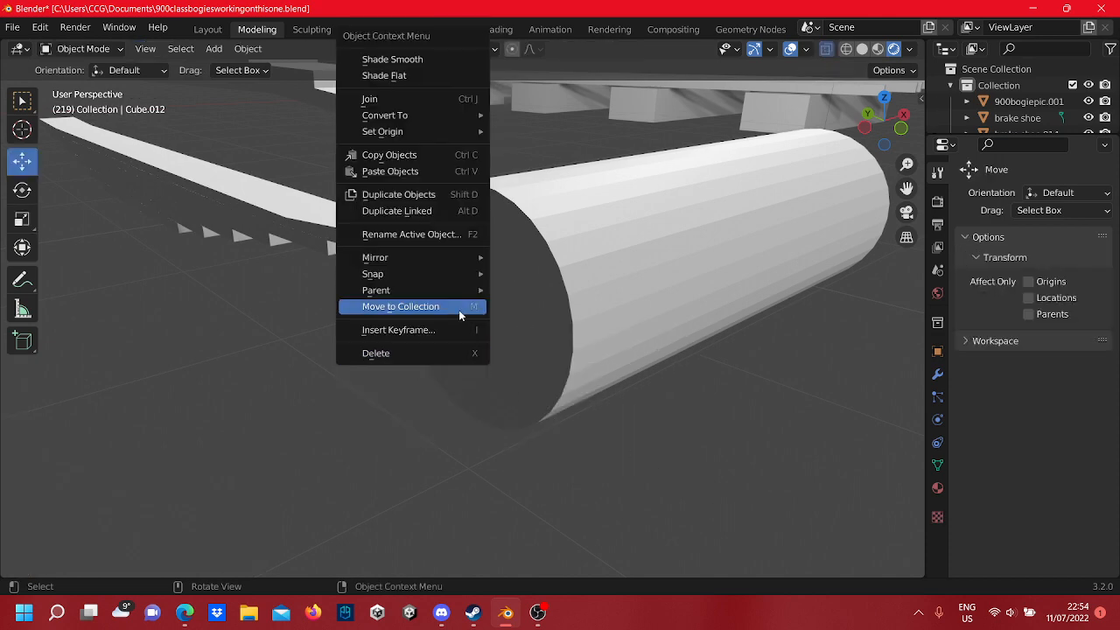
click(427, 198)
right_click(464, 256)
- Move the duplicated nut's mesh along X to the opposite end of the large cylinder
scroll(466, 257, down, 4)
middle_drag(535, 274, 451, 302)
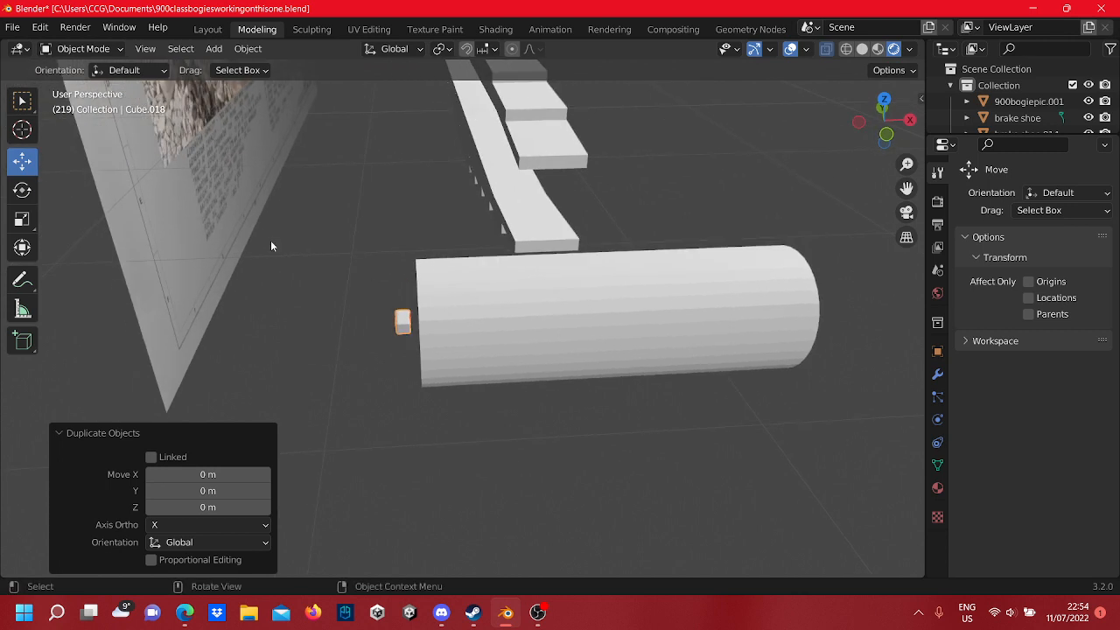
scroll(433, 348, down, 3)
middle_drag(433, 348, 395, 345)
scroll(395, 344, up, 3)
key(Tab)
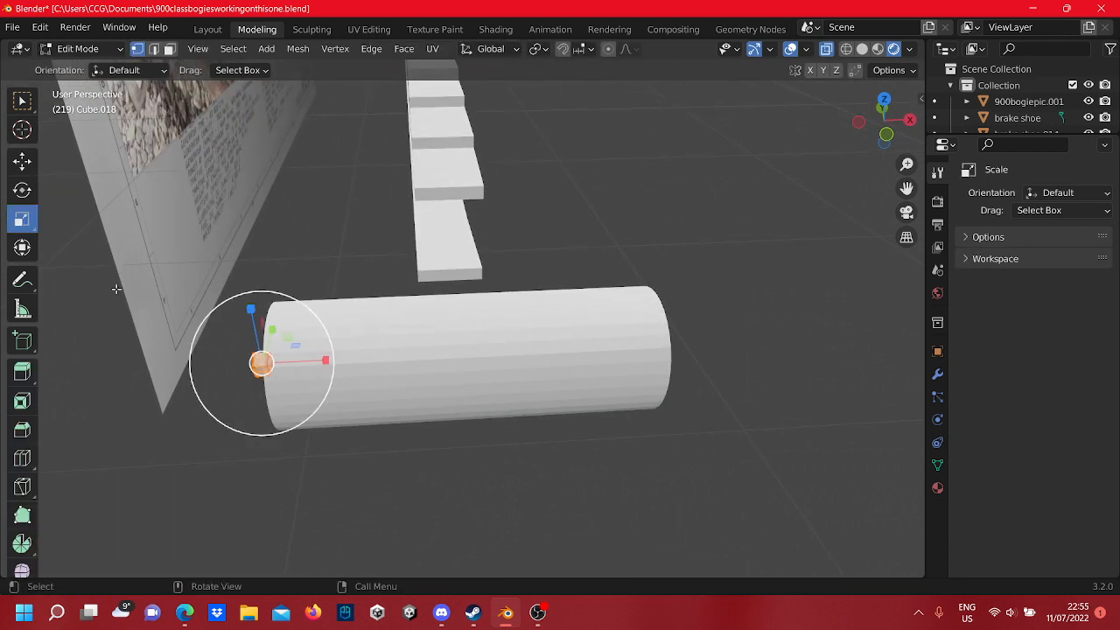
drag(310, 363, 514, 346)
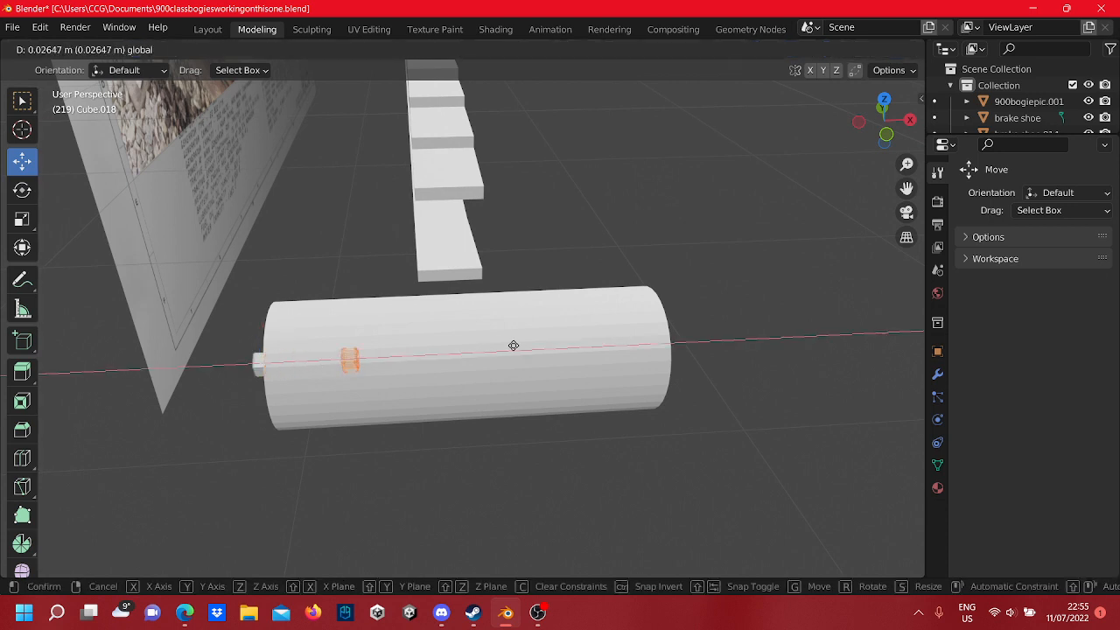
drag(734, 384, 729, 385)
- Add the original nut to the selection and move both nuts' meshes 0.002749 m along X
shift+middle_drag(401, 388, 497, 394)
scroll(656, 363, up, 2)
scroll(343, 378, up, 3)
key(Tab)
drag(485, 287, 486, 291)
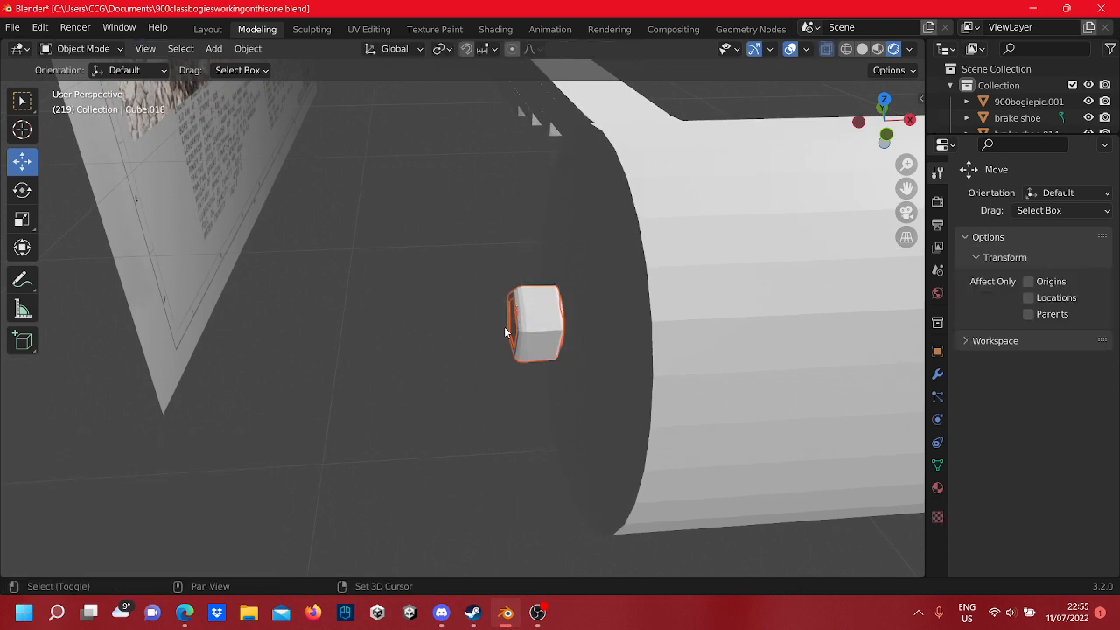
shift+middle_drag(504, 327, 420, 320)
key(Tab)
middle_drag(598, 402, 656, 405)
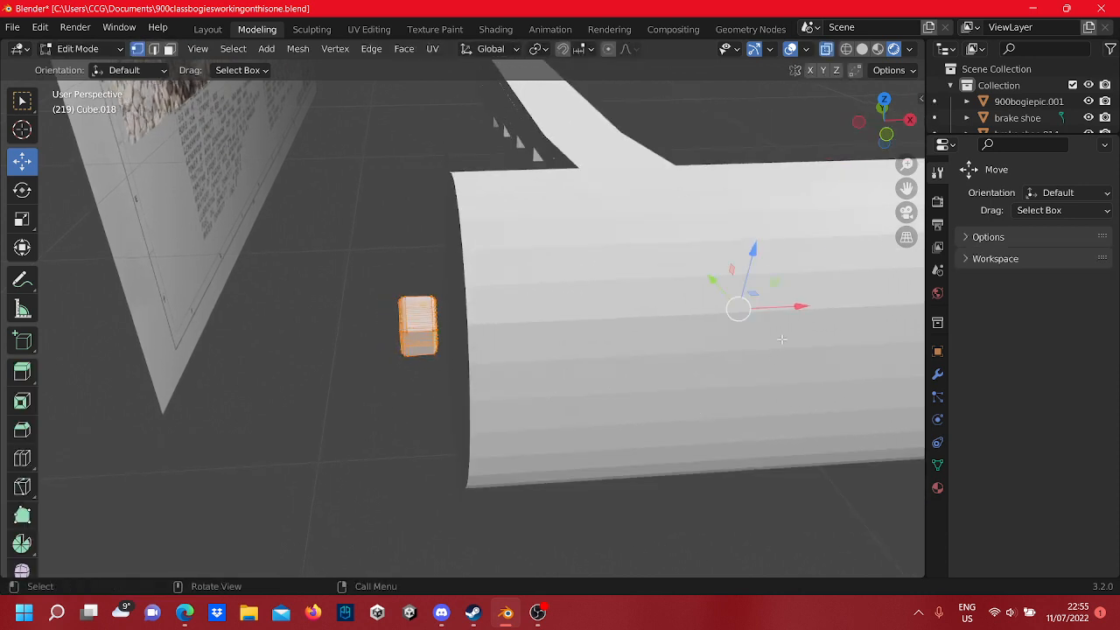
drag(792, 305, 801, 309)
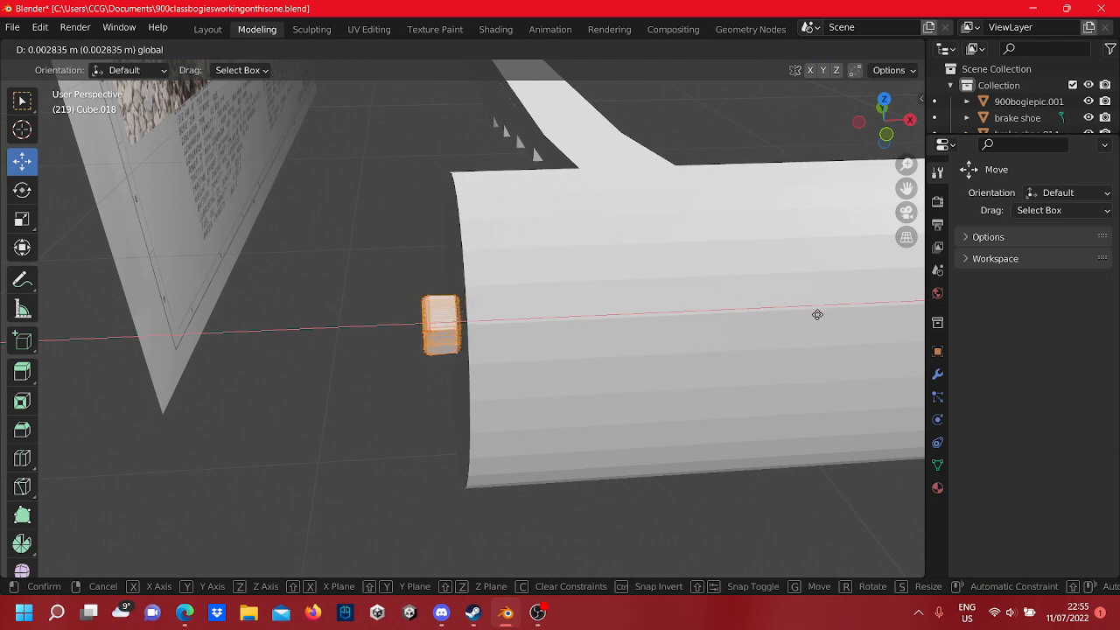
drag(817, 316, 817, 316)
- Seat the original nut against the large cylinder's end by moving both nuts another 0.000283 m along X
scroll(597, 435, up, 8)
middle_drag(592, 411, 565, 377)
scroll(620, 361, down, 8)
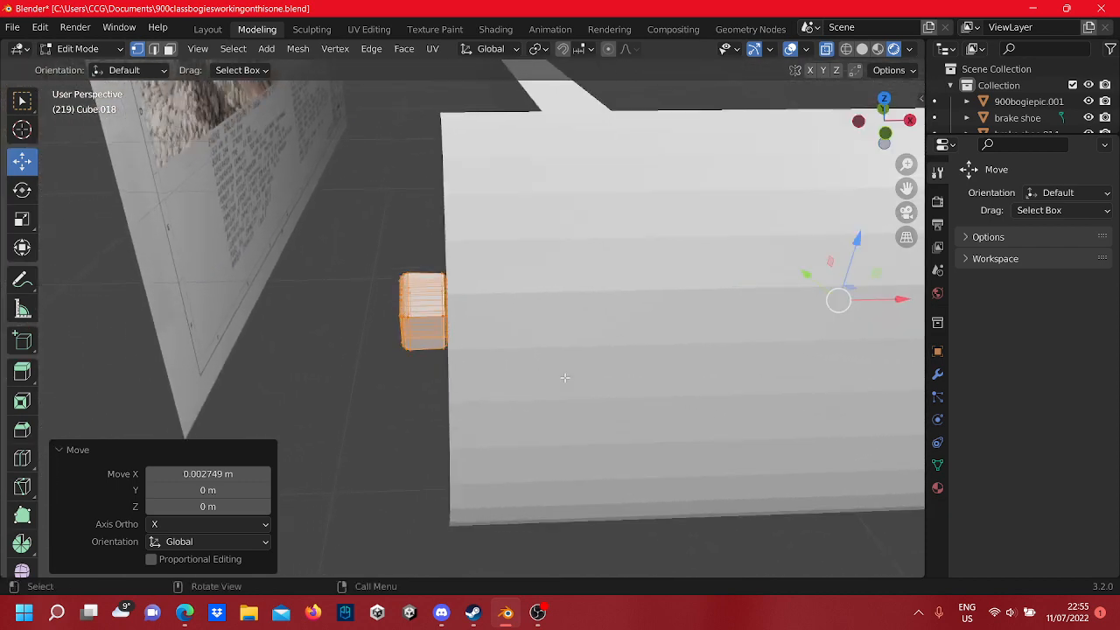
scroll(523, 369, up, 5)
scroll(523, 370, down, 8)
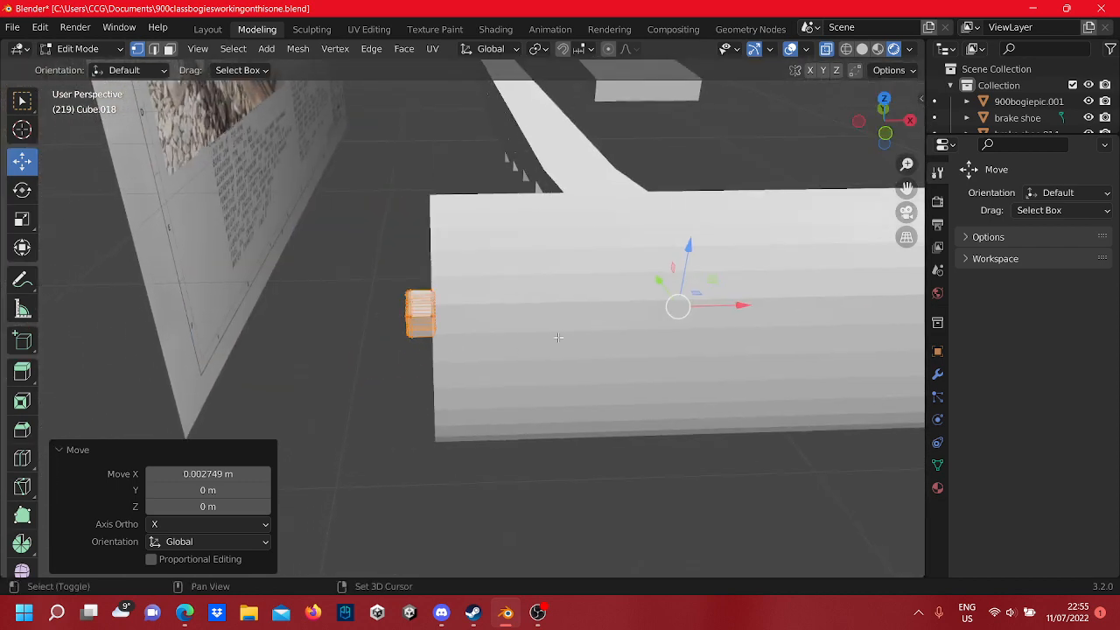
drag(733, 307, 737, 307)
scroll(686, 330, down, 4)
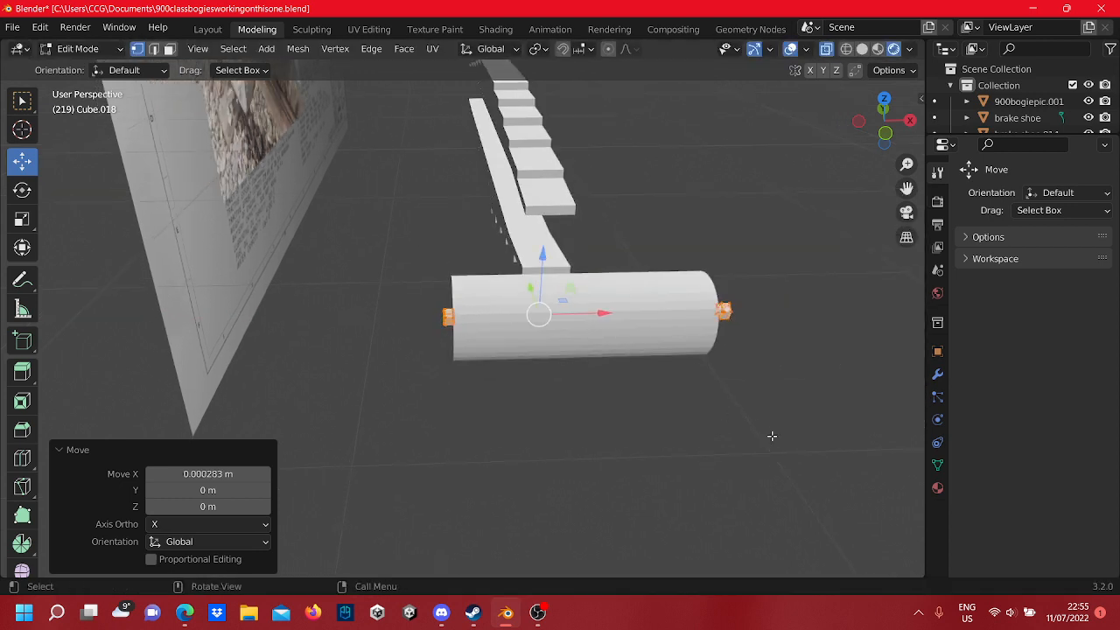
- Select only the duplicated nut's vertices at the far end and slide them along X over its cylinder stub
click(771, 436)
shift+middle_drag(671, 412, 480, 455)
scroll(480, 455, up, 3)
shift+middle_drag(446, 411, 473, 353)
scroll(451, 457, up, 4)
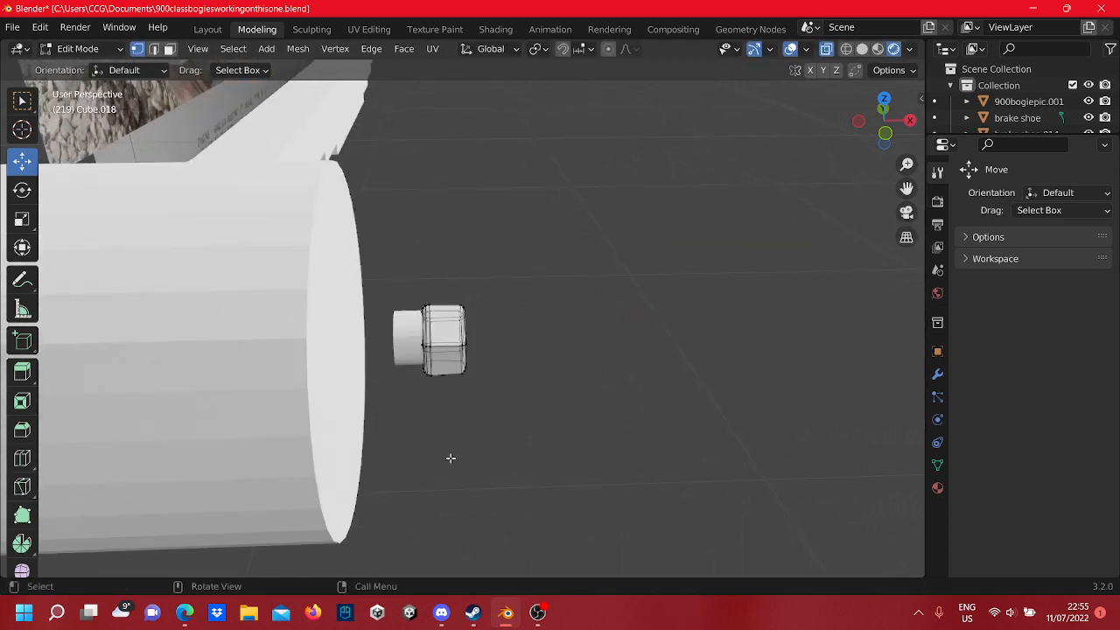
shift+middle_drag(451, 457, 552, 370)
drag(576, 337, 467, 205)
shift+middle_drag(499, 276, 490, 314)
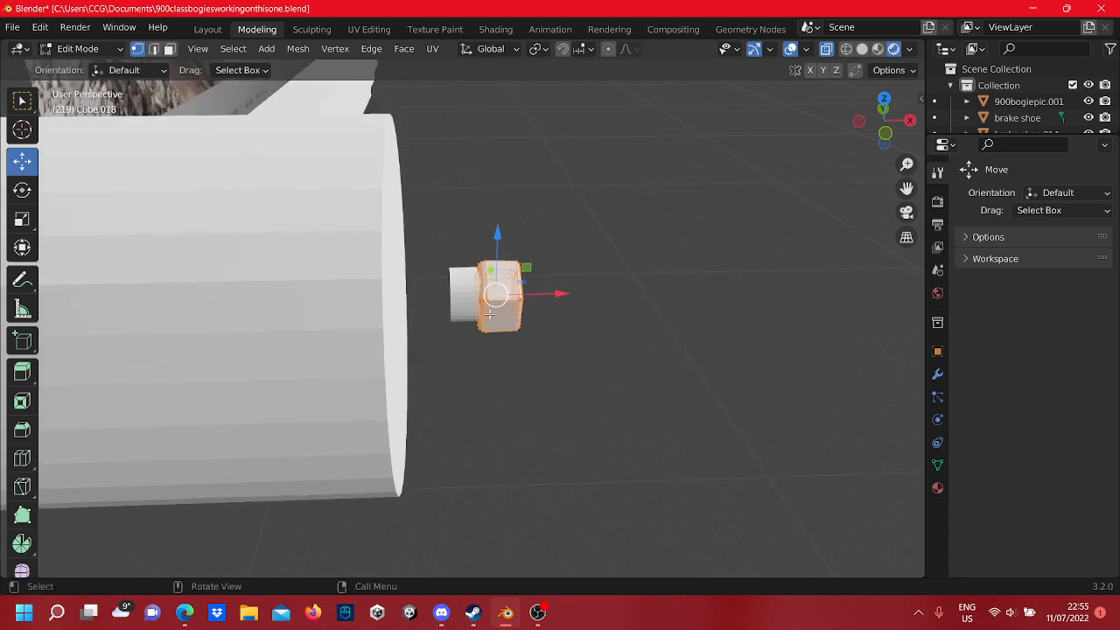
scroll(490, 313, up, 2)
key(Tab)
click(528, 289)
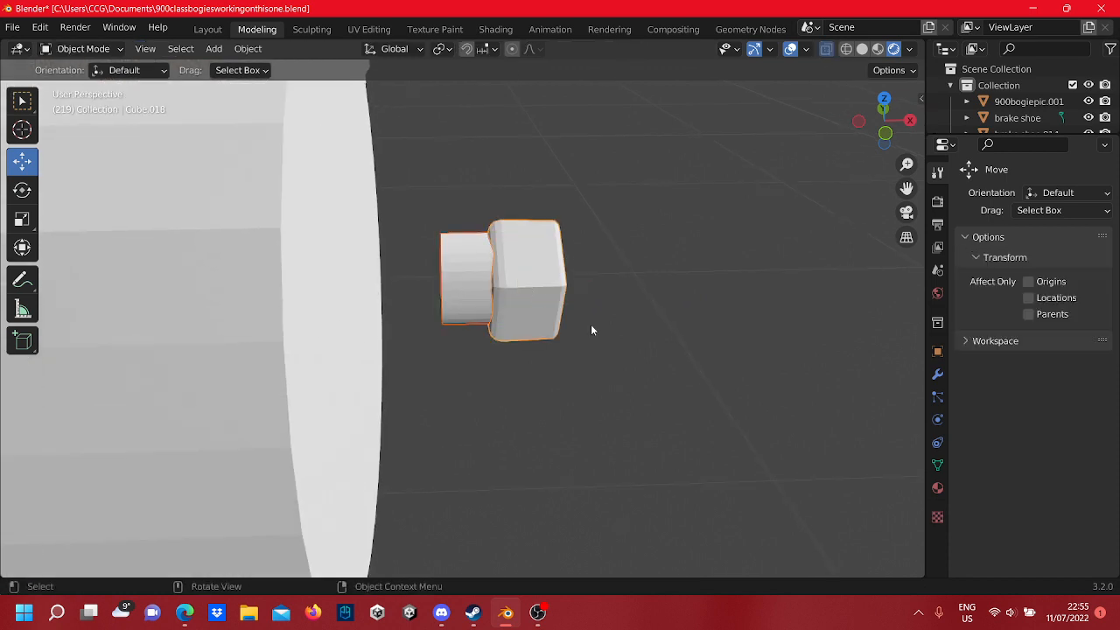
key(Tab)
middle_drag(593, 330, 488, 361)
key(Tab)
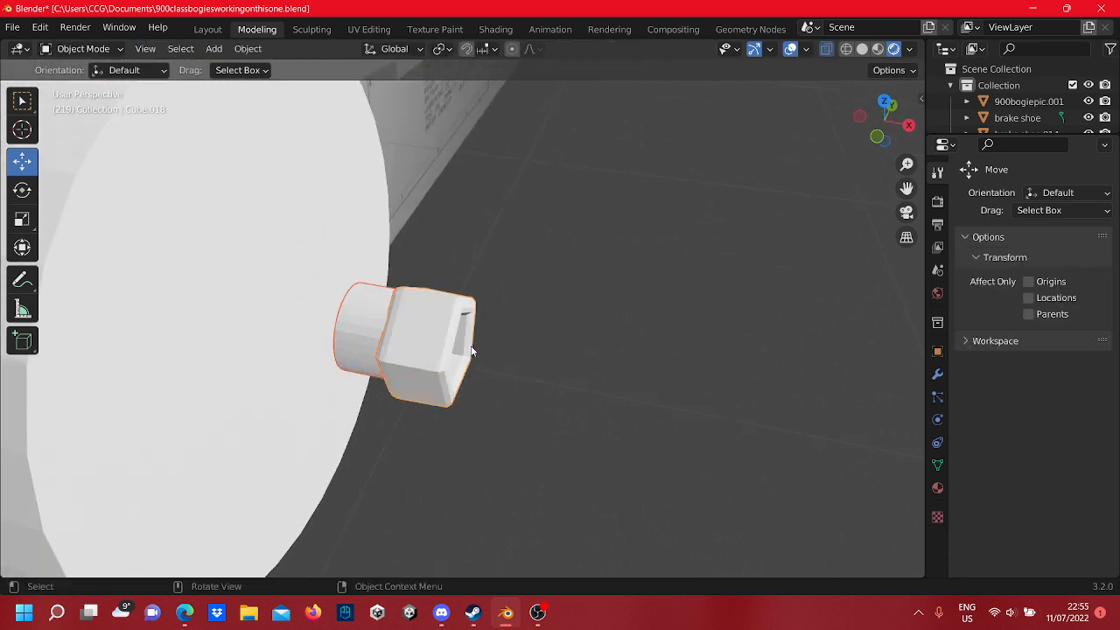
key(Tab)
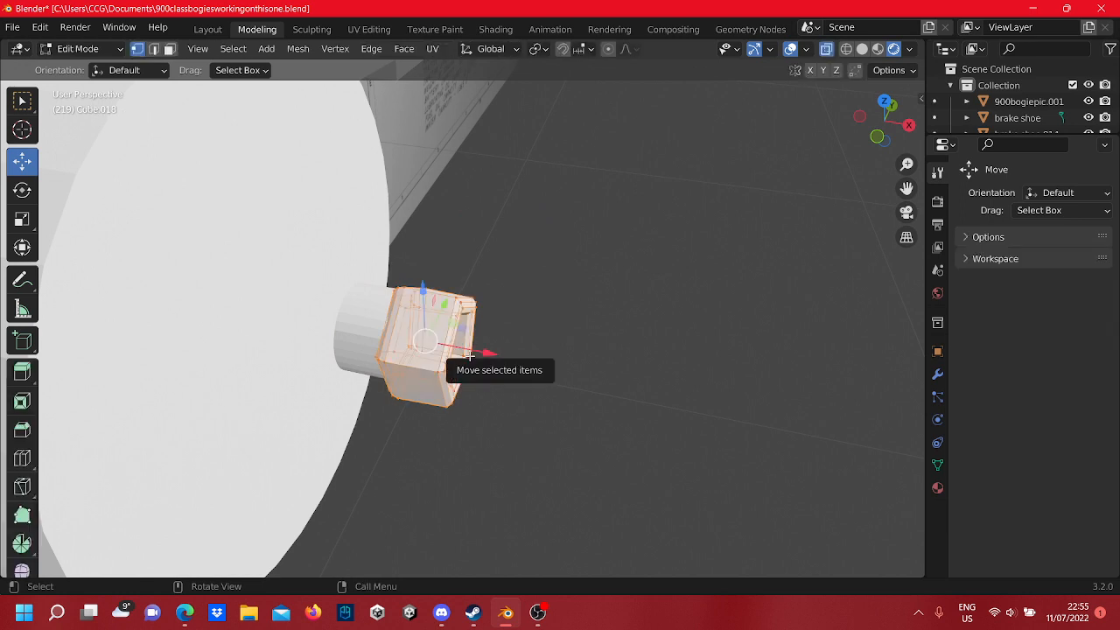
drag(470, 355, 427, 348)
click(458, 390)
- Delete the cylinder stub between the large cylinder's end face and the duplicated nut
middle_drag(439, 399, 500, 392)
key(Tab)
drag(448, 303, 417, 277)
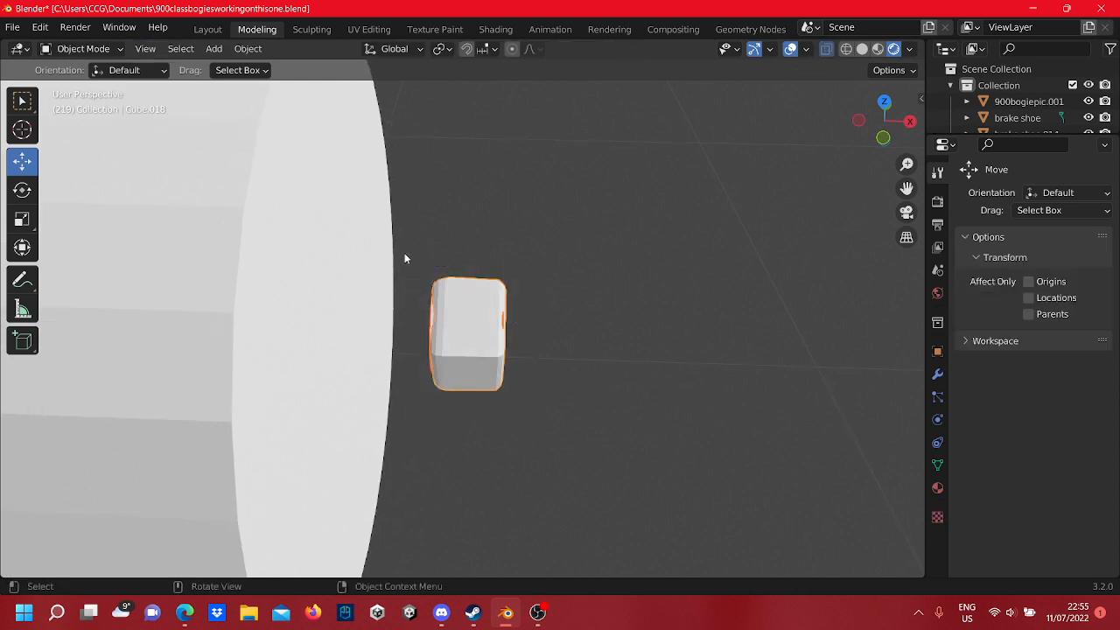
- Slide the duplicated nut's mesh along X until it sits against the large cylinder's end face
middle_drag(405, 253, 512, 335)
scroll(498, 224, down, 4)
key(Tab)
drag(429, 213, 430, 214)
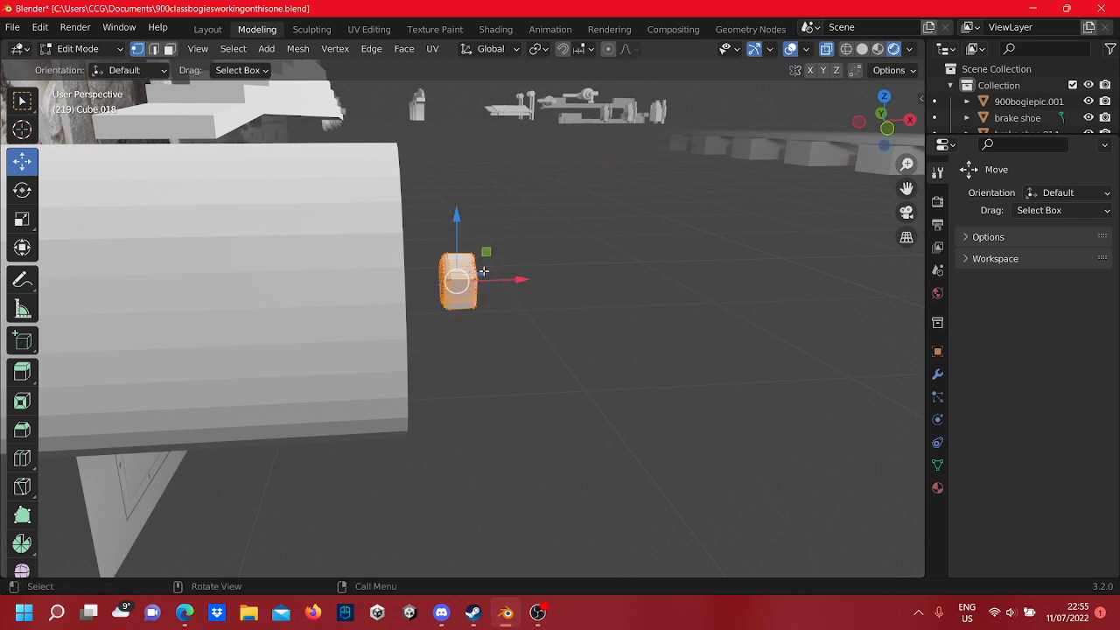
middle_drag(430, 213, 477, 250)
key(g)
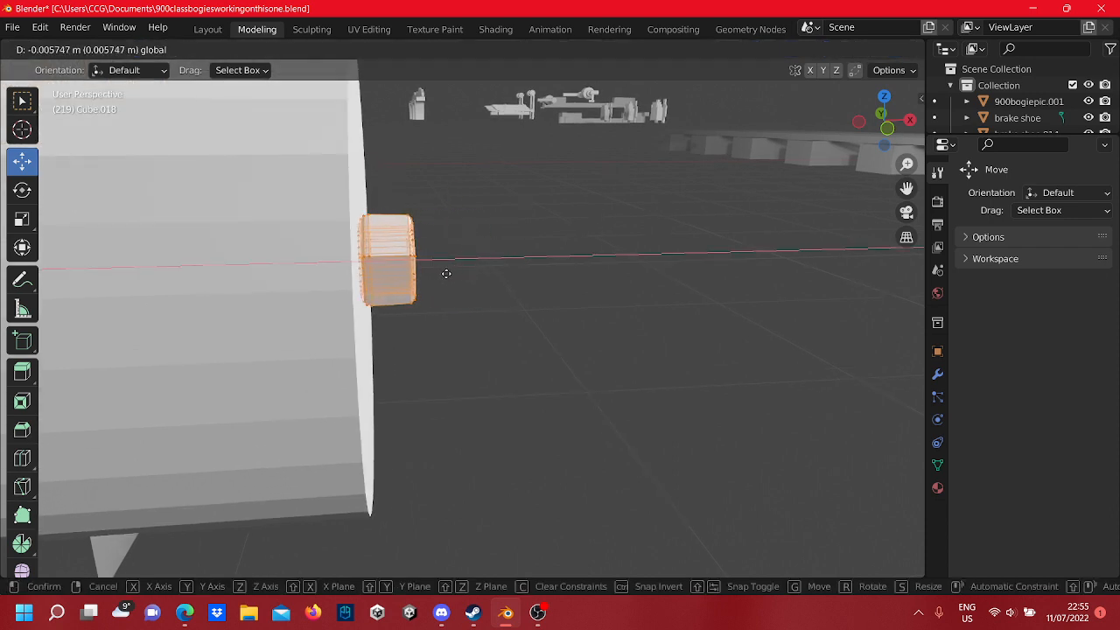
drag(446, 274, 447, 274)
click(490, 296)
- In the right view, centre the duplicated nut on the large cylinder's face along Y and Z, with a last Z move of -0.000842 m
scroll(488, 291, down, 8)
middle_drag(482, 280, 533, 215)
scroll(333, 248, down, 2)
scroll(334, 249, up, 4)
scroll(599, 217, up, 2)
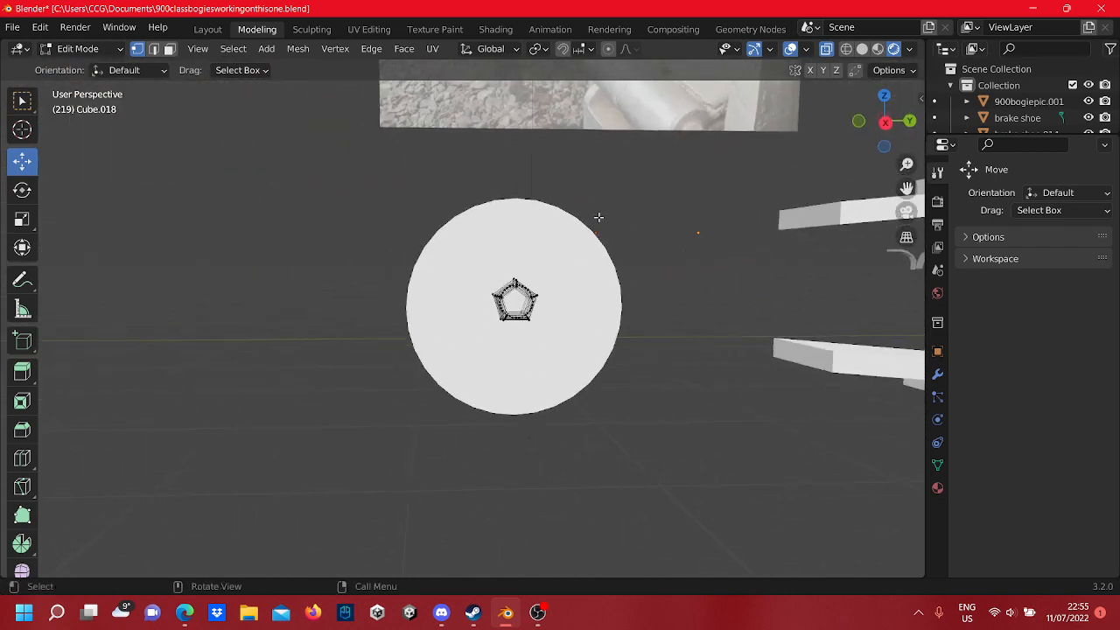
click(886, 129)
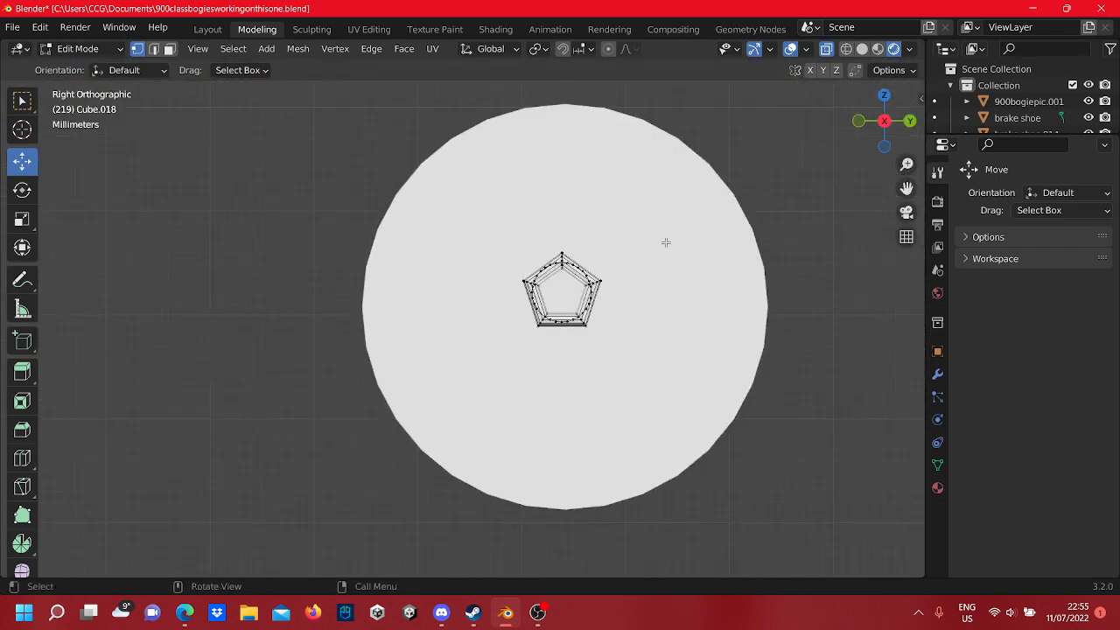
shift+middle_drag(666, 380, 624, 361)
drag(463, 244, 441, 196)
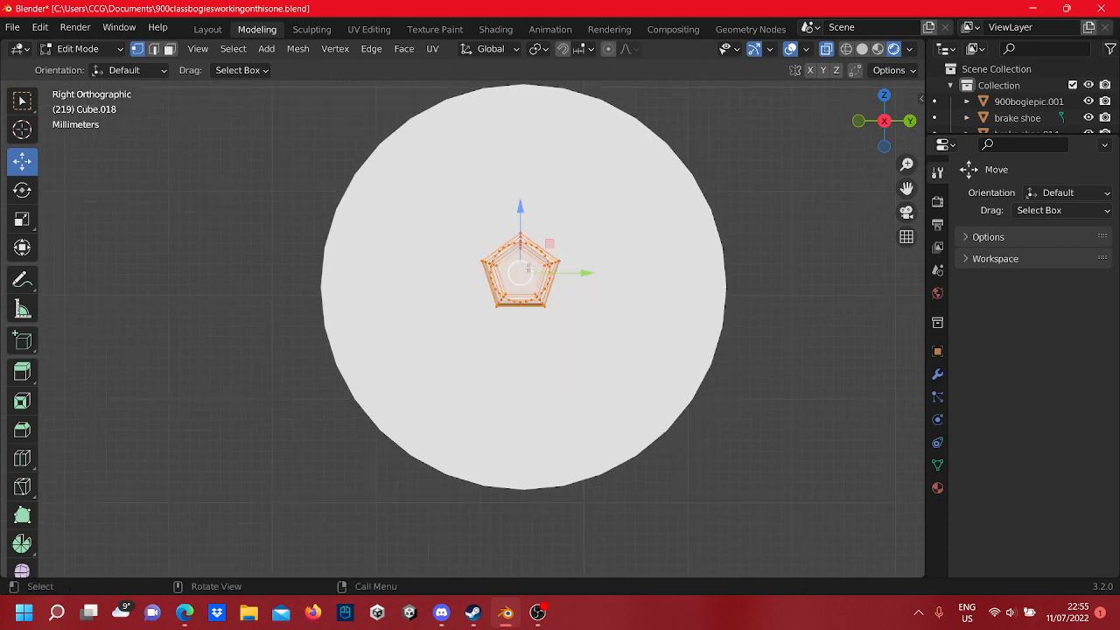
shift+middle_drag(656, 341, 620, 348)
drag(494, 224, 494, 219)
drag(539, 266, 551, 269)
drag(501, 214, 502, 224)
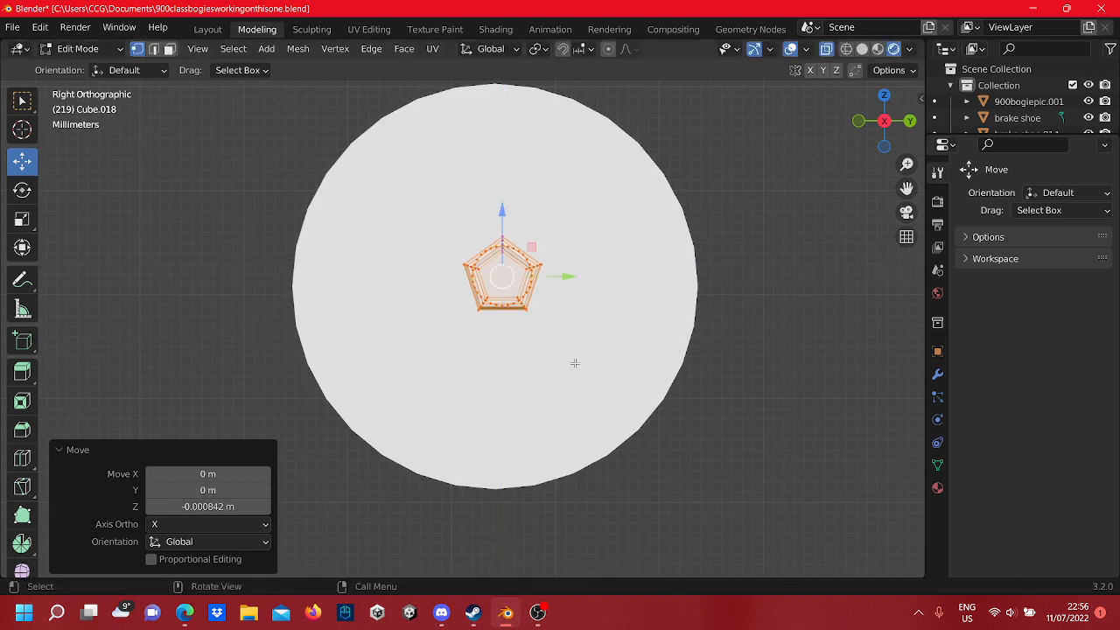
- Nudge the duplicated nut's mesh slightly along Y on the end face and deselect it
scroll(541, 334, down, 5)
shift+middle_drag(540, 334, 522, 365)
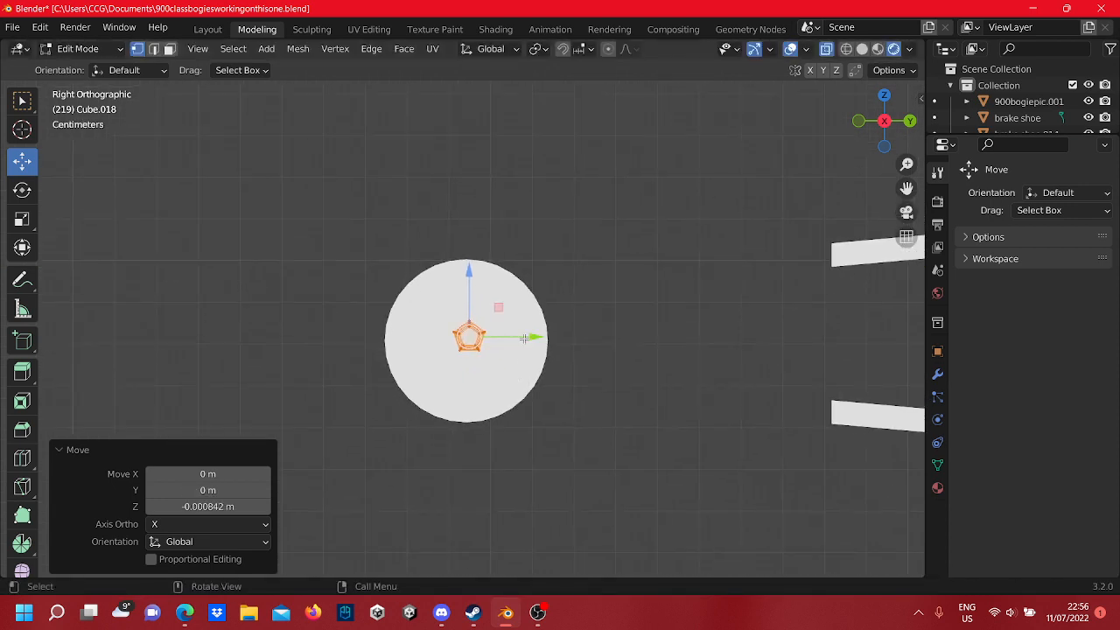
drag(522, 337, 520, 338)
click(580, 286)
- From the left view, select the vertices of the original nut on the large cylinder's opposite end
middle_drag(416, 276, 718, 297)
click(885, 119)
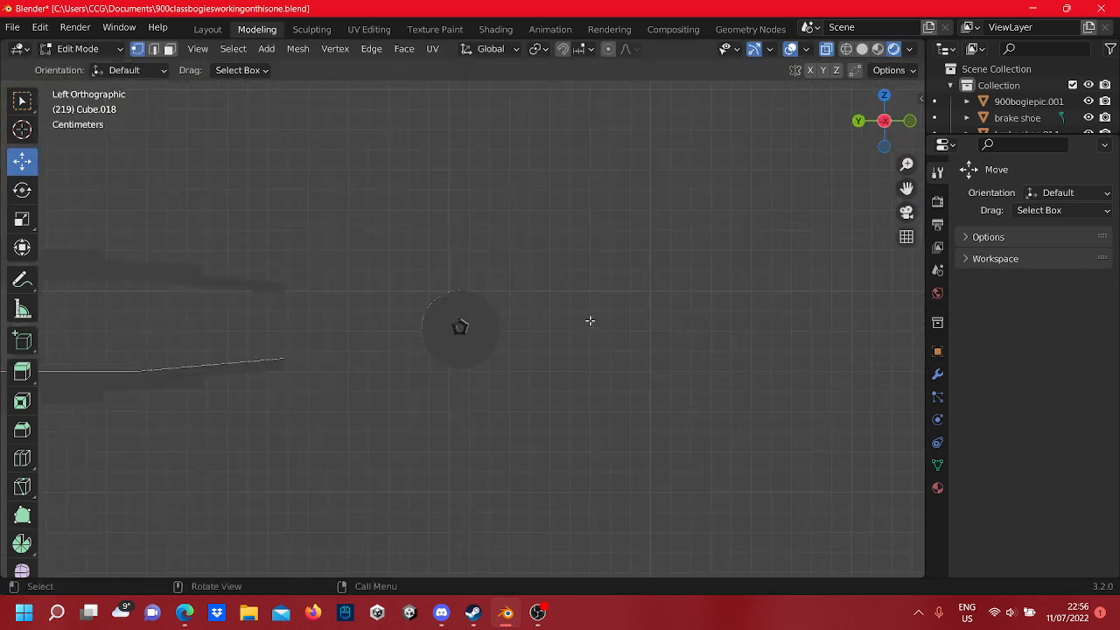
scroll(589, 321, up, 6)
shift+middle_drag(541, 370, 561, 343)
key(Tab)
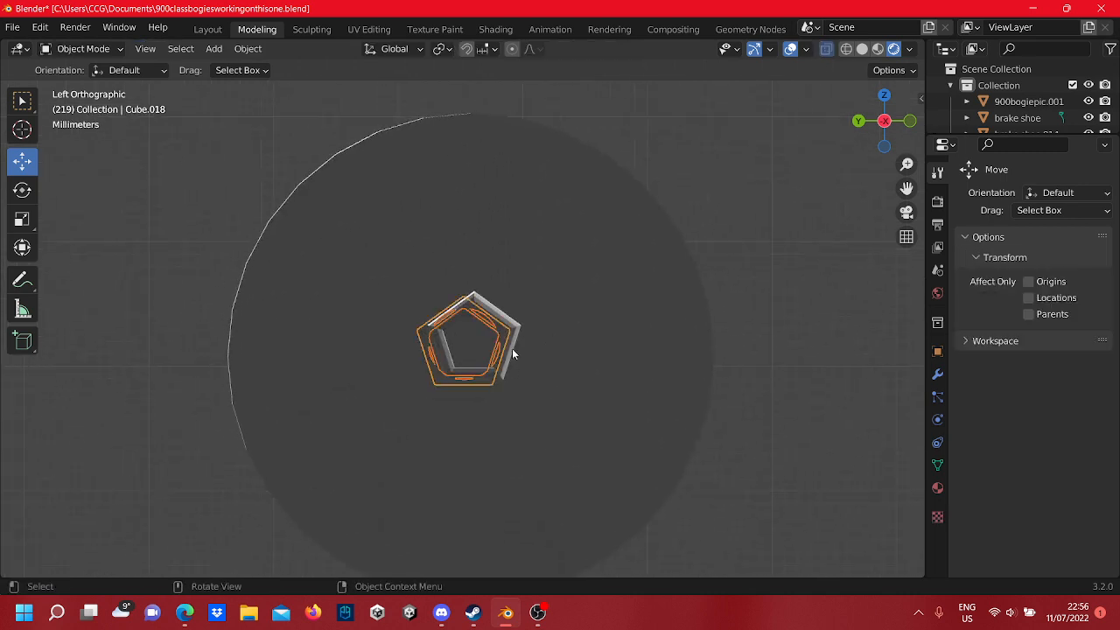
click(478, 346)
key(Tab)
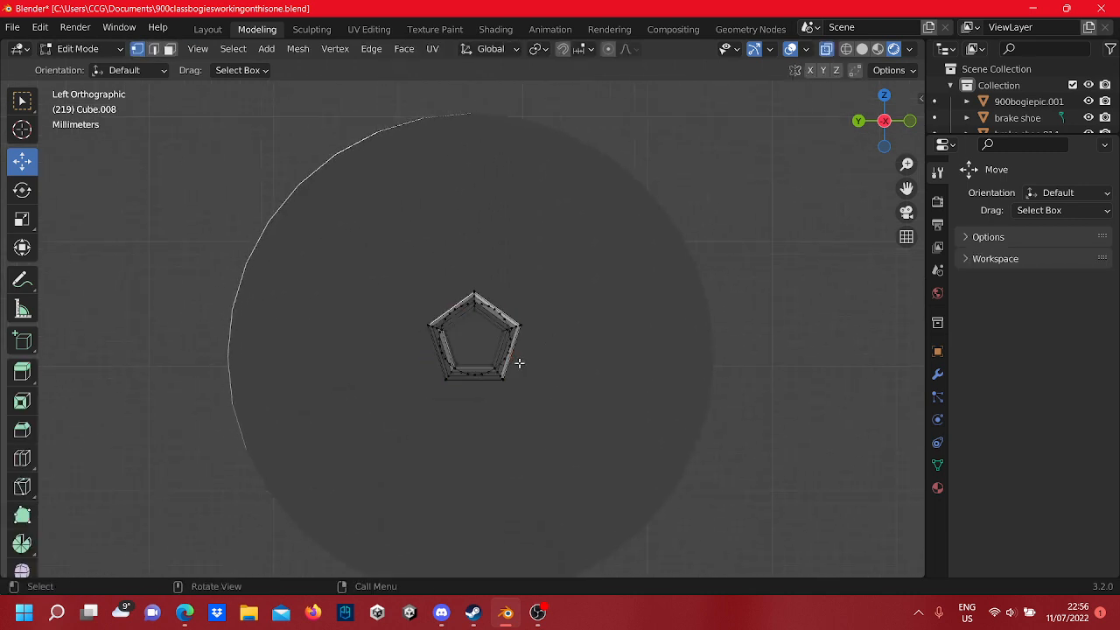
drag(553, 464, 474, 278)
middle_drag(827, 303, 548, 392)
- Select the large cylinder with both nuts and move their meshes 0.07471 m along Y to the end of the leaf springs
key(Tab)
drag(516, 358, 395, 142)
middle_drag(395, 142, 475, 335)
key(Tab)
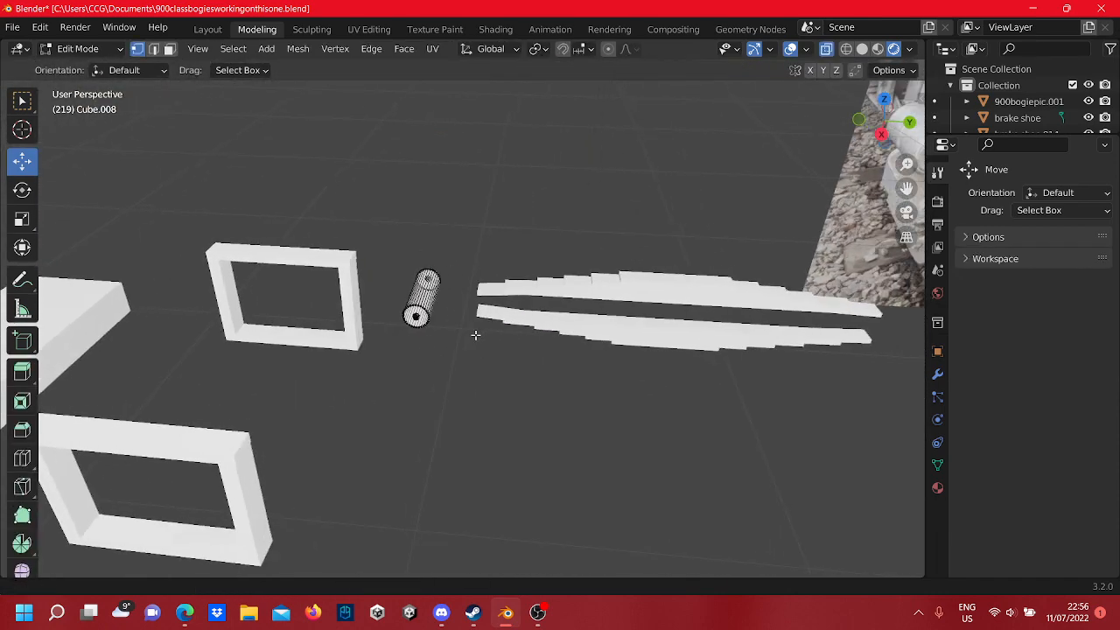
drag(428, 268, 400, 221)
scroll(480, 287, up, 3)
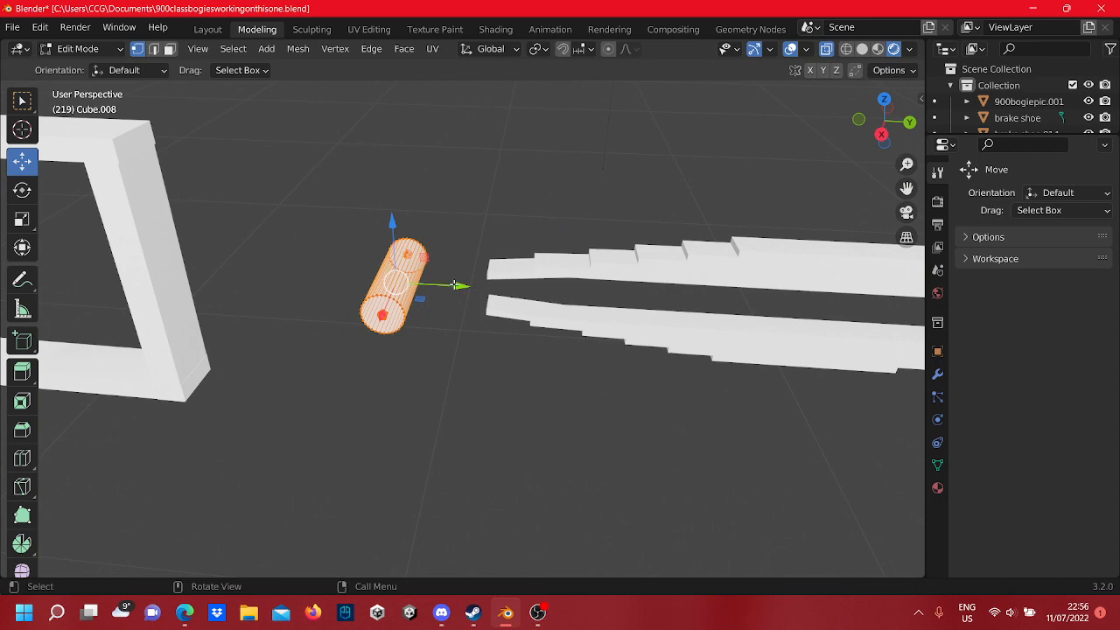
drag(455, 285, 547, 299)
- Align the cylinder and nuts across the leaf springs' width by moving their meshes -0.003281 m along X
middle_drag(546, 300, 471, 324)
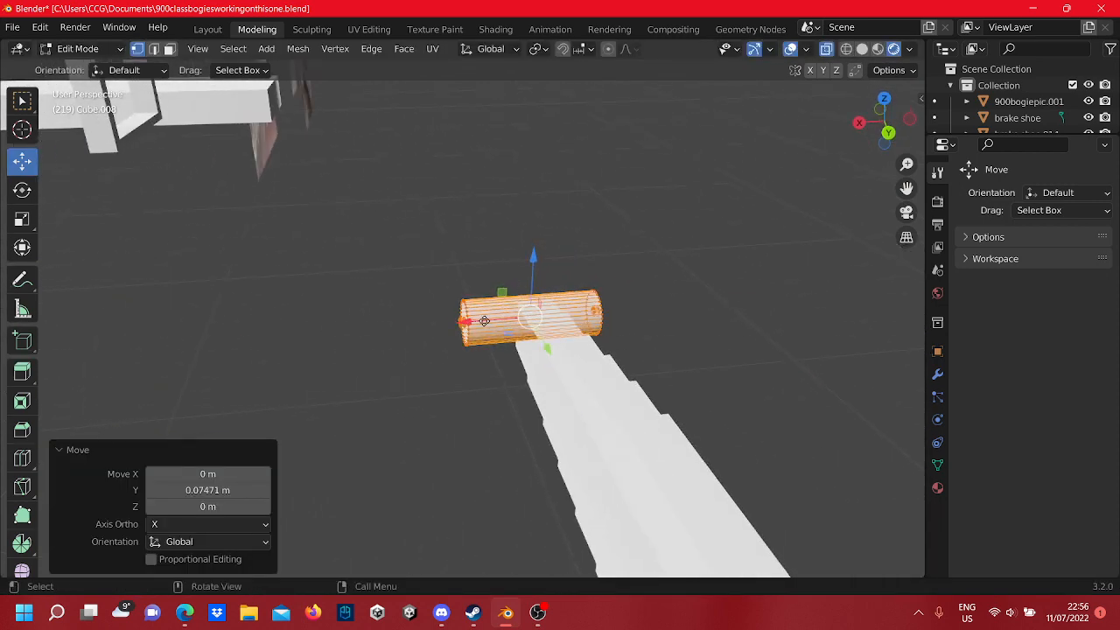
drag(484, 321, 485, 318)
scroll(525, 322, up, 4)
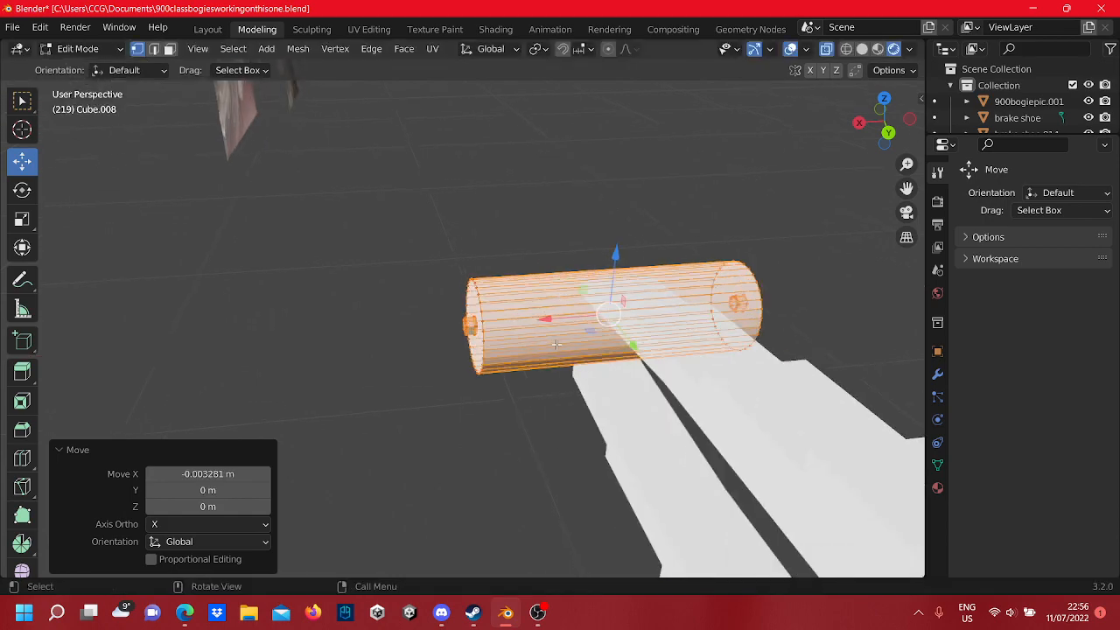
middle_drag(603, 328, 765, 296)
middle_drag(602, 372, 510, 398)
key(Tab)
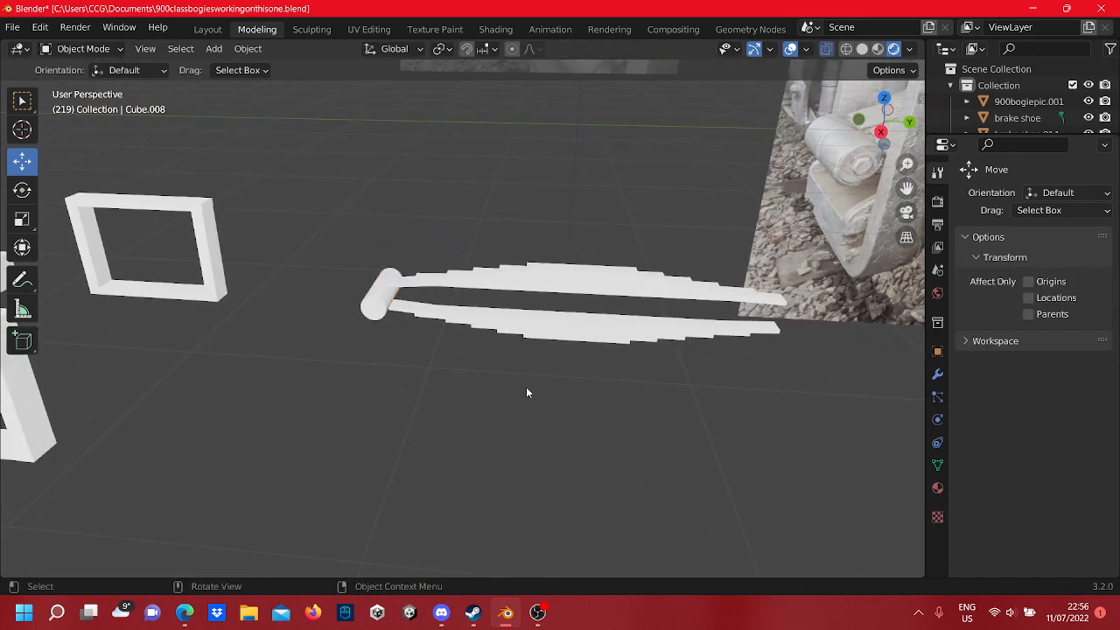
- Select all of the lower leaf spring's vertices and raise its mesh 0.014753 m along Z
scroll(524, 376, up, 7)
click(552, 343)
scroll(611, 313, down, 4)
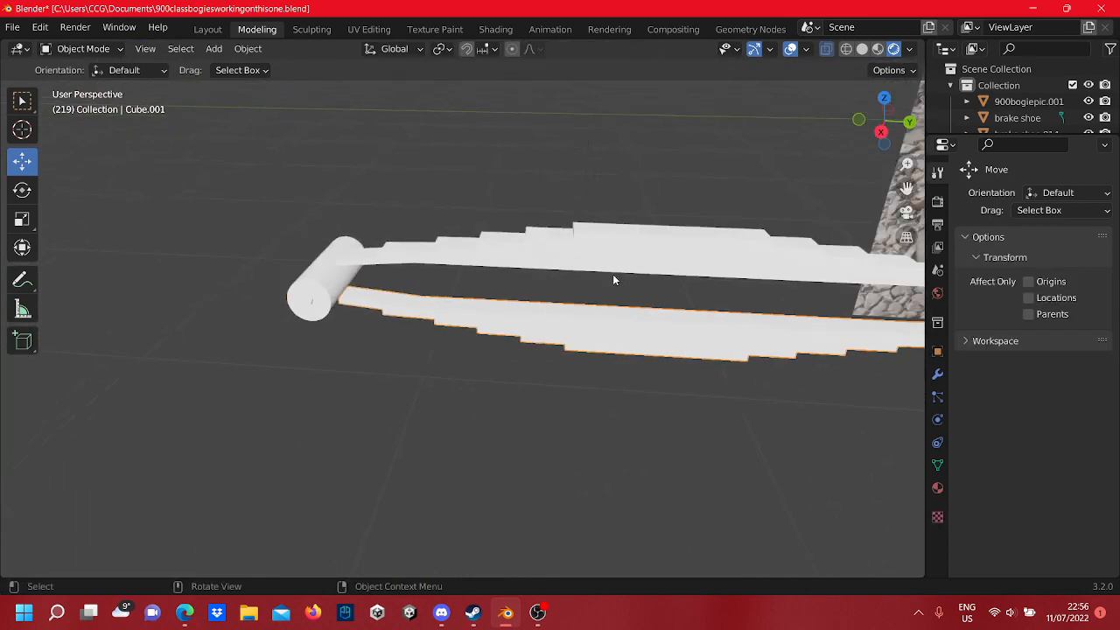
shift+click(603, 254)
click(602, 320)
scroll(557, 333, up, 3)
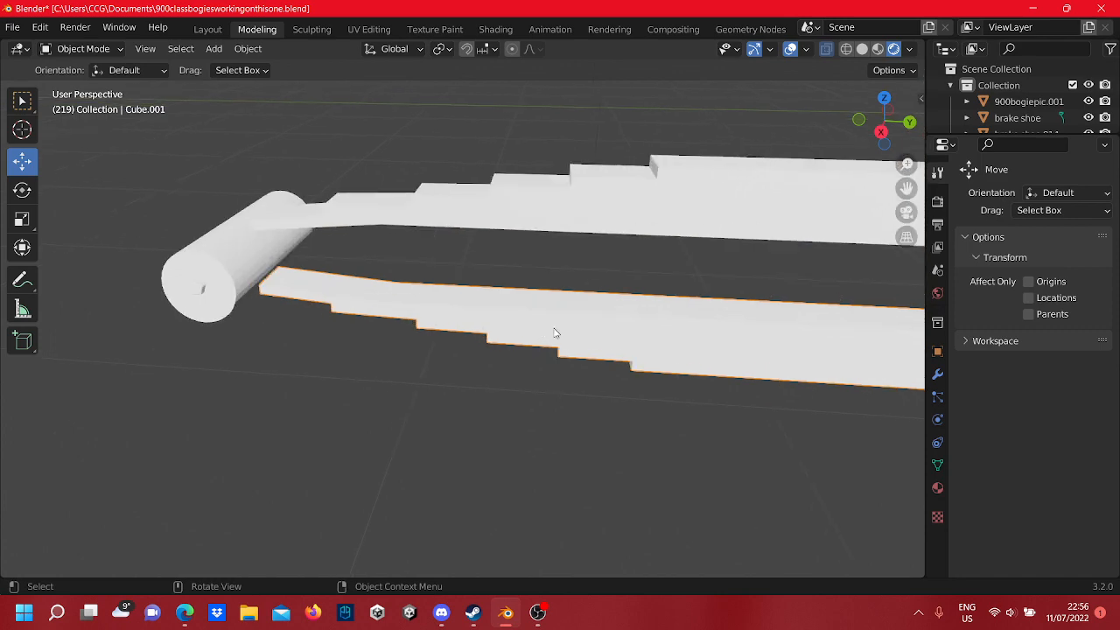
key(Tab)
scroll(621, 327, down, 4)
scroll(642, 314, down, 2)
drag(739, 414, 332, 239)
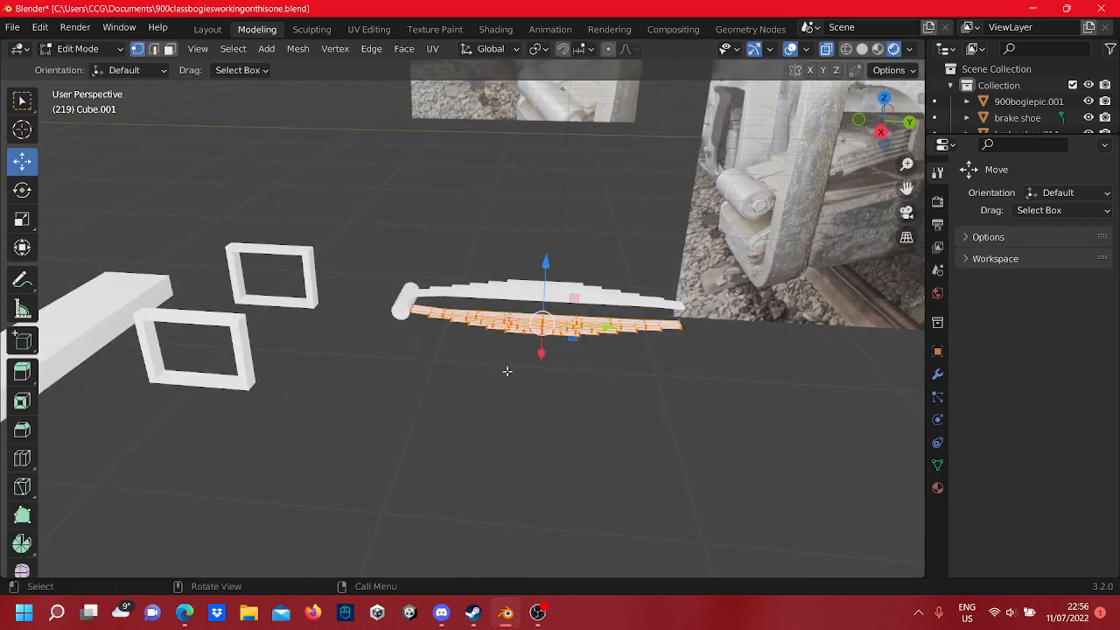
scroll(507, 363, up, 6)
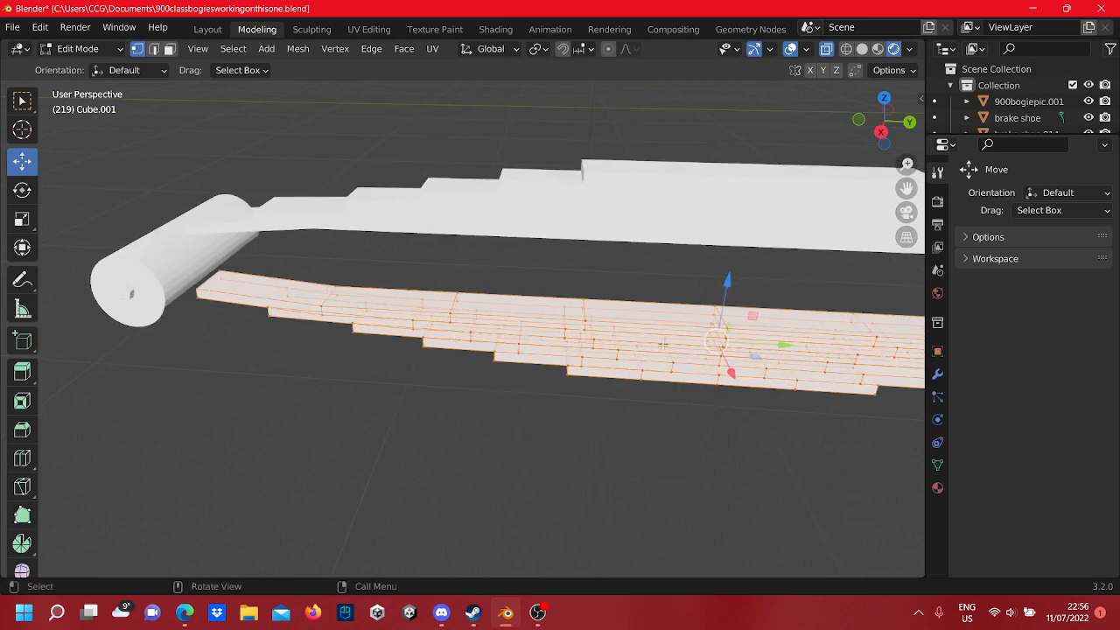
drag(727, 285, 727, 259)
alt+middle_drag(728, 259, 746, 290)
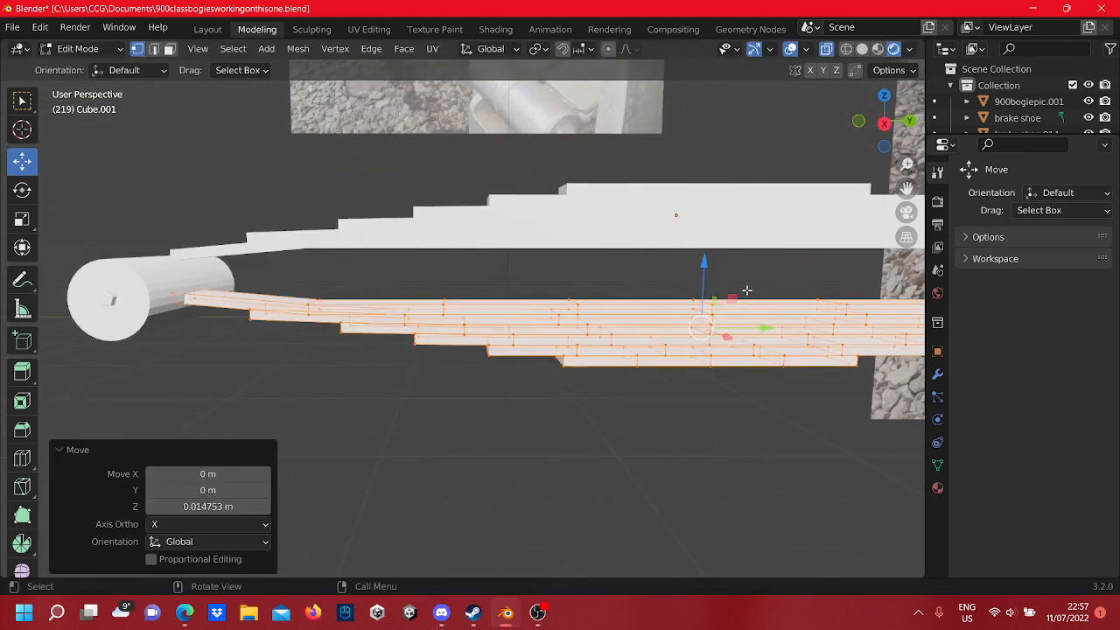
- In the right view, lower the bottom leaf spring's mesh slightly along Z against the cylinder
click(884, 124)
scroll(805, 208, down, 3)
scroll(665, 232, up, 2)
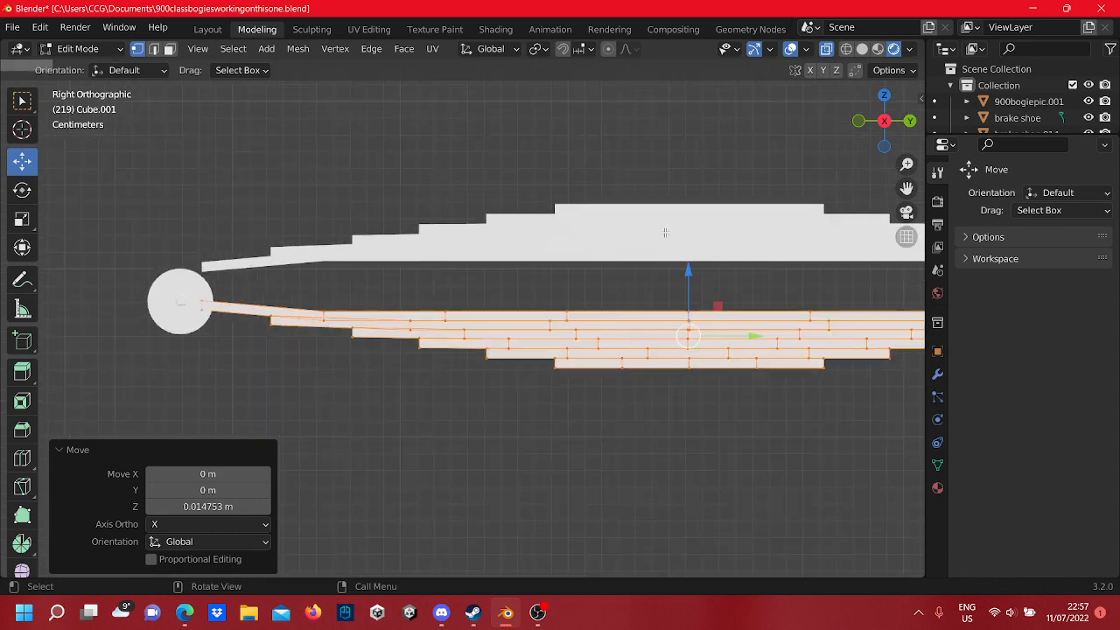
drag(691, 266, 685, 270)
key(Tab)
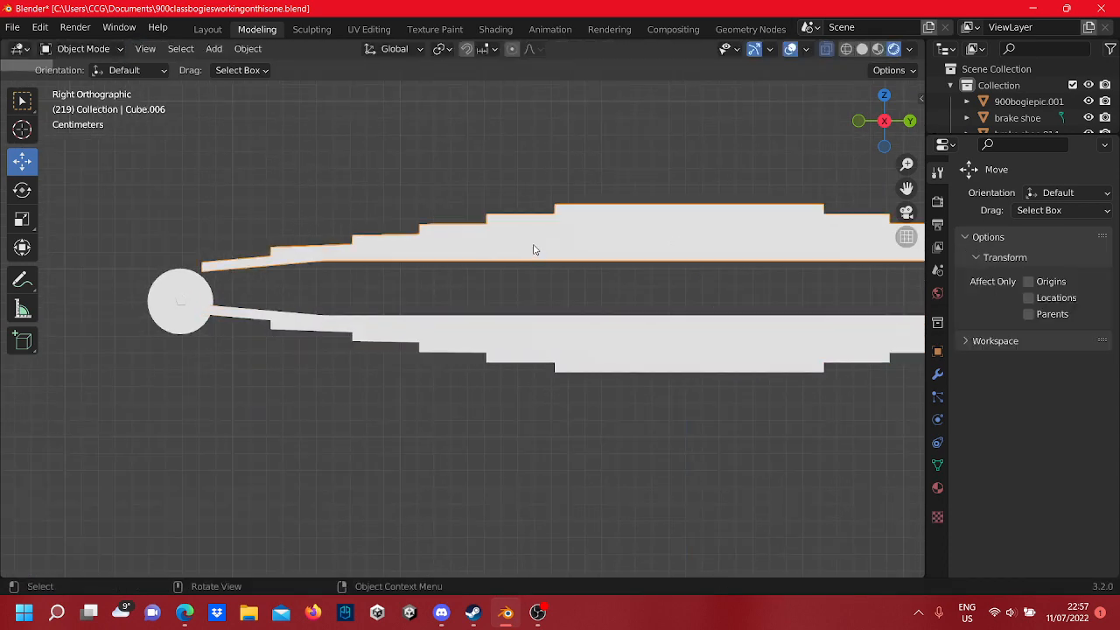
- Select the upper leaf spring's whole mesh and lower it along Z until its end meets the cylinder
scroll(530, 251, down, 3)
key(Tab)
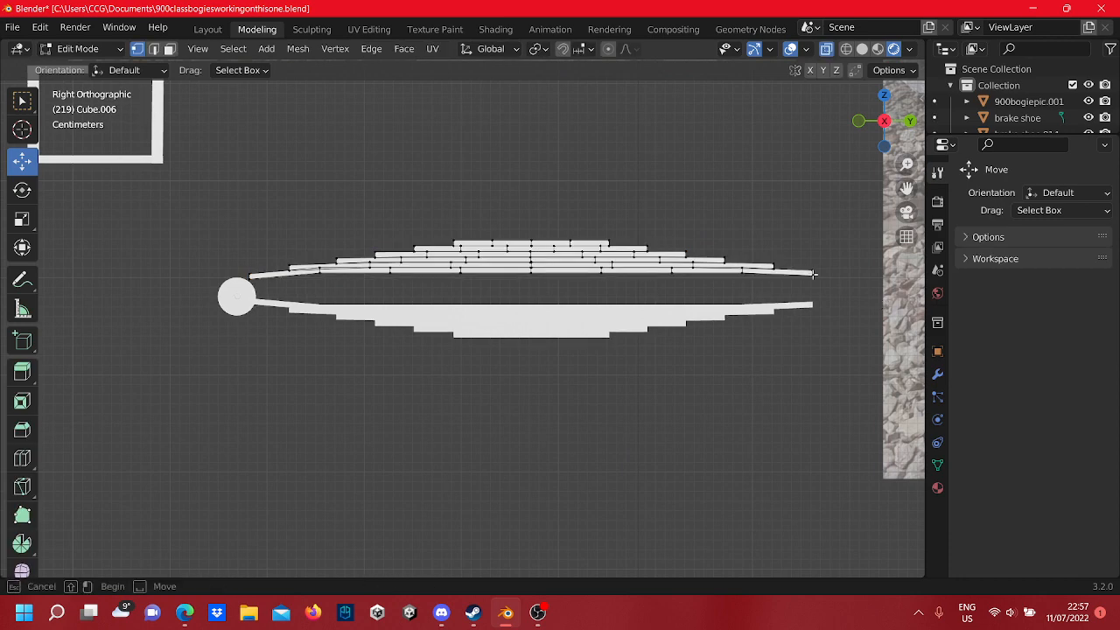
drag(863, 292, 246, 191)
scroll(304, 238, up, 2)
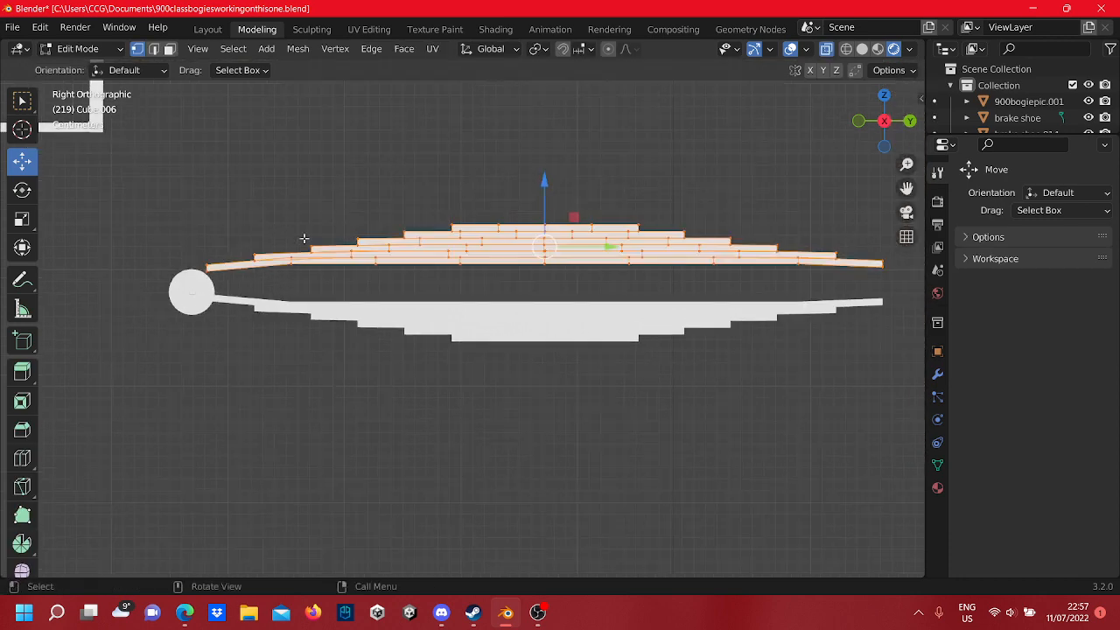
shift+middle_drag(303, 238, 451, 308)
drag(592, 210, 568, 236)
scroll(482, 249, down, 5)
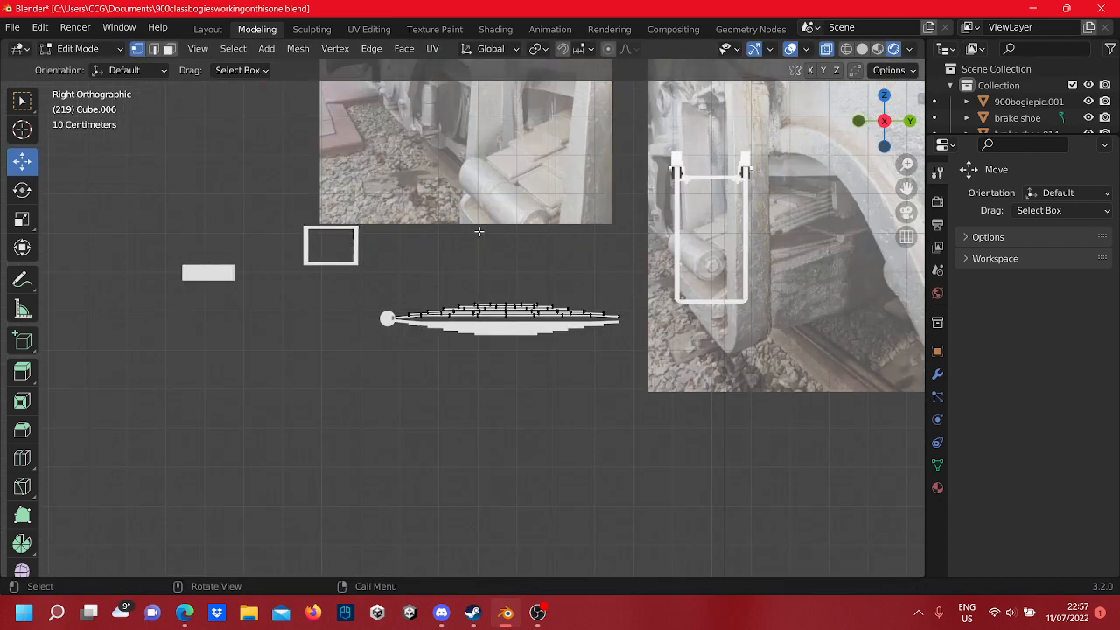
scroll(453, 253, up, 4)
key(Tab)
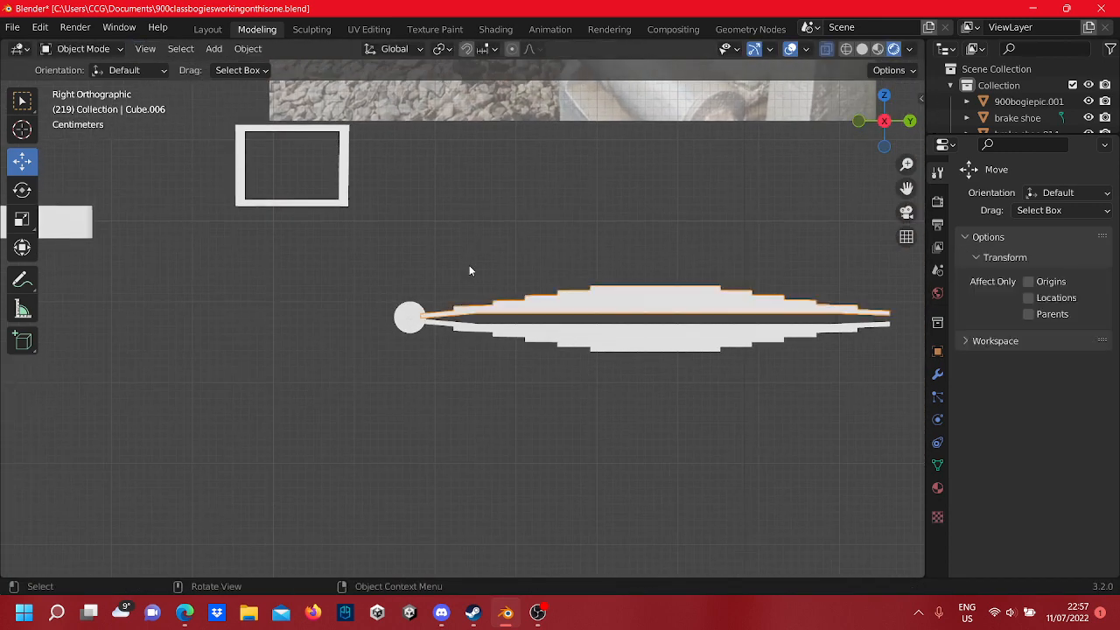
- Select the large cylinder together with its two nuts
drag(387, 282, 386, 277)
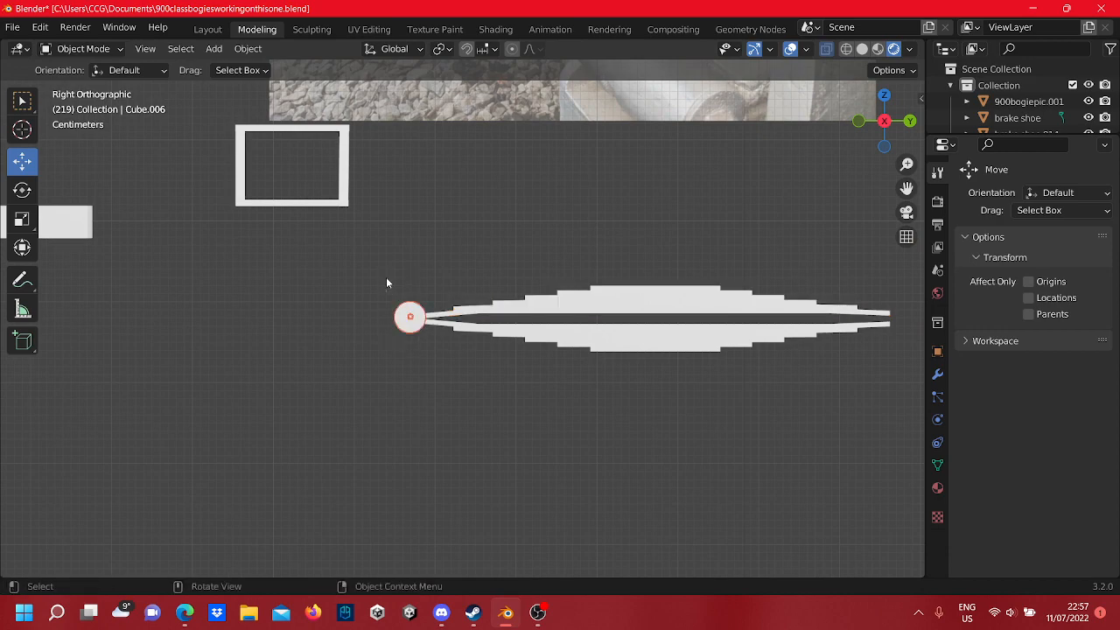
shift+middle_drag(484, 332, 401, 318)
middle_drag(396, 294, 413, 336)
key(Tab)
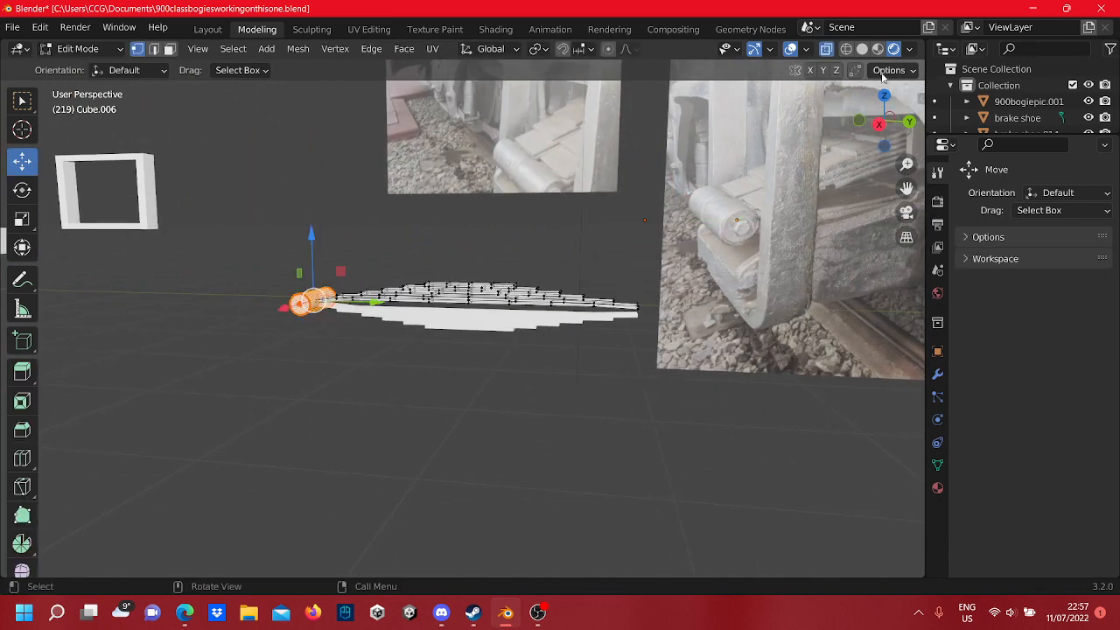
click(879, 127)
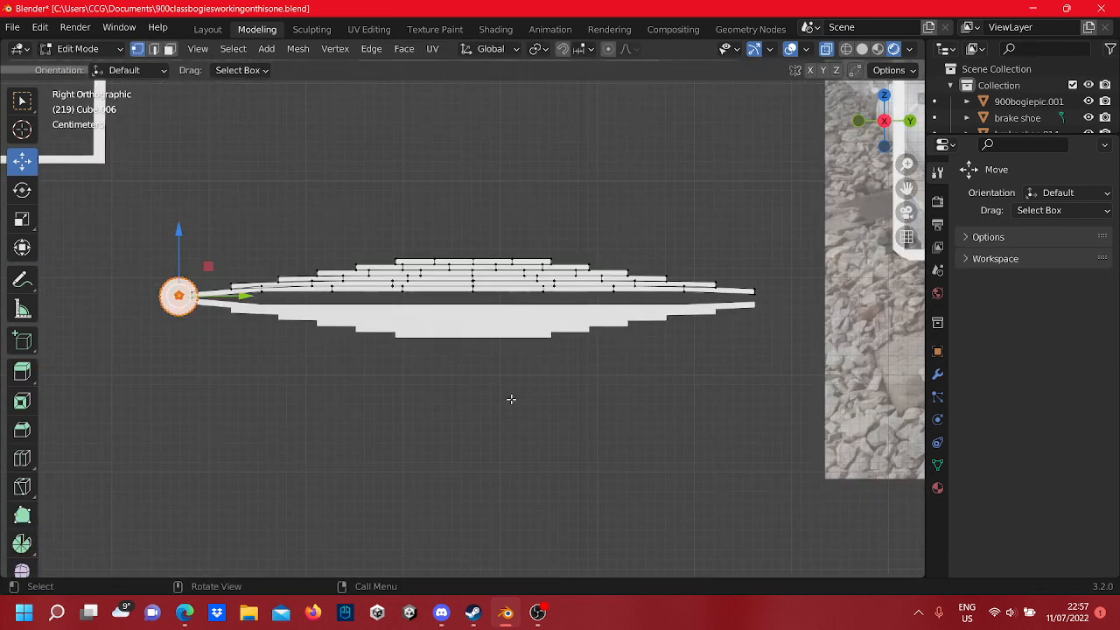
right_click(175, 298)
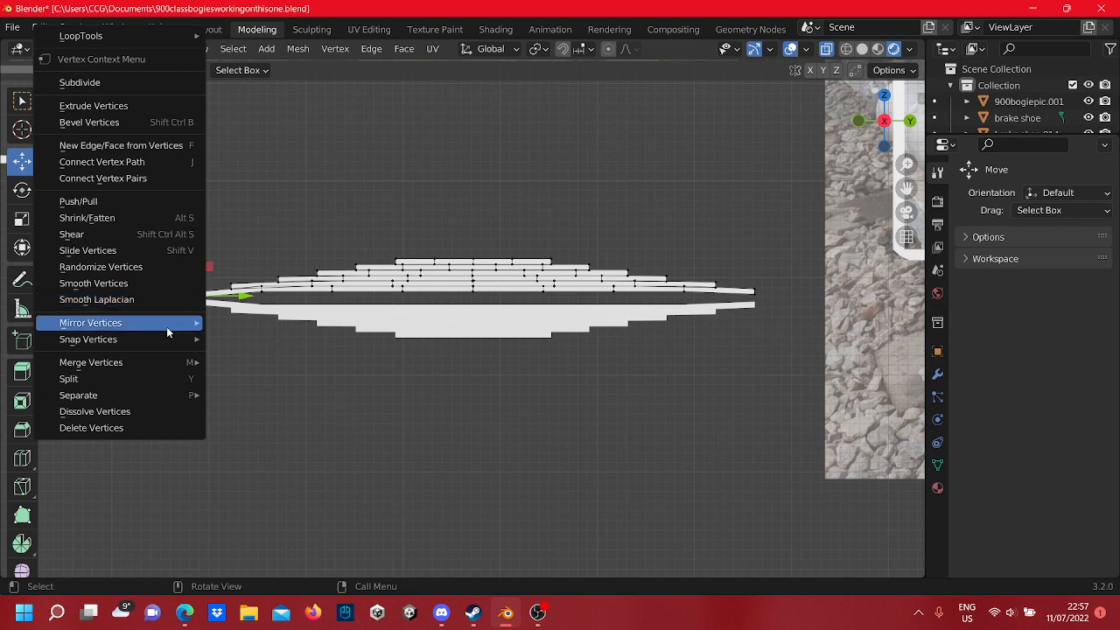
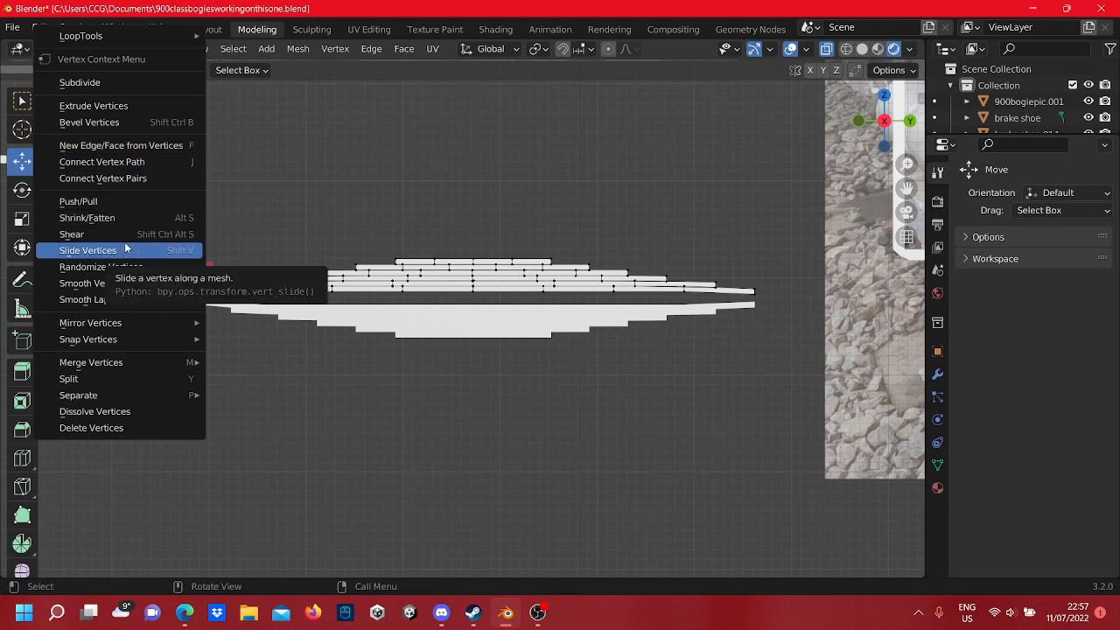
key(Tab)
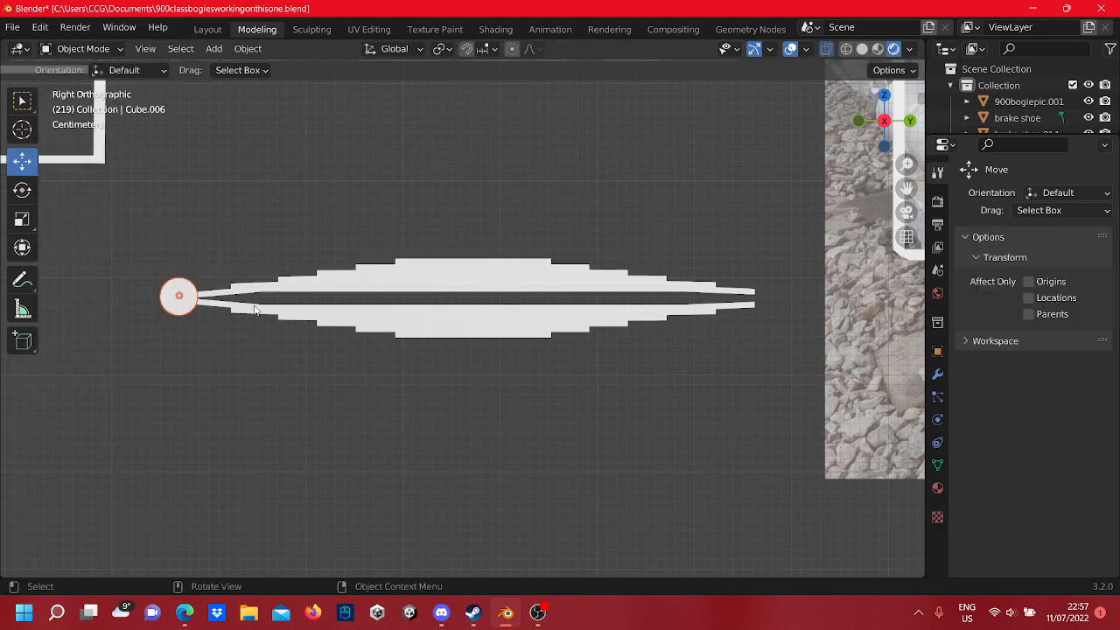
- Duplicate the cylinder with its nuts and move the copies' meshes 0.59786 m along Y to the leaf springs' opposite end
right_click(183, 312)
click(183, 307)
click(183, 307)
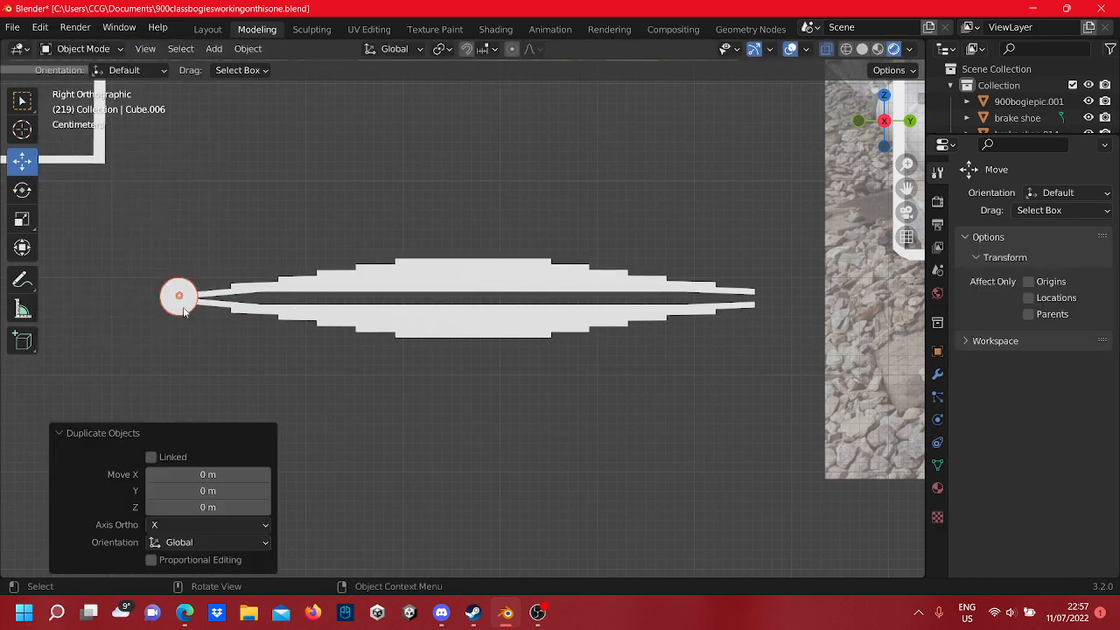
key(Tab)
drag(219, 298, 799, 317)
shift+middle_drag(700, 352, 656, 352)
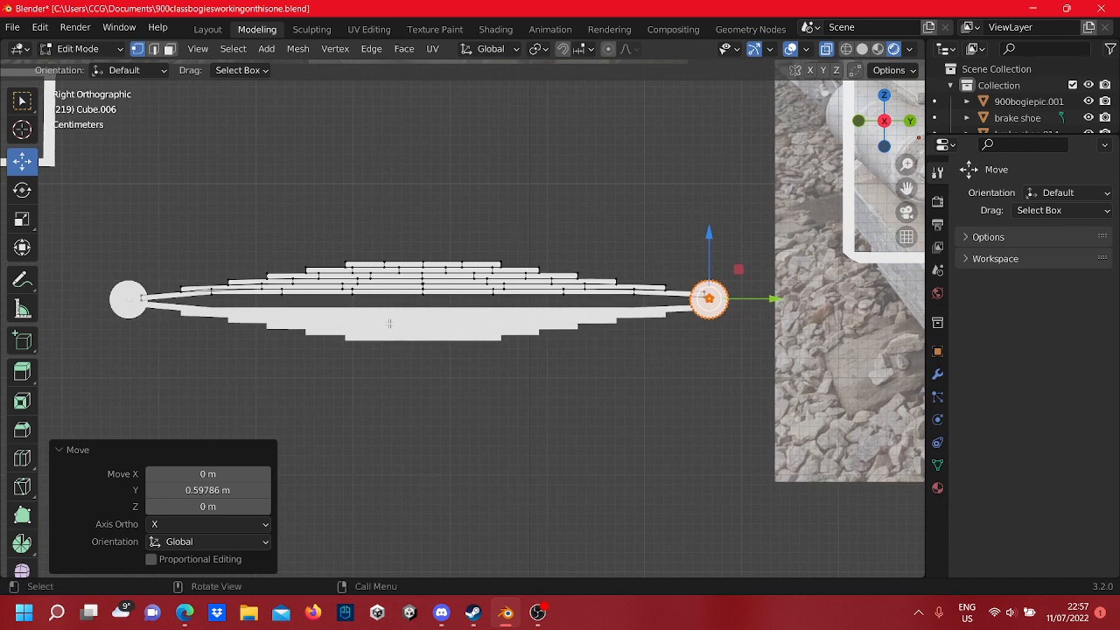
- Move the copied cylinder and nut meshes -0.005564 m along Y toward the leaf springs' end, and leave Edit Mode
shift+middle_drag(391, 404, 295, 408)
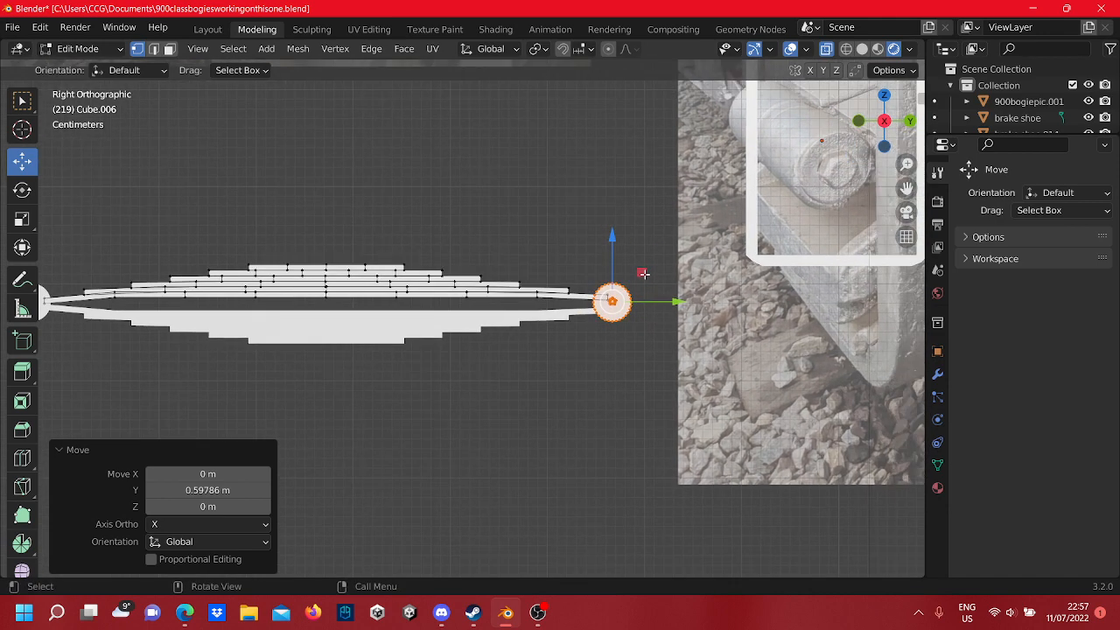
scroll(646, 275, up, 3)
shift+middle_drag(652, 271, 600, 255)
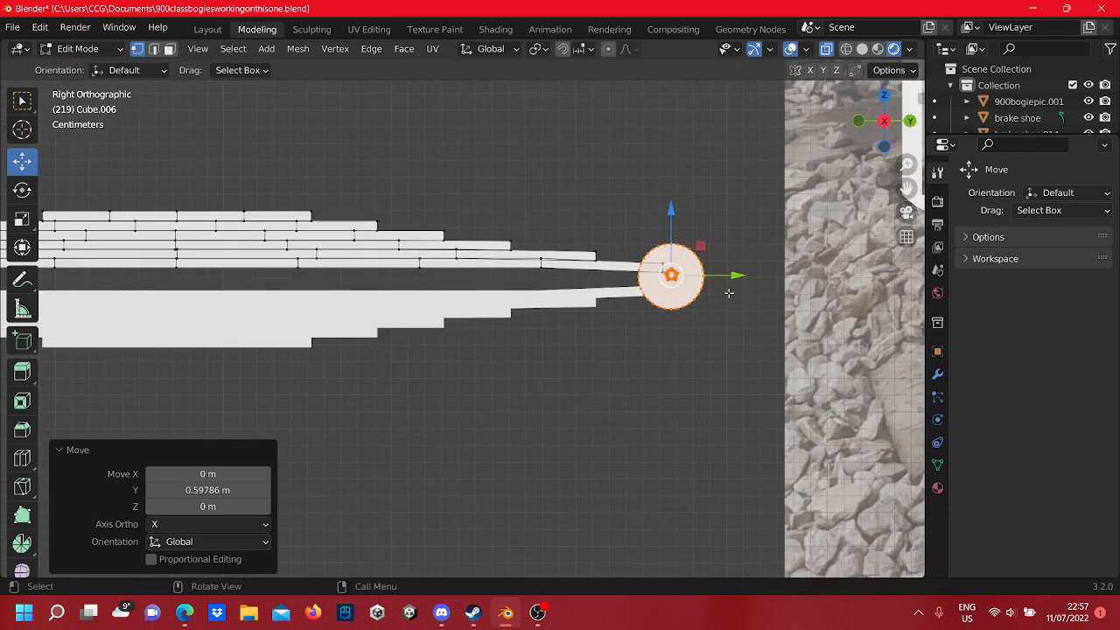
drag(730, 279, 720, 282)
shift+middle_drag(762, 287, 632, 311)
scroll(572, 323, up, 3)
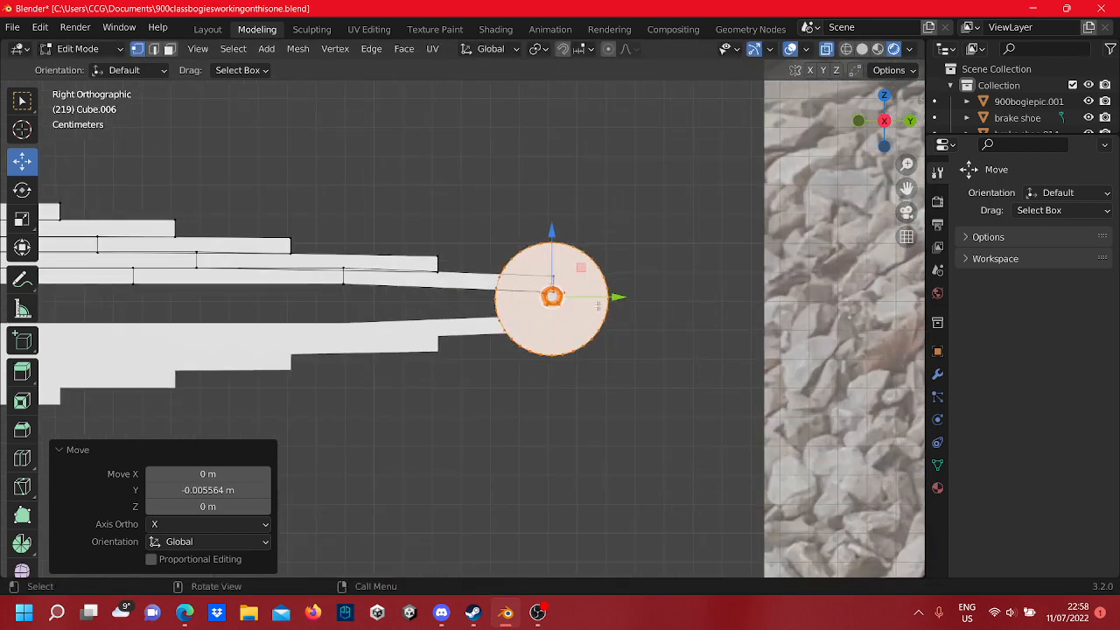
click(601, 295)
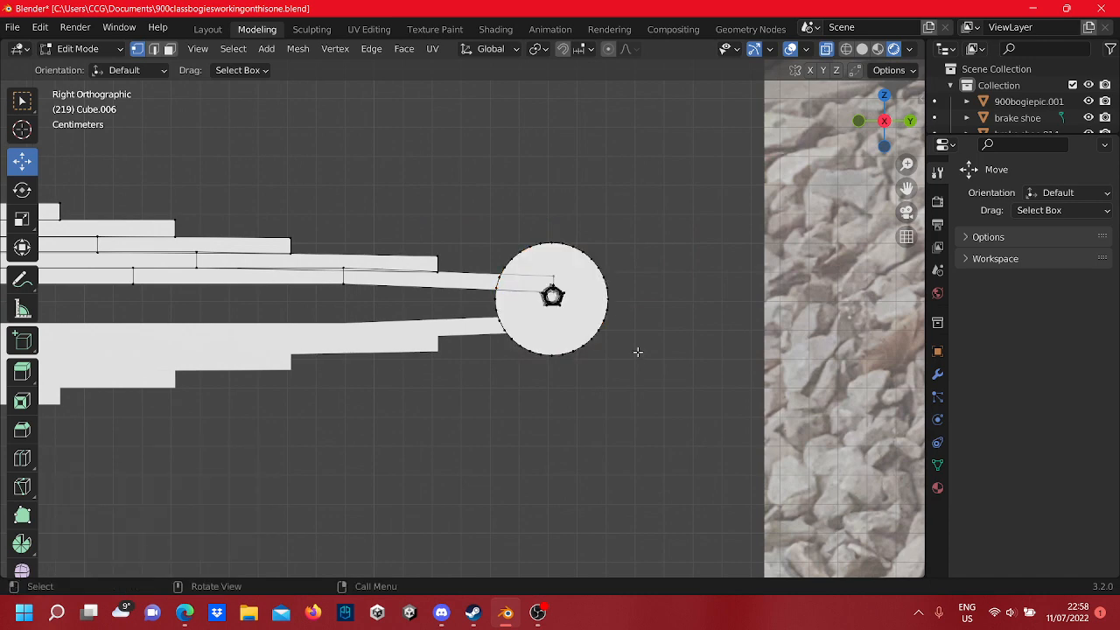
drag(638, 362, 535, 302)
key(Tab)
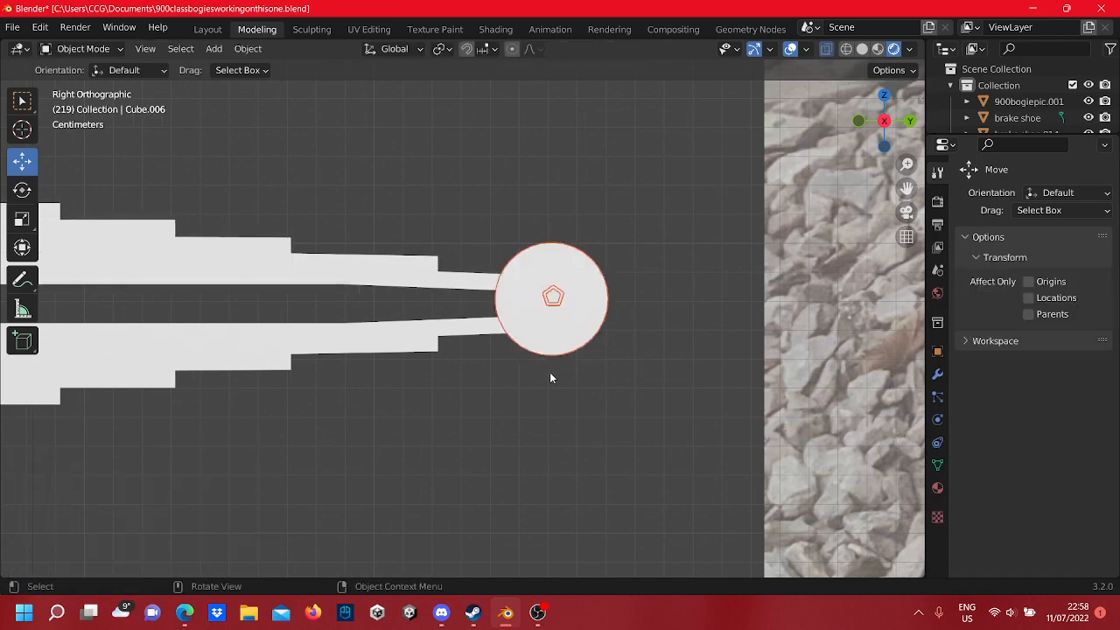
scroll(551, 378, down, 8)
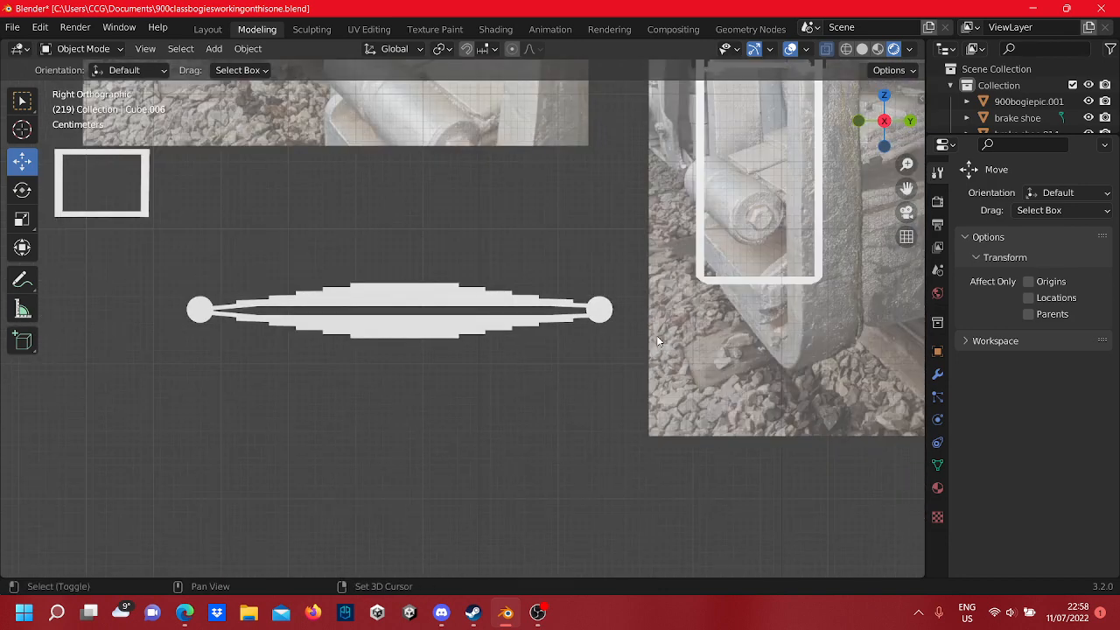
shift+middle_drag(622, 350, 560, 356)
shift+middle_drag(378, 397, 302, 410)
scroll(439, 381, up, 6)
key(Tab)
scroll(520, 401, up, 2)
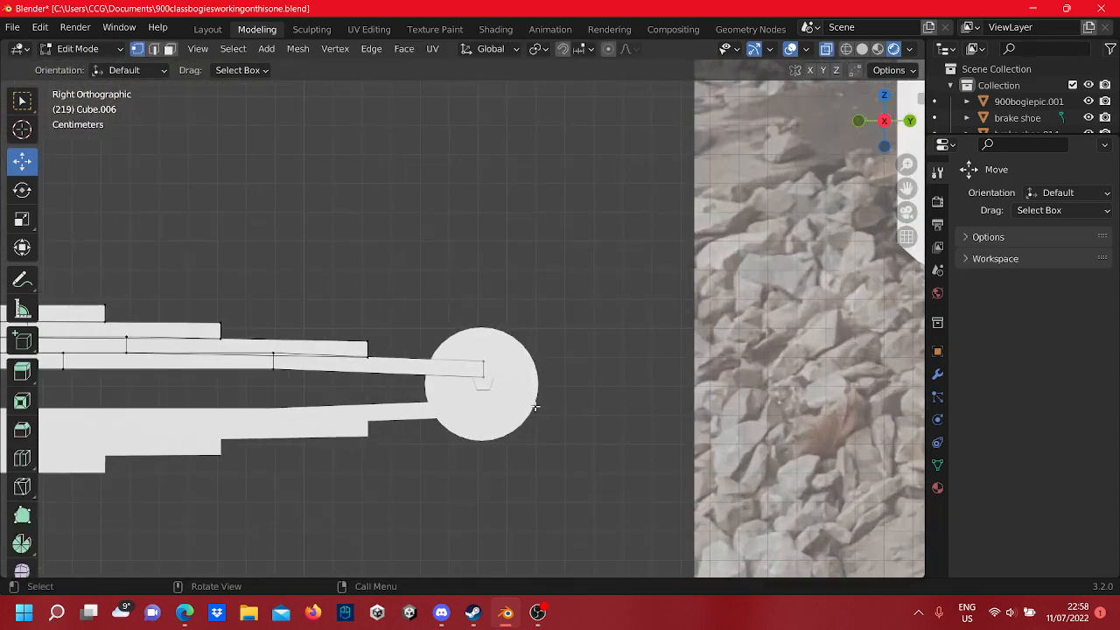
key(Tab)
scroll(517, 390, down, 3)
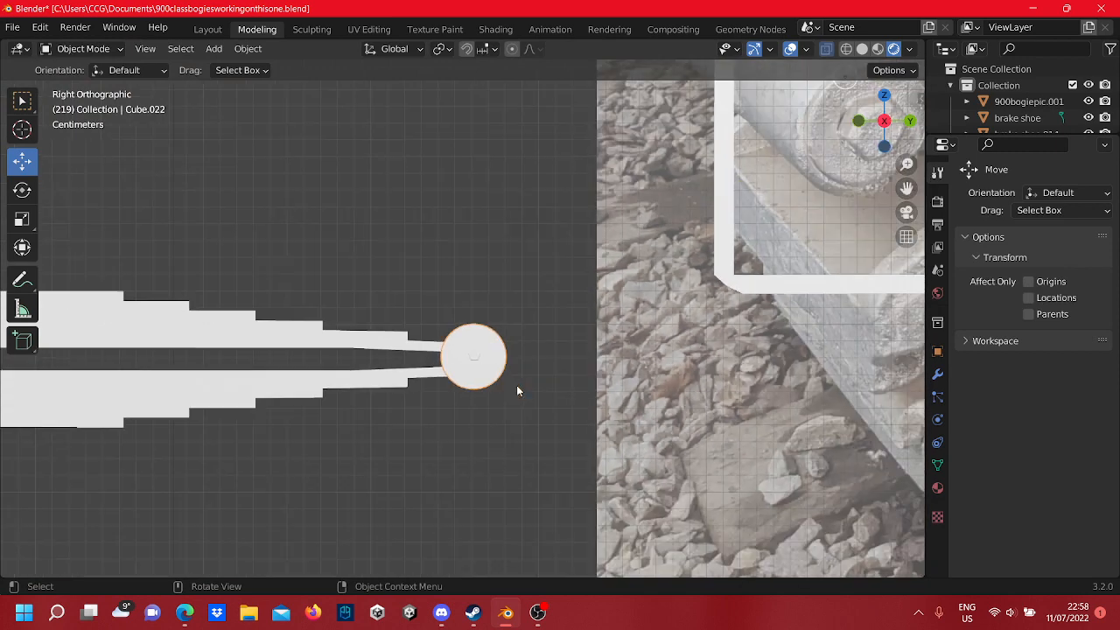
key(Tab)
drag(521, 407, 432, 307)
key(Tab)
scroll(505, 363, up, 3)
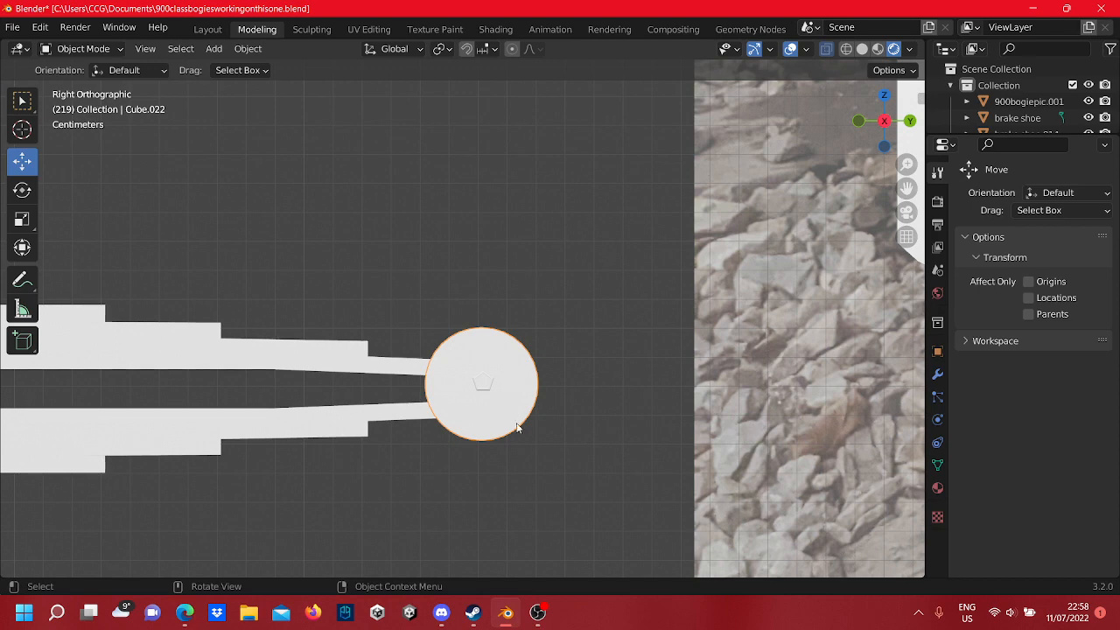
- Try selecting the end cylinder and its nuts as objects while excluding both leaf springs
drag(561, 463, 418, 250)
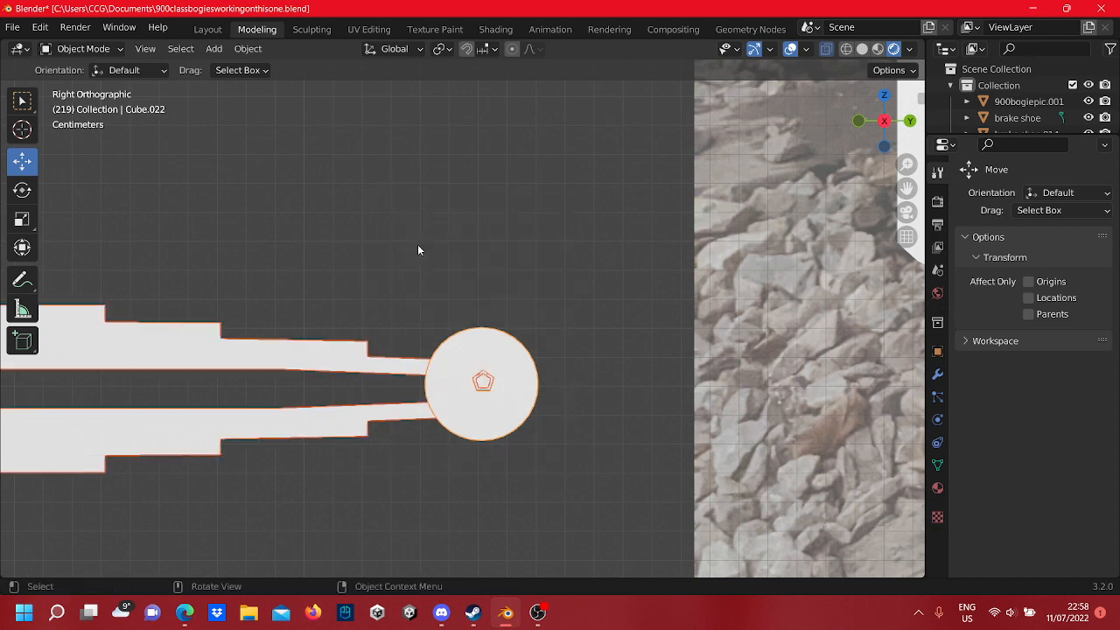
shift+click(343, 353)
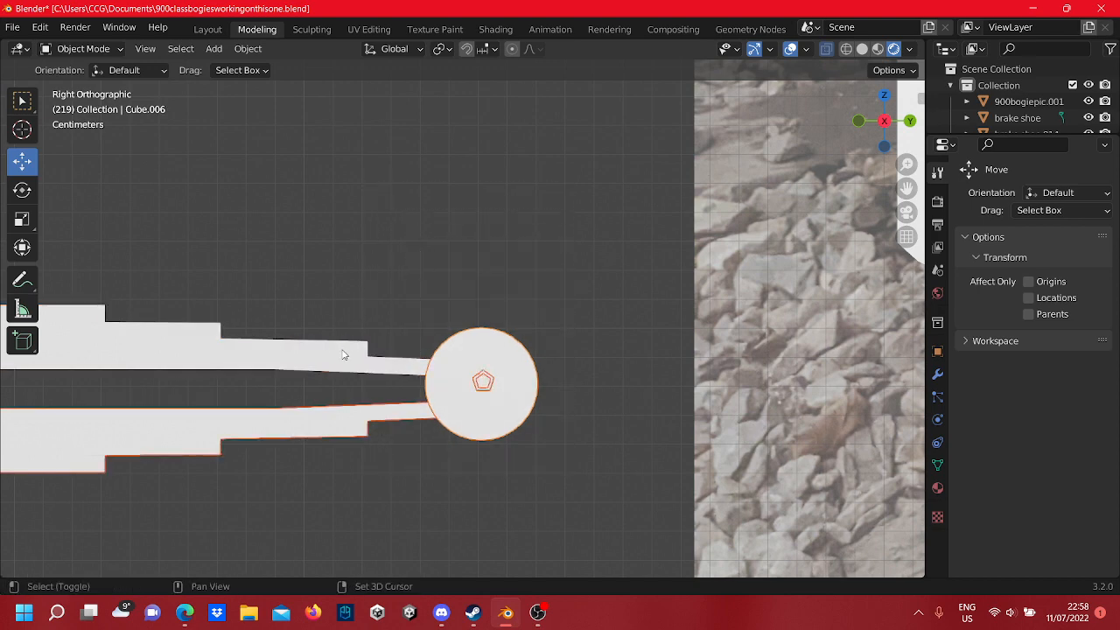
shift+click(369, 430)
scroll(503, 442, down, 3)
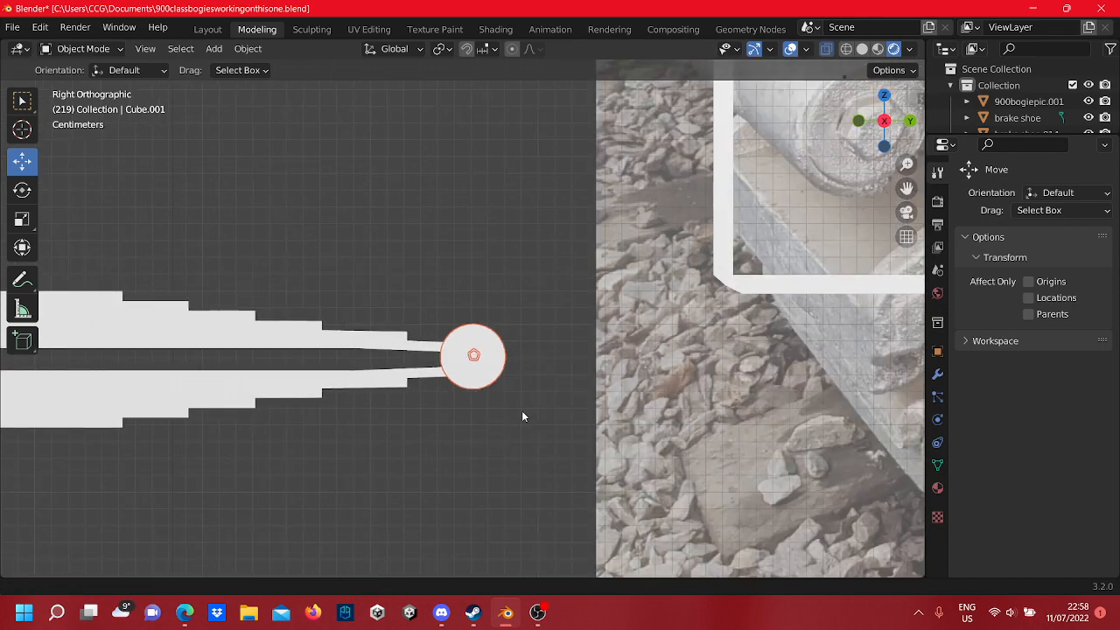
key(Tab)
key(Tab)
key(Tab)
key(Tab)
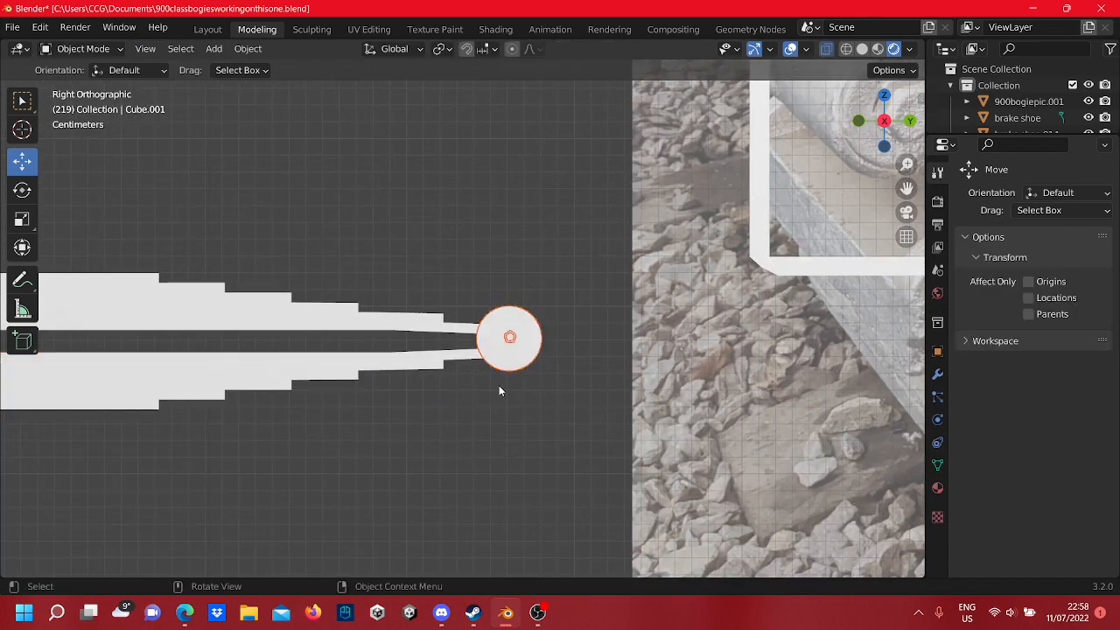
scroll(508, 378, down, 1)
middle_drag(514, 377, 248, 380)
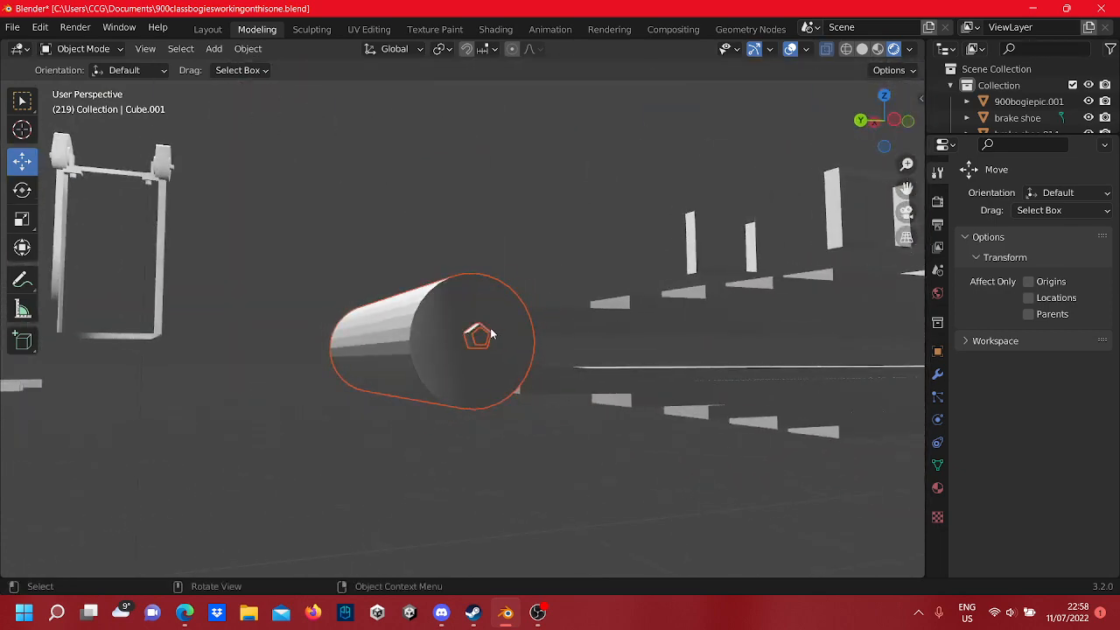
middle_drag(491, 335, 632, 362)
key(Tab)
scroll(632, 362, up, 4)
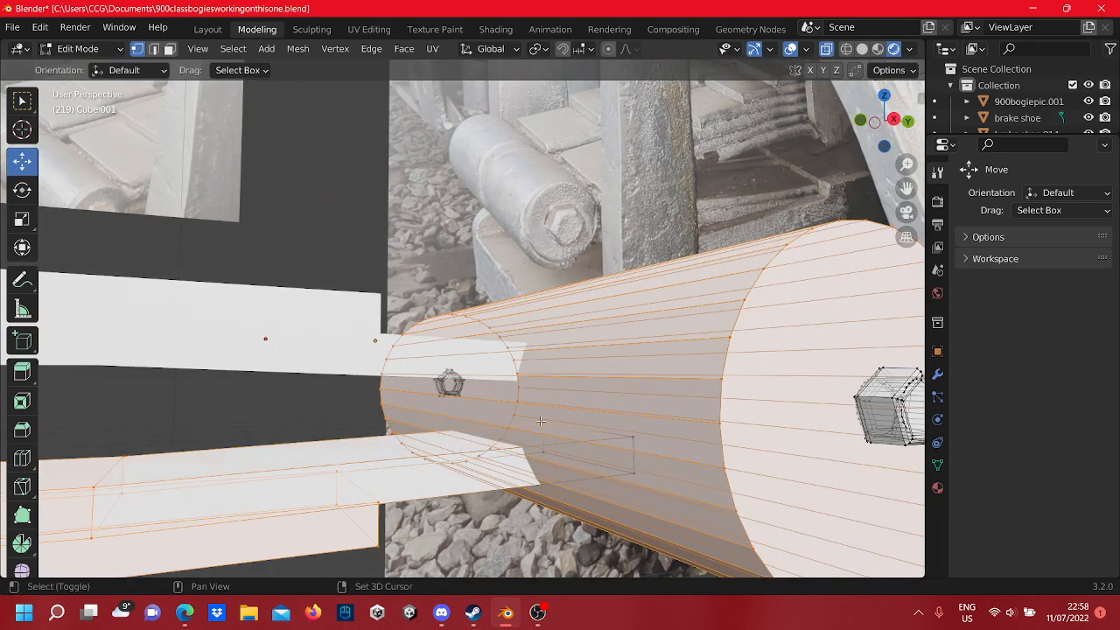
scroll(541, 421, down, 4)
middle_drag(540, 421, 501, 407)
scroll(490, 388, down, 2)
key(Tab)
key(Tab)
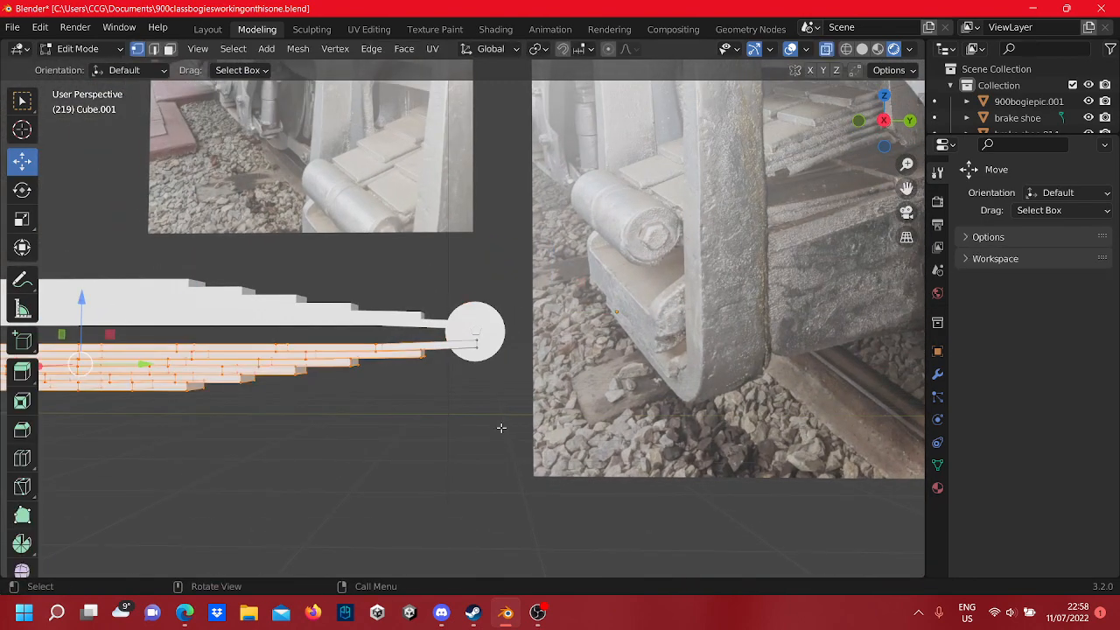
click(469, 432)
key(Tab)
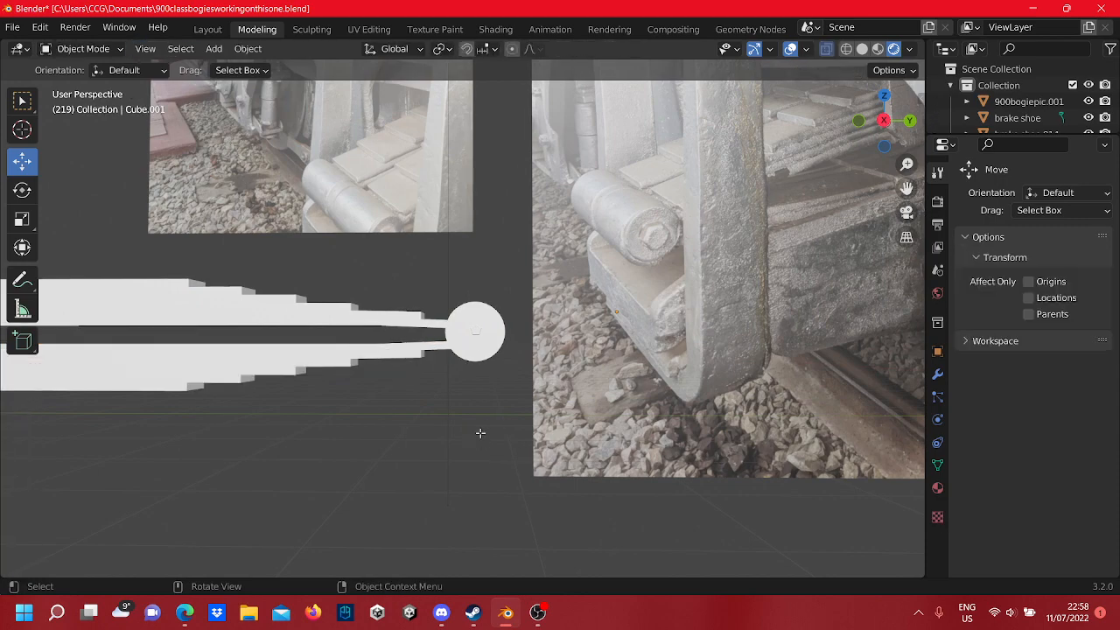
key(Tab)
key(Tab)
- Select the end cylinder in Object Mode and add the nuts on both of its faces to the selection
middle_drag(470, 417, 420, 427)
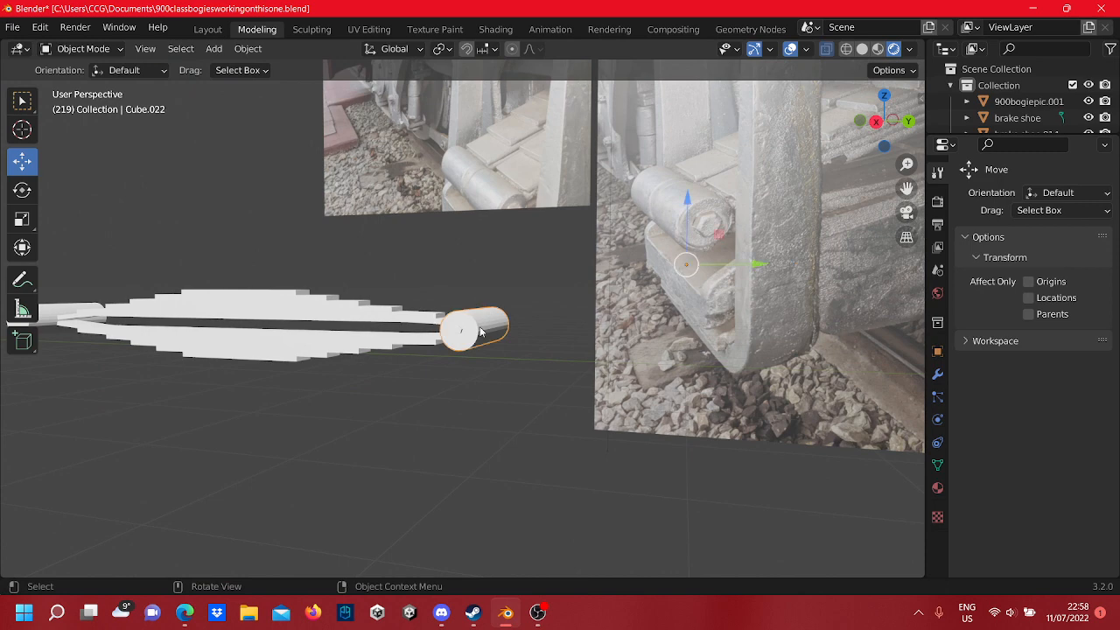
key(Tab)
scroll(464, 341, up, 5)
key(Tab)
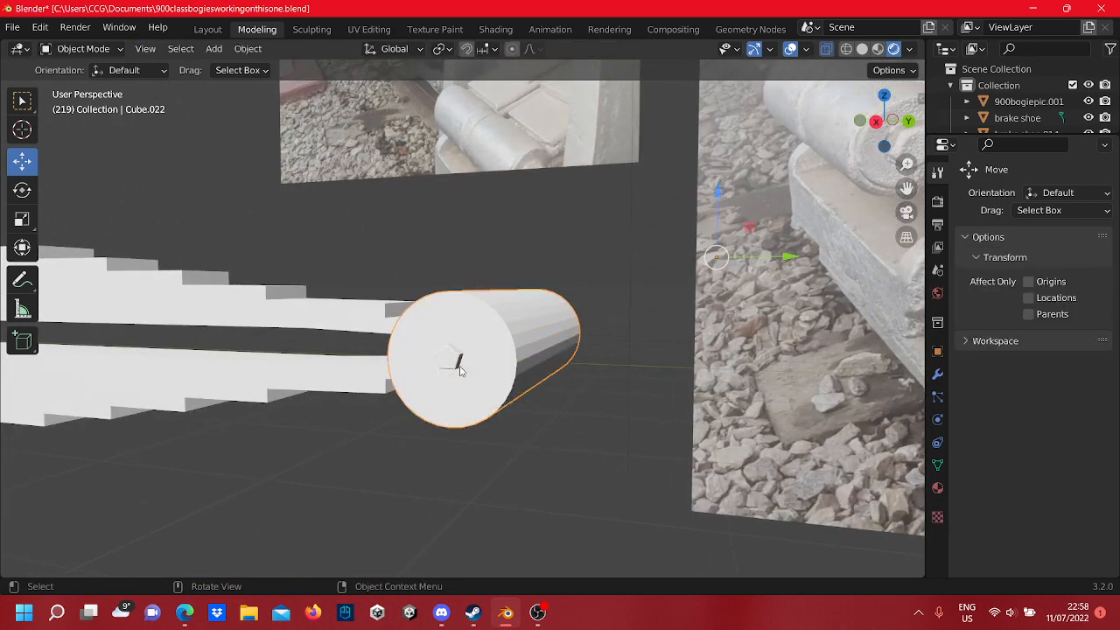
middle_drag(460, 370, 465, 367)
shift+click(469, 362)
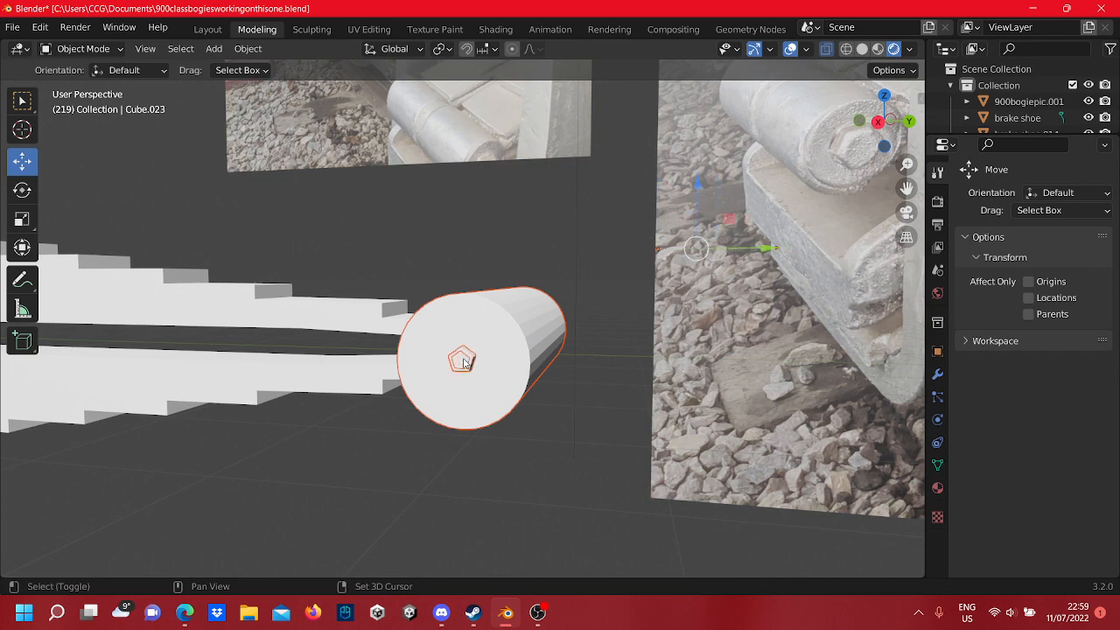
middle_drag(464, 362, 503, 349)
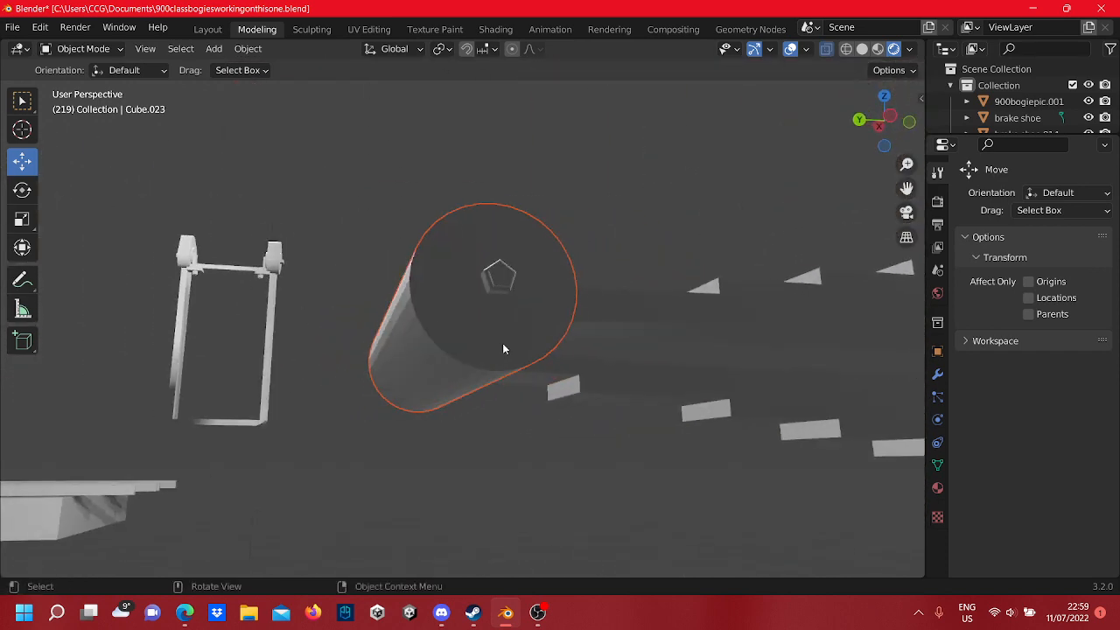
shift+click(497, 285)
middle_drag(499, 282, 550, 337)
- Enter Edit Mode for the cylinder and its two nuts and select all of their vertices
key(Tab)
scroll(546, 380, up, 2)
middle_drag(546, 379, 540, 381)
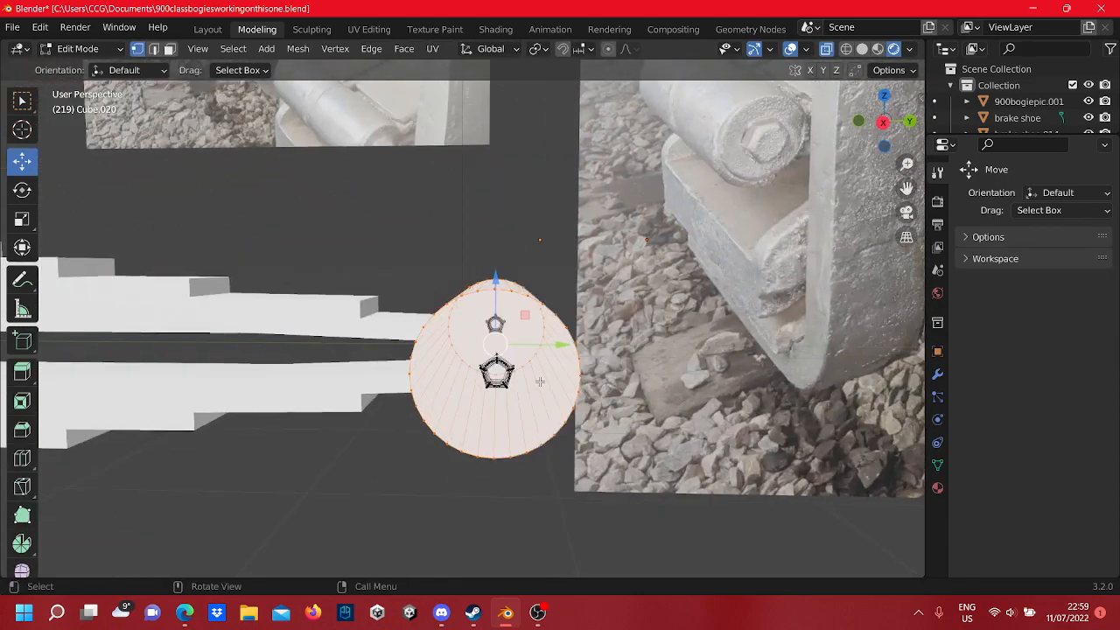
scroll(539, 382, down, 4)
drag(532, 393, 420, 263)
scroll(420, 263, up, 4)
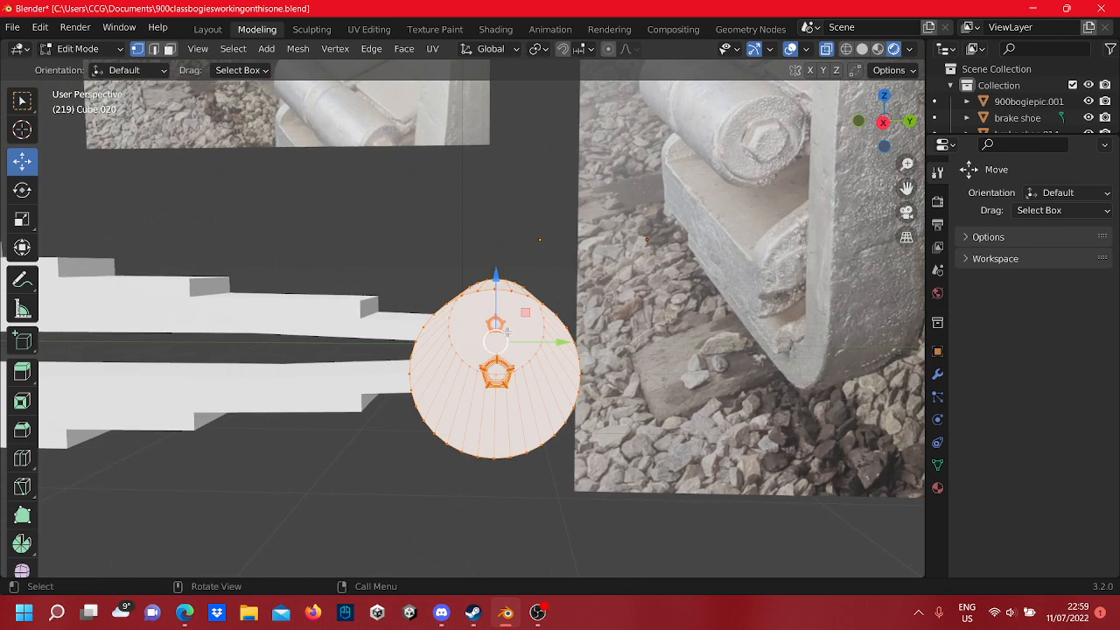
middle_drag(507, 333, 758, 232)
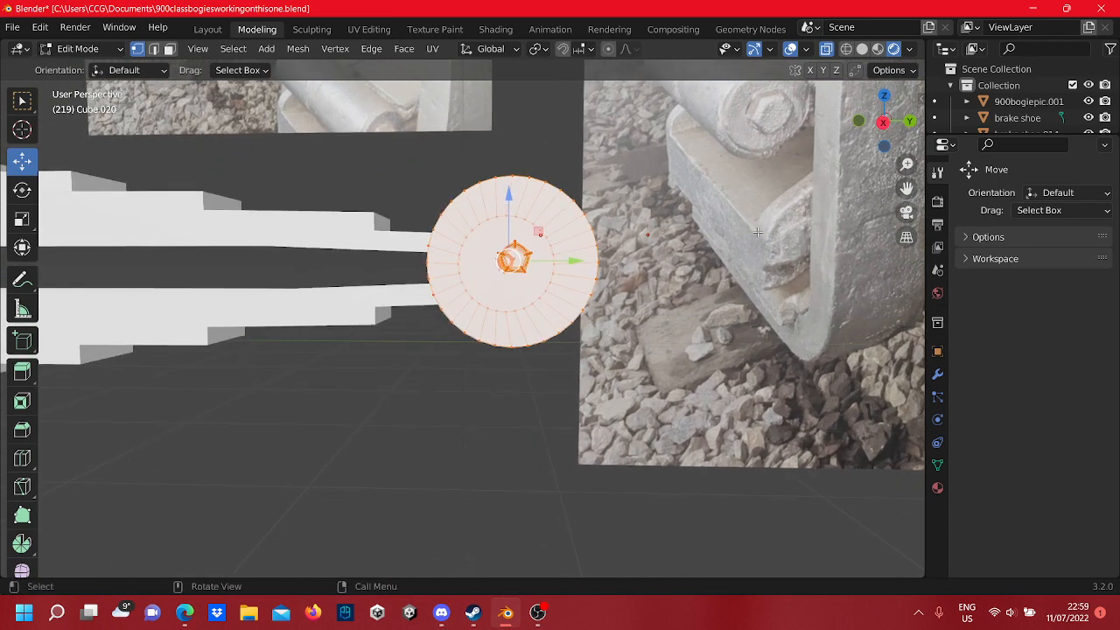
- Try shifting the cylinder and nut meshes slightly along Y and Z in the right view, and undo it
click(884, 124)
scroll(573, 248, up, 1)
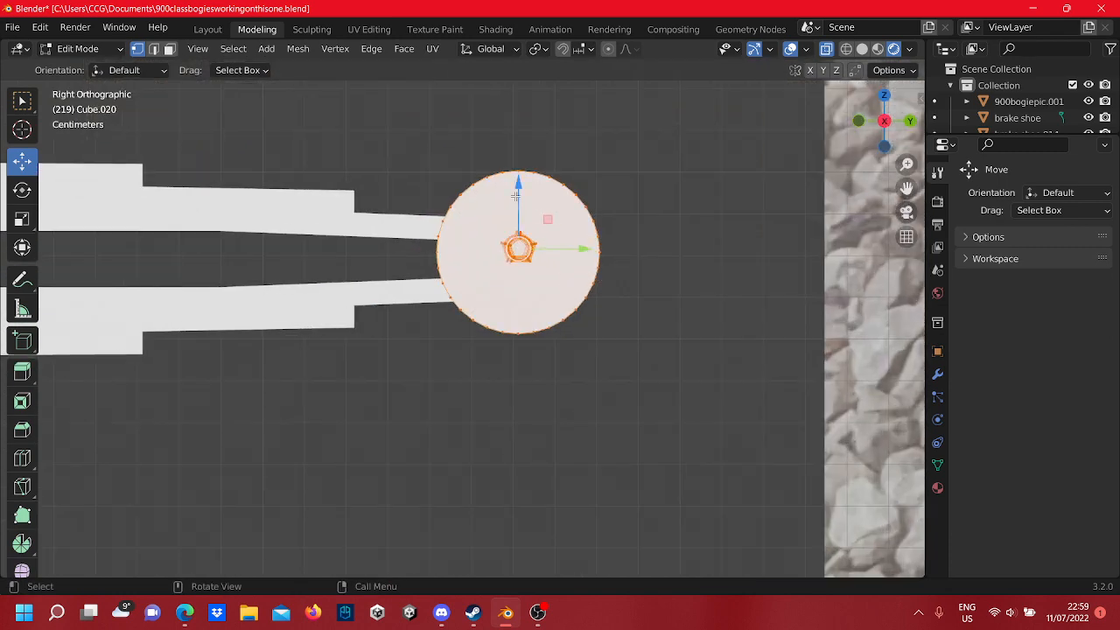
drag(527, 197, 518, 210)
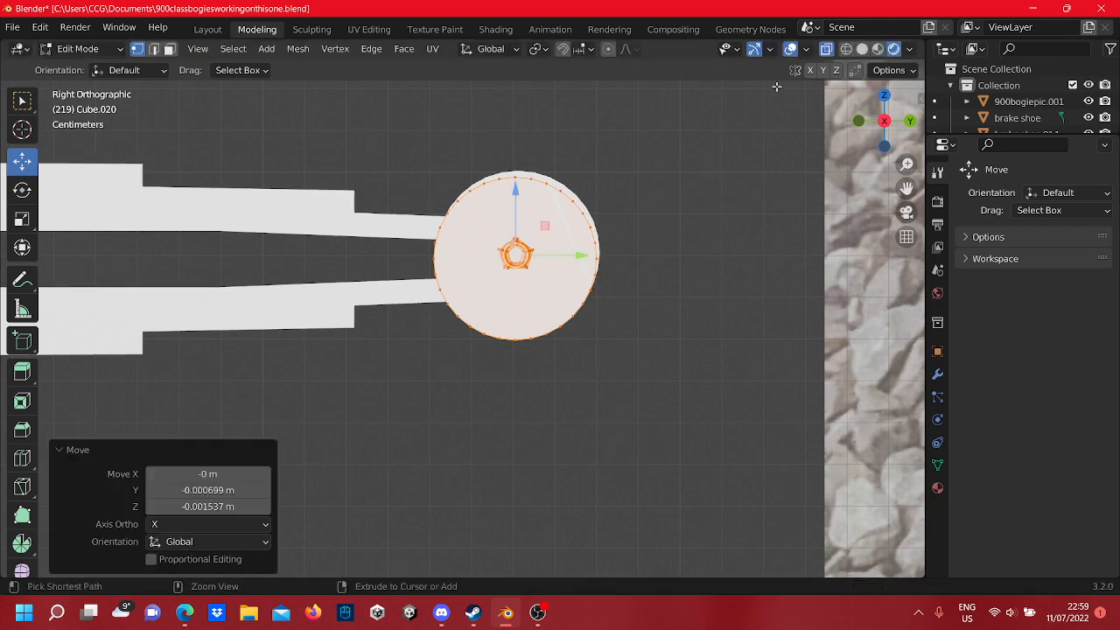
key(ctrl+z)
- Switch the viewport to wireframe and try lowering the cylinder and nut meshes along Z, undoing that move
click(846, 49)
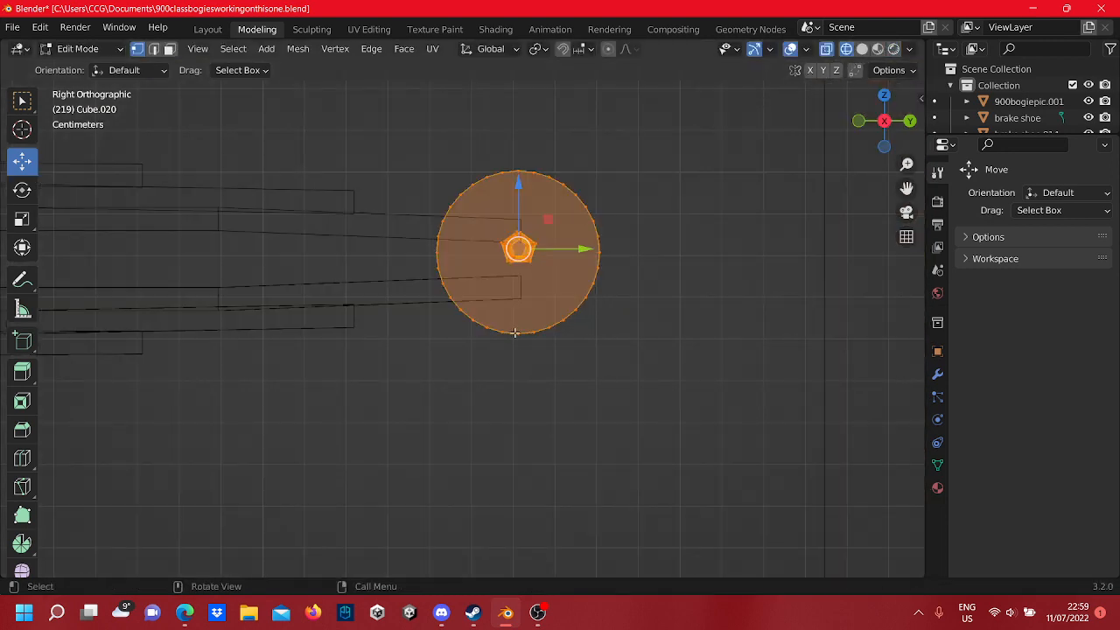
drag(680, 412, 389, 104)
drag(512, 180, 522, 381)
key(ctrl+z)
- Reselect the whole cylinder and nut meshes and move them 0.049748 m along Y, away from the leaf springs
click(628, 327)
middle_drag(638, 315, 560, 335)
drag(590, 380, 411, 161)
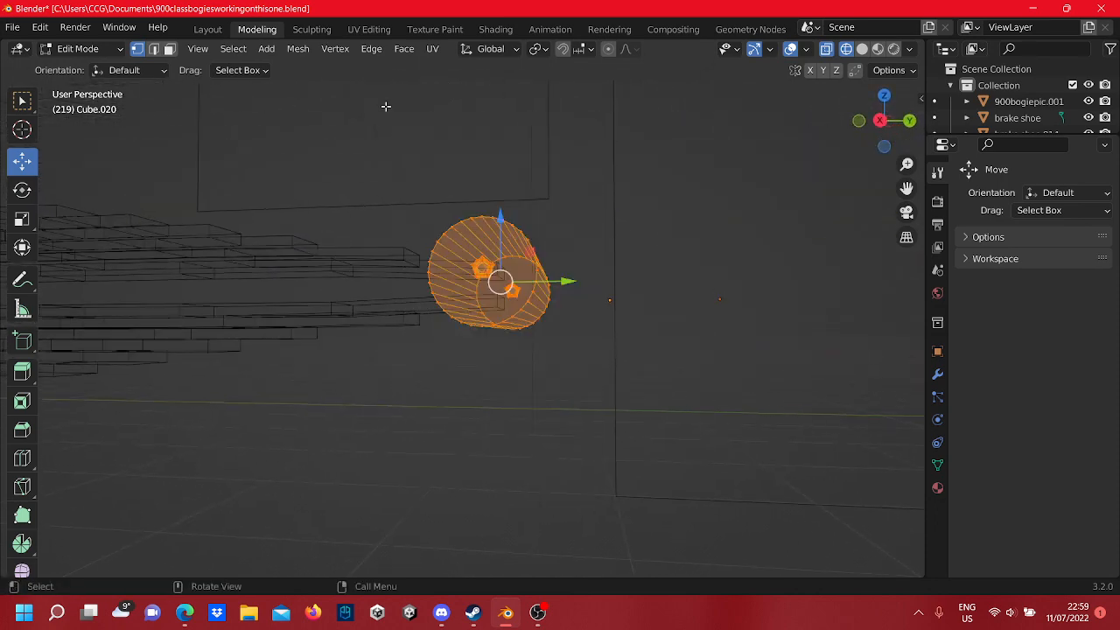
click(880, 120)
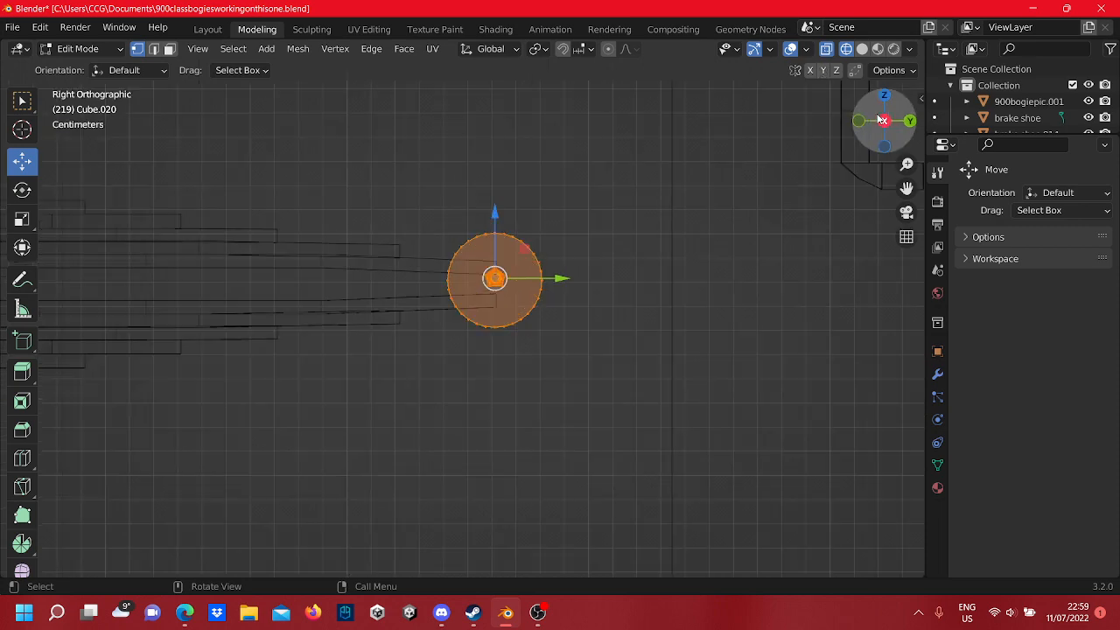
scroll(566, 293, up, 3)
shift+middle_drag(566, 293, 552, 291)
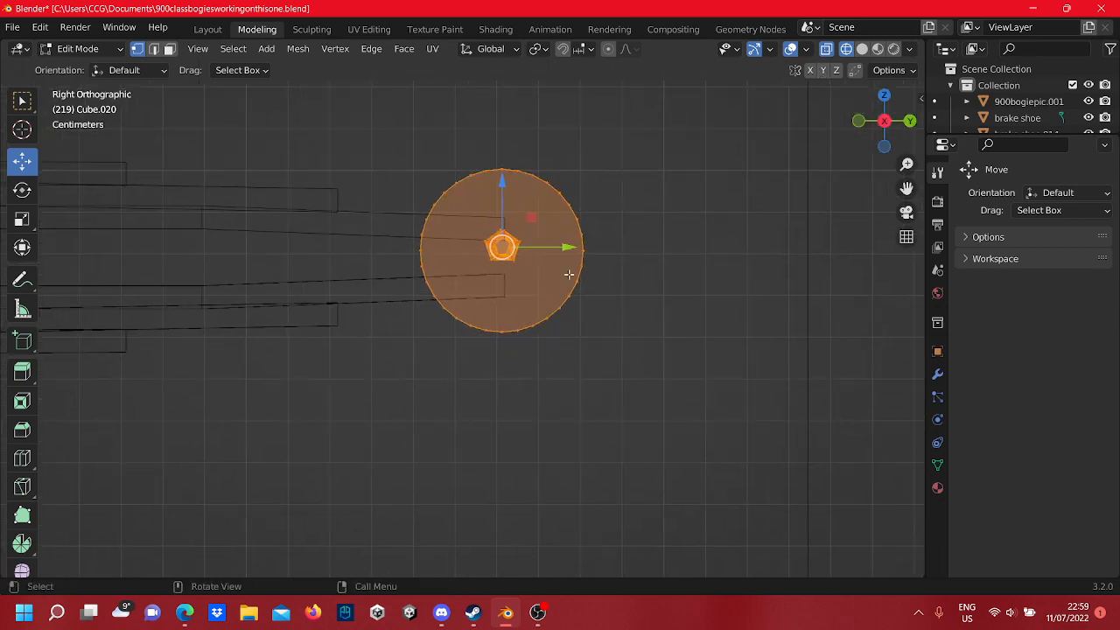
drag(554, 244, 765, 249)
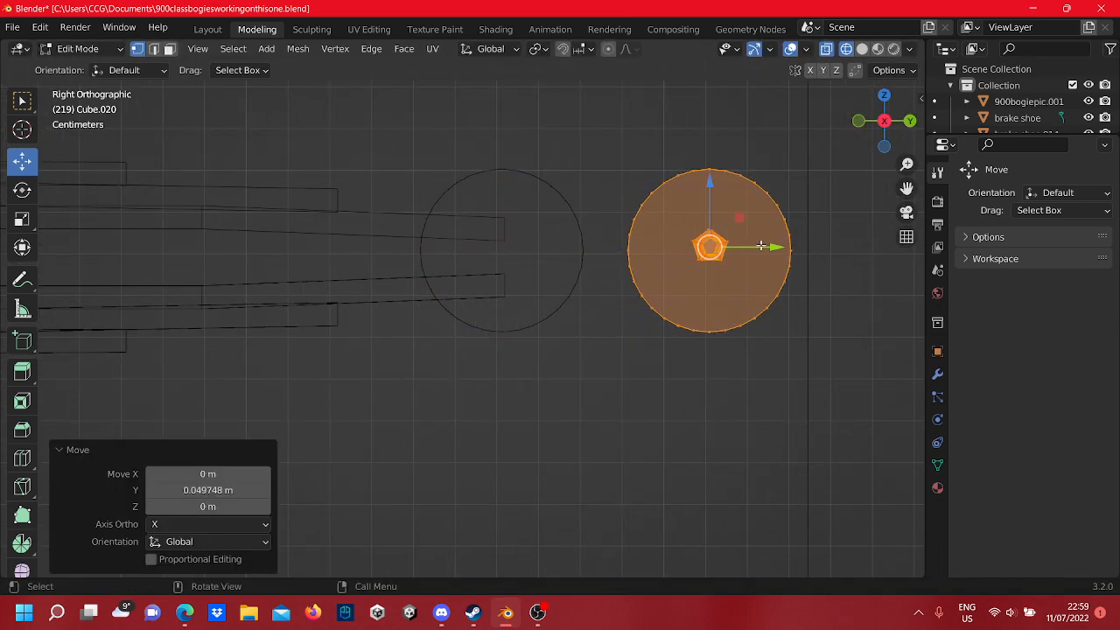
- Delete the extra cylinder without nuts that overlaps the leaf springs' ends
scroll(600, 186, down, 3)
middle_drag(600, 186, 560, 240)
key(Tab)
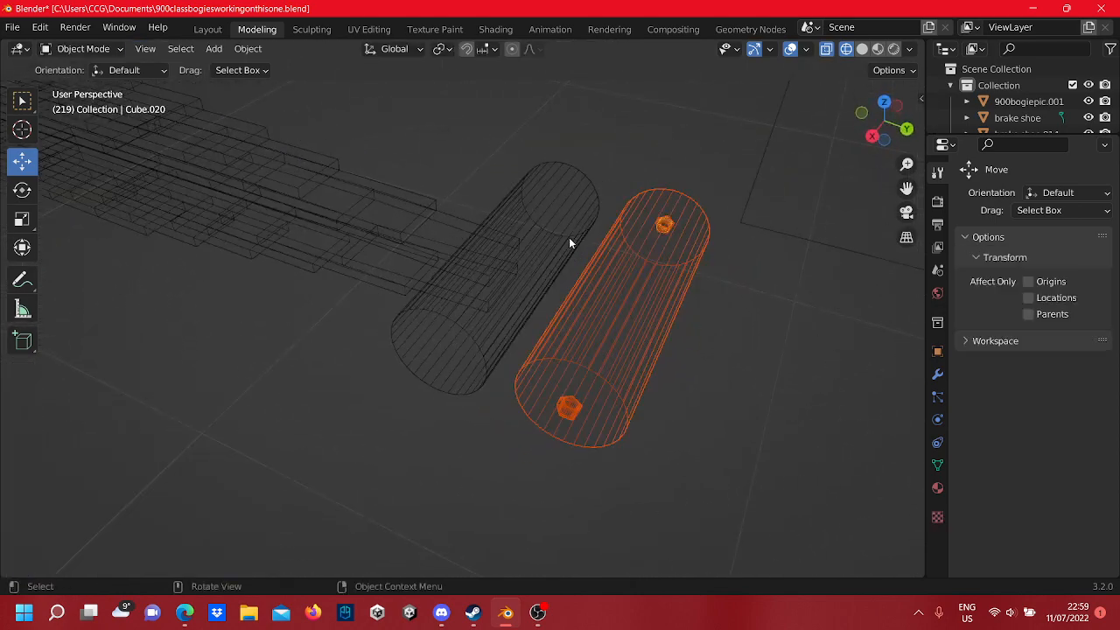
click(562, 223)
right_click(561, 223)
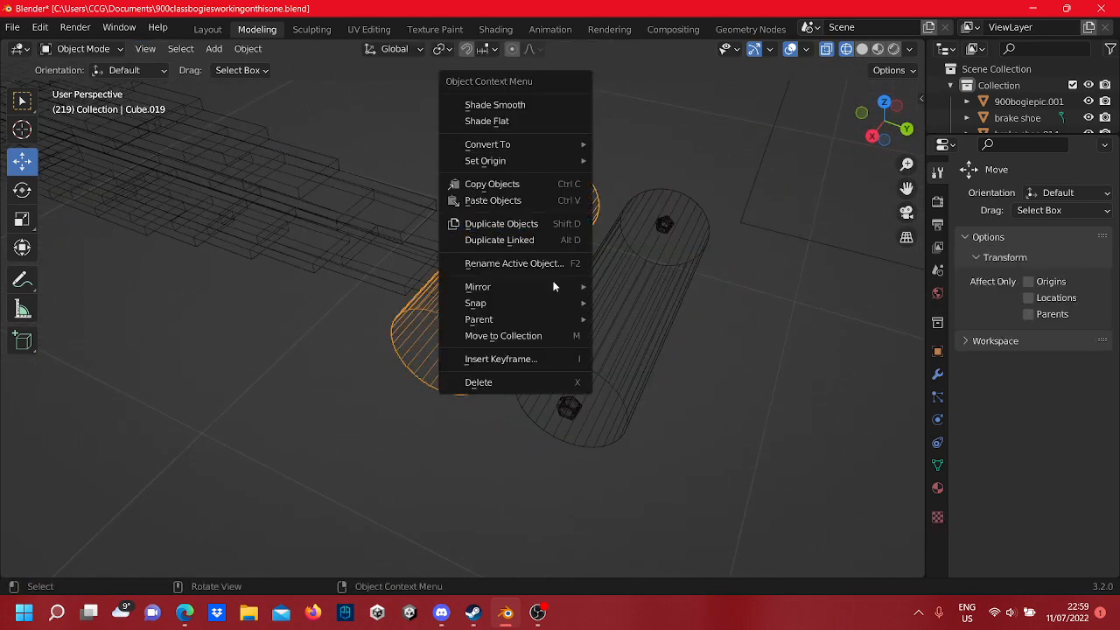
click(560, 374)
middle_drag(560, 381, 555, 340)
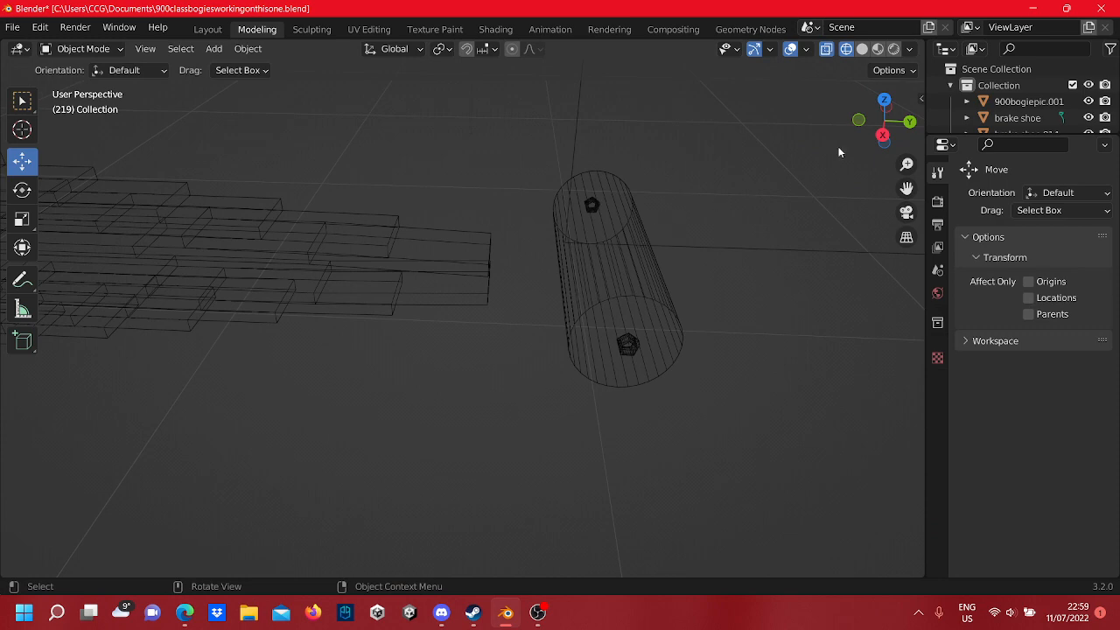
click(888, 136)
scroll(509, 337, up, 4)
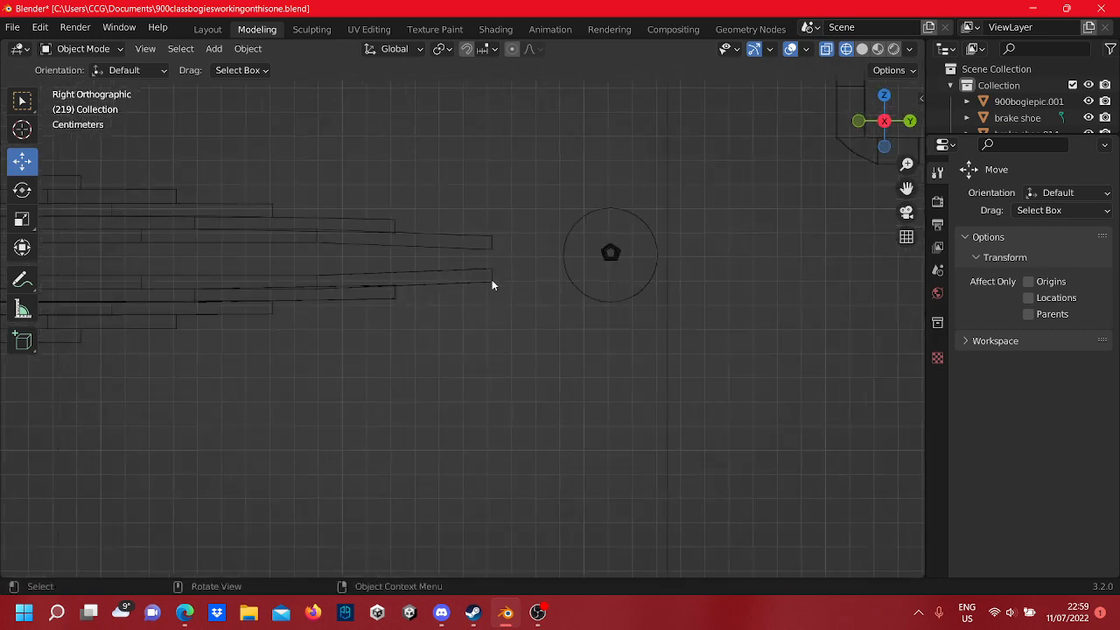
- Select the upper and lower leaf springs and move their whole meshes 0.009013 m along Z in Edit Mode
click(493, 332)
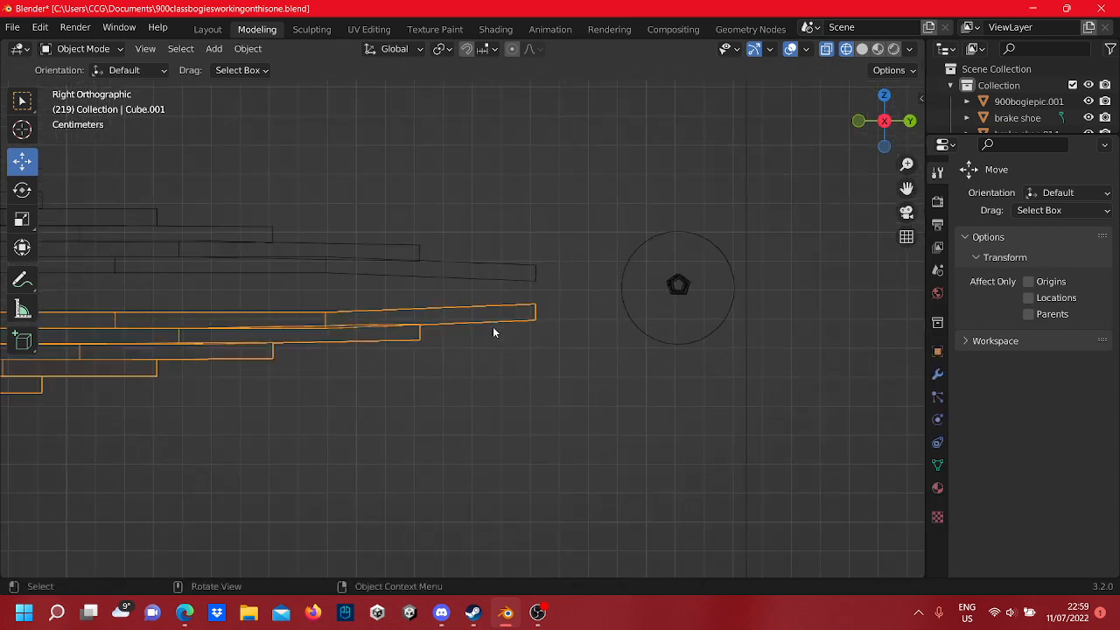
shift+middle_drag(483, 313, 518, 344)
scroll(384, 278, up, 2)
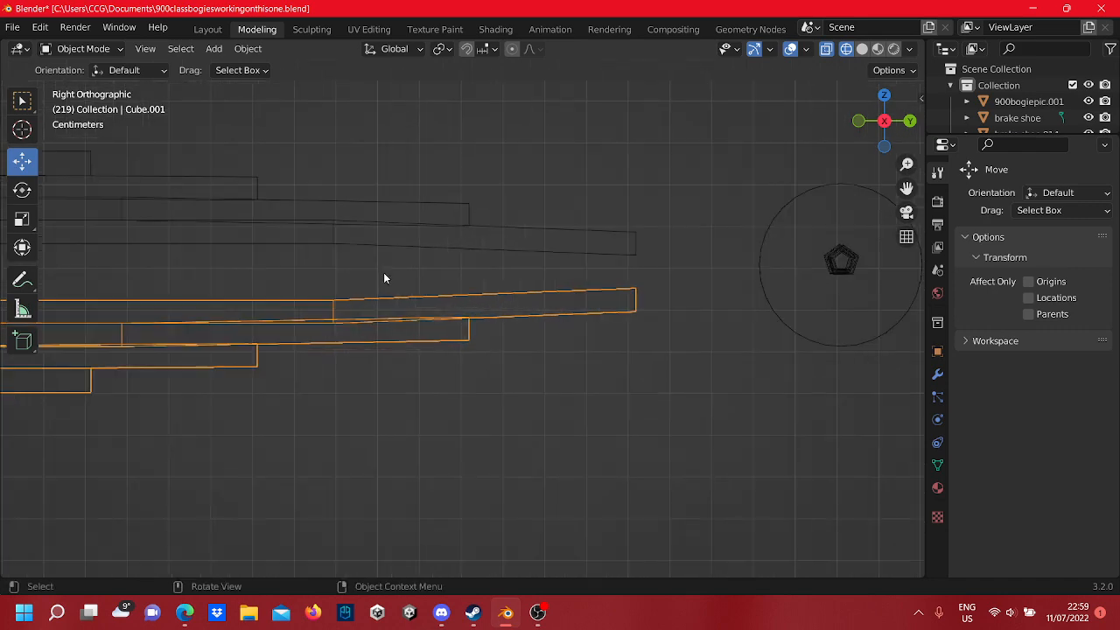
shift+middle_drag(505, 295, 406, 272)
shift+click(403, 256)
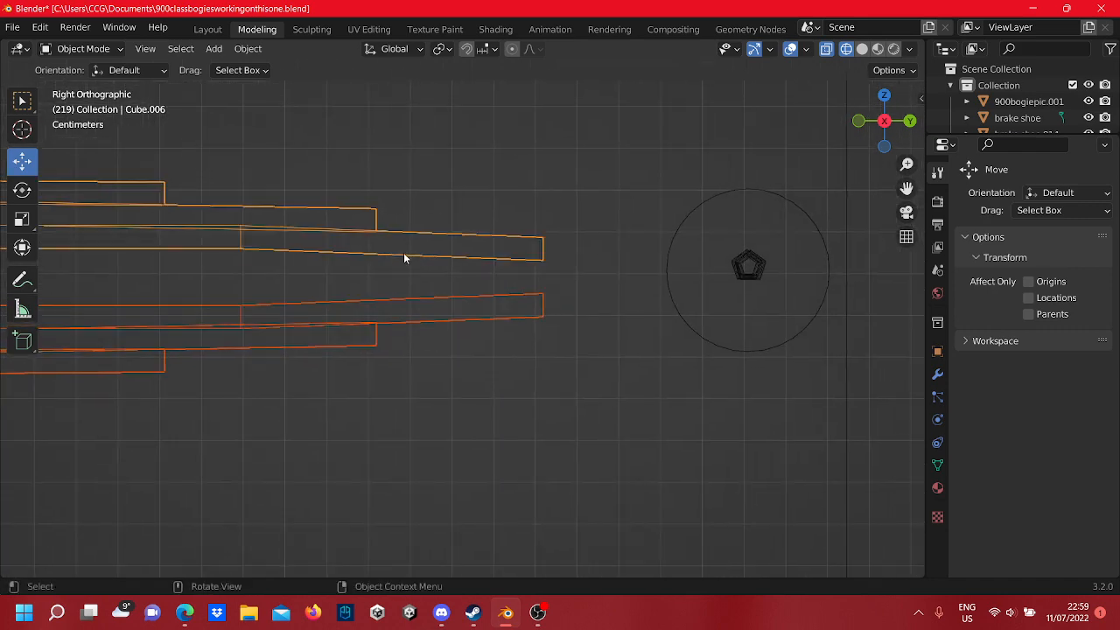
scroll(259, 261, down, 4)
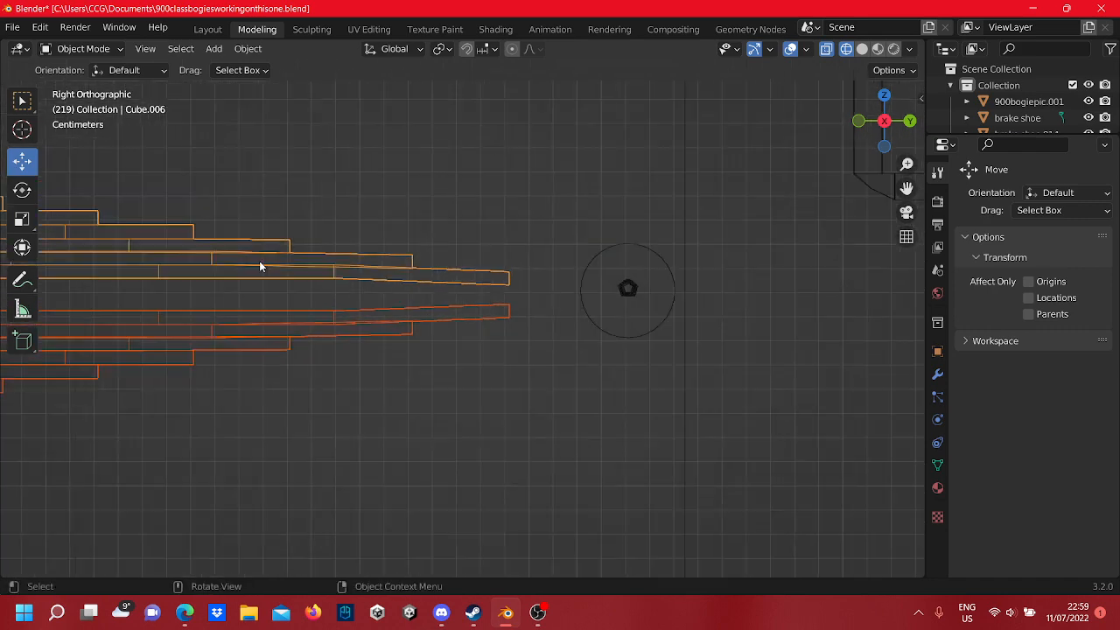
key(Tab)
scroll(492, 377, down, 2)
drag(523, 389, 166, 250)
scroll(482, 317, up, 5)
scroll(482, 318, down, 4)
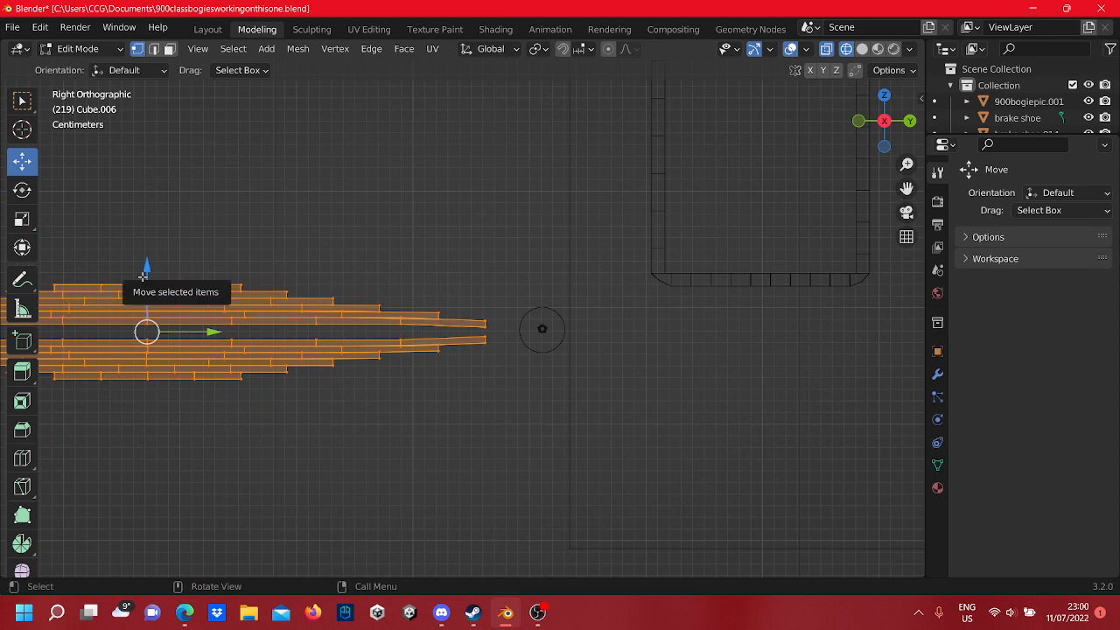
drag(143, 277, 141, 262)
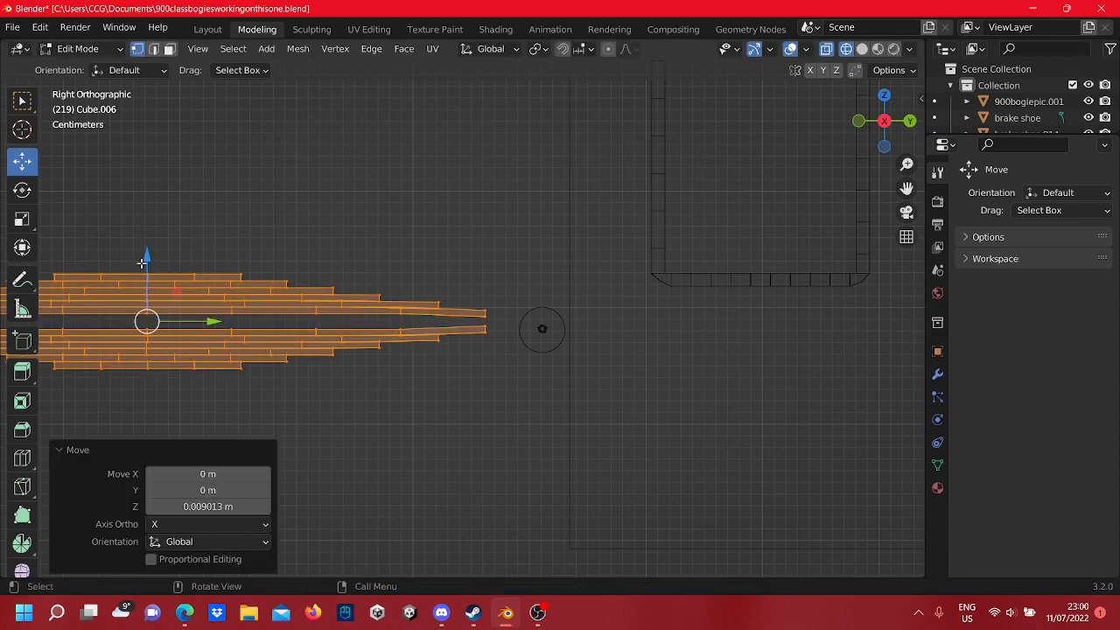
- Shift both leaf spring meshes -0.003004 m along Y and return to Object Mode
drag(204, 321, 199, 321)
scroll(478, 393, up, 4)
scroll(624, 395, down, 5)
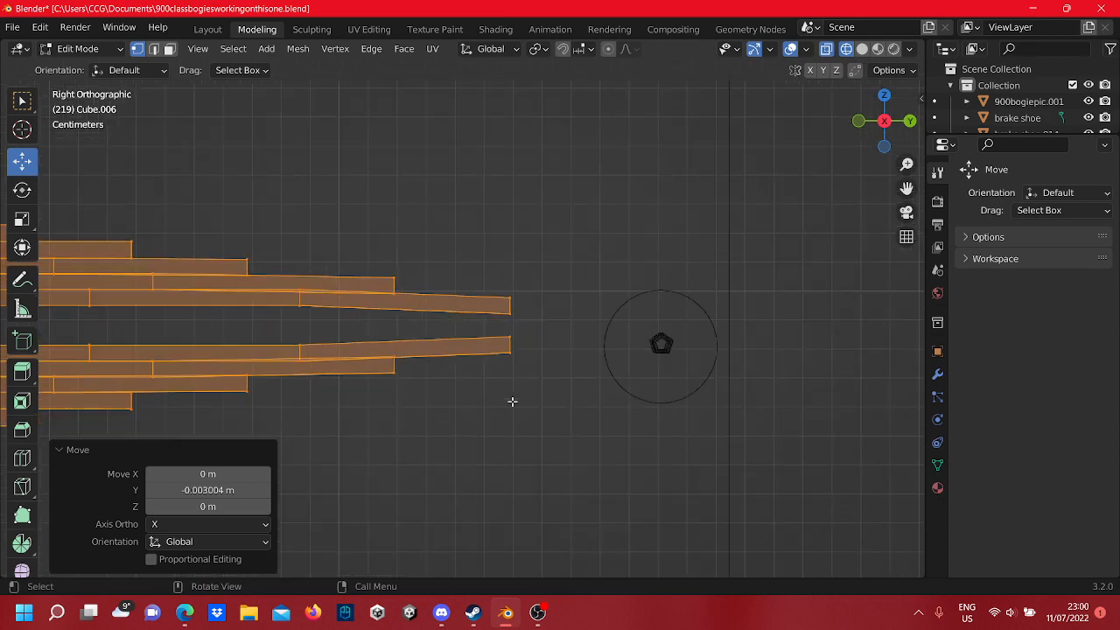
key(Tab)
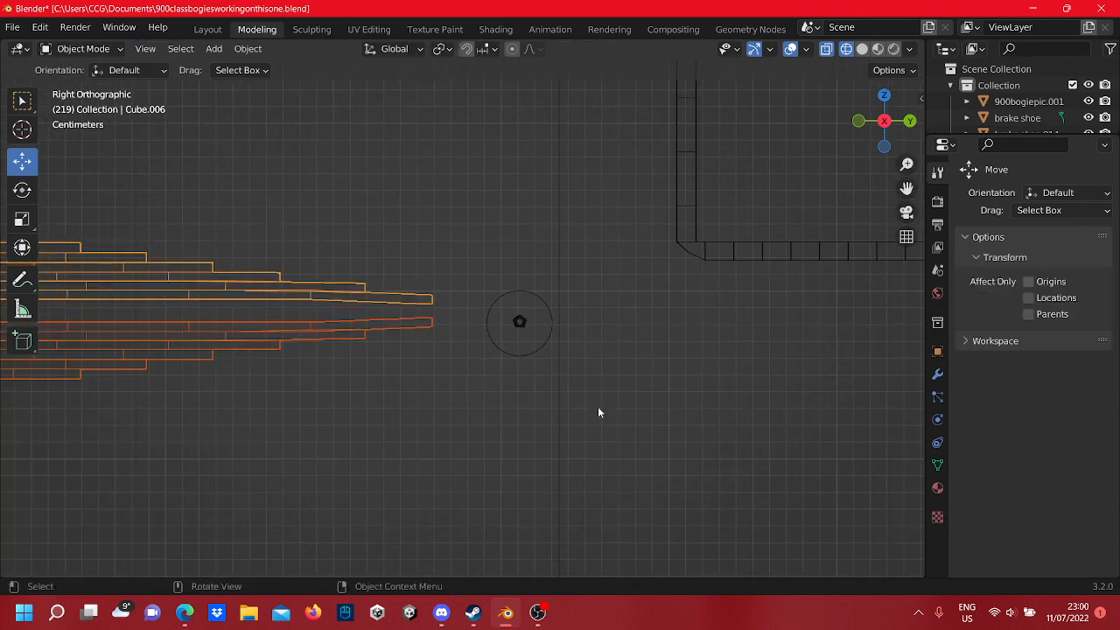
drag(597, 406, 502, 280)
drag(527, 383, 483, 273)
shift+middle_drag(448, 278, 536, 310)
key(Tab)
click(545, 391)
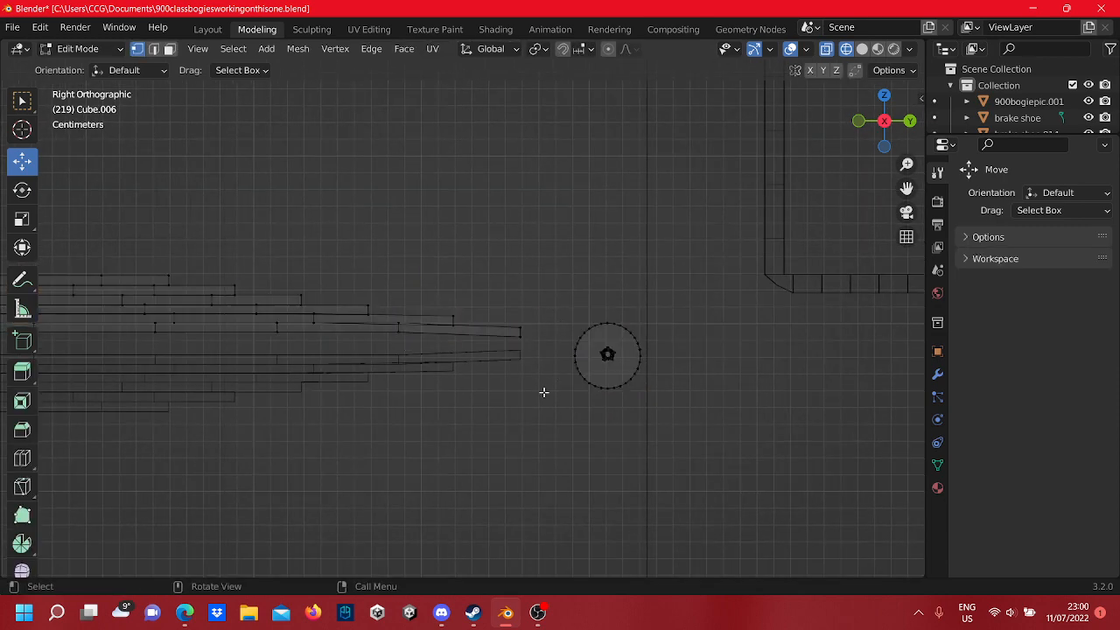
shift+middle_drag(568, 386, 429, 297)
key(Tab)
key(Tab)
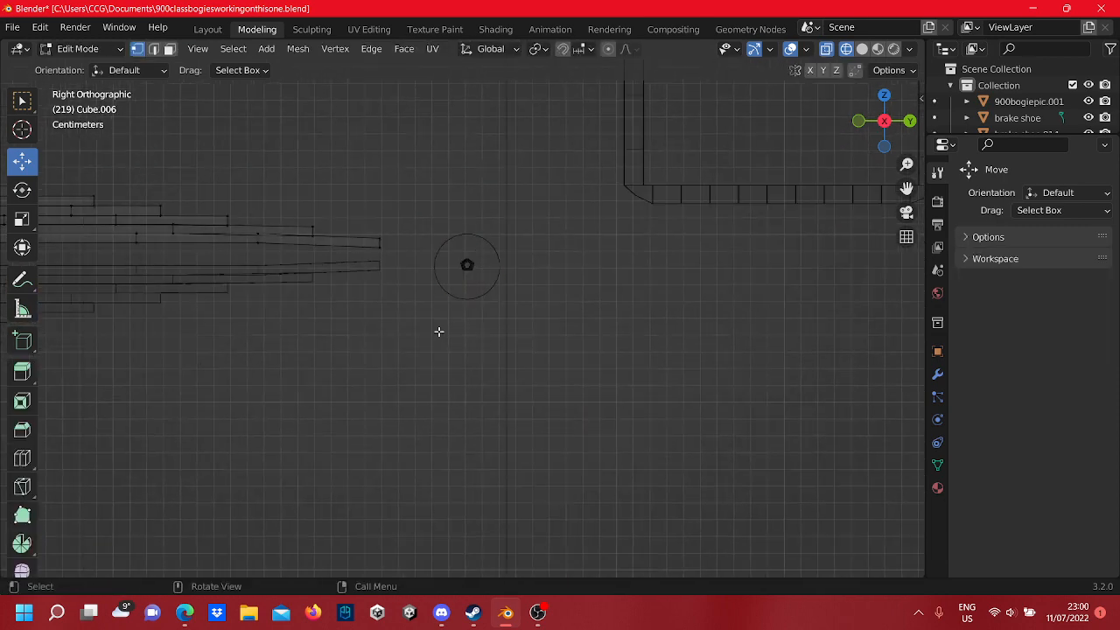
key(Tab)
- Open the cylinder beside the leaf springs' +Y ends together with its nuts for mesh editing
drag(481, 354, 429, 238)
scroll(471, 264, up, 3)
scroll(470, 262, up, 1)
key(Tab)
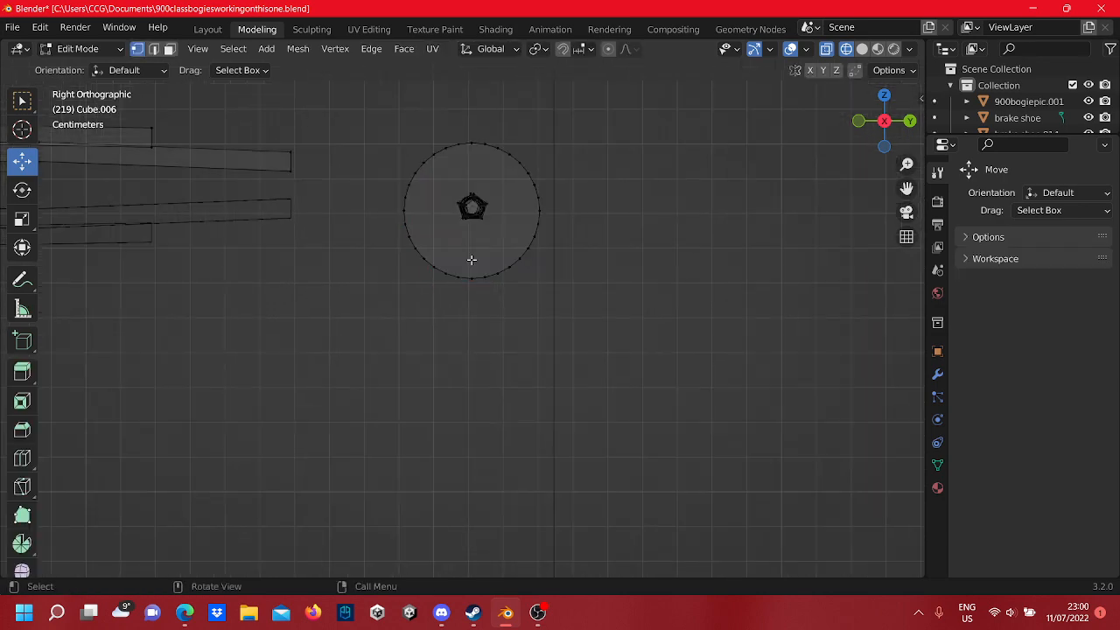
key(Tab)
shift+middle_drag(470, 260, 459, 338)
scroll(460, 333, up, 4)
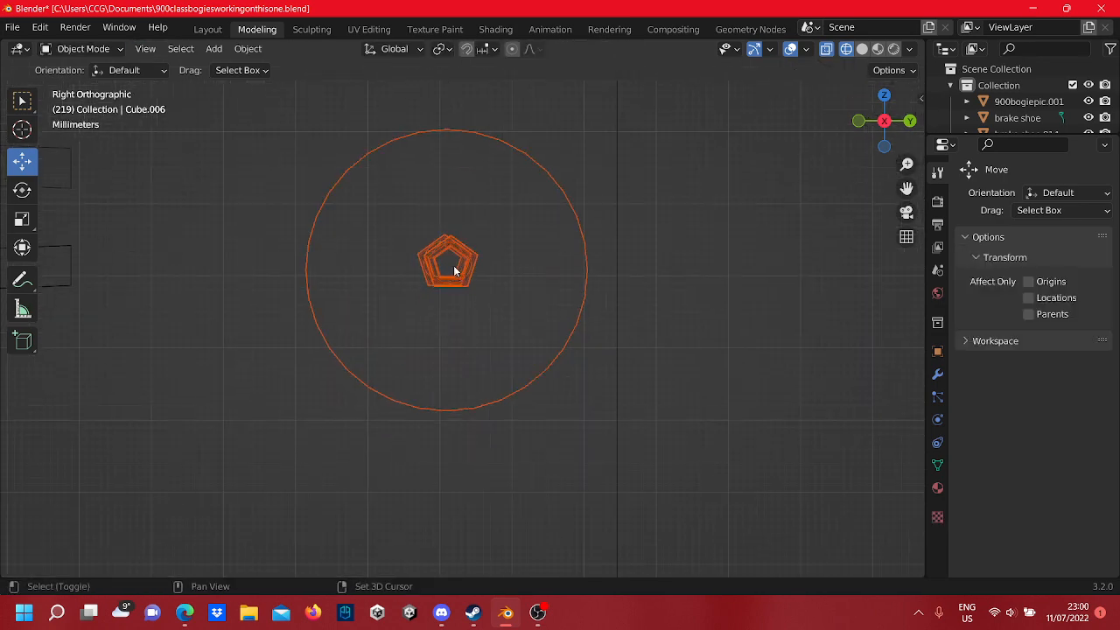
shift+click(453, 265)
scroll(443, 320, down, 2)
key(Tab)
scroll(464, 328, down, 5)
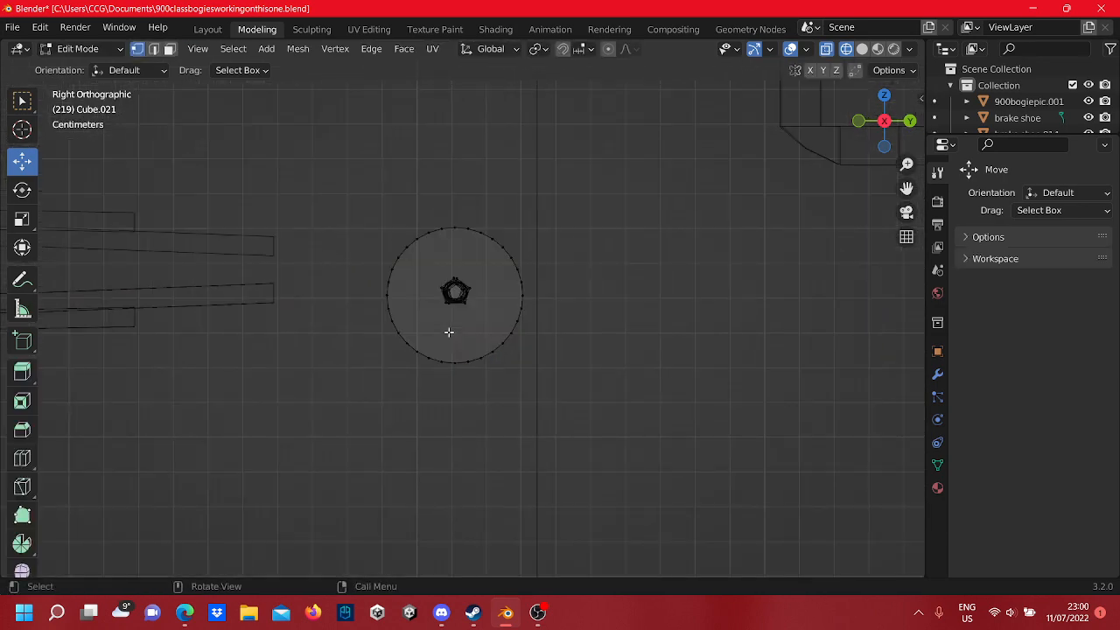
- Raise the entire cylinder and nut meshes, move them -0.053028 m along Y onto the spring tips, and fine-tune Z by -0.002965 m
drag(528, 389, 373, 205)
shift+middle_drag(455, 283, 536, 302)
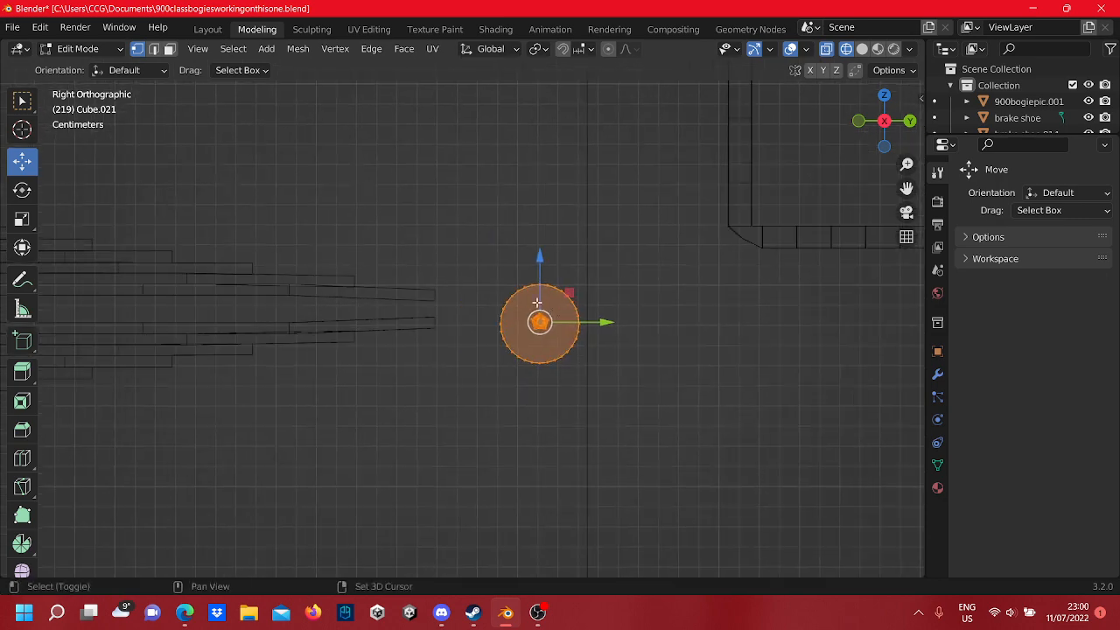
drag(541, 281, 547, 252)
drag(590, 307, 483, 324)
scroll(472, 270, up, 8)
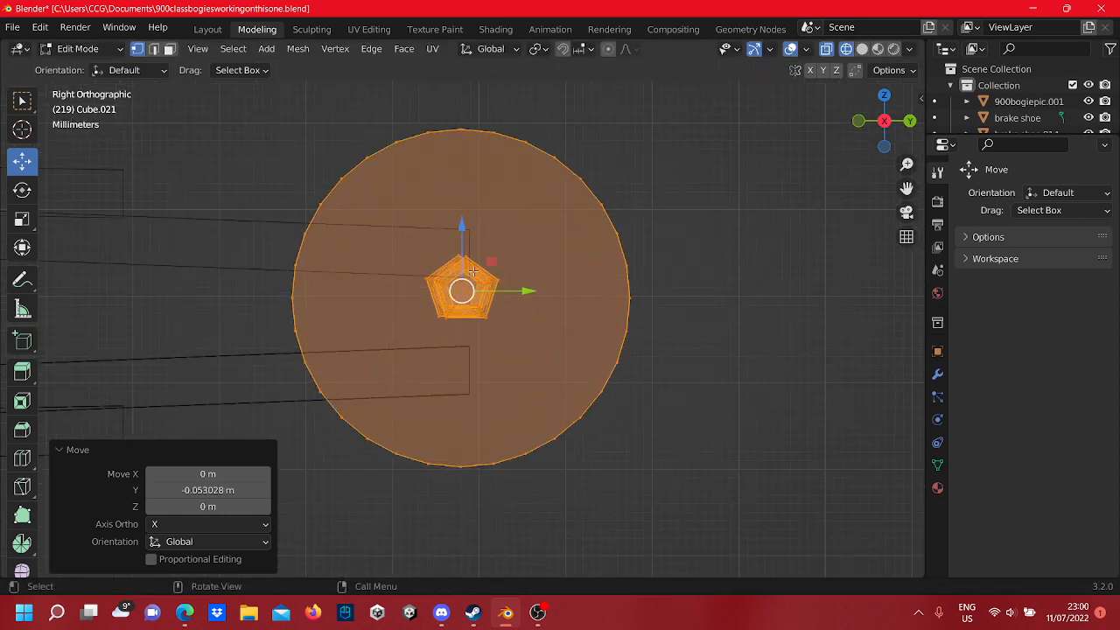
drag(463, 234, 464, 246)
scroll(500, 347, up, 5)
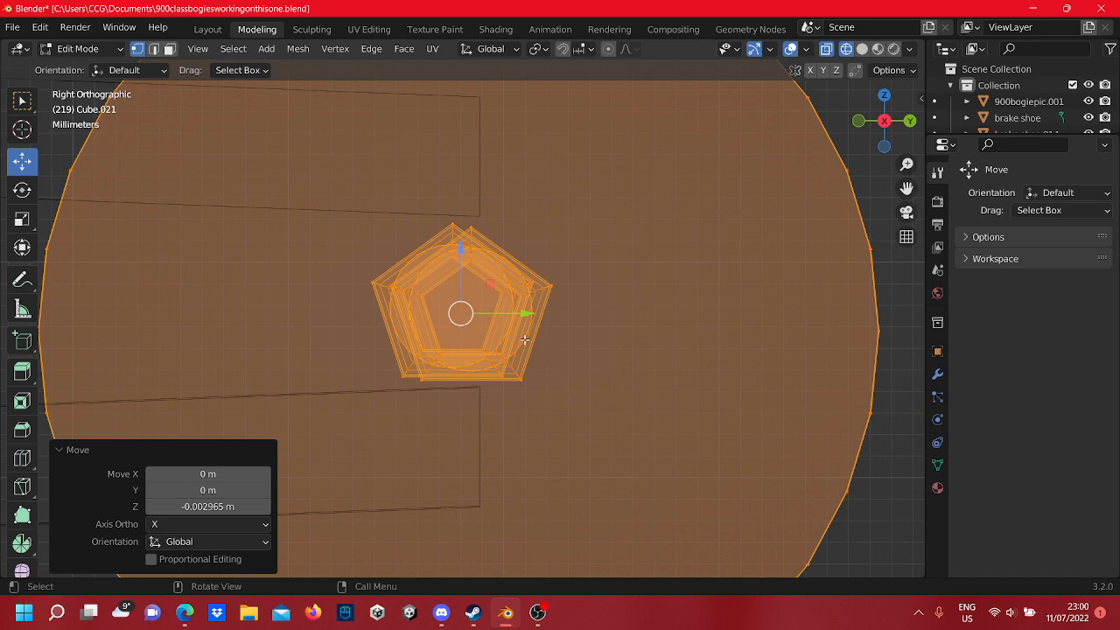
scroll(524, 324, down, 10)
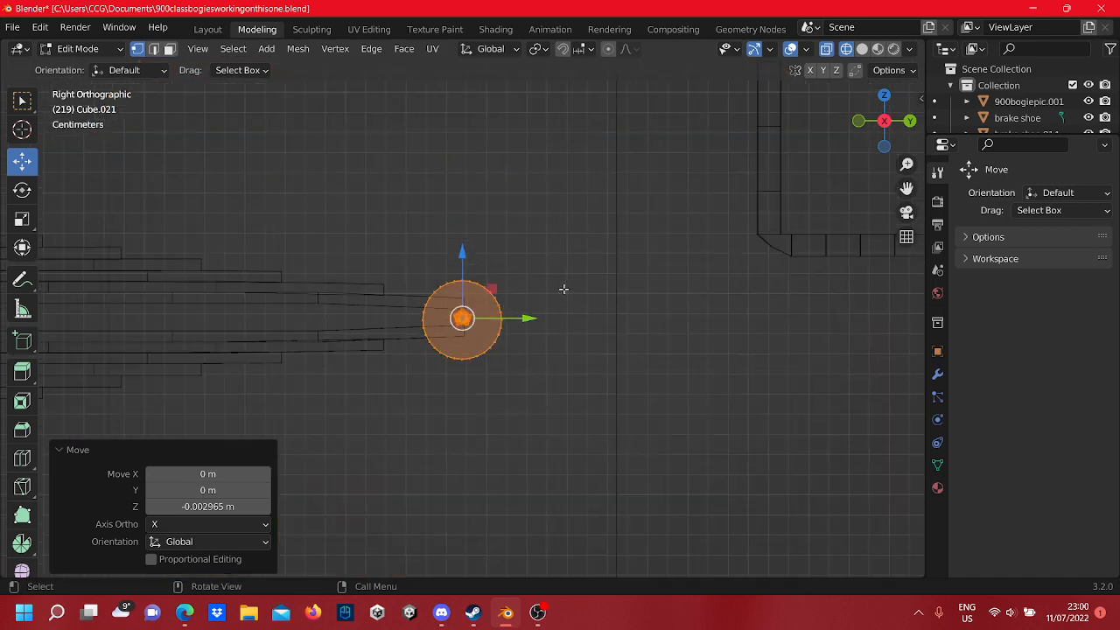
- Move the cylinder and nut meshes at the springs' opposite end 0.006793 m along Z, and along Y onto the leaf tips
shift+middle_drag(346, 349, 630, 327)
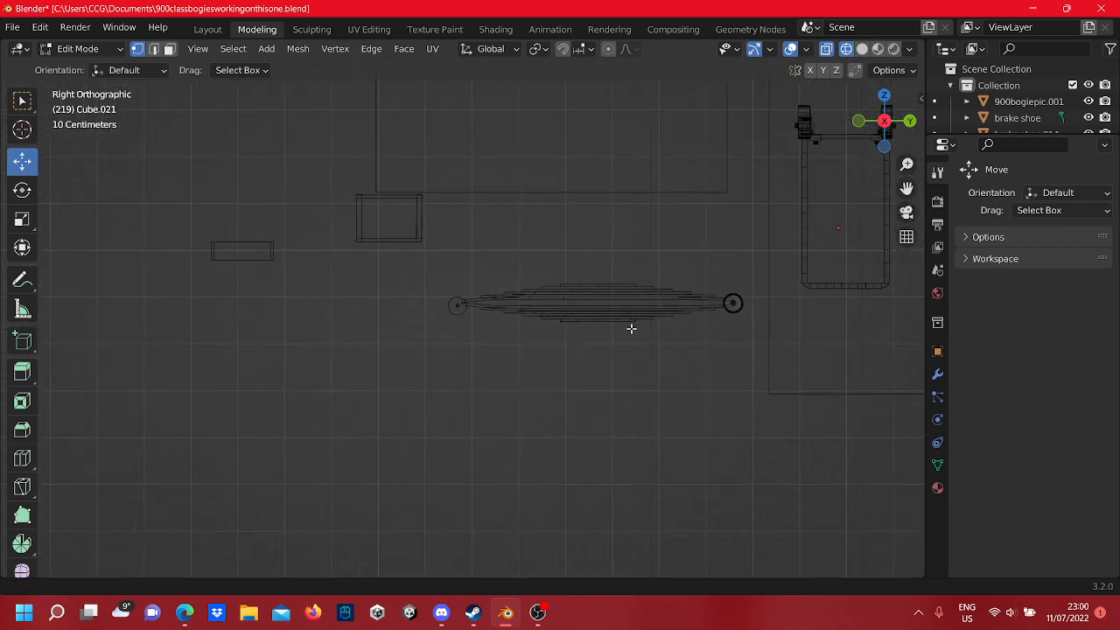
scroll(554, 320, up, 10)
shift+middle_drag(546, 290, 493, 402)
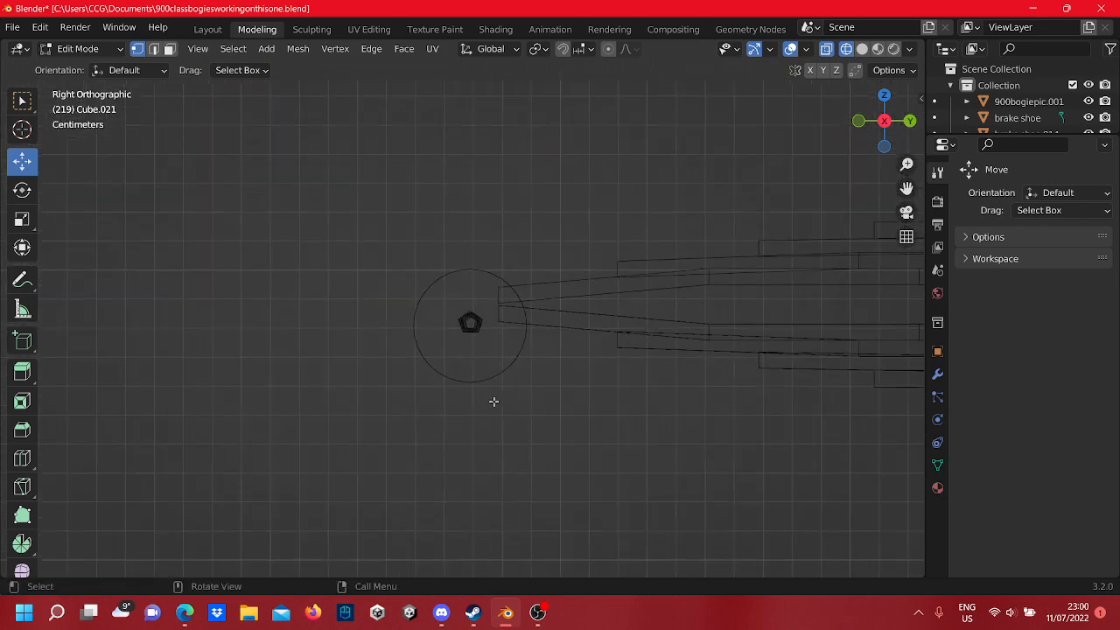
key(Tab)
drag(478, 406, 392, 173)
key(Tab)
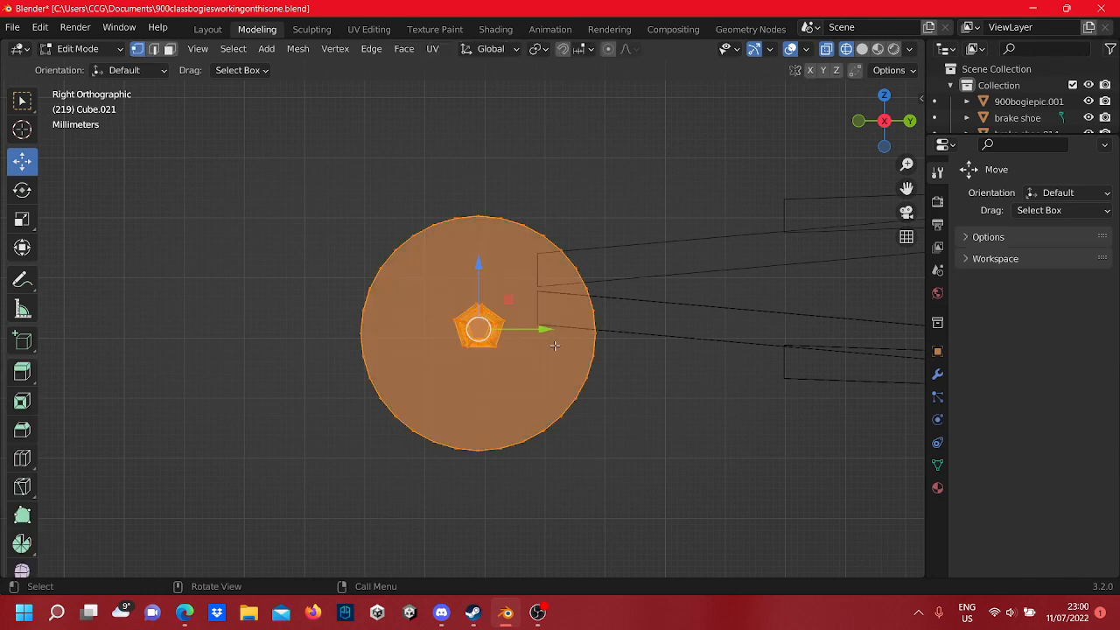
drag(477, 277, 463, 238)
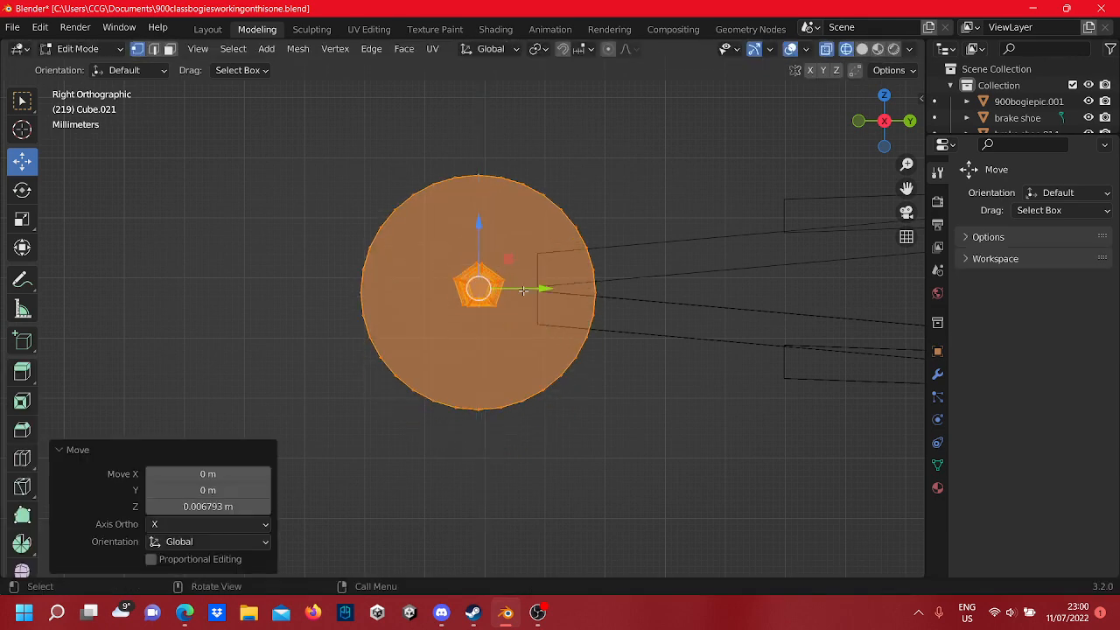
drag(523, 290, 659, 336)
click(658, 336)
scroll(692, 296, down, 10)
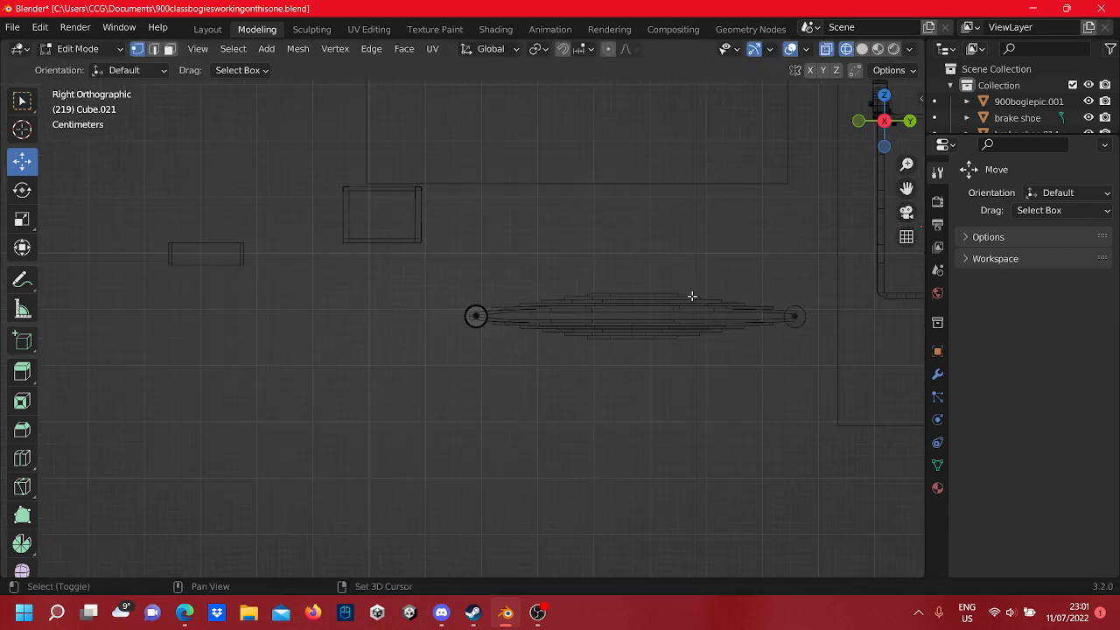
- Return to Object Mode and switch the viewport from wireframe to rendered shading
shift+middle_drag(692, 297, 434, 286)
scroll(548, 283, up, 9)
shift+middle_drag(573, 265, 287, 266)
scroll(408, 251, up, 3)
shift+middle_drag(432, 222, 241, 270)
scroll(405, 305, down, 10)
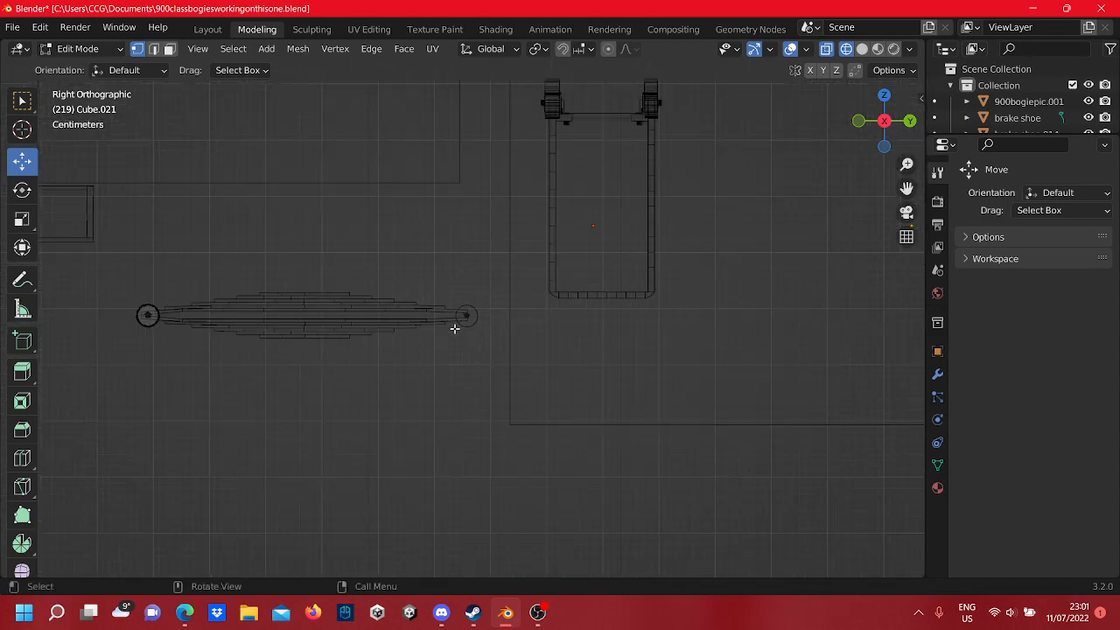
key(Tab)
scroll(442, 365, up, 3)
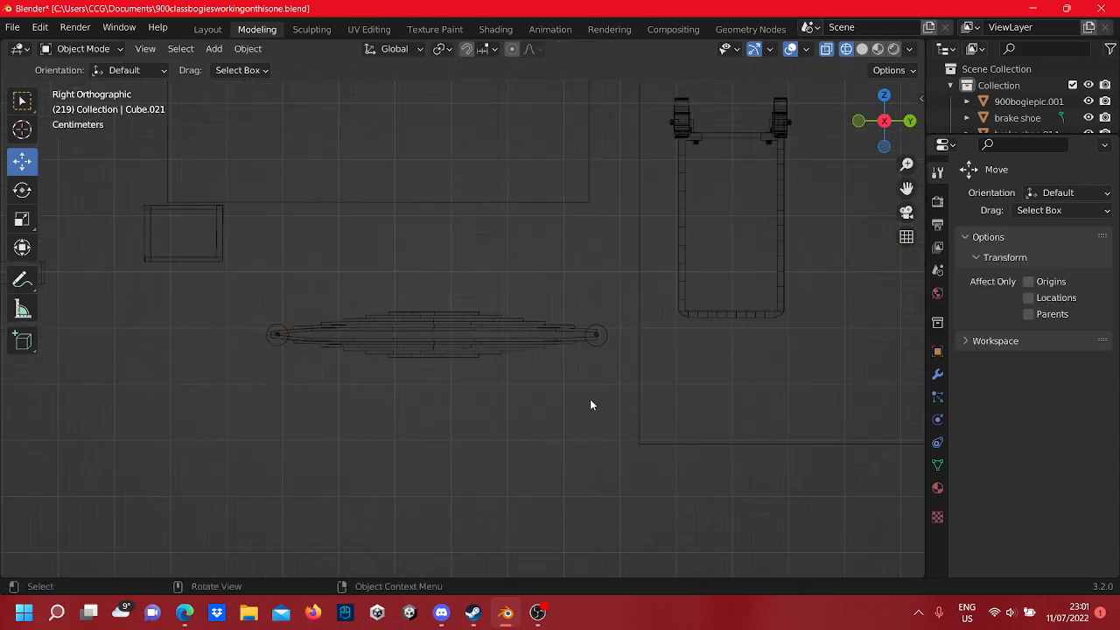
middle_drag(590, 404, 604, 382)
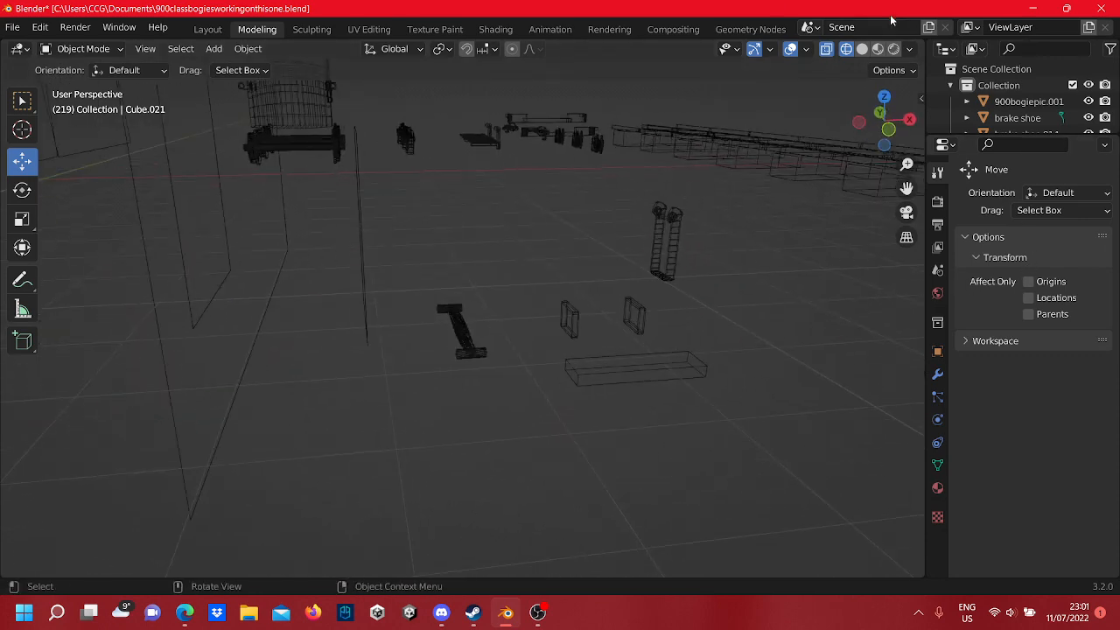
click(893, 49)
- Examine the cylinders' fit at both ends of the leaf springs and compare the assembly with the bogie reference photos
middle_drag(814, 298, 576, 357)
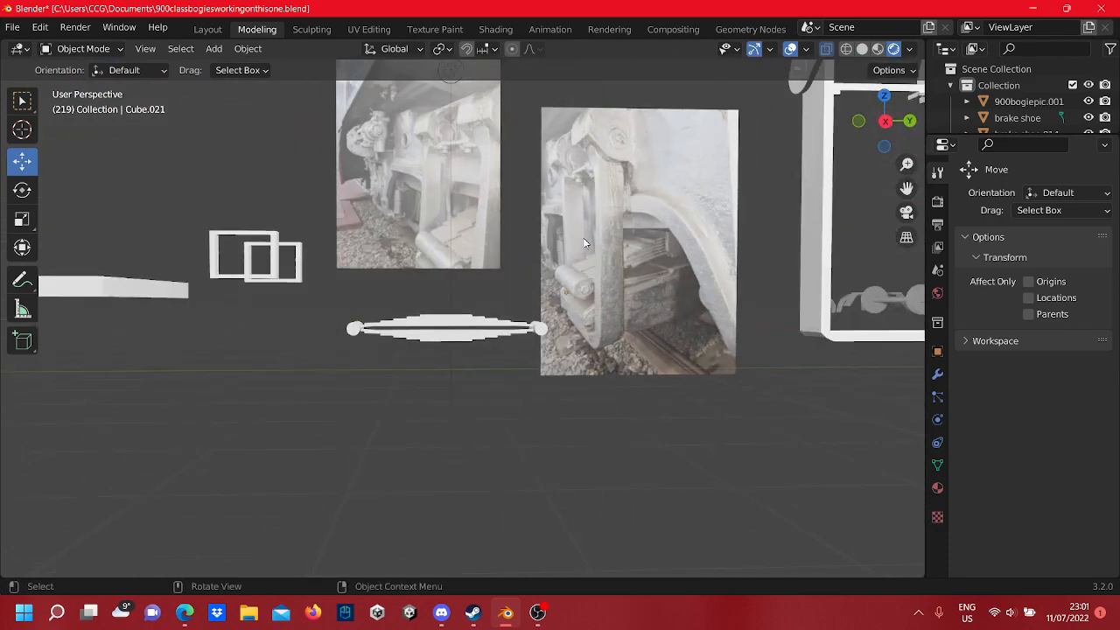
scroll(576, 351, up, 4)
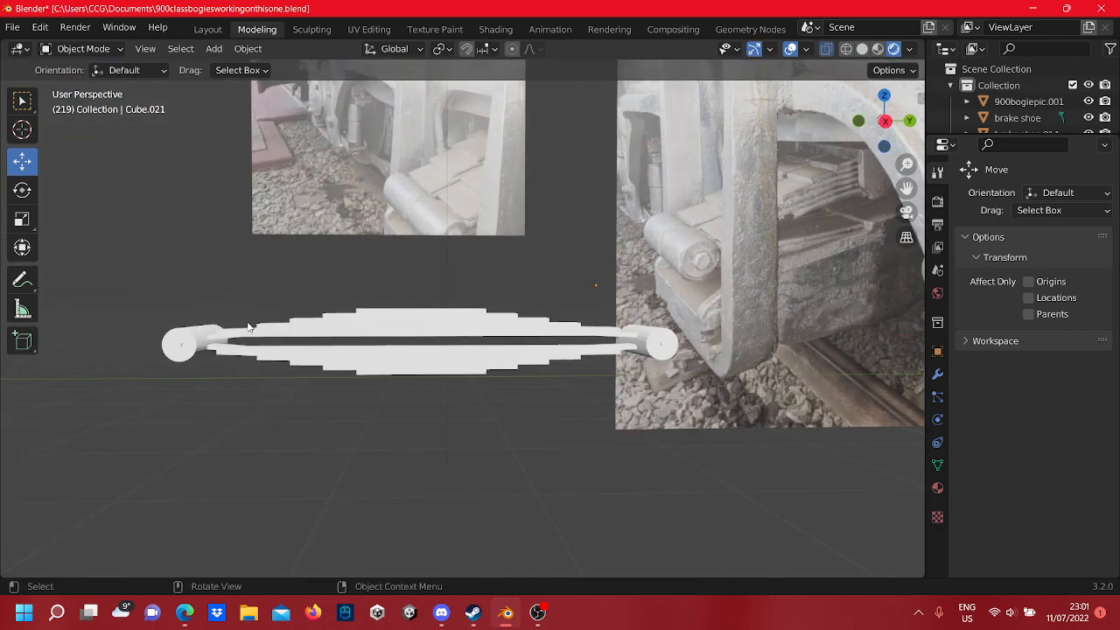
shift+middle_drag(229, 403, 444, 333)
scroll(457, 300, up, 6)
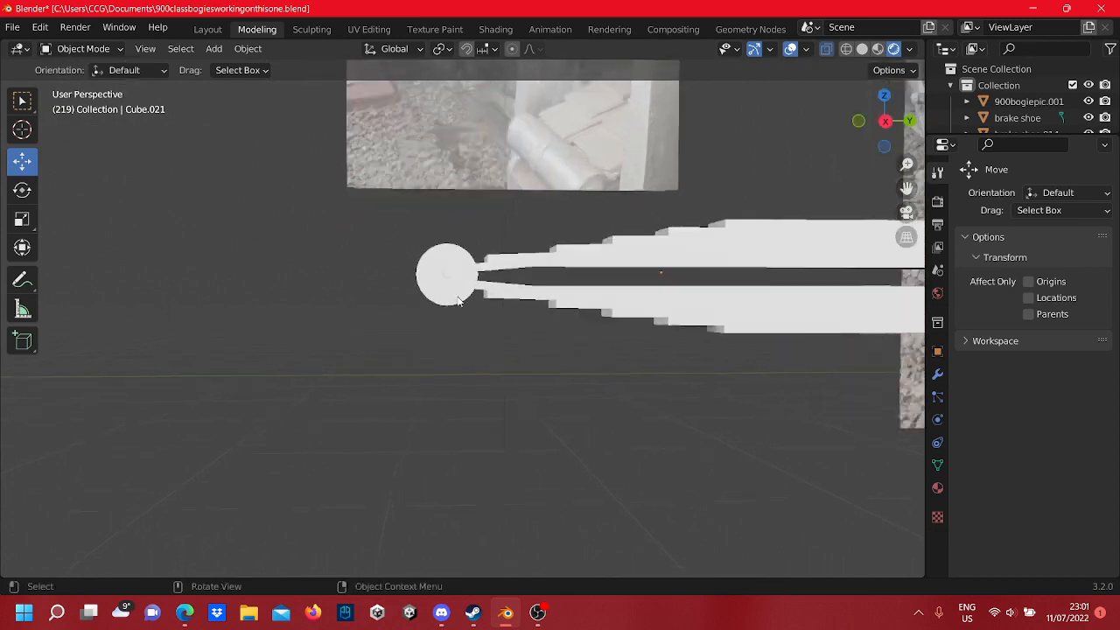
shift+middle_drag(476, 226, 496, 304)
scroll(496, 310, down, 8)
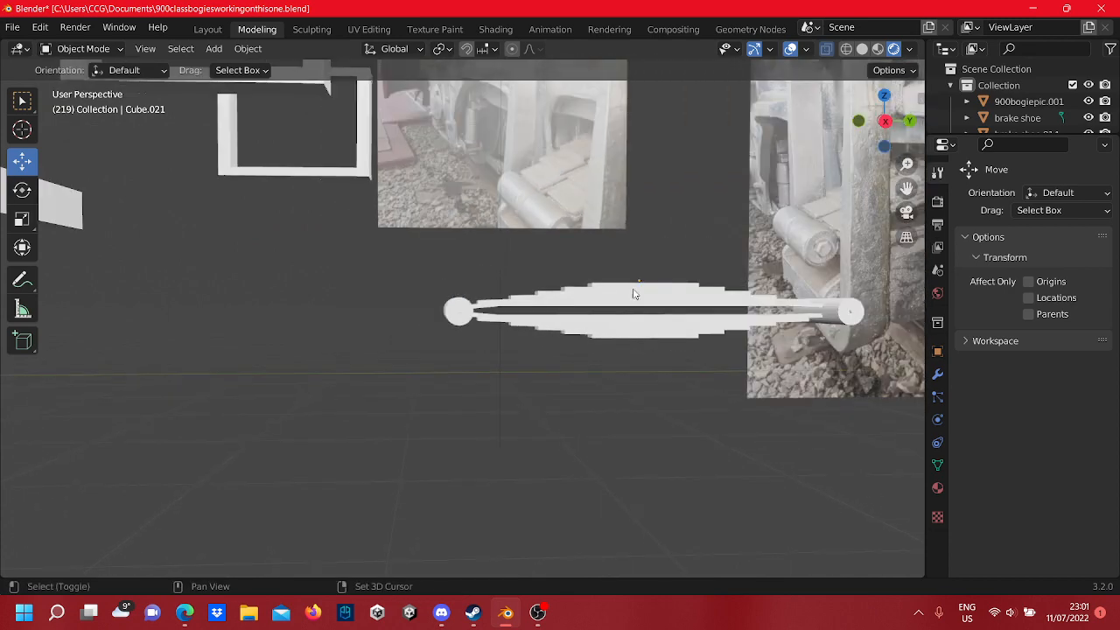
shift+middle_drag(633, 292, 456, 354)
scroll(421, 336, down, 4)
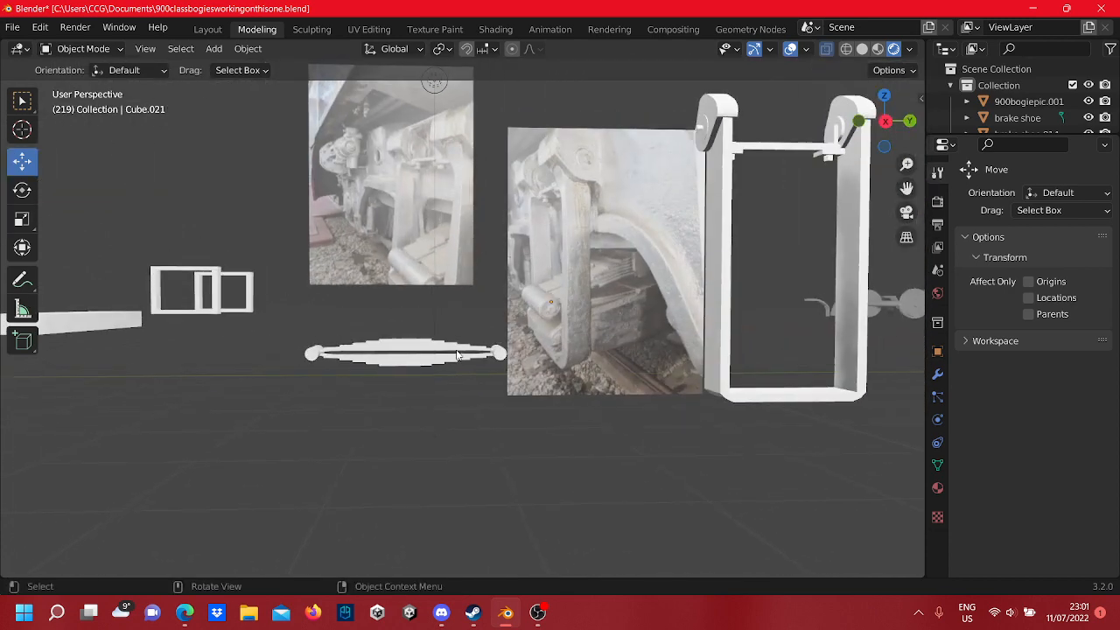
scroll(549, 354, up, 5)
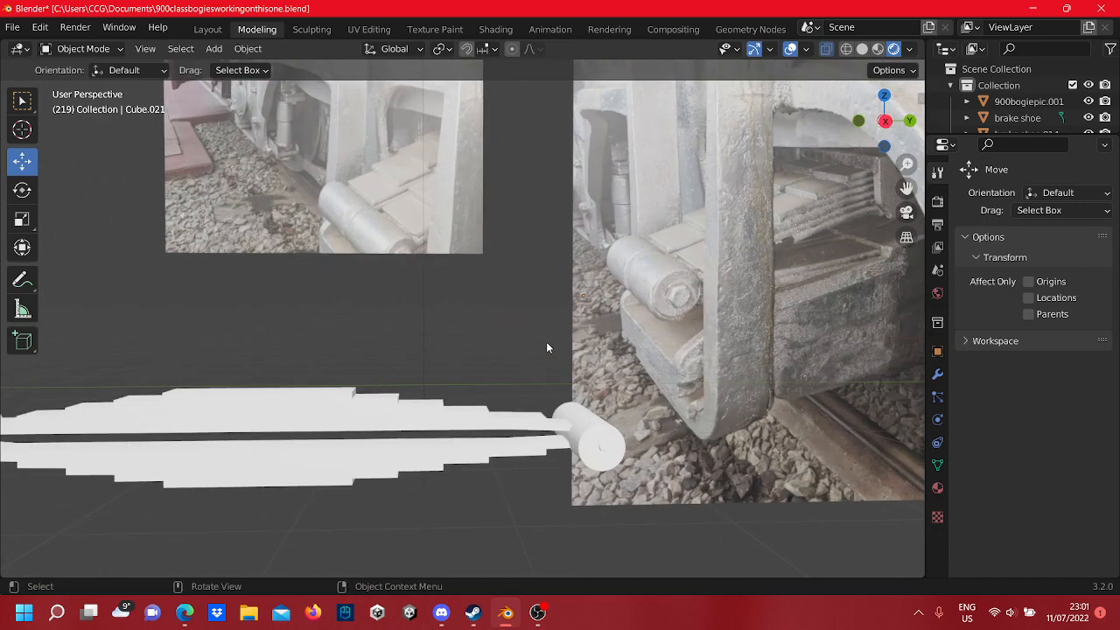
scroll(545, 347, down, 7)
middle_drag(546, 348, 470, 346)
scroll(470, 345, up, 6)
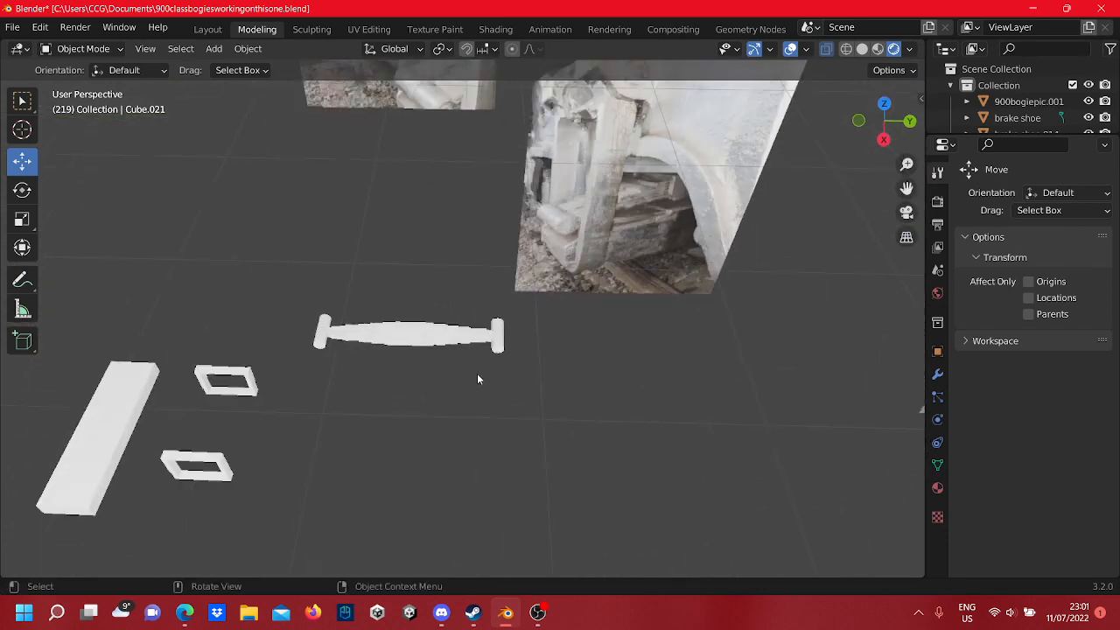
- Join the upper and lower leaf springs and their end cylinders with nuts into one object
drag(549, 407, 163, 293)
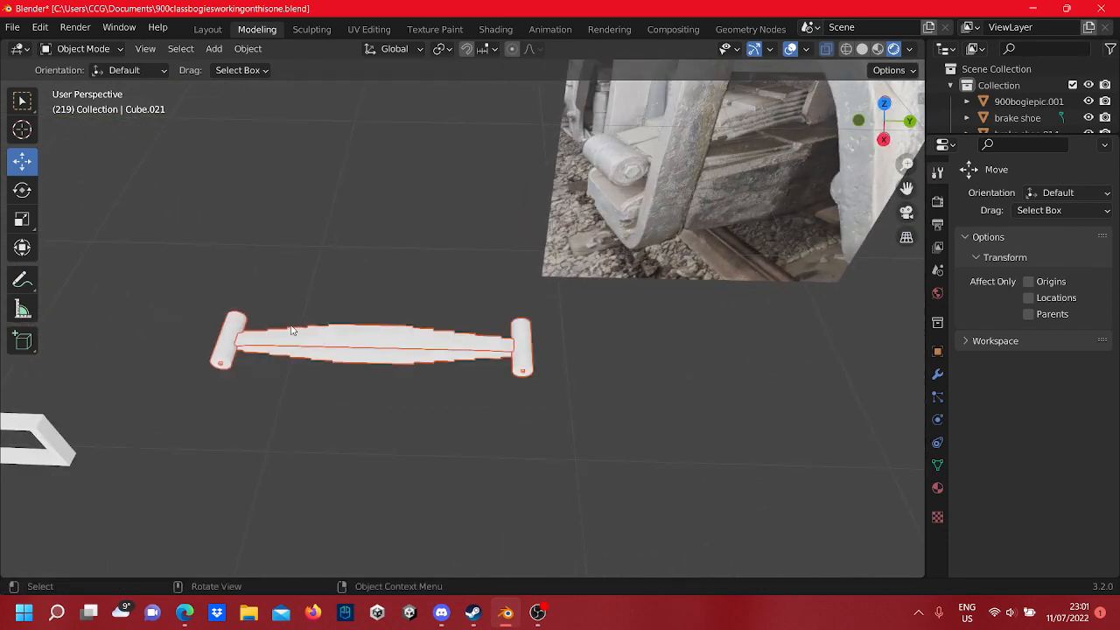
middle_drag(303, 336, 537, 382)
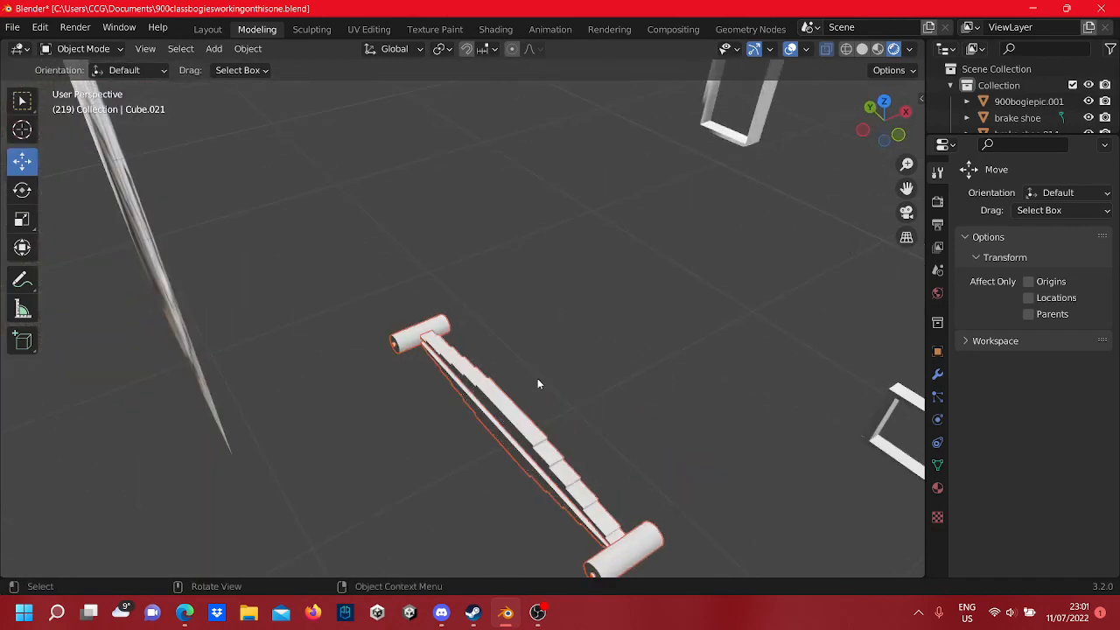
right_click(532, 421)
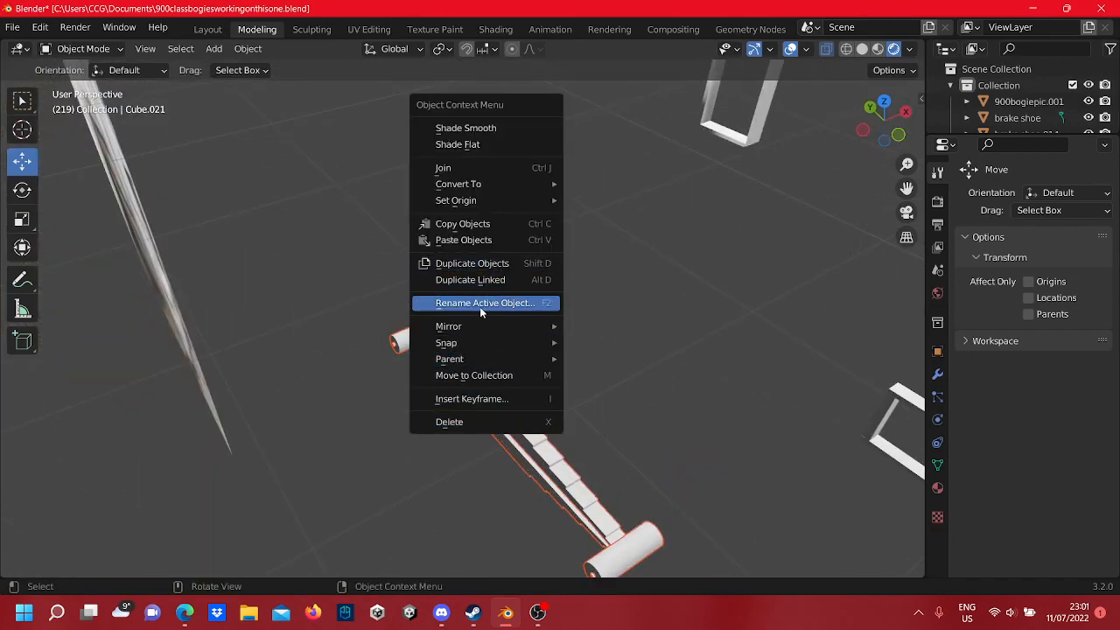
click(465, 174)
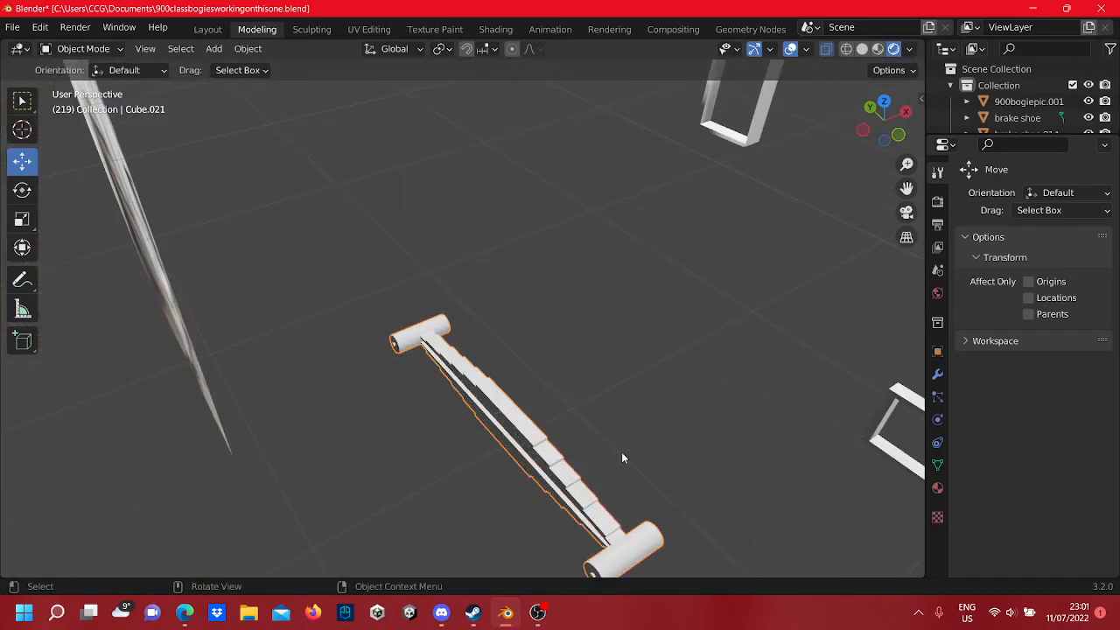
middle_drag(622, 456, 434, 438)
scroll(377, 418, down, 7)
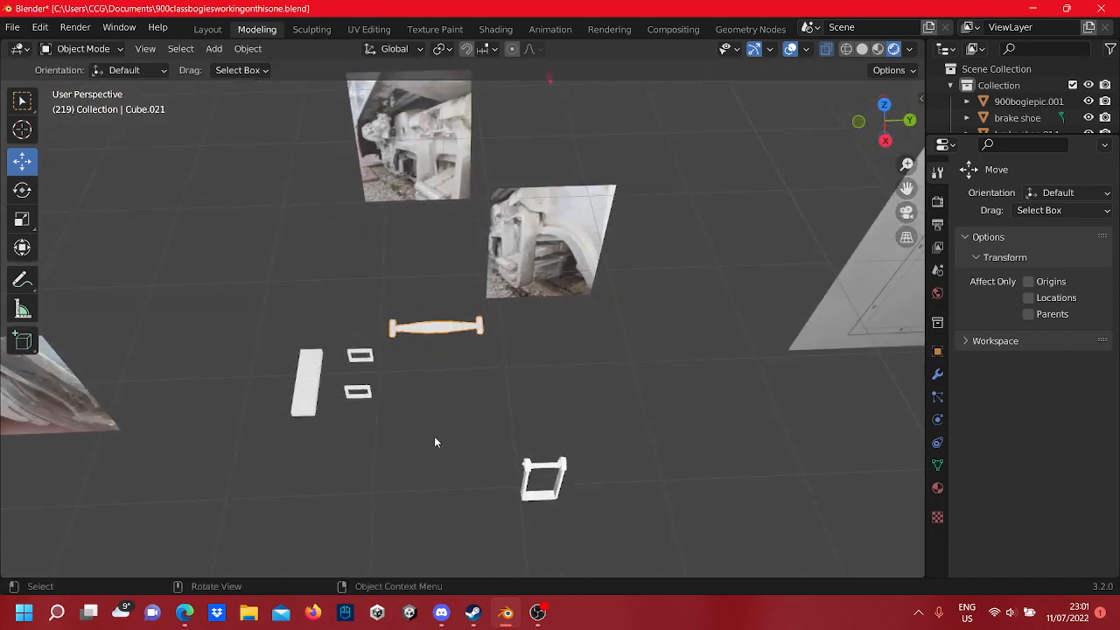
scroll(437, 422, down, 4)
- Select the joined spring's entire mesh in Edit Mode and move it 0.53066 m along Y and 0.148 m along Z to the hanger frame
key(Tab)
scroll(453, 395, up, 8)
drag(524, 386, 321, 319)
scroll(367, 315, down, 4)
shift+middle_drag(367, 315, 372, 201)
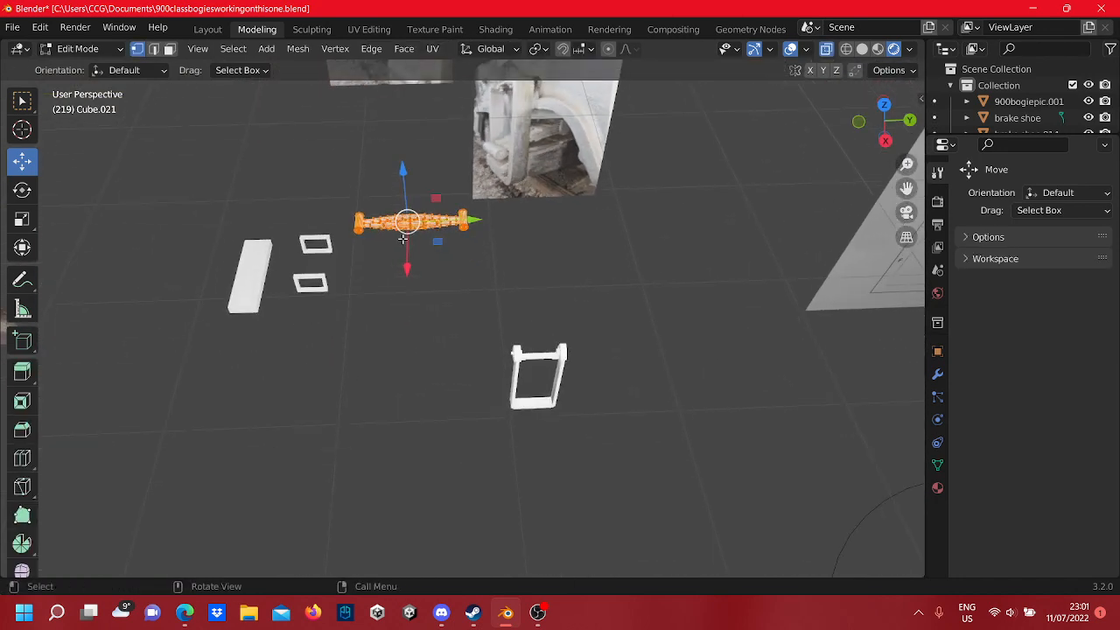
drag(411, 249, 570, 345)
middle_drag(574, 379, 522, 345)
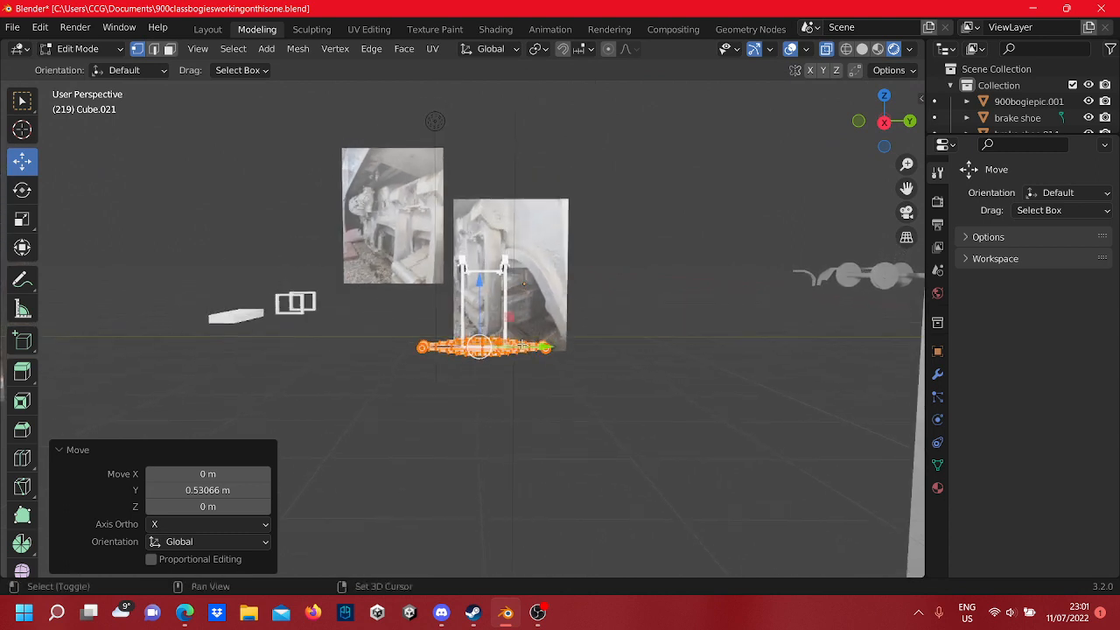
scroll(523, 345, up, 3)
drag(496, 315, 491, 255)
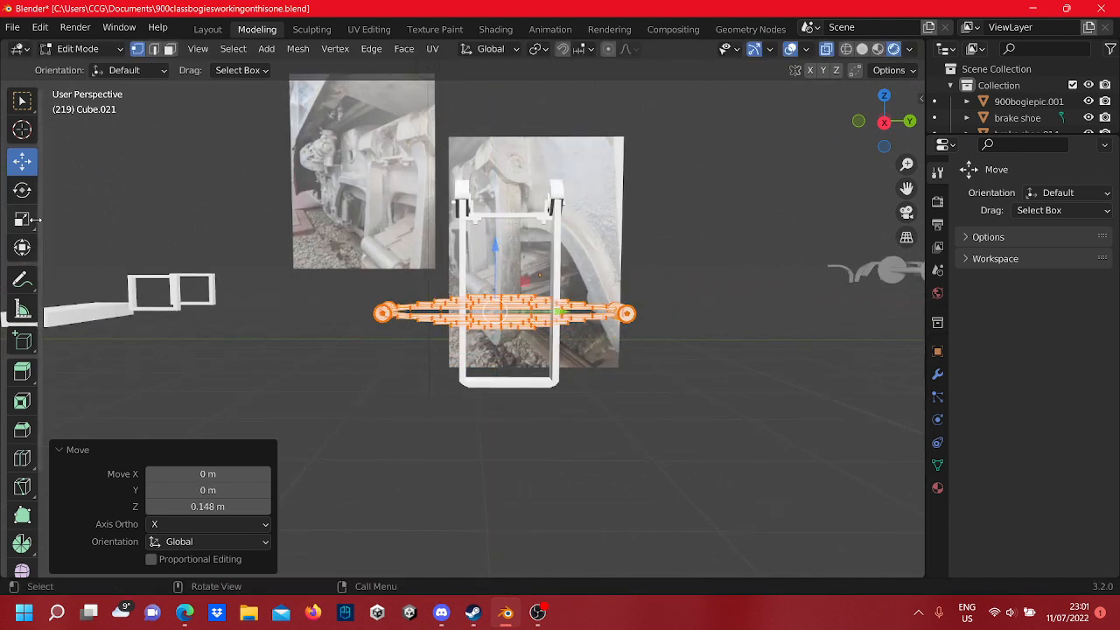
- Rotate the whole leaf spring mesh -90.1° about the Z axis in the top view
click(23, 192)
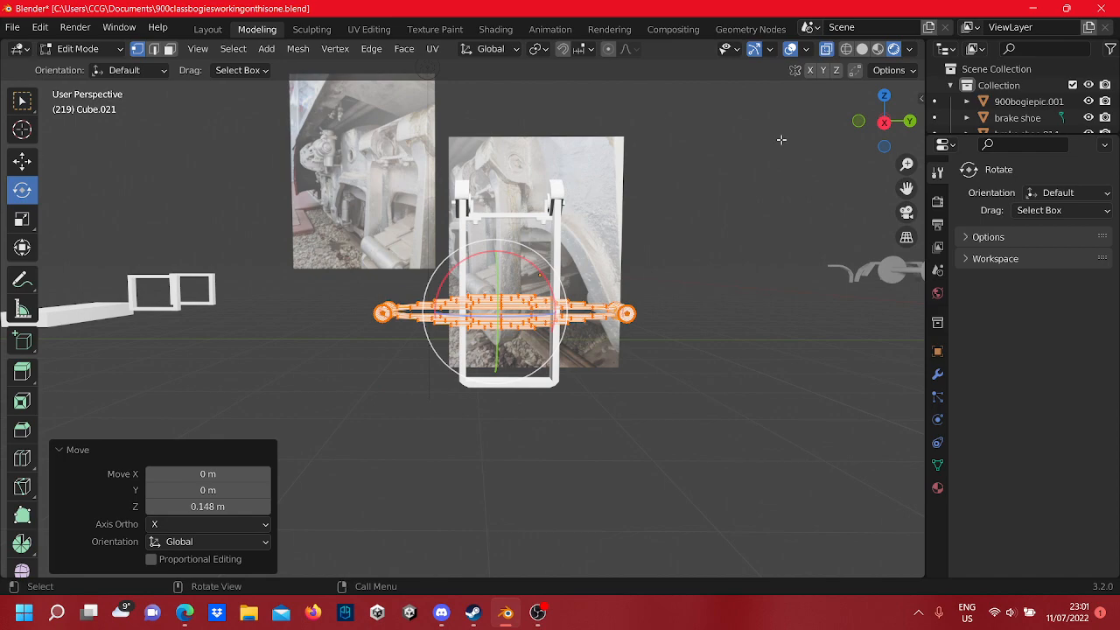
click(886, 121)
scroll(696, 195, up, 2)
scroll(657, 195, up, 2)
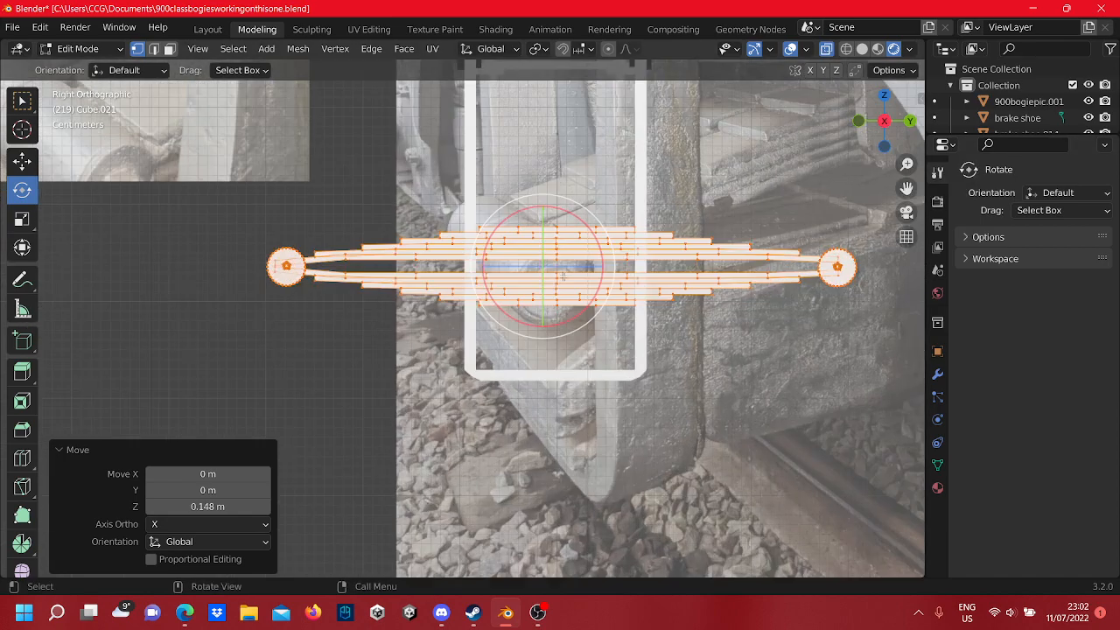
middle_drag(657, 195, 420, 376)
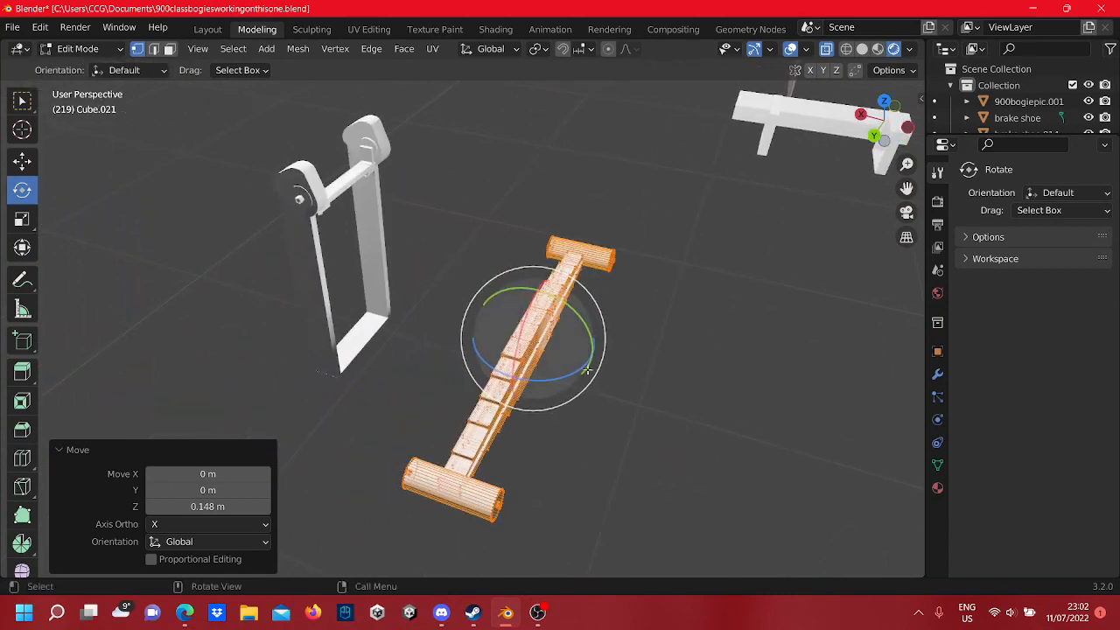
click(873, 138)
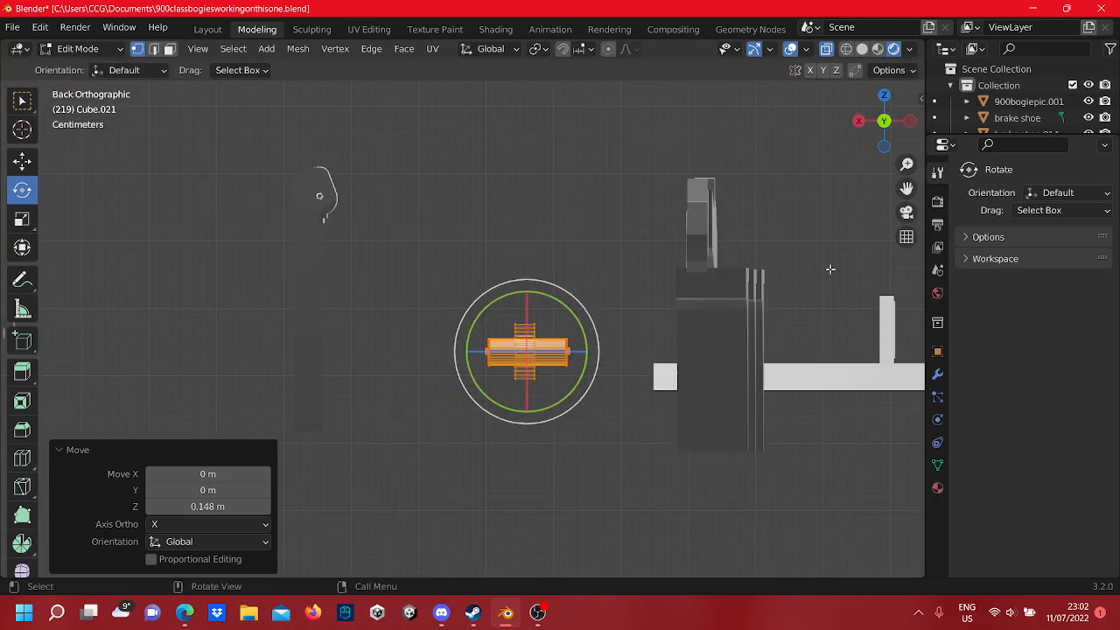
key(alt+a)
click(884, 97)
scroll(670, 325, down, 4)
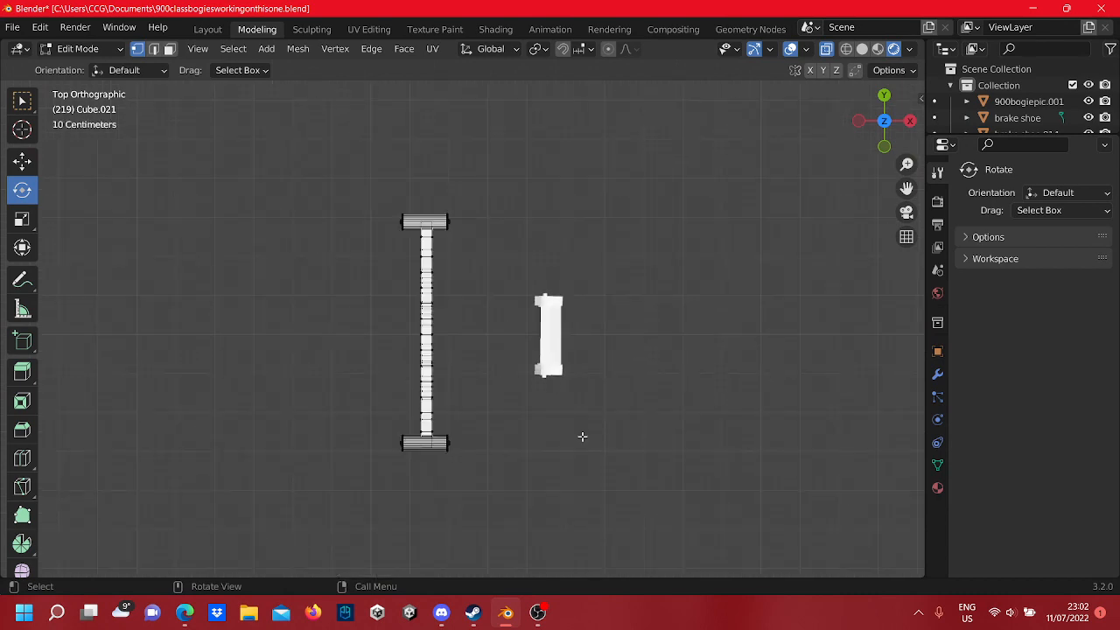
shift+scroll(583, 438, down, 2)
drag(552, 446, 327, 109)
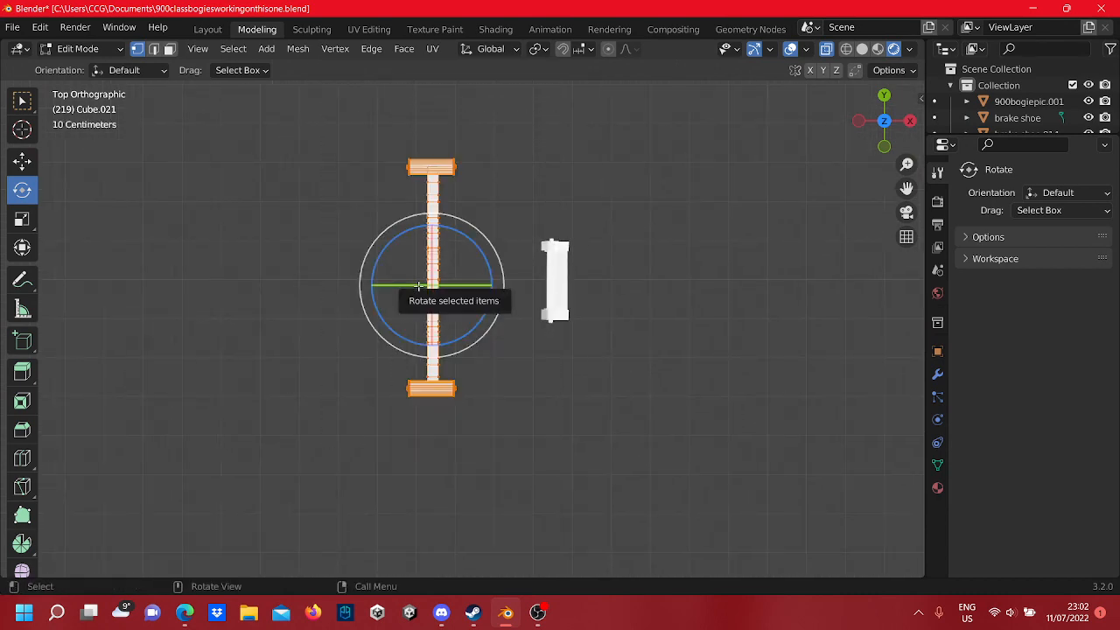
click(21, 163)
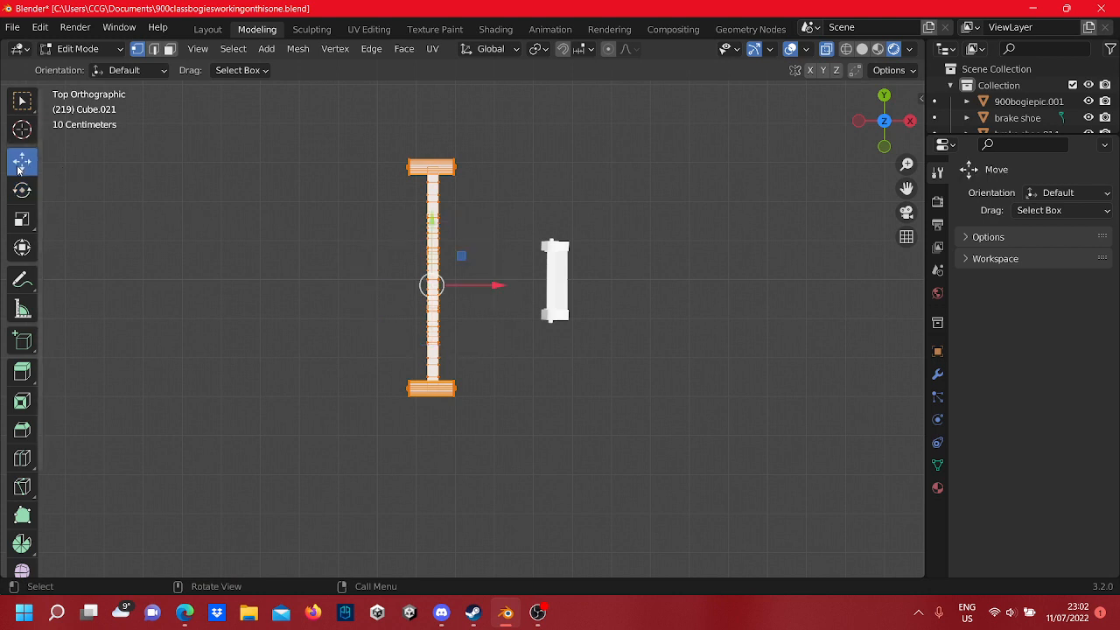
click(22, 189)
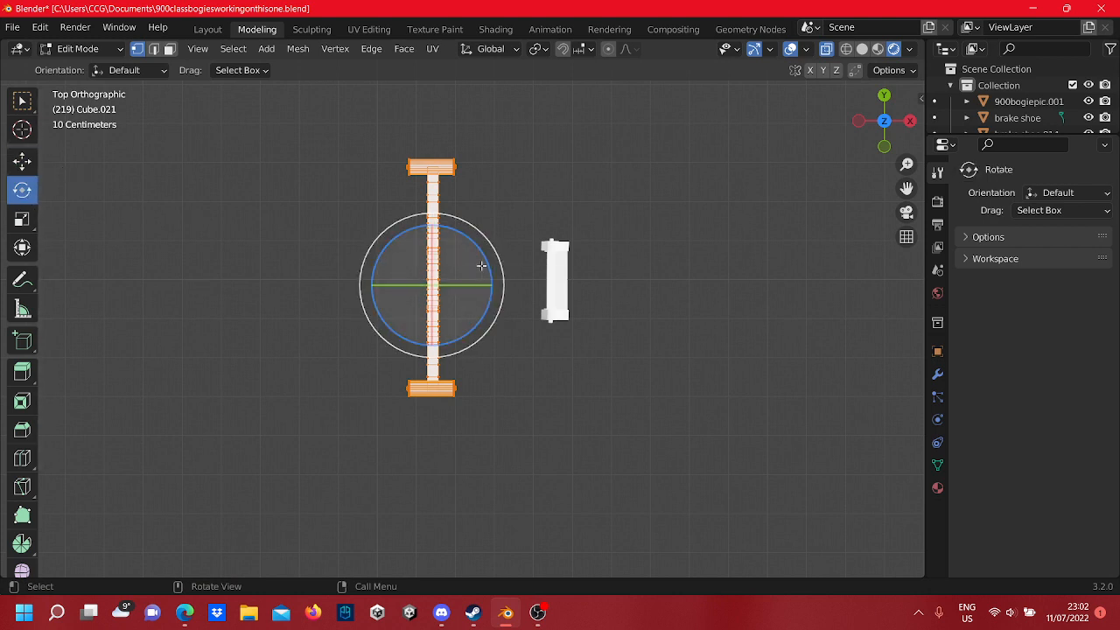
drag(492, 272, 455, 339)
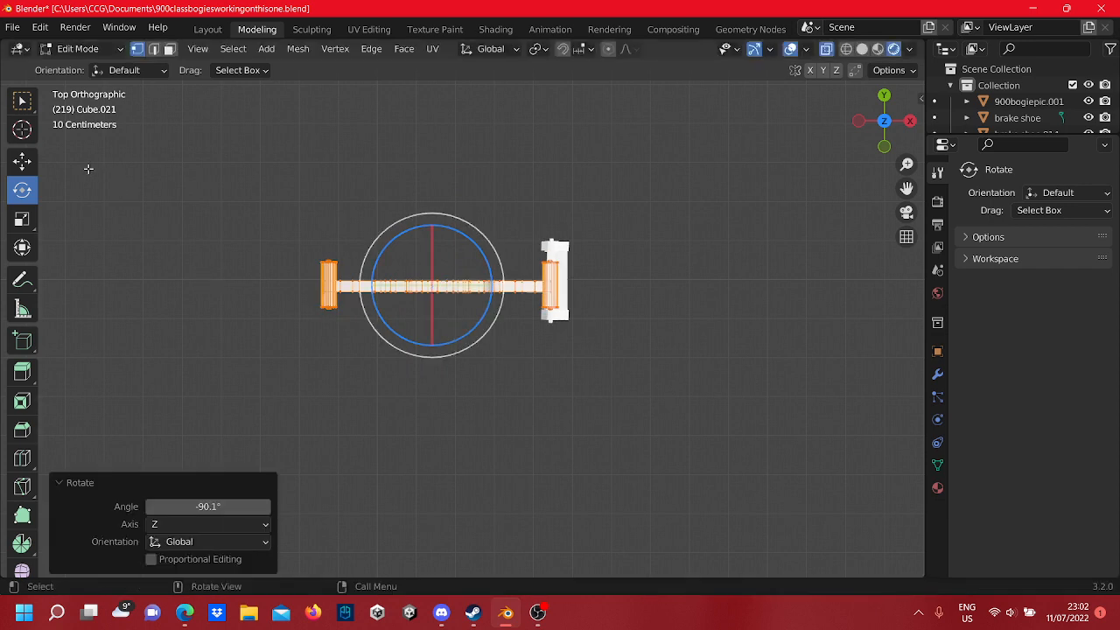
- Shift the rotated spring along X and Y until its end cylinder sits within the hanger frame, with a final 0.10816 m X move
click(22, 160)
scroll(360, 283, up, 3)
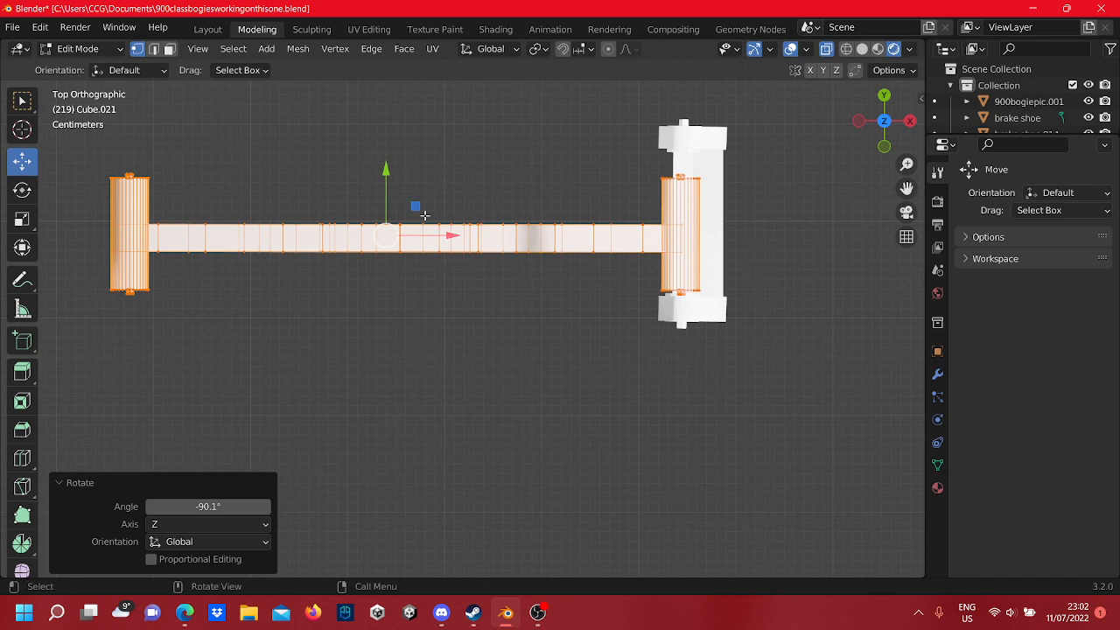
drag(436, 234, 371, 253)
drag(324, 192, 326, 182)
drag(373, 226, 485, 255)
middle_drag(485, 255, 371, 184)
scroll(534, 298, down, 4)
middle_drag(619, 360, 483, 357)
middle_drag(534, 310, 302, 312)
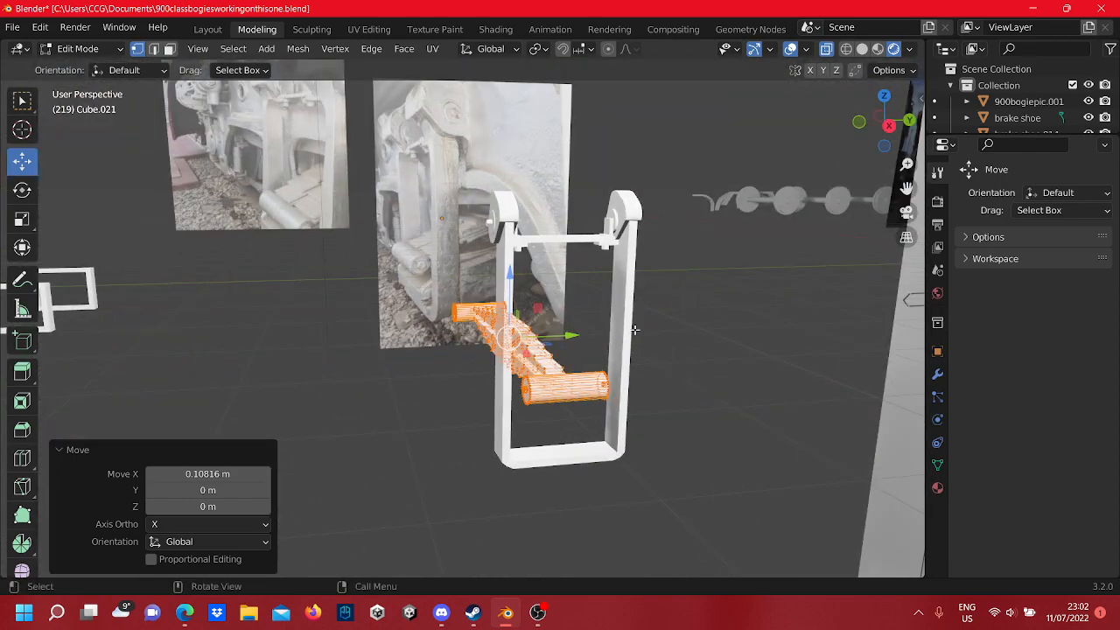
- Examine the spring's placement in the hanger frame and compare it with the bogie reference photos, returning to Object Mode
middle_drag(667, 337, 516, 421)
click(606, 491)
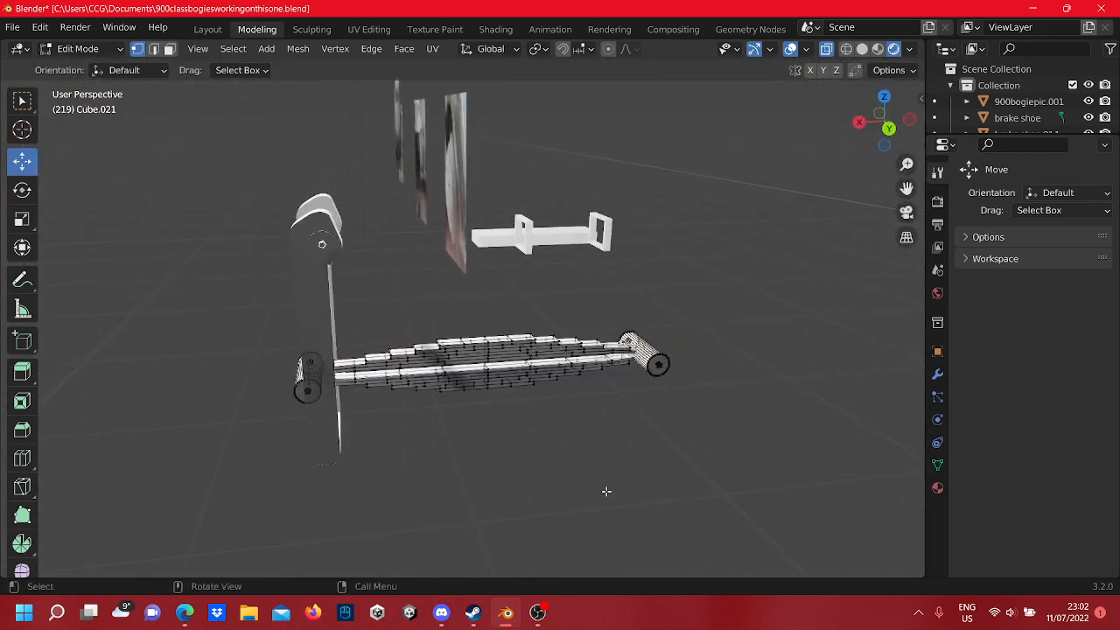
middle_drag(606, 492, 429, 358)
scroll(639, 437, down, 3)
scroll(430, 358, up, 8)
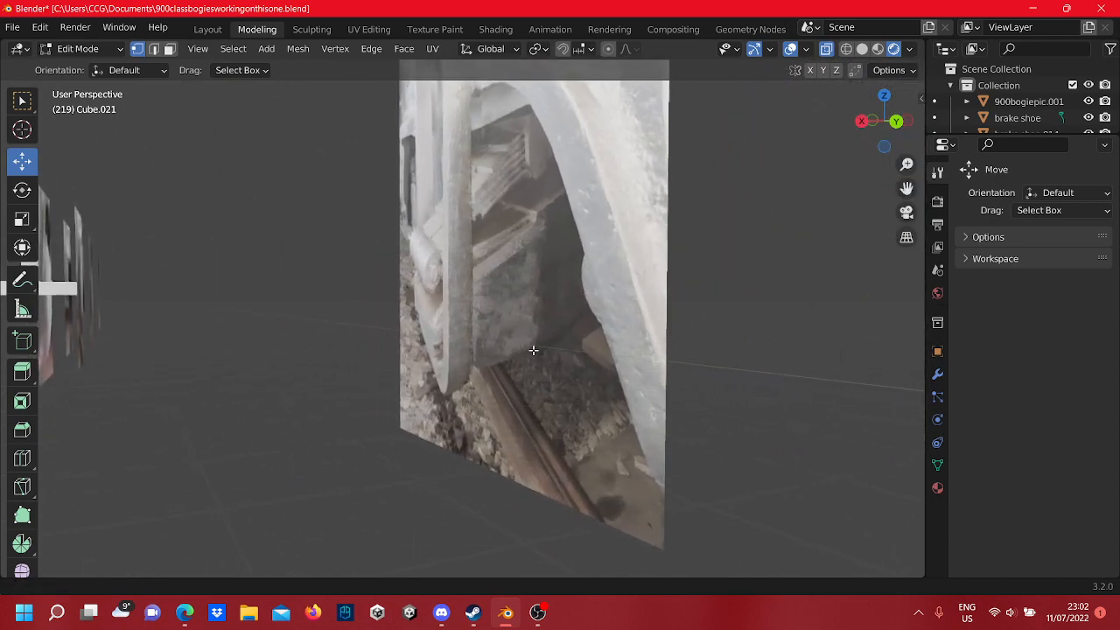
scroll(516, 360, down, 8)
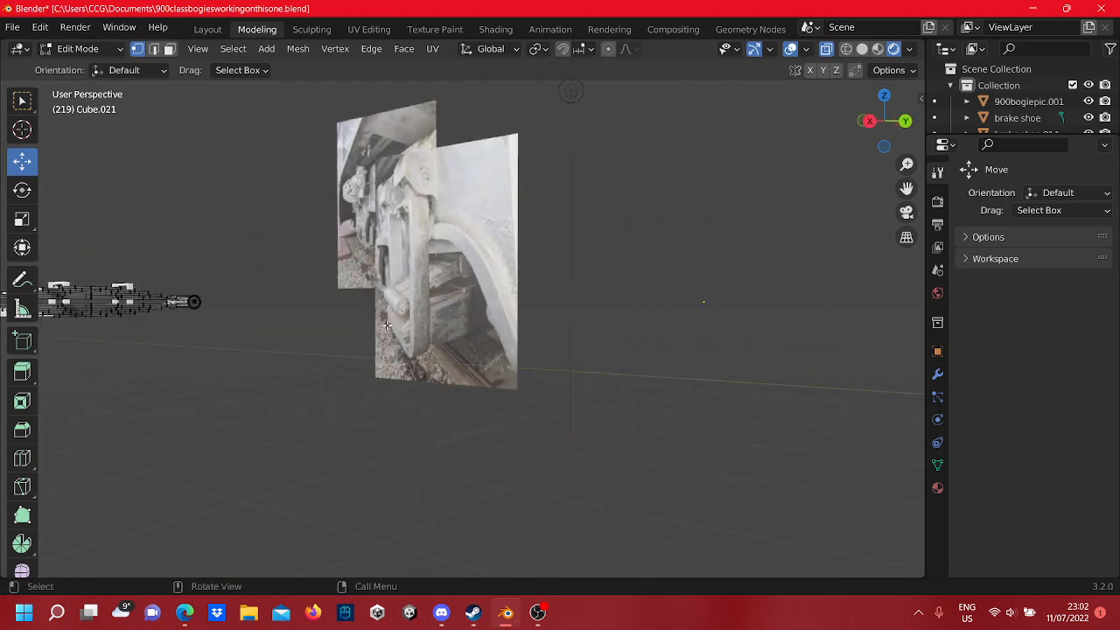
scroll(583, 460, up, 5)
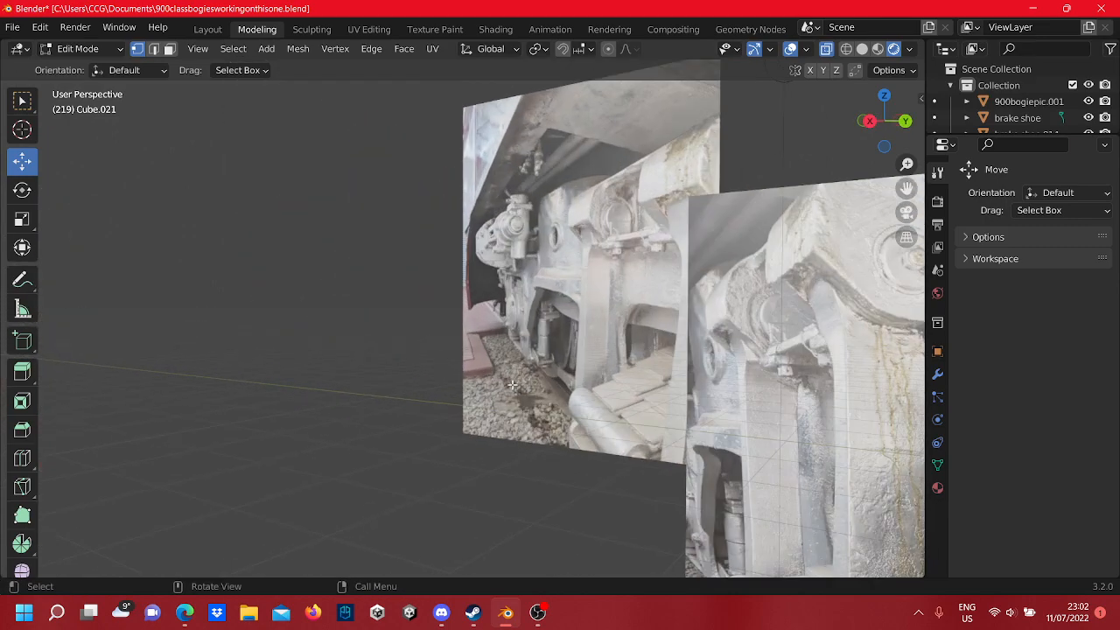
scroll(512, 385, down, 8)
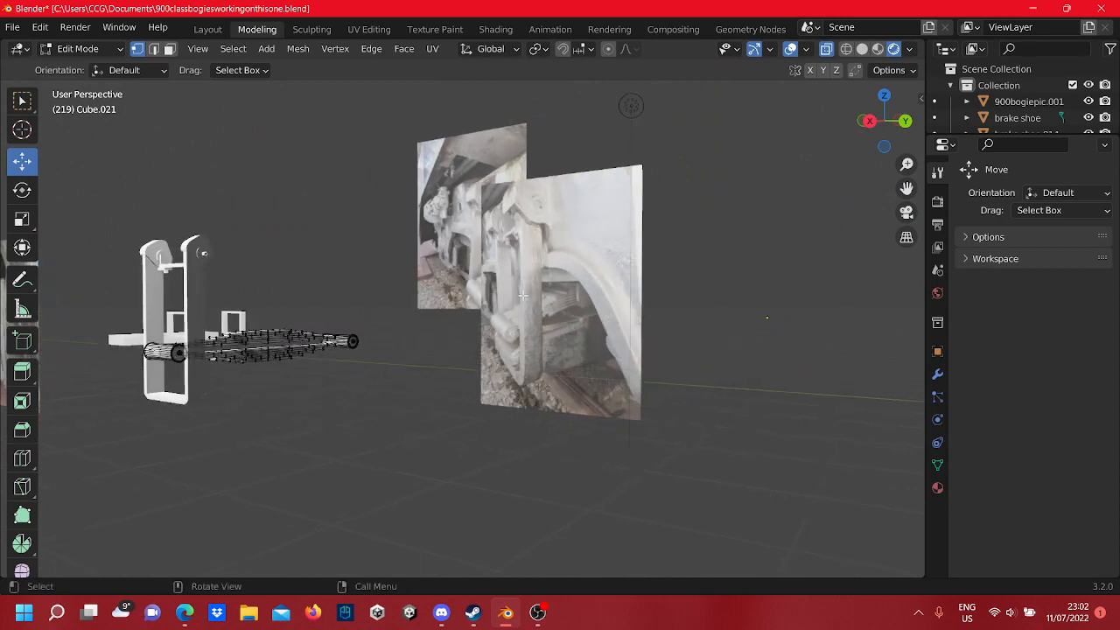
key(Tab)
click(420, 384)
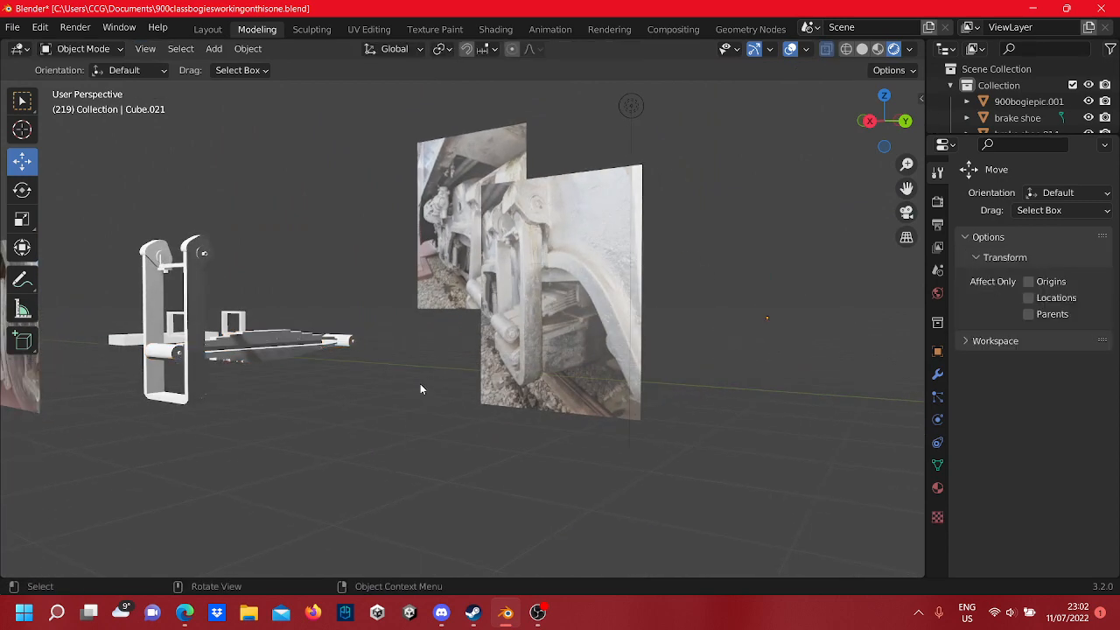
scroll(420, 383, up, 6)
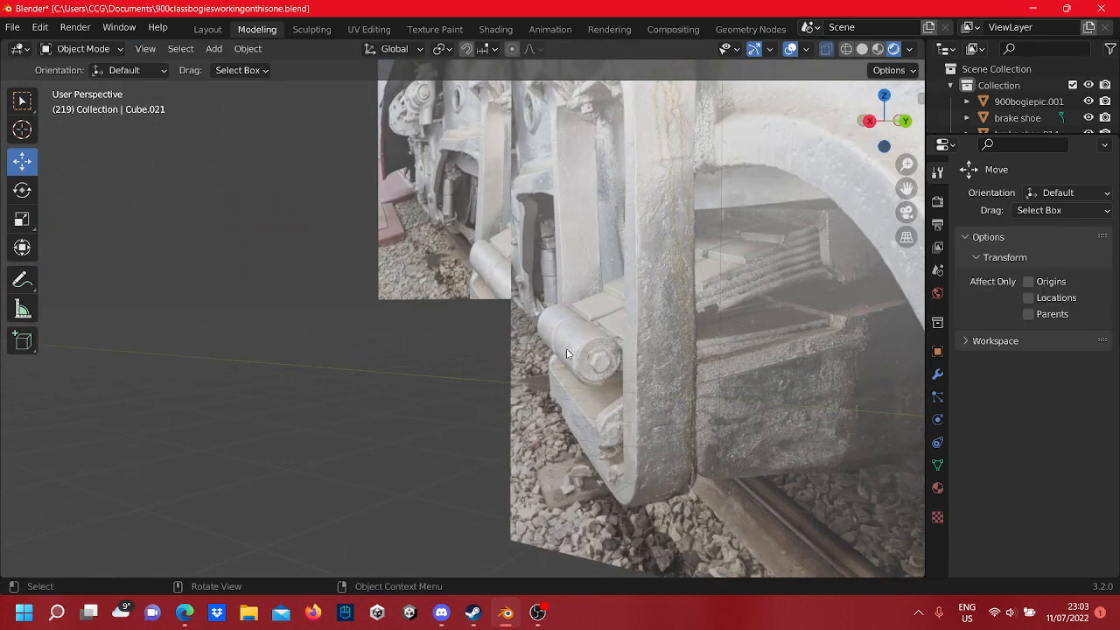
middle_drag(566, 349, 531, 349)
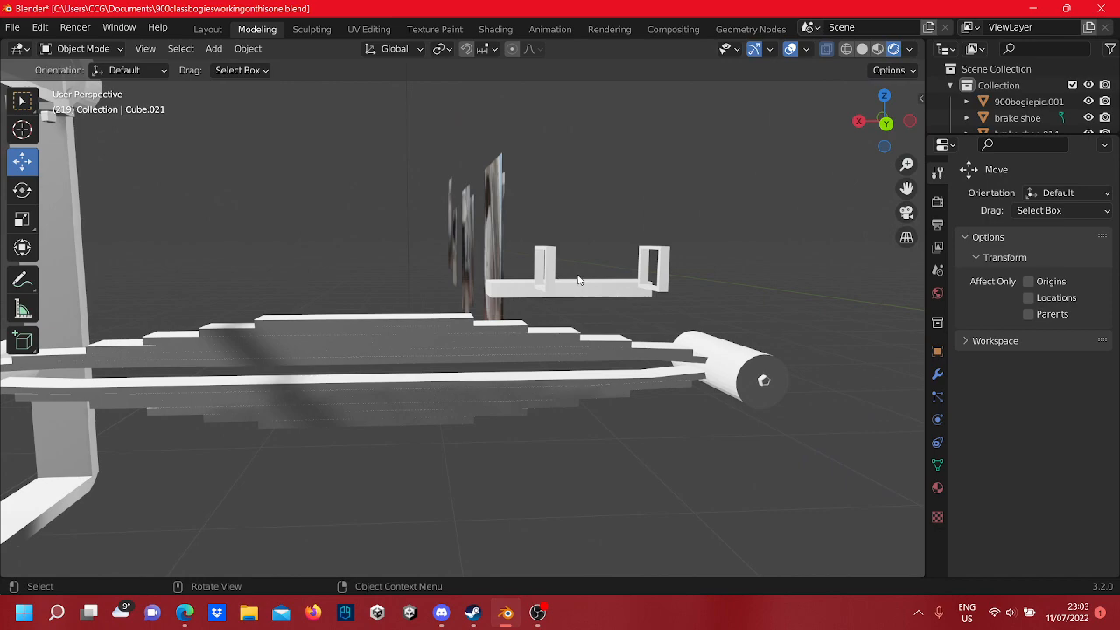
- Select the hanger frame and the joined leaf spring, and duplicate both objects in place
mouse_move(578, 280)
middle_down()
mouse_move(626, 318)
mouse_move(764, 337)
mouse_move(729, 351)
mouse_move(506, 368)
mouse_move(432, 408)
mouse_move(560, 451)
mouse_move(613, 500)
middle_up()
drag(613, 500, 397, 240)
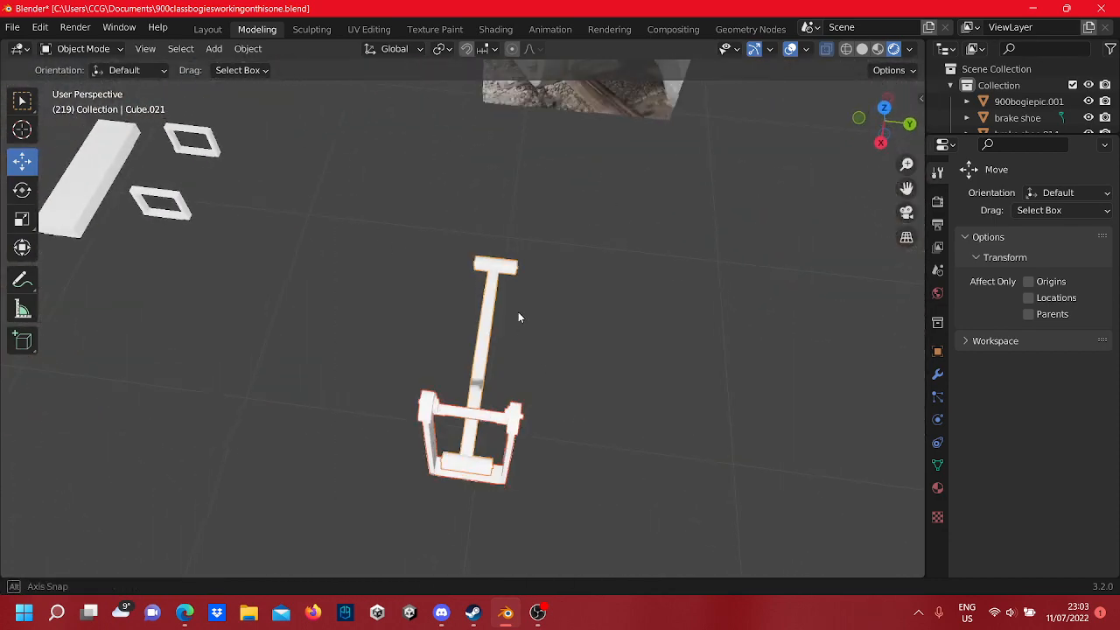
middle_drag(518, 315, 460, 348)
right_click(463, 356)
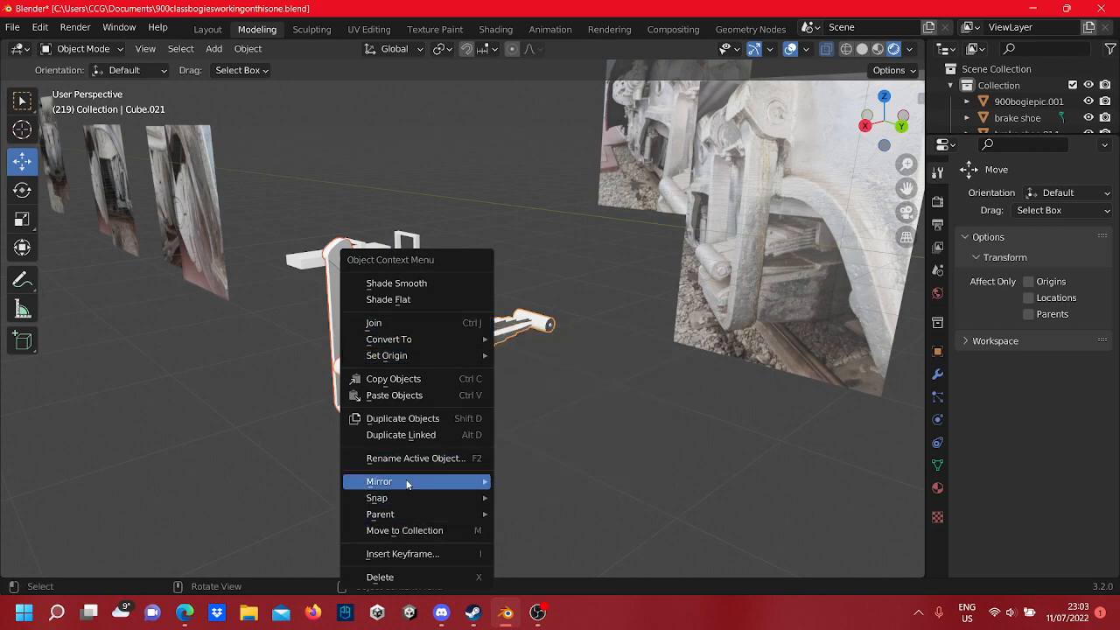
click(419, 420)
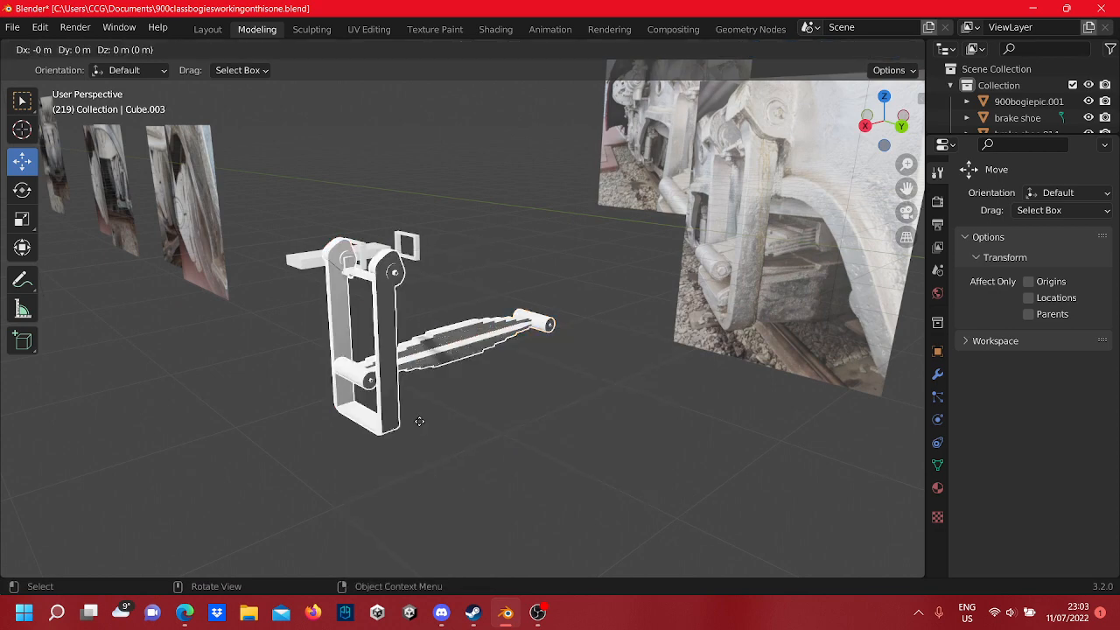
click(419, 421)
middle_drag(419, 421, 492, 425)
- Select the duplicated hanger and leaf spring meshes in Edit Mode and move them 0.68635 m along Y
key(Tab)
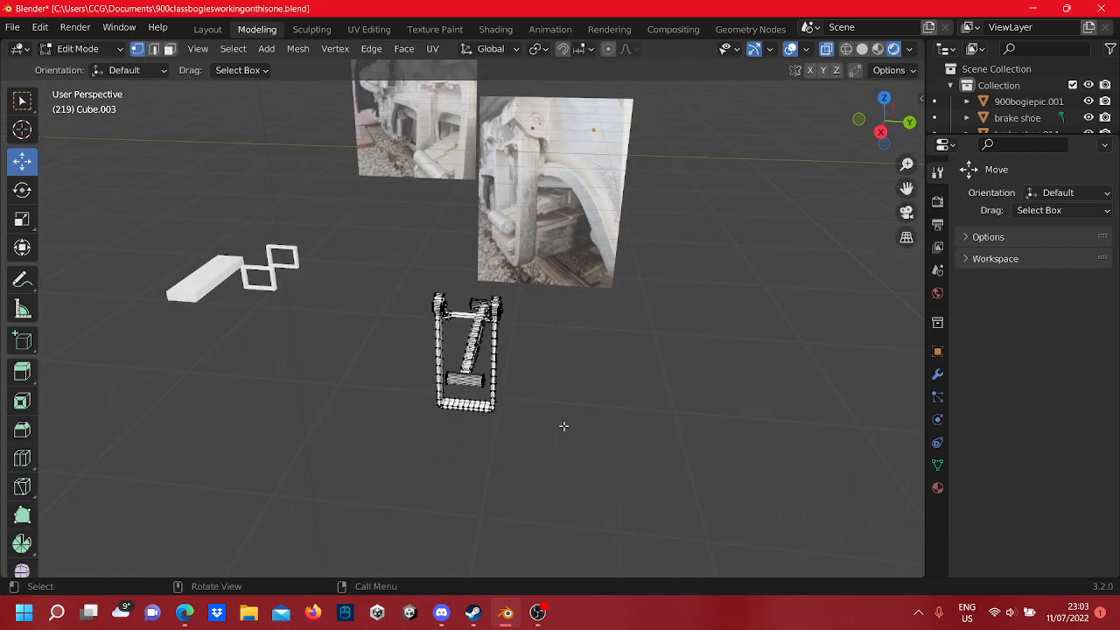
drag(564, 426, 406, 290)
middle_drag(516, 363, 528, 354)
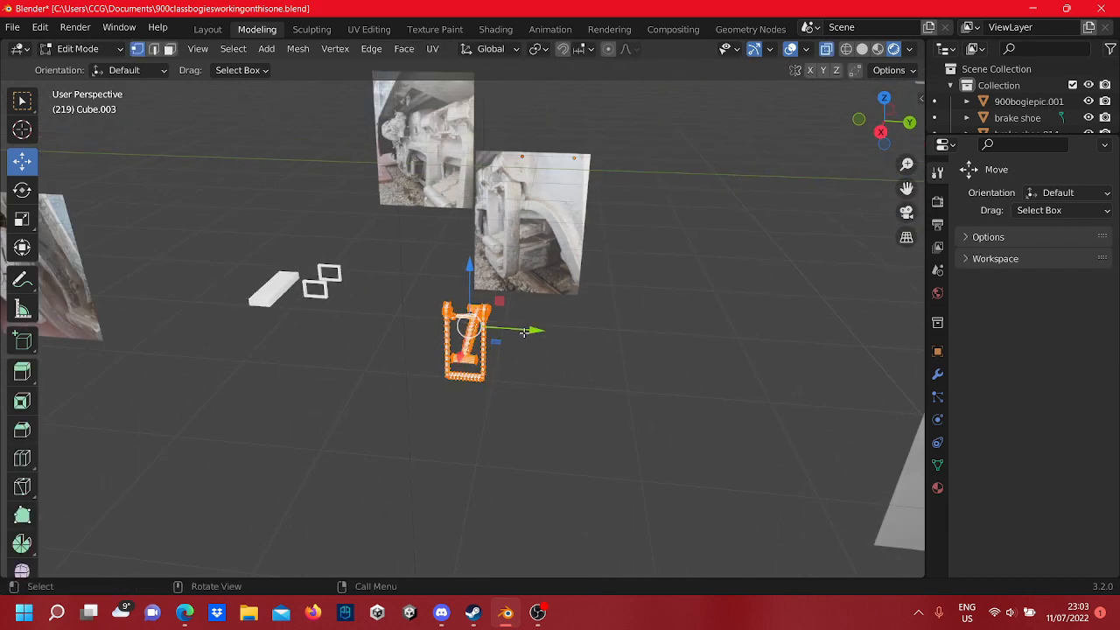
drag(523, 331, 670, 333)
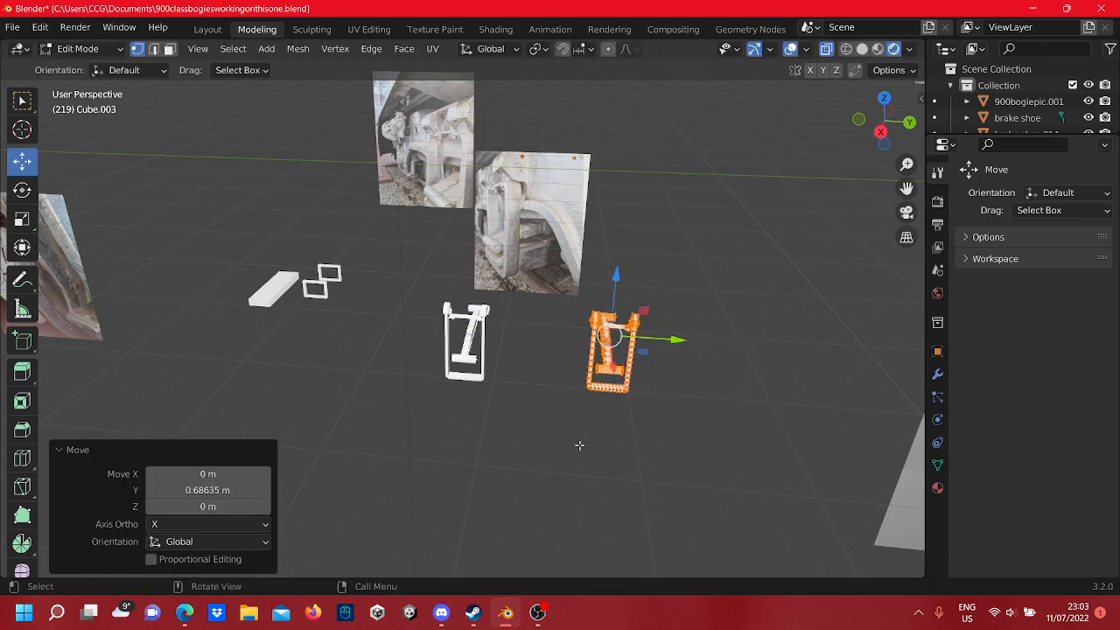
- Select the original hanger and leaf spring meshes in Edit Mode and move them 0.17513 m along Y towards the duplicate
click(507, 471)
middle_drag(508, 471, 547, 489)
drag(550, 468, 445, 268)
middle_drag(624, 404, 586, 415)
key(Tab)
drag(523, 426, 415, 237)
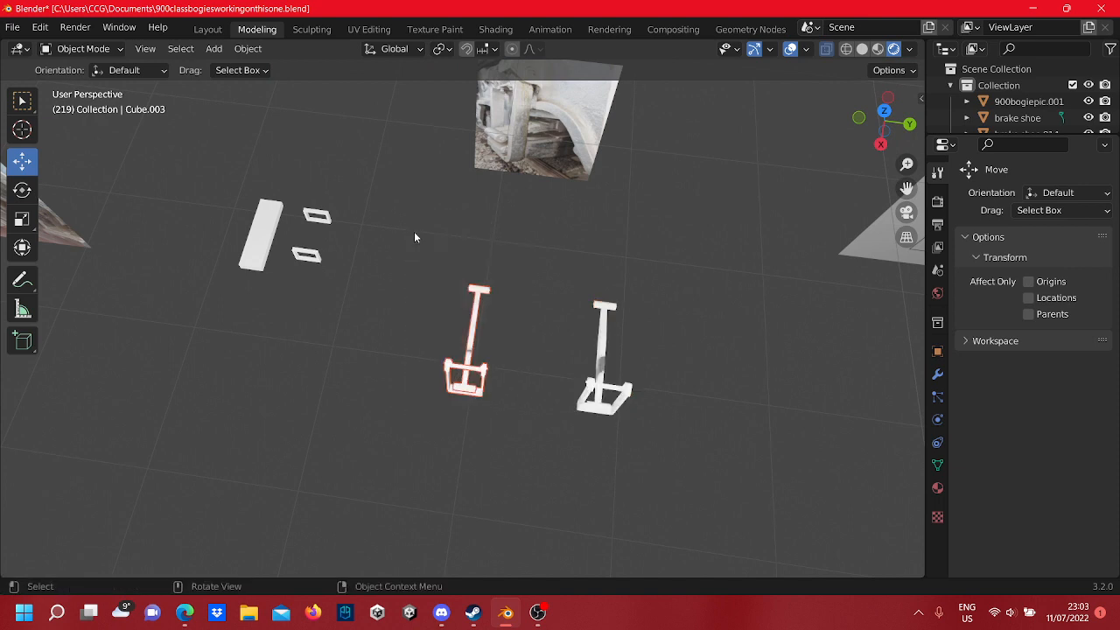
middle_drag(415, 237, 513, 407)
key(Tab)
drag(513, 408, 358, 242)
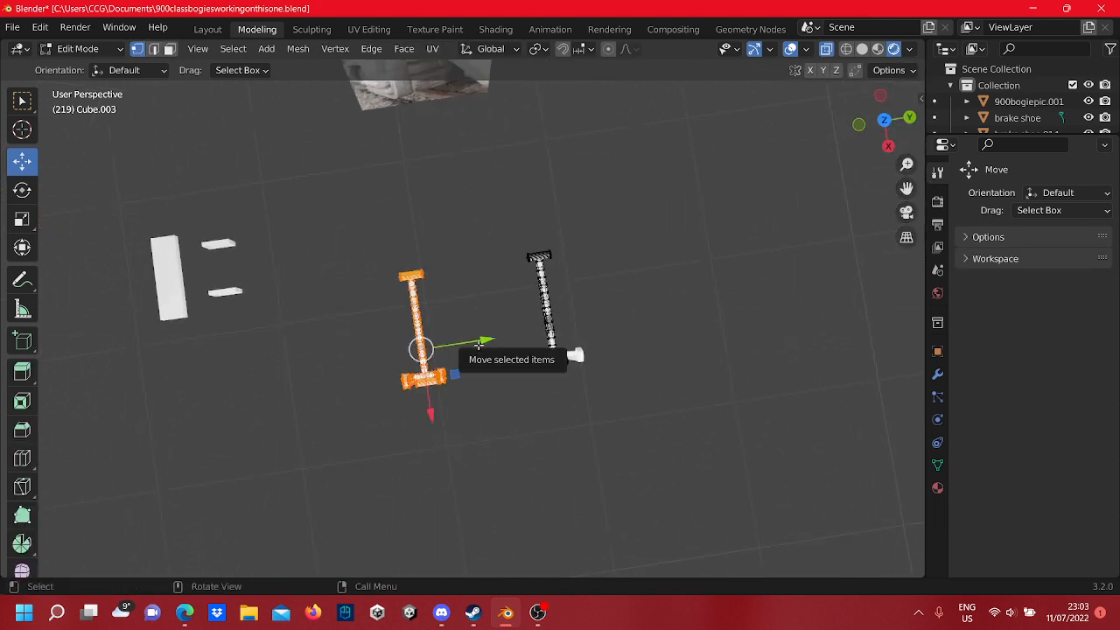
drag(479, 346, 520, 347)
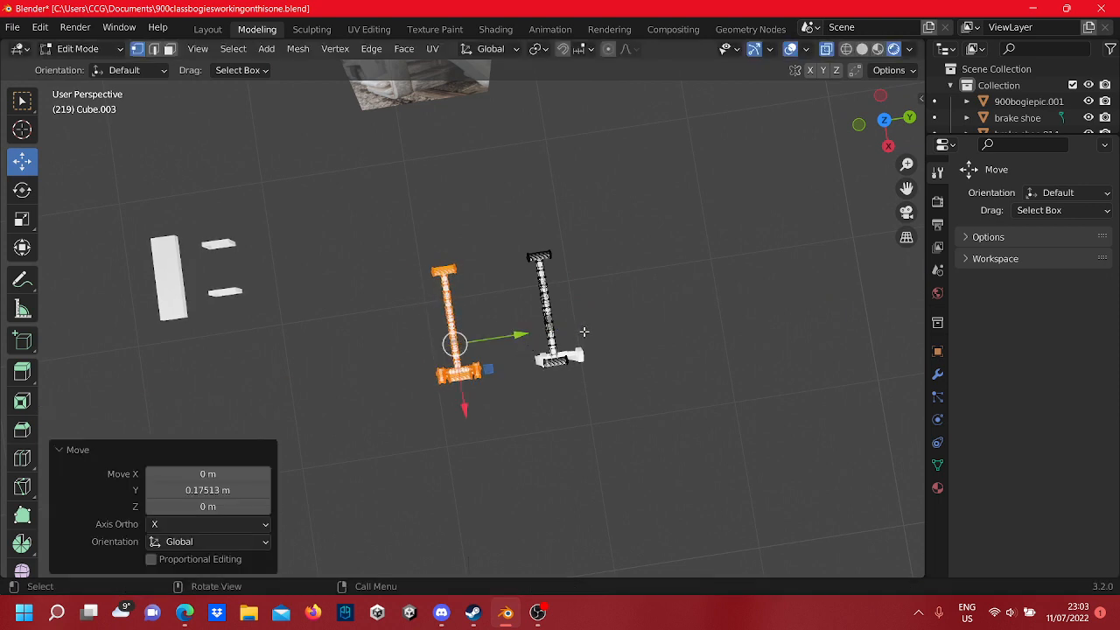
- In top view, shift the original hanger and leaf spring back -0.06459 m along Y
click(885, 122)
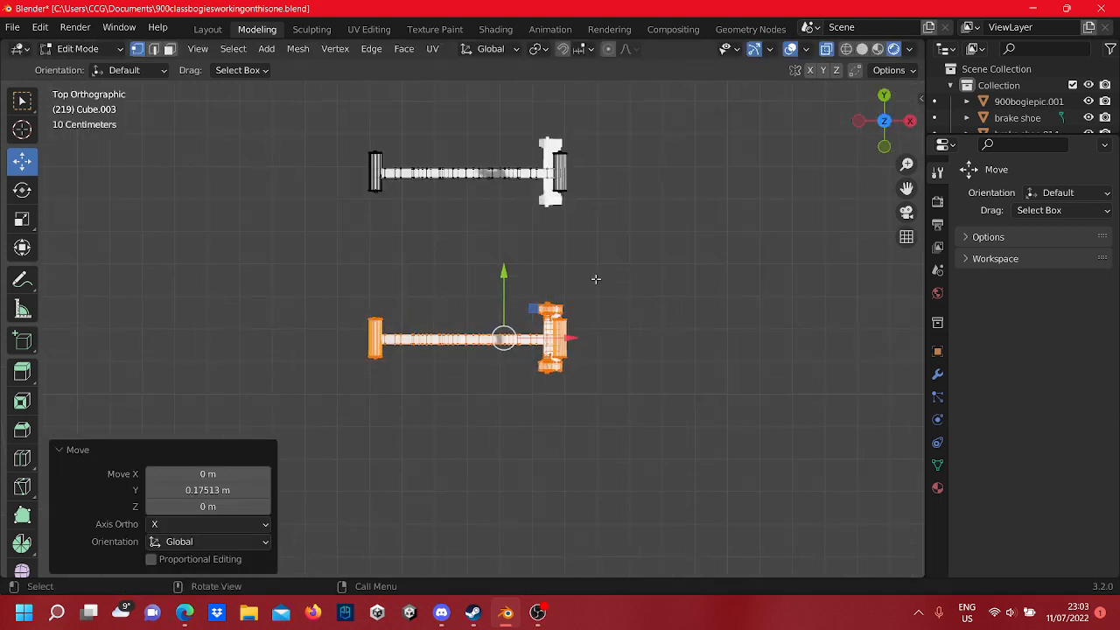
drag(566, 338, 561, 353)
drag(499, 288, 509, 309)
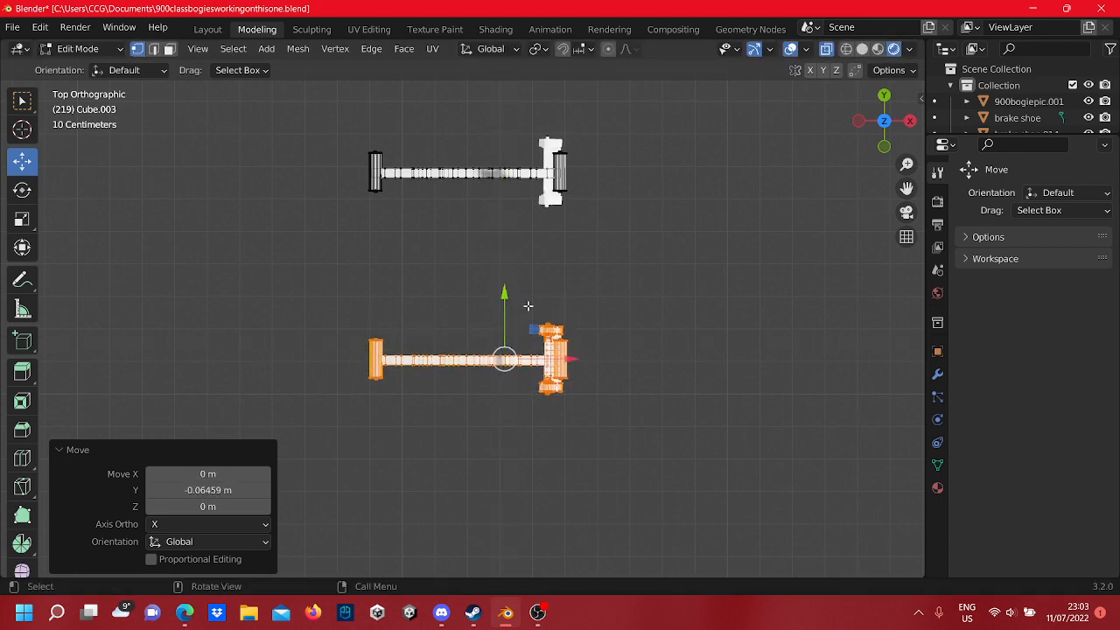
- Select the duplicated hanger and spring meshes, move them -0.091503 m along Y, and nudge them slightly along negative X
key(Tab)
drag(587, 212, 242, 117)
key(Tab)
drag(646, 274, 329, 105)
drag(507, 126, 523, 161)
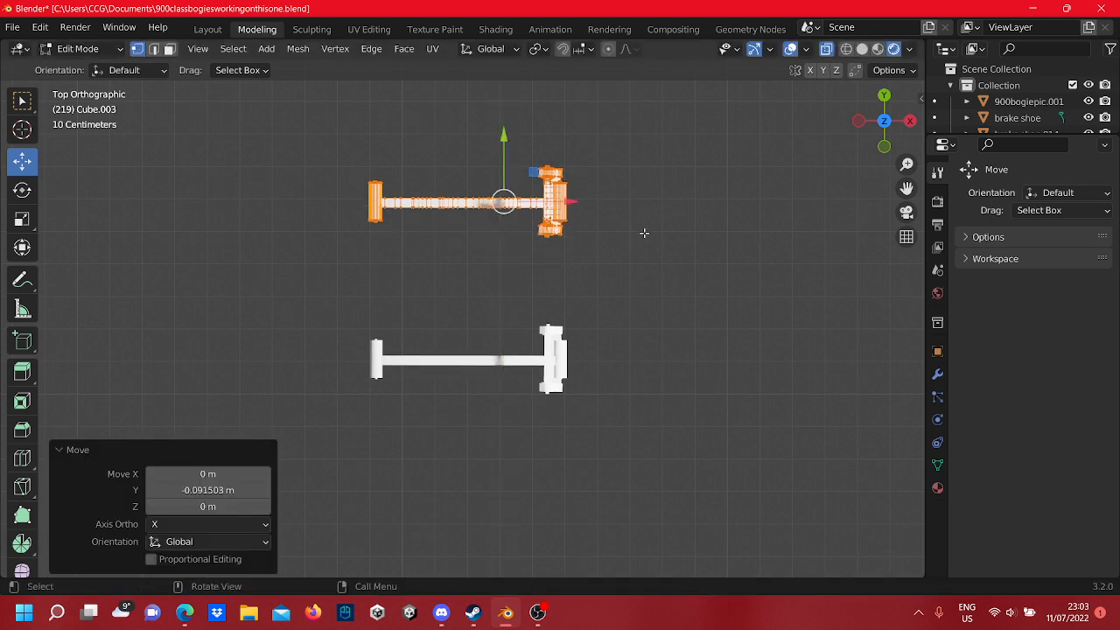
drag(570, 207, 564, 204)
click(701, 347)
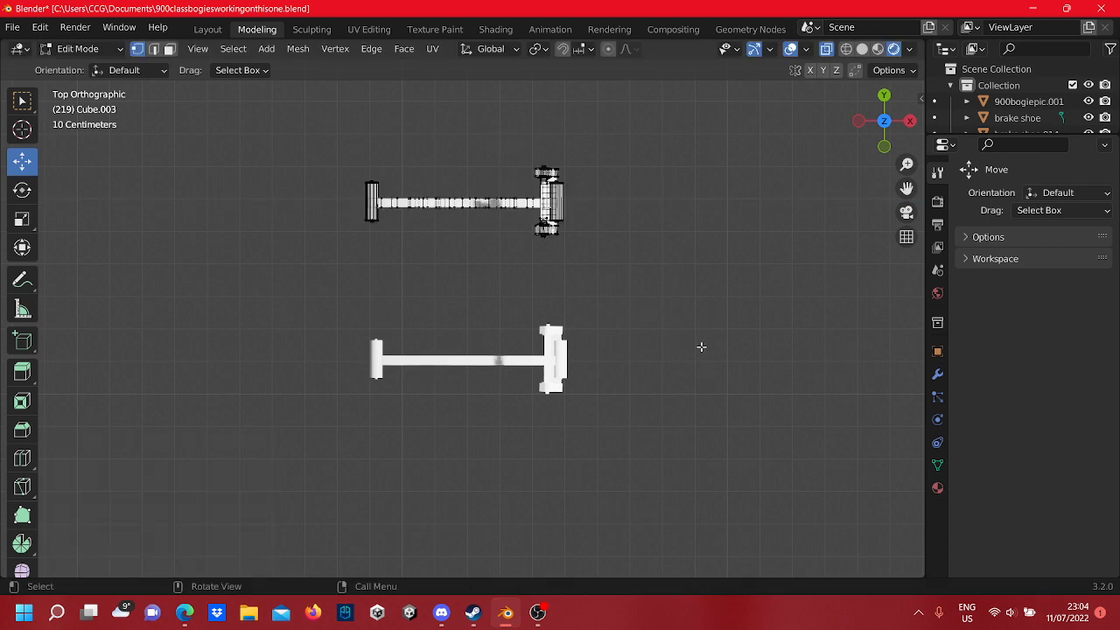
- Select the original hanger and spring meshes and move them about -0.01256 m along X to align with the duplicate
key(Tab)
drag(642, 424, 285, 280)
key(Tab)
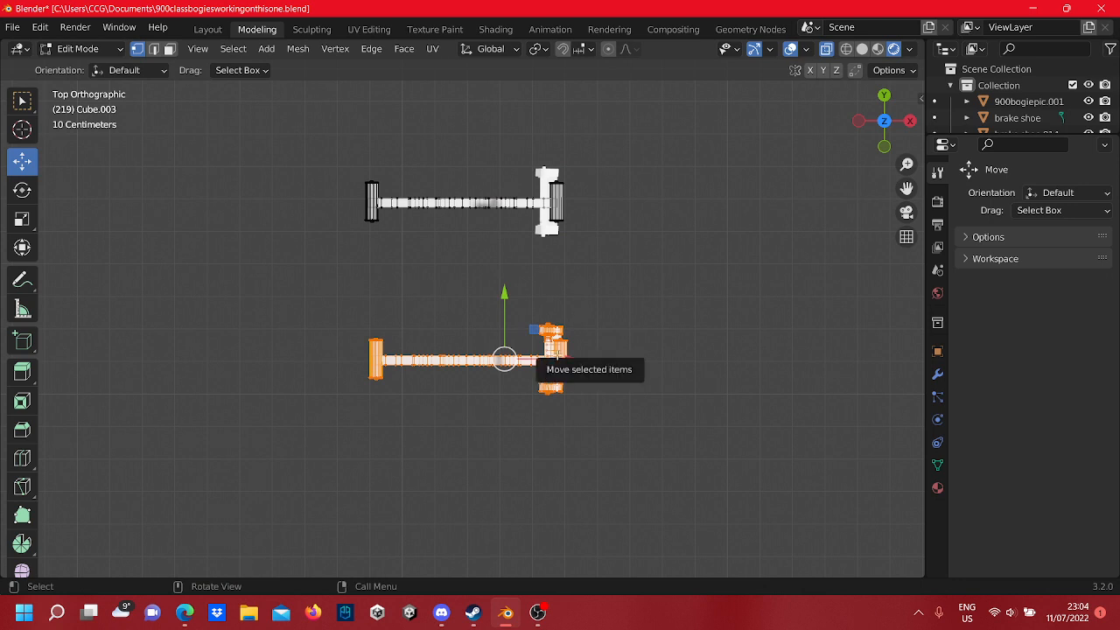
drag(557, 353, 556, 357)
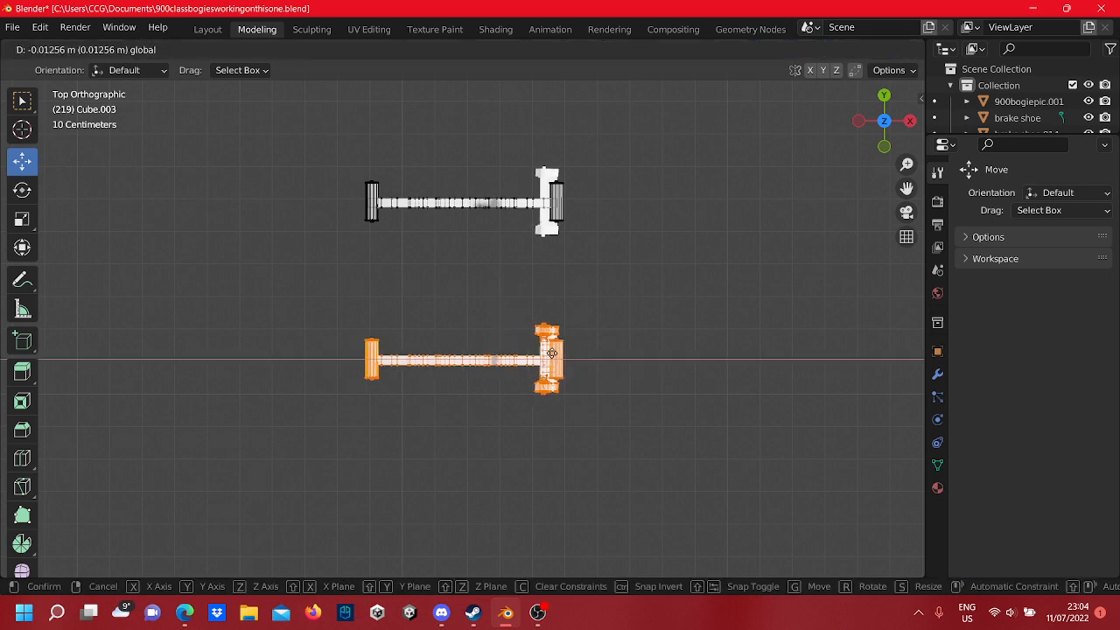
click(552, 352)
click(613, 350)
- Return to Object Mode and examine the older spring assemblies laid out between the bogie side frame and the brake parts
middle_drag(613, 350, 487, 361)
key(Tab)
middle_drag(621, 417, 468, 315)
scroll(458, 334, up, 4)
scroll(639, 350, down, 2)
scroll(617, 347, down, 5)
scroll(377, 346, up, 5)
mouse_move(372, 347)
middle_down()
mouse_move(440, 338)
mouse_move(381, 344)
mouse_move(560, 397)
mouse_move(659, 356)
mouse_move(668, 282)
mouse_move(461, 360)
mouse_move(474, 404)
mouse_move(543, 431)
mouse_move(539, 385)
mouse_move(590, 443)
mouse_move(532, 347)
middle_up()
scroll(660, 353, down, 5)
scroll(478, 400, up, 5)
scroll(517, 376, down, 2)
scroll(522, 337, up, 3)
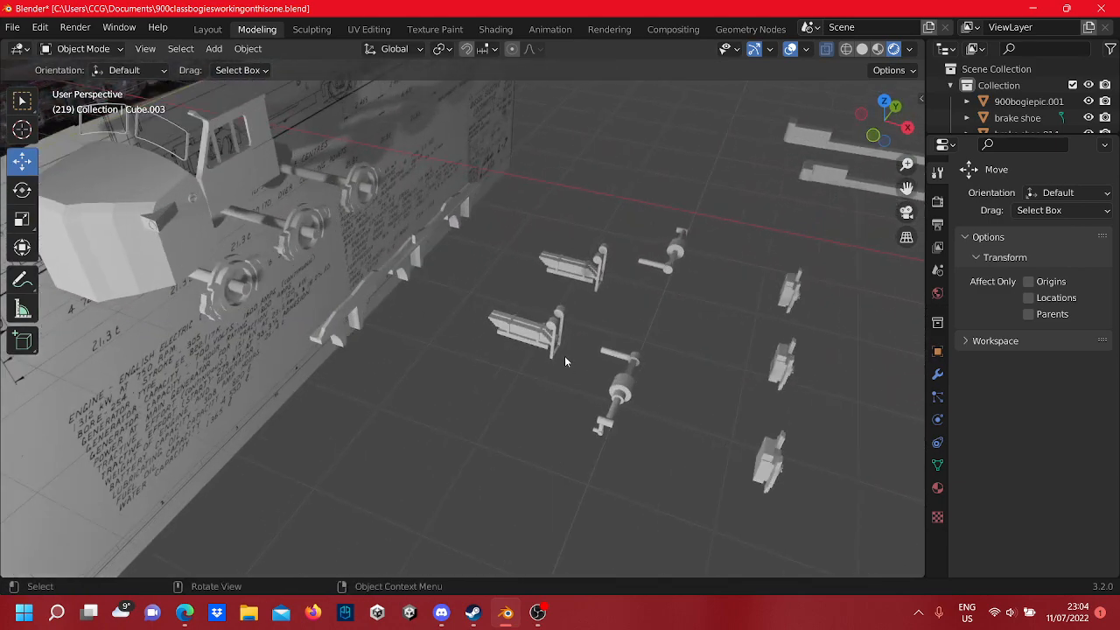
- Delete the two older spring assemblies lying beside the bogie side frame
right_click(540, 343)
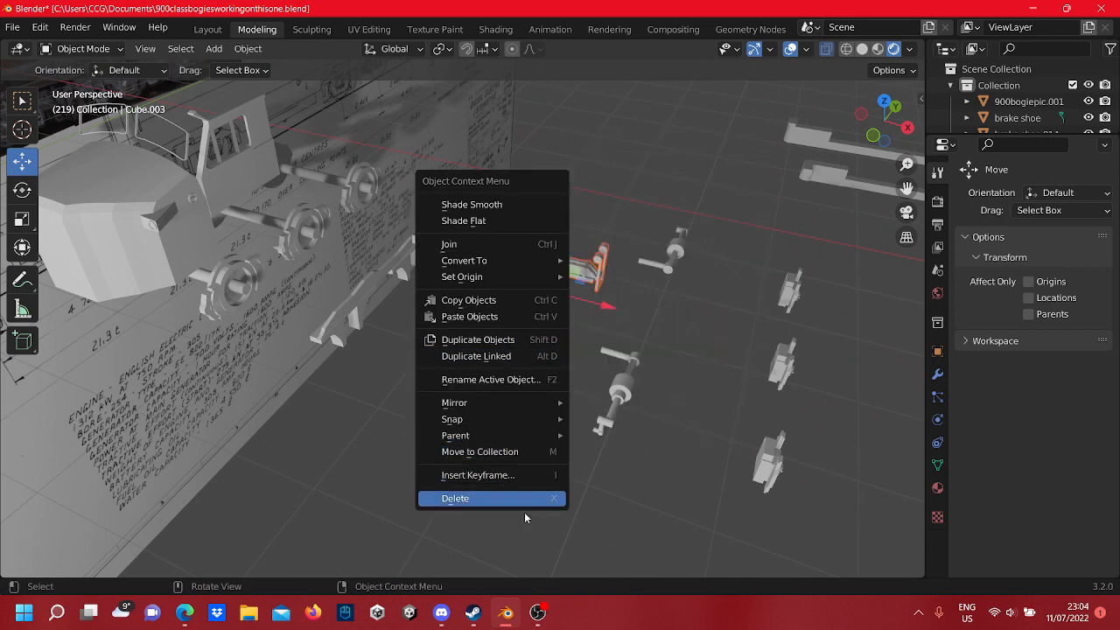
click(508, 501)
scroll(506, 459, down, 6)
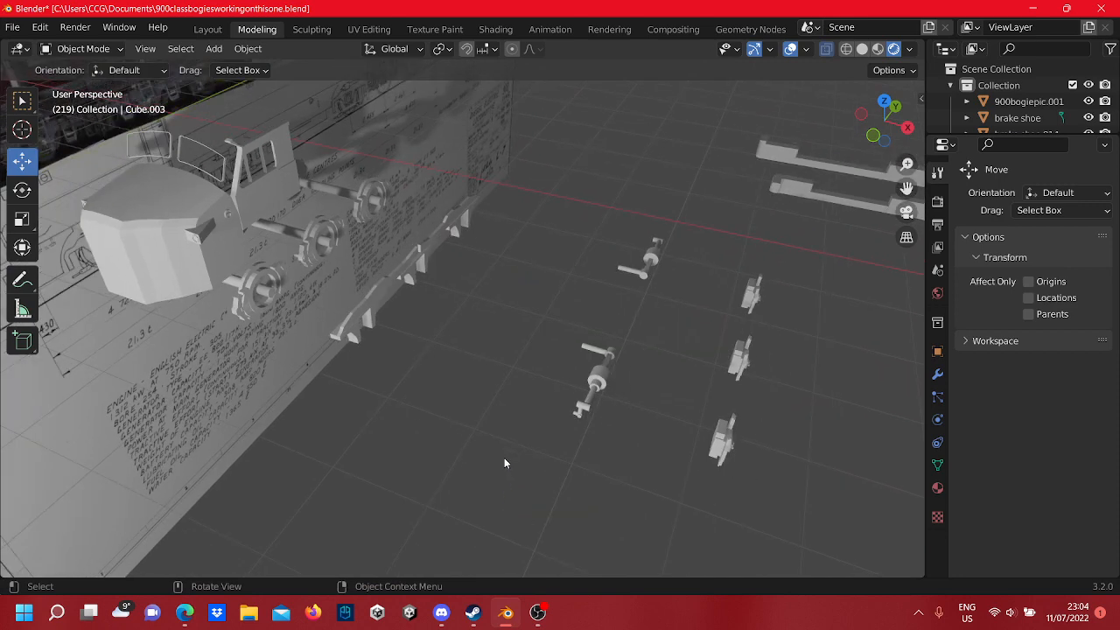
- Move both new hanger and spring assemblies 8.7858 m along Y and 0.84325 m along X, beside the bogie side frame
scroll(504, 457, down, 6)
shift+middle_drag(509, 432, 649, 206)
scroll(573, 216, up, 8)
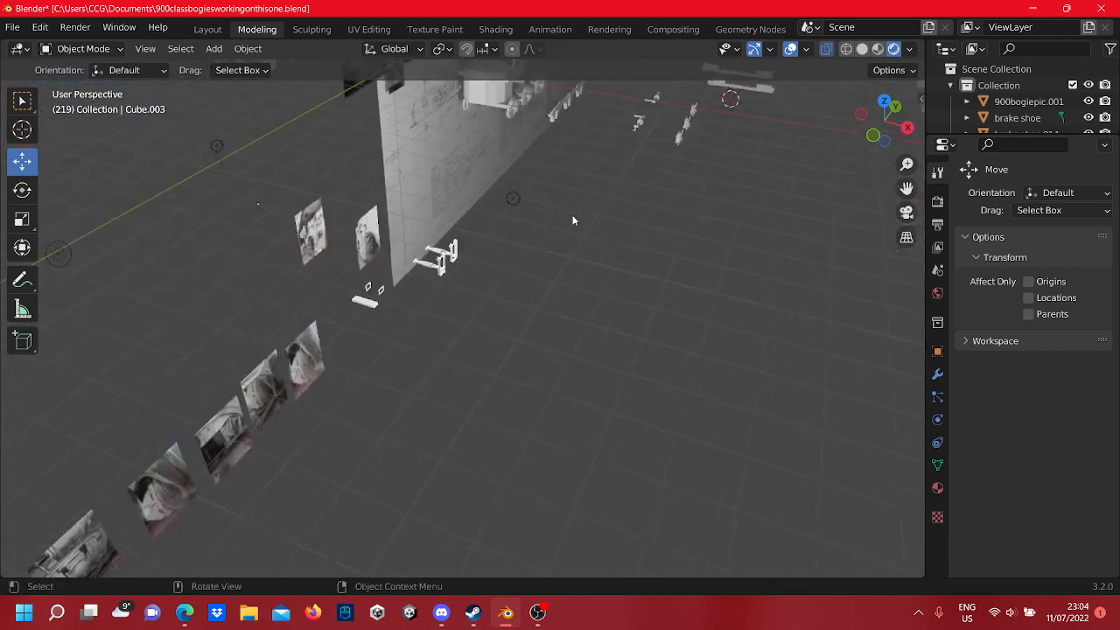
scroll(558, 426, down, 5)
middle_drag(603, 453, 315, 411)
shift+middle_drag(315, 411, 585, 428)
scroll(521, 392, up, 5)
scroll(628, 408, down, 5)
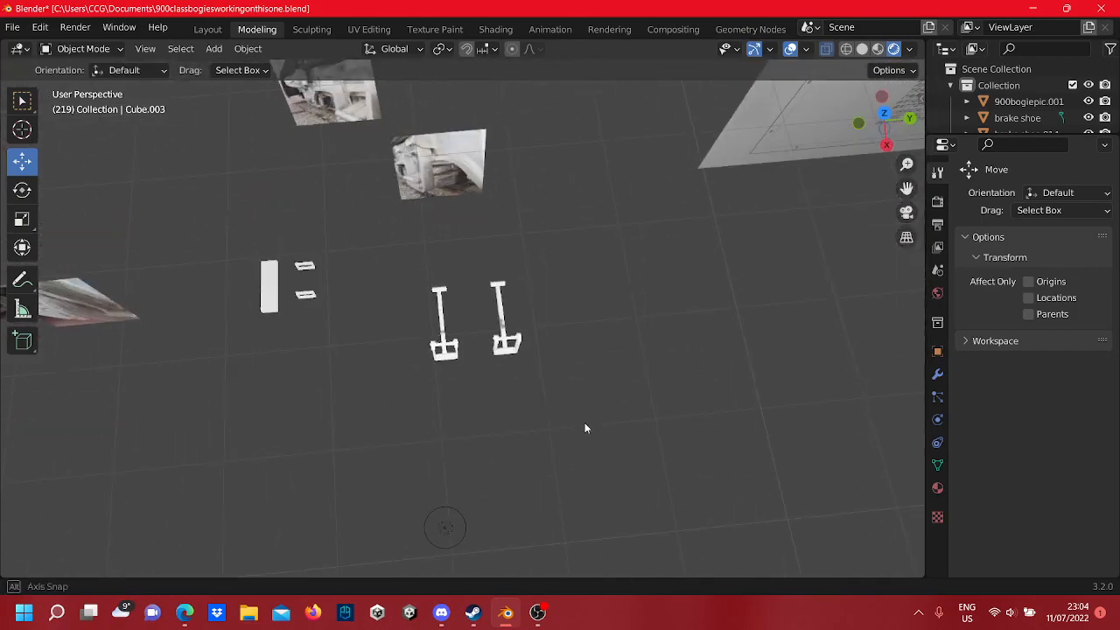
scroll(417, 278, down, 5)
middle_drag(552, 308, 499, 345)
key(g)
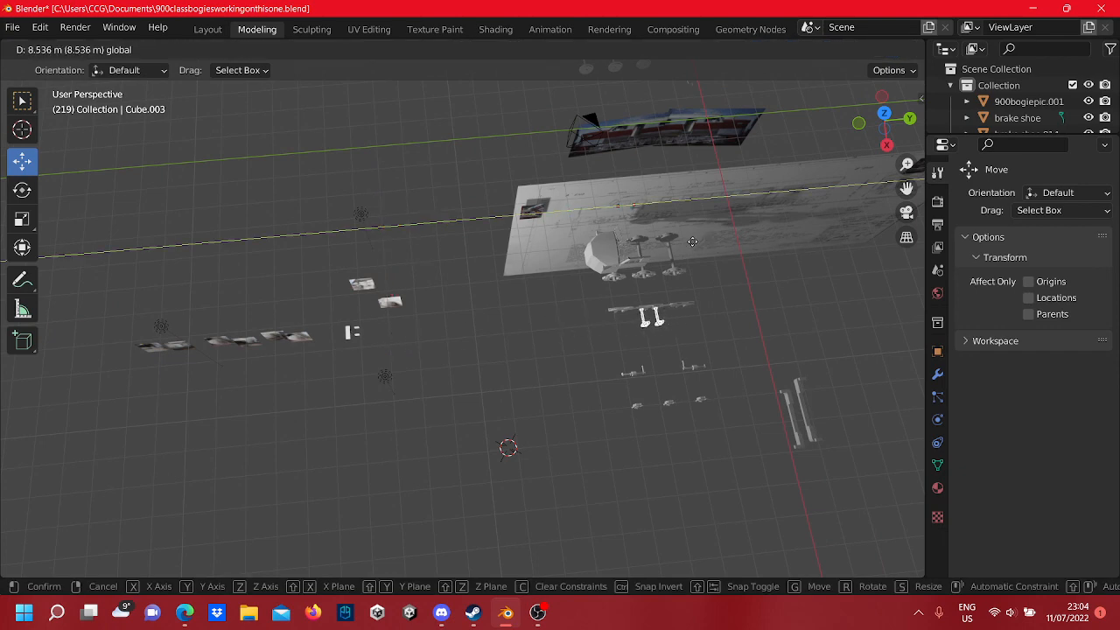
click(700, 252)
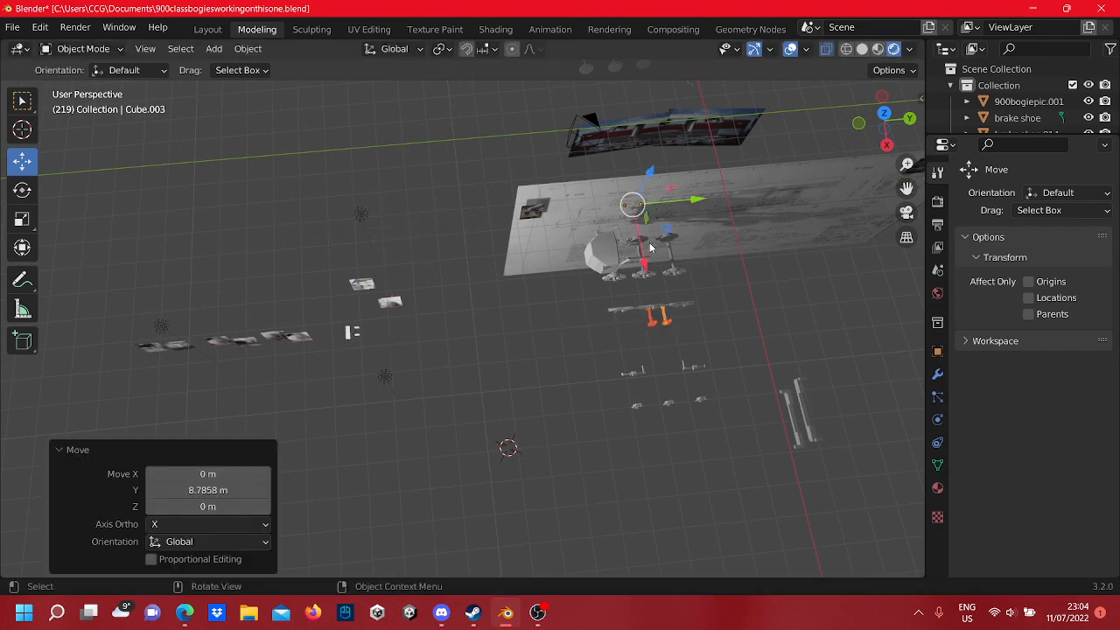
scroll(483, 244, up, 6)
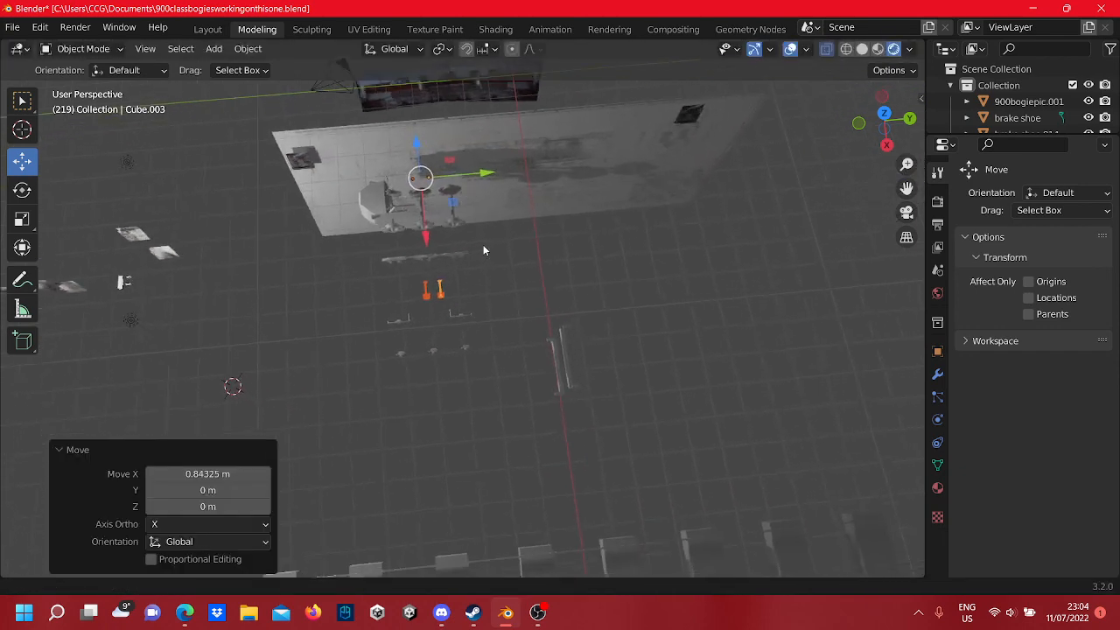
- Select one hanger and spring assembly's meshes in Edit Mode and move them -0.47912 m along Y and -1.3388 m along X
shift+middle_drag(425, 259, 570, 410)
scroll(512, 271, up, 6)
drag(479, 179, 481, 180)
scroll(525, 227, down, 10)
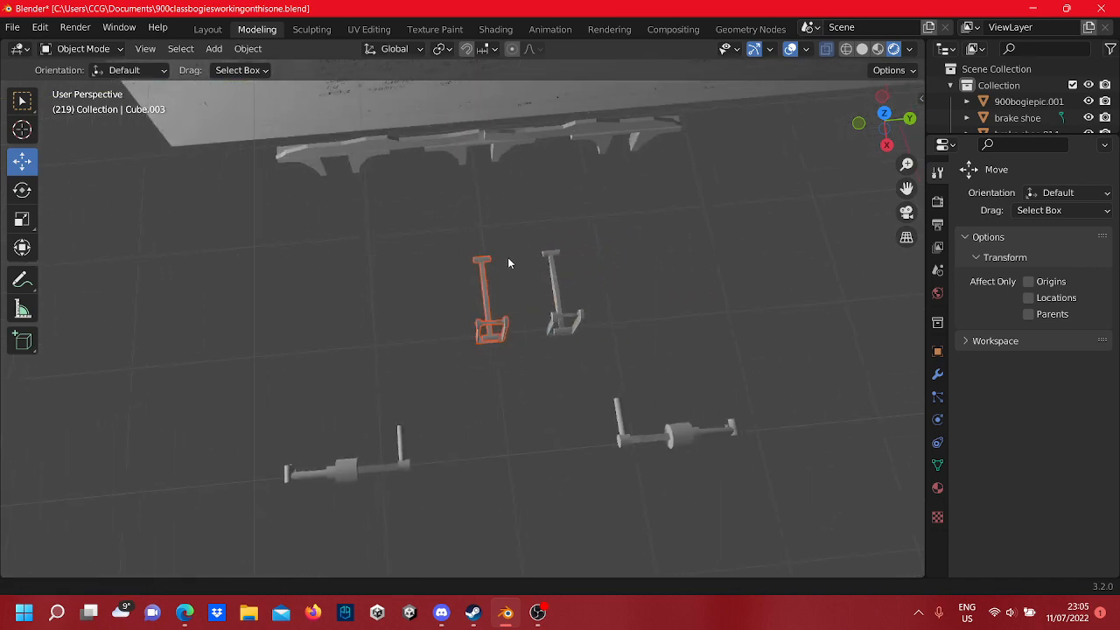
shift+middle_drag(444, 258, 506, 252)
scroll(586, 202, up, 5)
scroll(492, 246, up, 4)
key(Tab)
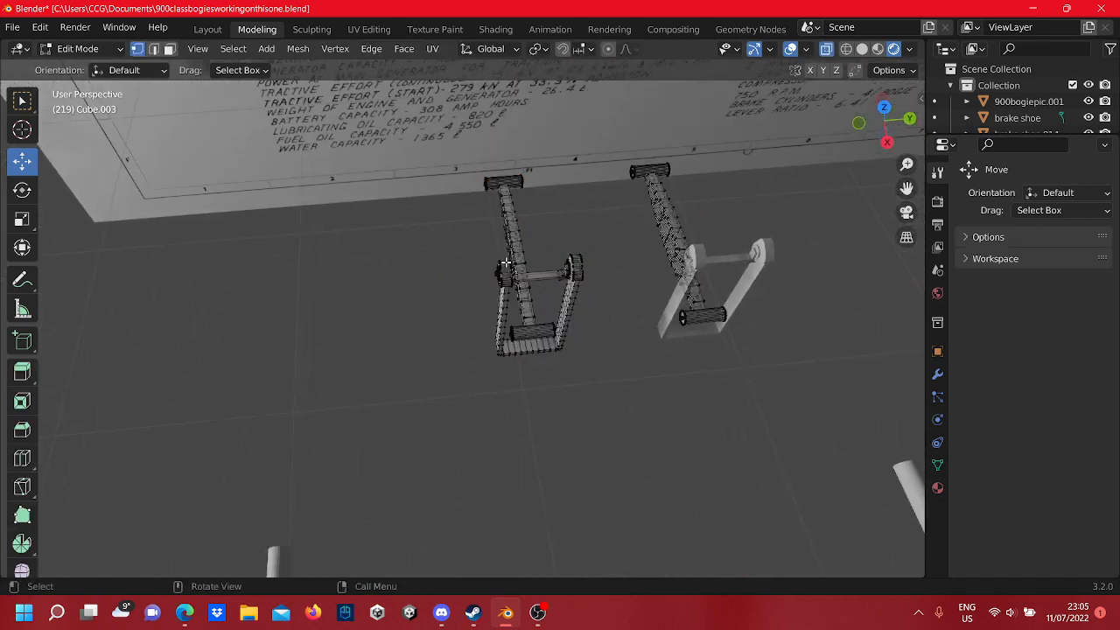
scroll(517, 273, down, 3)
middle_drag(543, 288, 525, 305)
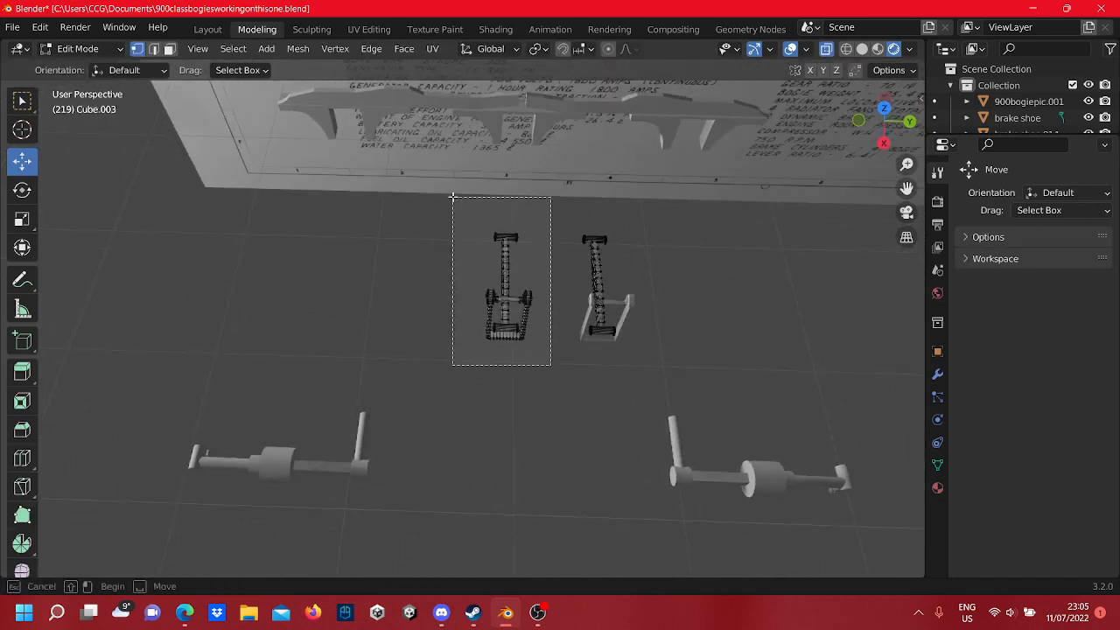
drag(453, 197, 453, 197)
drag(569, 294, 471, 284)
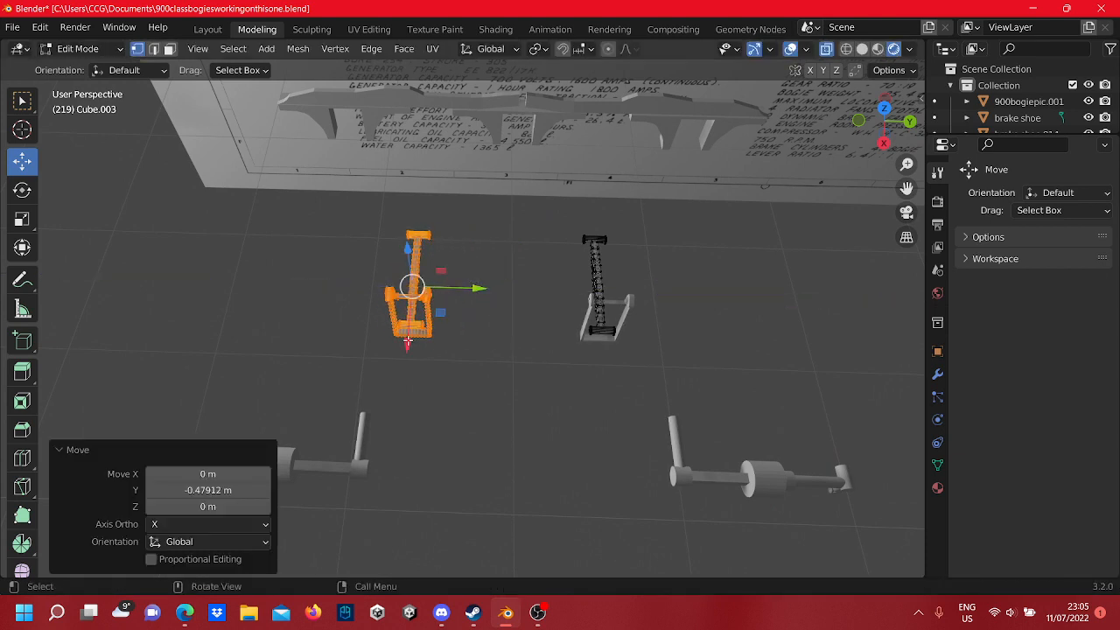
drag(407, 341, 399, 267)
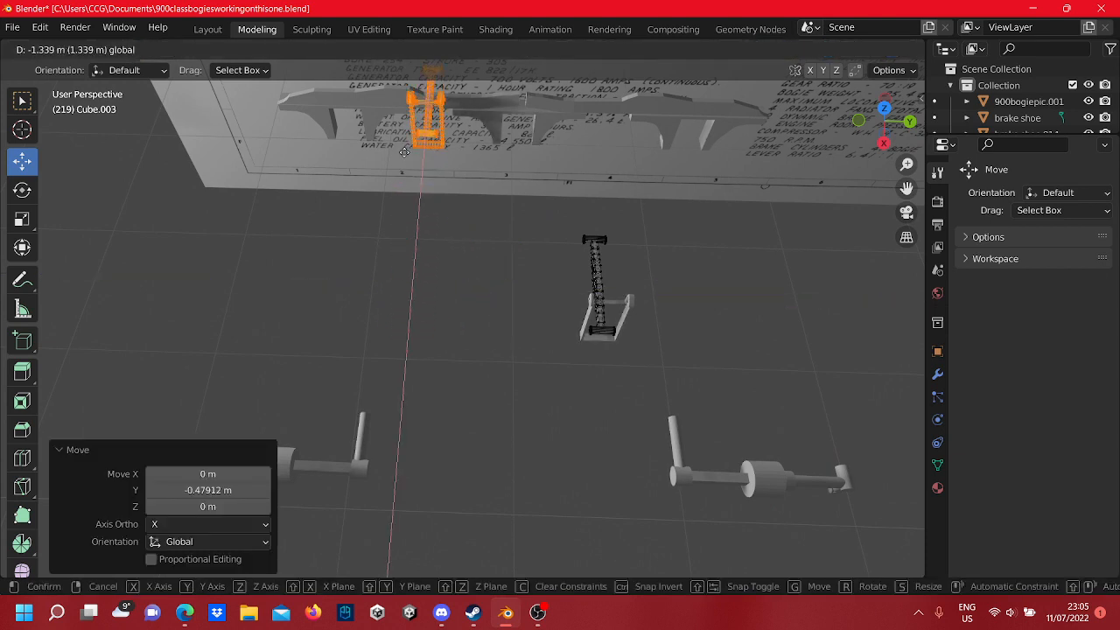
- Fit the assembly against the side frame by moving it 0.068812 m along Y, -0.042923 m along Z and -0.050316 m along X
shift+middle_drag(499, 191, 496, 358)
scroll(486, 297, up, 6)
middle_drag(483, 264, 379, 194)
scroll(495, 298, down, 4)
shift+middle_drag(498, 300, 245, 165)
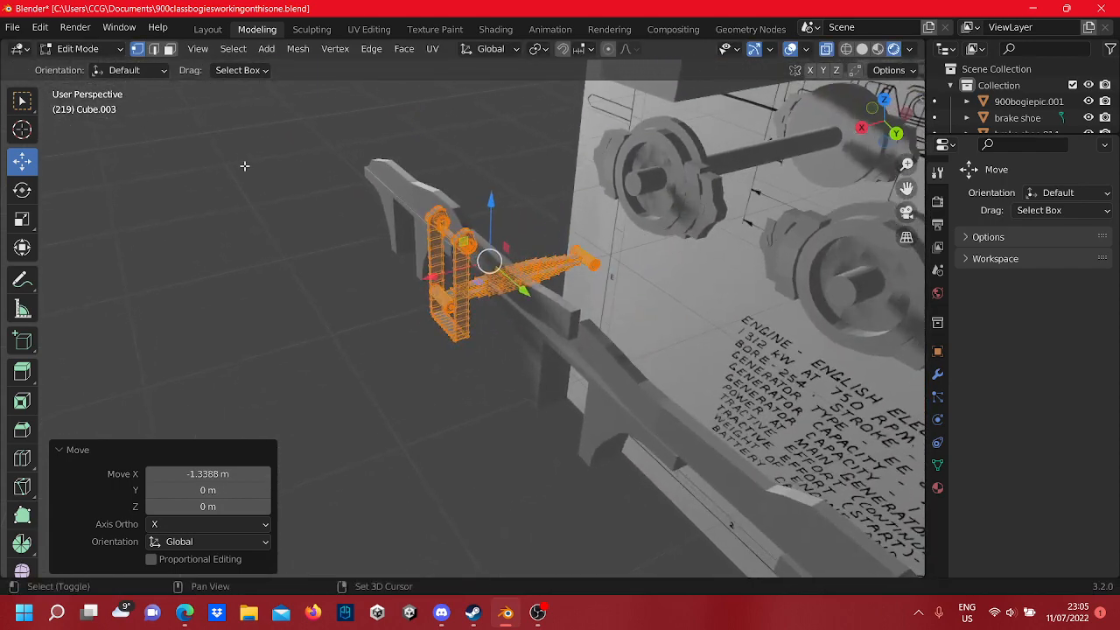
scroll(413, 213, up, 3)
drag(547, 238, 570, 262)
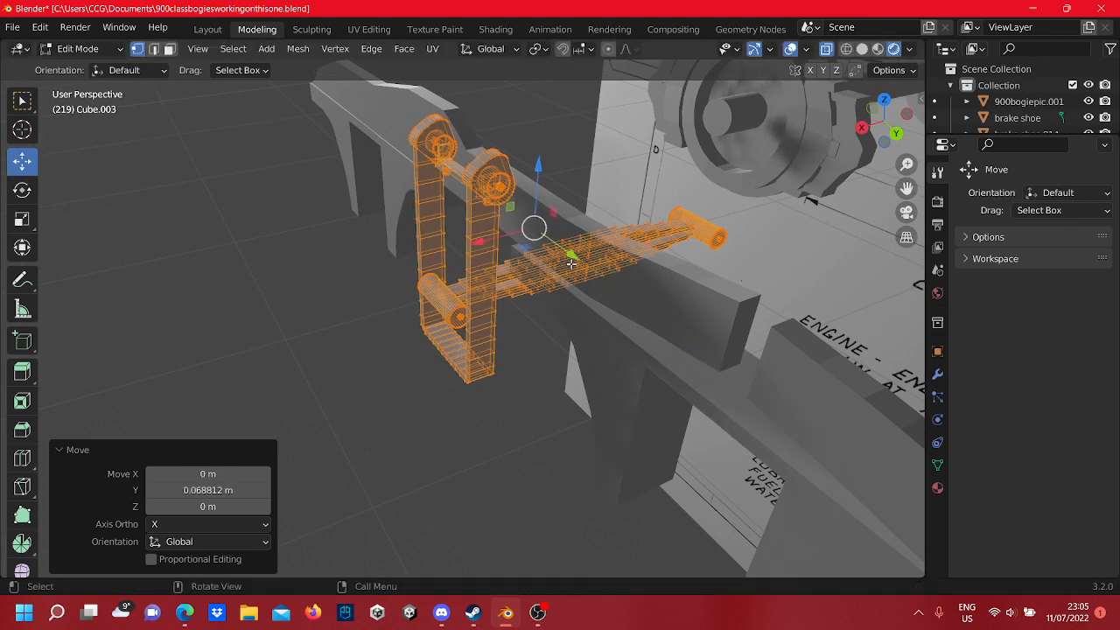
drag(539, 200, 572, 238)
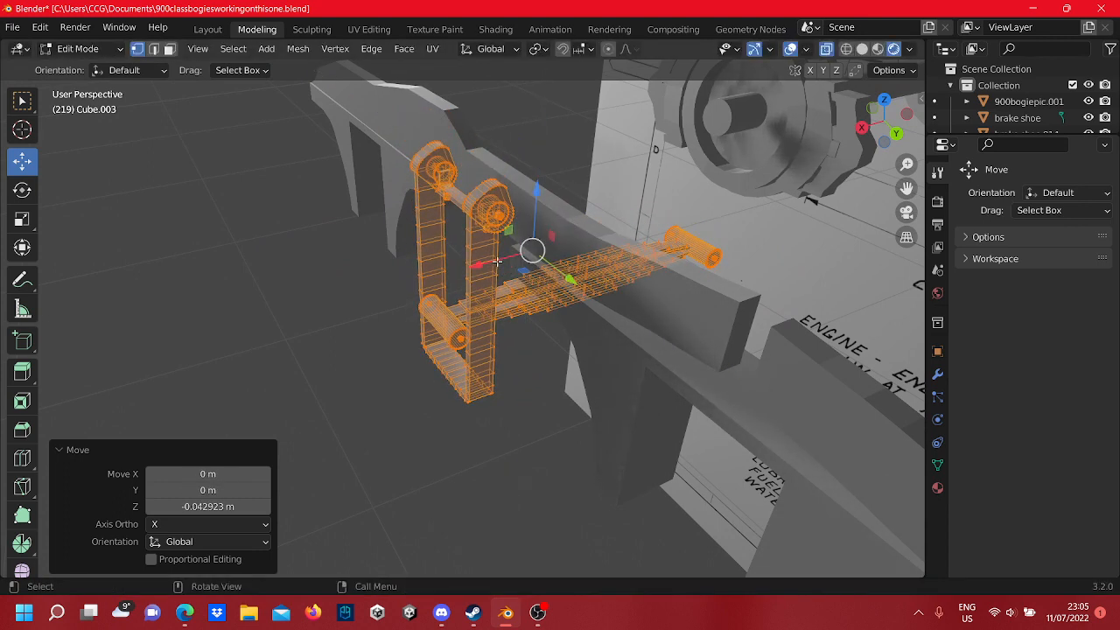
drag(495, 261, 521, 256)
- Refine the assembly's fit with moves of 0.036591 m and -0.02576 m along Z, and 0.024959 m and -0.010972 m along X
middle_drag(522, 255, 463, 343)
scroll(483, 172, up, 4)
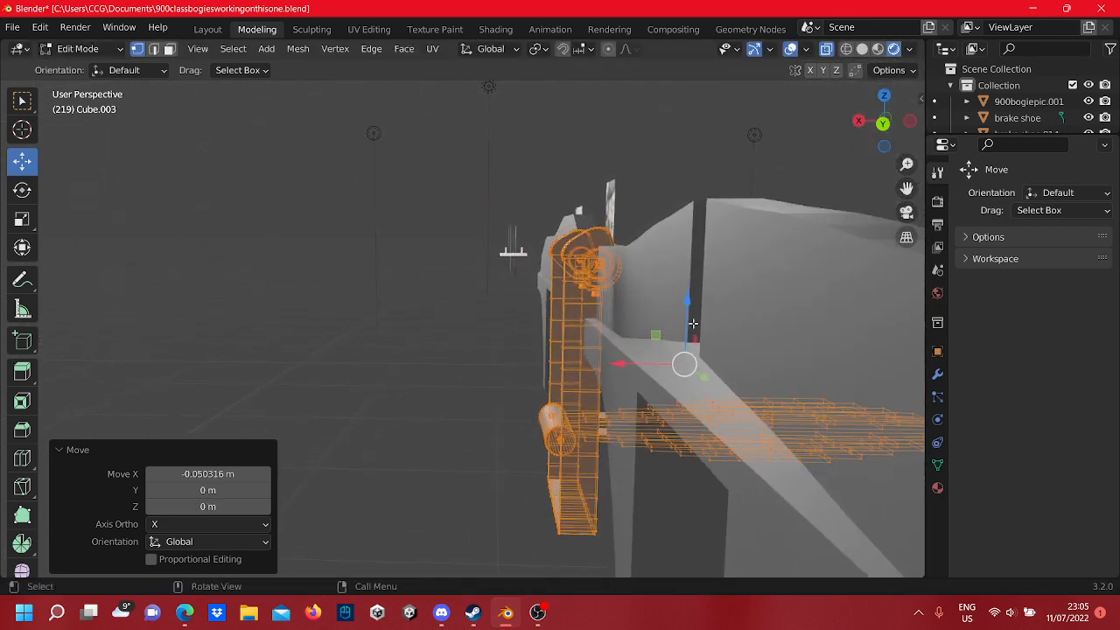
drag(692, 324, 687, 301)
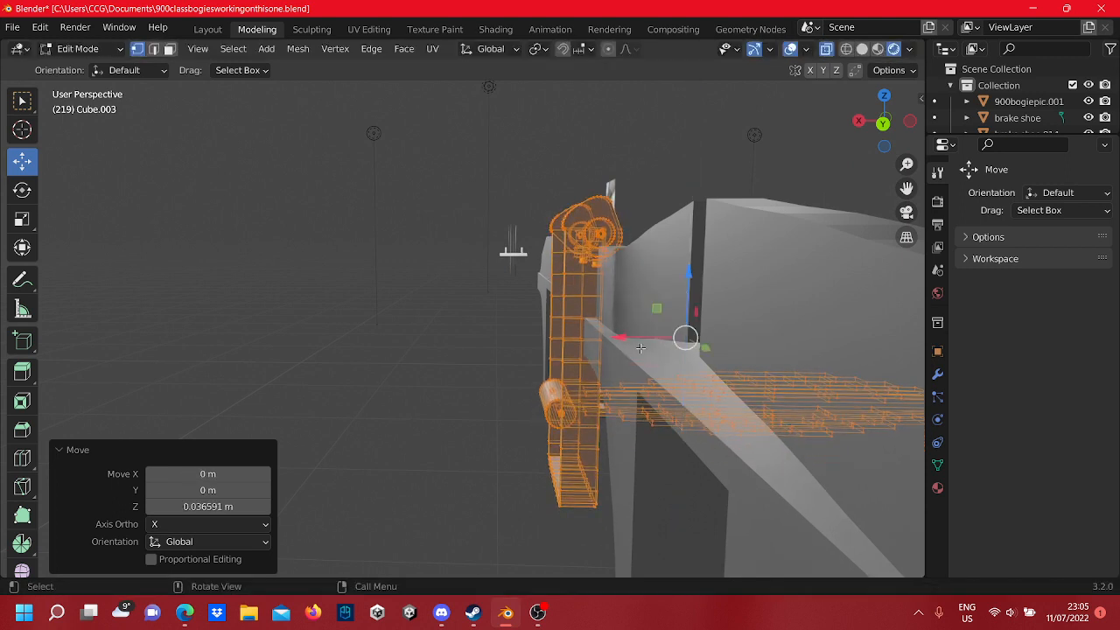
drag(637, 339, 607, 341)
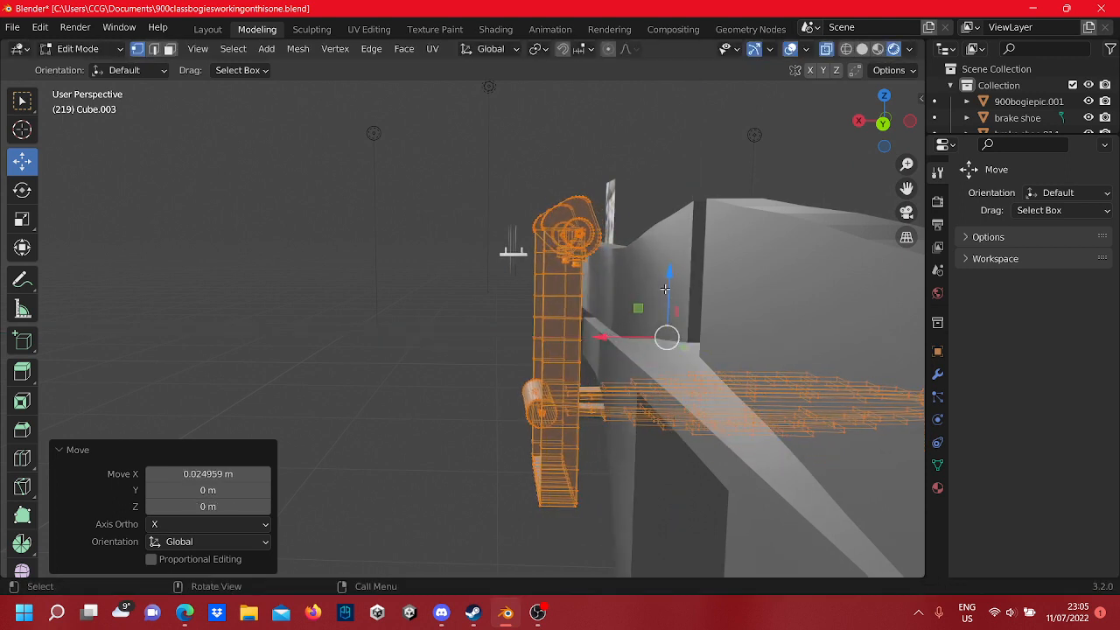
drag(665, 289, 667, 308)
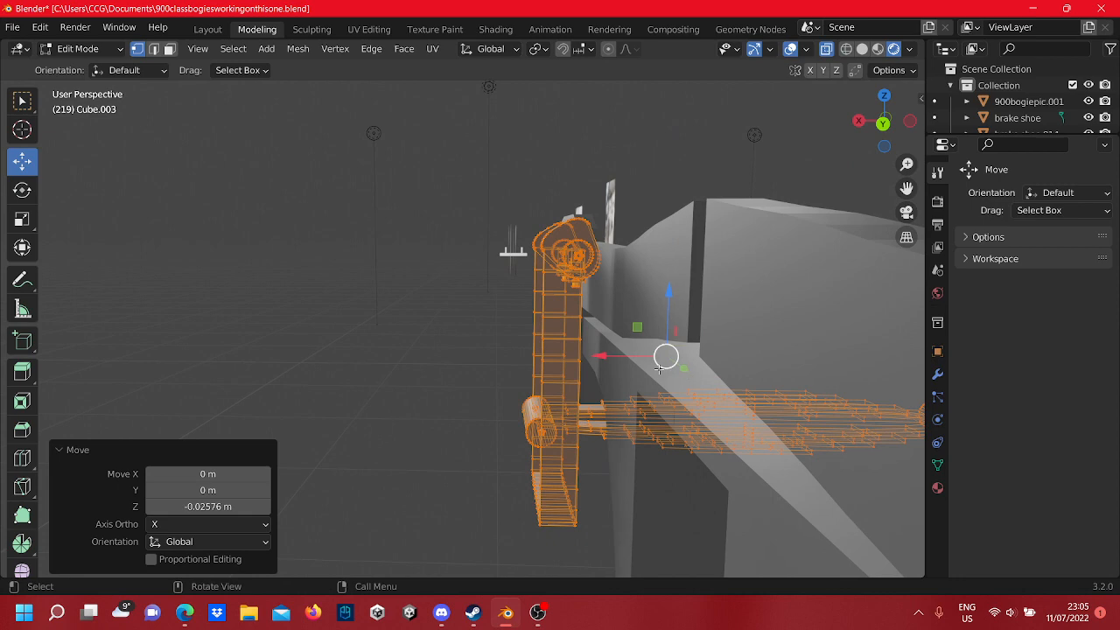
drag(624, 358, 635, 360)
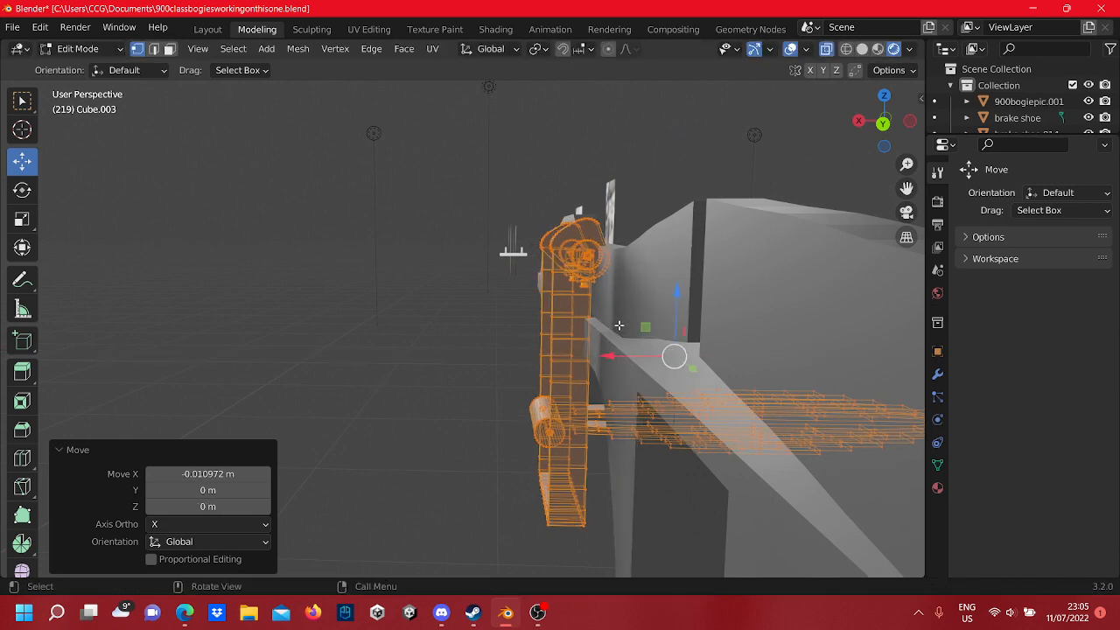
- In back view, move the hanger and spring assembly 0.012518 m along X and check its fit against the side frame
middle_drag(634, 360, 608, 249)
scroll(604, 219, up, 1)
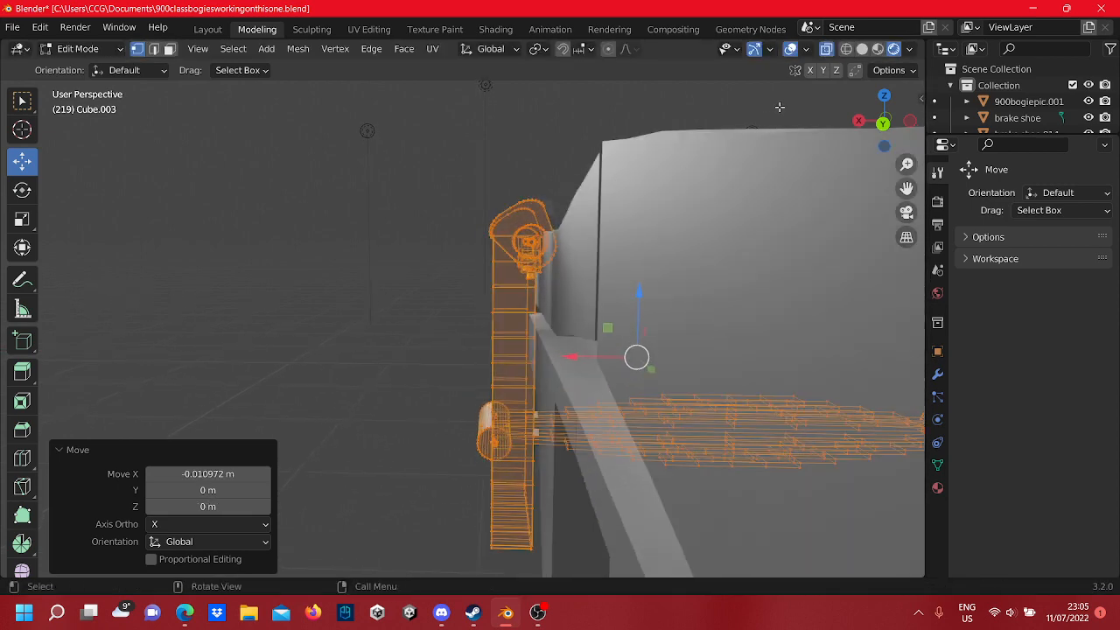
click(885, 126)
scroll(708, 219, down, 2)
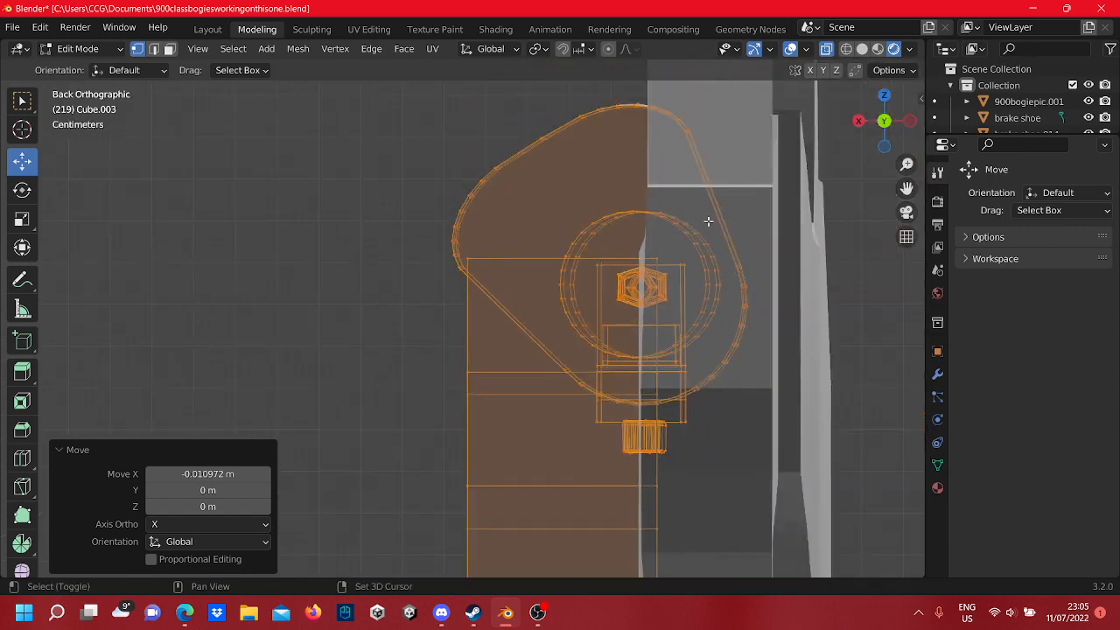
shift+middle_drag(708, 220, 570, 222)
scroll(552, 236, down, 4)
scroll(556, 235, up, 1)
scroll(581, 351, down, 4)
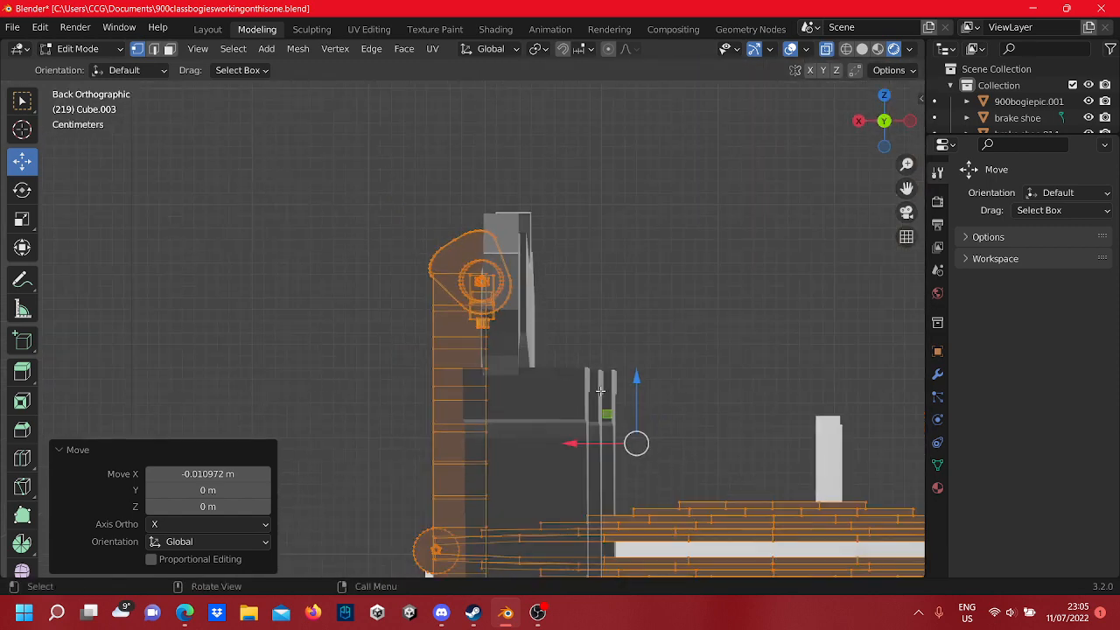
drag(583, 444, 570, 447)
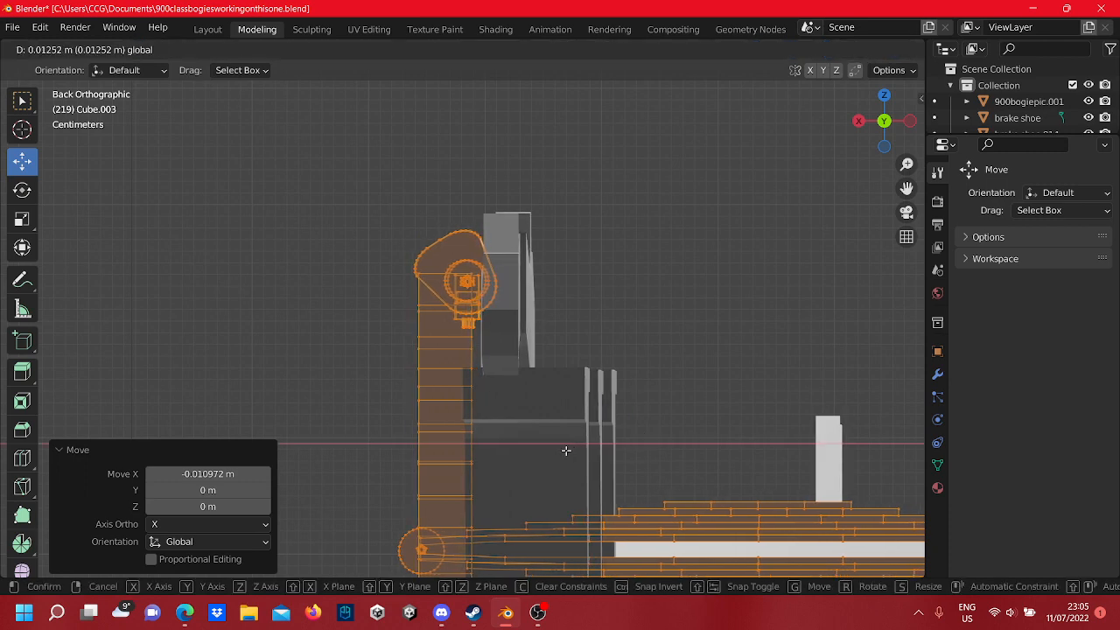
drag(566, 450, 566, 451)
scroll(470, 355, up, 9)
scroll(444, 346, down, 8)
middle_drag(444, 347, 527, 365)
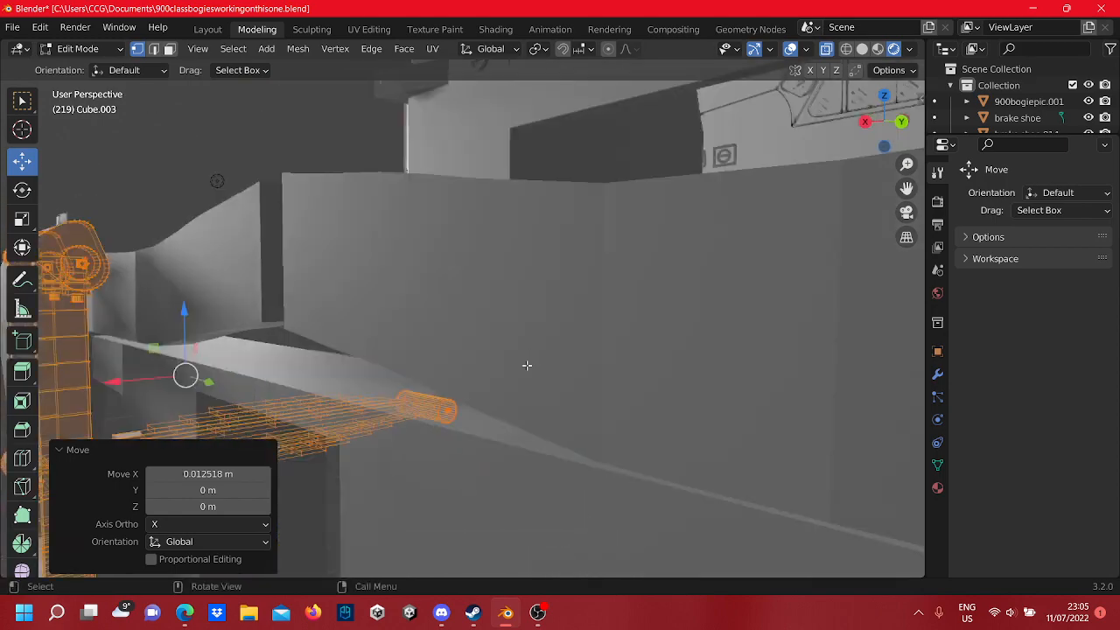
- Deselect the fitted hanger and spring assembly's meshes and return to Object Mode with no parts selected
scroll(527, 366, down, 7)
middle_drag(411, 363, 447, 415)
click(523, 433)
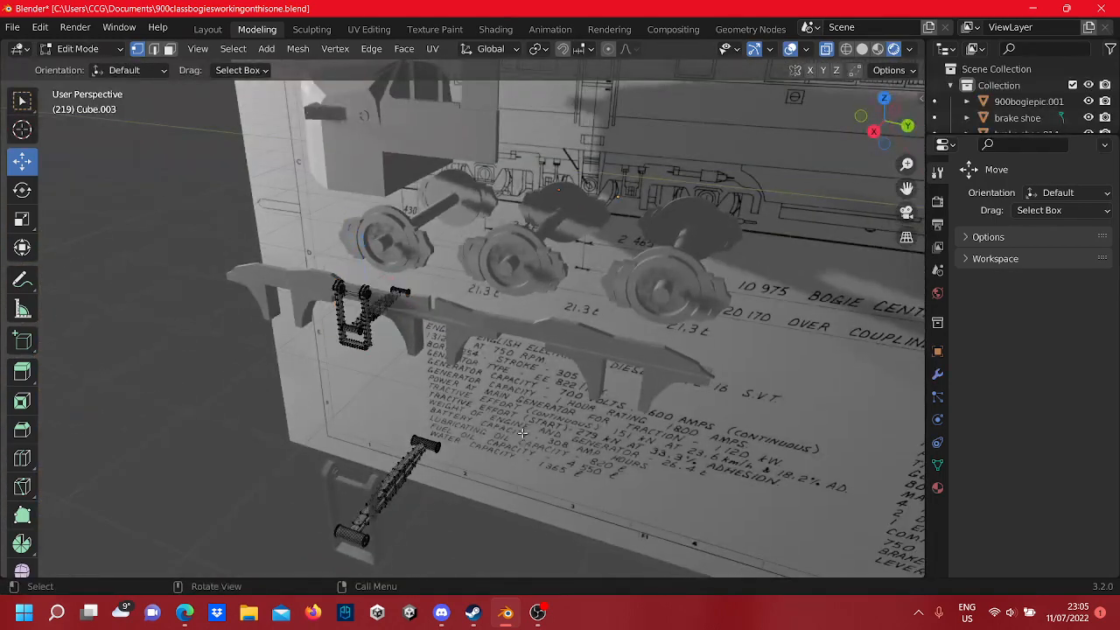
scroll(484, 420, down, 4)
middle_drag(378, 347, 349, 390)
scroll(524, 392, up, 2)
key(Tab)
click(607, 405)
- Select the remaining hanger and spring assembly, select all its meshes in Edit Mode, and move them -1.3806 m along X to the side frame
scroll(578, 366, up, 3)
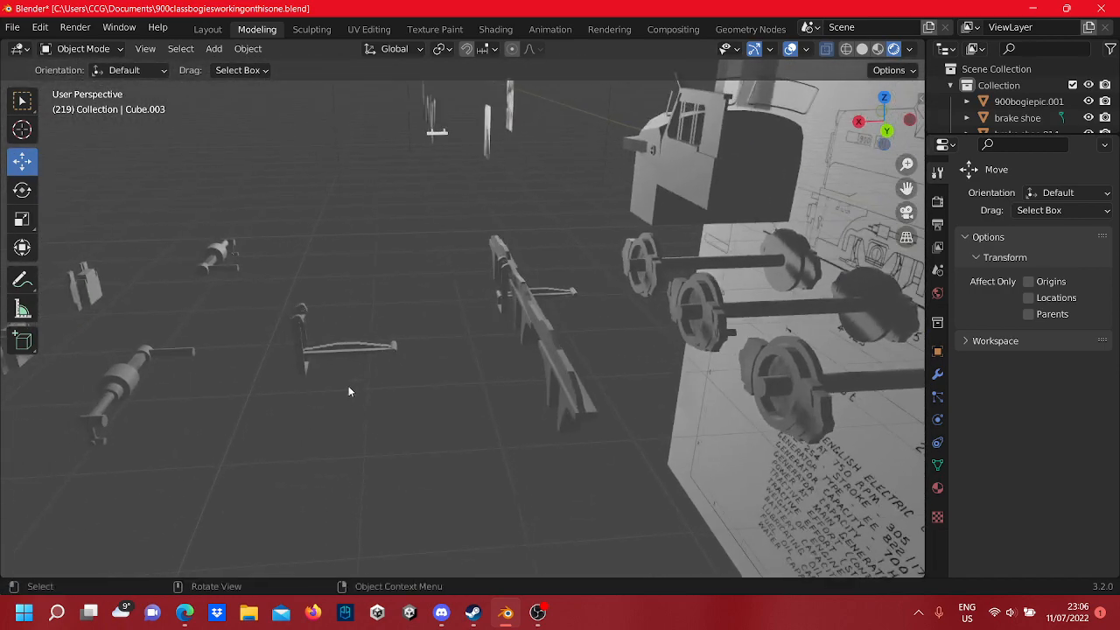
middle_drag(300, 302, 364, 394)
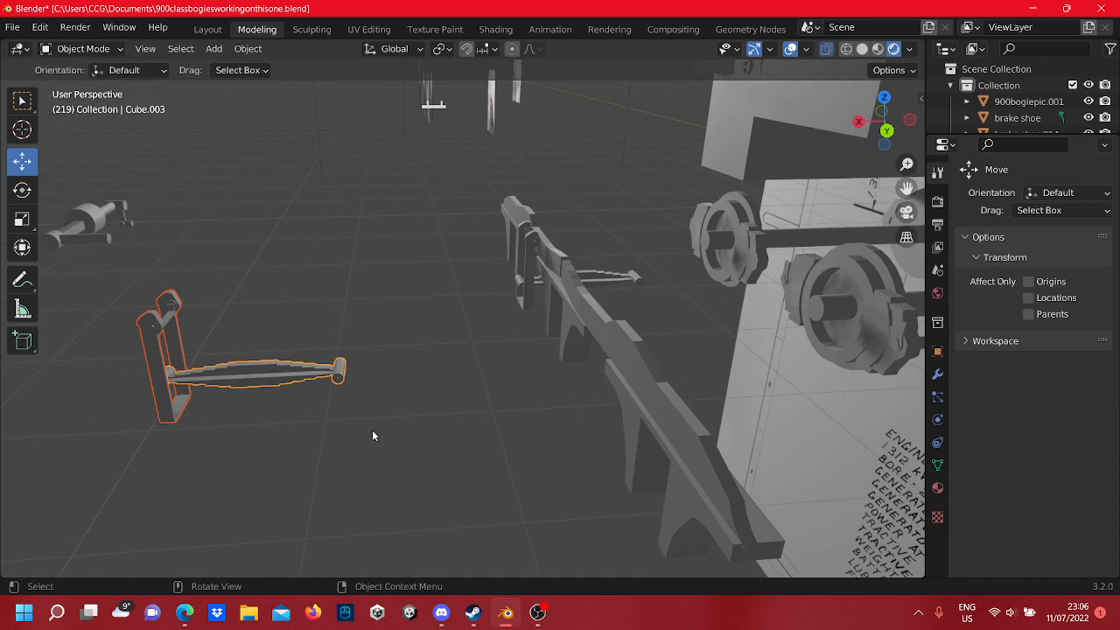
drag(138, 284, 137, 284)
middle_drag(137, 284, 453, 433)
key(Tab)
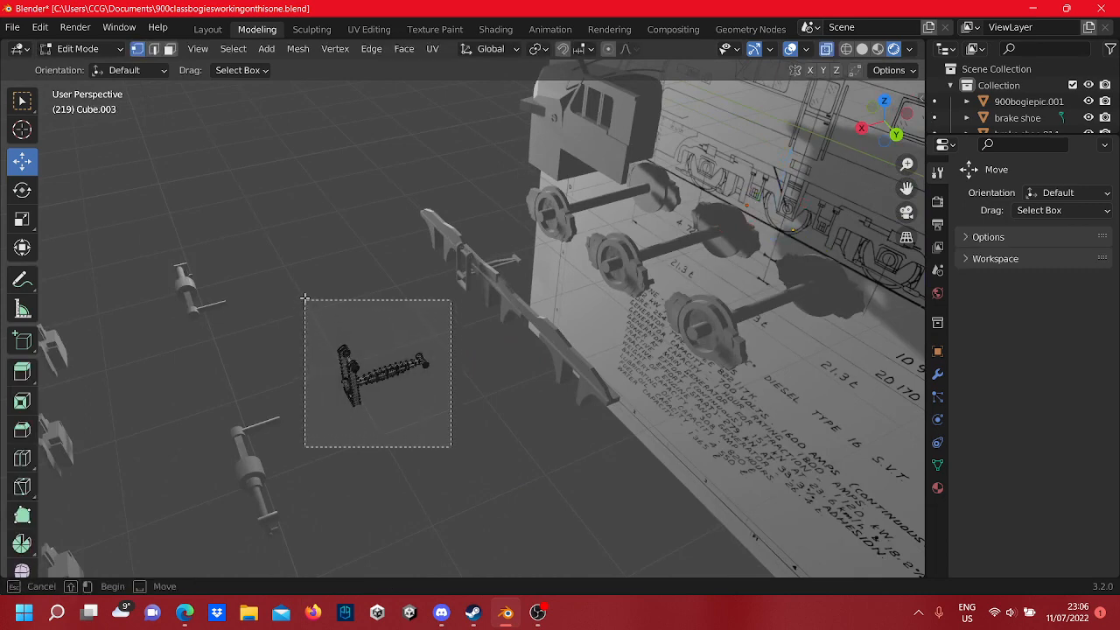
drag(305, 299, 305, 299)
middle_drag(304, 299, 330, 371)
drag(281, 411, 325, 390)
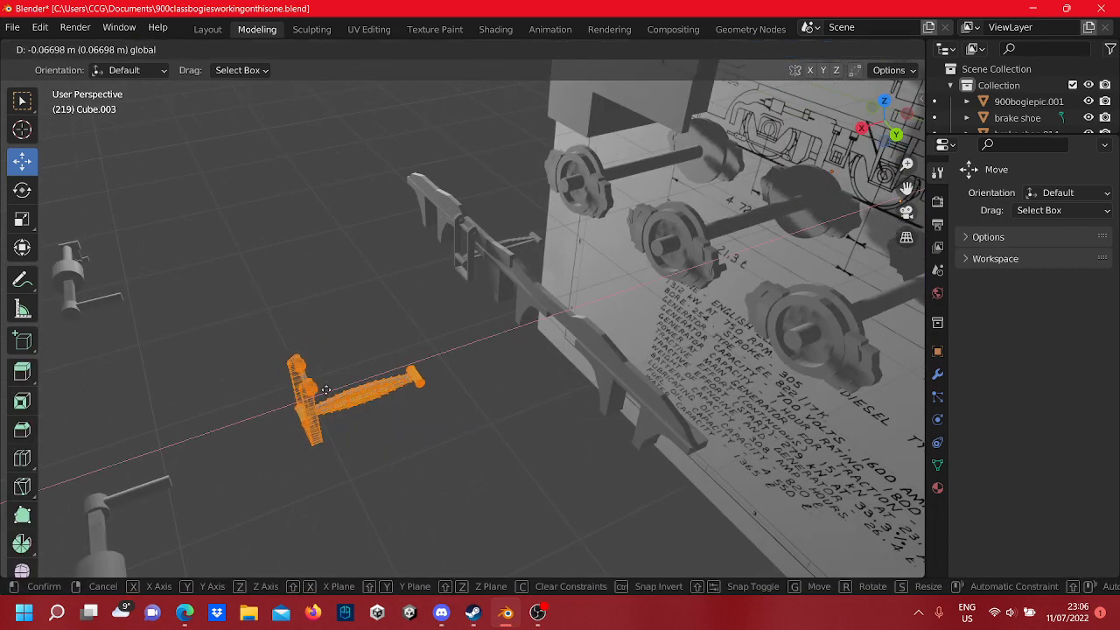
drag(536, 343, 538, 342)
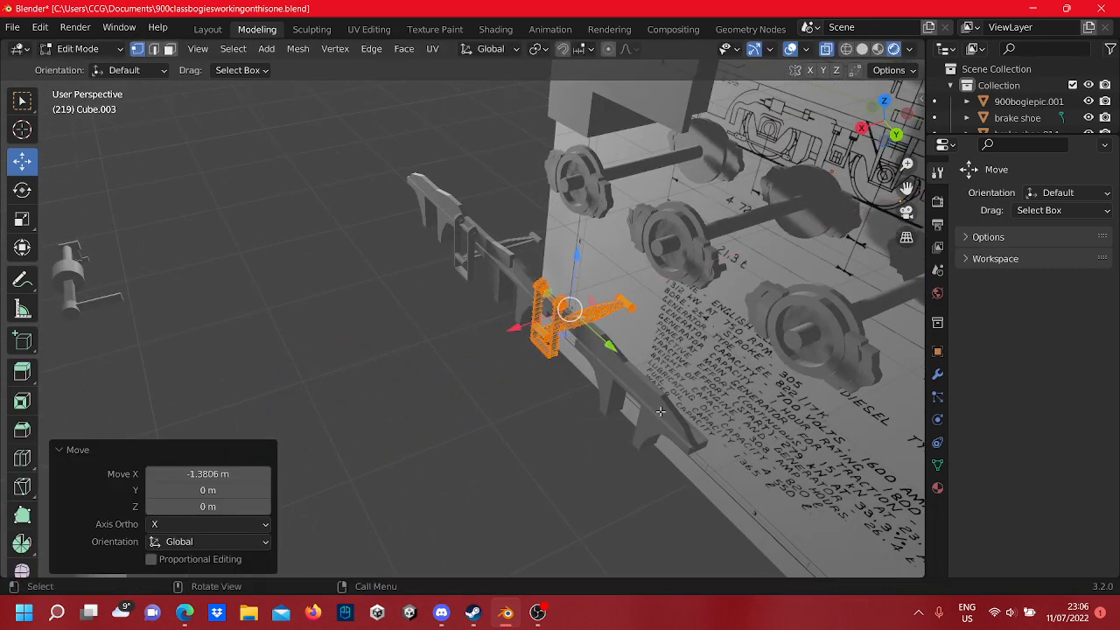
- In back view, move the second hanger and spring assembly 0.021907 m along X relative to the side frame
middle_drag(706, 352, 730, 360)
scroll(700, 300, up, 4)
click(887, 133)
scroll(653, 273, up, 8)
scroll(691, 350, down, 3)
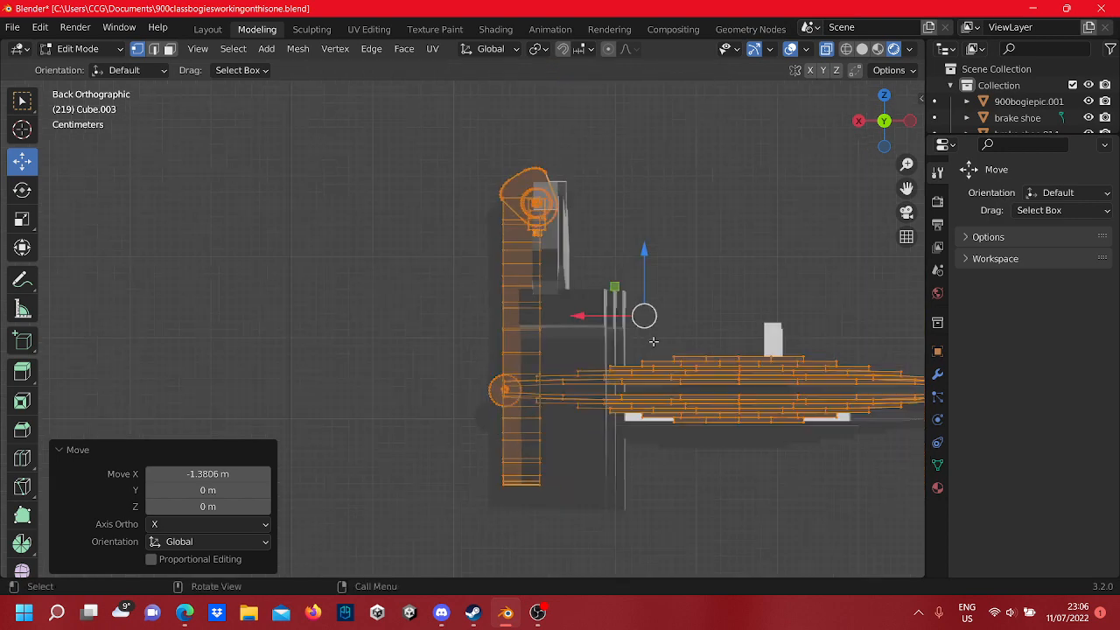
scroll(696, 350, up, 4)
drag(762, 352, 722, 351)
- Nudge the second assembly slightly along X toward the side frame, return to Object Mode and deselect it
scroll(681, 221, up, 3)
shift+middle_drag(680, 217, 587, 400)
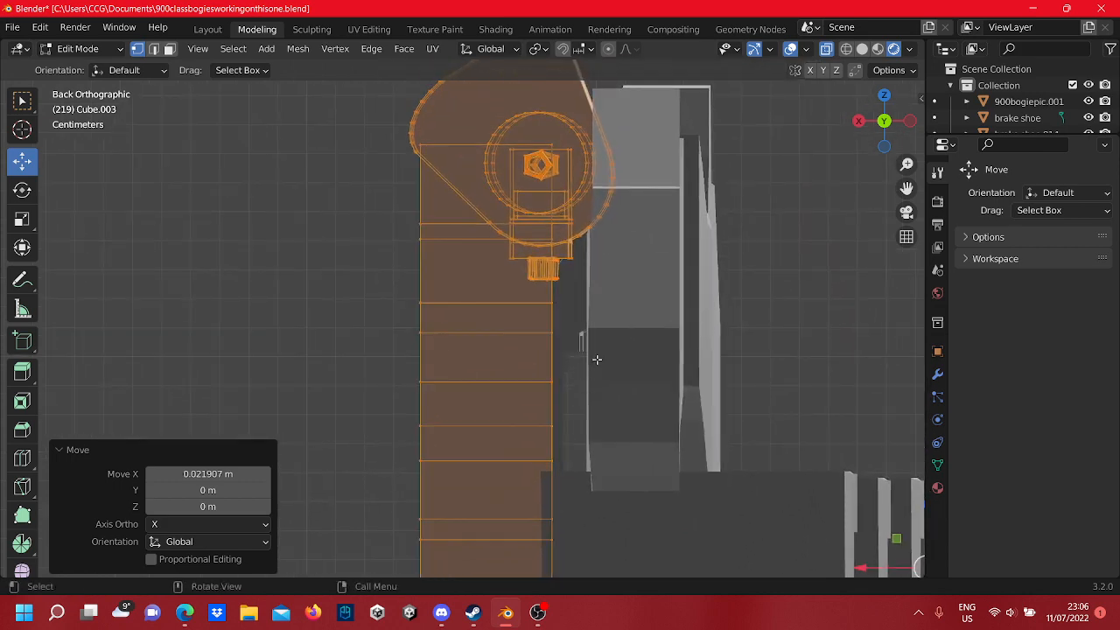
shift+middle_drag(602, 355, 602, 404)
scroll(603, 404, down, 3)
shift+middle_drag(710, 462, 677, 359)
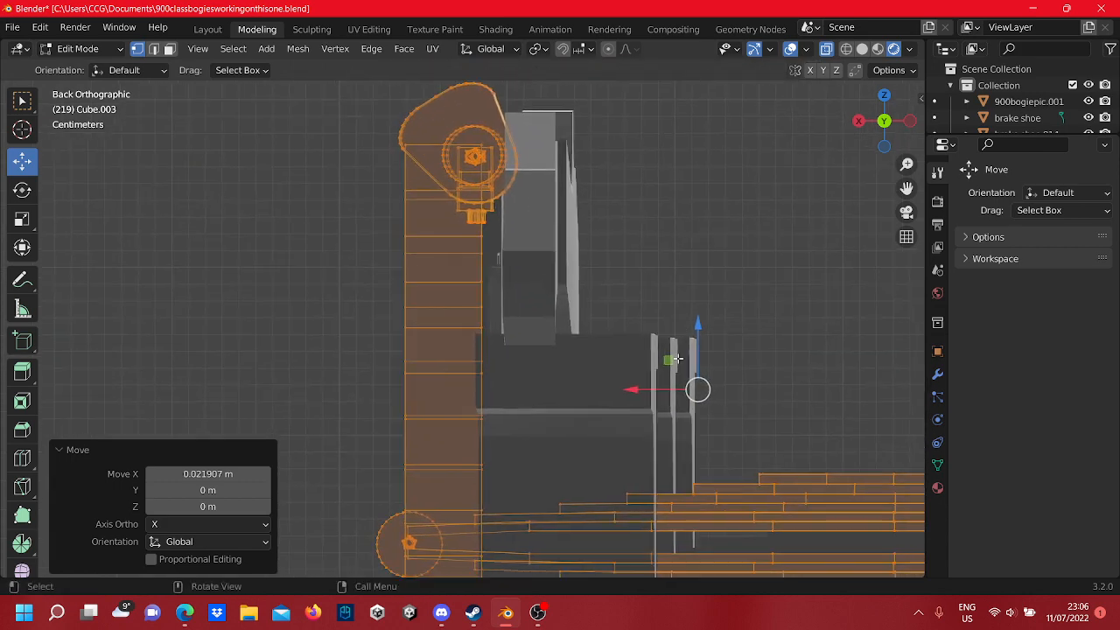
drag(652, 393, 662, 396)
scroll(635, 270, down, 5)
key(KP_5)
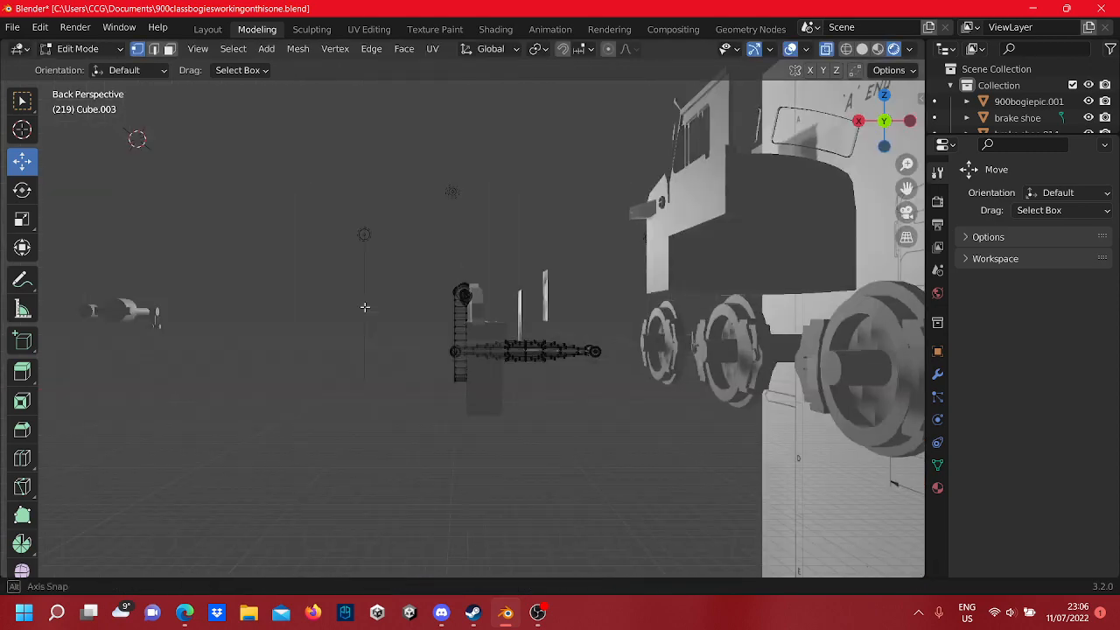
middle_drag(364, 307, 385, 378)
key(Tab)
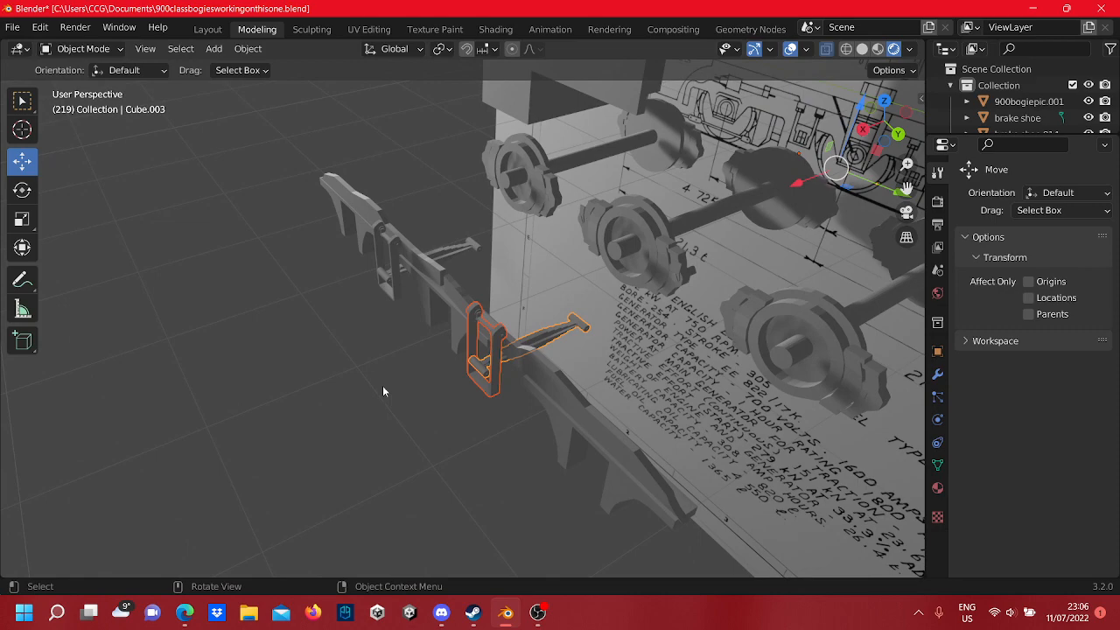
click(380, 355)
- In top view, select the three axle box assemblies and move them -3.0627 m along X toward the bogie side frame
scroll(382, 356, down, 5)
mouse_move(408, 365)
middle_down()
mouse_move(416, 334)
mouse_move(397, 306)
mouse_move(630, 321)
mouse_move(500, 289)
mouse_move(450, 310)
mouse_move(516, 297)
mouse_move(554, 310)
mouse_move(543, 324)
mouse_move(646, 365)
mouse_move(476, 356)
mouse_move(552, 438)
middle_up()
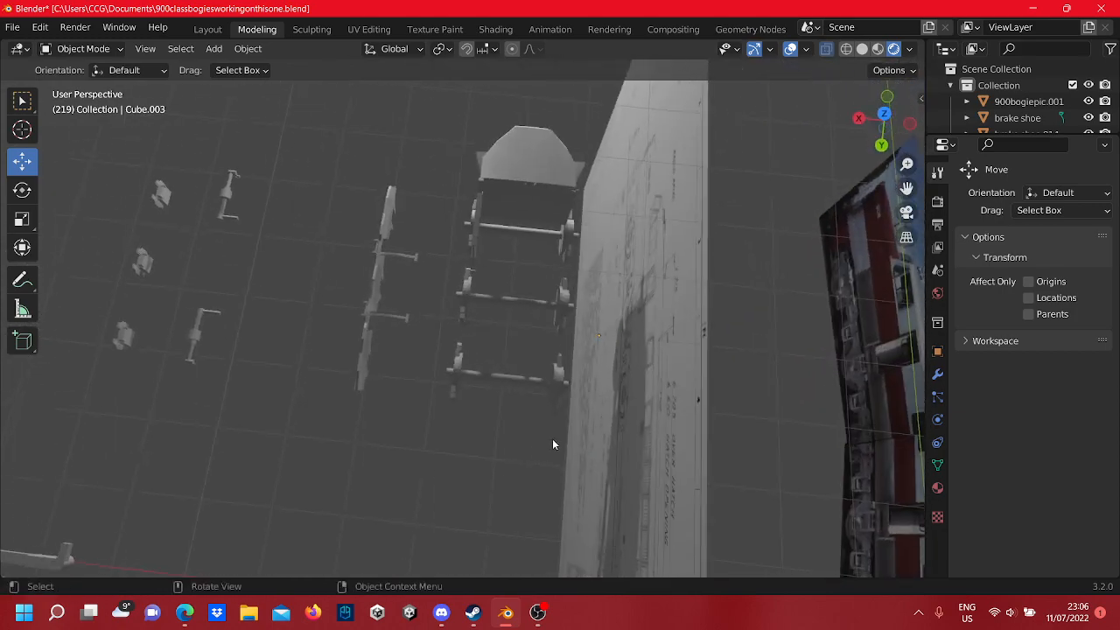
drag(566, 417, 516, 389)
middle_drag(501, 445, 478, 488)
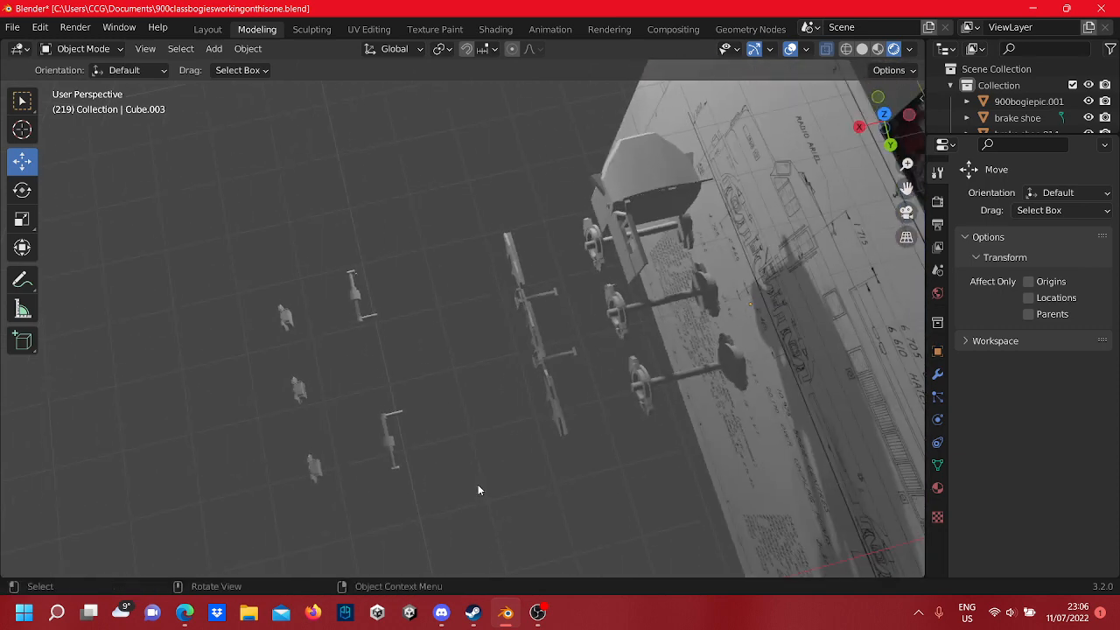
middle_drag(373, 475, 636, 400)
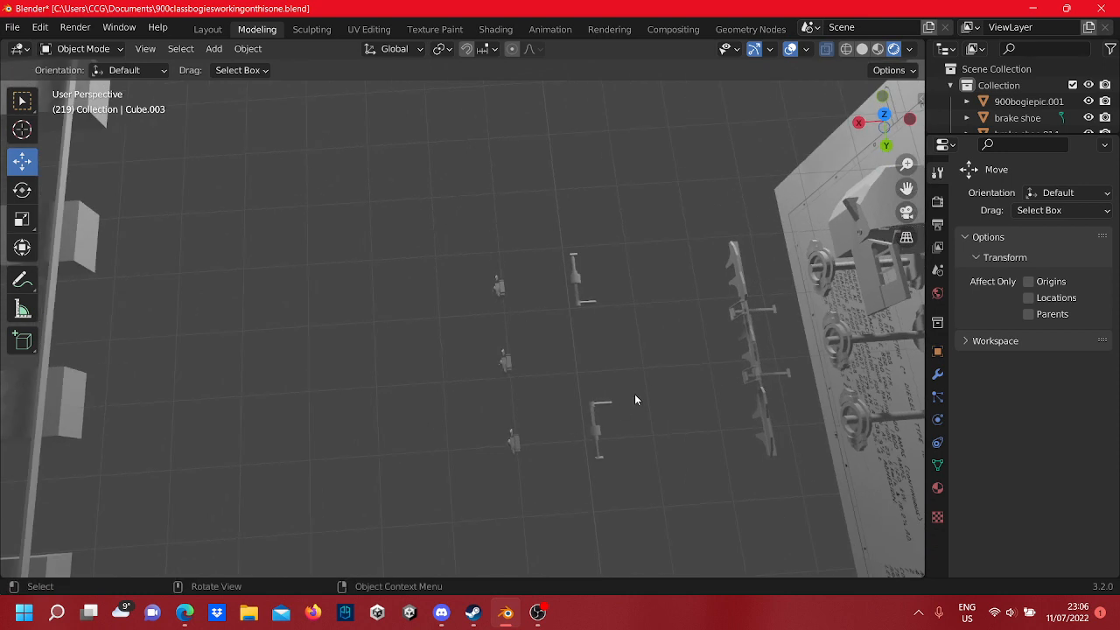
click(892, 114)
scroll(632, 266, up, 3)
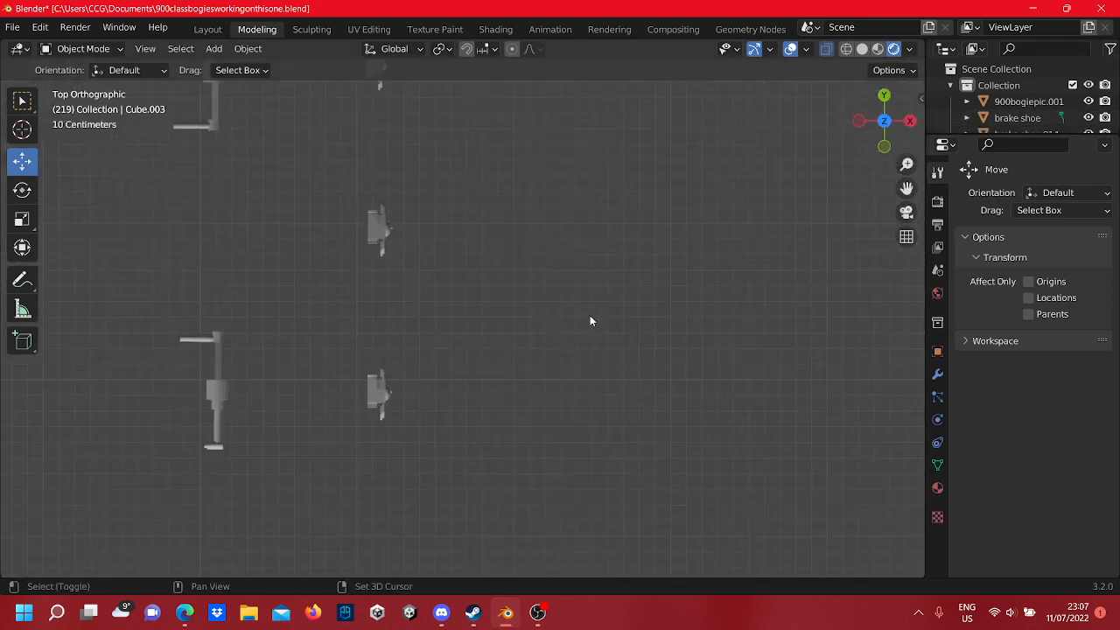
scroll(803, 360, down, 4)
shift+middle_drag(581, 373, 712, 340)
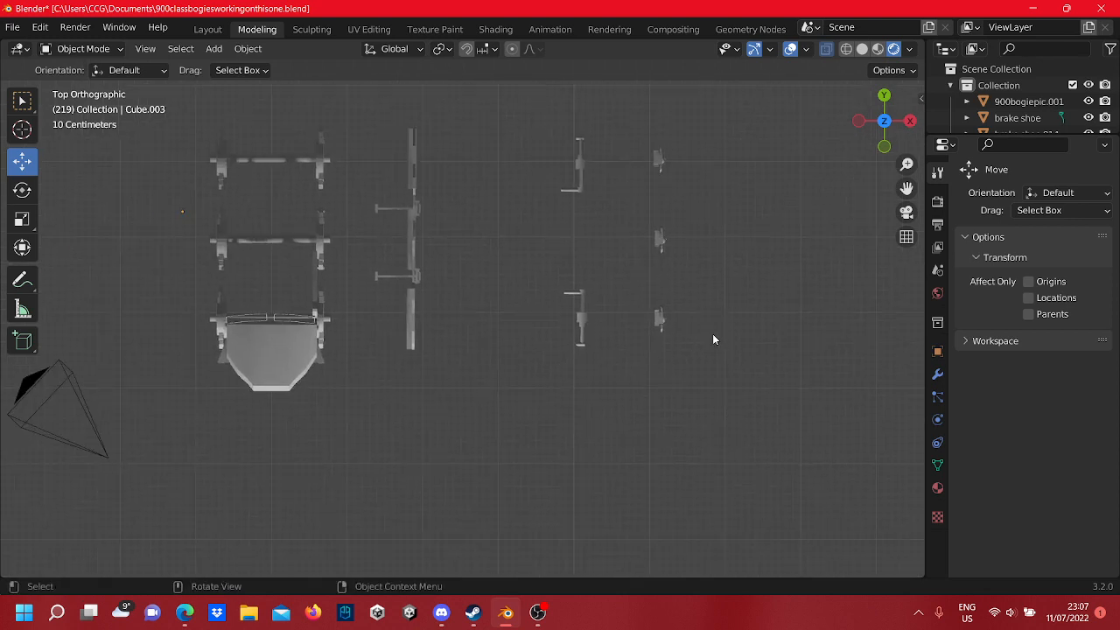
drag(653, 160, 654, 158)
drag(616, 235, 497, 236)
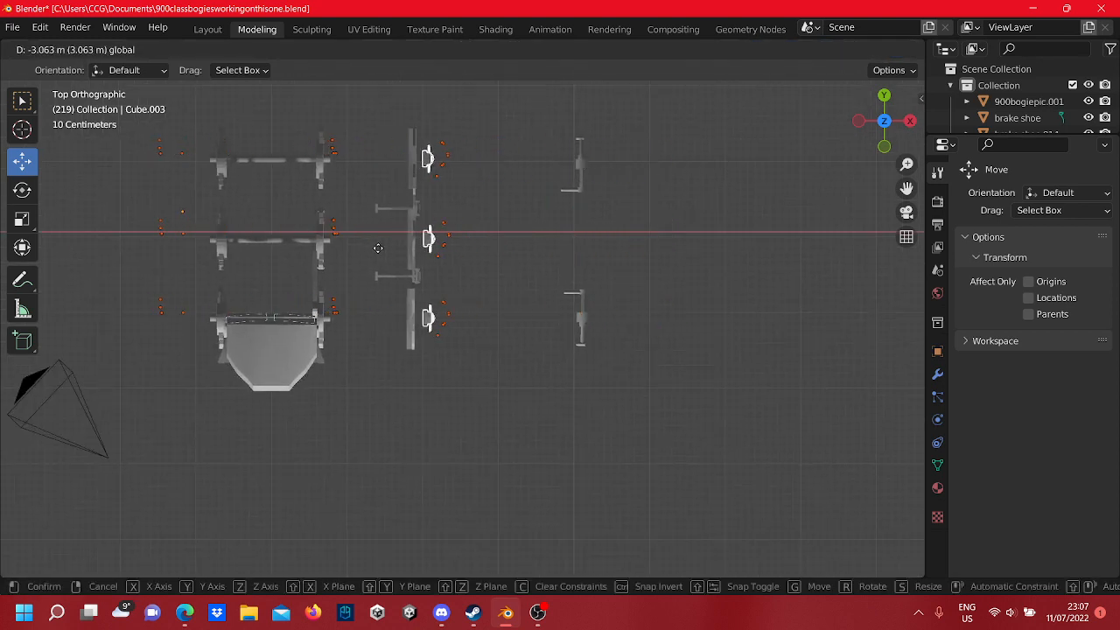
drag(378, 248, 378, 248)
- Bring the three axle box assemblies closer to the side frame by moving them -0.17953 m along X
scroll(670, 368, up, 3)
middle_drag(670, 368, 451, 155)
scroll(639, 388, up, 4)
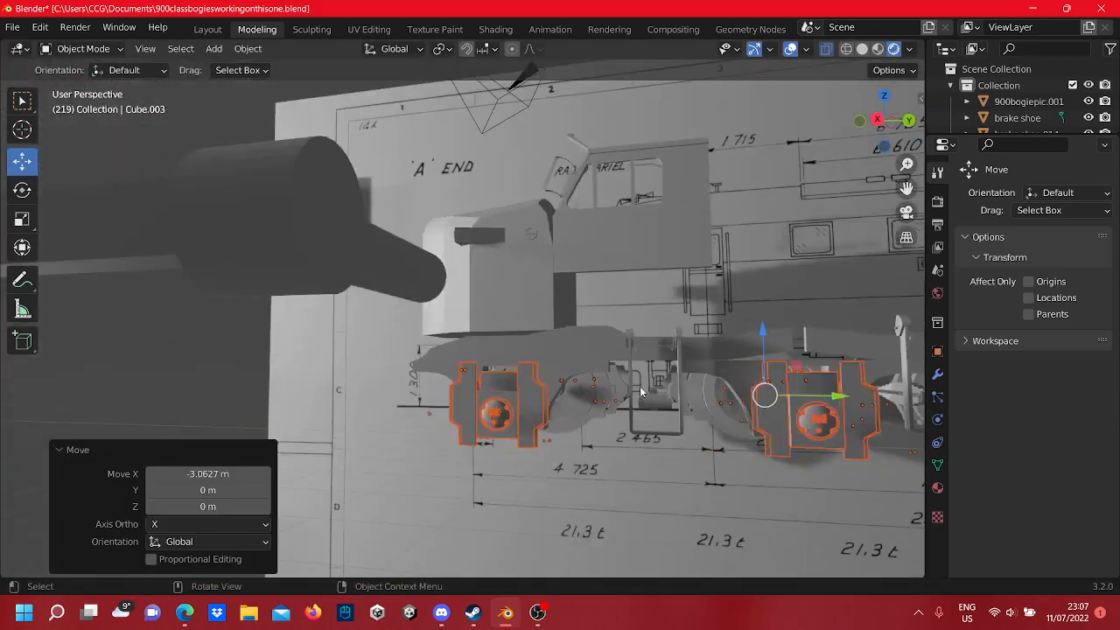
shift+middle_drag(639, 392, 245, 197)
scroll(245, 197, up, 3)
middle_drag(582, 219, 468, 280)
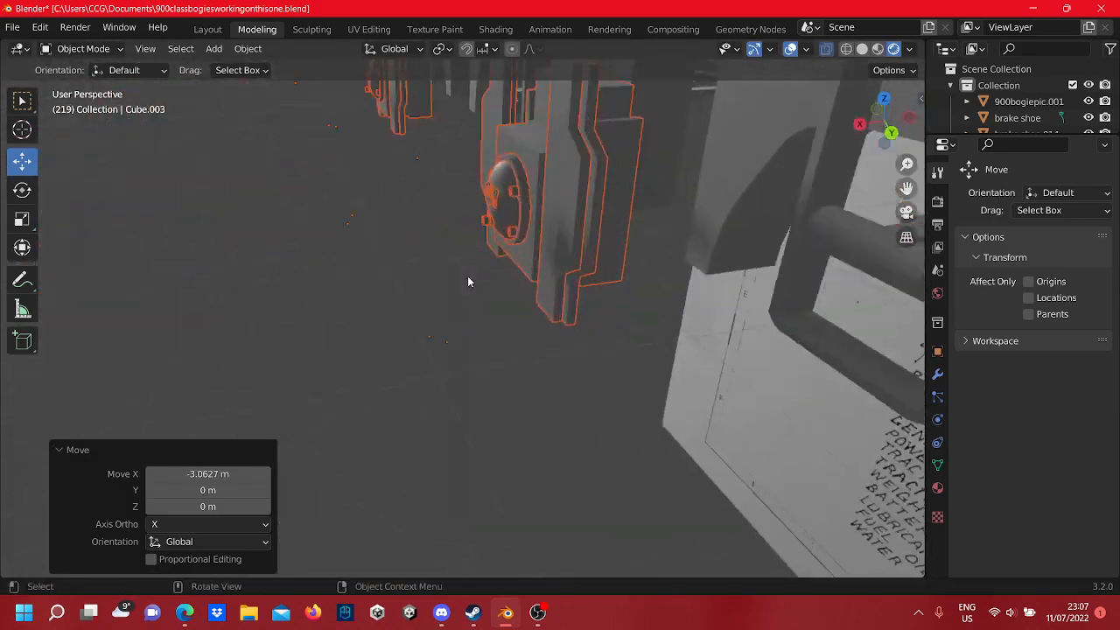
scroll(576, 192, down, 5)
shift+middle_drag(547, 234, 454, 310)
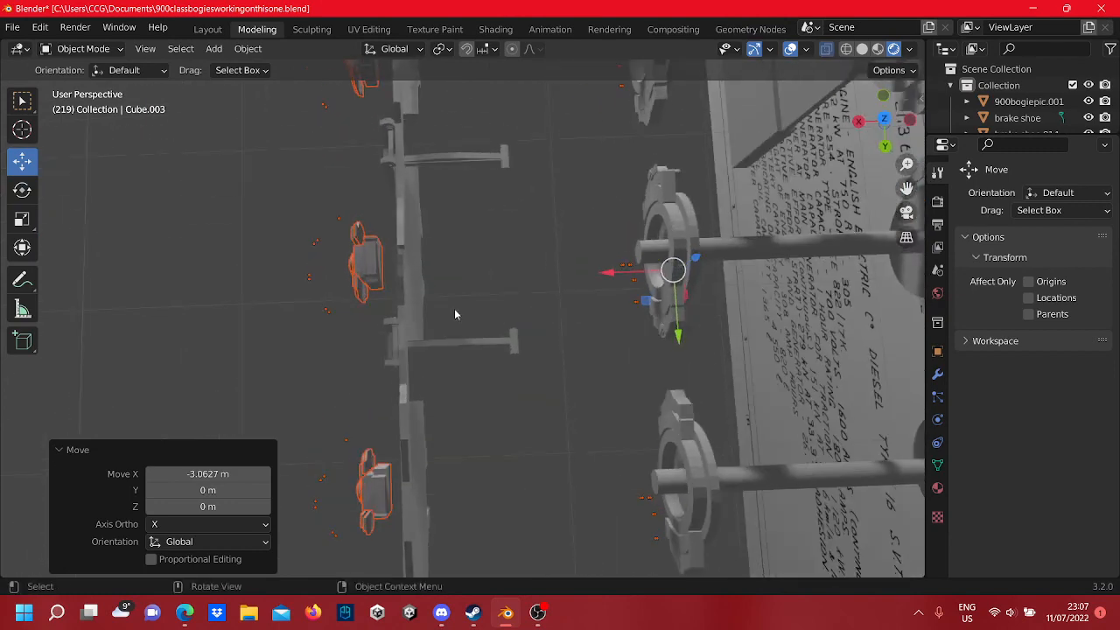
scroll(718, 334, down, 3)
shift+middle_drag(546, 282, 584, 244)
scroll(585, 242, up, 3)
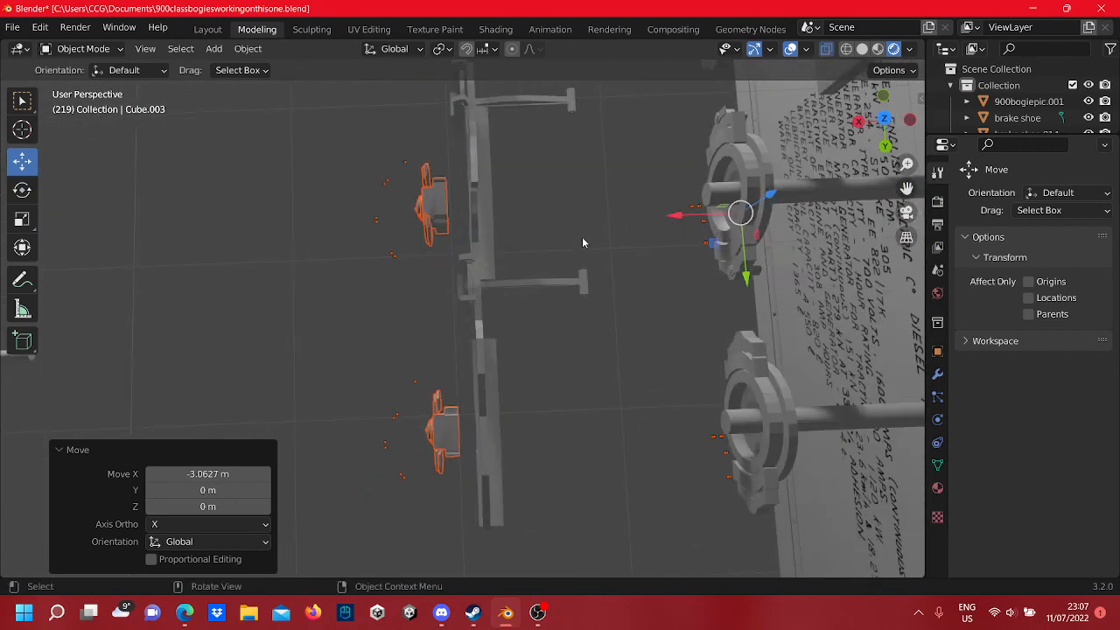
drag(677, 215, 715, 214)
- Examine the axle boxes and both spring hangers against the side frame and the reference drawing from several angles
middle_drag(459, 332, 611, 218)
middle_drag(488, 286, 602, 322)
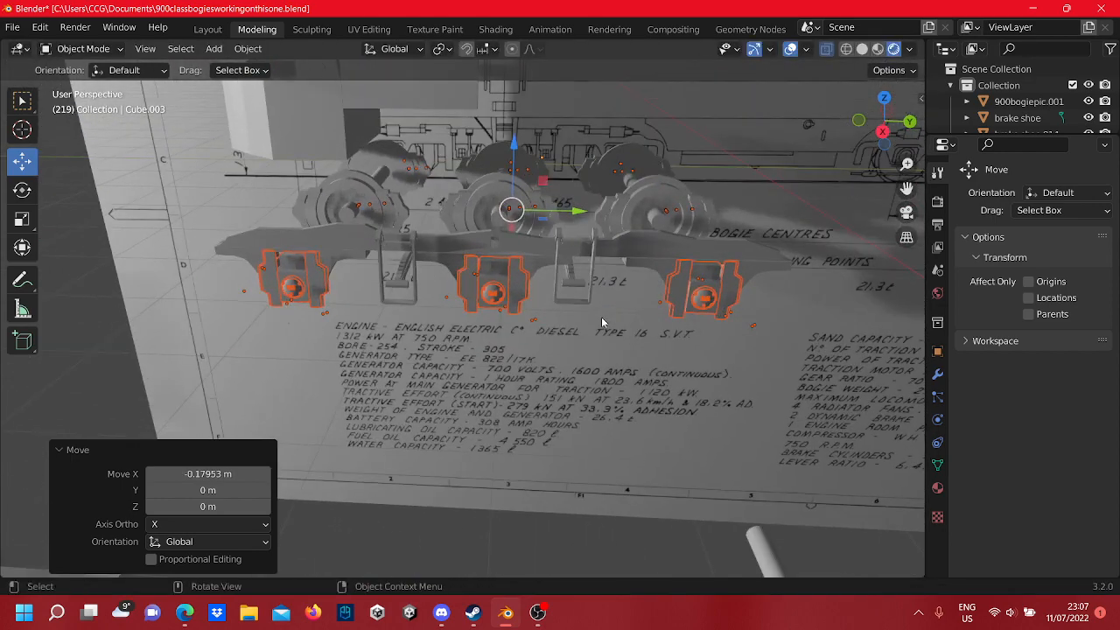
scroll(598, 310, up, 3)
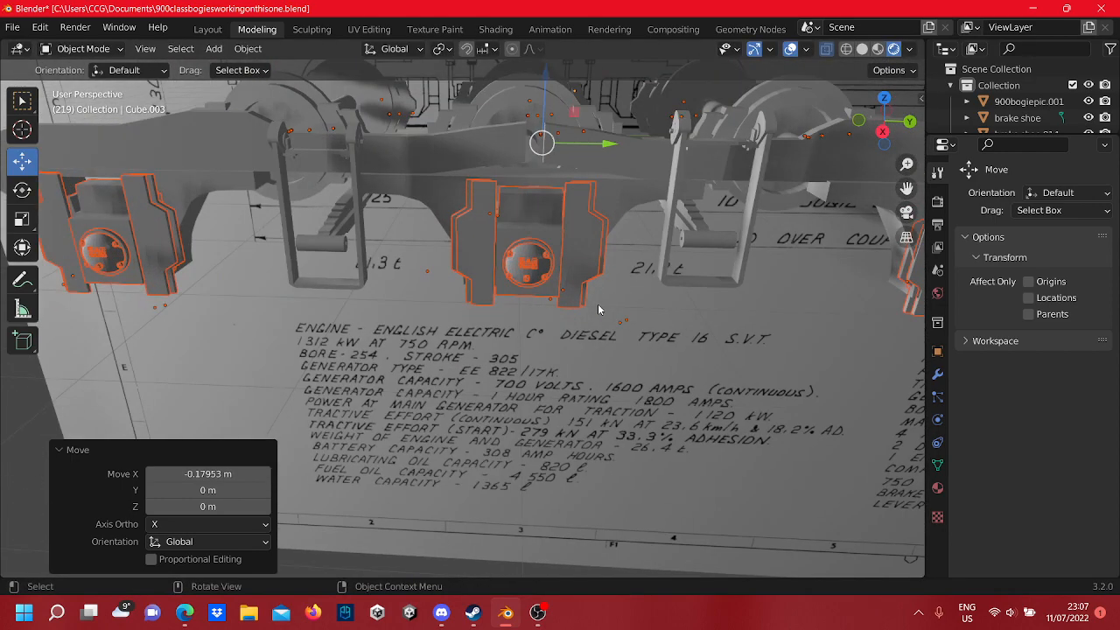
scroll(598, 310, down, 4)
mouse_move(597, 304)
middle_down()
mouse_move(411, 287)
mouse_move(494, 324)
middle_up()
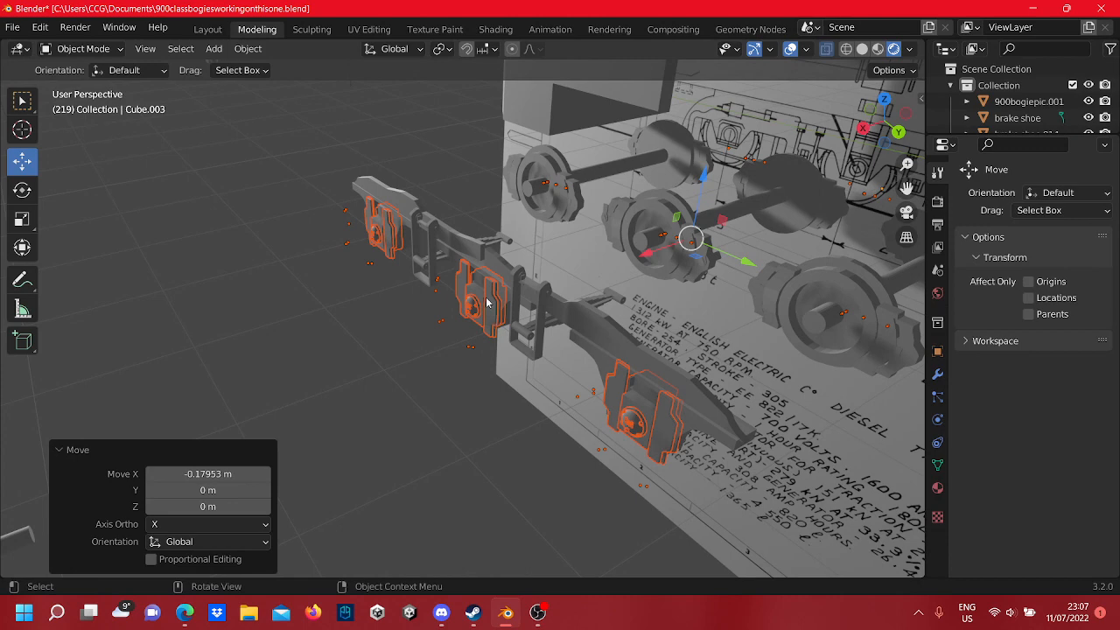
mouse_move(487, 303)
middle_down()
mouse_move(440, 304)
mouse_move(456, 311)
middle_up()
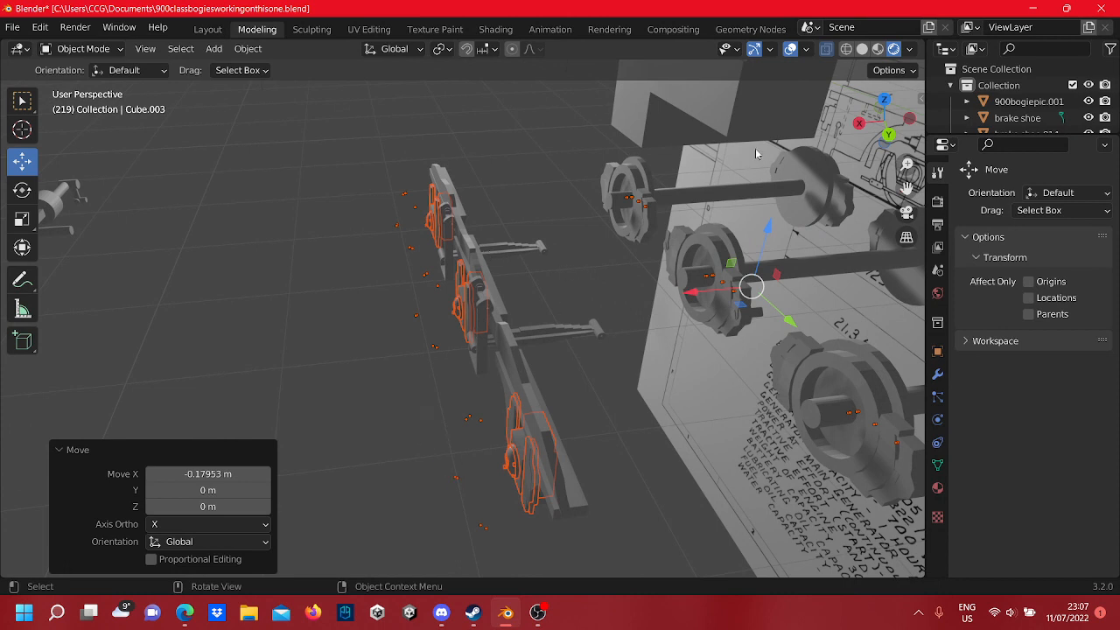
scroll(477, 462, down, 4)
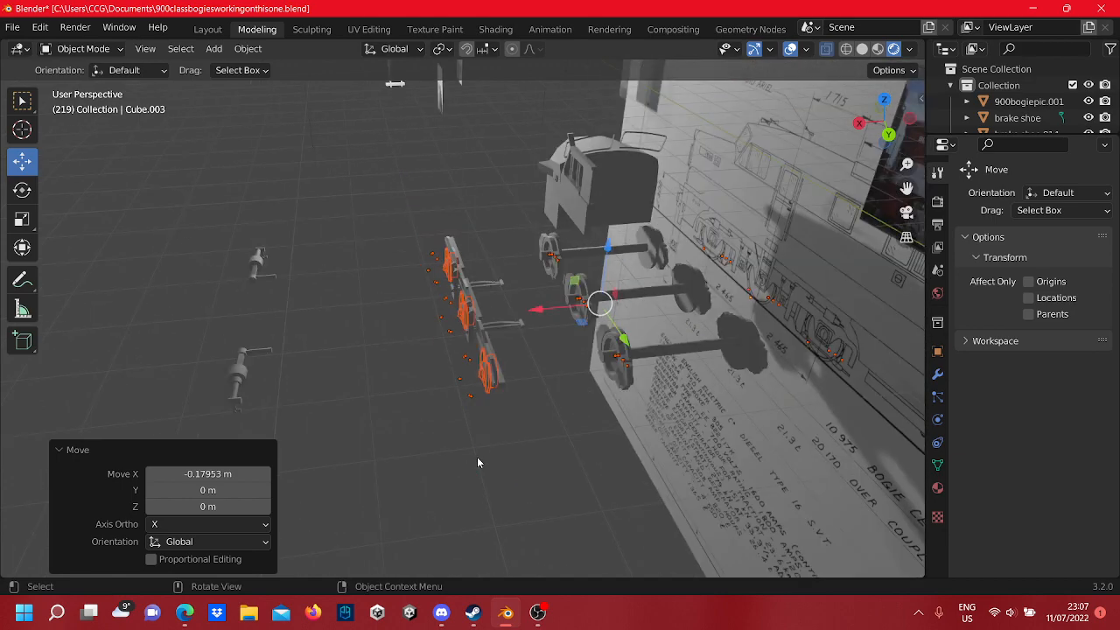
middle_drag(597, 366, 530, 413)
middle_drag(472, 434, 615, 399)
scroll(588, 369, up, 4)
middle_drag(588, 364, 581, 336)
scroll(584, 448, up, 5)
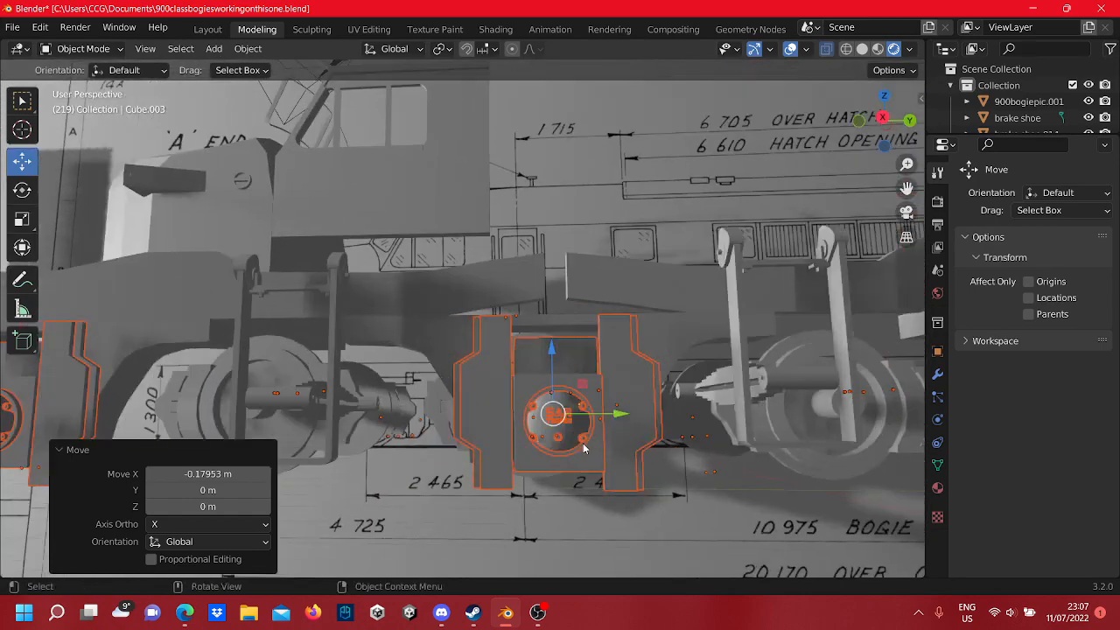
middle_drag(585, 448, 586, 470)
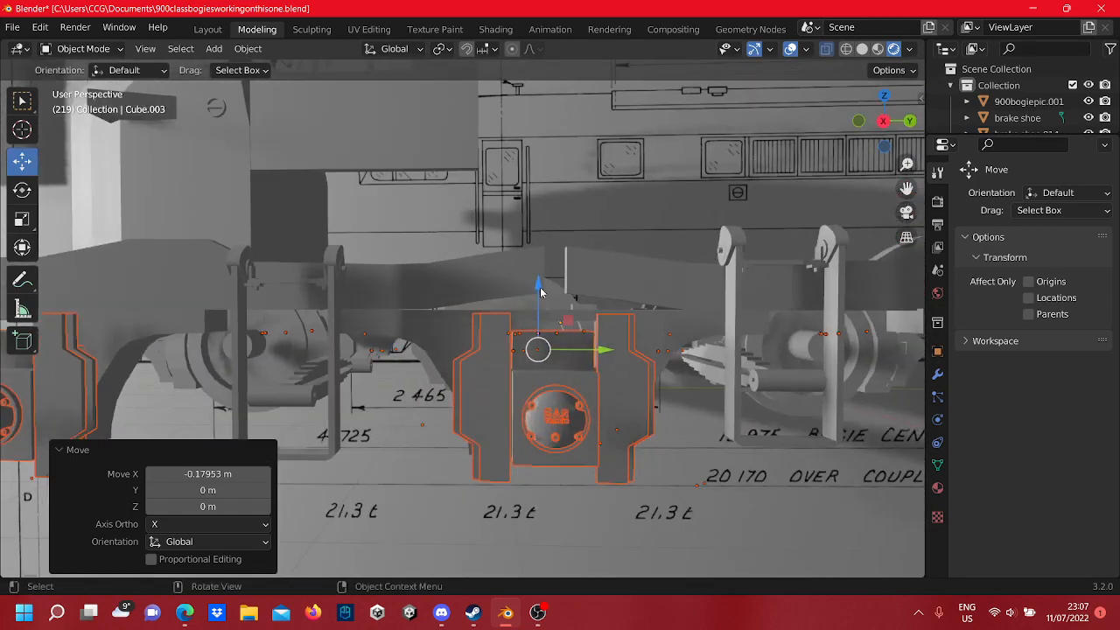
middle_drag(551, 299, 606, 393)
click(640, 345)
drag(642, 405, 587, 344)
middle_drag(550, 342, 549, 306)
middle_drag(515, 355, 491, 392)
middle_drag(495, 432, 467, 393)
drag(459, 394, 409, 302)
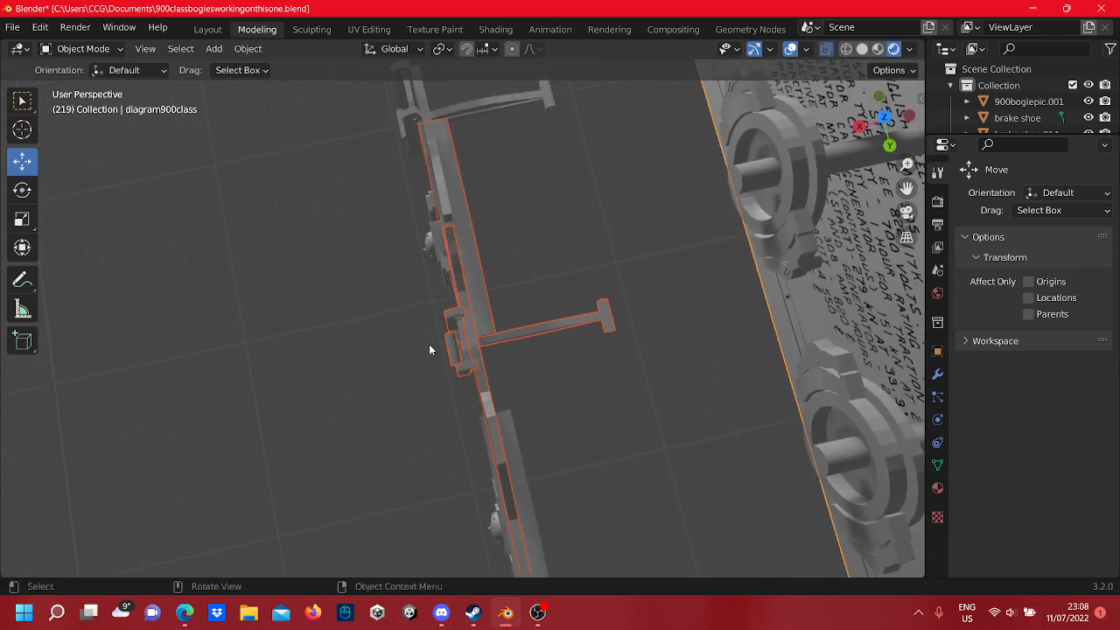
middle_drag(429, 344, 459, 316)
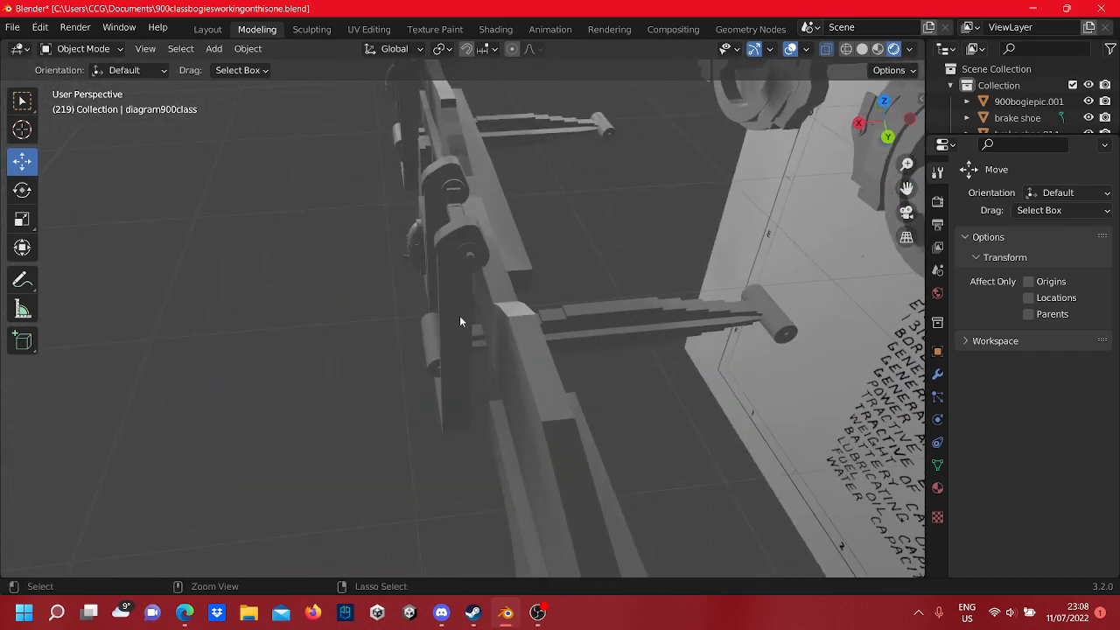
- Select the second hanger and spring assembly's meshes in Edit Mode and move them -0.043918 m and -0.014025 m along Z
click(458, 298)
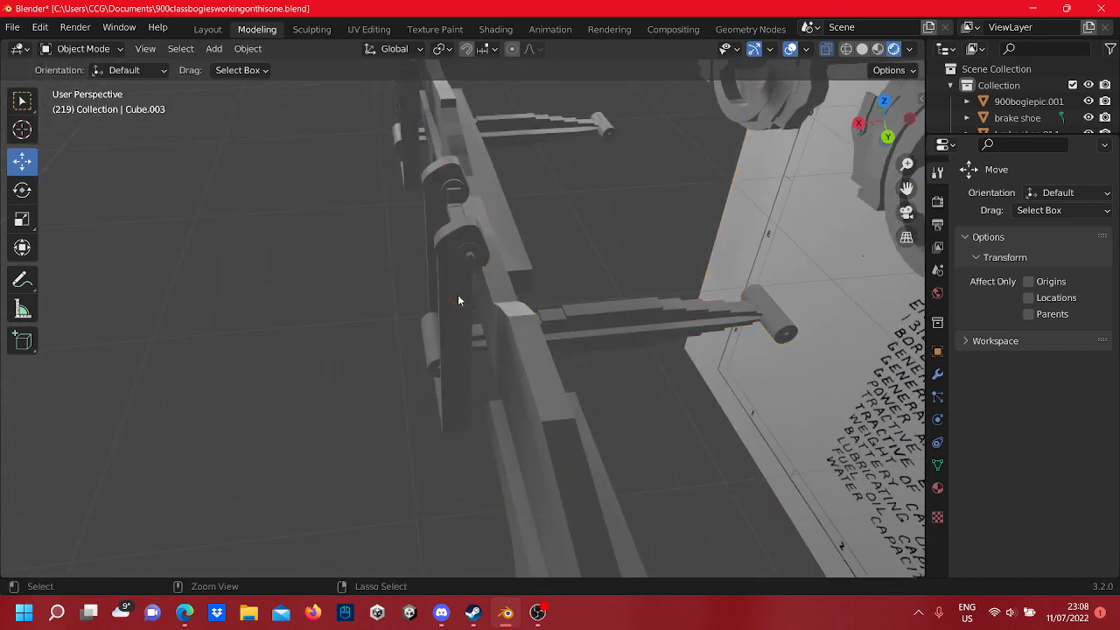
key(Tab)
key(a)
key(ctrl+z)
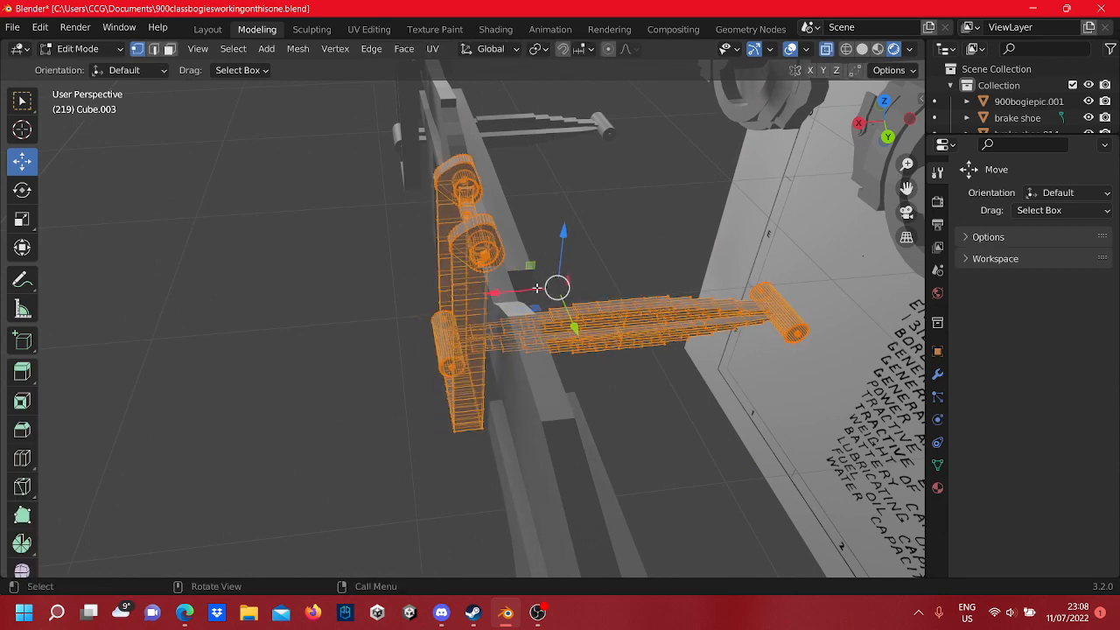
middle_drag(538, 288, 543, 239)
scroll(552, 230, up, 3)
scroll(577, 179, down, 1)
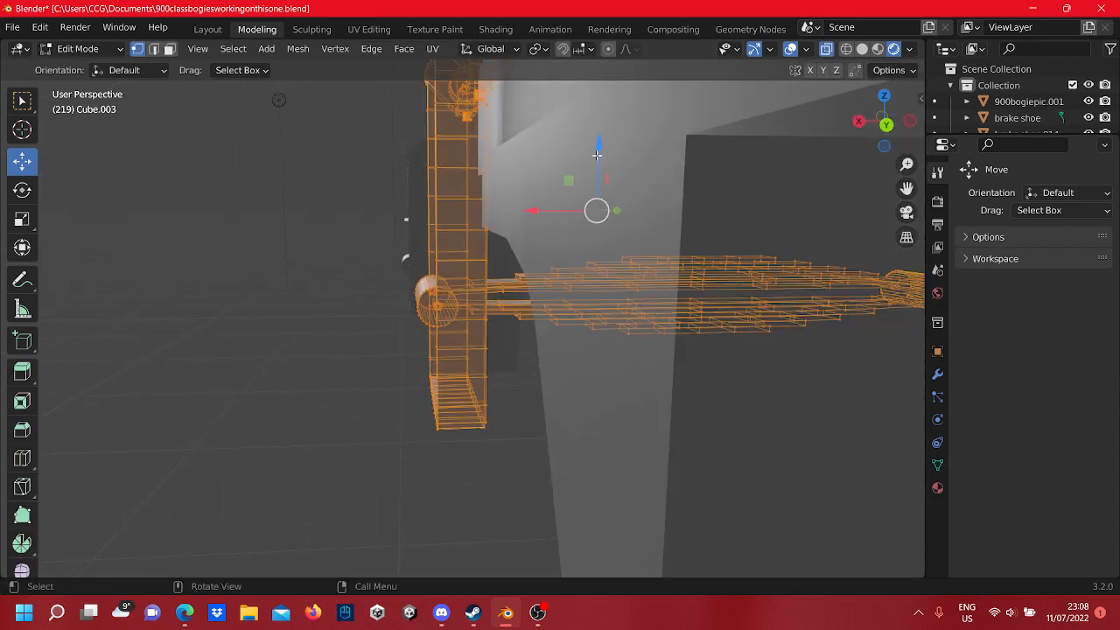
drag(597, 155, 596, 185)
middle_drag(268, 190, 291, 273)
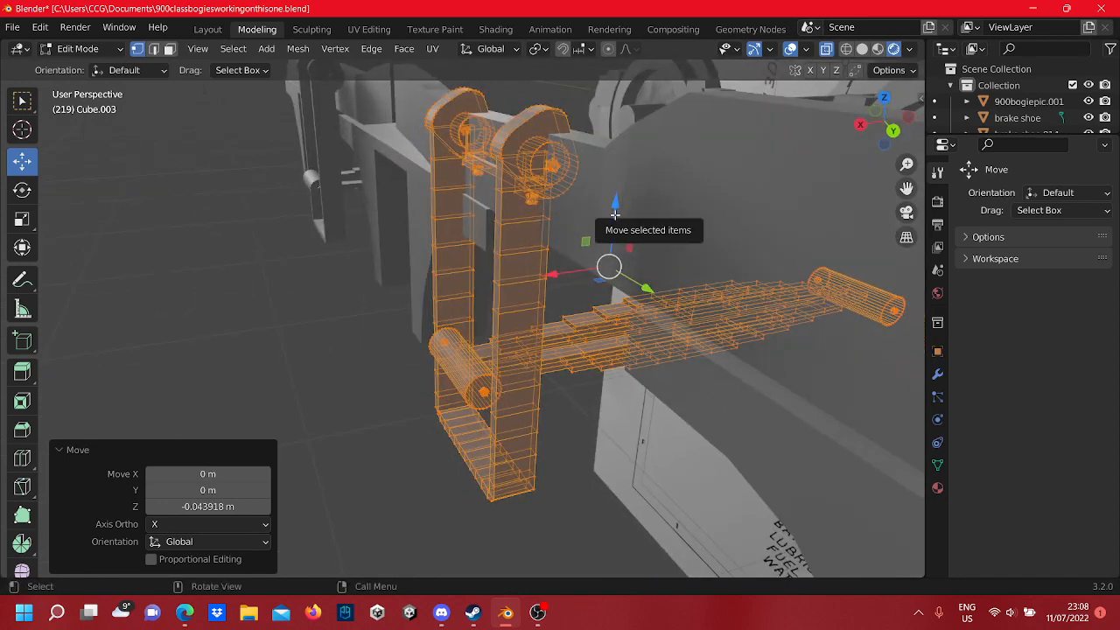
drag(616, 214, 622, 224)
middle_drag(623, 224, 695, 253)
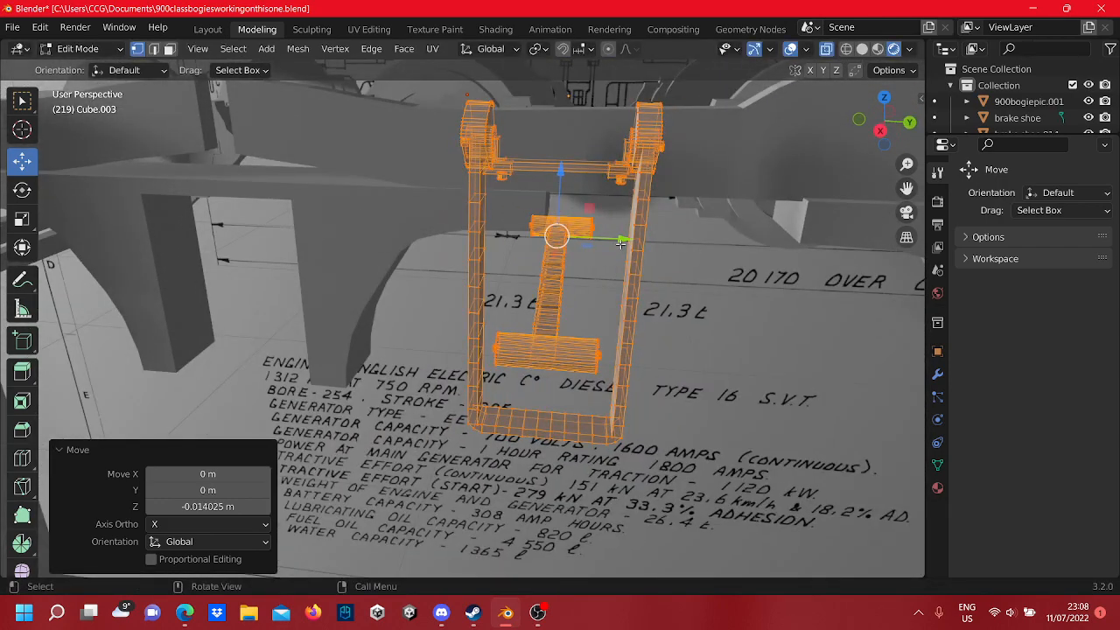
- Move the selected hanger and leaf spring meshes 0.081909 m along Y
drag(620, 244, 685, 252)
middle_drag(685, 252, 548, 258)
scroll(402, 248, down, 7)
scroll(525, 354, up, 2)
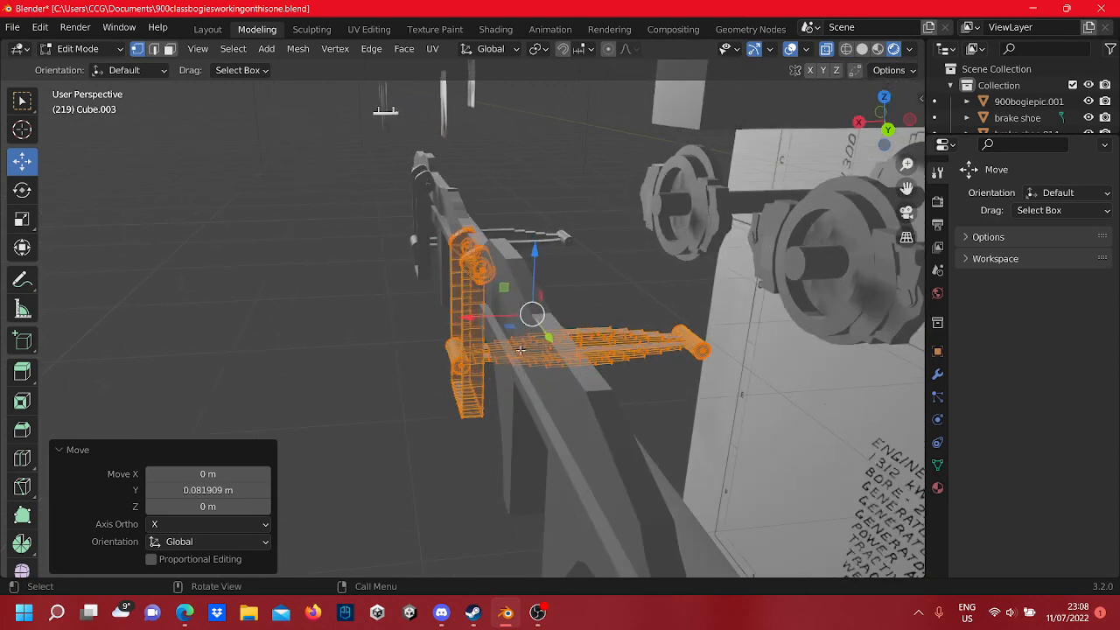
- Undo the recent edits back to the two hanger and leaf spring assemblies standing clear of the side frame
key(ctrl+z)
key(z)
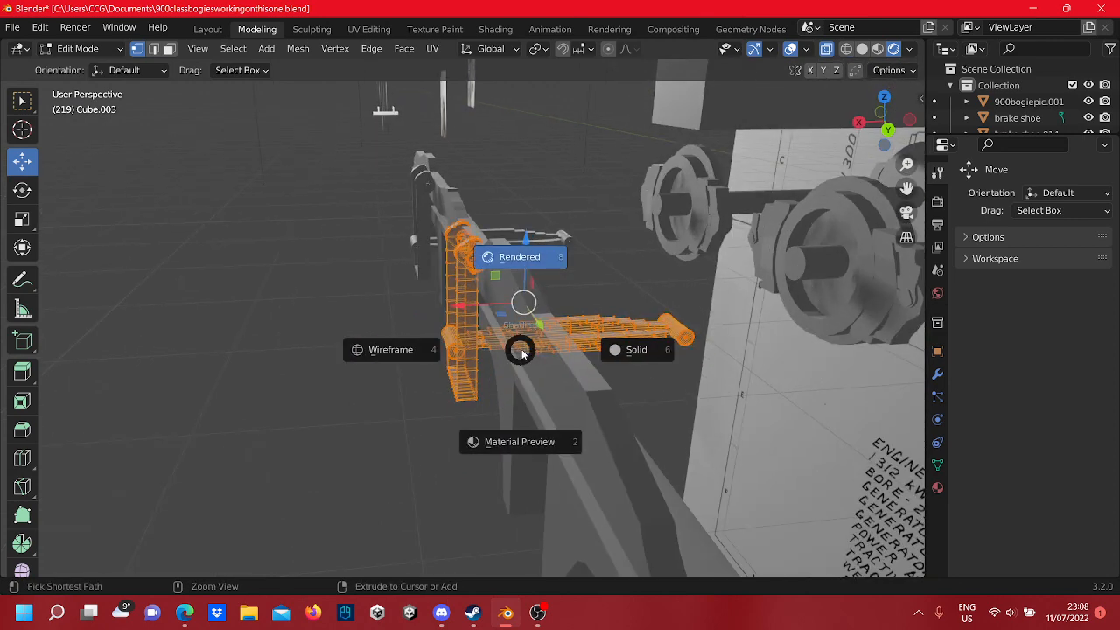
click(518, 351)
key(ctrl+z)
key(ctrl+z)
key(ctrl+z)
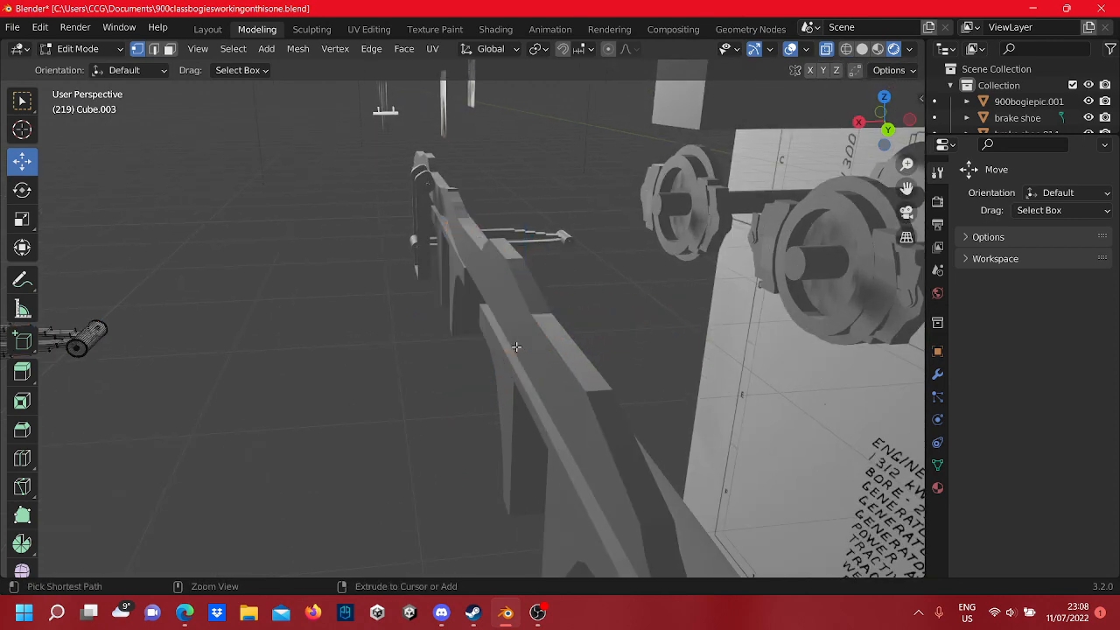
scroll(516, 347, down, 4)
shift+middle_drag(285, 378, 513, 381)
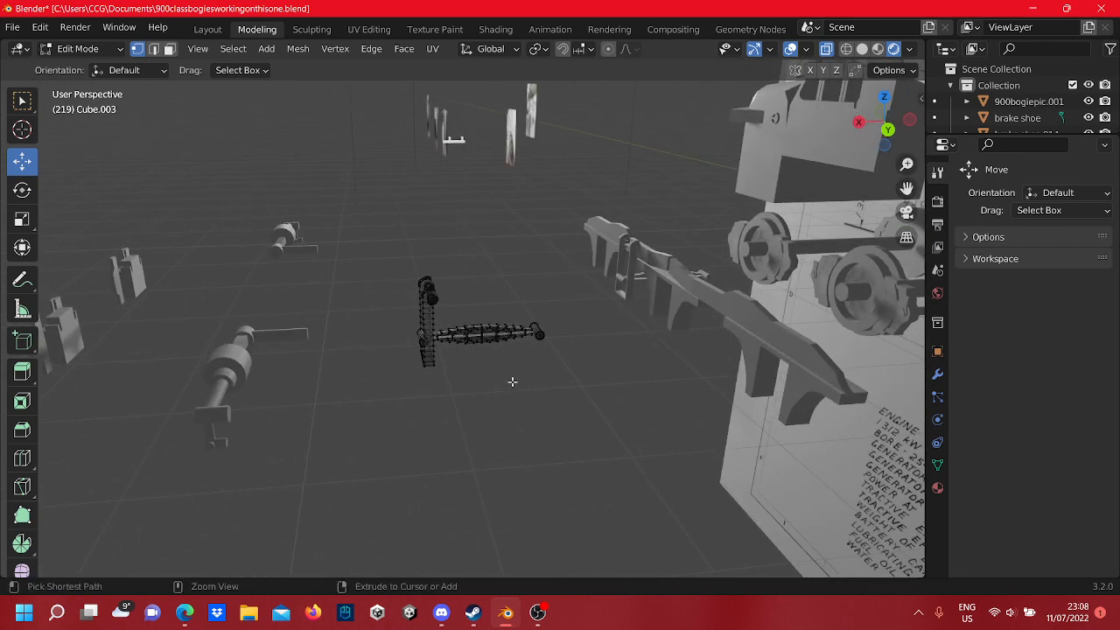
key(ctrl+z)
key(ctrl+z)
key(ctrl+z)
key(ctrl+z)
key(ctrl+z)
key(ctrl+z)
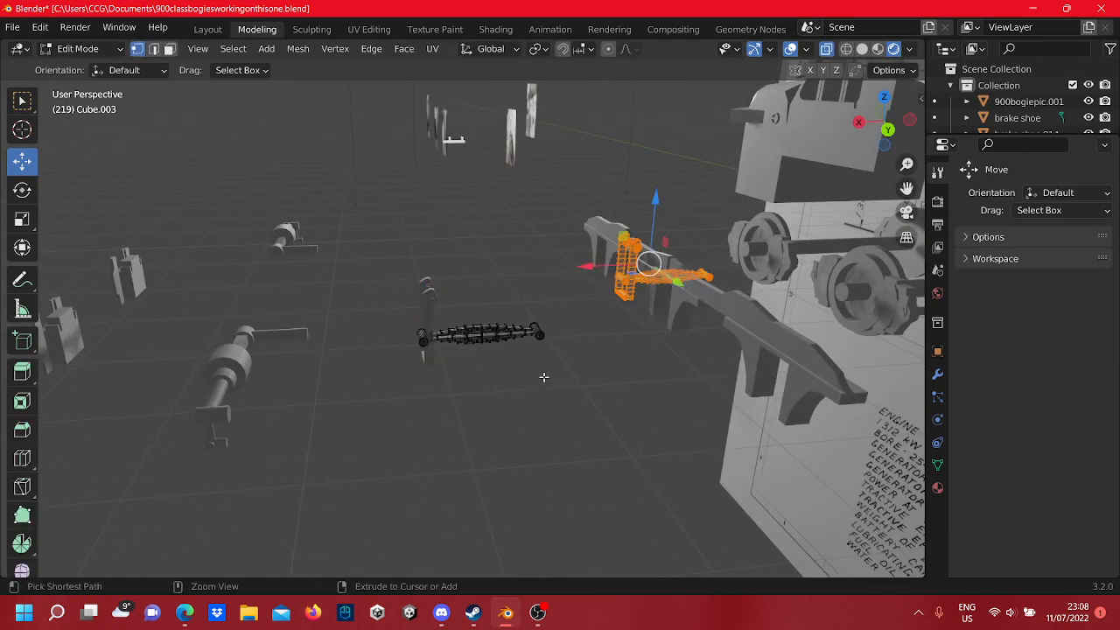
key(ctrl+z)
key(ctrl+z)
key(ctrl+z)
key(ctrl+z)
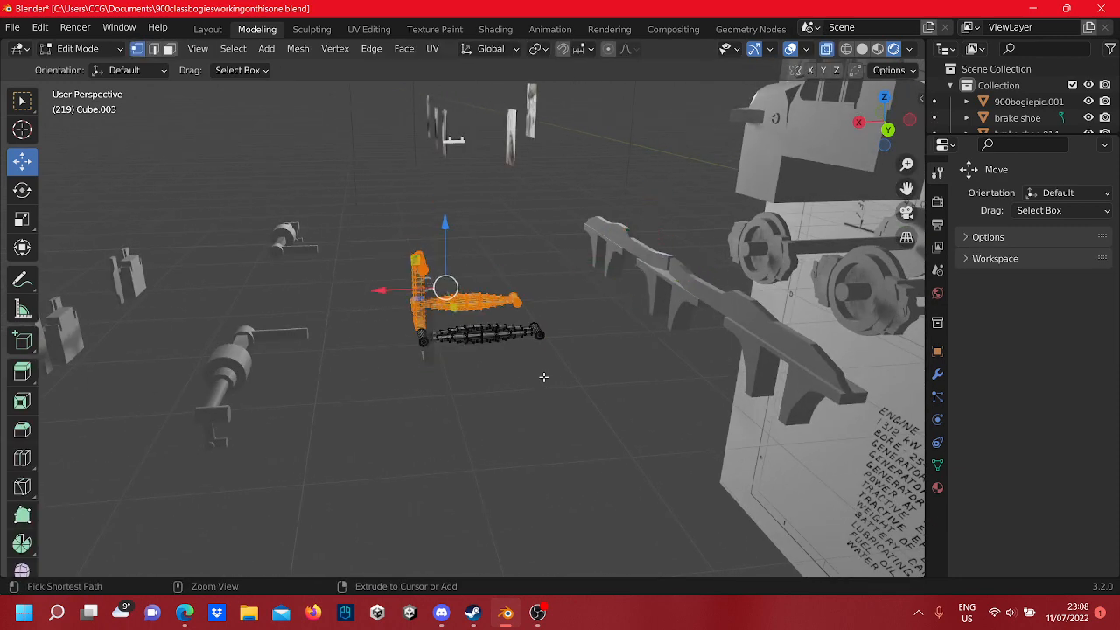
middle_drag(493, 374, 565, 372)
right_click(428, 294)
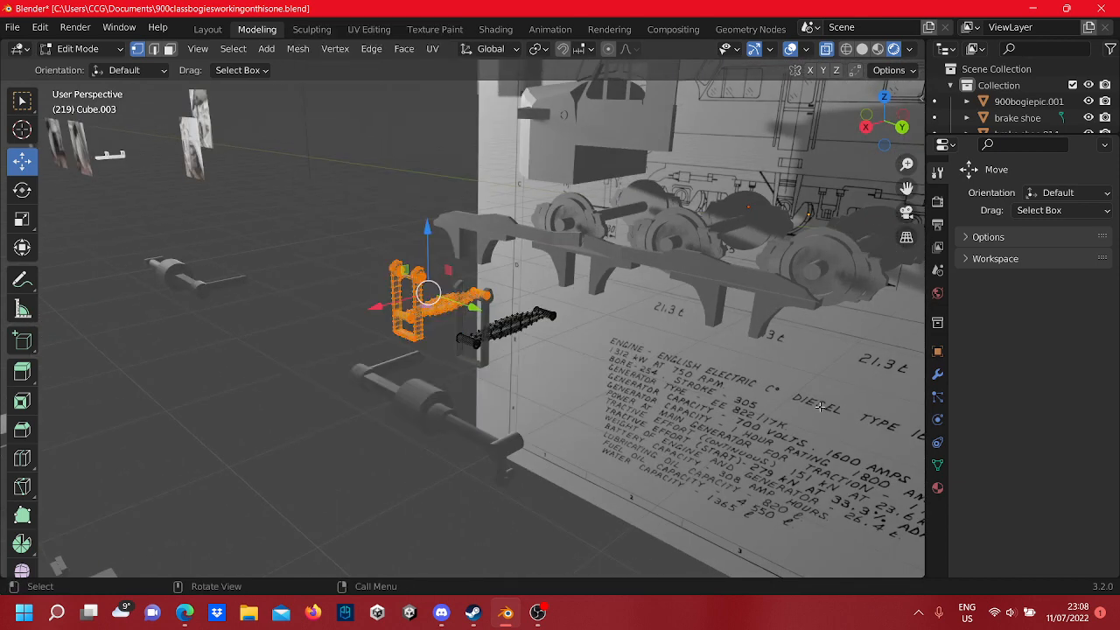
- Return to Object Mode and try to join the parts of each hanger and leaf spring assembly
key(Tab)
middle_drag(689, 455, 436, 370)
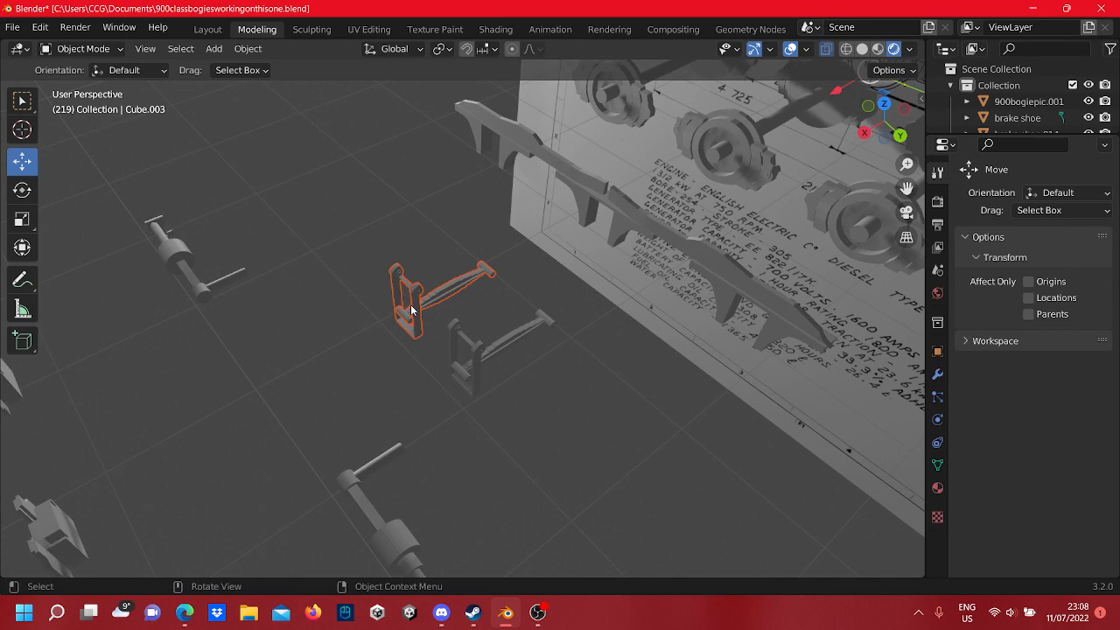
middle_drag(455, 290, 558, 305)
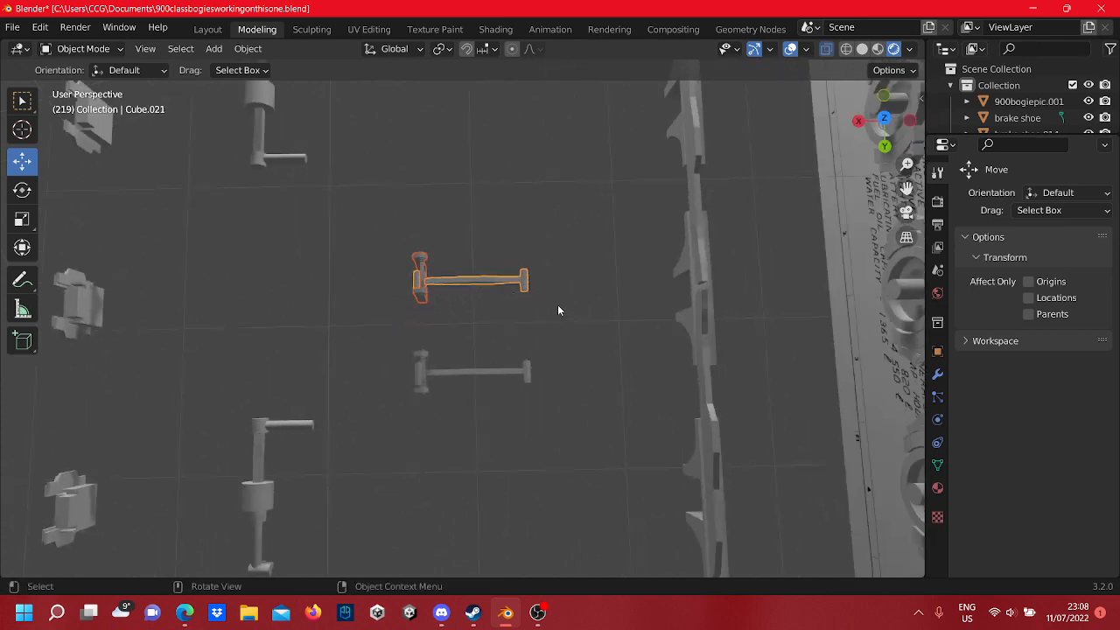
drag(560, 308, 389, 223)
right_click(448, 283)
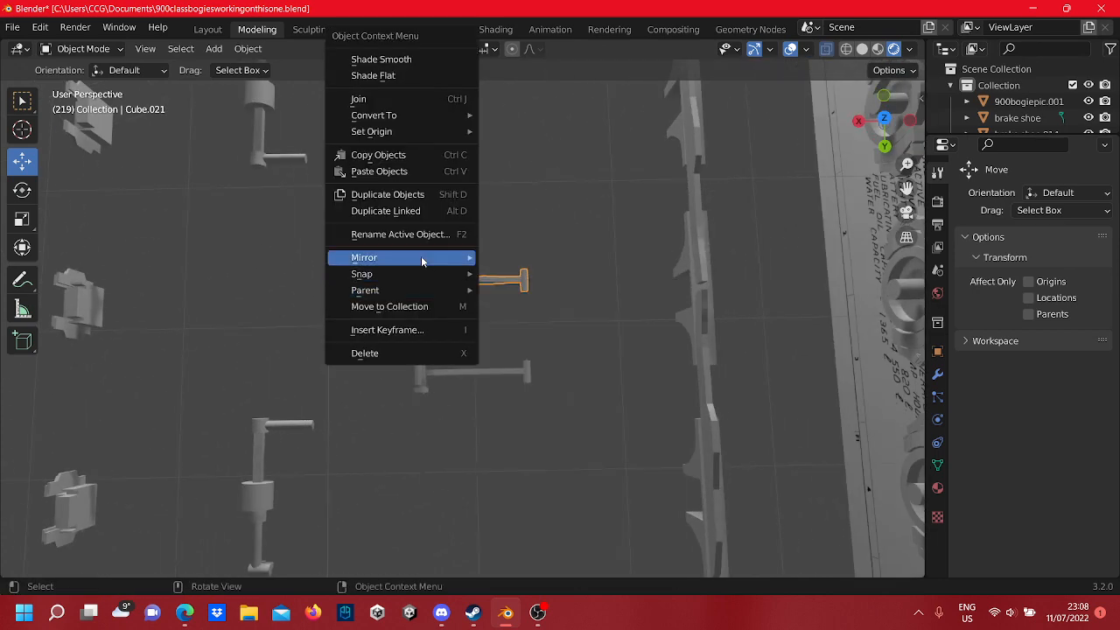
drag(554, 450, 399, 343)
right_click(402, 303)
click(398, 323)
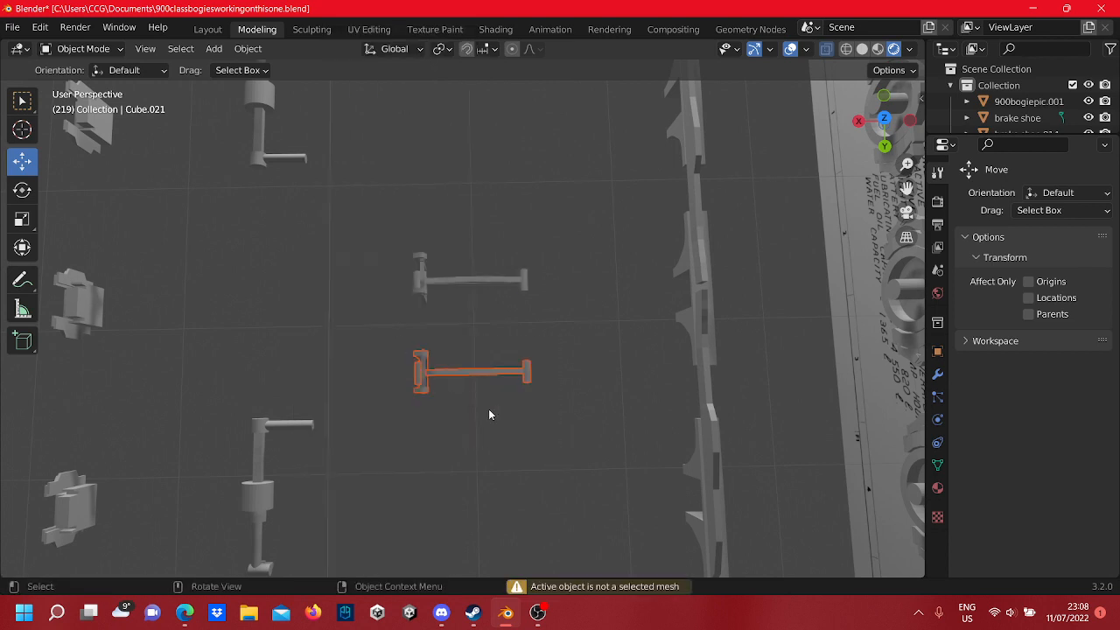
- Select the hanger and leaf spring assemblies and open their meshes in Edit Mode
middle_drag(488, 415, 588, 361)
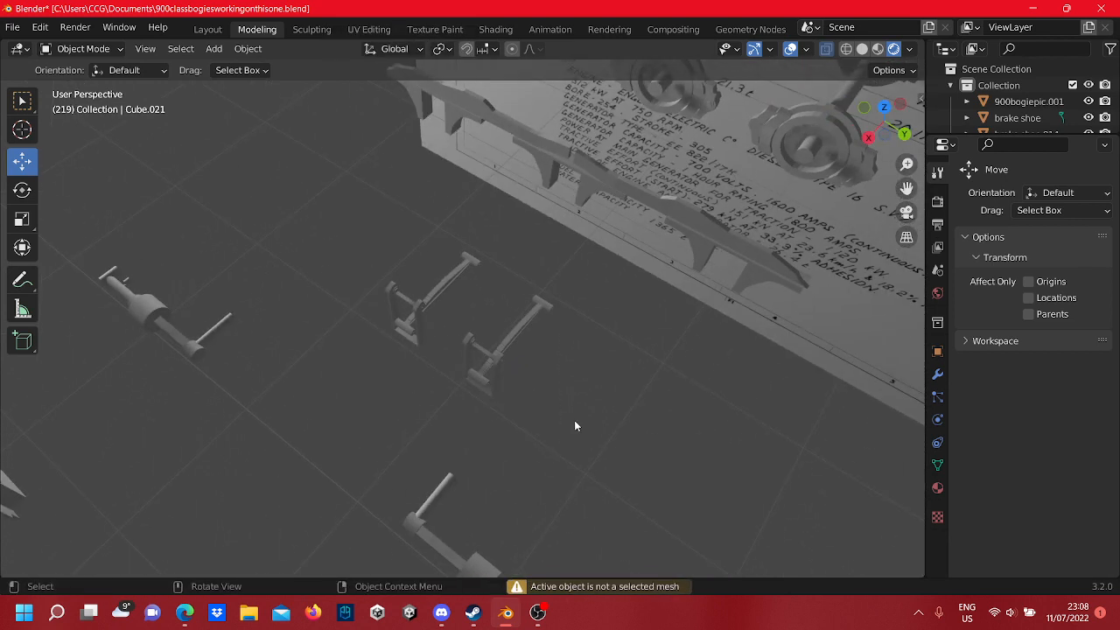
scroll(574, 420, up, 5)
middle_drag(558, 347, 595, 405)
scroll(497, 324, down, 5)
drag(595, 407, 490, 301)
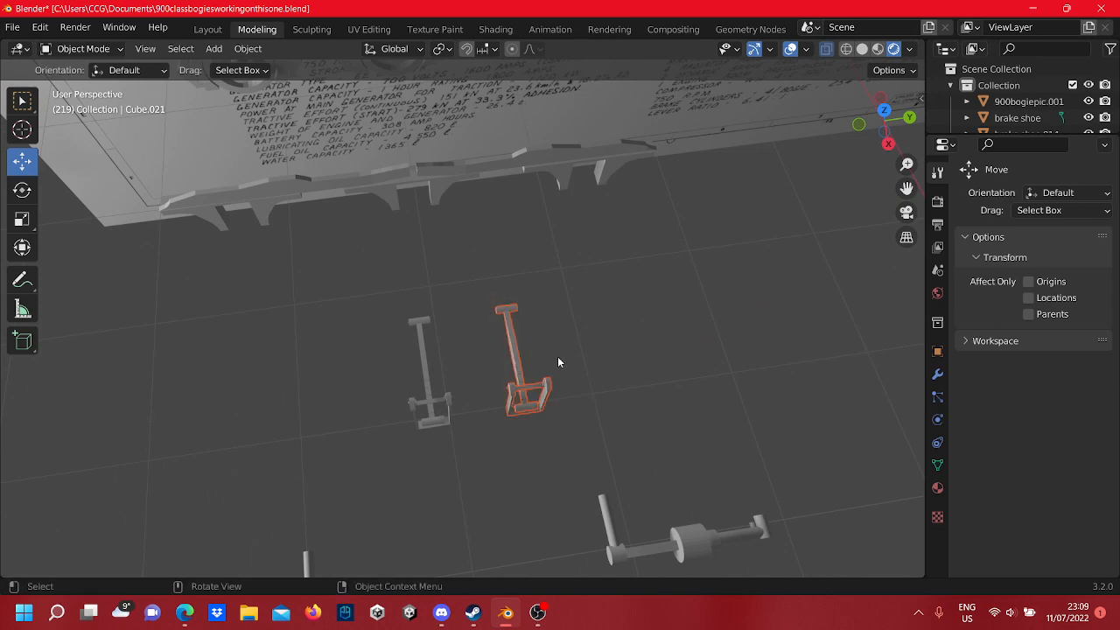
middle_drag(565, 343, 446, 391)
key(Tab)
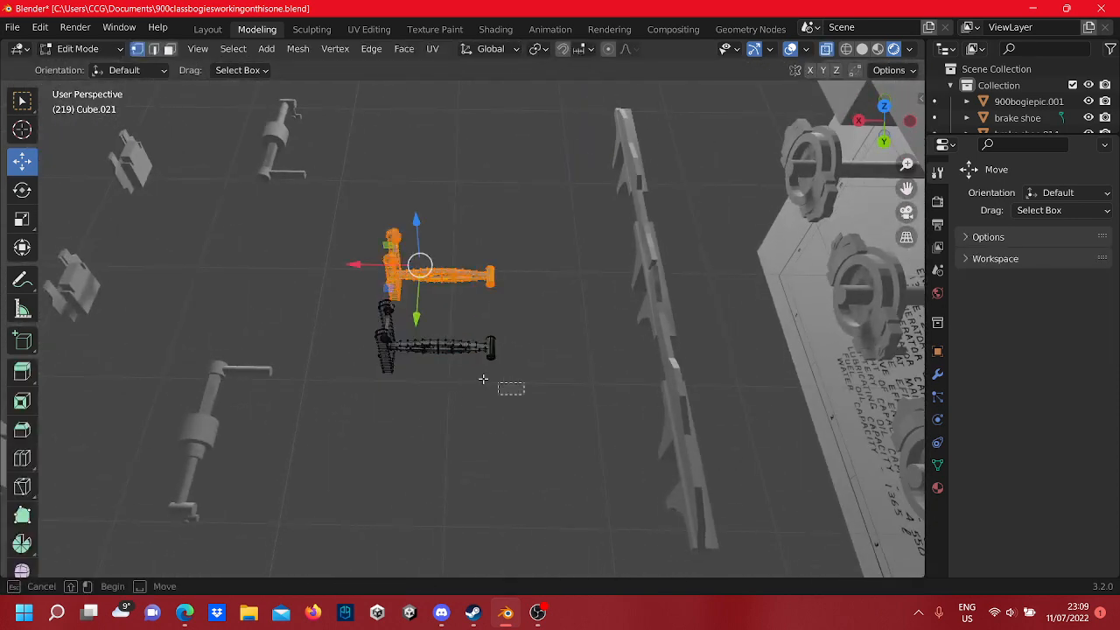
- Select the meshes of one hanger and leaf spring assembly and move them -1.3513 m along X to the side frame
drag(483, 379, 358, 306)
middle_drag(359, 306, 626, 383)
drag(576, 457, 457, 256)
drag(542, 363, 576, 357)
drag(543, 420, 542, 225)
mouse_move(542, 225)
middle_down()
mouse_move(308, 281)
mouse_move(290, 267)
mouse_move(308, 271)
middle_up()
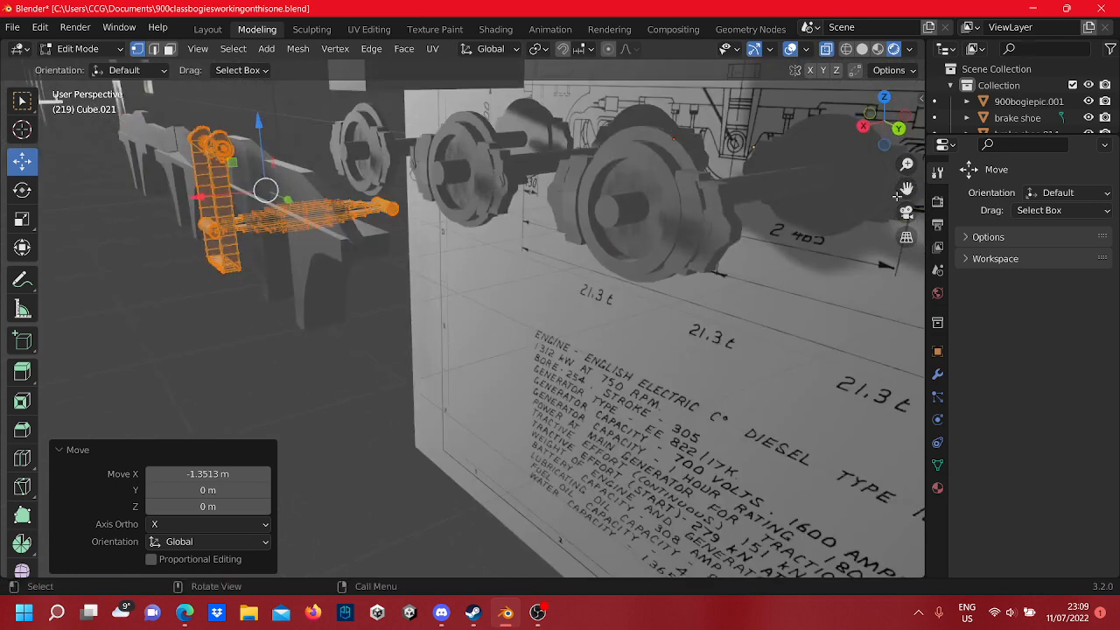
- In back view, lower the selected hanger and leaf spring meshes along Z against the side frame
click(897, 131)
scroll(459, 315, up, 3)
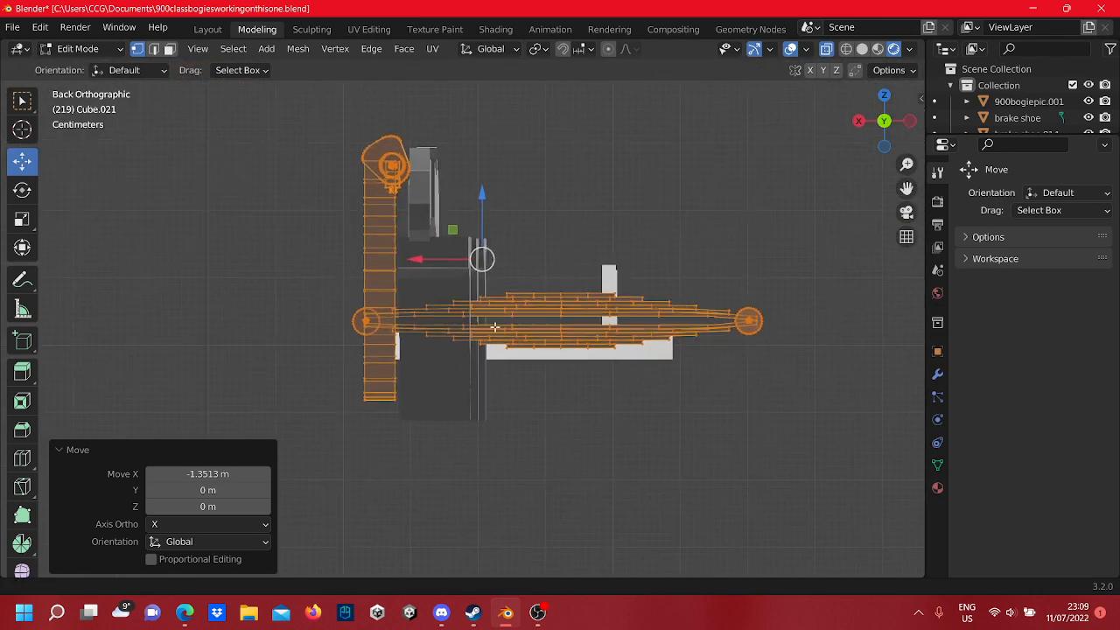
scroll(459, 315, up, 2)
shift+middle_drag(485, 190, 550, 325)
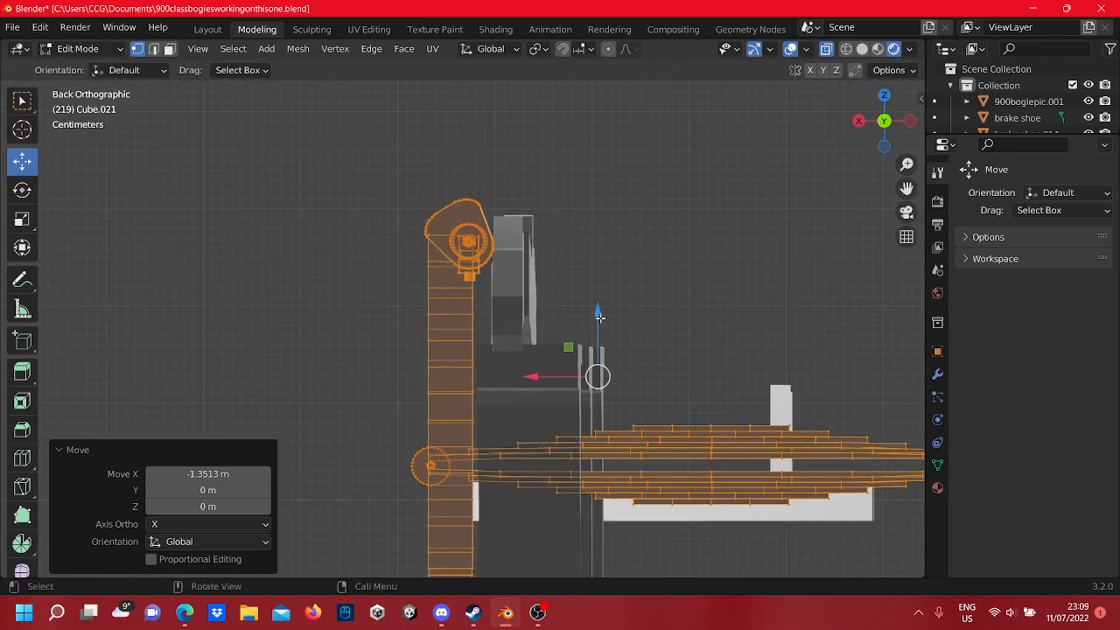
drag(599, 316, 621, 390)
- Return to Object Mode and move the hanger reference photo 11.55 m along Y in front of the locomotive drawing
mouse_move(621, 391)
middle_down()
mouse_move(586, 390)
mouse_move(779, 389)
mouse_move(386, 298)
mouse_move(353, 305)
middle_up()
click(353, 304)
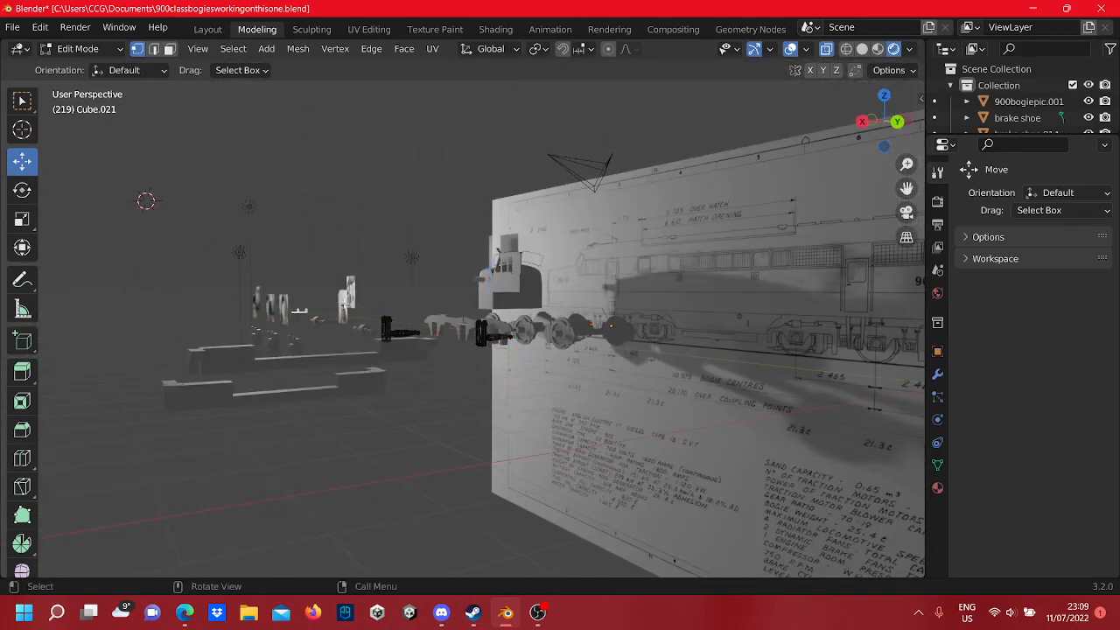
key(Tab)
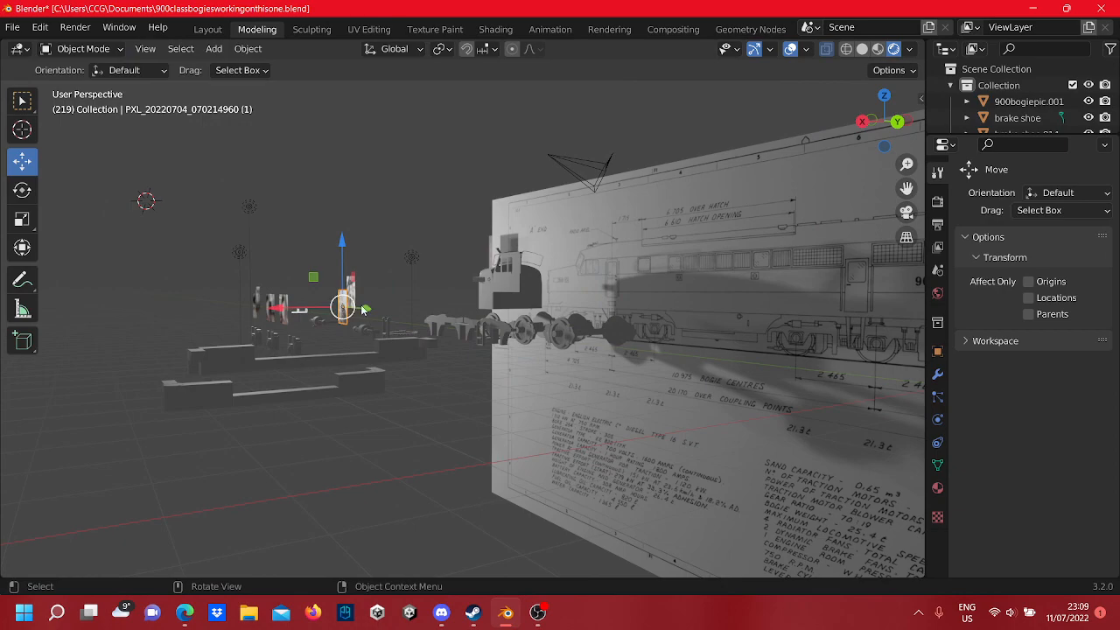
drag(364, 309, 645, 403)
scroll(588, 359, up, 3)
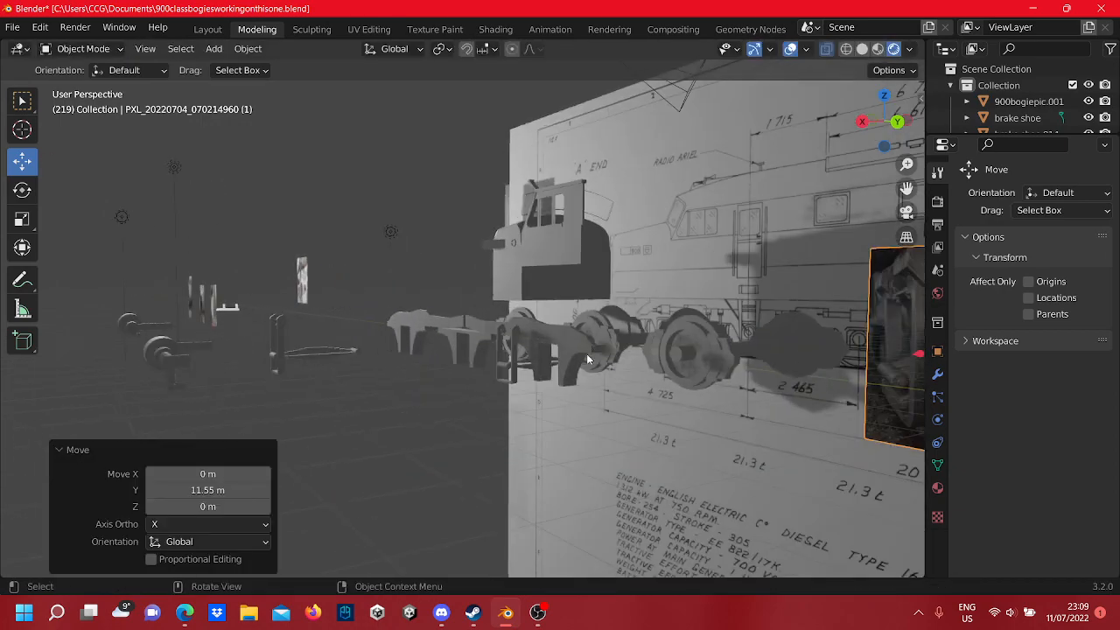
middle_drag(586, 353, 823, 229)
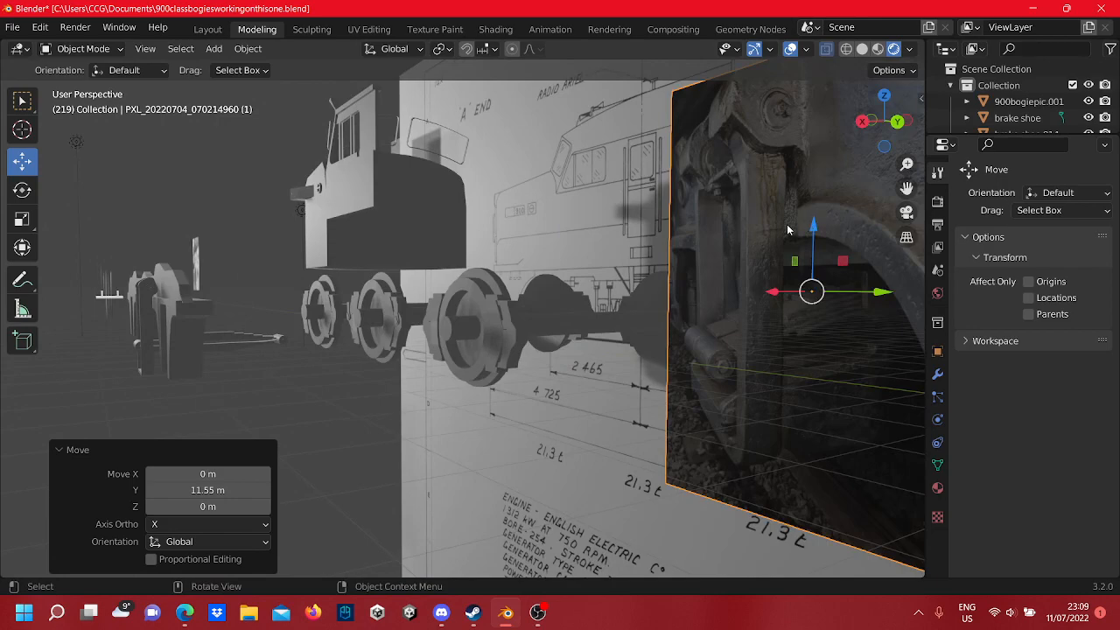
middle_drag(634, 264, 500, 307)
scroll(499, 309, up, 4)
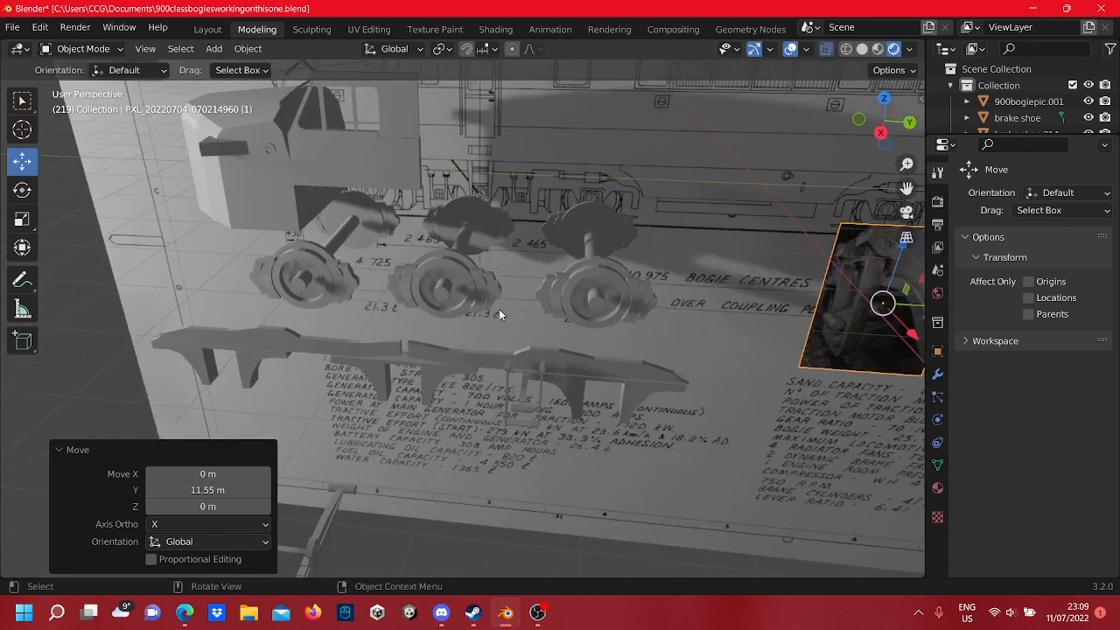
- Select the hanger and leaf spring already at the side frame and move them -0.46439 m along Y
scroll(549, 393, up, 2)
click(590, 472)
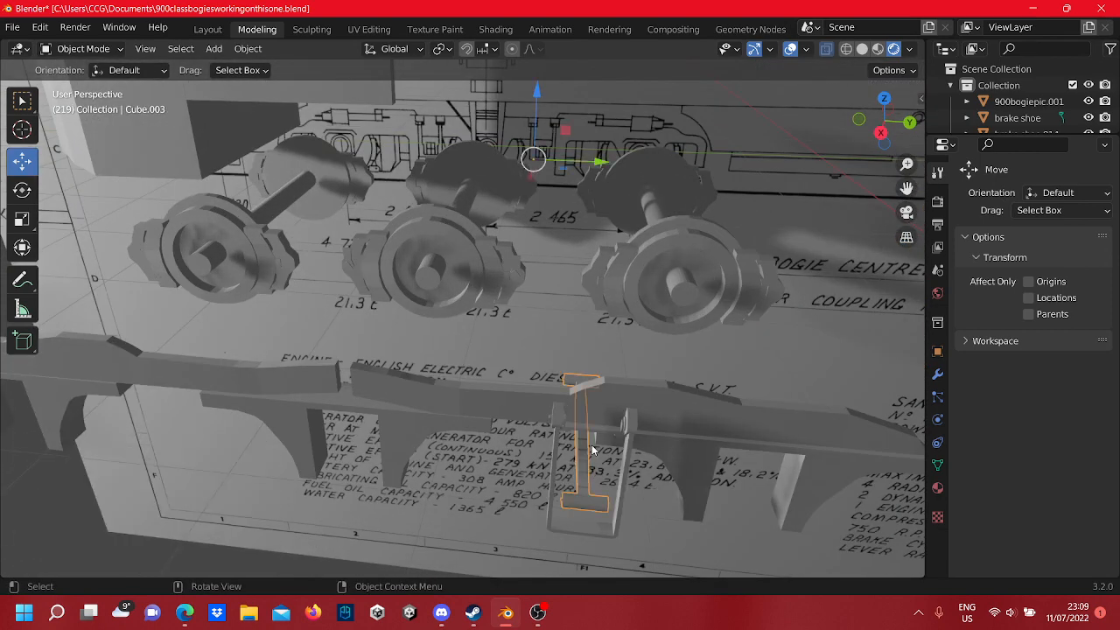
click(626, 428)
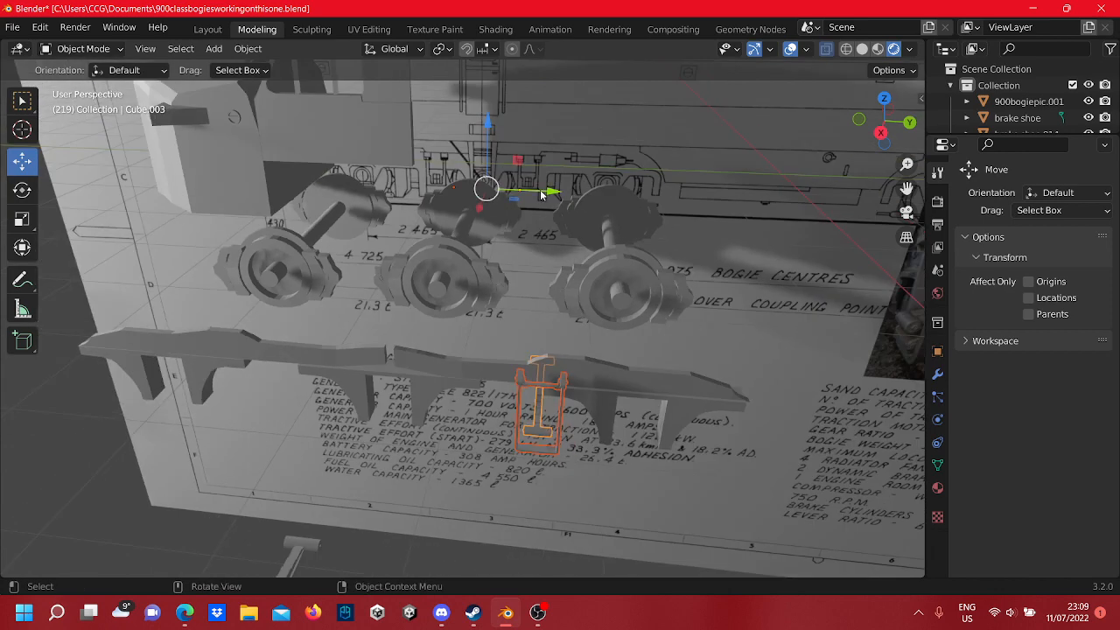
drag(541, 194, 514, 198)
- Select the remaining hanger and leaf spring assembly and move it -1.3122 m along X to the side frame
scroll(503, 223, down, 4)
middle_drag(493, 246, 381, 400)
drag(384, 408, 282, 290)
shift+middle_drag(361, 308, 410, 290)
drag(852, 255, 809, 137)
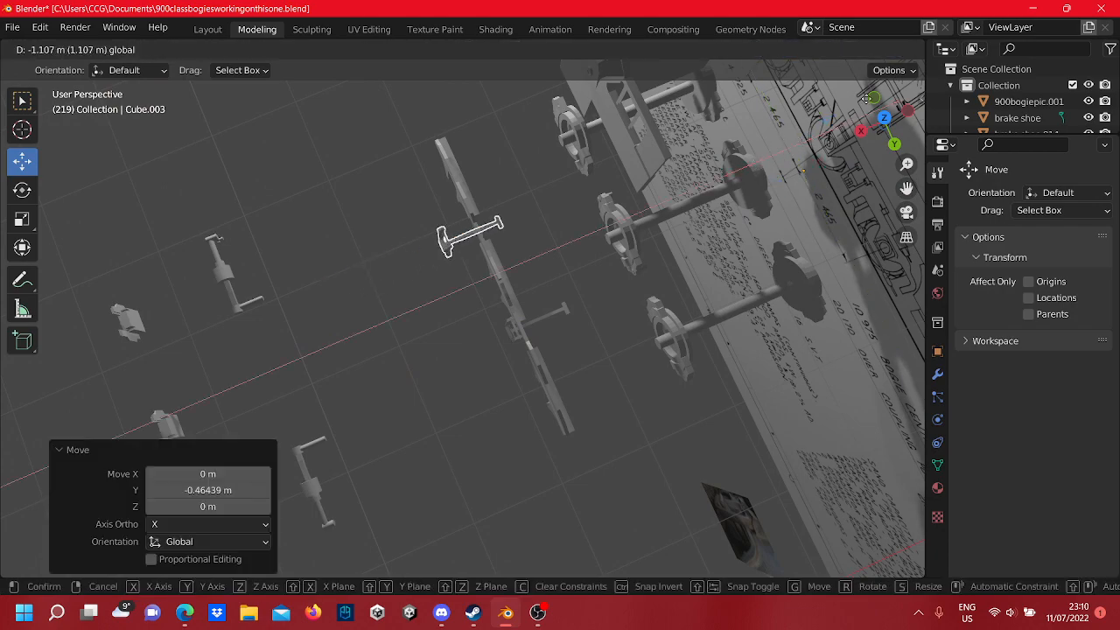
drag(866, 98, 882, 91)
- Move the second hanger and leaf spring assembly -0.083586 m along Z and 0.062848 m along Y
scroll(562, 287, up, 5)
middle_drag(562, 287, 618, 310)
scroll(509, 241, down, 5)
scroll(618, 310, up, 1)
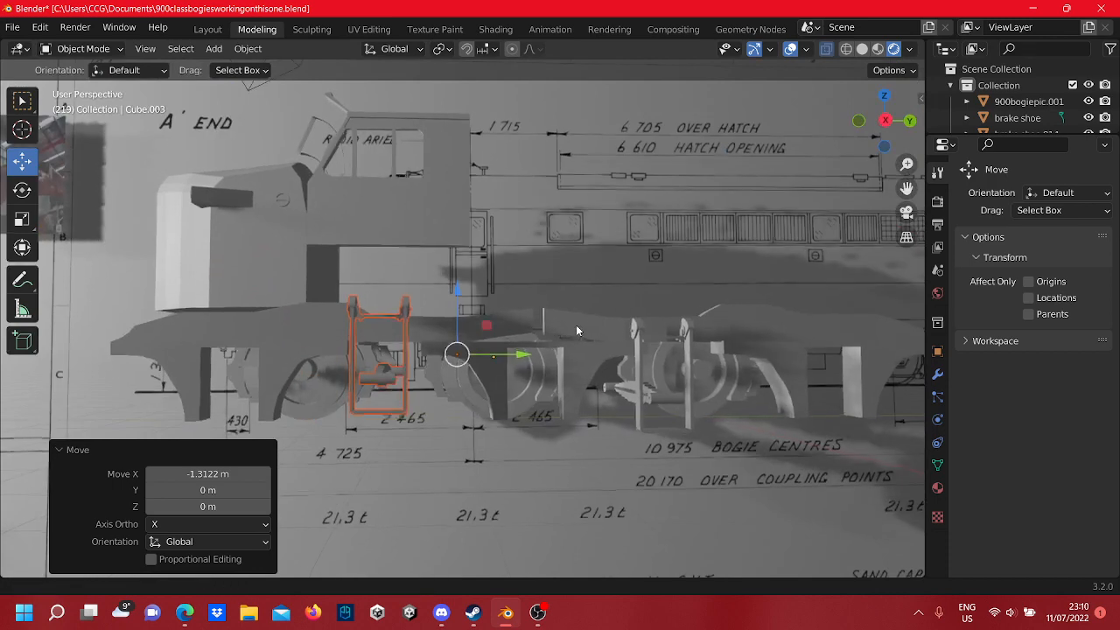
scroll(513, 298, up, 1)
drag(469, 296, 476, 312)
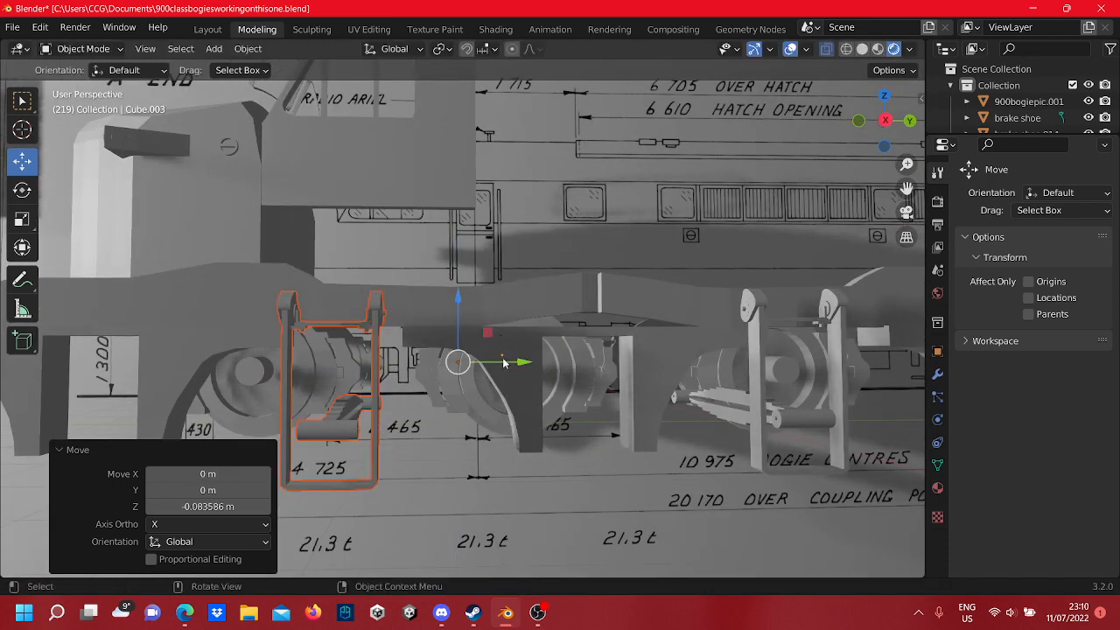
mouse_move(503, 361)
mouse_down()
mouse_move(516, 359)
mouse_move(499, 359)
mouse_up()
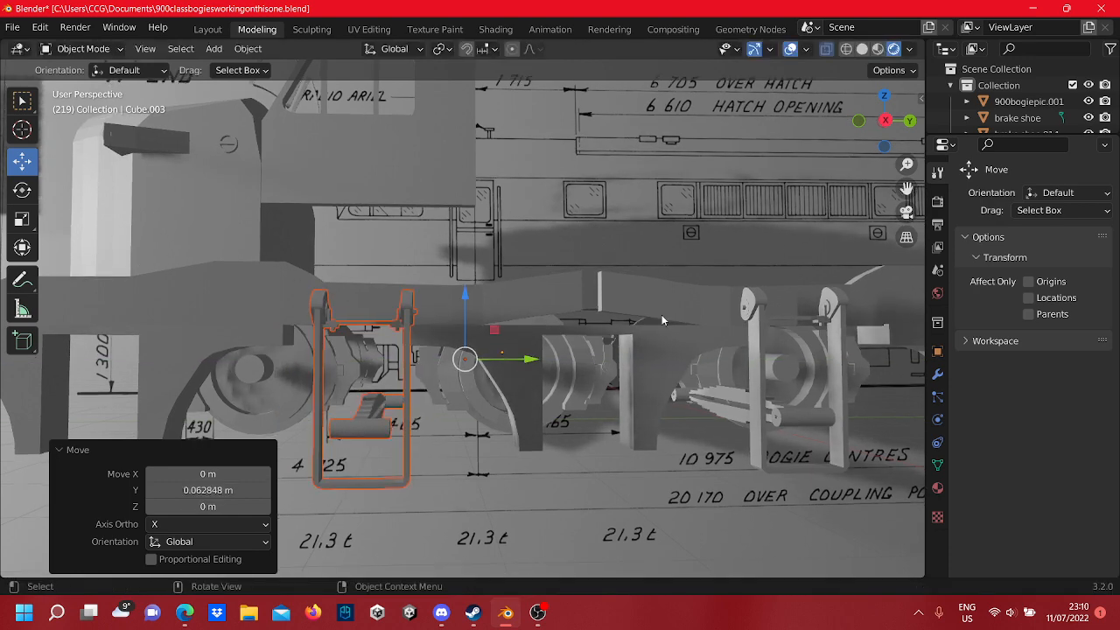
- In right view, fine-tune the second hanger and leaf spring assembly against the drawing by moving it -0.037379 m along Y
click(886, 123)
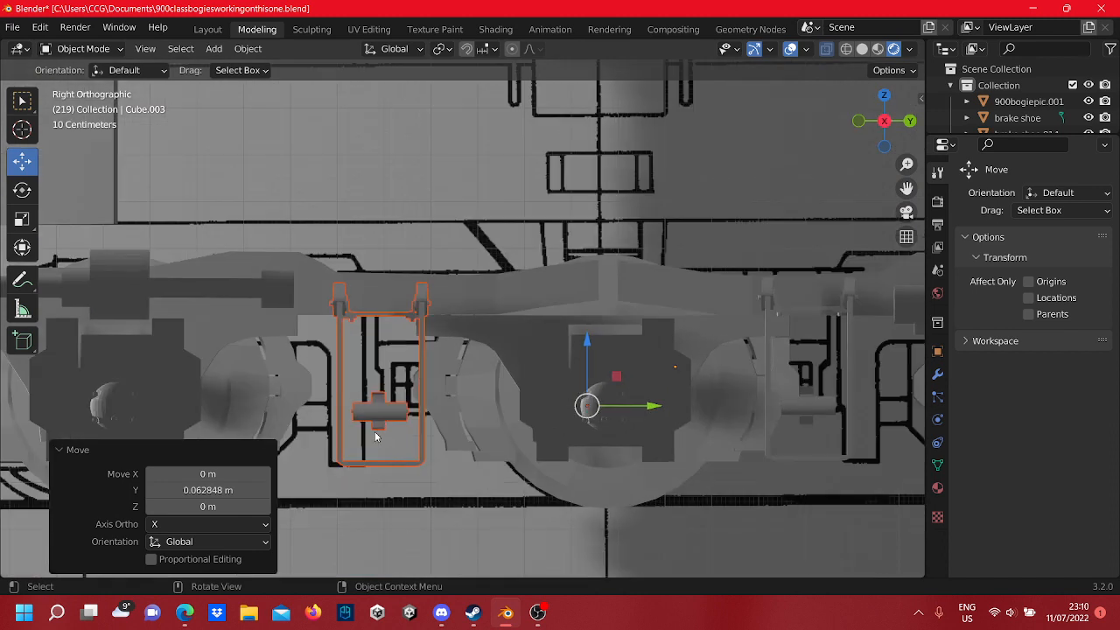
shift+middle_drag(471, 443, 487, 429)
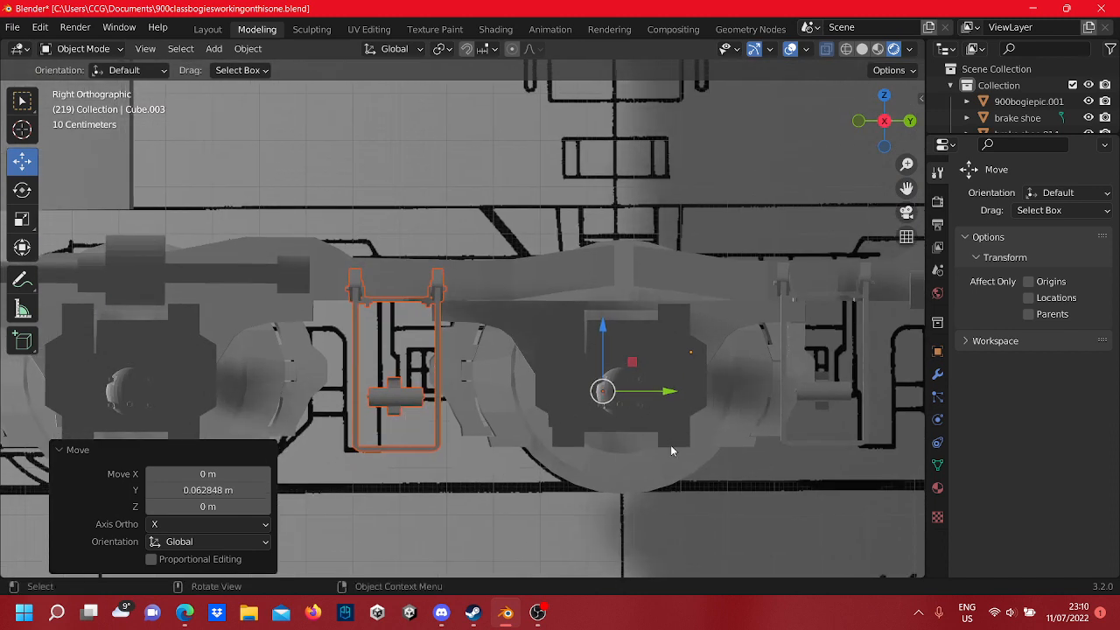
drag(667, 396, 645, 404)
shift+middle_drag(662, 453, 537, 425)
shift+middle_drag(730, 419, 653, 412)
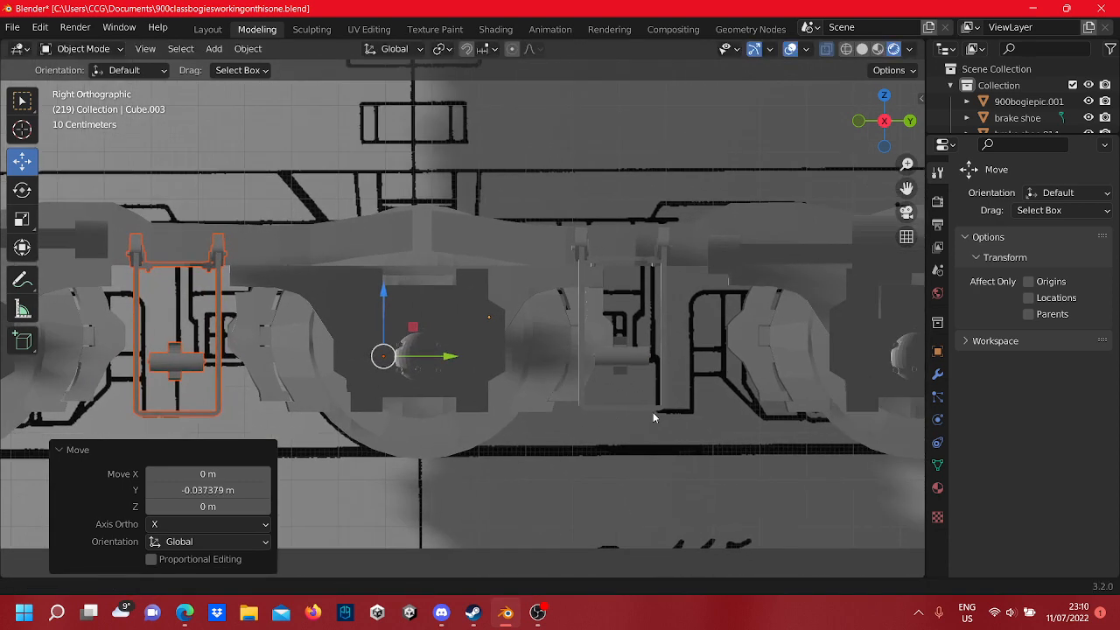
- Select the other hanger and its leaf spring and shift them along Y to match the reference drawing
click(645, 362)
shift+click(664, 327)
shift+middle_drag(663, 322, 586, 302)
drag(349, 290, 392, 302)
scroll(440, 294, down, 2)
- Select both brake cylinder assemblies and move them -2.0437 m along X to the bogie side frame
middle_drag(439, 293, 392, 450)
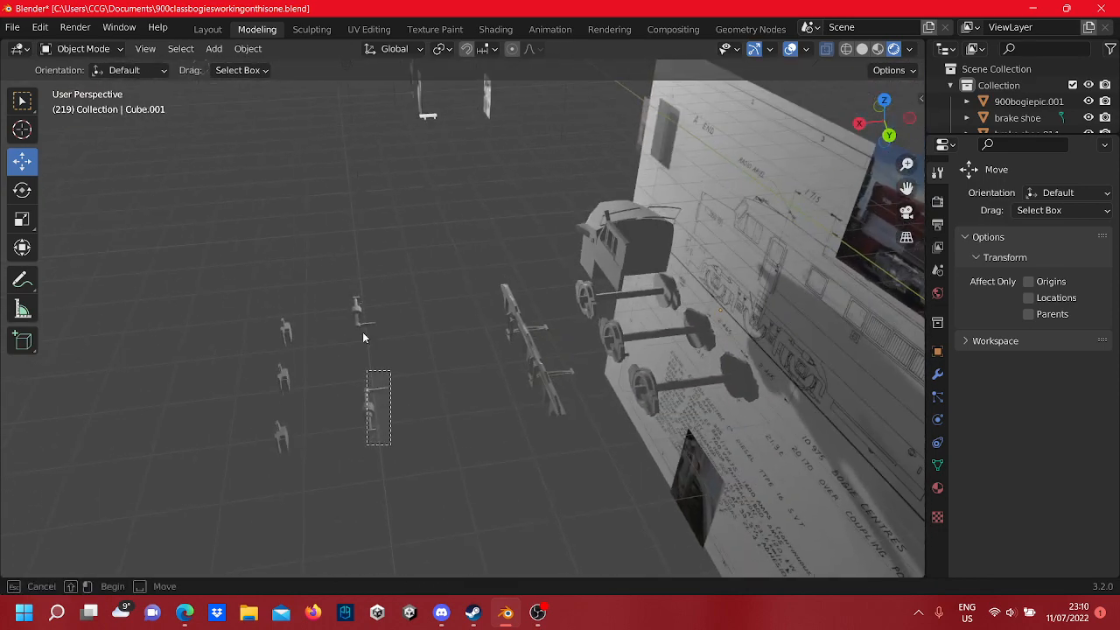
drag(364, 337, 345, 262)
drag(305, 377, 372, 369)
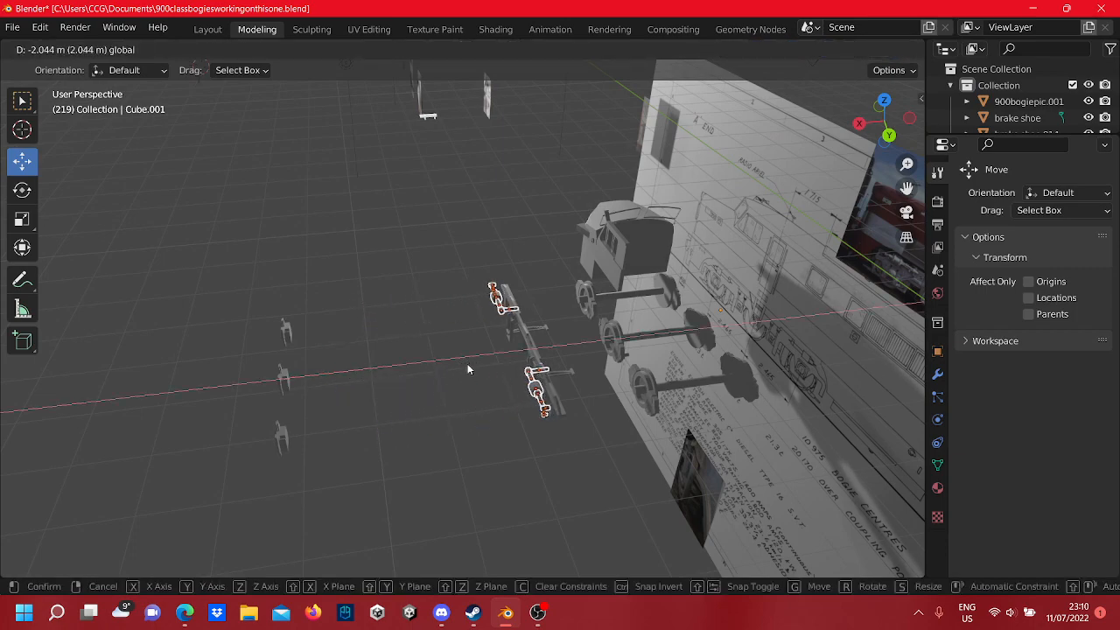
drag(467, 370, 467, 369)
middle_drag(468, 369, 514, 429)
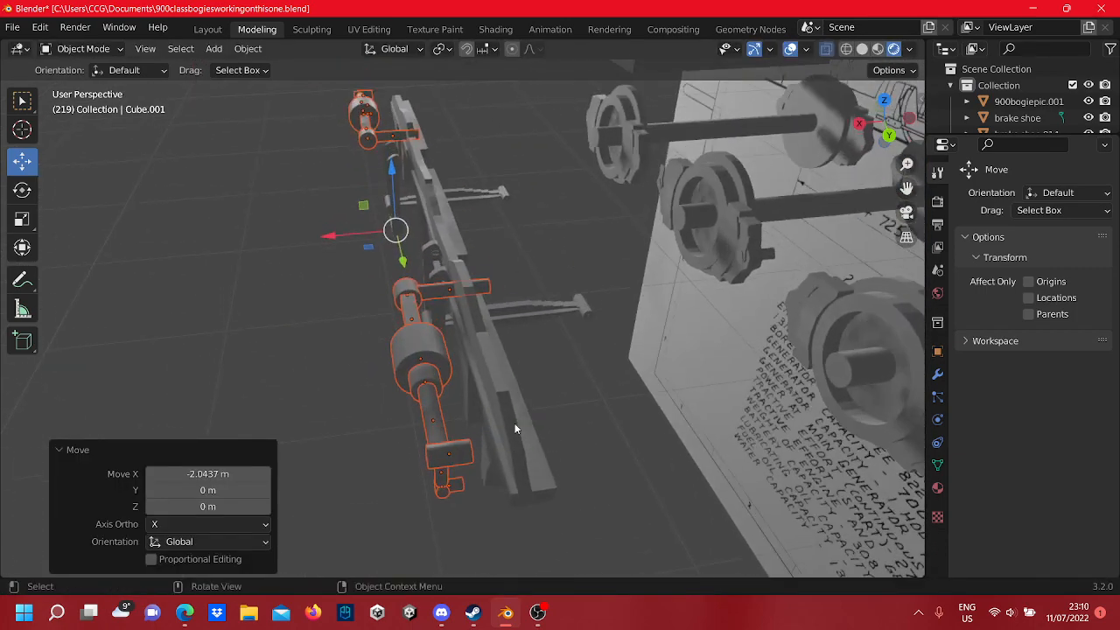
scroll(507, 403, down, 4)
middle_drag(504, 388, 636, 283)
middle_drag(645, 303, 424, 298)
scroll(387, 246, down, 5)
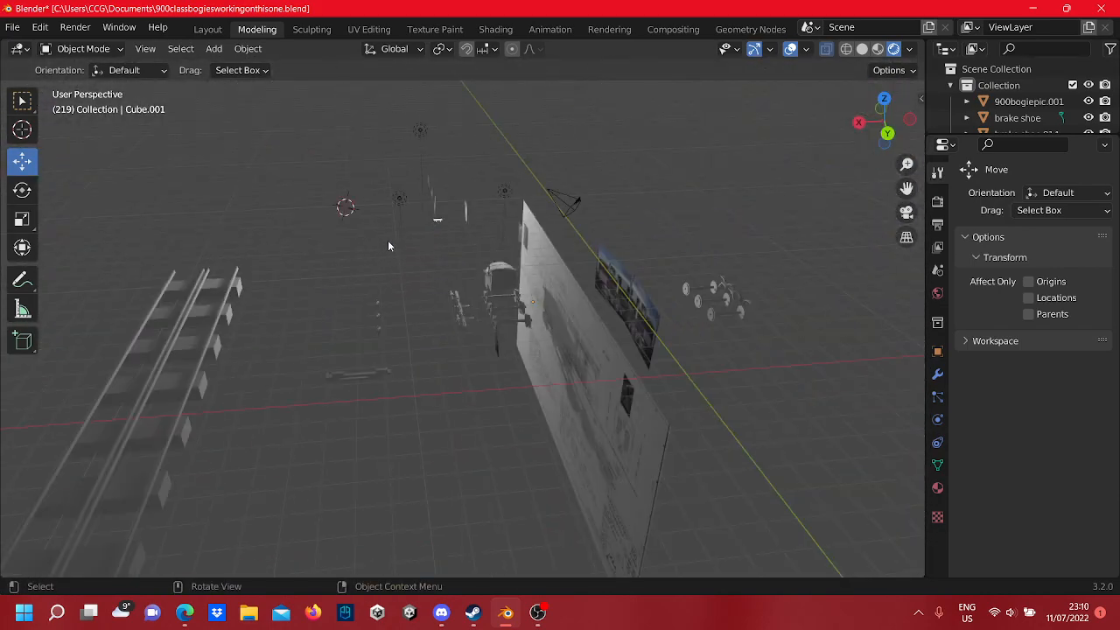
- Move the light beside the bogie parts 11.024 m along Y to illuminate them
click(394, 213)
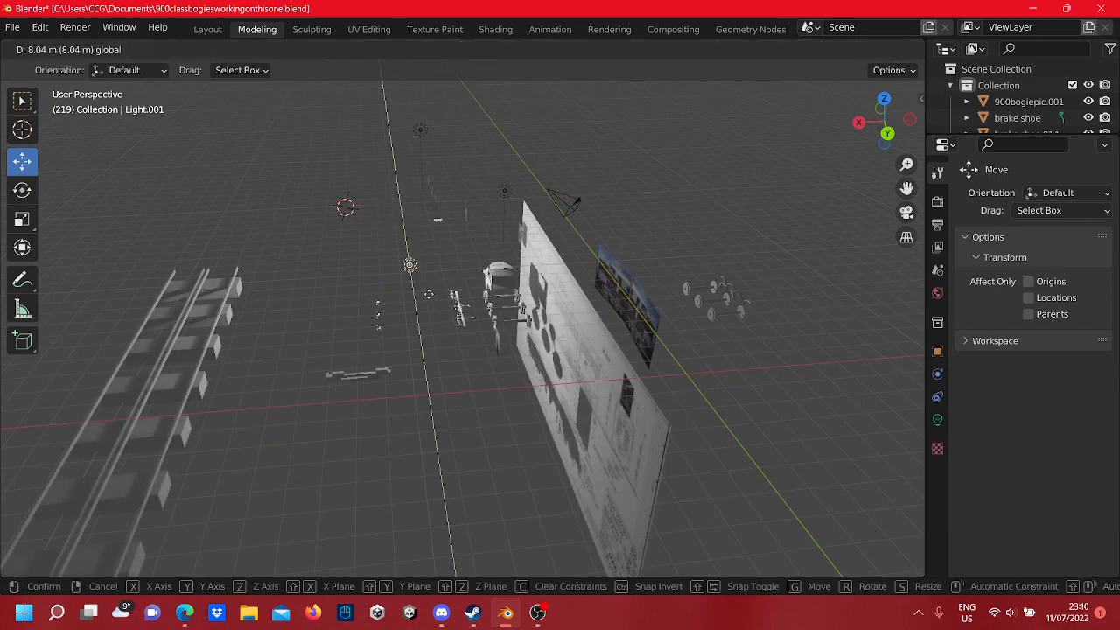
click(443, 324)
scroll(462, 277, up, 13)
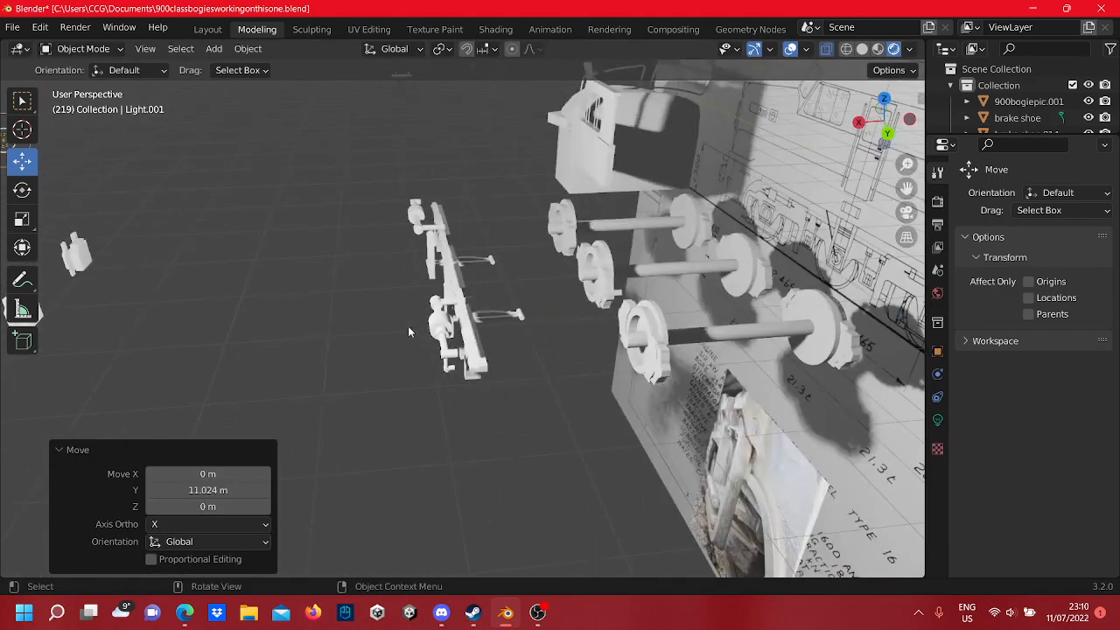
- Select the three axle box assemblies and move them -3.2165 m along X to the bogie side frame
mouse_move(227, 266)
middle_down()
mouse_move(292, 245)
mouse_move(603, 235)
mouse_move(238, 237)
mouse_move(180, 251)
mouse_move(238, 268)
mouse_move(306, 257)
mouse_move(382, 224)
mouse_move(250, 220)
mouse_move(225, 260)
mouse_move(454, 269)
mouse_move(261, 224)
mouse_move(414, 228)
mouse_move(447, 306)
mouse_move(314, 309)
mouse_move(427, 312)
middle_up()
click(237, 268)
scroll(237, 268, down, 4)
drag(414, 368, 348, 228)
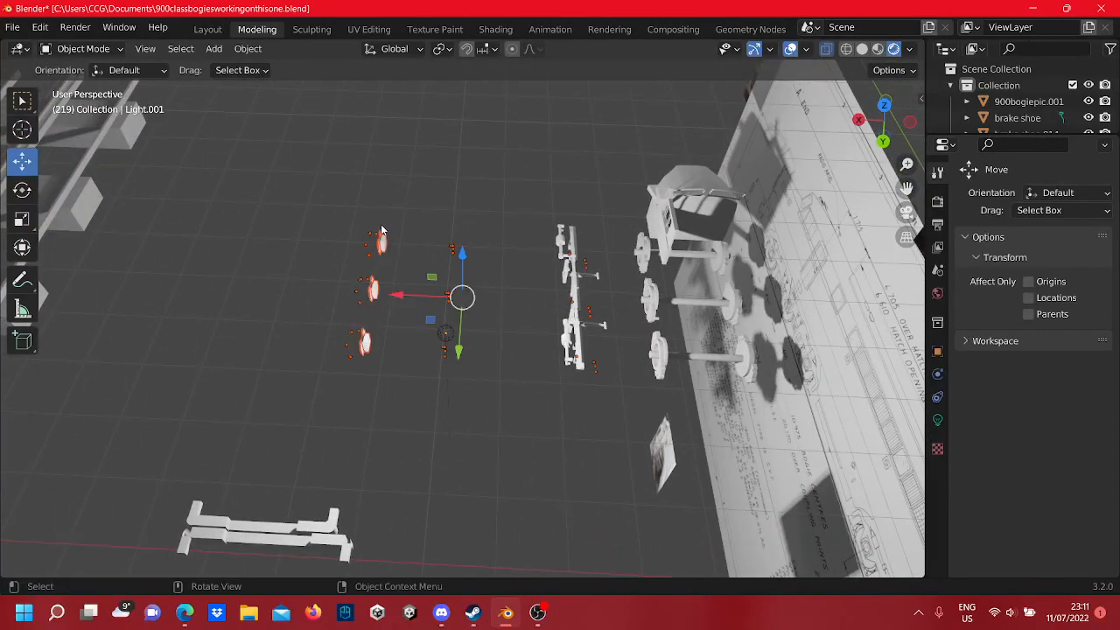
scroll(383, 233, up, 3)
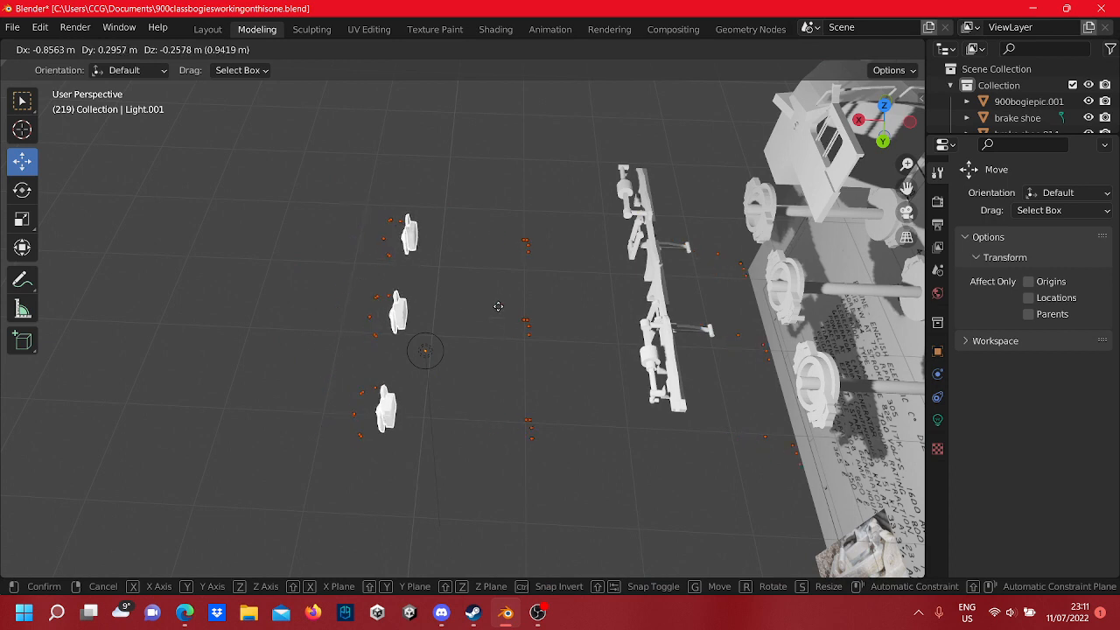
click(498, 306)
key(ctrl+z)
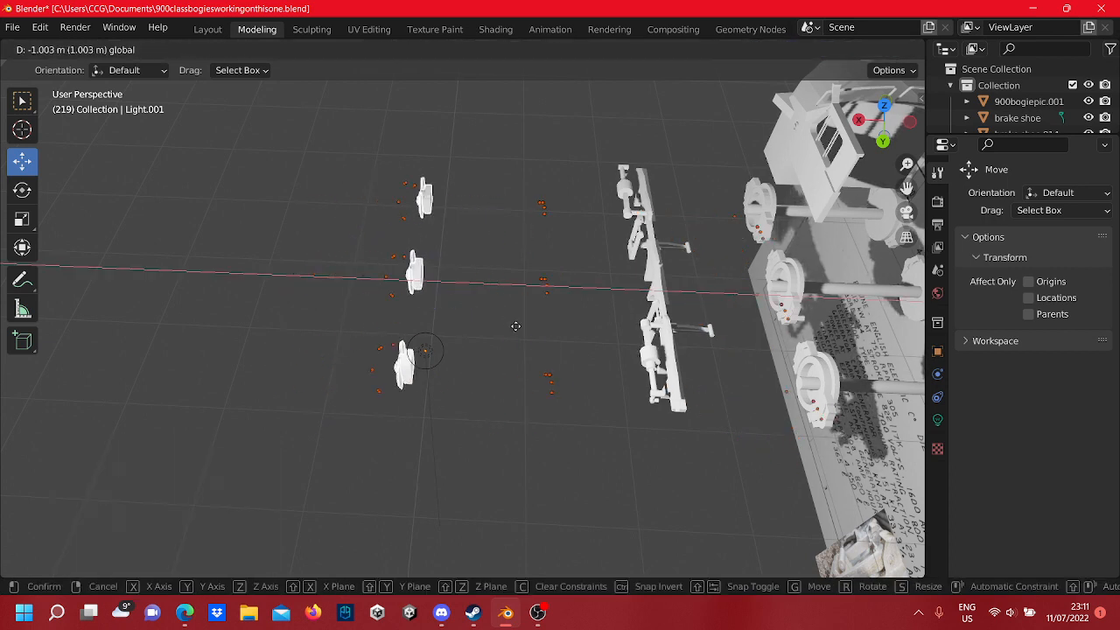
click(744, 320)
shift+middle_drag(628, 297, 487, 255)
scroll(544, 285, up, 5)
scroll(470, 300, down, 1)
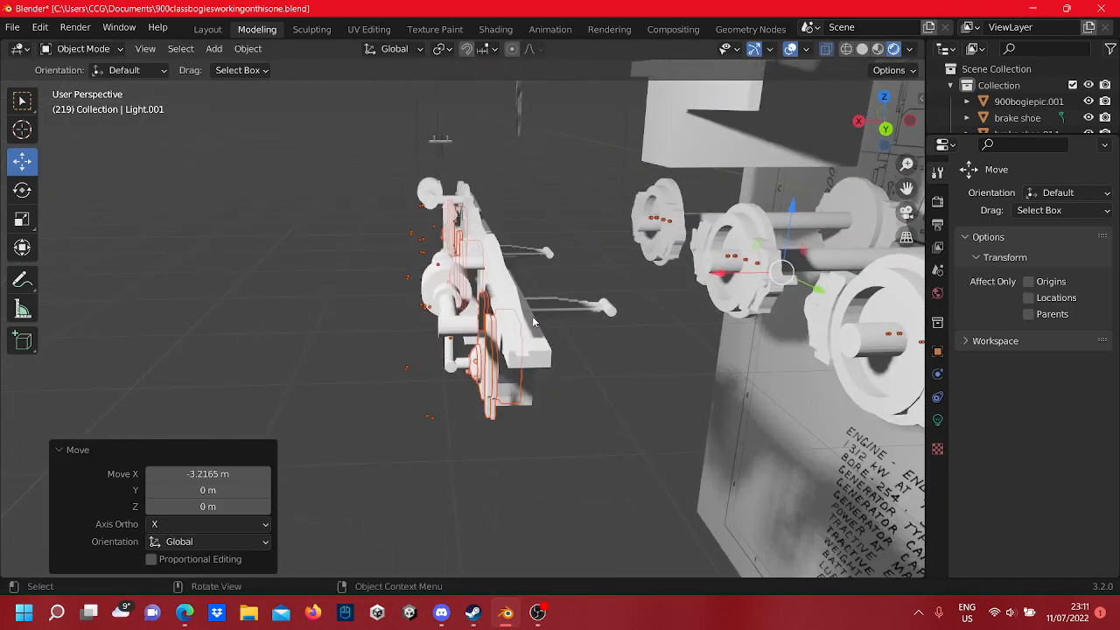
- Fine-tune the axle box assemblies against the side frame by moving them -0.005722 m along X
middle_drag(533, 322, 700, 257)
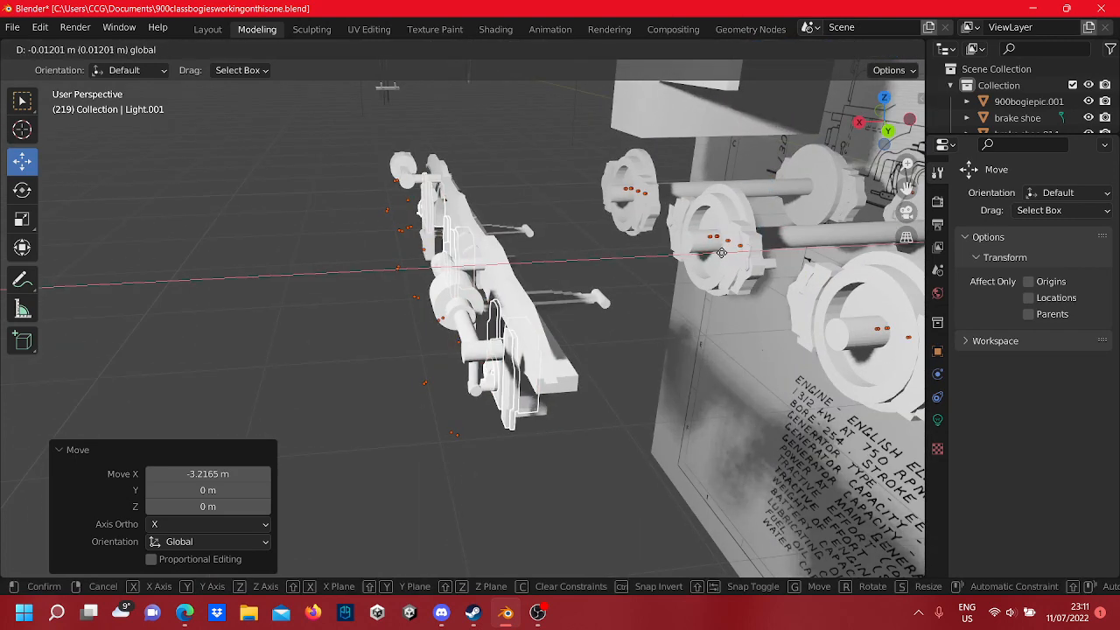
scroll(456, 288, up, 5)
scroll(456, 234, down, 4)
shift+middle_drag(456, 235, 458, 317)
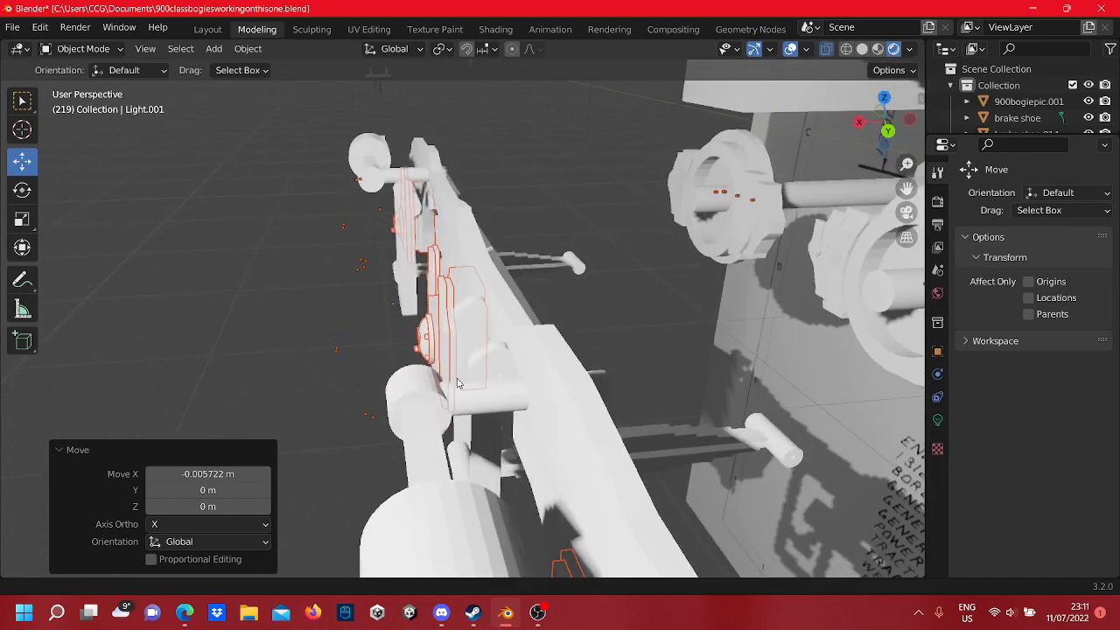
scroll(457, 317, up, 3)
scroll(458, 318, down, 4)
- Nudge the axle box assemblies about -0.01 m further along X so they sit against the side frame
shift+middle_drag(595, 357, 772, 223)
scroll(572, 171, up, 3)
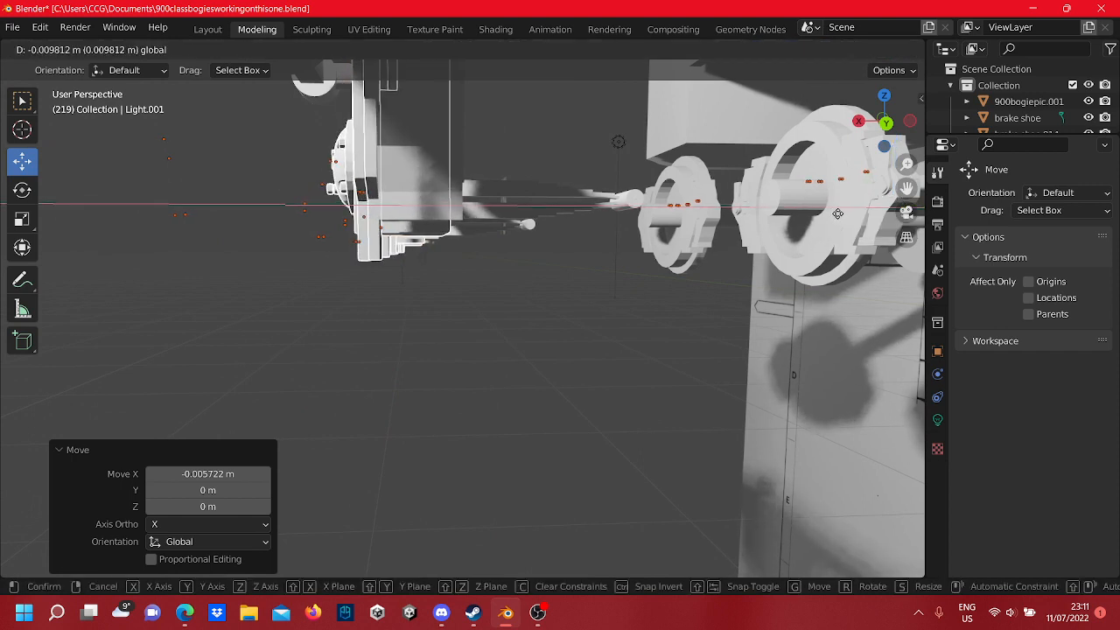
scroll(661, 268, down, 3)
middle_drag(534, 263, 496, 353)
scroll(523, 319, down, 2)
- Select the whole side frame assembly and move it -1.081 m along X to the wheelsets
click(521, 317)
drag(478, 376, 417, 120)
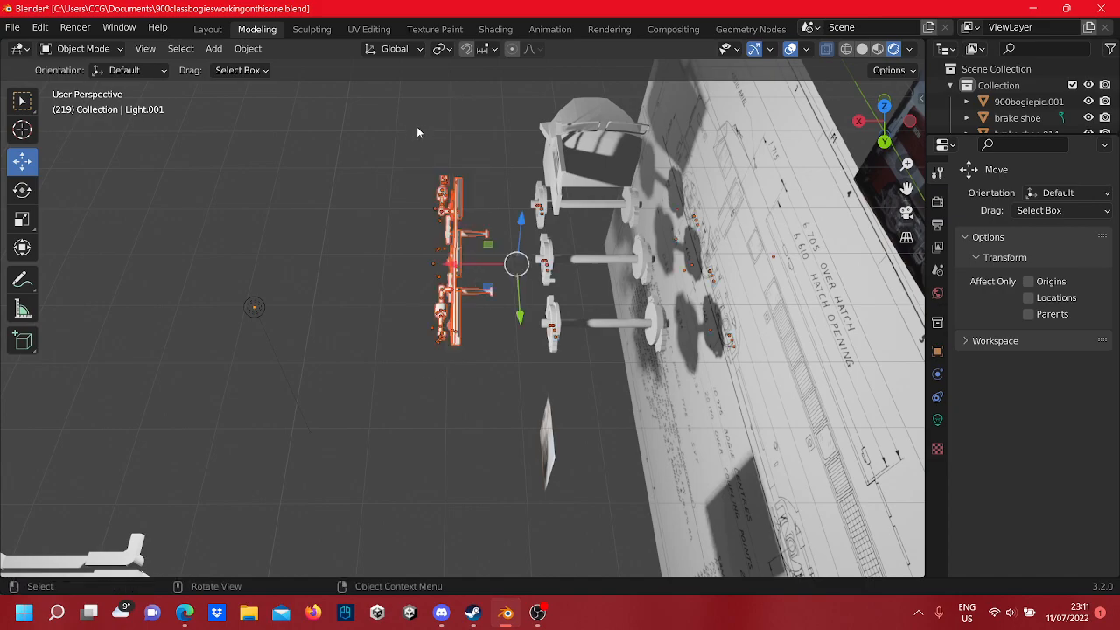
middle_drag(416, 132, 477, 259)
drag(466, 244, 589, 251)
- Fine-tune the side frame assembly's fit on the wheelsets by moving it -0.013875 m along X
middle_drag(589, 254, 612, 279)
scroll(497, 360, up, 4)
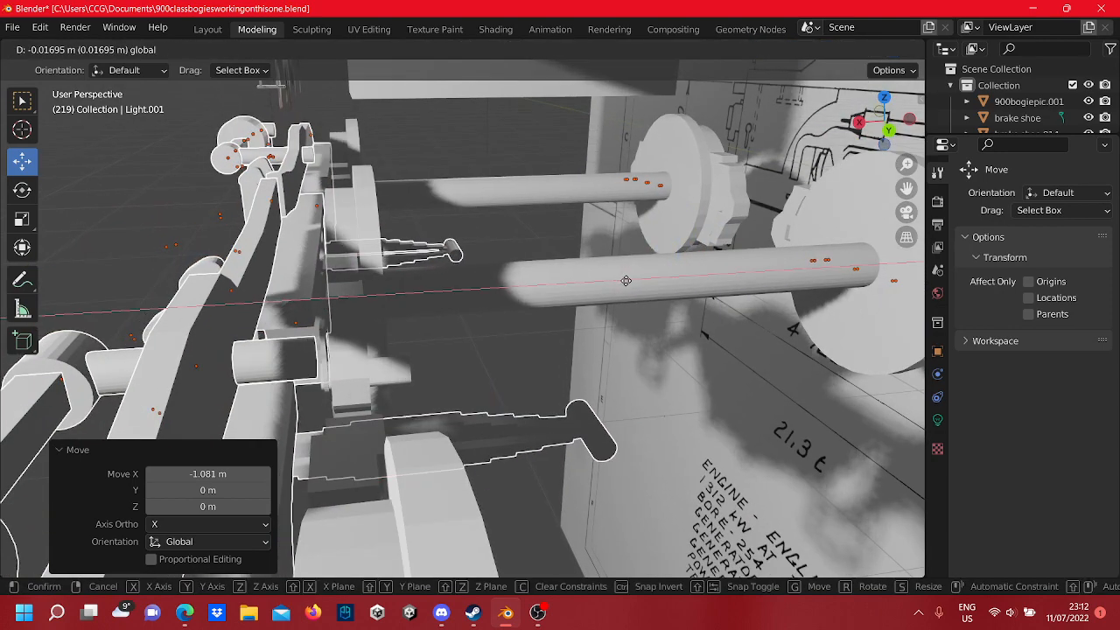
click(624, 287)
middle_drag(625, 287, 594, 278)
- Examine the assembled bogie from the side, including the axle box covers with their SAR TIMKEN lettering
scroll(491, 263, up, 5)
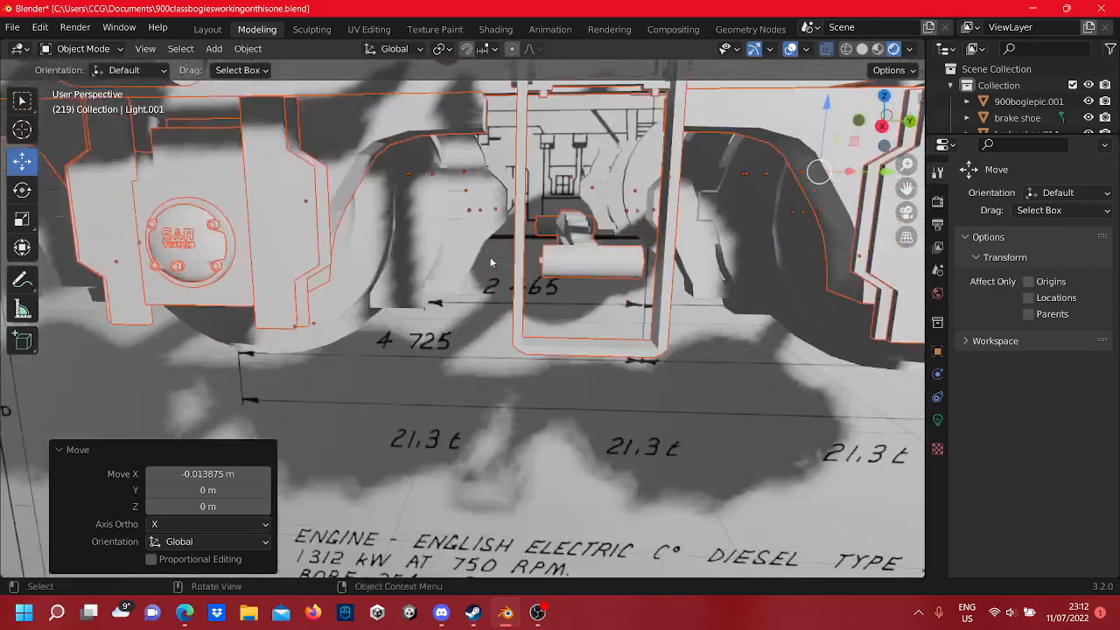
middle_drag(429, 256, 623, 296)
scroll(623, 296, up, 8)
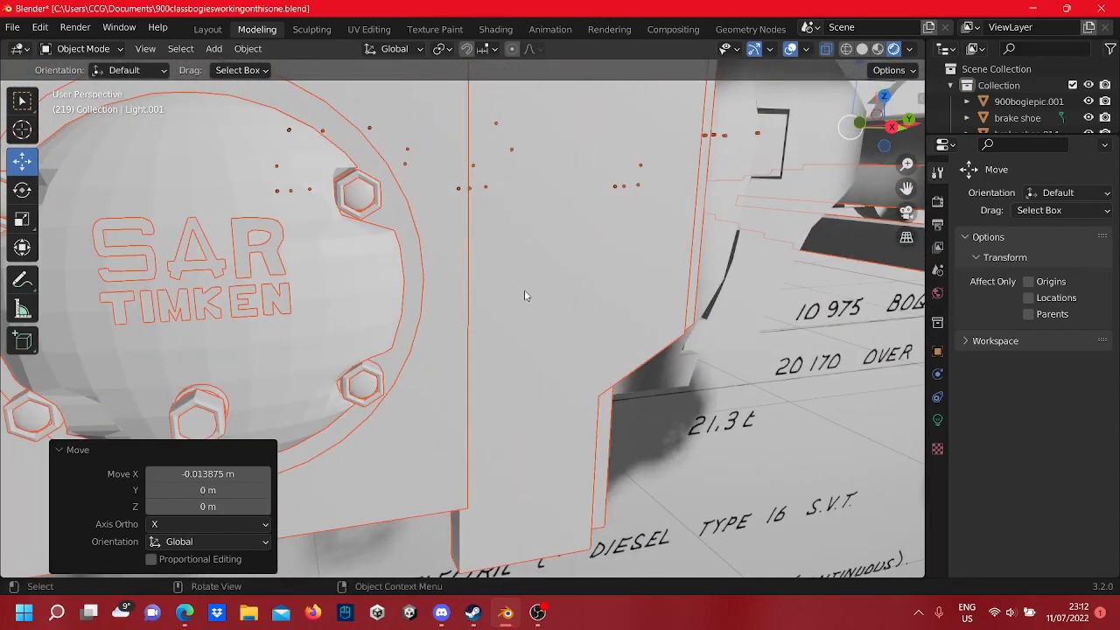
scroll(524, 296, down, 7)
middle_drag(526, 293, 608, 297)
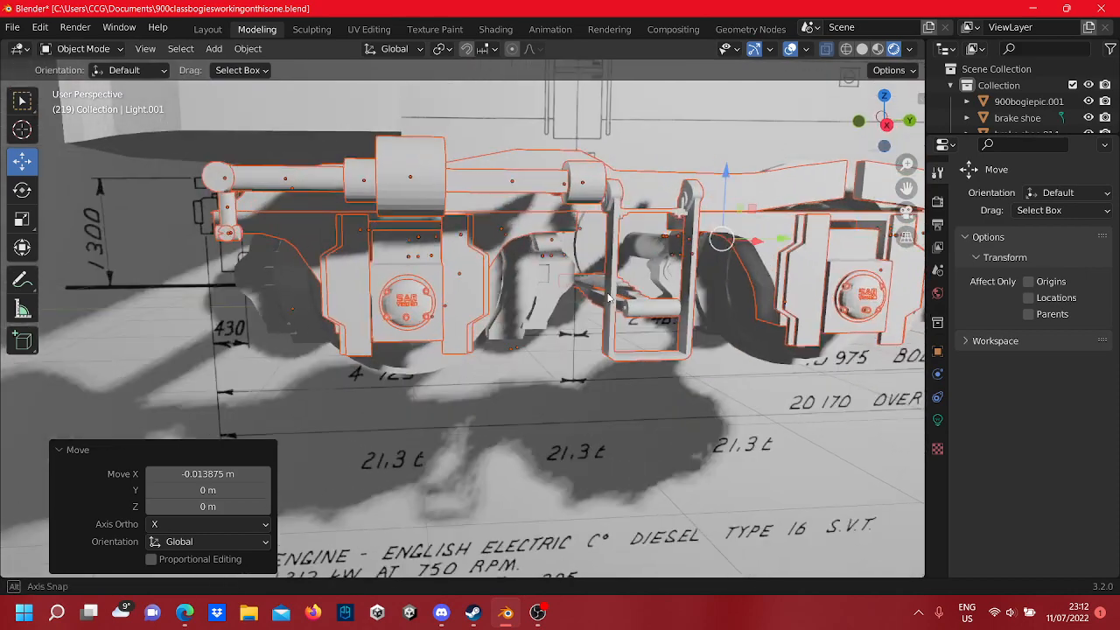
scroll(601, 293, down, 6)
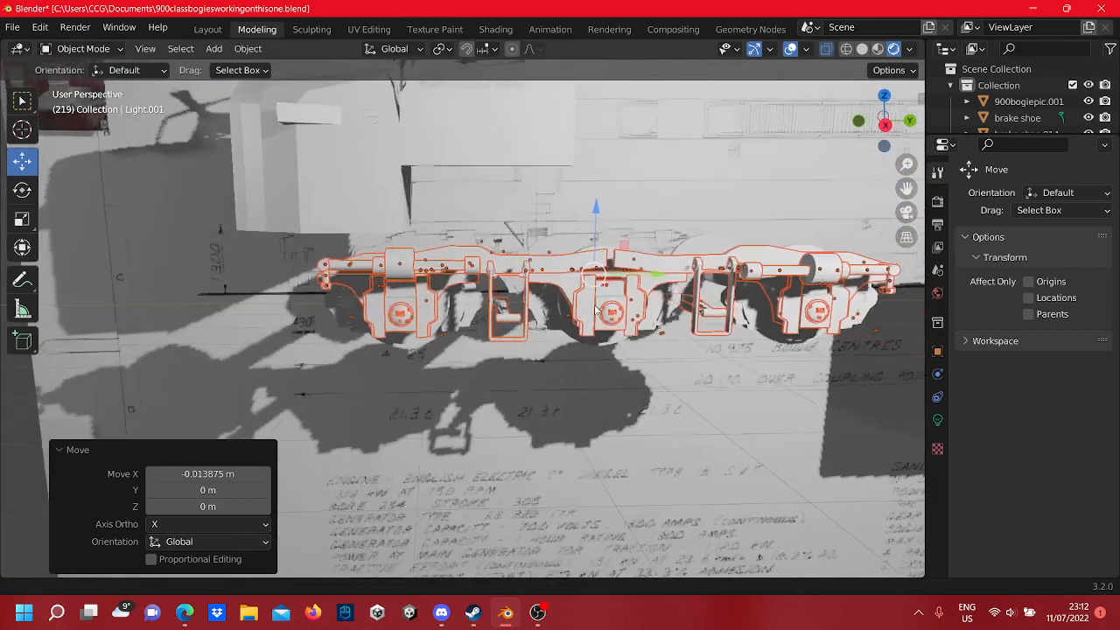
scroll(595, 310, up, 8)
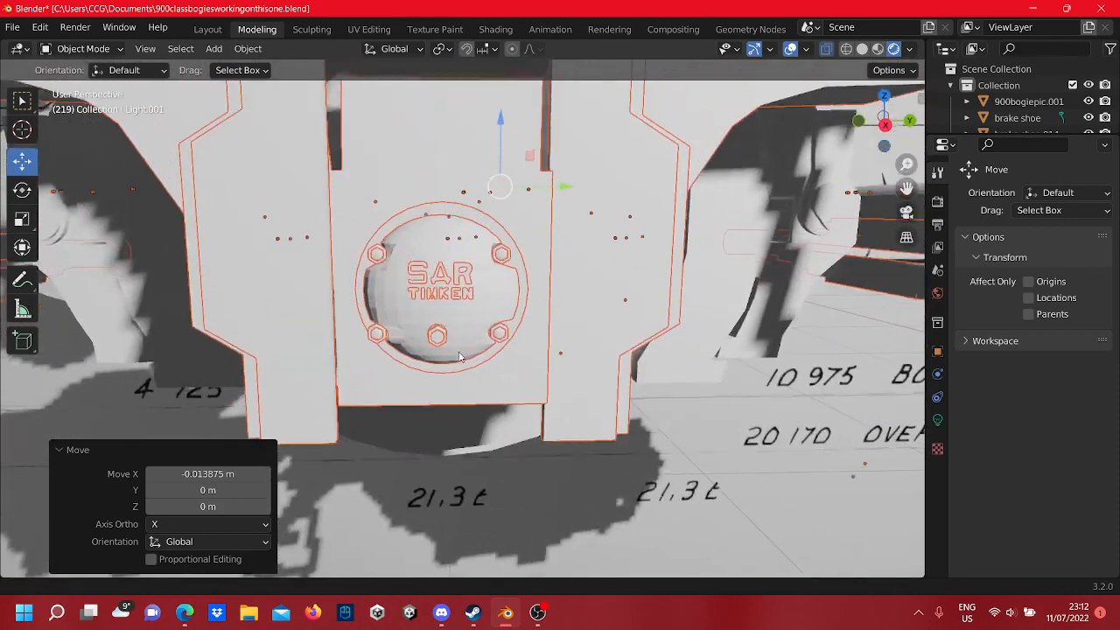
scroll(459, 357, up, 5)
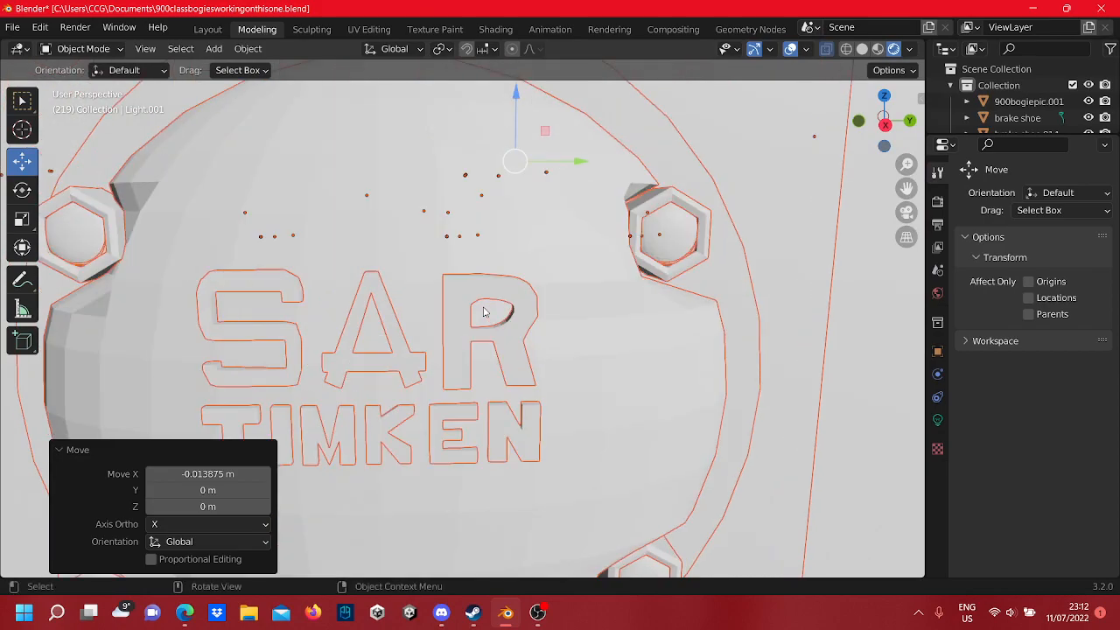
scroll(484, 311, down, 12)
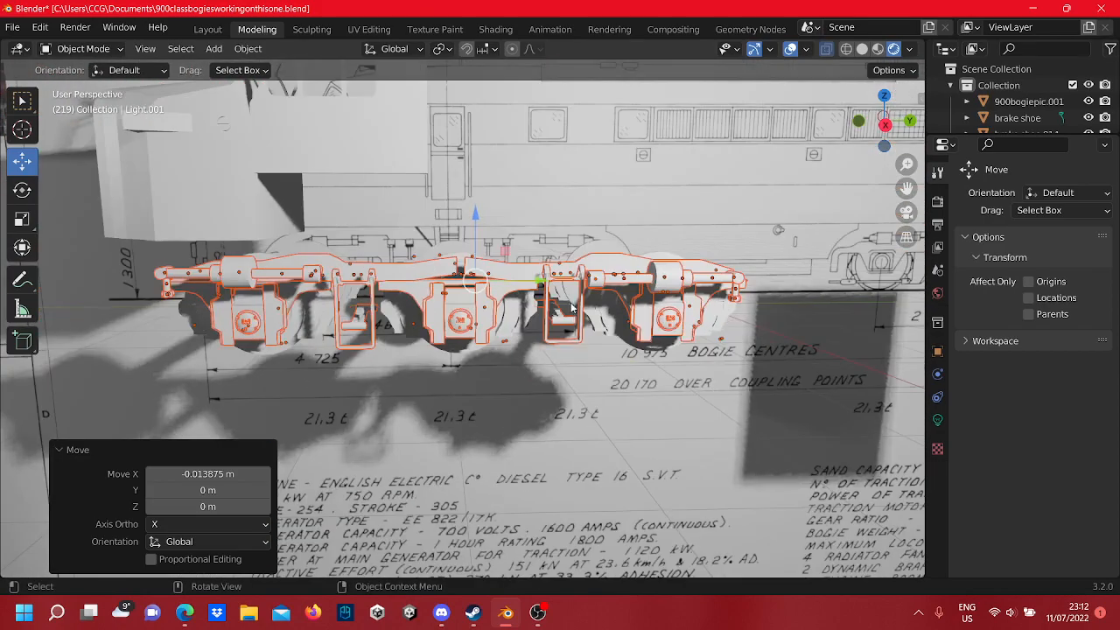
- Inspect the hangers, leaf springs and brake cylinders on the assembled bogie at close range from several angles
mouse_move(572, 307)
middle_down()
mouse_move(415, 348)
mouse_move(557, 366)
mouse_move(414, 334)
mouse_move(588, 295)
mouse_move(316, 315)
mouse_move(397, 308)
mouse_move(344, 294)
mouse_move(498, 341)
mouse_move(649, 318)
mouse_move(633, 293)
middle_up()
scroll(549, 364, up, 5)
scroll(609, 238, up, 8)
scroll(609, 238, down, 8)
middle_drag(609, 238, 289, 246)
mouse_move(373, 296)
middle_down()
mouse_move(295, 275)
mouse_move(163, 286)
mouse_move(838, 277)
mouse_move(725, 299)
mouse_move(647, 269)
mouse_move(523, 293)
mouse_move(761, 284)
mouse_move(660, 313)
mouse_move(623, 303)
middle_up()
scroll(623, 303, up, 5)
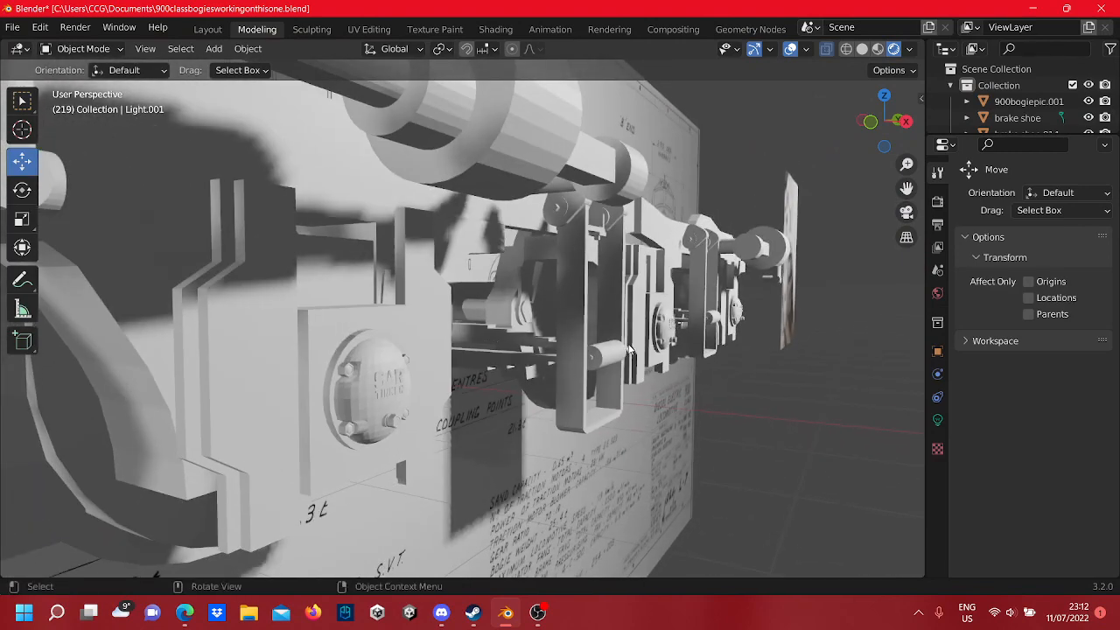
mouse_move(629, 348)
middle_down()
mouse_move(650, 341)
mouse_move(615, 340)
middle_up()
scroll(604, 333, up, 3)
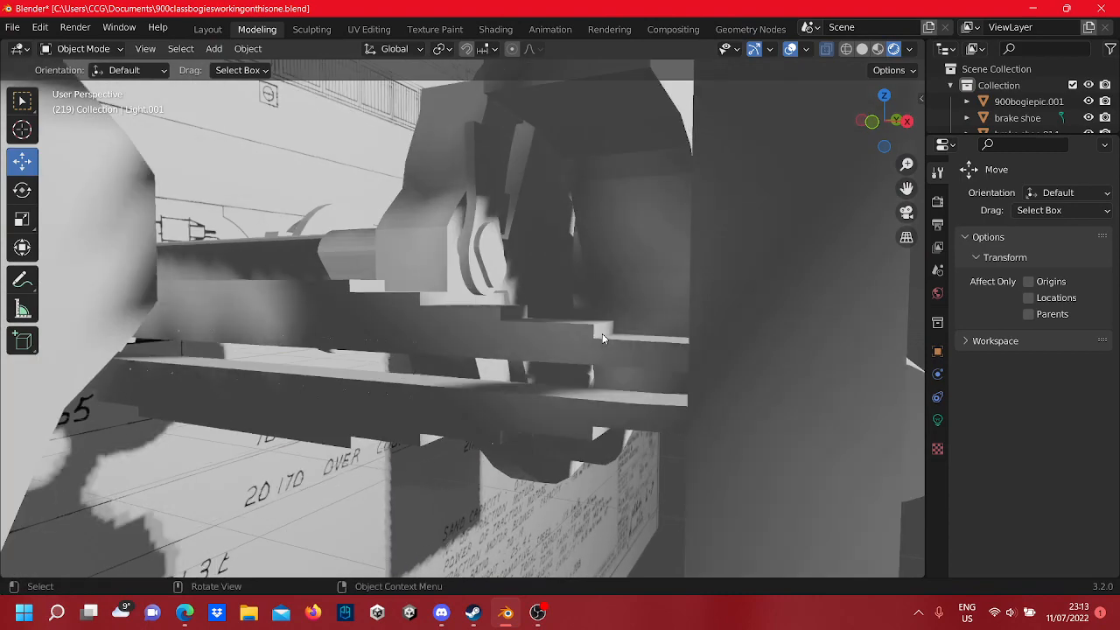
scroll(601, 332, down, 3)
middle_drag(605, 323, 557, 319)
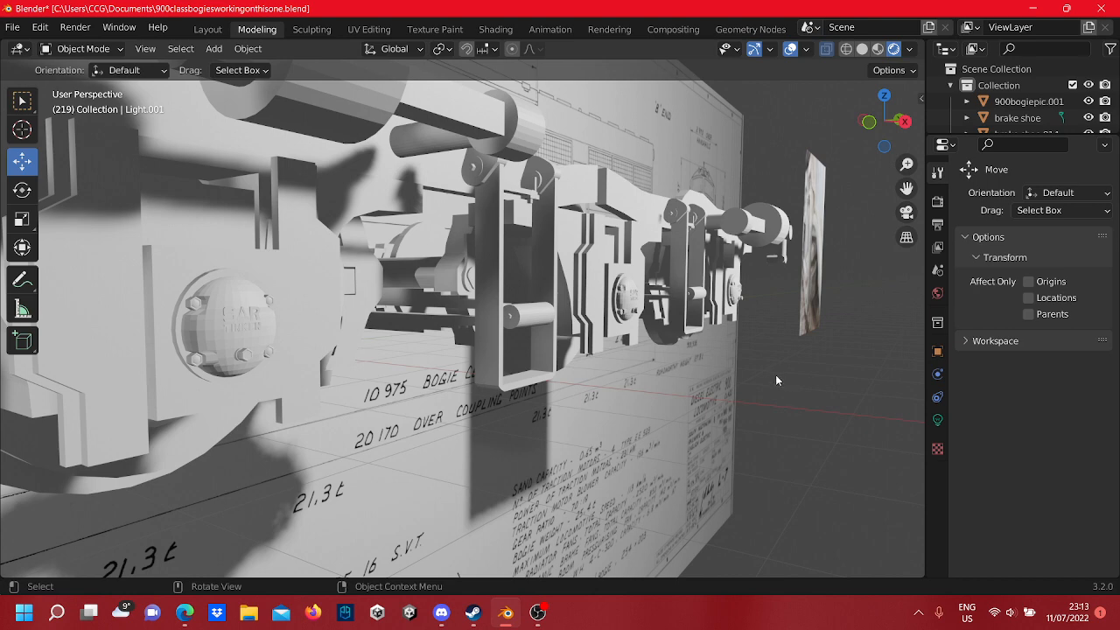
- Undo the assembly moves of the side frame, axle boxes, brake cylinders and hangers, back to editing the hanger and leaf spring meshes
scroll(775, 374, down, 5)
mouse_move(749, 376)
middle_down()
mouse_move(726, 380)
mouse_move(764, 376)
mouse_move(738, 370)
mouse_move(647, 403)
mouse_move(361, 396)
mouse_move(387, 385)
mouse_move(376, 396)
mouse_move(417, 387)
mouse_move(690, 398)
mouse_move(691, 382)
mouse_move(640, 342)
mouse_move(410, 396)
mouse_move(344, 394)
mouse_move(313, 417)
middle_up()
key(ctrl+z)
scroll(595, 356, down, 3)
key(ctrl+z)
key(ctrl+z)
key(z)
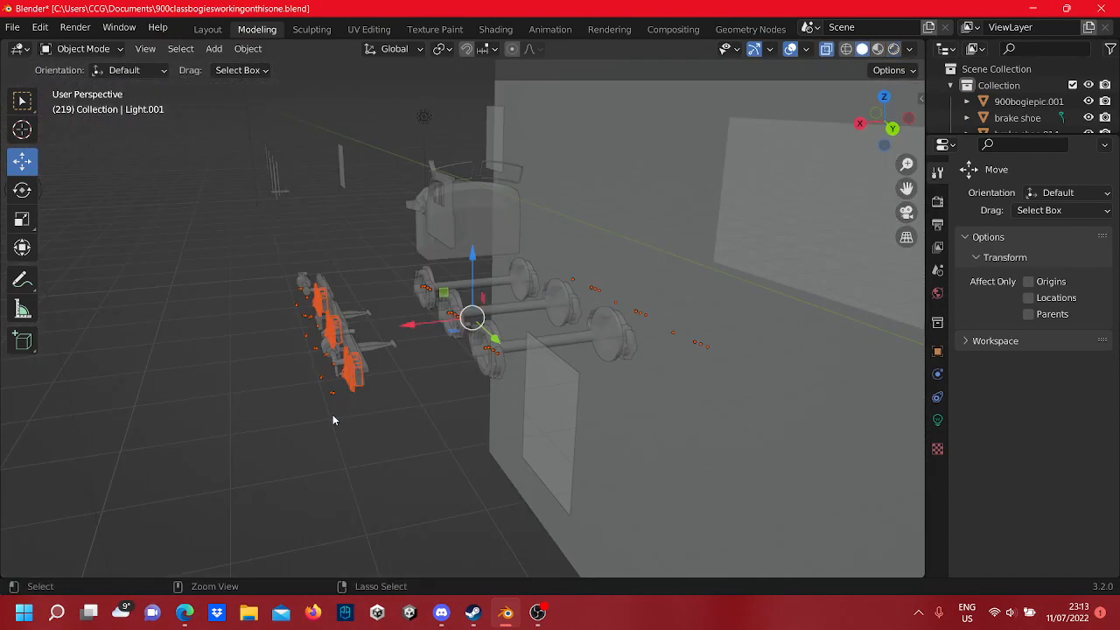
right_click(339, 415)
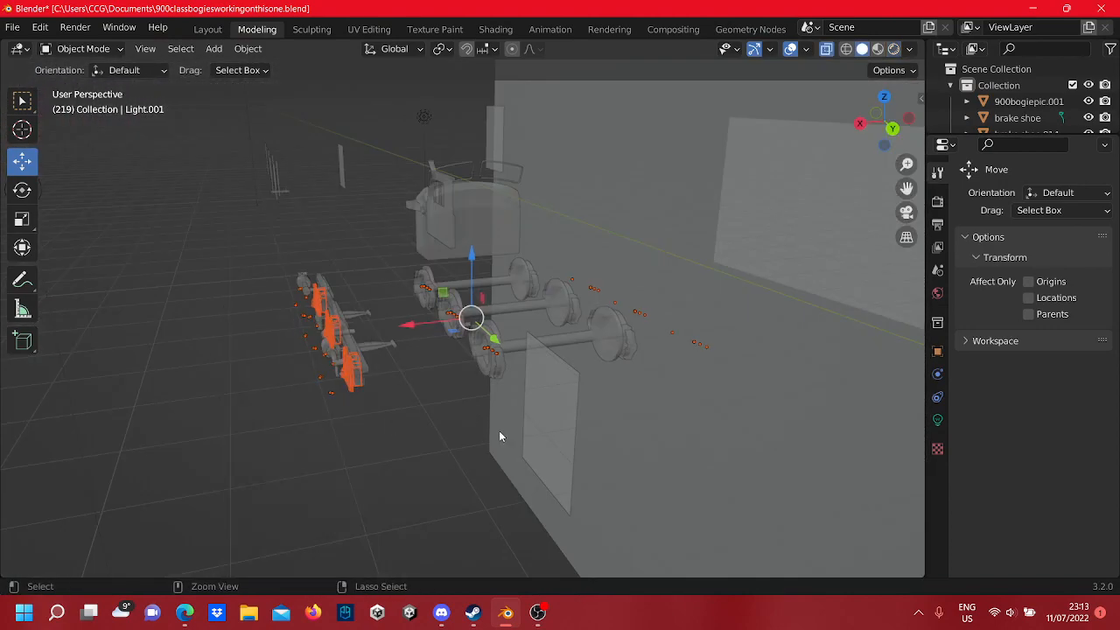
key(ctrl+z)
key(ctrl+z)
key(ctrl+z)
key(ctrl+z)
key(ctrl+z)
key(ctrl+z)
key(ctrl+z)
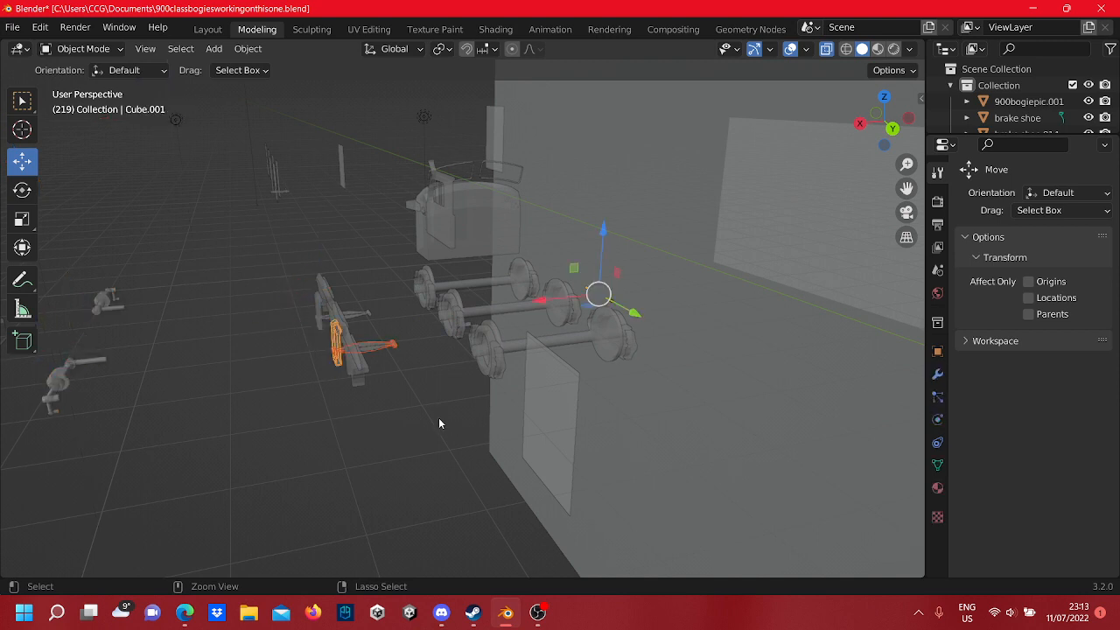
key(ctrl+z)
key(ctrl+z)
key(ctrl+z)
key(ctrl+z)
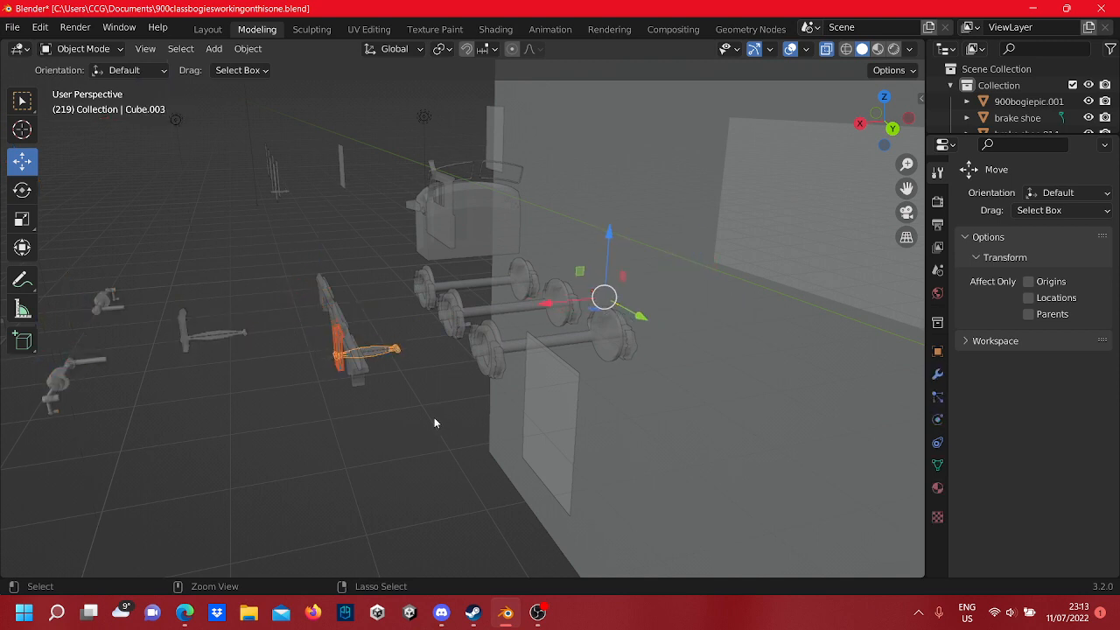
key(ctrl+z)
key(ctrl+z)
key(ctrl+z)
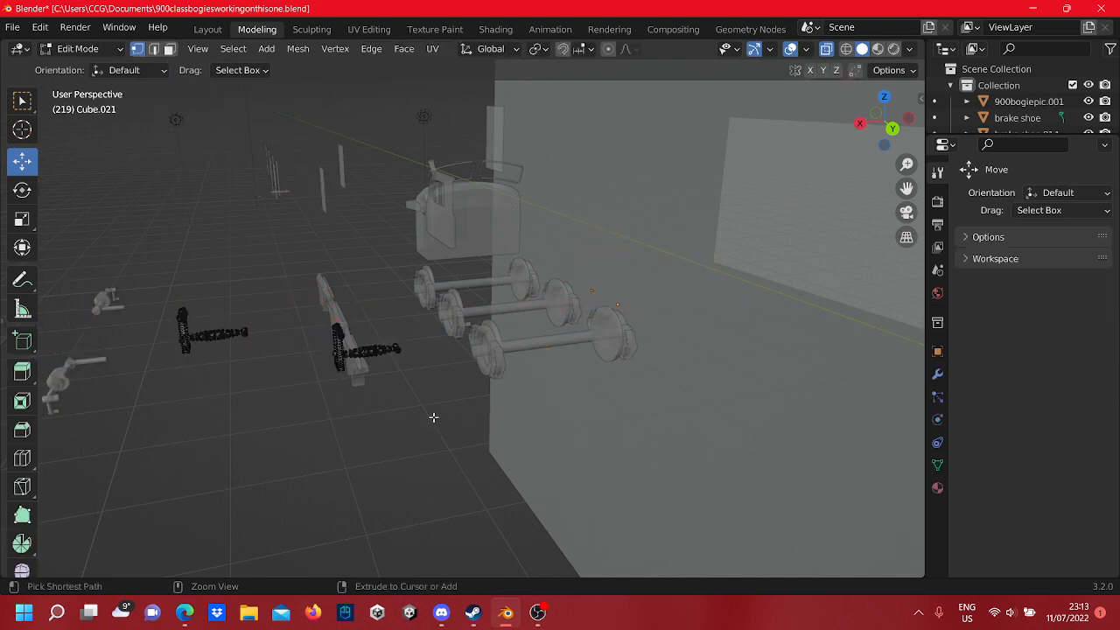
- Move the hanger and leaf spring at the side frame 1.3672 m along X, away from the frame
middle_drag(402, 415, 473, 405)
key(Caps_Lock)
scroll(483, 404, up, 4)
shift+middle_drag(574, 403, 589, 374)
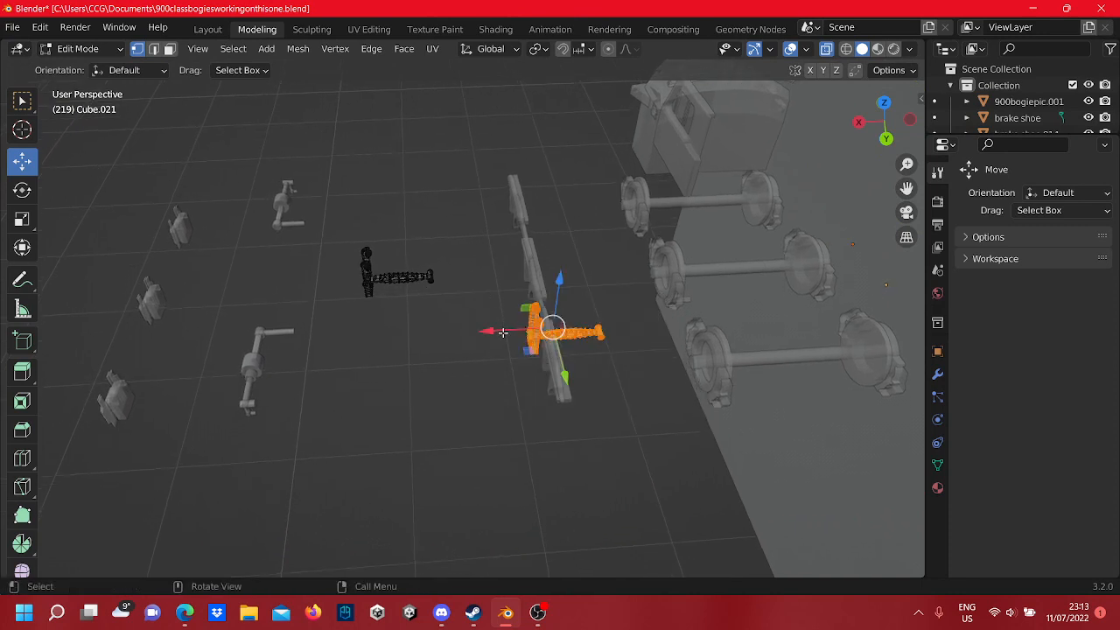
click(324, 341)
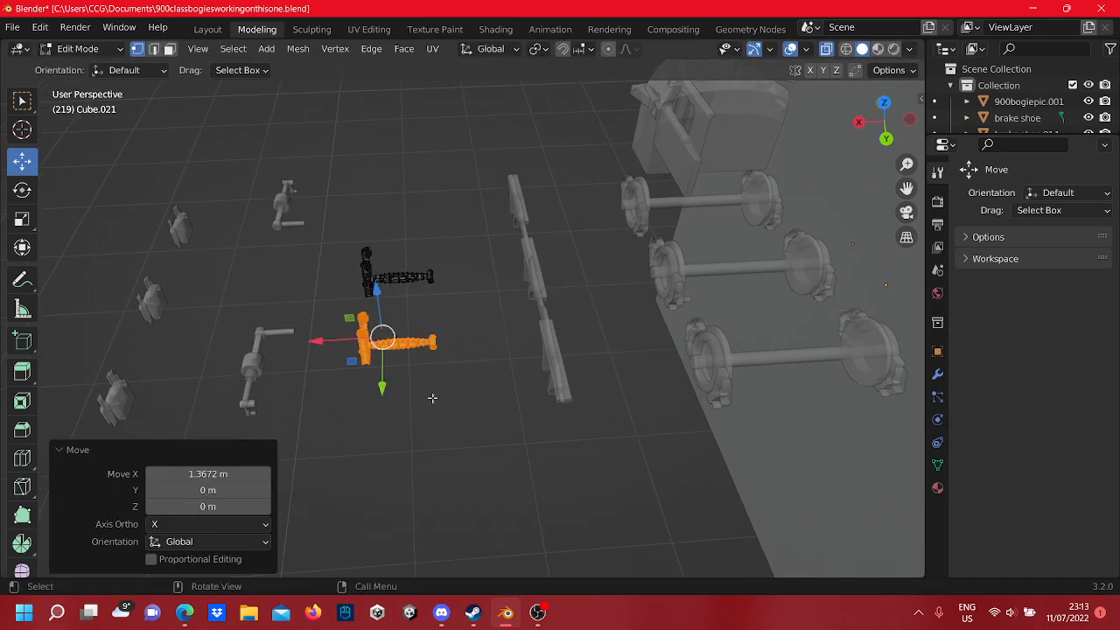
click(451, 402)
- Return to Object Mode, select the reference diagram and switch the viewport to rendered shading
middle_drag(451, 403, 658, 339)
scroll(464, 345, down, 7)
key(Tab)
click(658, 339)
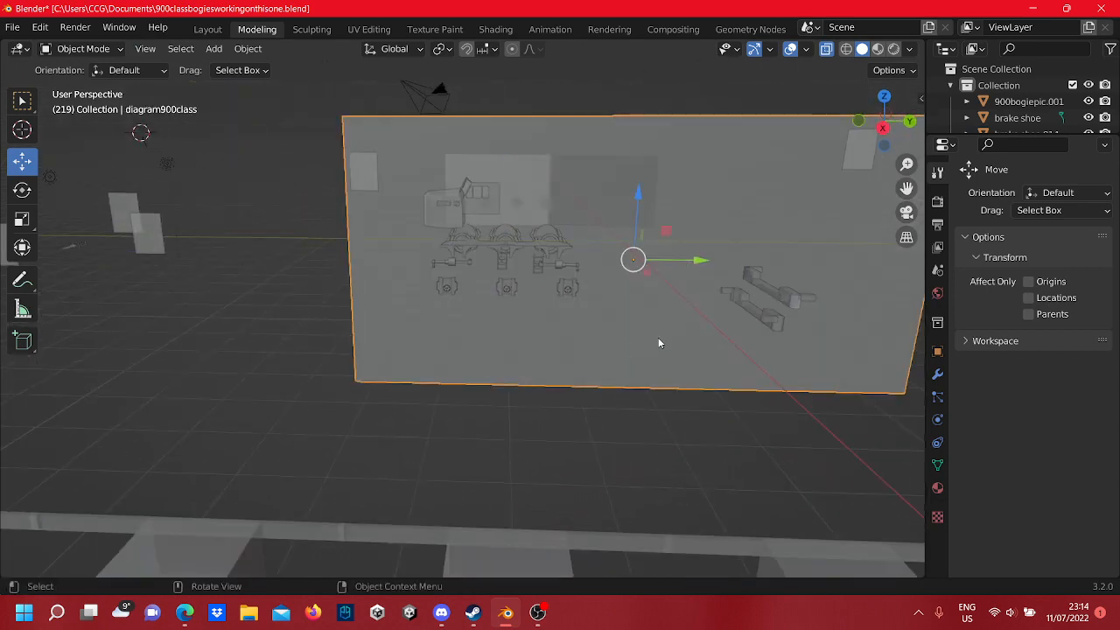
click(893, 49)
- Move the light beside the reference photos 10.265 m along Y, in front of the locomotive drawing
mouse_move(728, 112)
middle_down()
mouse_move(669, 146)
mouse_move(652, 131)
middle_up()
scroll(665, 143, up, 3)
middle_drag(647, 120, 529, 188)
scroll(569, 163, up, 5)
scroll(413, 234, down, 1)
scroll(588, 229, down, 4)
scroll(550, 192, down, 4)
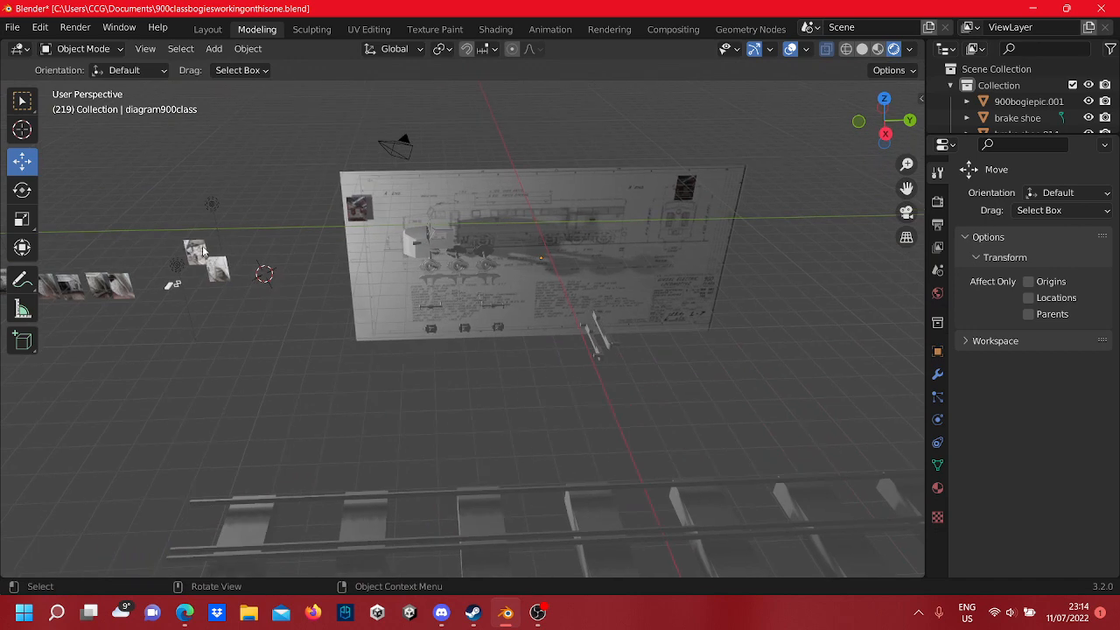
click(183, 261)
key(g)
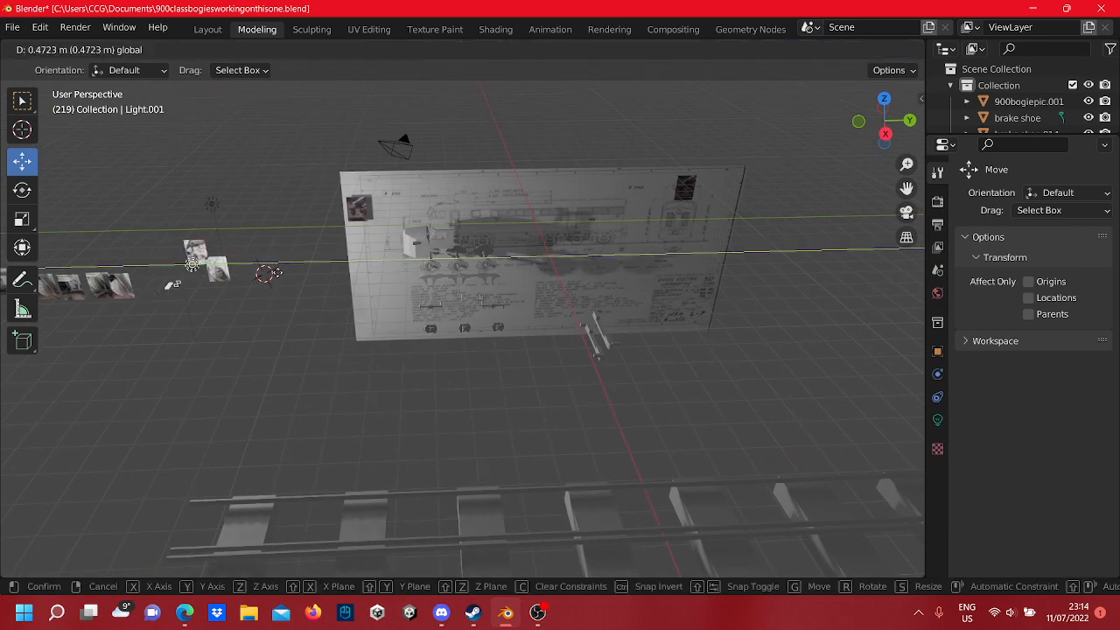
click(581, 321)
scroll(581, 322, up, 5)
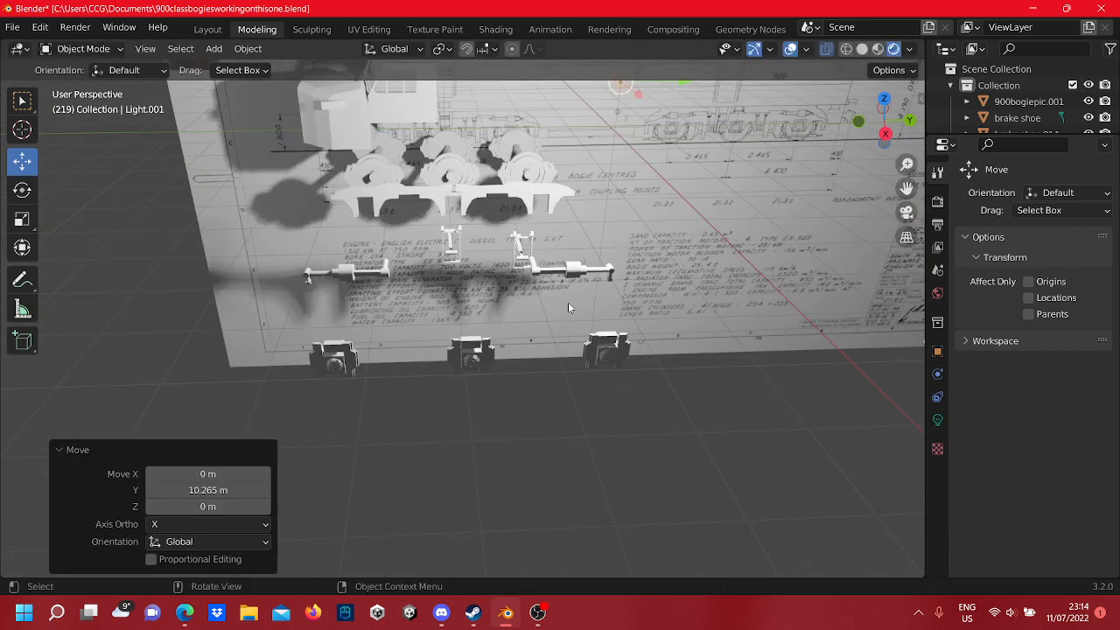
middle_drag(659, 381, 631, 411)
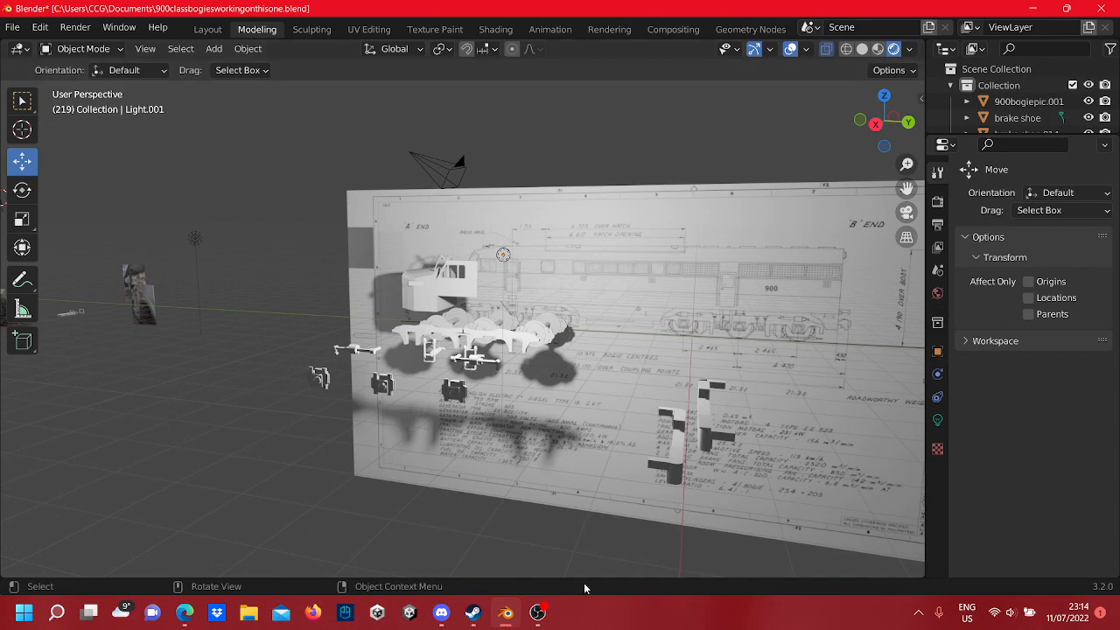
- Examine the separated bogie parts and cab in front of the reference drawing under the repositioned light
click(537, 613)
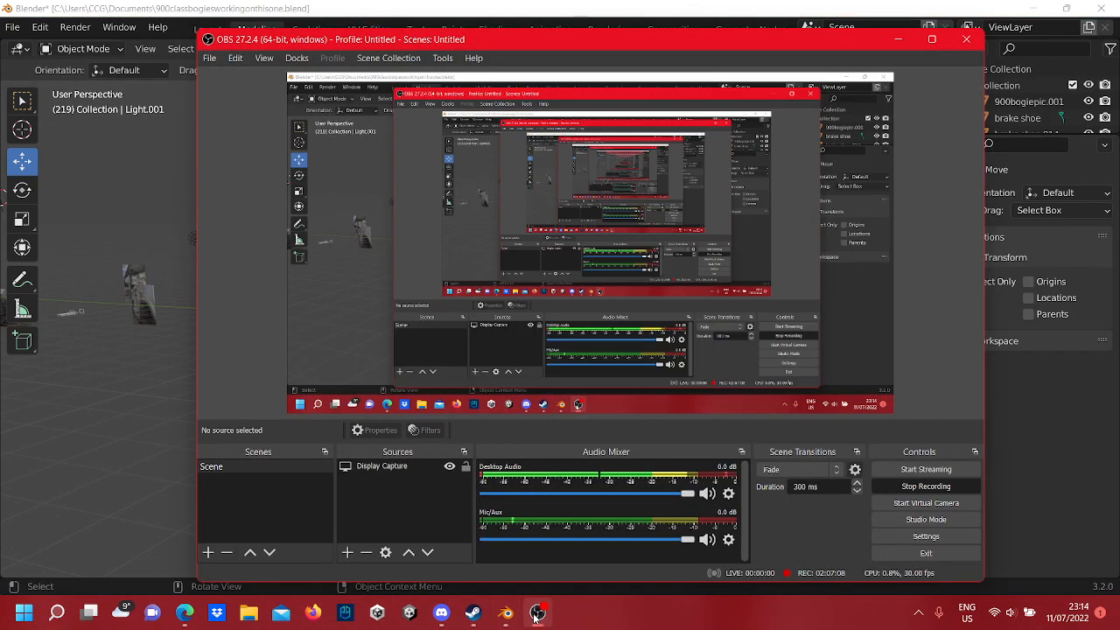
click(190, 448)
scroll(513, 477, up, 6)
scroll(513, 424, up, 2)
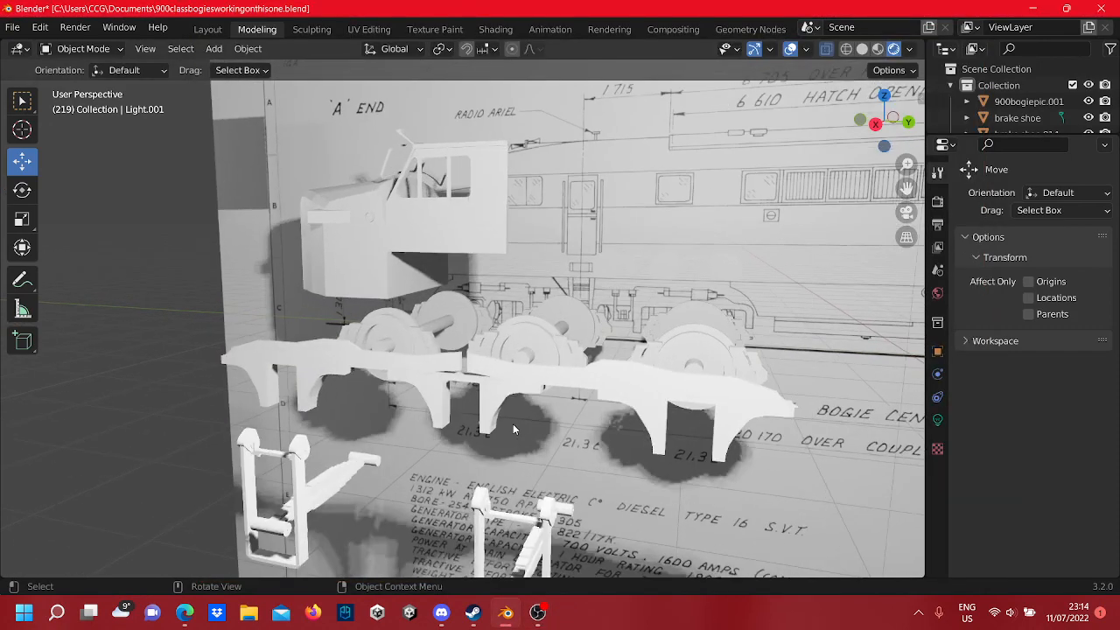
middle_drag(513, 424, 450, 379)
scroll(525, 396, down, 3)
scroll(450, 379, down, 2)
scroll(449, 378, up, 5)
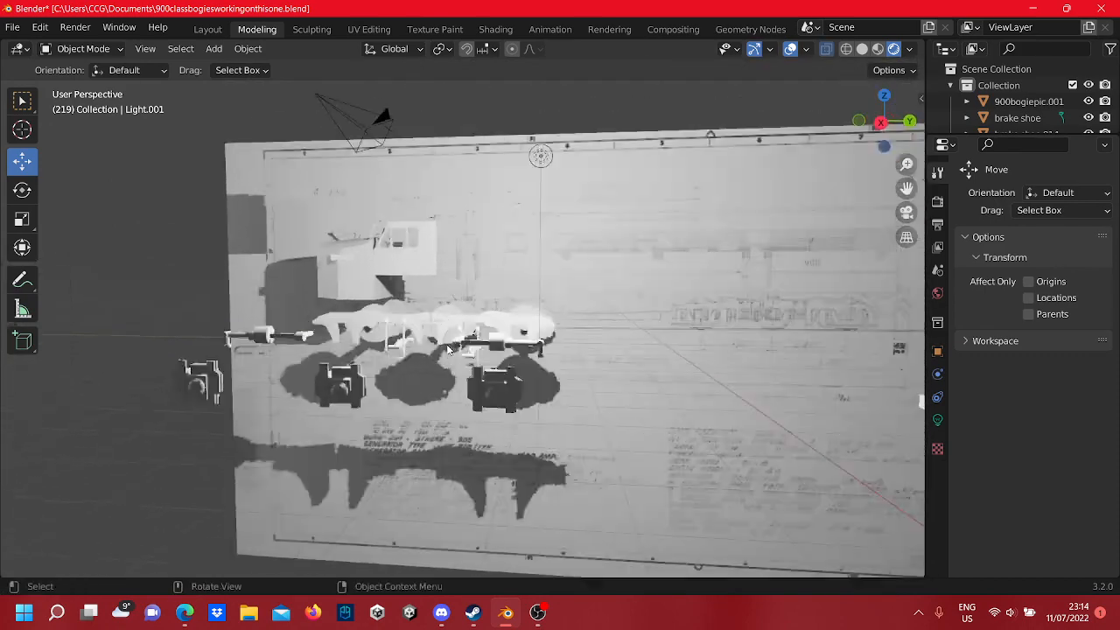
click(538, 613)
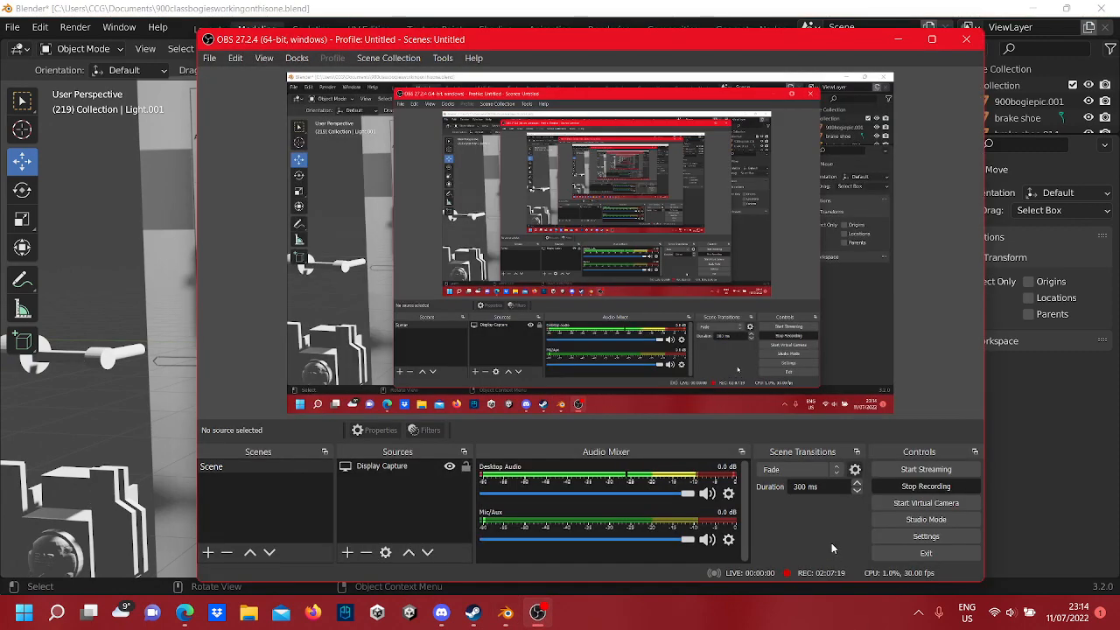